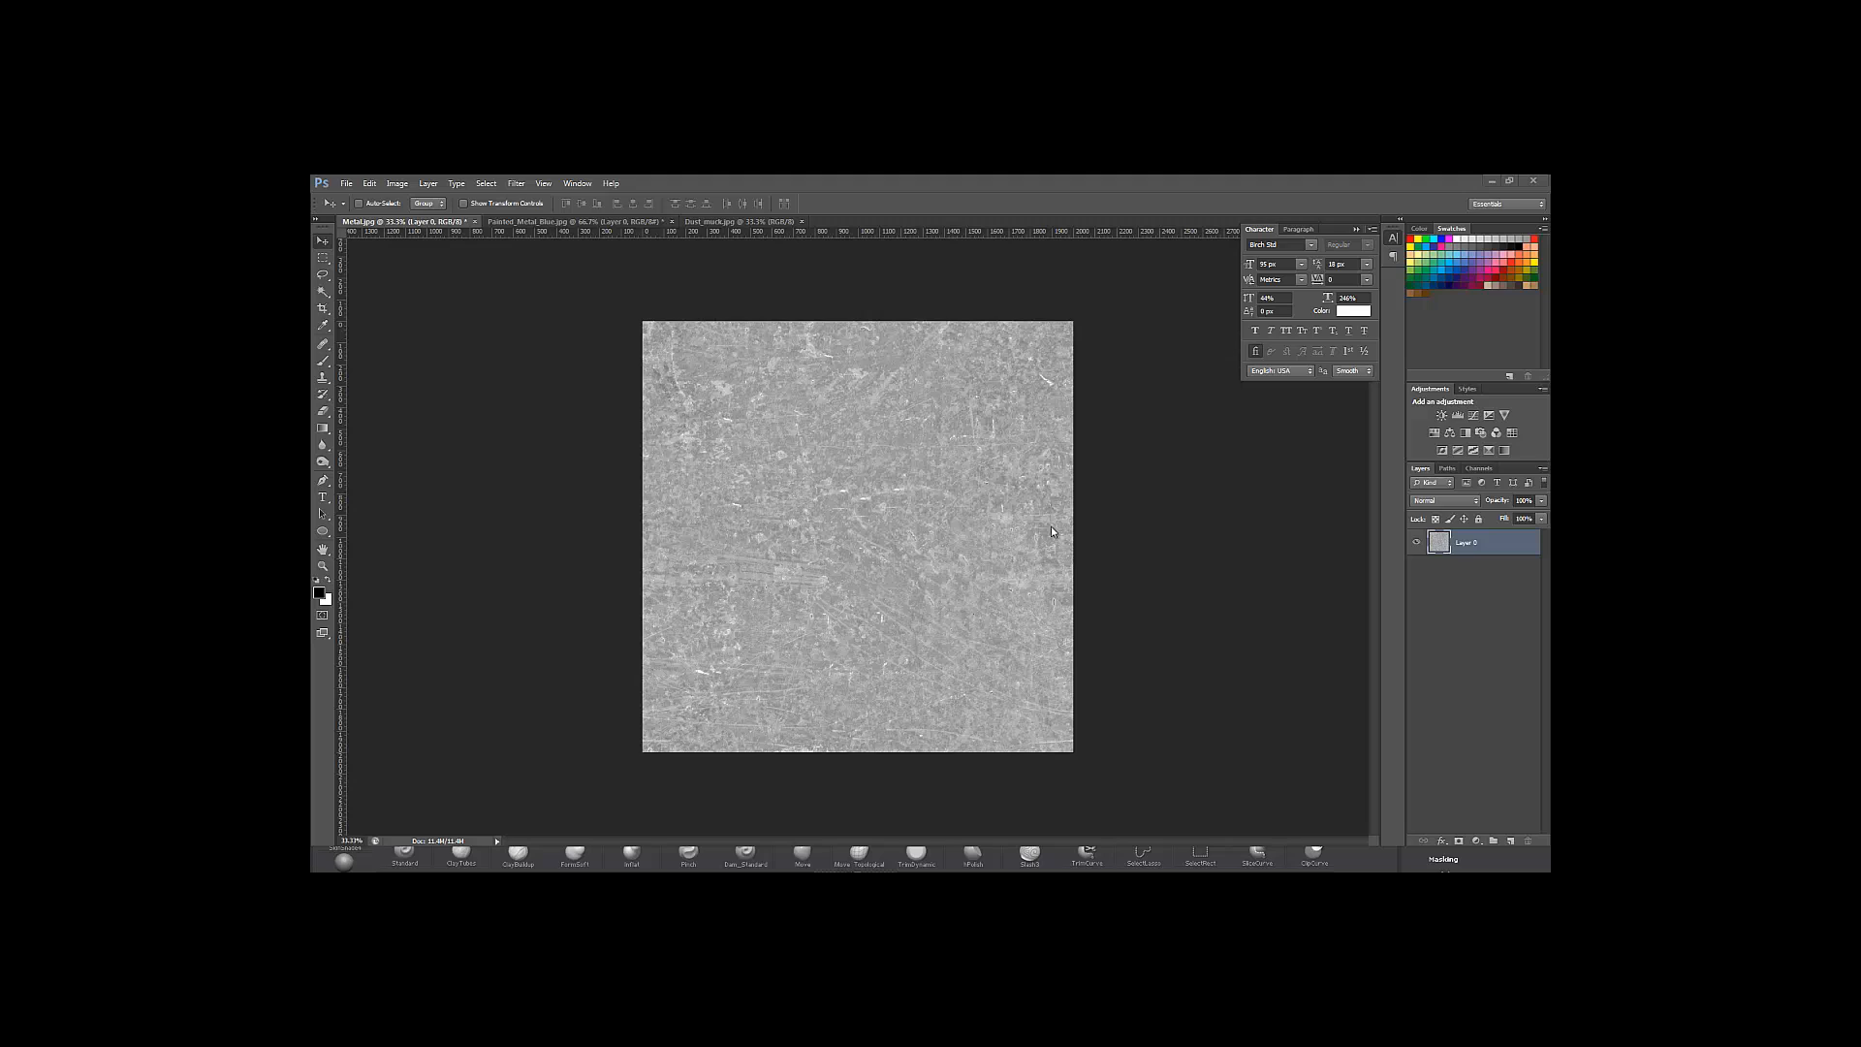
Preview the Offset filter on the Metal.jpg texture to check its tiling, without applying it
{"action": "left_click", "coordinate": [515, 184]}
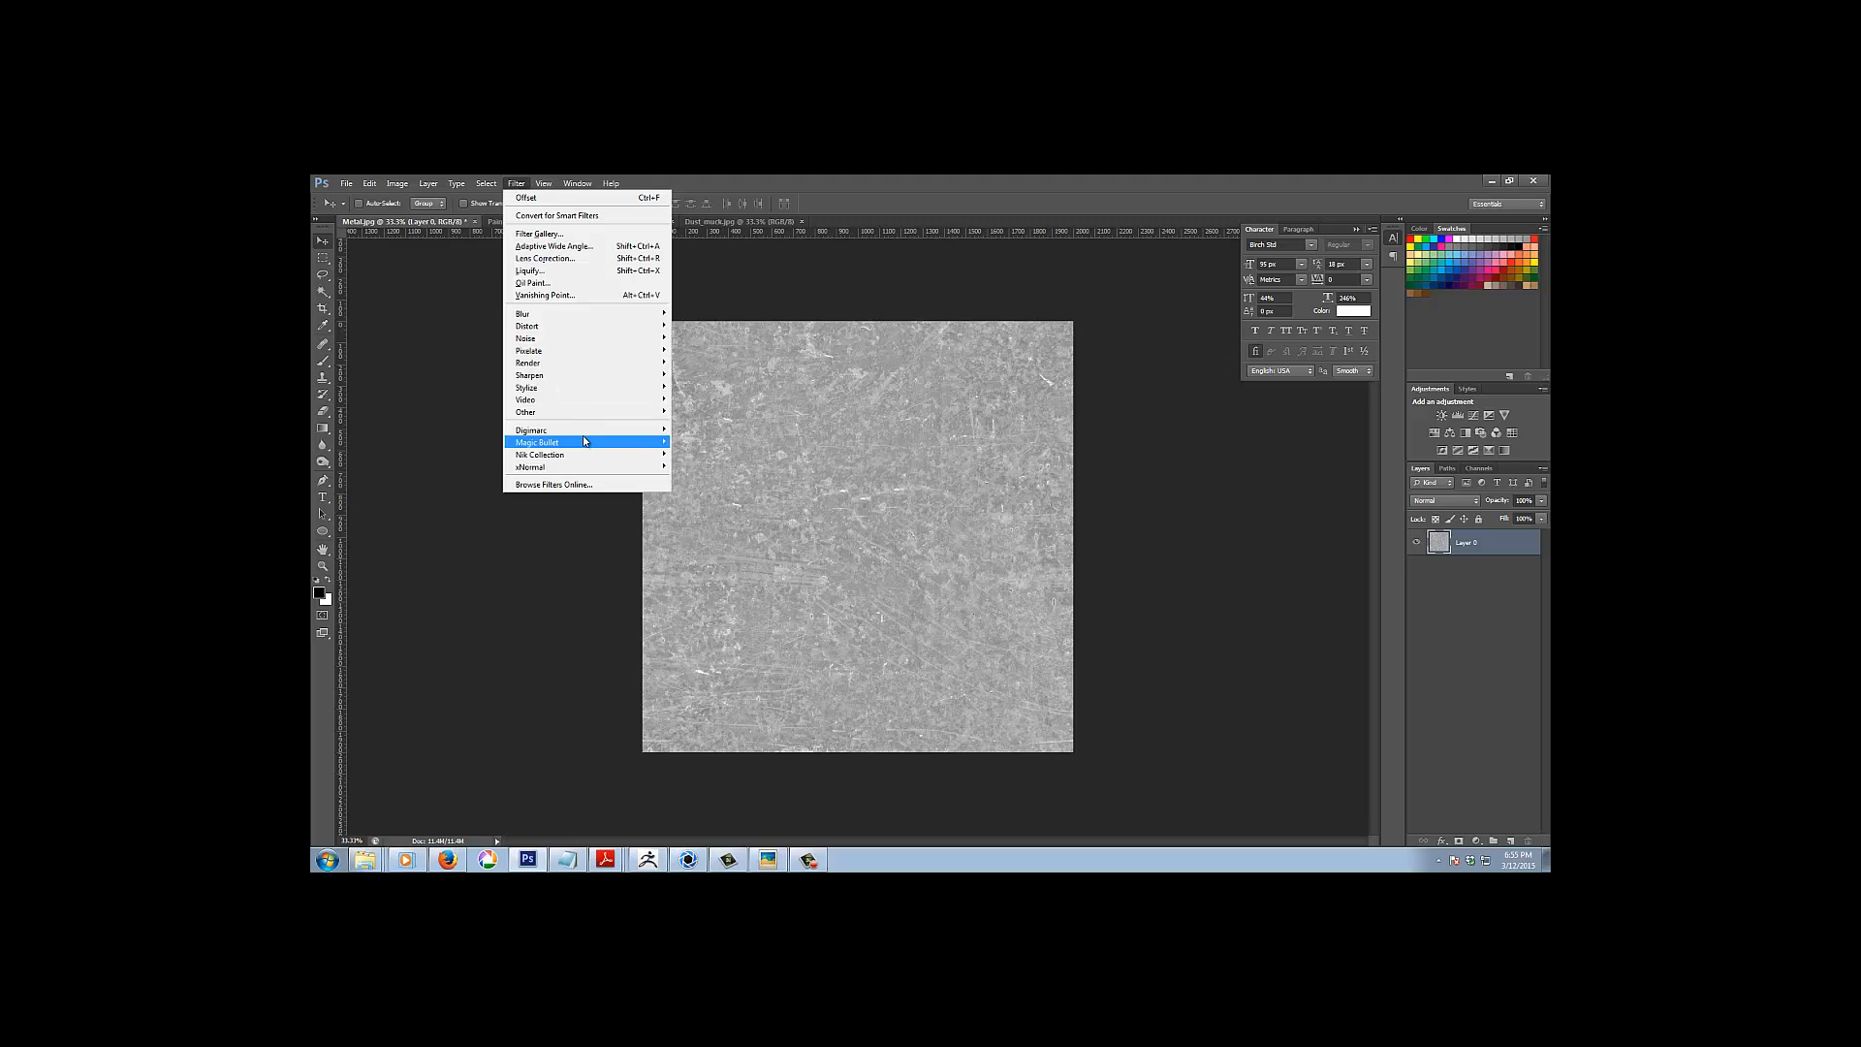
{"action": "mouse_move", "coordinate": [601, 413]}
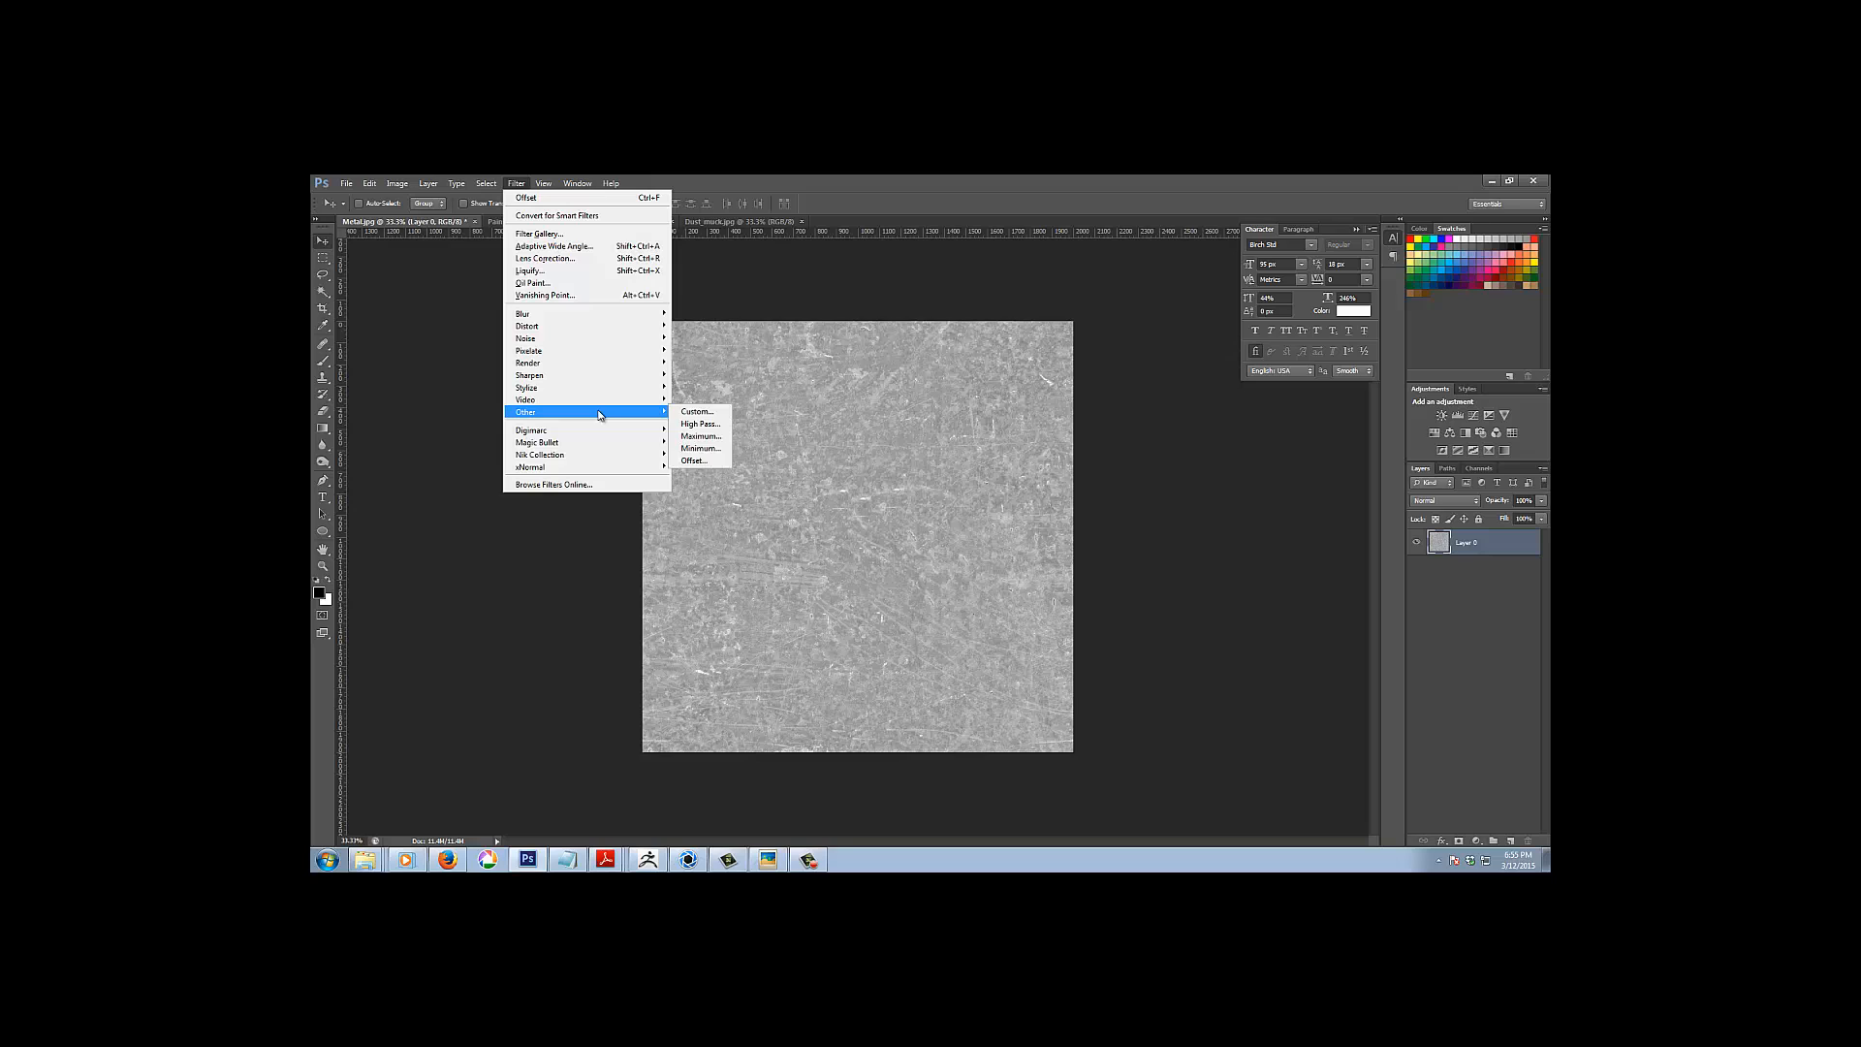
{"action": "left_click", "coordinate": [692, 460]}
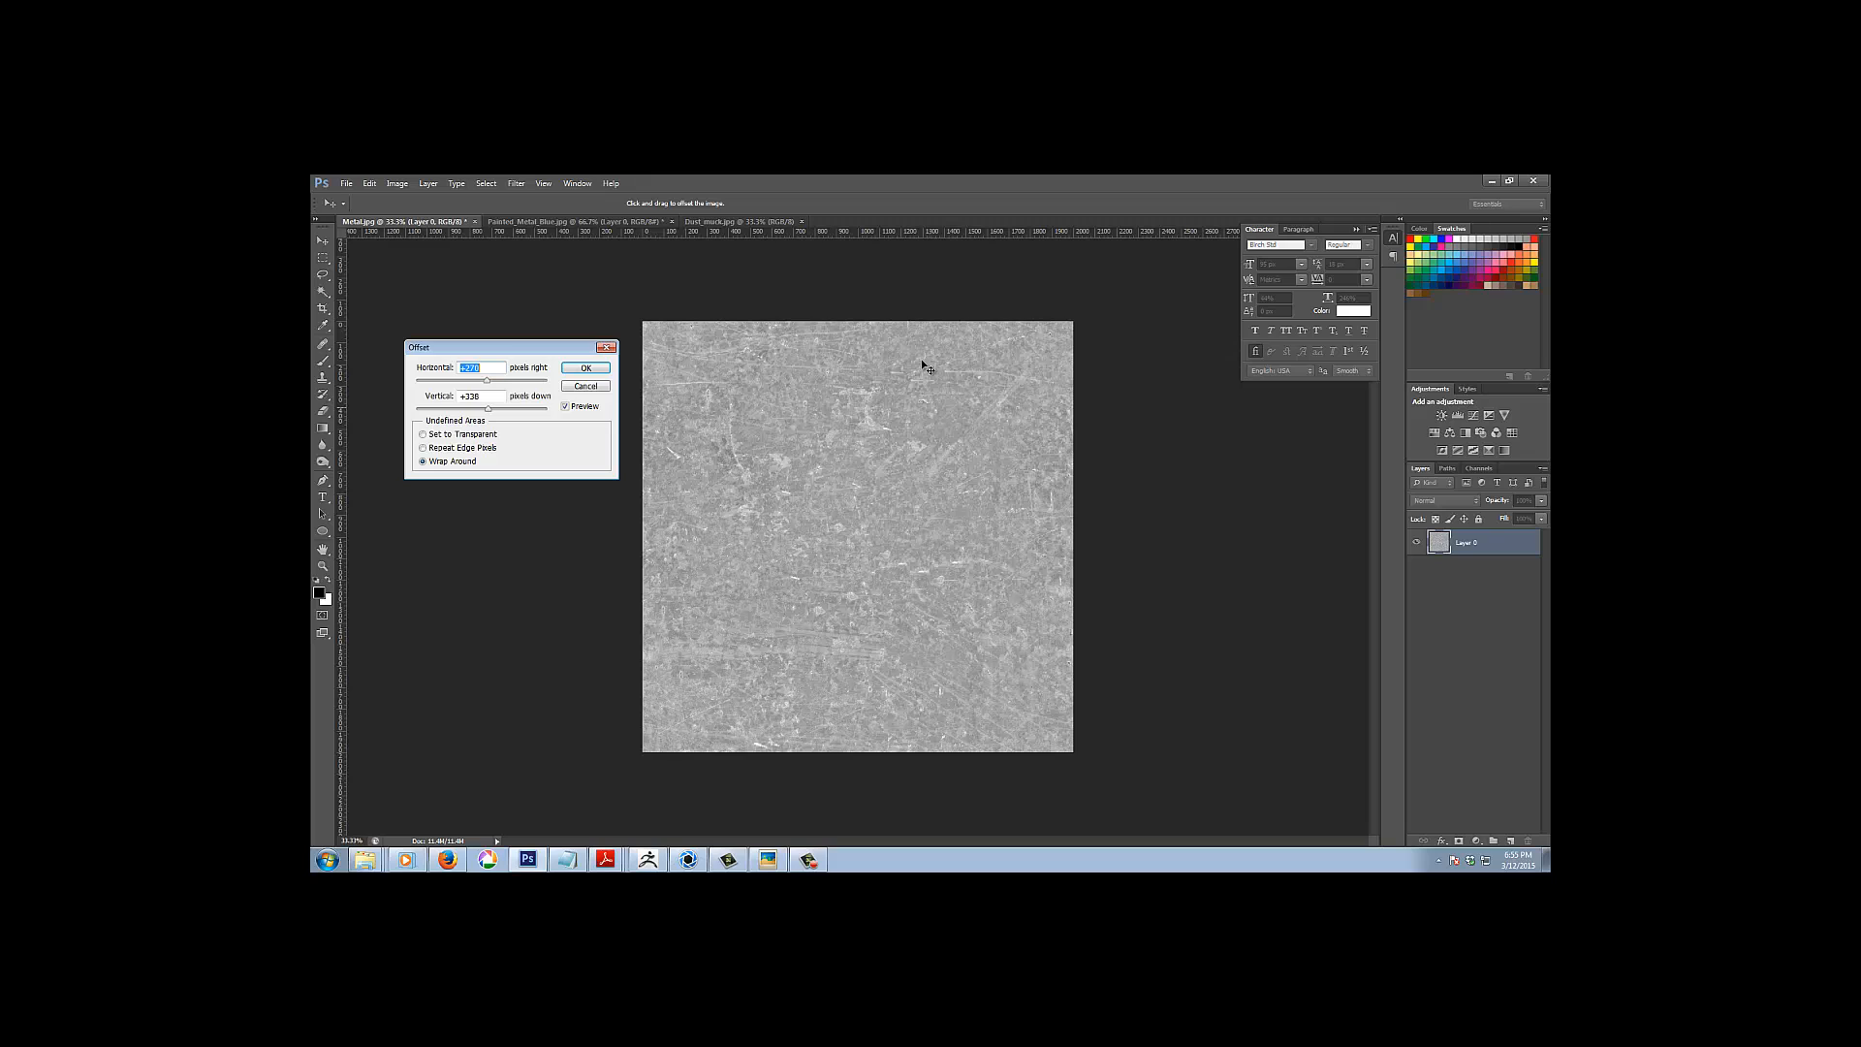
{"action": "left_click", "coordinate": [587, 387]}
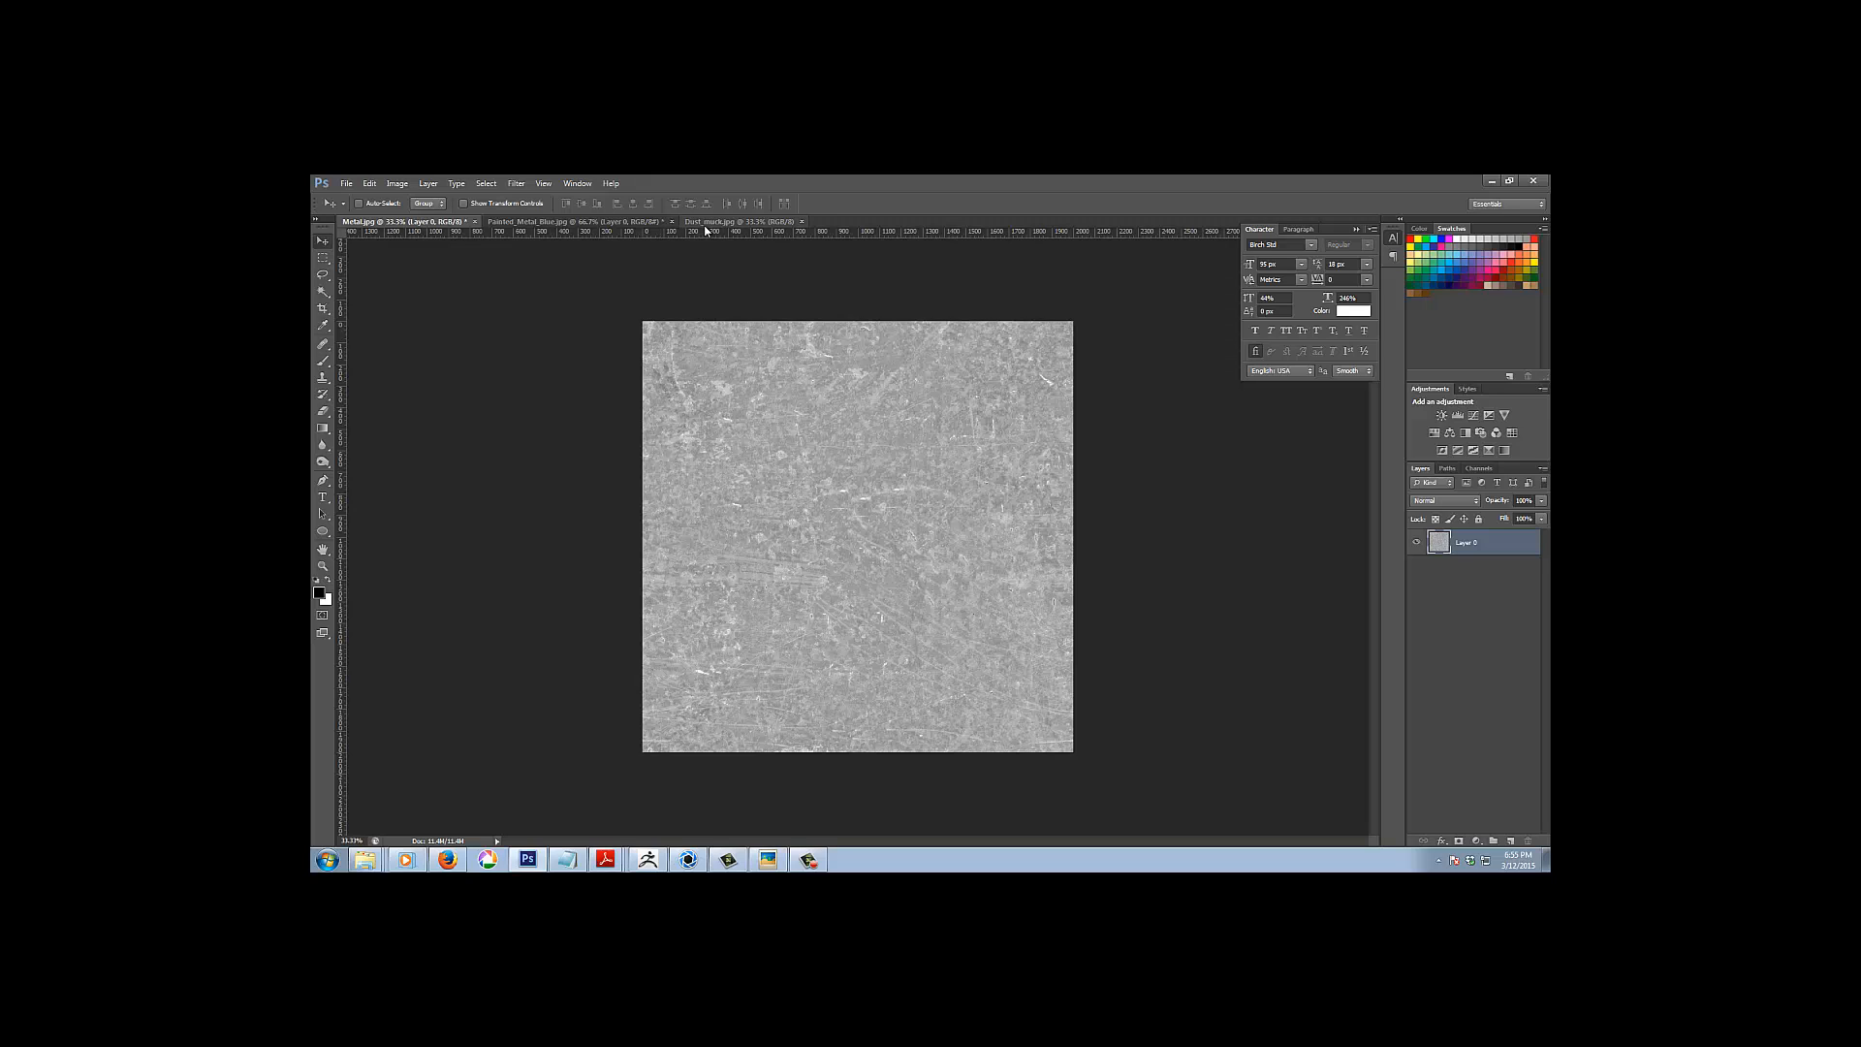
Bring up the Painted_Metal_Blue.jpg texture, and open Metal_Red.jpg from the Textures folder
{"action": "left_click", "coordinate": [531, 222]}
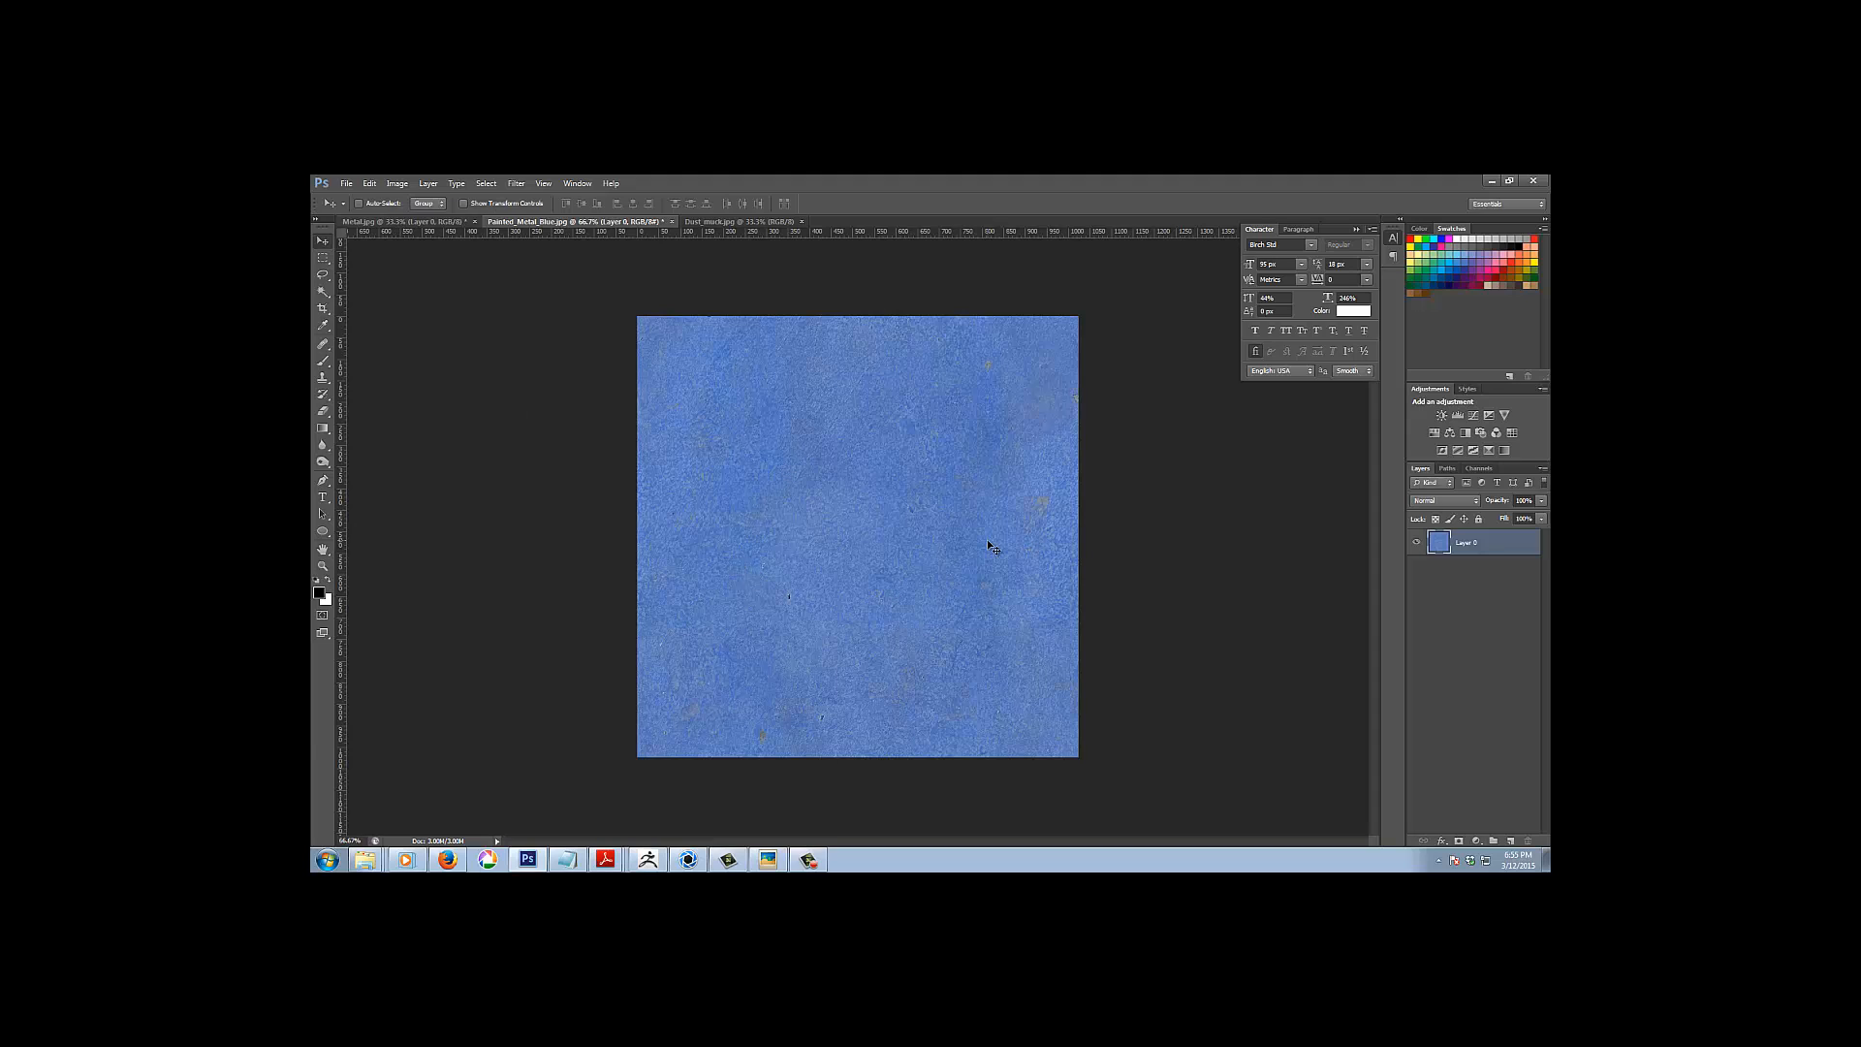
{"action": "left_click", "coordinate": [347, 185]}
{"action": "left_click", "coordinate": [373, 211]}
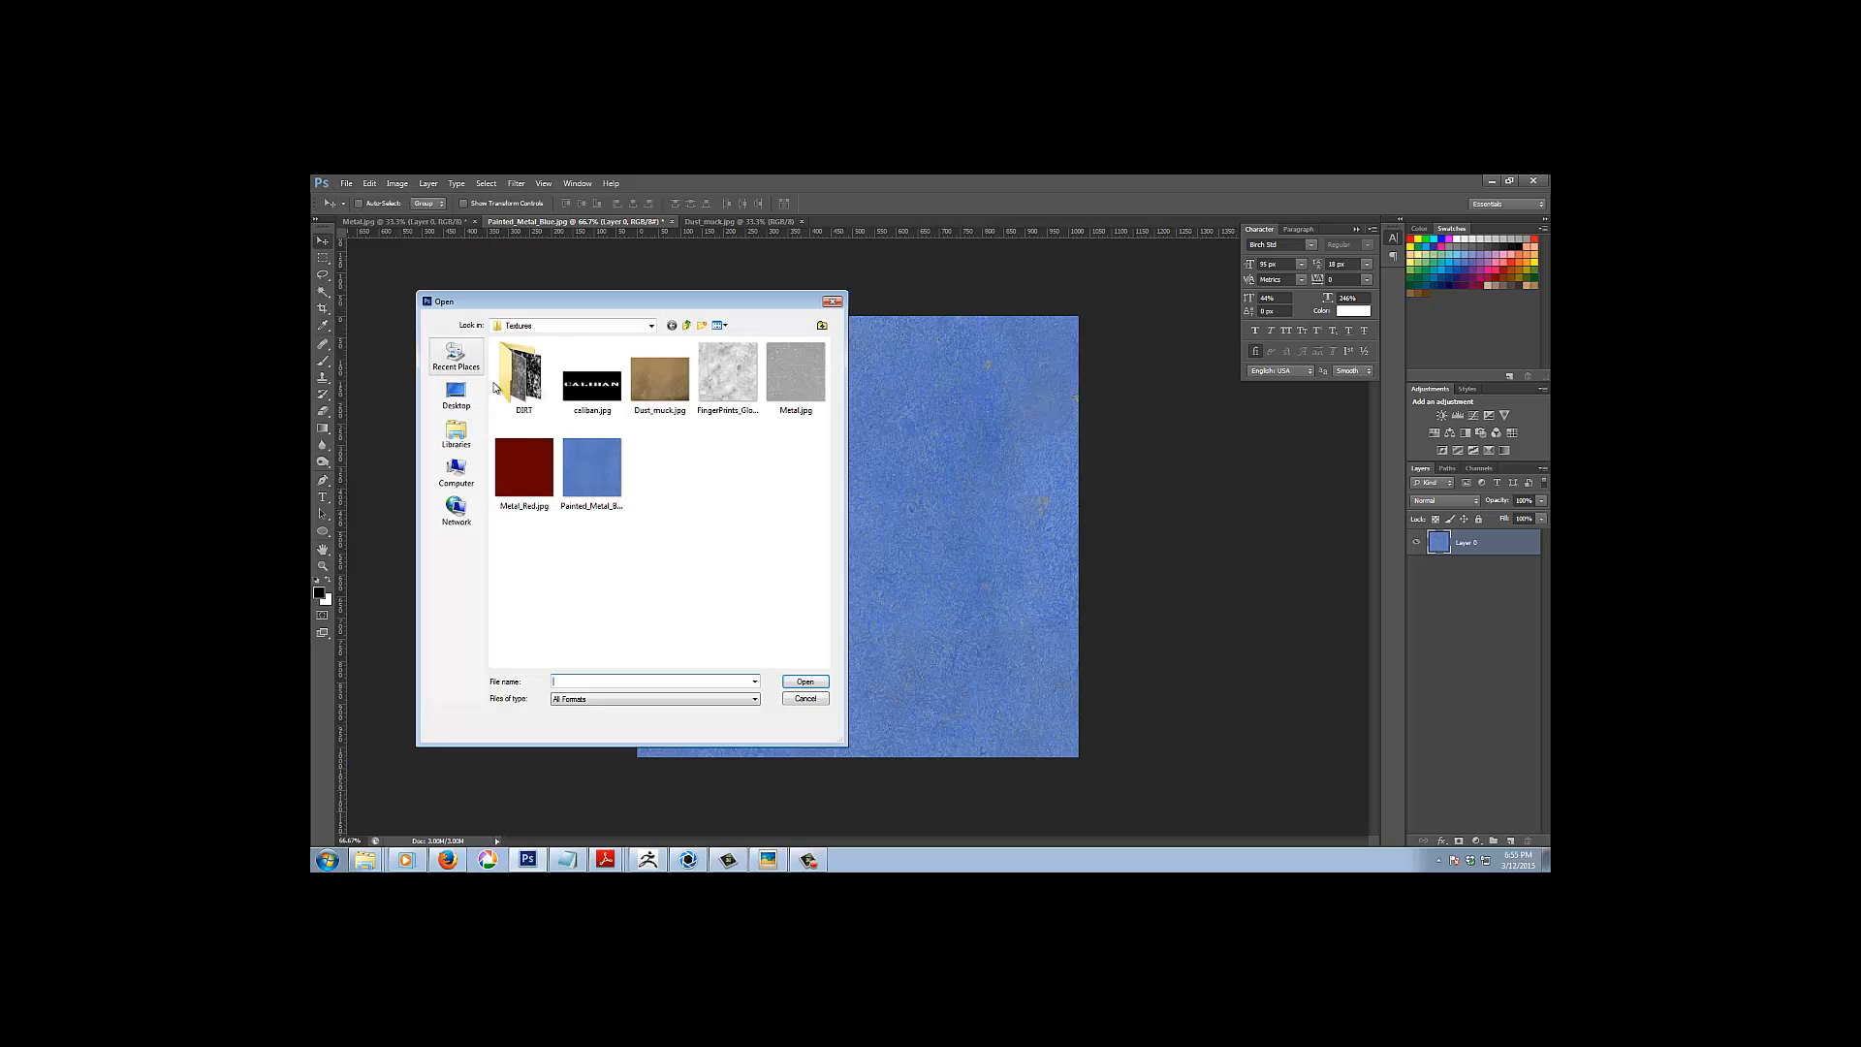
{"action": "double_click", "coordinate": [521, 470]}
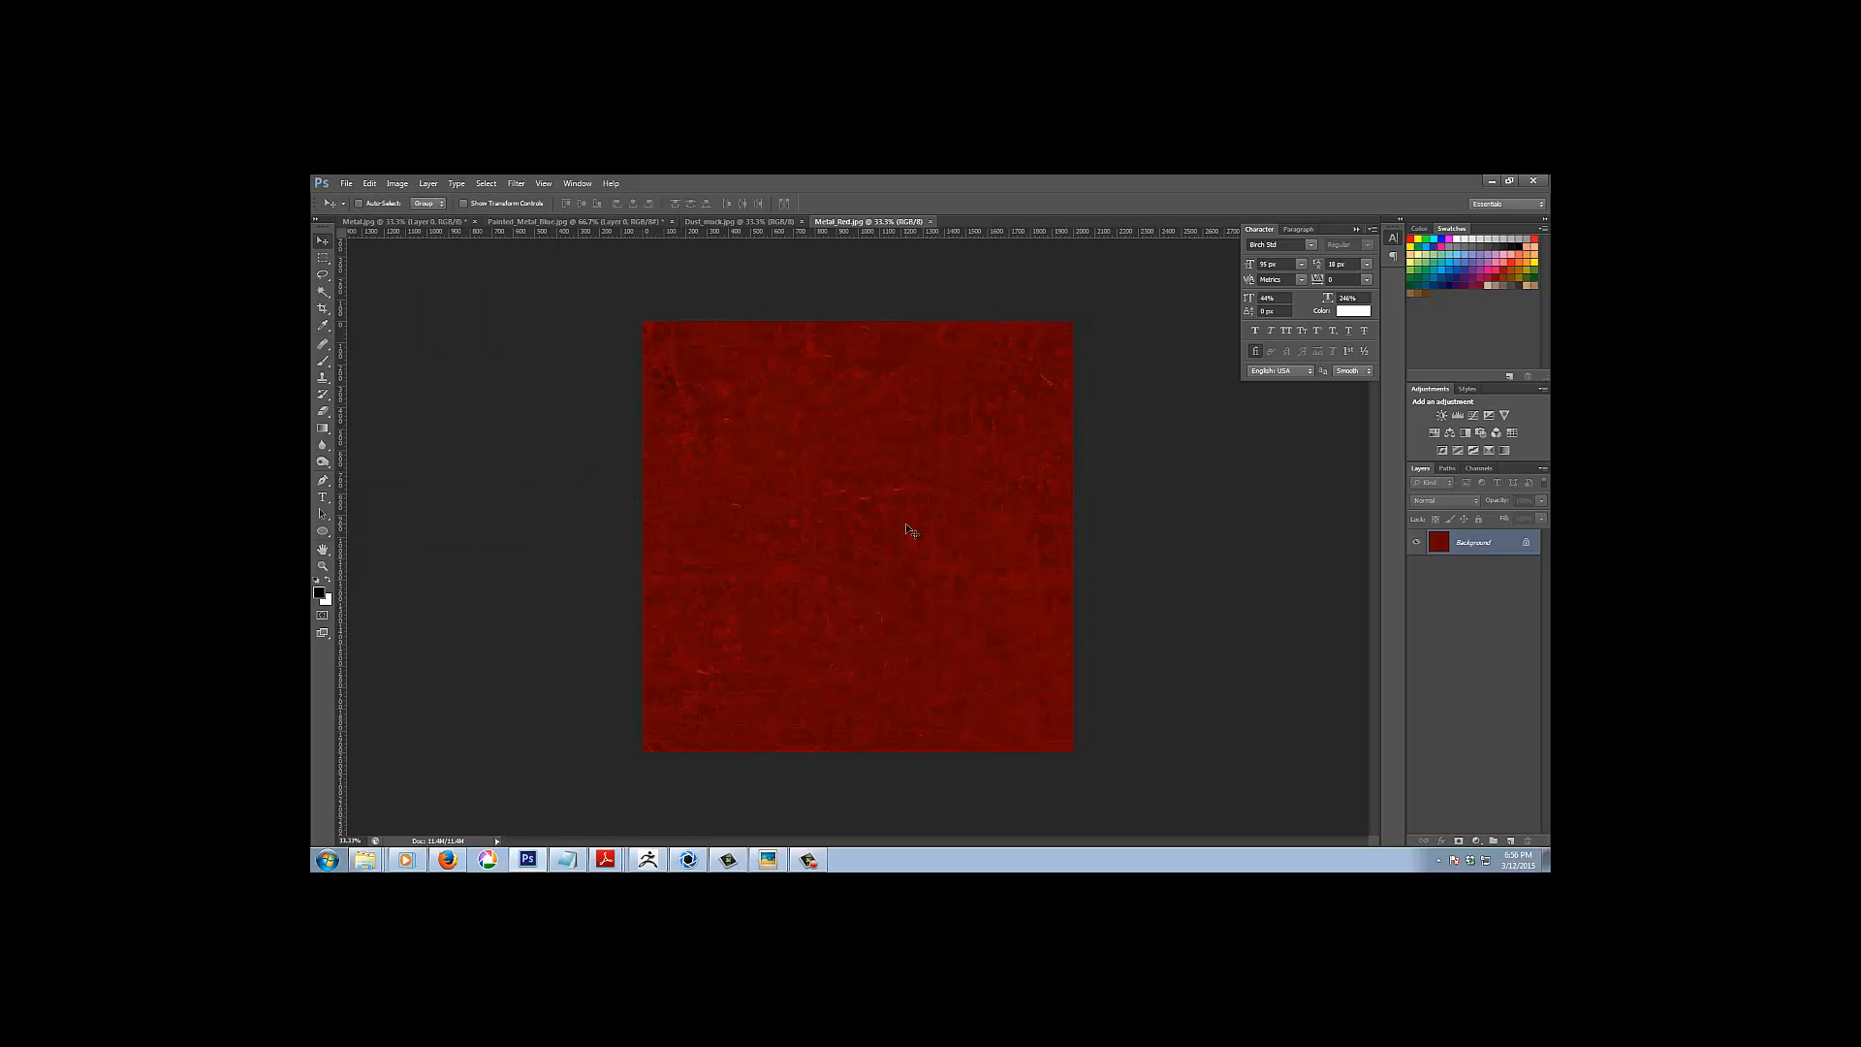
Compare the Metal.jpg, Painted_Metal_Blue.jpg and Metal_Red.jpg textures by viewing each in turn
{"action": "left_click", "coordinate": [431, 223]}
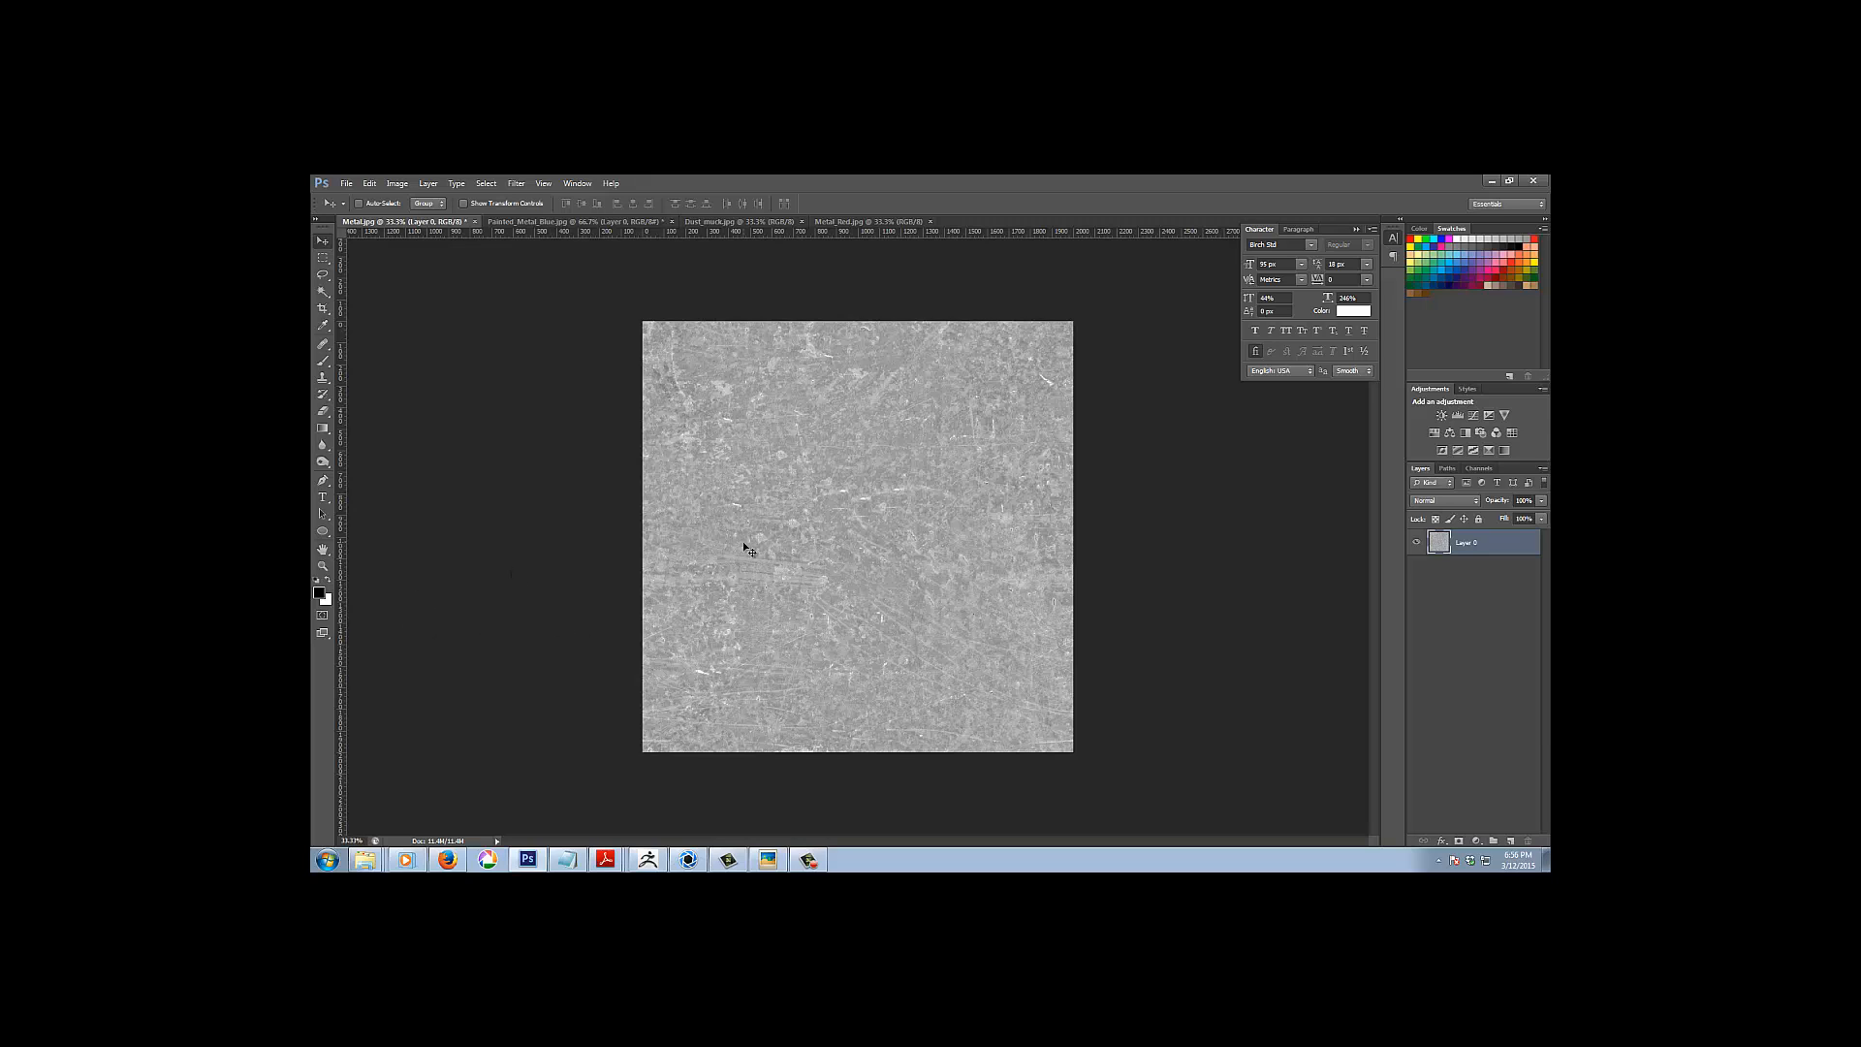
{"action": "left_click", "coordinate": [509, 222]}
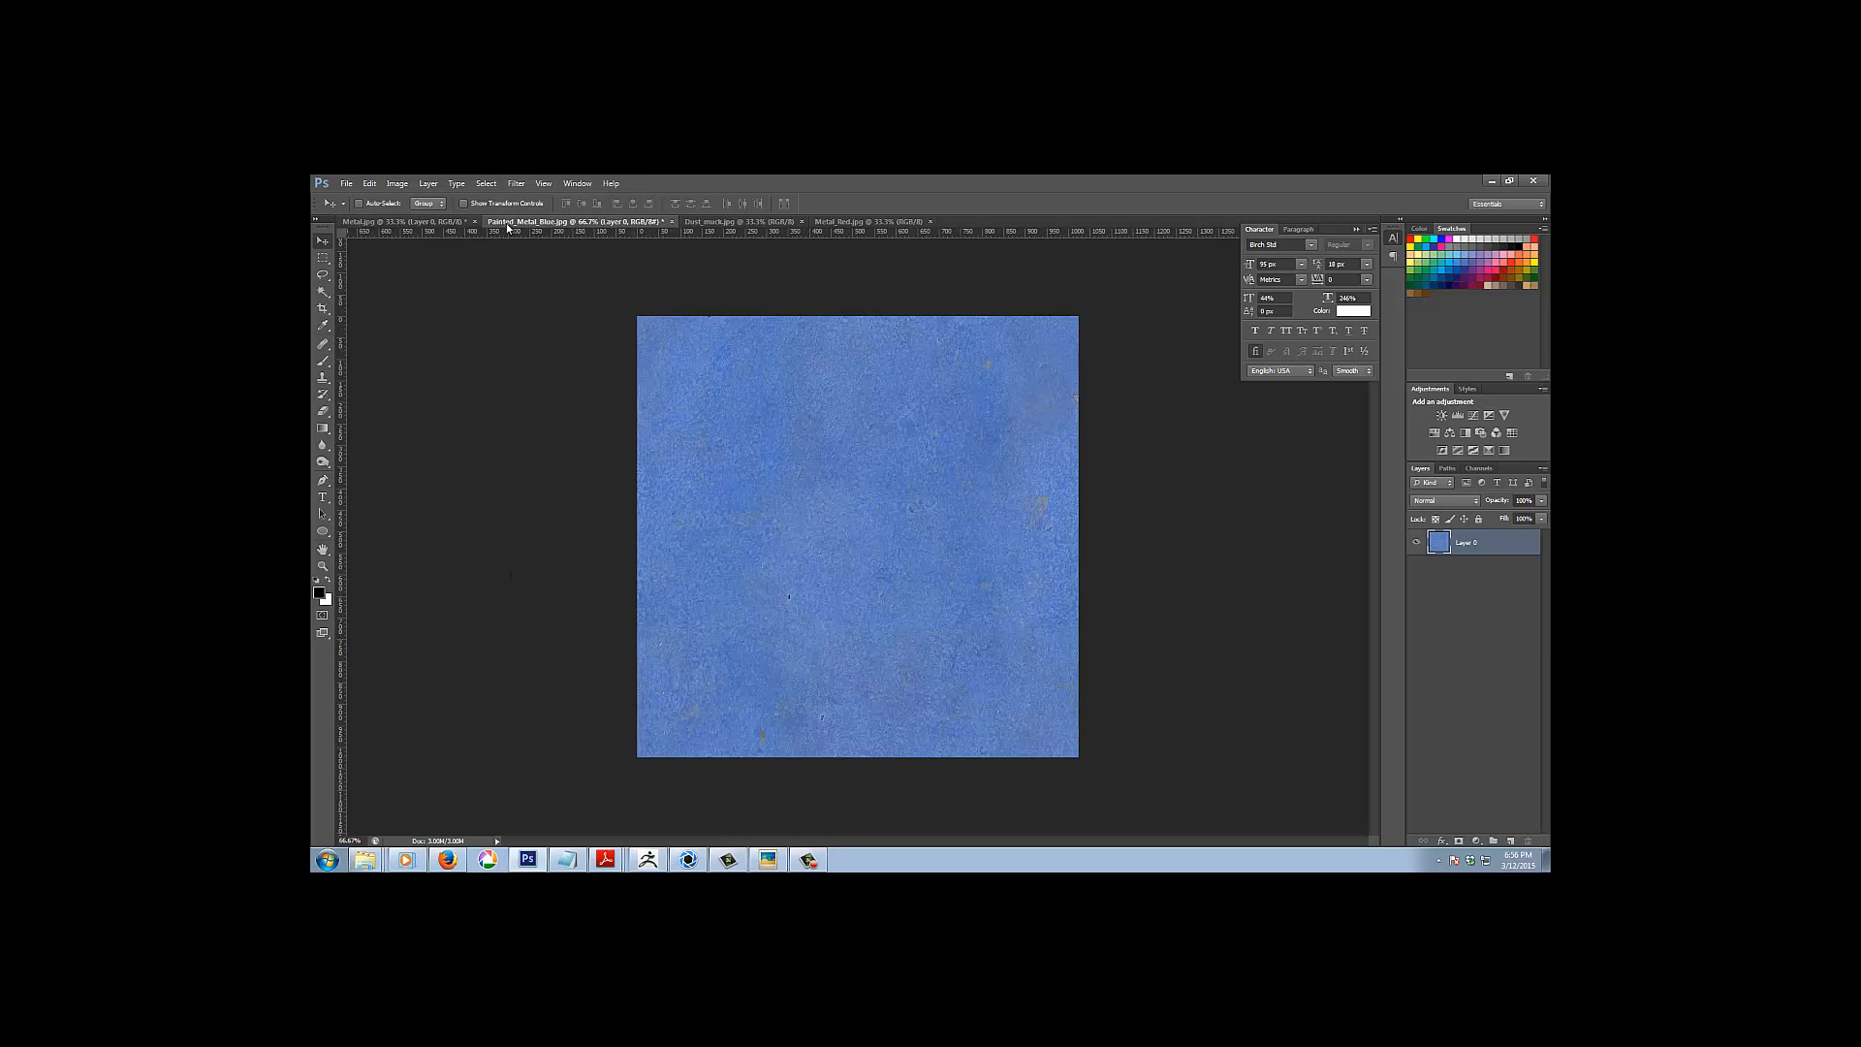
{"action": "left_click", "coordinate": [858, 222]}
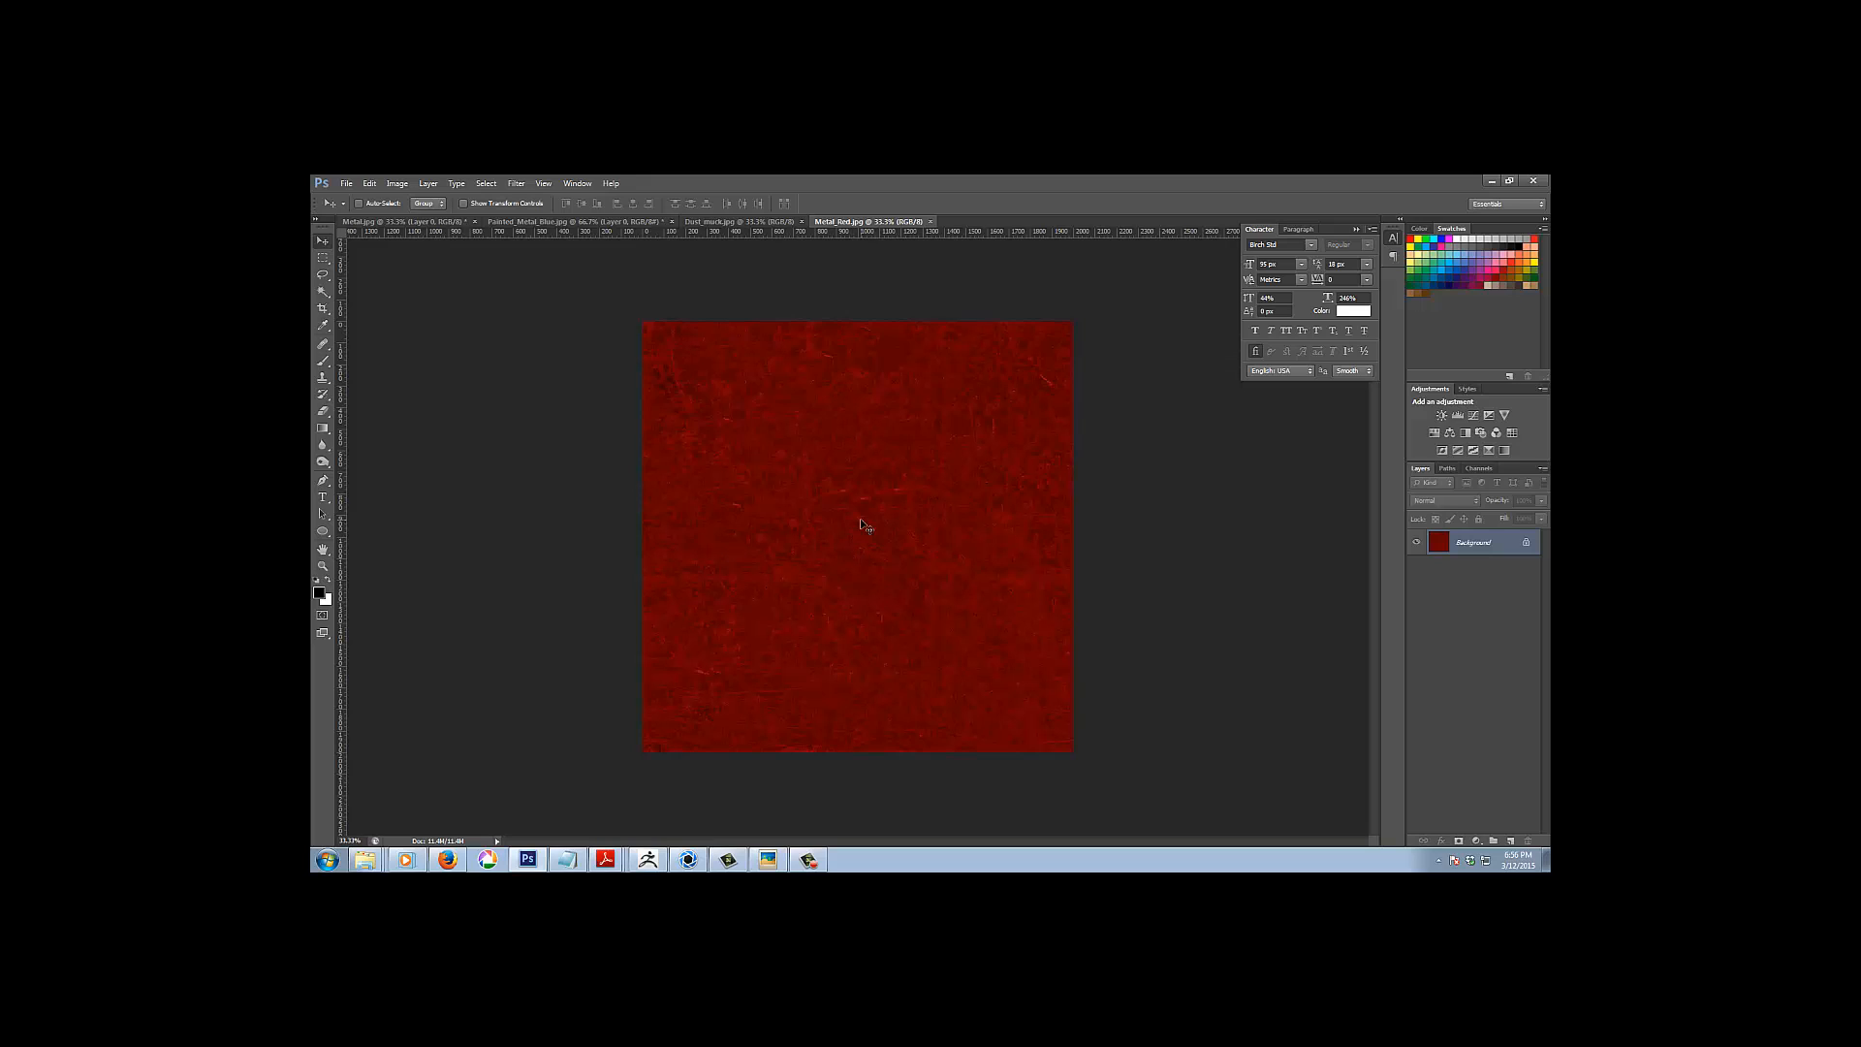
Crop Dust_muck.jpg to a nearly square area of about 2097 × 2037 pixels, leaving out the darker bottom and right parts
{"action": "left_click", "coordinate": [713, 223]}
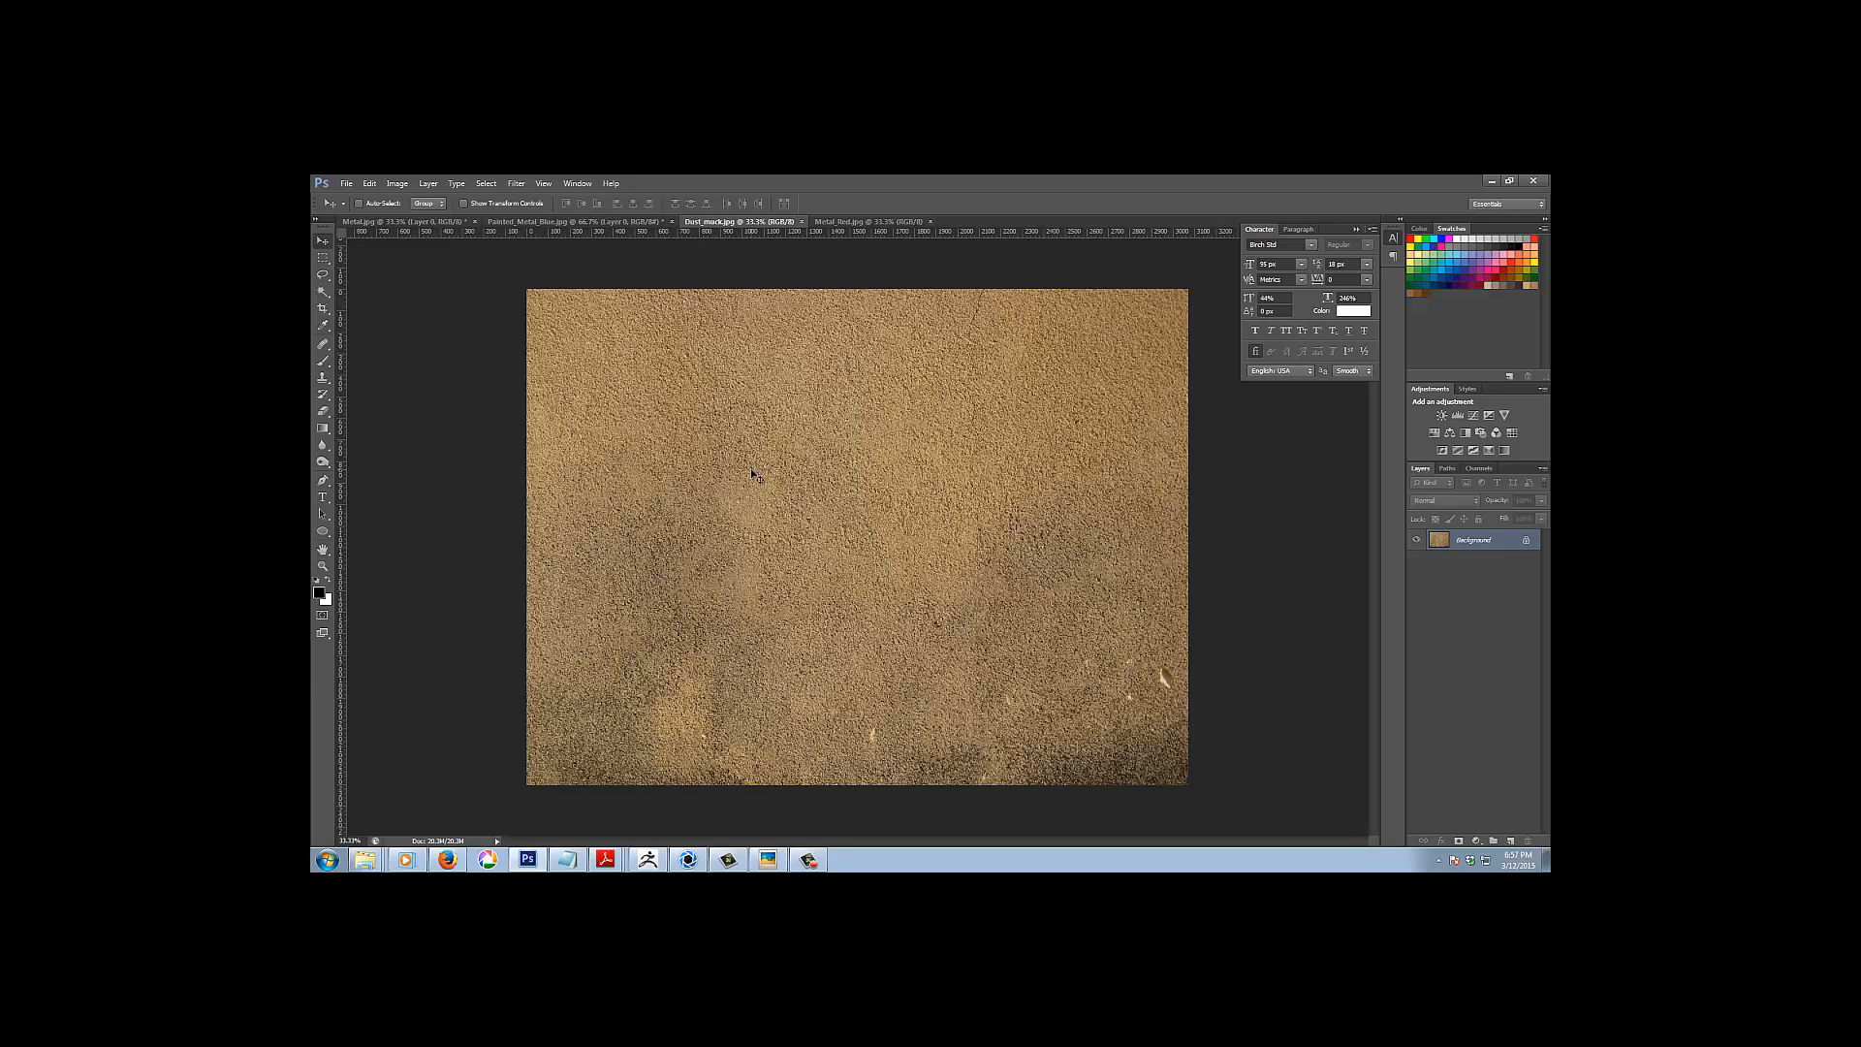
{"action": "left_click", "coordinate": [323, 308]}
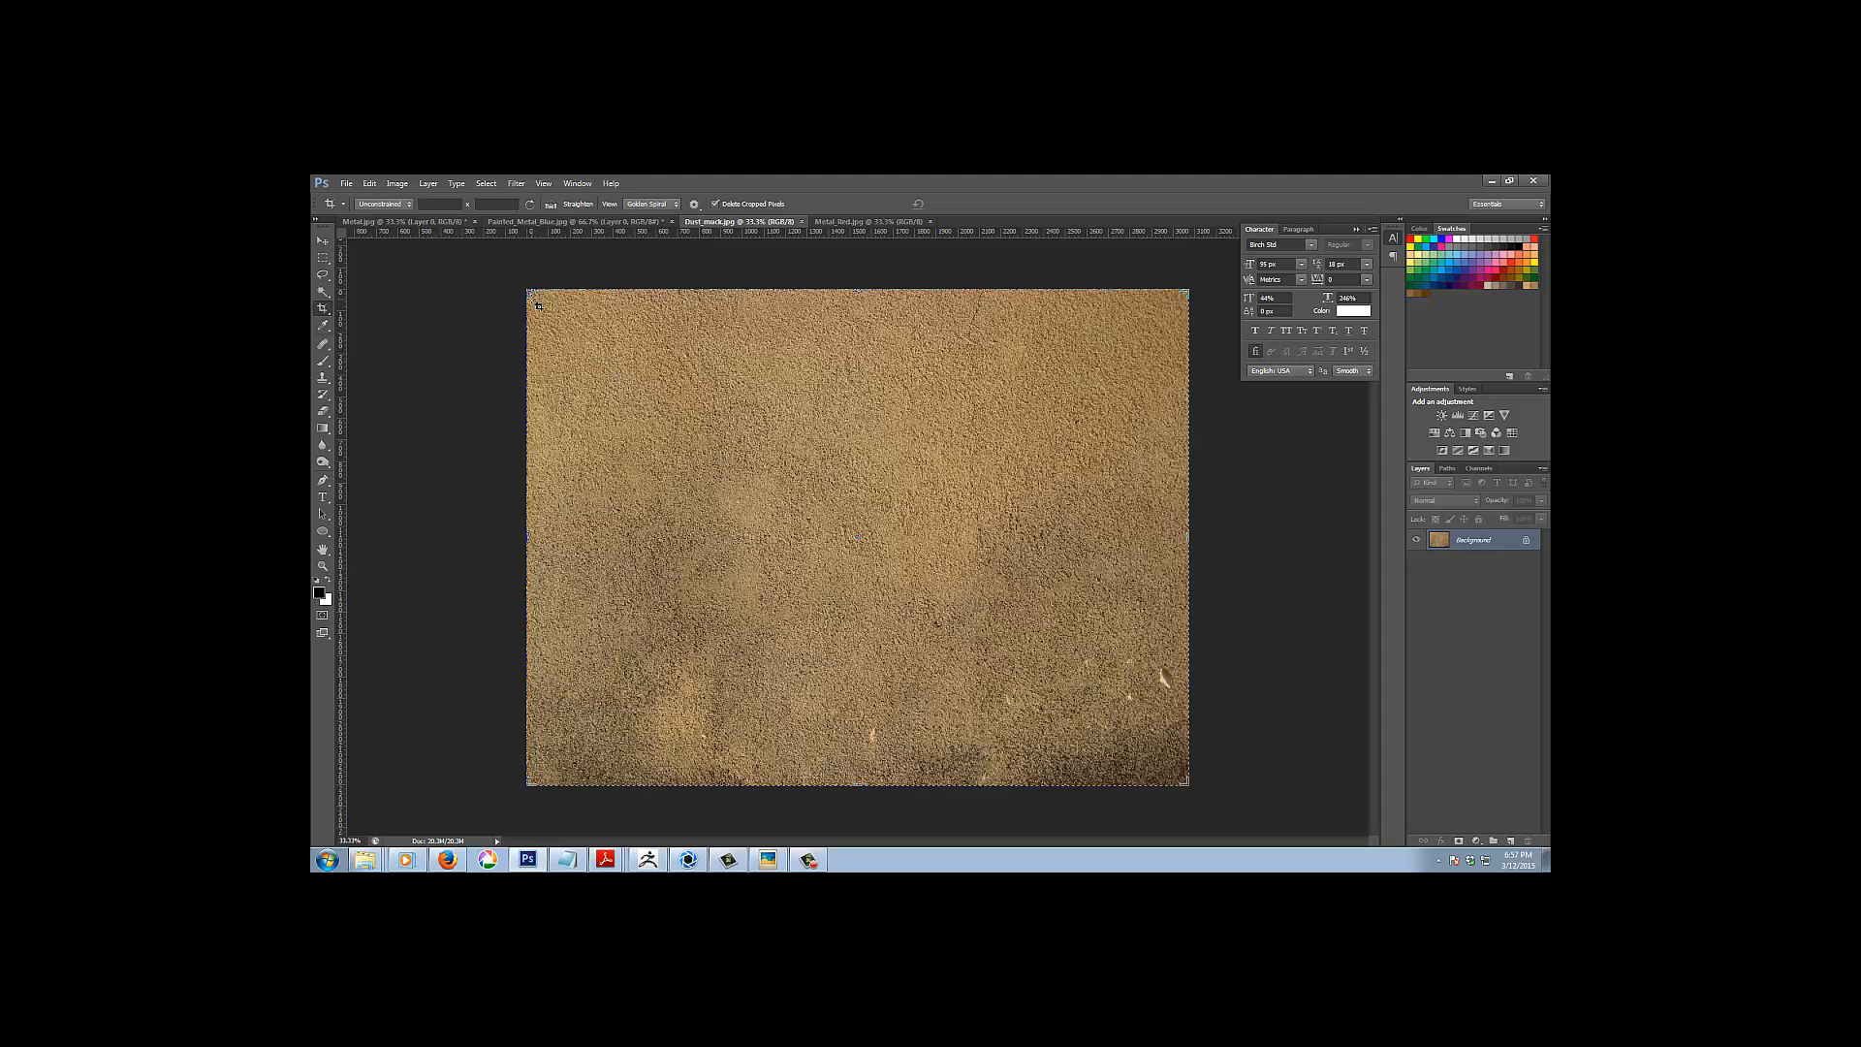
{"action": "left_click_drag", "start_coordinate": [538, 306], "coordinate": [990, 744]}
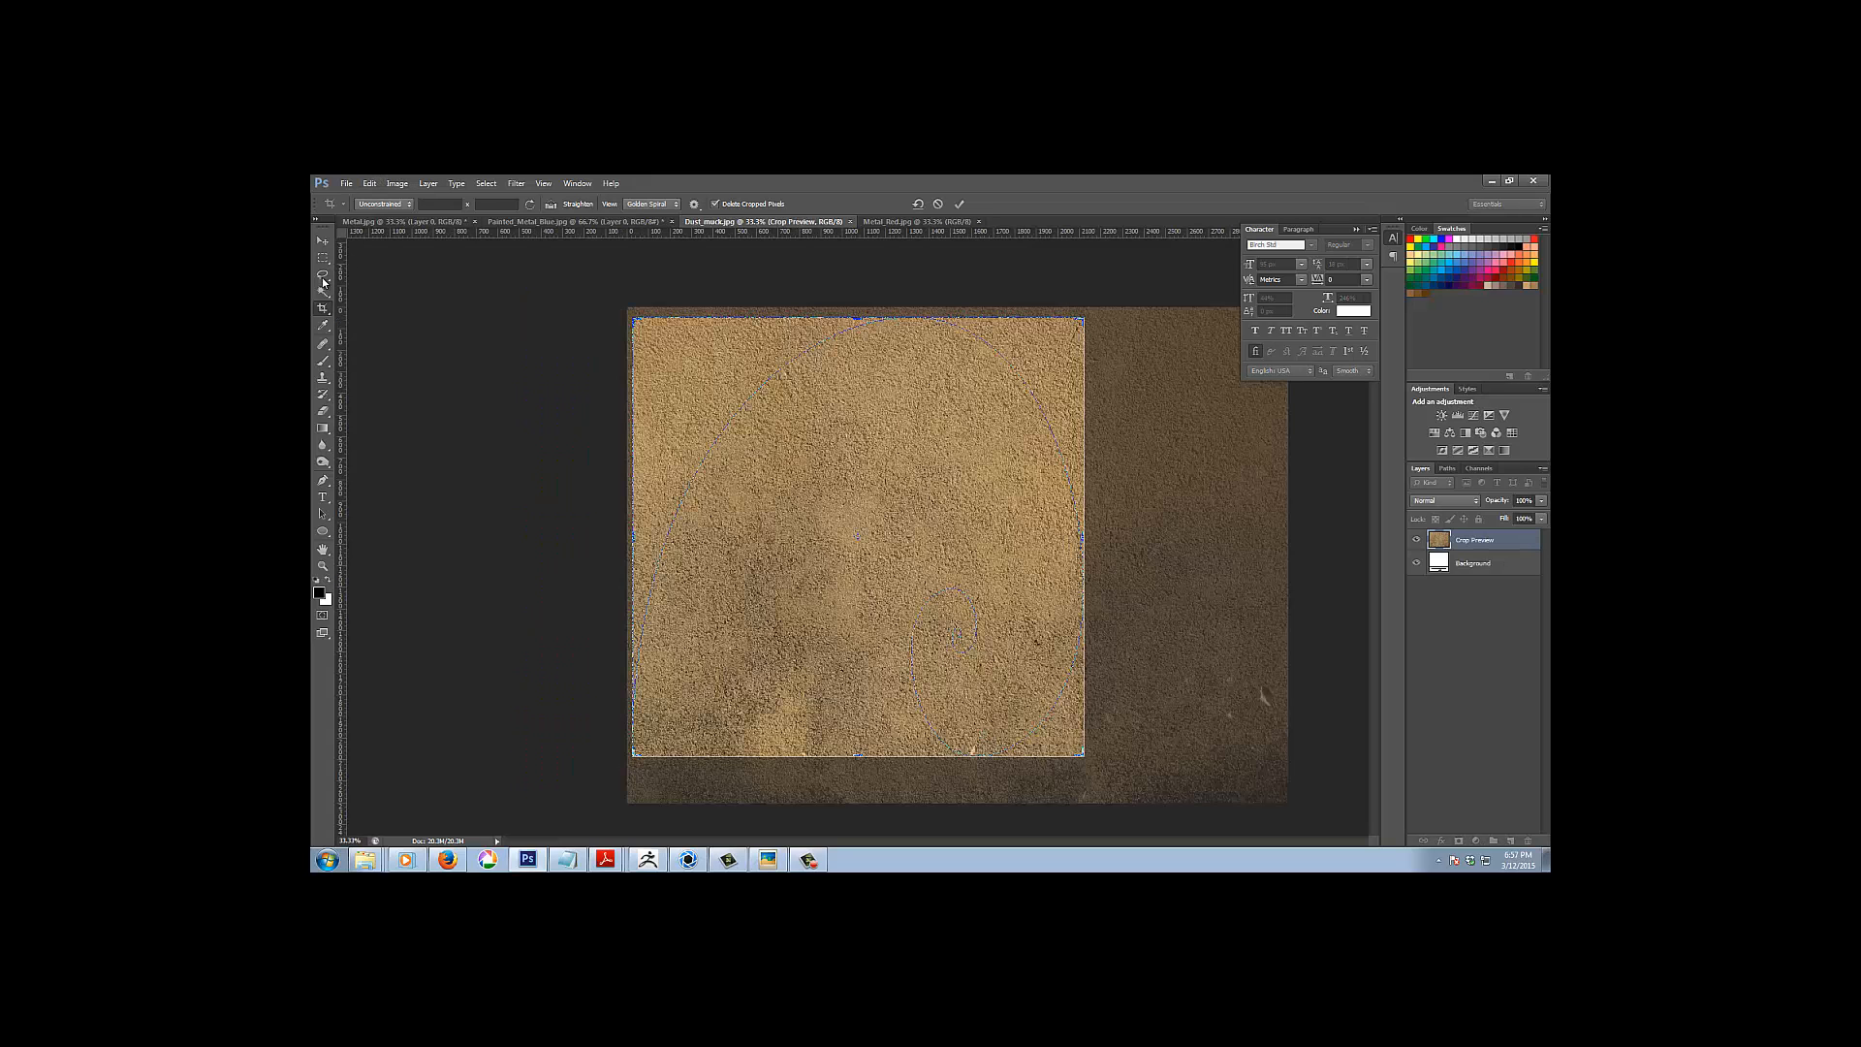
{"action": "left_click", "coordinate": [323, 240]}
{"action": "left_click", "coordinate": [870, 430]}
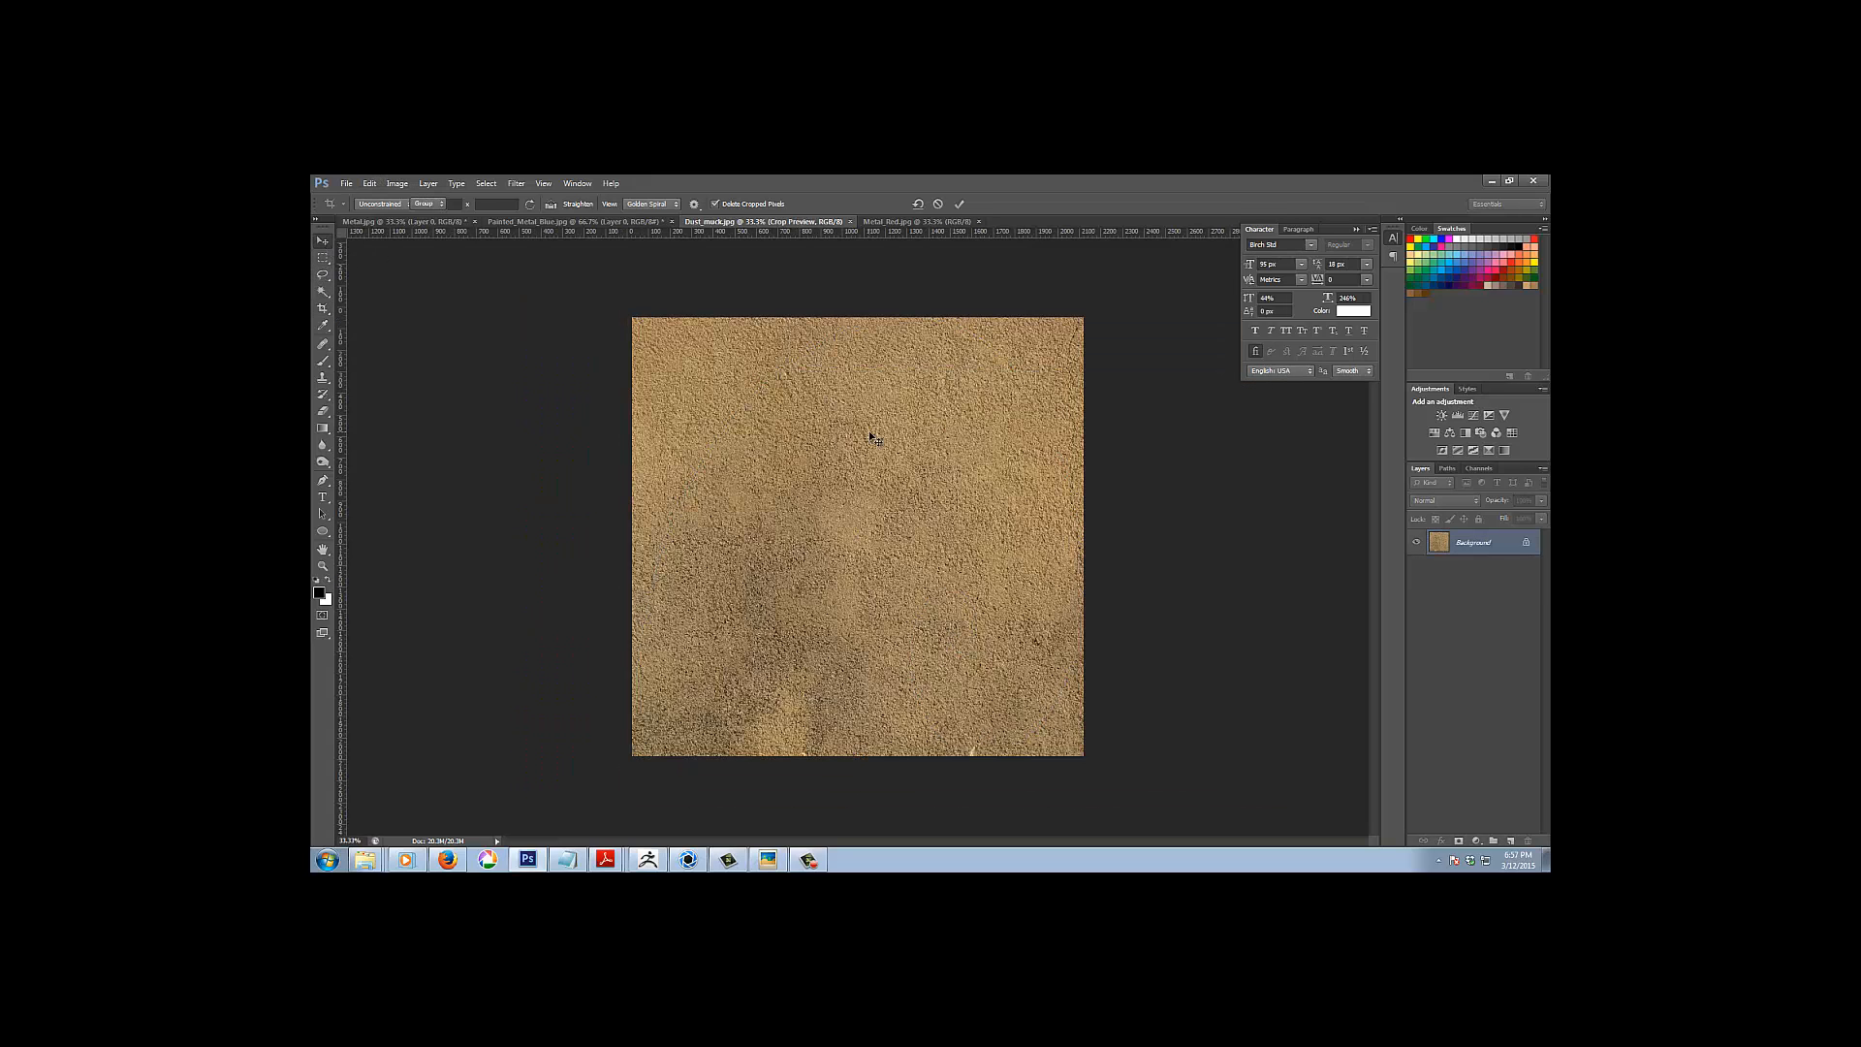
Resize the cropped dust image to 2048 × 2048 pixels with Constrain Proportions turned off
{"action": "left_click", "coordinate": [399, 184]}
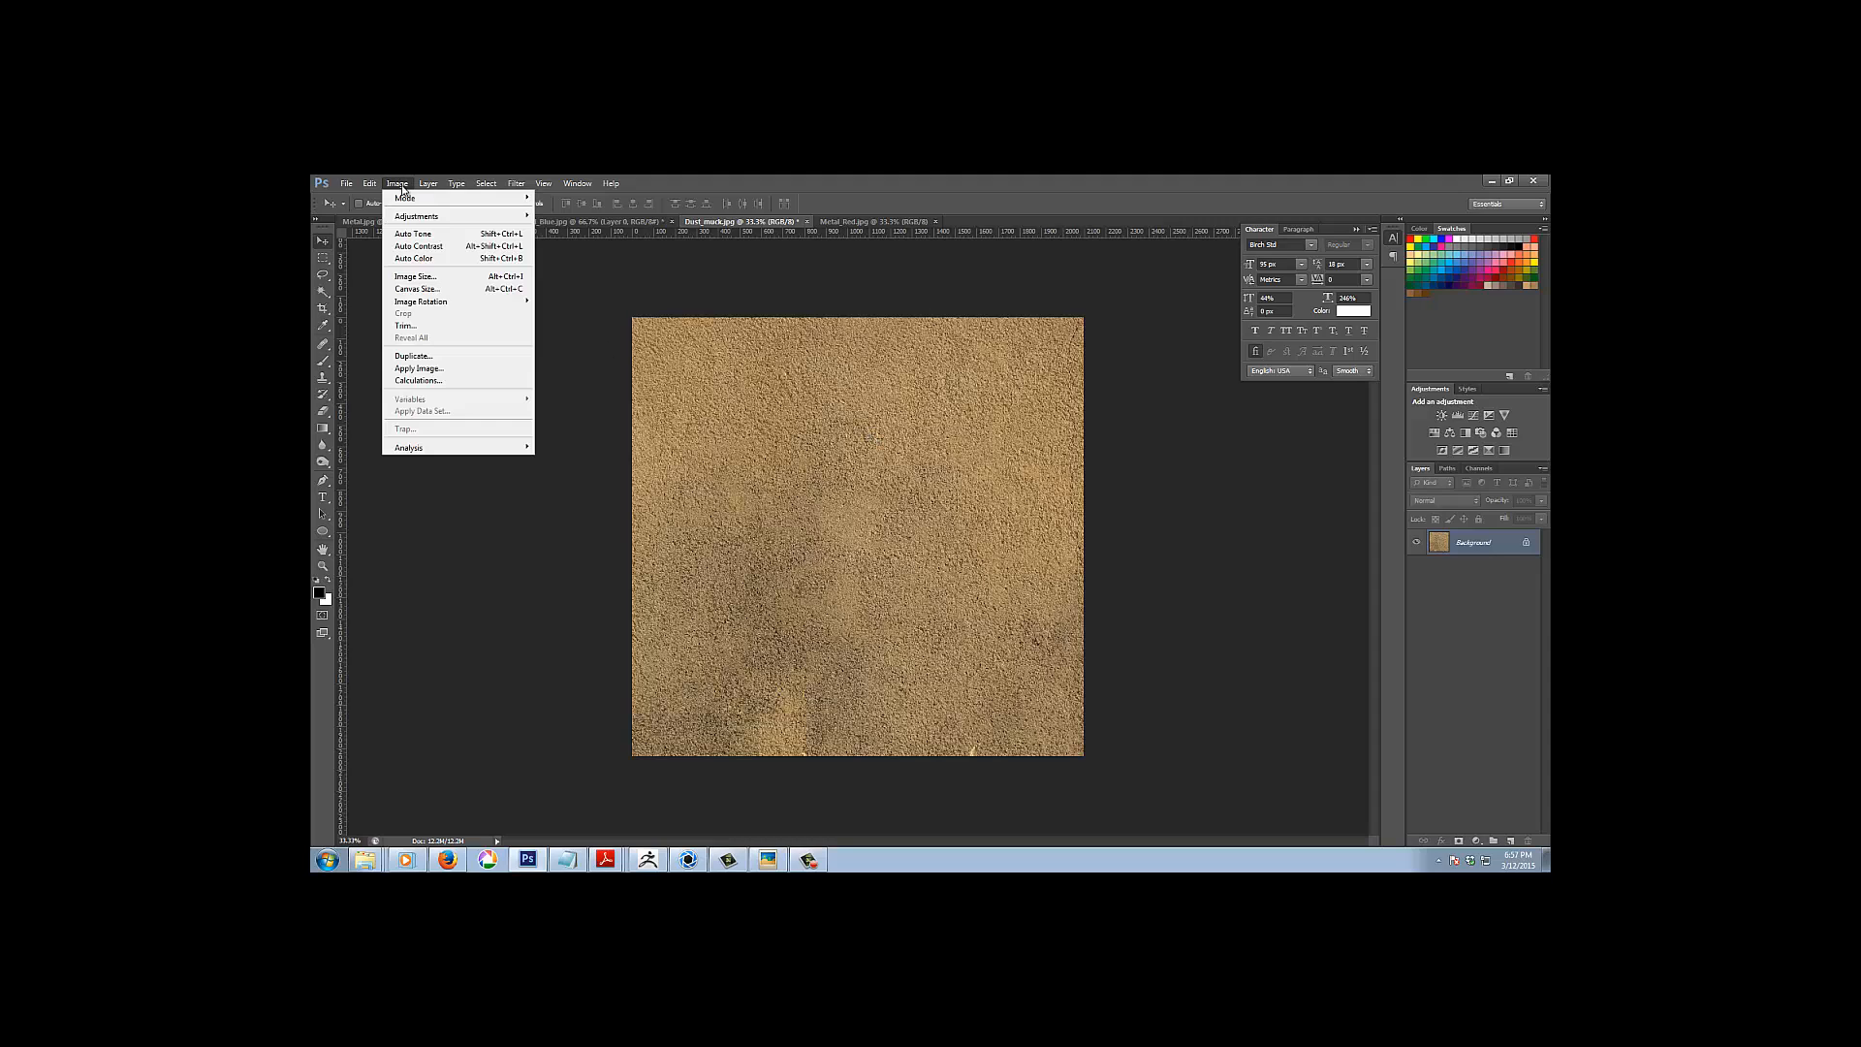
{"action": "left_click", "coordinate": [420, 278]}
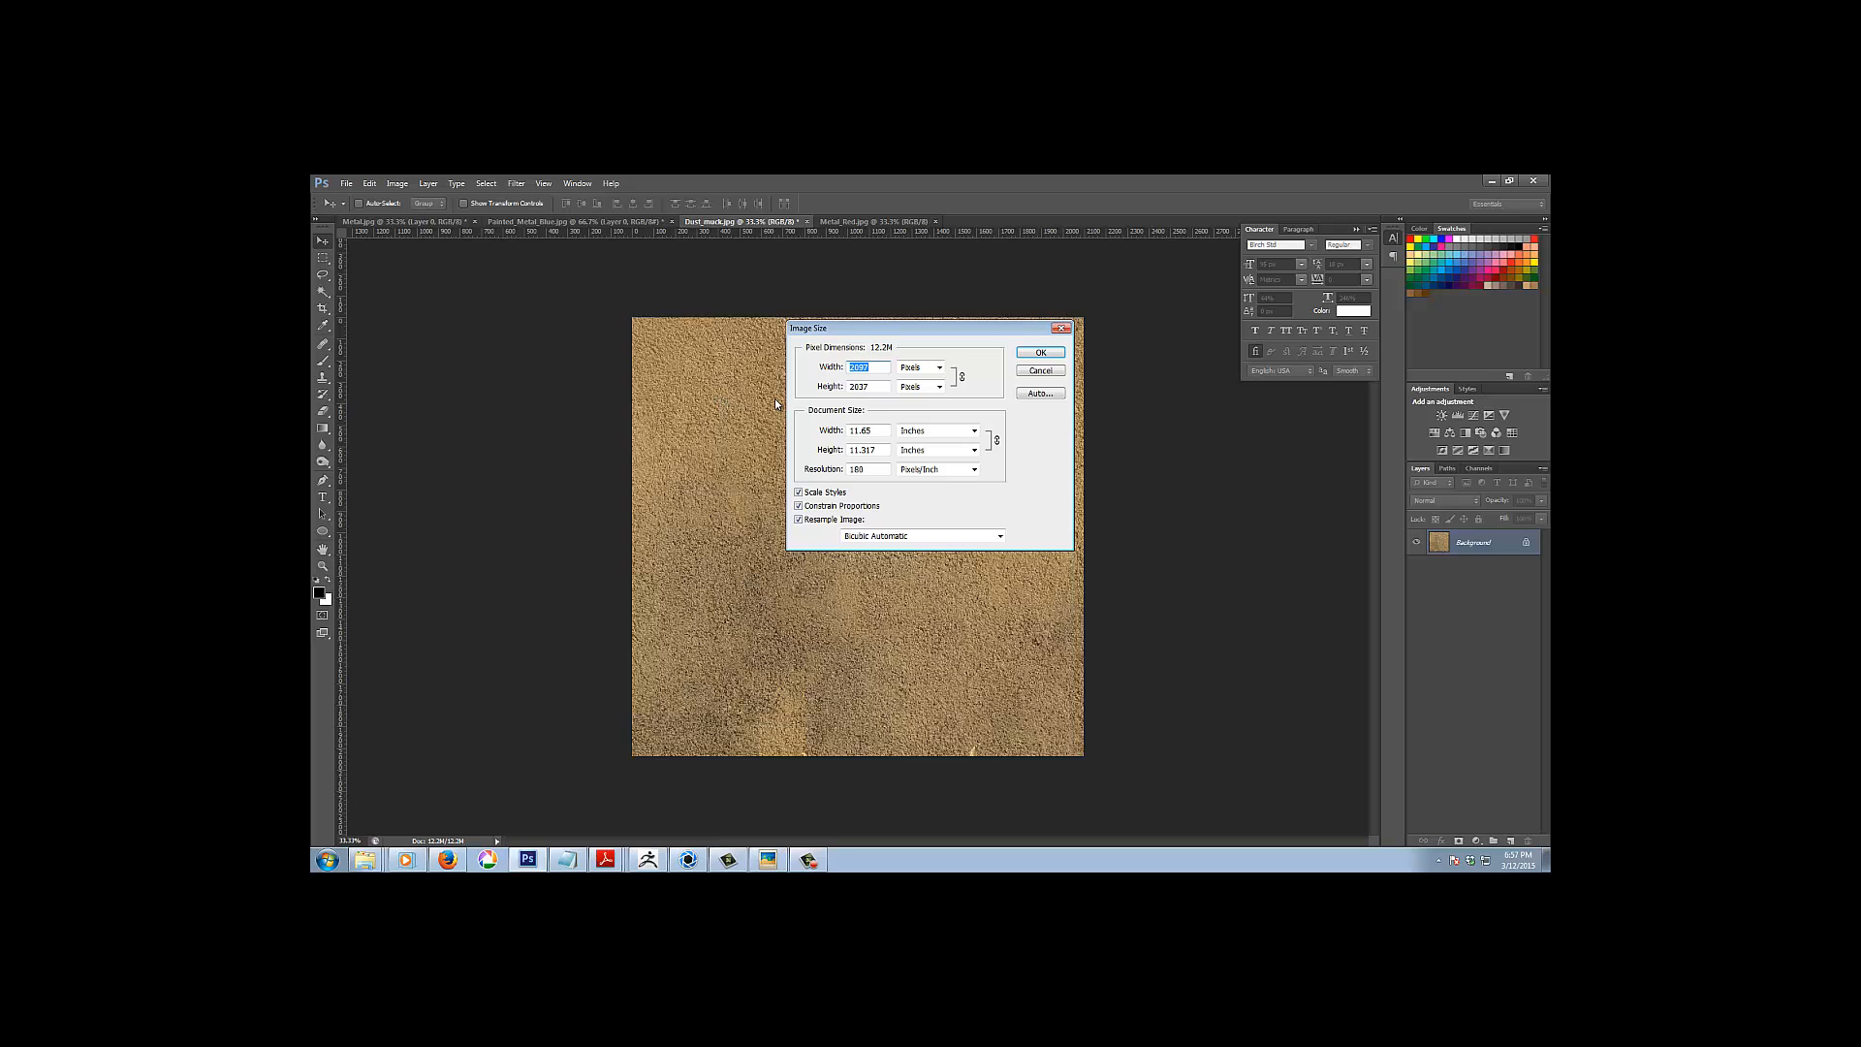
{"action": "type", "text": "2048"}
{"action": "key", "text": "Tab"}
{"action": "type", "text": "2048"}
{"action": "left_click", "coordinate": [963, 377]}
{"action": "left_click", "coordinate": [798, 506]}
{"action": "left_click_drag", "start_coordinate": [876, 368], "coordinate": [771, 376]}
{"action": "type", "text": "204"}
{"action": "left_click", "coordinate": [1036, 357]}
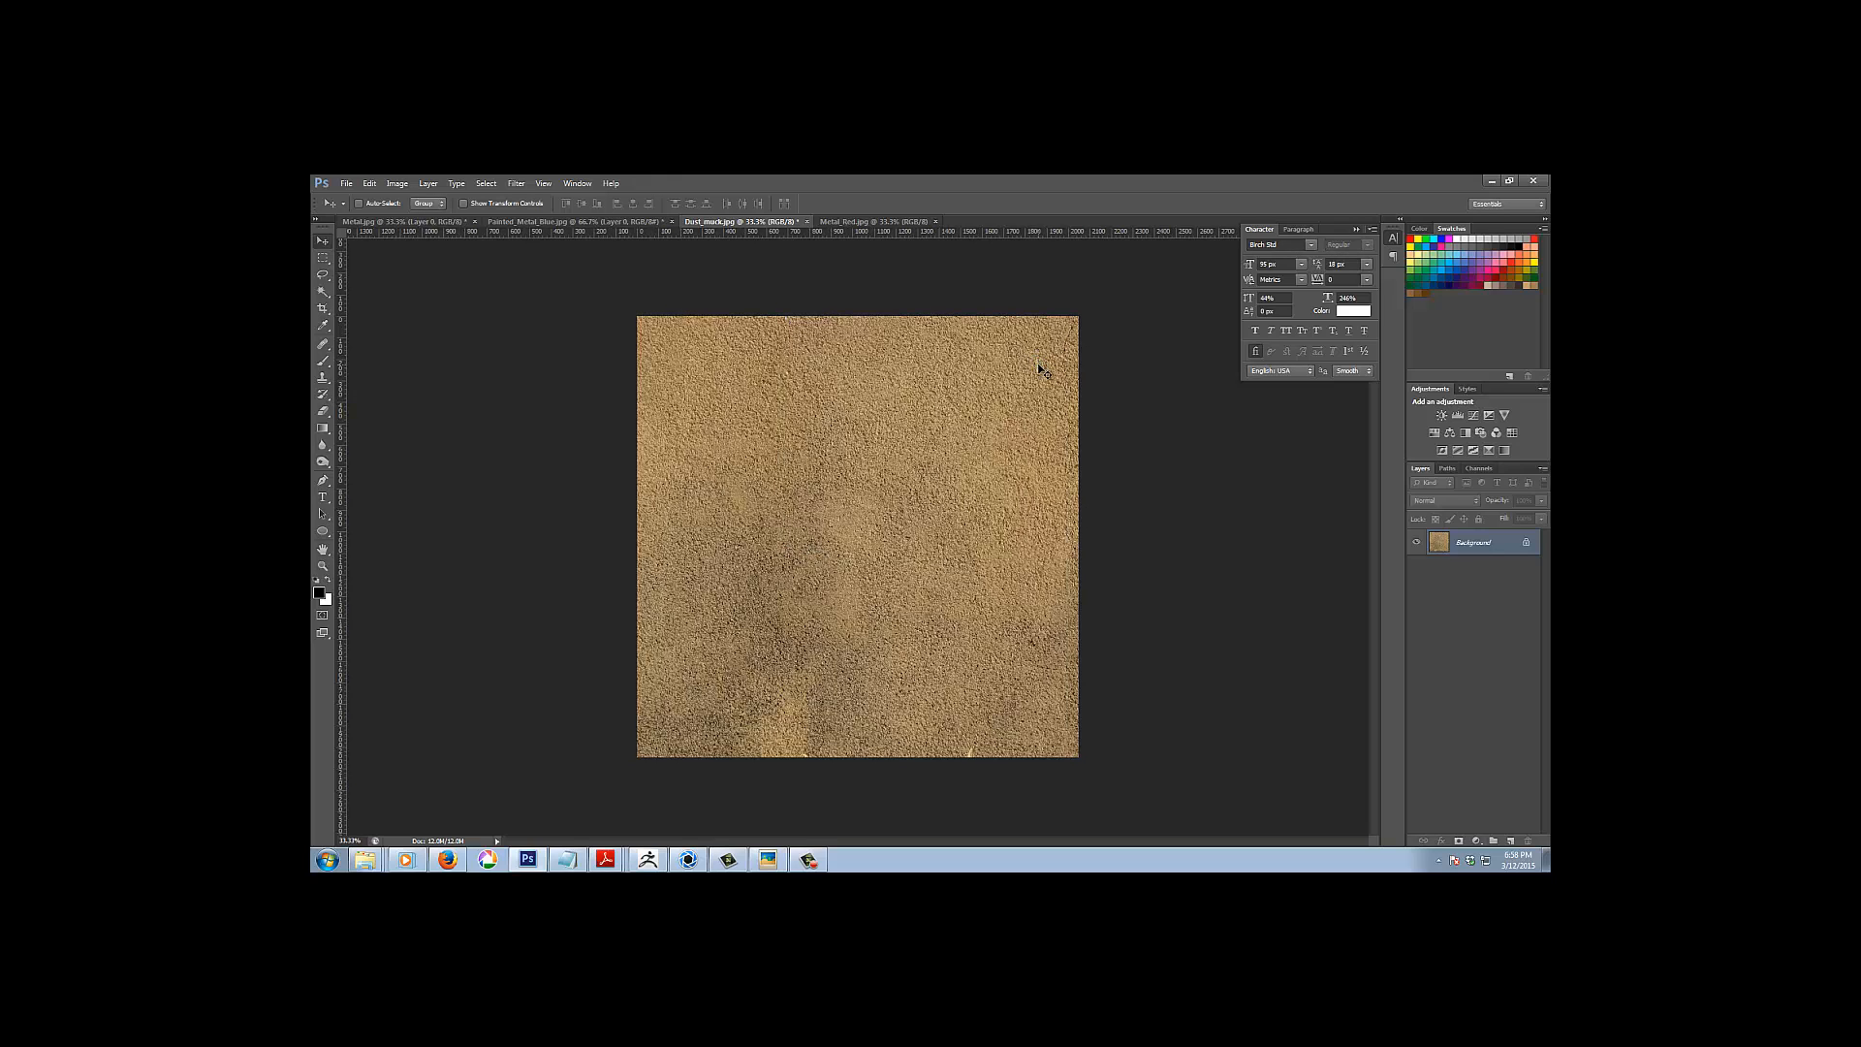
Apply the Offset filter to the dust texture with its existing offsets and Wrap Around to expose the tiling seams
{"action": "left_click", "coordinate": [517, 184]}
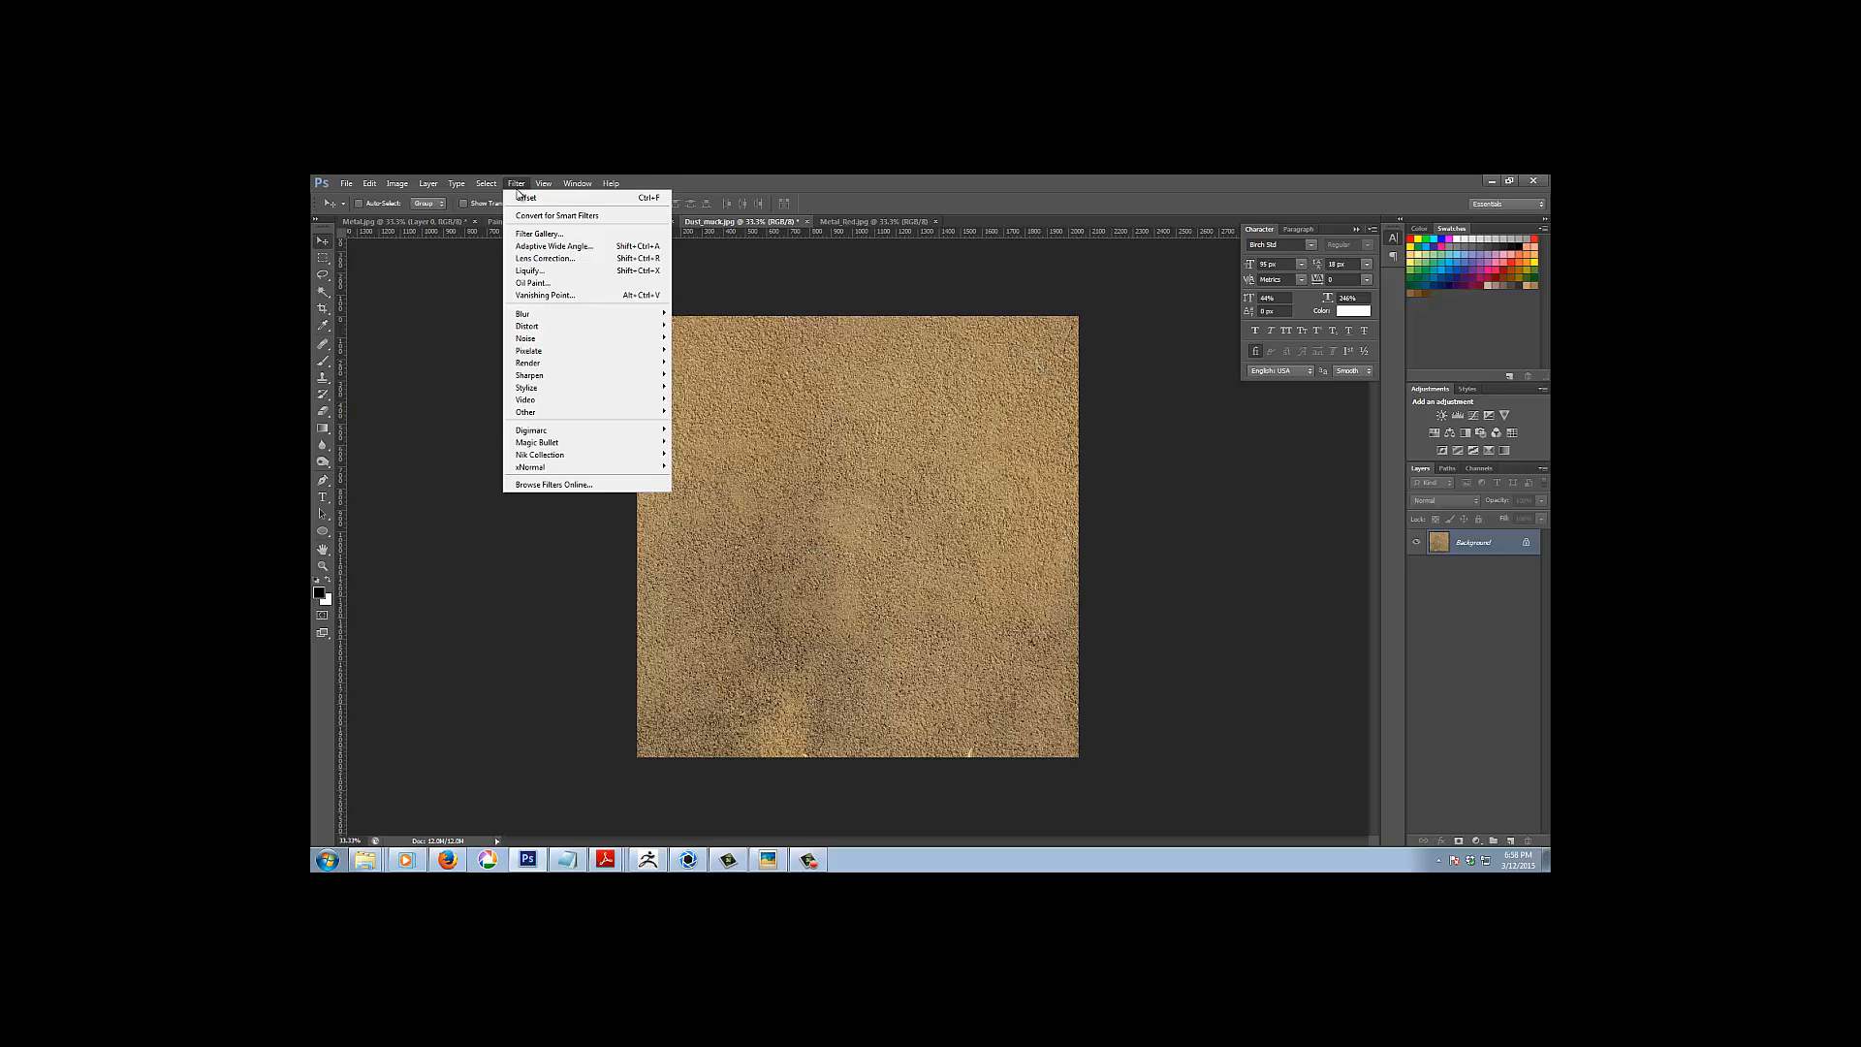
{"action": "mouse_move", "coordinate": [632, 412]}
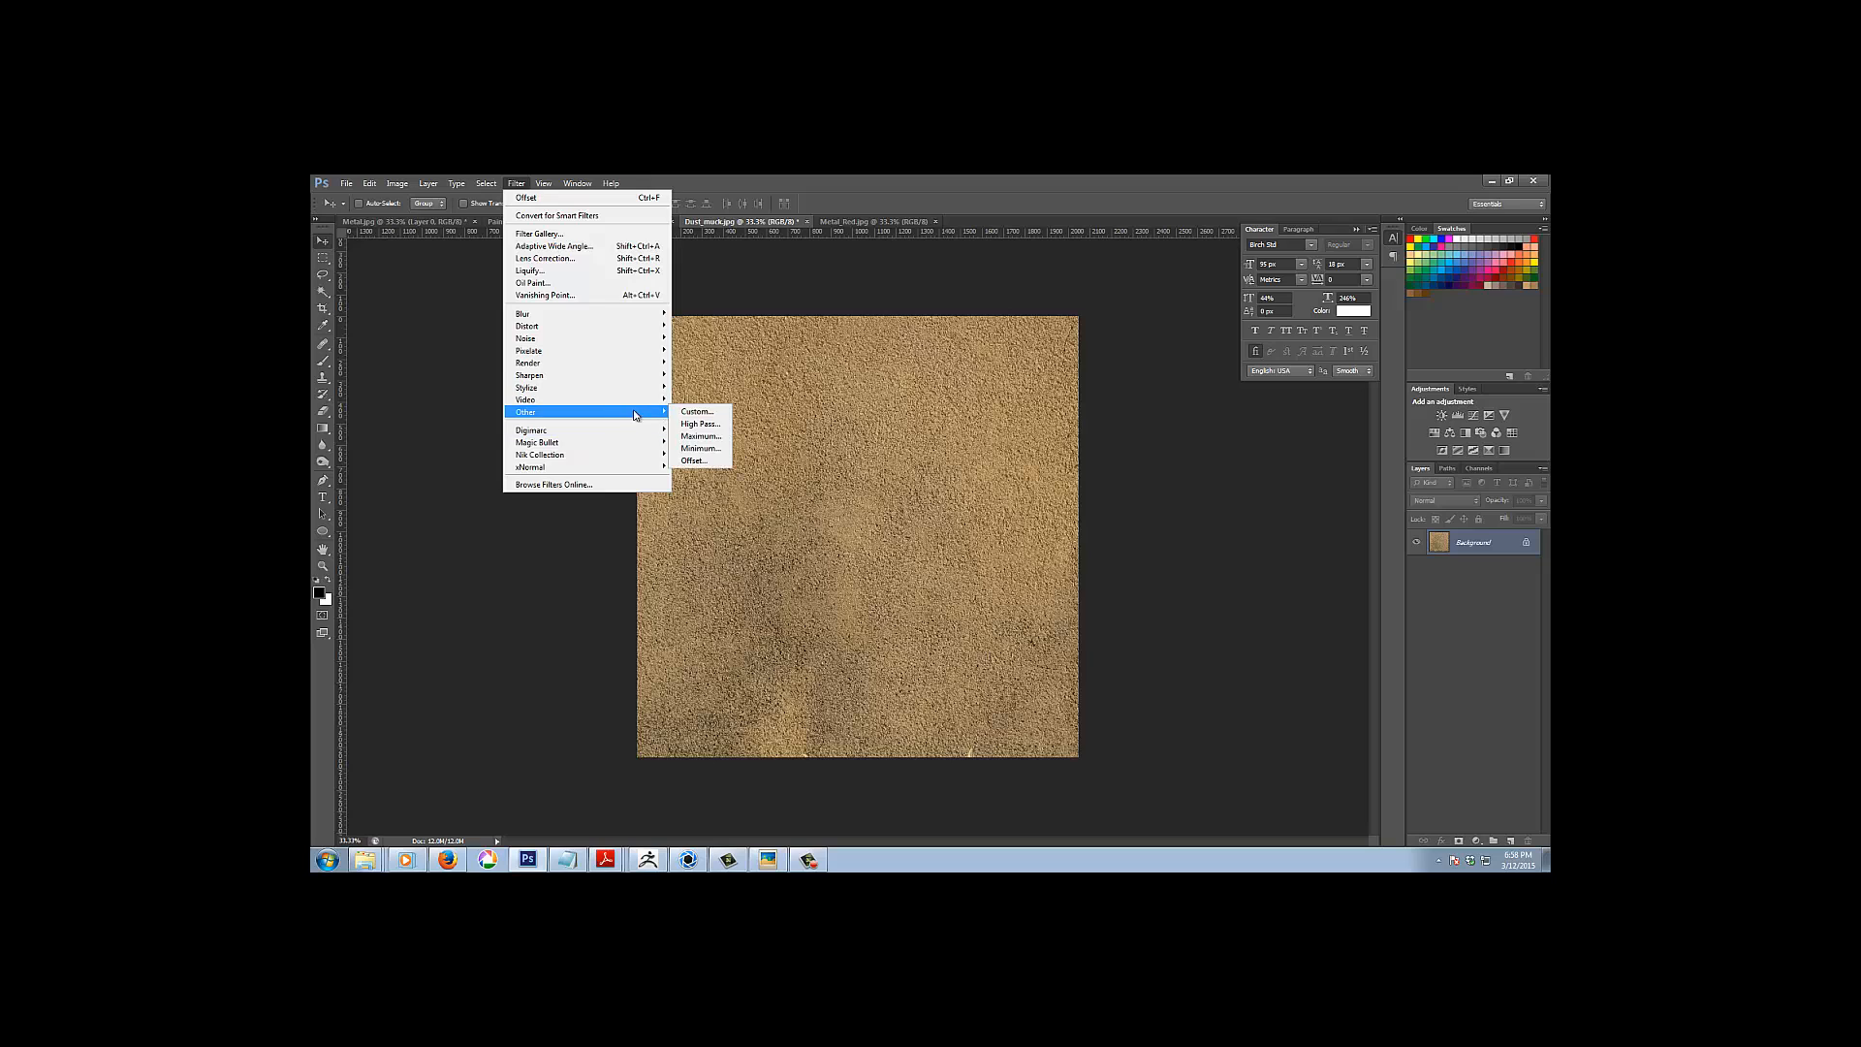
{"action": "left_click", "coordinate": [695, 461]}
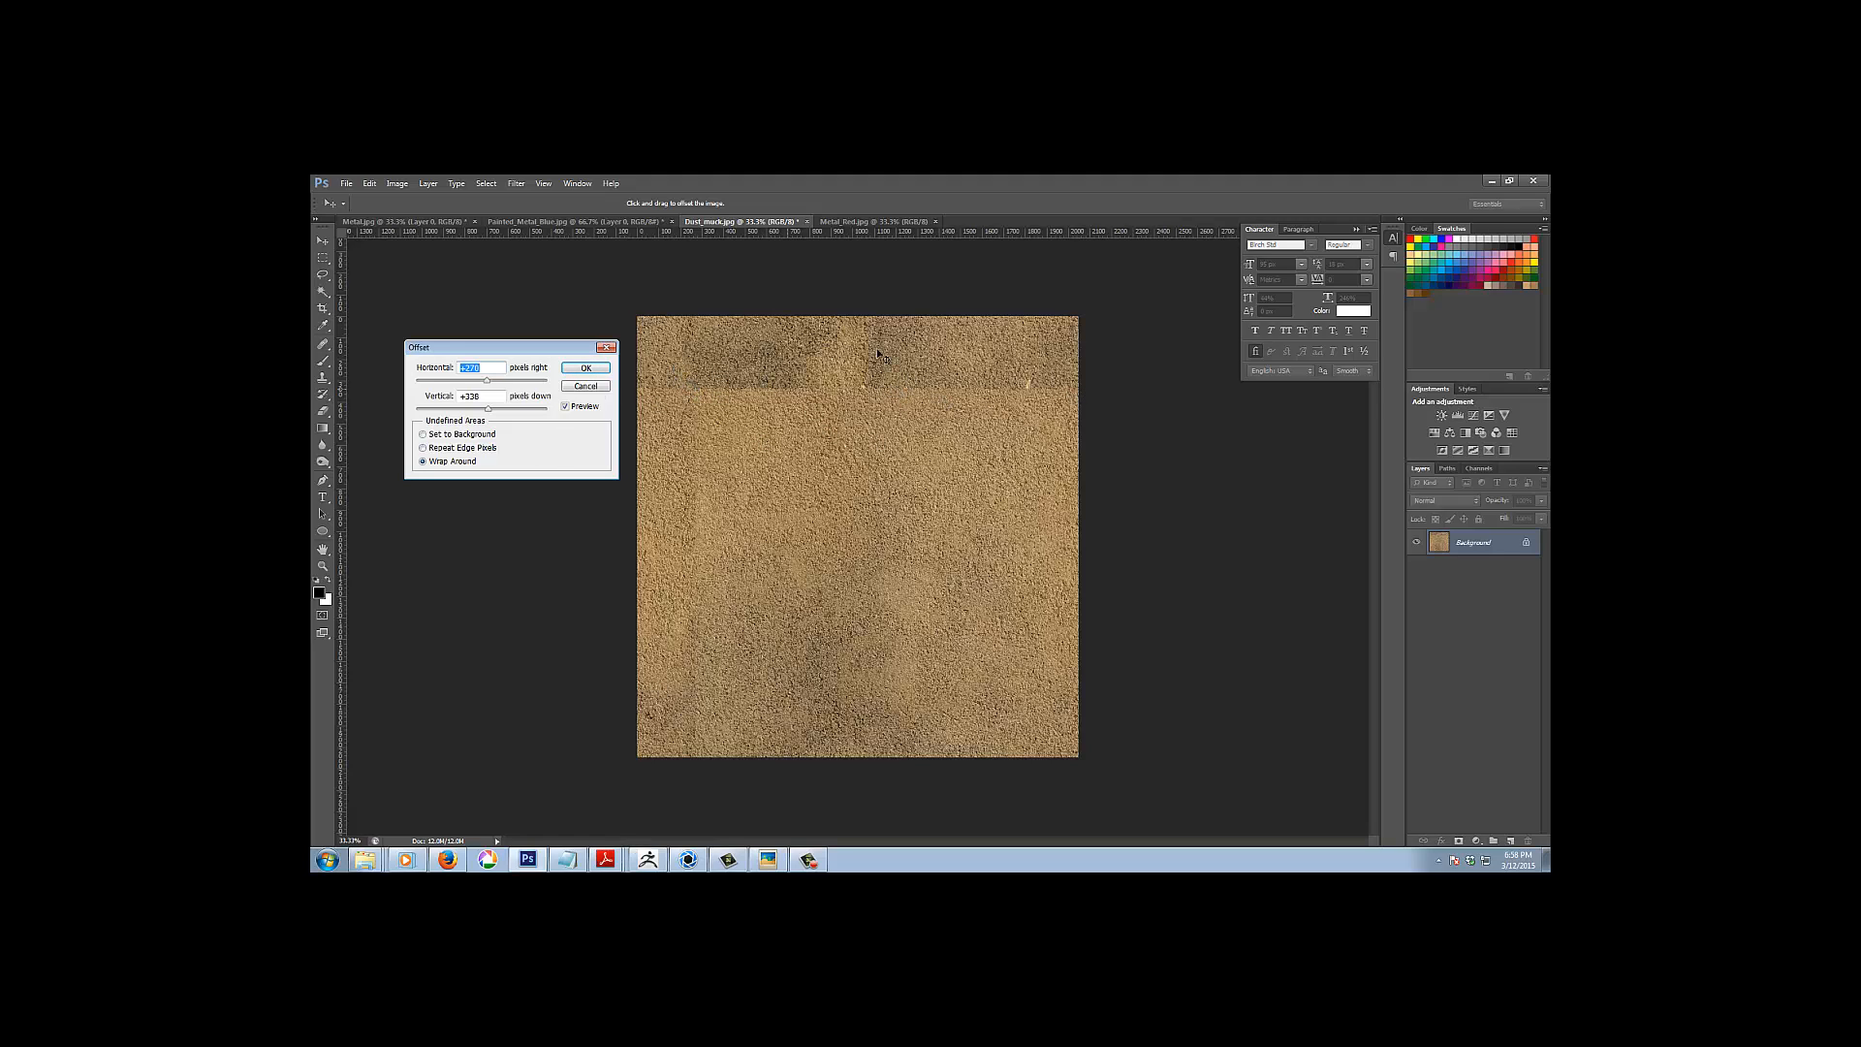
{"action": "left_click", "coordinate": [586, 368]}
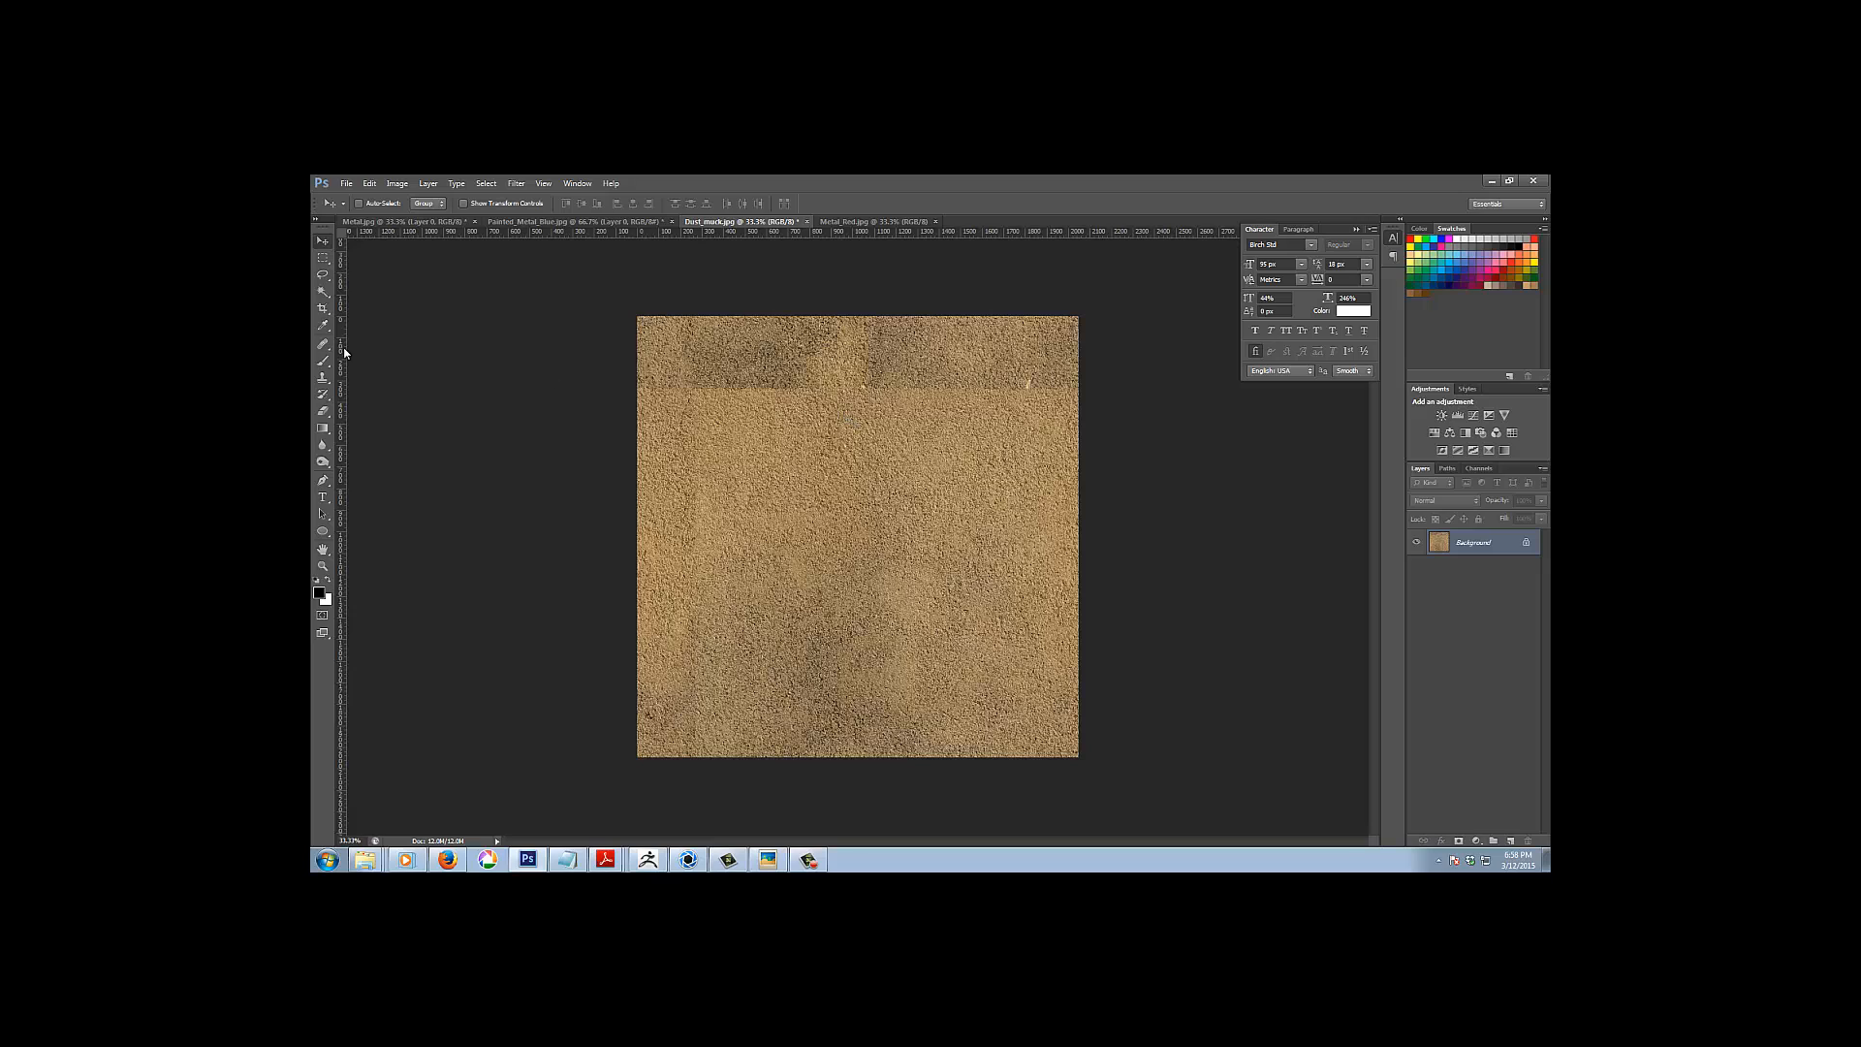
Choose the Clone Stamp tool for removing the dust texture's seams and reduce its brush size
{"action": "left_click", "coordinate": [323, 380]}
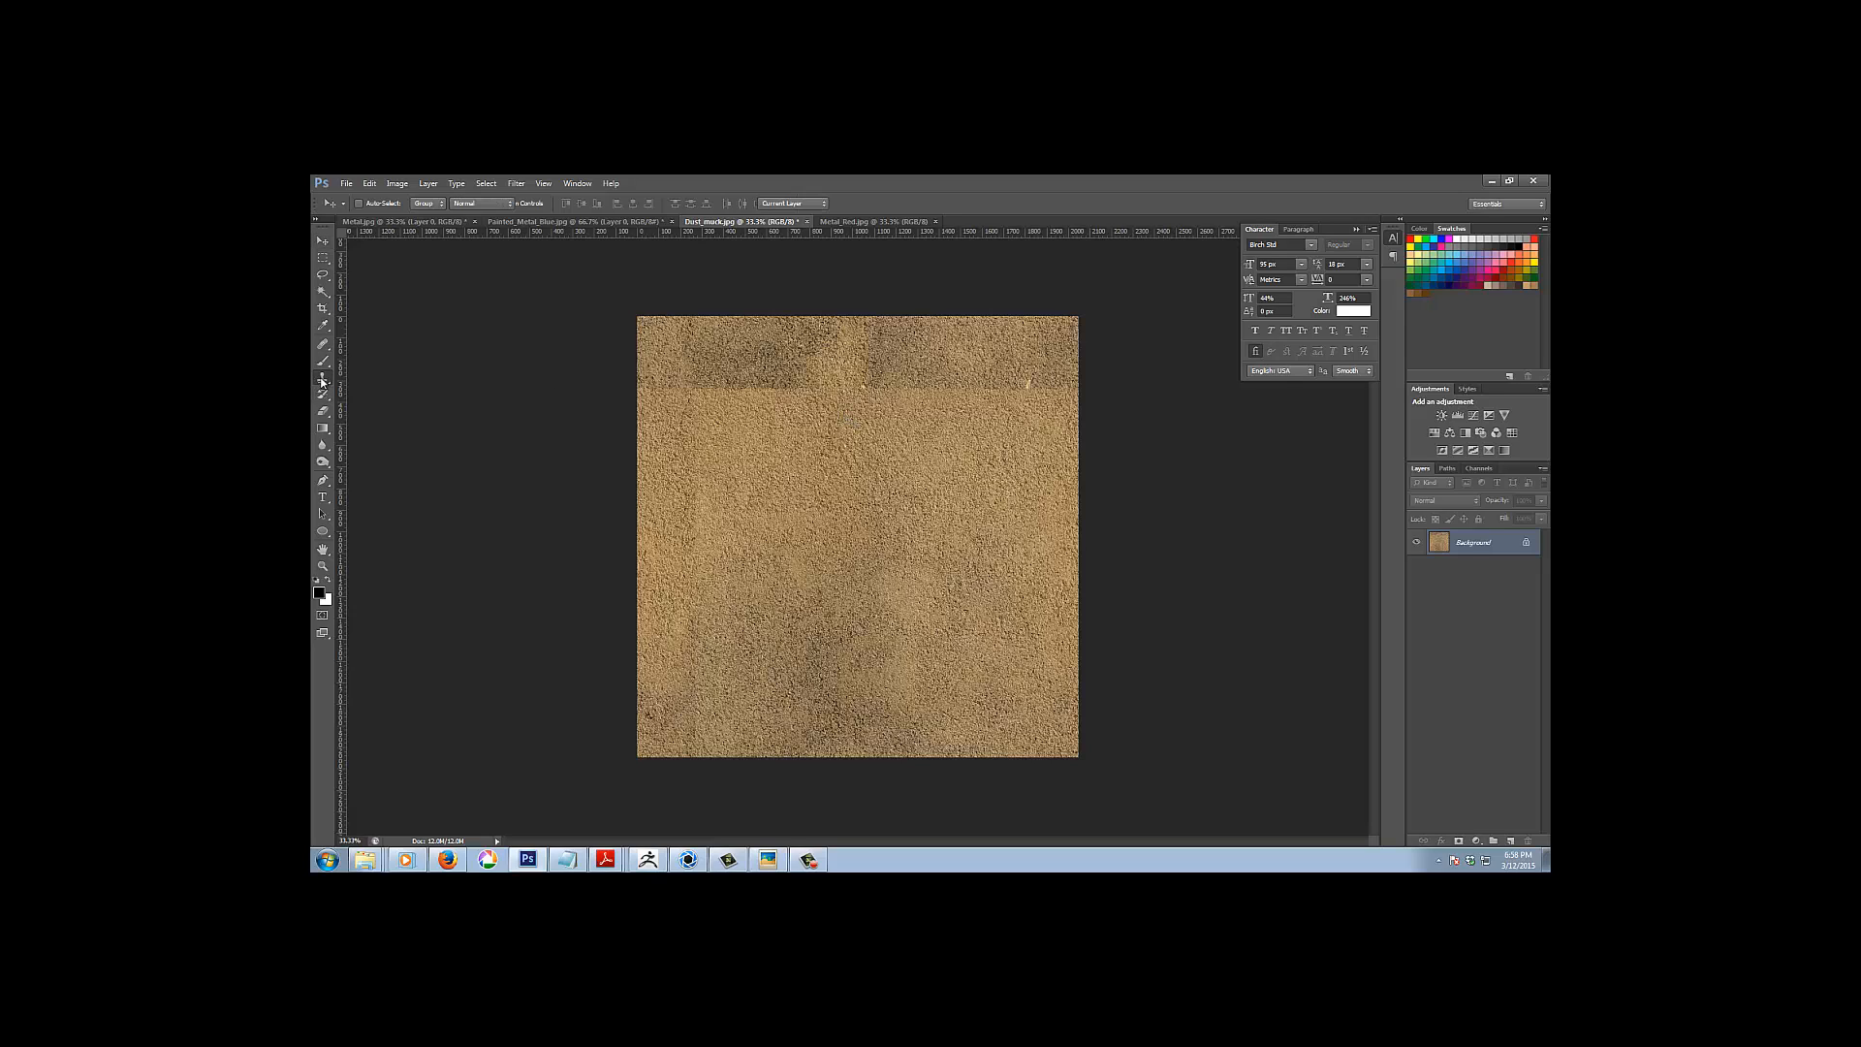
{"action": "left_click", "coordinate": [323, 381]}
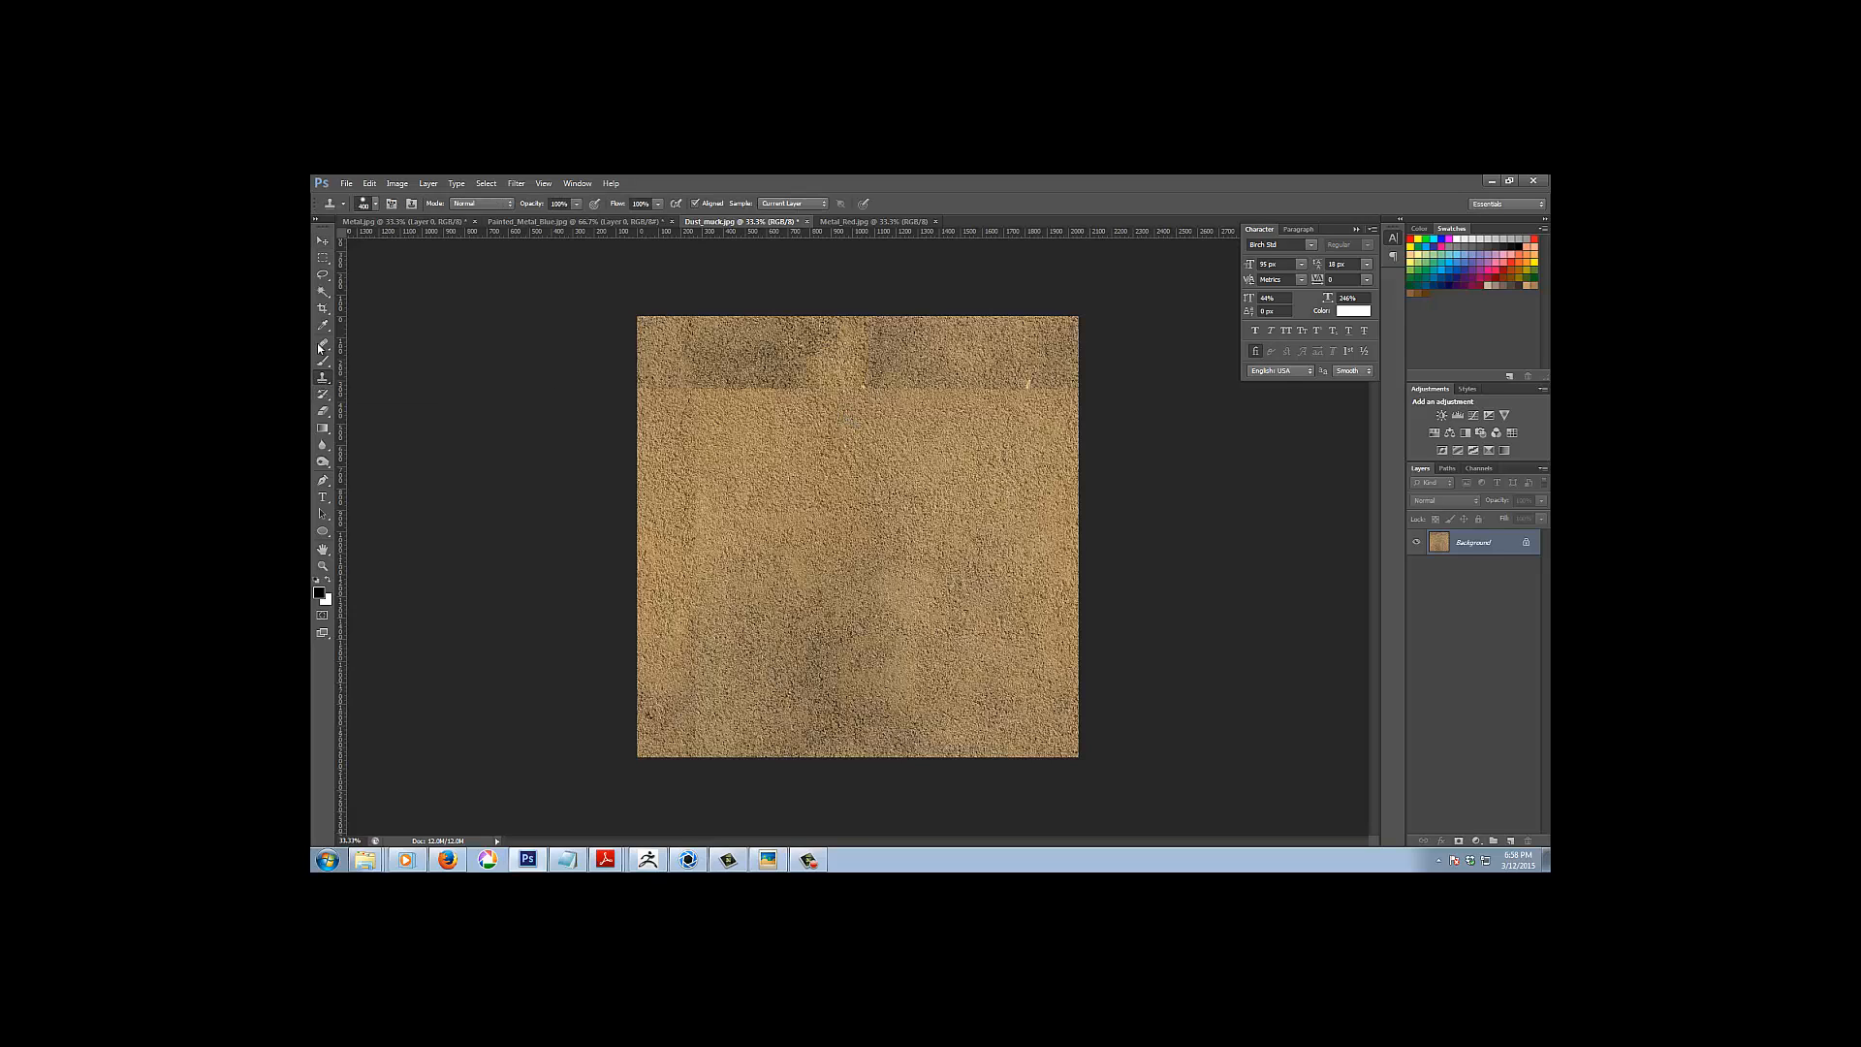
{"action": "left_click", "coordinate": [323, 346]}
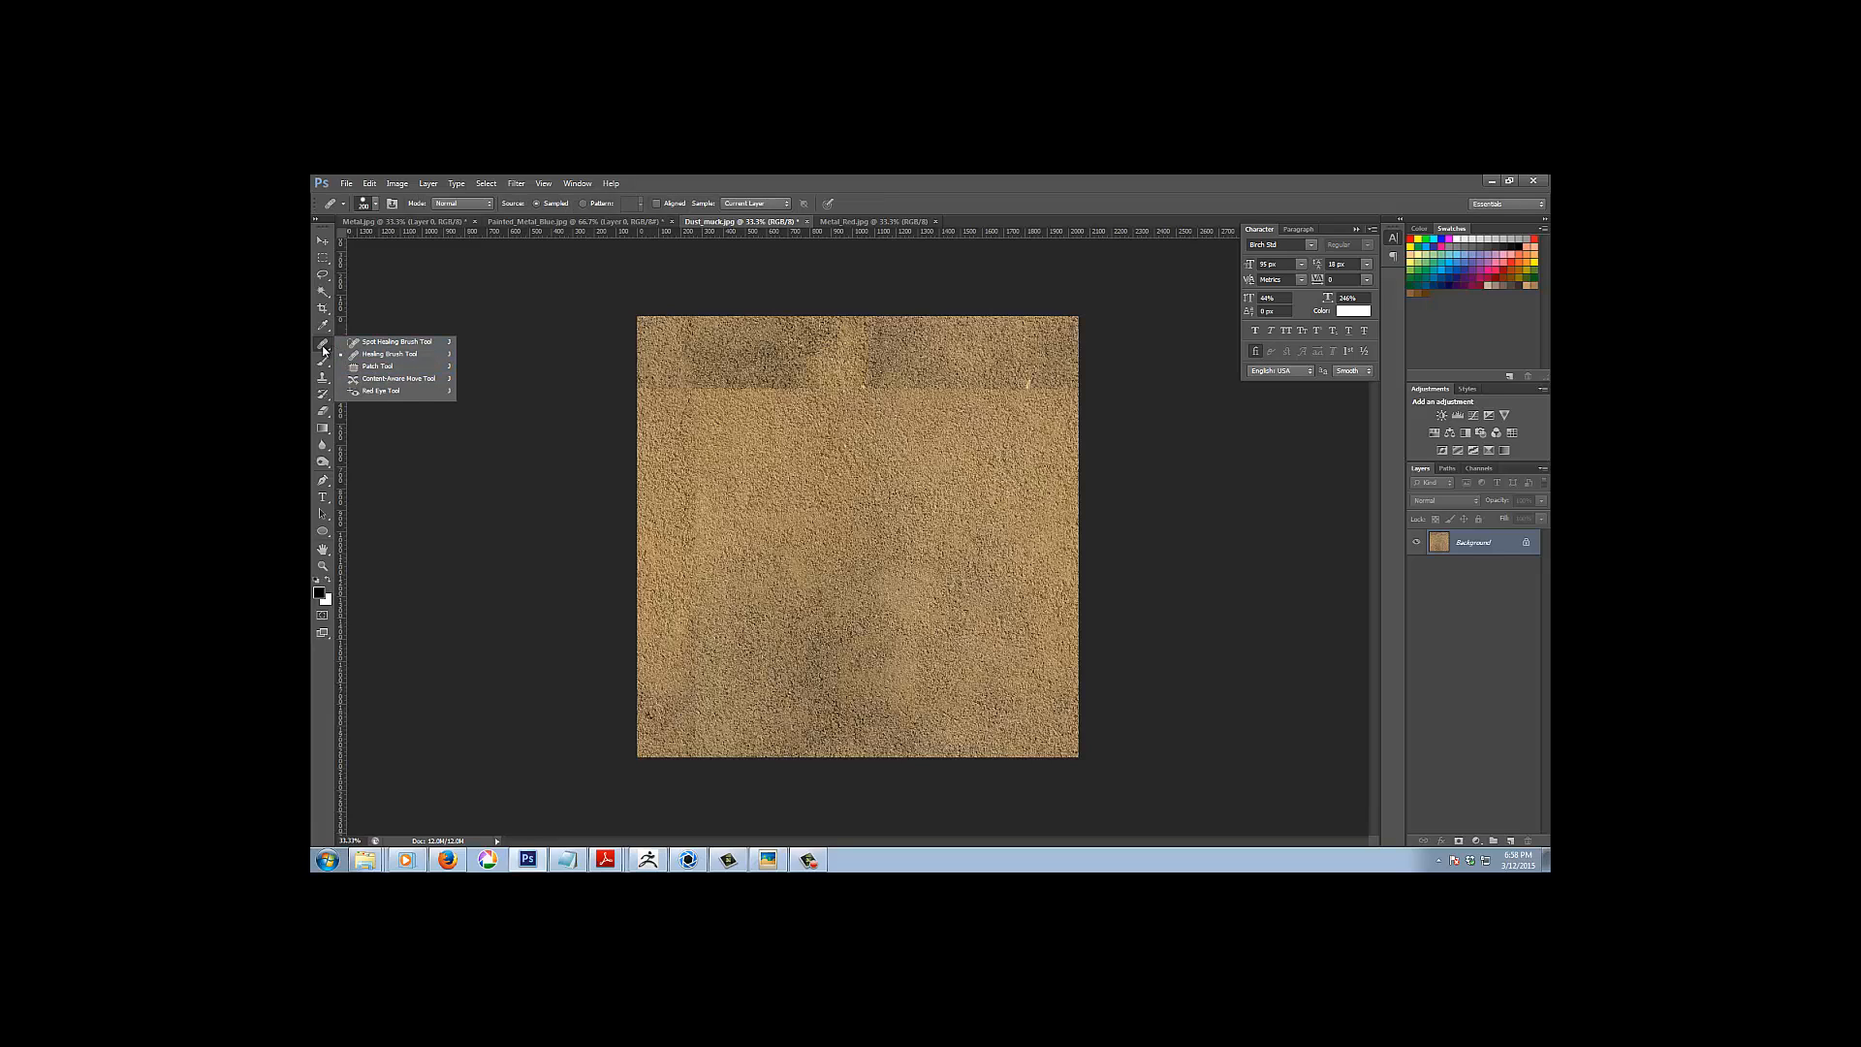
{"action": "left_click", "coordinate": [324, 349]}
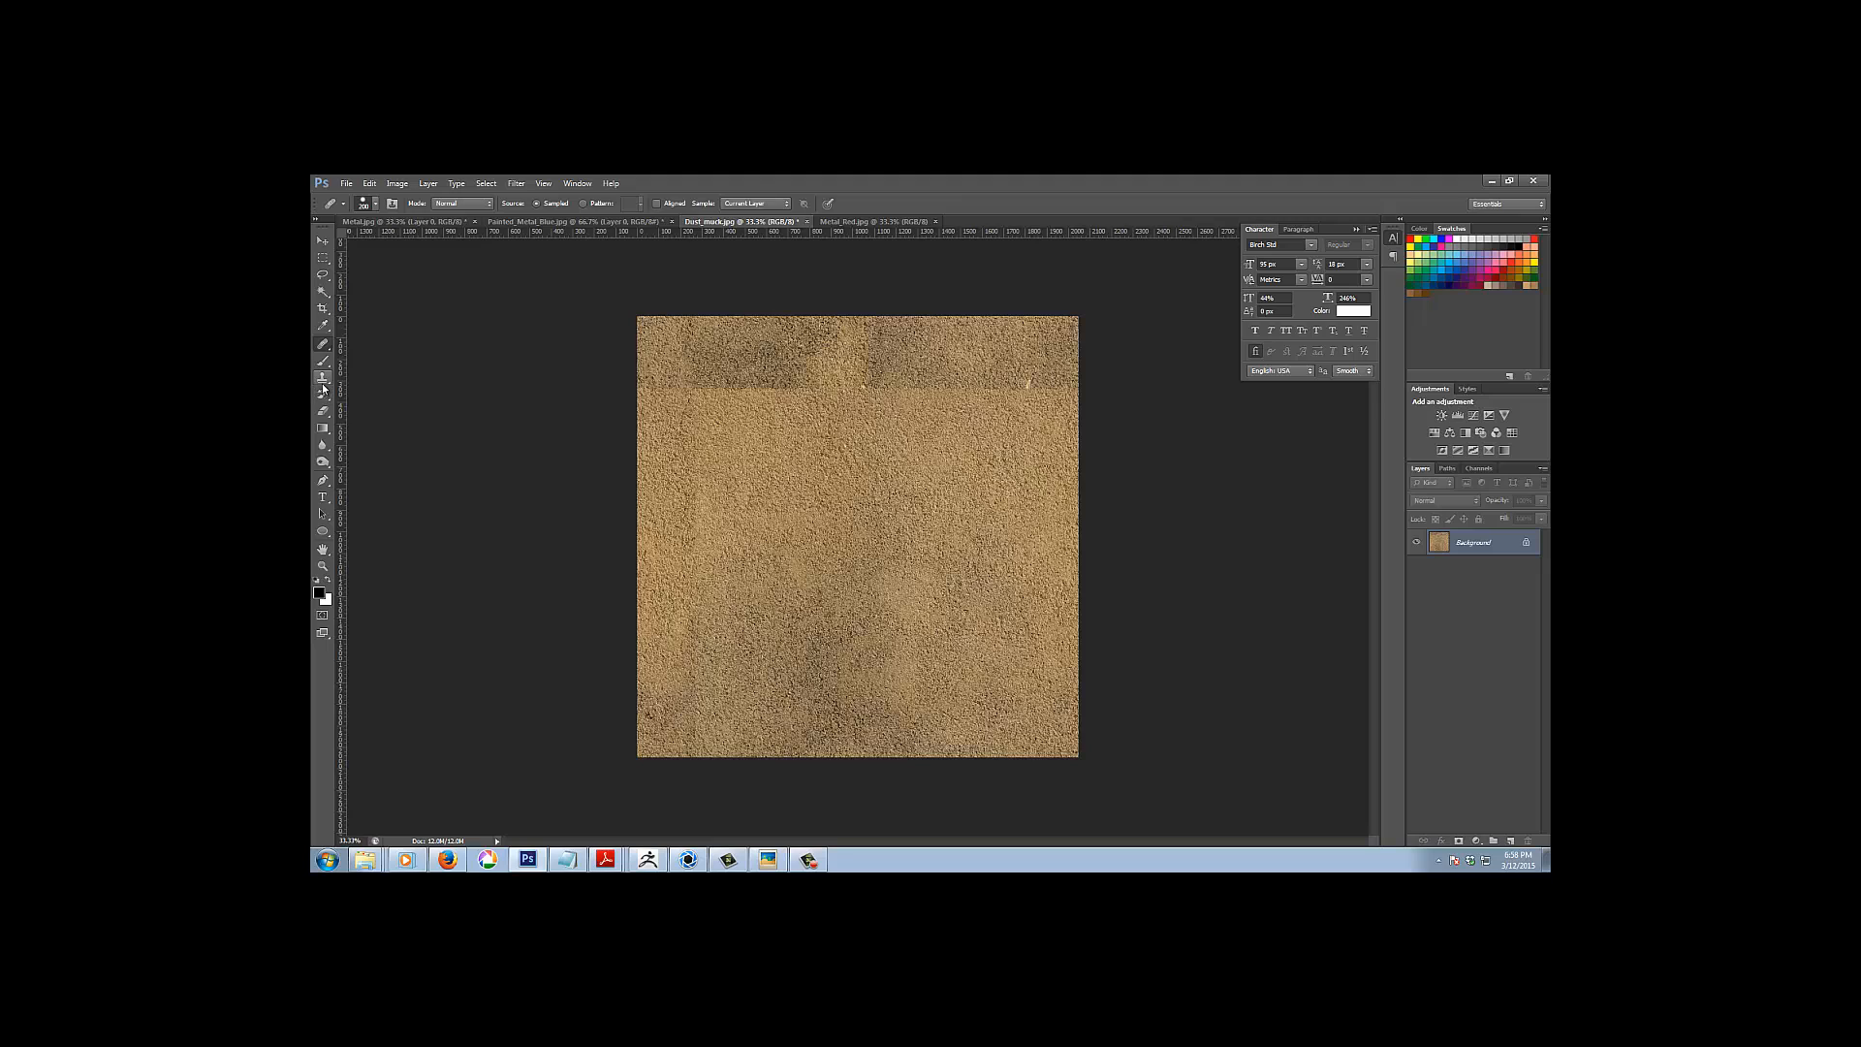
{"action": "left_click", "coordinate": [324, 381]}
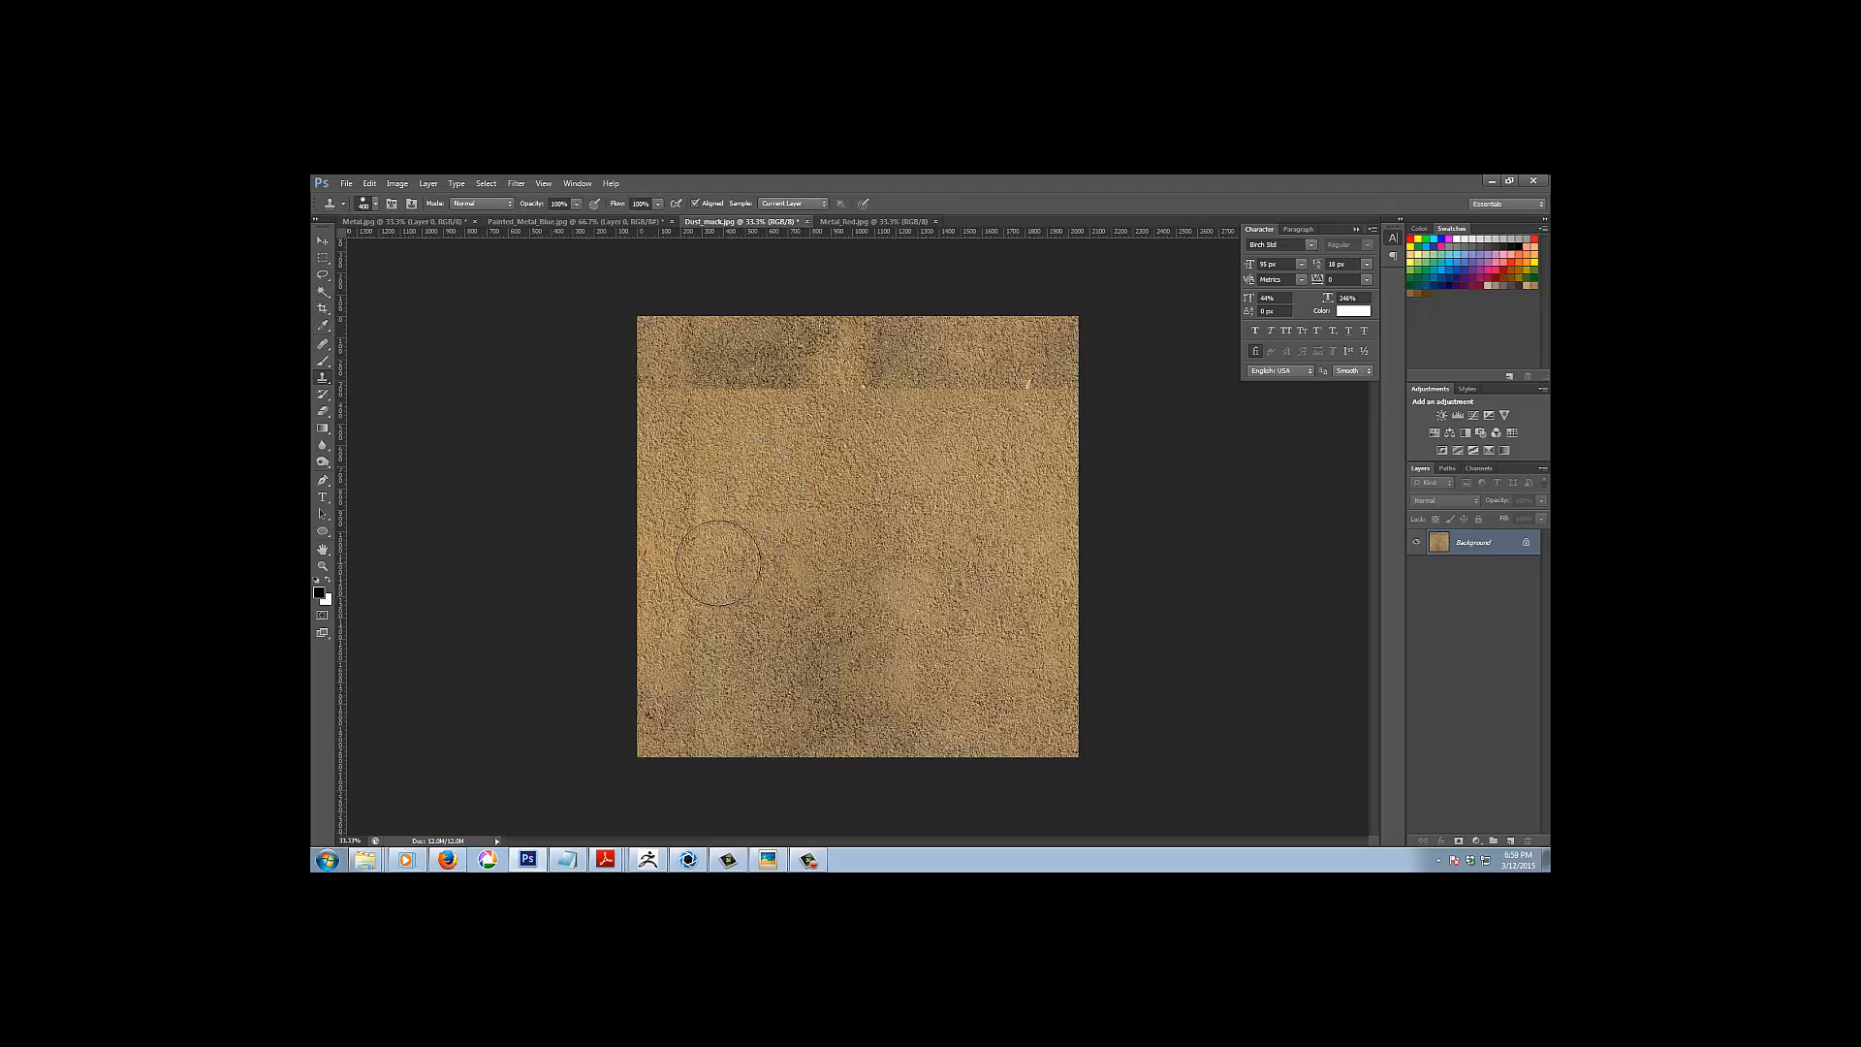
{"action": "right_click", "coordinate": [772, 521]}
{"action": "left_click_drag", "start_coordinate": [896, 551], "coordinate": [848, 553]}
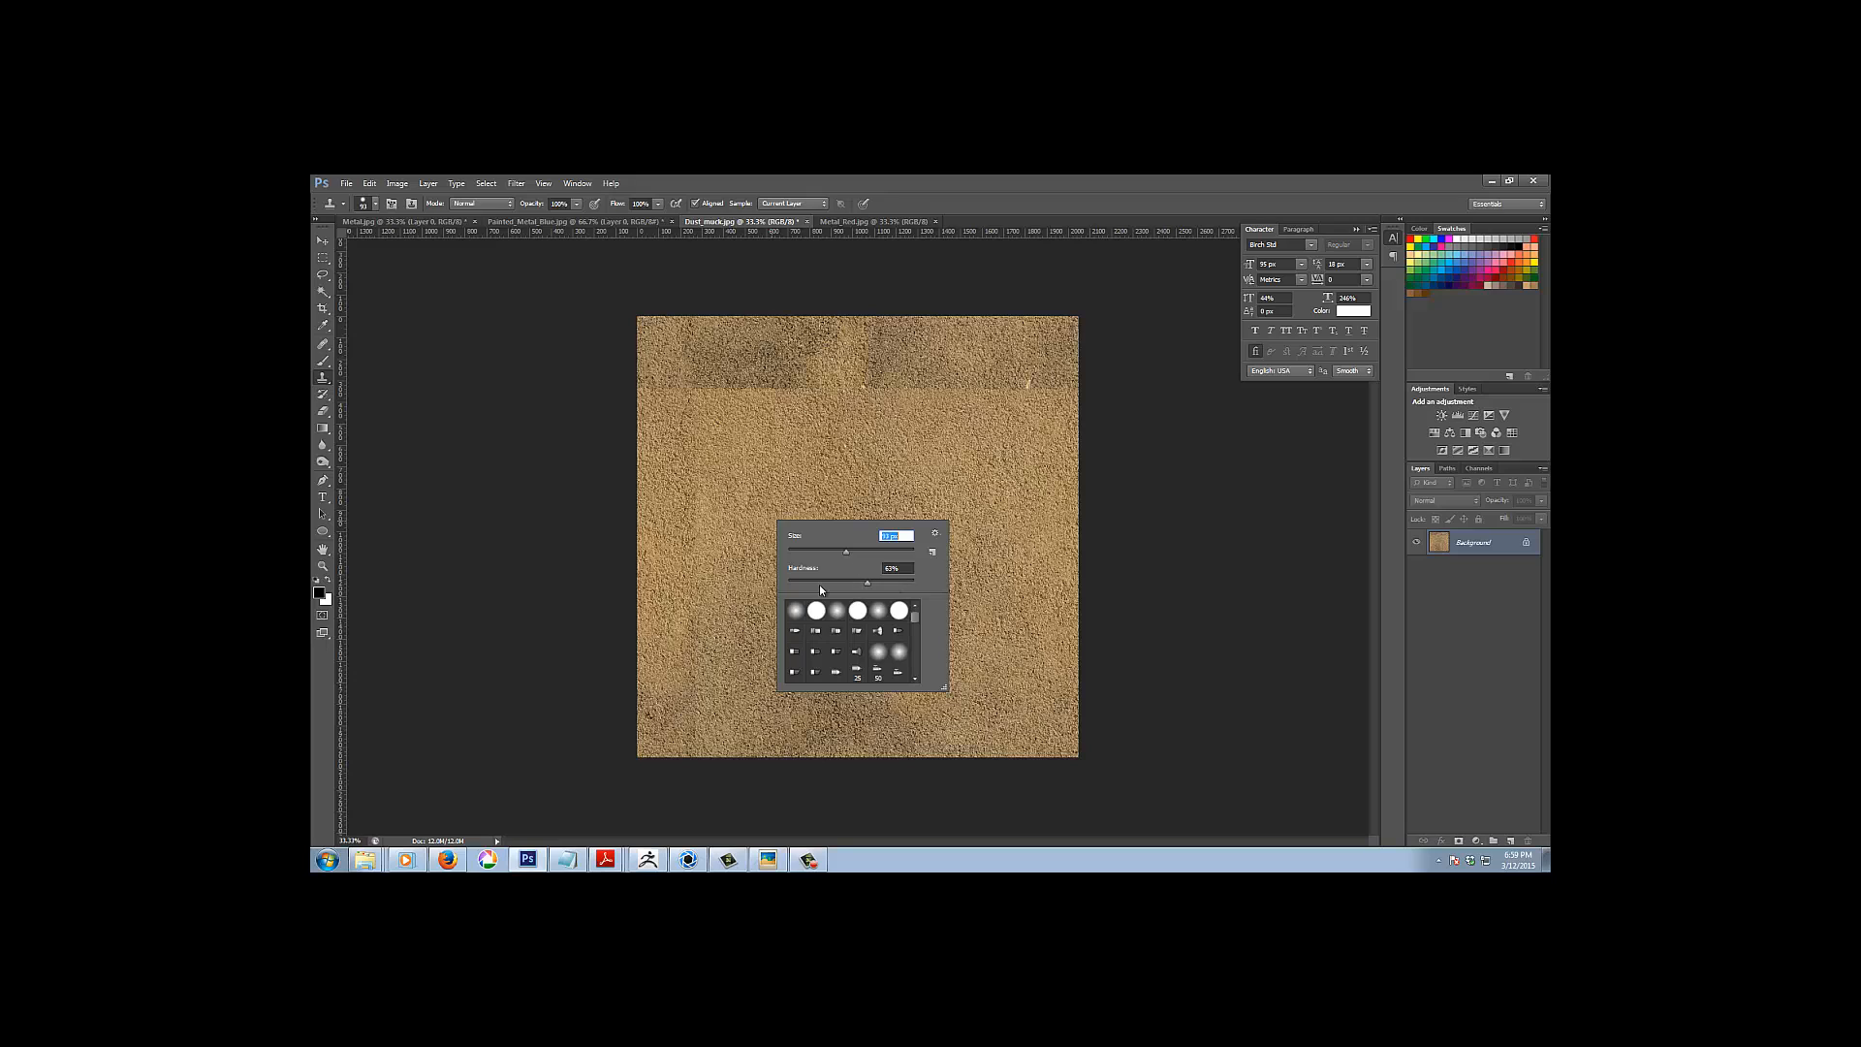
{"action": "left_click", "coordinate": [491, 454]}
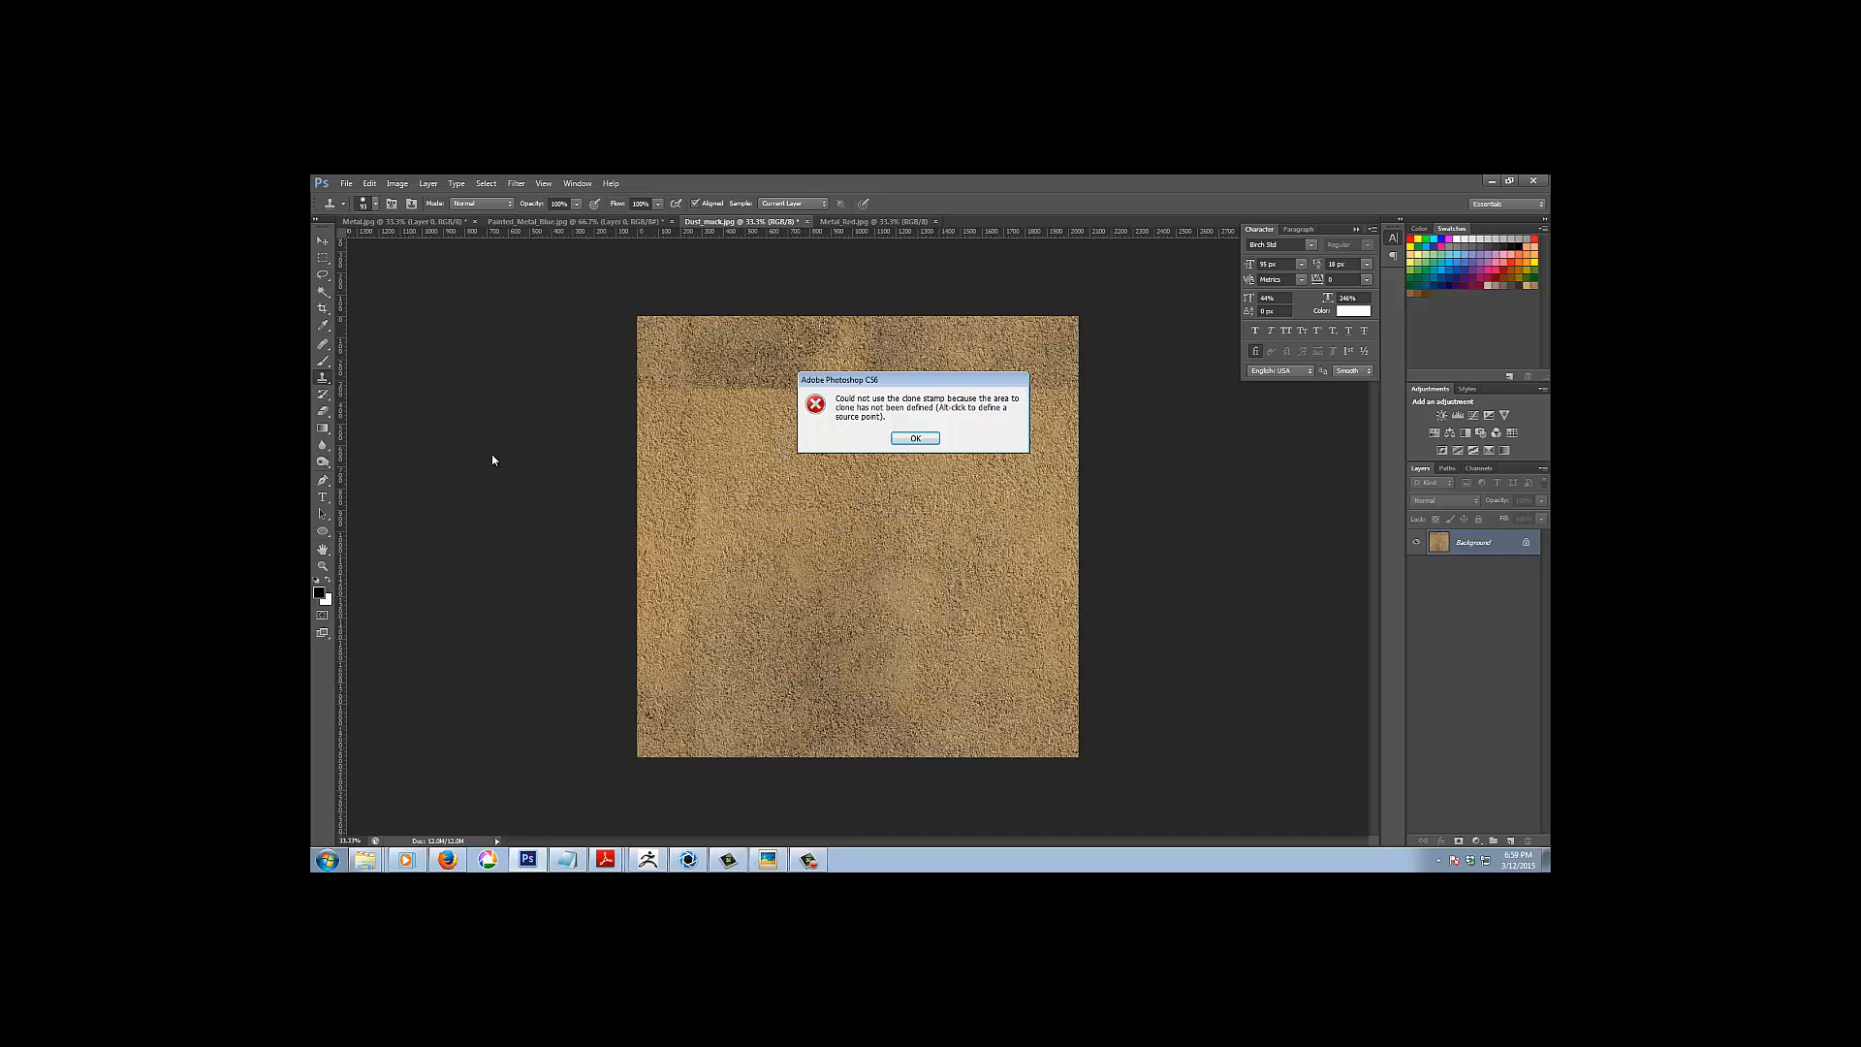
{"action": "left_click", "coordinate": [911, 438]}
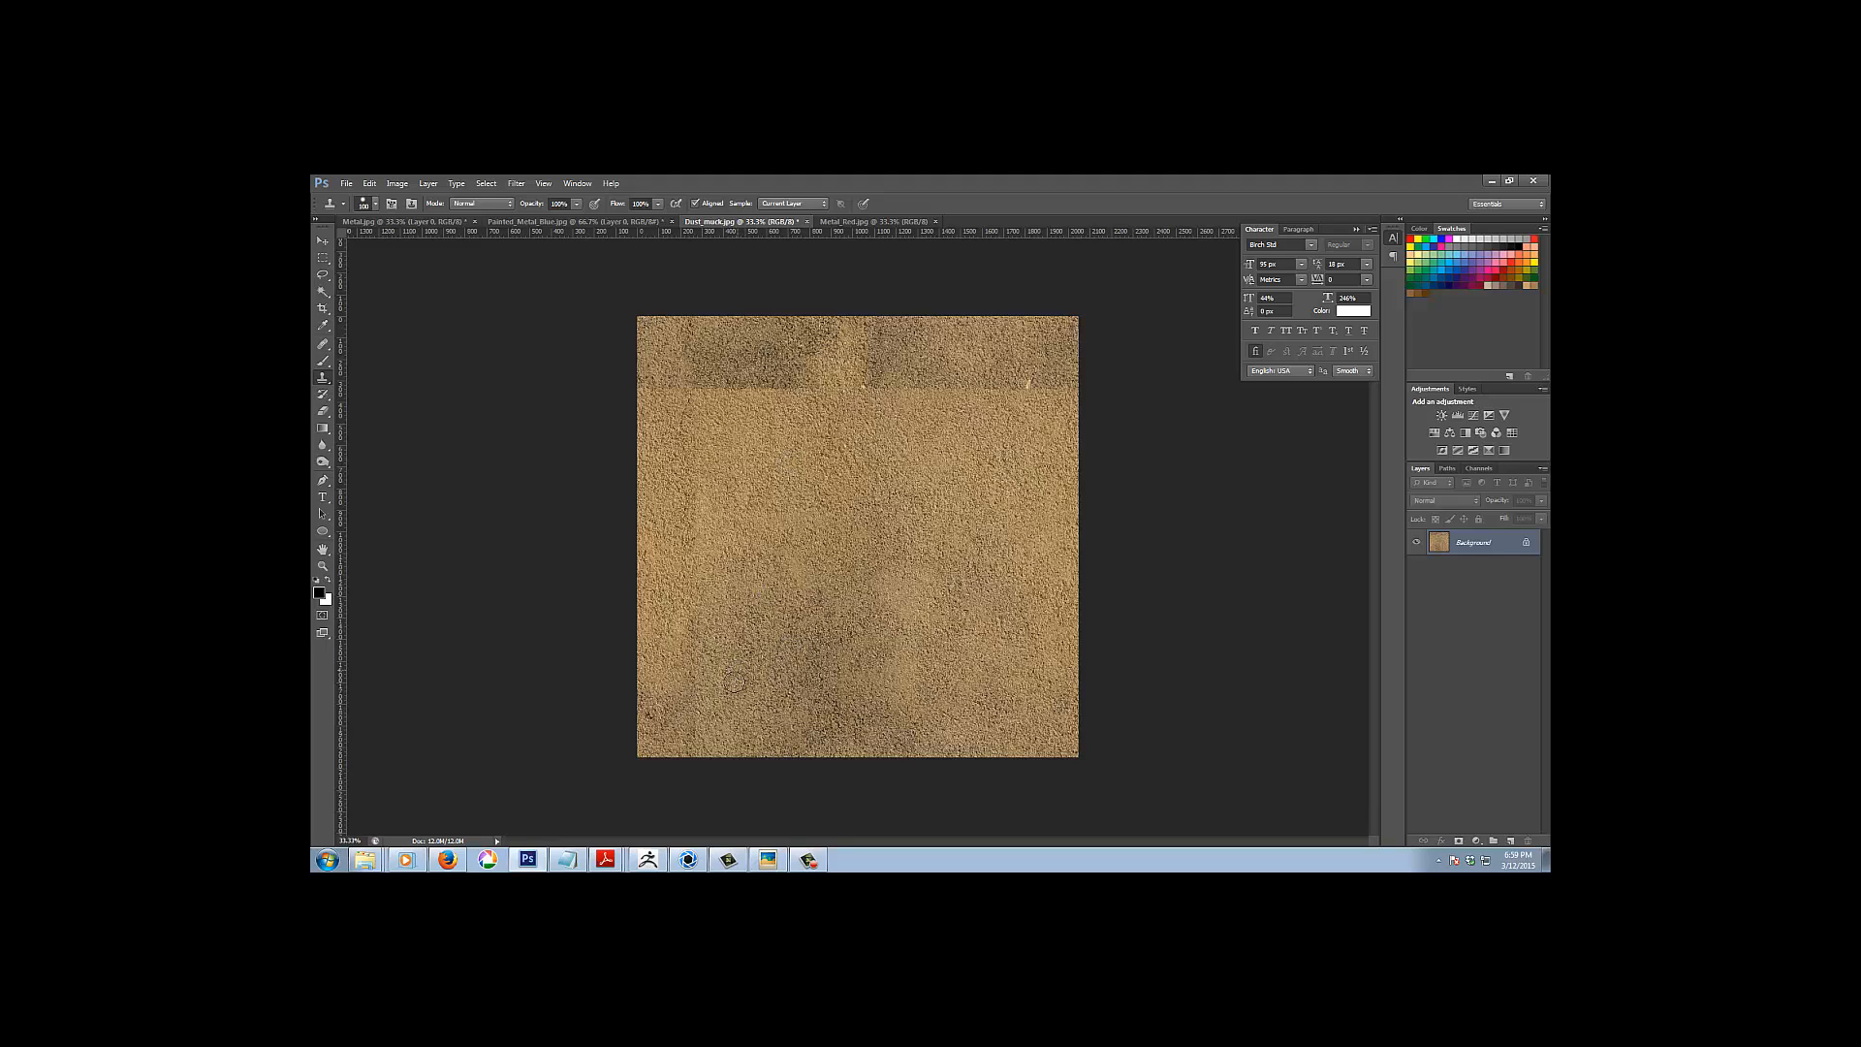
Enlarge the Clone Stamp brush and clone sand from the texture's bottom edge over the lower part of the left vertical seam
{"action": "key", "text": "bracketright"}
{"action": "key", "text": "bracketright"}
{"action": "key", "text": "bracketright"}
{"action": "key", "text": "bracketright"}
{"action": "left_click", "coordinate": [805, 755], "text": "alt"}
{"action": "left_click_drag", "start_coordinate": [686, 745], "coordinate": [679, 482]}
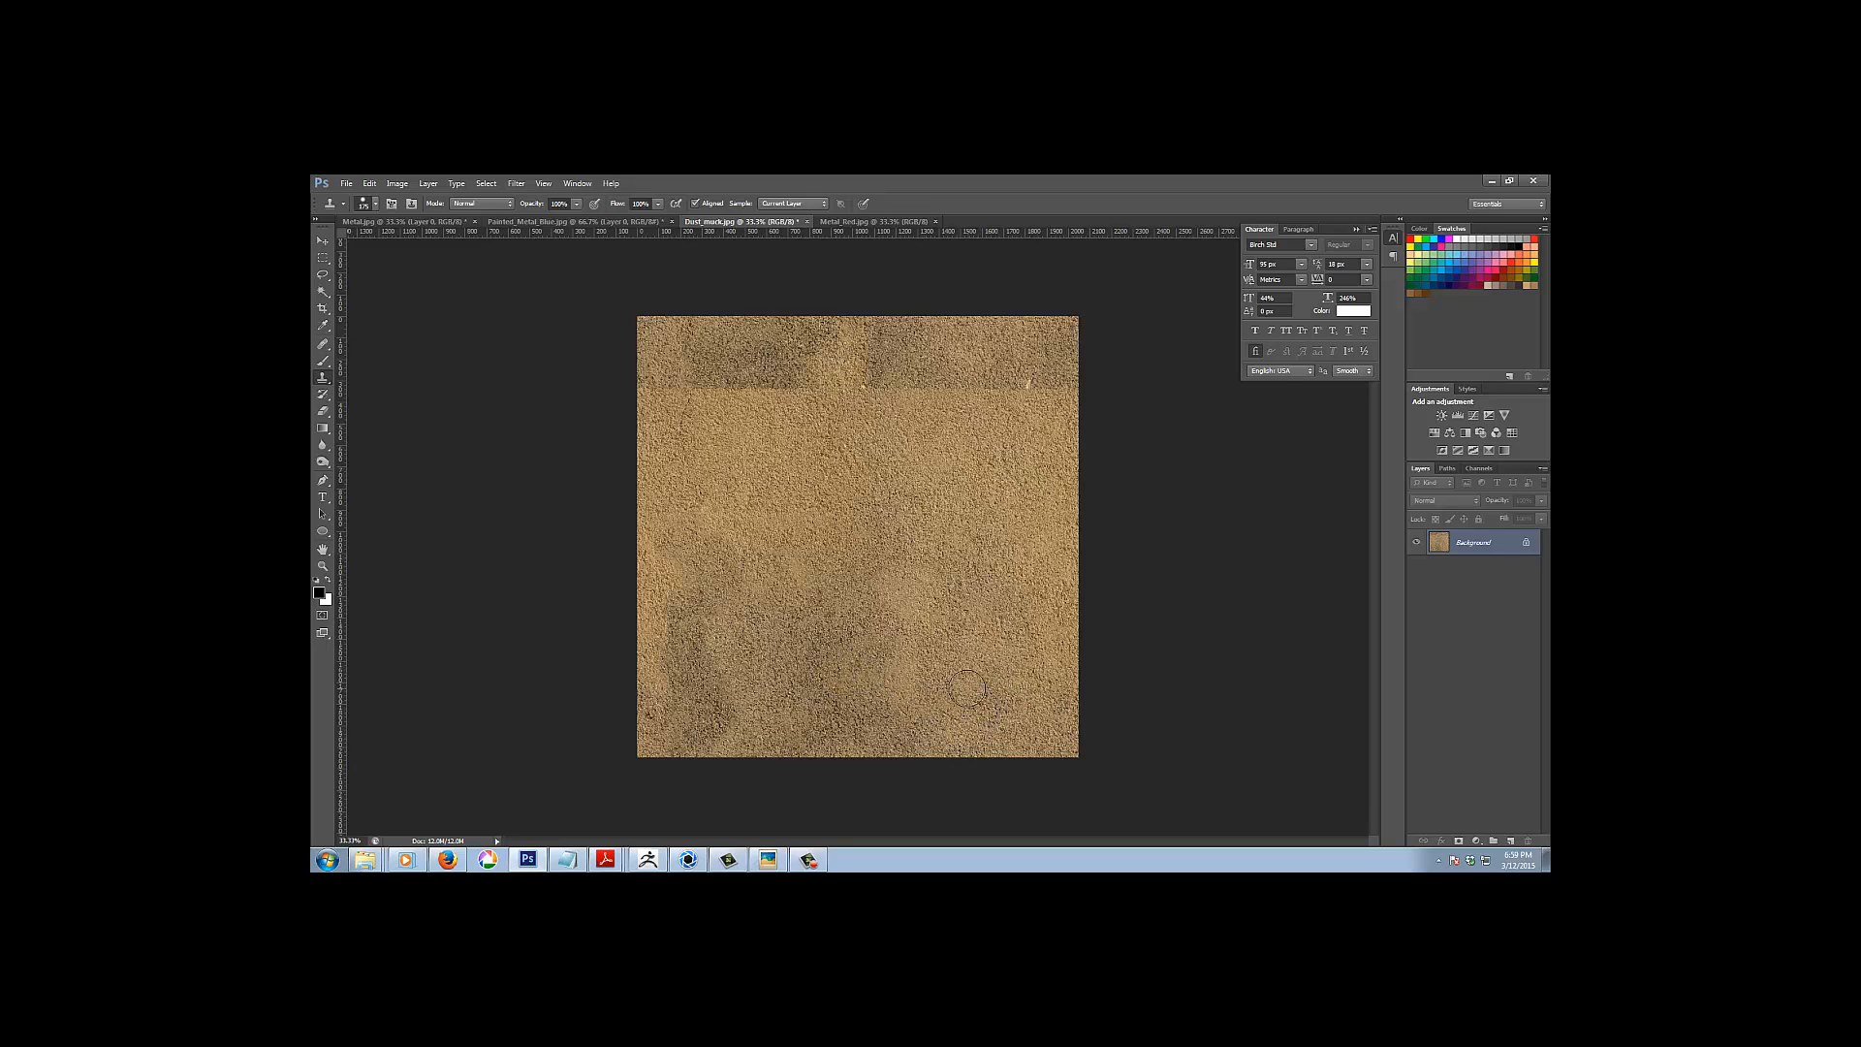
Clone lighter sand over the rest of the vertical seam and the dark strip above the horizontal seam
{"action": "mouse_move", "coordinate": [678, 514]}
{"action": "left_mouse_down"}
{"action": "mouse_move", "coordinate": [657, 500]}
{"action": "mouse_move", "coordinate": [692, 421]}
{"action": "mouse_move", "coordinate": [647, 373]}
{"action": "mouse_move", "coordinate": [695, 397]}
{"action": "mouse_move", "coordinate": [721, 385]}
{"action": "left_mouse_up"}
{"action": "left_click", "coordinate": [893, 556], "text": "alt"}
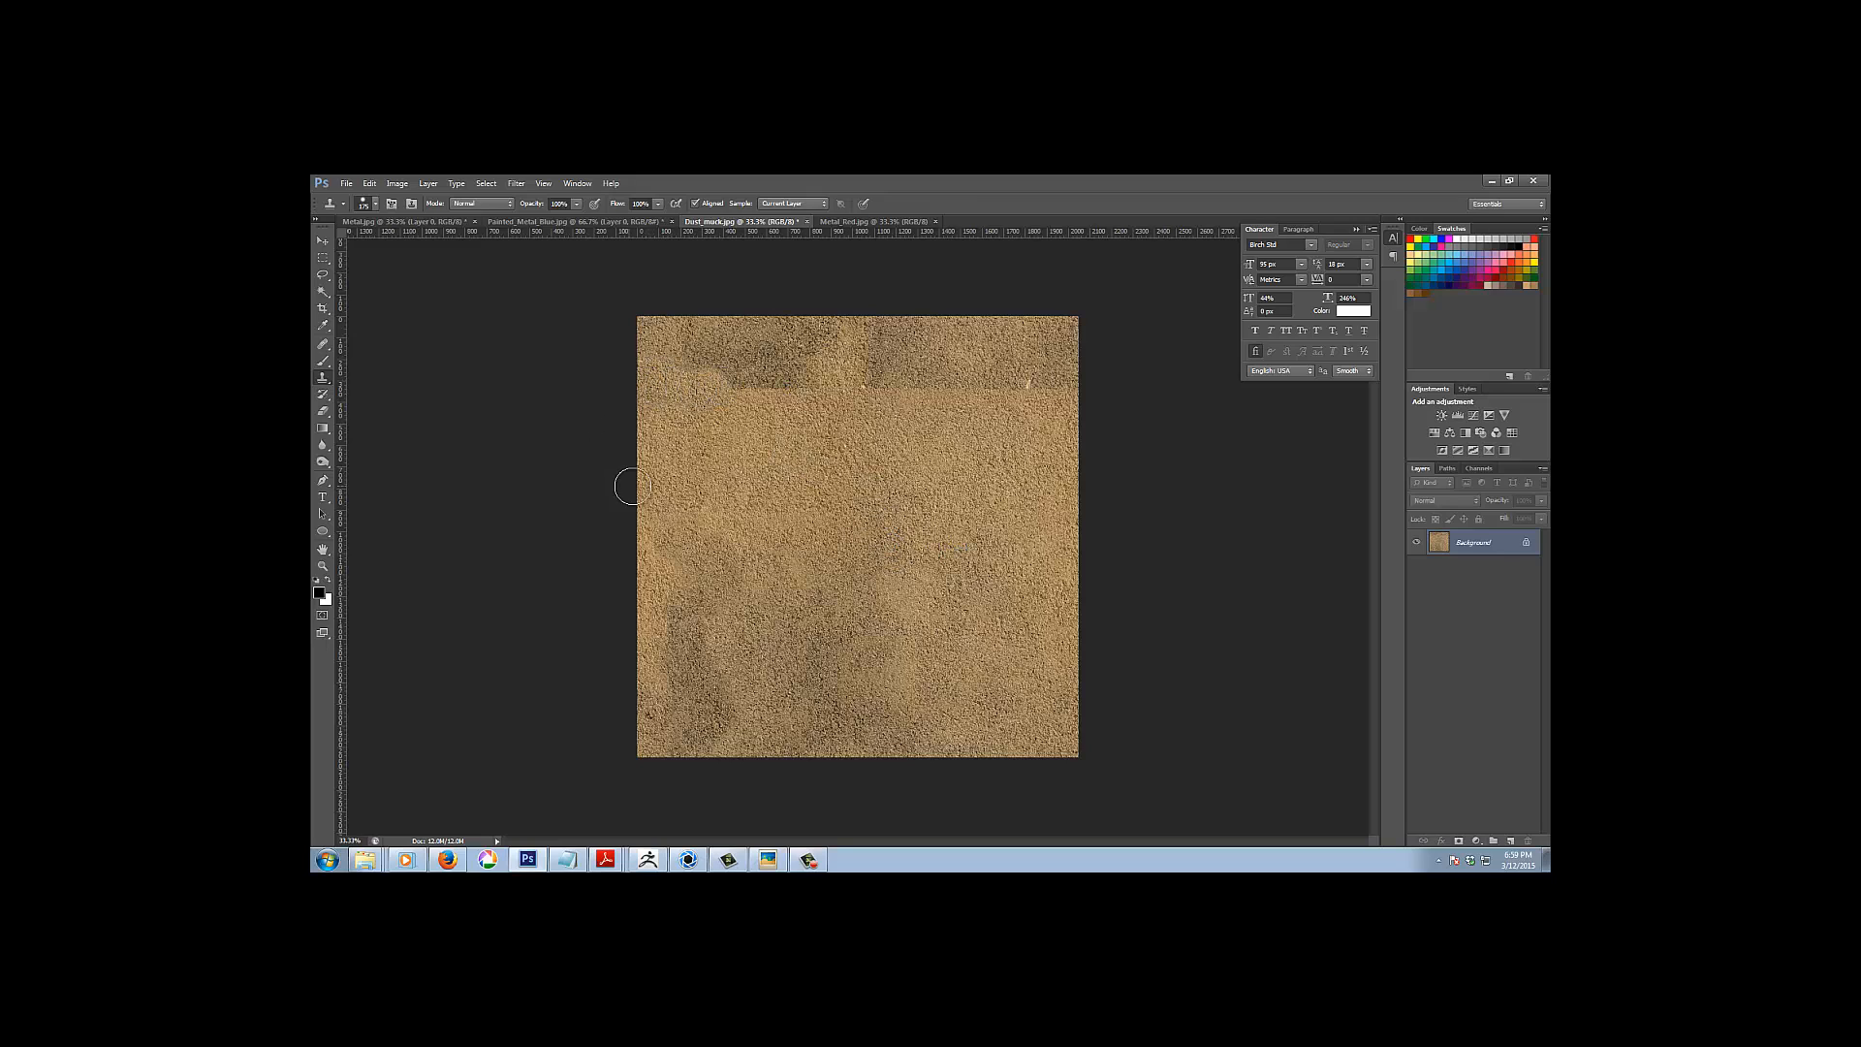
{"action": "left_click_drag", "start_coordinate": [633, 486], "coordinate": [655, 491]}
{"action": "mouse_move", "coordinate": [646, 375]}
{"action": "left_mouse_down"}
{"action": "mouse_move", "coordinate": [659, 341]}
{"action": "mouse_move", "coordinate": [805, 373]}
{"action": "mouse_move", "coordinate": [732, 329]}
{"action": "mouse_move", "coordinate": [896, 356]}
{"action": "mouse_move", "coordinate": [900, 383]}
{"action": "mouse_move", "coordinate": [1037, 383]}
{"action": "mouse_move", "coordinate": [1072, 341]}
{"action": "mouse_move", "coordinate": [981, 376]}
{"action": "mouse_move", "coordinate": [925, 336]}
{"action": "mouse_move", "coordinate": [964, 353]}
{"action": "mouse_move", "coordinate": [935, 359]}
{"action": "left_mouse_up"}
{"action": "left_click", "coordinate": [772, 409], "text": "alt"}
{"action": "left_click", "coordinate": [919, 506], "text": "alt"}
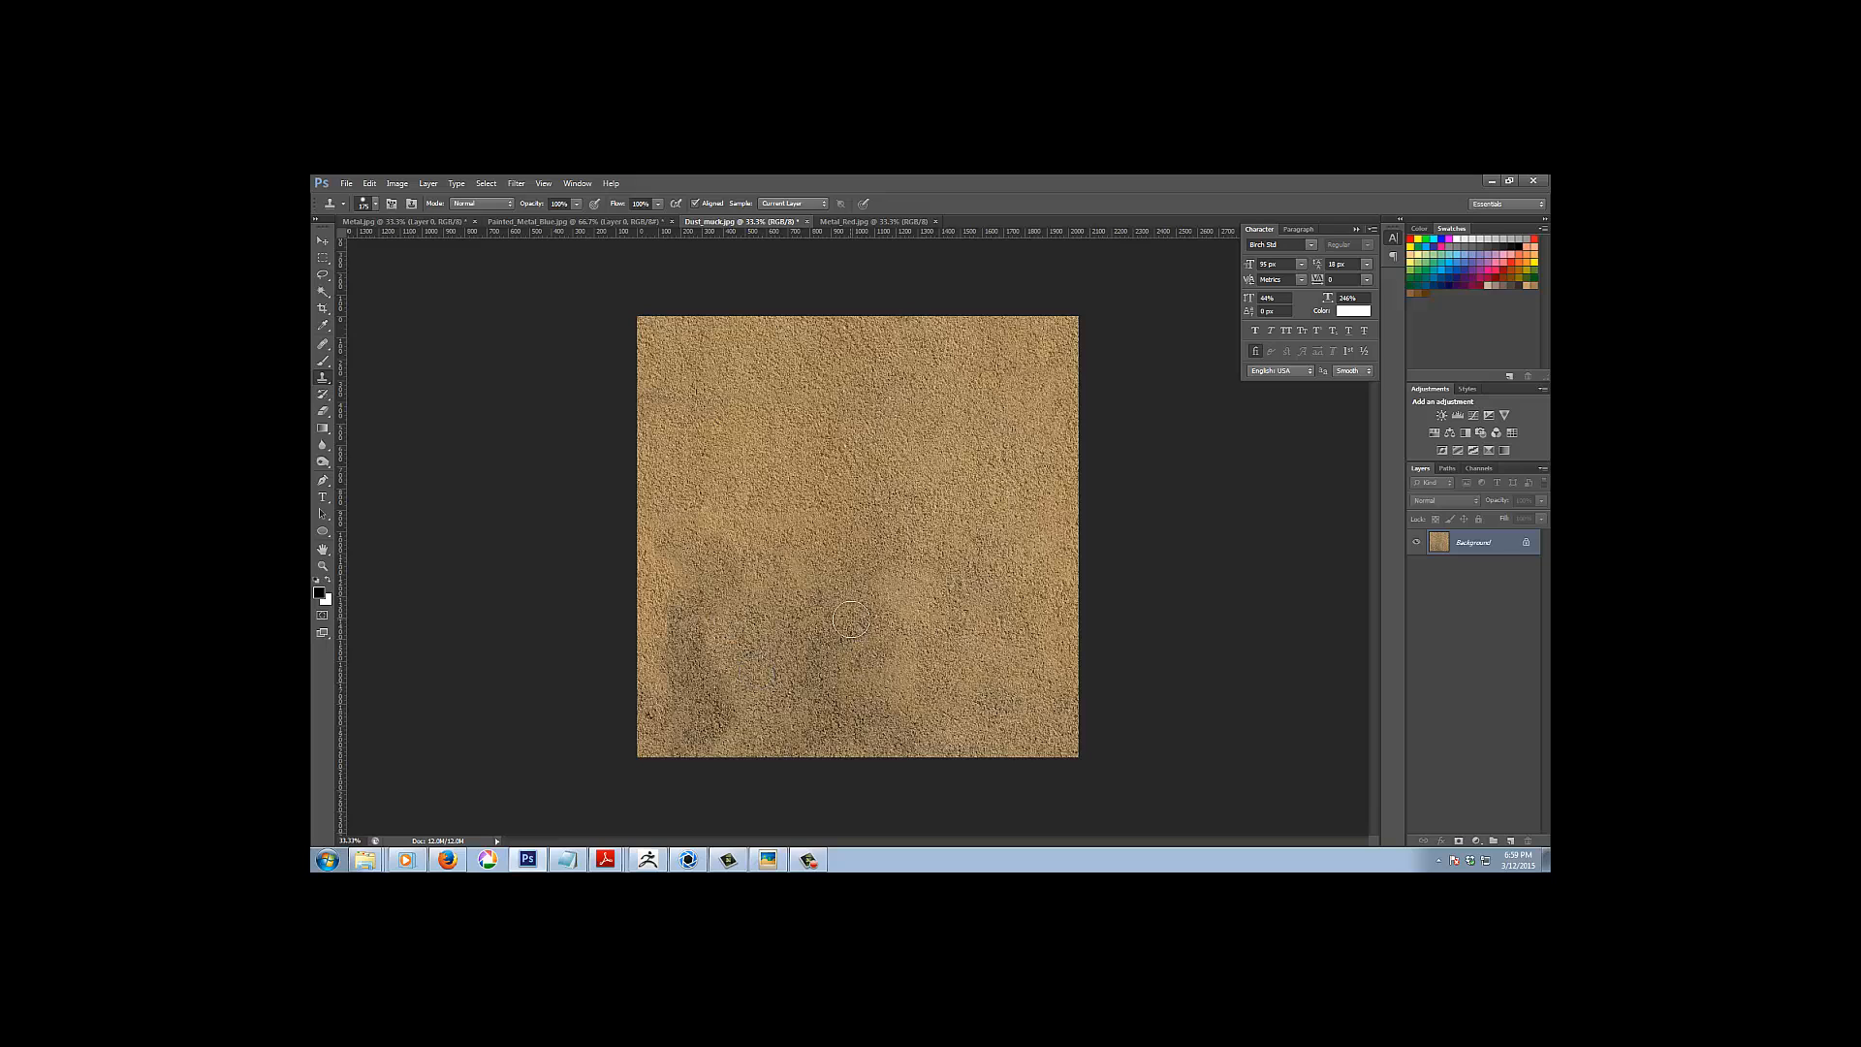
Reapply the Offset filter to the retouched dust texture, keeping the same offsets and Wrap Around, to reveal remaining seams
{"action": "left_click", "coordinate": [515, 183]}
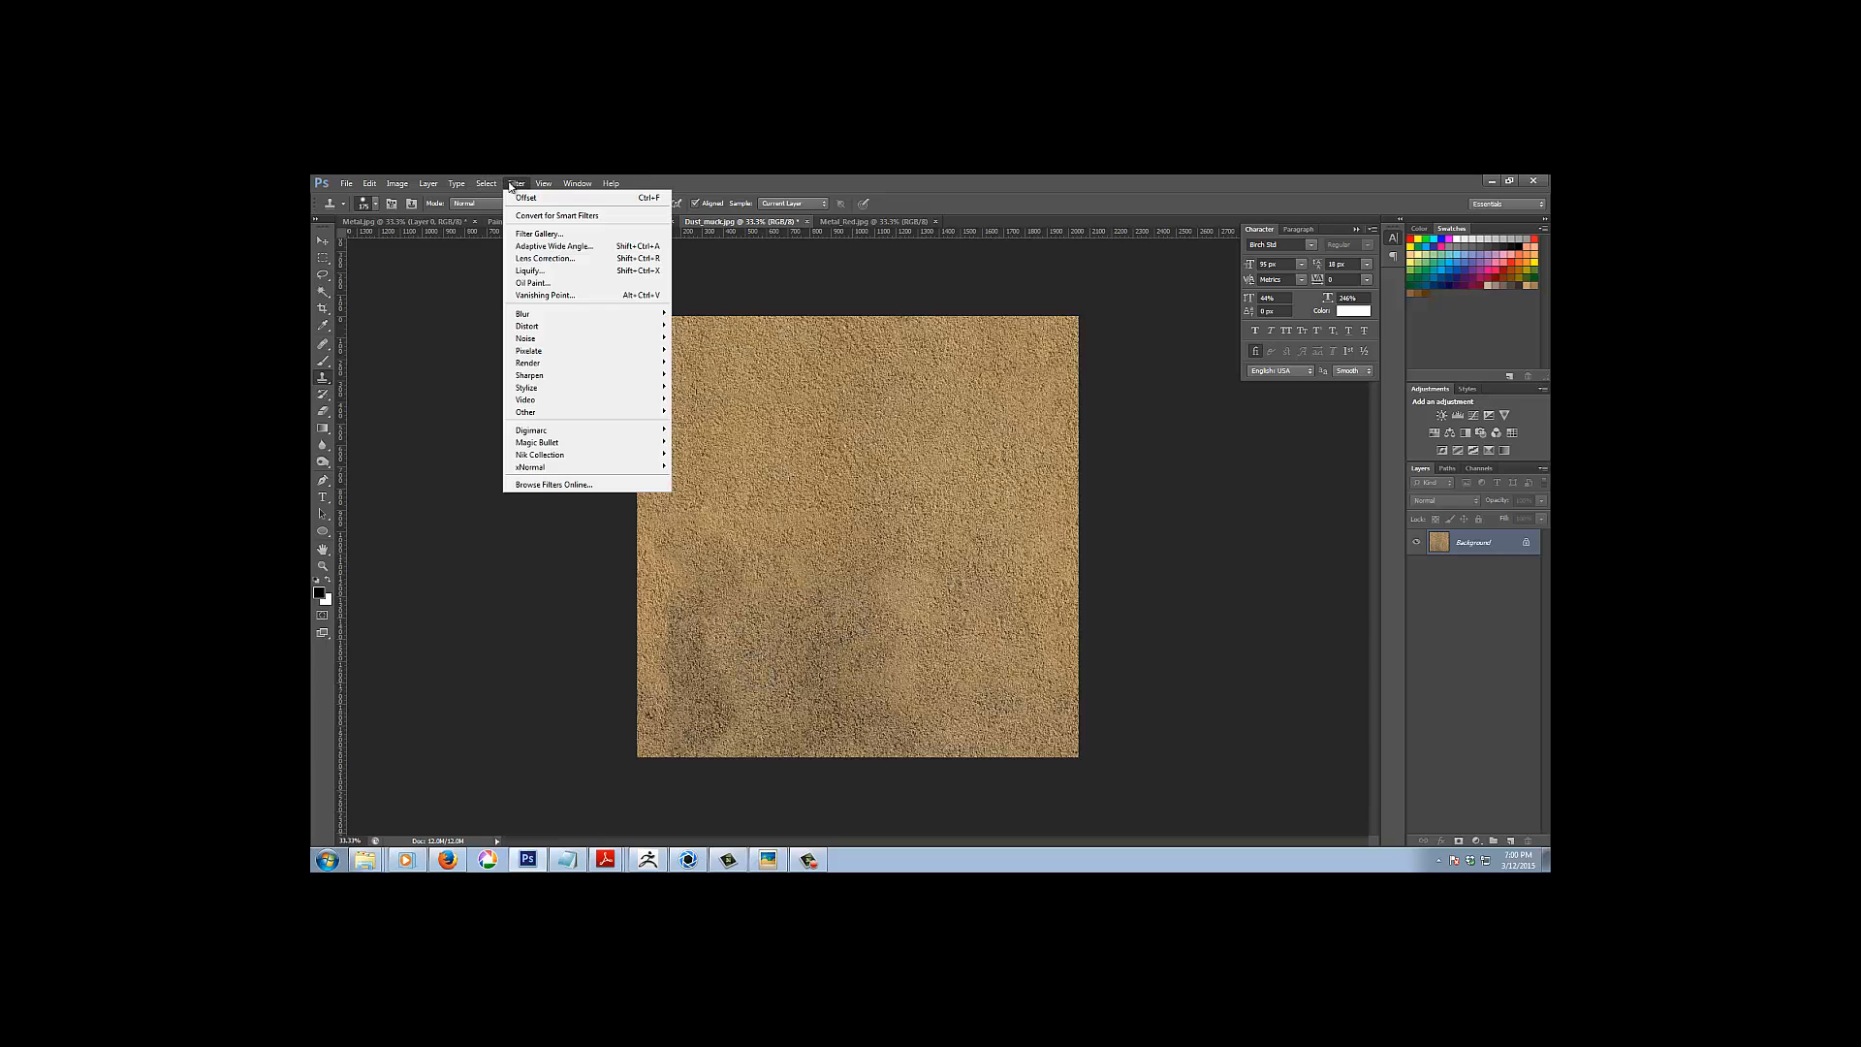
{"action": "mouse_move", "coordinate": [613, 419]}
{"action": "left_click", "coordinate": [690, 461]}
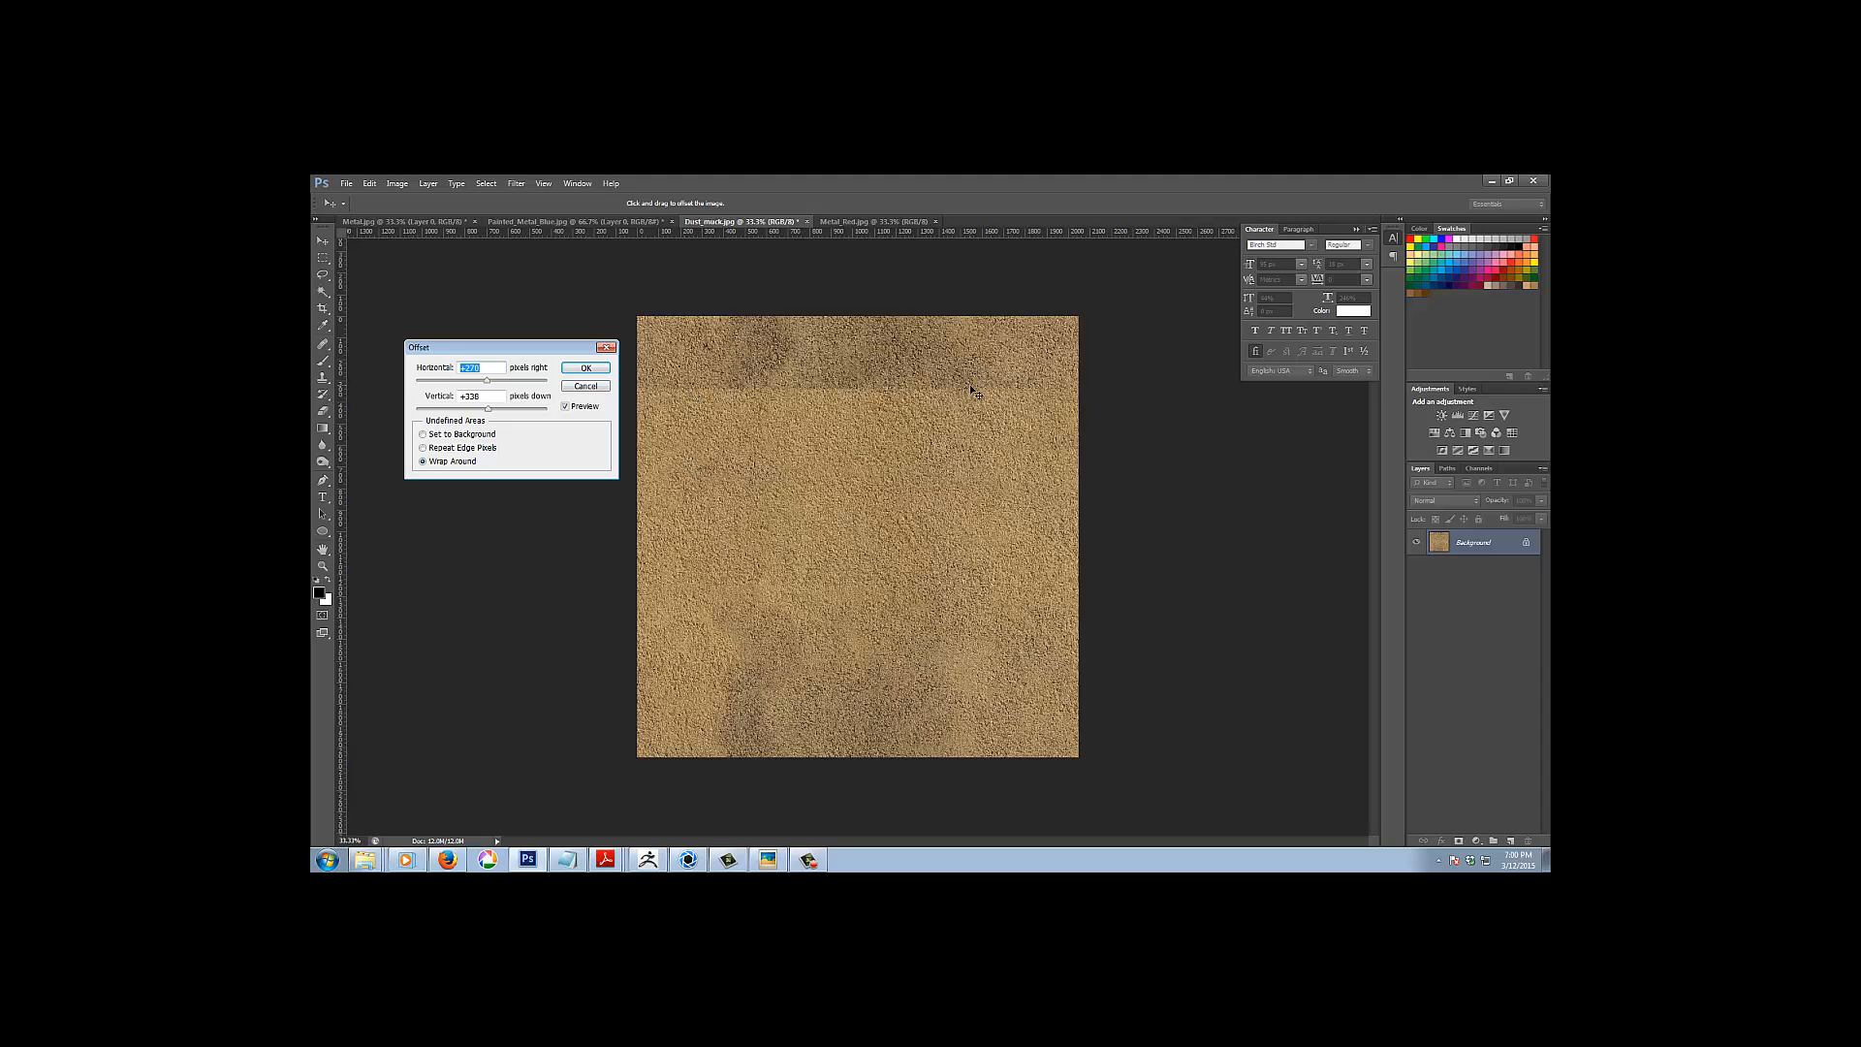
{"action": "left_click", "coordinate": [586, 368]}
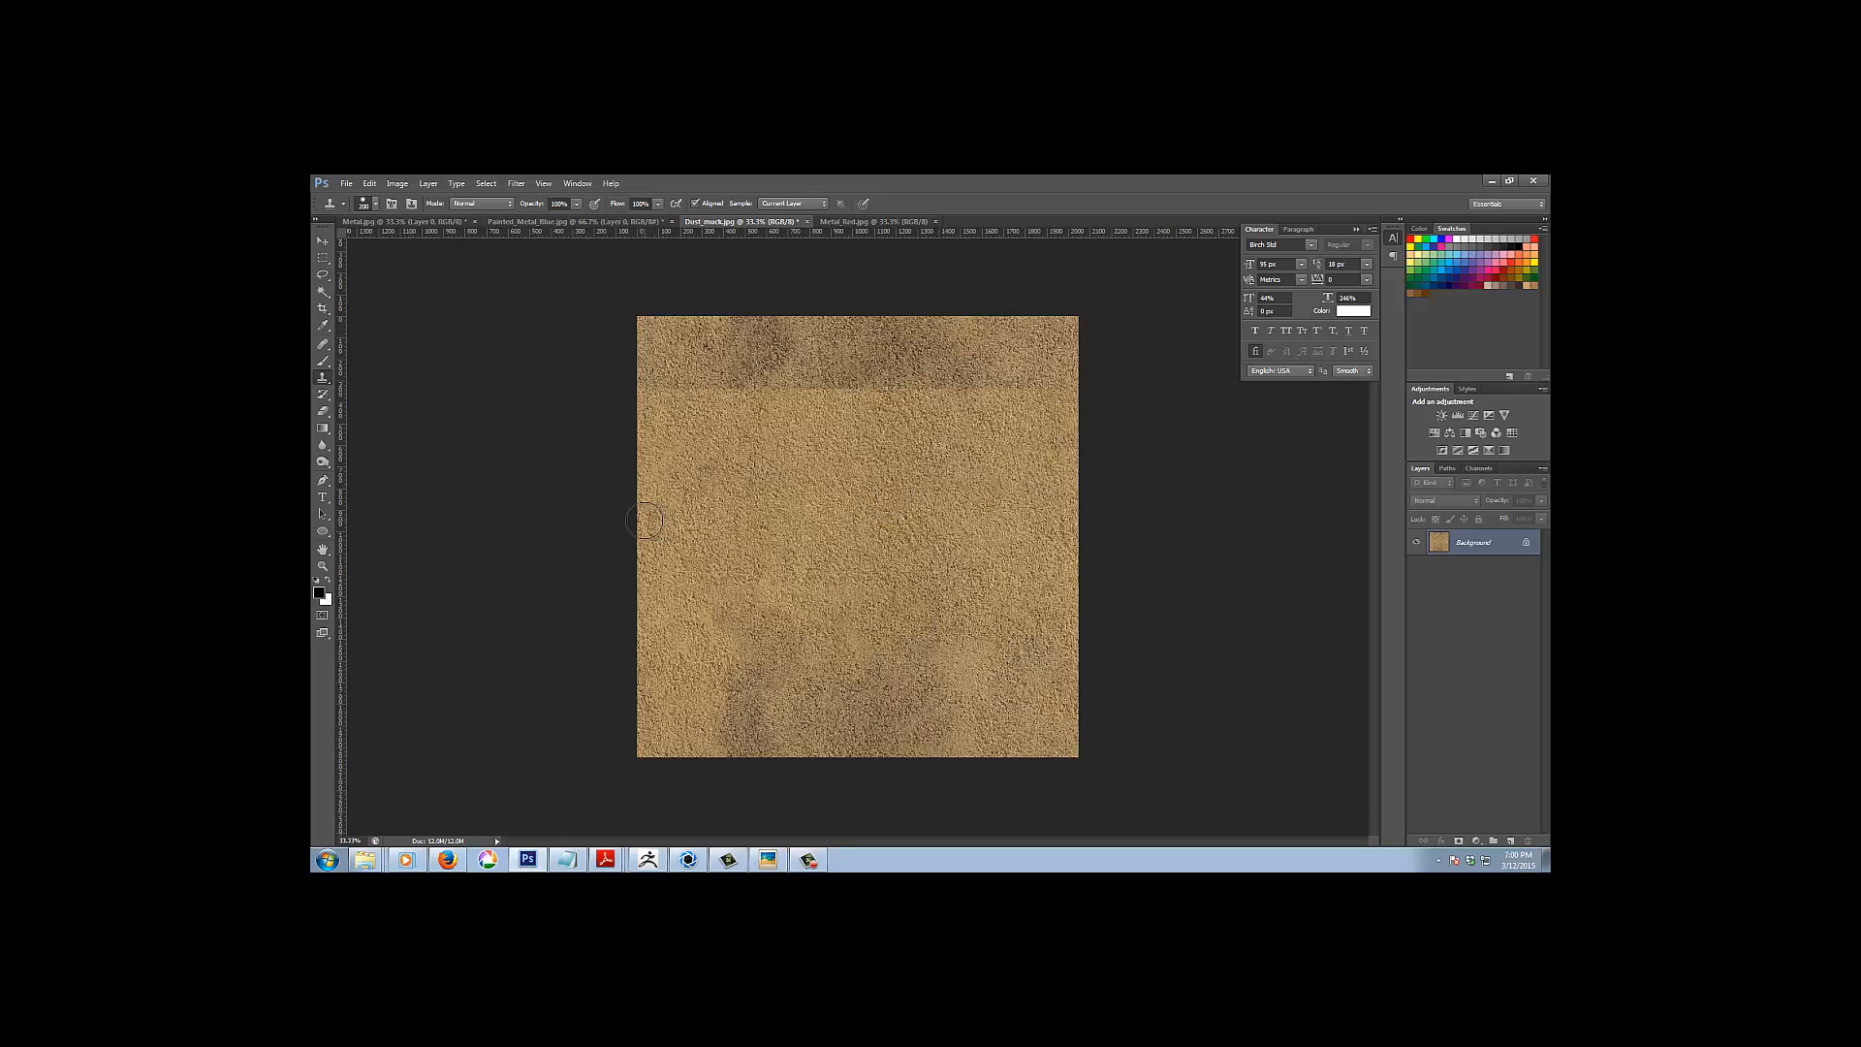
Enlarge the Clone Stamp brush and clone clean sand over the dark patch in the lower-left part of the texture
{"action": "key", "text": "bracketright"}
{"action": "key", "text": "bracketright"}
{"action": "key", "text": "bracketright"}
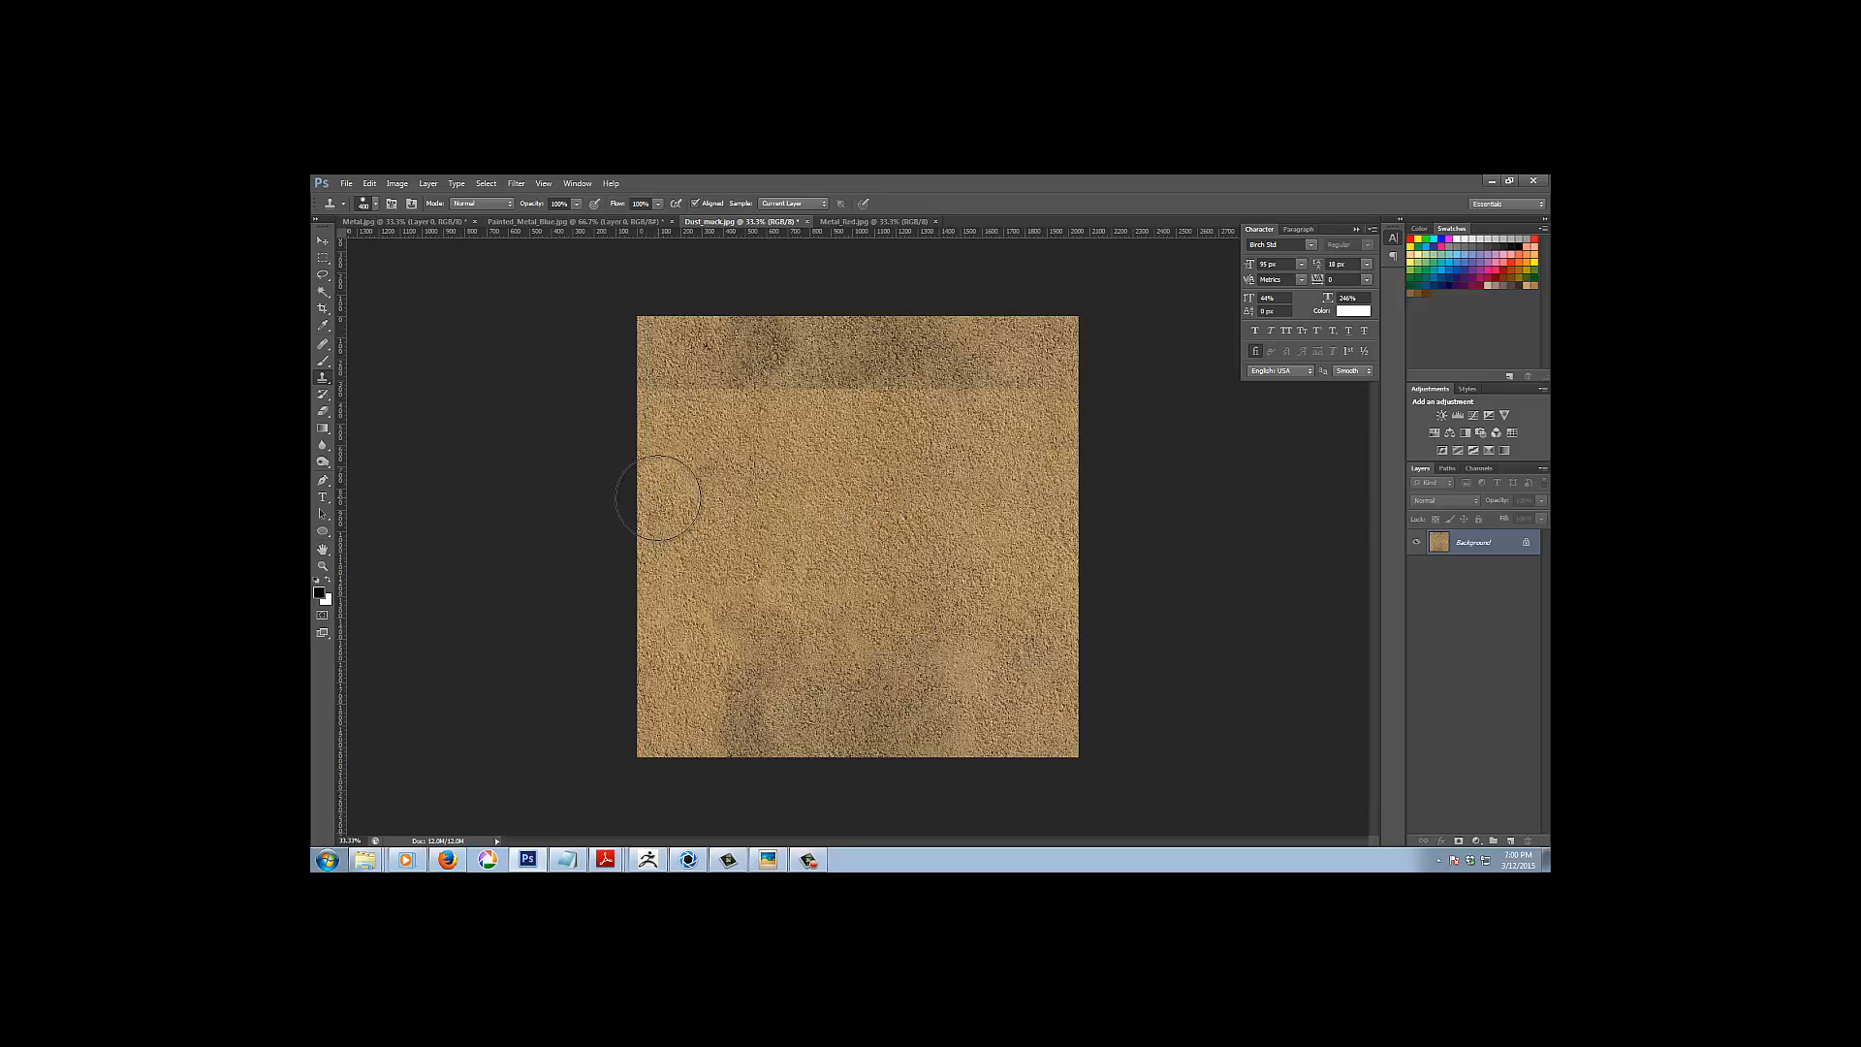
{"action": "mouse_move", "coordinate": [658, 497]}
{"action": "left_mouse_down"}
{"action": "mouse_move", "coordinate": [739, 643]}
{"action": "mouse_move", "coordinate": [740, 714]}
{"action": "mouse_move", "coordinate": [825, 706]}
{"action": "mouse_move", "coordinate": [797, 618]}
{"action": "left_mouse_up"}
{"action": "left_click", "coordinate": [815, 497]}
{"action": "left_click", "coordinate": [886, 668]}
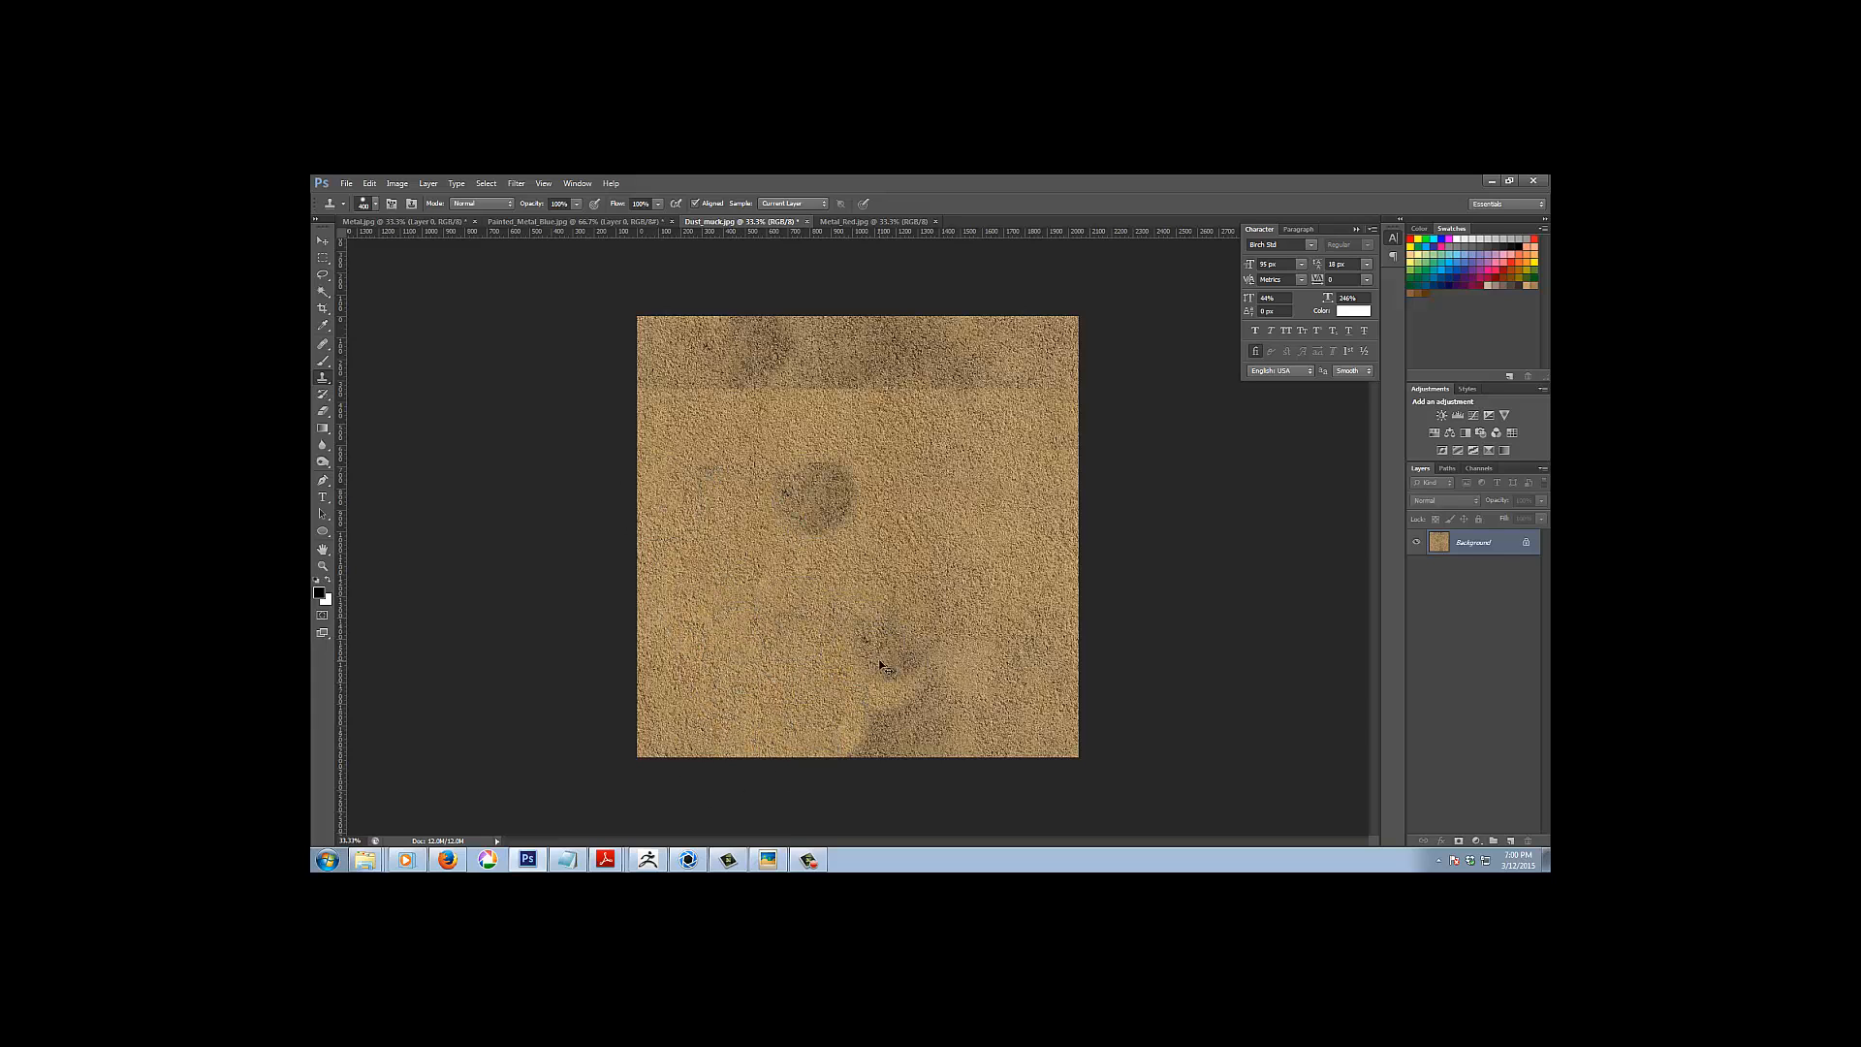
{"action": "key", "text": "ctrl+z"}
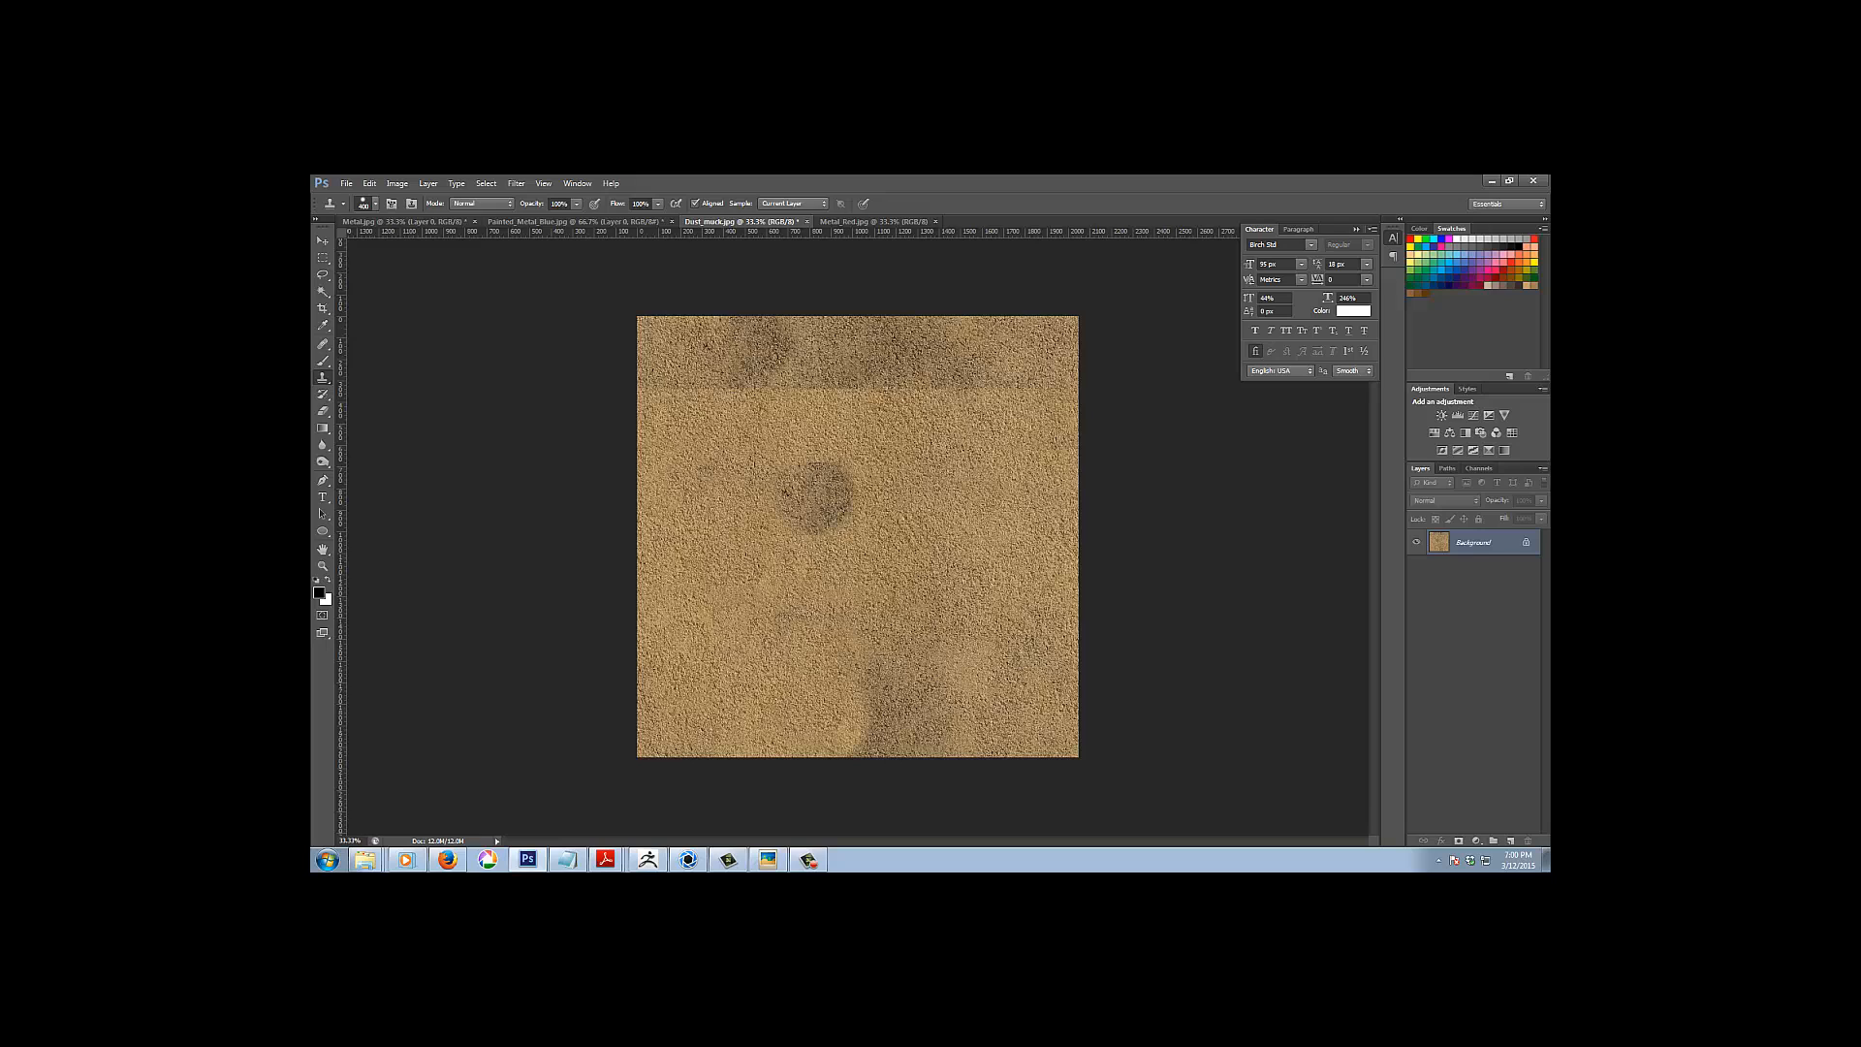
{"action": "key", "text": "ctrl+z"}
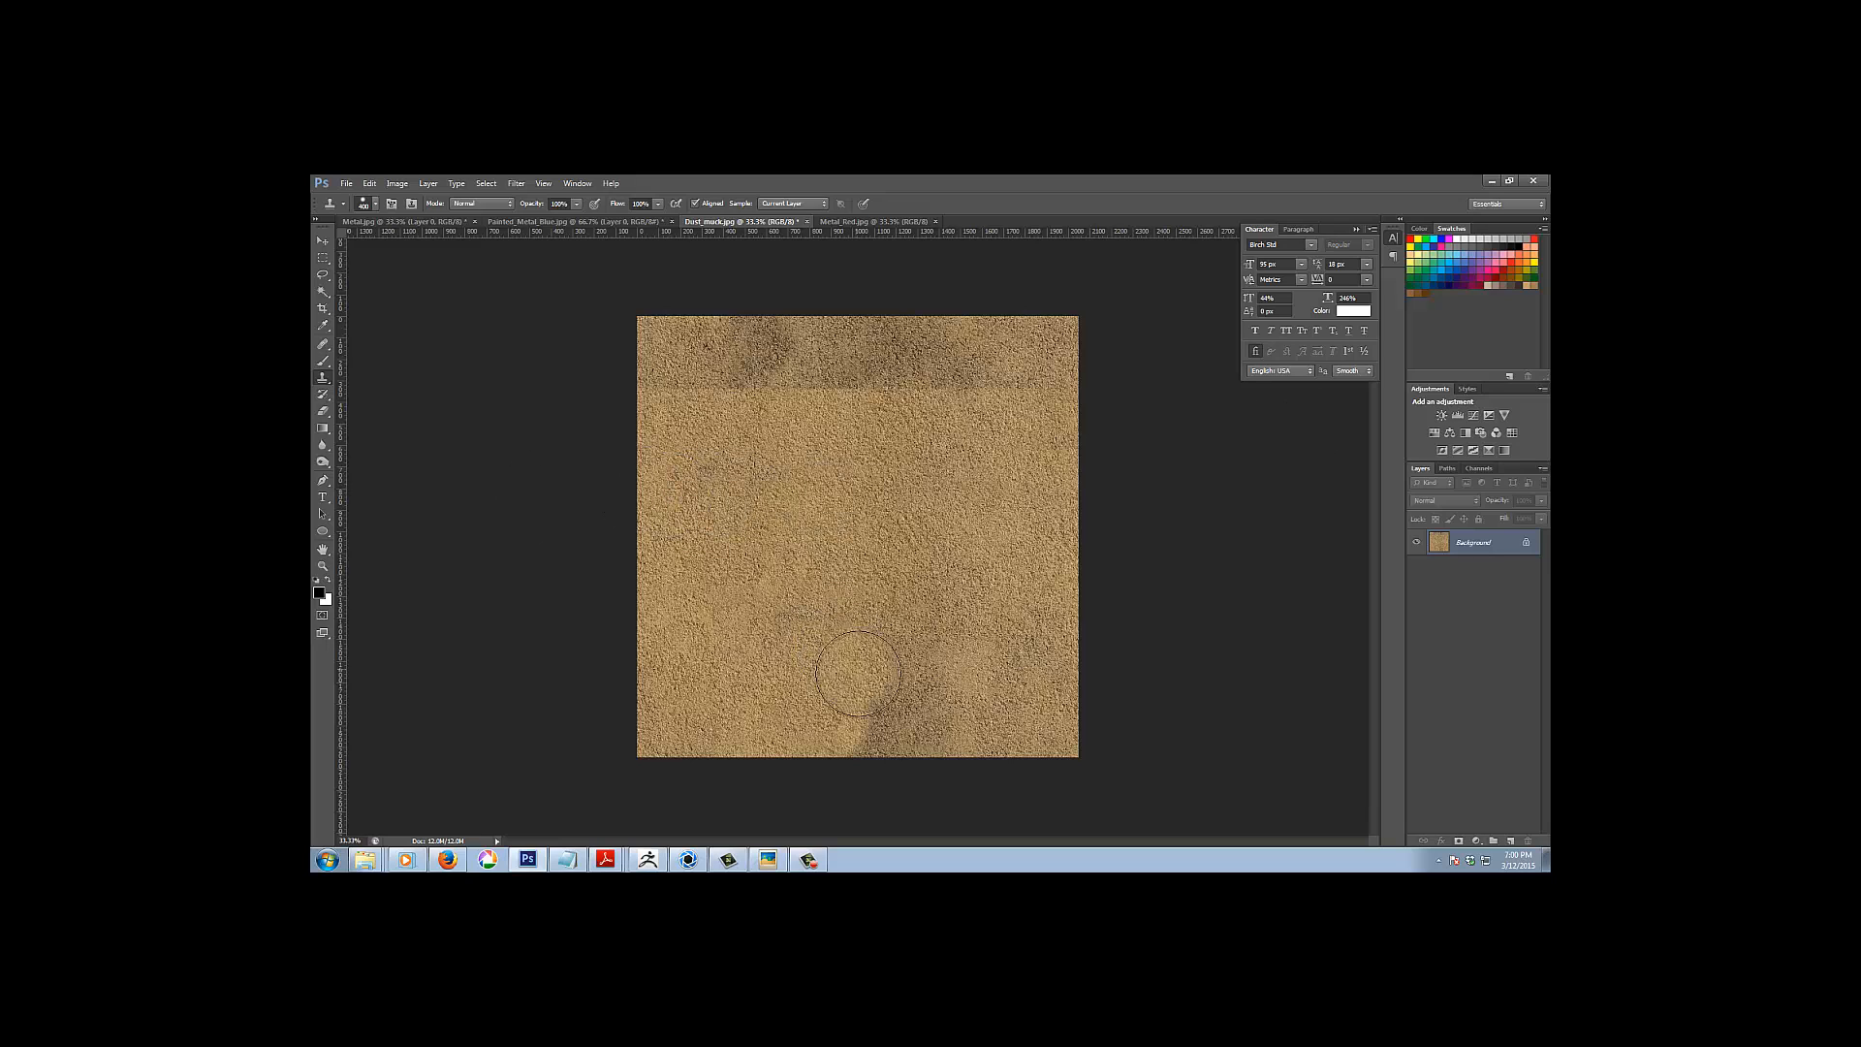
Clone clean sand over the remaining dark area in the lower right and the dark strip along the texture's upper edge
{"action": "mouse_move", "coordinate": [858, 673]}
{"action": "left_mouse_down"}
{"action": "mouse_move", "coordinate": [877, 722]}
{"action": "mouse_move", "coordinate": [926, 640]}
{"action": "mouse_move", "coordinate": [1018, 694]}
{"action": "mouse_move", "coordinate": [1038, 628]}
{"action": "left_mouse_up"}
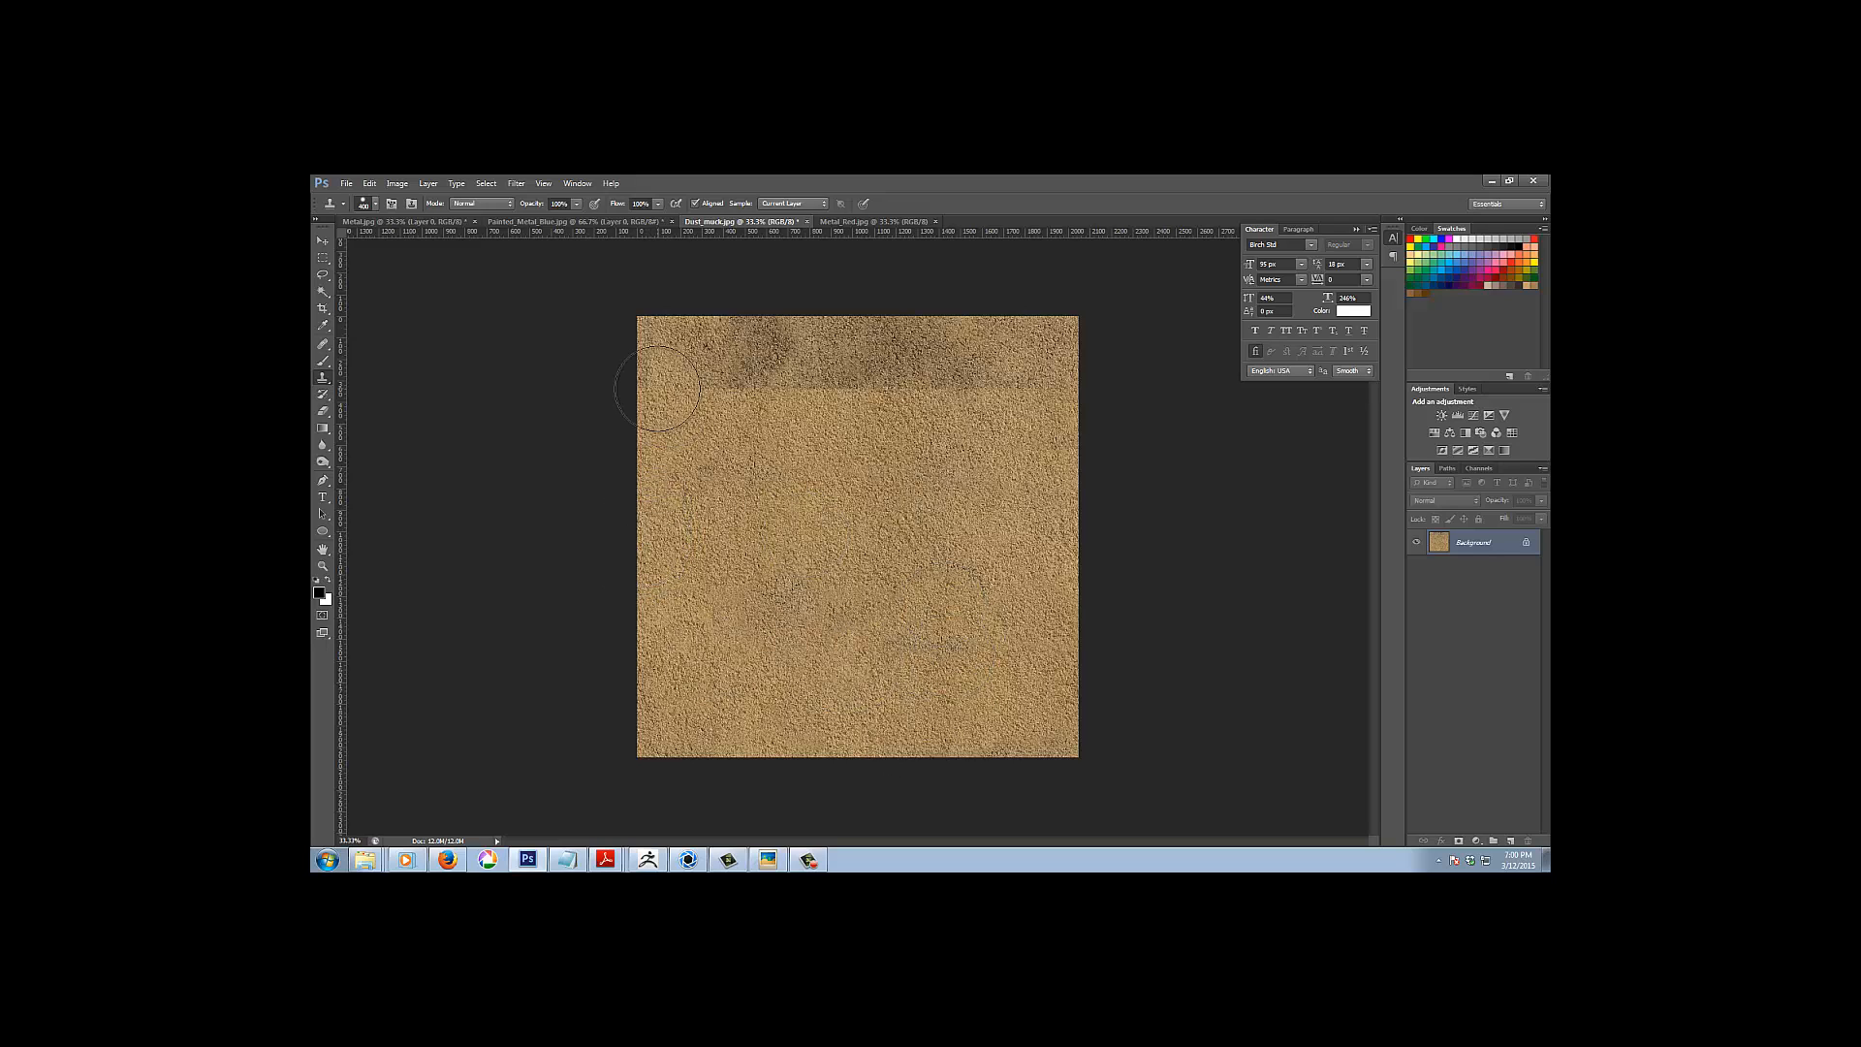
{"action": "mouse_move", "coordinate": [657, 388]}
{"action": "left_mouse_down"}
{"action": "mouse_move", "coordinate": [684, 368]}
{"action": "mouse_move", "coordinate": [1010, 362]}
{"action": "left_mouse_up"}
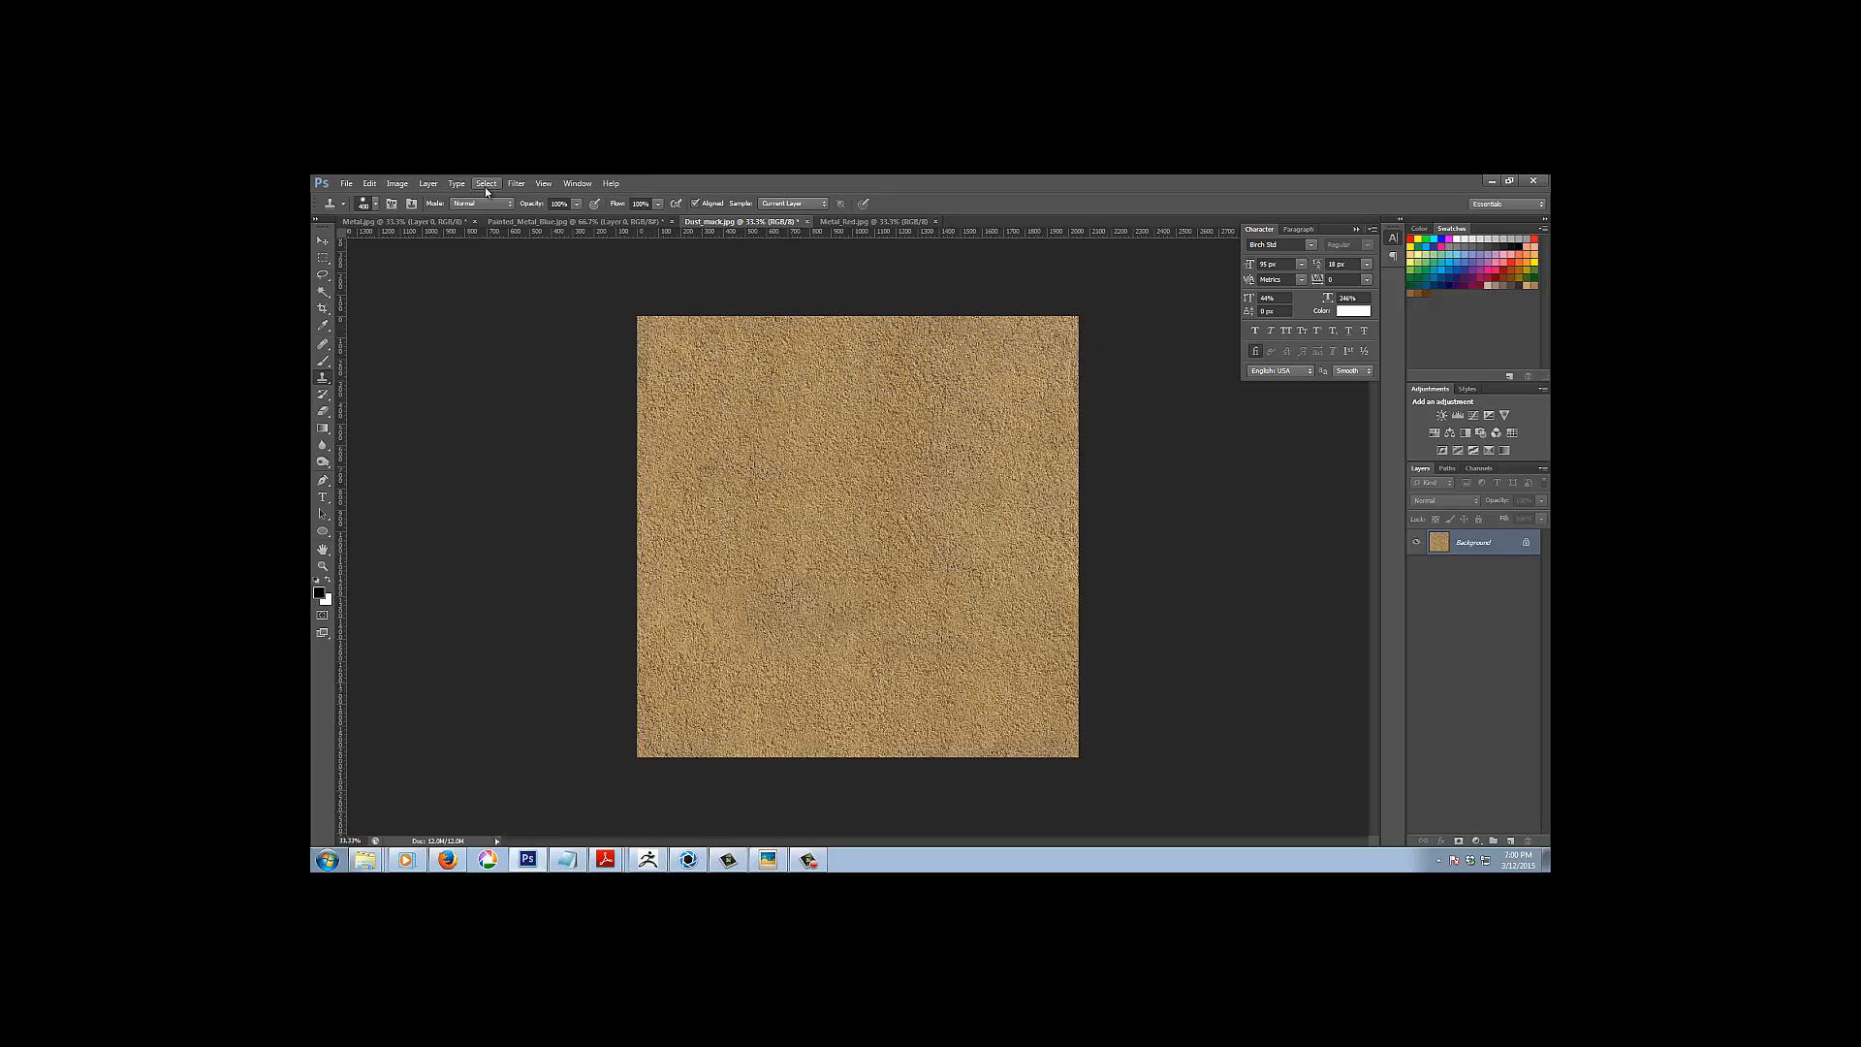
Shift the cleaned sand texture with the Offset filter again, keeping the same offsets and Wrap Around
{"action": "left_click", "coordinate": [515, 183]}
{"action": "mouse_move", "coordinate": [578, 410]}
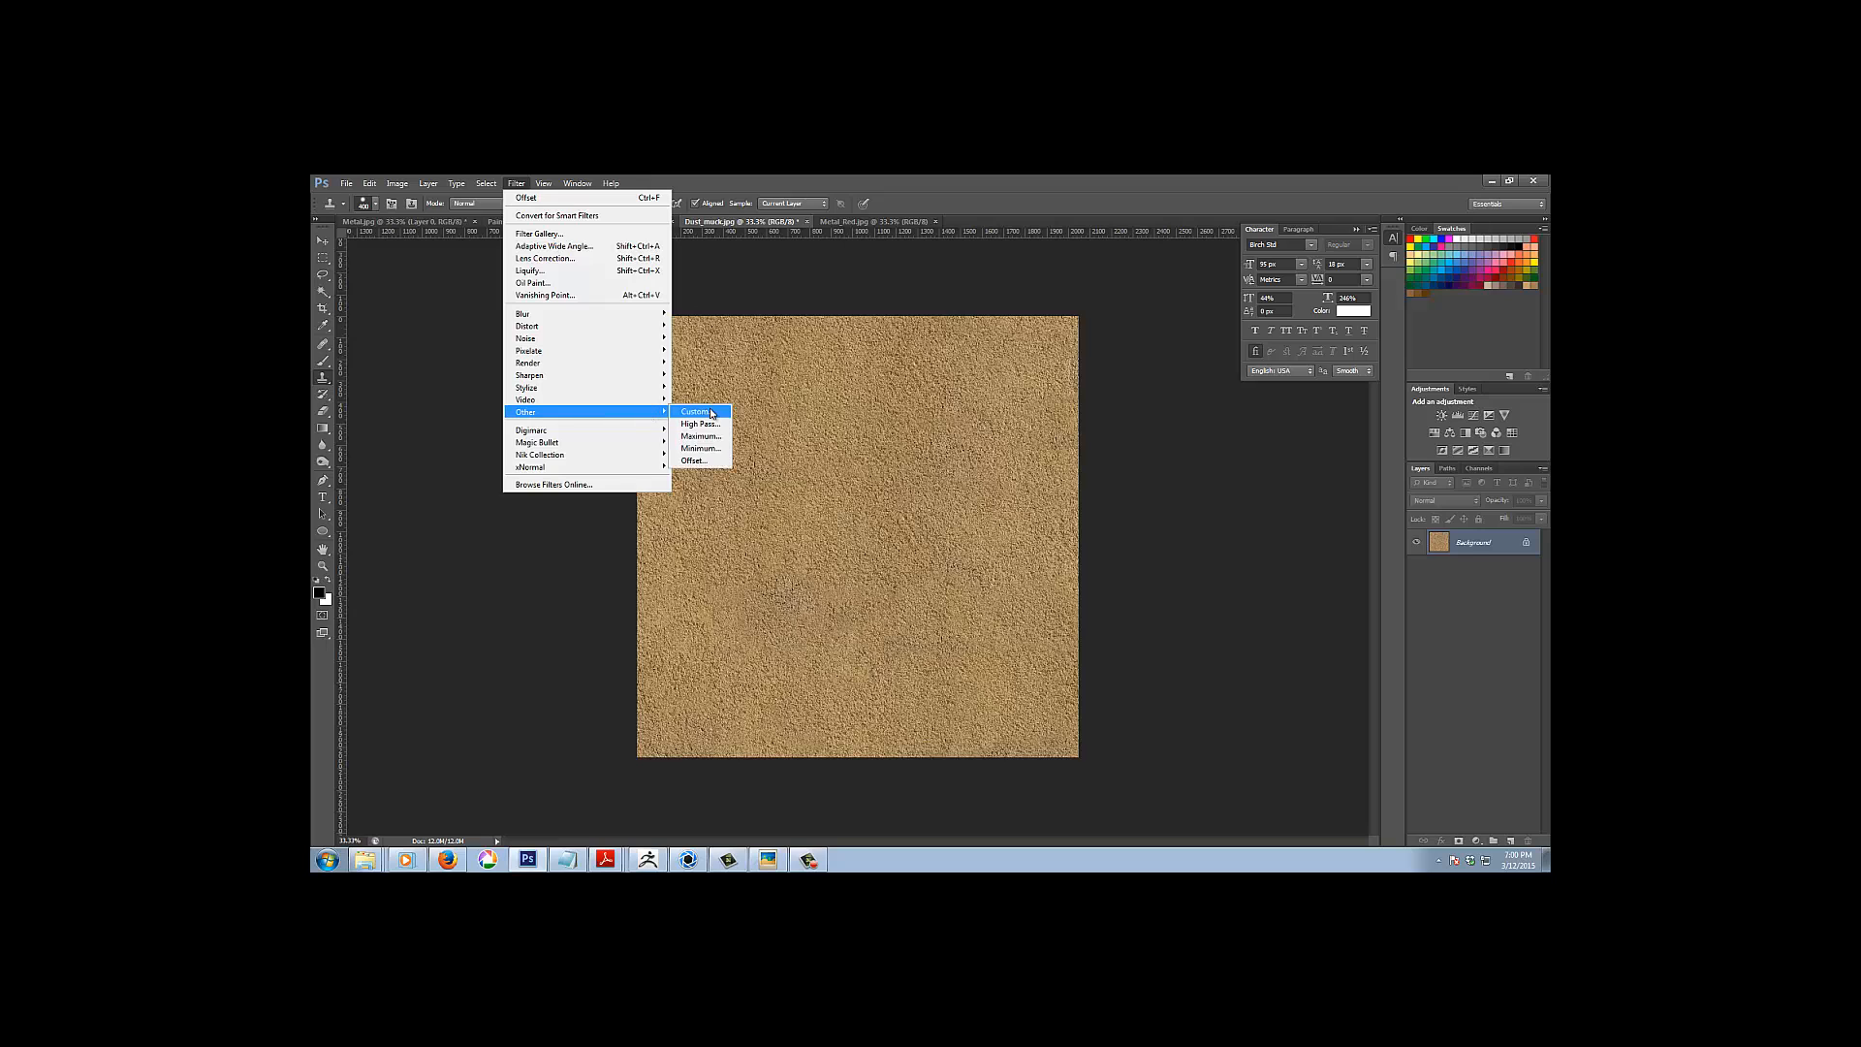
{"action": "left_click", "coordinate": [700, 463]}
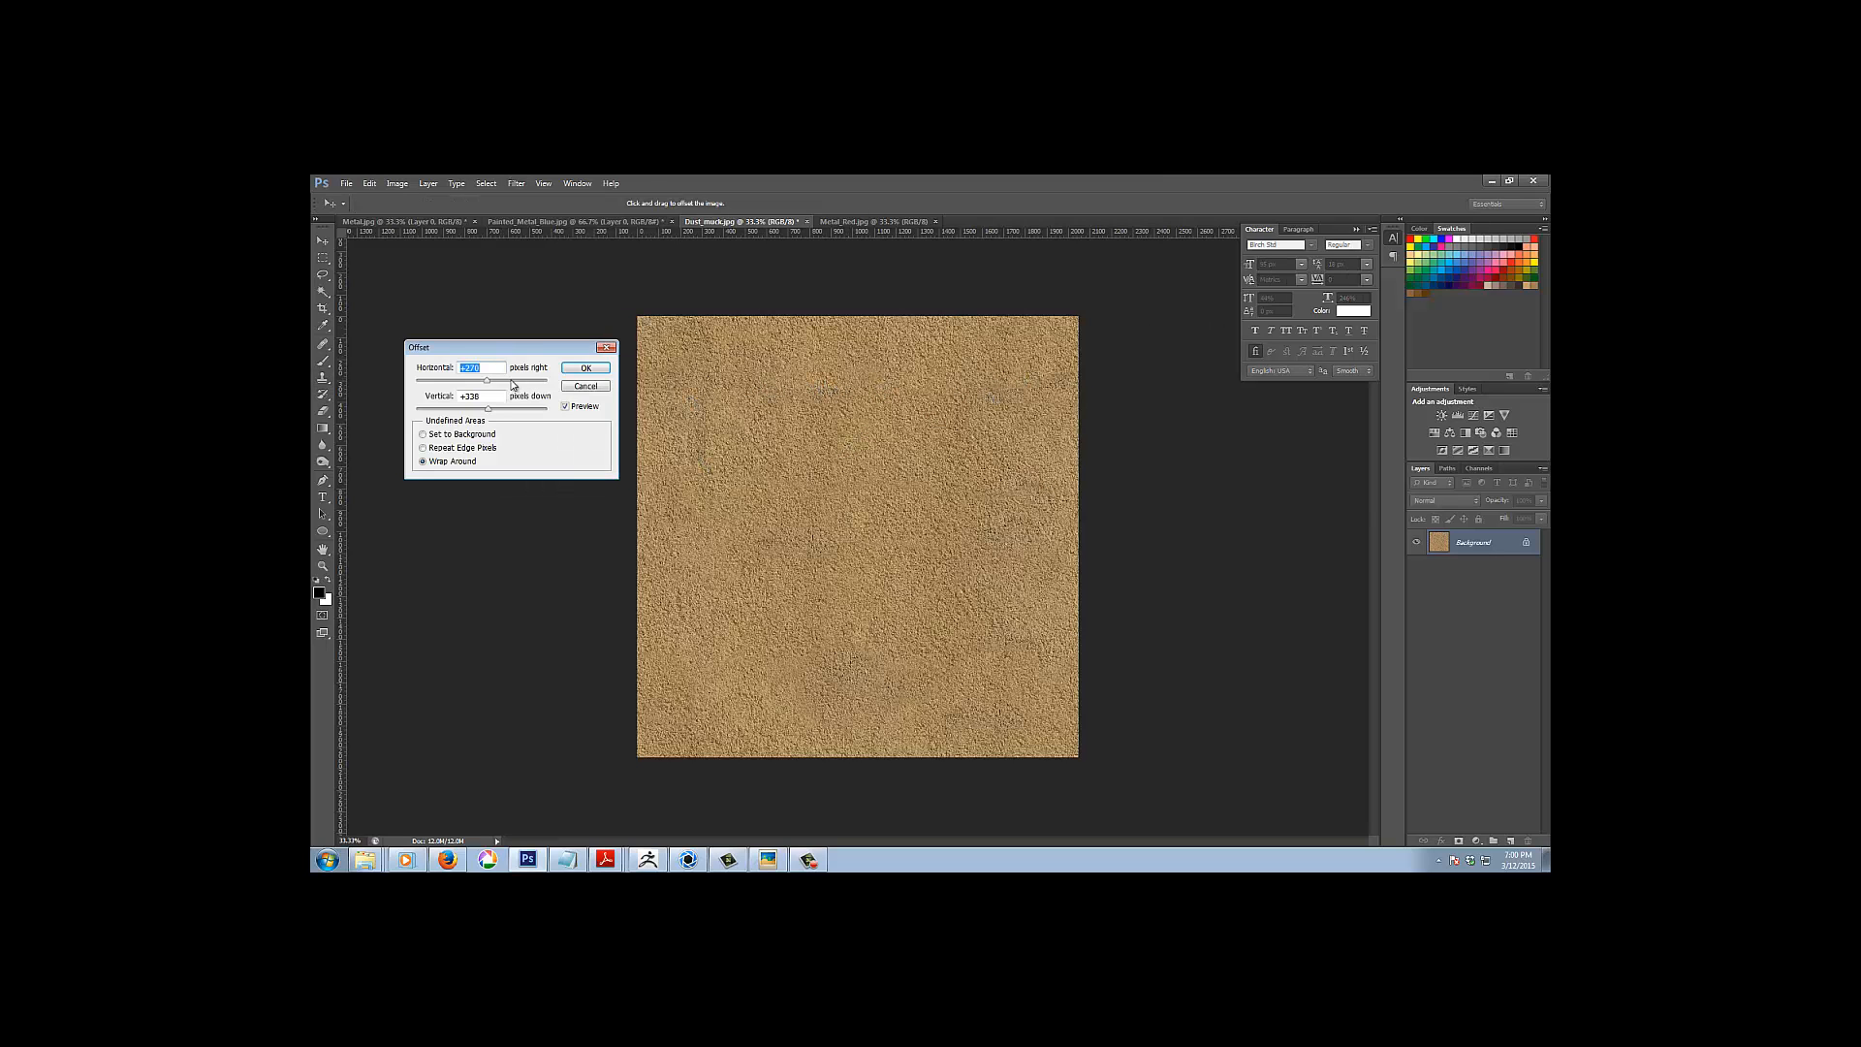
{"action": "left_click", "coordinate": [586, 368]}
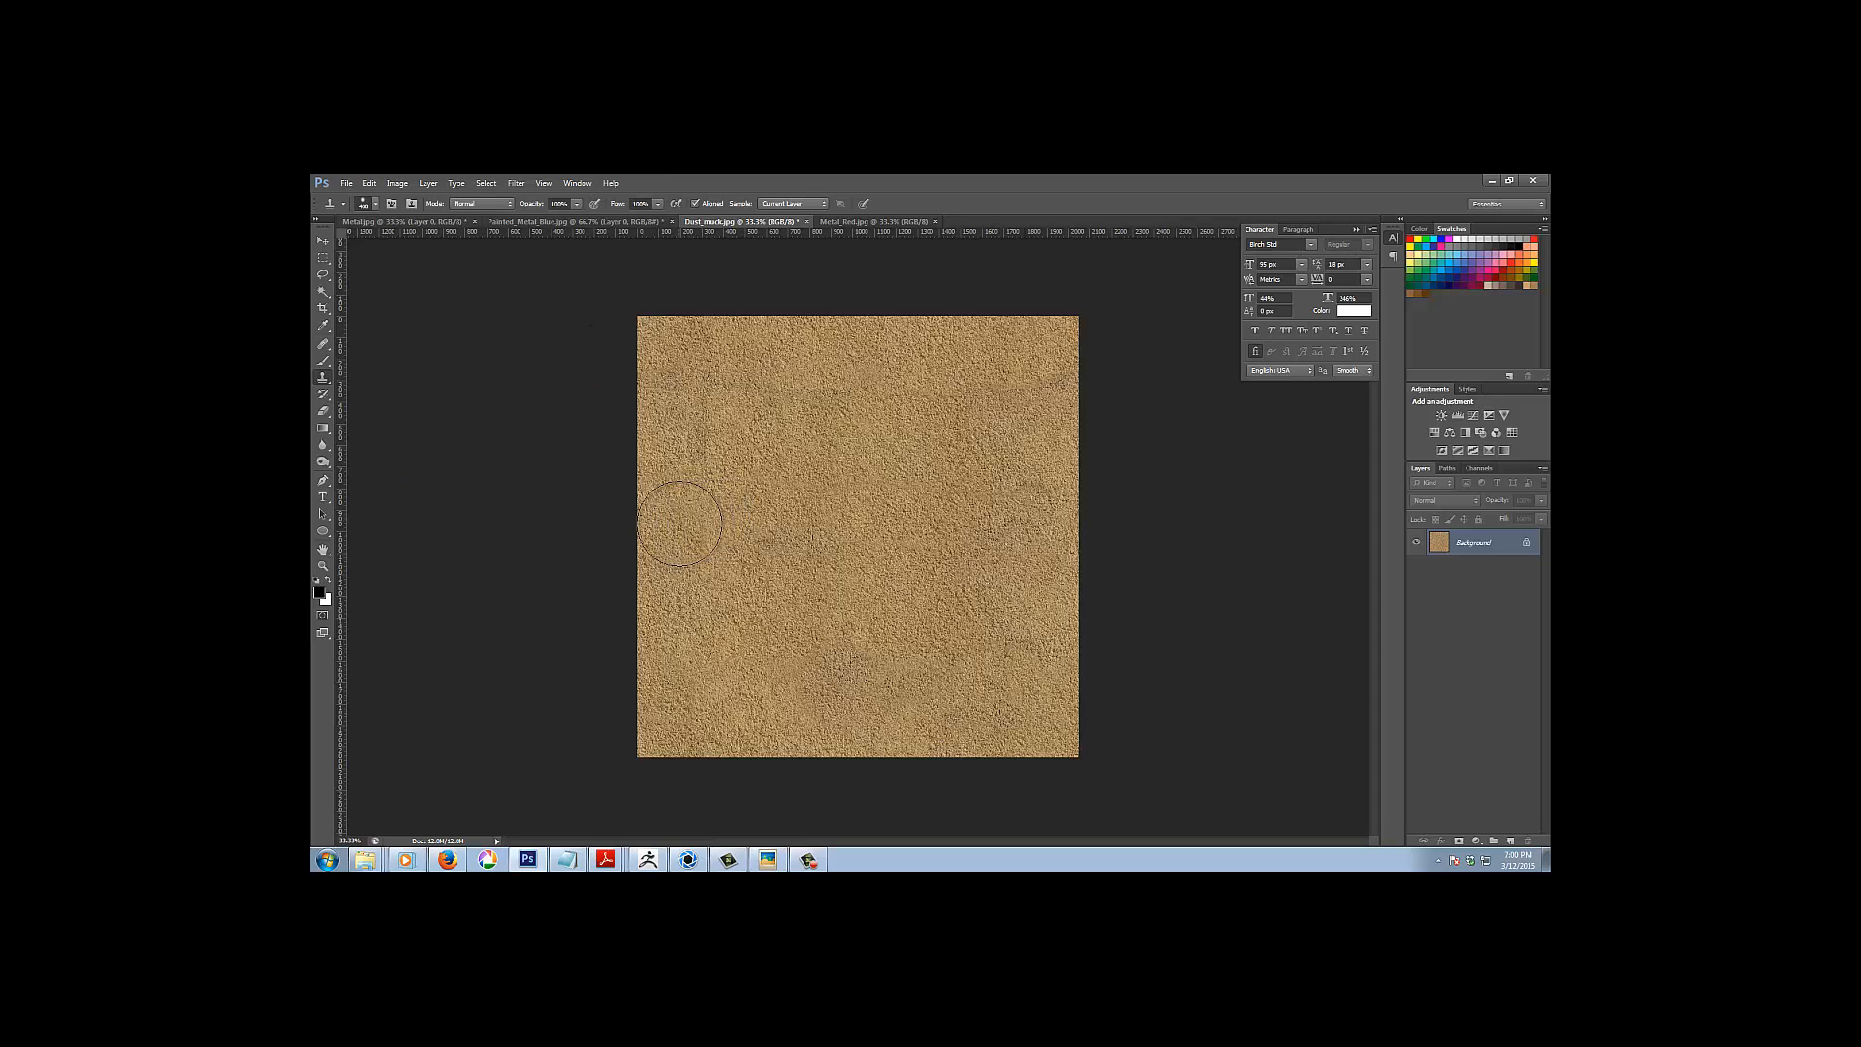
Reduce the Clone Stamp brush and clone nearby sand over the upper horizontal seam and the short vertical seam below it
{"action": "key", "text": "bracketleft"}
{"action": "key", "text": "bracketleft"}
{"action": "key", "text": "bracketleft"}
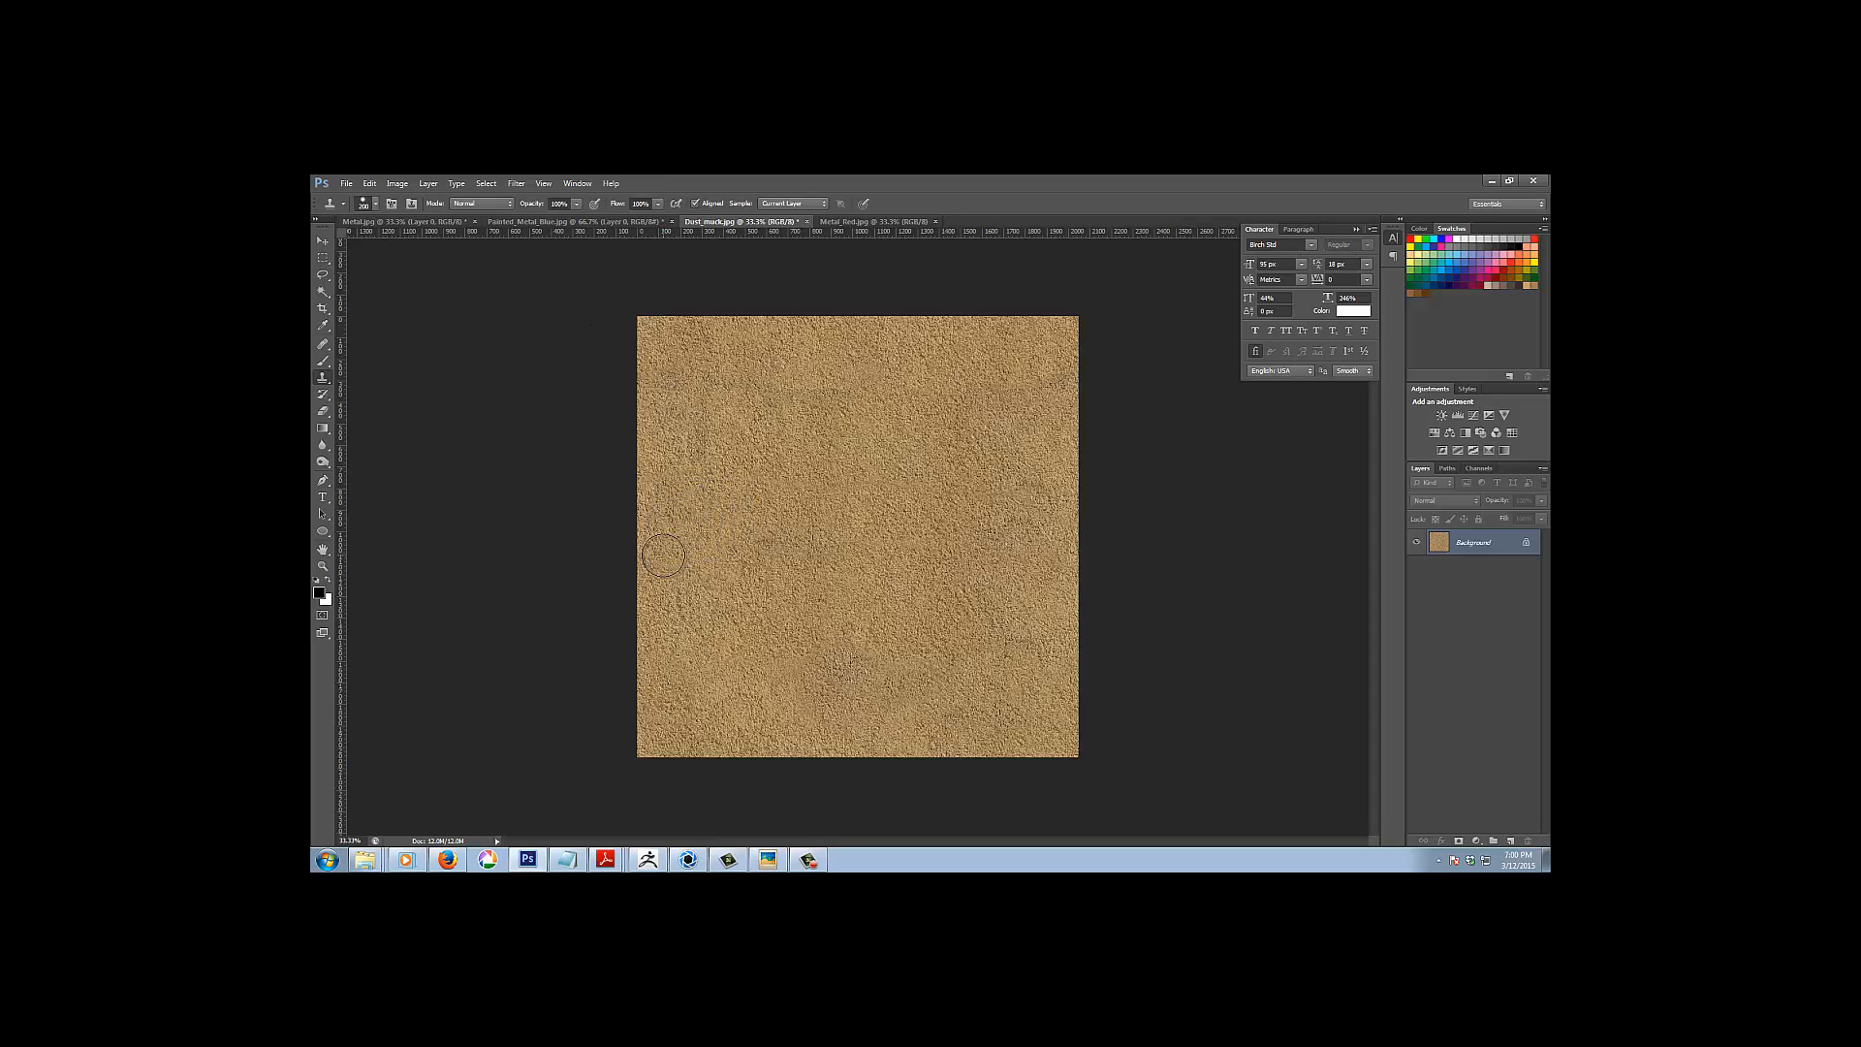
{"action": "left_click", "coordinate": [731, 440], "text": "alt"}
{"action": "left_click_drag", "start_coordinate": [766, 391], "coordinate": [1052, 379]}
{"action": "left_click", "coordinate": [806, 460], "text": "alt"}
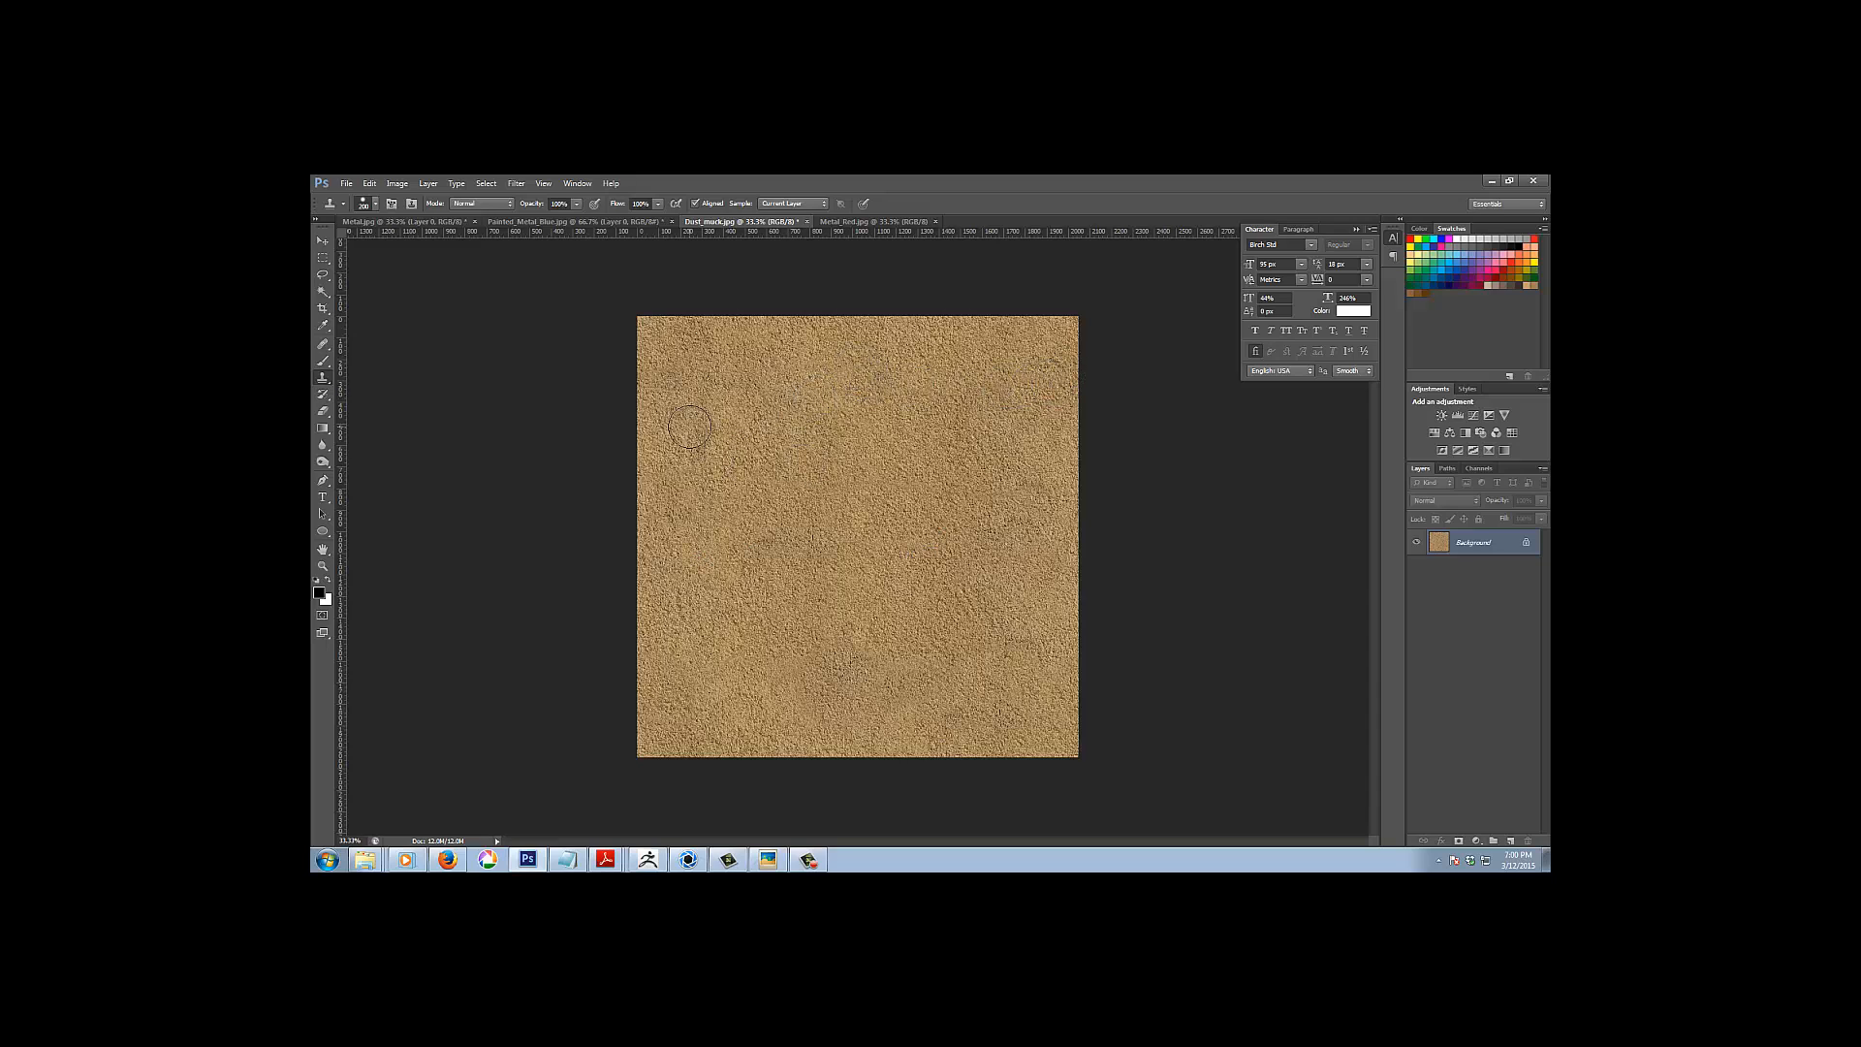
{"action": "left_click_drag", "start_coordinate": [689, 427], "coordinate": [701, 442]}
{"action": "left_click", "coordinate": [818, 442], "text": "alt"}
Run the Offset filter with the same wrap-around offsets once more, inspecting its preview closely for leftover seams before applying it
{"action": "left_click", "coordinate": [516, 184]}
{"action": "mouse_move", "coordinate": [582, 412]}
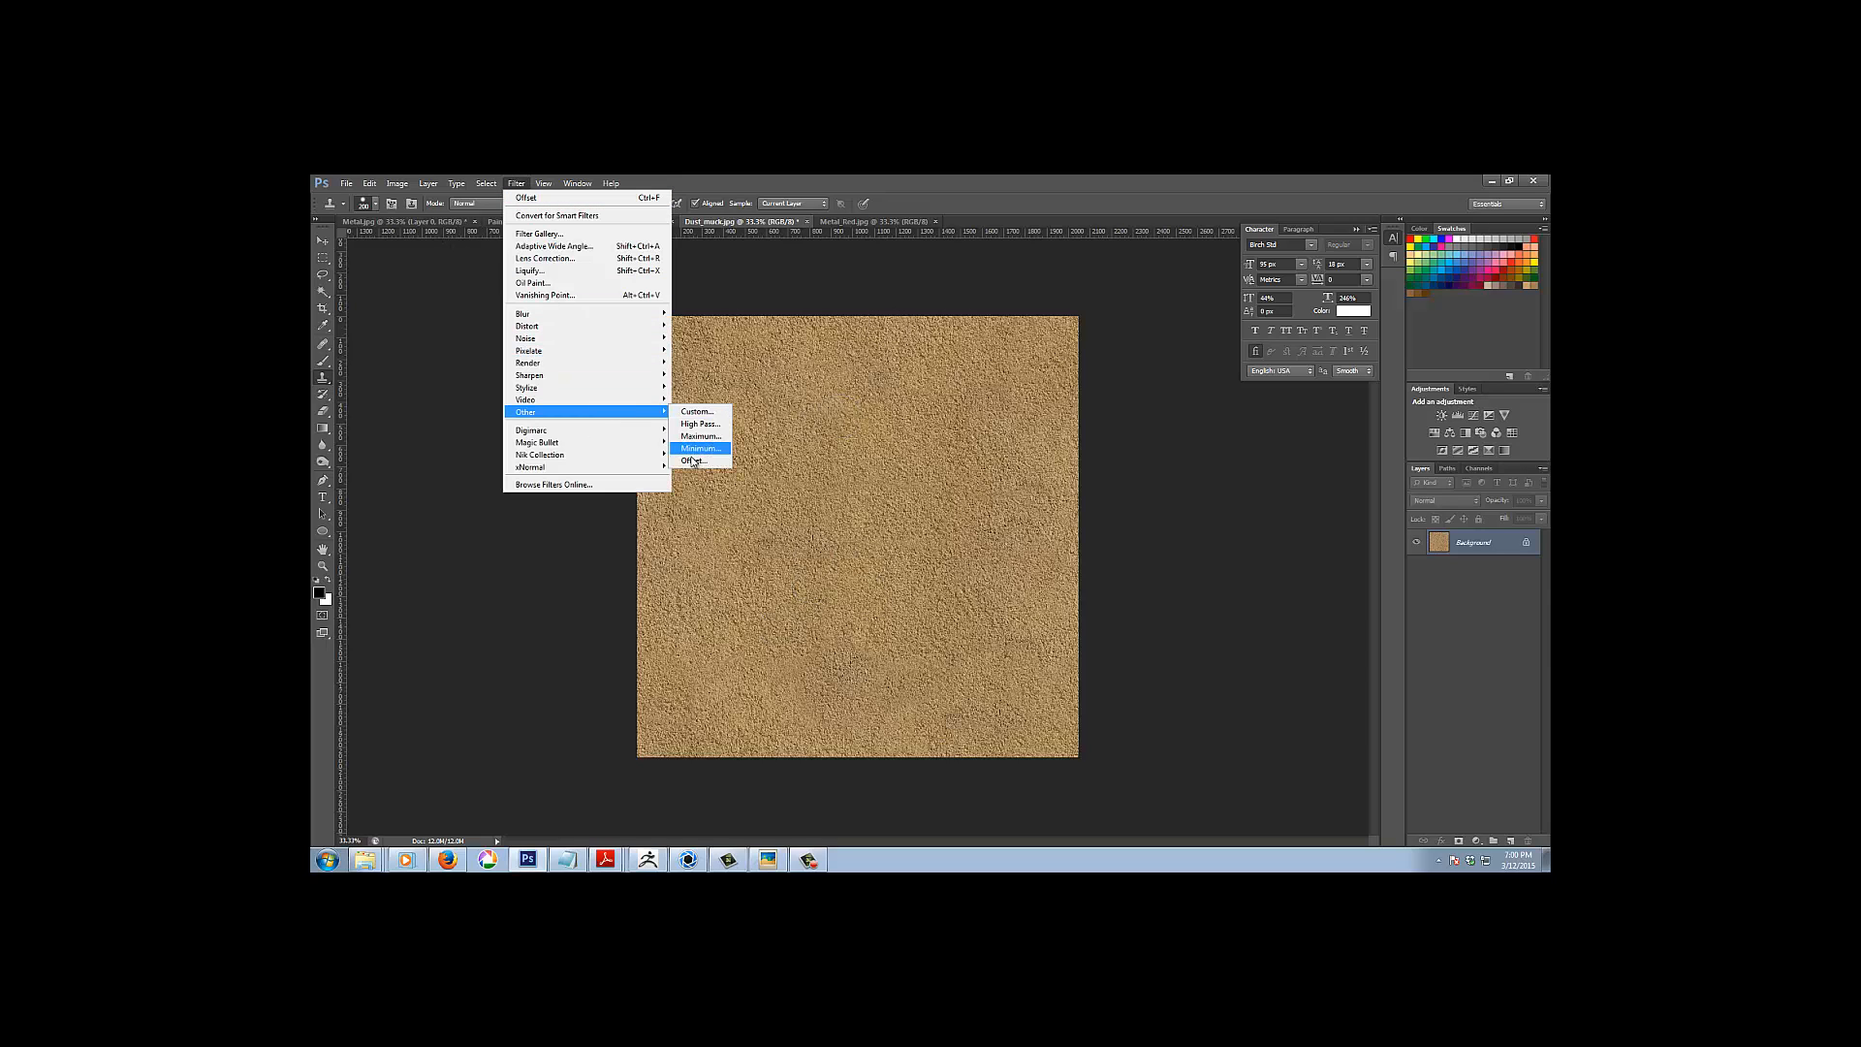
{"action": "left_click", "coordinate": [694, 461]}
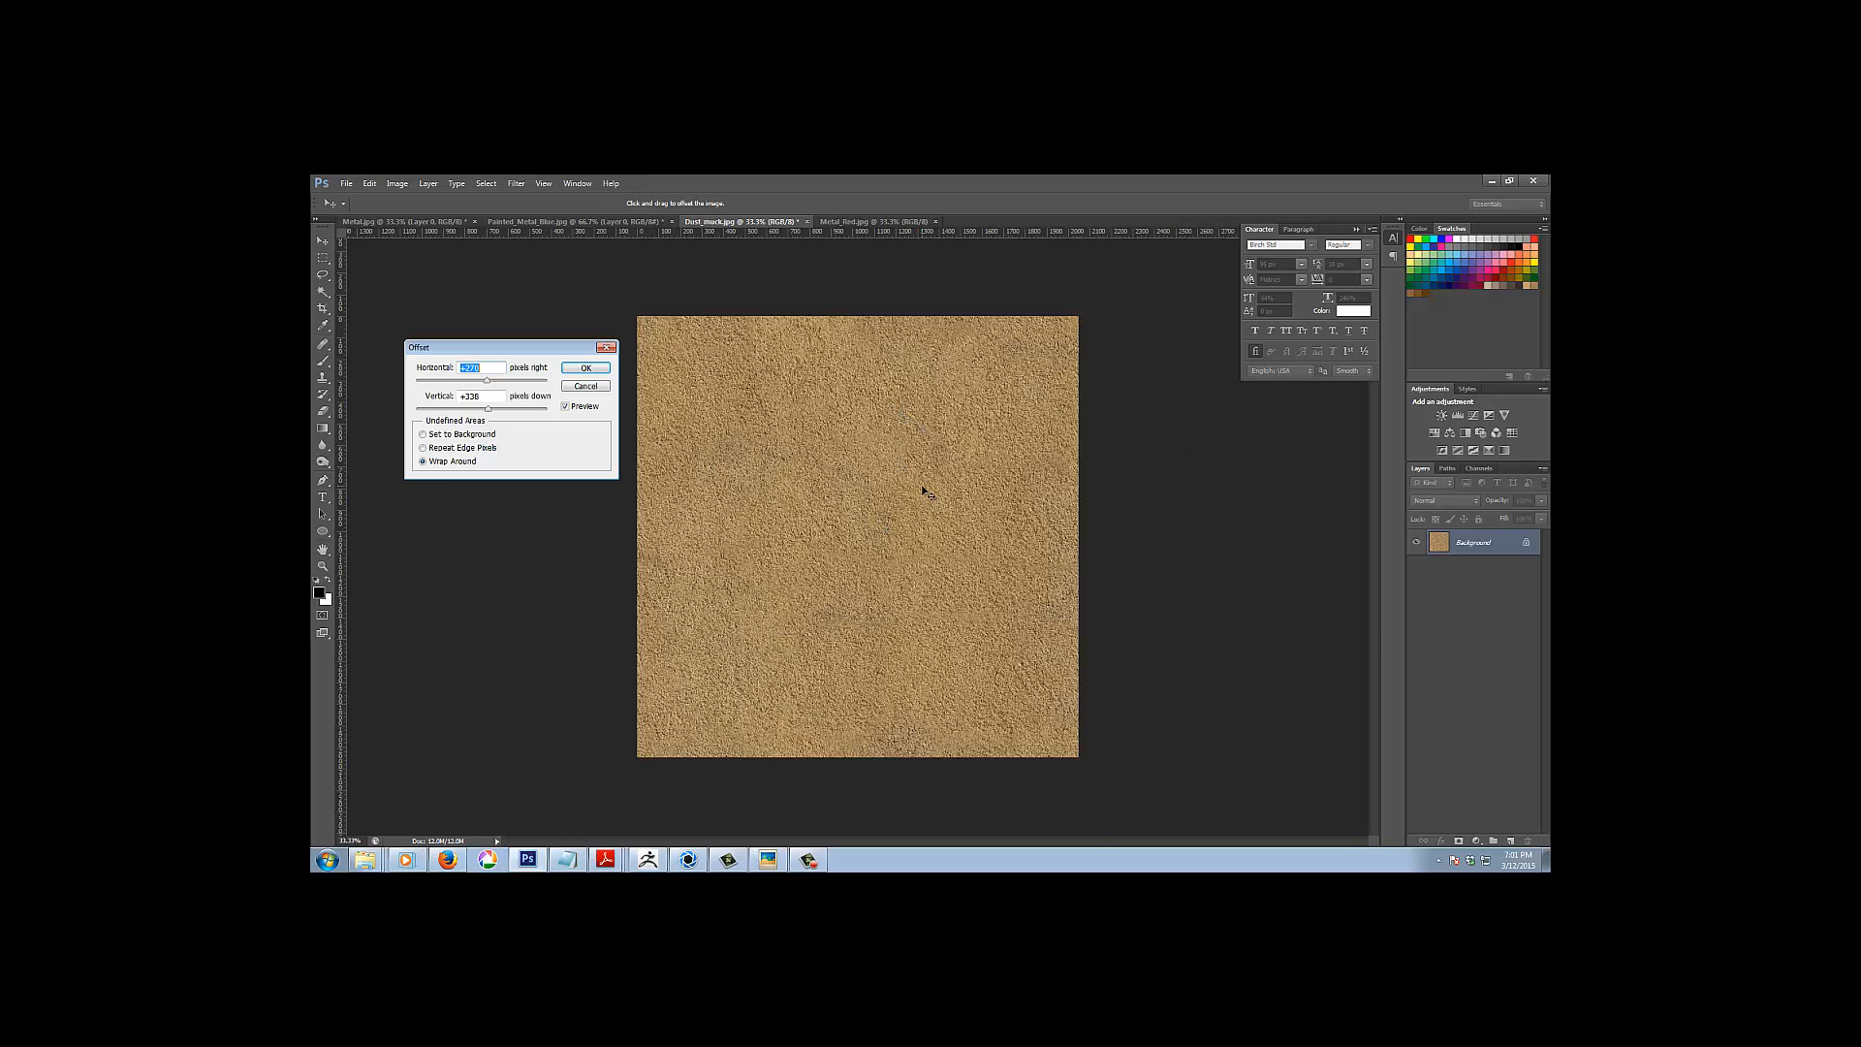
{"action": "key", "text": "ctrl+plus"}
{"action": "key", "text": "ctrl+minus"}
{"action": "key", "text": "ctrl+plus"}
{"action": "key", "text": "ctrl+plus"}
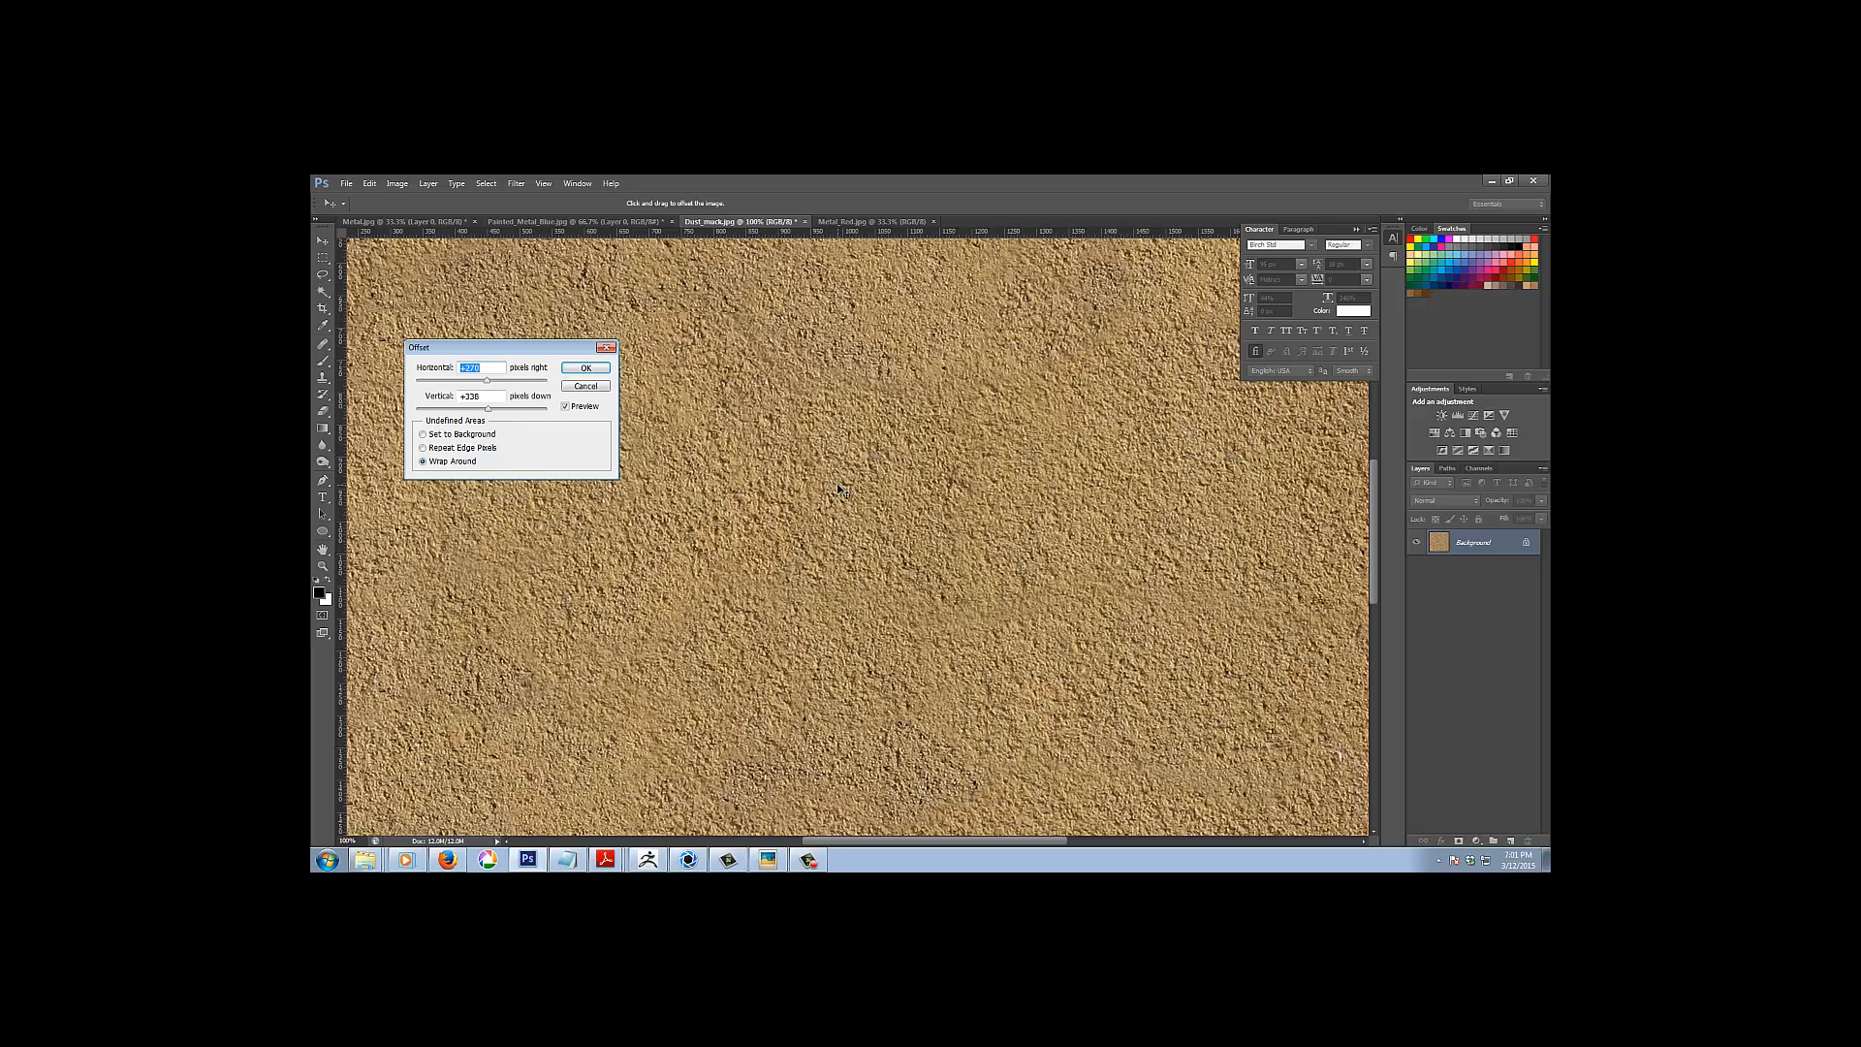
{"action": "key", "text": "ctrl+minus"}
{"action": "key", "text": "ctrl+minus"}
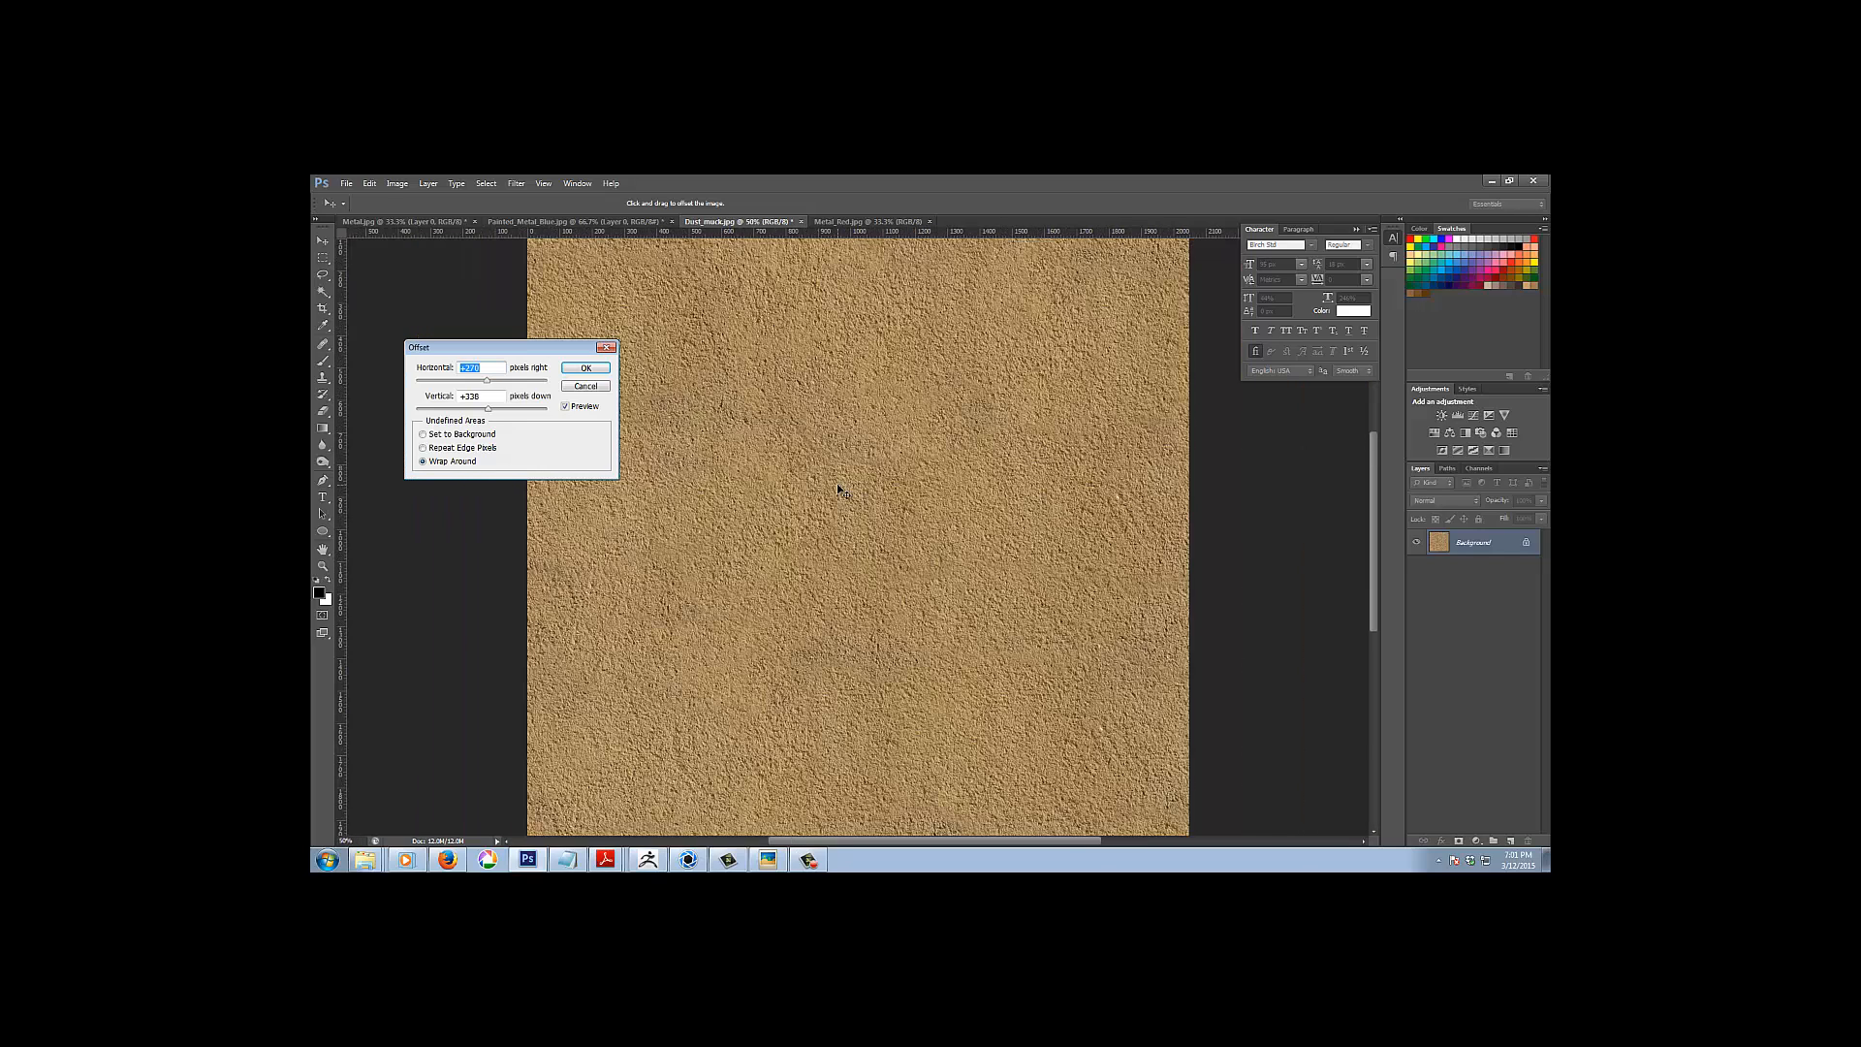
{"action": "key", "text": "ctrl+minus"}
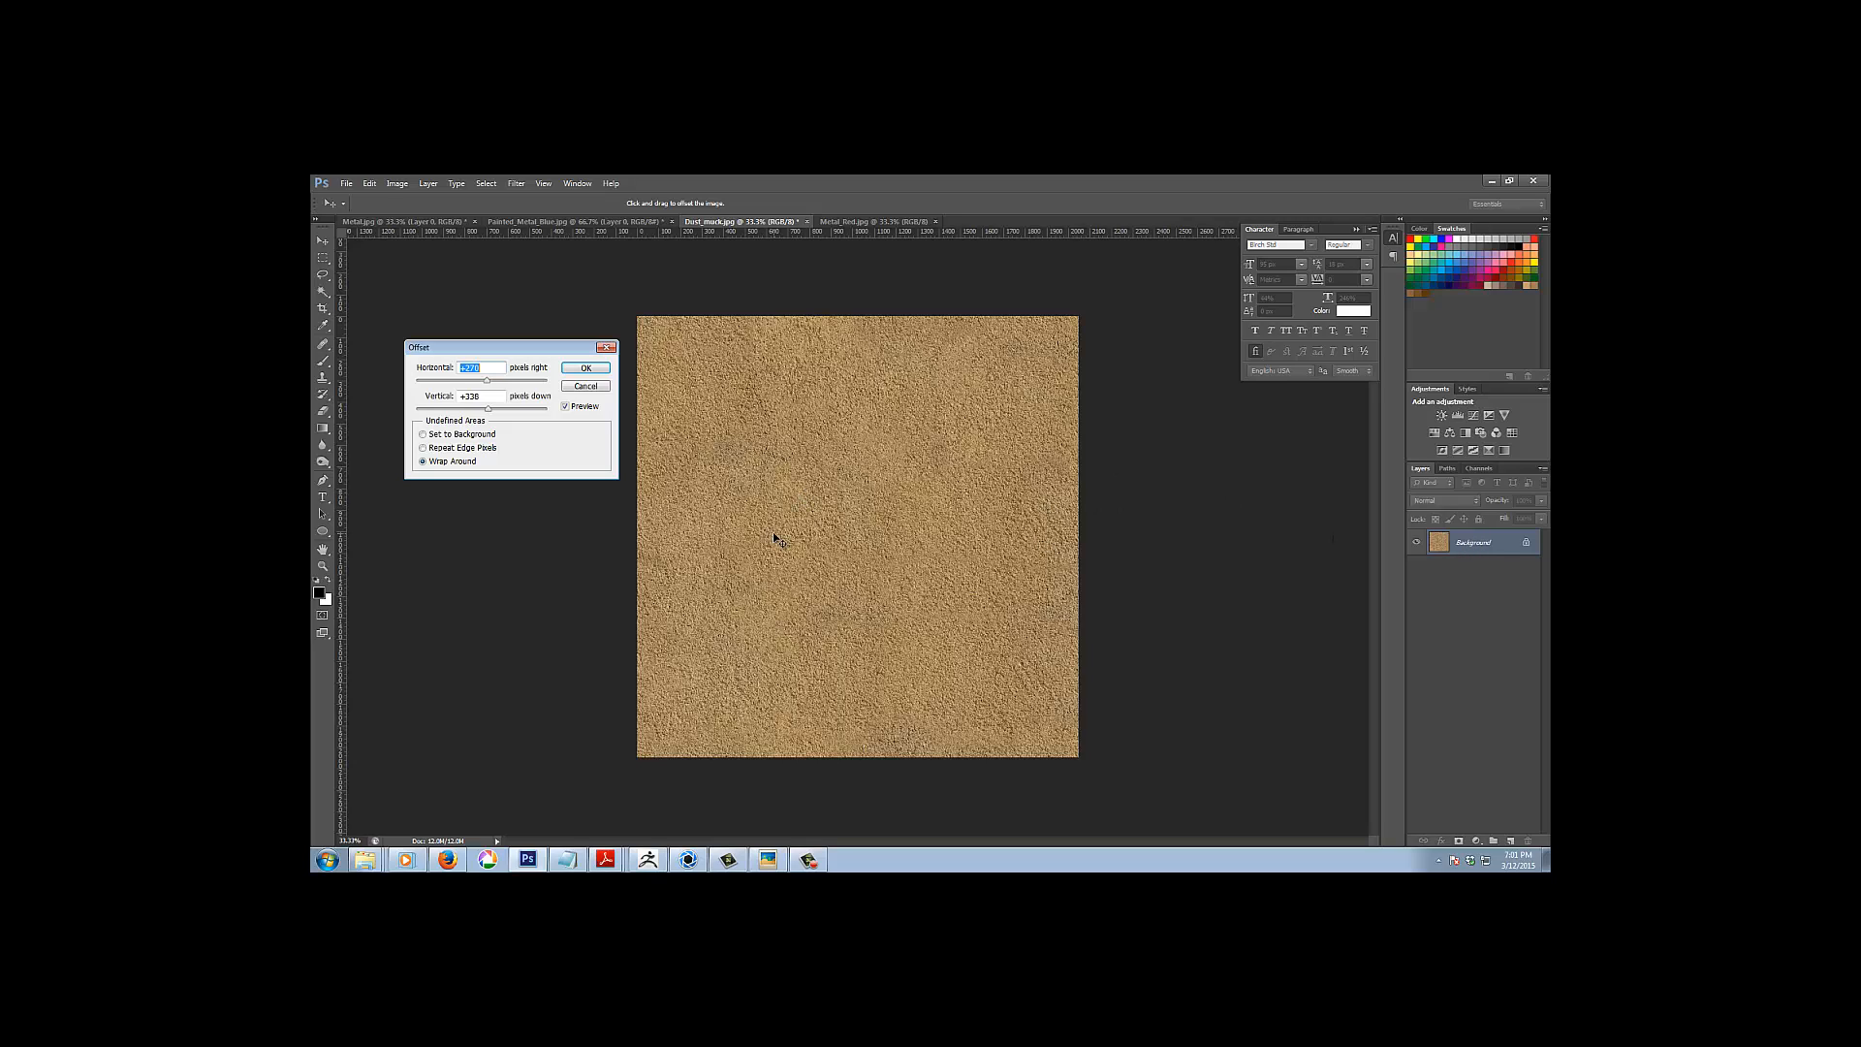
{"action": "left_click", "coordinate": [586, 367]}
{"action": "key", "text": "s"}
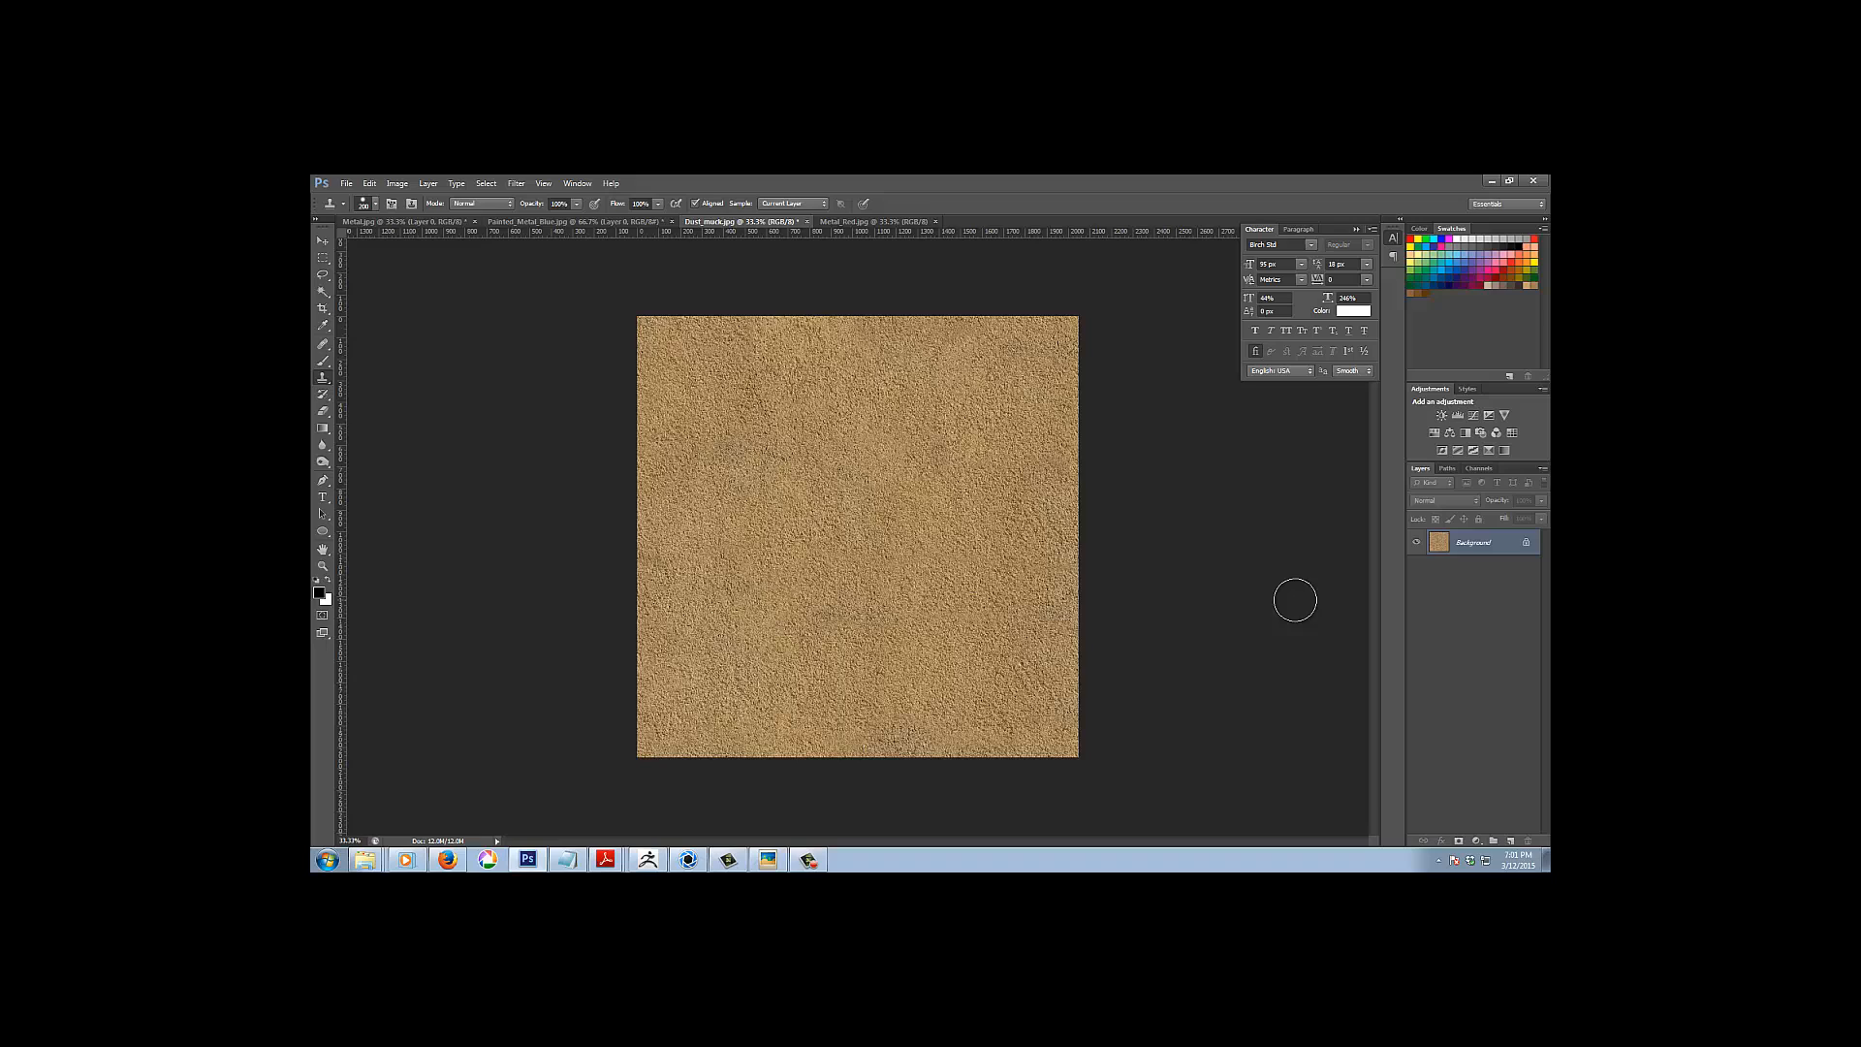
Convert the locked Background of the dust texture into a regular layer with the default name
{"action": "double_click", "coordinate": [1463, 543]}
{"action": "key", "text": "Return"}
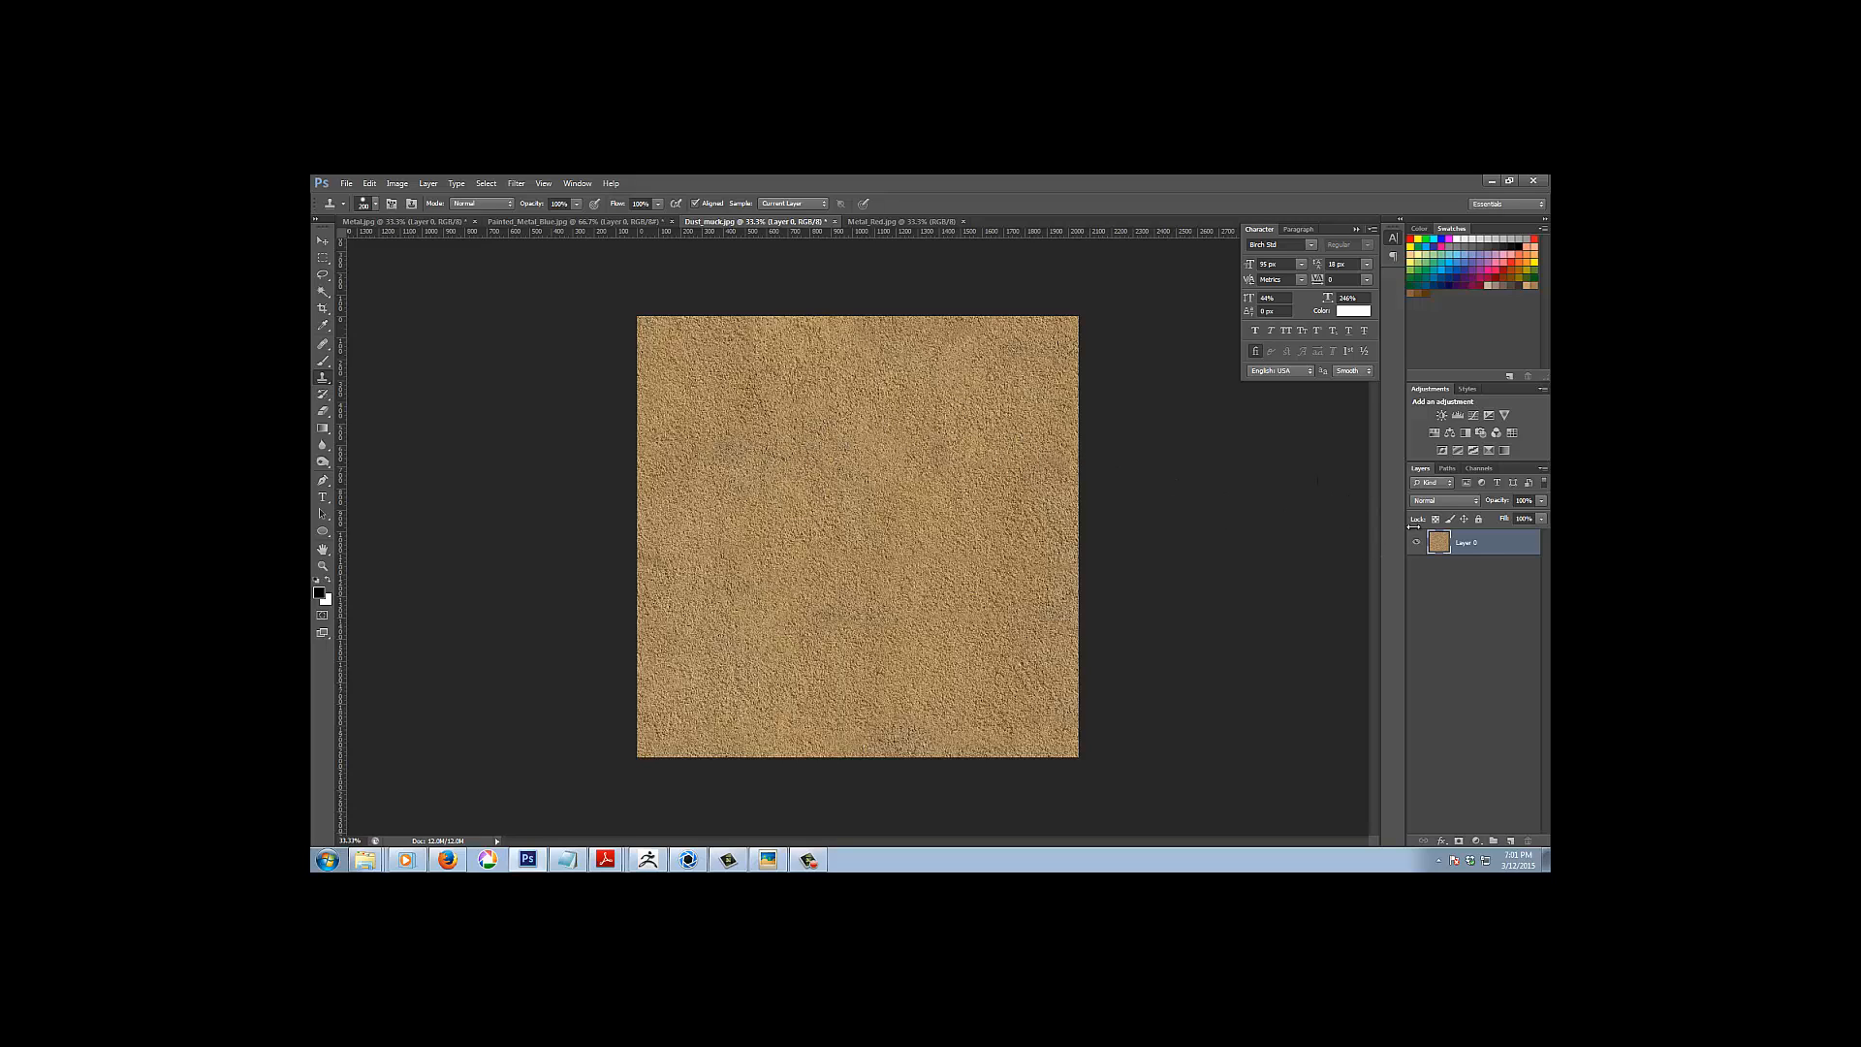
Duplicate the sand layer and apply the High Pass filter to the copy with a slightly raised small radius
{"action": "mouse_move", "coordinate": [1476, 543]}
{"action": "left_mouse_down"}
{"action": "mouse_move", "coordinate": [1520, 748]}
{"action": "mouse_move", "coordinate": [1511, 839]}
{"action": "left_mouse_up"}
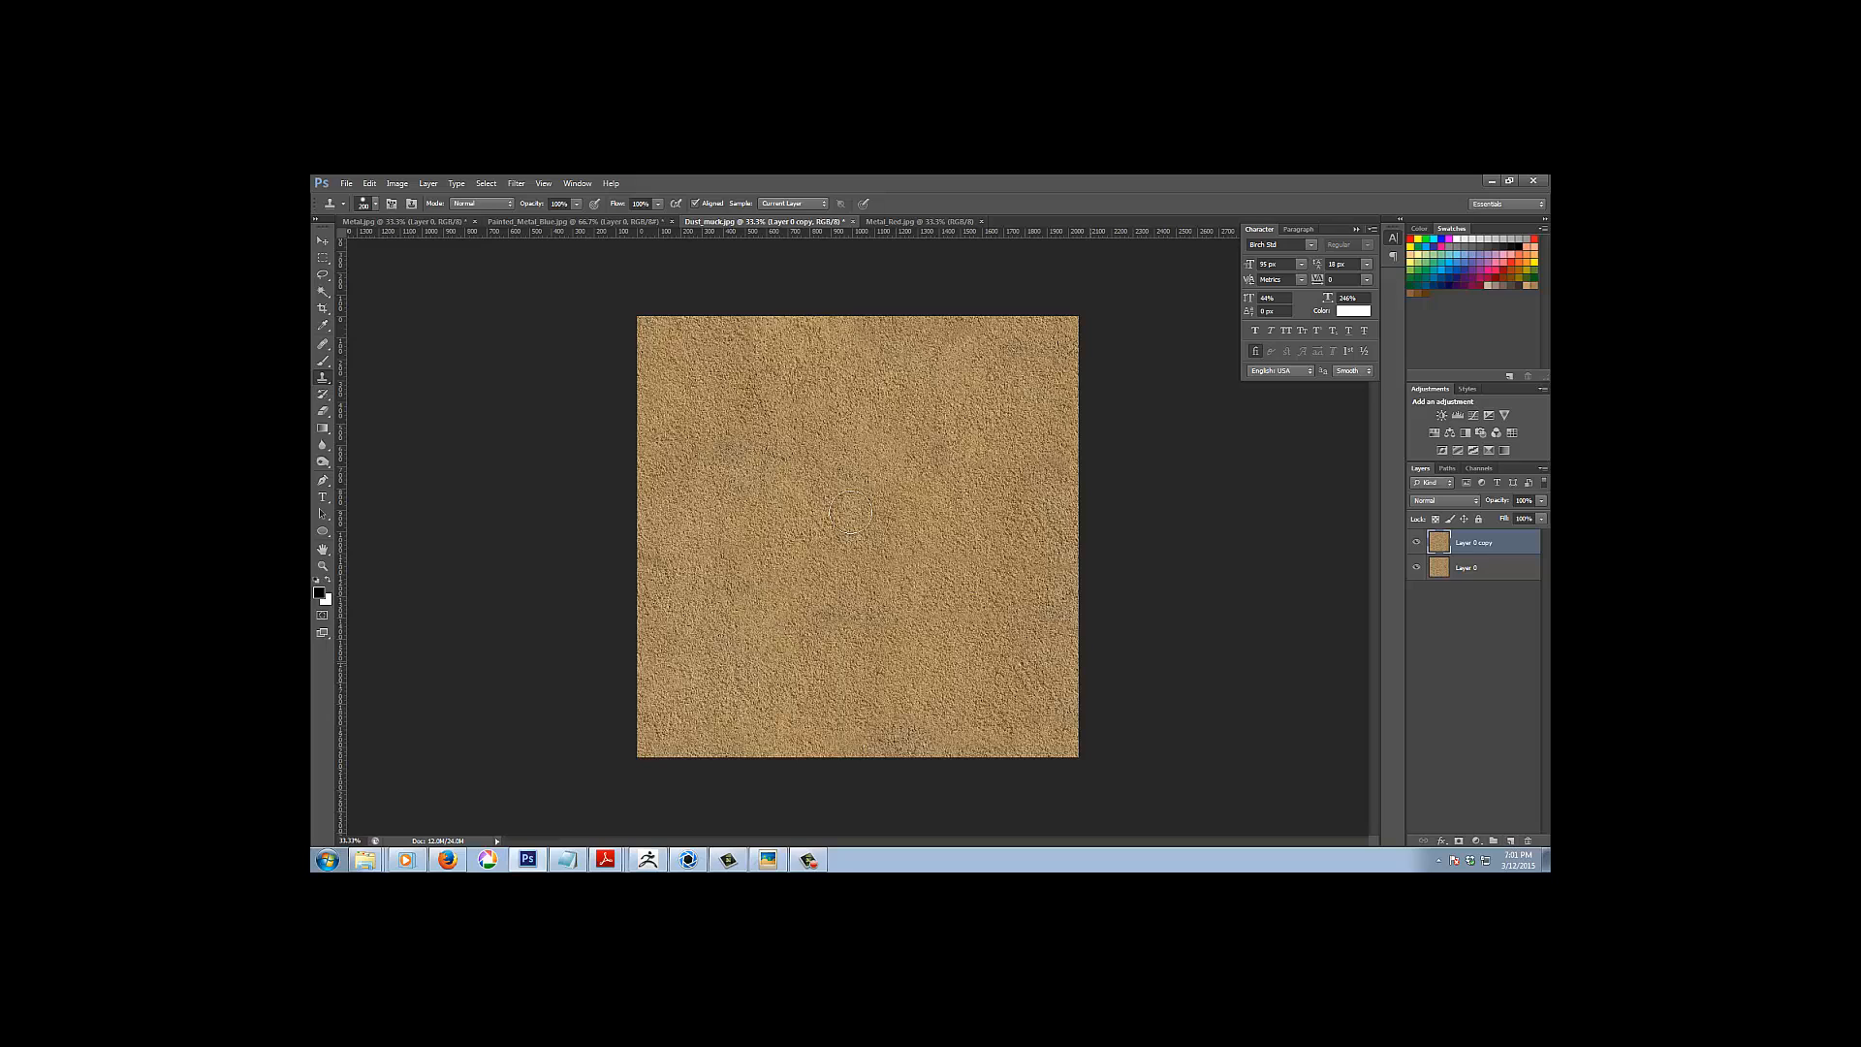
{"action": "left_click", "coordinate": [516, 183]}
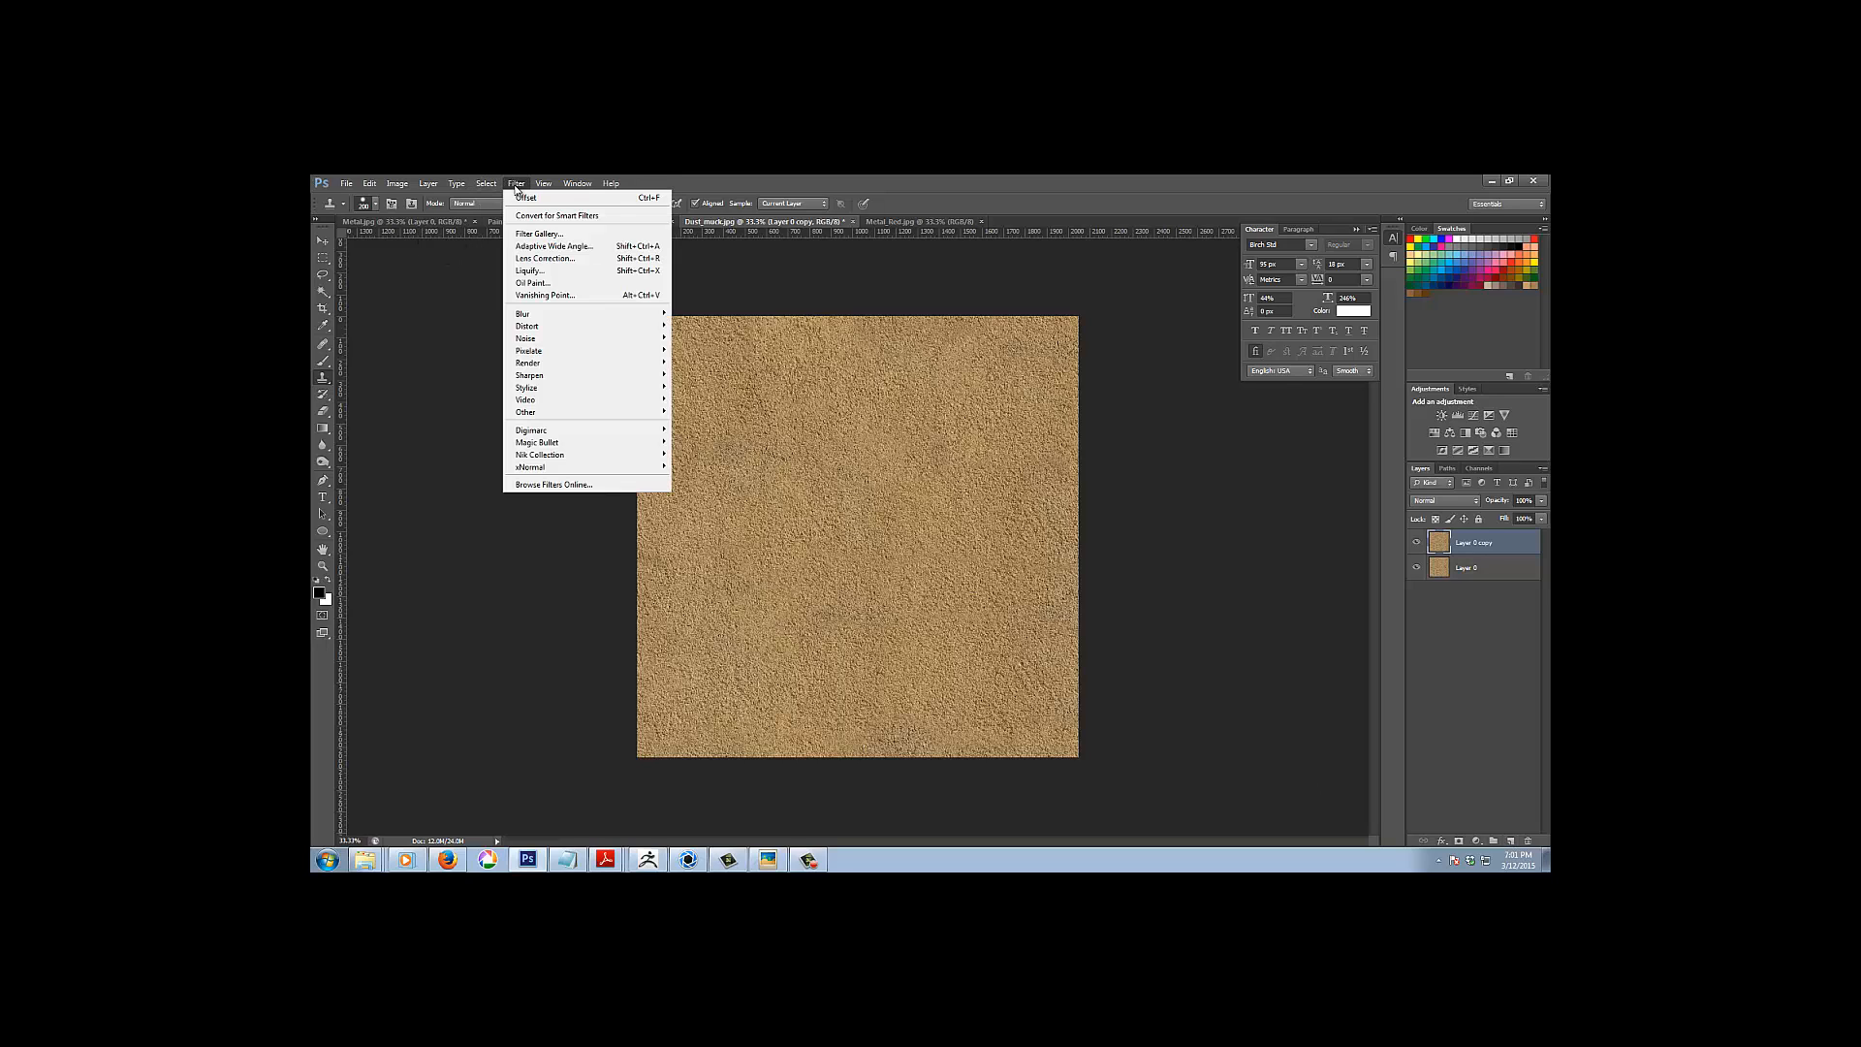
{"action": "mouse_move", "coordinate": [635, 415]}
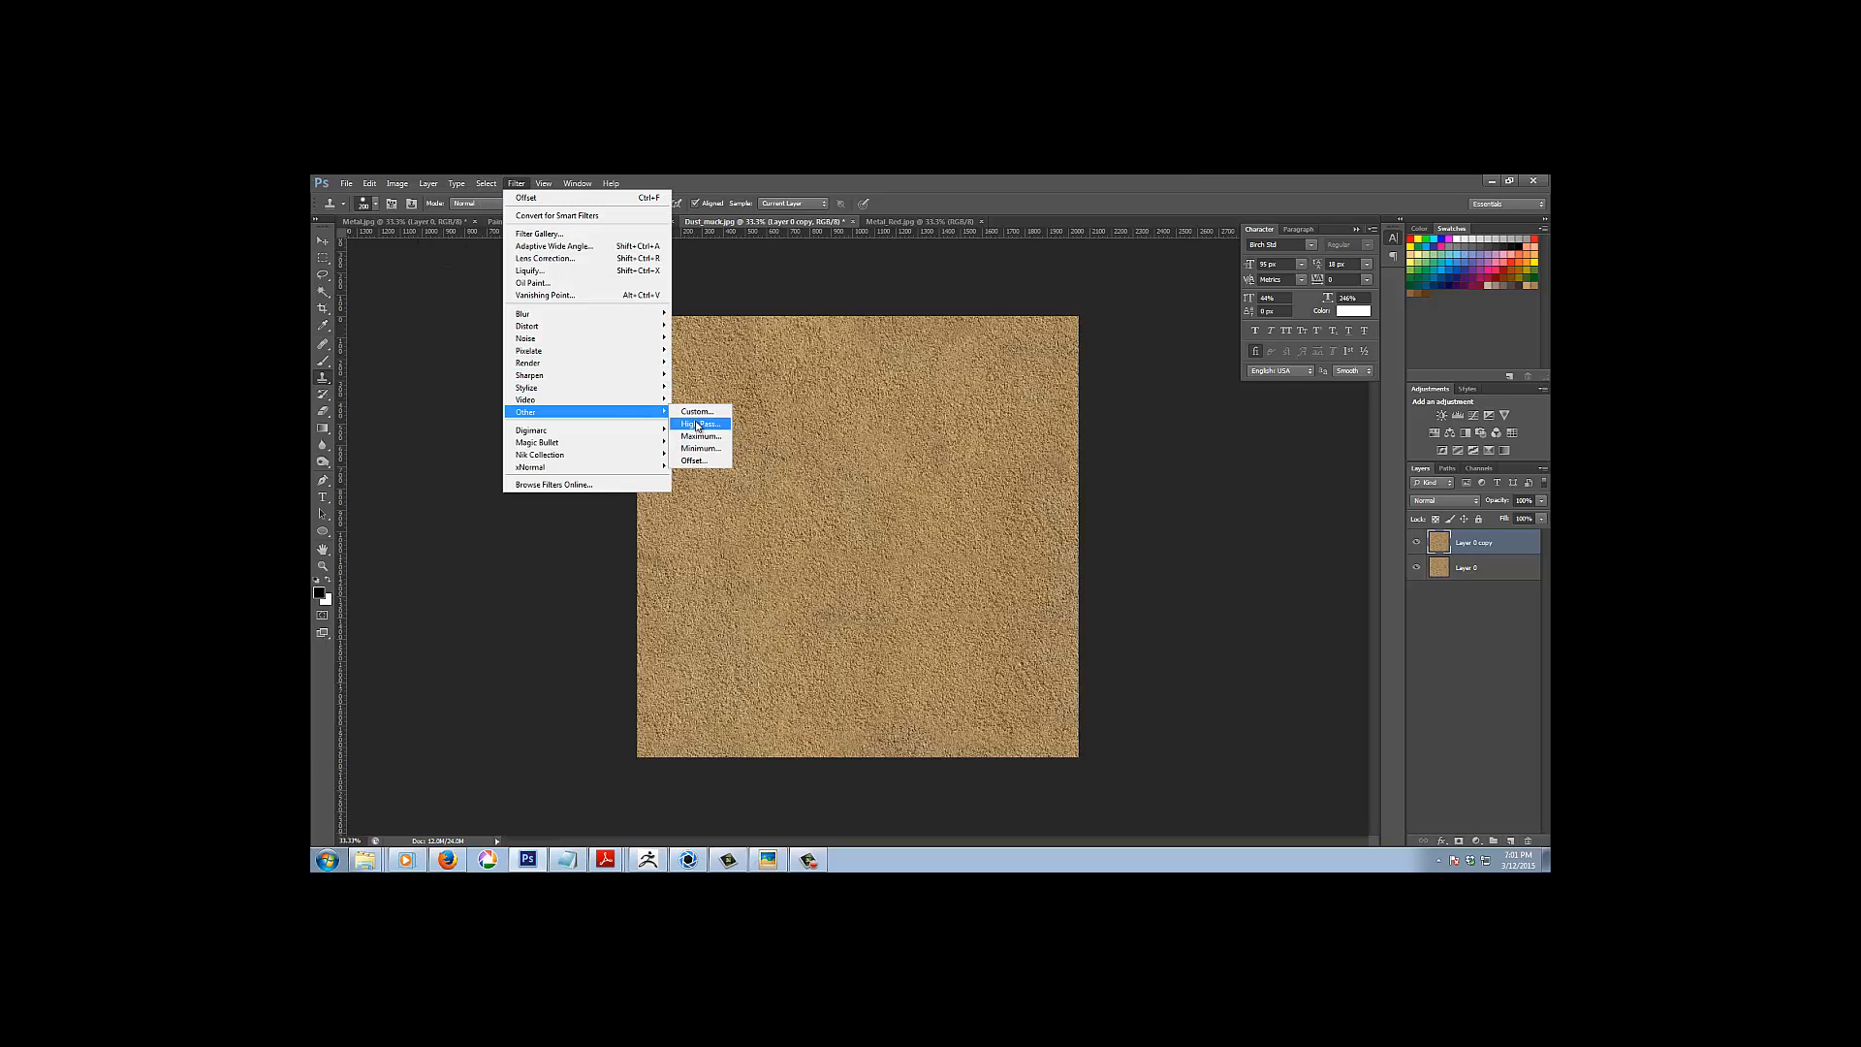
{"action": "left_click", "coordinate": [698, 425]}
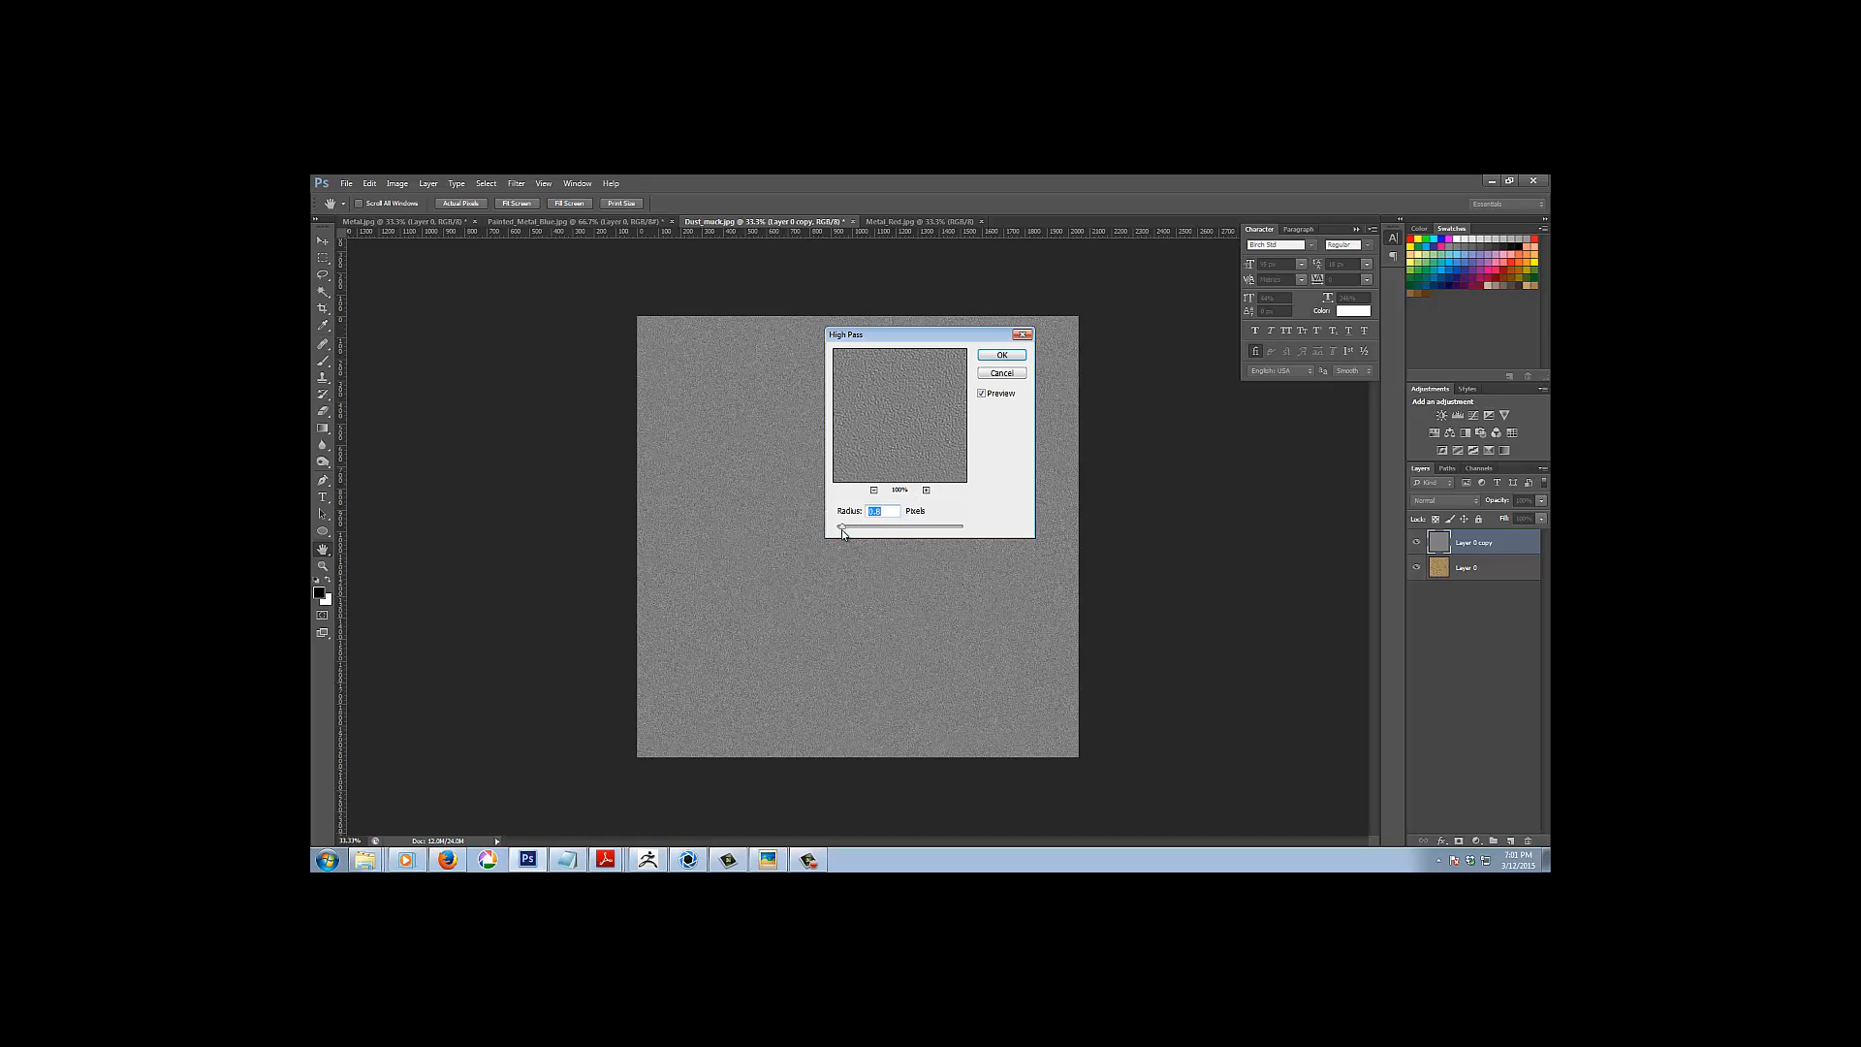
{"action": "mouse_move", "coordinate": [841, 528]}
{"action": "left_mouse_down"}
{"action": "mouse_move", "coordinate": [903, 526]}
{"action": "mouse_move", "coordinate": [846, 531]}
{"action": "left_mouse_up"}
{"action": "left_click", "coordinate": [999, 356]}
Set the High Pass copy's blend mode to Soft Light to preview the sharpening, and delete that copy
{"action": "left_click", "coordinate": [1462, 500]}
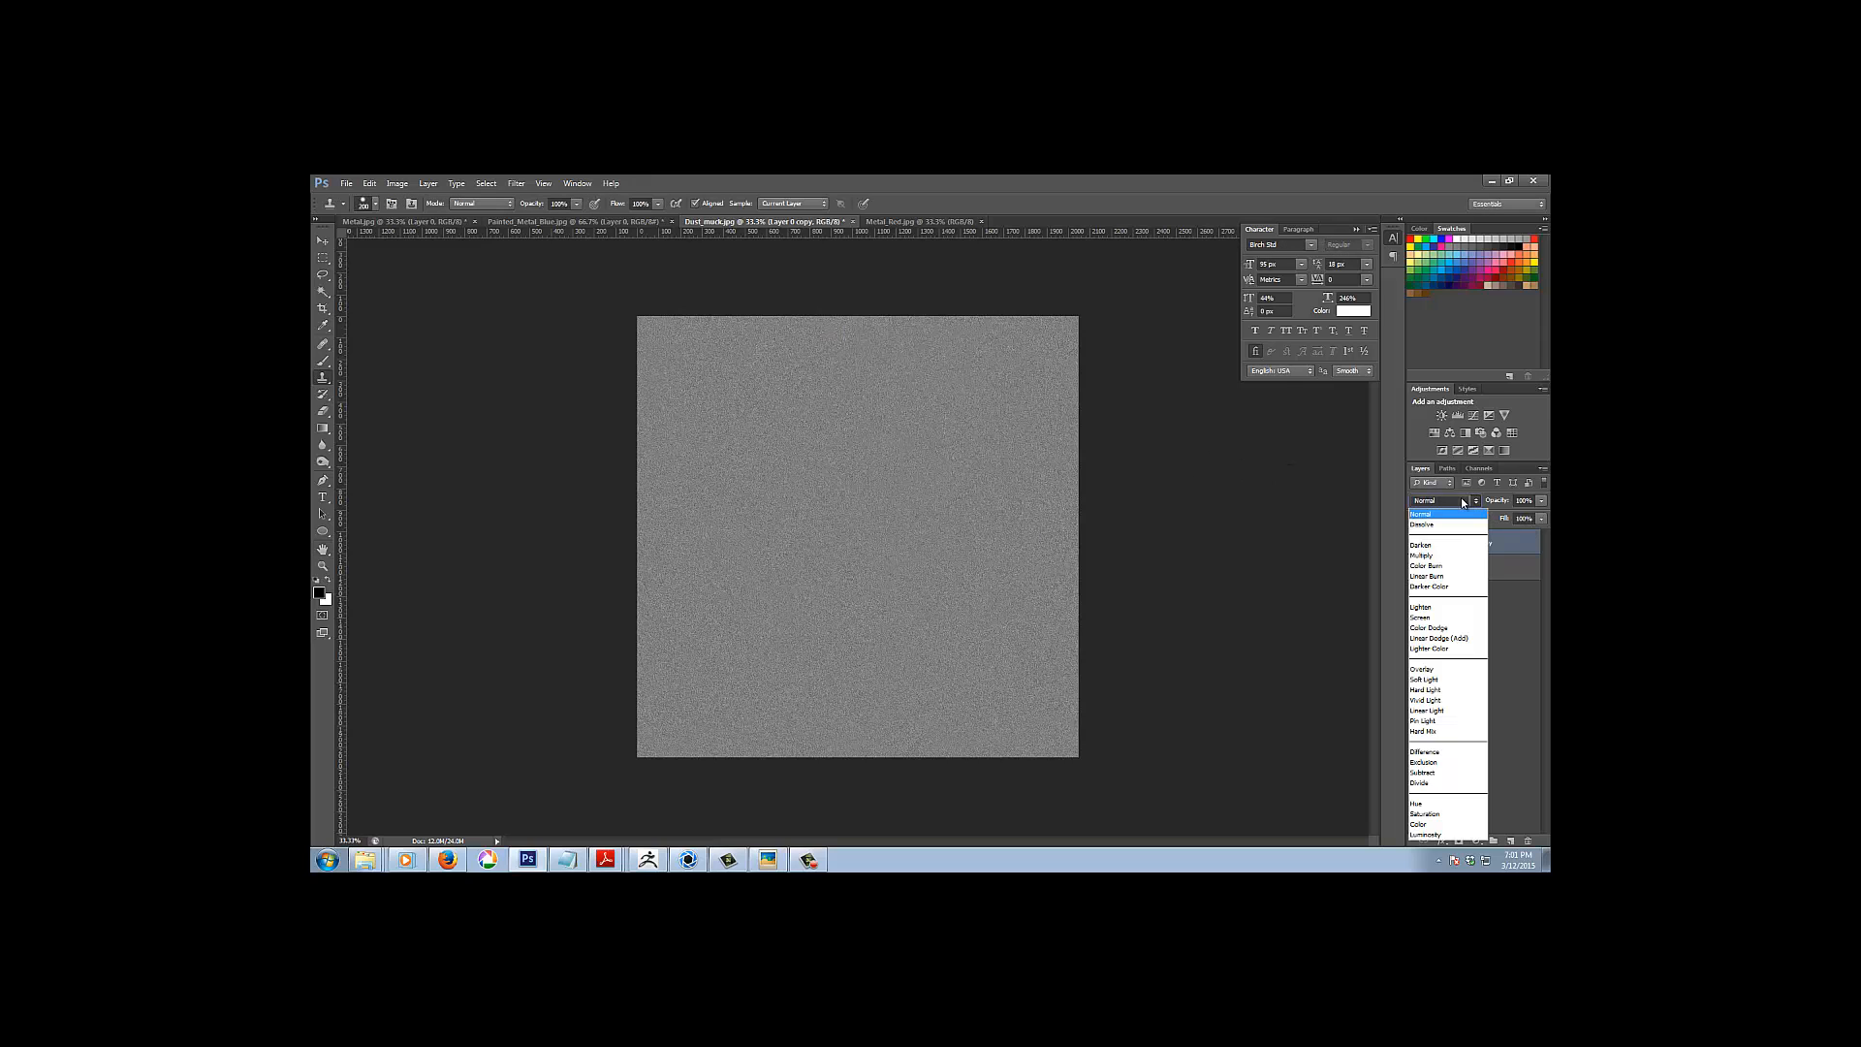
{"action": "left_click", "coordinate": [1450, 678]}
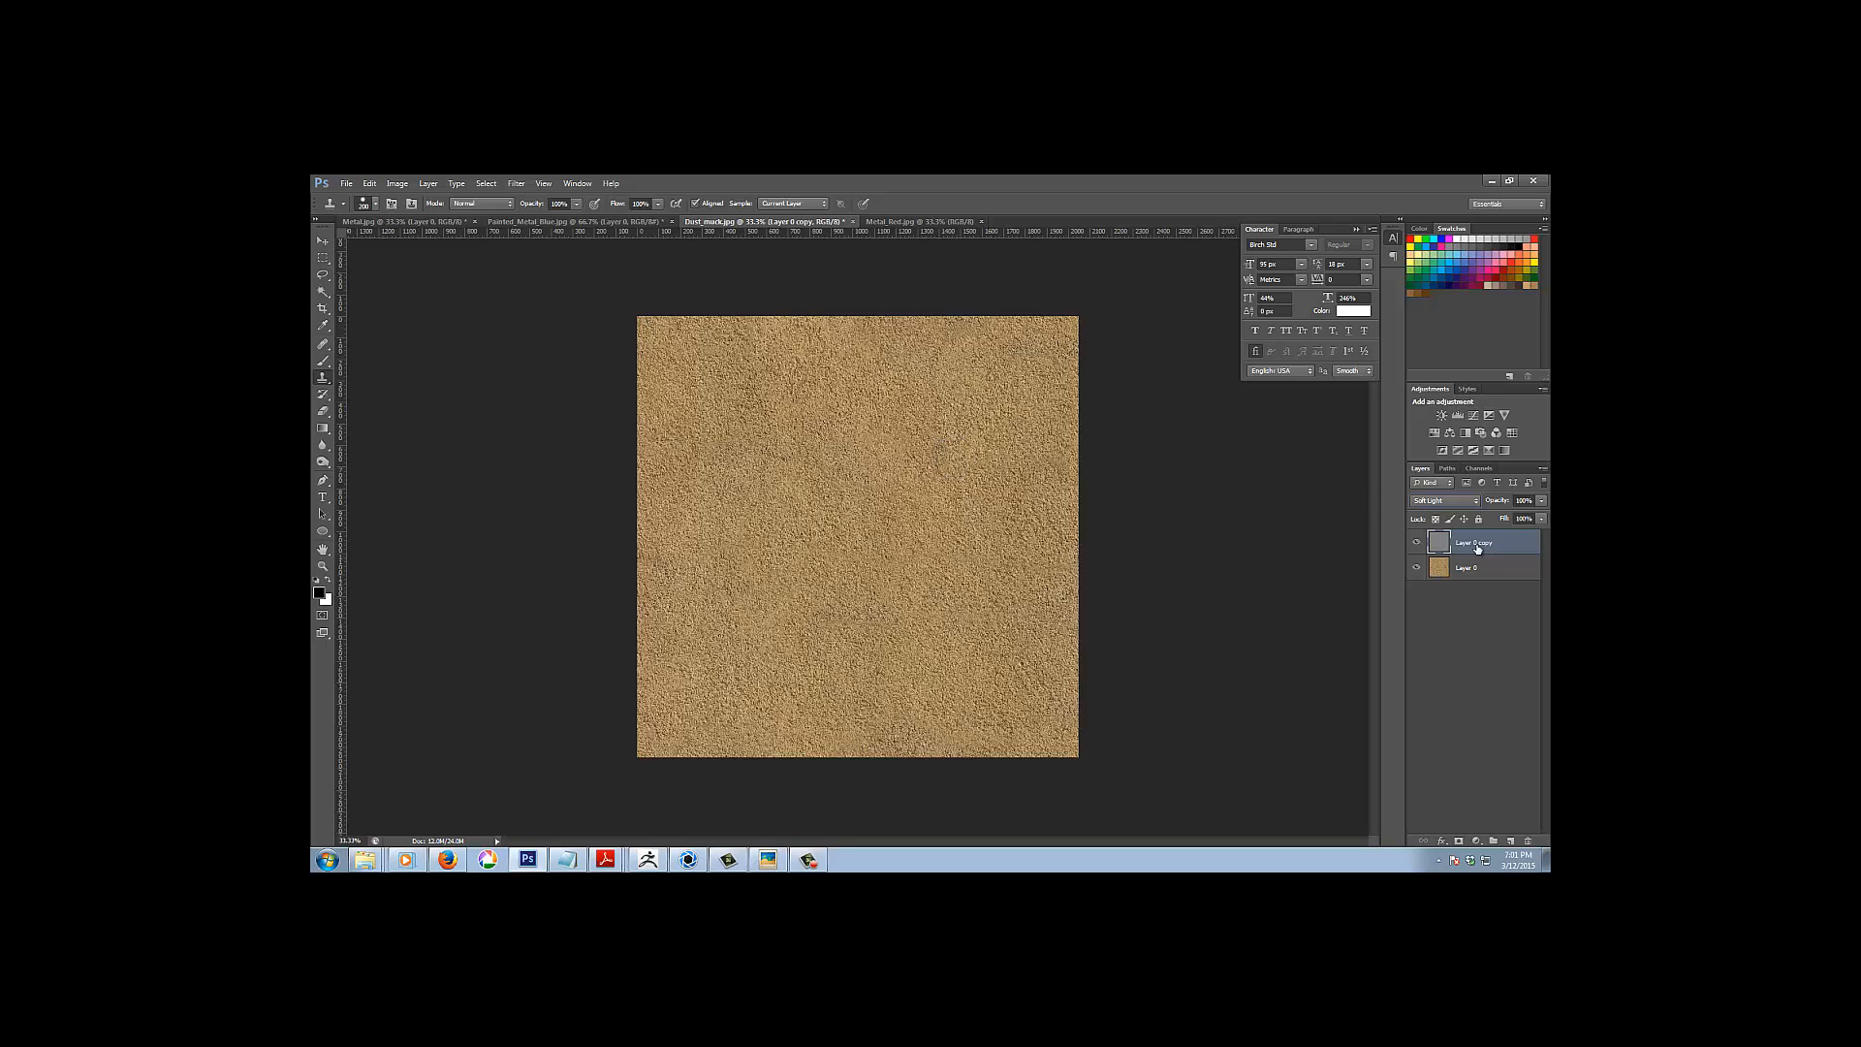
{"action": "left_click_drag", "start_coordinate": [1478, 545], "coordinate": [1529, 840]}
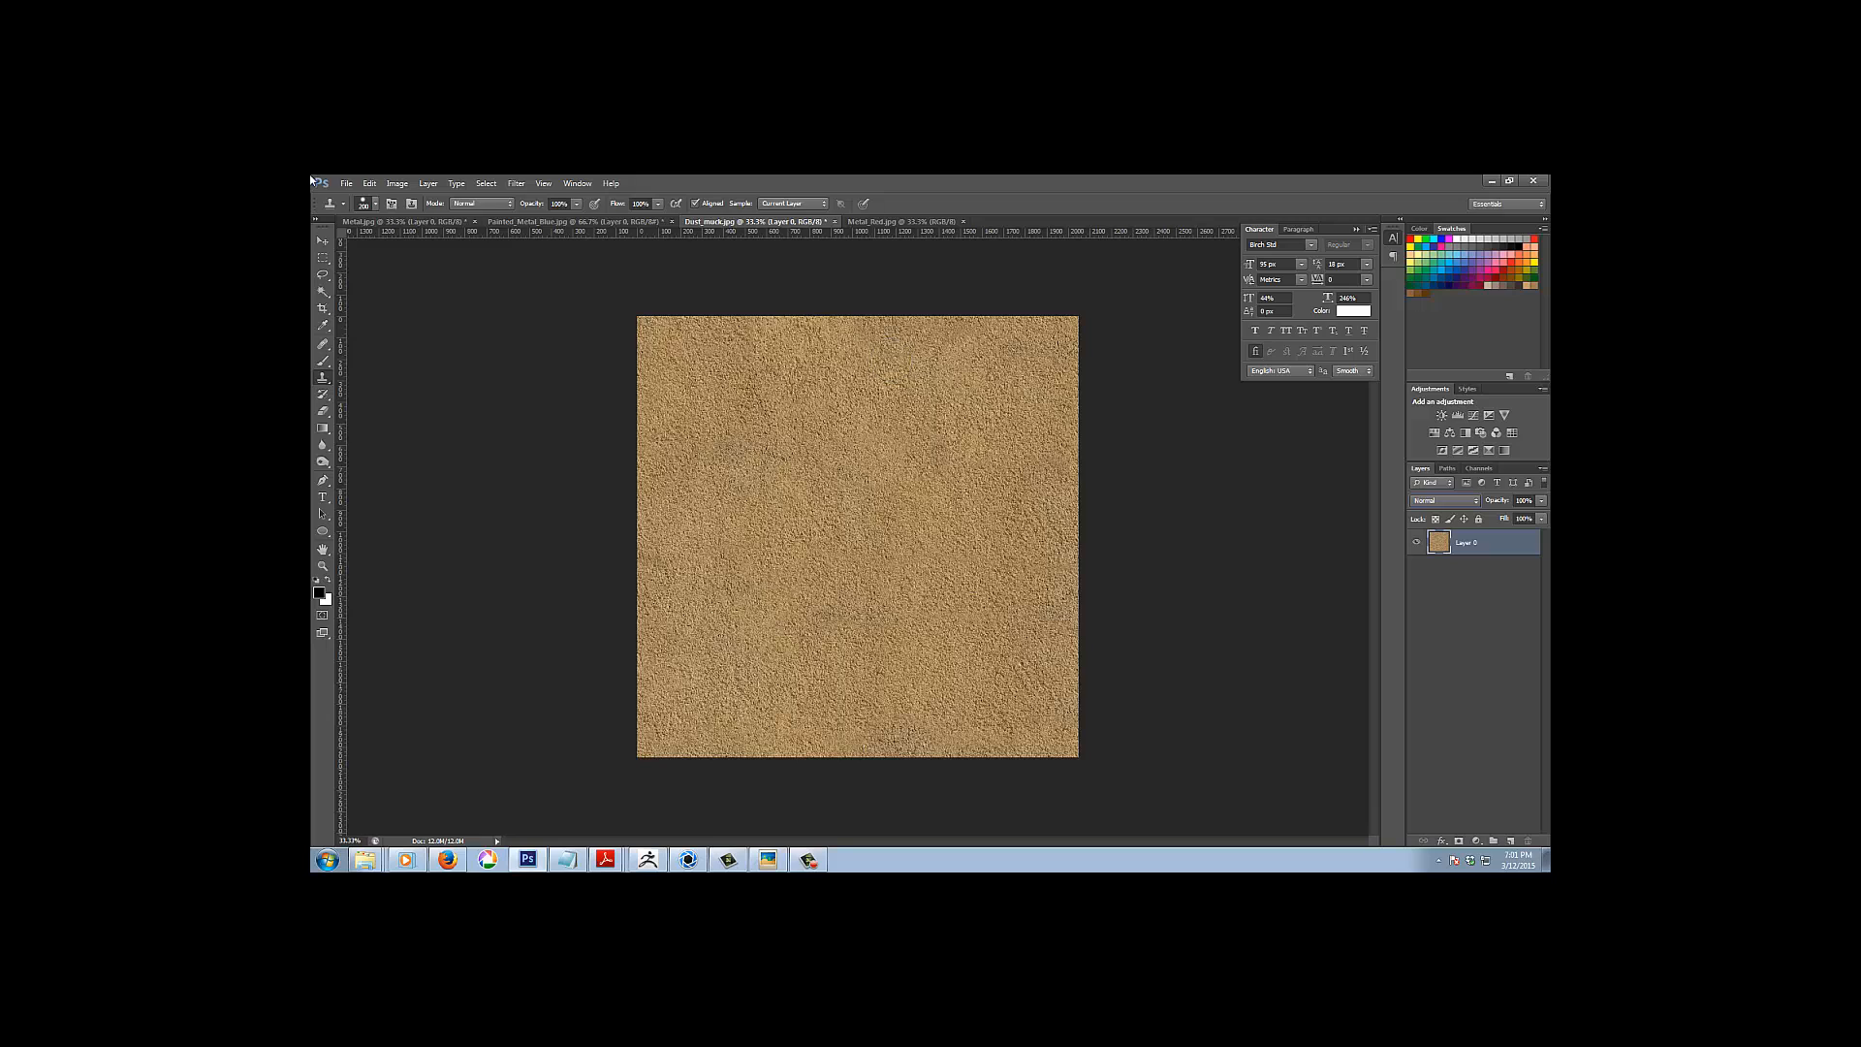
Save the seamless dust texture as a JPEG in the Textures folder with Maximum quality and the Baseline Optimized format
{"action": "left_click", "coordinate": [344, 185]}
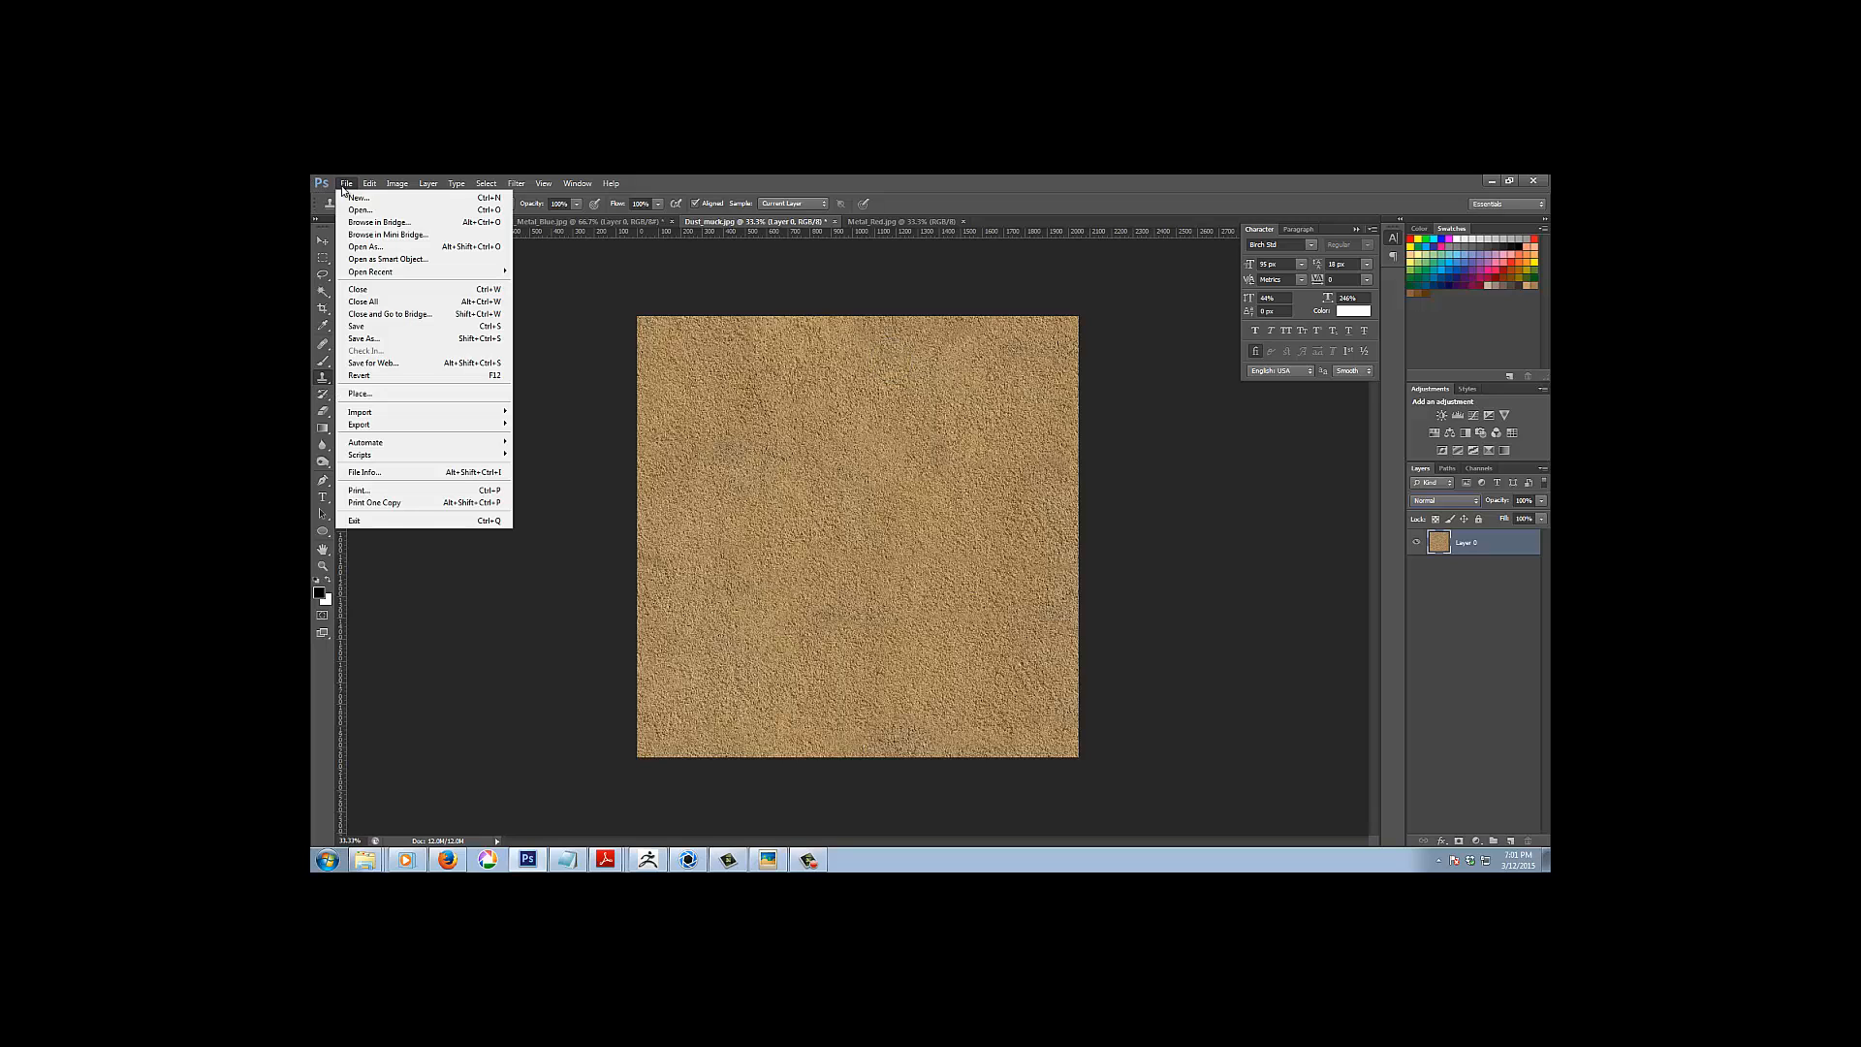
{"action": "left_click", "coordinate": [369, 338]}
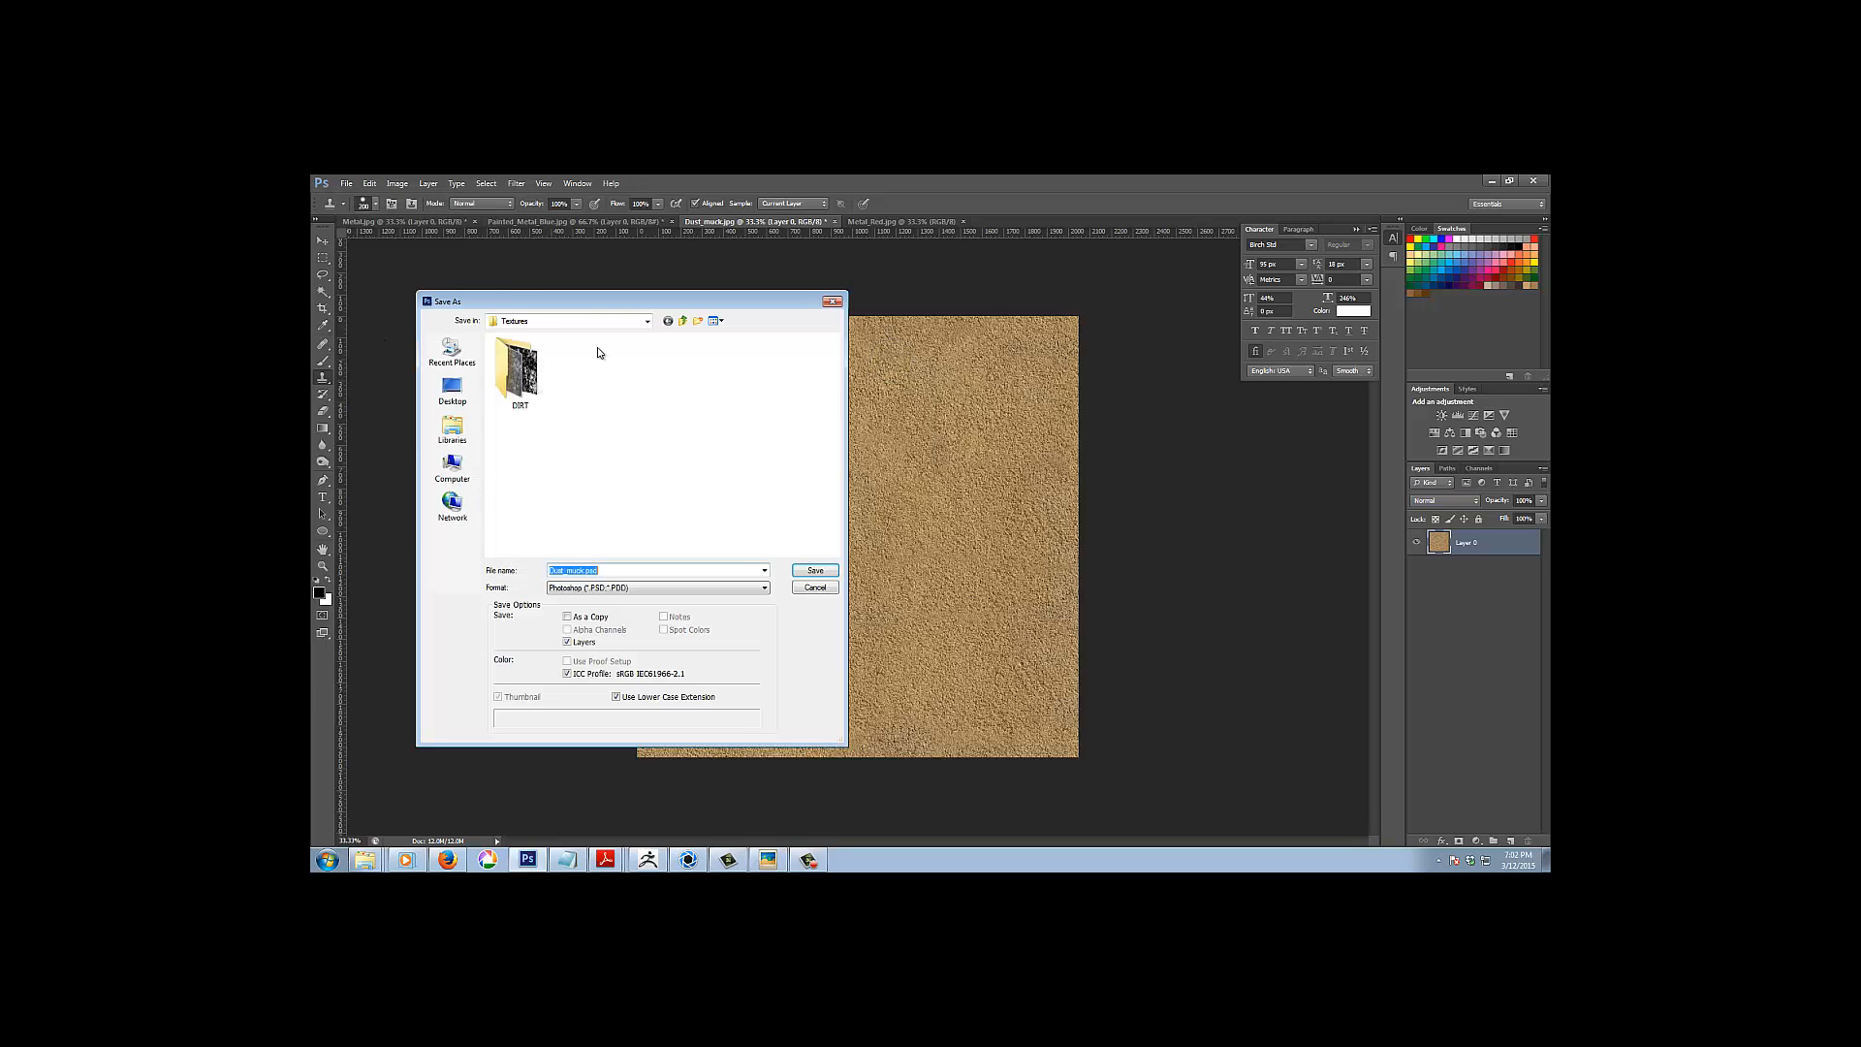
{"action": "left_click", "coordinate": [610, 587]}
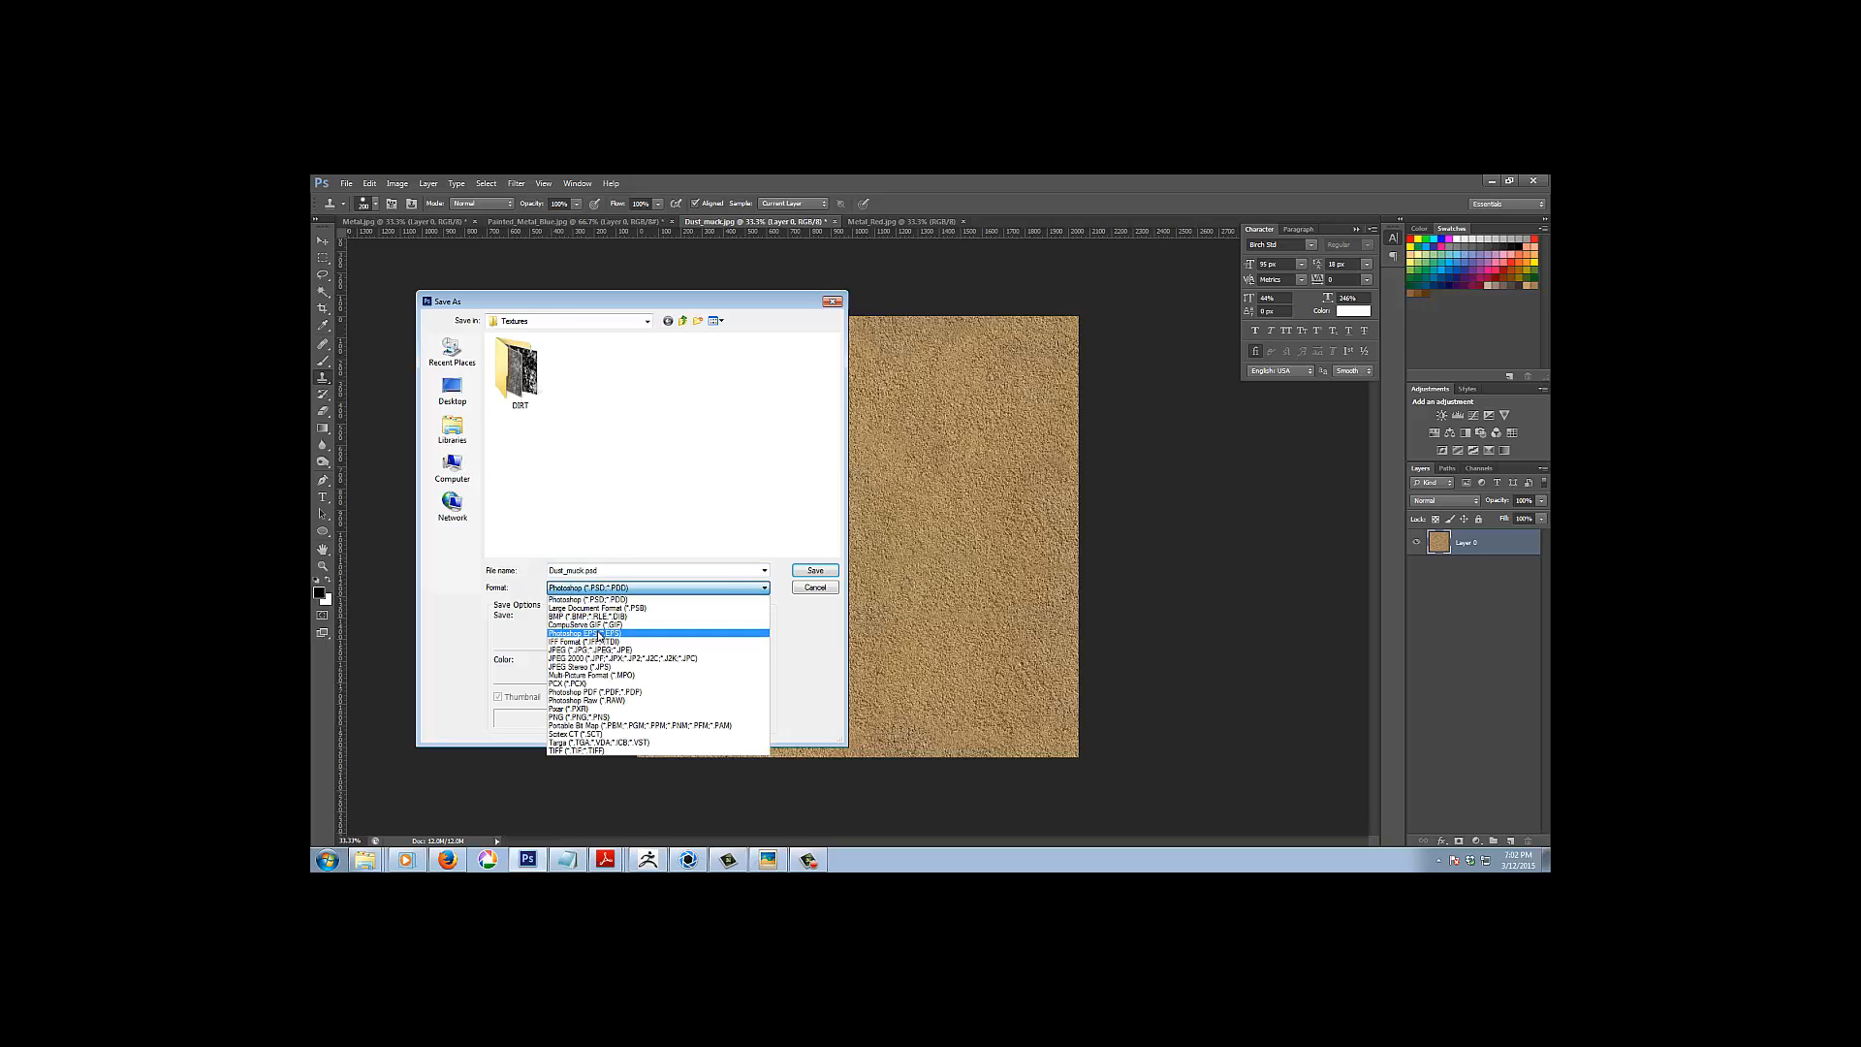
{"action": "left_click", "coordinate": [634, 657]}
{"action": "left_click", "coordinate": [656, 374]}
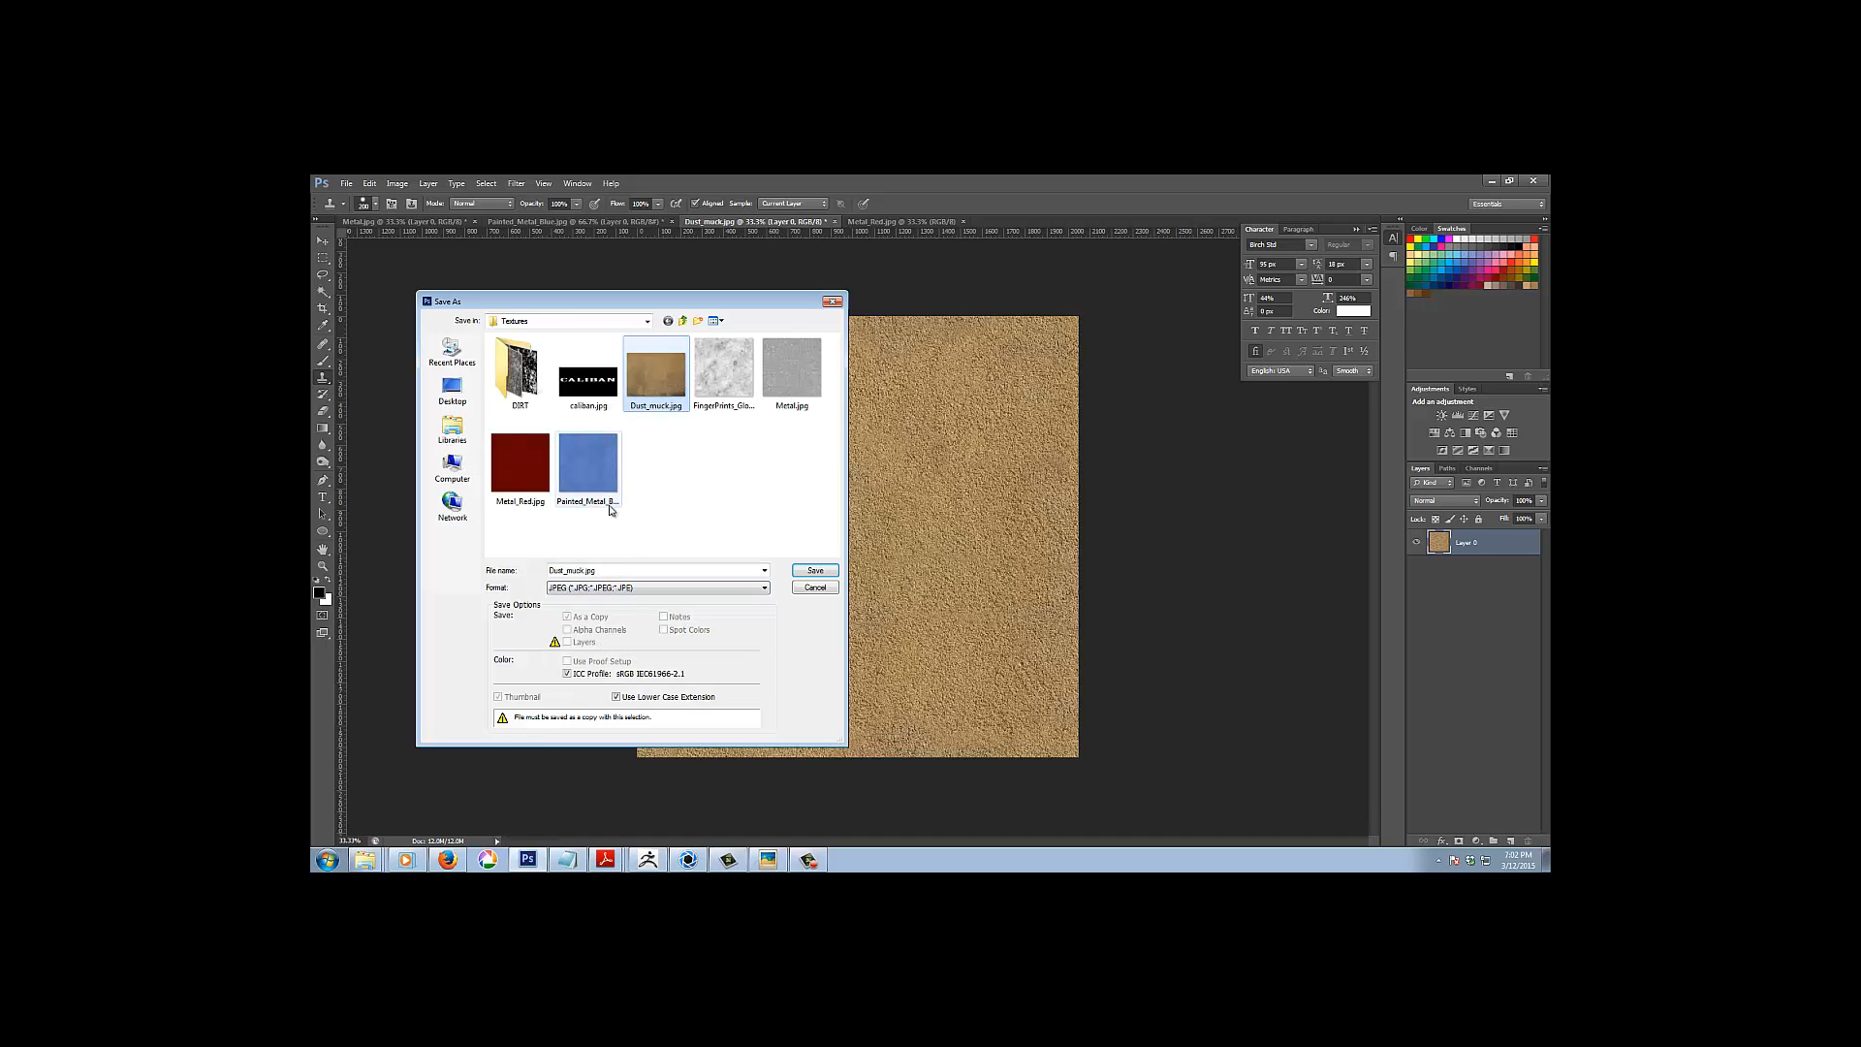
{"action": "double_click", "coordinate": [599, 570]}
{"action": "left_click", "coordinate": [592, 570]}
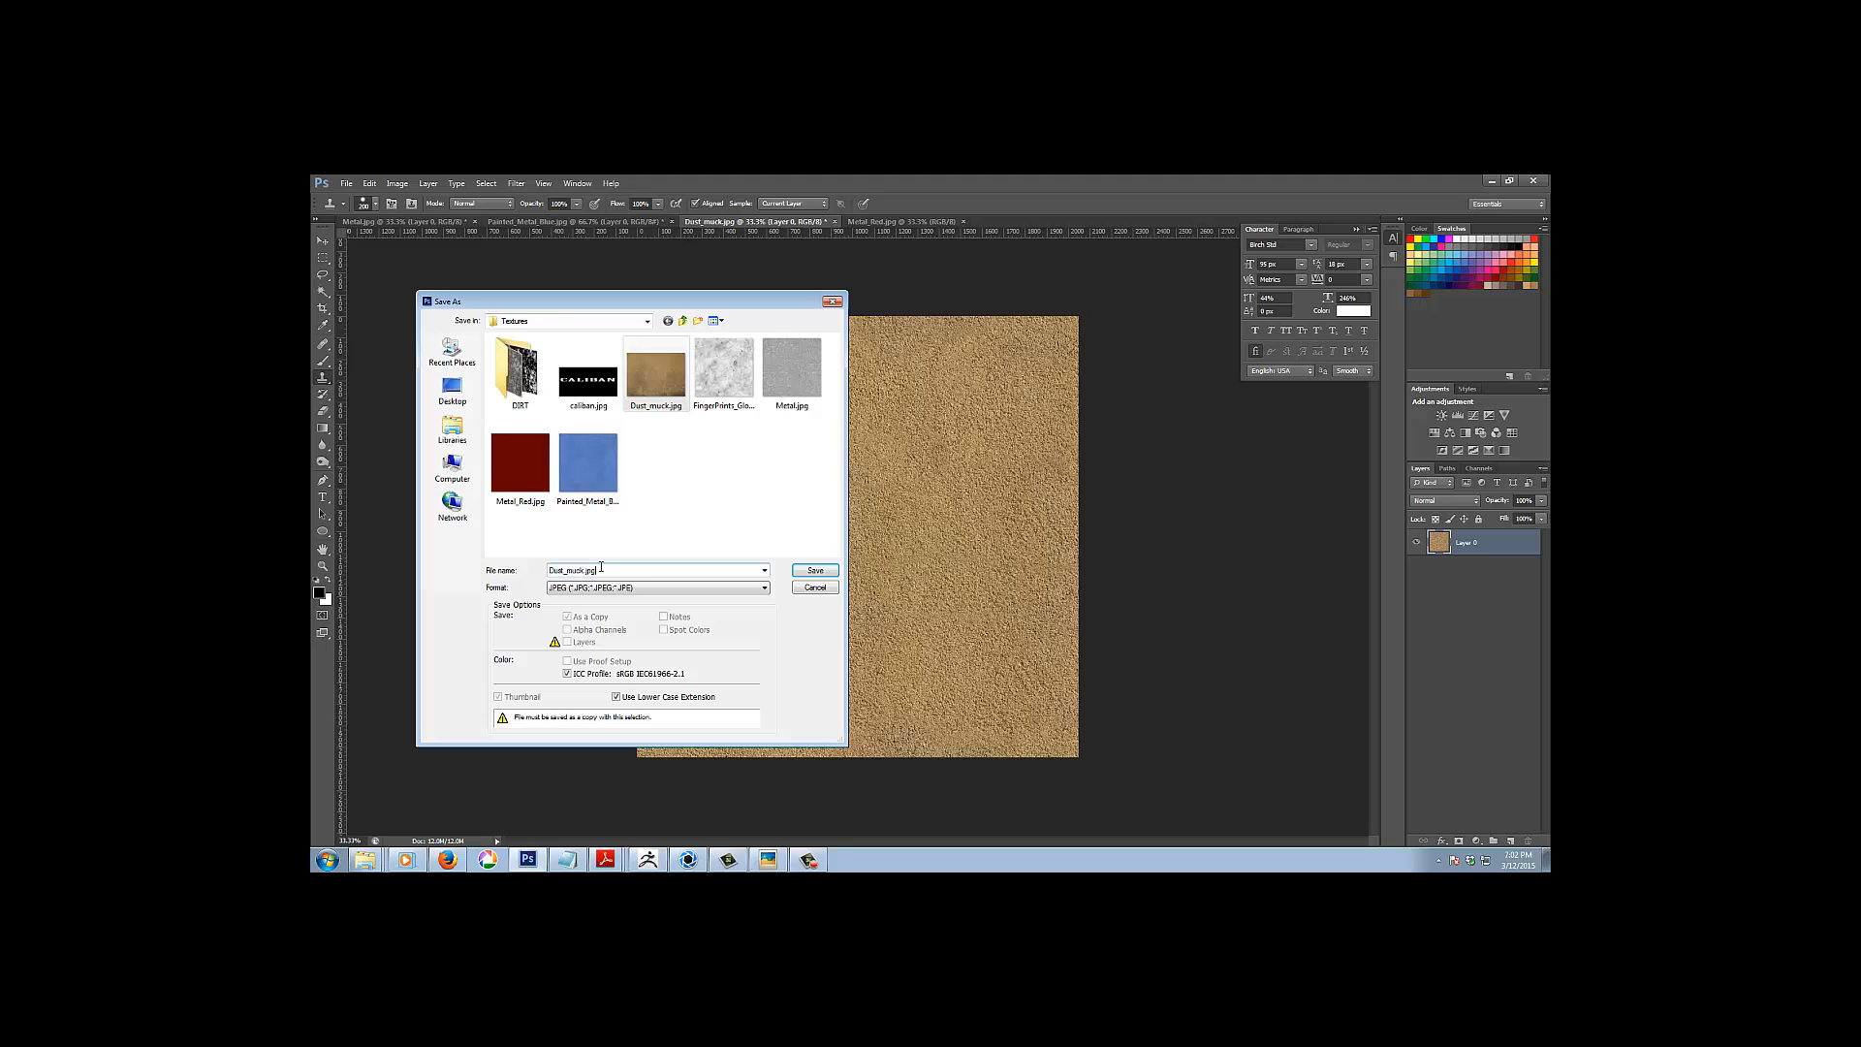
{"action": "double_click", "coordinate": [589, 570]}
{"action": "left_click", "coordinate": [808, 574]}
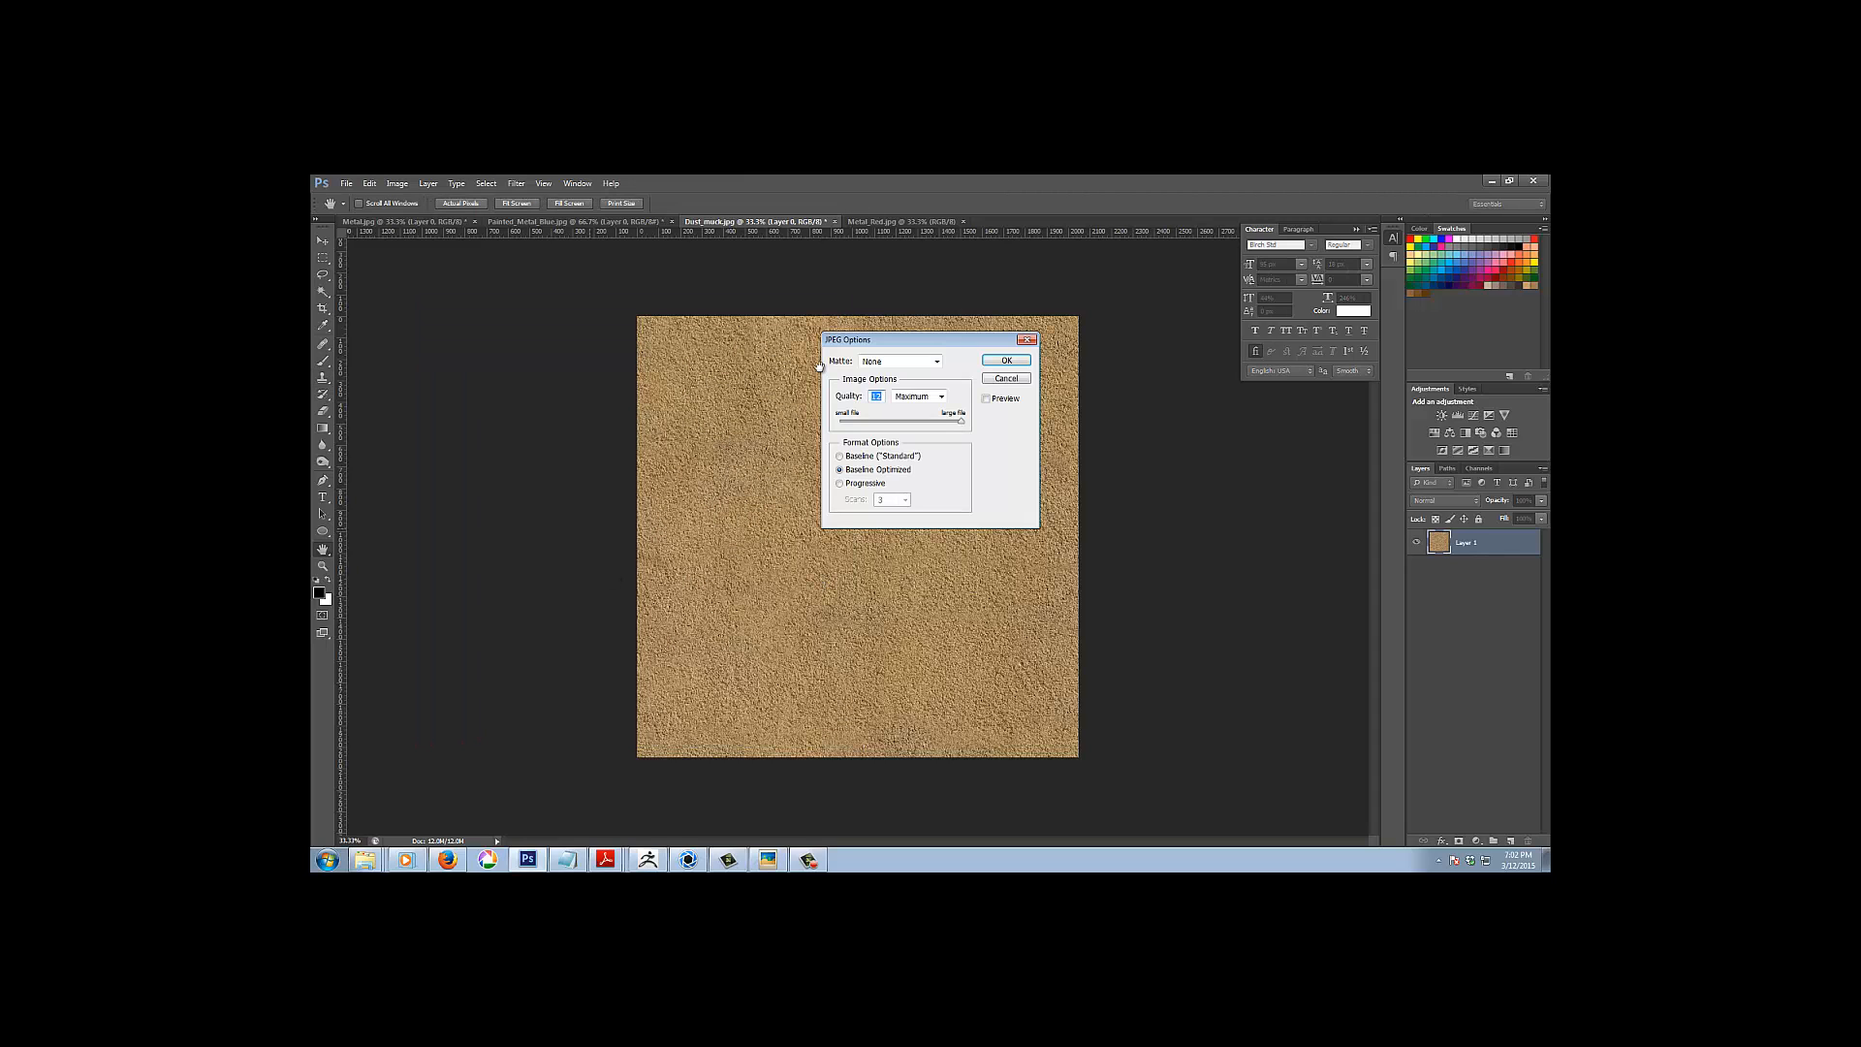
{"action": "left_click", "coordinate": [1004, 362]}
{"action": "key", "text": "s"}
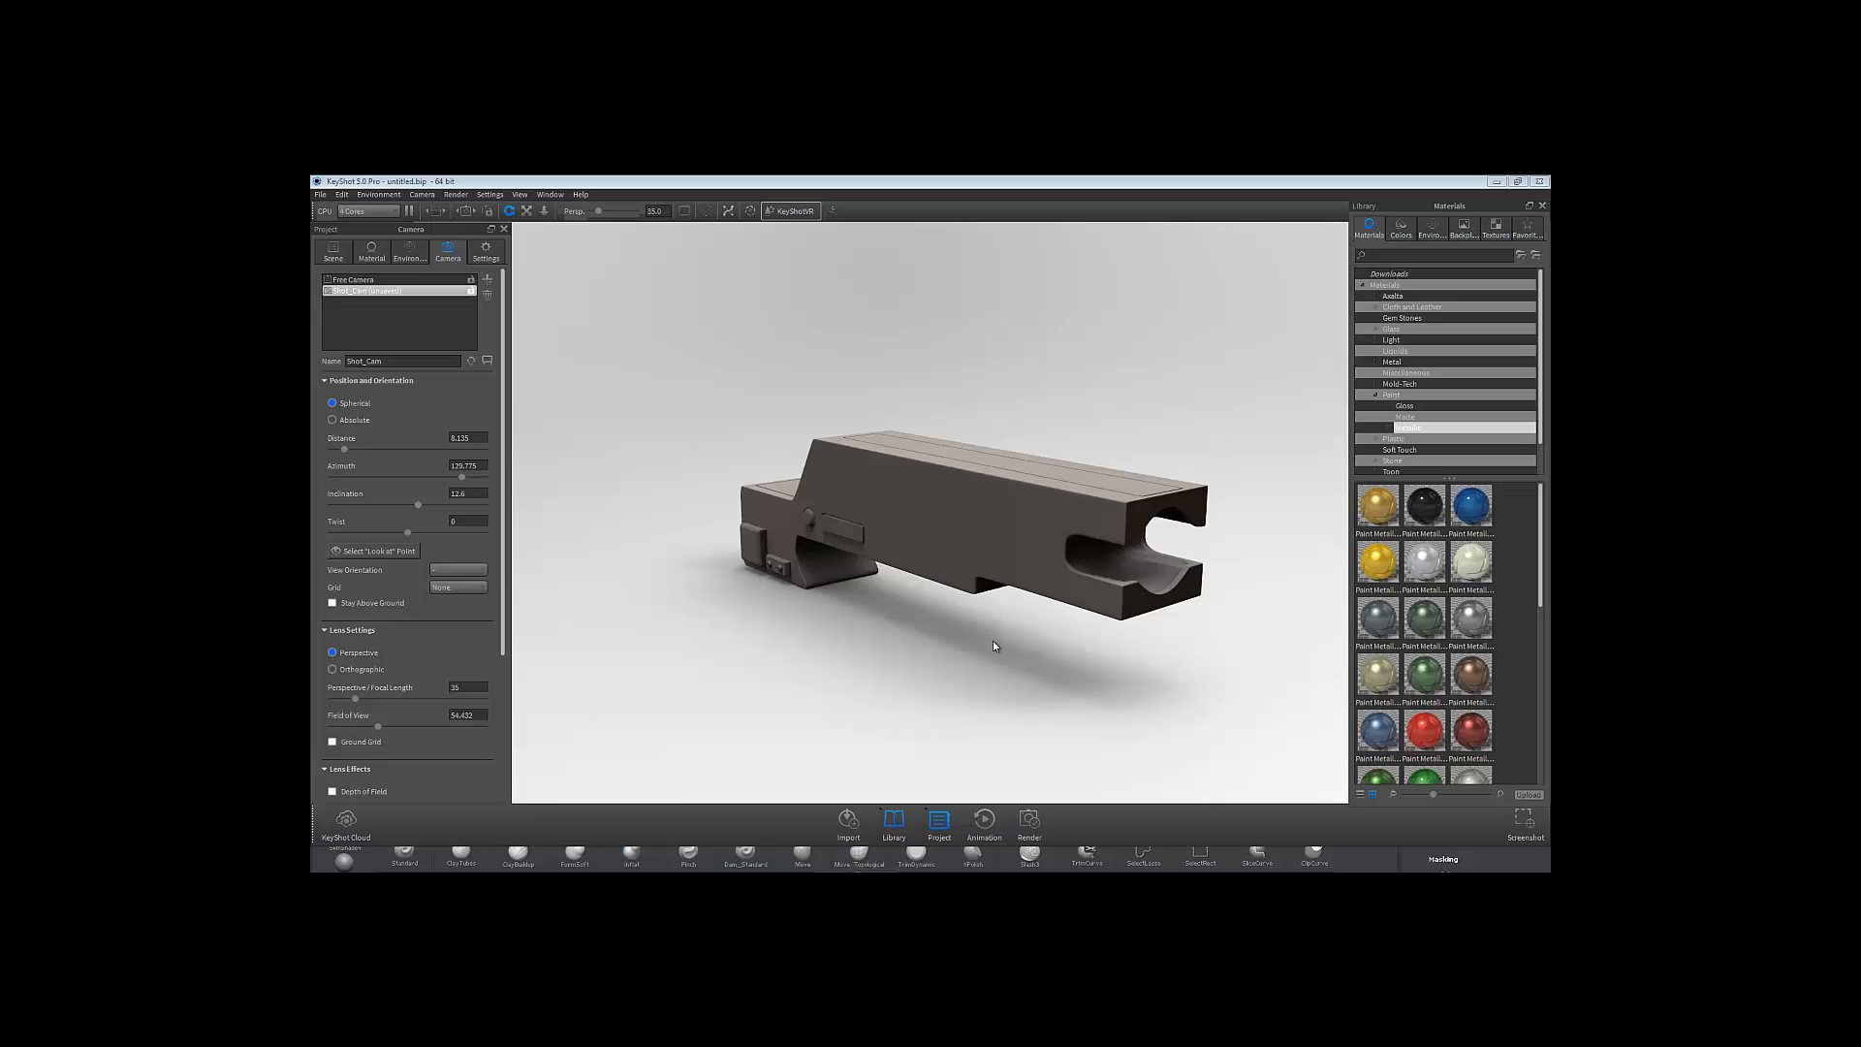
{"action": "left_click_drag", "start_coordinate": [710, 685], "coordinate": [757, 512]}
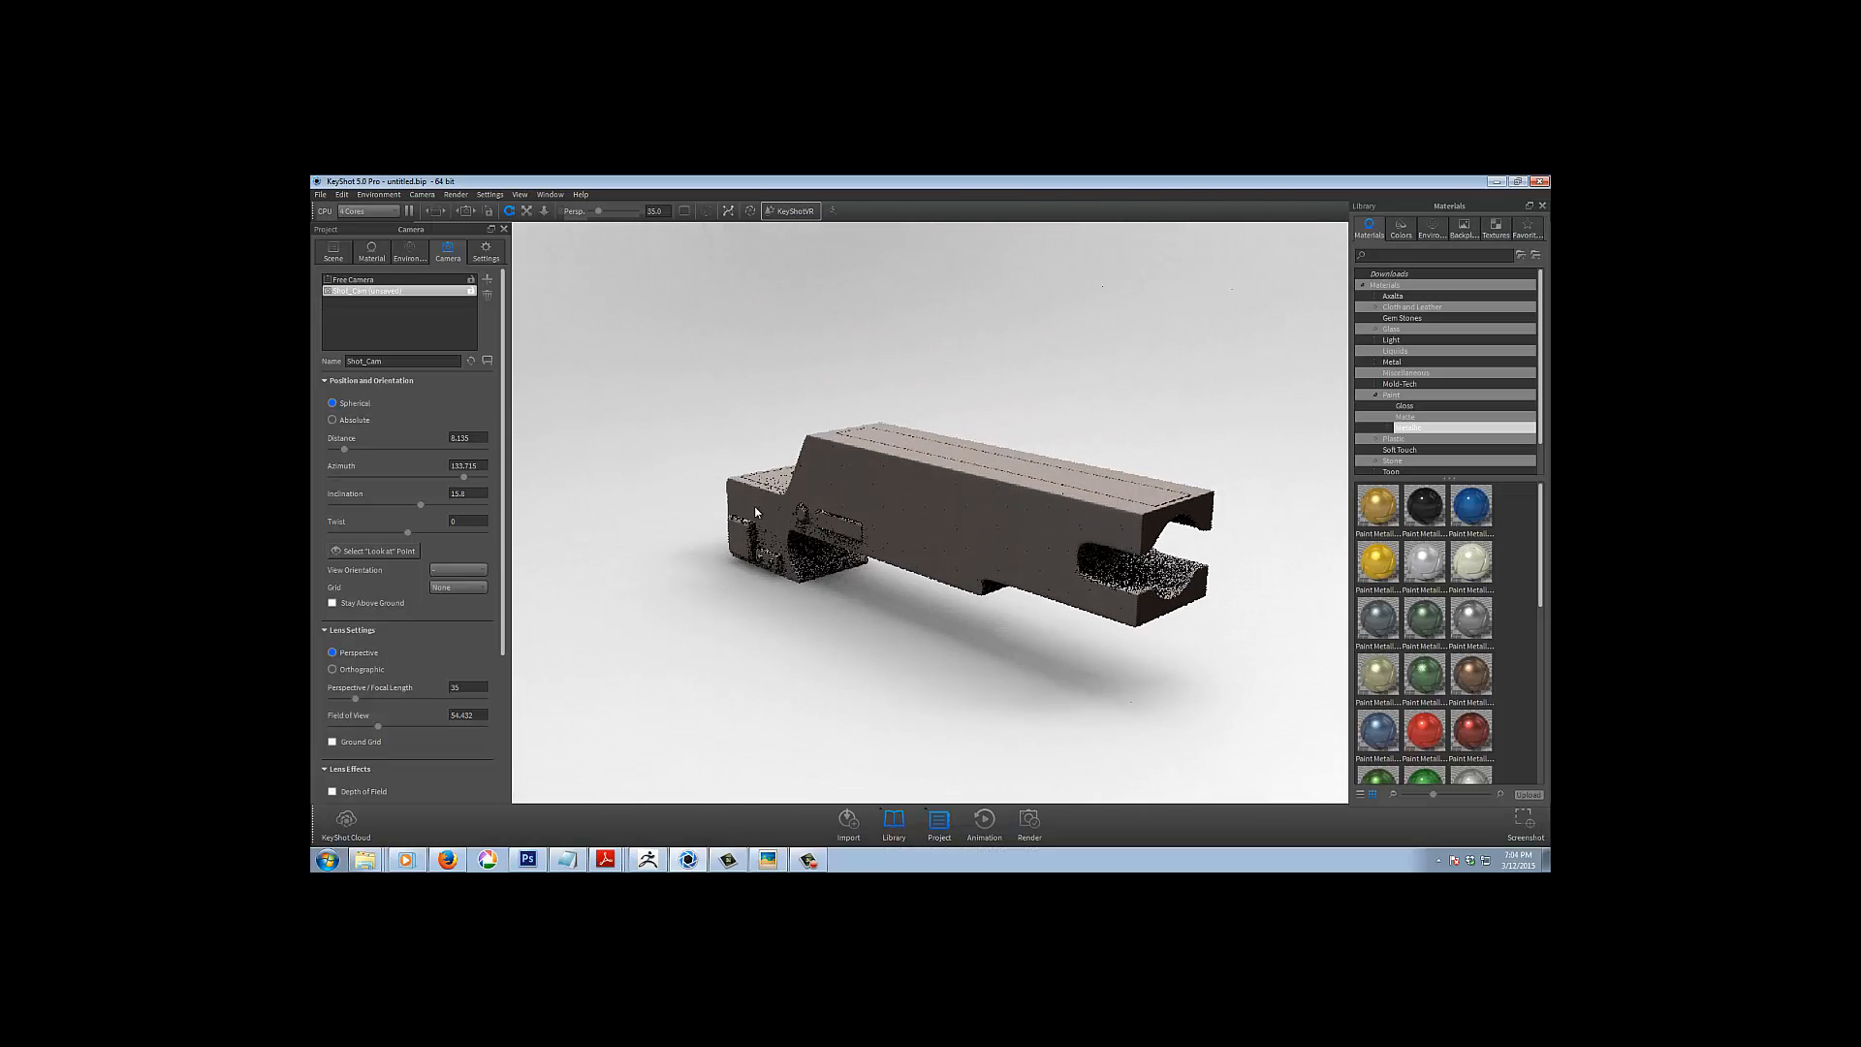
{"action": "left_click_drag", "start_coordinate": [802, 669], "coordinate": [829, 686]}
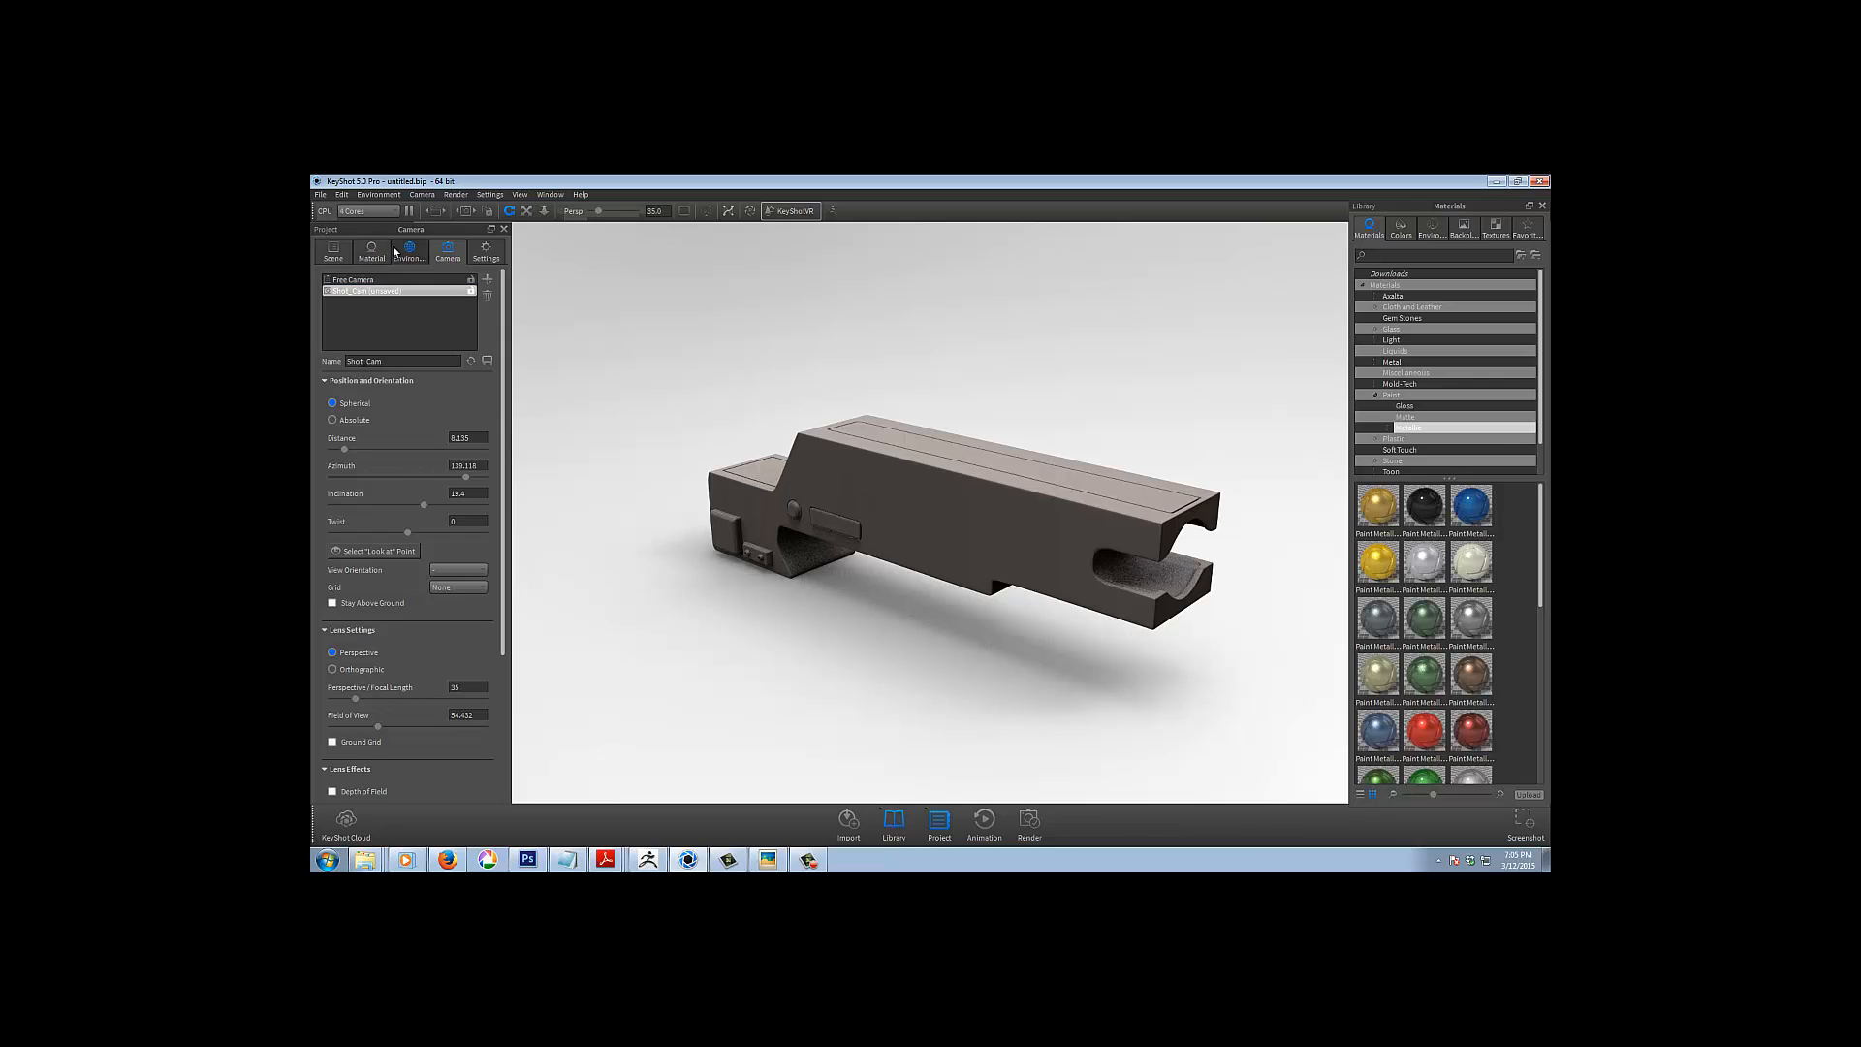
{"action": "left_click_drag", "start_coordinate": [717, 390], "coordinate": [642, 378]}
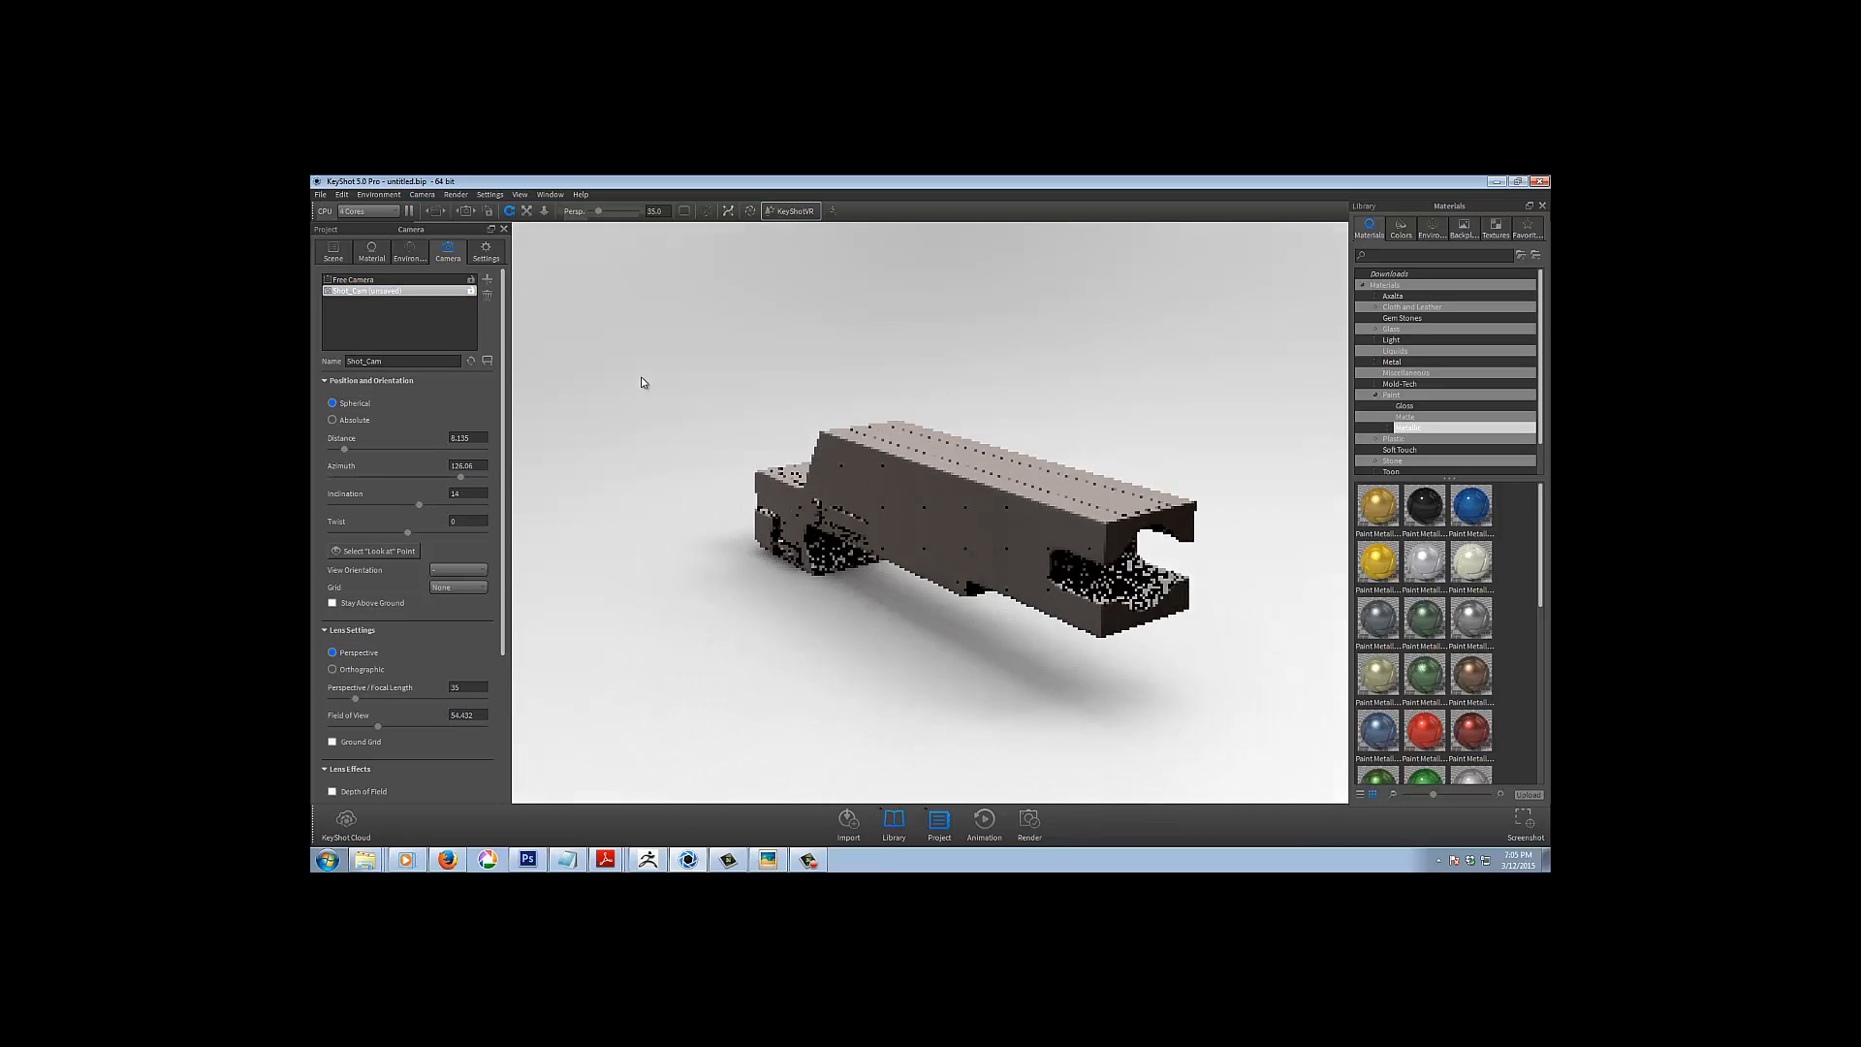
{"action": "left_click_drag", "start_coordinate": [773, 386], "coordinate": [644, 463]}
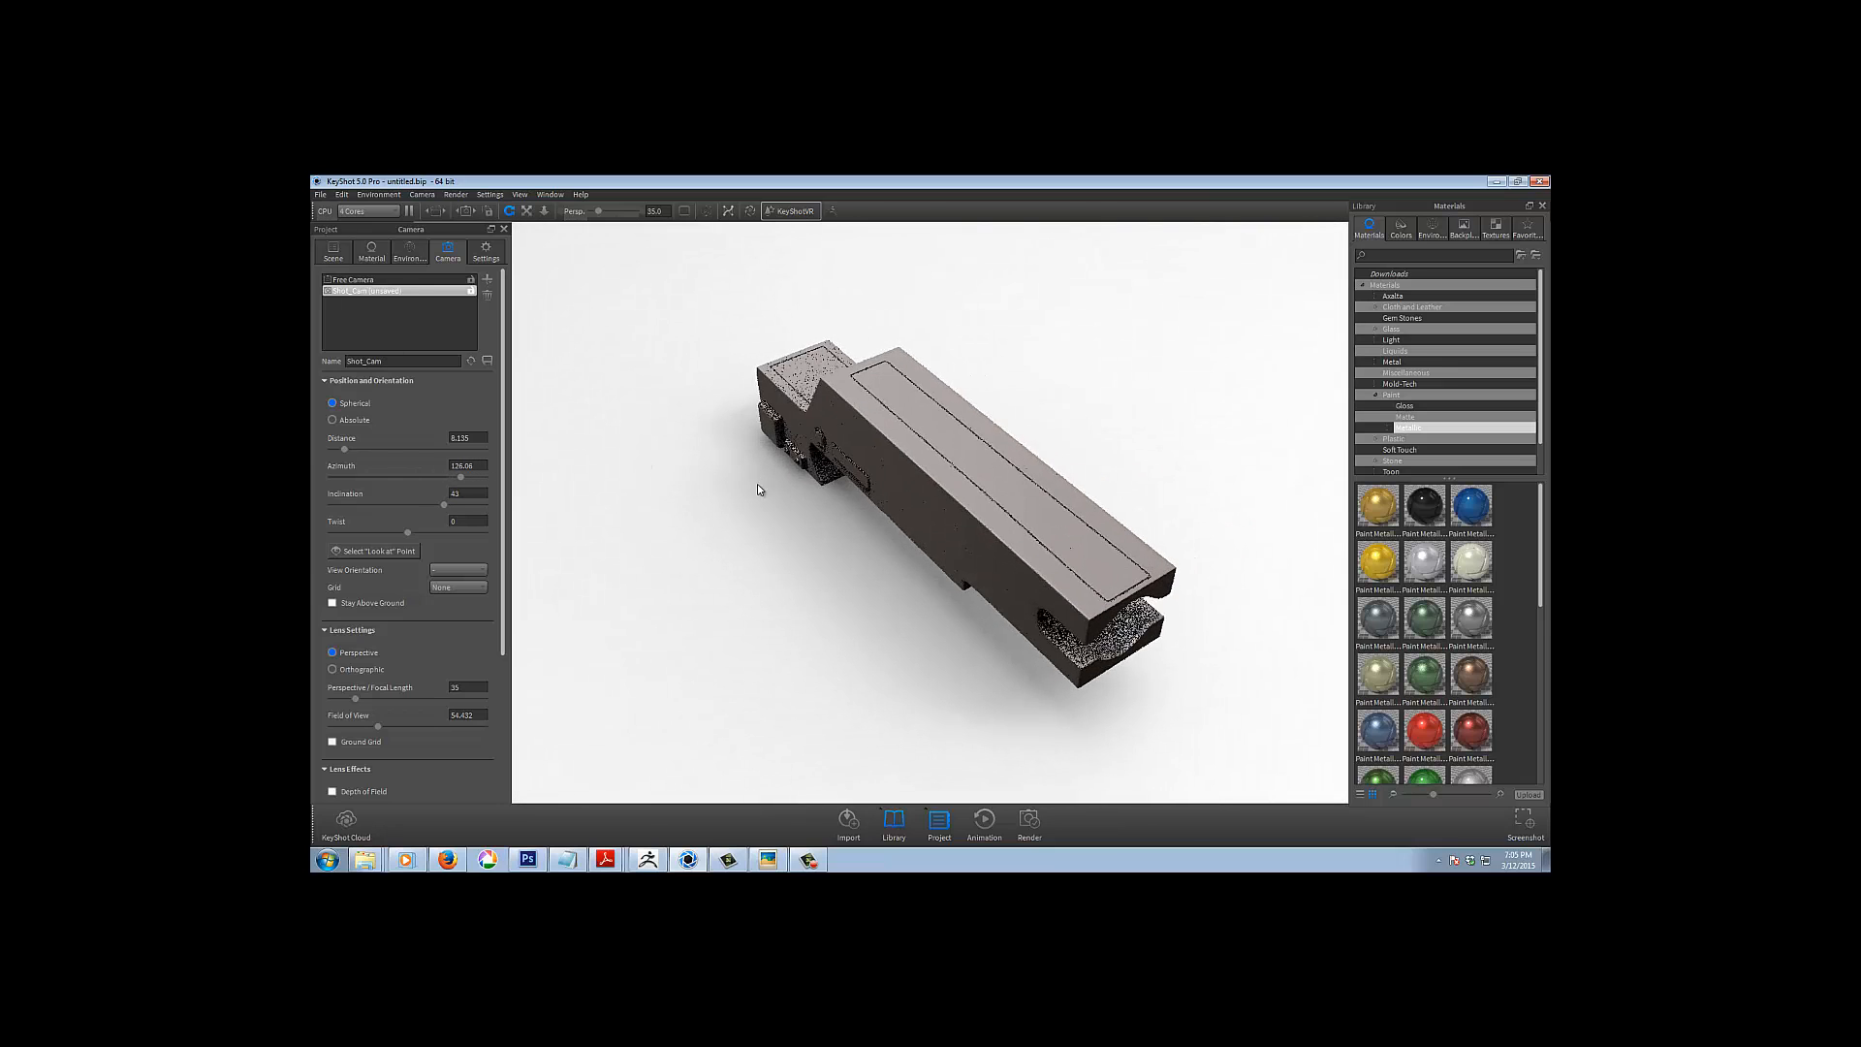
{"action": "mouse_move", "coordinate": [758, 485]}
{"action": "left_mouse_down"}
{"action": "mouse_move", "coordinate": [800, 514]}
{"action": "mouse_move", "coordinate": [765, 478]}
{"action": "left_mouse_up"}
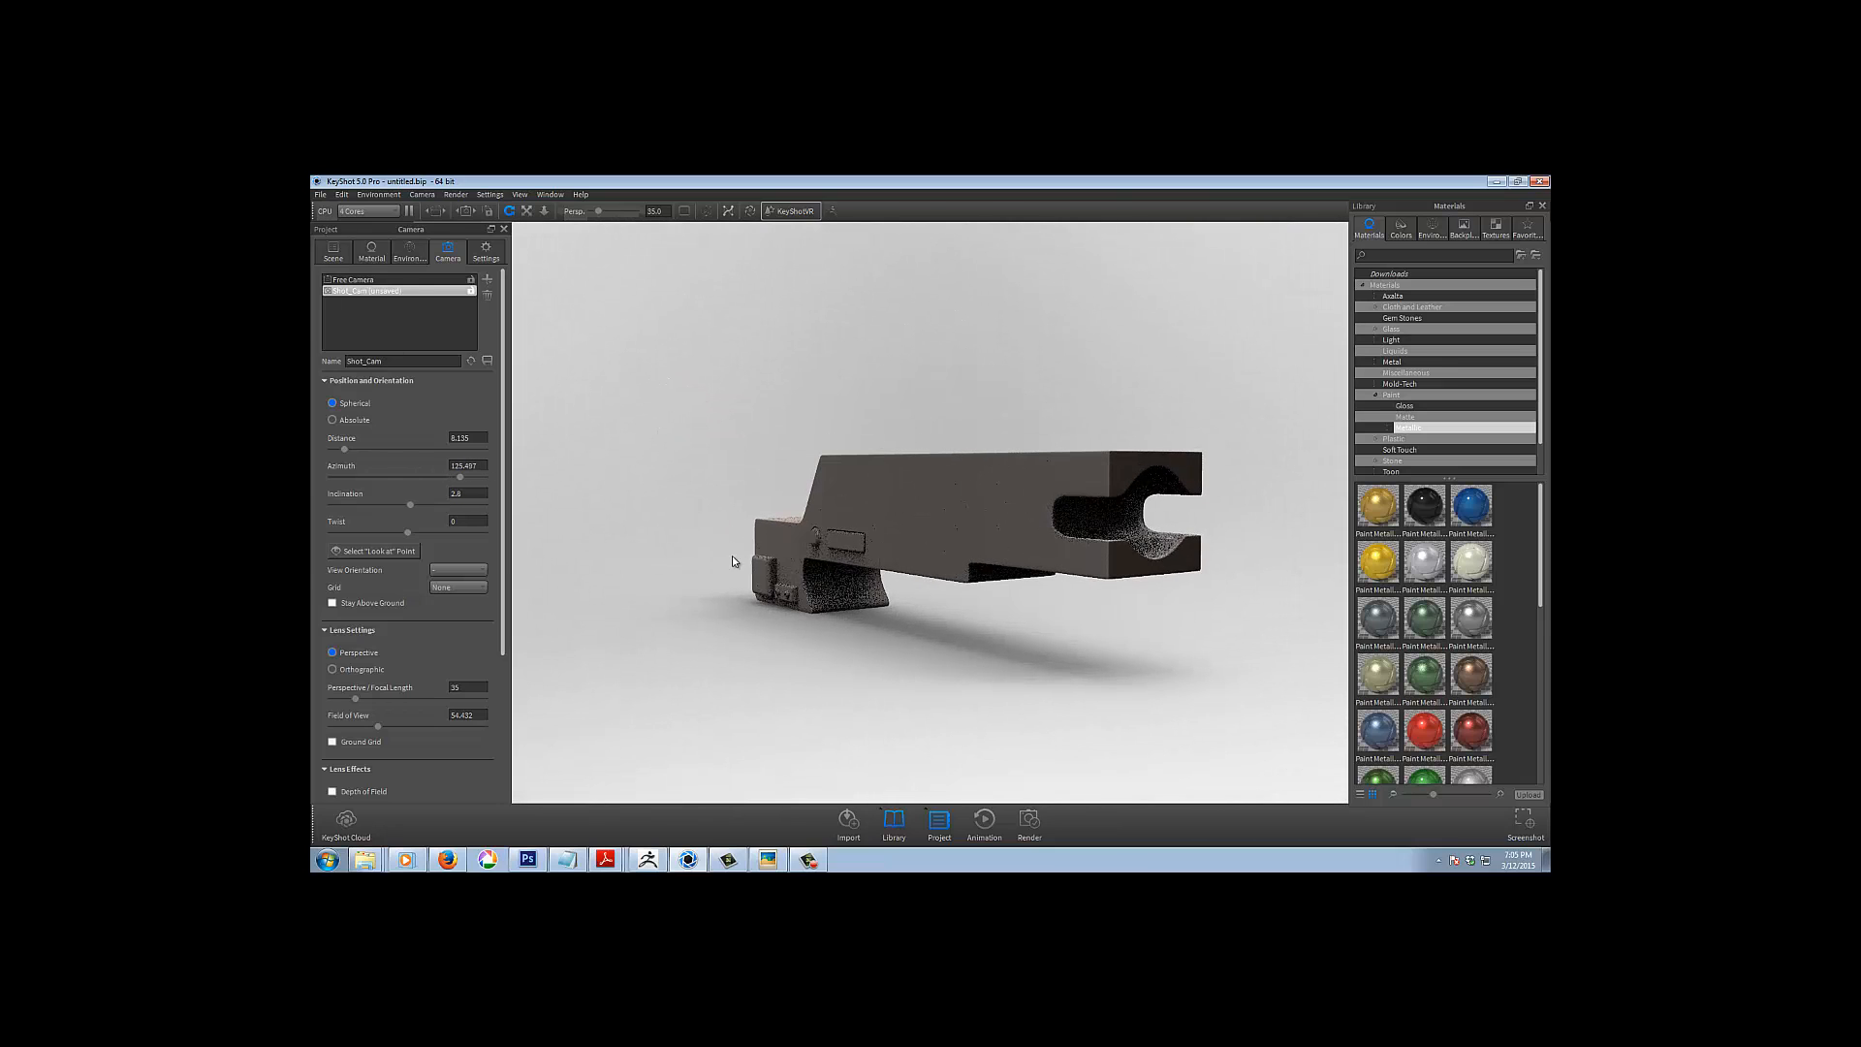
{"action": "left_click_drag", "start_coordinate": [690, 636], "coordinate": [648, 617]}
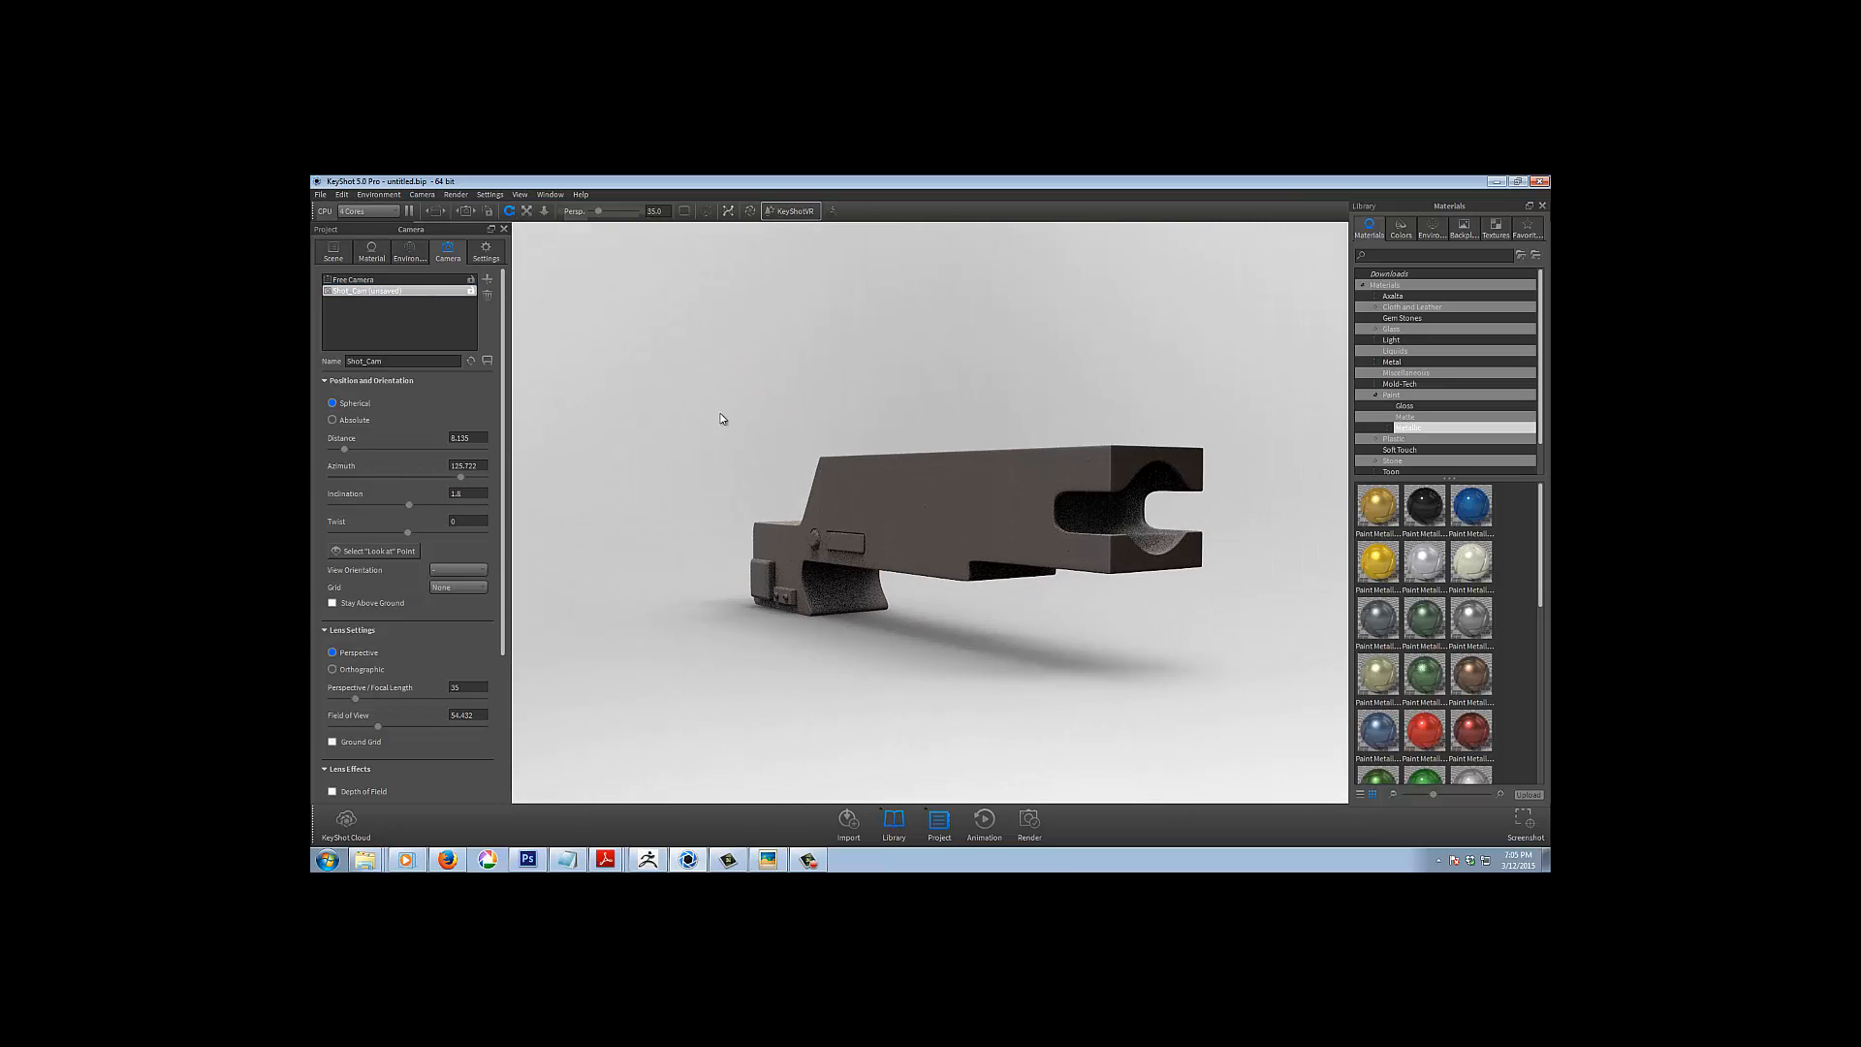
{"action": "left_click_drag", "start_coordinate": [687, 339], "coordinate": [727, 416]}
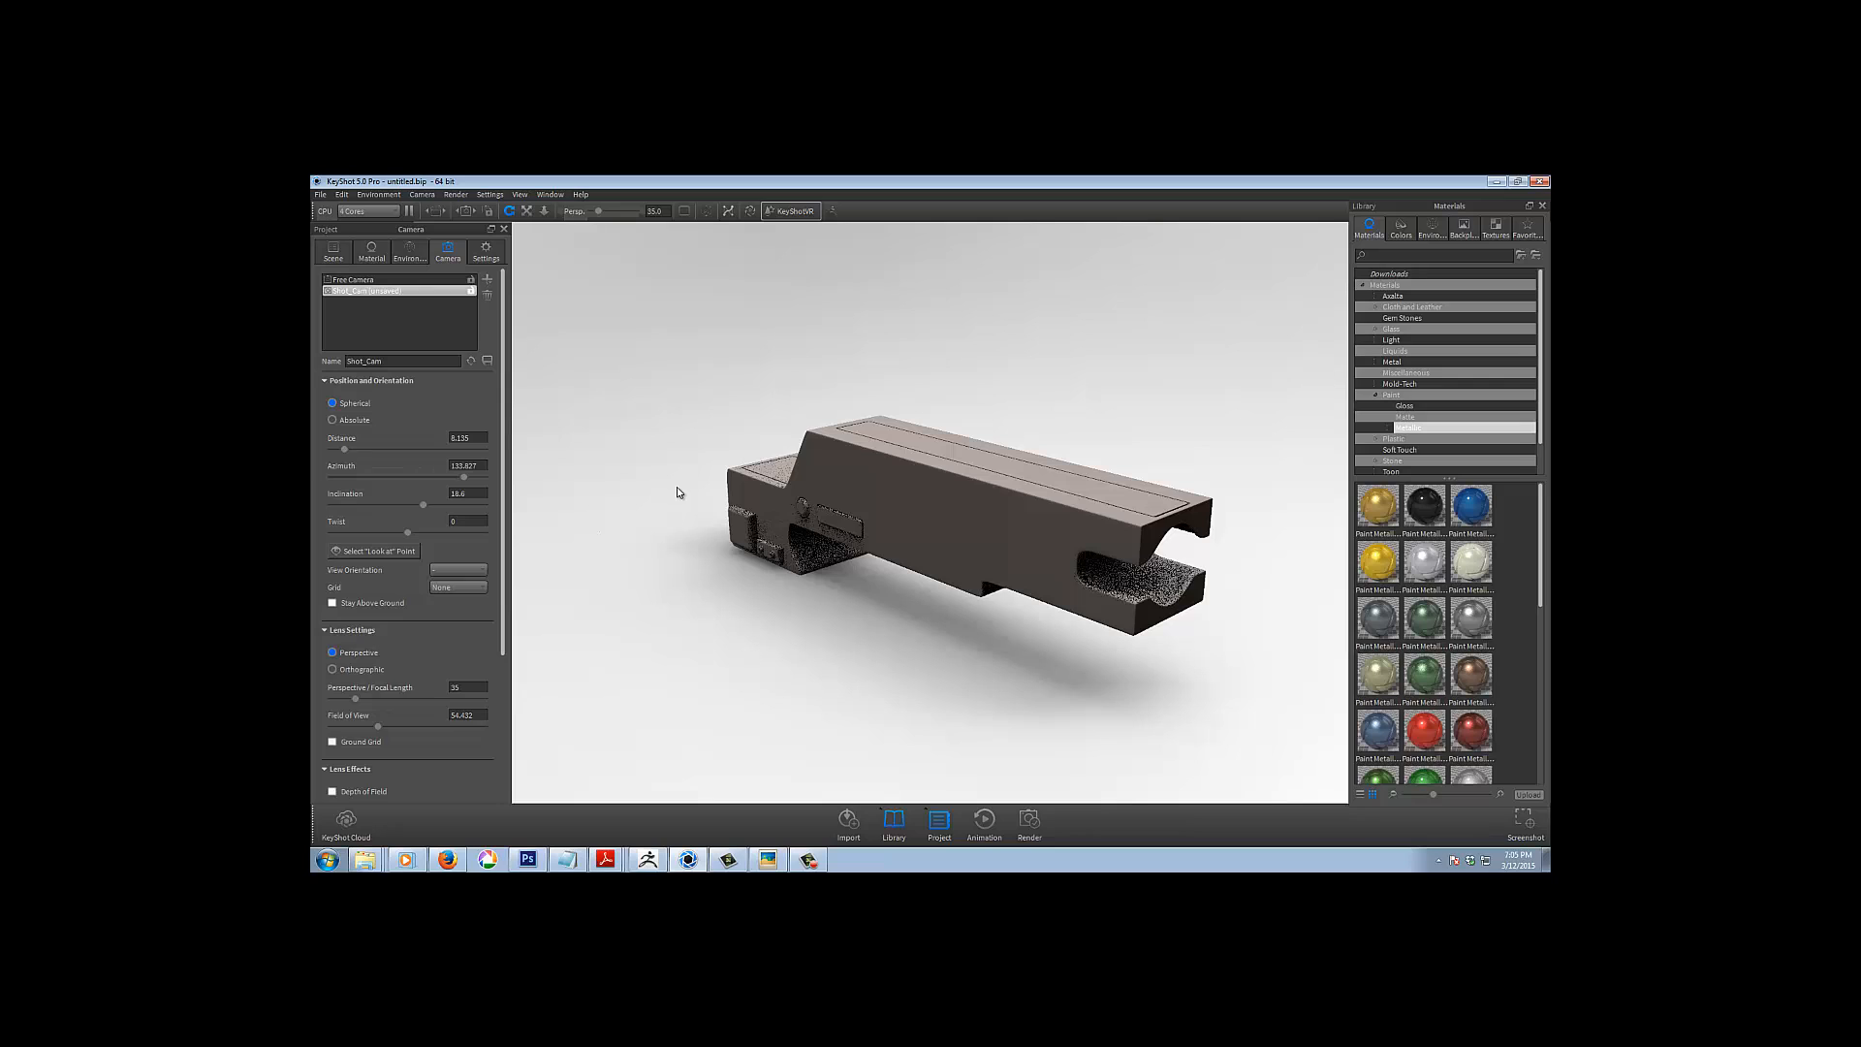
Set the still image render format to TIFF with alpha included, and review the quality, passes and region render options
{"action": "left_click", "coordinate": [485, 252]}
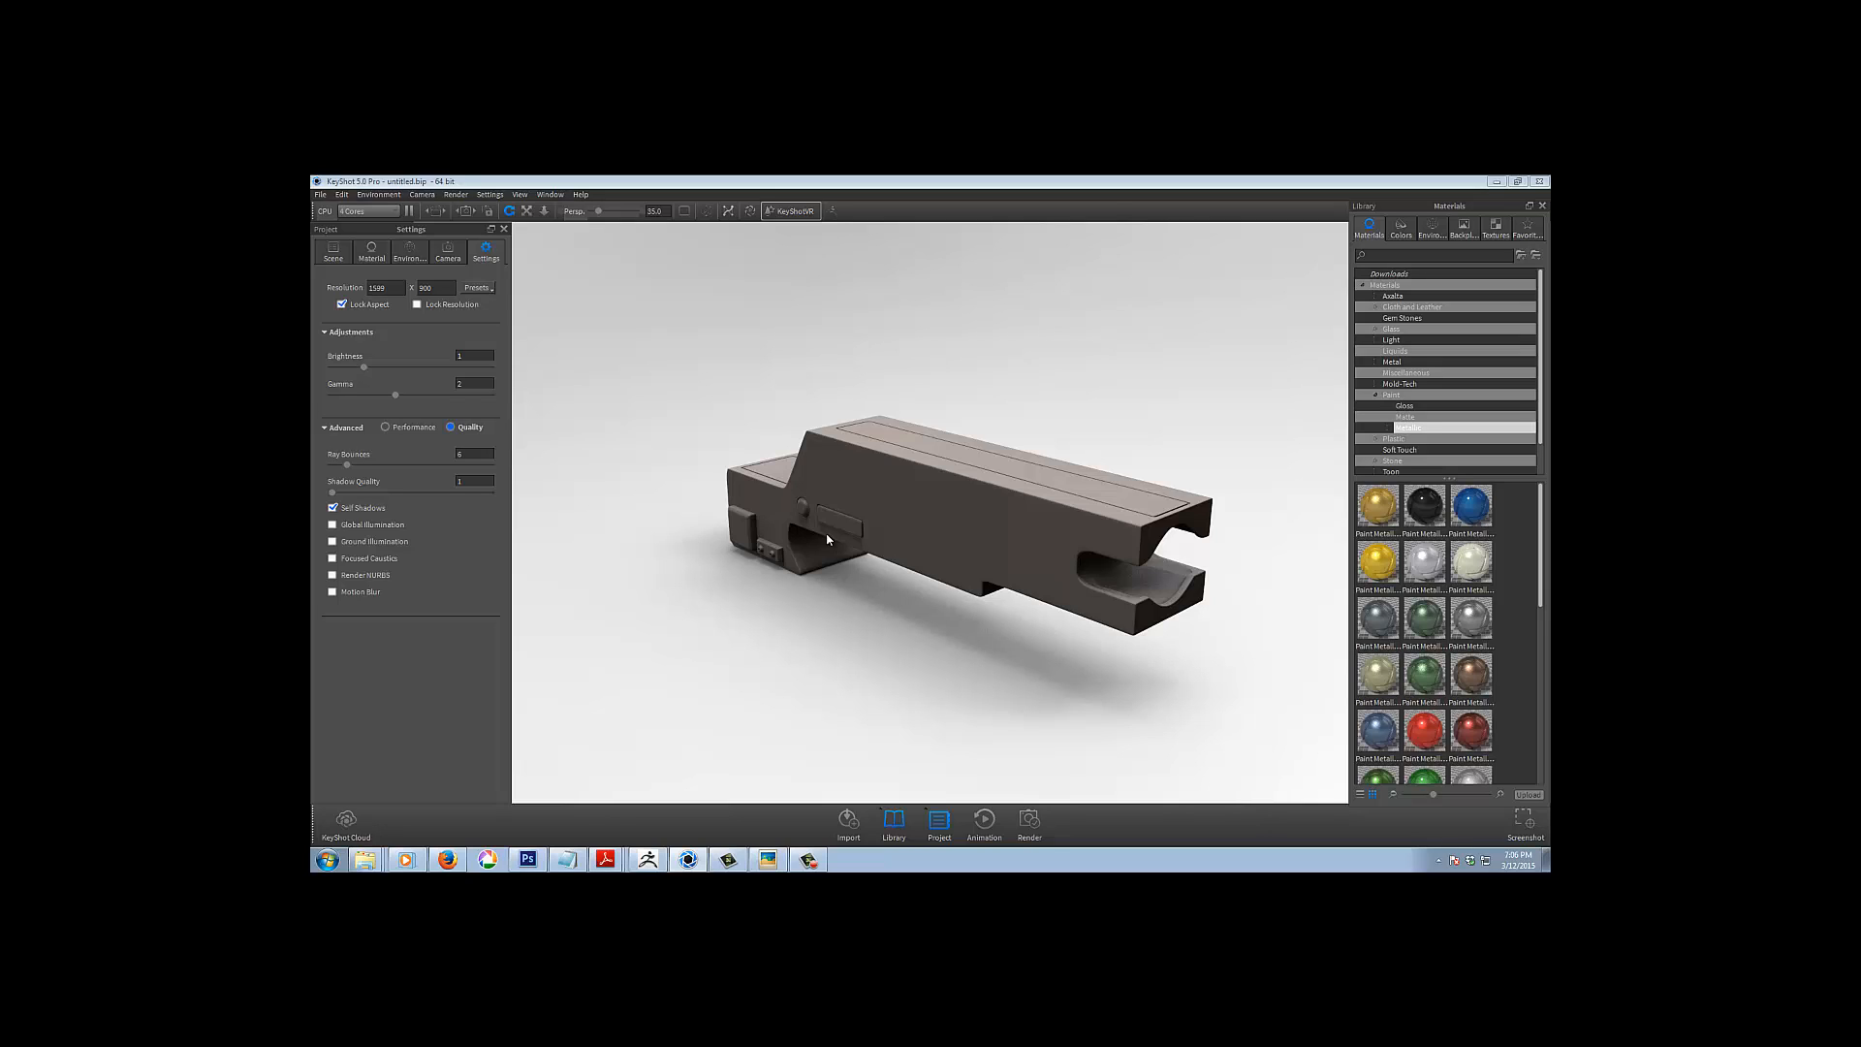
{"action": "left_click", "coordinate": [457, 195]}
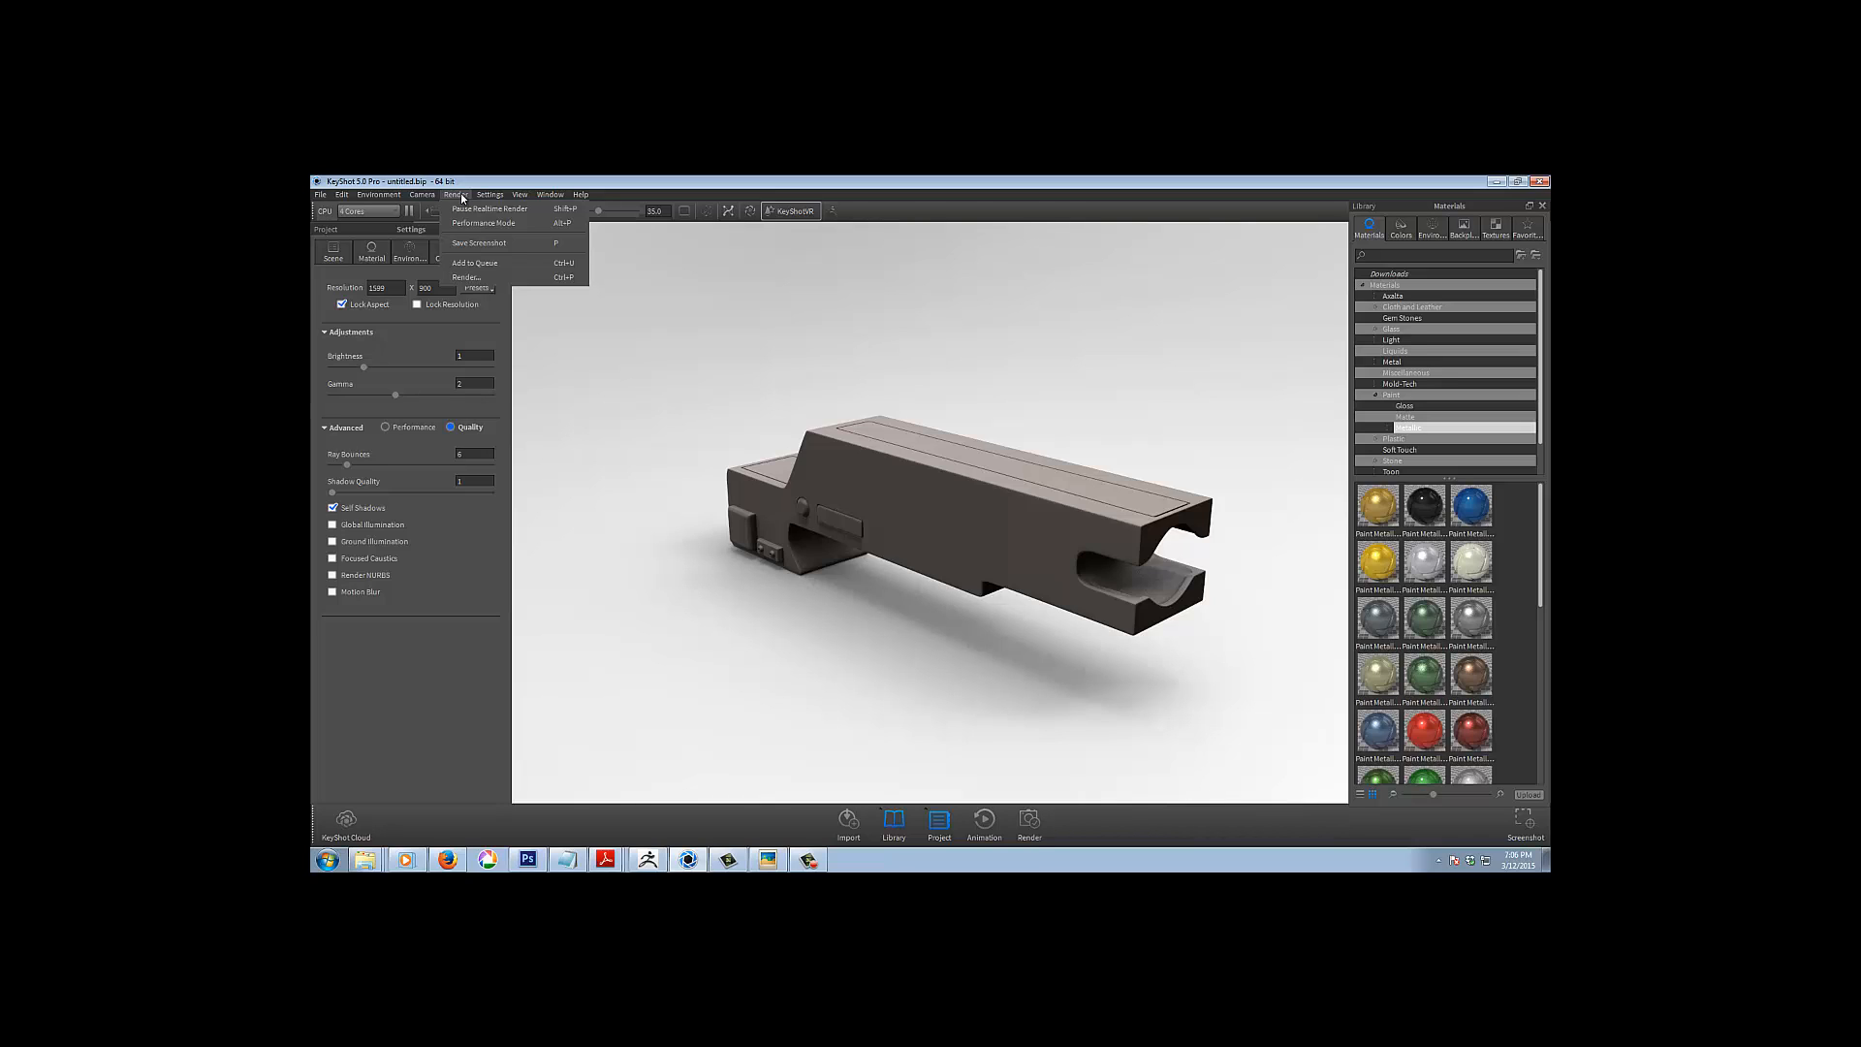
{"action": "left_click", "coordinate": [467, 277]}
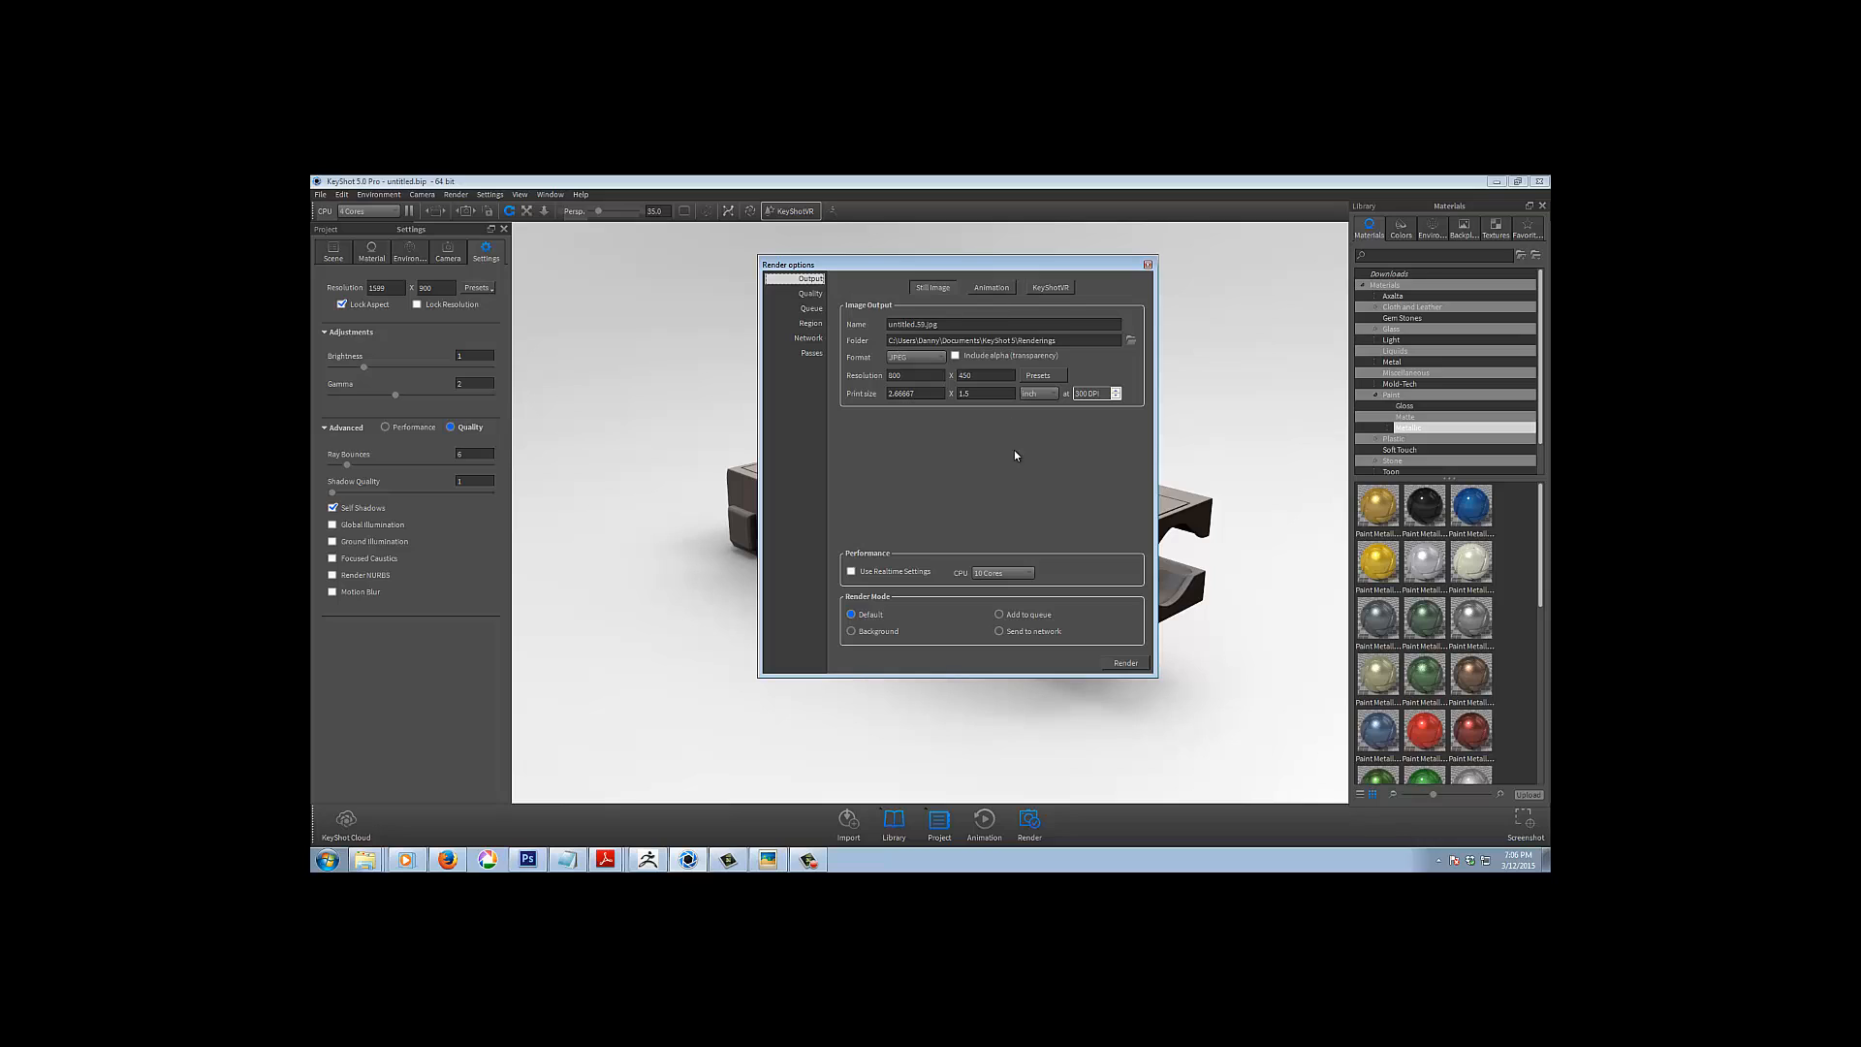
{"action": "left_click", "coordinate": [938, 358]}
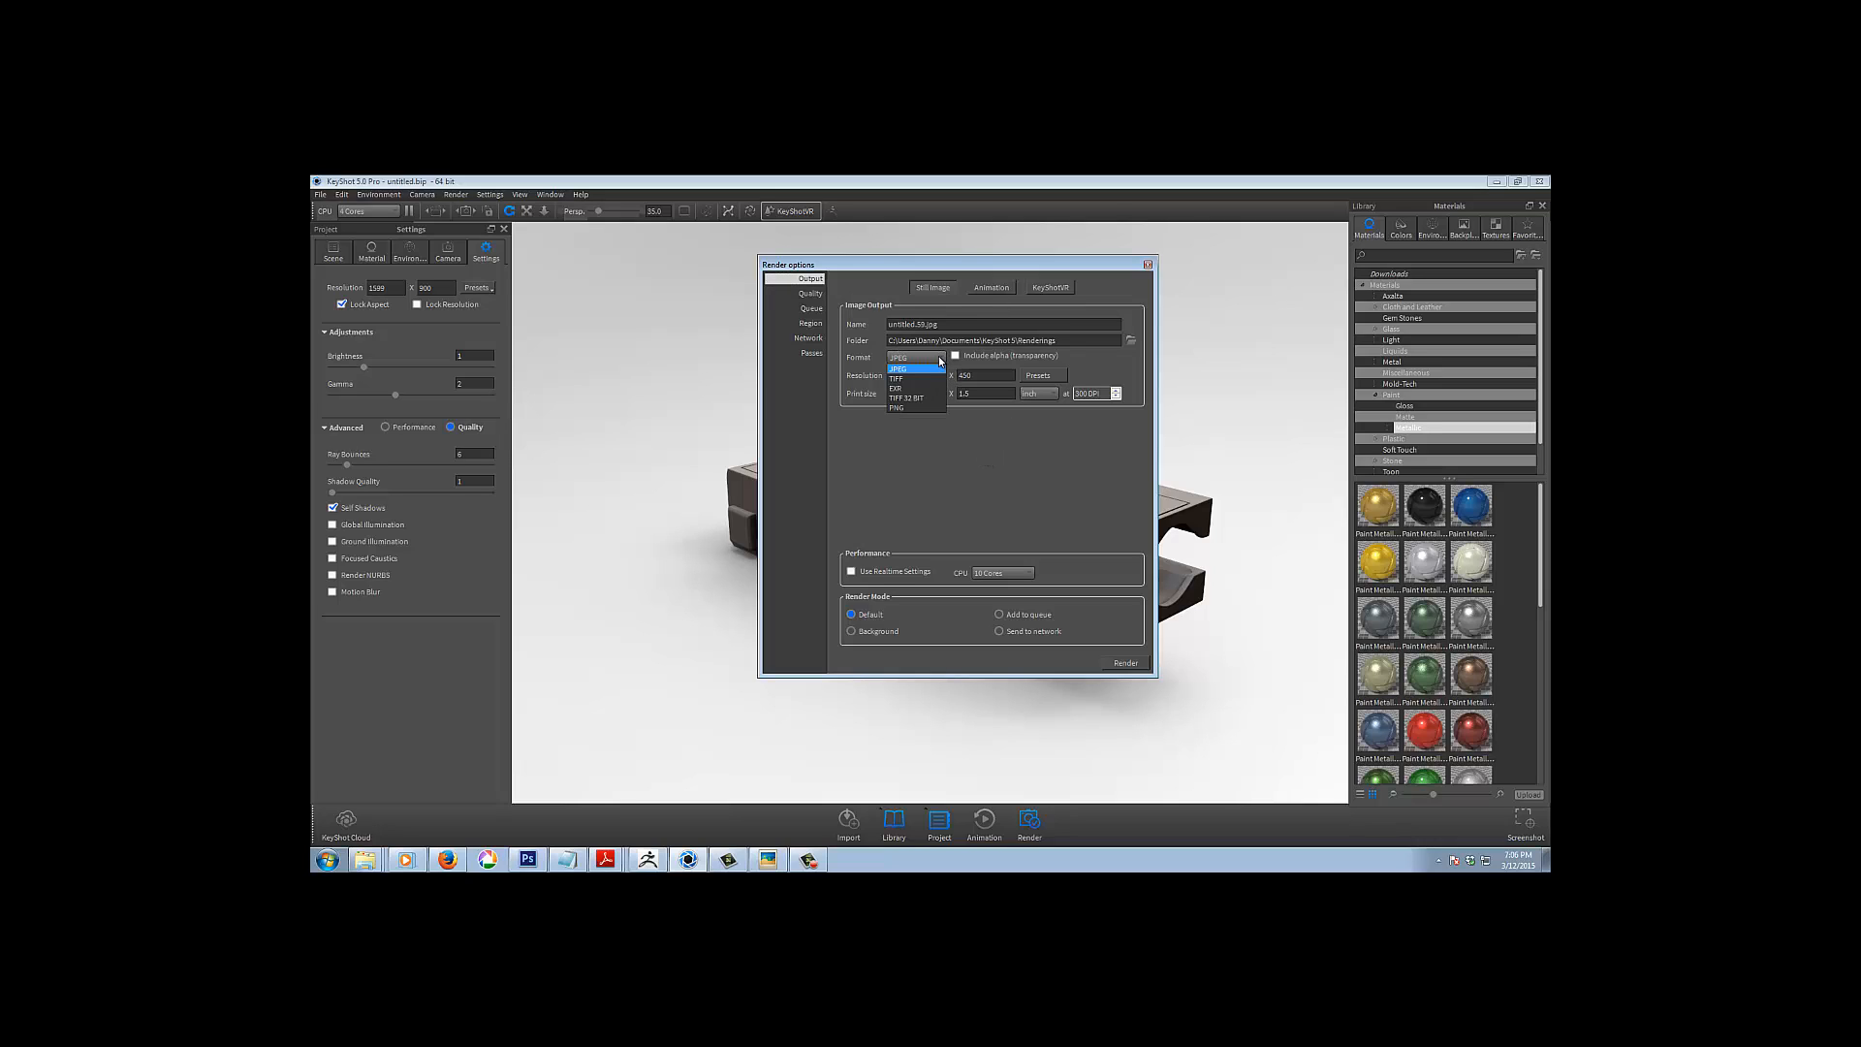
{"action": "left_click", "coordinate": [921, 381]}
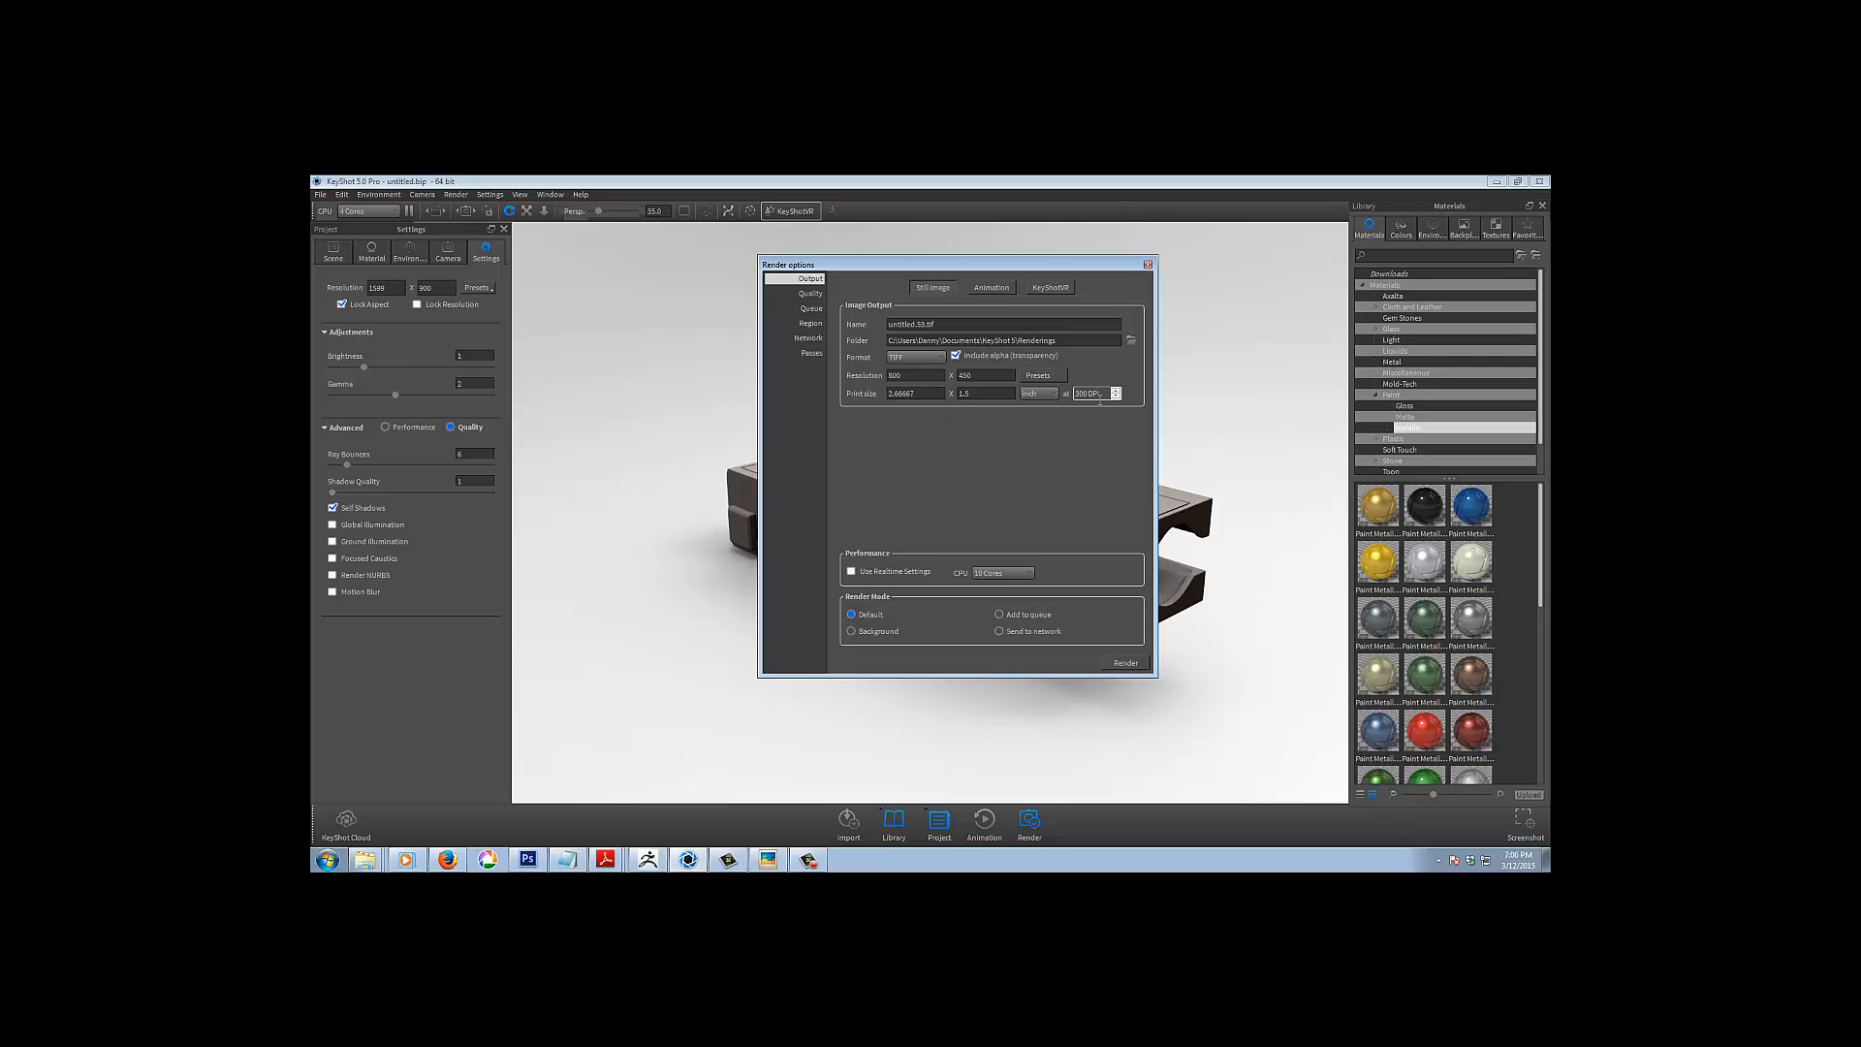
{"action": "left_click", "coordinate": [808, 293]}
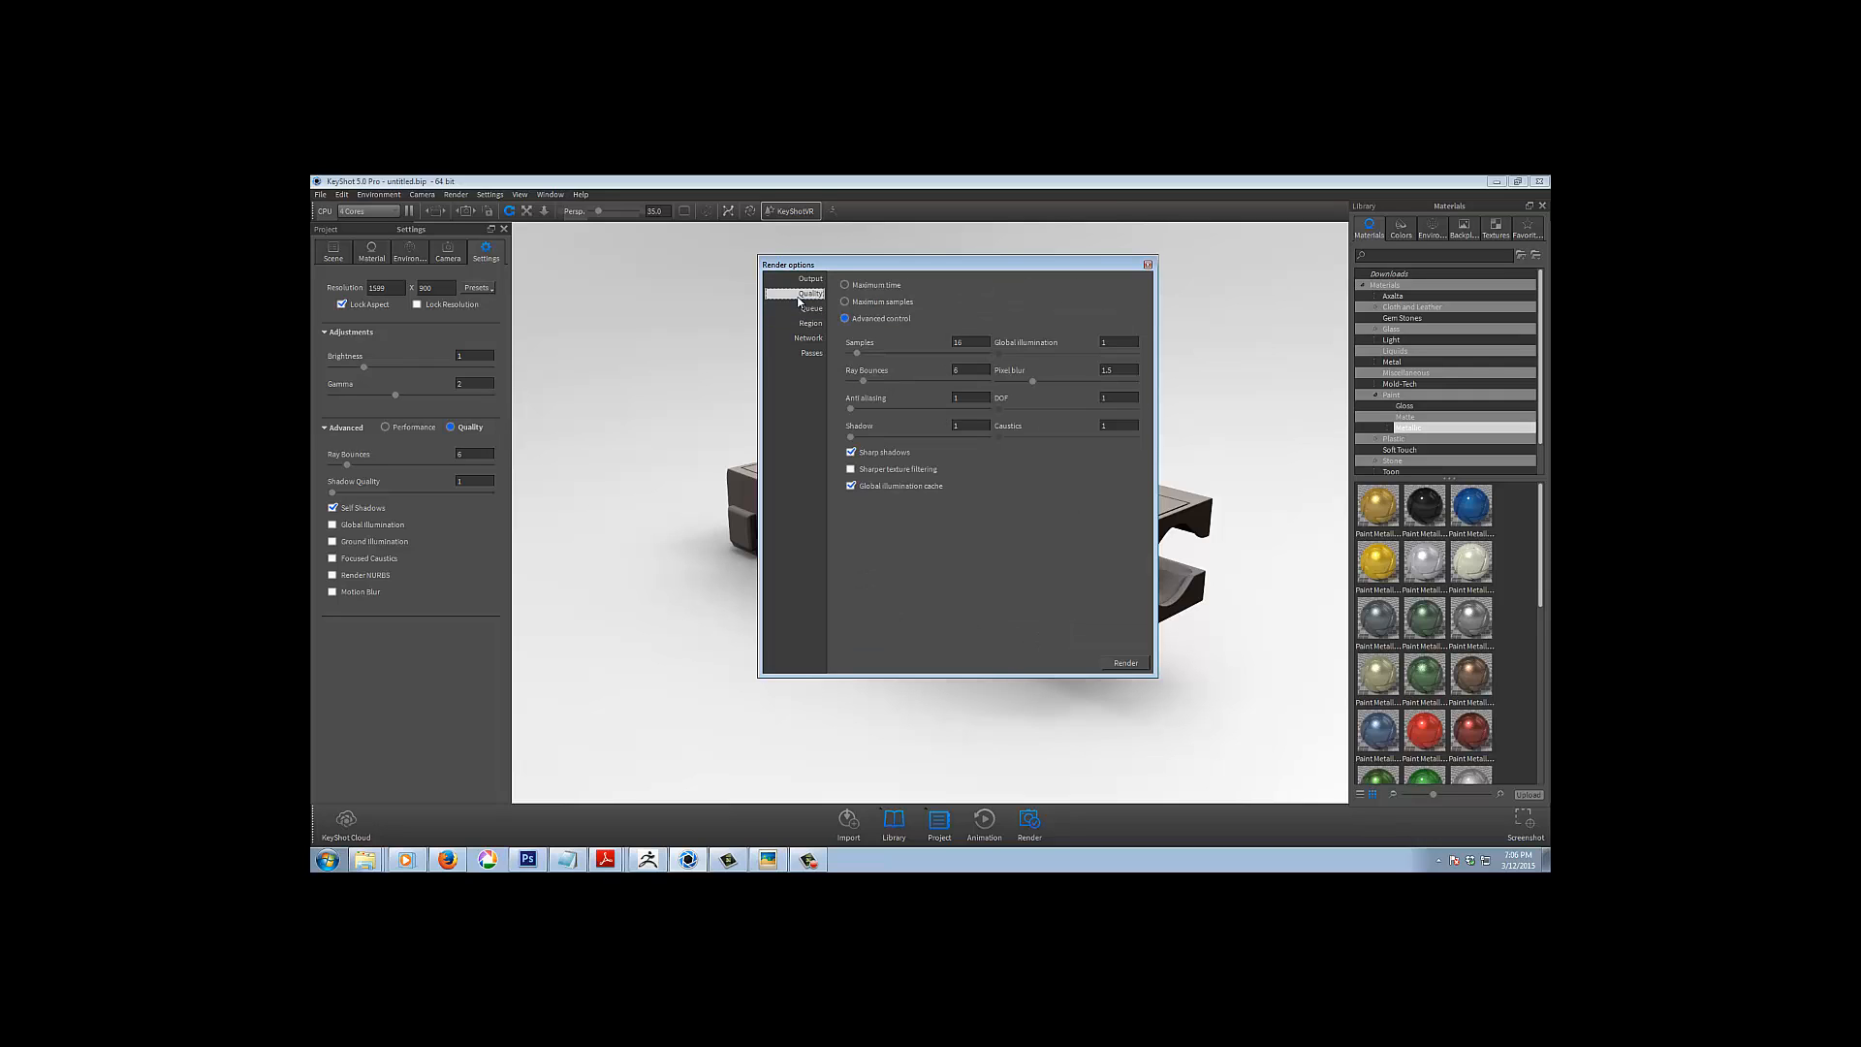
{"action": "left_click", "coordinate": [811, 353]}
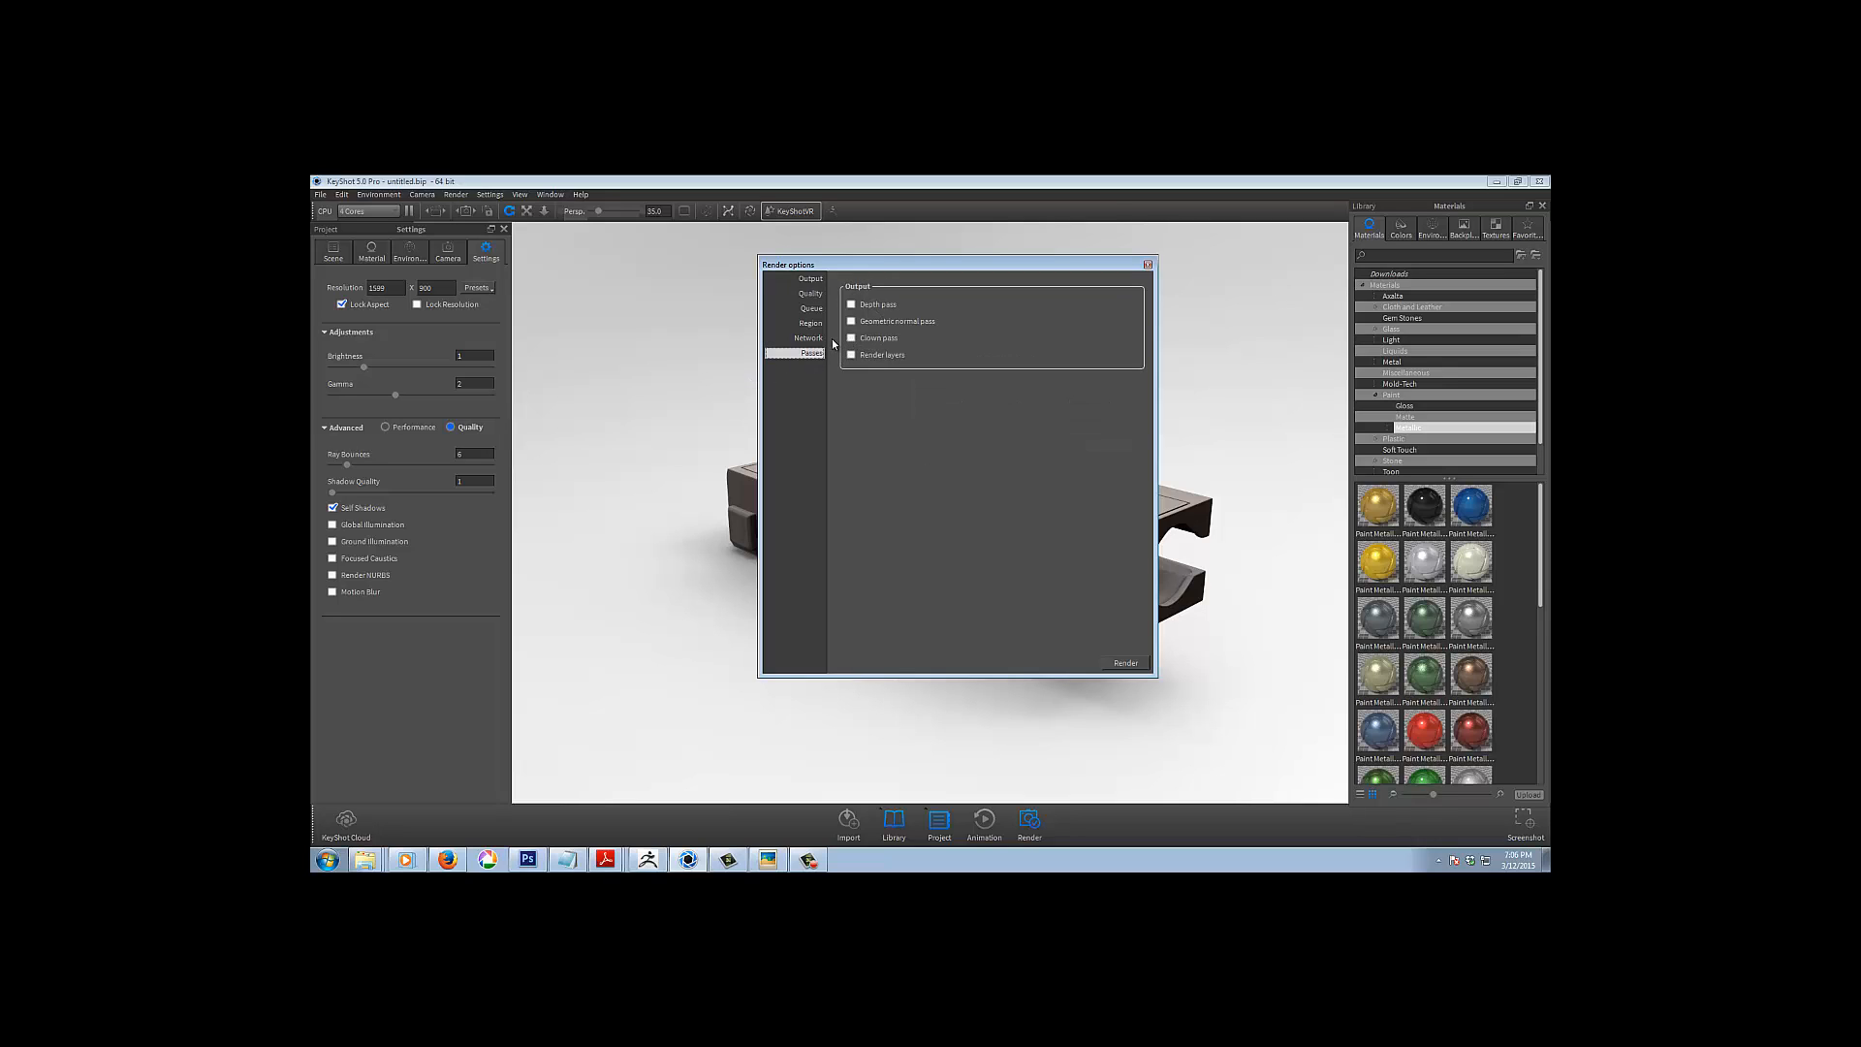
{"action": "left_click", "coordinate": [814, 327]}
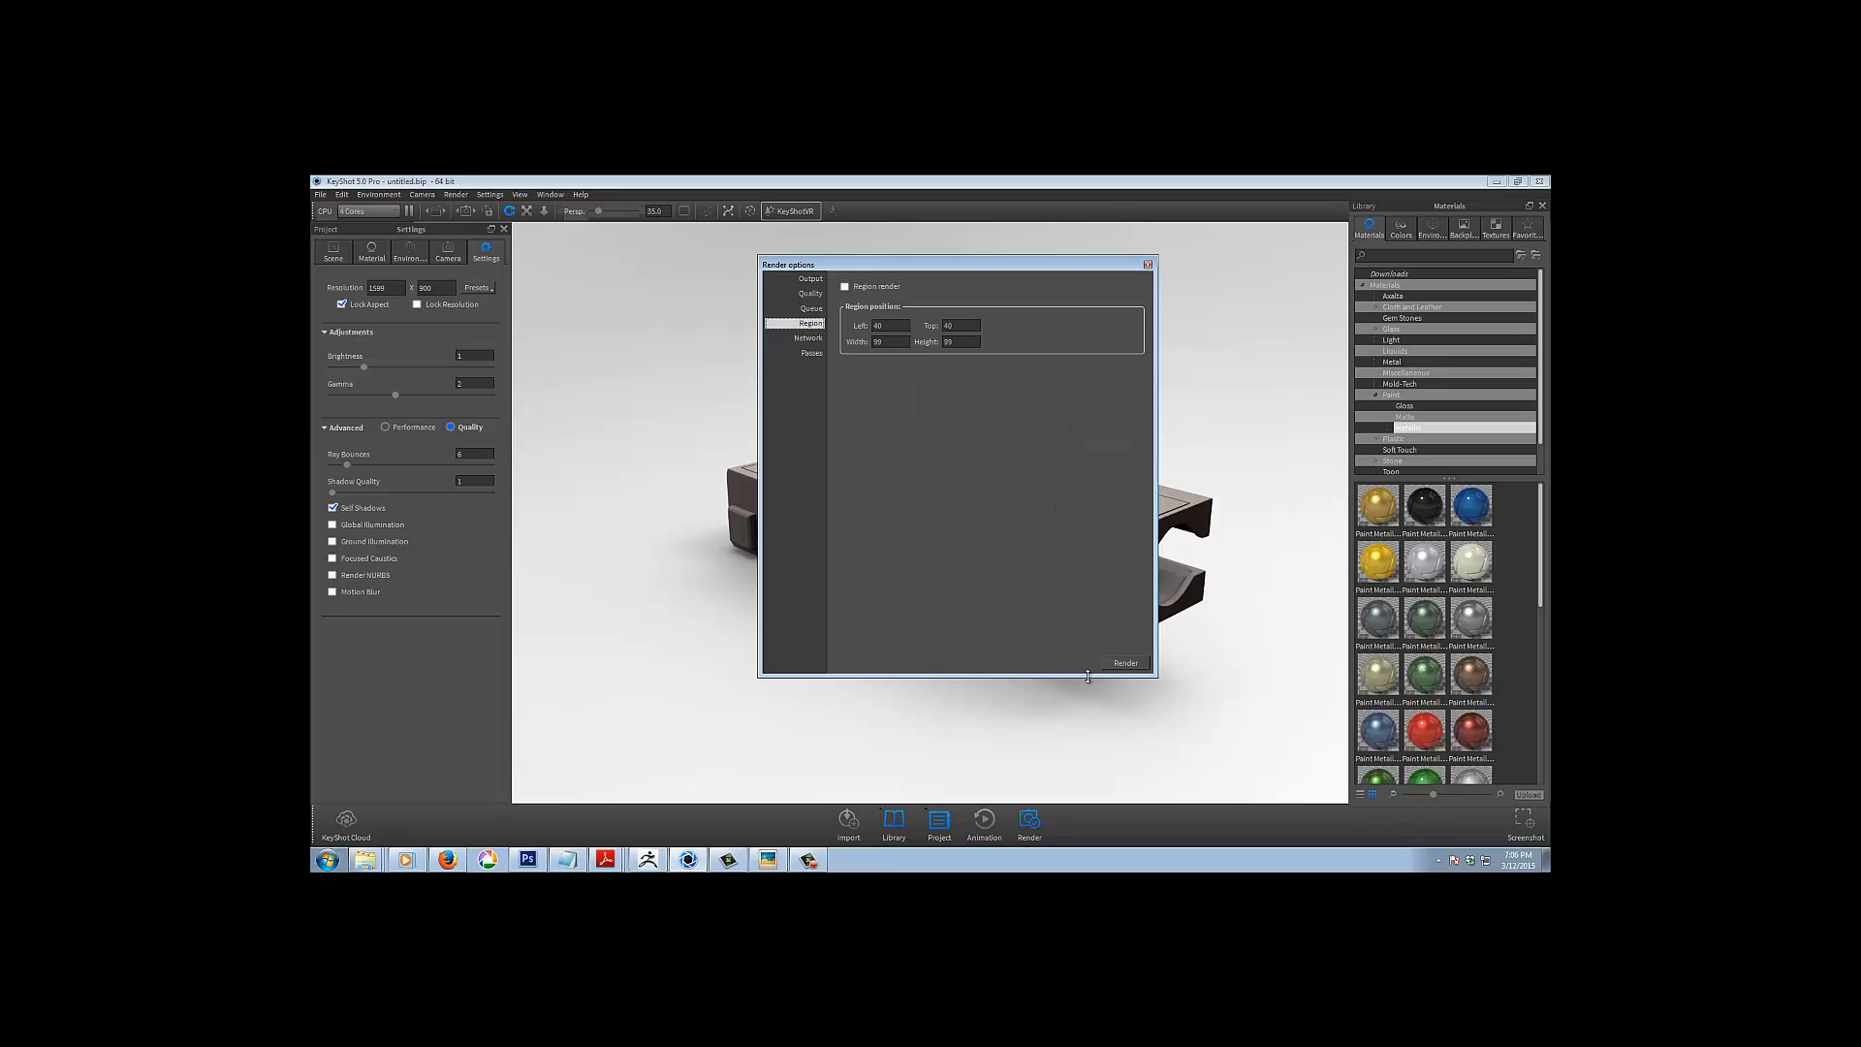
{"action": "left_click", "coordinate": [1149, 266]}
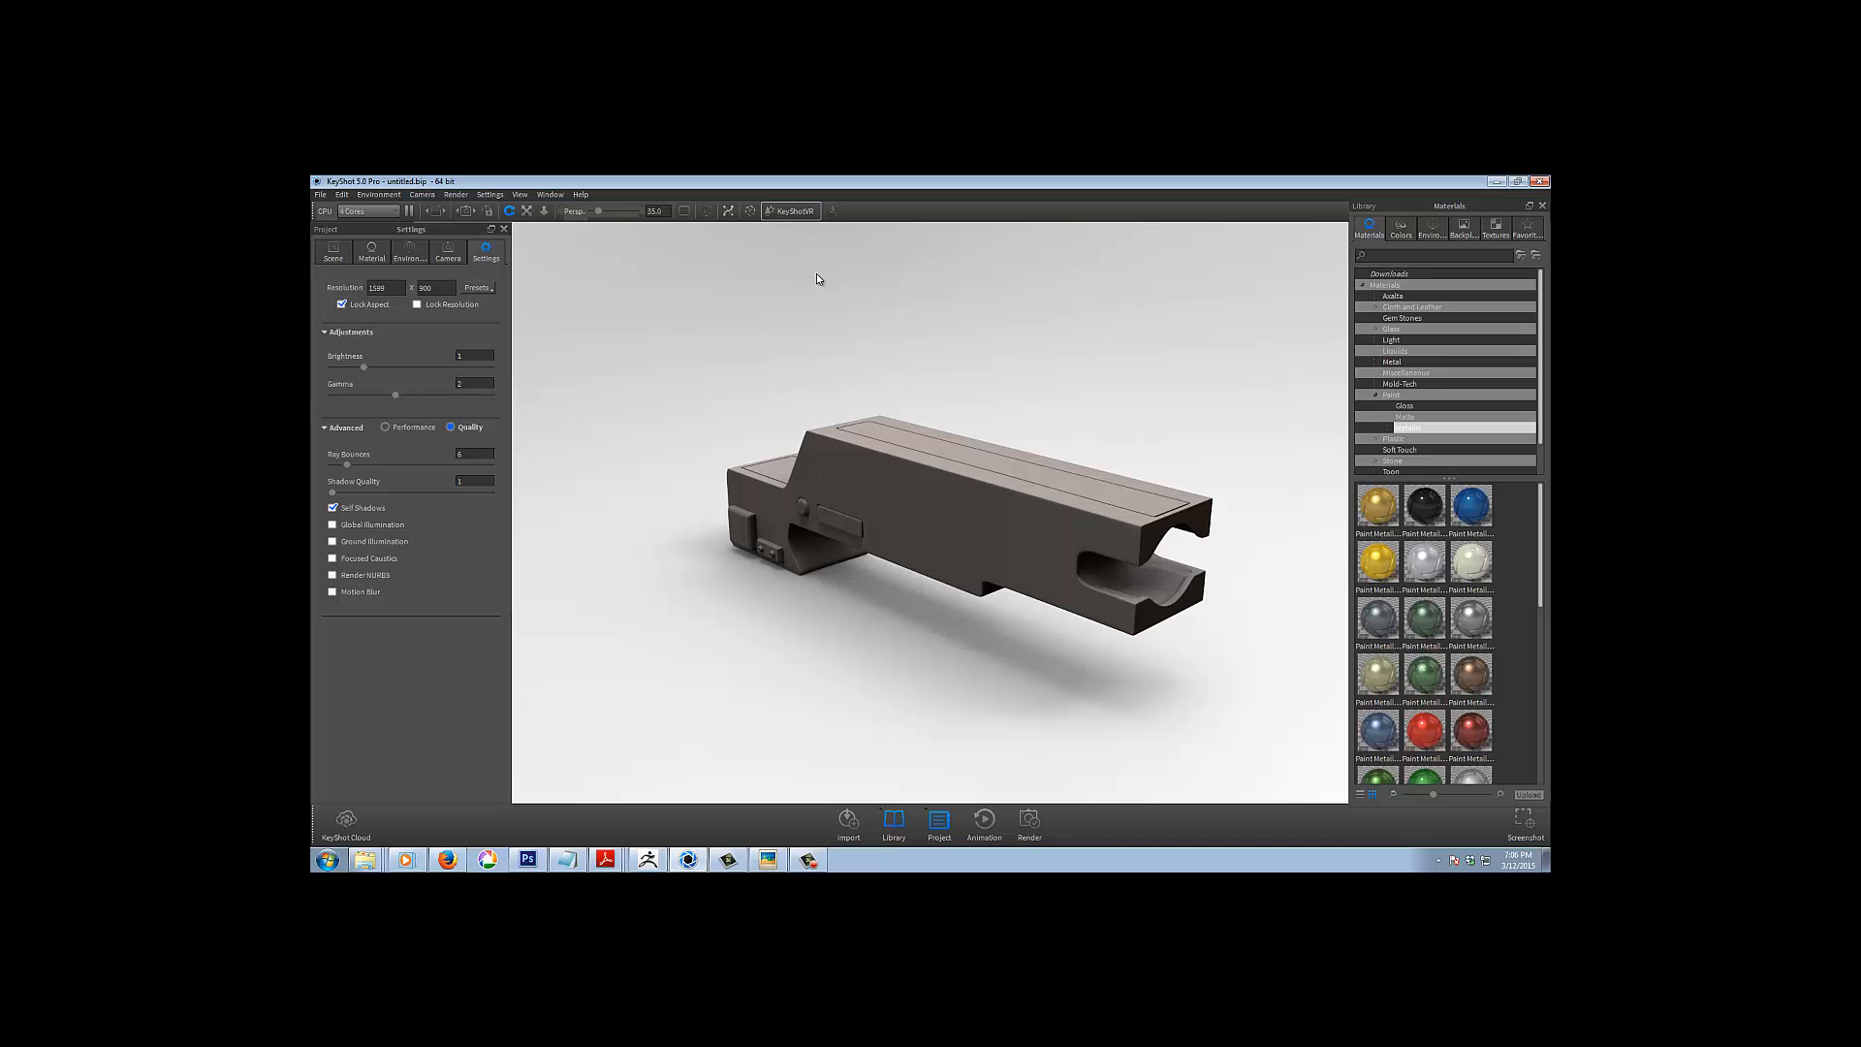
Try raising the real-time ray bounces to 64 and the shadow quality to its maximum
{"action": "left_click", "coordinate": [410, 253]}
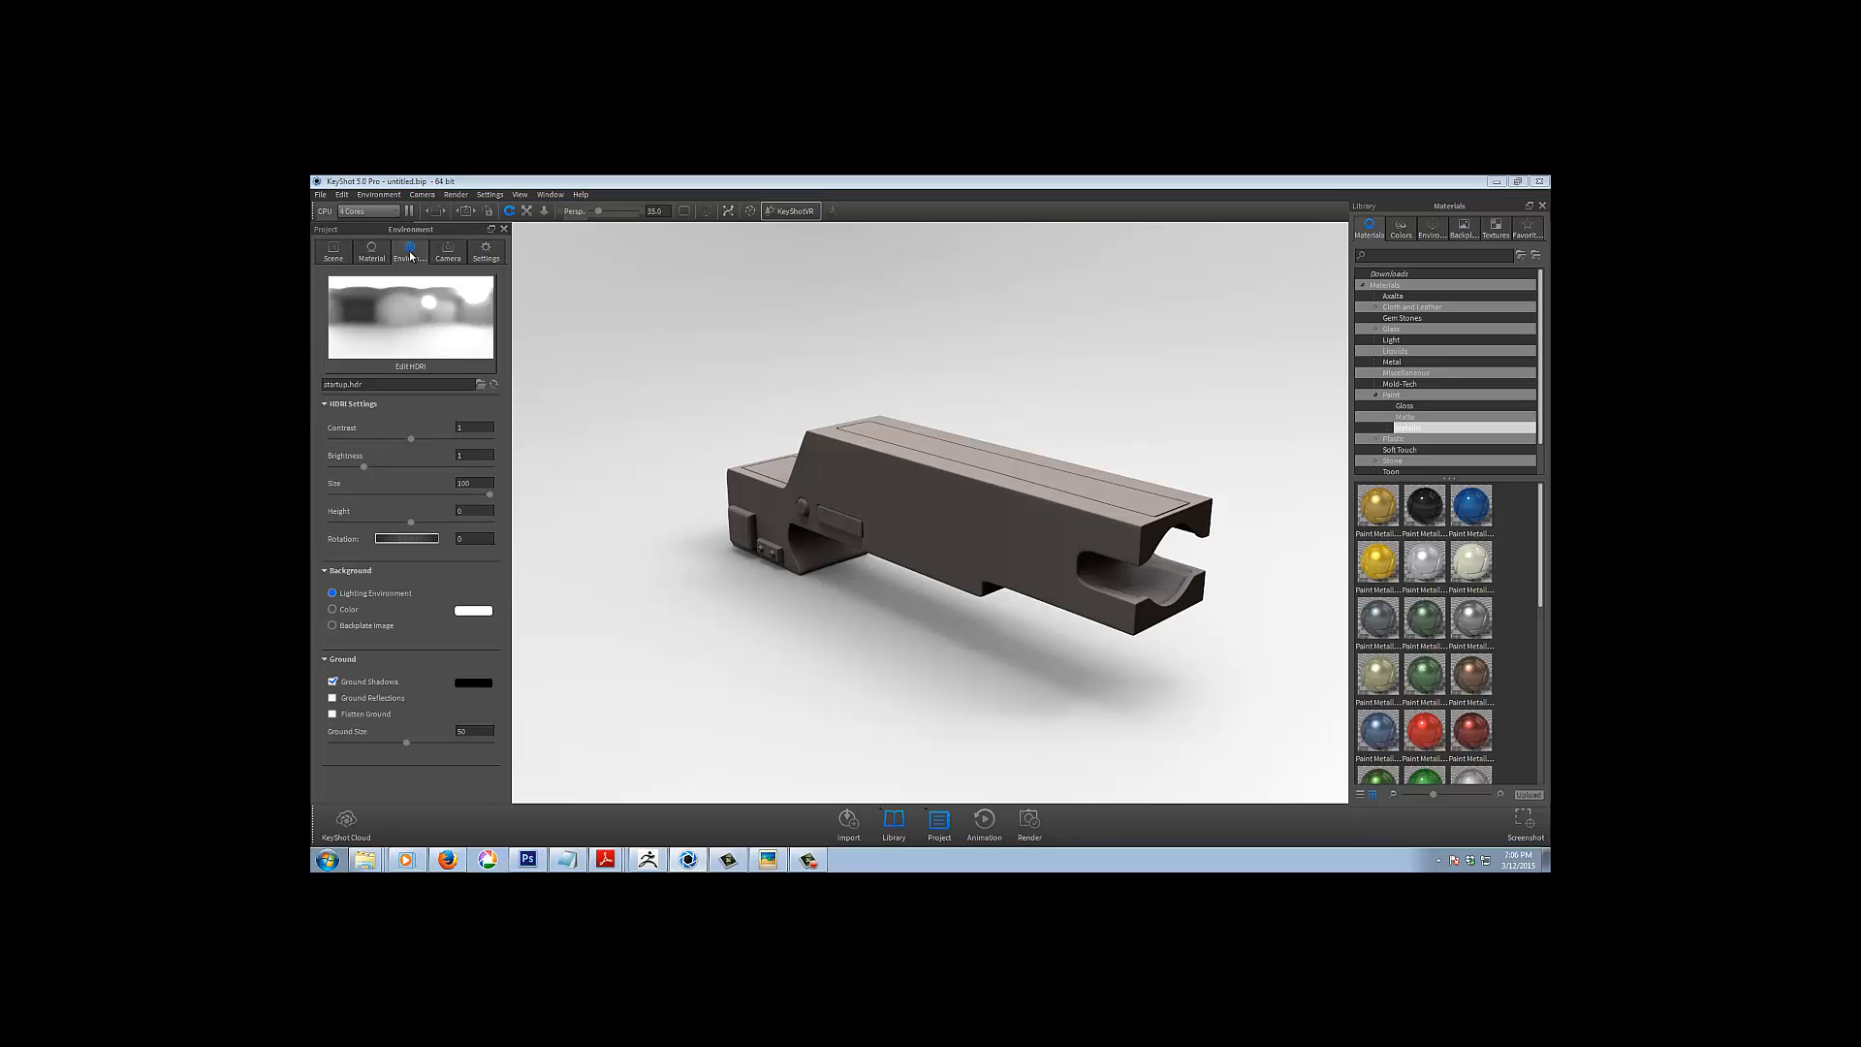
{"action": "left_click", "coordinate": [486, 250]}
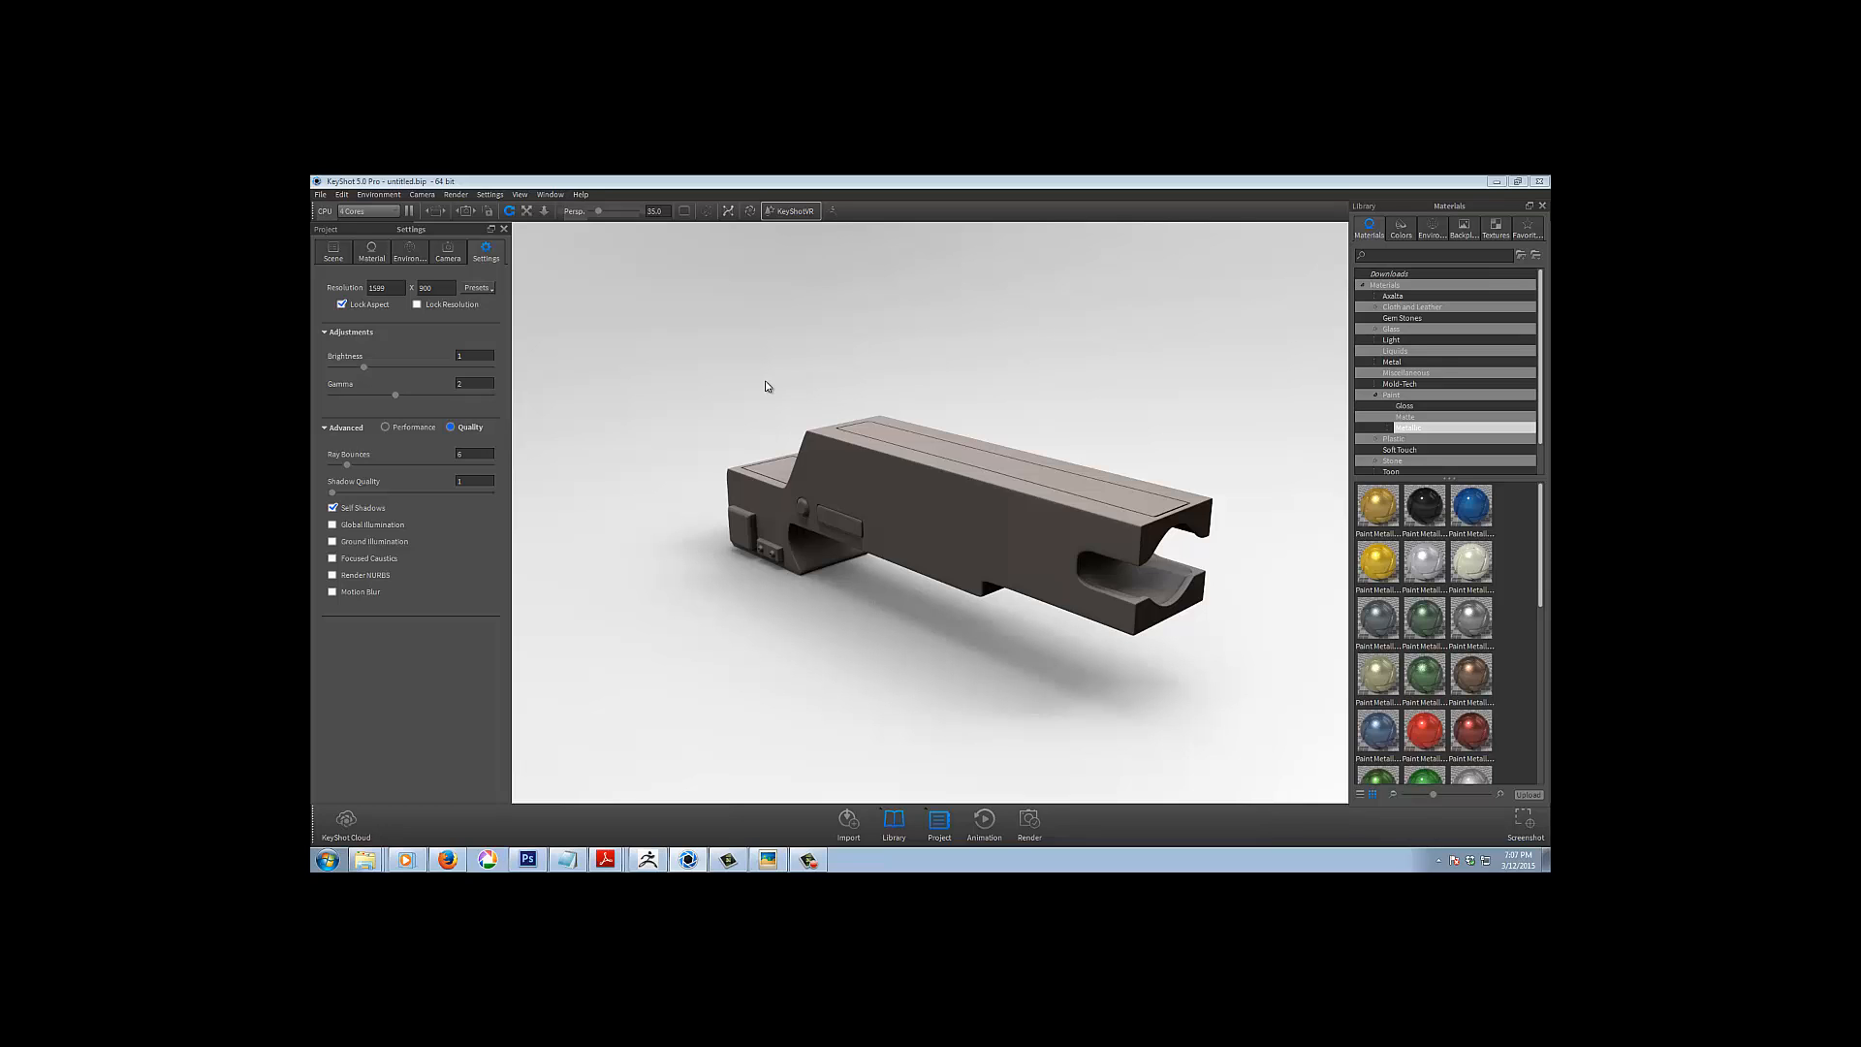
{"action": "left_click_drag", "start_coordinate": [714, 416], "coordinate": [731, 403]}
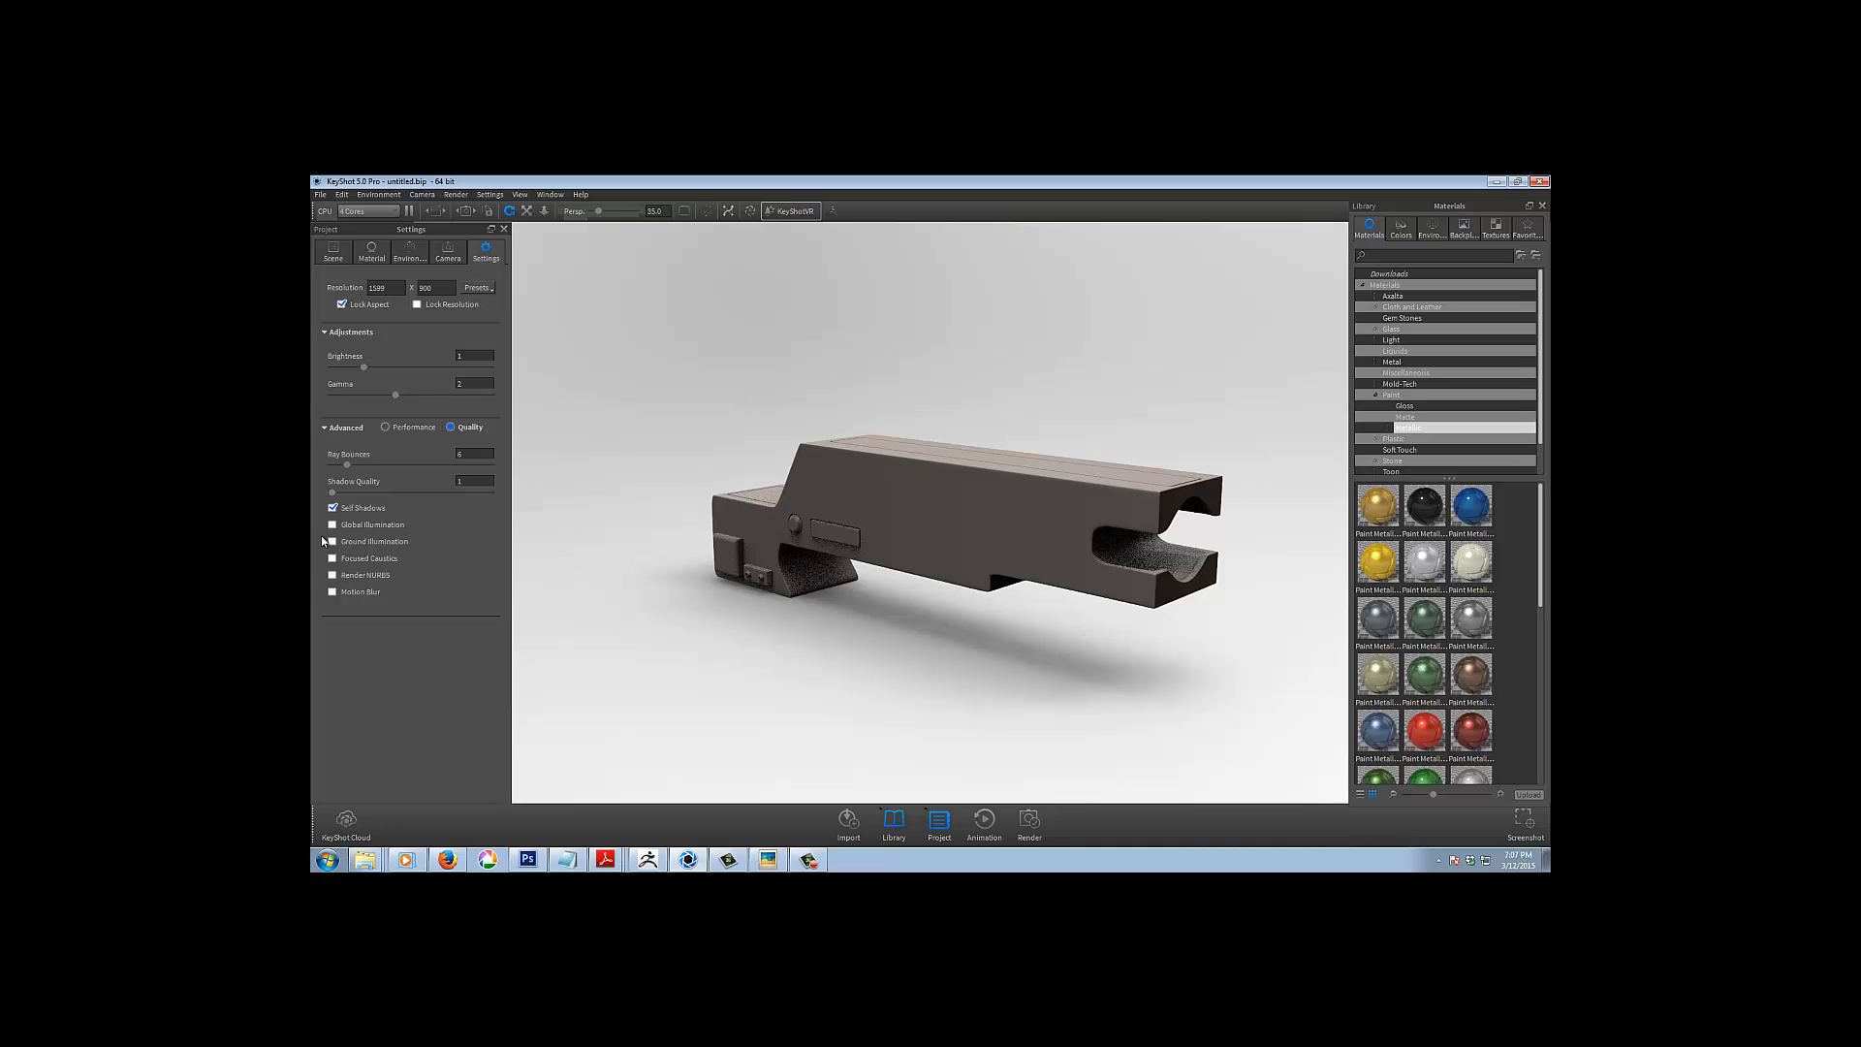
{"action": "left_click_drag", "start_coordinate": [347, 465], "coordinate": [555, 462]}
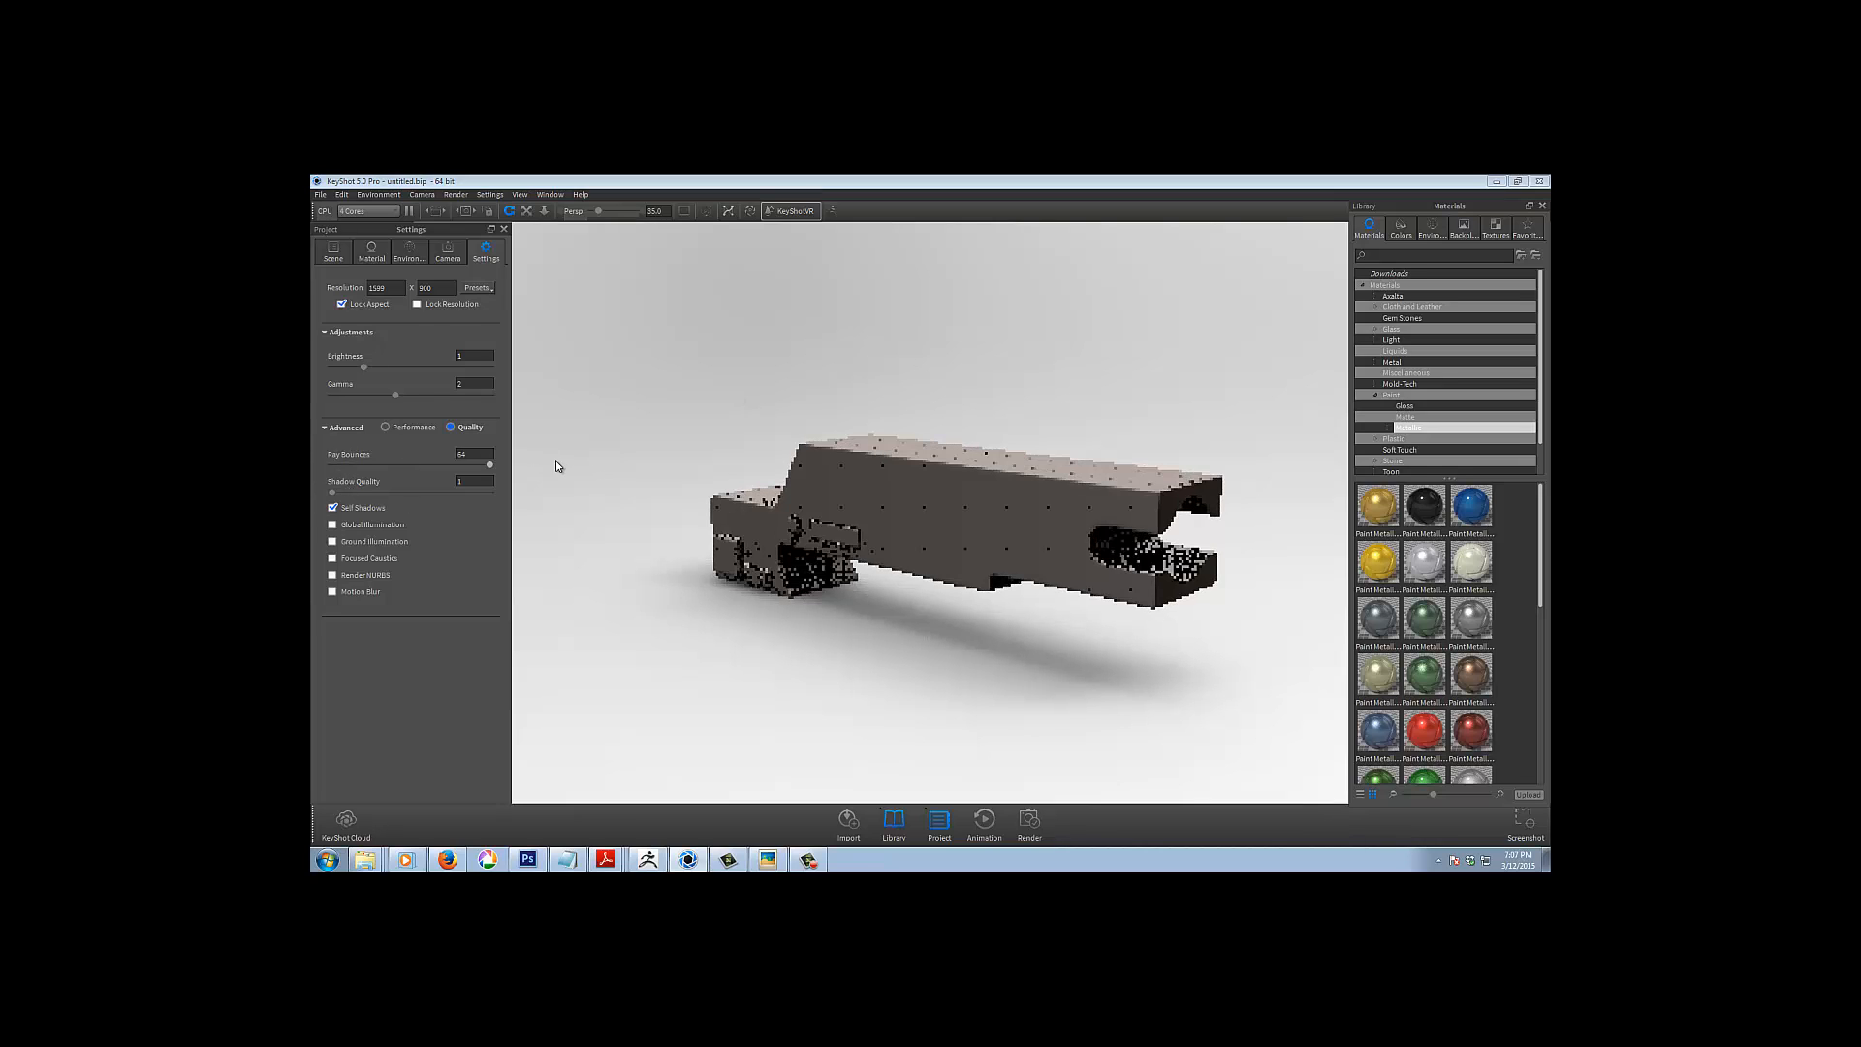
{"action": "left_click_drag", "start_coordinate": [333, 492], "coordinate": [593, 490]}
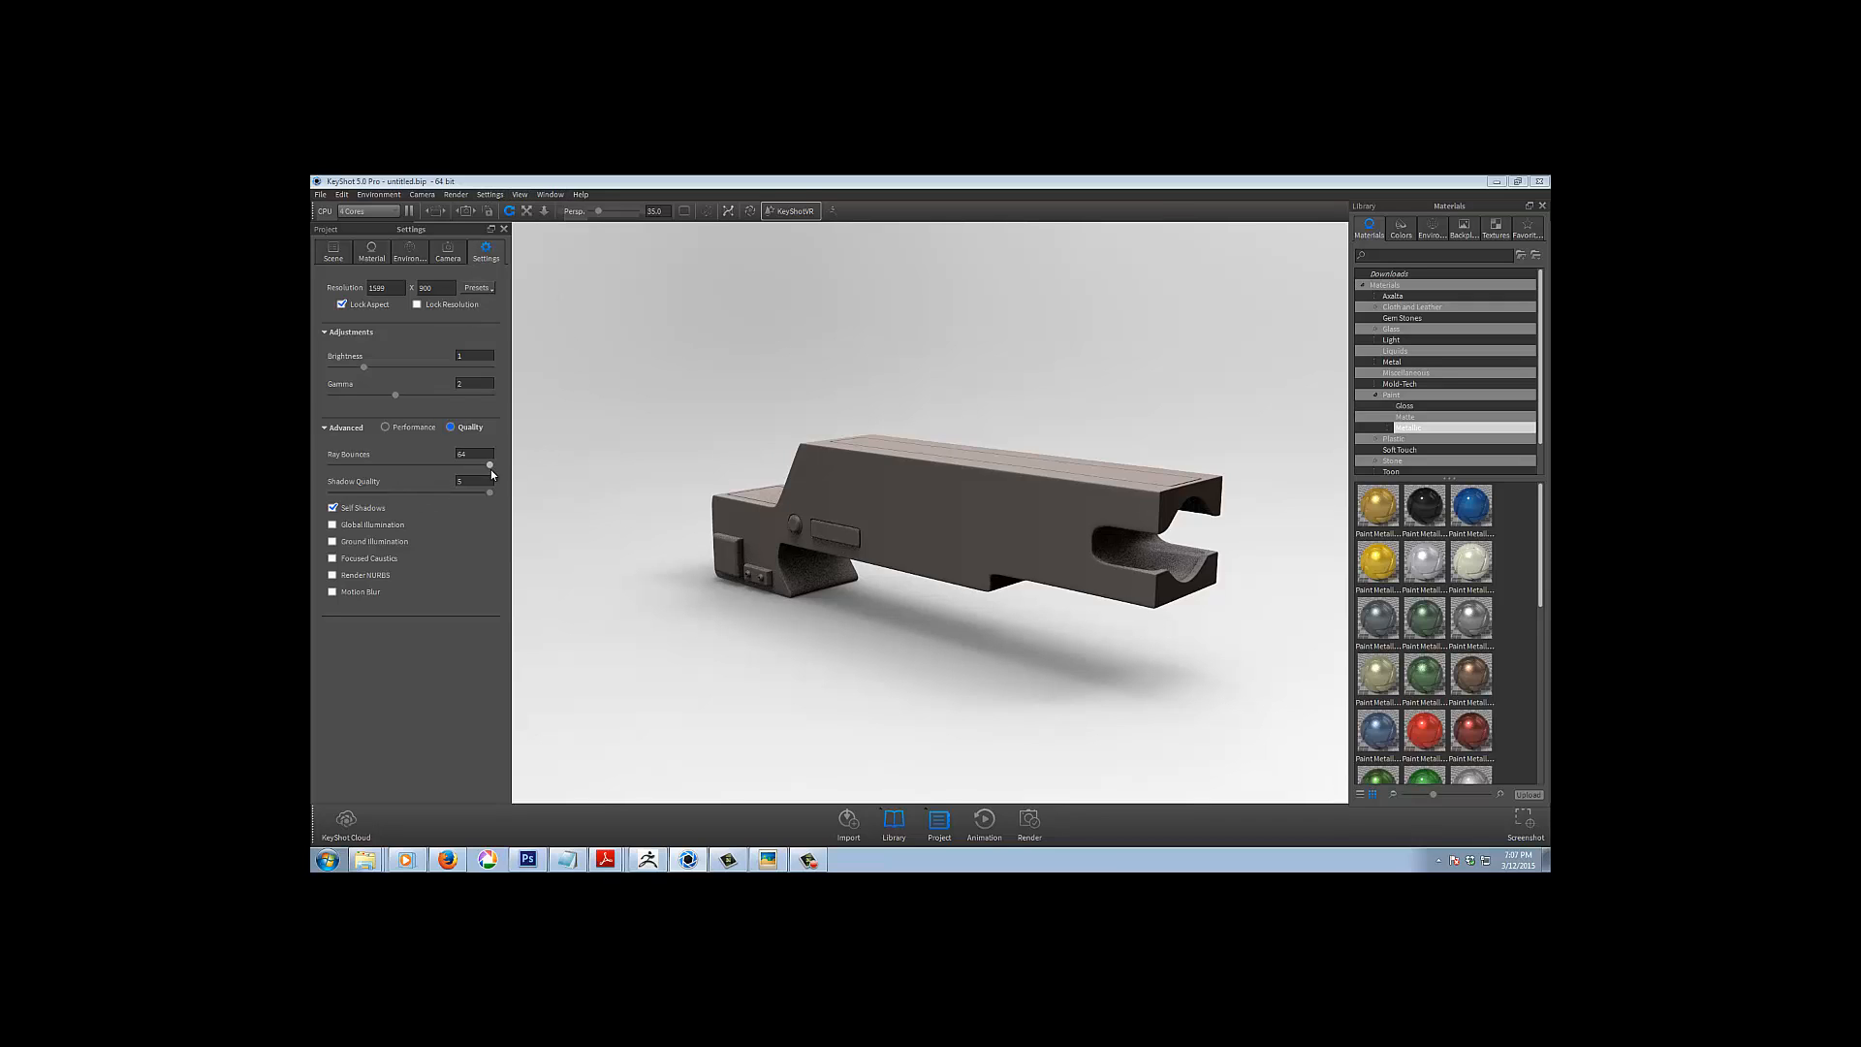
Reduce the real-time ray bounces to a value near the minimum and the shadow quality to about 2.9
{"action": "left_click_drag", "start_coordinate": [489, 464], "coordinate": [362, 464]}
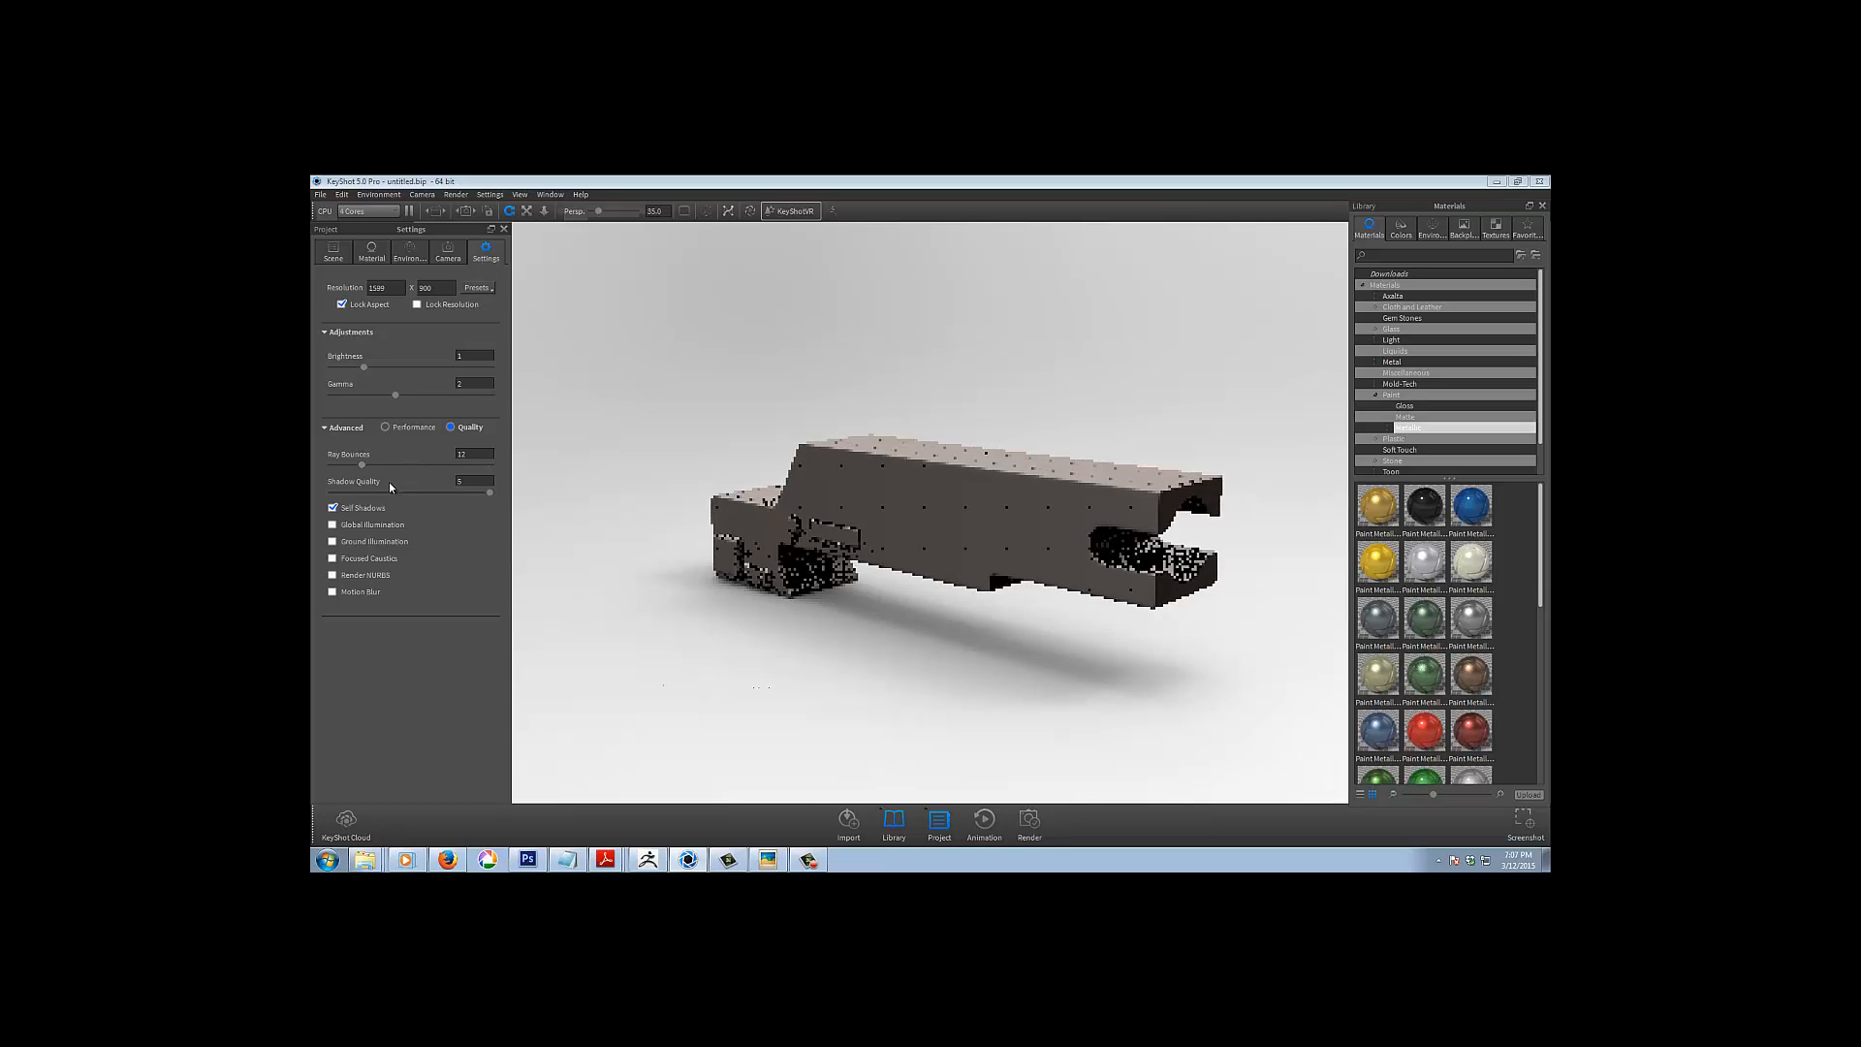
{"action": "left_click_drag", "start_coordinate": [489, 492], "coordinate": [401, 493]}
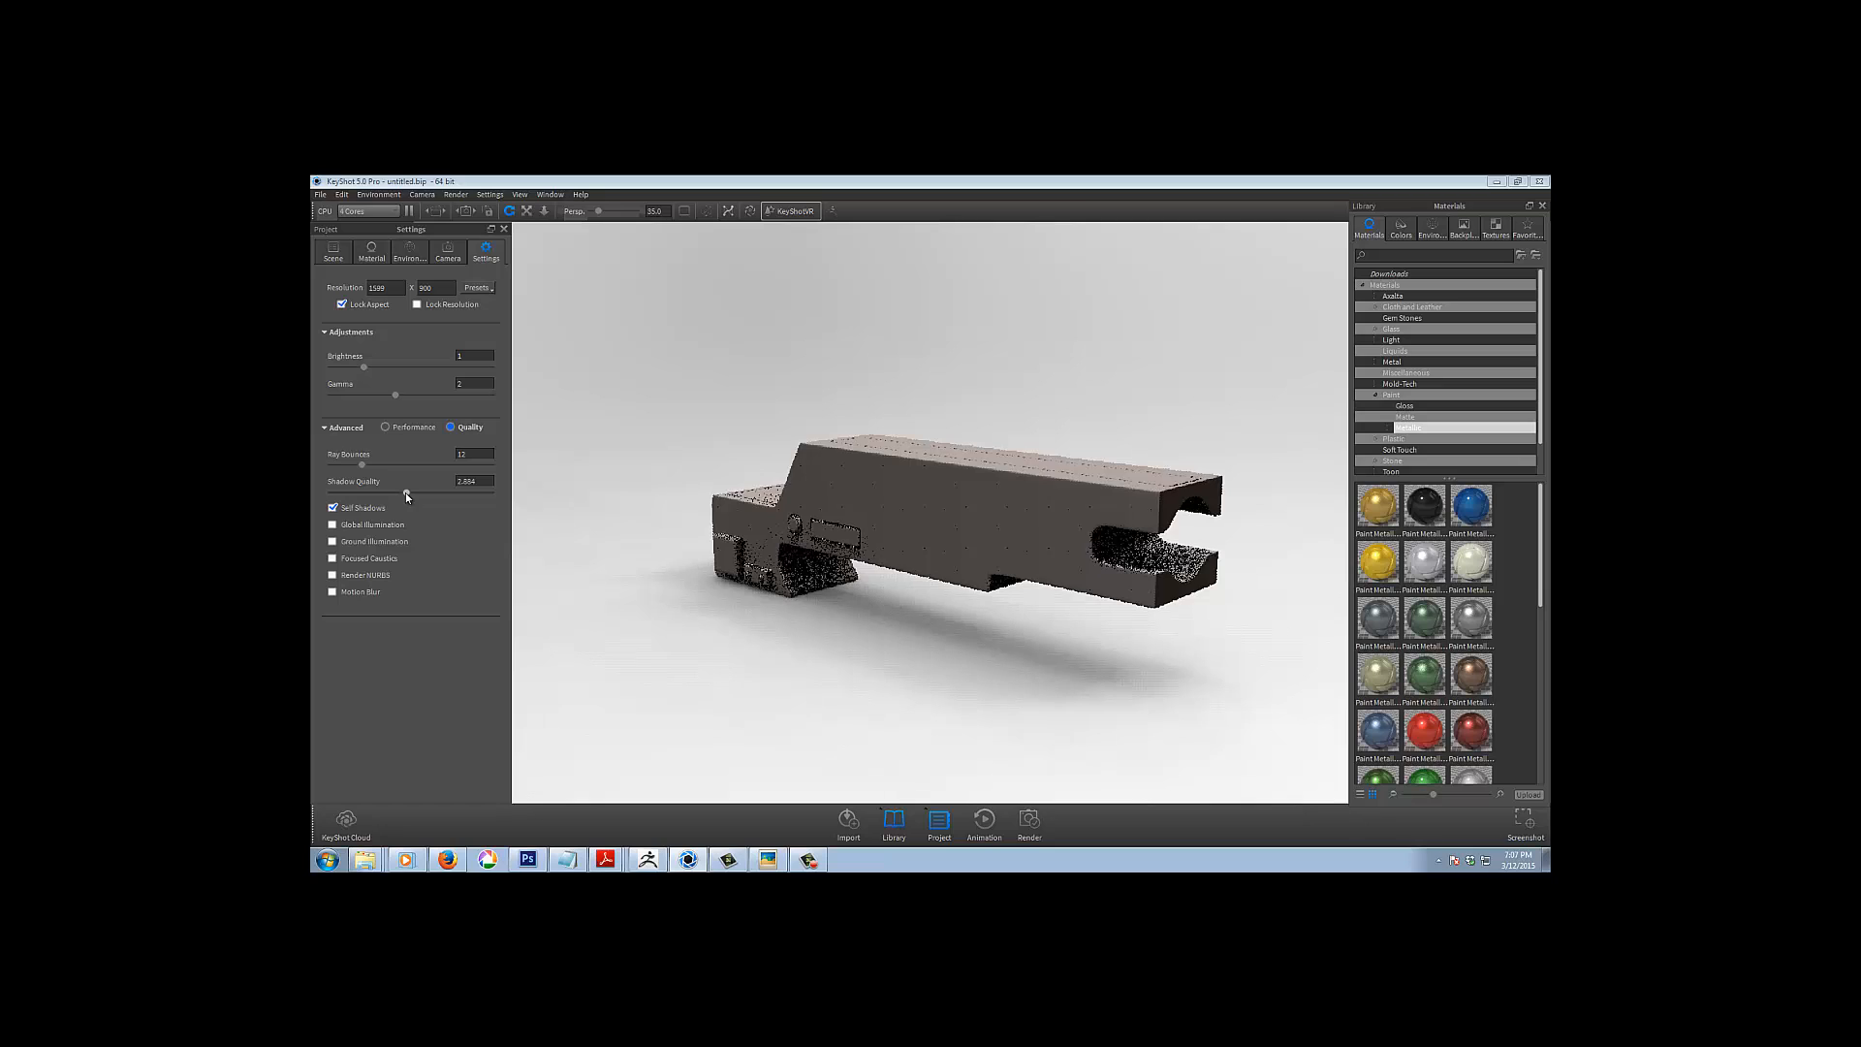
{"action": "left_click_drag", "start_coordinate": [362, 464], "coordinate": [346, 464]}
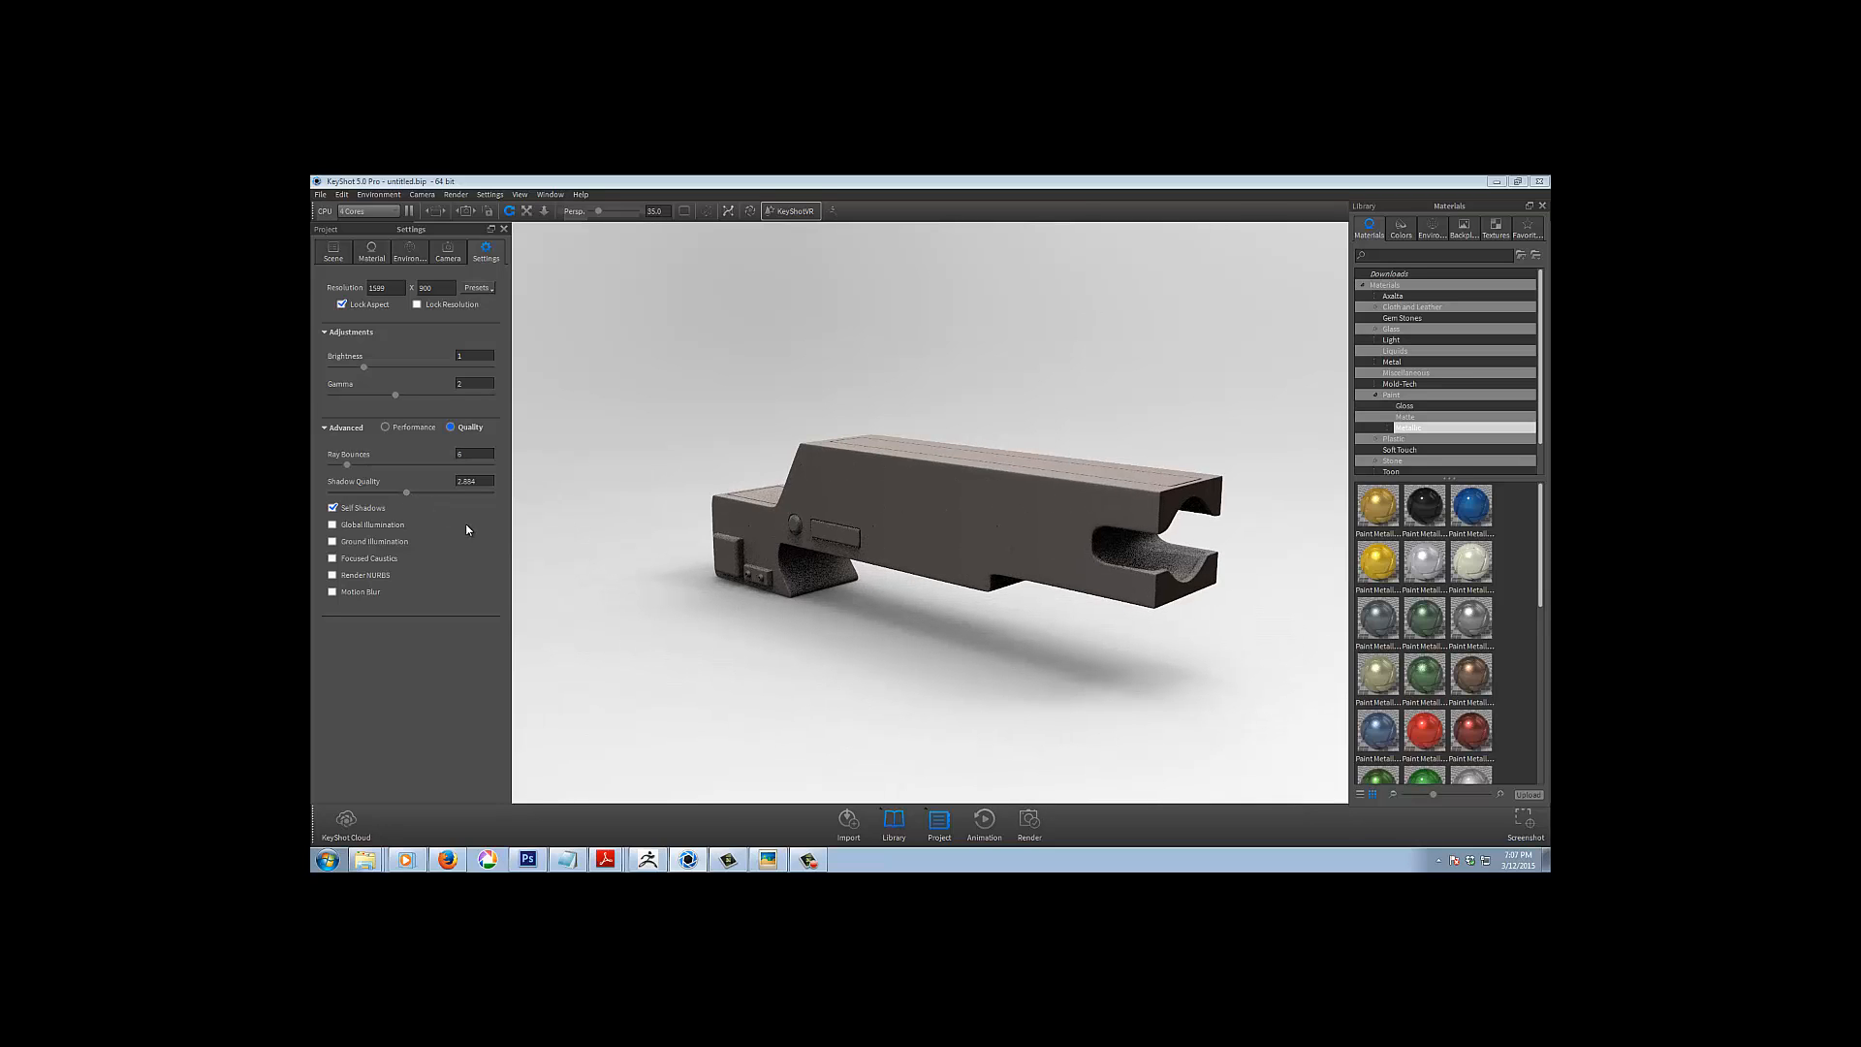
{"action": "left_click", "coordinate": [357, 211]}
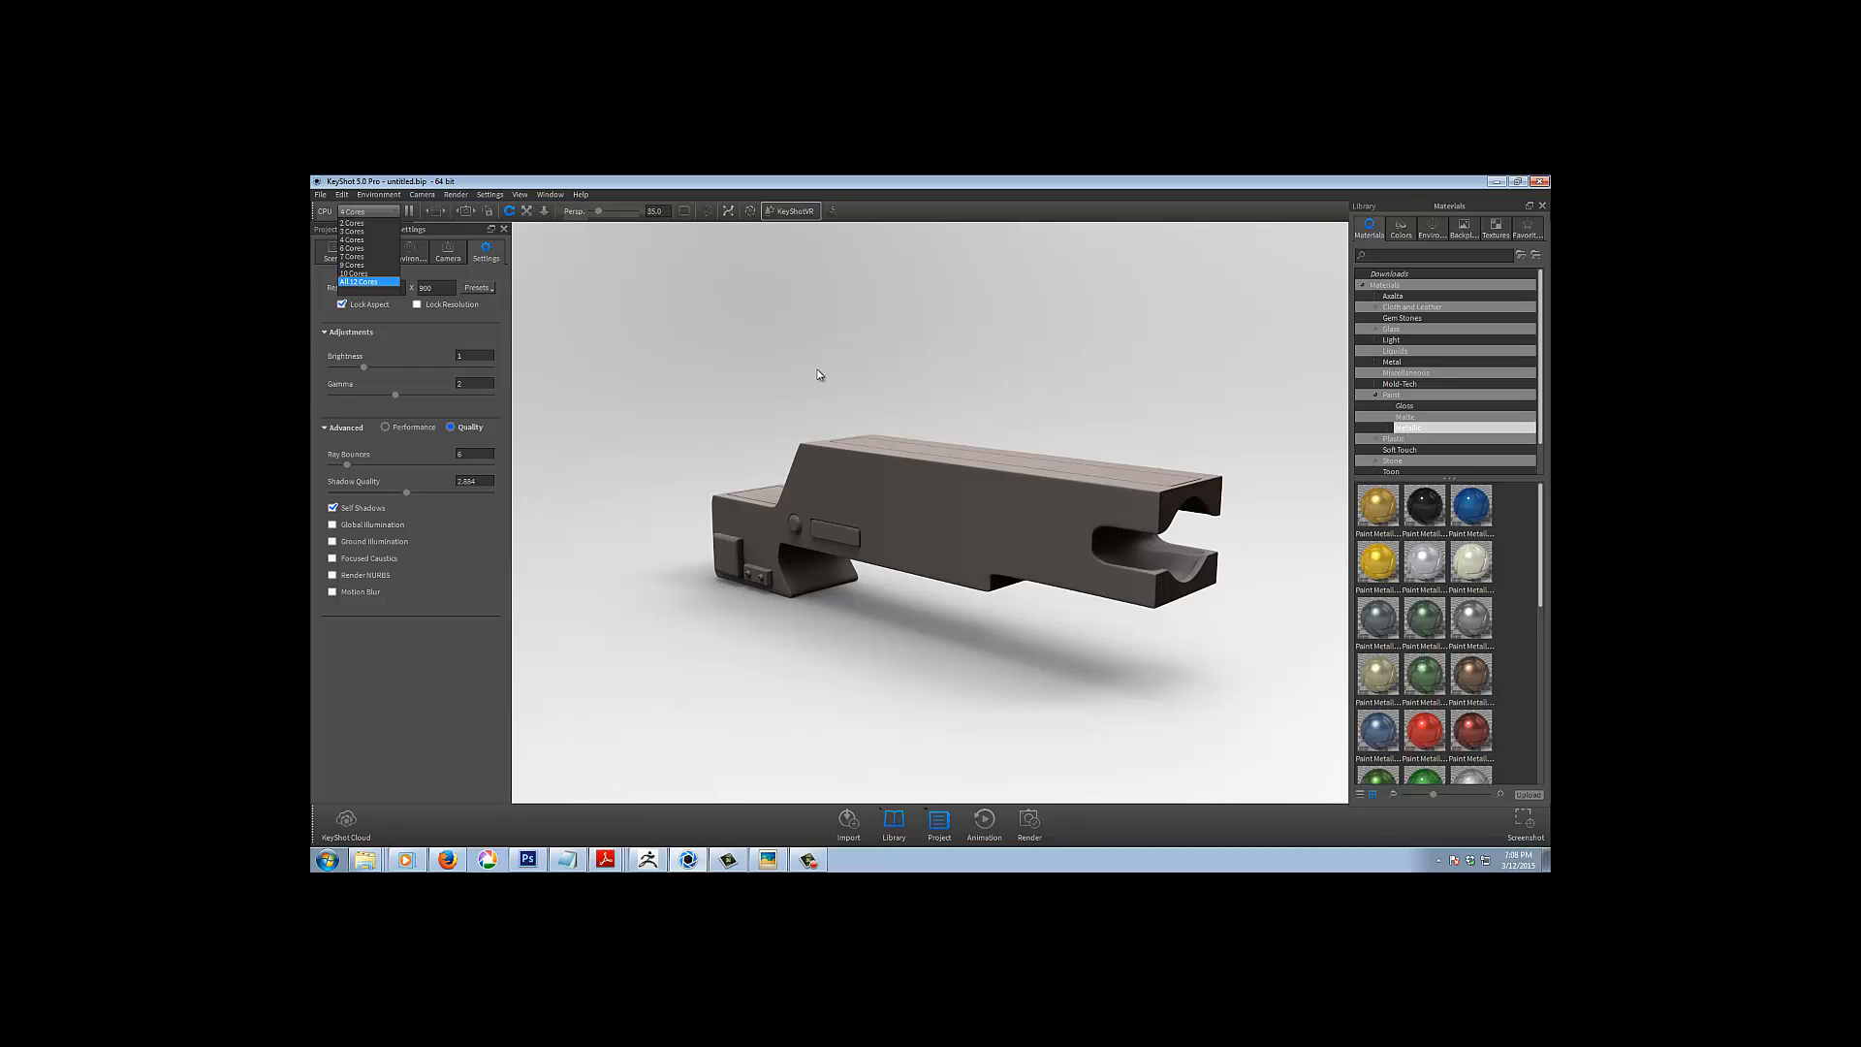
{"action": "left_click", "coordinate": [369, 213]}
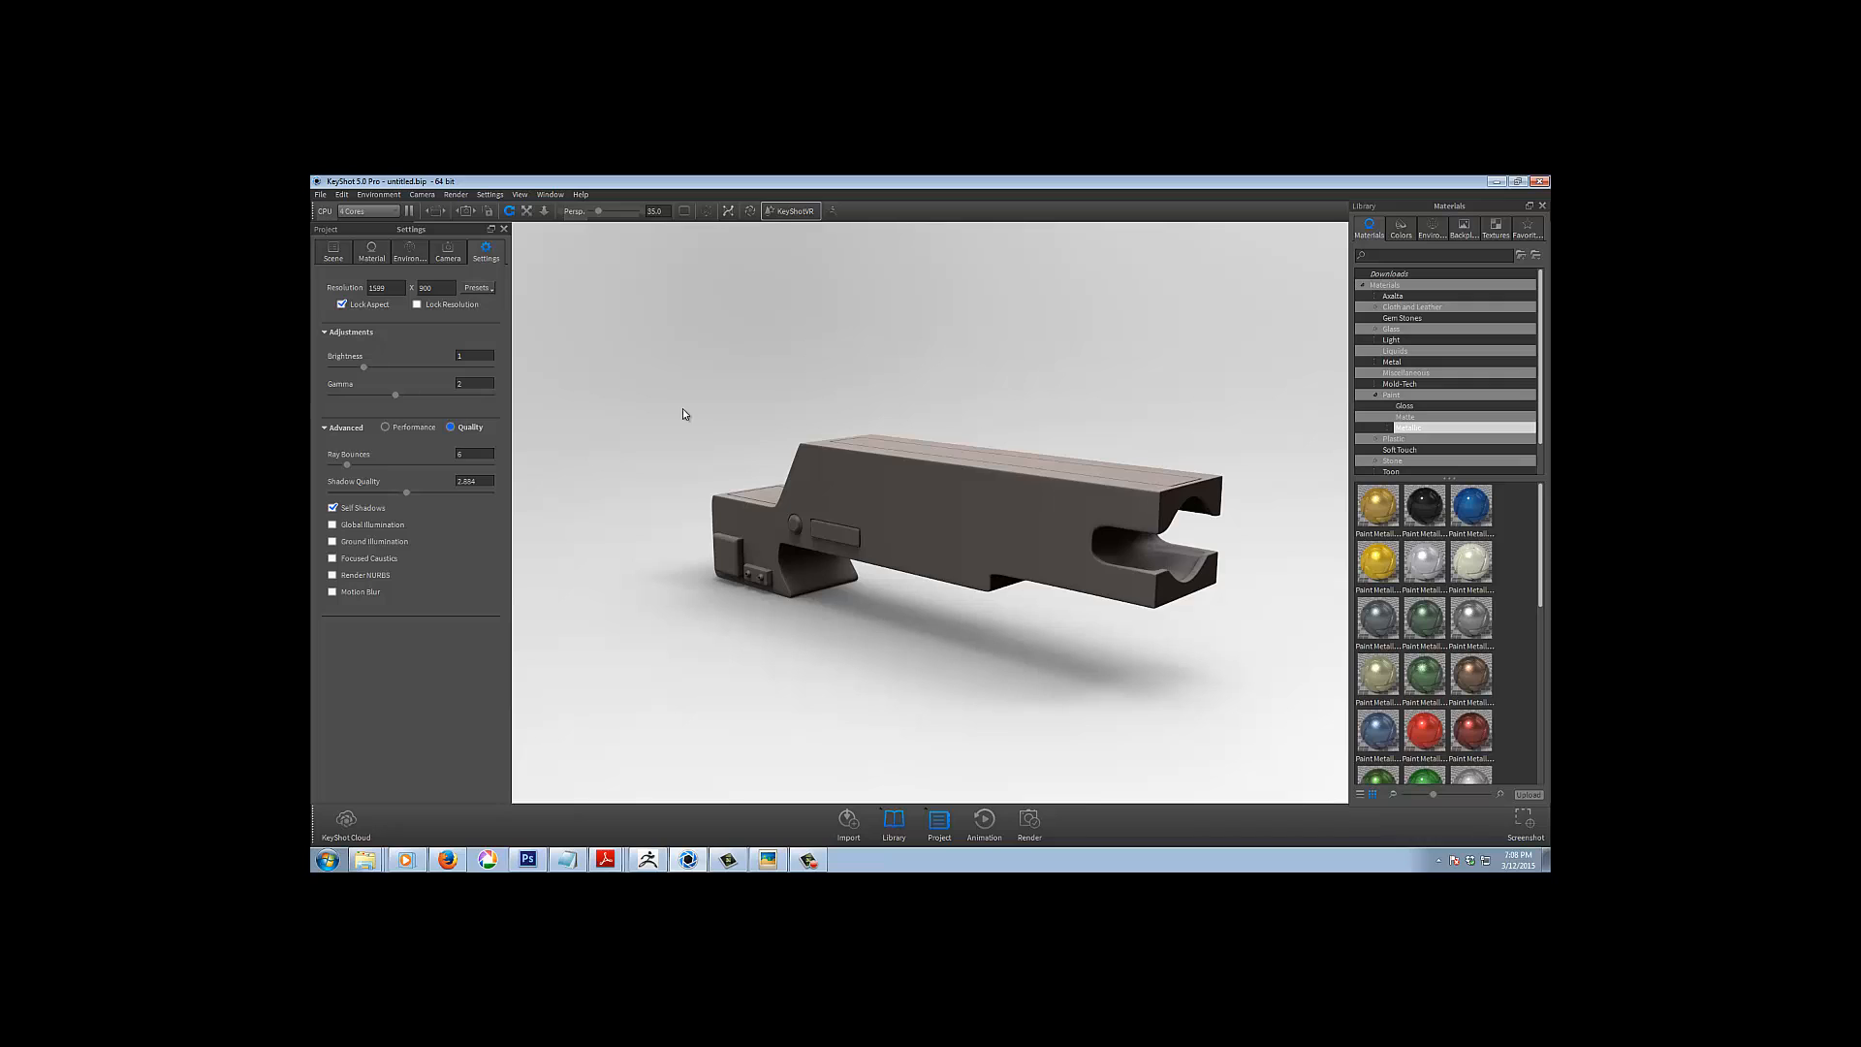
Light the model with the brasschaat_park_bushes HDR environment from the library
{"action": "left_click", "coordinate": [408, 254]}
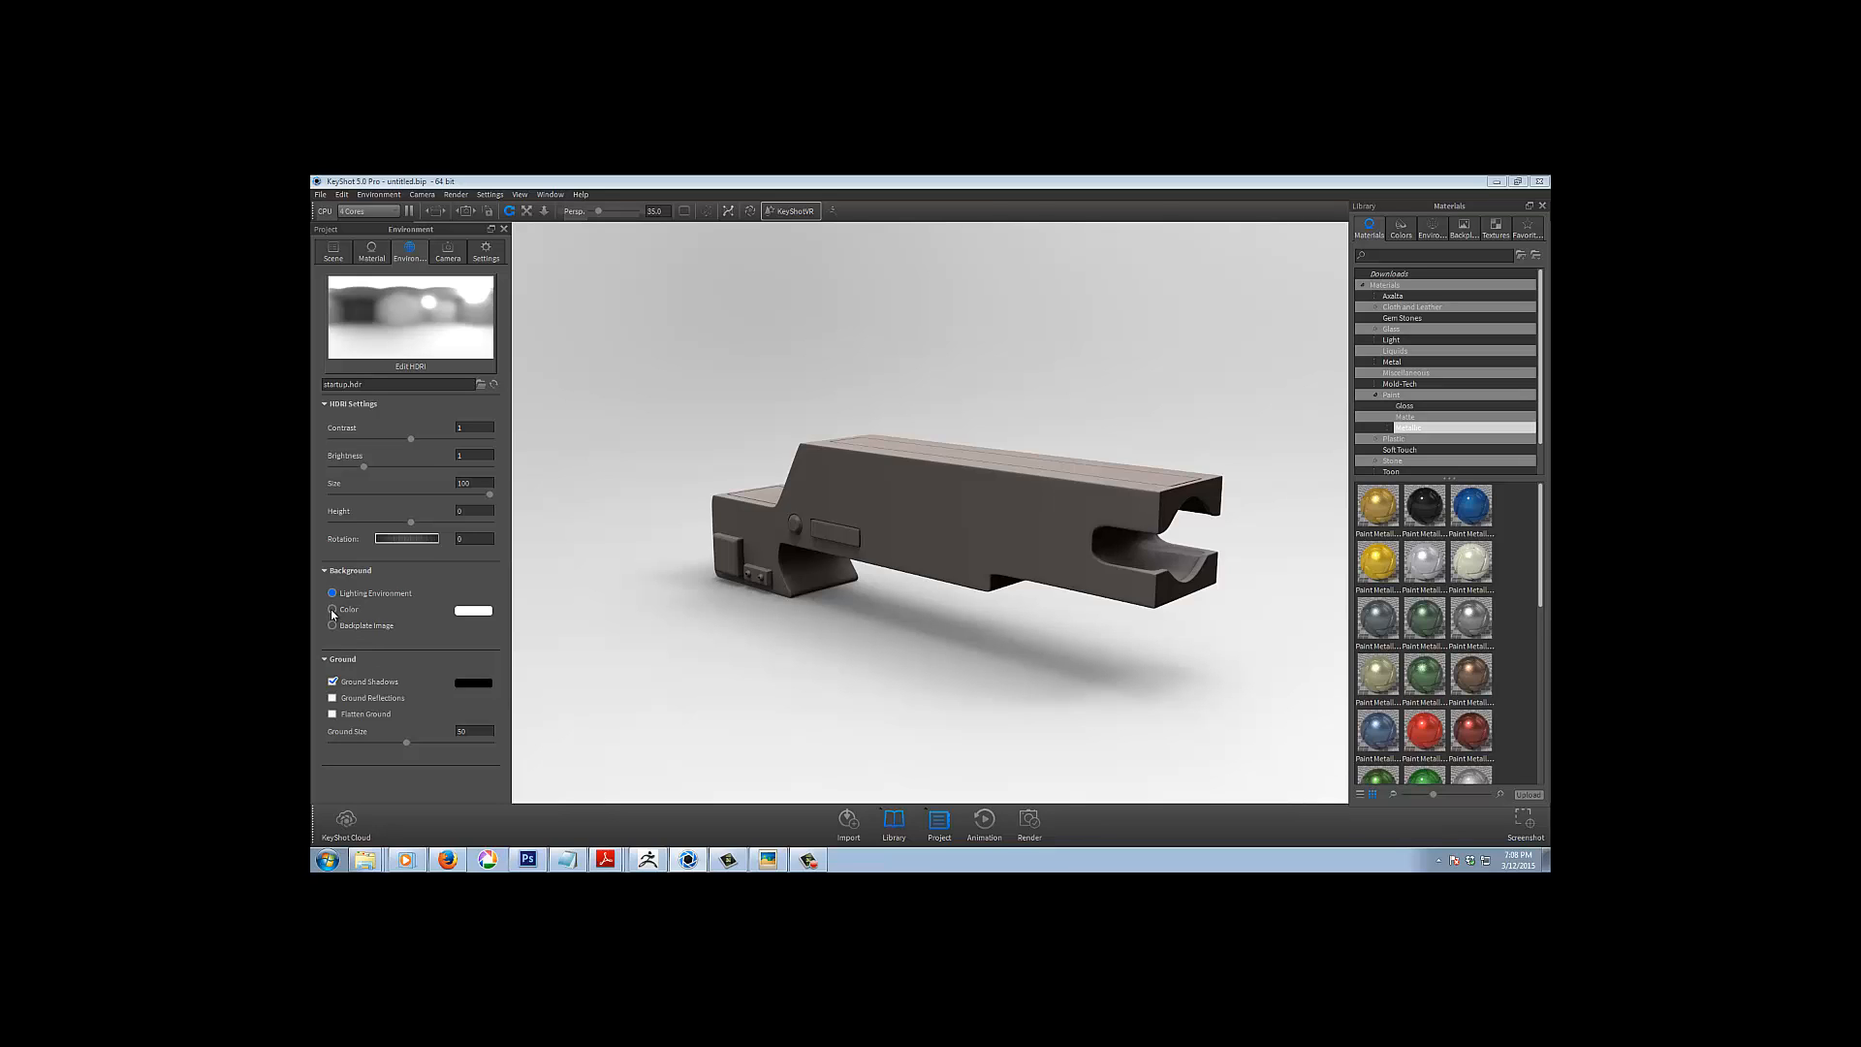
{"action": "left_click", "coordinate": [1432, 230]}
{"action": "left_click_drag", "start_coordinate": [1399, 475], "coordinate": [1178, 338]}
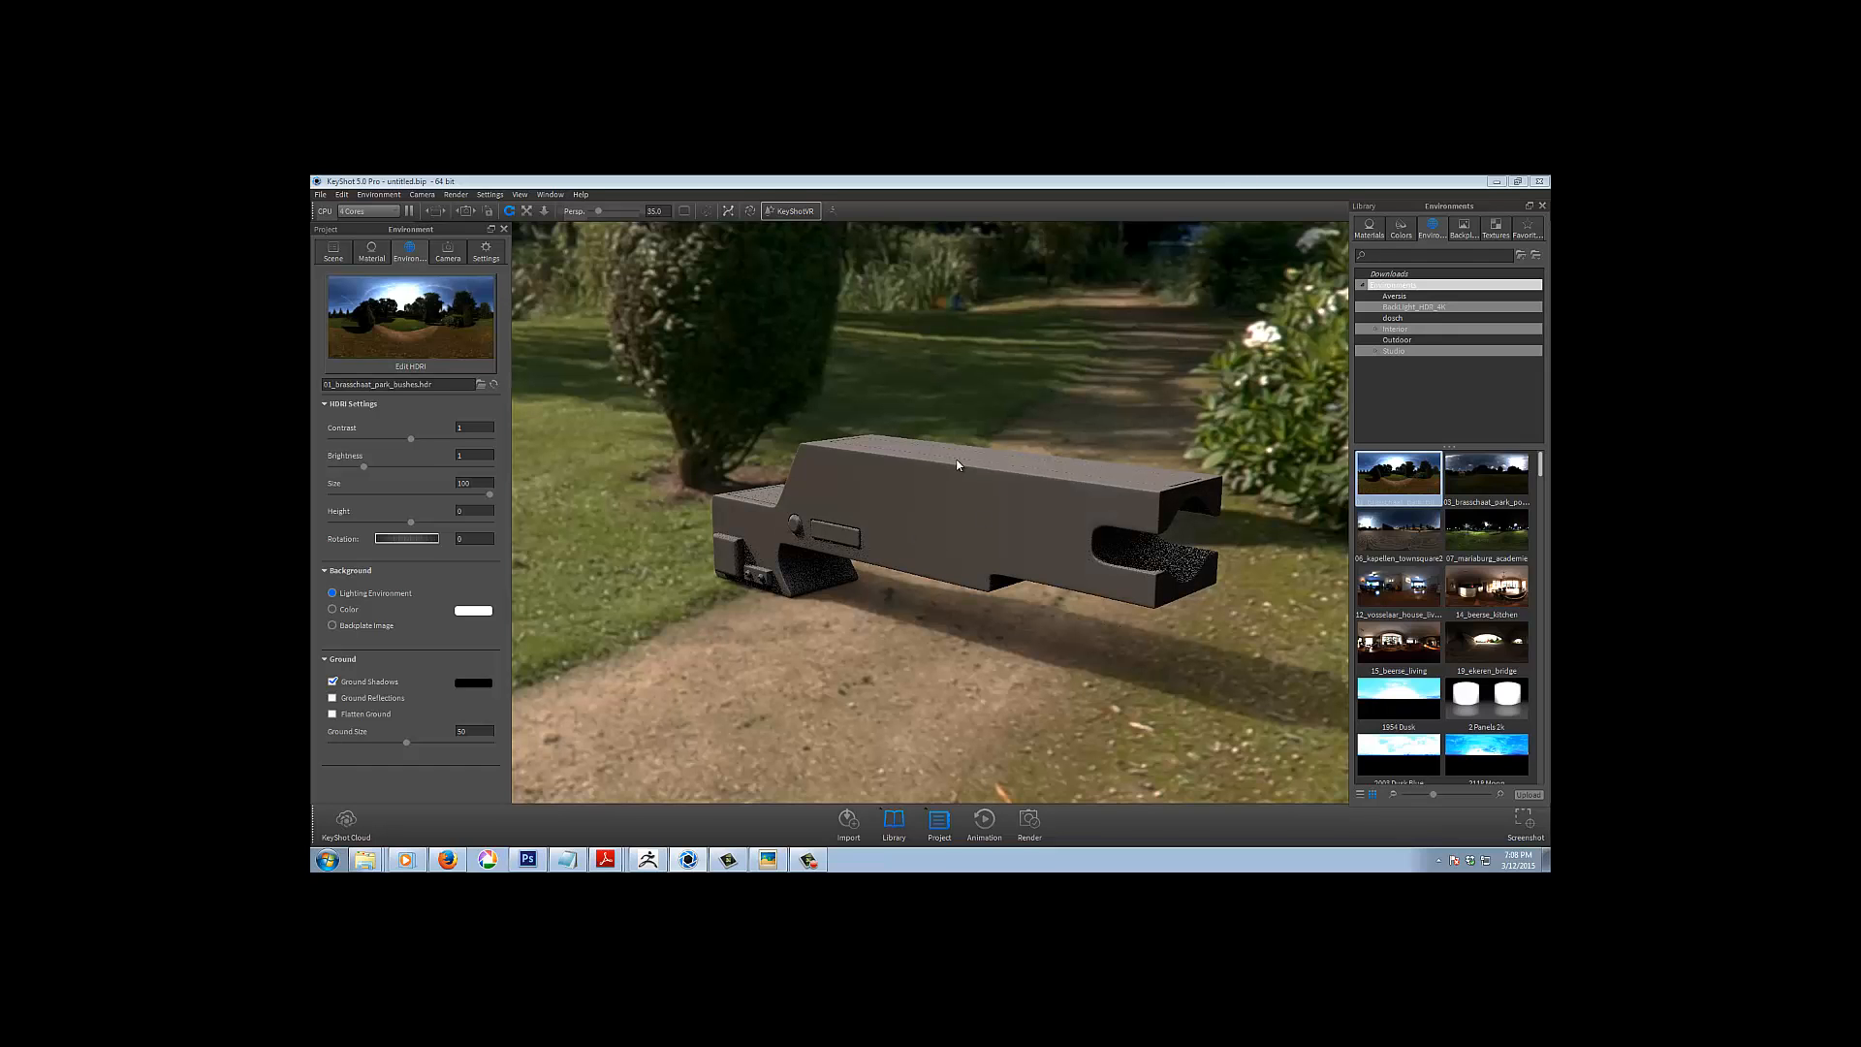
Replace the environment background with a solid black color and turn off ground shadows
{"action": "left_click", "coordinate": [333, 609]}
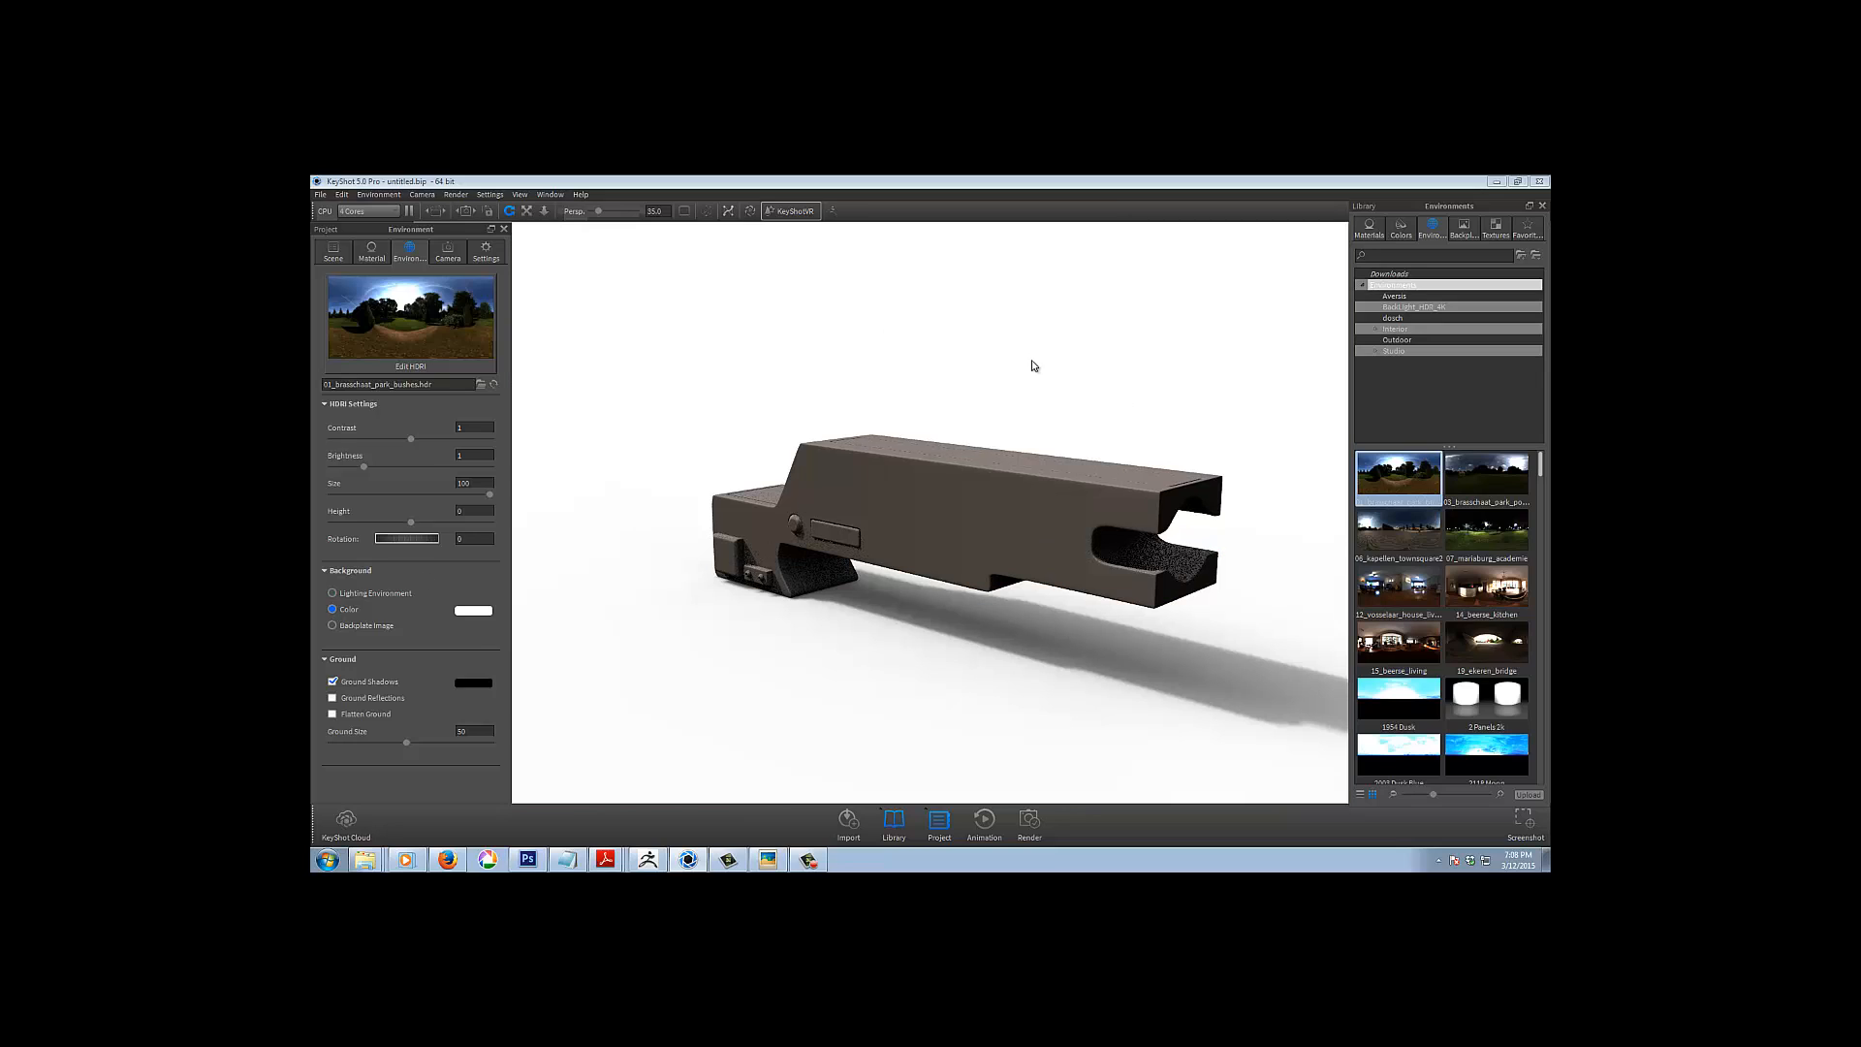
{"action": "left_click", "coordinate": [475, 611]}
{"action": "left_click_drag", "start_coordinate": [382, 395], "coordinate": [316, 458]}
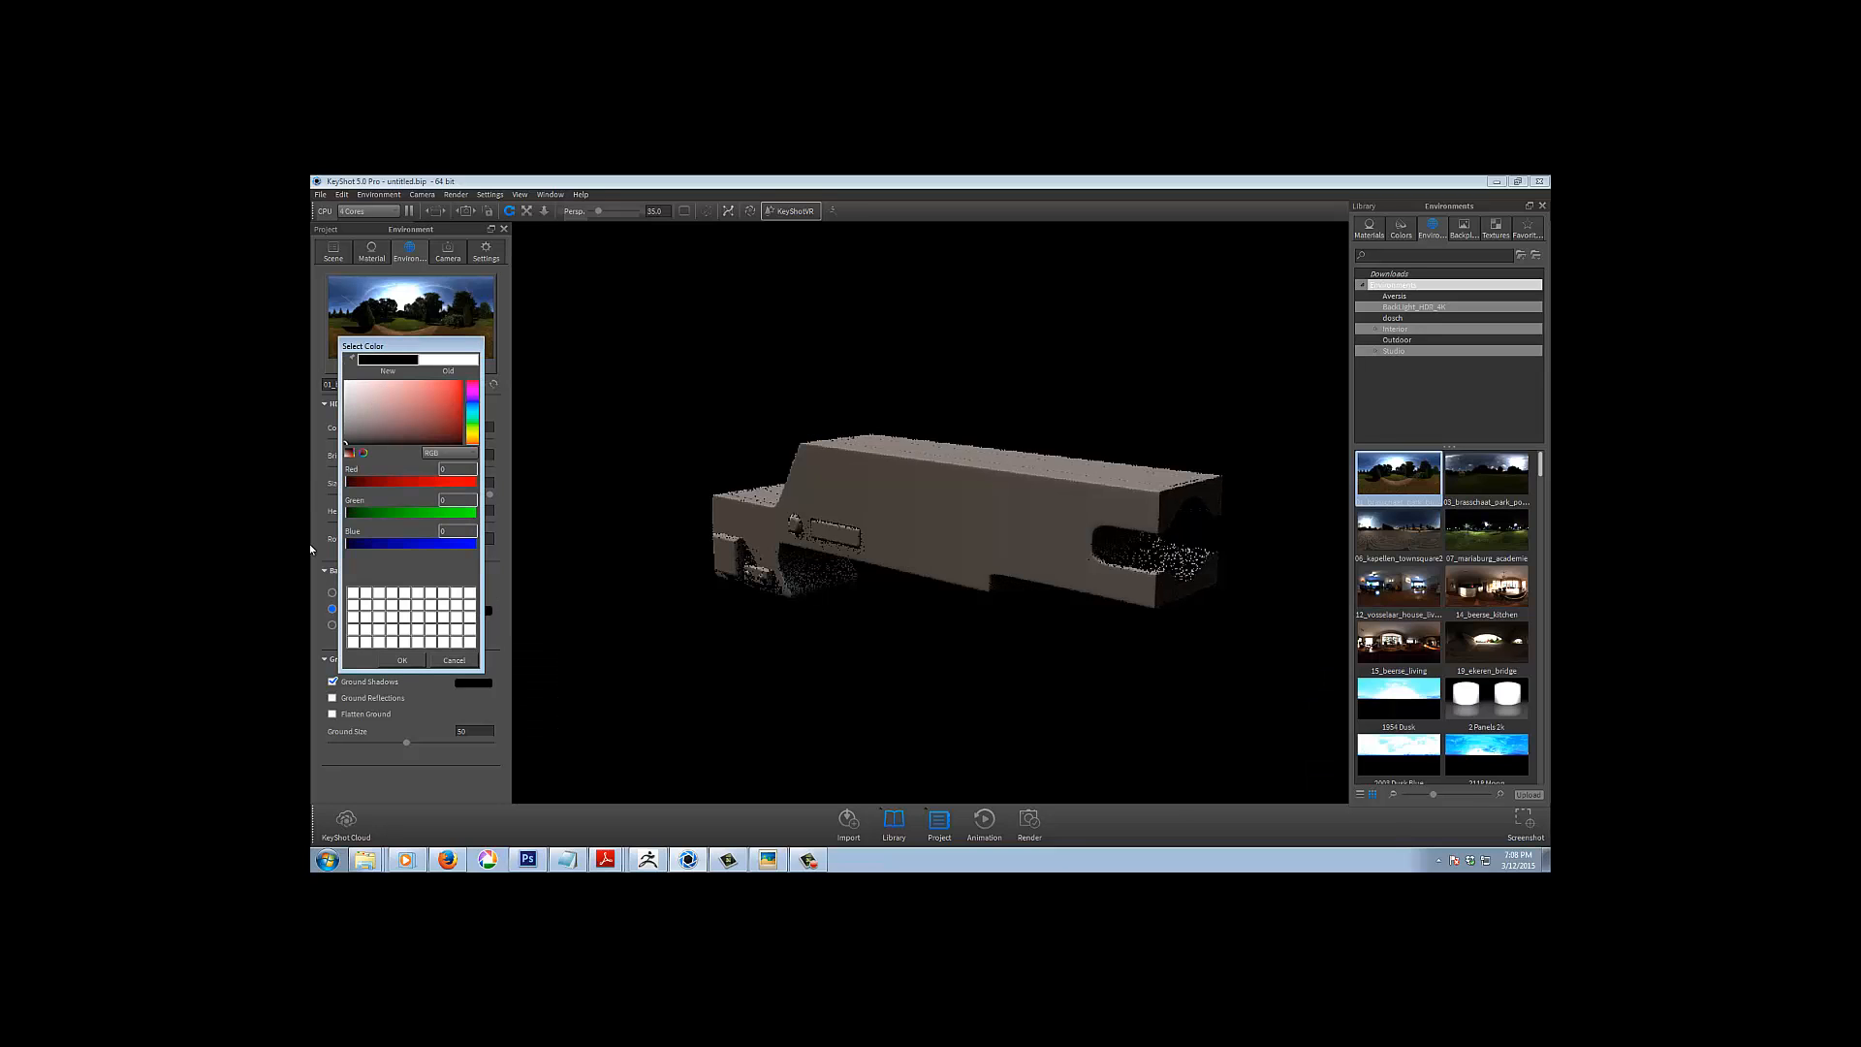
{"action": "left_click", "coordinate": [398, 659]}
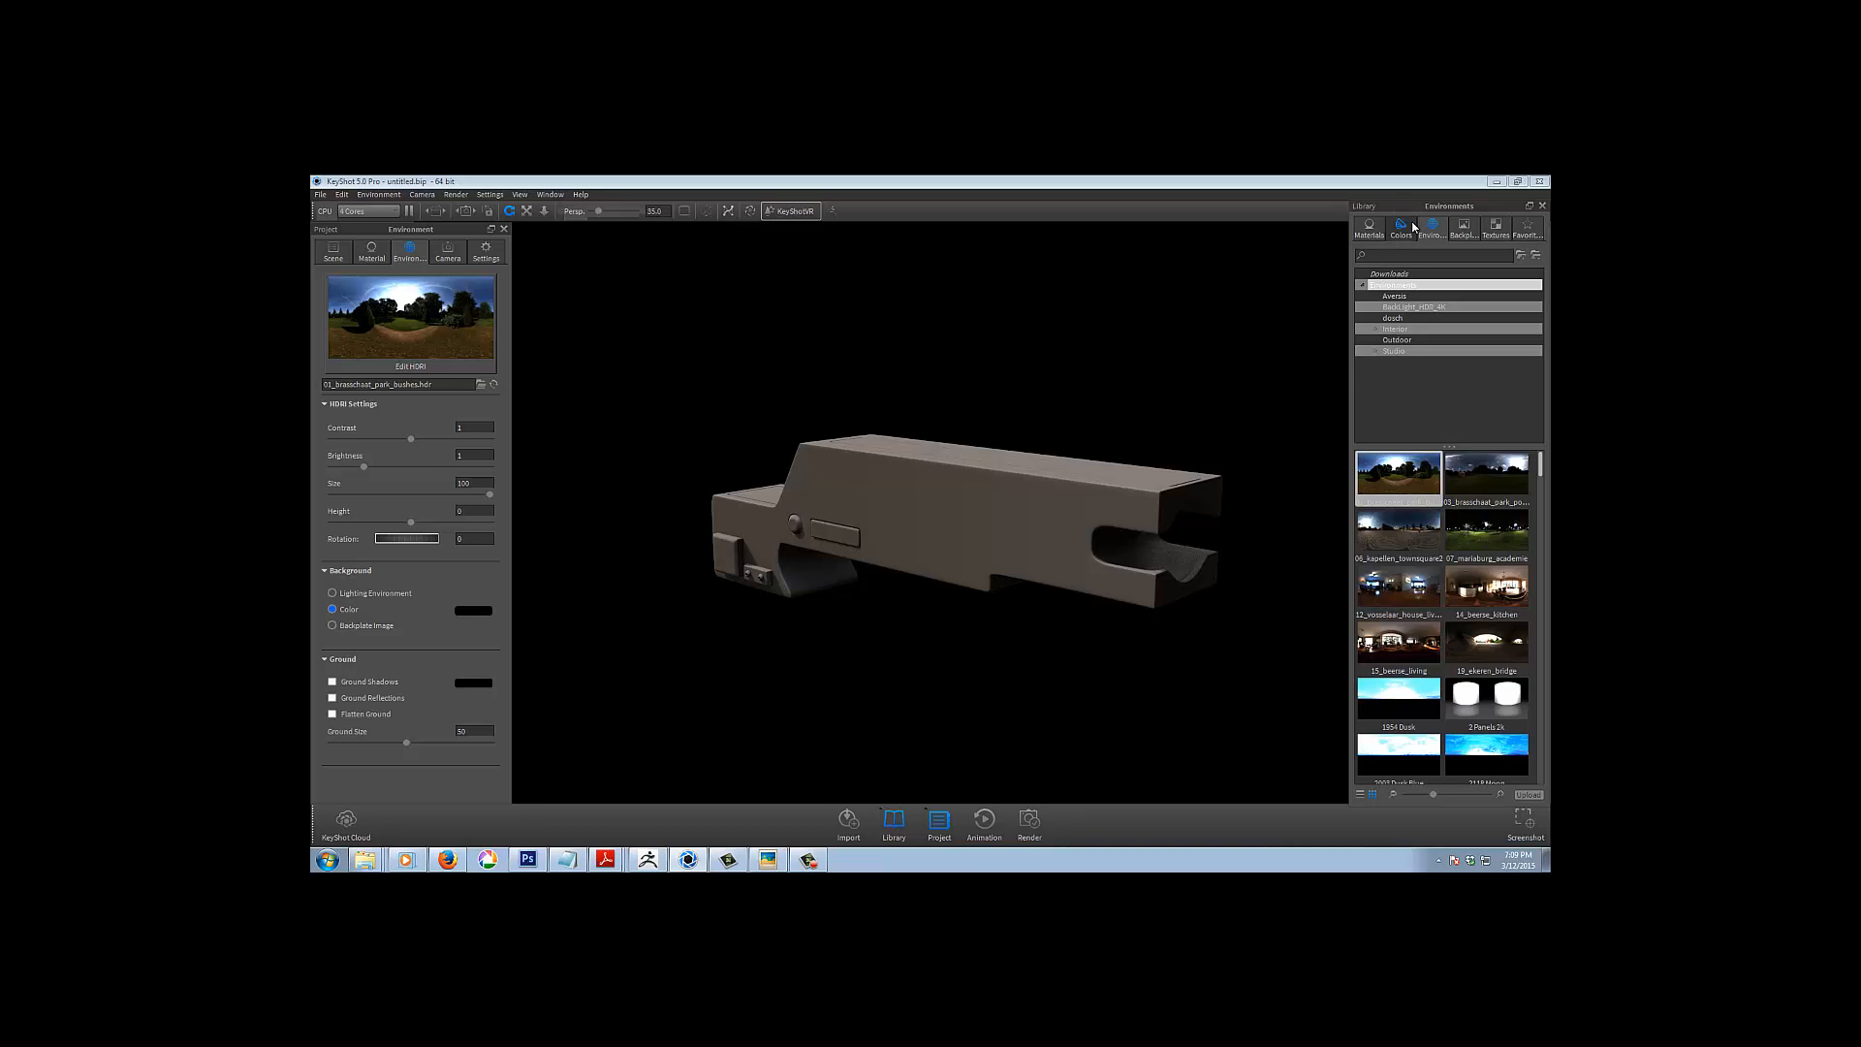
Look through the metal, general paint and metallic paint materials in the material library
{"action": "left_click", "coordinate": [1369, 230]}
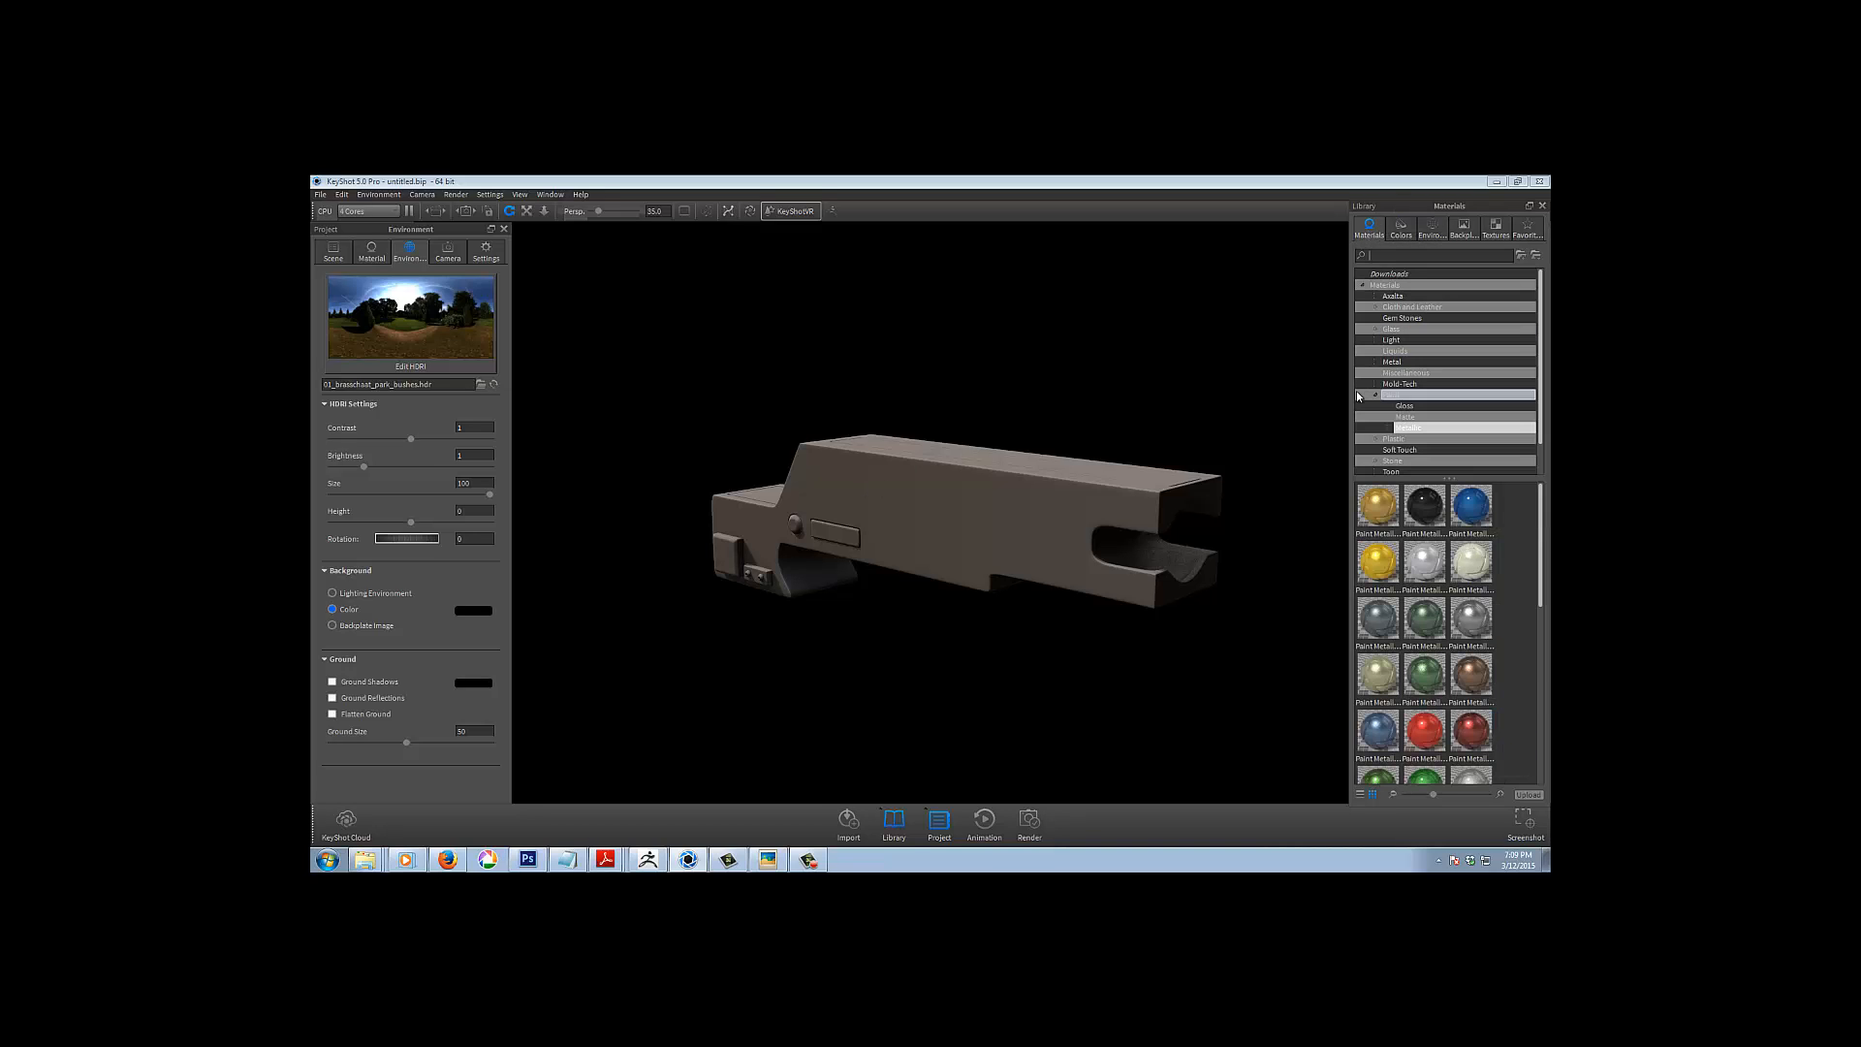
{"action": "left_click", "coordinate": [1390, 363]}
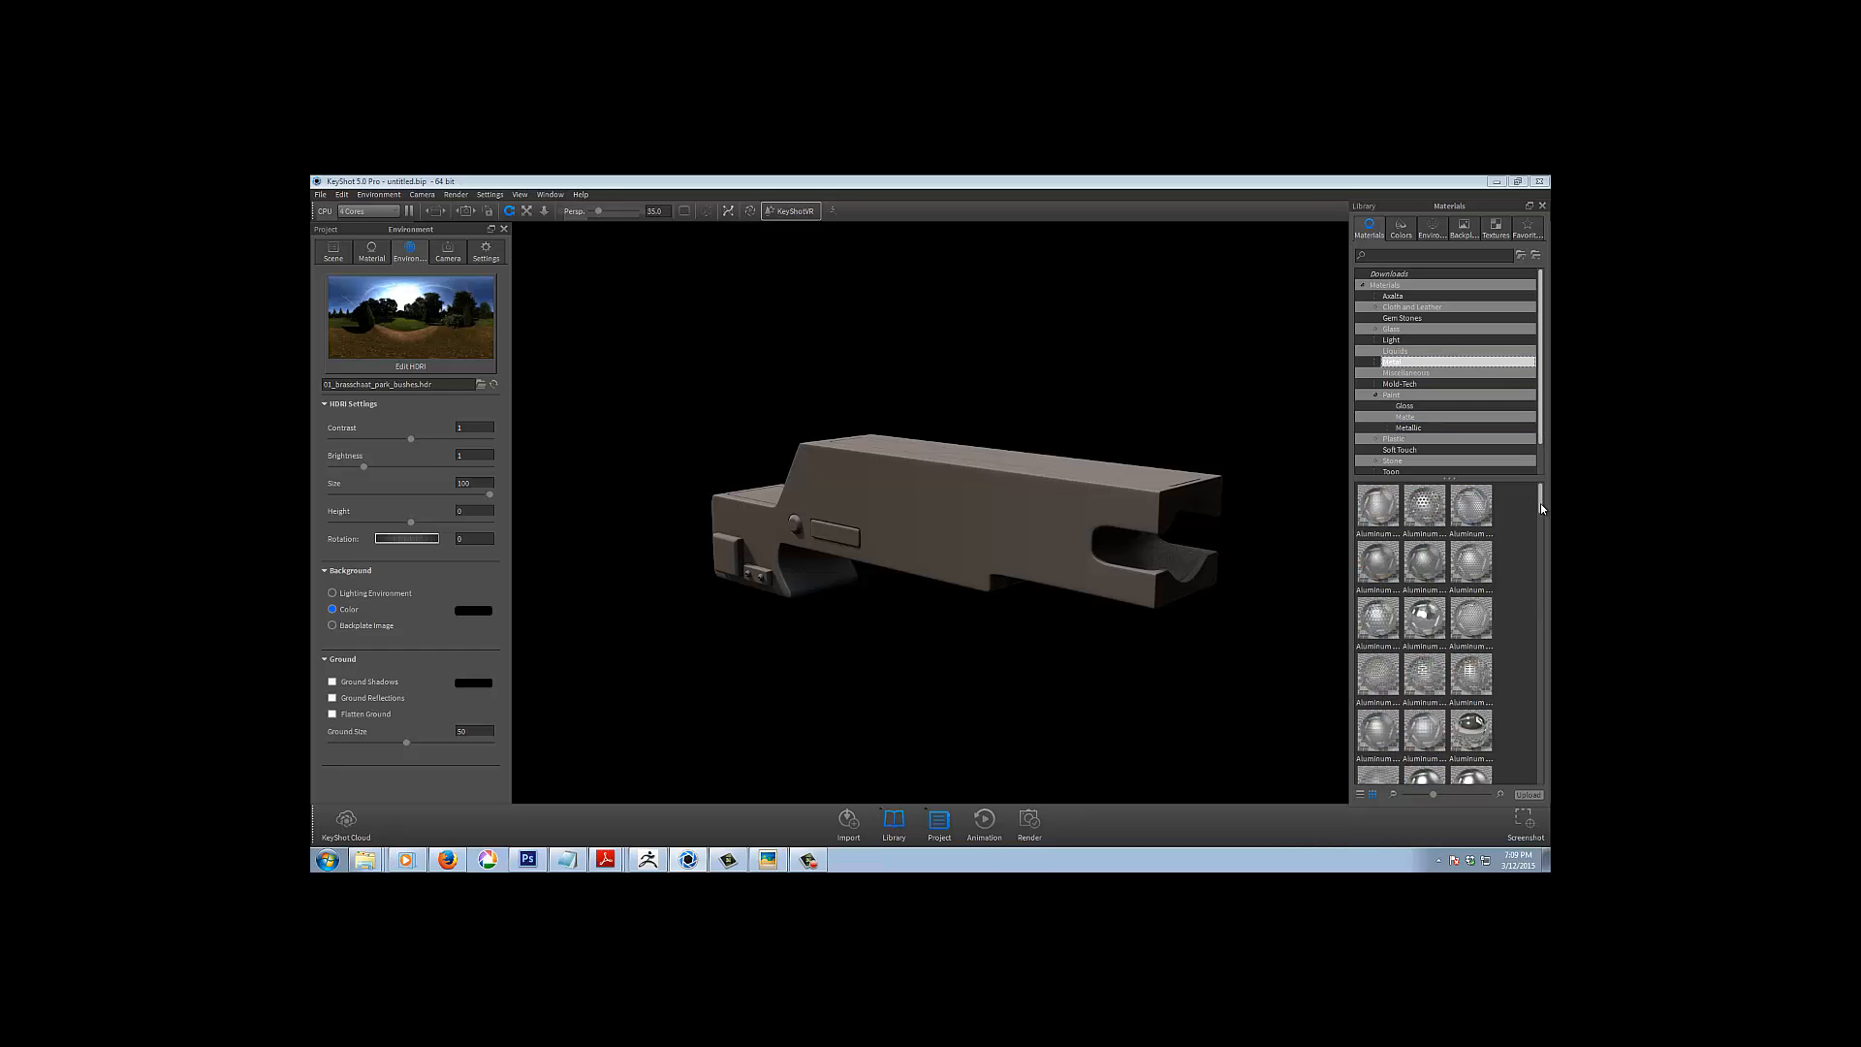
{"action": "mouse_move", "coordinate": [1540, 507]}
{"action": "left_mouse_down"}
{"action": "mouse_move", "coordinate": [1537, 788]}
{"action": "mouse_move", "coordinate": [1544, 500]}
{"action": "left_mouse_up"}
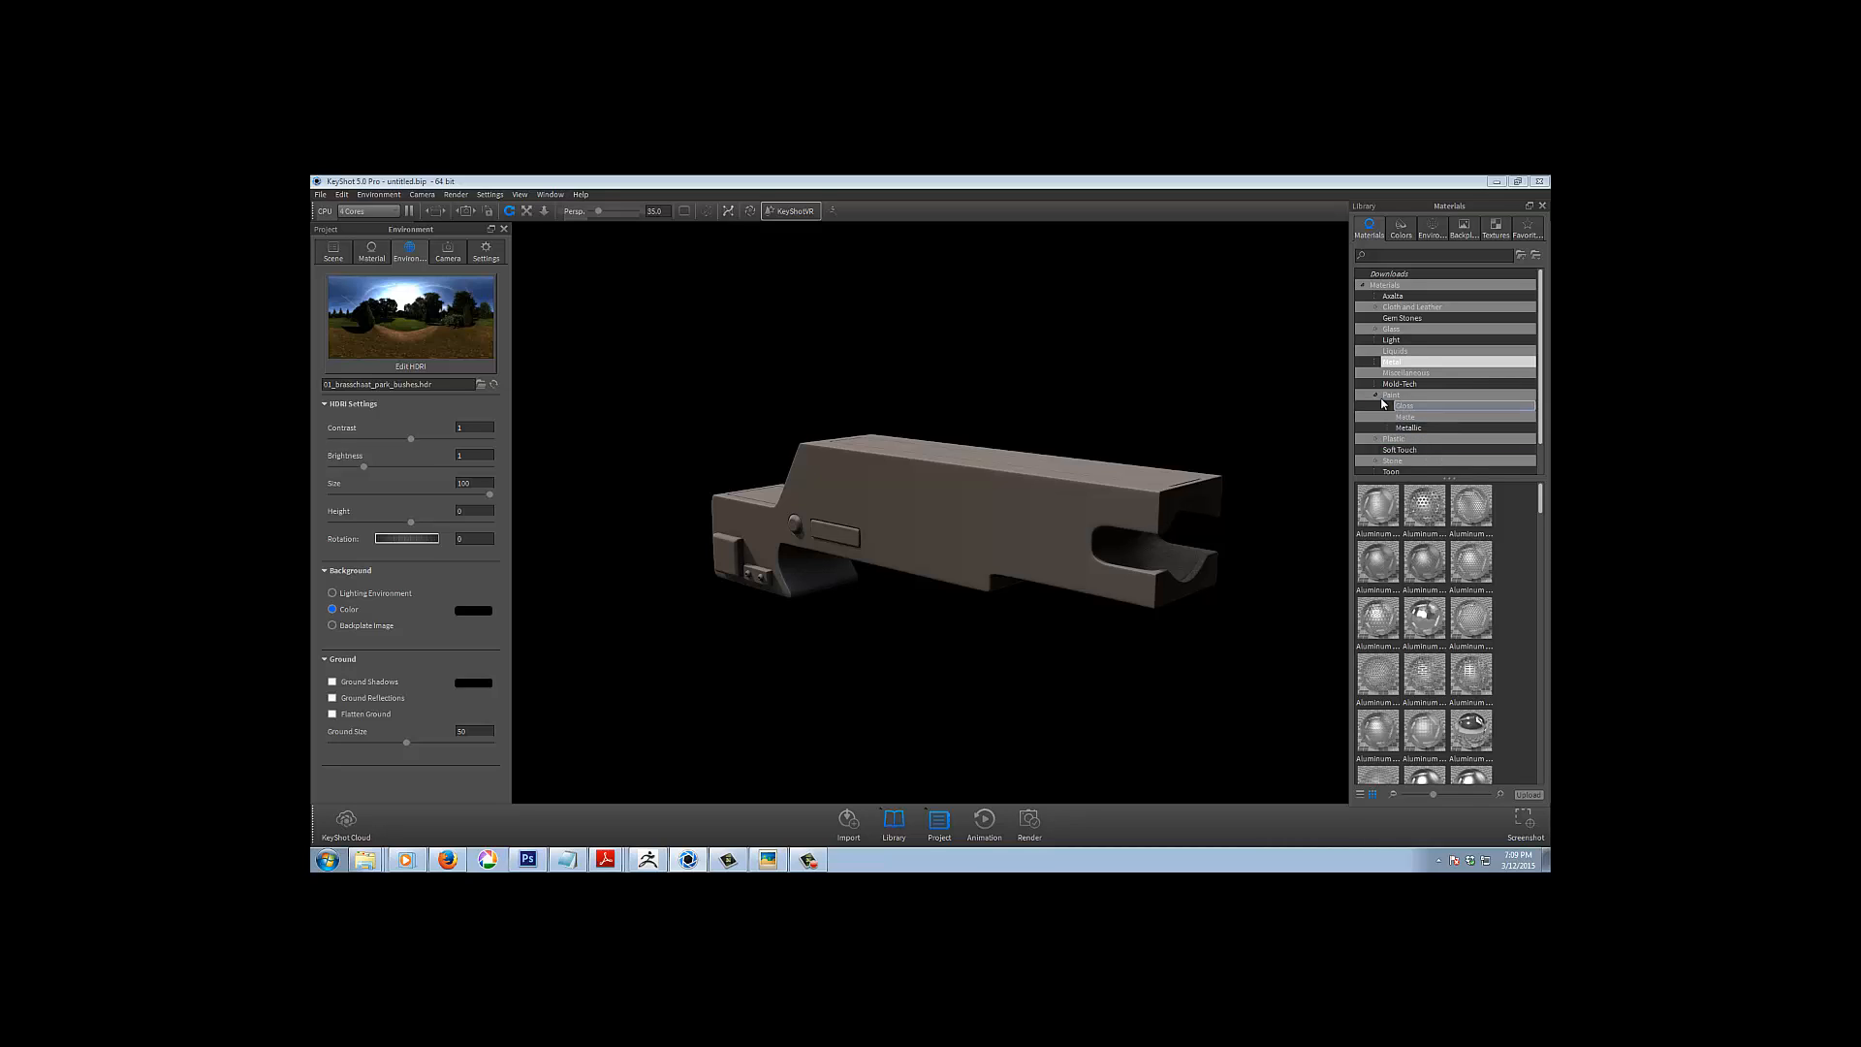
{"action": "left_click", "coordinate": [1394, 396]}
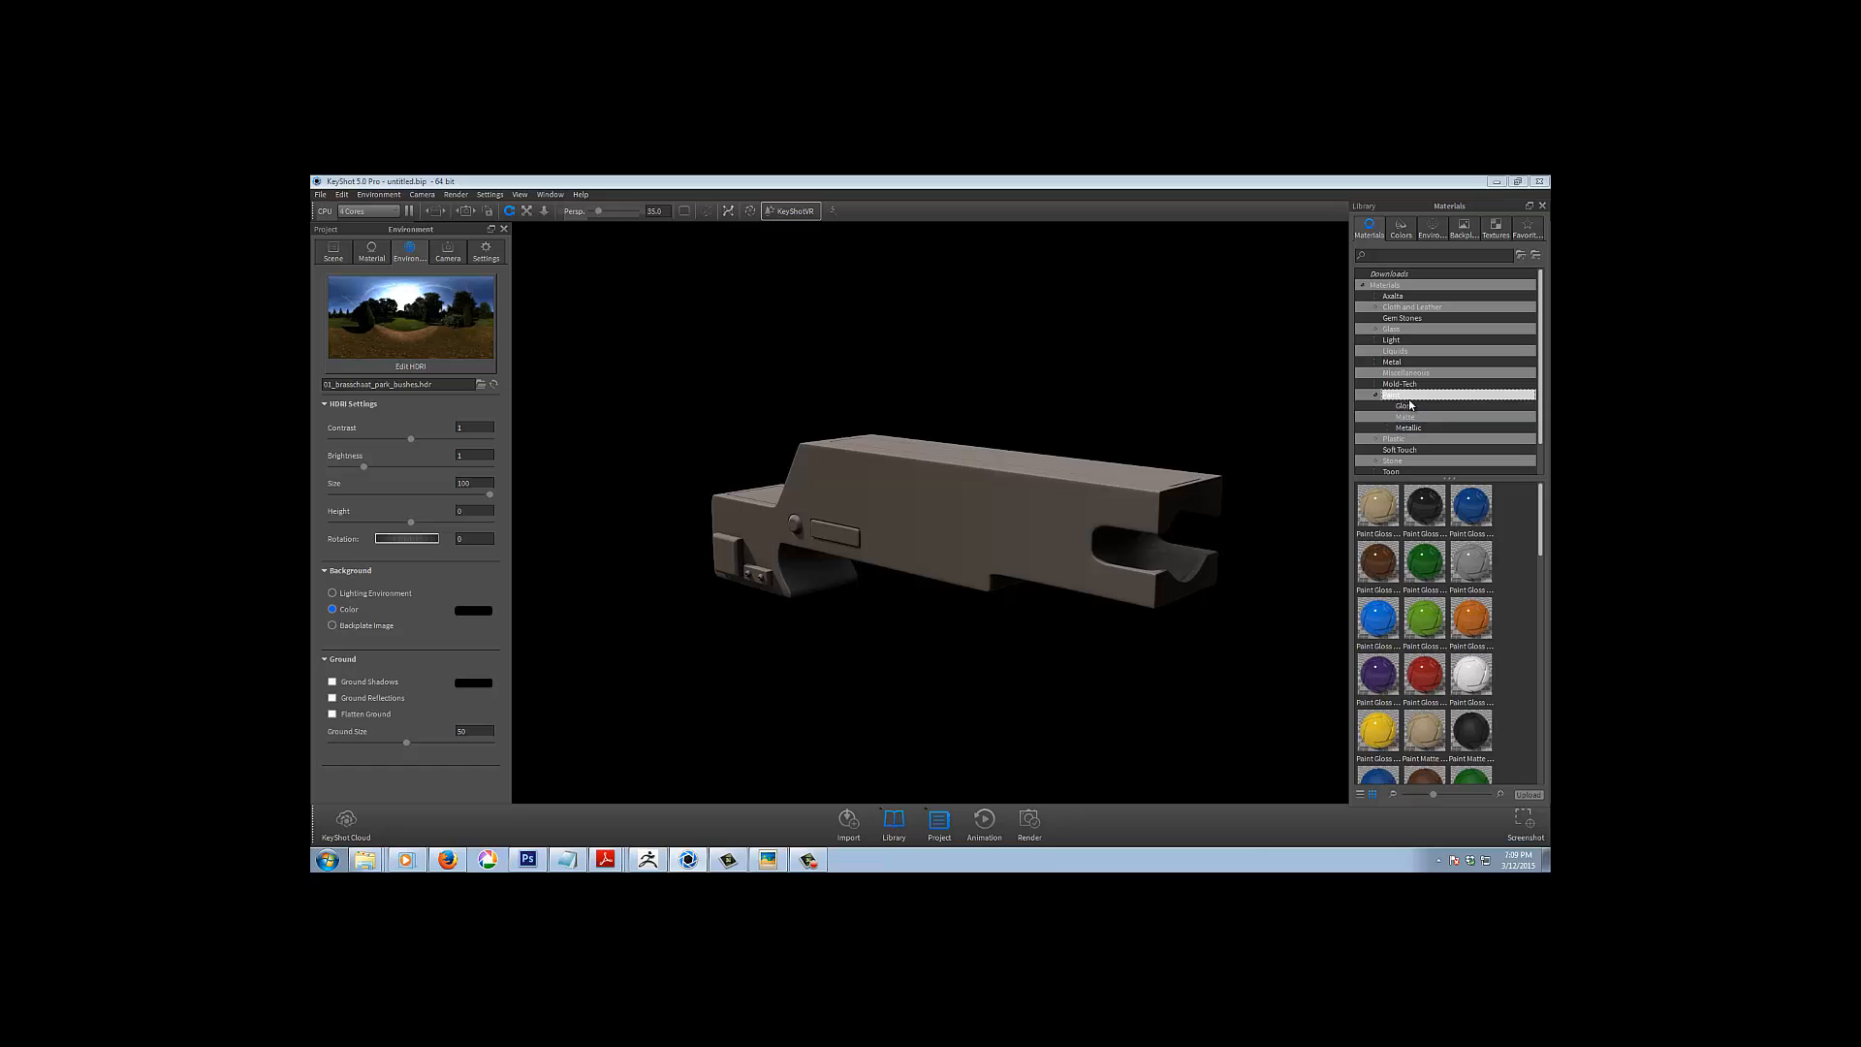
{"action": "left_click", "coordinate": [1410, 426]}
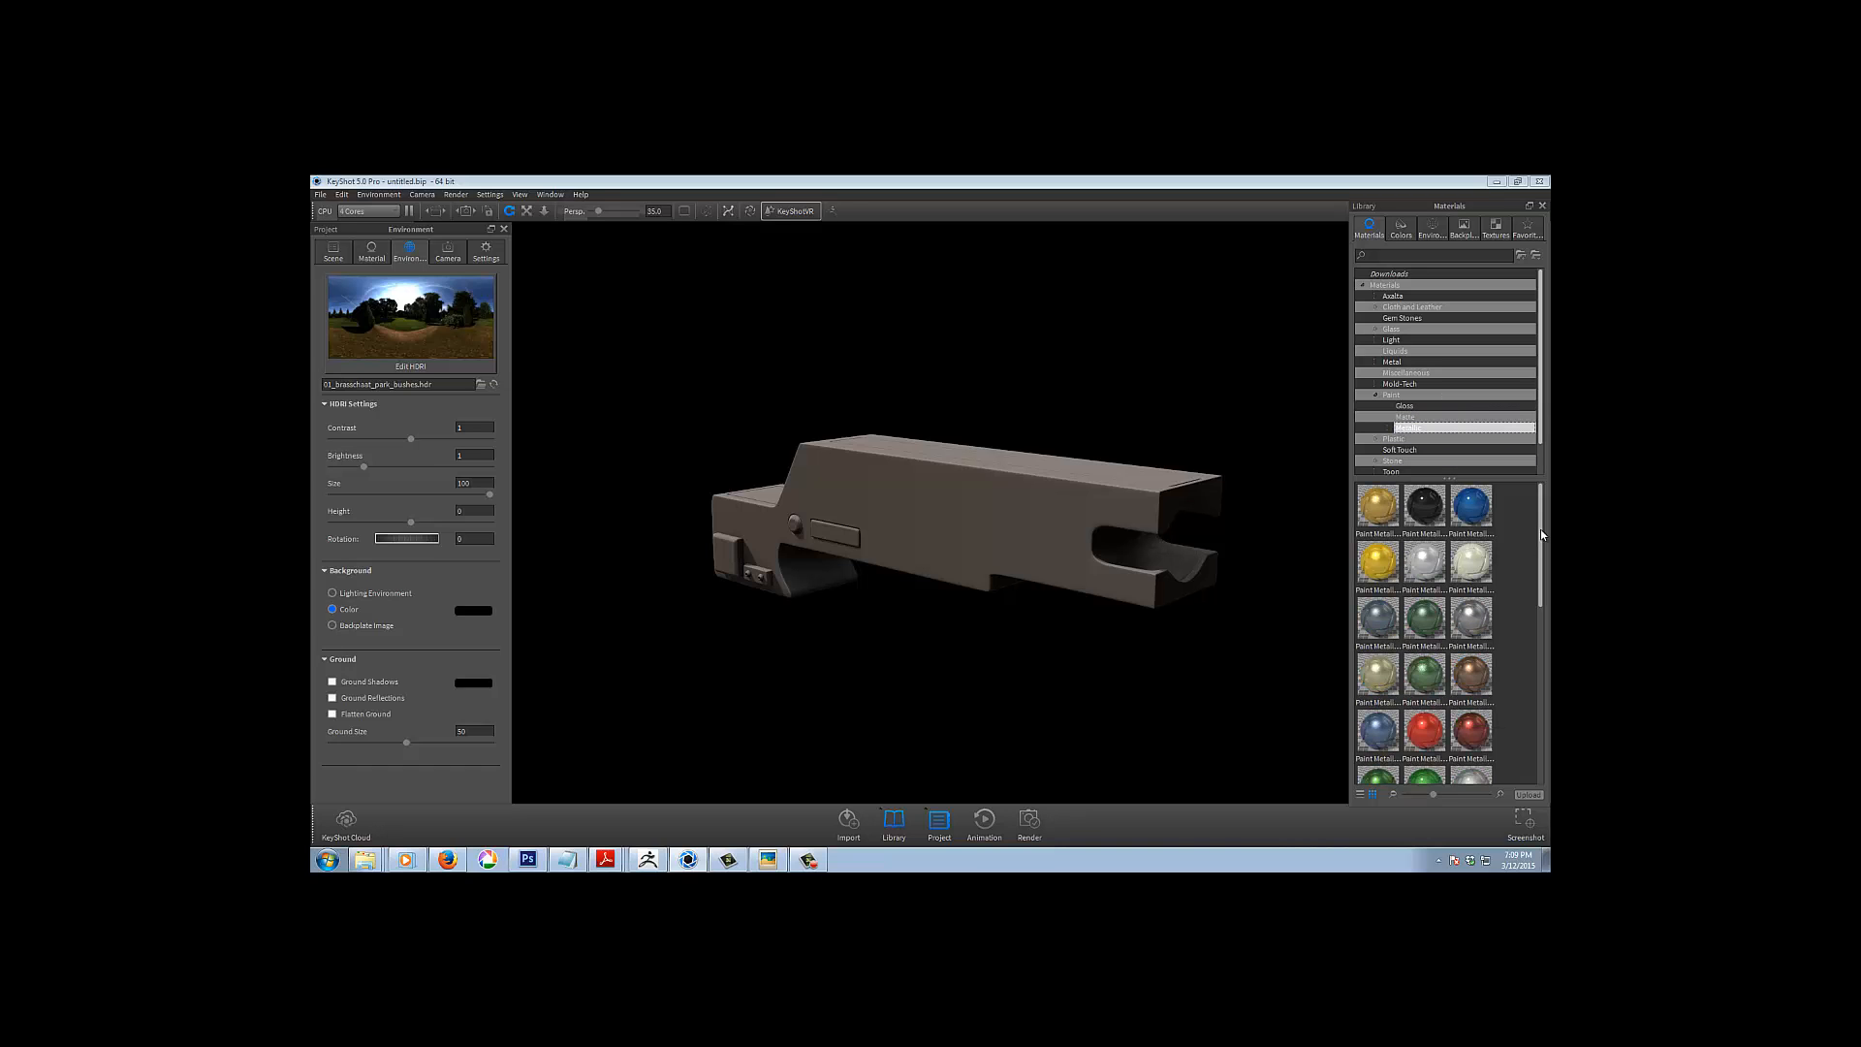
{"action": "scroll", "coordinate": [1425, 630], "scroll_direction": "down", "scroll_amount": 2}
{"action": "scroll", "coordinate": [1524, 548], "scroll_direction": "up", "scroll_amount": 2}
Examine the old metal materials in the library, including the ultra-scratched steel and metal presets
{"action": "left_click", "coordinate": [1375, 362]}
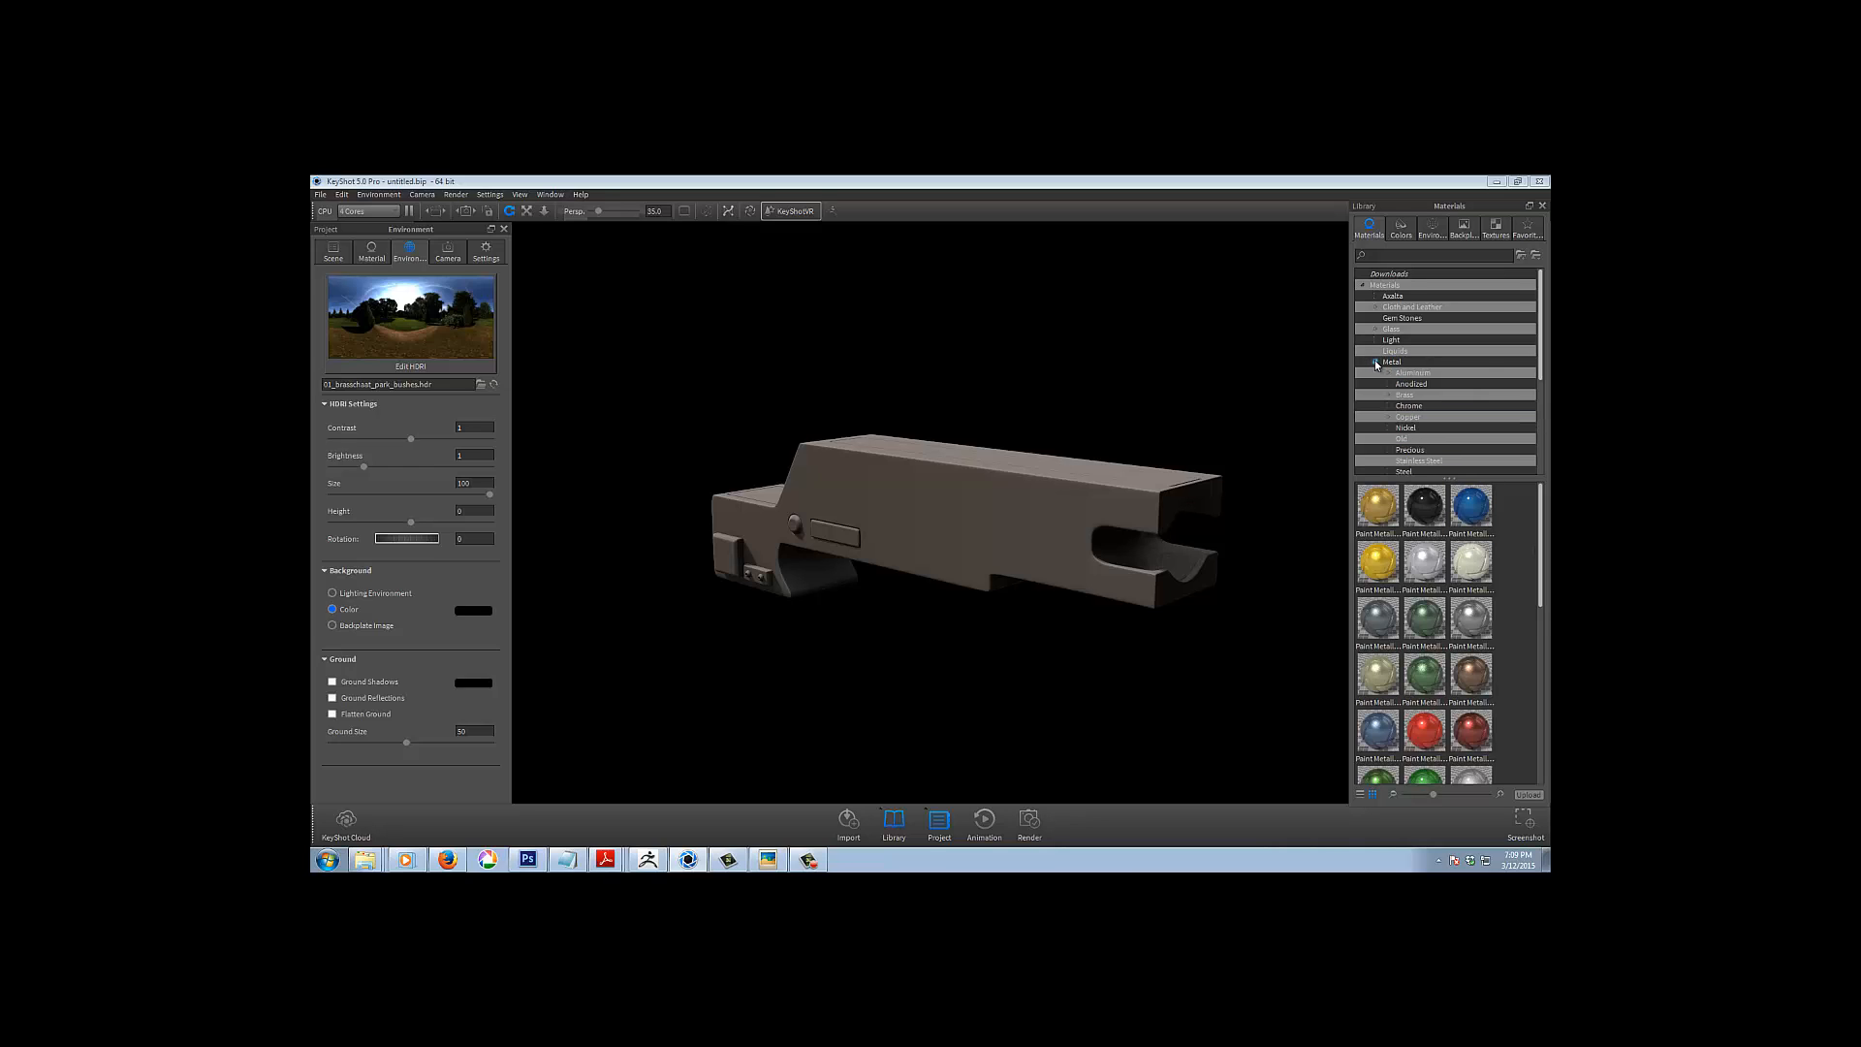
{"action": "scroll", "coordinate": [1544, 361], "scroll_direction": "down", "scroll_amount": 1}
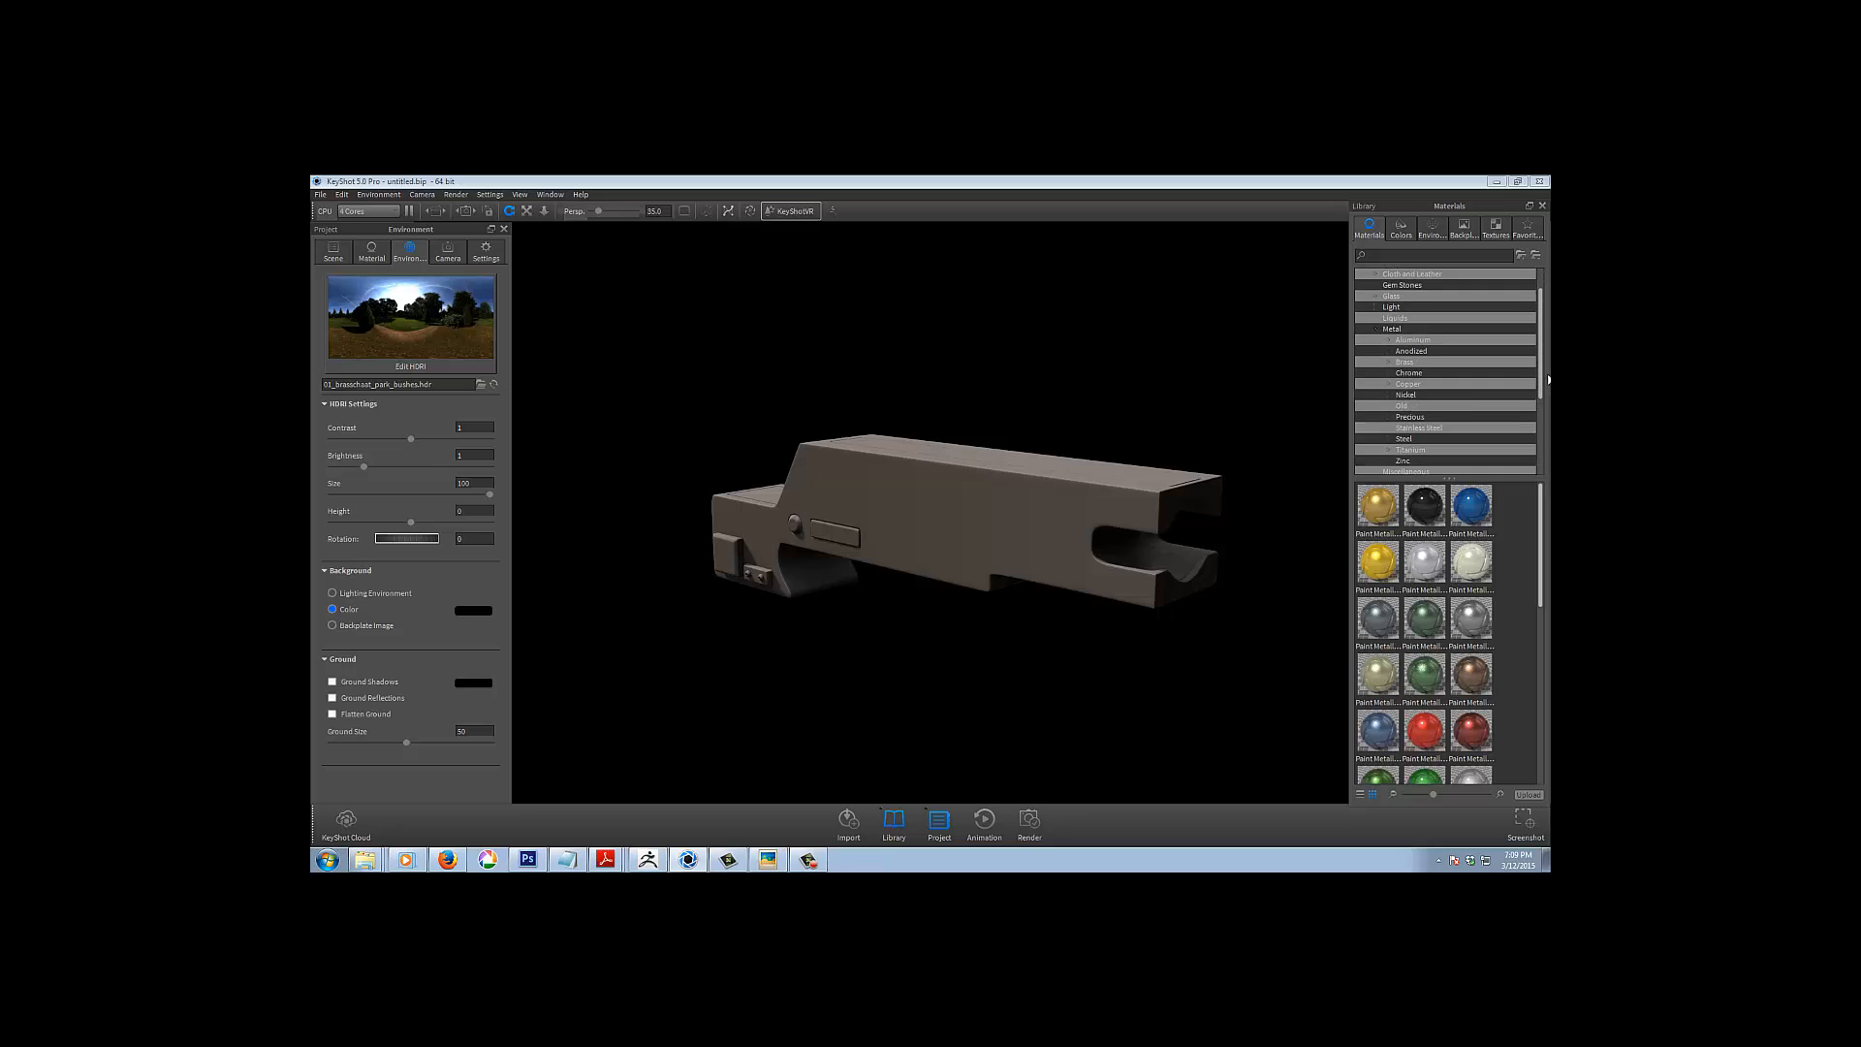
{"action": "left_click", "coordinate": [1406, 406]}
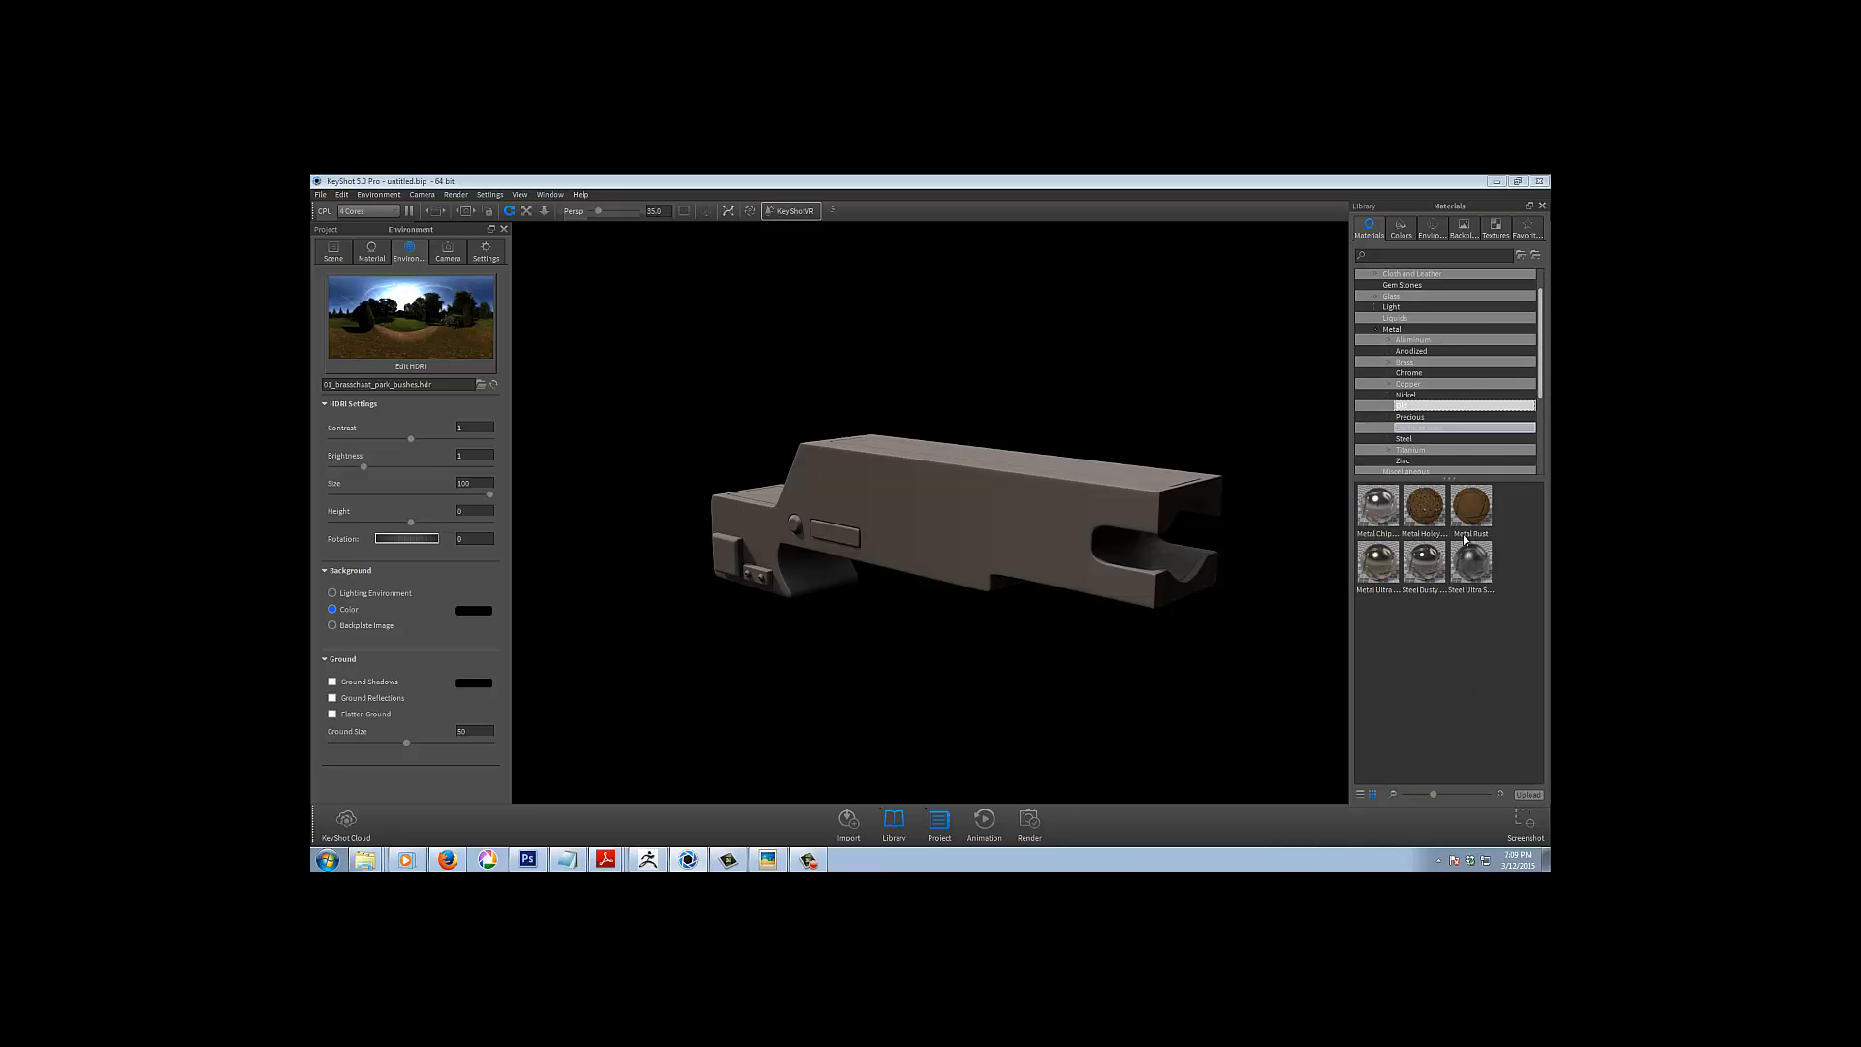
{"action": "mouse_move", "coordinate": [1473, 568]}
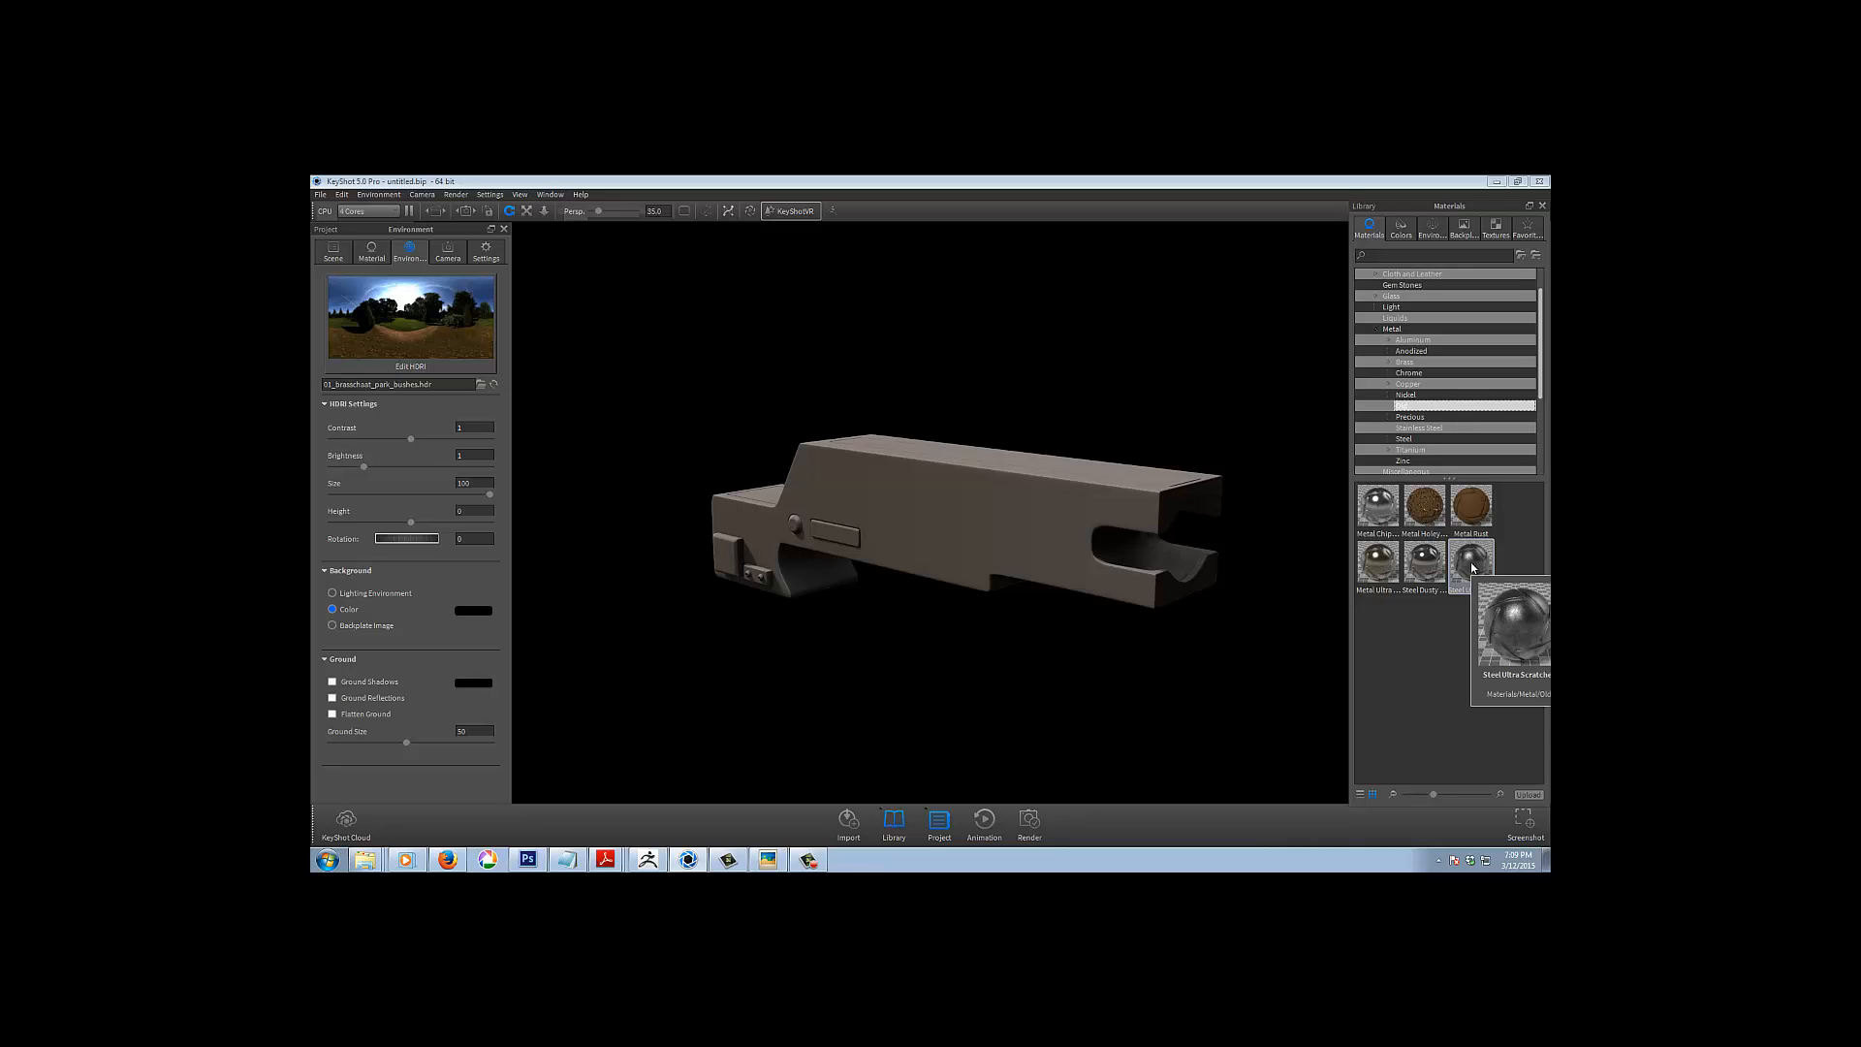
{"action": "mouse_move", "coordinate": [1375, 566]}
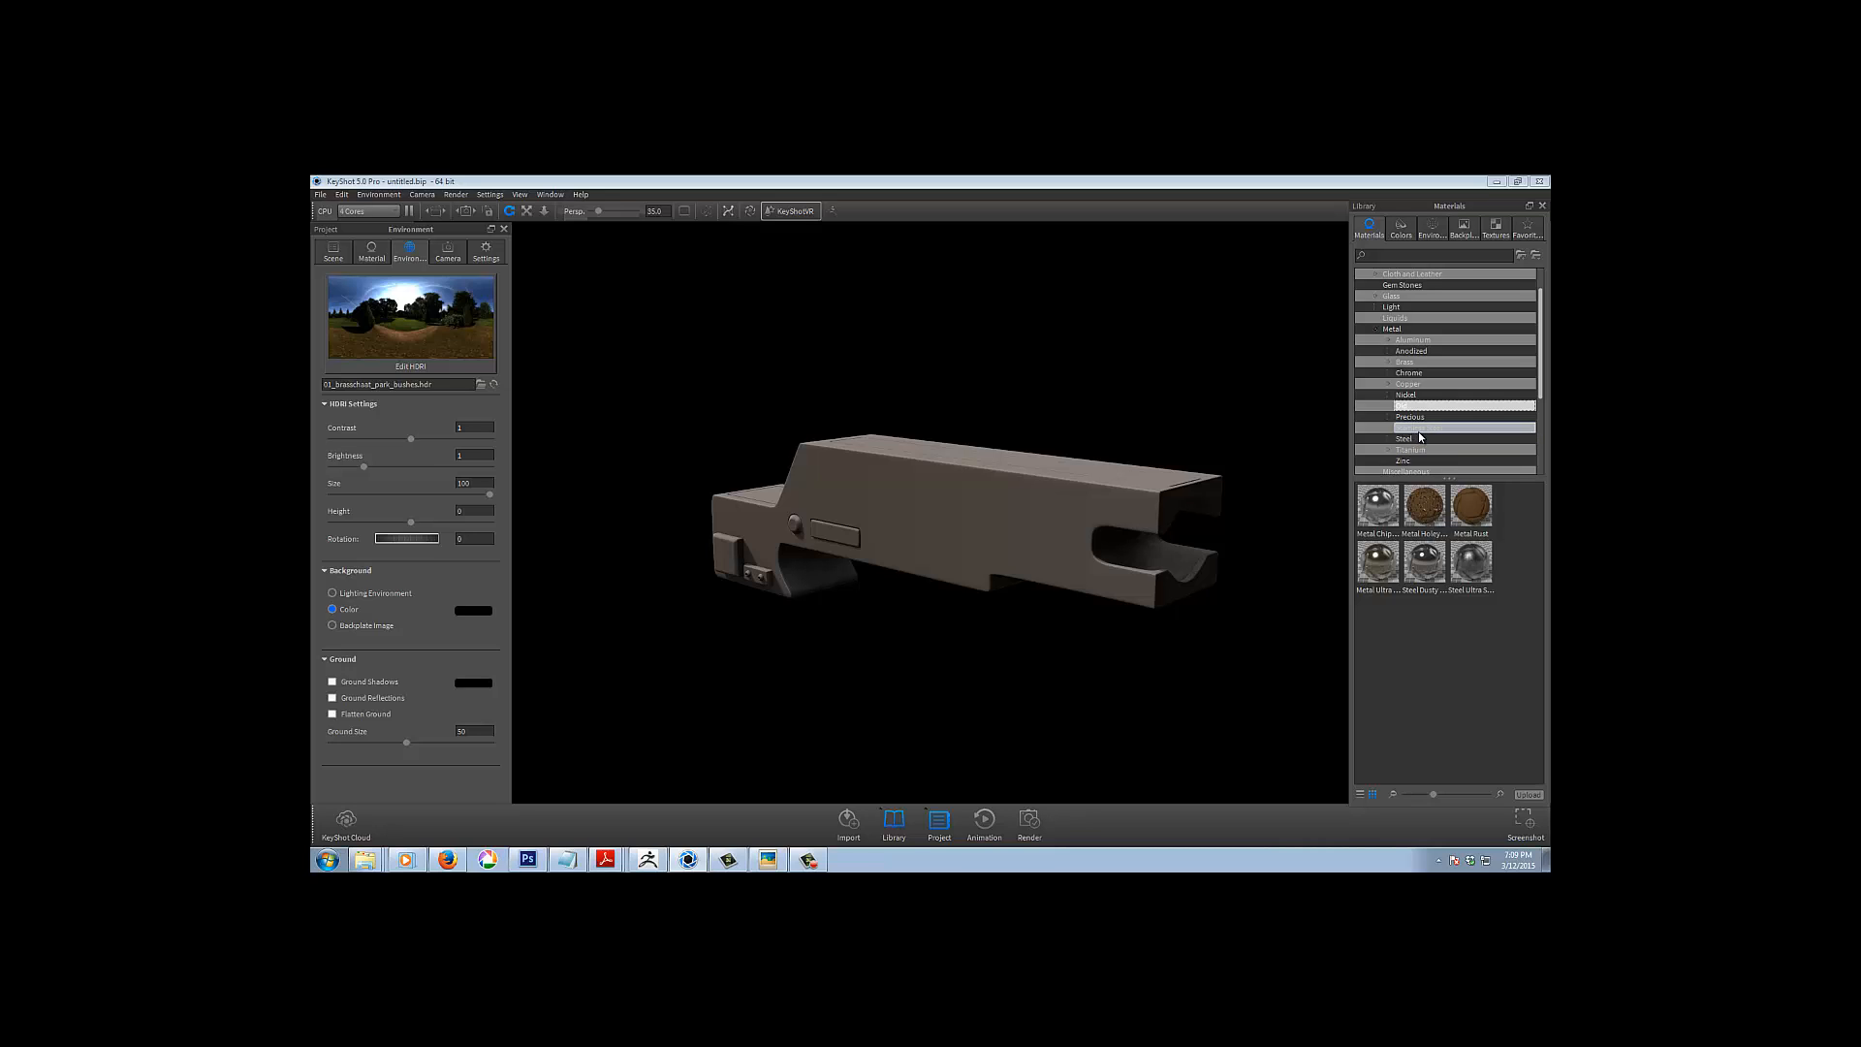
{"action": "scroll", "coordinate": [1479, 329], "scroll_direction": "up", "scroll_amount": 1}
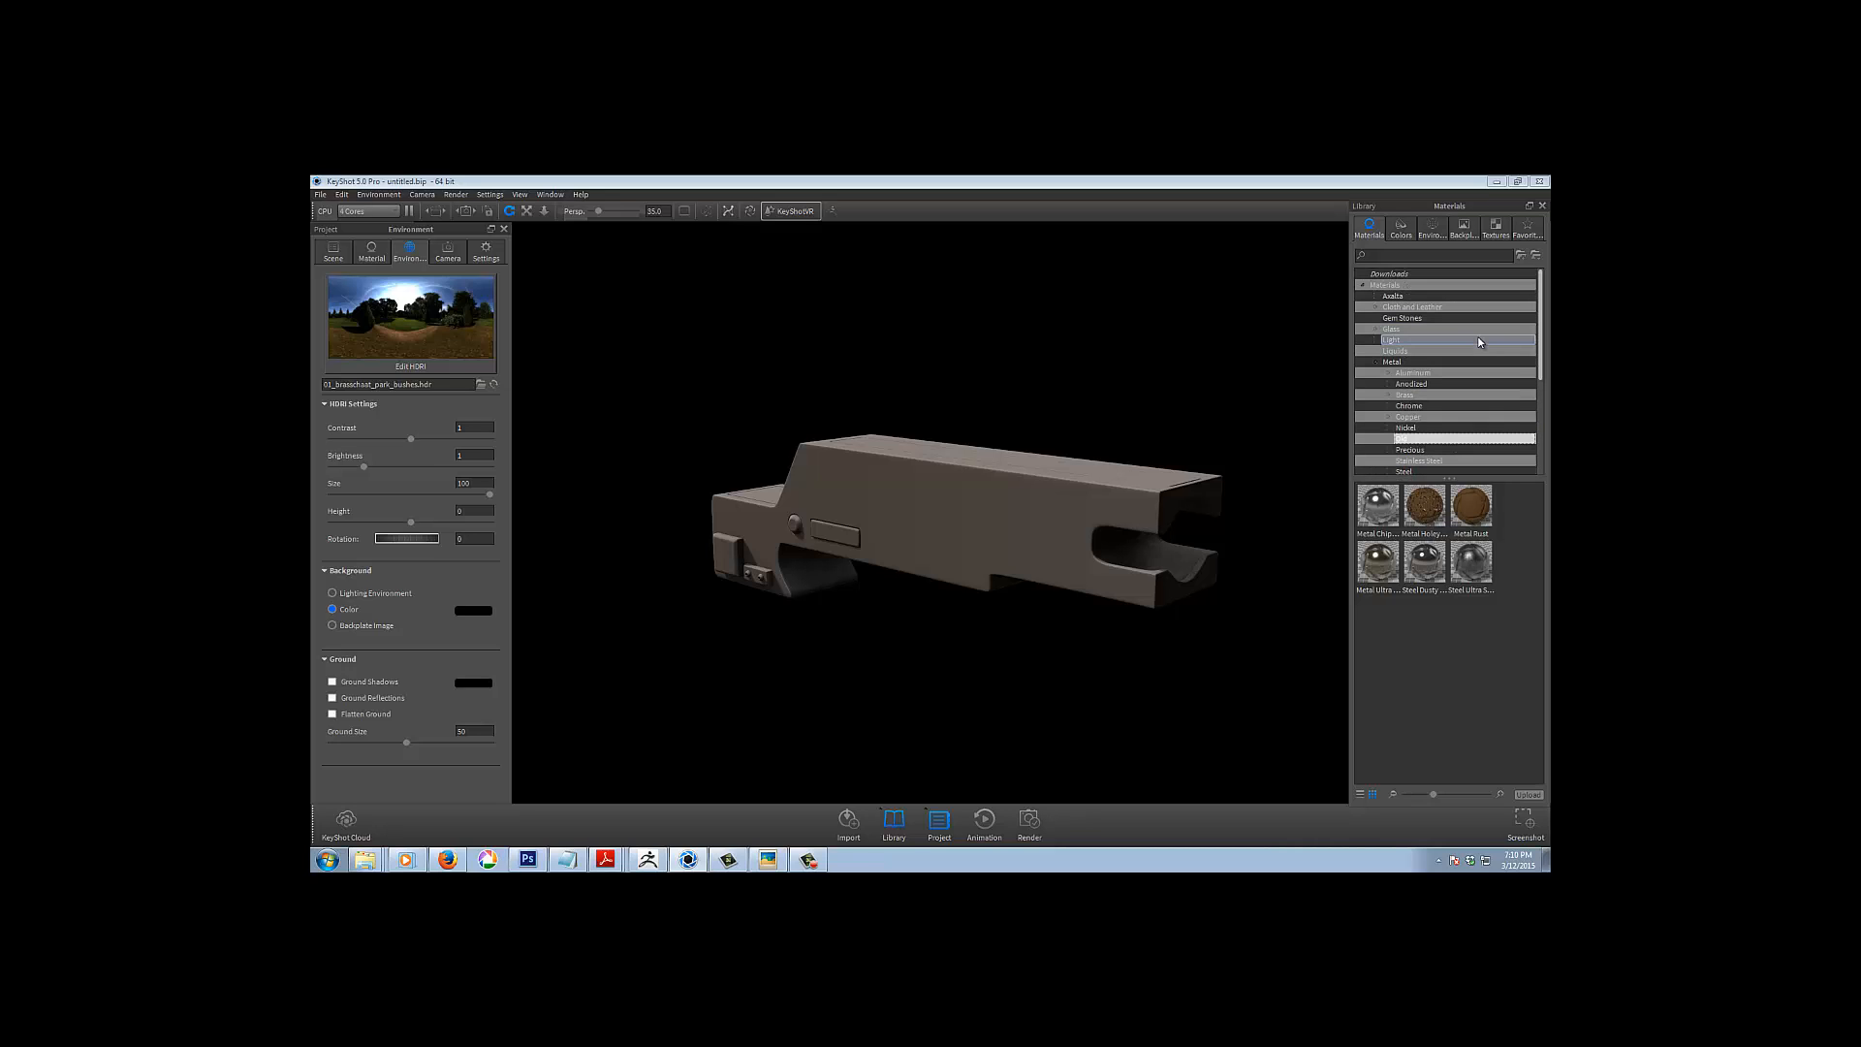
{"action": "scroll", "coordinate": [1479, 341], "scroll_direction": "down", "scroll_amount": 1}
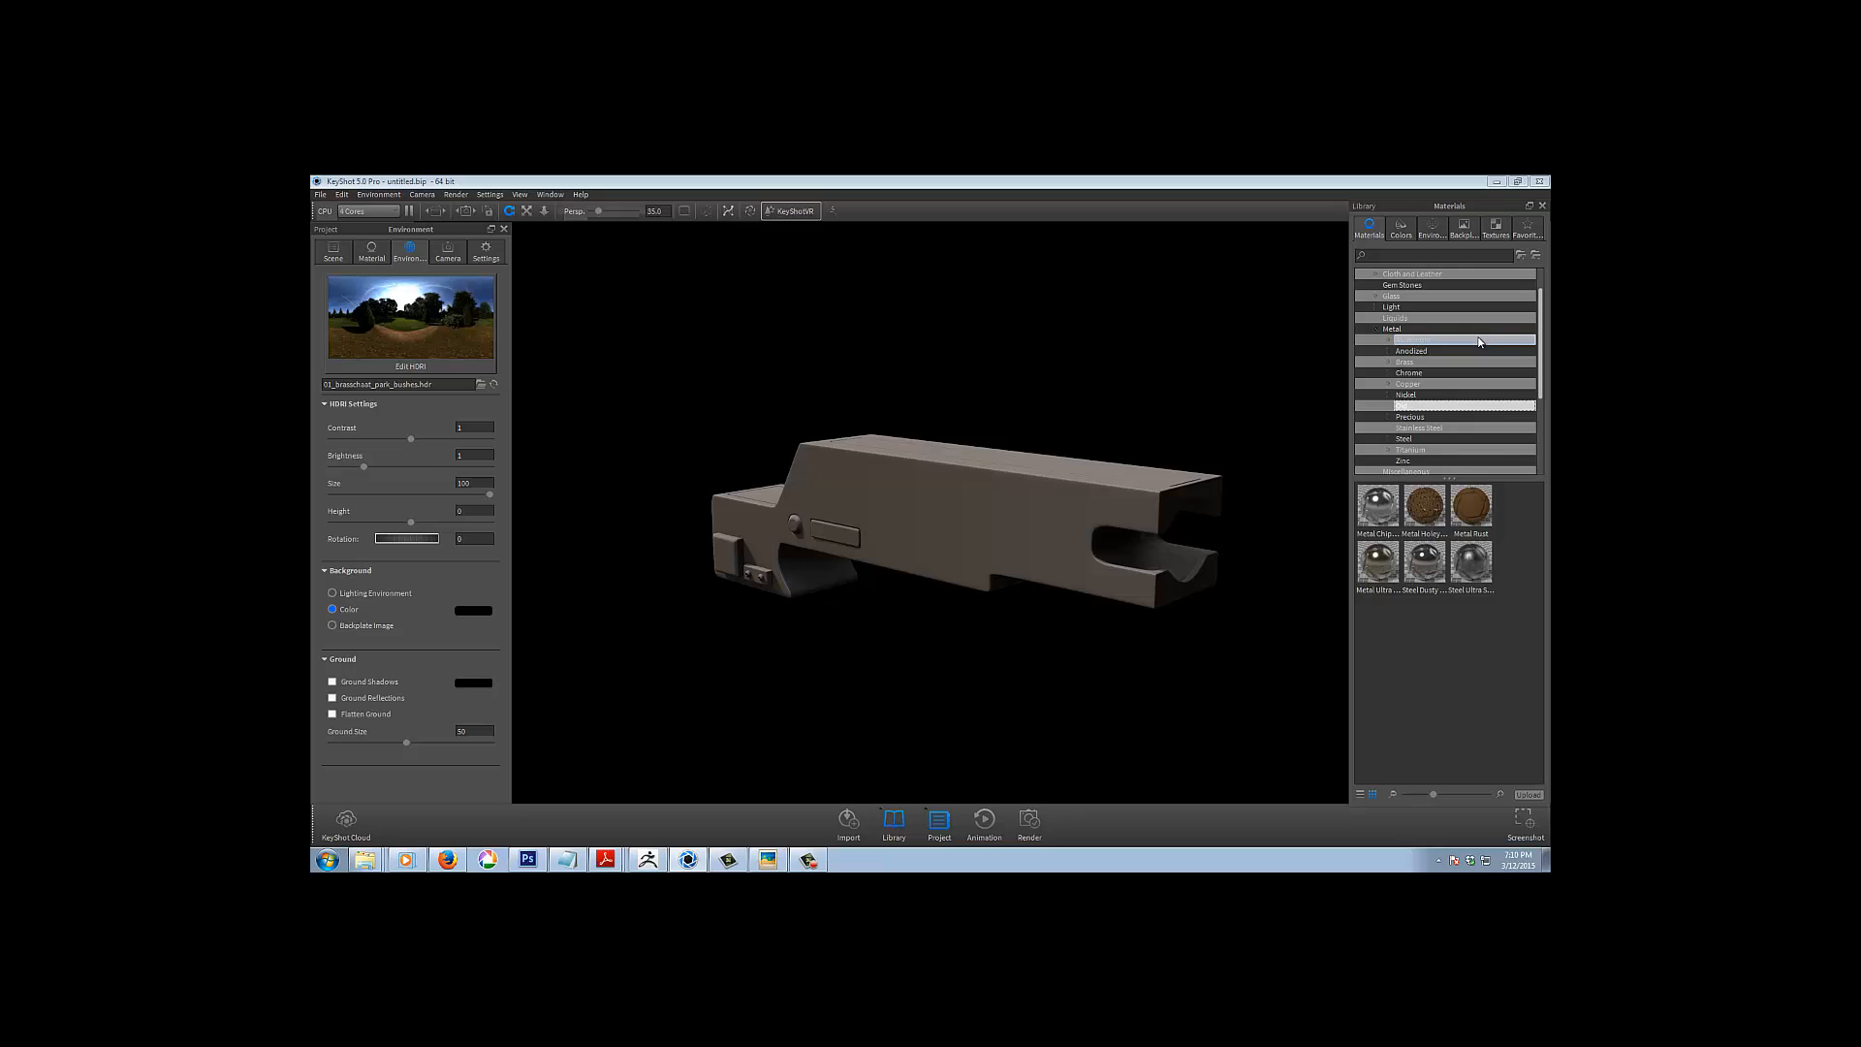
{"action": "scroll", "coordinate": [1544, 378], "scroll_direction": "up", "scroll_amount": 1}
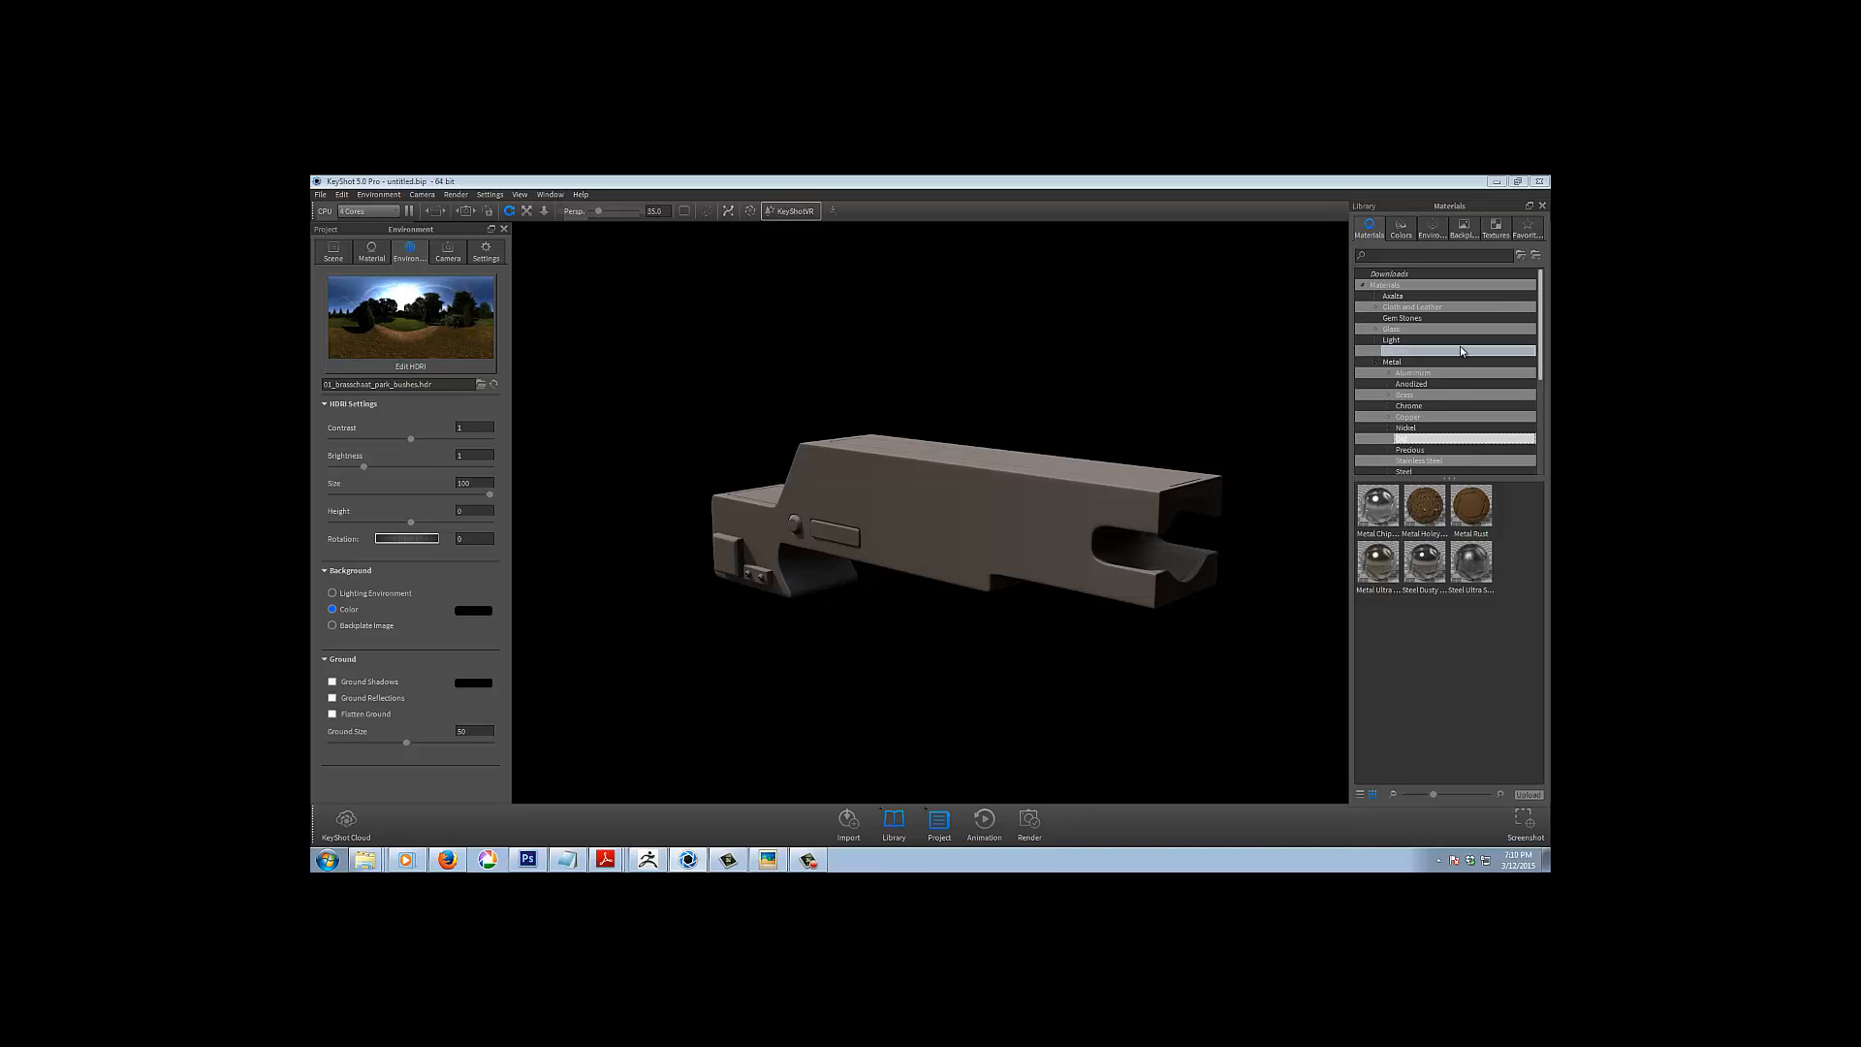
{"action": "left_click", "coordinate": [1376, 362]}
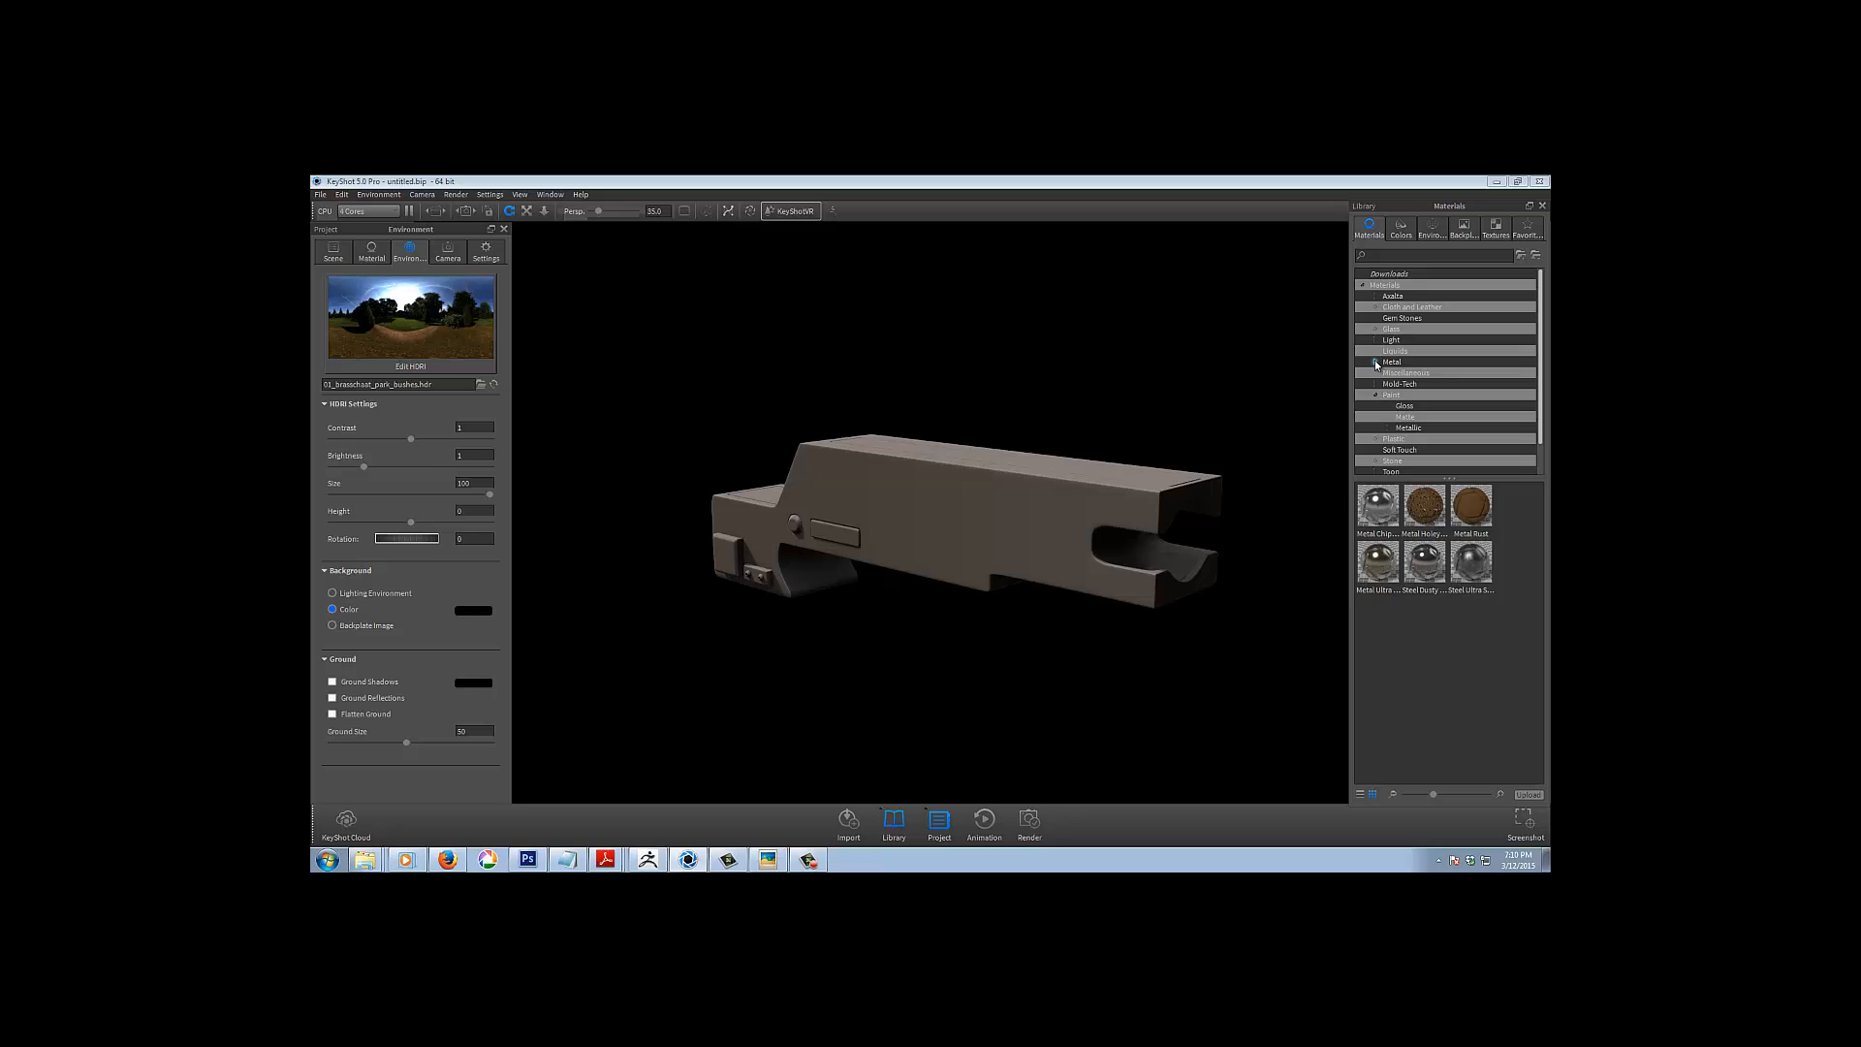
Apply the Paint Gloss Red material to the model's body and open that material for editing
{"action": "left_click", "coordinate": [1418, 408]}
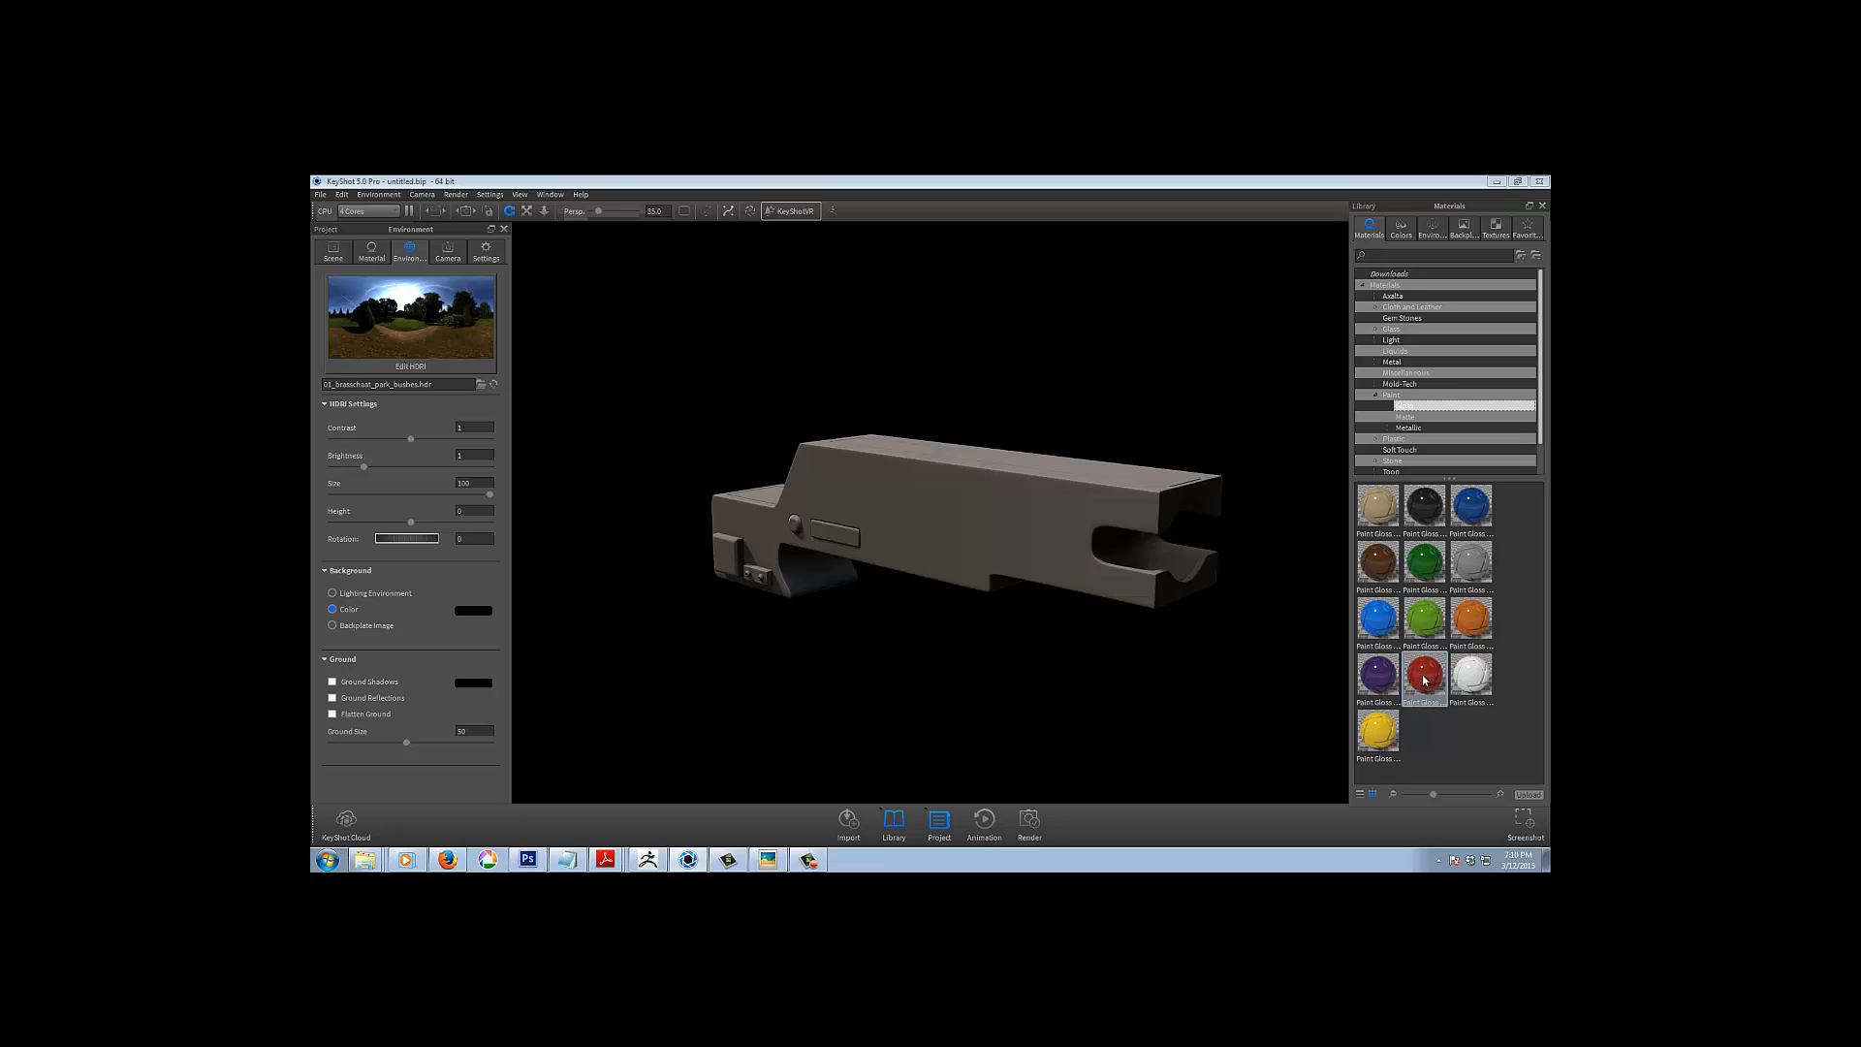
{"action": "left_click_drag", "start_coordinate": [1425, 679], "coordinate": [904, 486]}
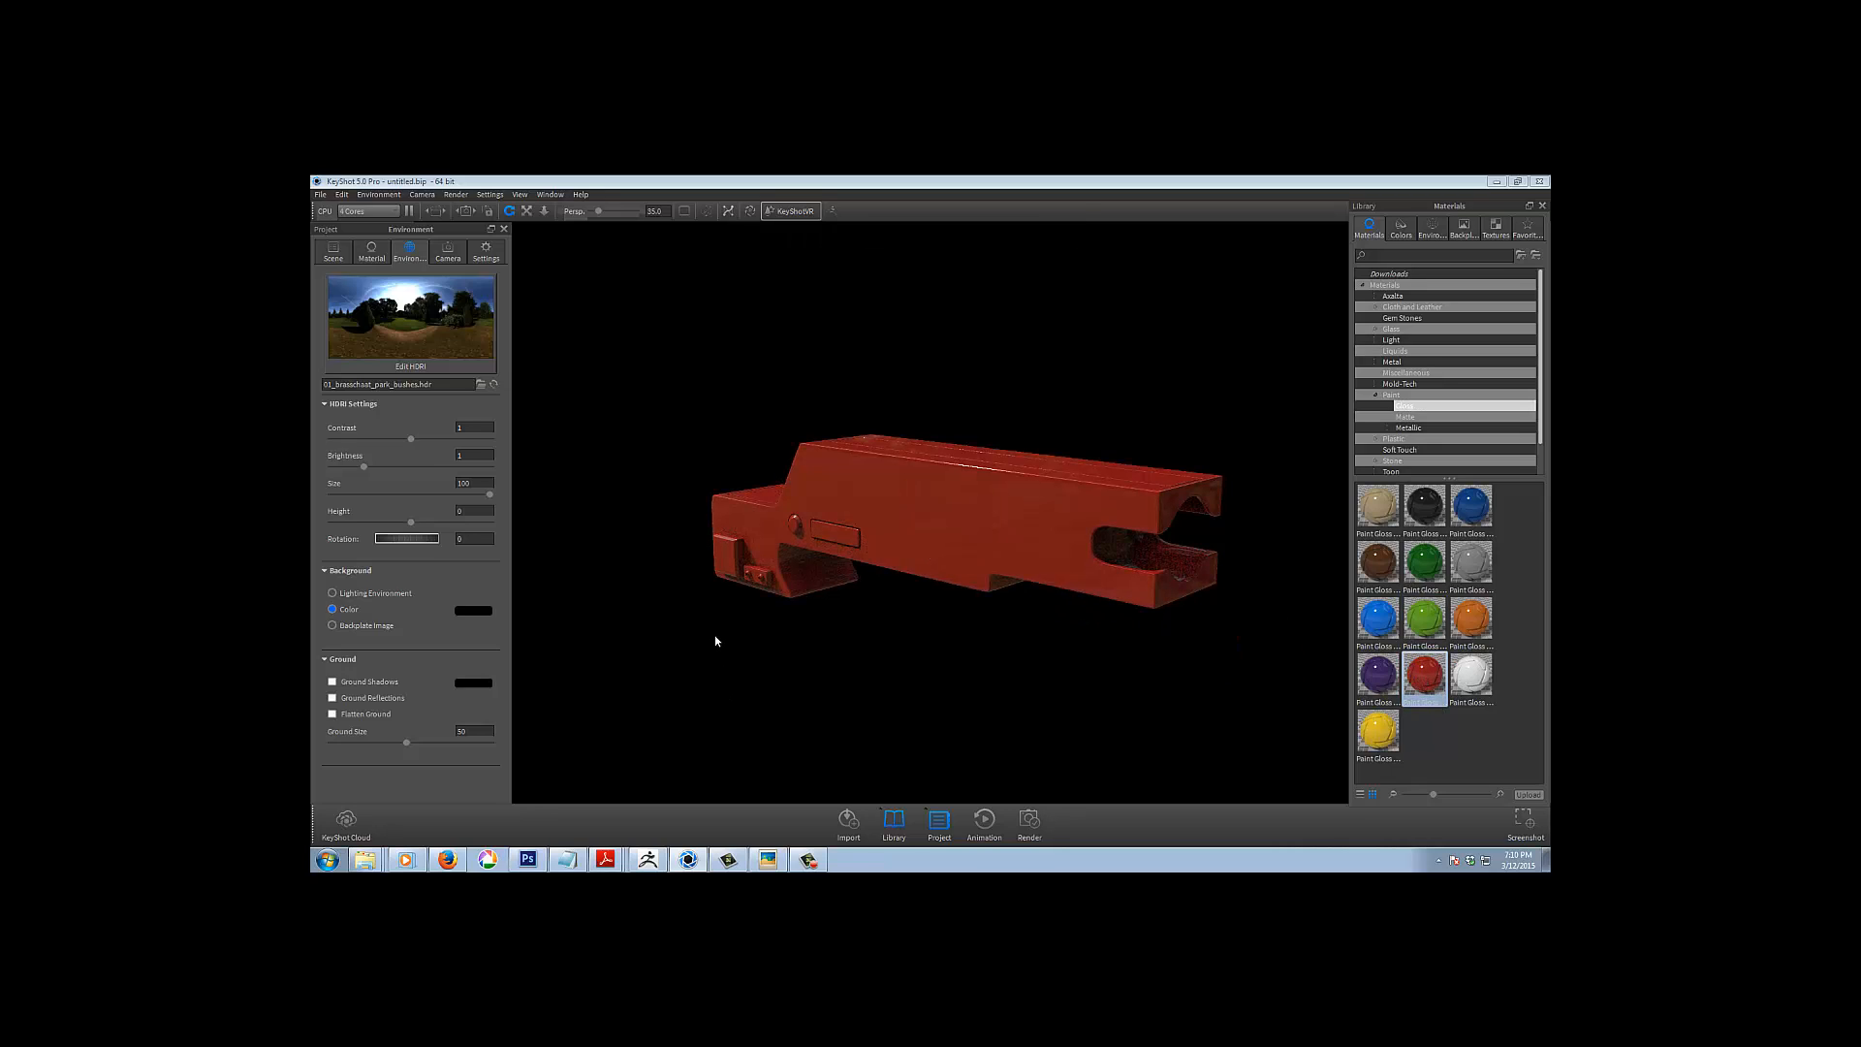
{"action": "right_click", "coordinate": [880, 489]}
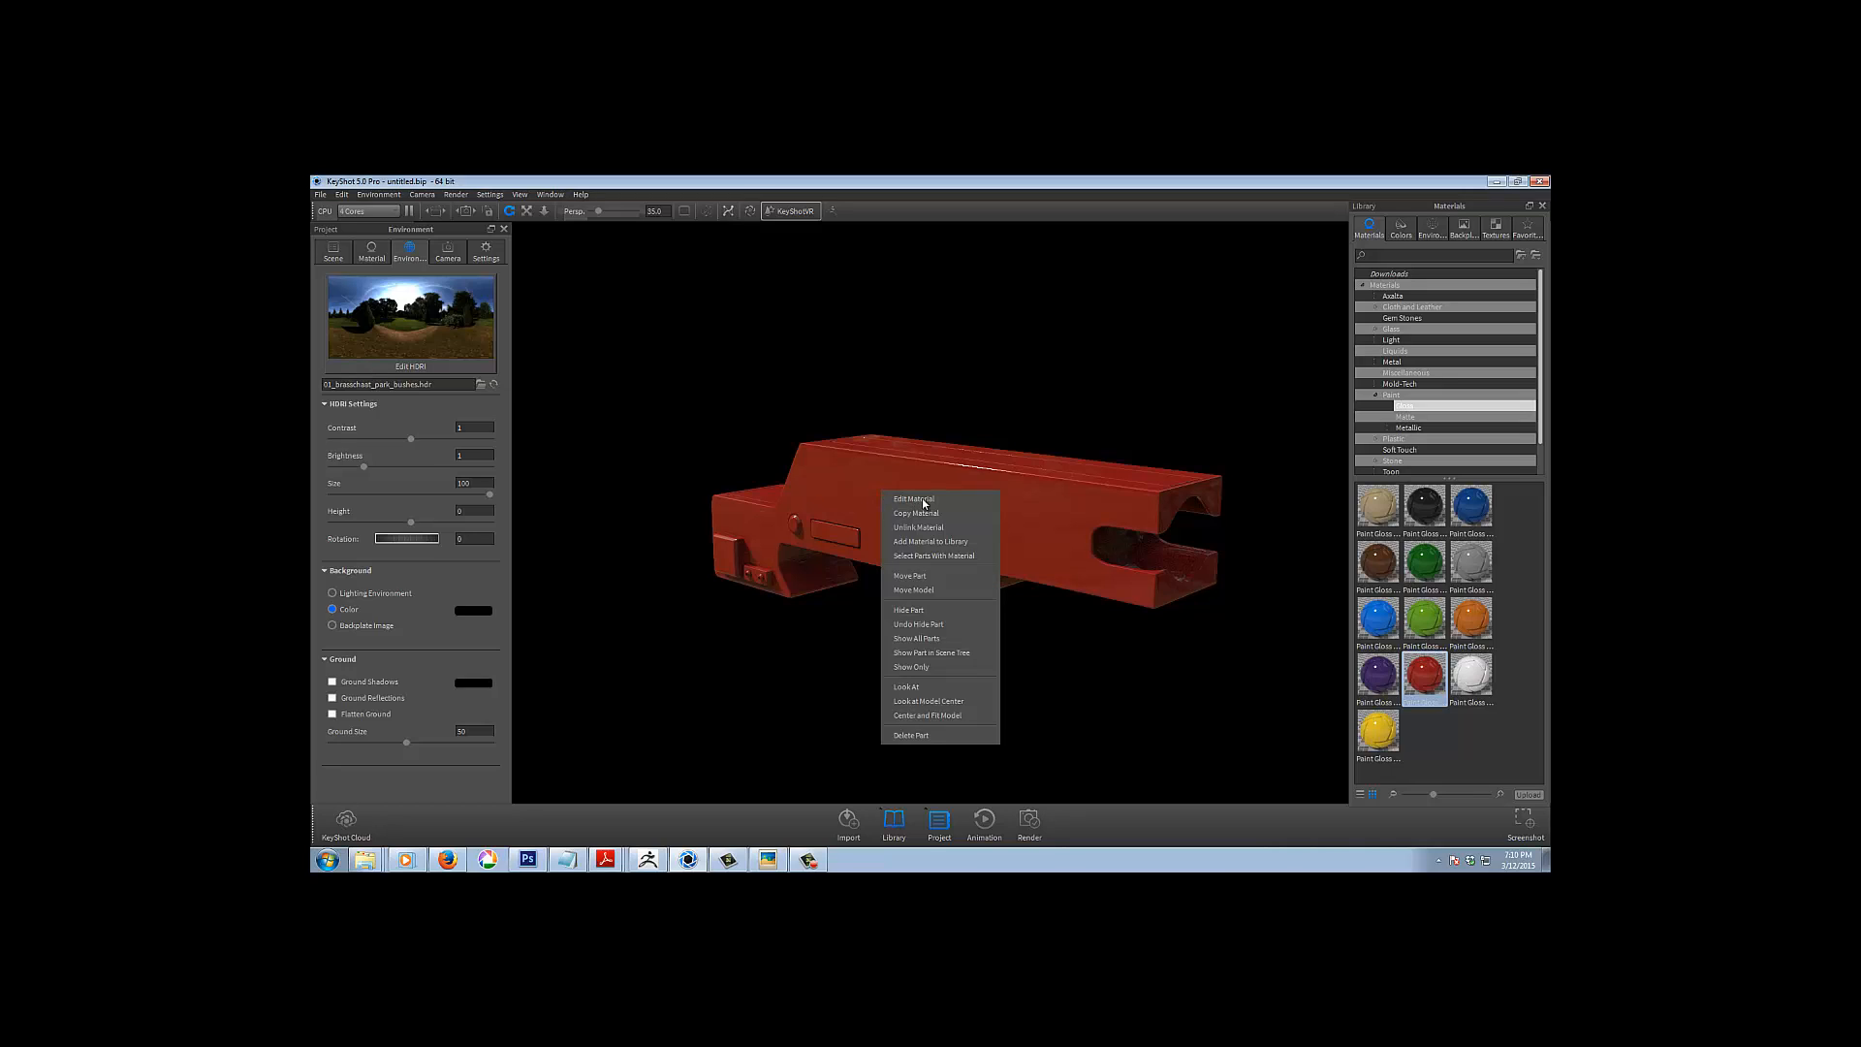
{"action": "left_click", "coordinate": [923, 498]}
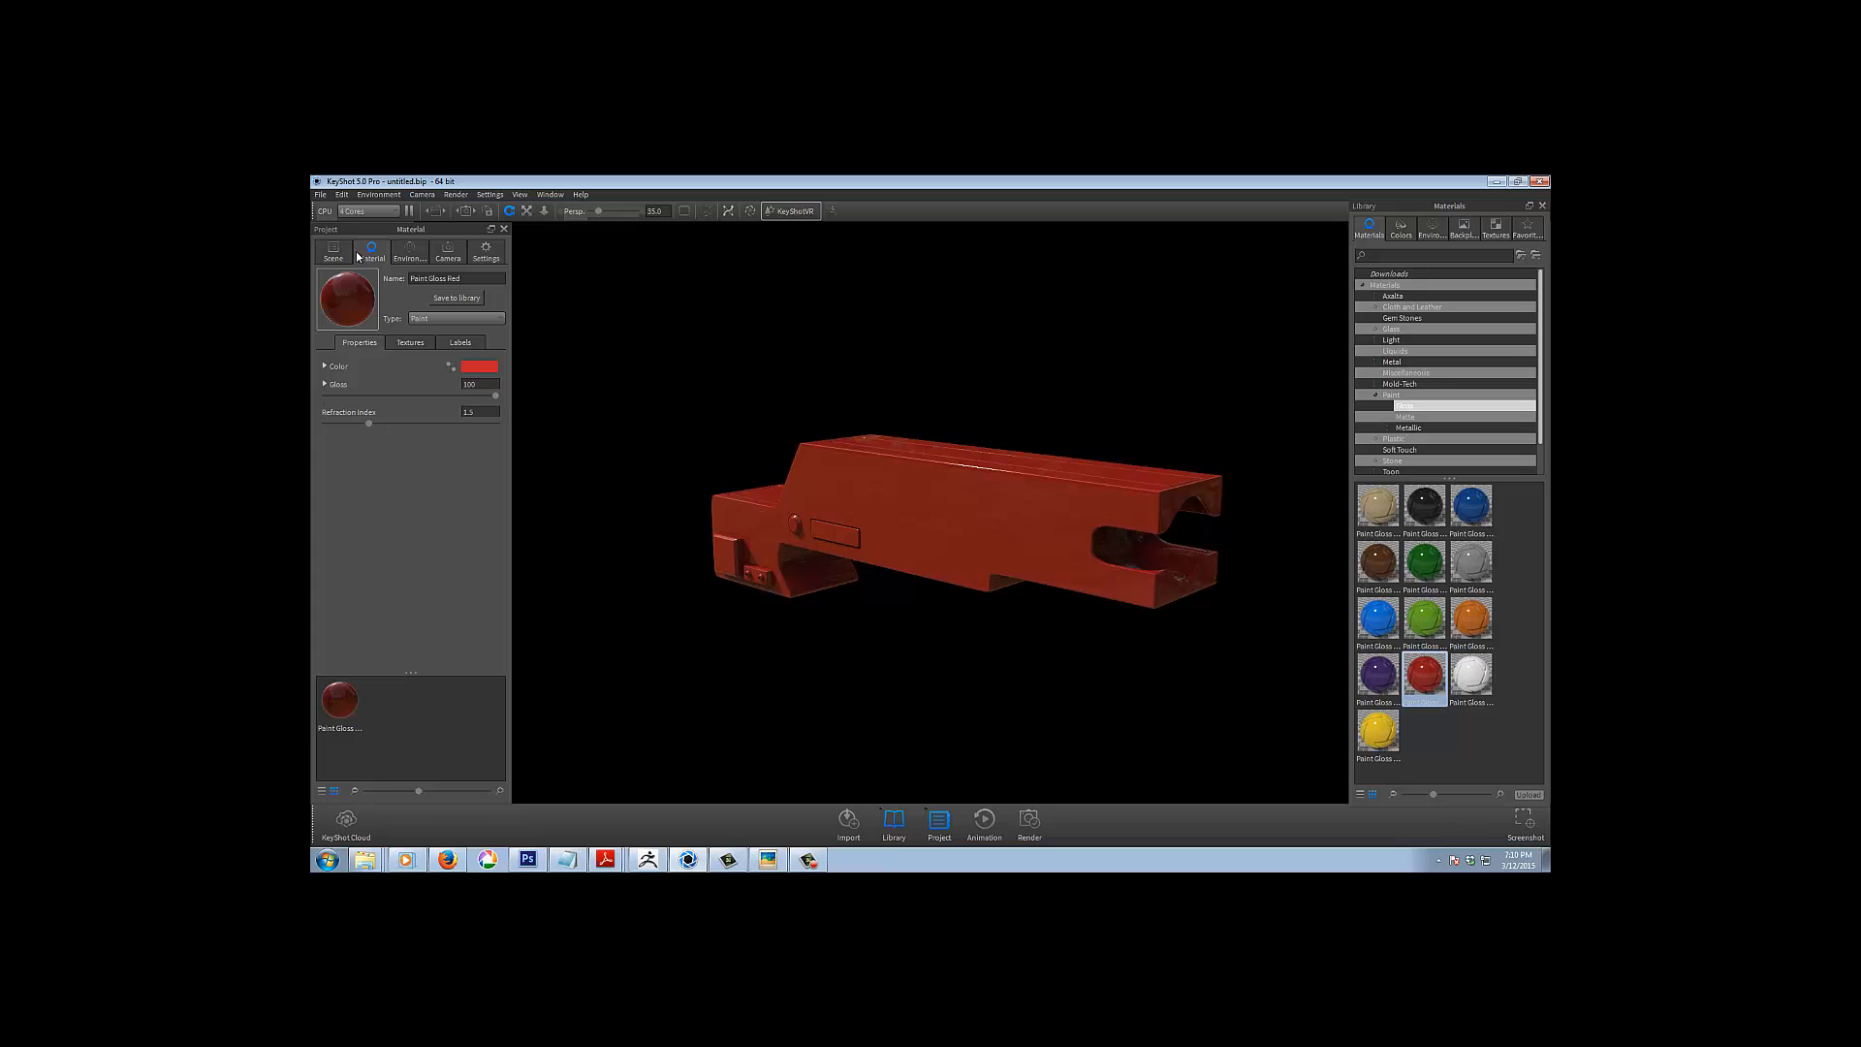
Inspect the red paint's gloss sampling setting and its available texture slots
{"action": "left_click", "coordinate": [333, 707]}
{"action": "left_click", "coordinate": [380, 740]}
{"action": "left_click", "coordinate": [325, 385]}
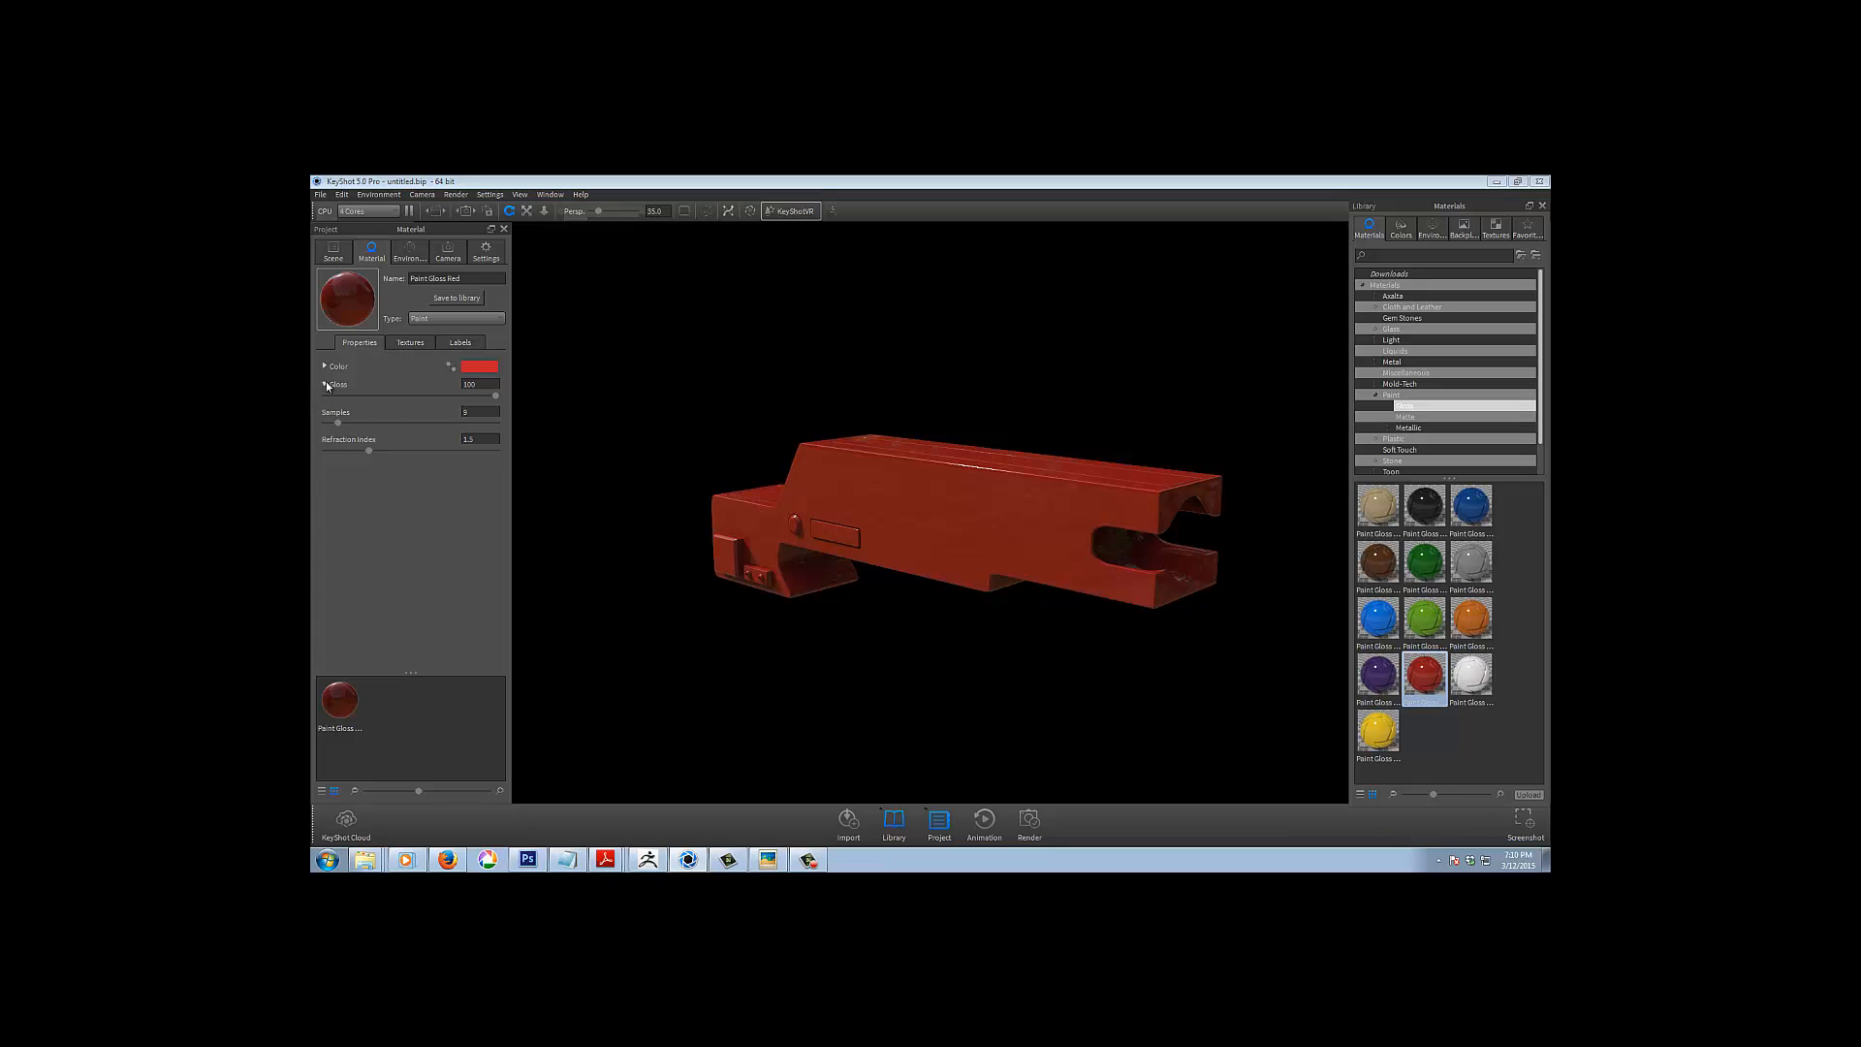
{"action": "left_click", "coordinate": [325, 385]}
{"action": "left_click", "coordinate": [405, 345]}
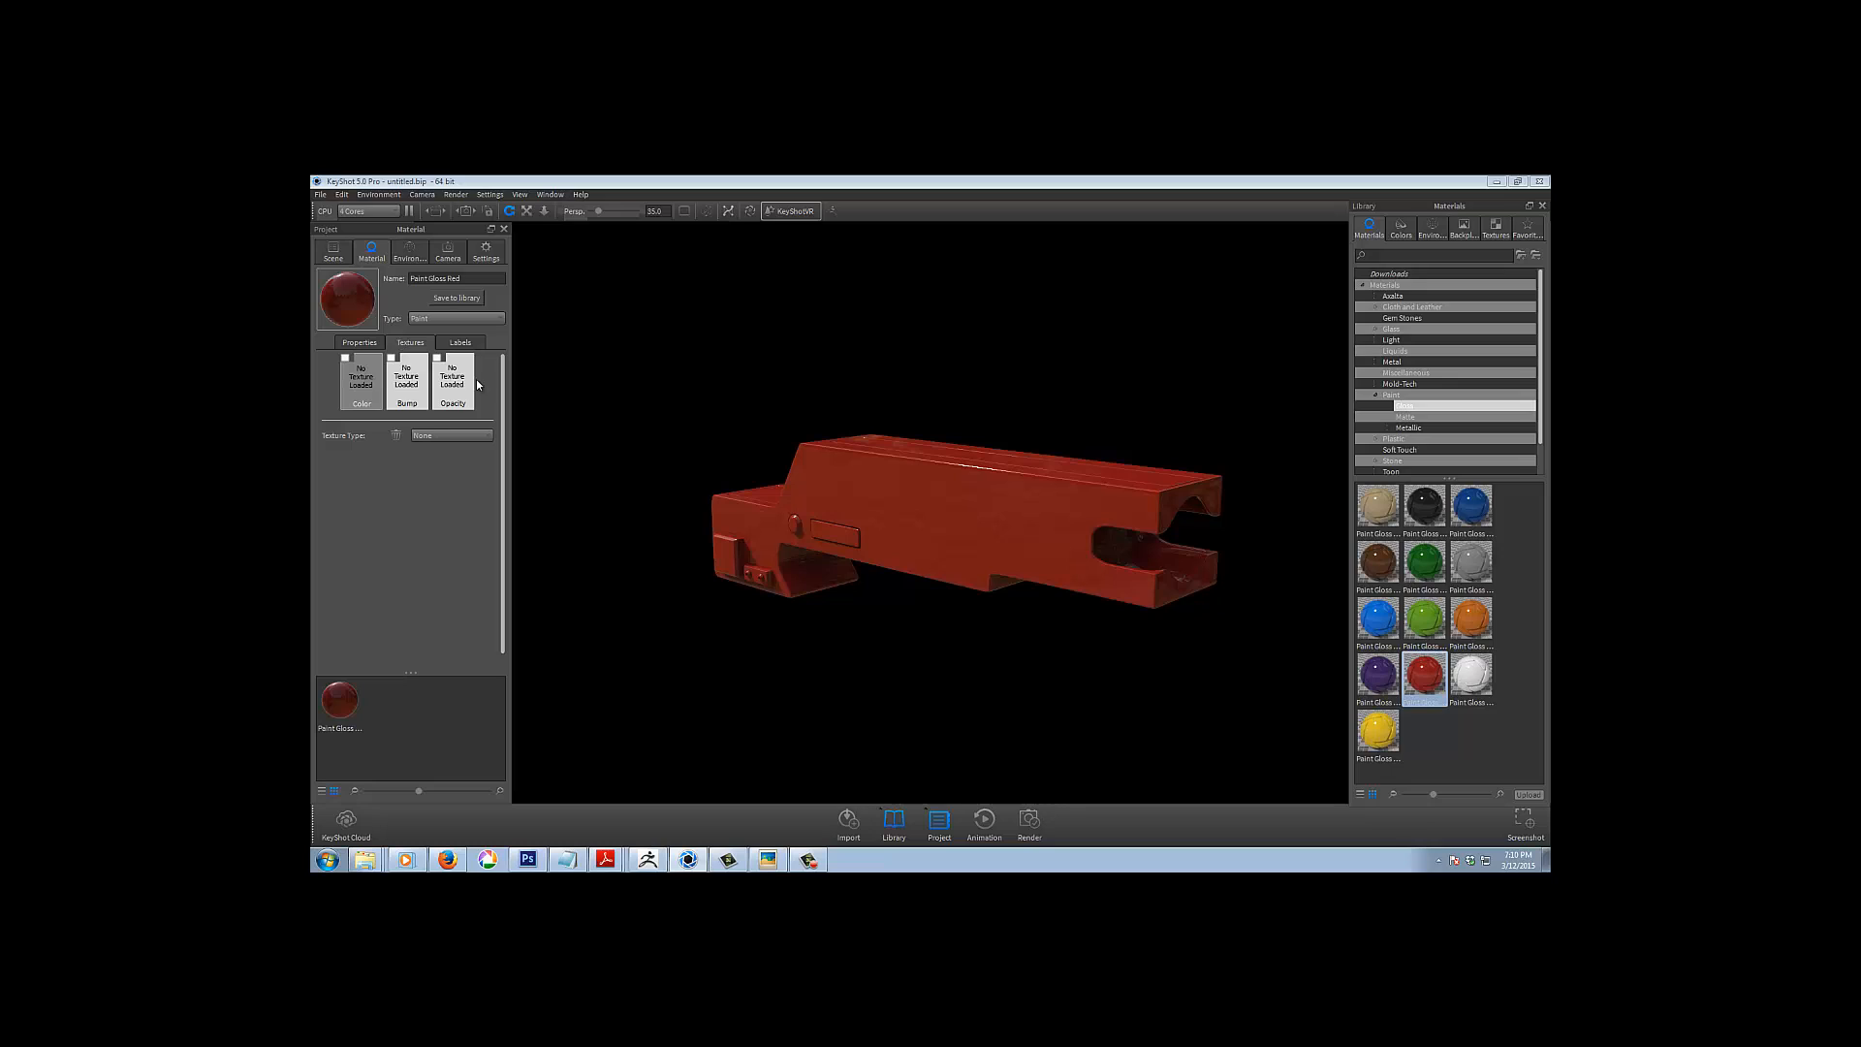
{"action": "left_click", "coordinate": [367, 342]}
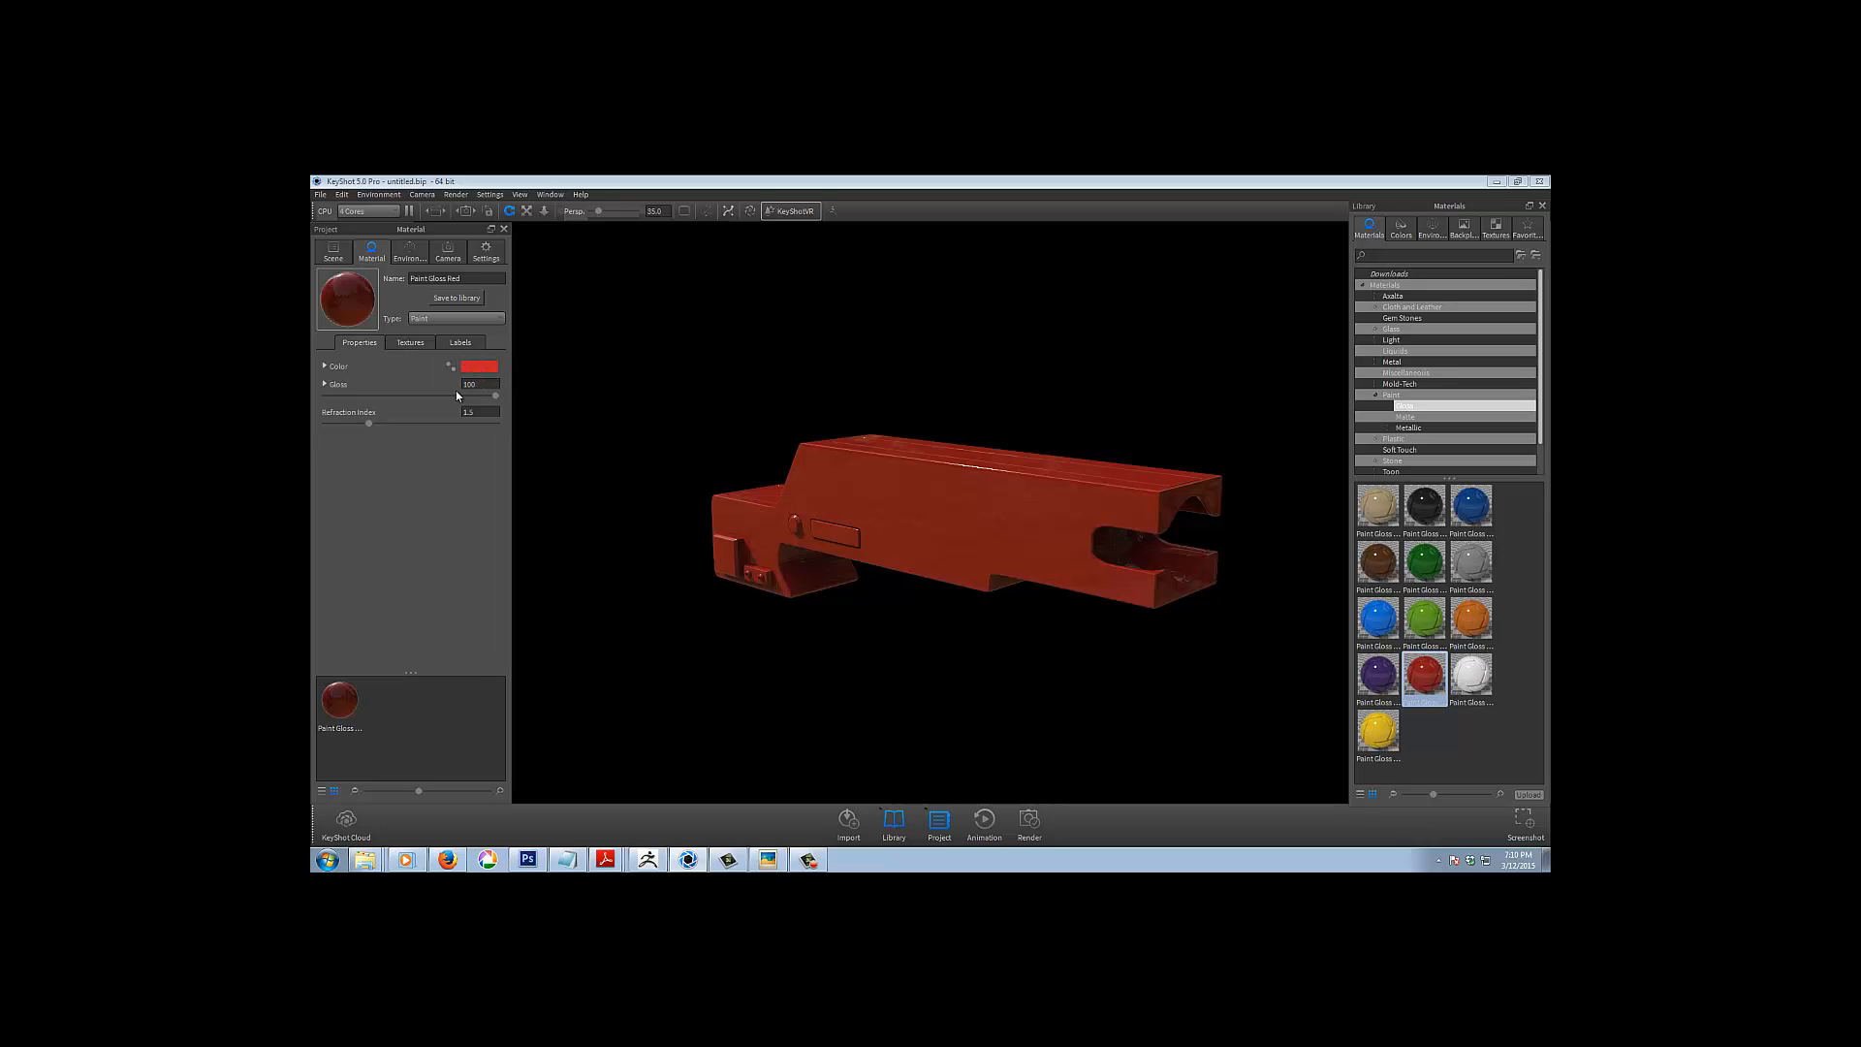
Lower the red paint's gloss to about 43 for a duller surface
{"action": "left_click_drag", "start_coordinate": [895, 524], "coordinate": [934, 694]}
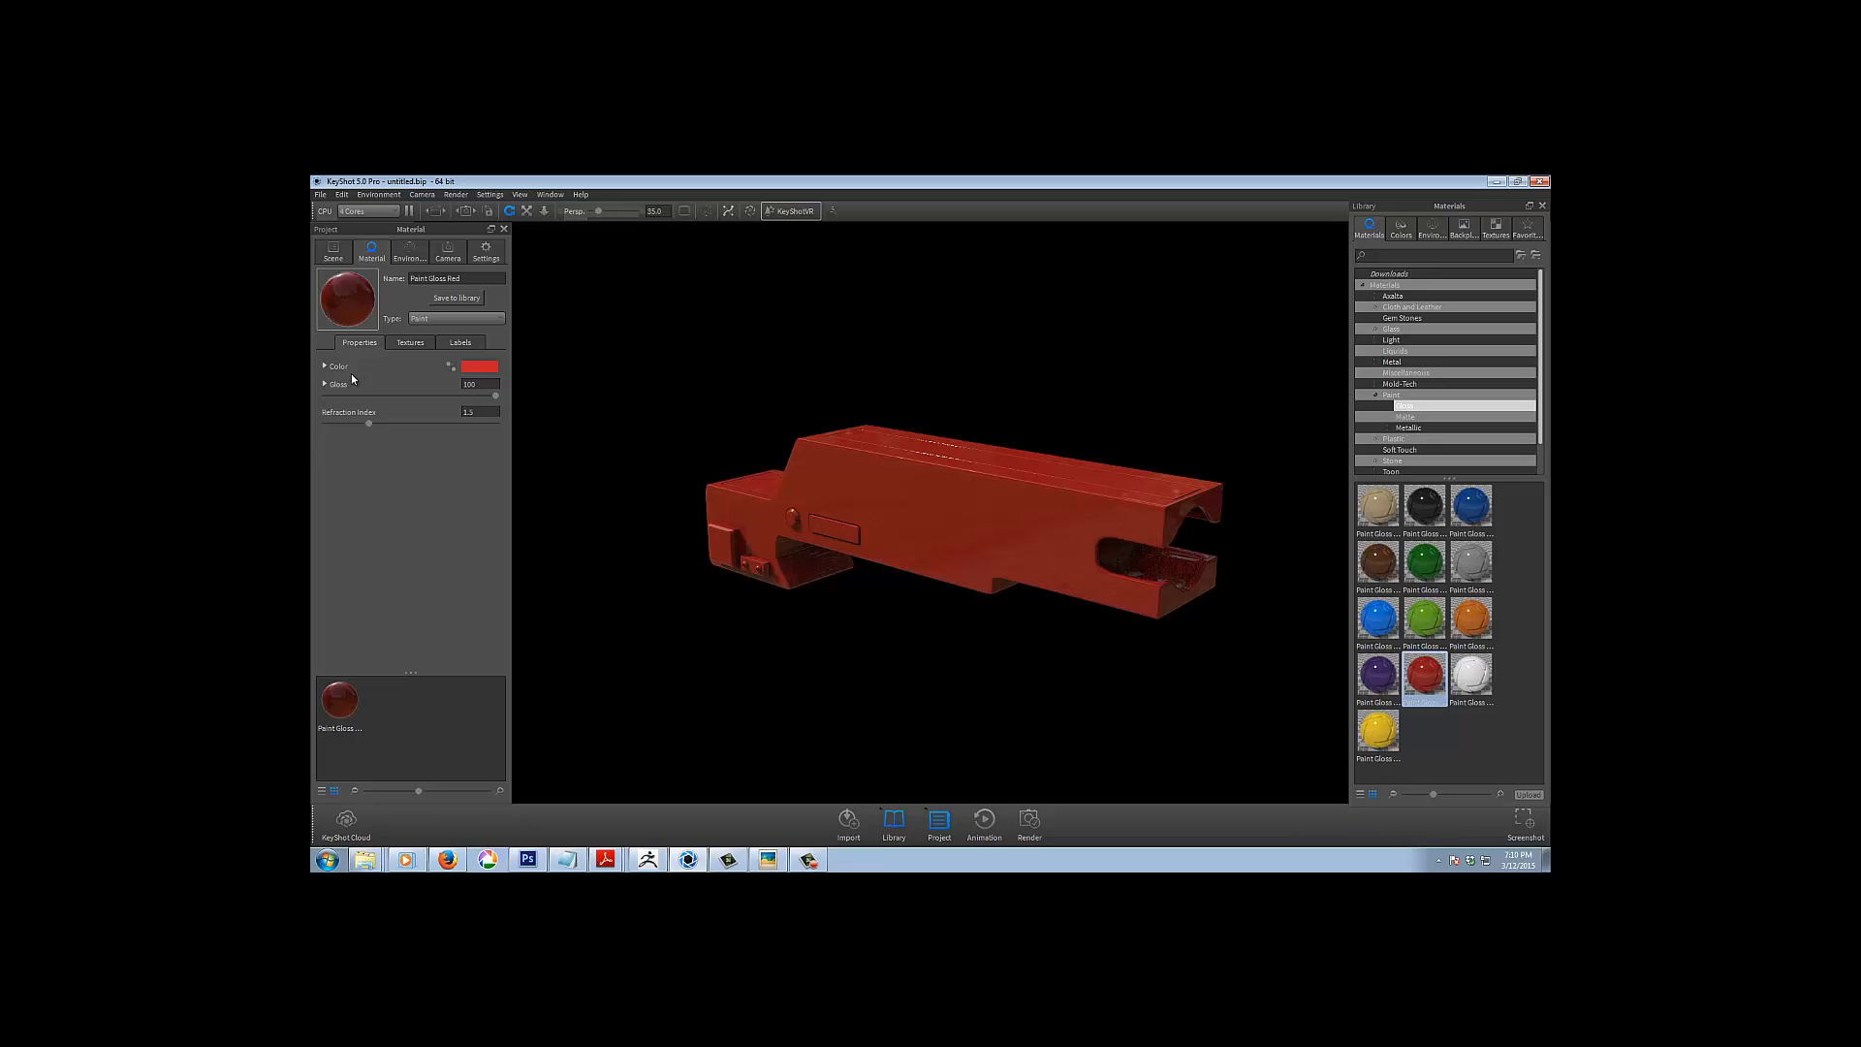
{"action": "left_click_drag", "start_coordinate": [495, 393], "coordinate": [397, 396]}
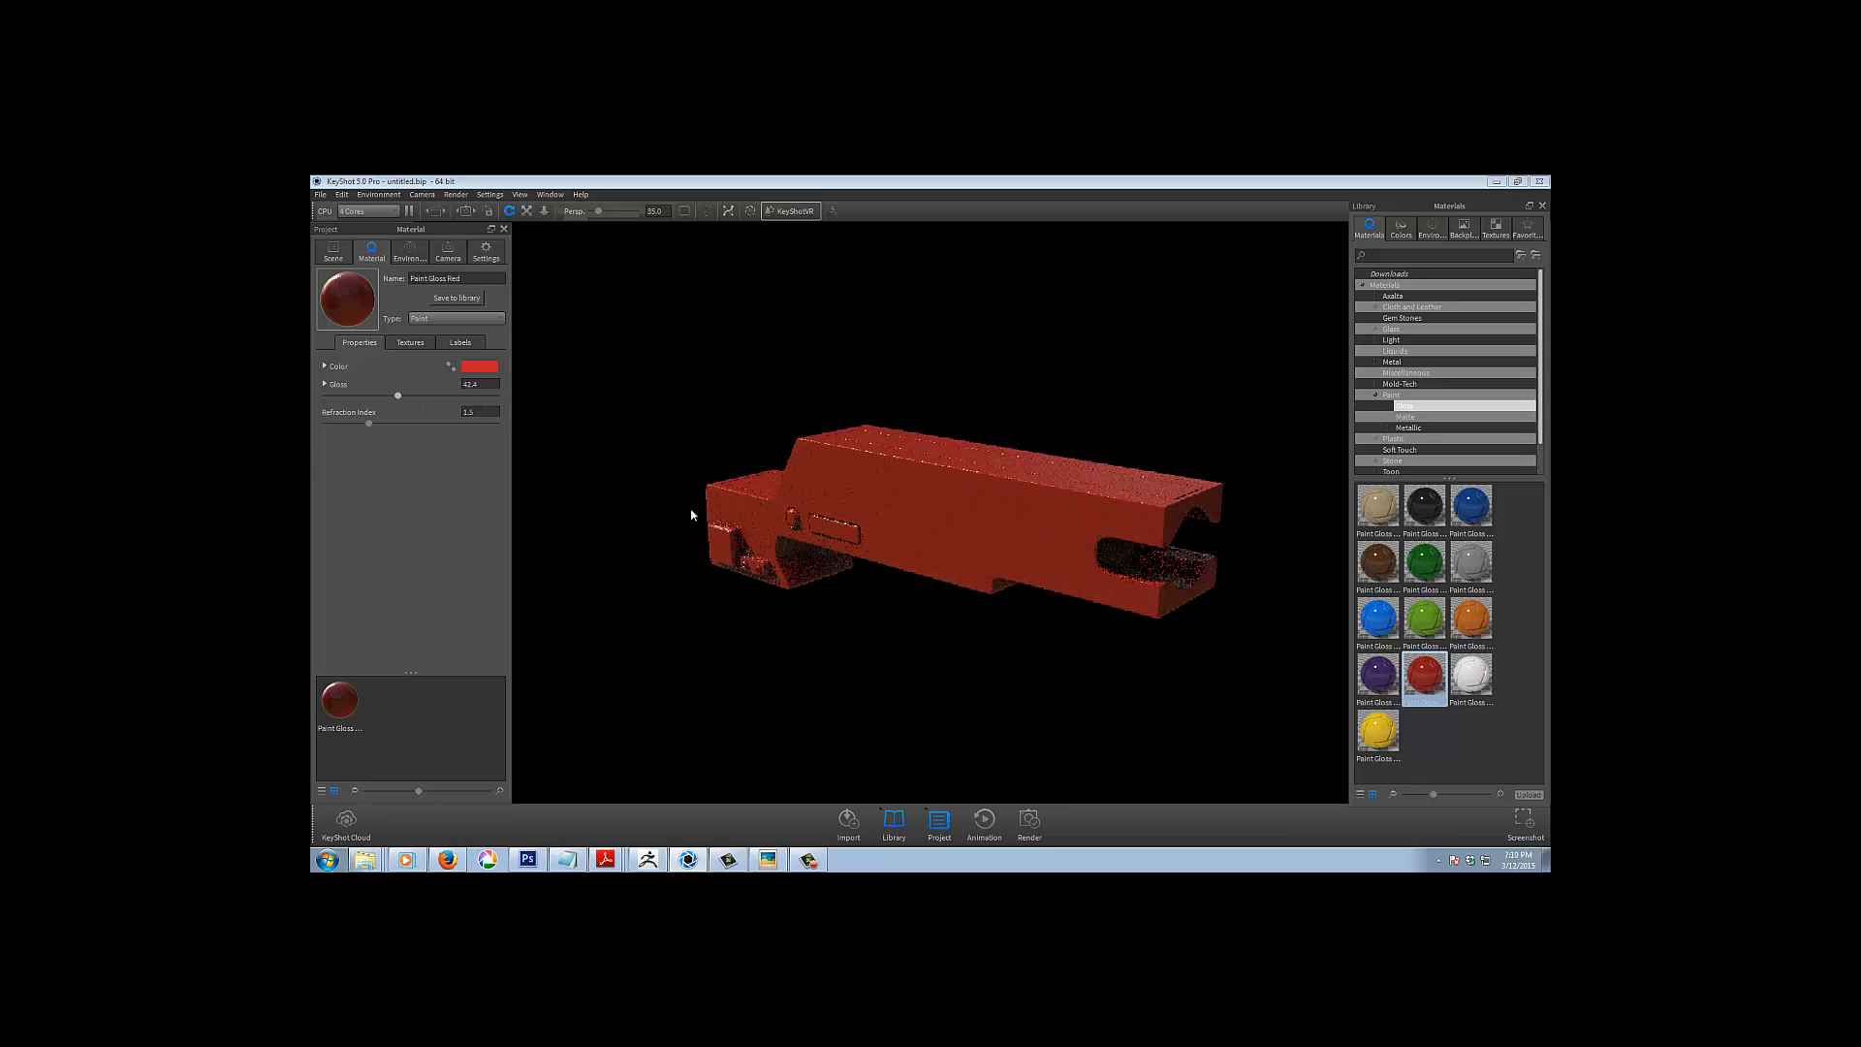
{"action": "mouse_move", "coordinate": [873, 680]}
{"action": "left_mouse_down"}
{"action": "mouse_move", "coordinate": [843, 594]}
{"action": "mouse_move", "coordinate": [885, 702]}
{"action": "mouse_move", "coordinate": [881, 656]}
{"action": "mouse_move", "coordinate": [976, 643]}
{"action": "mouse_move", "coordinate": [888, 683]}
{"action": "left_mouse_up"}
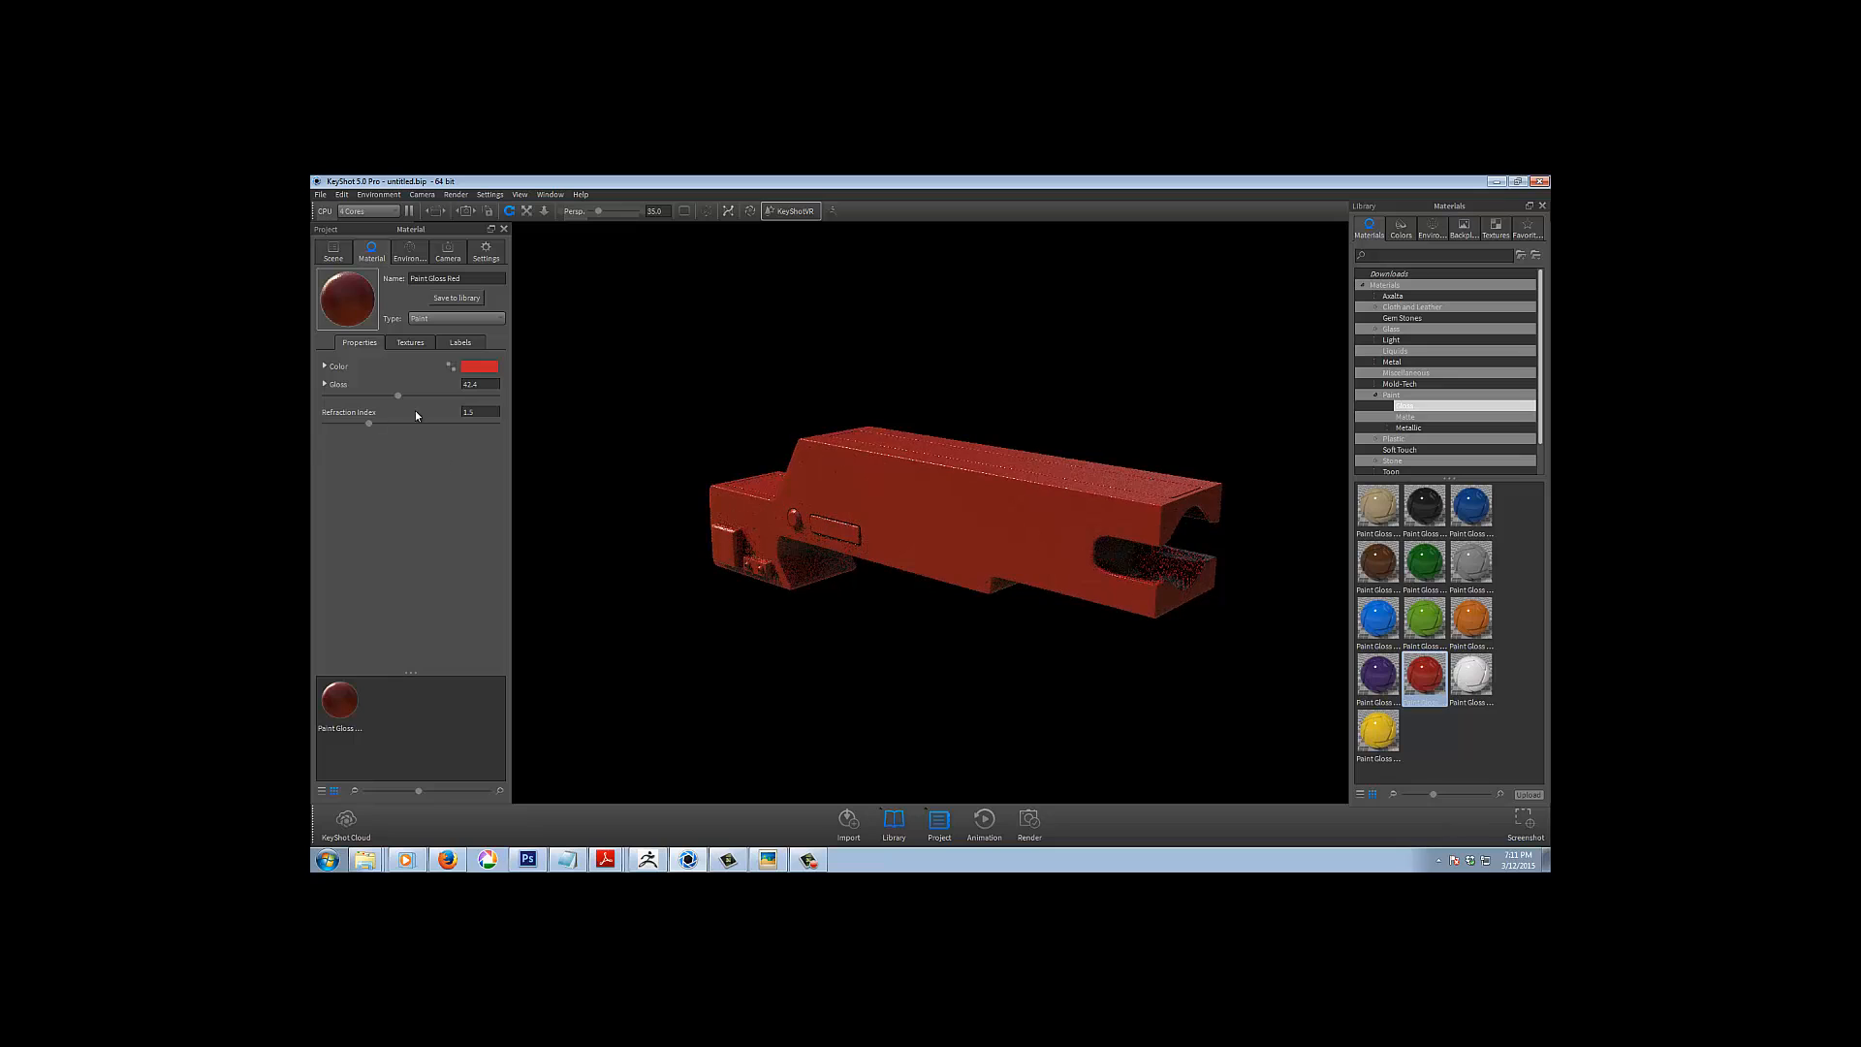
{"action": "left_click_drag", "start_coordinate": [396, 397], "coordinate": [398, 400]}
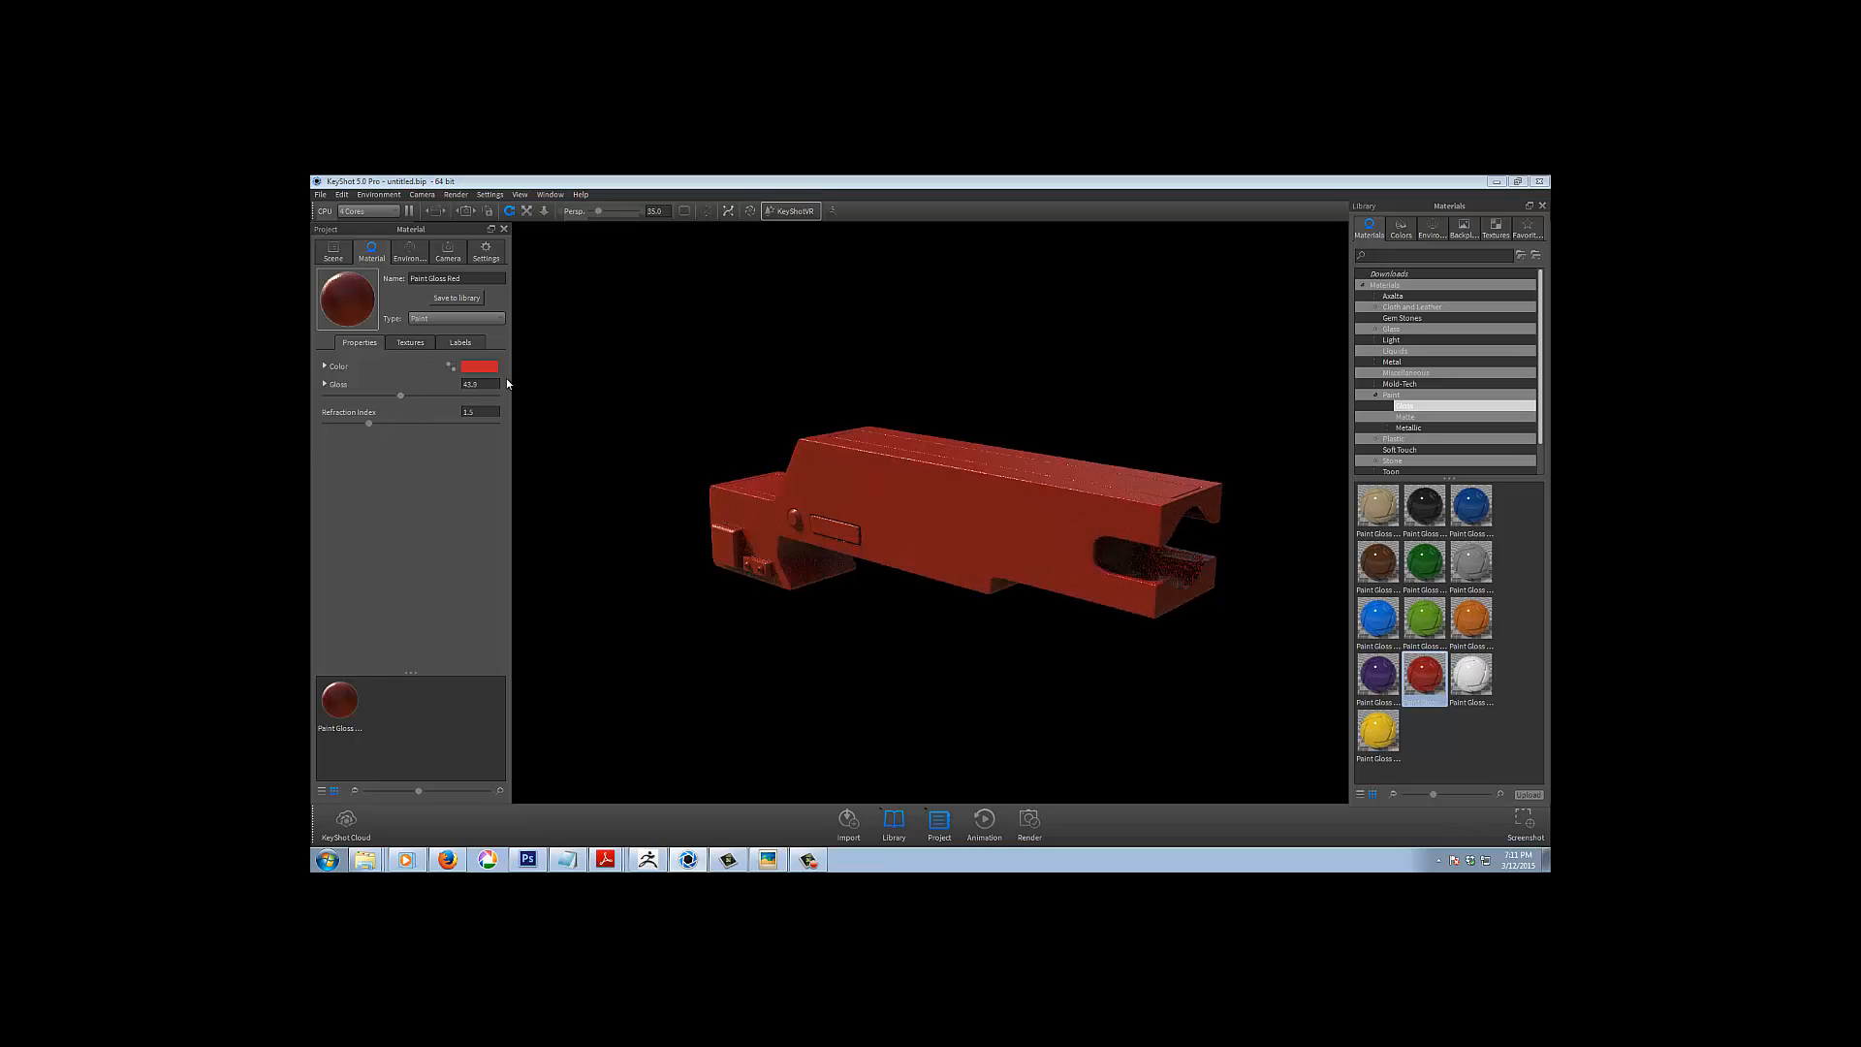
Load Metal_Red.jpg from the 40K_Bolter project's Textures folder as the red paint's color texture
{"action": "left_click", "coordinate": [400, 344]}
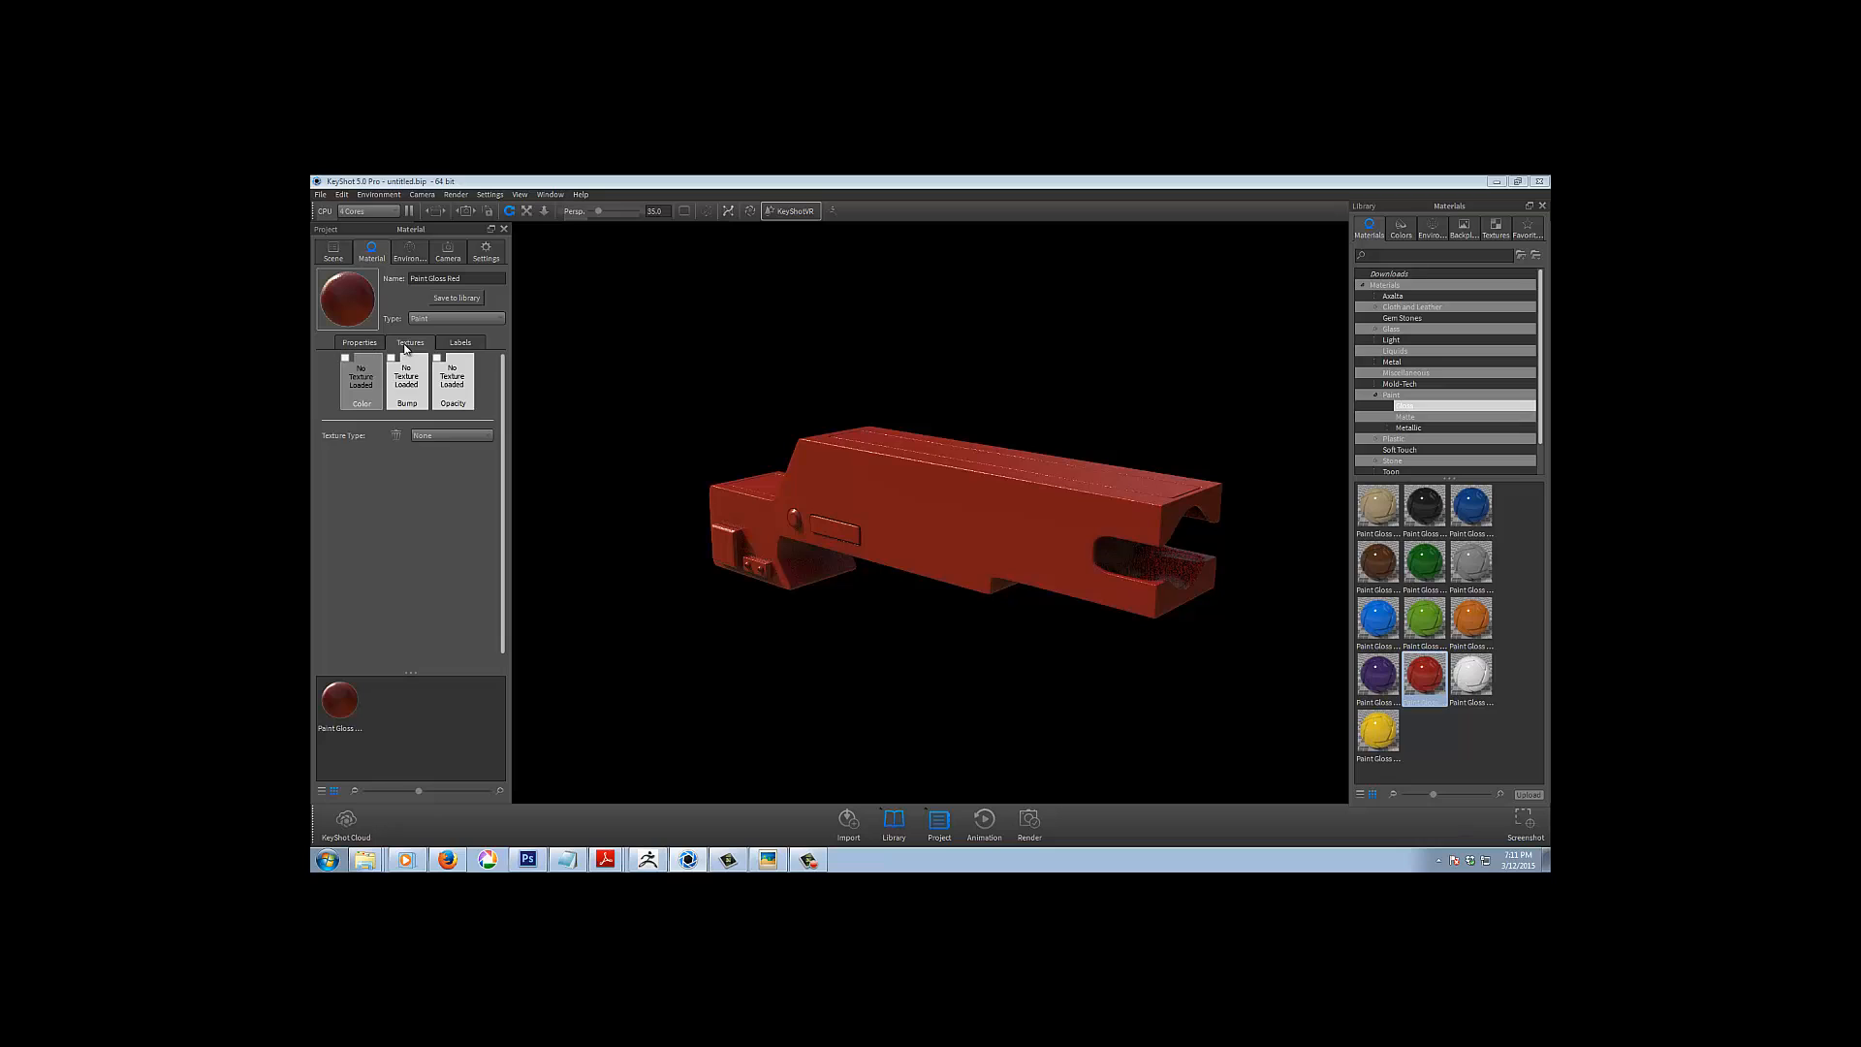
{"action": "left_click", "coordinate": [345, 360]}
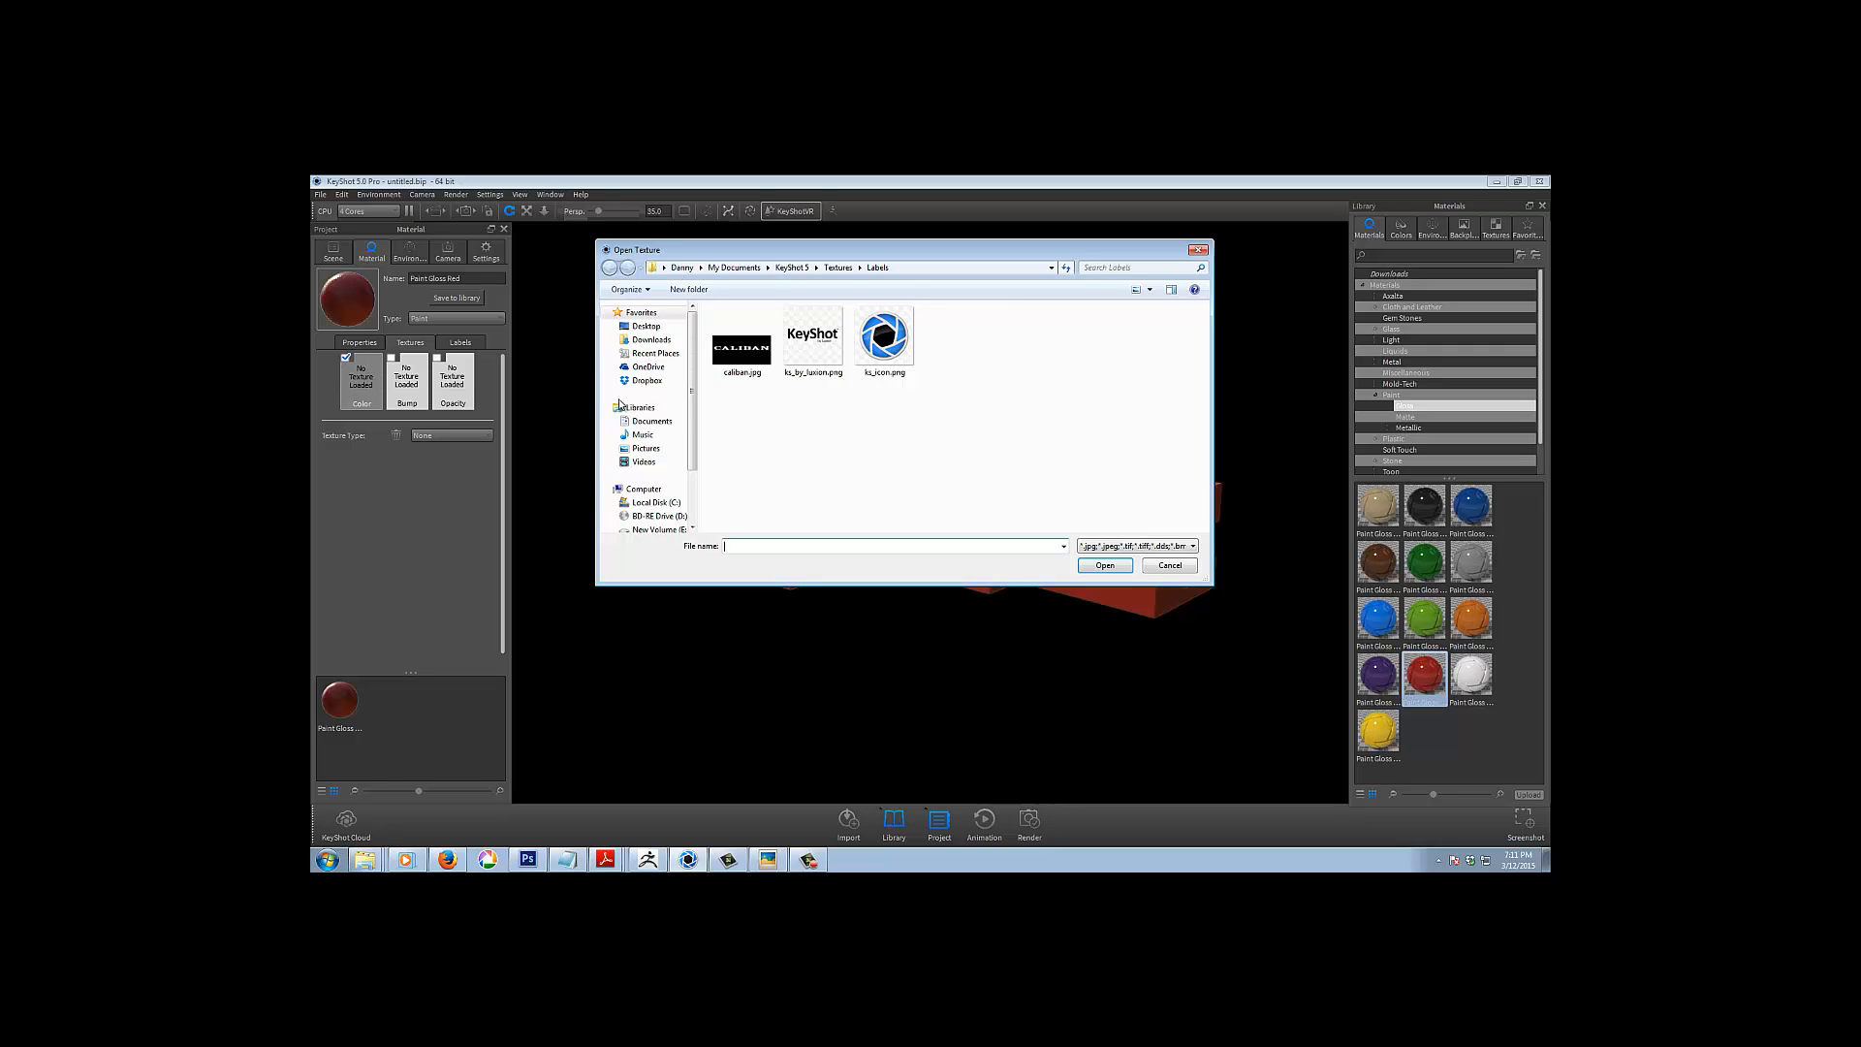
{"action": "left_click", "coordinate": [674, 527]}
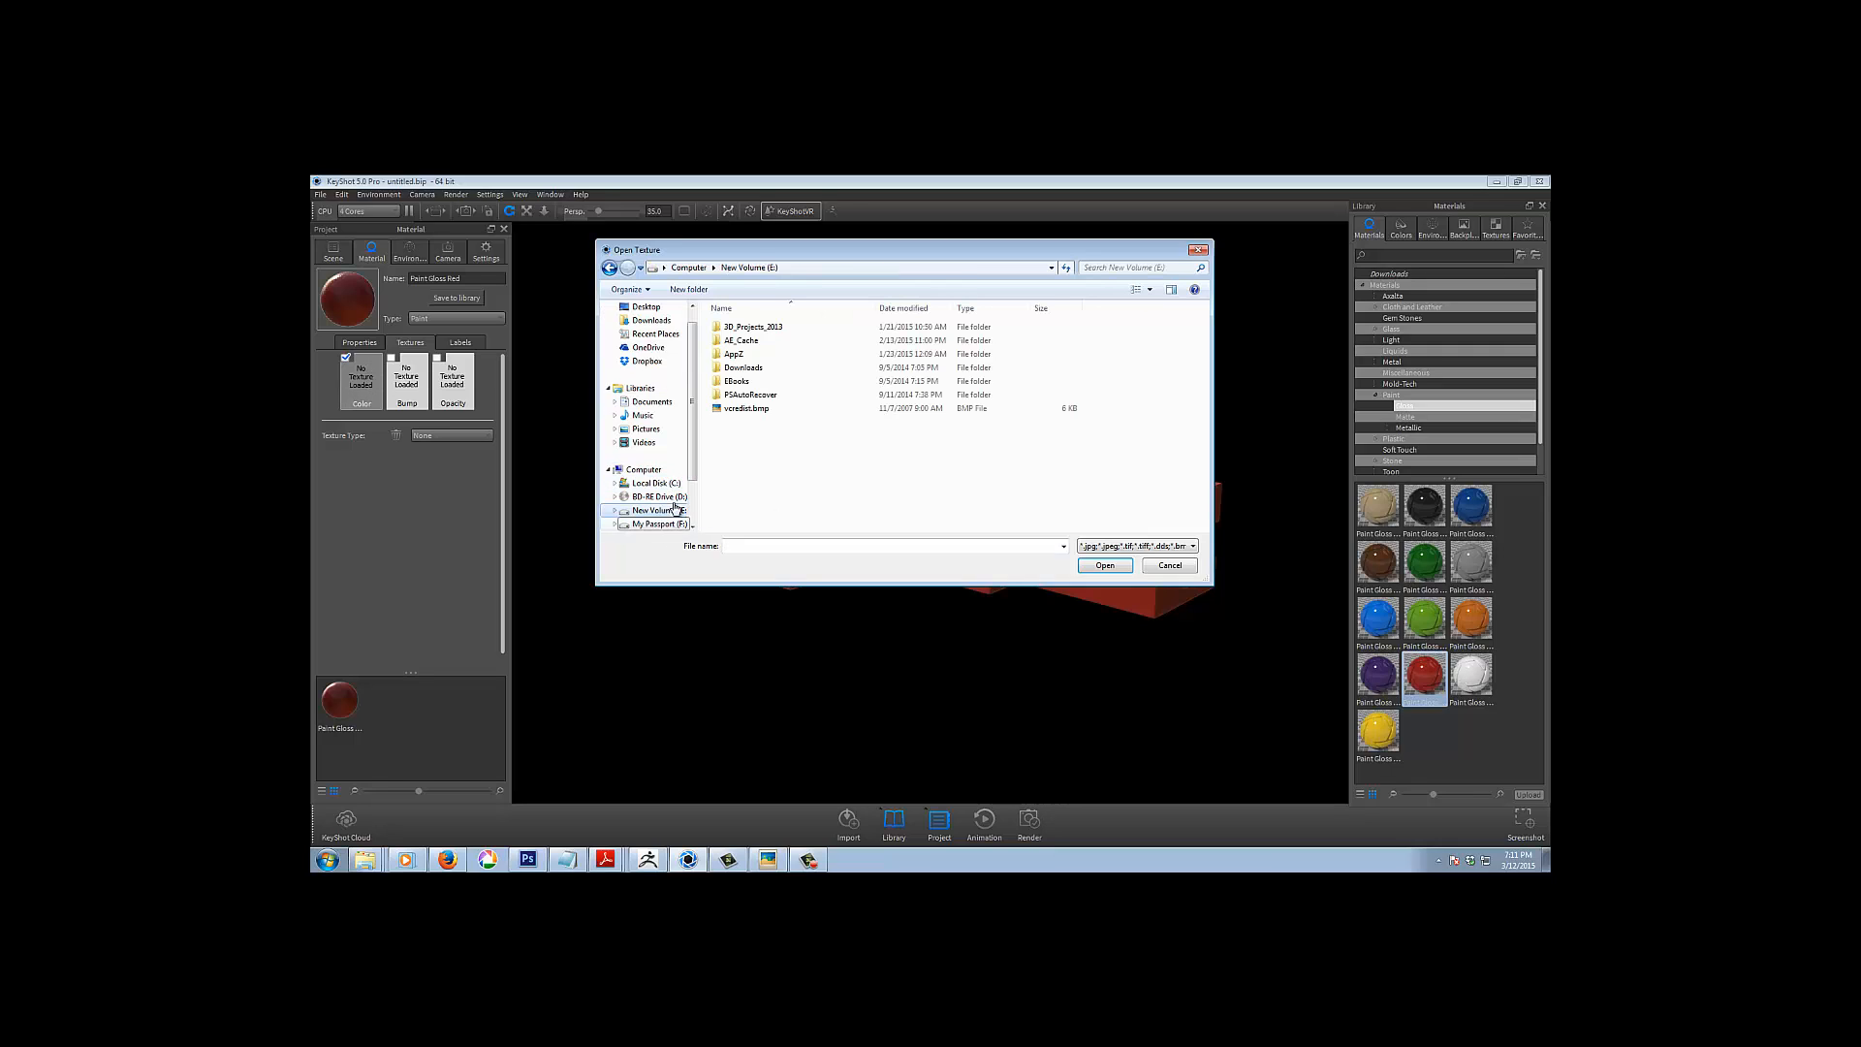
{"action": "double_click", "coordinate": [753, 328]}
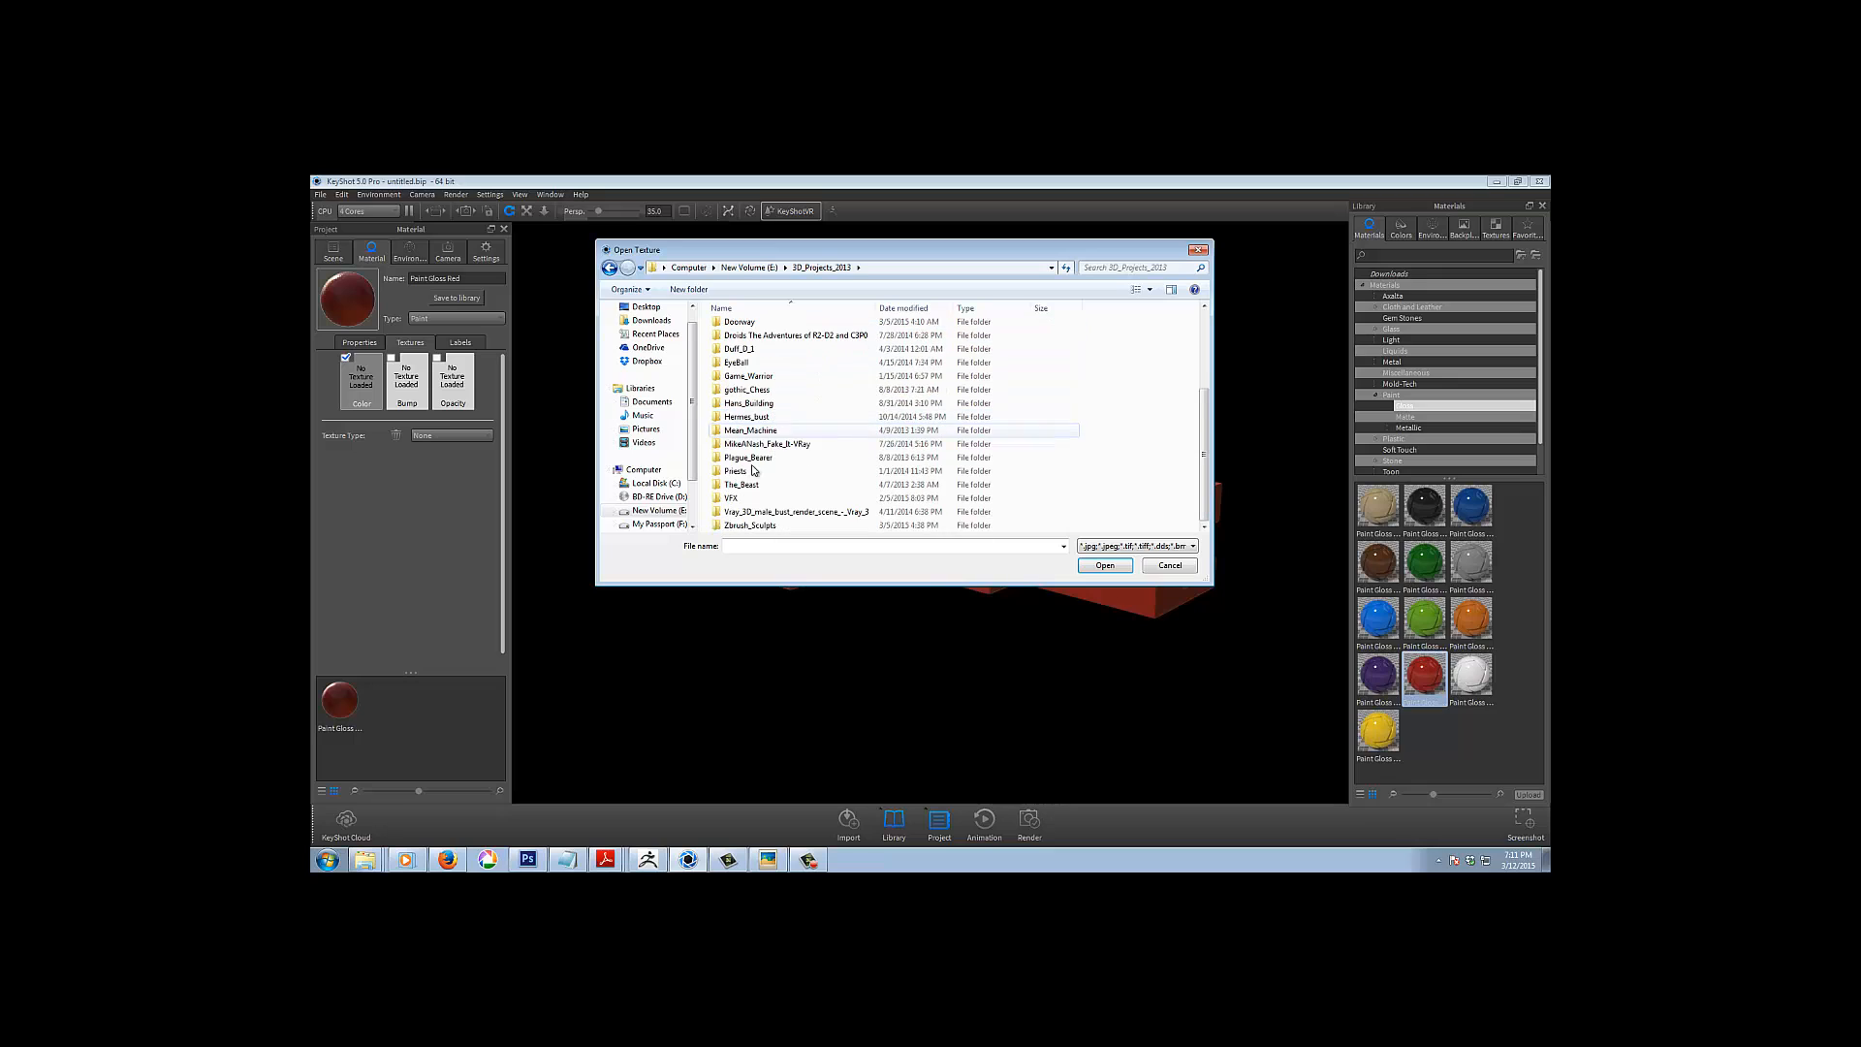
{"action": "double_click", "coordinate": [751, 525]}
{"action": "double_click", "coordinate": [764, 330]}
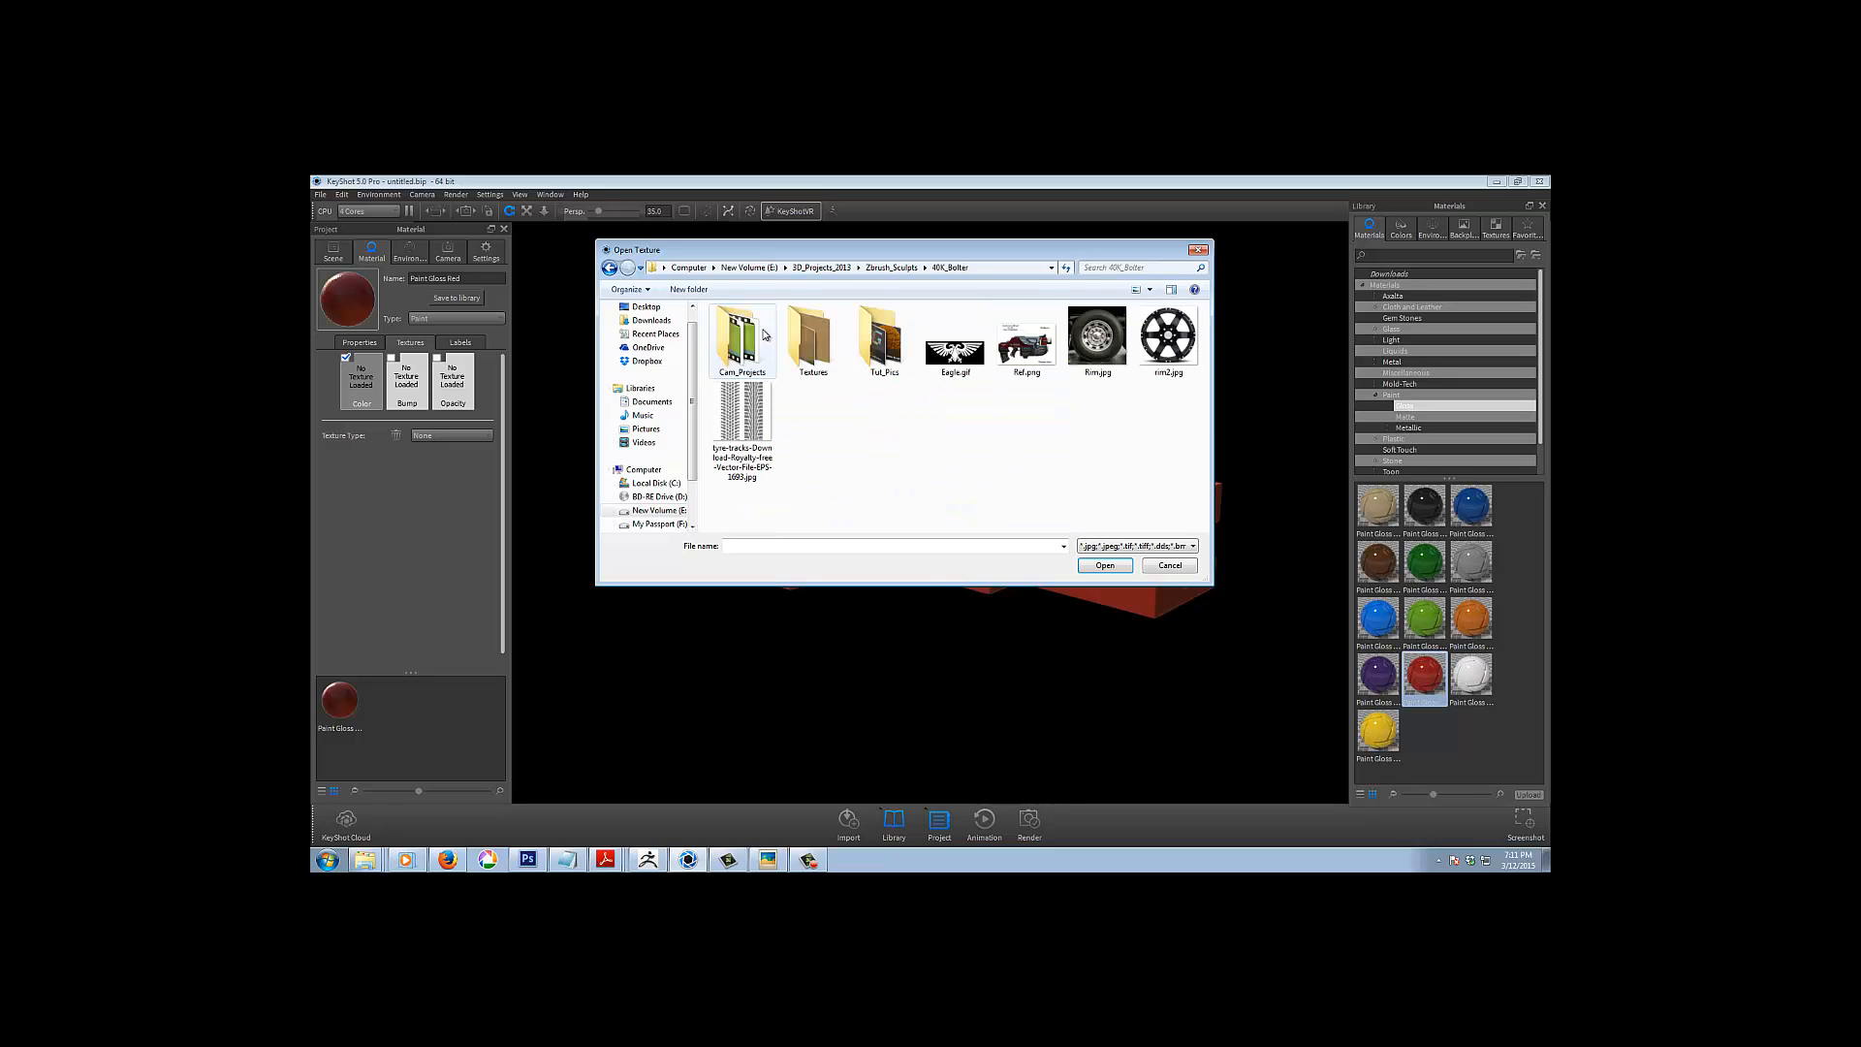
{"action": "double_click", "coordinate": [803, 338]}
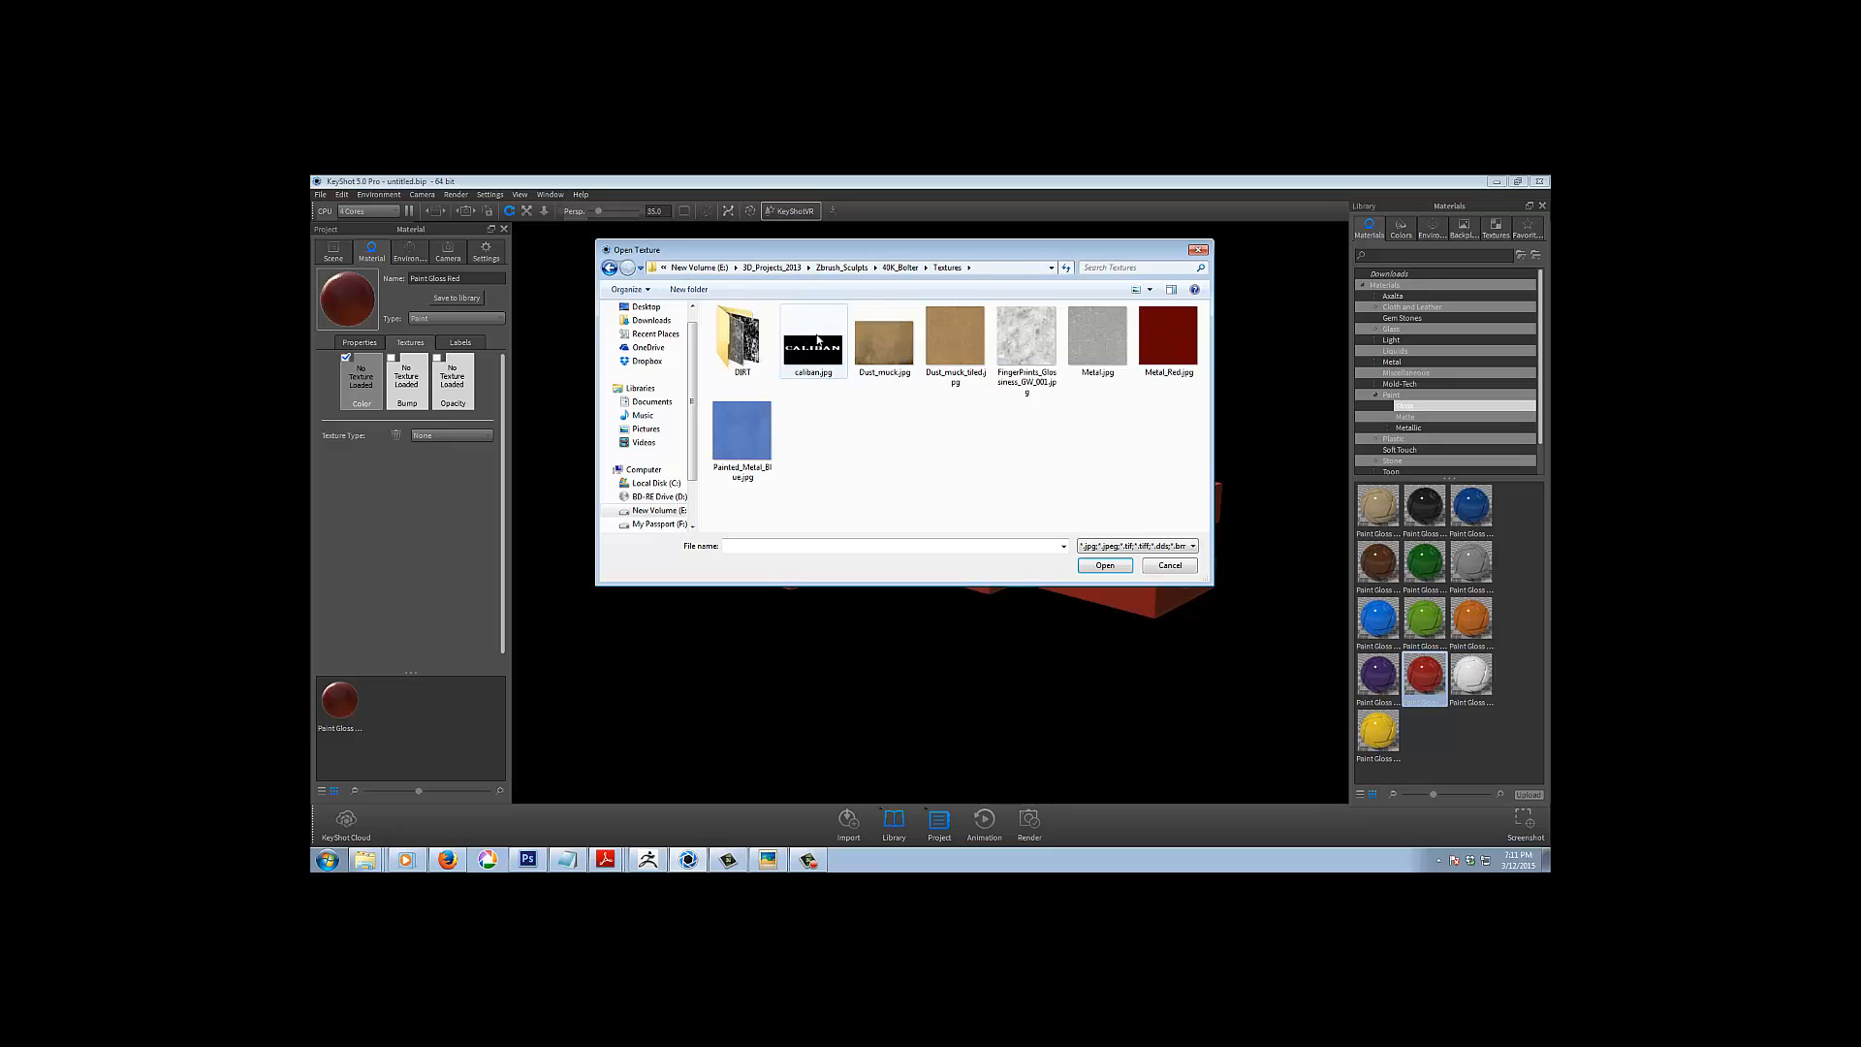
{"action": "double_click", "coordinate": [1169, 339]}
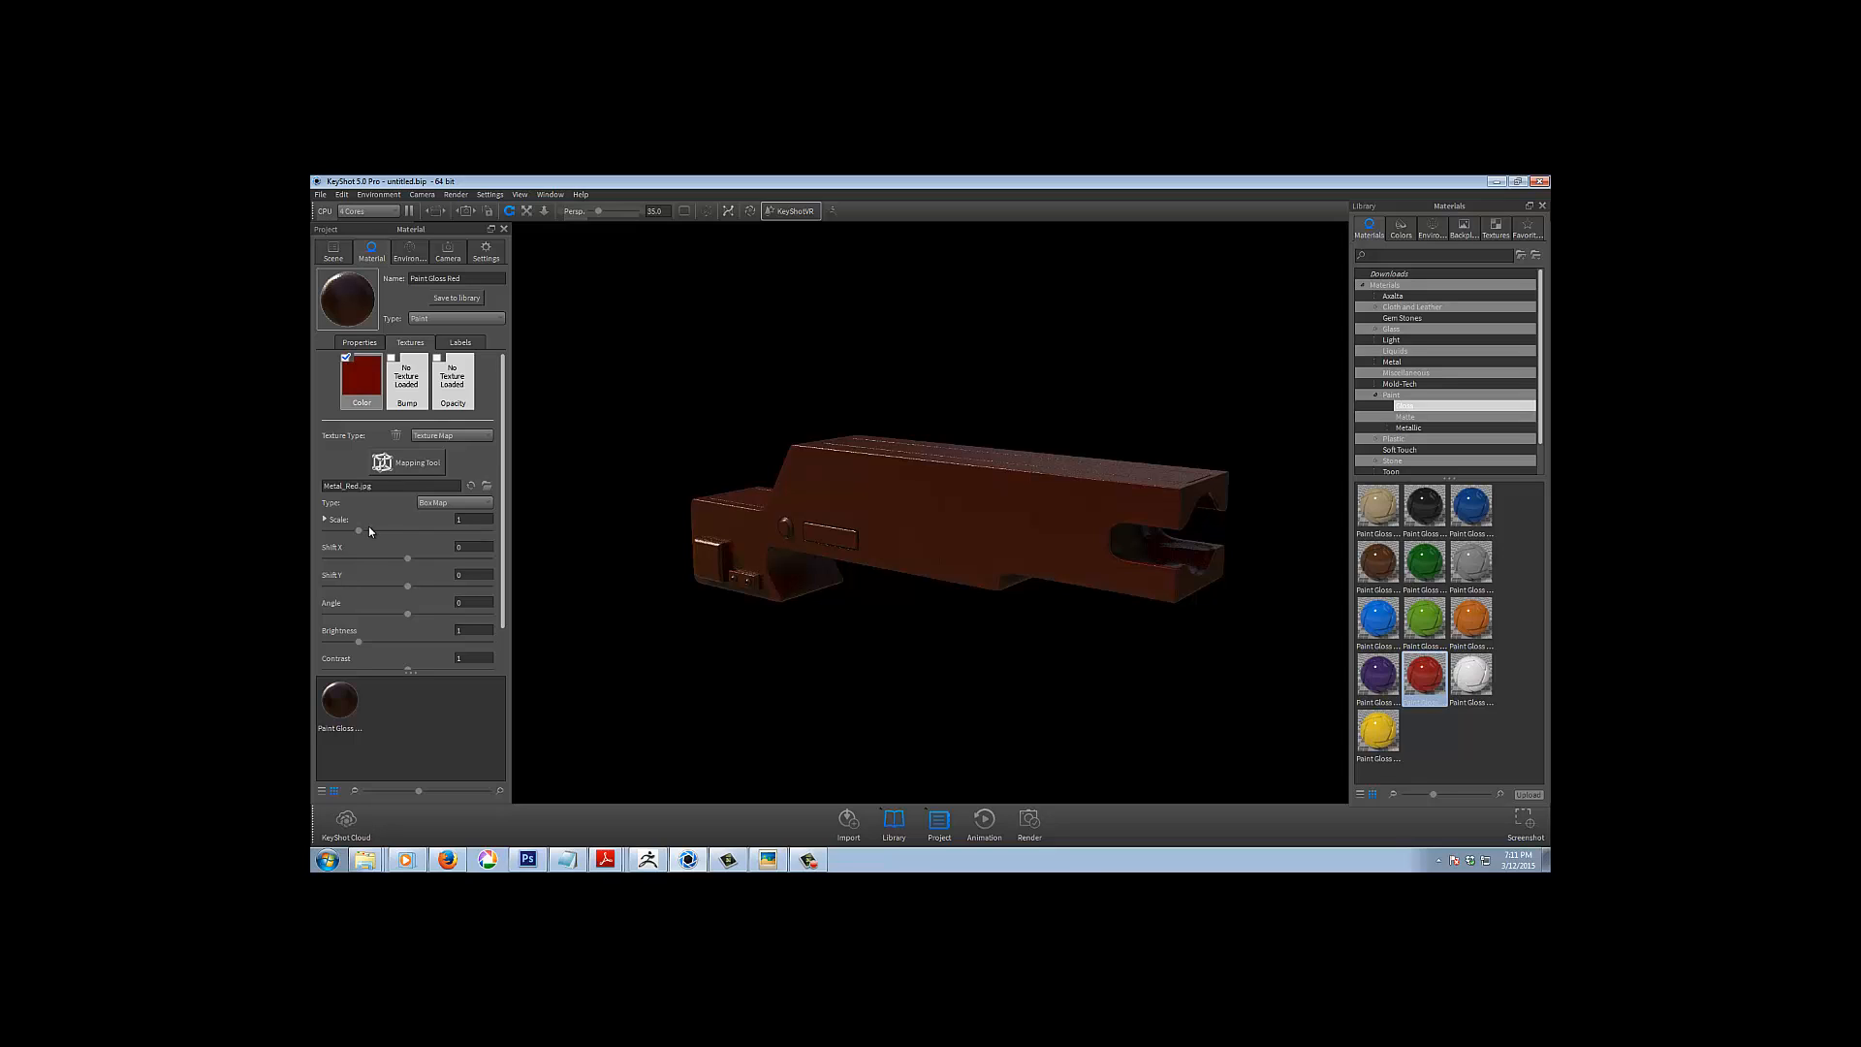
Review the red paint's empty bump slot and the mapping type options of its color texture, keeping Box Map
{"action": "left_click", "coordinate": [413, 388]}
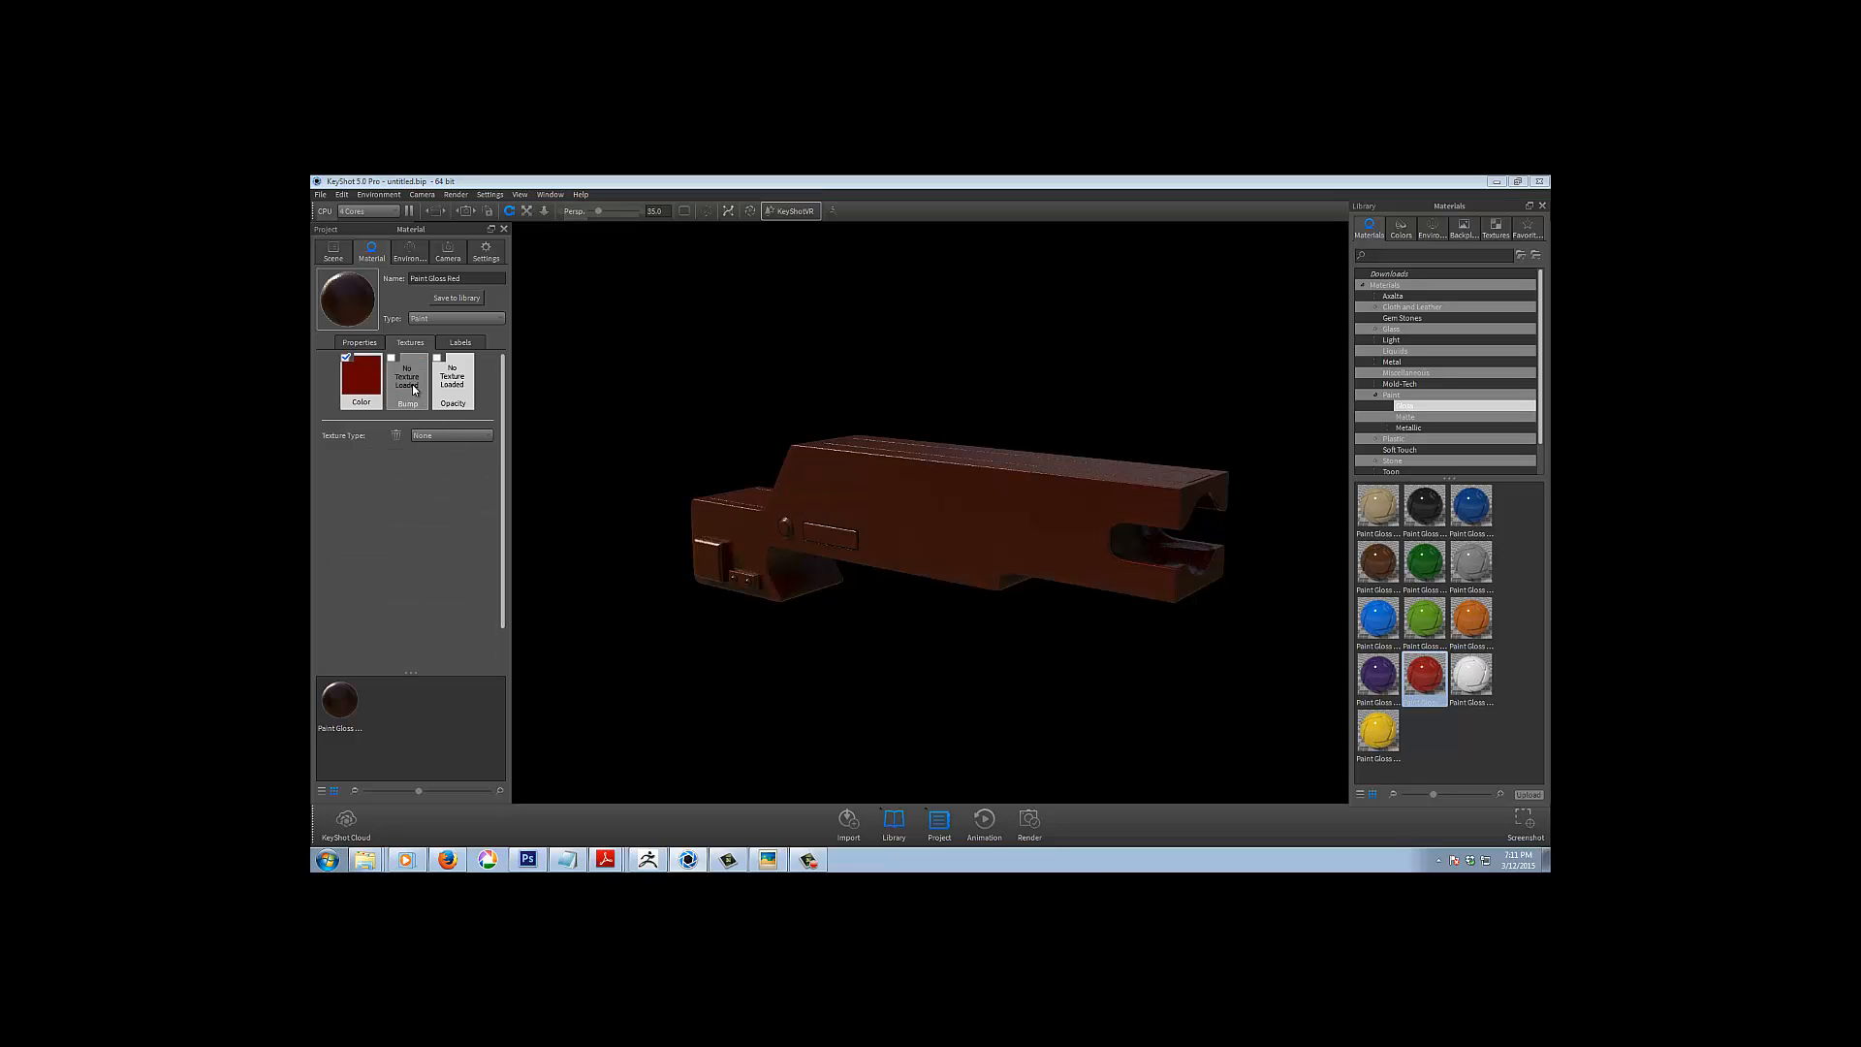
{"action": "left_click", "coordinate": [366, 392]}
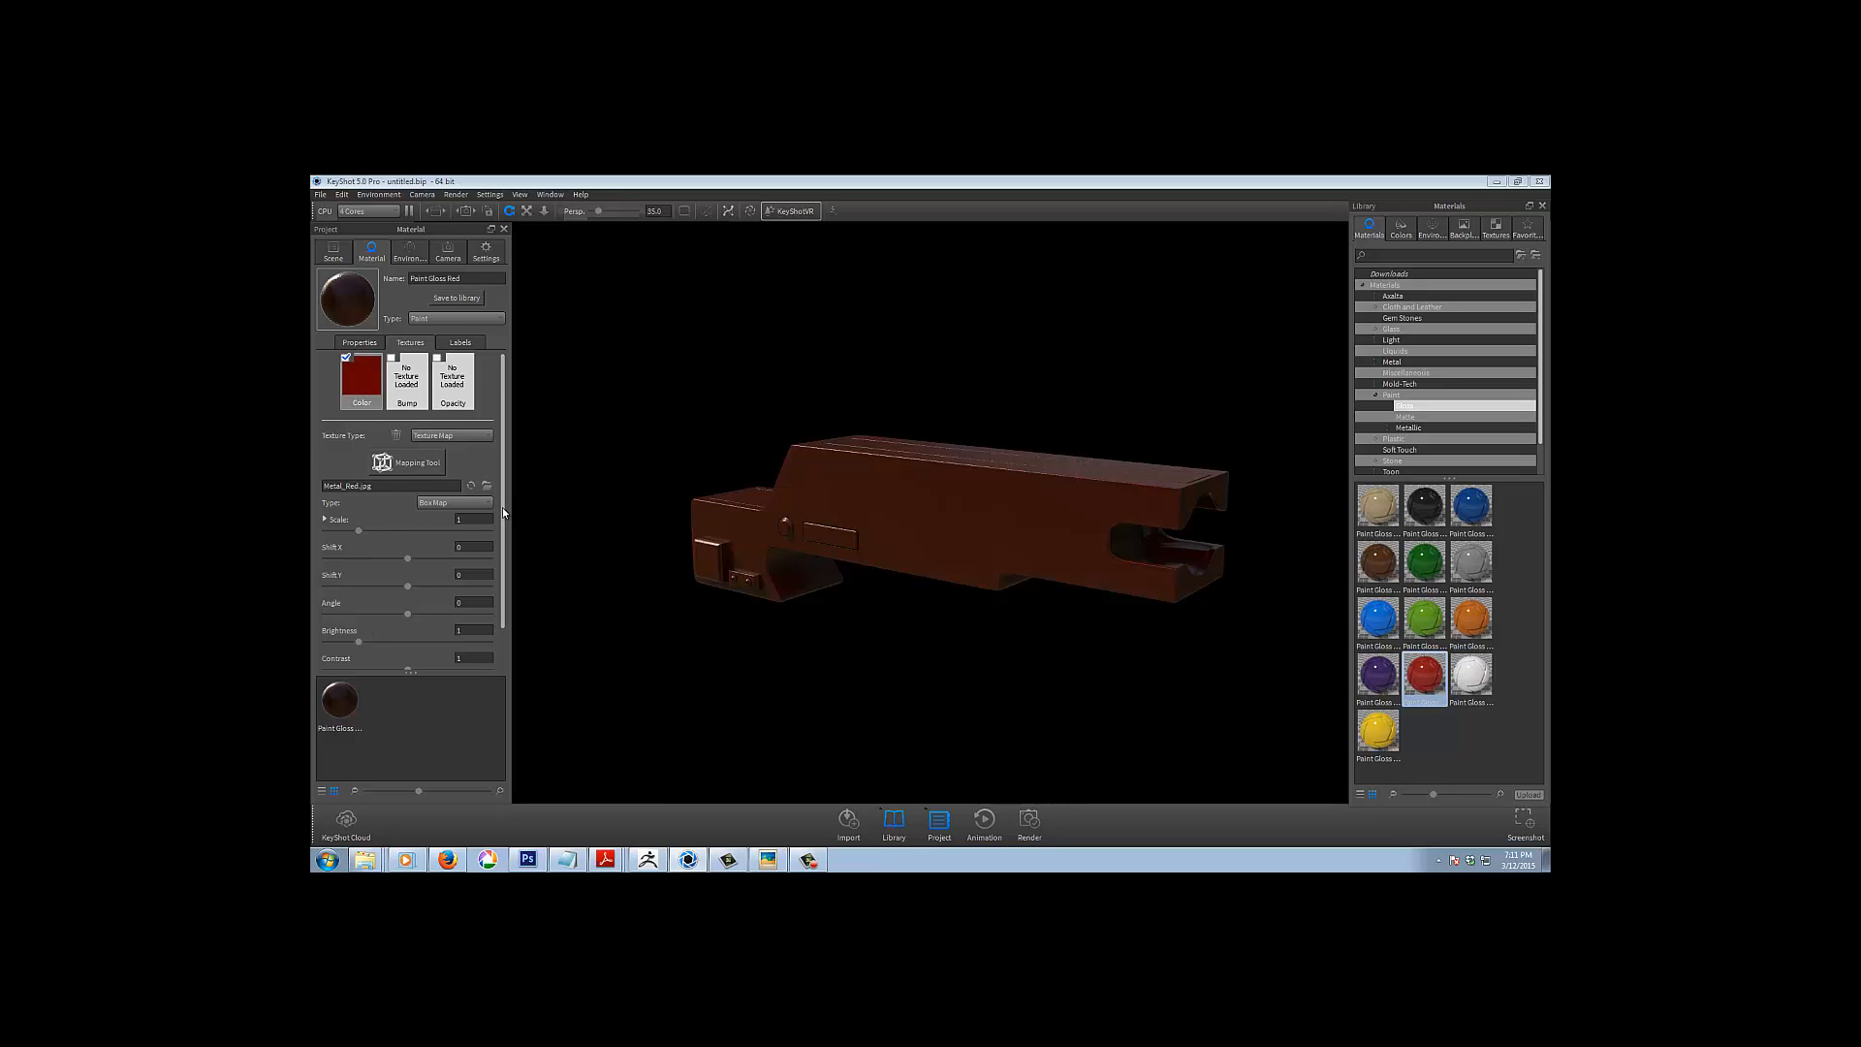
{"action": "scroll", "coordinate": [503, 508], "scroll_direction": "down", "scroll_amount": 2}
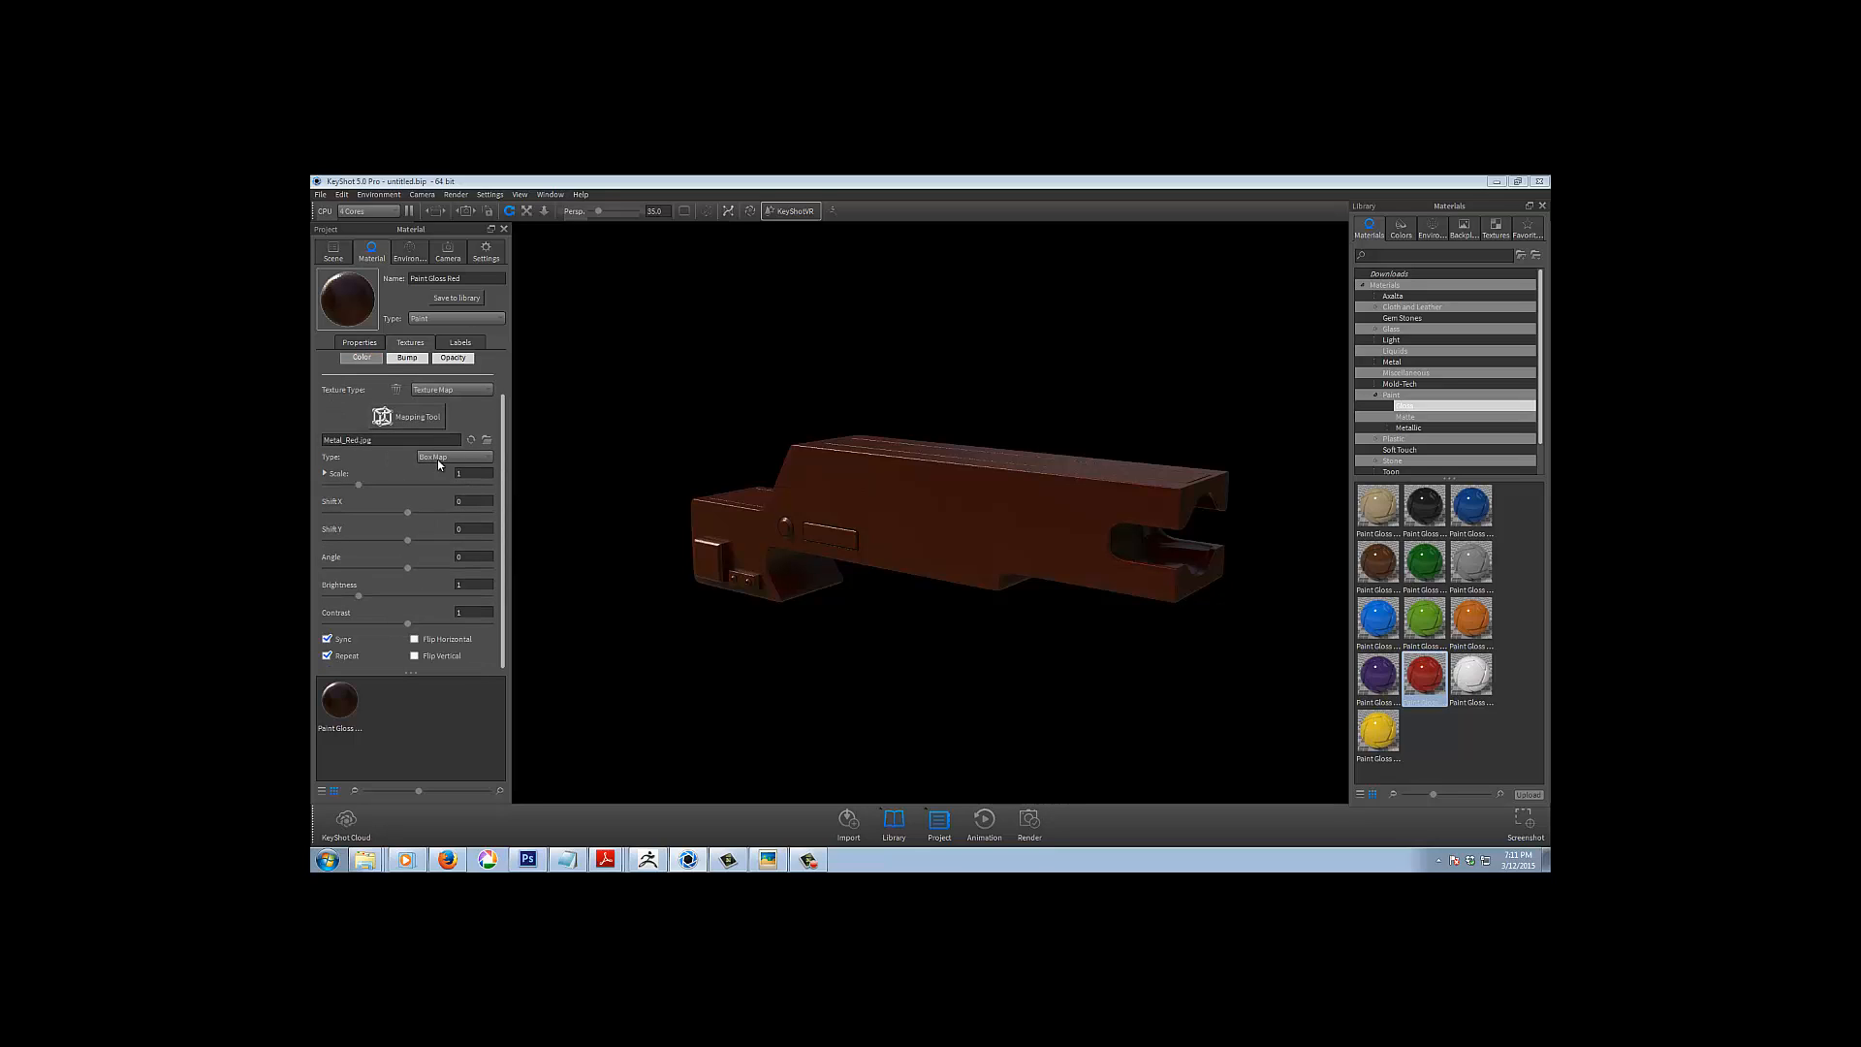
{"action": "left_click", "coordinate": [436, 456]}
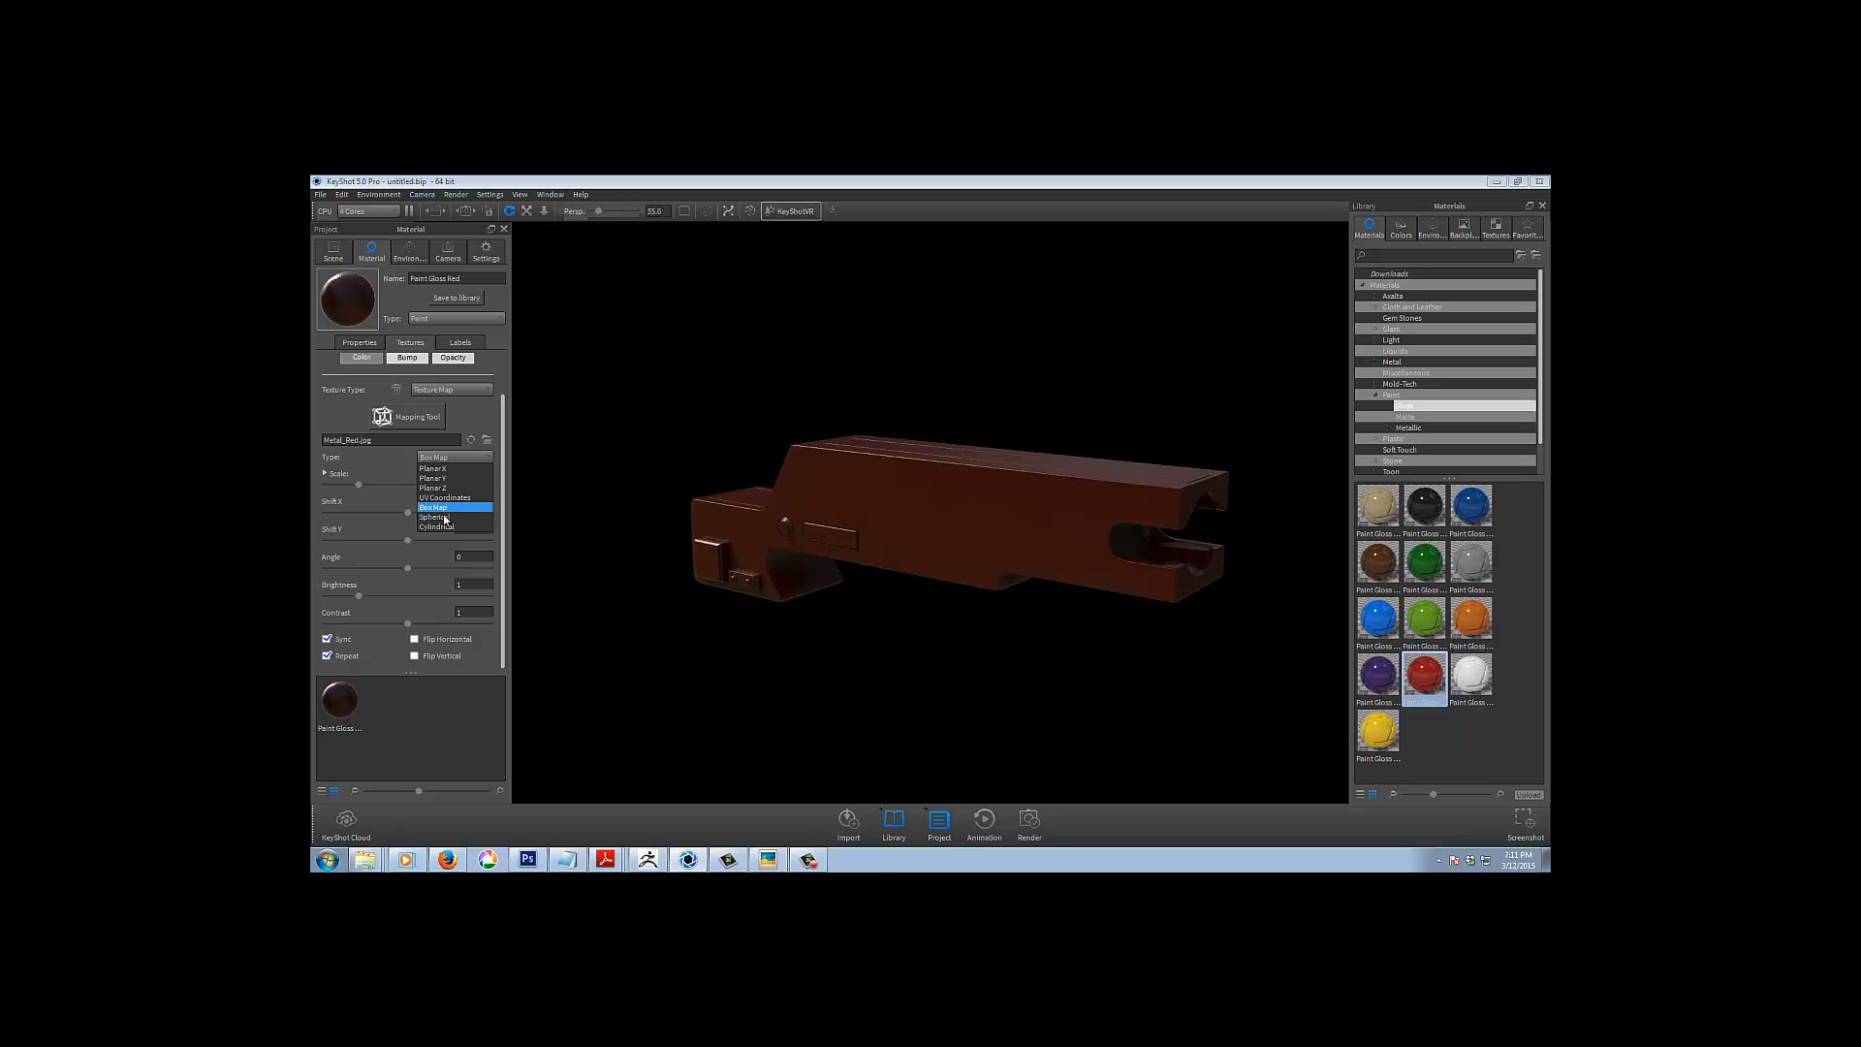
{"action": "left_click", "coordinate": [450, 457]}
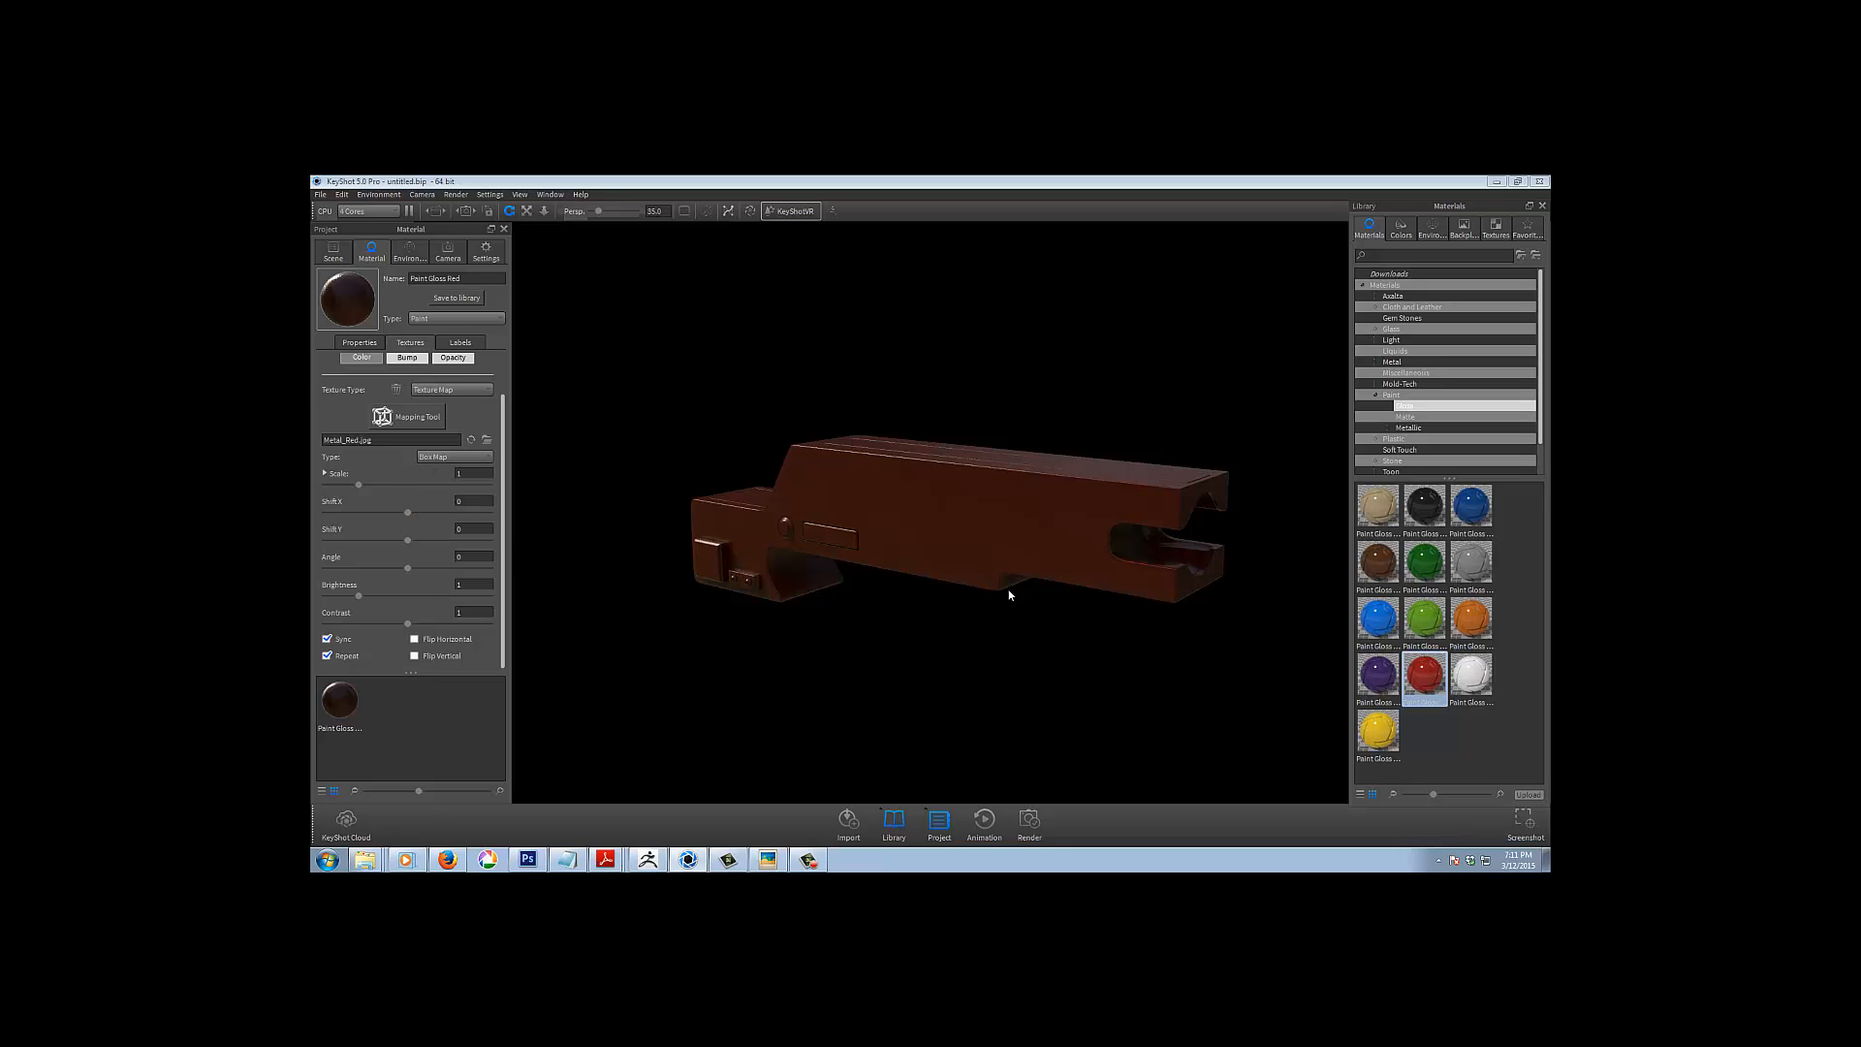
Examine the color texture and reflections on the model's body from several angles
{"action": "left_click_drag", "start_coordinate": [1008, 592], "coordinate": [1126, 748]}
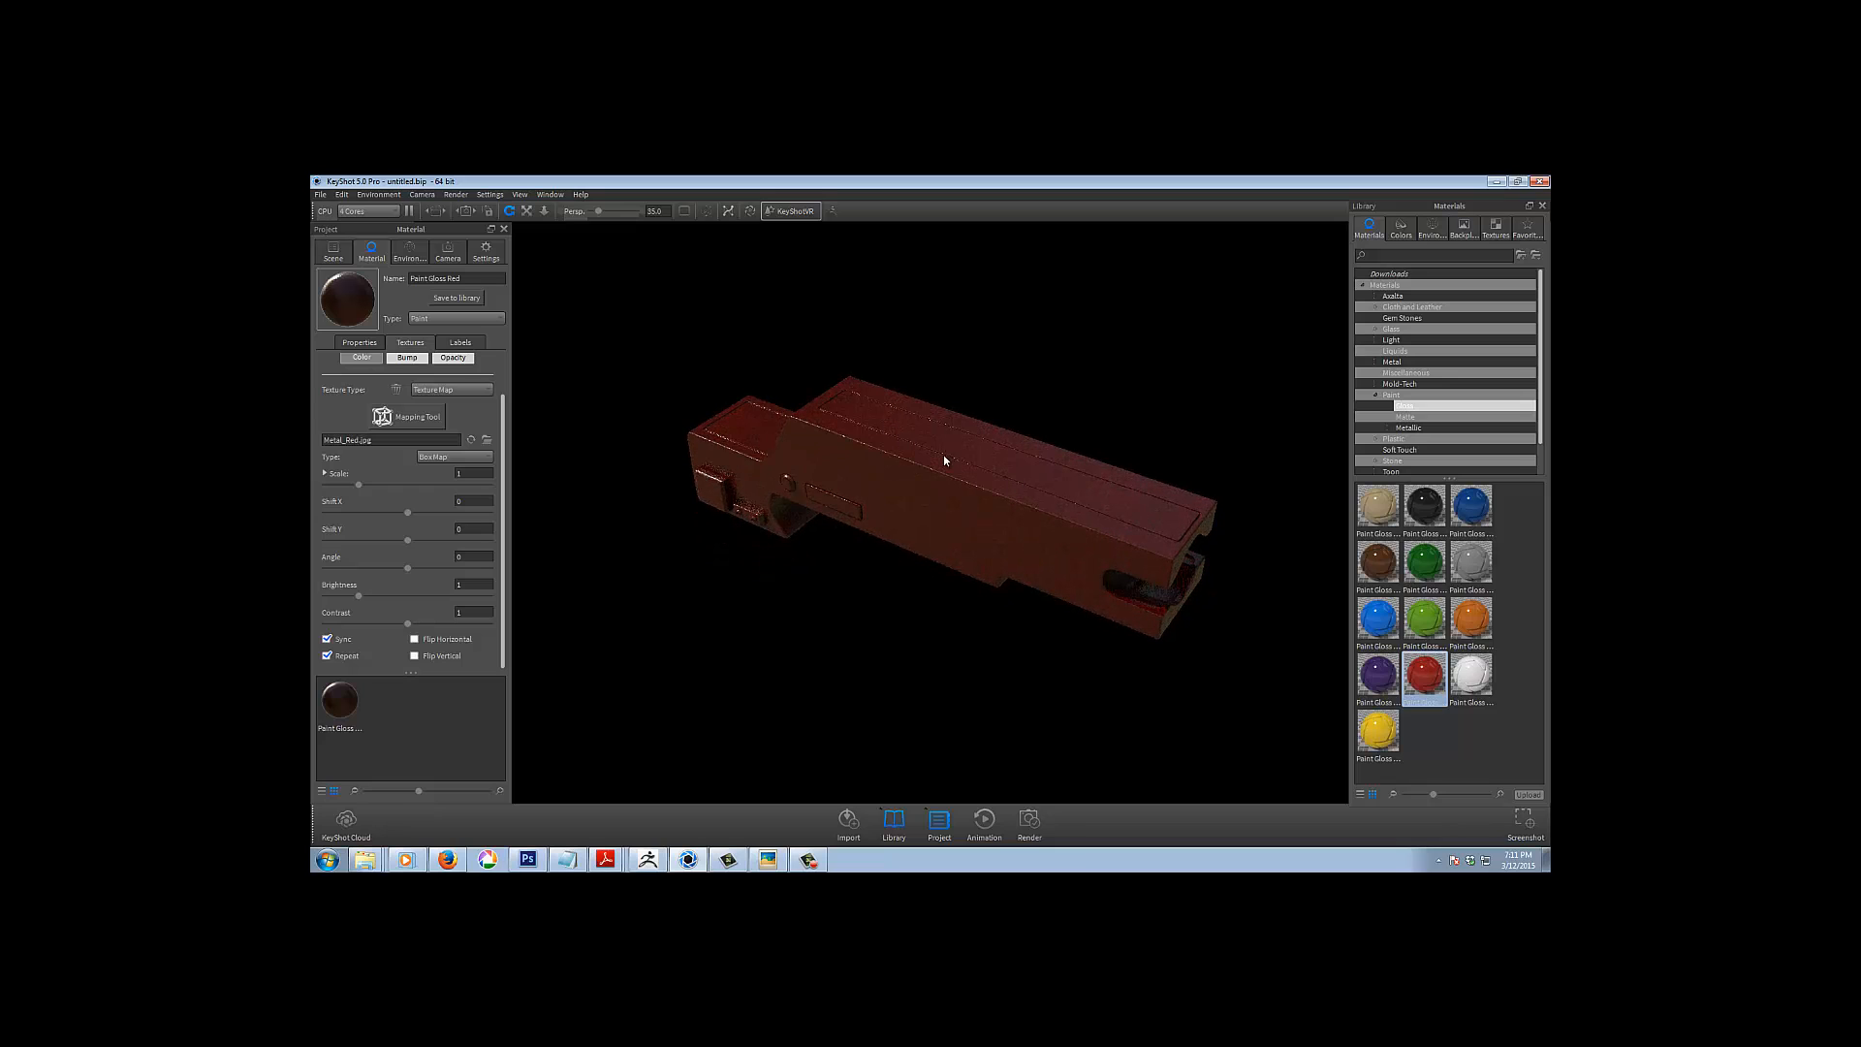
{"action": "left_click_drag", "start_coordinate": [937, 646], "coordinate": [924, 582]}
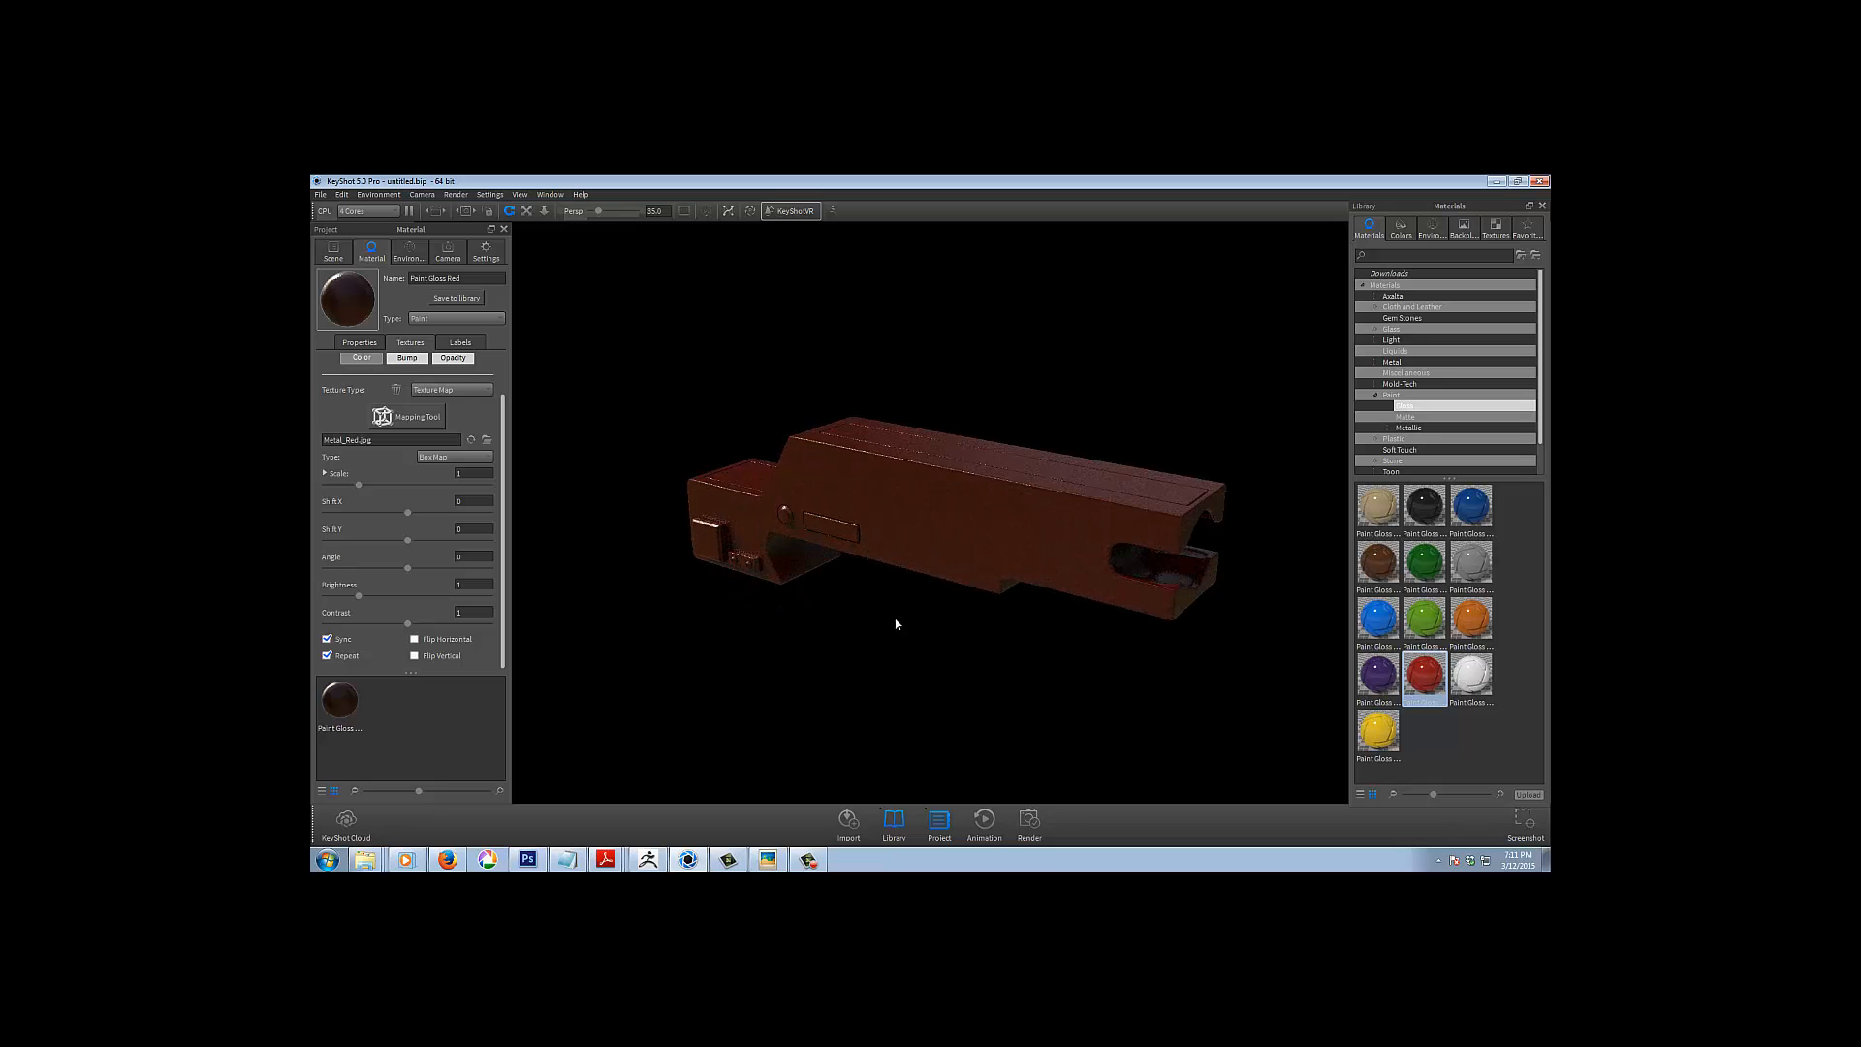
{"action": "left_click_drag", "start_coordinate": [872, 627], "coordinate": [646, 715]}
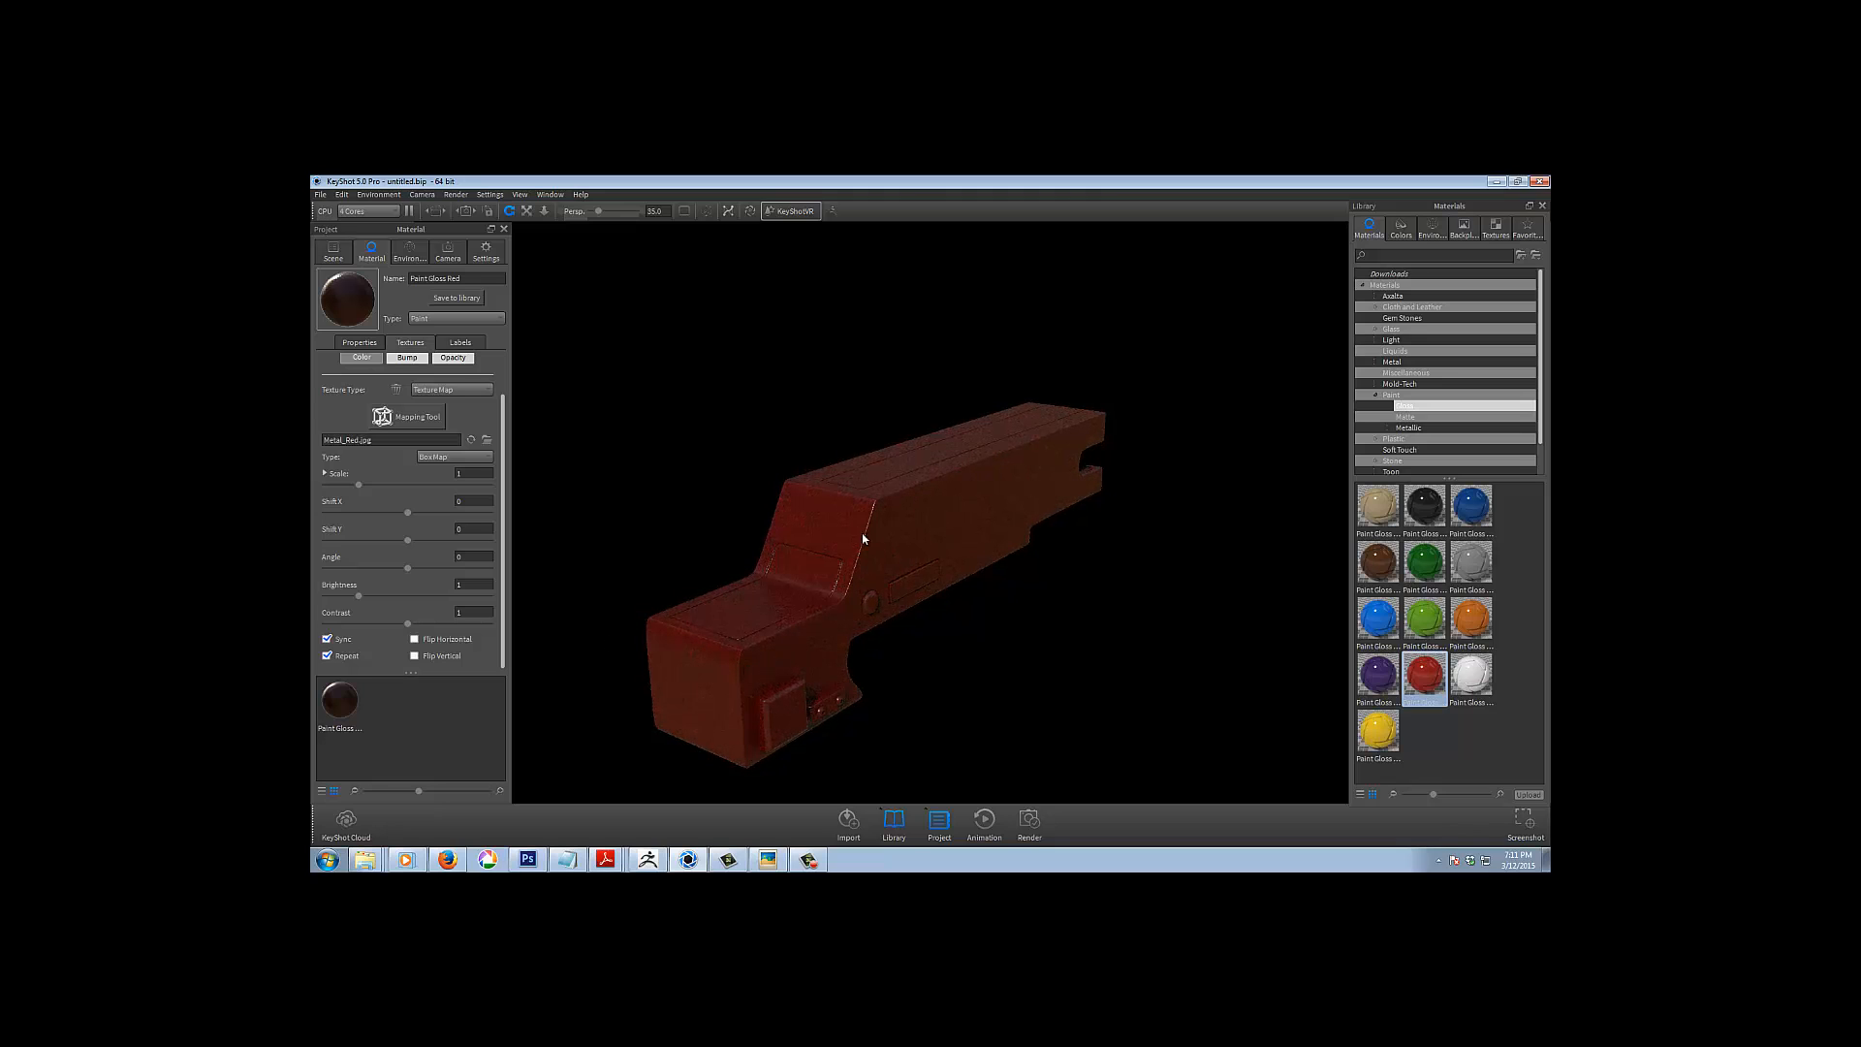
{"action": "left_click_drag", "start_coordinate": [1050, 715], "coordinate": [382, 649]}
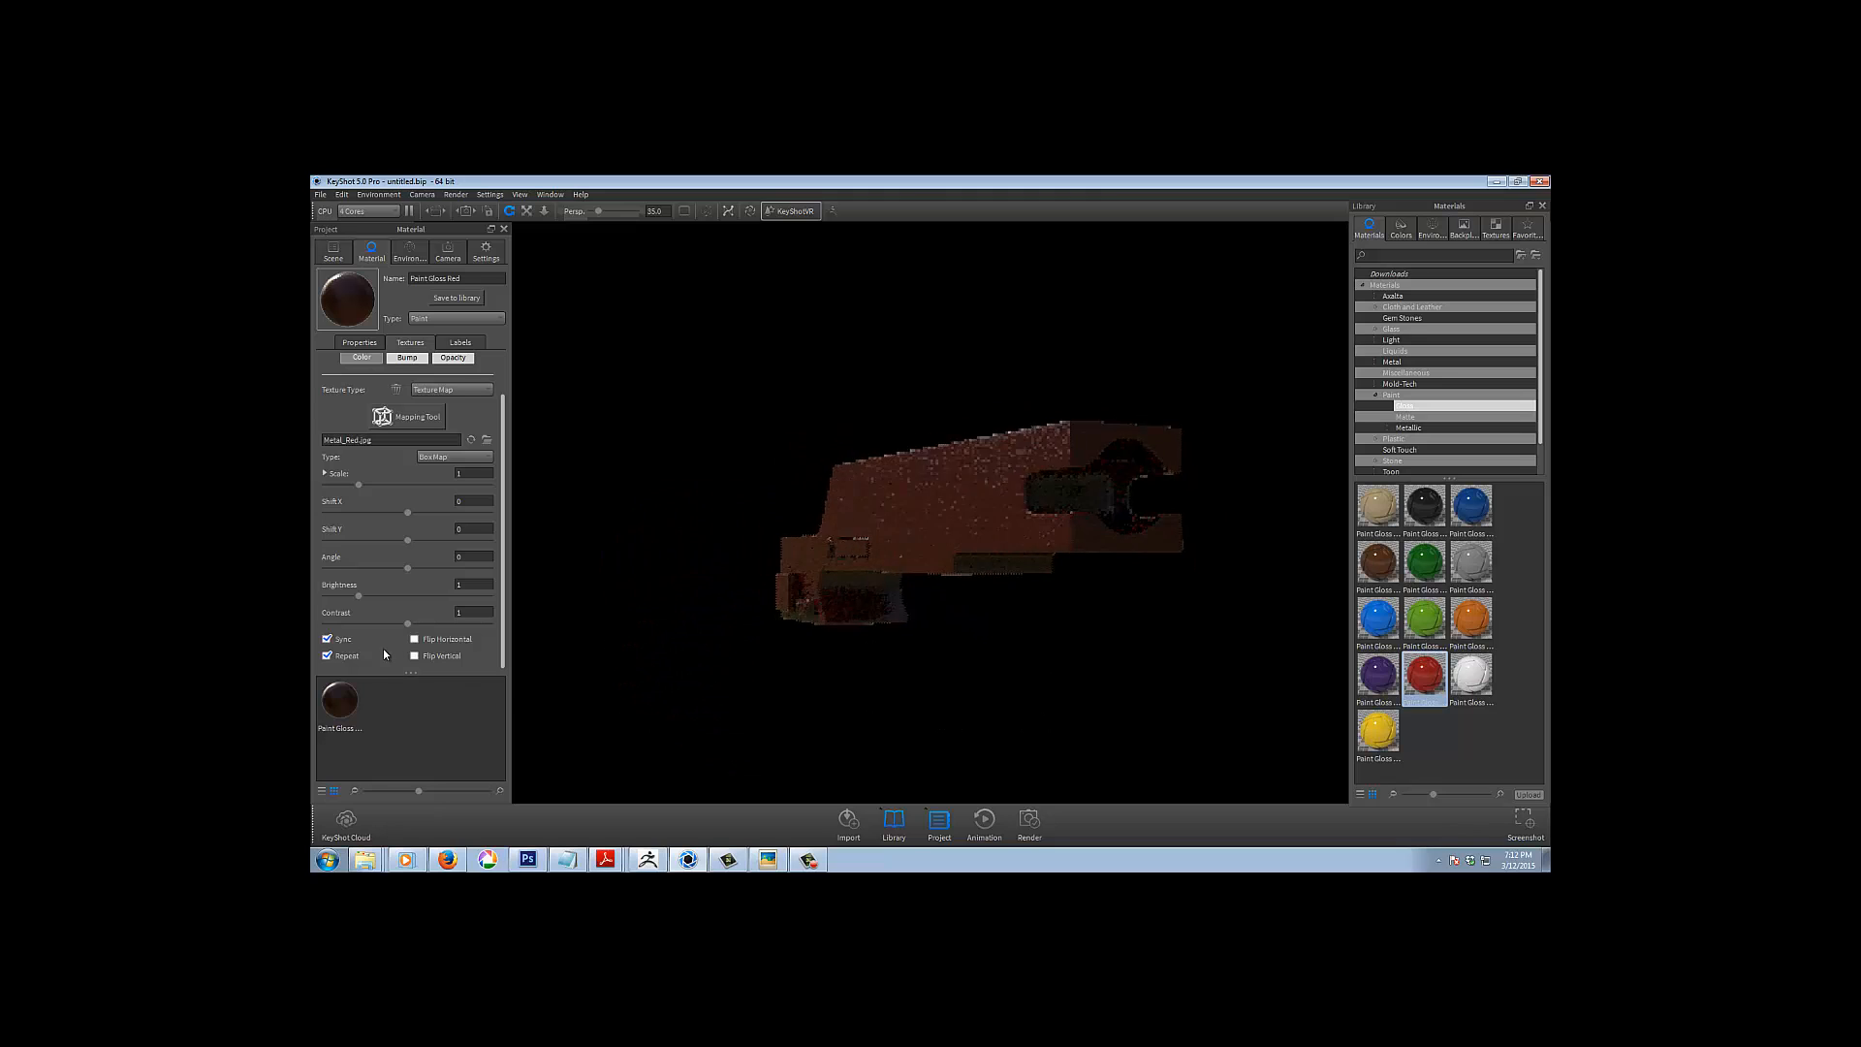
{"action": "left_click_drag", "start_coordinate": [951, 687], "coordinate": [970, 788]}
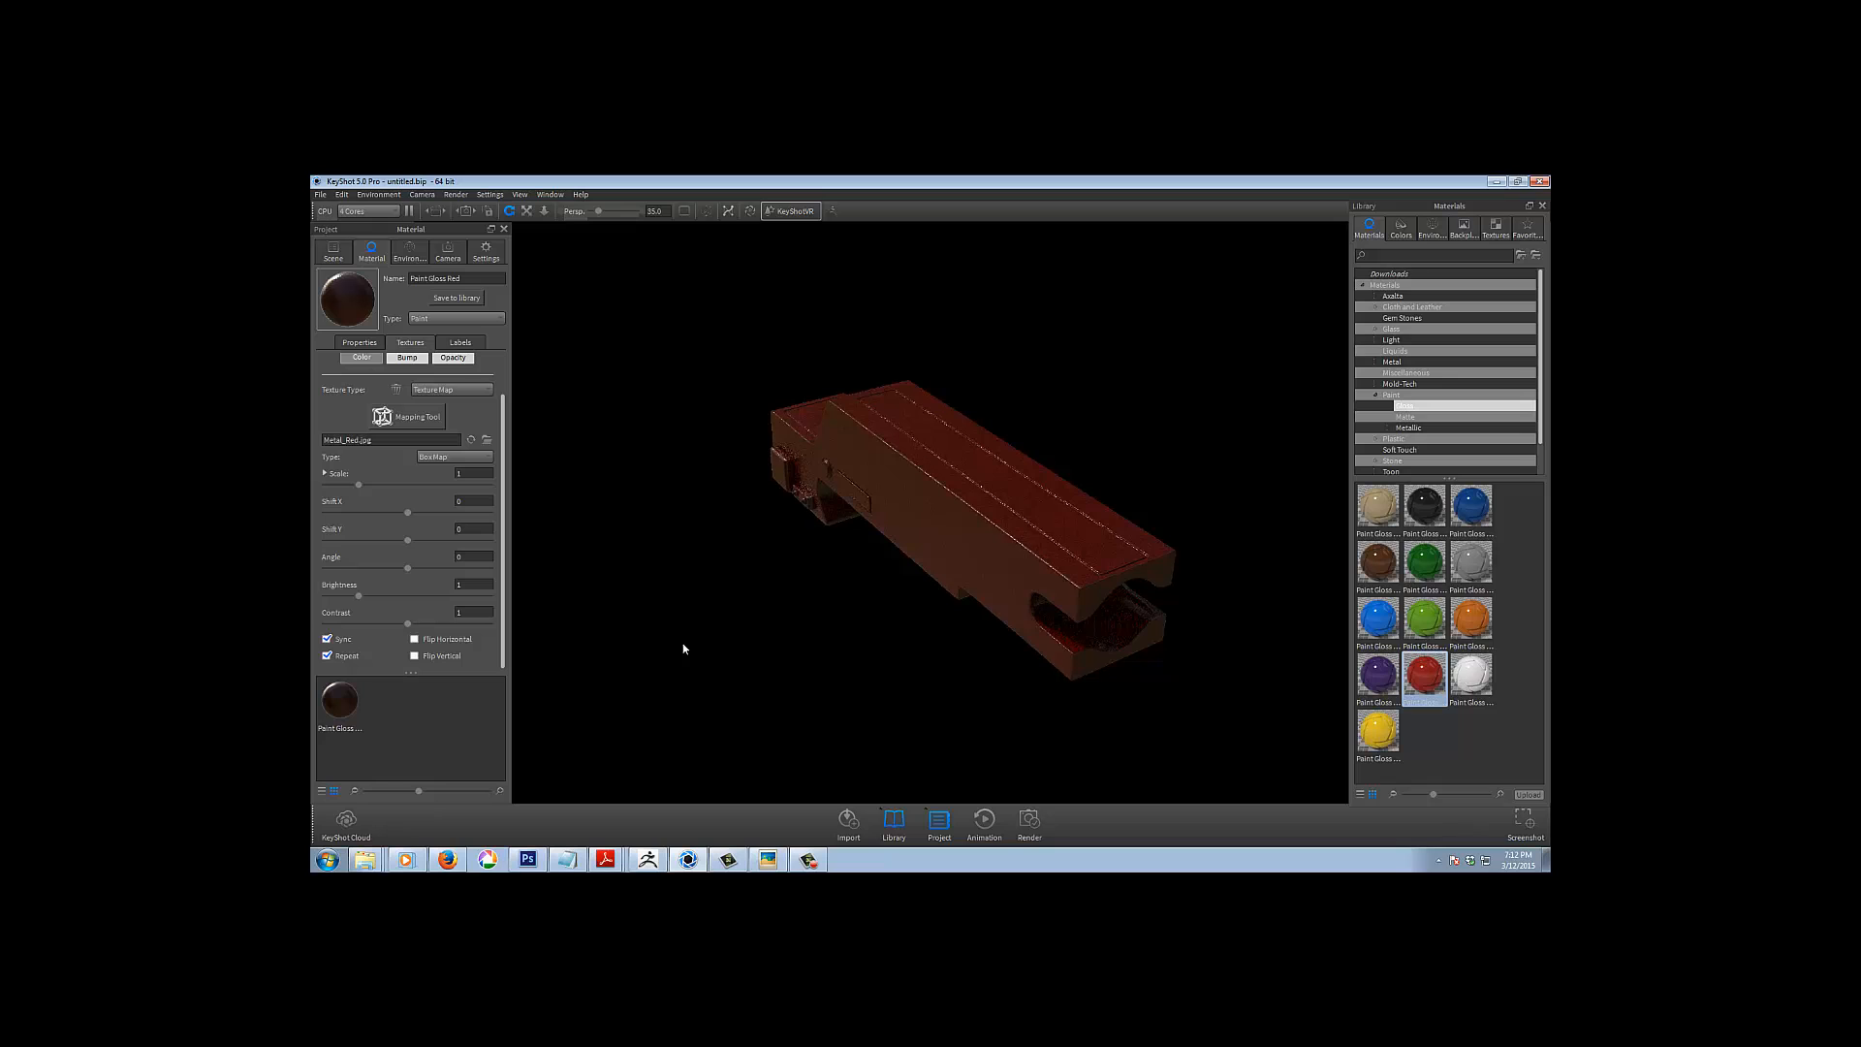
{"action": "left_click_drag", "start_coordinate": [682, 648], "coordinate": [827, 624]}
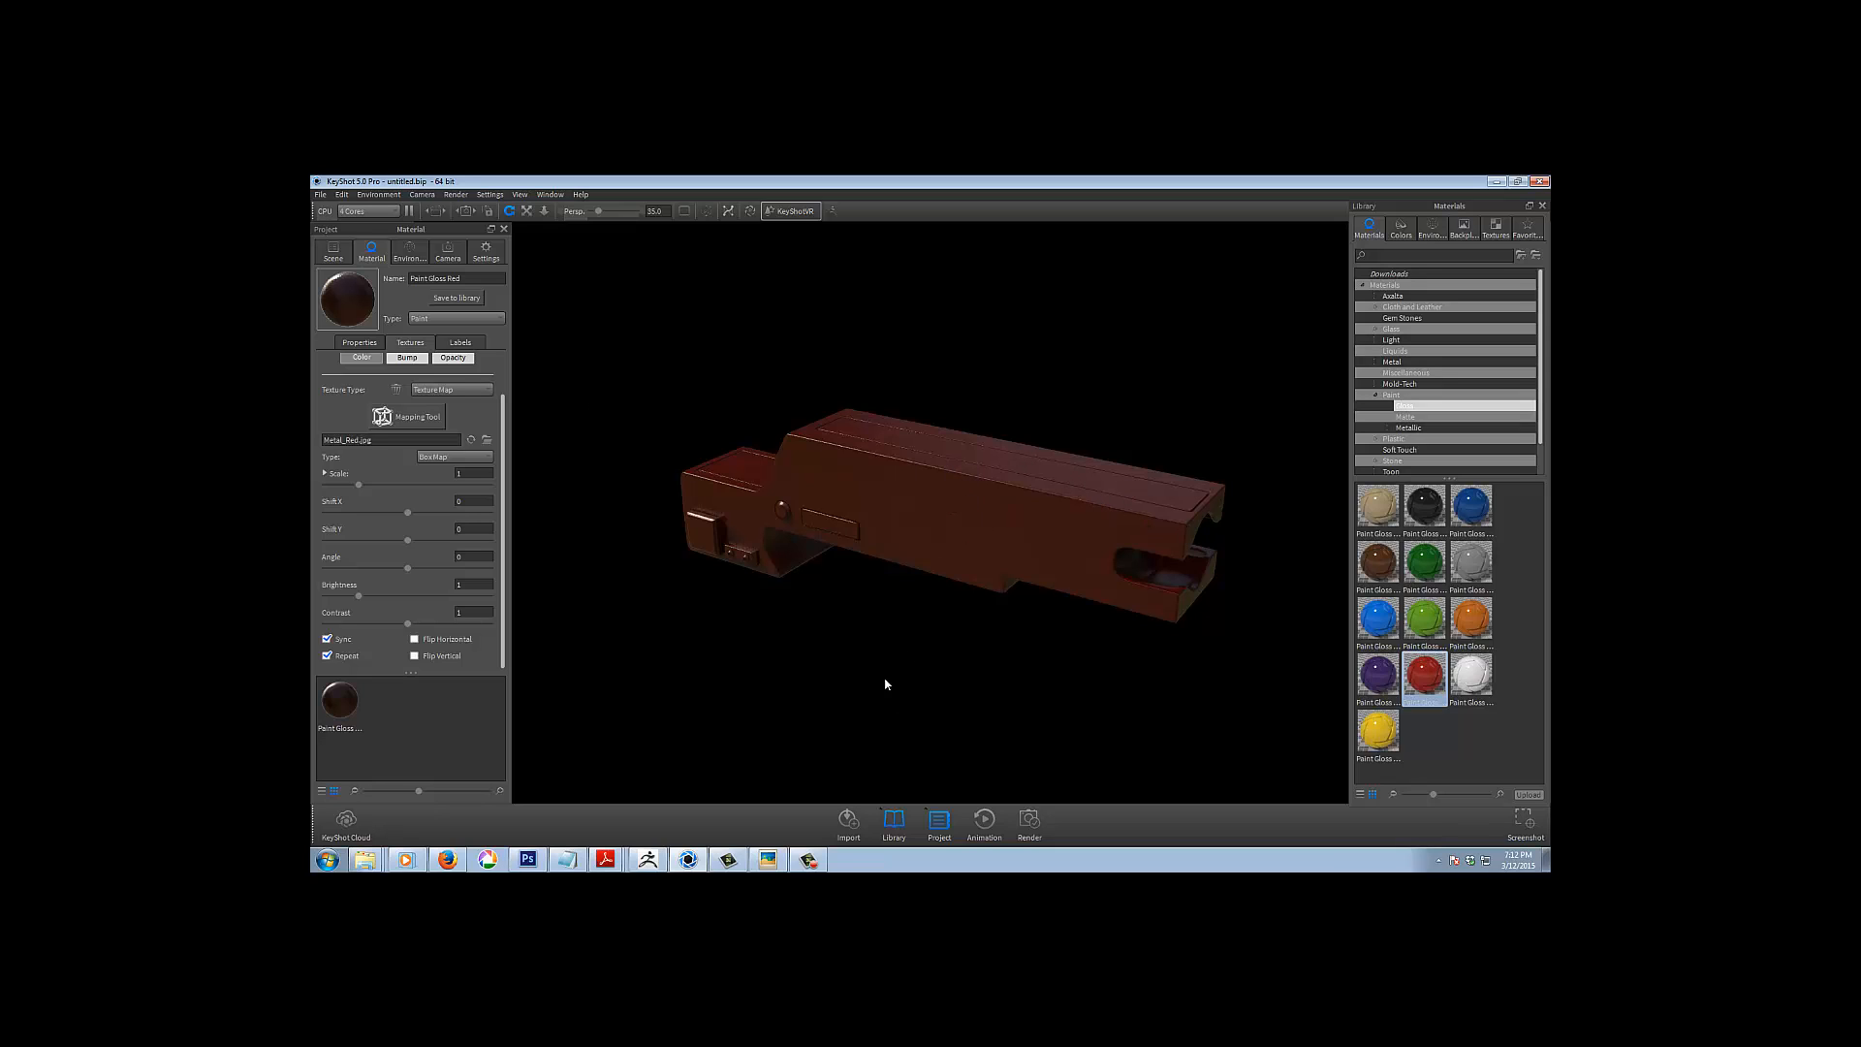
{"action": "left_click_drag", "start_coordinate": [885, 684], "coordinate": [906, 500]}
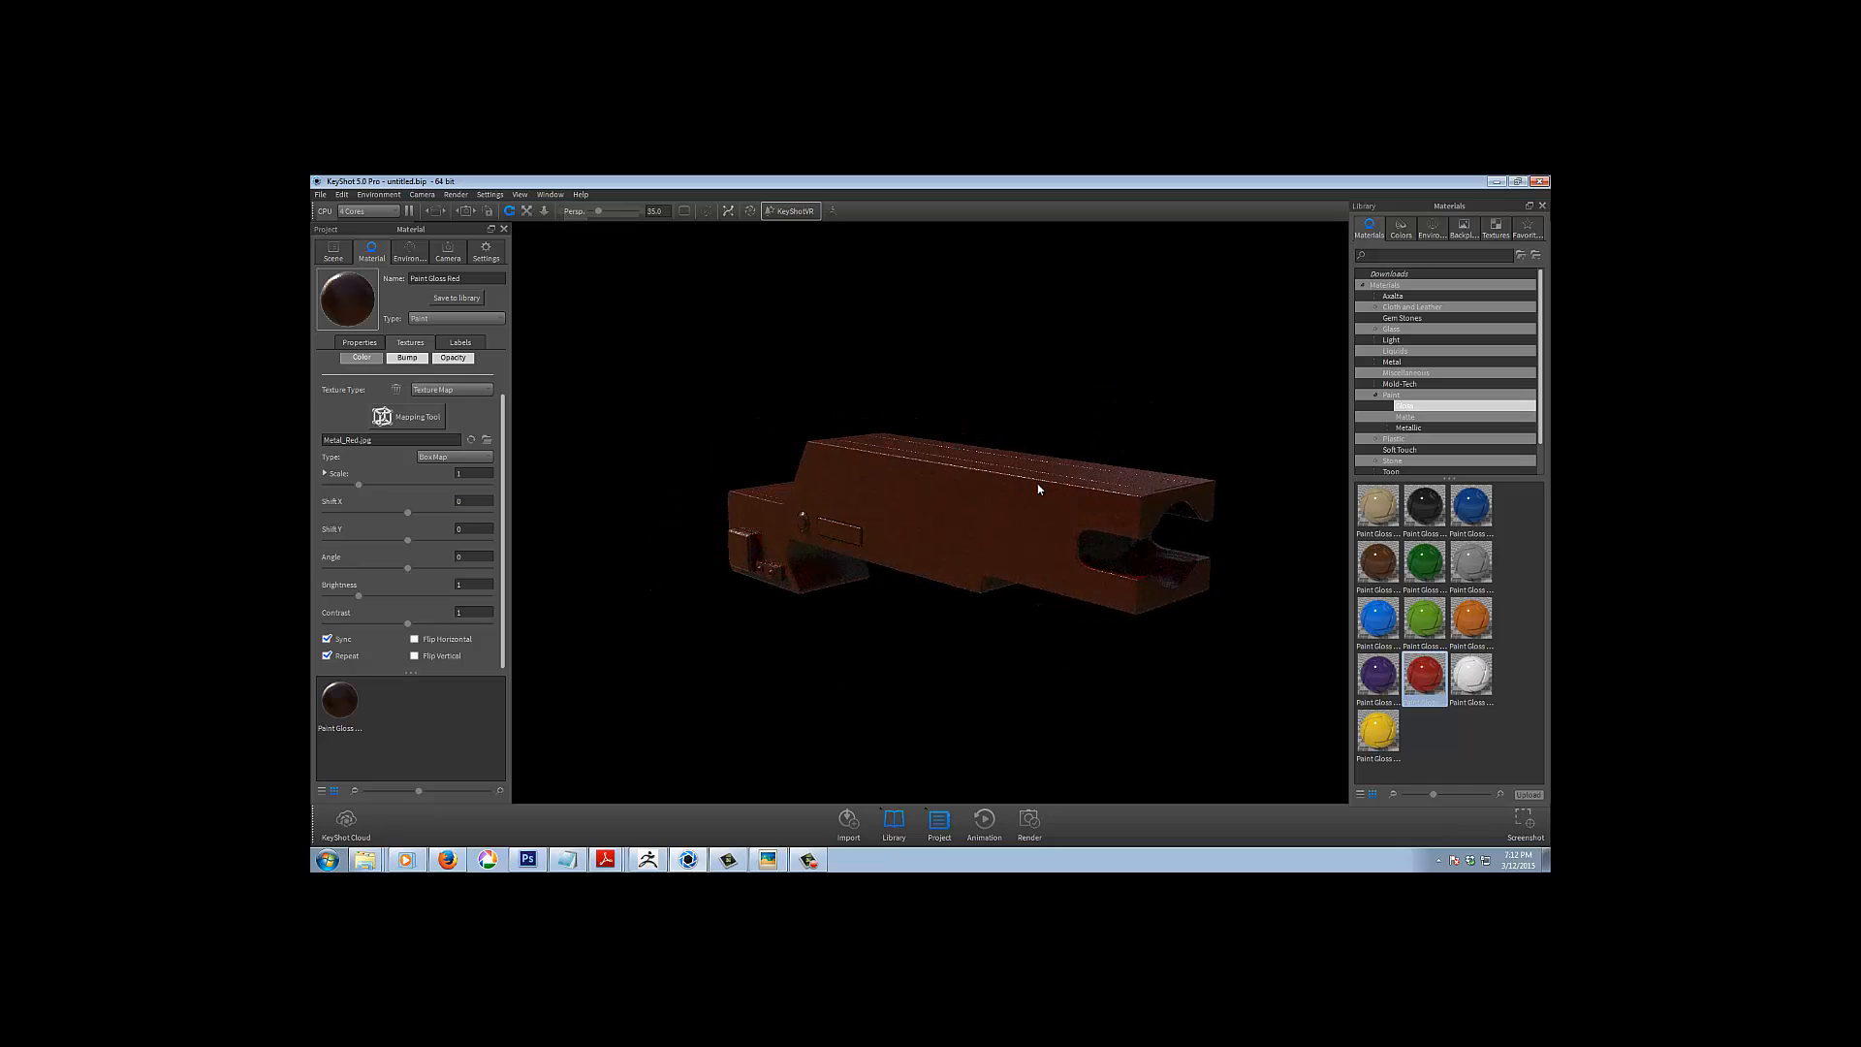
{"action": "left_click_drag", "start_coordinate": [843, 707], "coordinate": [1001, 436]}
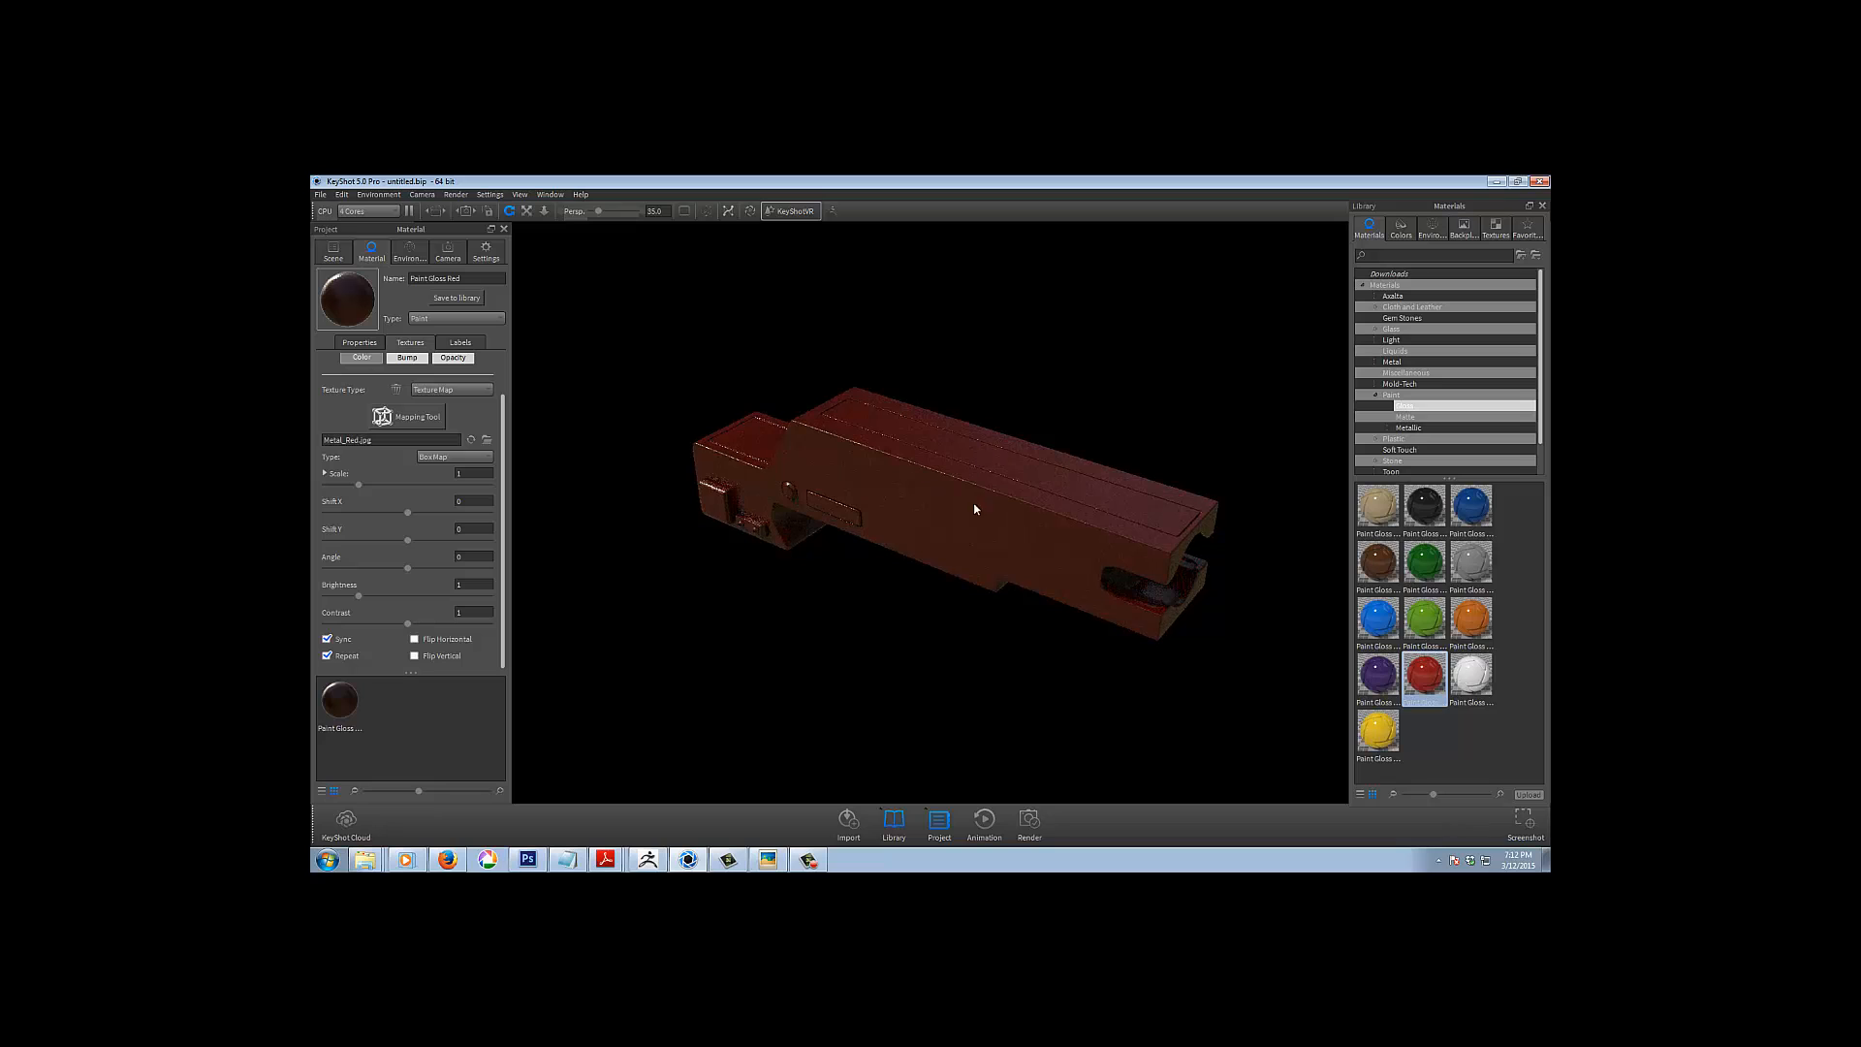
{"action": "left_click_drag", "start_coordinate": [878, 676], "coordinate": [969, 462]}
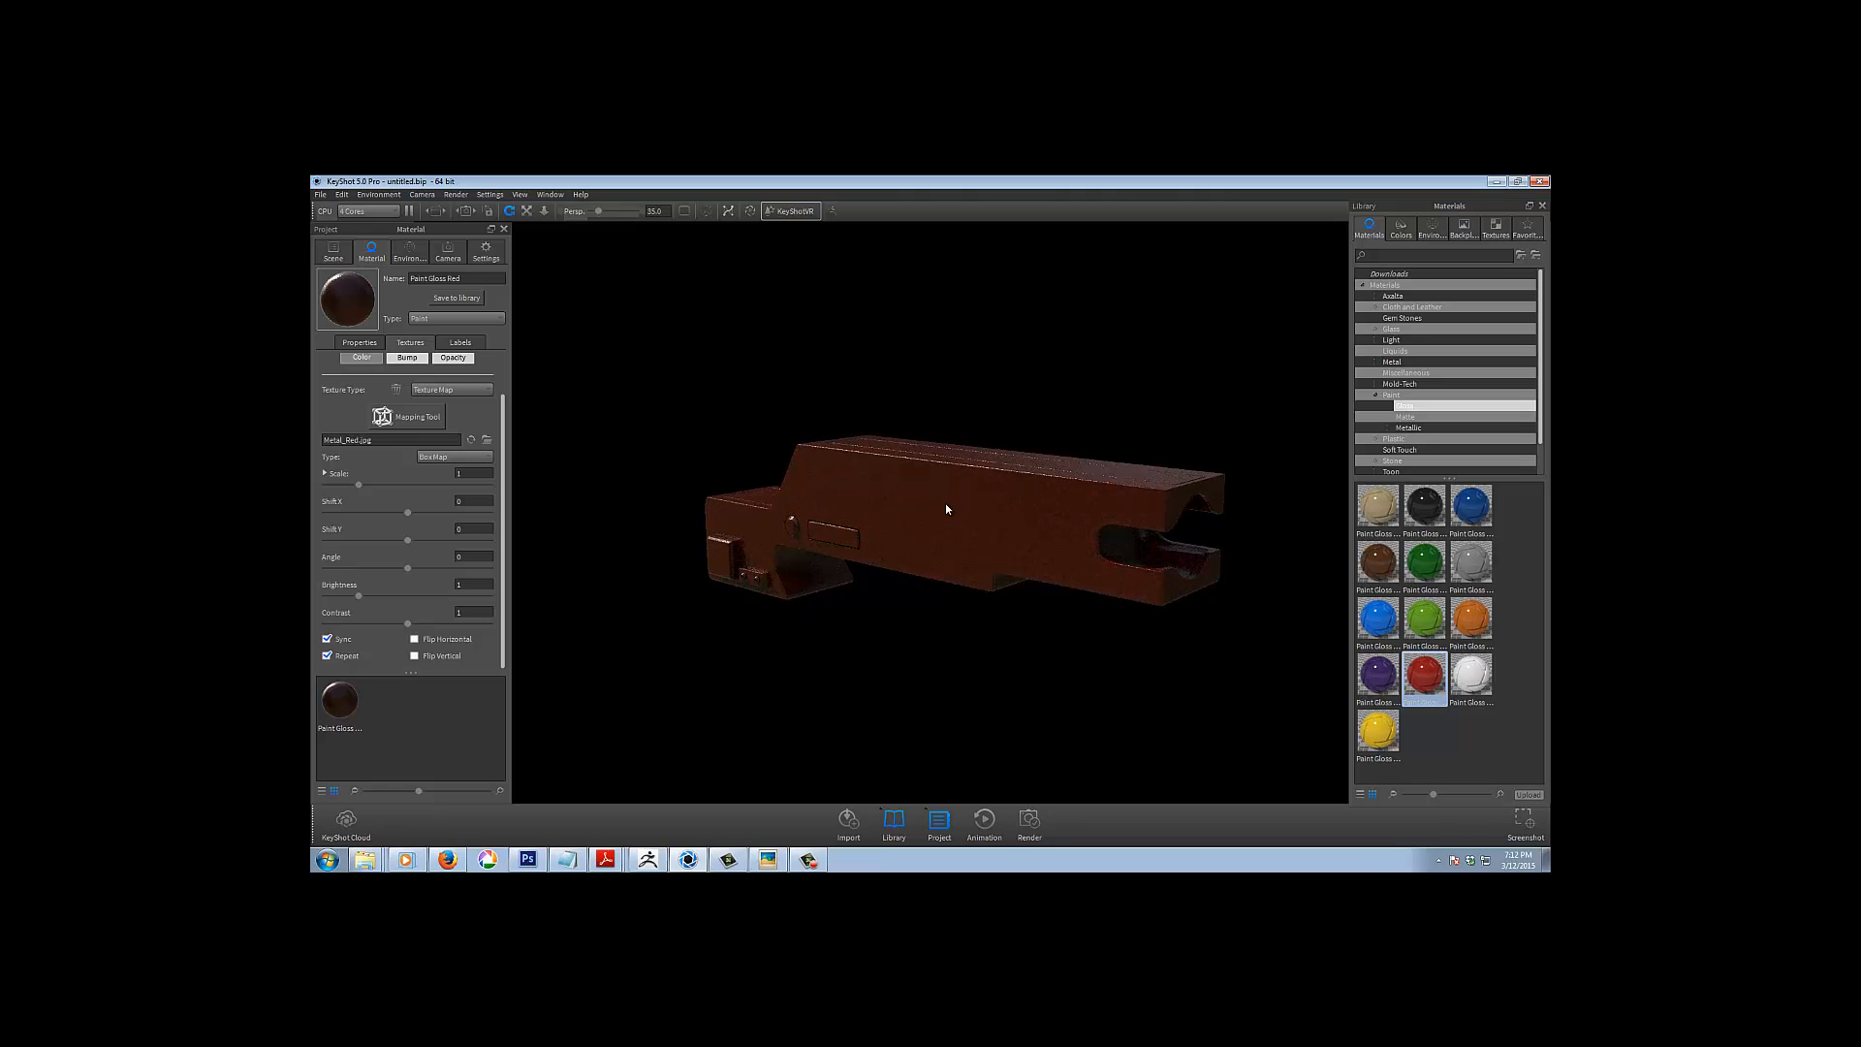
{"action": "left_click_drag", "start_coordinate": [912, 653], "coordinate": [917, 696]}
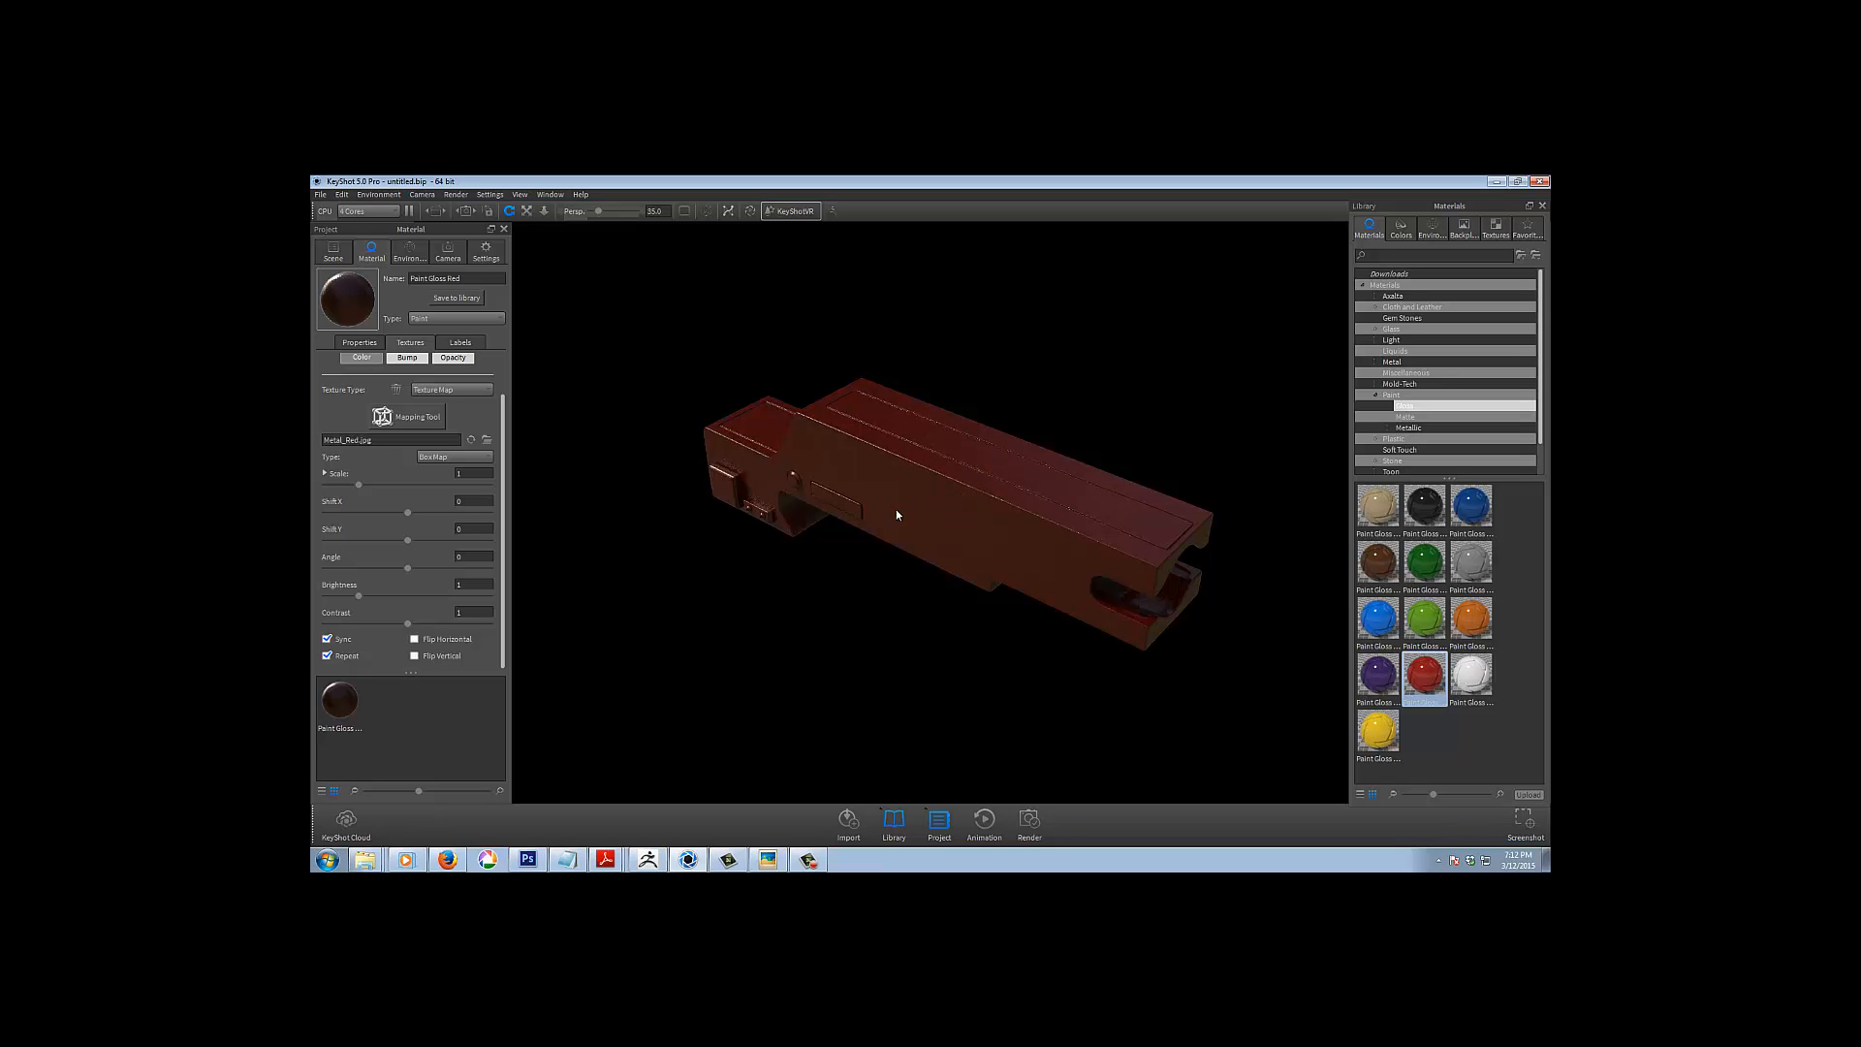
{"action": "left_click_drag", "start_coordinate": [771, 673], "coordinate": [875, 637]}
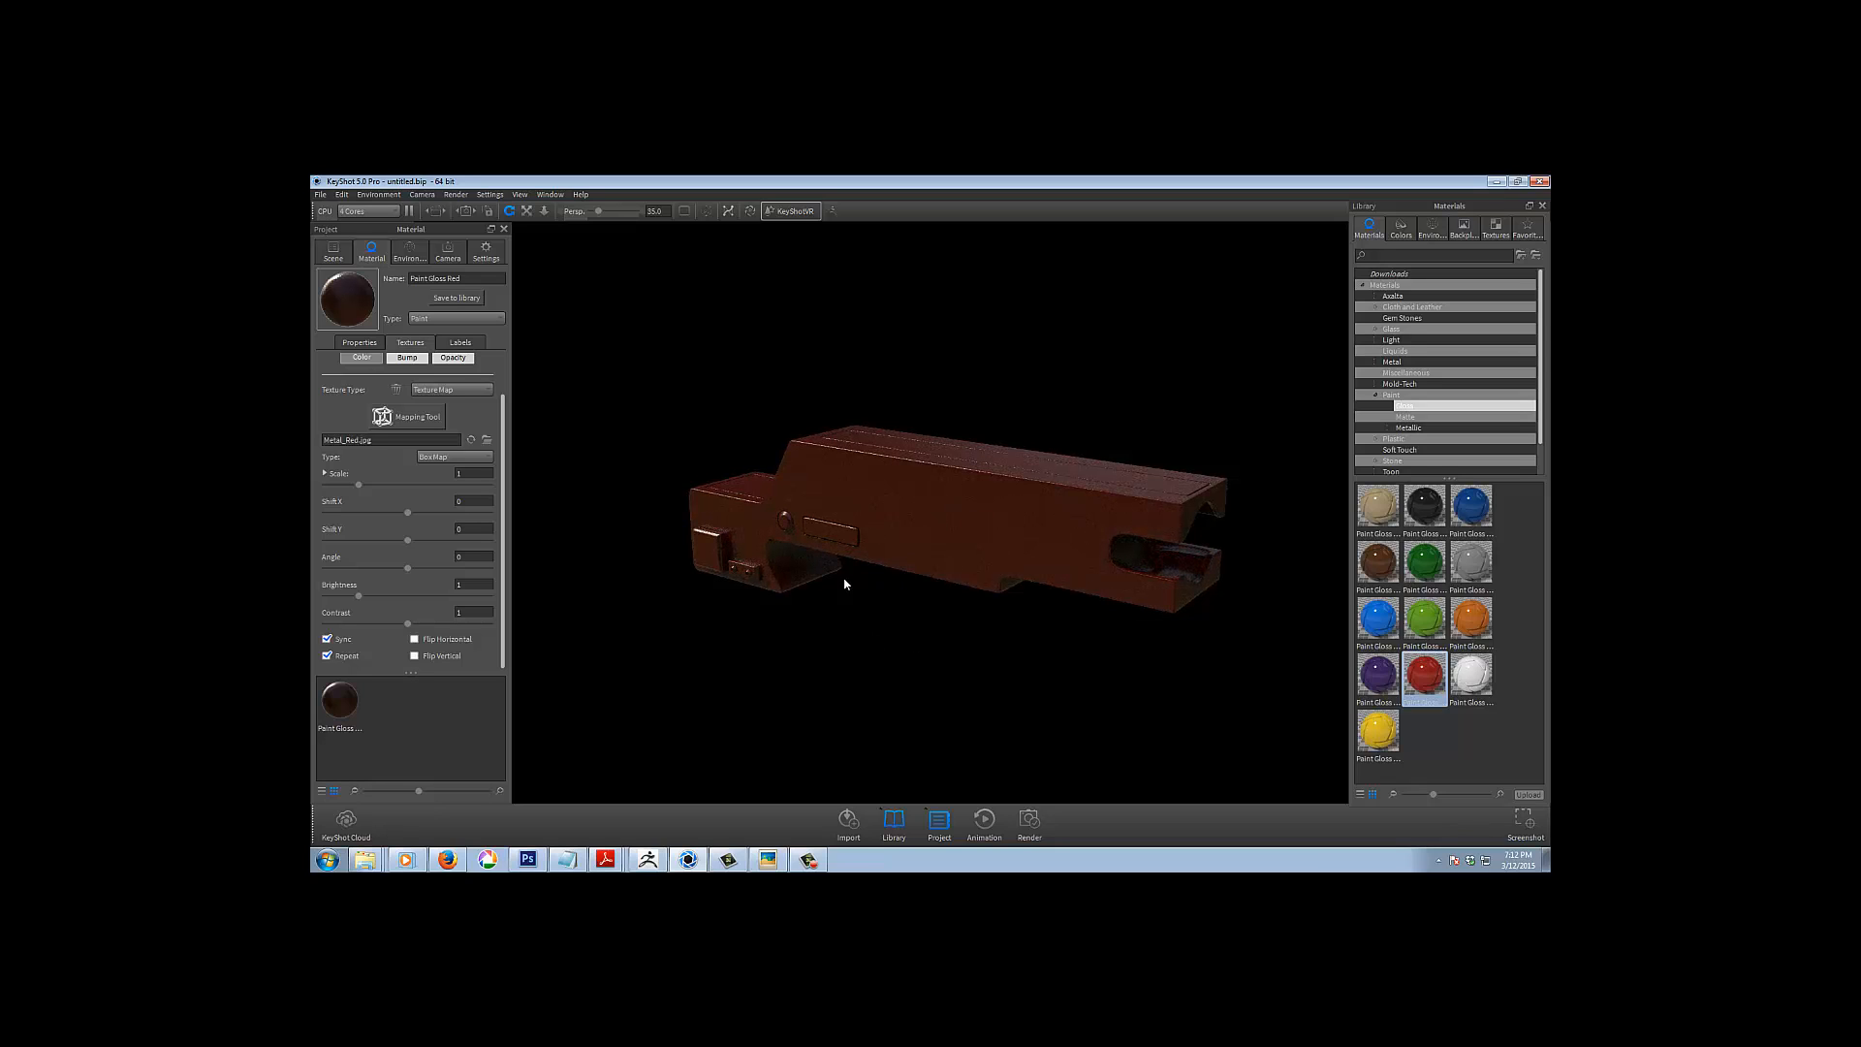
{"action": "left_click_drag", "start_coordinate": [845, 584], "coordinate": [885, 636]}
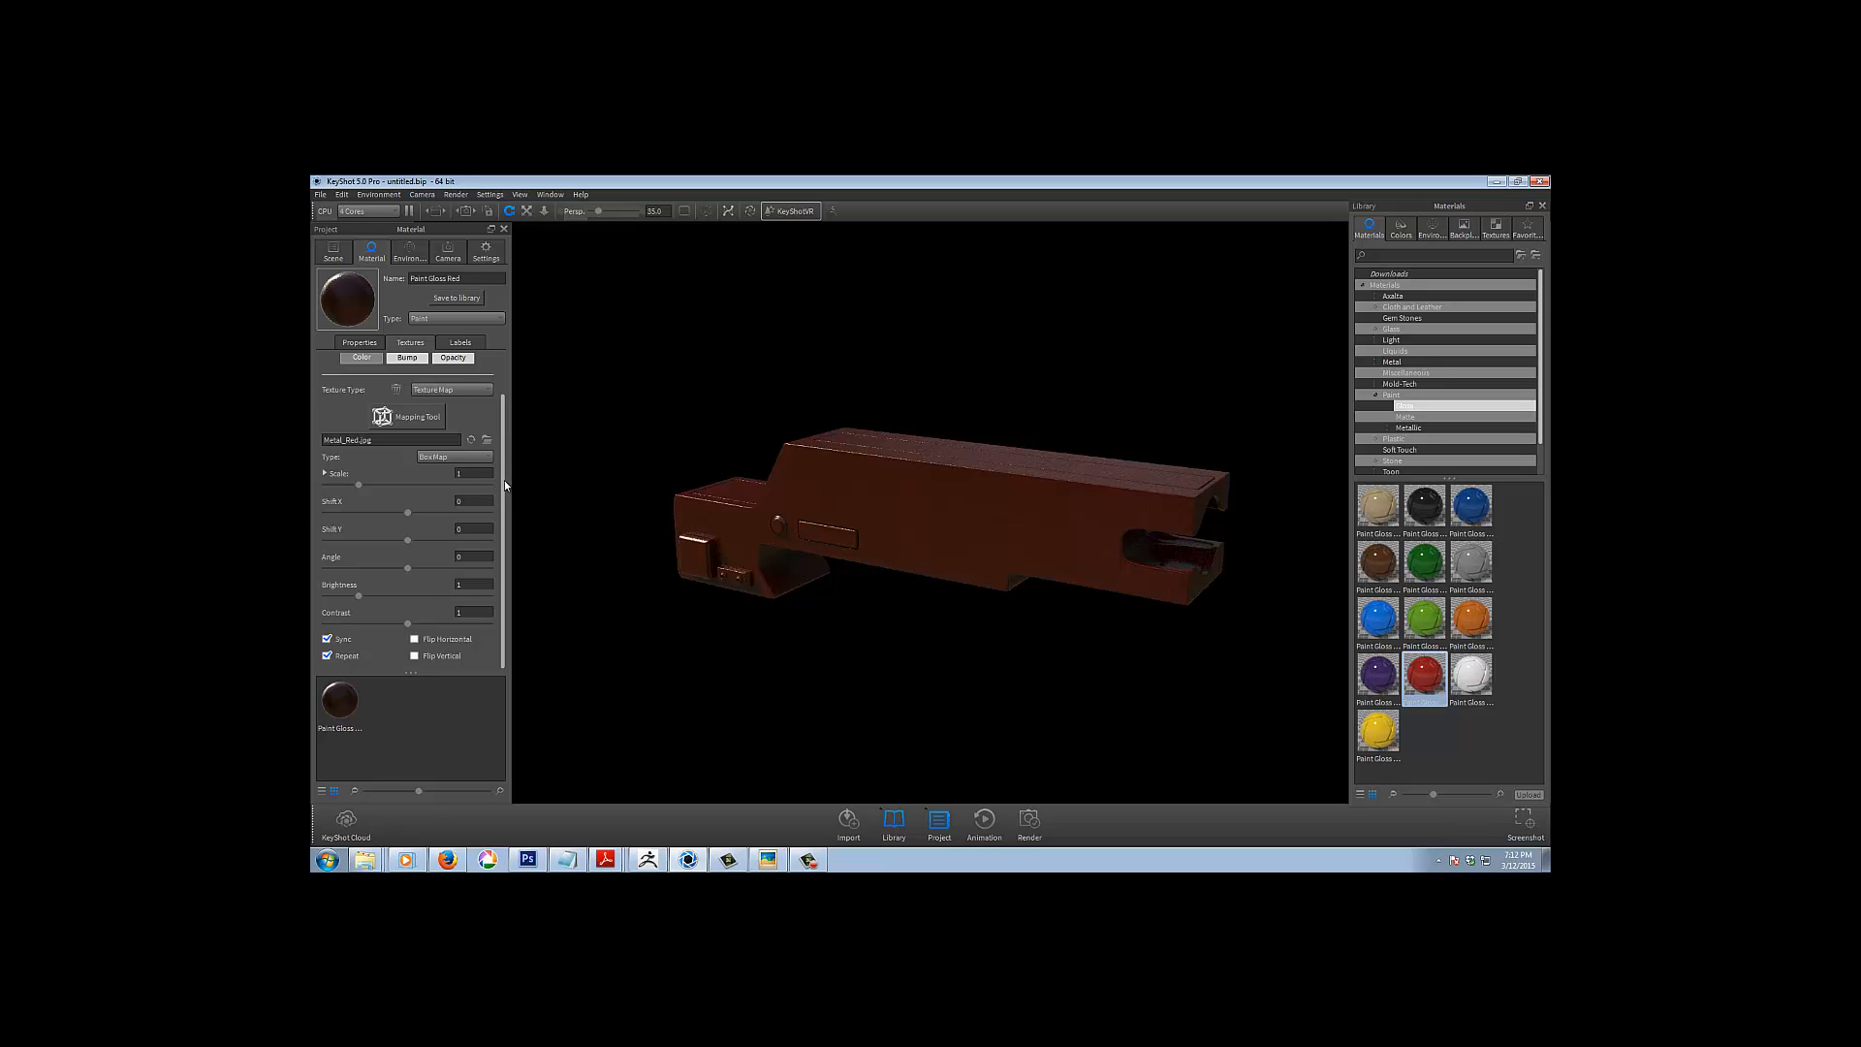
Load Metal_Red.jpg as the red paint's bump texture and check the surface up close
{"action": "left_click_drag", "start_coordinate": [502, 480], "coordinate": [503, 404]}
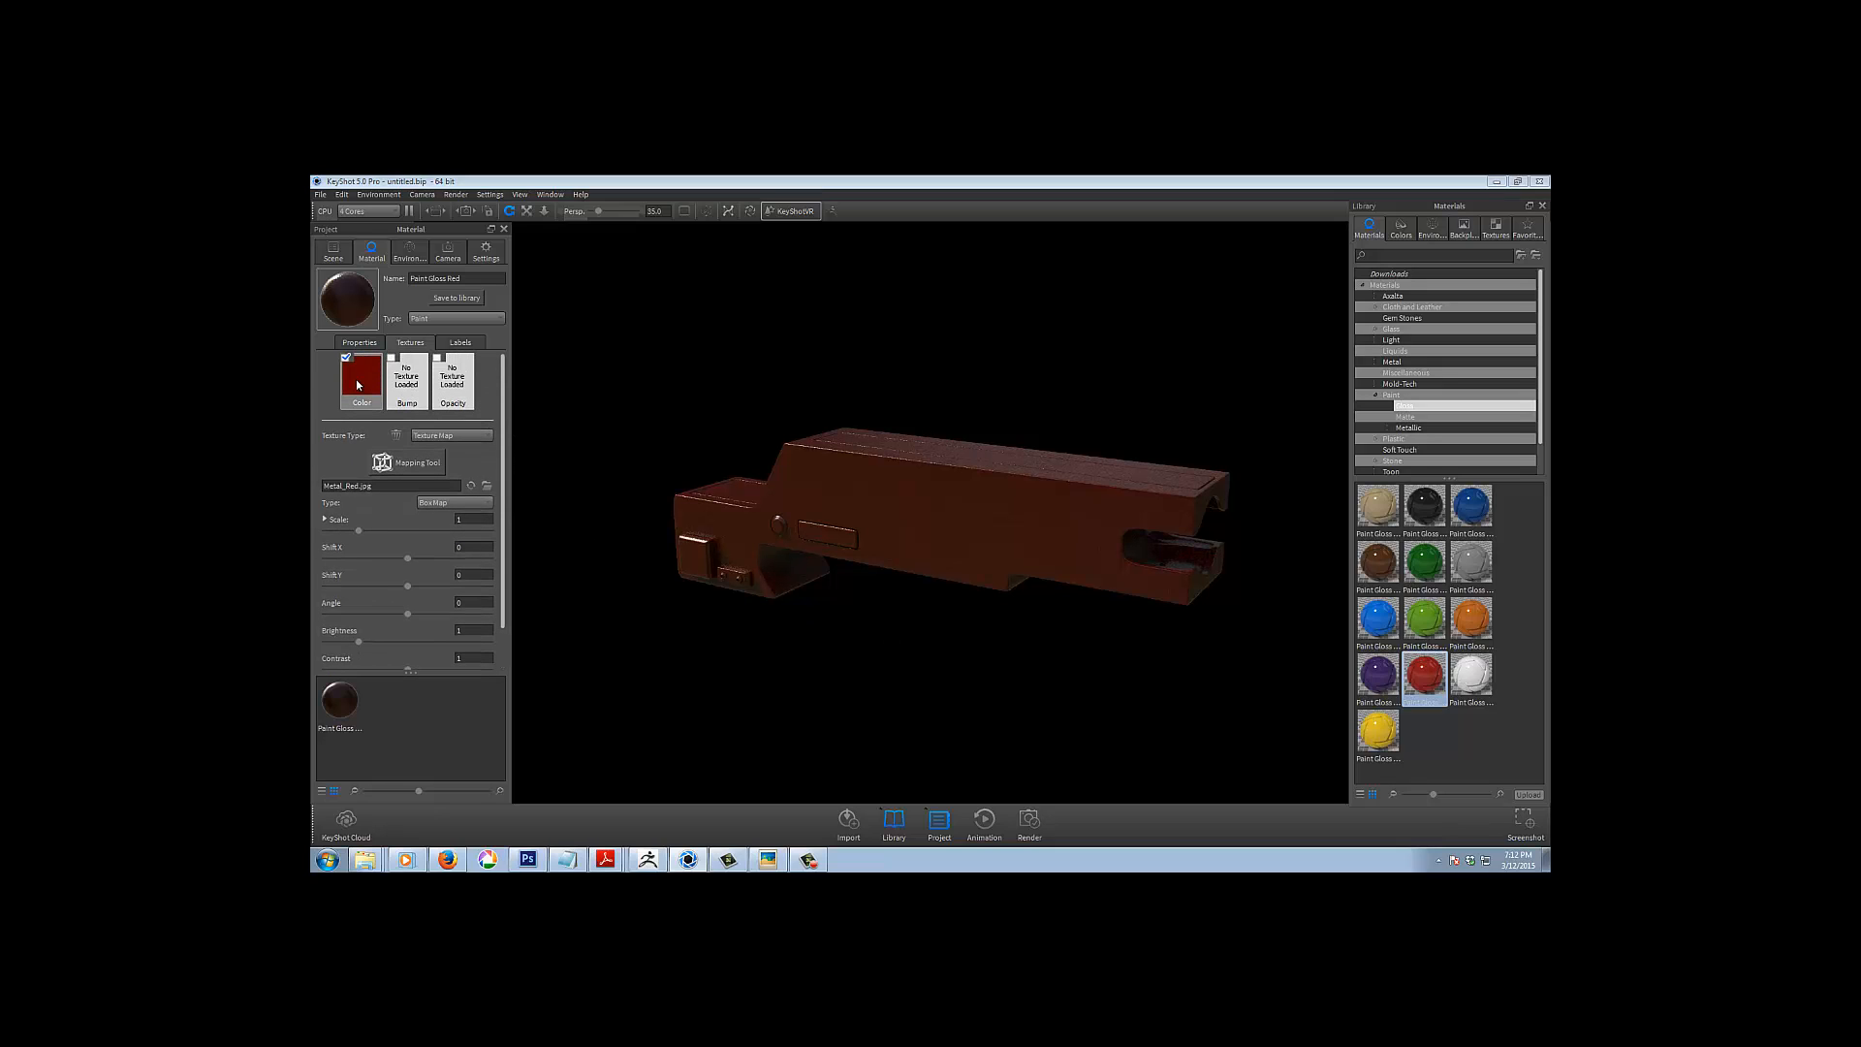
{"action": "left_click", "coordinate": [406, 391]}
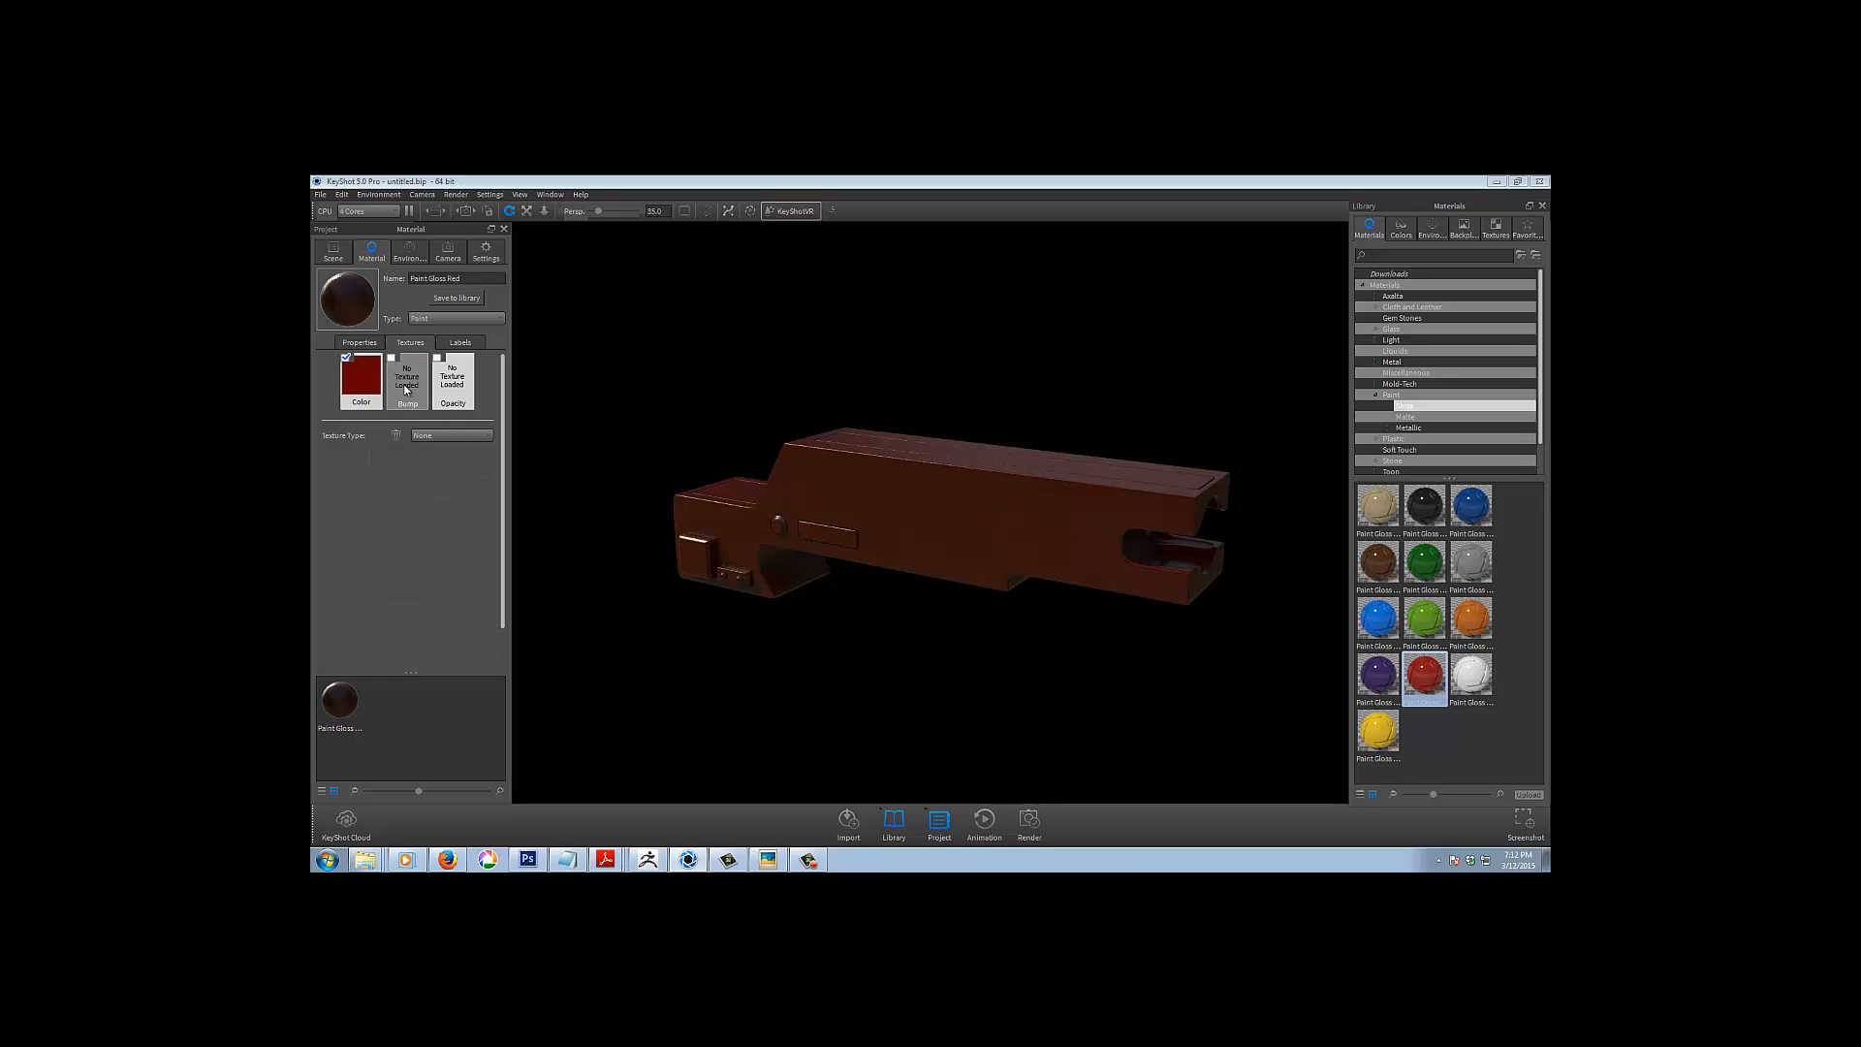
{"action": "left_click", "coordinate": [406, 391]}
{"action": "left_click", "coordinate": [1161, 329]}
{"action": "double_click", "coordinate": [1161, 329]}
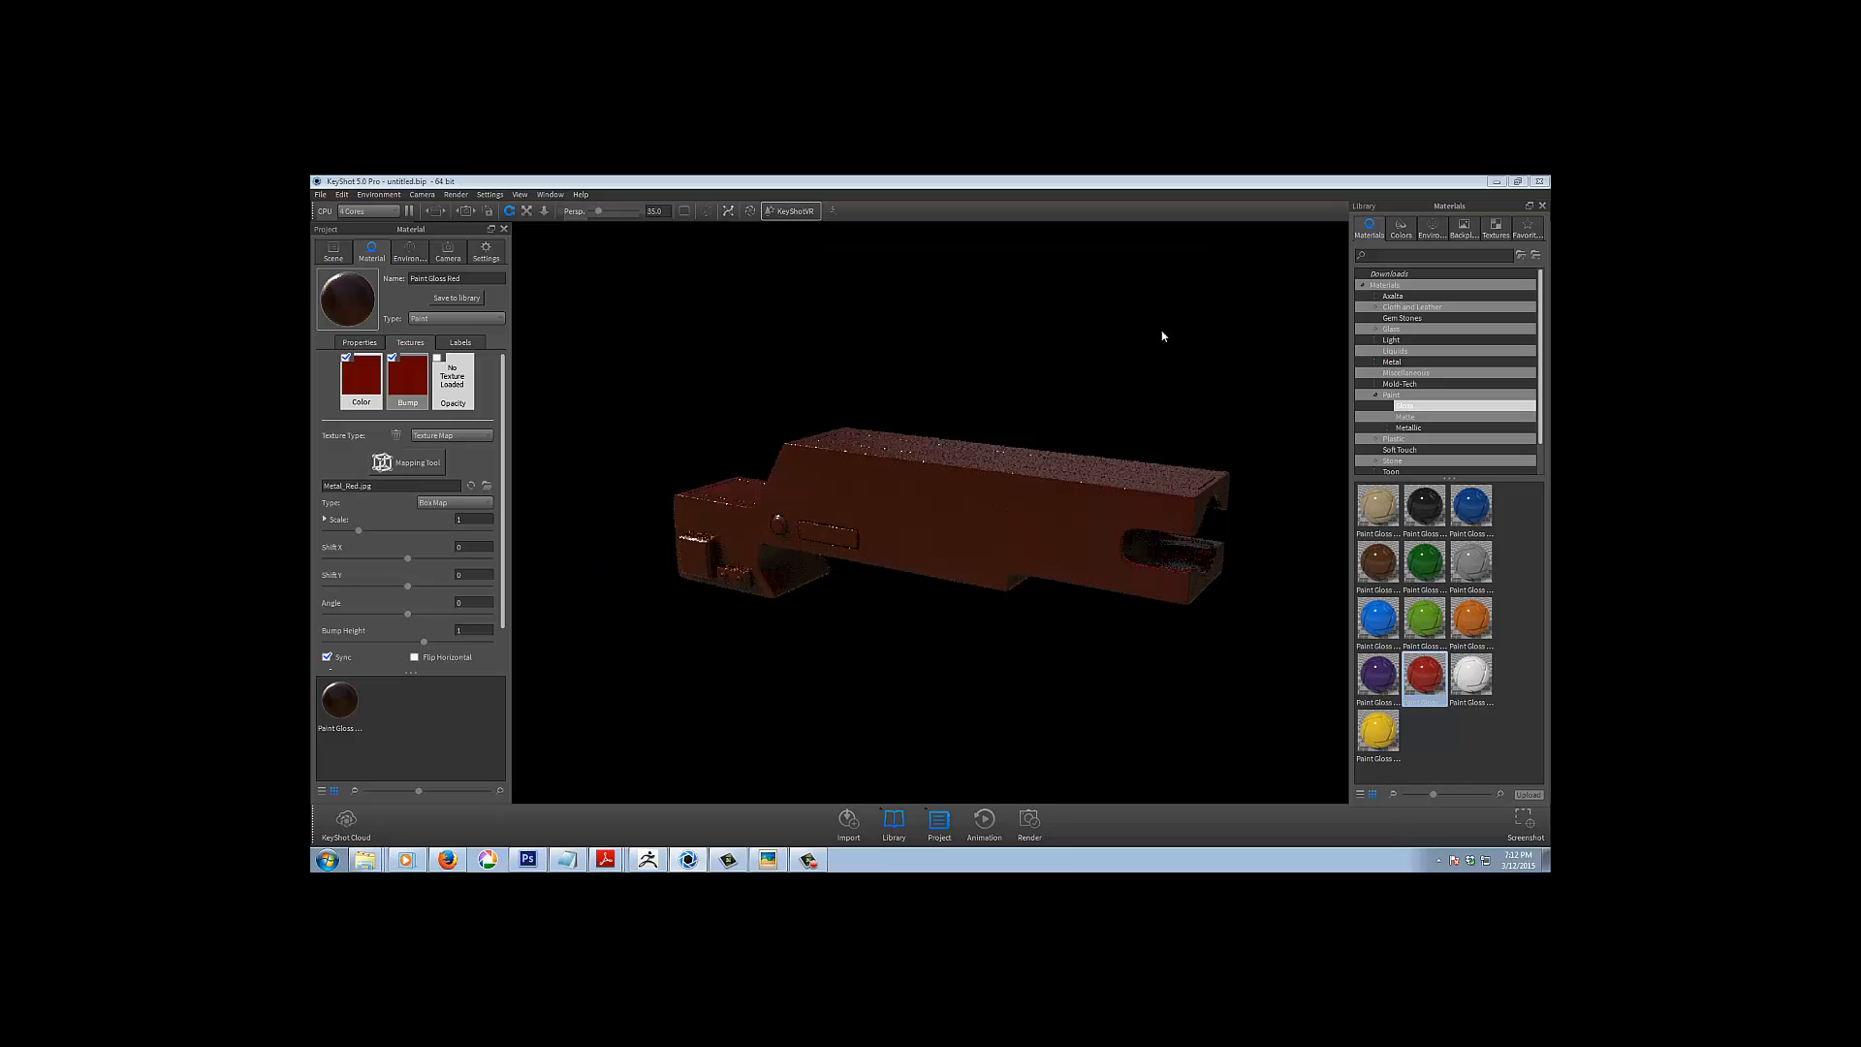
{"action": "scroll", "coordinate": [925, 621], "scroll_direction": "up", "scroll_amount": 10}
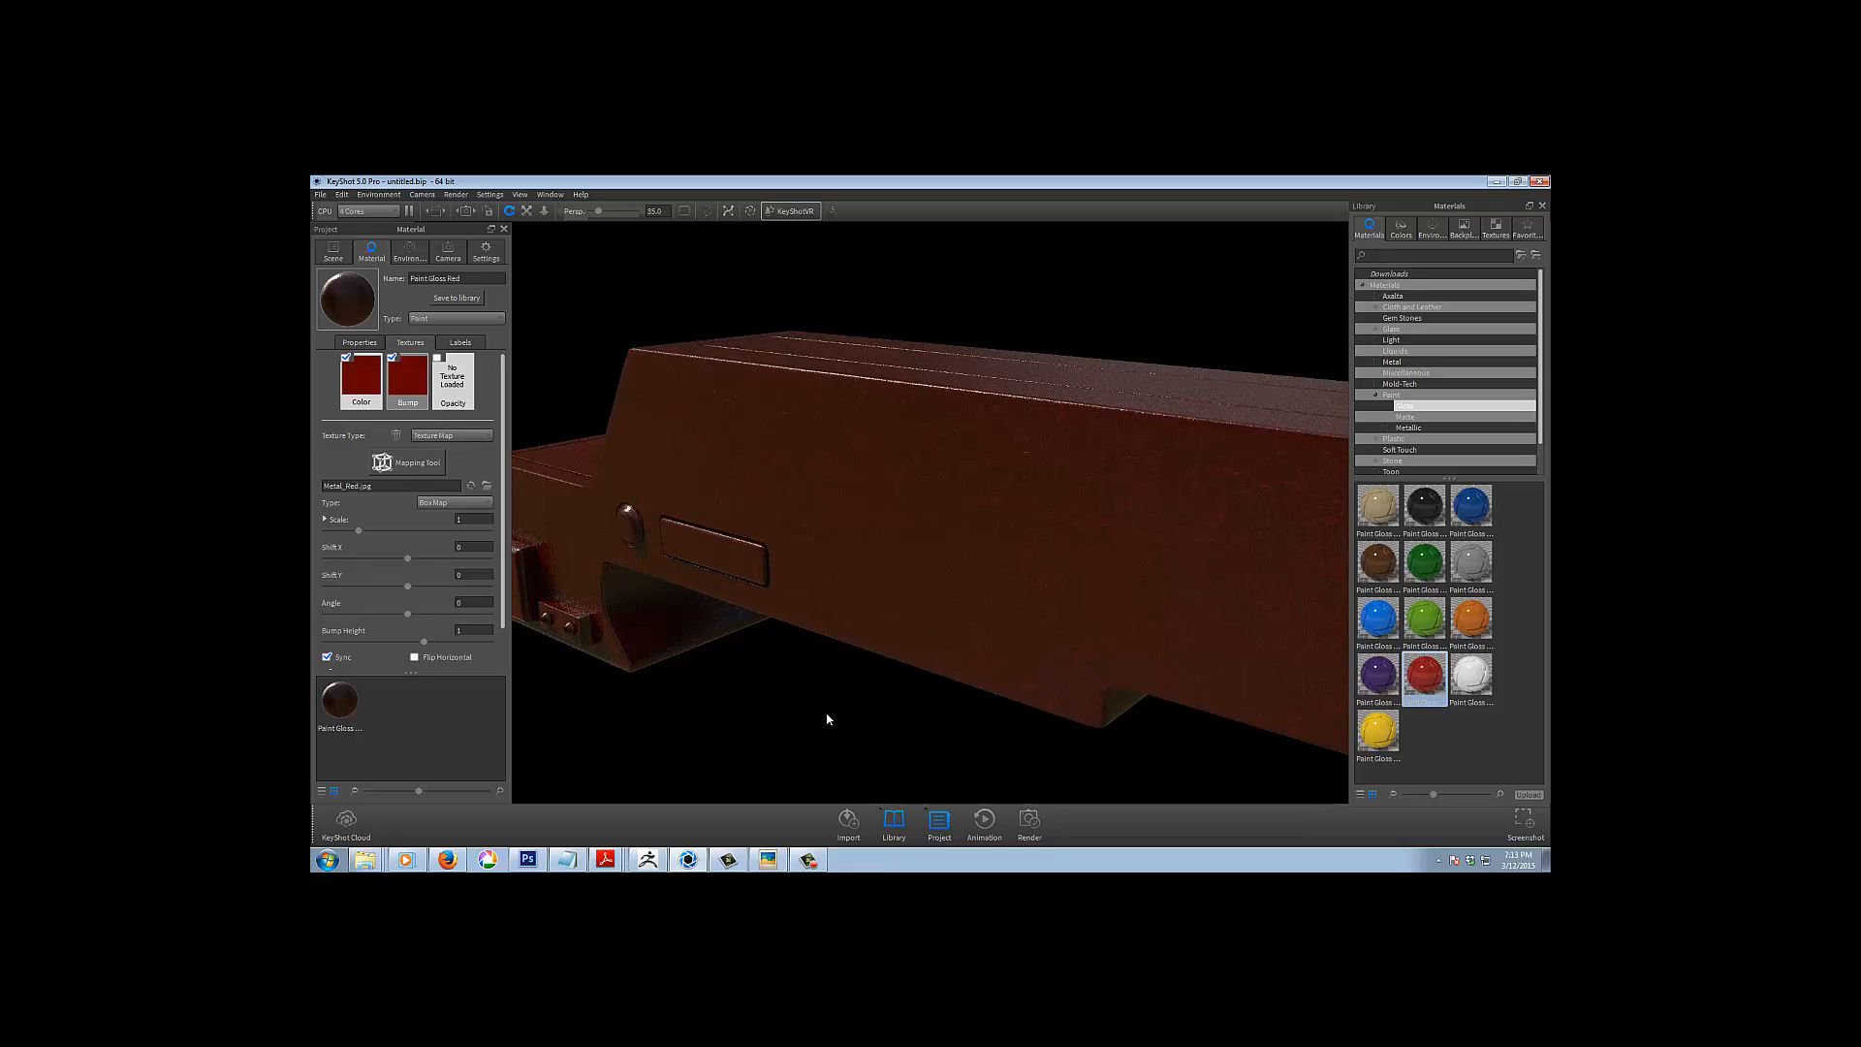
{"action": "scroll", "coordinate": [828, 719], "scroll_direction": "down", "scroll_amount": 8}
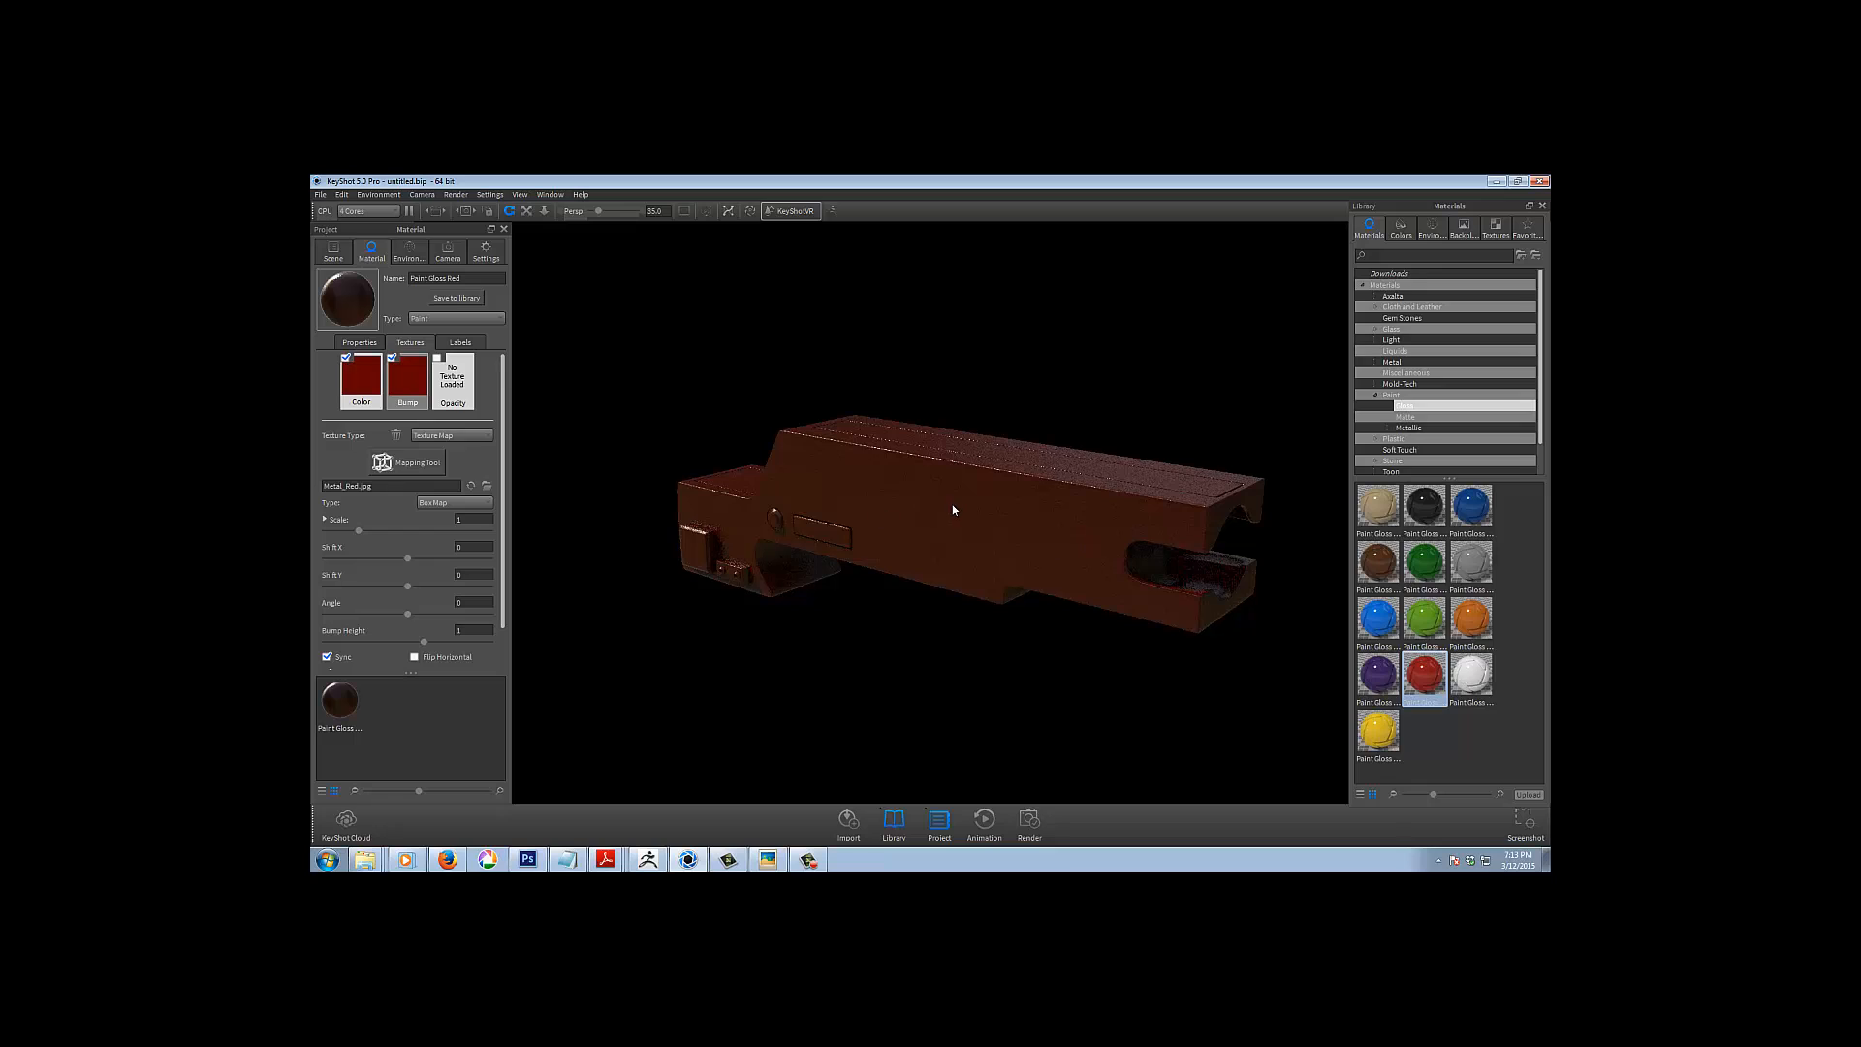
Replace the red paint's bump texture with Metal.jpg and inspect the surface relief up close
{"action": "double_click", "coordinate": [402, 378]}
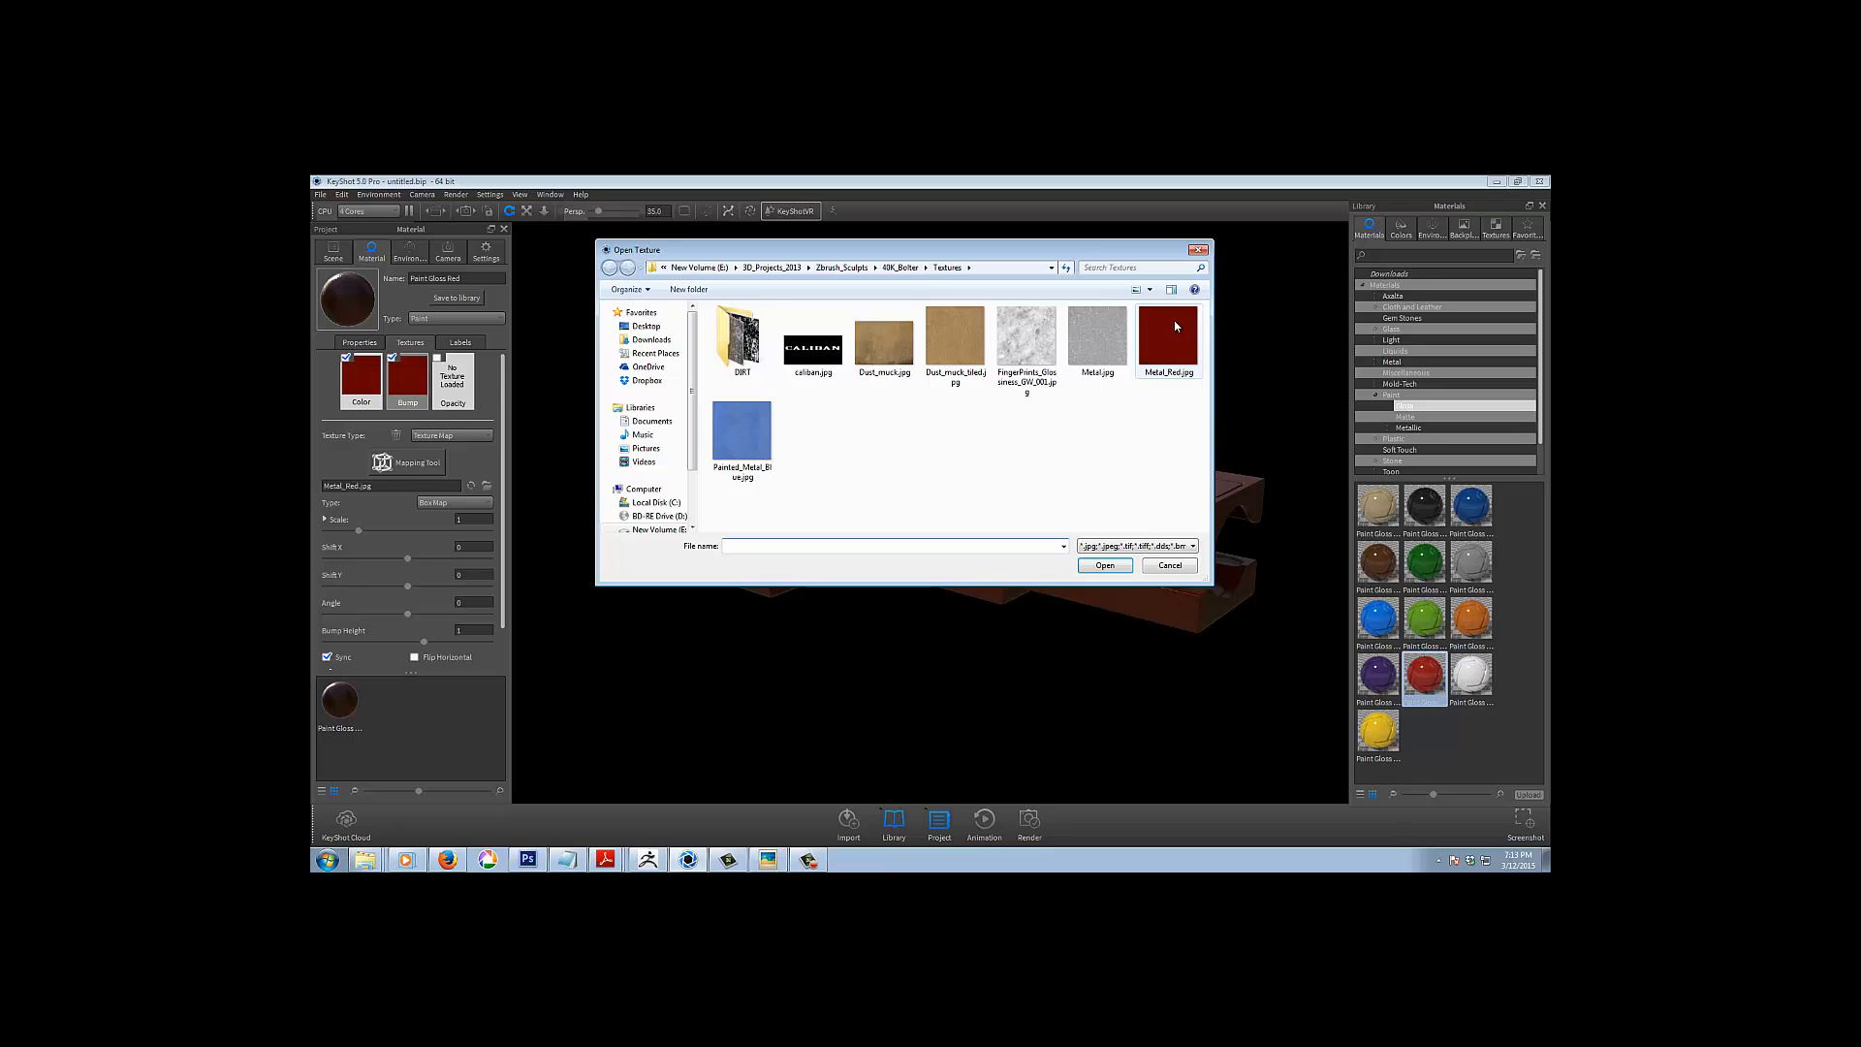
{"action": "left_click", "coordinate": [1087, 338]}
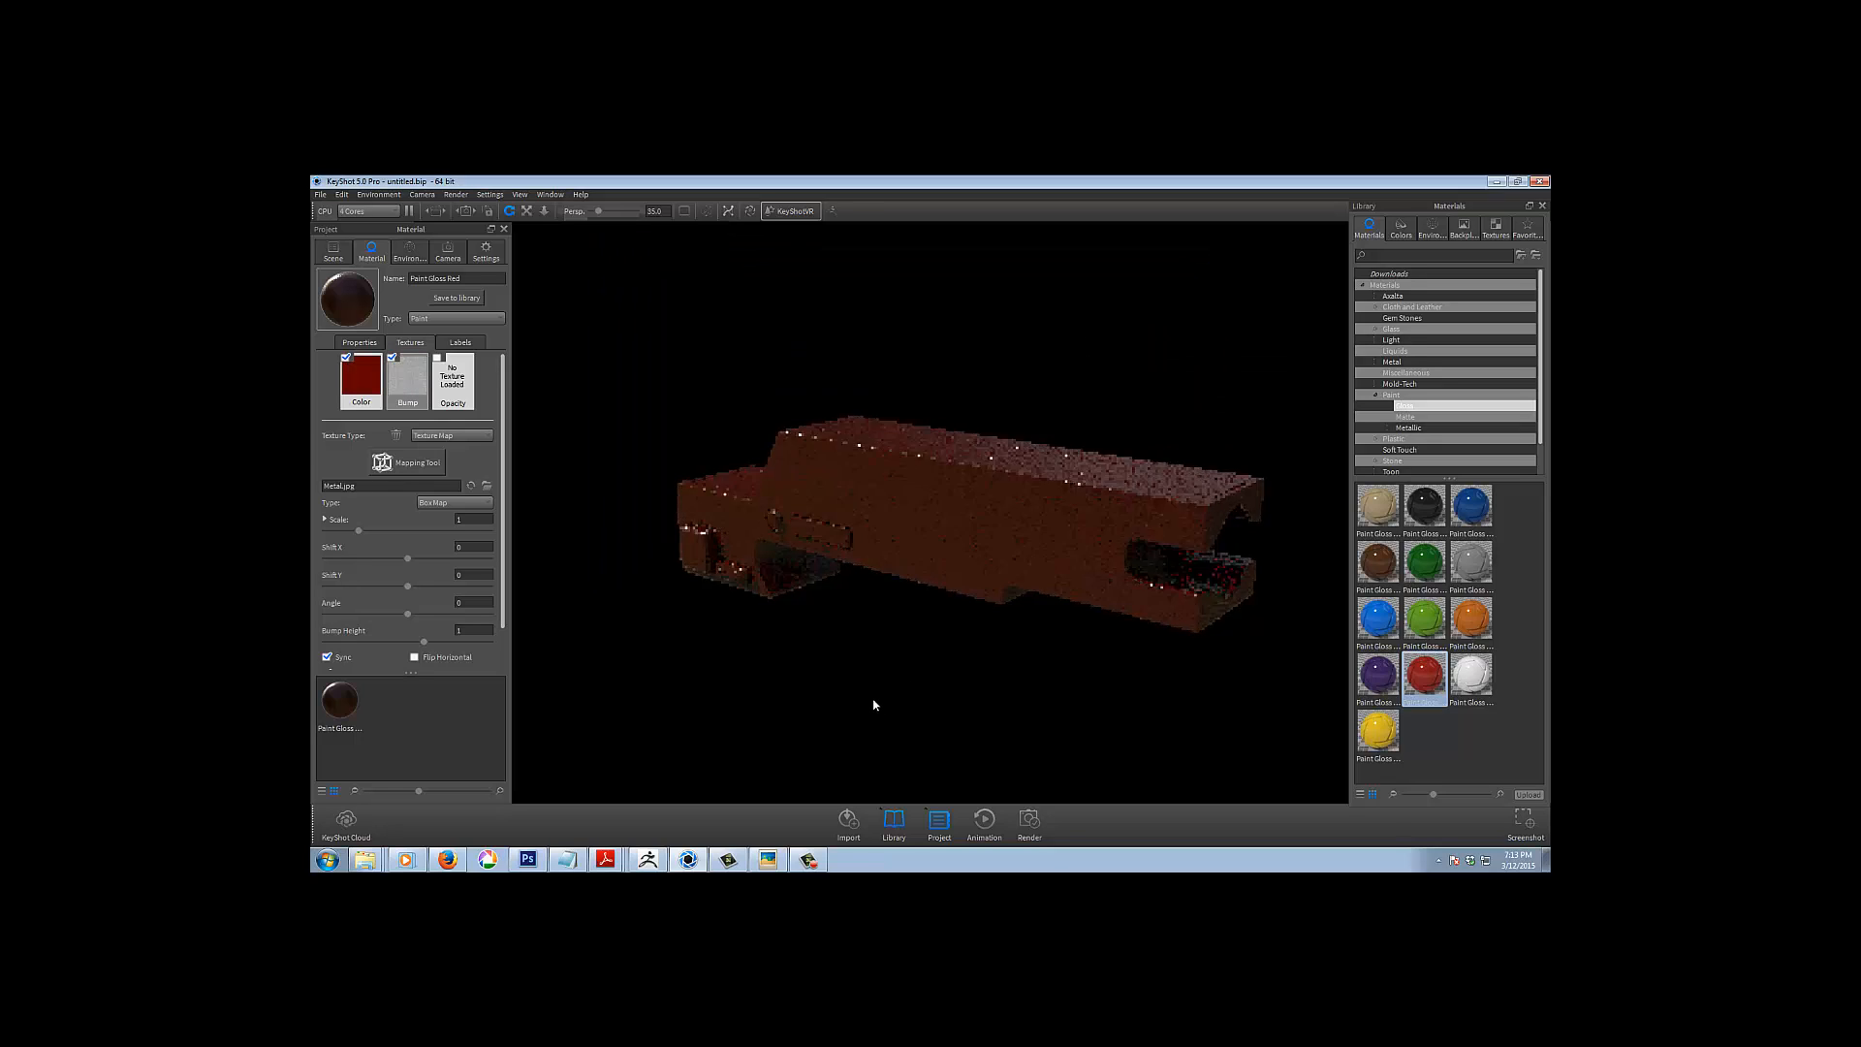
{"action": "left_click_drag", "start_coordinate": [874, 701], "coordinate": [940, 644]}
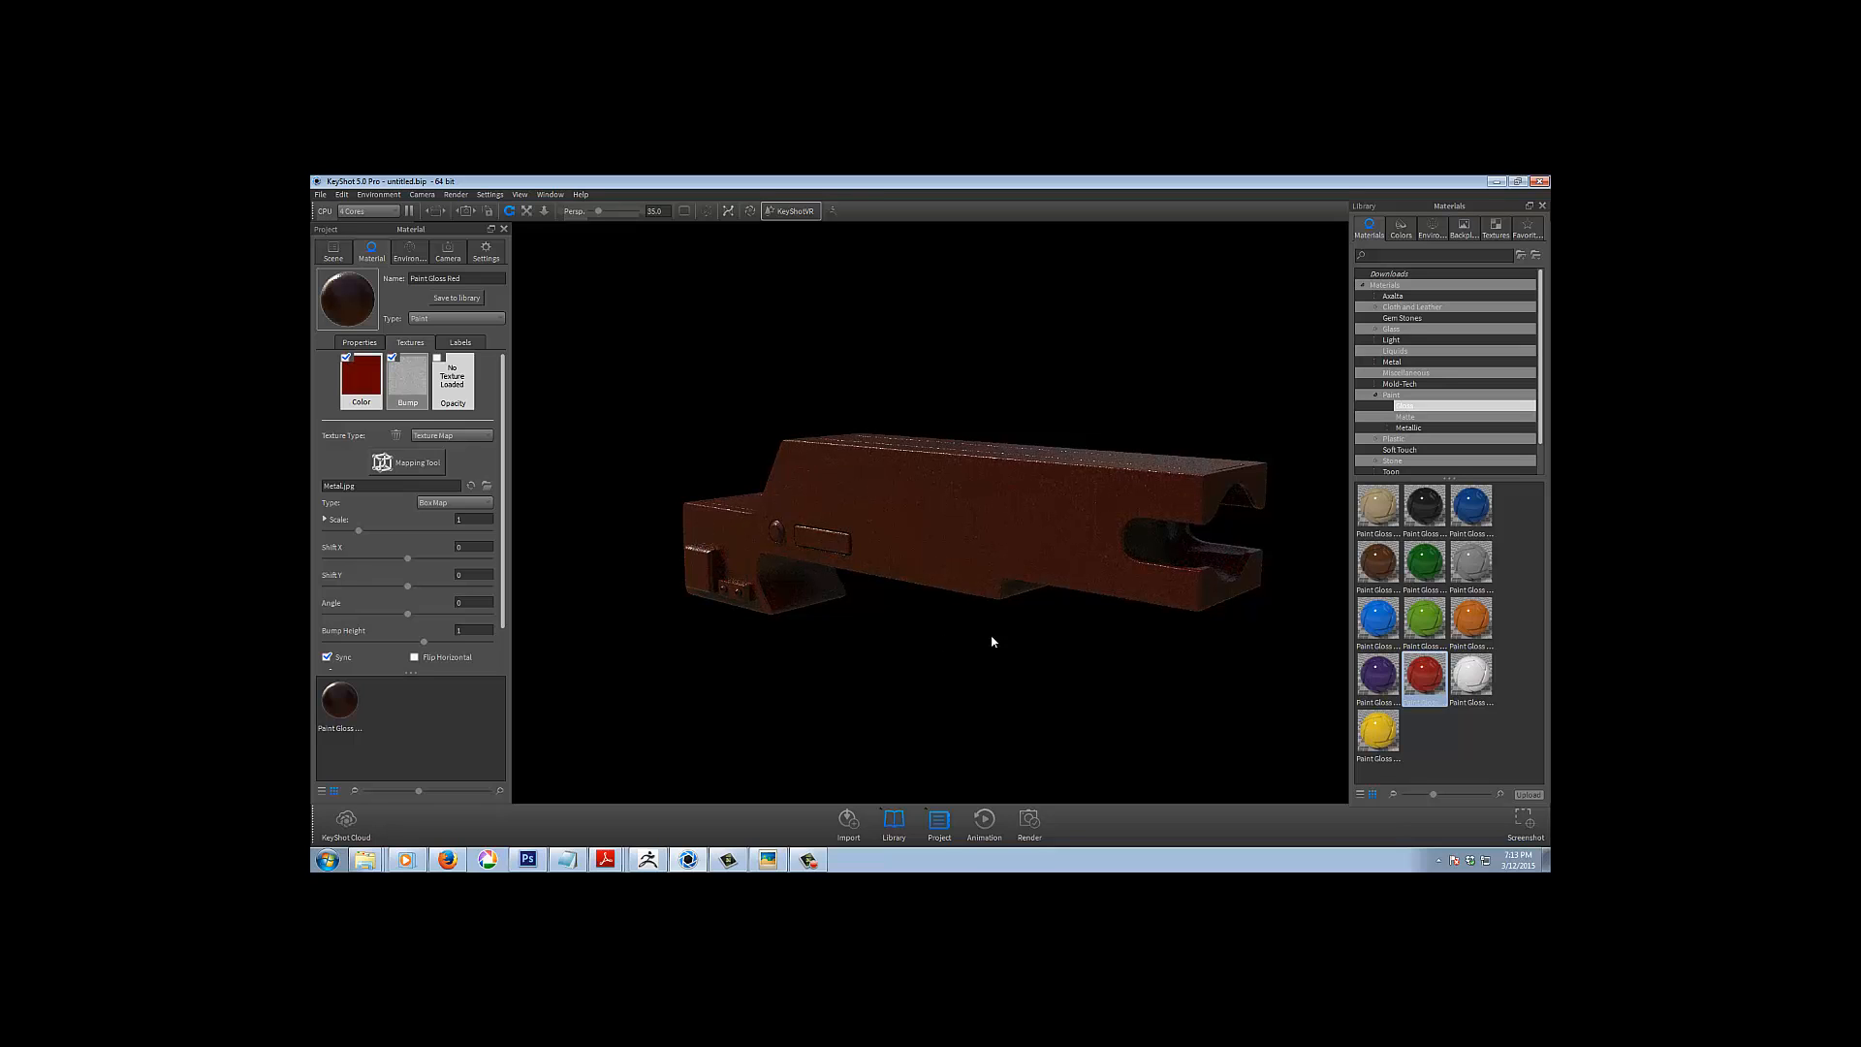
{"action": "scroll", "coordinate": [1023, 655], "scroll_direction": "up", "scroll_amount": 4}
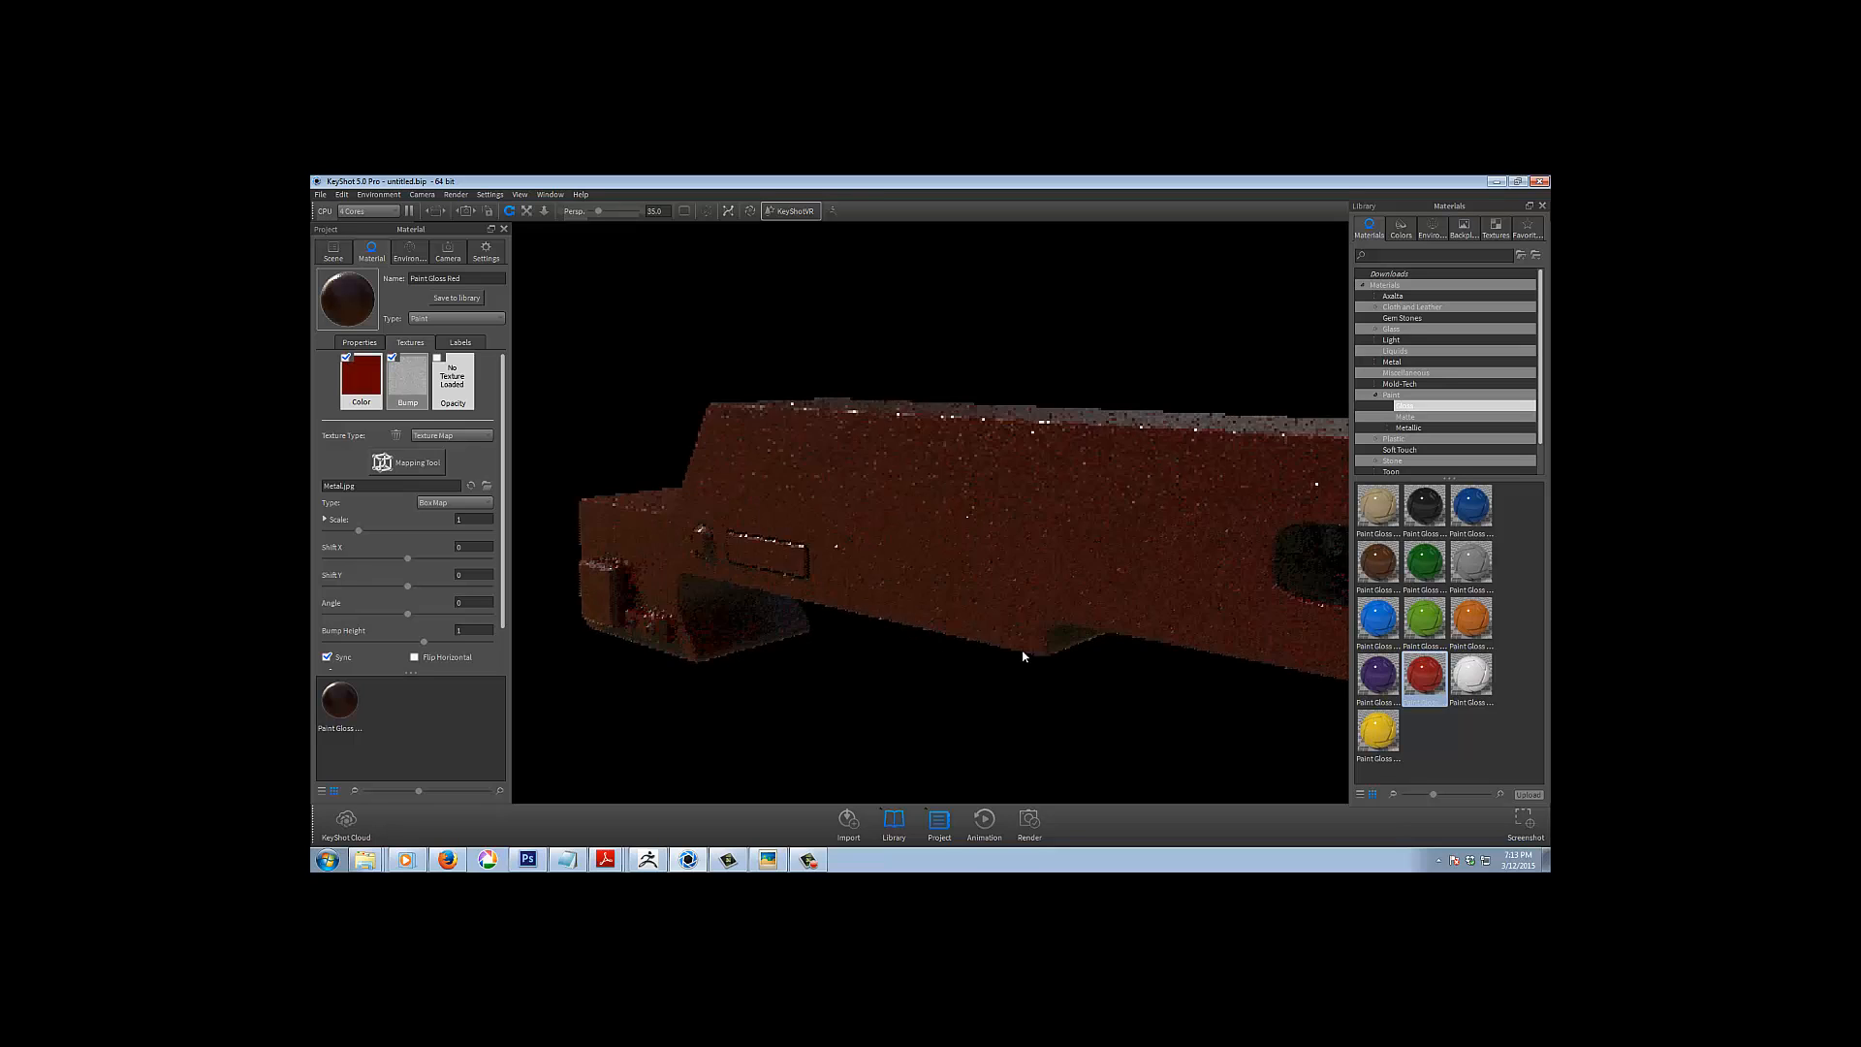
{"action": "left_click_drag", "start_coordinate": [941, 692], "coordinate": [931, 696]}
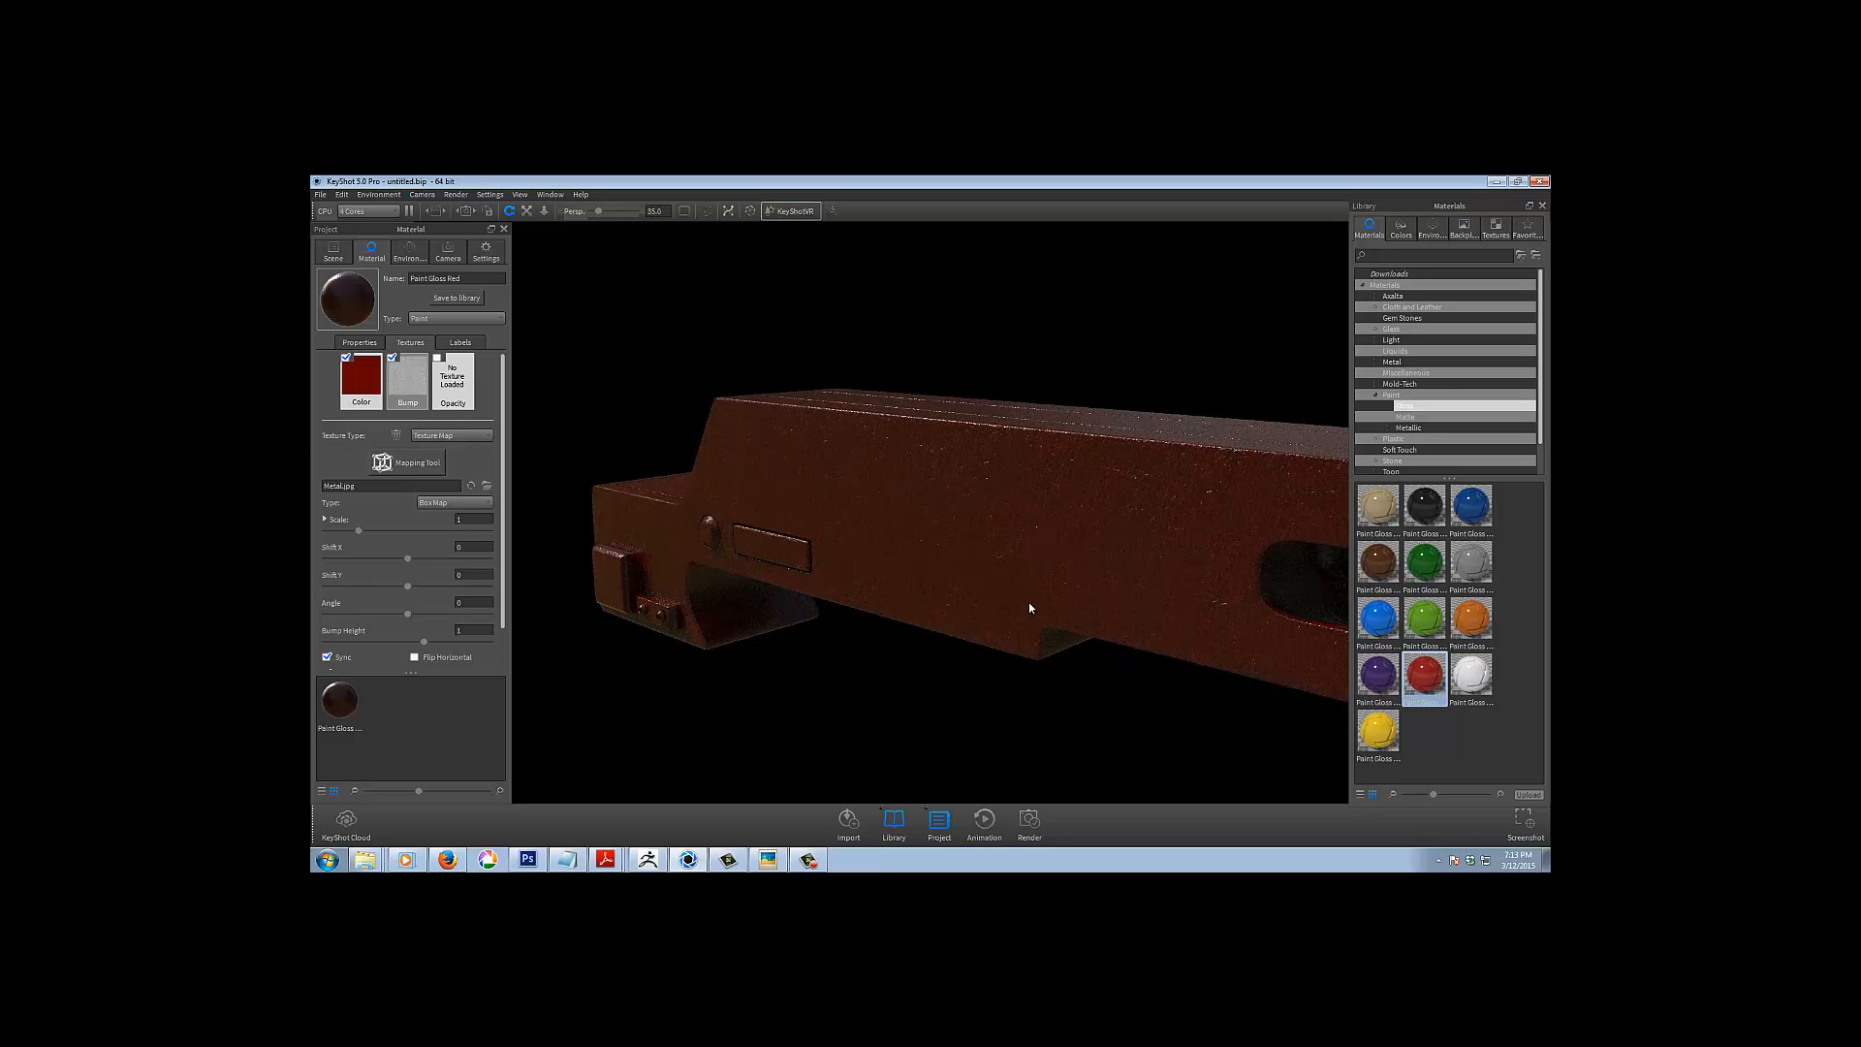
{"action": "scroll", "coordinate": [882, 701], "scroll_direction": "down", "scroll_amount": 5}
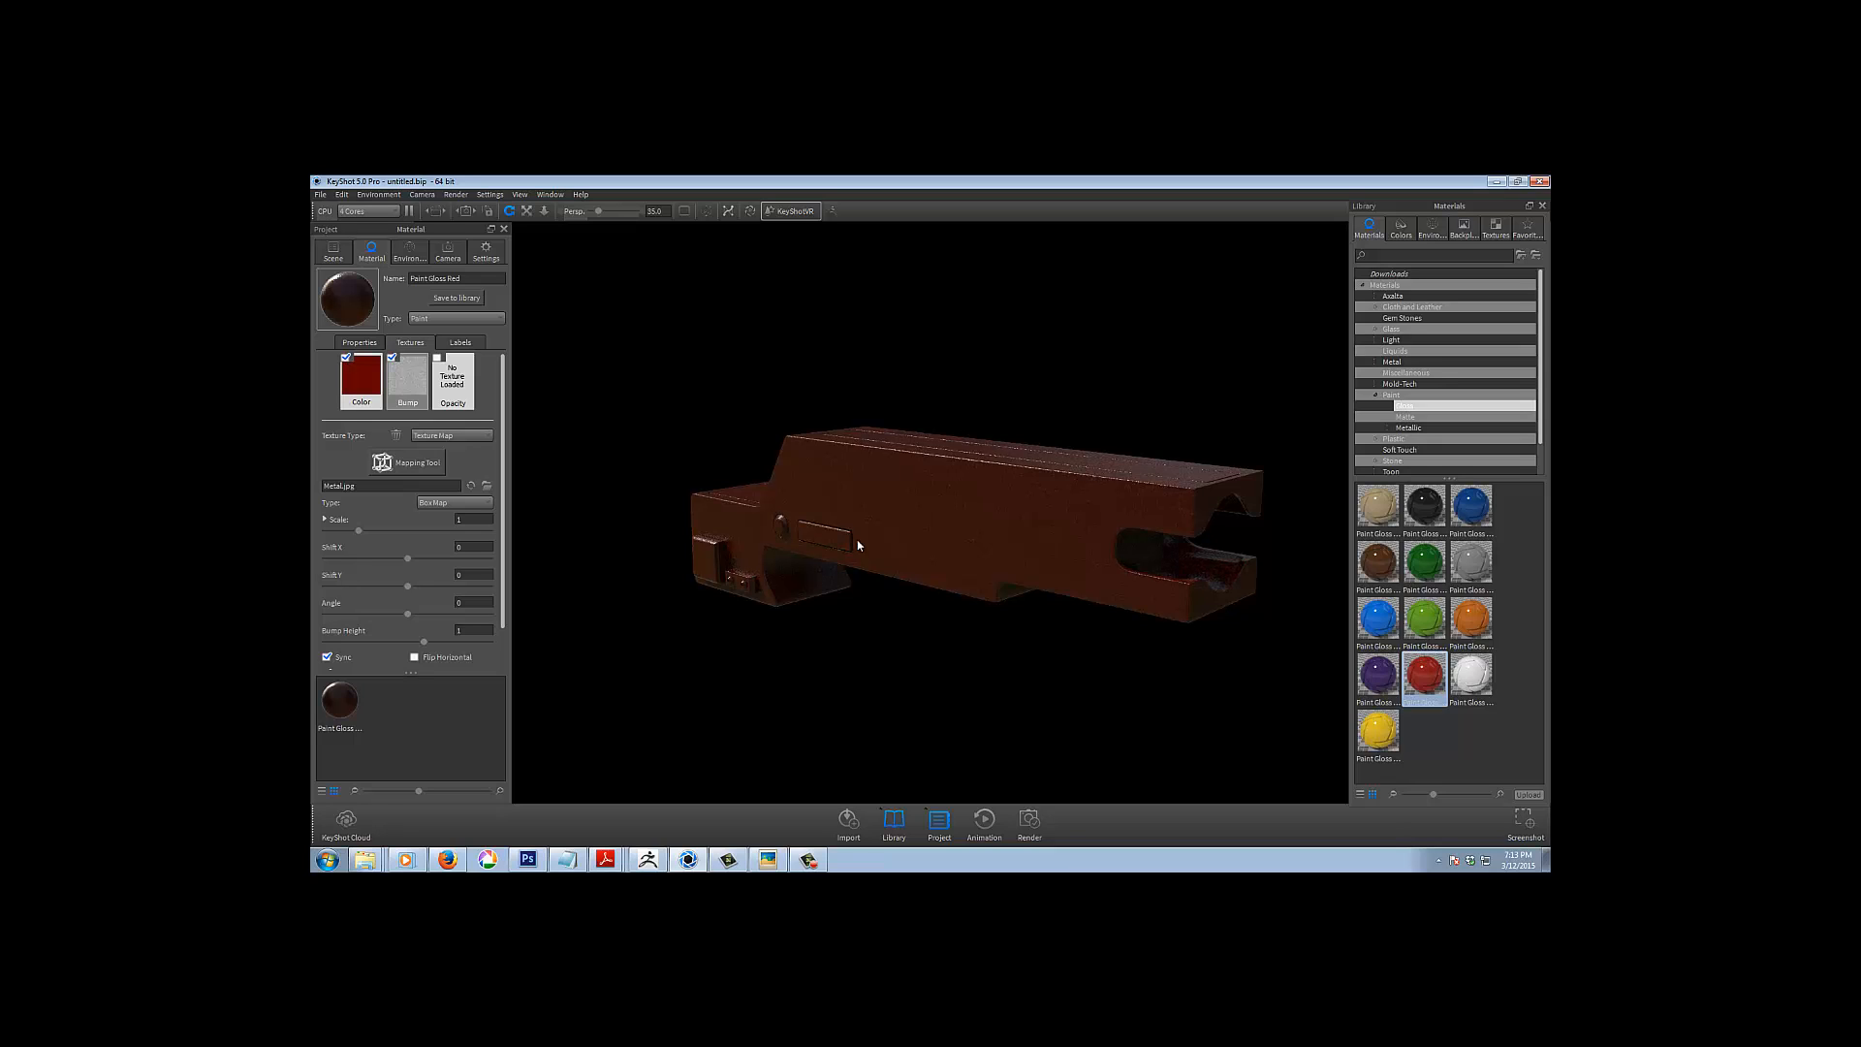
Examine the bumped surface under changing light angles and review the bump texture's mapping and height settings
{"action": "left_click_drag", "start_coordinate": [915, 632], "coordinate": [960, 680]}
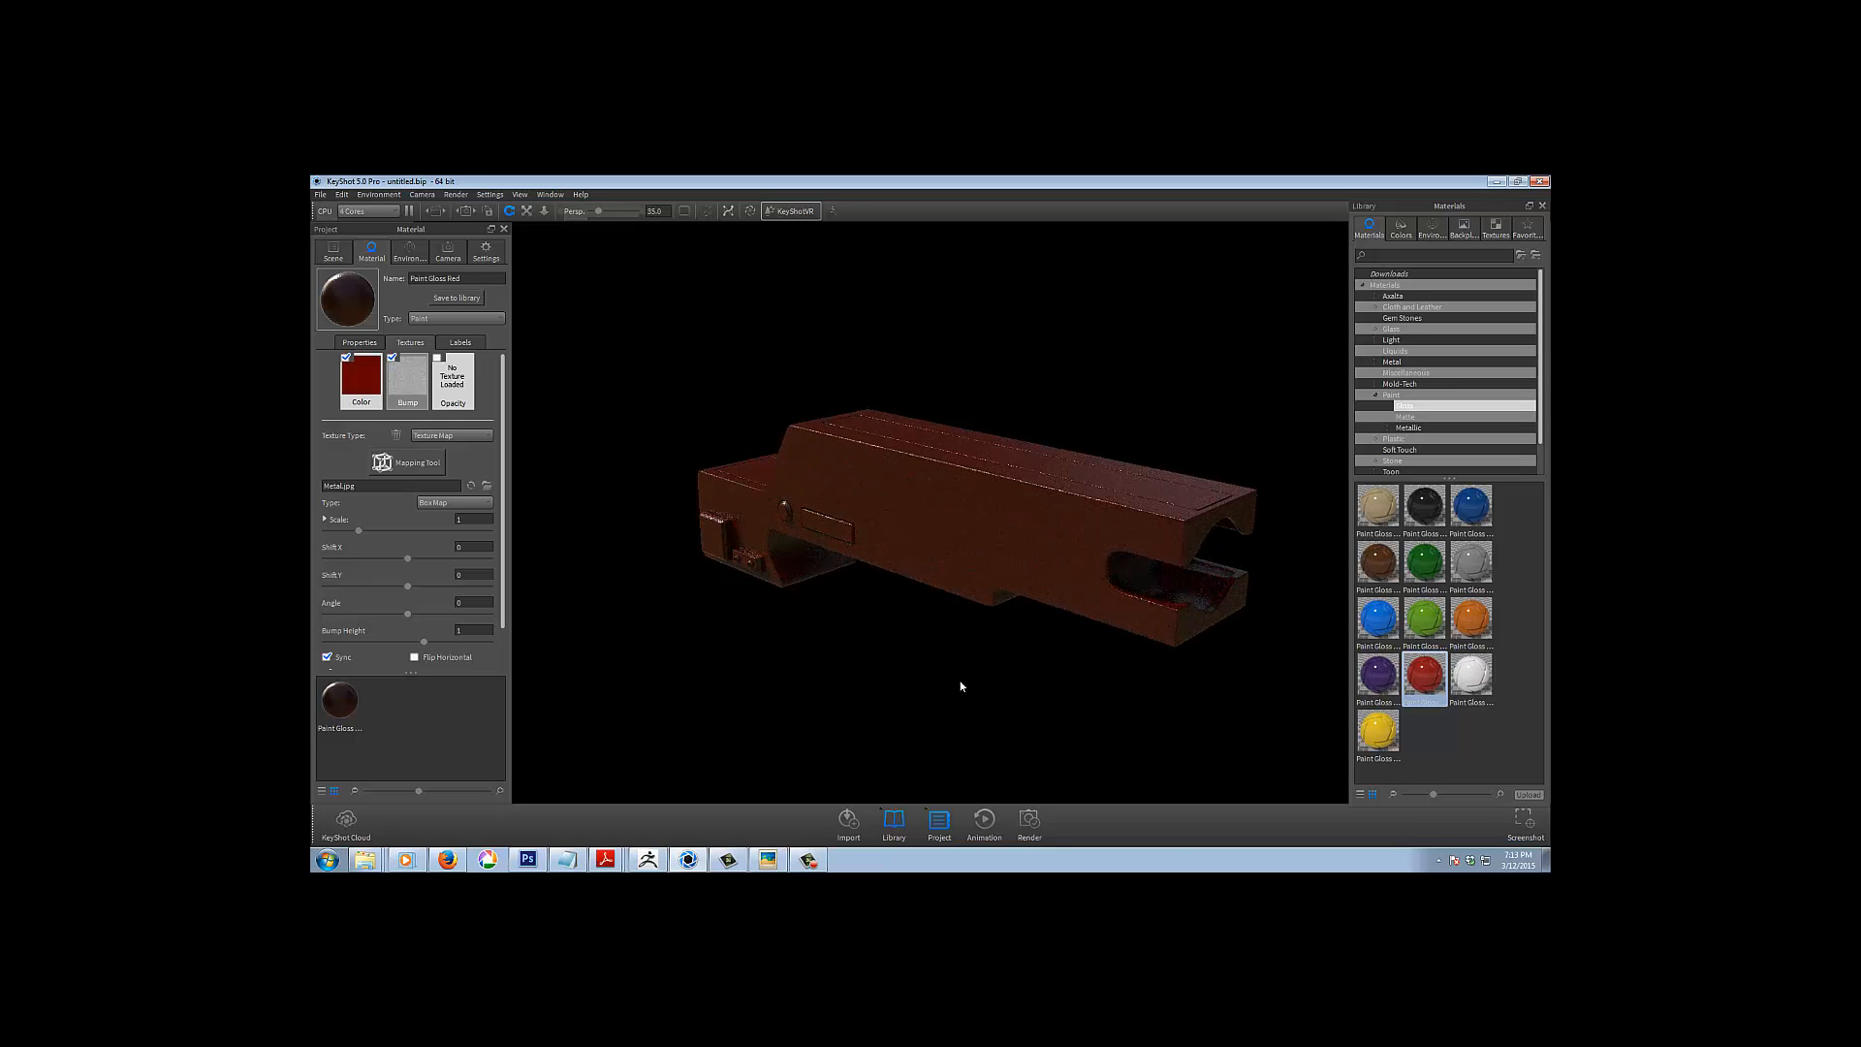
{"action": "left_click_drag", "start_coordinate": [960, 680], "coordinate": [951, 681]}
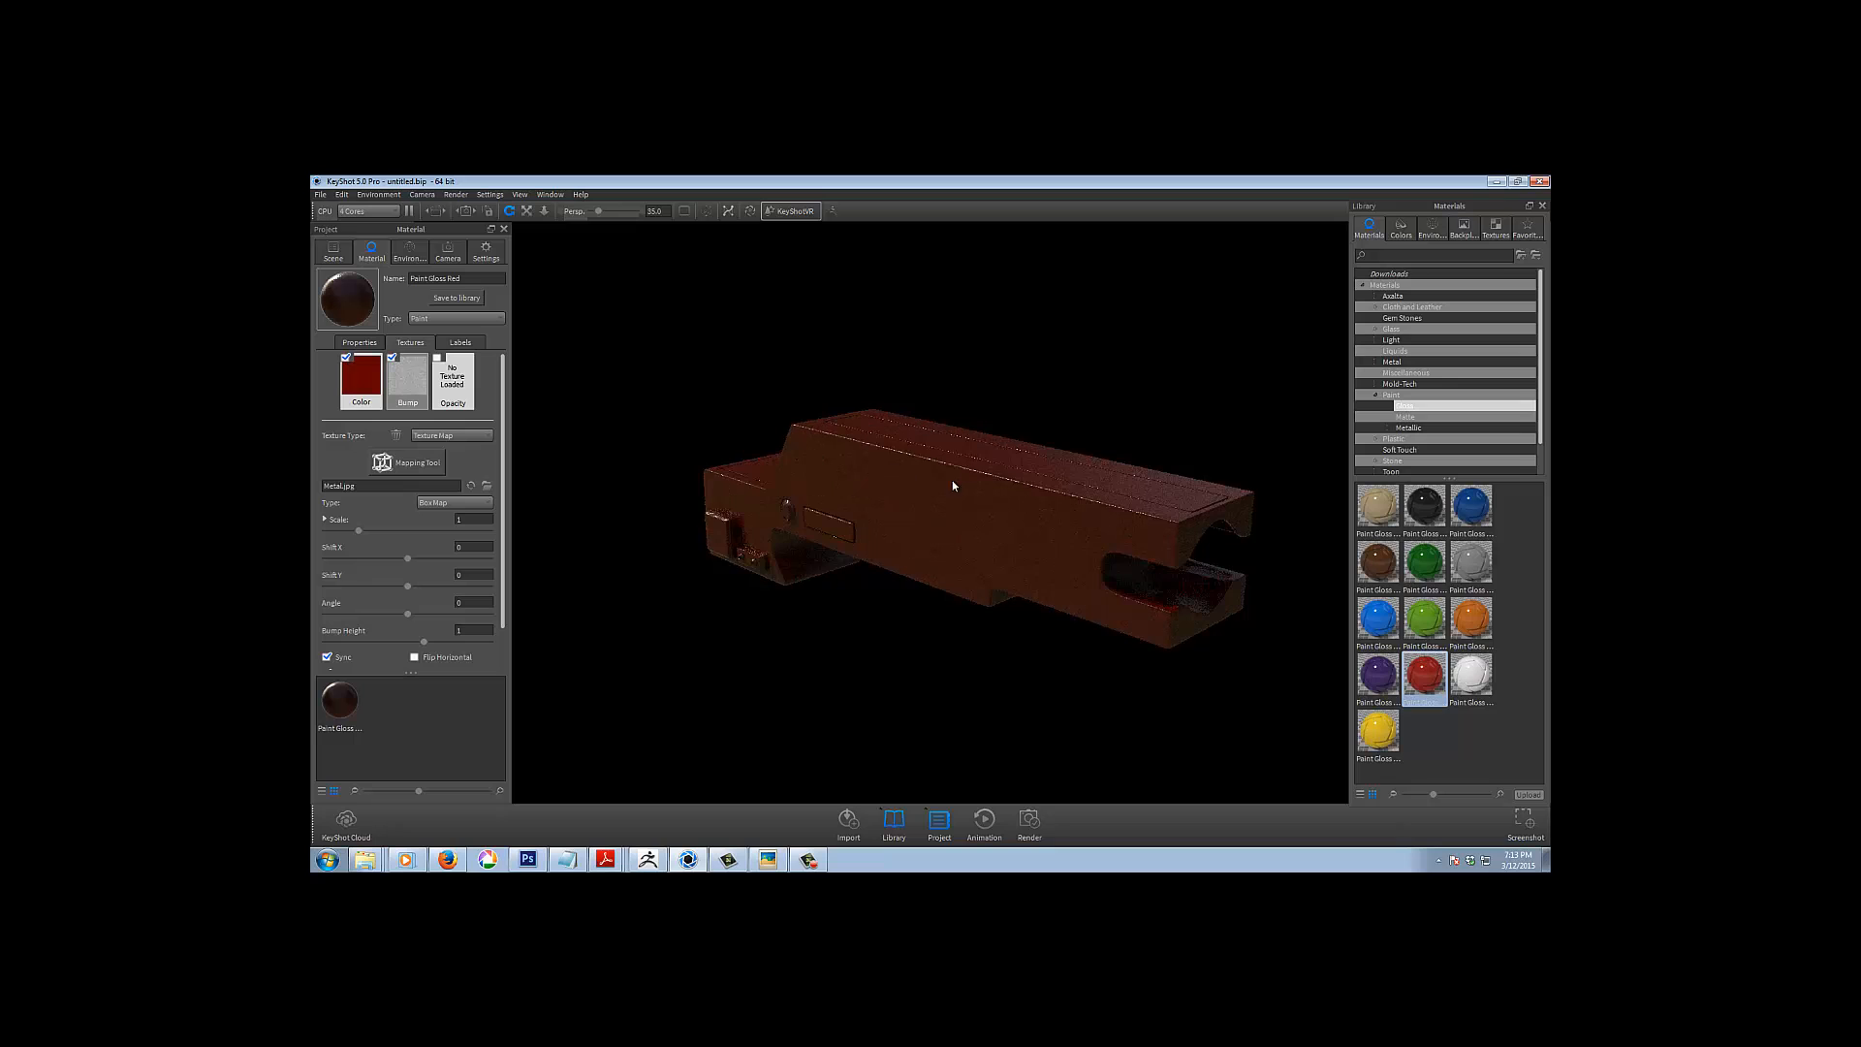
{"action": "left_click_drag", "start_coordinate": [862, 636], "coordinate": [707, 568]}
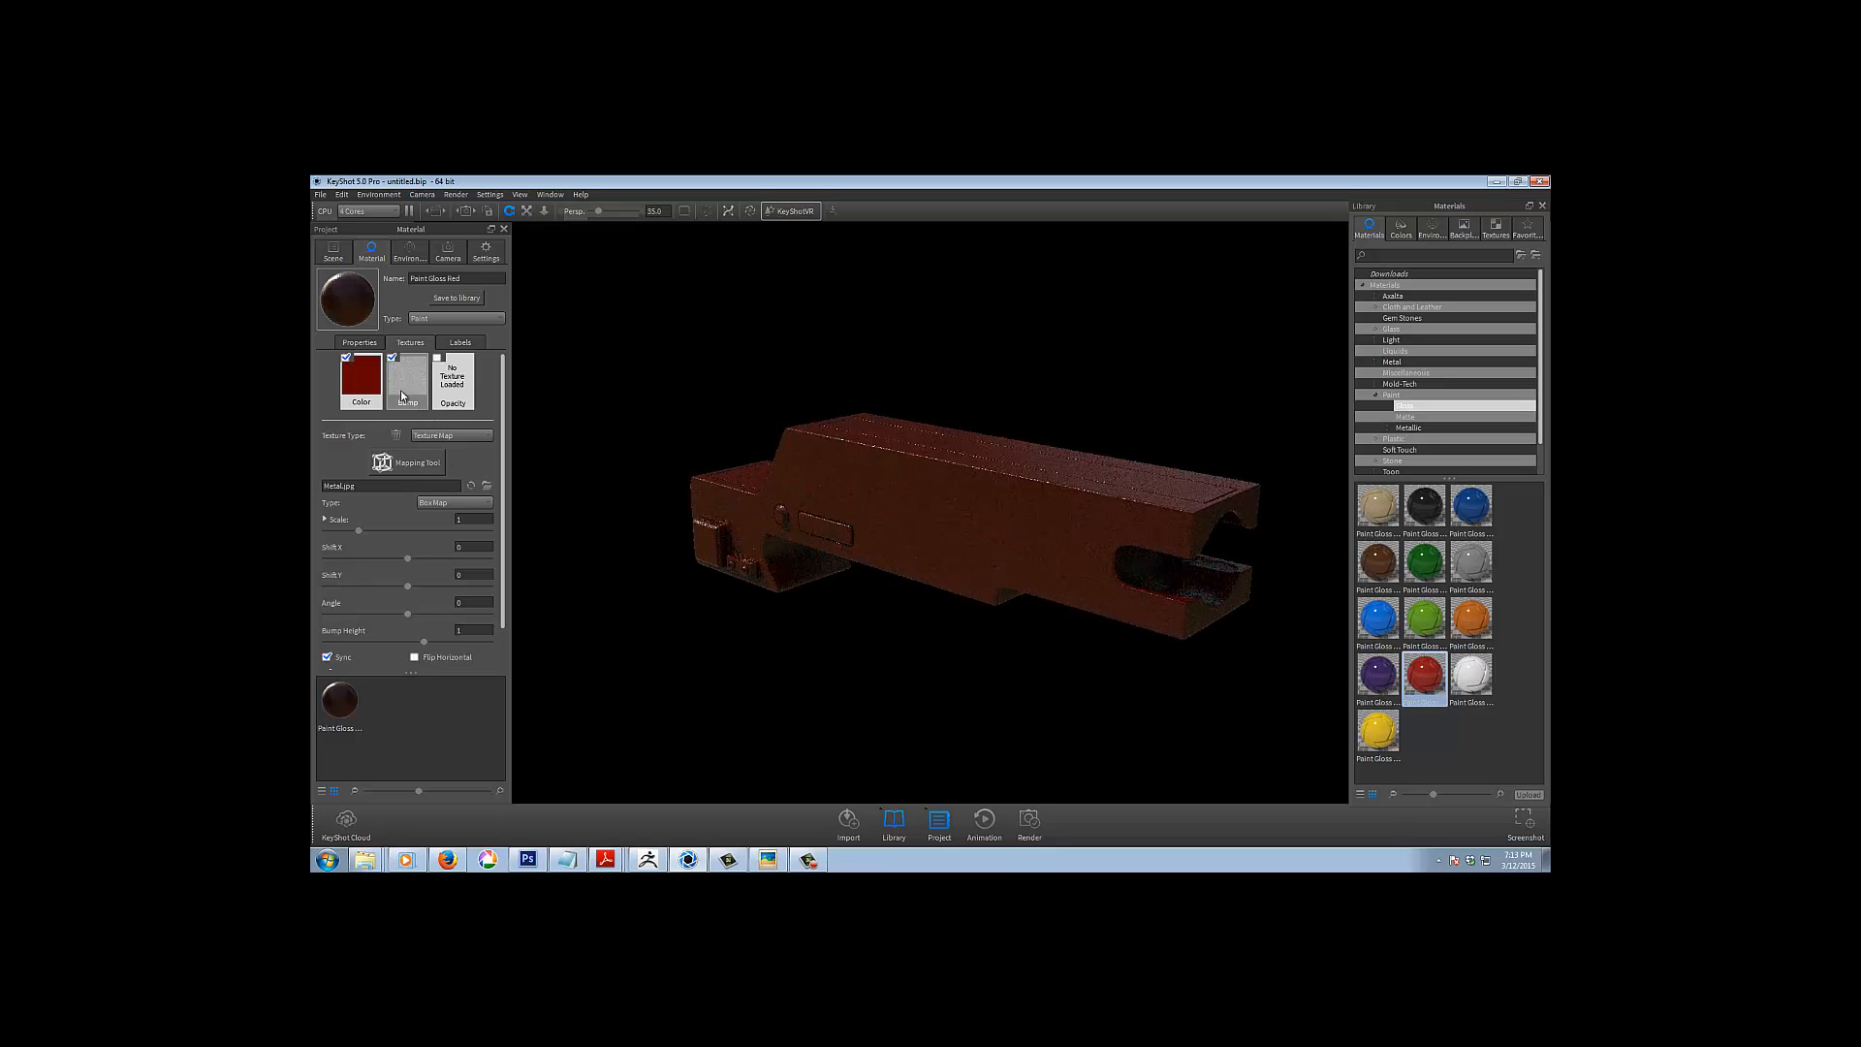
{"action": "left_click_drag", "start_coordinate": [881, 637], "coordinate": [886, 643]}
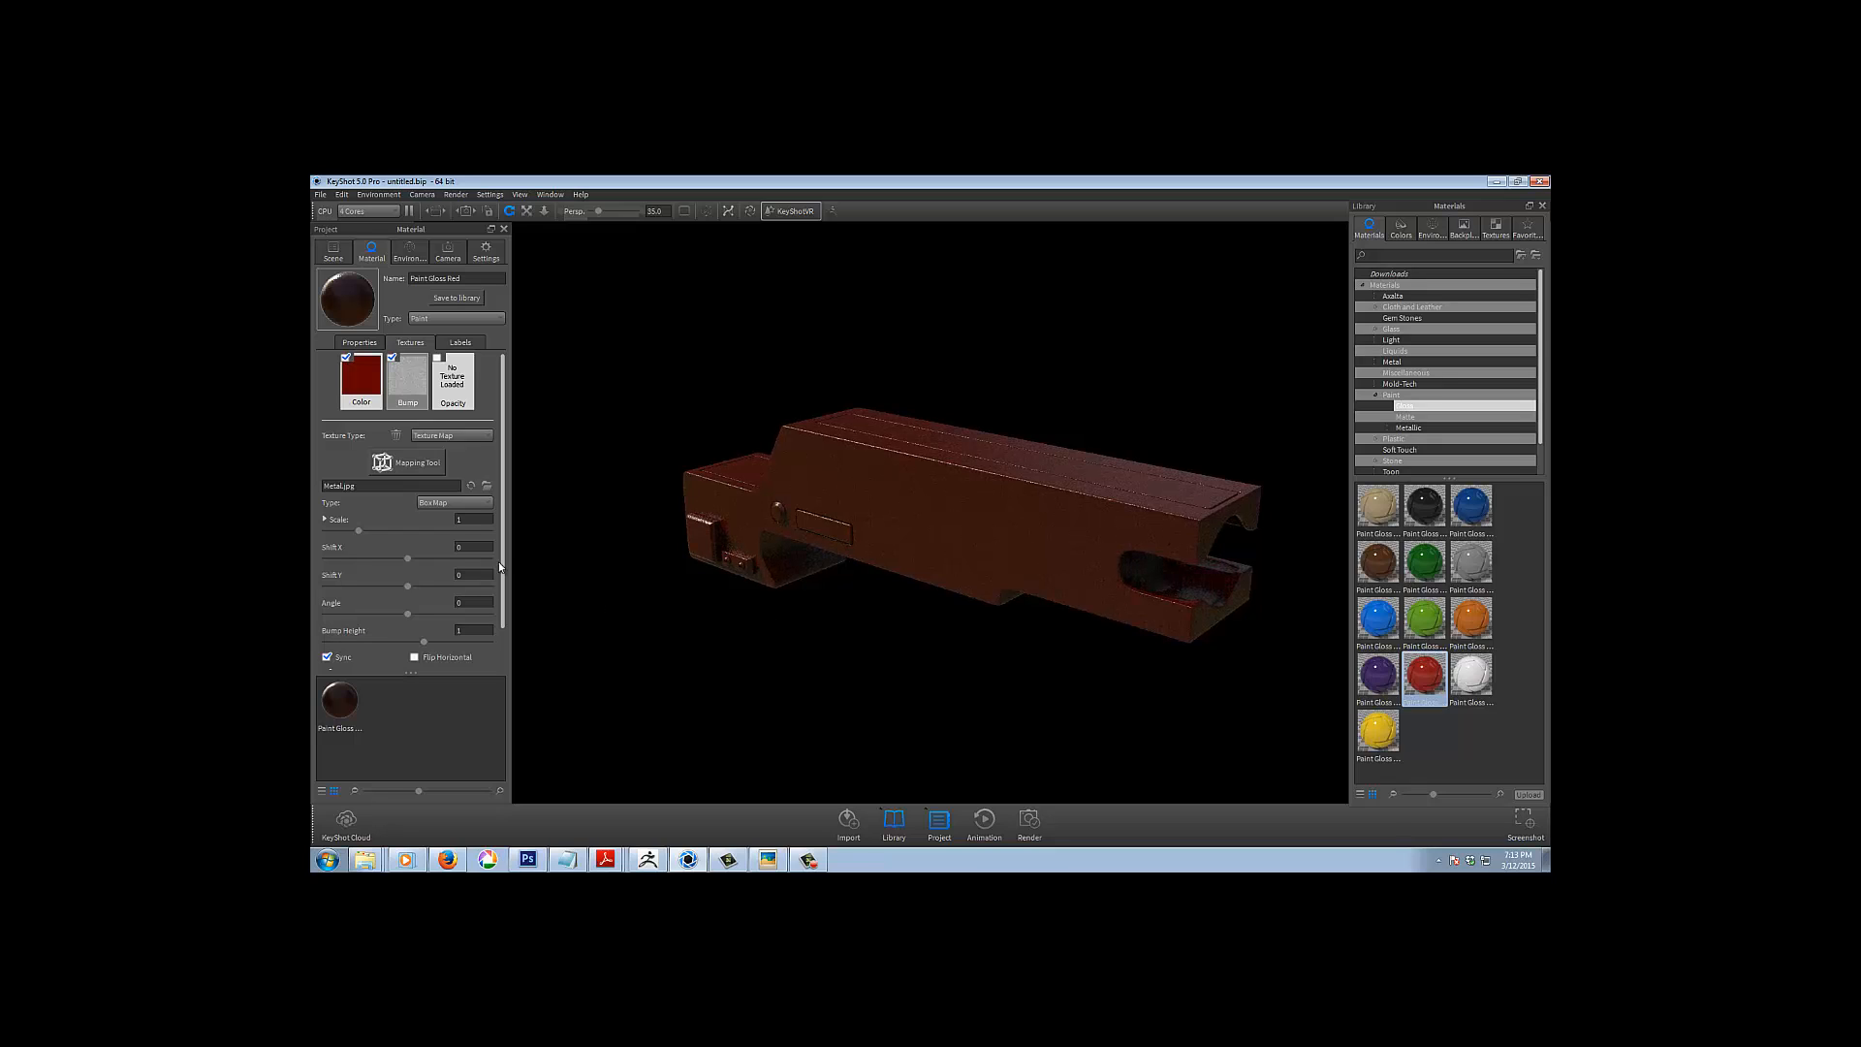
{"action": "left_click_drag", "start_coordinate": [502, 561], "coordinate": [400, 626]}
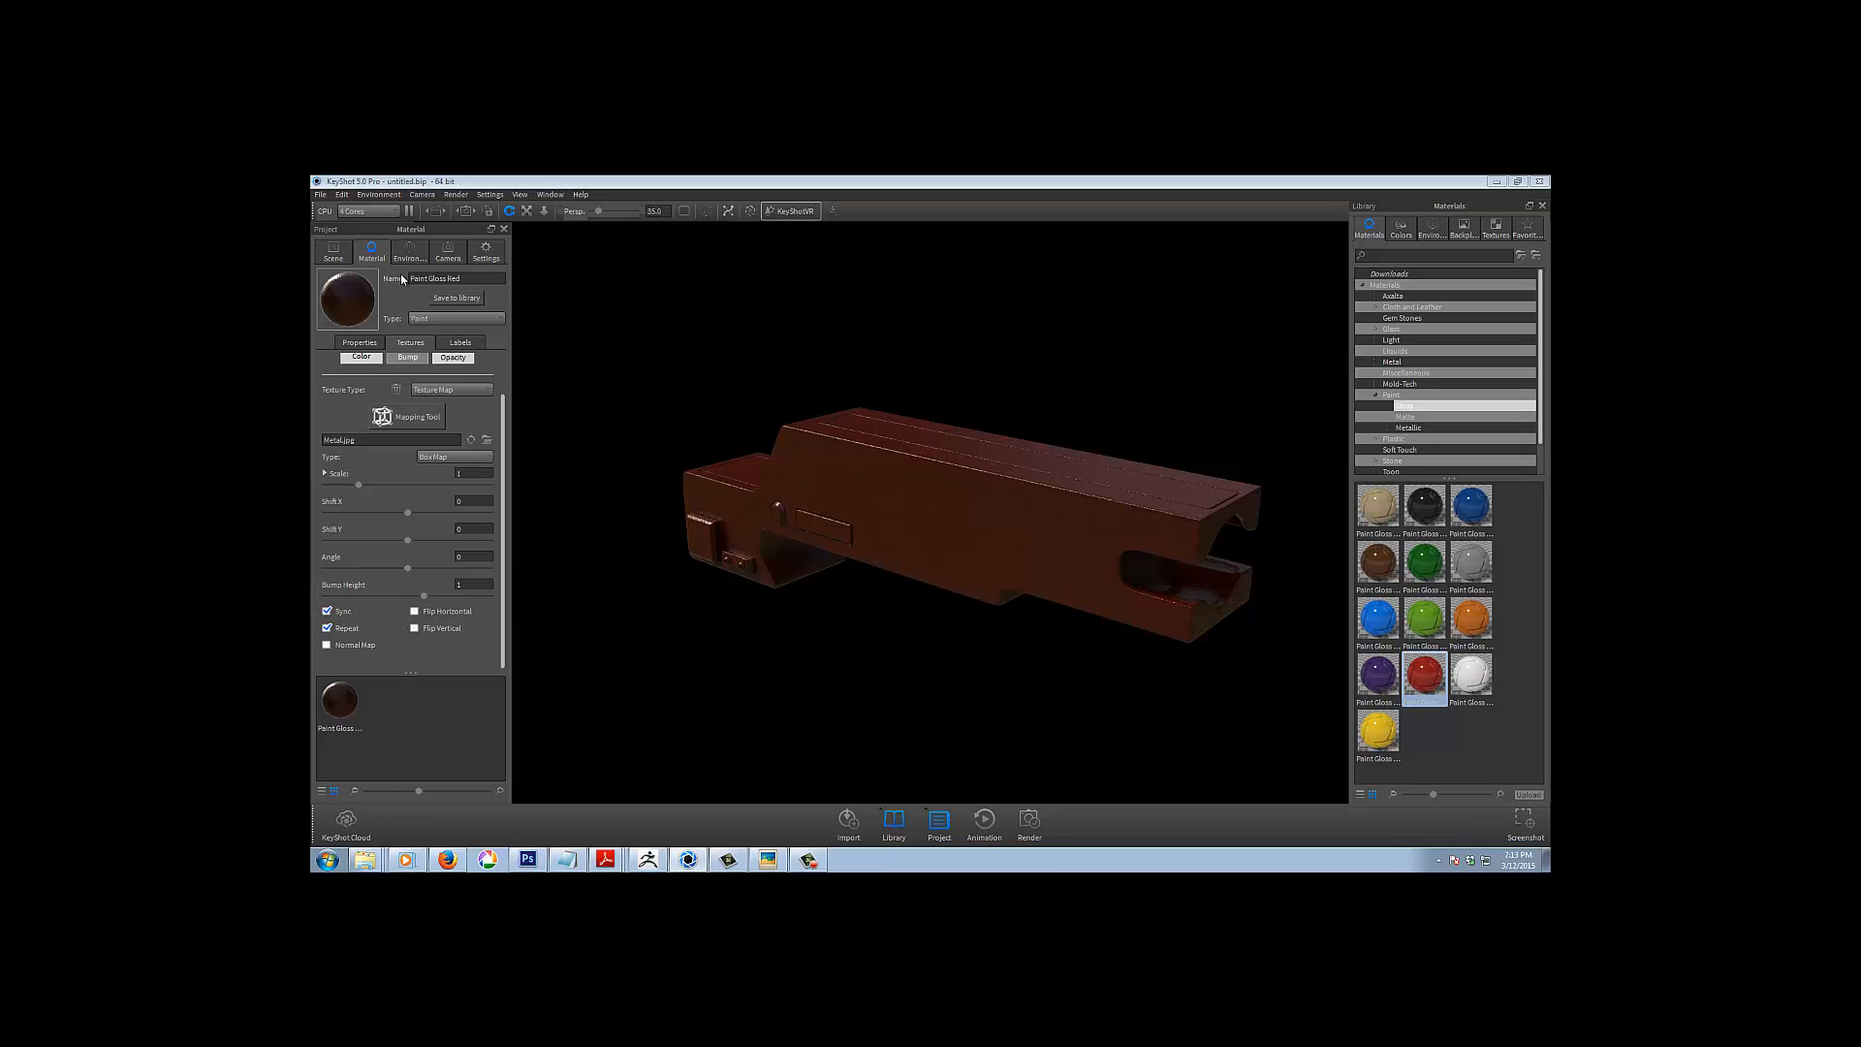
{"action": "scroll", "coordinate": [504, 475], "scroll_direction": "up", "scroll_amount": 2}
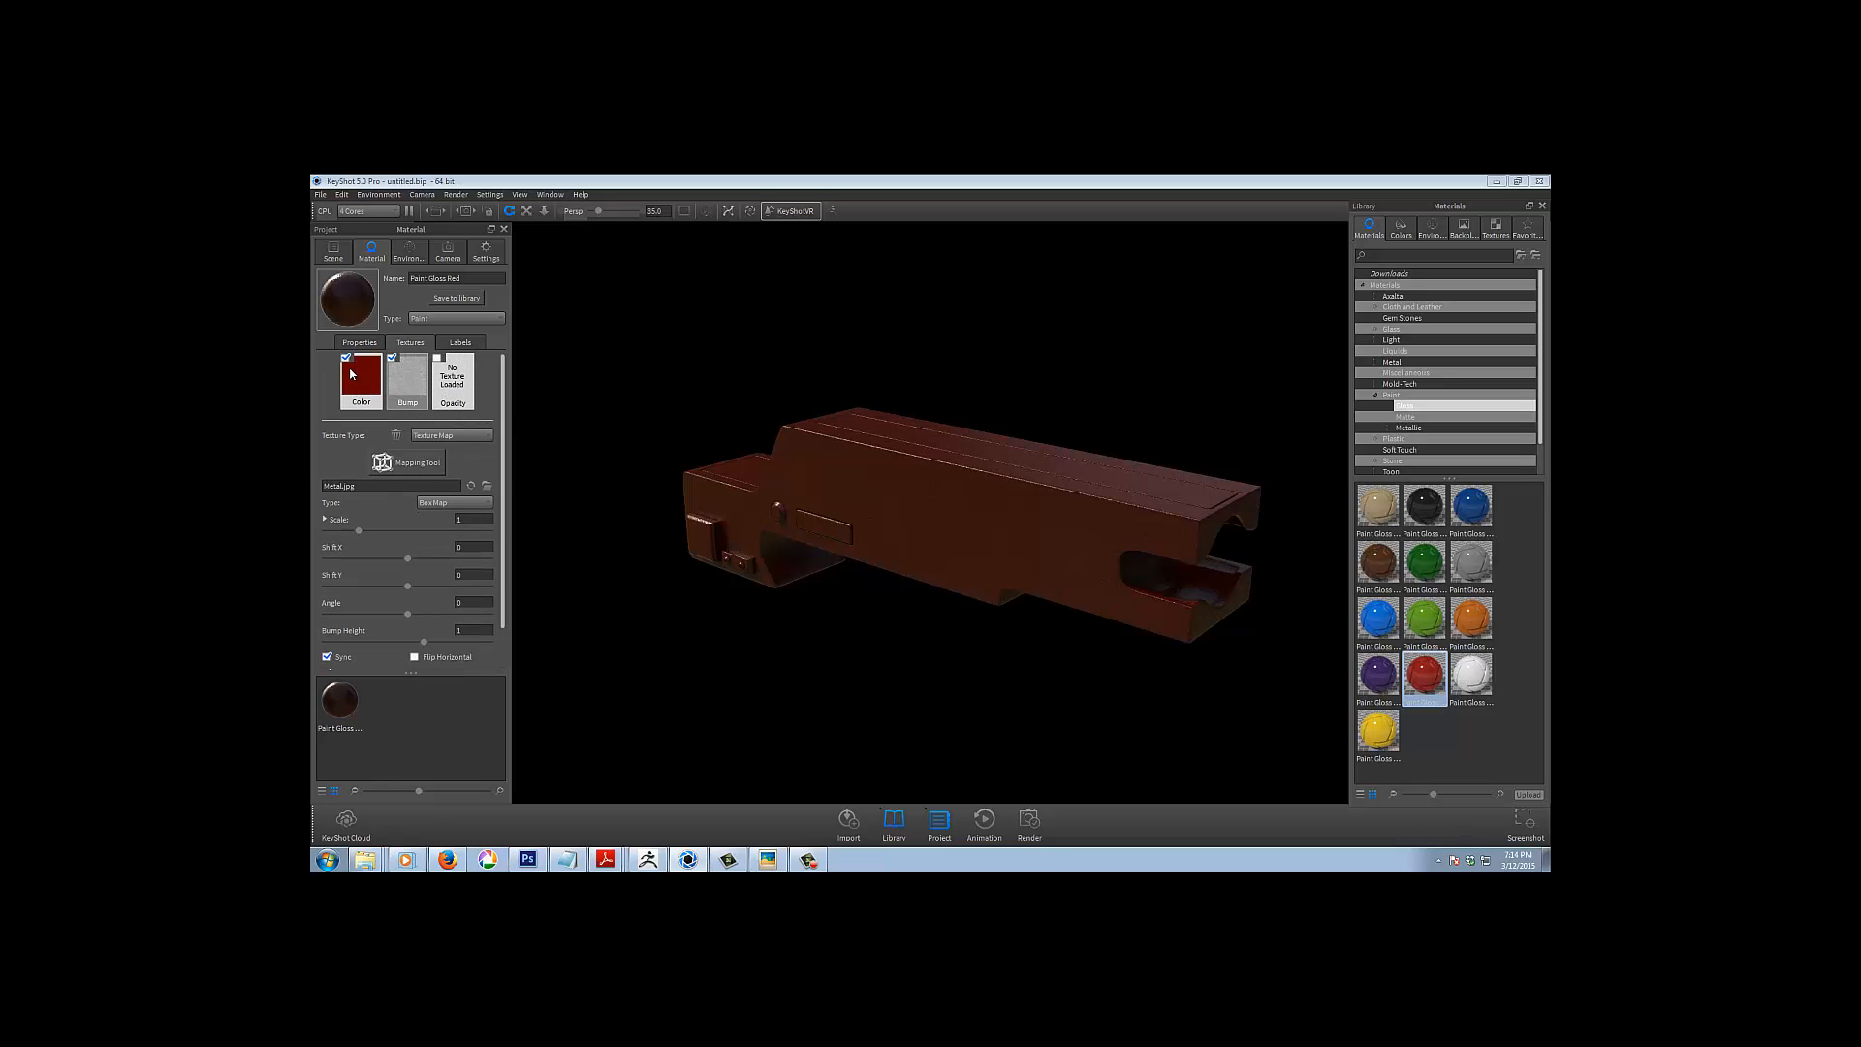
{"action": "left_click_drag", "start_coordinate": [502, 498], "coordinate": [510, 512]}
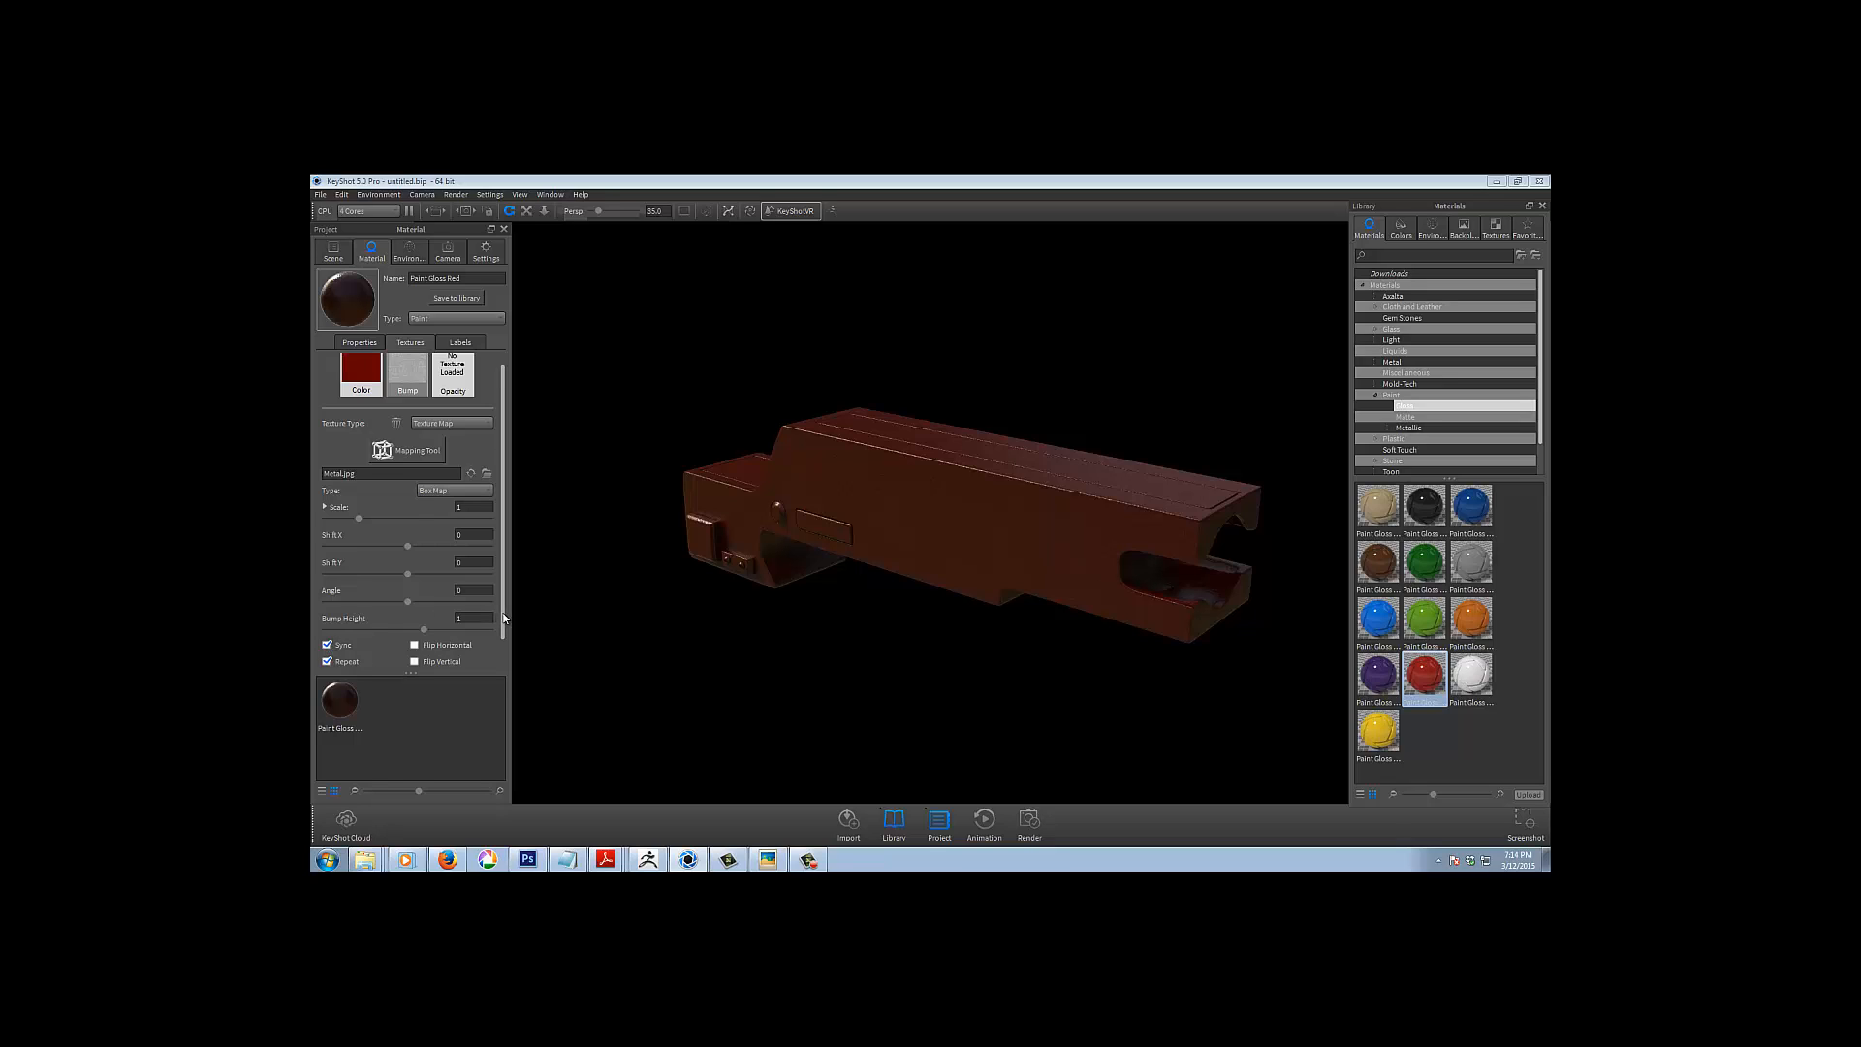
Try a bump texture scale of about 1.8 on the red paint and compare it with the color texture's mapping settings
{"action": "scroll", "coordinate": [503, 617], "scroll_direction": "down", "scroll_amount": 1}
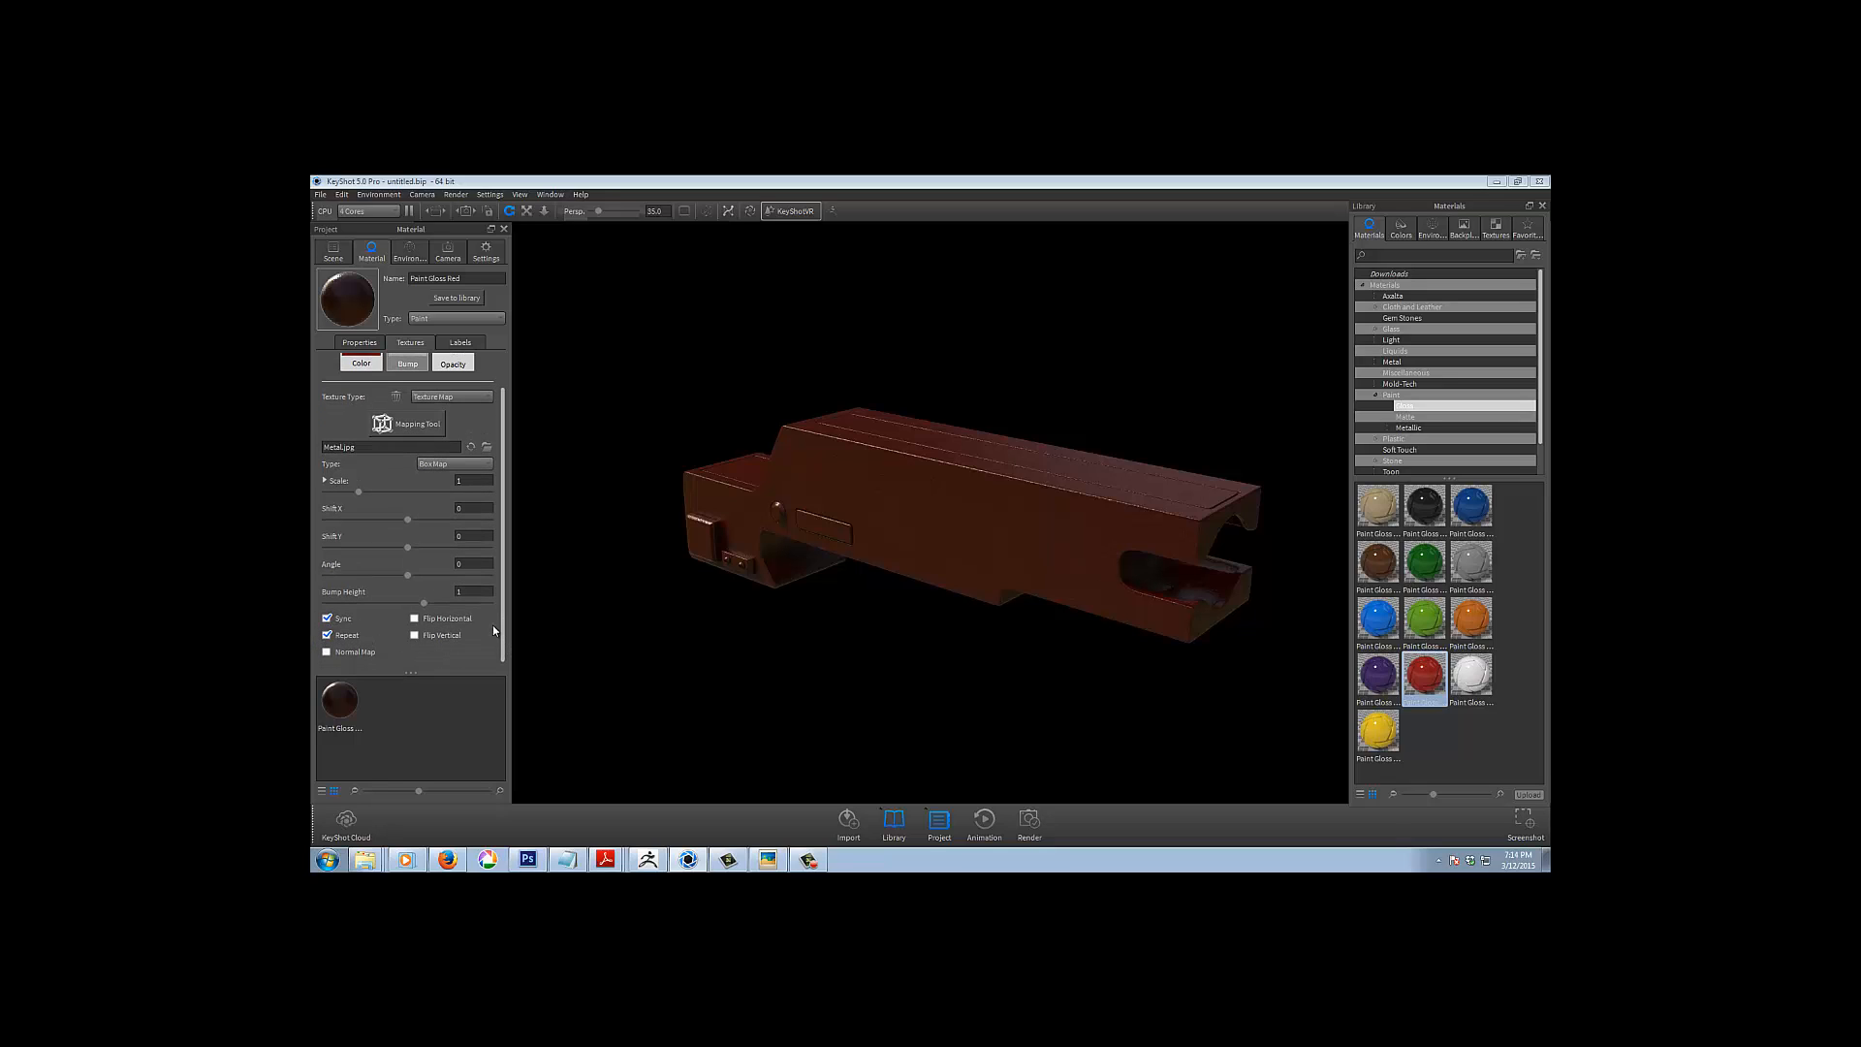
{"action": "scroll", "coordinate": [339, 522], "scroll_direction": "down", "scroll_amount": 2}
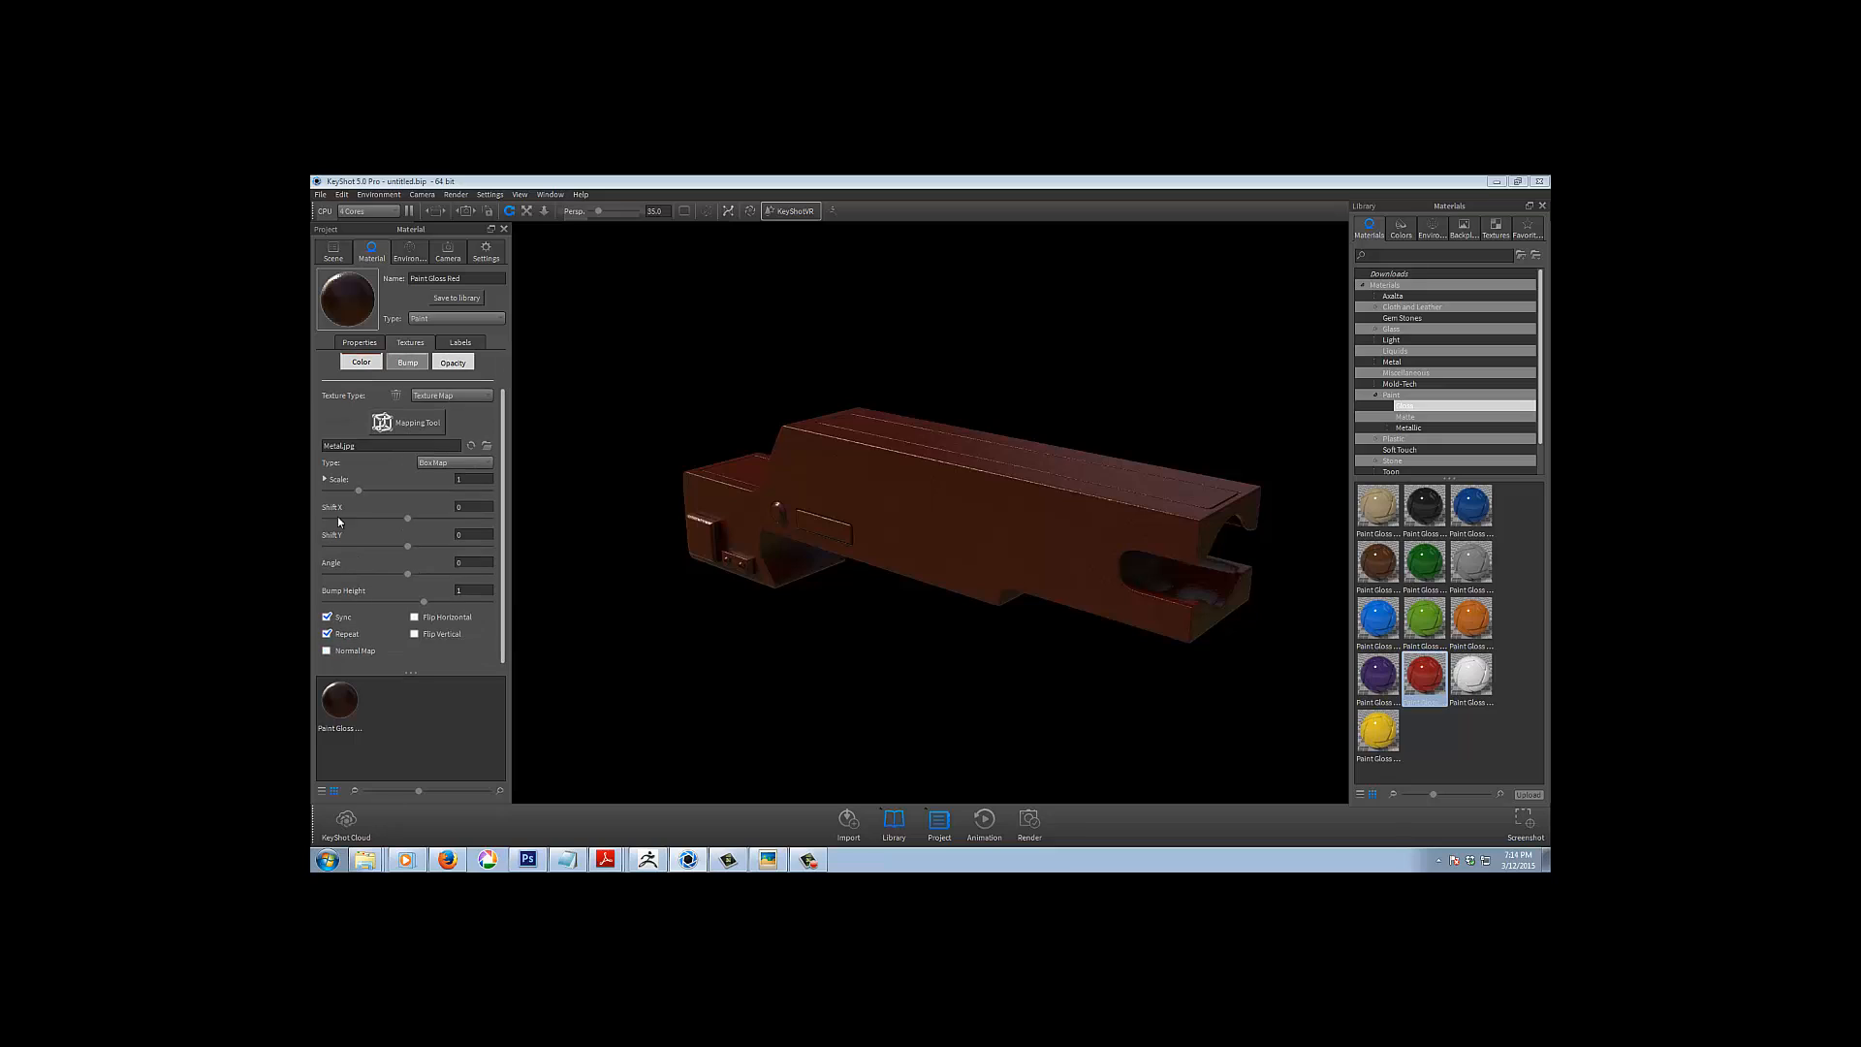
{"action": "left_click", "coordinate": [387, 491]}
{"action": "scroll", "coordinate": [975, 632], "scroll_direction": "up", "scroll_amount": 3}
{"action": "scroll", "coordinate": [859, 673], "scroll_direction": "down", "scroll_amount": 2}
{"action": "left_click_drag", "start_coordinate": [846, 675], "coordinate": [880, 660]}
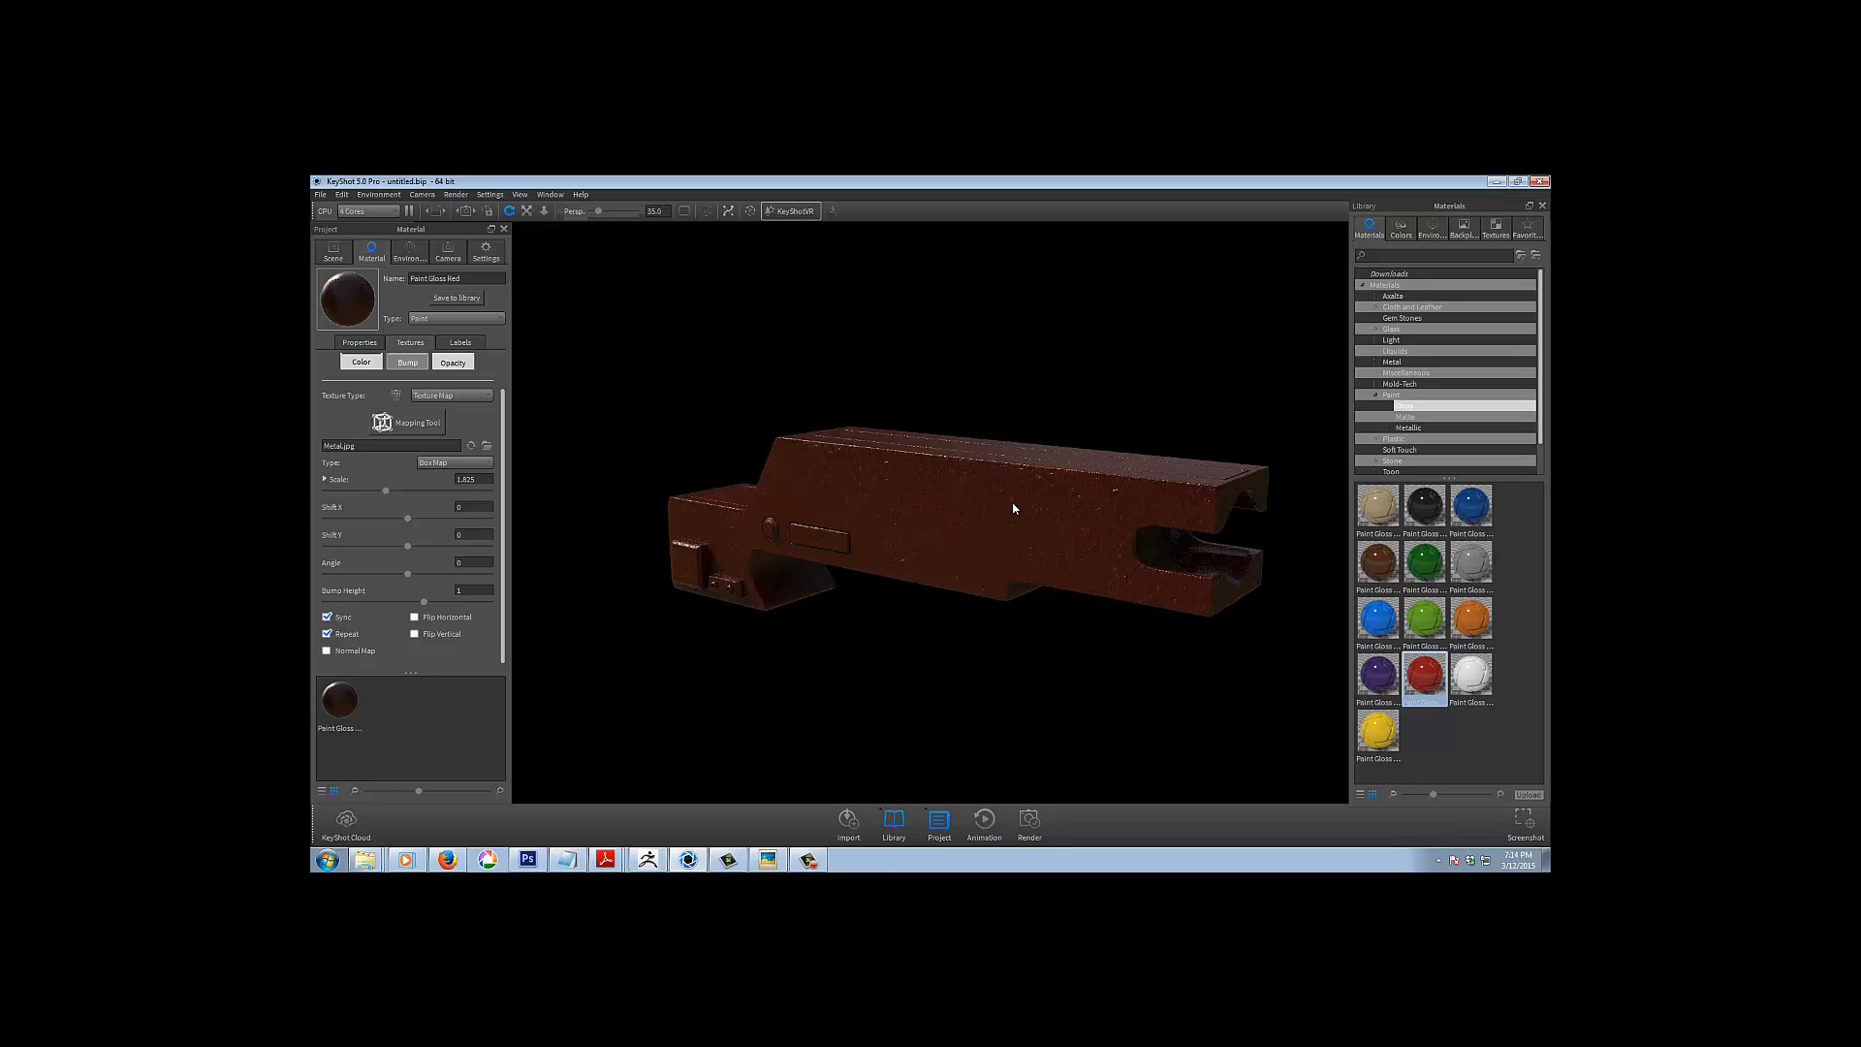
{"action": "left_click", "coordinate": [361, 364]}
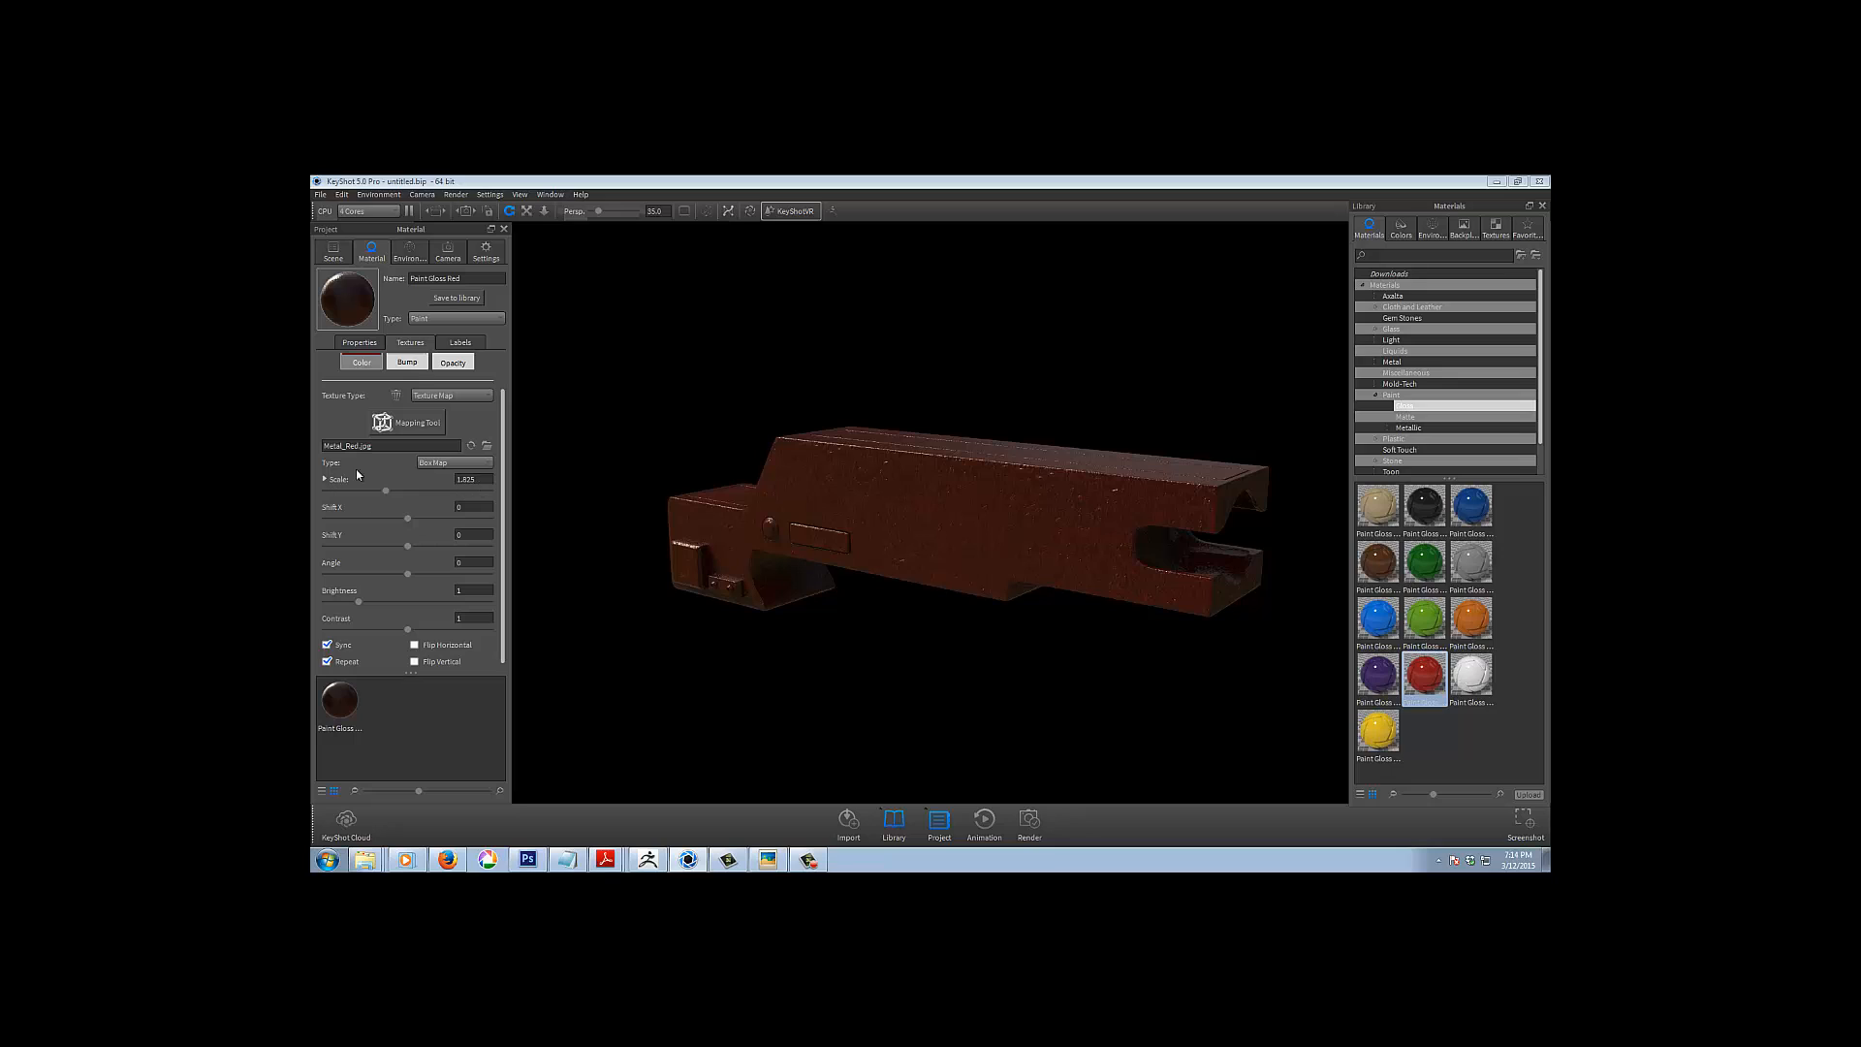
{"action": "left_click", "coordinate": [407, 363]}
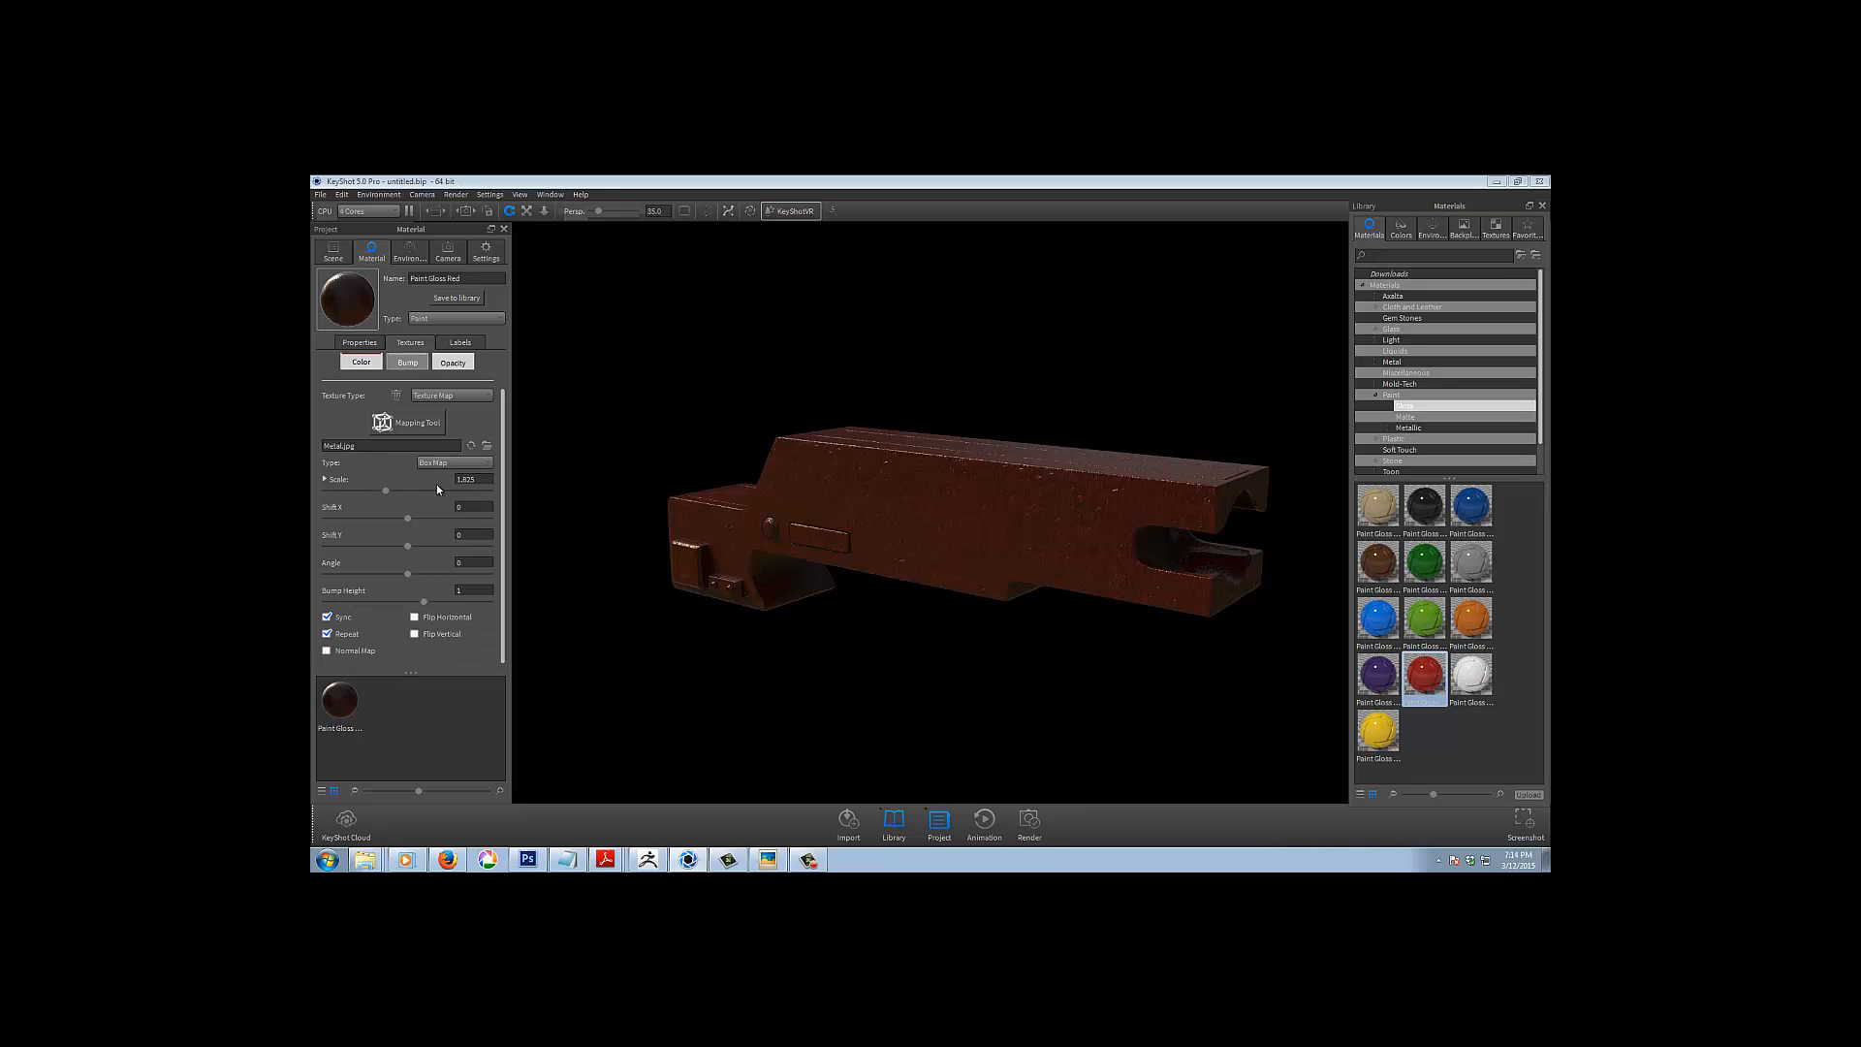
Try moving the bump texture's box projection upward on the model with the Mapping Tool
{"action": "scroll", "coordinate": [417, 518], "scroll_direction": "down", "scroll_amount": 1}
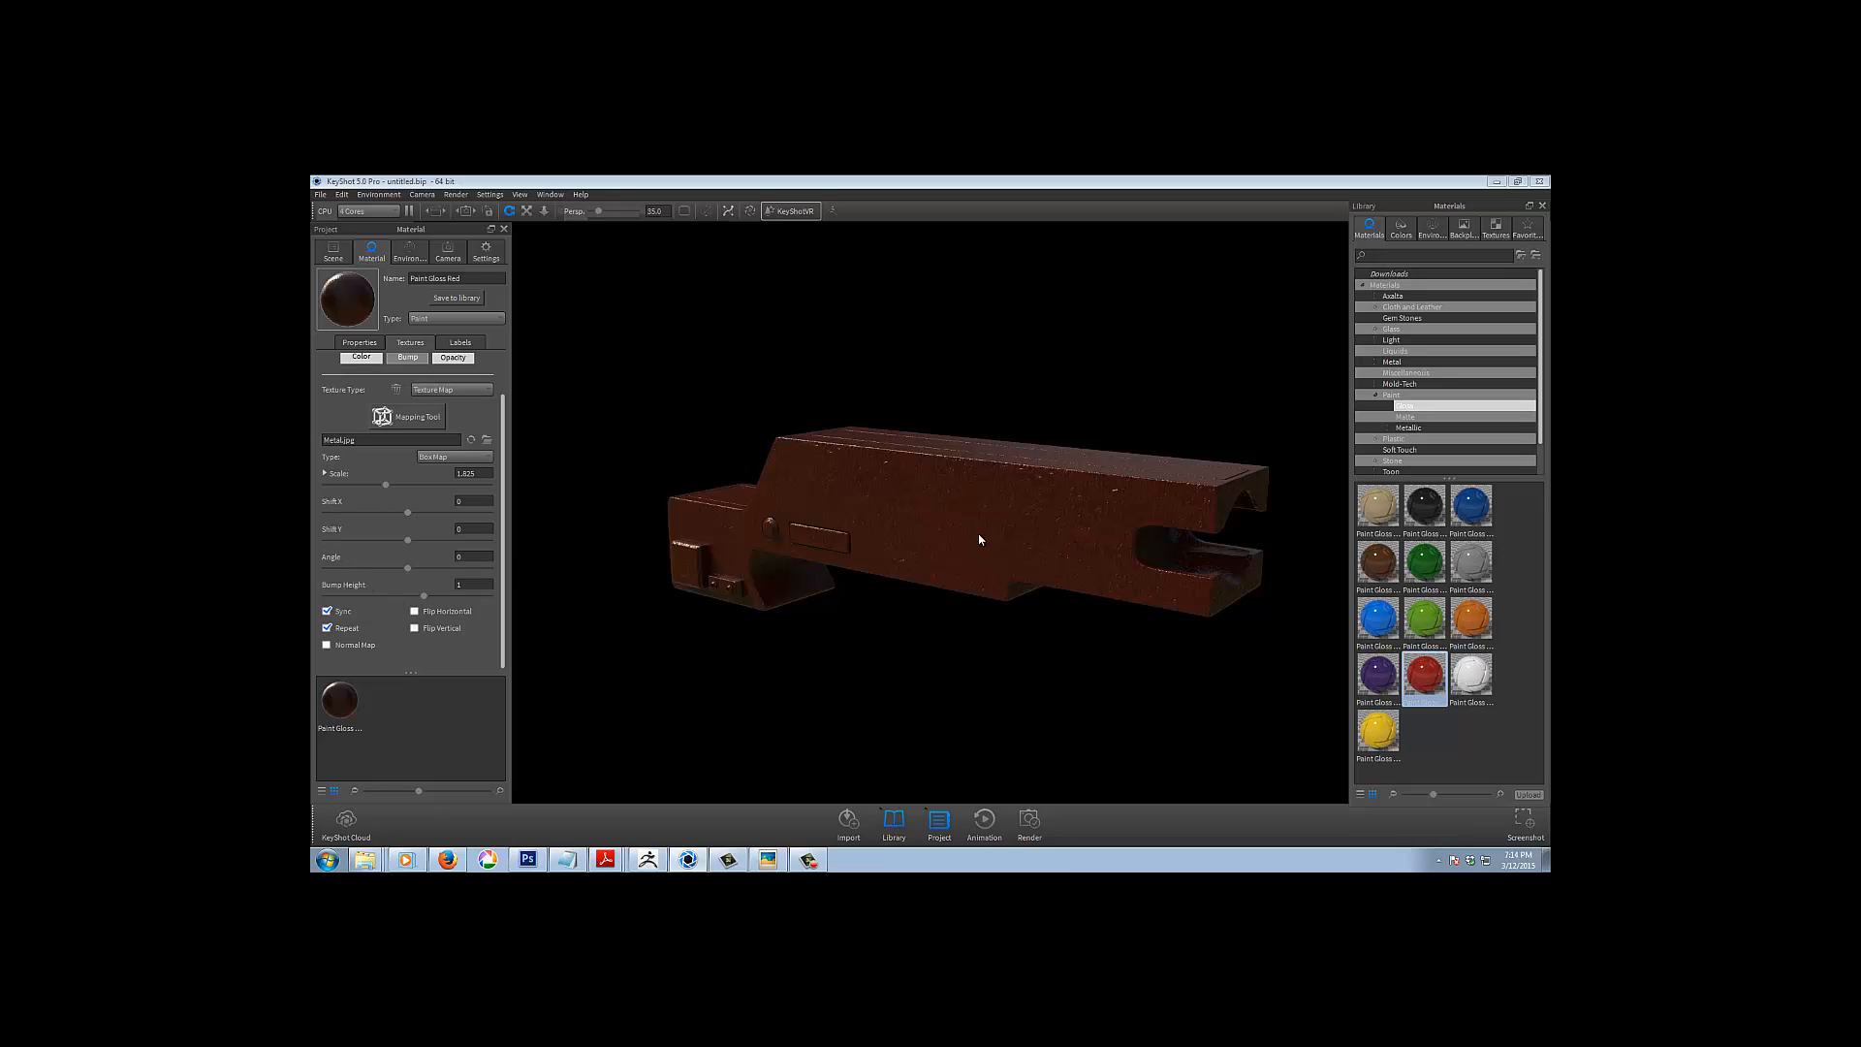
{"action": "left_click", "coordinate": [409, 417]}
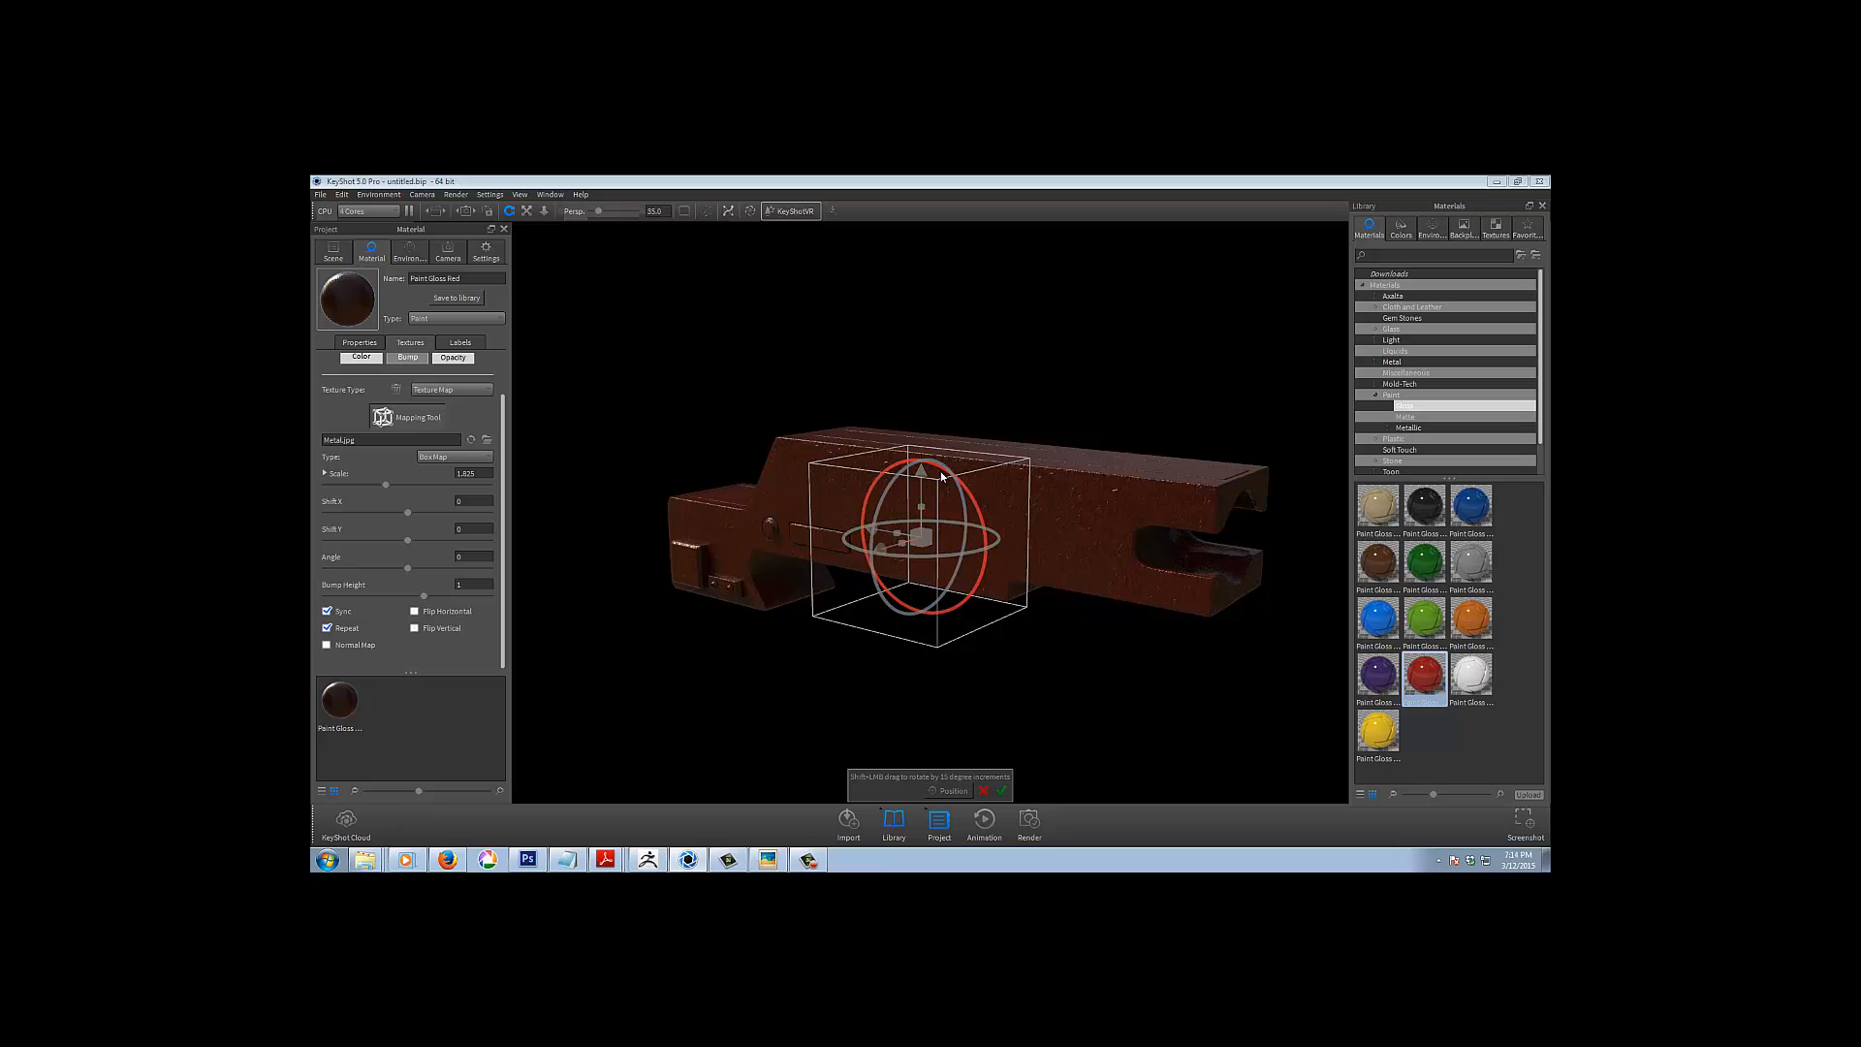
{"action": "left_click_drag", "start_coordinate": [930, 525], "coordinate": [945, 454]}
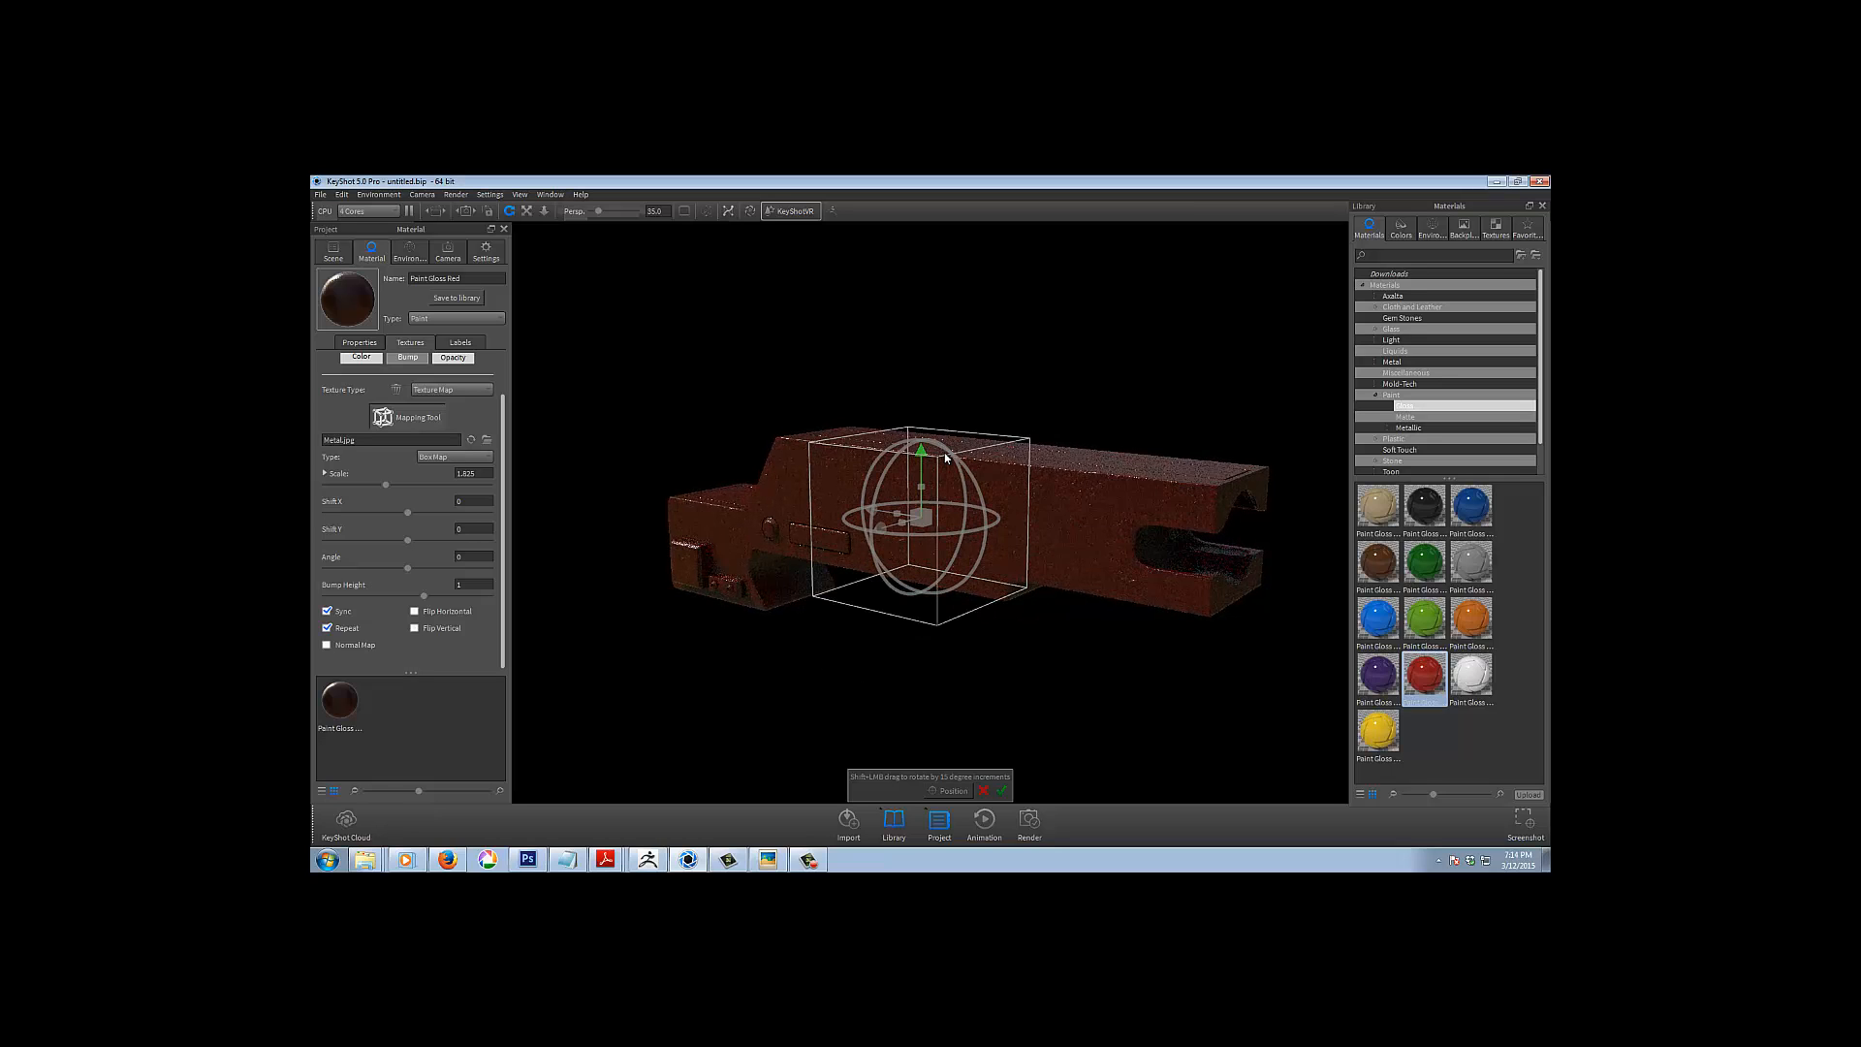
{"action": "key", "text": "Escape"}
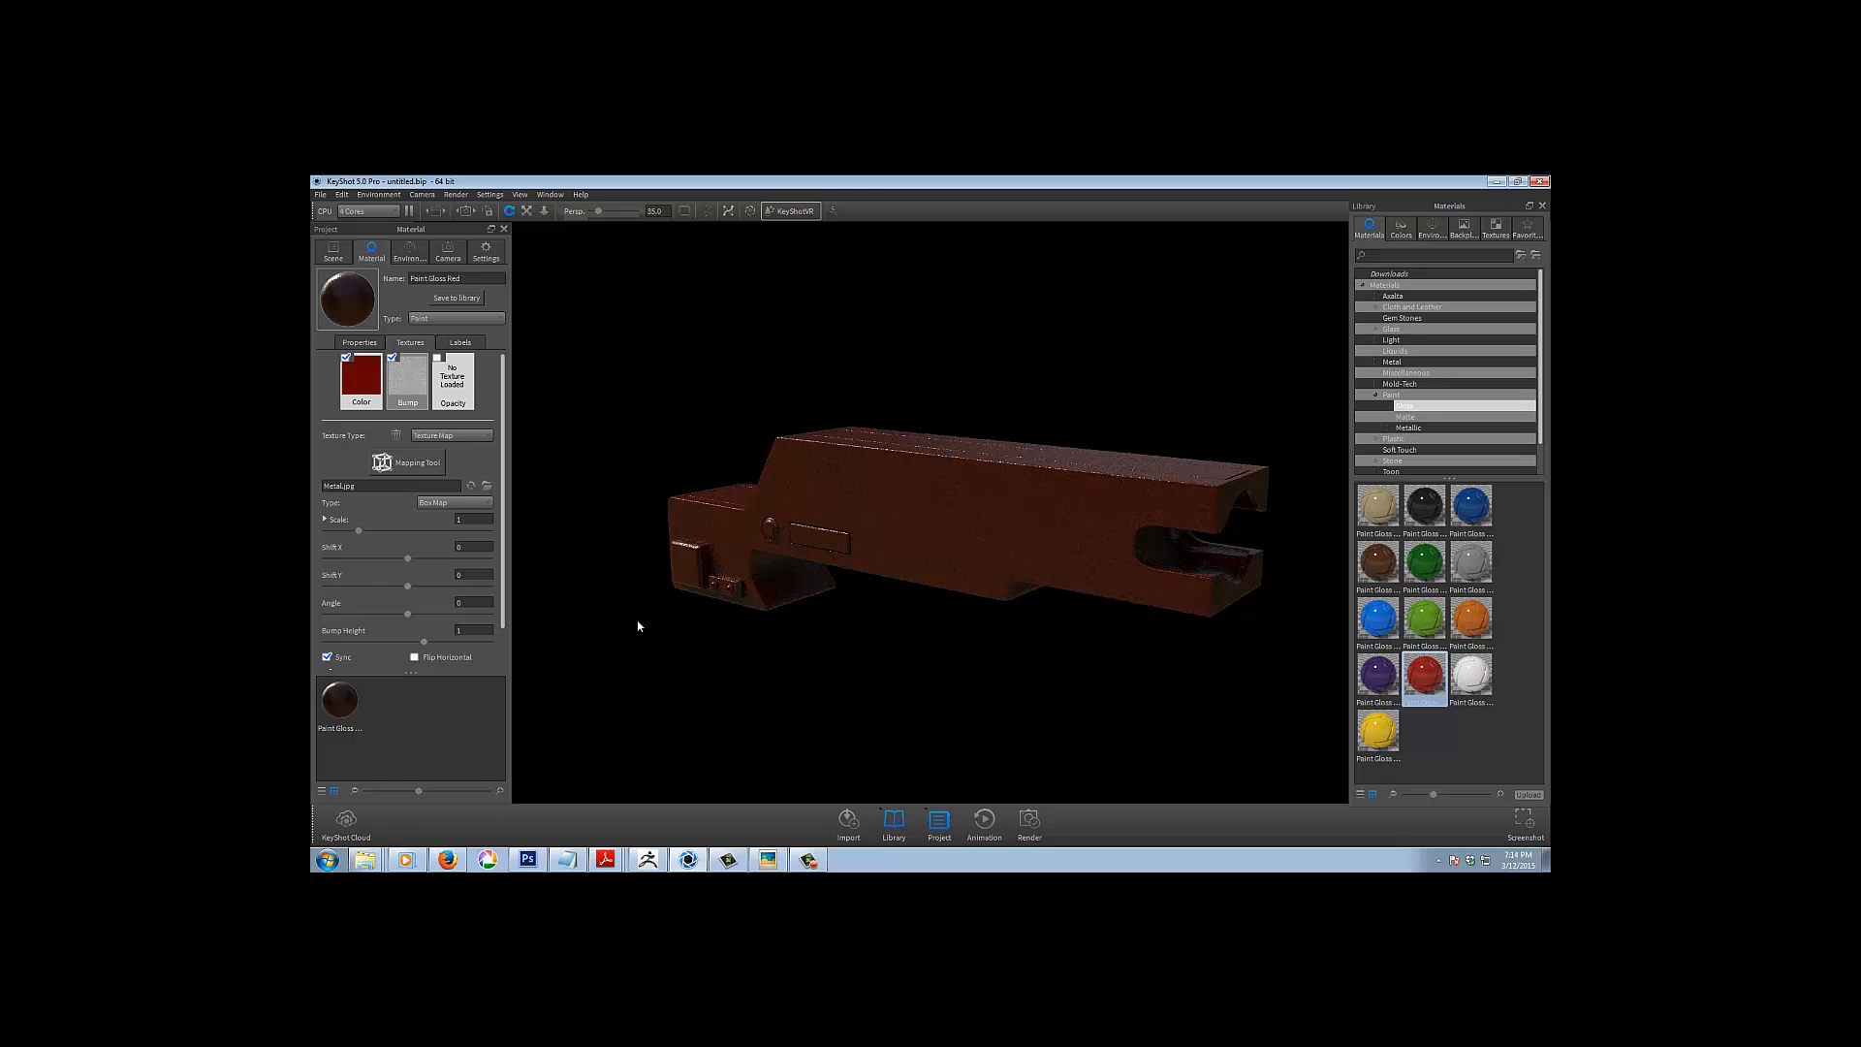
Try a refraction index of about 2.8 on the red paint and restore it to 1.5
{"action": "left_click_drag", "start_coordinate": [636, 624], "coordinate": [839, 683]}
{"action": "left_click", "coordinate": [370, 345]}
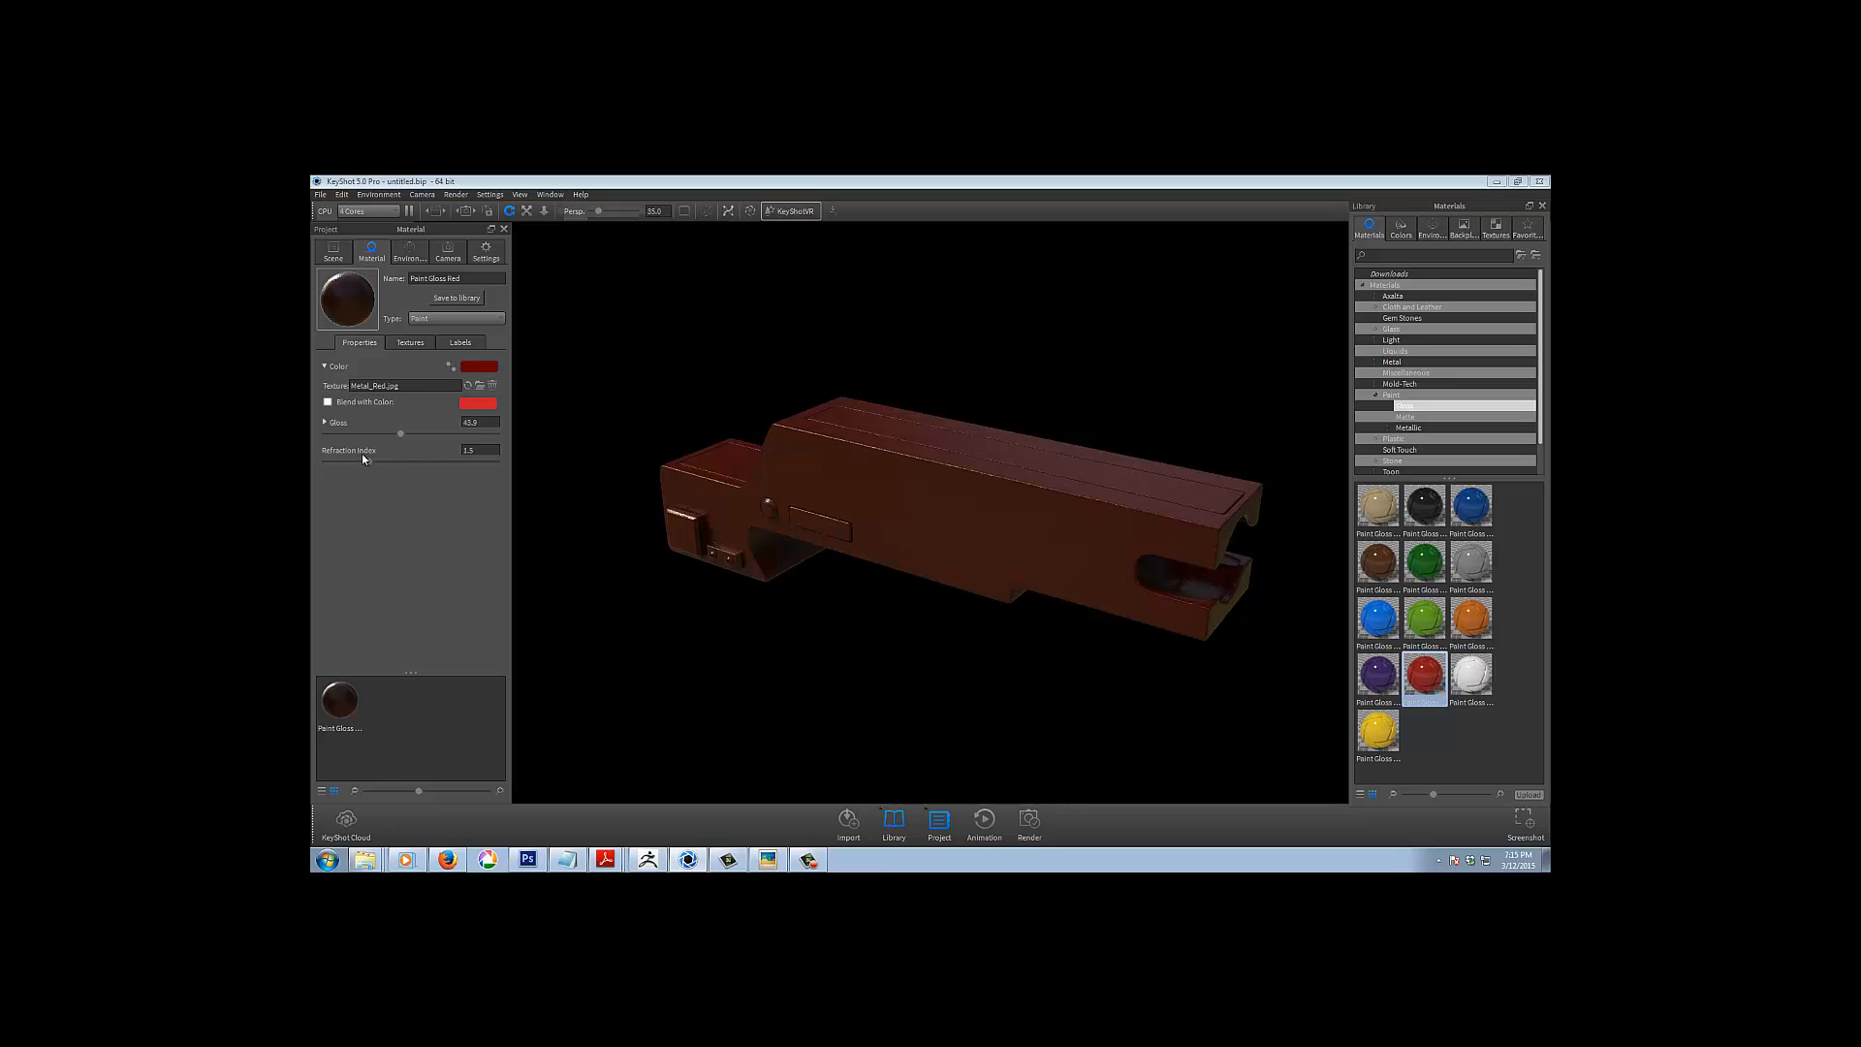
{"action": "left_click_drag", "start_coordinate": [369, 461], "coordinate": [463, 461]}
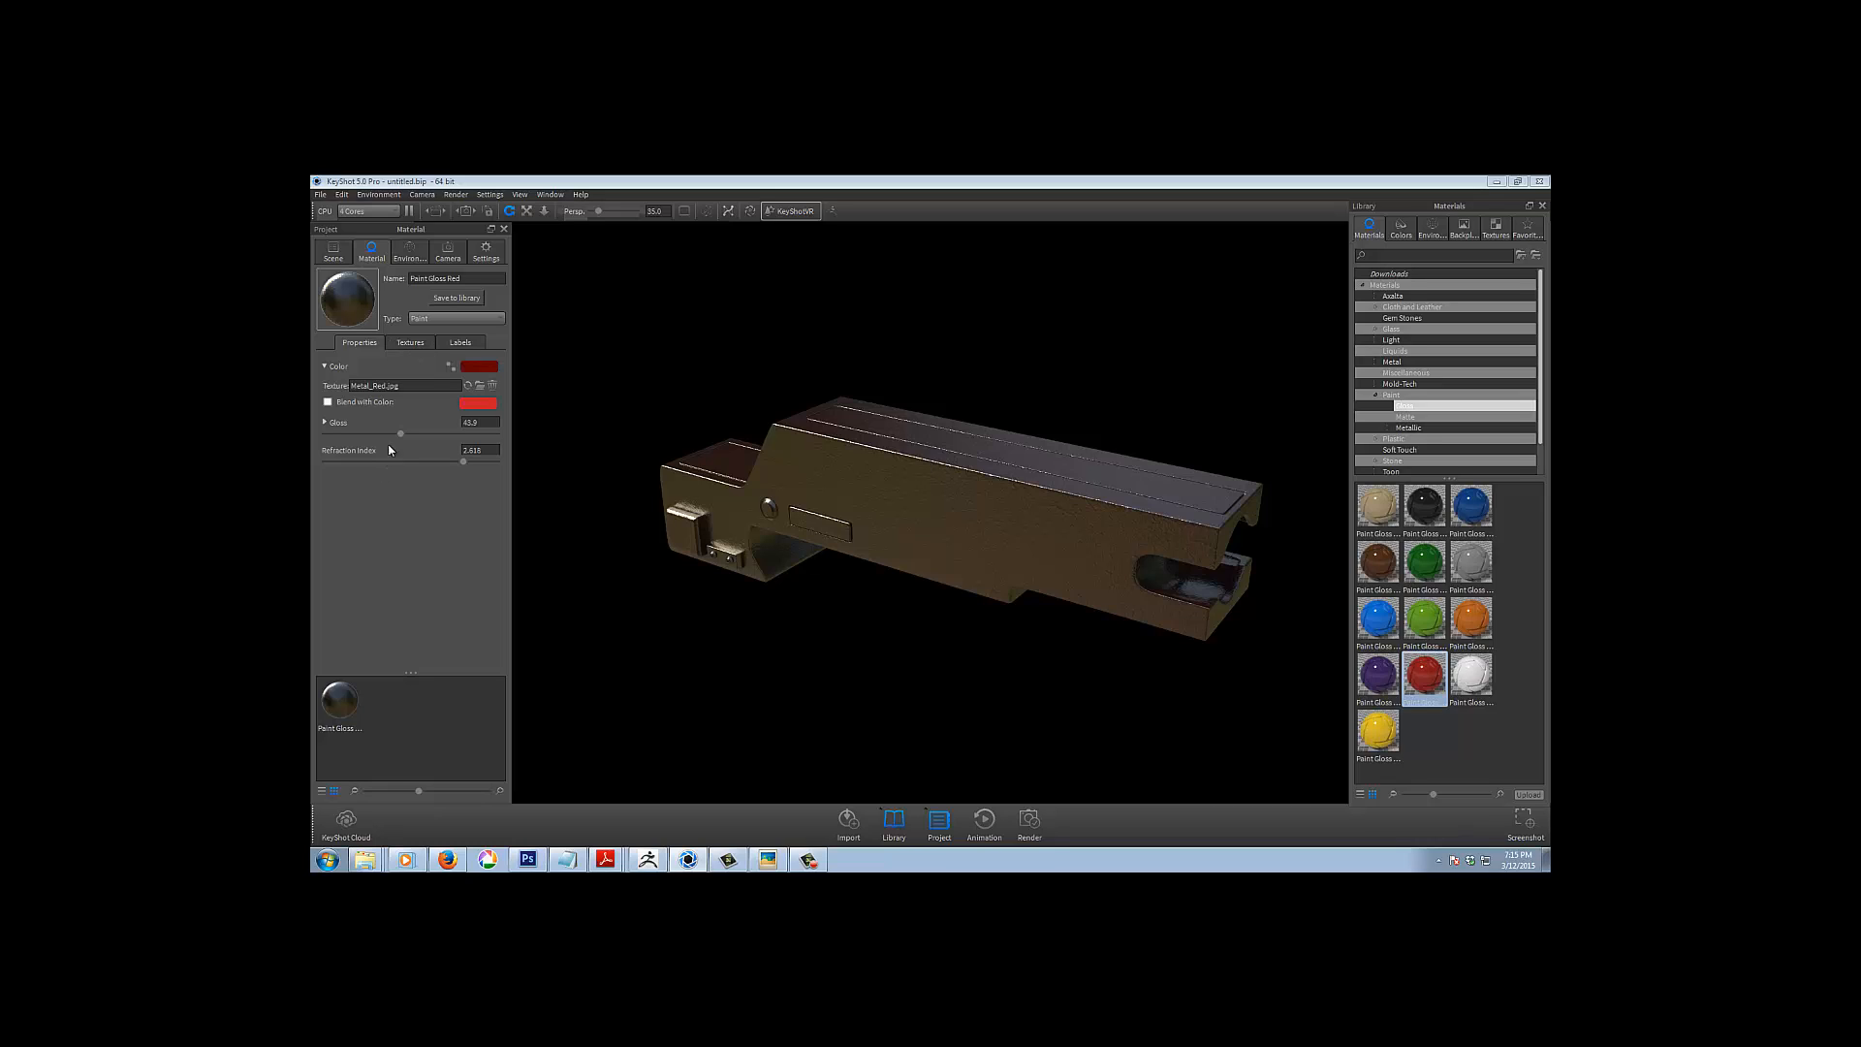
{"action": "left_click_drag", "start_coordinate": [489, 451], "coordinate": [442, 455]}
{"action": "type", "text": "1.5"}
{"action": "key", "text": "Return"}
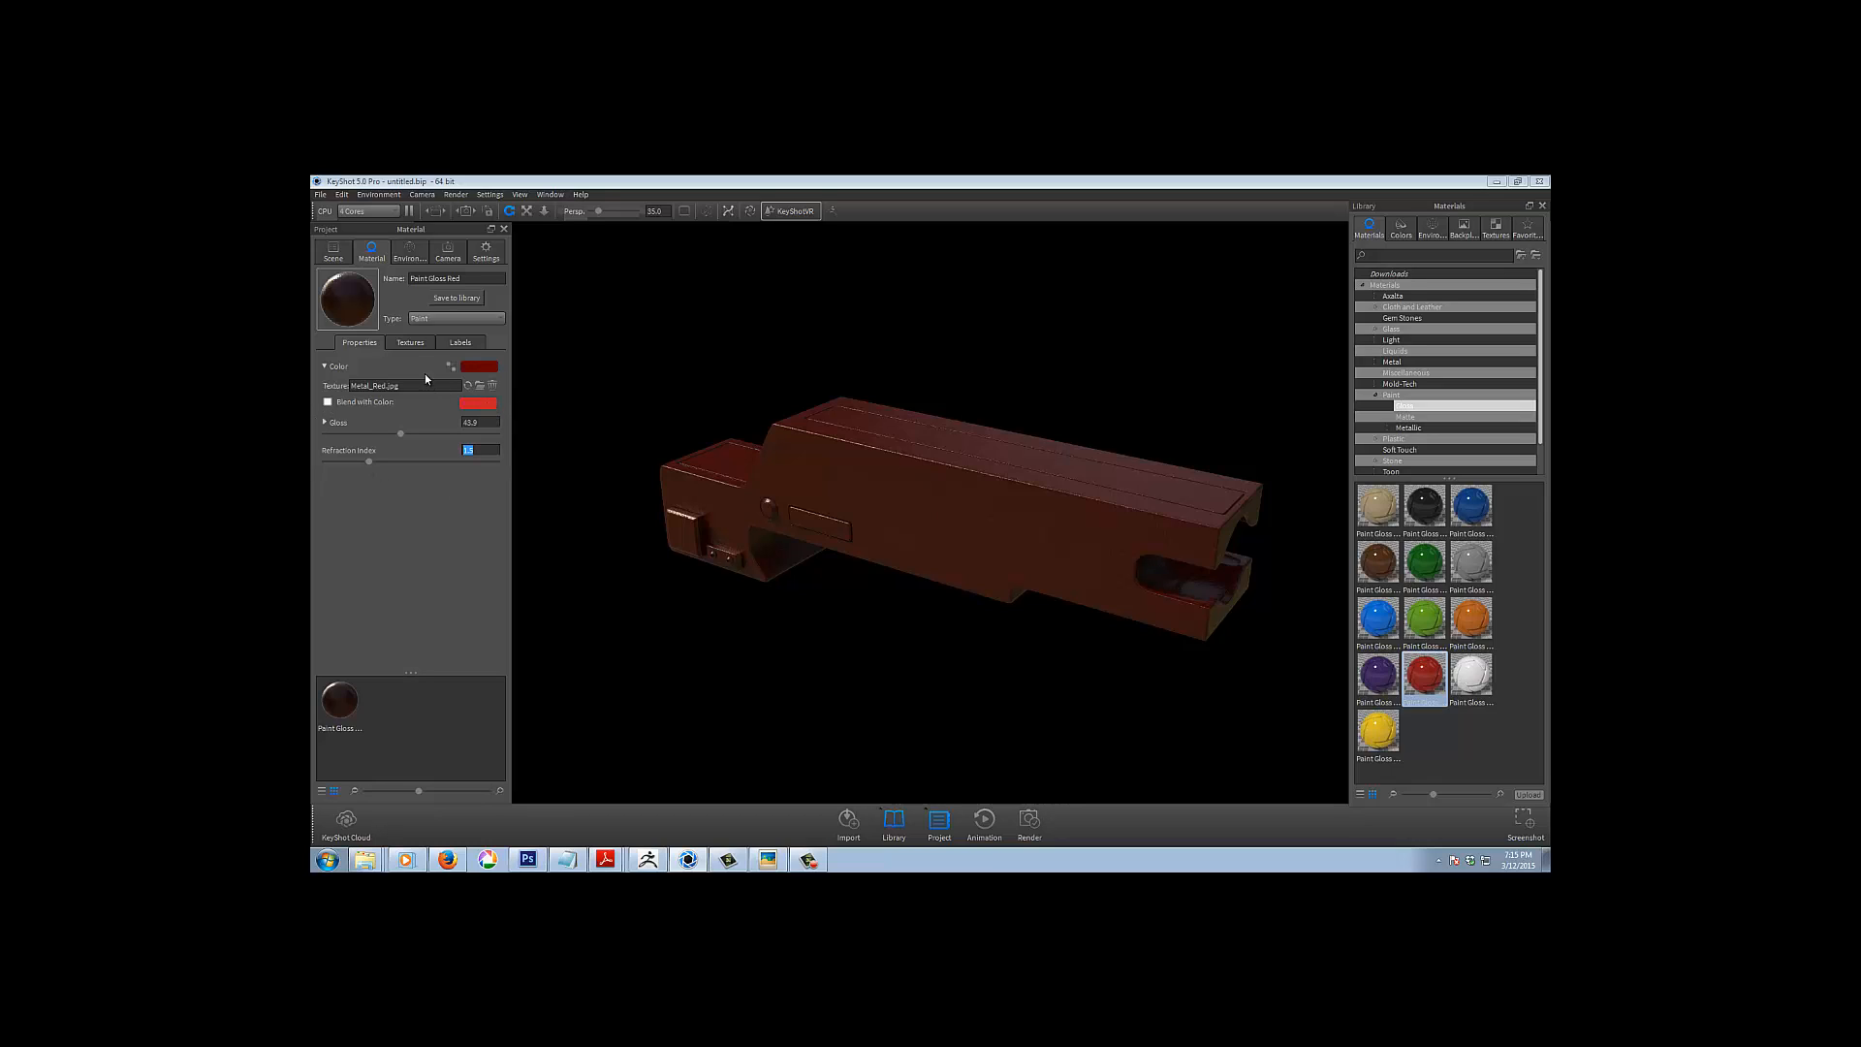
Raise the Metal.jpg bump height to about 2.5 and inspect the surface relief up close
{"action": "left_click", "coordinate": [415, 343]}
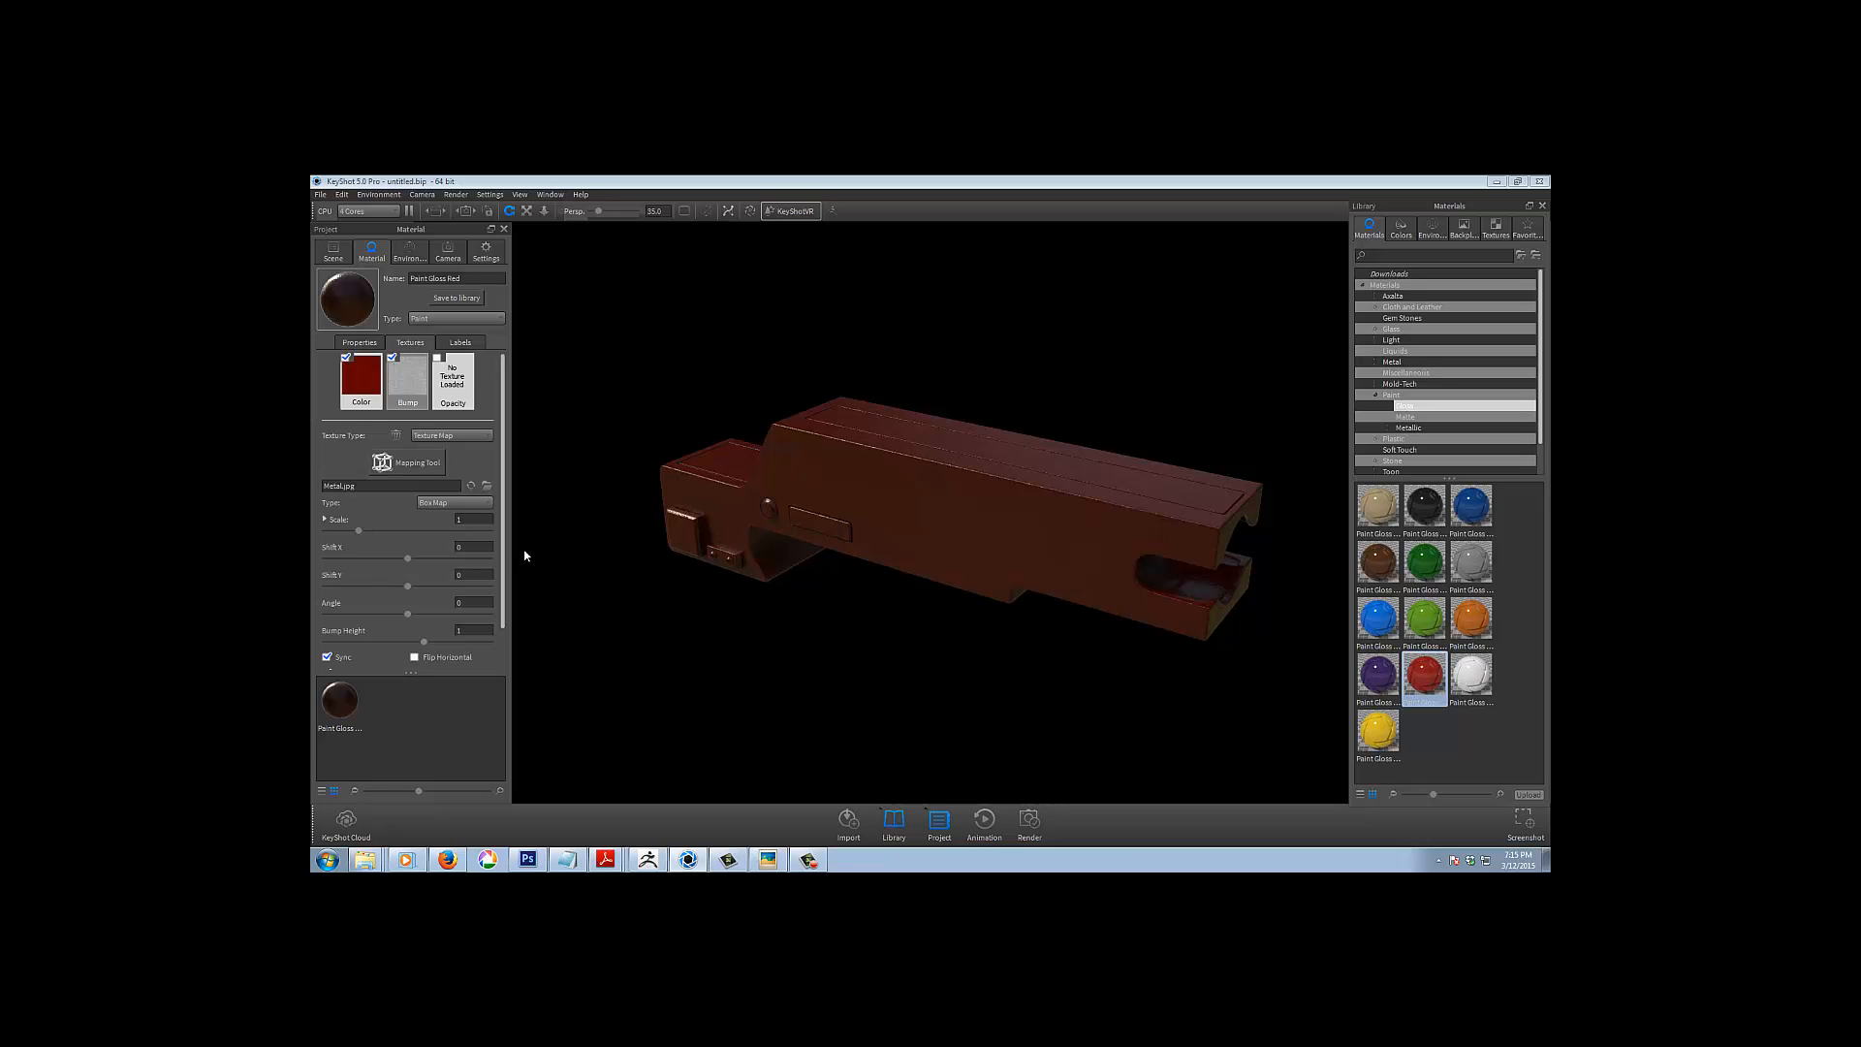
{"action": "left_click_drag", "start_coordinate": [502, 555], "coordinate": [451, 593]}
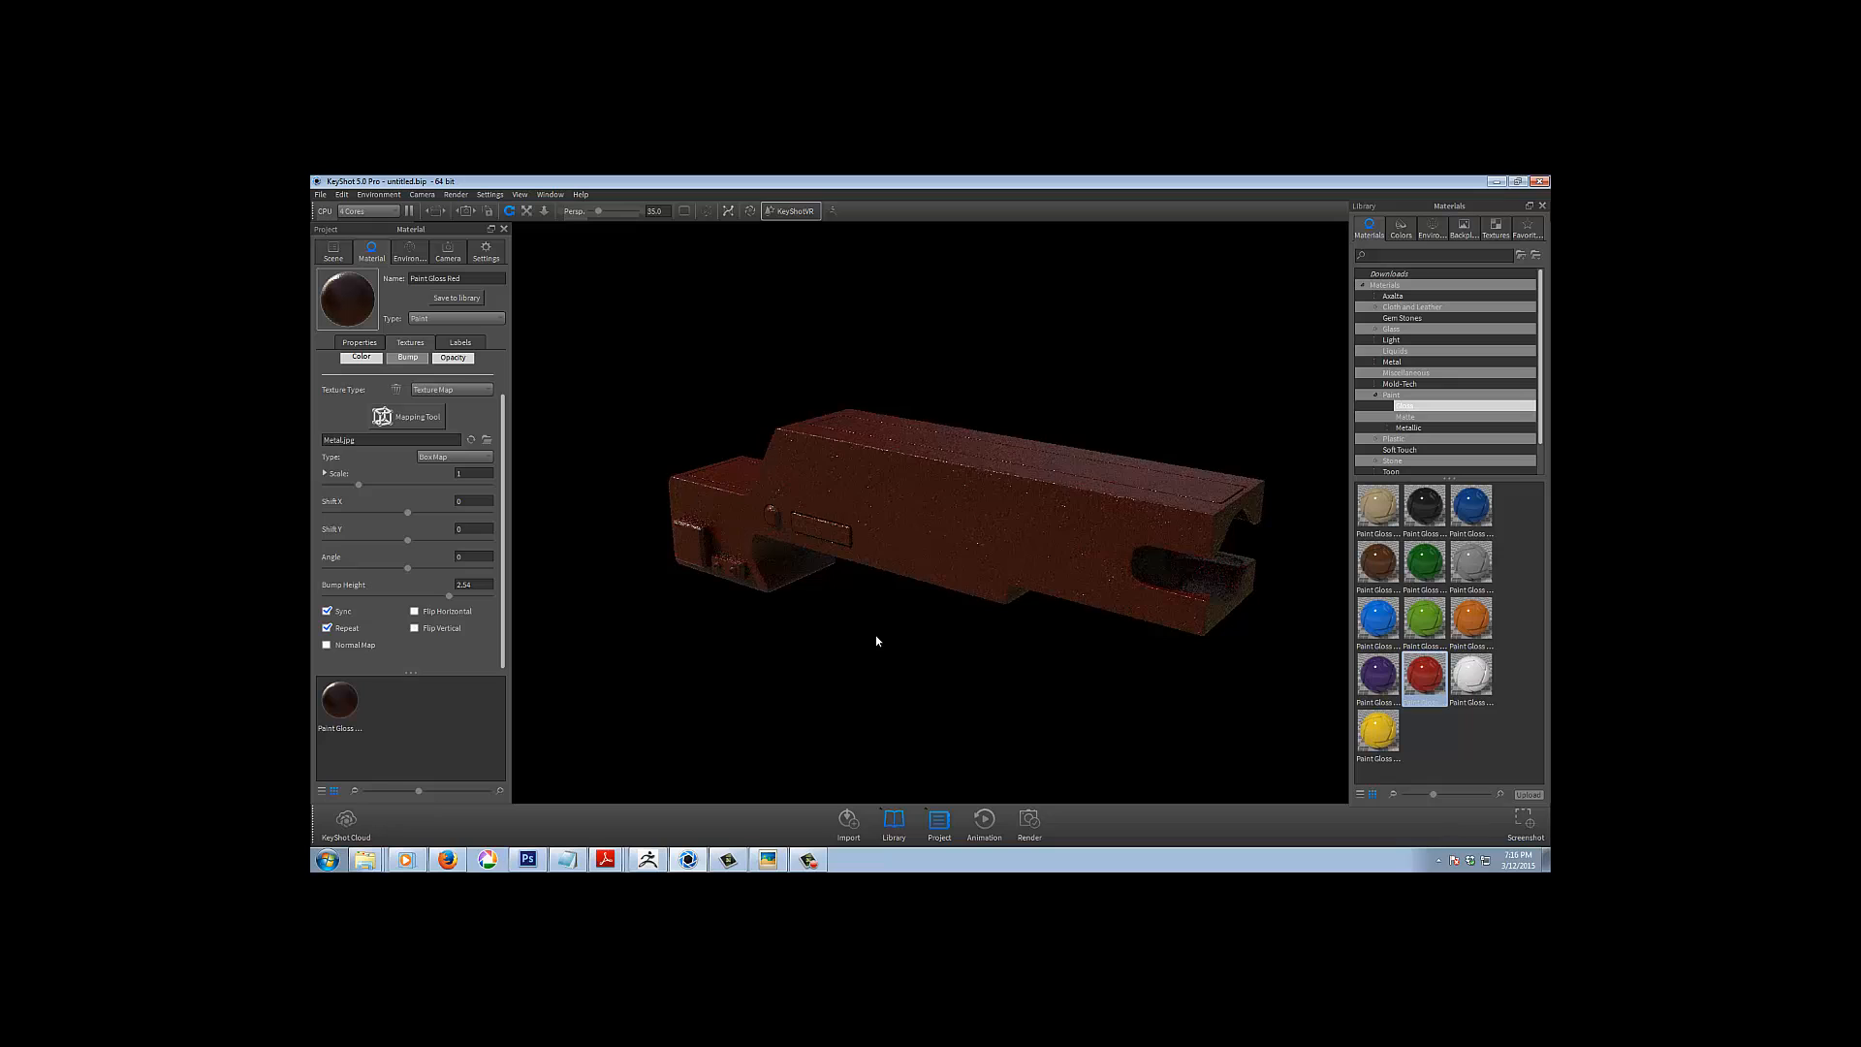
{"action": "scroll", "coordinate": [875, 638], "scroll_direction": "up", "scroll_amount": 2}
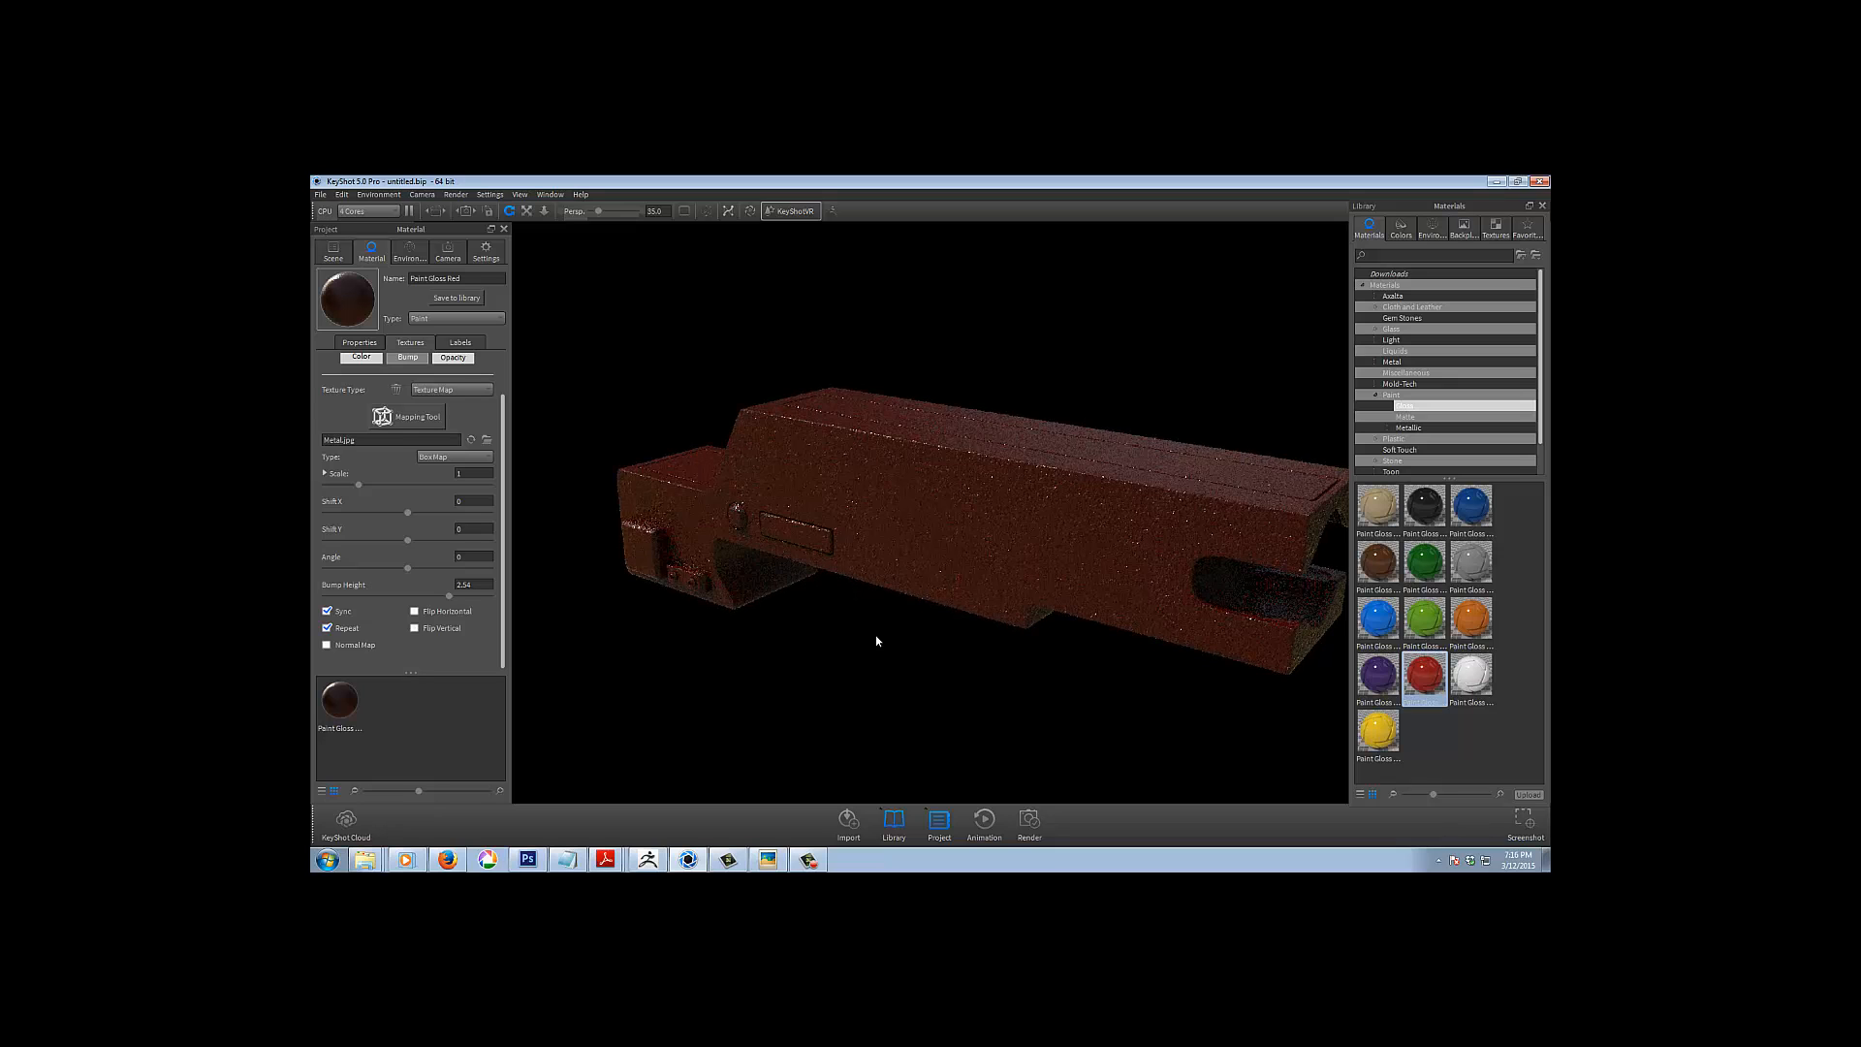
{"action": "mouse_move", "coordinate": [875, 636]}
{"action": "left_mouse_down"}
{"action": "mouse_move", "coordinate": [838, 675]}
{"action": "mouse_move", "coordinate": [847, 656]}
{"action": "left_mouse_up"}
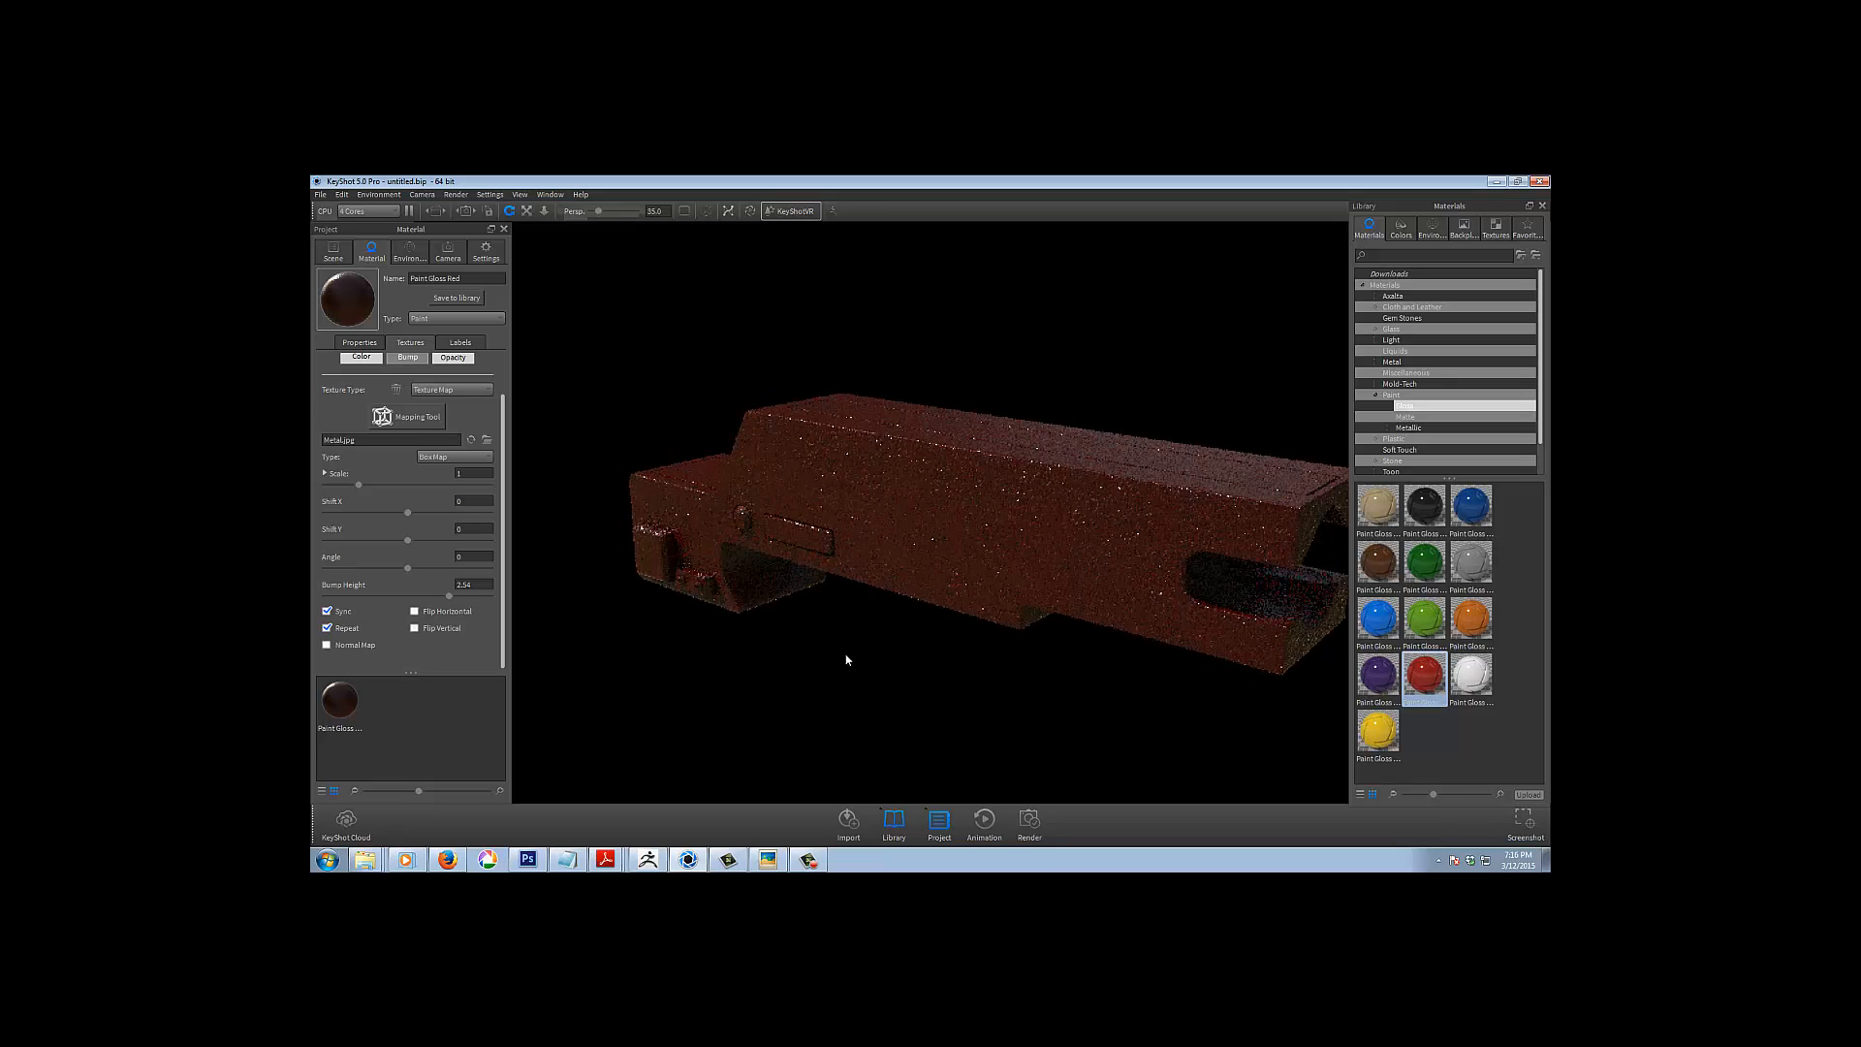
{"action": "scroll", "coordinate": [847, 656], "scroll_direction": "down", "scroll_amount": 1}
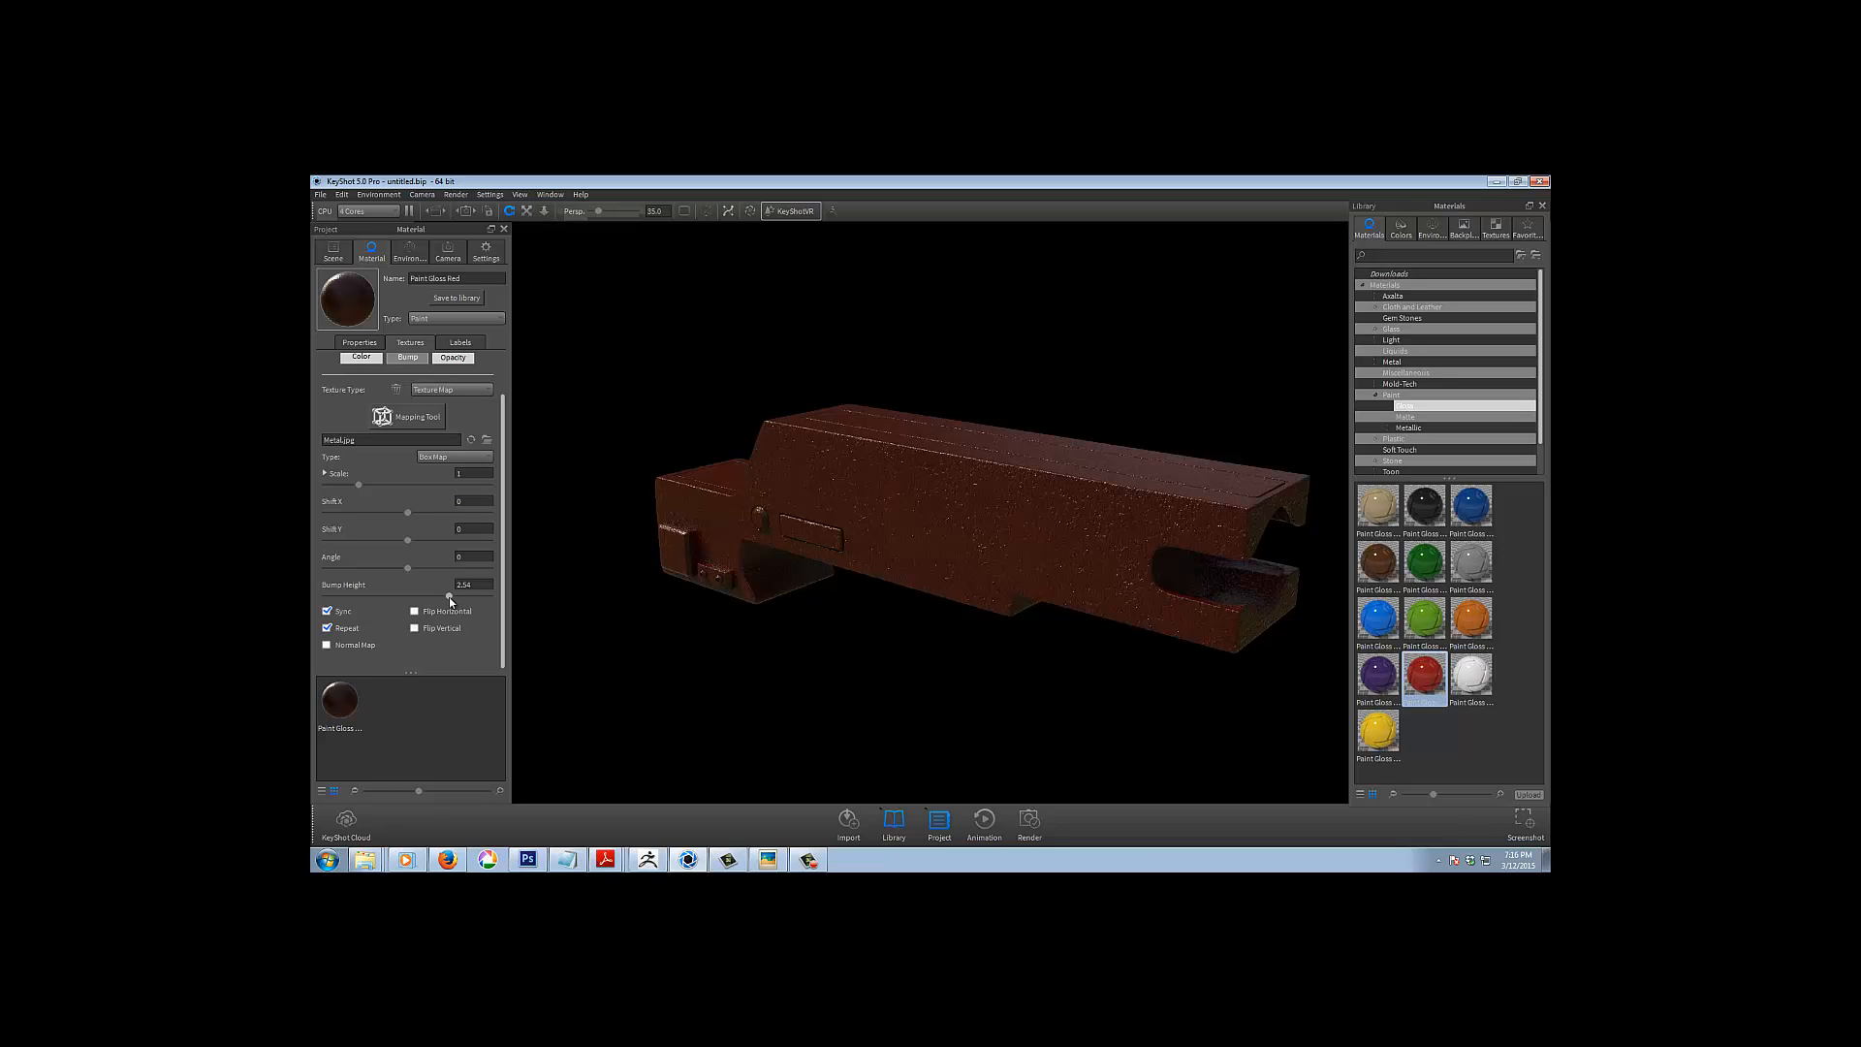
Replace the red paint's bump texture with patchy.png from the DIRT folder
{"action": "left_click_drag", "start_coordinate": [503, 421], "coordinate": [510, 359]}
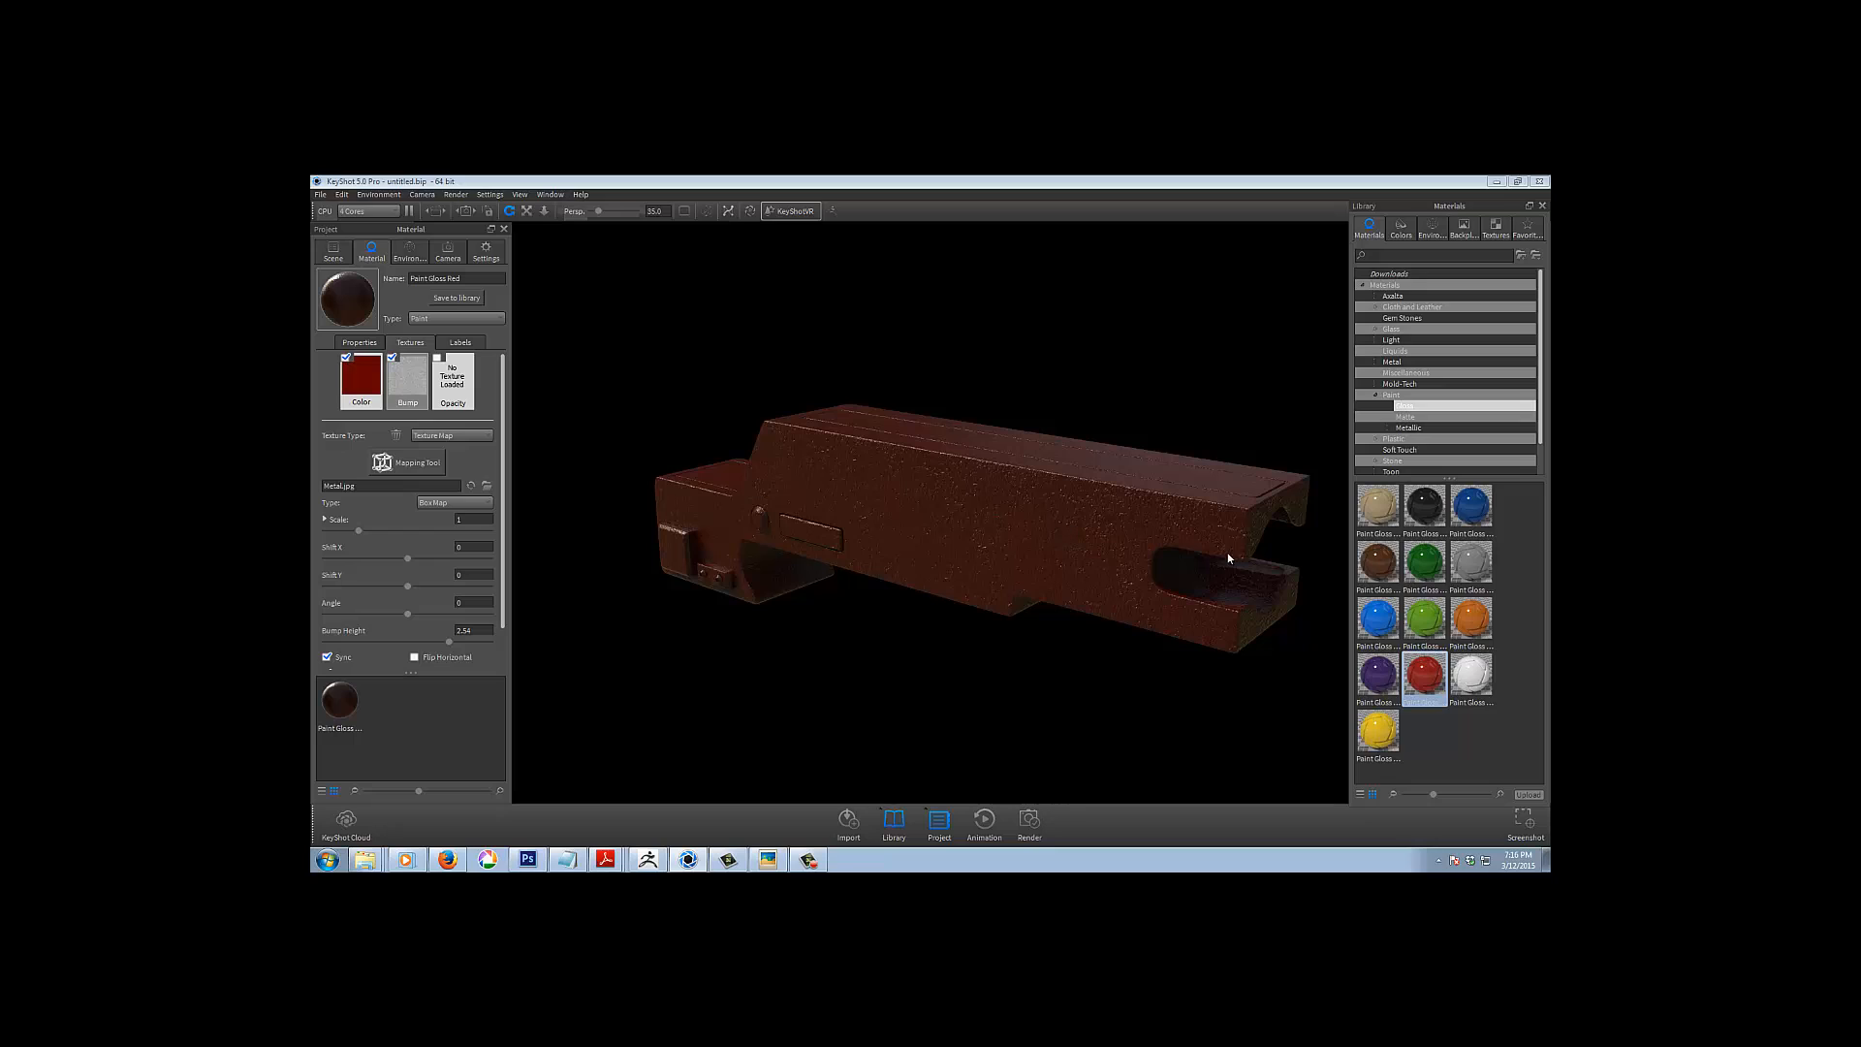
{"action": "double_click", "coordinate": [407, 387]}
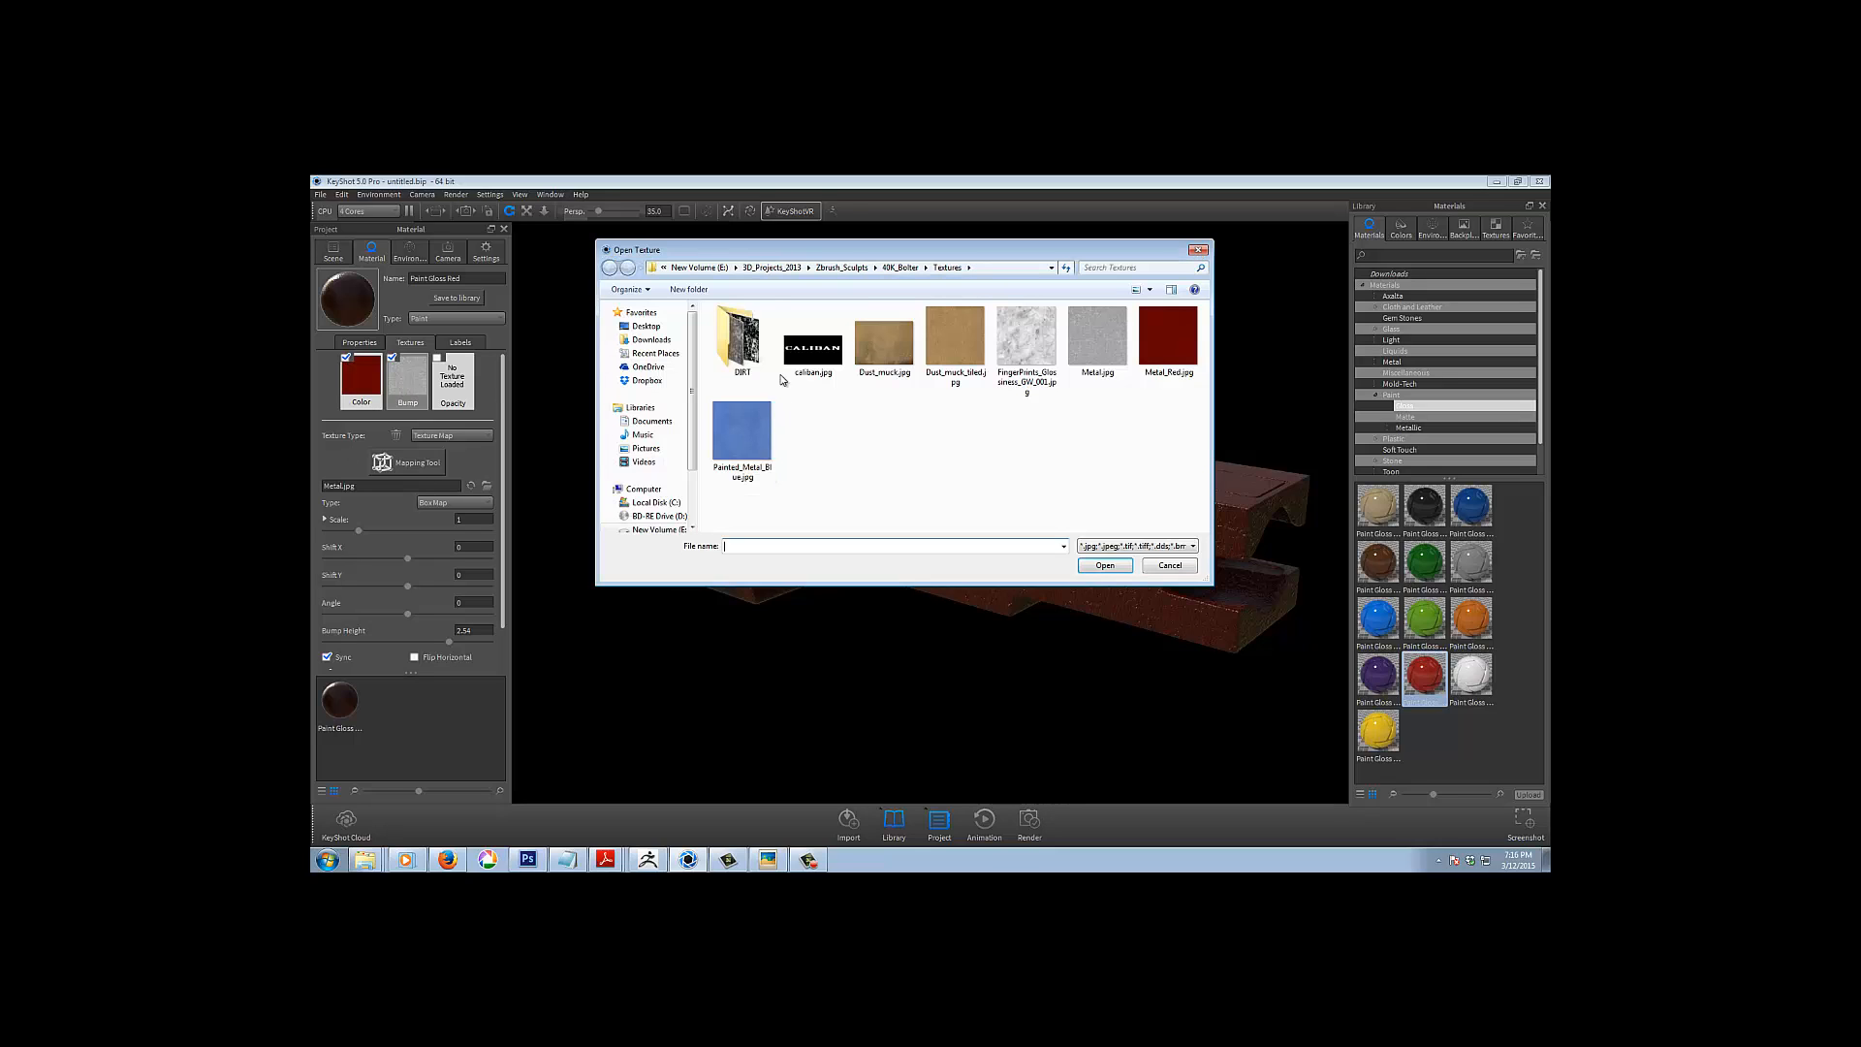
{"action": "double_click", "coordinate": [741, 339]}
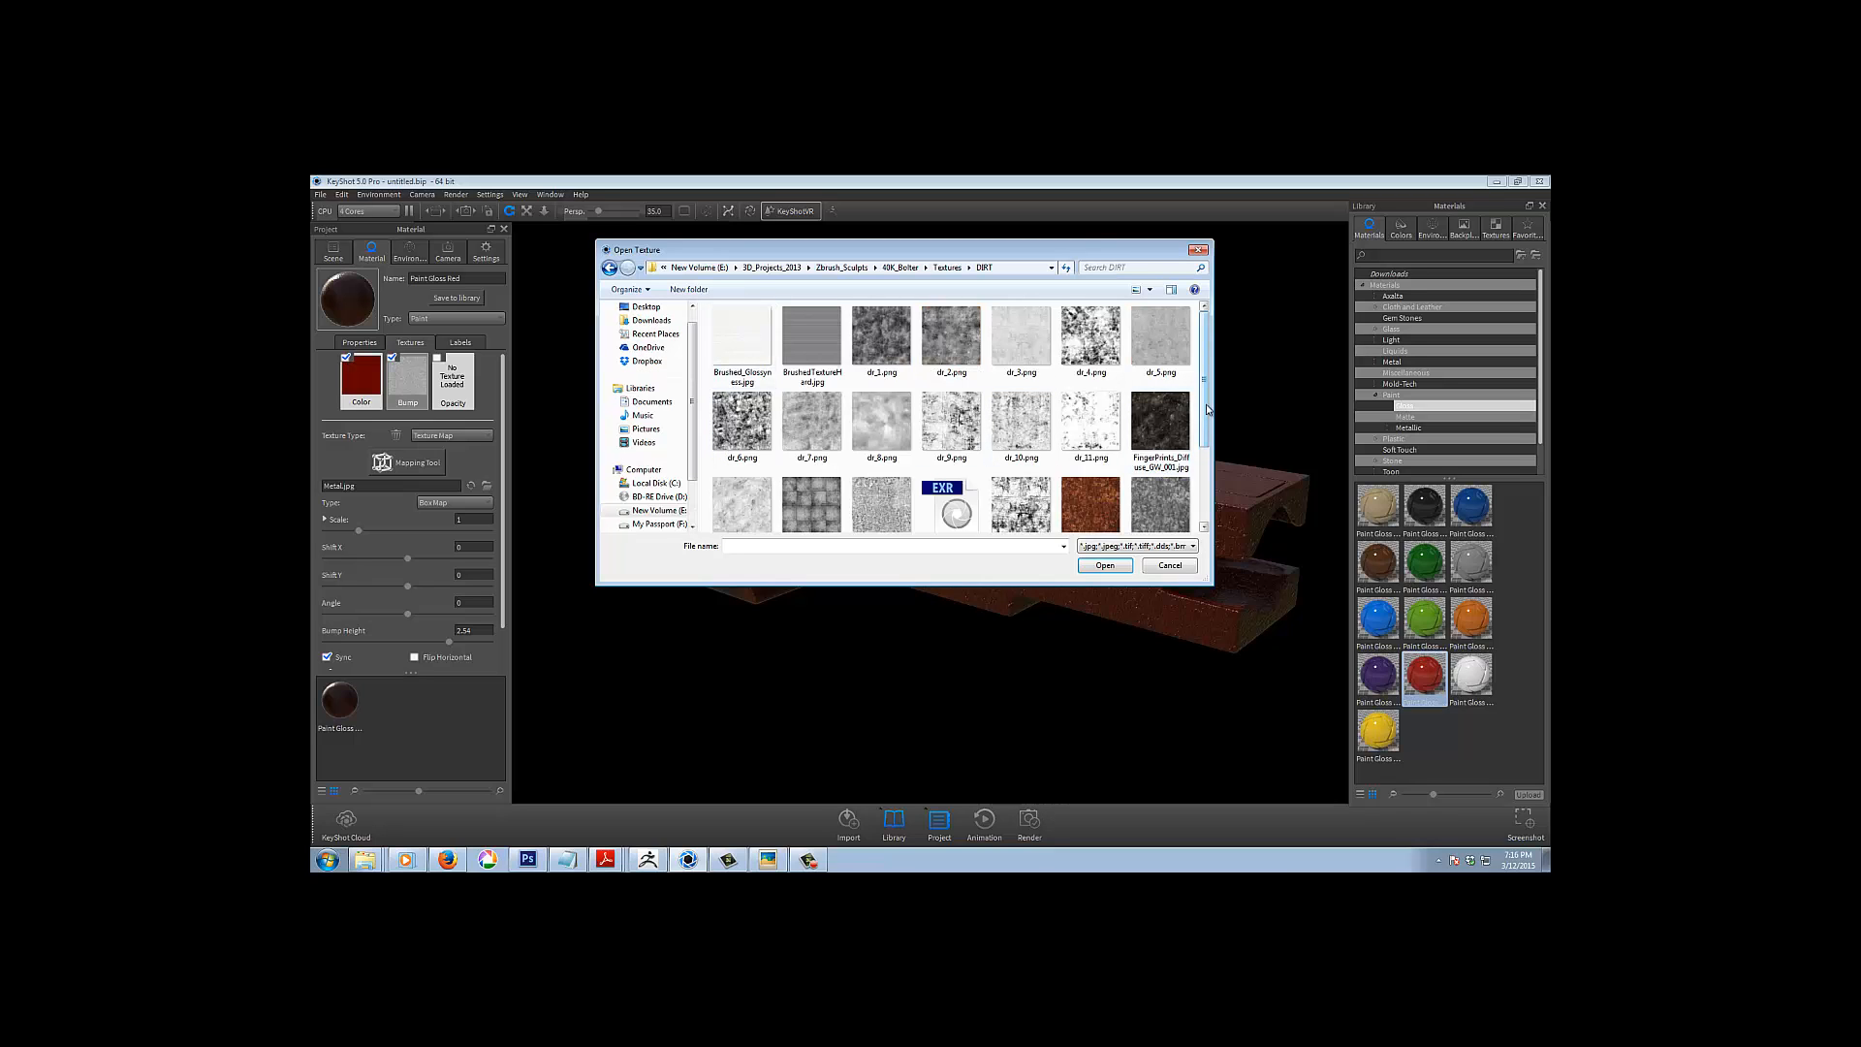
{"action": "left_click_drag", "start_coordinate": [1207, 420], "coordinate": [1214, 459]}
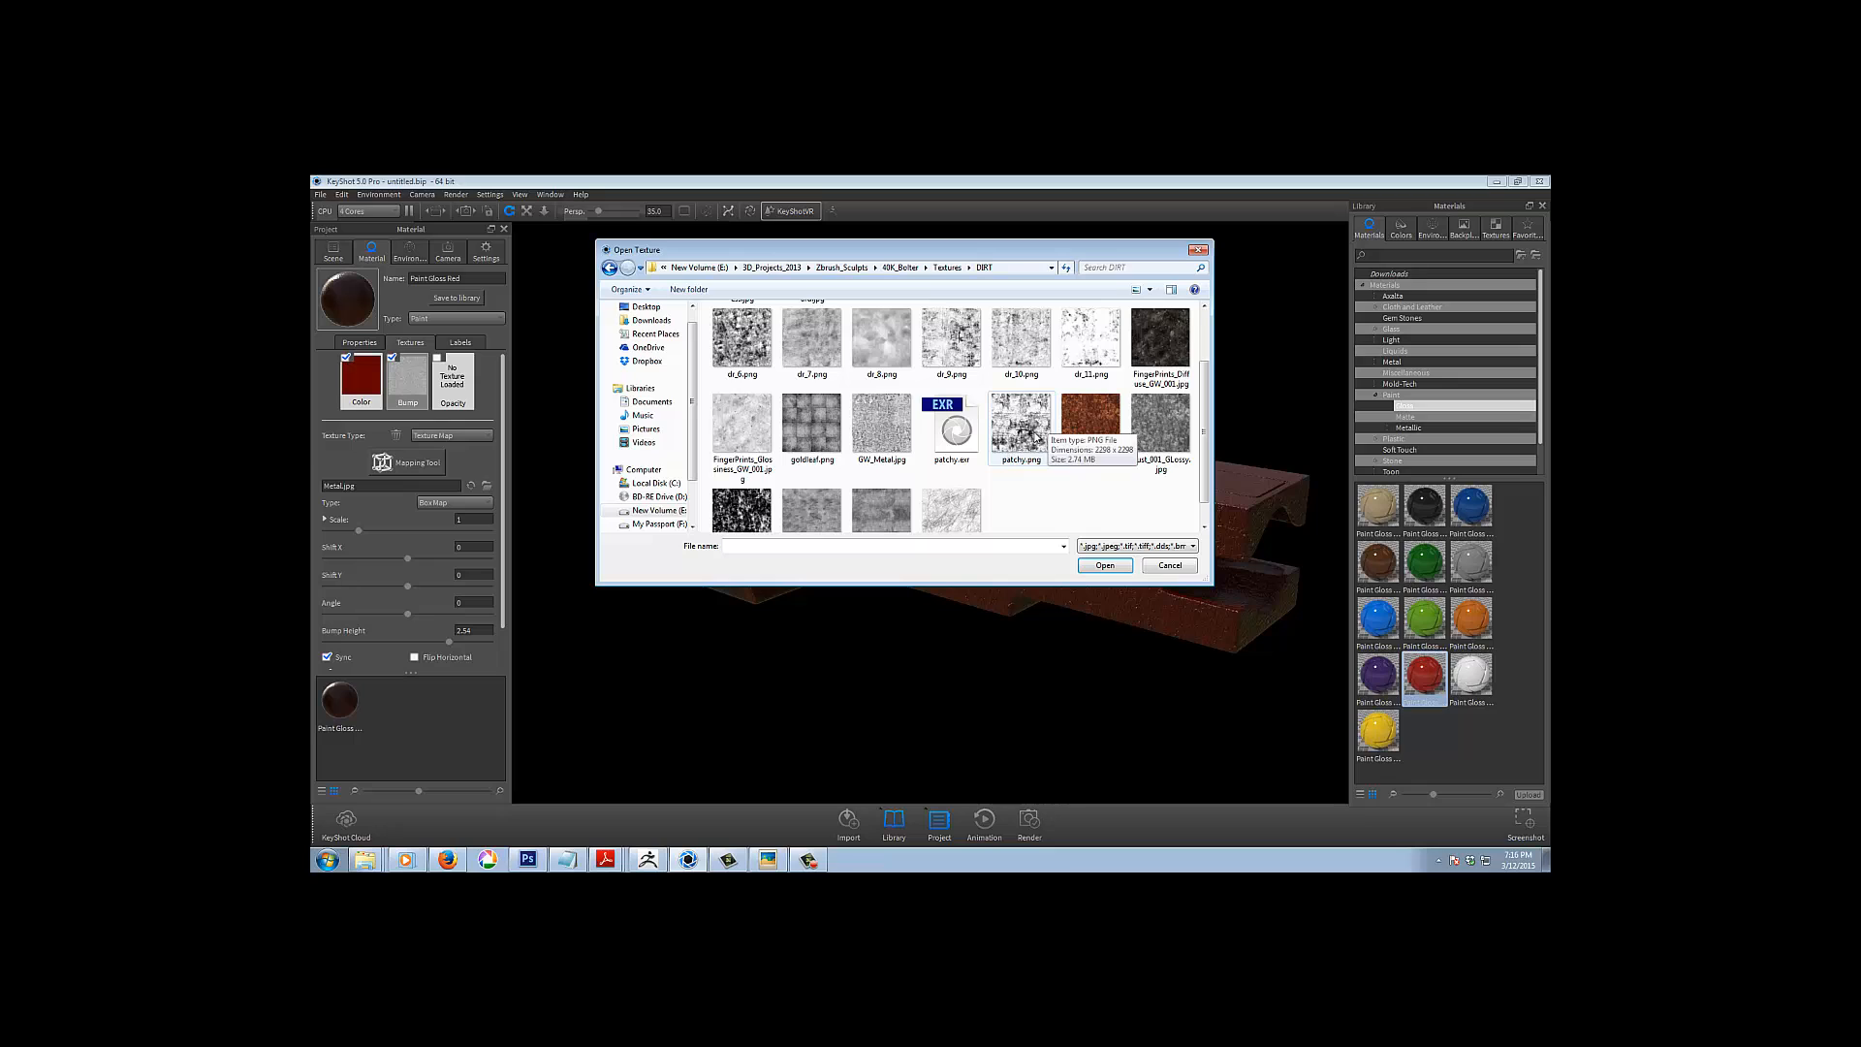
{"action": "double_click", "coordinate": [1021, 426]}
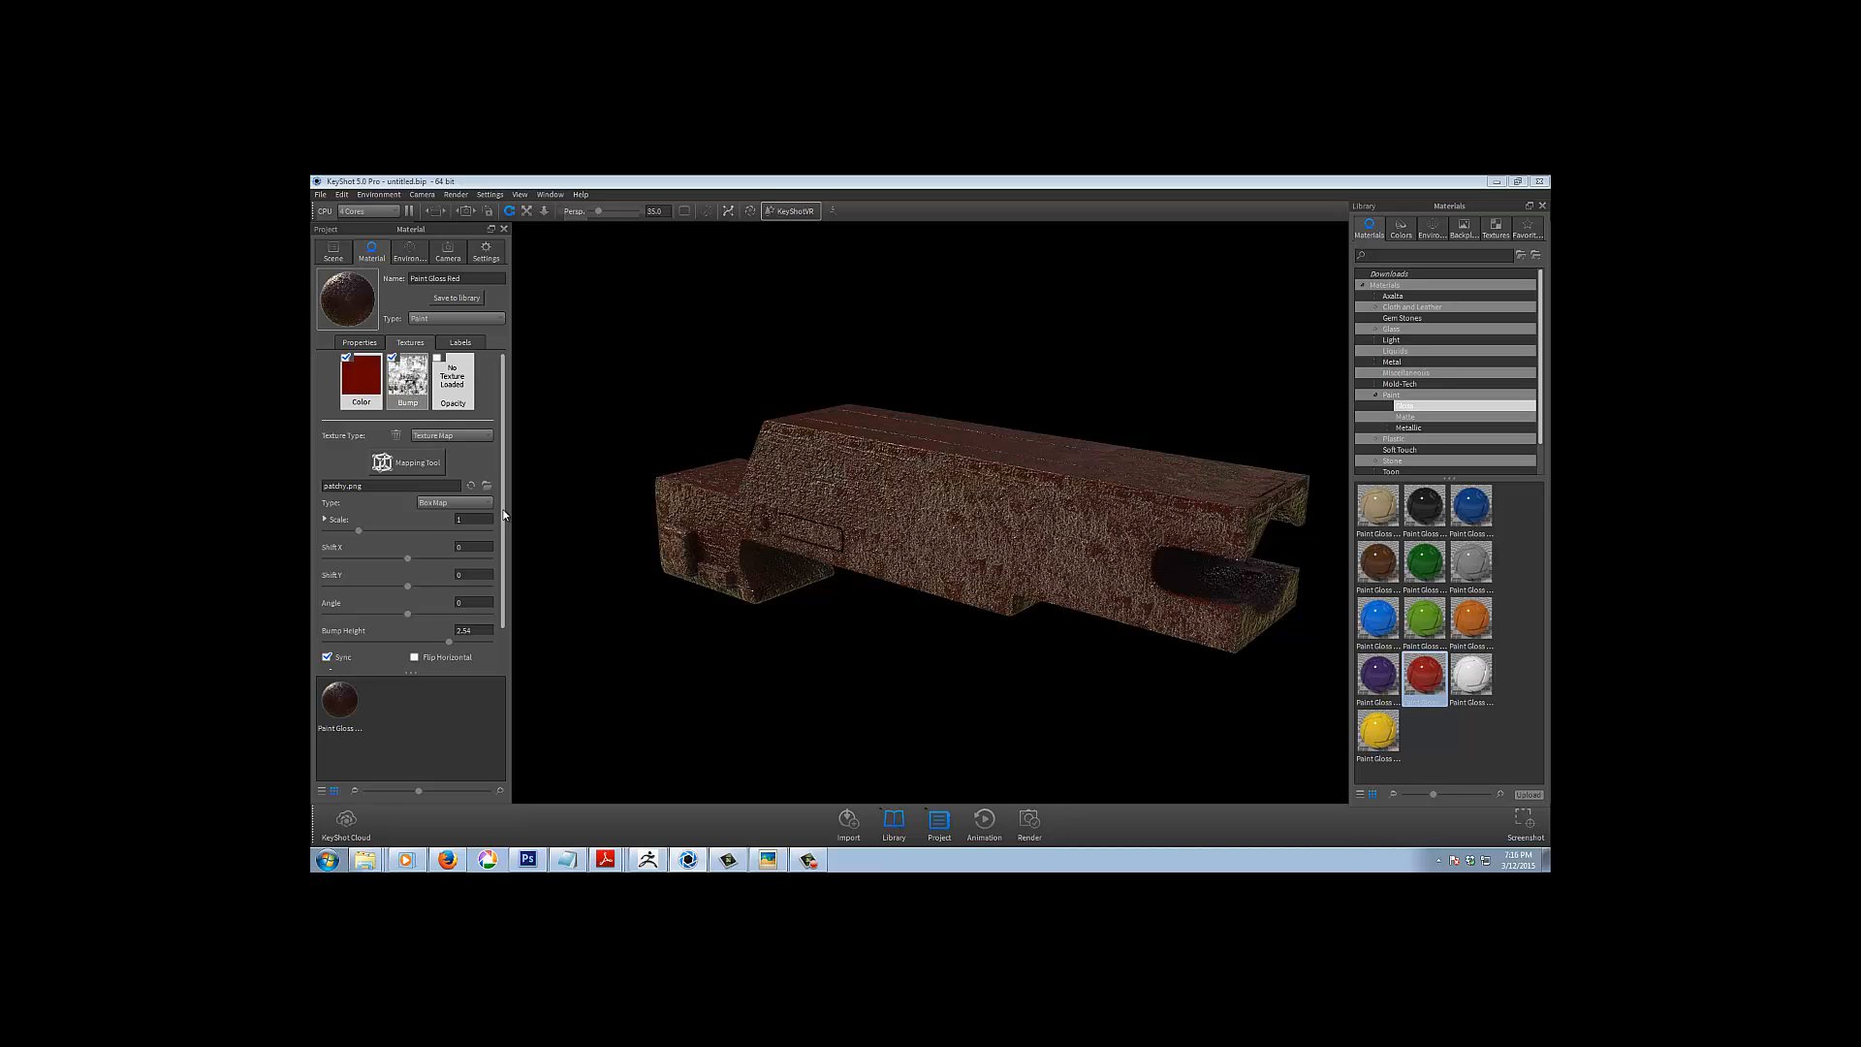
Try bump heights of 1 and 0.5 for the patchy.png texture and check the surface from a lower angle
{"action": "scroll", "coordinate": [508, 534], "scroll_direction": "down", "scroll_amount": 1}
{"action": "scroll", "coordinate": [508, 534], "scroll_direction": "down", "scroll_amount": 2}
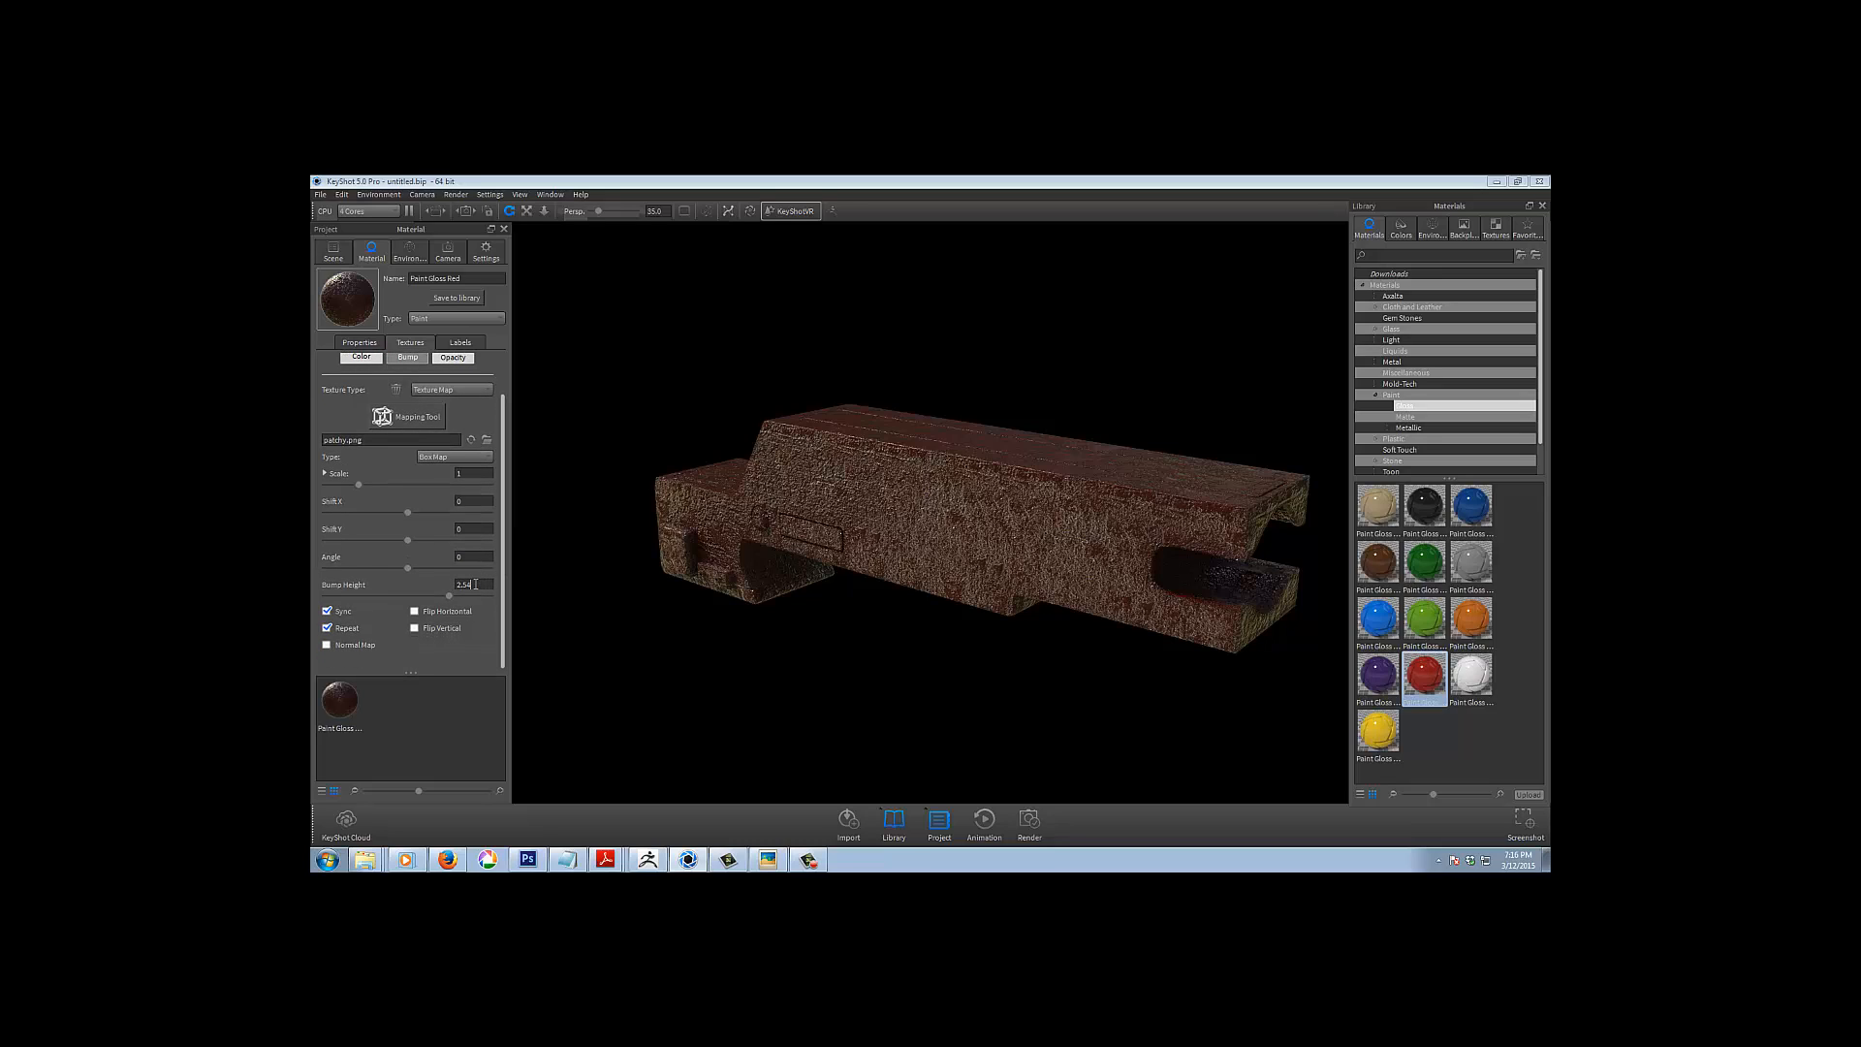
{"action": "left_click_drag", "start_coordinate": [475, 585], "coordinate": [441, 593]}
{"action": "type", "text": "1"}
{"action": "key", "text": "Return"}
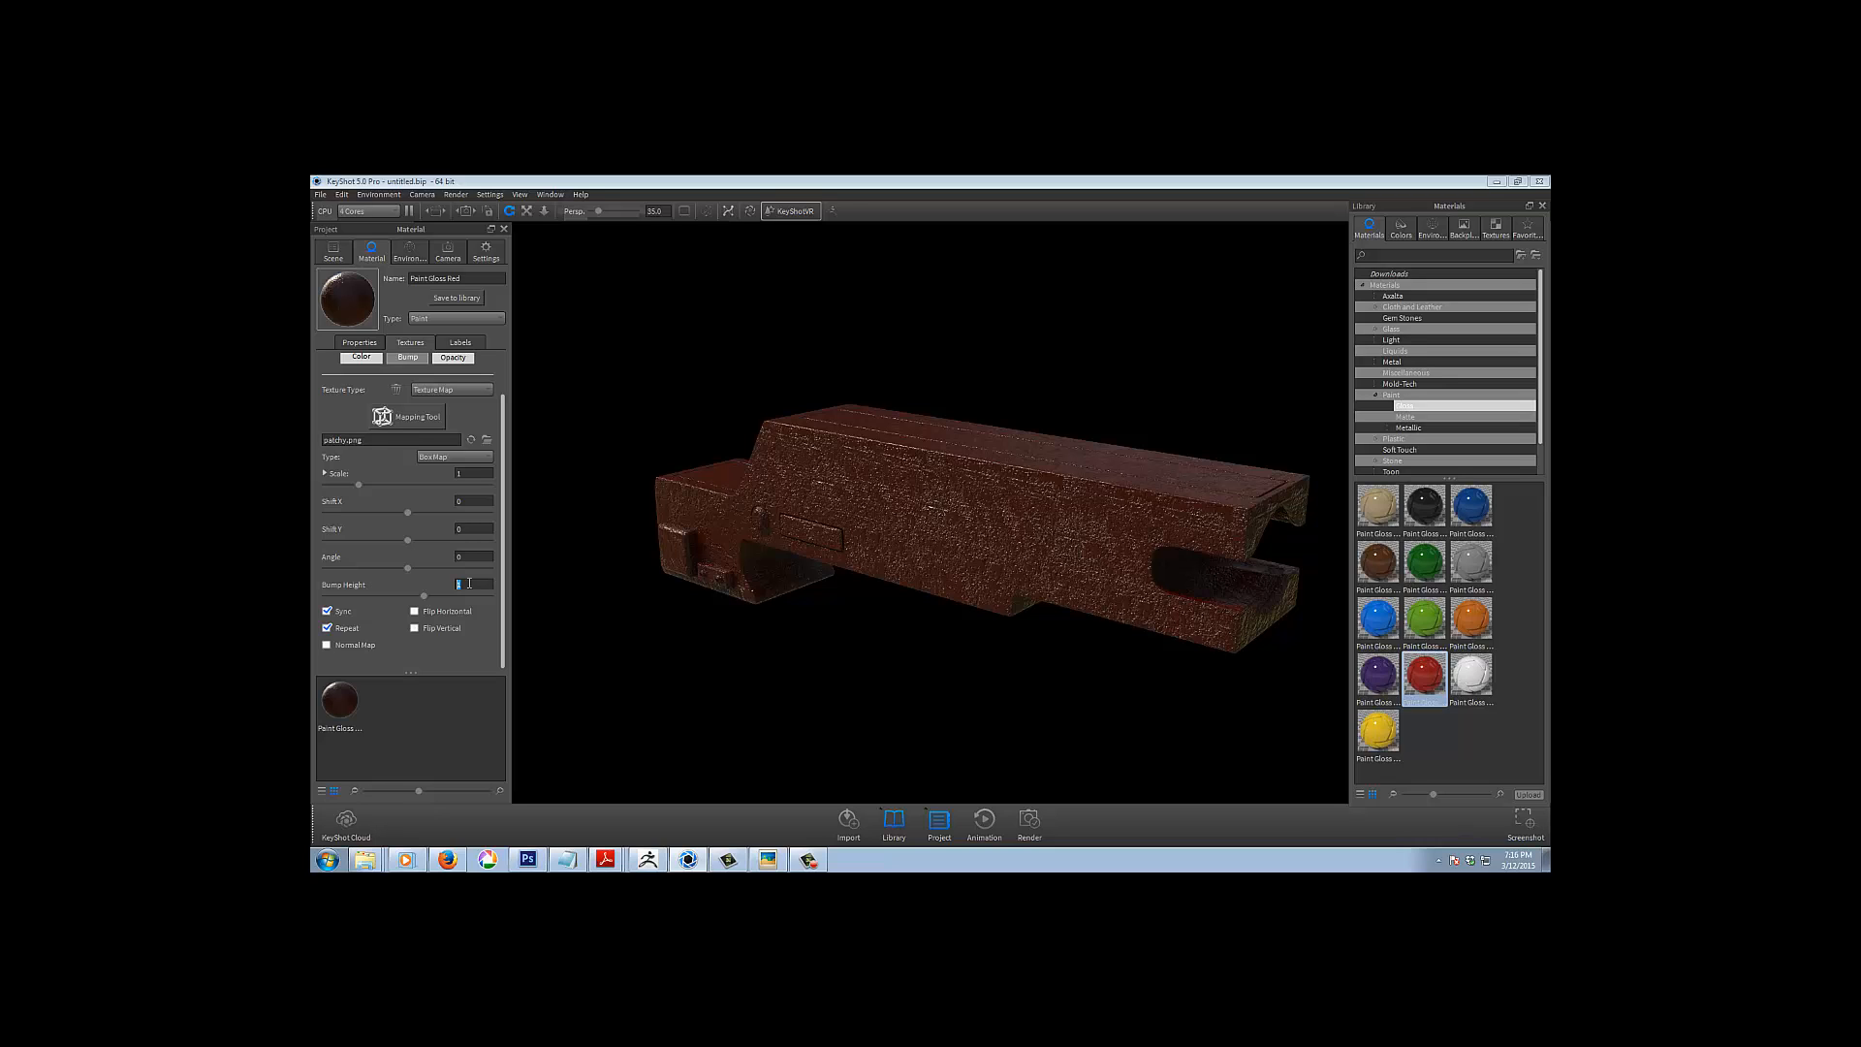
{"action": "type", "text": "0.1"}
{"action": "key", "text": "Return"}
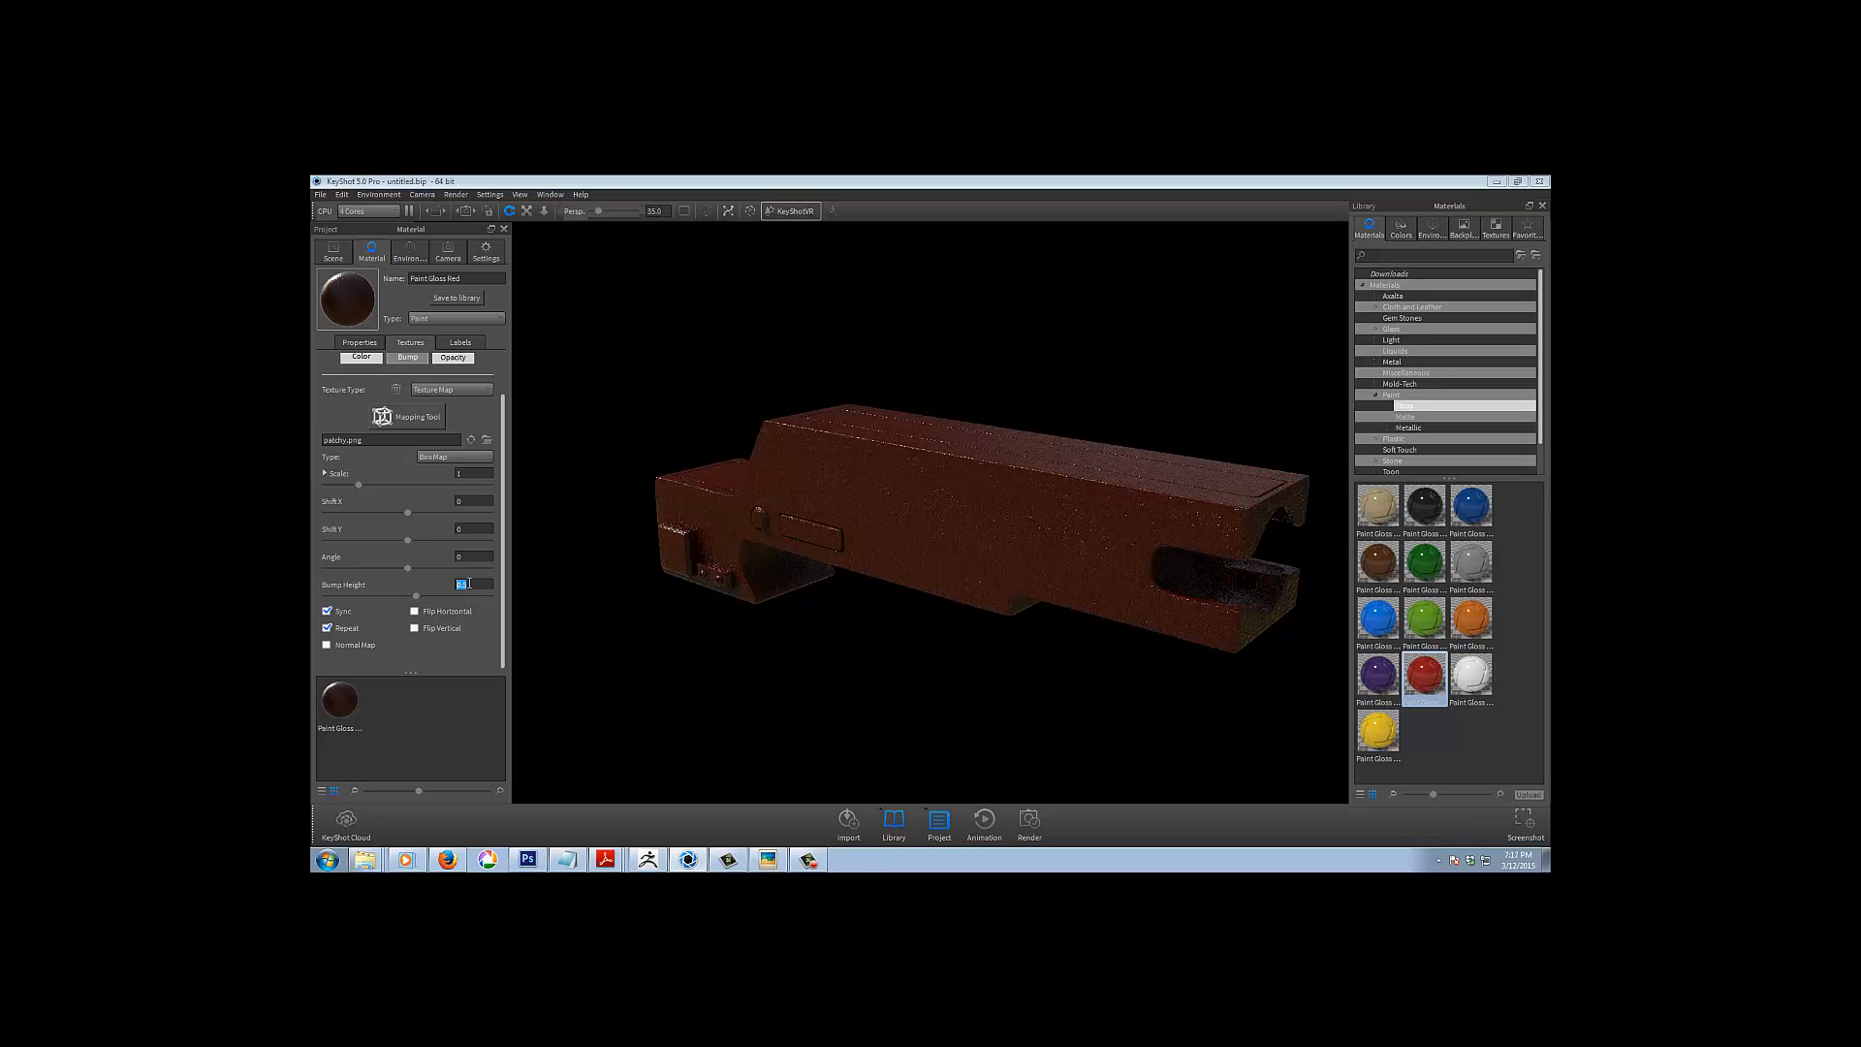
{"action": "left_click_drag", "start_coordinate": [928, 695], "coordinate": [930, 665]}
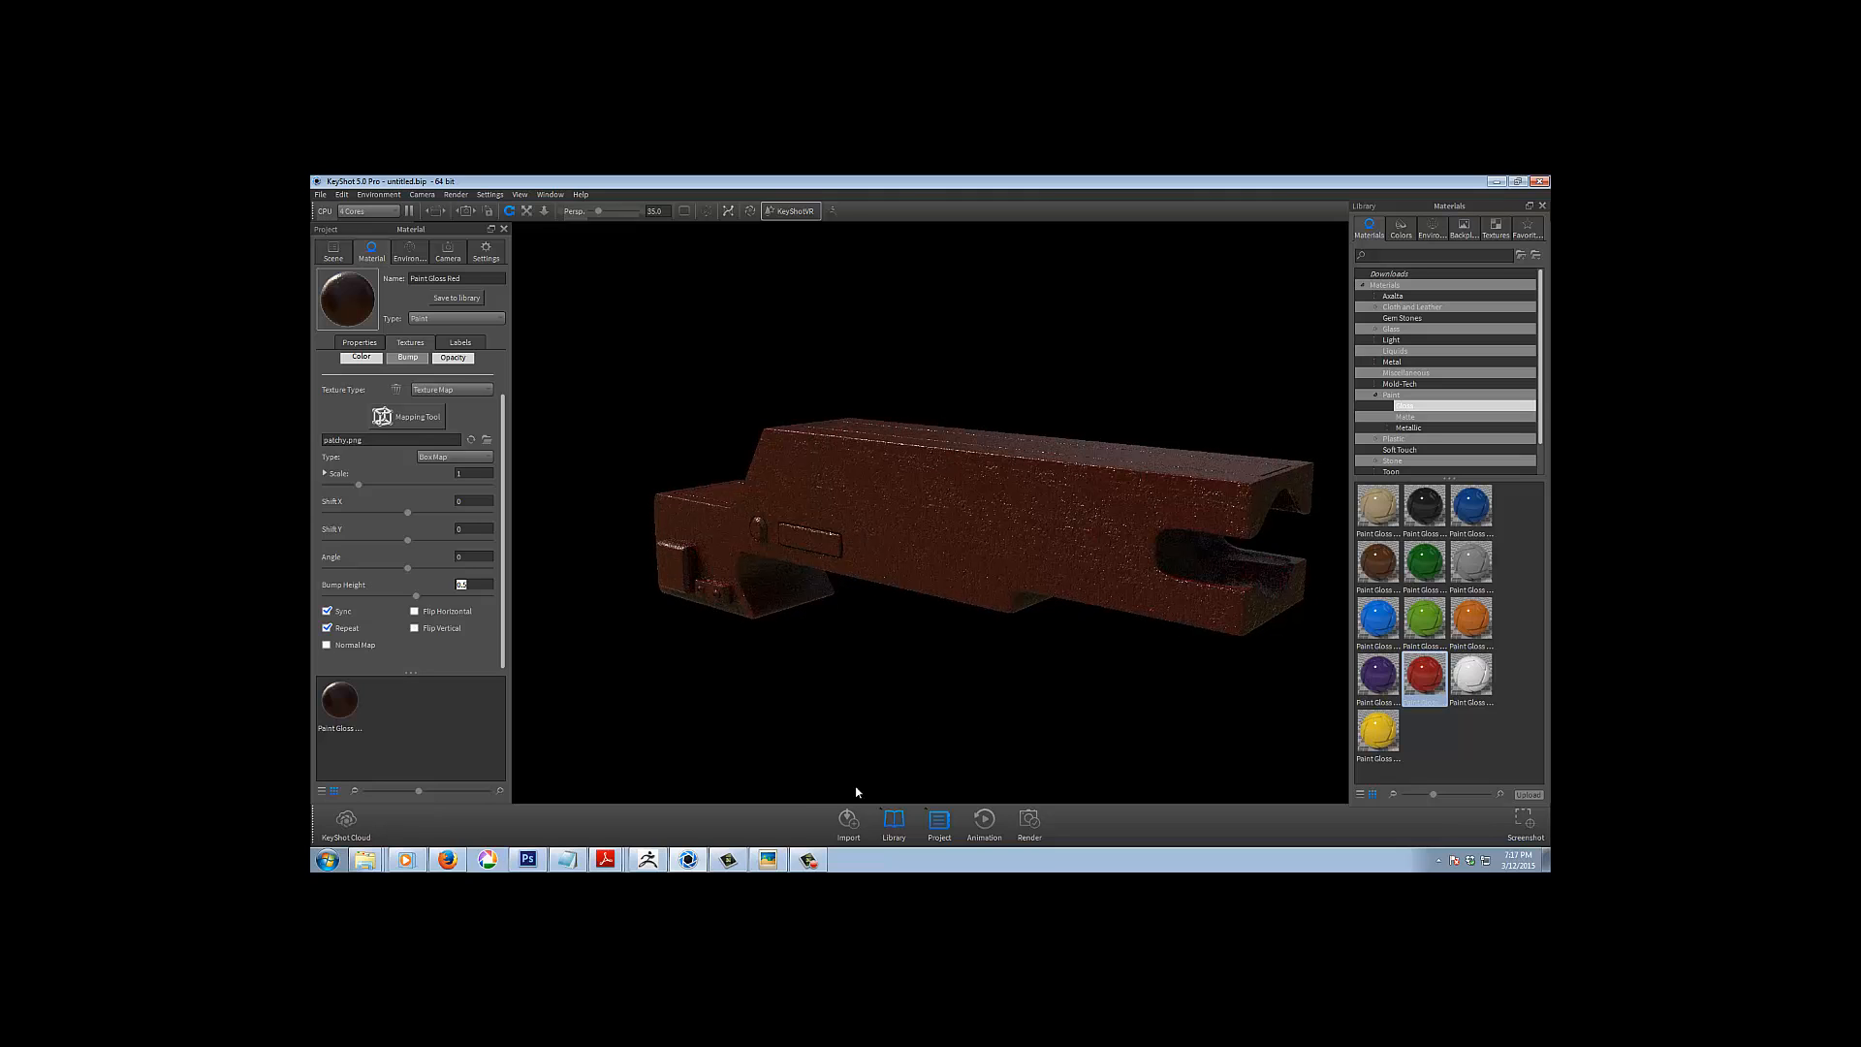
Compare the model's painted surface with the boltgun reference image in Picasa Photo Viewer
{"action": "left_click", "coordinate": [768, 859]}
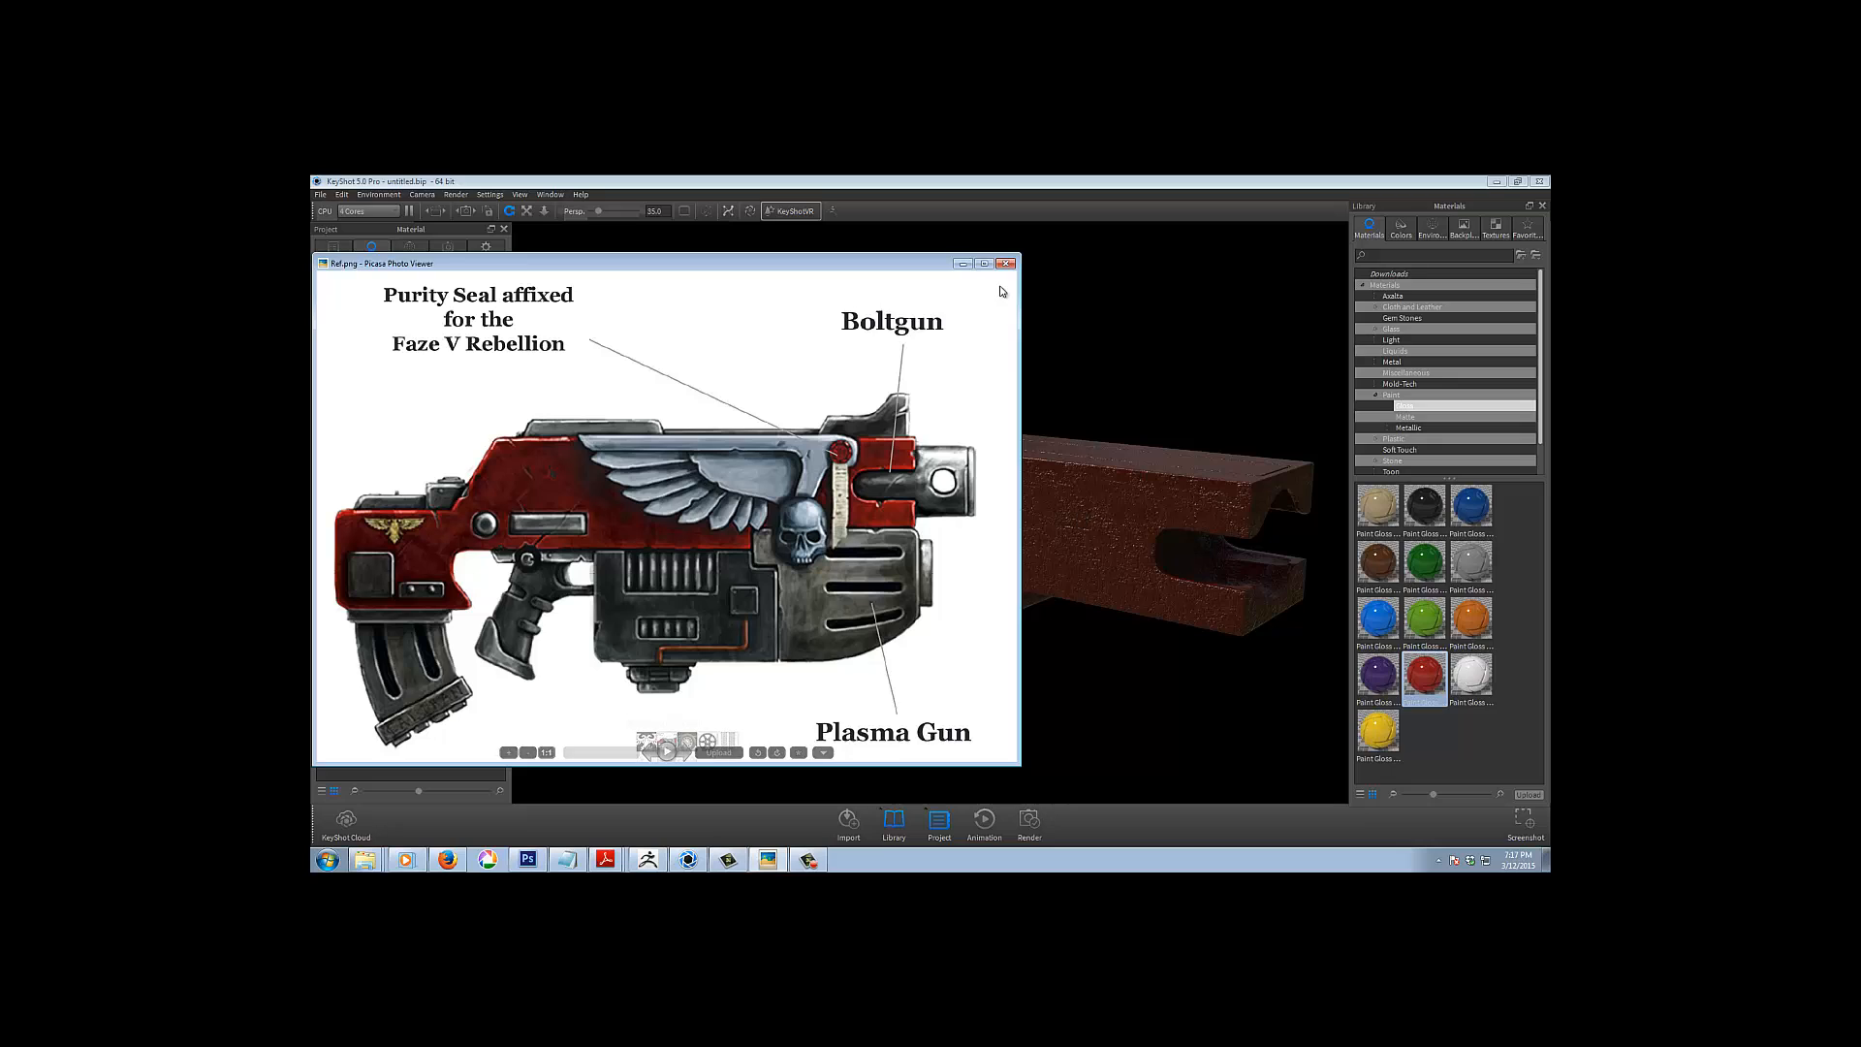
{"action": "left_click", "coordinate": [963, 264]}
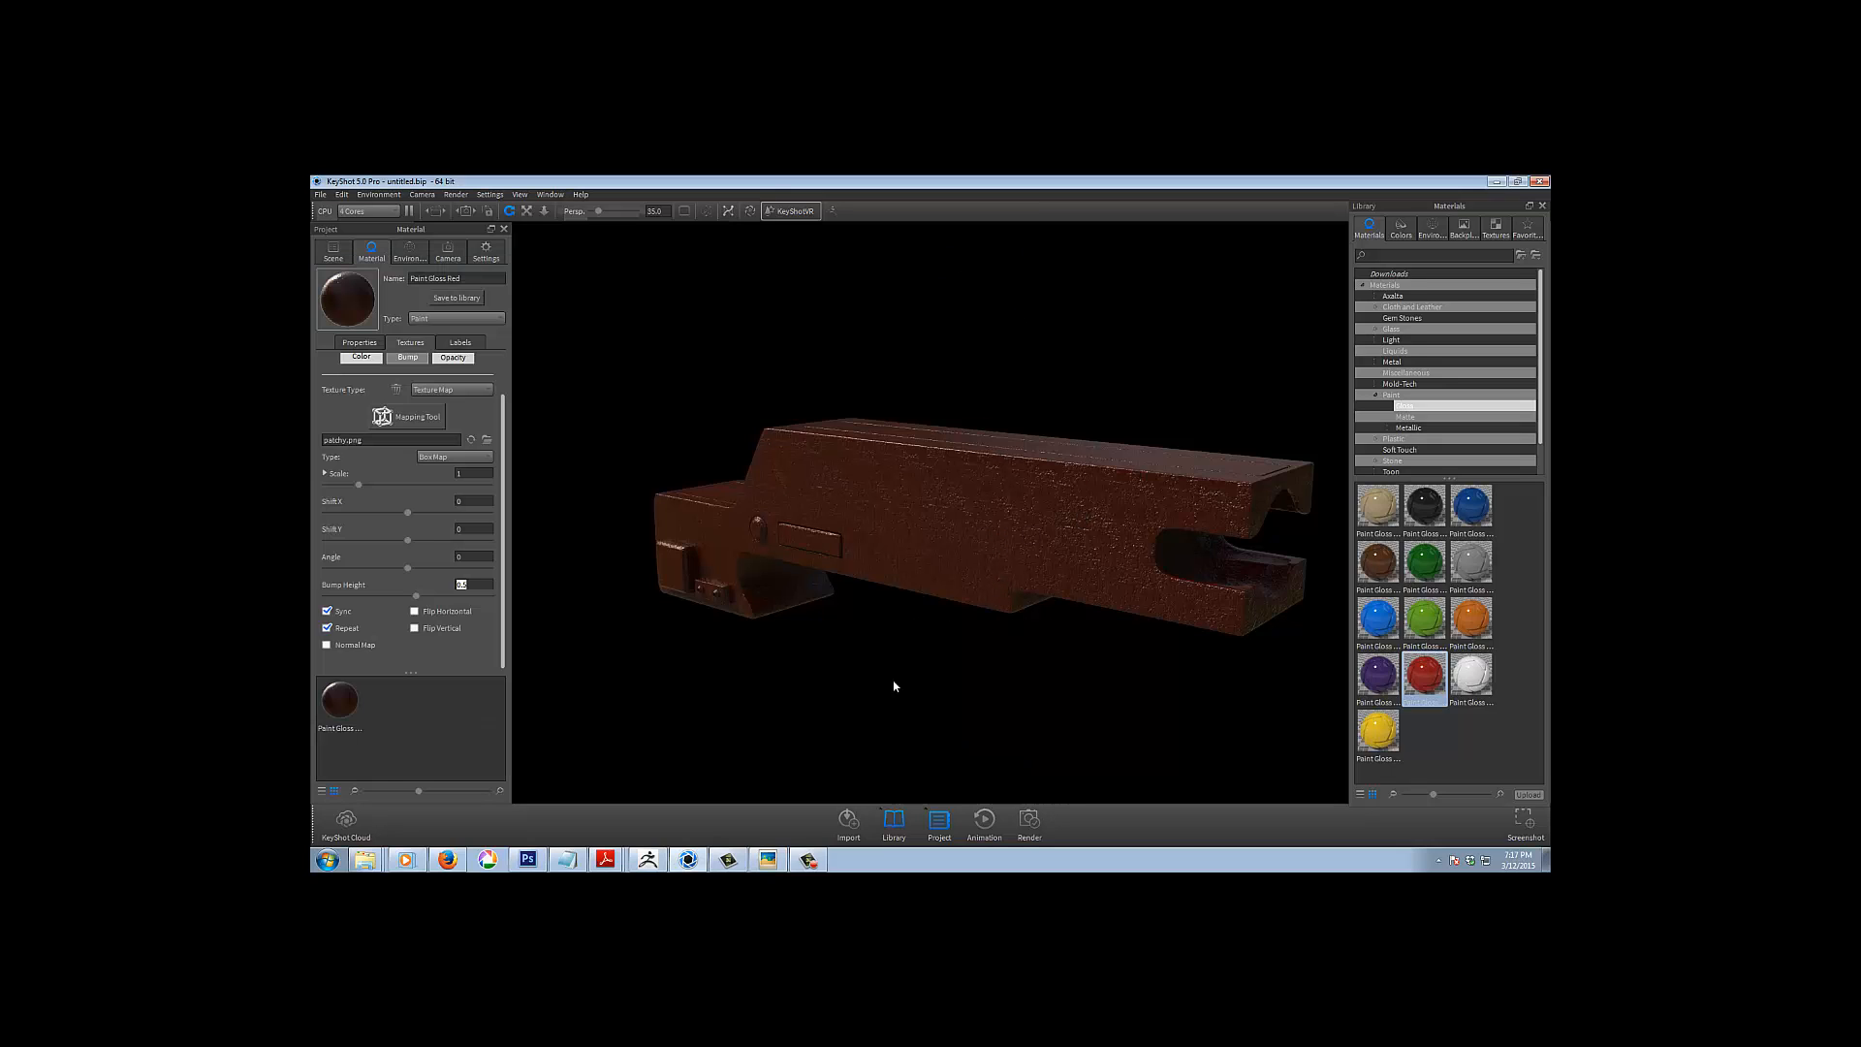
{"action": "left_click_drag", "start_coordinate": [952, 676], "coordinate": [948, 674]}
{"action": "left_click", "coordinate": [764, 860]}
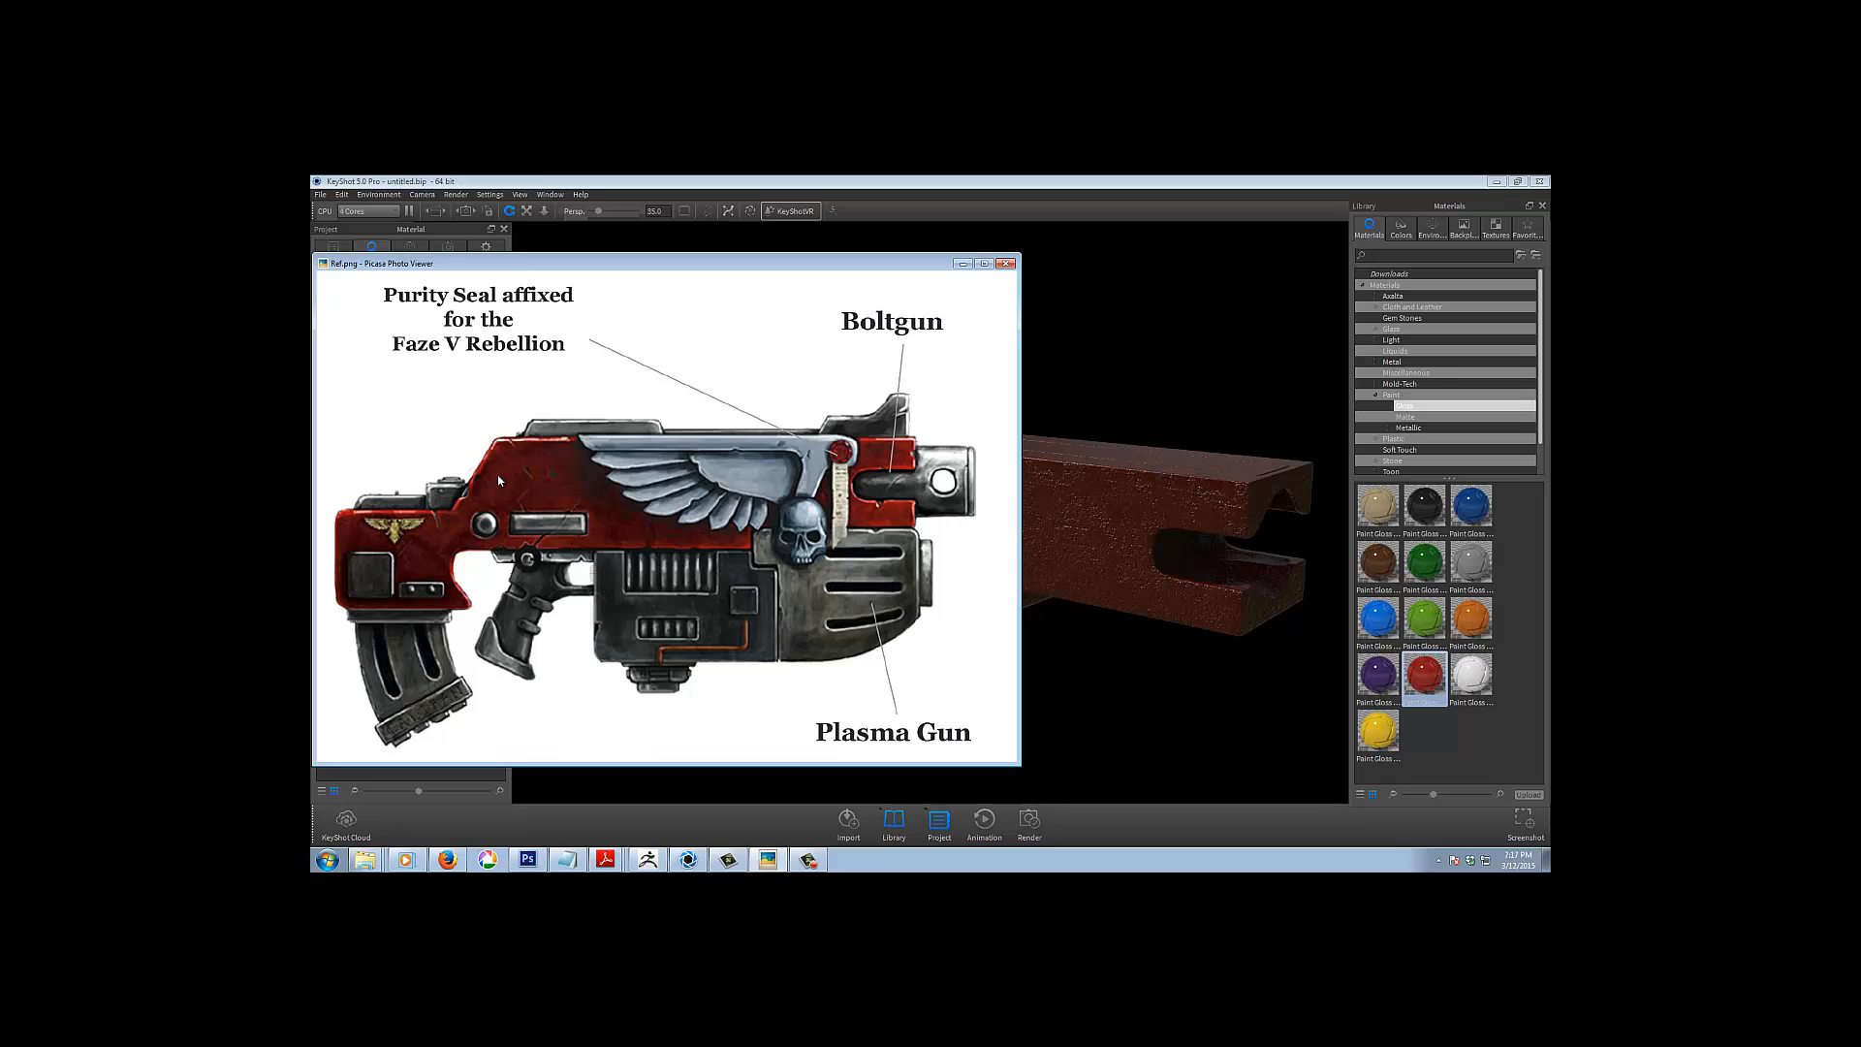
{"action": "left_click", "coordinate": [967, 265]}
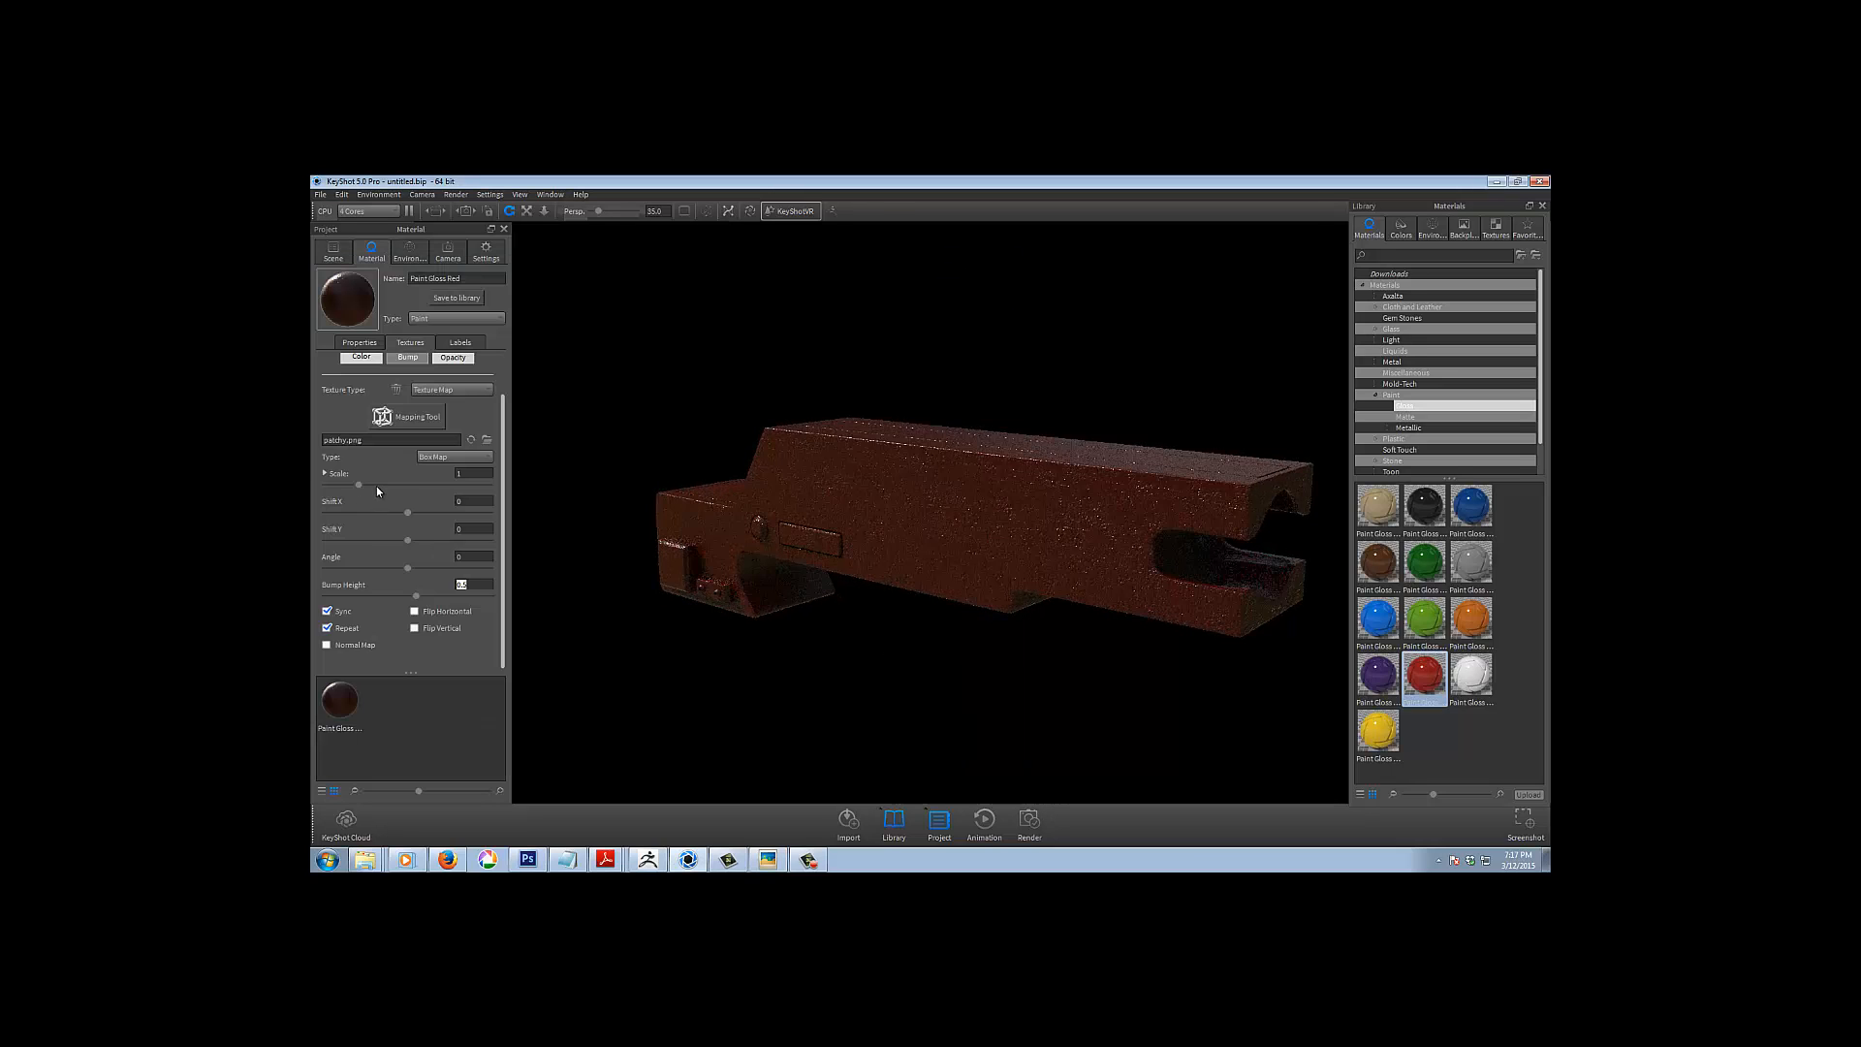
Unsync the patchy.png bump texture, enlarge its scale to about 2.3, and set its bump height to 0.3
{"action": "left_click", "coordinate": [503, 494]}
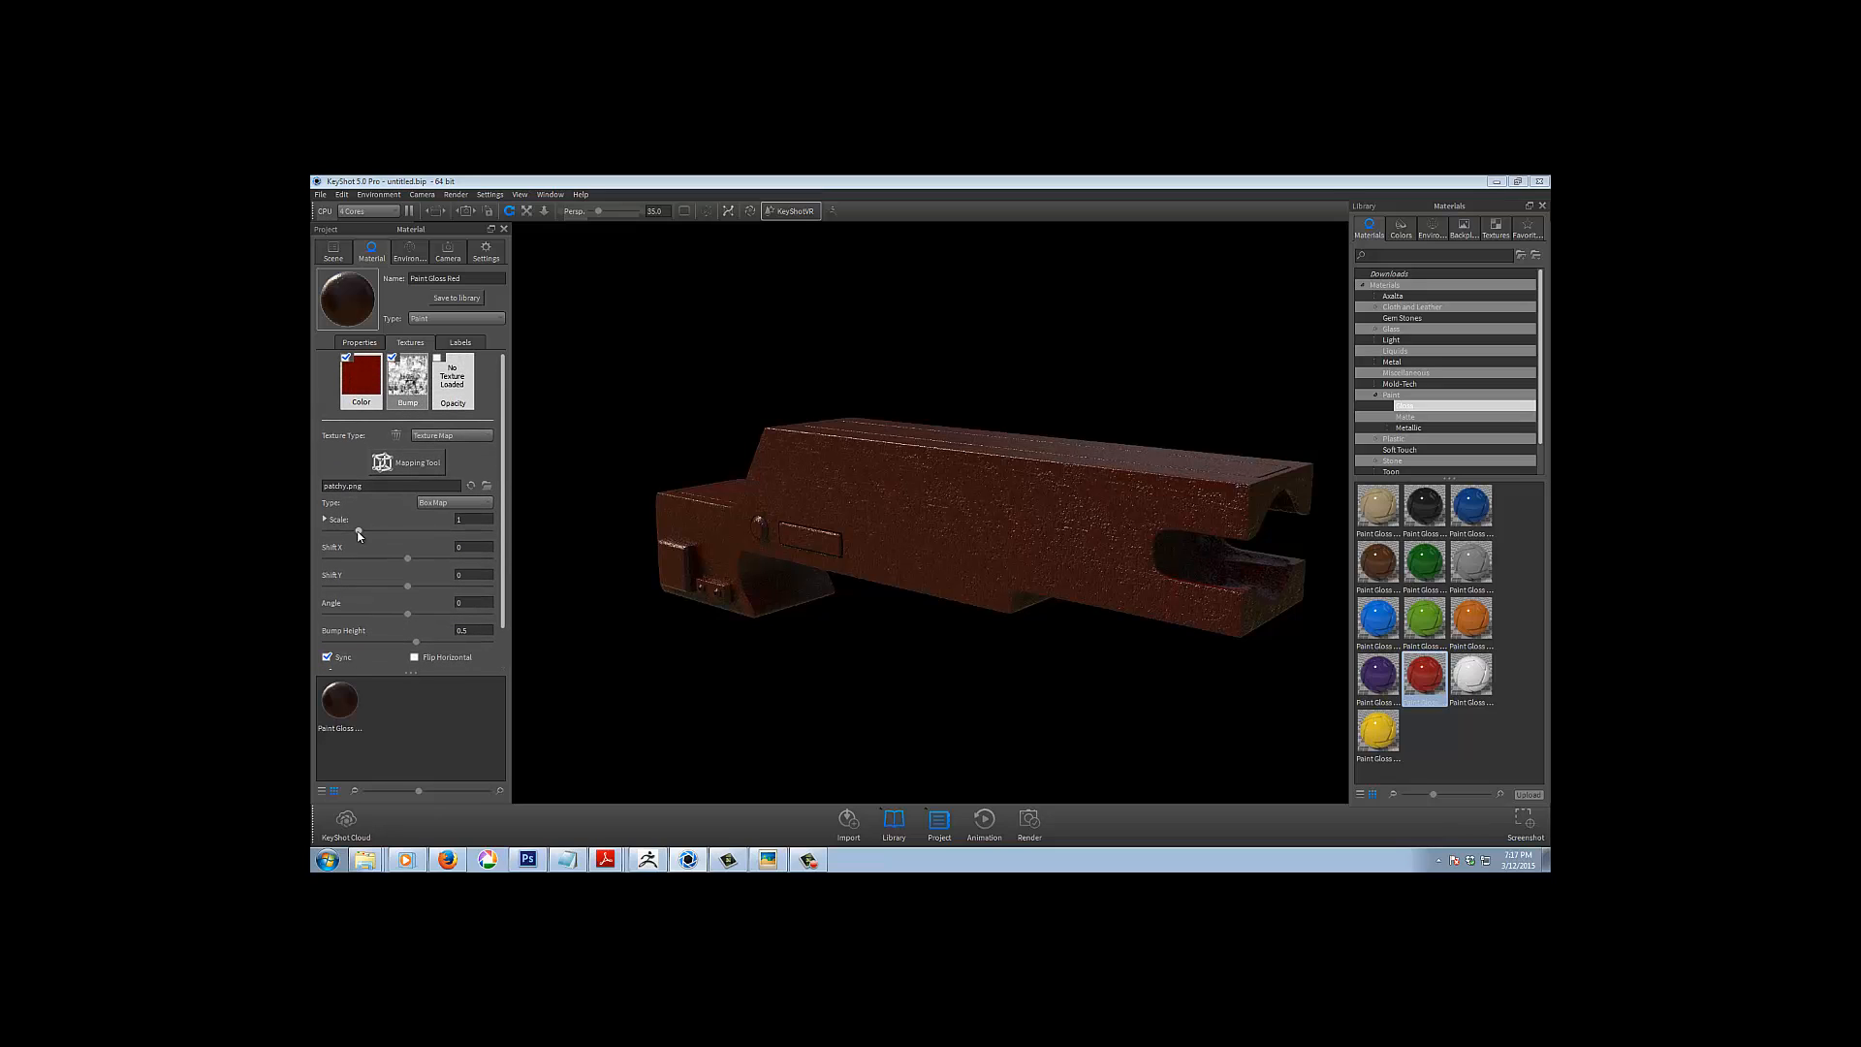
{"action": "left_click", "coordinate": [328, 659]}
{"action": "left_click_drag", "start_coordinate": [358, 532], "coordinate": [402, 532]}
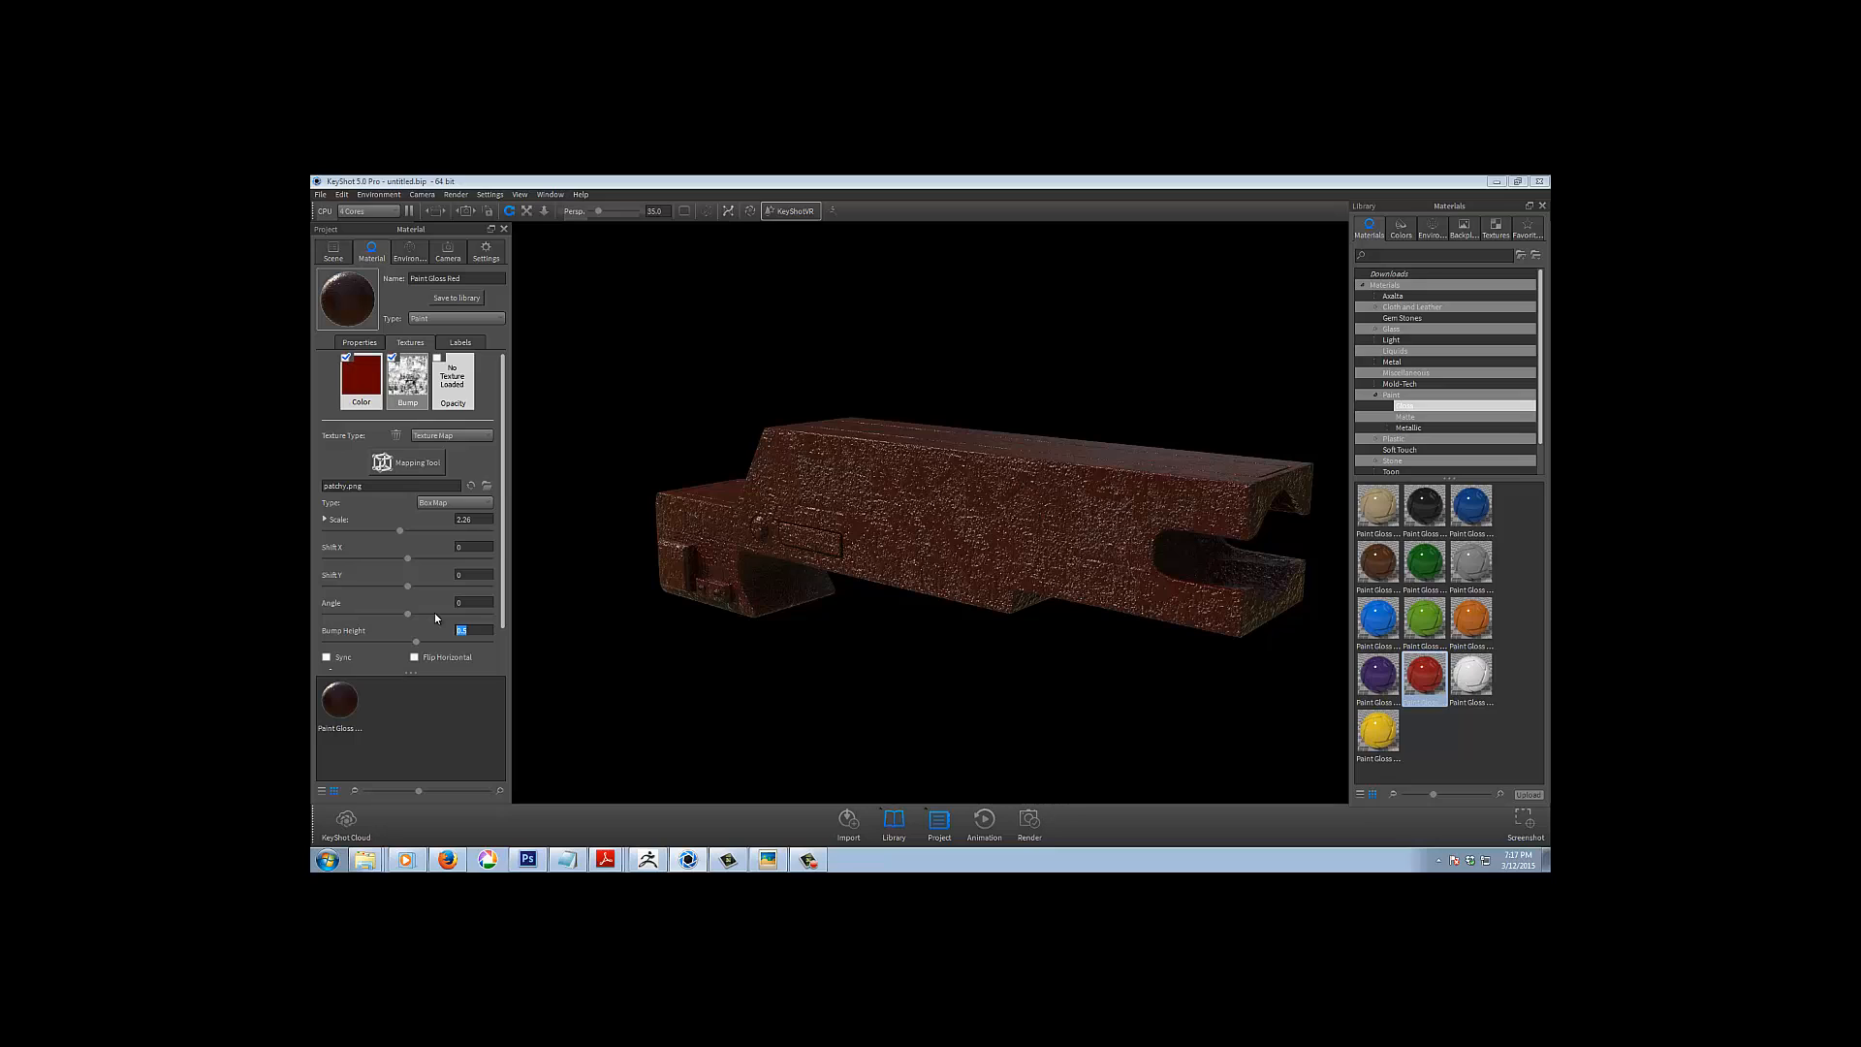
{"action": "type", "text": ".3"}
{"action": "key", "text": "Return"}
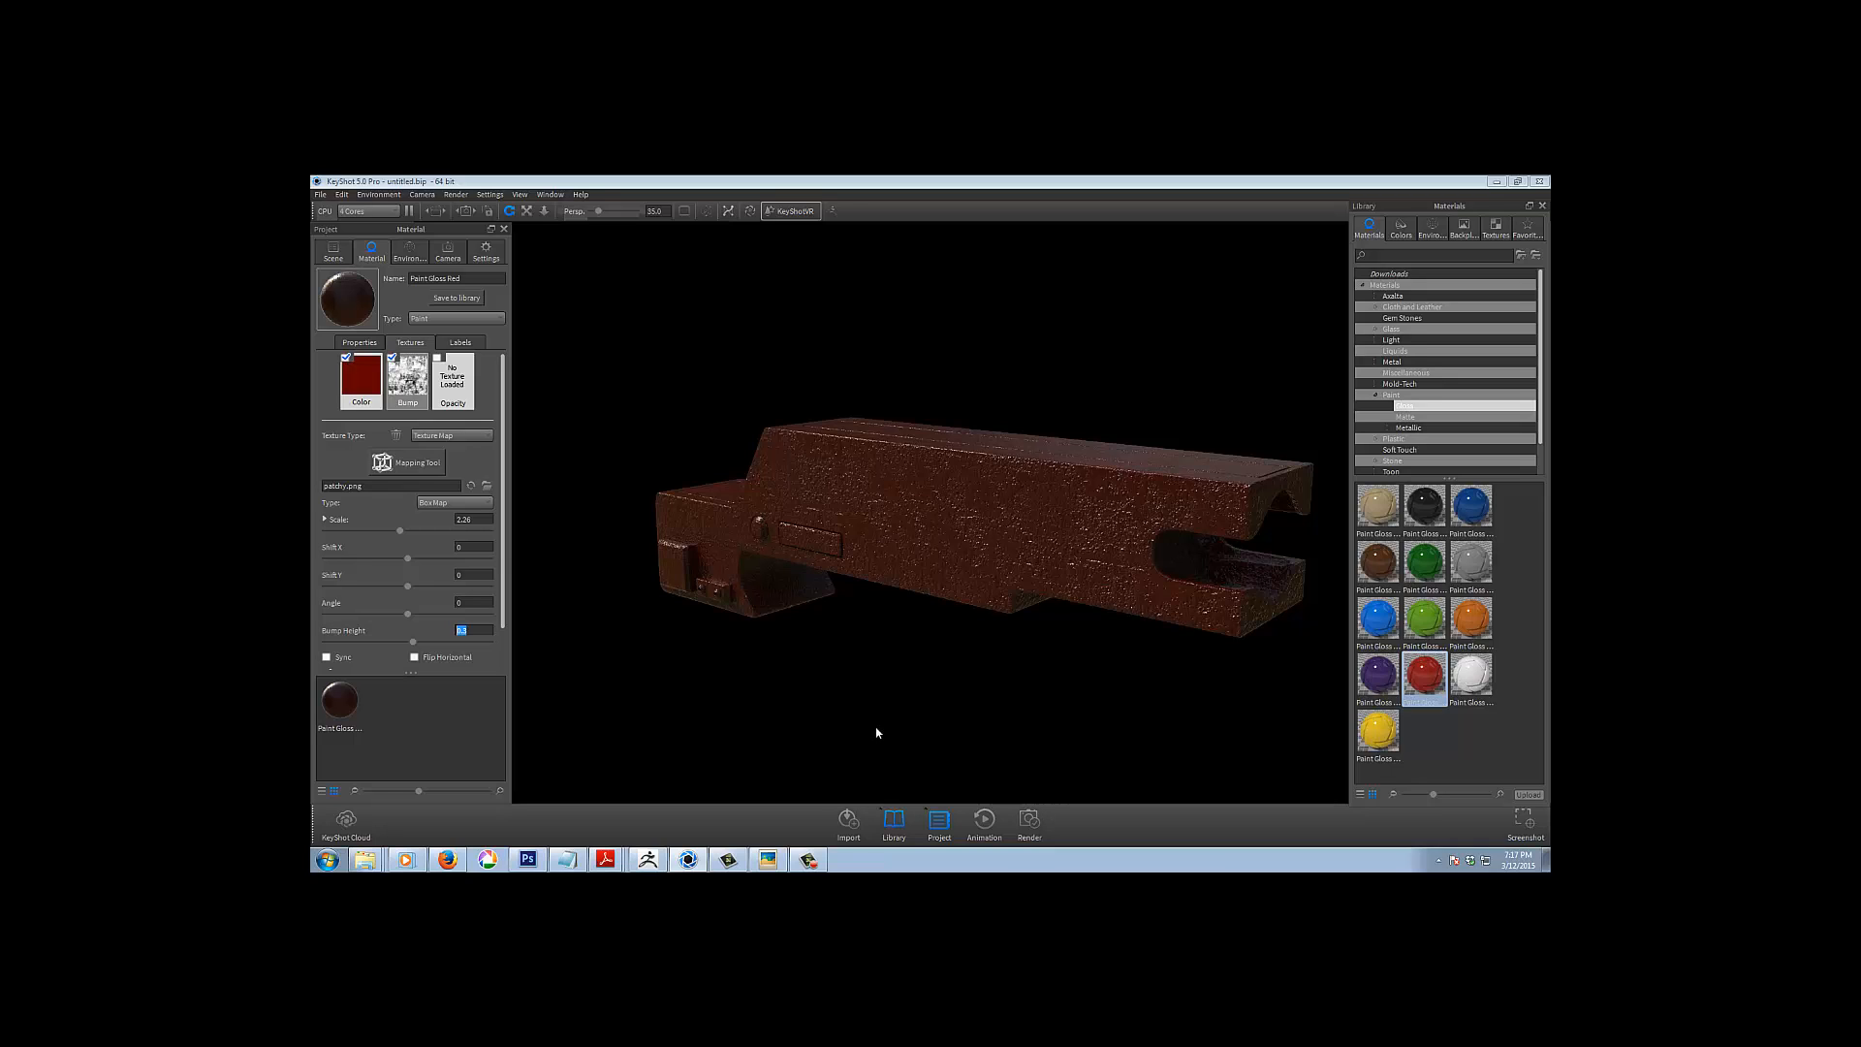
Check the environment and render settings, and set the patchy.png texture's bump height to 0.2
{"action": "left_click_drag", "start_coordinate": [887, 703], "coordinate": [898, 684]}
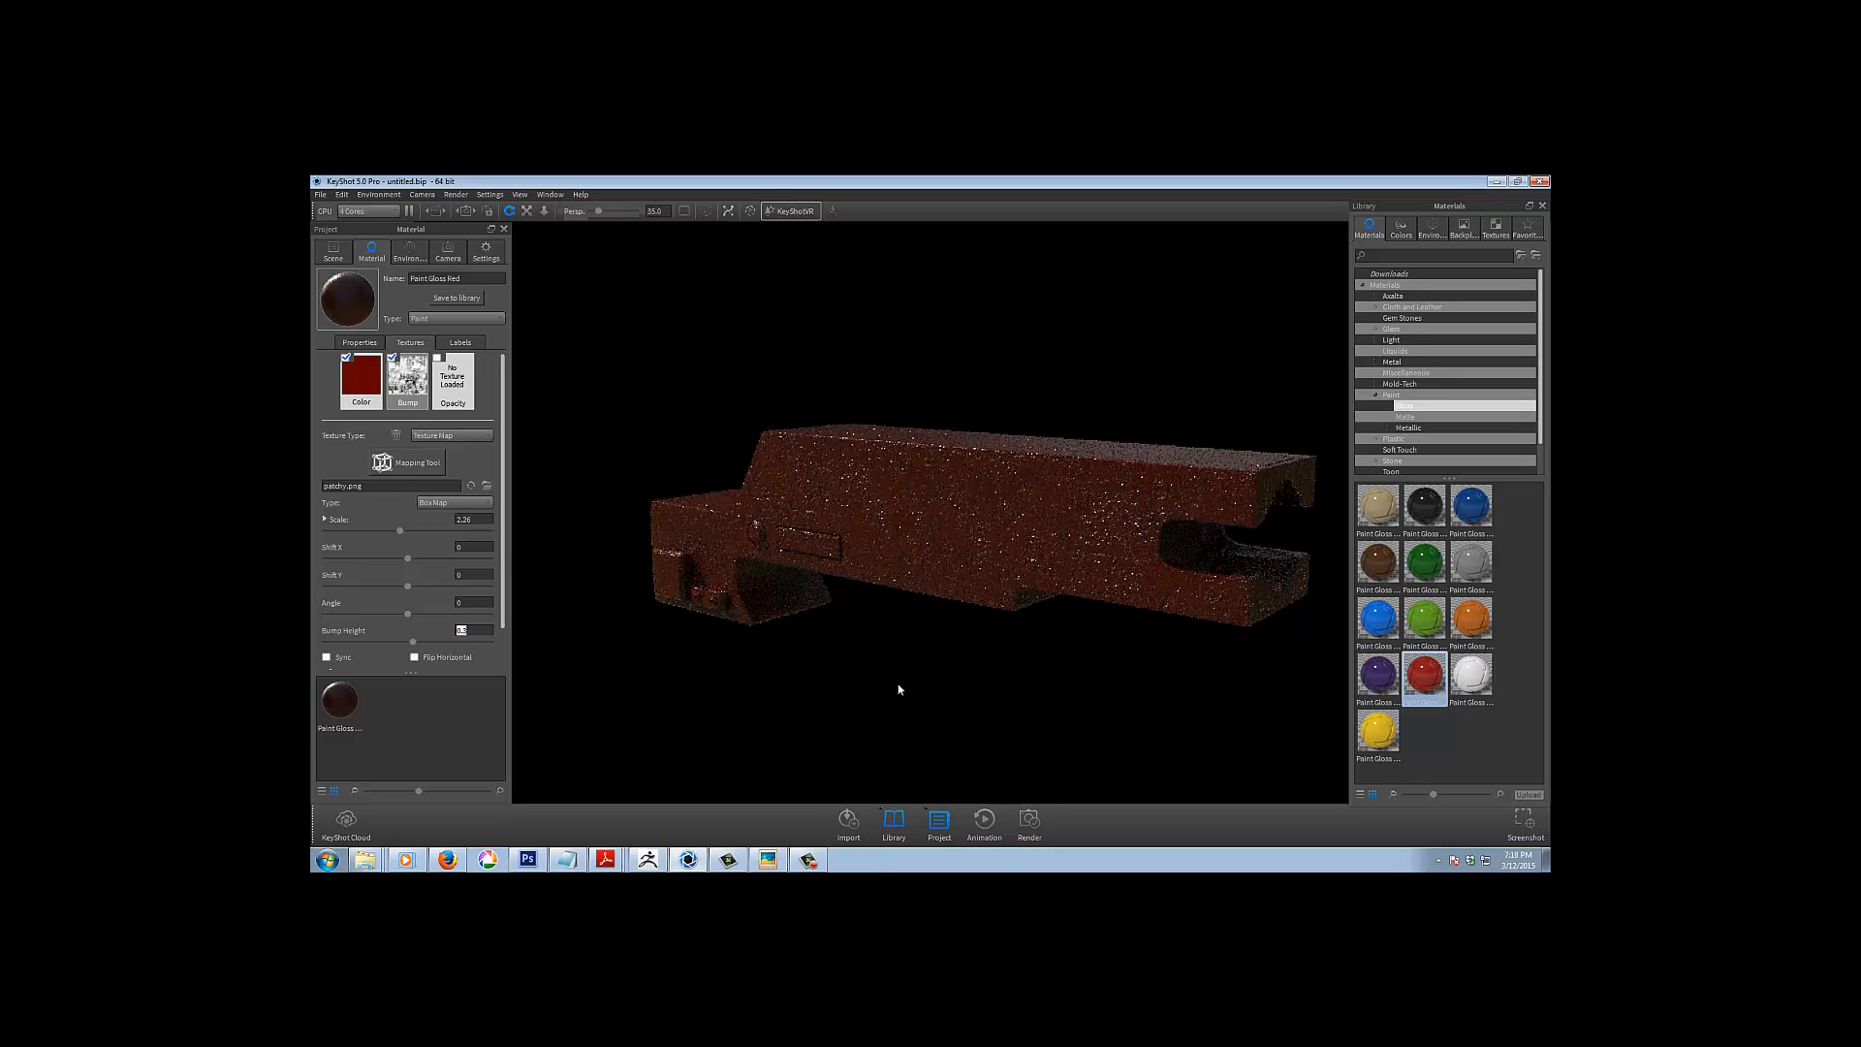
{"action": "left_click", "coordinate": [399, 254]}
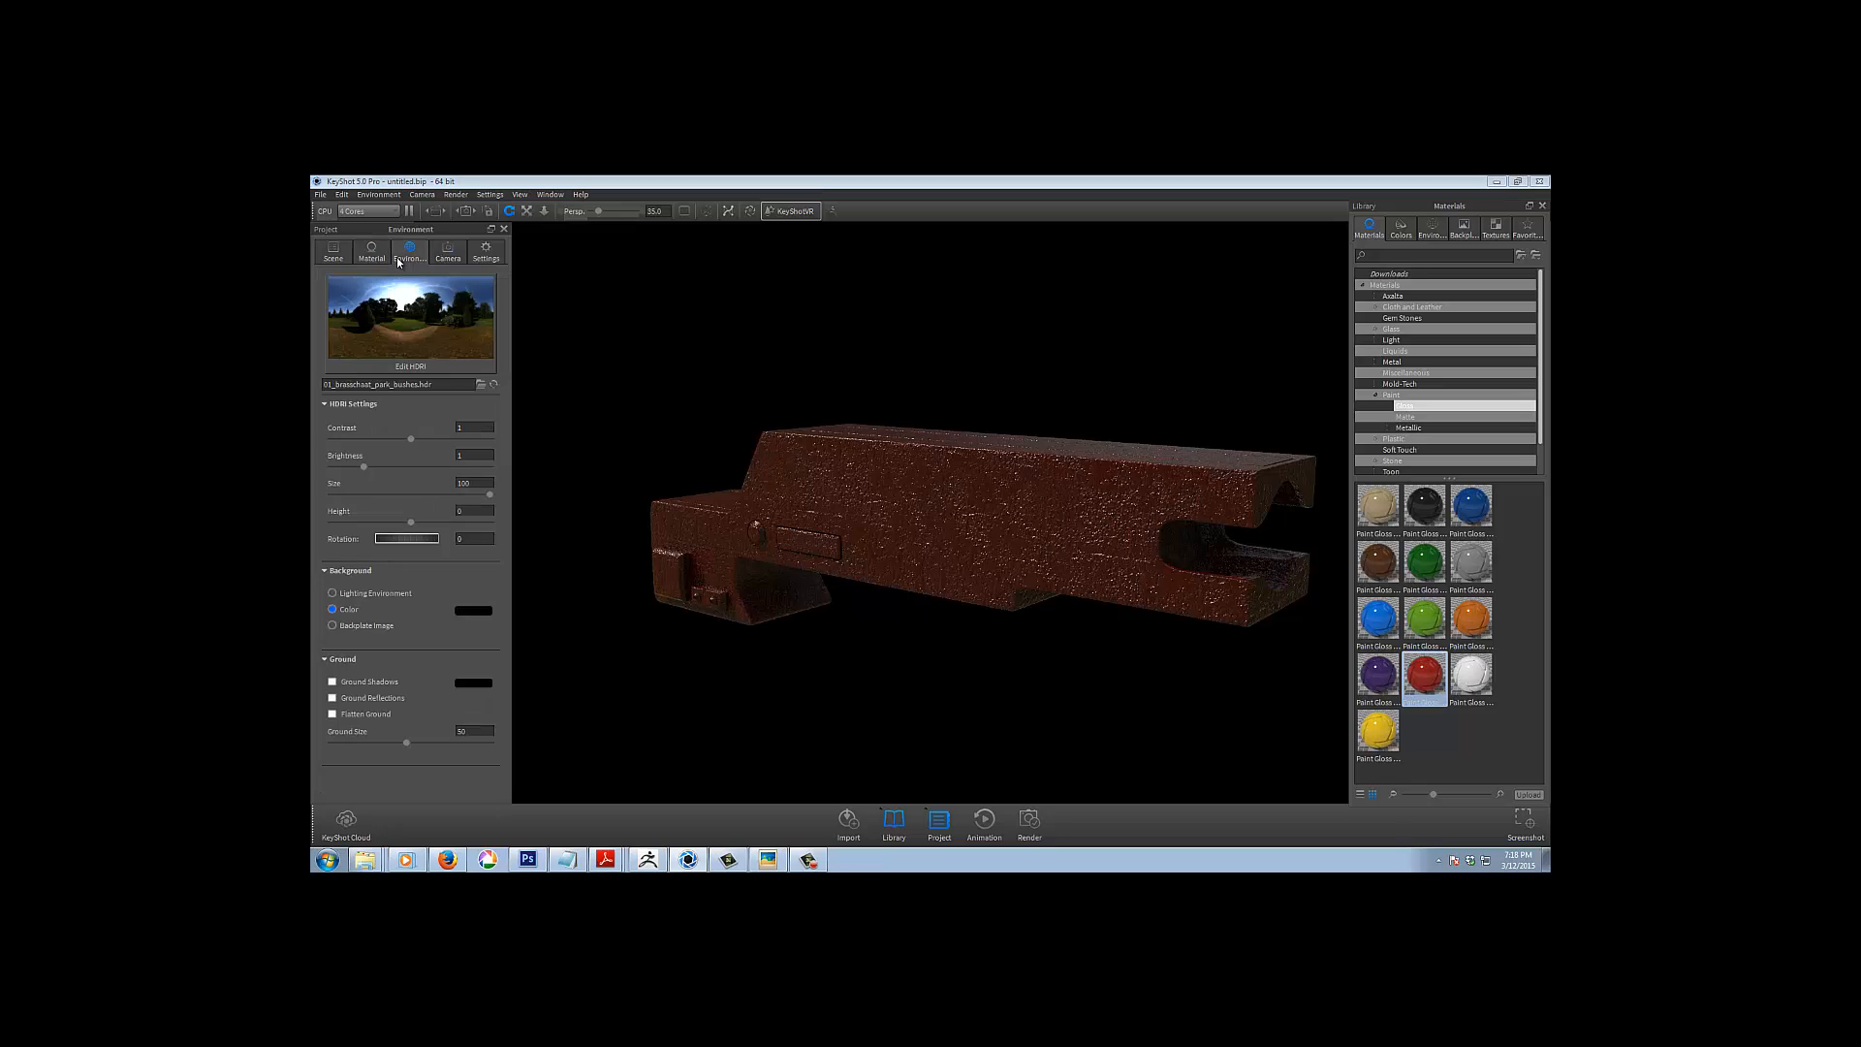
{"action": "left_click", "coordinate": [479, 256]}
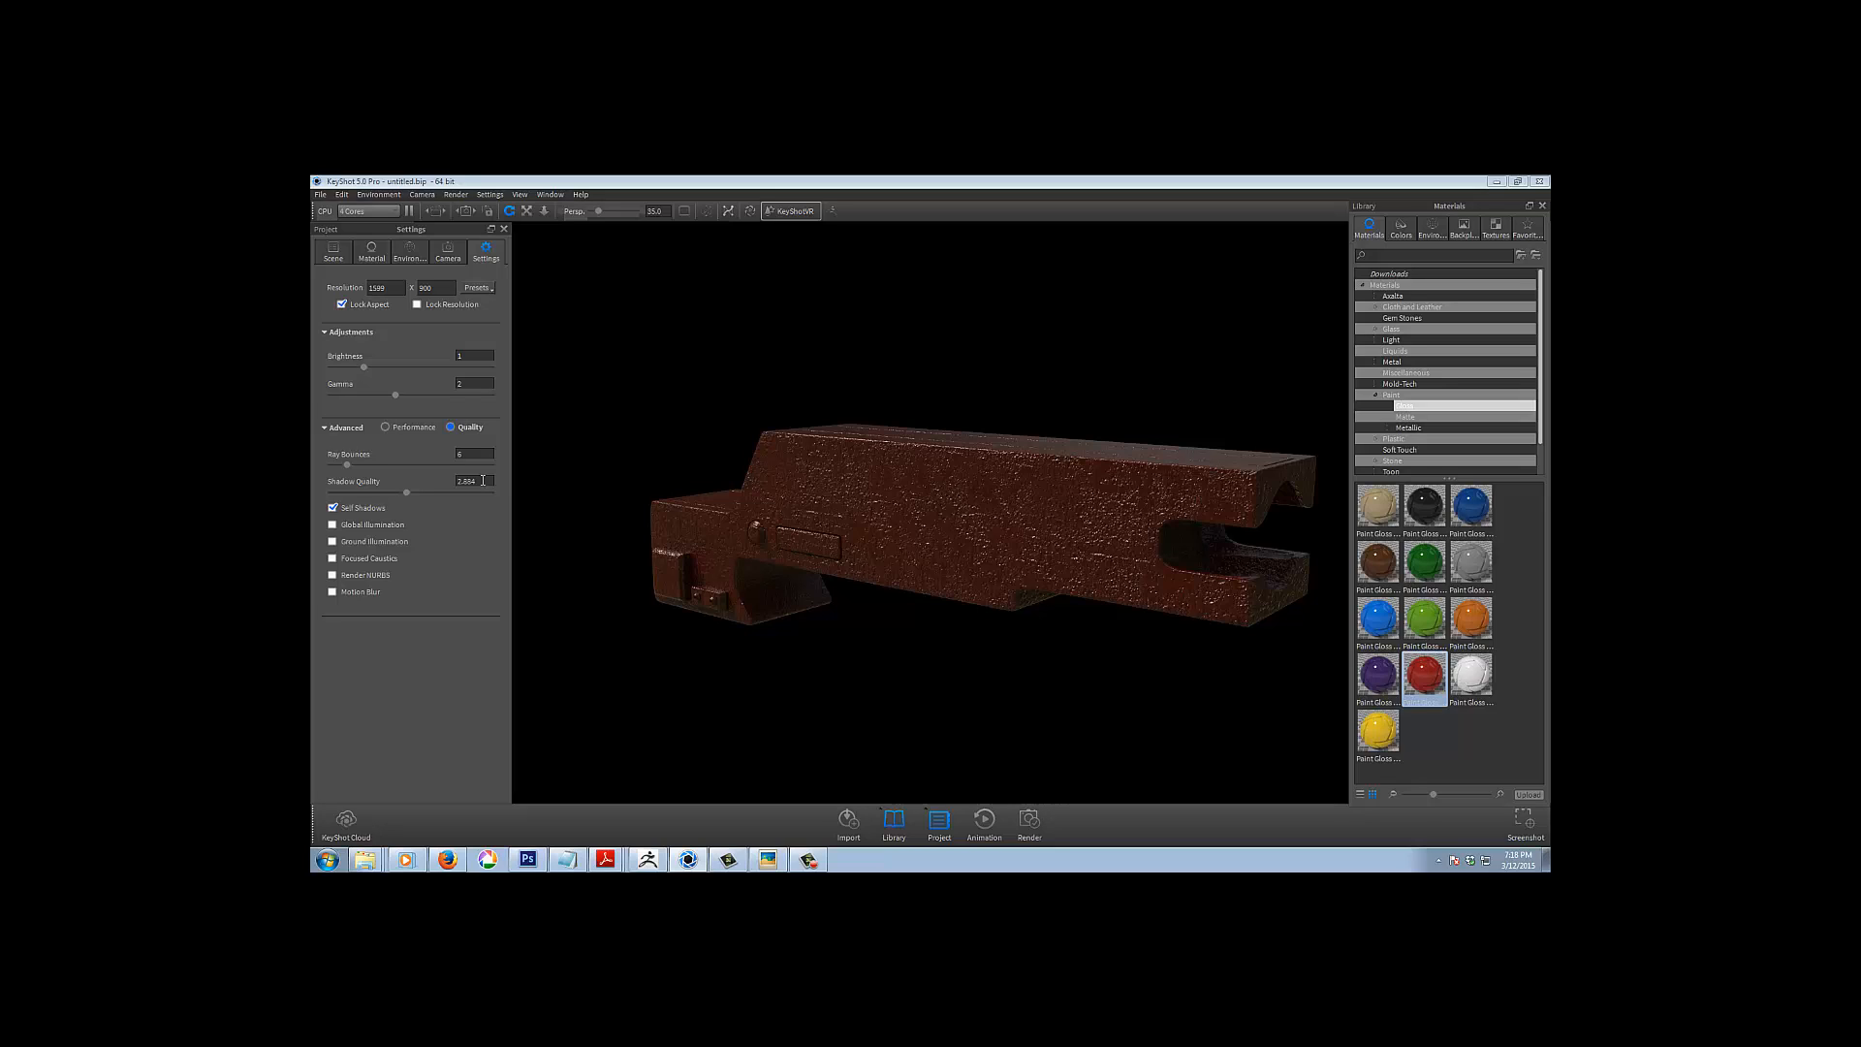
{"action": "left_click", "coordinate": [368, 254]}
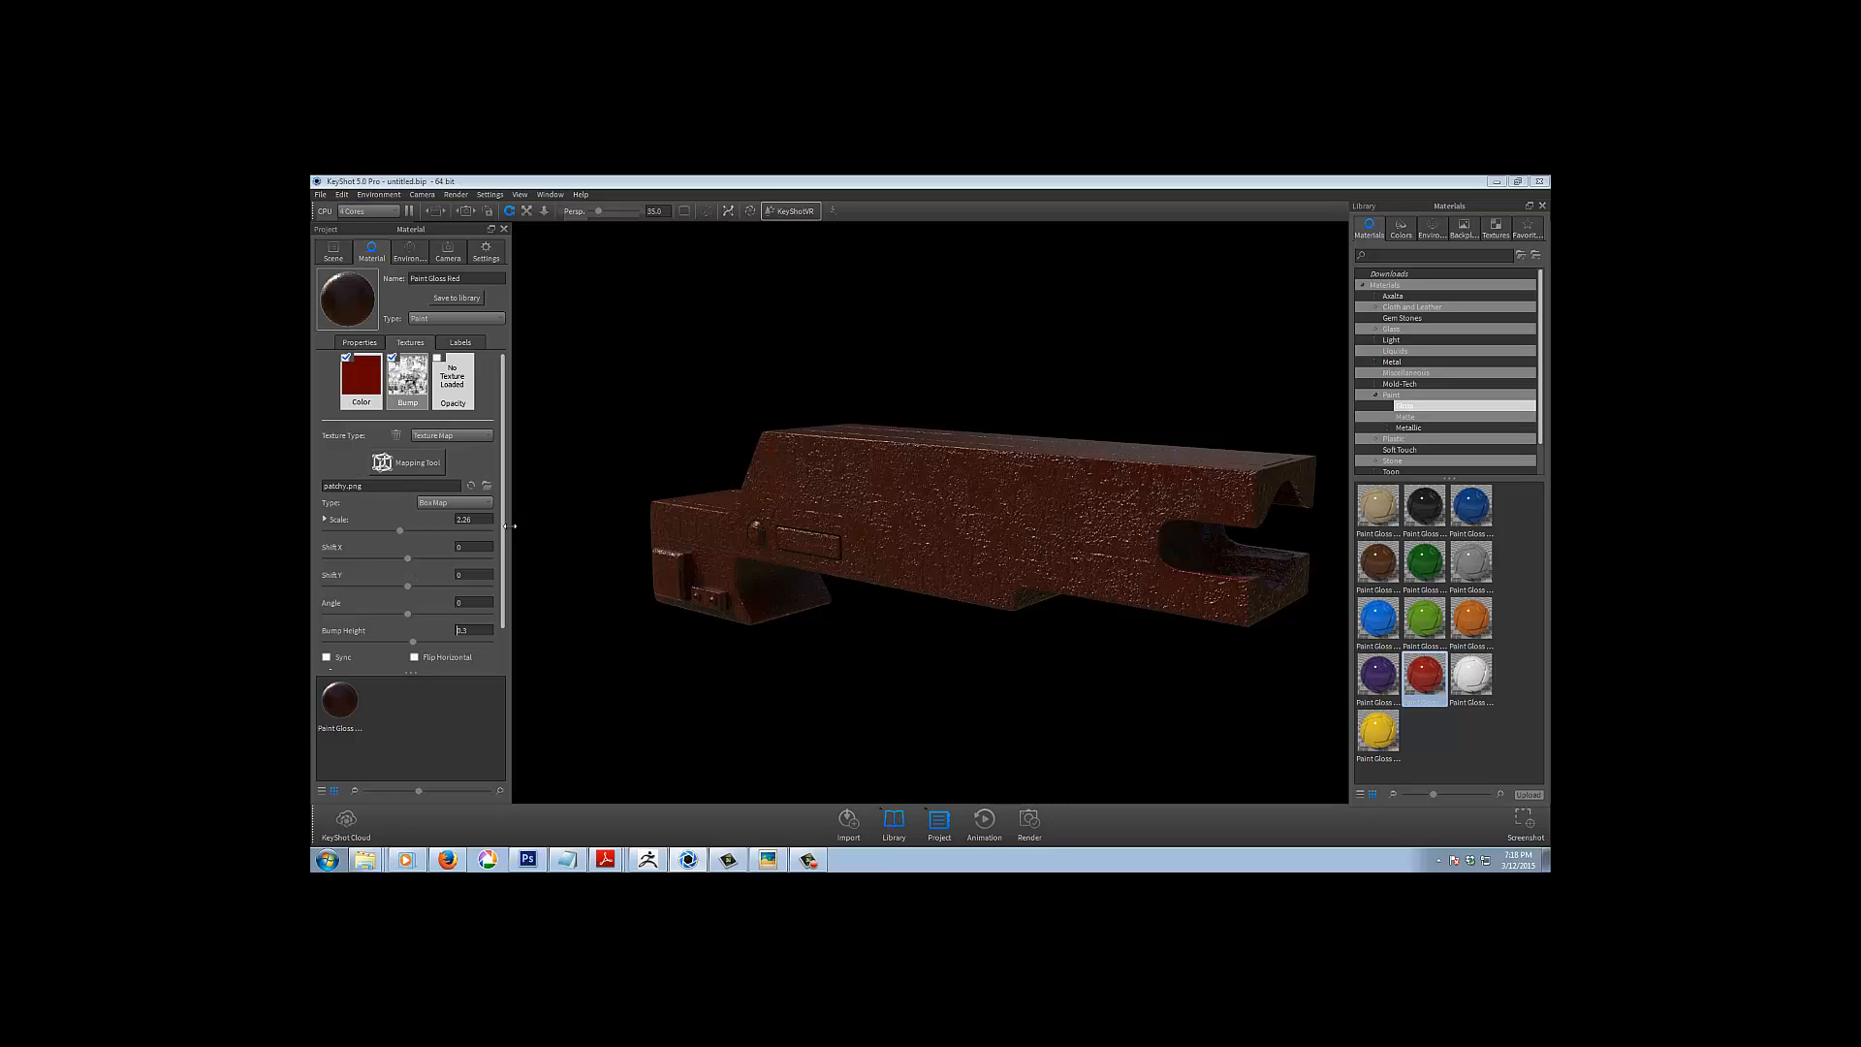
{"action": "left_click_drag", "start_coordinate": [504, 531], "coordinate": [504, 584]}
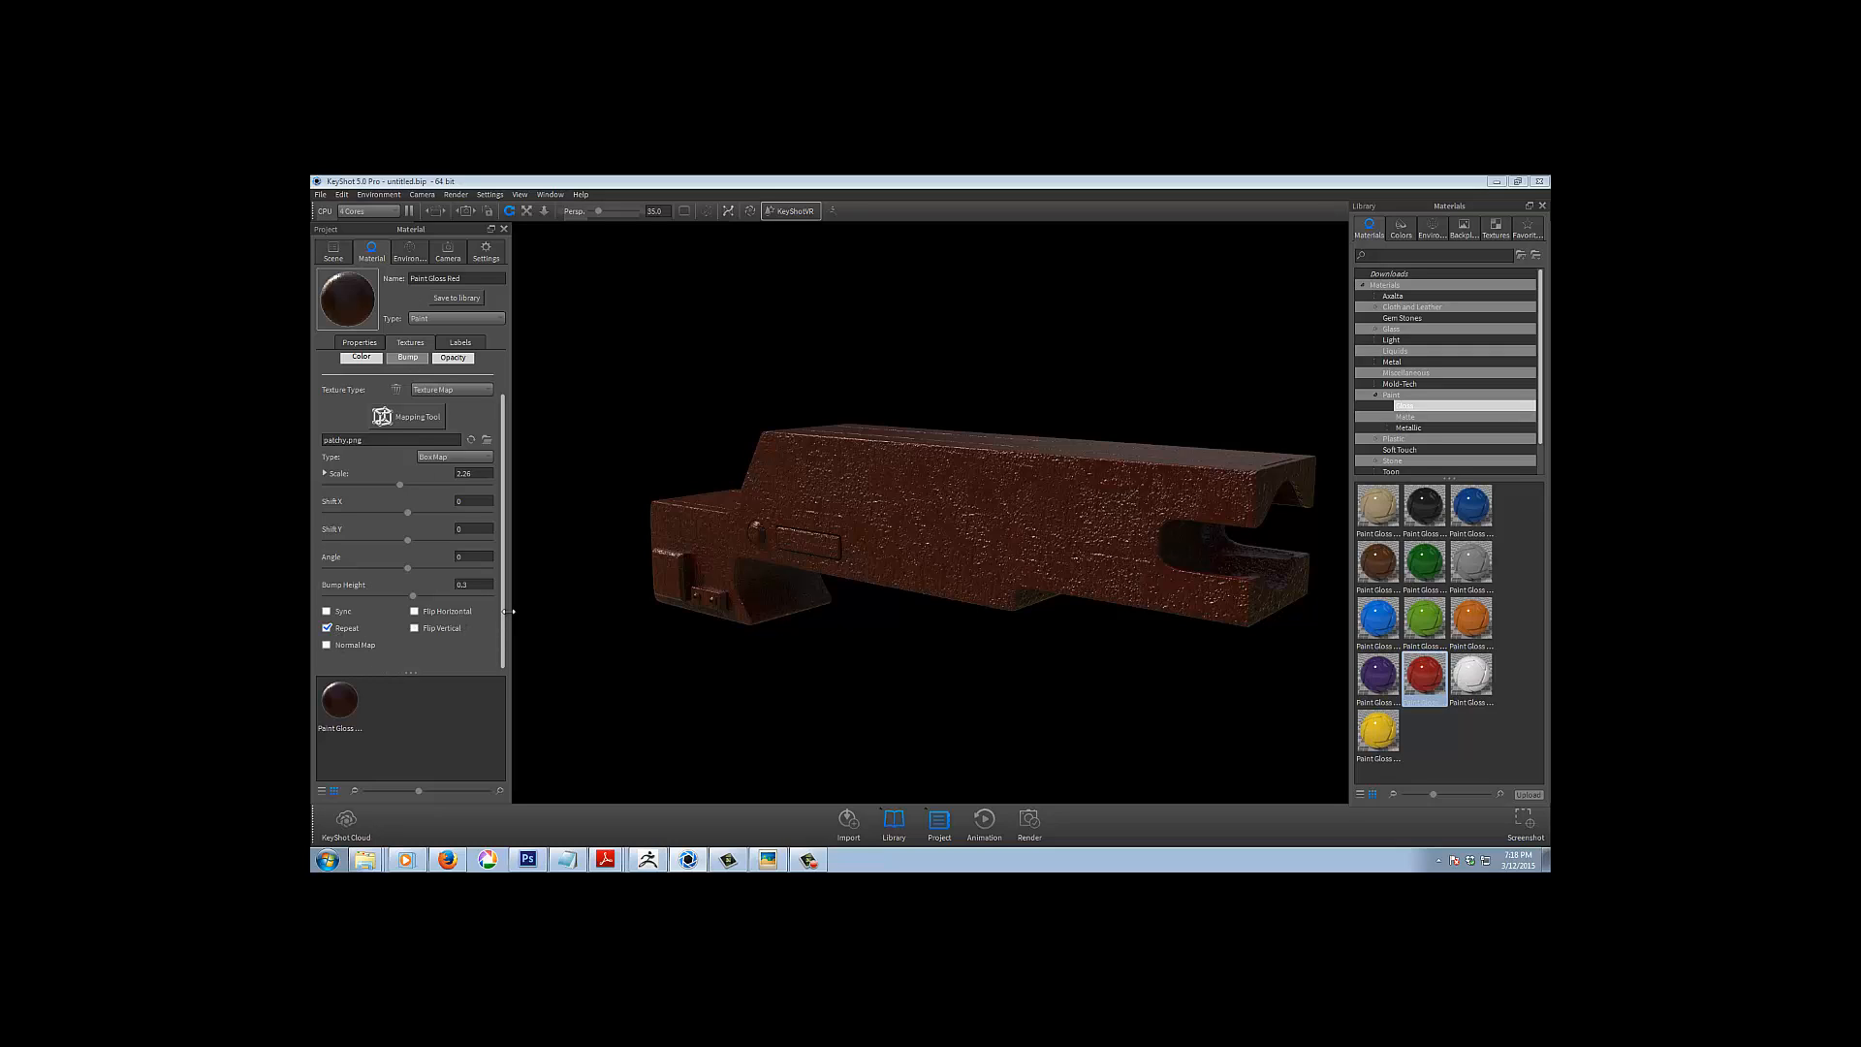
{"action": "left_click_drag", "start_coordinate": [503, 611], "coordinate": [506, 518]}
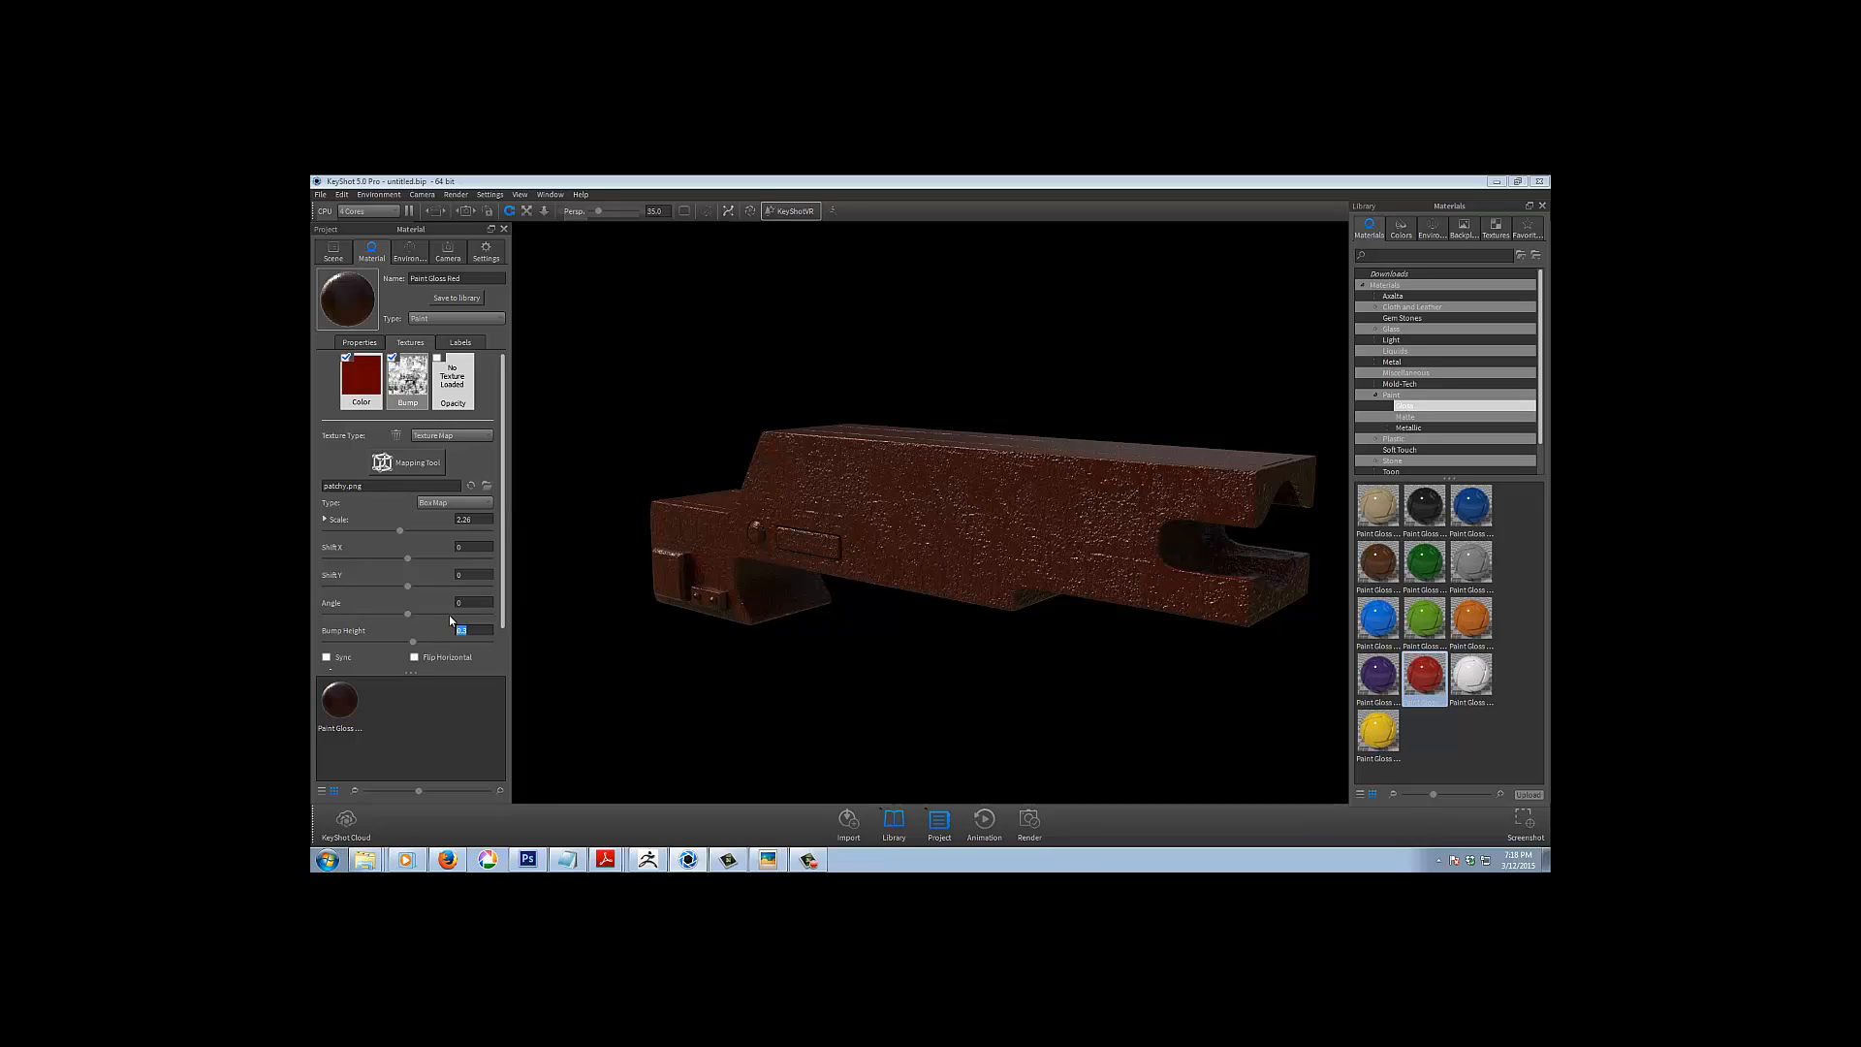
{"action": "key", "text": "Return"}
Browse the texture library's bump, gradient, opacity and specular map categories for a suitable texture
{"action": "left_click", "coordinate": [1496, 228]}
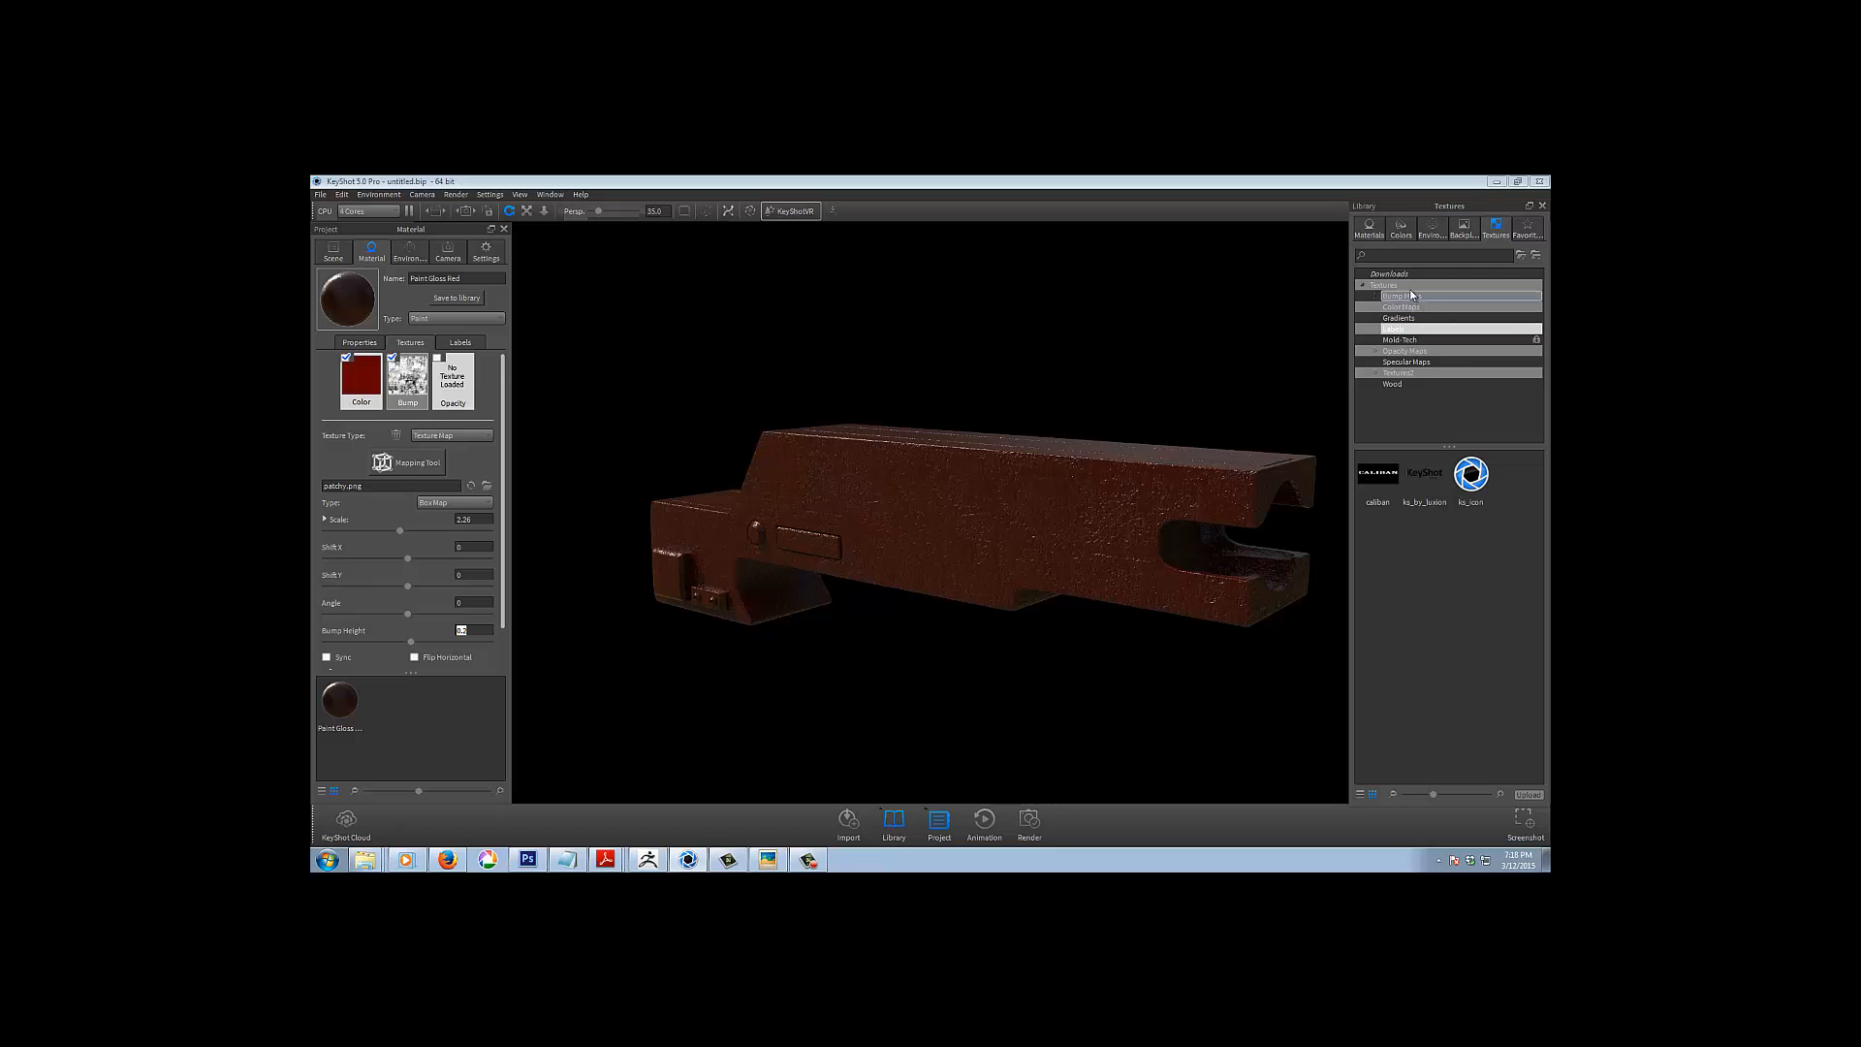
{"action": "left_click", "coordinate": [1399, 283]}
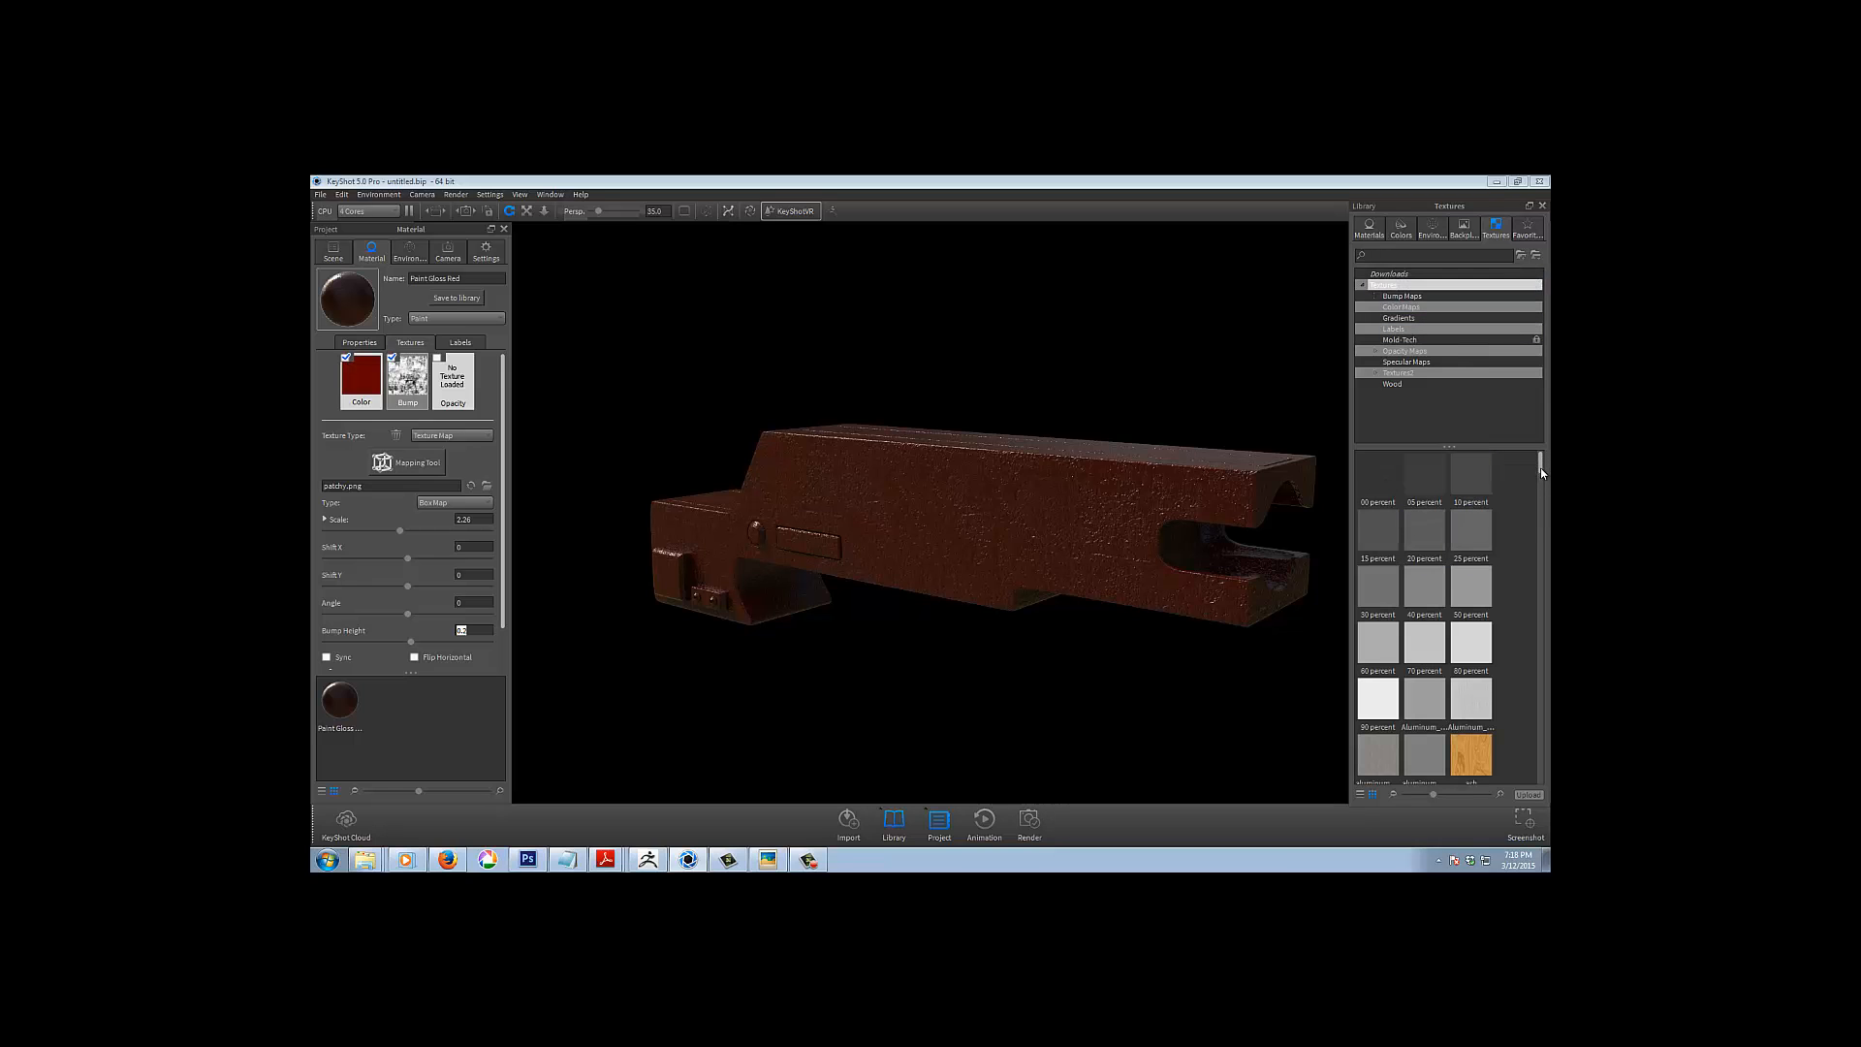
{"action": "mouse_move", "coordinate": [1539, 467]}
{"action": "left_mouse_down"}
{"action": "mouse_move", "coordinate": [1536, 758]}
{"action": "mouse_move", "coordinate": [1533, 466]}
{"action": "left_mouse_up"}
{"action": "left_click", "coordinate": [1415, 299]}
{"action": "scroll", "coordinate": [1541, 524], "scroll_direction": "down", "scroll_amount": 10}
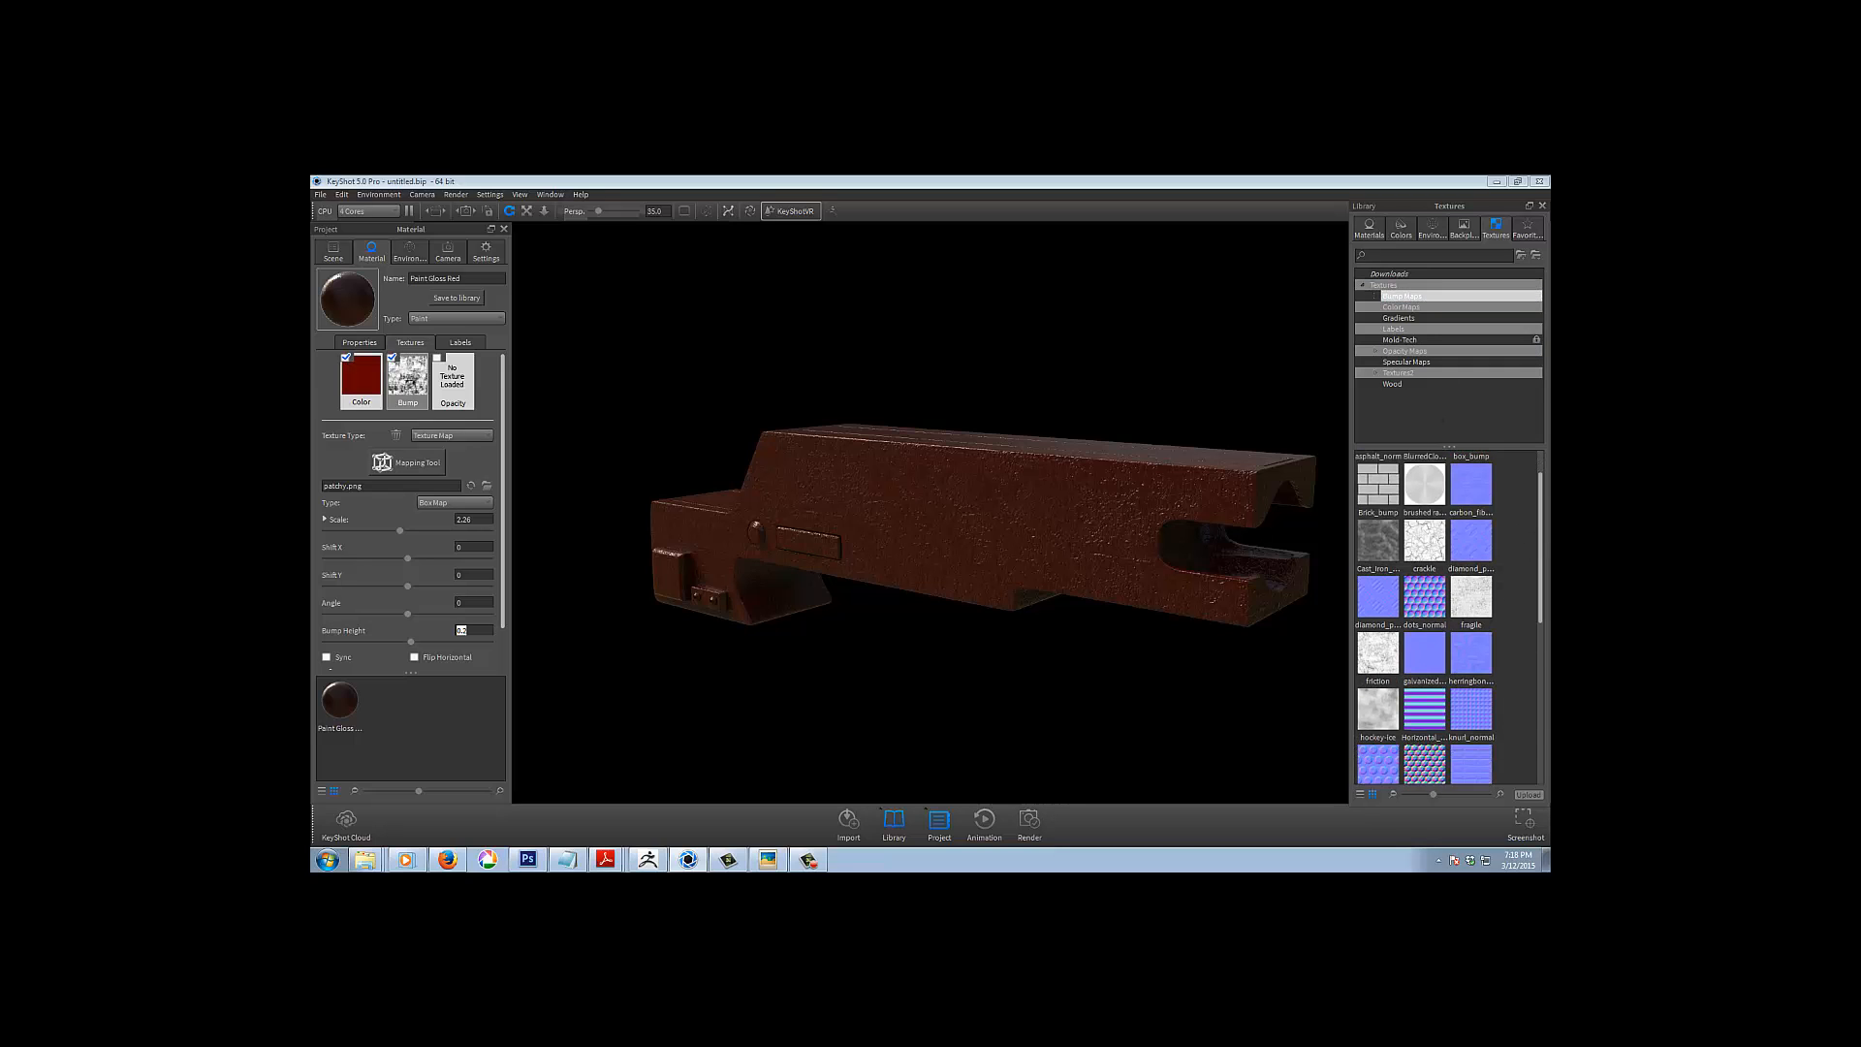
{"action": "scroll", "coordinate": [1465, 507], "scroll_direction": "up", "scroll_amount": 10}
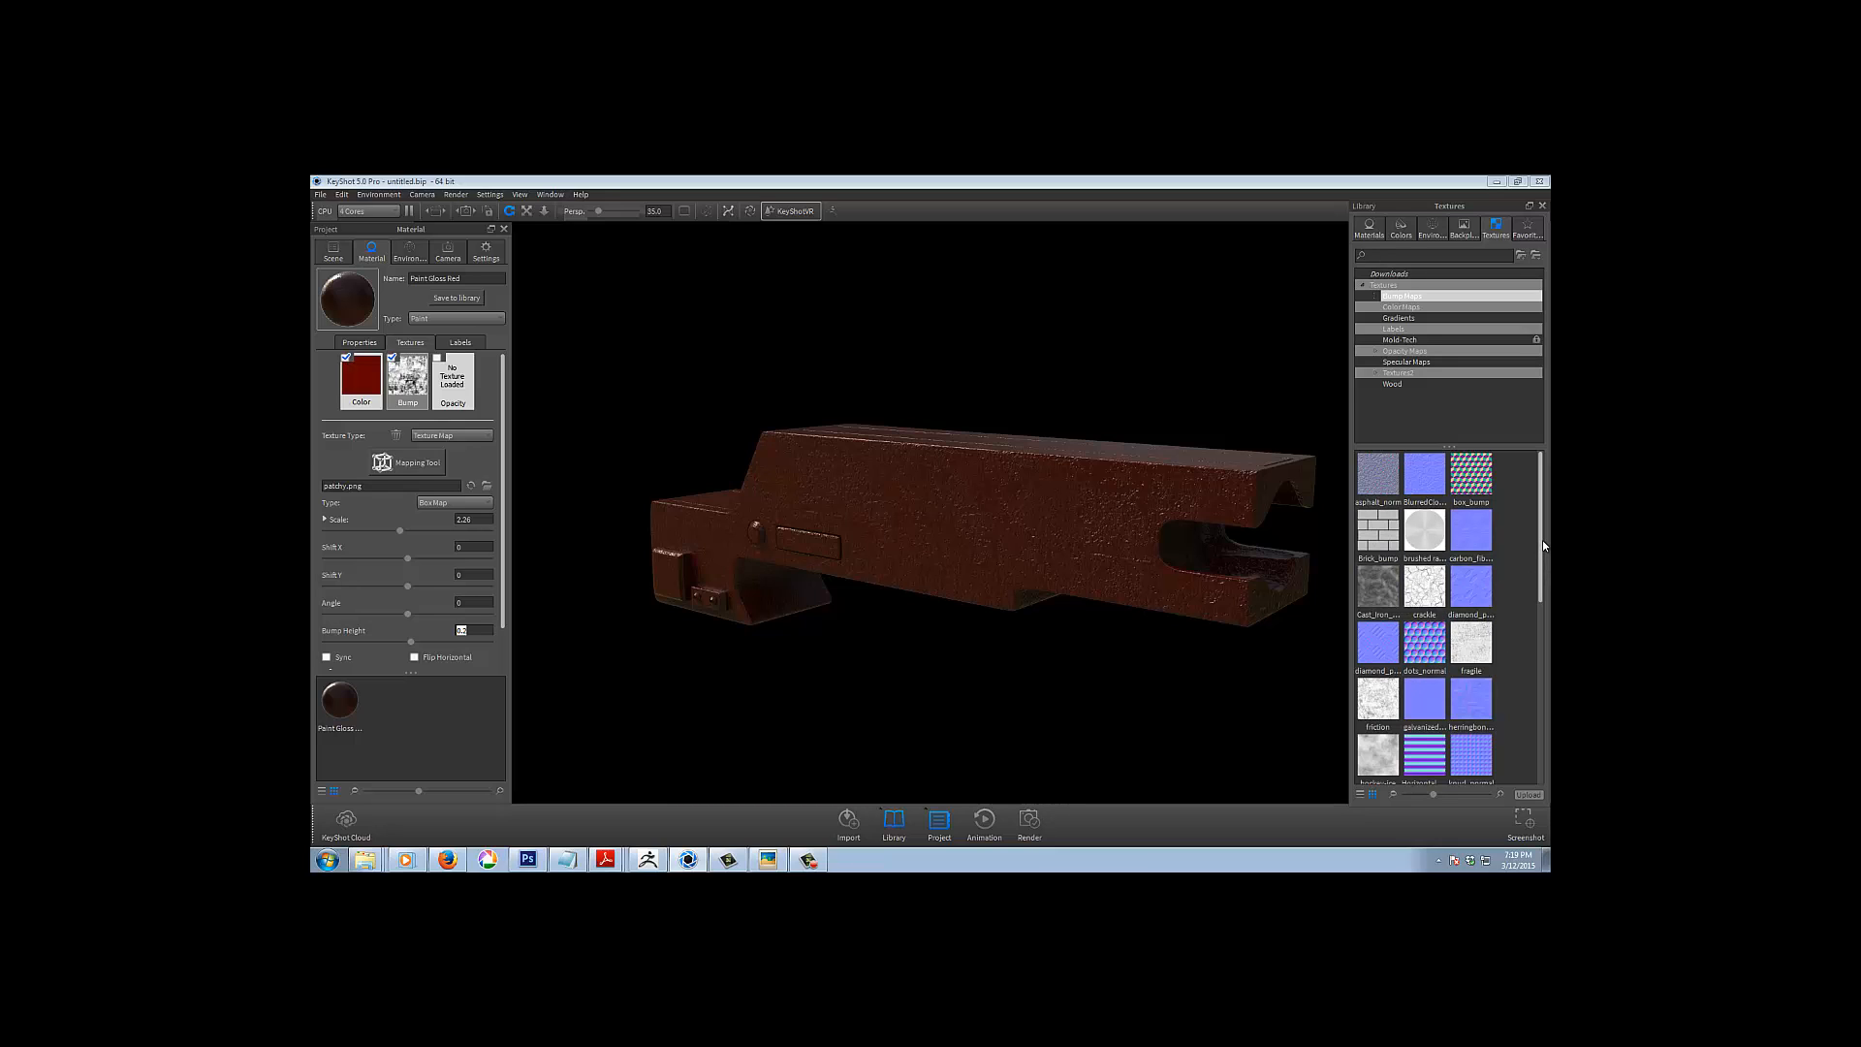
{"action": "left_click", "coordinate": [1425, 318]}
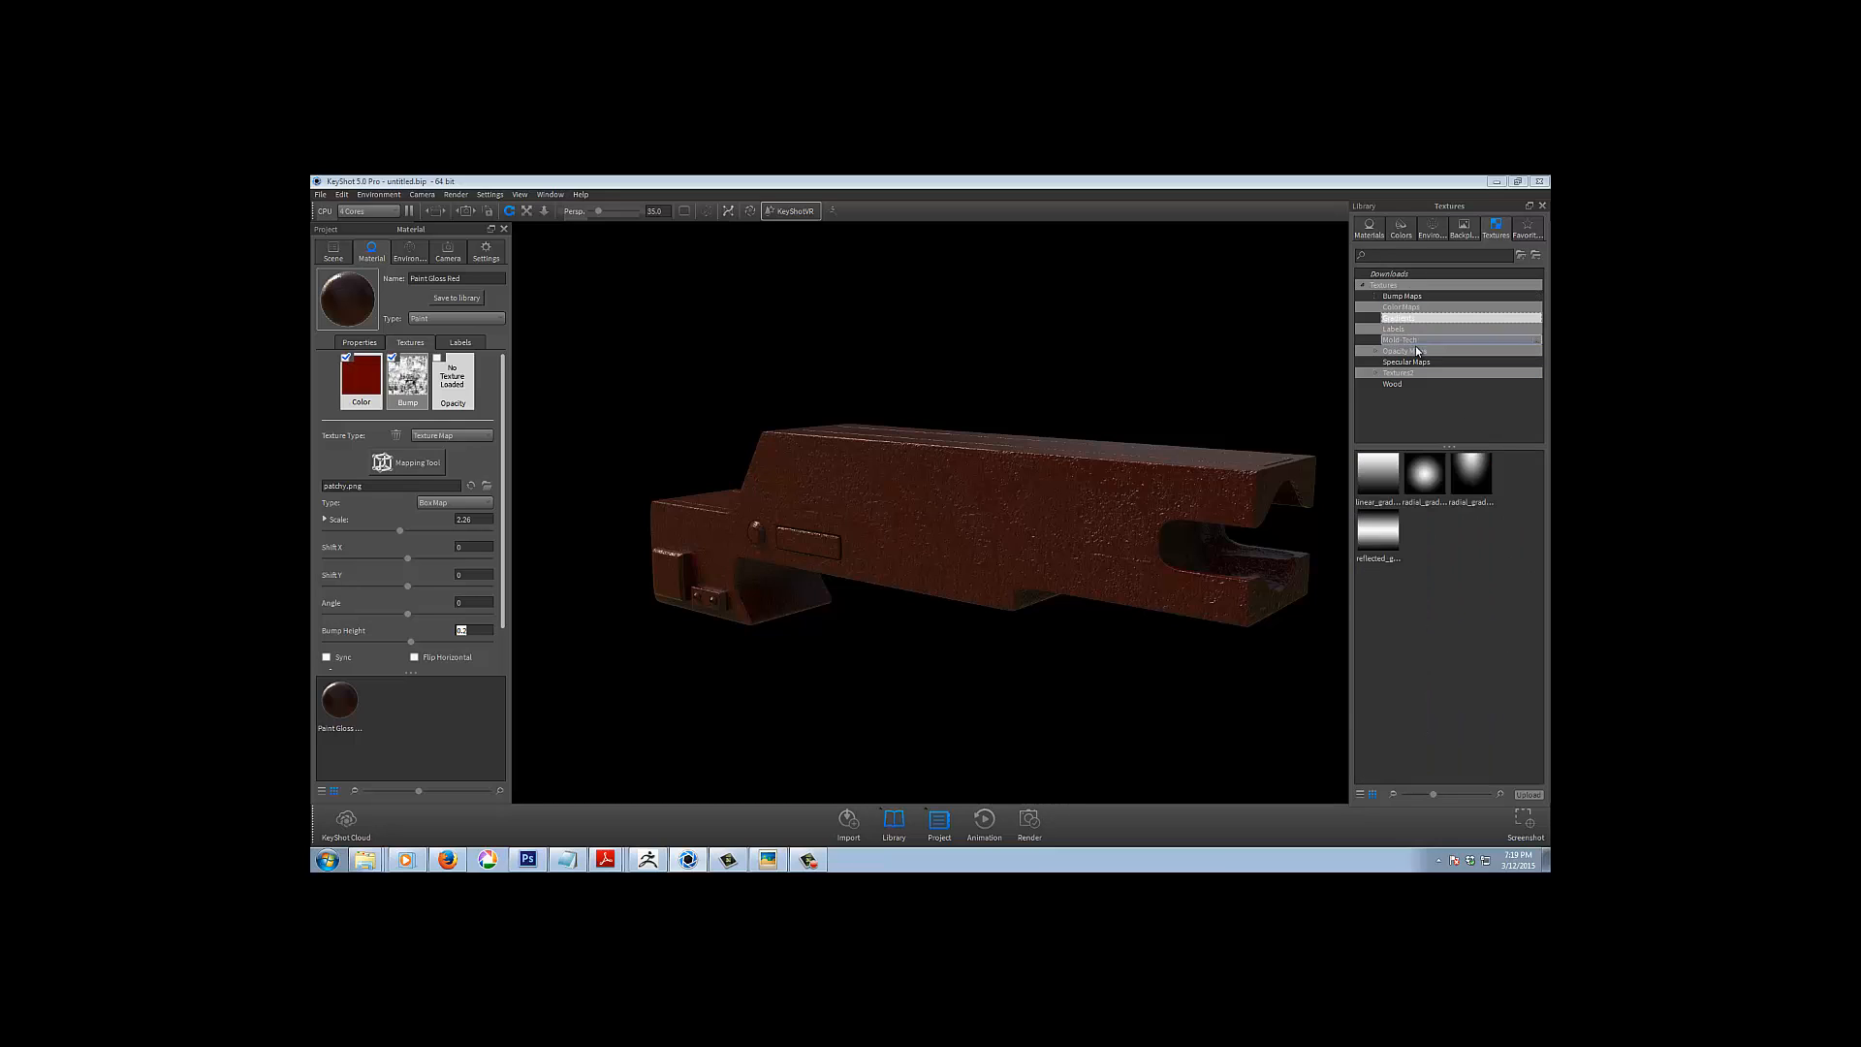
{"action": "left_click", "coordinate": [1416, 350]}
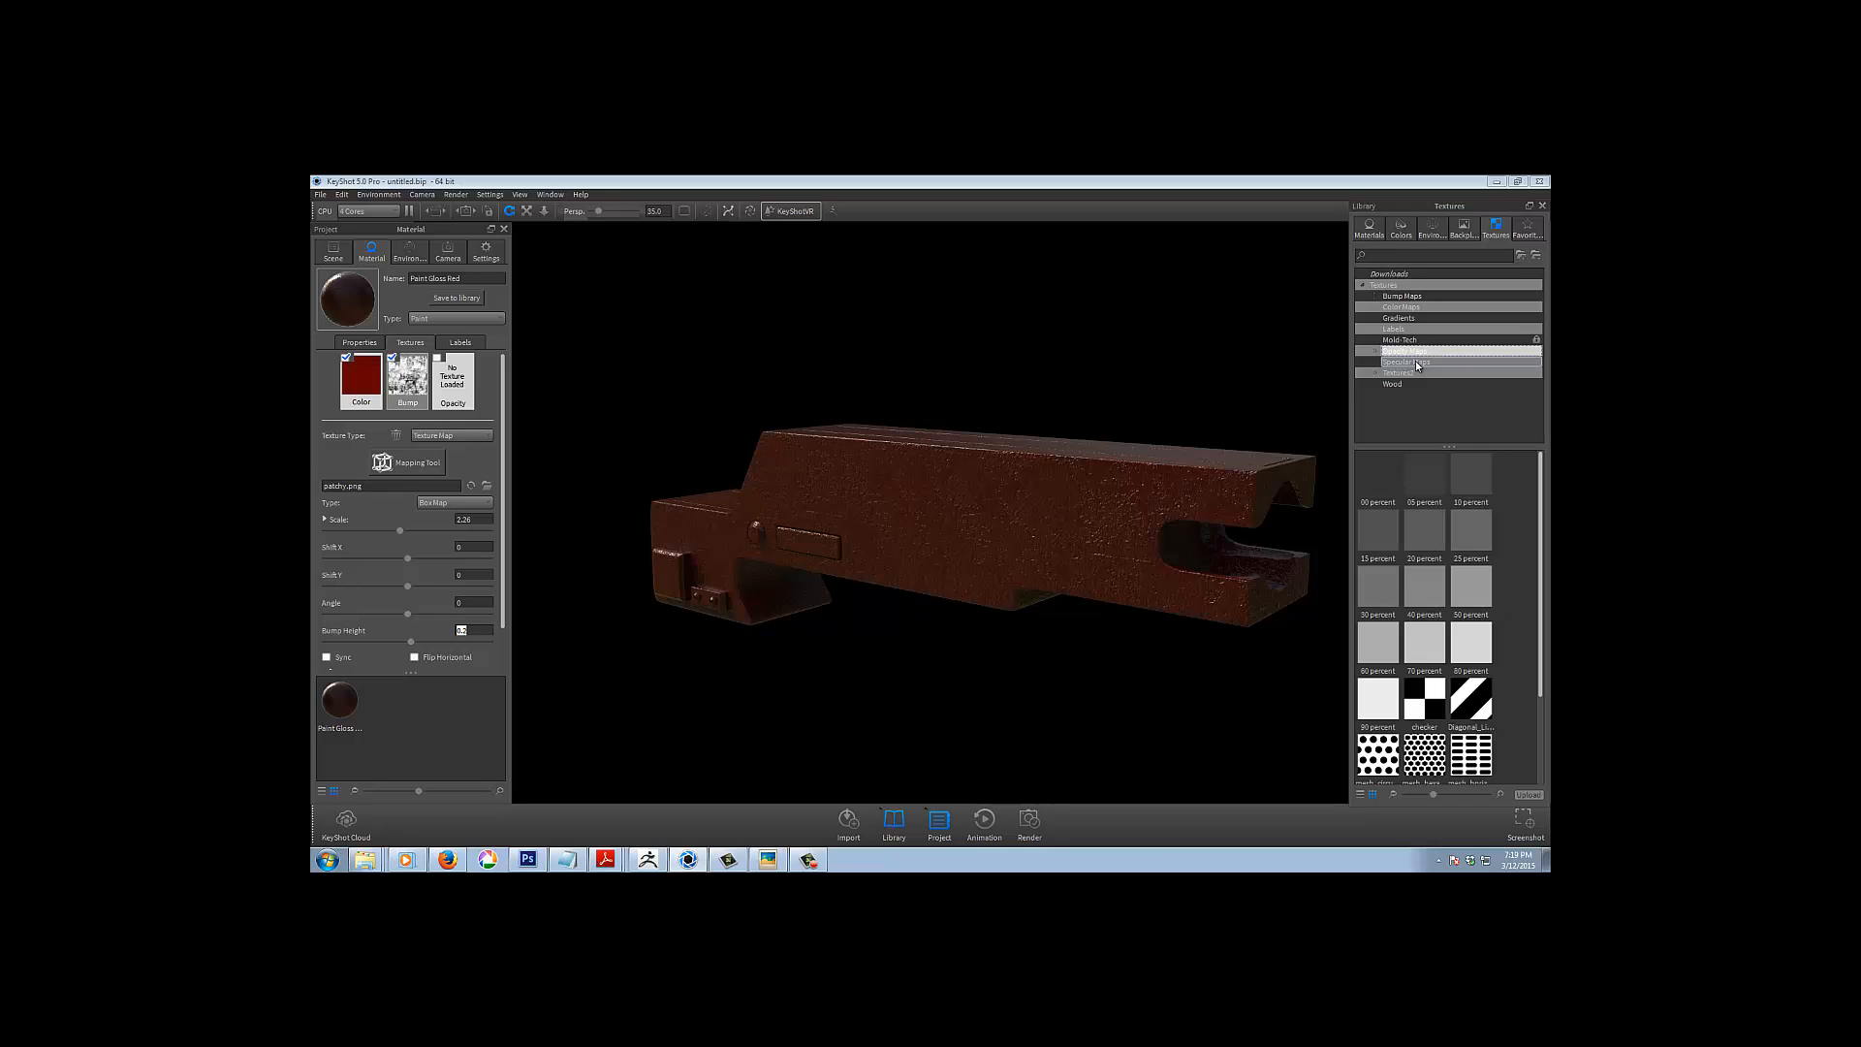
{"action": "left_click", "coordinate": [1416, 361]}
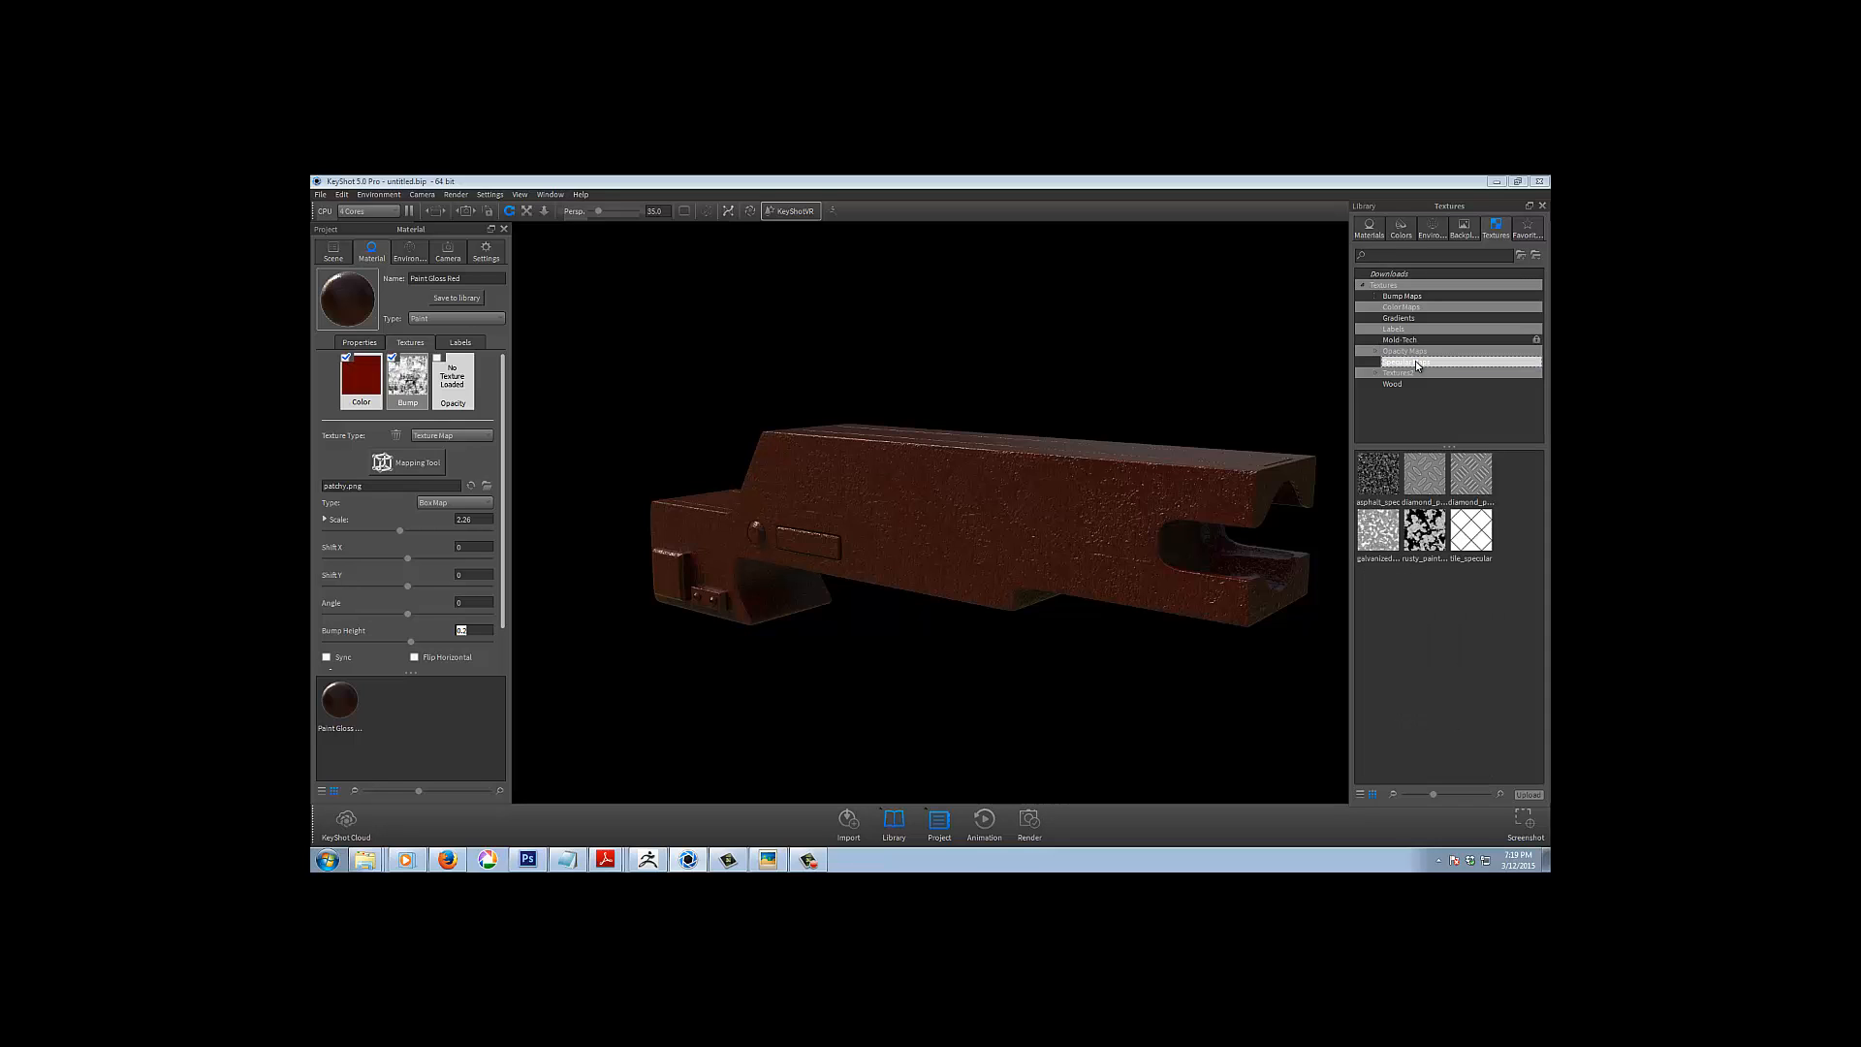
Try the checker opacity map on the red paint, inspect the model from several angles, and disable the opacity texture
{"action": "left_click", "coordinate": [1405, 351]}
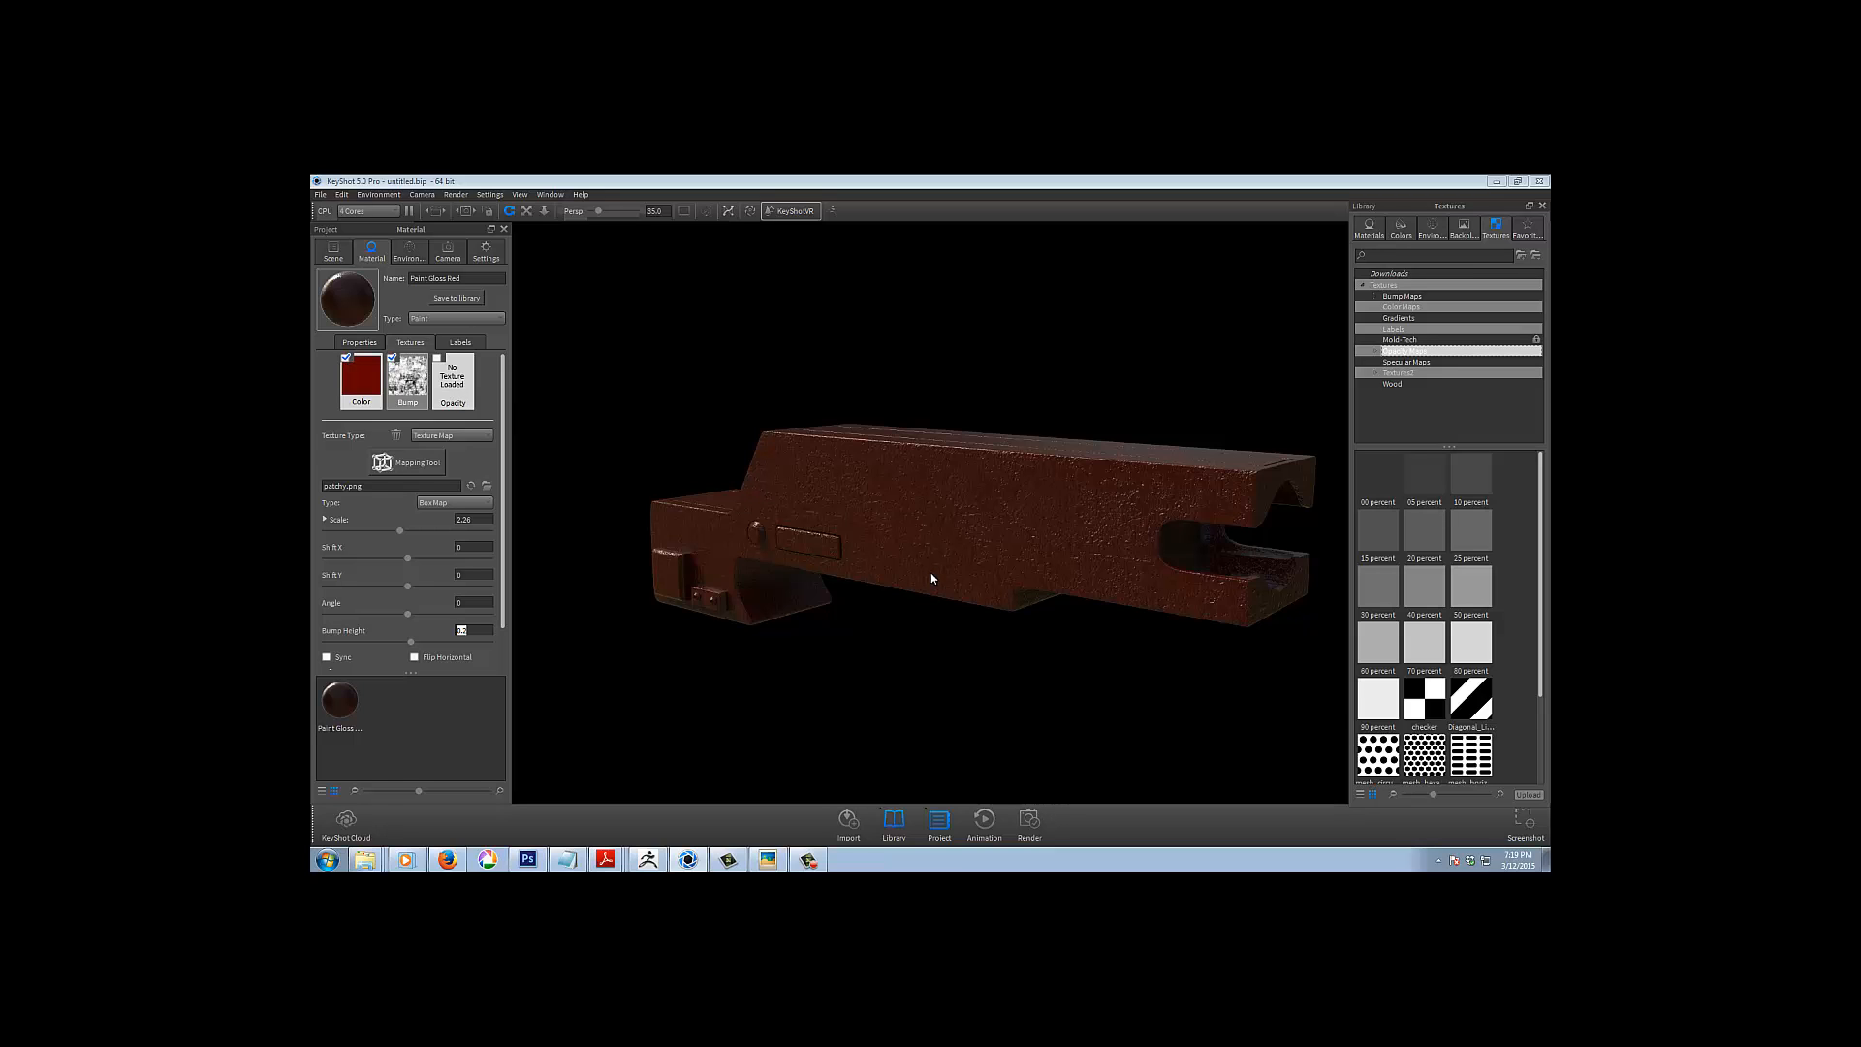
{"action": "left_click_drag", "start_coordinate": [1424, 698], "coordinate": [448, 382]}
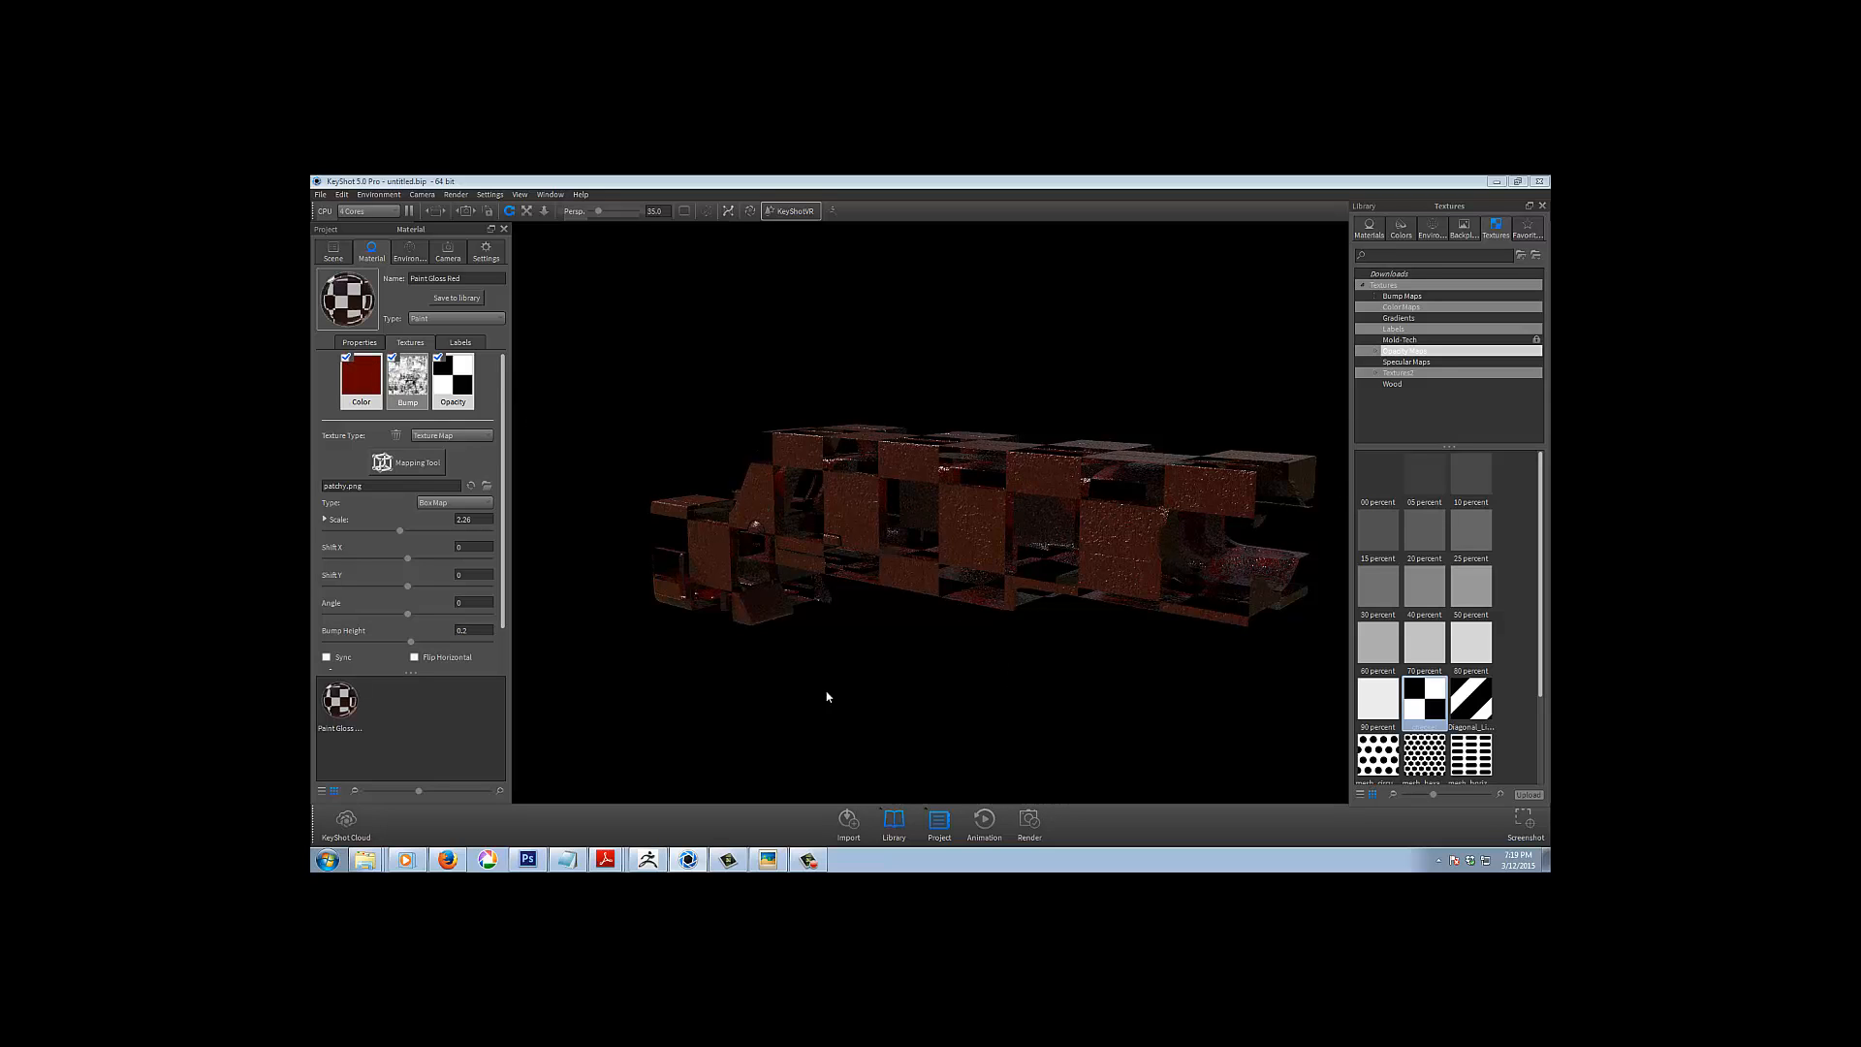
{"action": "left_click_drag", "start_coordinate": [827, 696], "coordinate": [884, 696]}
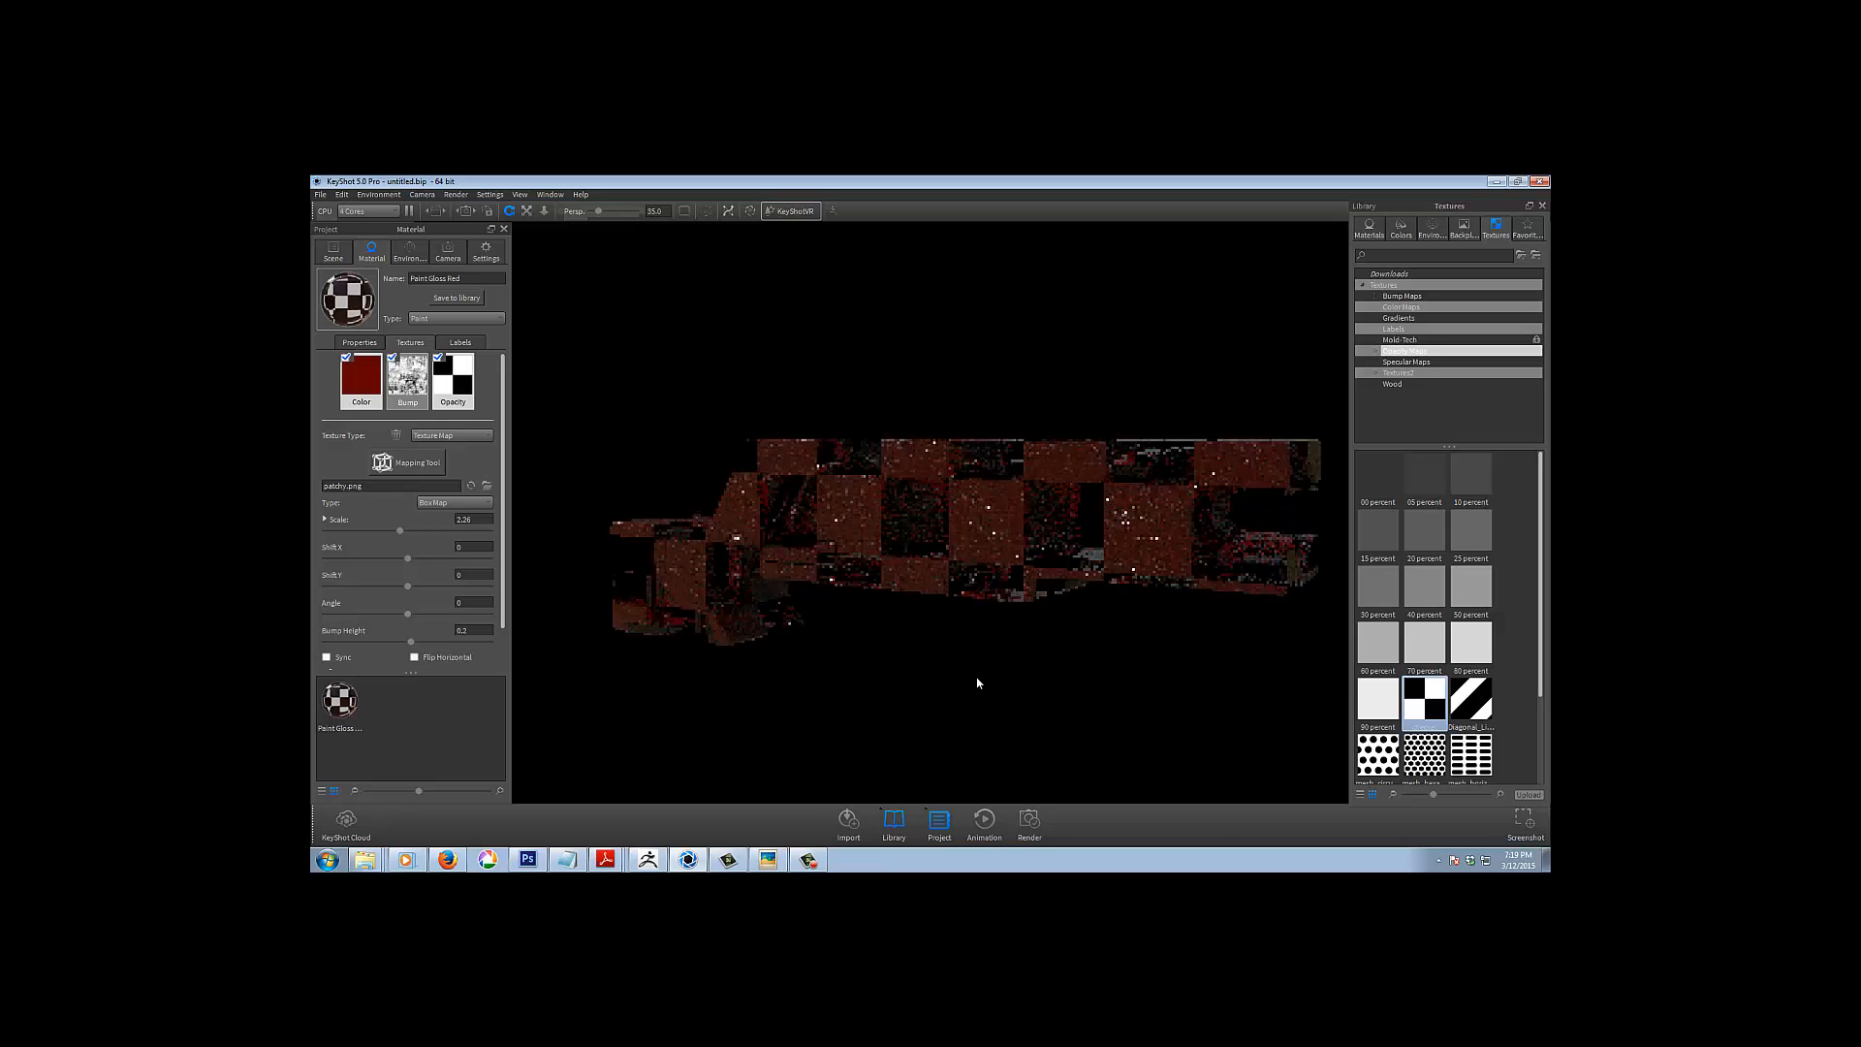
{"action": "left_click_drag", "start_coordinate": [1120, 690], "coordinate": [1163, 686]}
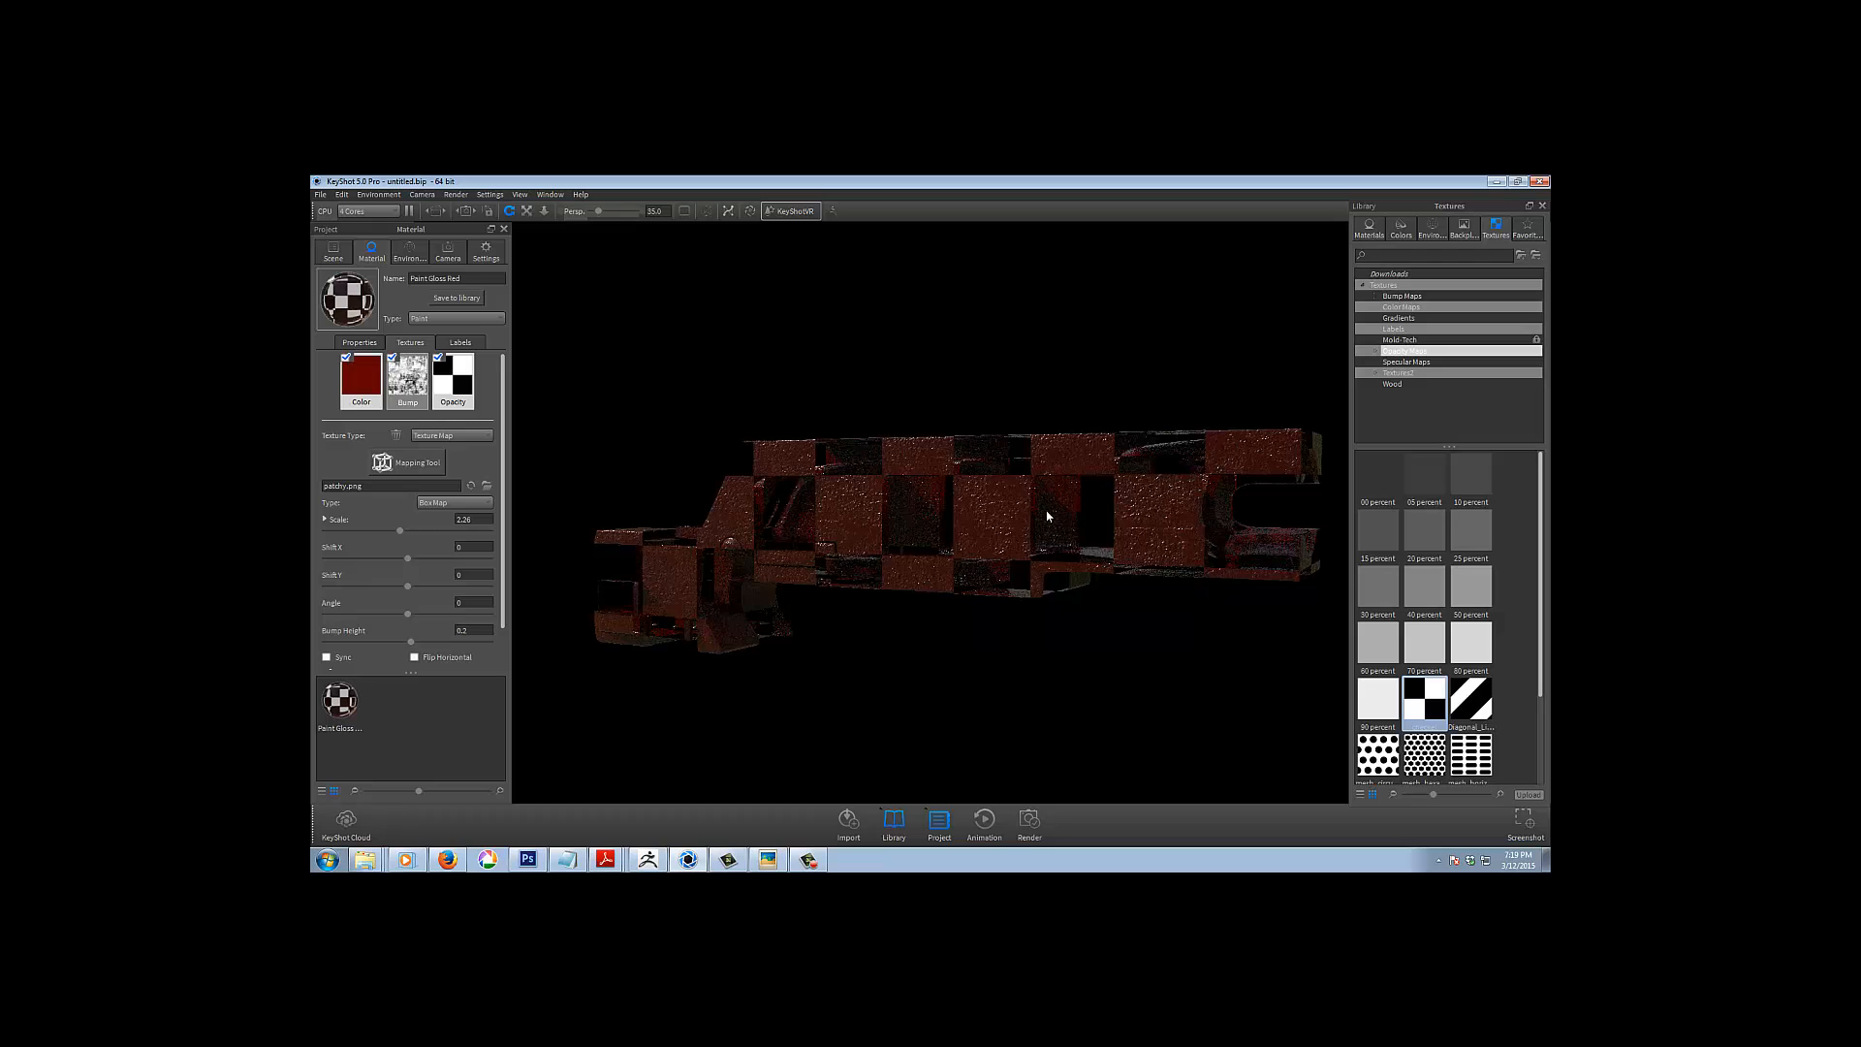
{"action": "left_click_drag", "start_coordinate": [1050, 720], "coordinate": [968, 678]}
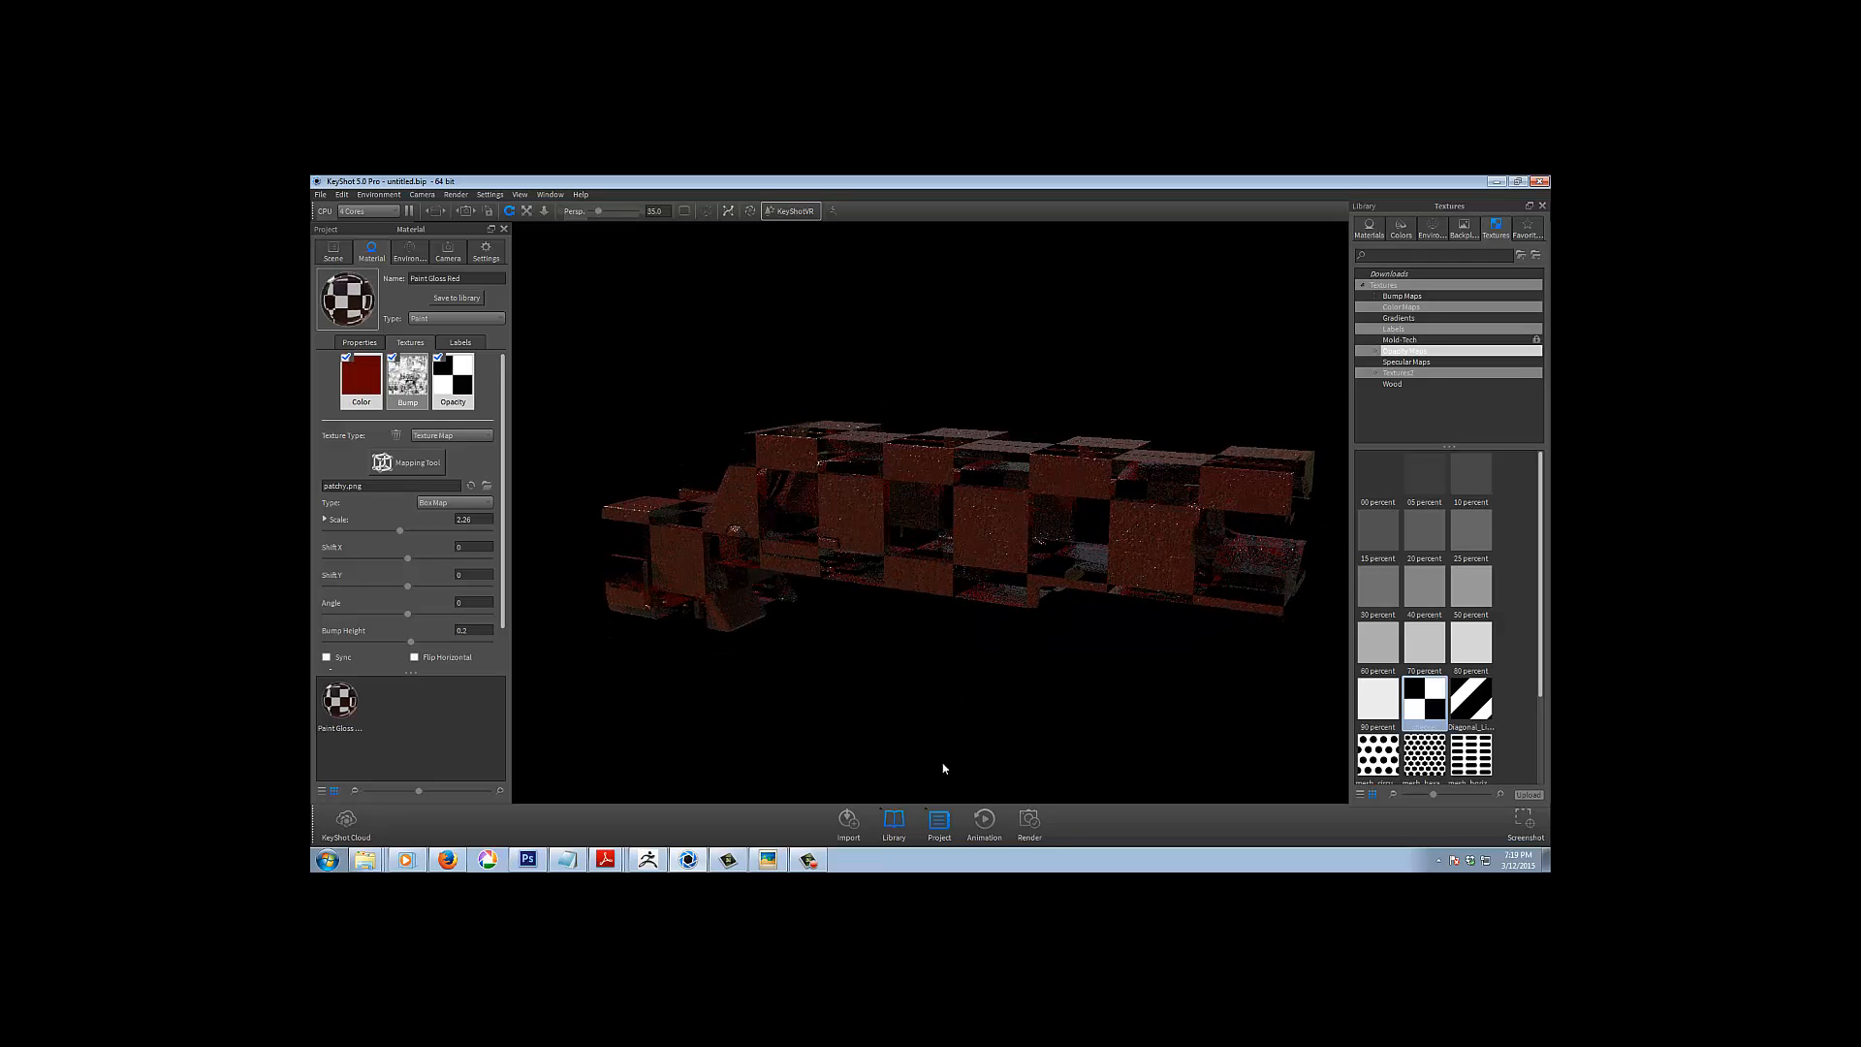
{"action": "left_click_drag", "start_coordinate": [943, 769], "coordinate": [963, 623]}
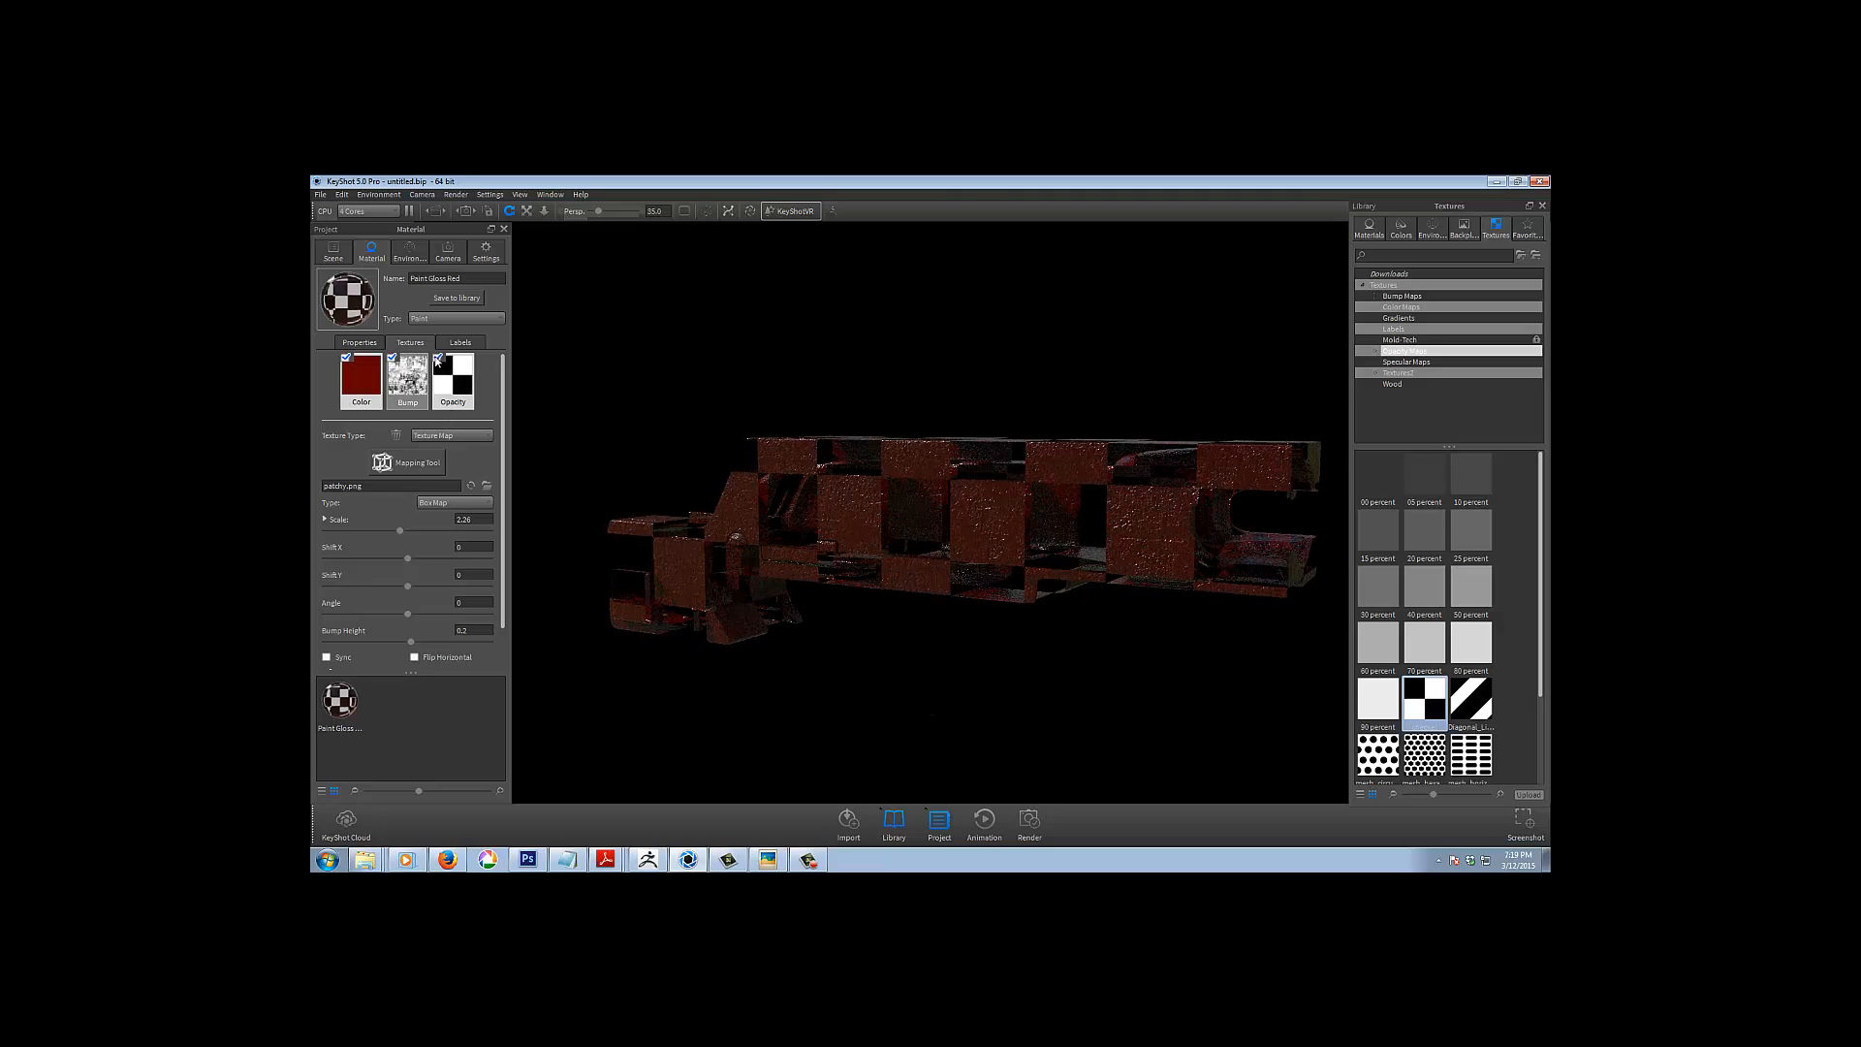
{"action": "left_click", "coordinate": [438, 359]}
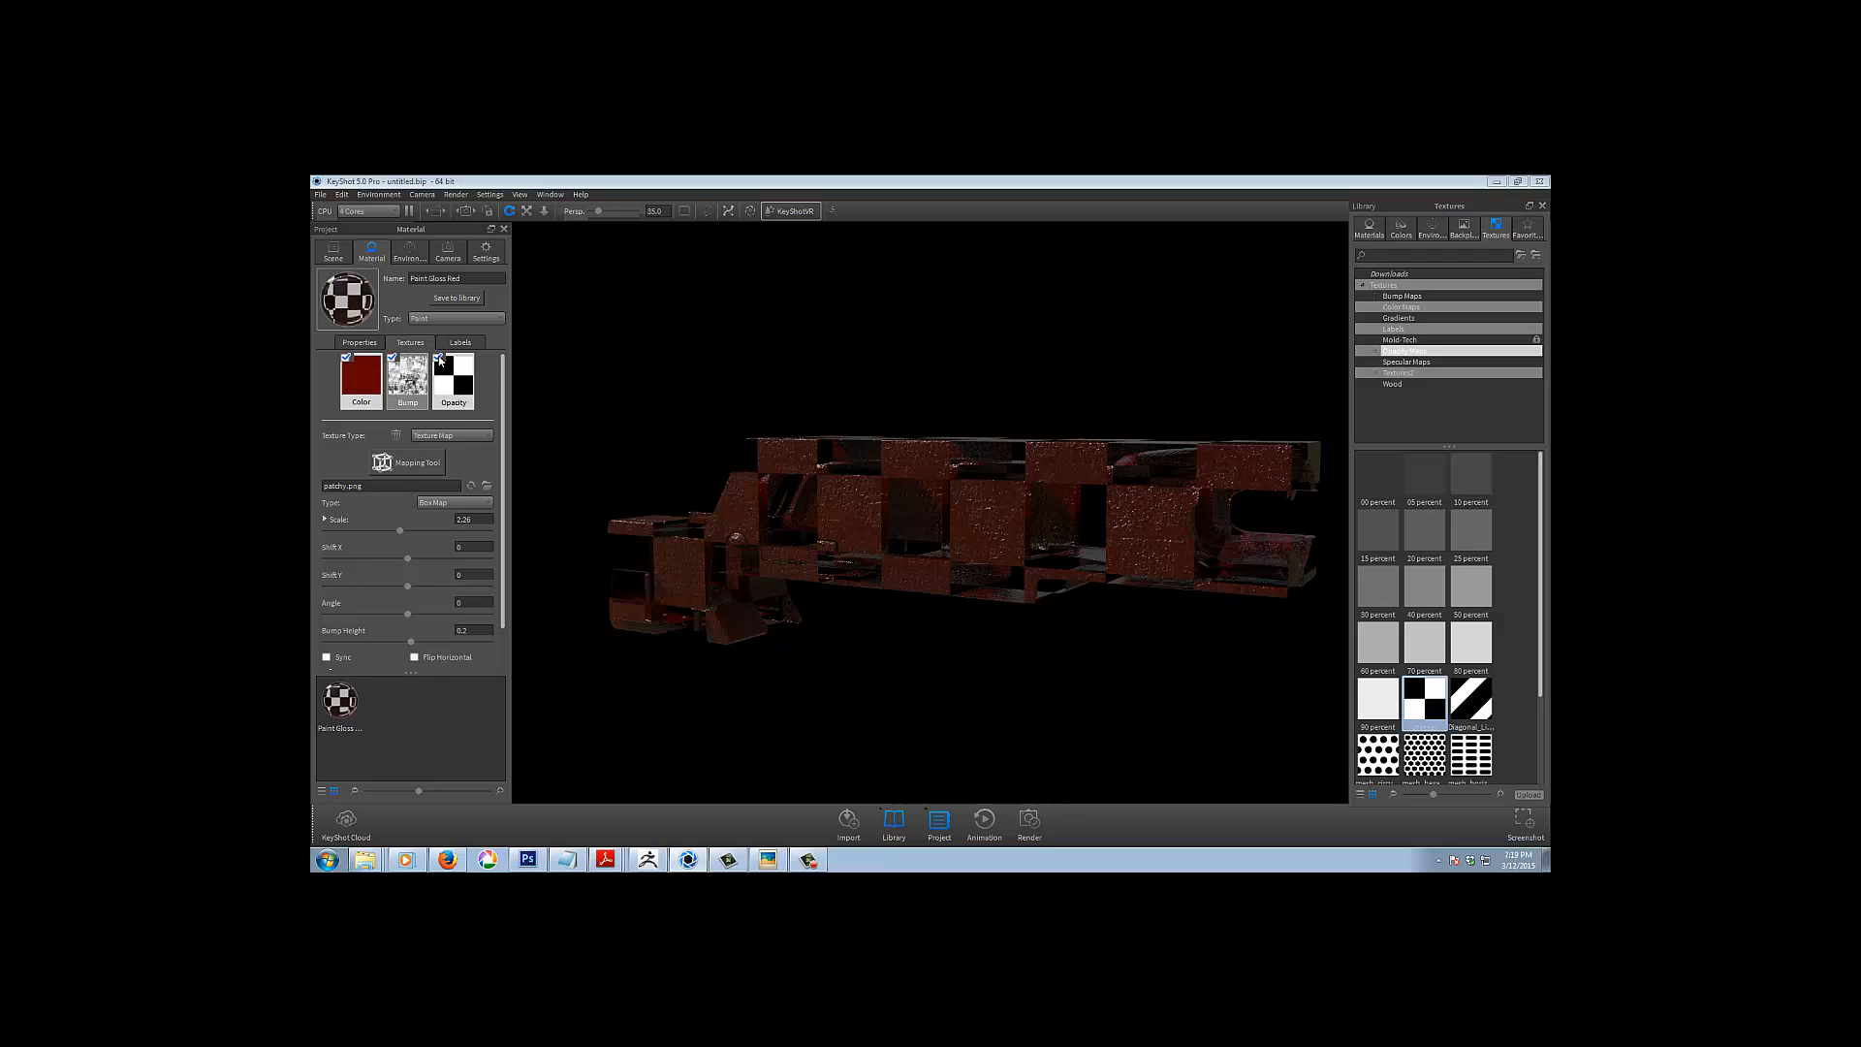
{"action": "left_click", "coordinate": [439, 359]}
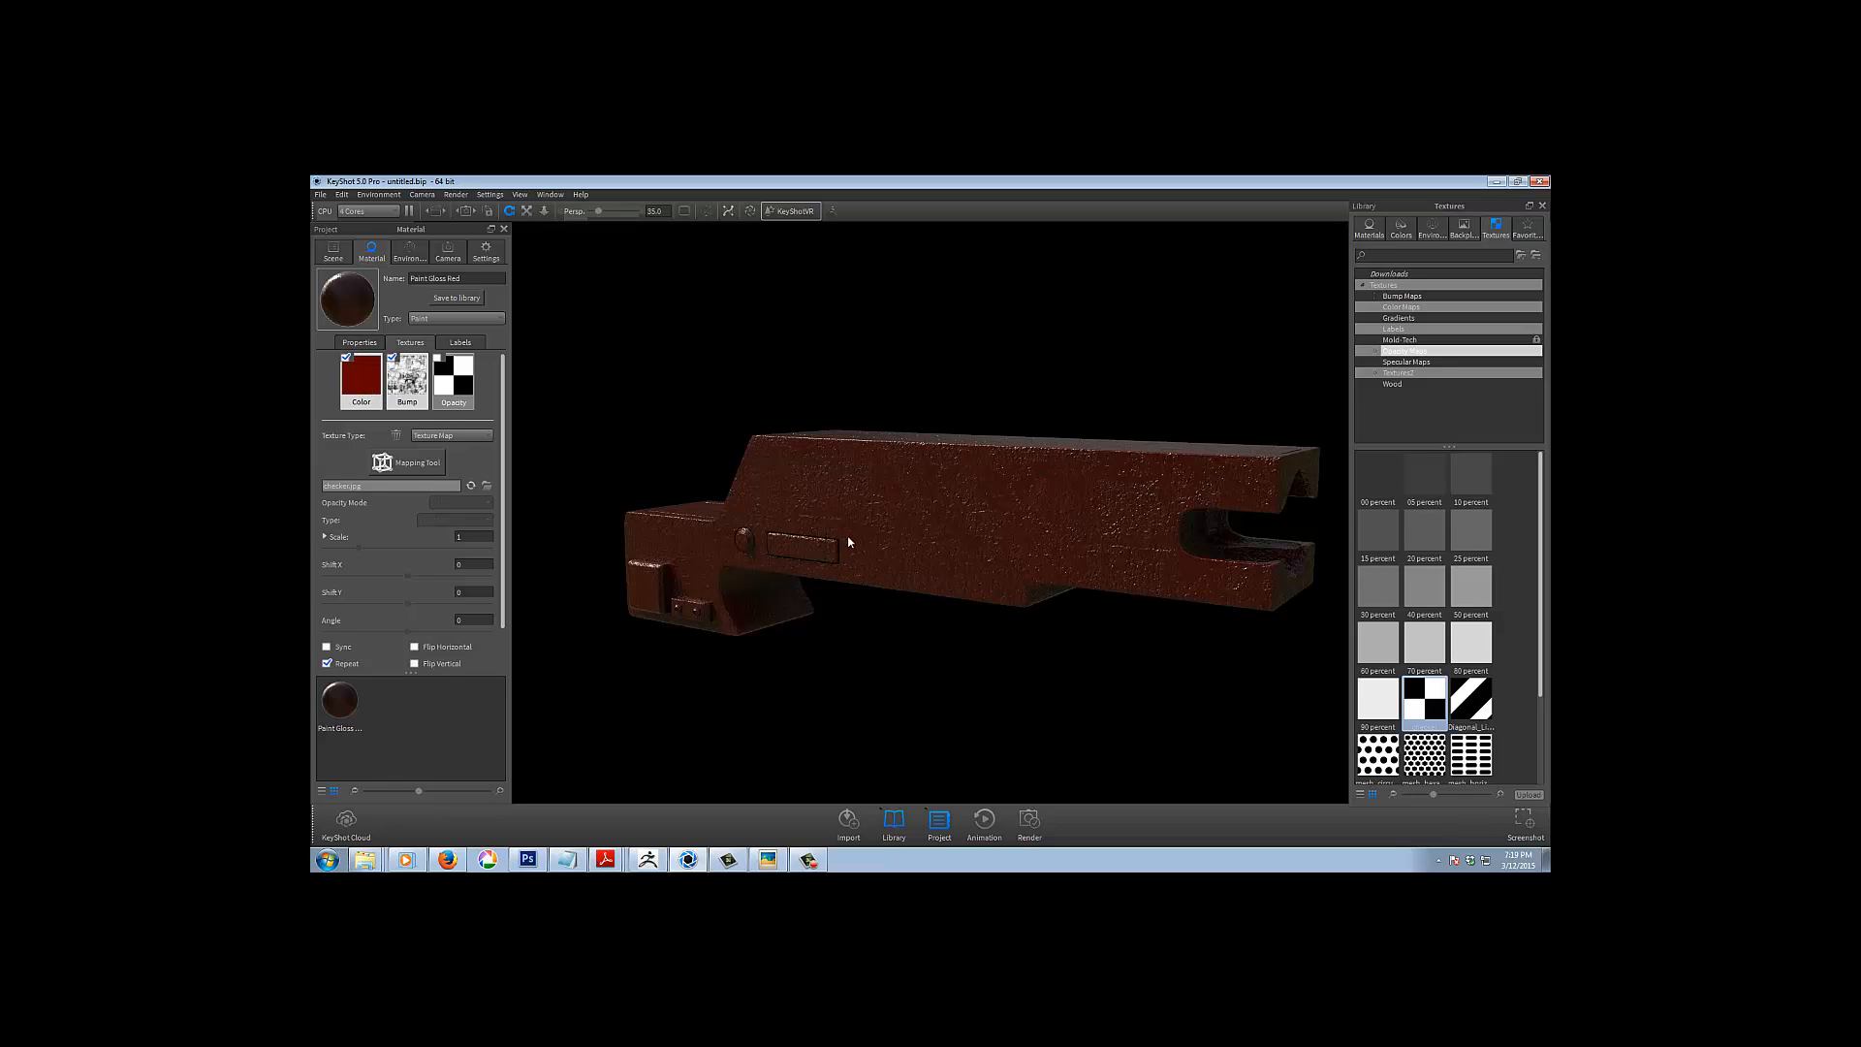
Lower the brightness of the Metal_Red.jpg color texture to about 0.76
{"action": "left_click", "coordinate": [365, 381]}
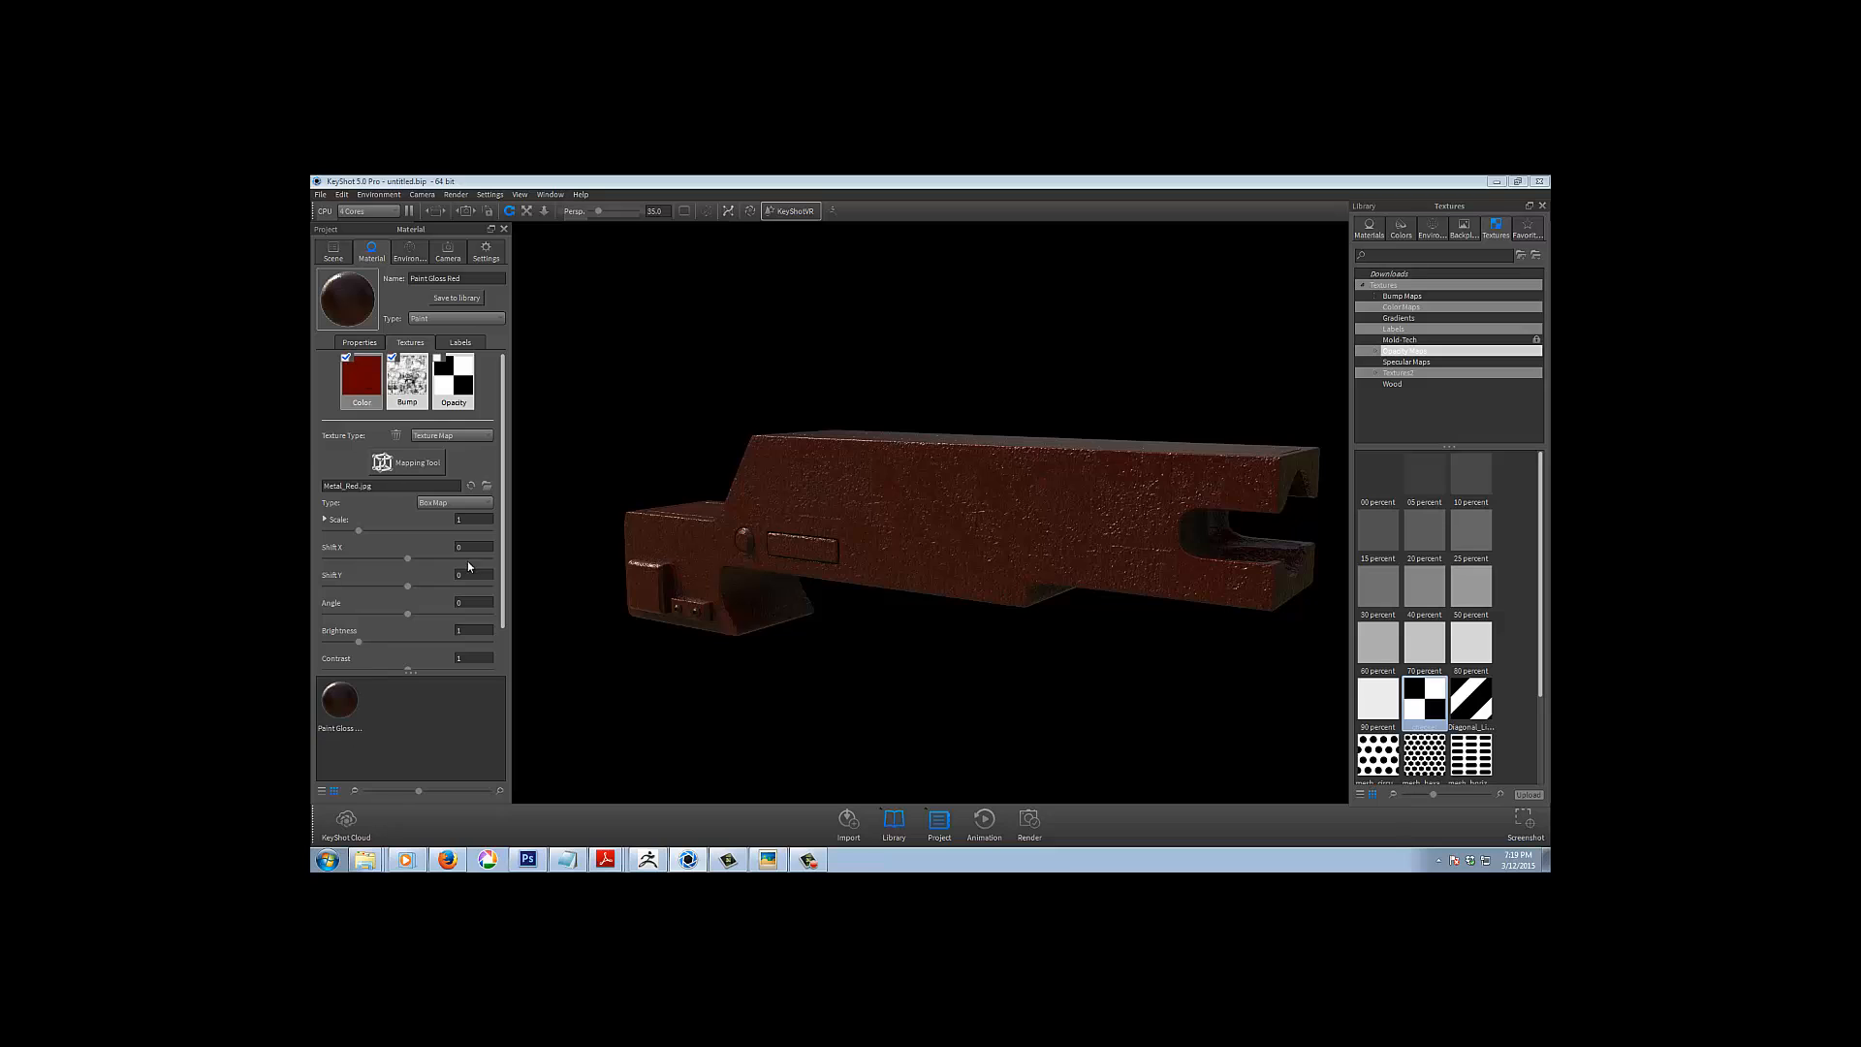
{"action": "left_click_drag", "start_coordinate": [503, 546], "coordinate": [514, 592]}
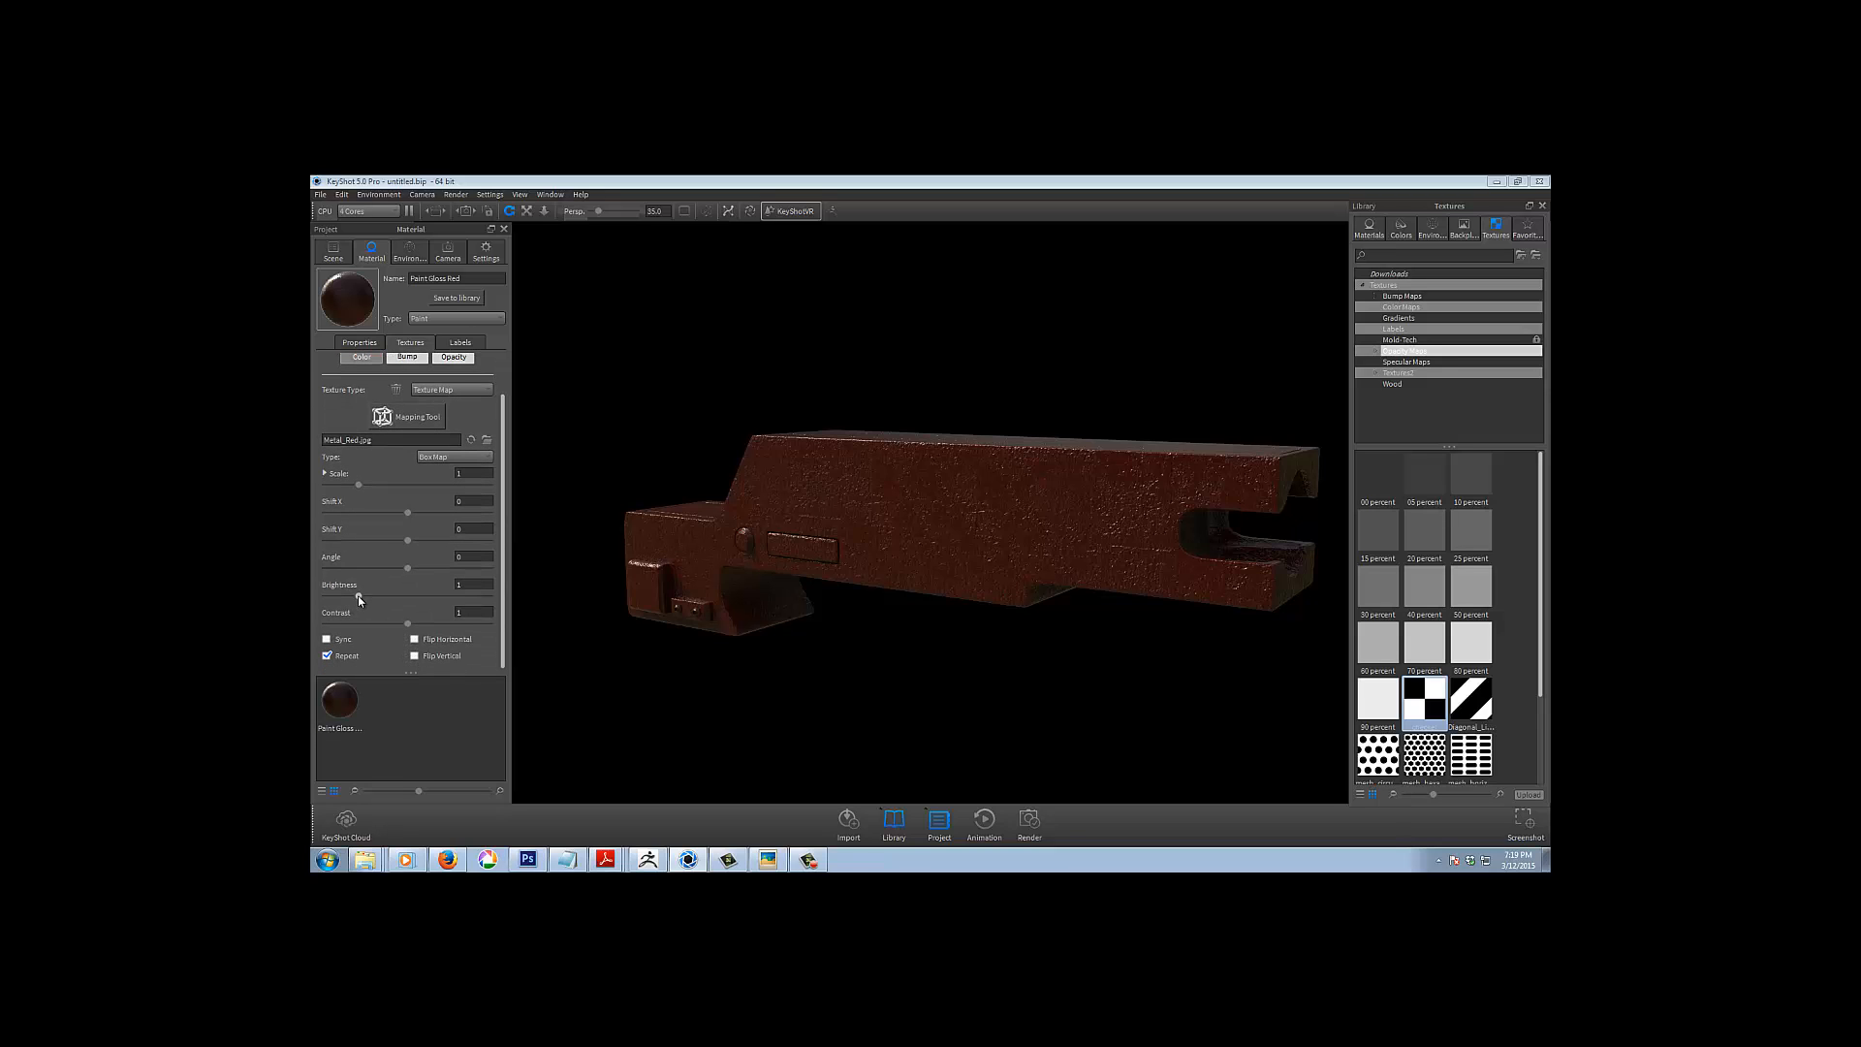
{"action": "left_click_drag", "start_coordinate": [358, 595], "coordinate": [351, 595]}
Slightly reduce the red paint's gloss and return to its texture settings
{"action": "left_click", "coordinate": [366, 345]}
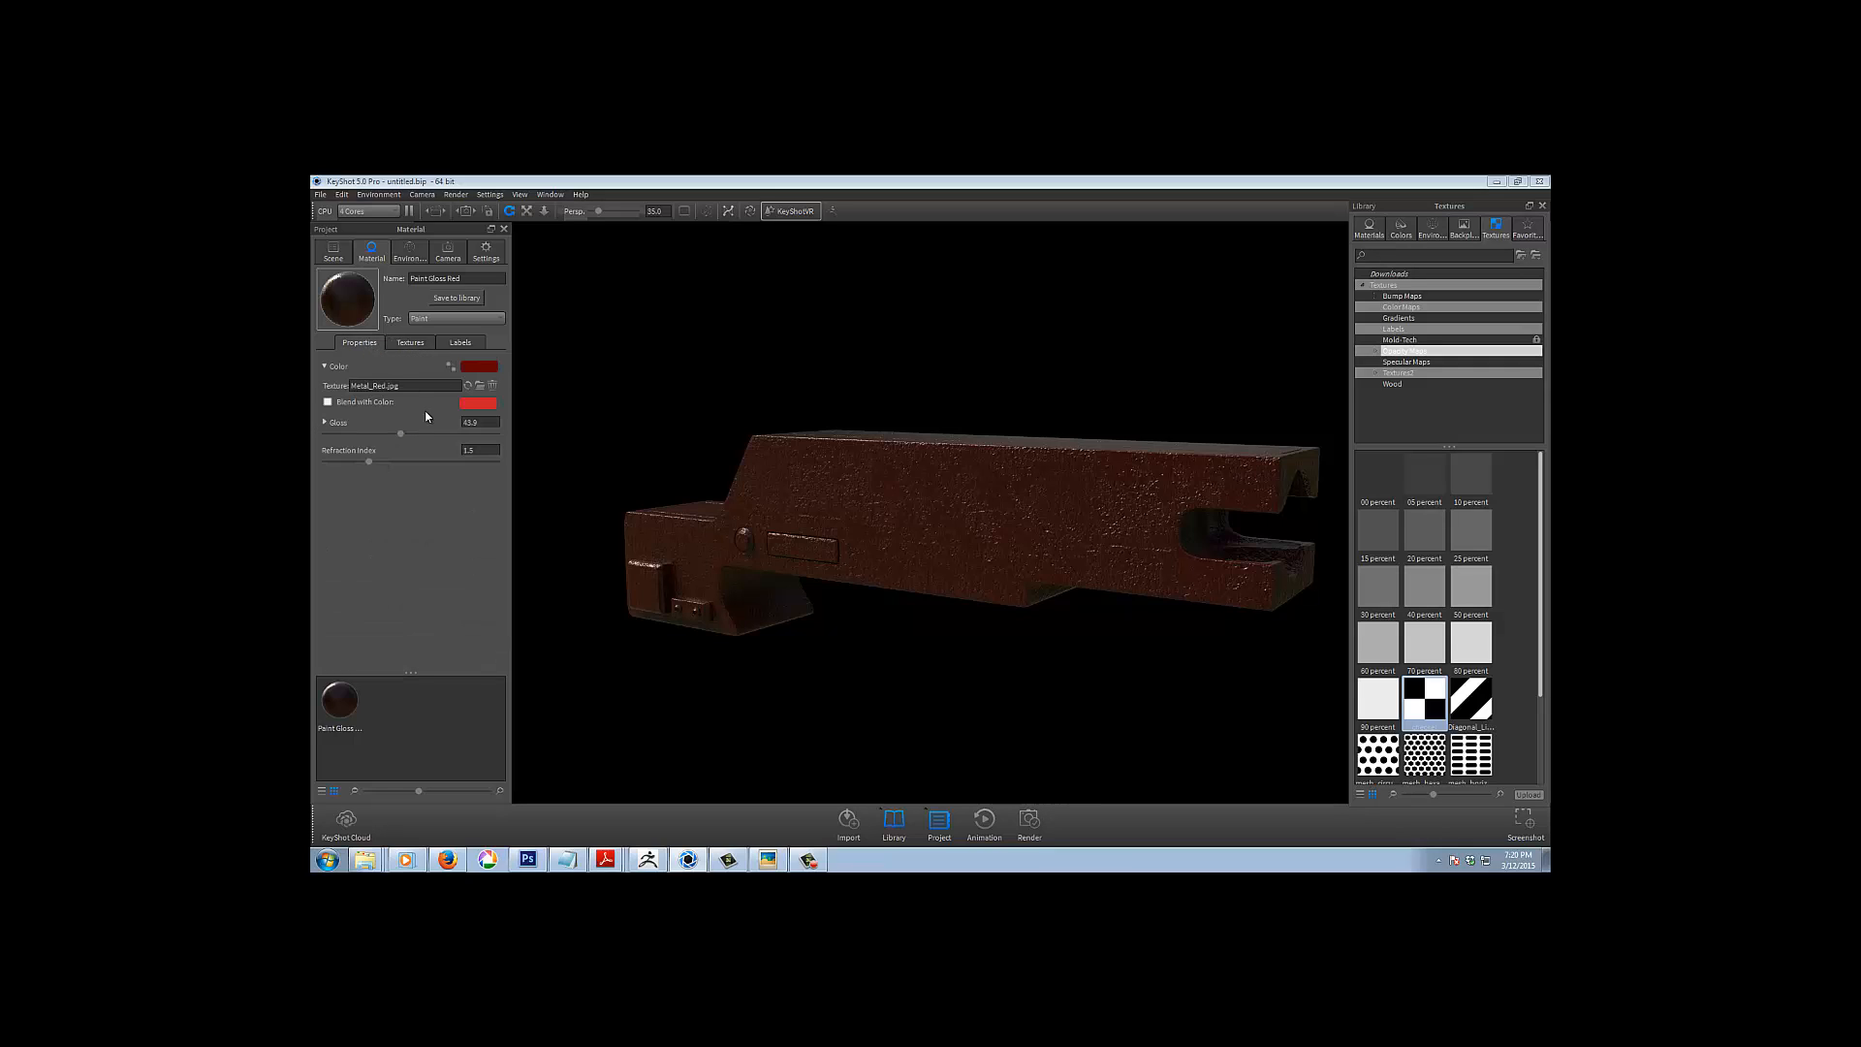
{"action": "left_click_drag", "start_coordinate": [402, 435], "coordinate": [397, 435]}
{"action": "left_click", "coordinate": [410, 343]}
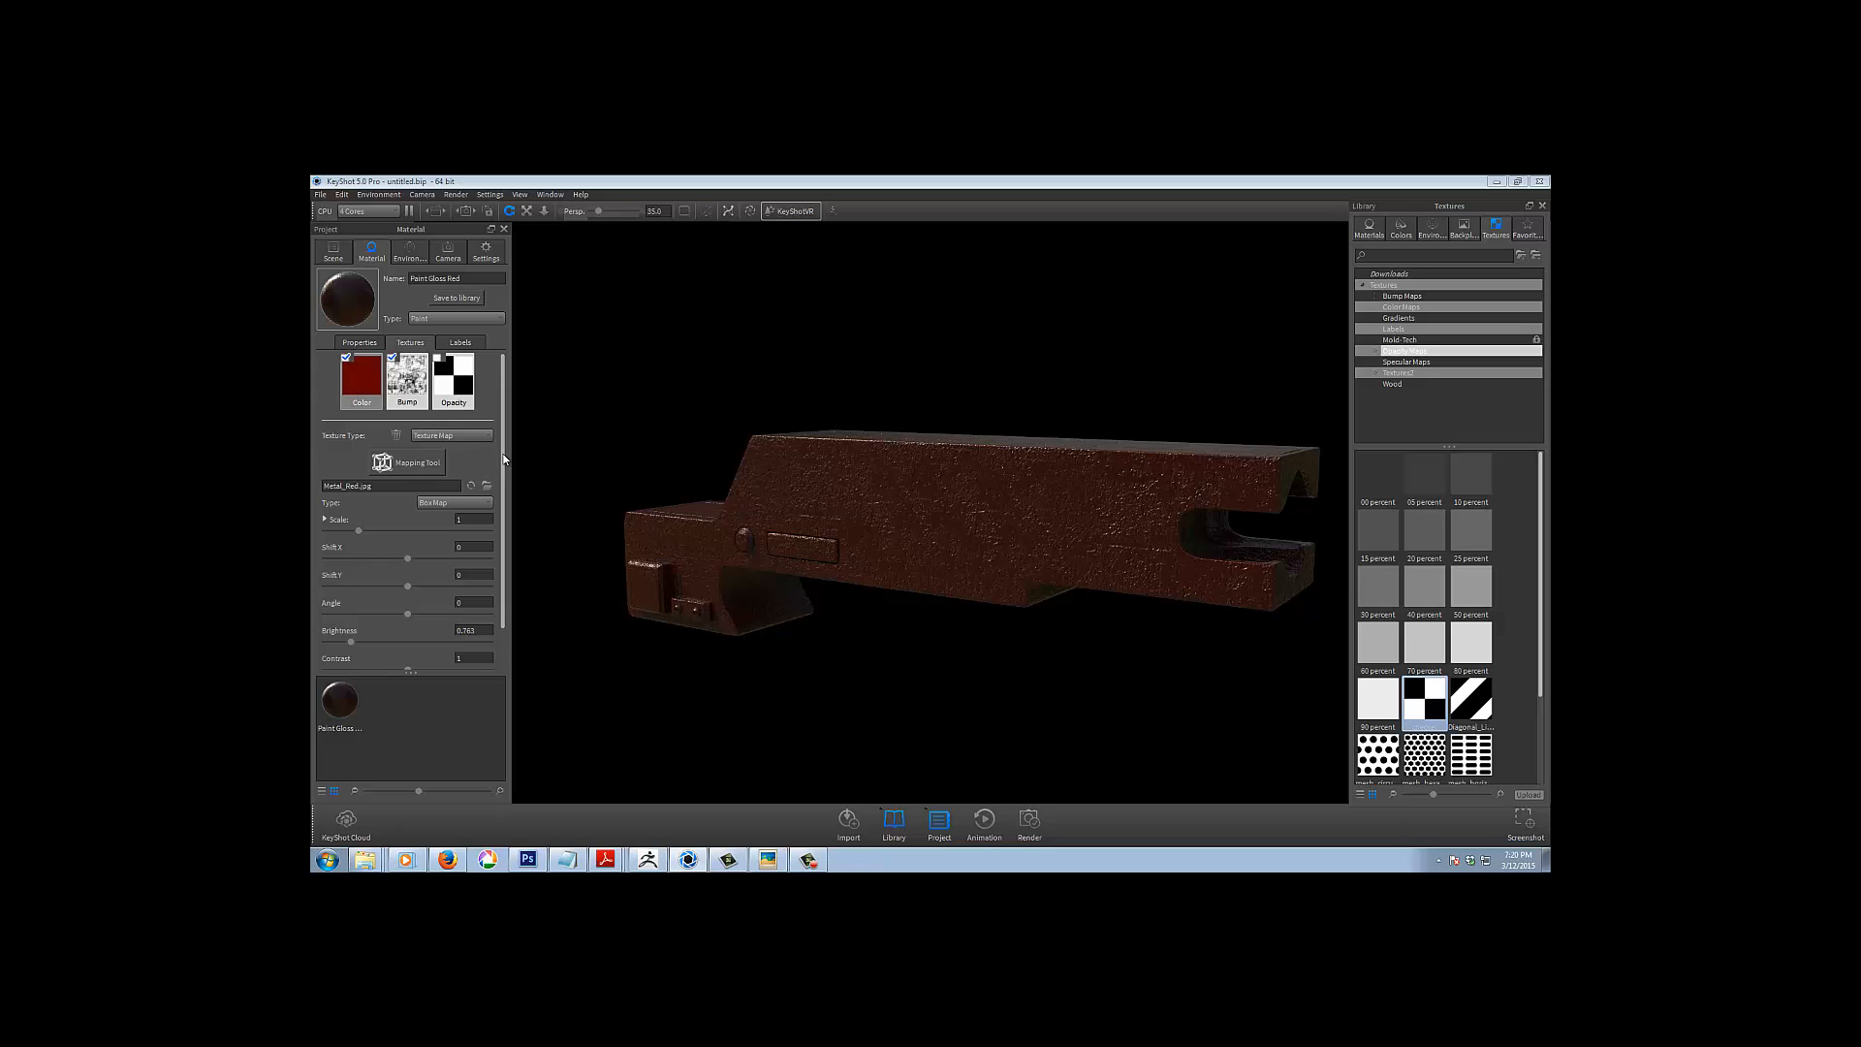
{"action": "mouse_move", "coordinate": [503, 455]}
{"action": "left_mouse_down"}
{"action": "mouse_move", "coordinate": [503, 527]}
{"action": "mouse_move", "coordinate": [506, 436]}
{"action": "mouse_move", "coordinate": [503, 511]}
{"action": "mouse_move", "coordinate": [503, 468]}
{"action": "left_mouse_up"}
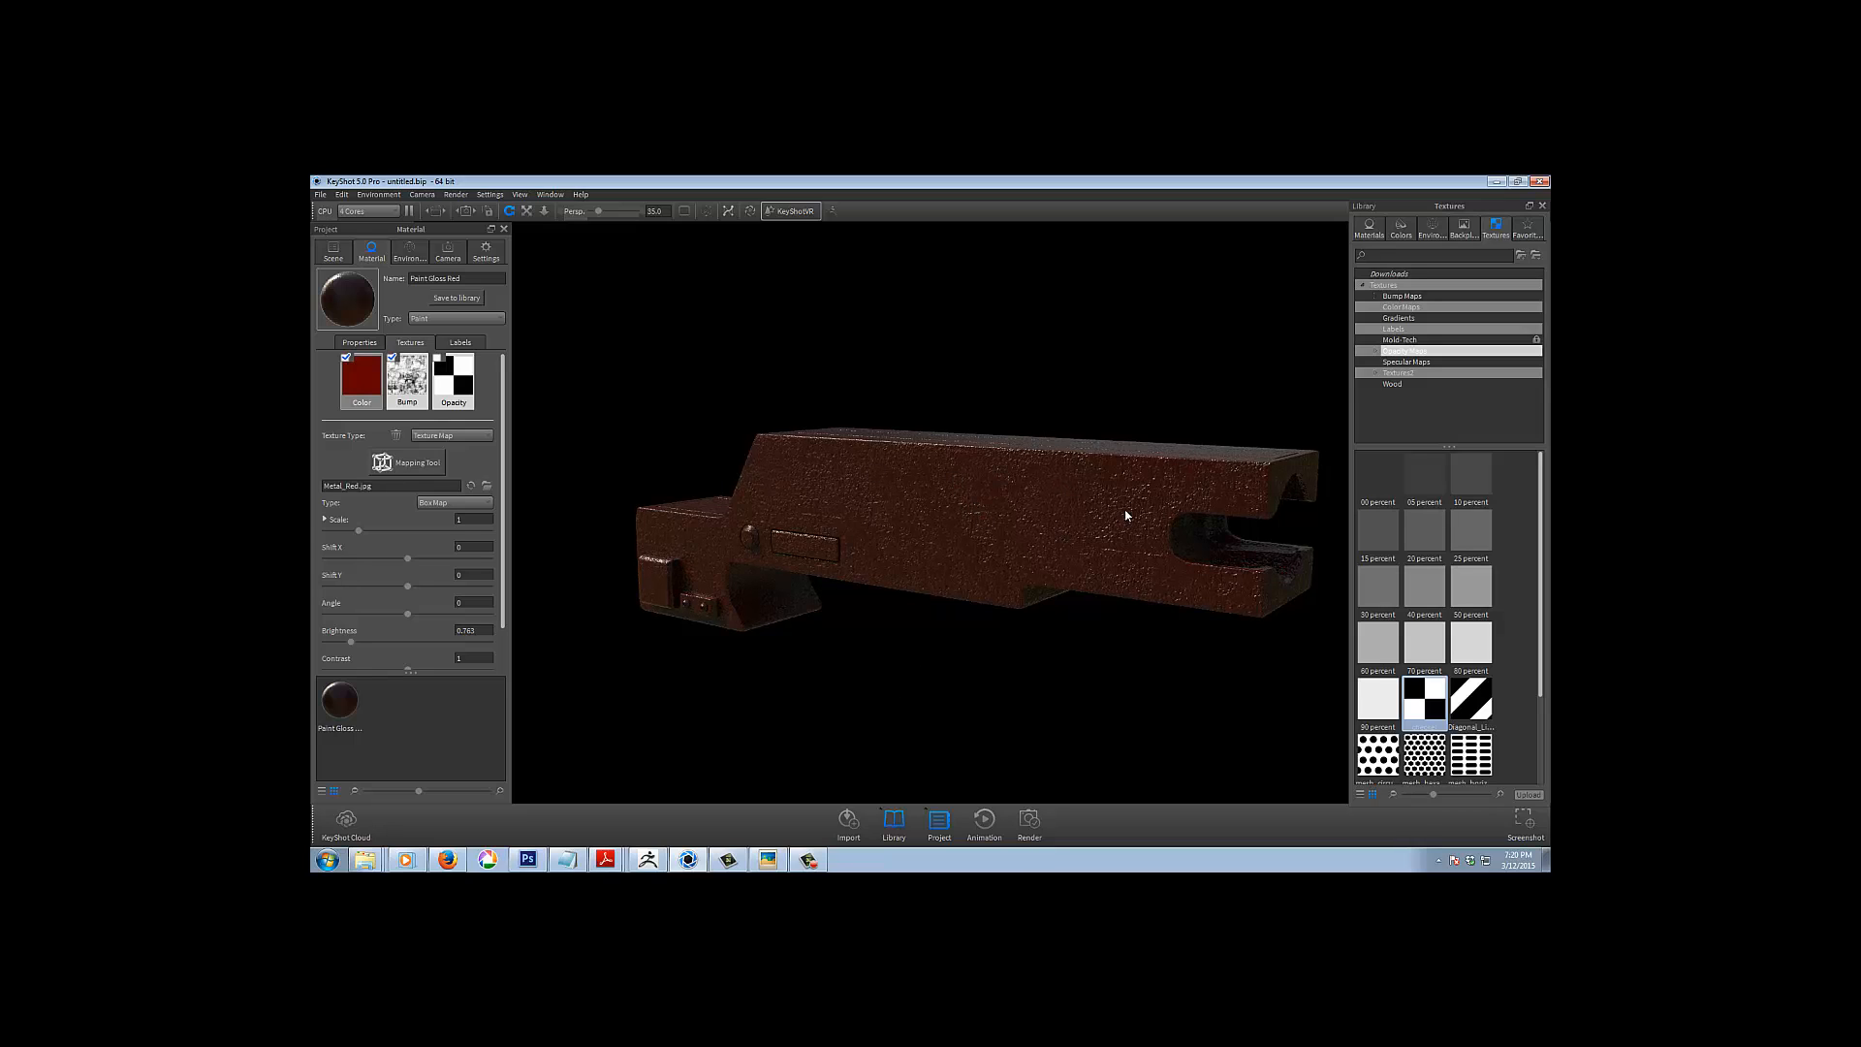
Try the 14_beerse_kitchen environment on the model, and replace it with the 12_vosselaar_house environment
{"action": "left_click", "coordinate": [1432, 229]}
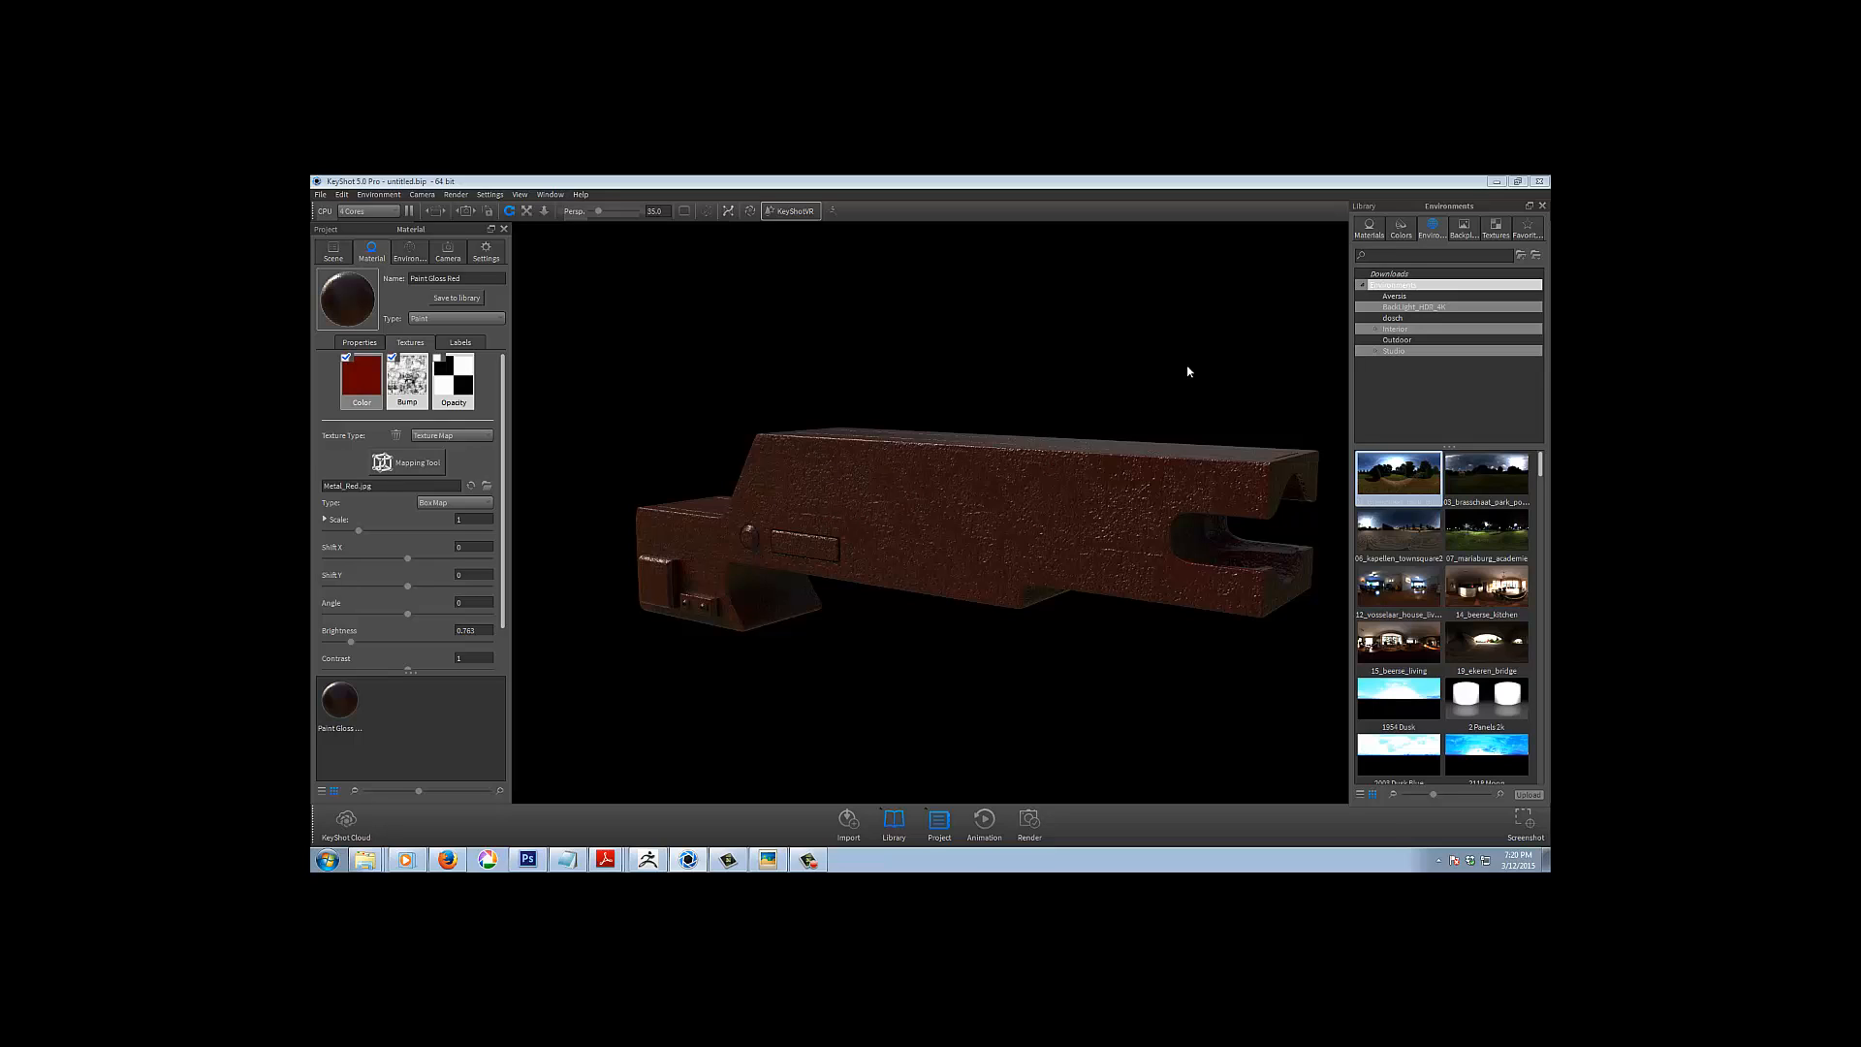
{"action": "left_click_drag", "start_coordinate": [1149, 382], "coordinate": [1176, 486]}
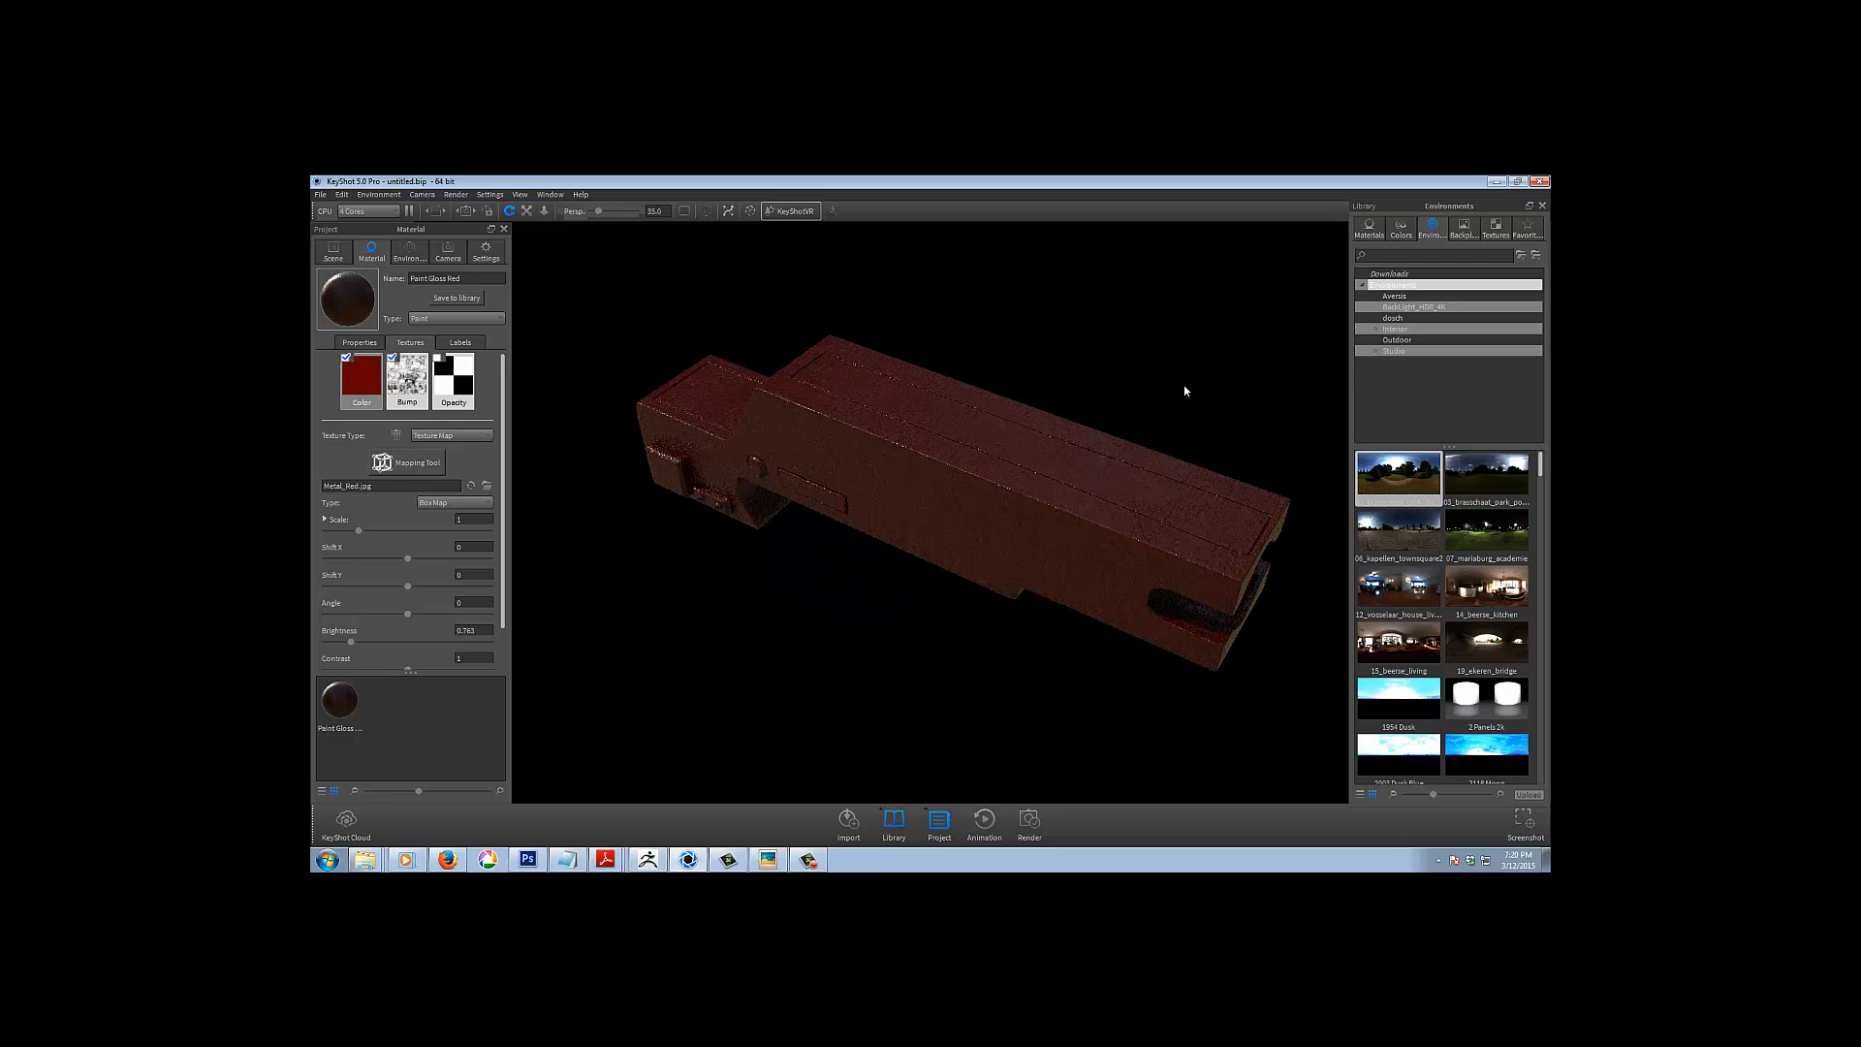
{"action": "left_click_drag", "start_coordinate": [1184, 391], "coordinate": [1159, 287]}
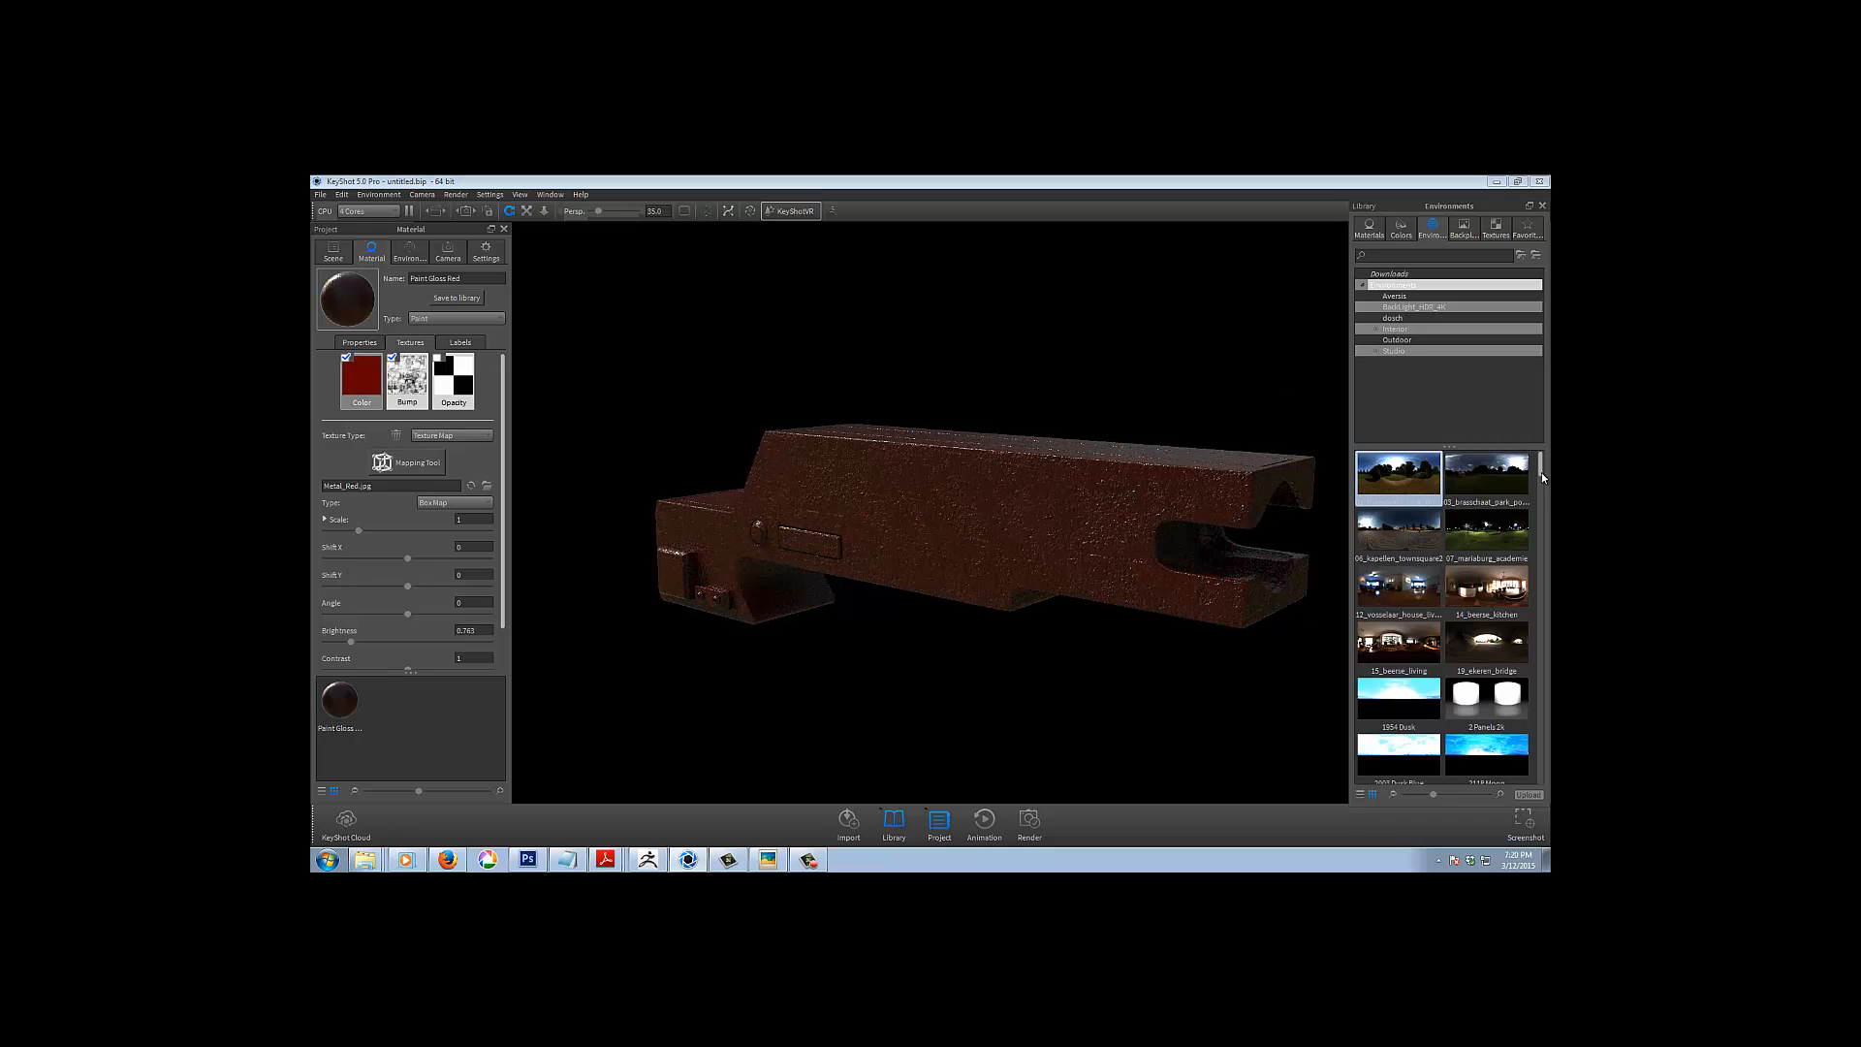
{"action": "scroll", "coordinate": [1541, 473], "scroll_direction": "down", "scroll_amount": 1}
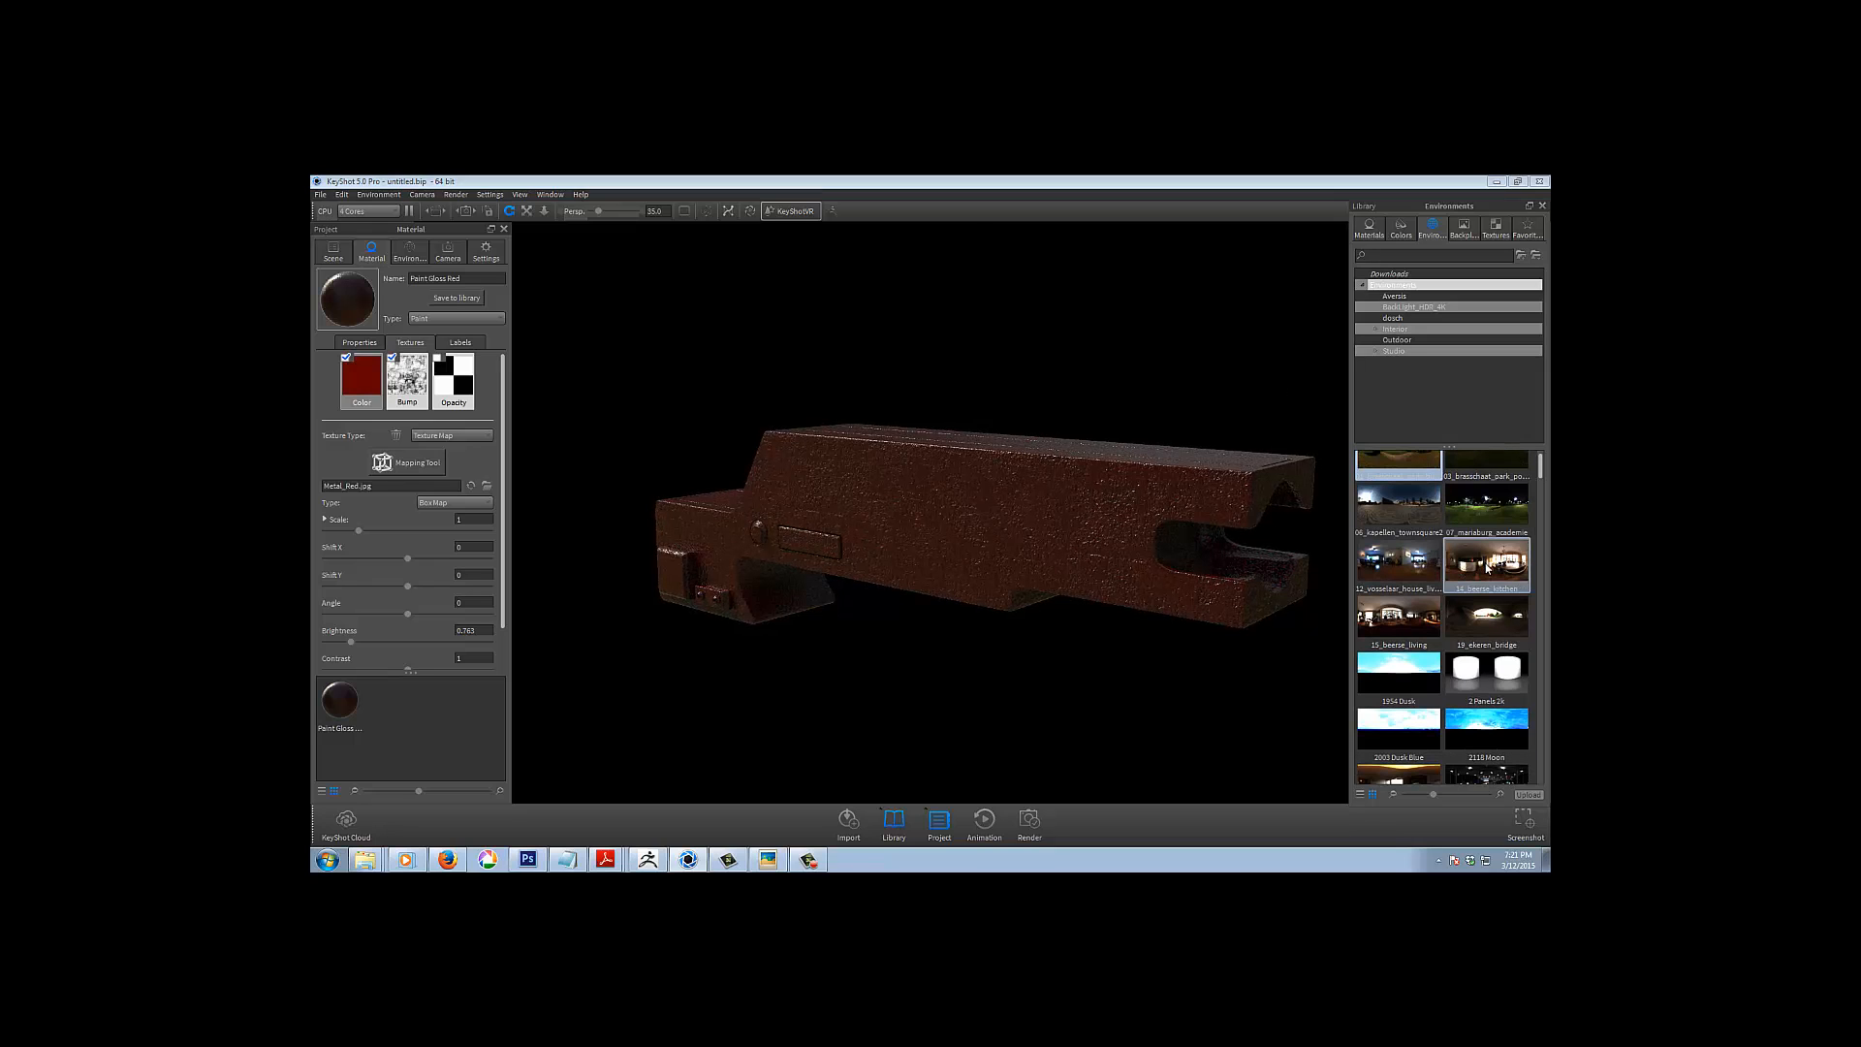
{"action": "left_click_drag", "start_coordinate": [1488, 569], "coordinate": [1172, 331]}
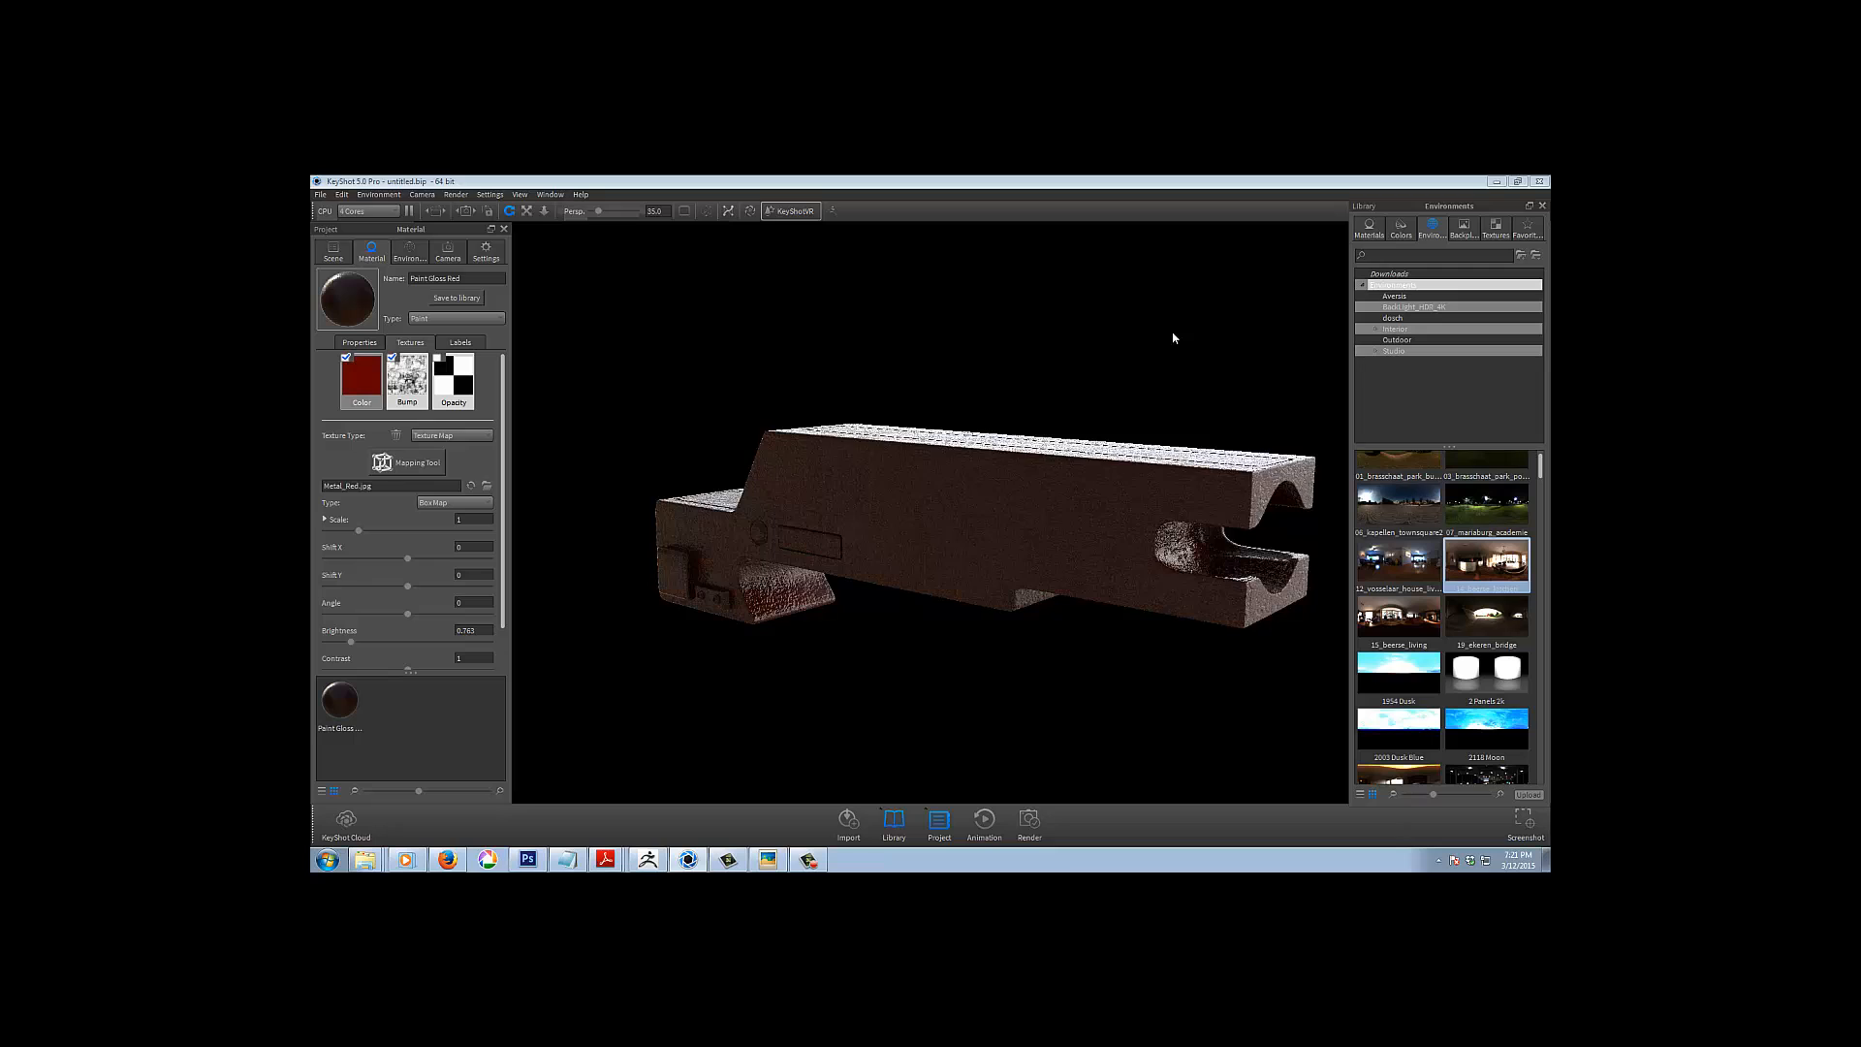
{"action": "left_click_drag", "start_coordinate": [1399, 563], "coordinate": [1165, 346]}
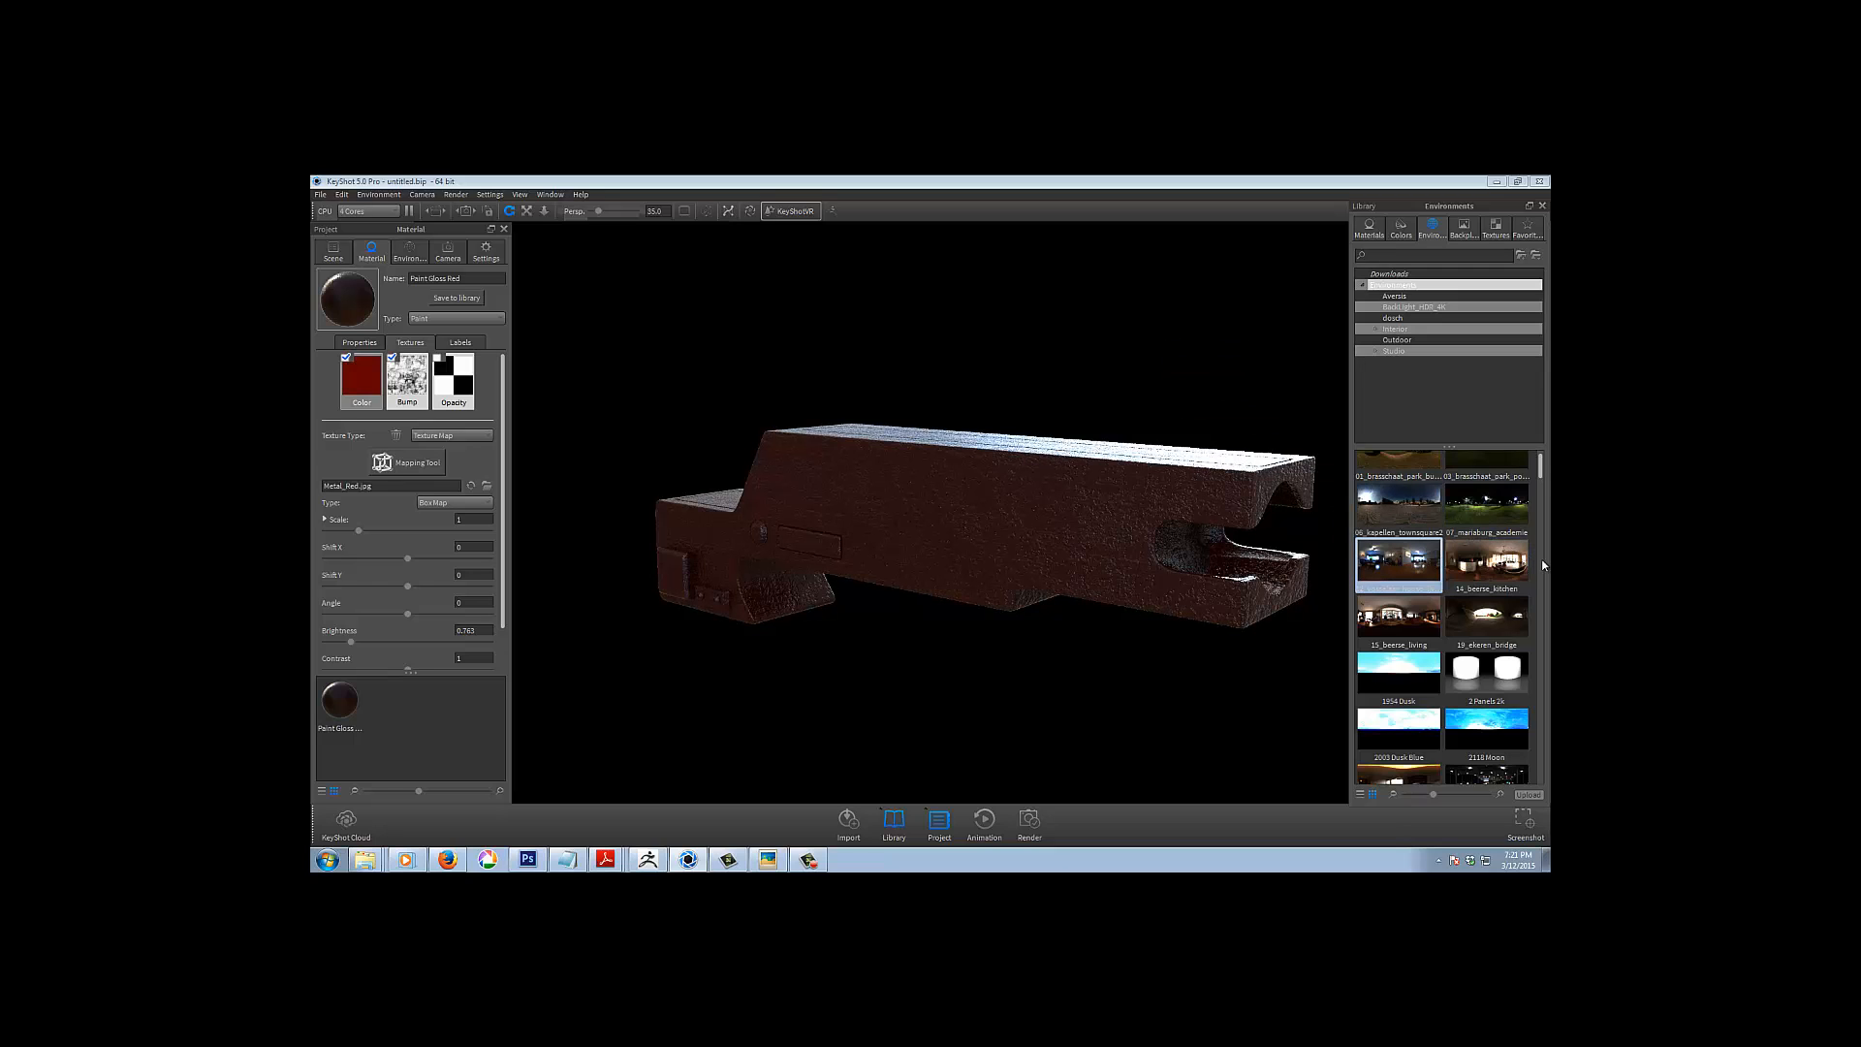
Browse the environment library and try the Paris Eiffel Tower panorama environment on the model
{"action": "scroll", "coordinate": [1542, 567], "scroll_direction": "down", "scroll_amount": 10}
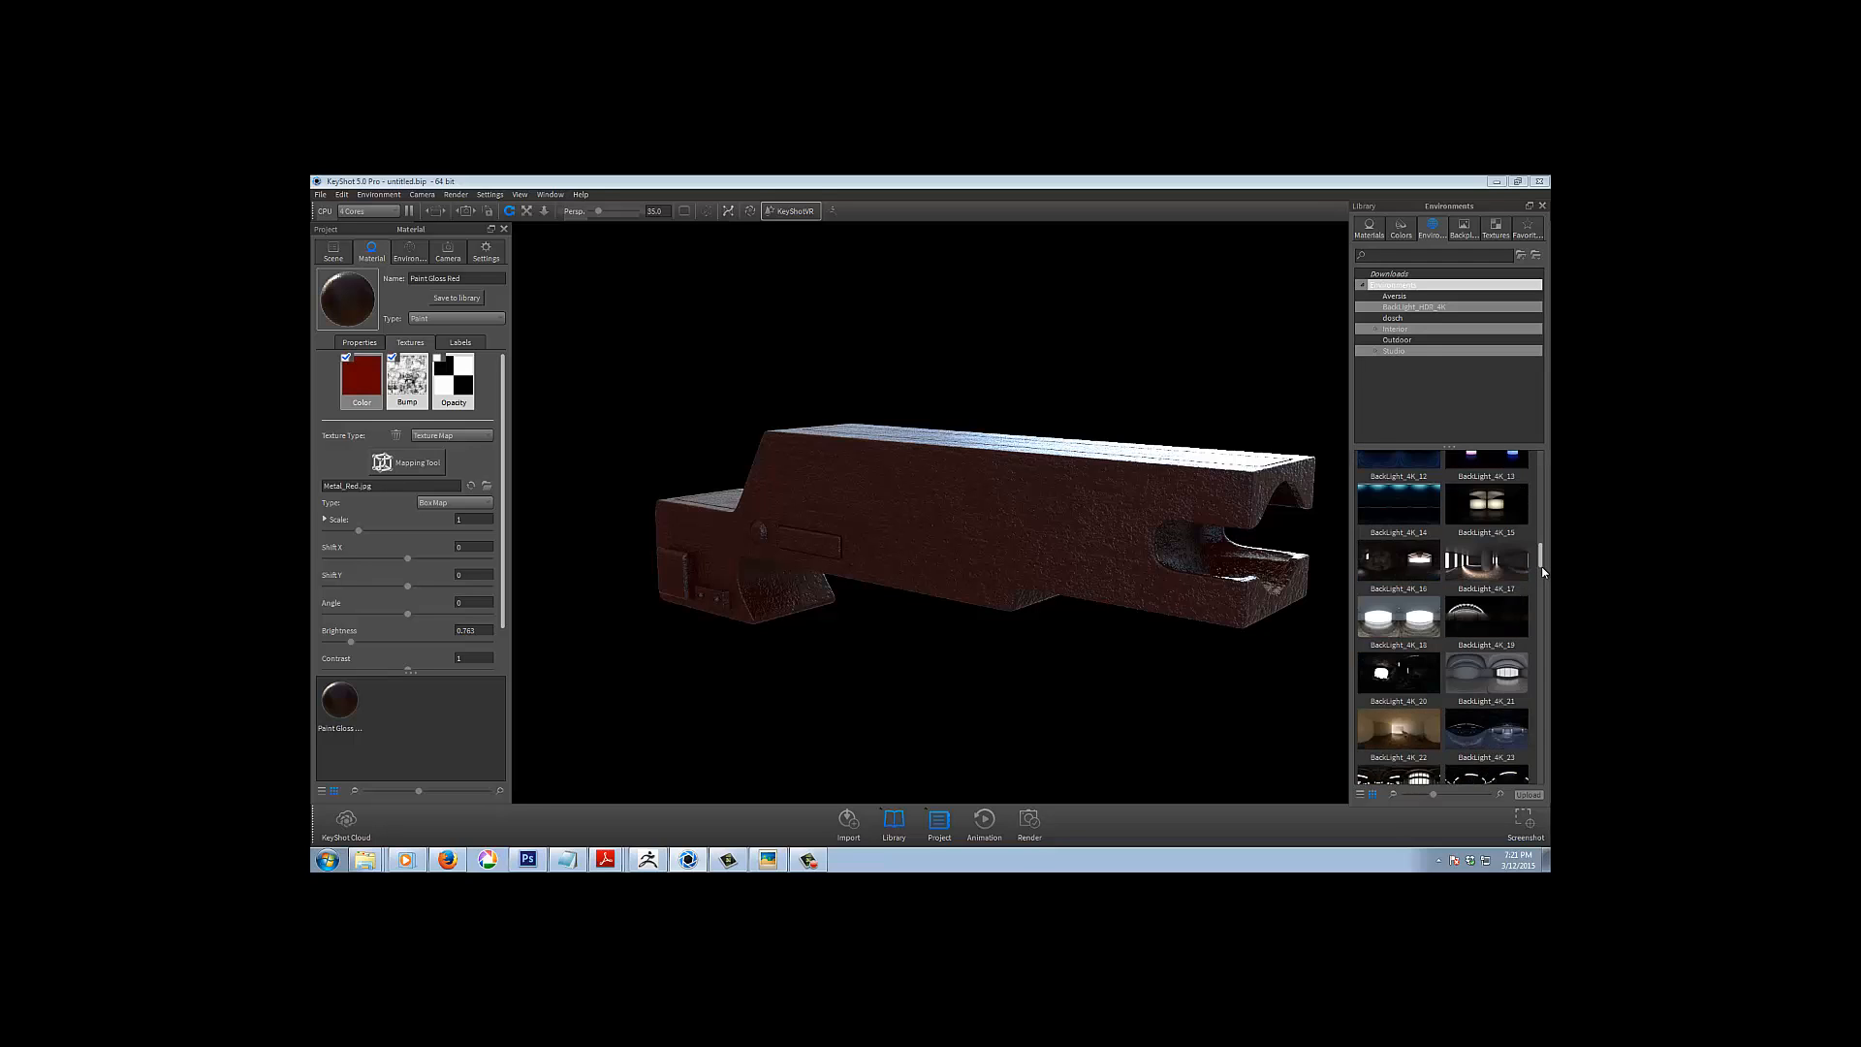
{"action": "scroll", "coordinate": [1541, 566], "scroll_direction": "down", "scroll_amount": 8}
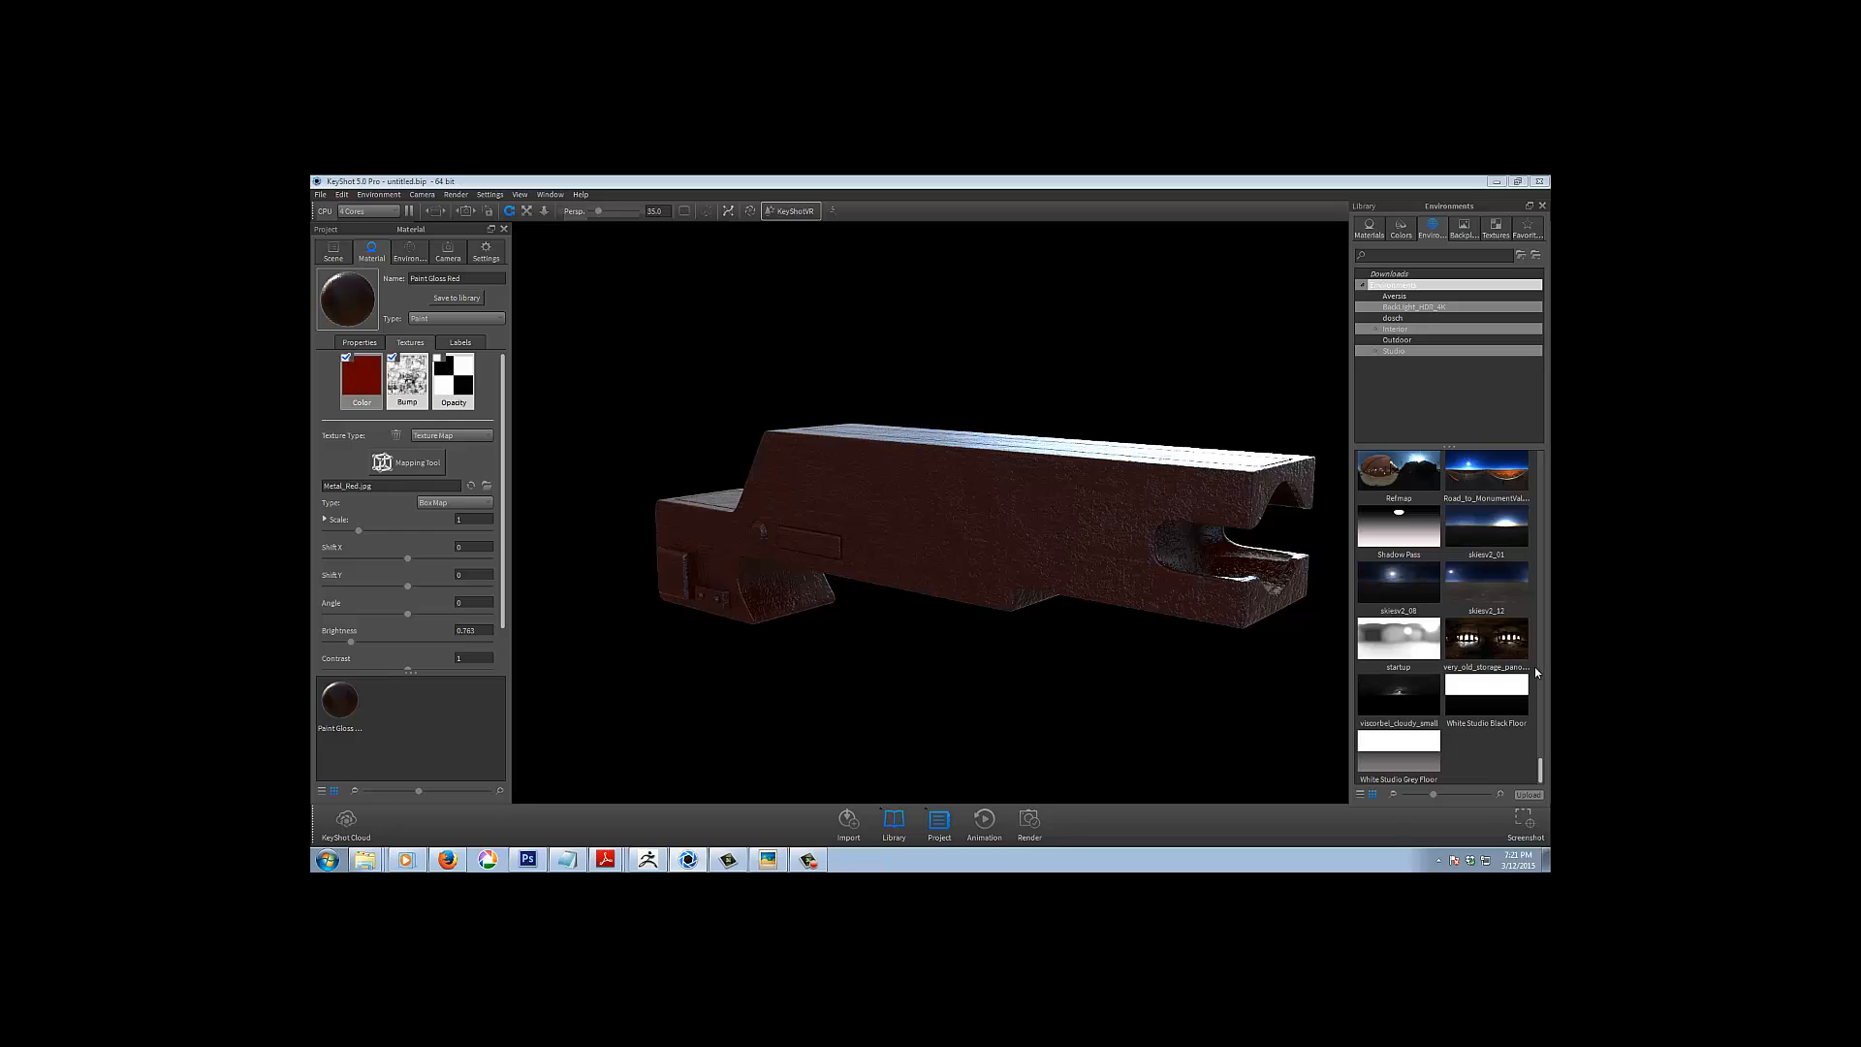
{"action": "mouse_move", "coordinate": [1508, 687]}
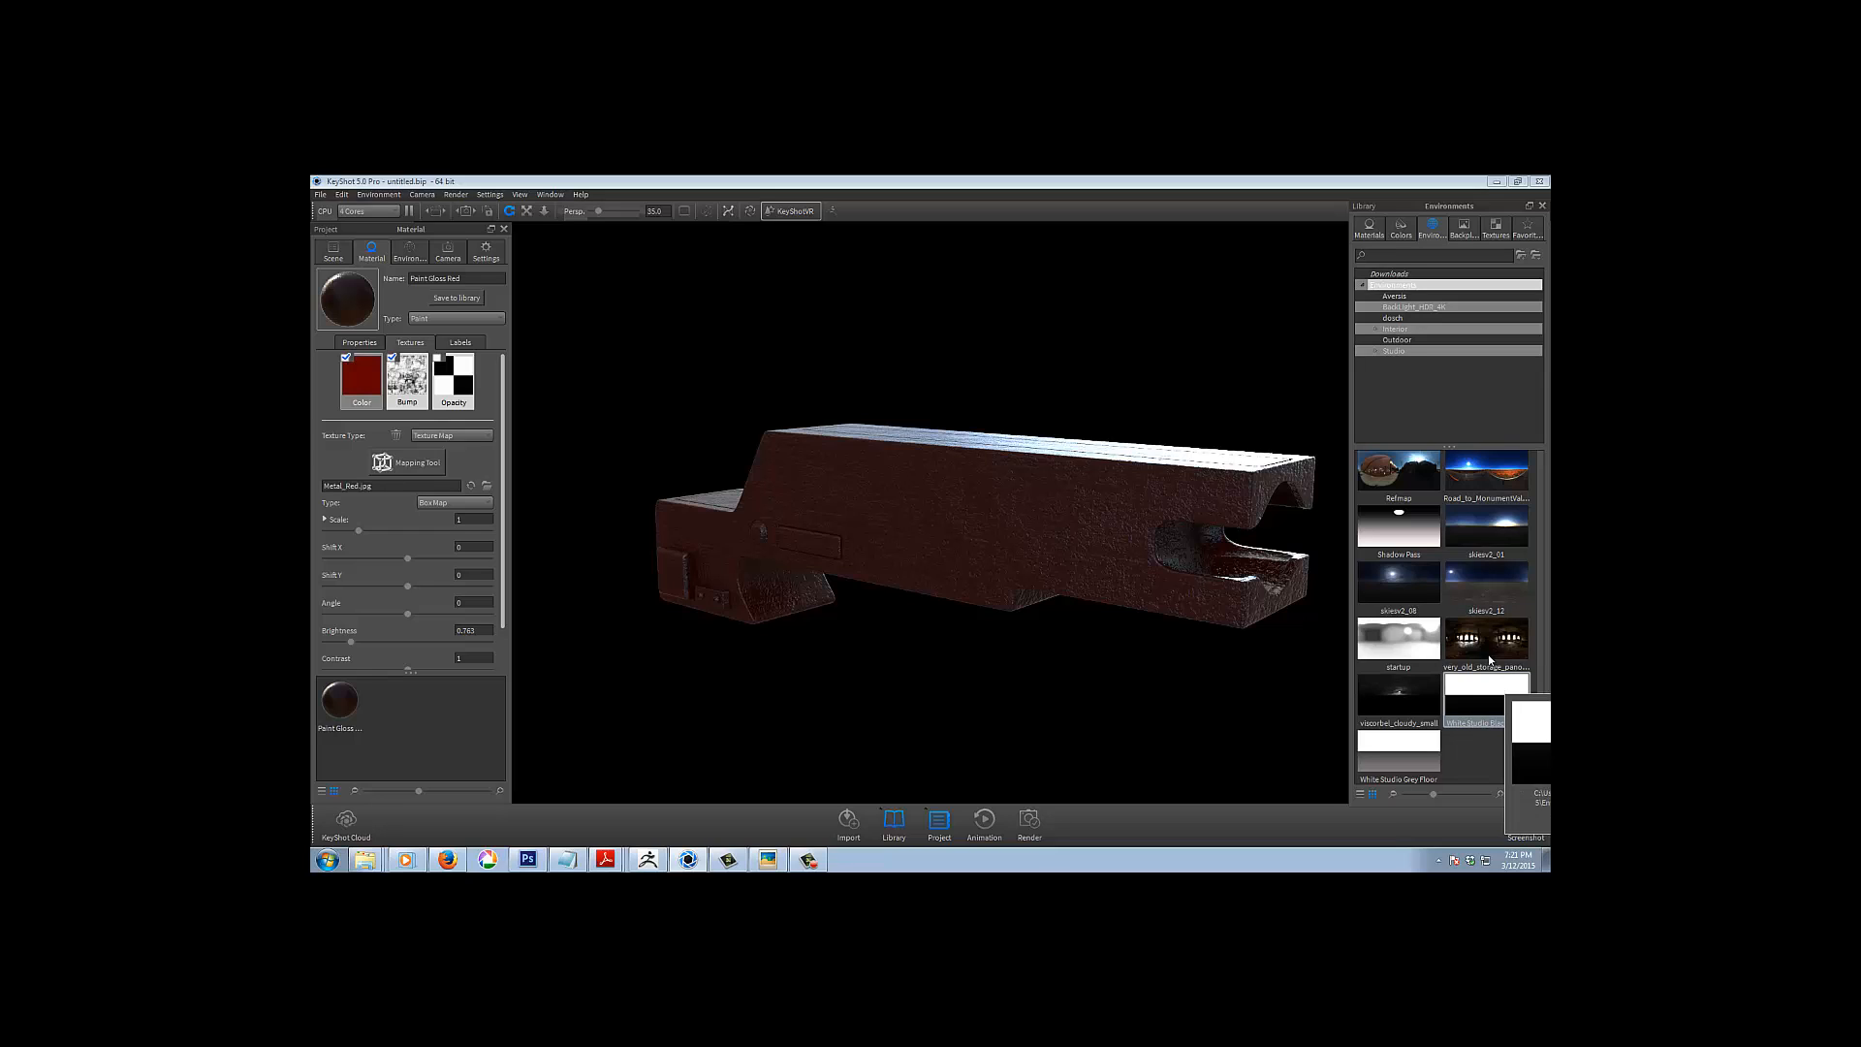
{"action": "mouse_move", "coordinate": [1380, 536]}
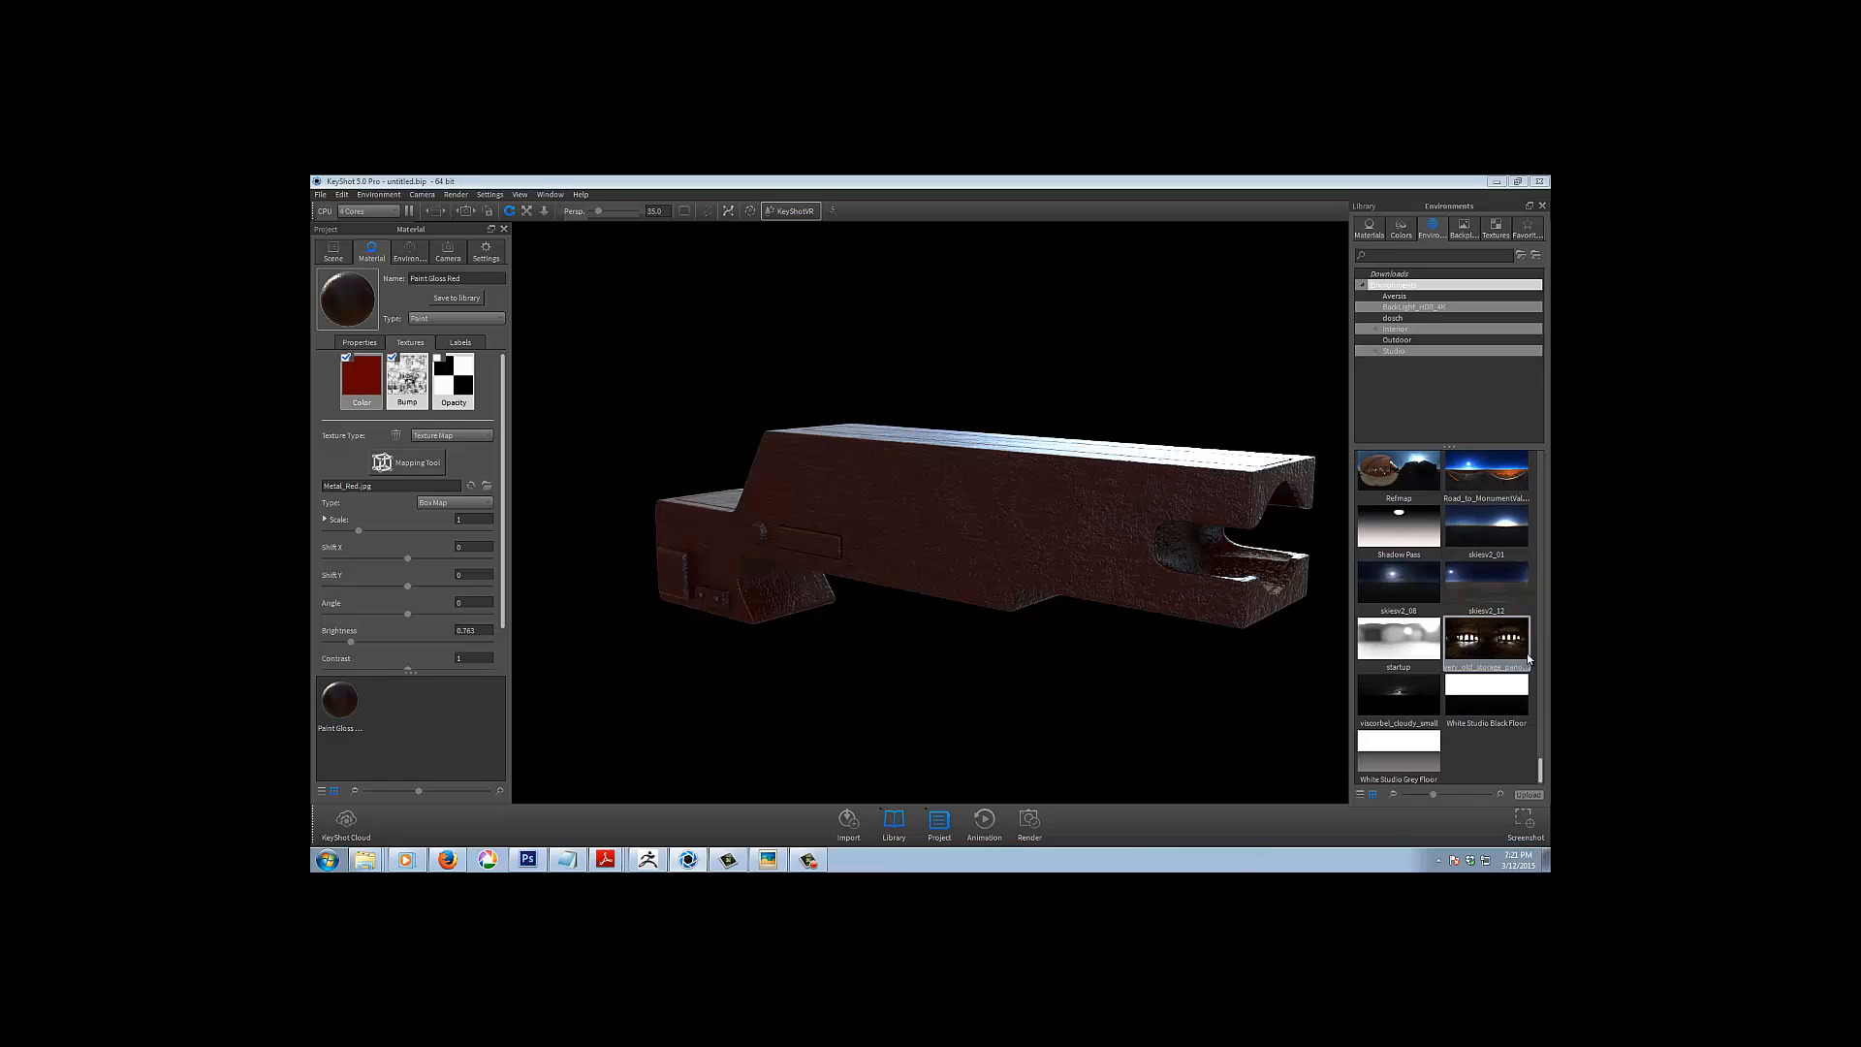
{"action": "scroll", "coordinate": [1543, 629], "scroll_direction": "up", "scroll_amount": 3}
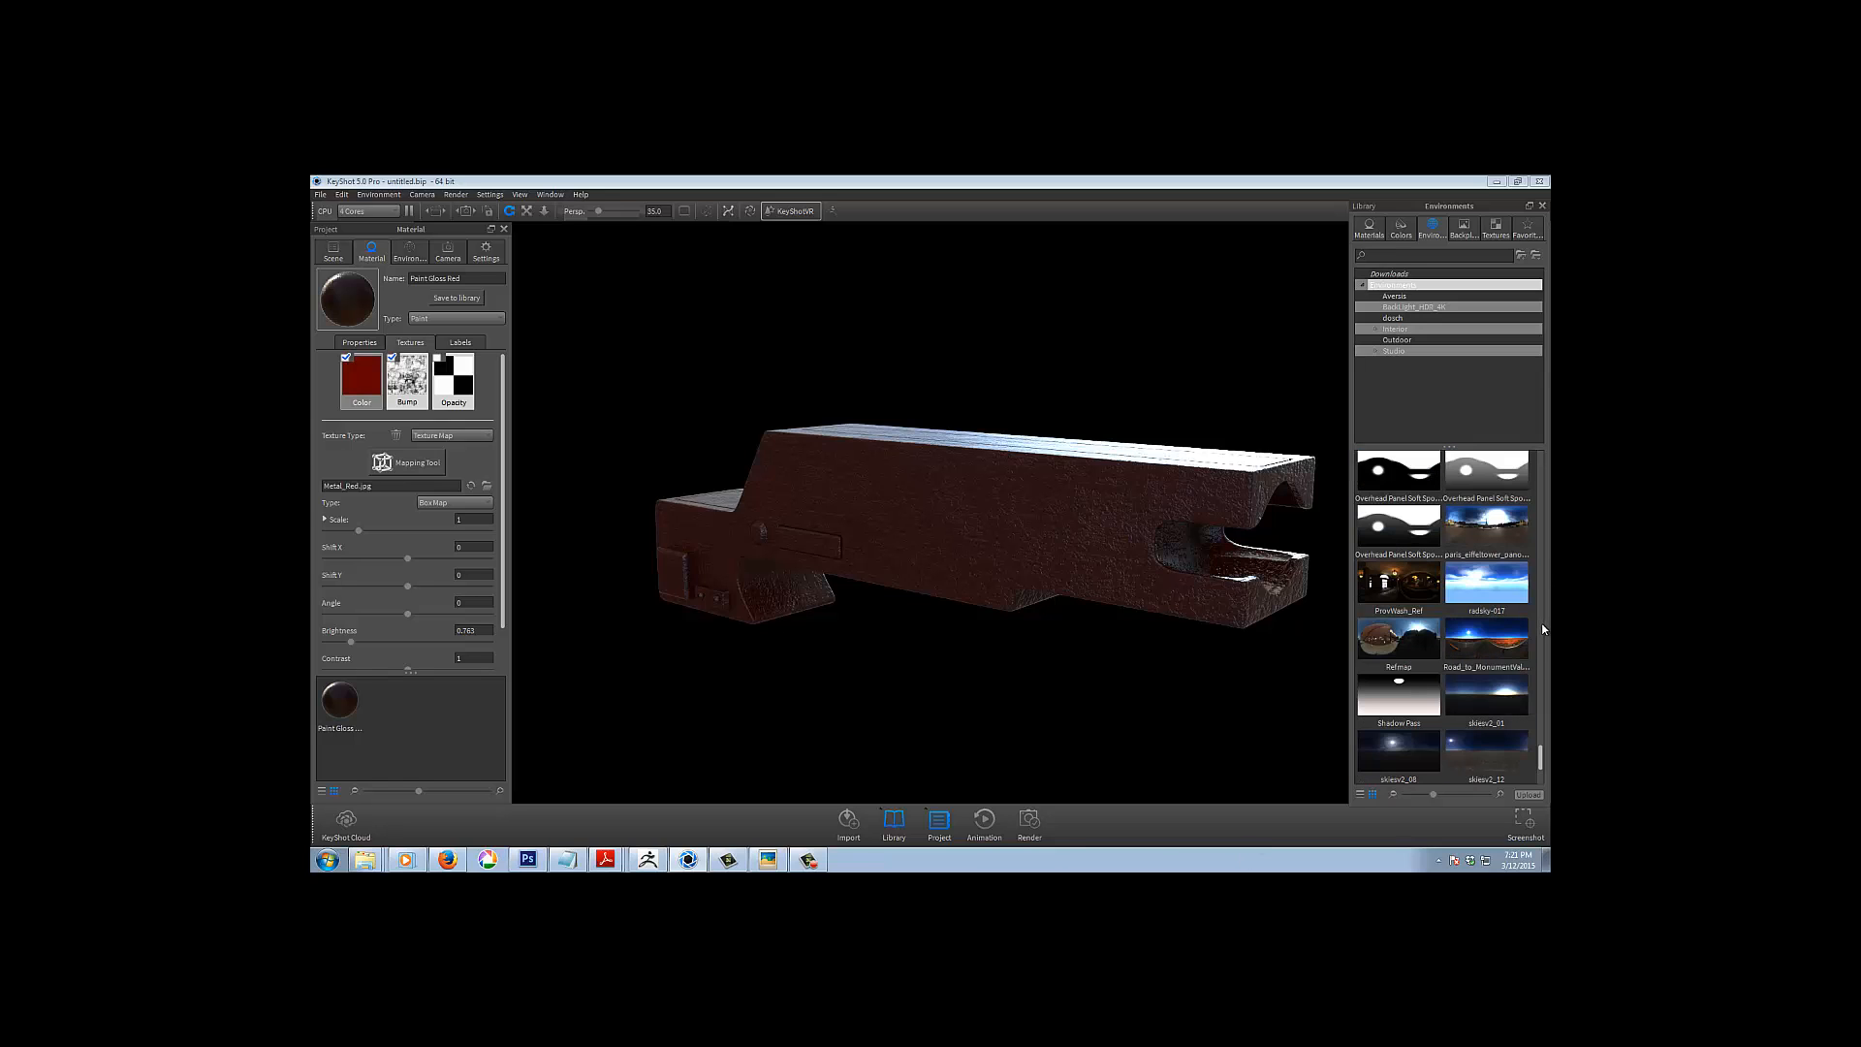
{"action": "left_click_drag", "start_coordinate": [1486, 529], "coordinate": [1074, 326]}
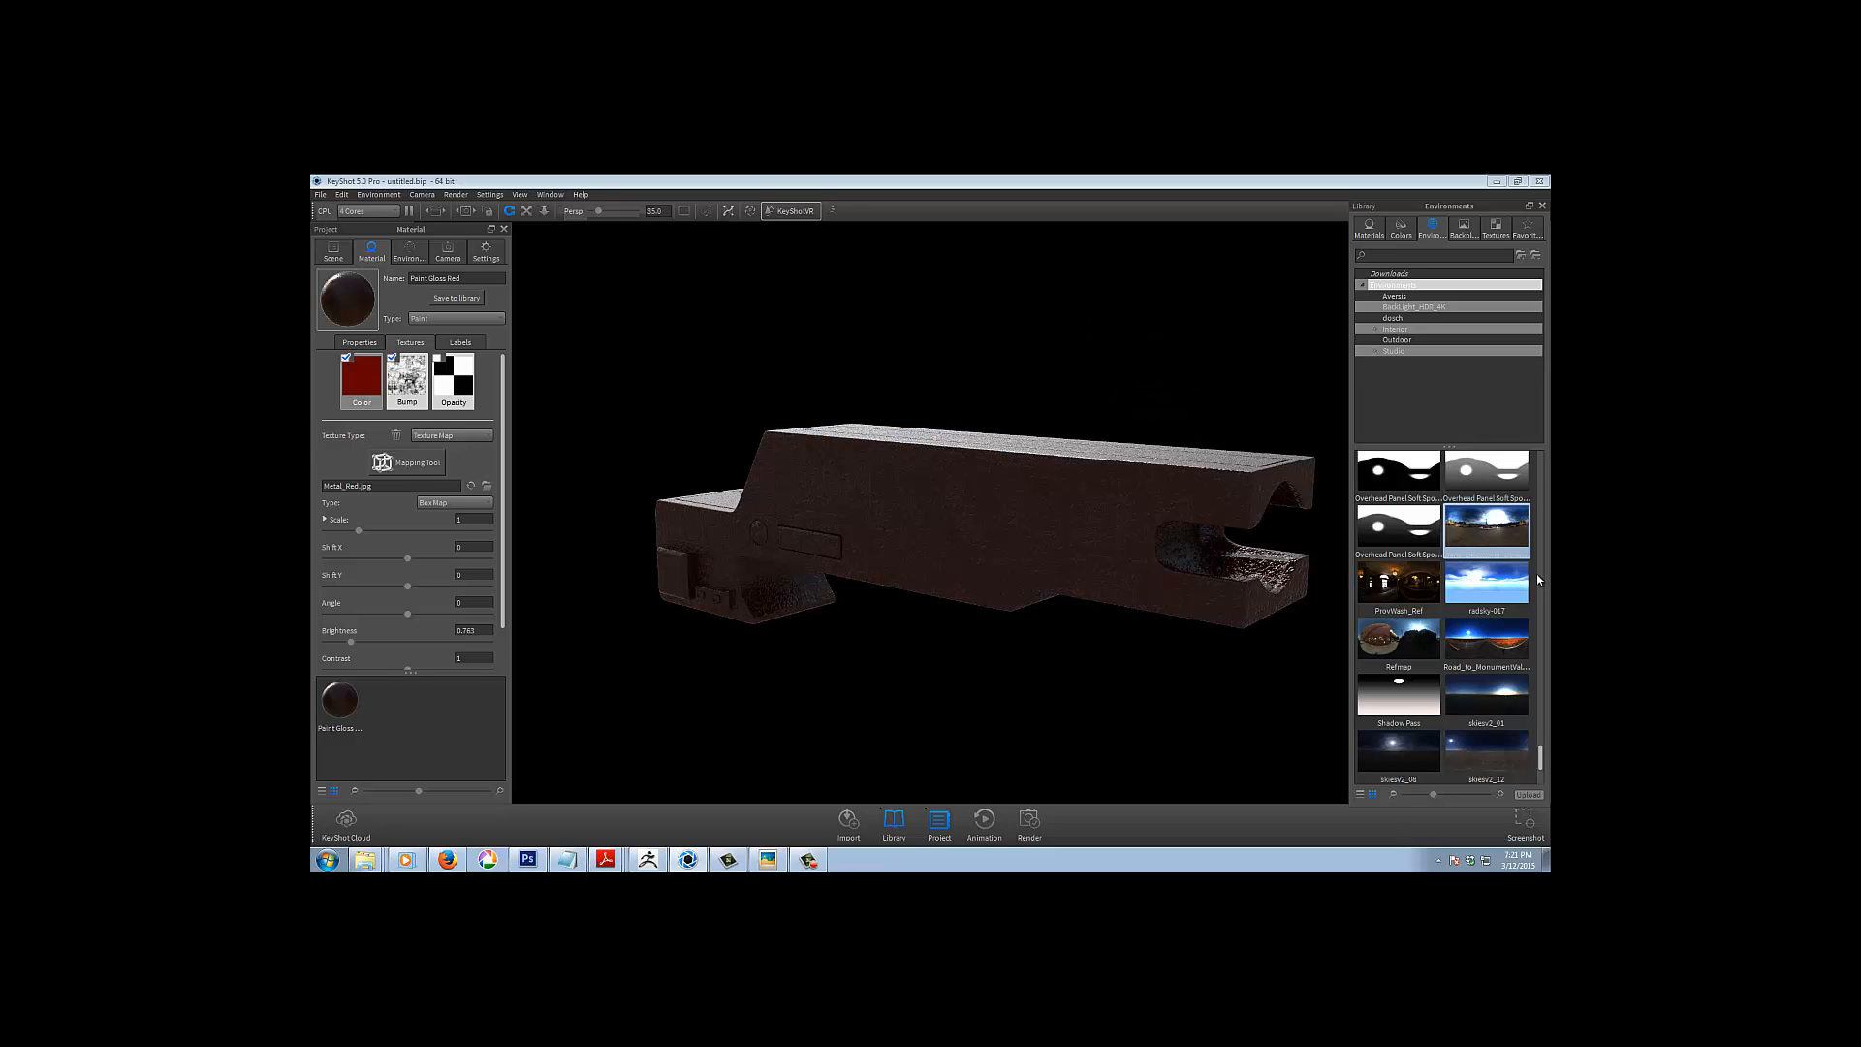
Try the blue-sky landscape environment listed just before the HDRI still-life one, and inspect the model's lighting
{"action": "scroll", "coordinate": [1537, 579], "scroll_direction": "up", "scroll_amount": 6}
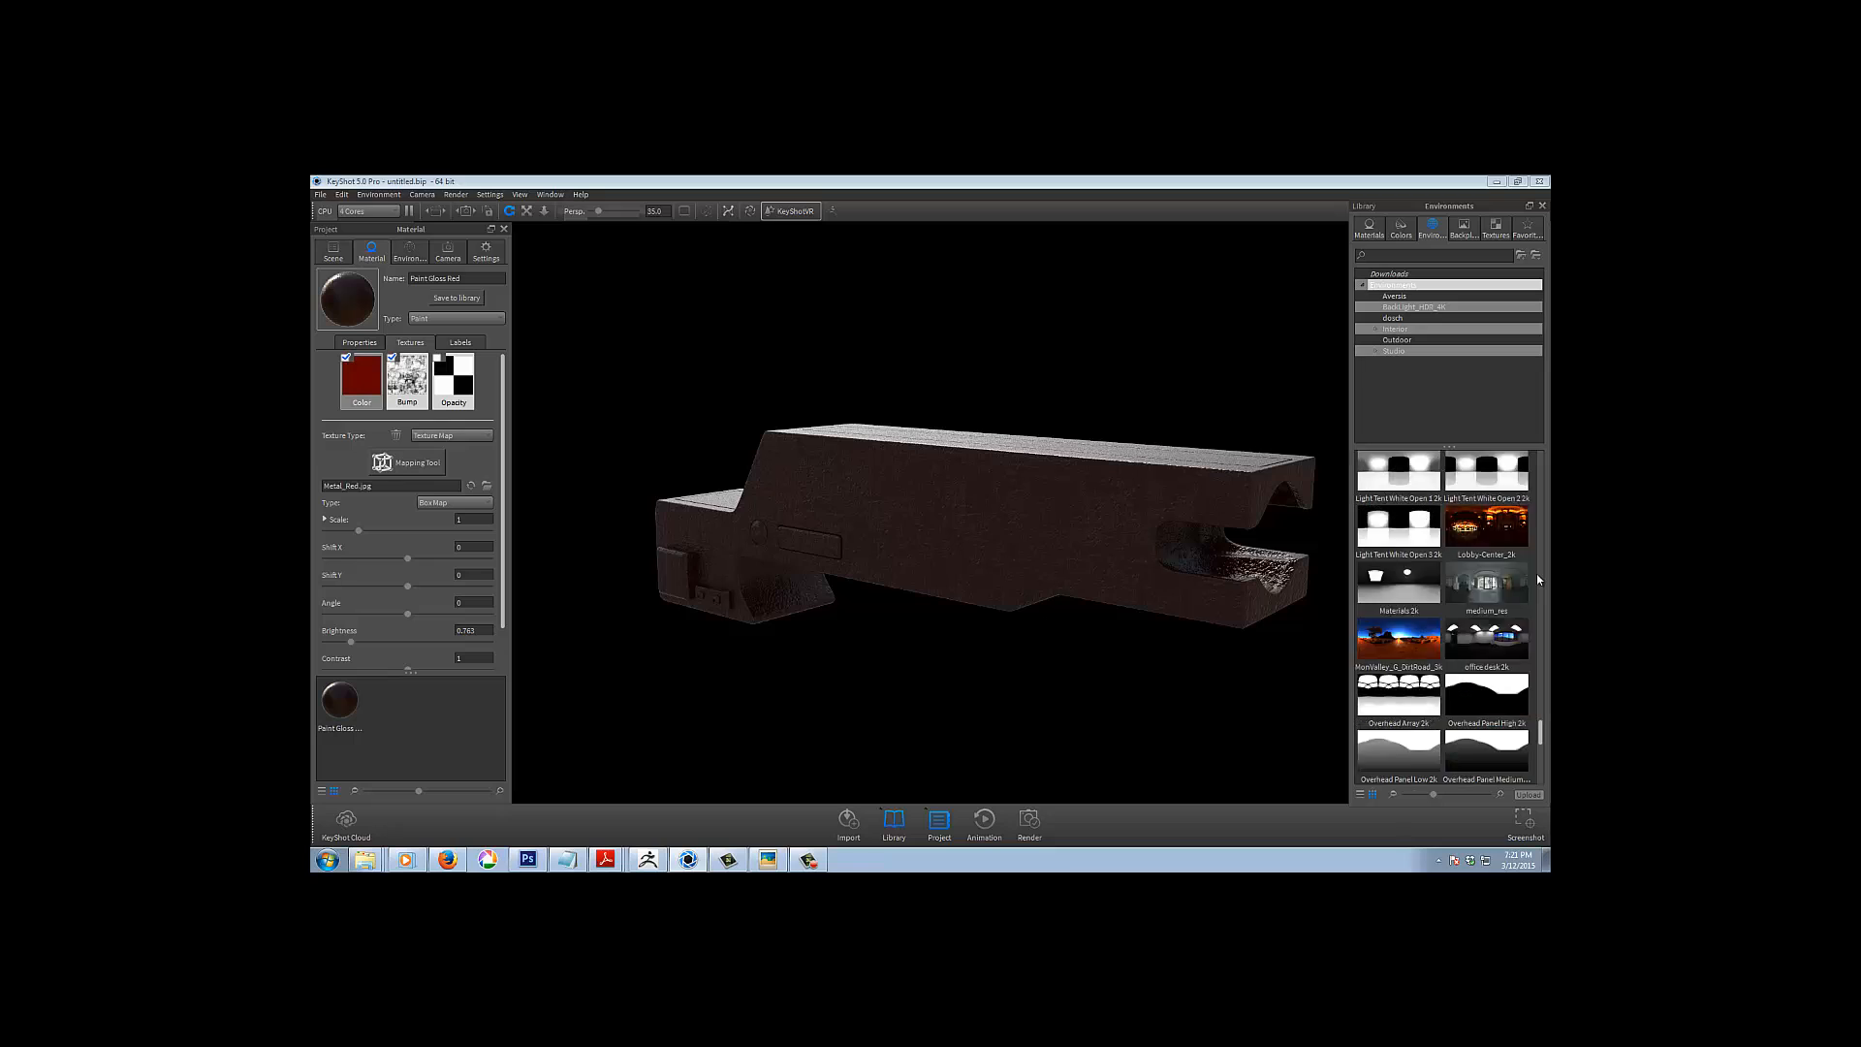
{"action": "scroll", "coordinate": [1537, 579], "scroll_direction": "down", "scroll_amount": 3}
{"action": "scroll", "coordinate": [1537, 579], "scroll_direction": "down", "scroll_amount": 6}
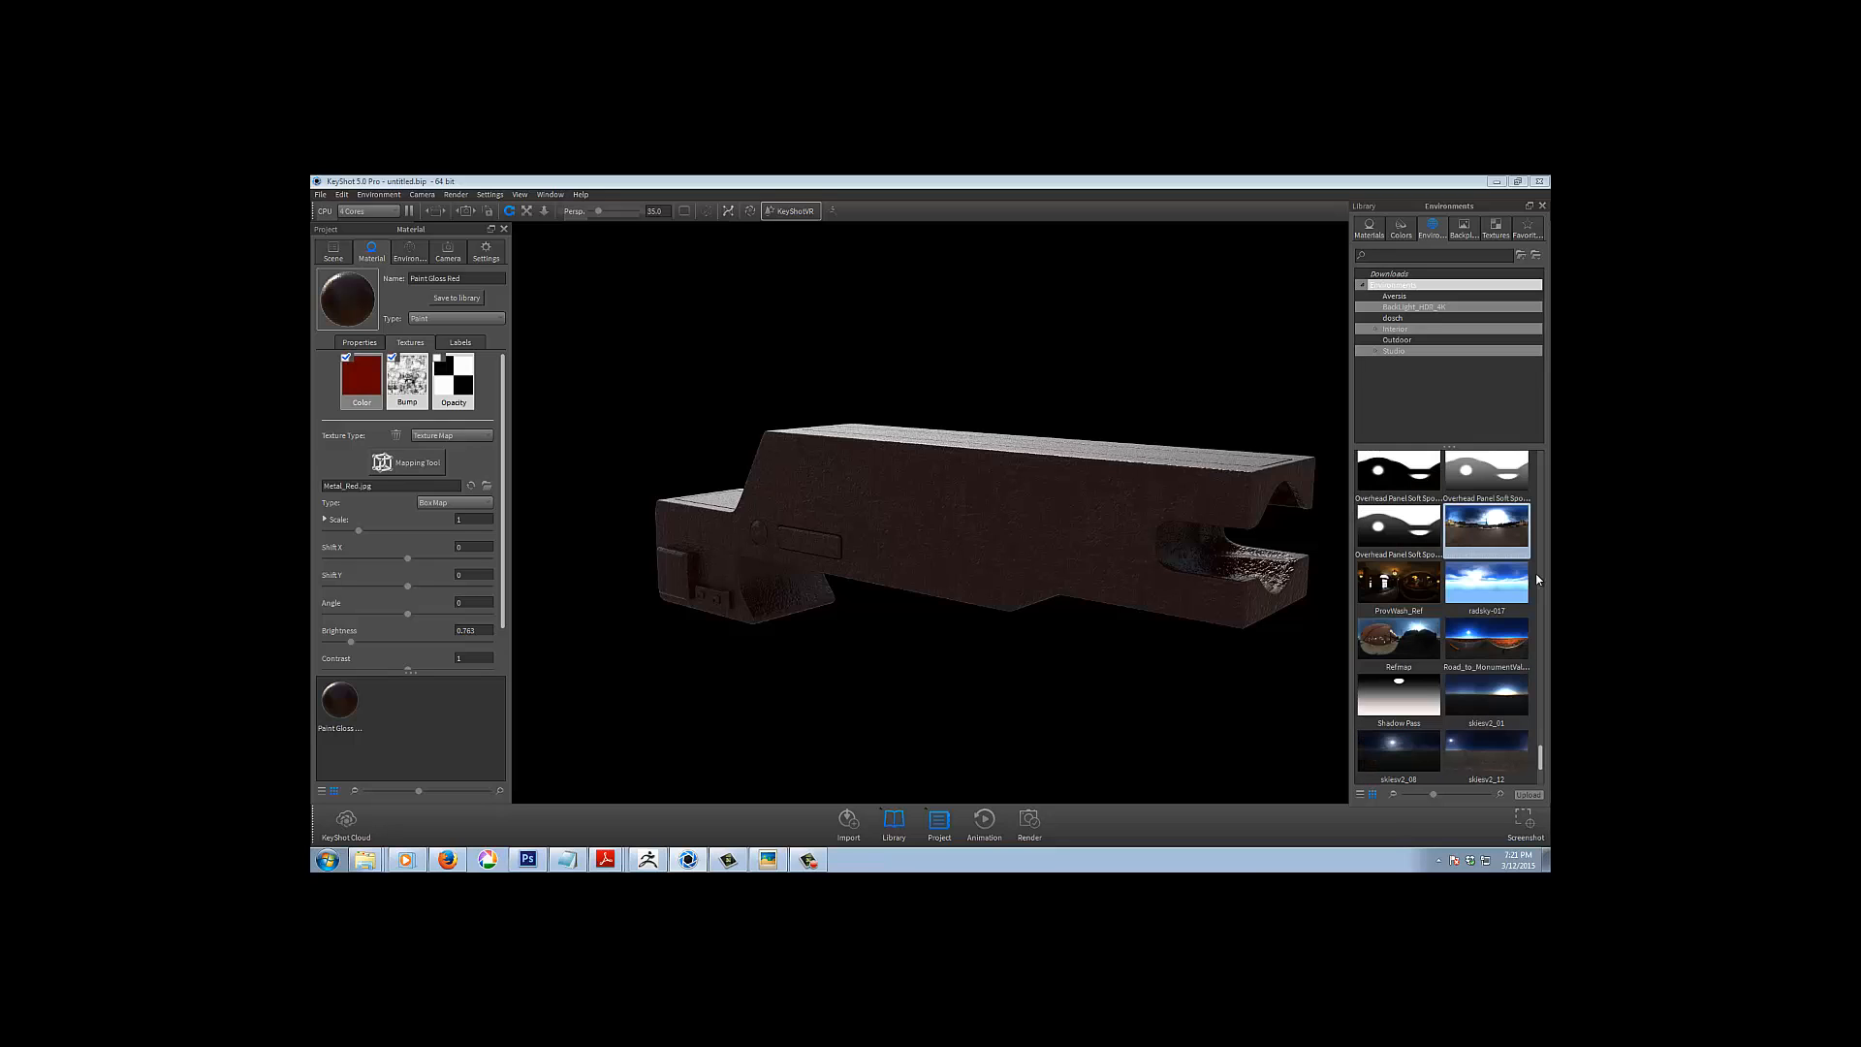
{"action": "scroll", "coordinate": [1537, 579], "scroll_direction": "up", "scroll_amount": 3}
{"action": "scroll", "coordinate": [1538, 579], "scroll_direction": "up", "scroll_amount": 10}
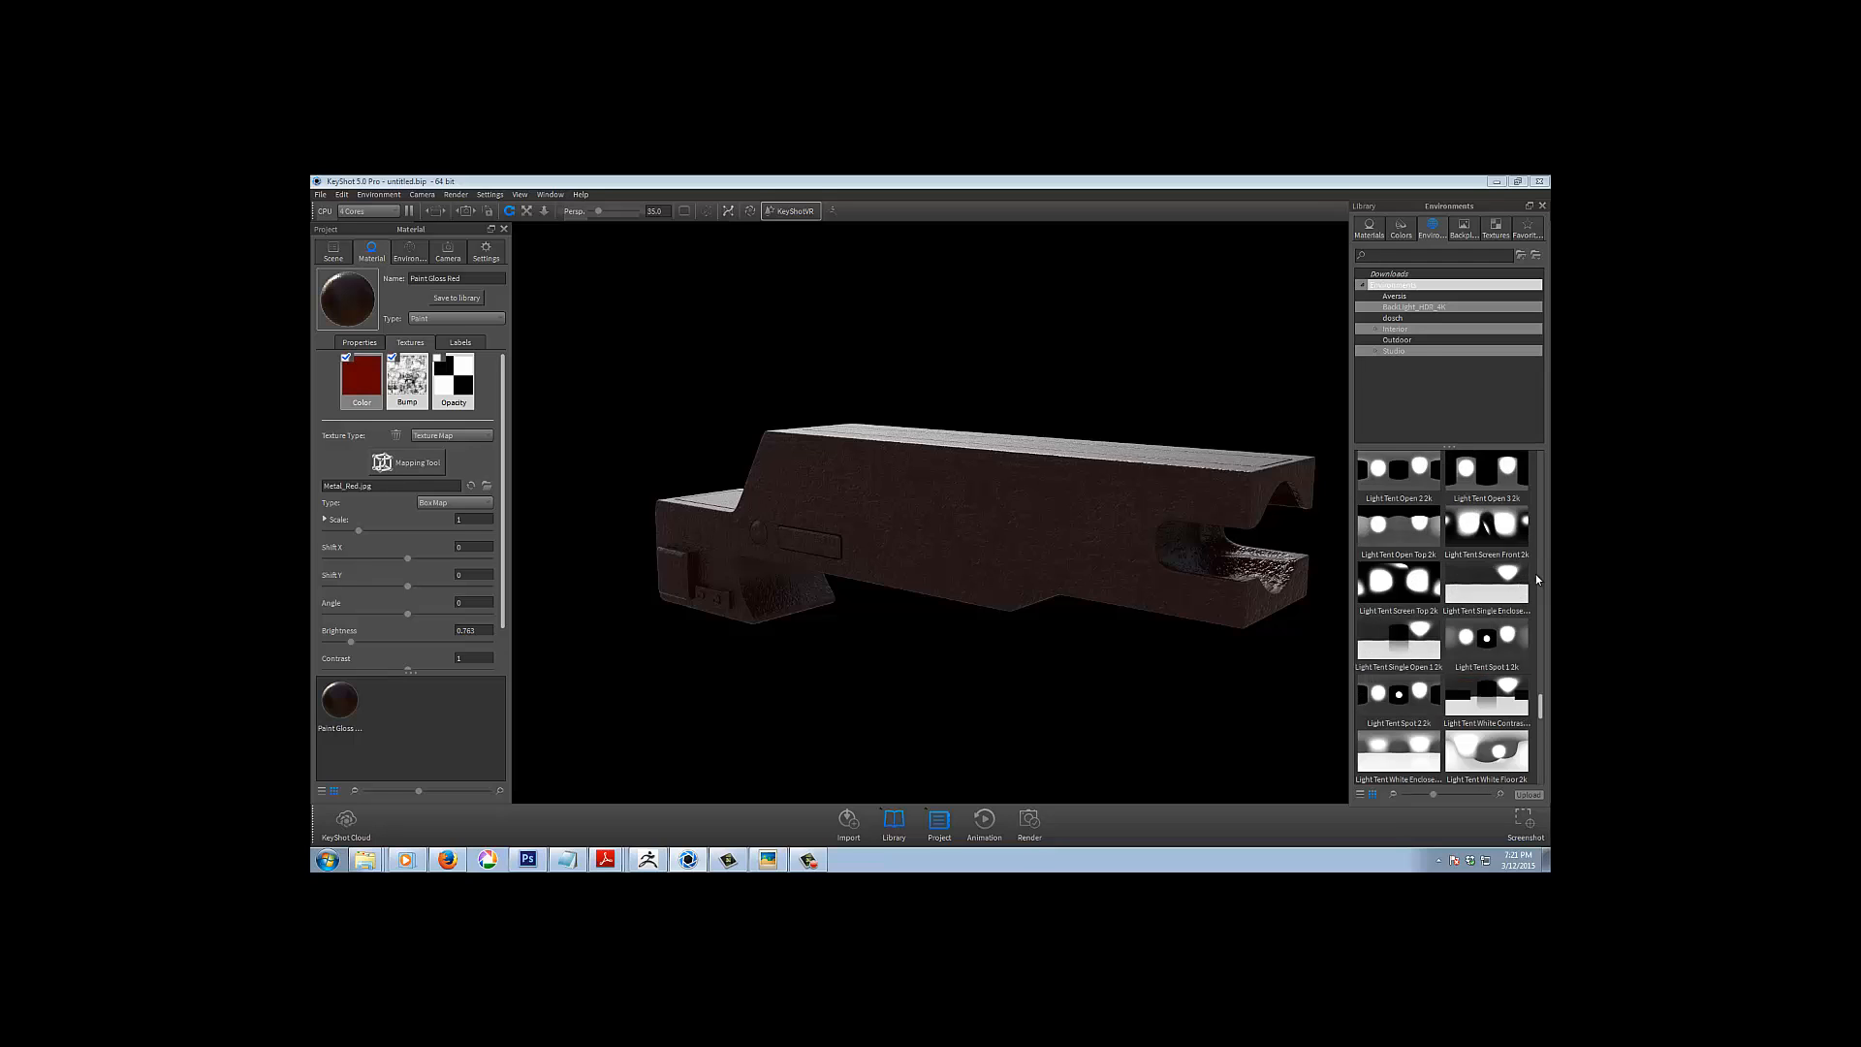
{"action": "left_click_drag", "start_coordinate": [1417, 572], "coordinate": [1124, 354]}
{"action": "left_click_drag", "start_coordinate": [1124, 480], "coordinate": [1180, 689]}
{"action": "middle_click_drag", "start_coordinate": [908, 672], "coordinate": [845, 630]}
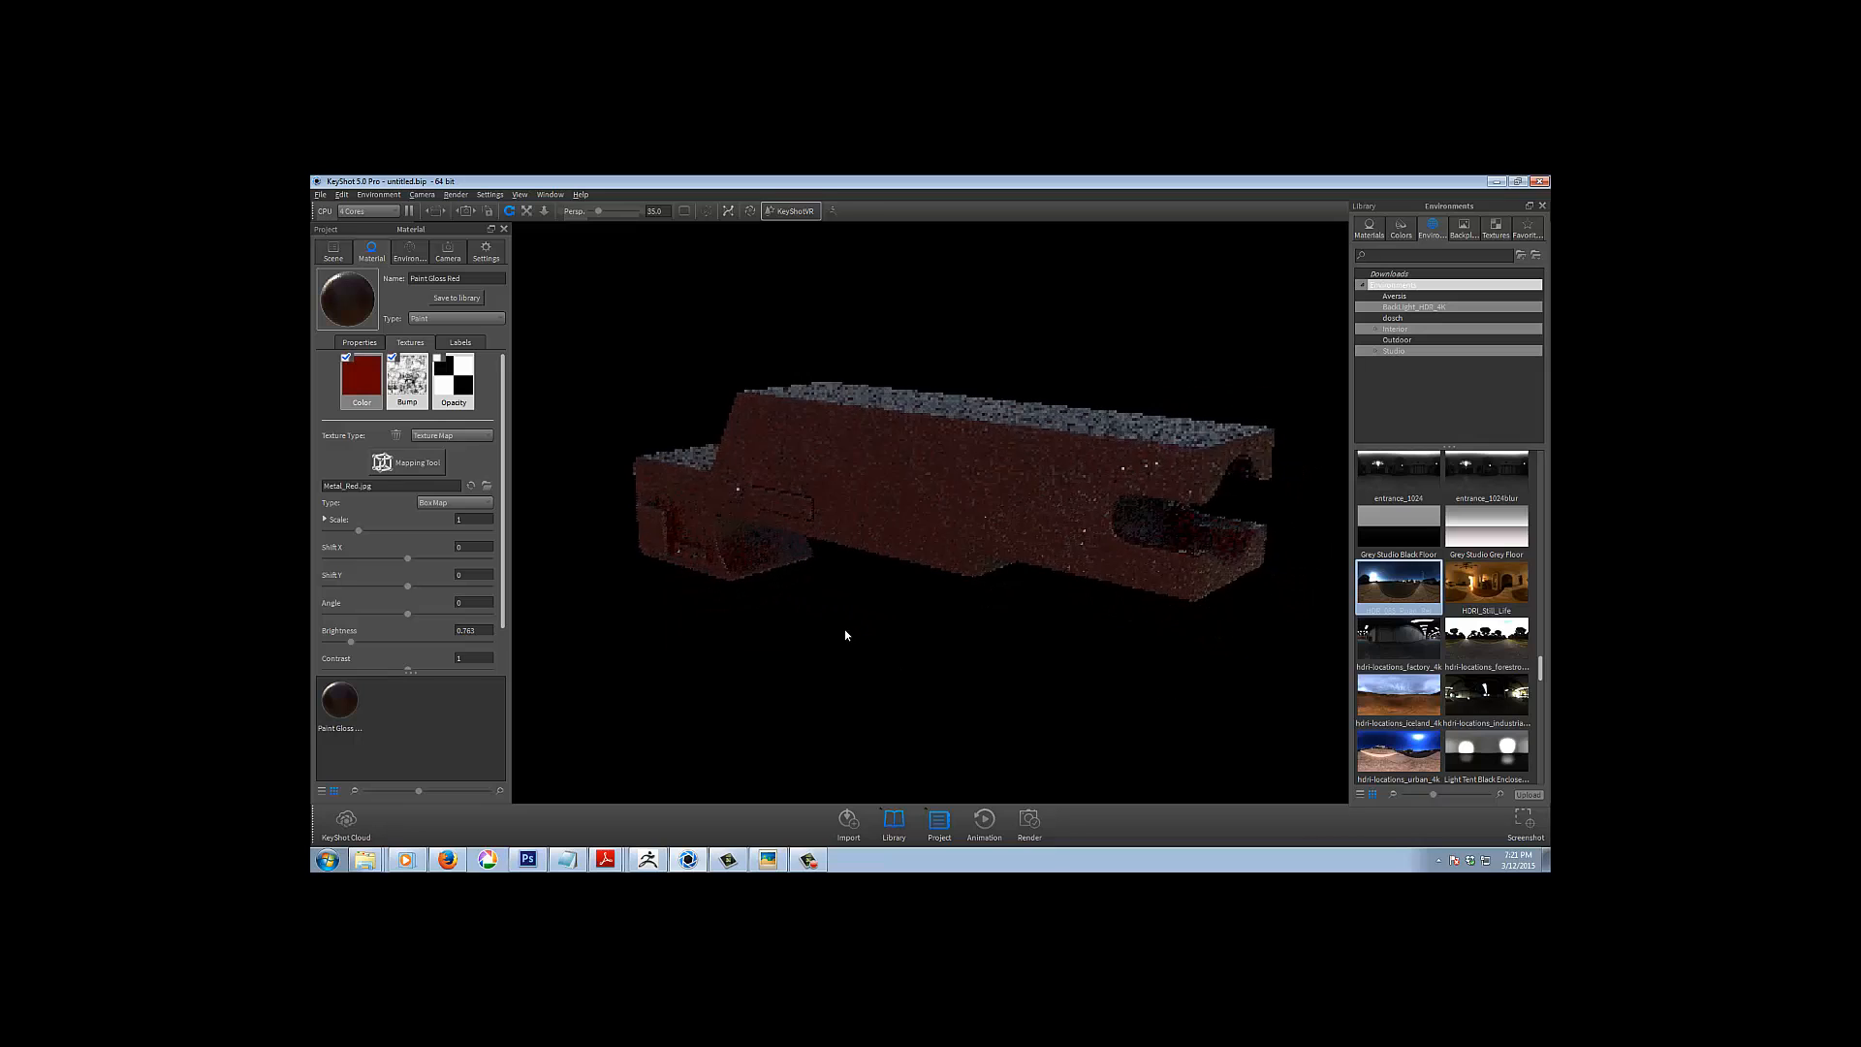
{"action": "mouse_move", "coordinate": [846, 630]}
{"action": "left_mouse_down"}
{"action": "mouse_move", "coordinate": [839, 616]}
{"action": "mouse_move", "coordinate": [849, 630]}
{"action": "left_mouse_up"}
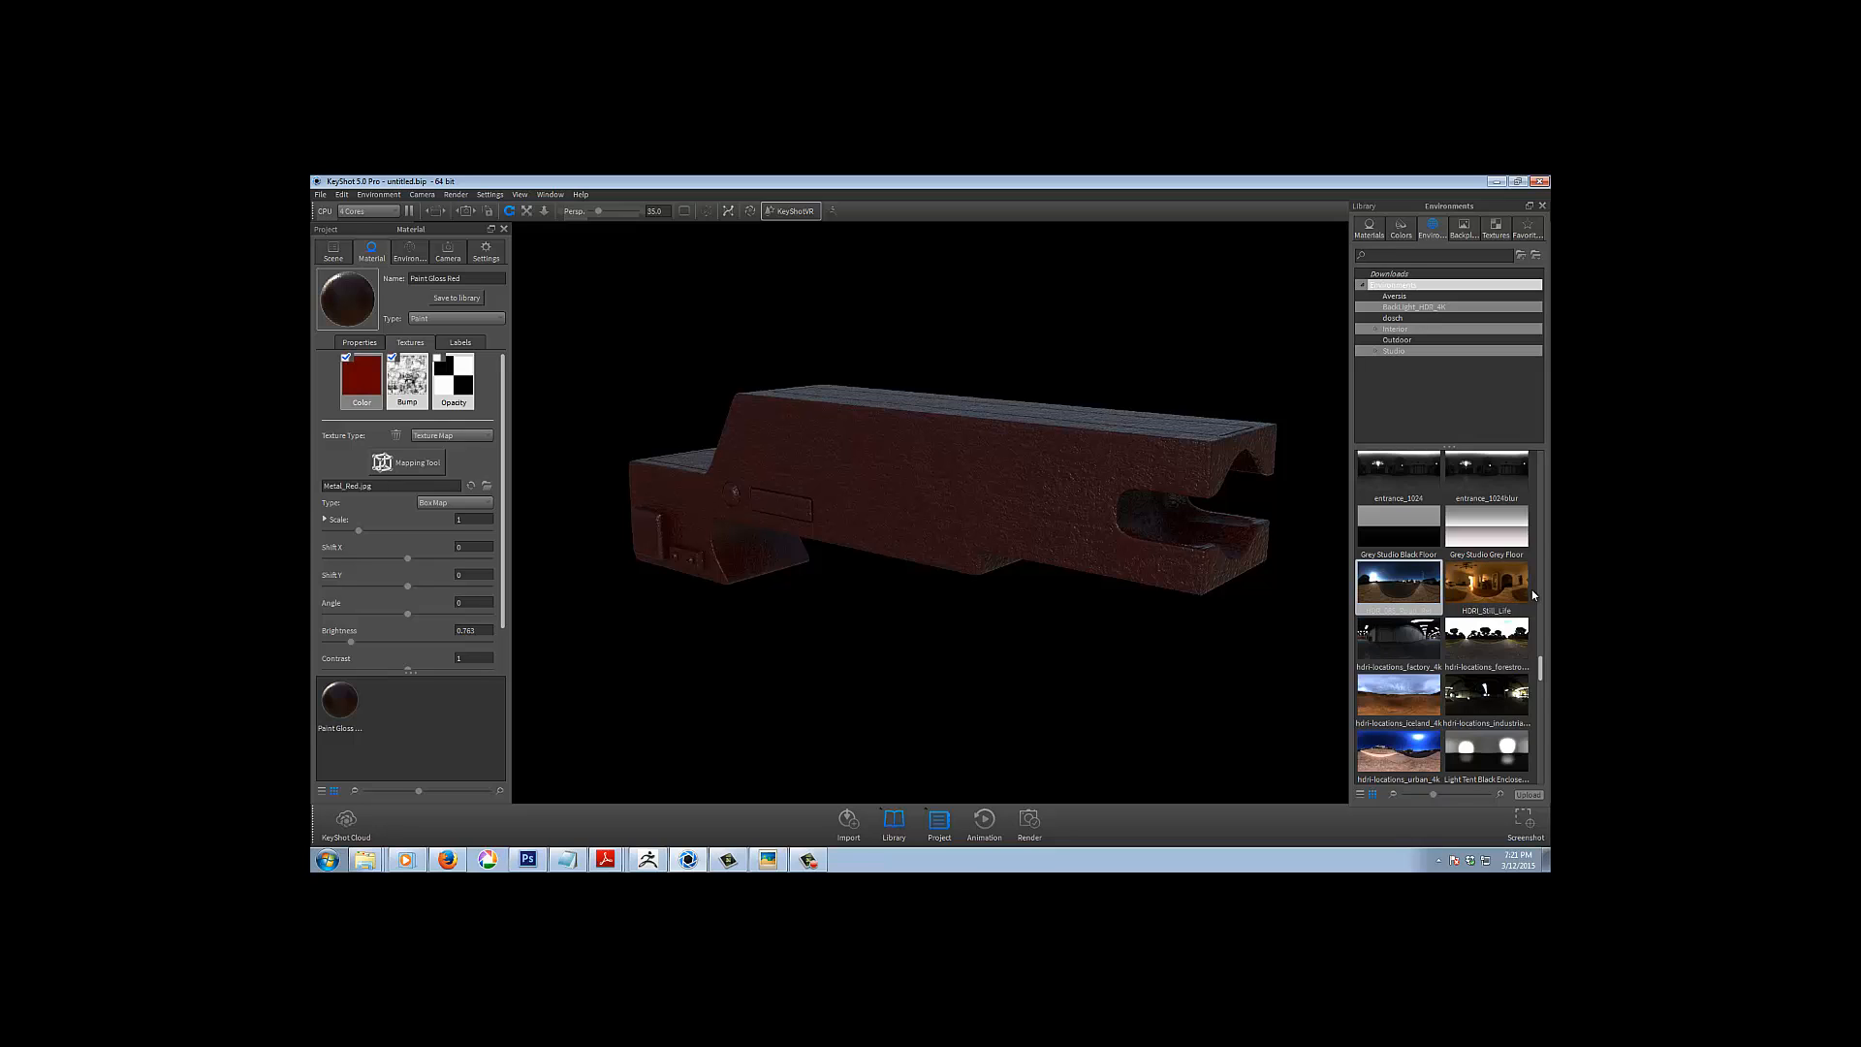
Light the model with the first environment listed after the Black Ceiling and Black Floor Gradient presets, and inspect the red paint
{"action": "scroll", "coordinate": [1532, 589], "scroll_direction": "up", "scroll_amount": 3}
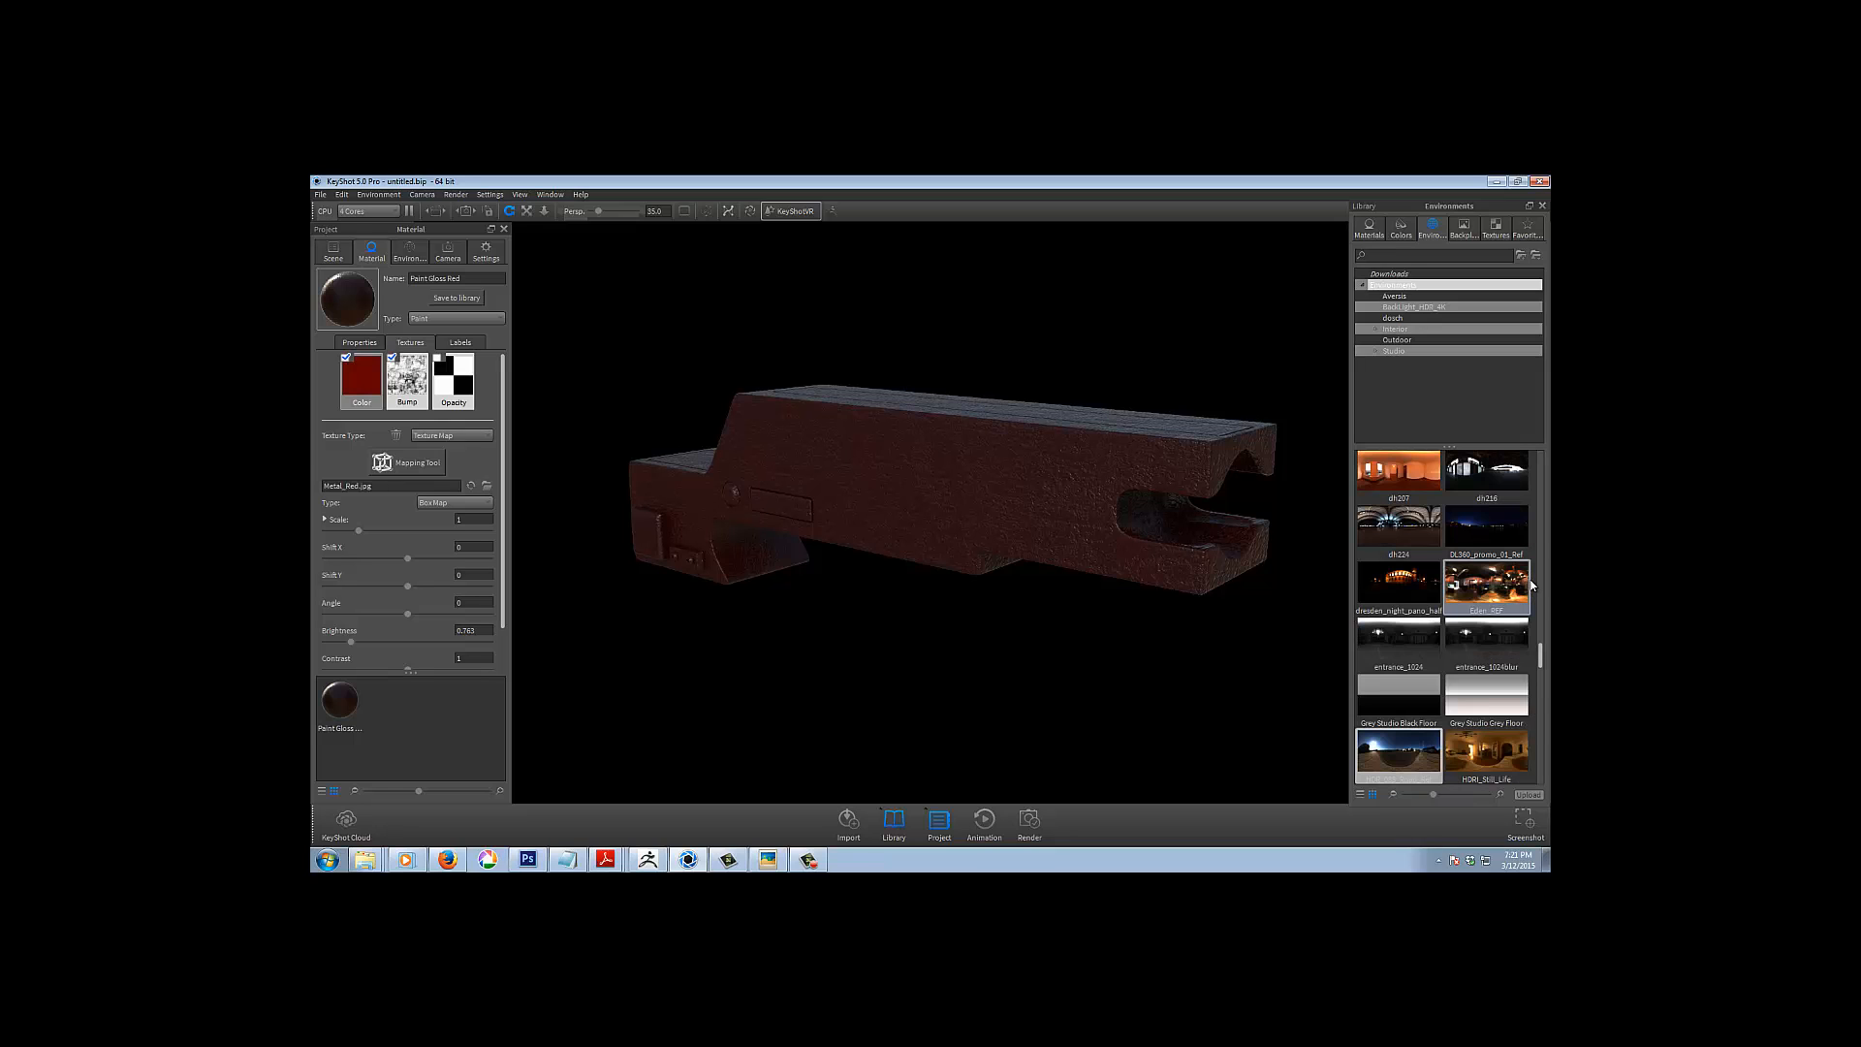
{"action": "scroll", "coordinate": [1532, 585], "scroll_direction": "up", "scroll_amount": 3}
{"action": "left_click_drag", "start_coordinate": [1399, 529], "coordinate": [1188, 332]}
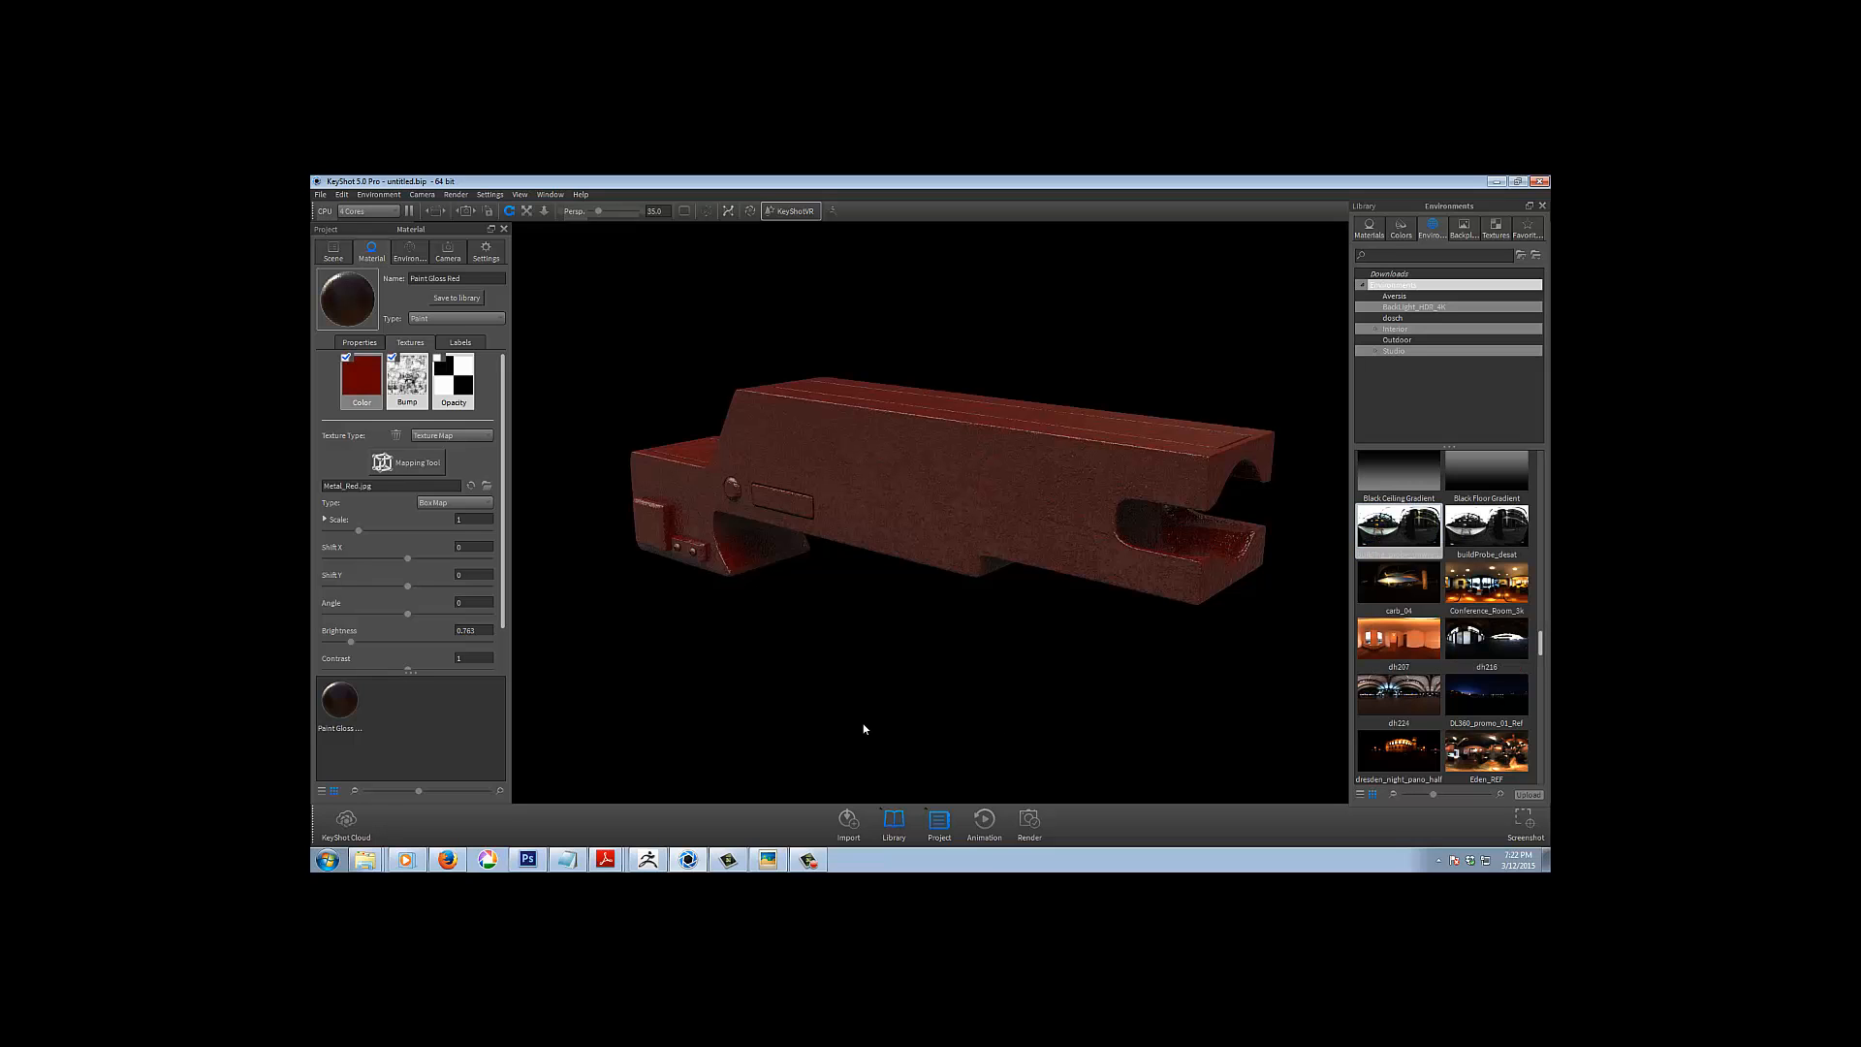
{"action": "left_click_drag", "start_coordinate": [911, 665], "coordinate": [918, 665]}
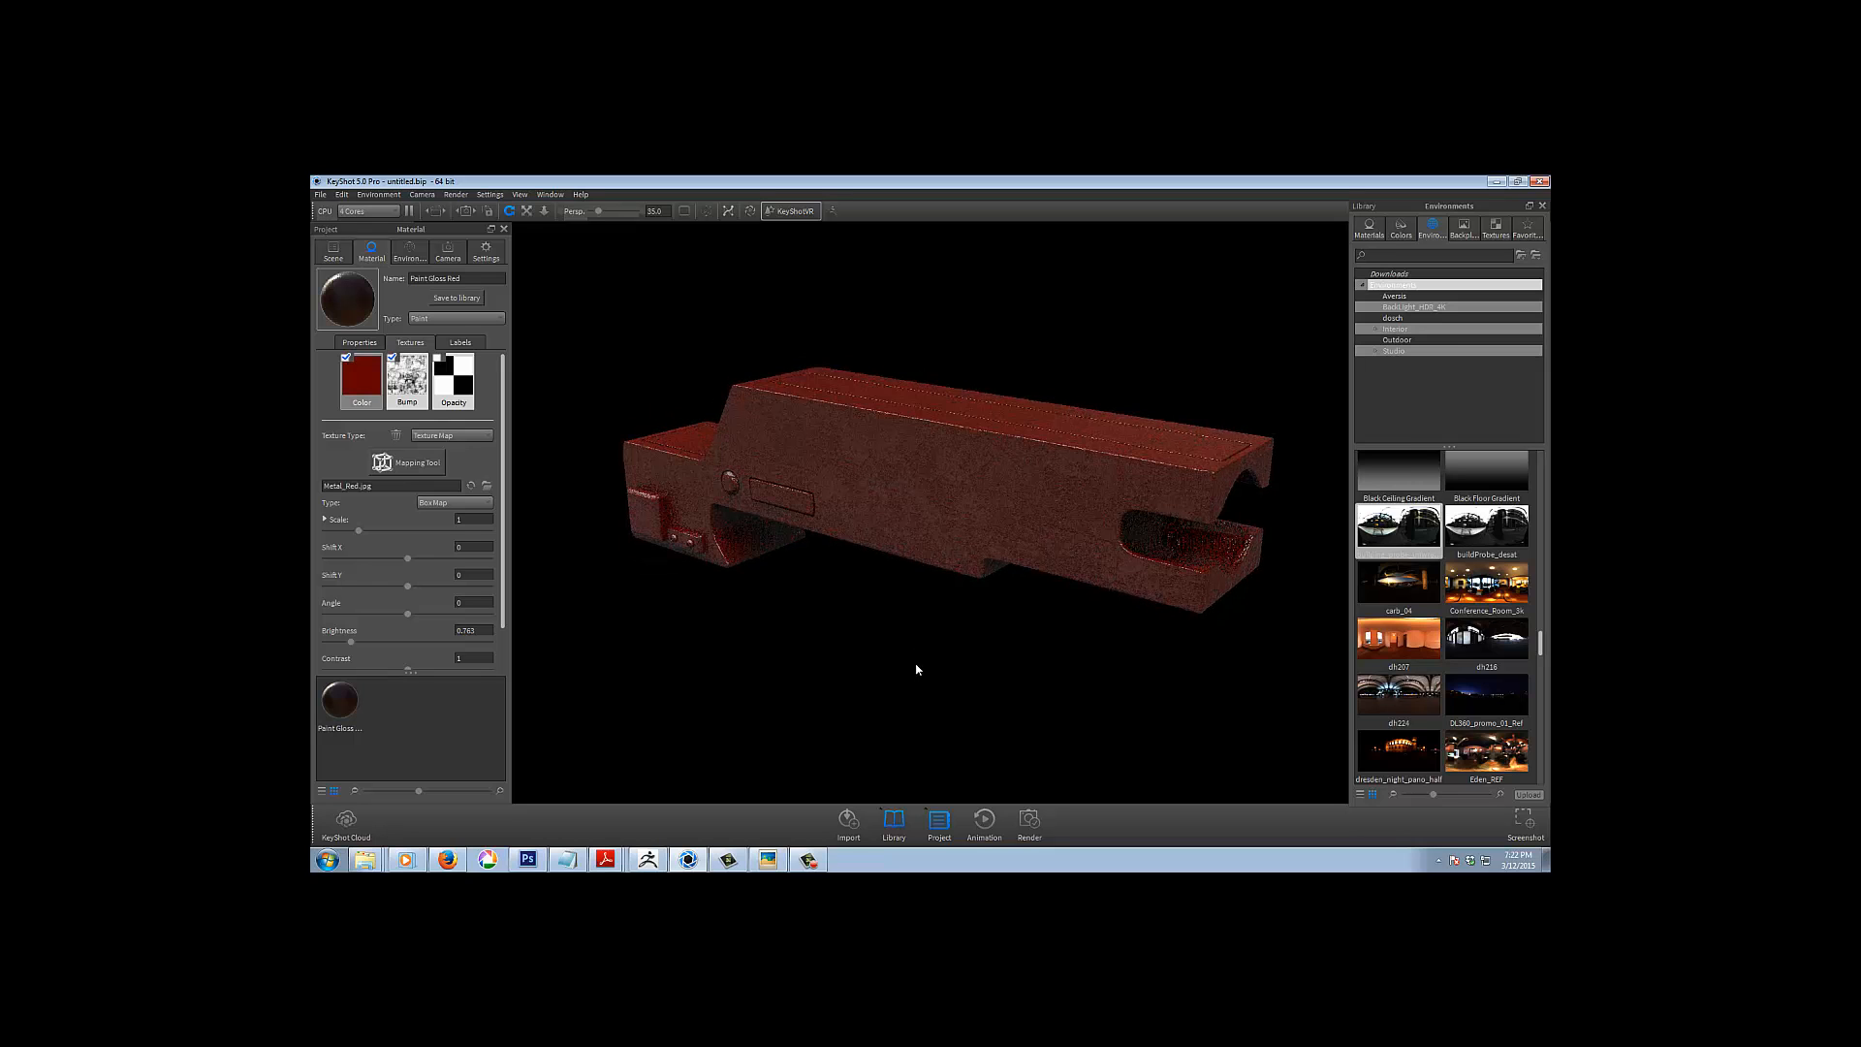
Switch to ZBrush, turn off Solo mode to show the full boltgun, and send it to KeyShot
{"action": "left_click", "coordinate": [647, 860]}
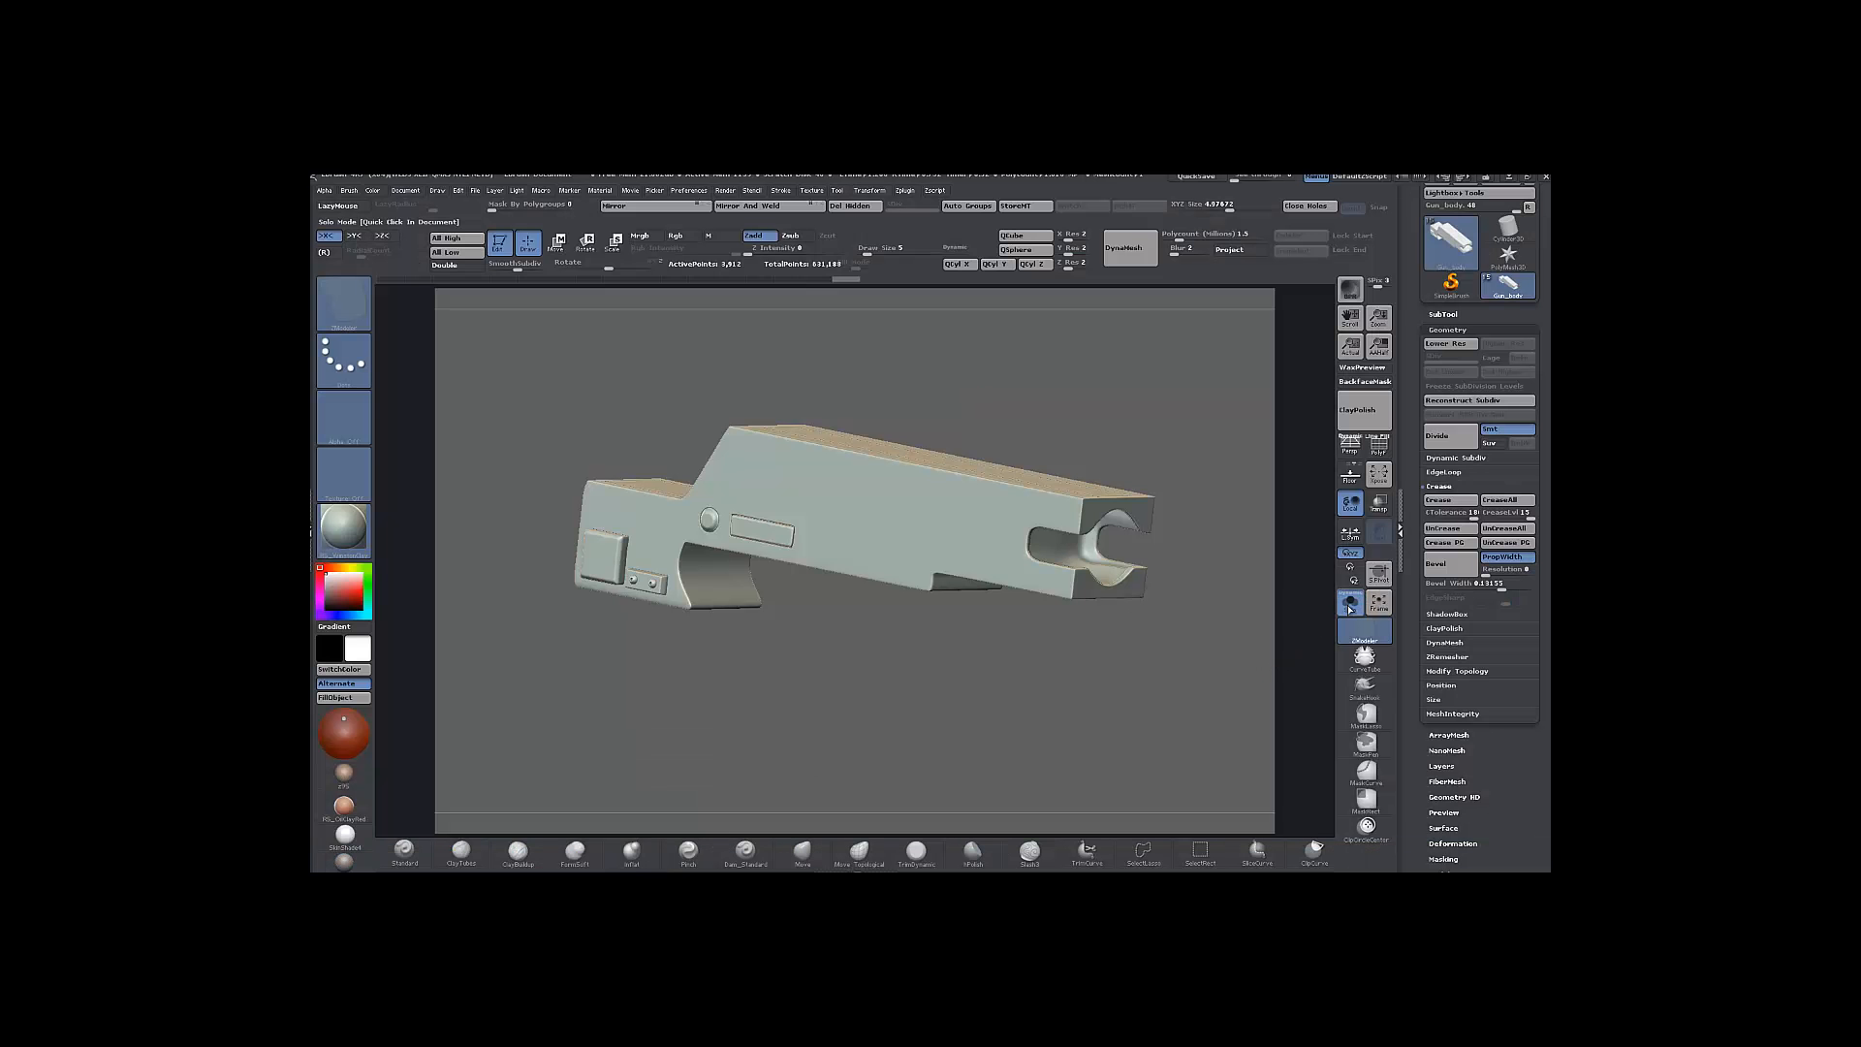
{"action": "left_click", "coordinate": [1349, 603]}
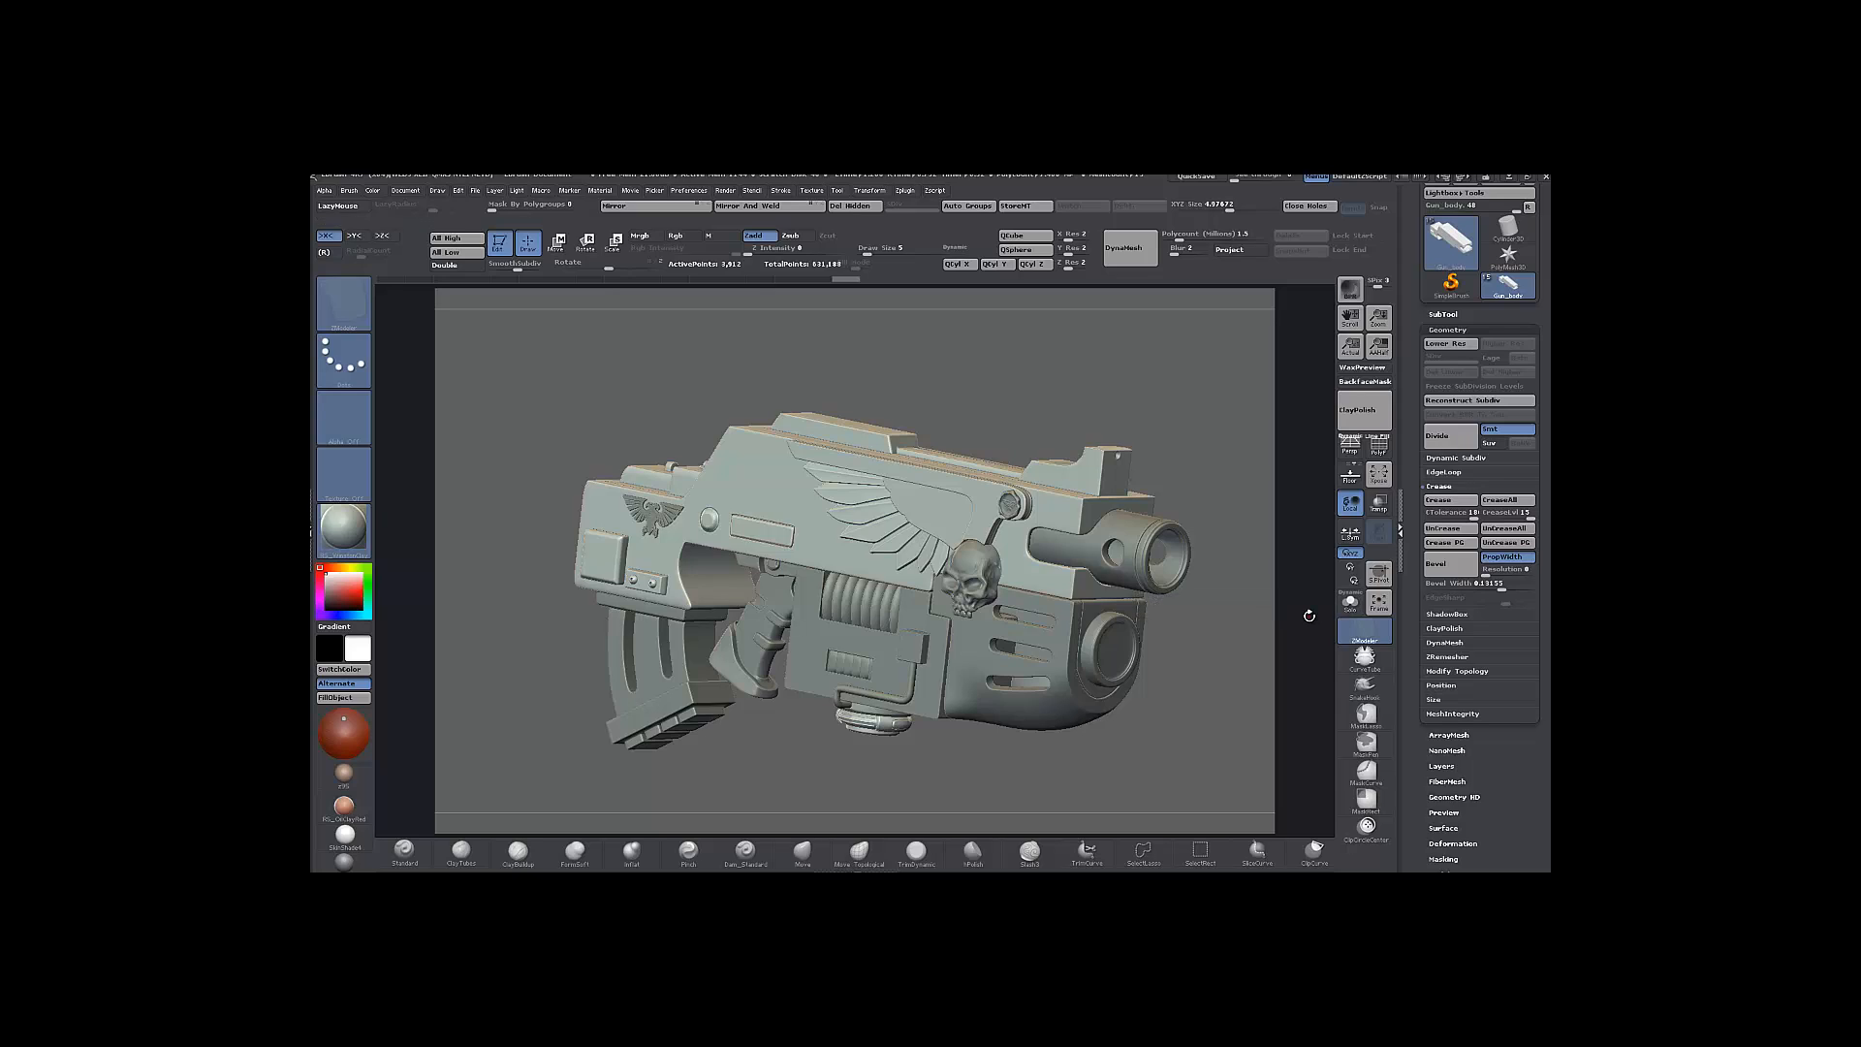
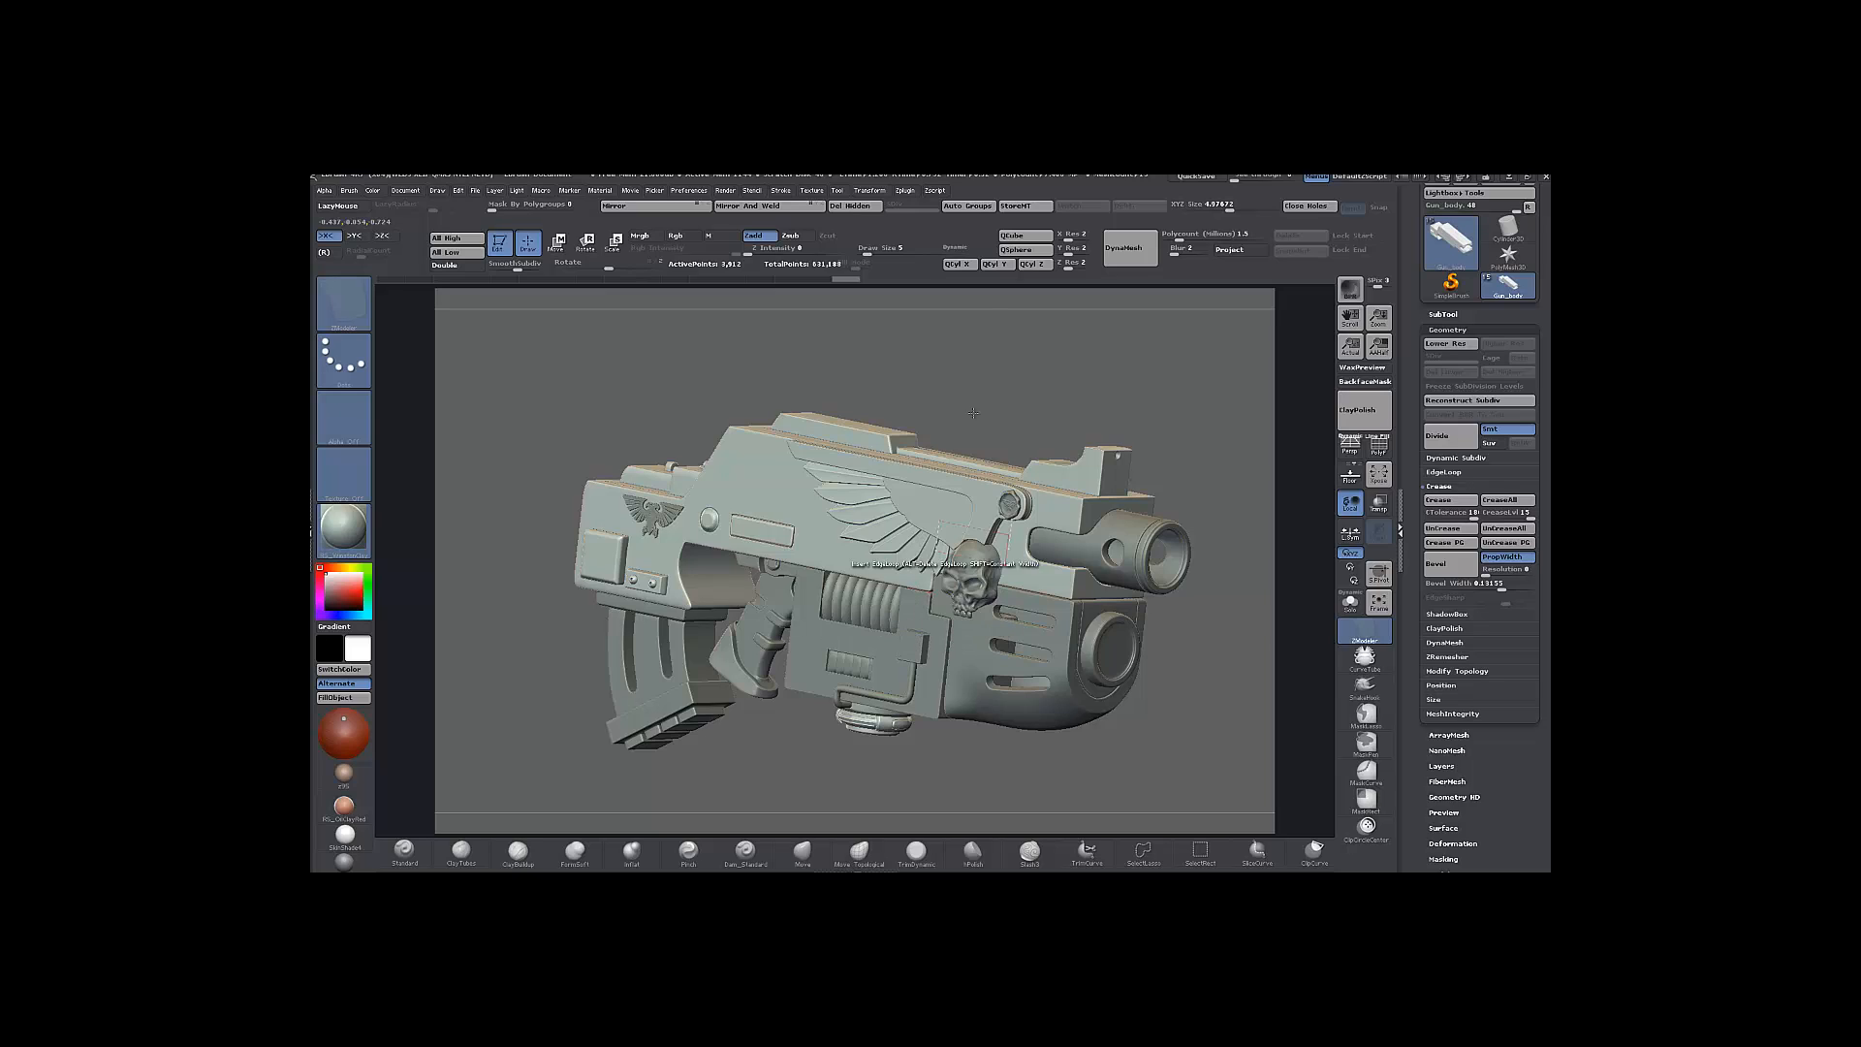
{"action": "left_click", "coordinate": [1351, 290]}
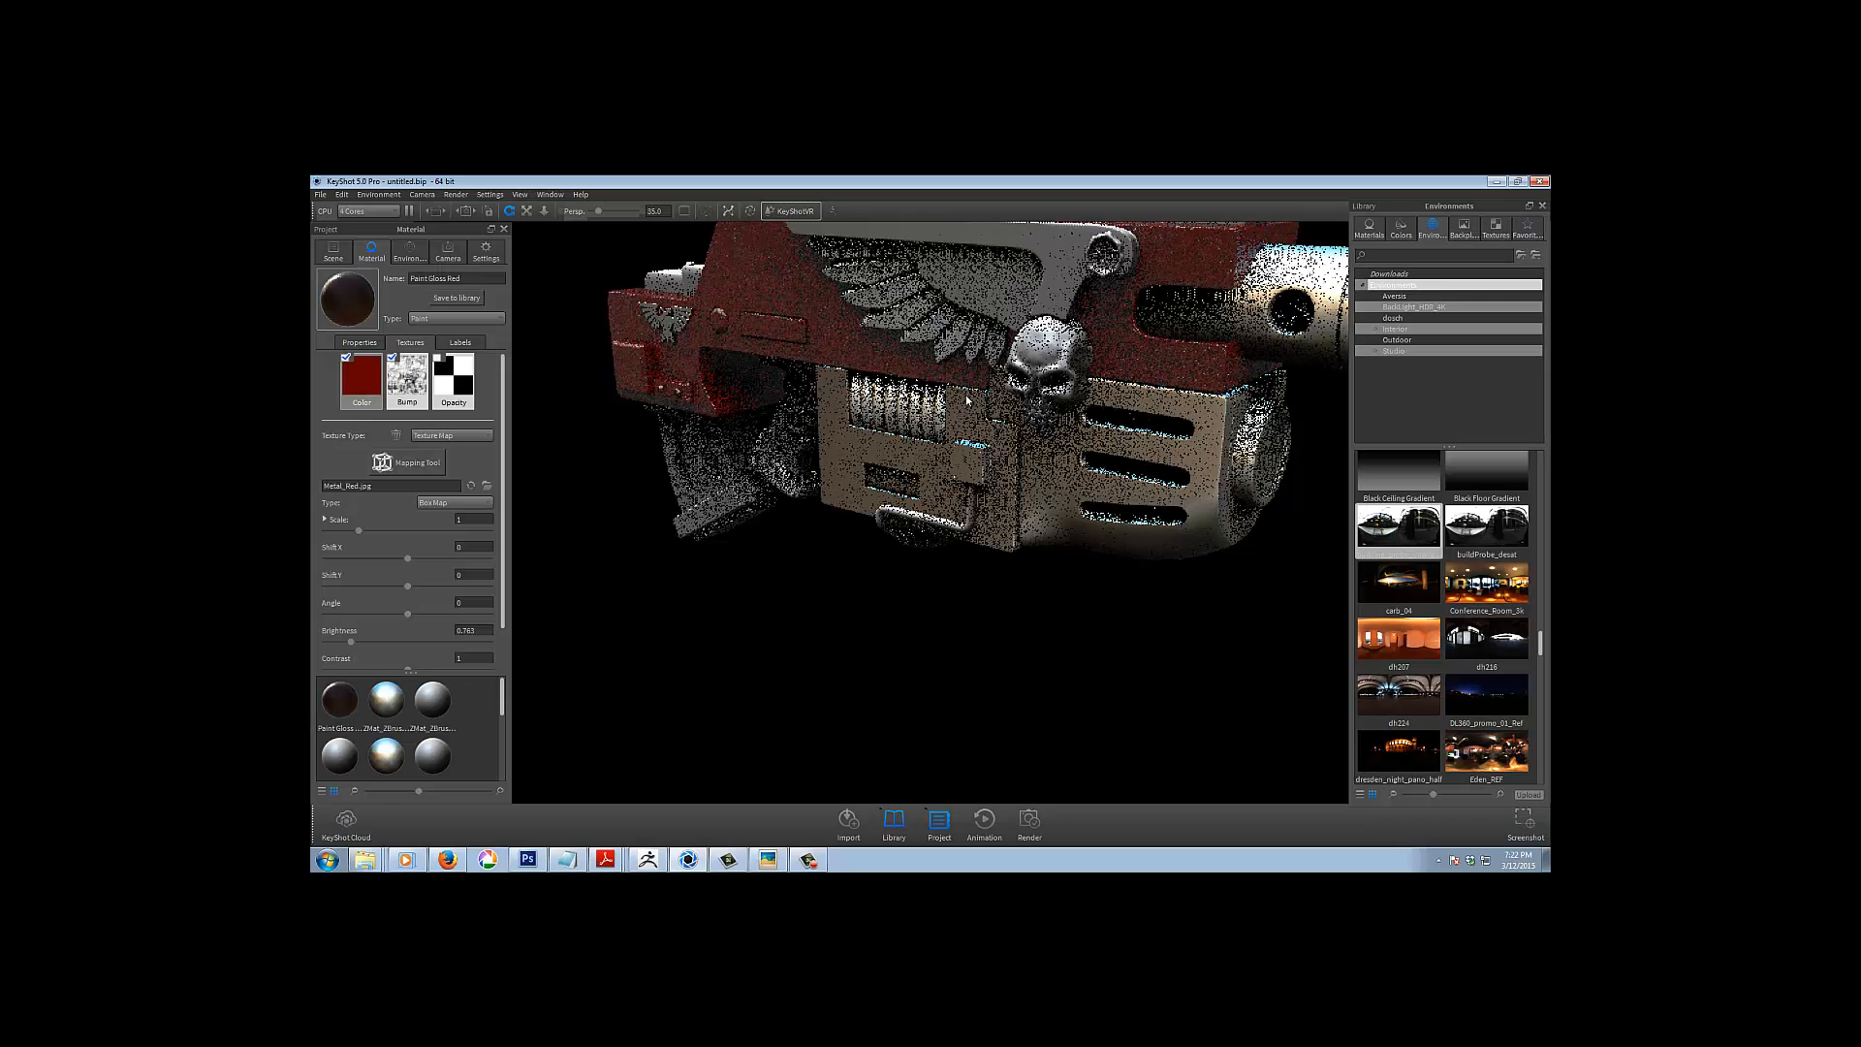
{"action": "left_click_drag", "start_coordinate": [850, 597], "coordinate": [781, 677]}
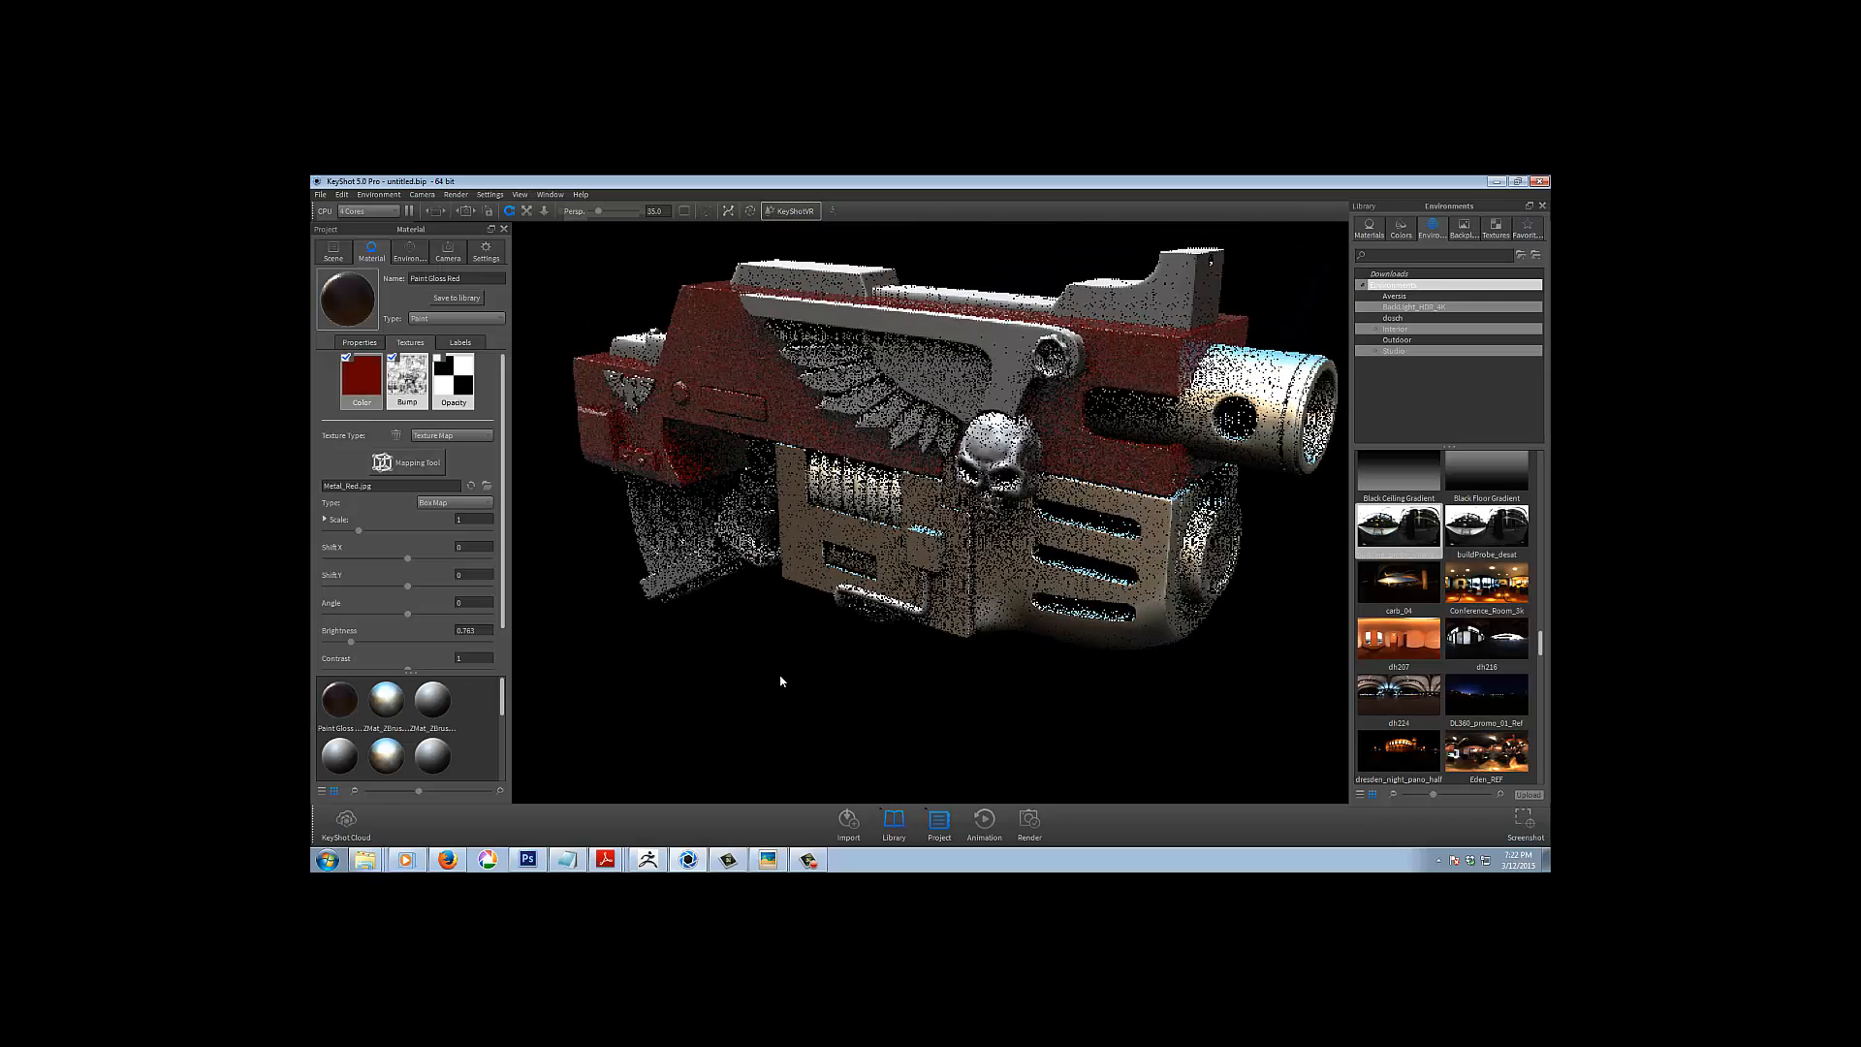
Isolate the red gun body, inspect it on its own, and show all parts of the boltgun again
{"action": "right_click", "coordinate": [732, 358]}
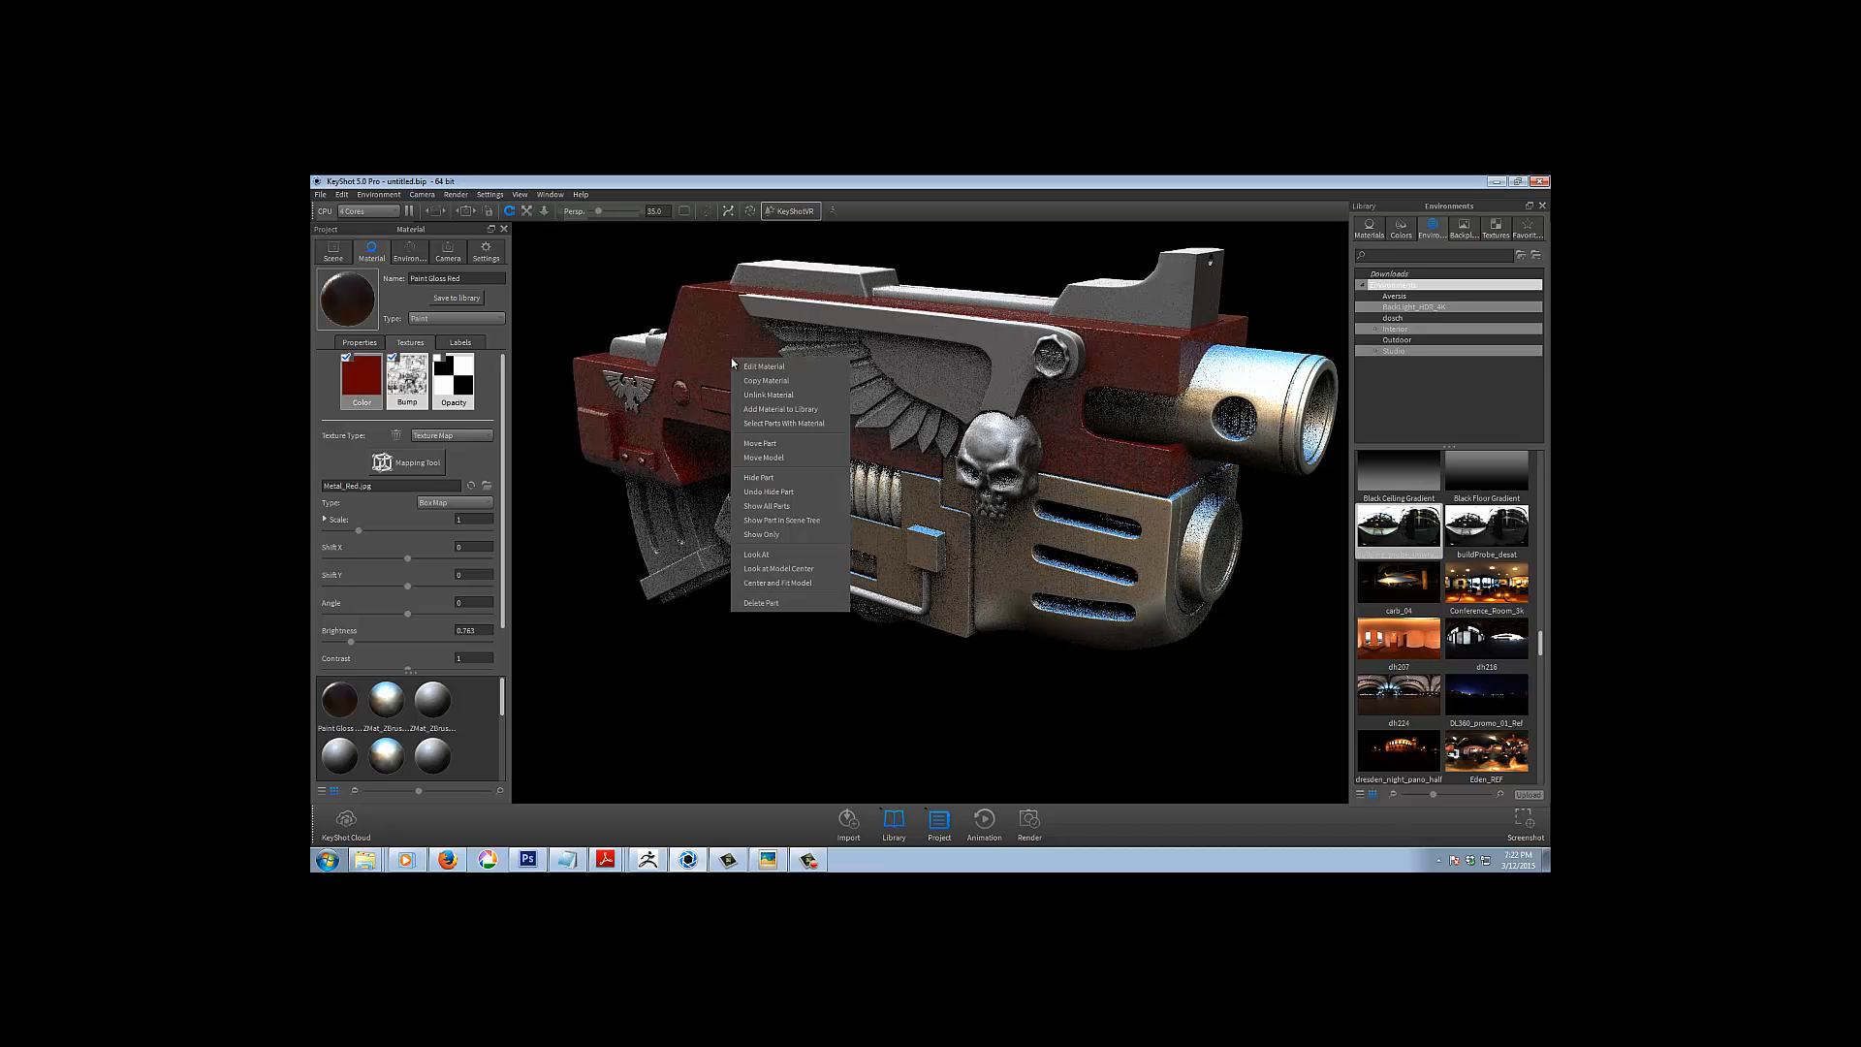
{"action": "left_click", "coordinate": [761, 534]}
{"action": "left_click_drag", "start_coordinate": [956, 608], "coordinate": [885, 631]}
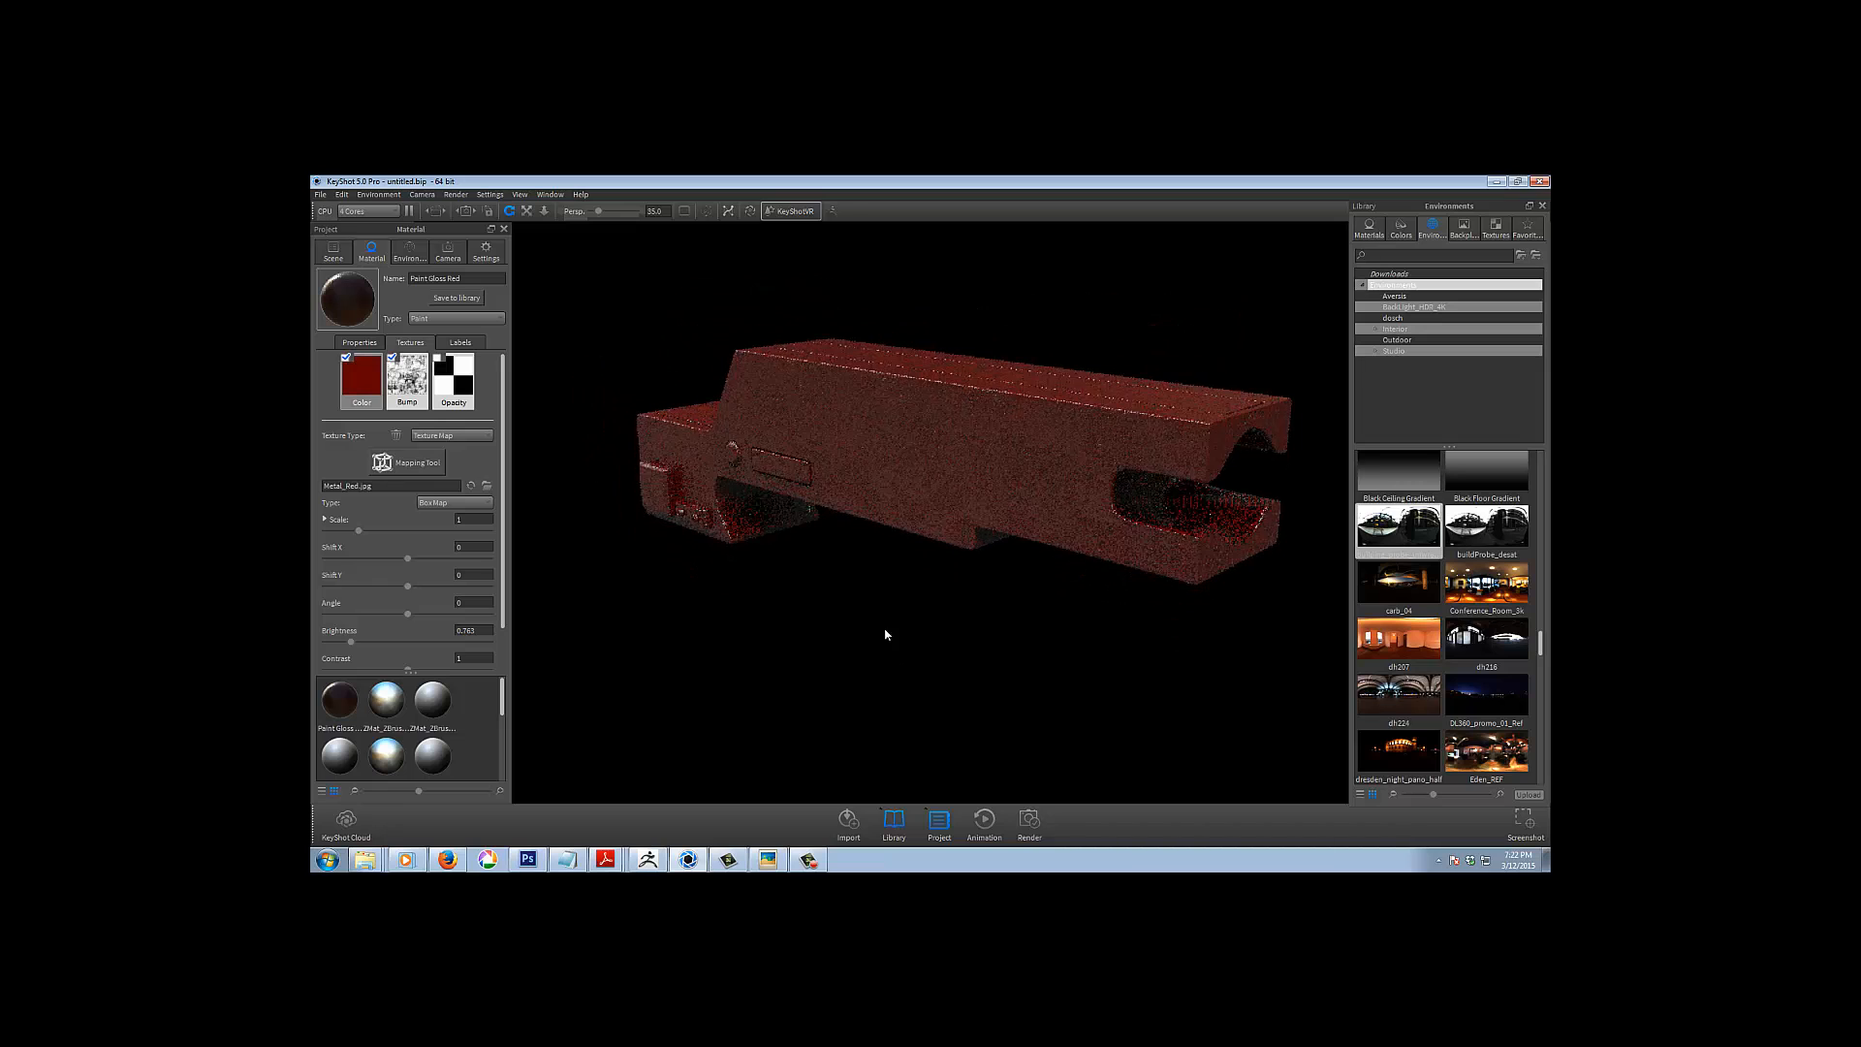
{"action": "right_click", "coordinate": [927, 449]}
{"action": "right_click", "coordinate": [873, 580]}
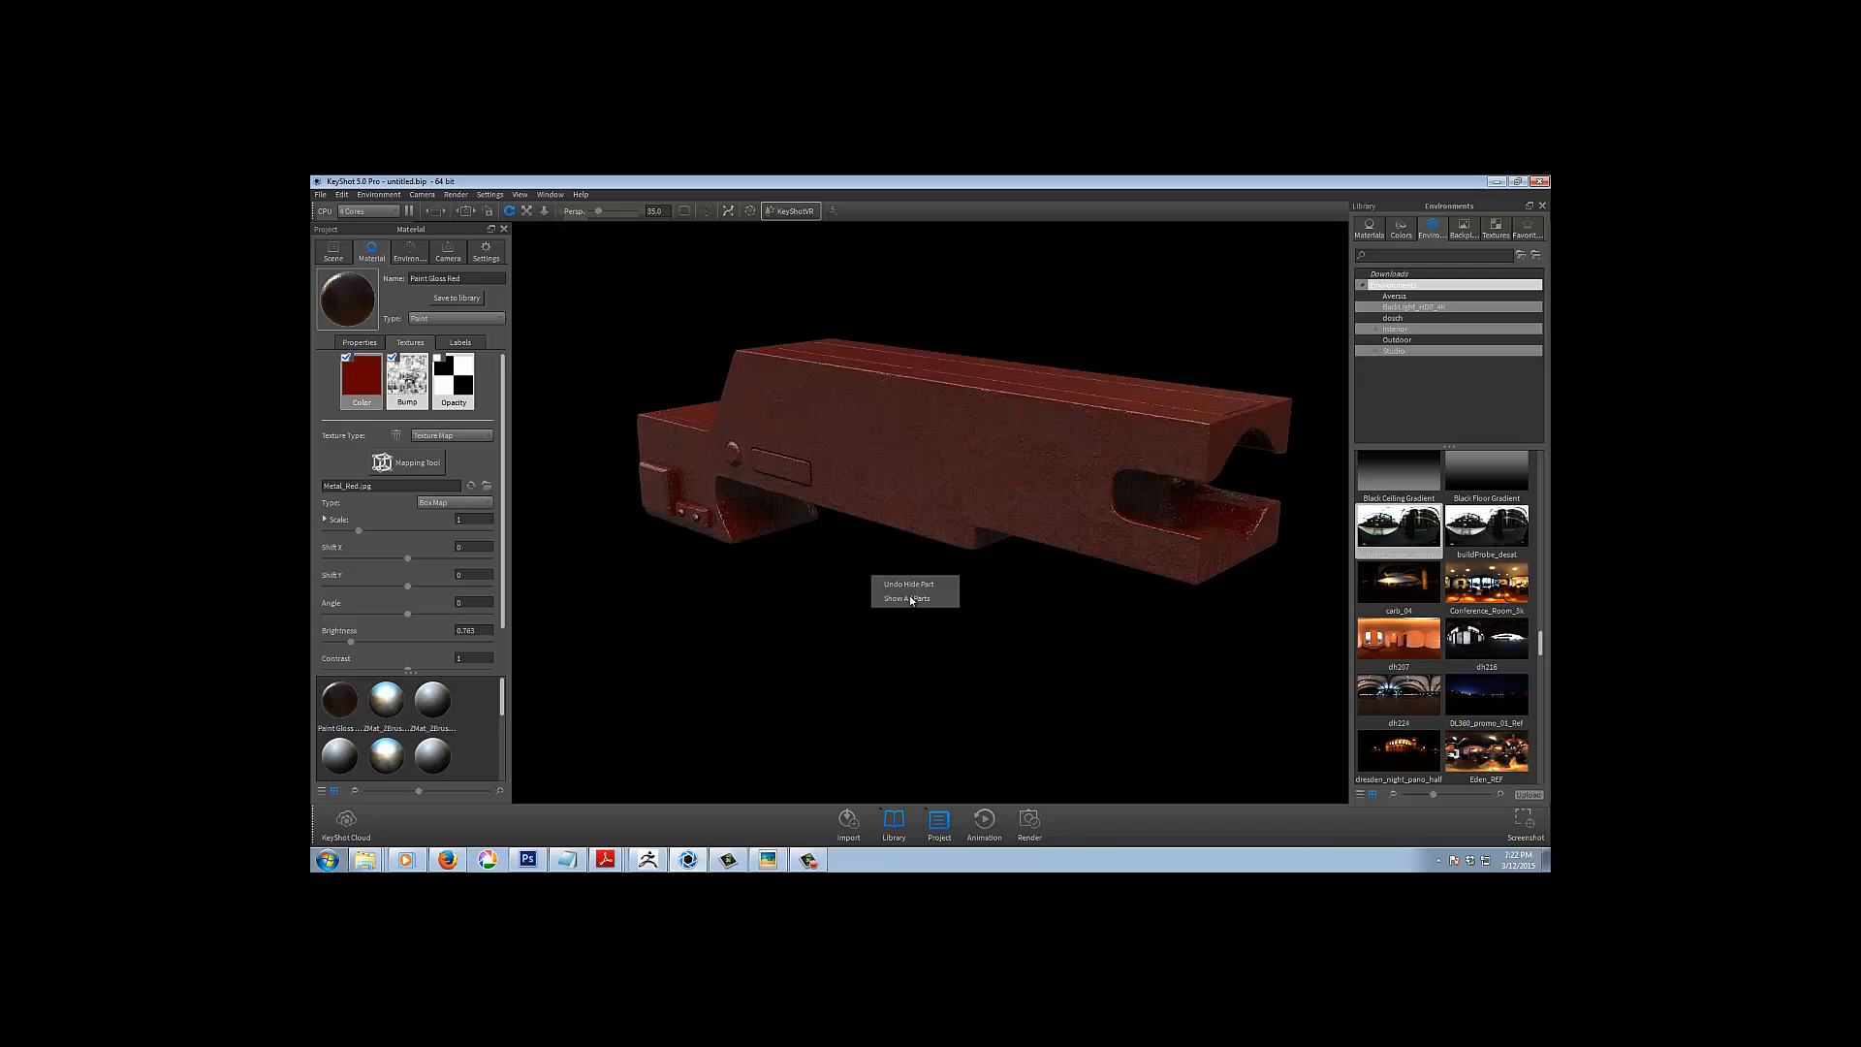
{"action": "left_click", "coordinate": [910, 598]}
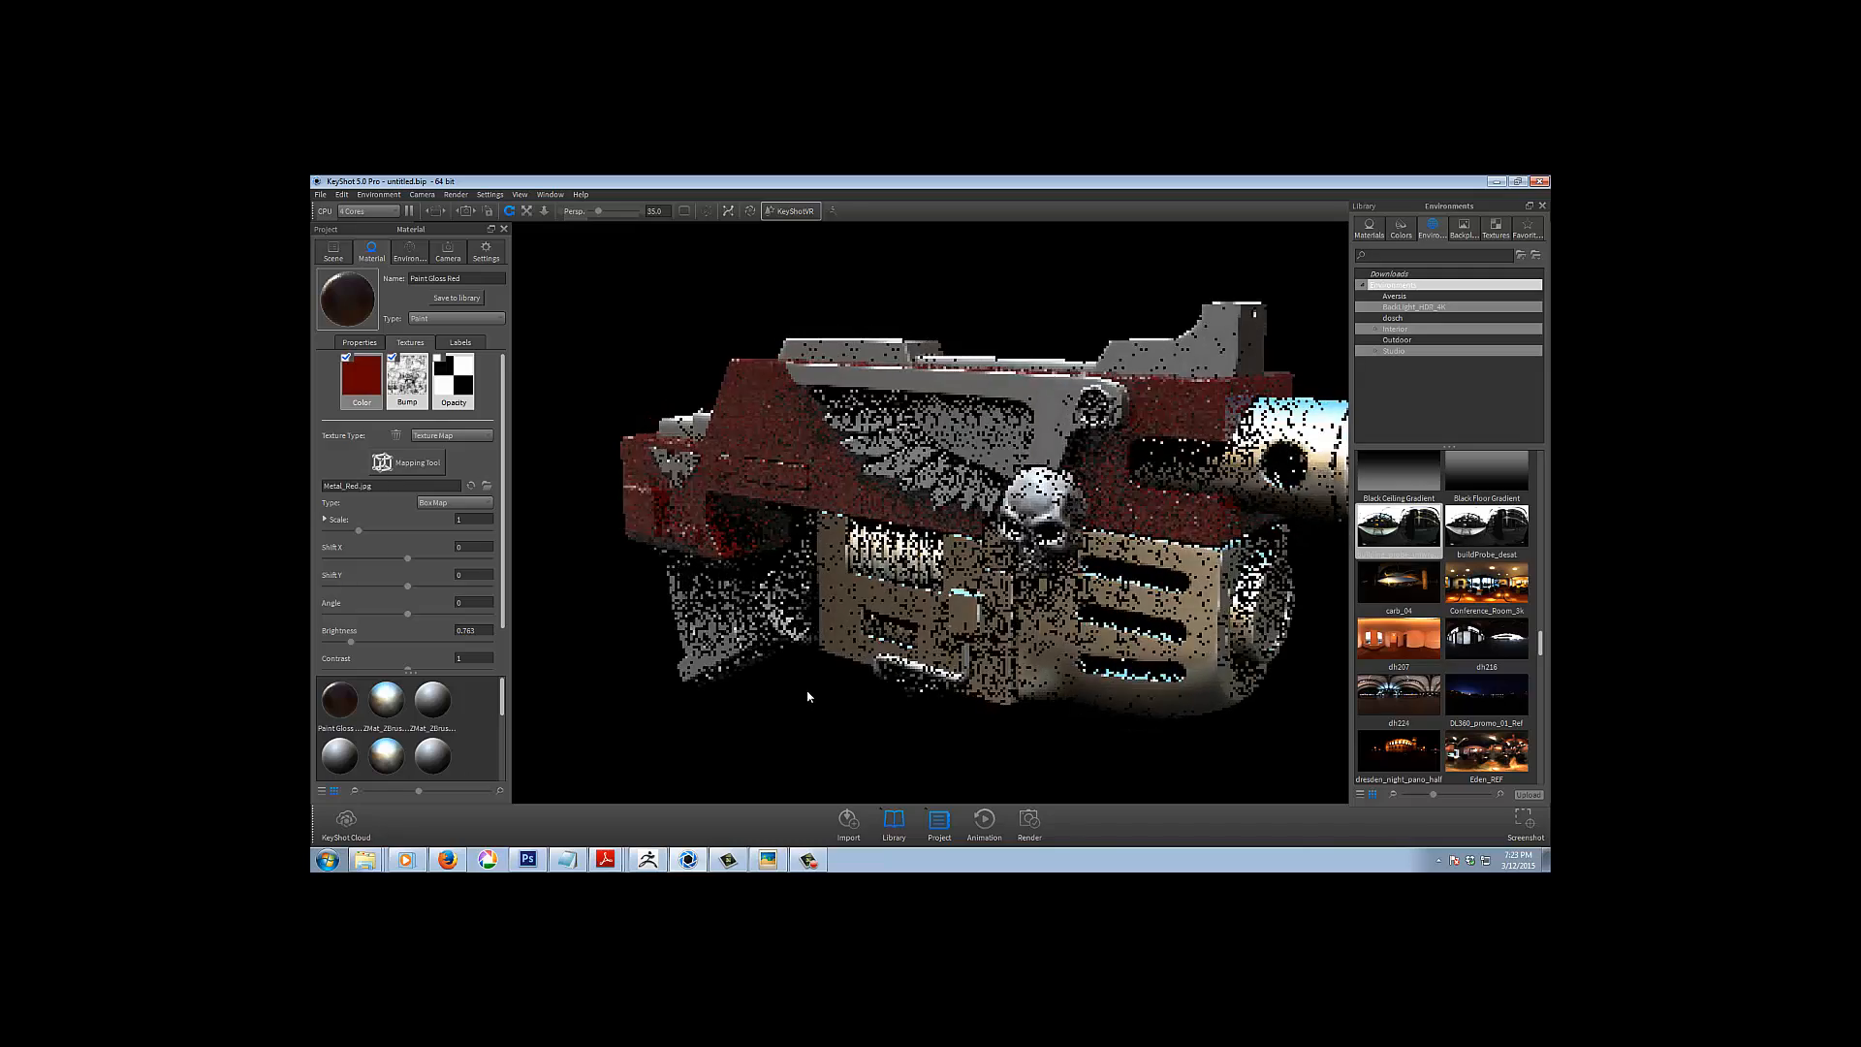
{"action": "left_click_drag", "start_coordinate": [807, 696], "coordinate": [784, 612]}
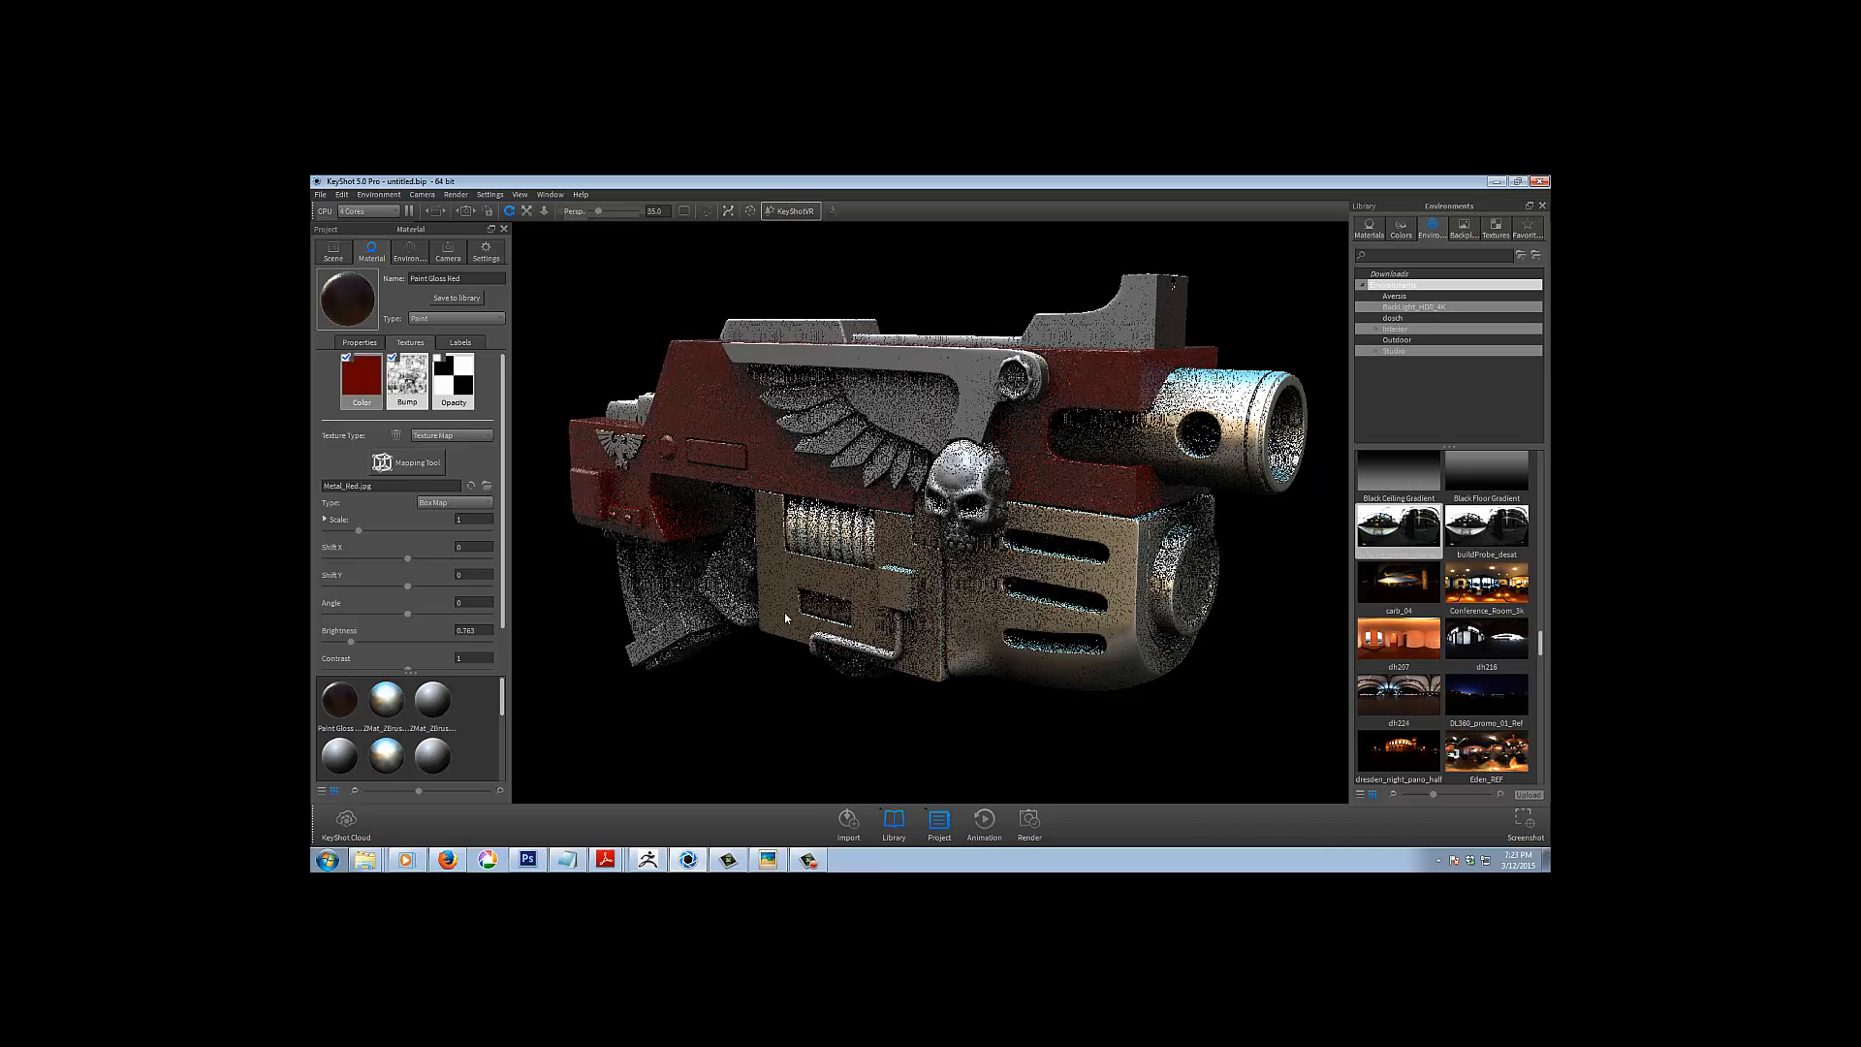
Show only the barrel and its matching round part, and center them in view
{"action": "right_click", "coordinate": [1219, 396]}
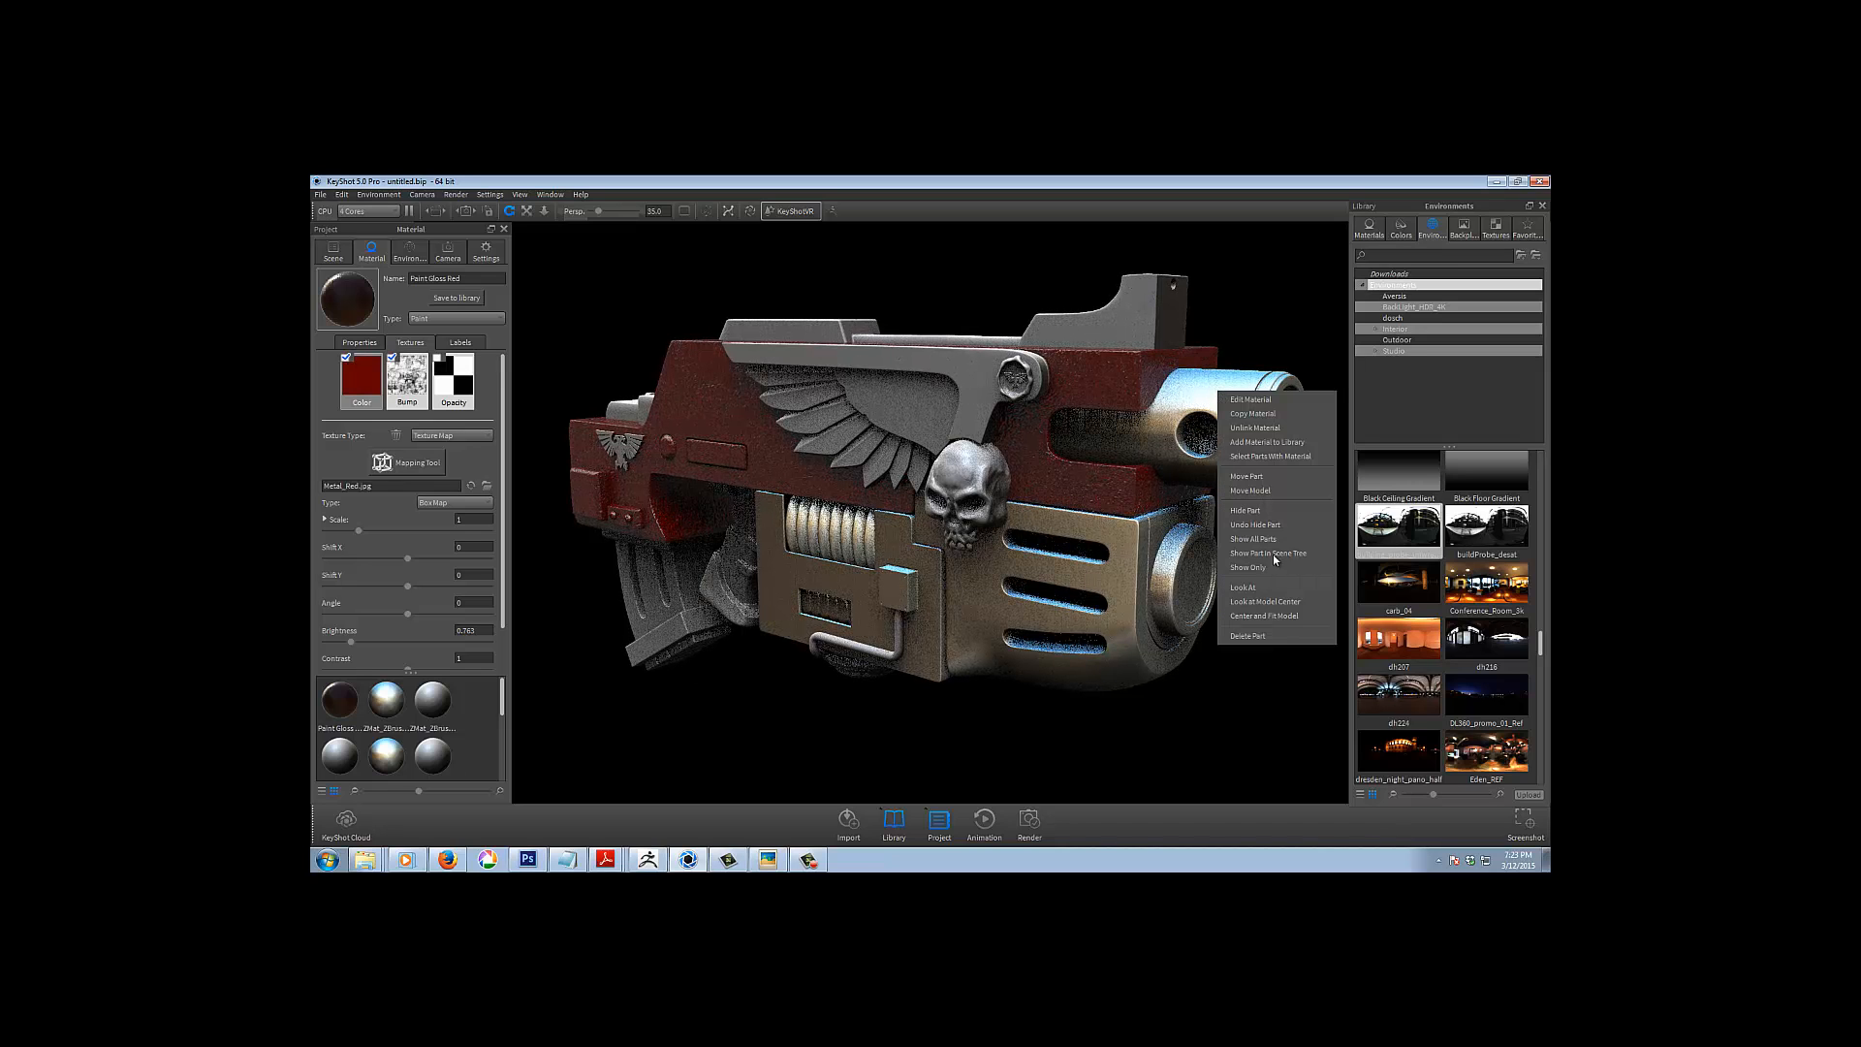
{"action": "left_click", "coordinate": [1249, 567]}
{"action": "middle_click_drag", "start_coordinate": [1251, 568], "coordinate": [875, 554]}
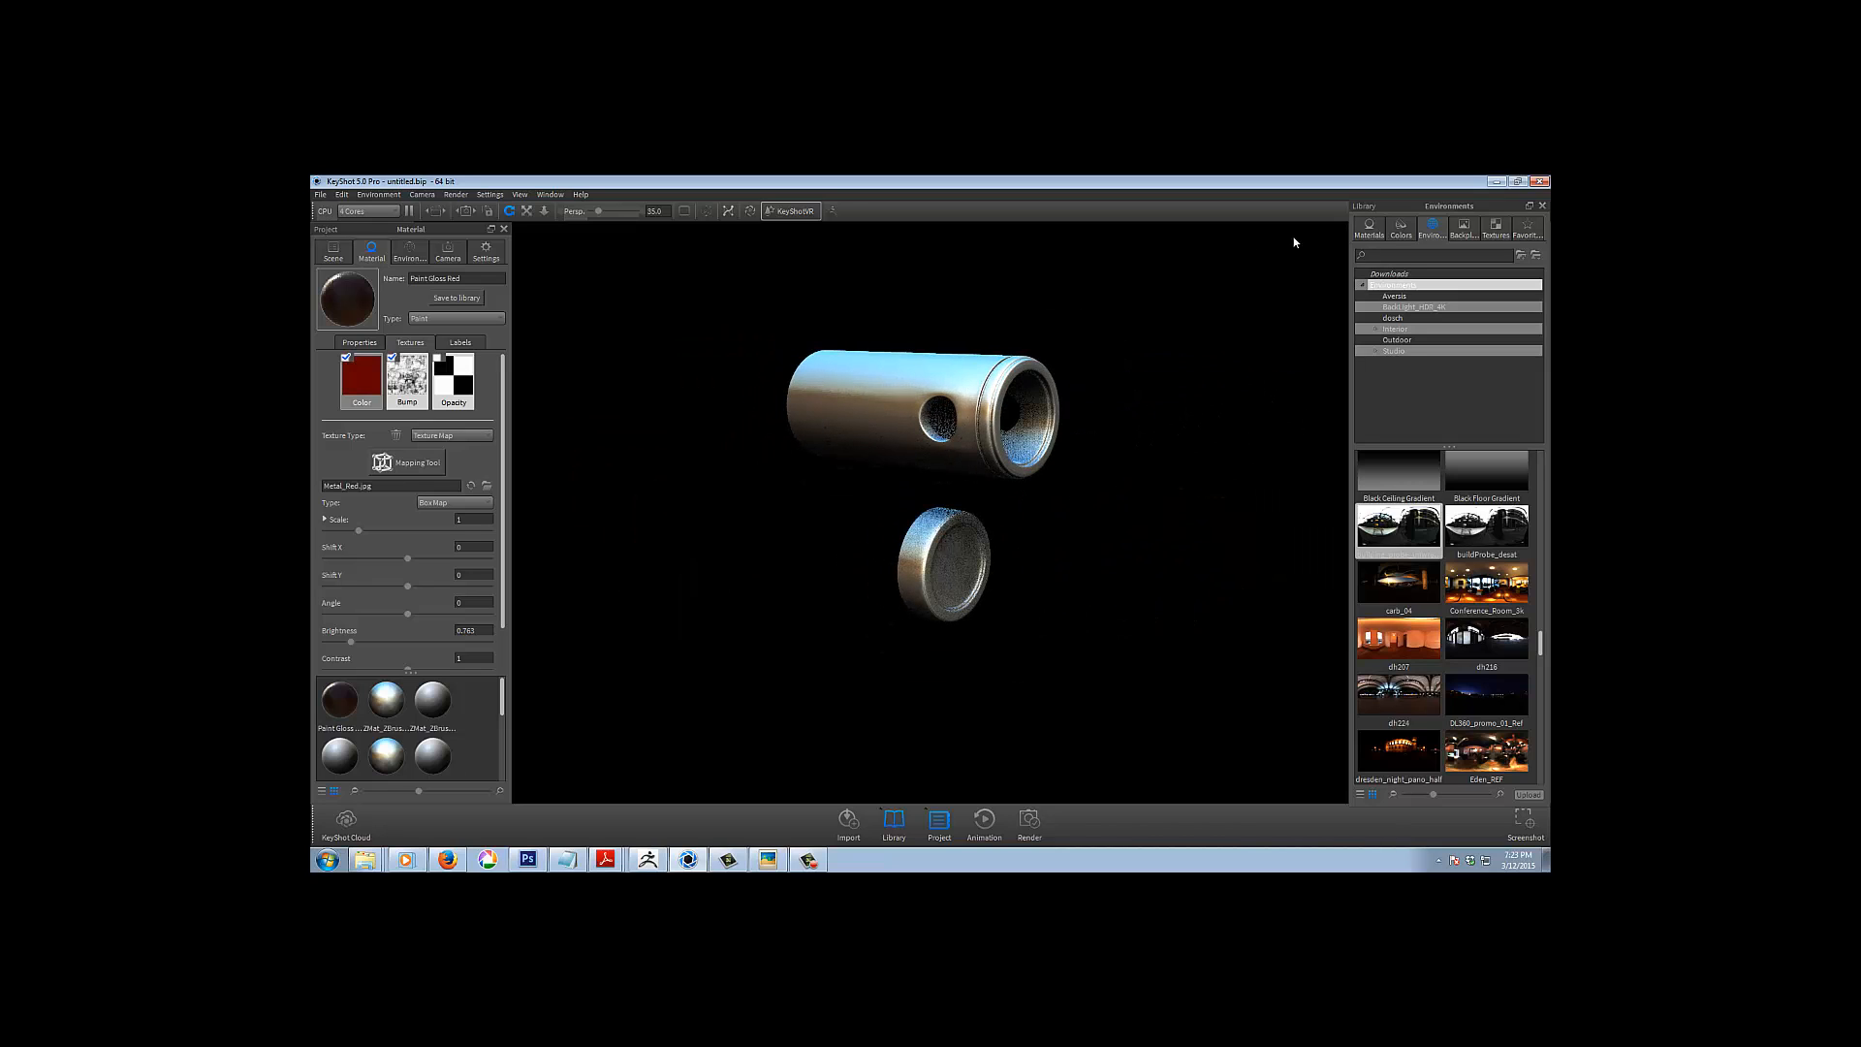
Browse the library's metallic paint and metal materials, apply Steel Ultra Scratched to the isolated barrel part, and inspect it
{"action": "left_click", "coordinate": [1368, 230]}
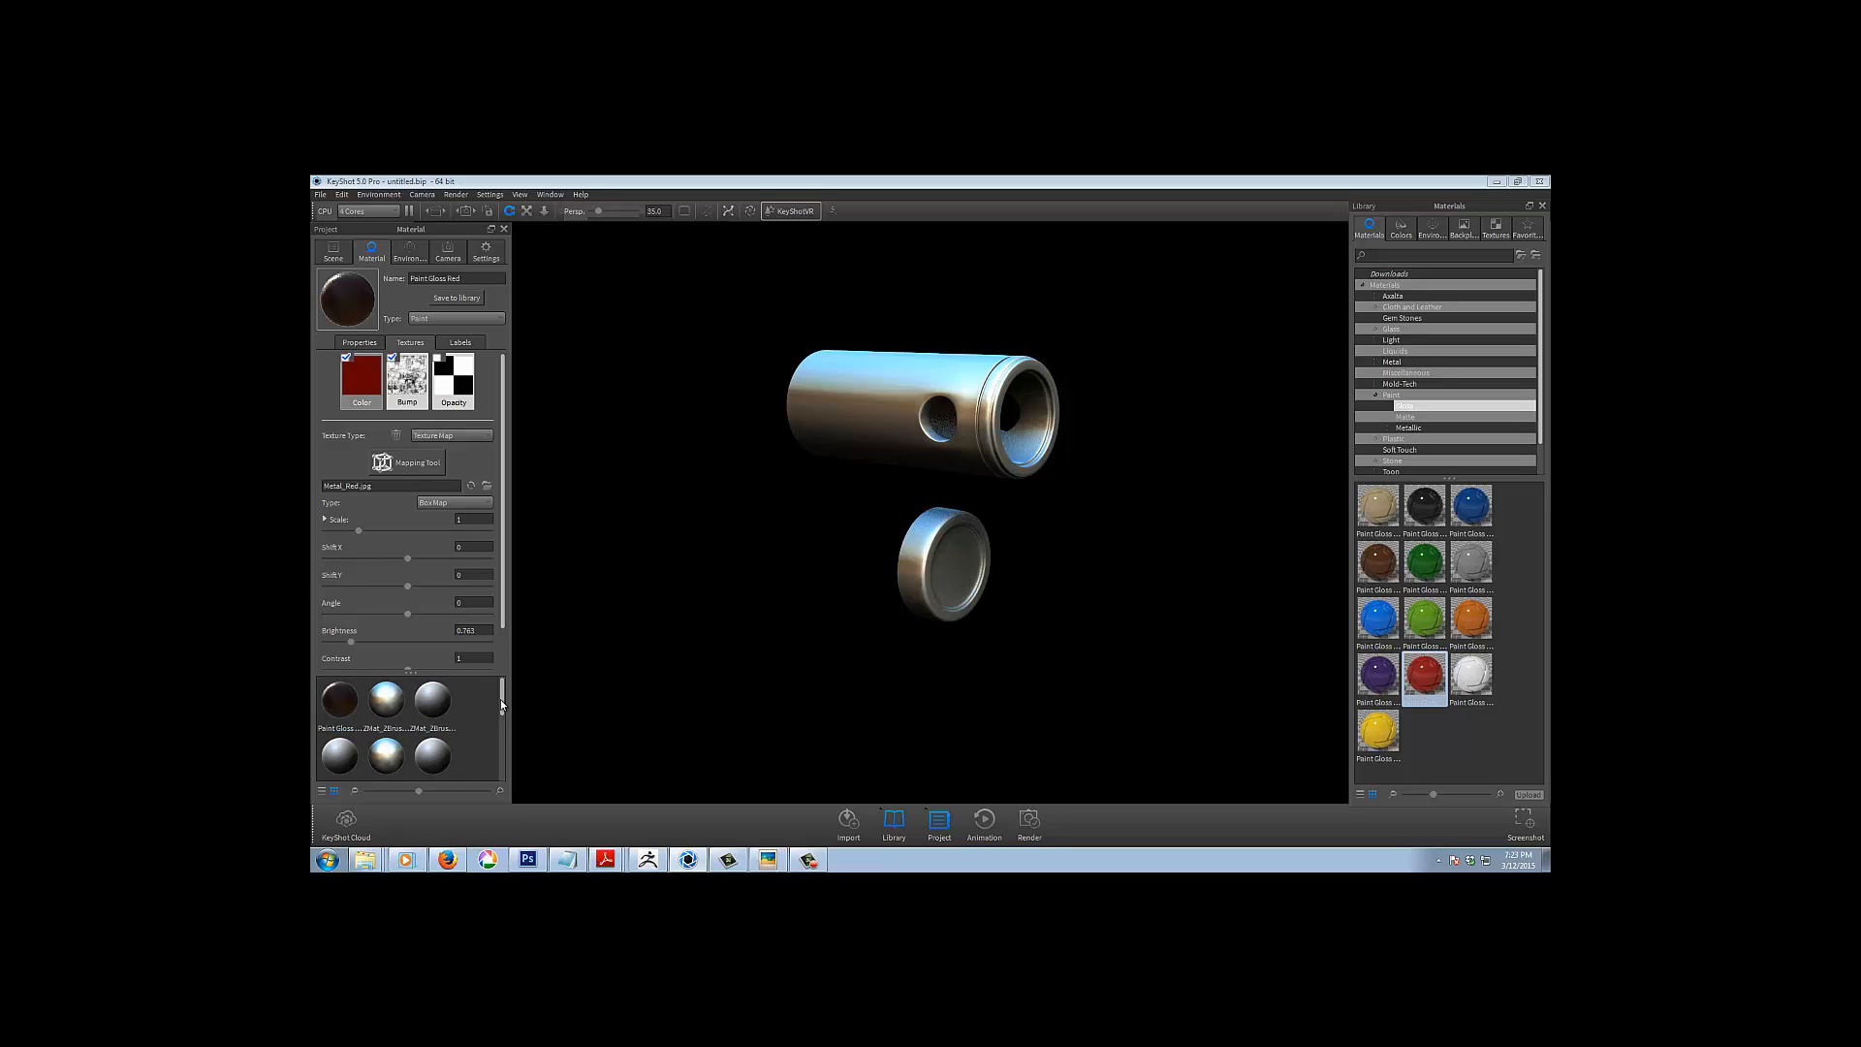
{"action": "mouse_move", "coordinate": [500, 700]}
{"action": "left_mouse_down"}
{"action": "mouse_move", "coordinate": [498, 743]}
{"action": "mouse_move", "coordinate": [493, 691]}
{"action": "mouse_move", "coordinate": [496, 707]}
{"action": "left_mouse_up"}
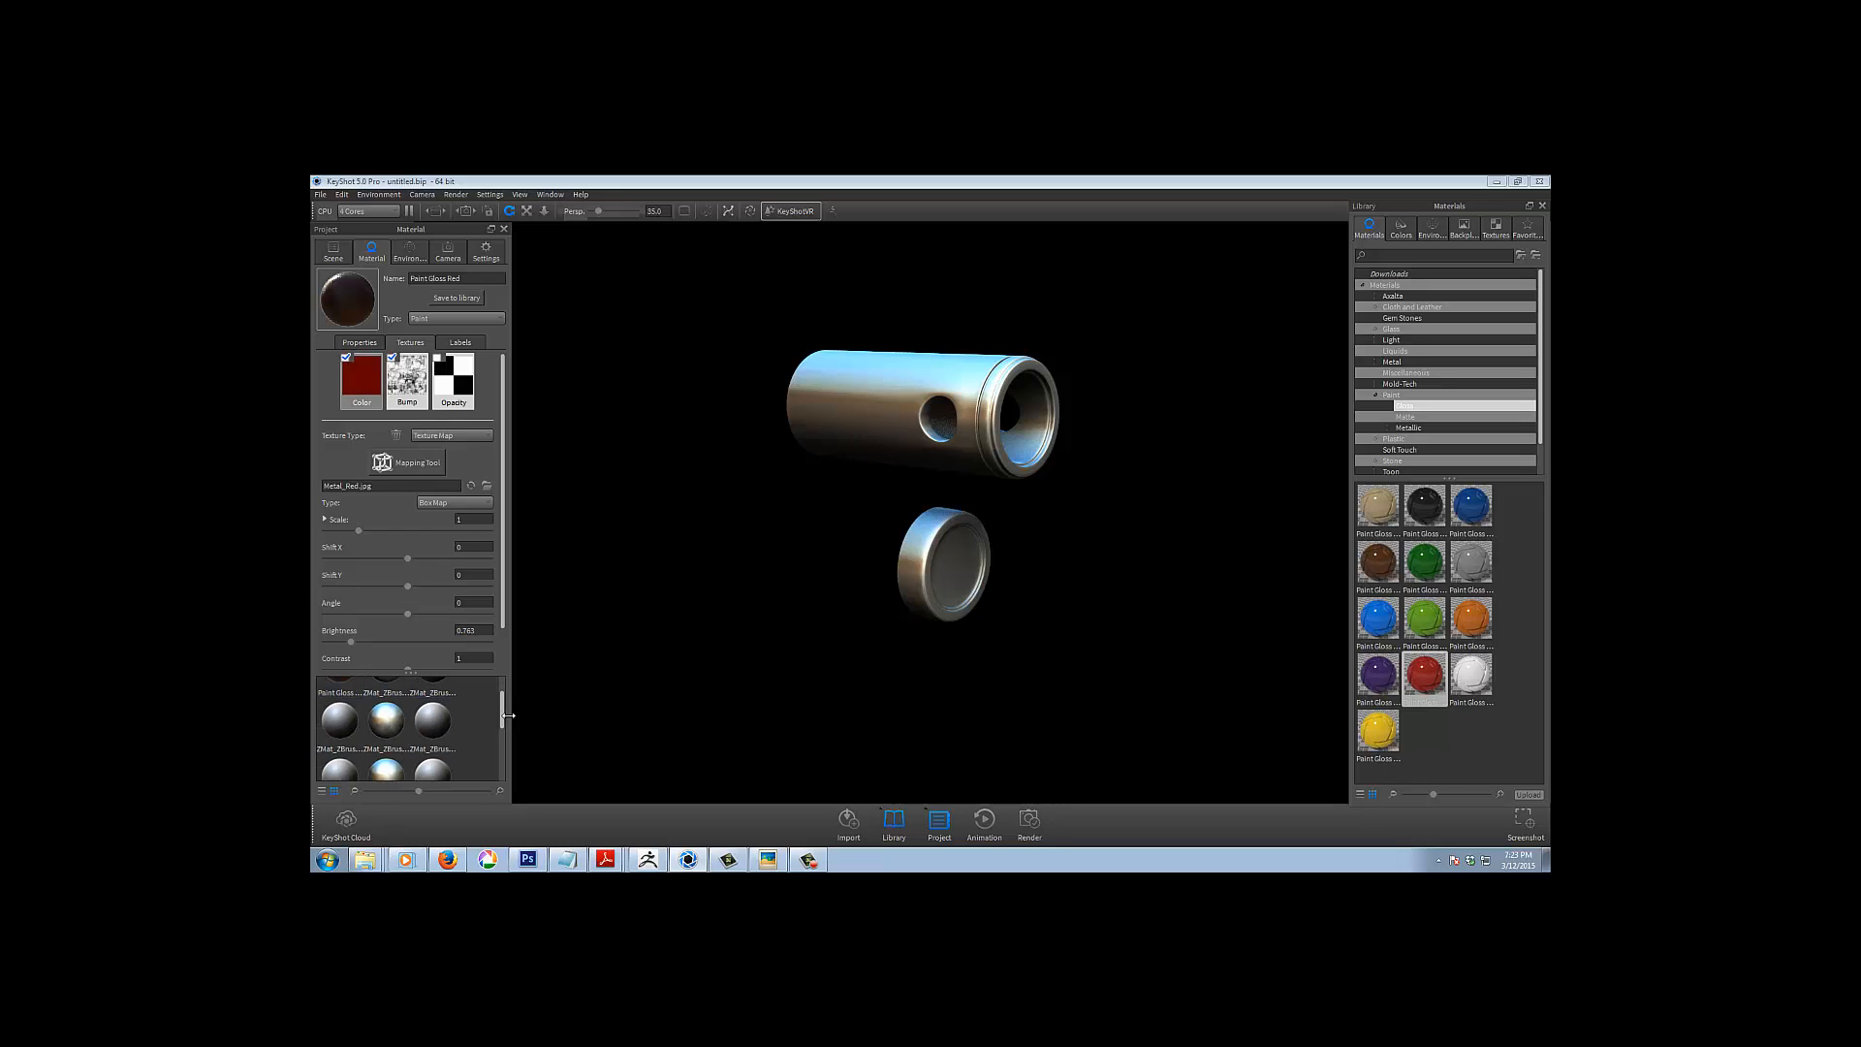
{"action": "left_click_drag", "start_coordinate": [502, 721], "coordinate": [502, 686]}
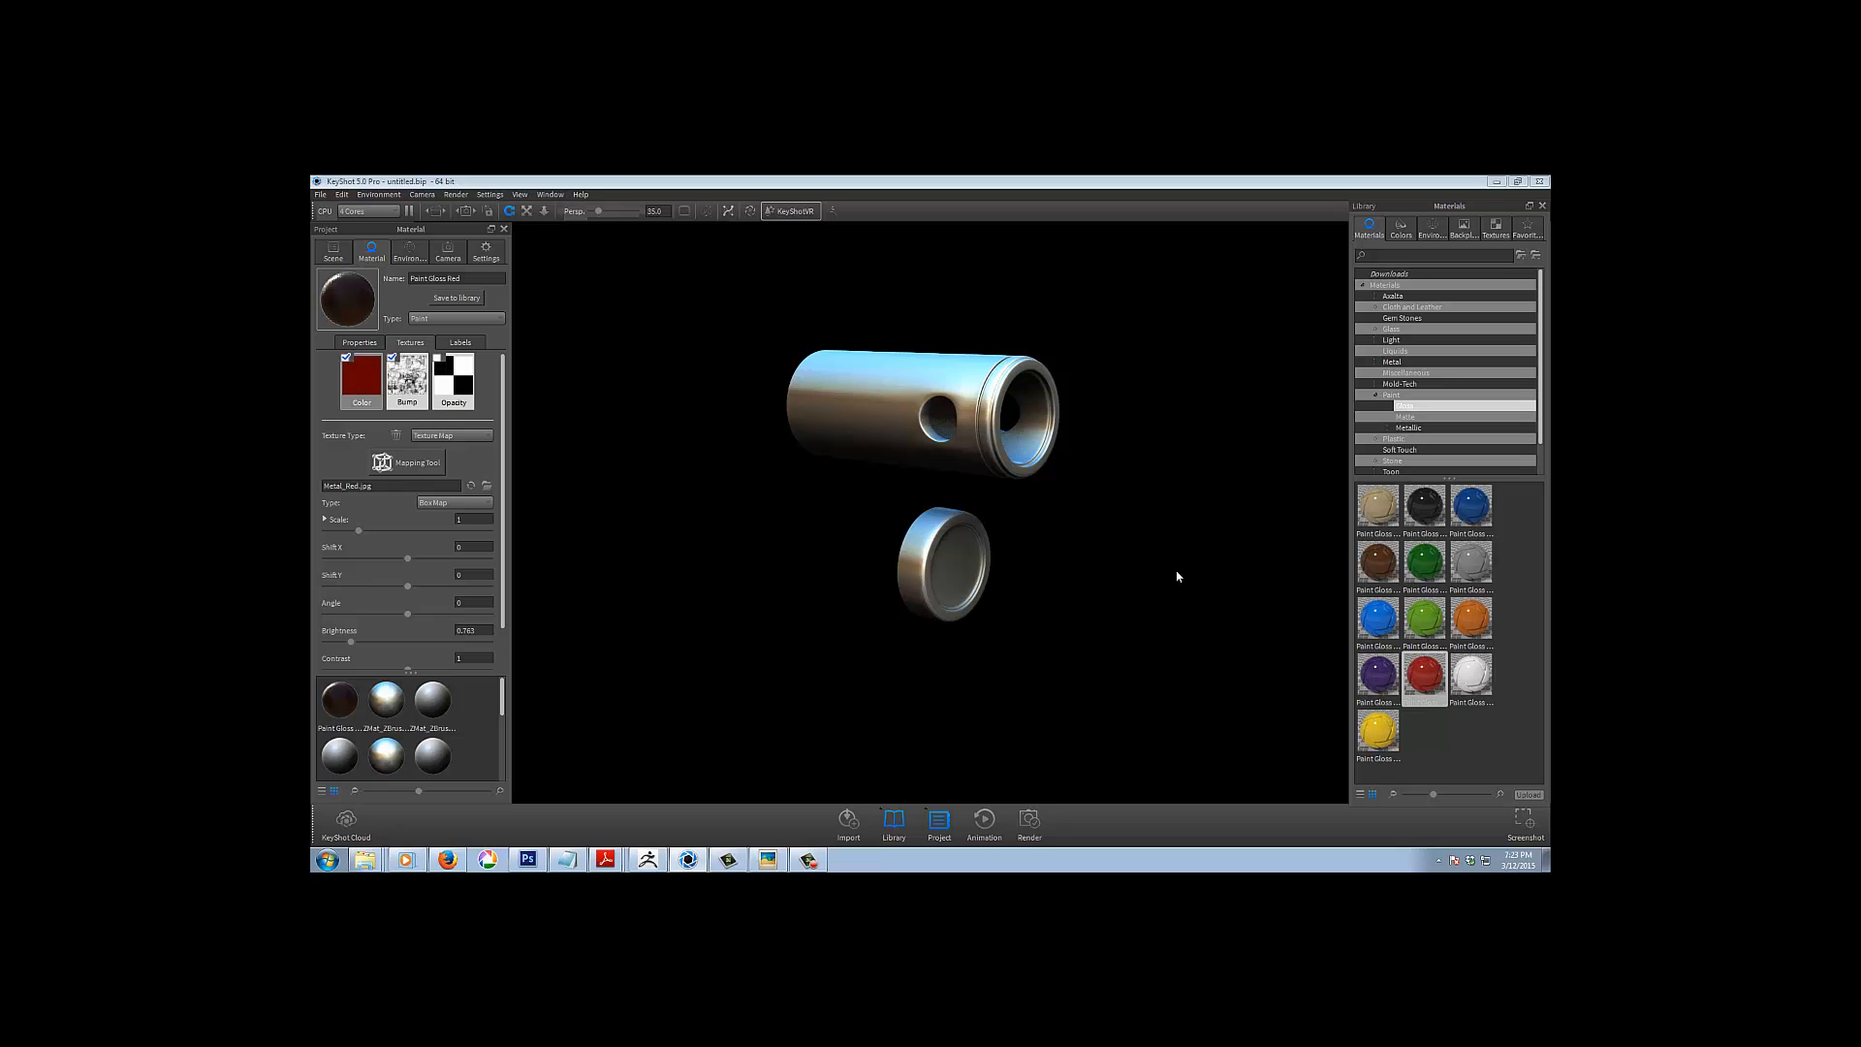
{"action": "left_click_drag", "start_coordinate": [1155, 540], "coordinate": [1248, 538]}
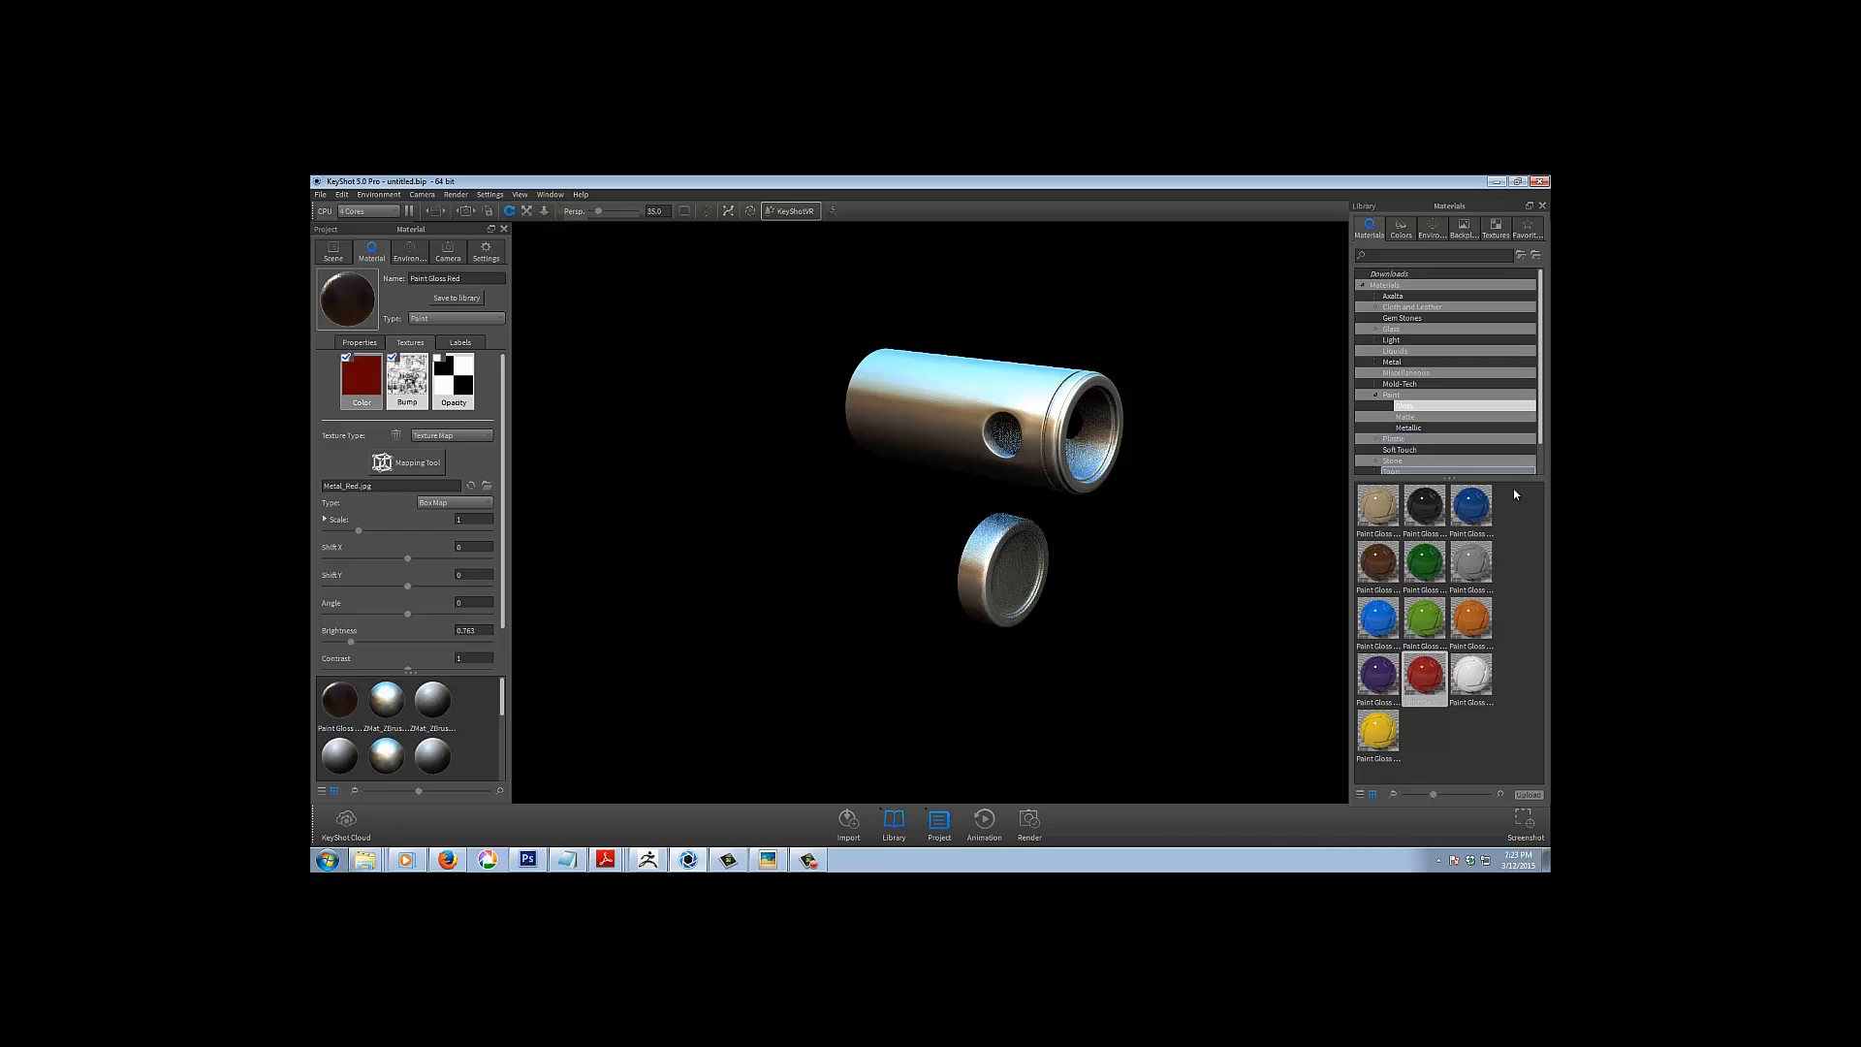
{"action": "left_click", "coordinate": [1405, 427]}
{"action": "mouse_move", "coordinate": [1542, 588]}
{"action": "left_mouse_down"}
{"action": "mouse_move", "coordinate": [1537, 664]}
{"action": "mouse_move", "coordinate": [1533, 562]}
{"action": "left_mouse_up"}
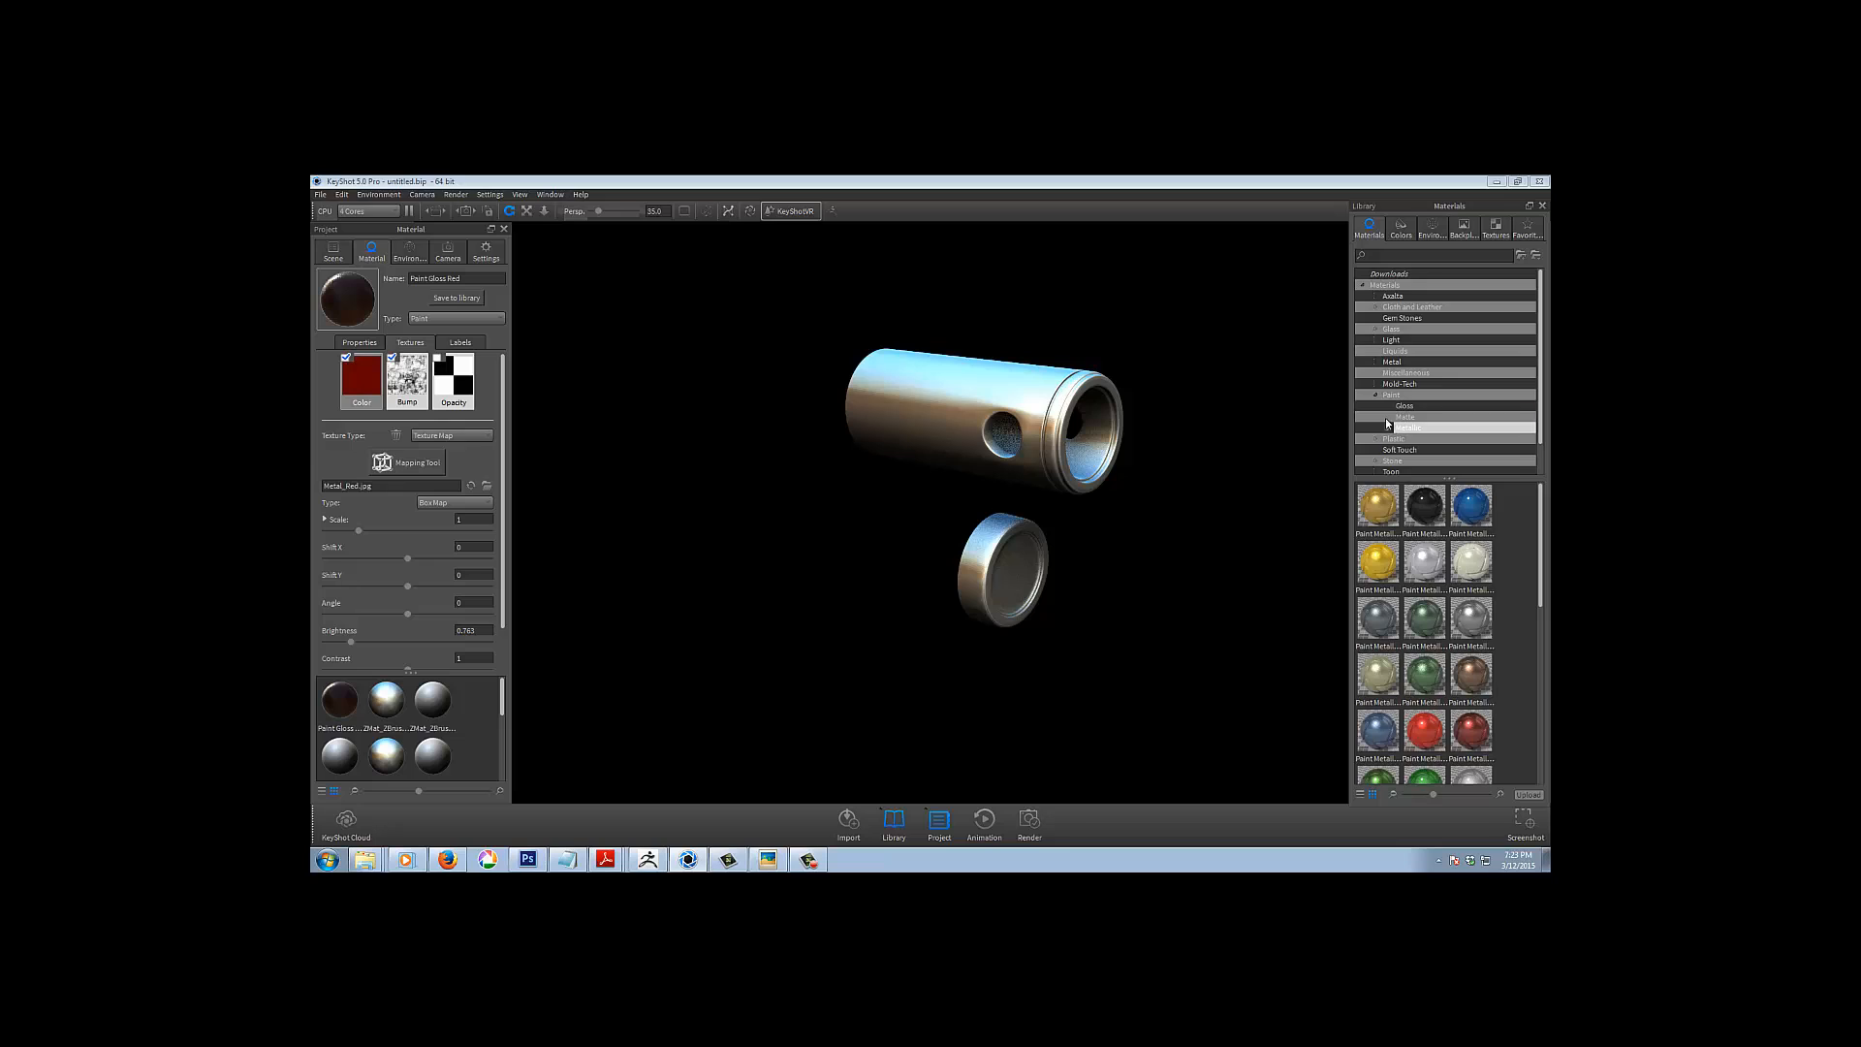
{"action": "left_click", "coordinate": [1394, 363]}
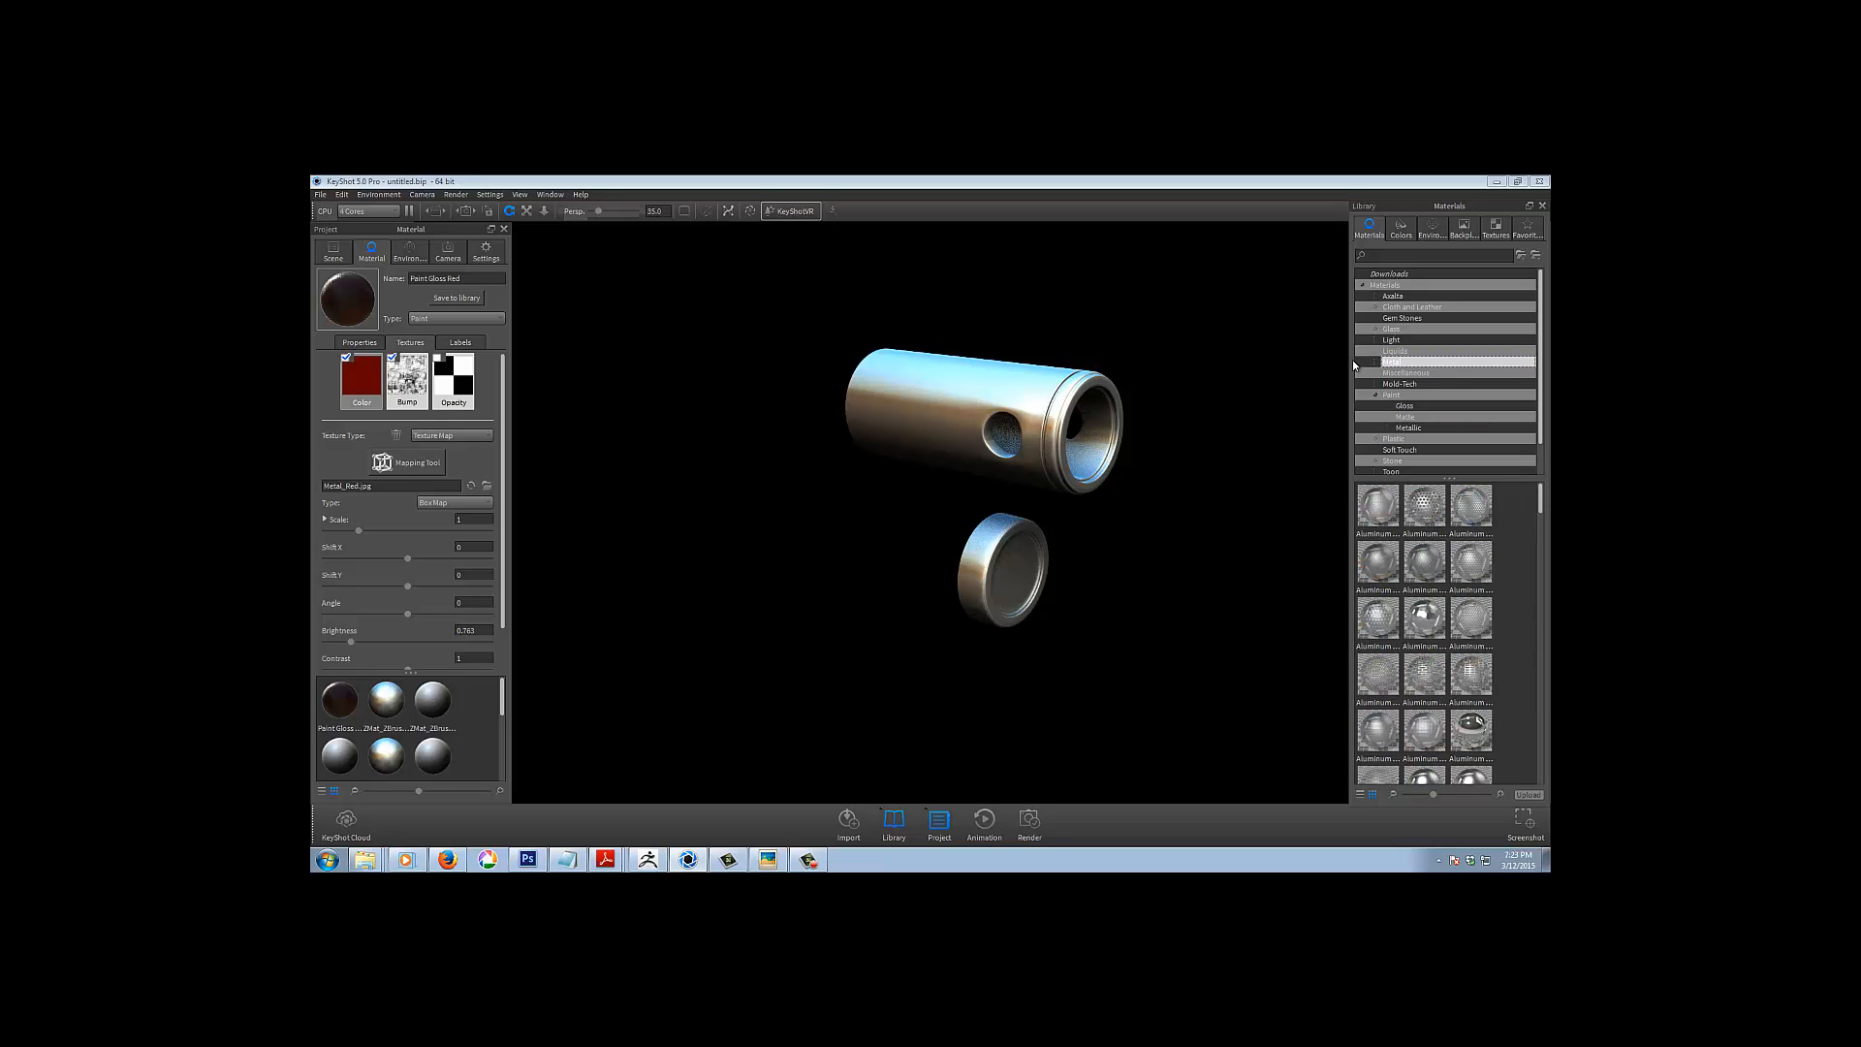
{"action": "left_click", "coordinate": [1376, 362]}
{"action": "left_click", "coordinate": [1409, 440]}
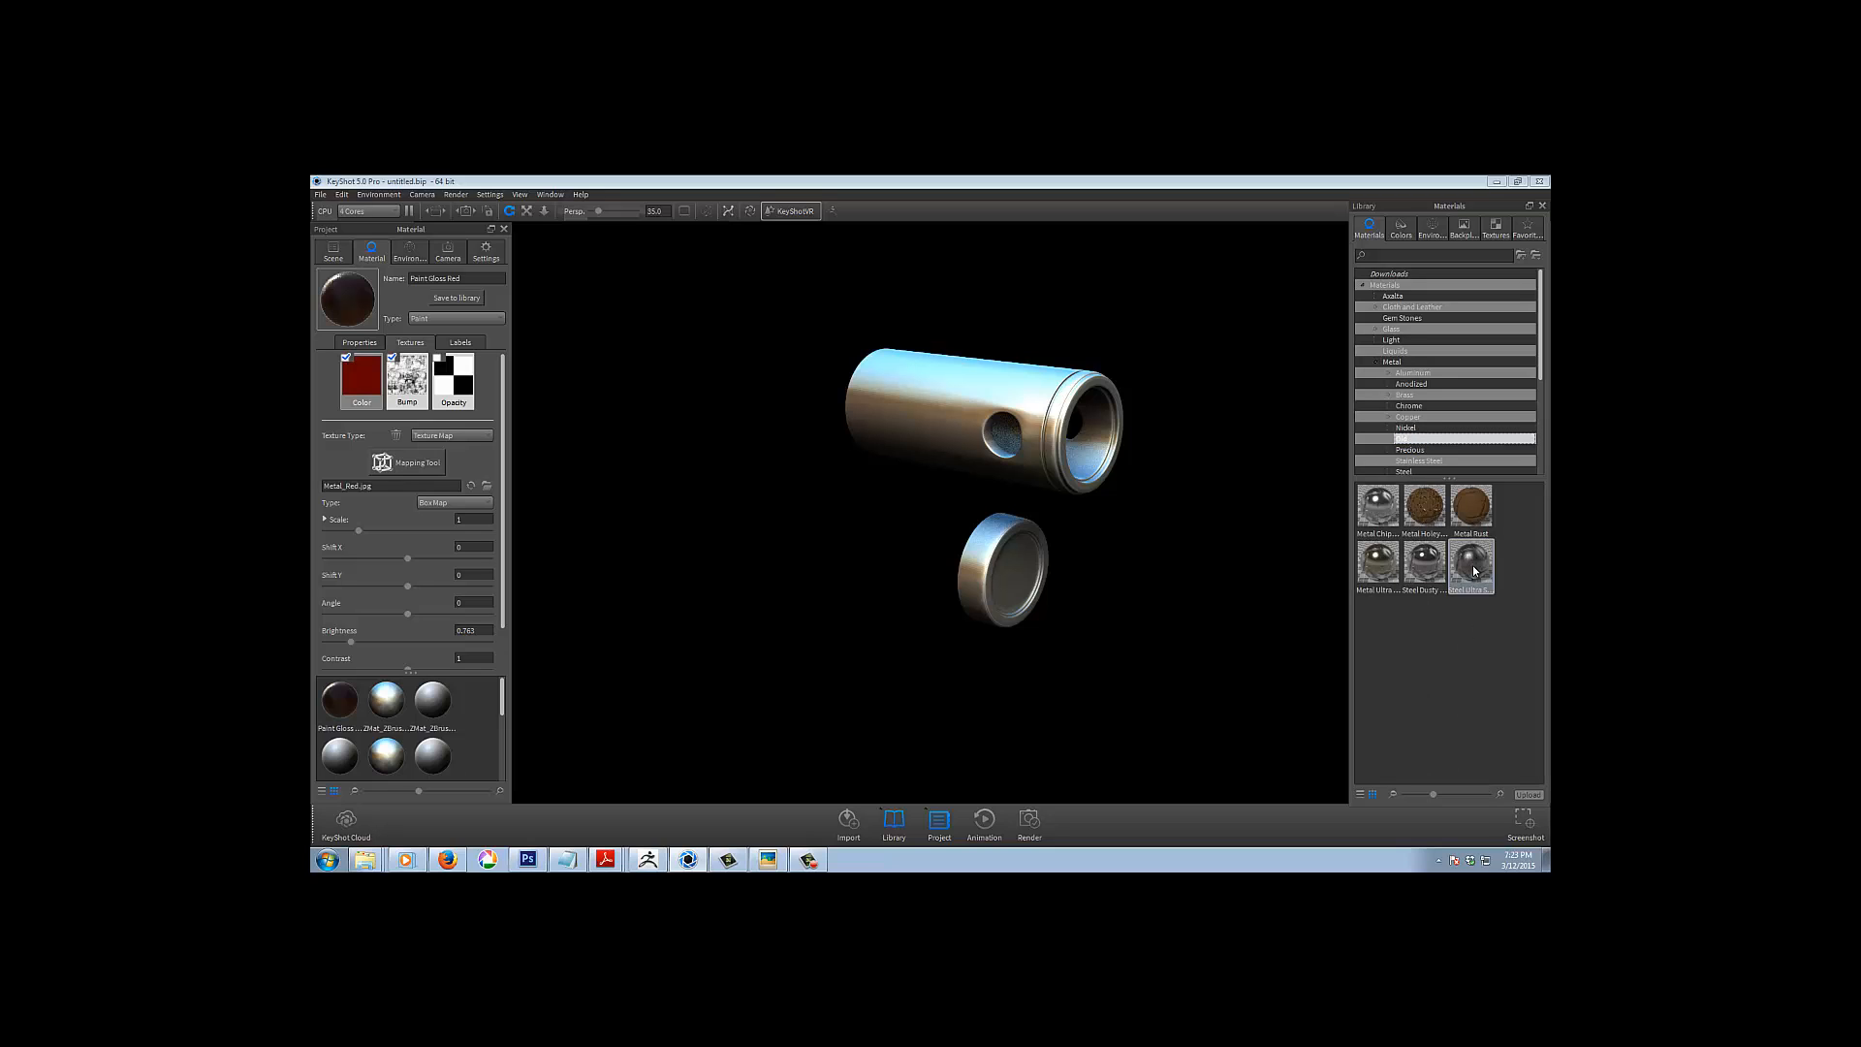
{"action": "left_click_drag", "start_coordinate": [1486, 591], "coordinate": [938, 396]}
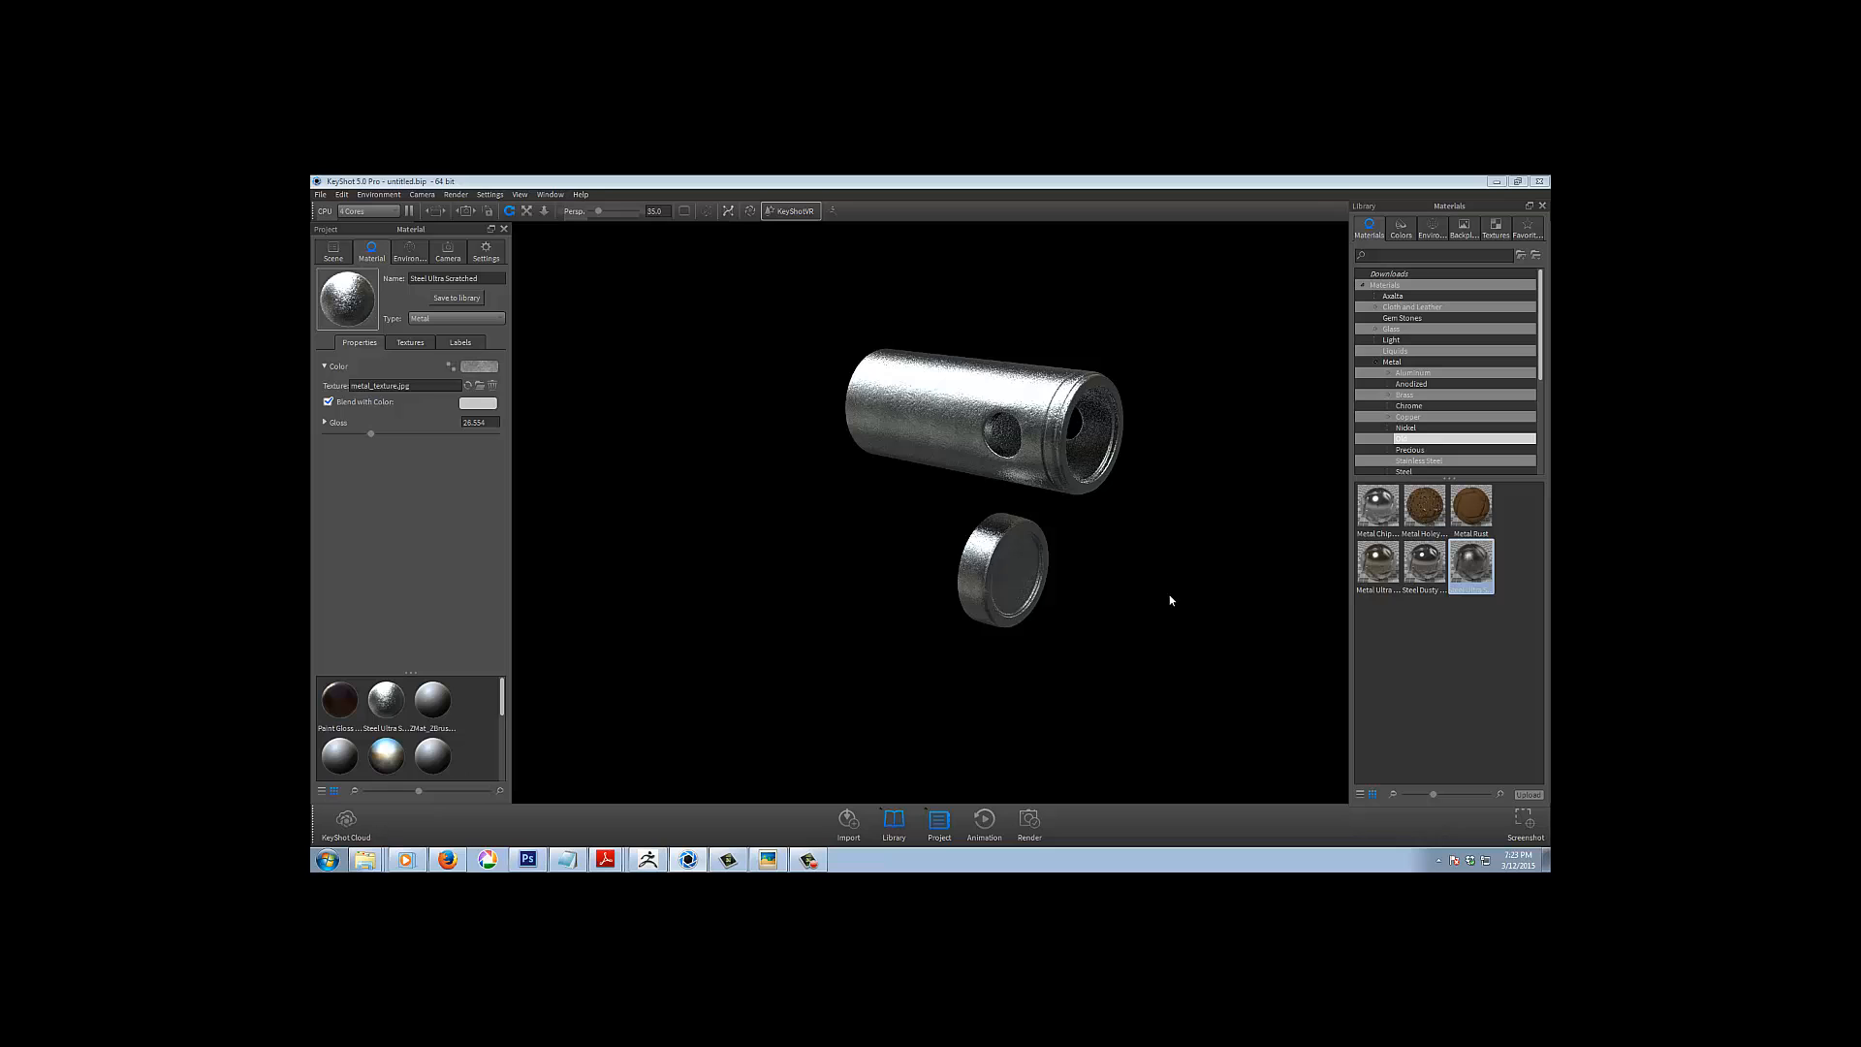
{"action": "left_click_drag", "start_coordinate": [1172, 591], "coordinate": [1218, 585]}
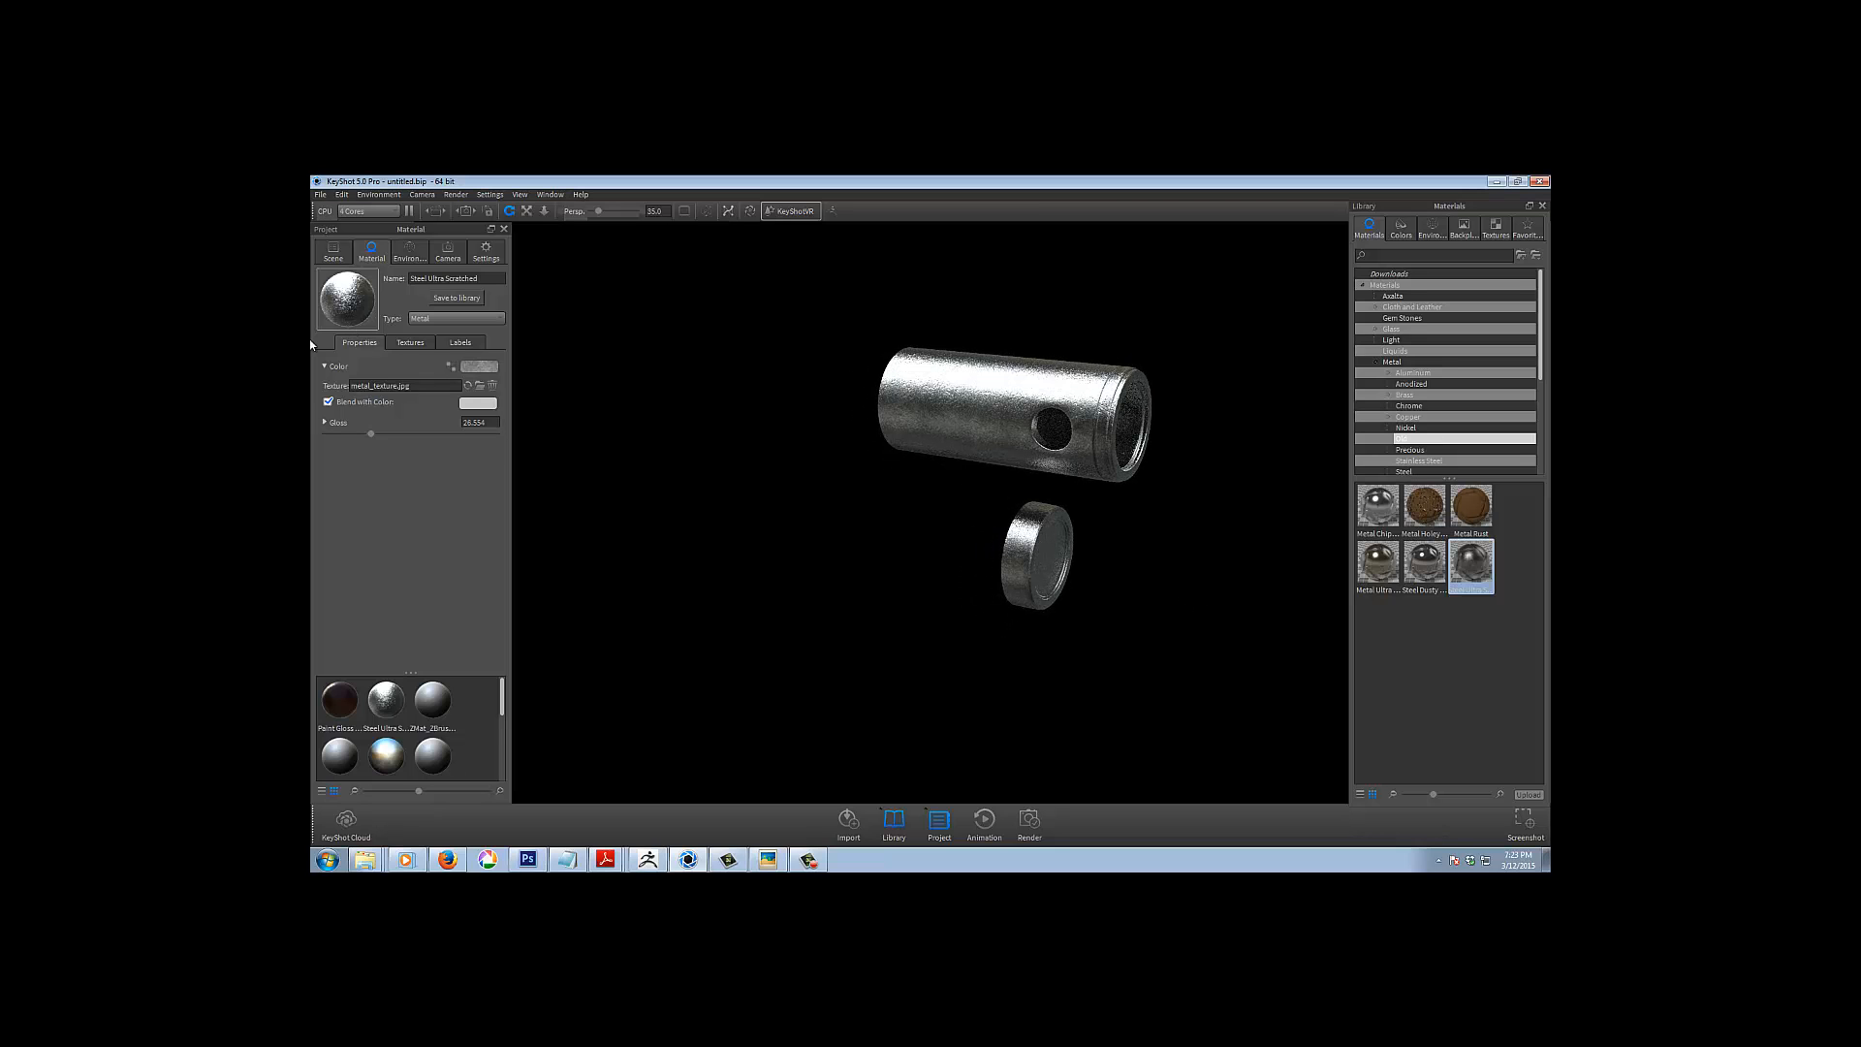
Look at the scratched steel's texture maps, and show all parts of the boltgun in full view
{"action": "left_click", "coordinate": [411, 342]}
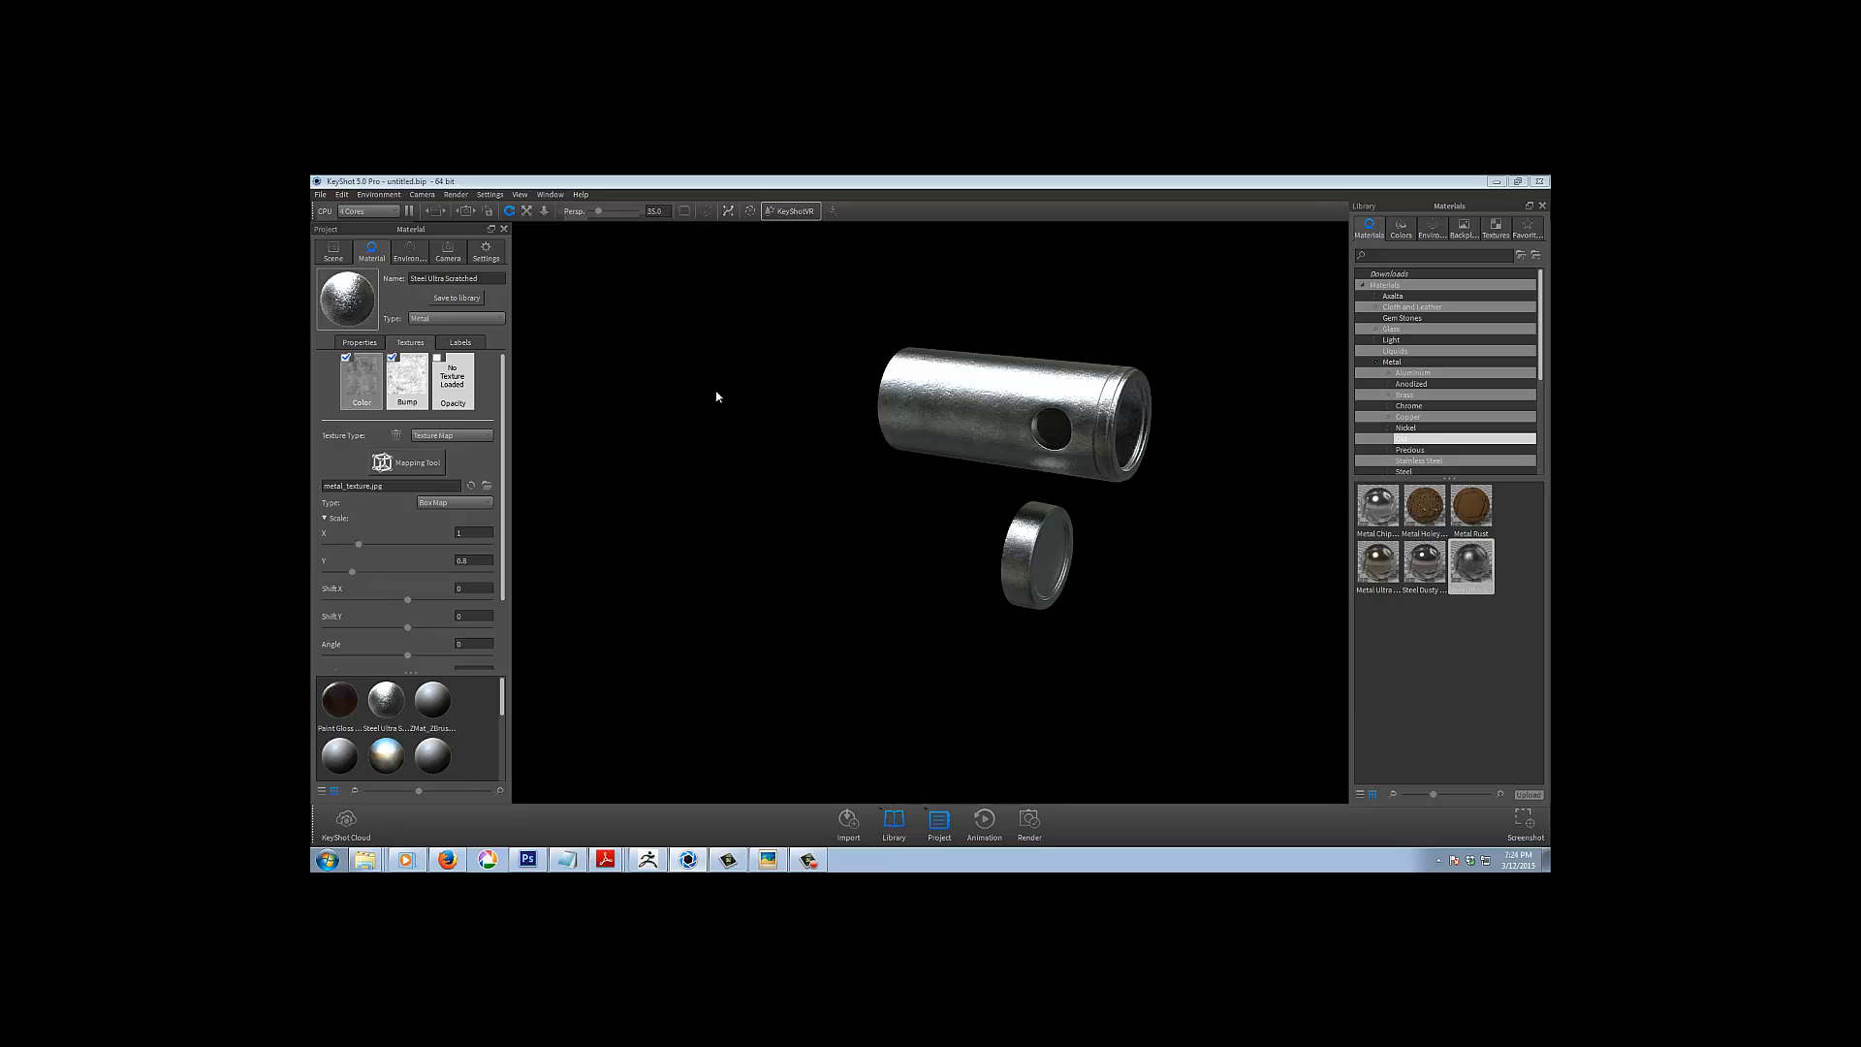
{"action": "middle_click_drag", "start_coordinate": [1250, 656], "coordinate": [1234, 641]}
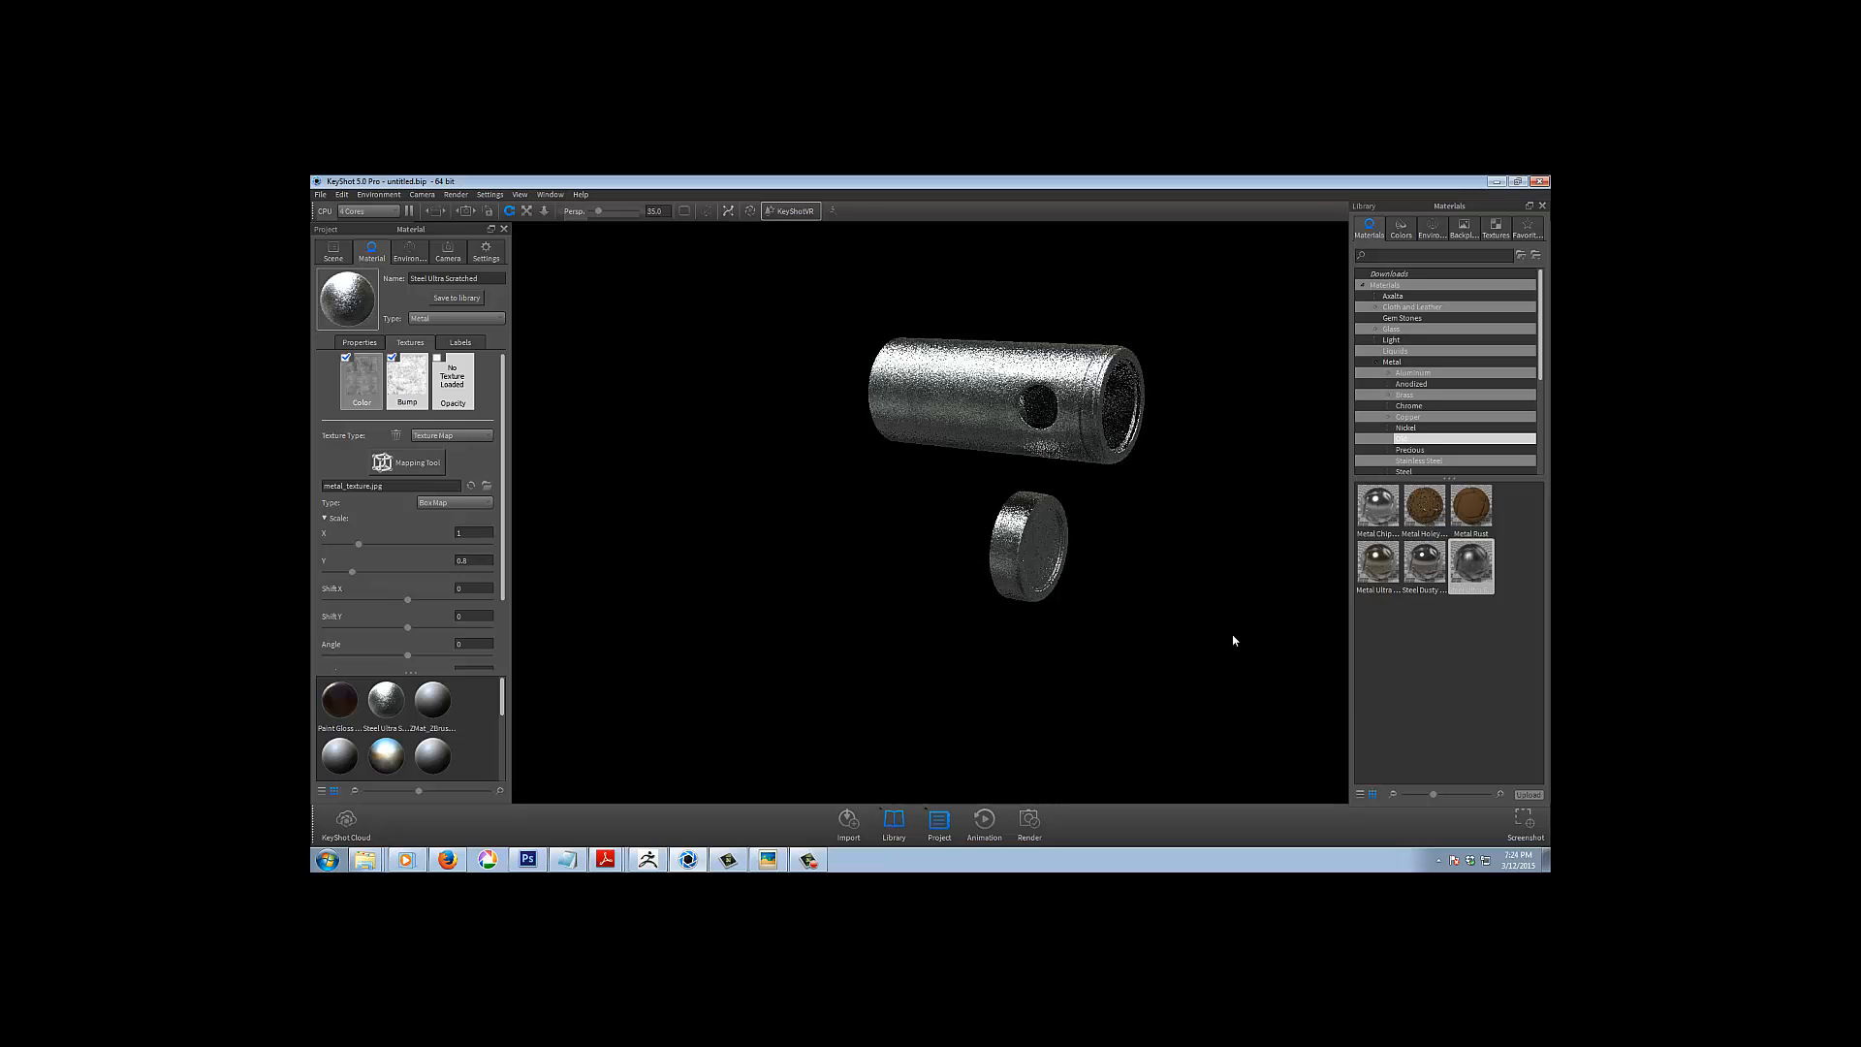
{"action": "right_click", "coordinate": [884, 648]}
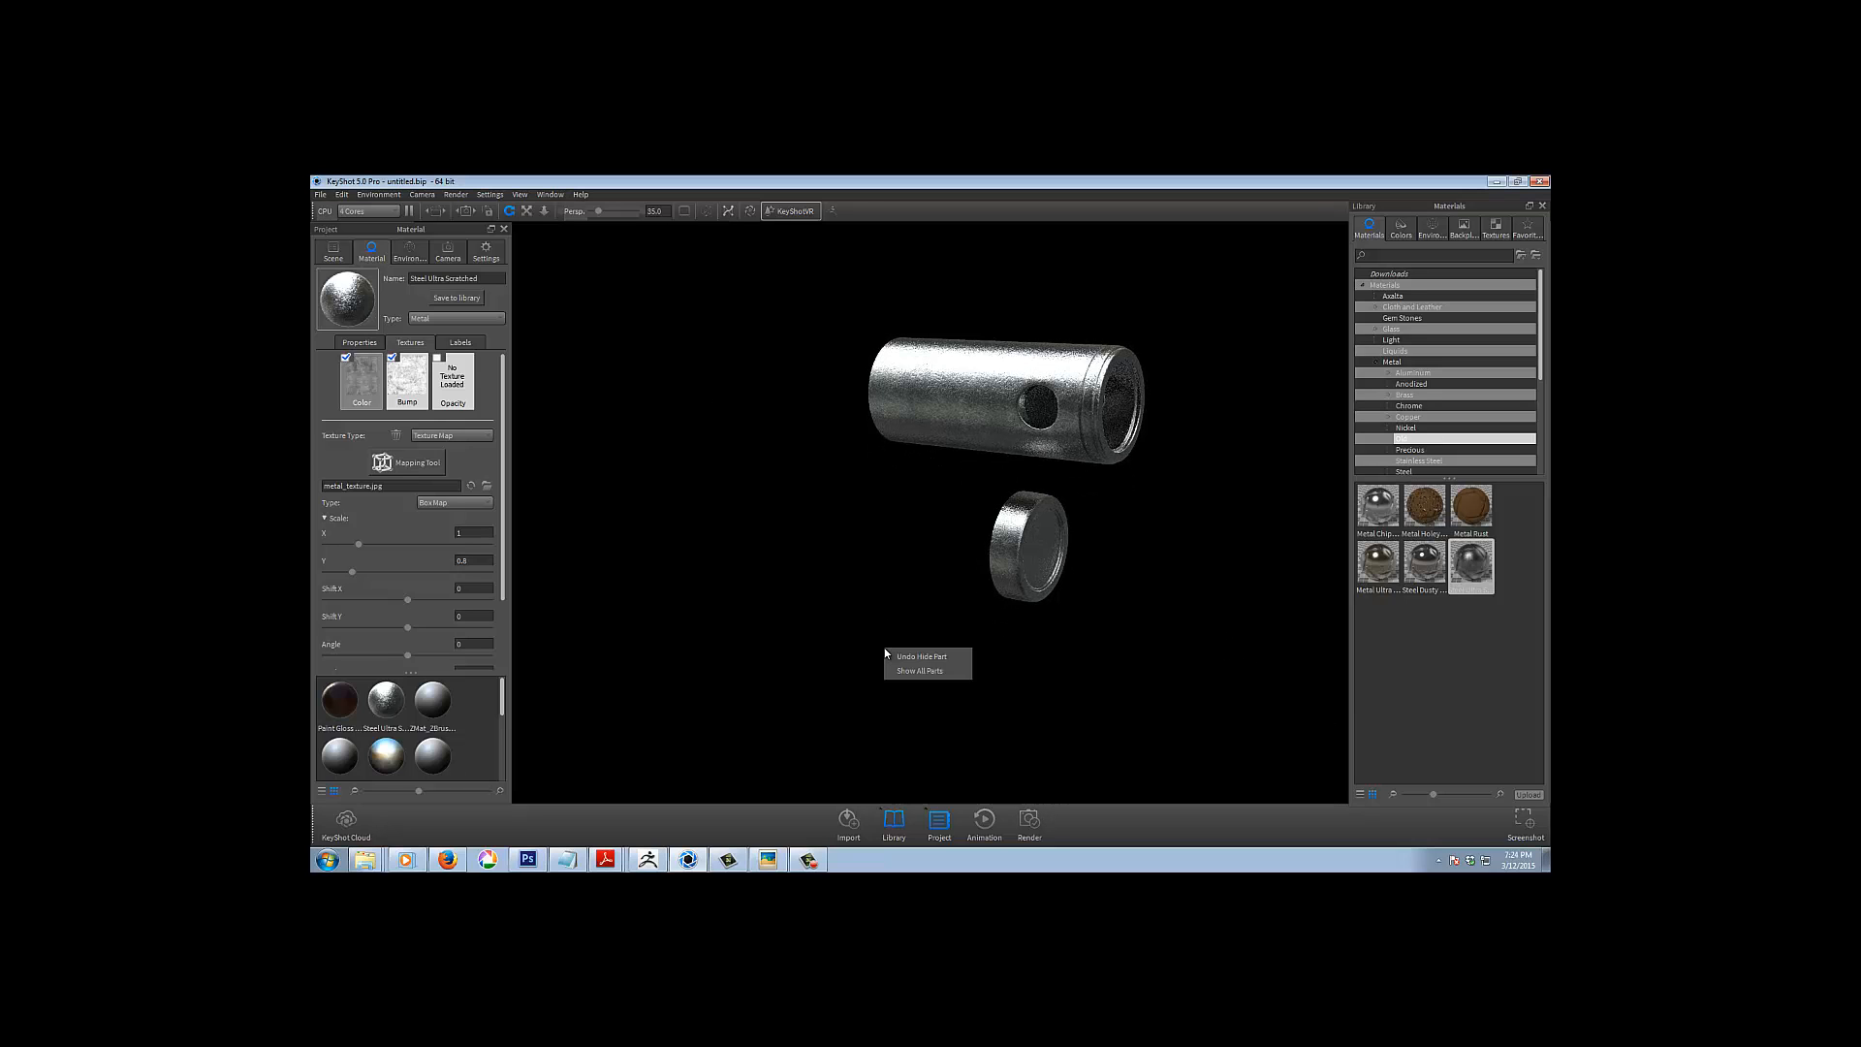
{"action": "left_click", "coordinate": [921, 671]}
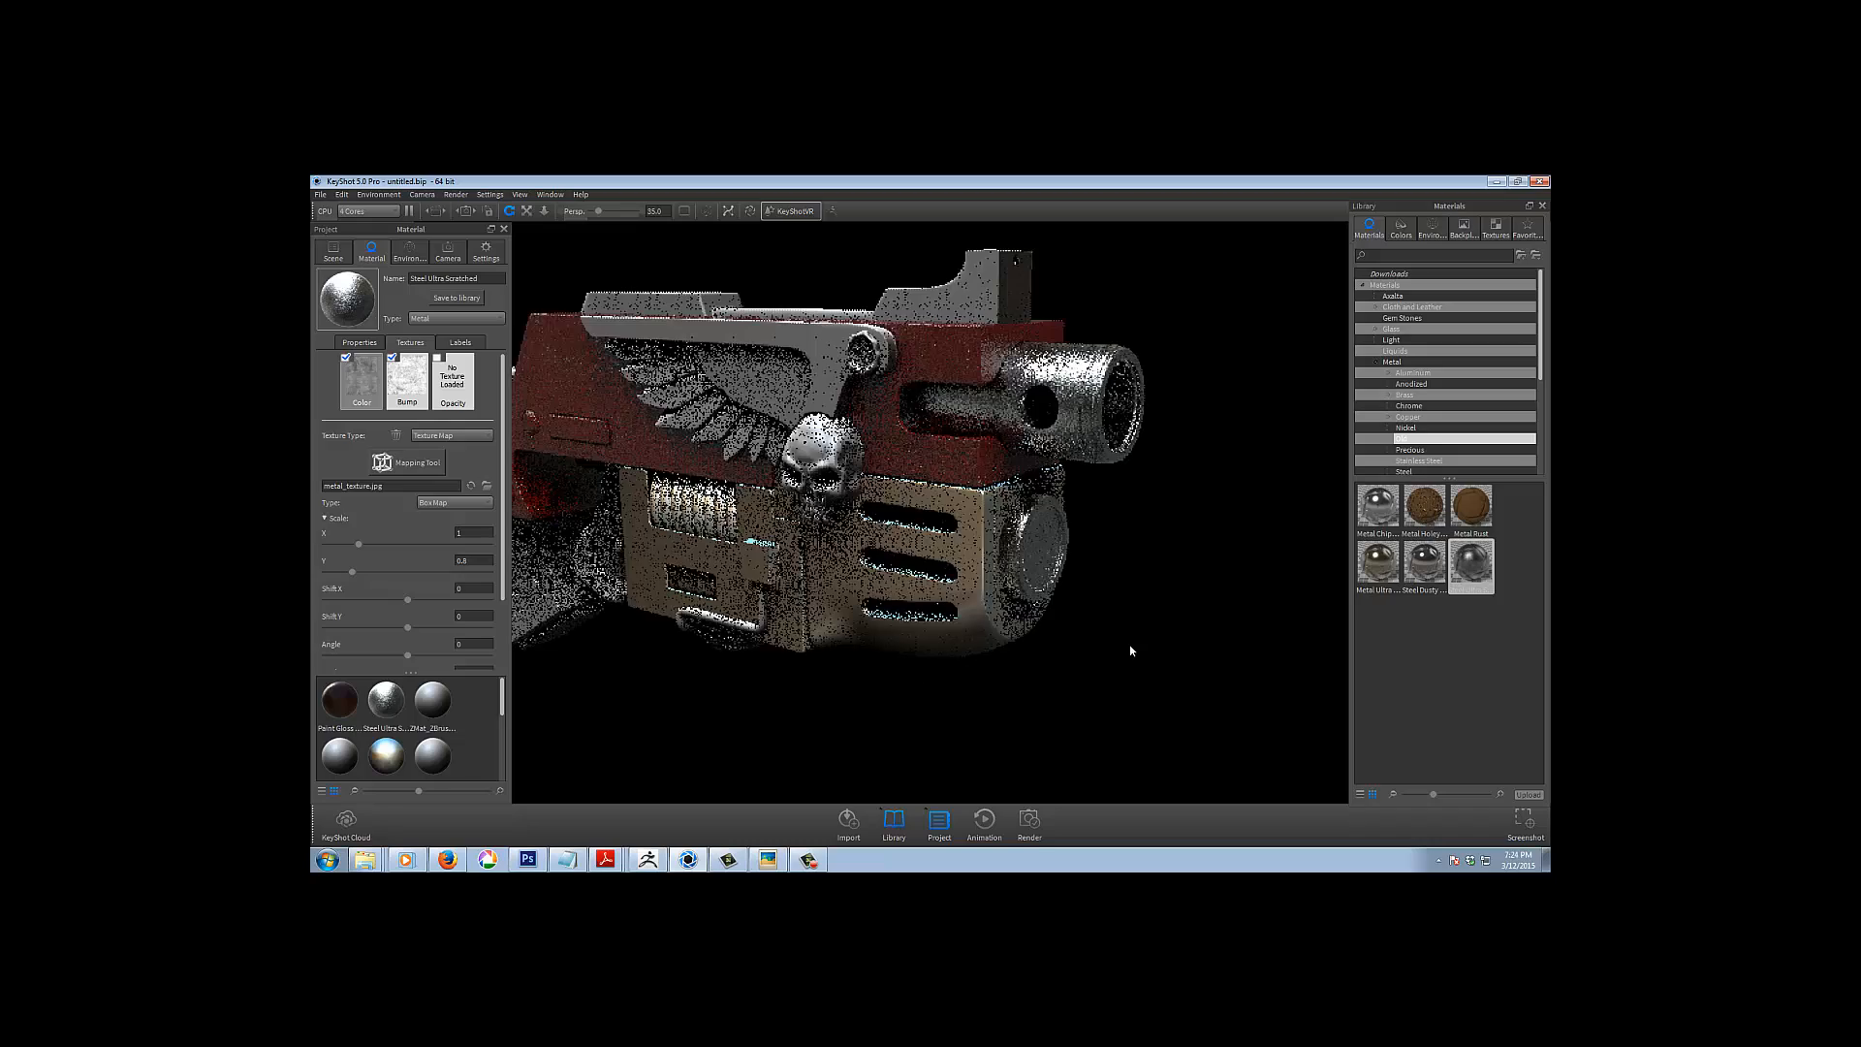
{"action": "scroll", "coordinate": [1134, 631], "scroll_direction": "down", "scroll_amount": 5}
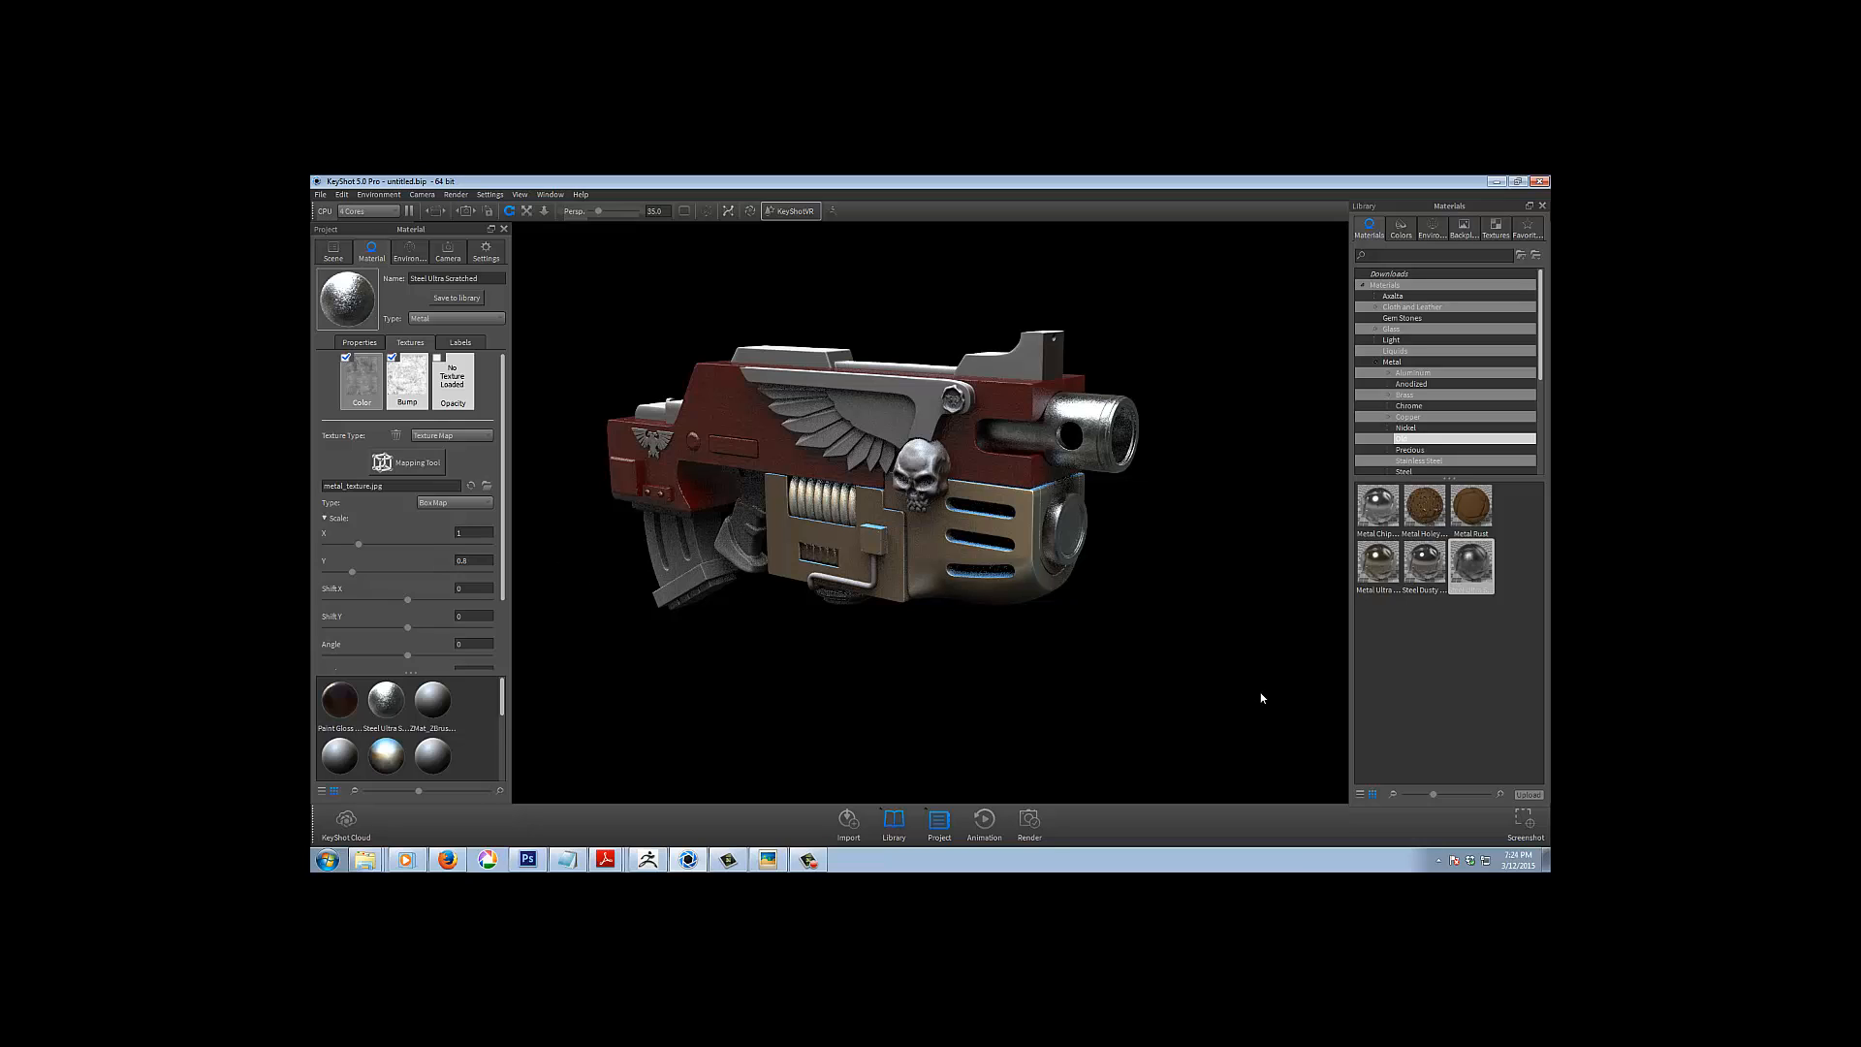
Copy the barrel's scratched steel material and paste it as an unlinked copy onto the plasma gun's middle housing
{"action": "right_click", "coordinate": [1099, 409]}
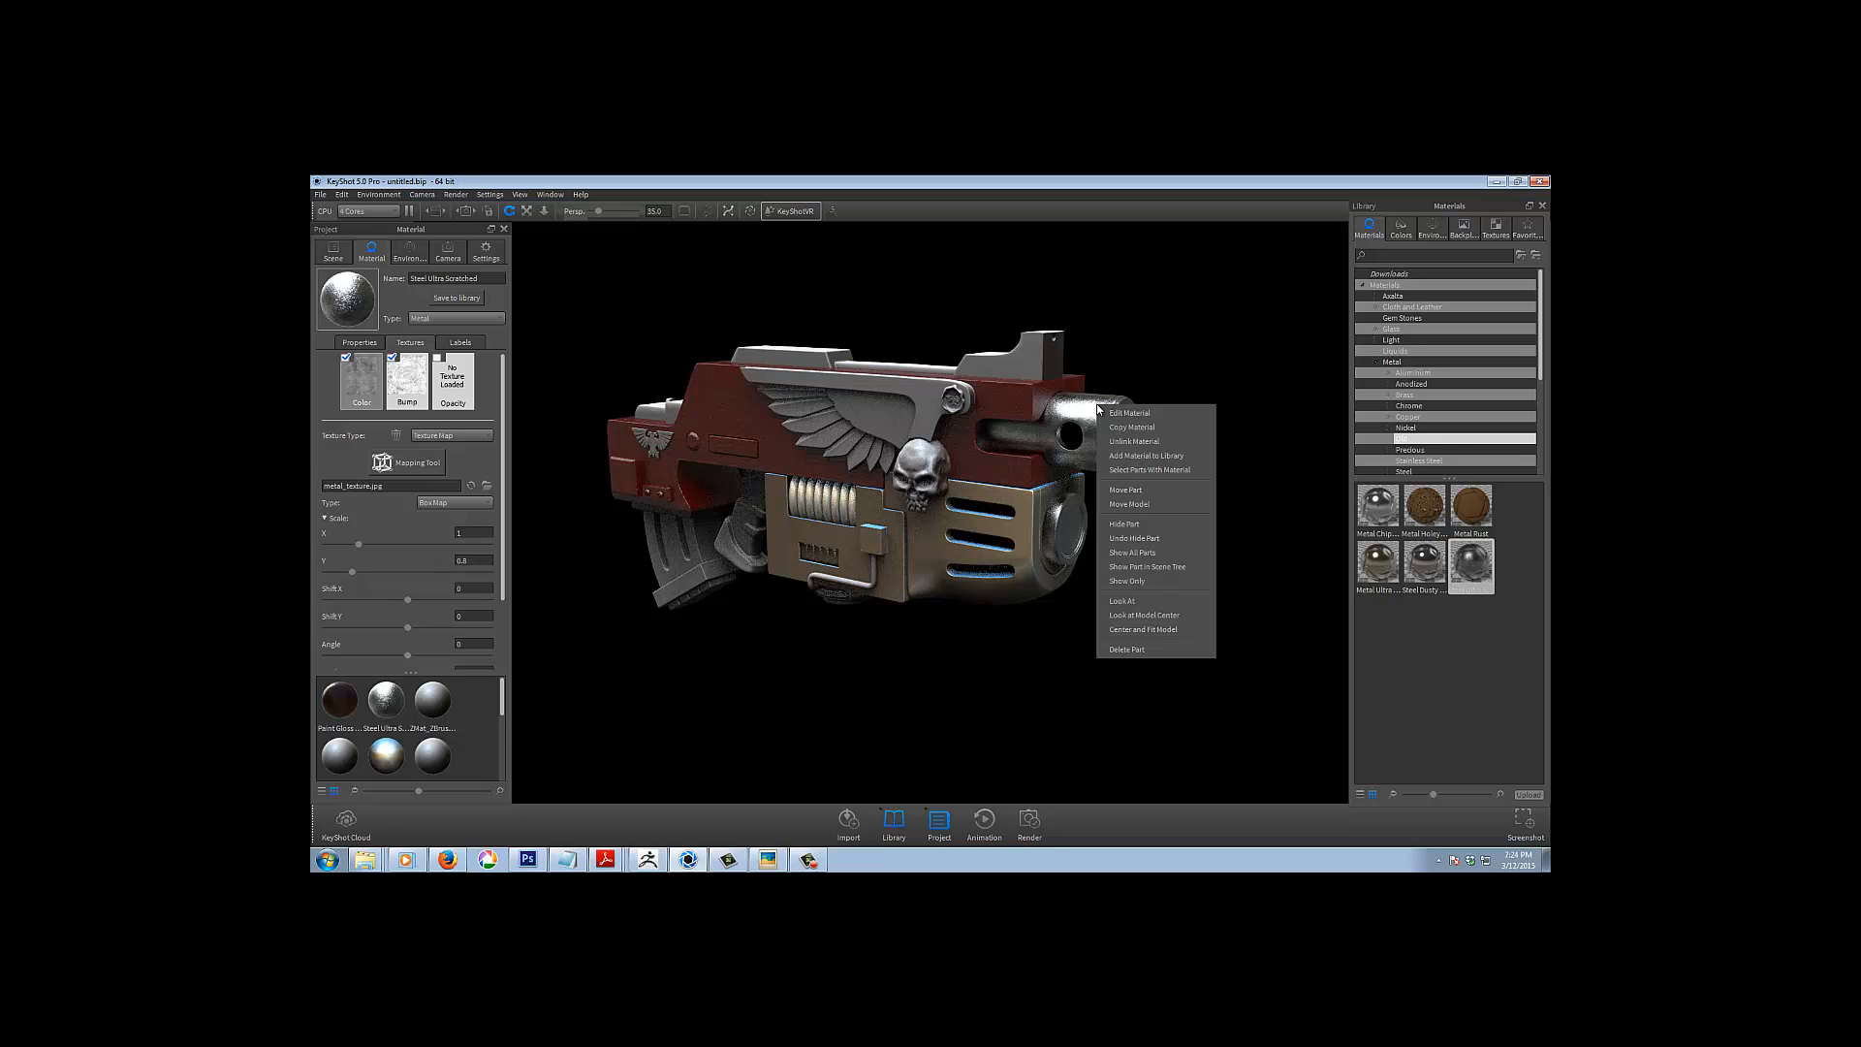
{"action": "left_click", "coordinate": [1142, 432]}
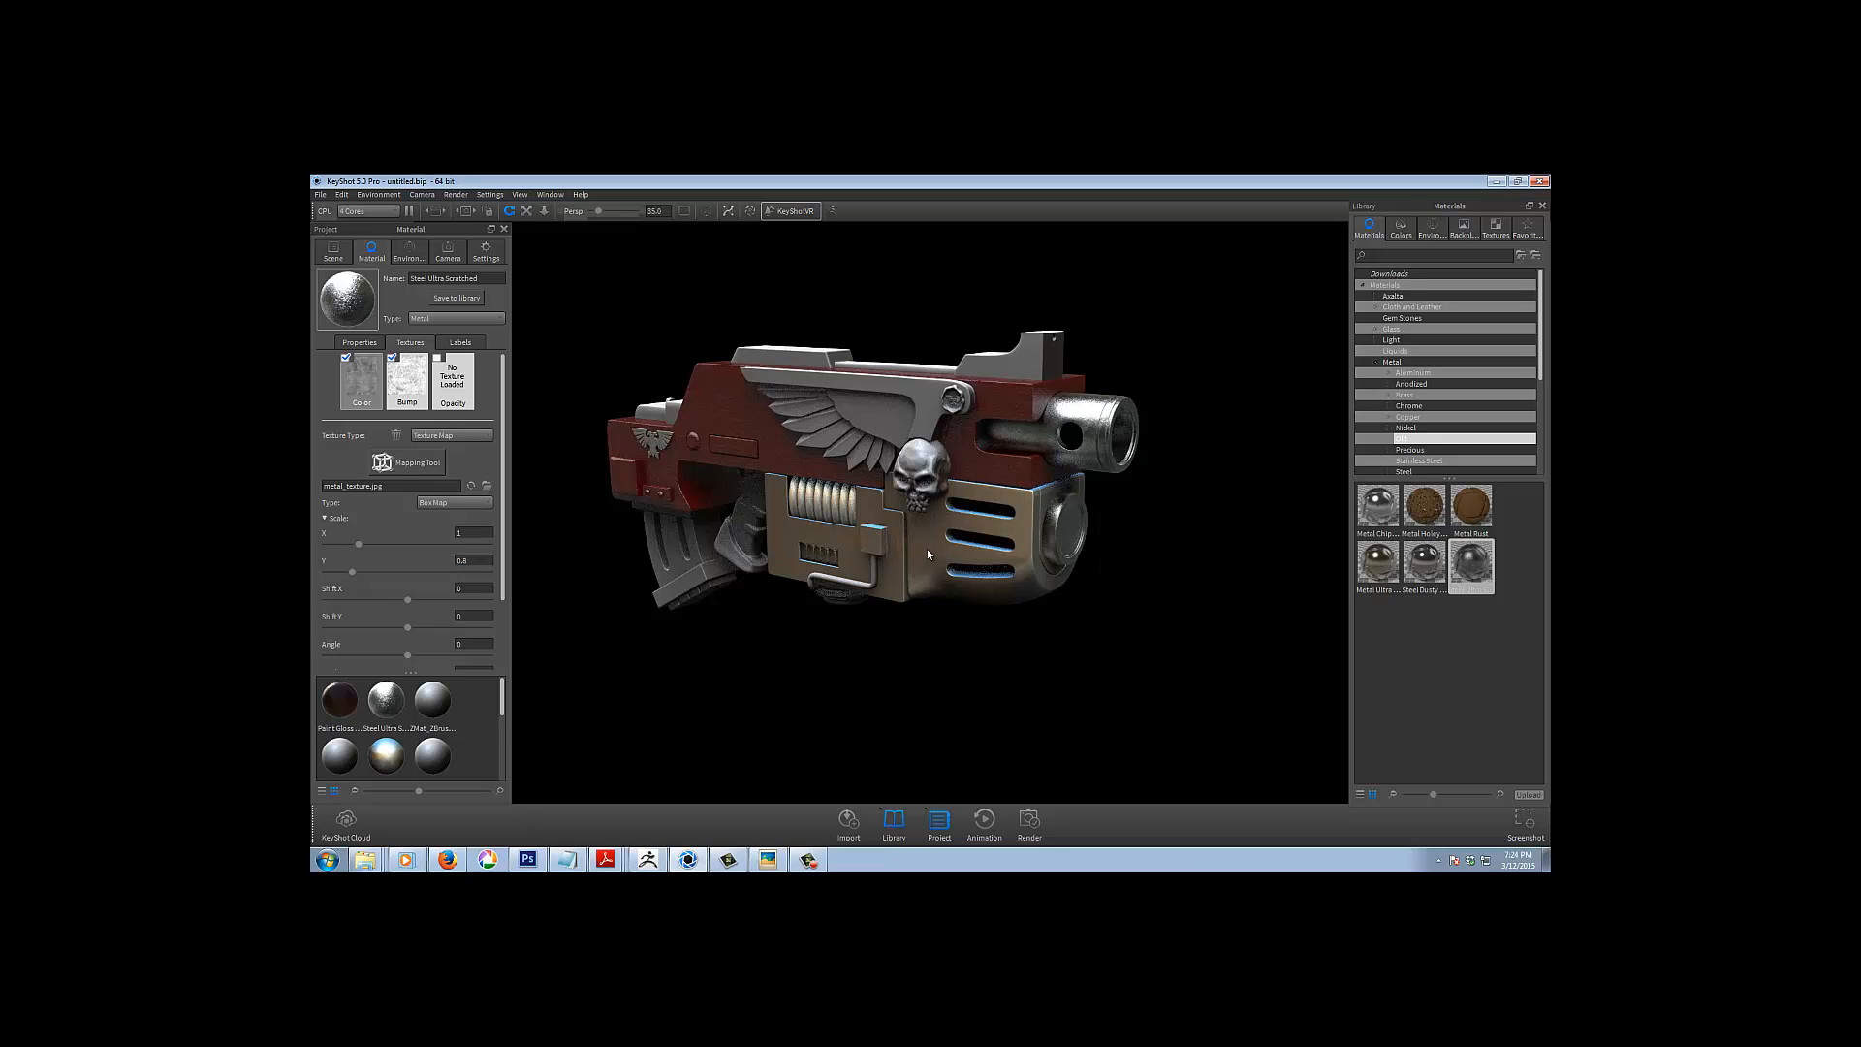
{"action": "right_click", "coordinate": [792, 532]}
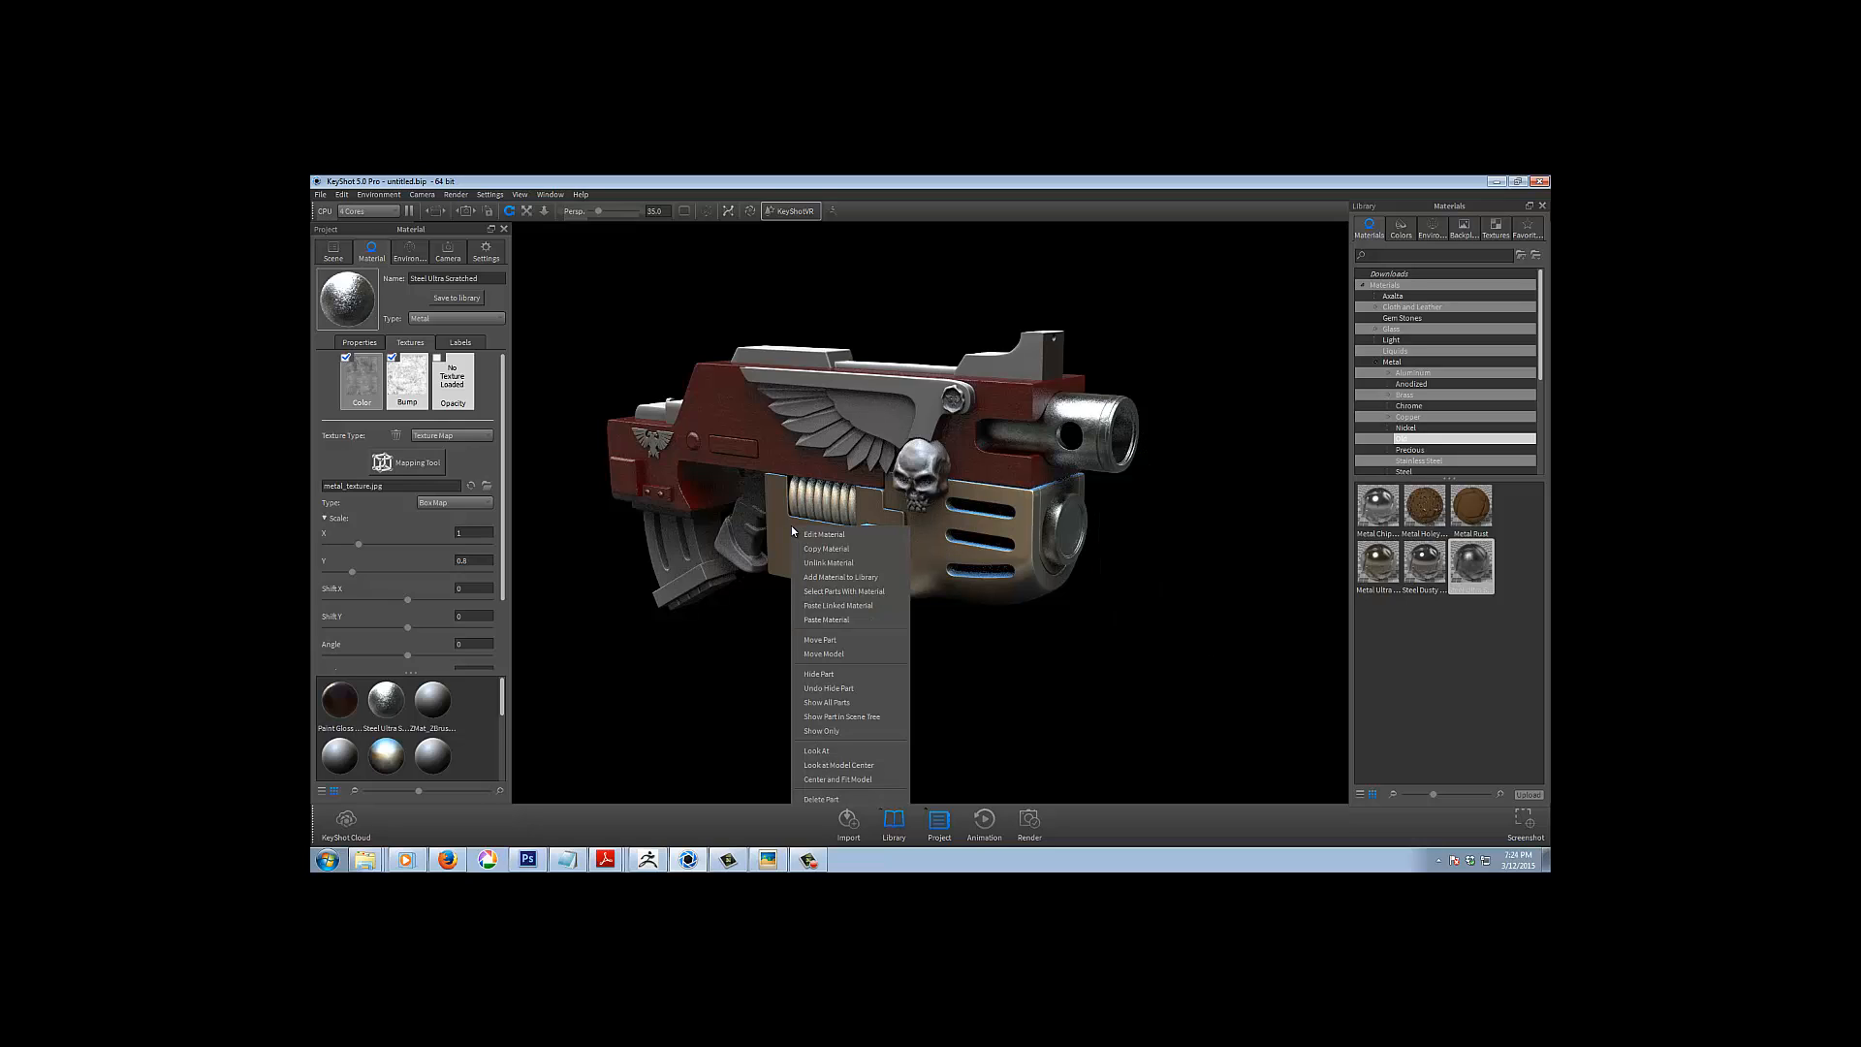
{"action": "left_click", "coordinate": [842, 619]}
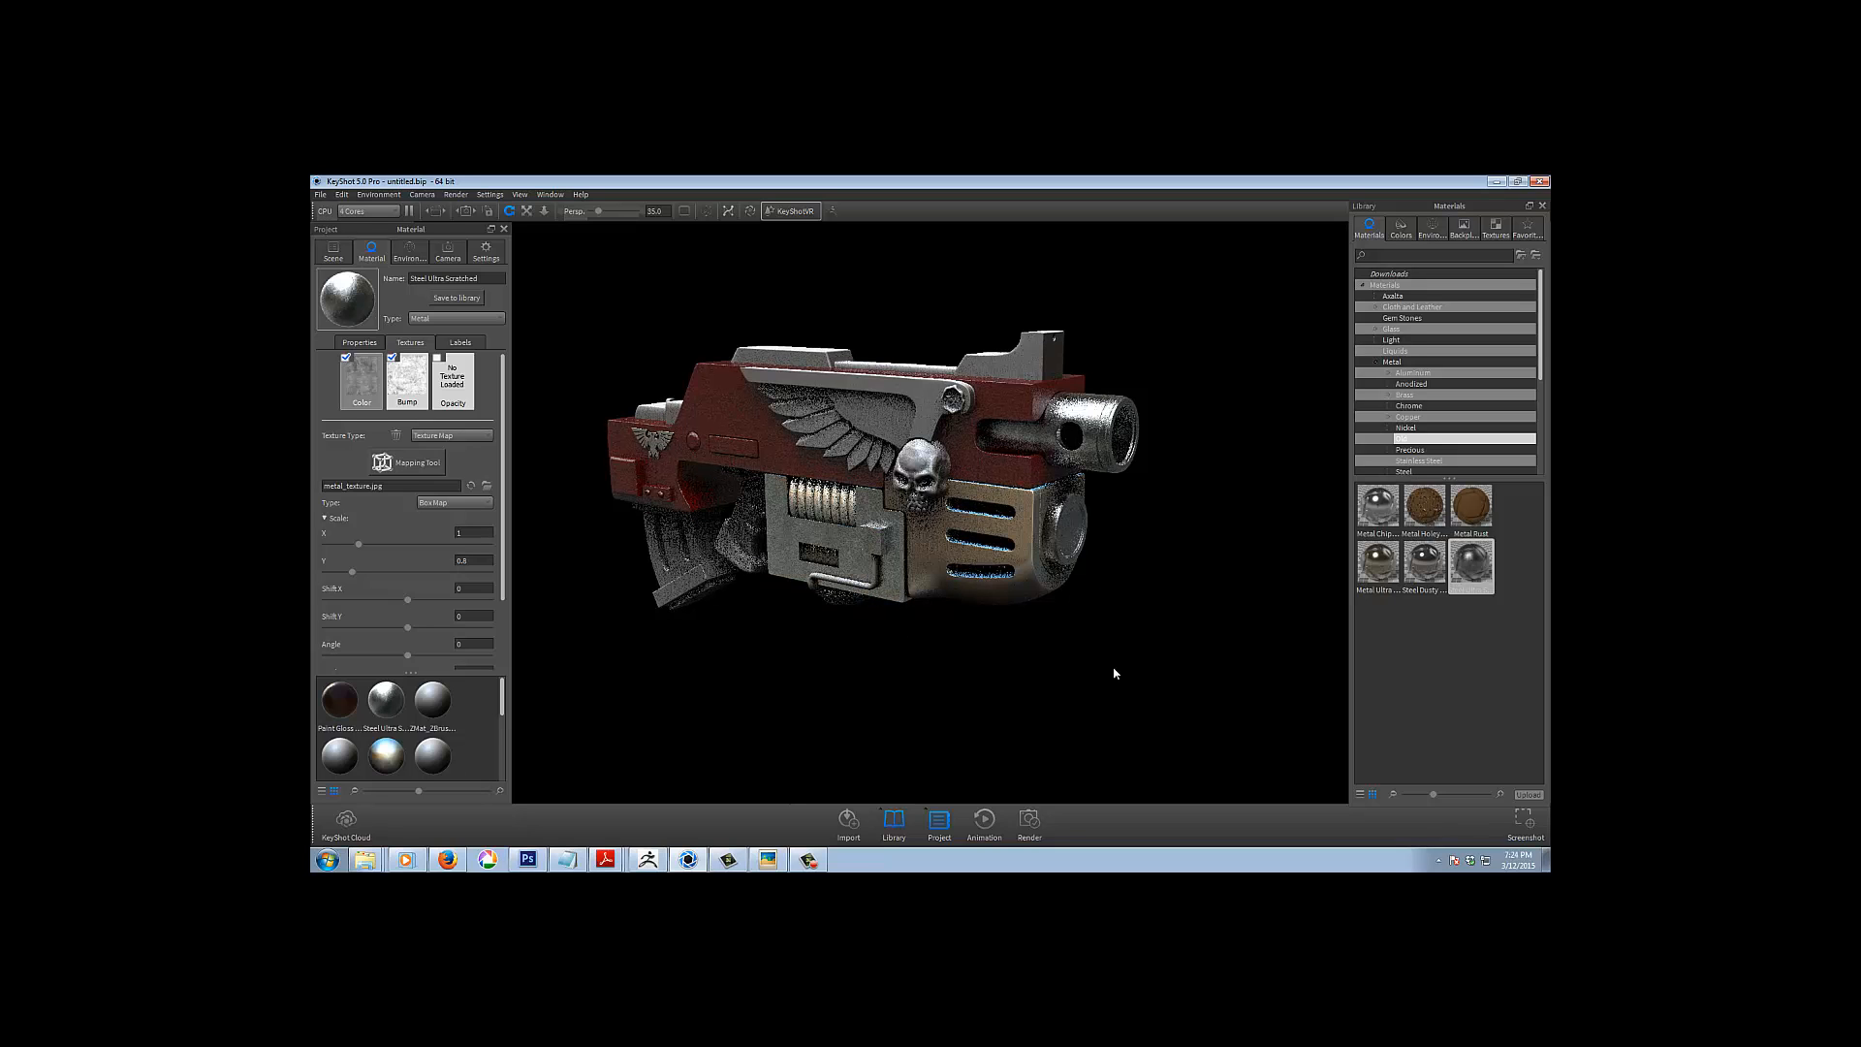
List the boltgun's individual parts in the scene tree, highlight the magazine, and collapse the list again
{"action": "right_click", "coordinate": [1029, 529]}
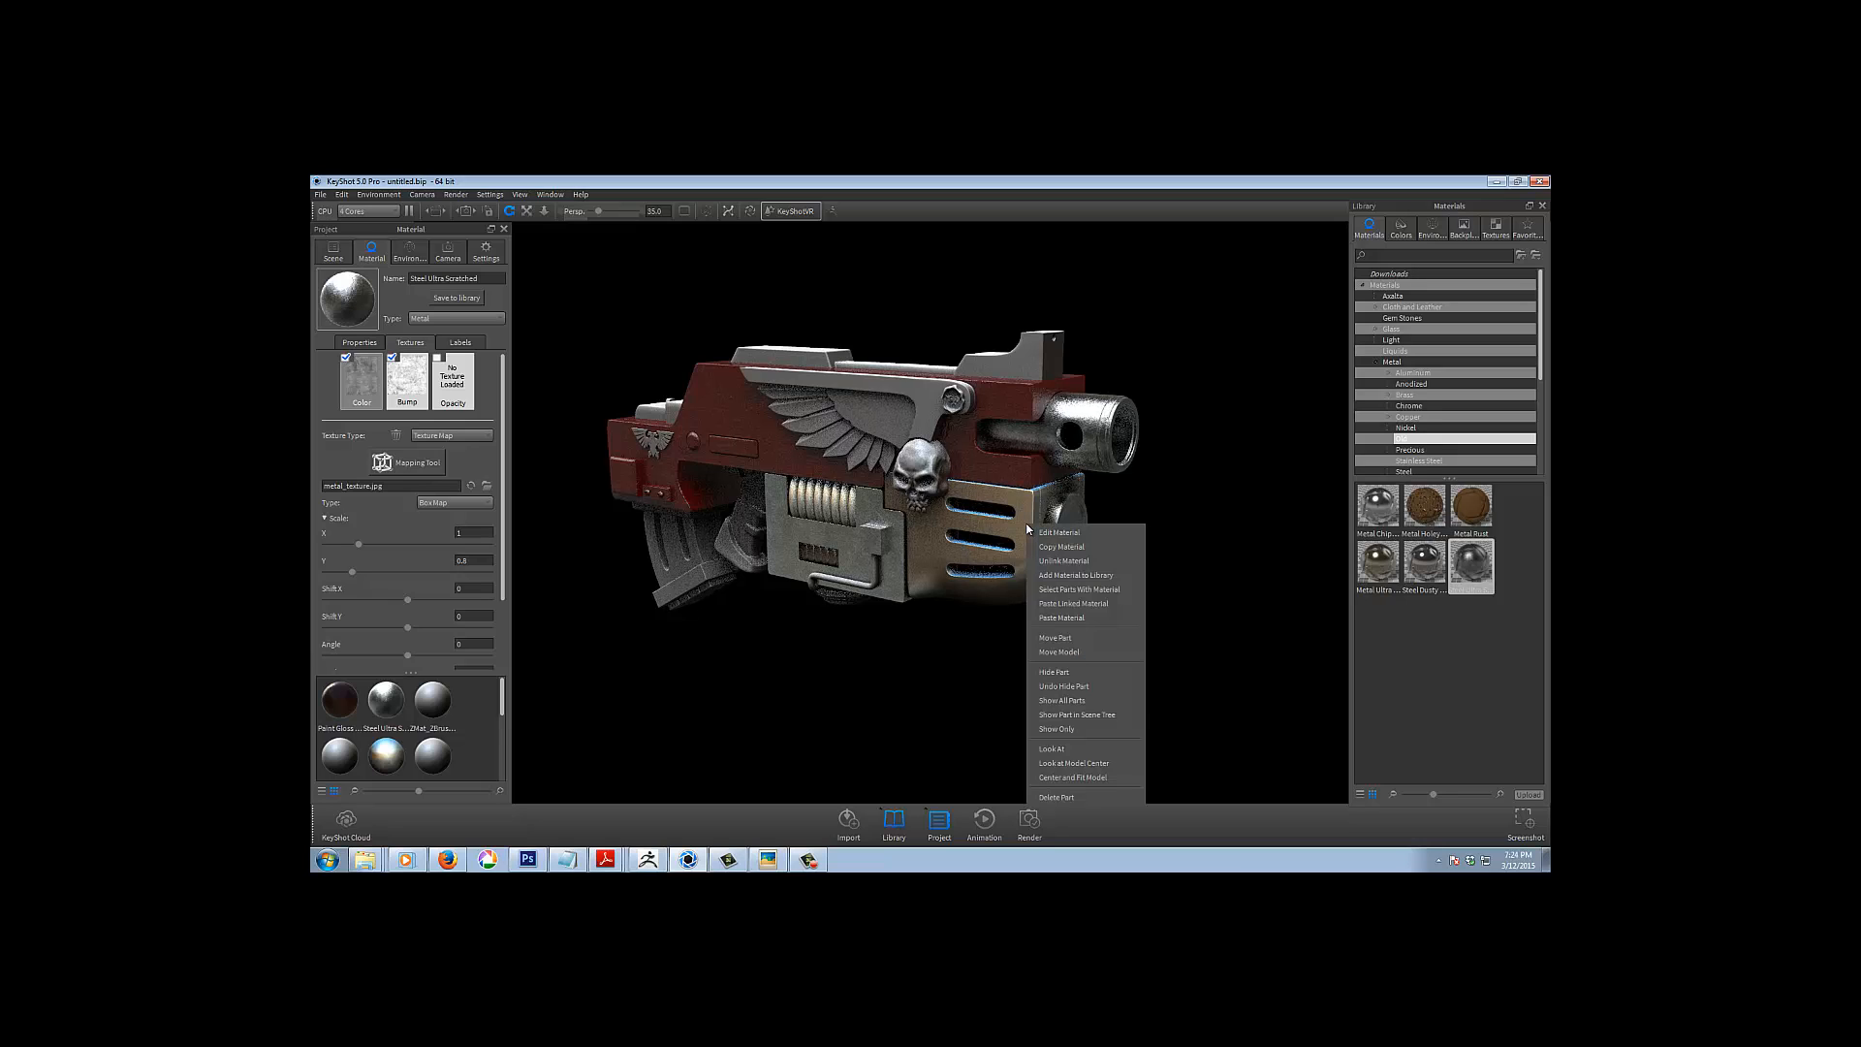
{"action": "left_click", "coordinate": [373, 254]}
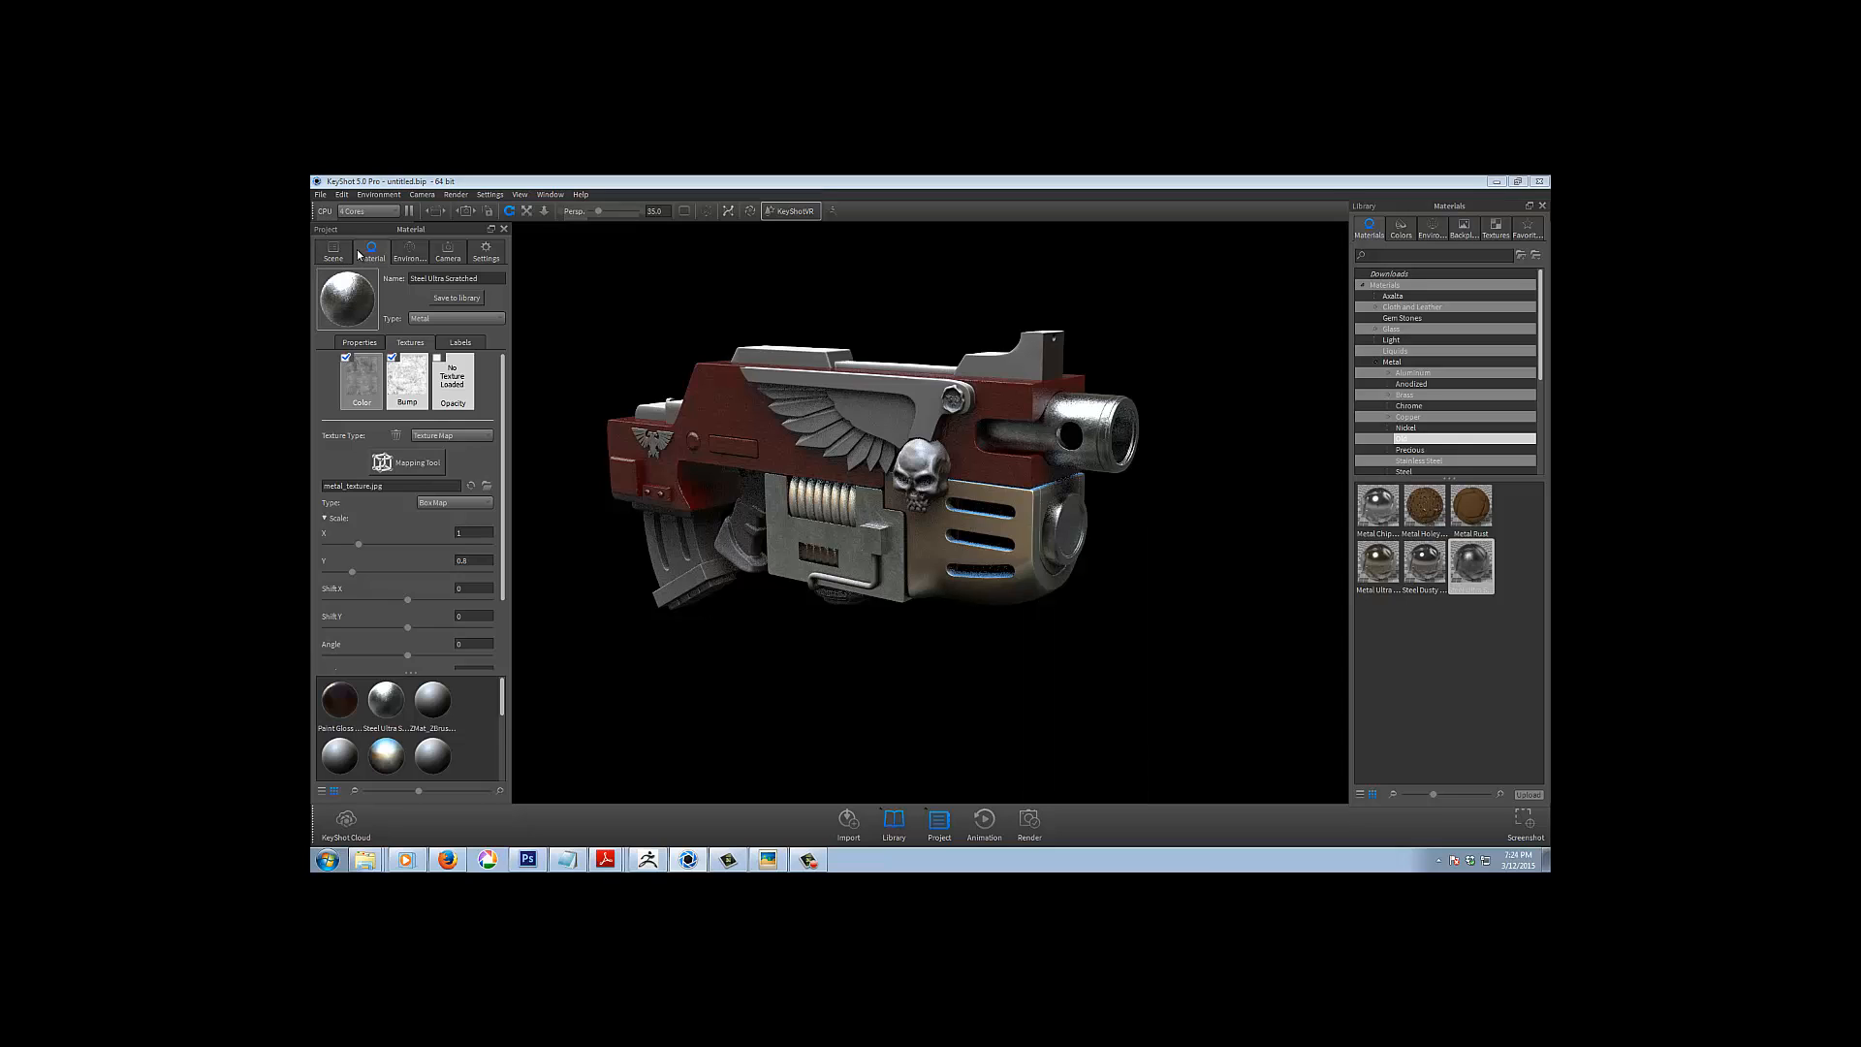
{"action": "left_click", "coordinate": [345, 250]}
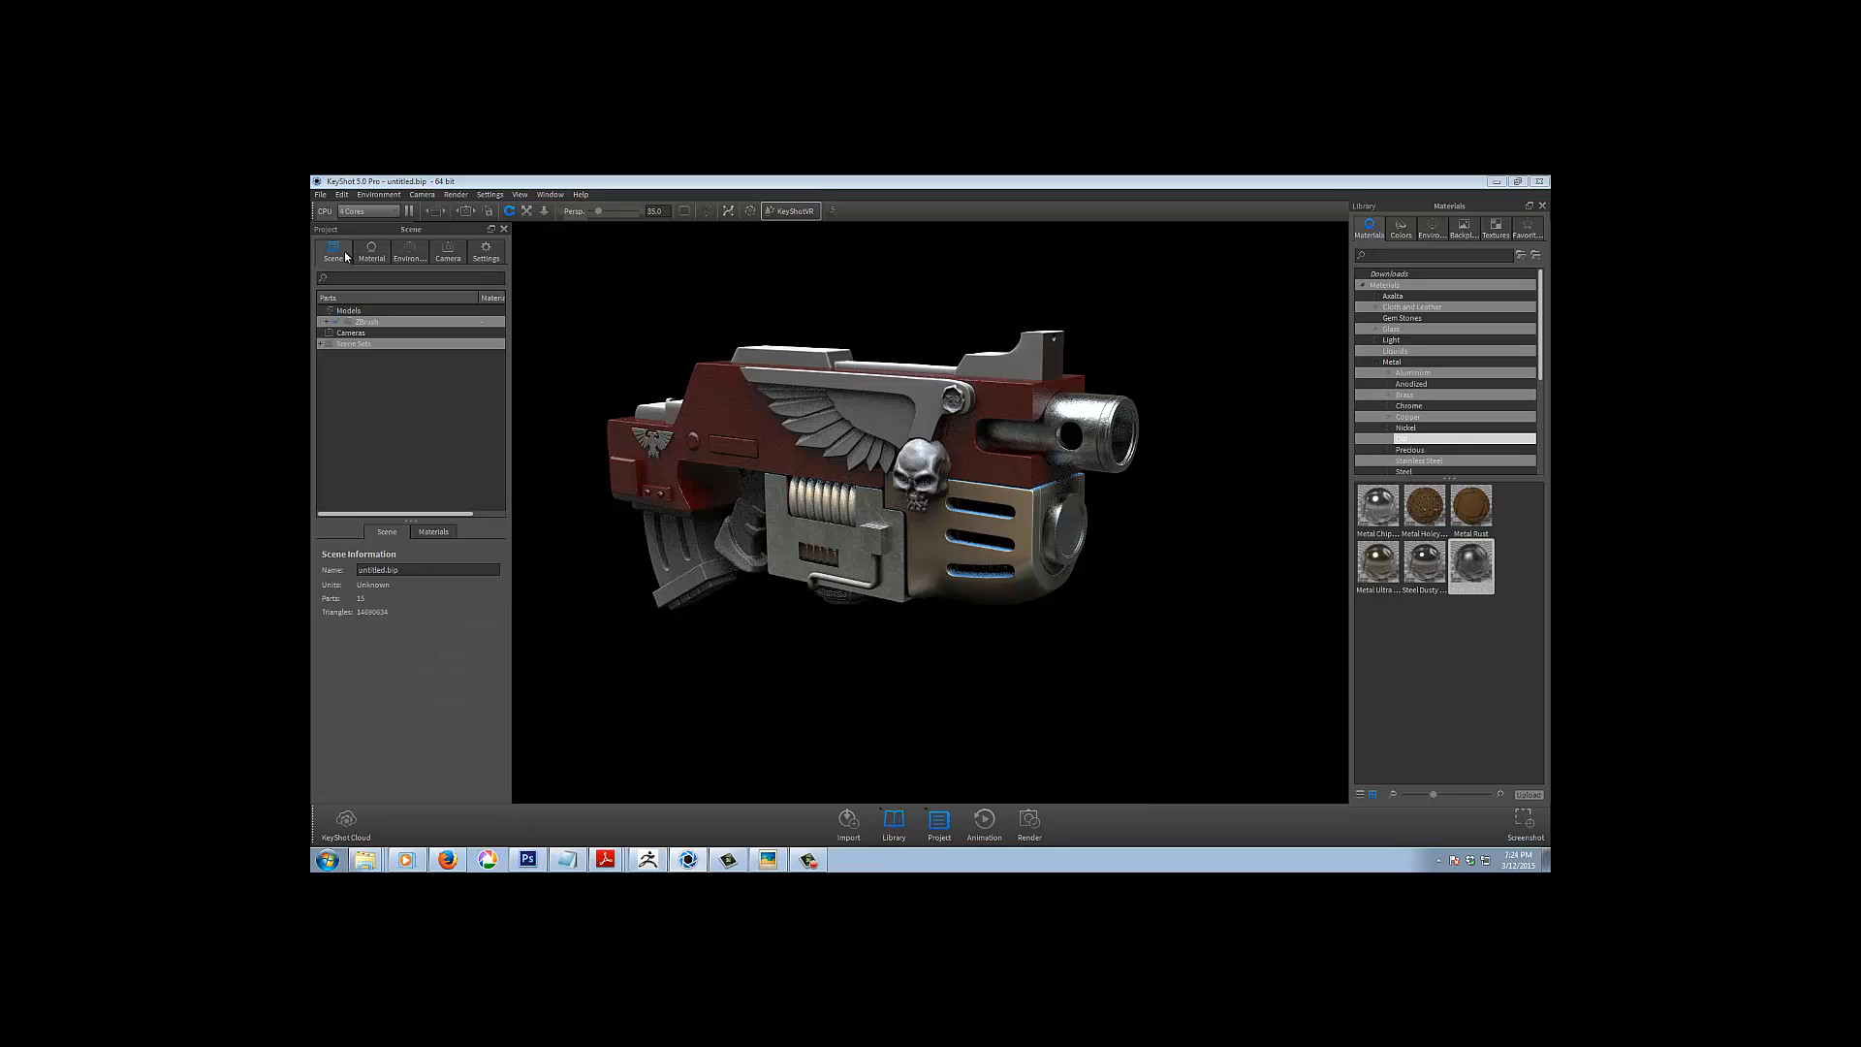
{"action": "double_click", "coordinate": [378, 321]}
{"action": "left_click", "coordinate": [398, 333]}
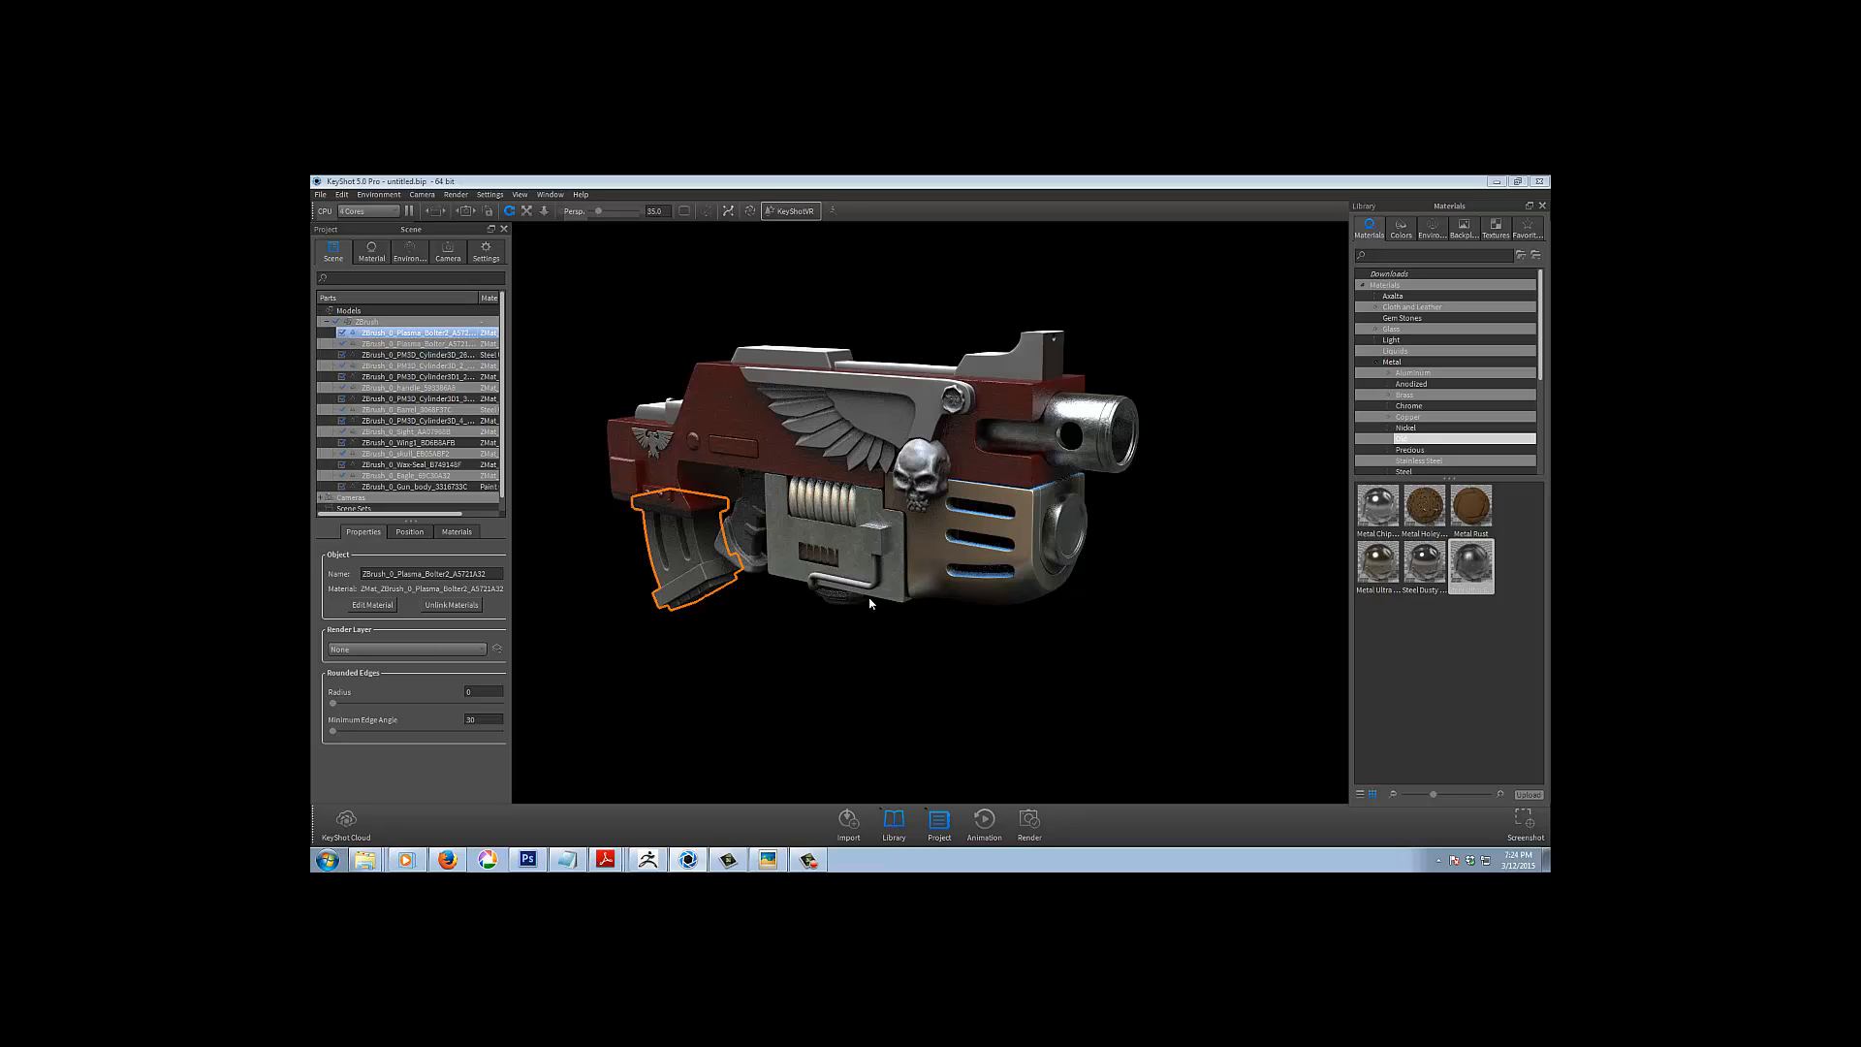
{"action": "left_click", "coordinate": [323, 311]}
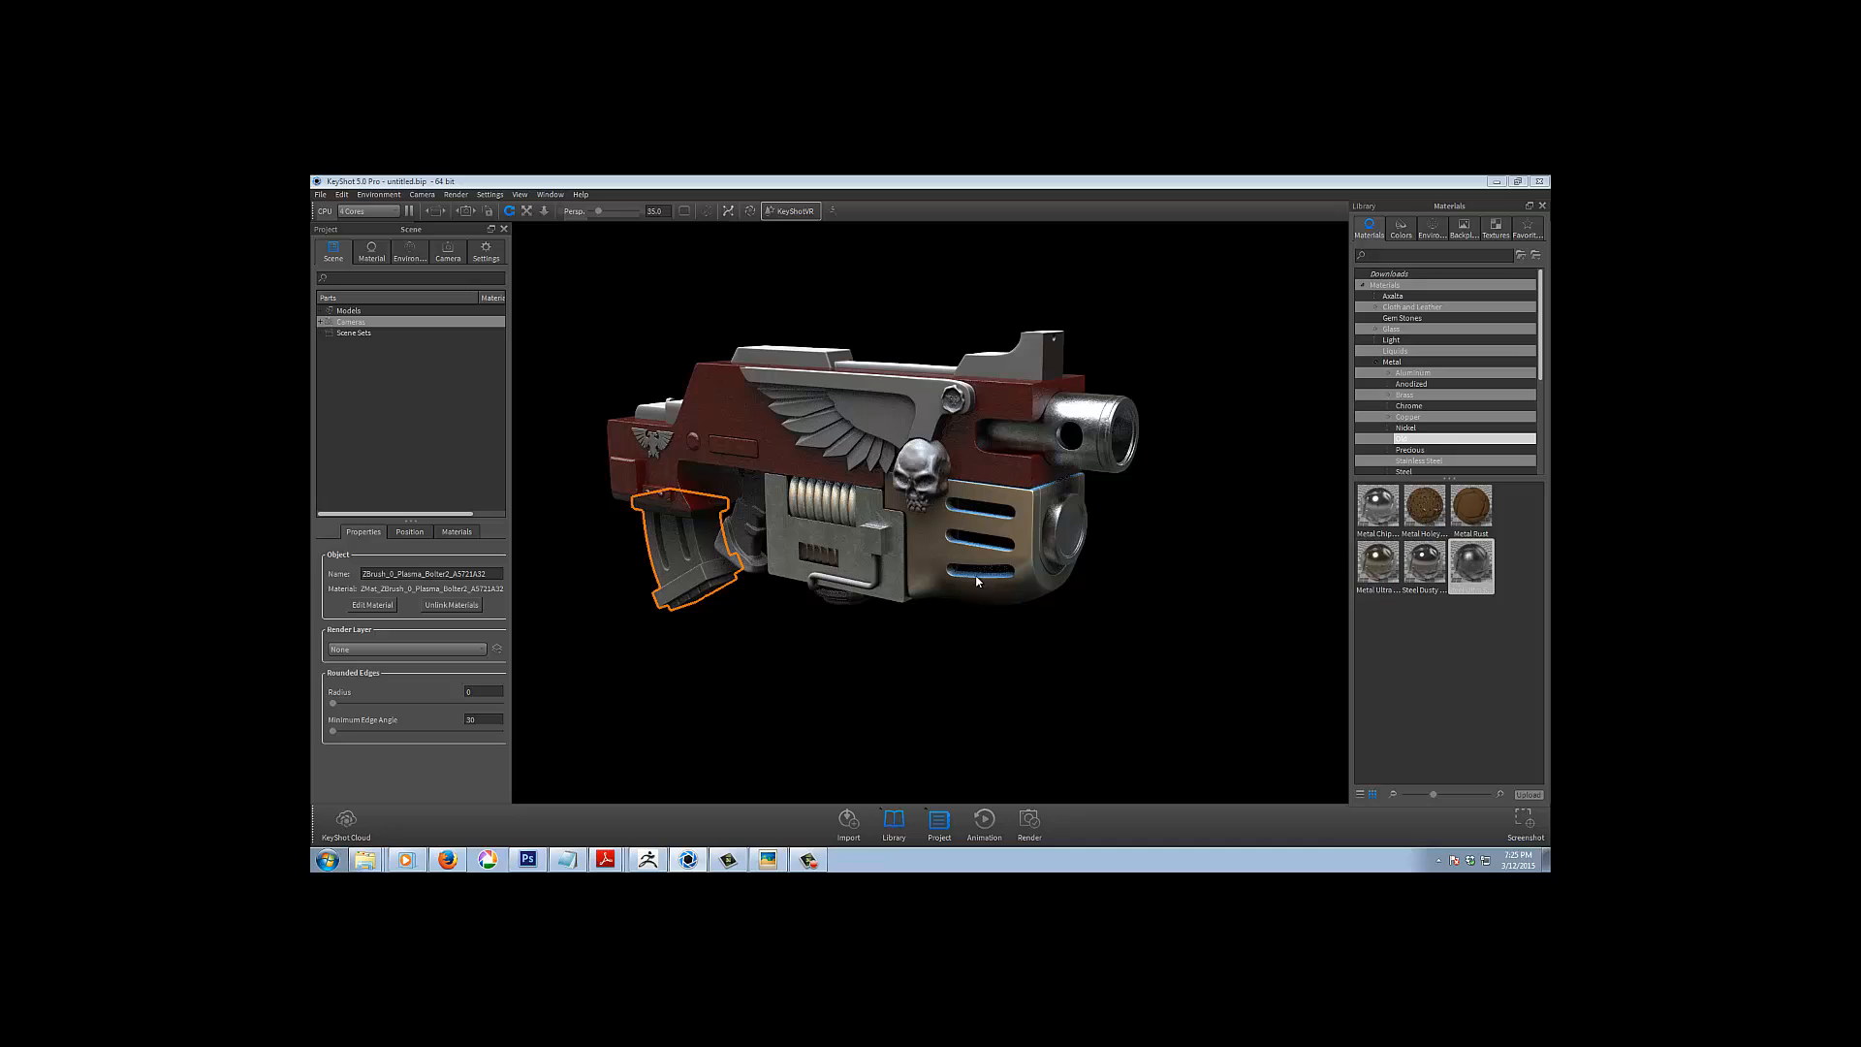
Copy the middle housing's steel material and paste it linked onto the magazine and the pistol grip
{"action": "right_click", "coordinate": [789, 530]}
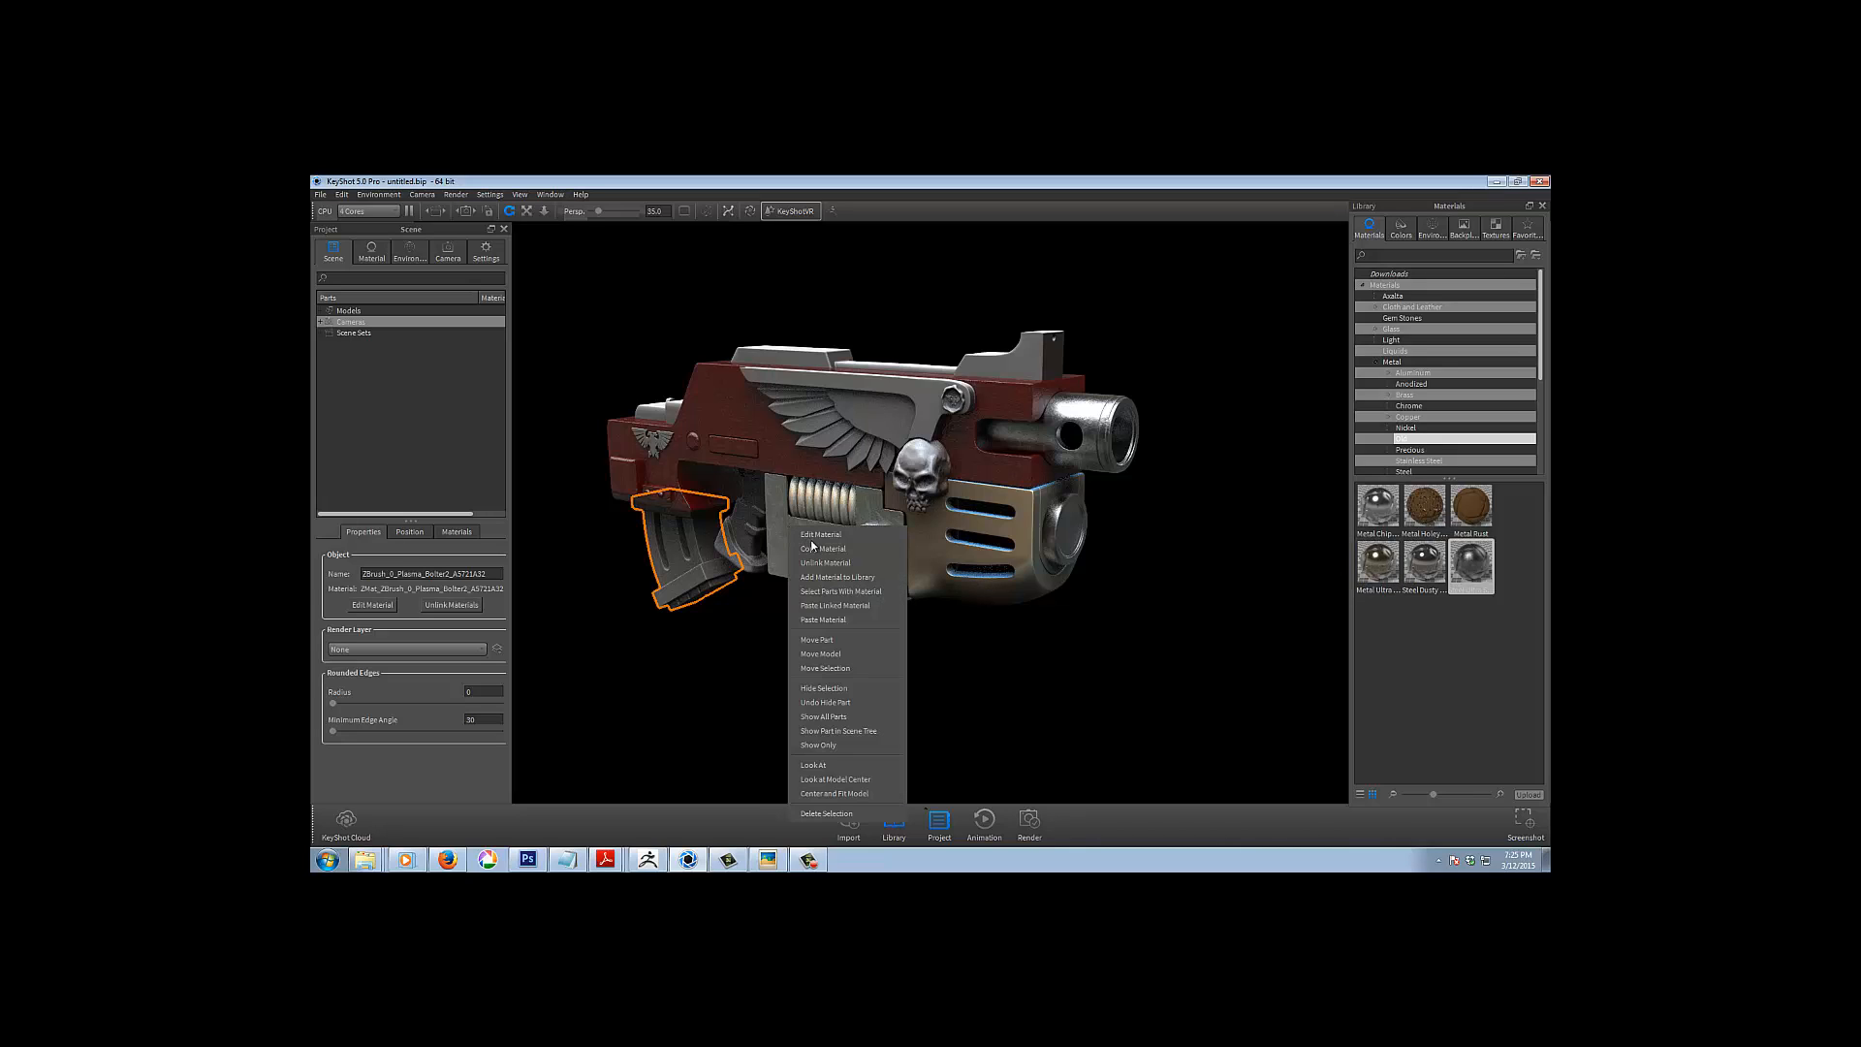
{"action": "left_click", "coordinate": [815, 551]}
{"action": "right_click", "coordinate": [686, 581]}
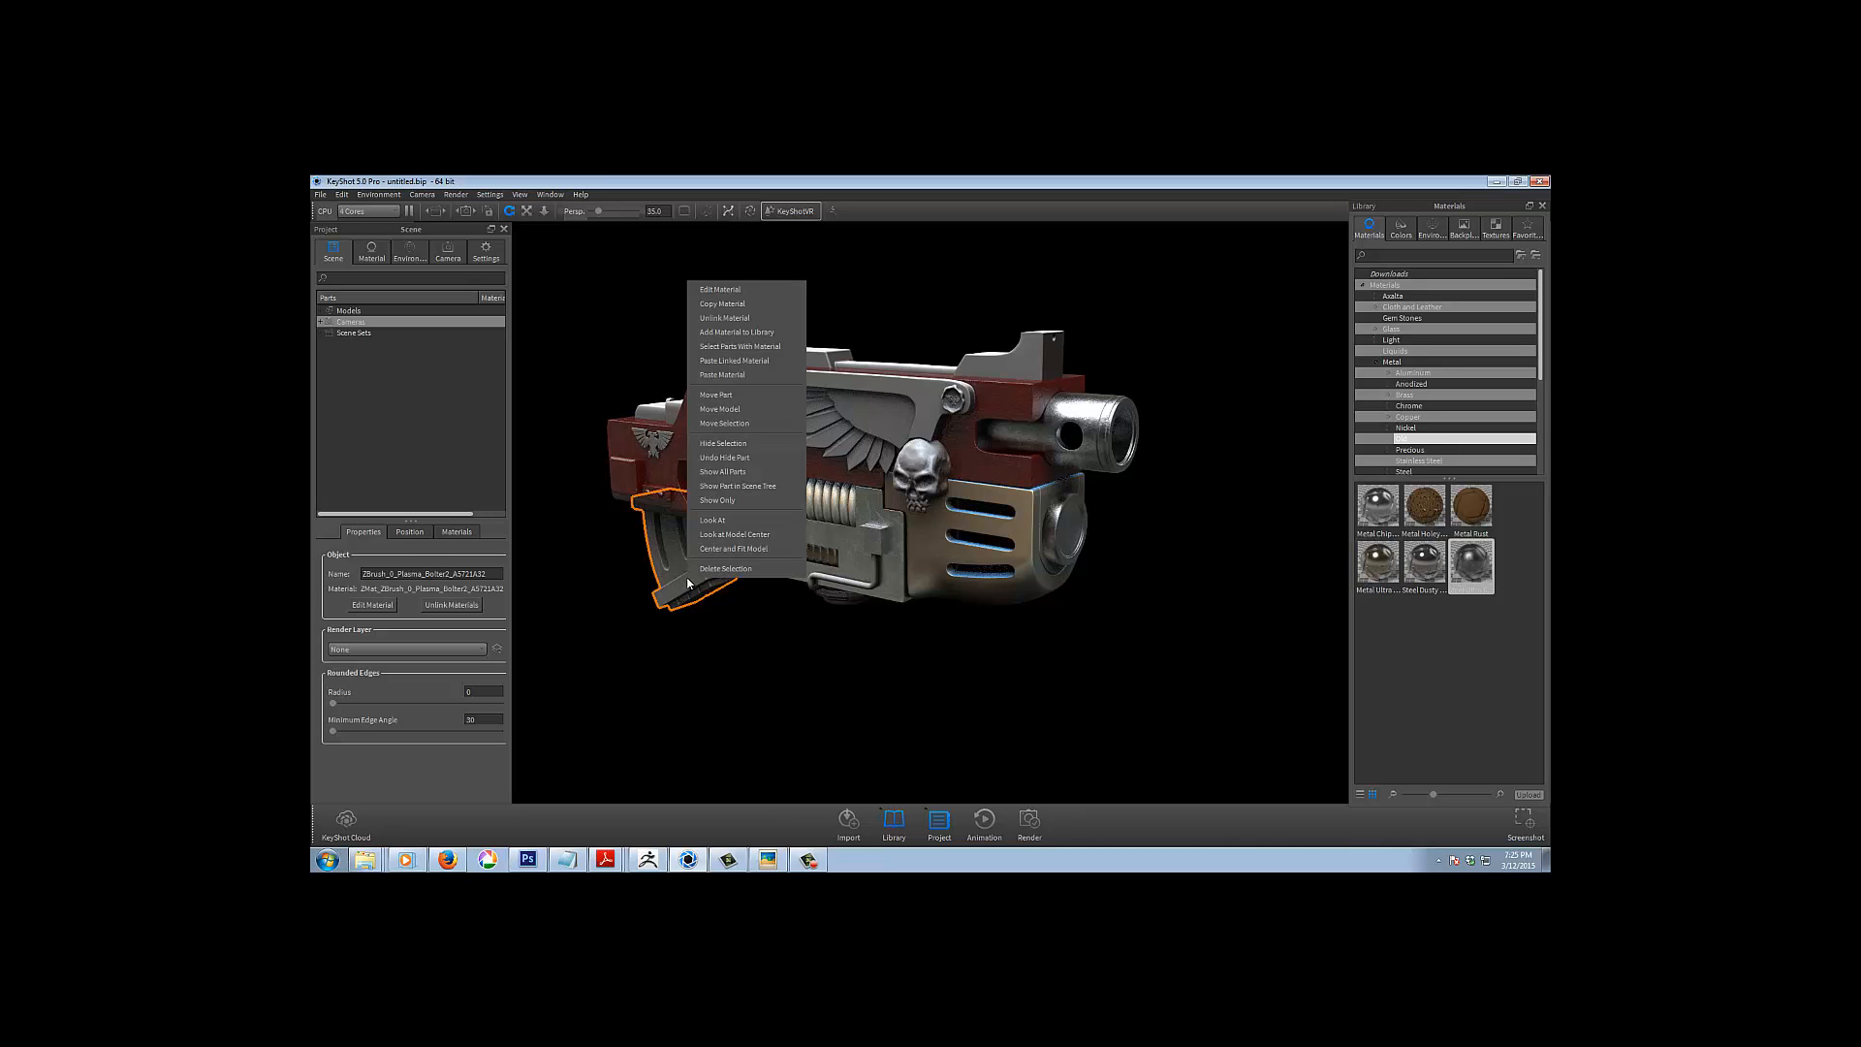
{"action": "left_click", "coordinate": [741, 358]}
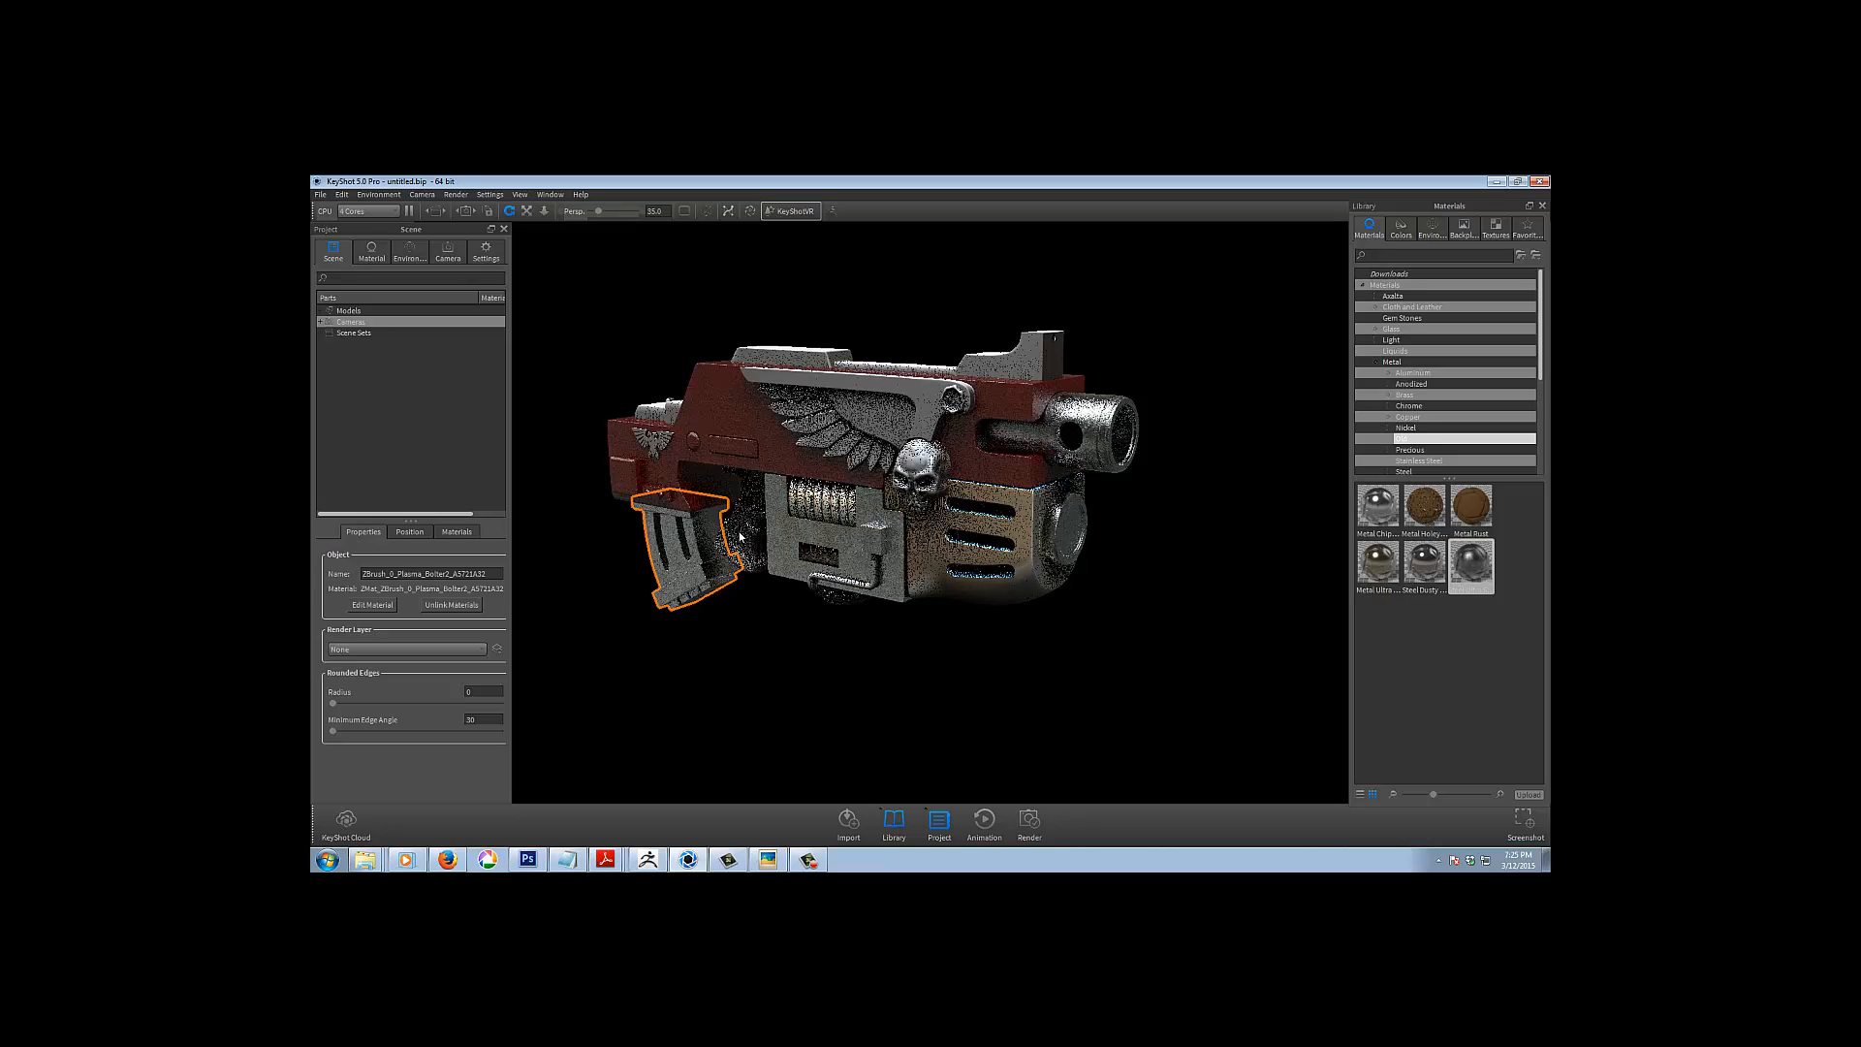
{"action": "right_click", "coordinate": [740, 536]}
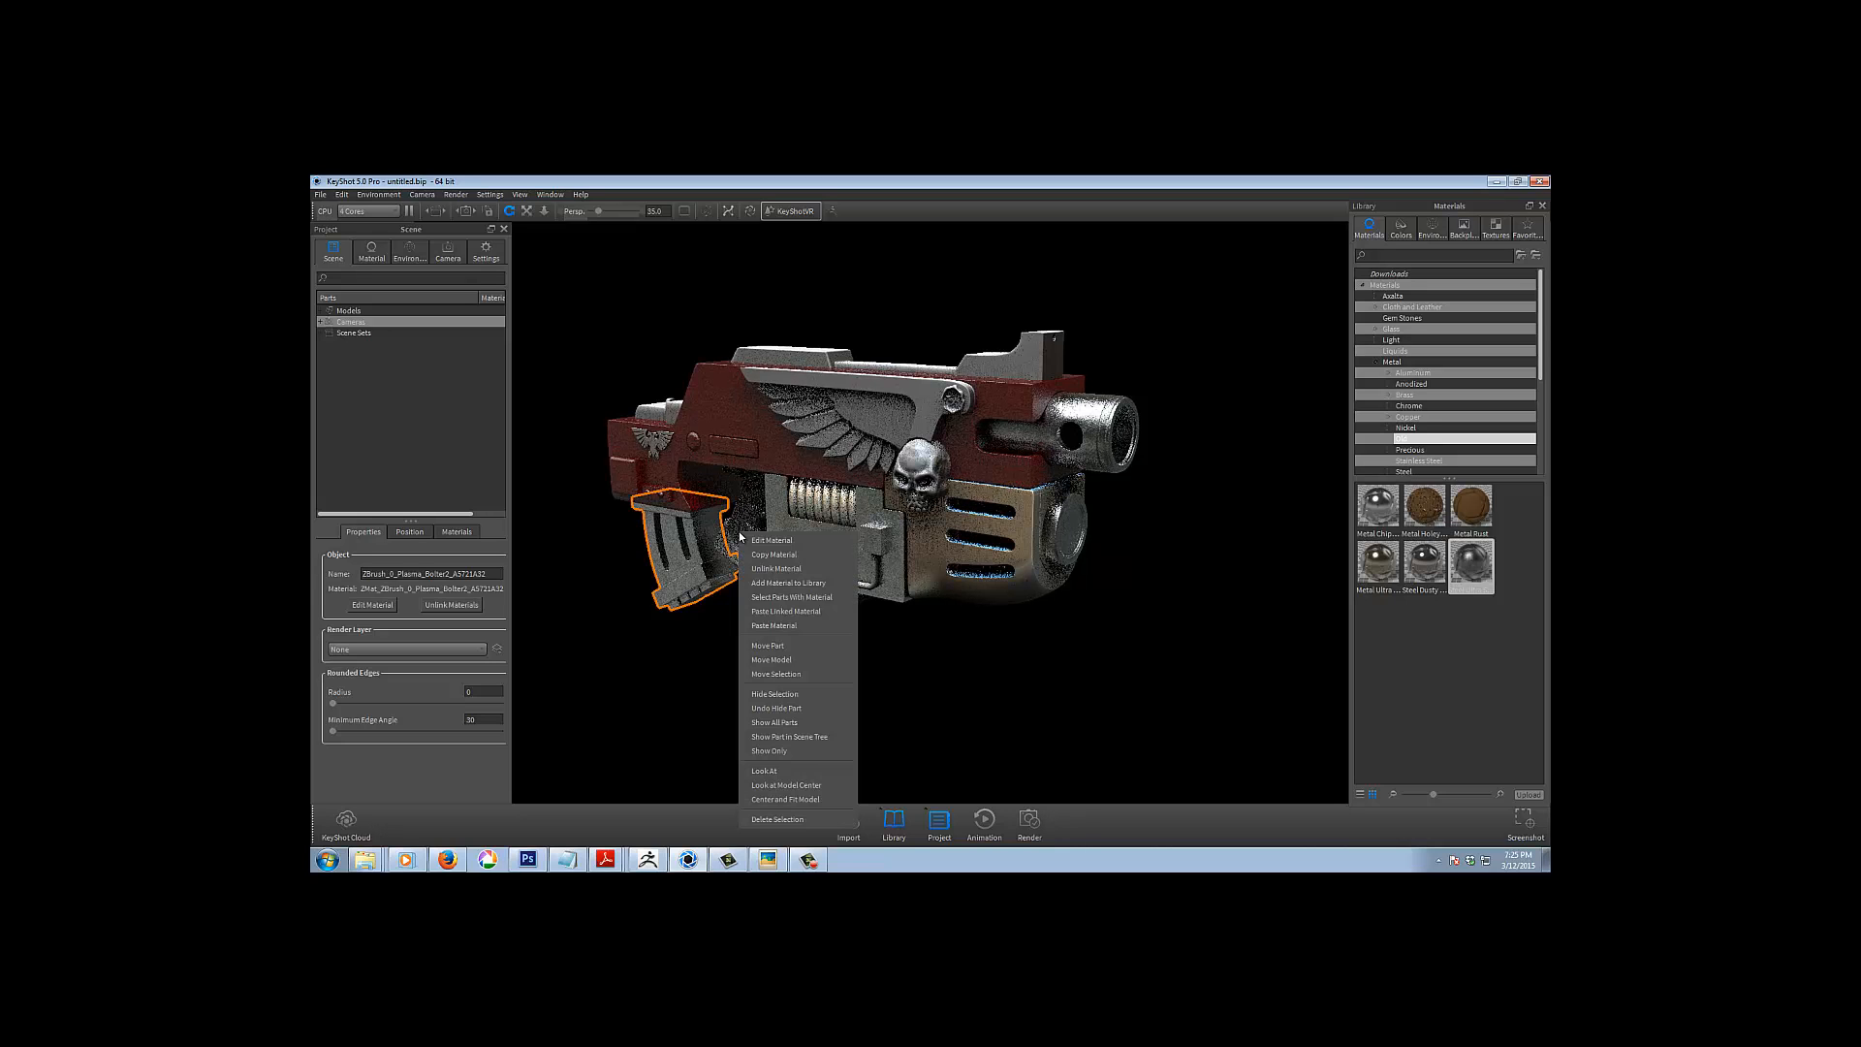
{"action": "left_click", "coordinate": [789, 613]}
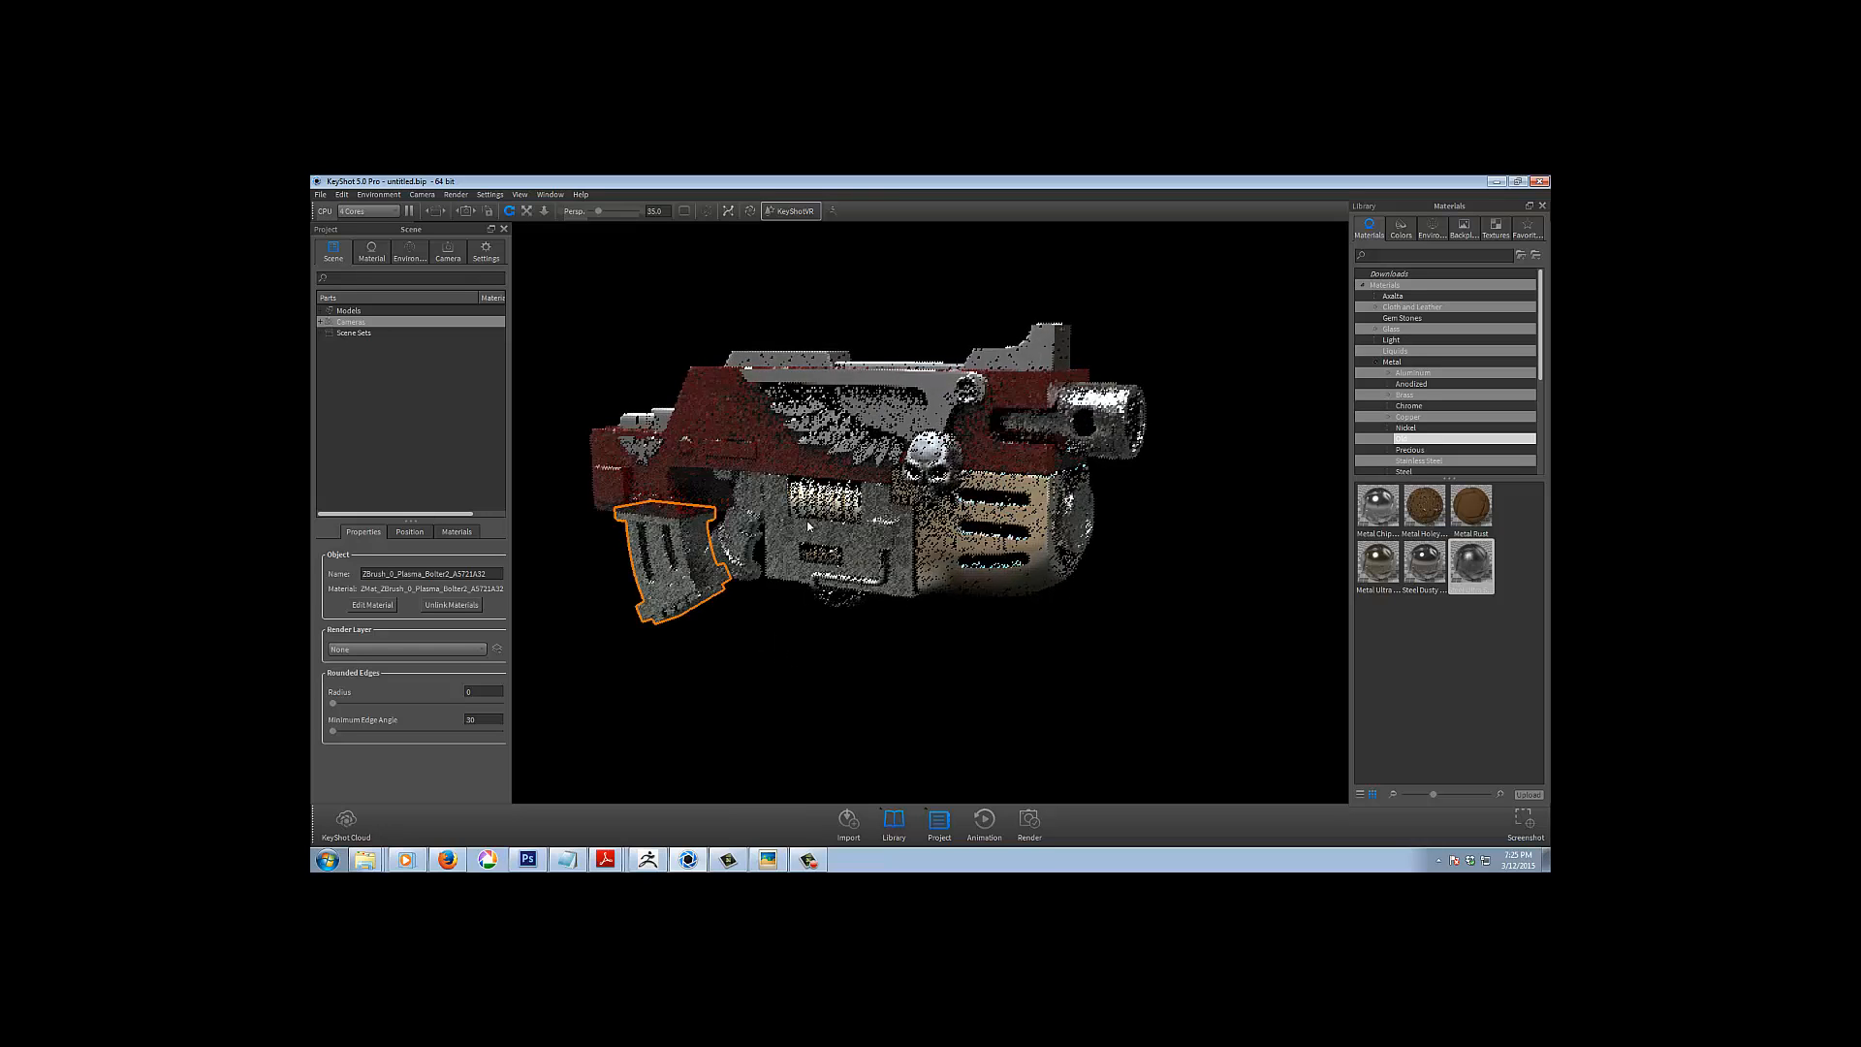
Paste the copied steel as a linked material onto the housing's coils, the top rail and the round knob underneath
{"action": "right_click", "coordinate": [829, 501]}
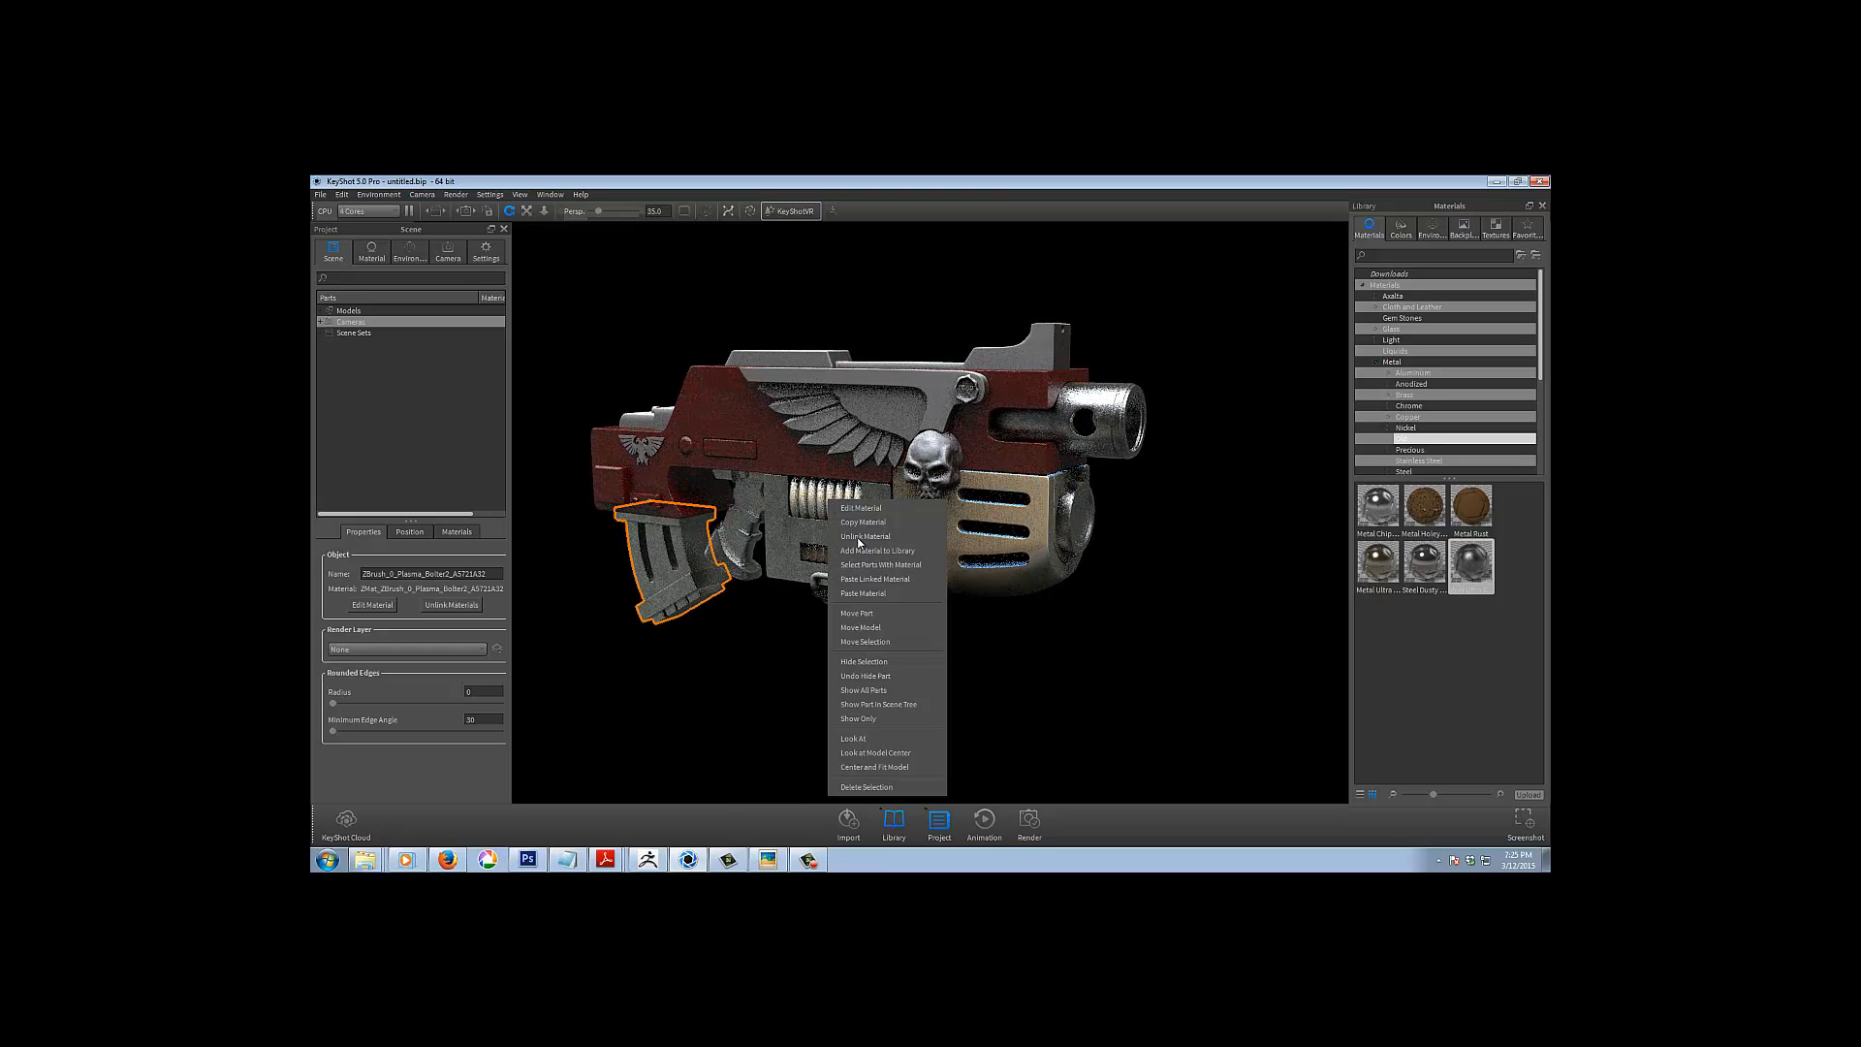
{"action": "left_click", "coordinate": [866, 580]}
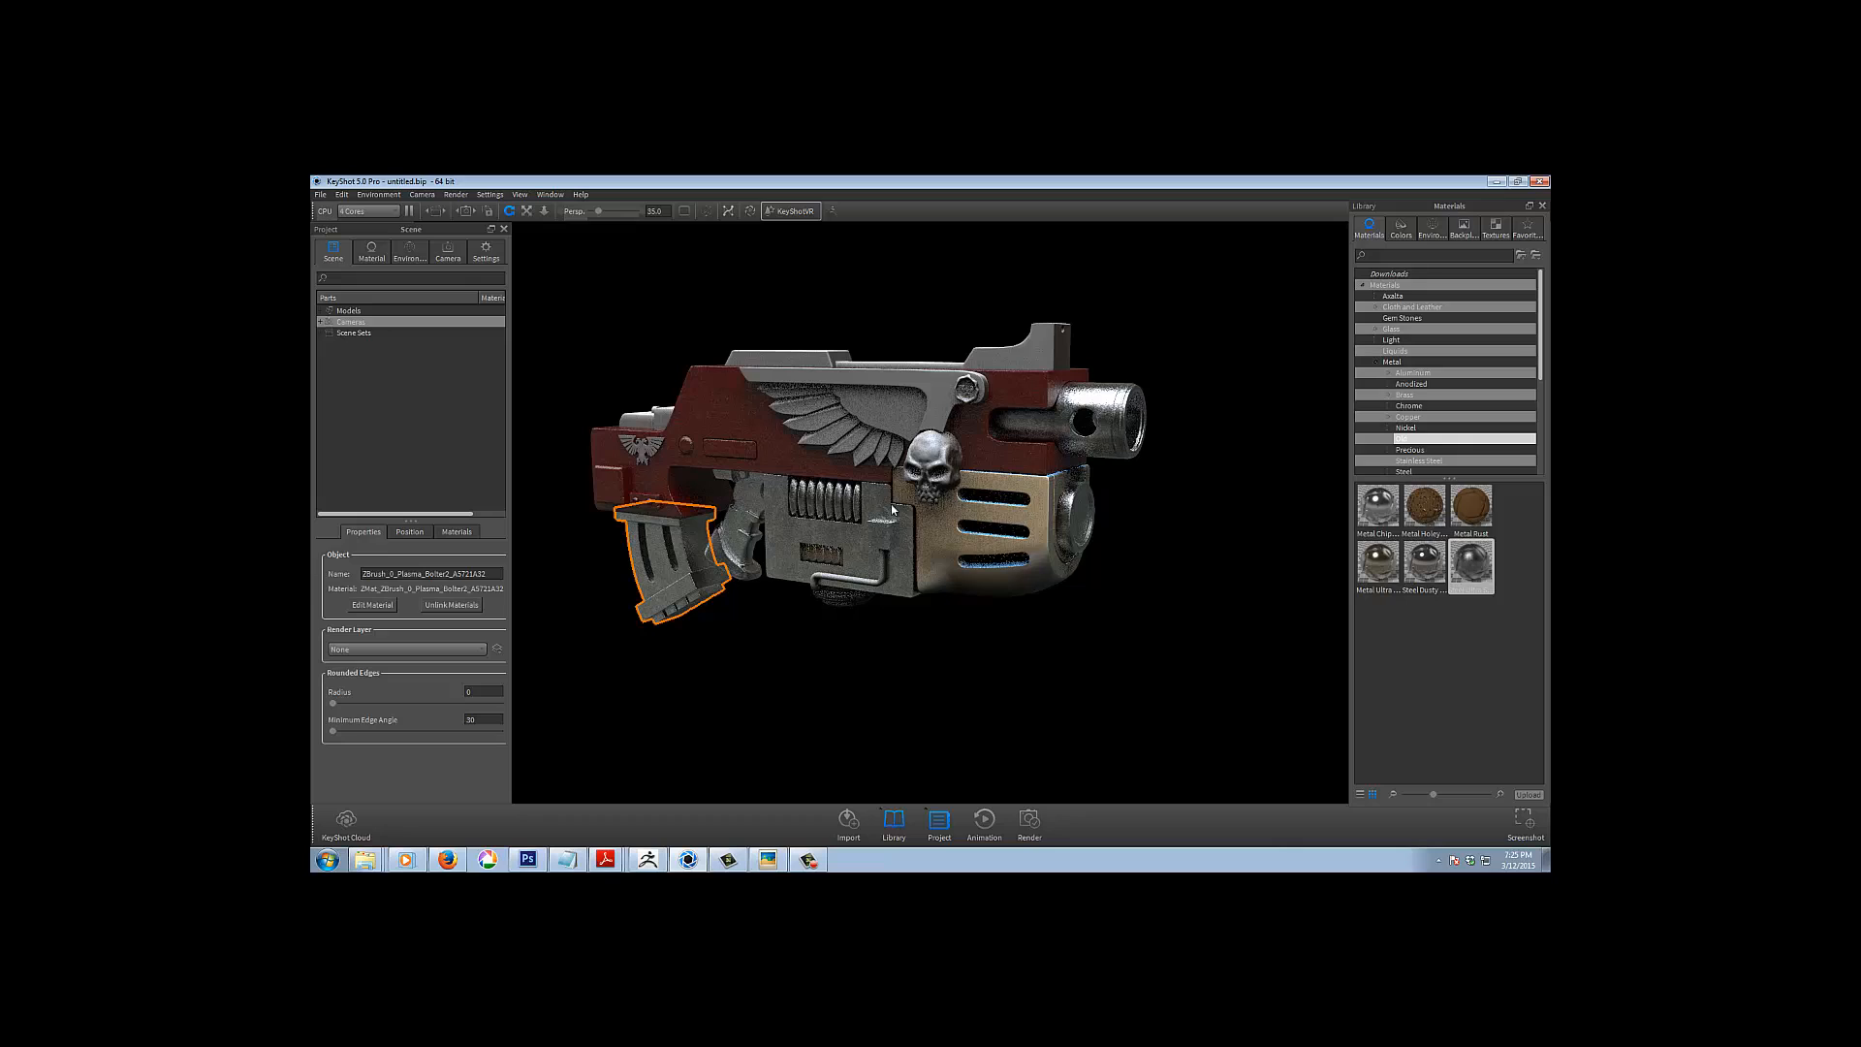
{"action": "right_click", "coordinate": [785, 361]}
{"action": "left_click", "coordinate": [818, 434]}
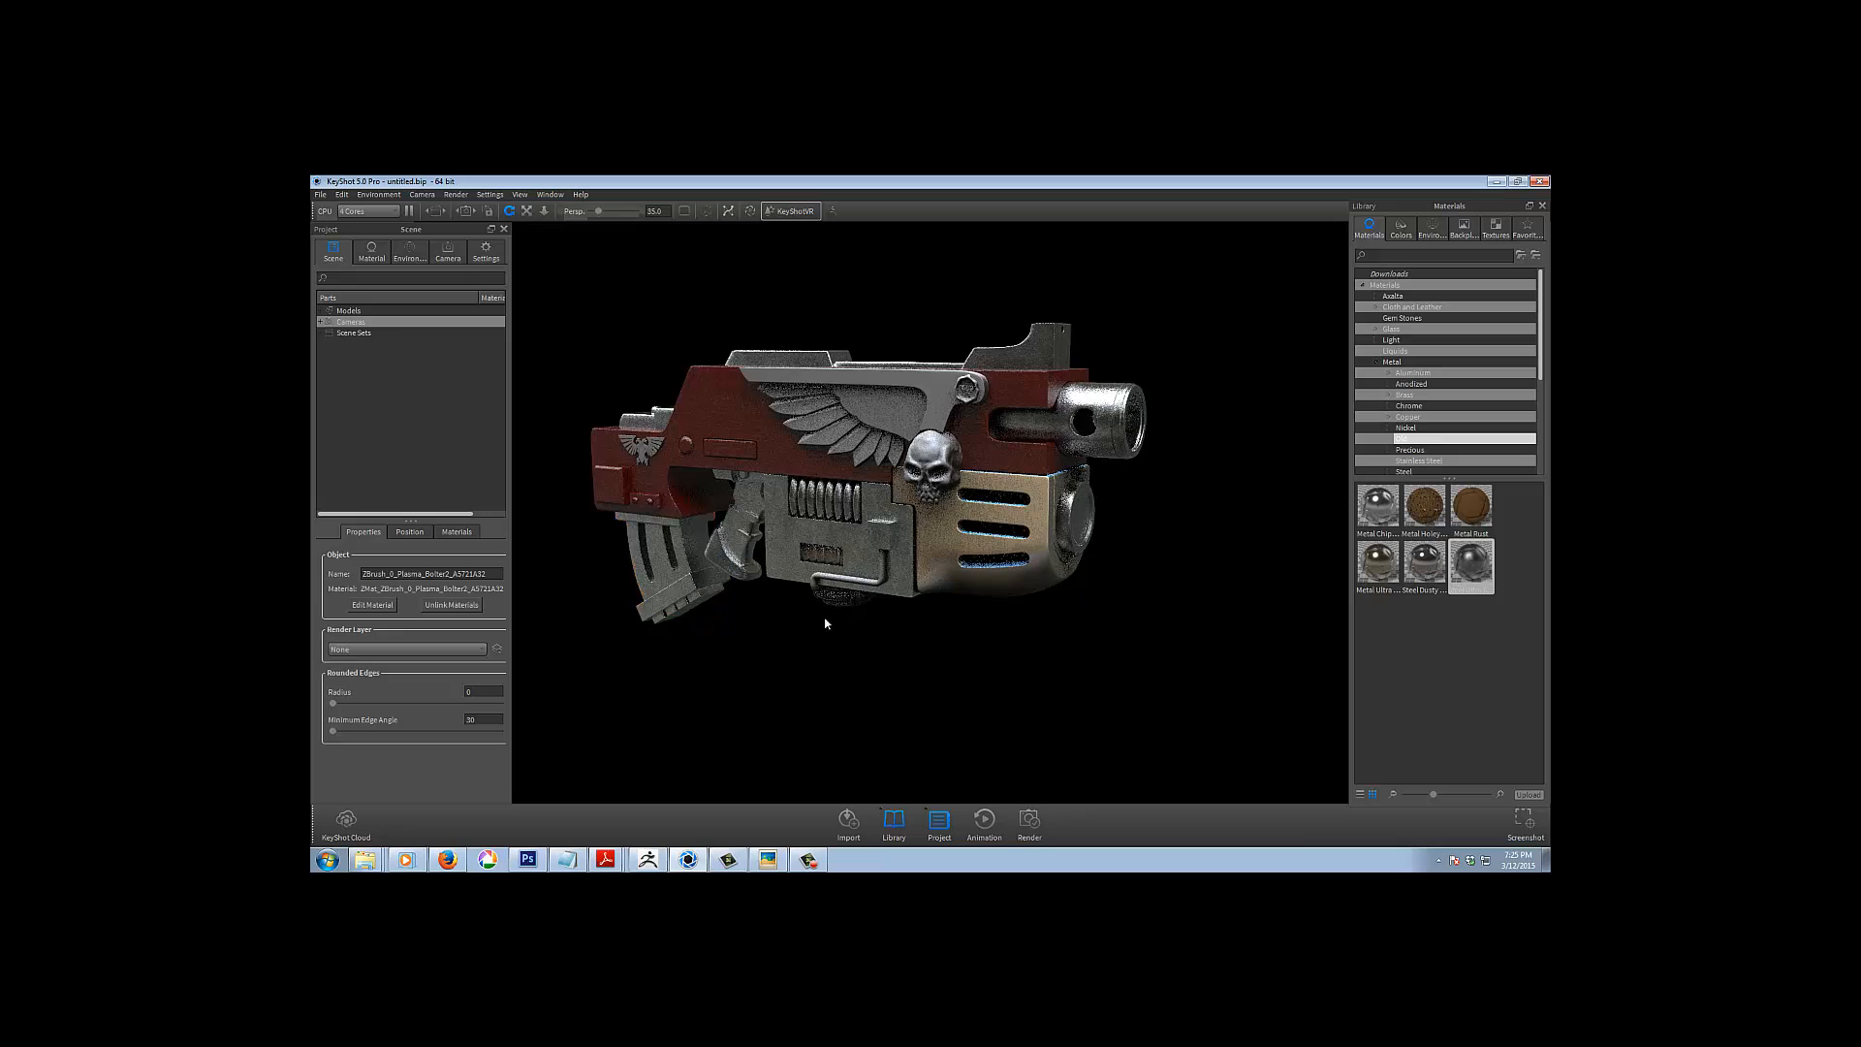
{"action": "left_click_drag", "start_coordinate": [827, 621], "coordinate": [832, 580]}
{"action": "right_click", "coordinate": [832, 580]}
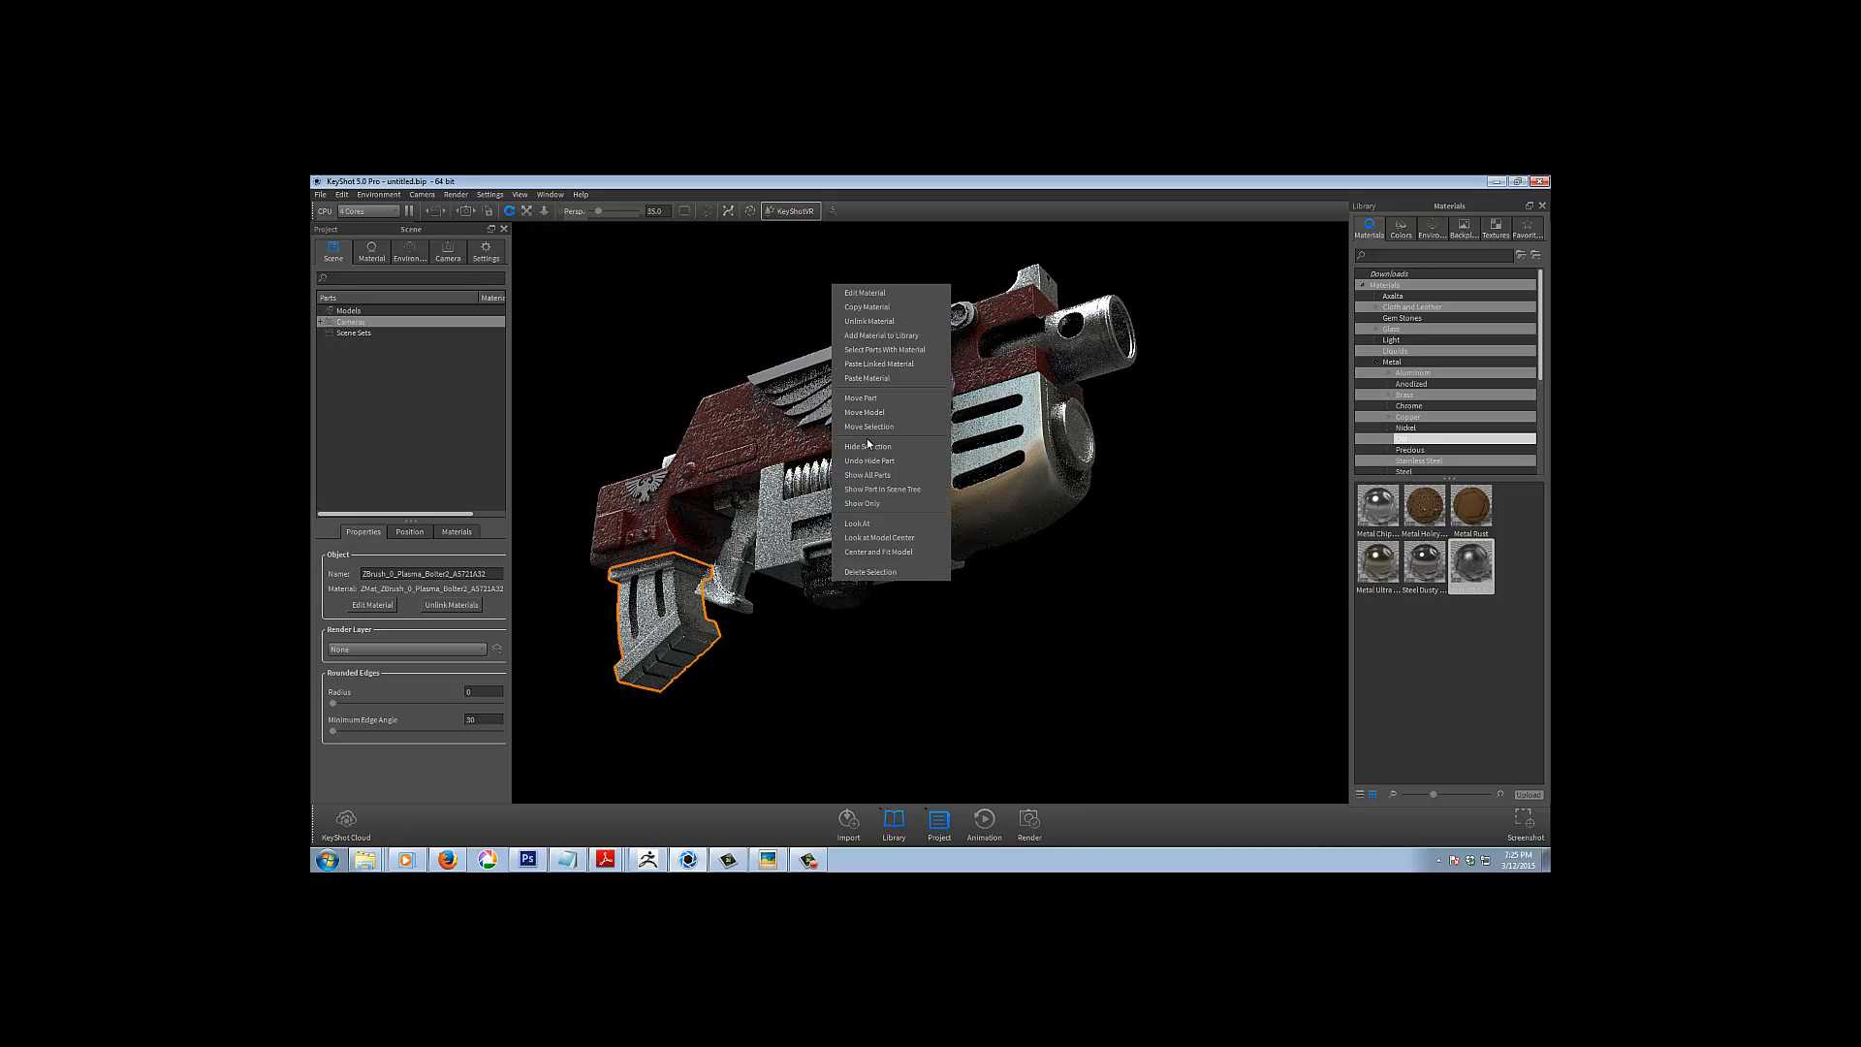
{"action": "left_click", "coordinate": [890, 364]}
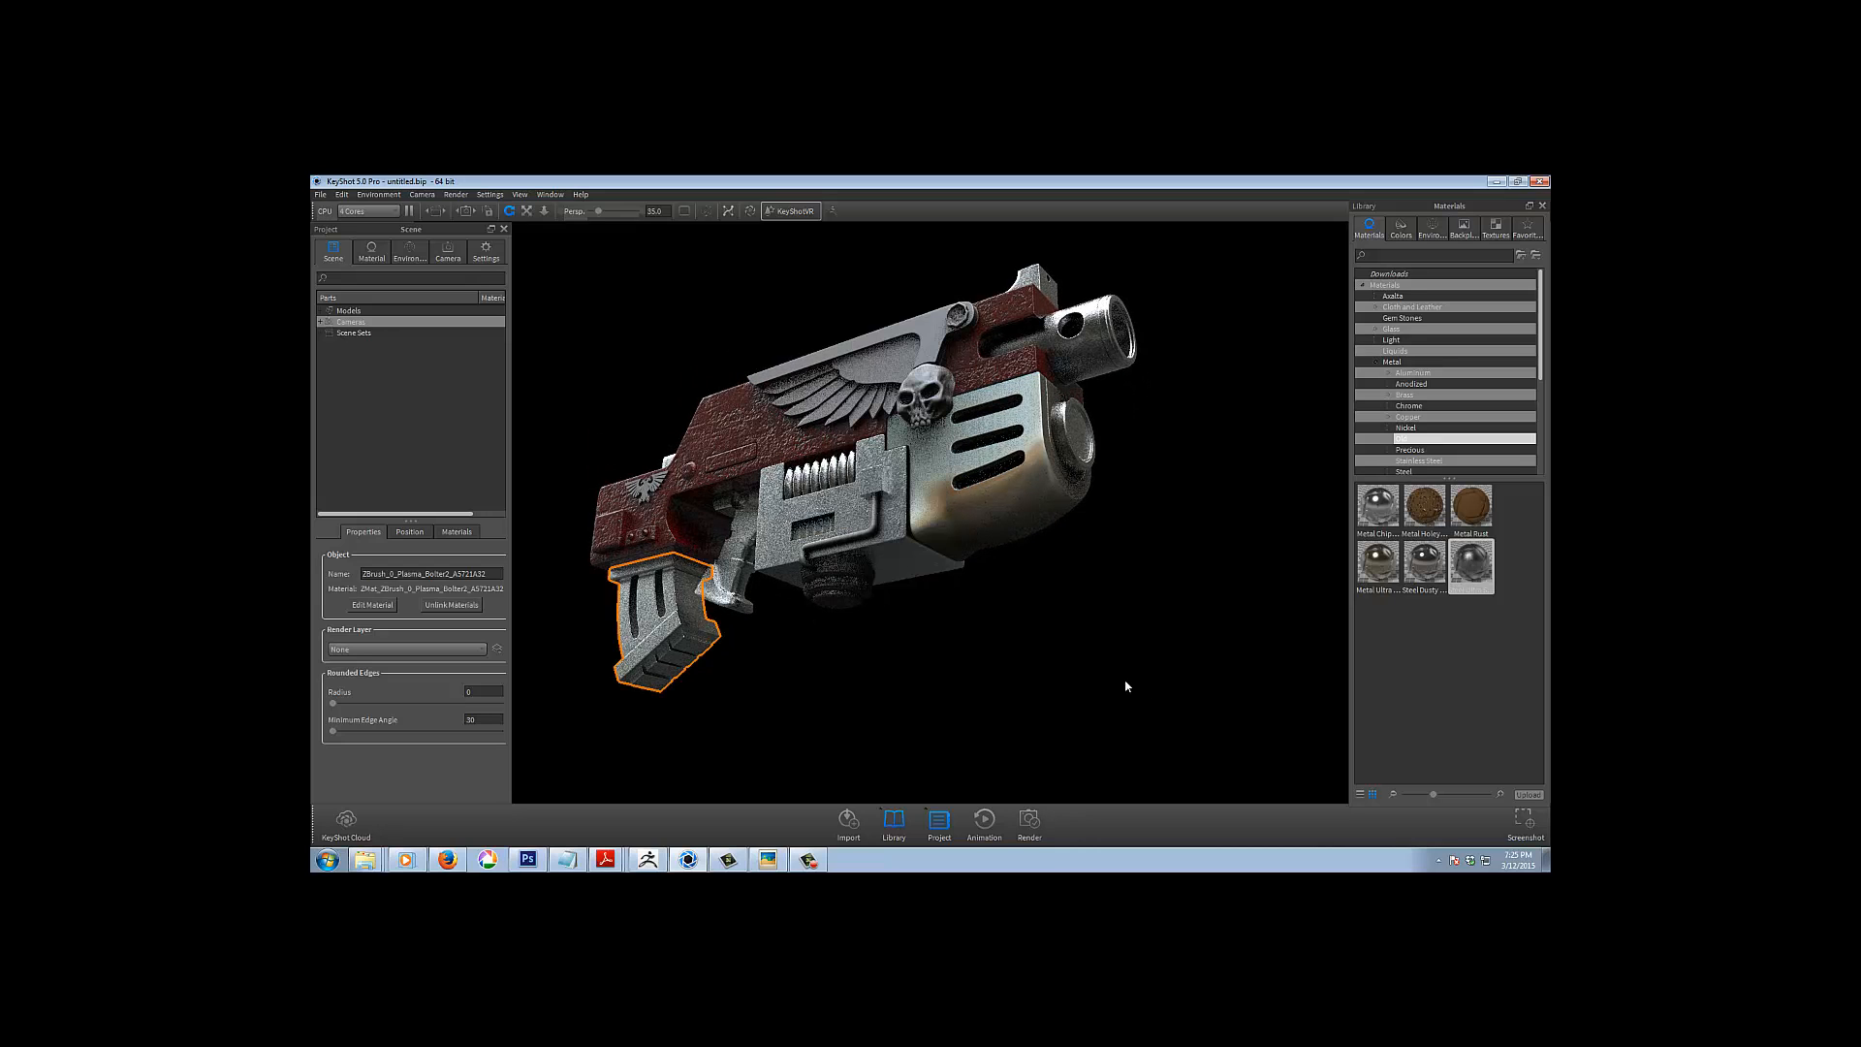
Compare the boltgun with the reference picture, and paste the linked steel material onto the slotted front casing
{"action": "left_click_drag", "start_coordinate": [1089, 636], "coordinate": [1141, 729]}
{"action": "middle_click_drag", "start_coordinate": [884, 710], "coordinate": [946, 705]}
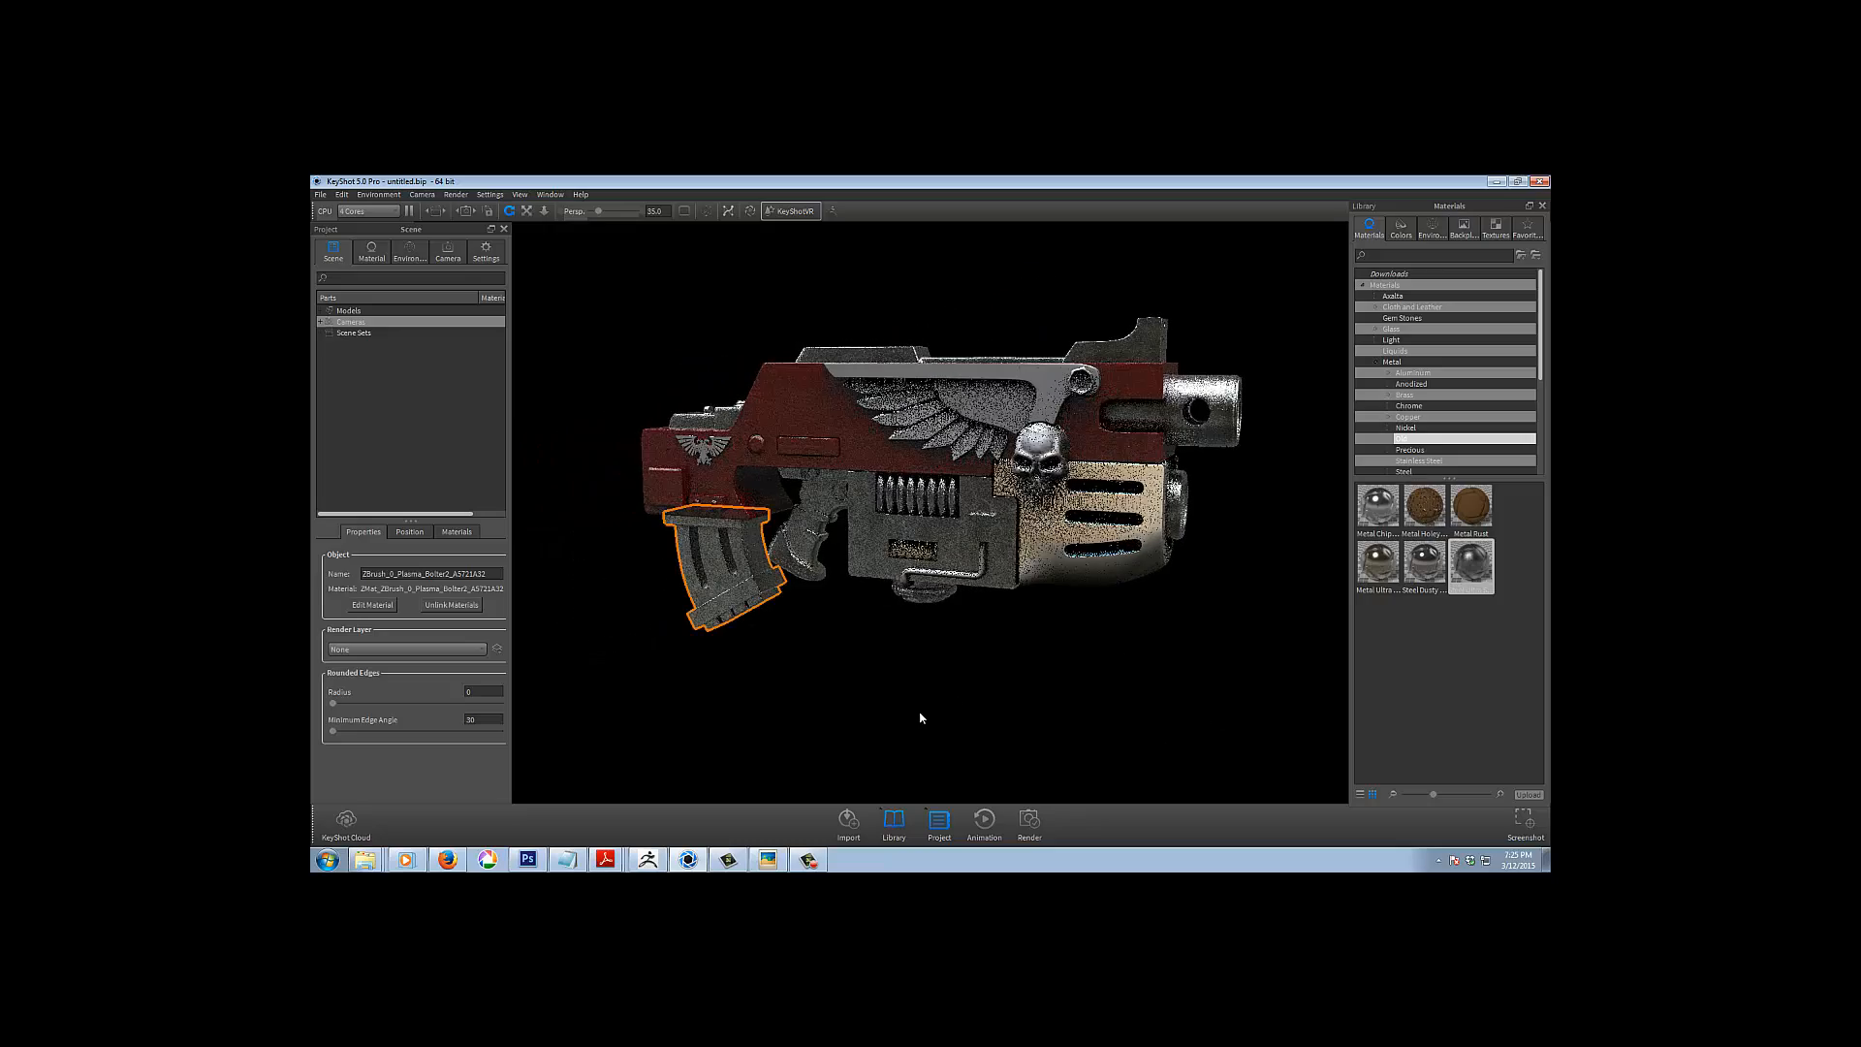
{"action": "left_click_drag", "start_coordinate": [985, 694], "coordinate": [1052, 498]}
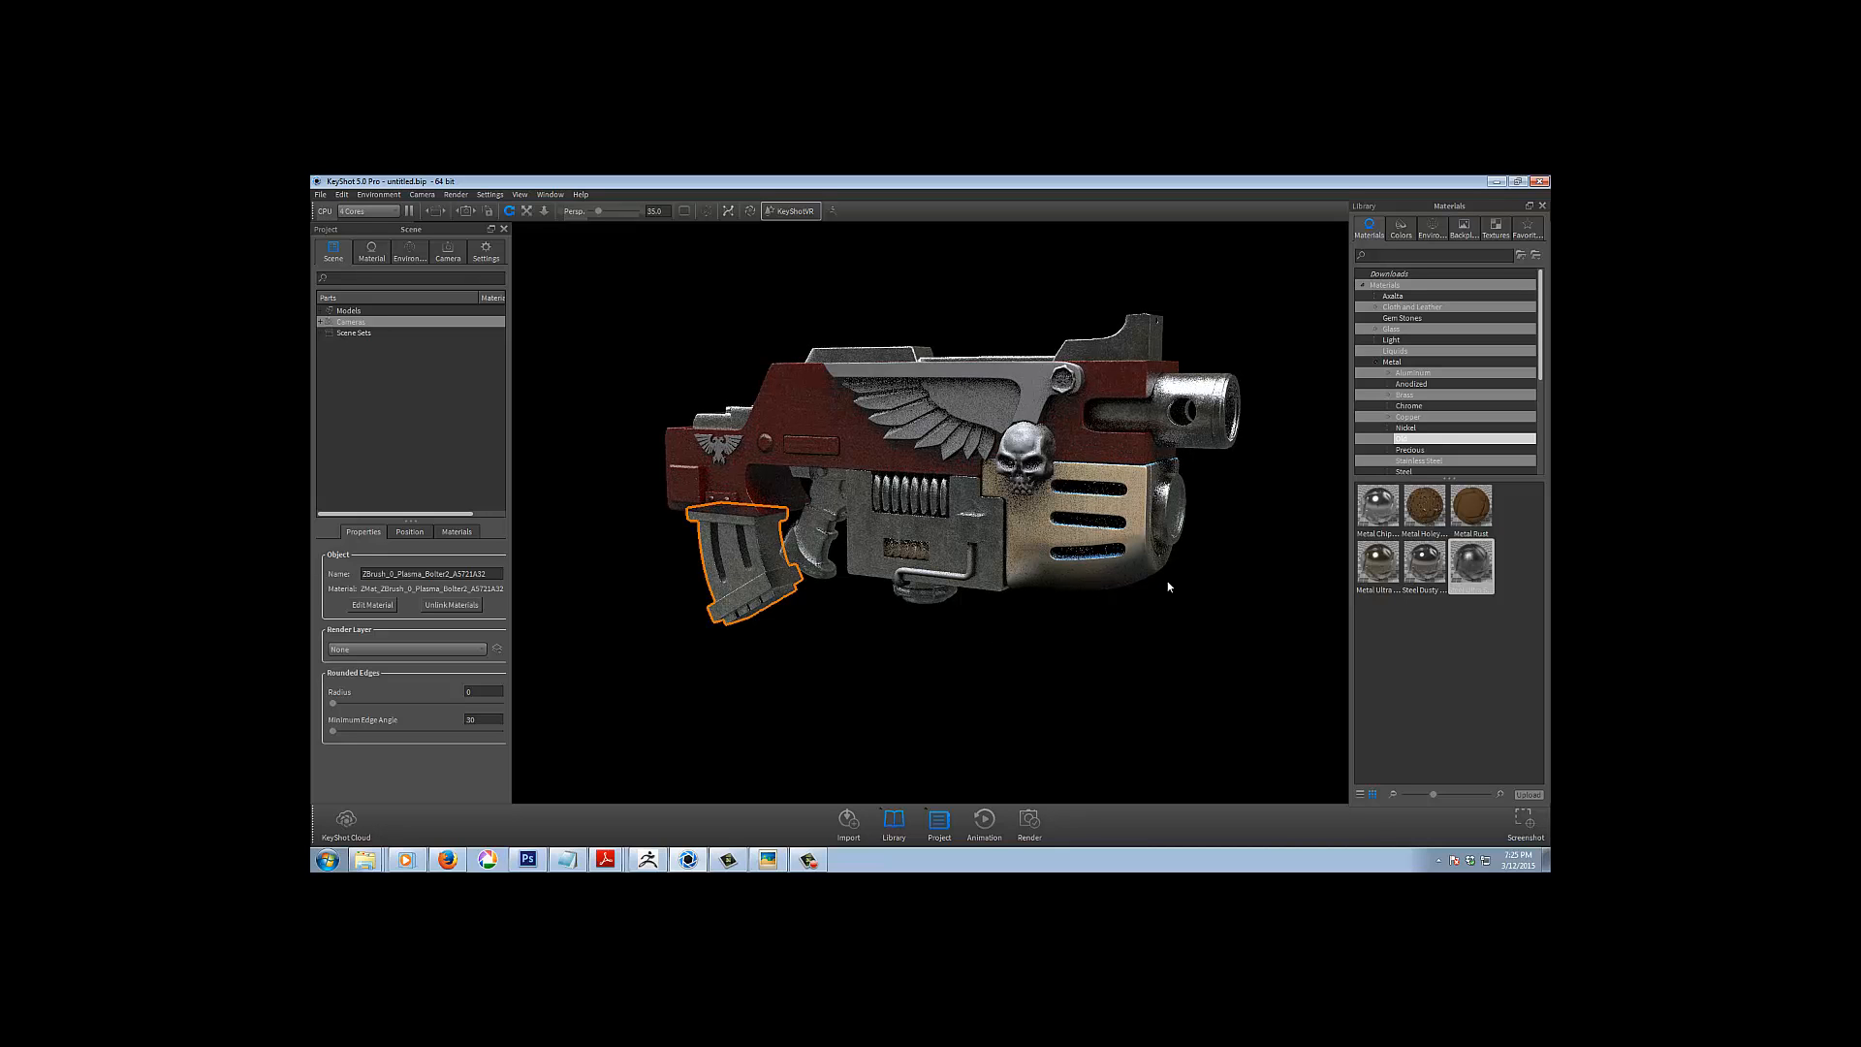
{"action": "mouse_move", "coordinate": [1167, 586]}
{"action": "left_mouse_down"}
{"action": "mouse_move", "coordinate": [1200, 586]}
{"action": "mouse_move", "coordinate": [1176, 607]}
{"action": "mouse_move", "coordinate": [1167, 582]}
{"action": "left_mouse_up"}
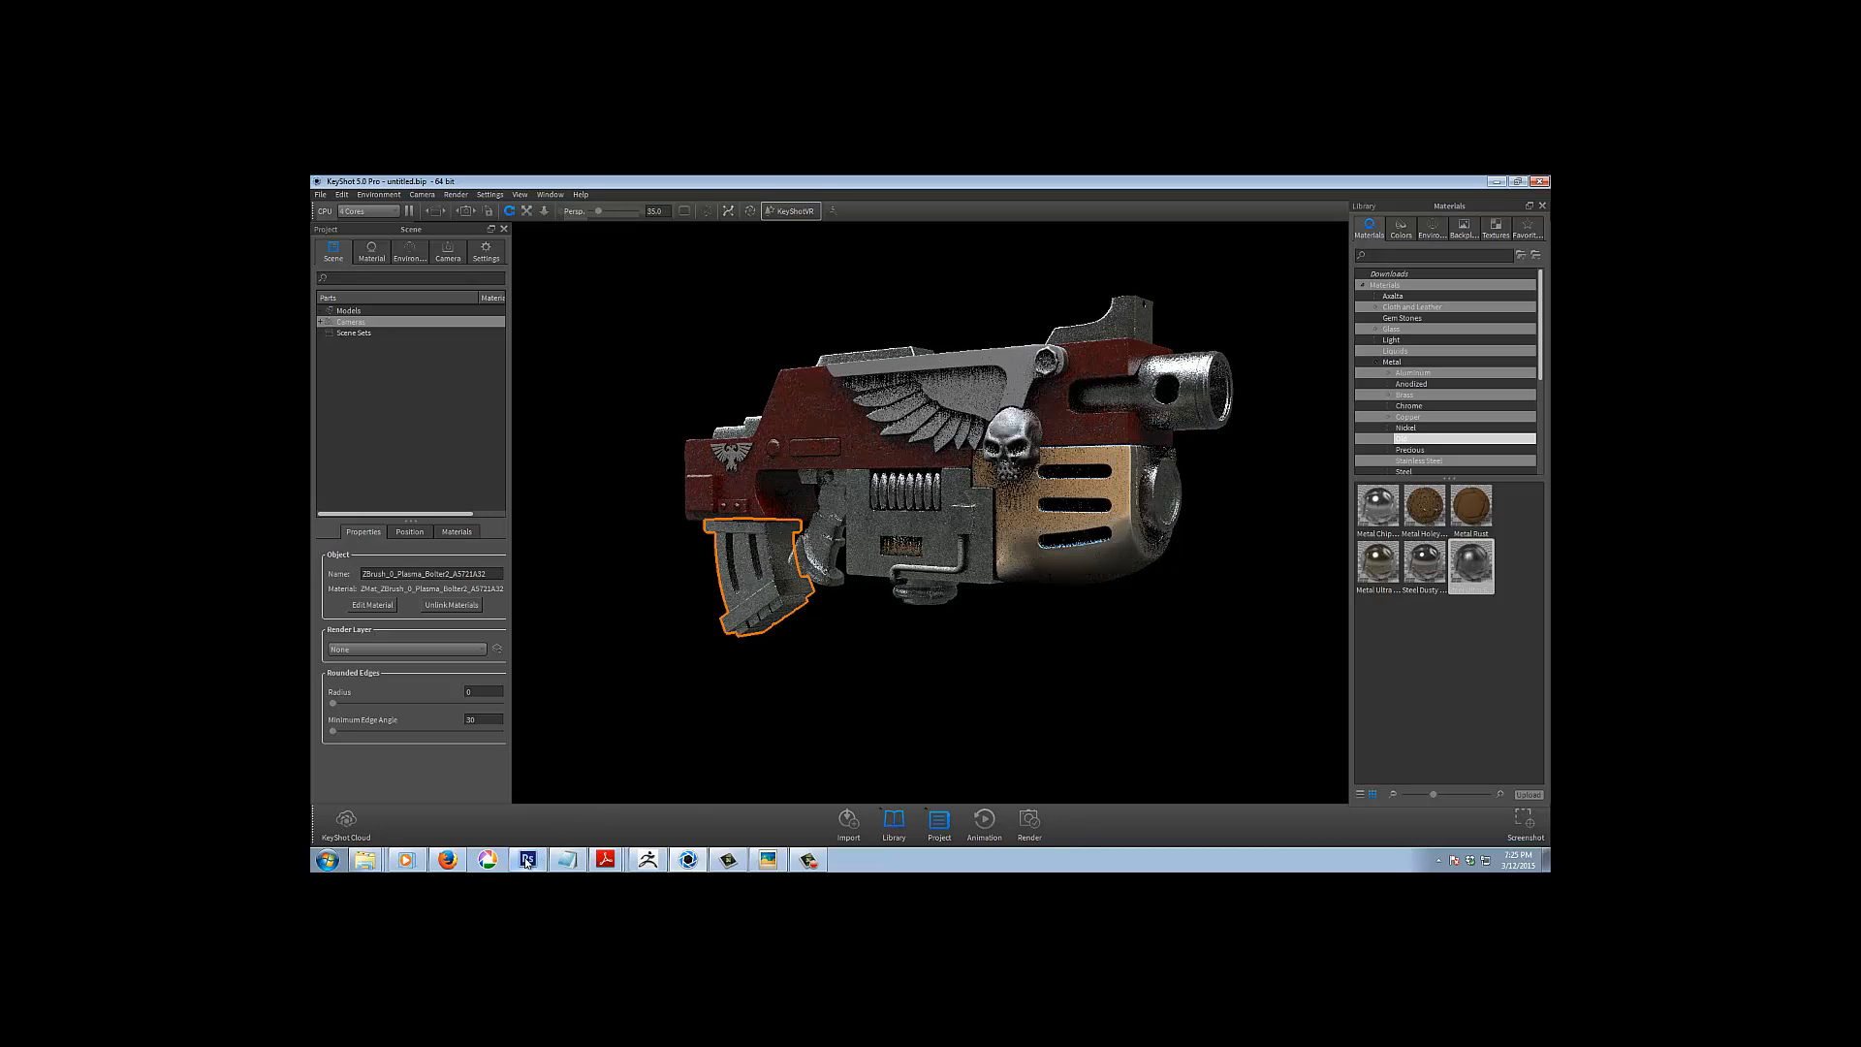
{"action": "left_click", "coordinate": [768, 860]}
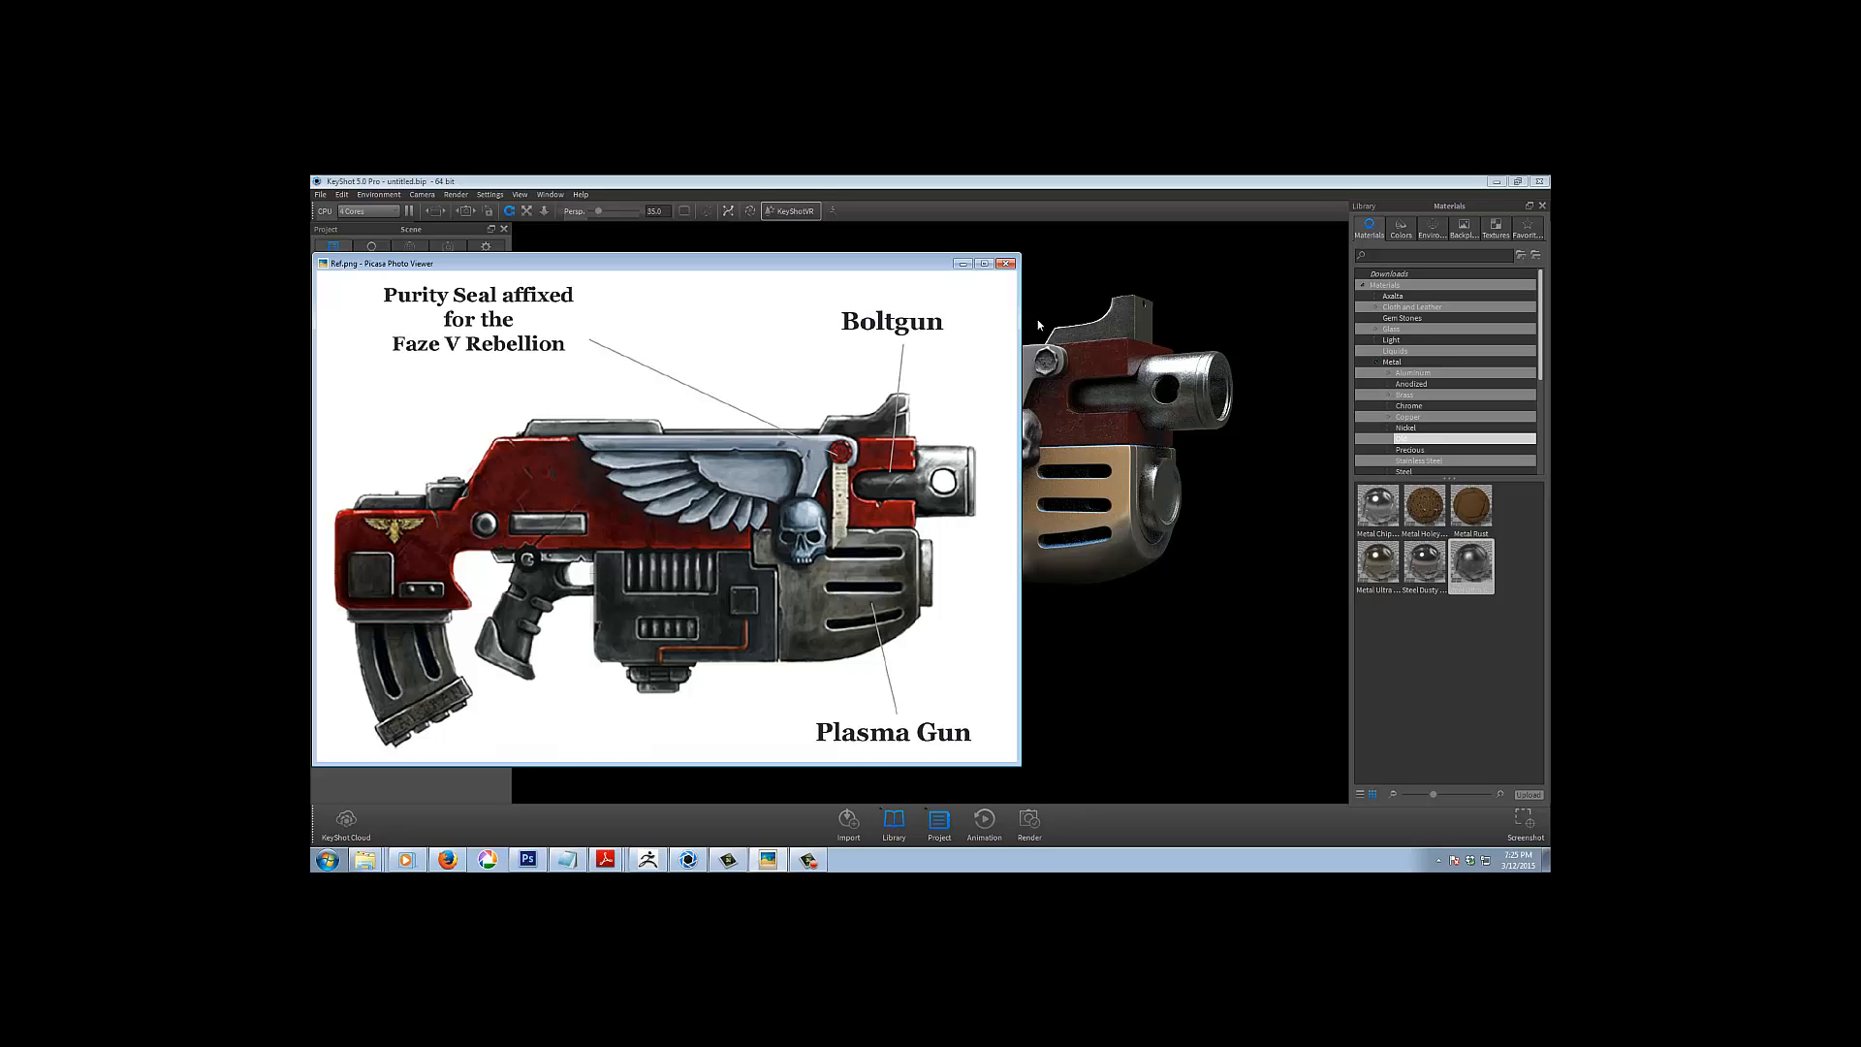
{"action": "left_click", "coordinate": [963, 265]}
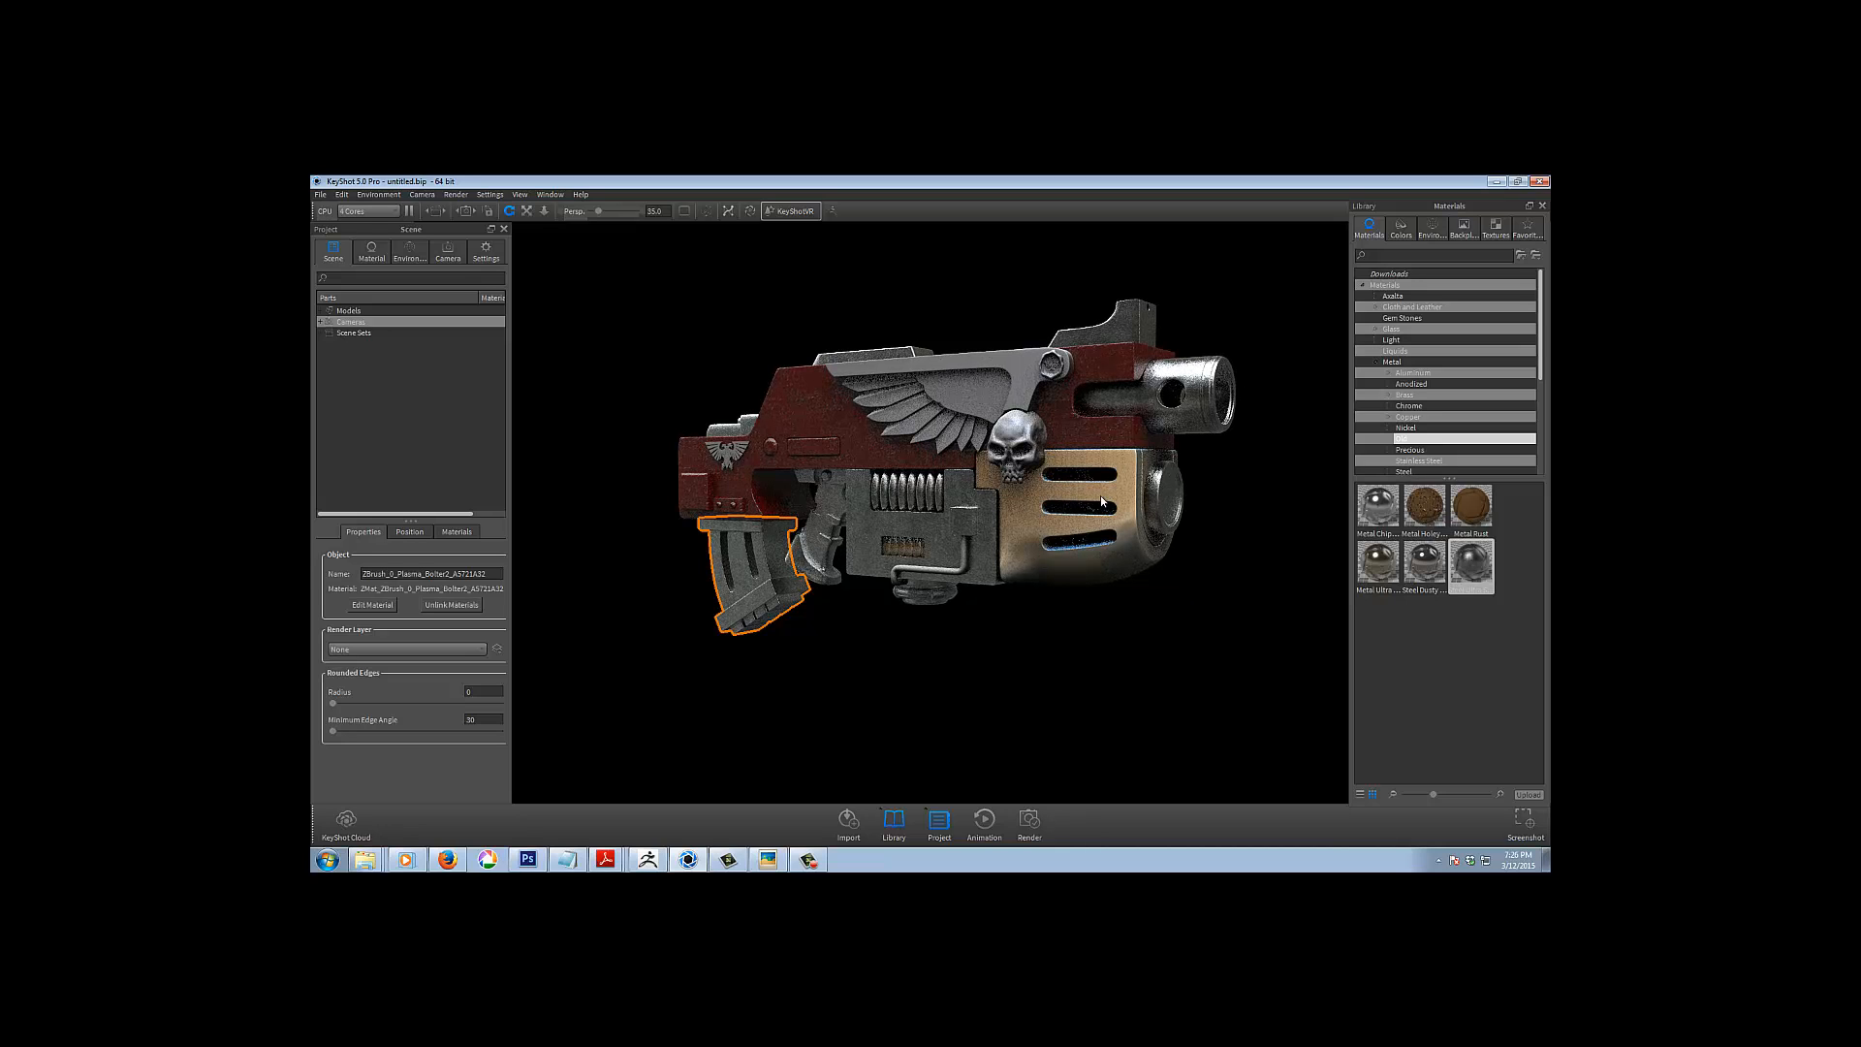
{"action": "right_click", "coordinate": [1031, 508]}
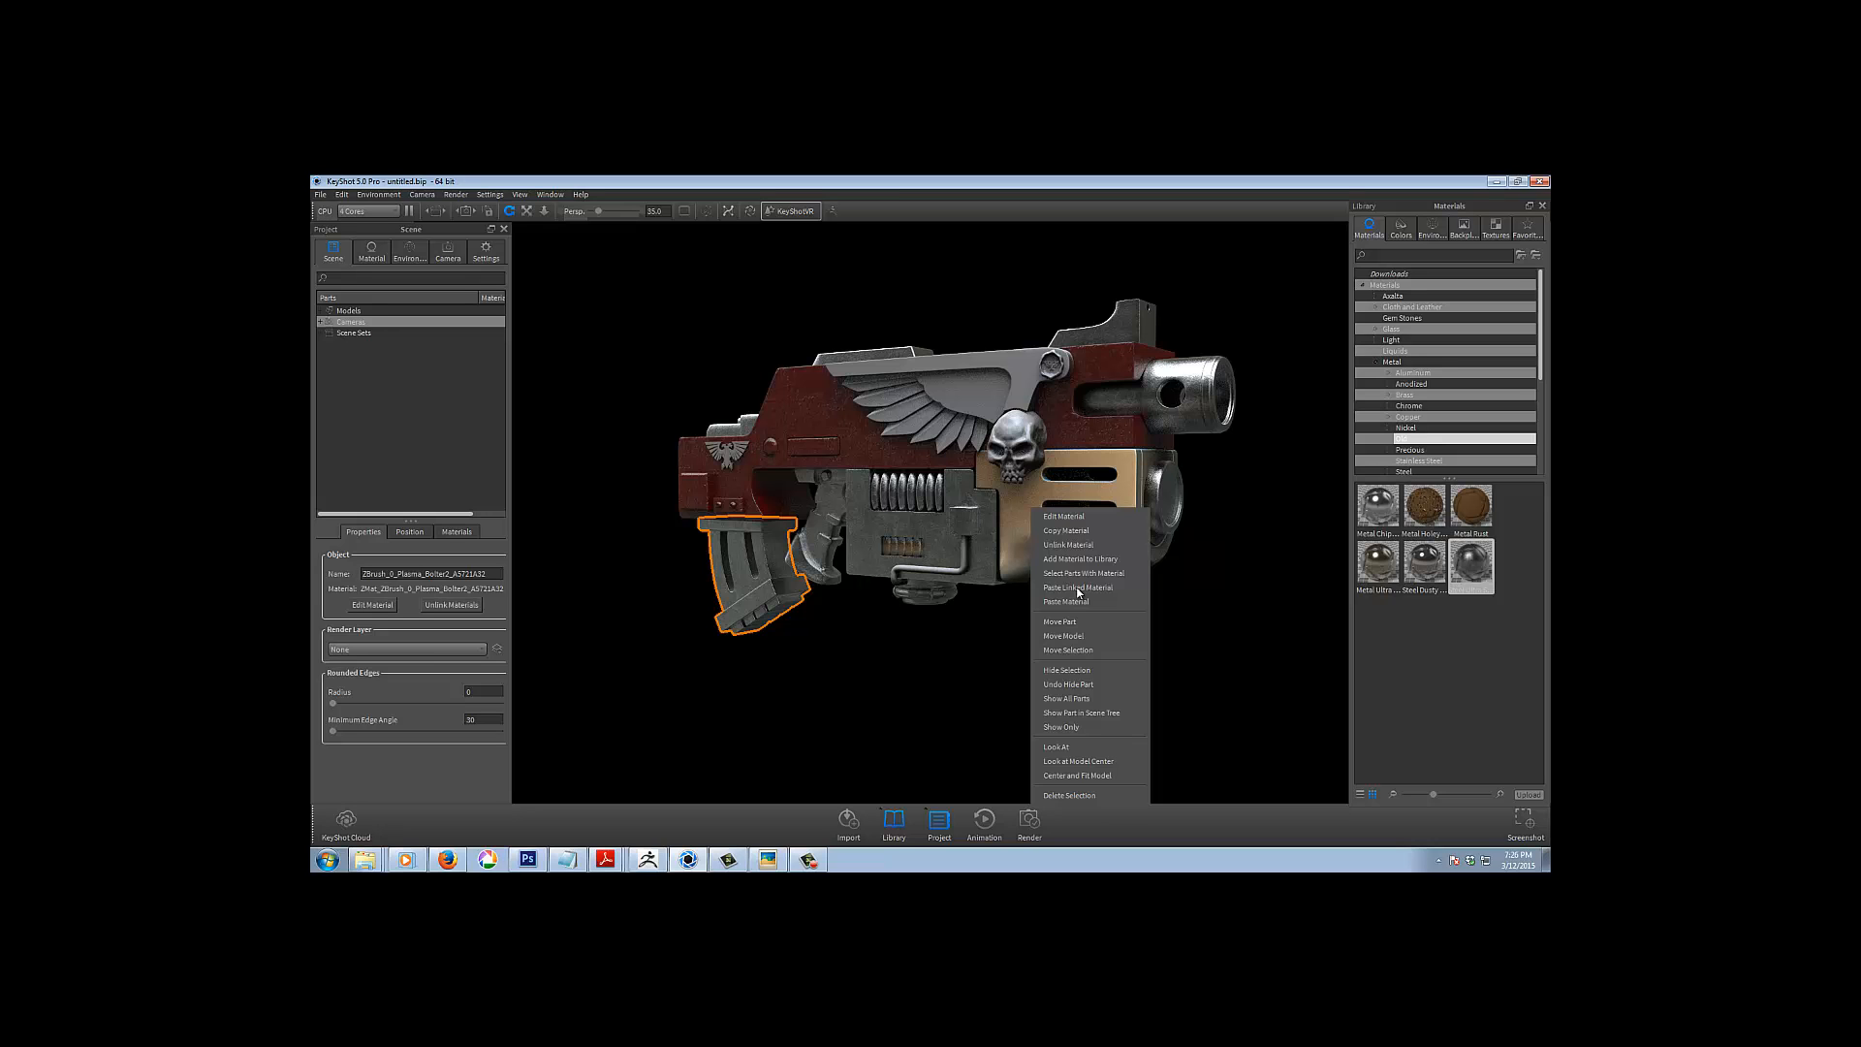
{"action": "left_click", "coordinate": [1077, 589]}
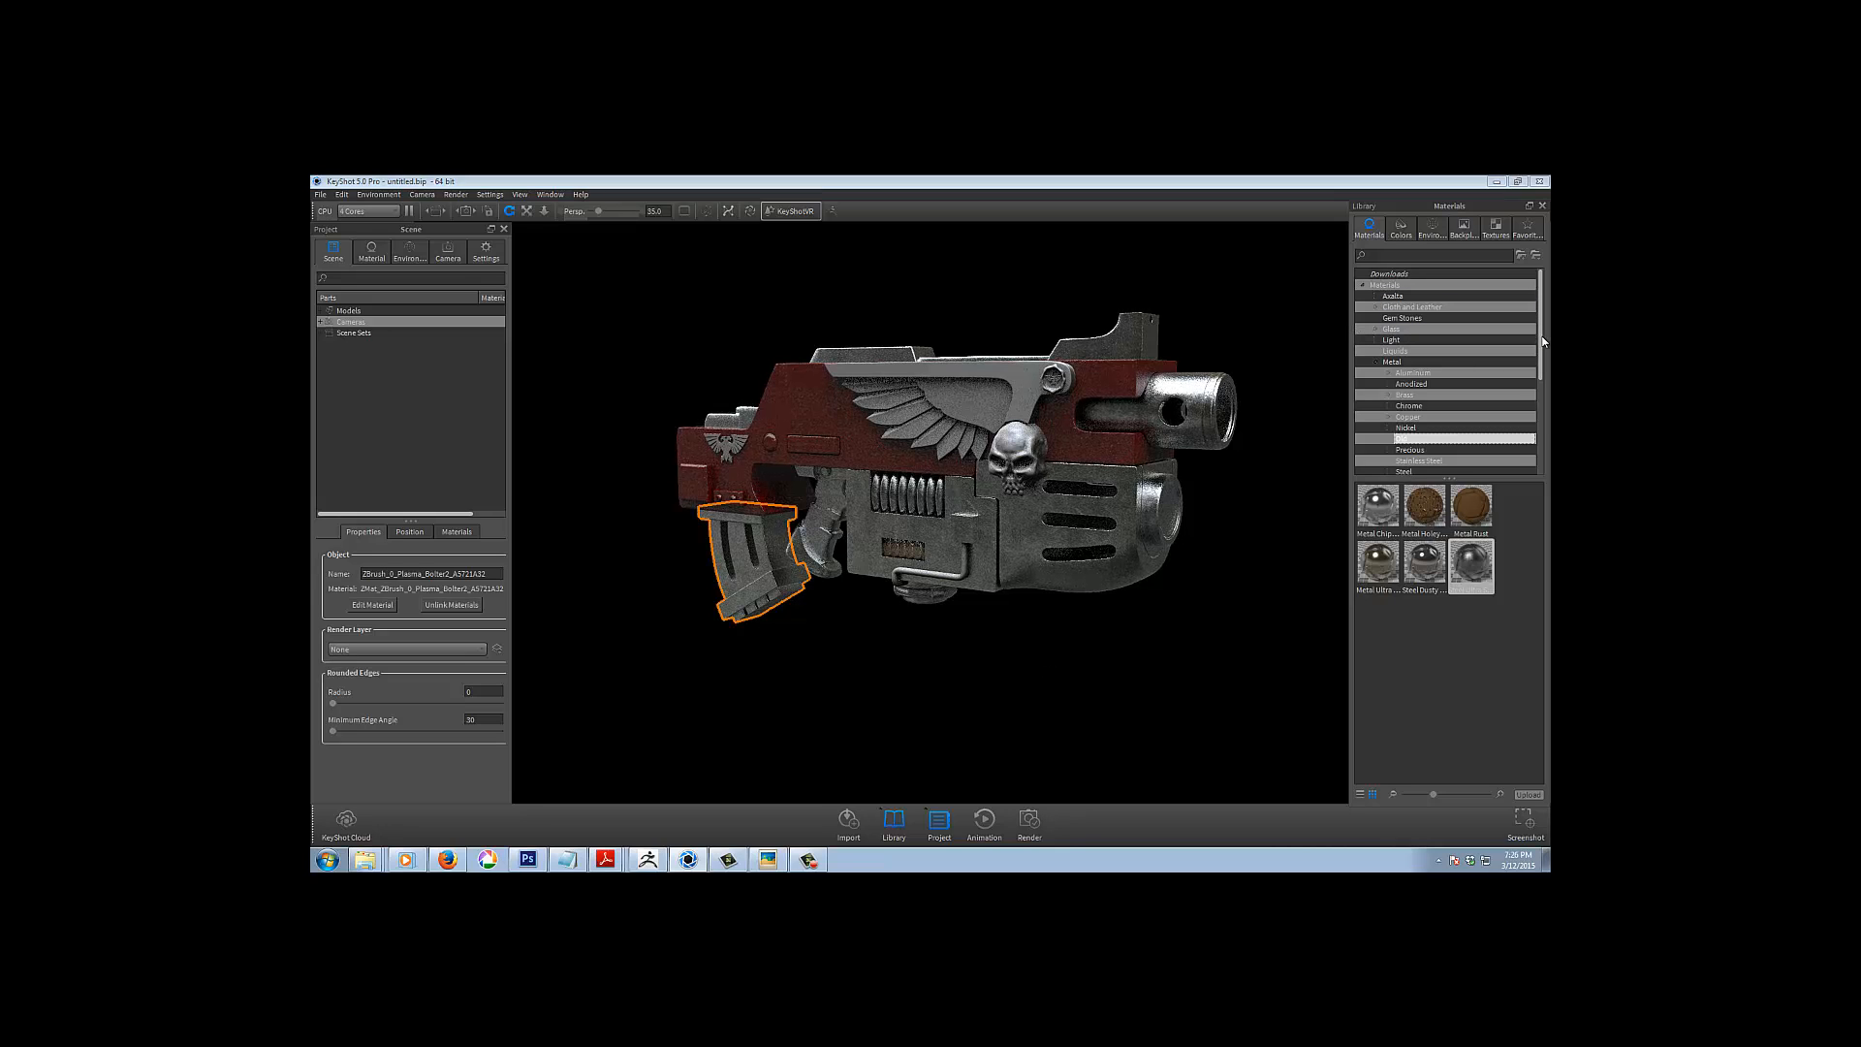
Copy the red gun body's paint material and paste it as an unlinked copy onto the wing ornament
{"action": "right_click", "coordinate": [1114, 374]}
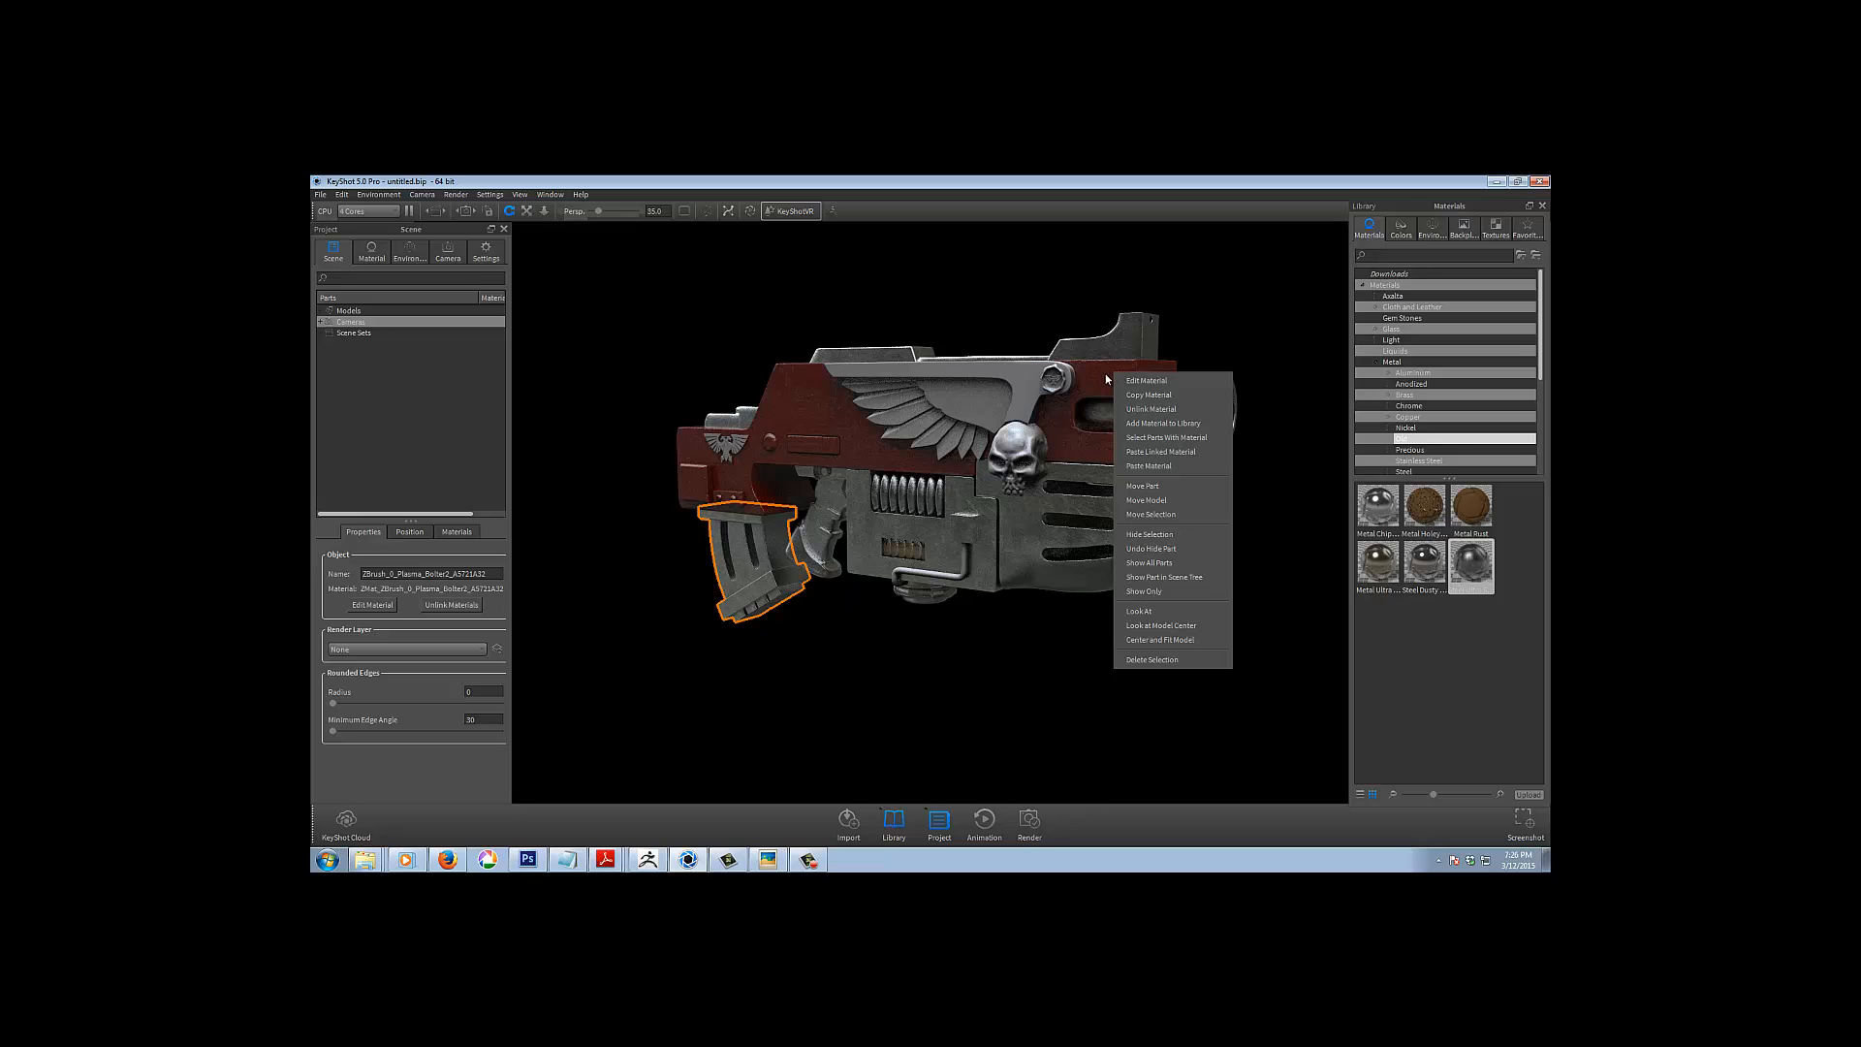
{"action": "left_click", "coordinate": [1135, 396]}
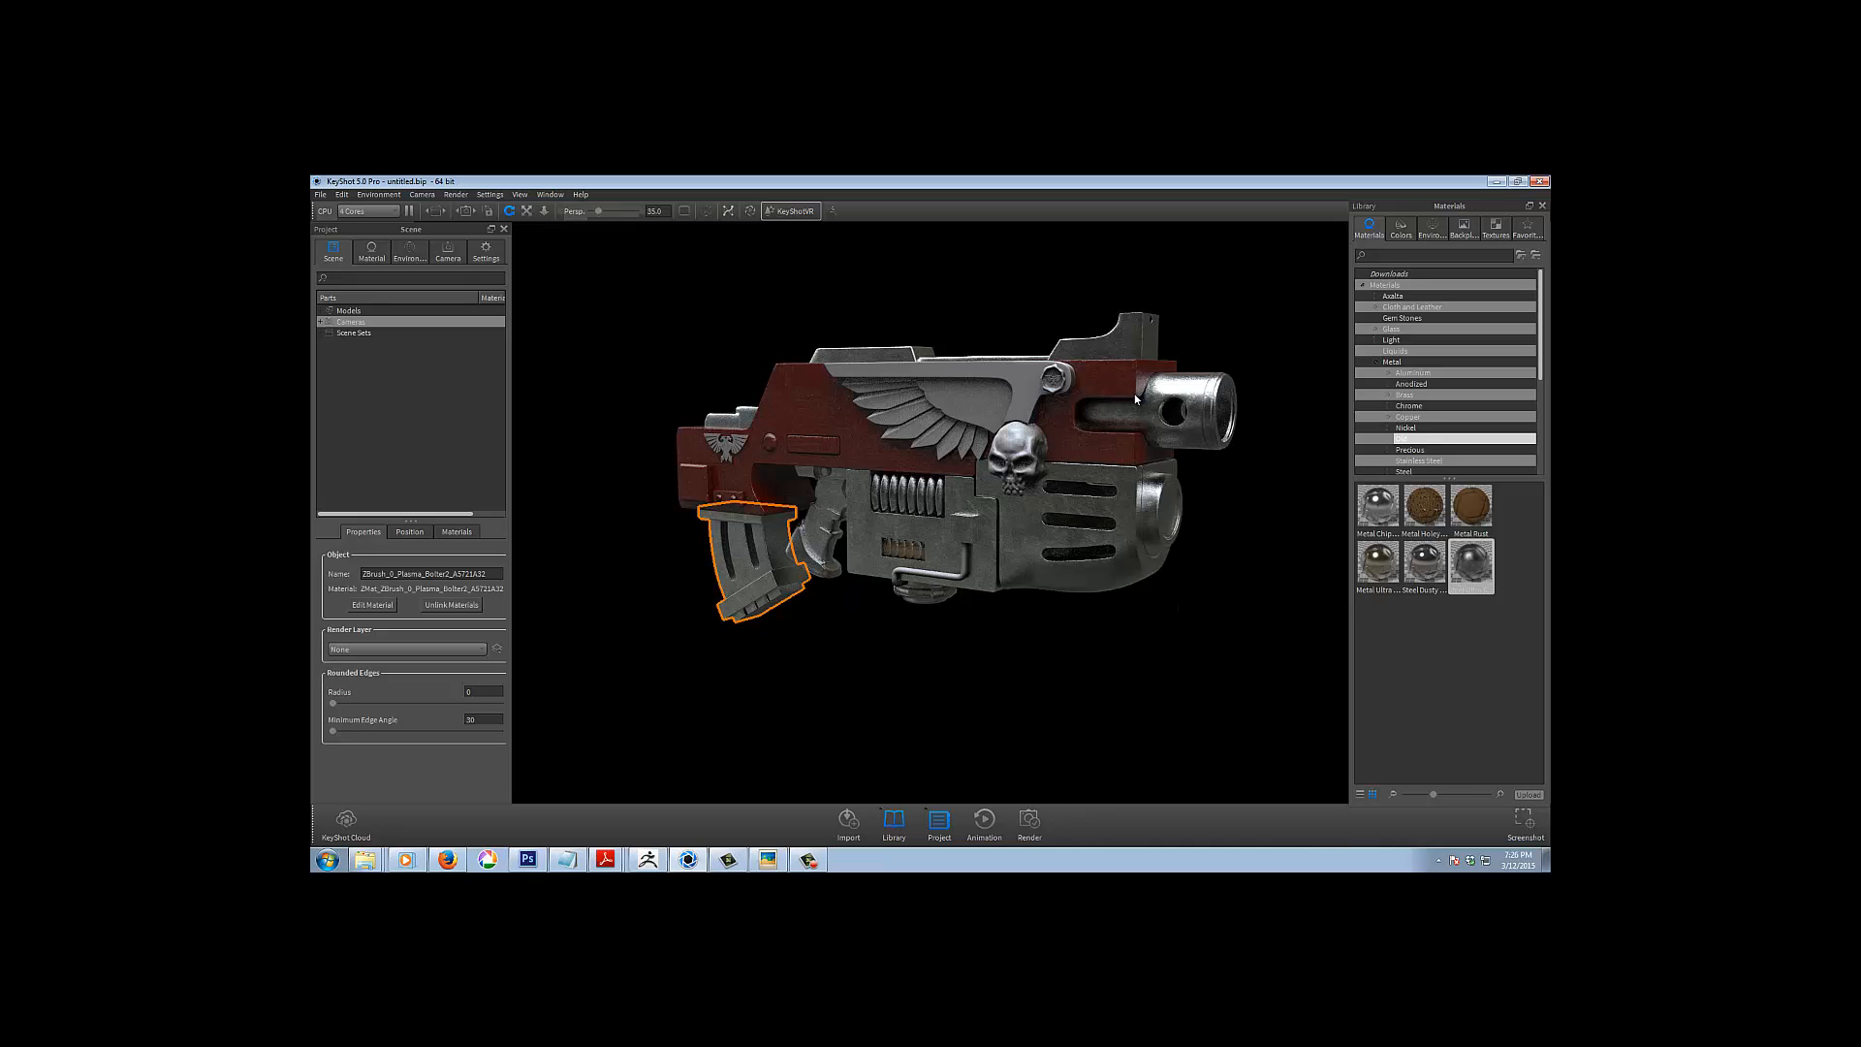
{"action": "right_click", "coordinate": [973, 398]}
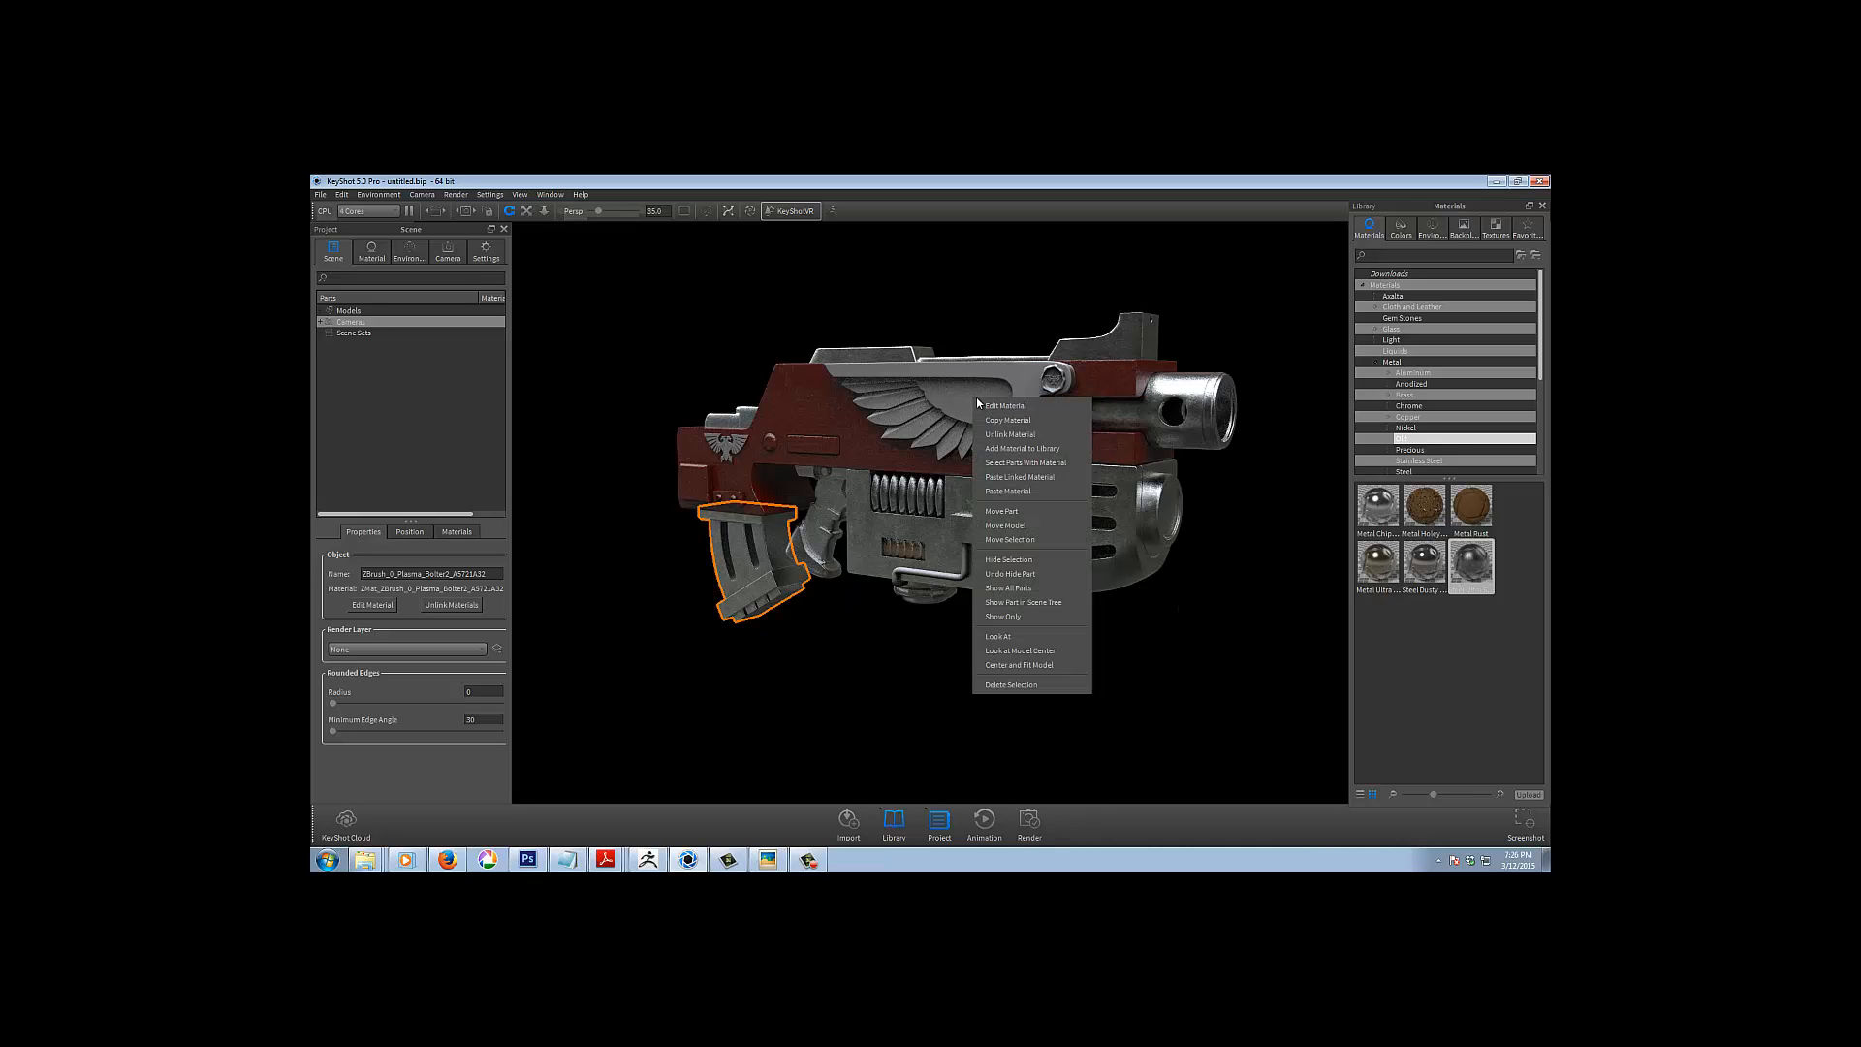
{"action": "left_click", "coordinate": [1009, 491]}
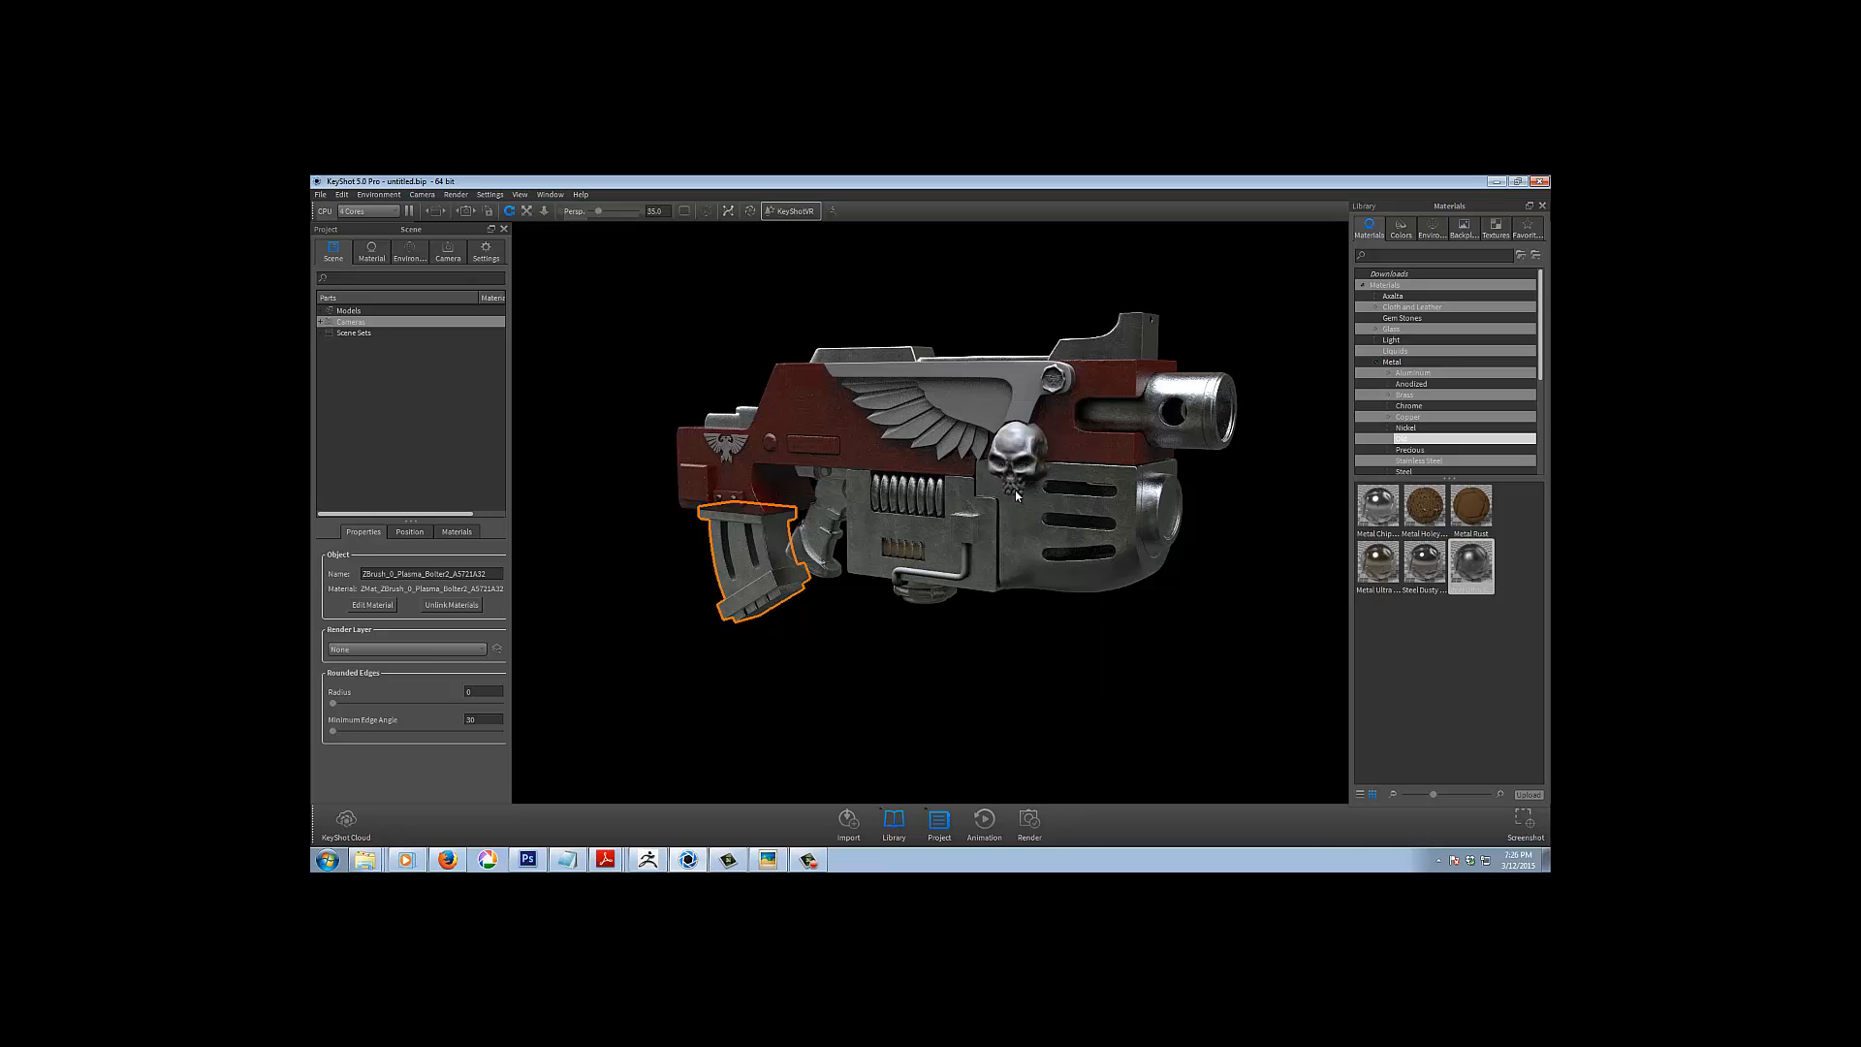
Replace the wing ornament's color texture with Painted_Metal_Blue.jpg from the Textures folder
{"action": "right_click", "coordinate": [976, 411]}
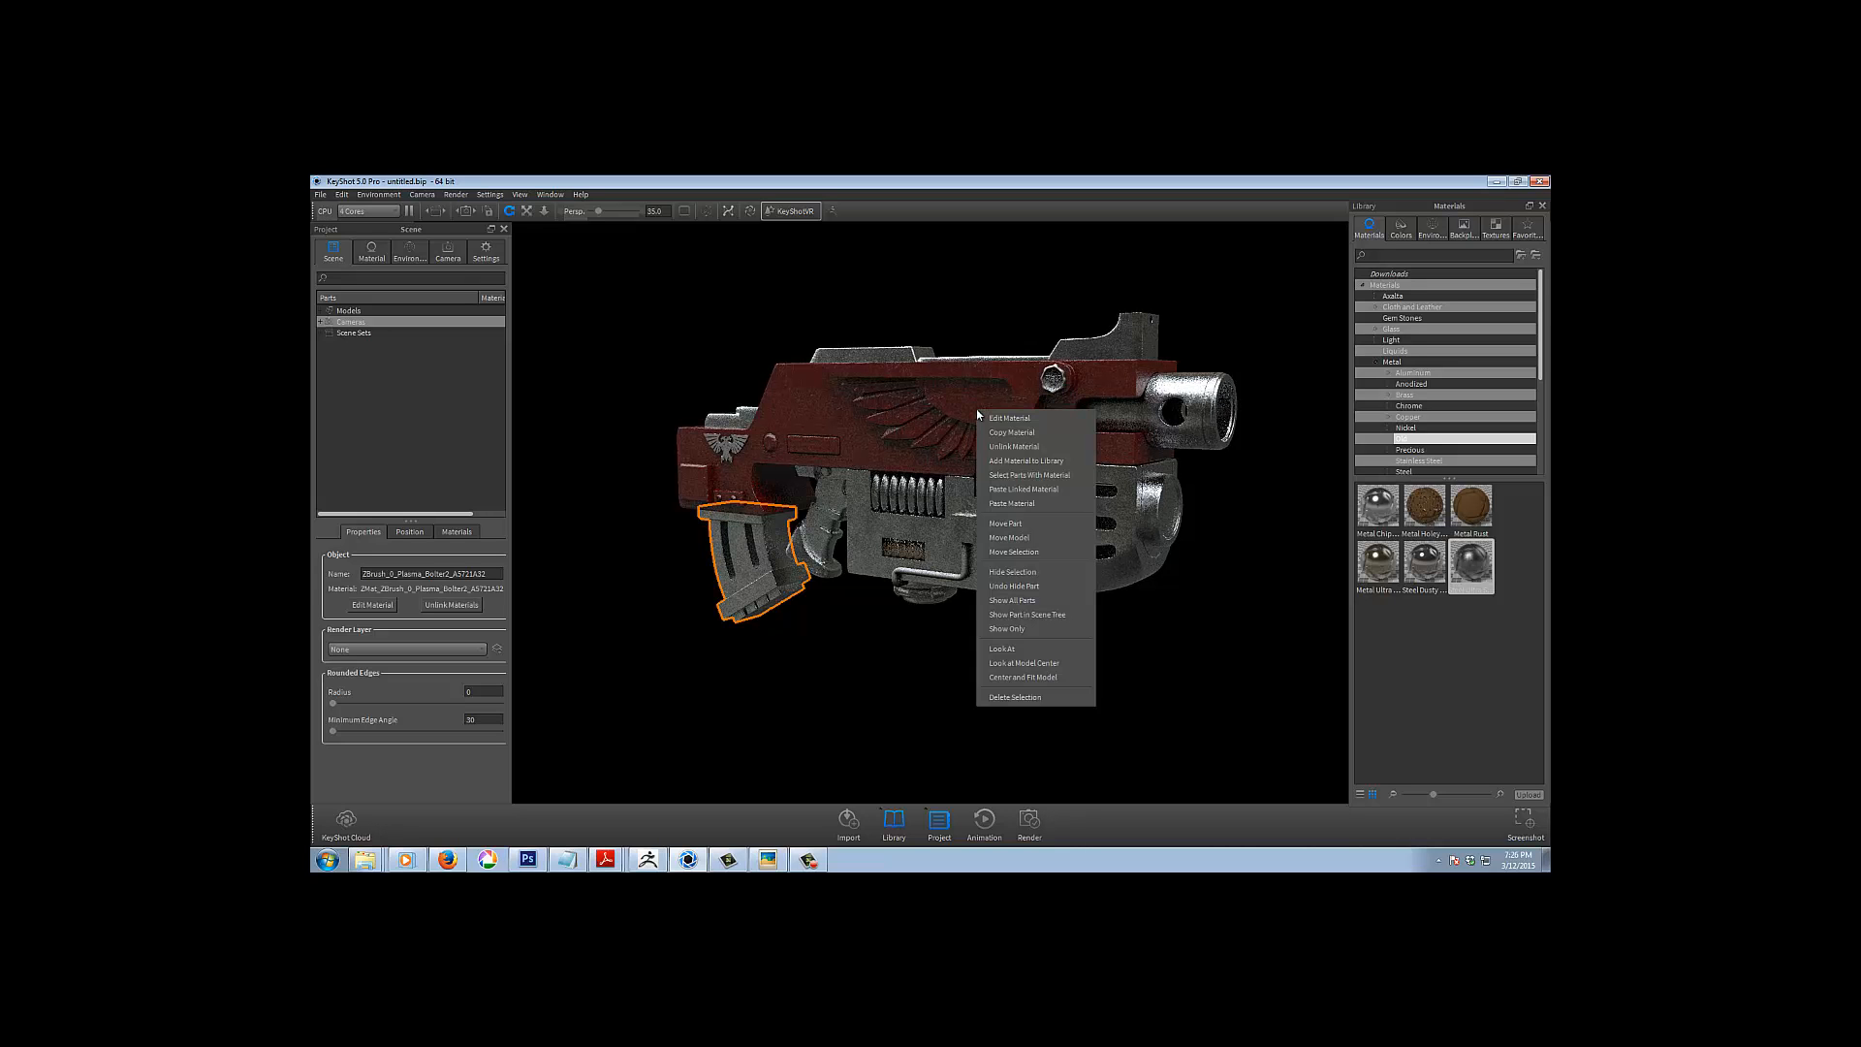
{"action": "left_click", "coordinate": [1000, 418]}
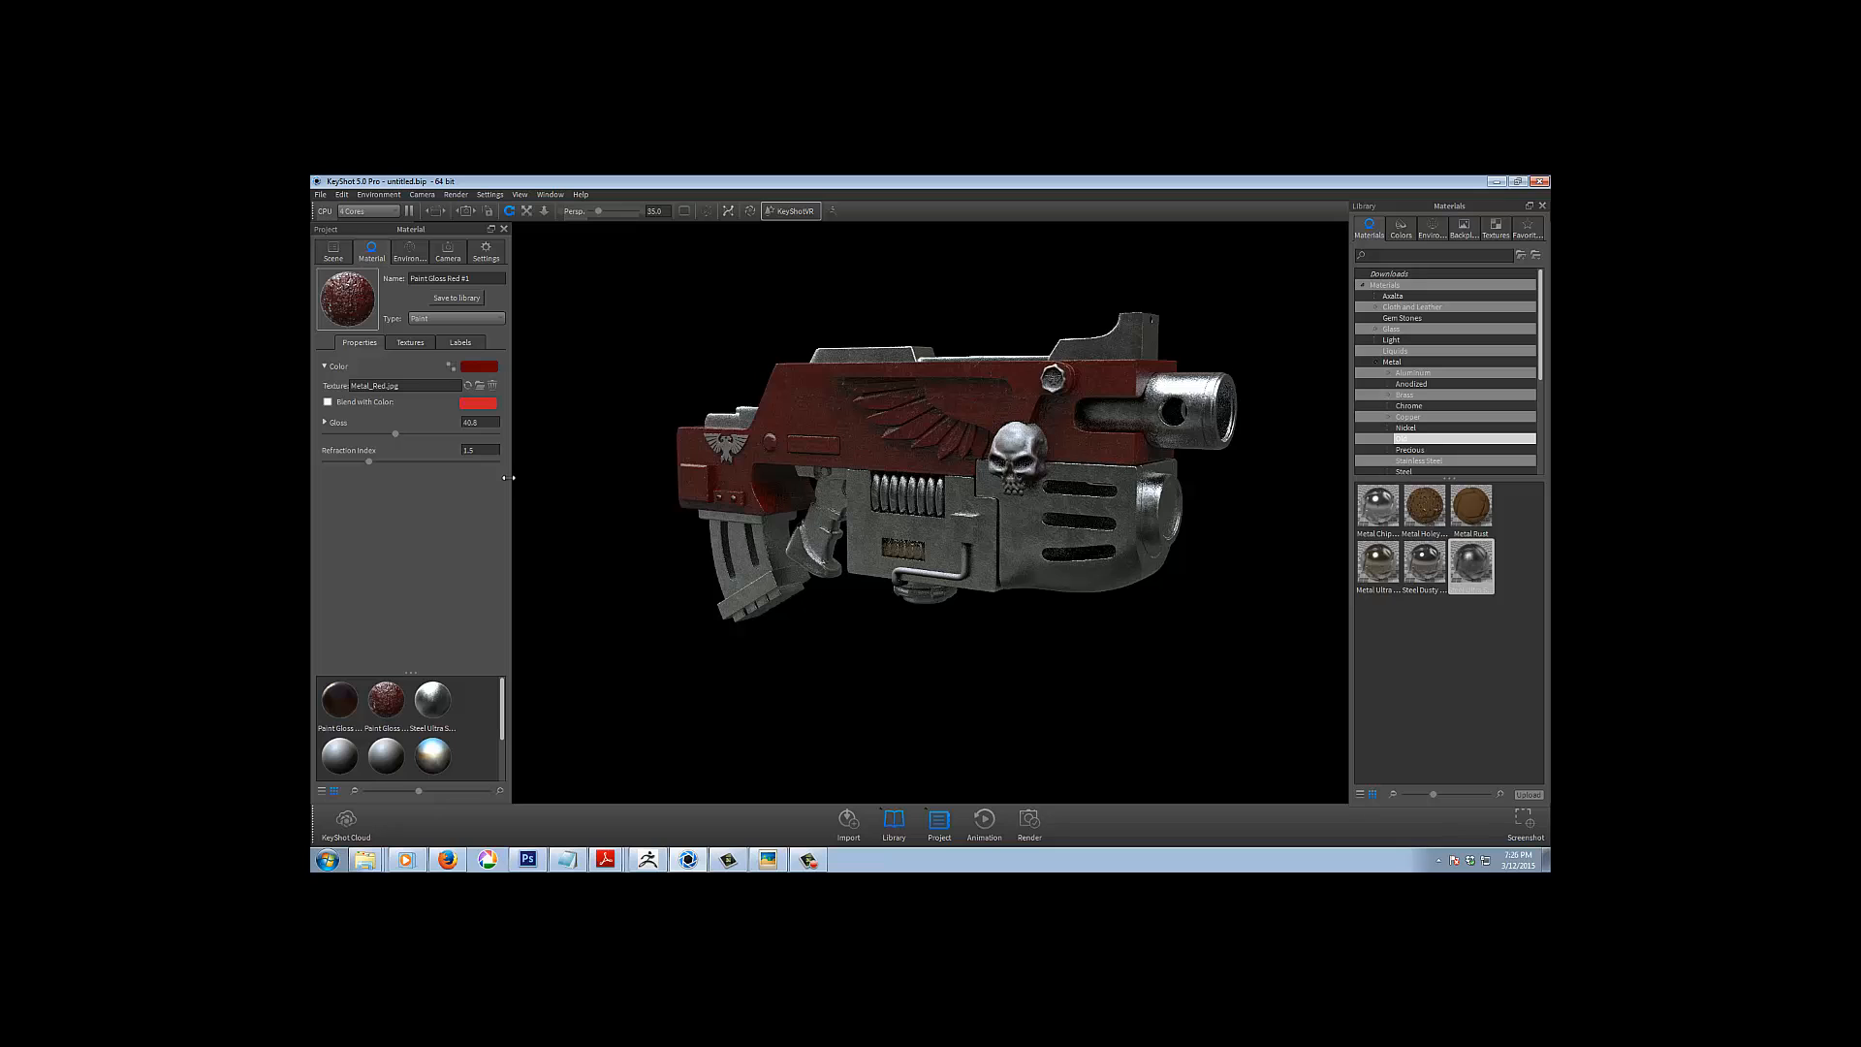
{"action": "left_click", "coordinate": [410, 342]}
{"action": "double_click", "coordinate": [372, 378]}
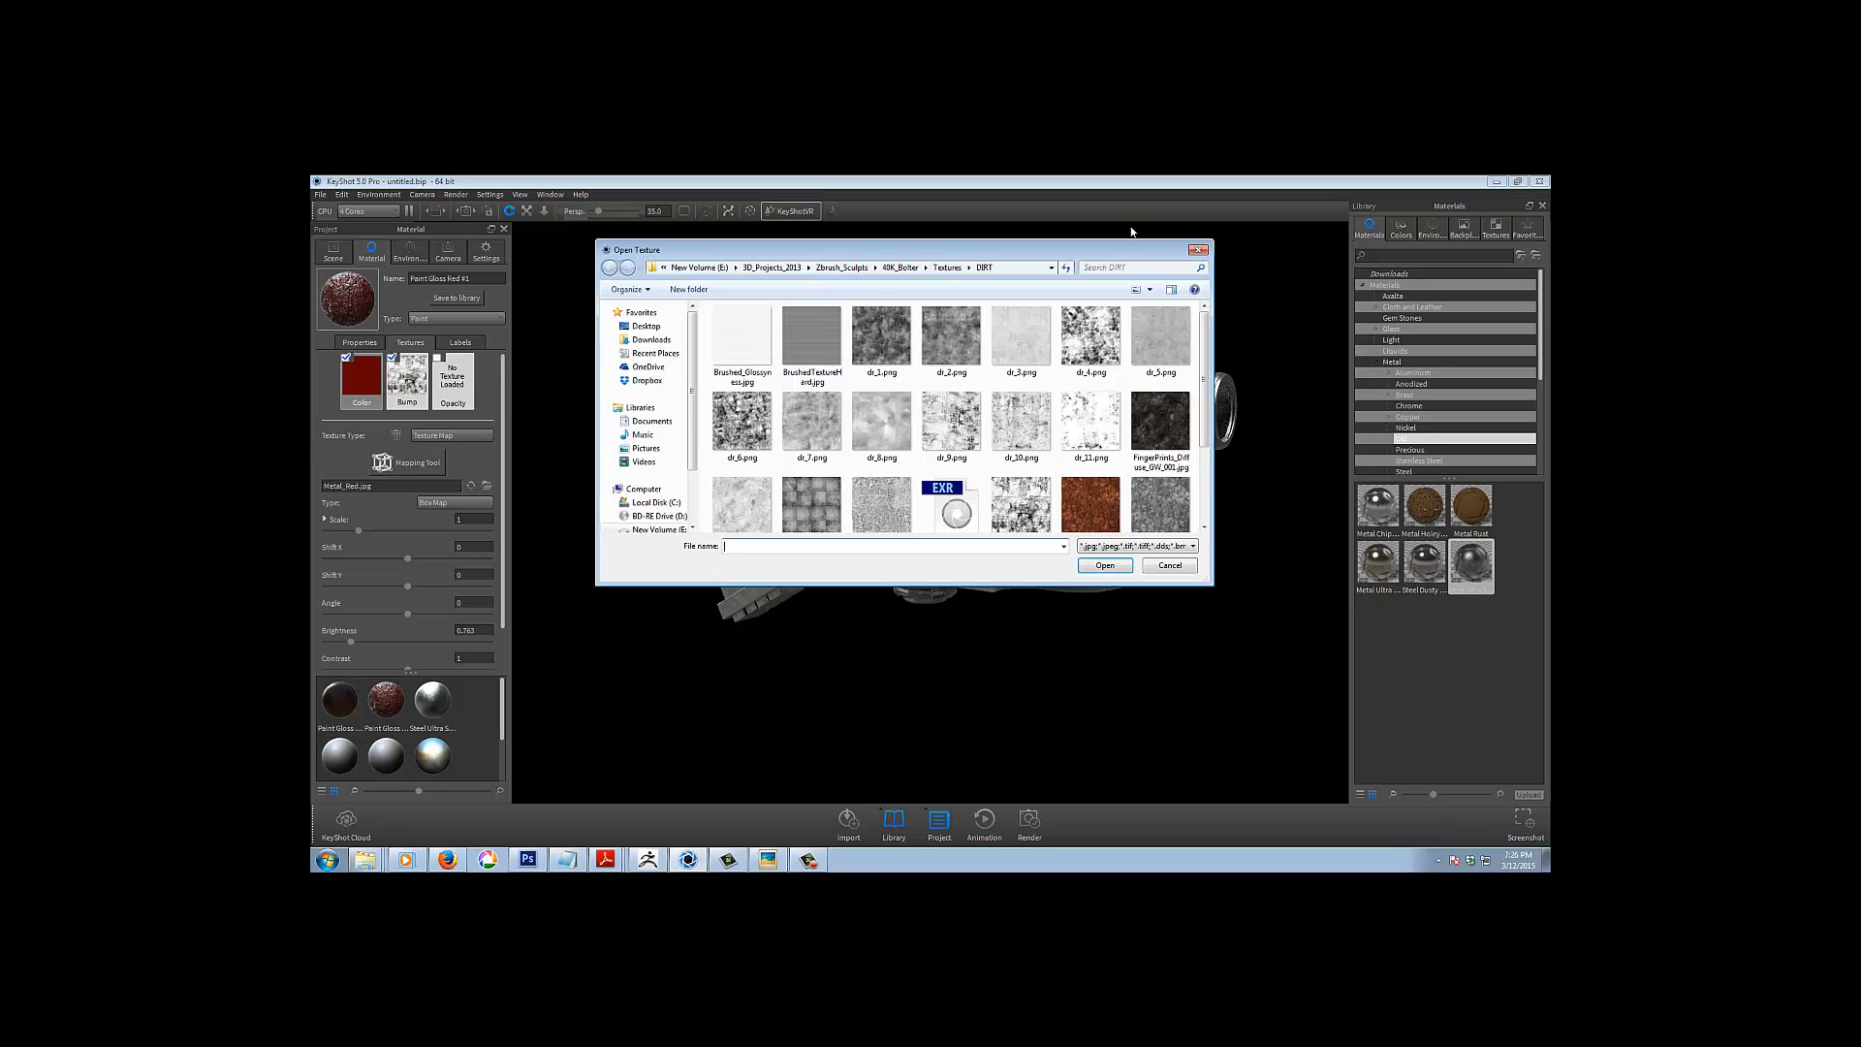
{"action": "left_click", "coordinate": [946, 268]}
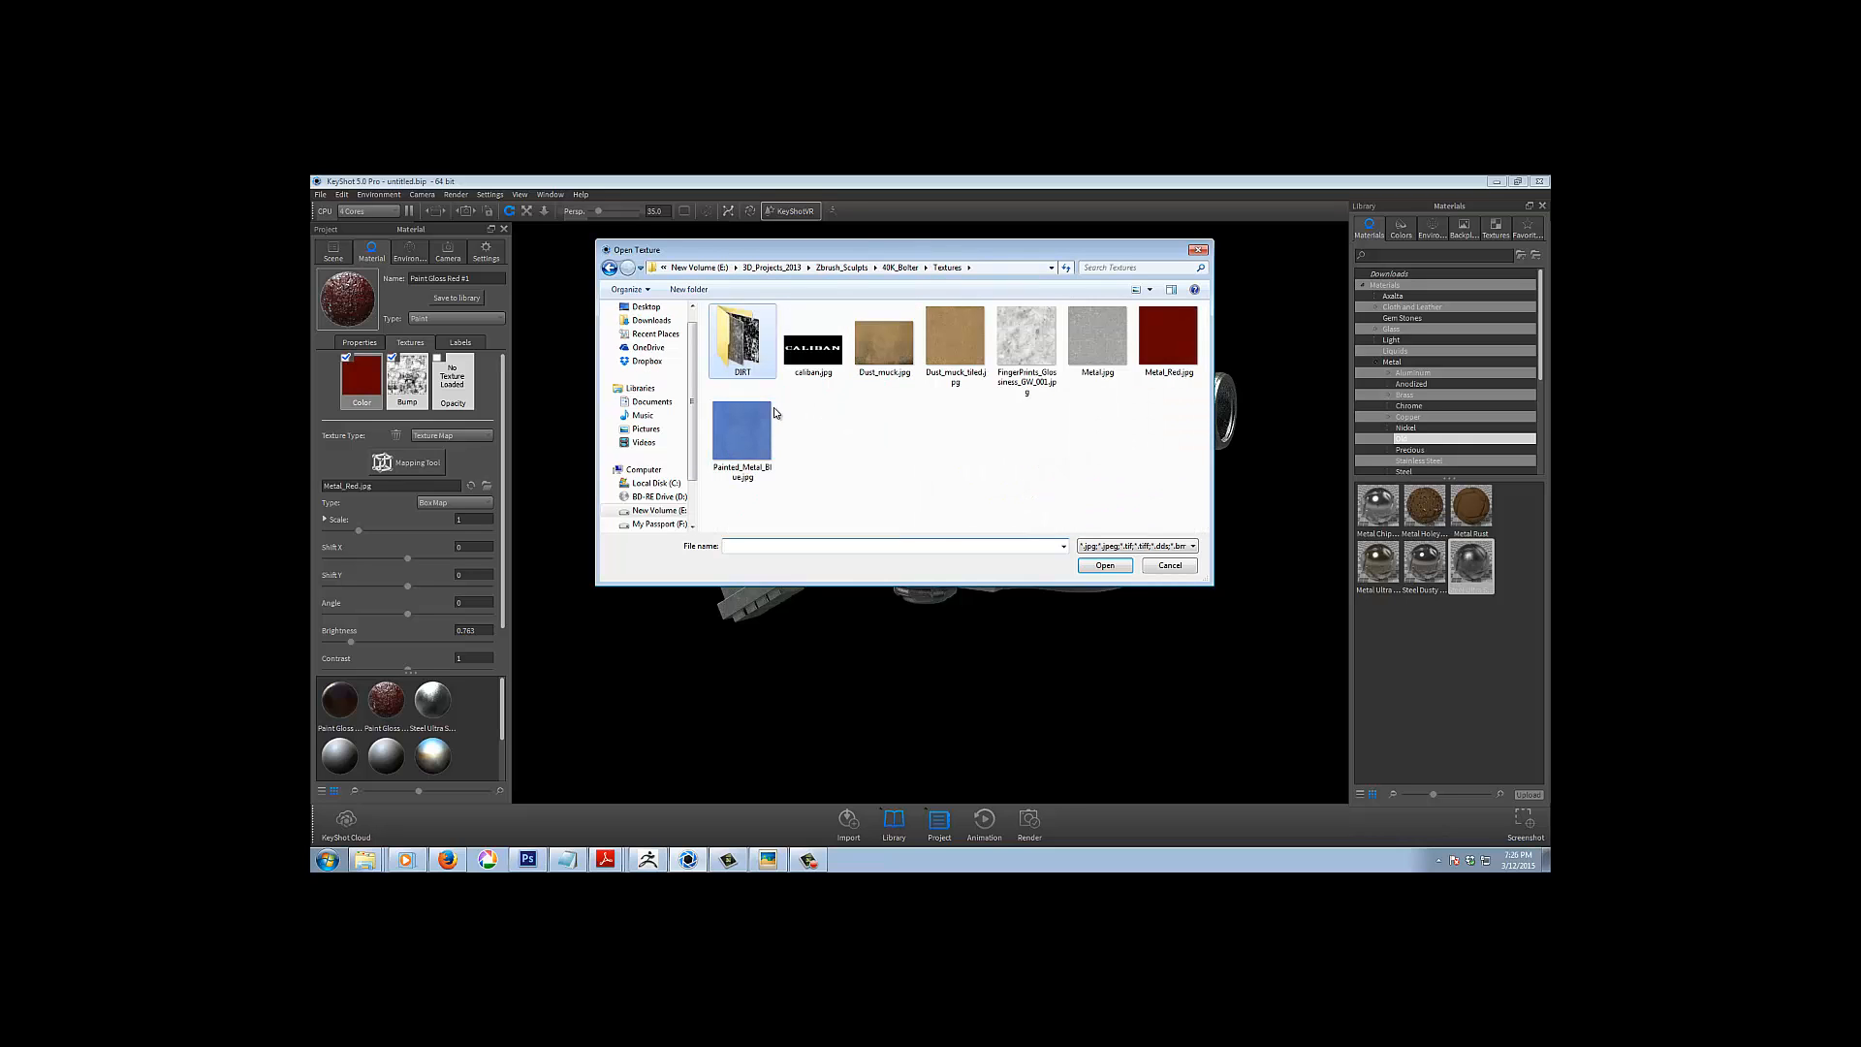
{"action": "double_click", "coordinate": [749, 423]}
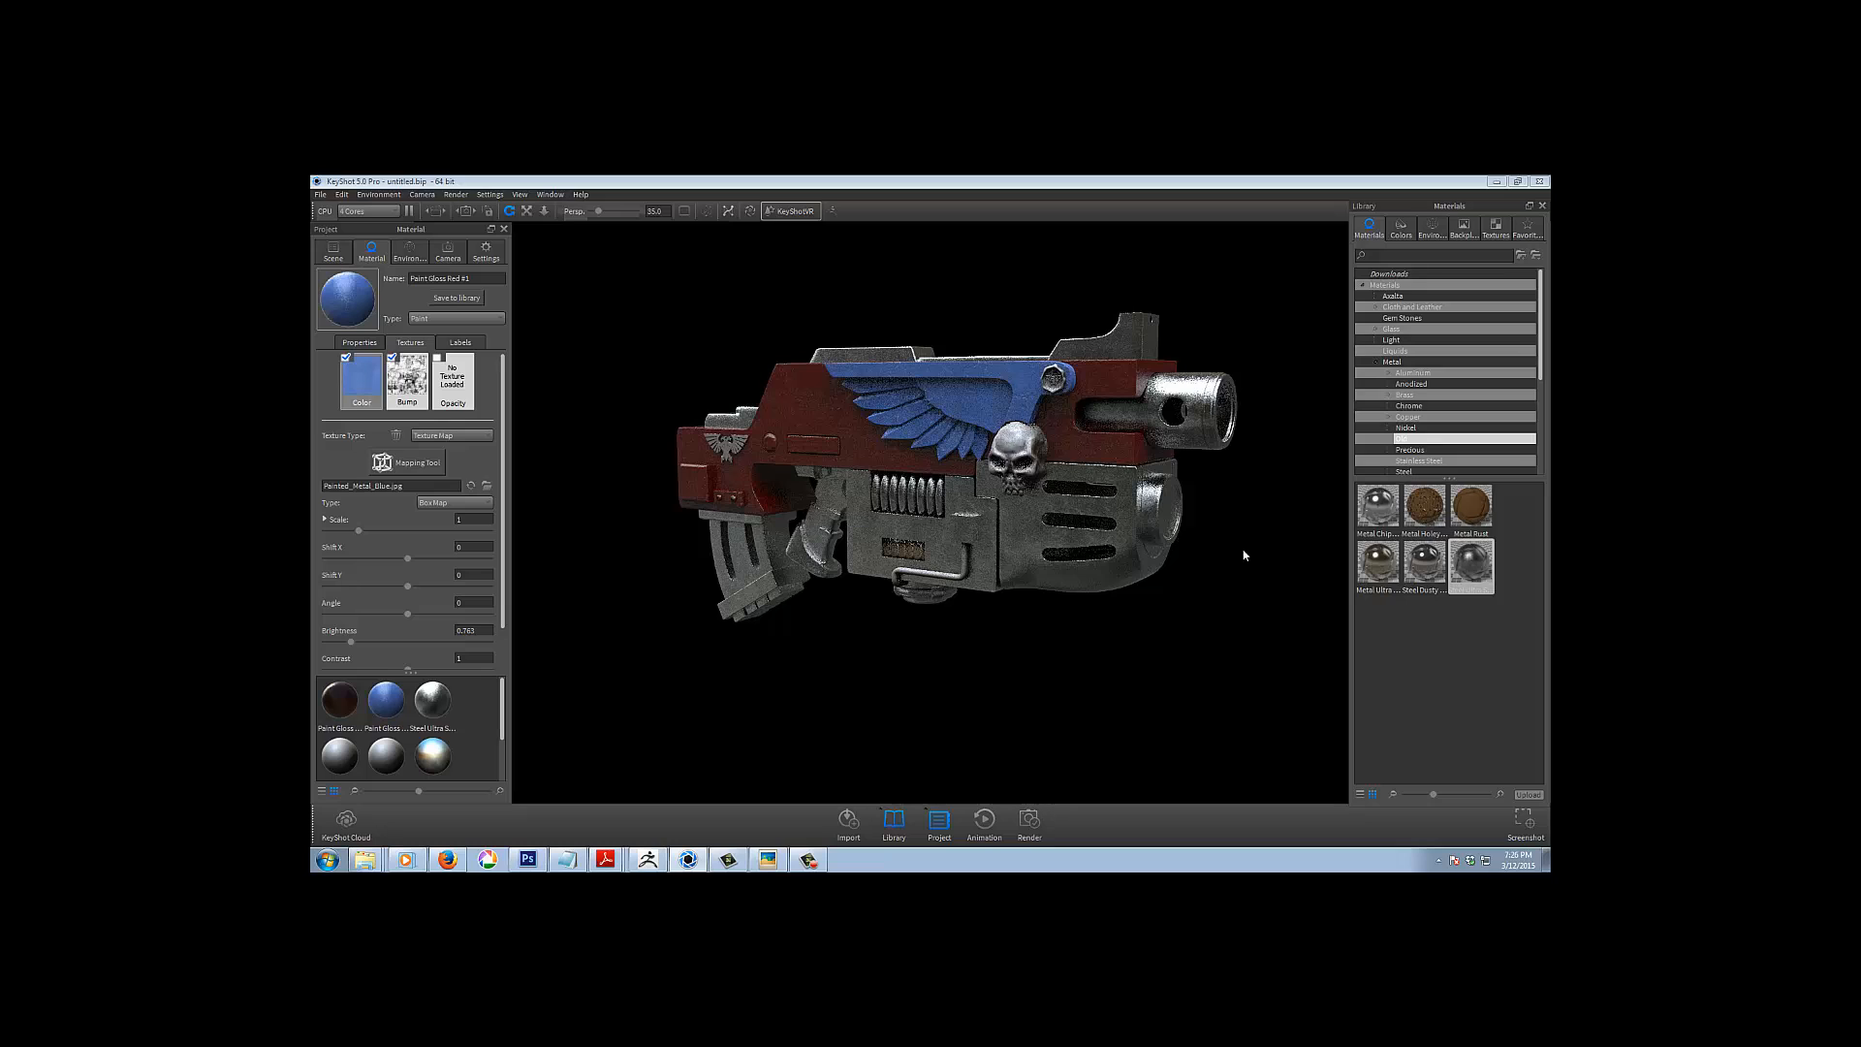
Copy the wing ornament's blue paint material and paste it as an unlinked copy onto the skull
{"action": "right_click", "coordinate": [1015, 439]}
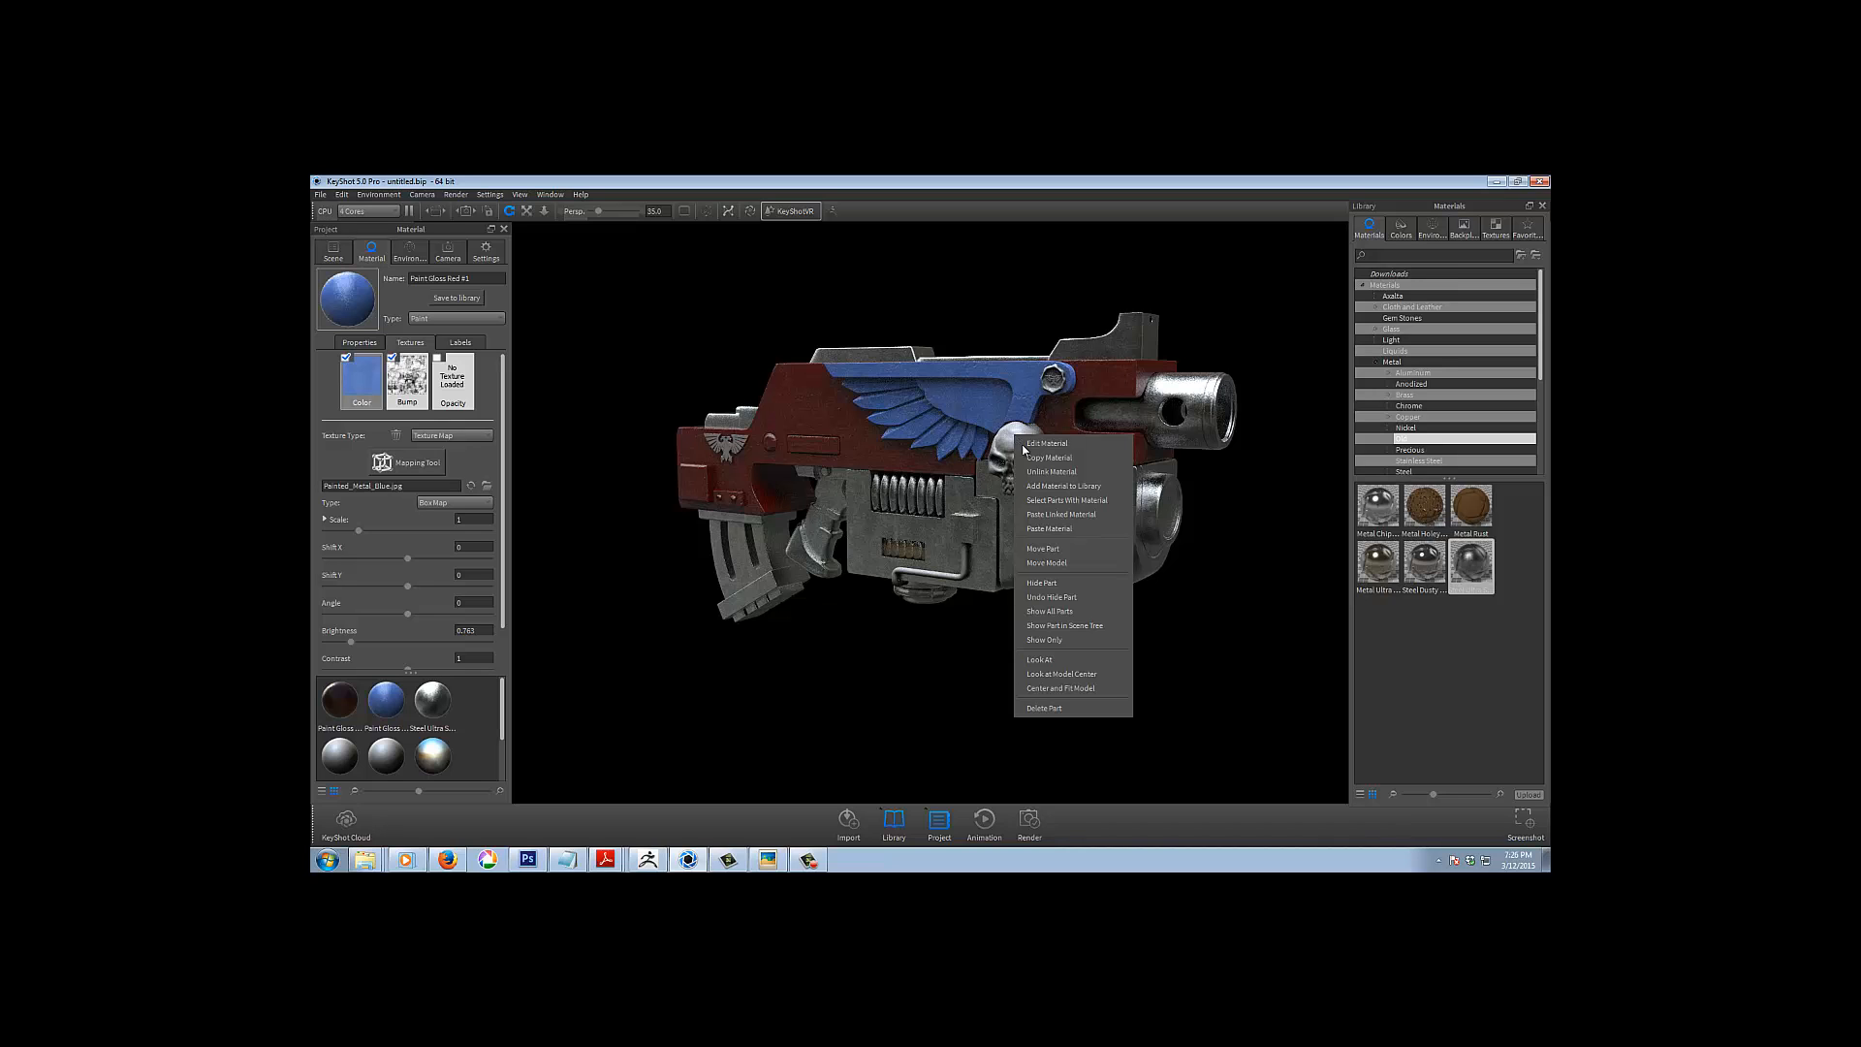
{"action": "left_click", "coordinate": [1041, 528]}
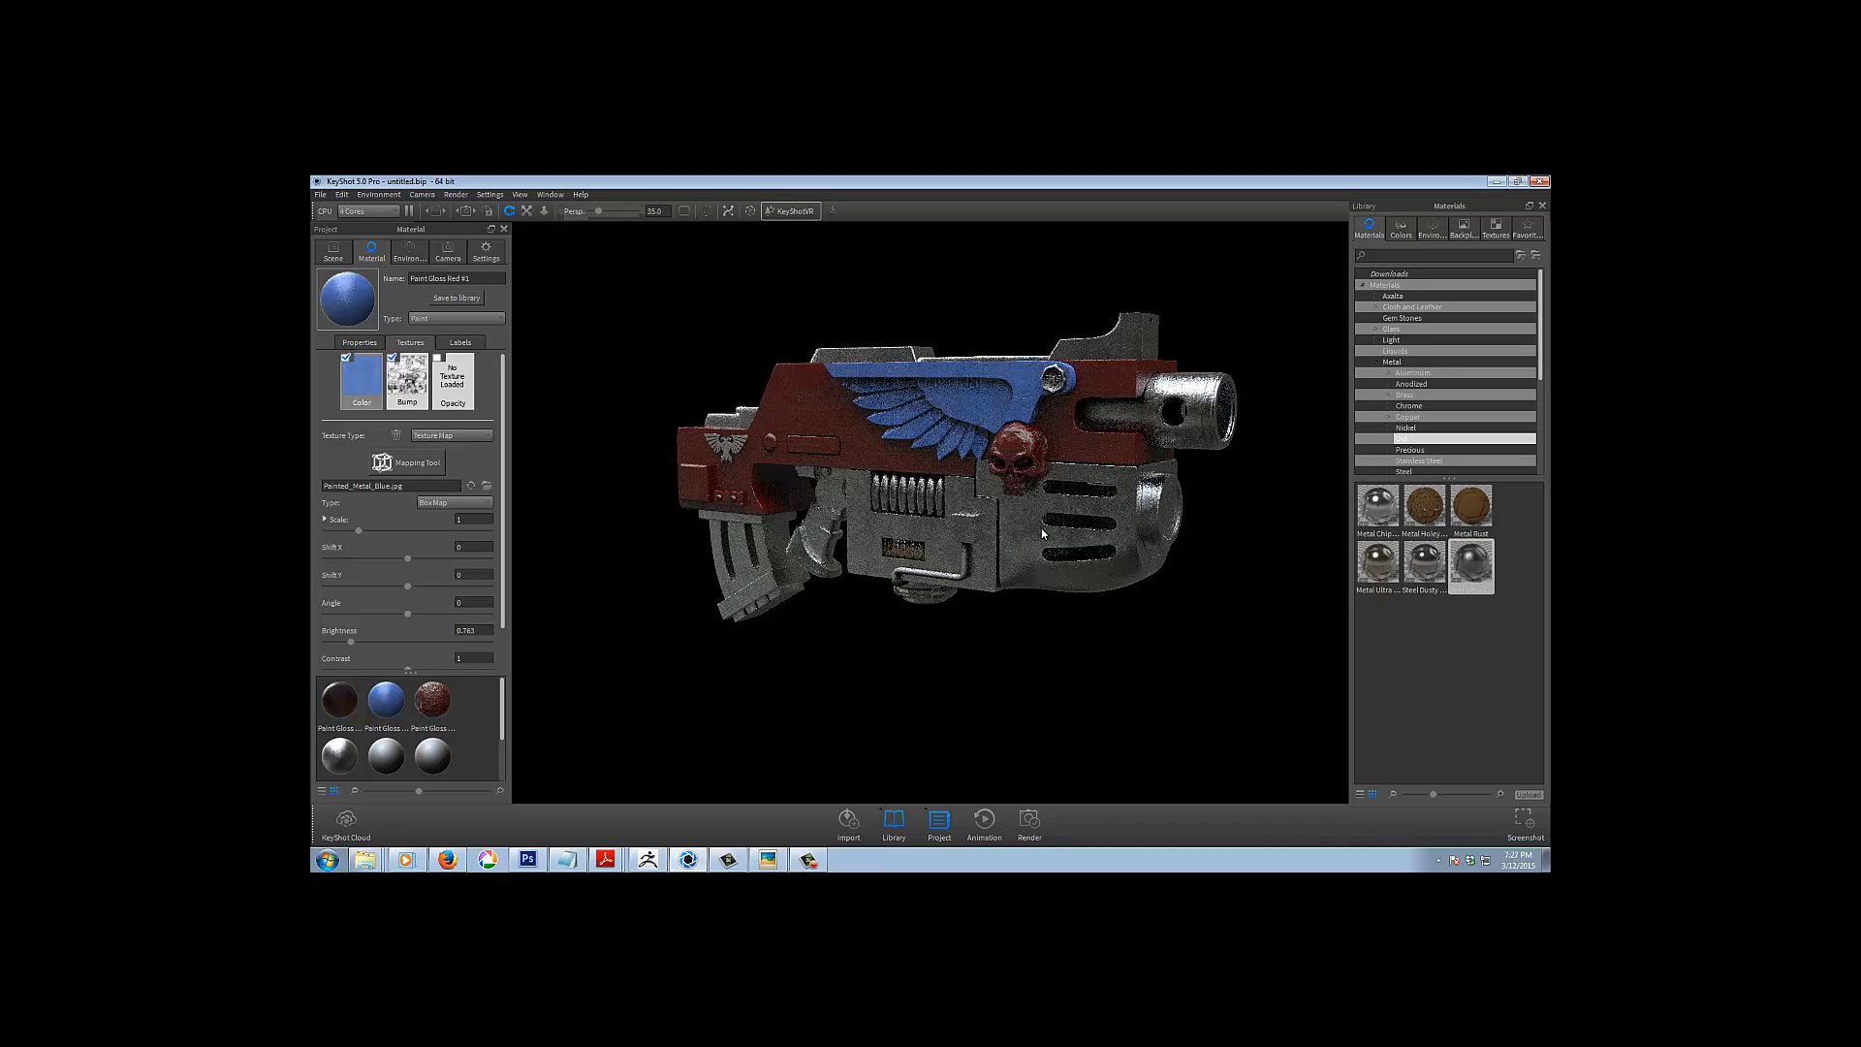
{"action": "right_click", "coordinate": [1023, 405]}
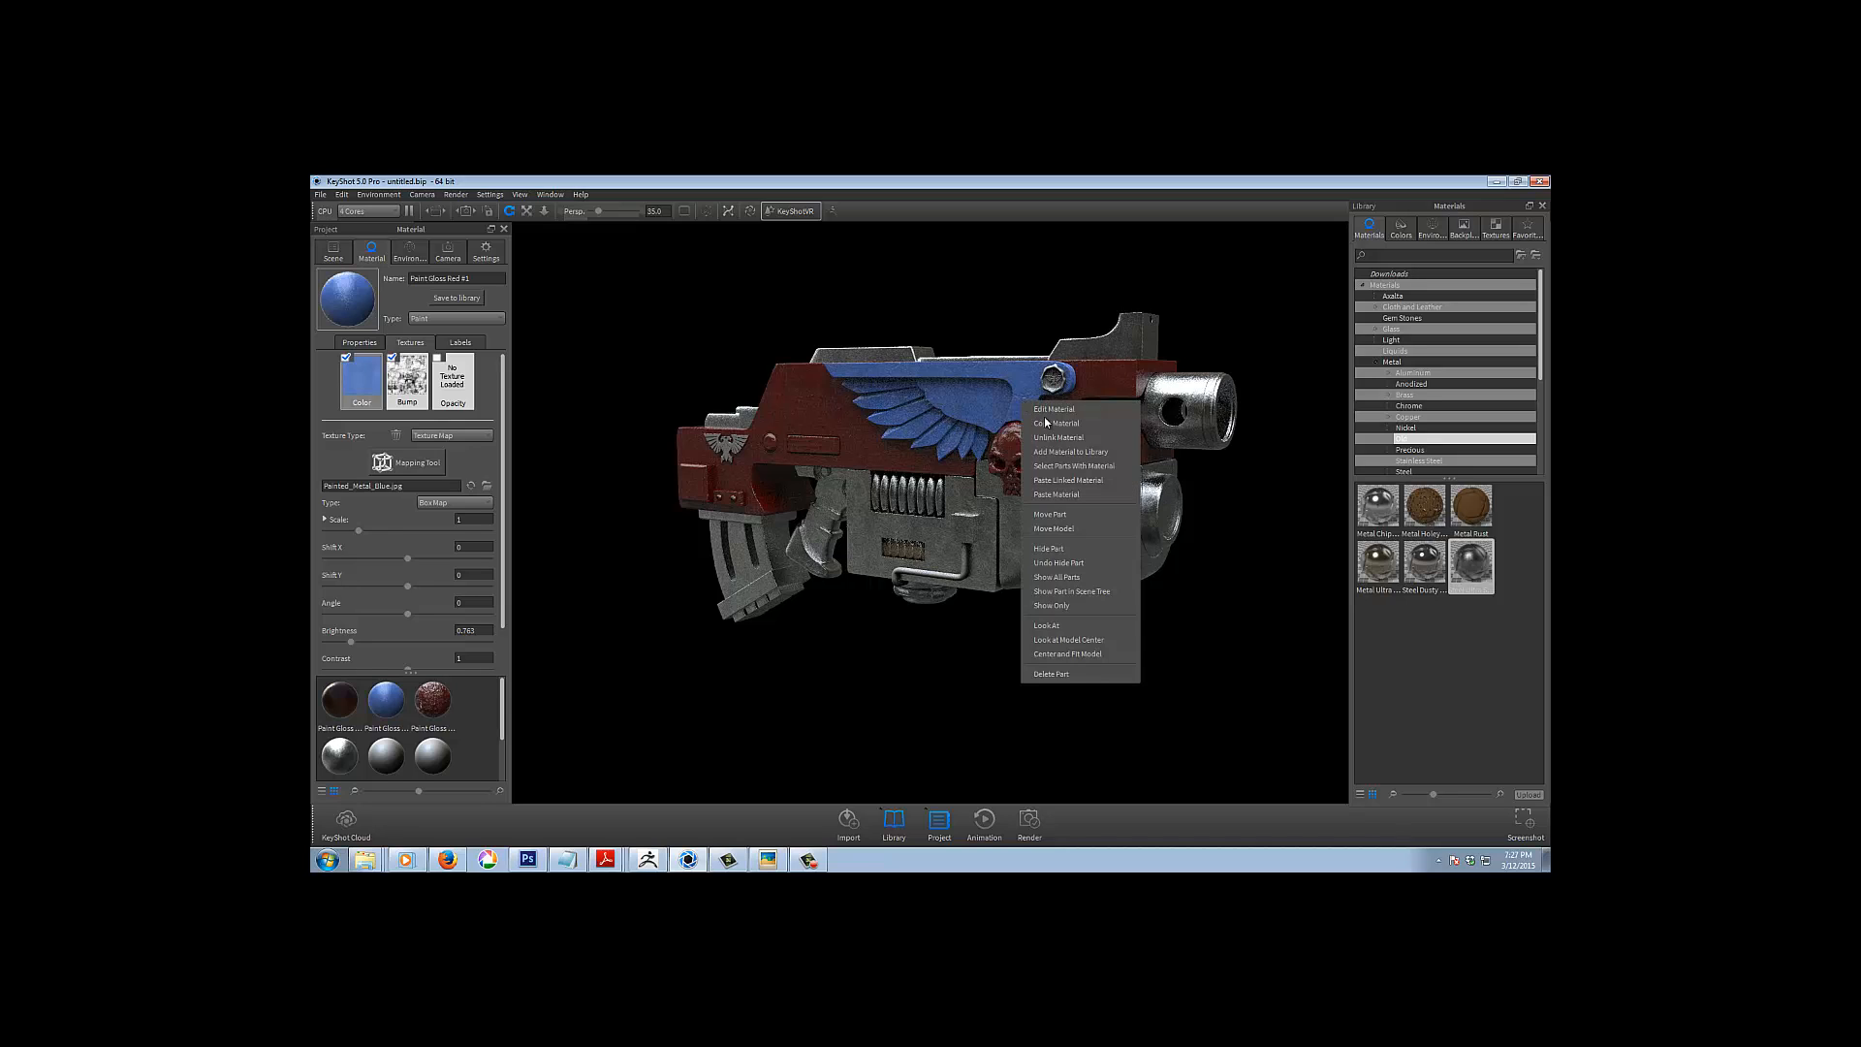
{"action": "left_click", "coordinate": [1047, 424]}
{"action": "right_click", "coordinate": [1009, 443]}
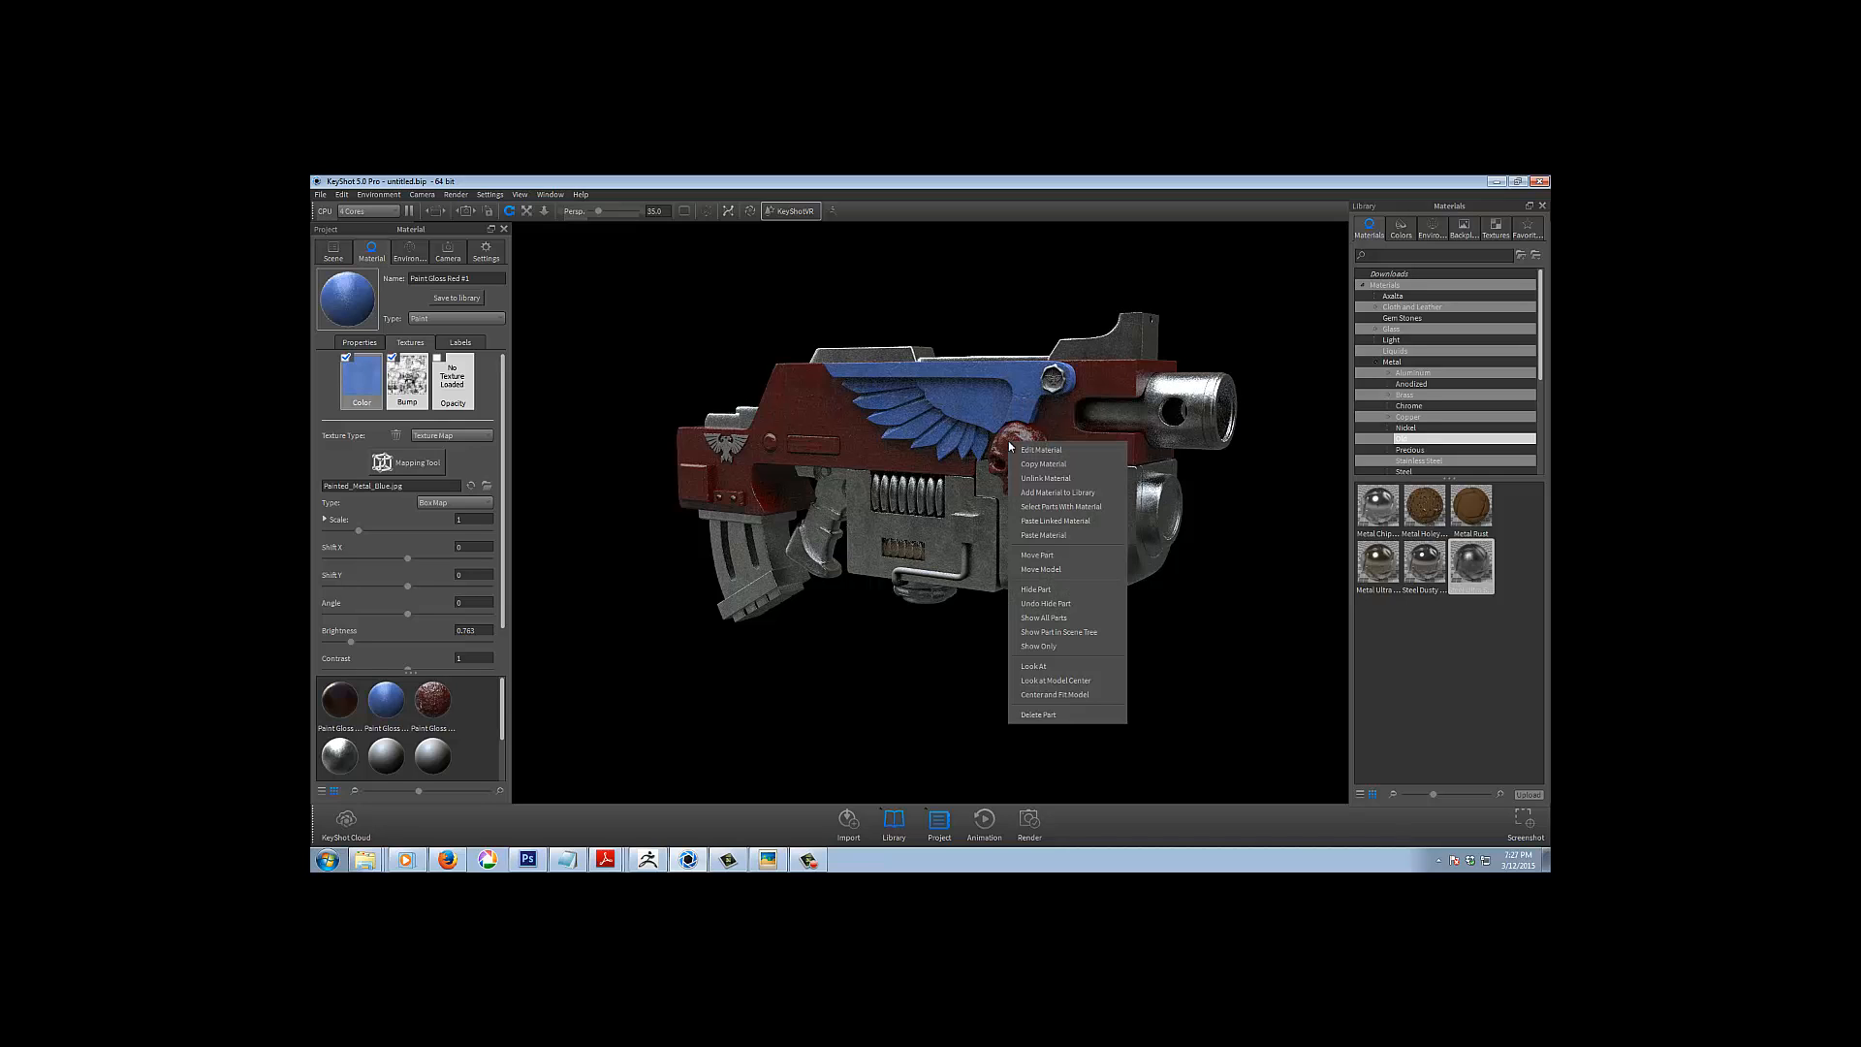
{"action": "left_click", "coordinate": [1055, 536]}
{"action": "left_click_drag", "start_coordinate": [1132, 640], "coordinate": [1132, 663]}
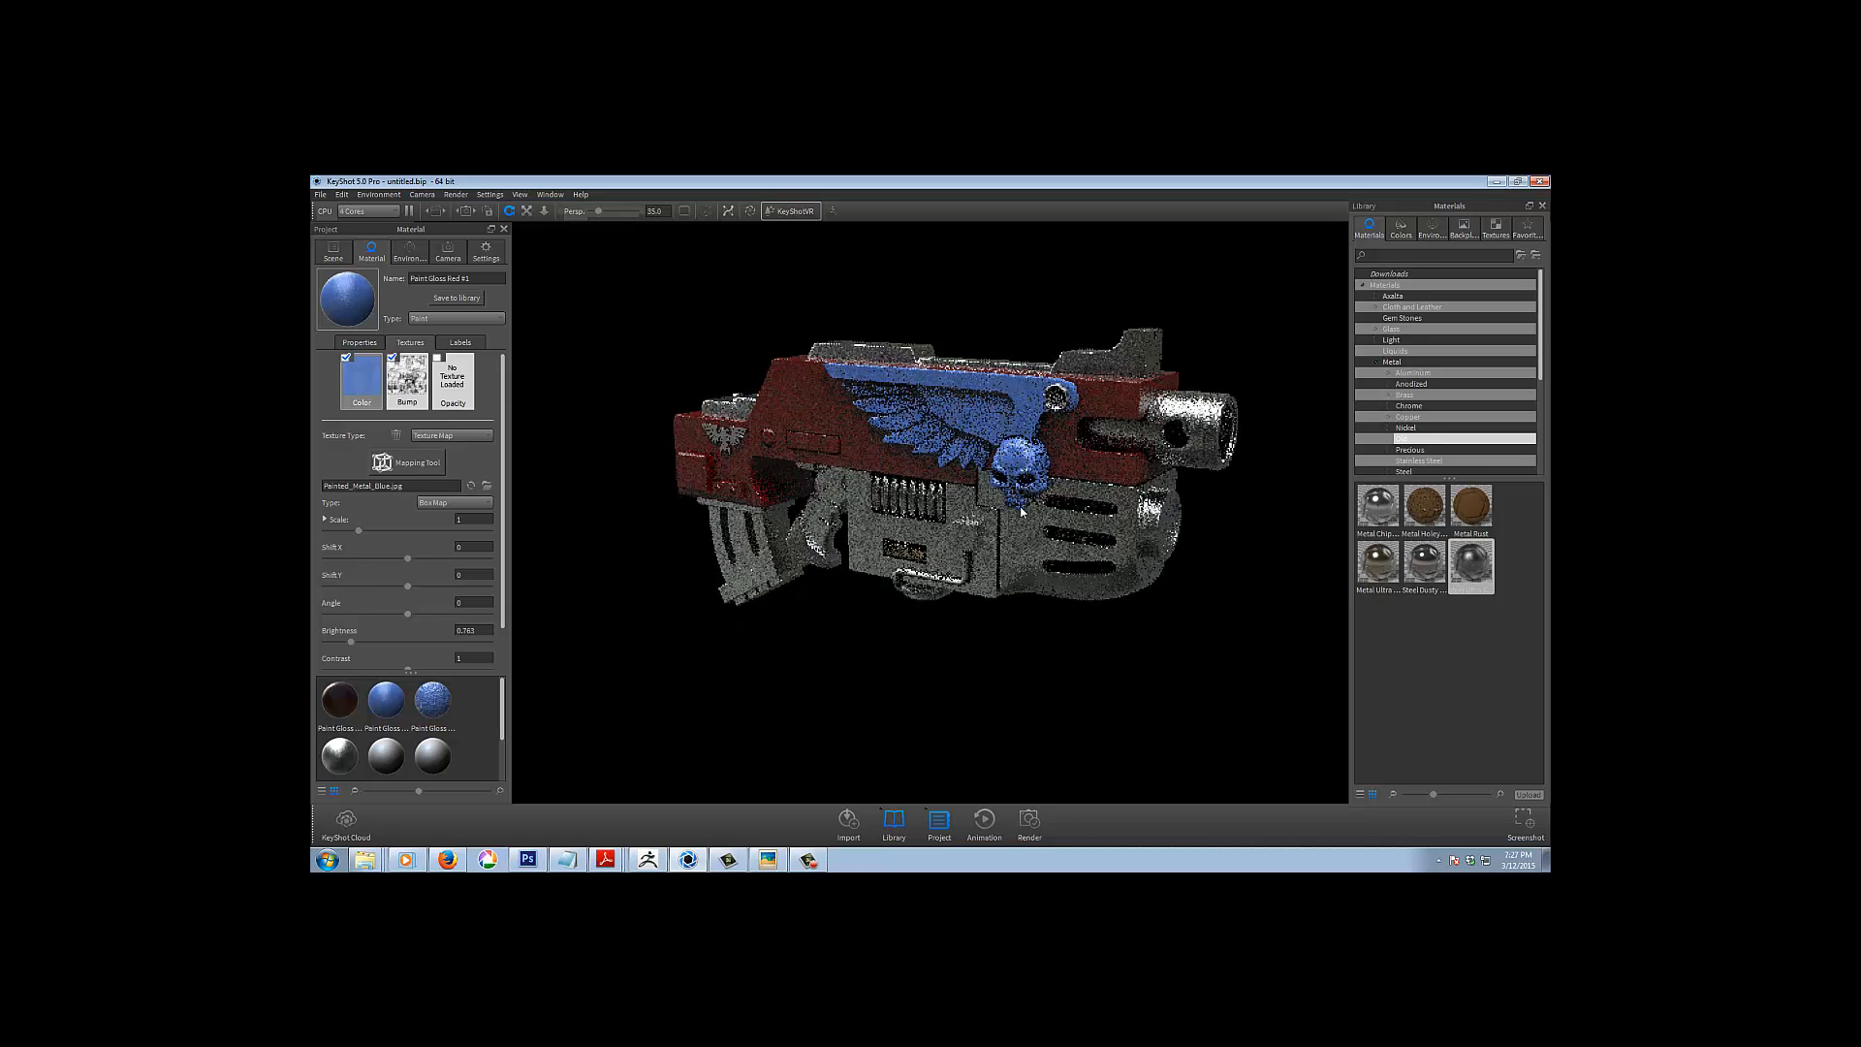
Copy the wing ornament's blue paint again and paste it onto the skull as a linked material
{"action": "right_click", "coordinate": [986, 404]}
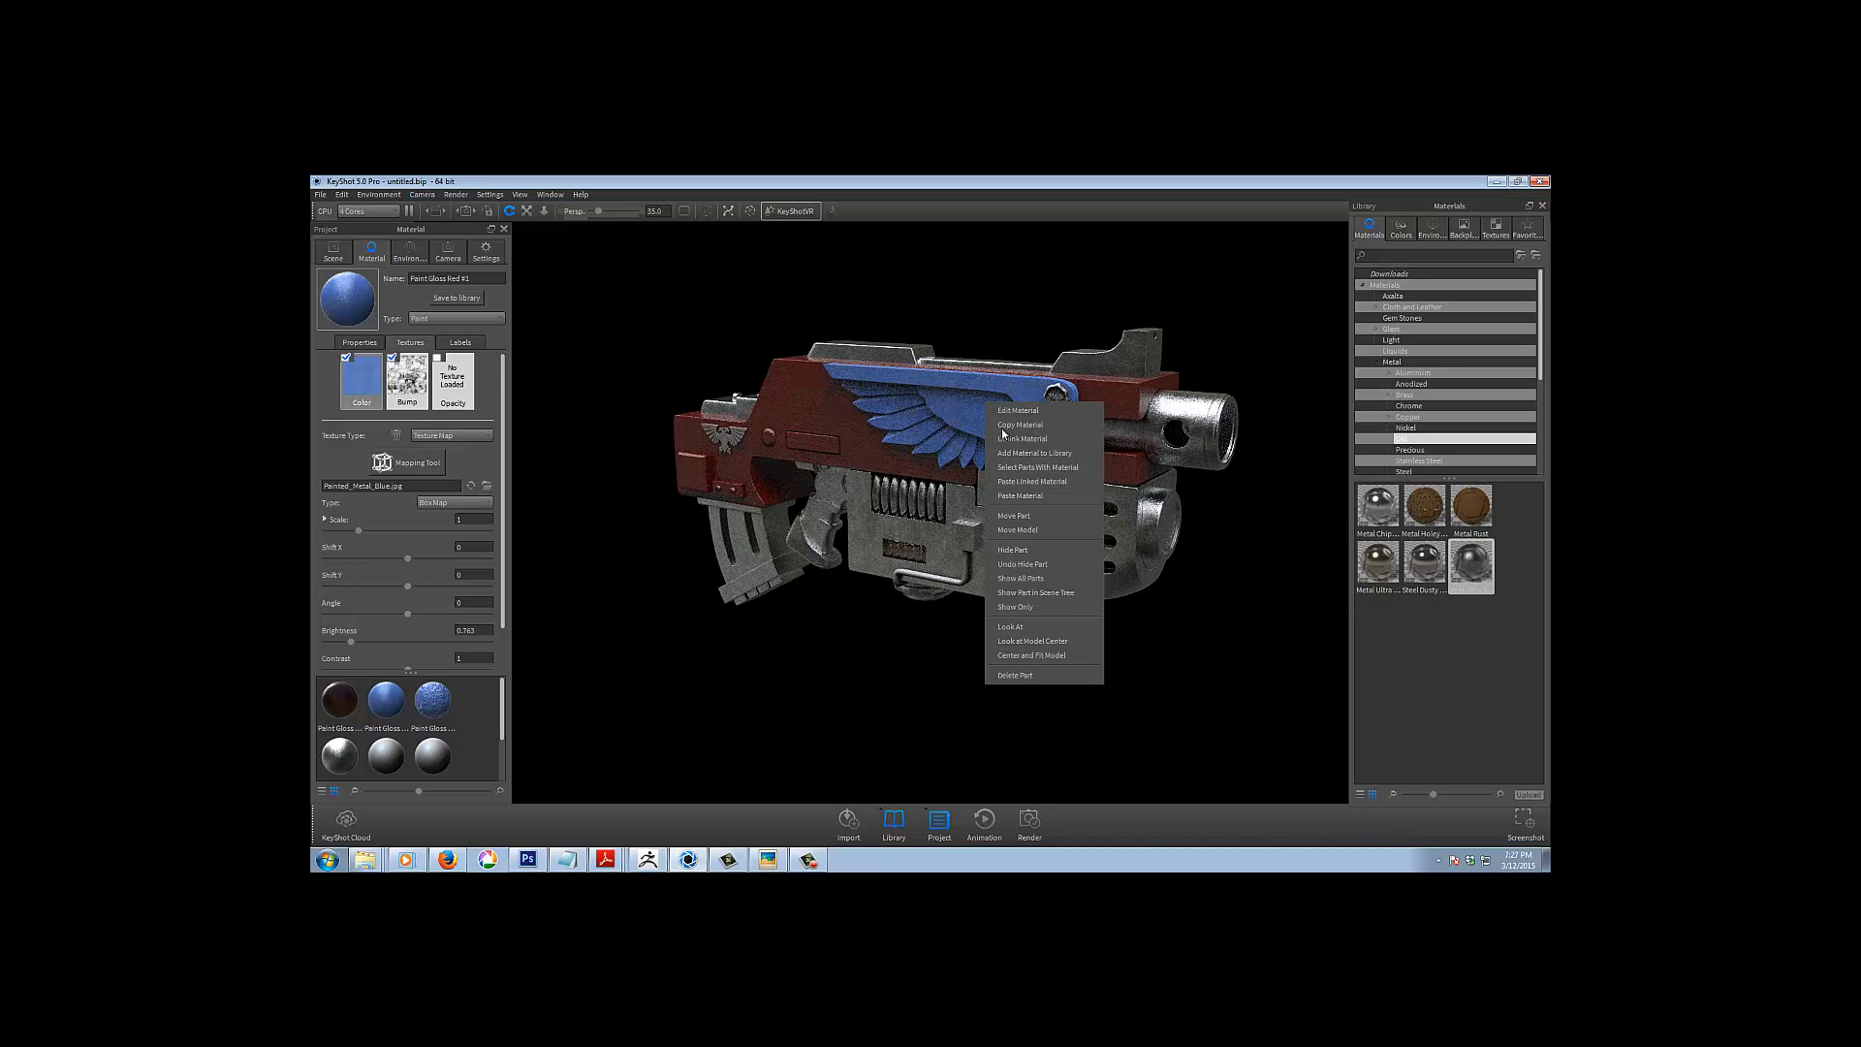
{"action": "left_click", "coordinate": [1010, 425]}
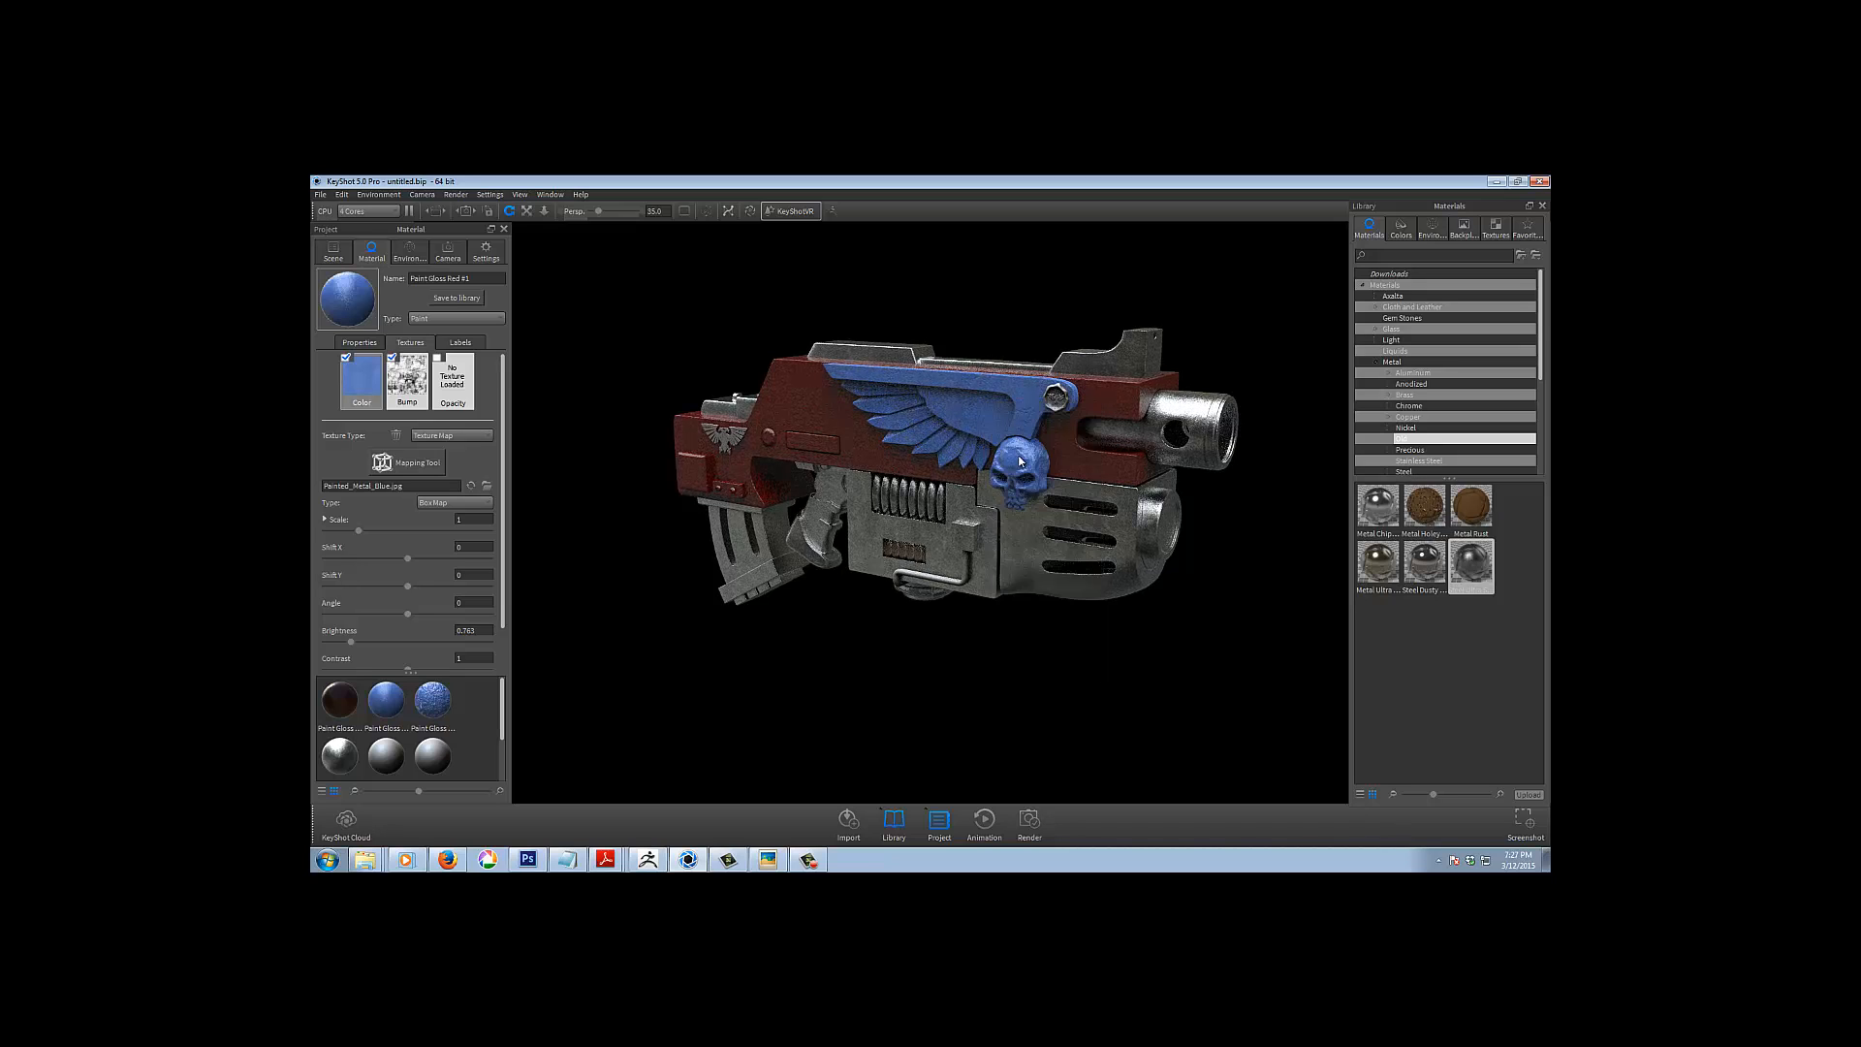
{"action": "right_click", "coordinate": [1019, 458]}
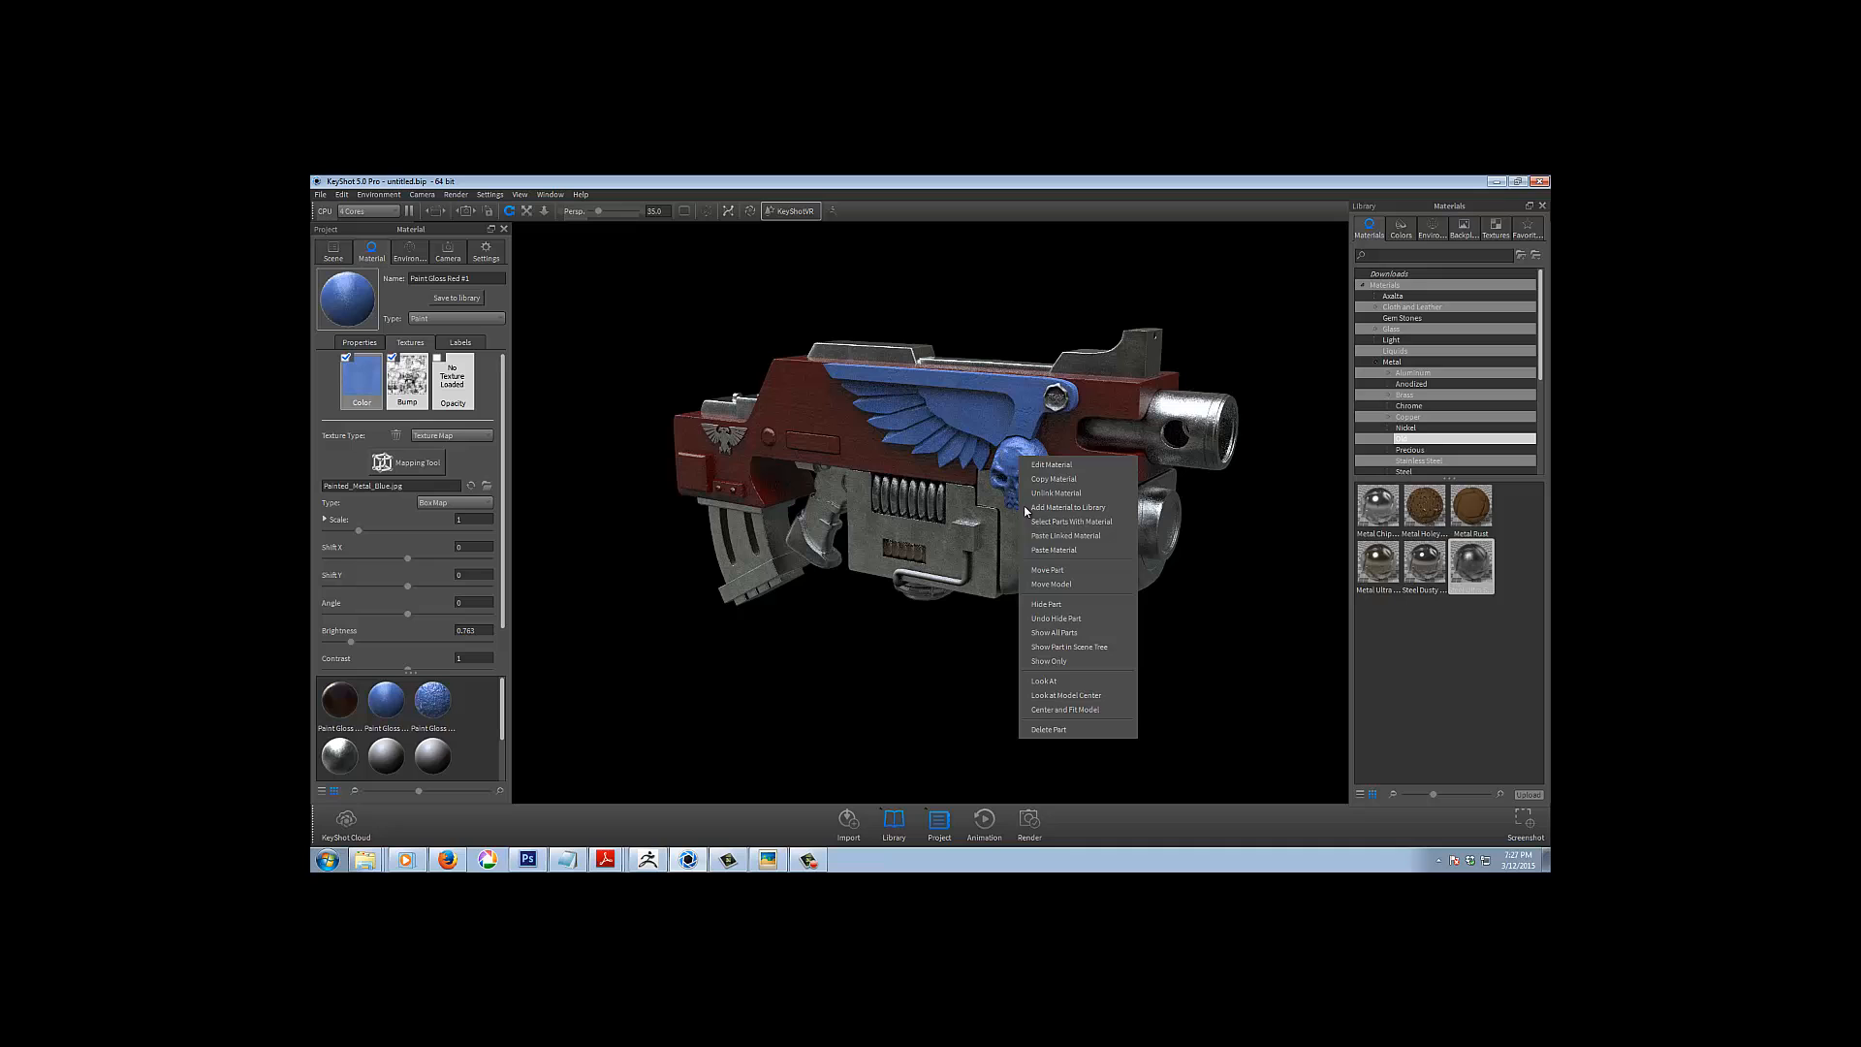
{"action": "left_click", "coordinate": [1057, 550]}
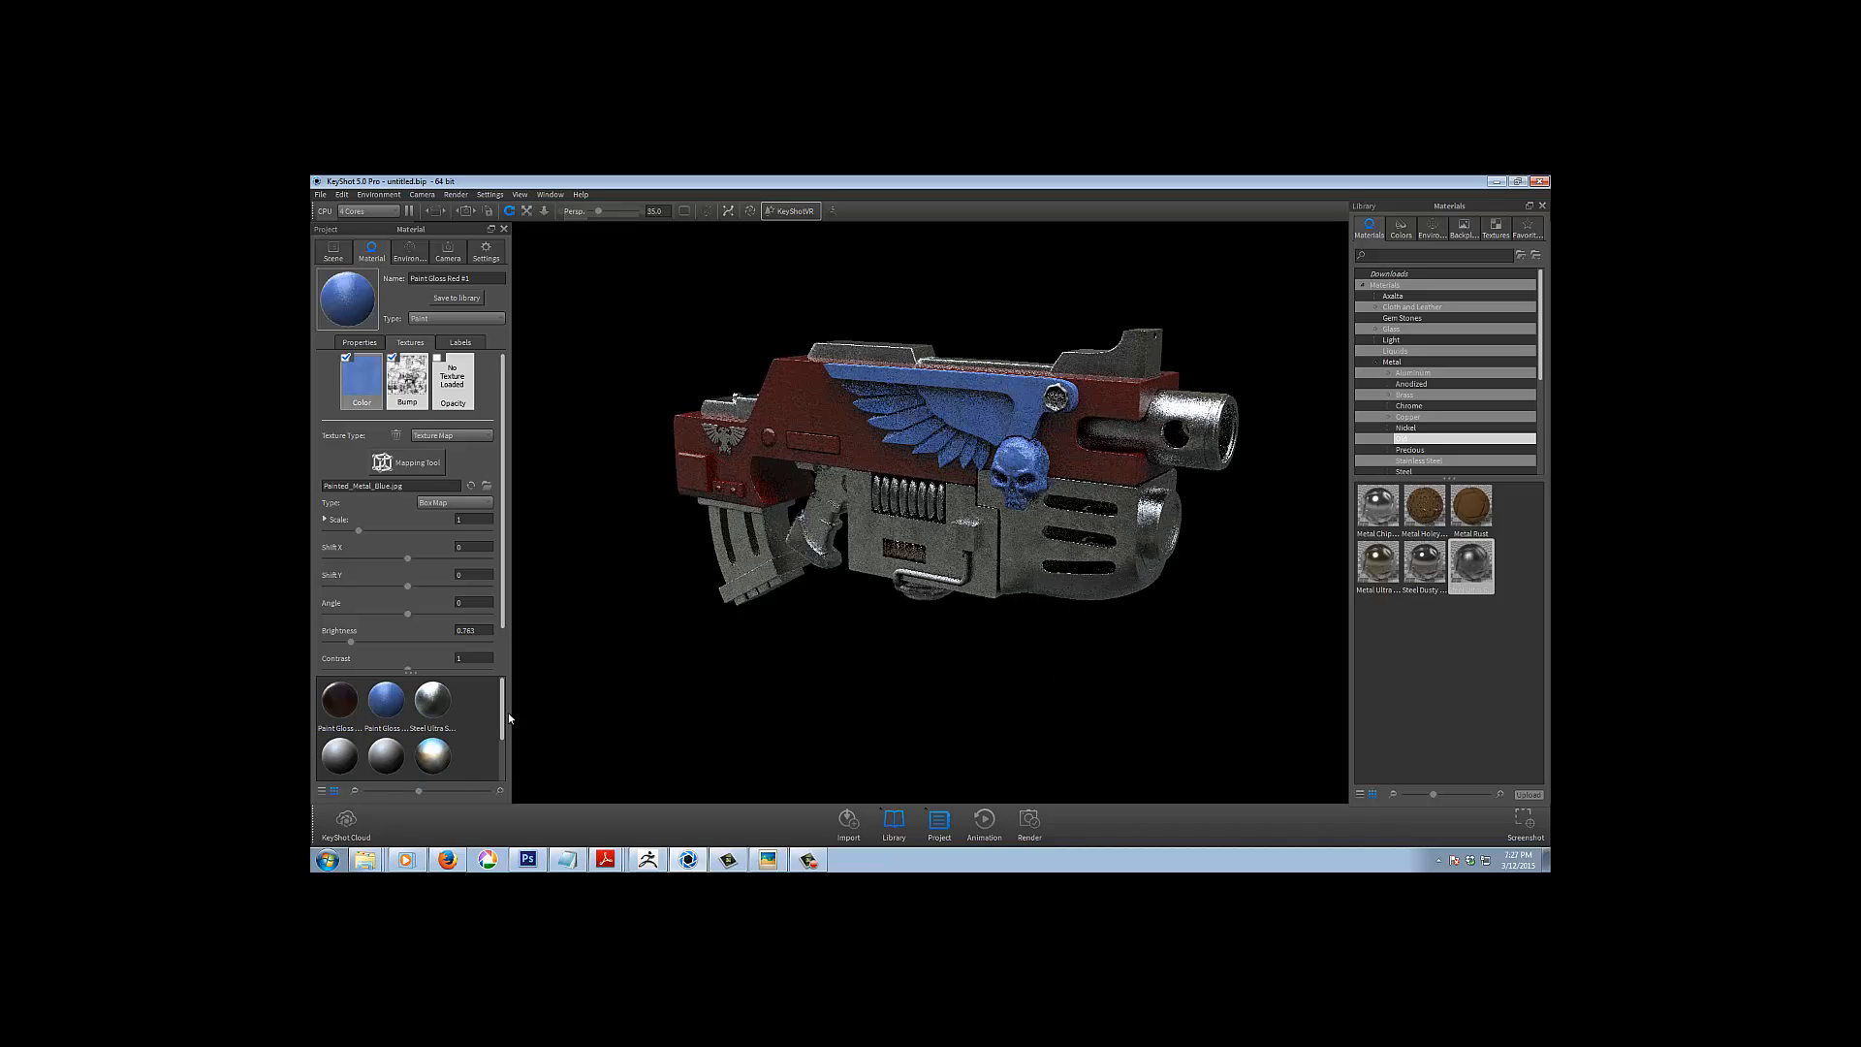
{"action": "mouse_move", "coordinate": [502, 716]}
{"action": "left_mouse_down"}
{"action": "mouse_move", "coordinate": [504, 754]}
{"action": "mouse_move", "coordinate": [511, 690]}
{"action": "mouse_move", "coordinate": [504, 742]}
{"action": "mouse_move", "coordinate": [493, 686]}
{"action": "left_mouse_up"}
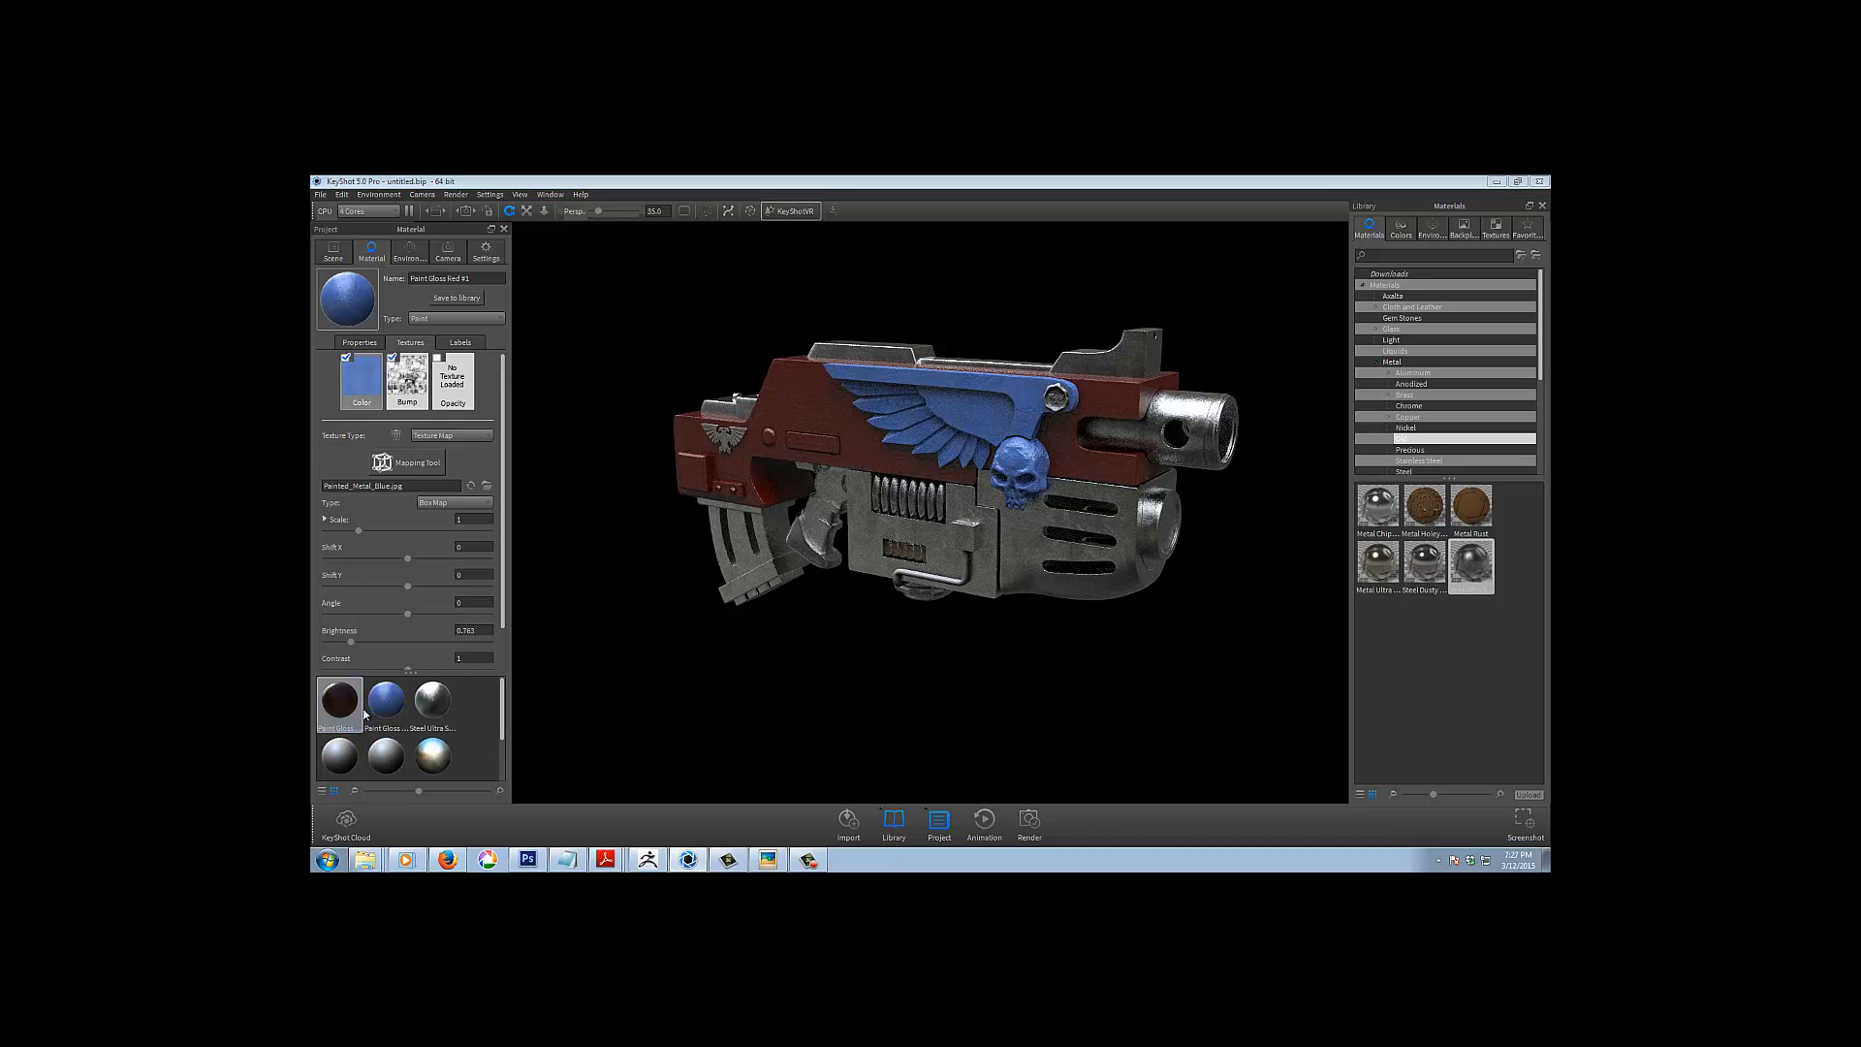
Copy the middle housing's steel material and paste it linked onto the small ribbed inset below the coils
{"action": "left_click_drag", "start_coordinate": [892, 683], "coordinate": [903, 642]}
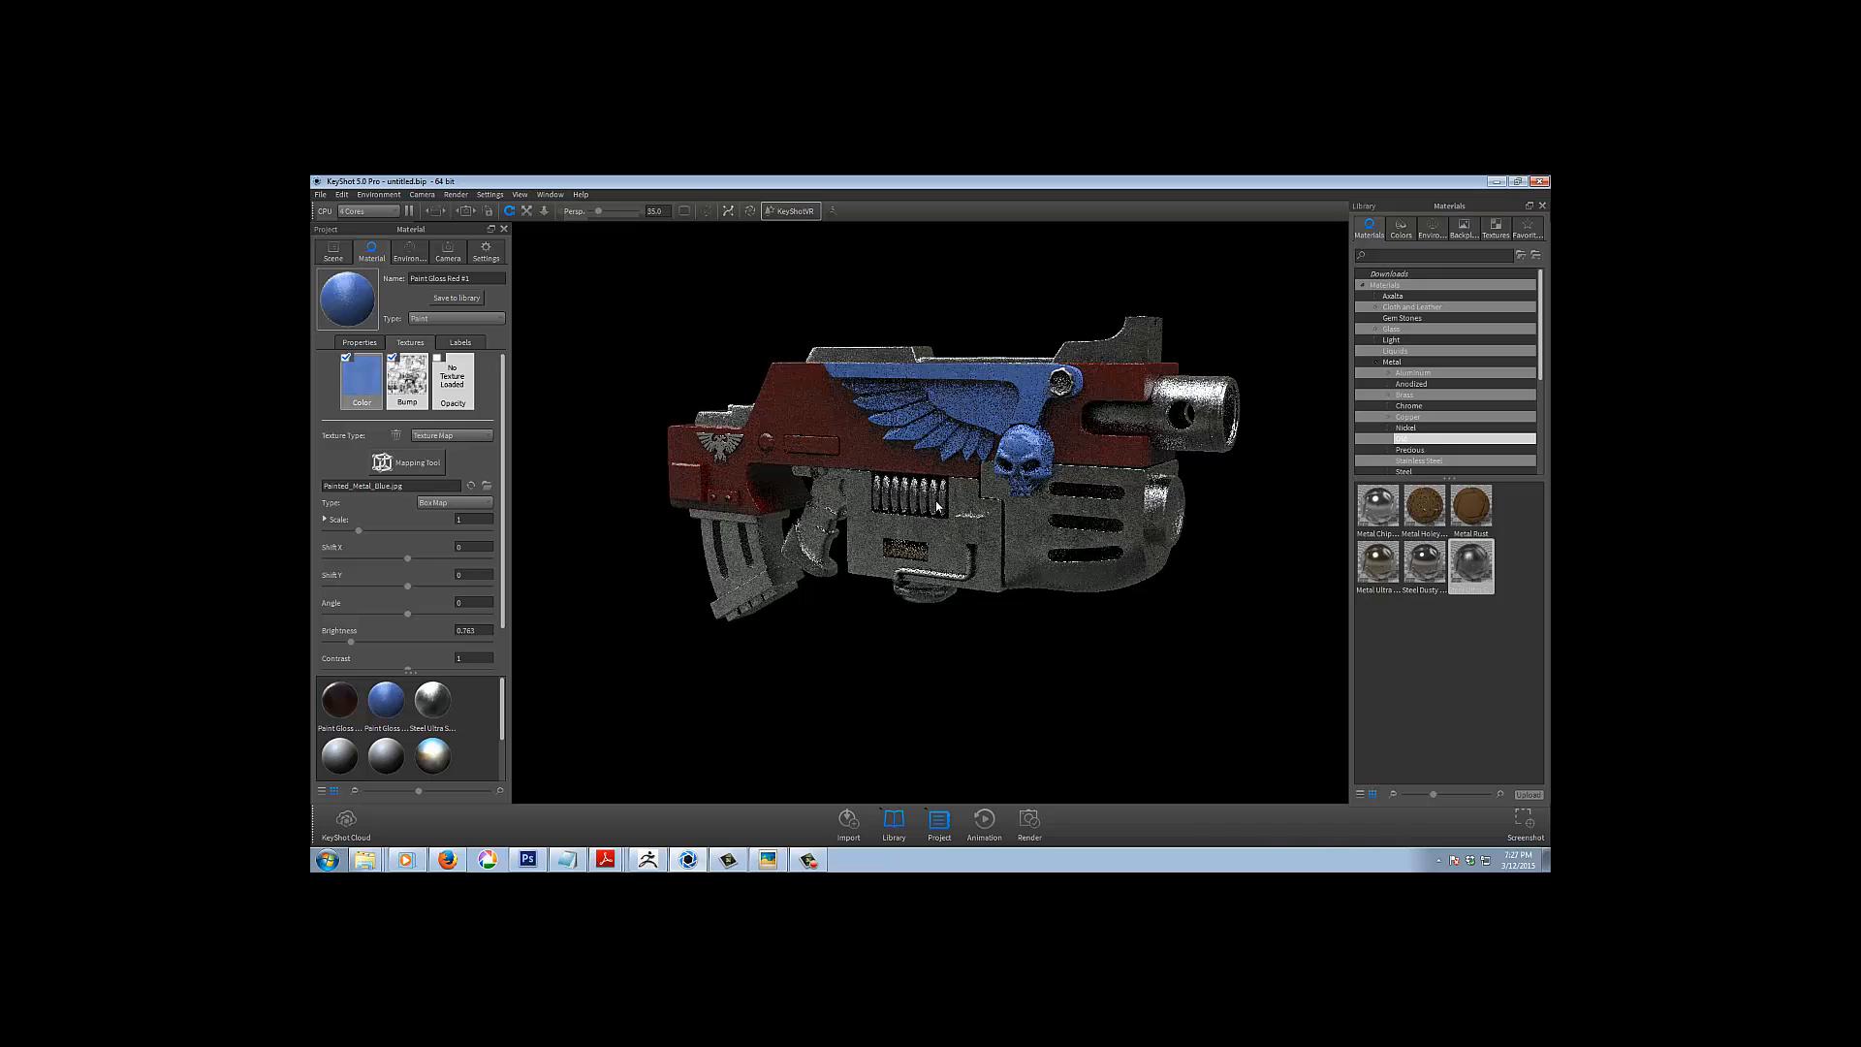
{"action": "right_click", "coordinate": [892, 528]}
{"action": "left_click", "coordinate": [933, 551]}
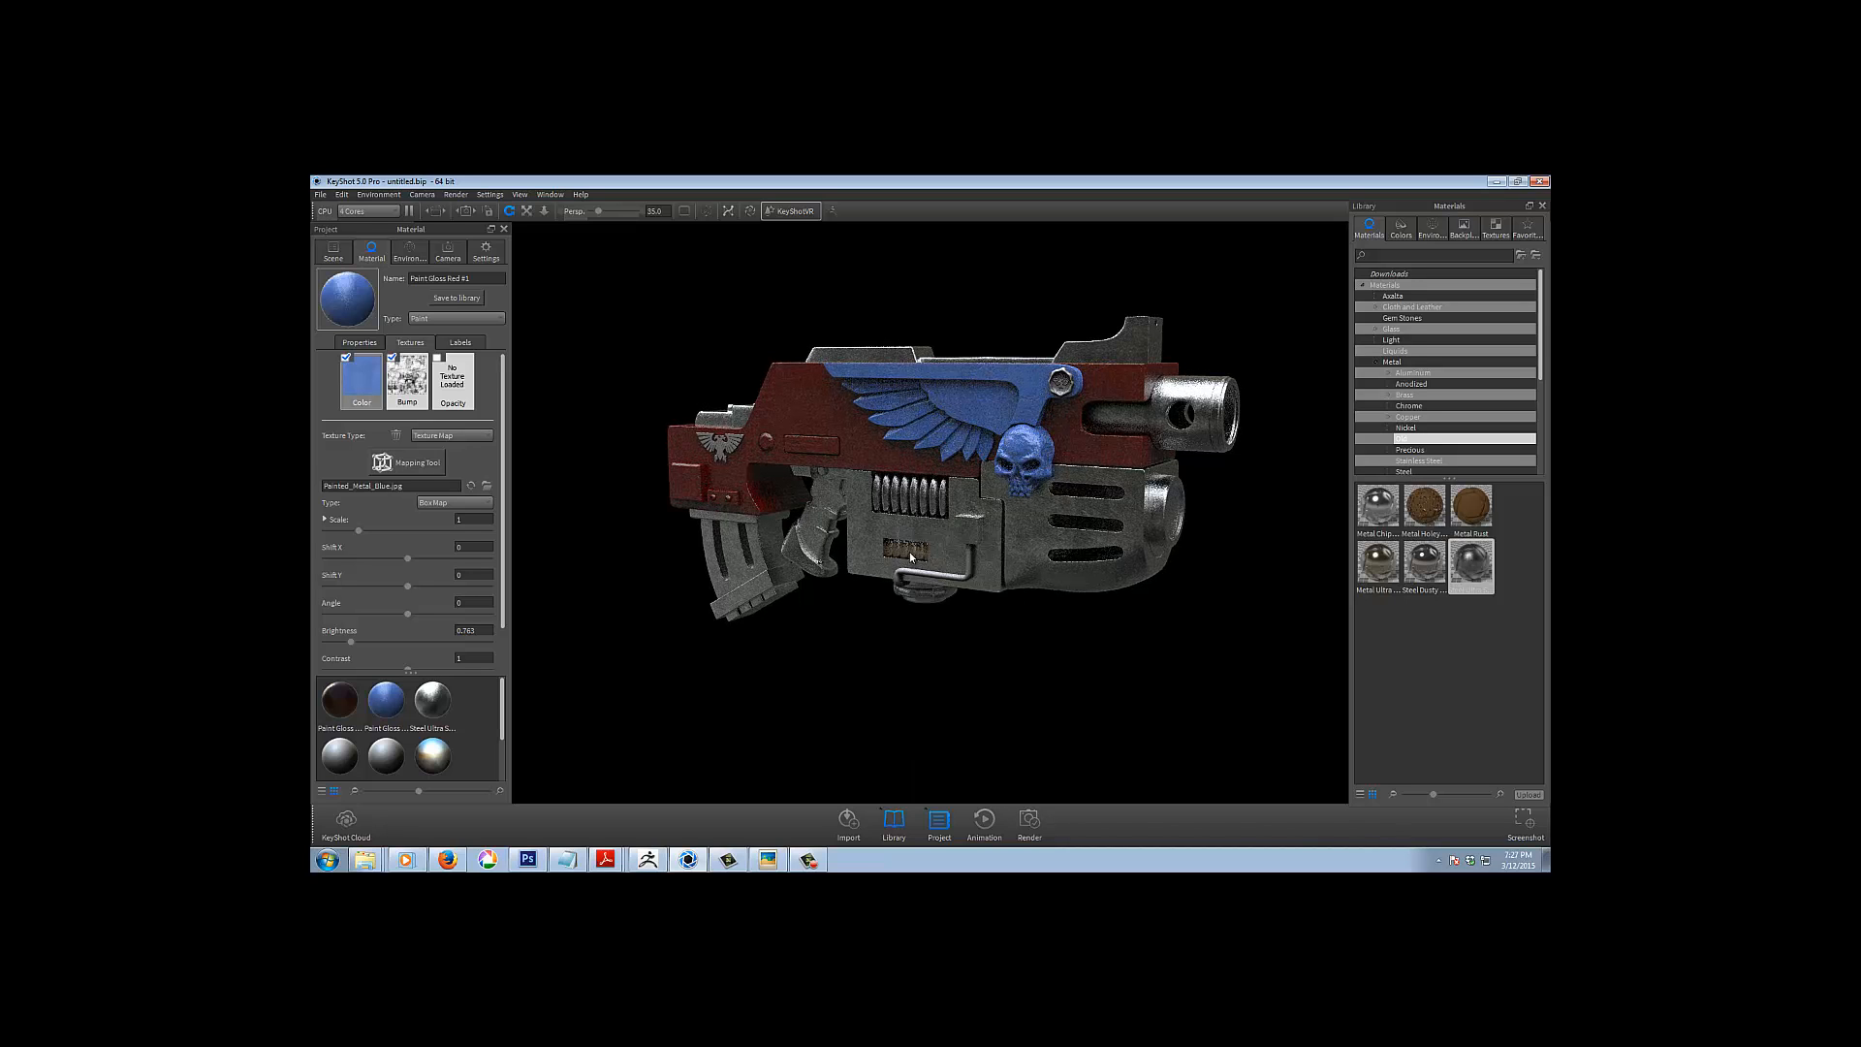
{"action": "right_click", "coordinate": [897, 551]}
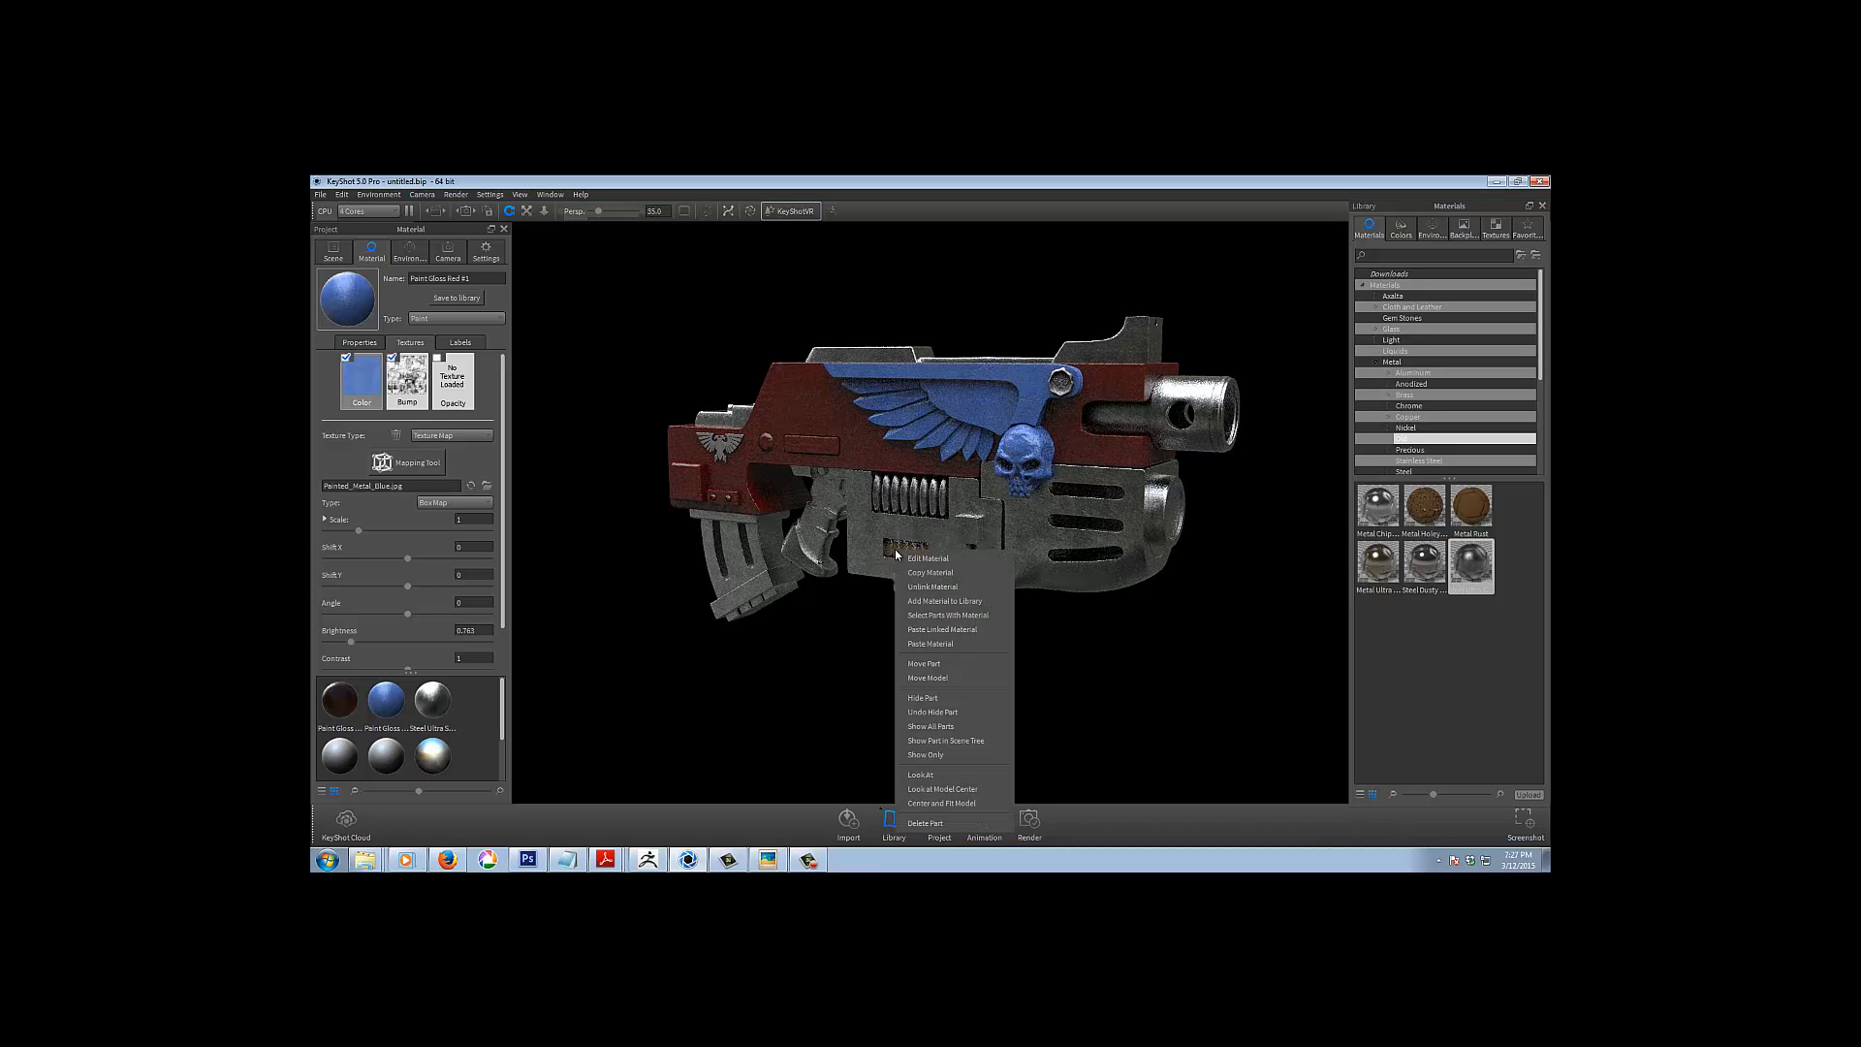
{"action": "left_click", "coordinate": [946, 630]}
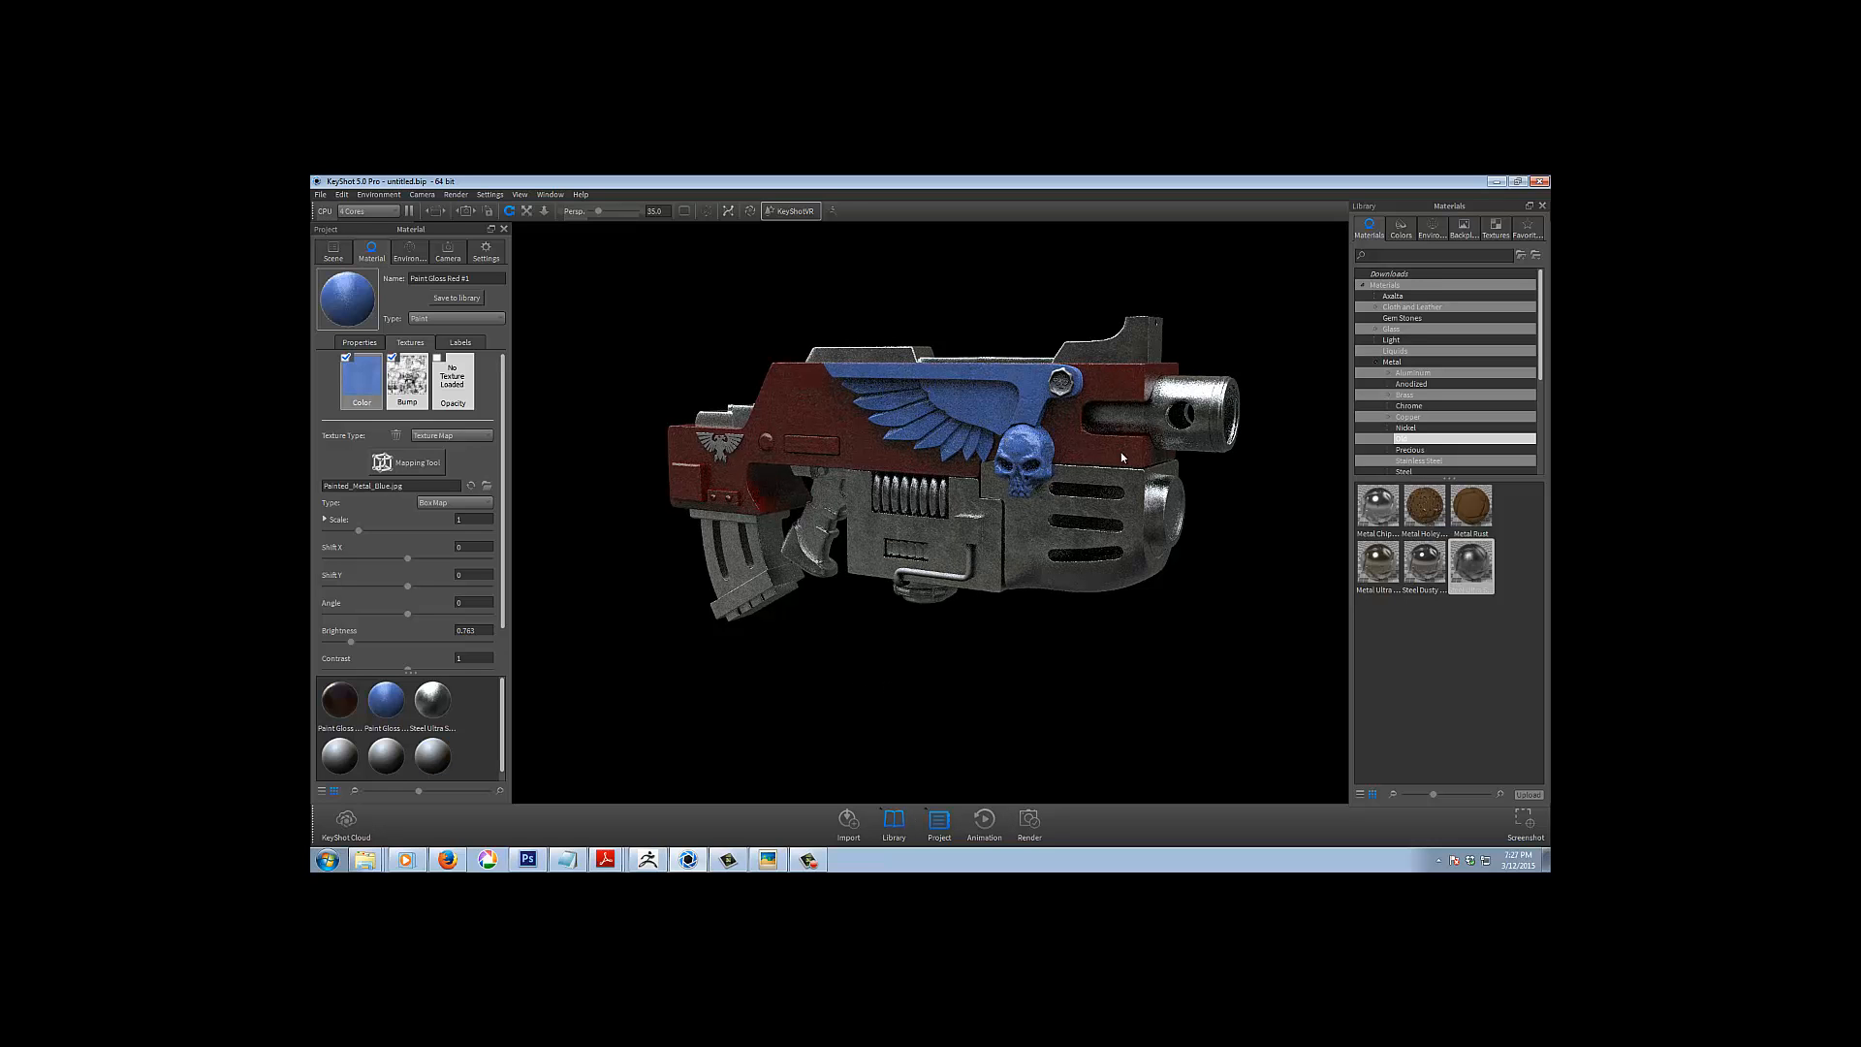
Apply the Metal Ultra Scratched library material to the eagle emblem on the rear of the gun body
{"action": "left_click_drag", "start_coordinate": [1378, 562], "coordinate": [721, 445]}
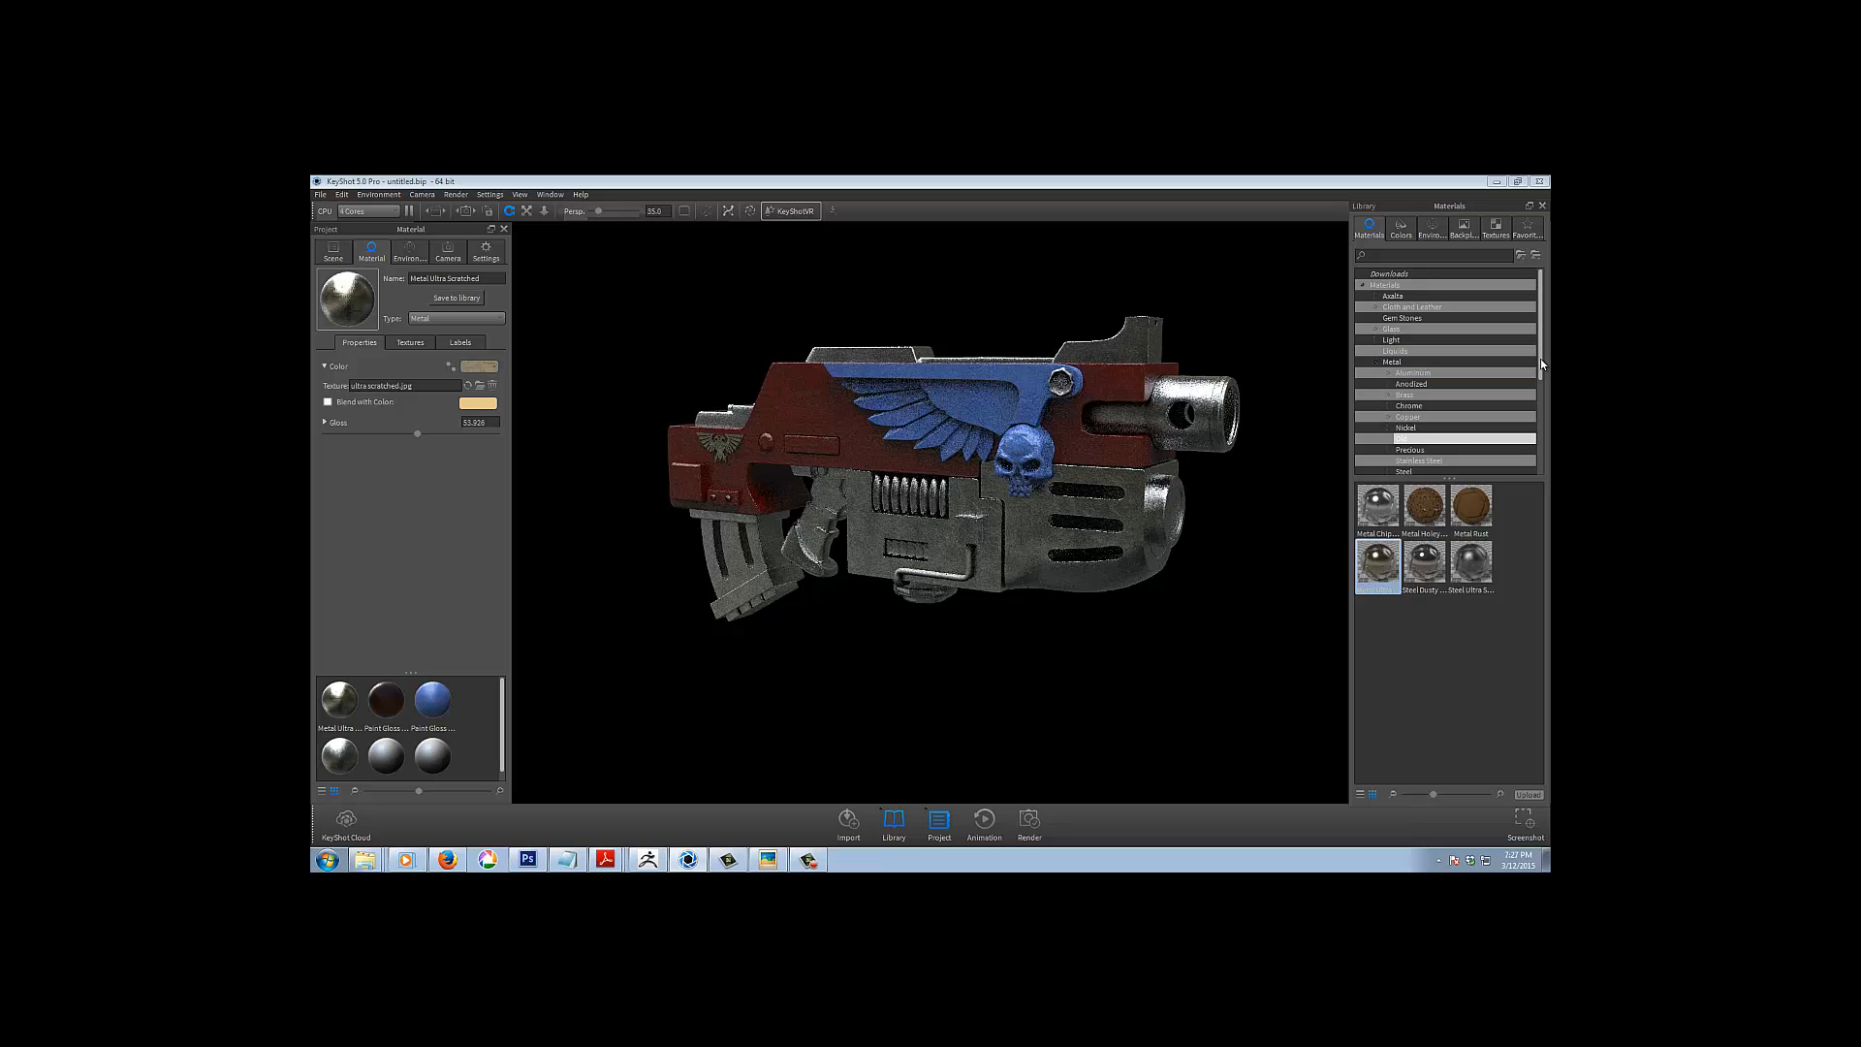
Apply the orange material from the Gloss paint category to the bent rod on the gun's lower body
{"action": "mouse_move", "coordinate": [1541, 356]}
{"action": "left_mouse_down"}
{"action": "mouse_move", "coordinate": [1548, 394]}
{"action": "mouse_move", "coordinate": [1550, 357]}
{"action": "left_mouse_up"}
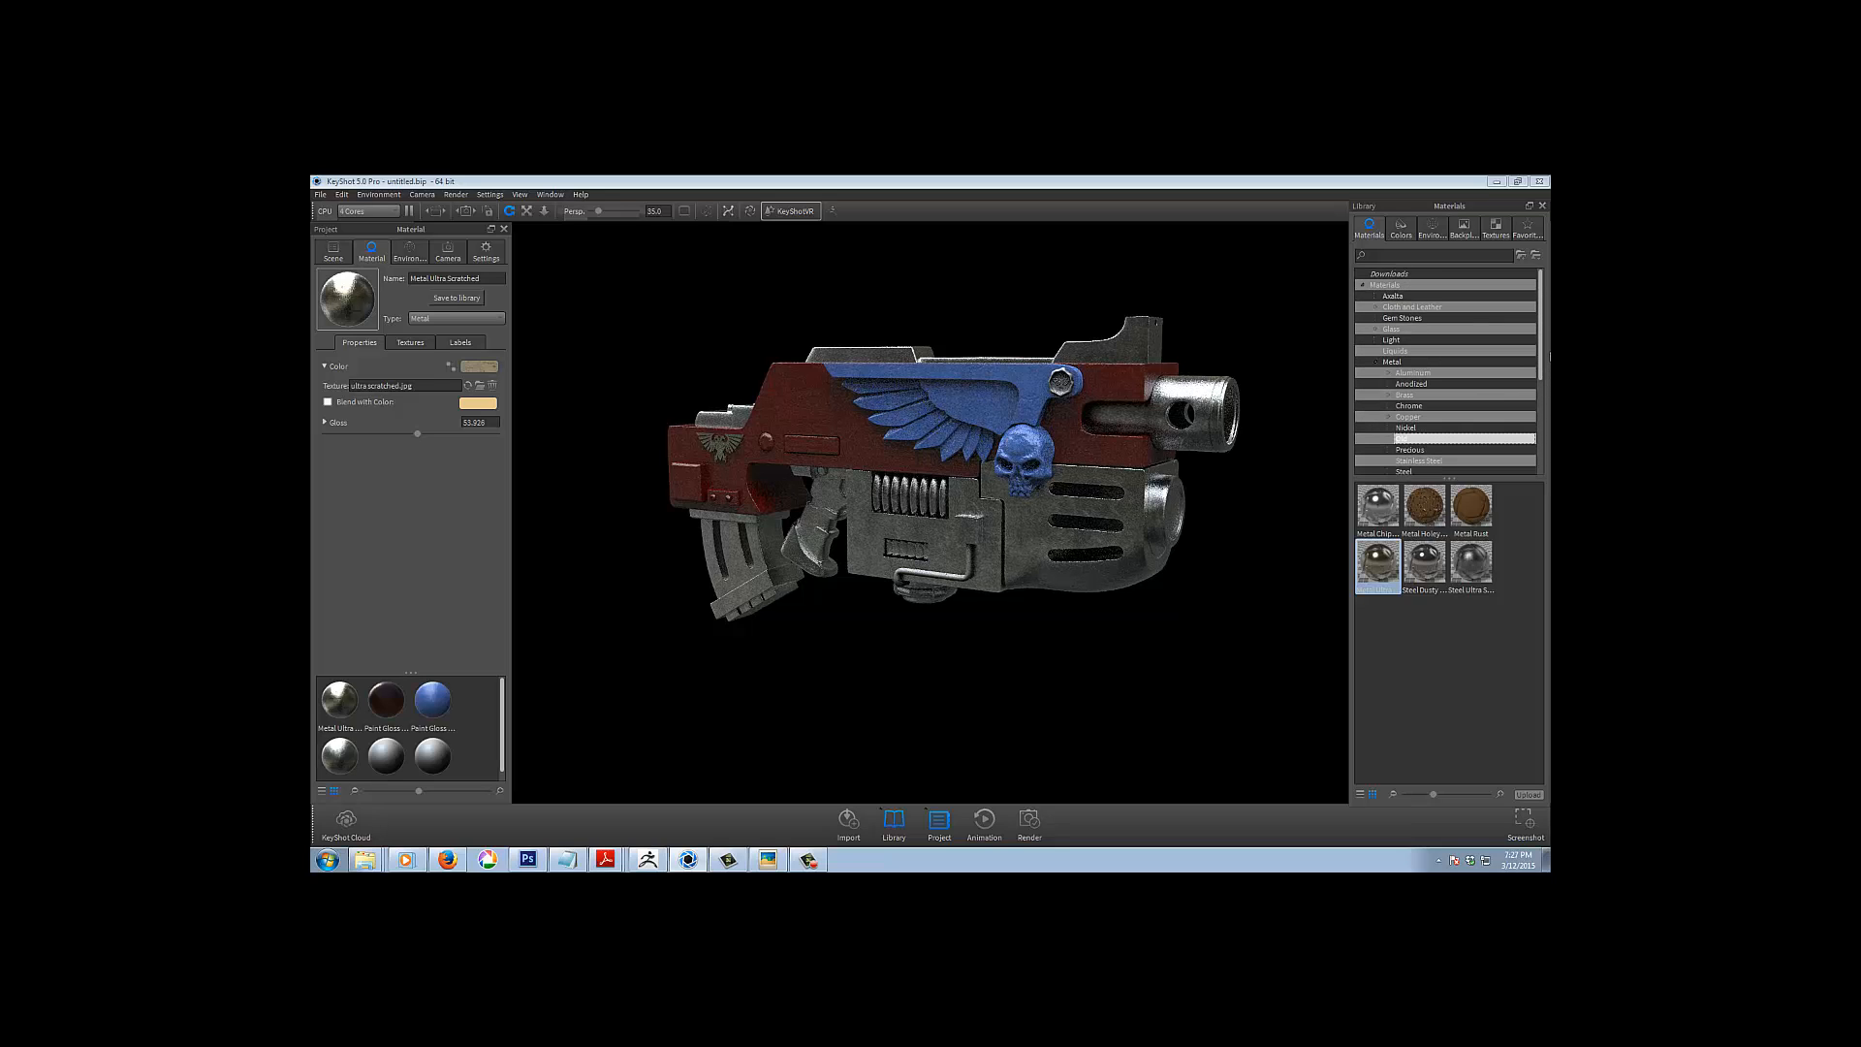
{"action": "left_click", "coordinate": [1376, 362]}
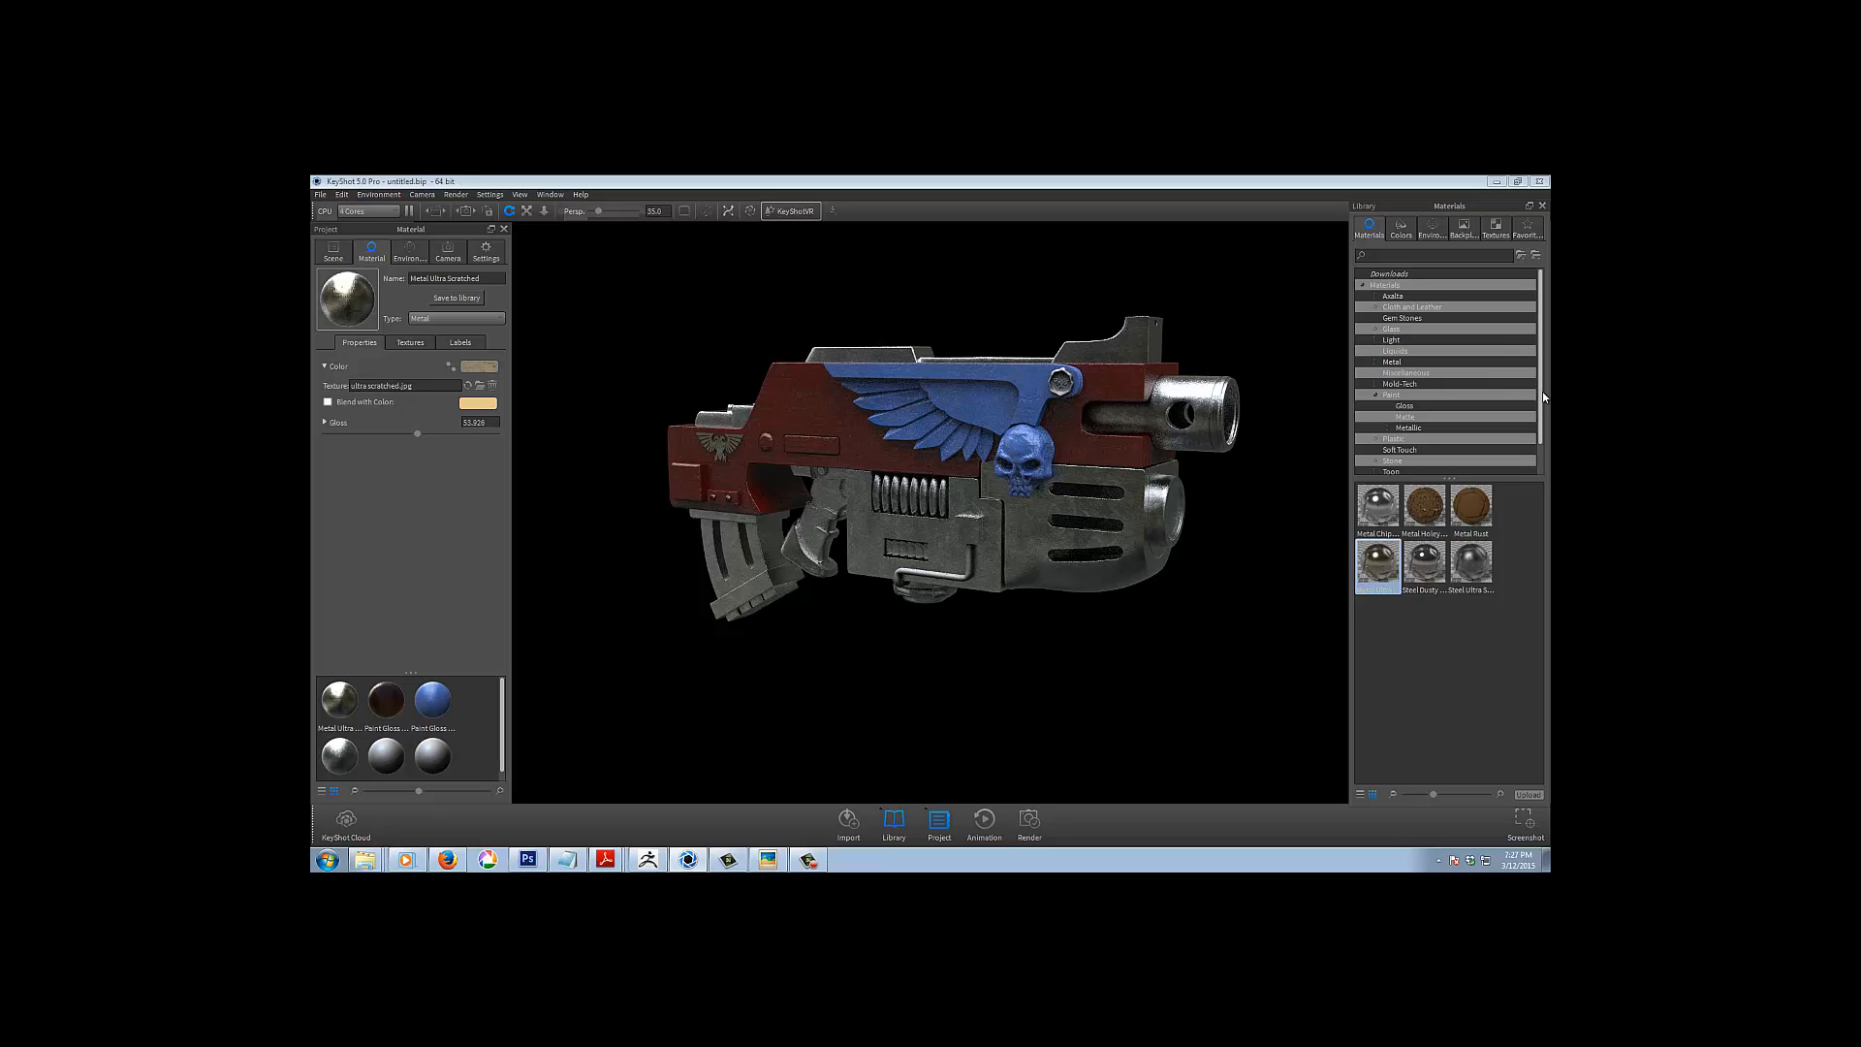
{"action": "left_click", "coordinate": [1406, 405]}
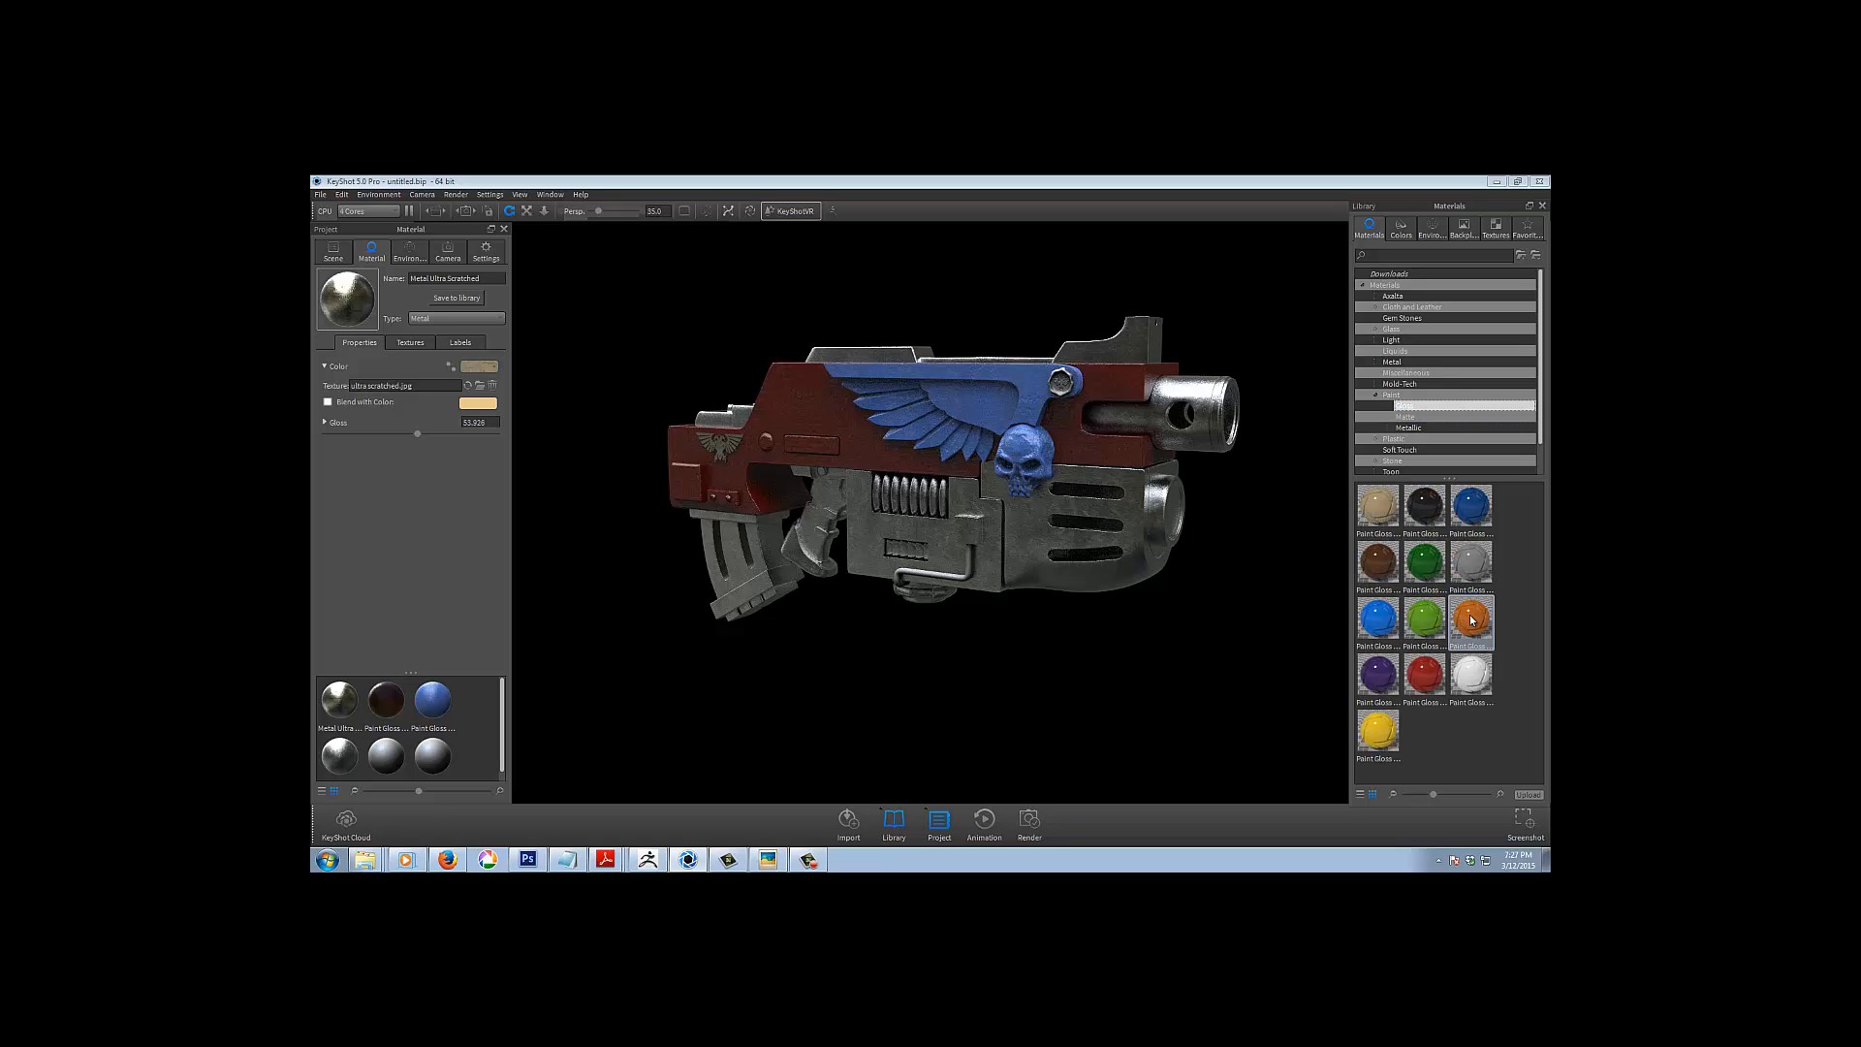
{"action": "mouse_move", "coordinate": [1470, 618]}
{"action": "left_mouse_down"}
{"action": "mouse_move", "coordinate": [1270, 675]}
{"action": "mouse_move", "coordinate": [1010, 660]}
{"action": "mouse_move", "coordinate": [964, 583]}
{"action": "left_mouse_up"}
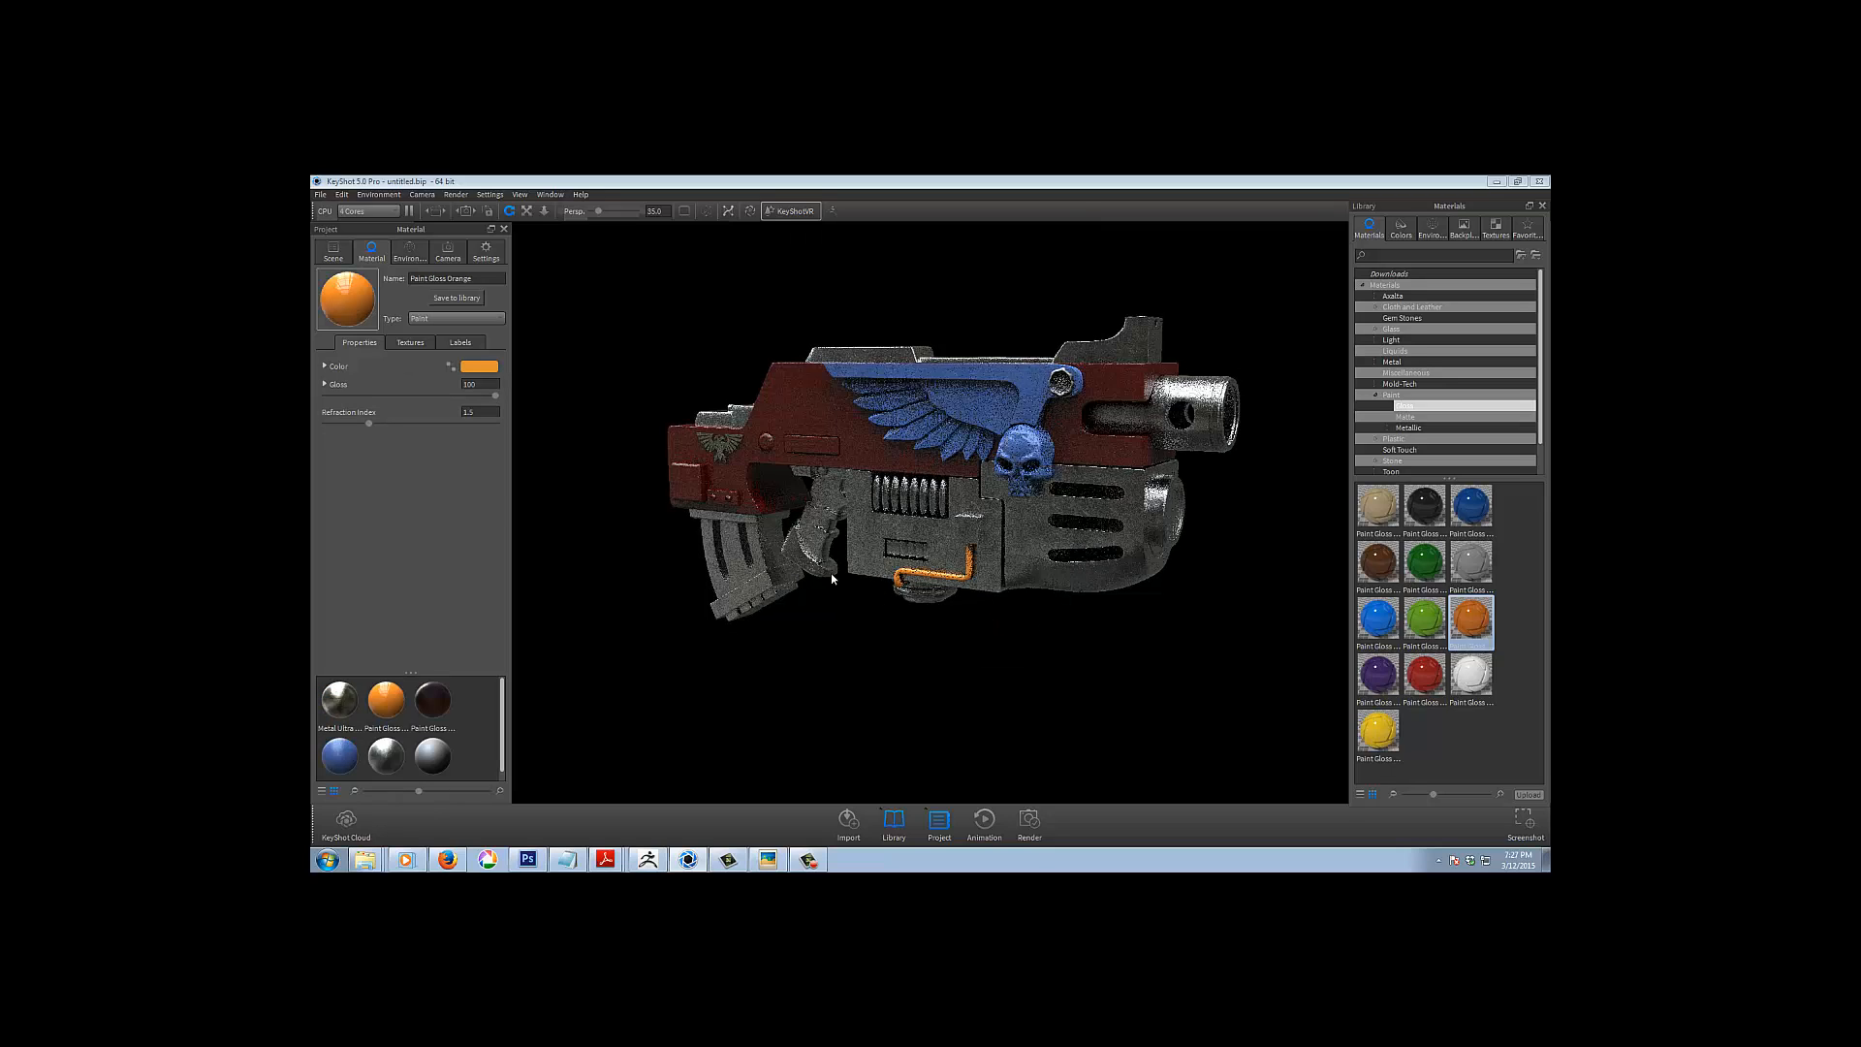
Browse the library's Plastic materials through the Clear, Composites, Hard, Molded and Soft categories and inspect the gun
{"action": "left_click", "coordinate": [1376, 440]}
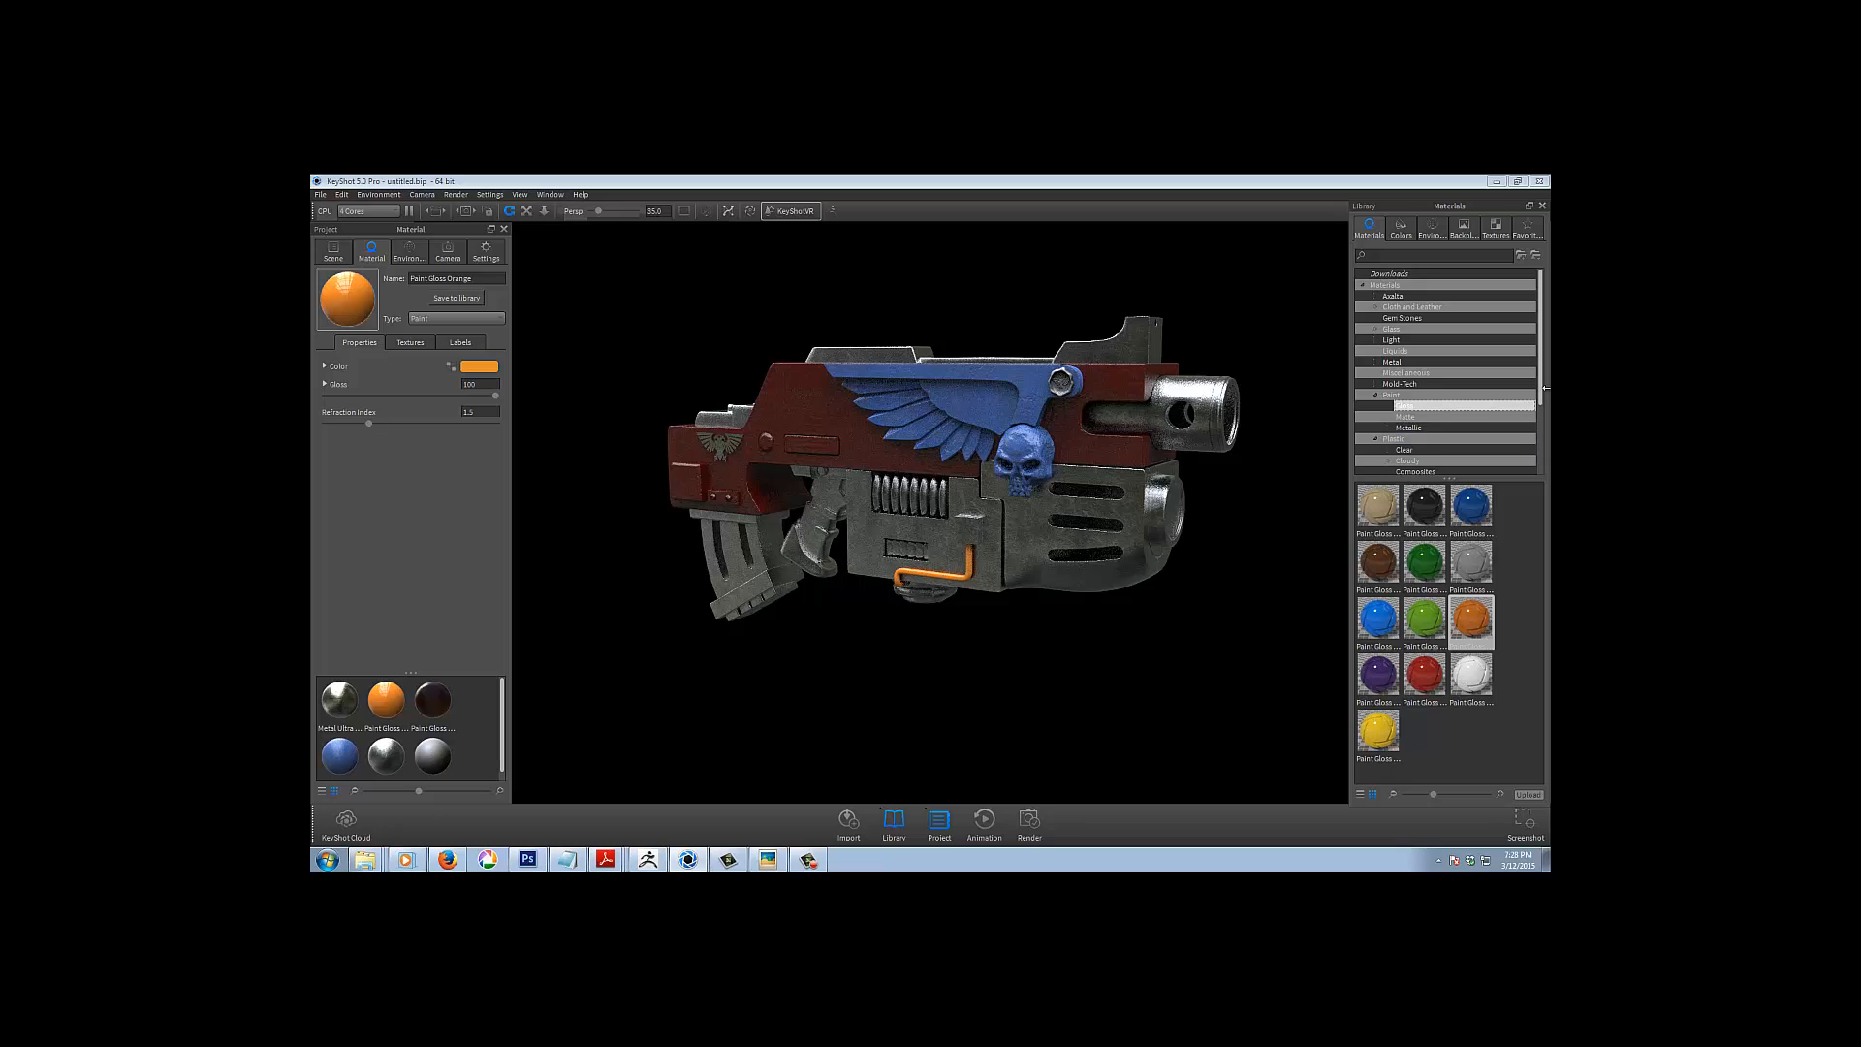
{"action": "scroll", "coordinate": [1541, 415], "scroll_direction": "down", "scroll_amount": 1}
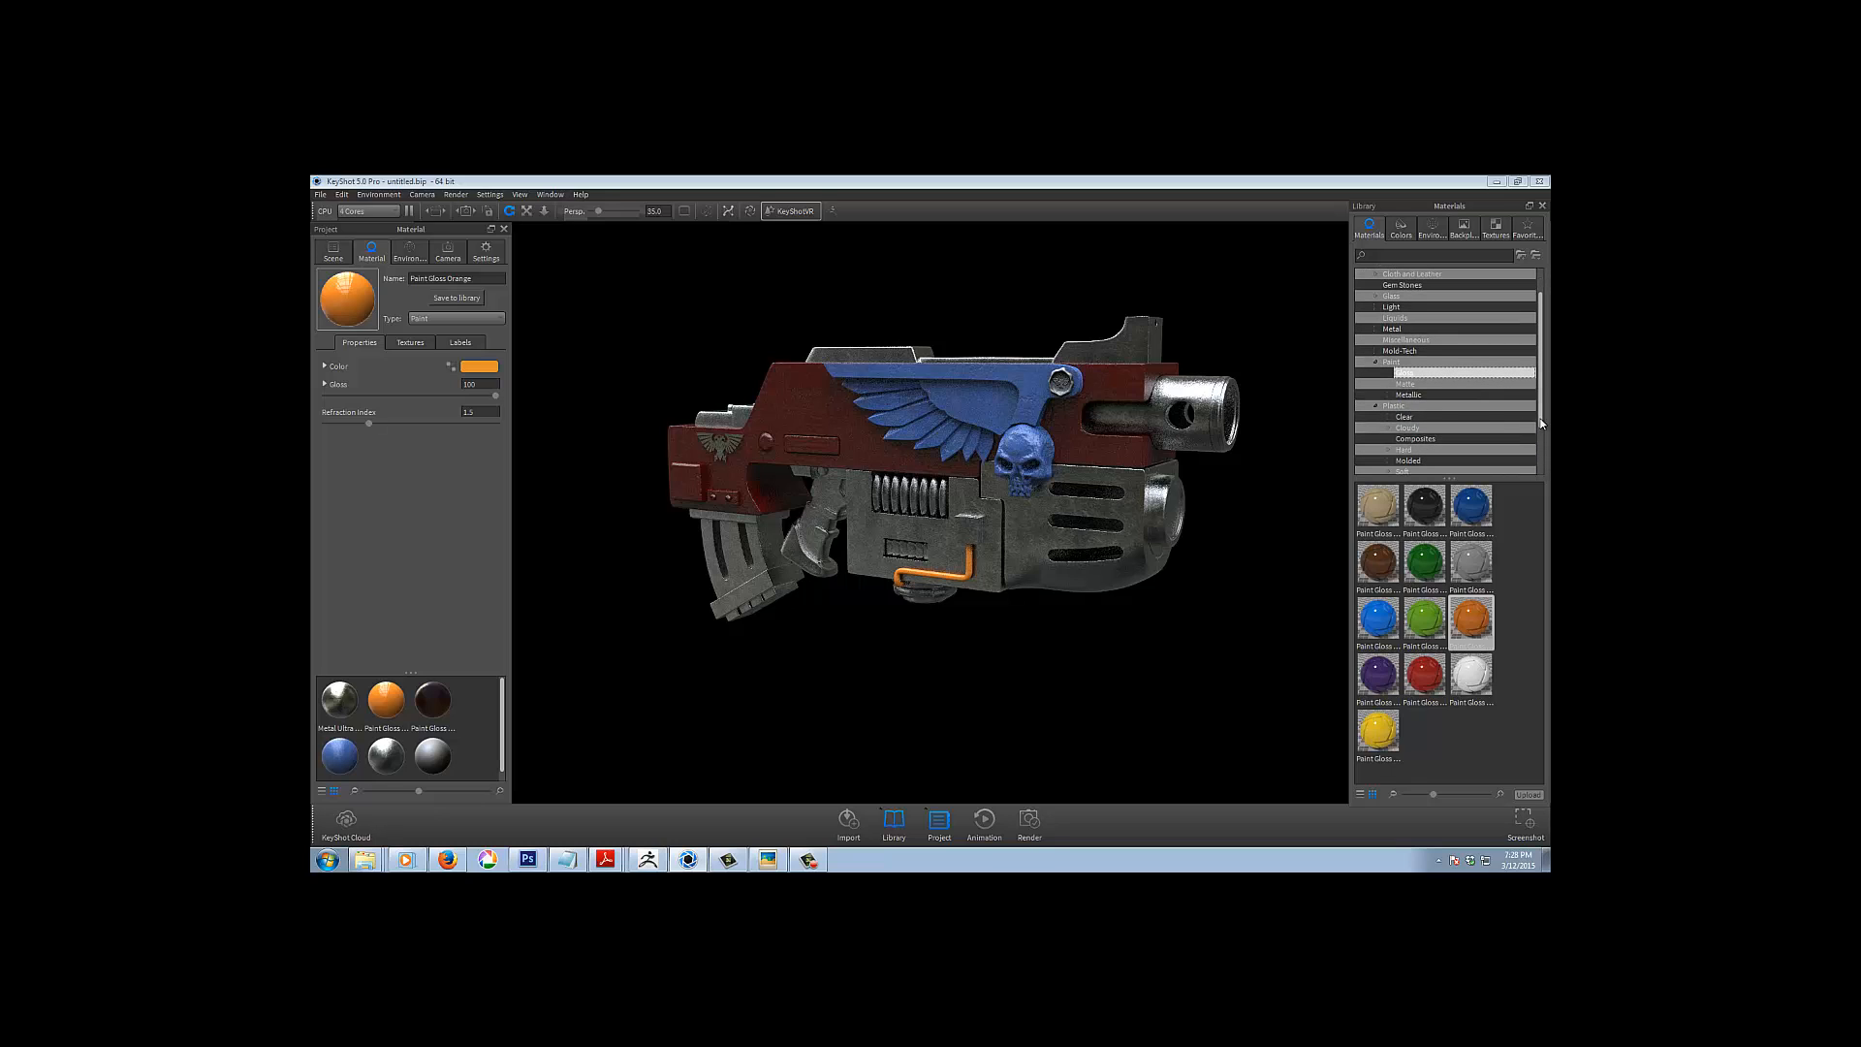
{"action": "left_click", "coordinate": [1408, 418]}
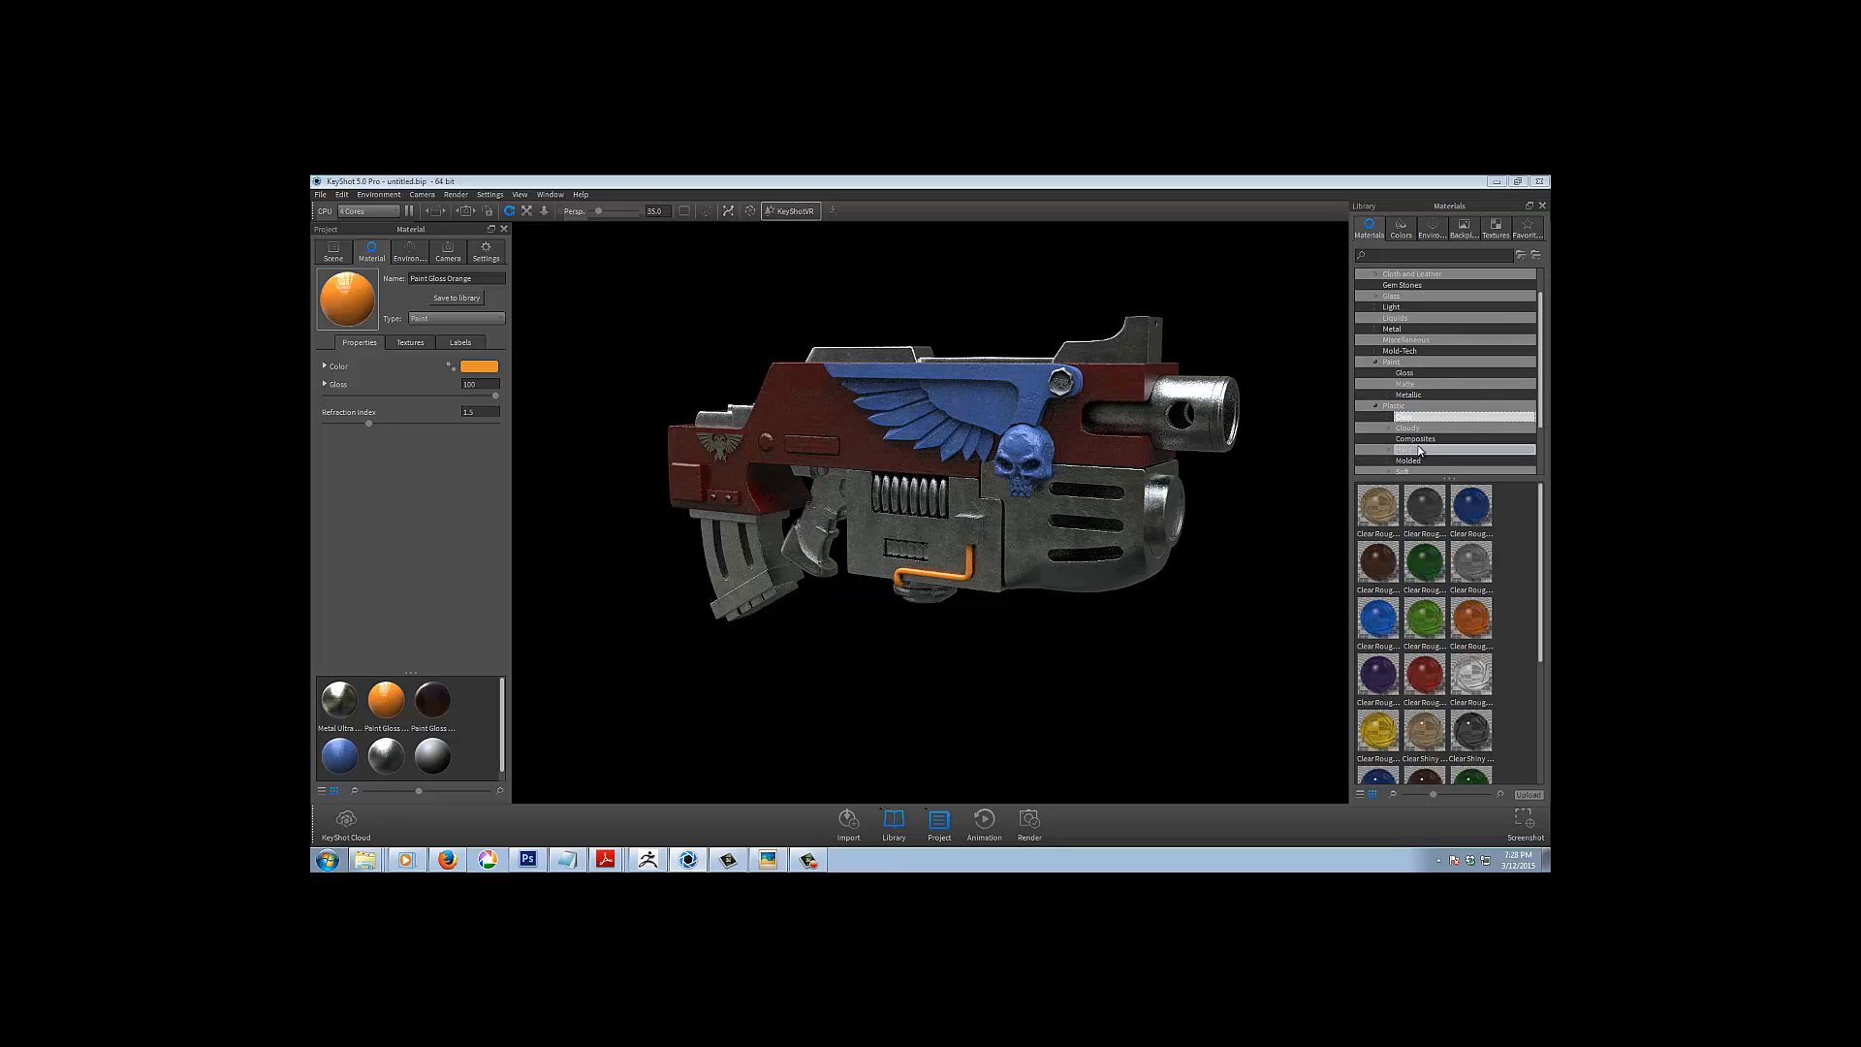
{"action": "left_click", "coordinate": [1420, 440]}
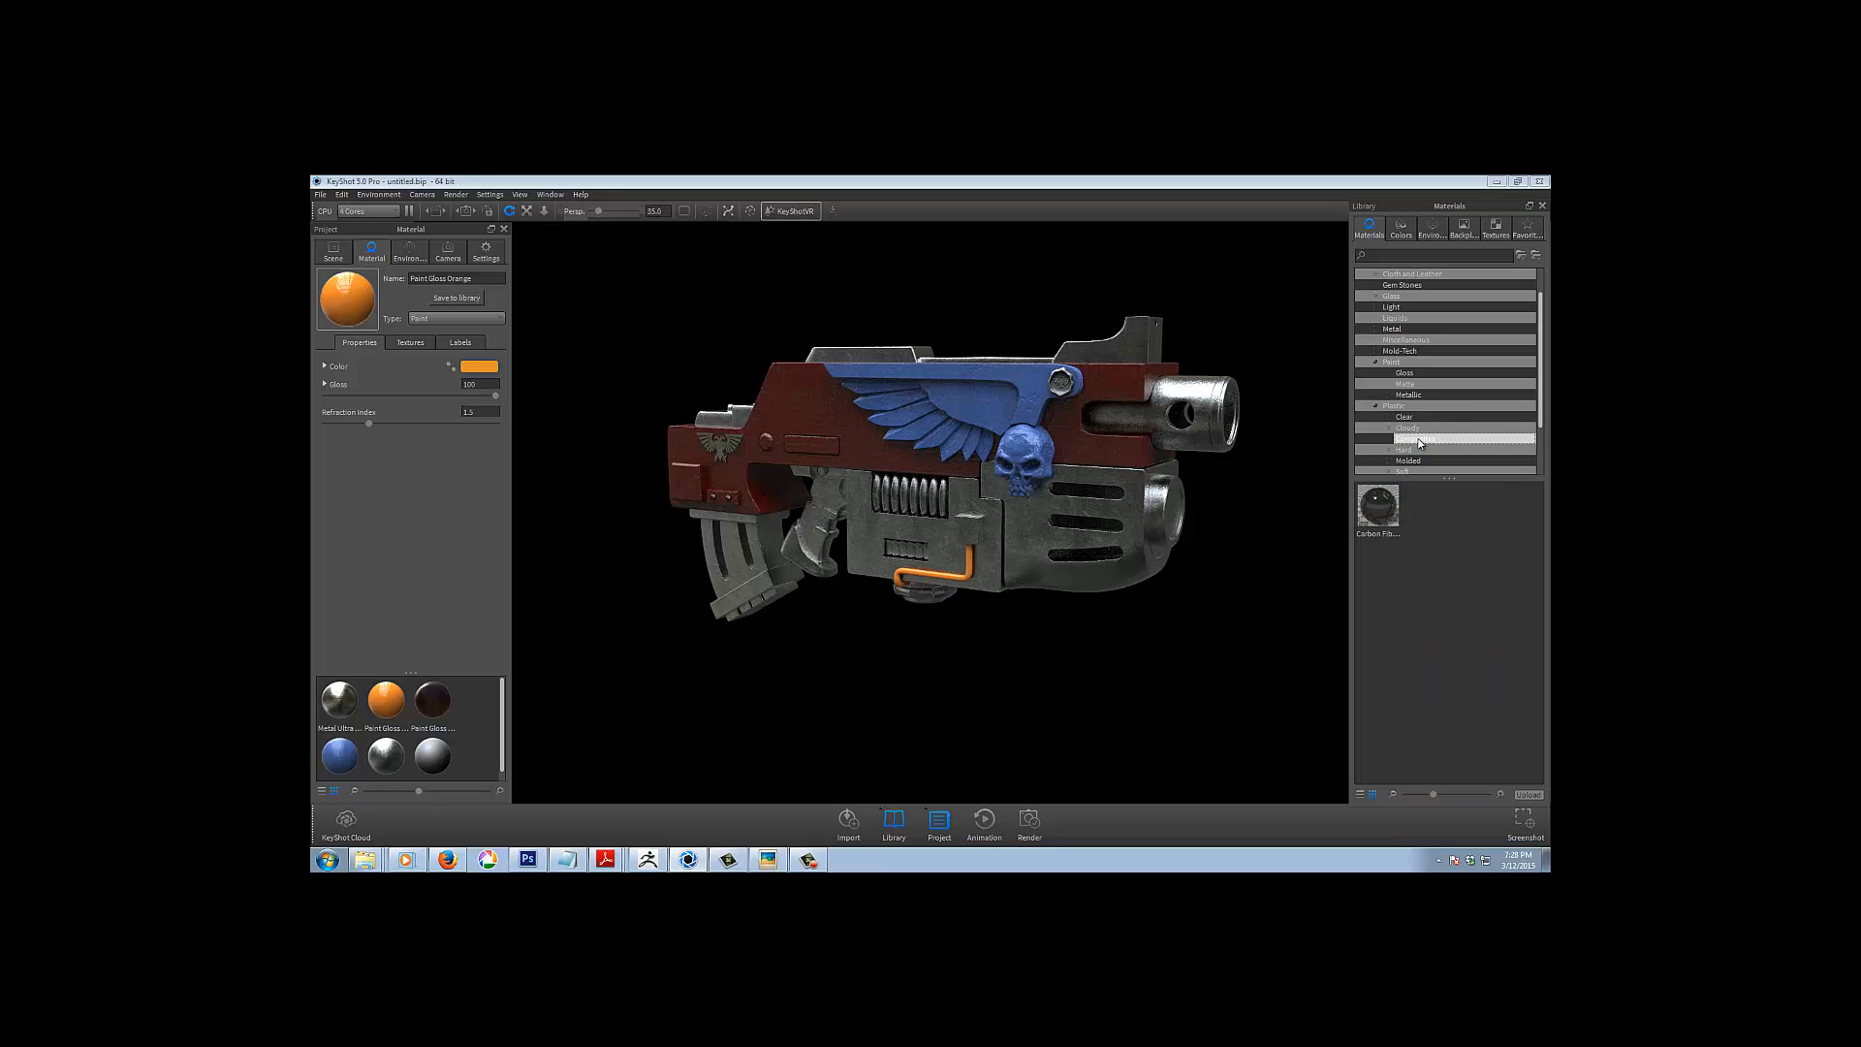
{"action": "left_click", "coordinate": [1418, 450]}
{"action": "left_click", "coordinate": [1427, 461]}
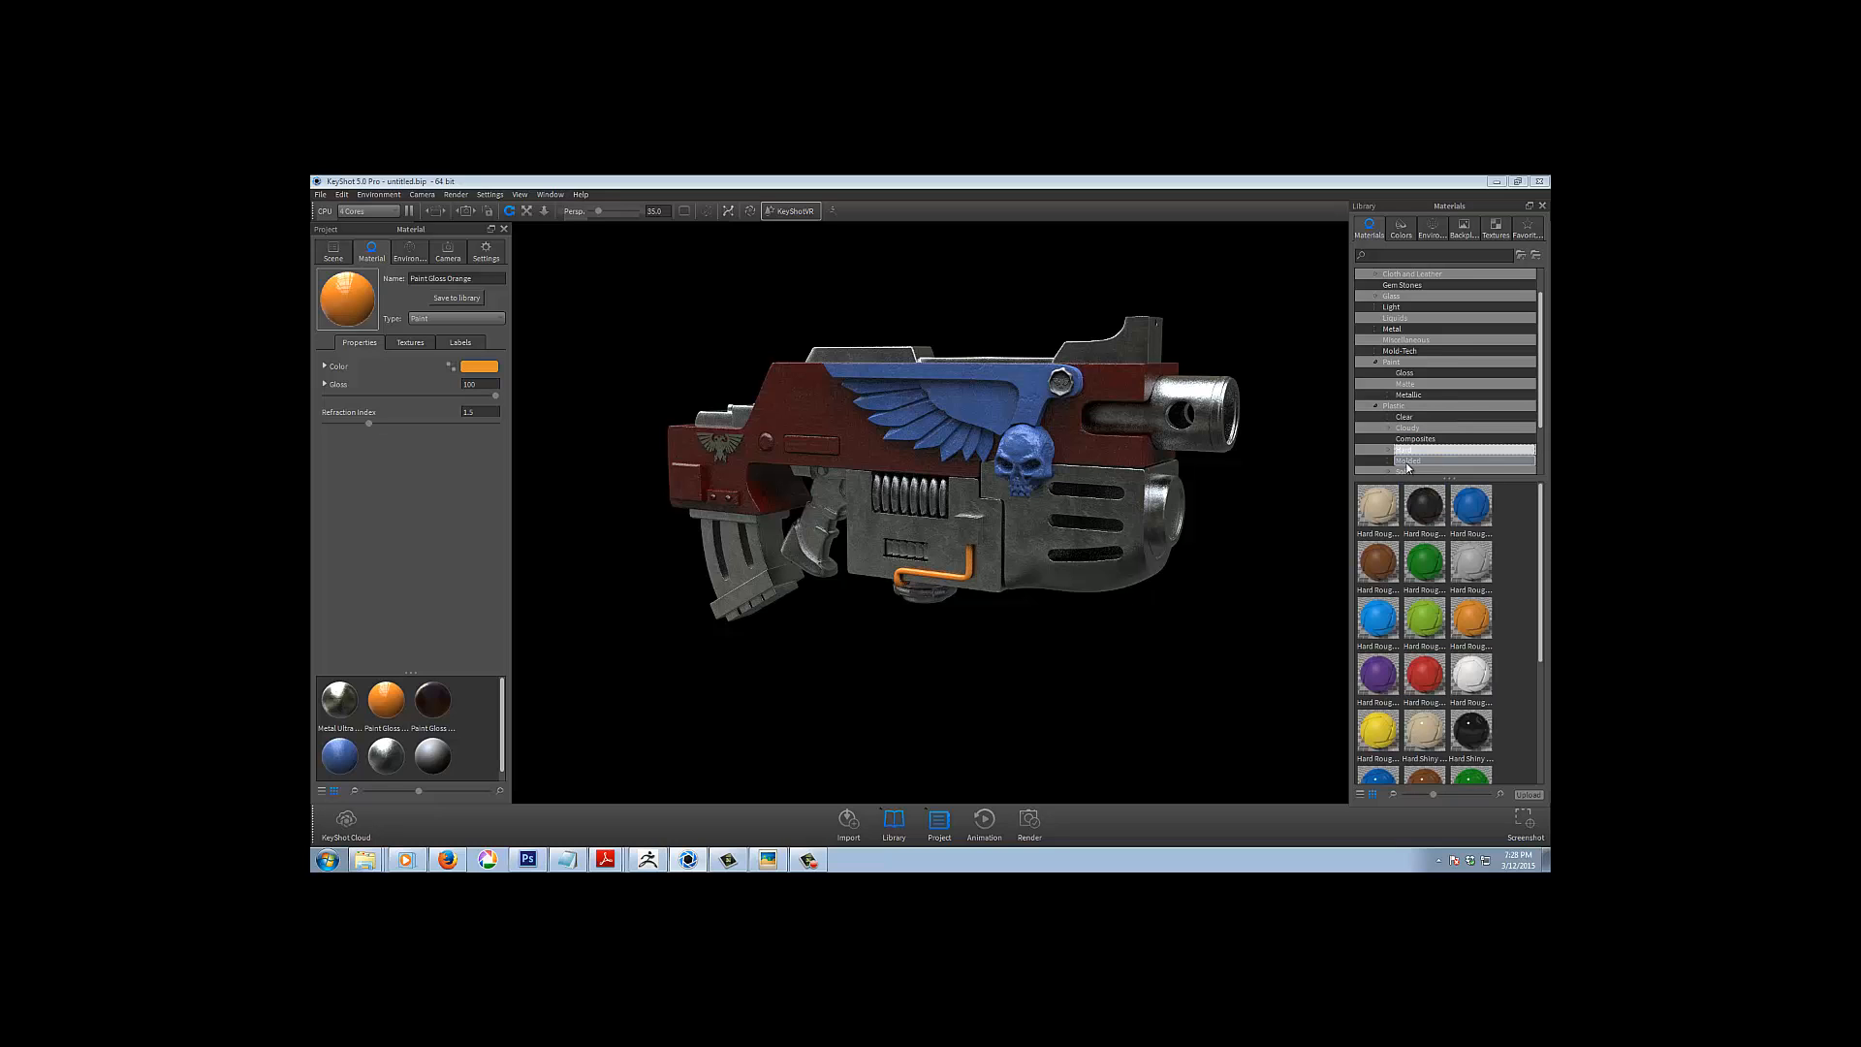
{"action": "left_click_drag", "start_coordinate": [1545, 410], "coordinate": [1545, 429]}
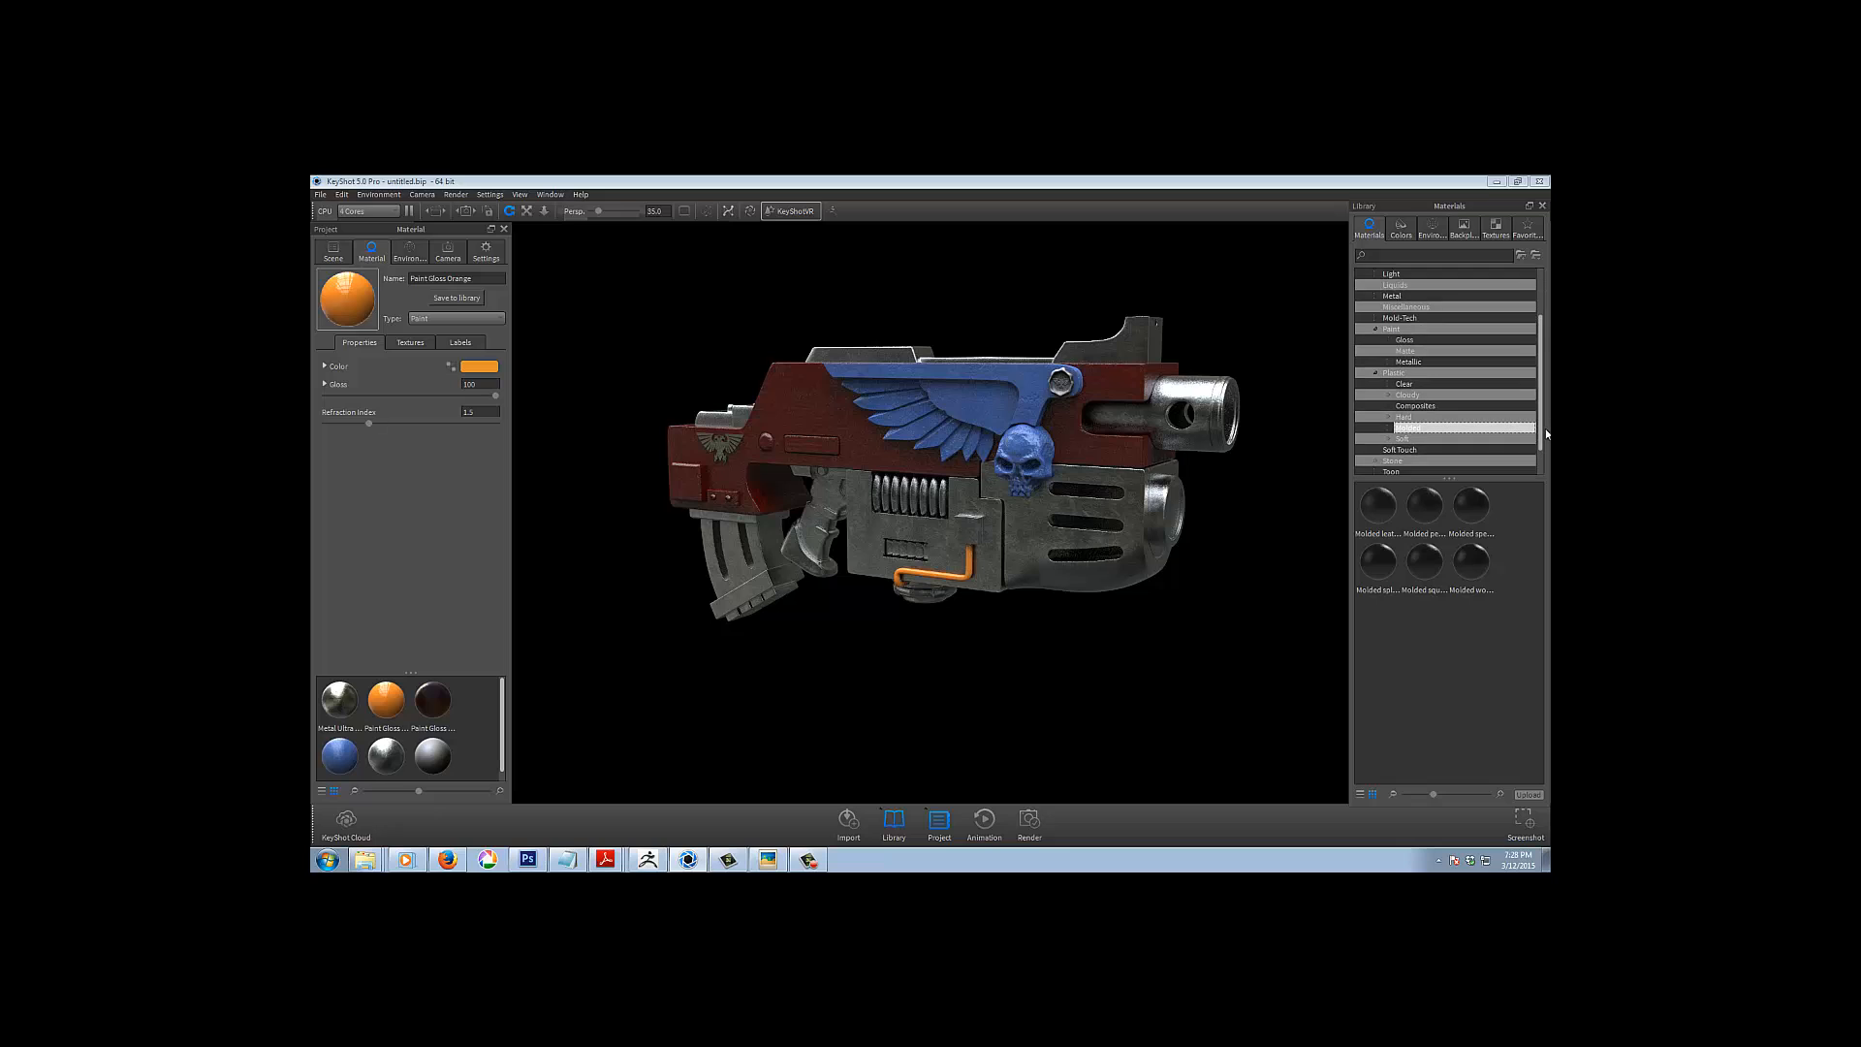
{"action": "left_click", "coordinate": [1404, 438]}
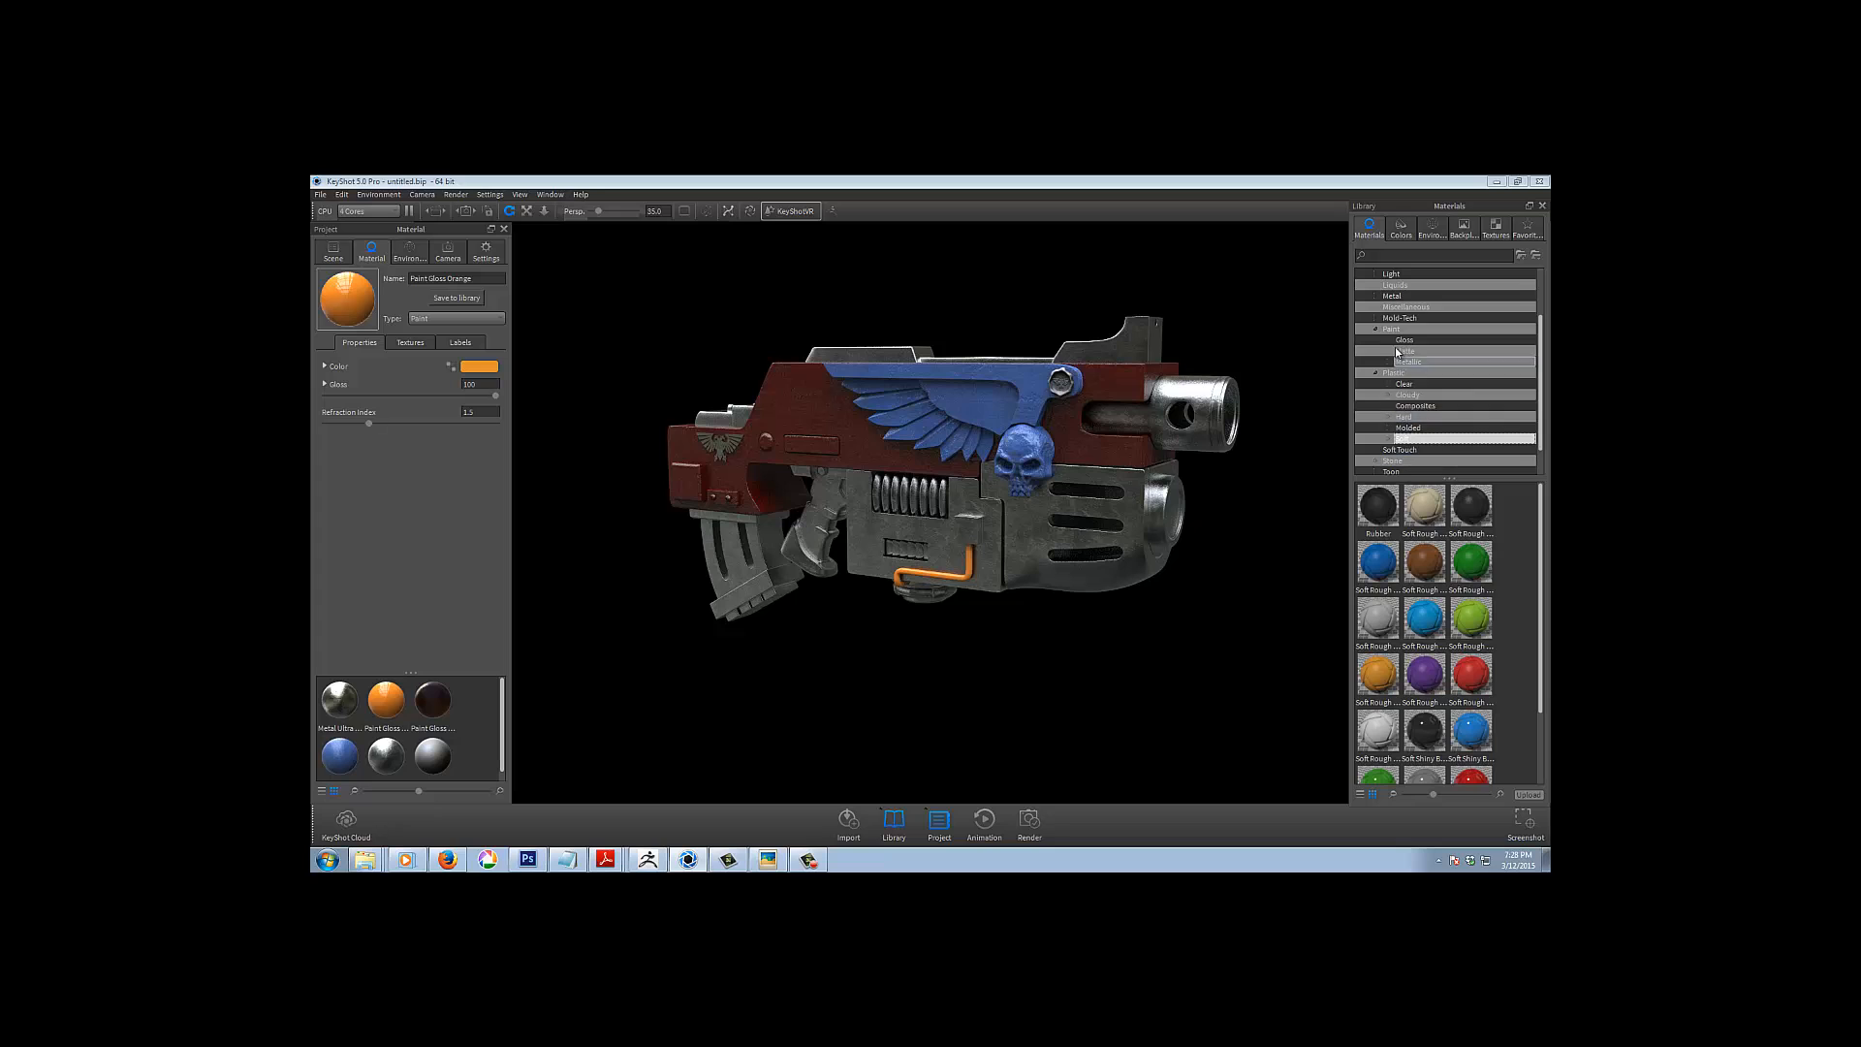
{"action": "mouse_move", "coordinate": [1484, 570]}
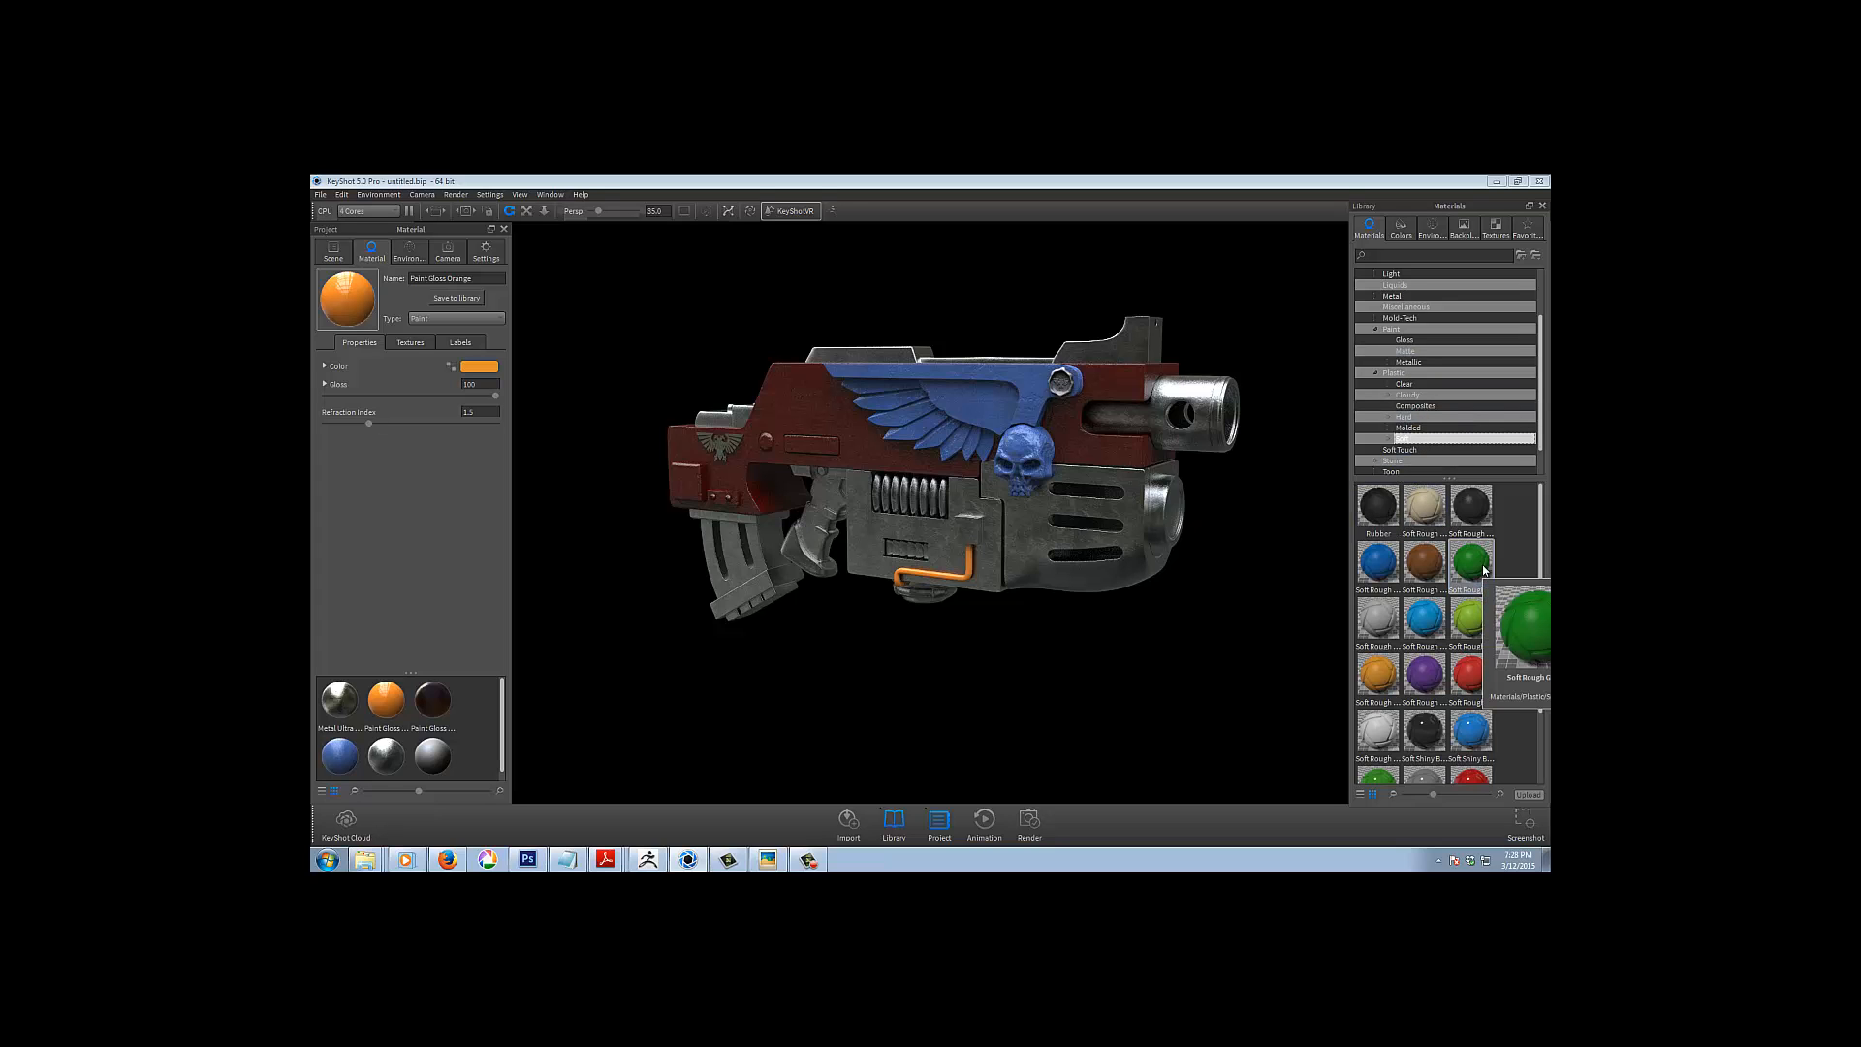
{"action": "left_click_drag", "start_coordinate": [1029, 712], "coordinate": [1091, 516]}
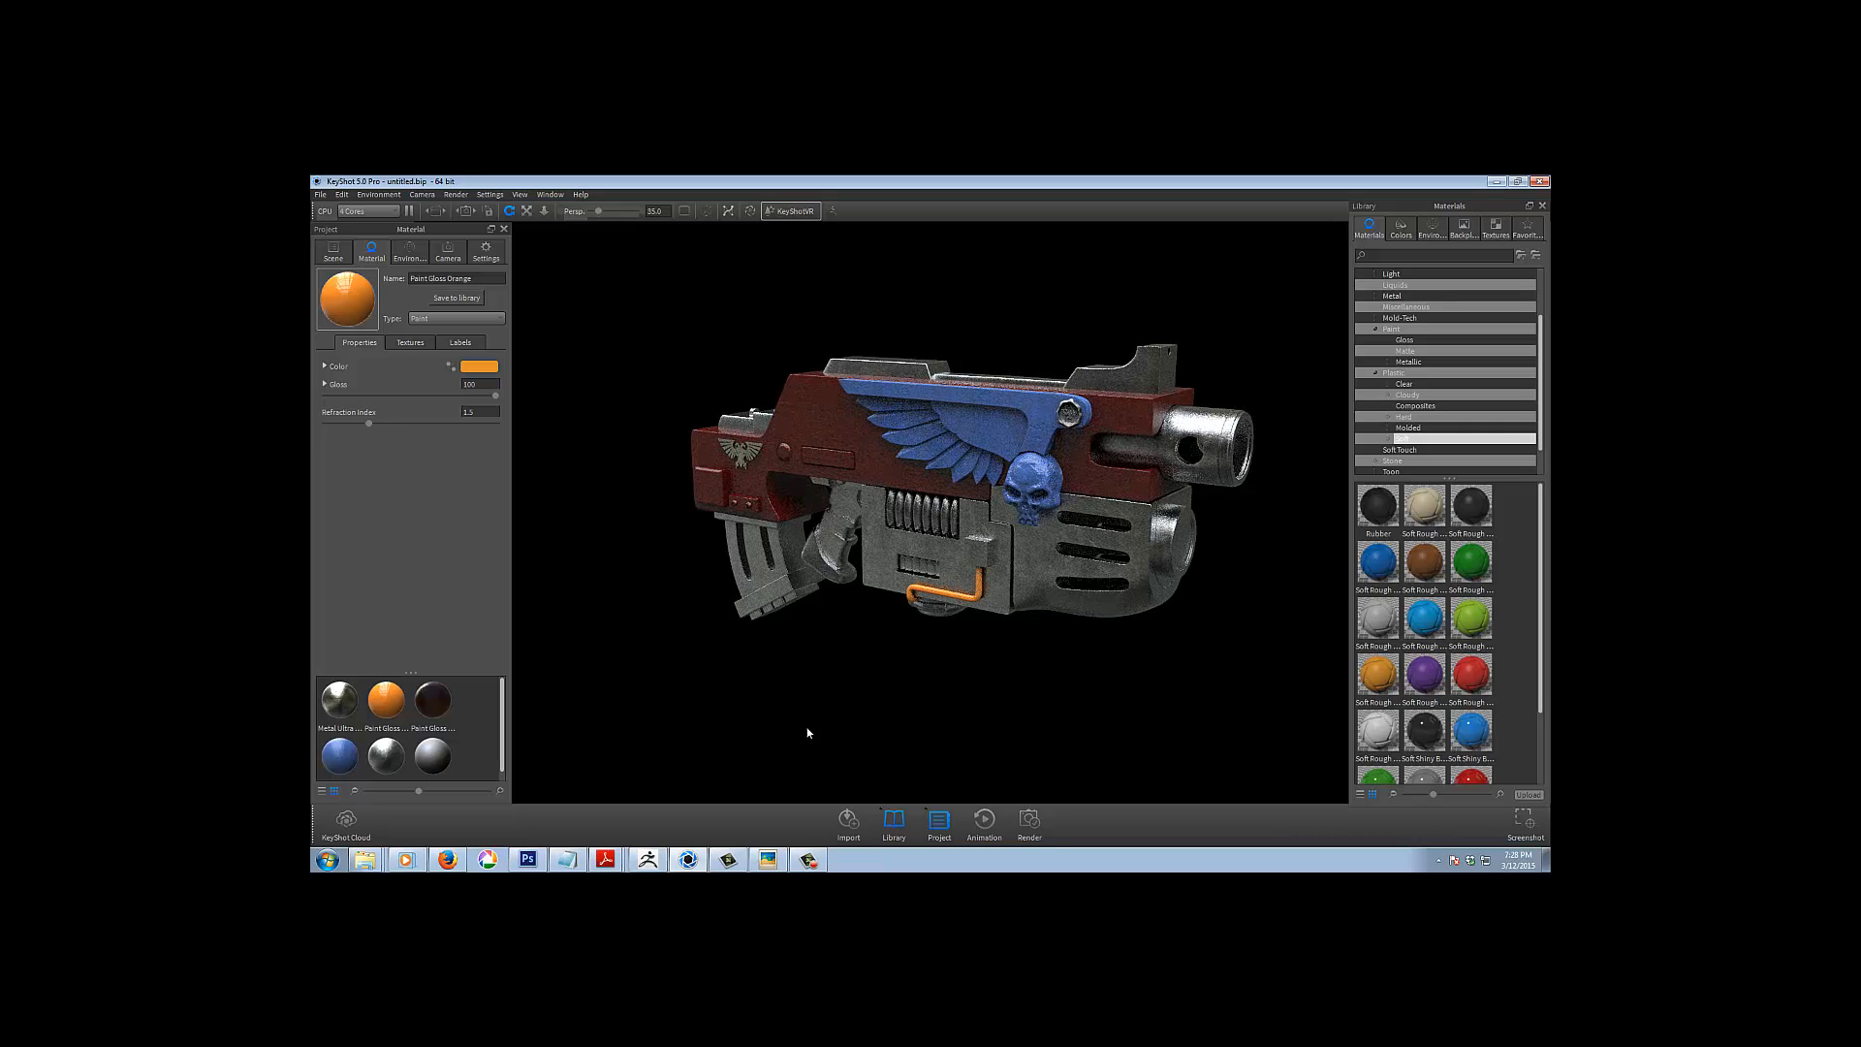
{"action": "left_click_drag", "start_coordinate": [806, 733], "coordinate": [755, 688]}
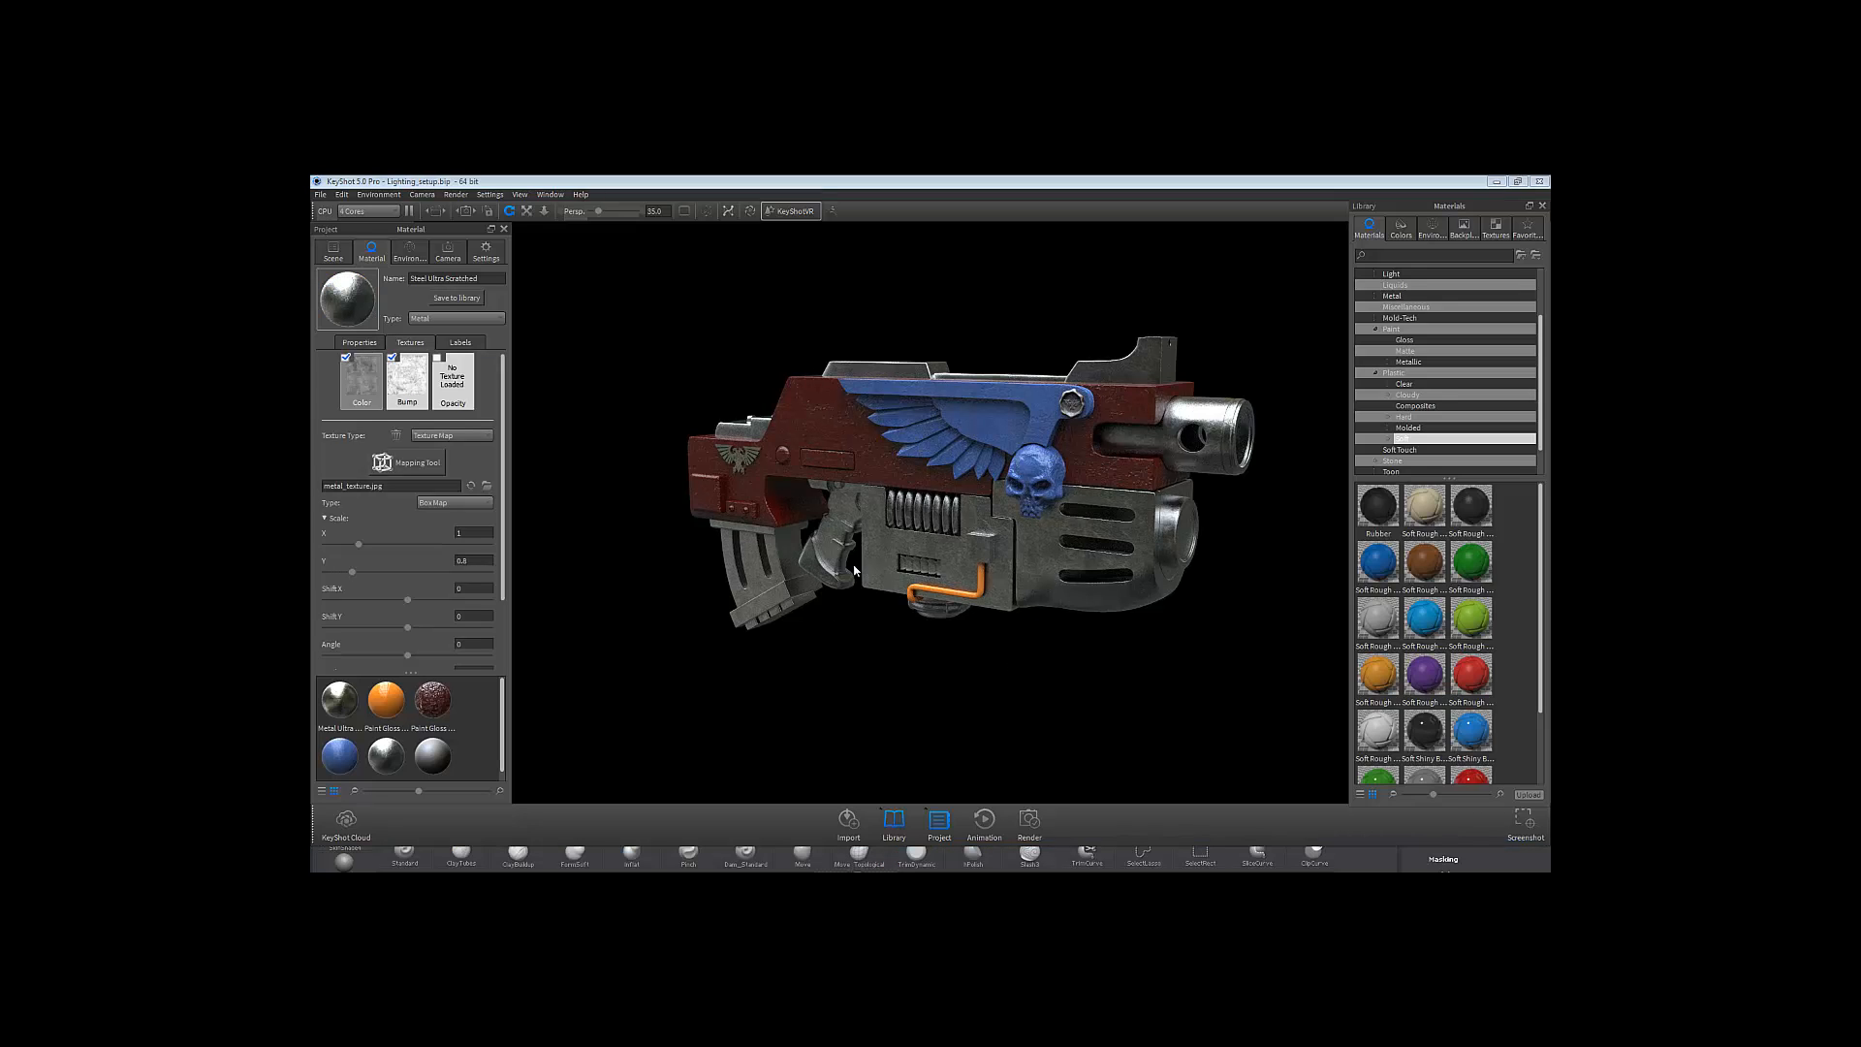
Set the color texture of the lower body's Steel Ultra Scratched material to brightness 0.344 and contrast about 1.2
{"action": "right_click", "coordinate": [874, 557]}
{"action": "left_click", "coordinate": [895, 566]}
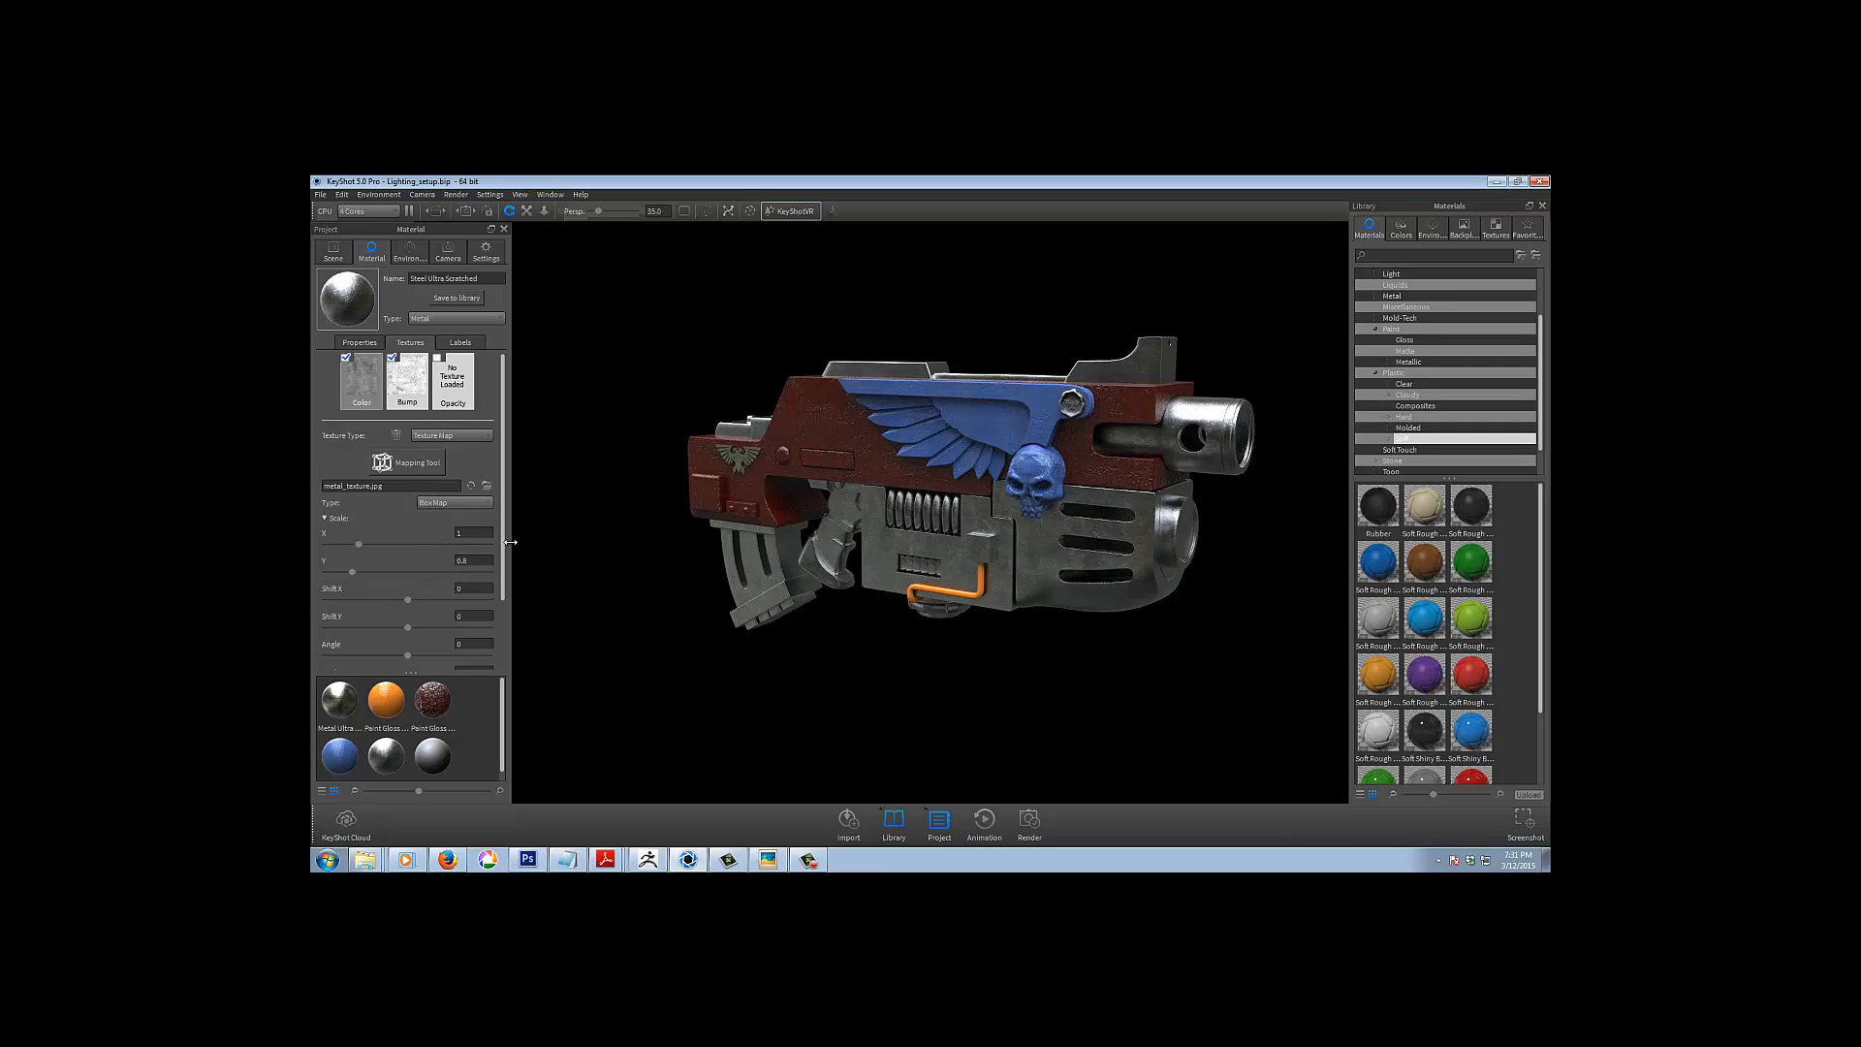
{"action": "left_click_drag", "start_coordinate": [503, 553], "coordinate": [504, 623]}
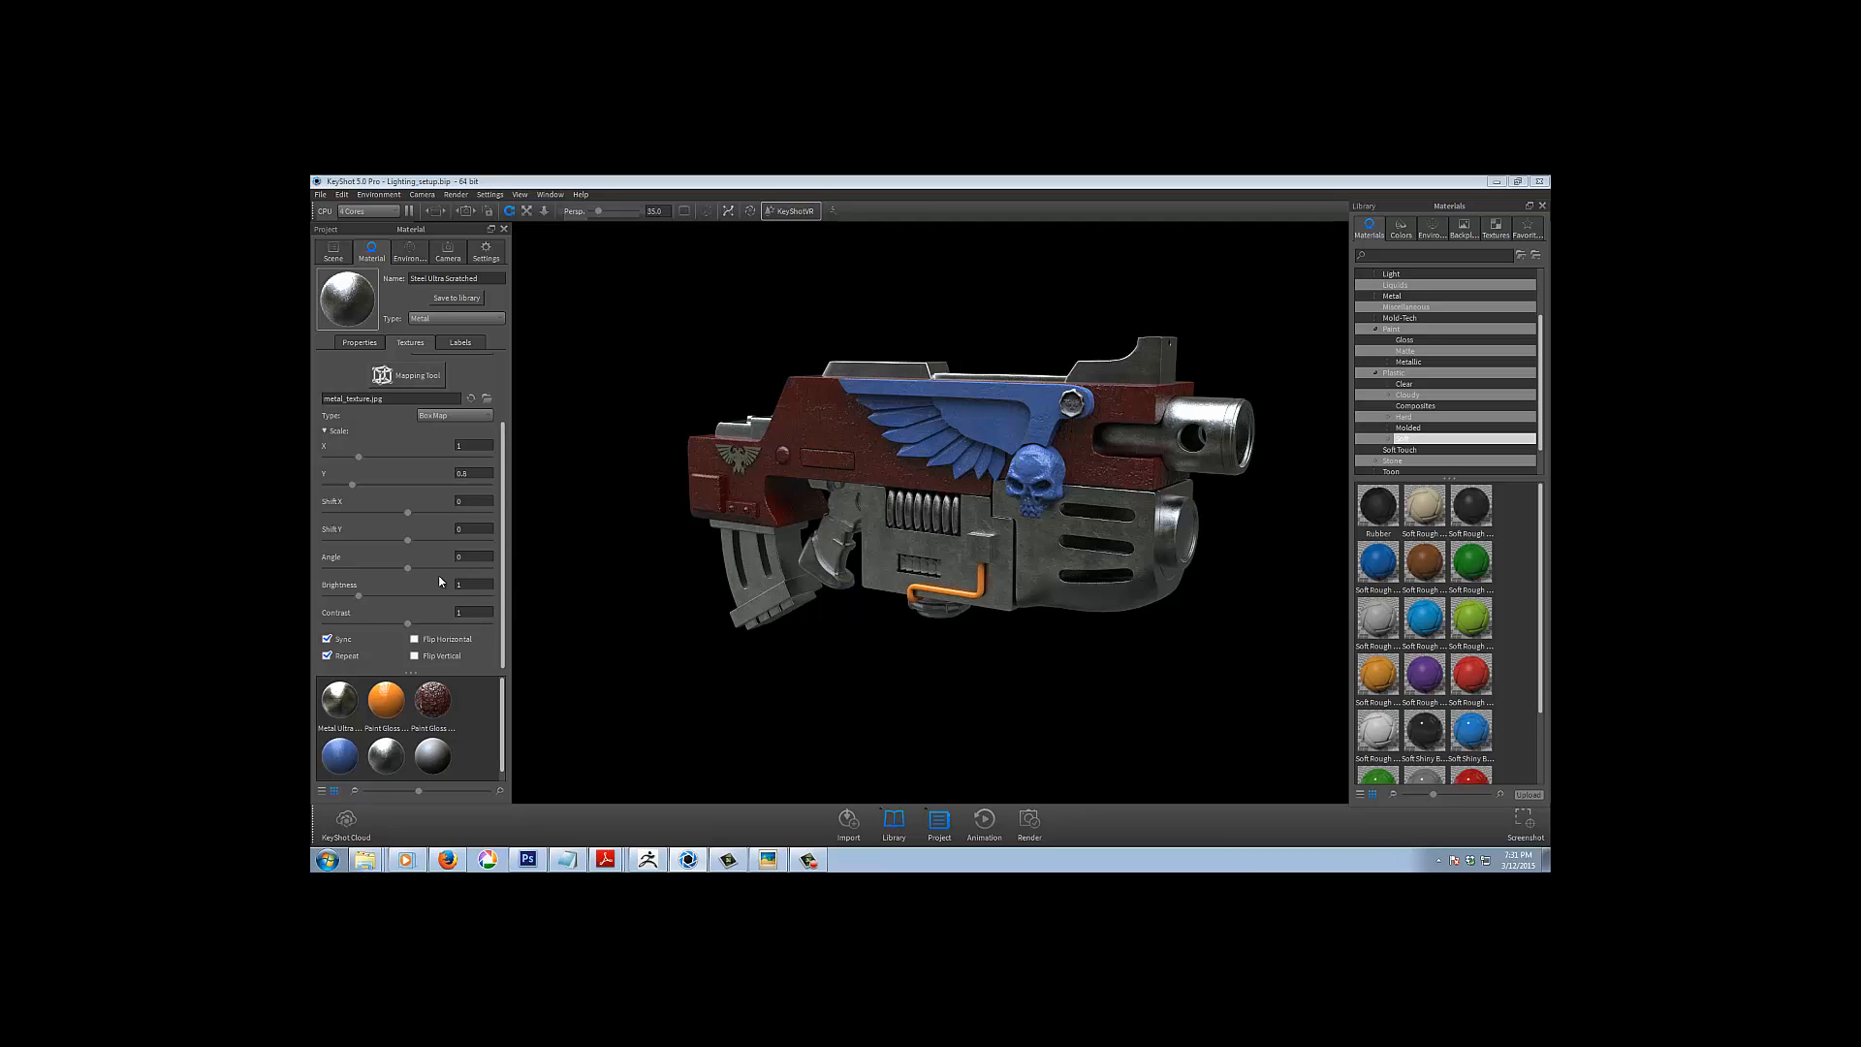
{"action": "left_click_drag", "start_coordinate": [360, 599], "coordinate": [337, 602]}
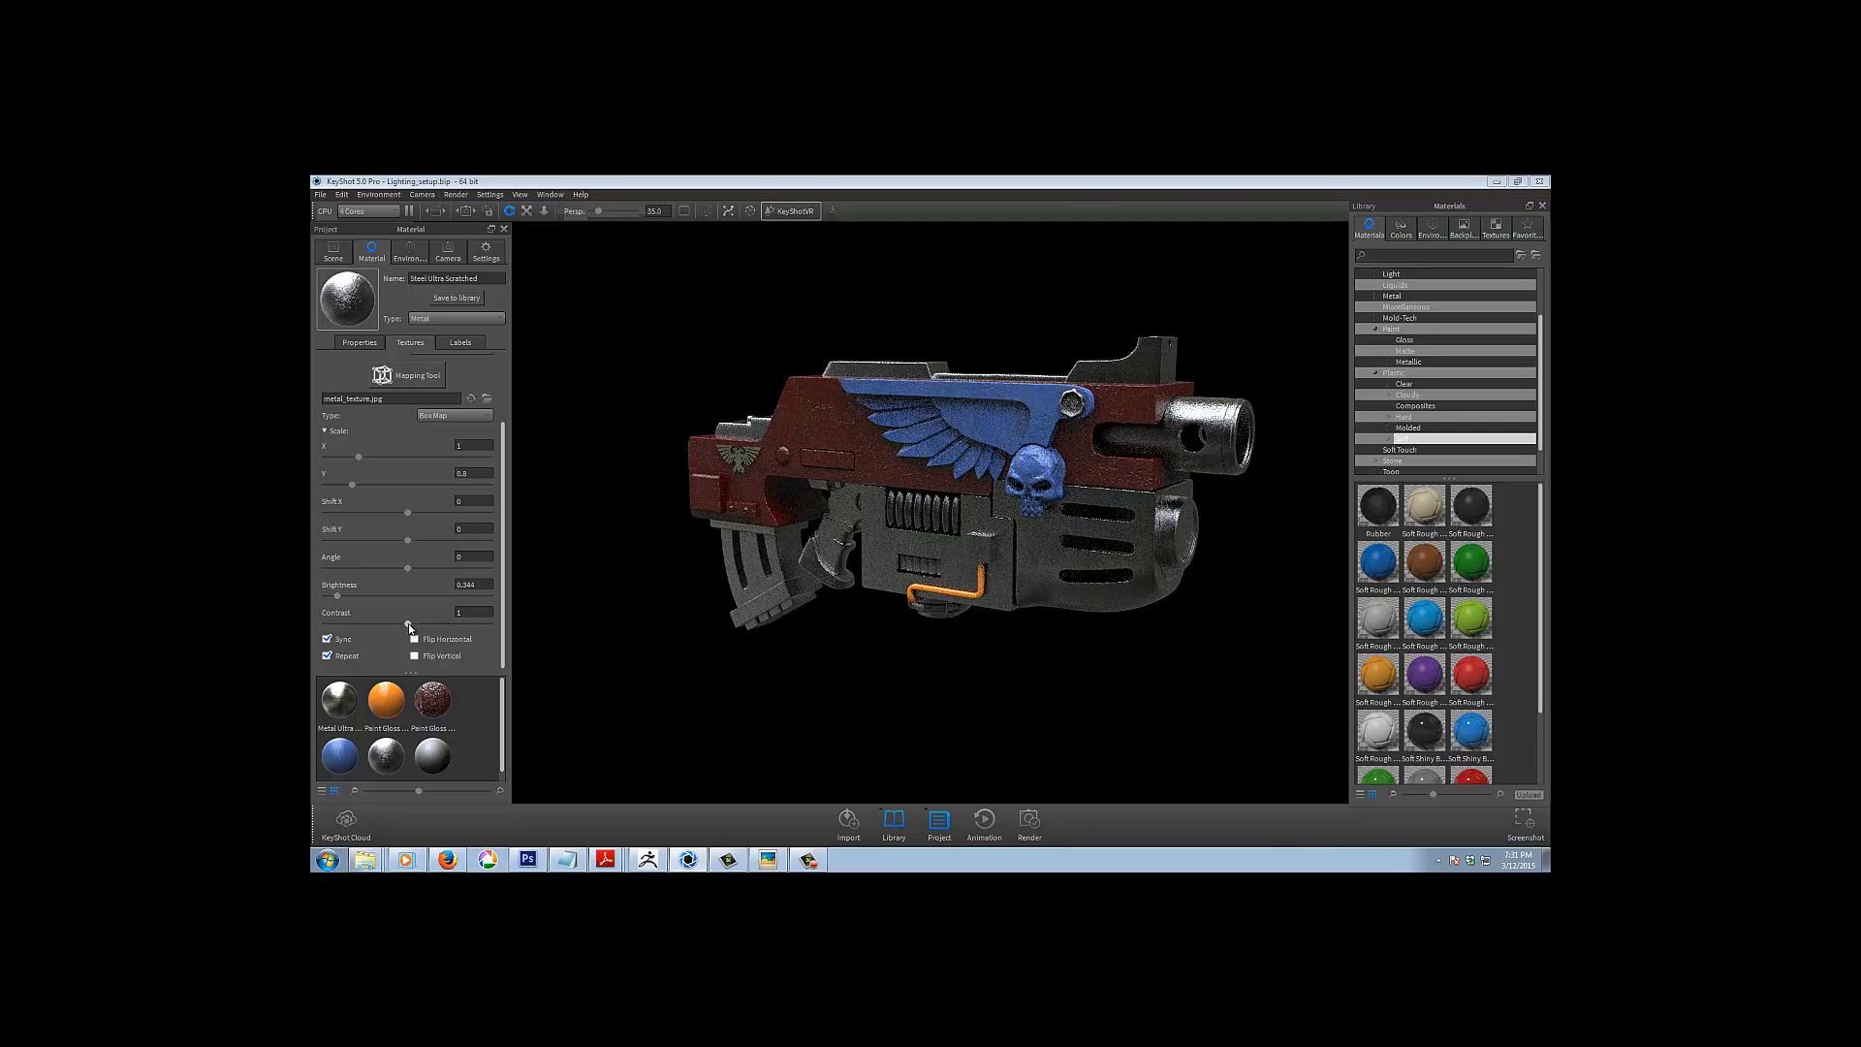
{"action": "left_click_drag", "start_coordinate": [421, 623], "coordinate": [426, 620]}
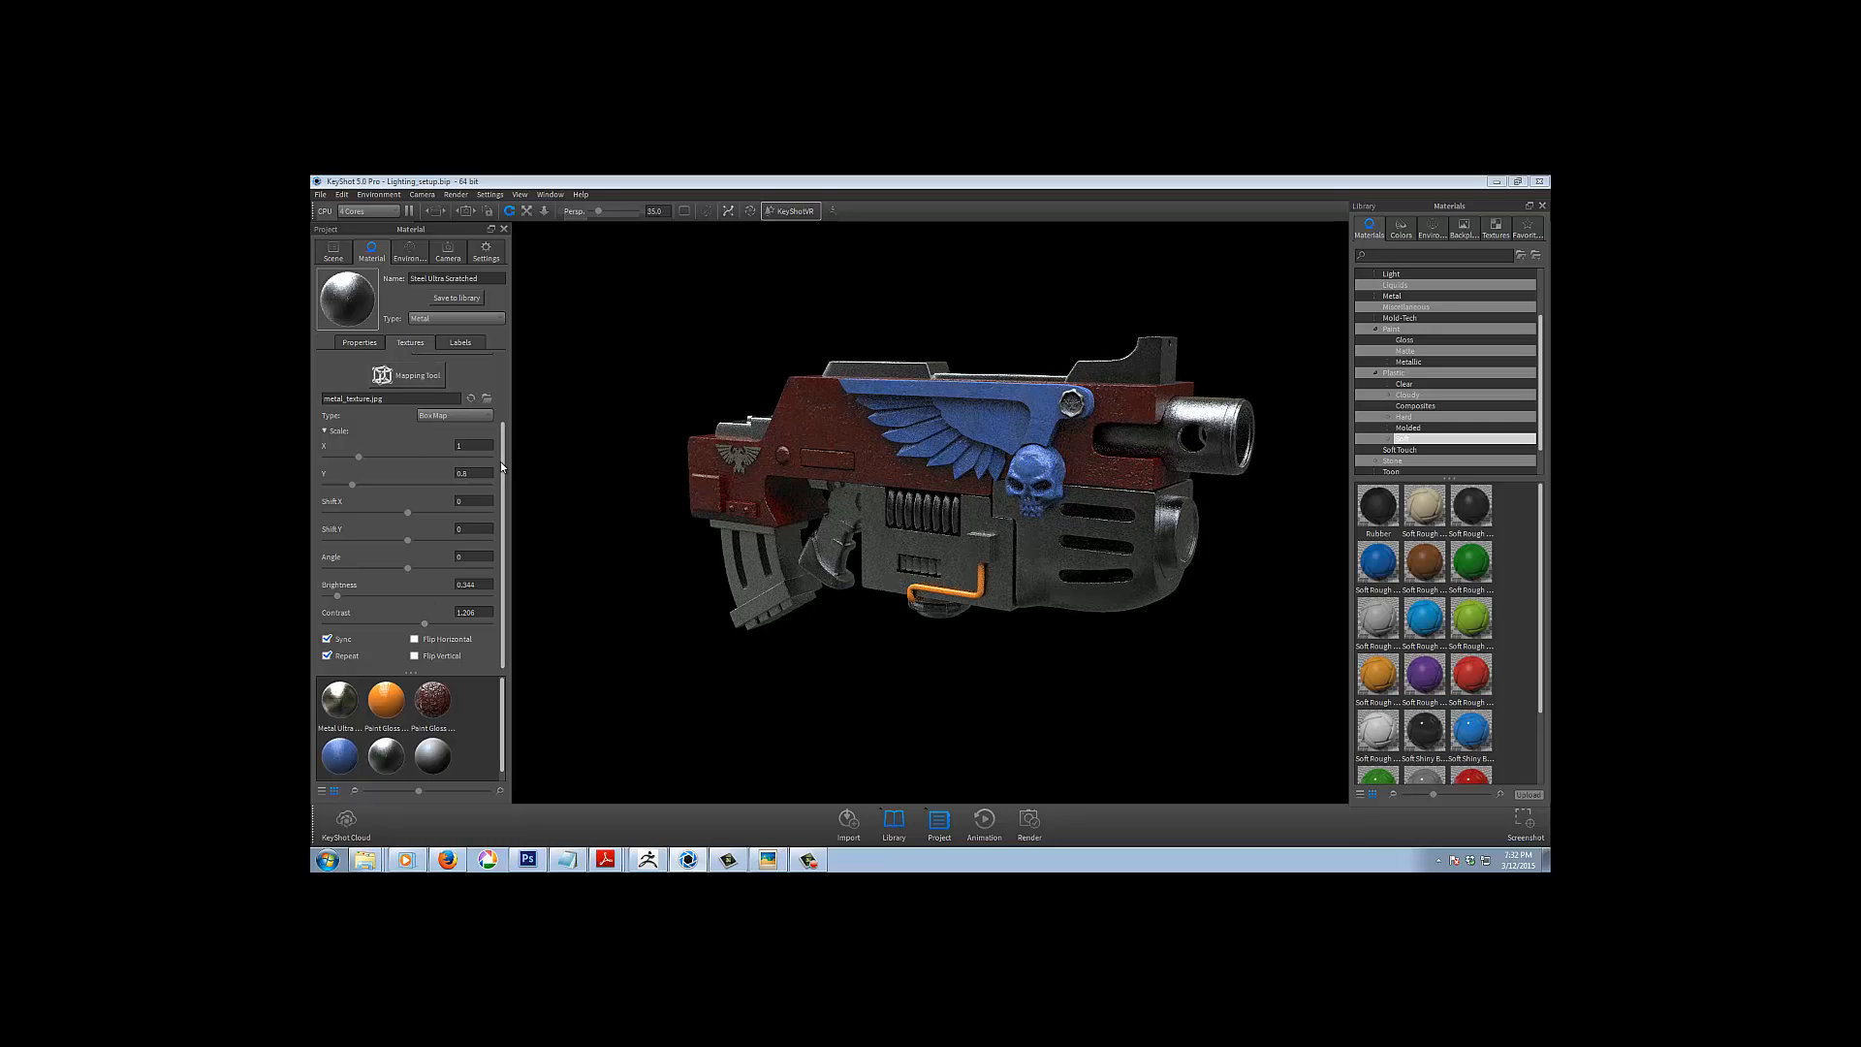
Replace the steel material's color texture with scratch_2.png from the DIRT folder
{"action": "left_click_drag", "start_coordinate": [503, 574], "coordinate": [498, 485]}
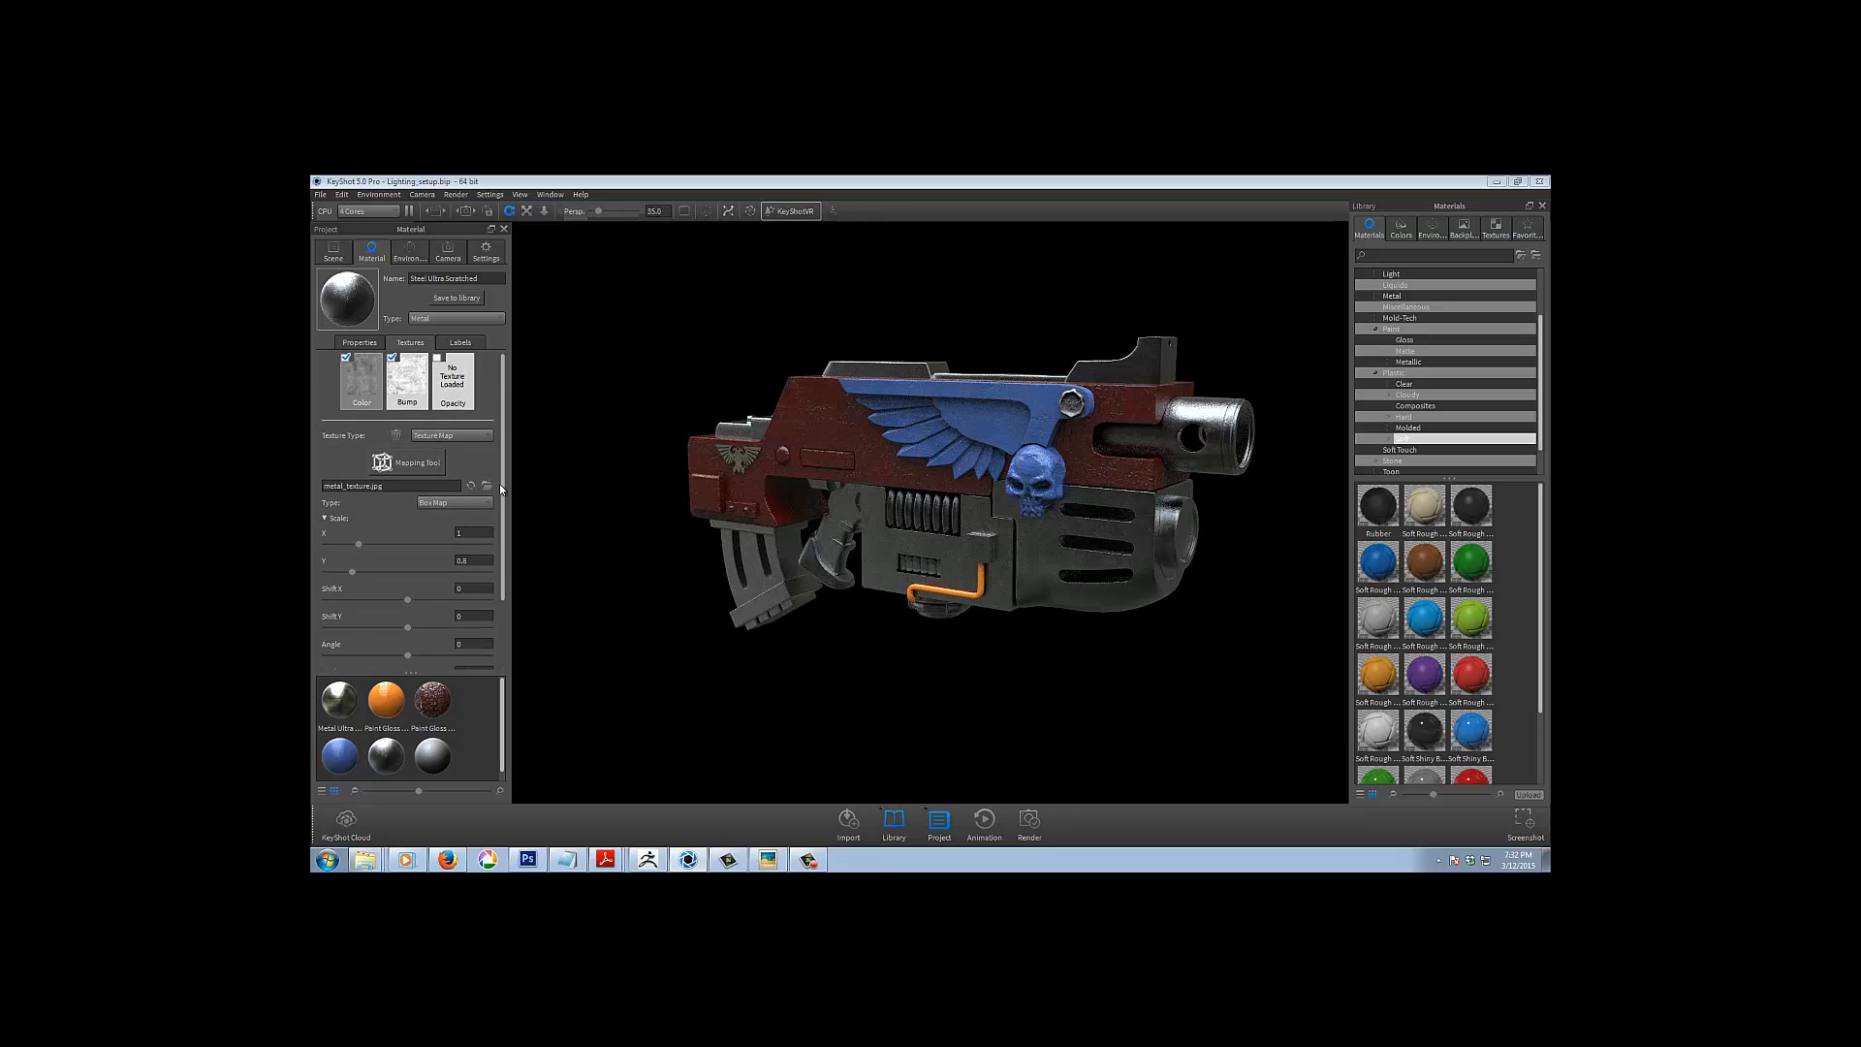
{"action": "double_click", "coordinate": [361, 383]}
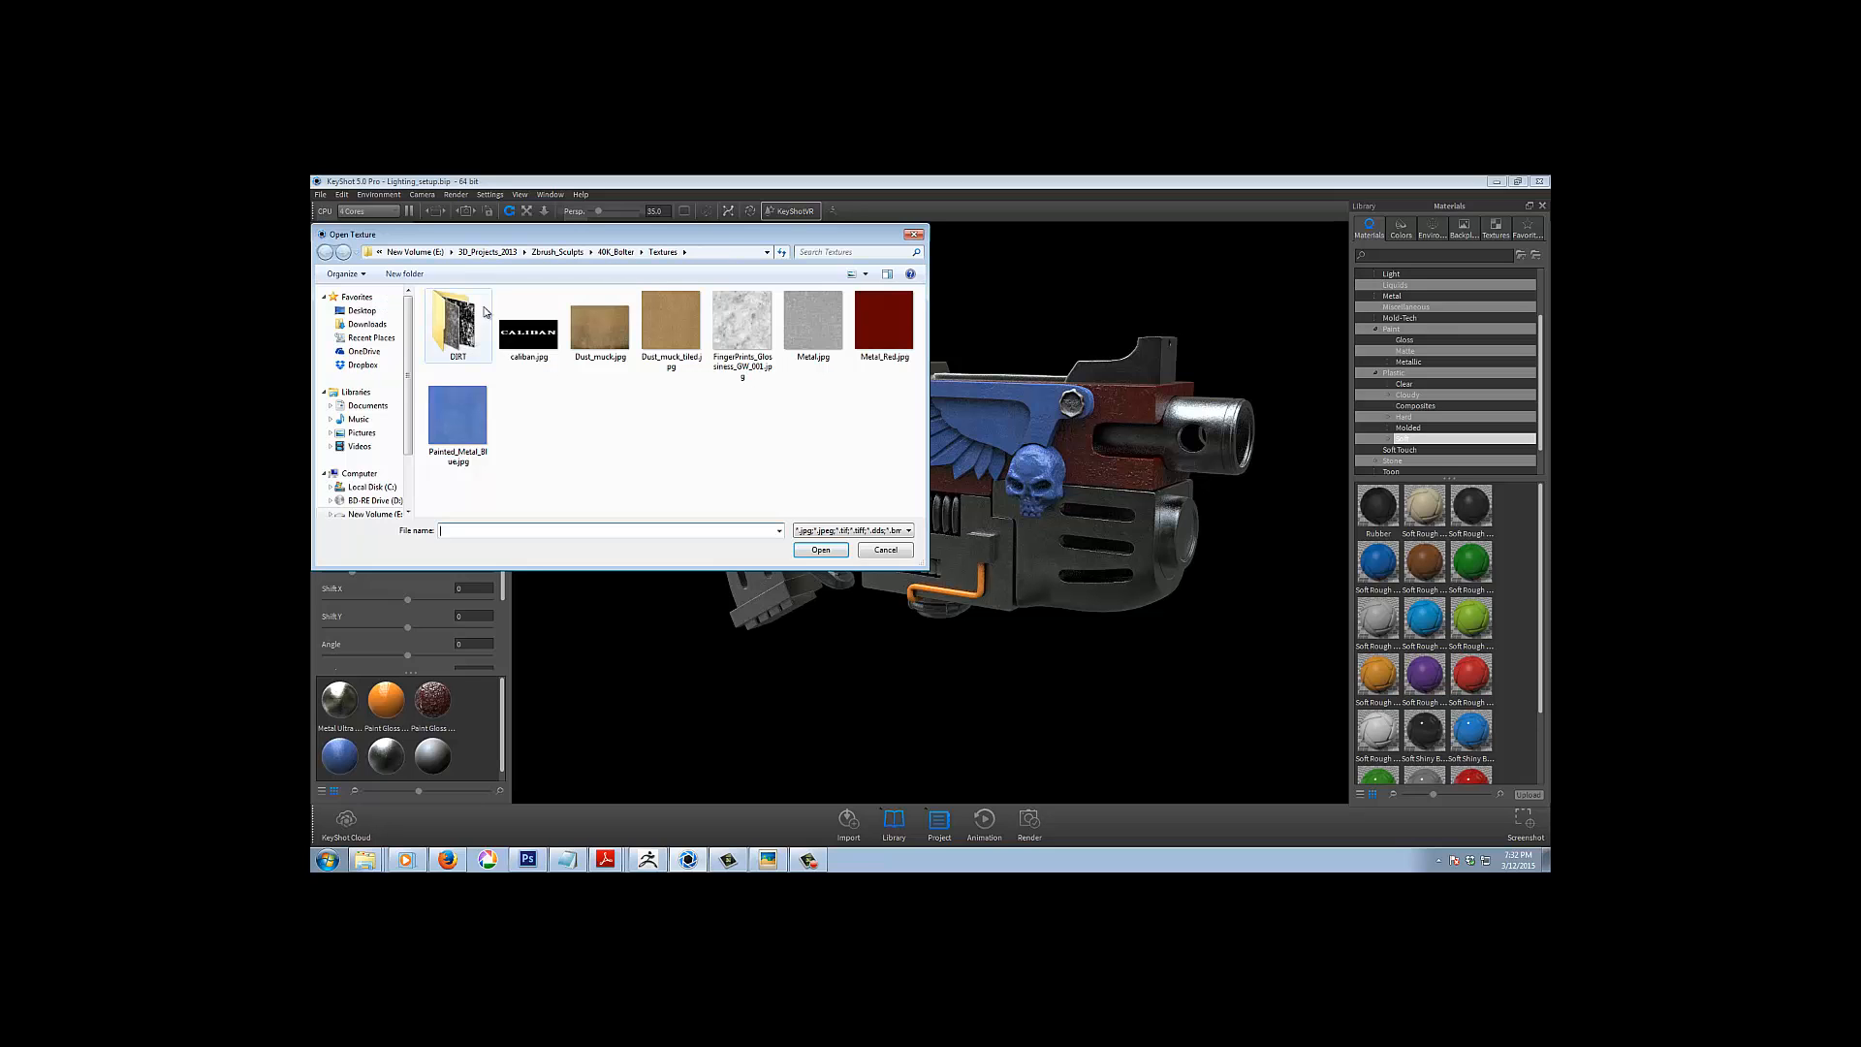
{"action": "double_click", "coordinate": [456, 321]}
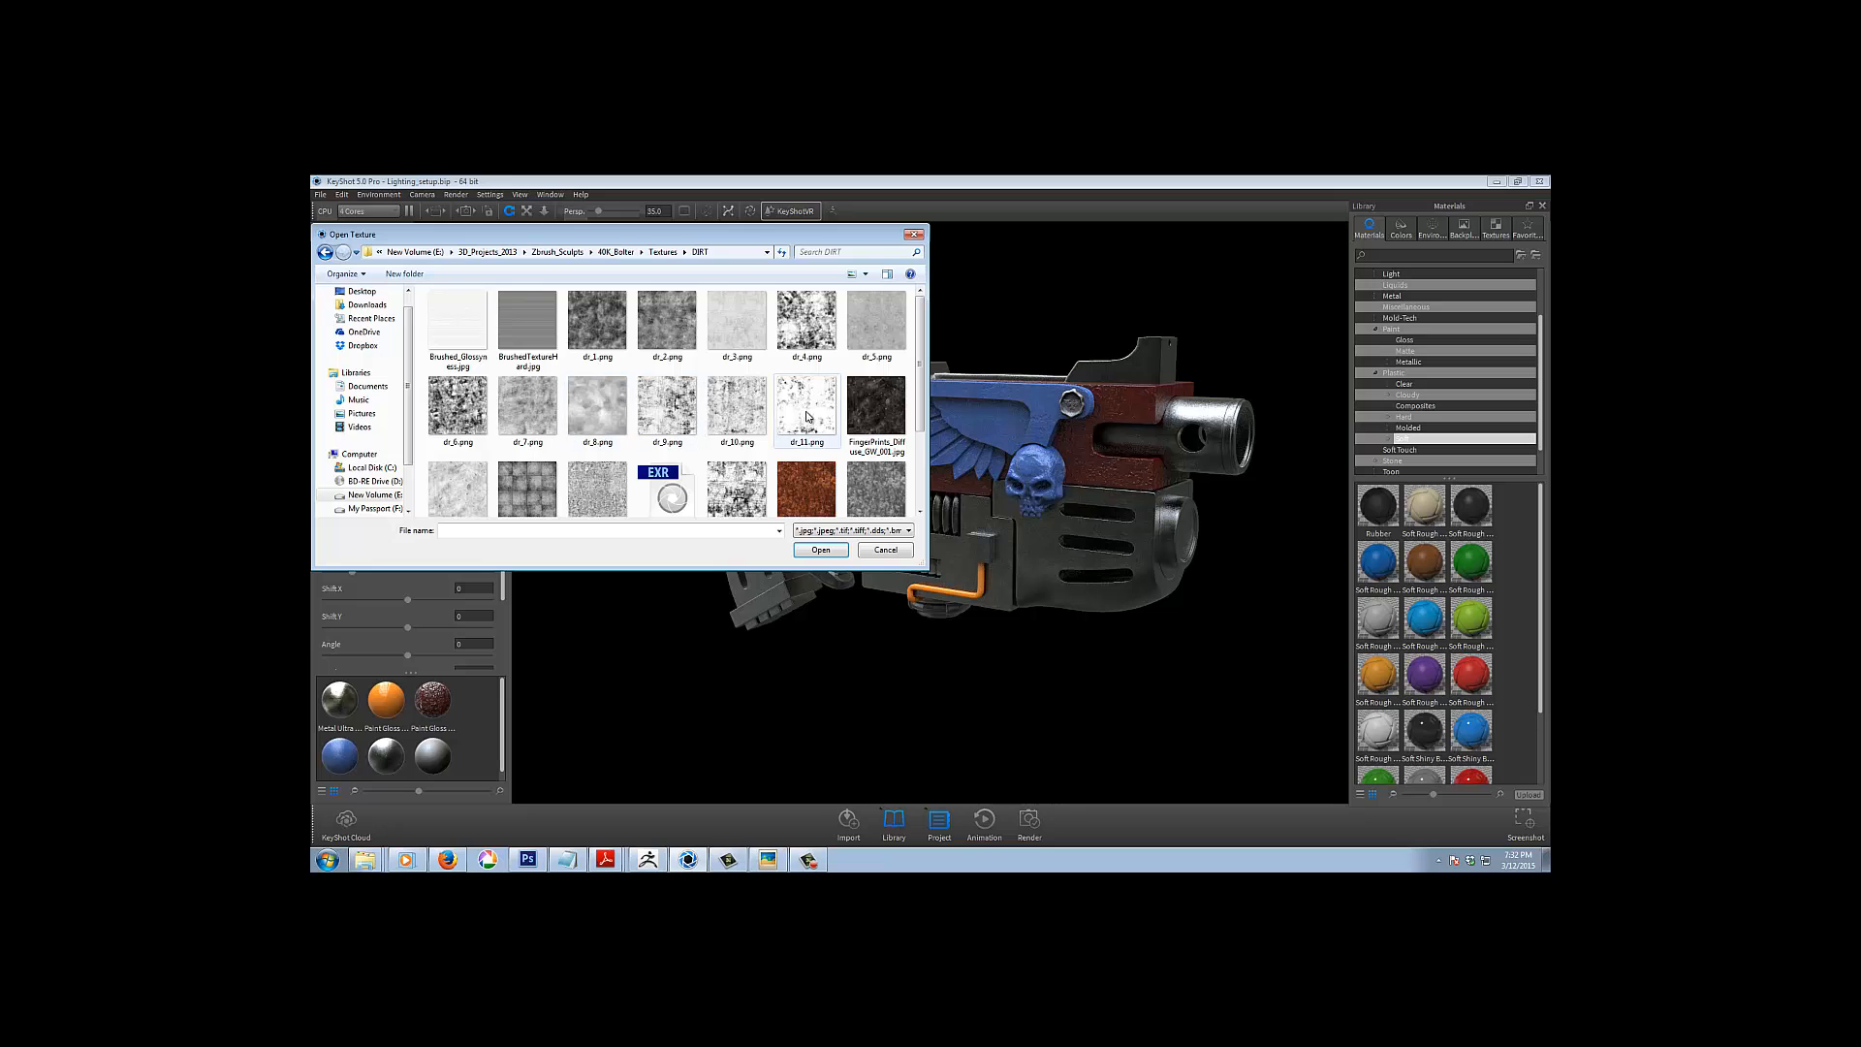
{"action": "mouse_move", "coordinate": [922, 405]}
{"action": "left_mouse_down"}
{"action": "mouse_move", "coordinate": [923, 482]}
{"action": "mouse_move", "coordinate": [917, 391]}
{"action": "mouse_move", "coordinate": [919, 459]}
{"action": "left_mouse_up"}
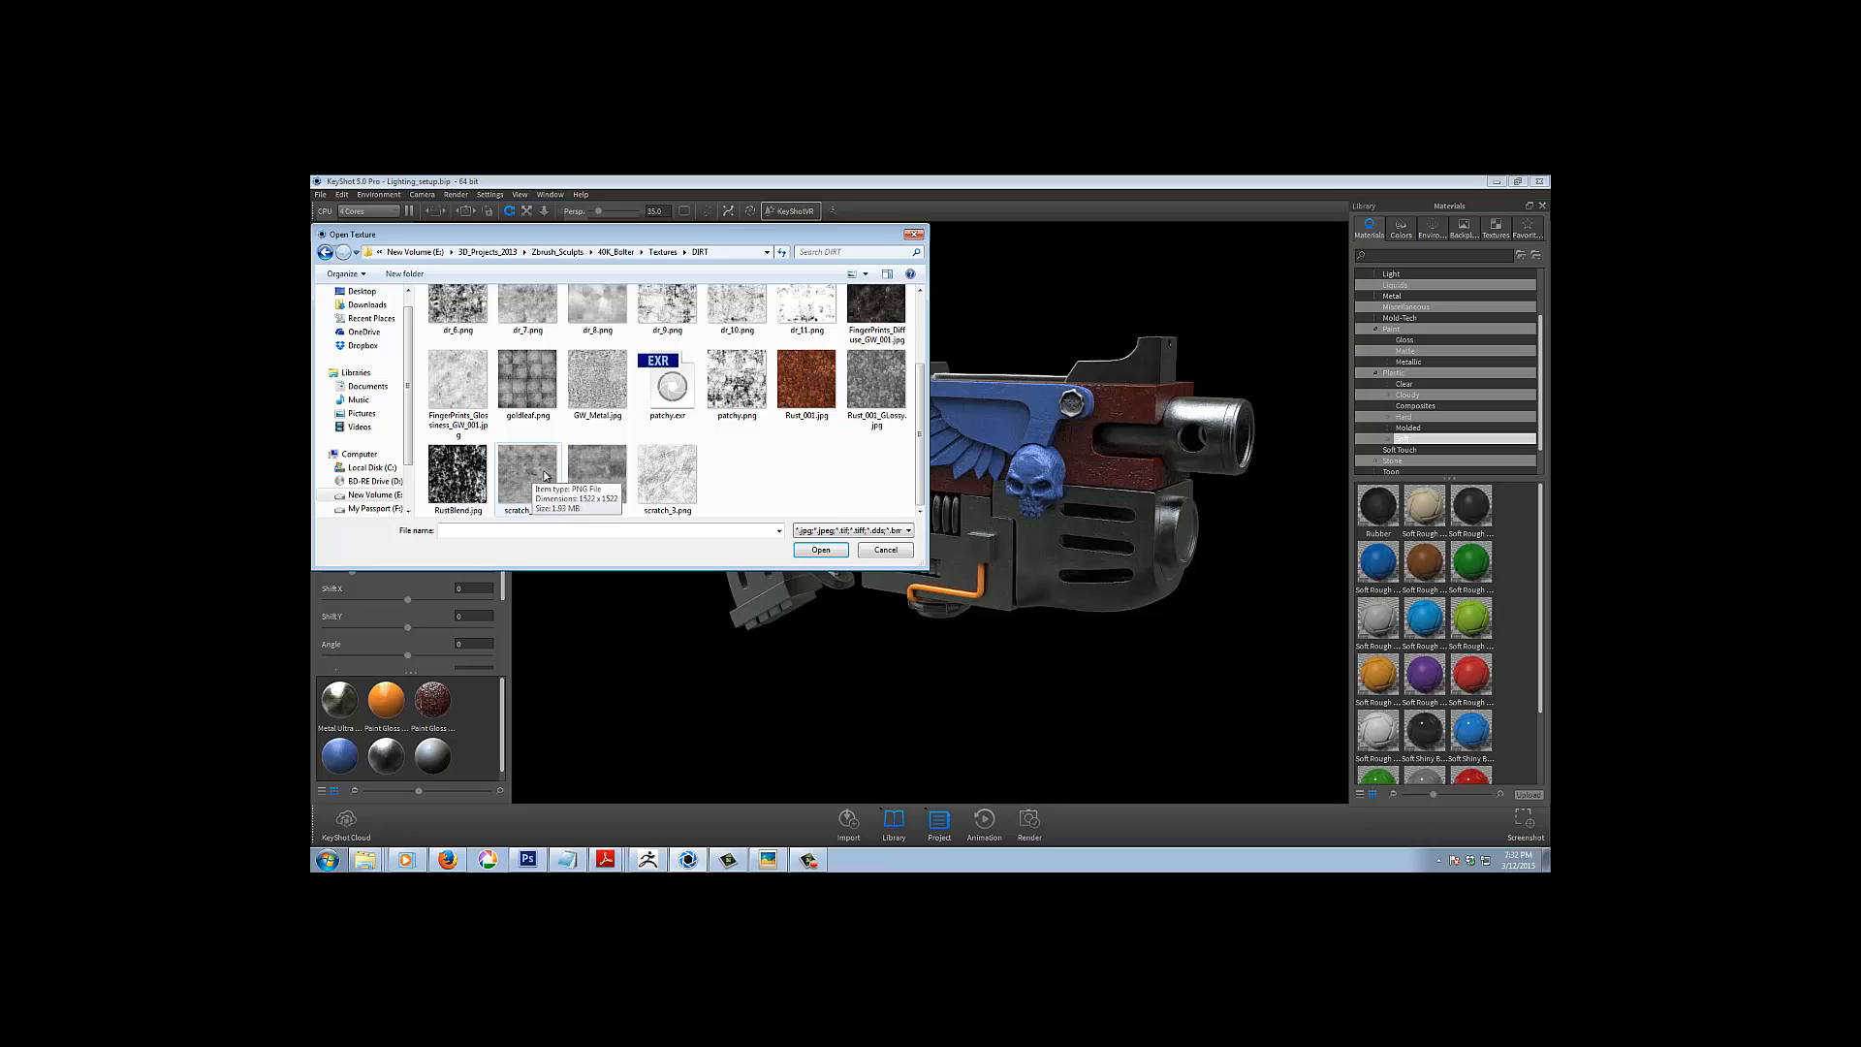
{"action": "double_click", "coordinate": [589, 479]}
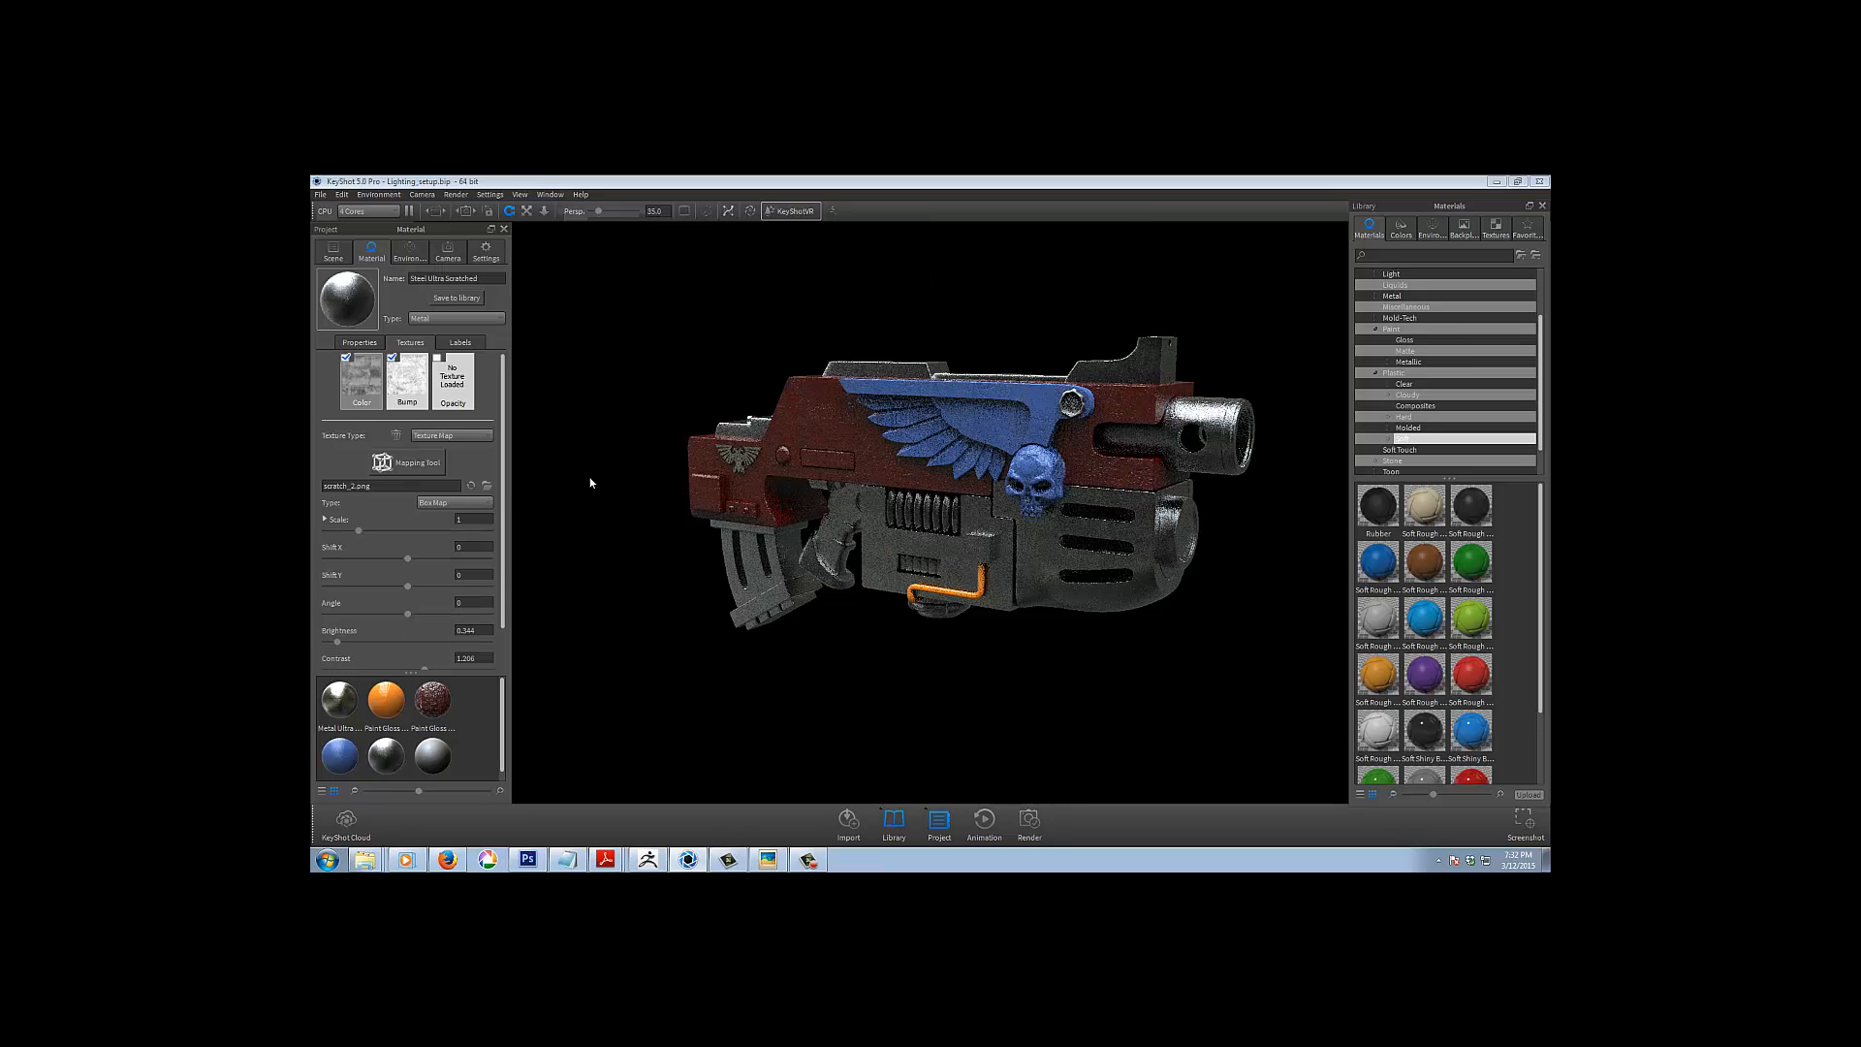
Replace the steel material's bump texture with scratch_1.png from the DIRT folder
{"action": "scroll", "coordinate": [1058, 644], "scroll_direction": "up", "scroll_amount": 6}
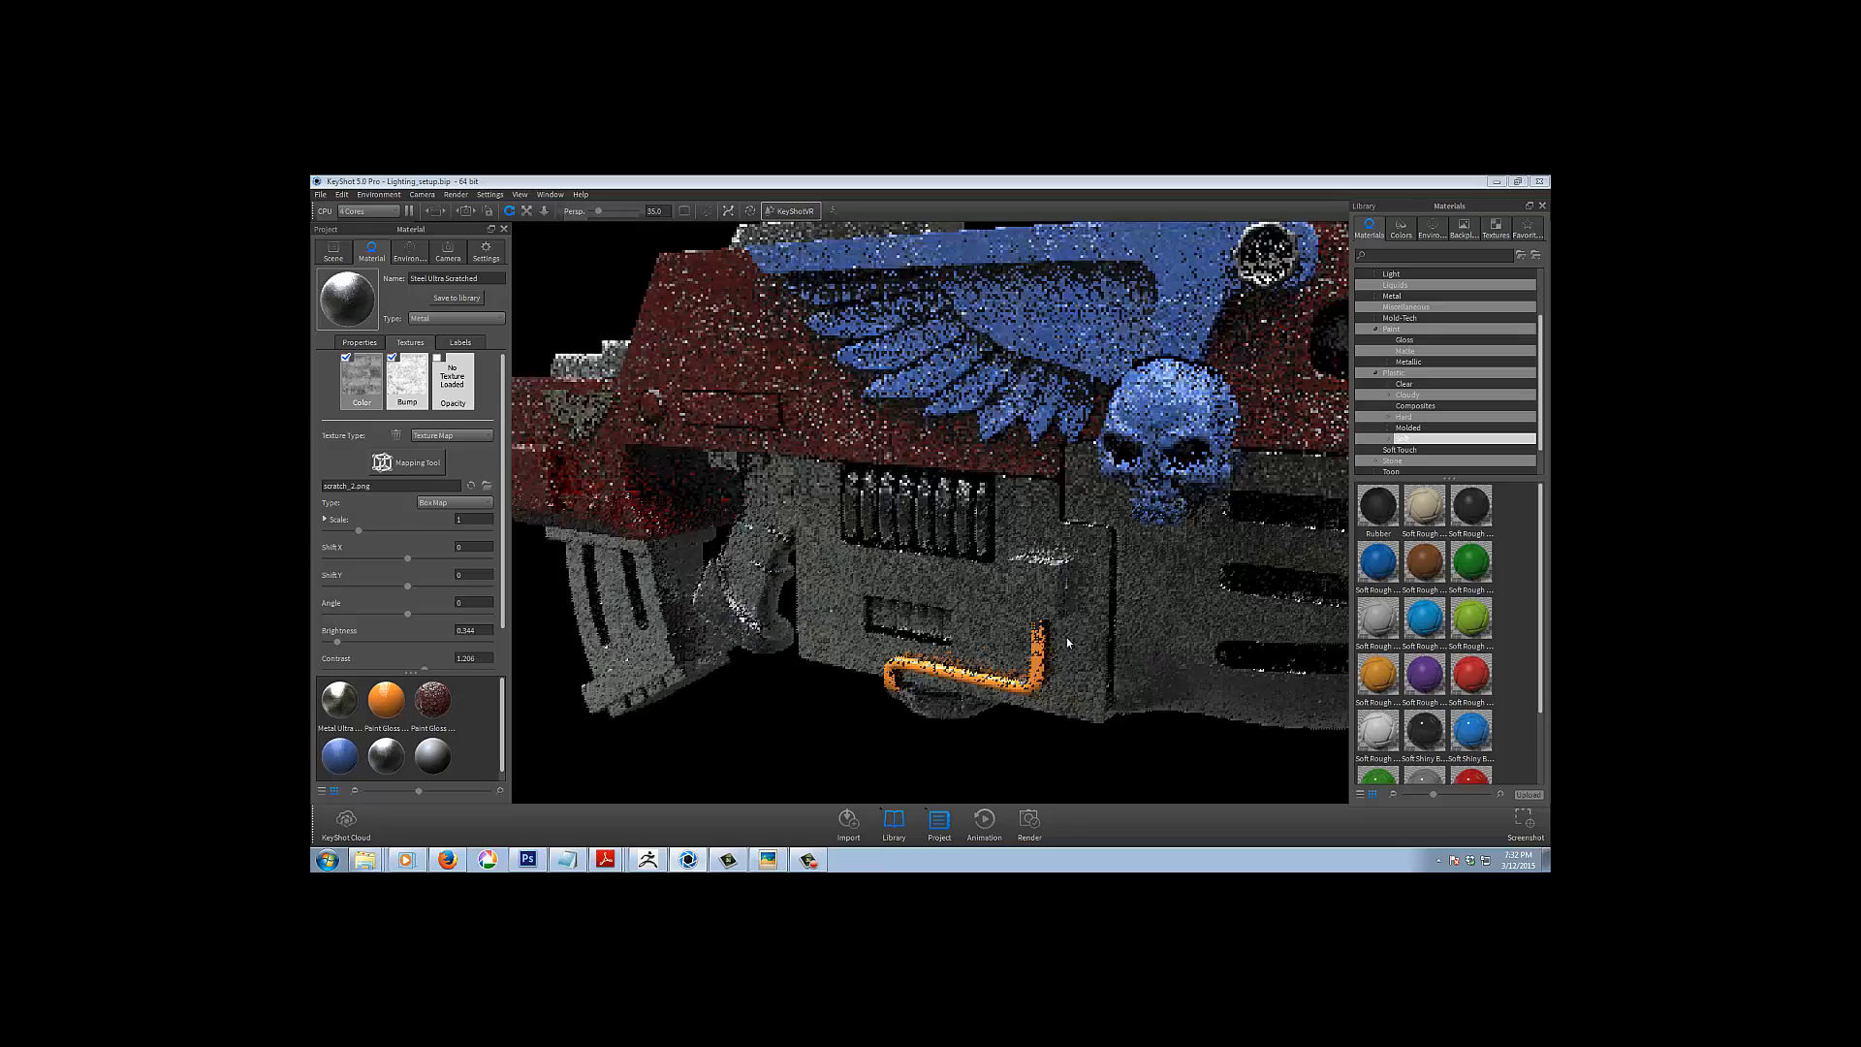
{"action": "middle_click_drag", "start_coordinate": [1061, 640], "coordinate": [1011, 503]}
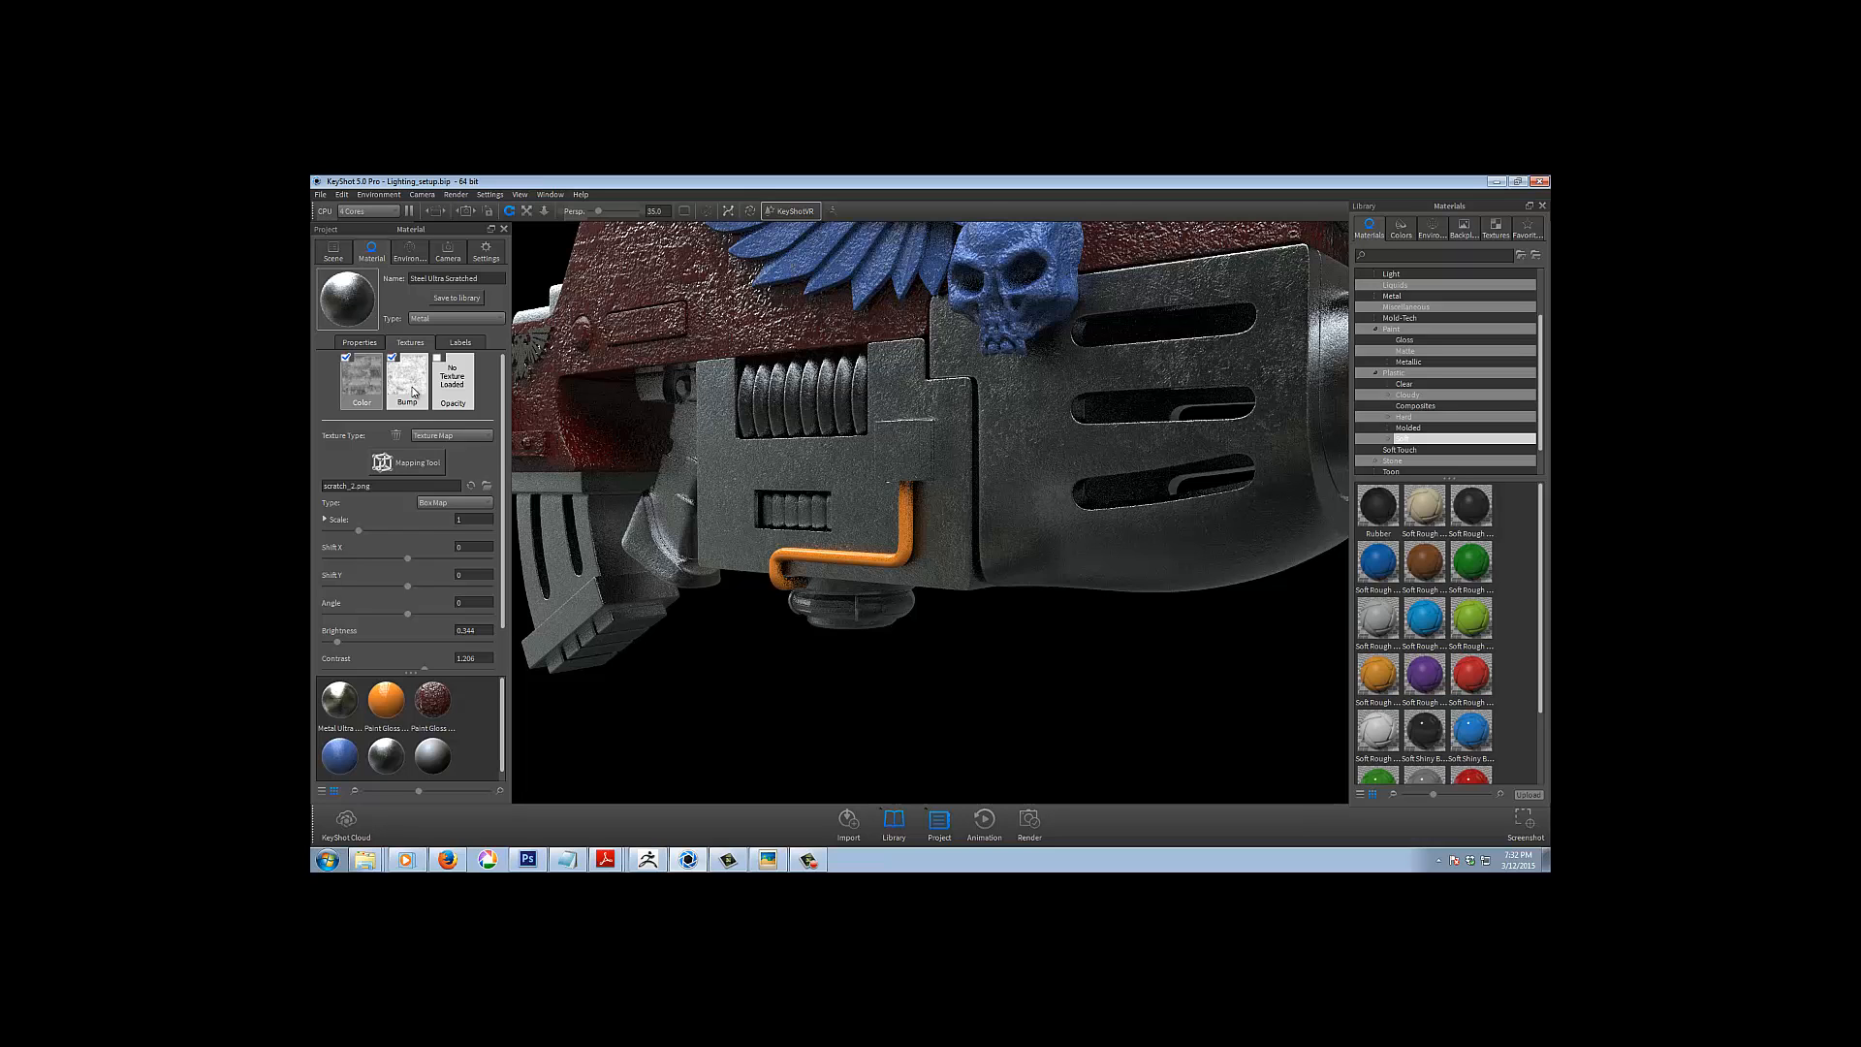
{"action": "left_click", "coordinate": [413, 392]}
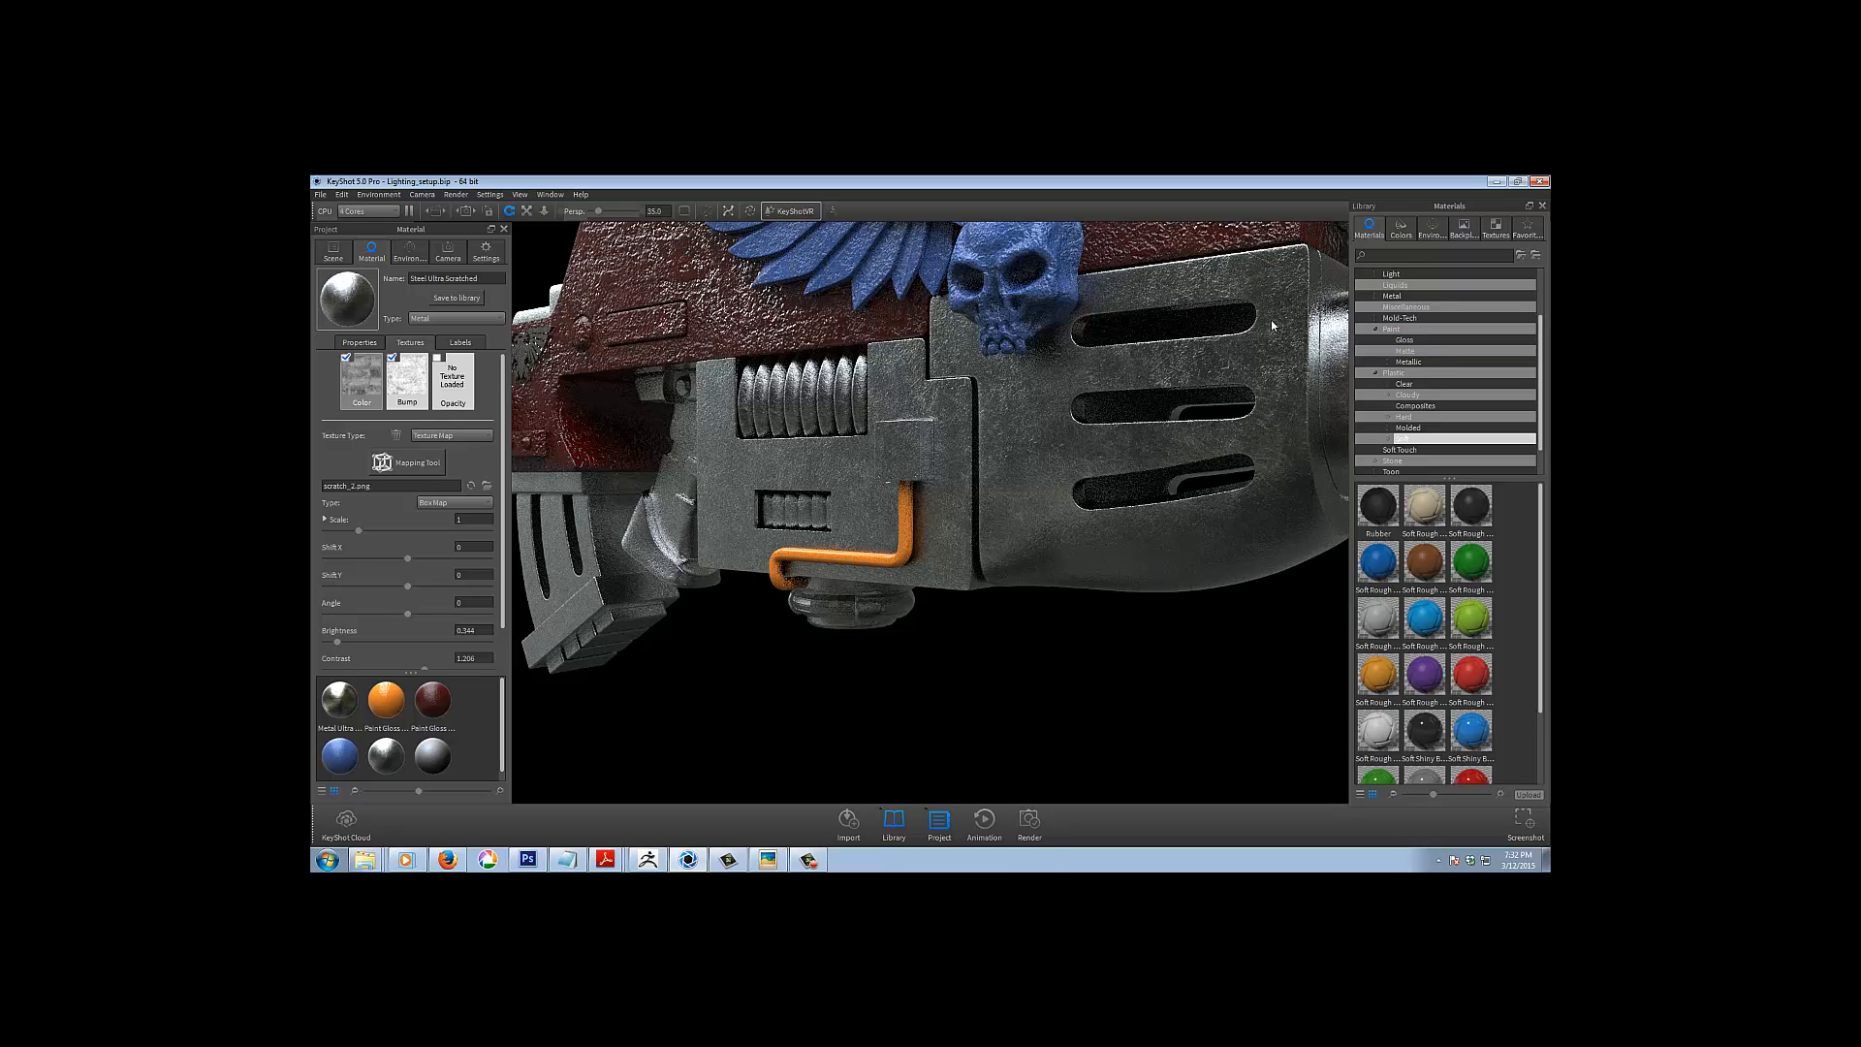
{"action": "double_click", "coordinate": [405, 387]}
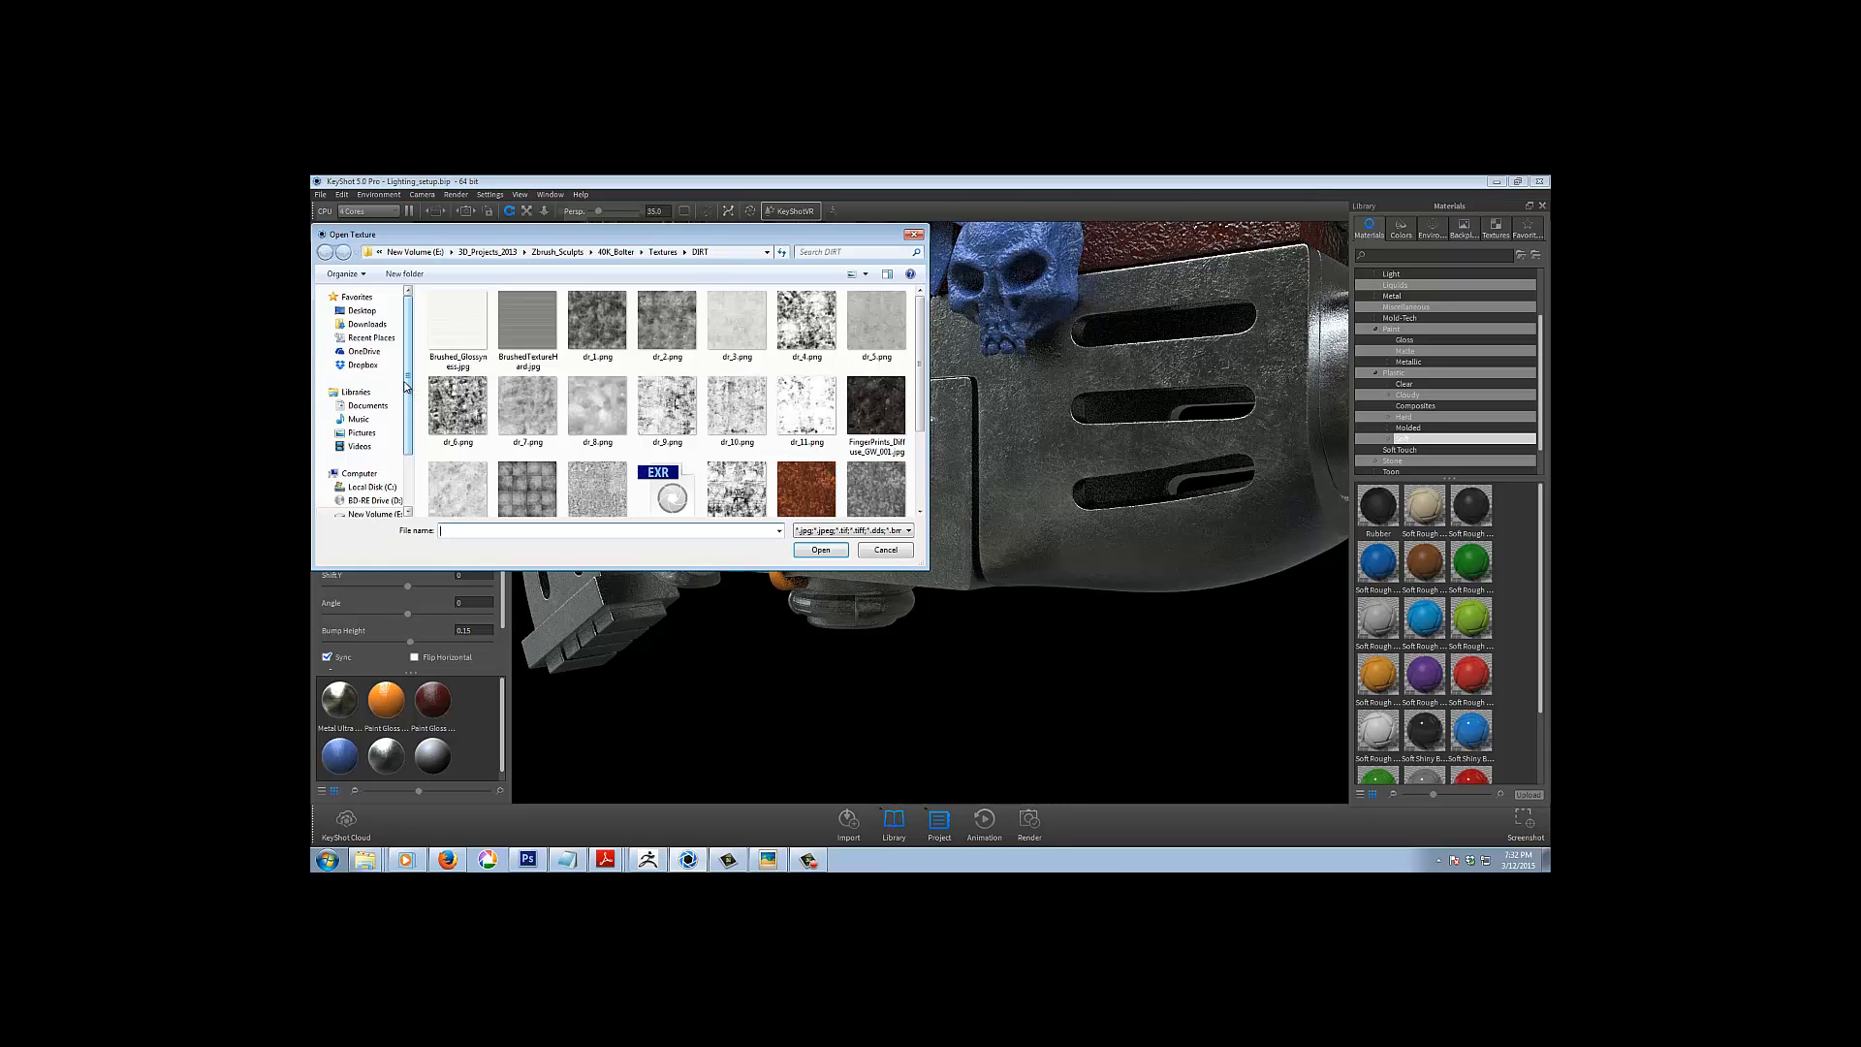
{"action": "scroll", "coordinate": [919, 415], "scroll_direction": "down", "scroll_amount": 3}
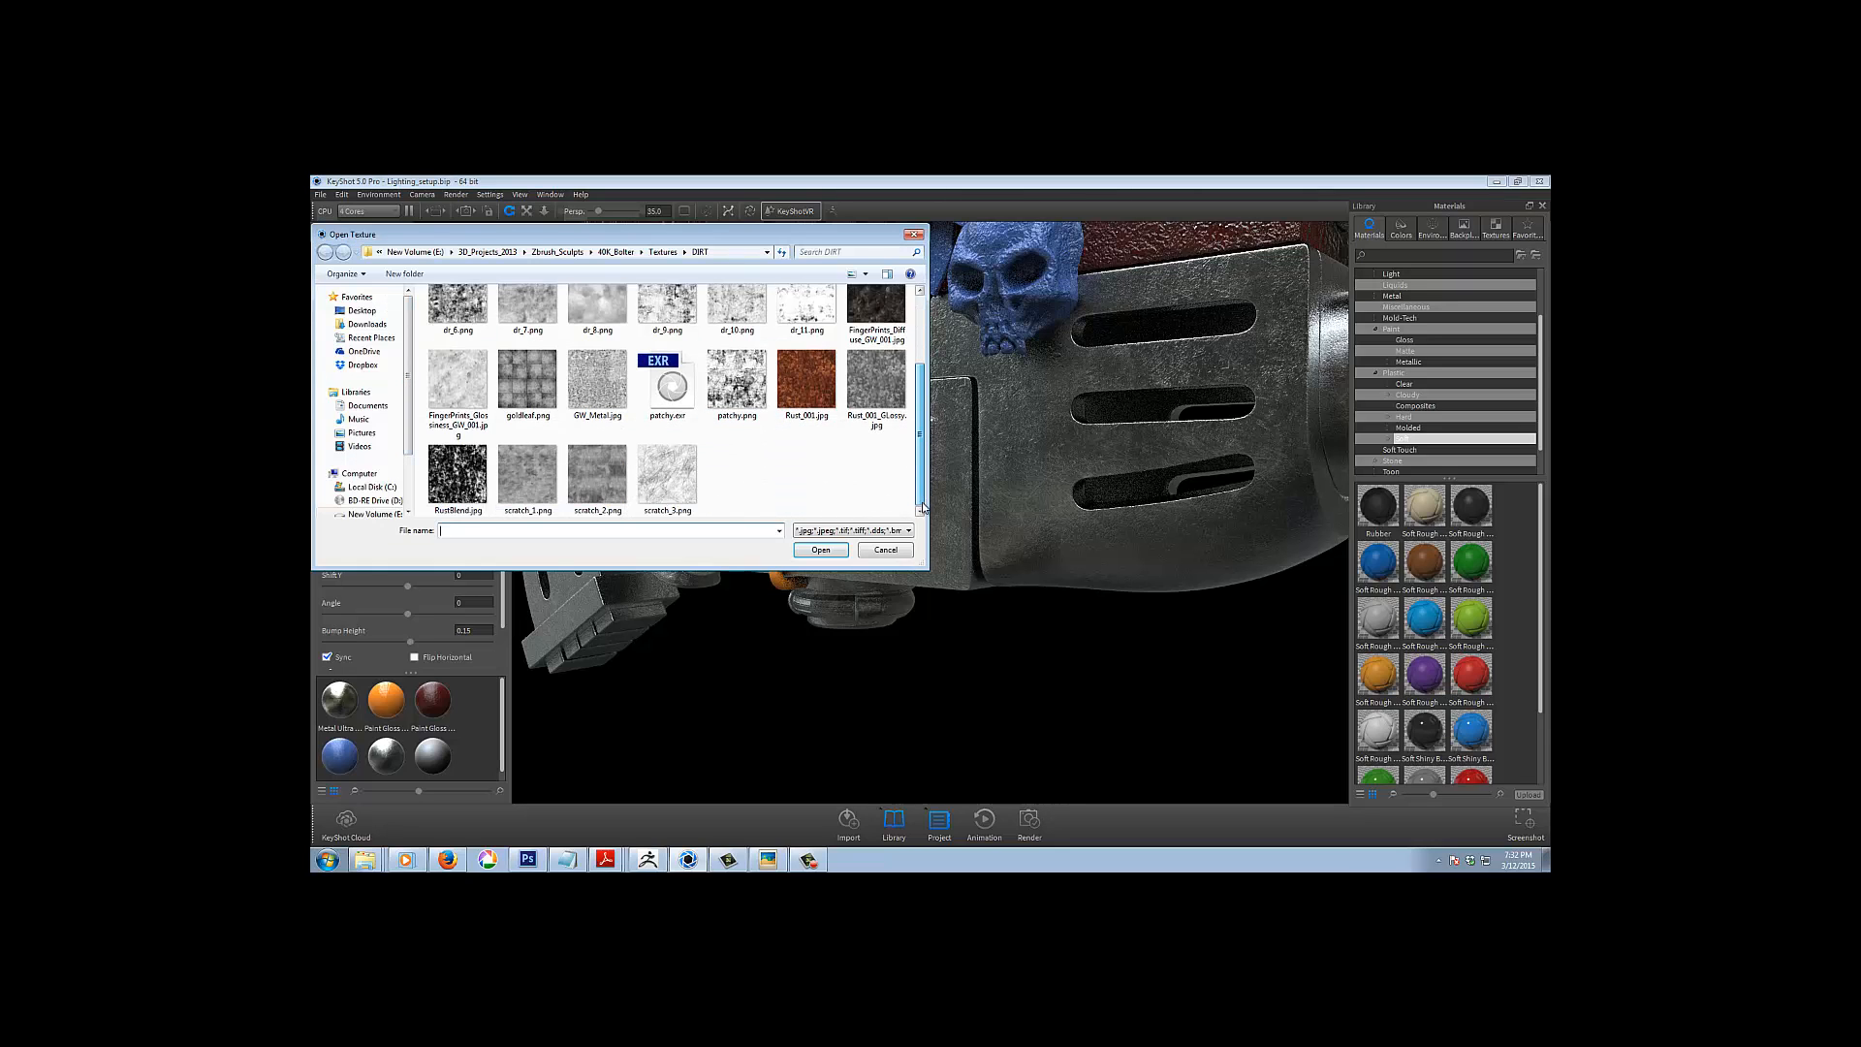
{"action": "double_click", "coordinate": [526, 472]}
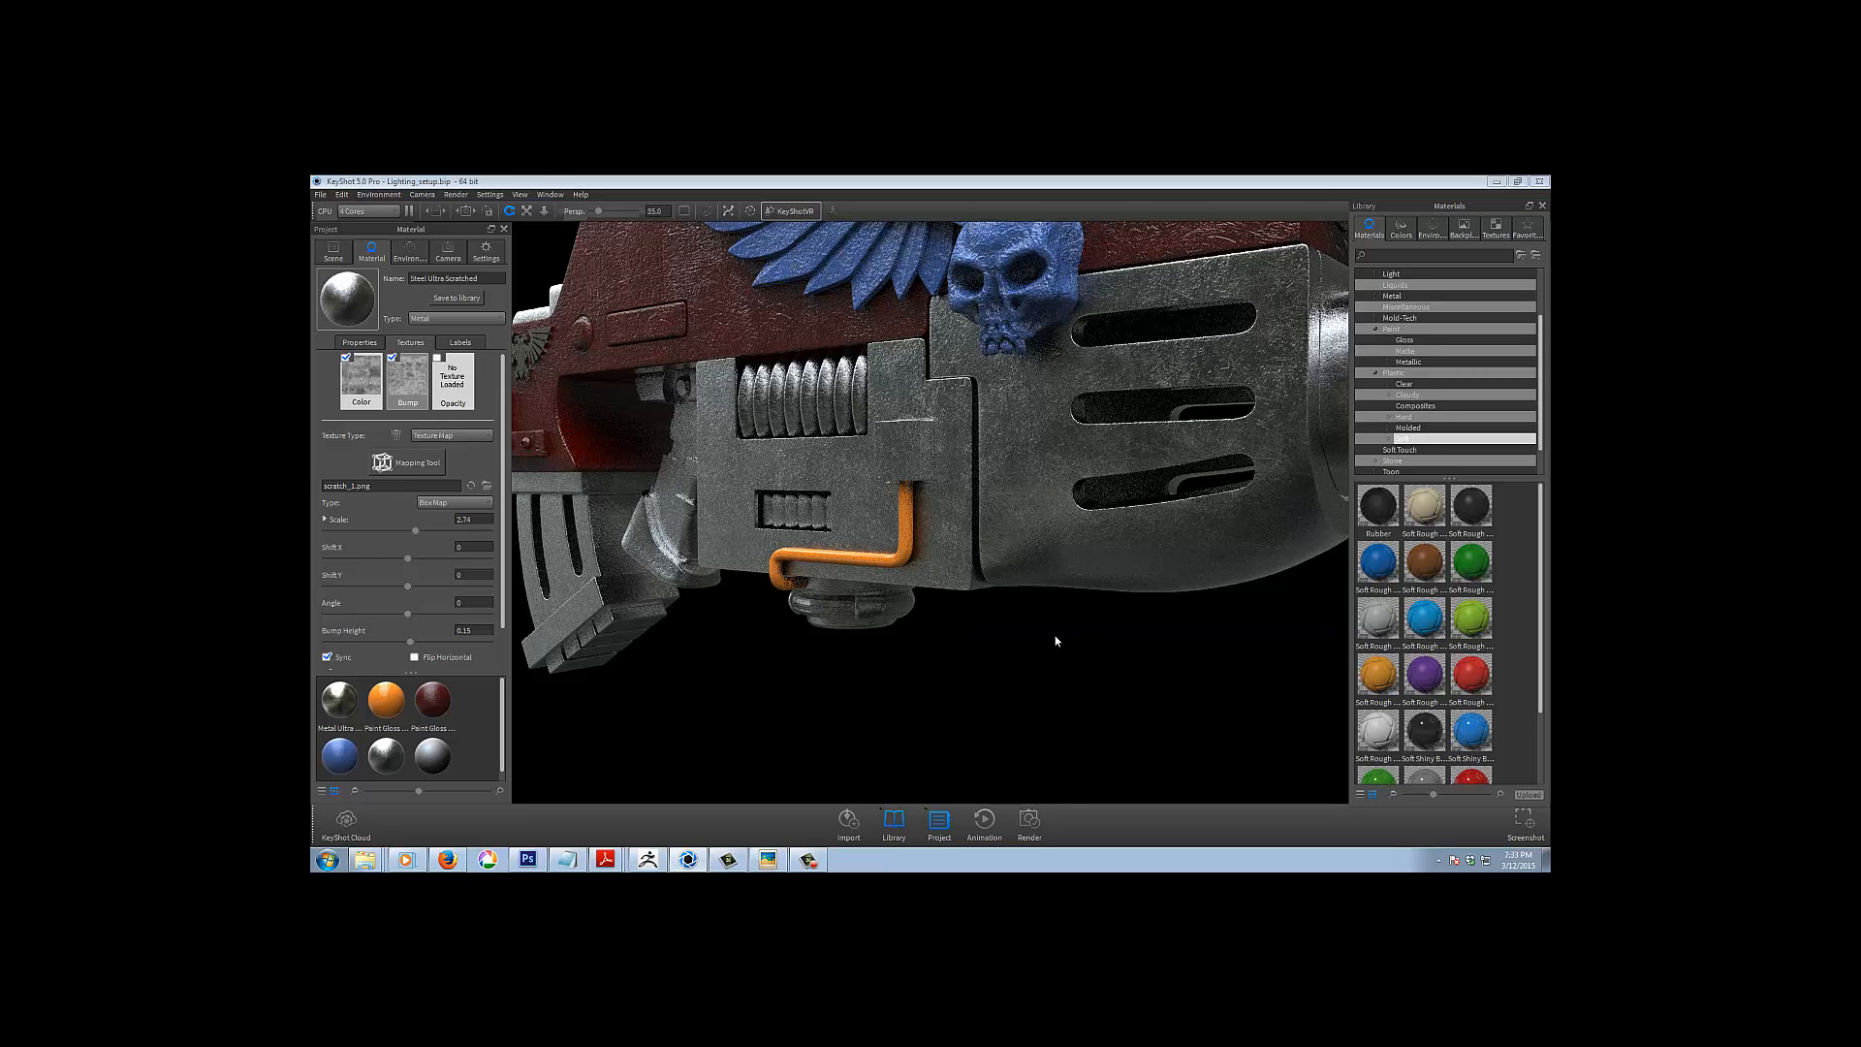
Assign the library's Translucent Low material to the round bolt at the front end of the blue wing emblem
{"action": "left_click_drag", "start_coordinate": [1129, 662], "coordinate": [1133, 659]}
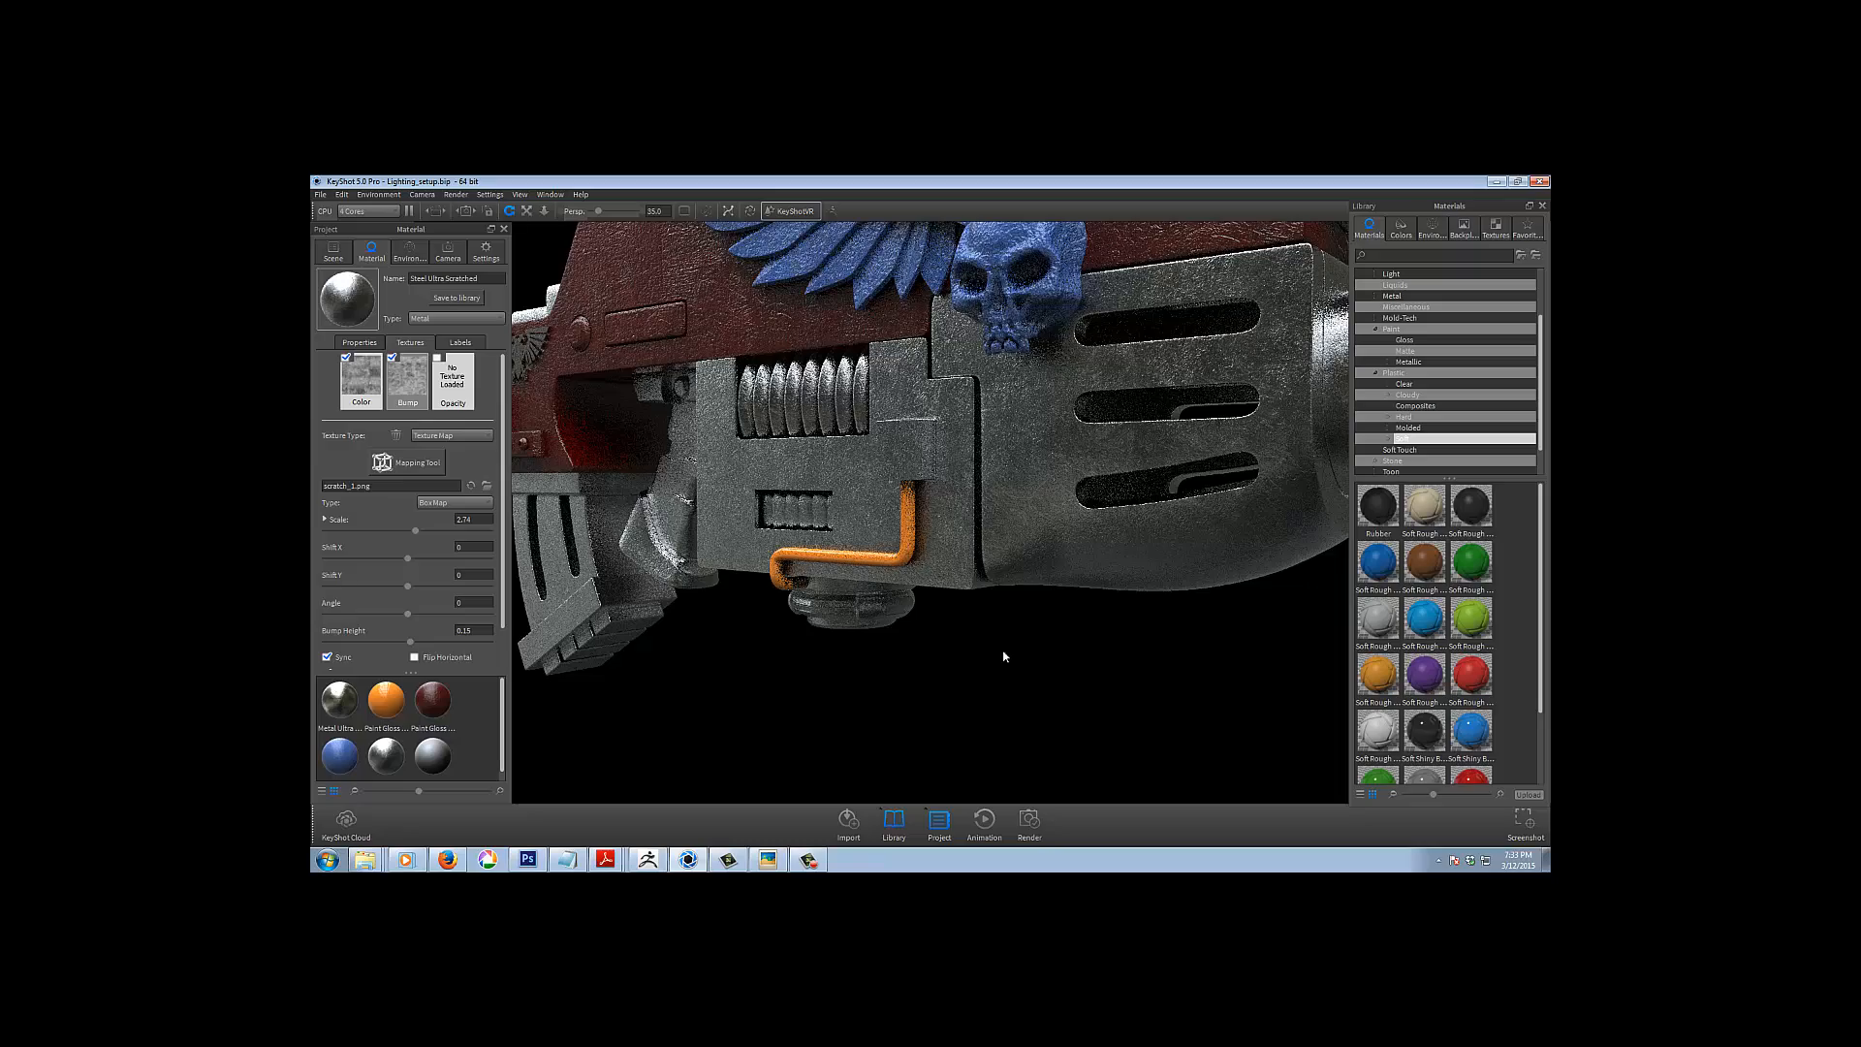
{"action": "scroll", "coordinate": [1004, 656], "scroll_direction": "down", "scroll_amount": 6}
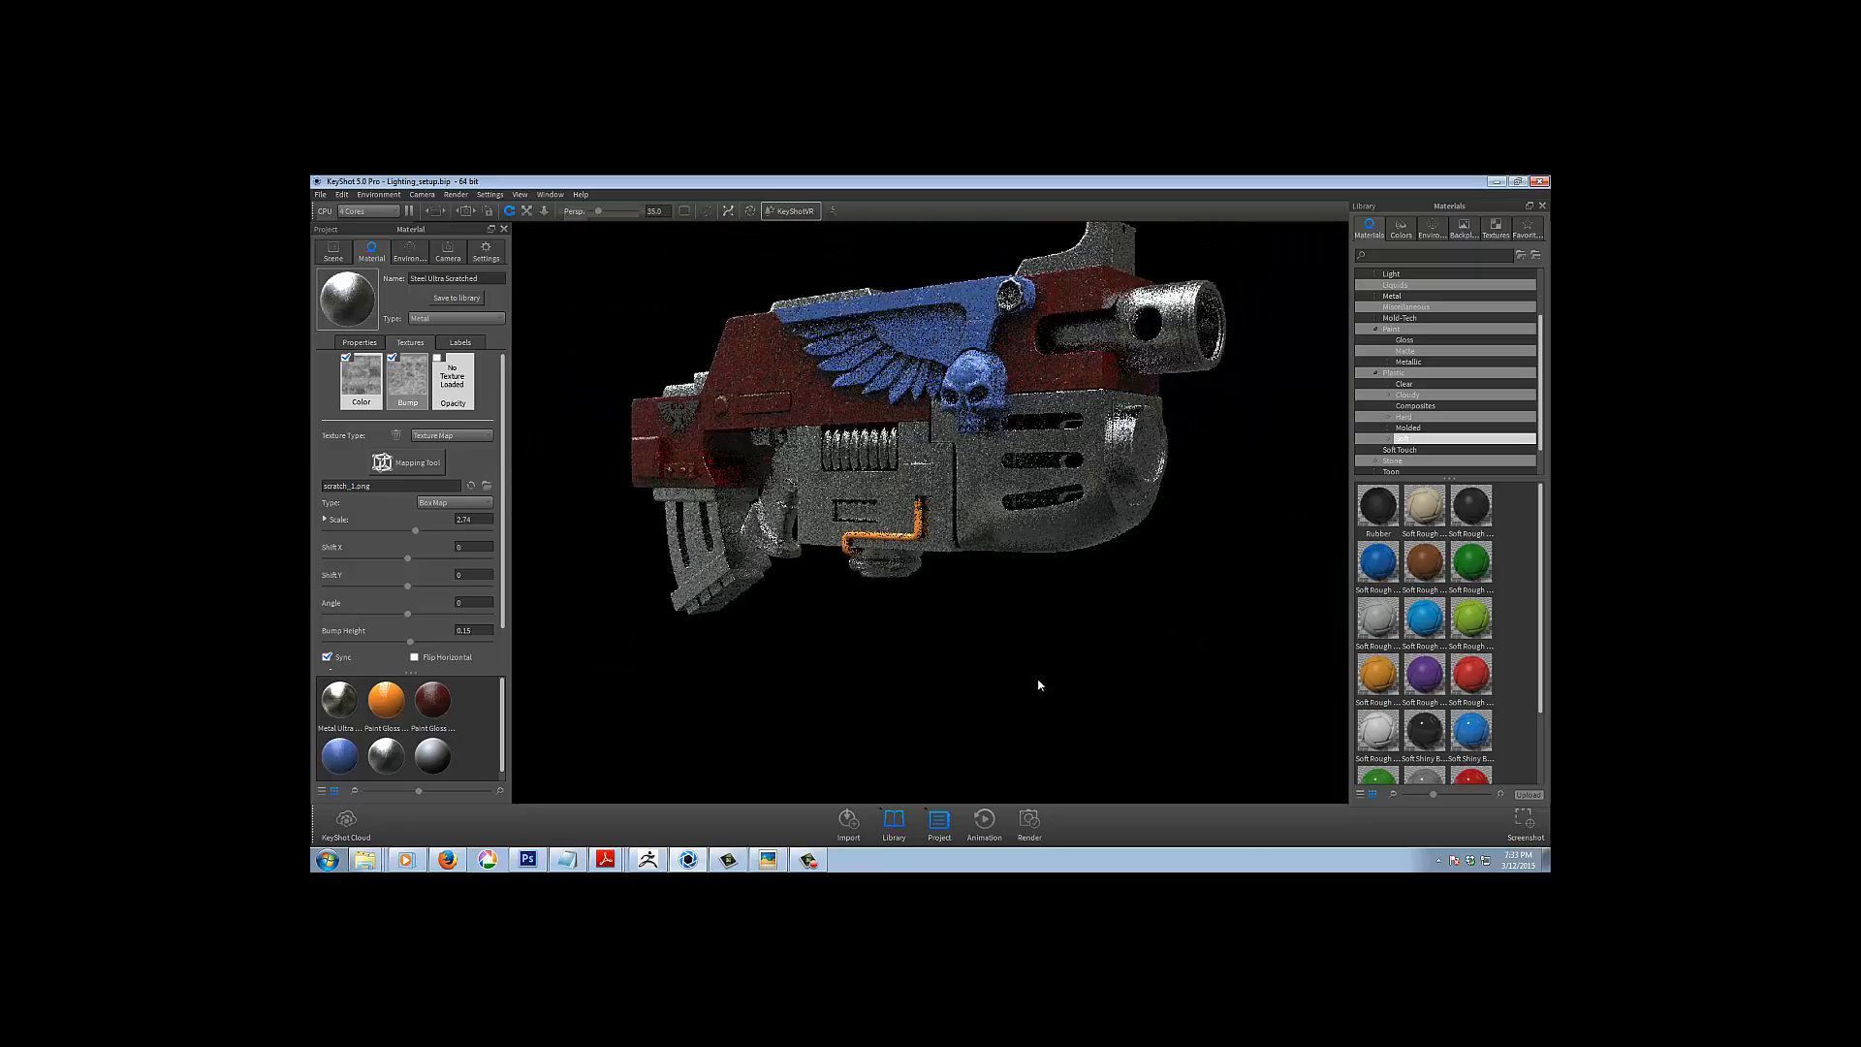
{"action": "scroll", "coordinate": [1055, 694], "scroll_direction": "down", "scroll_amount": 4}
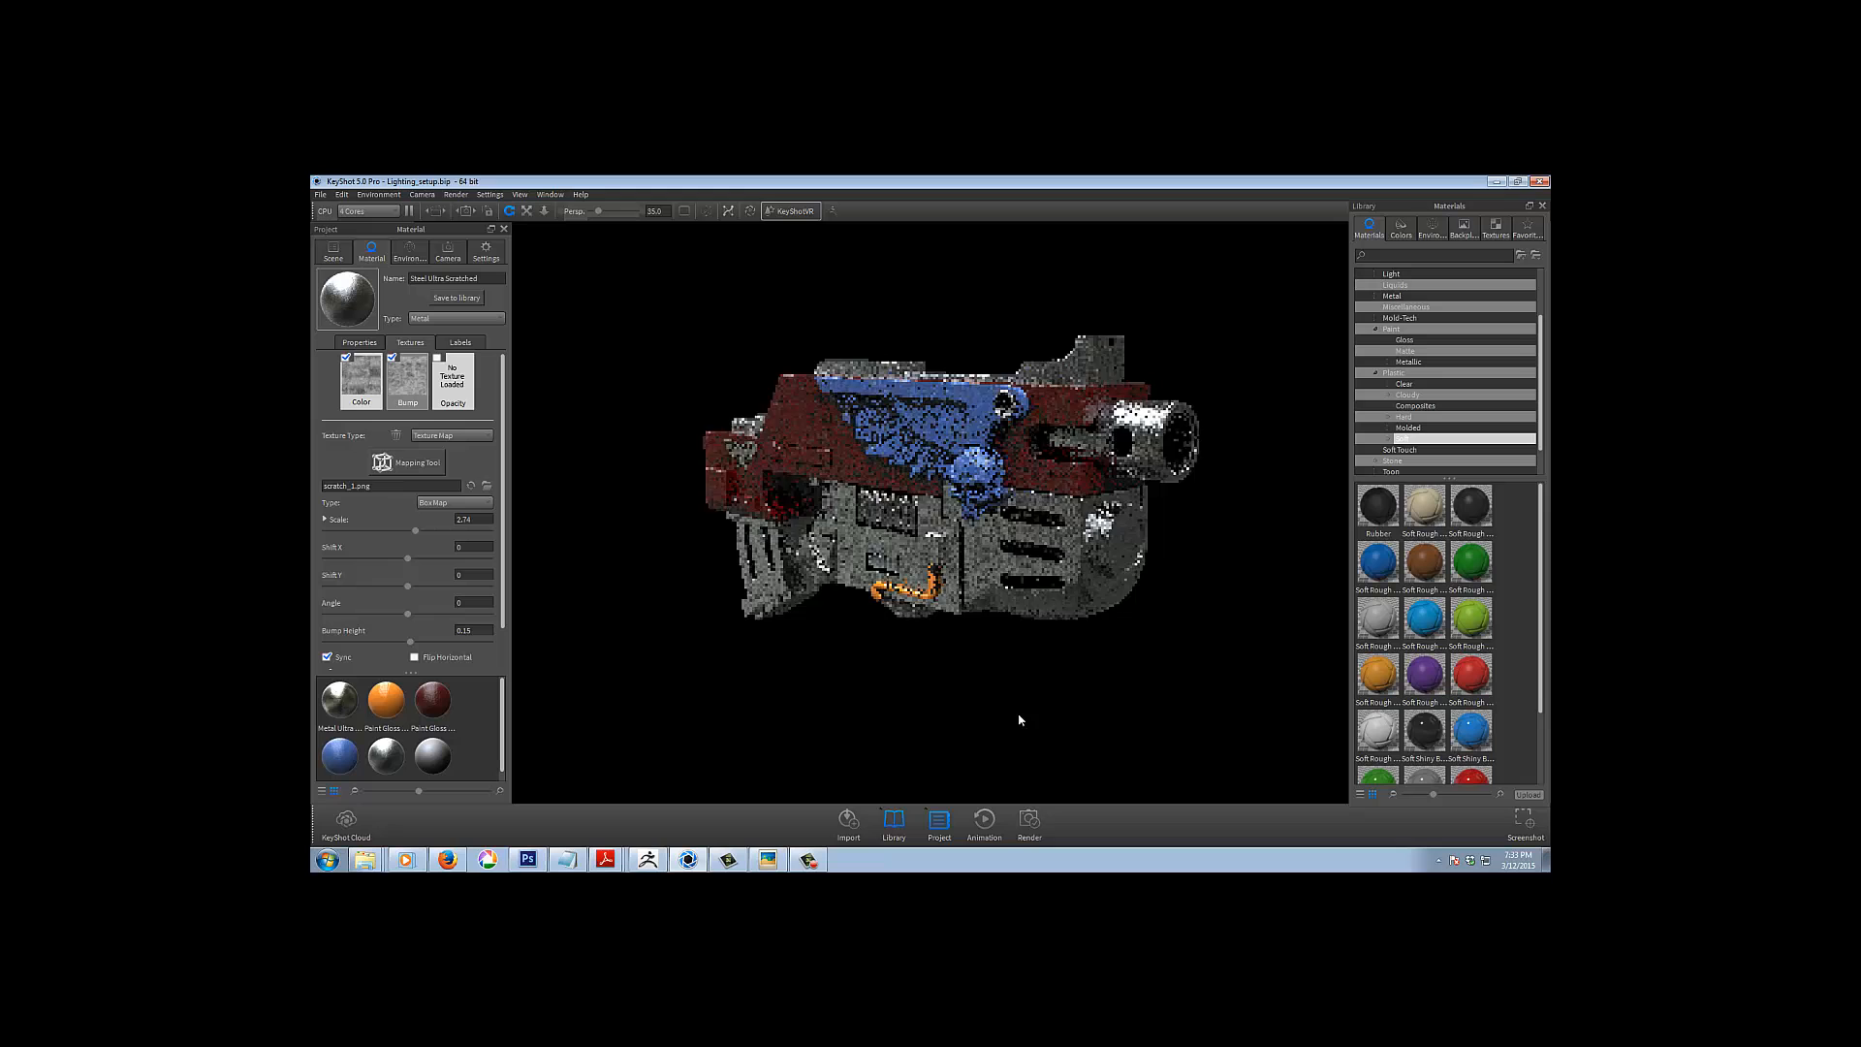
{"action": "left_click_drag", "start_coordinate": [1019, 719], "coordinate": [1072, 656]}
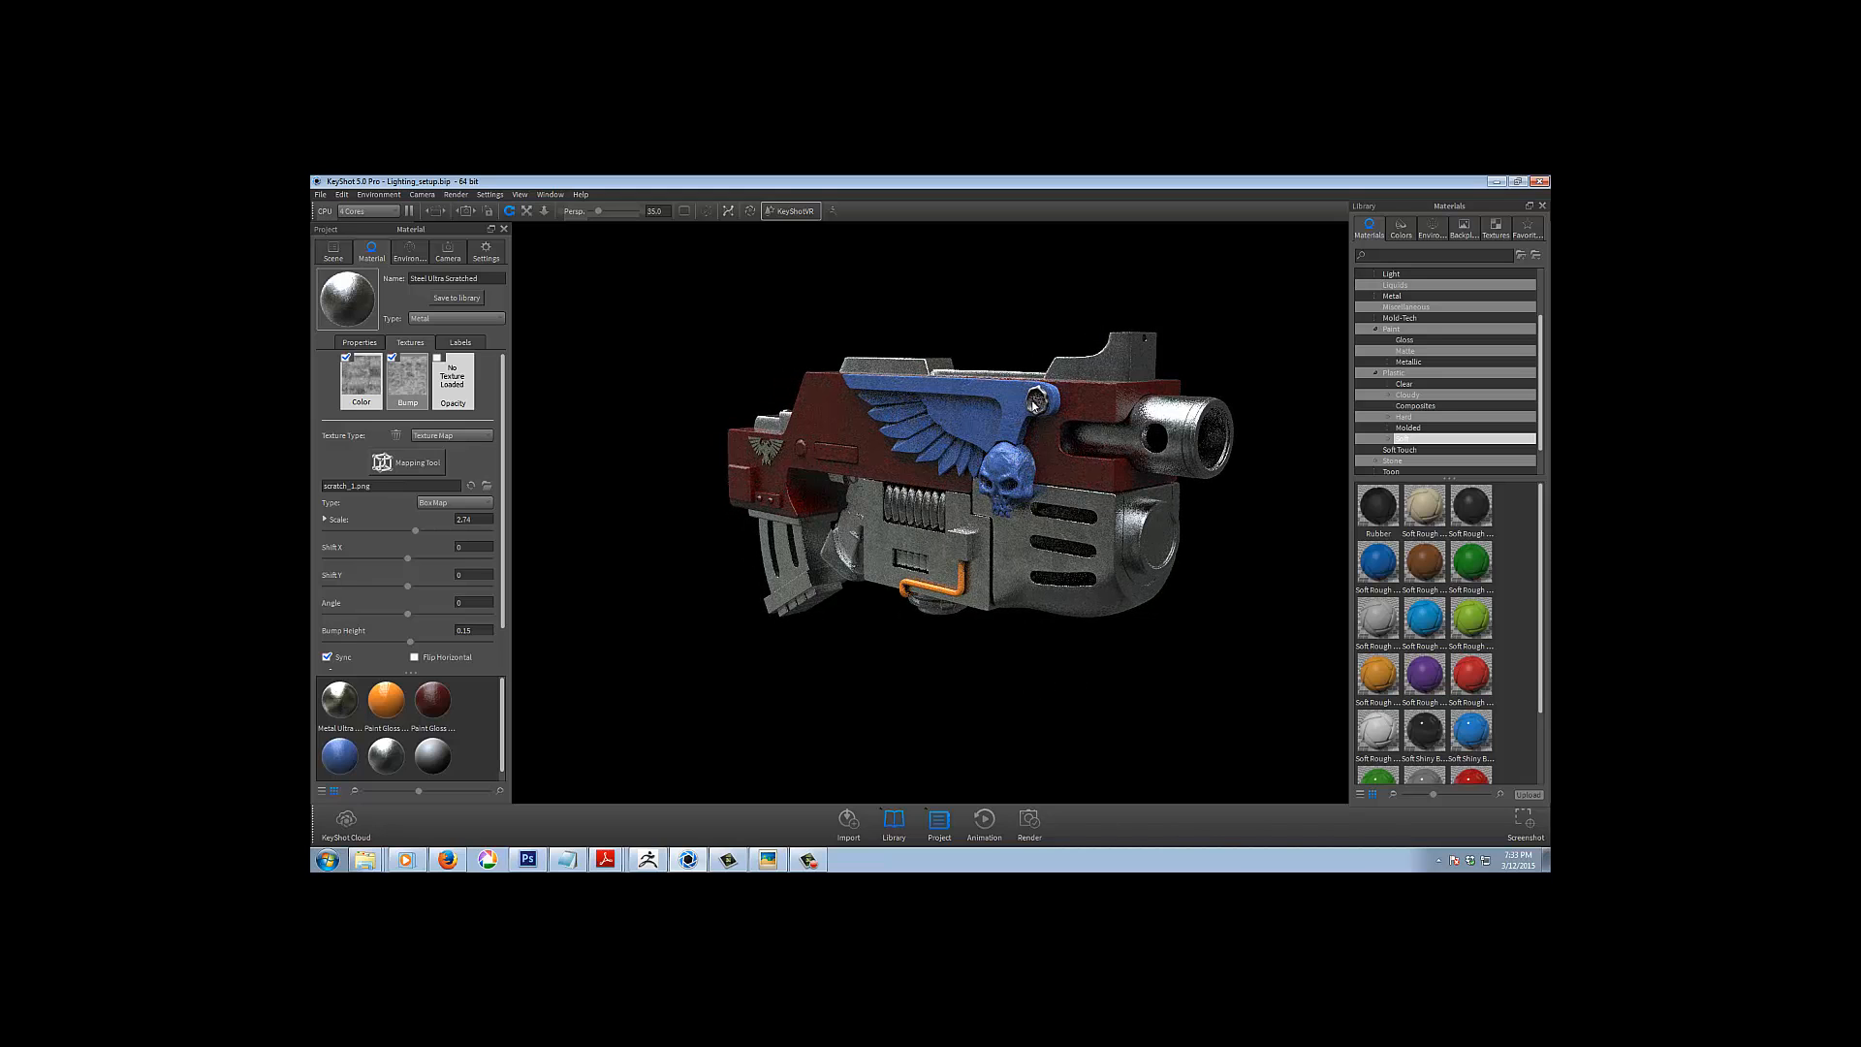
{"action": "left_click_drag", "start_coordinate": [1544, 384], "coordinate": [1544, 415]}
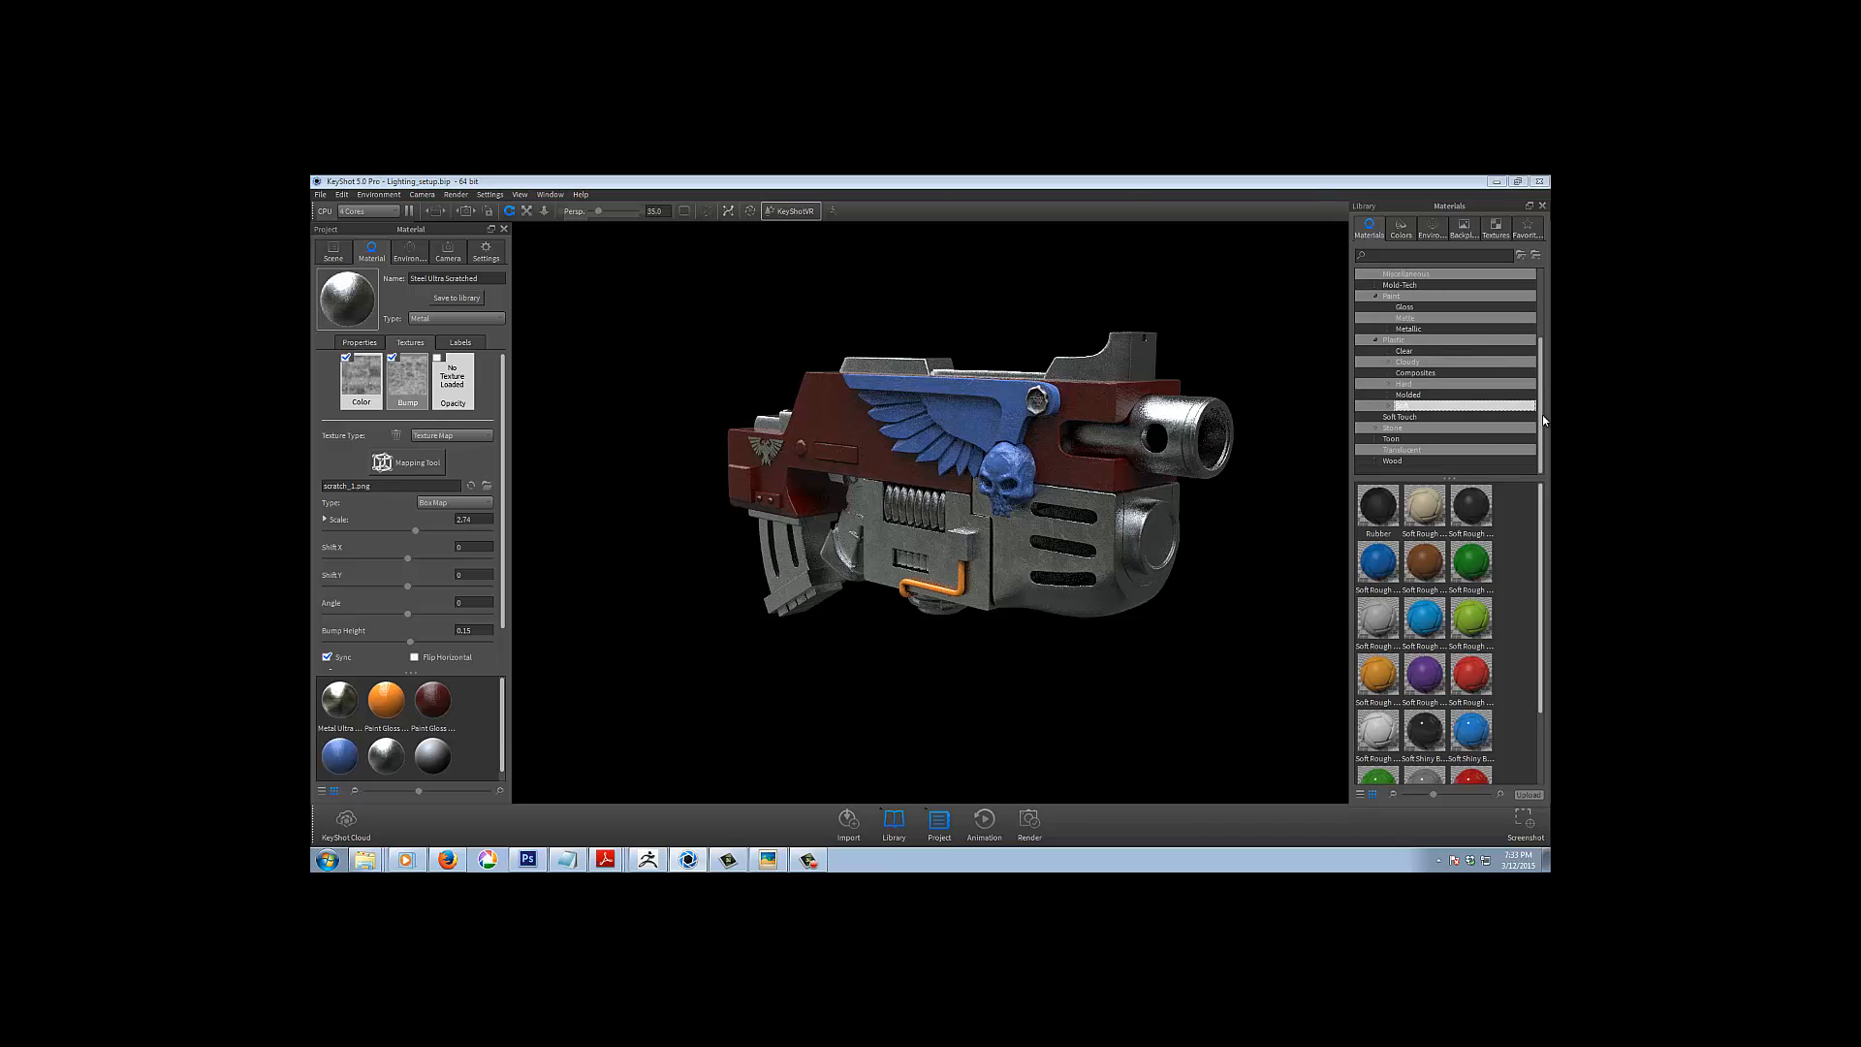
{"action": "left_click", "coordinate": [1409, 451]}
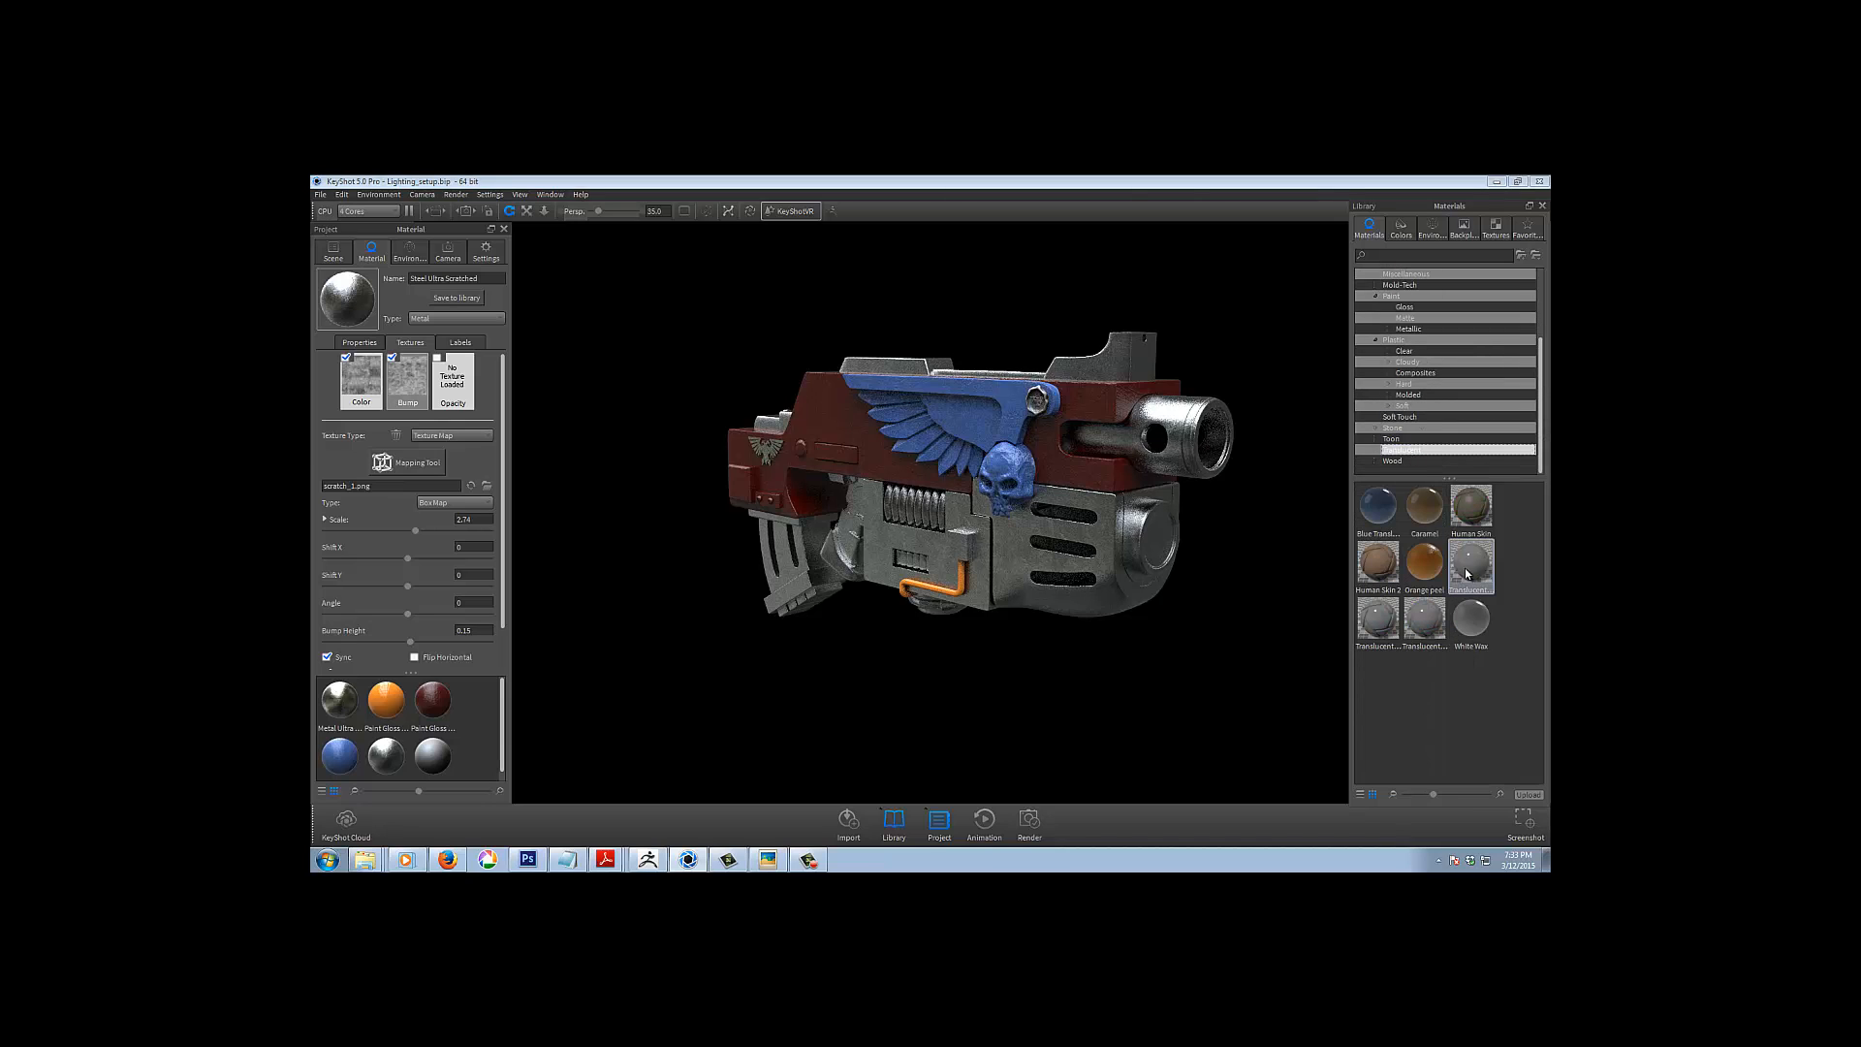
{"action": "mouse_move", "coordinate": [1470, 572]}
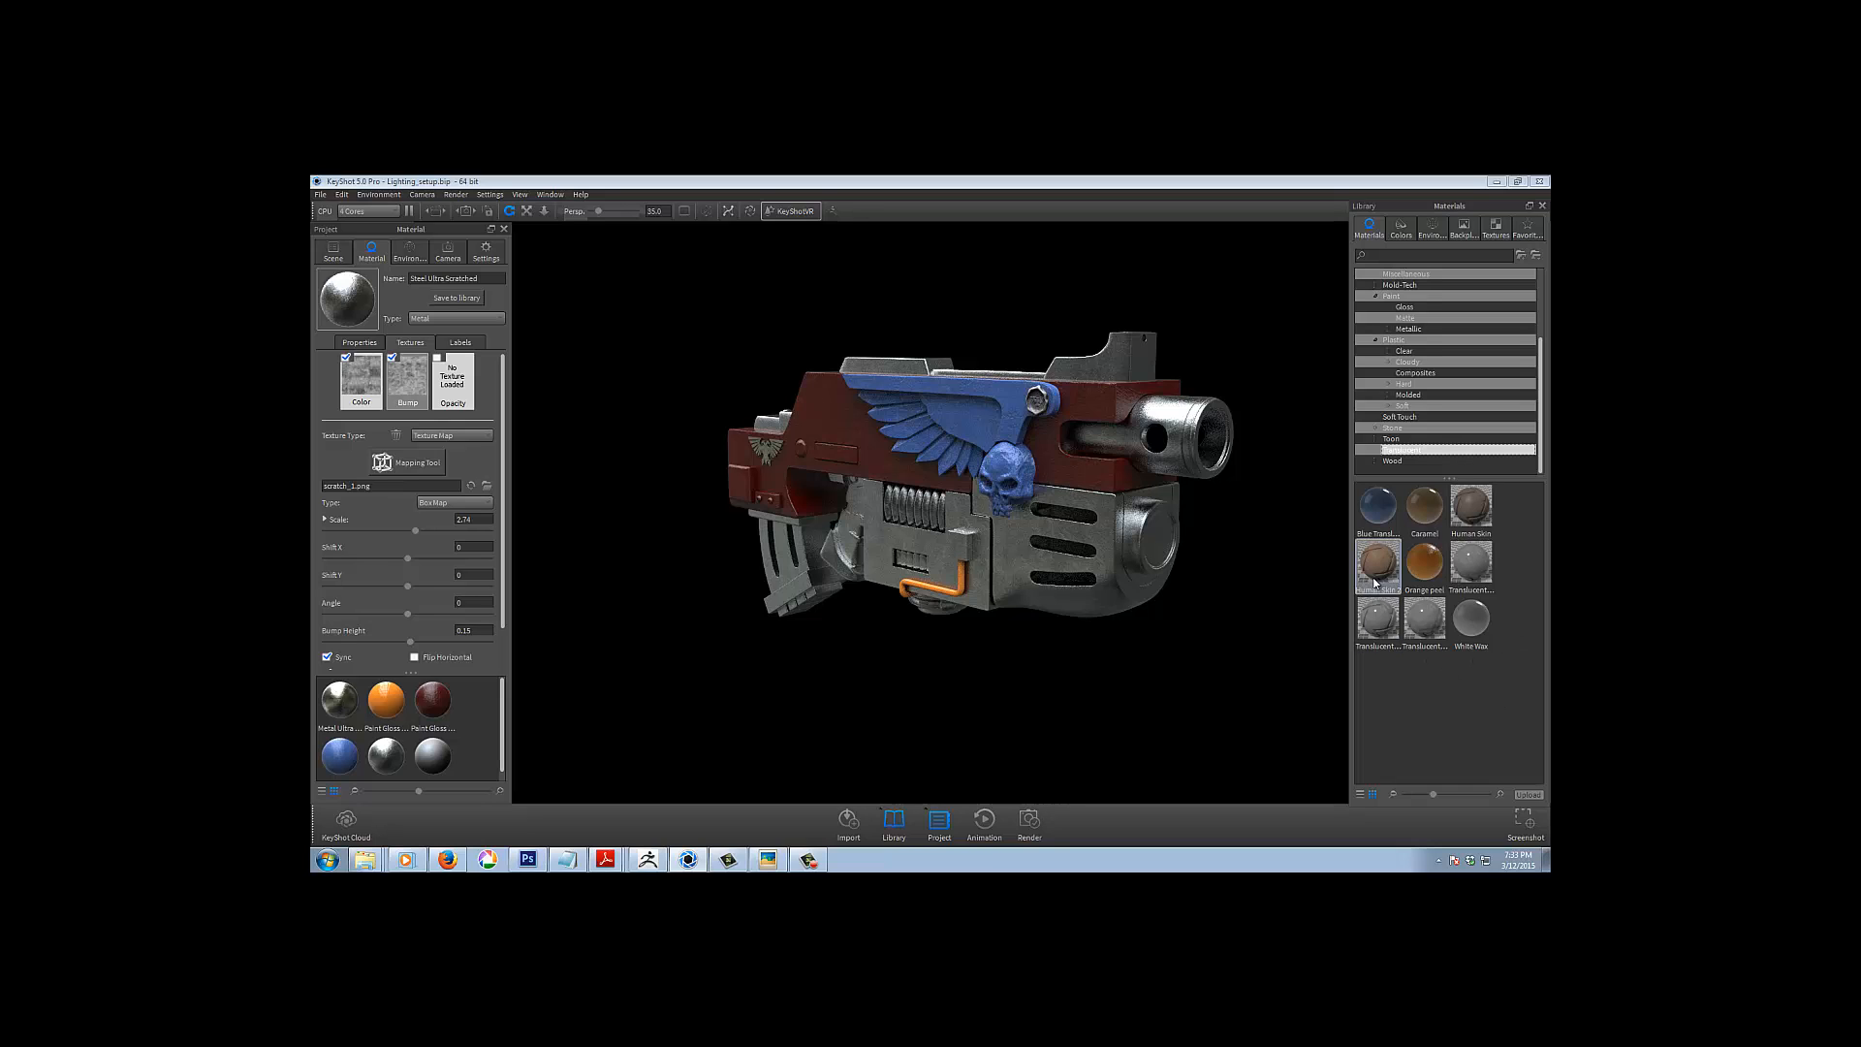
{"action": "mouse_move", "coordinate": [1377, 565]}
{"action": "mouse_move", "coordinate": [1385, 621]}
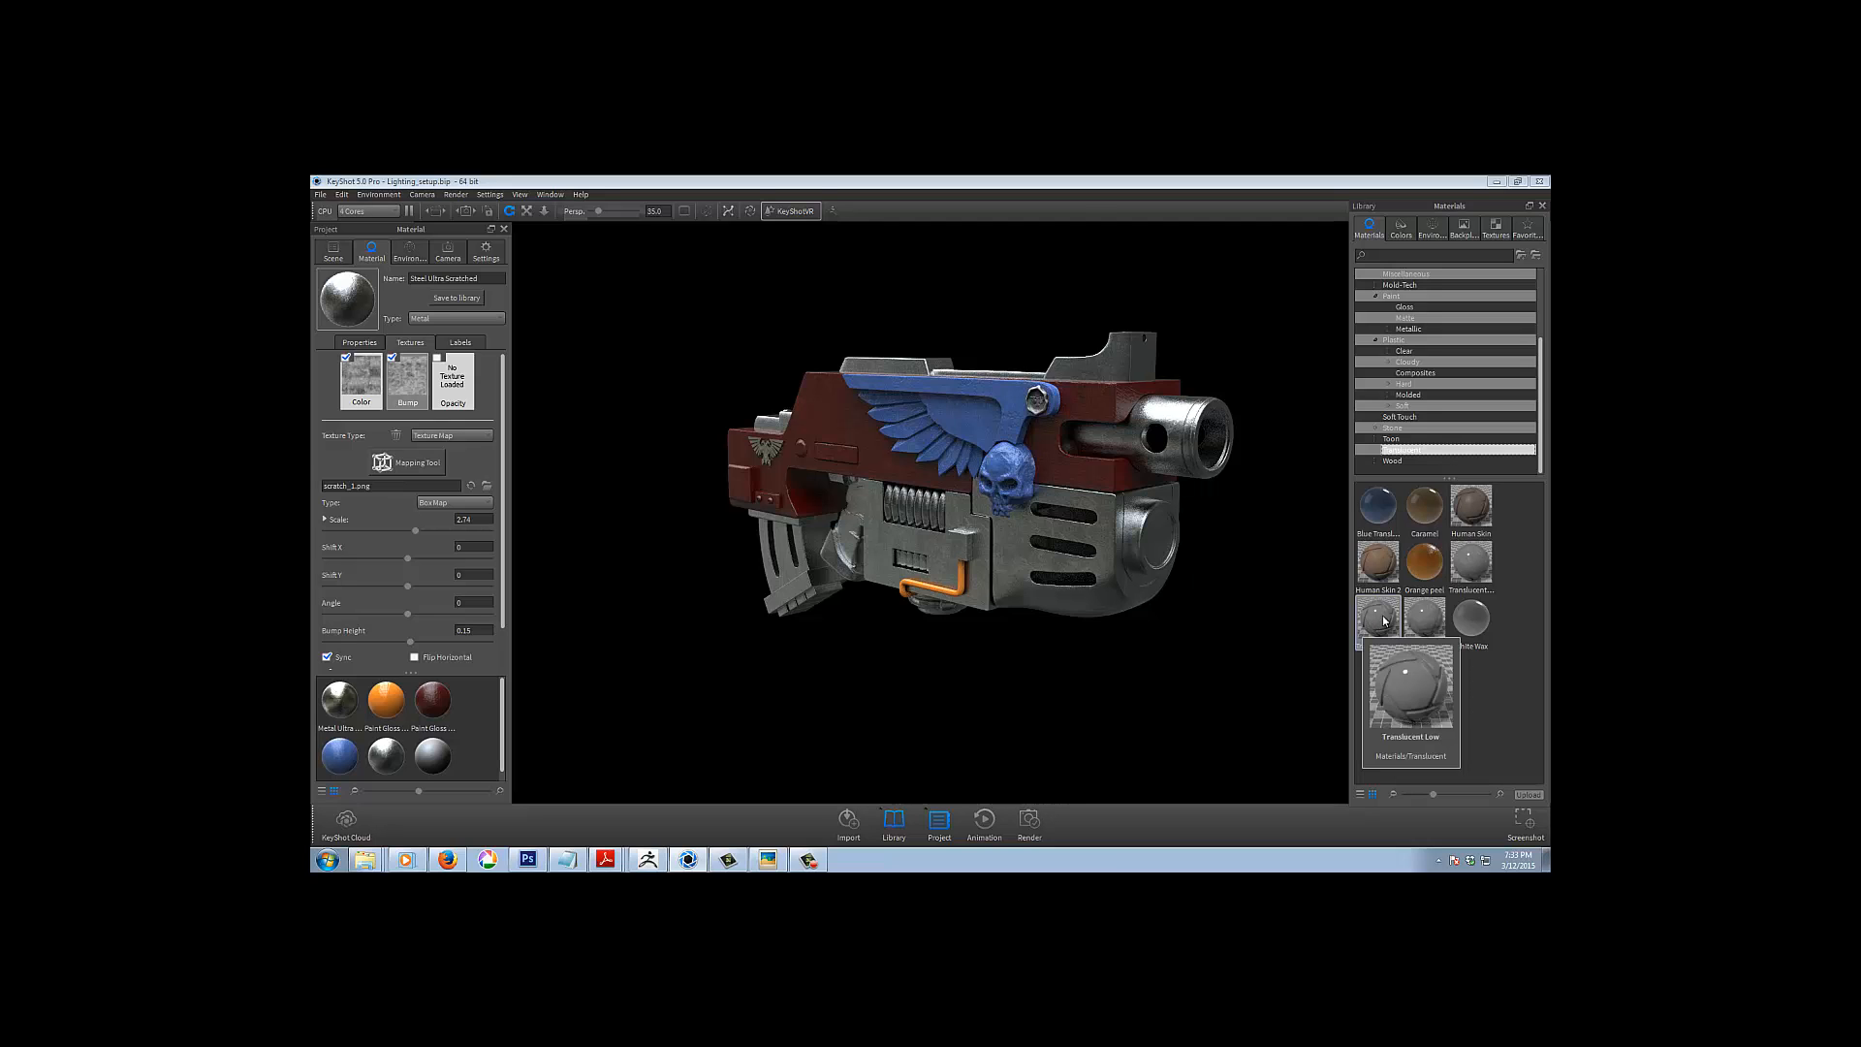
{"action": "left_click_drag", "start_coordinate": [1382, 620], "coordinate": [1038, 408]}
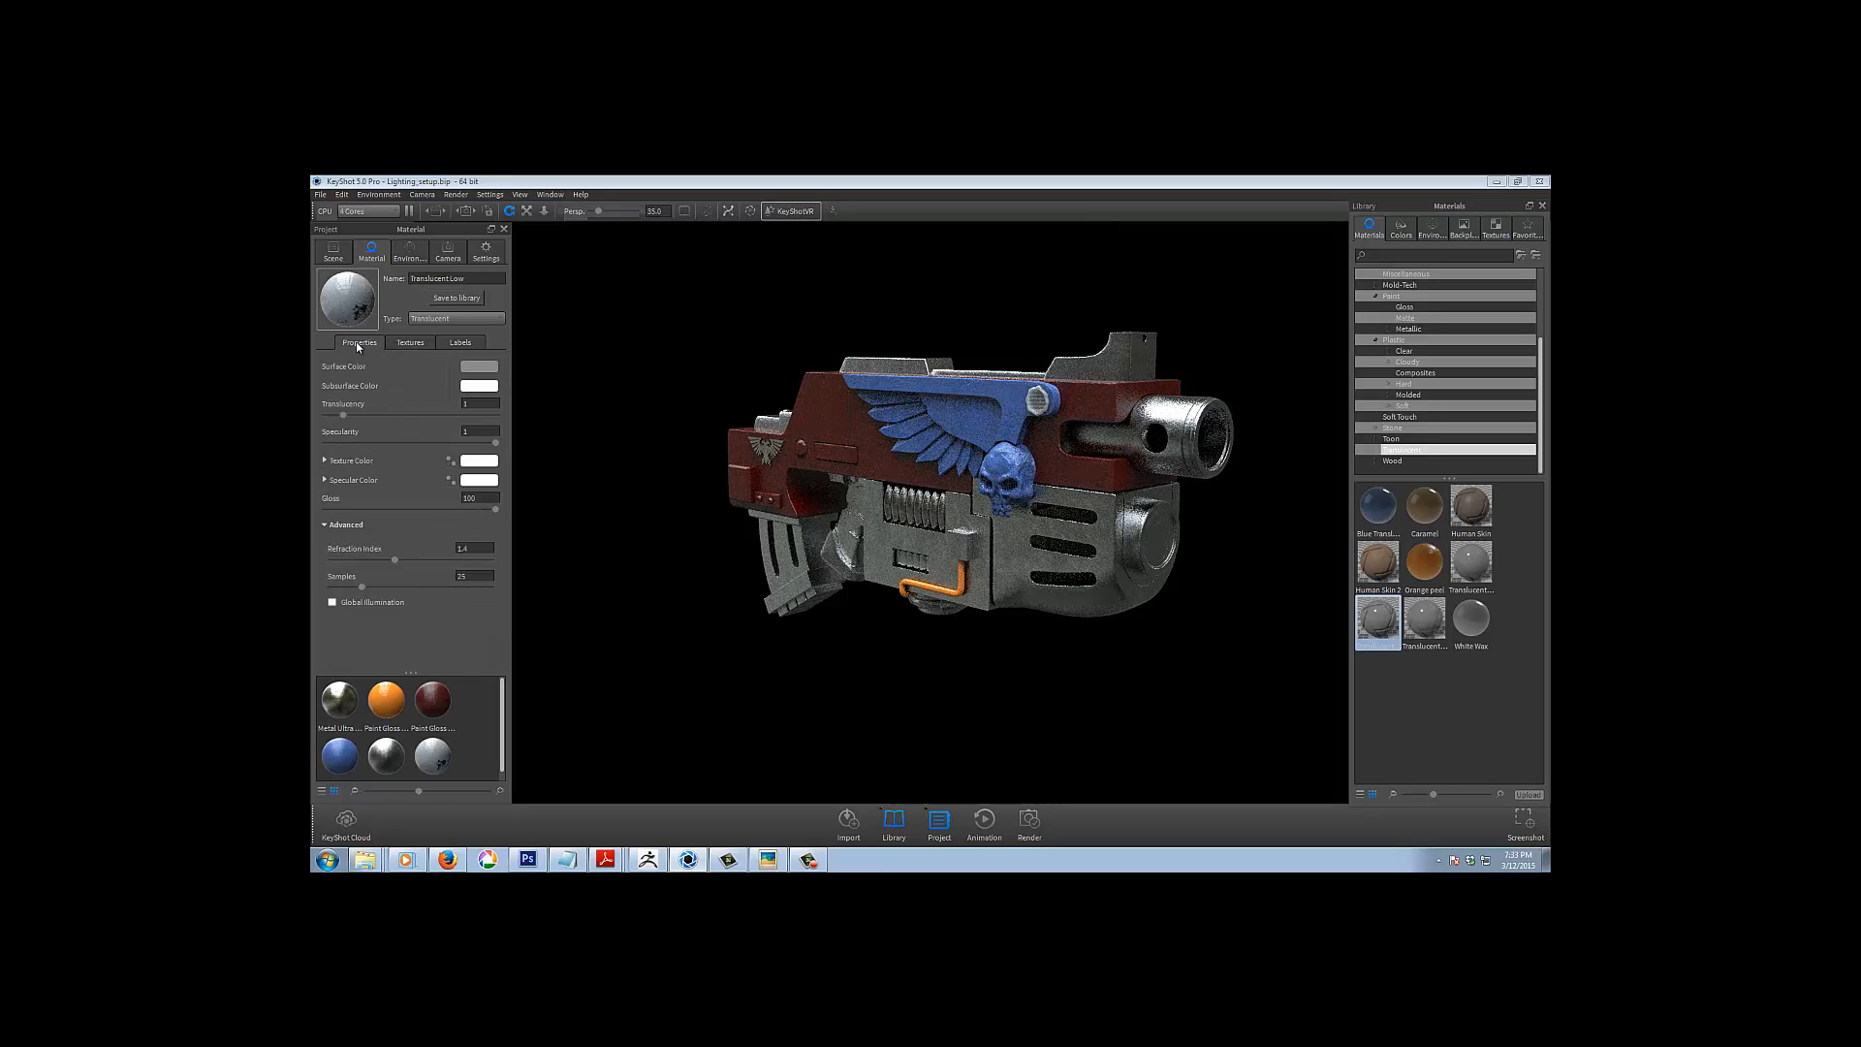
Set the bolt material's surface color to pure red (255, 0, 0) and its subsurface color to dark red
{"action": "left_click", "coordinate": [472, 379]}
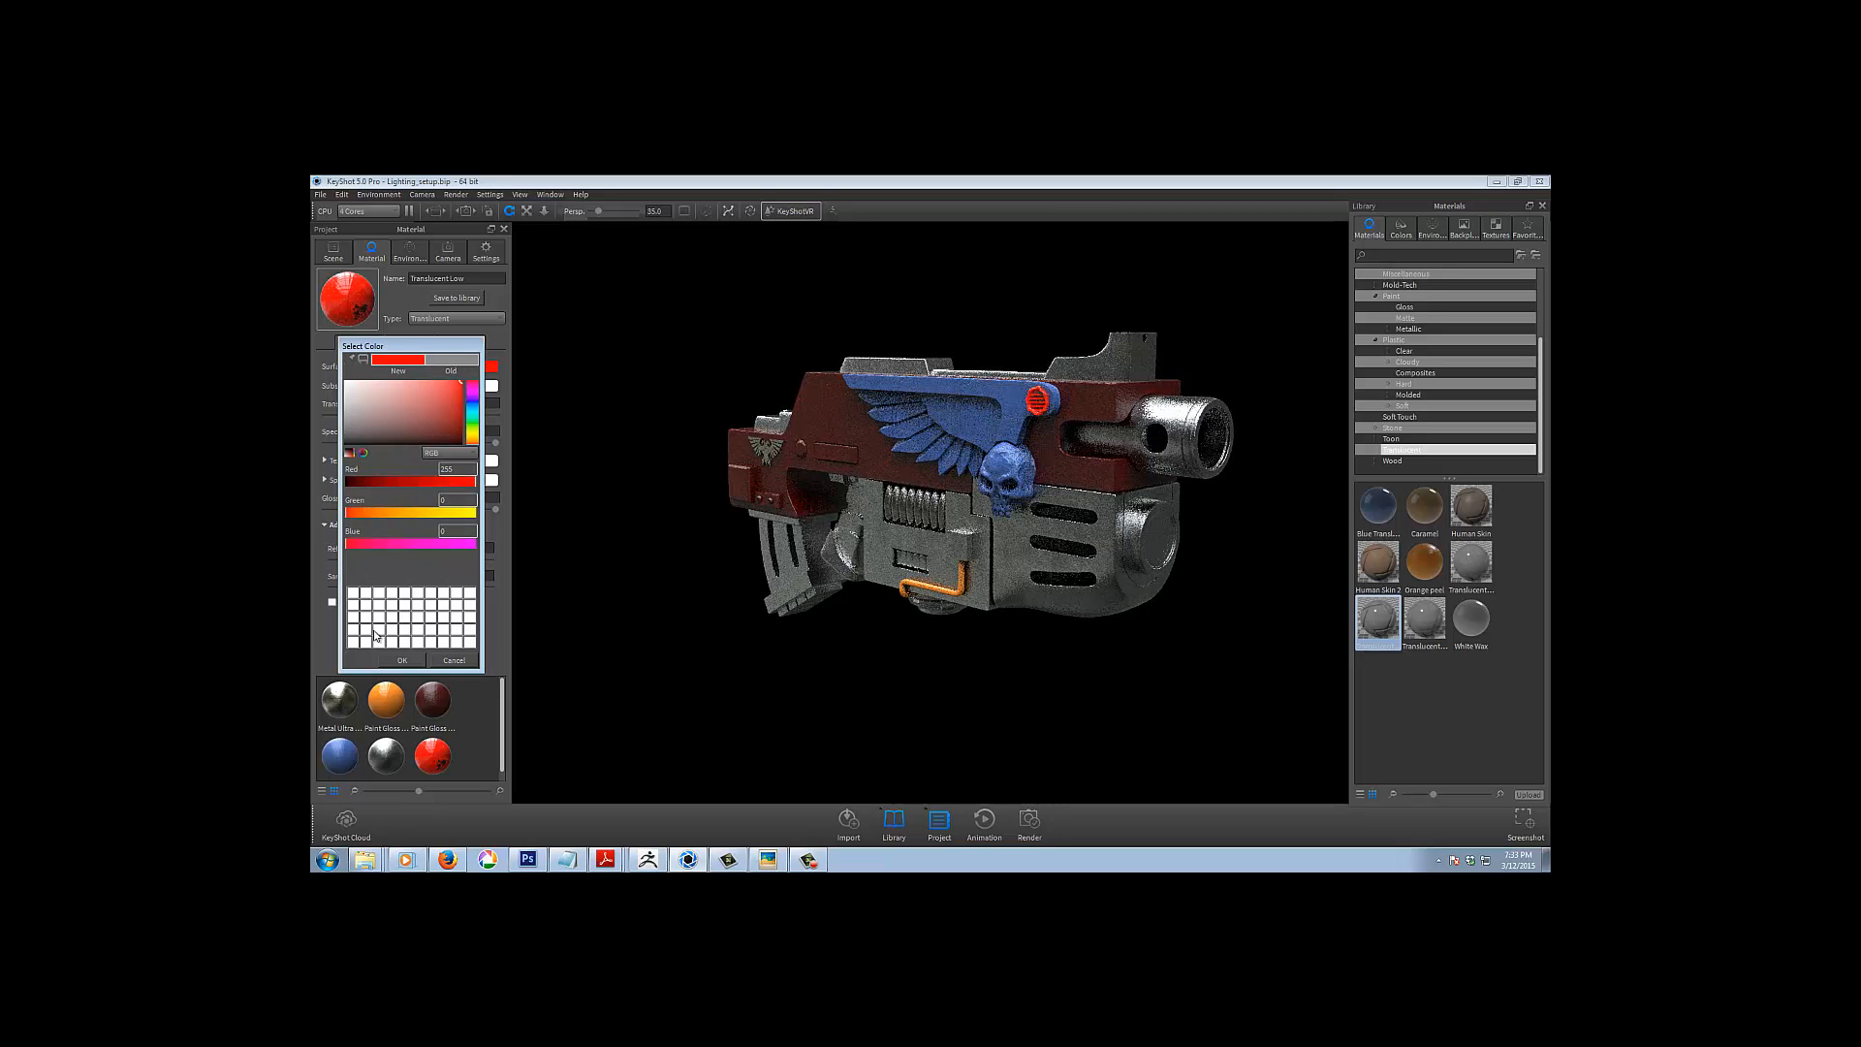
{"action": "left_click", "coordinate": [401, 660]}
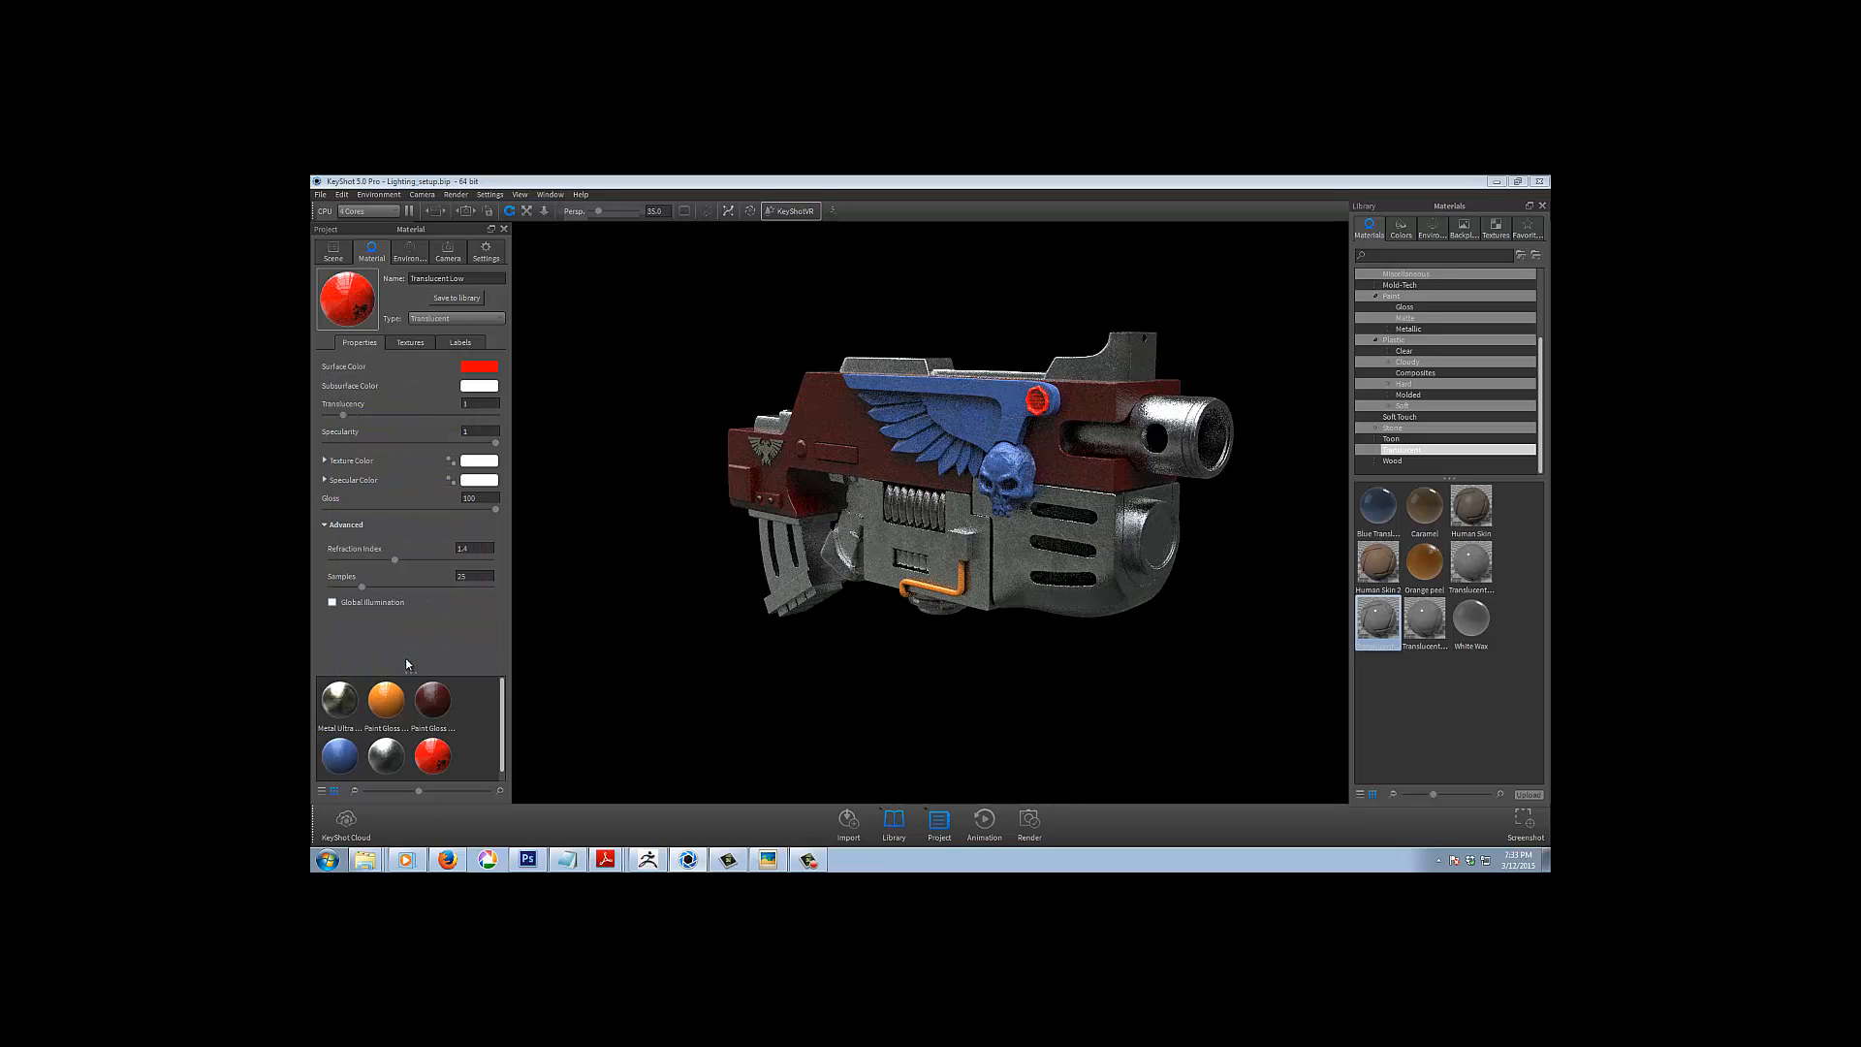
{"action": "left_click", "coordinate": [479, 386]}
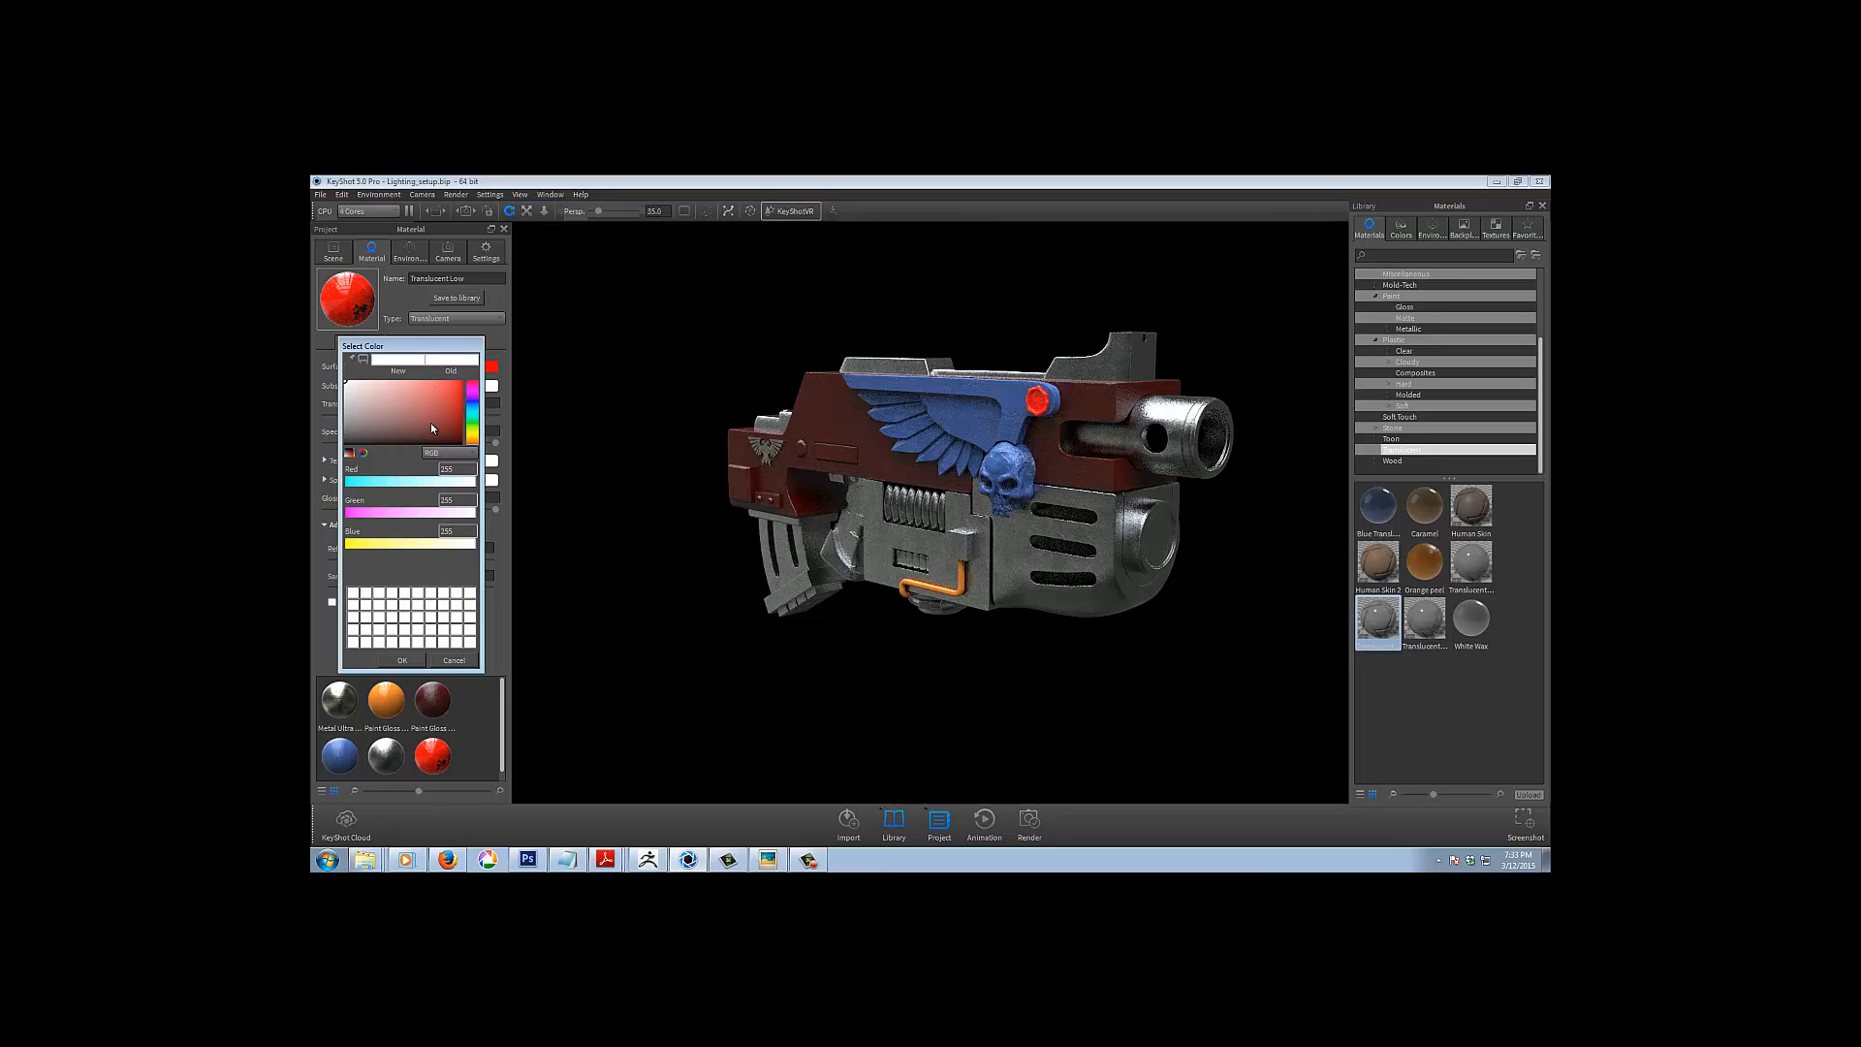
{"action": "left_click_drag", "start_coordinate": [438, 428], "coordinate": [441, 429]}
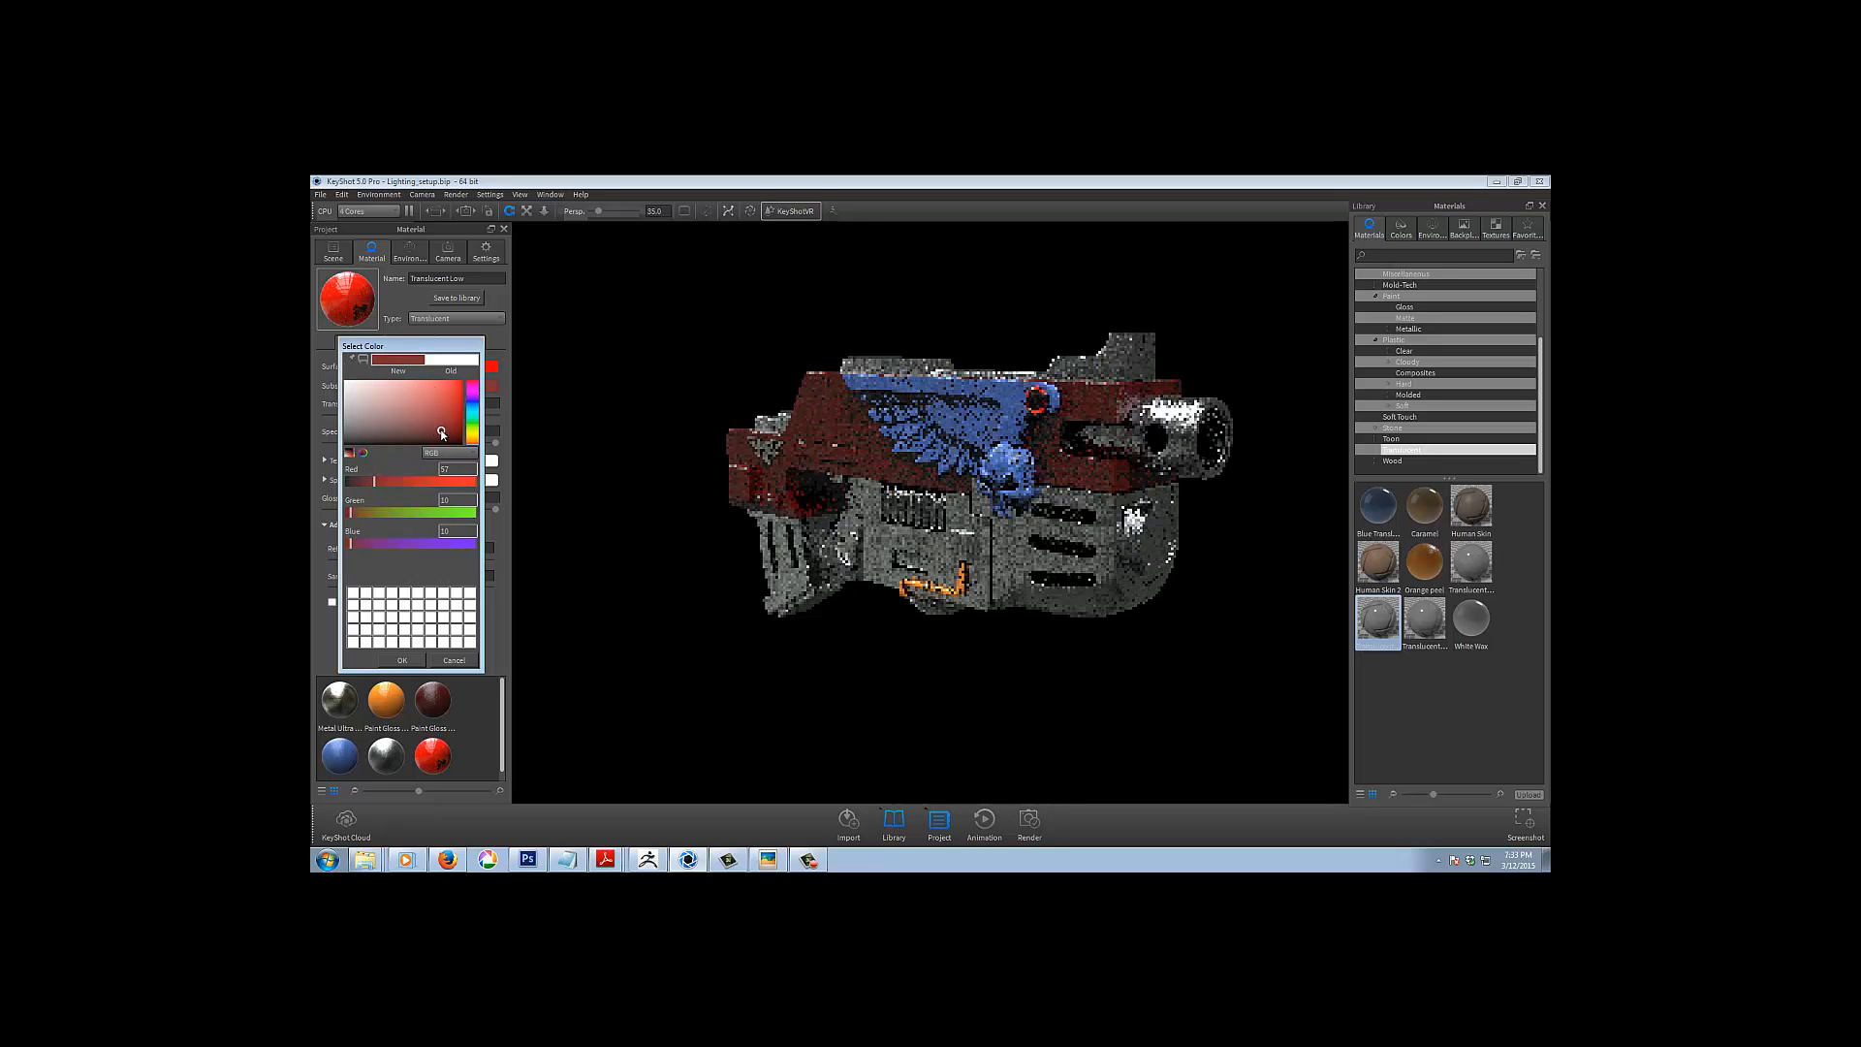
{"action": "left_click", "coordinate": [402, 662]}
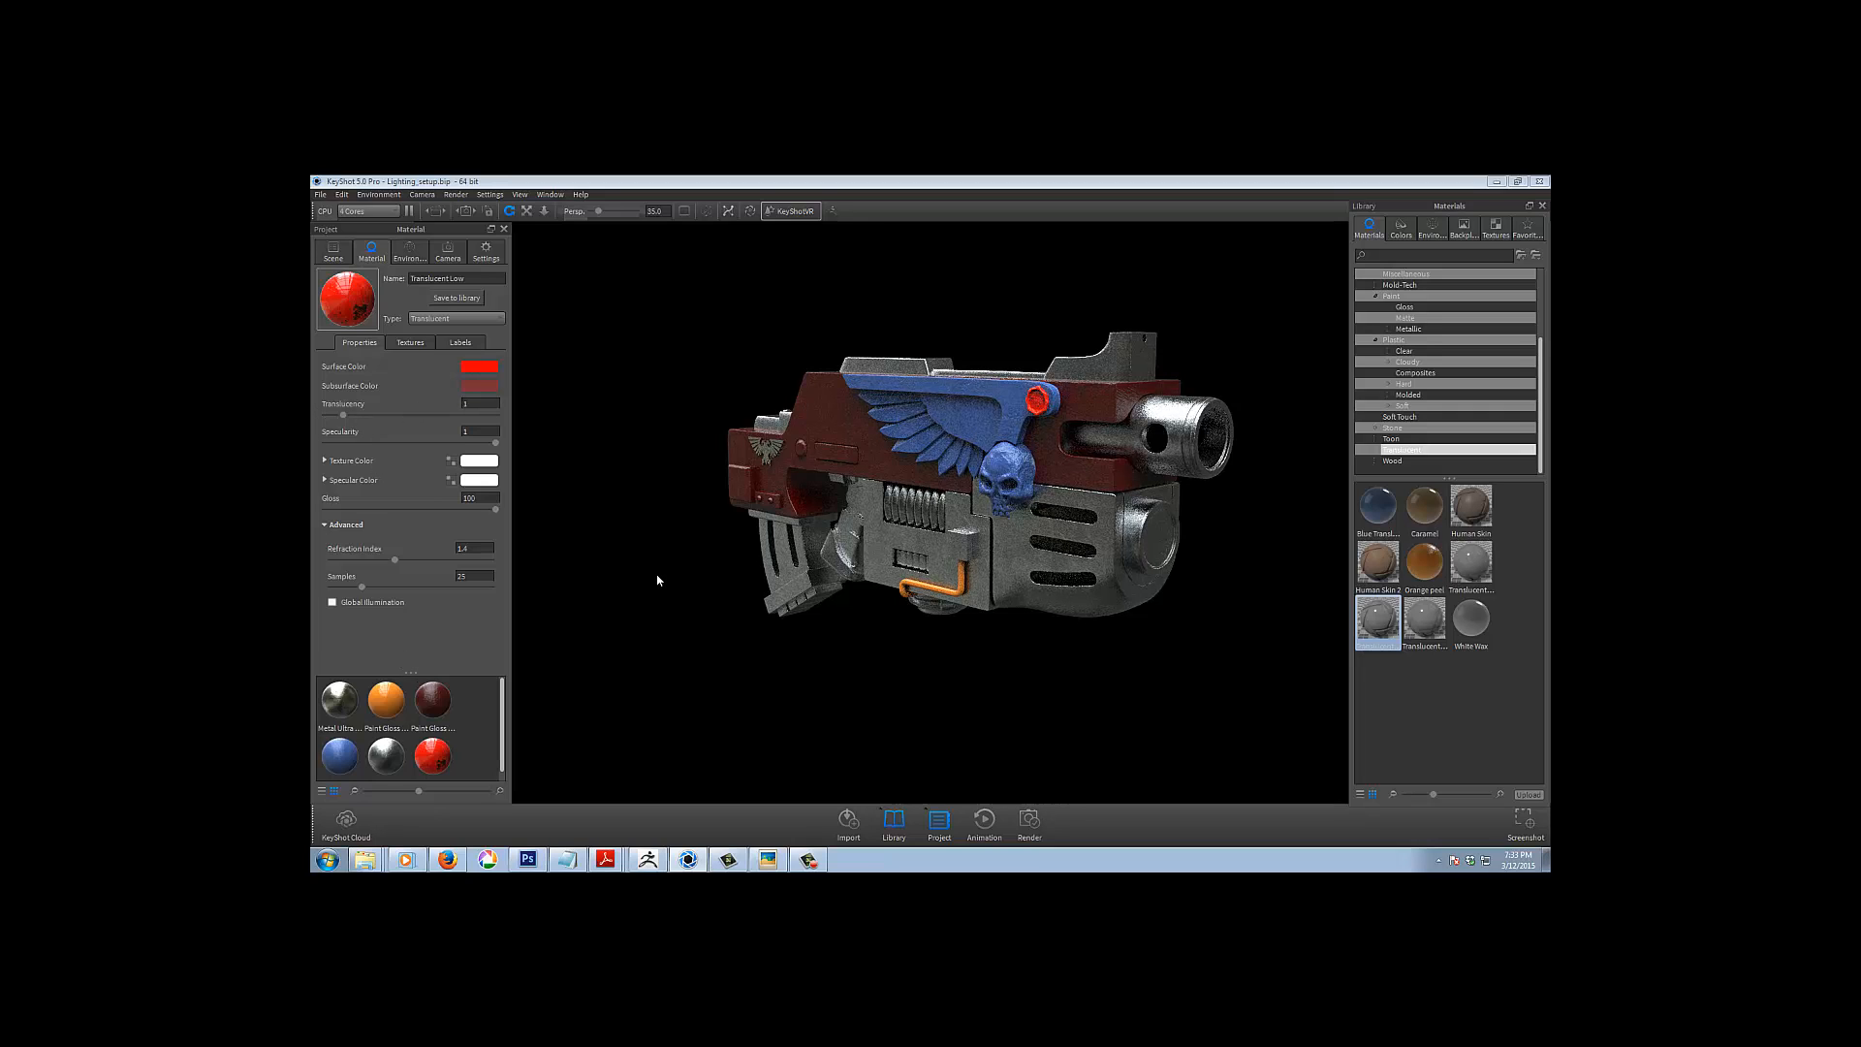
Darken the surface color of the bolt's translucent material to a deep brownish red
{"action": "left_click", "coordinate": [476, 368]}
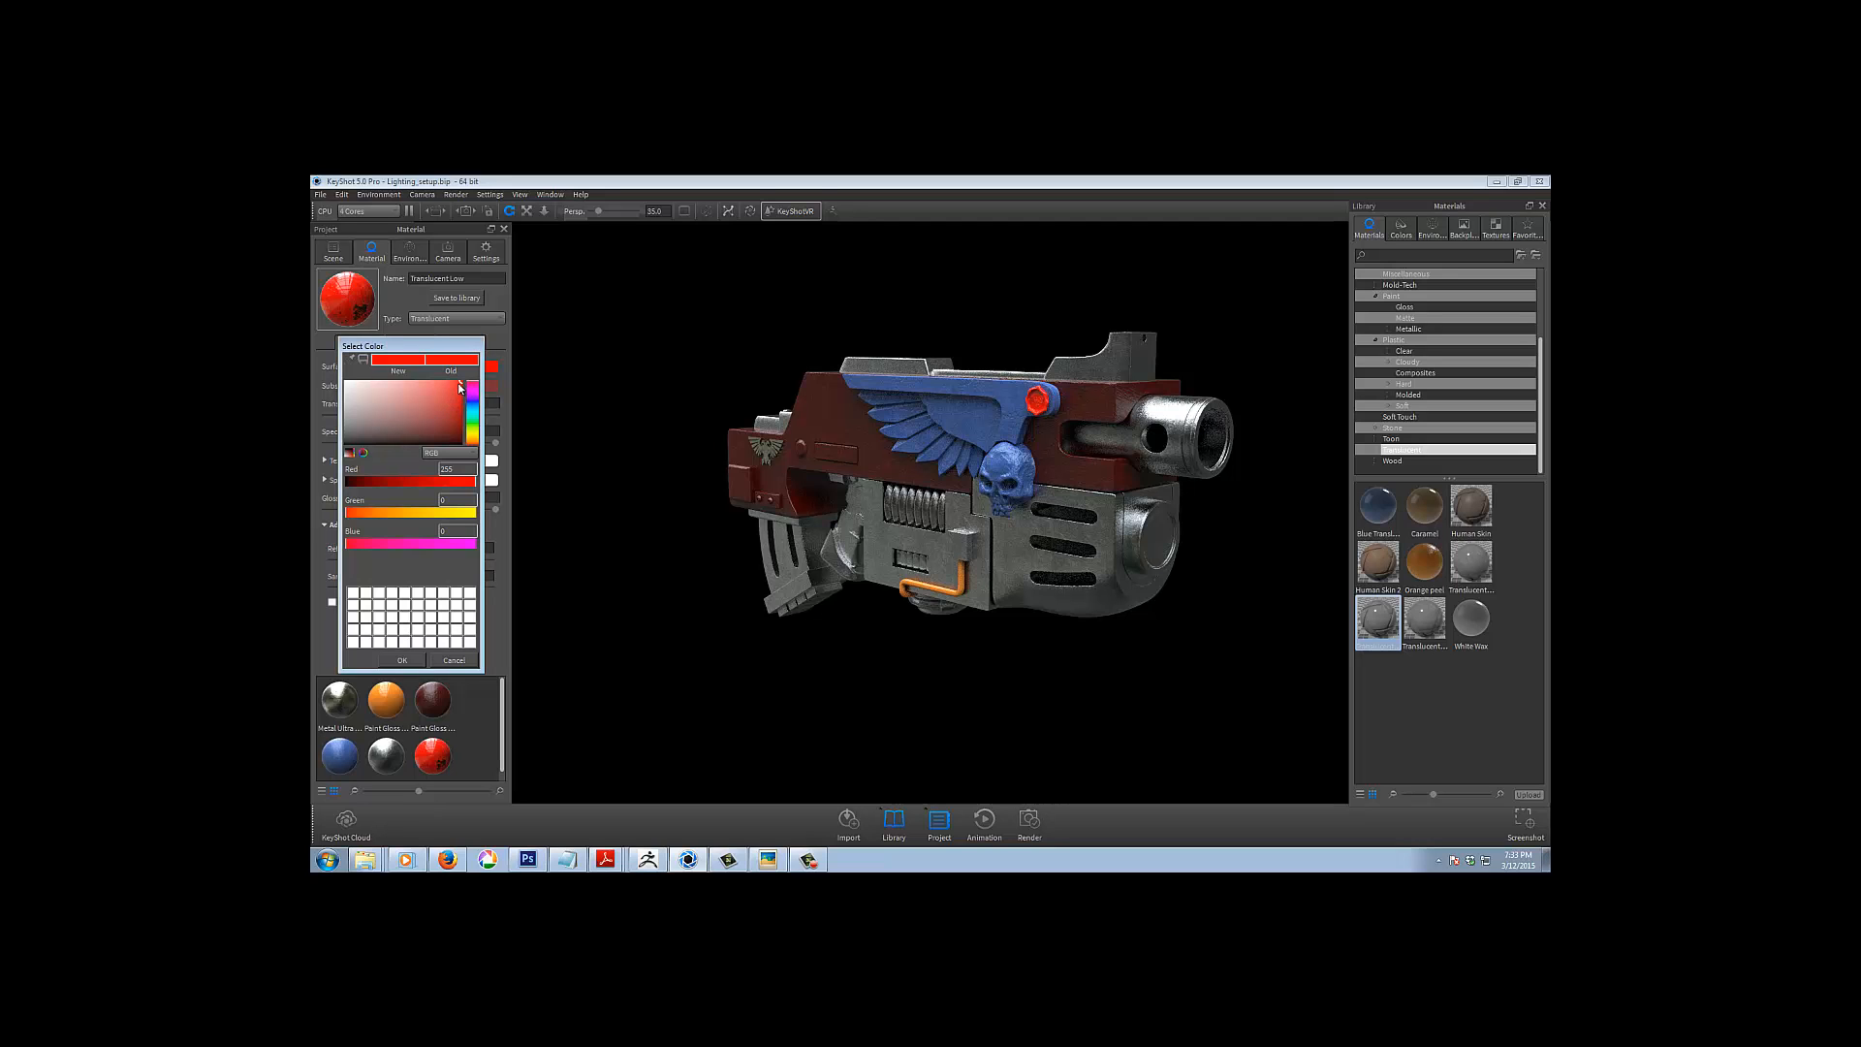
{"action": "left_click_drag", "start_coordinate": [460, 388], "coordinate": [440, 435]}
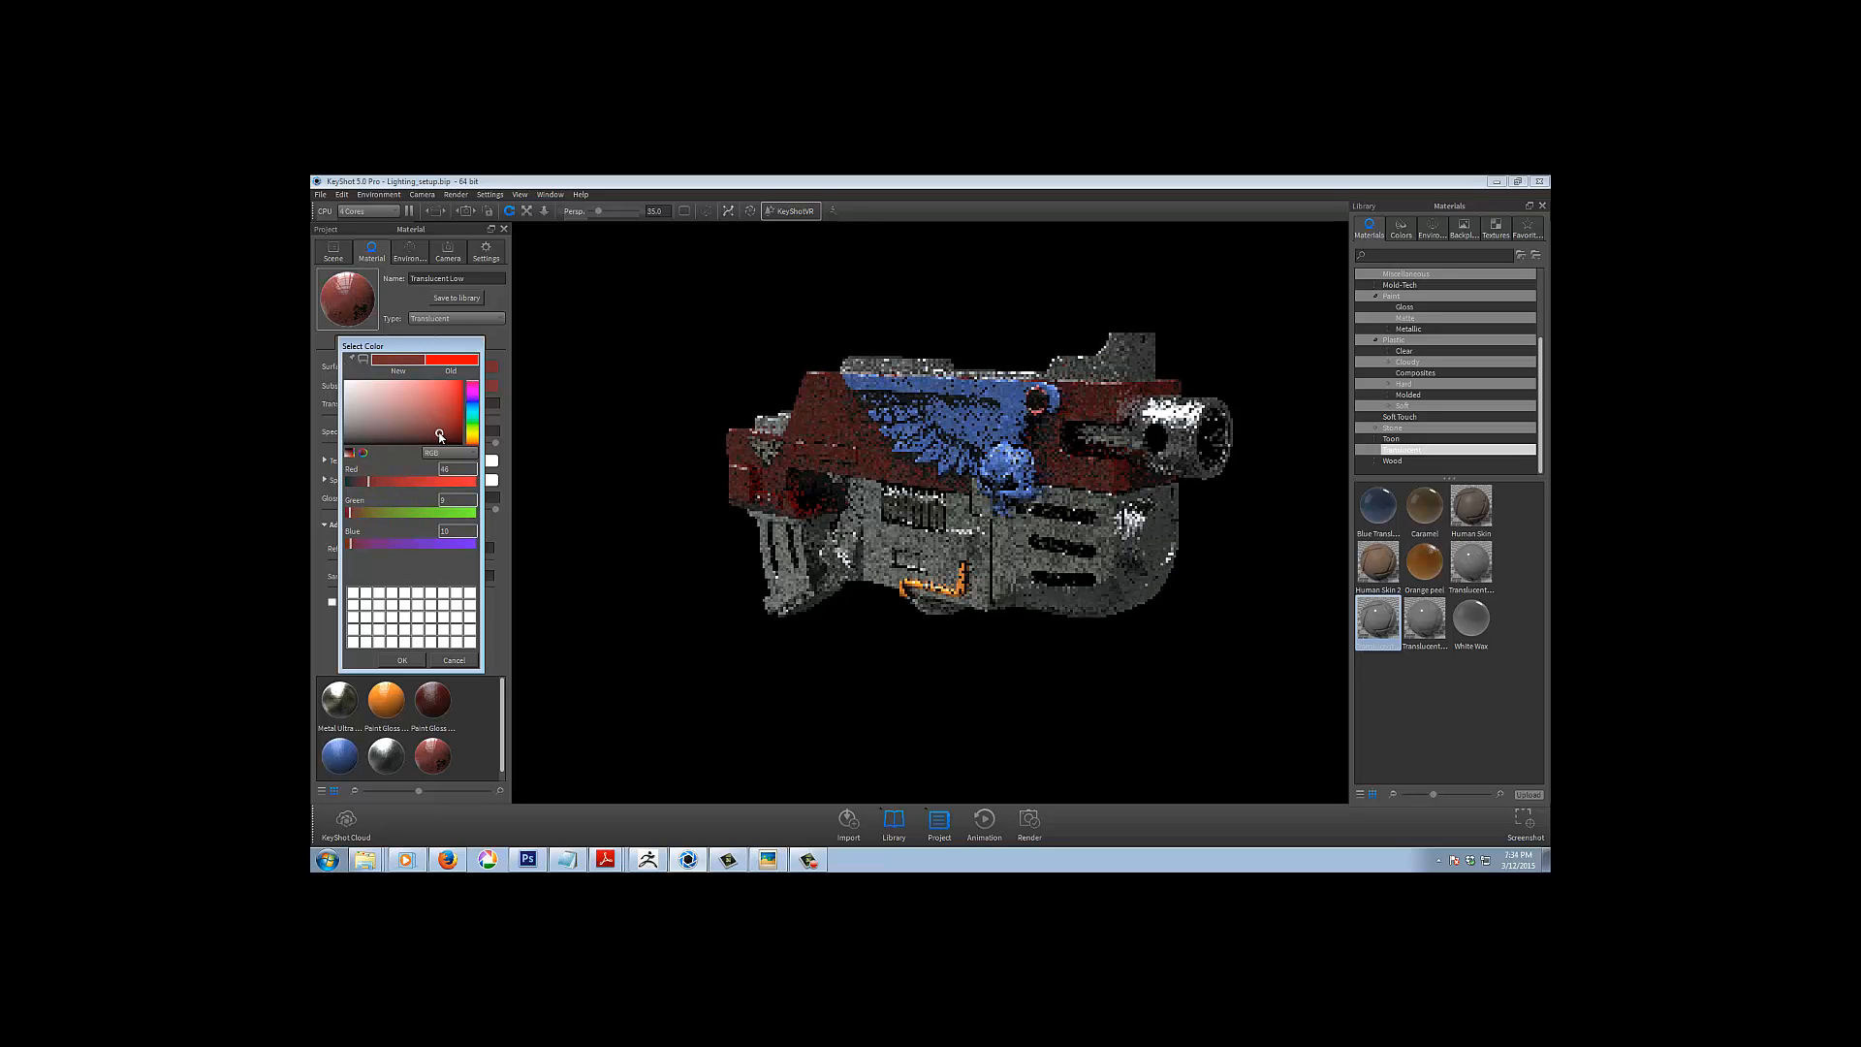
{"action": "left_click", "coordinate": [403, 661]}
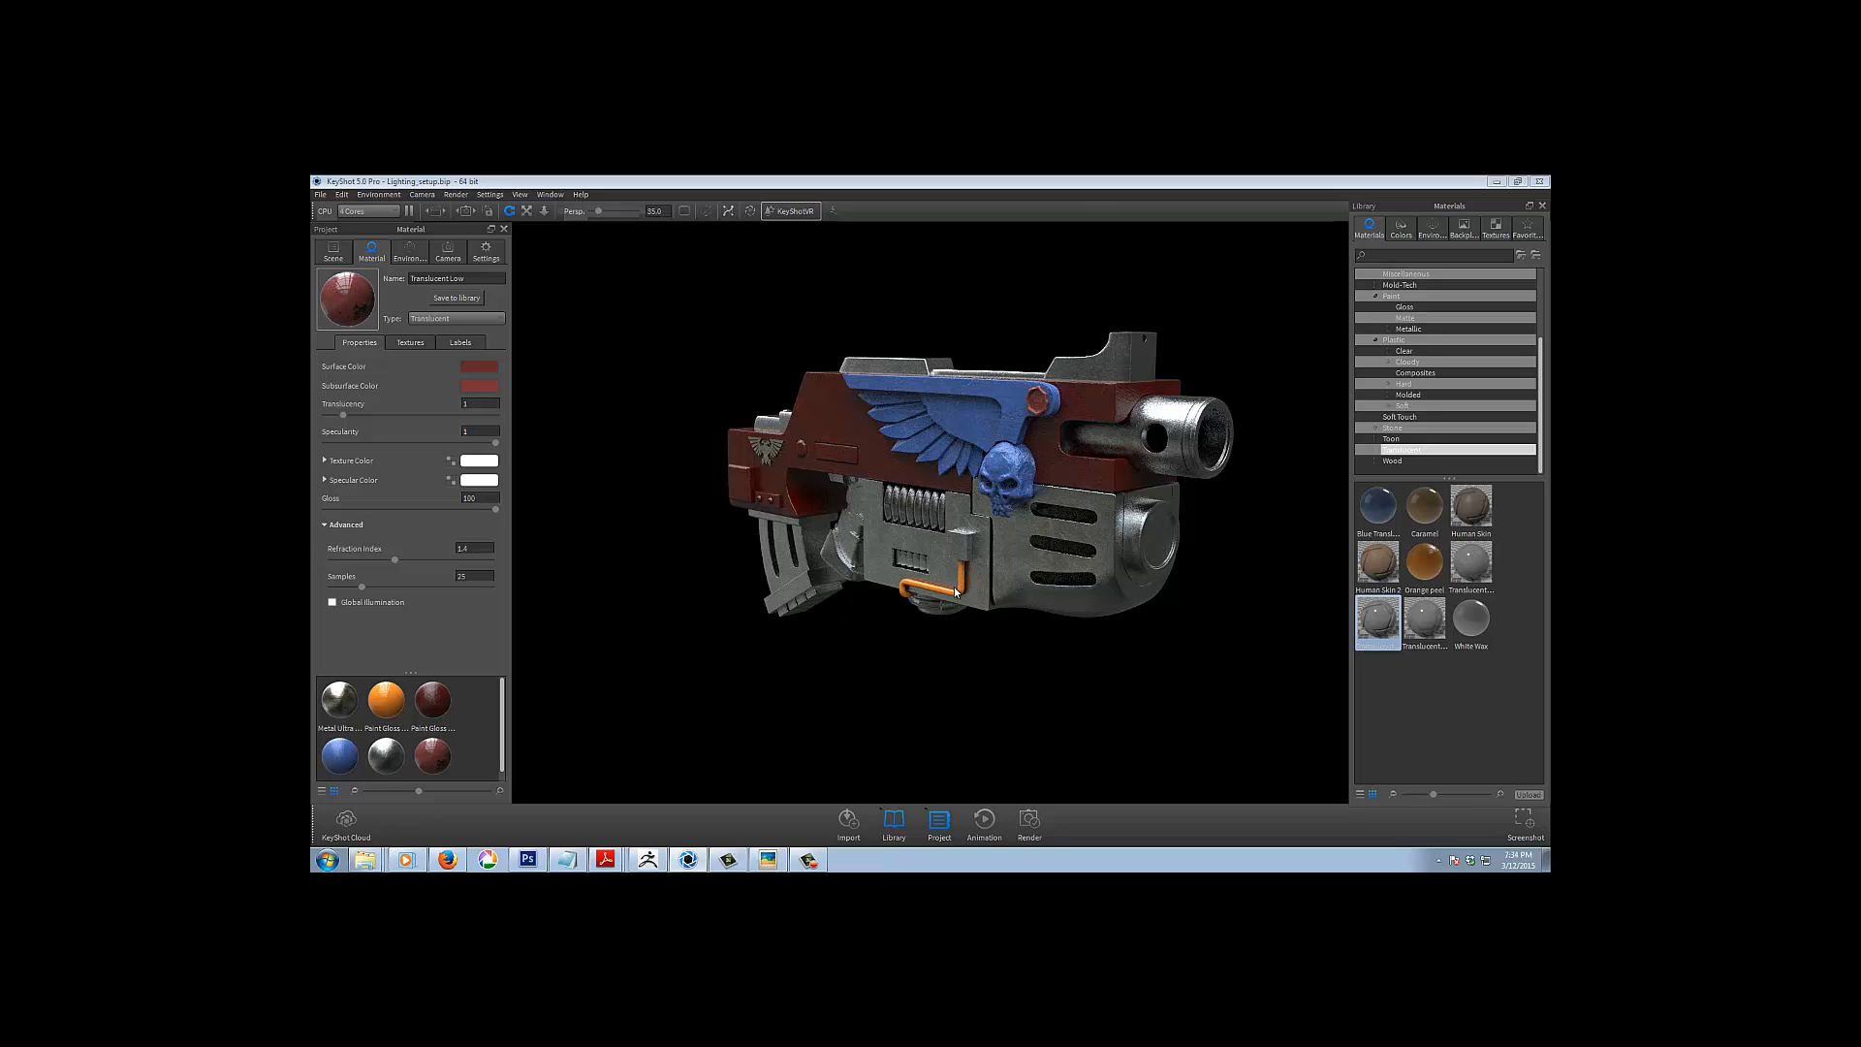
Load dr_8.png as the Paint Gloss Orange material's color texture and blend it with the orange color
{"action": "double_click", "coordinate": [385, 700]}
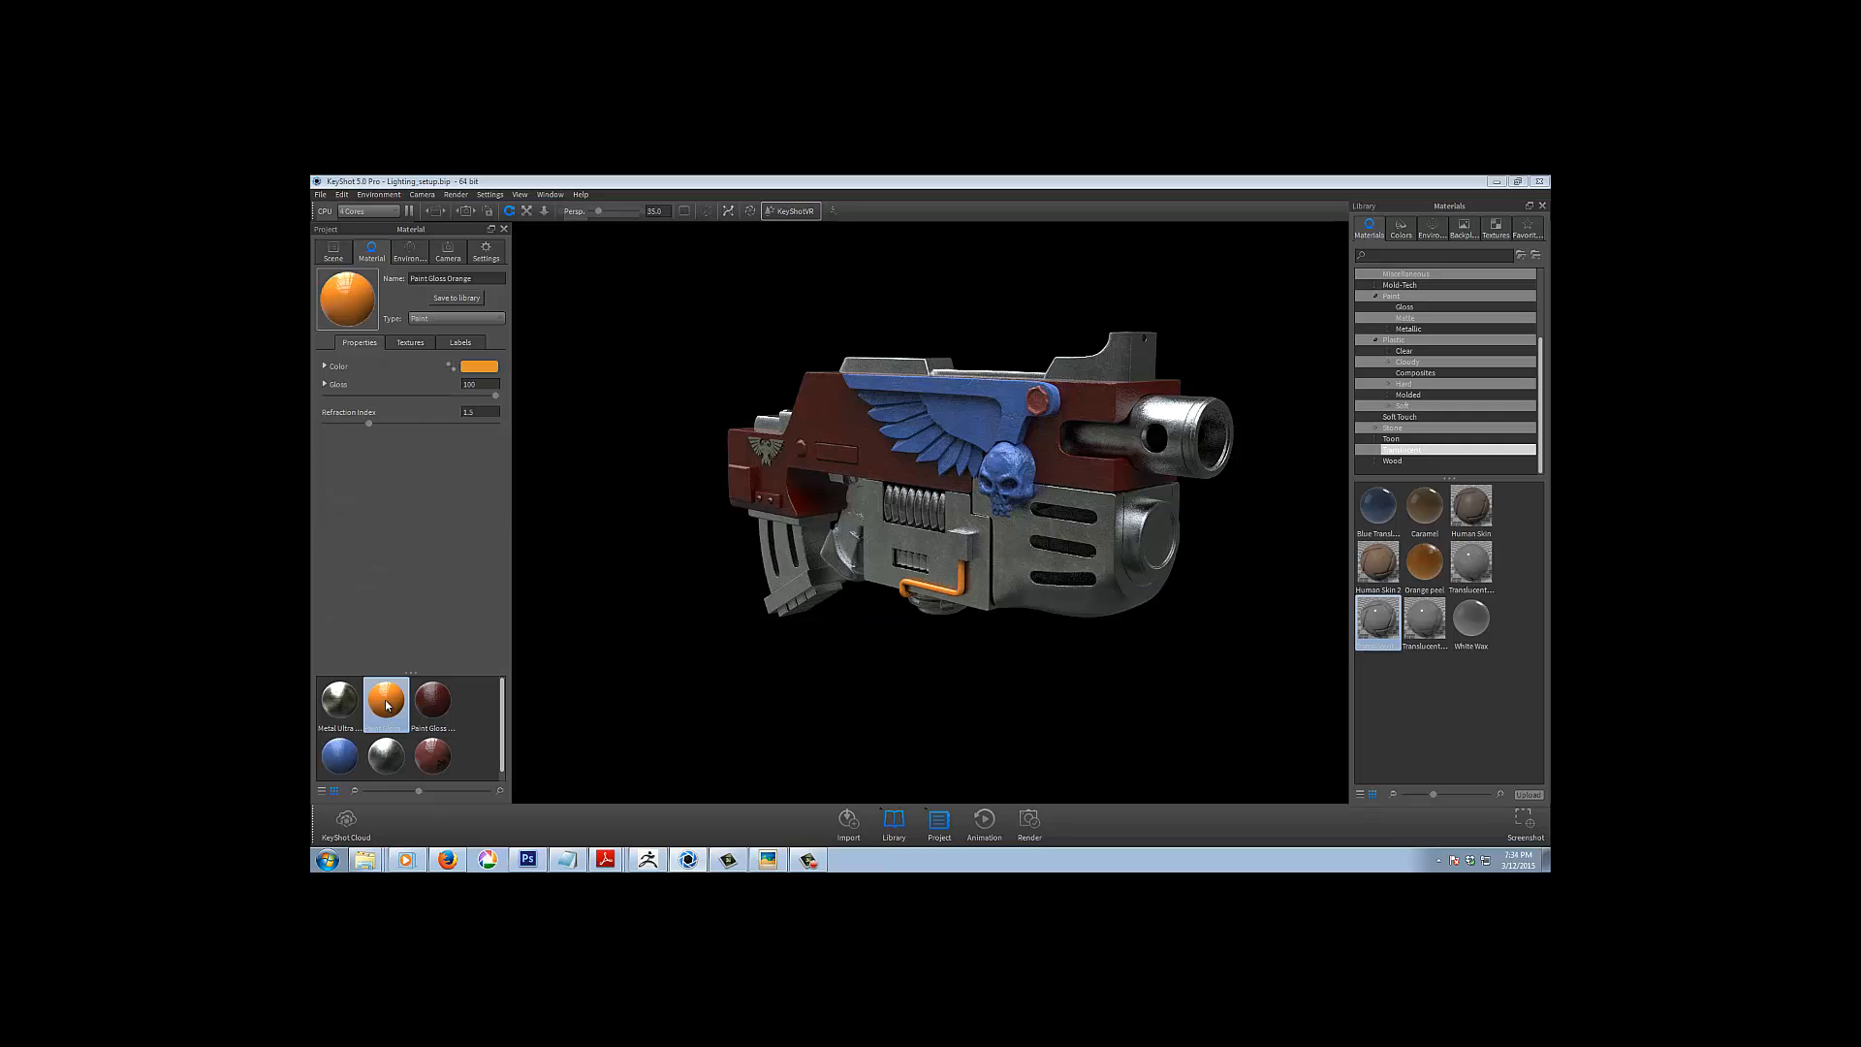
{"action": "left_click", "coordinate": [401, 343]}
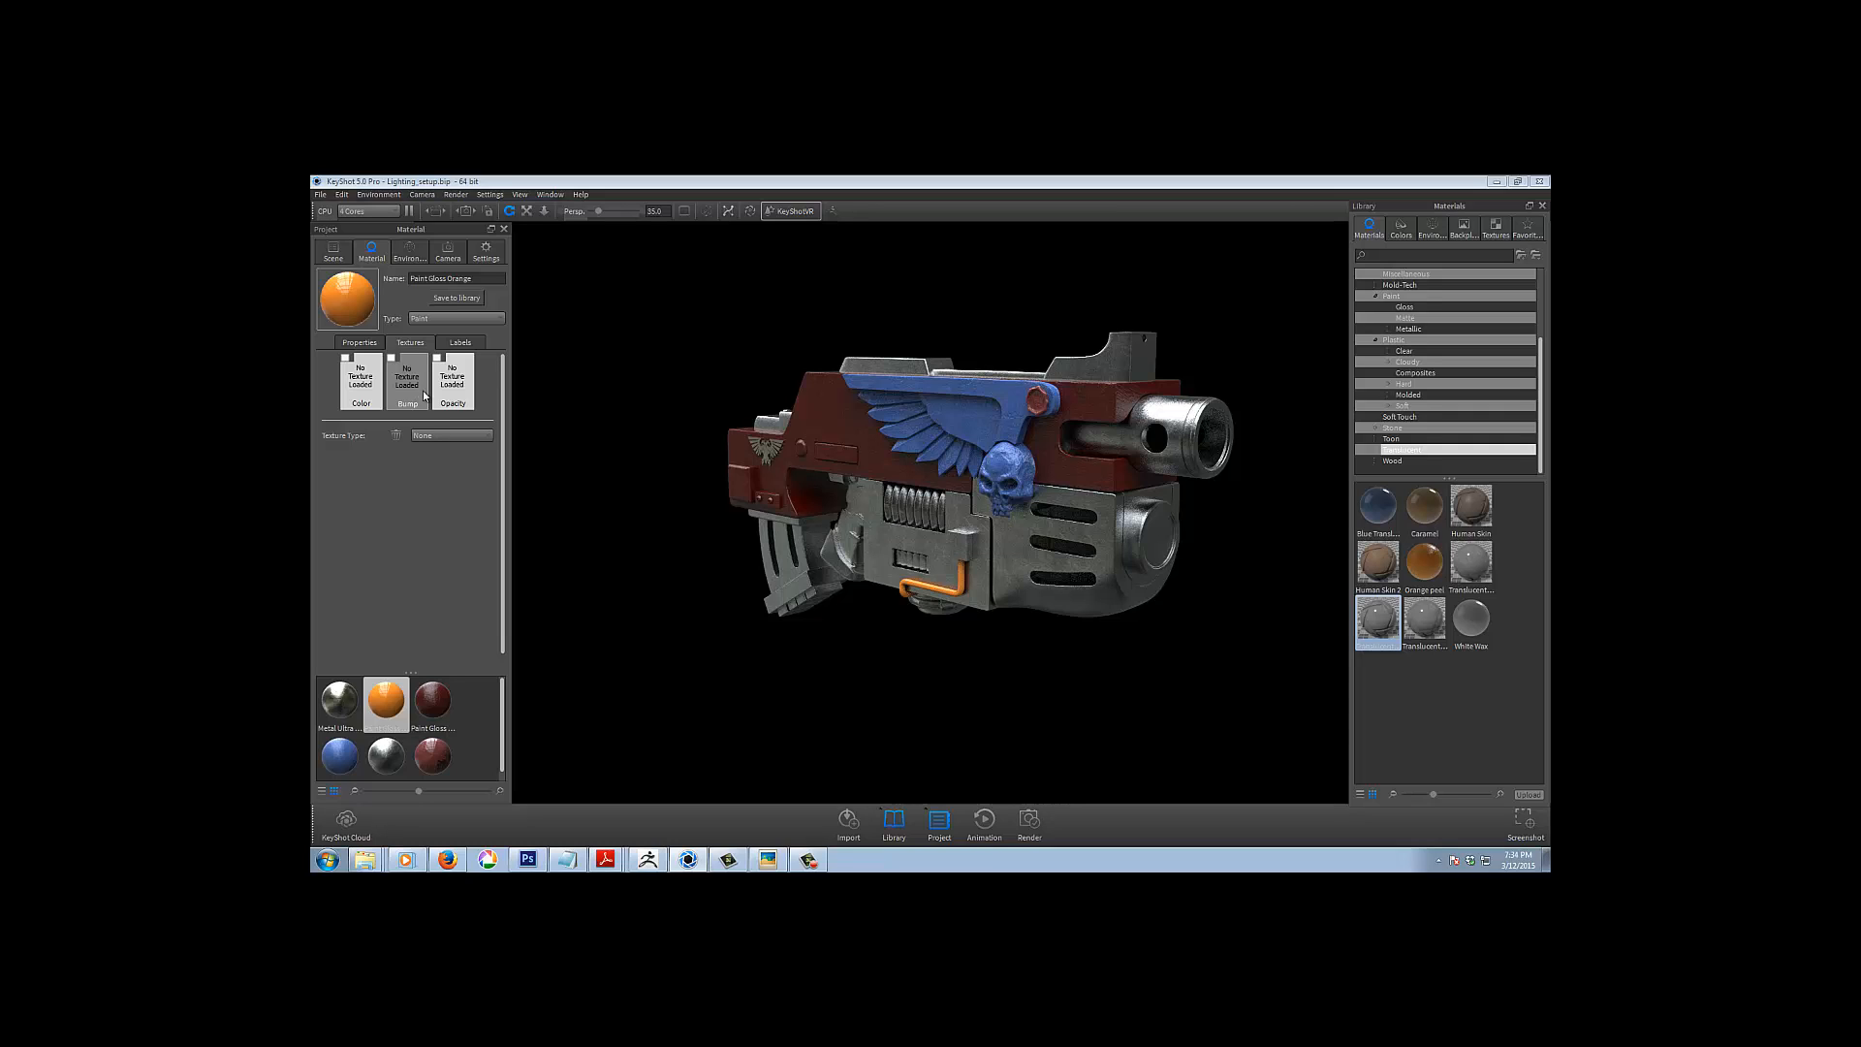
{"action": "left_click", "coordinate": [363, 378]}
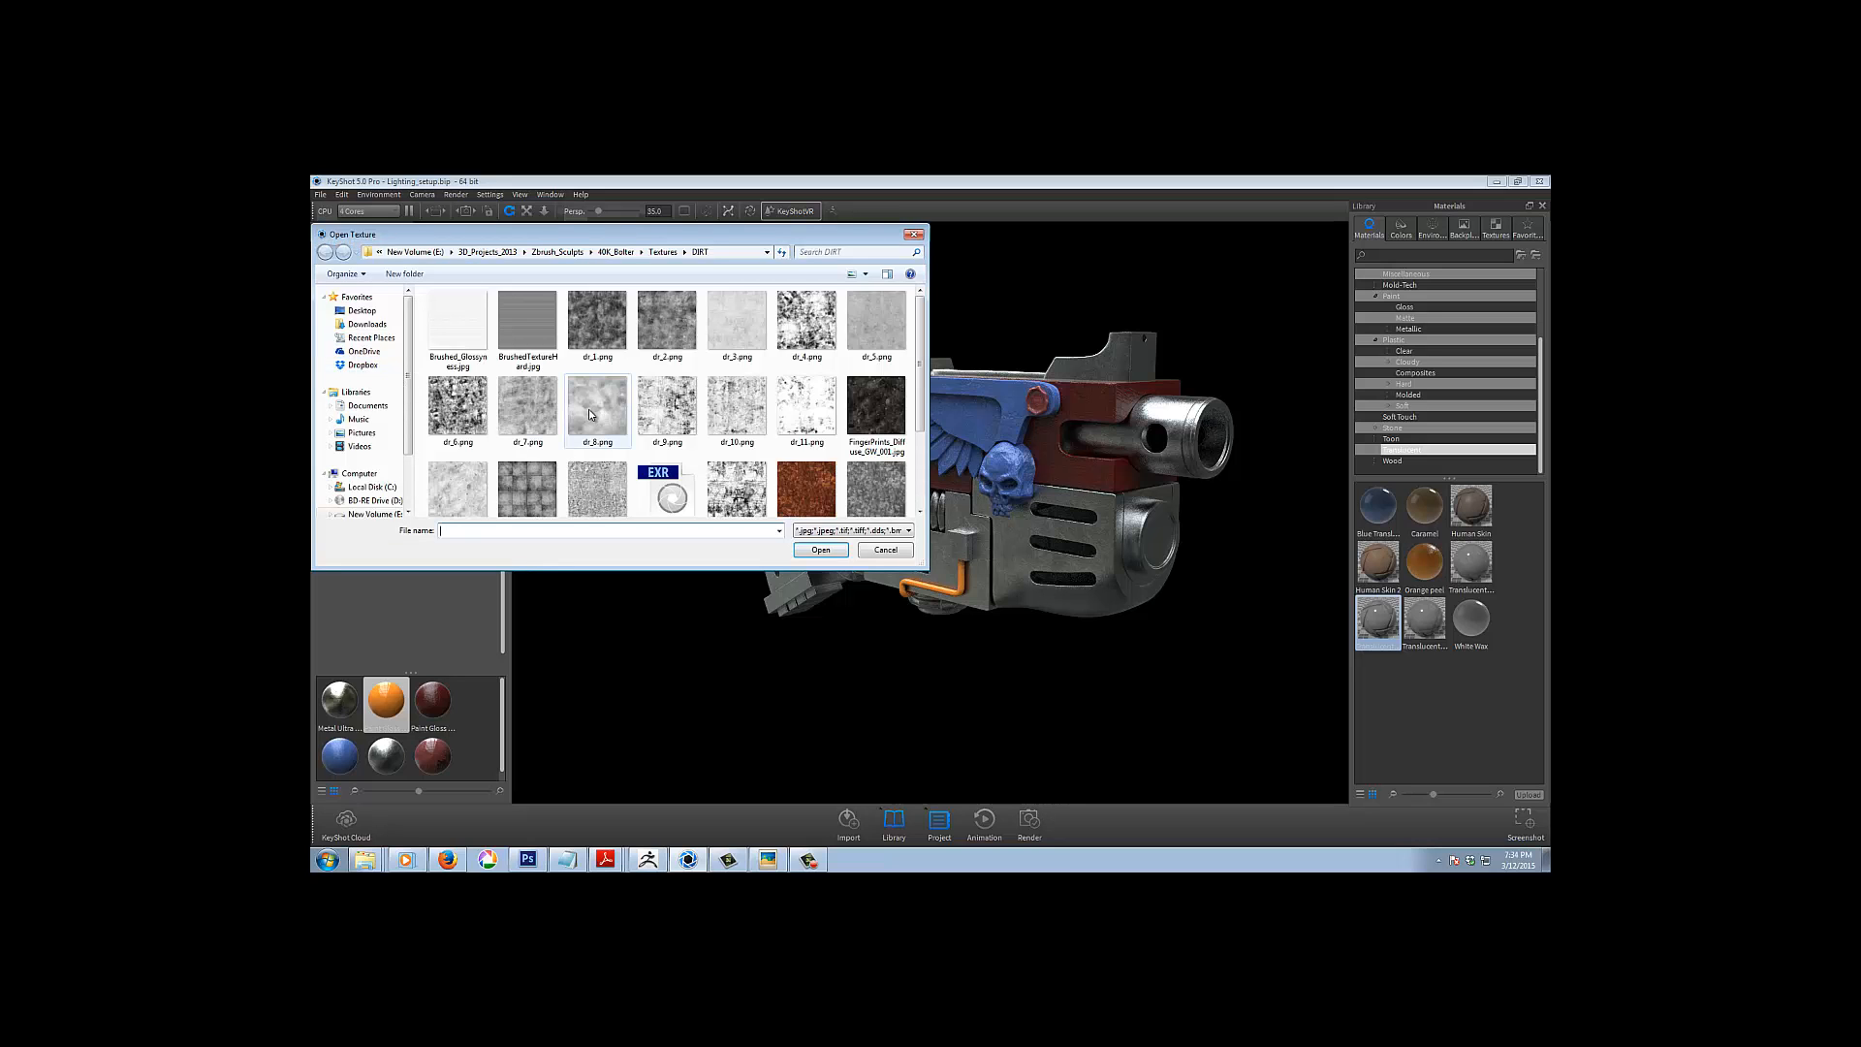
{"action": "double_click", "coordinate": [589, 410]}
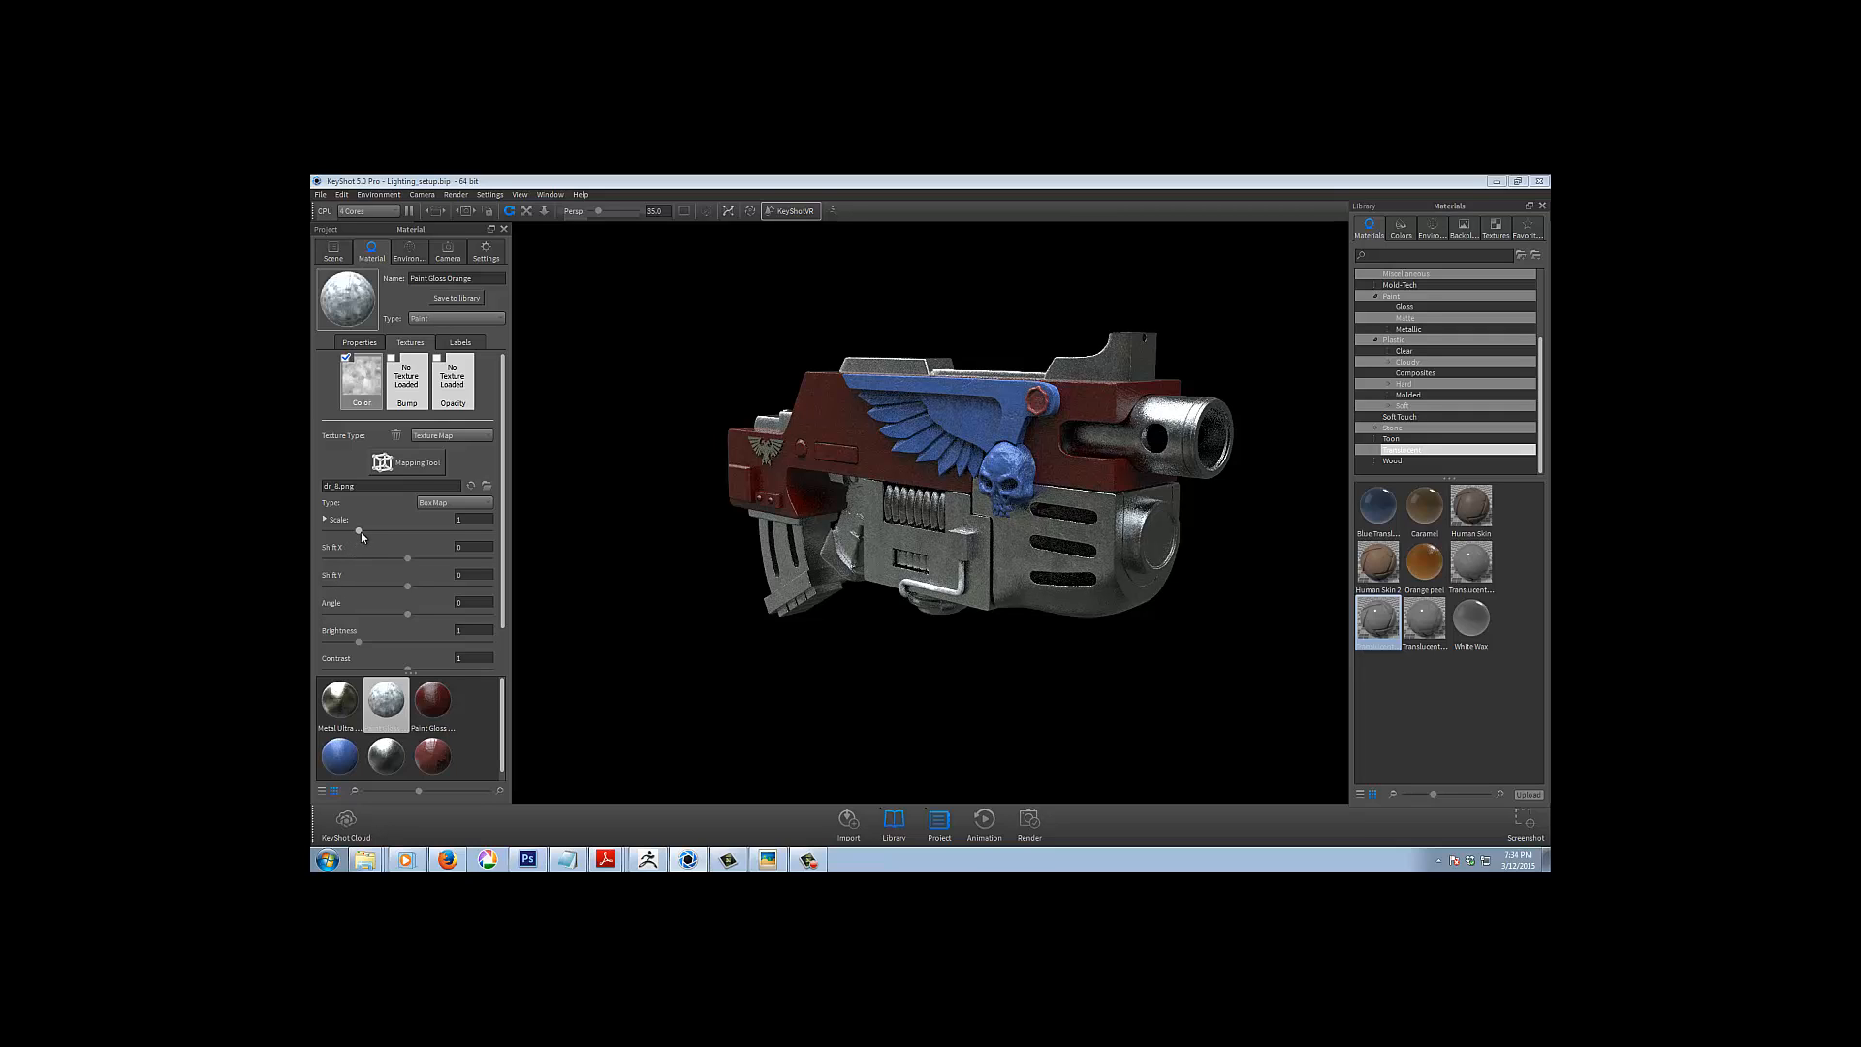
{"action": "left_click", "coordinate": [363, 343]}
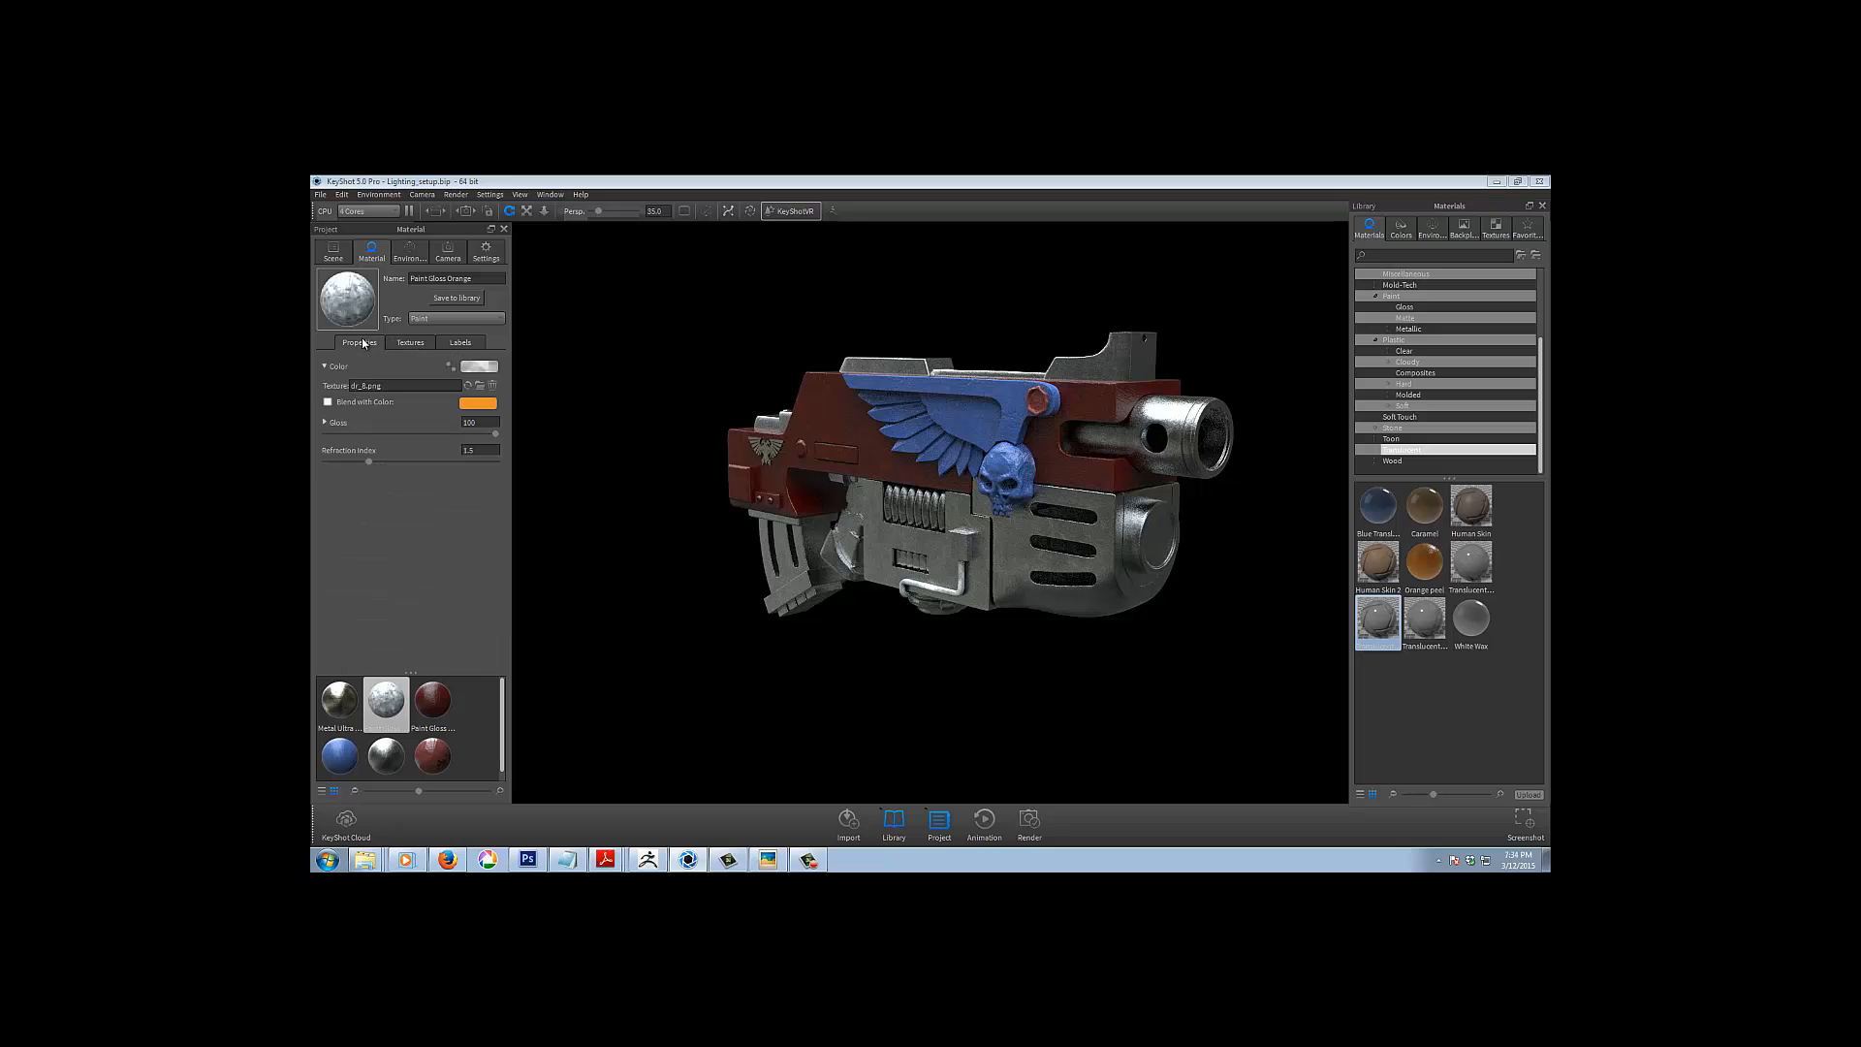
{"action": "left_click", "coordinate": [328, 401]}
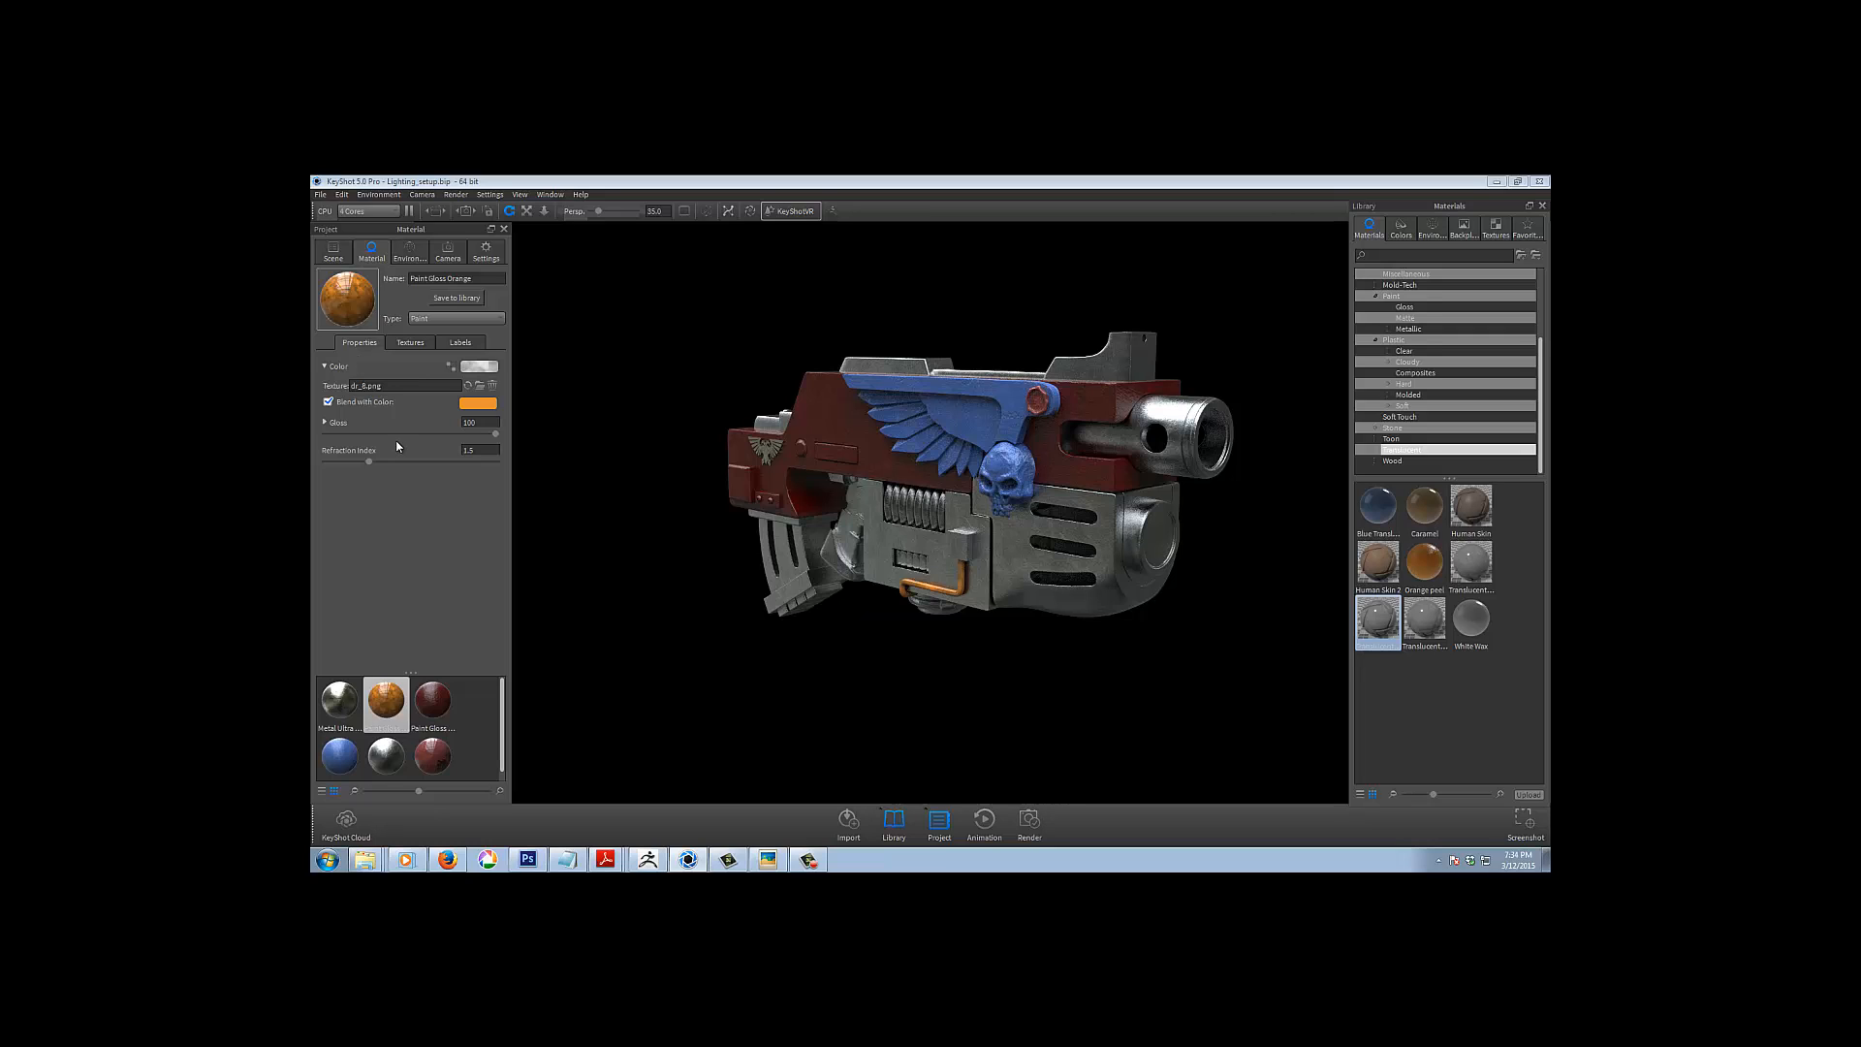
Try lighting the gun with several library environments, including BackLight_4K_35 and BackLight_4K_33
{"action": "left_click", "coordinate": [1429, 228]}
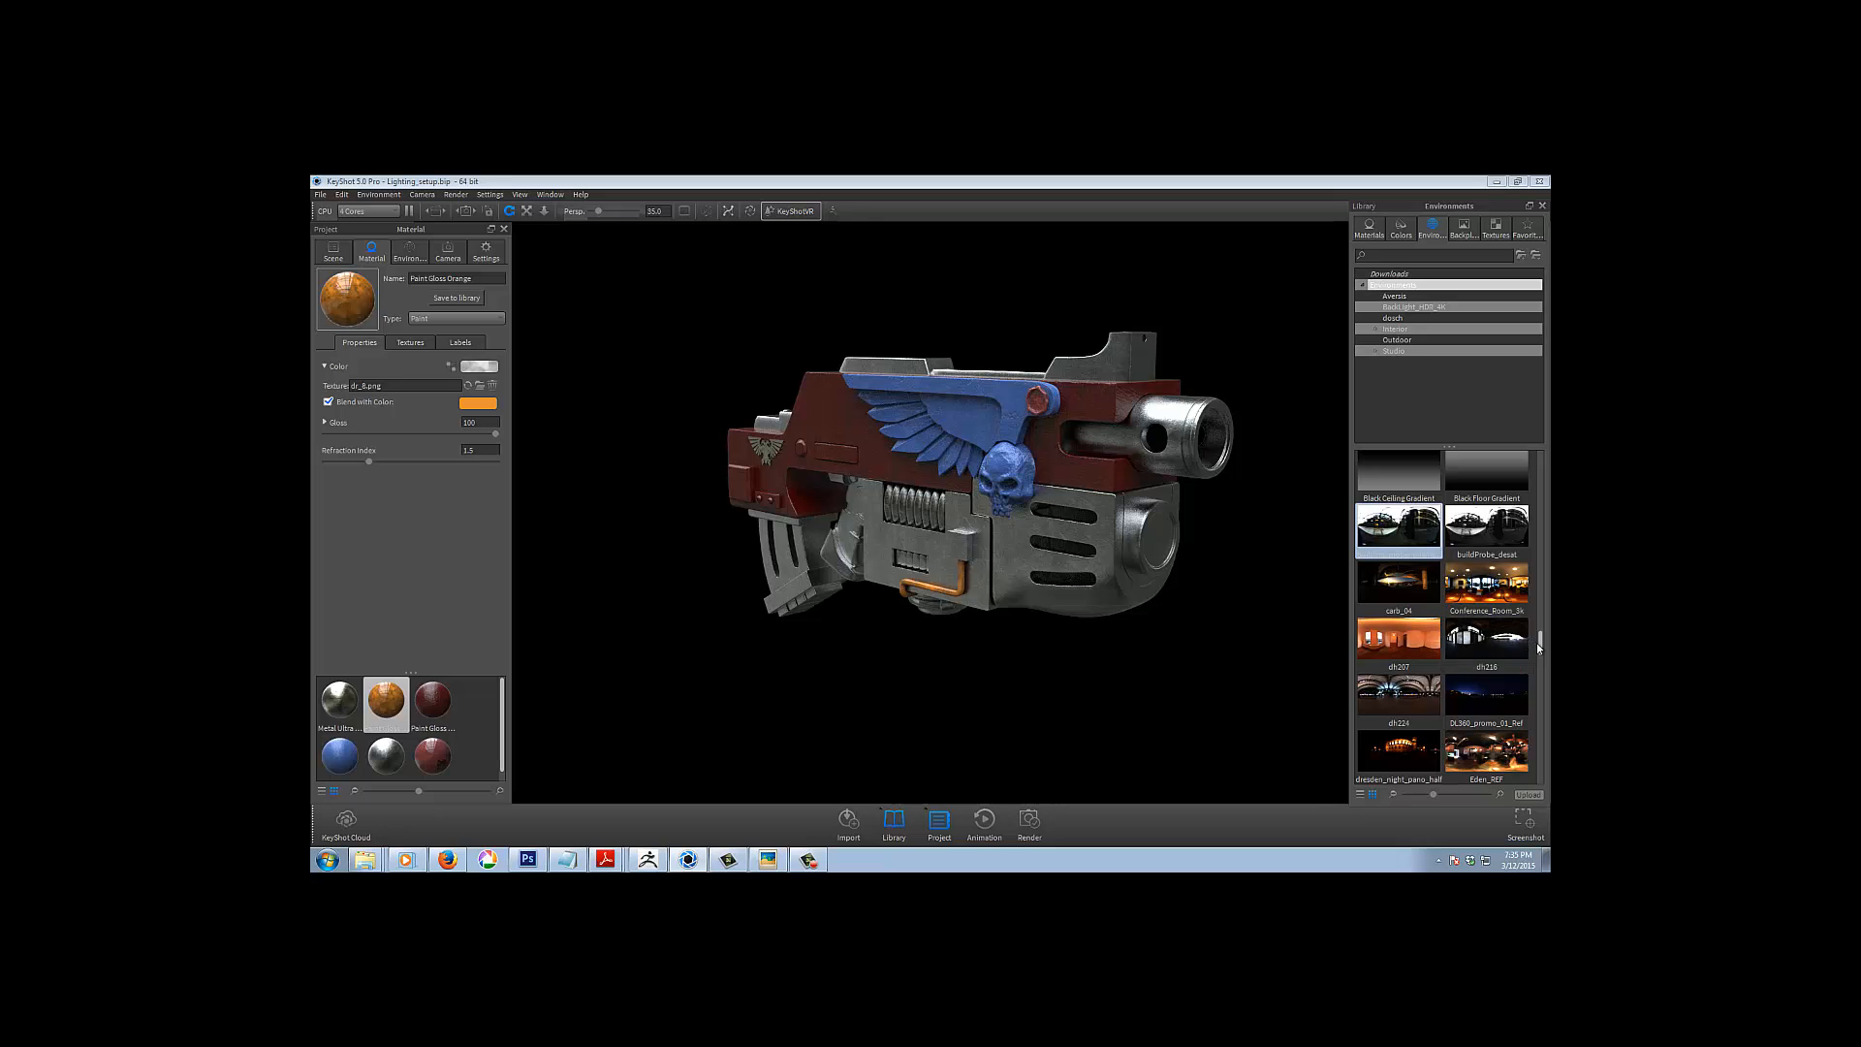
{"action": "left_click_drag", "start_coordinate": [1493, 642], "coordinate": [1232, 738]}
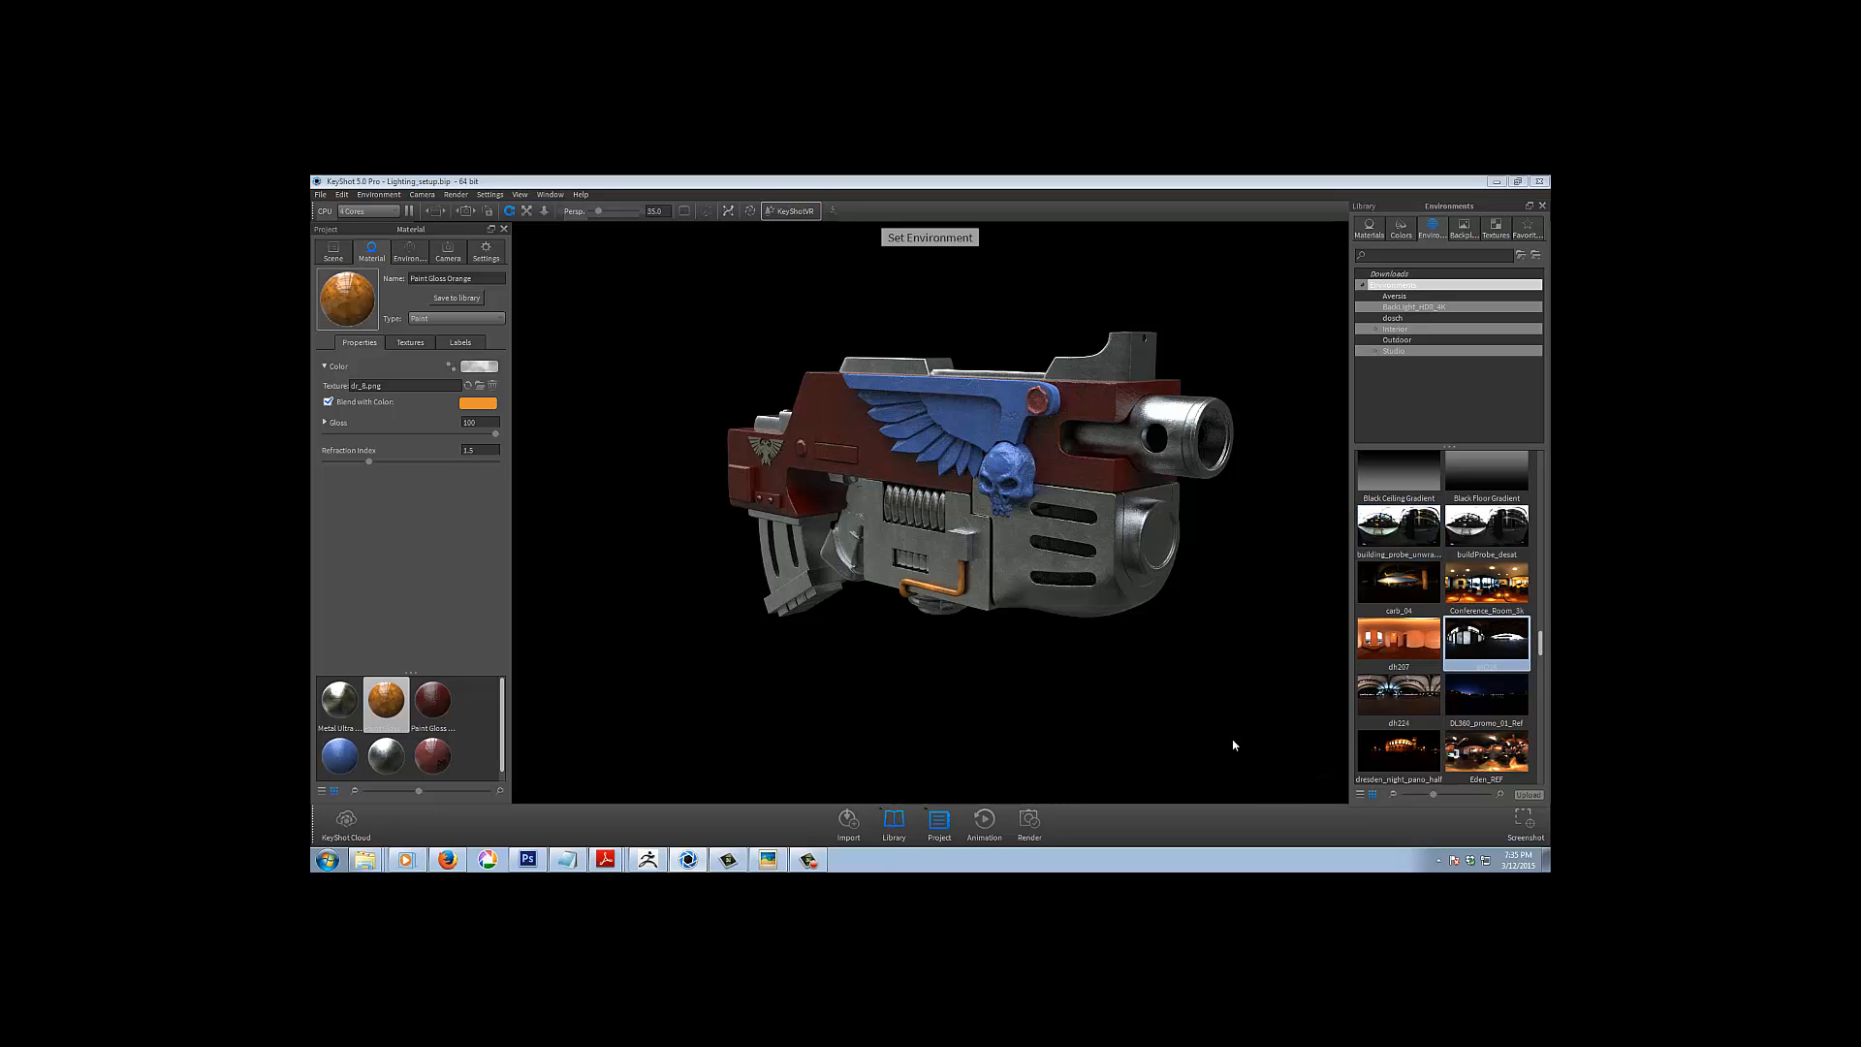
{"action": "left_click_drag", "start_coordinate": [1541, 638], "coordinate": [1549, 583]}
{"action": "left_click", "coordinate": [1486, 625]}
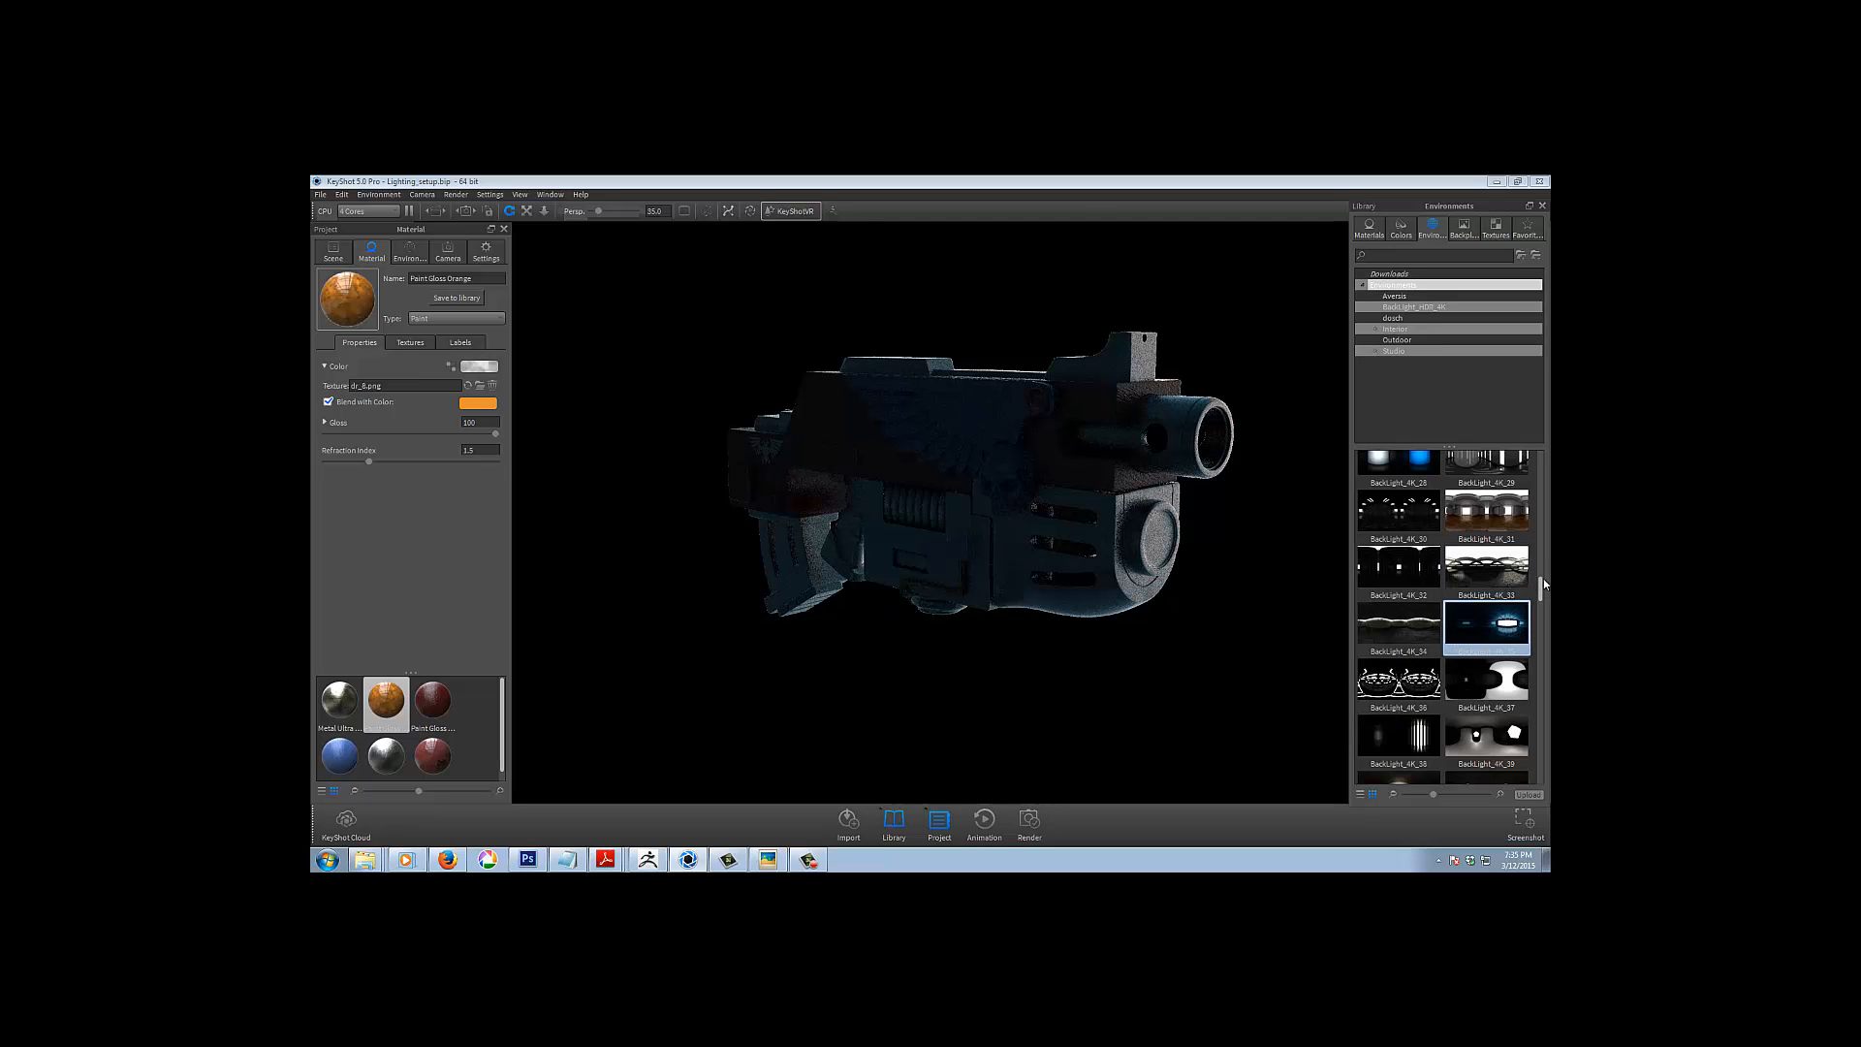
{"action": "left_click", "coordinate": [1486, 570]}
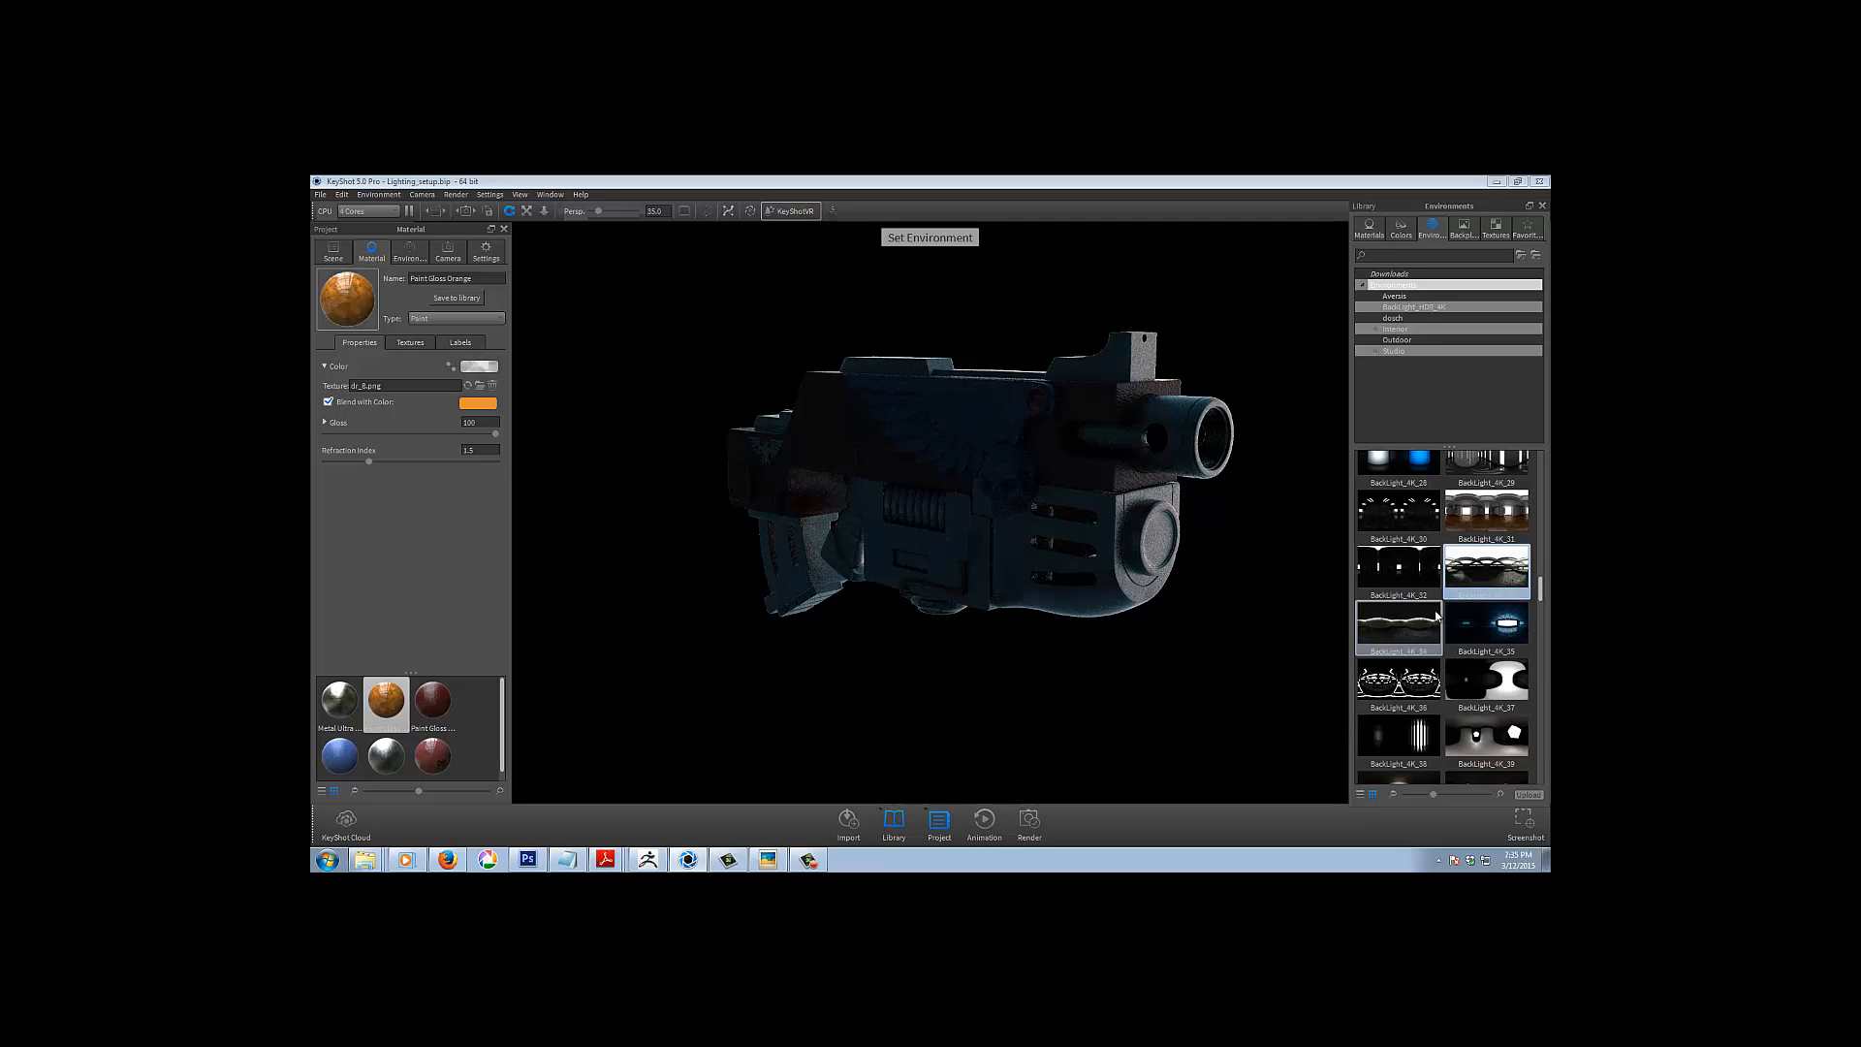
Try lighting the gun with the 3 Panels Straight 2k, 3 Point Soft High 2k and 23_antwerp_night environments
{"action": "left_click_drag", "start_coordinate": [1540, 584], "coordinate": [1122, 733]}
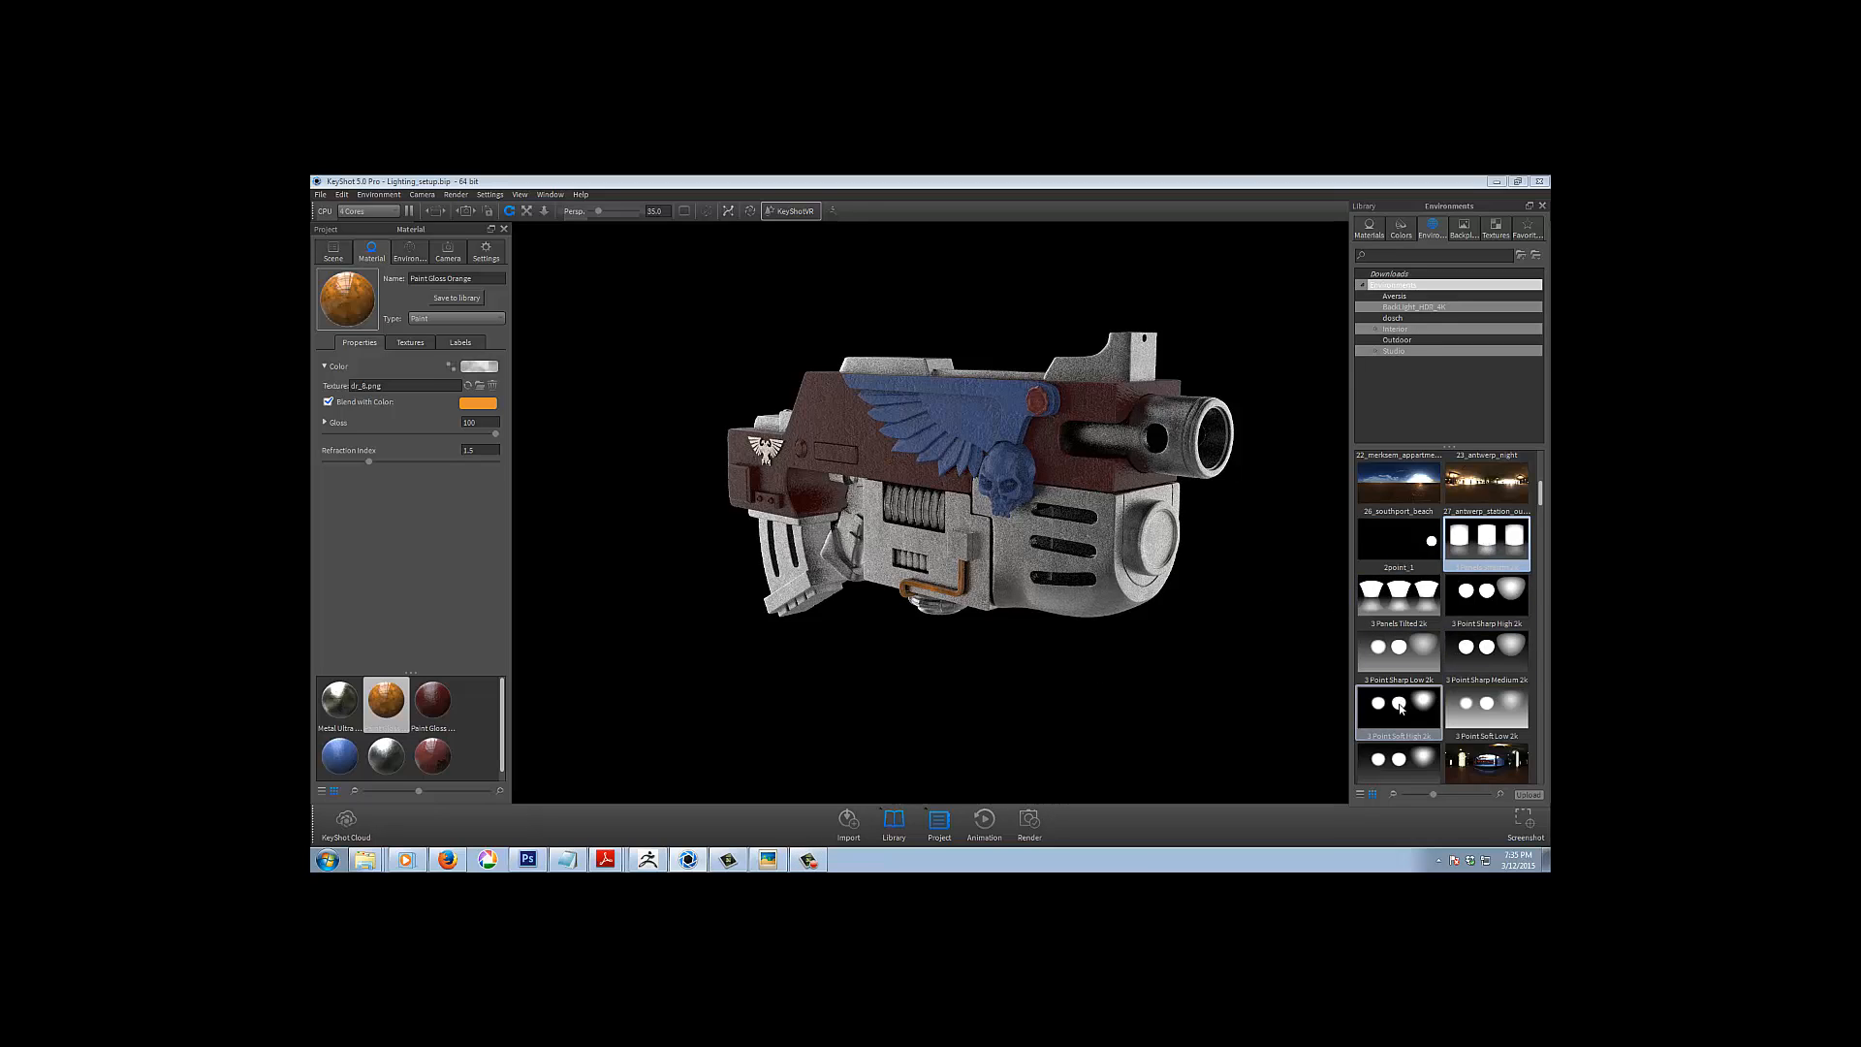
{"action": "left_click_drag", "start_coordinate": [1399, 709], "coordinate": [1173, 762]}
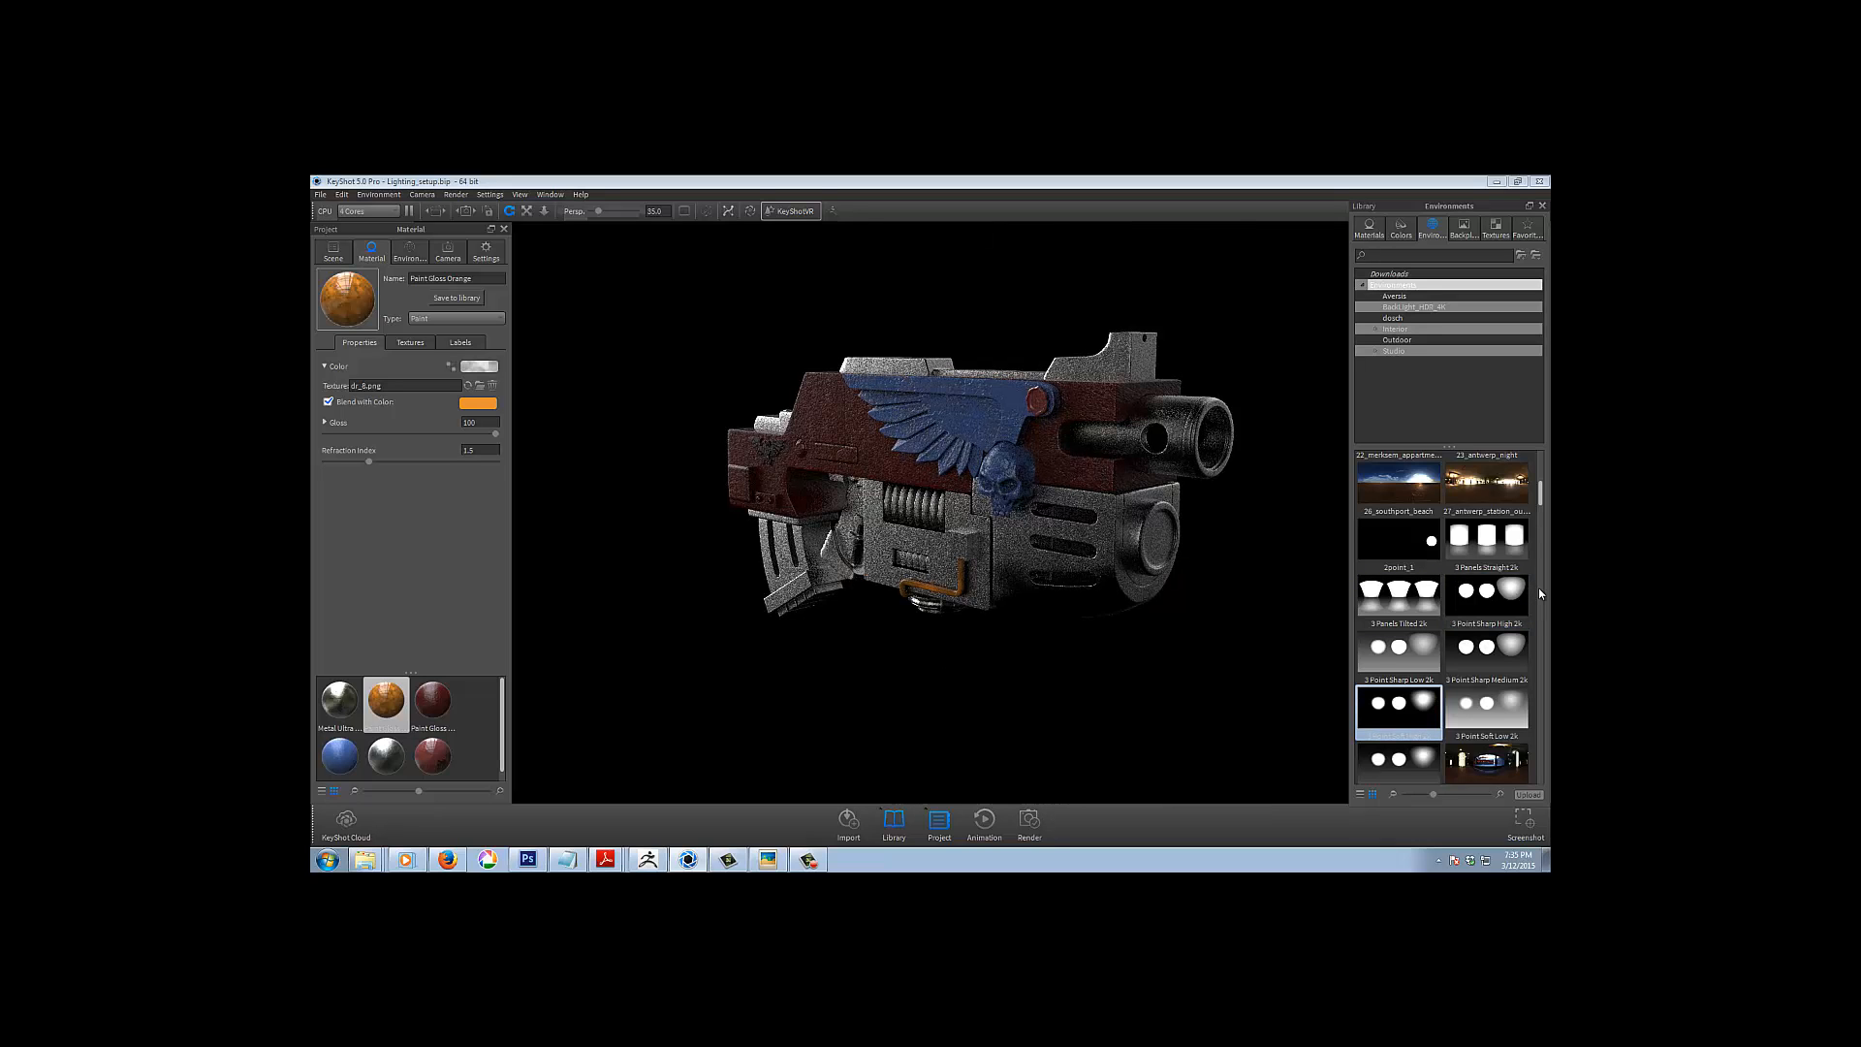
{"action": "left_click_drag", "start_coordinate": [1544, 503], "coordinate": [1544, 491]}
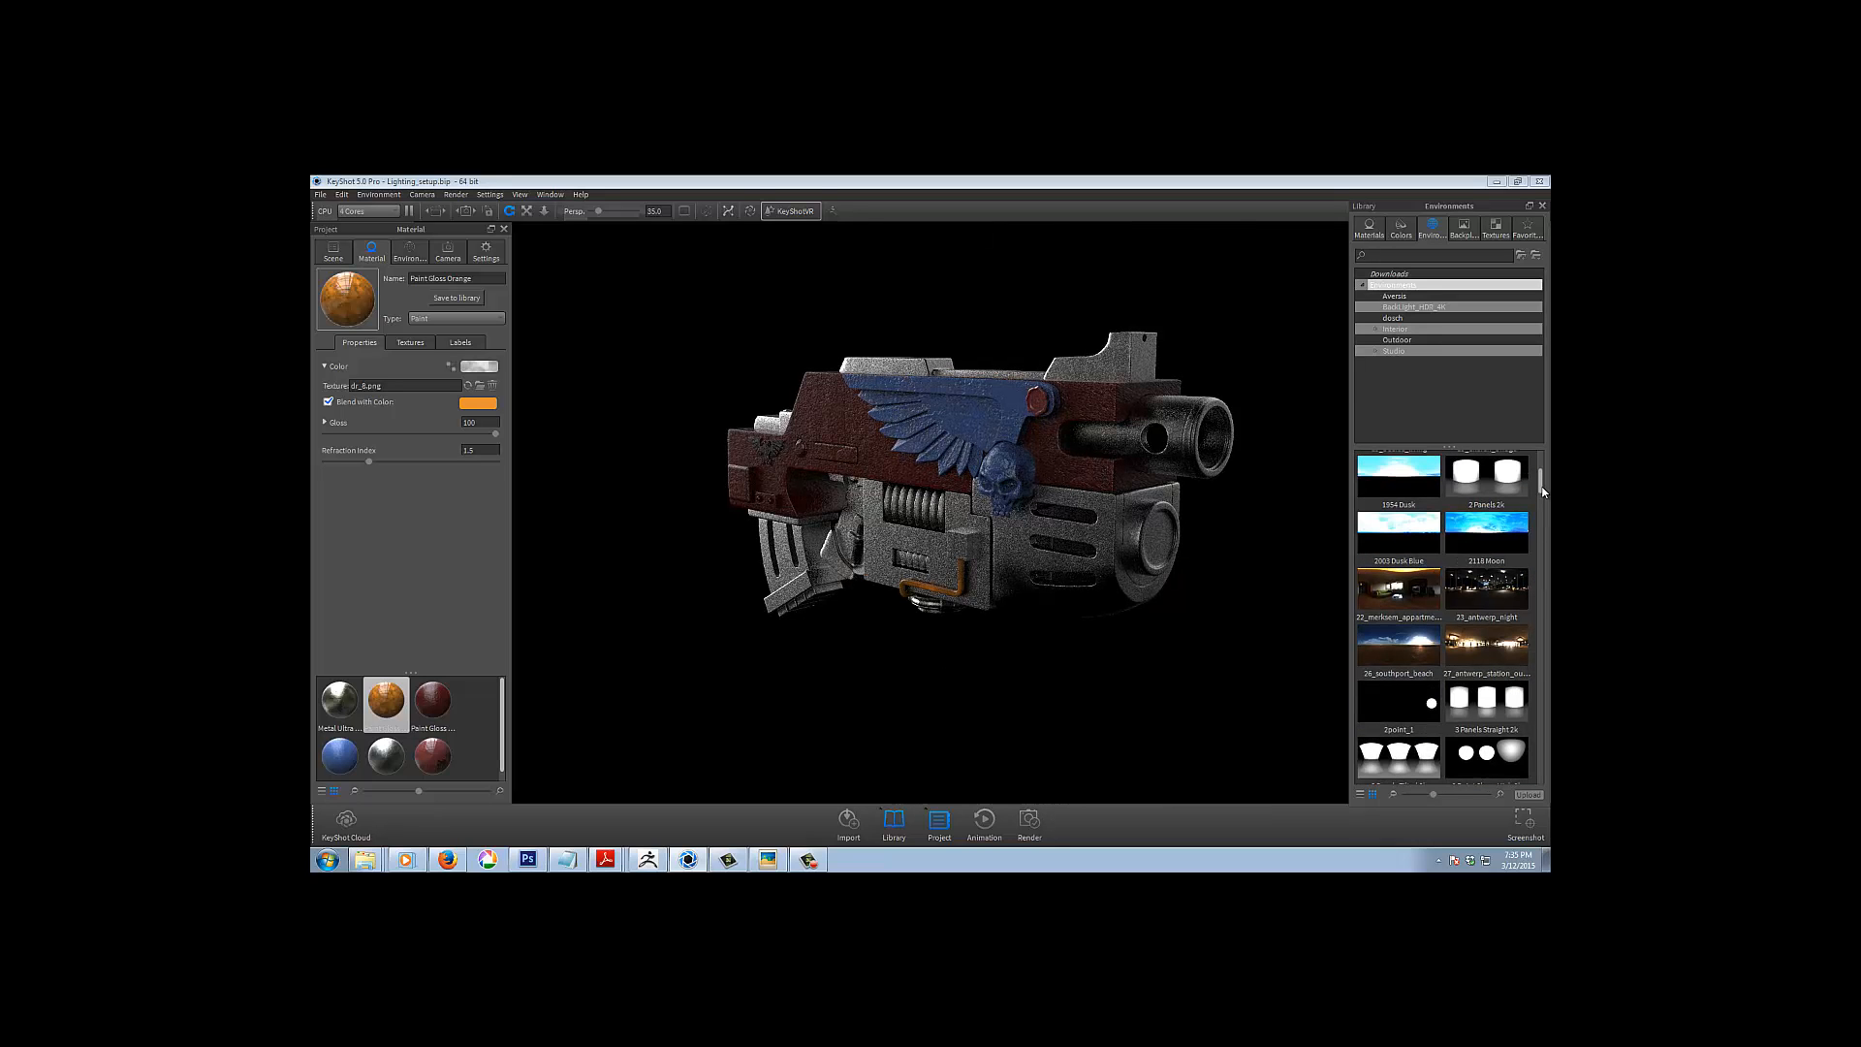
{"action": "left_click_drag", "start_coordinate": [1486, 589], "coordinate": [1209, 725]}
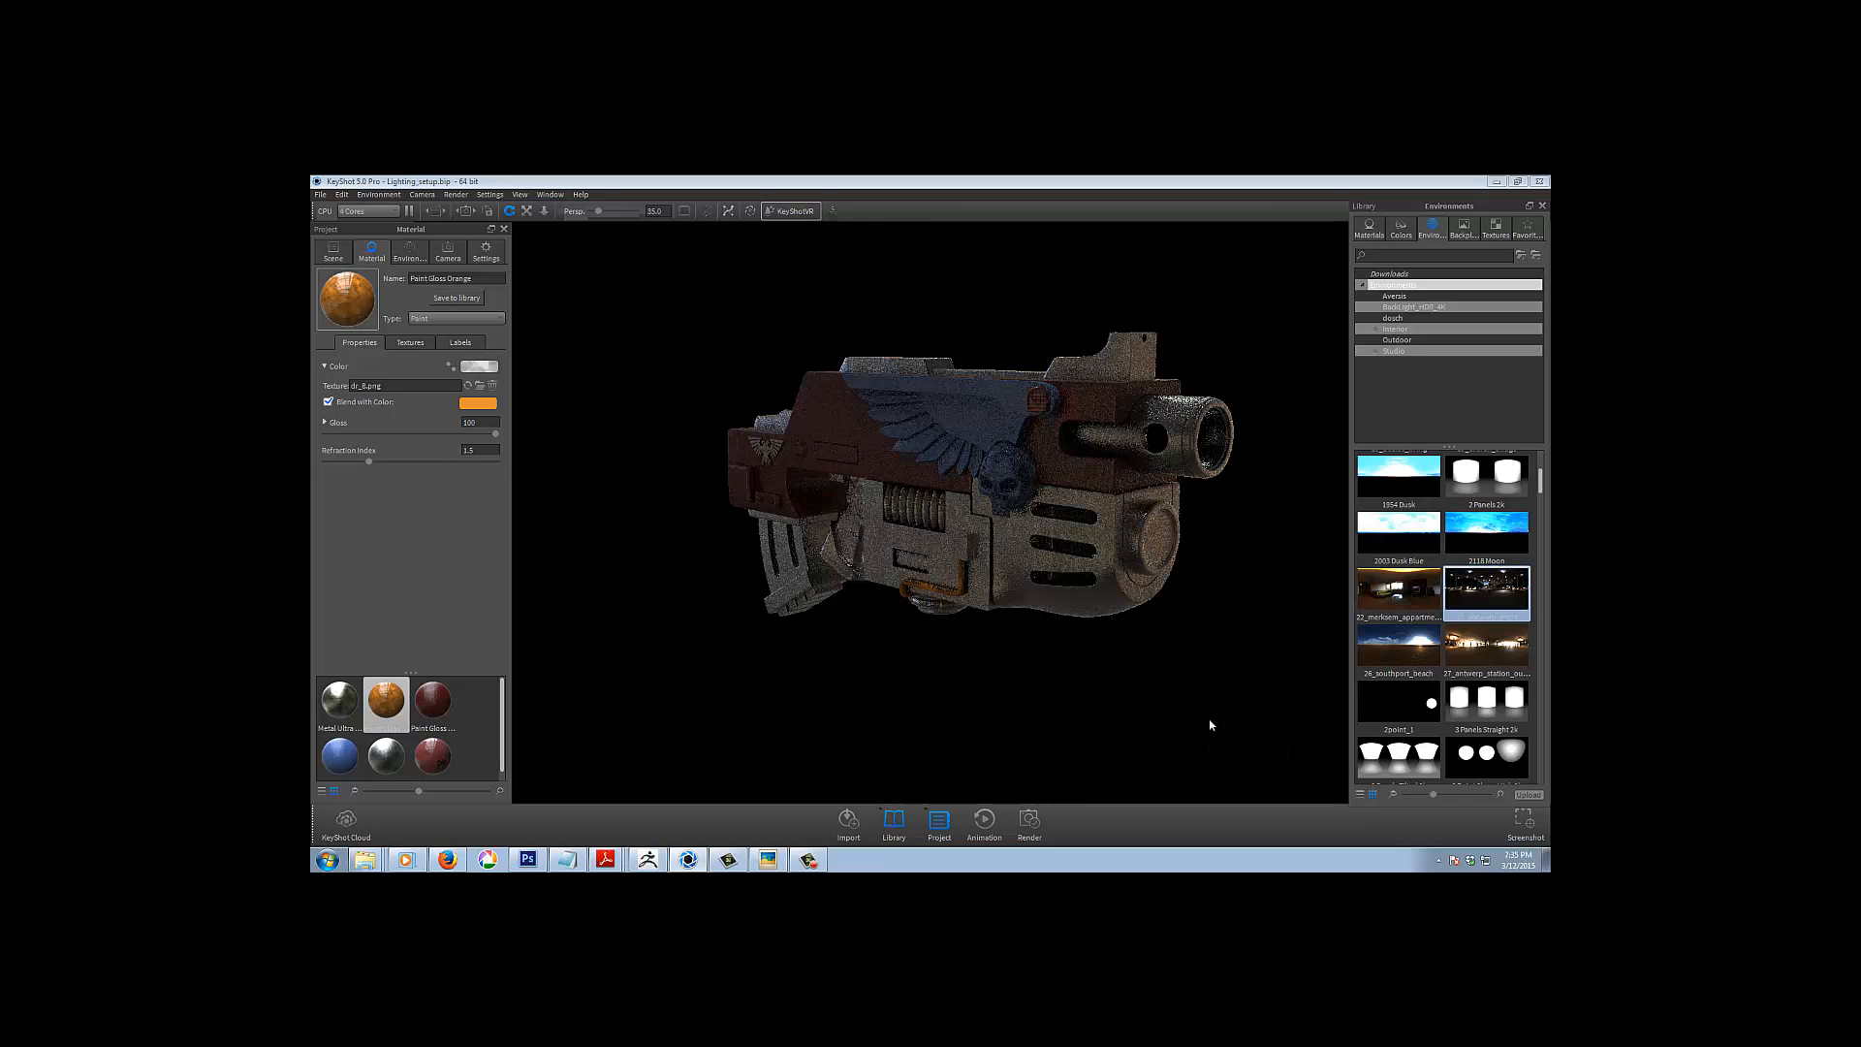
Light the gun with the 19_ekeren_bridge environment and inspect its image in the HDRI Editor
{"action": "left_click_drag", "start_coordinate": [1541, 486], "coordinate": [1548, 466]}
{"action": "left_click_drag", "start_coordinate": [1486, 642], "coordinate": [1058, 760]}
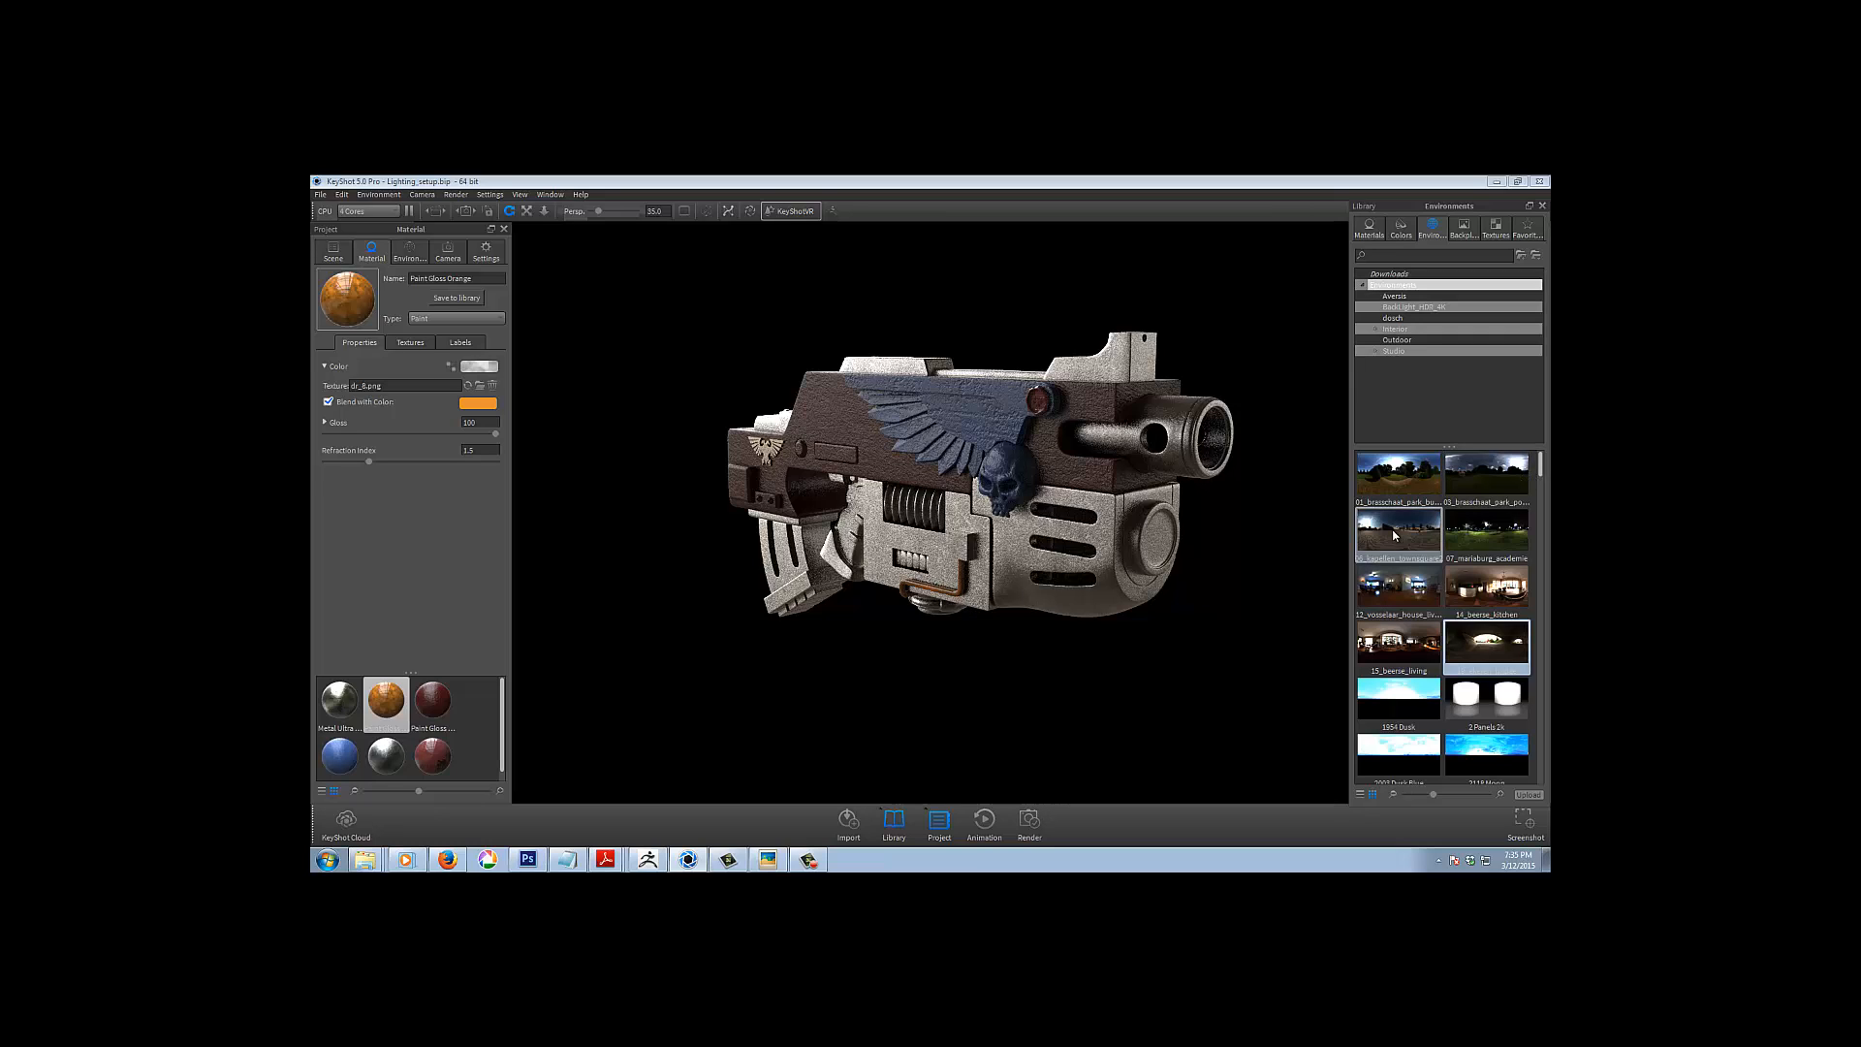
{"action": "left_click", "coordinate": [410, 254]}
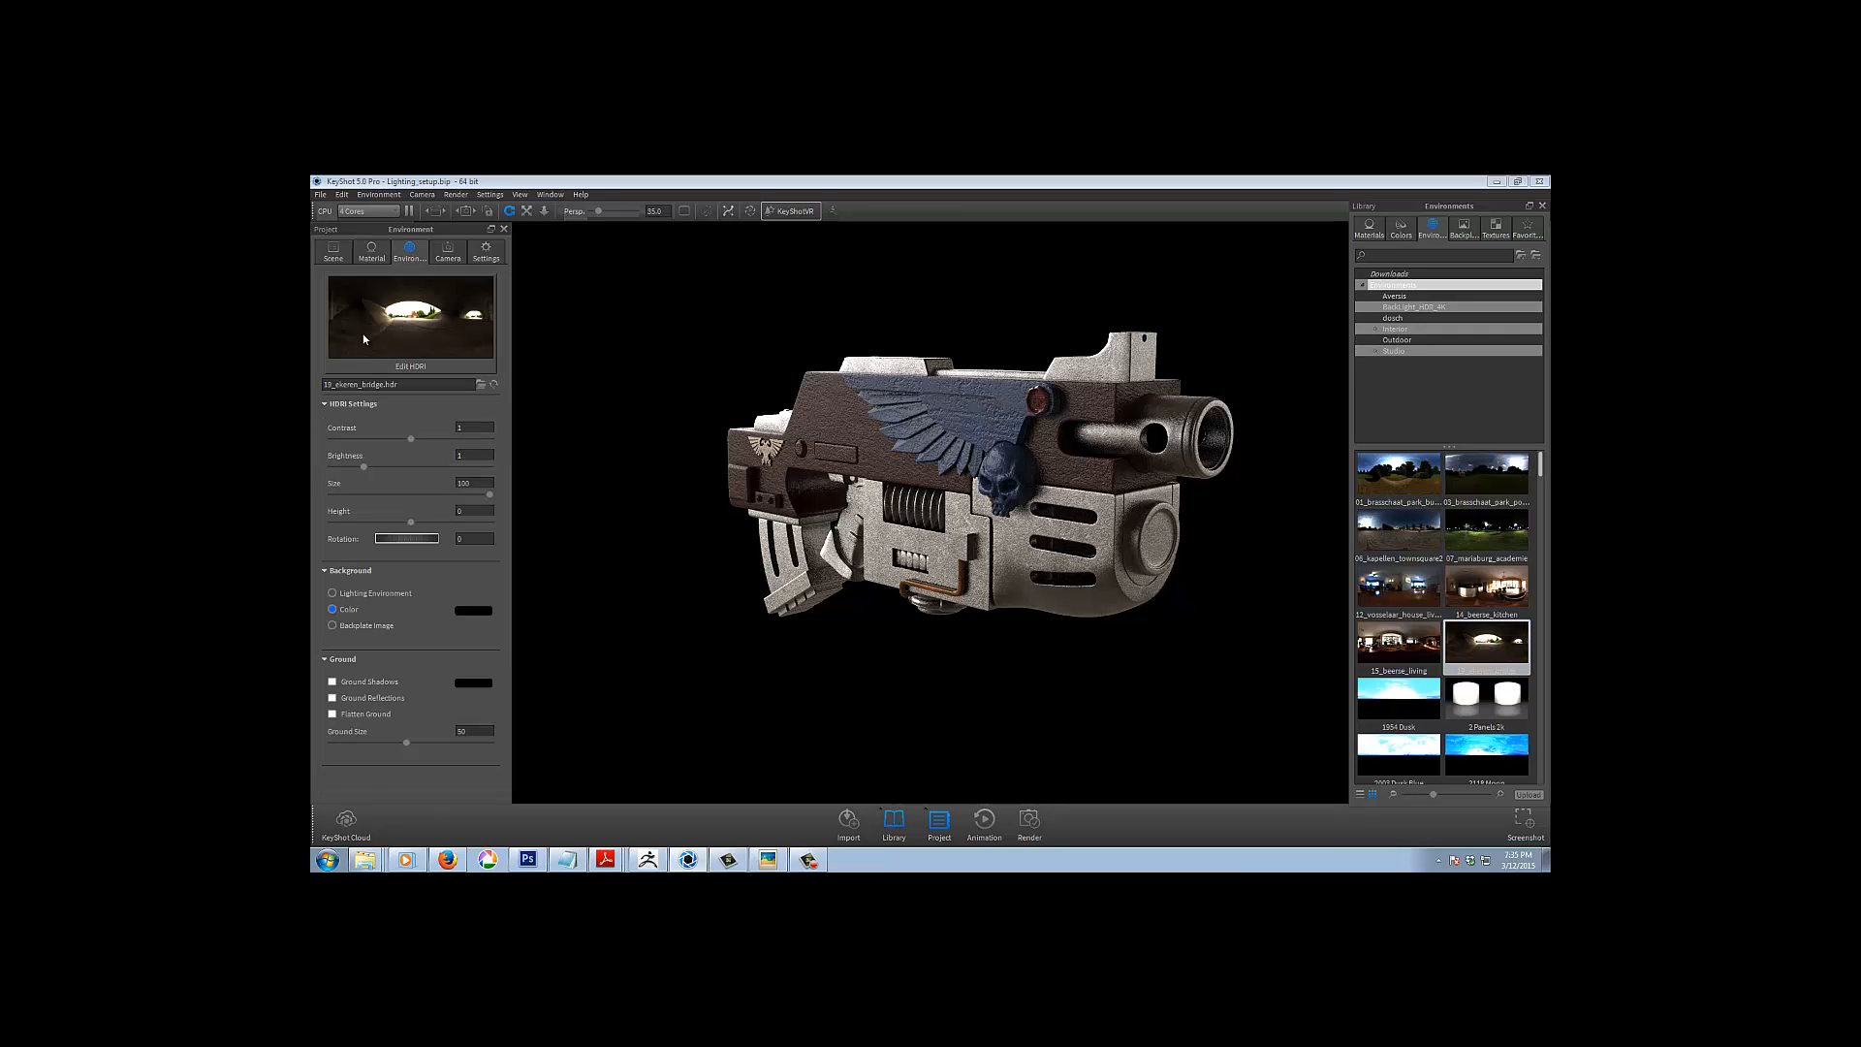
{"action": "left_click", "coordinate": [369, 334]}
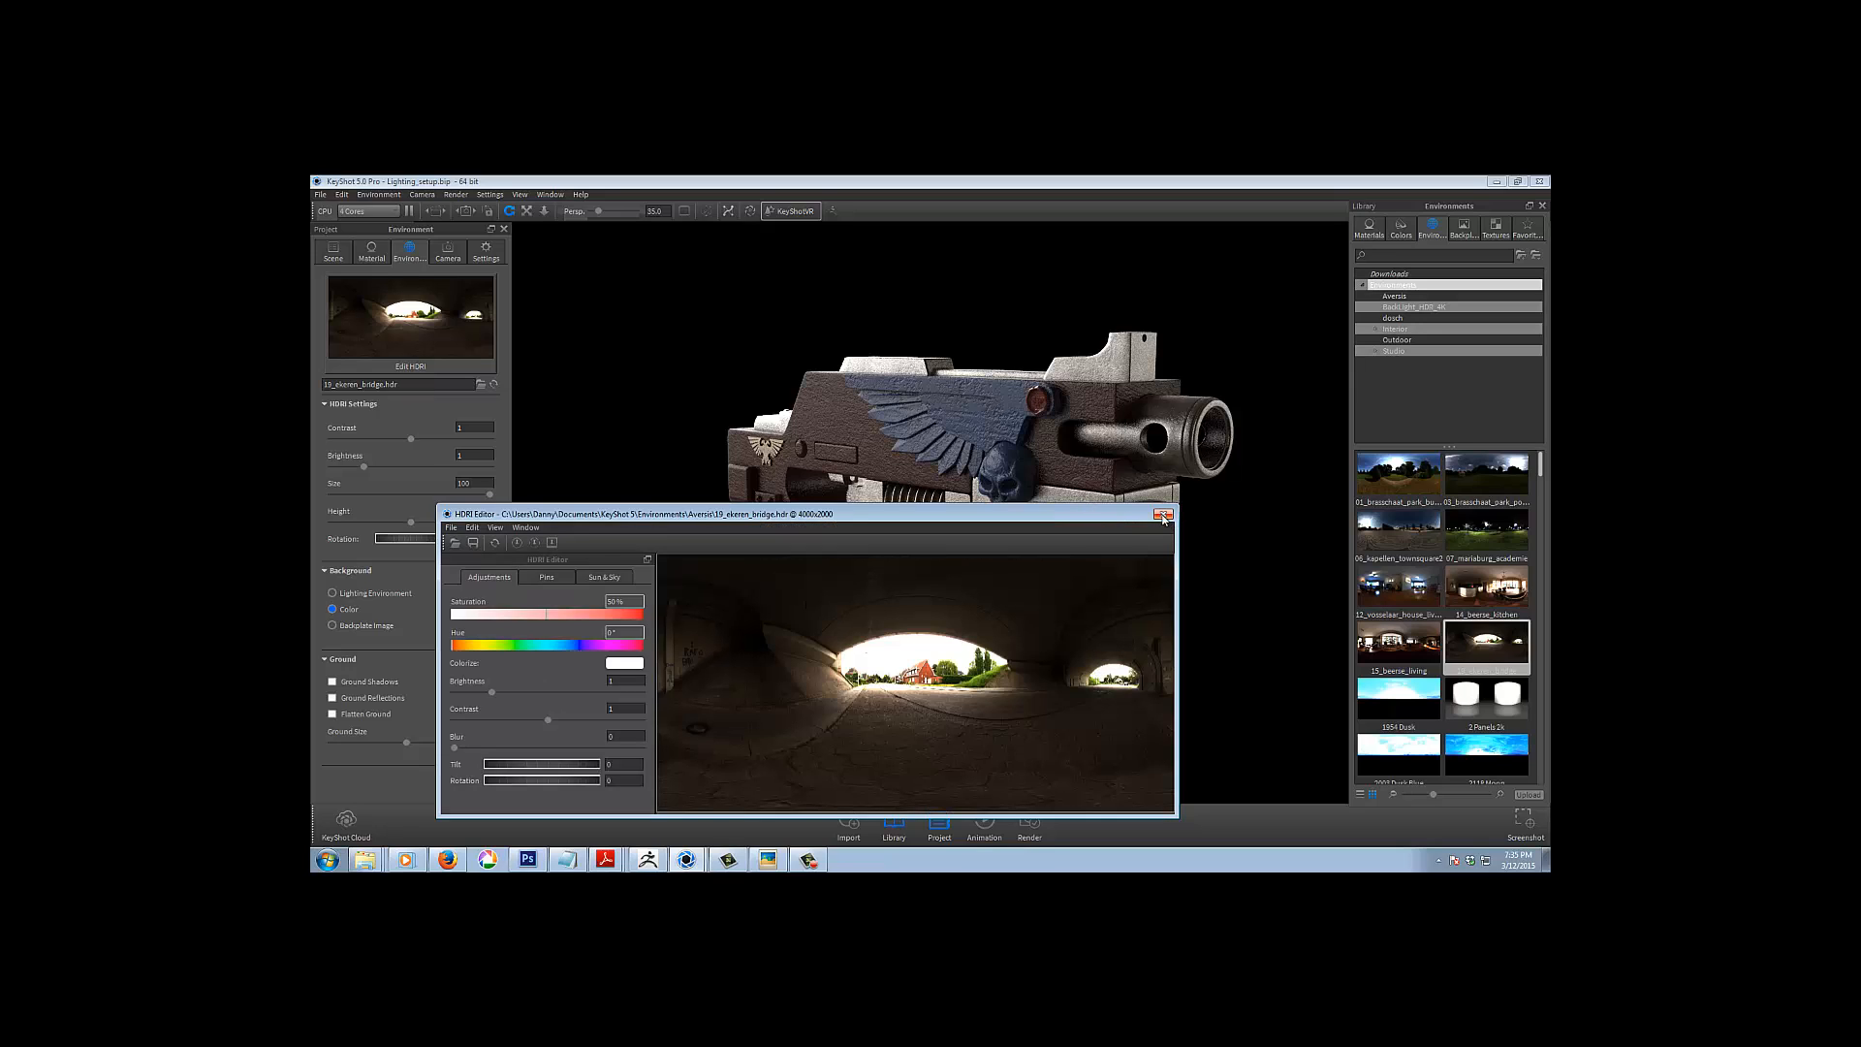
{"action": "left_click", "coordinate": [1165, 518]}
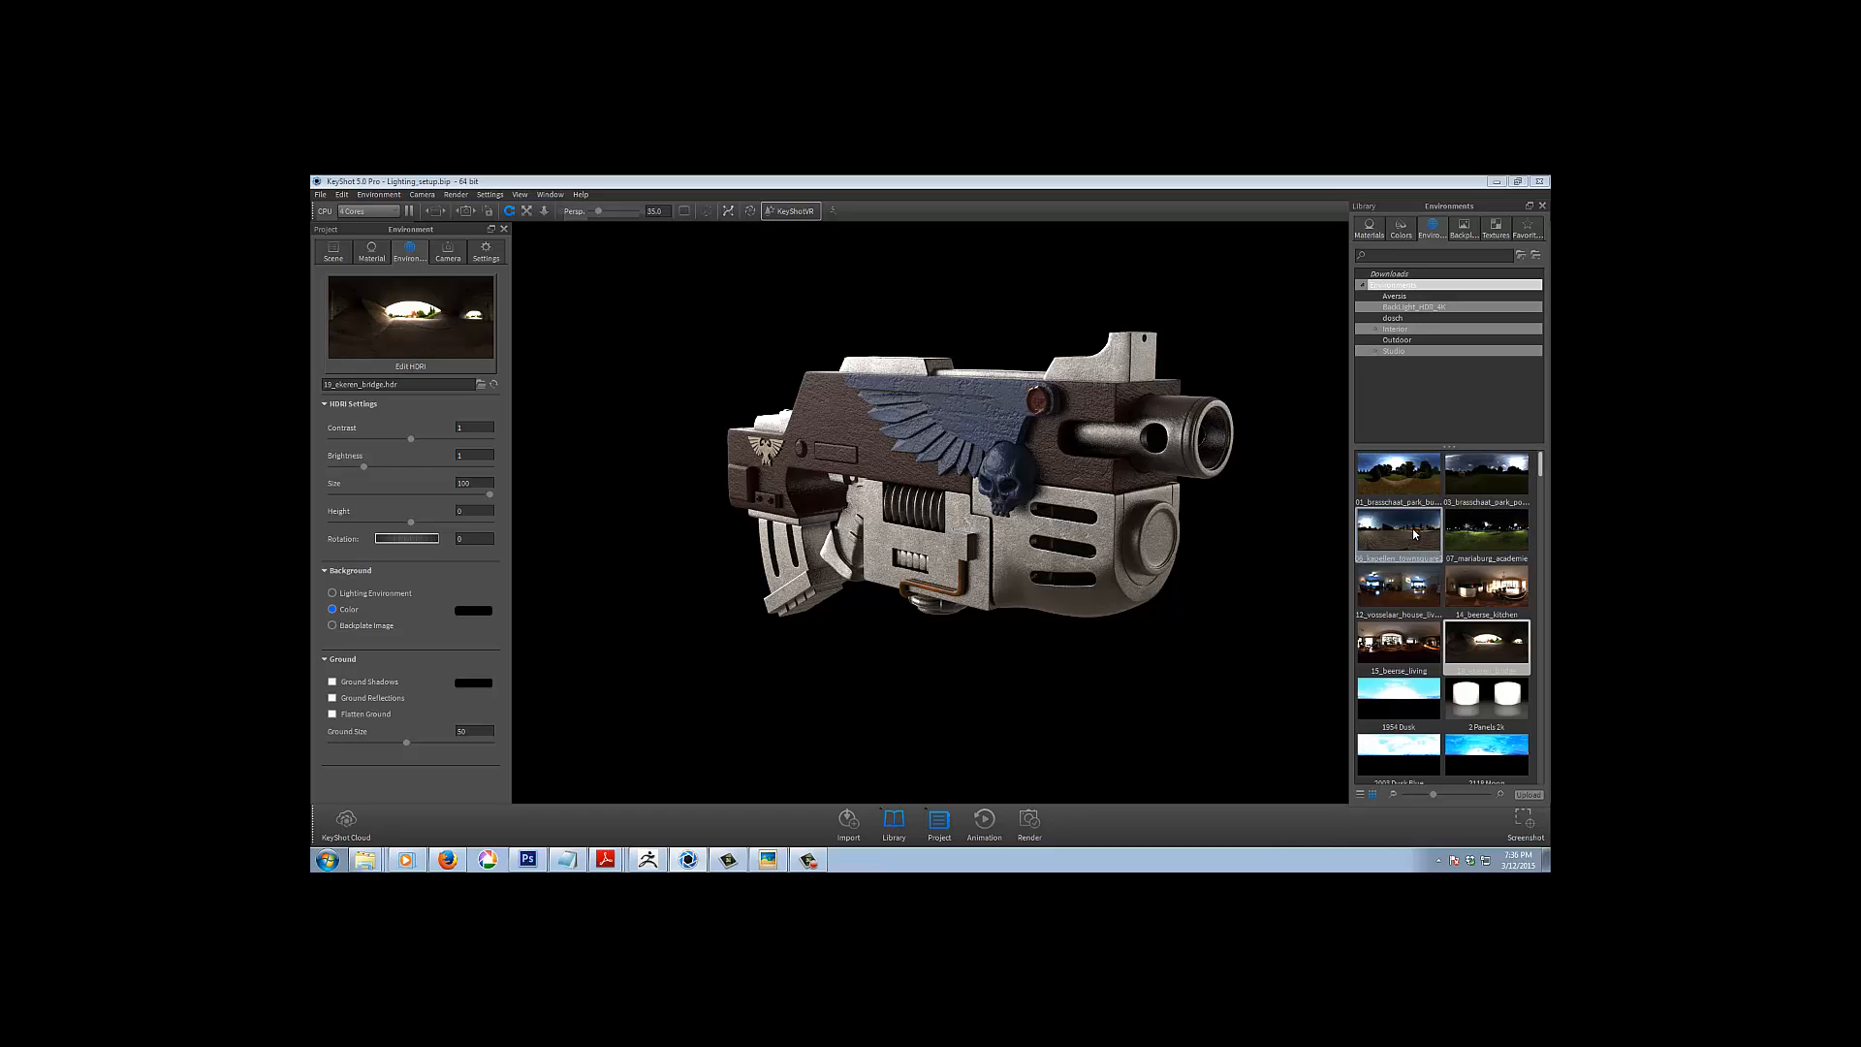
Try lighting the gun with other library environments, including the kapellen townsquare and hdri-locations factory images
{"action": "left_click_drag", "start_coordinate": [1411, 527], "coordinate": [1155, 683]}
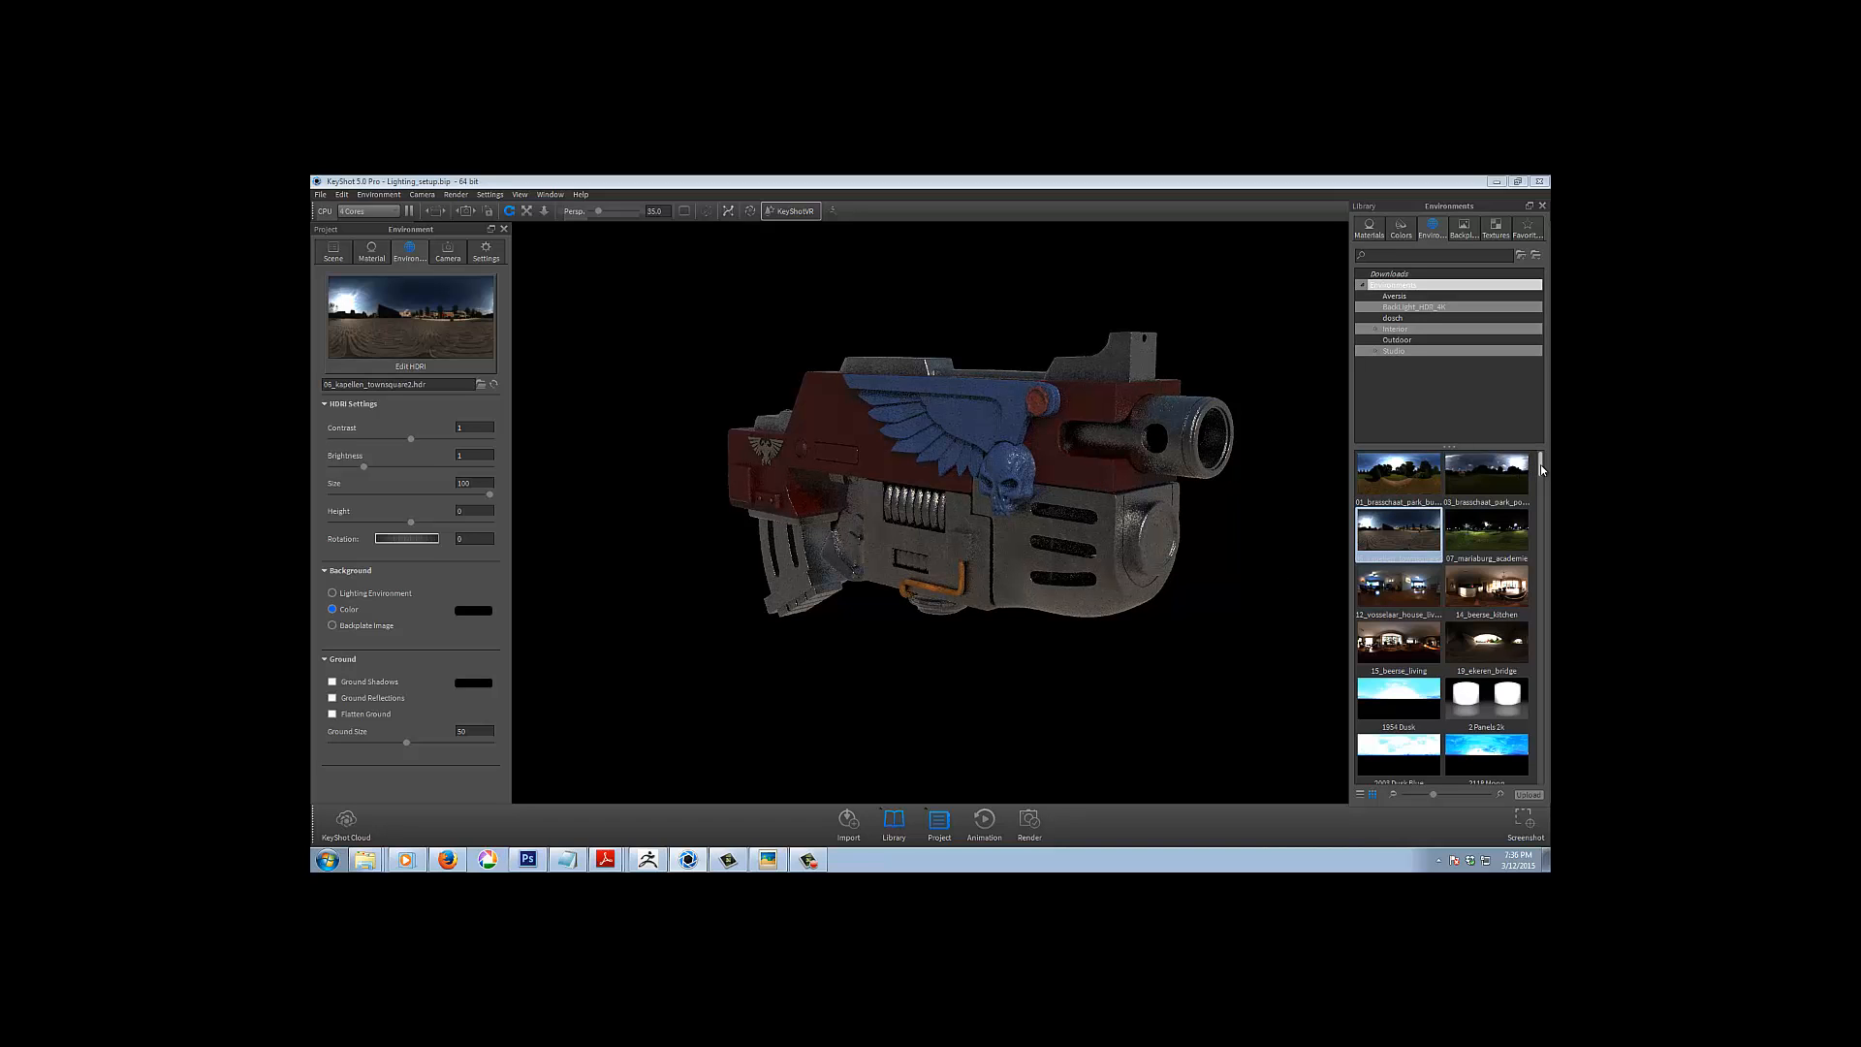
{"action": "left_click_drag", "start_coordinate": [1541, 463], "coordinate": [1547, 519]}
{"action": "left_click_drag", "start_coordinate": [1399, 567], "coordinate": [1187, 688]}
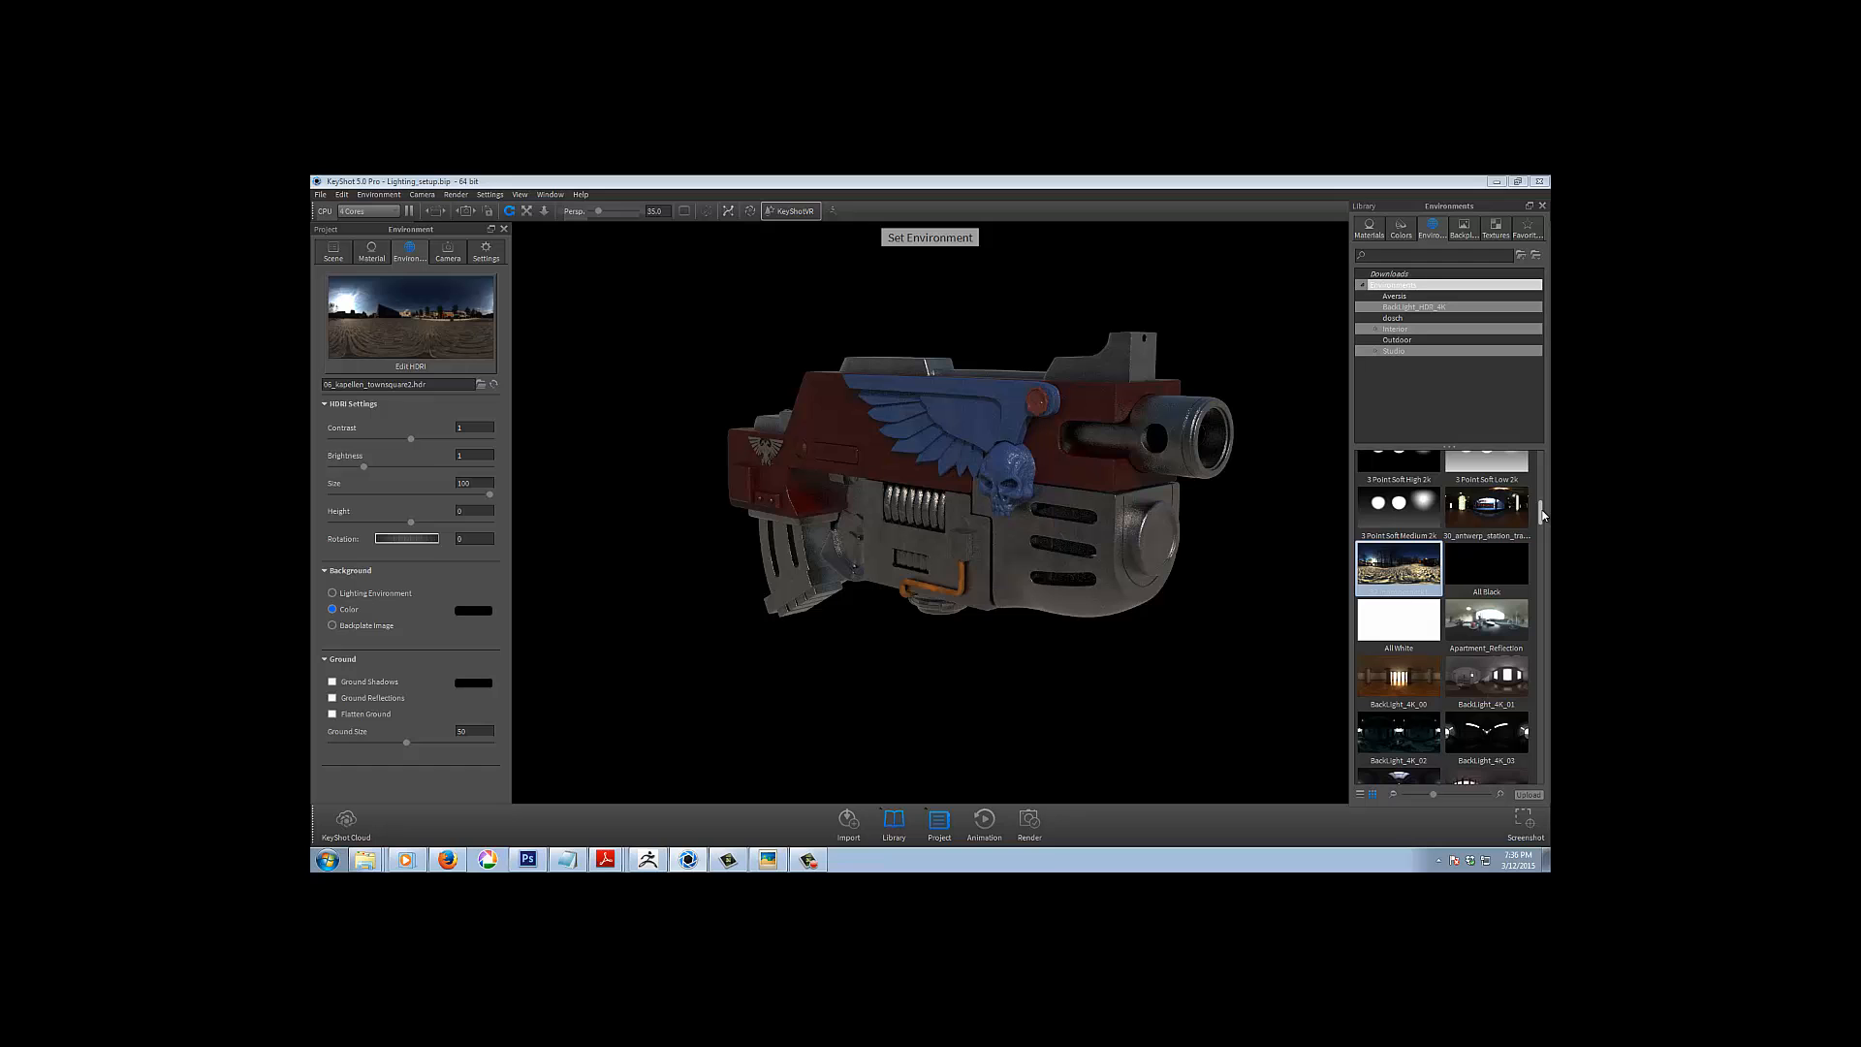
{"action": "left_click_drag", "start_coordinate": [1544, 514], "coordinate": [1542, 674]}
{"action": "left_click_drag", "start_coordinate": [1399, 543], "coordinate": [1132, 714]}
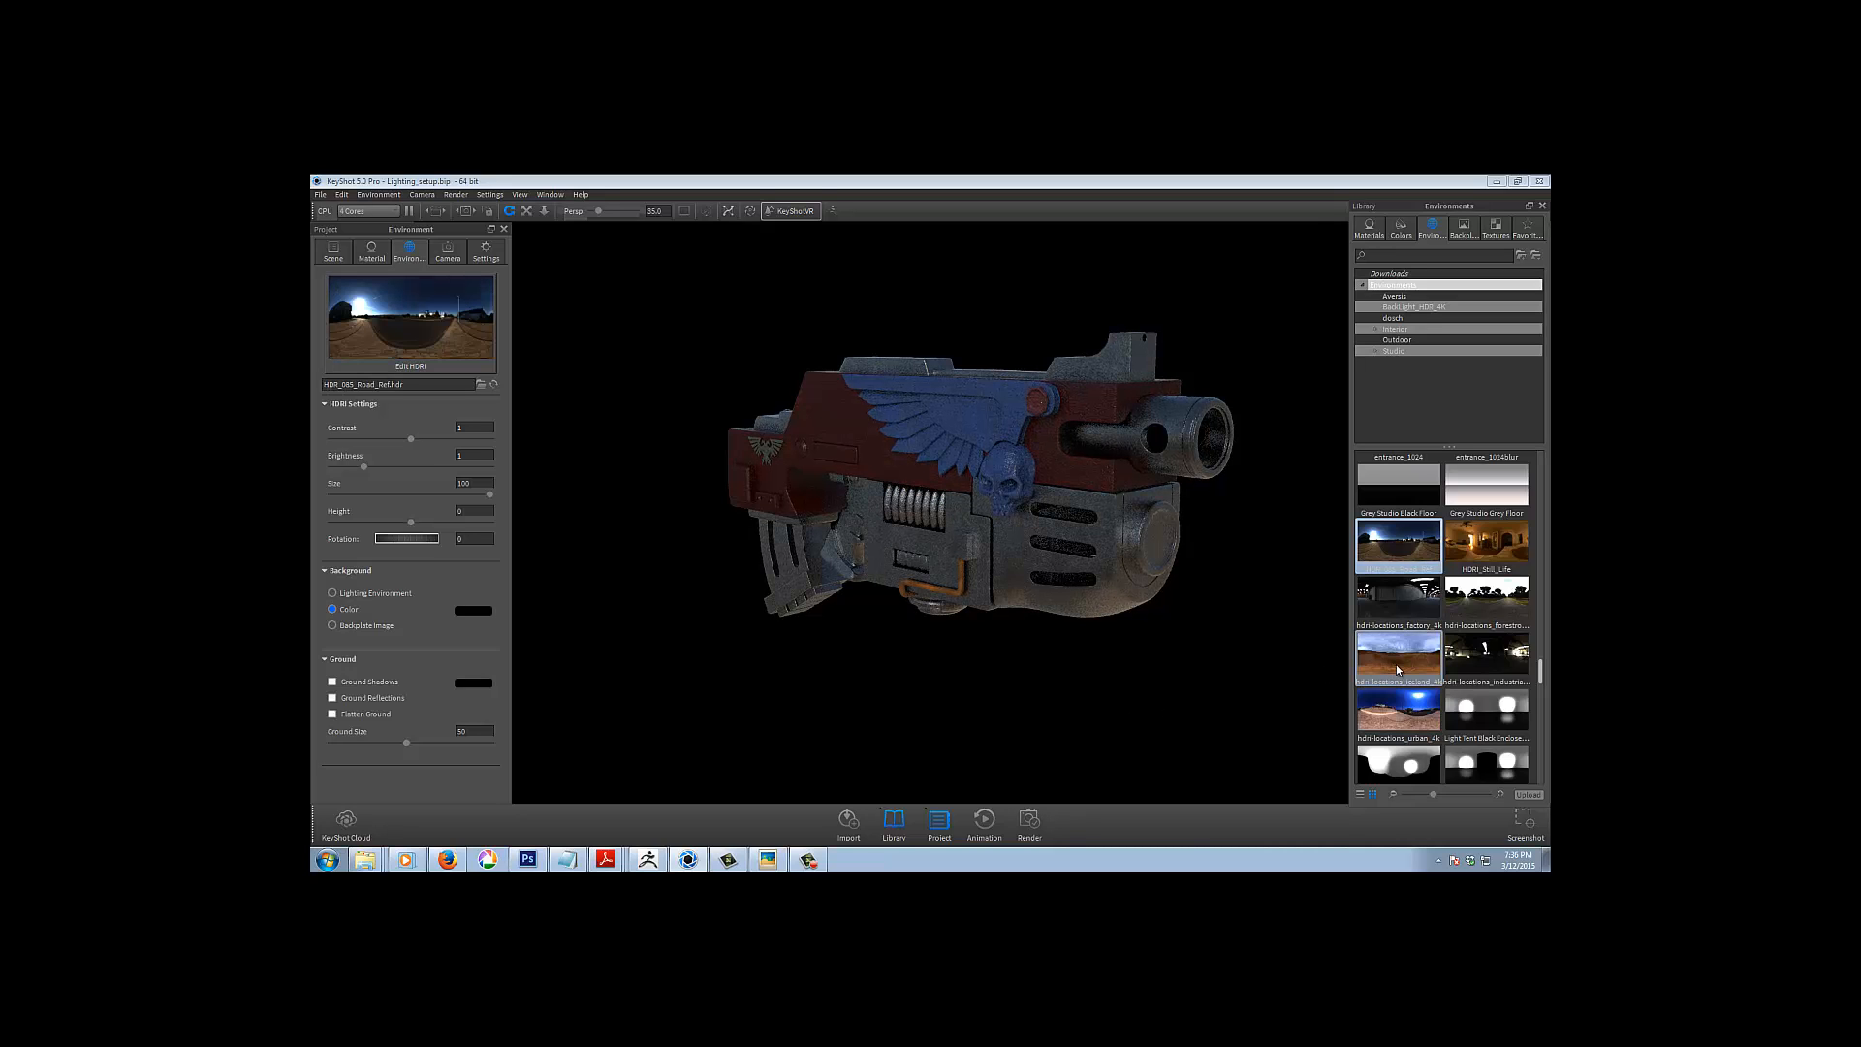
{"action": "left_click_drag", "start_coordinate": [1401, 597], "coordinate": [1143, 696]}
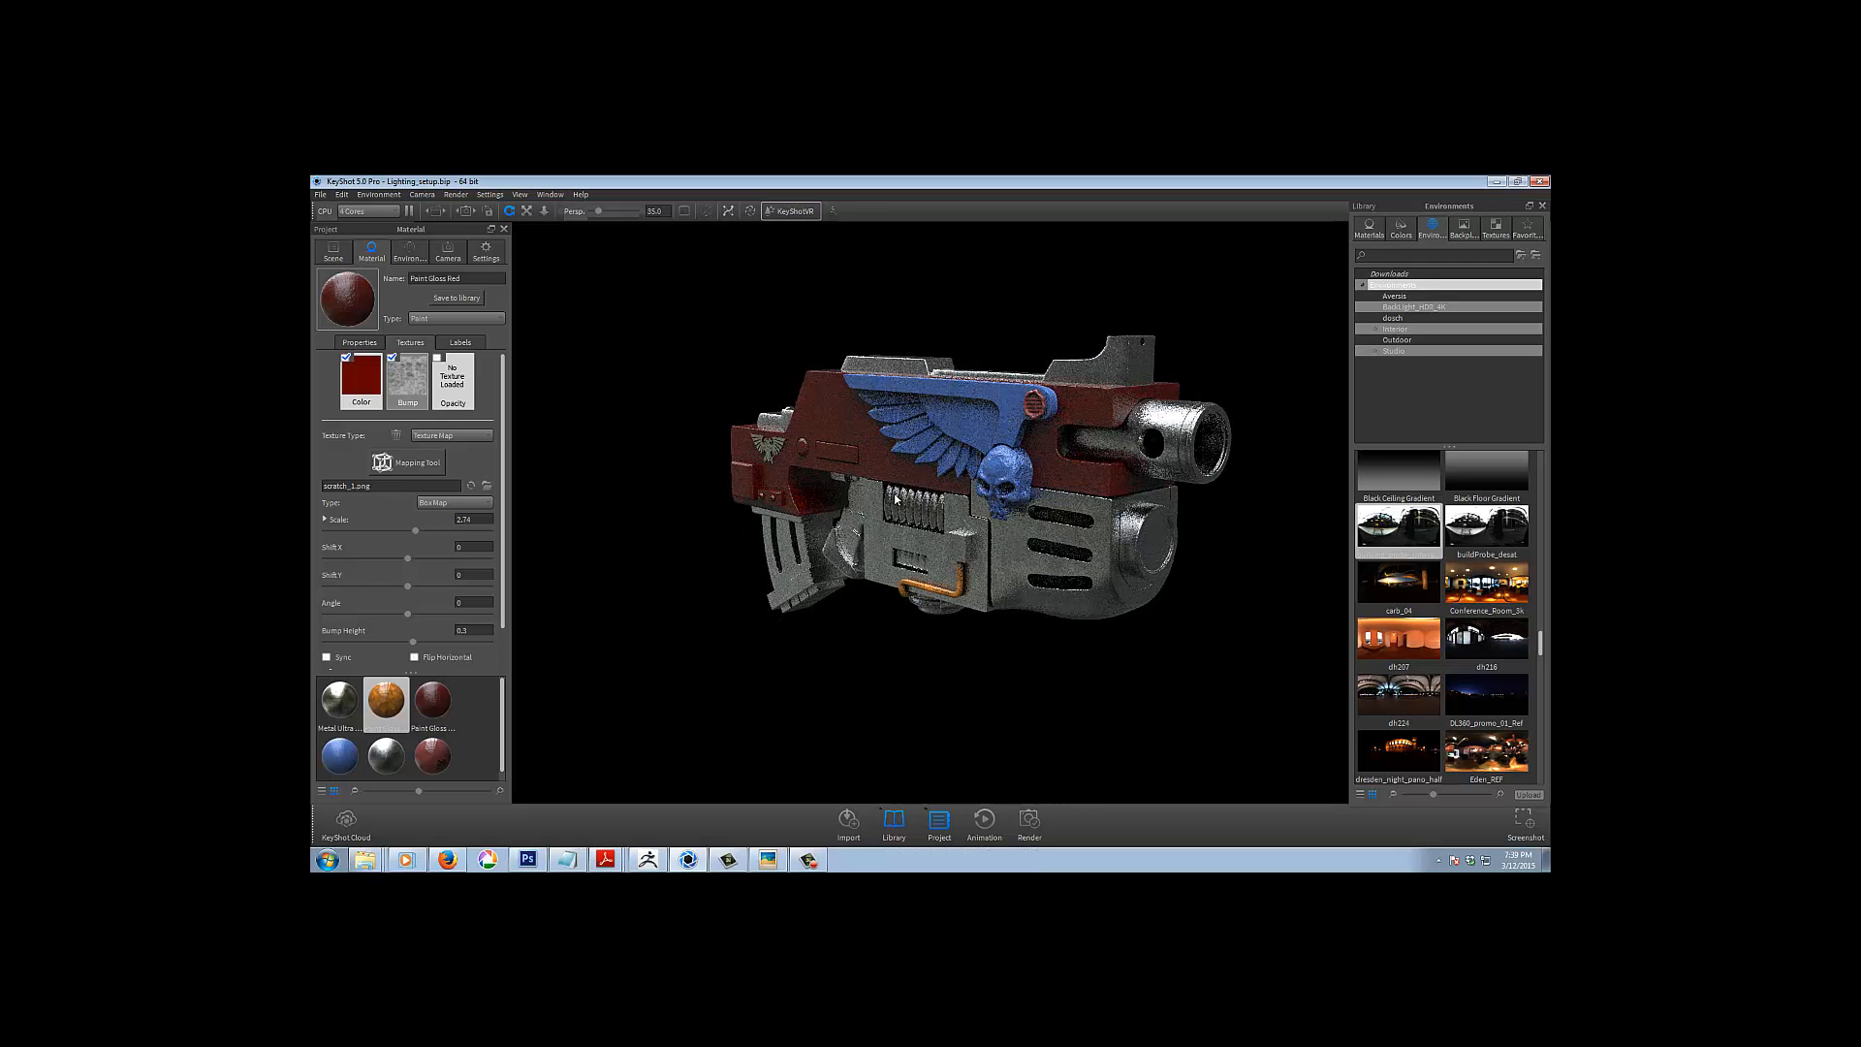
Load patchy.png from the DIRT textures folder as the Paint Gloss Red material's bump texture
{"action": "double_click", "coordinate": [411, 378]}
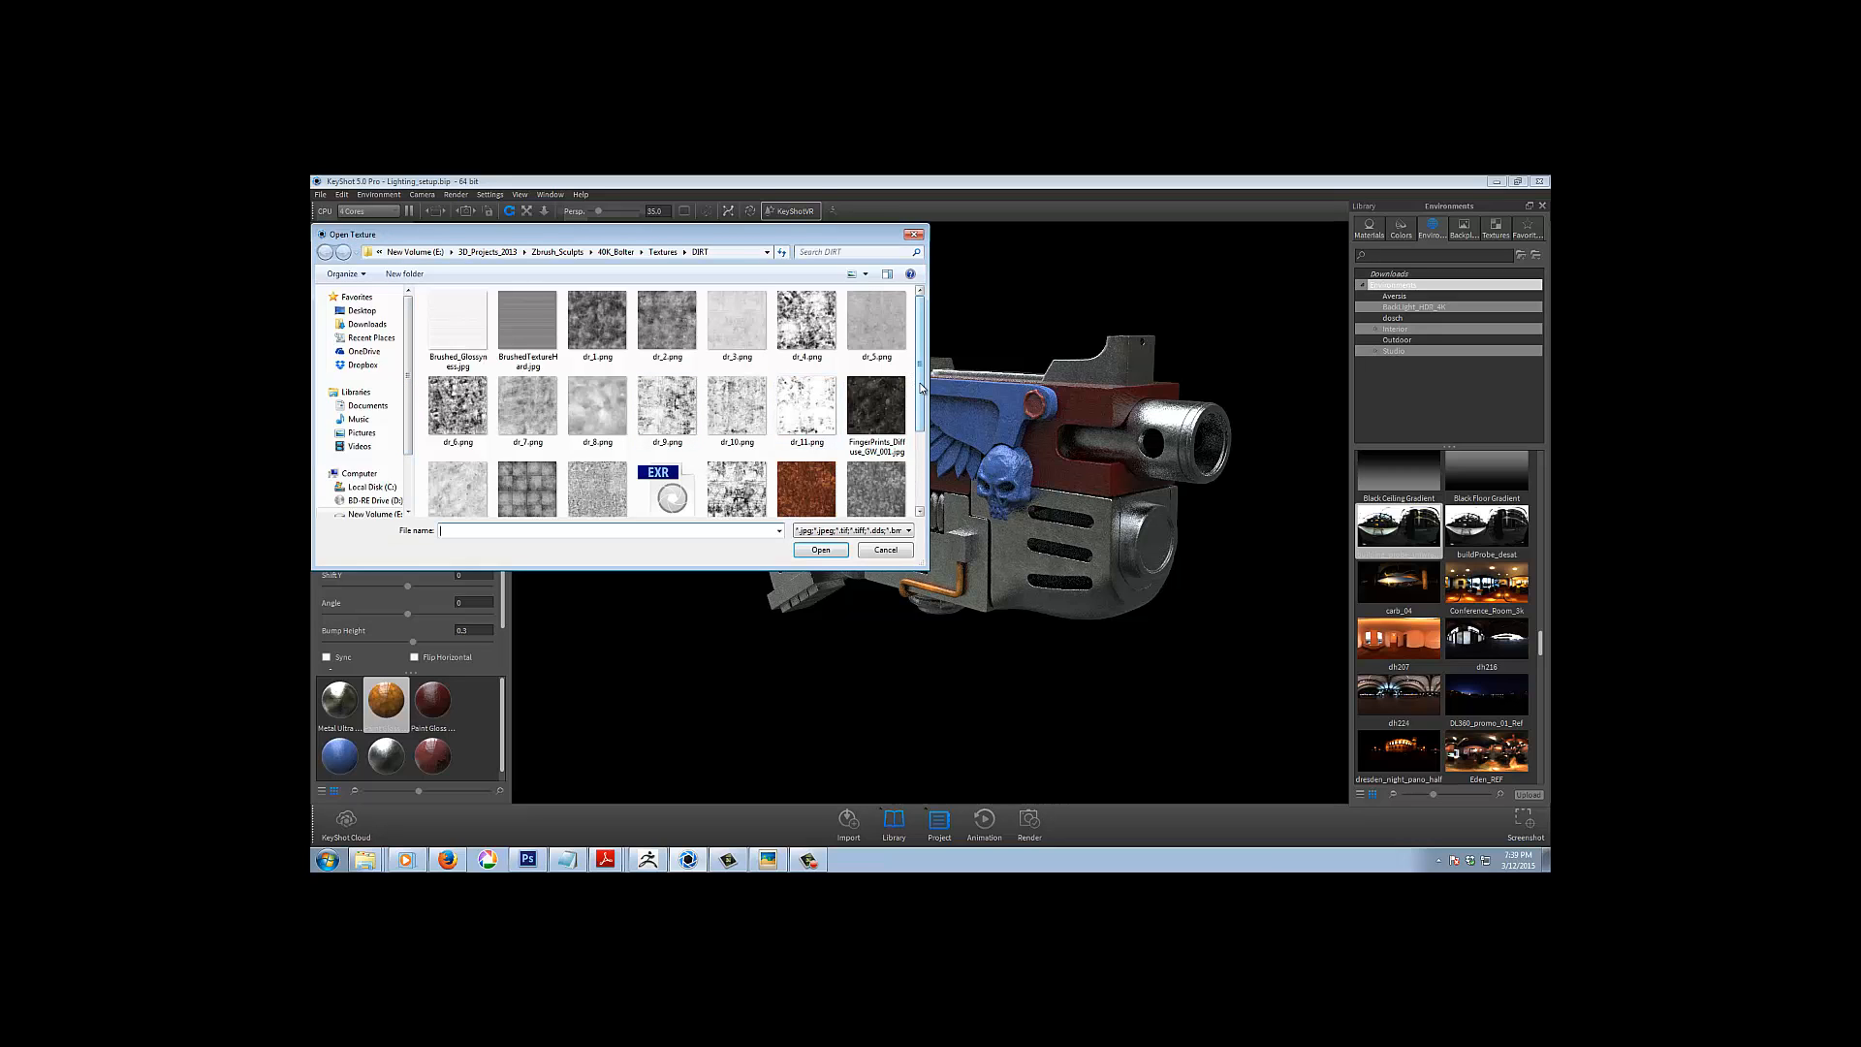
{"action": "mouse_move", "coordinate": [921, 398]}
{"action": "left_mouse_down"}
{"action": "mouse_move", "coordinate": [936, 460]}
{"action": "mouse_move", "coordinate": [939, 426]}
{"action": "left_mouse_up"}
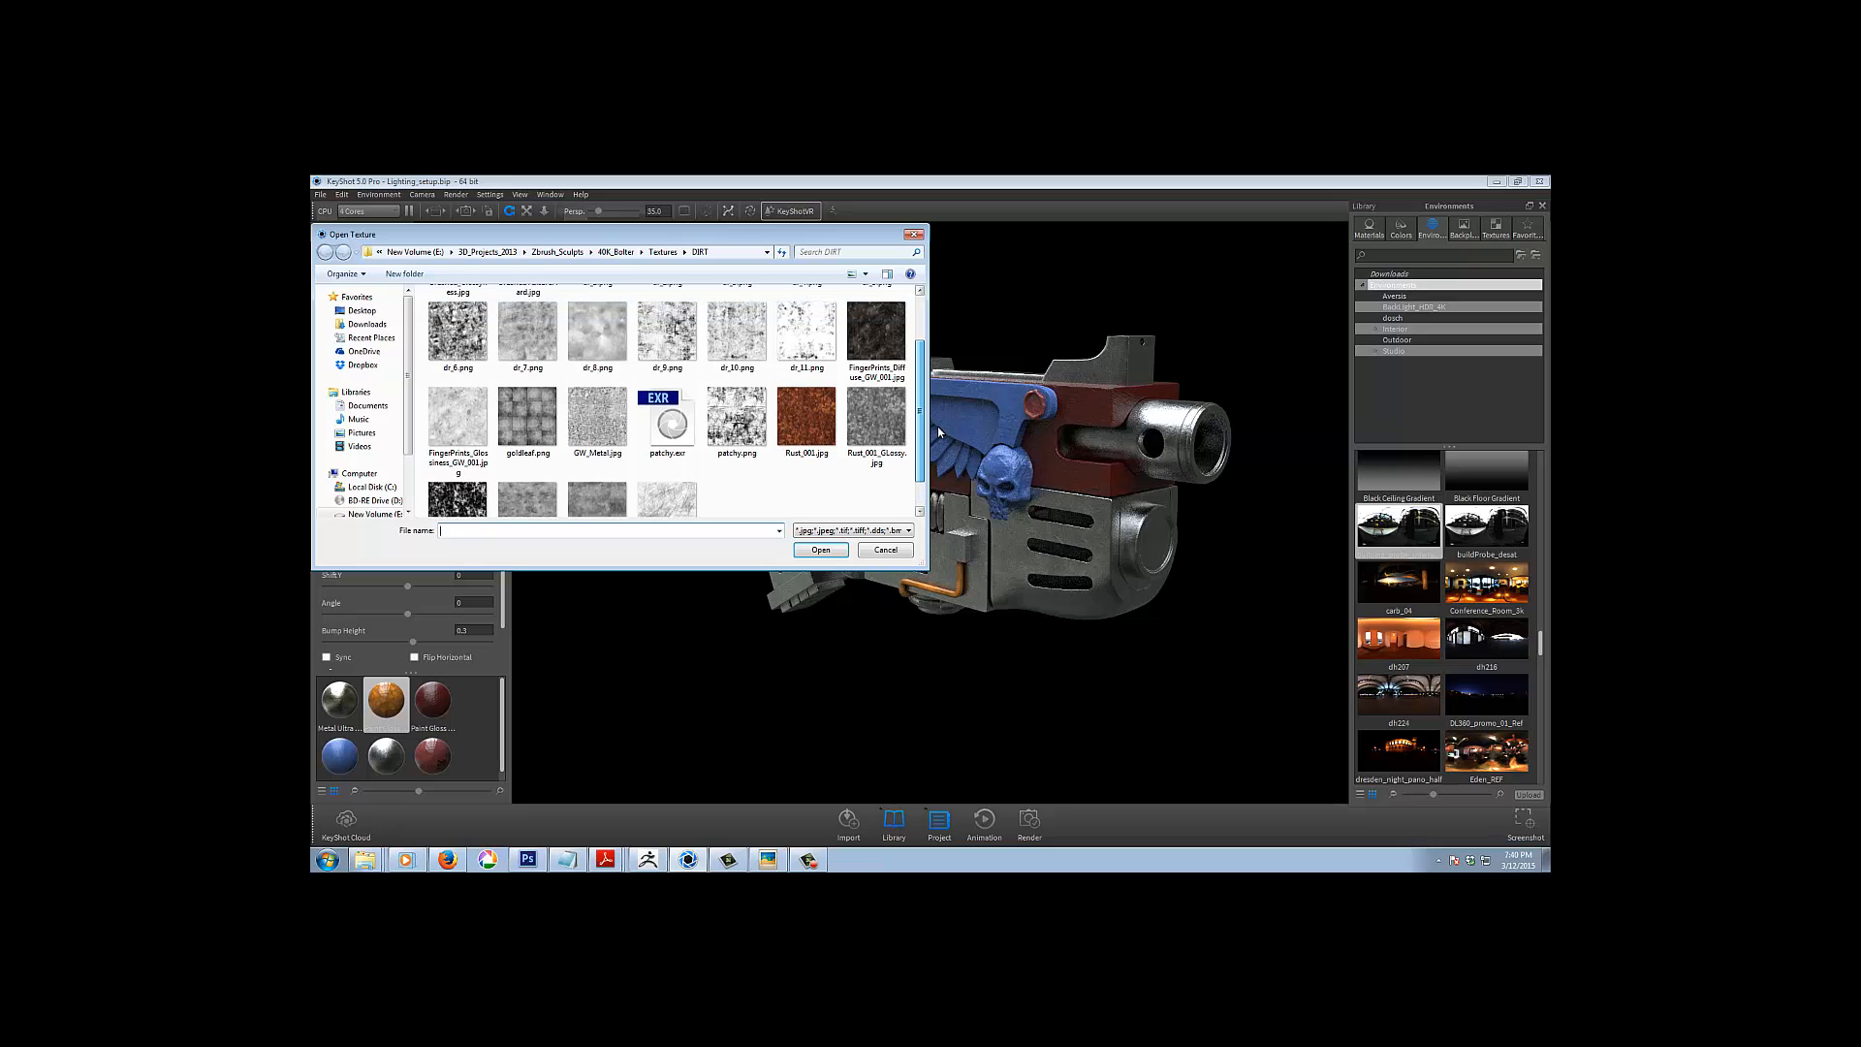
{"action": "double_click", "coordinate": [715, 399]}
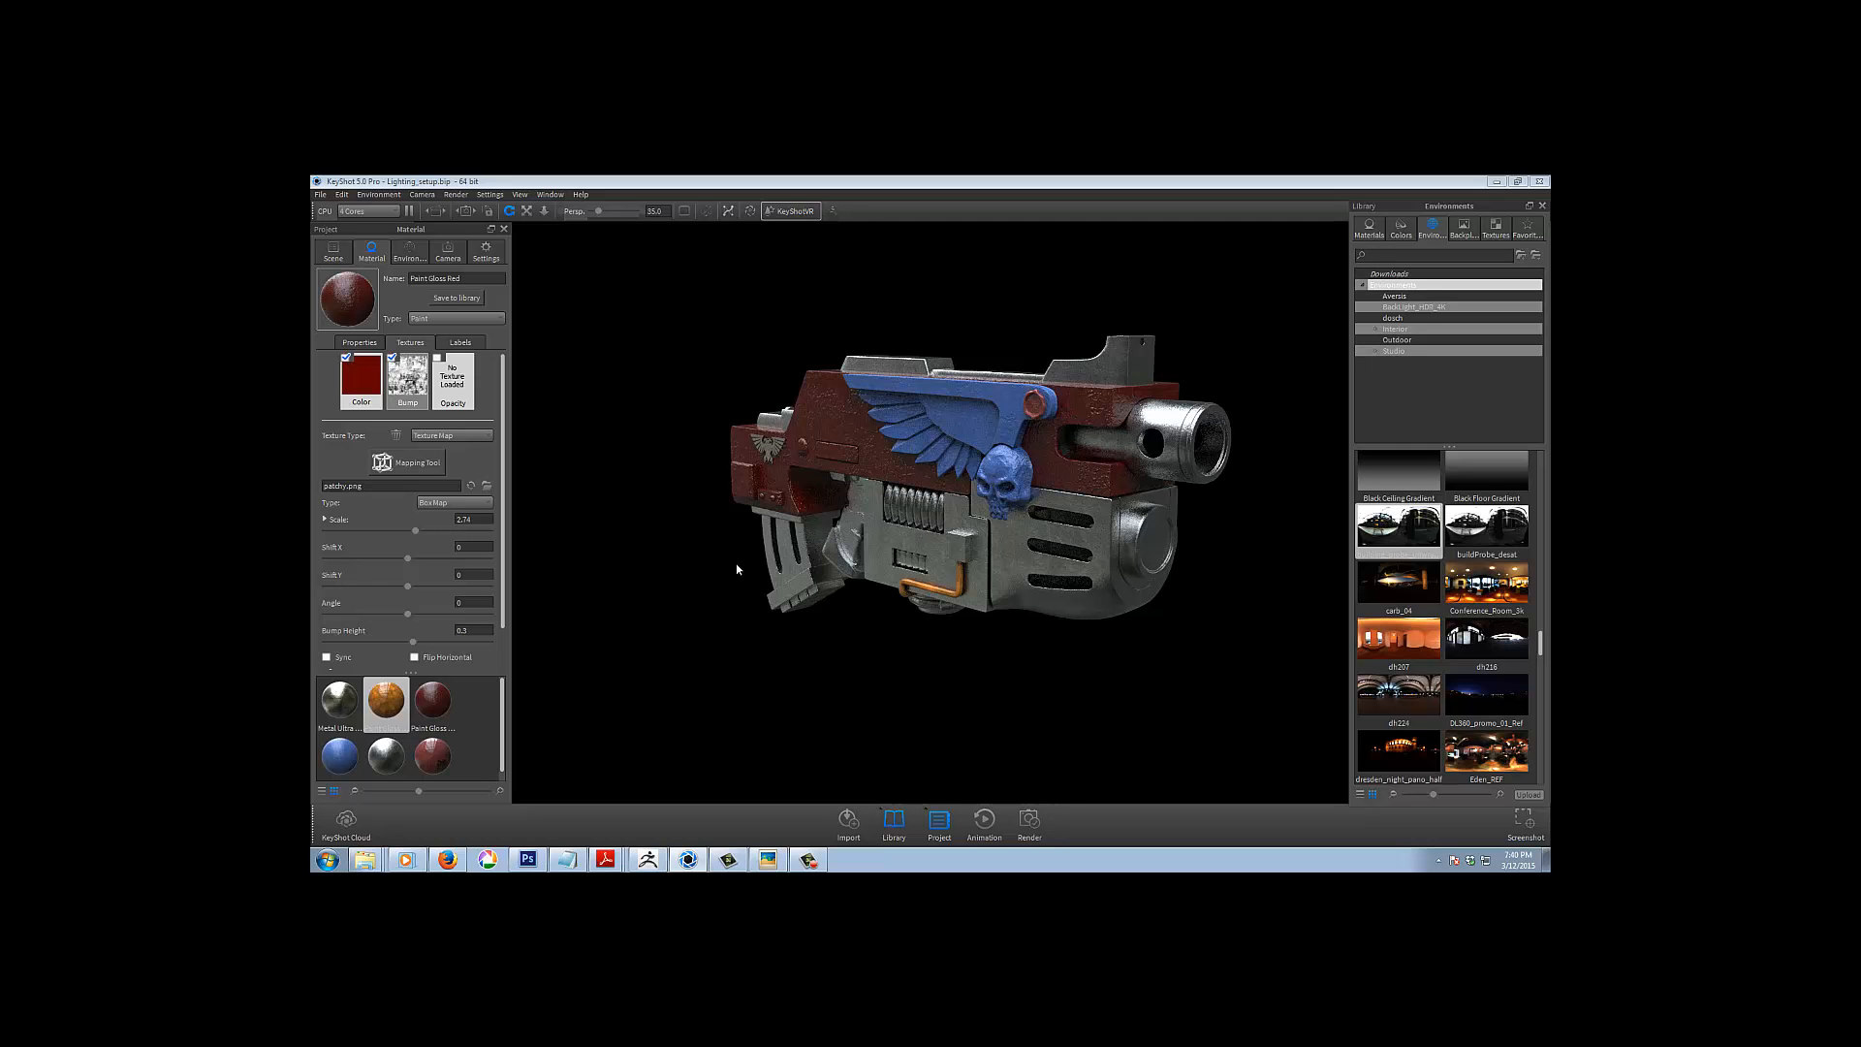
Set the camera's perspective to 80 and frame the gun larger in a nearly side-on view
{"action": "left_click_drag", "start_coordinate": [694, 632], "coordinate": [1156, 697]}
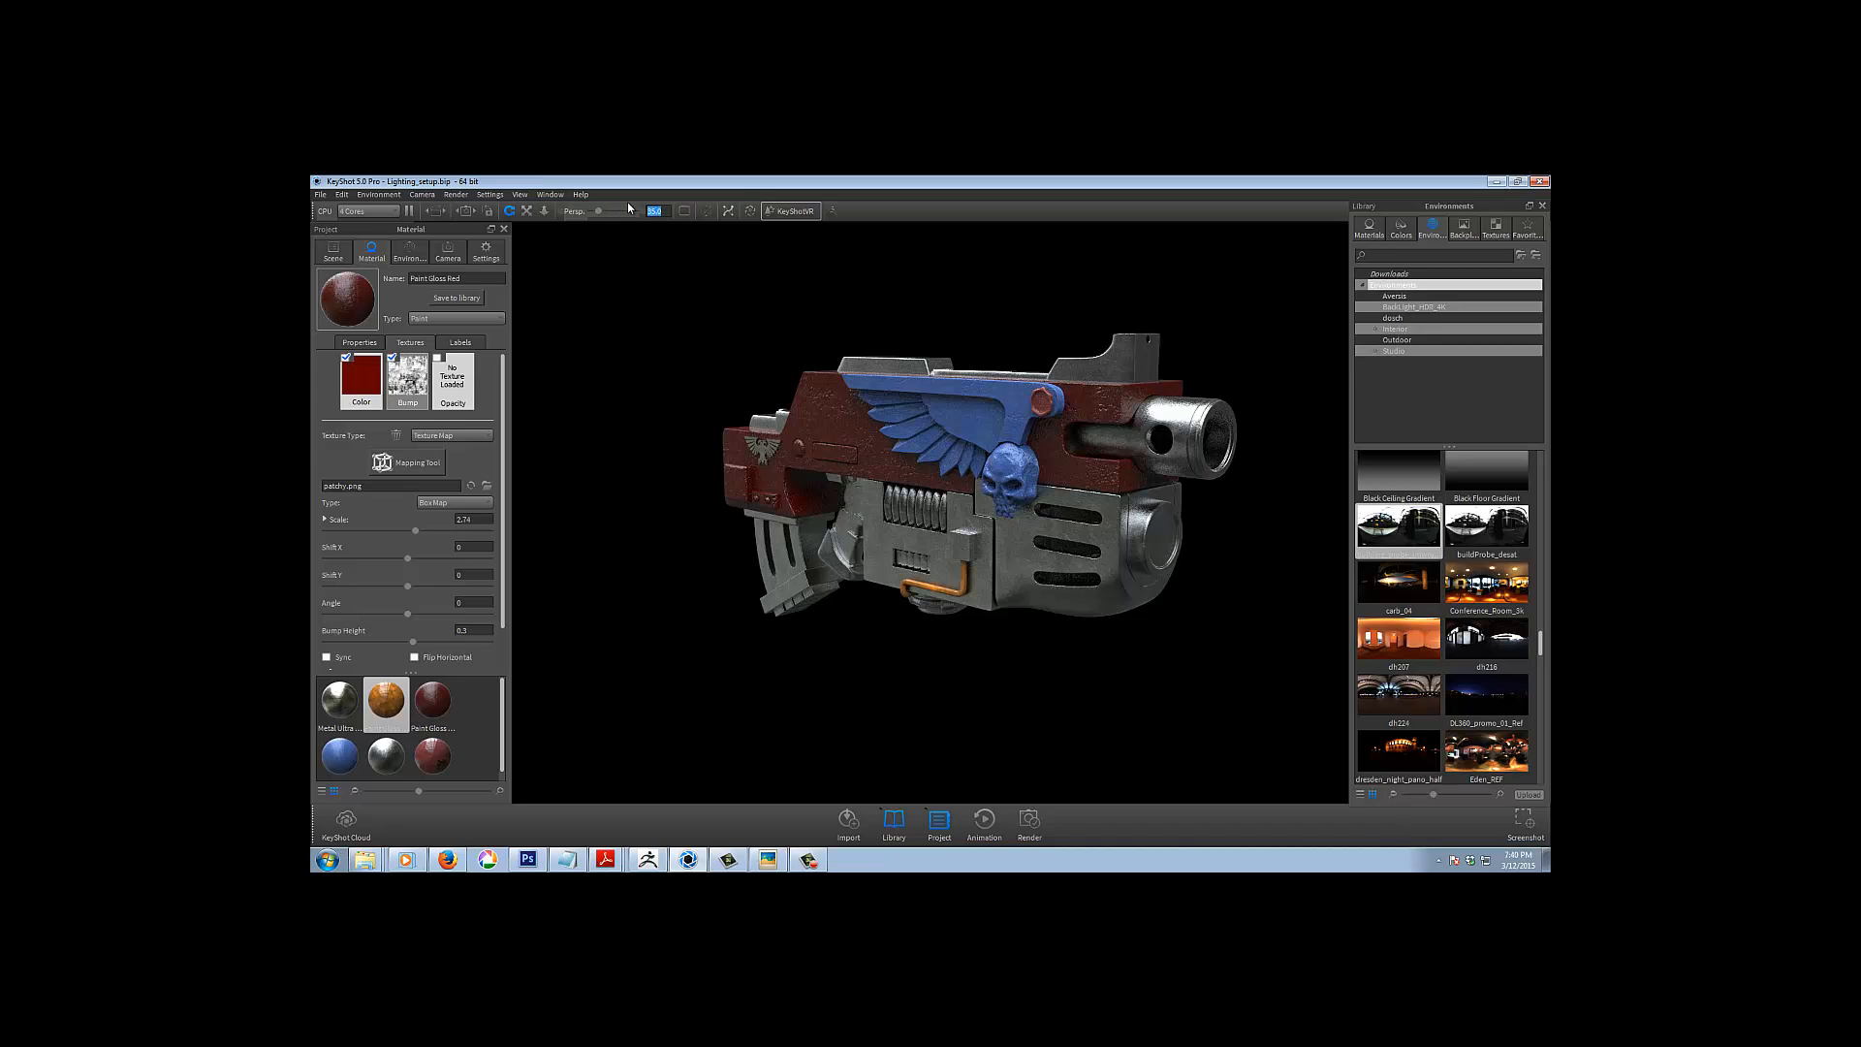
{"action": "key", "text": "Return"}
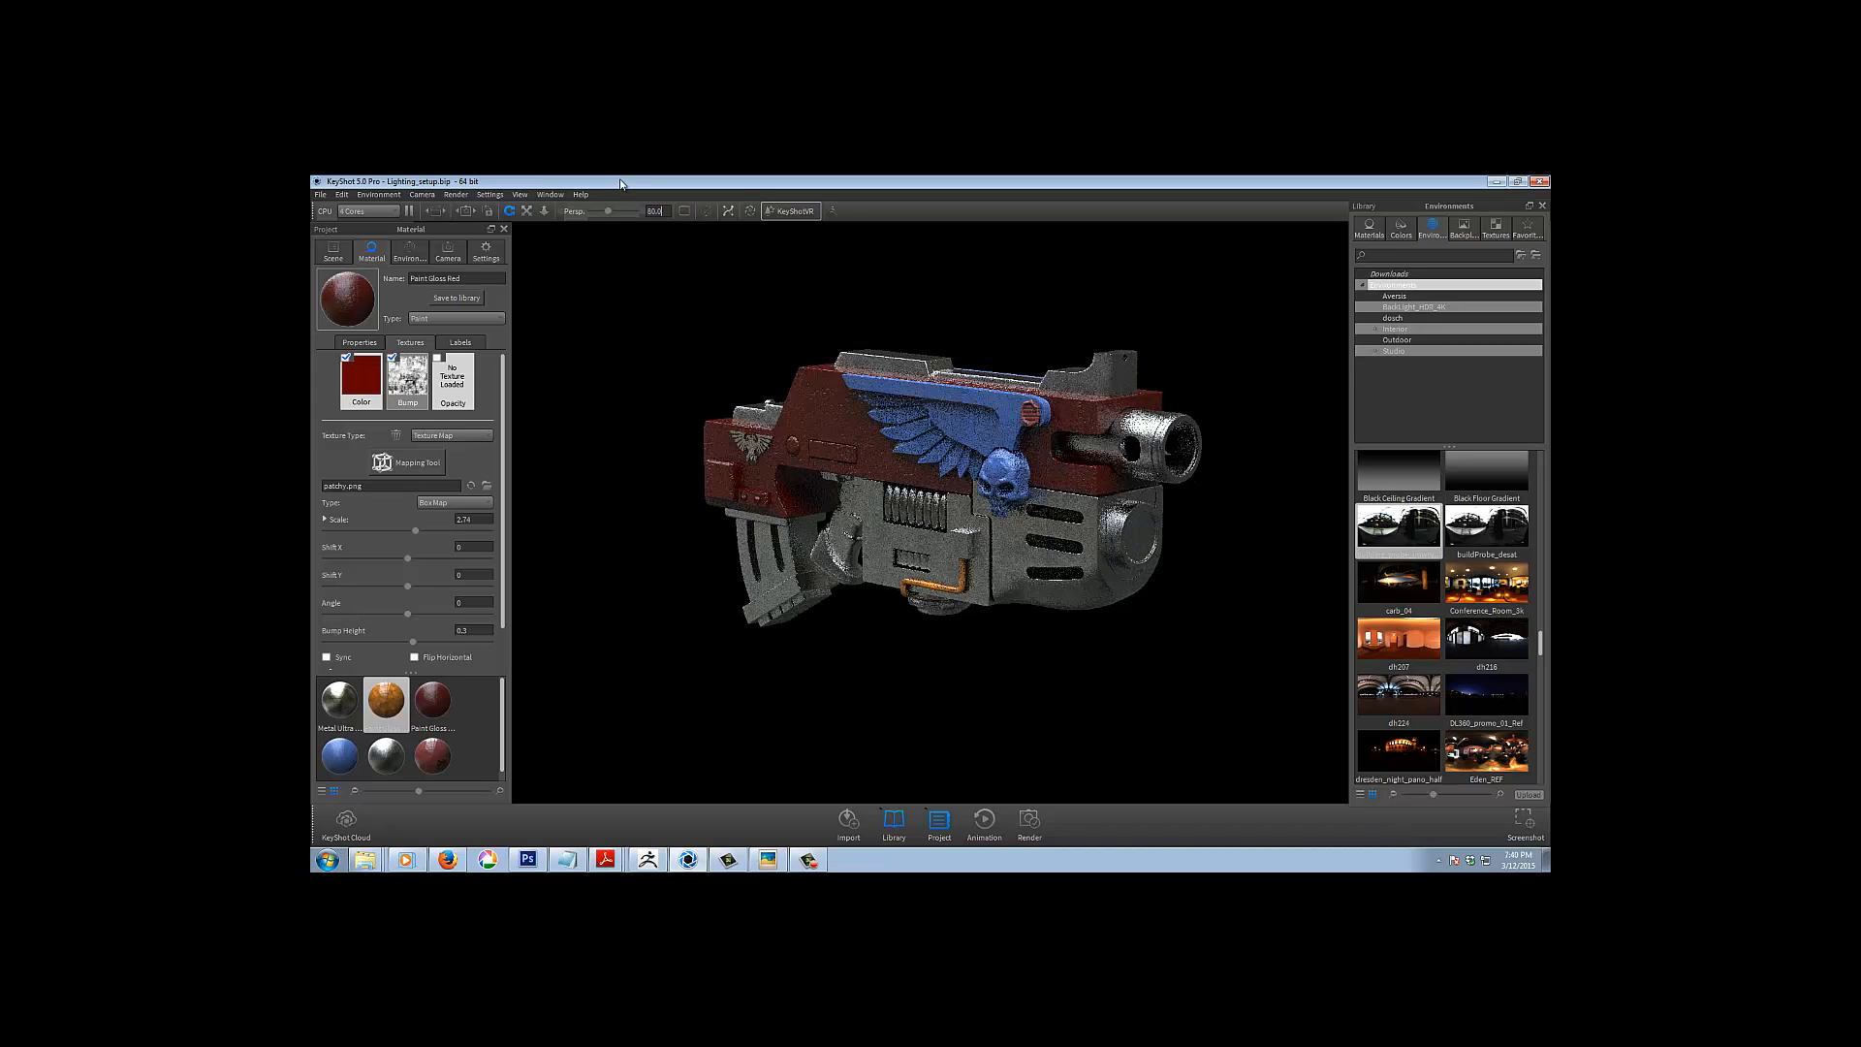
{"action": "mouse_move", "coordinate": [1036, 737]}
{"action": "left_mouse_down"}
{"action": "mouse_move", "coordinate": [1000, 664]}
{"action": "mouse_move", "coordinate": [1005, 715]}
{"action": "mouse_move", "coordinate": [1054, 761]}
{"action": "left_mouse_up"}
{"action": "scroll", "coordinate": [1000, 664], "scroll_direction": "up", "scroll_amount": 3}
{"action": "scroll", "coordinate": [1001, 664], "scroll_direction": "up", "scroll_amount": 2}
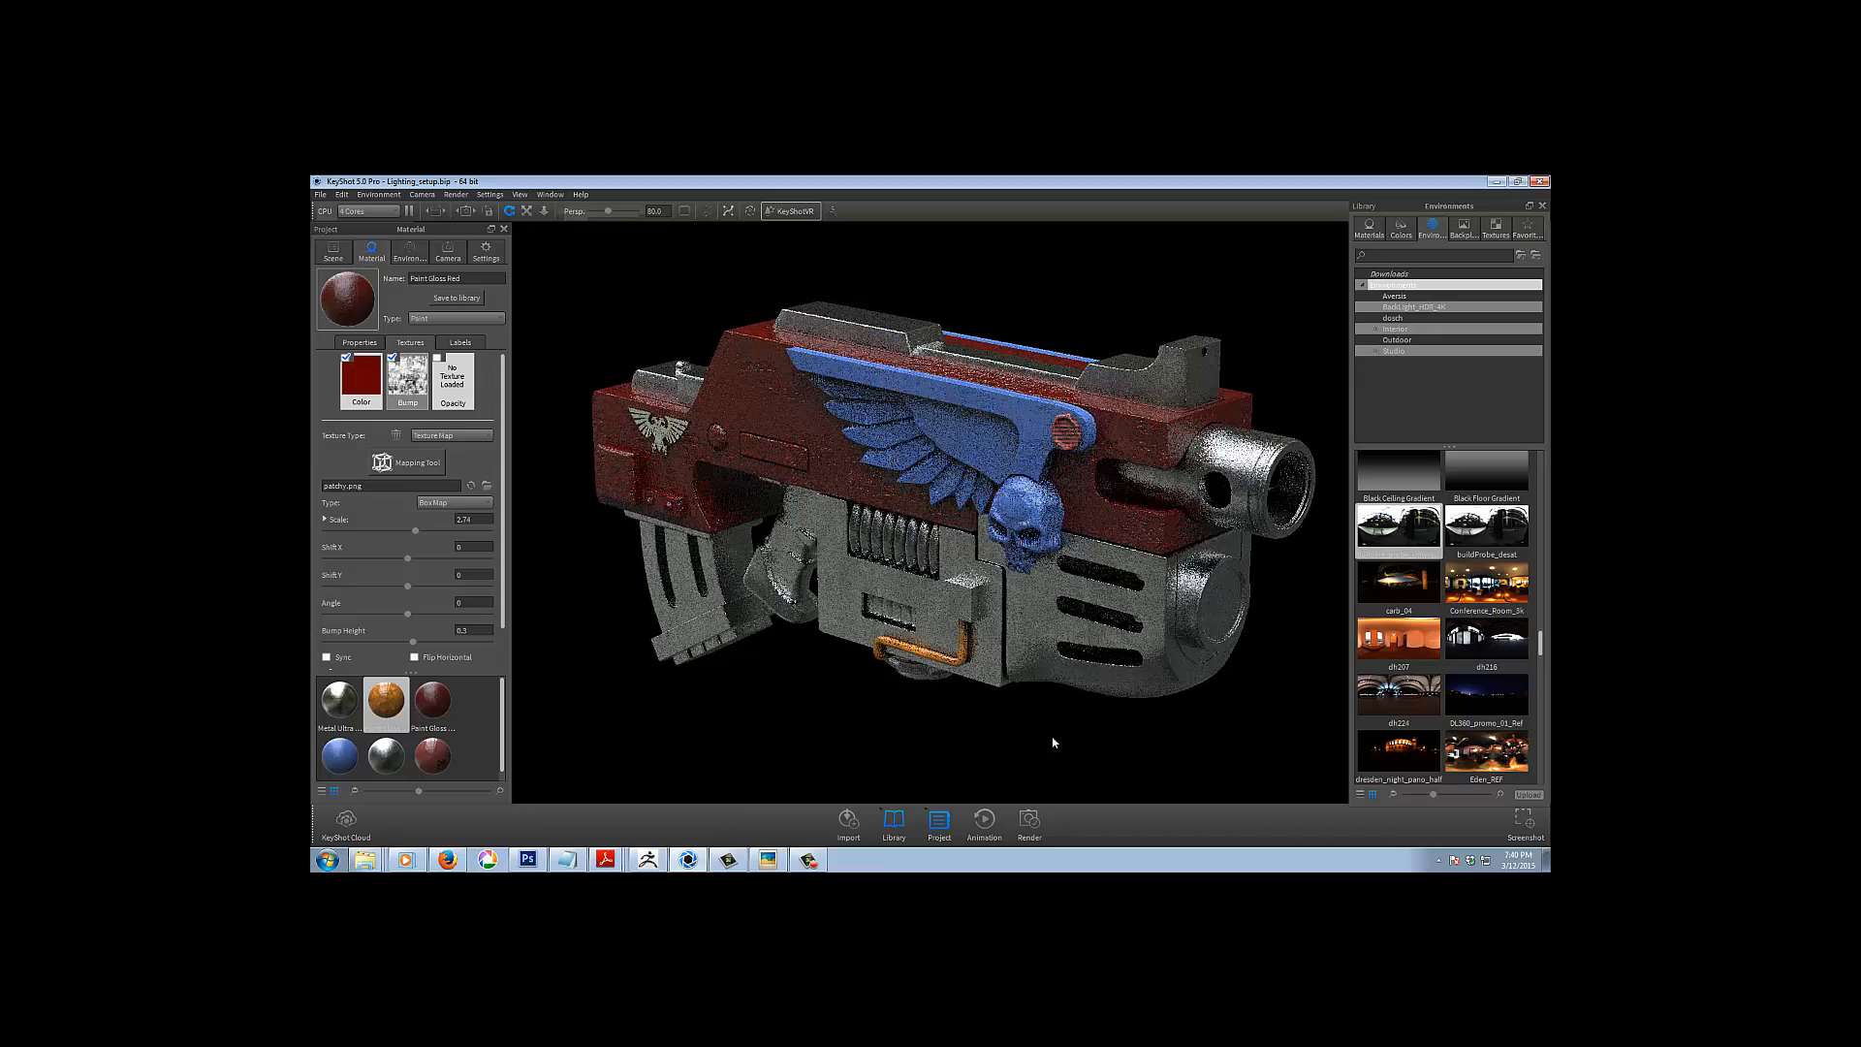
{"action": "left_click_drag", "start_coordinate": [1055, 735], "coordinate": [1098, 678]}
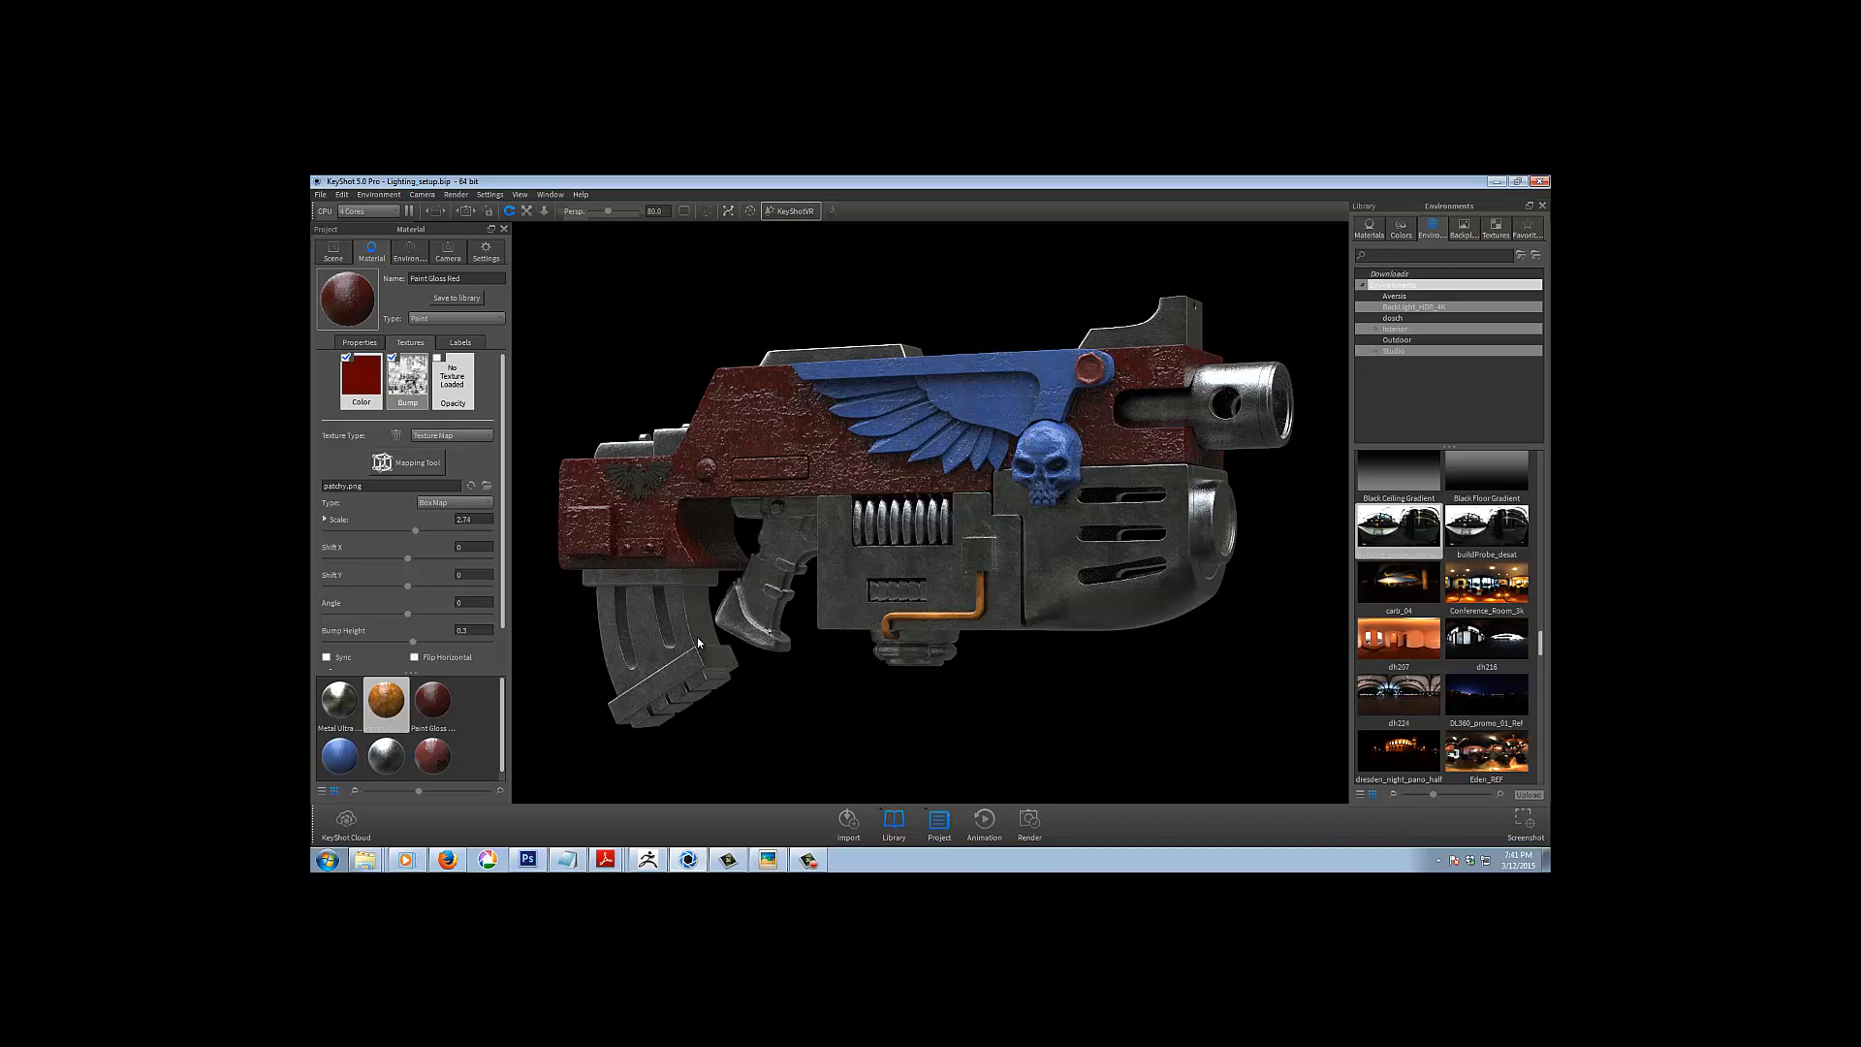
Set the Paint Gloss Red material's gloss to about 31.7 and its bump height to 0.2
{"action": "left_click", "coordinate": [1368, 230]}
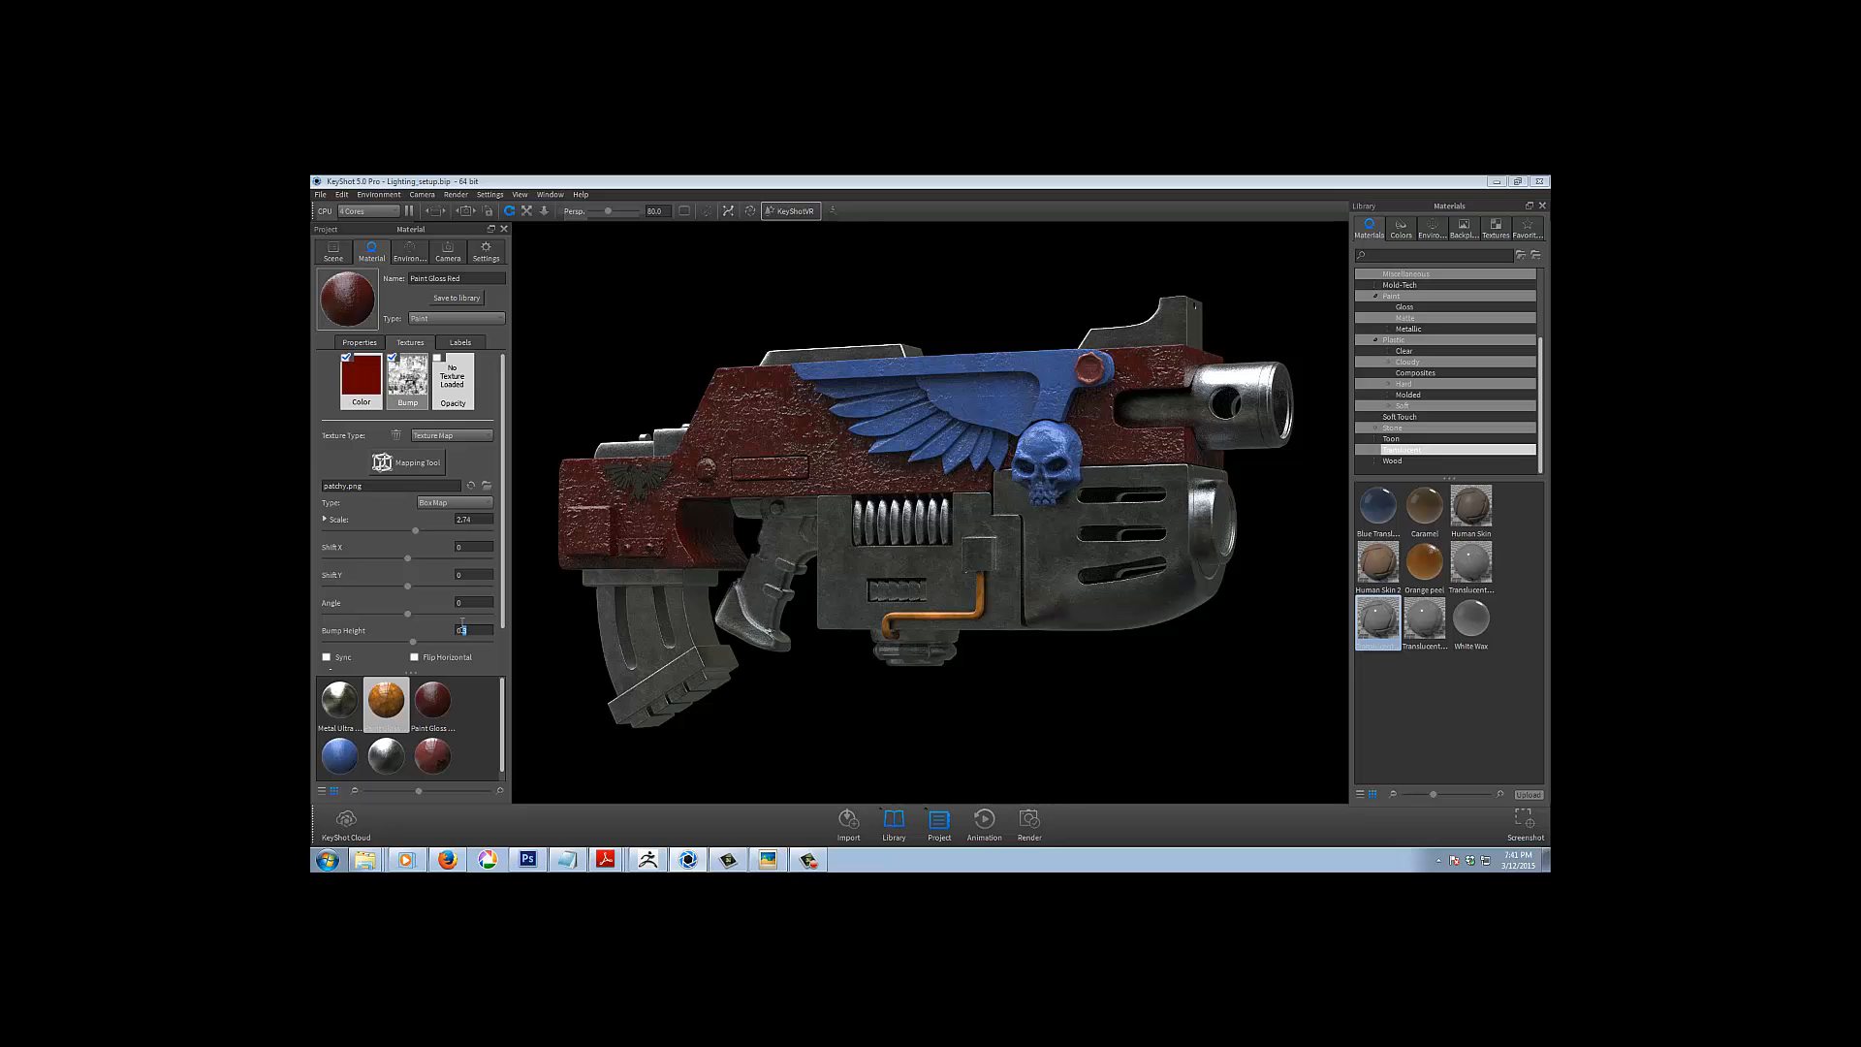
{"action": "left_click", "coordinate": [358, 342]}
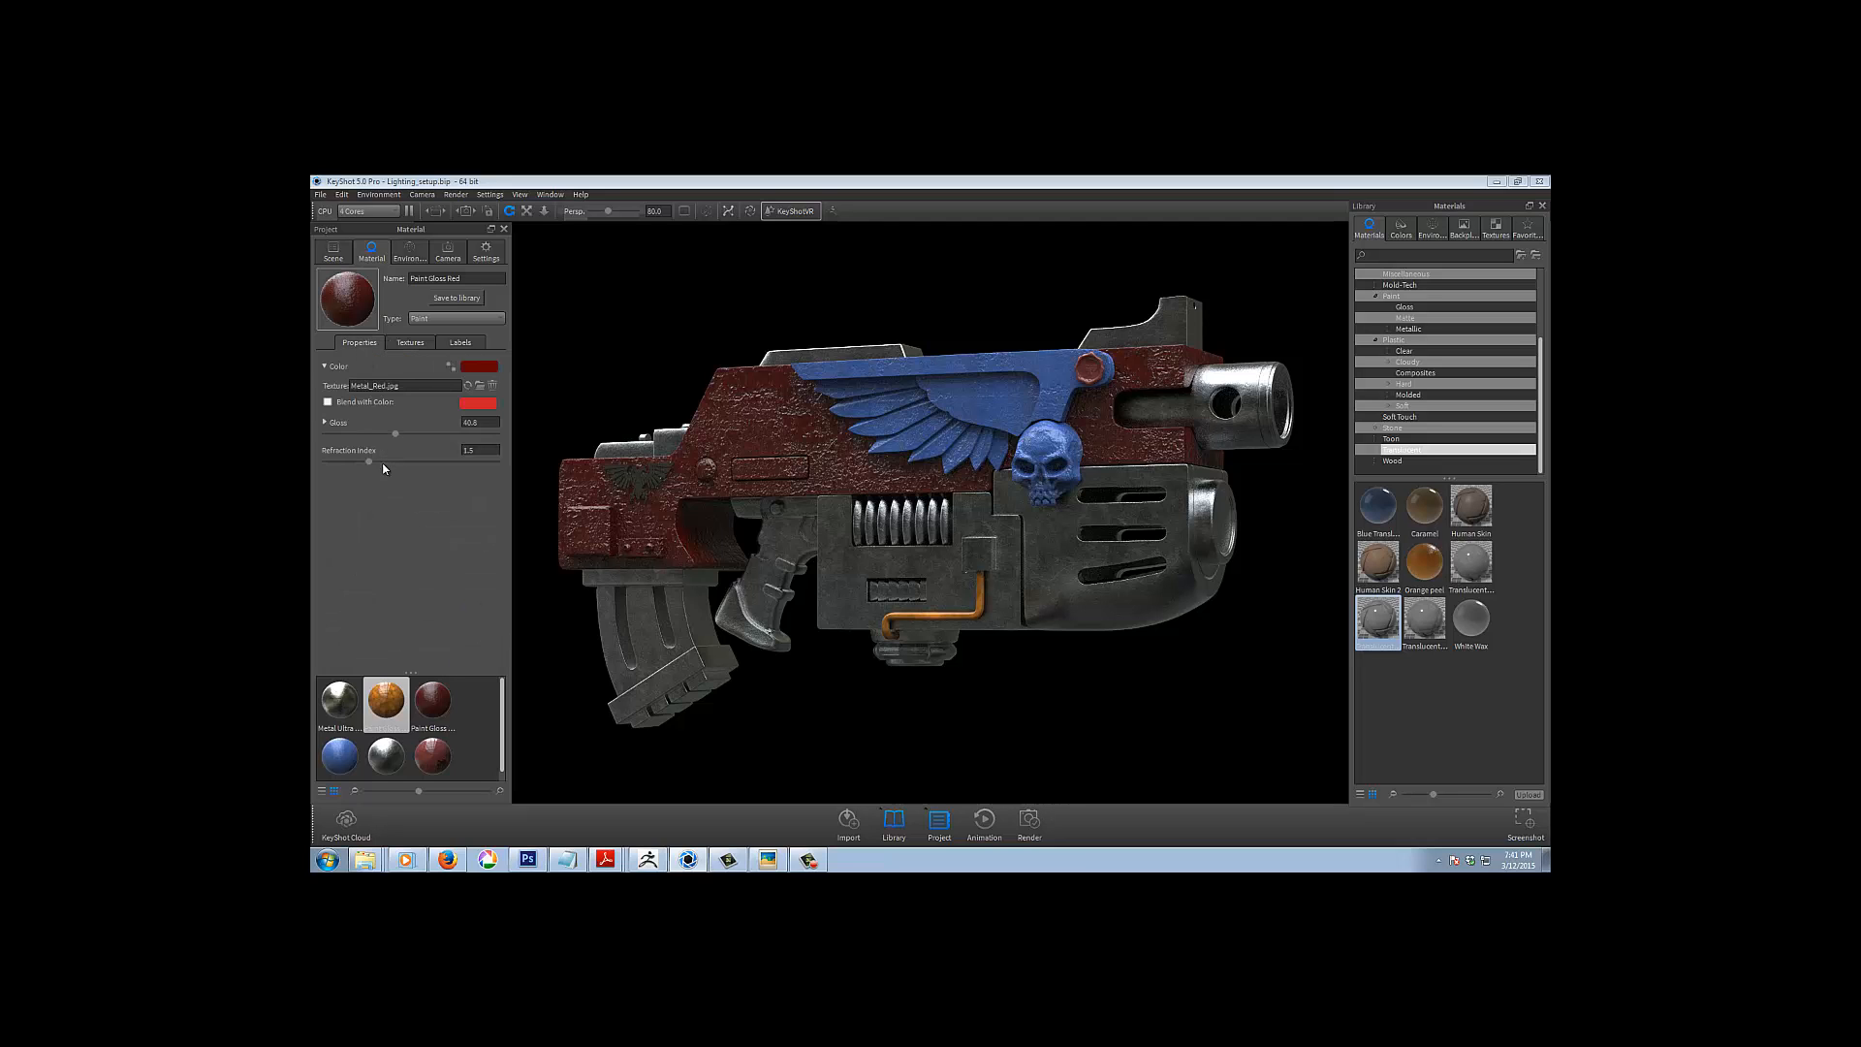
{"action": "left_click", "coordinate": [380, 433]}
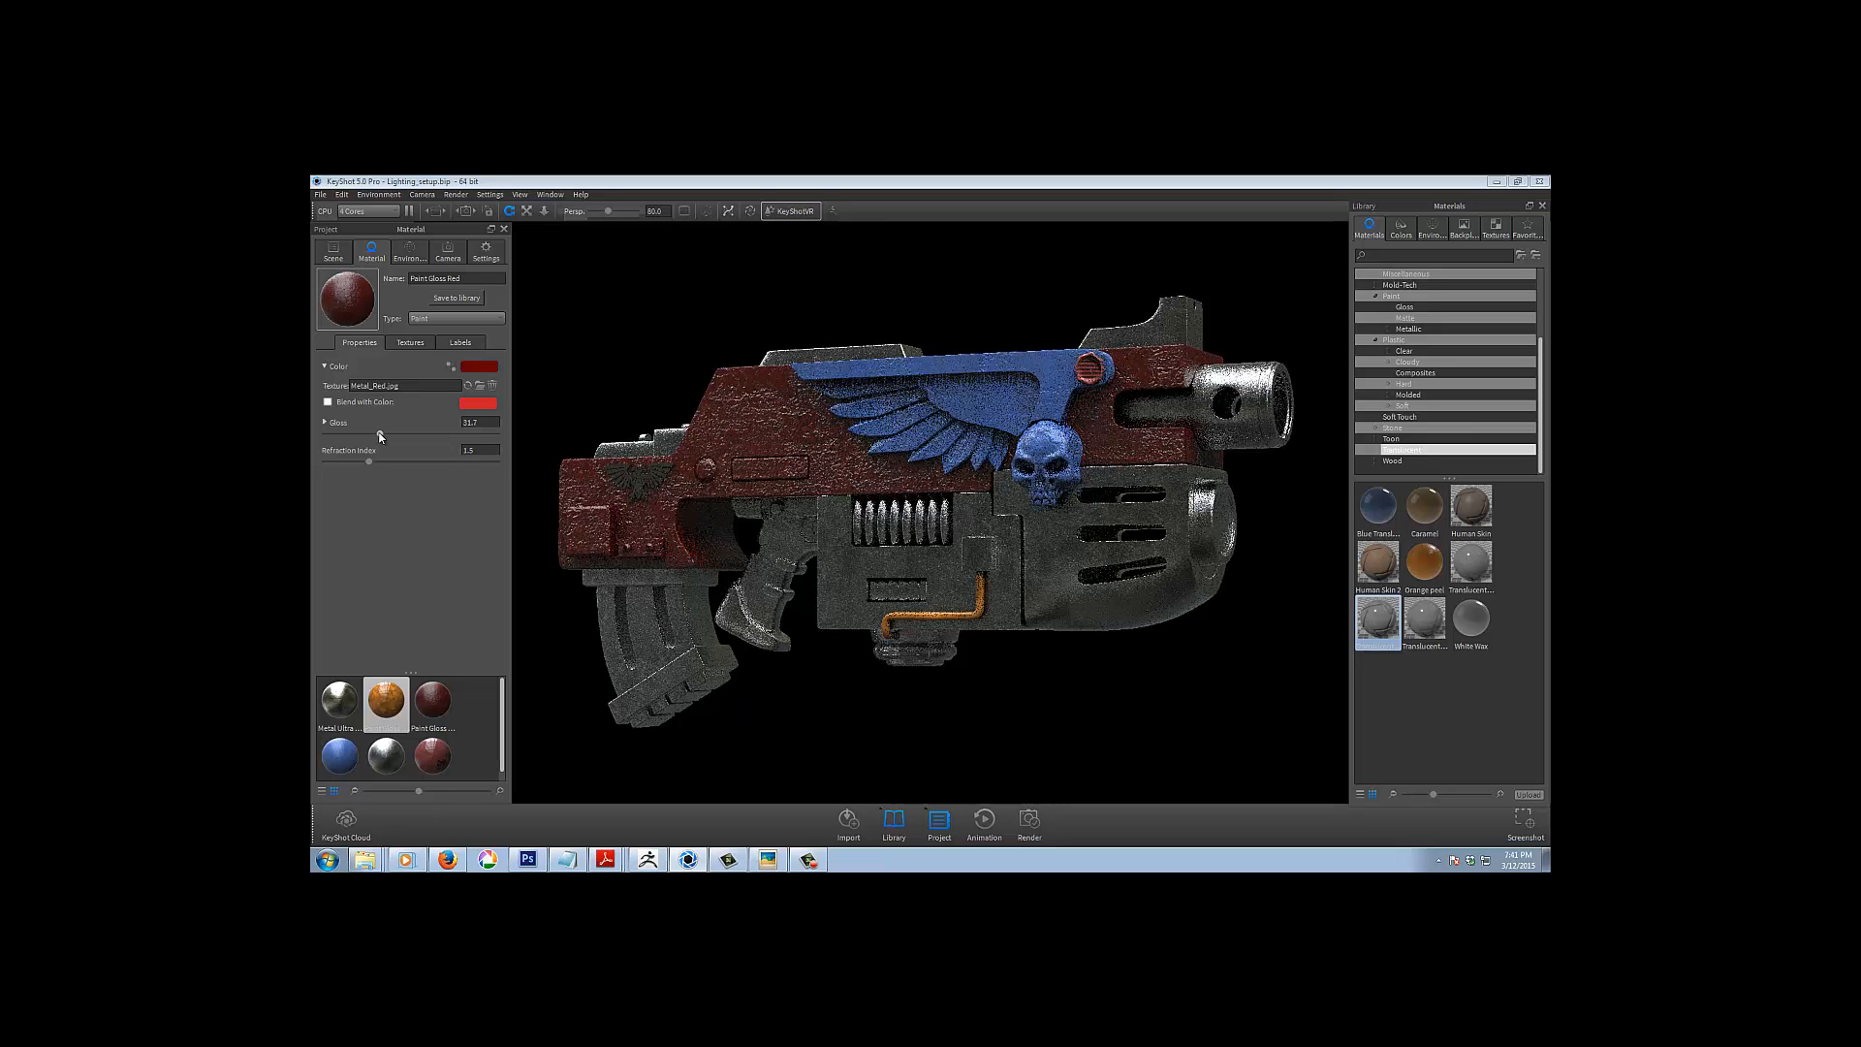
{"action": "left_click", "coordinate": [414, 343]}
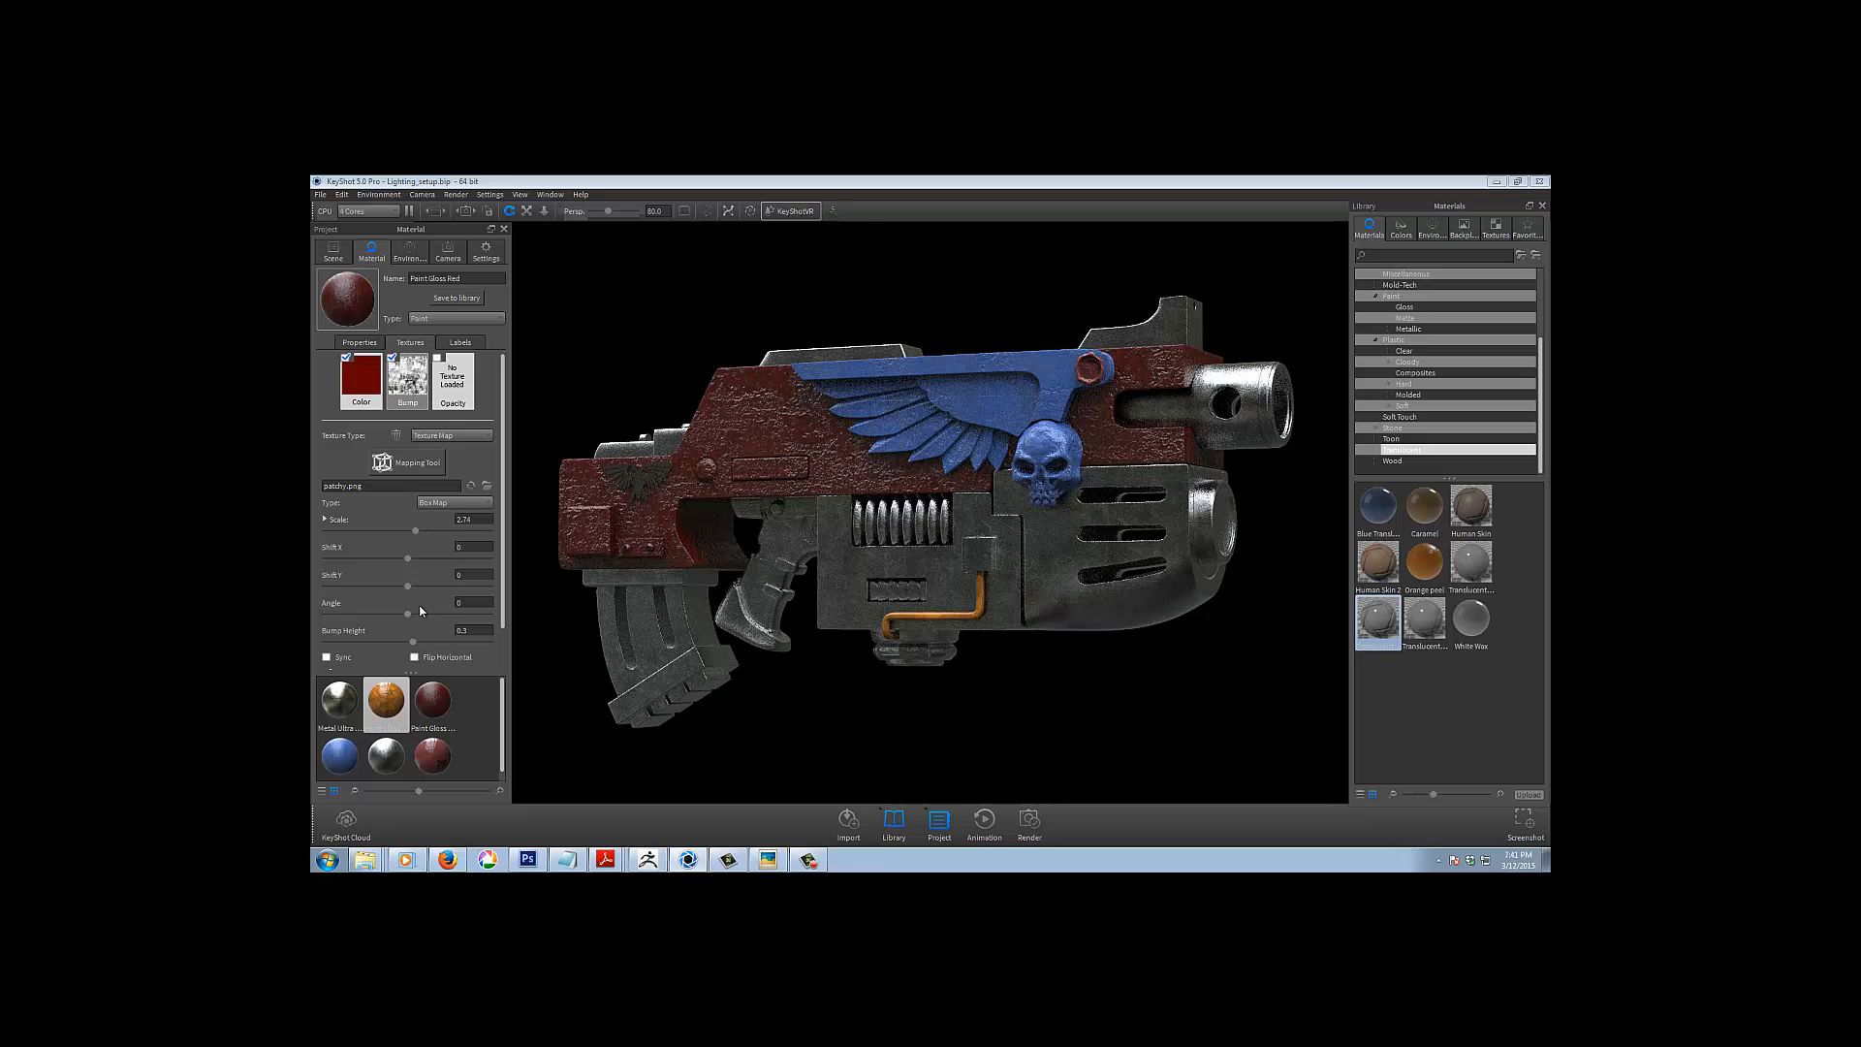
{"action": "left_click_drag", "start_coordinate": [470, 631], "coordinate": [465, 631]}
{"action": "type", "text": "2"}
{"action": "key", "text": "Return"}
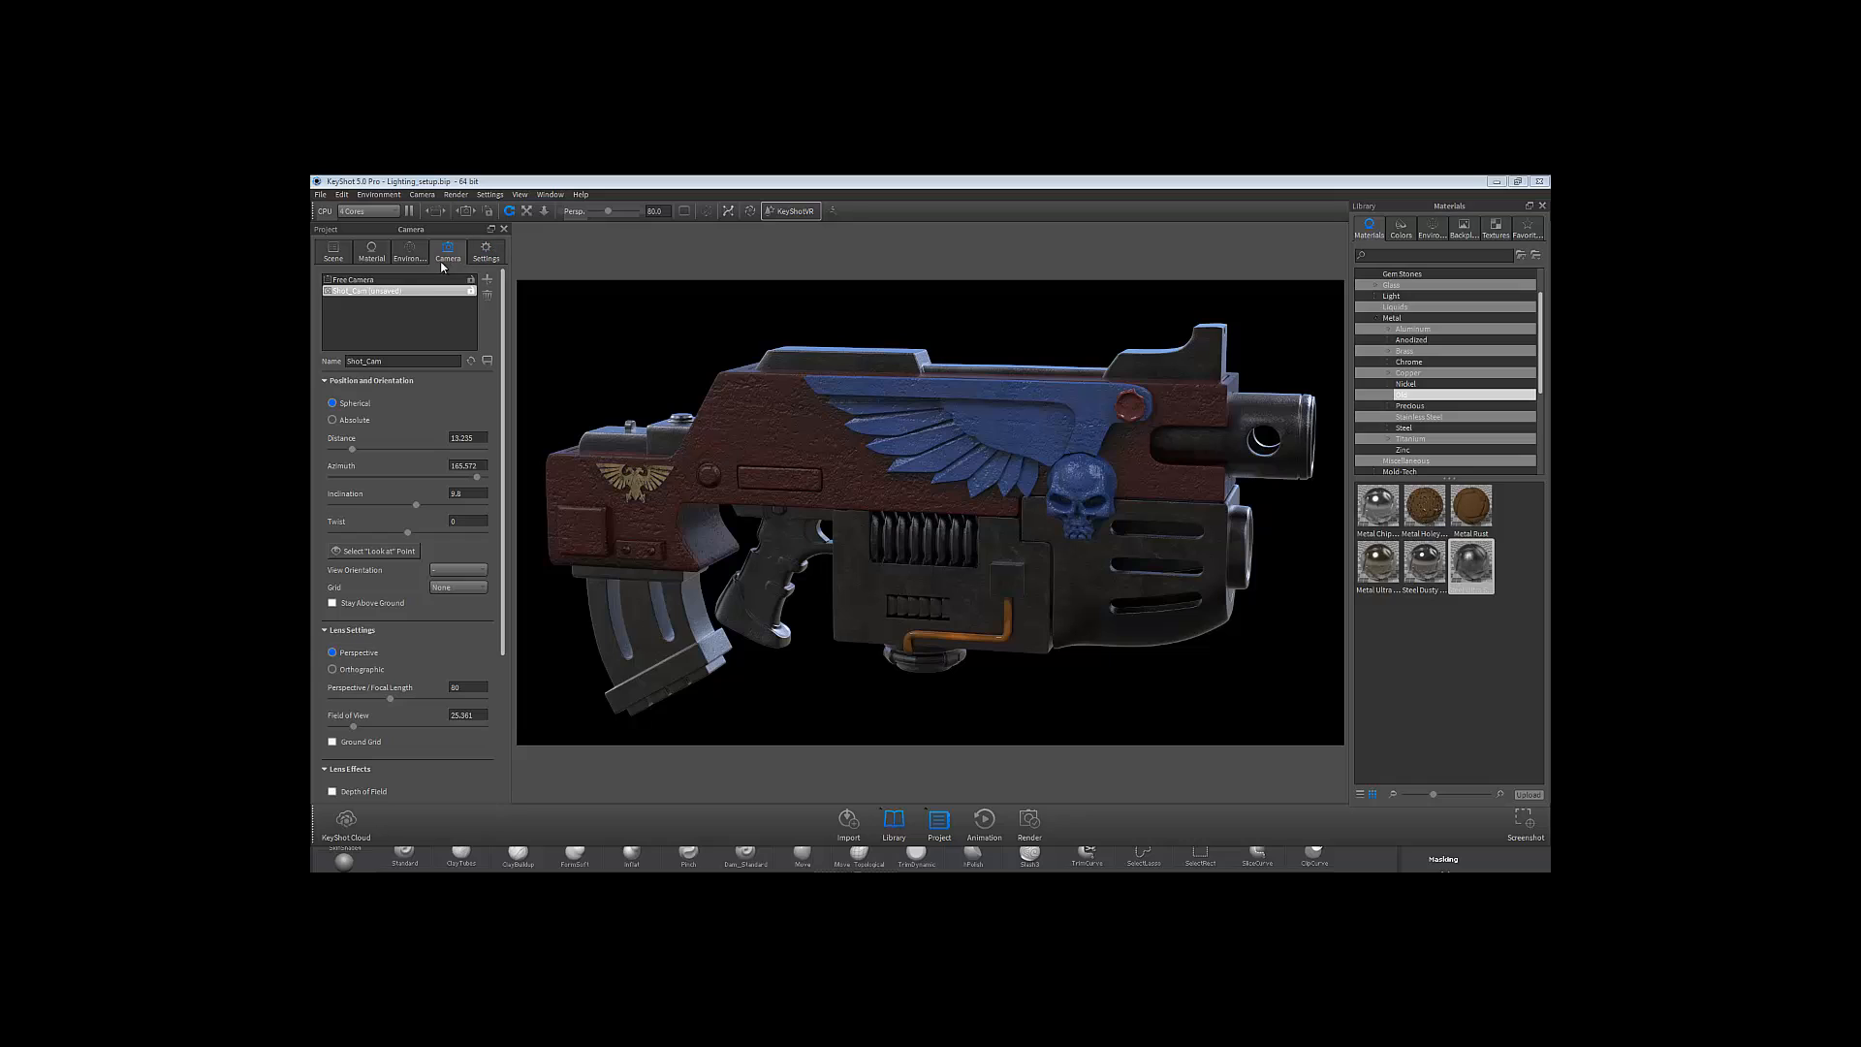
Check the environment and realtime settings, and name the still image Beauty in the render options
{"action": "left_click", "coordinate": [410, 253]}
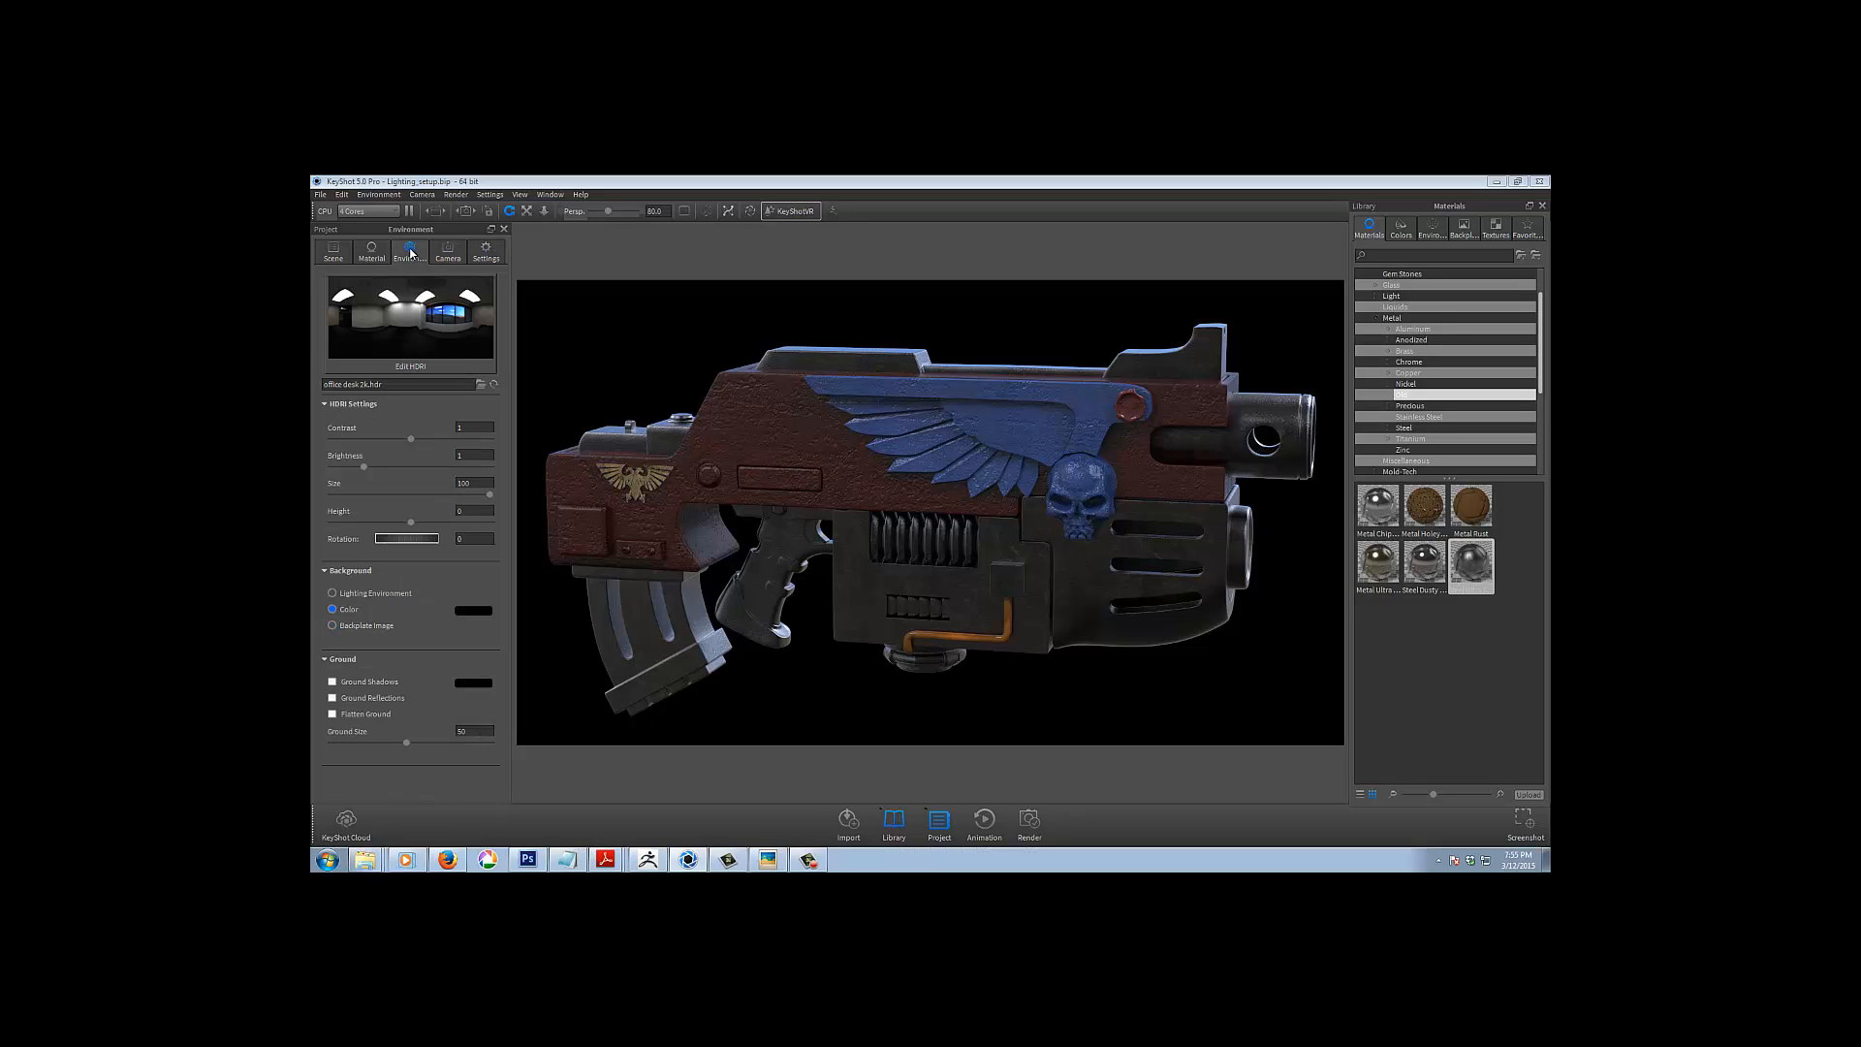
{"action": "left_click", "coordinate": [485, 251]}
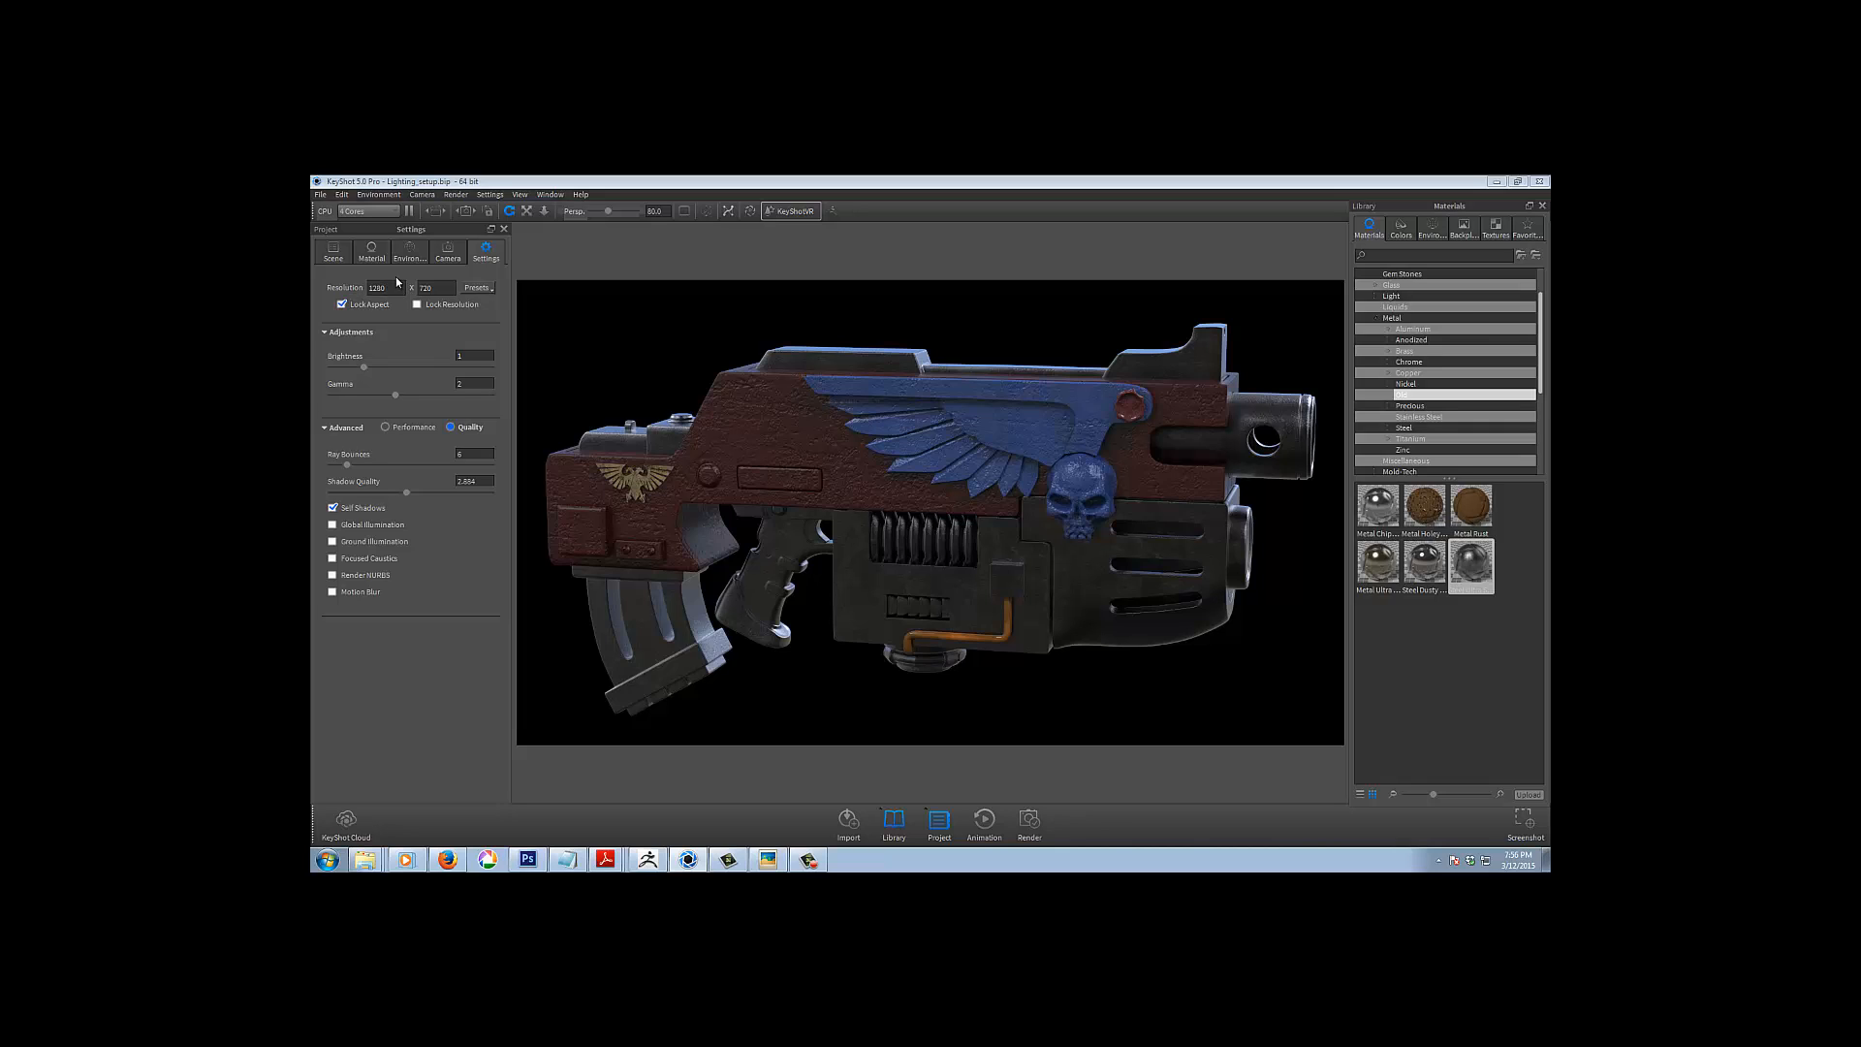
{"action": "left_click", "coordinate": [454, 196]}
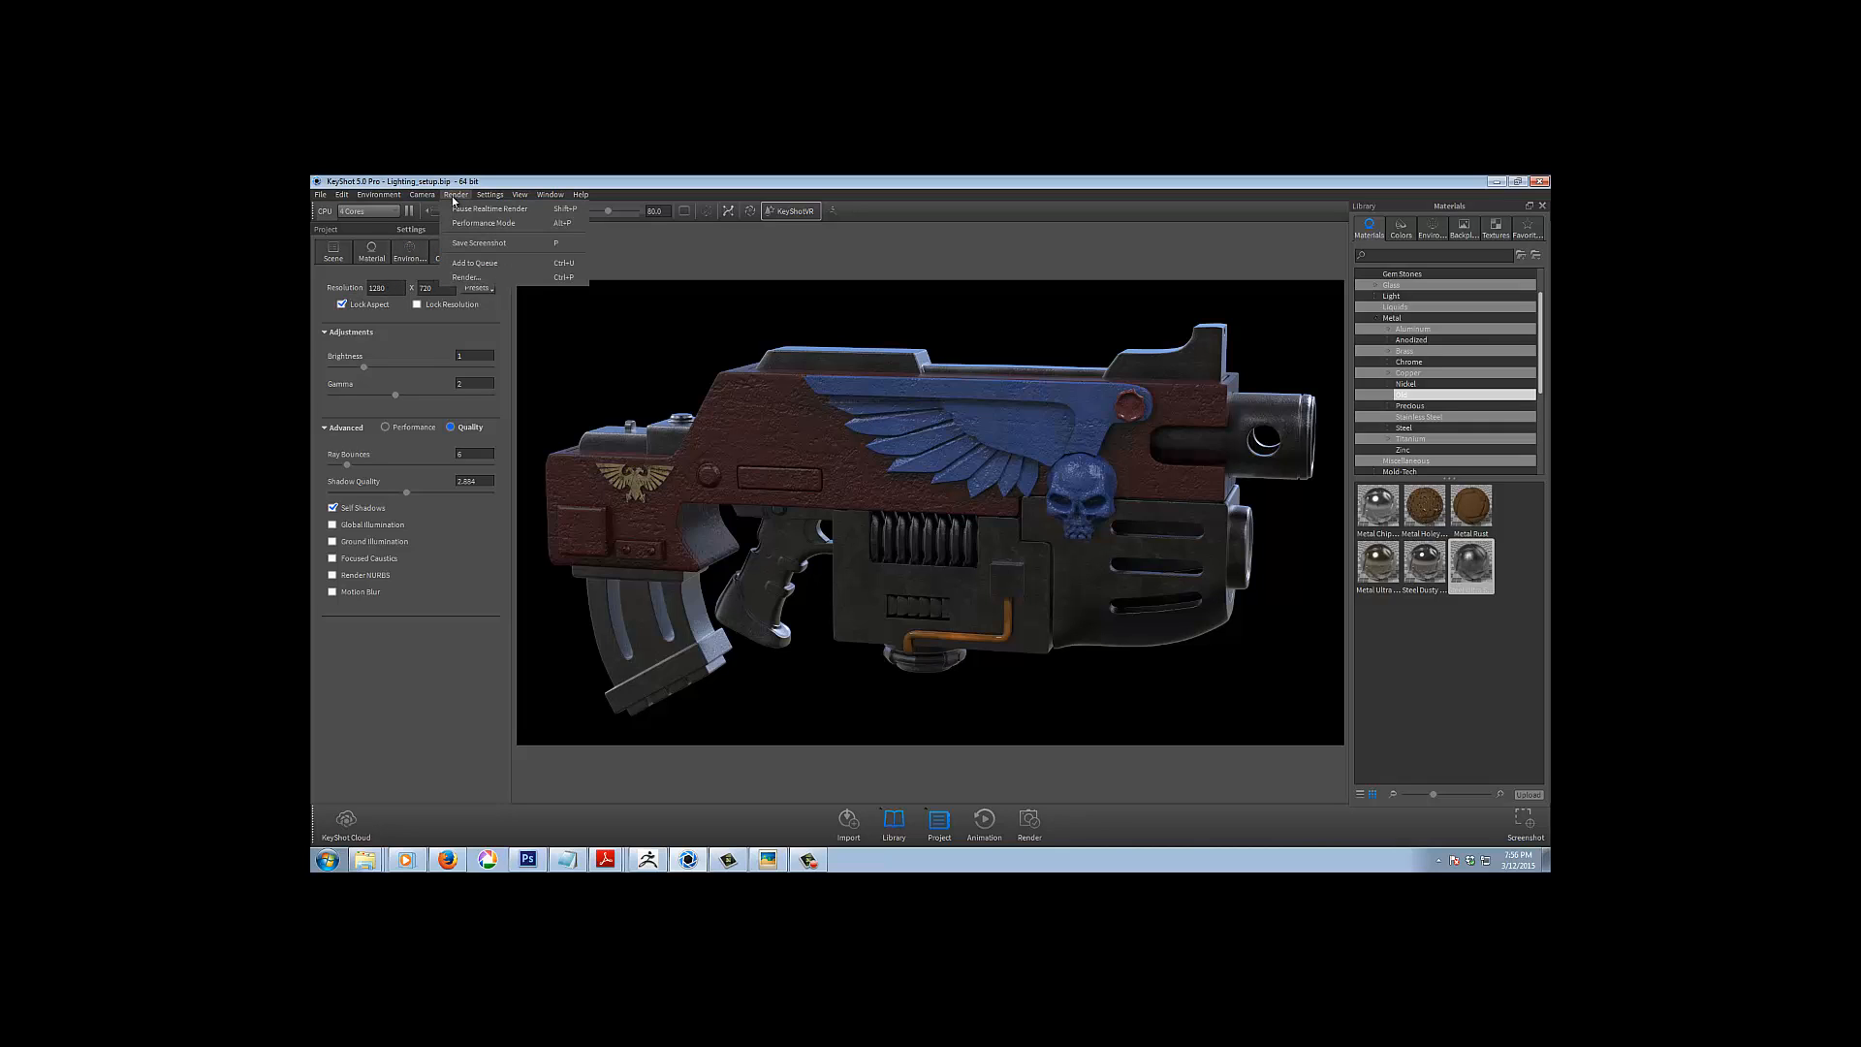
{"action": "left_click", "coordinate": [467, 279]}
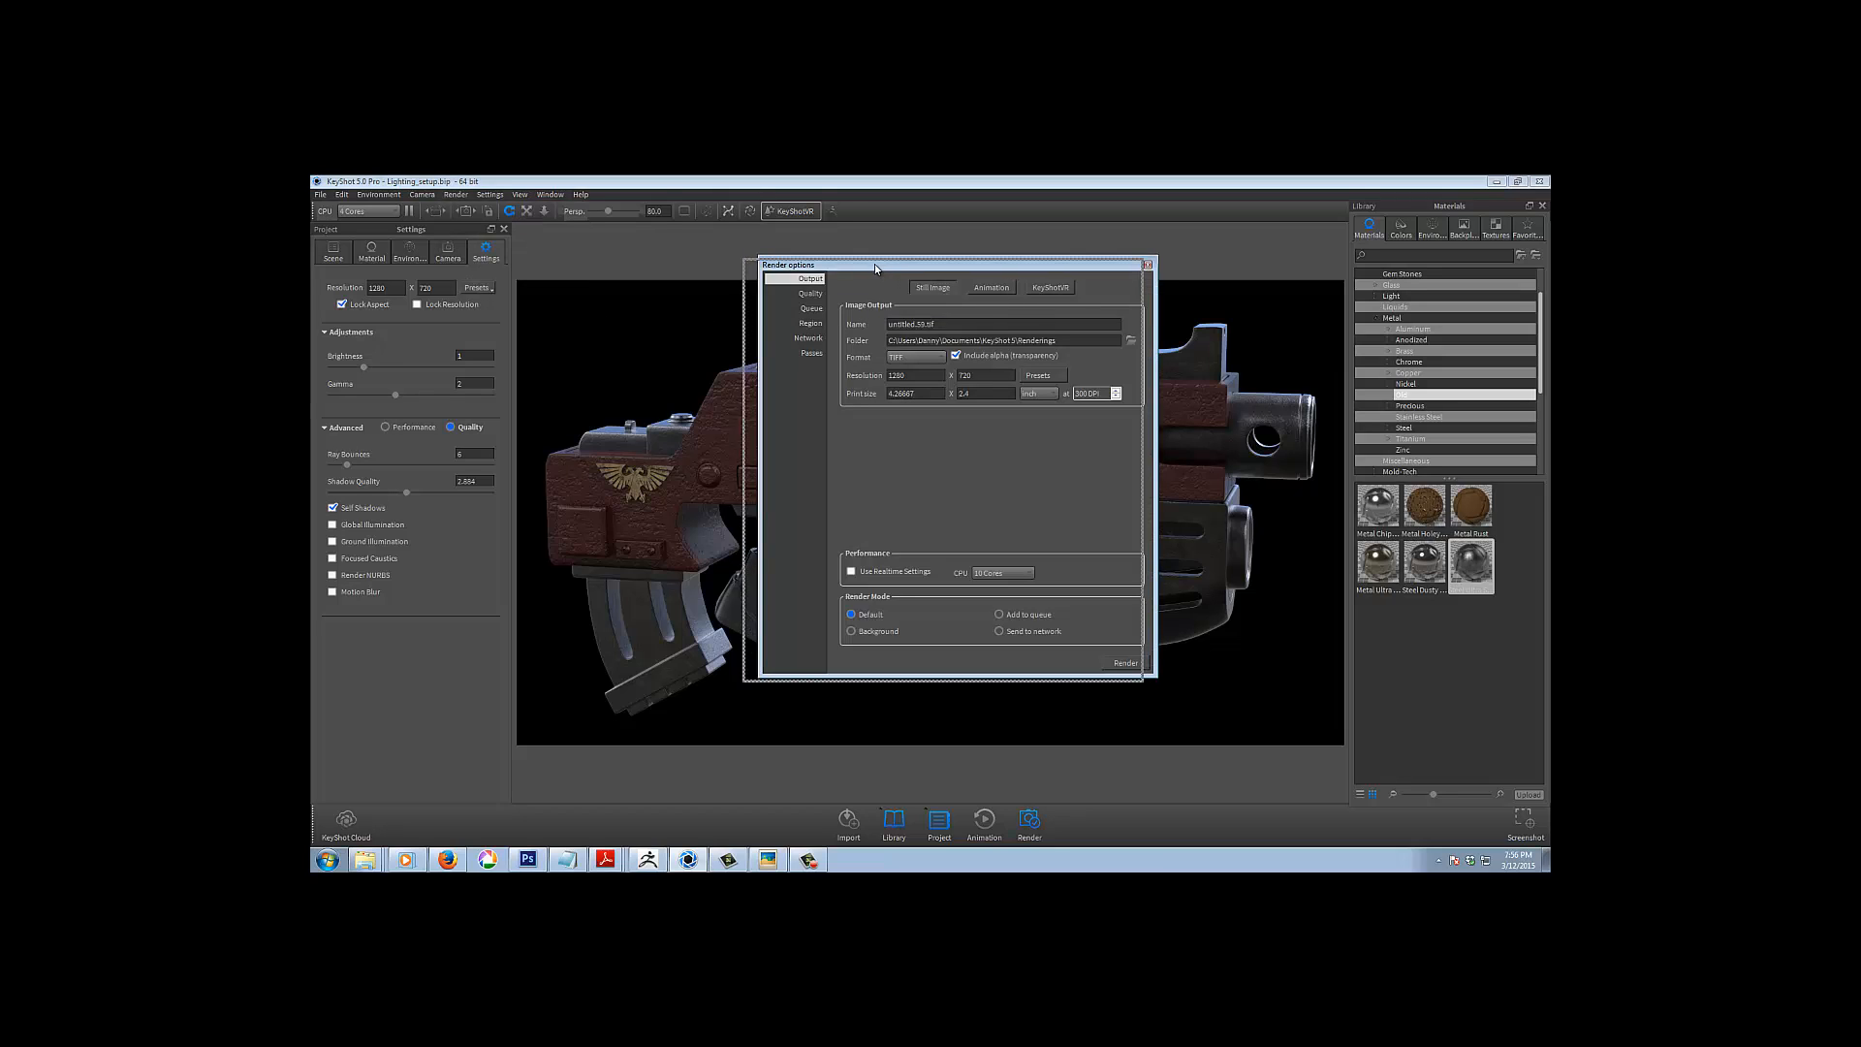
{"action": "left_click_drag", "start_coordinate": [874, 263], "coordinate": [1208, 280]}
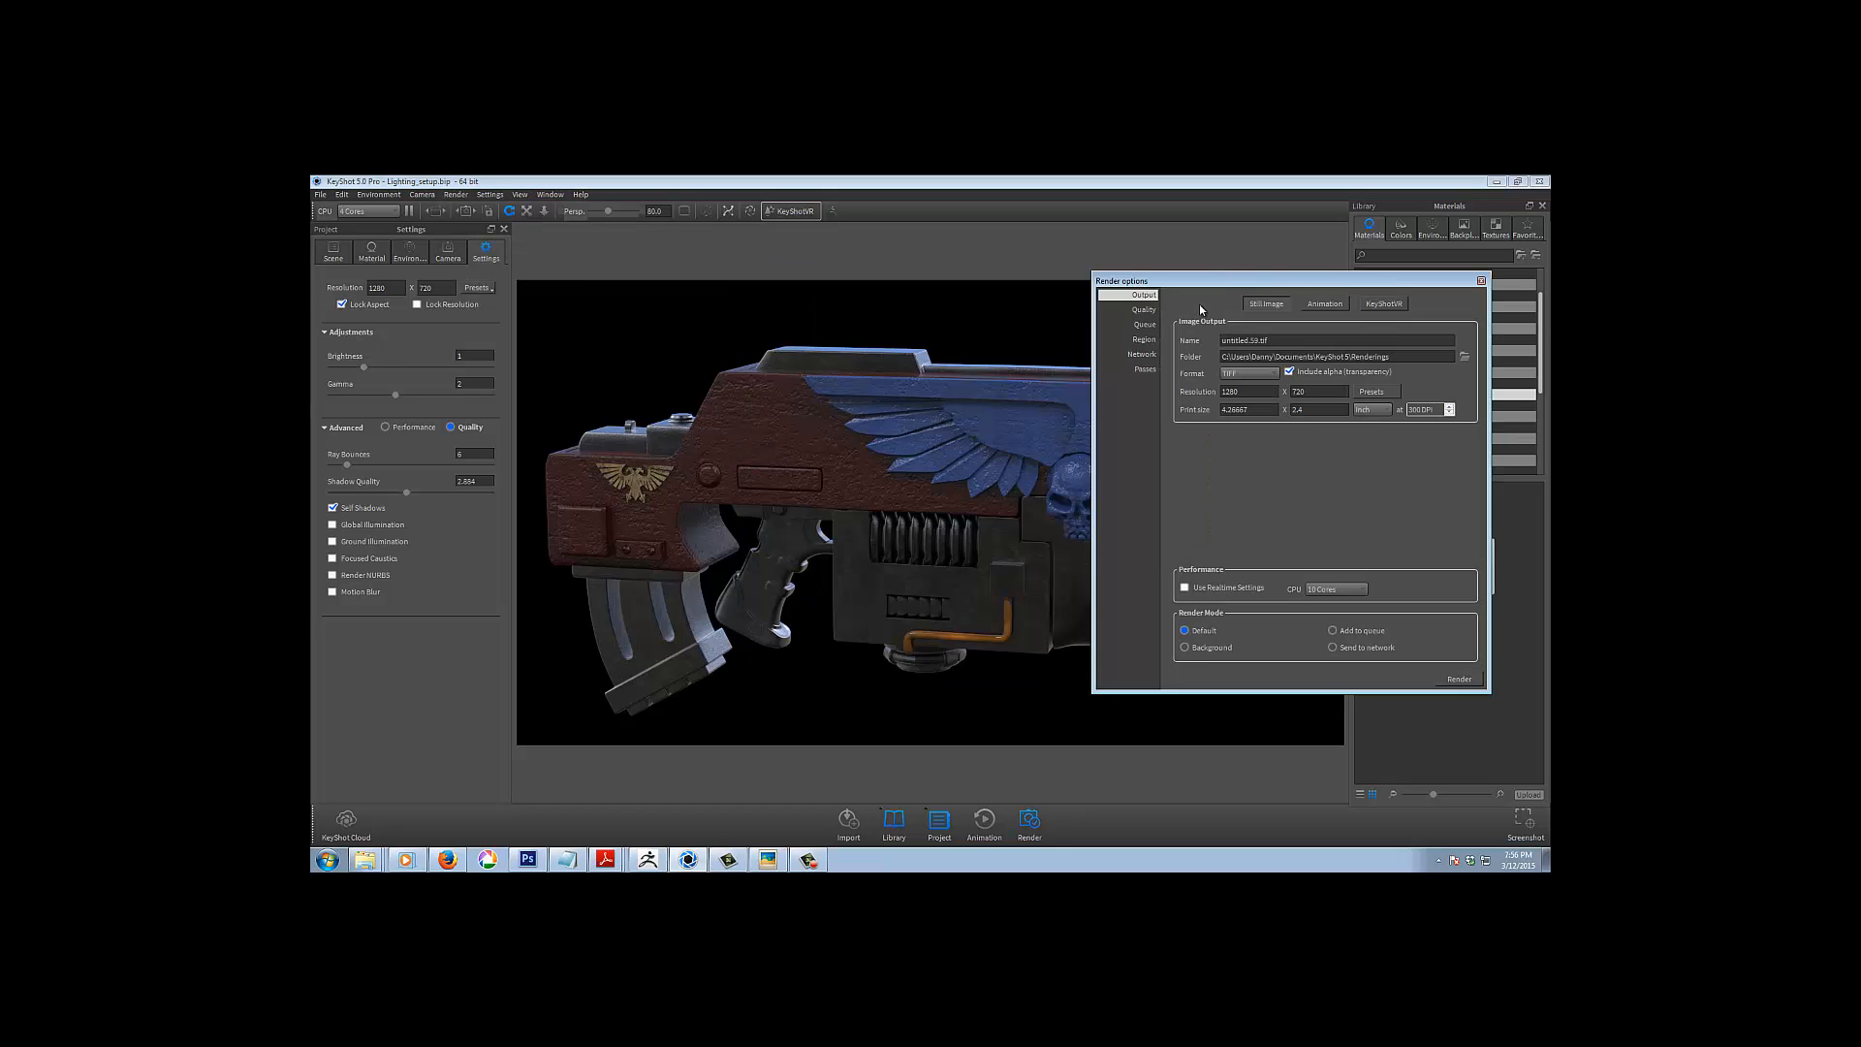
{"action": "left_click", "coordinate": [1141, 296]}
{"action": "left_click_drag", "start_coordinate": [1288, 341], "coordinate": [1211, 341]}
{"action": "type", "text": "Beauty"}
Browse for the render output folder to 3D_Projects_2013 > Zbrush_Sculpts > 40K_Bolter on the E: drive
{"action": "left_click", "coordinate": [1464, 358]}
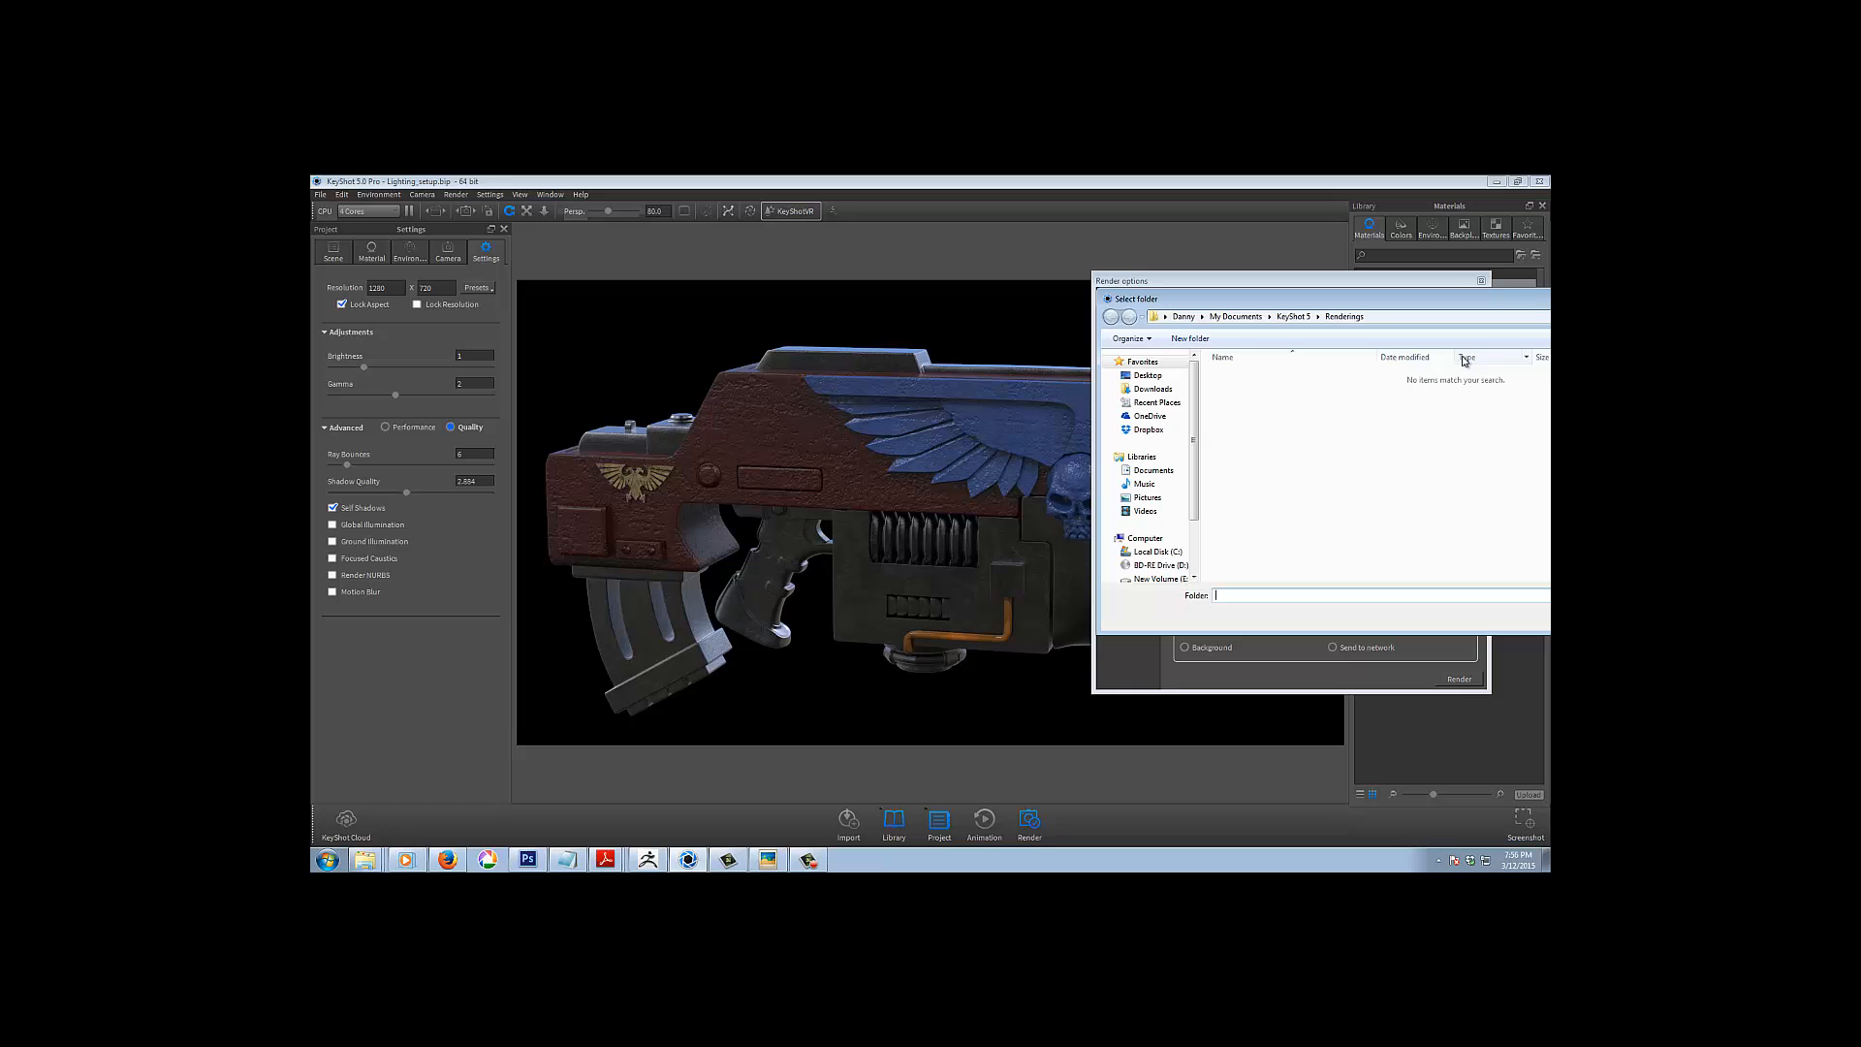
{"action": "left_click", "coordinate": [1163, 577]}
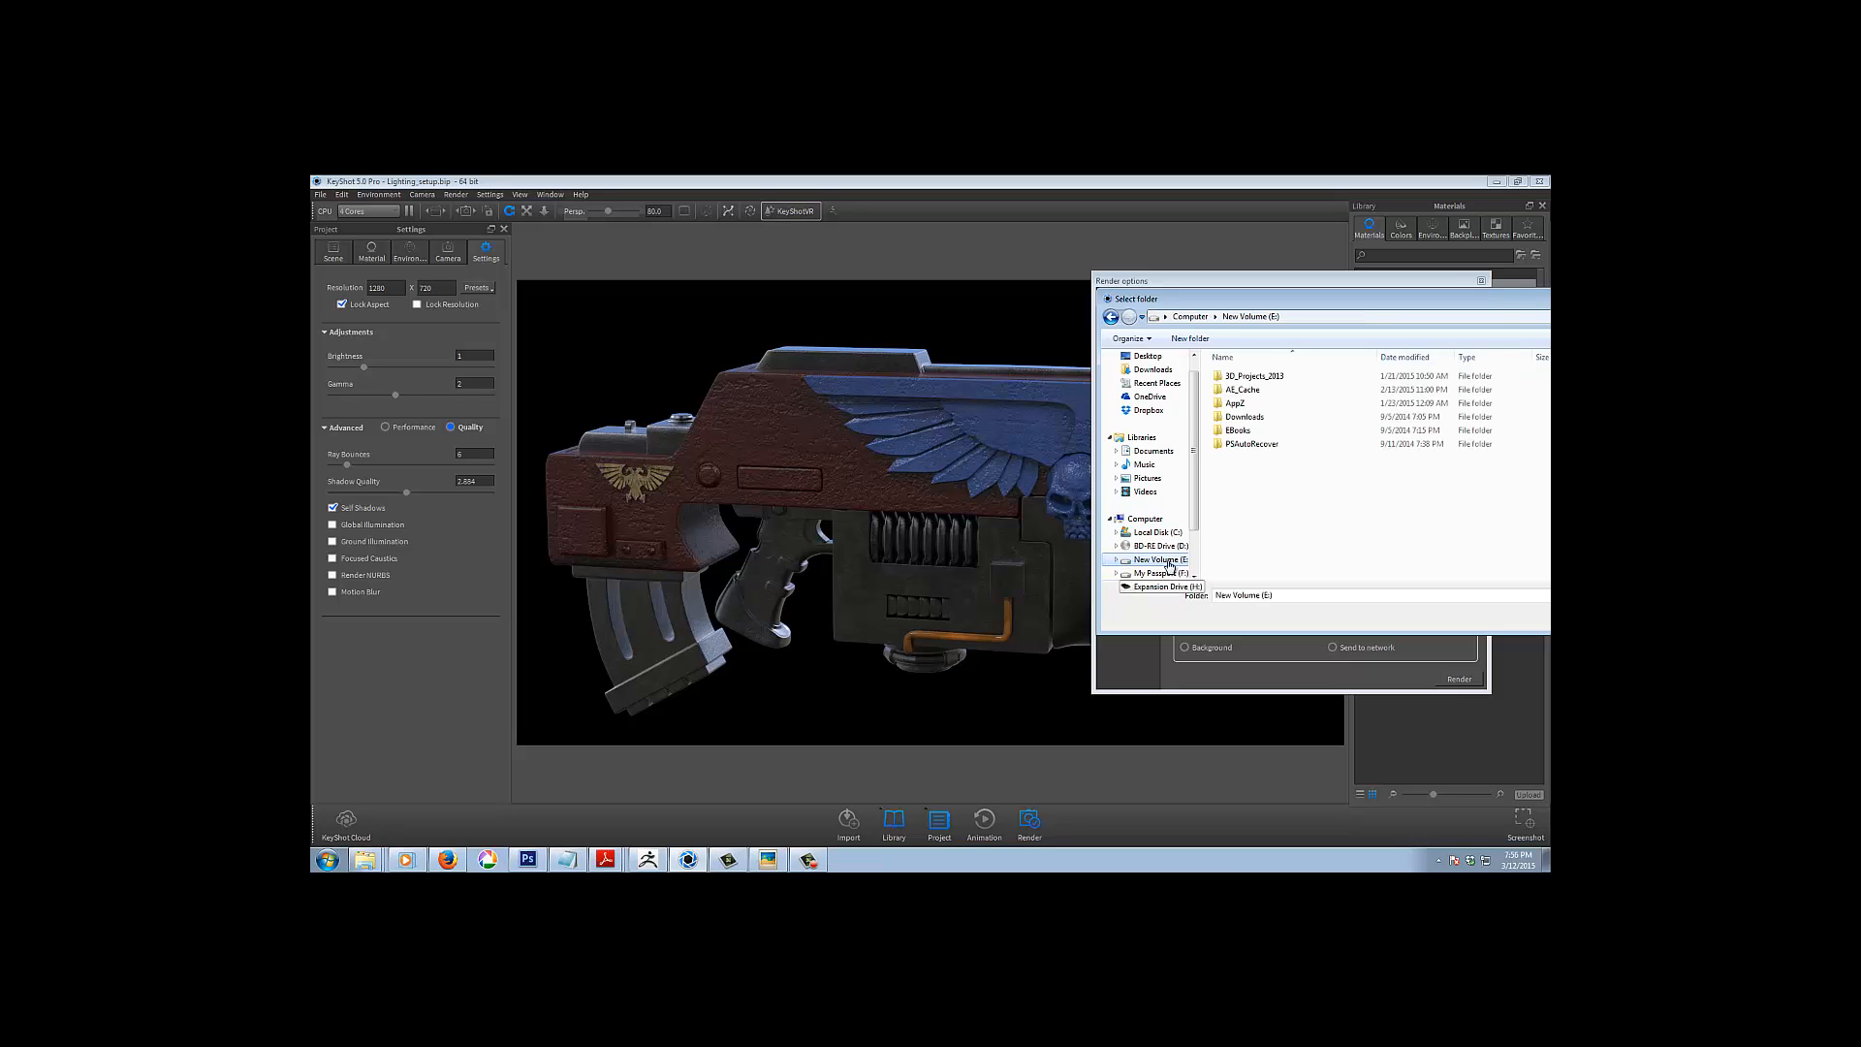
{"action": "double_click", "coordinate": [1254, 376]}
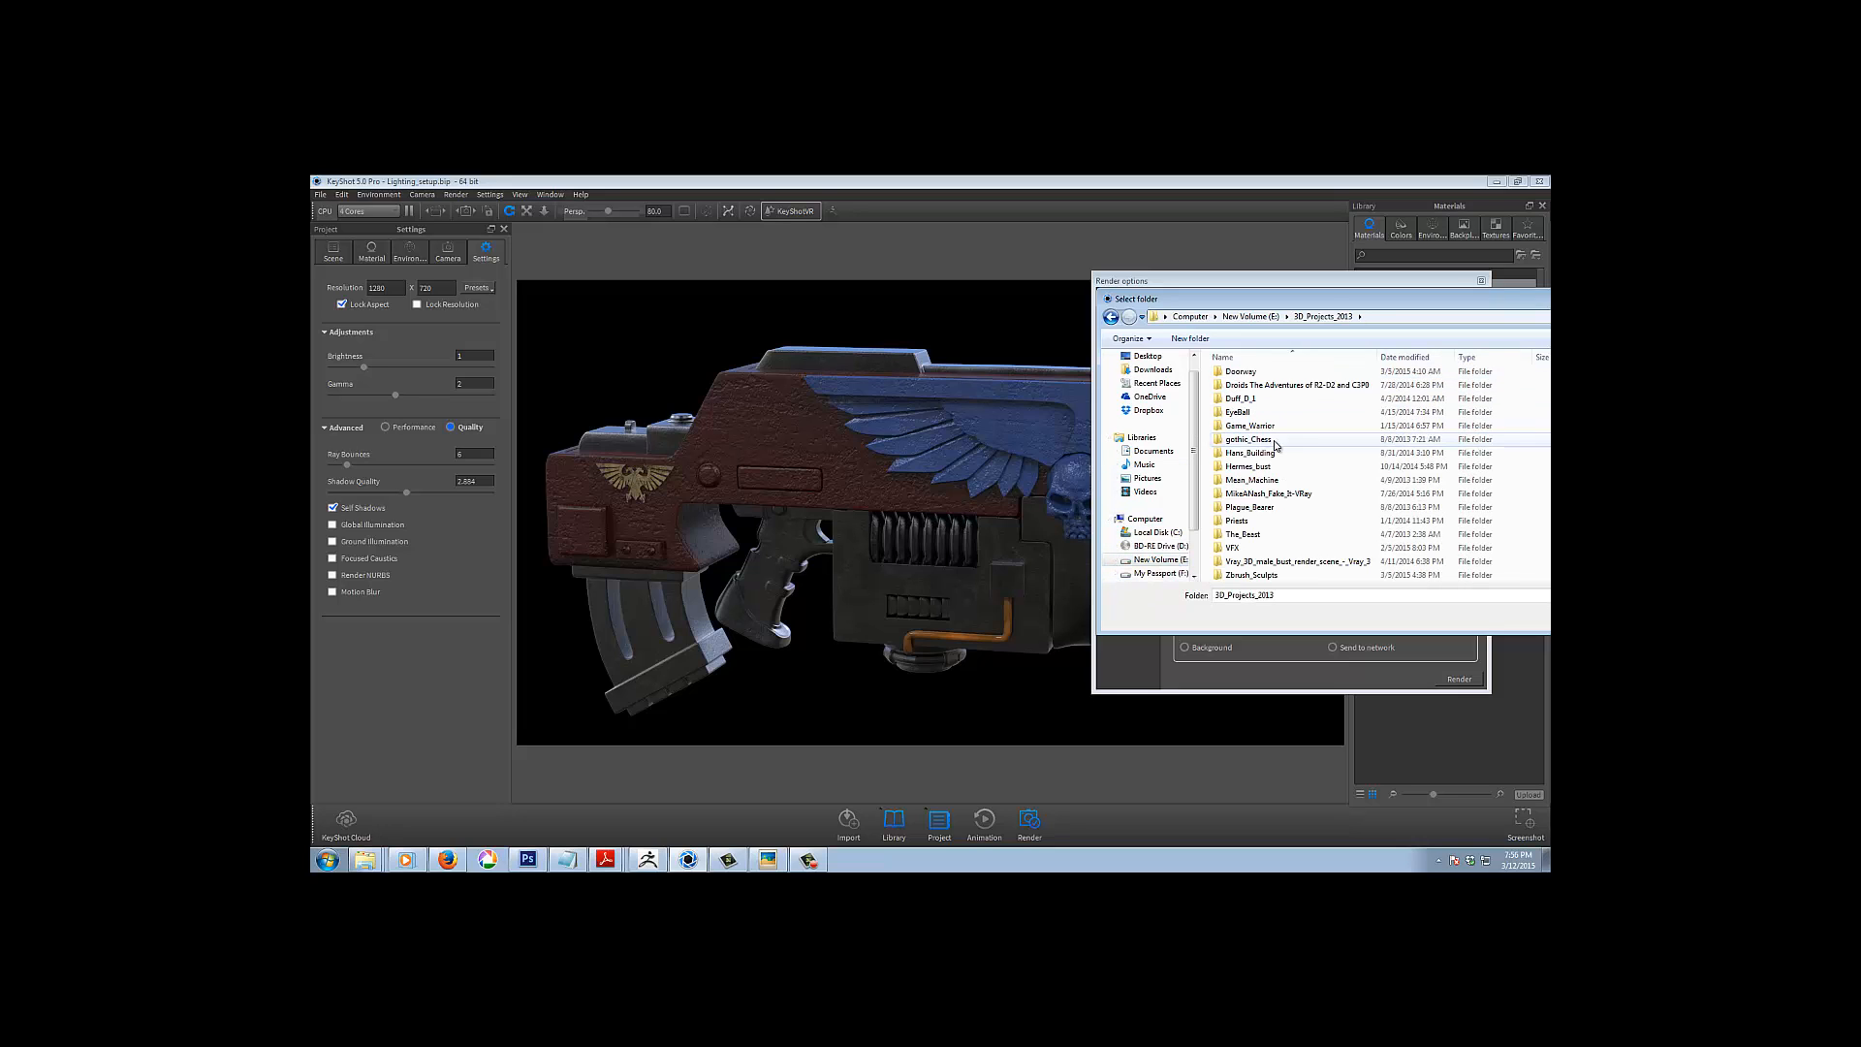
{"action": "double_click", "coordinate": [1251, 575]}
{"action": "double_click", "coordinate": [1250, 375]}
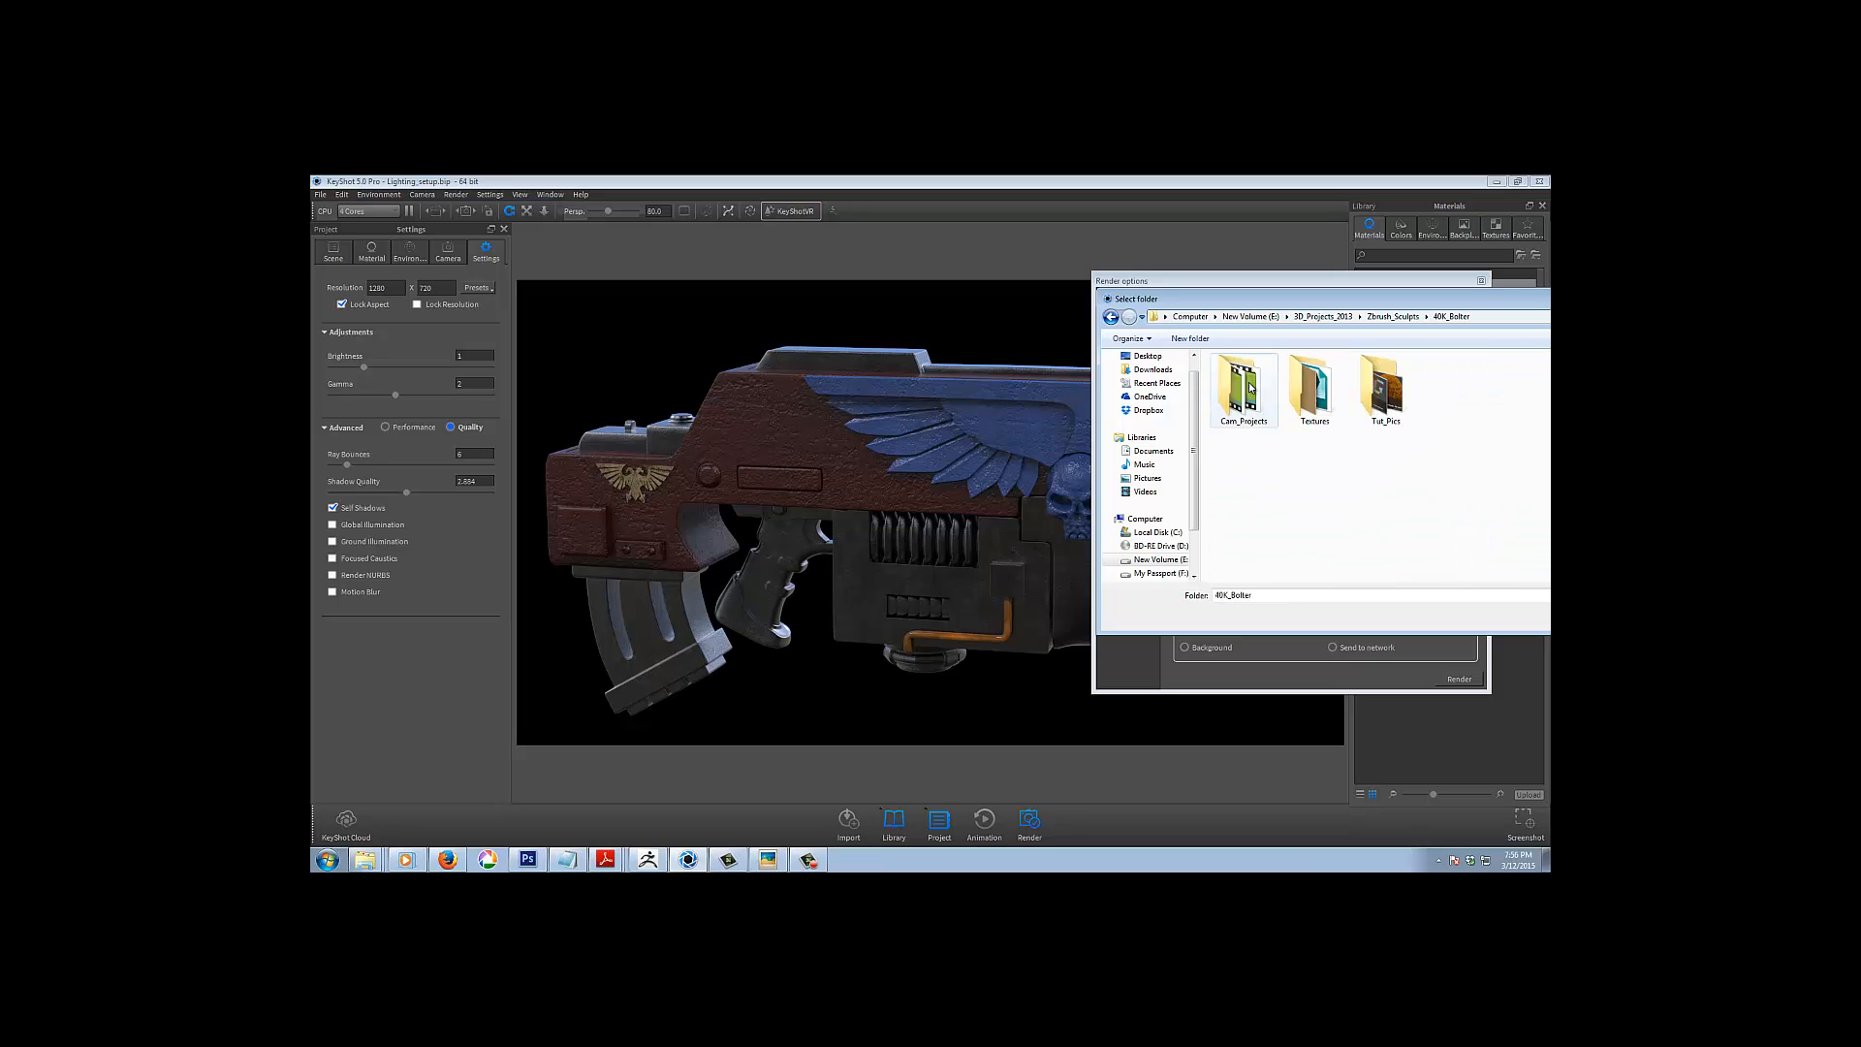
Create a Passes folder inside 40K_Bolter and select it as the render output folder
{"action": "right_click", "coordinate": [1258, 479]}
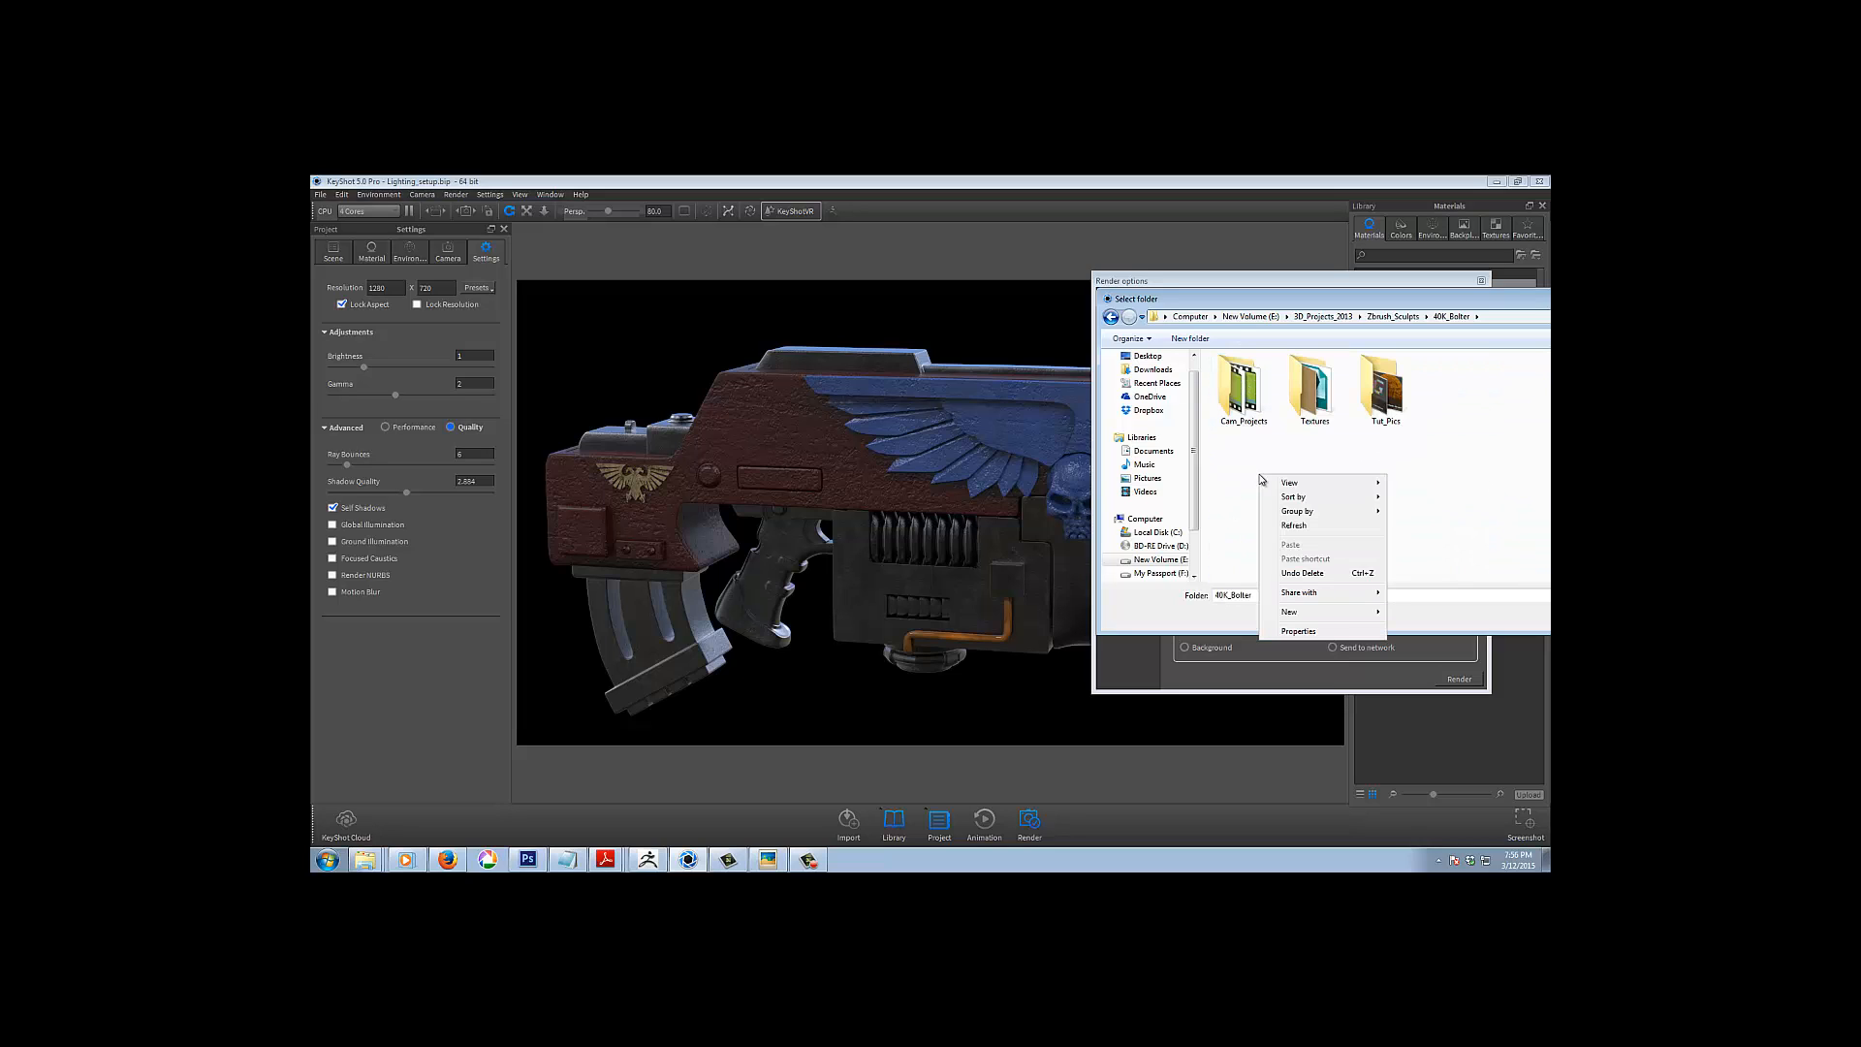
{"action": "mouse_move", "coordinate": [1339, 619]}
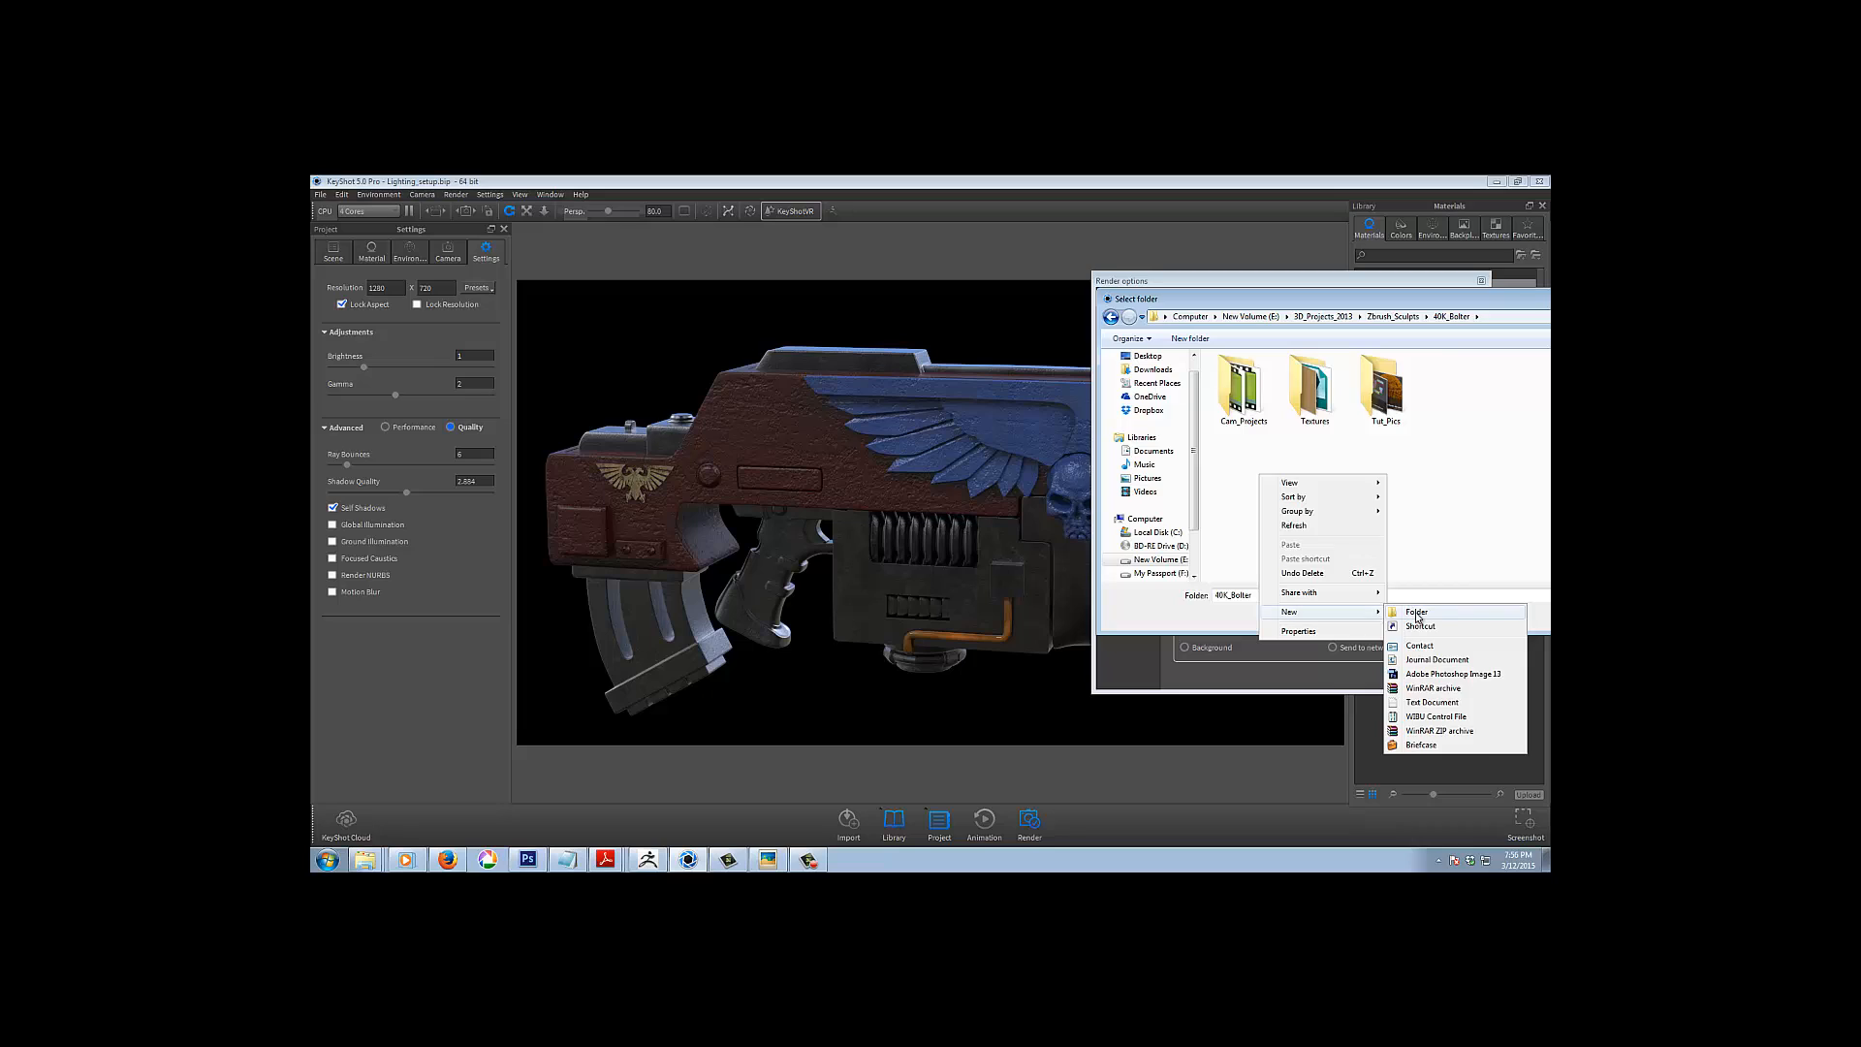
{"action": "left_click", "coordinate": [1408, 612]}
{"action": "type", "text": "P"}
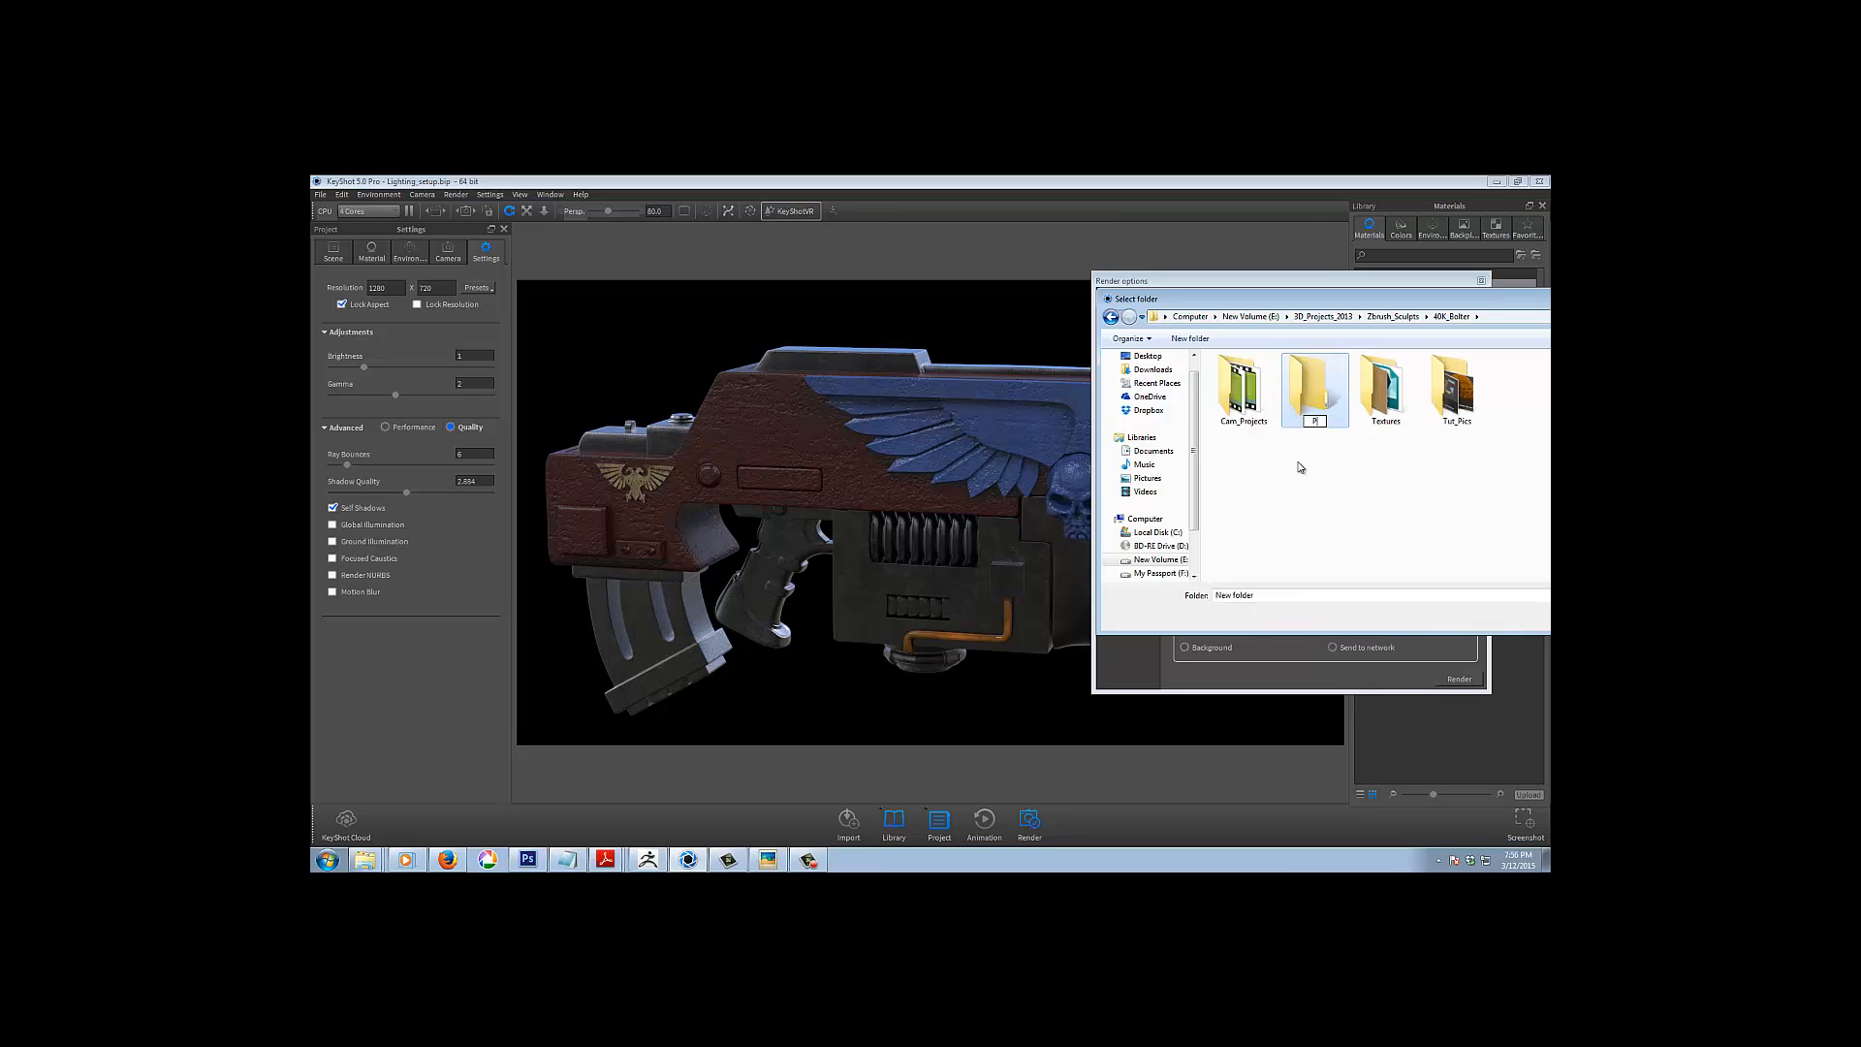
{"action": "type", "text": "asses"}
{"action": "left_click", "coordinate": [1310, 388]}
{"action": "double_click", "coordinate": [1299, 386]}
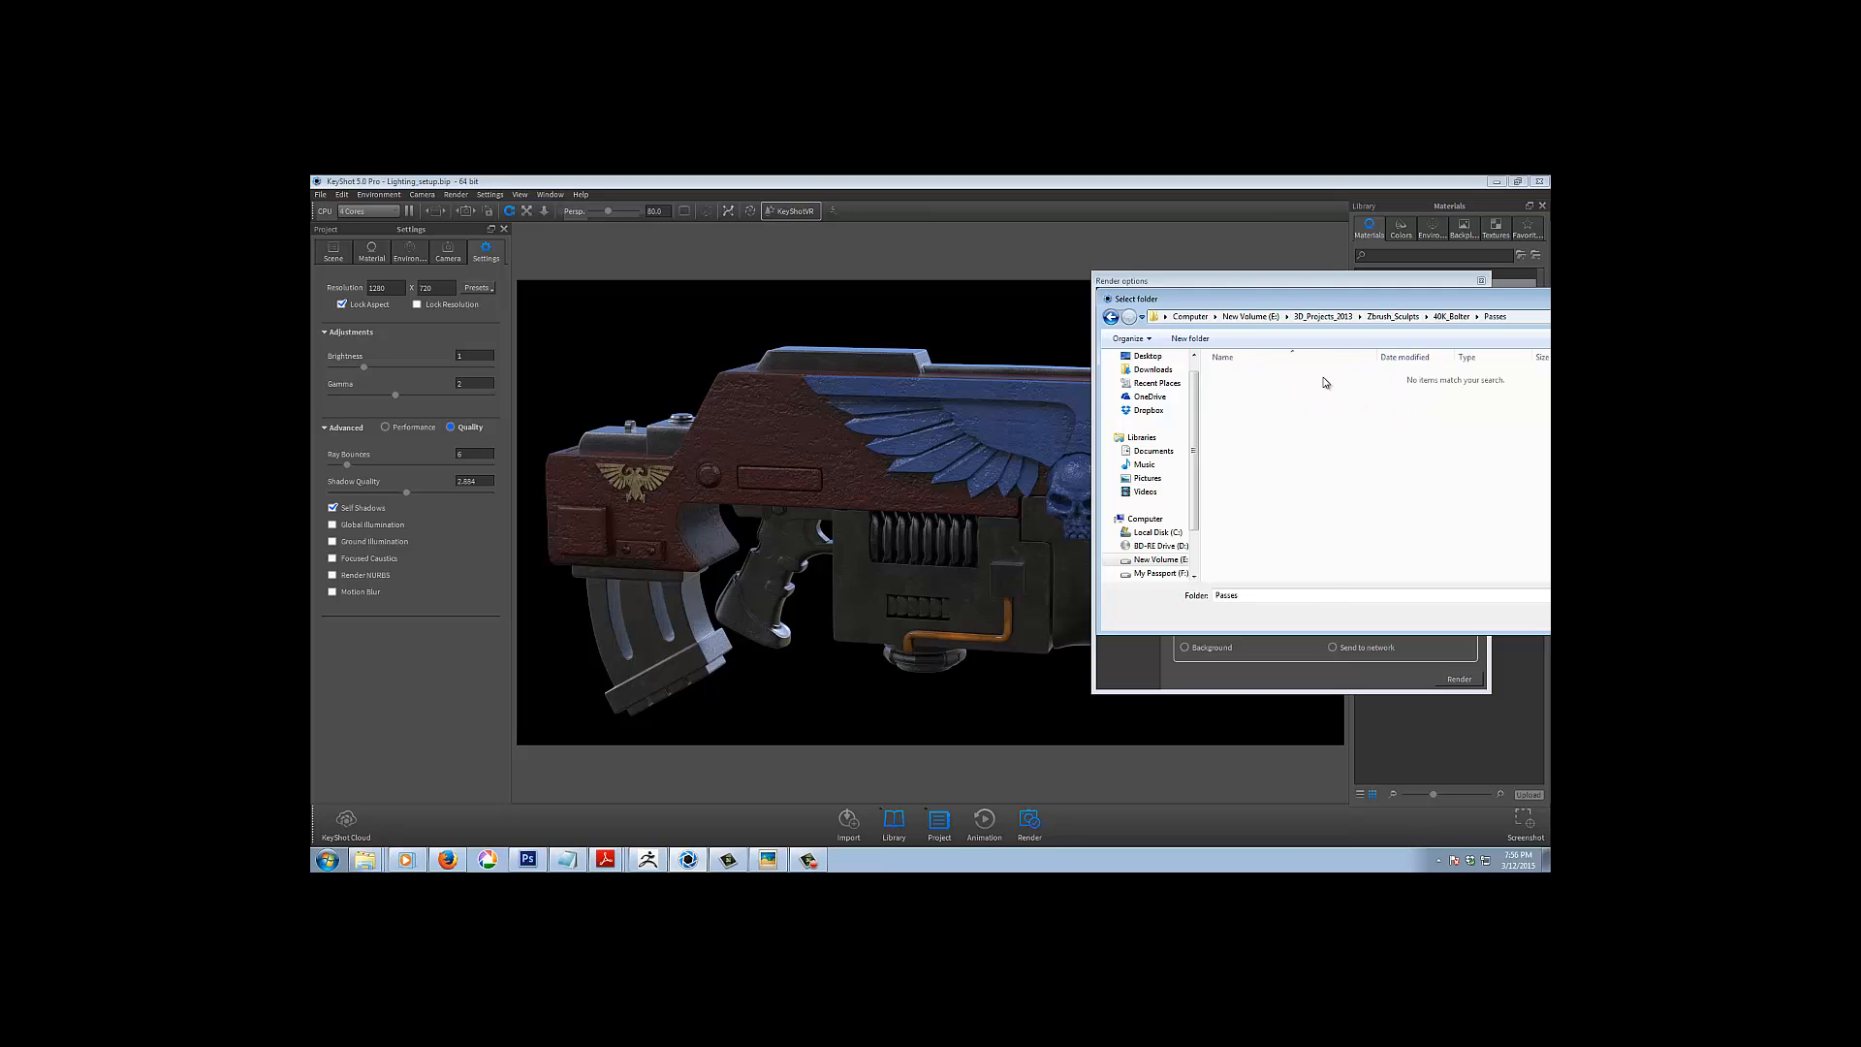
{"action": "left_click_drag", "start_coordinate": [1512, 307], "coordinate": [1035, 308]}
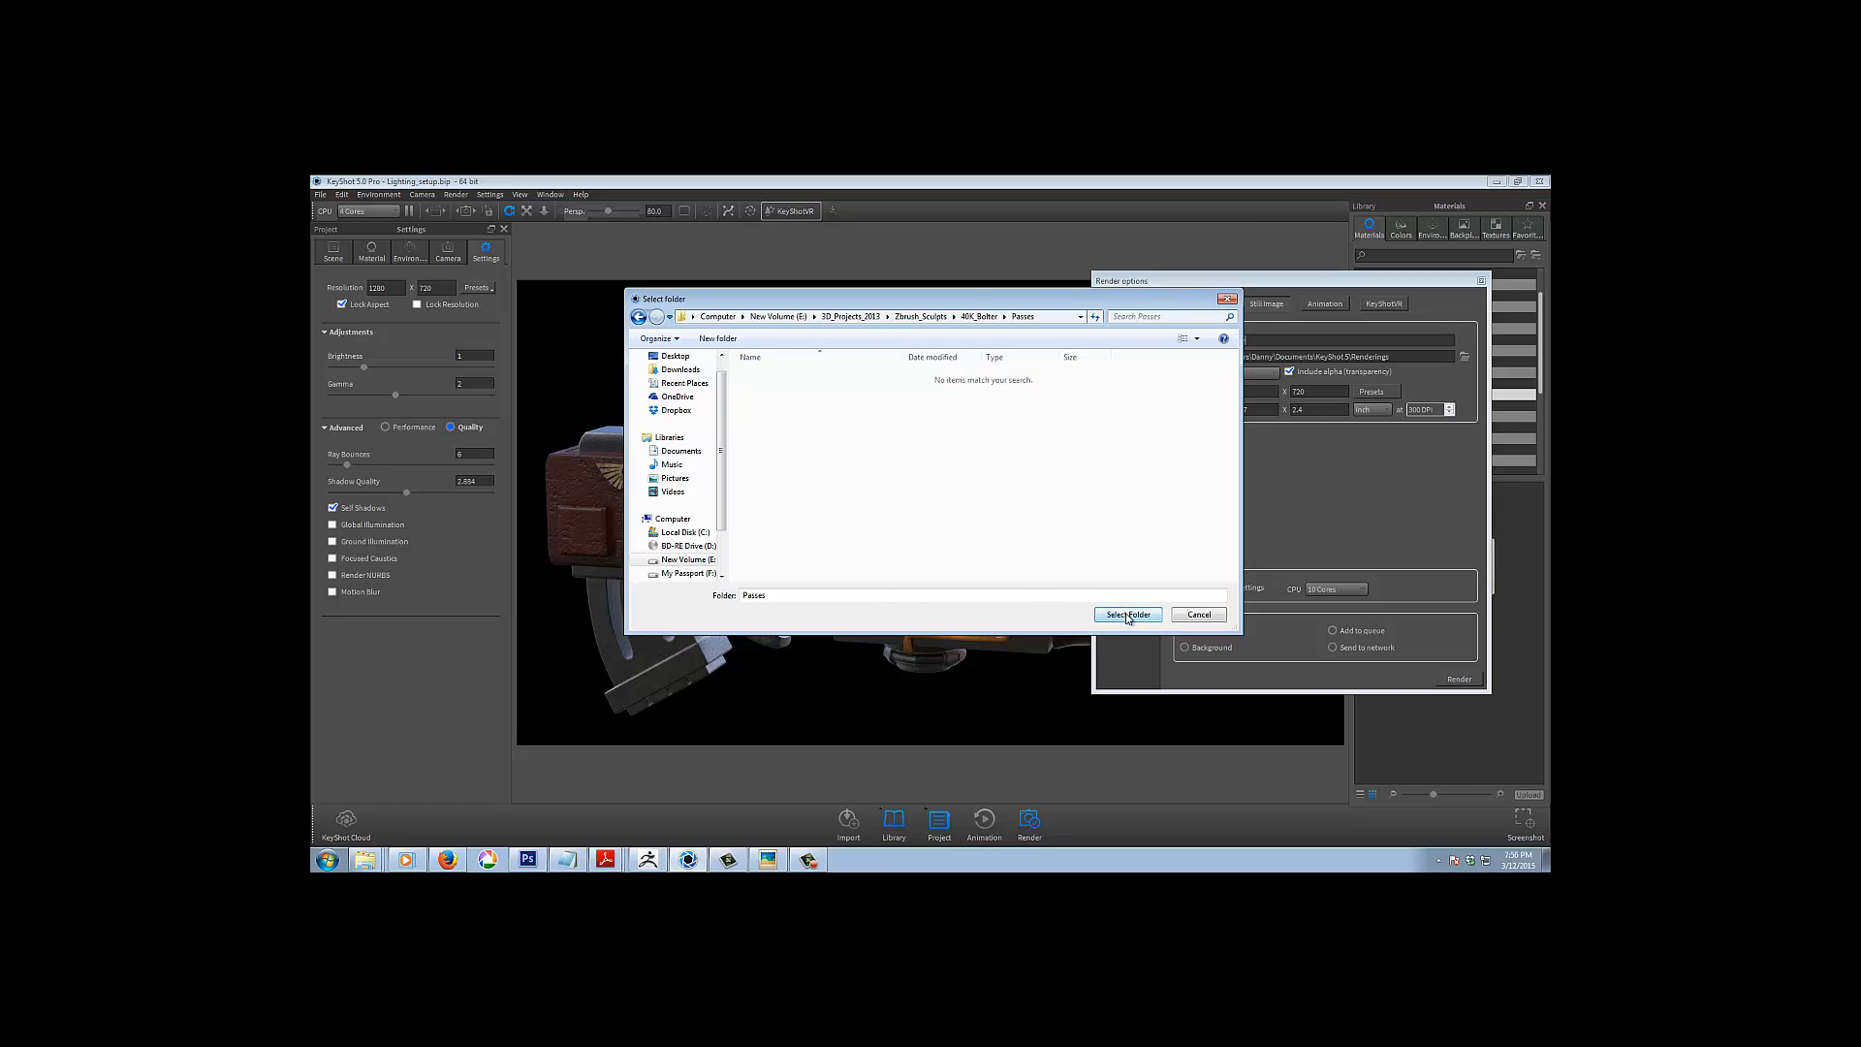
{"action": "left_click", "coordinate": [1129, 616]}
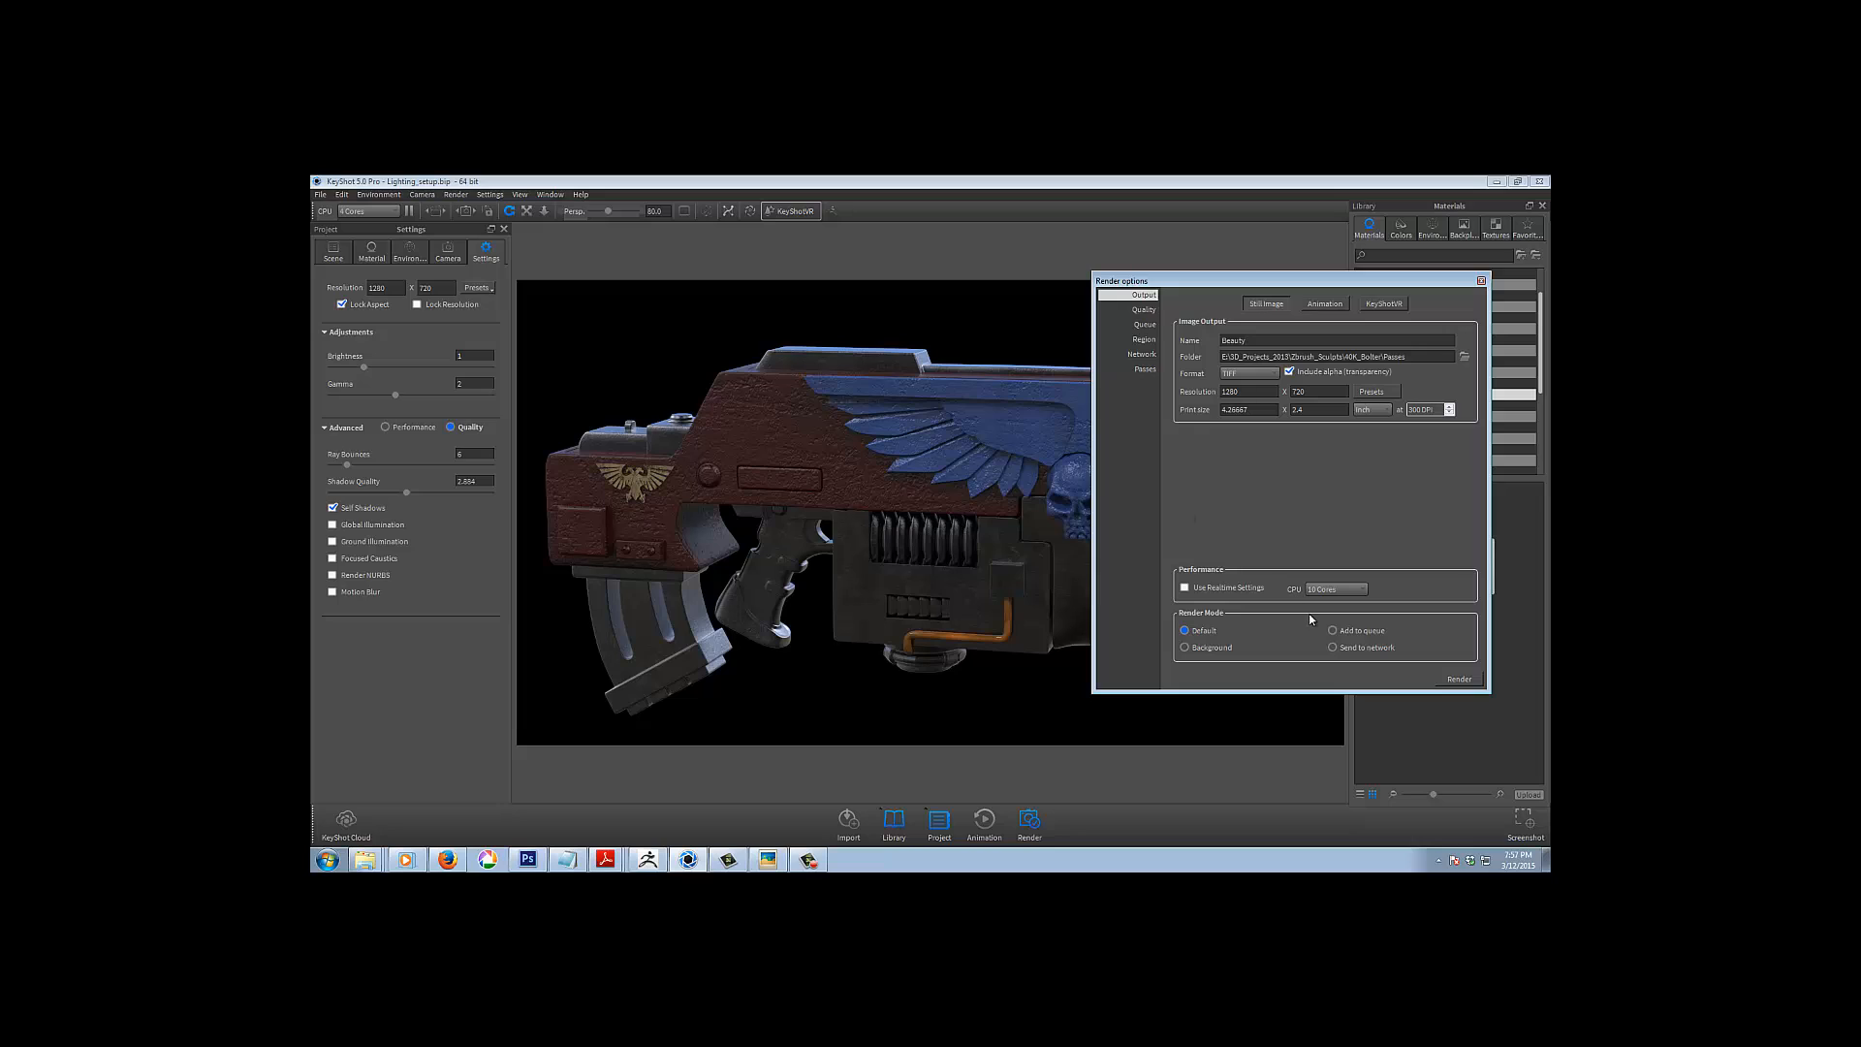
Choose the render's CPU core count and compare the maximum time and maximum samples quality modes, ending on advanced control
{"action": "left_click", "coordinate": [1340, 590]}
{"action": "left_click", "coordinate": [1333, 667]}
{"action": "left_click", "coordinate": [1130, 310]}
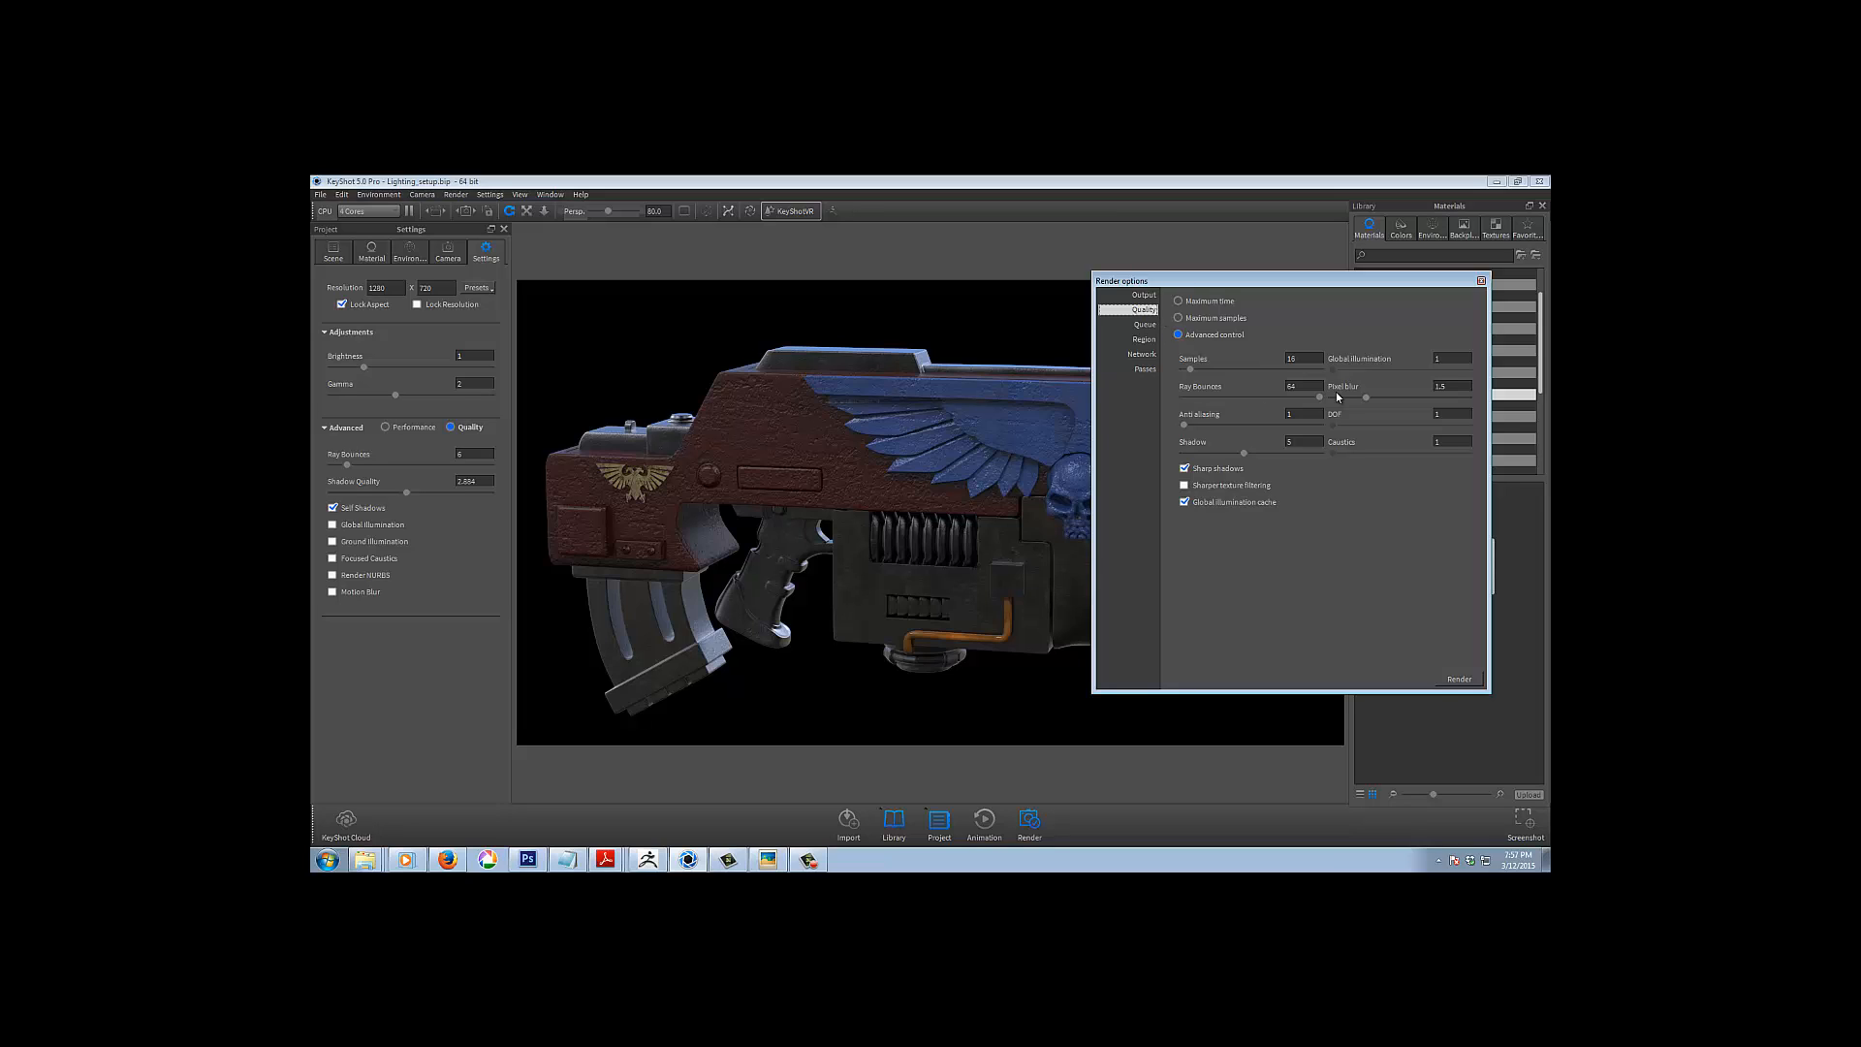
{"action": "left_click", "coordinate": [1178, 301]}
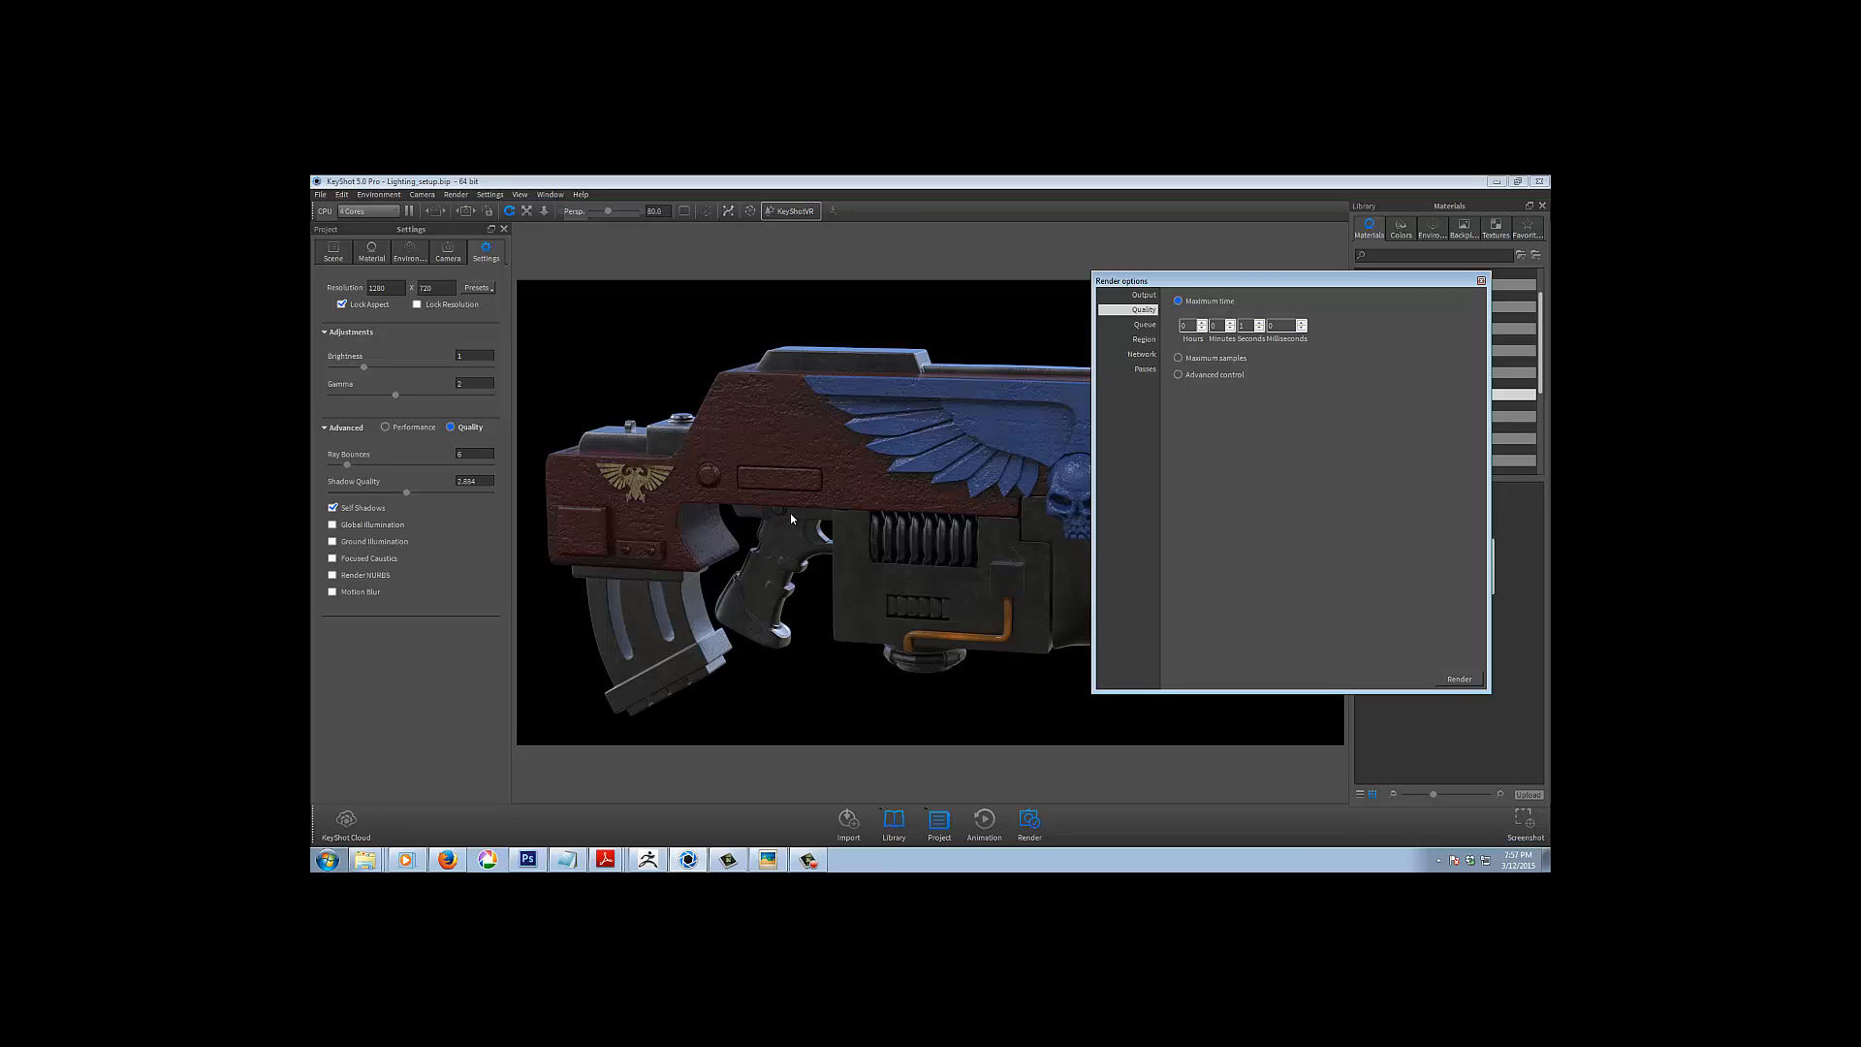
{"action": "left_click", "coordinate": [1179, 358]}
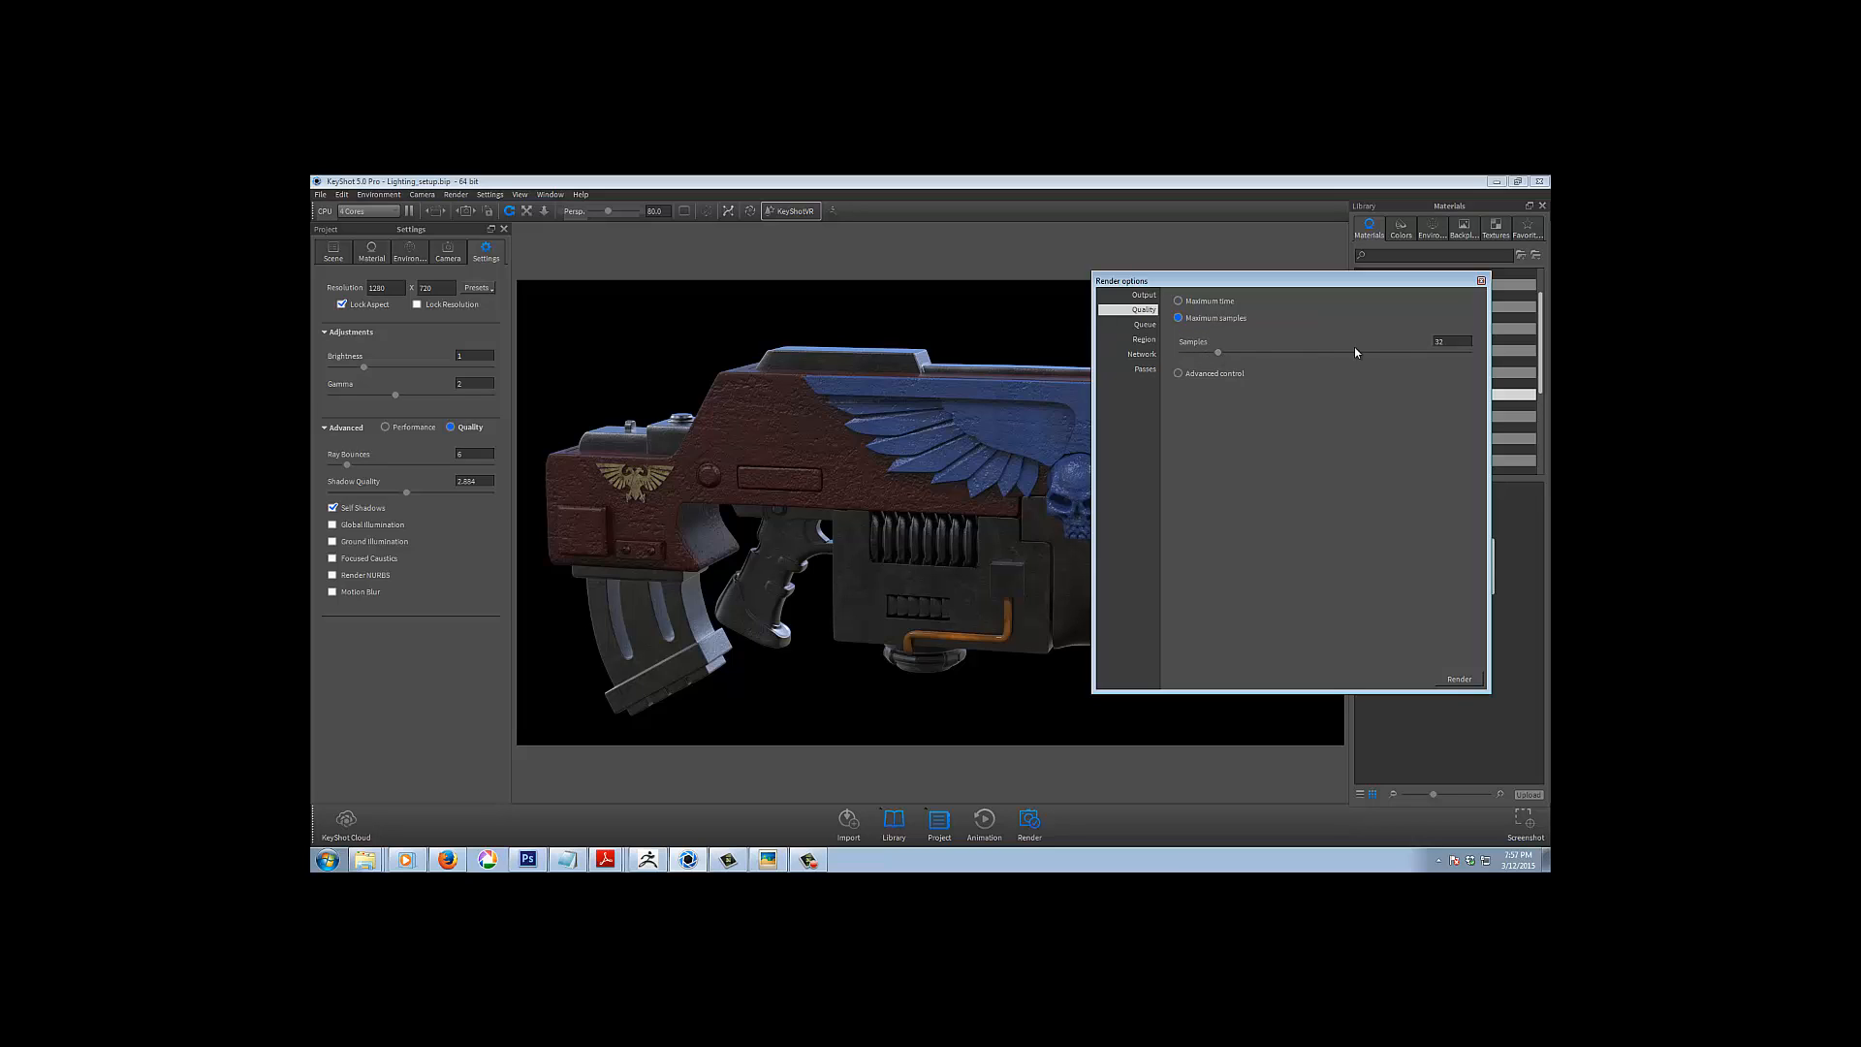
{"action": "left_click", "coordinate": [1180, 373]}
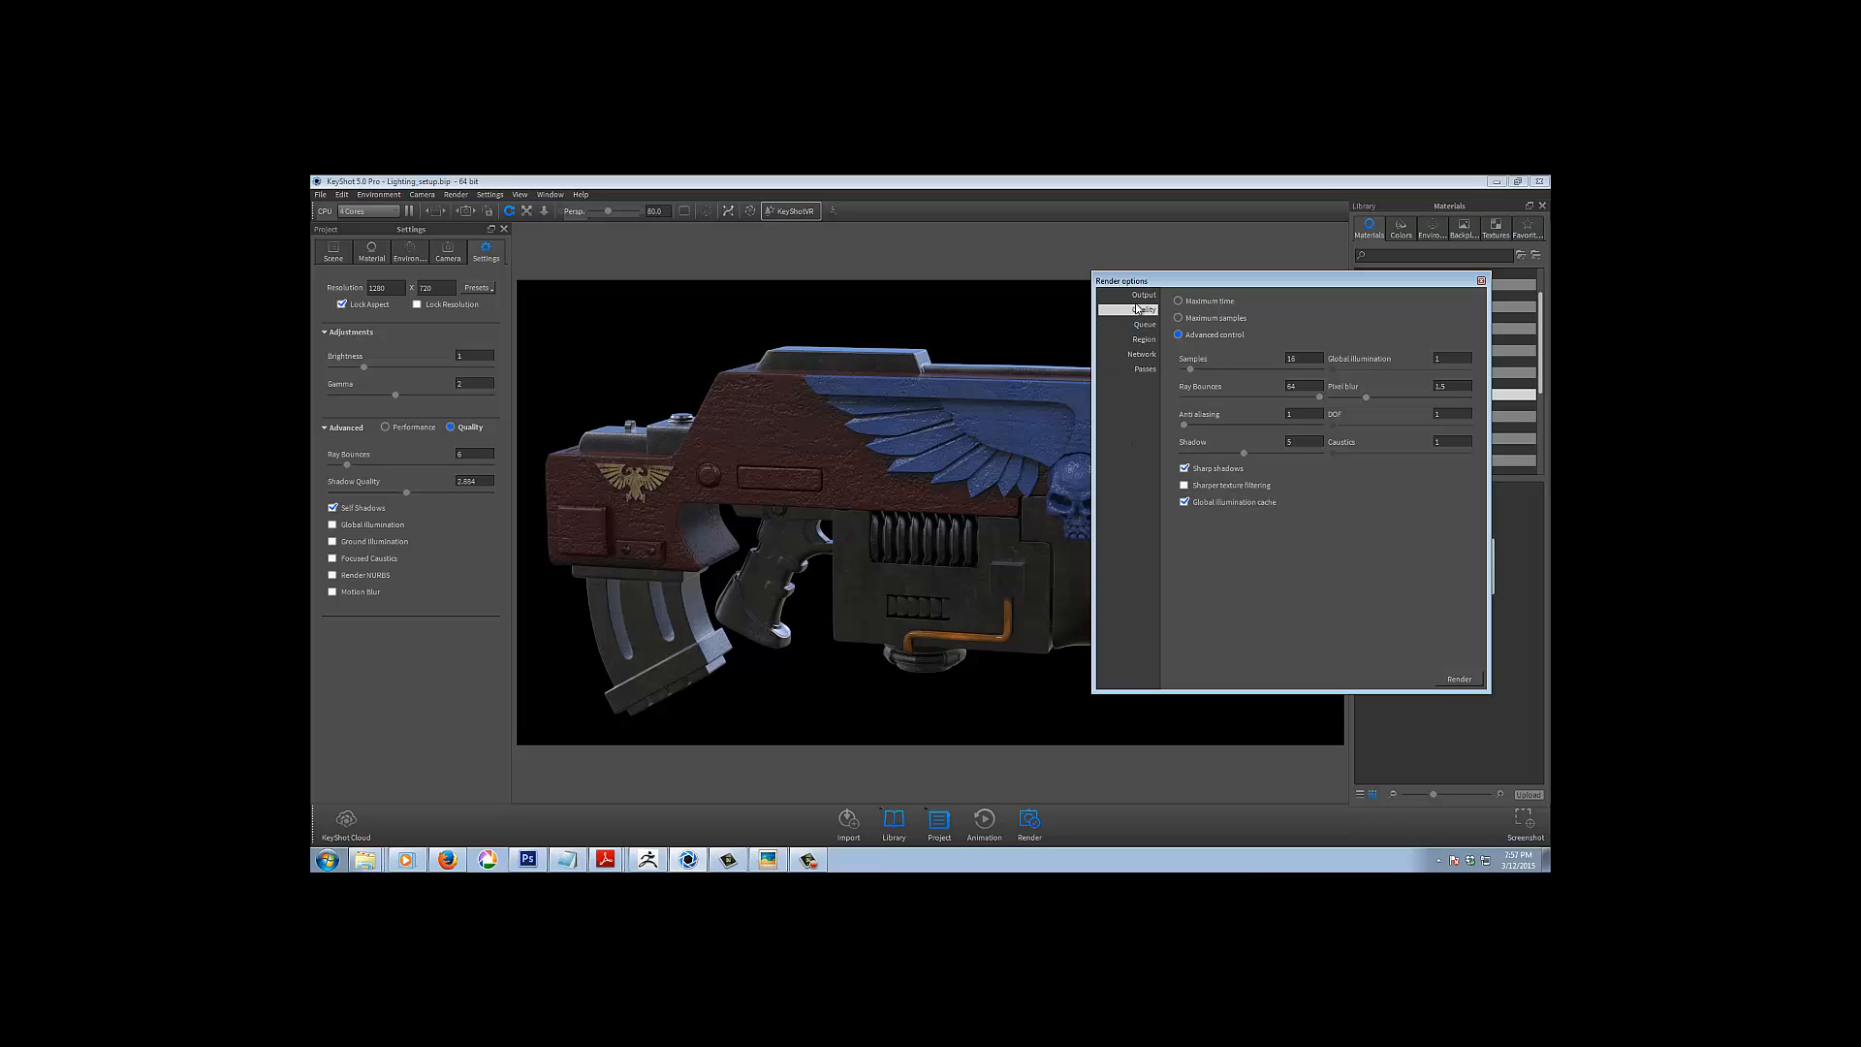
Enter a maximum render time in minutes, then return to advanced control and turn off sharp shadows
{"action": "left_click", "coordinate": [1179, 302]}
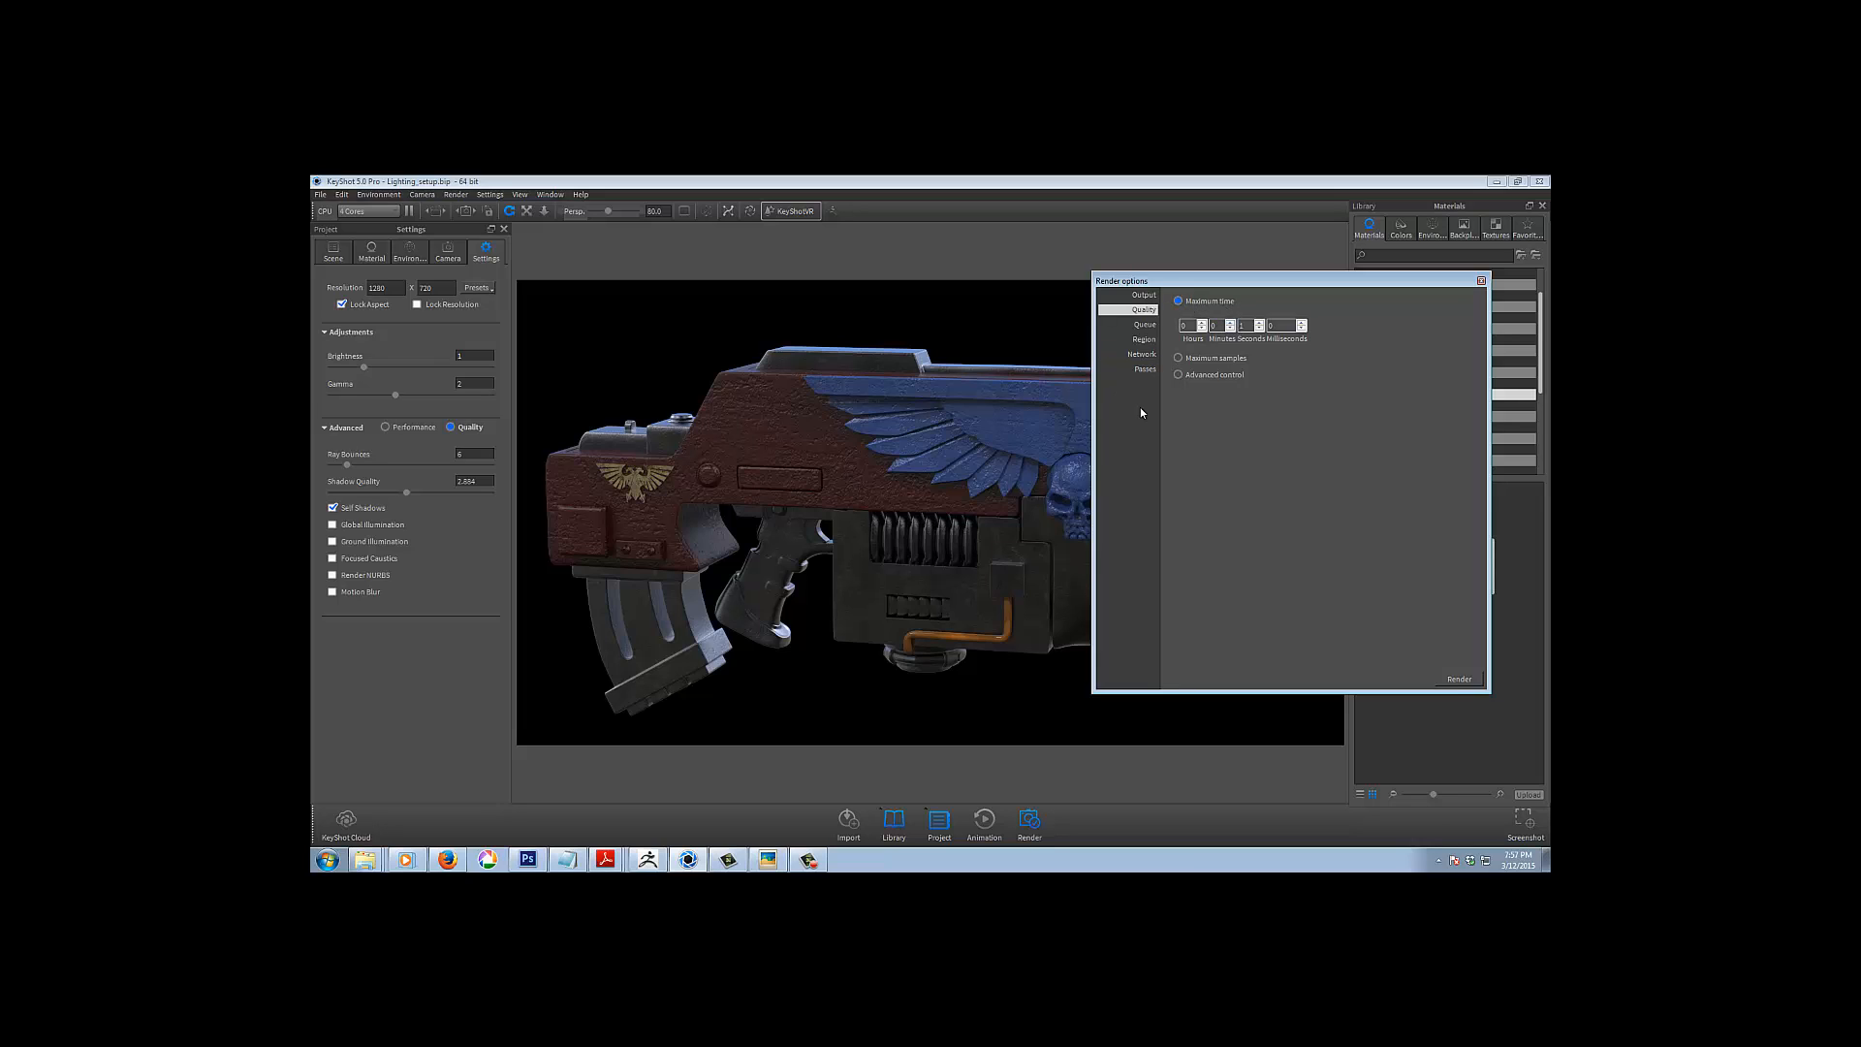
{"action": "double_click", "coordinate": [1213, 327]}
{"action": "left_click_drag", "start_coordinate": [1274, 285], "coordinate": [1165, 280]}
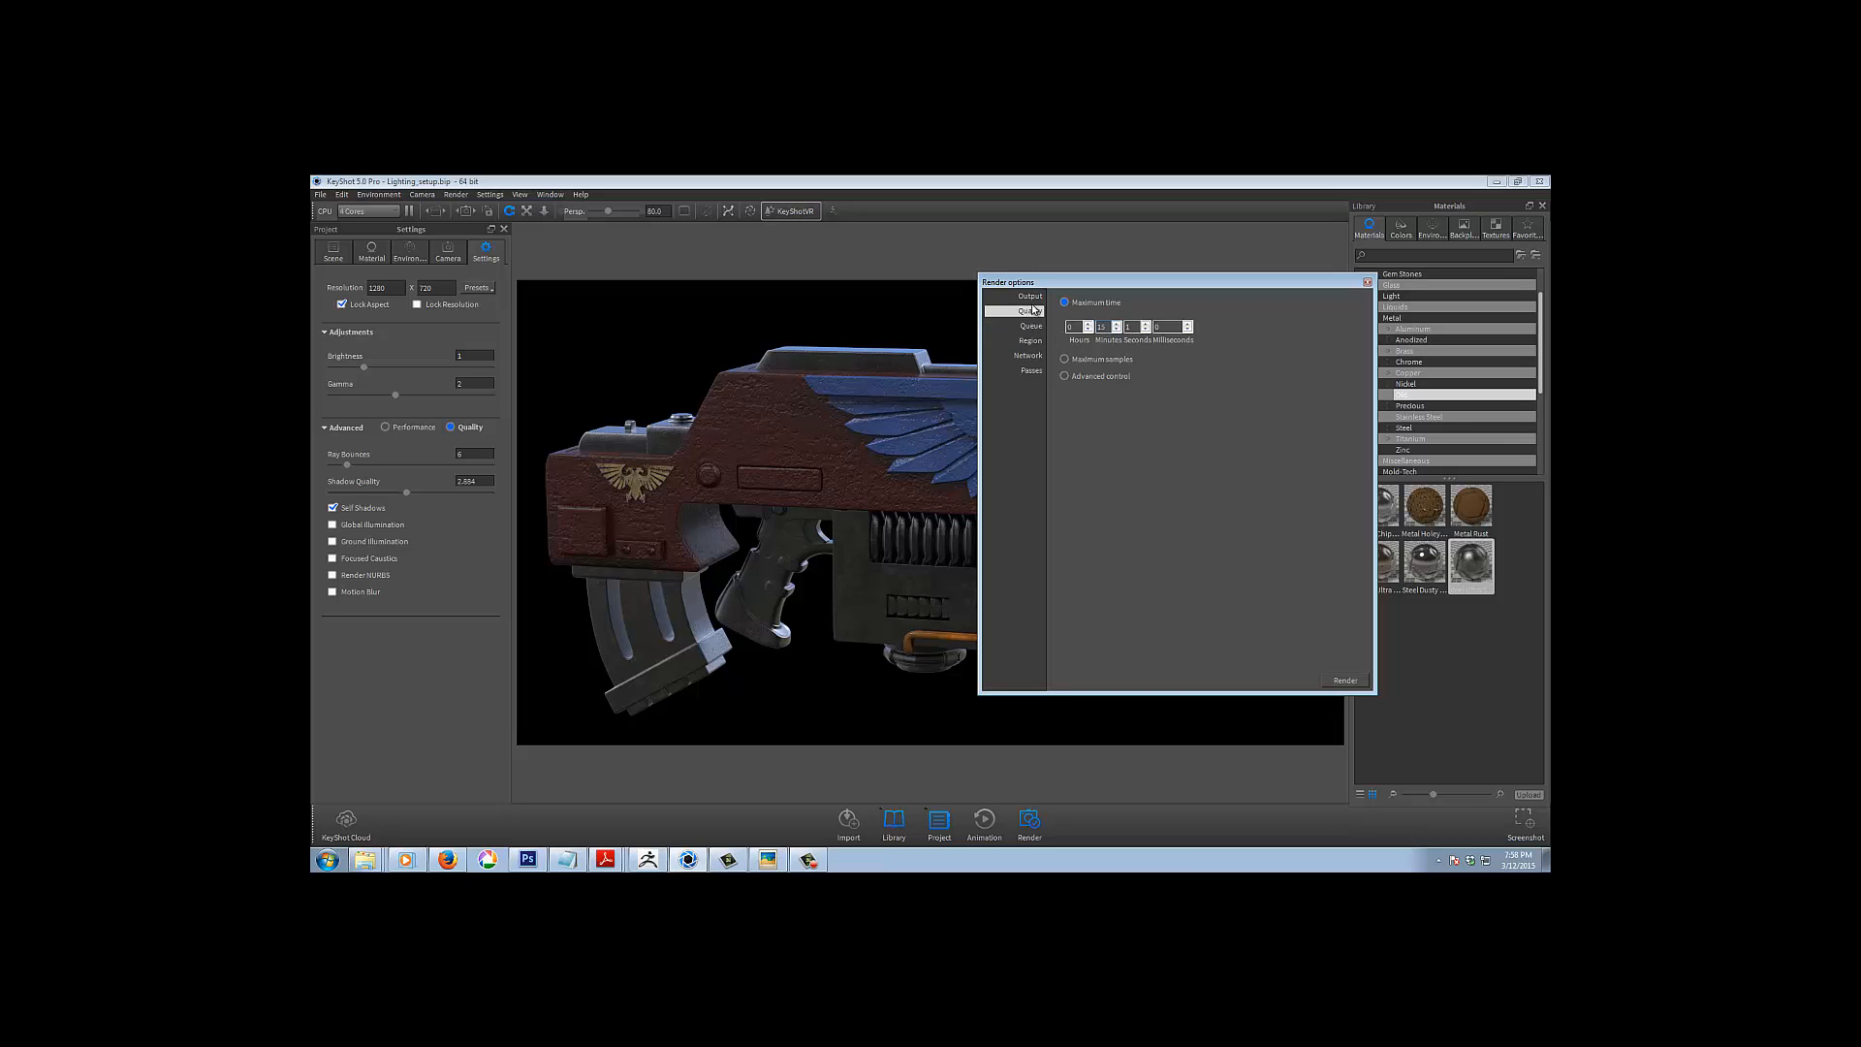
{"action": "left_click", "coordinate": [1064, 377]}
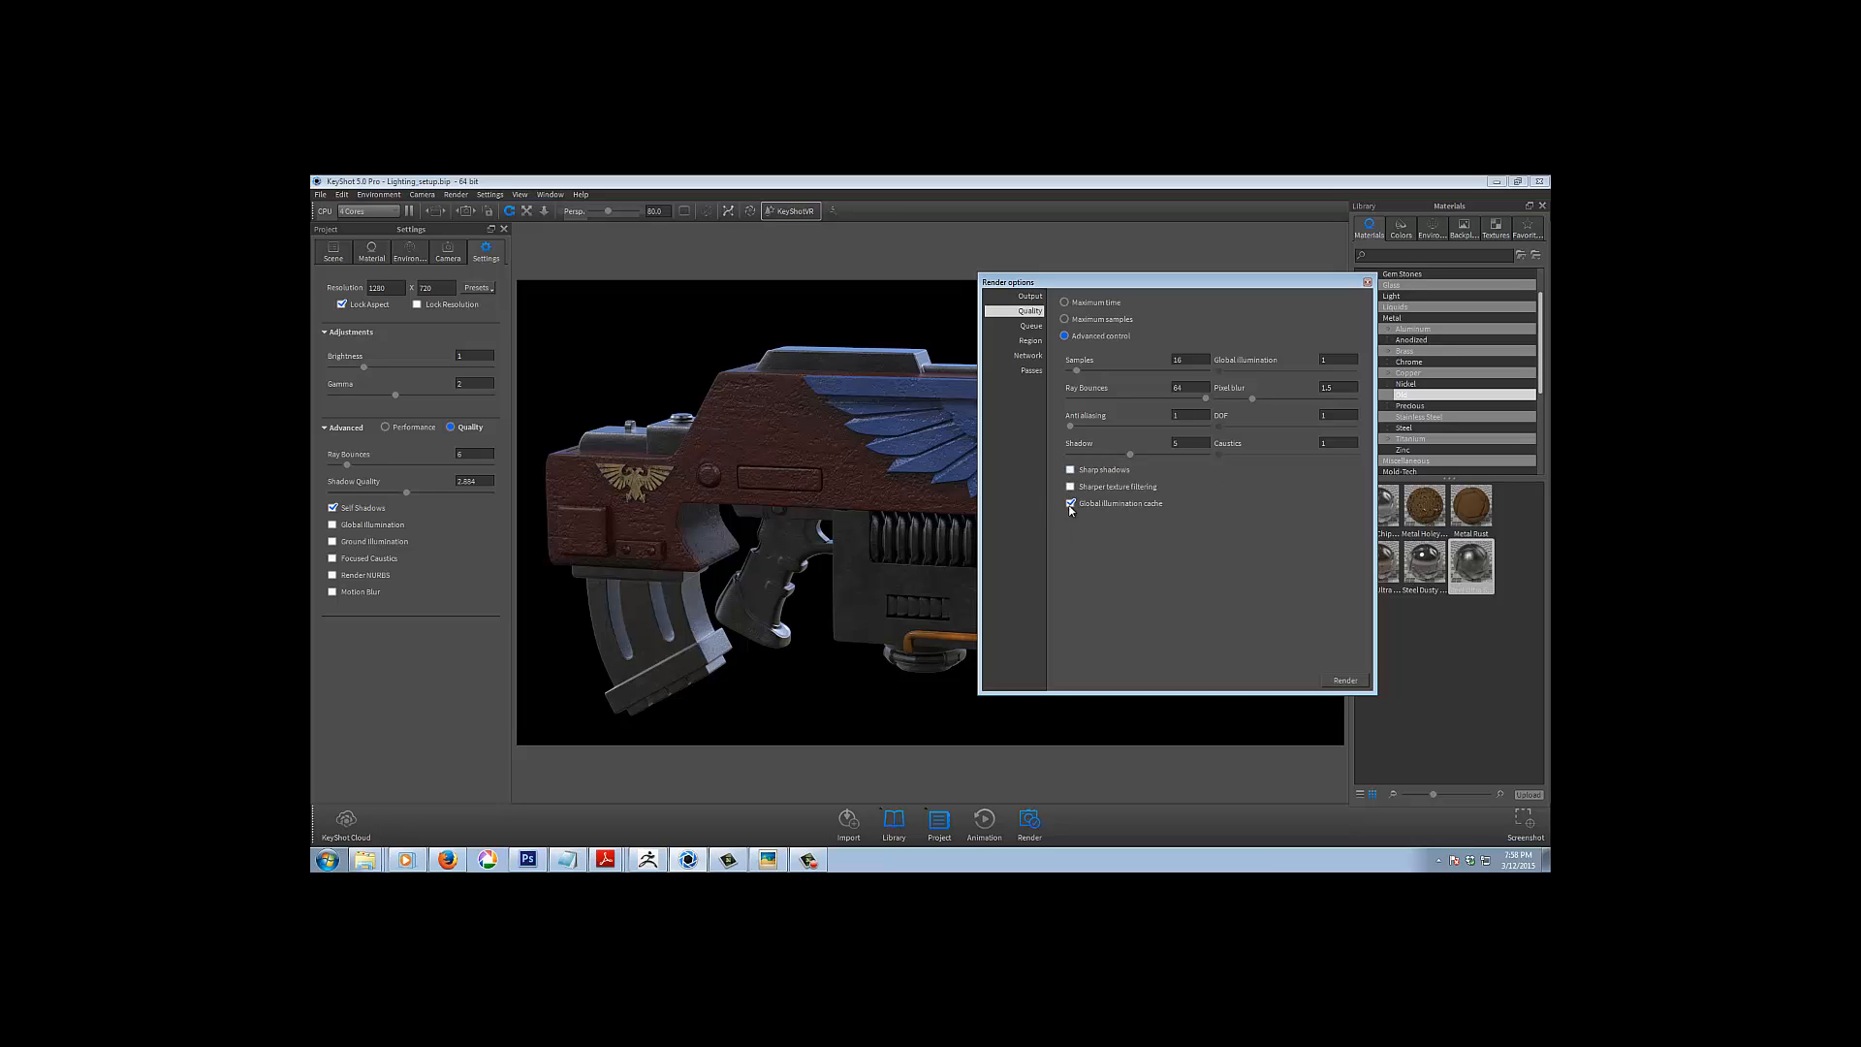
Enable the clown pass for the render and review the still image output settings
{"action": "left_click", "coordinate": [1029, 372]}
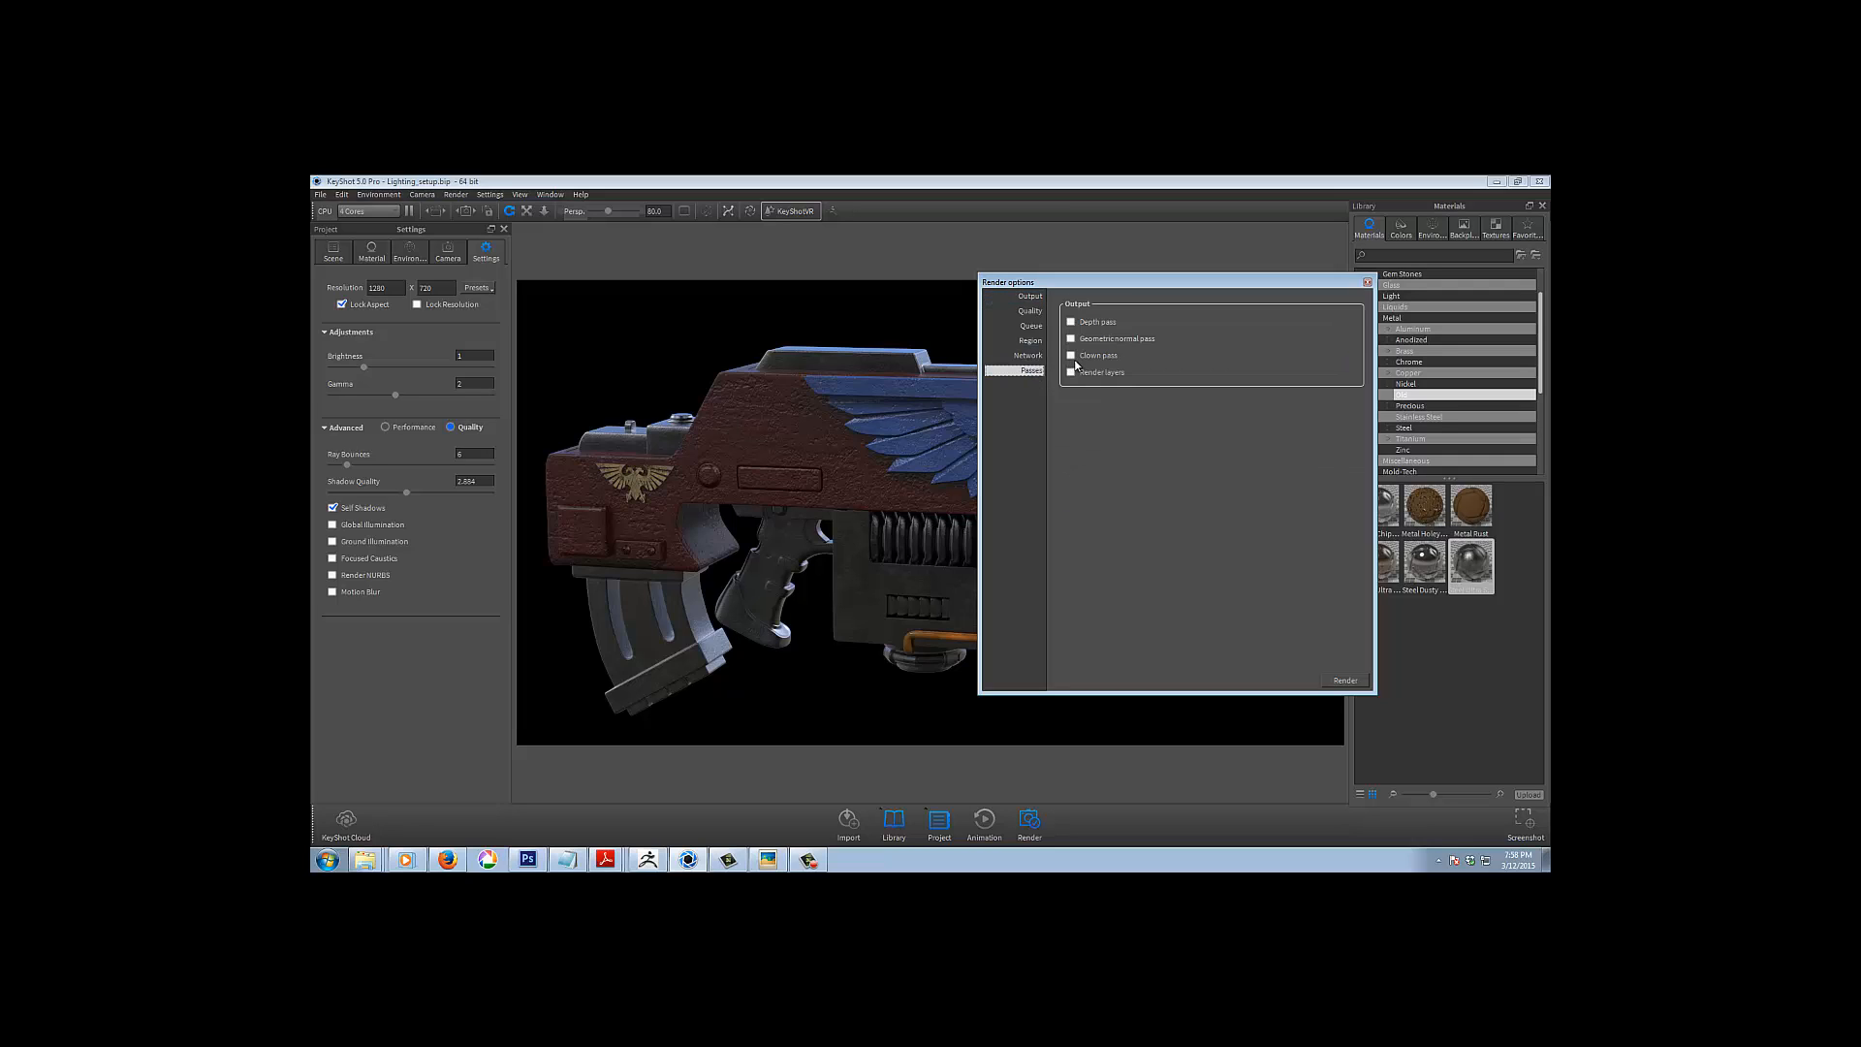
{"action": "left_click", "coordinate": [1072, 357]}
{"action": "left_click", "coordinate": [1030, 296]}
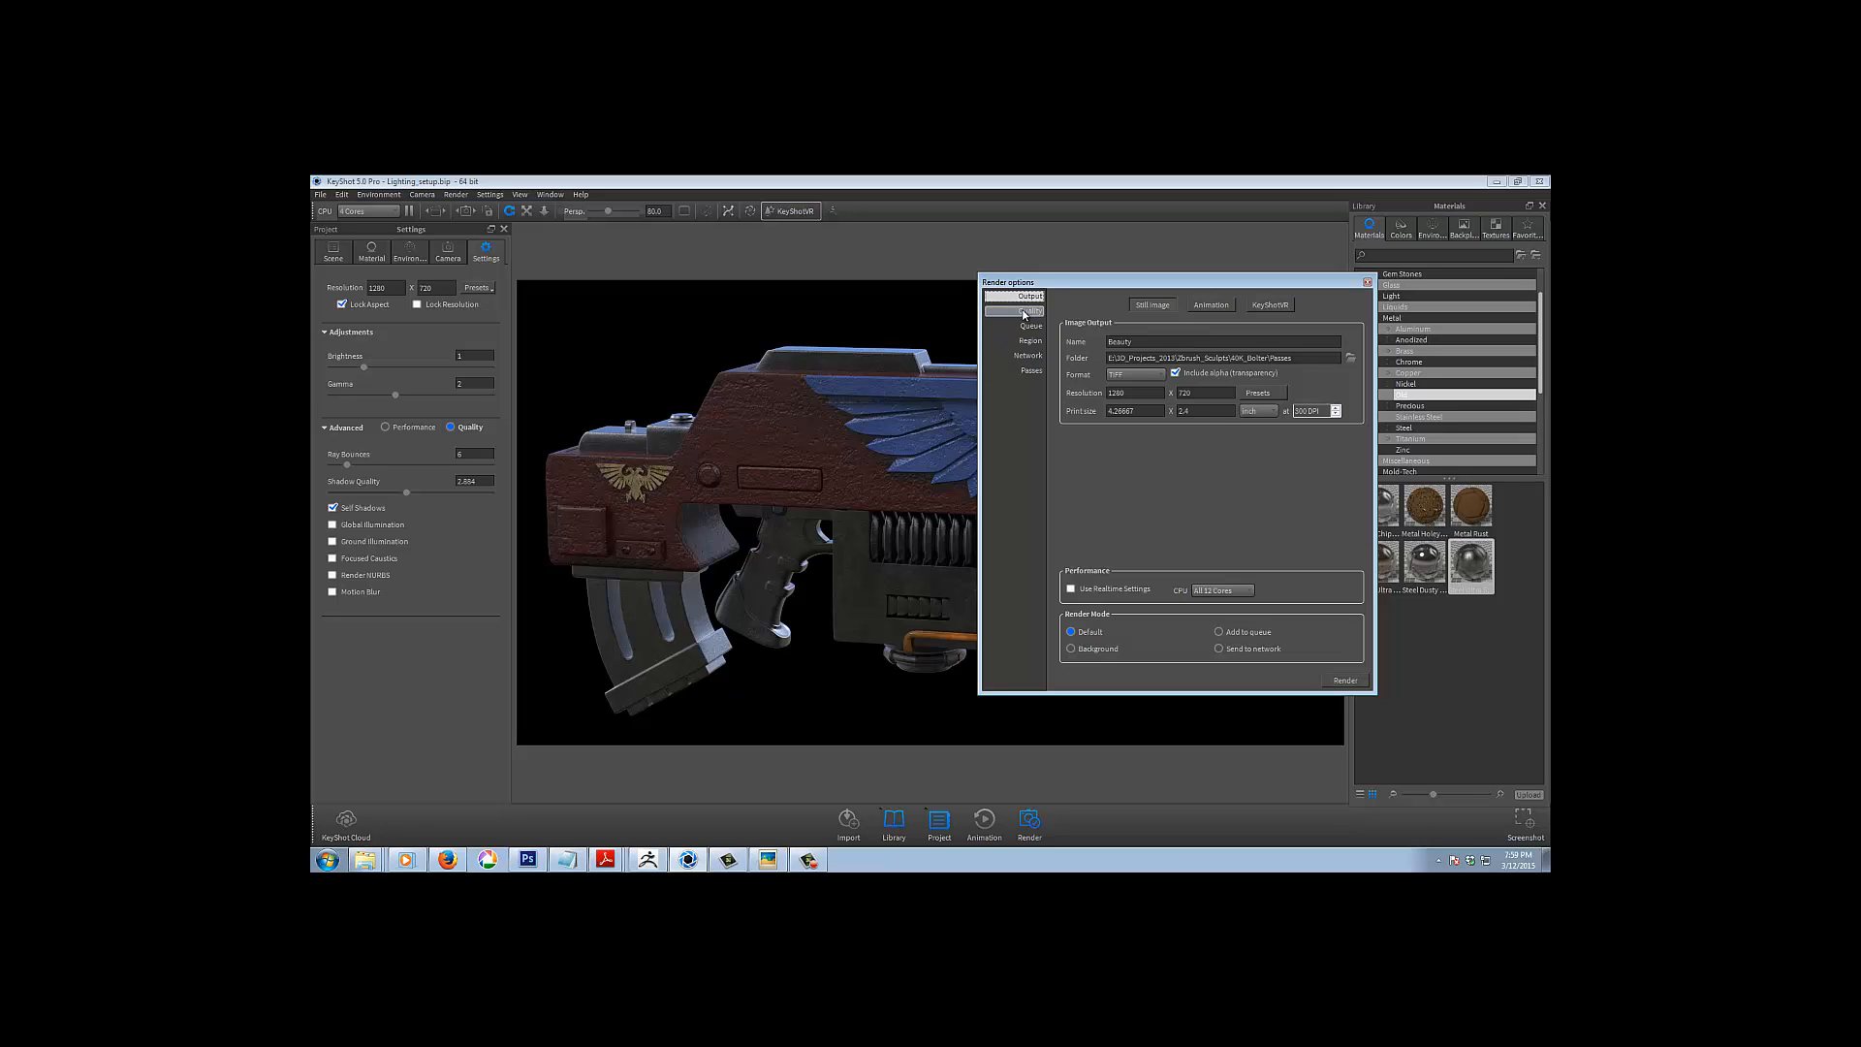
Set the render quality to maximum time, enter the limit in minutes and start the render
{"action": "left_click", "coordinate": [1028, 310]}
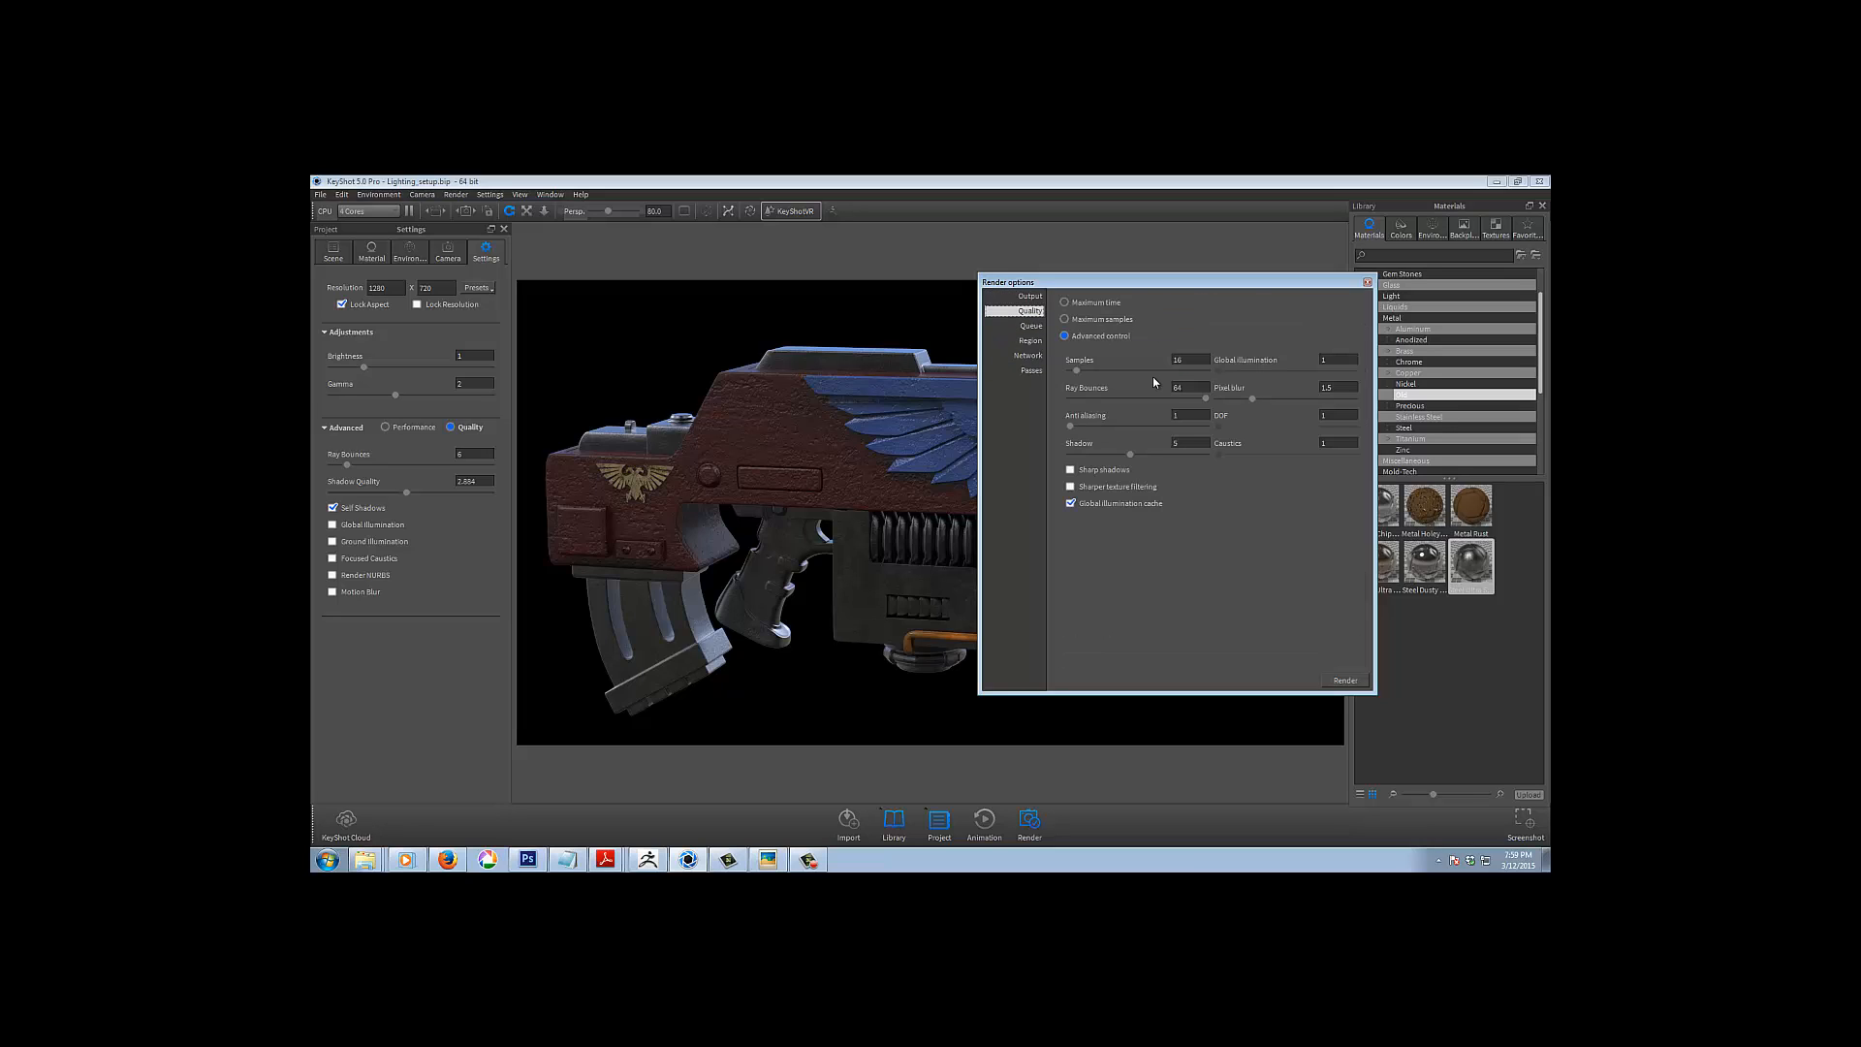
{"action": "left_click", "coordinate": [1066, 303]}
{"action": "double_click", "coordinate": [1101, 327]}
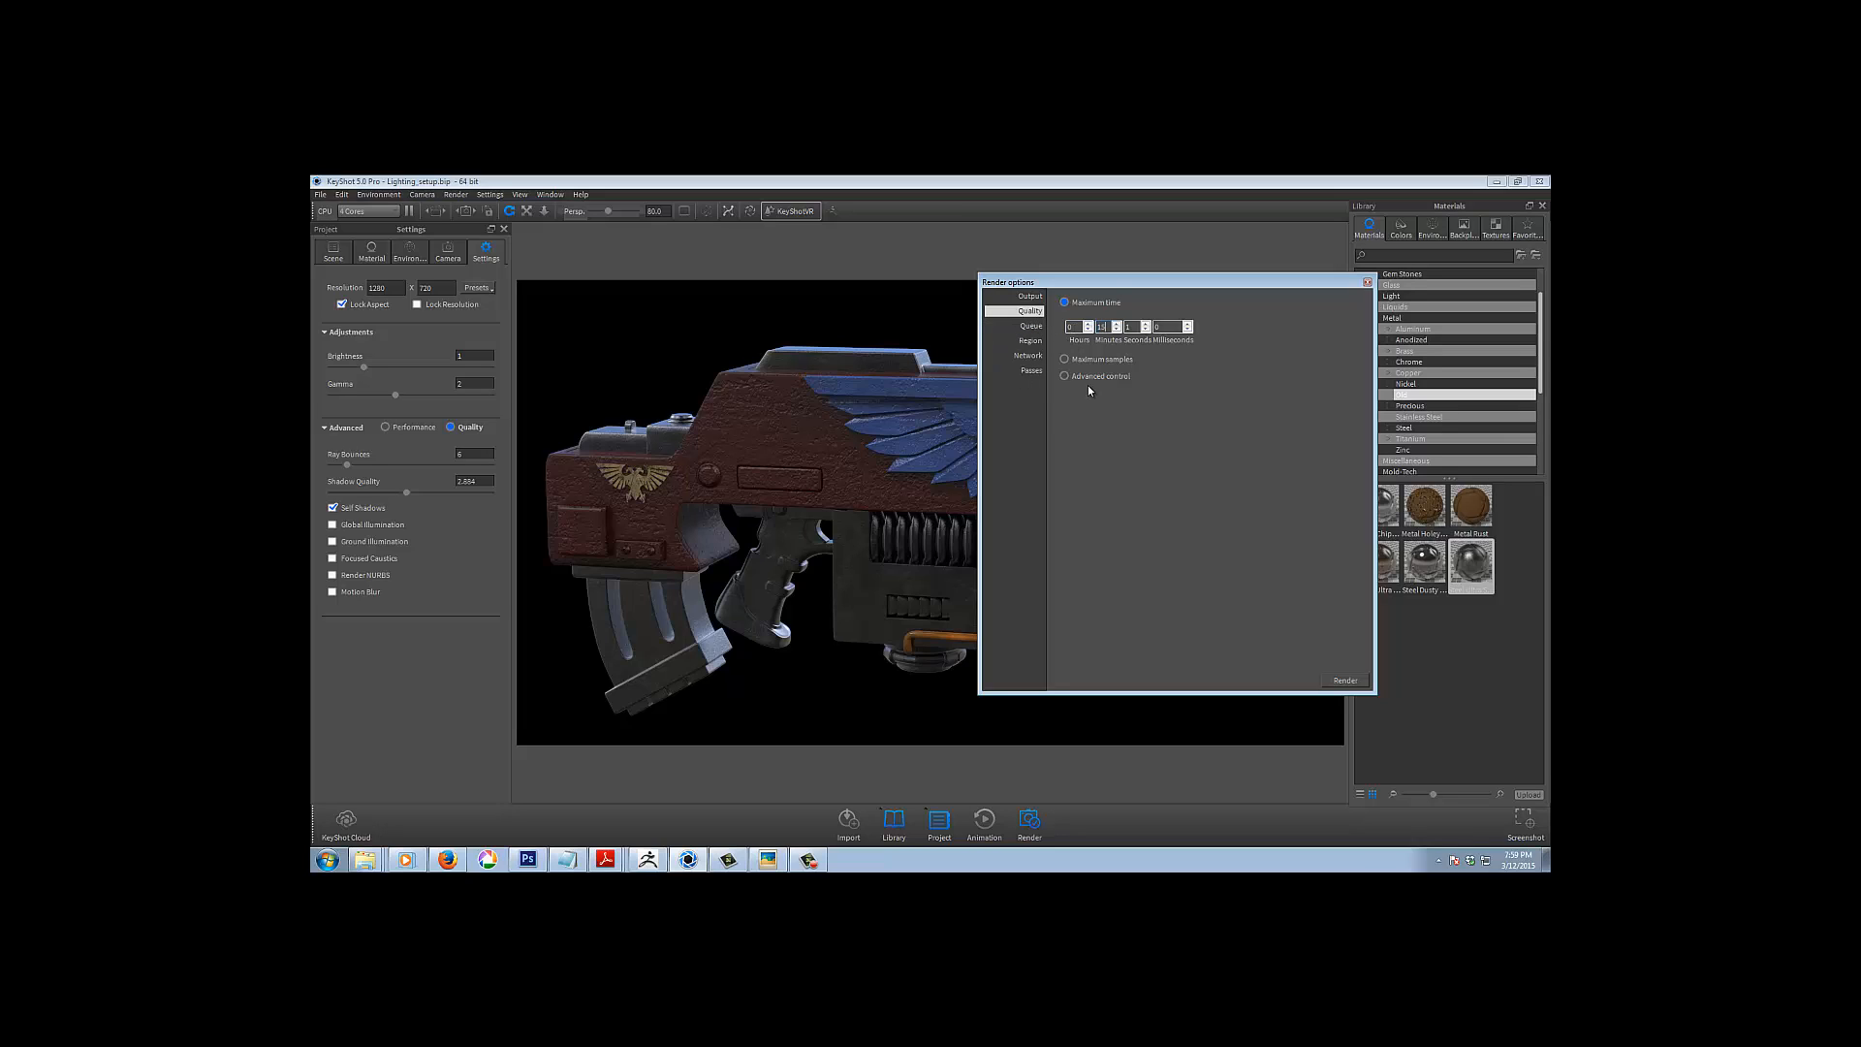
{"action": "left_click", "coordinate": [1344, 680]}
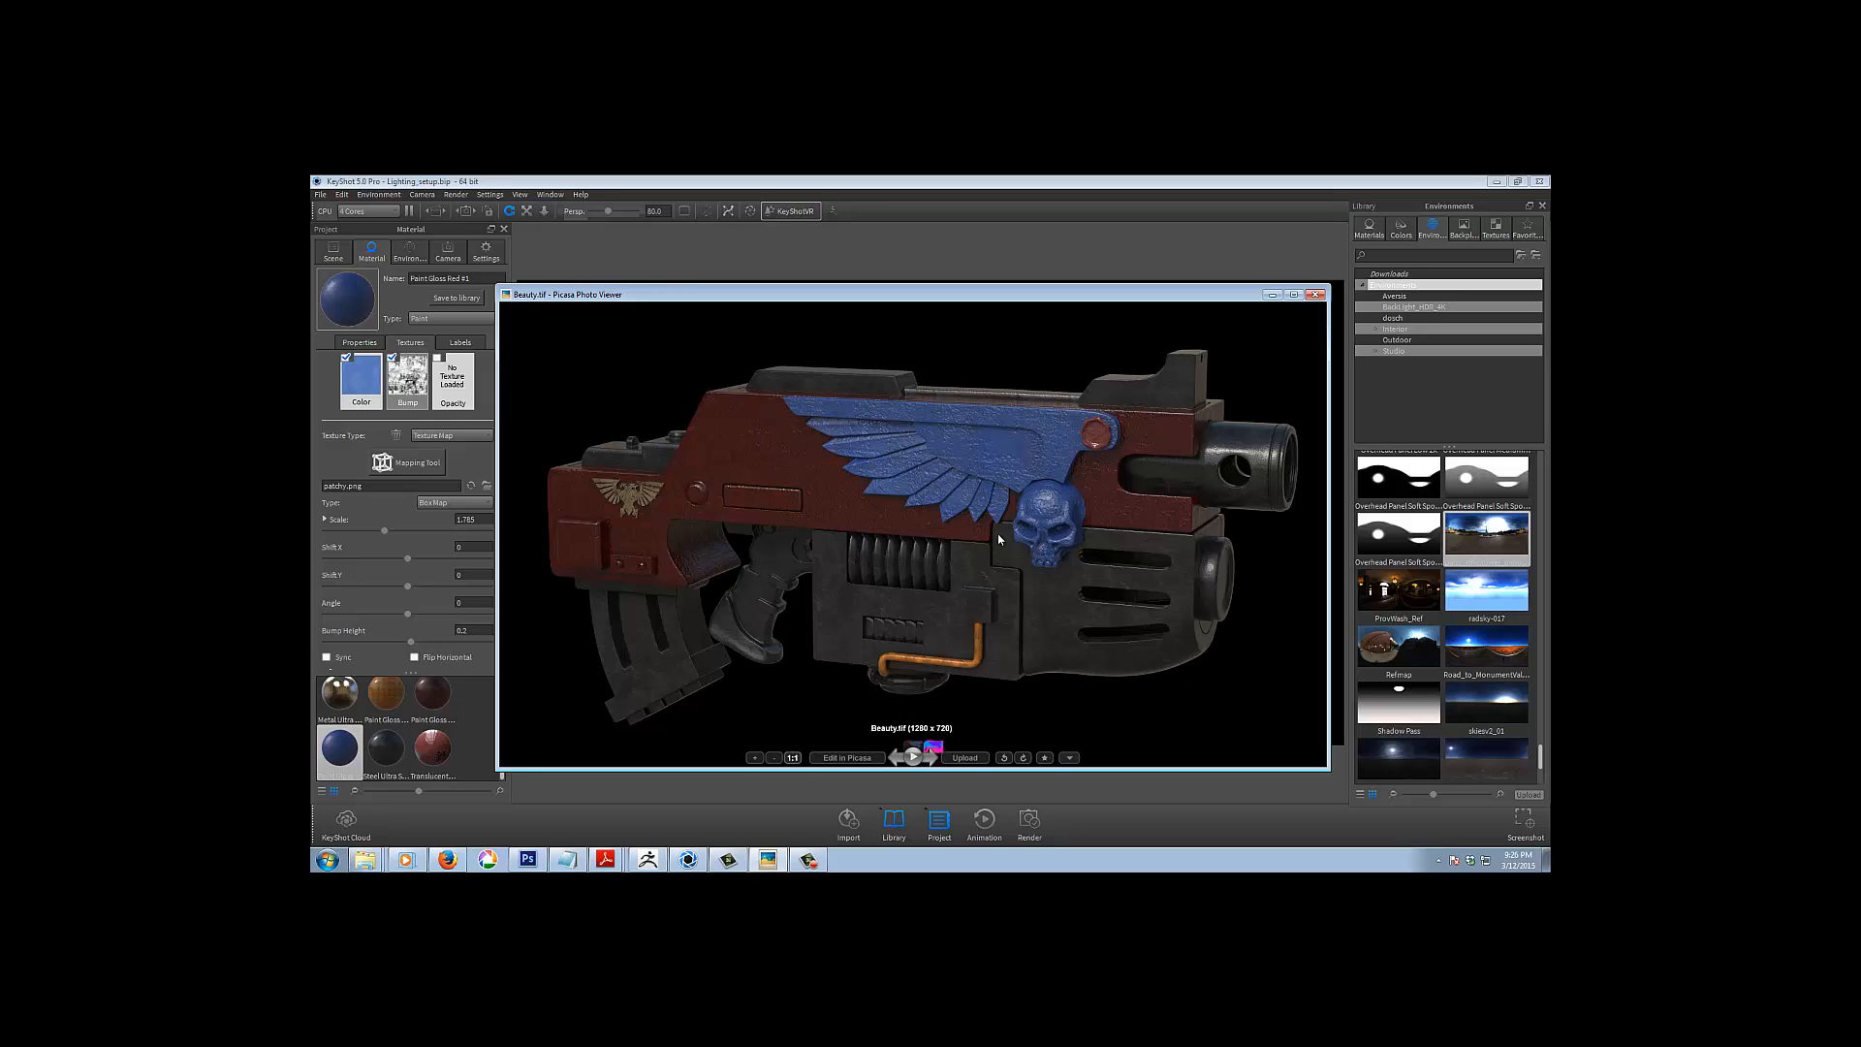
Inspect the rendered clown pass image in the photo viewer and close it
{"action": "left_click", "coordinate": [933, 765]}
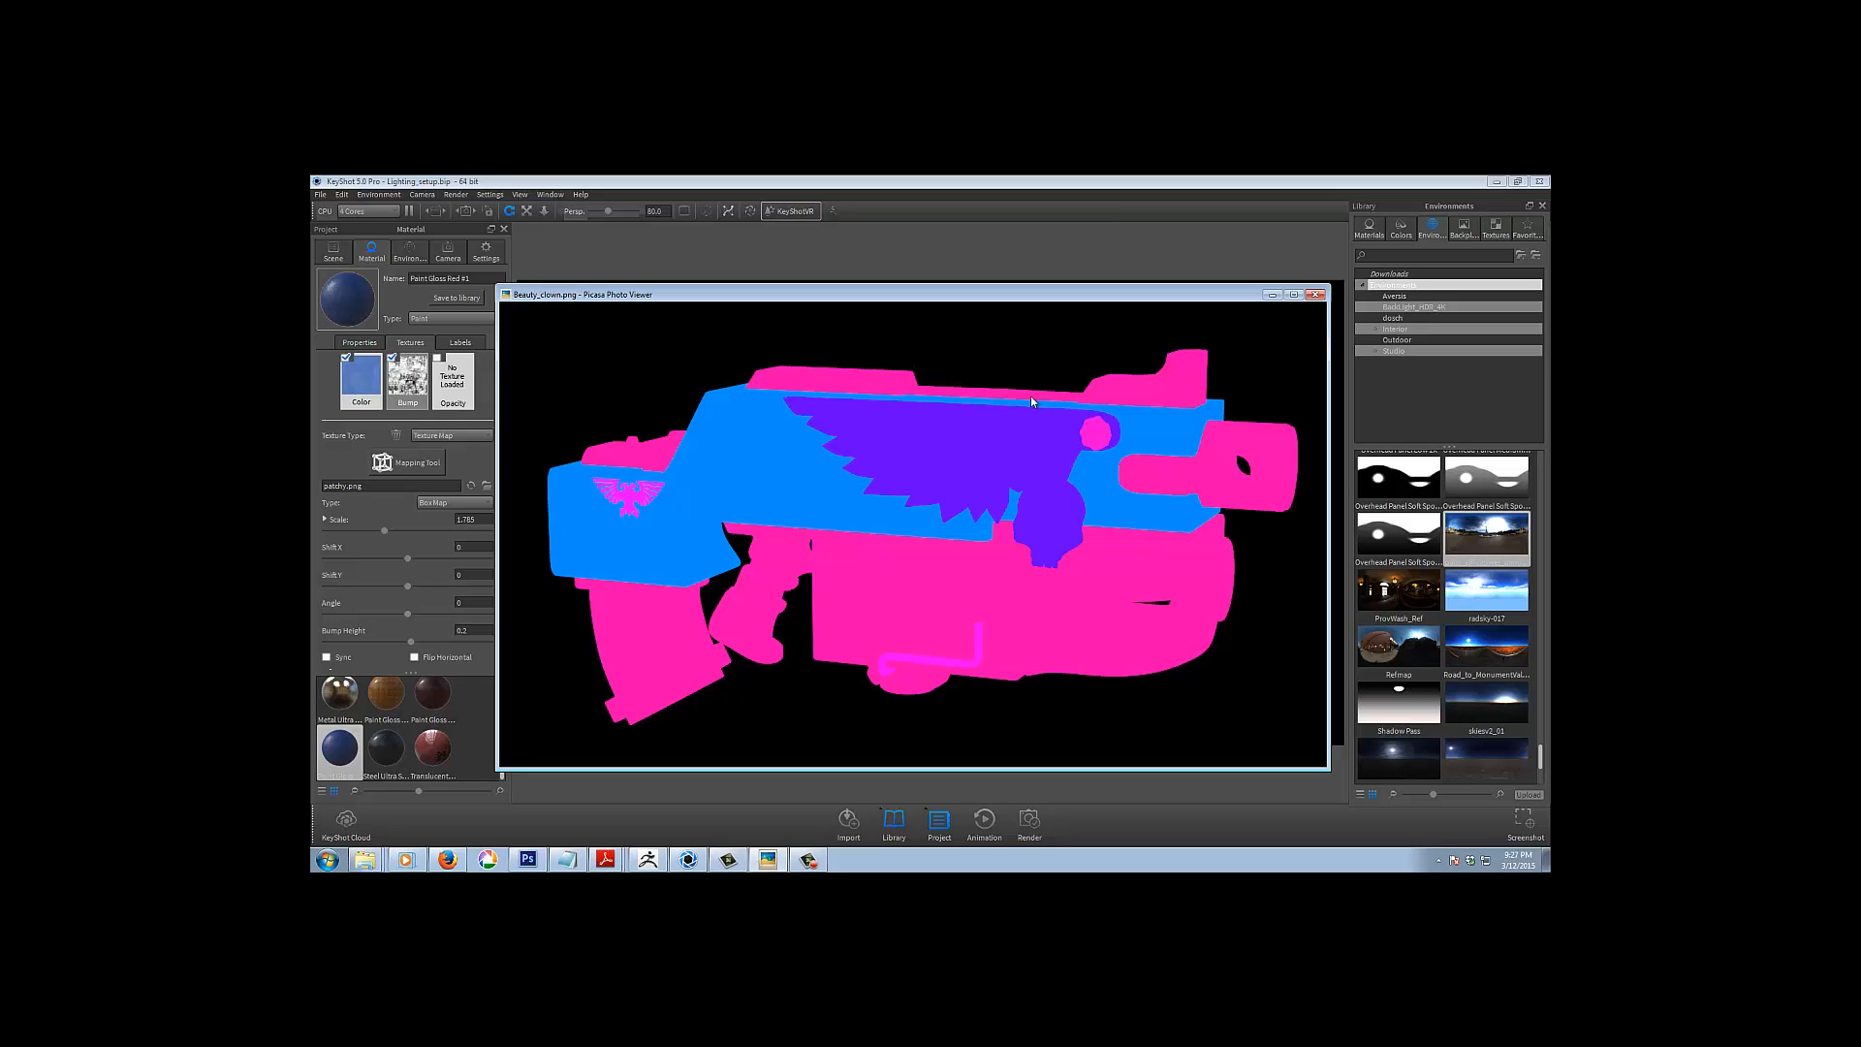
{"action": "left_click", "coordinate": [1314, 296]}
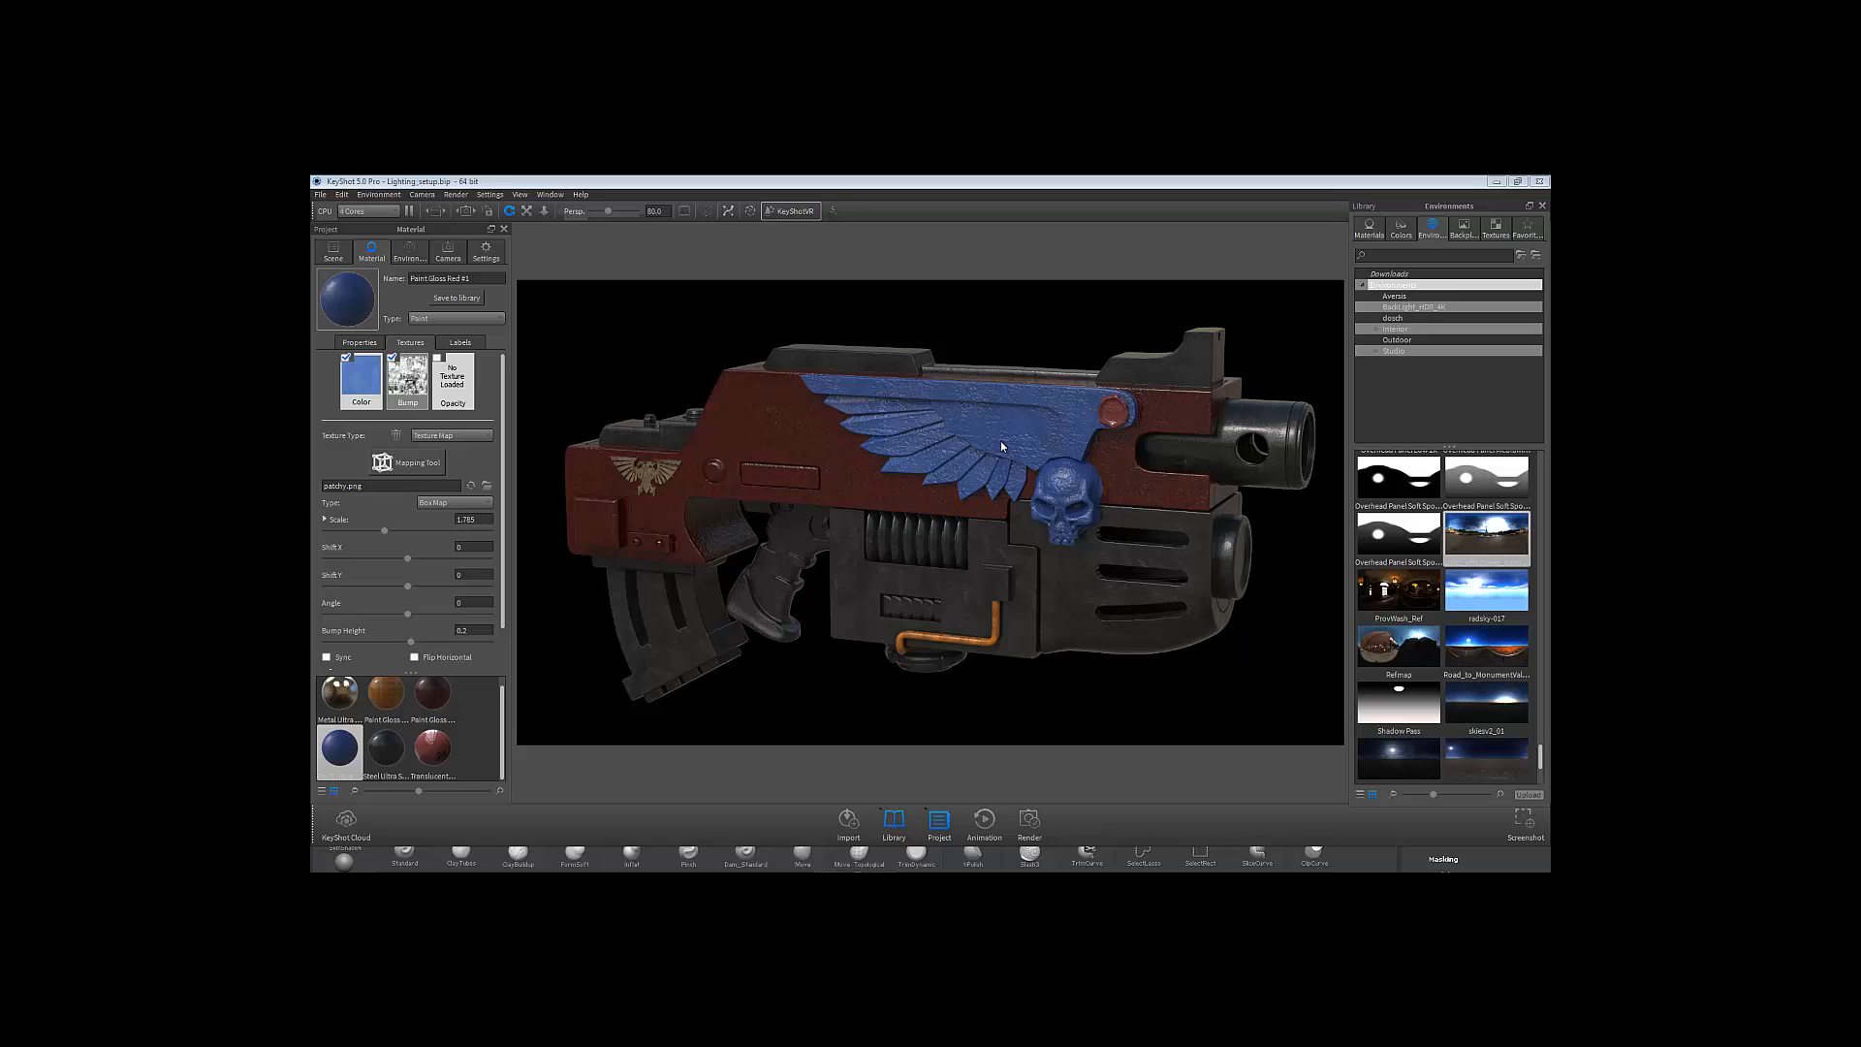
Switch to the Notepad notes and read the planned materials, textures and render passes
{"action": "key", "text": "super"}
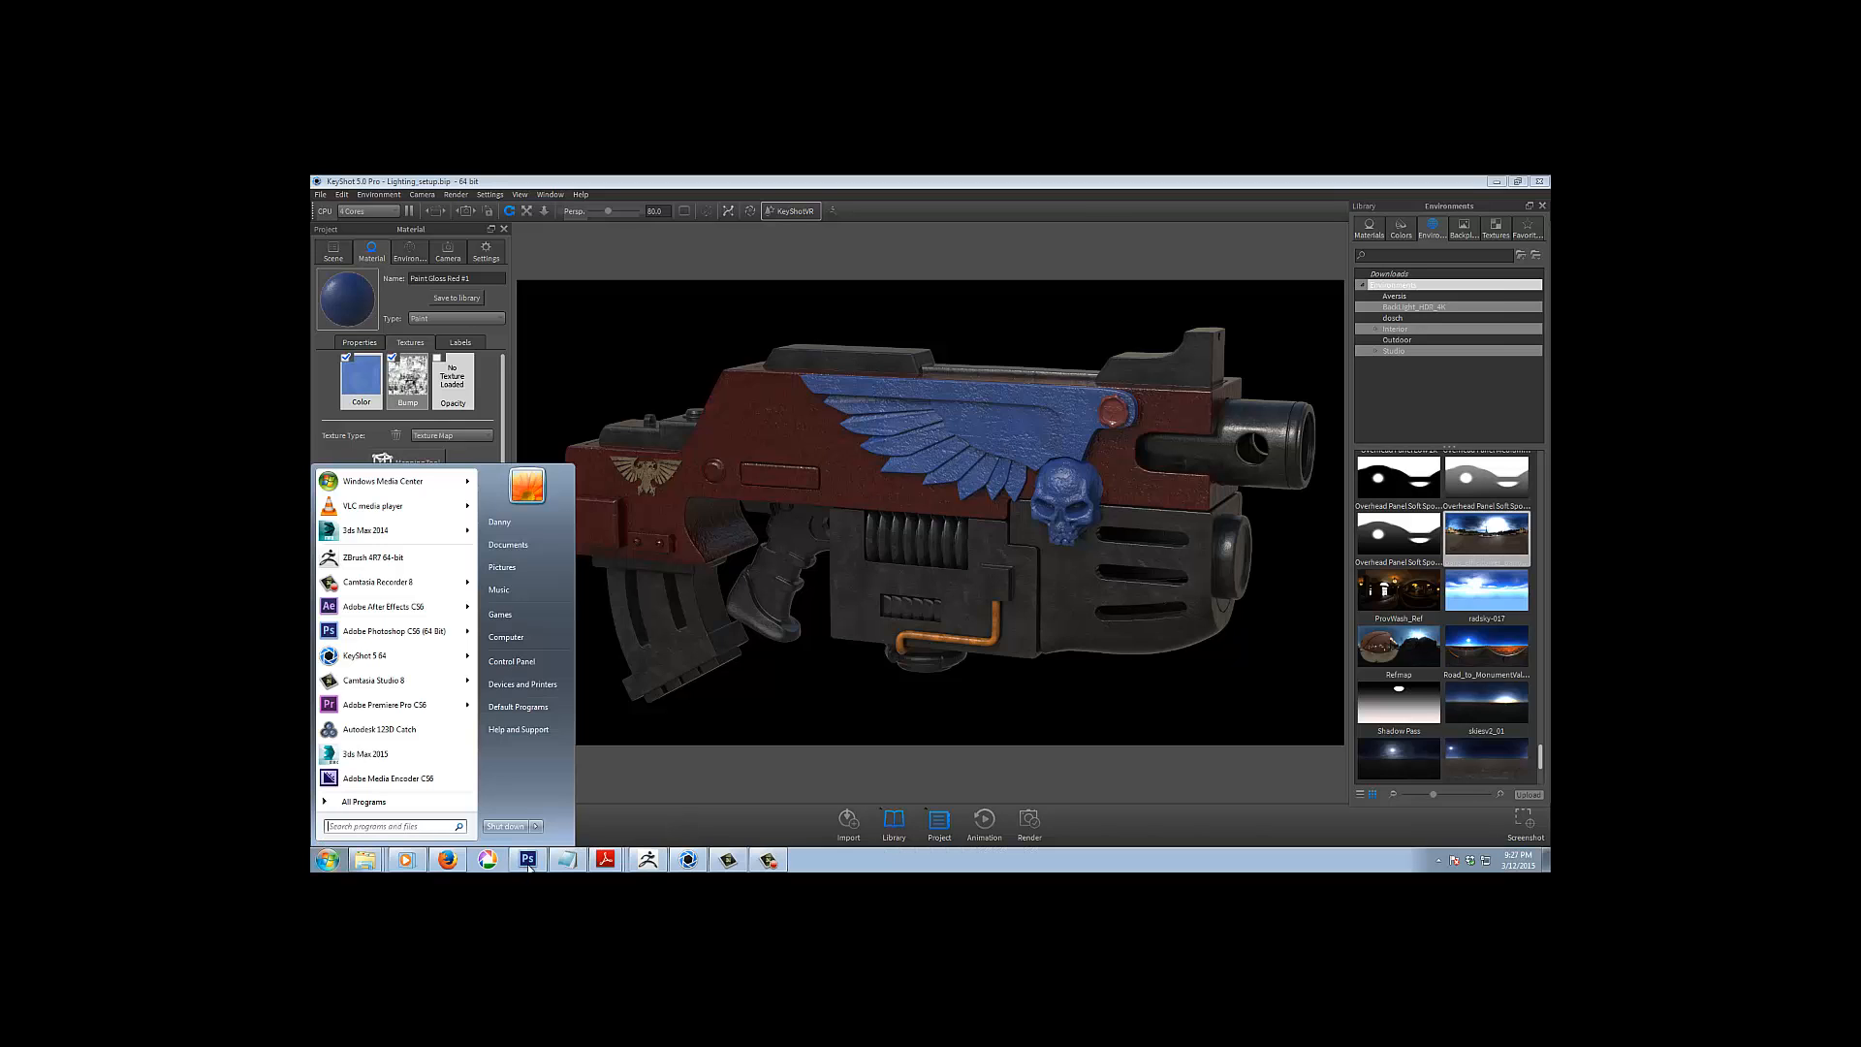
{"action": "left_click", "coordinate": [568, 860]}
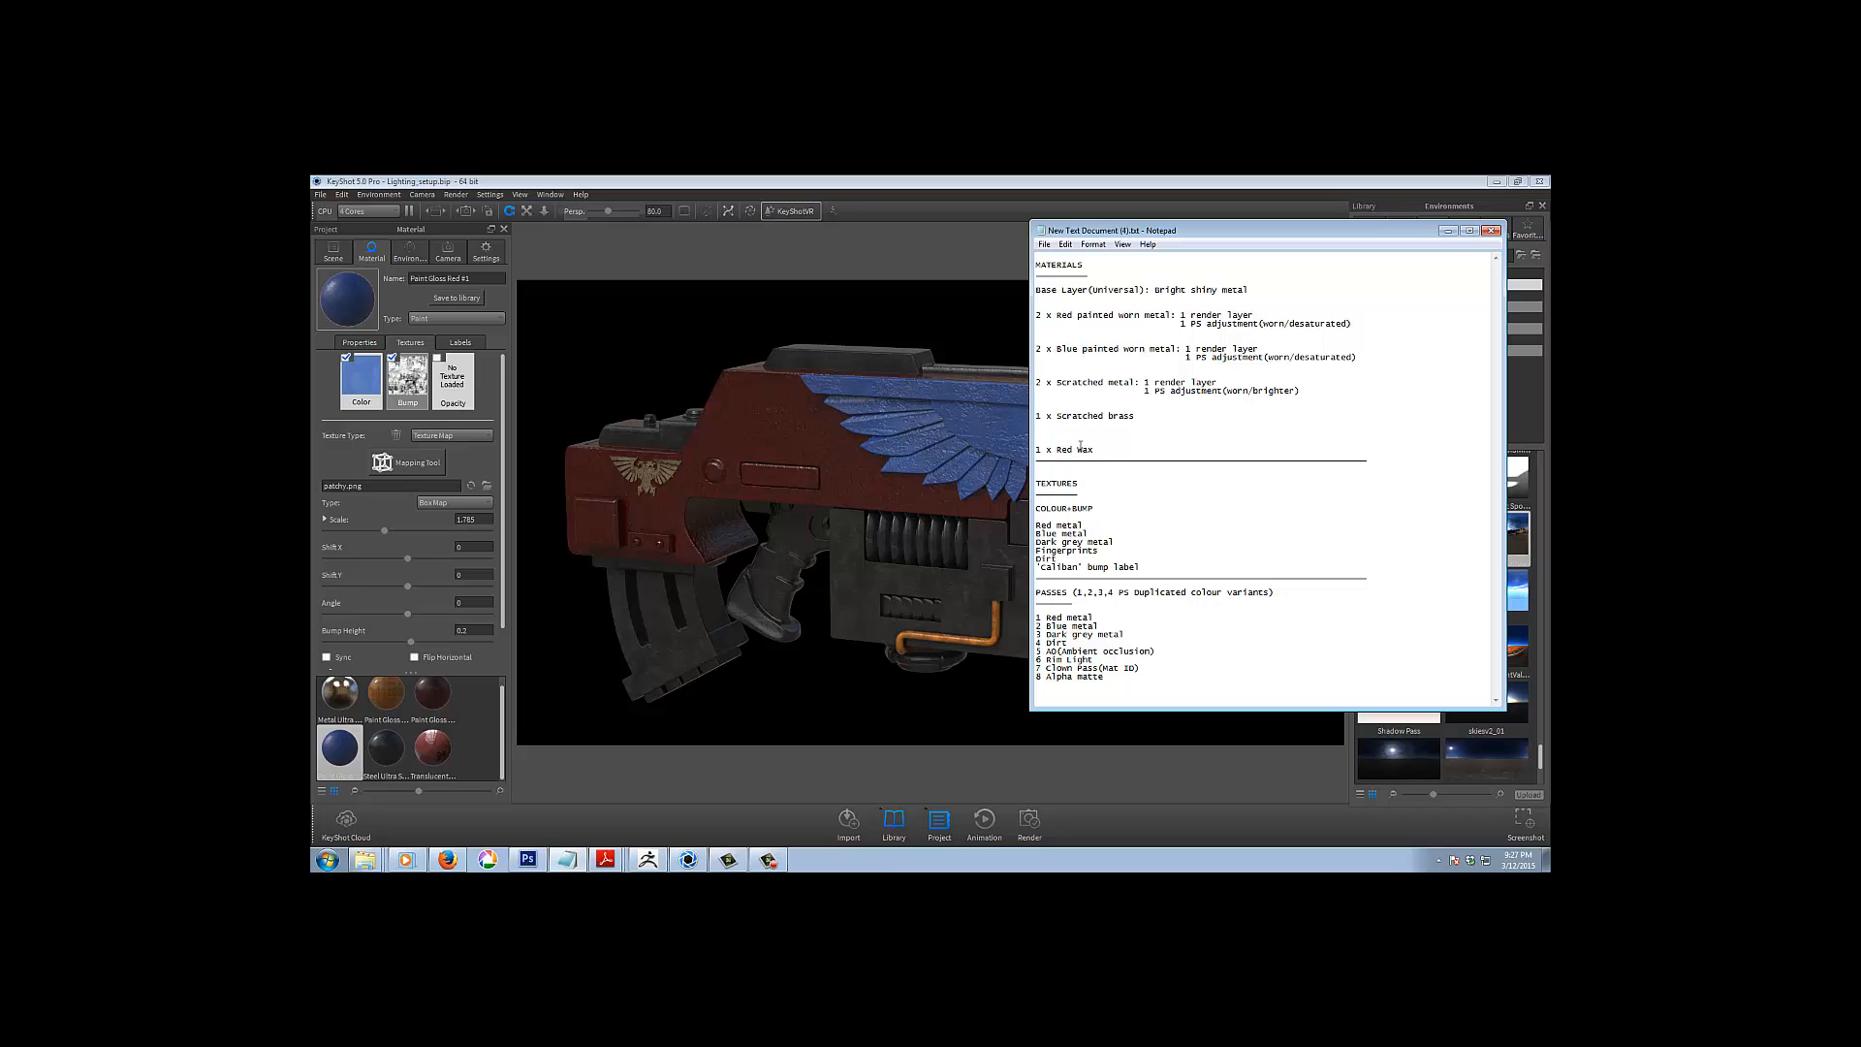
{"action": "left_click_drag", "start_coordinate": [1237, 231], "coordinate": [1352, 220]}
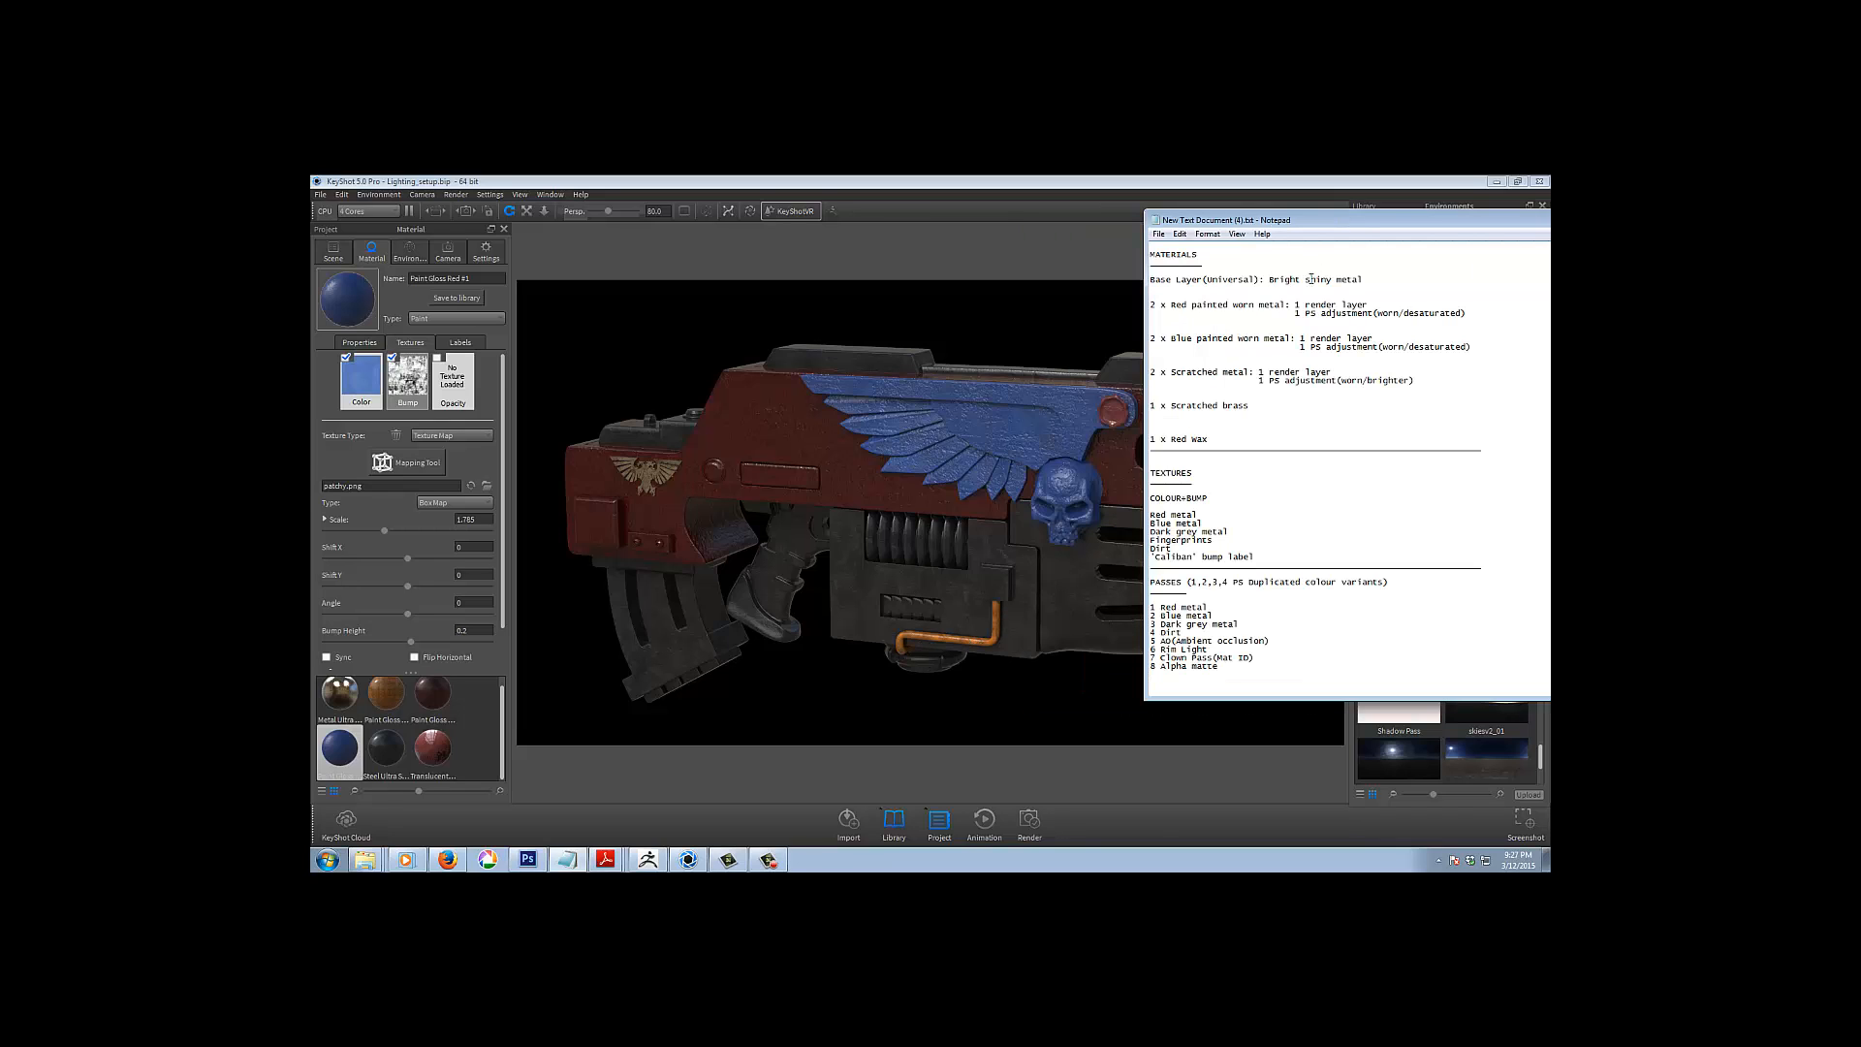
{"action": "left_click_drag", "start_coordinate": [1363, 212], "coordinate": [1362, 199]}
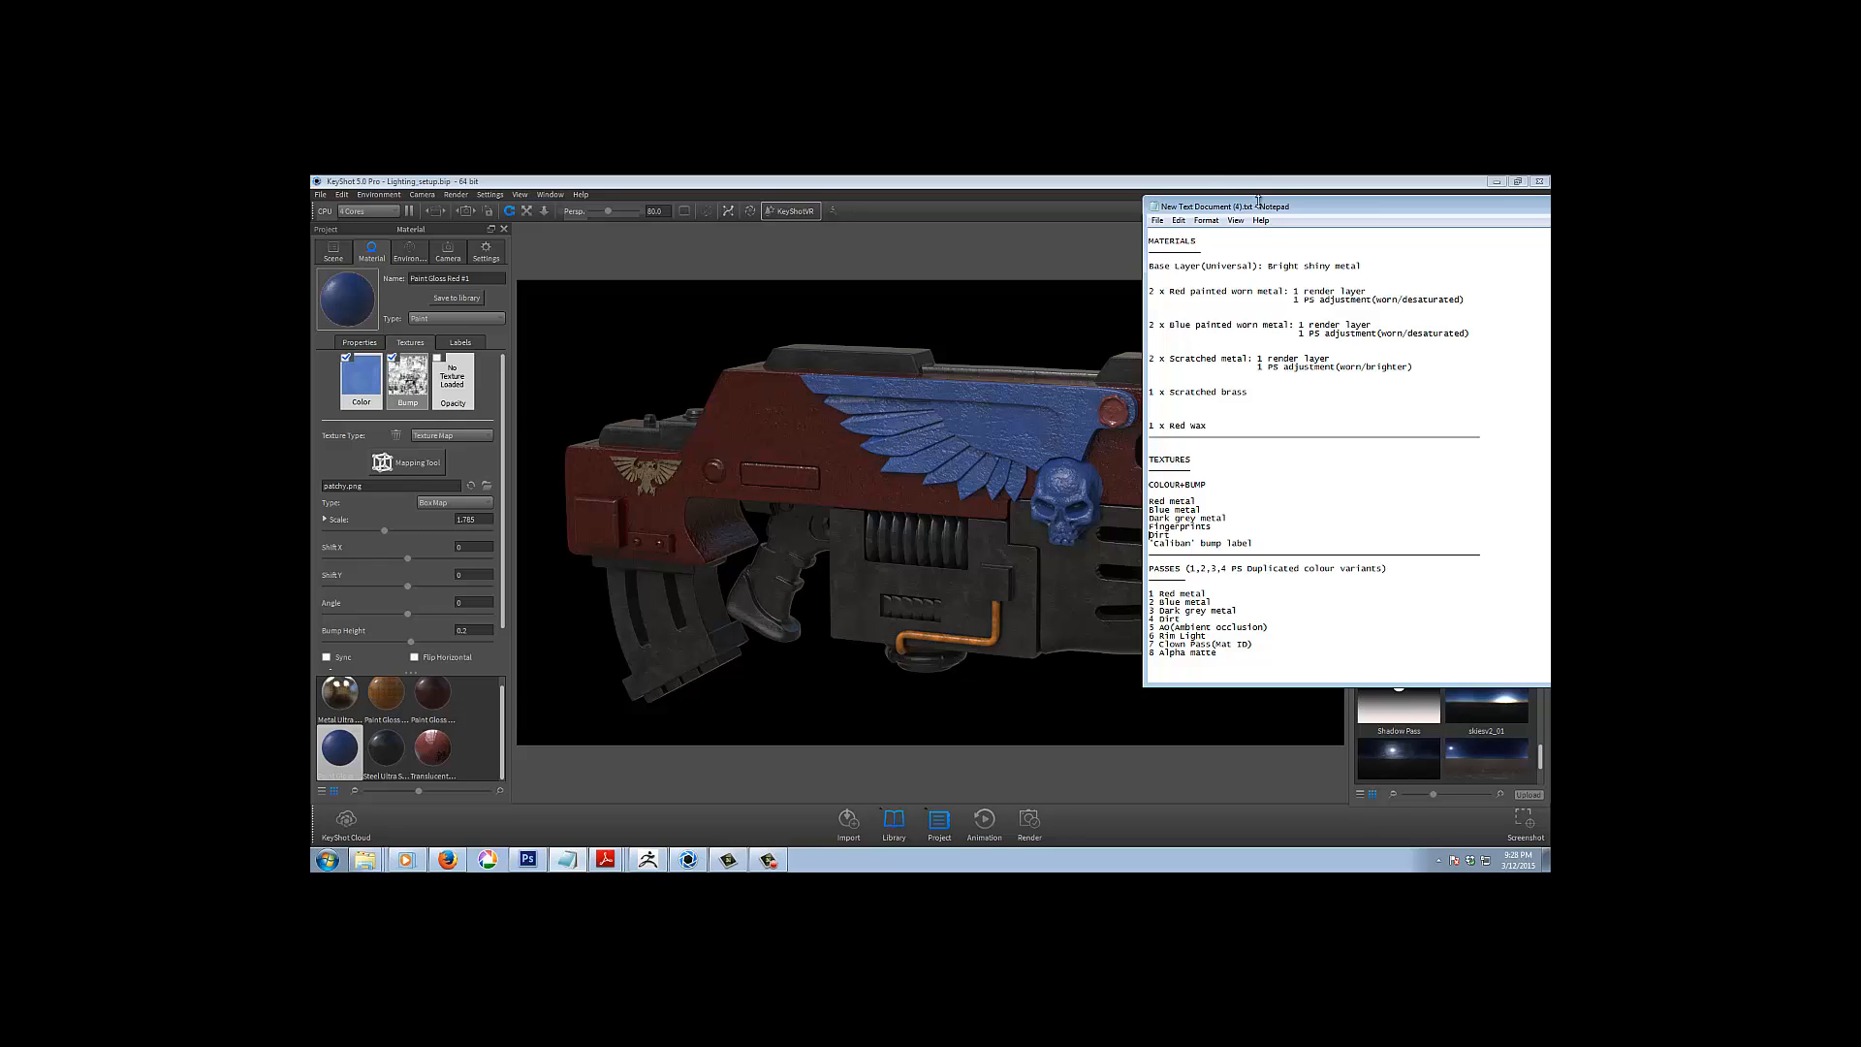
{"action": "left_click", "coordinate": [1550, 205]}
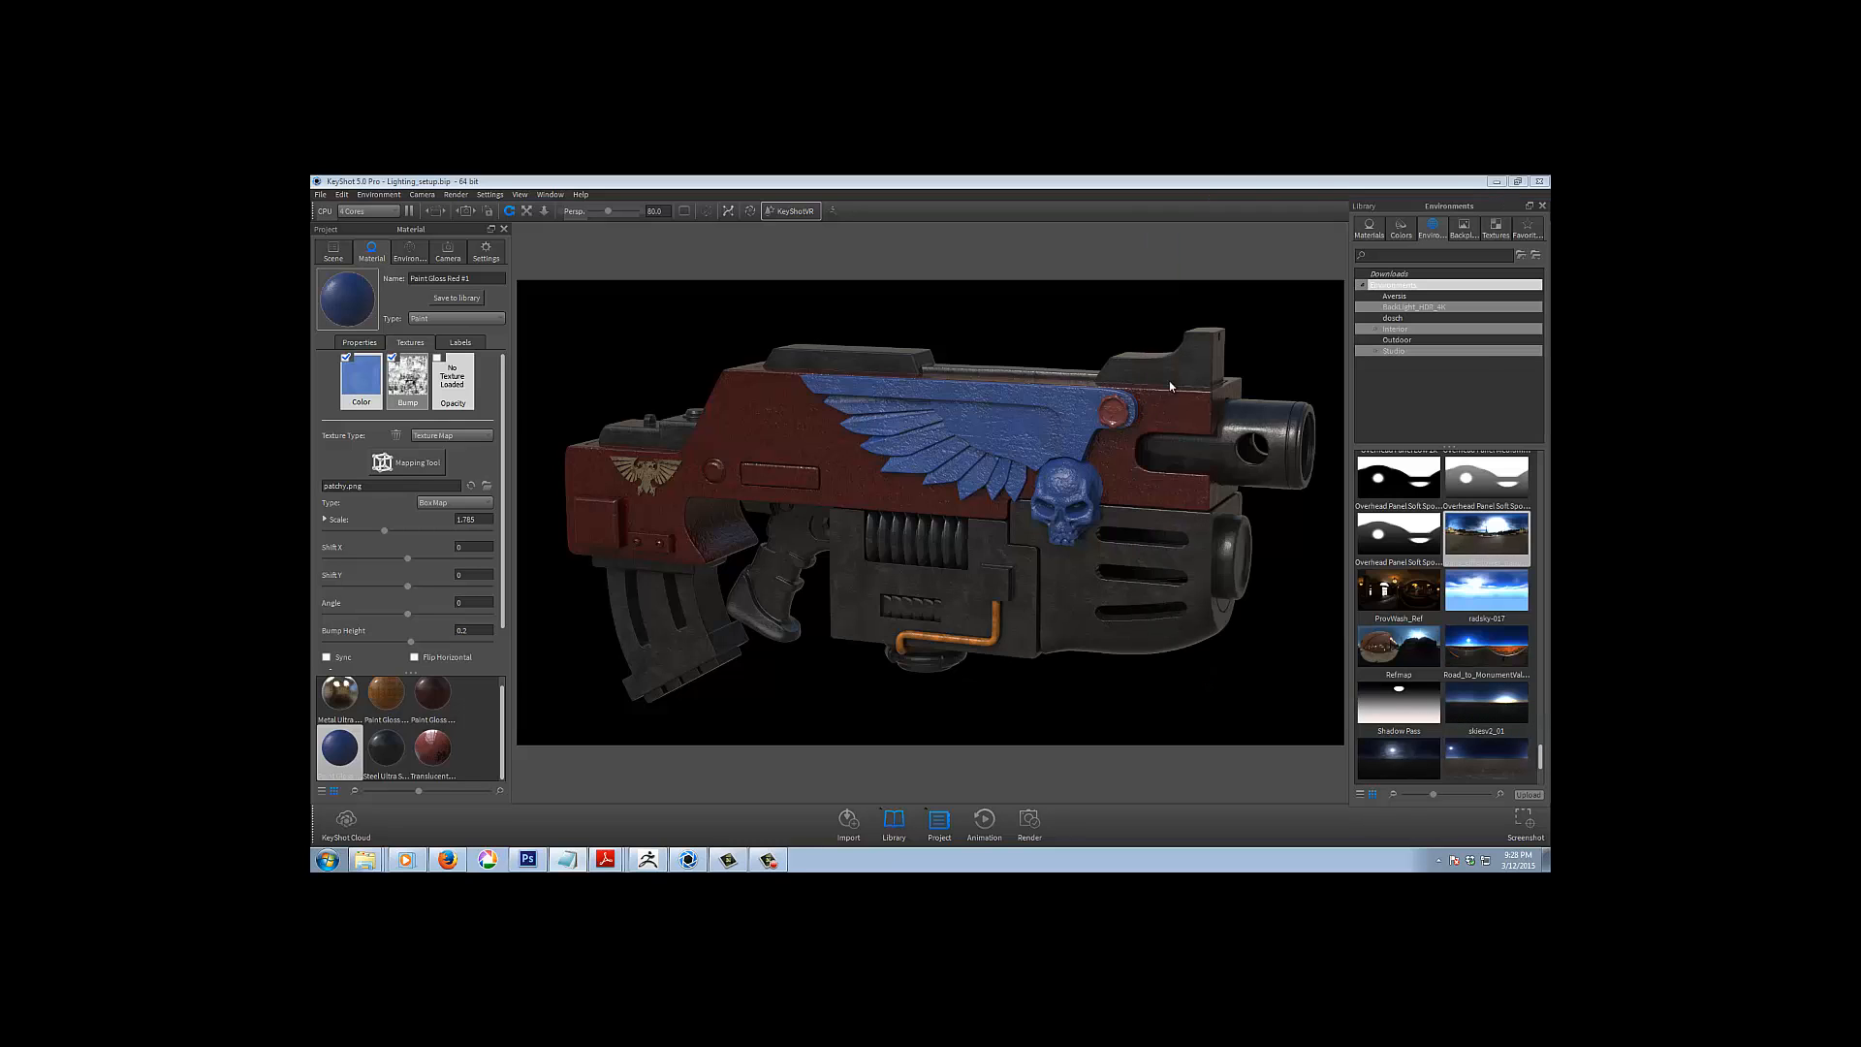
Change the material type of the blue wing and skull to Diffuse and show its textures
{"action": "left_click", "coordinate": [1368, 229]}
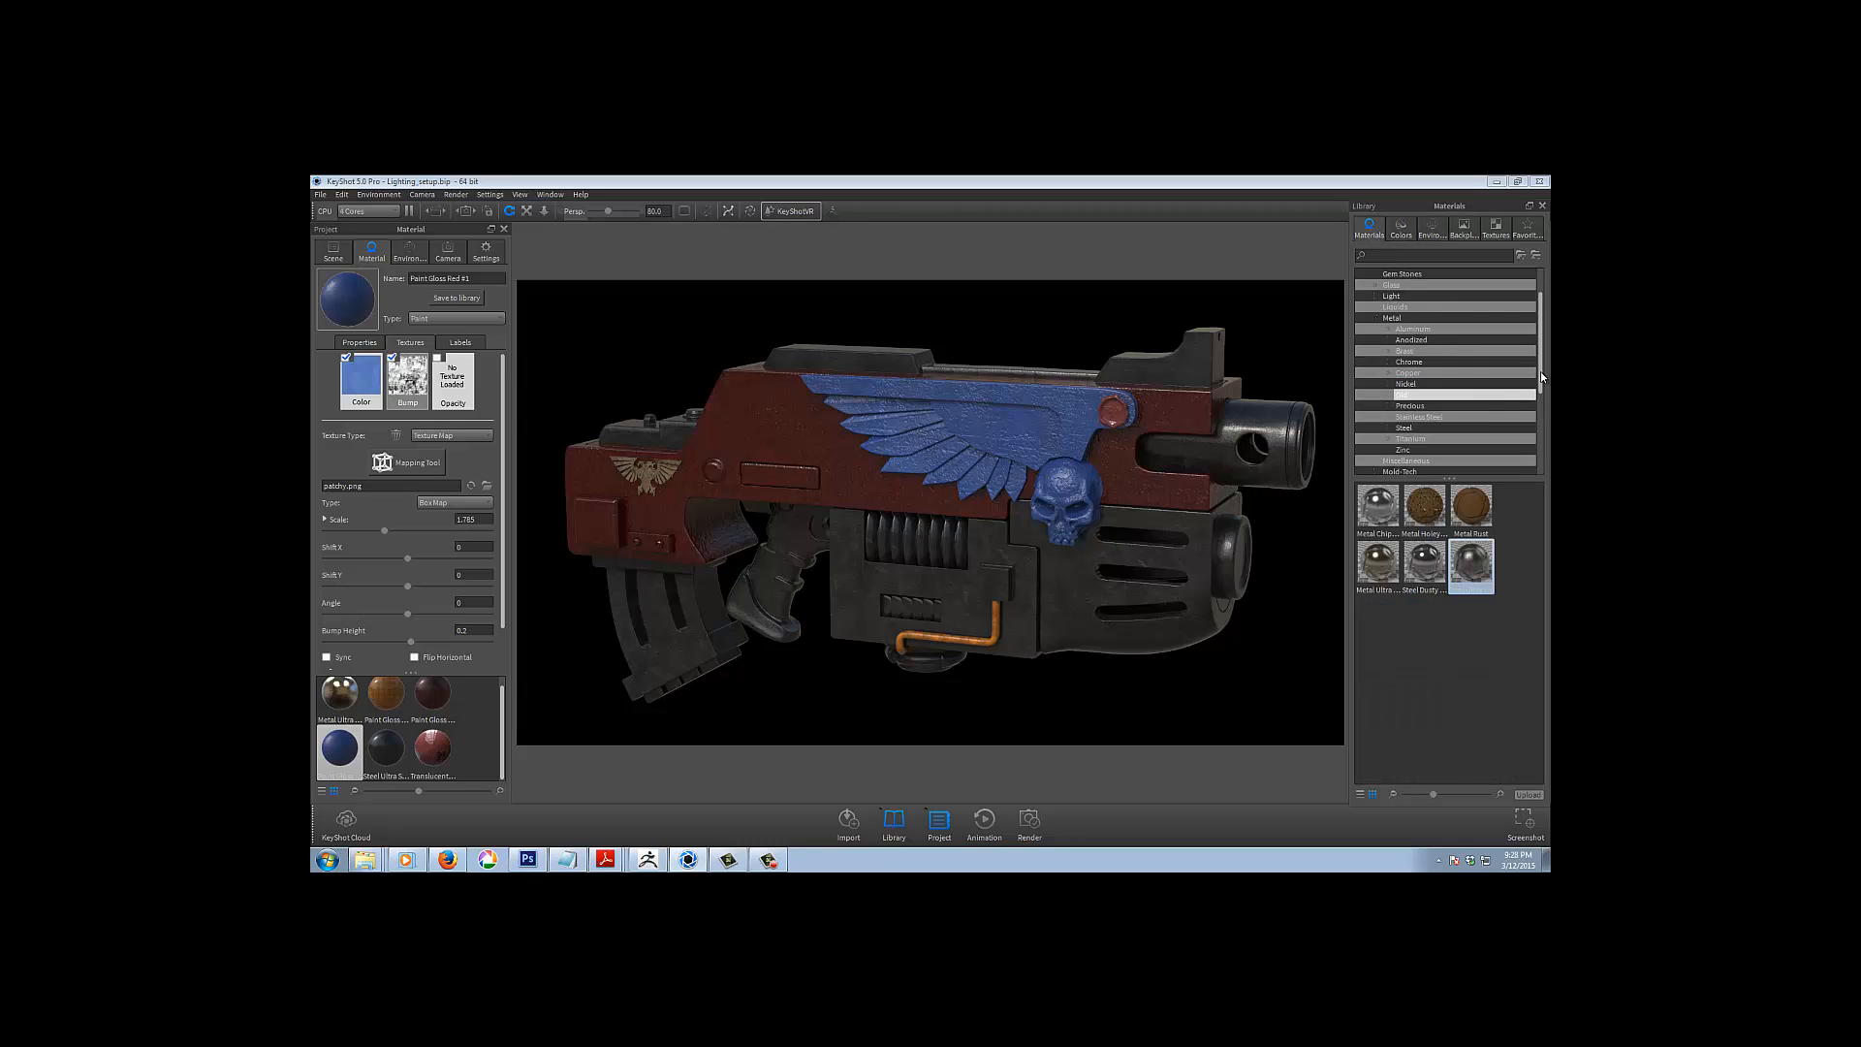
{"action": "scroll", "coordinate": [1435, 429], "scroll_direction": "down", "scroll_amount": 5}
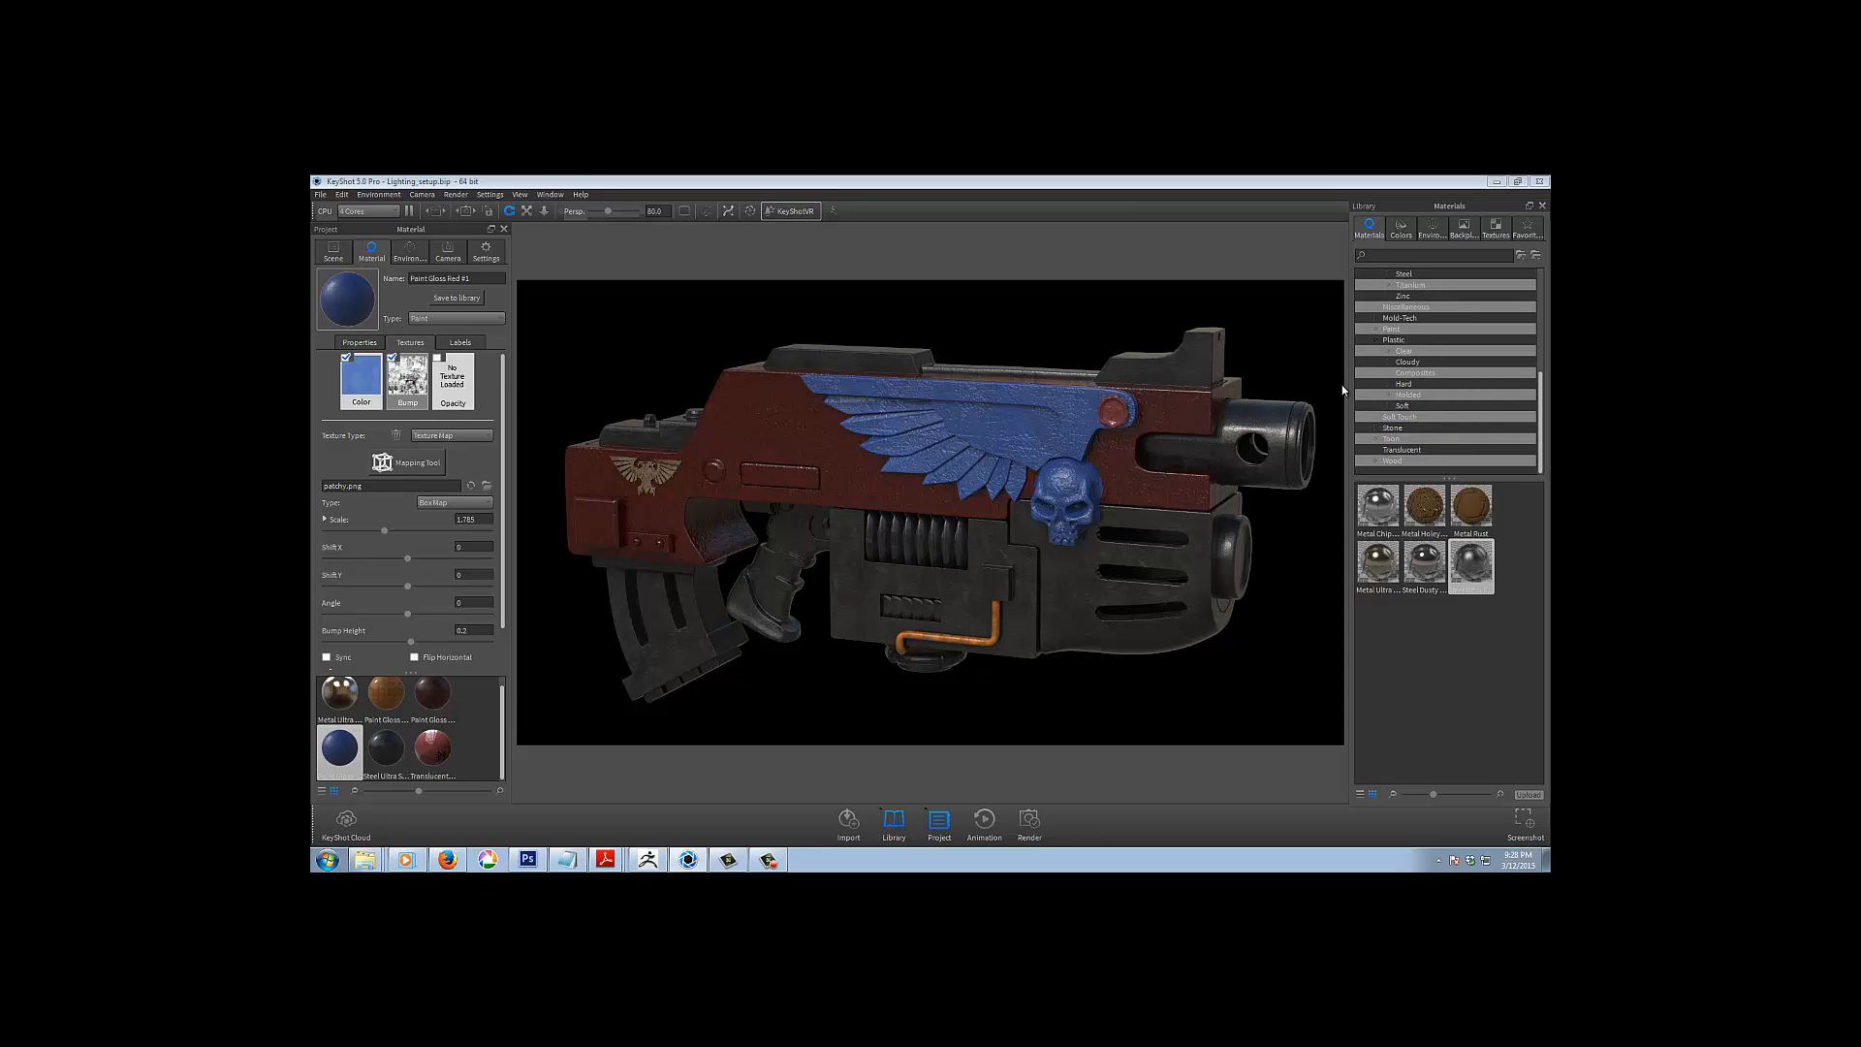
{"action": "left_click", "coordinate": [442, 318]}
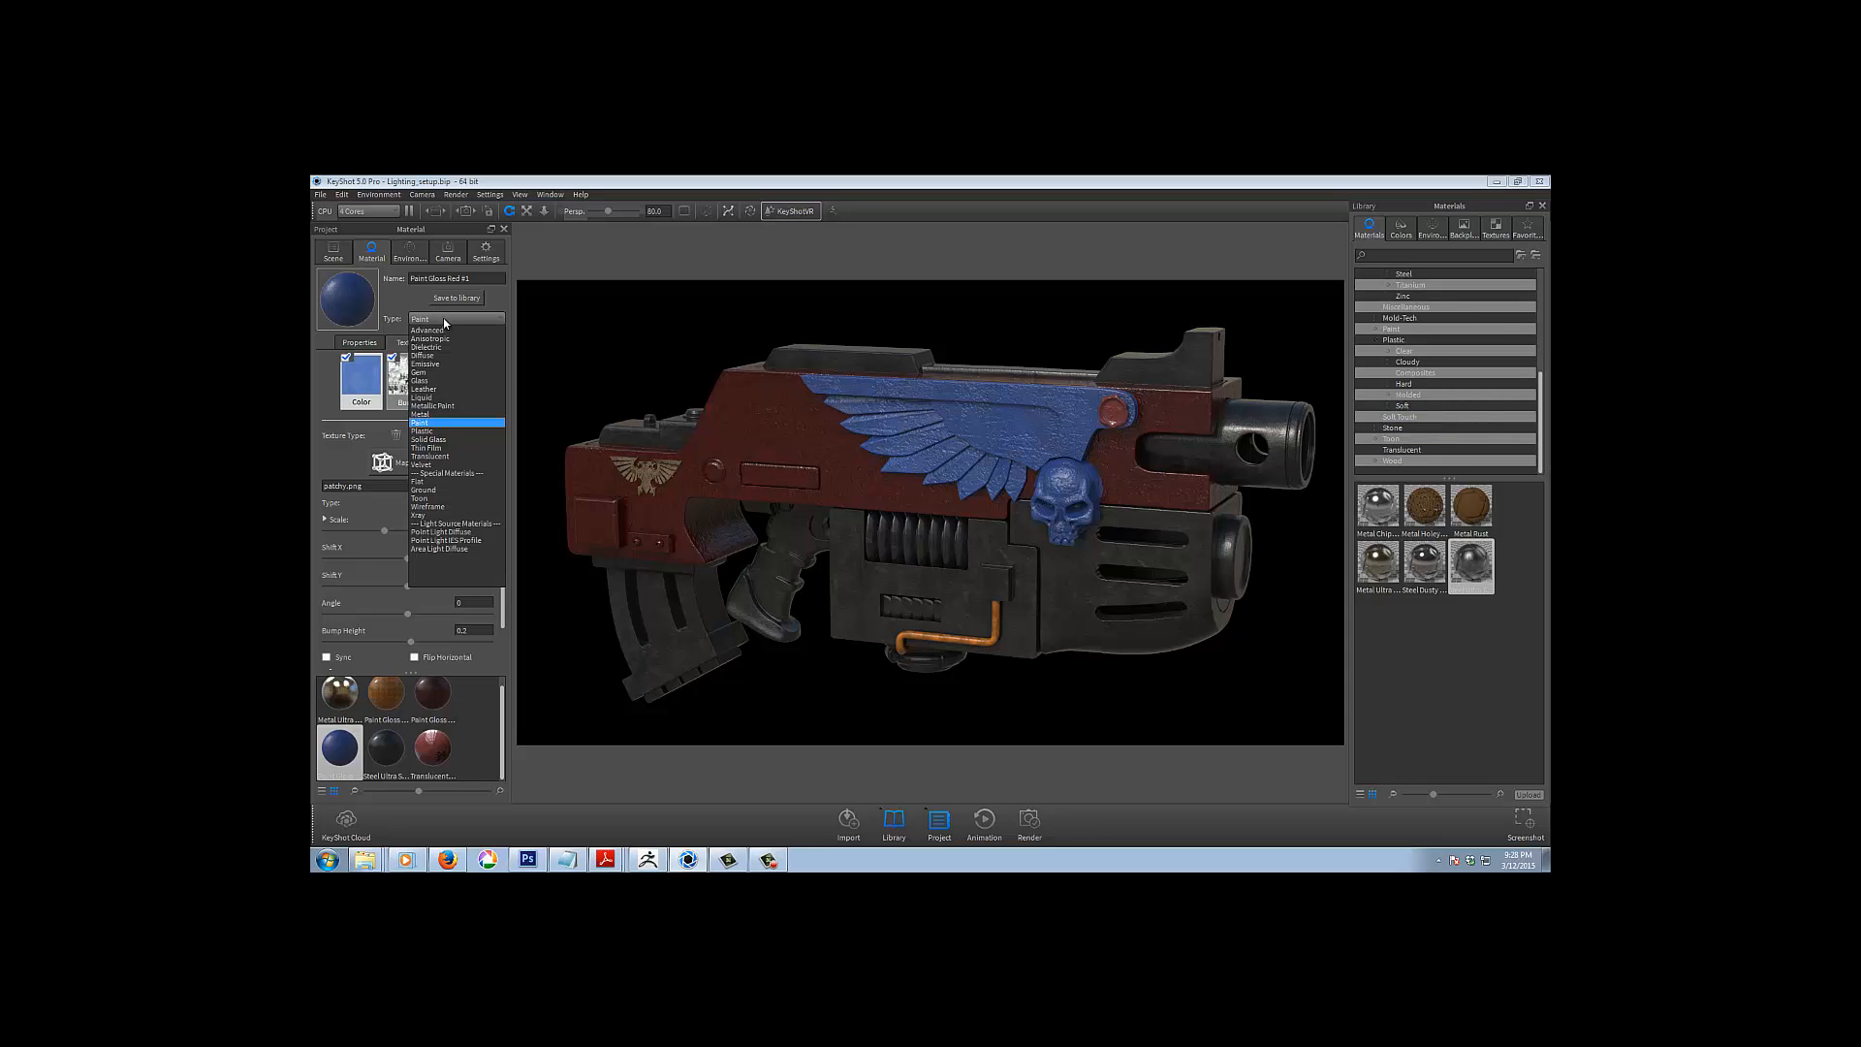
{"action": "left_click", "coordinate": [443, 354]}
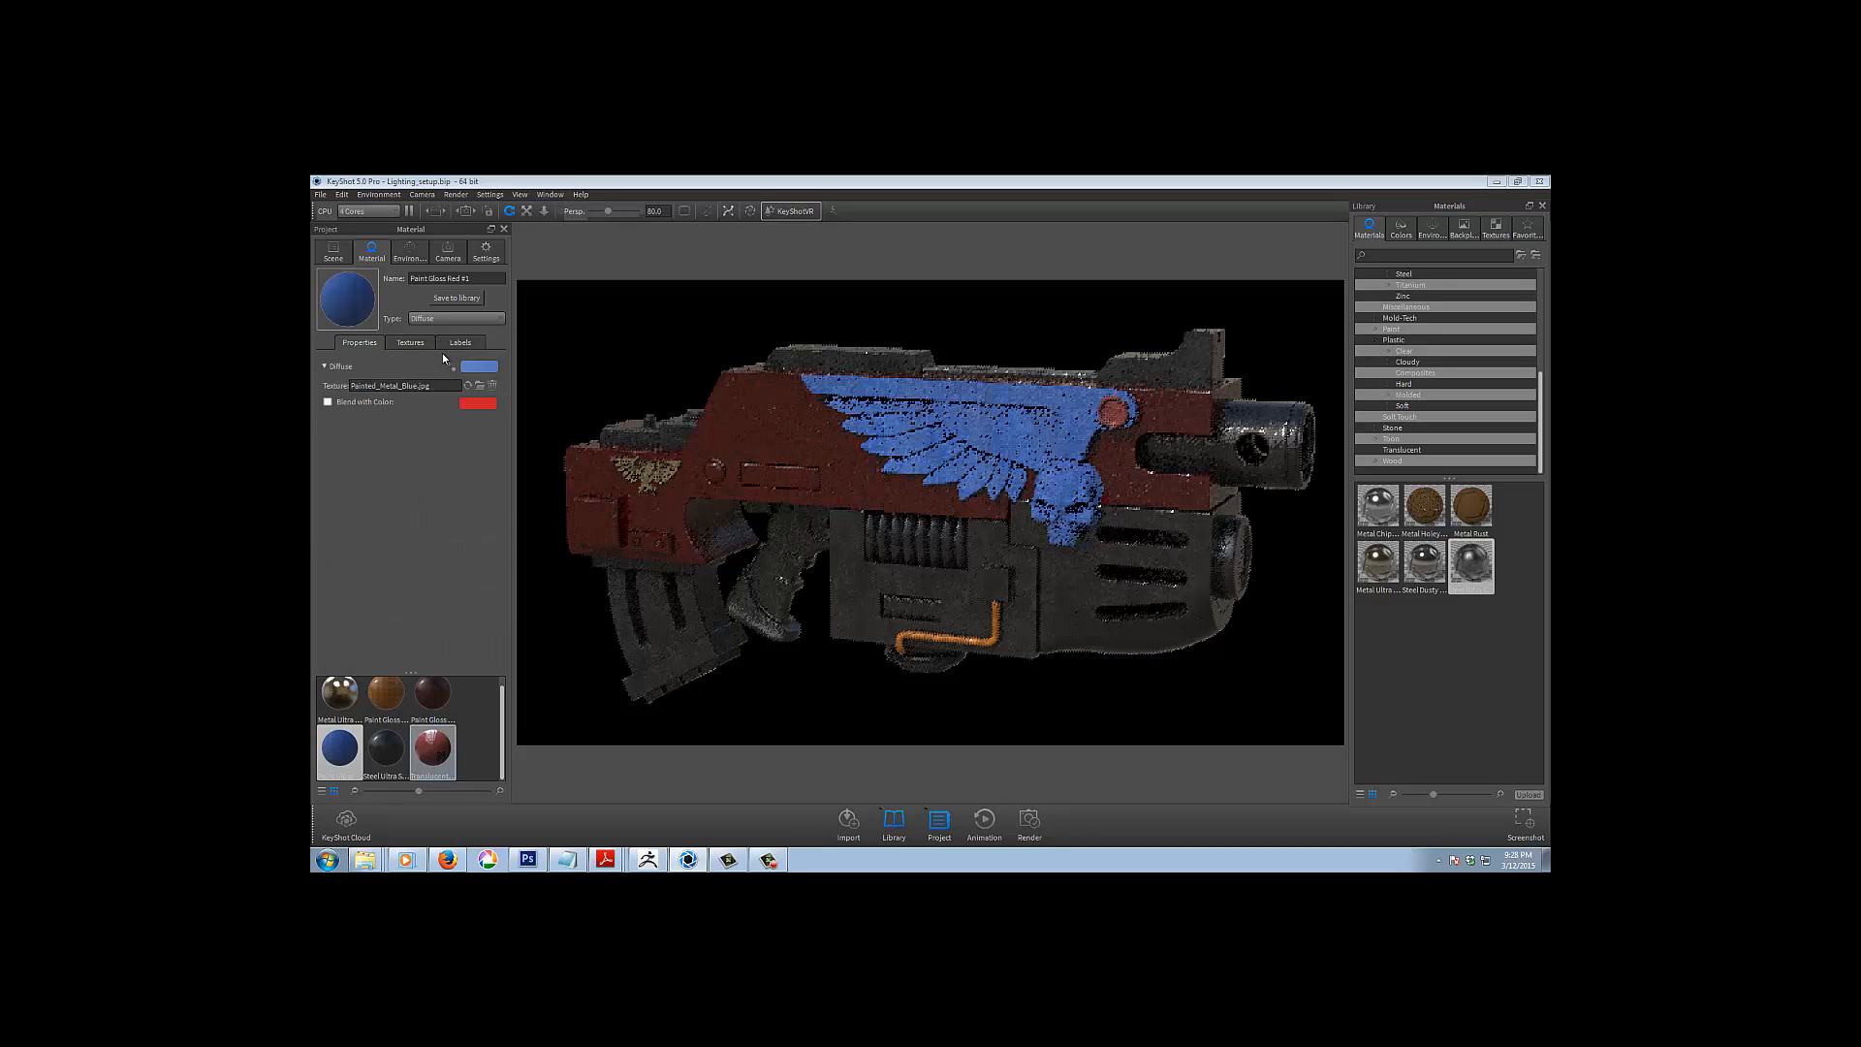
{"action": "left_click", "coordinate": [411, 343]}
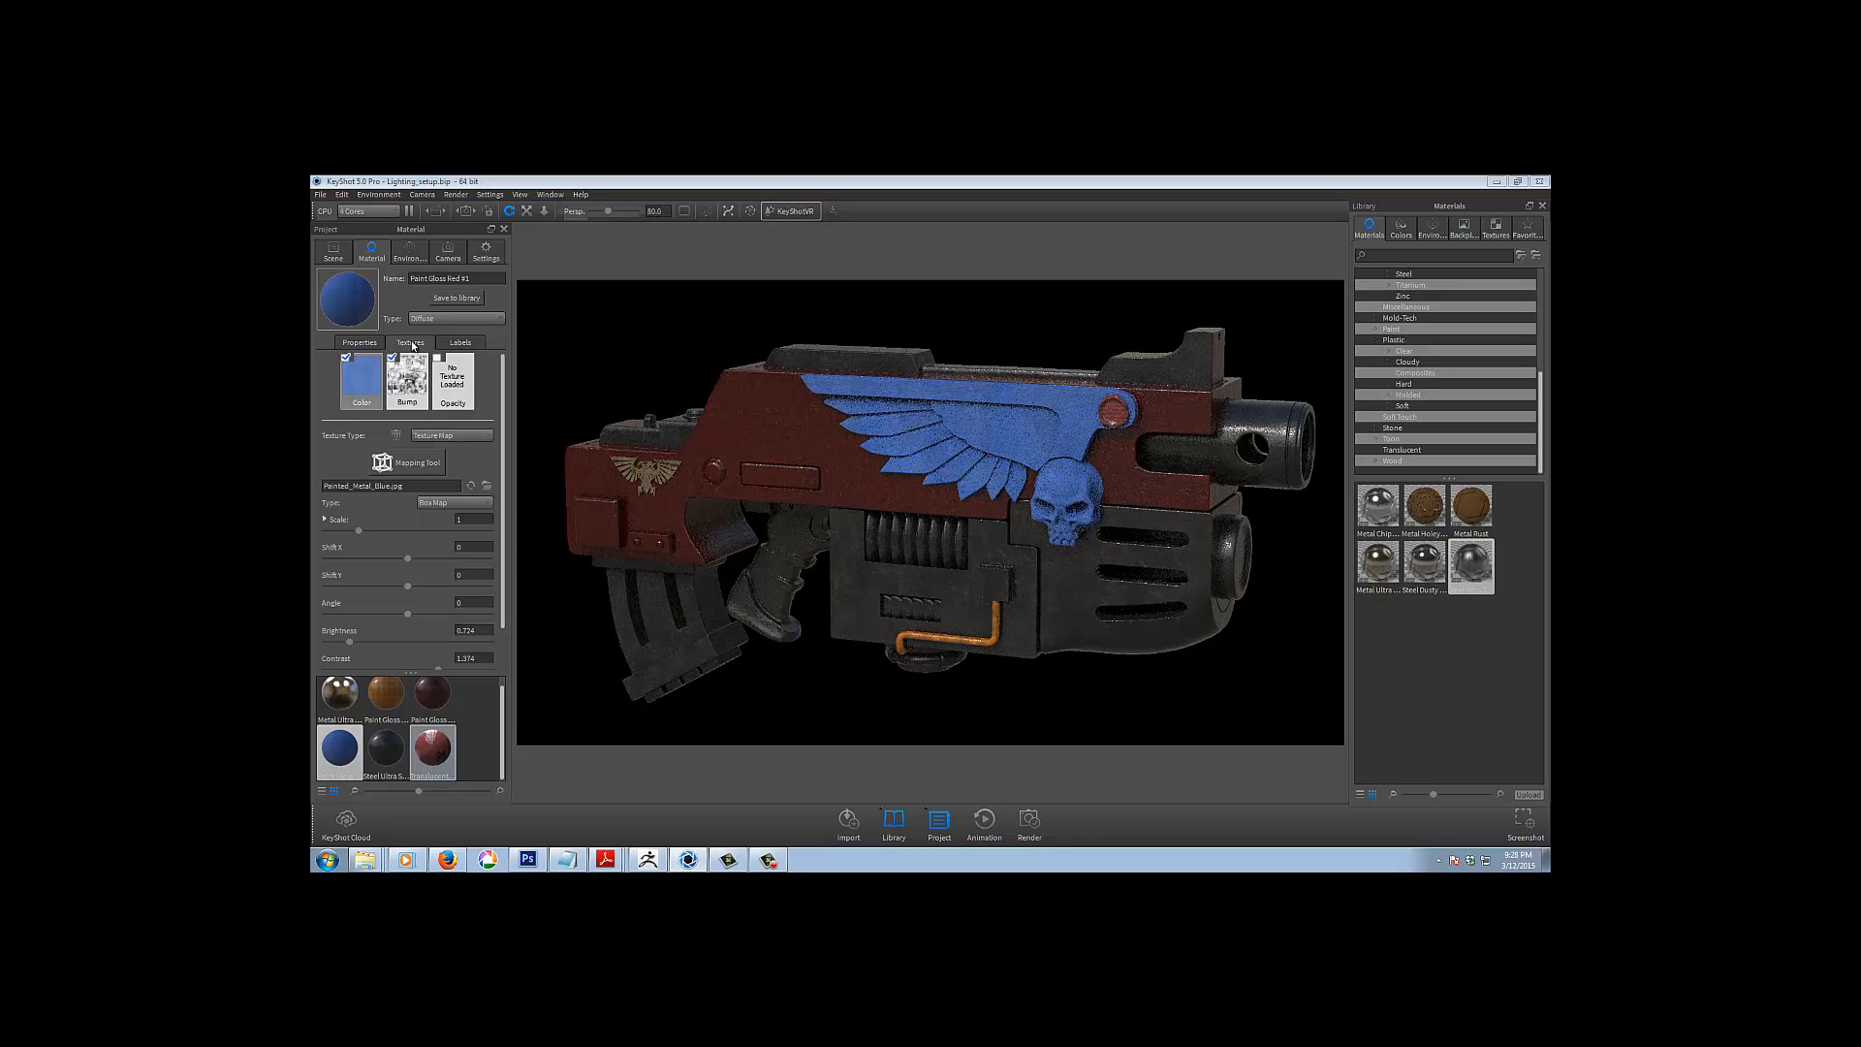
Try to replace the wing material's color texture with Dust_muck_tiled.jpg from the Textures folder
{"action": "left_click", "coordinate": [346, 357]}
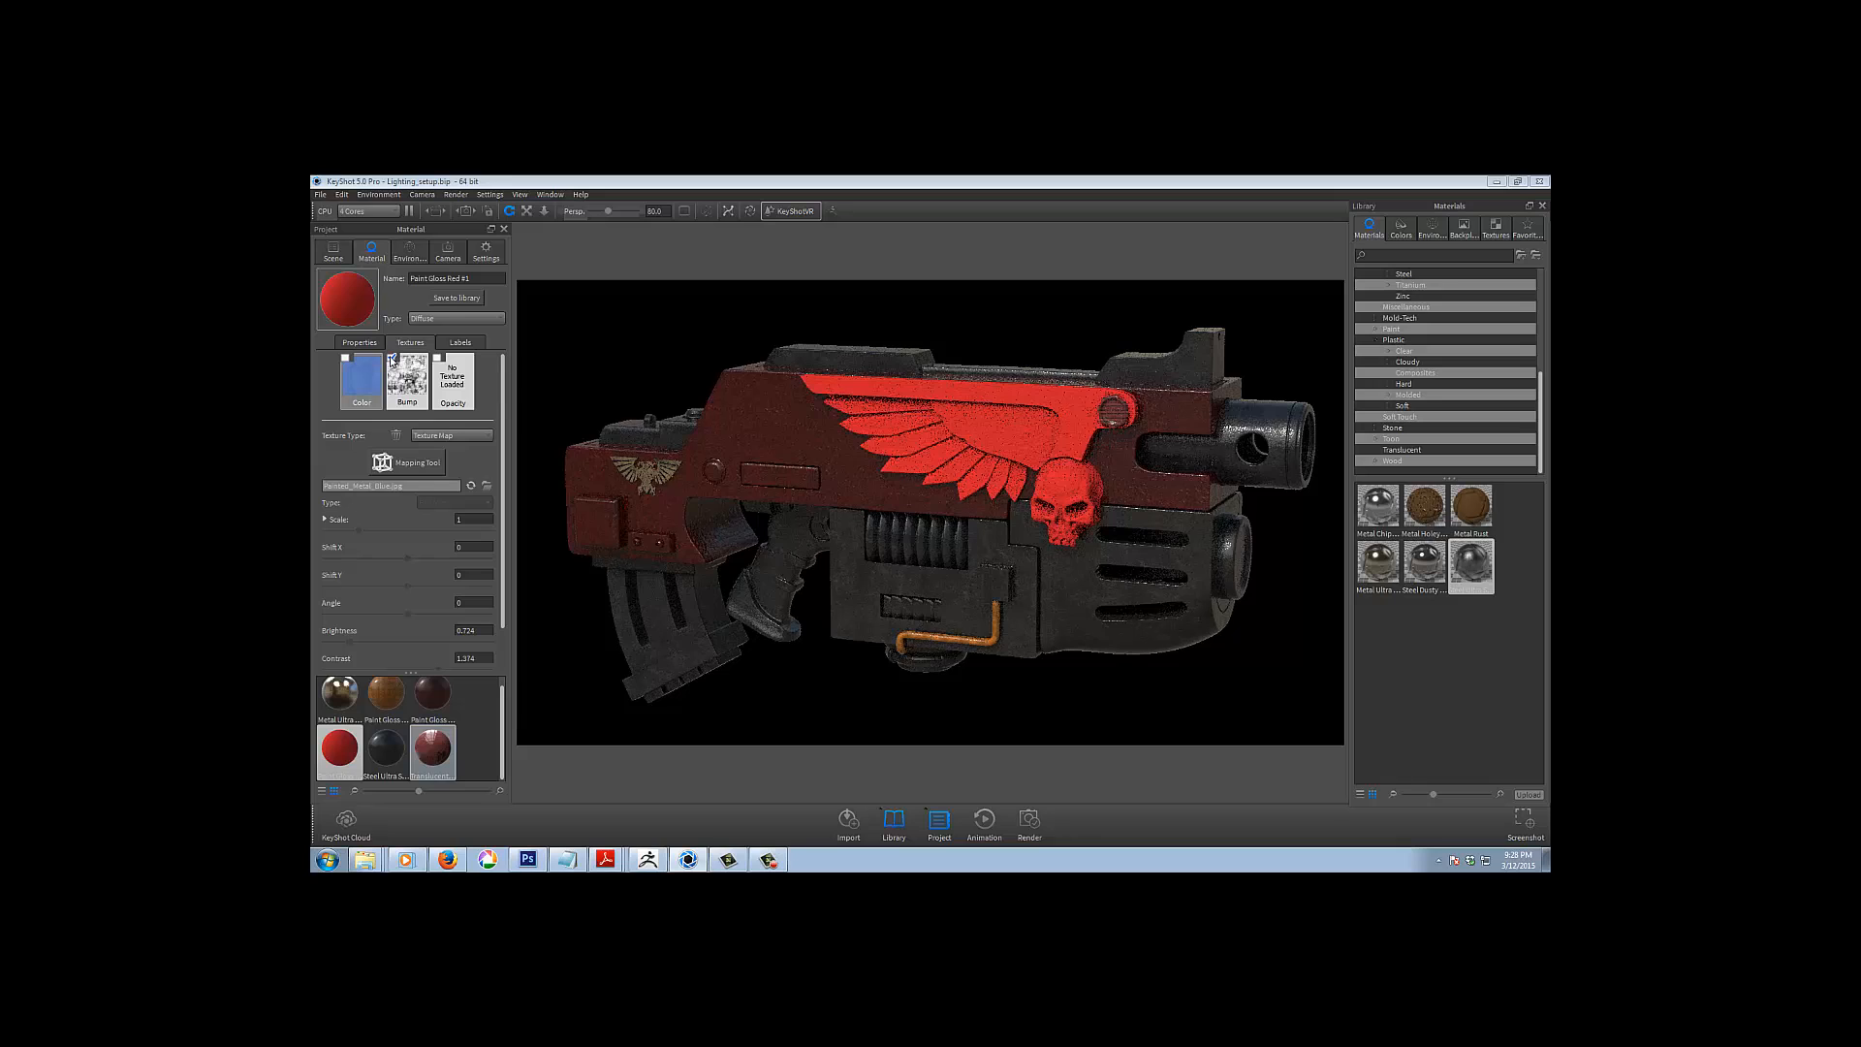
{"action": "left_click", "coordinate": [359, 342]}
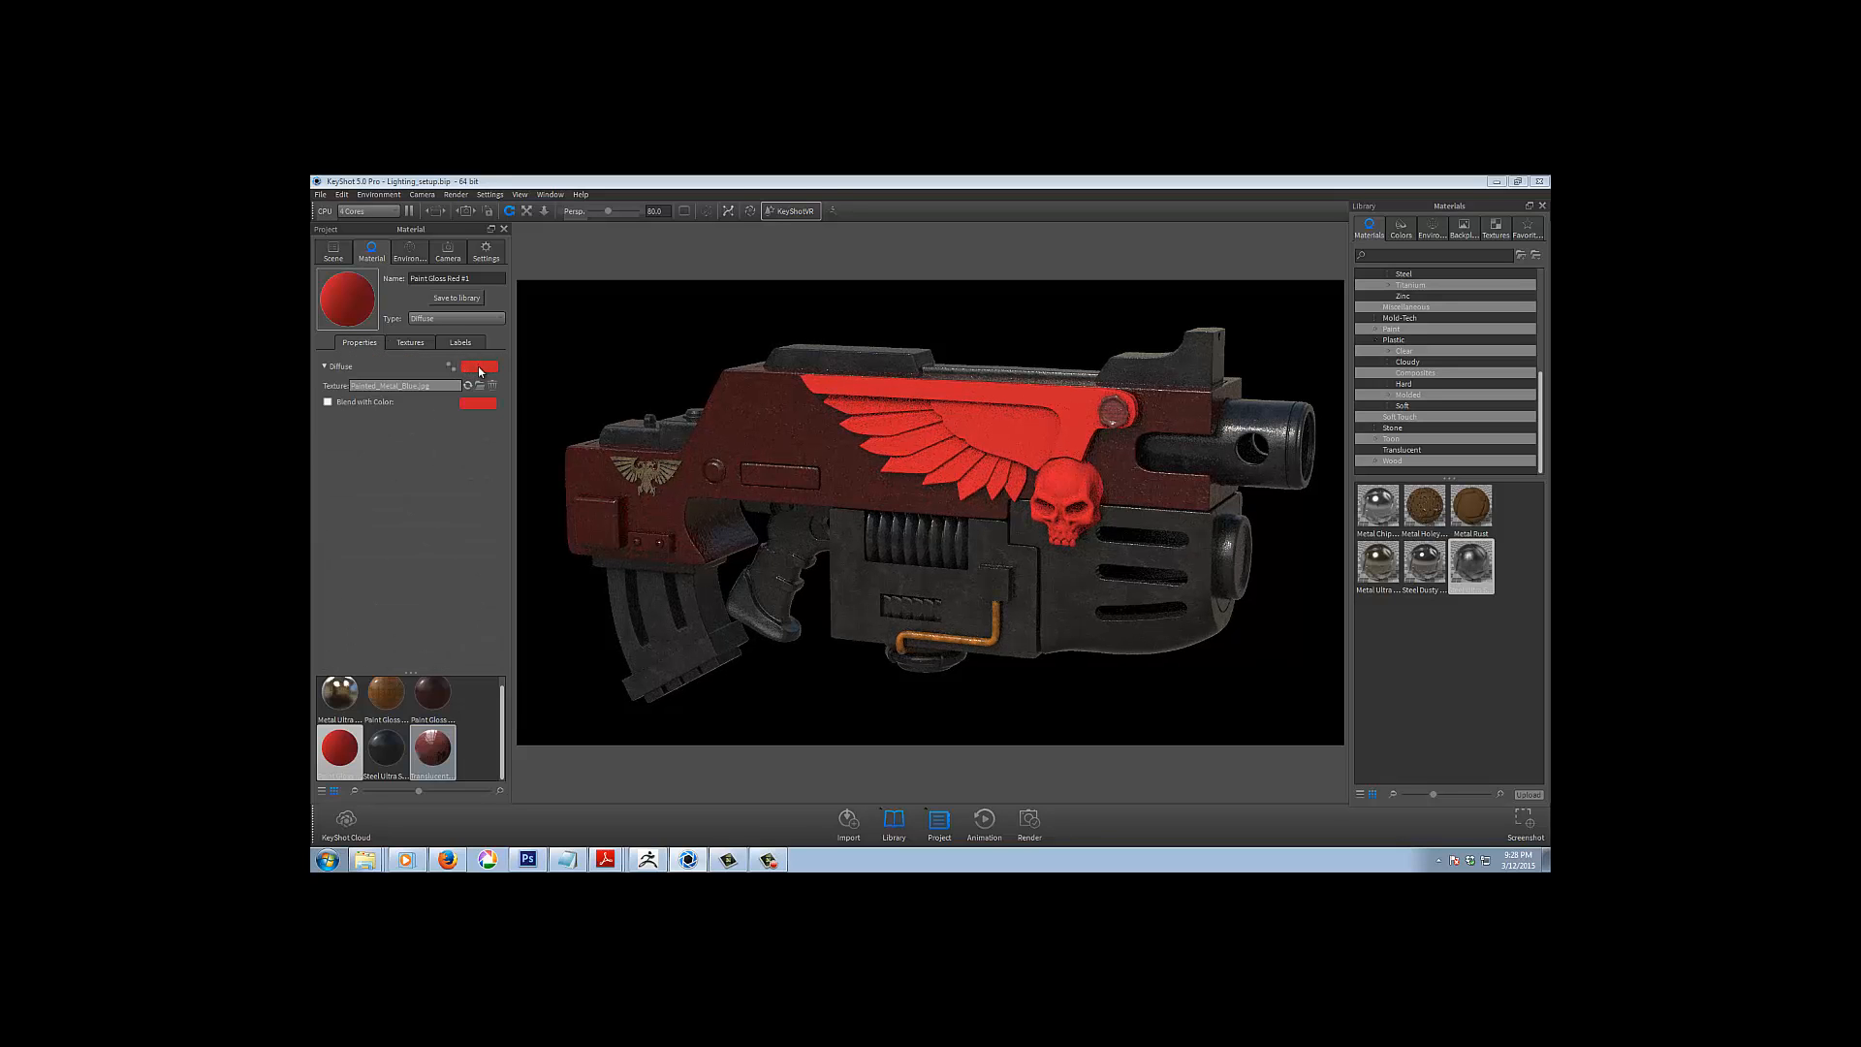
{"action": "left_click", "coordinate": [411, 344]}
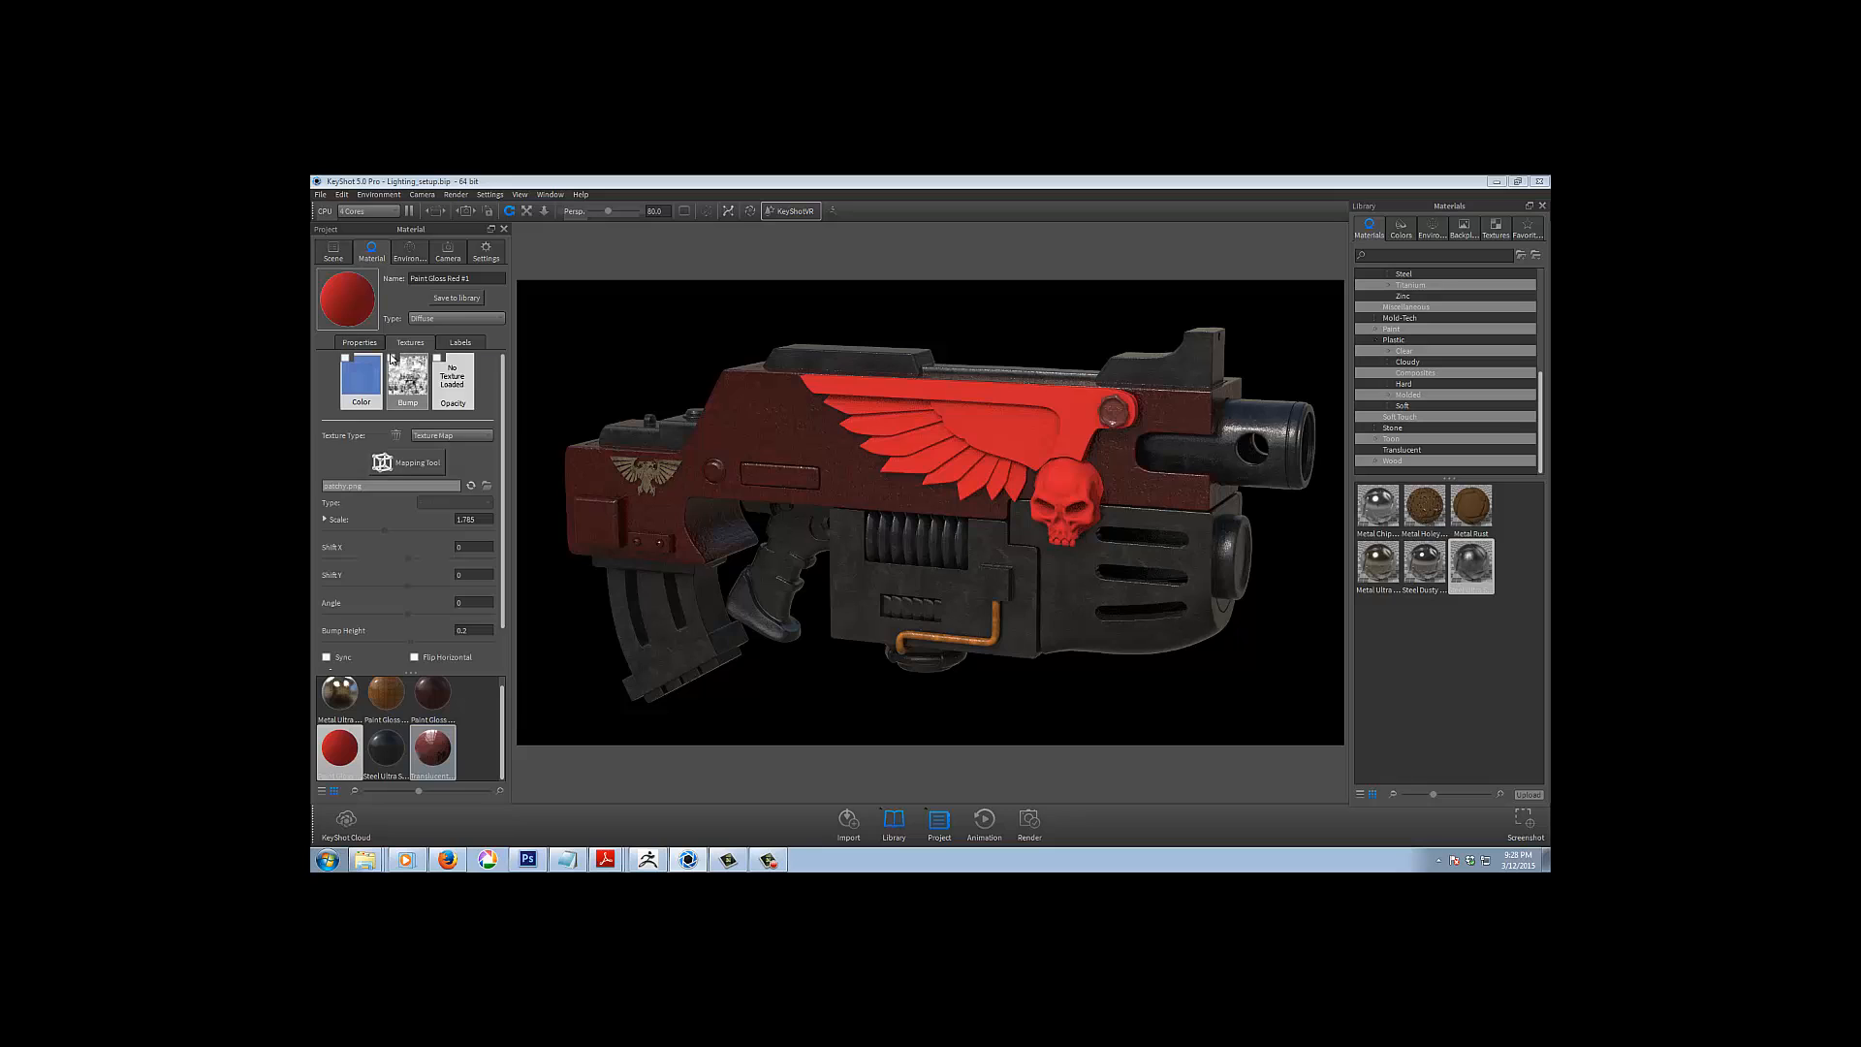
{"action": "double_click", "coordinate": [361, 396]}
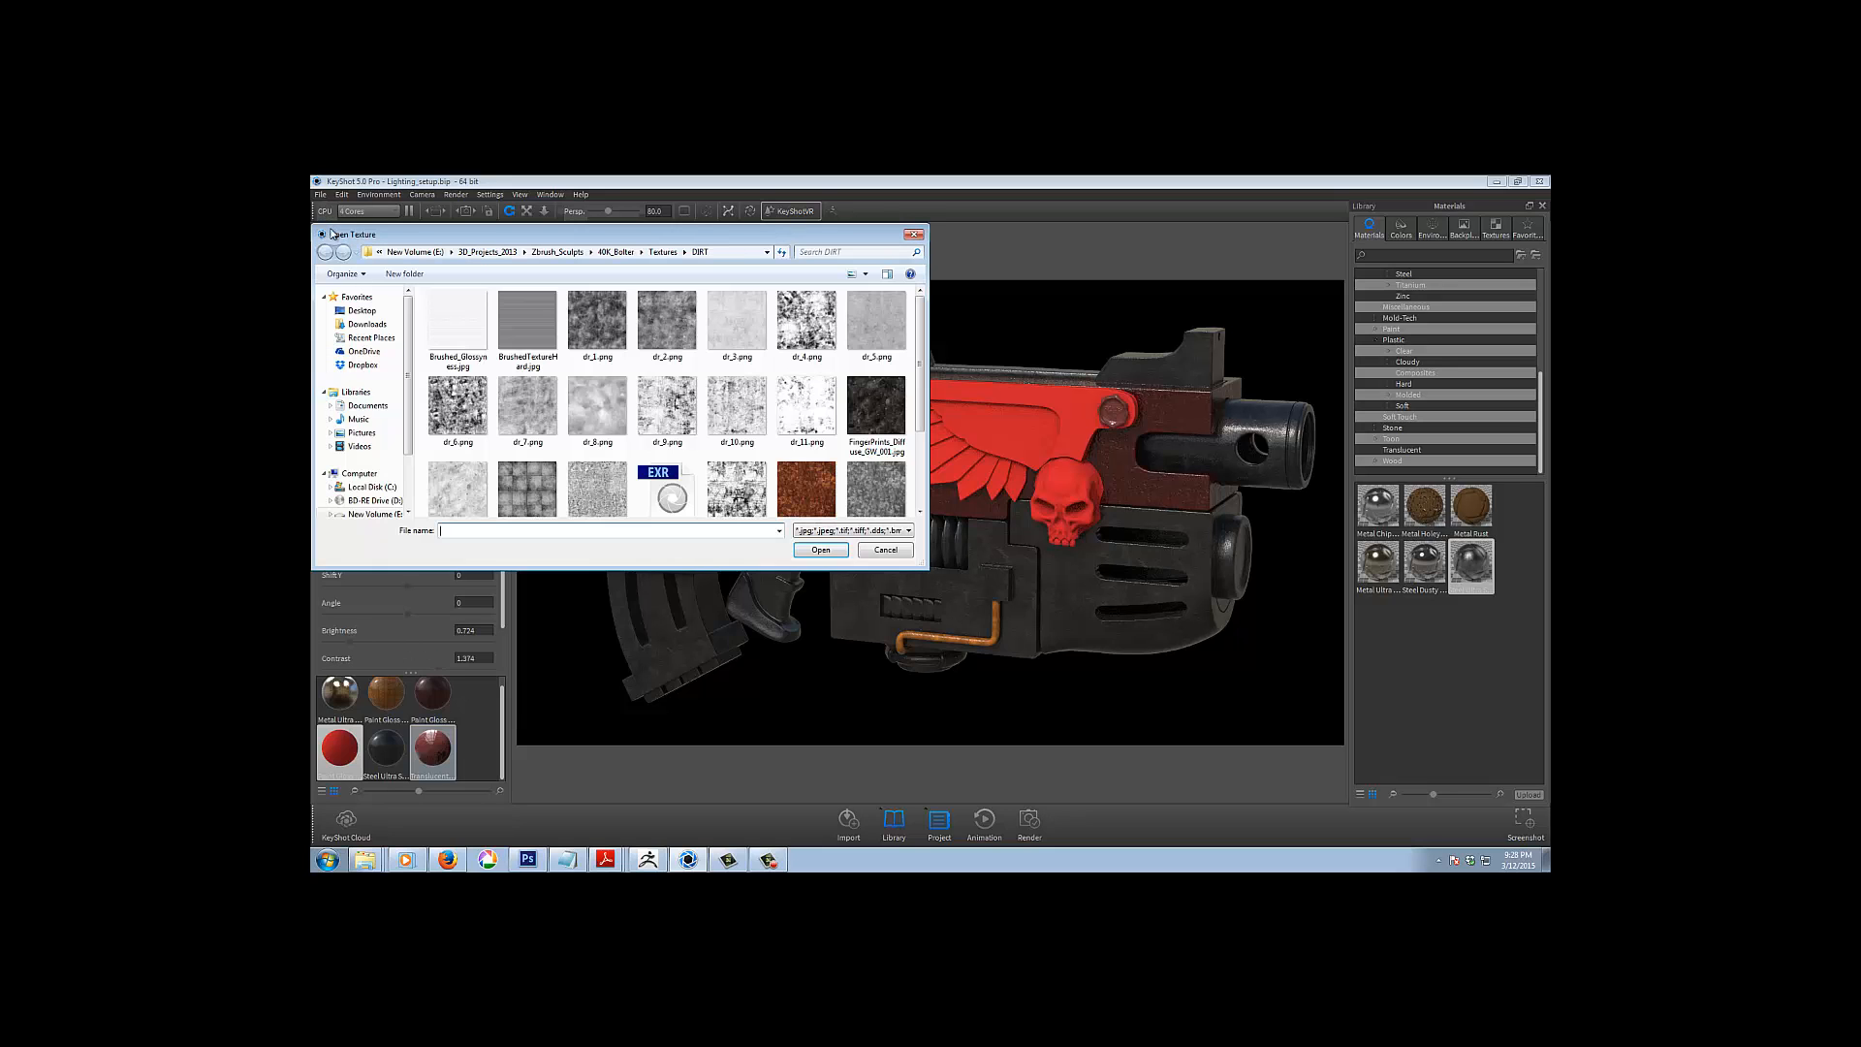
{"action": "left_click", "coordinate": [663, 252]}
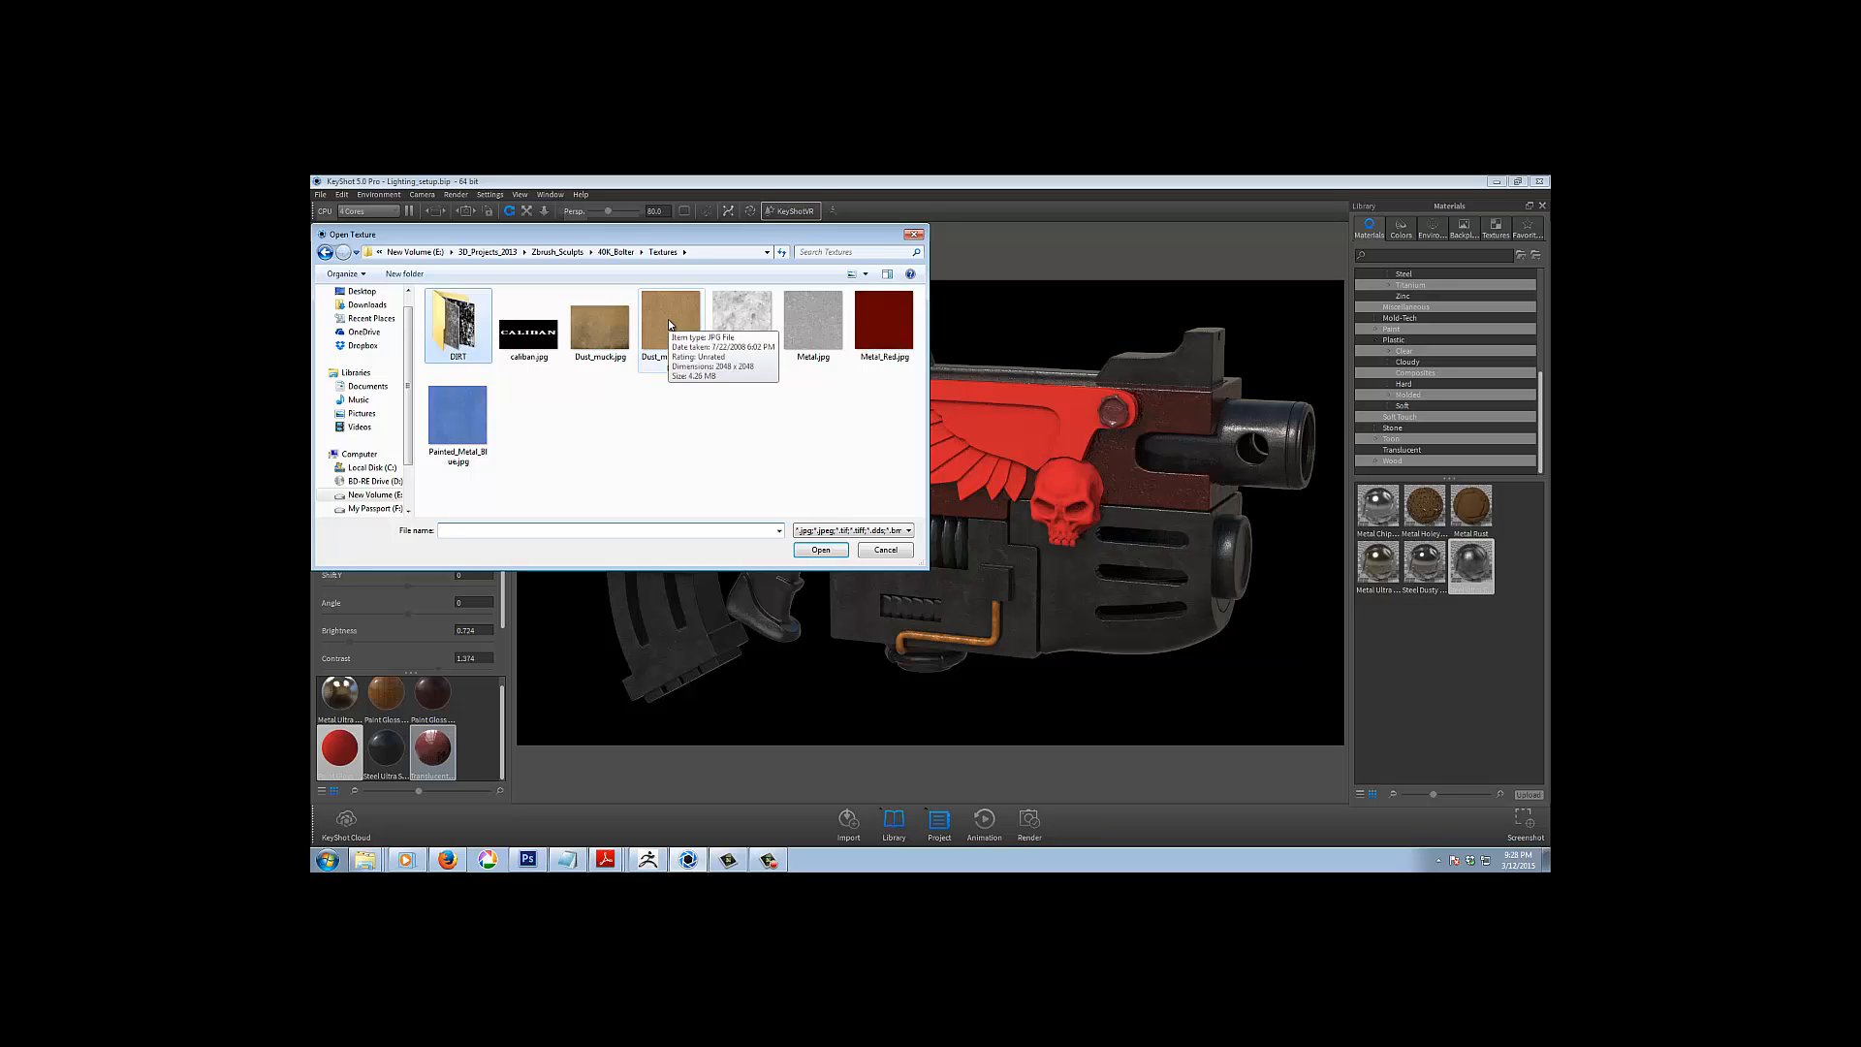
{"action": "double_click", "coordinate": [667, 318]}
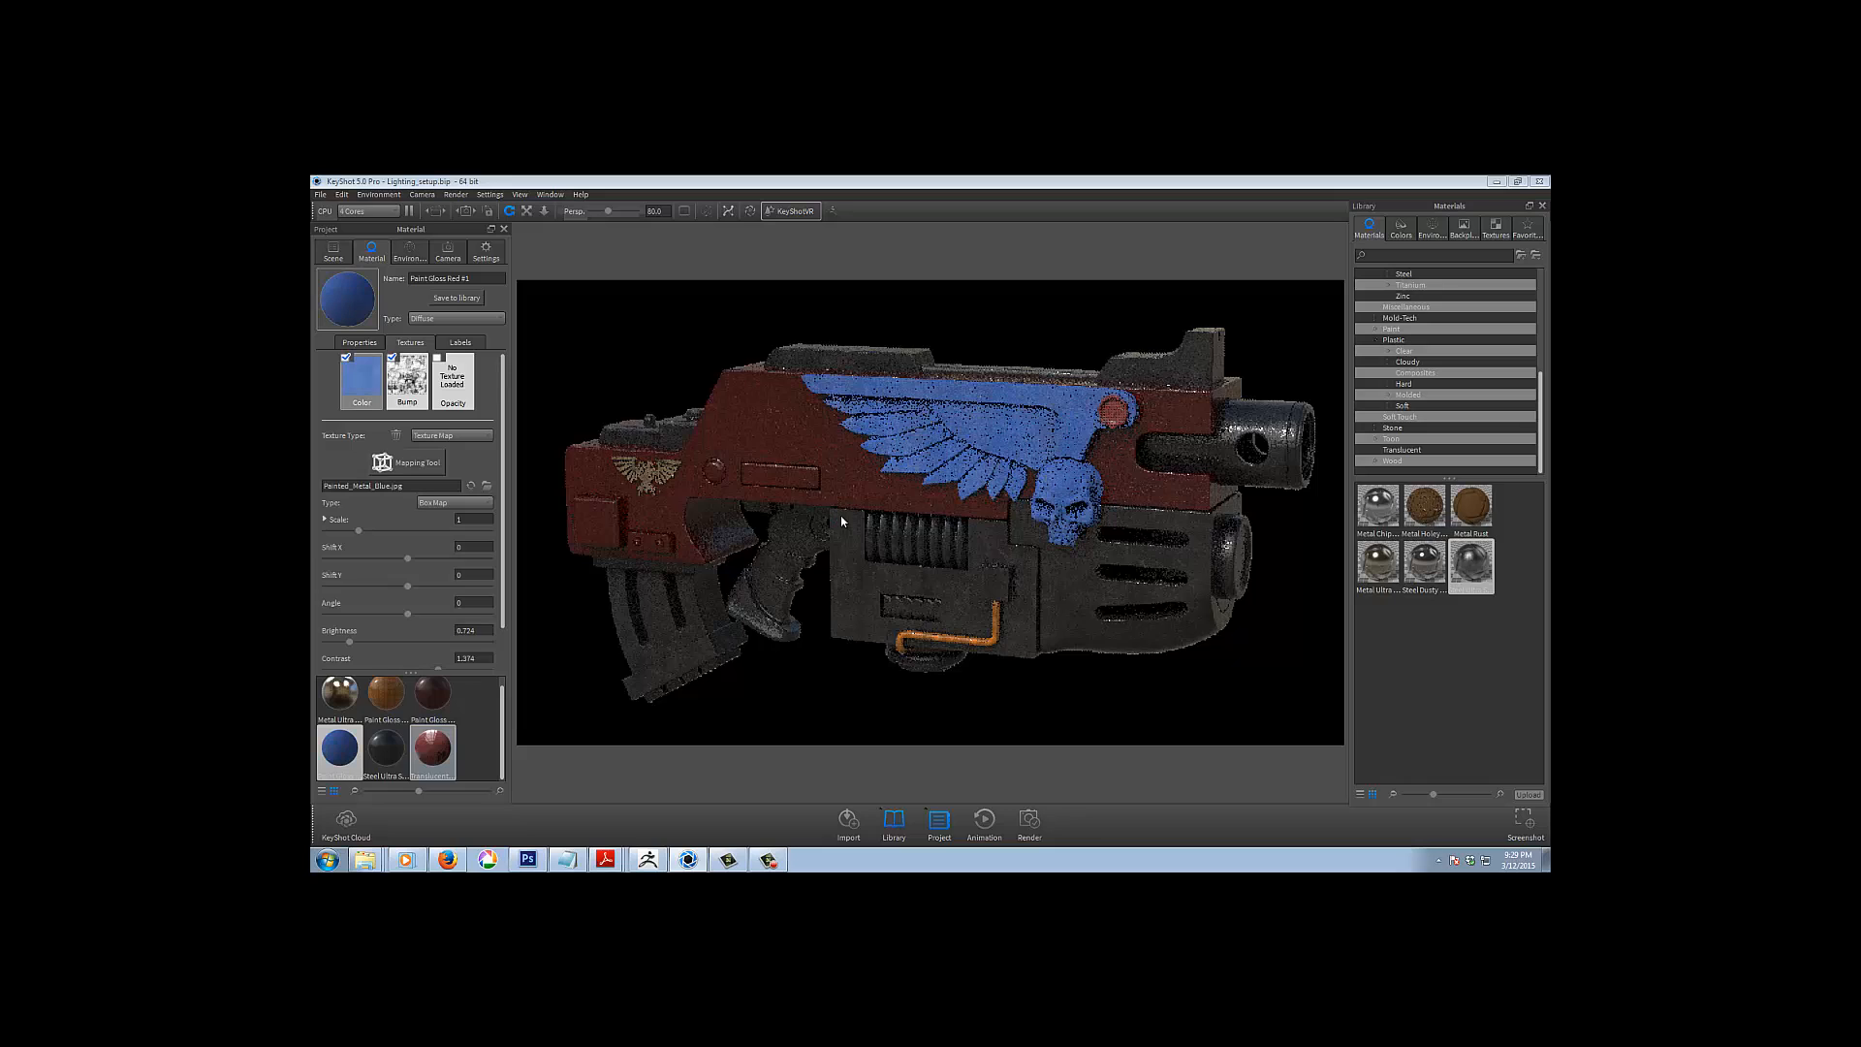
Save the Lighting_setup scene
{"action": "left_click", "coordinate": [323, 196]}
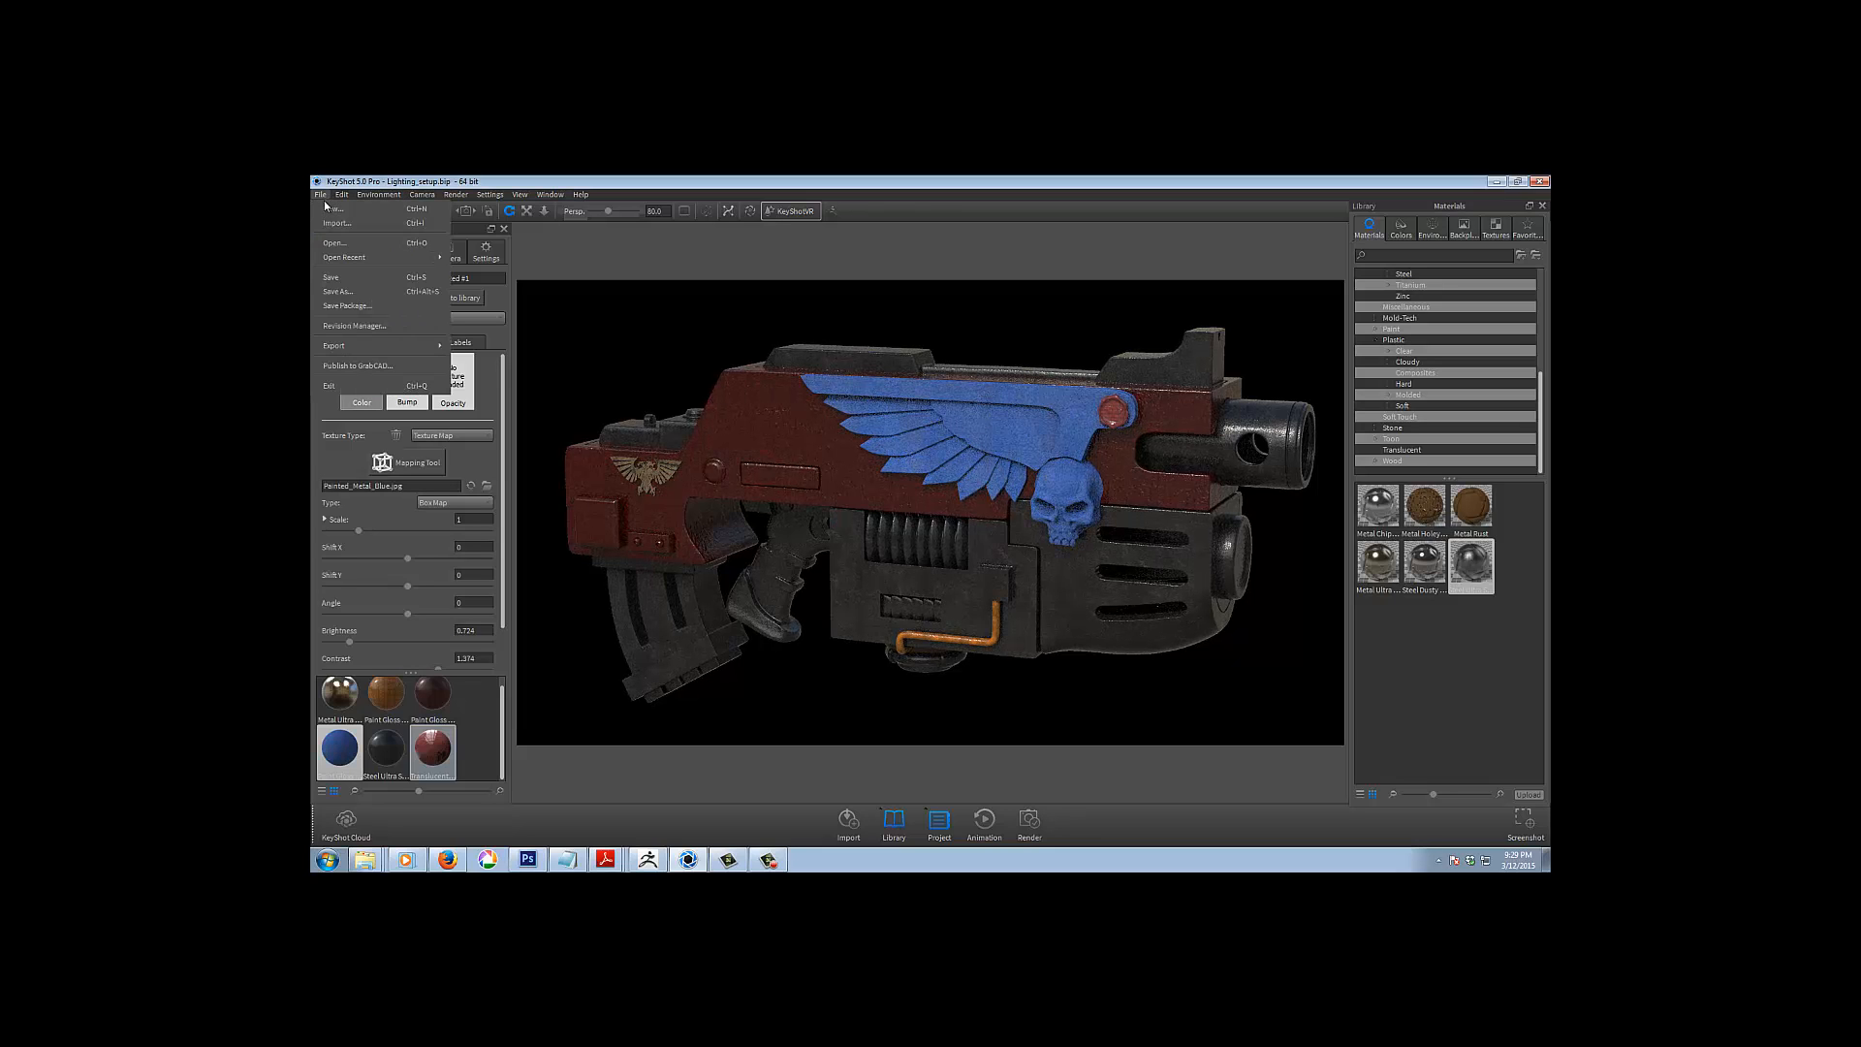
{"action": "left_click", "coordinate": [334, 280]}
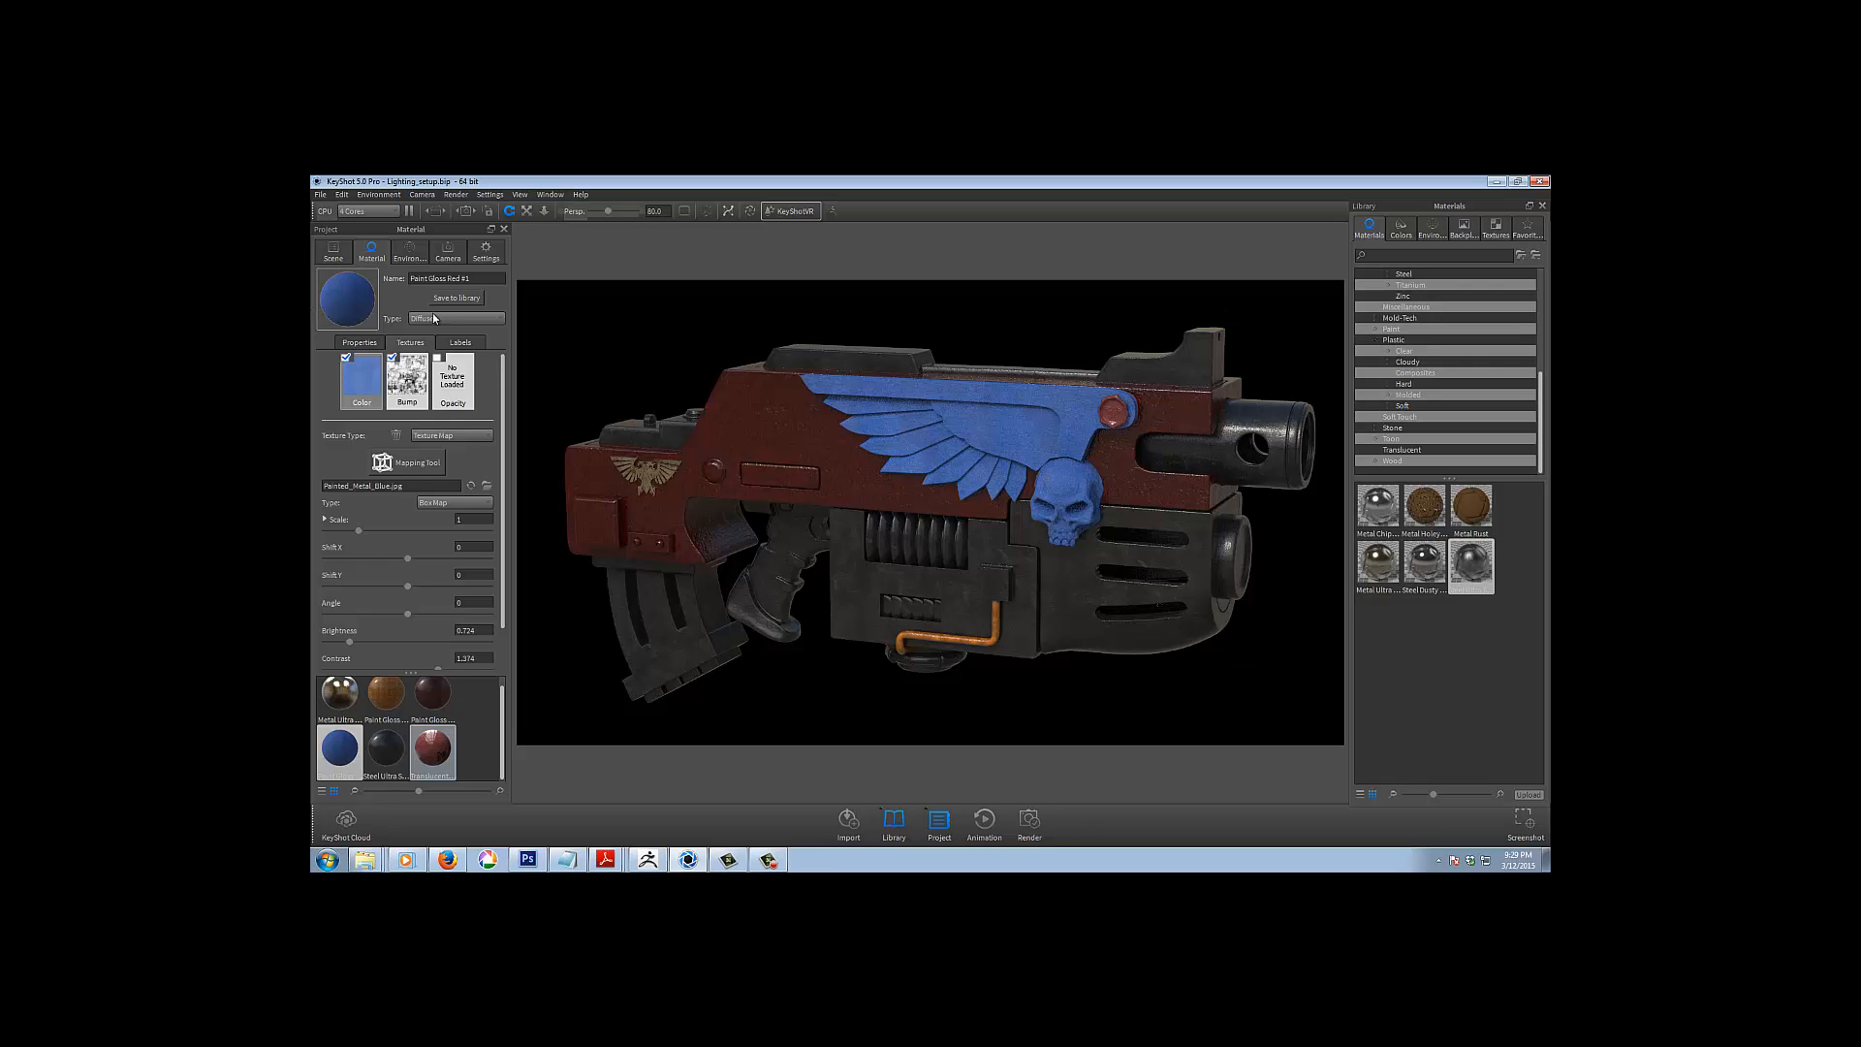
Disable the wing material's bump texture and load Dust_muck_tiled.jpg as its color texture
{"action": "left_click", "coordinate": [392, 358]}
{"action": "double_click", "coordinate": [351, 381]}
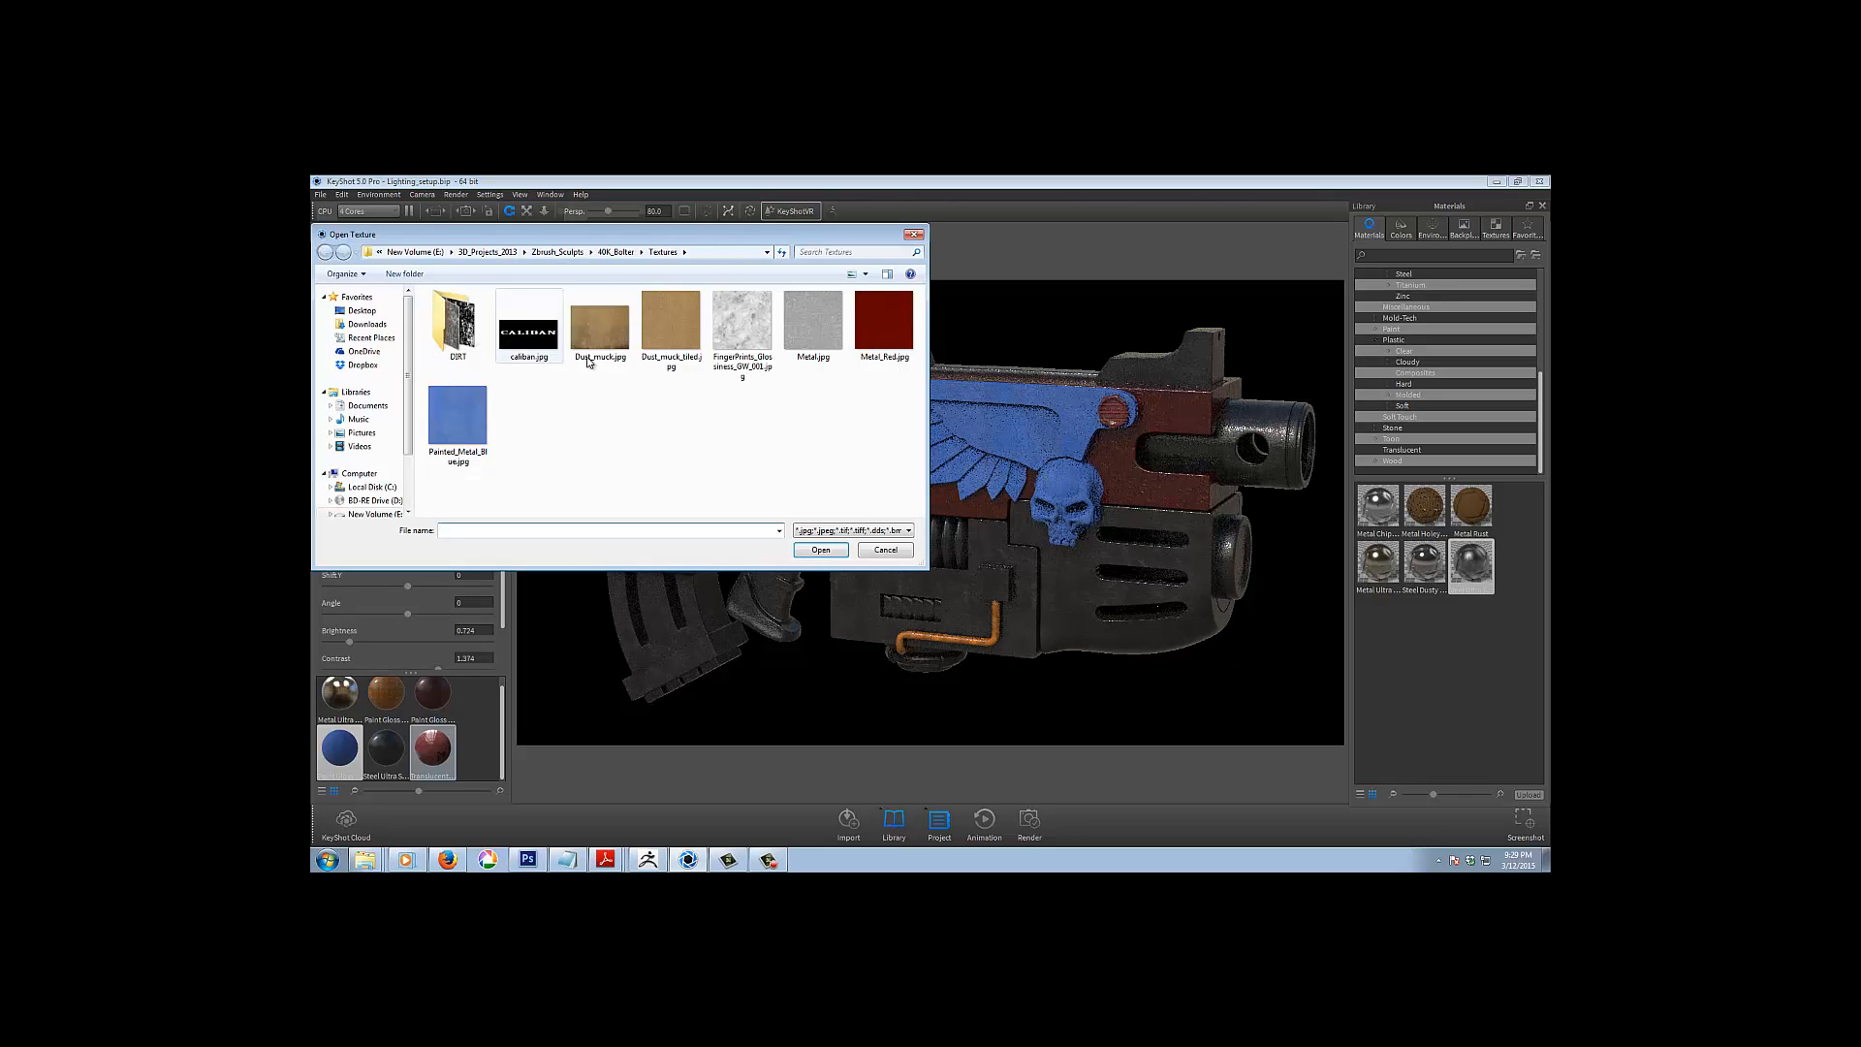
{"action": "double_click", "coordinate": [668, 323]}
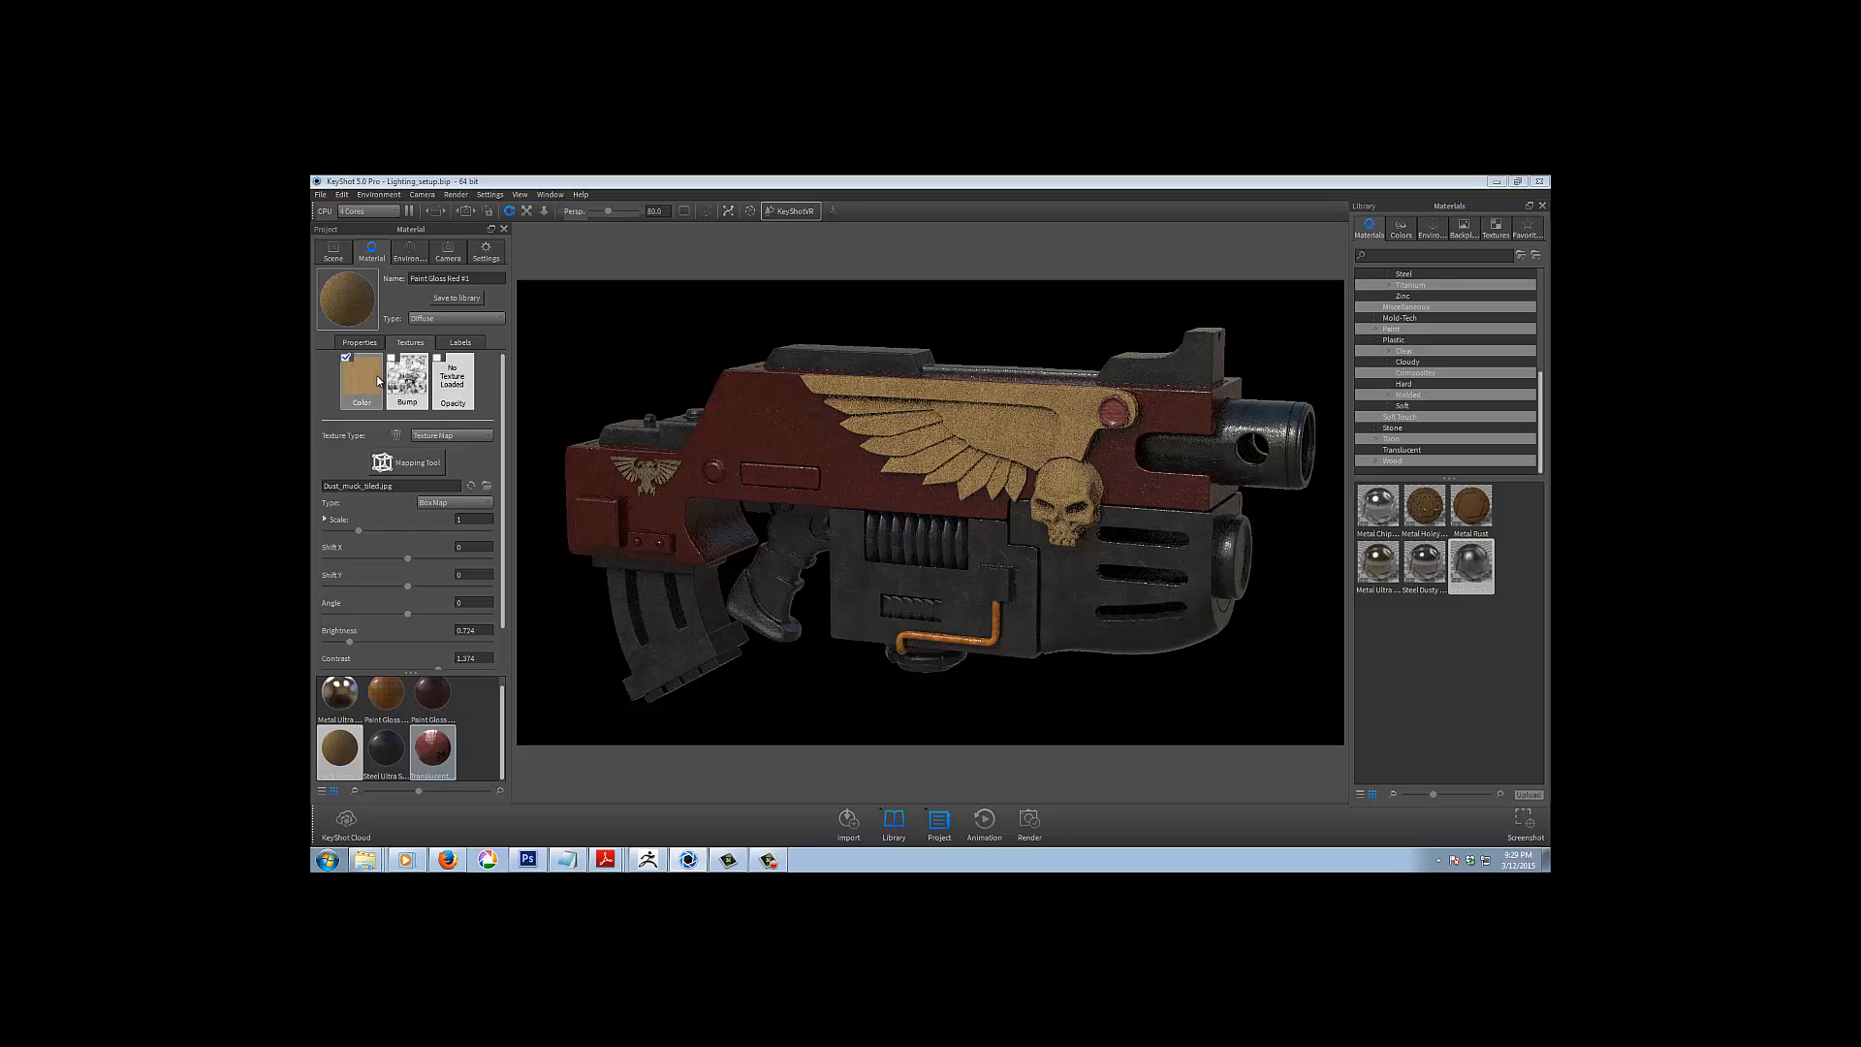
Apply the dust material to all parts of the gun through the Models group in the scene
{"action": "left_click", "coordinate": [333, 254]}
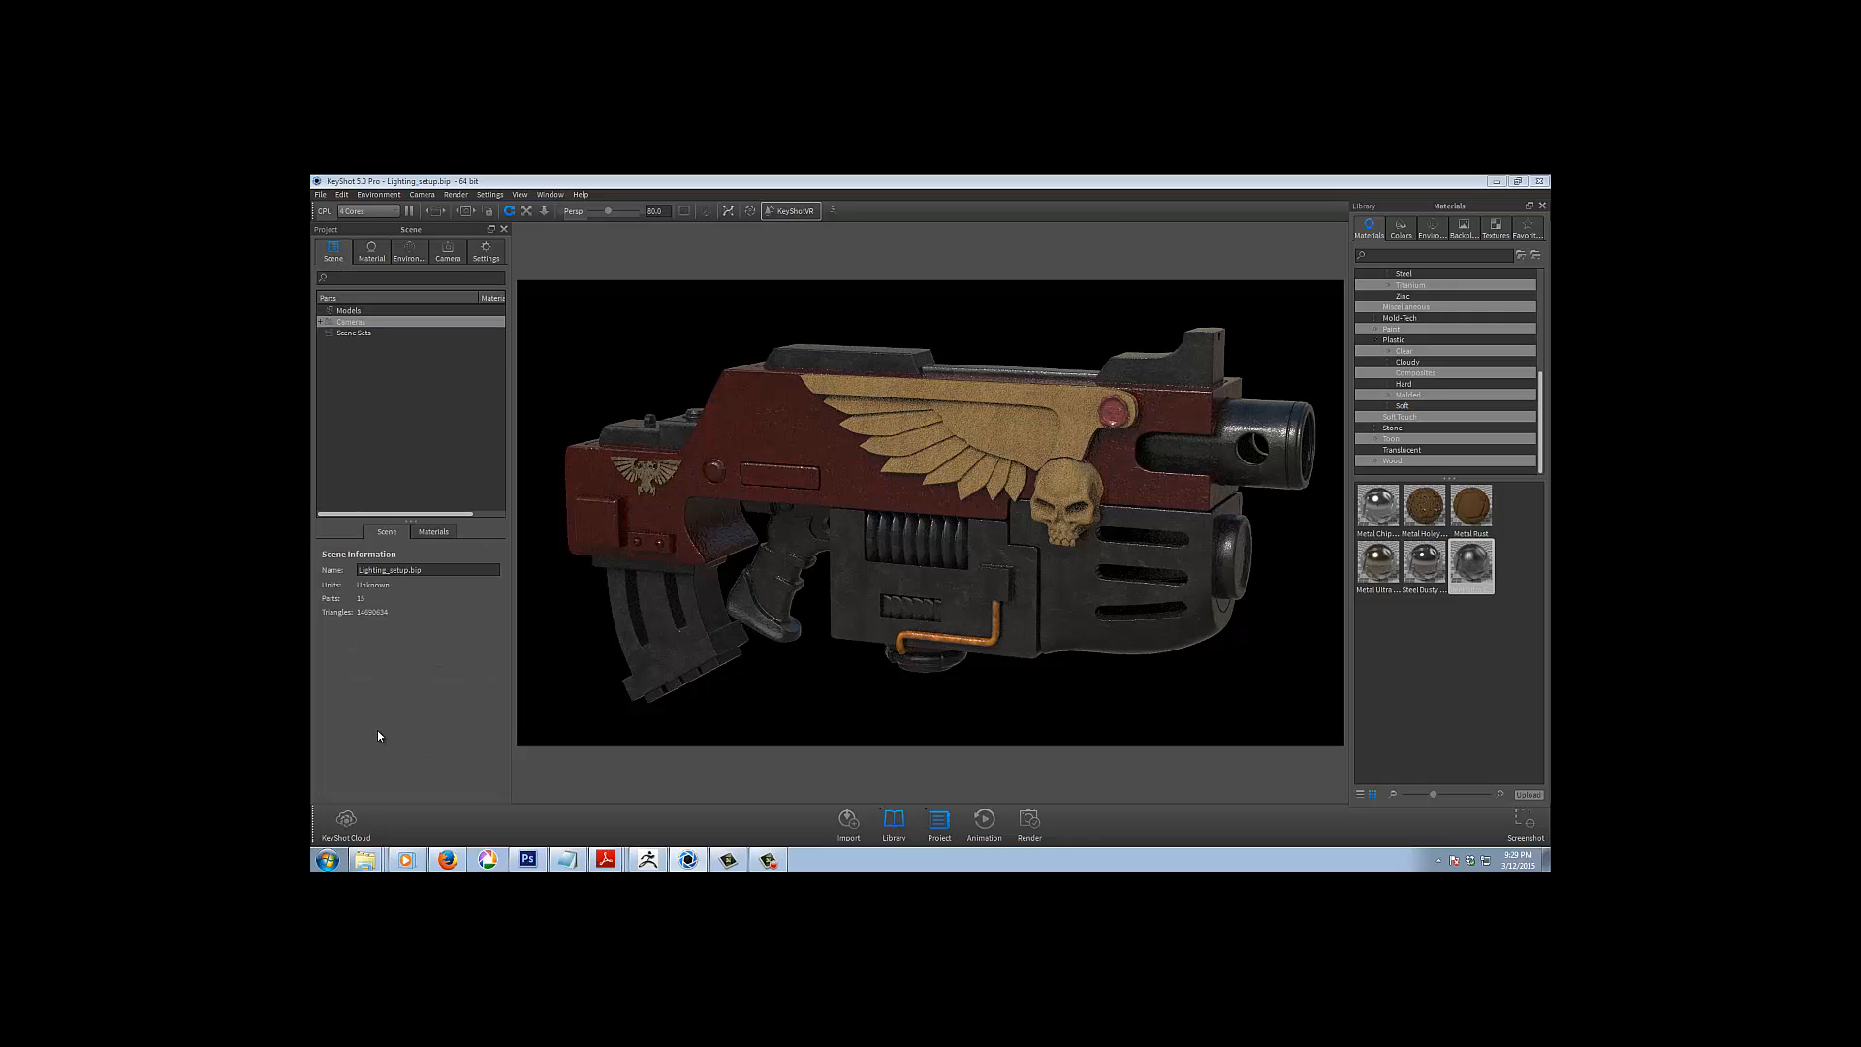
{"action": "left_click", "coordinate": [433, 531]}
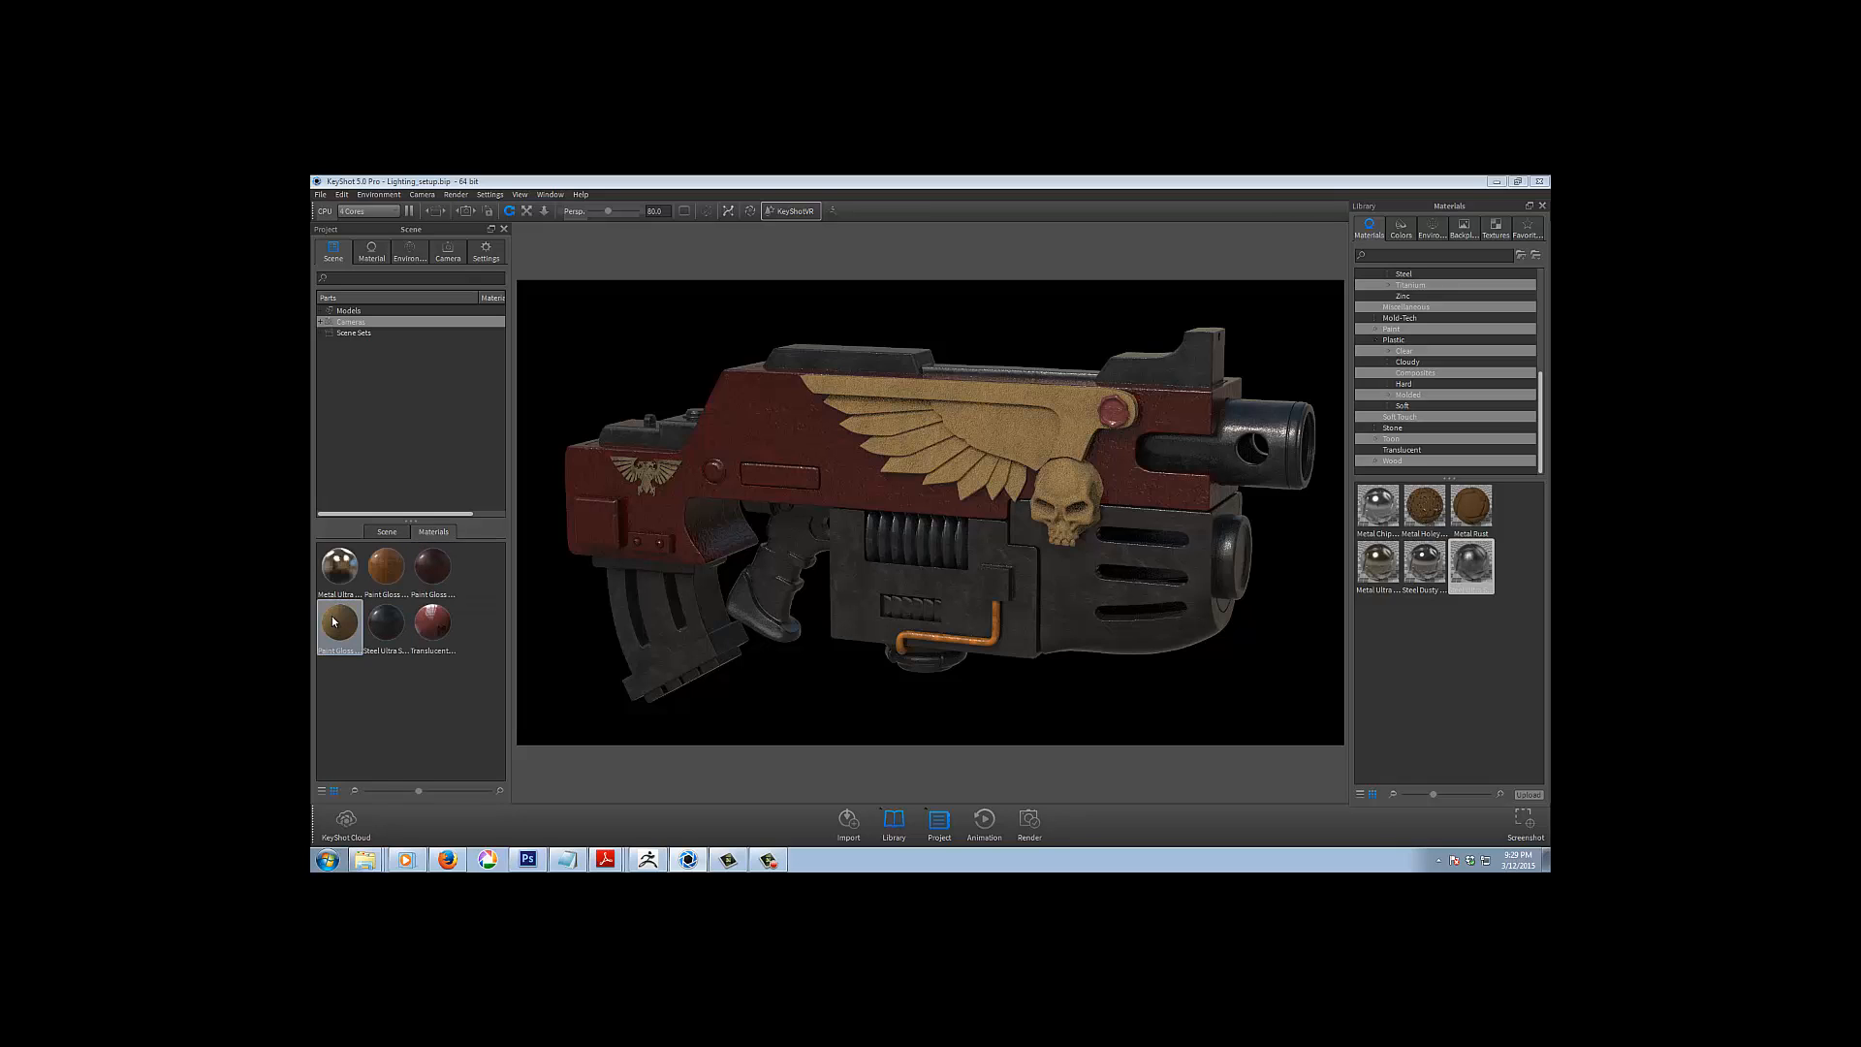
{"action": "left_click_drag", "start_coordinate": [334, 627], "coordinate": [349, 312]}
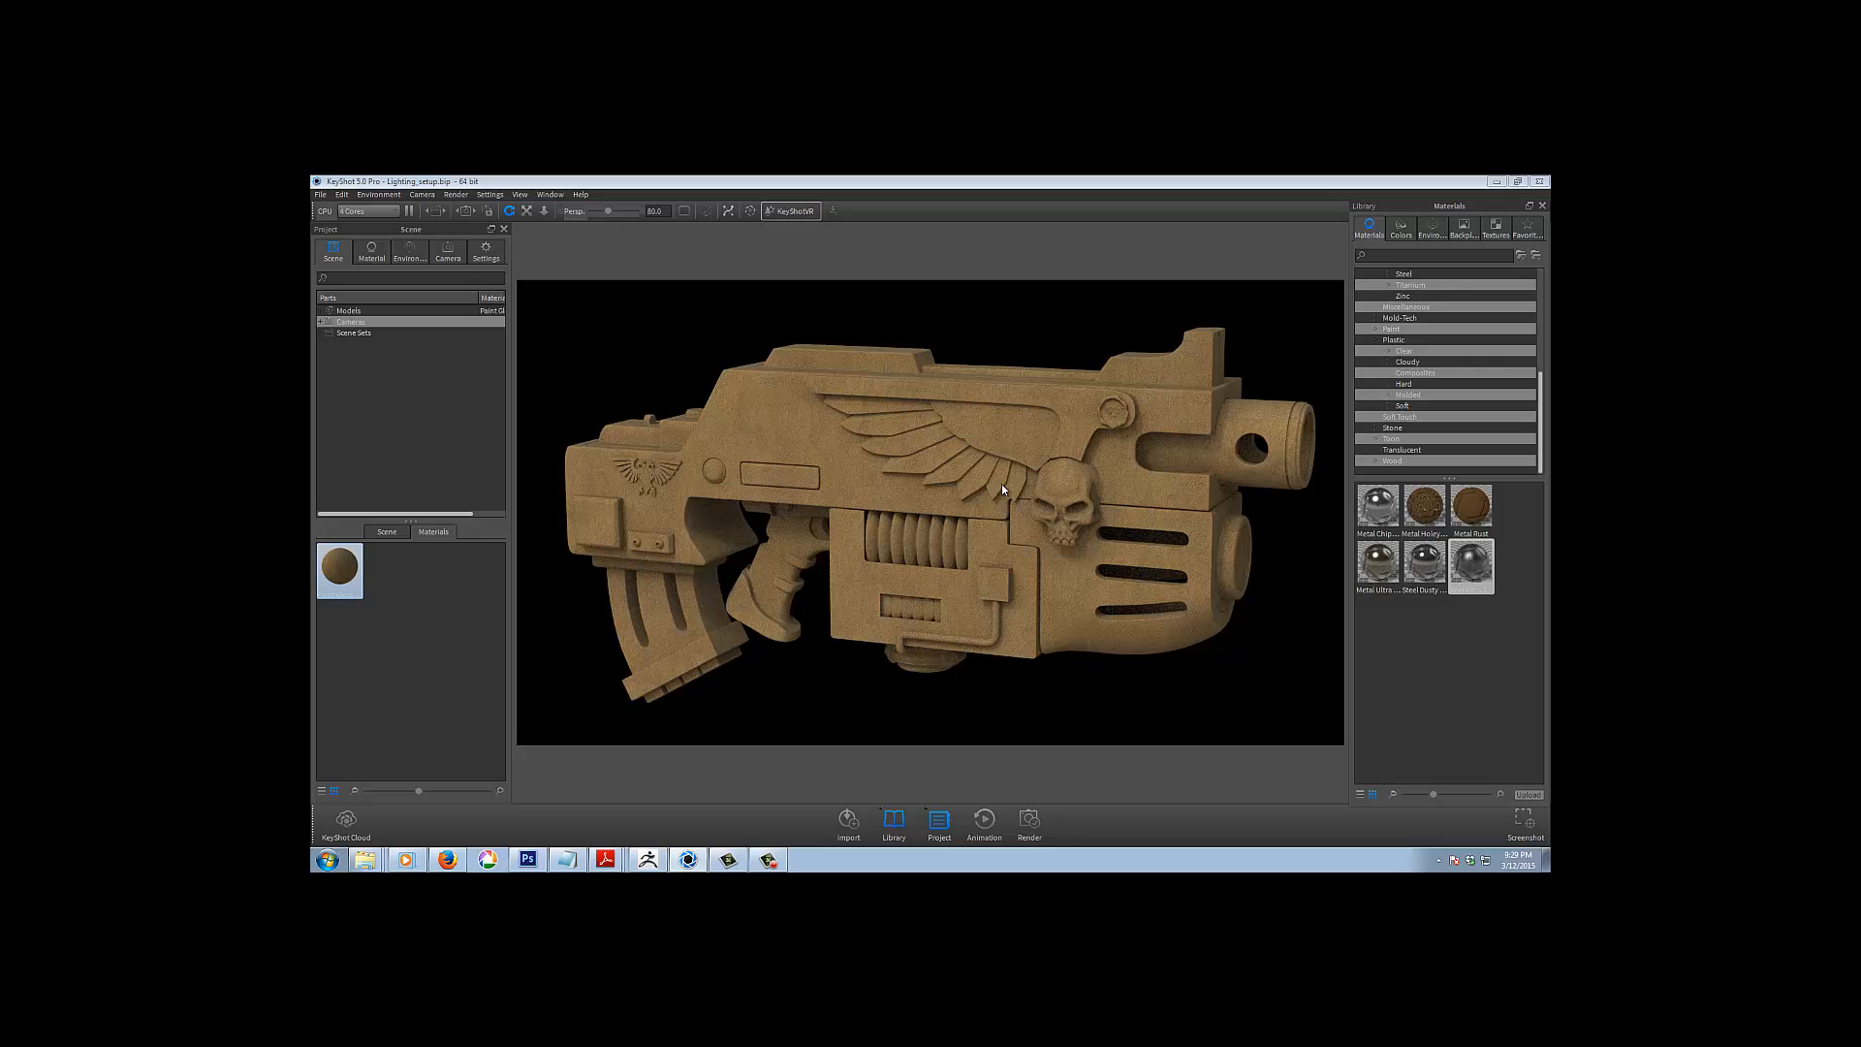
Load Dust_muck_tiled.jpg from the Textures folder as the dust material's bump texture
{"action": "left_click", "coordinate": [367, 254]}
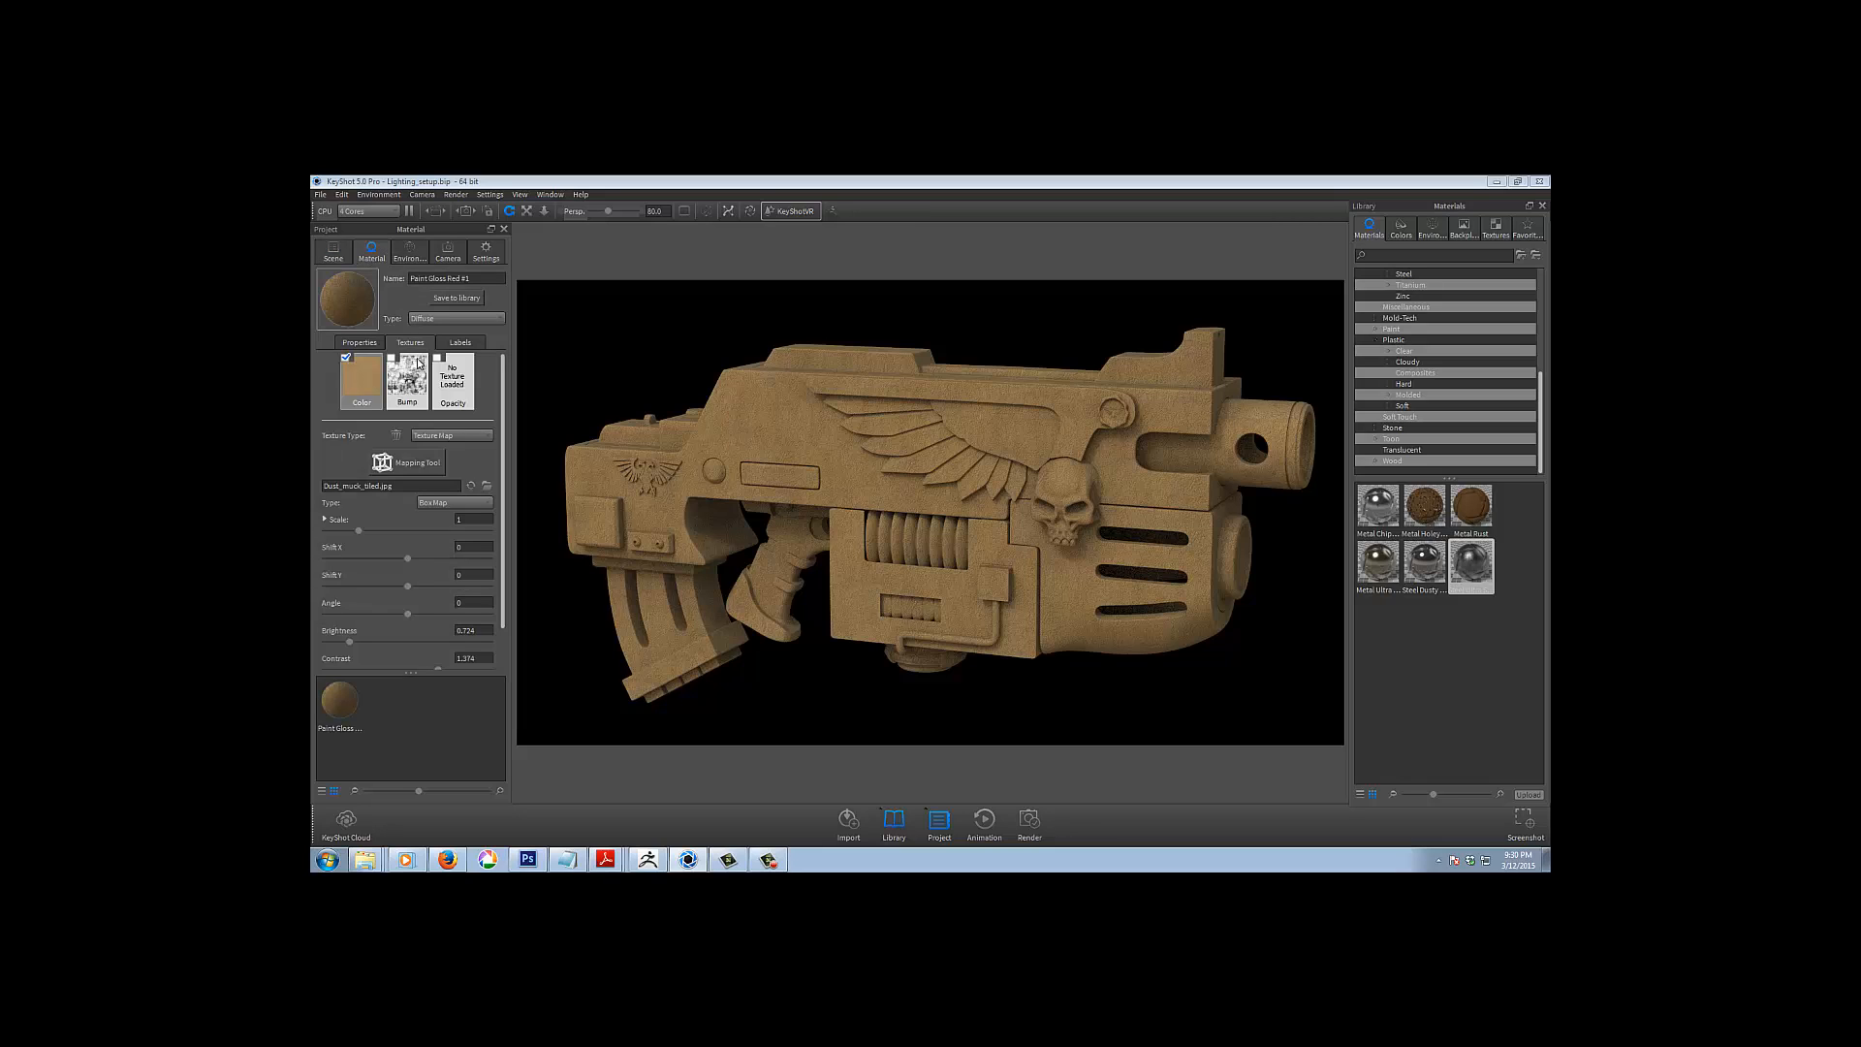
{"action": "double_click", "coordinate": [402, 384]}
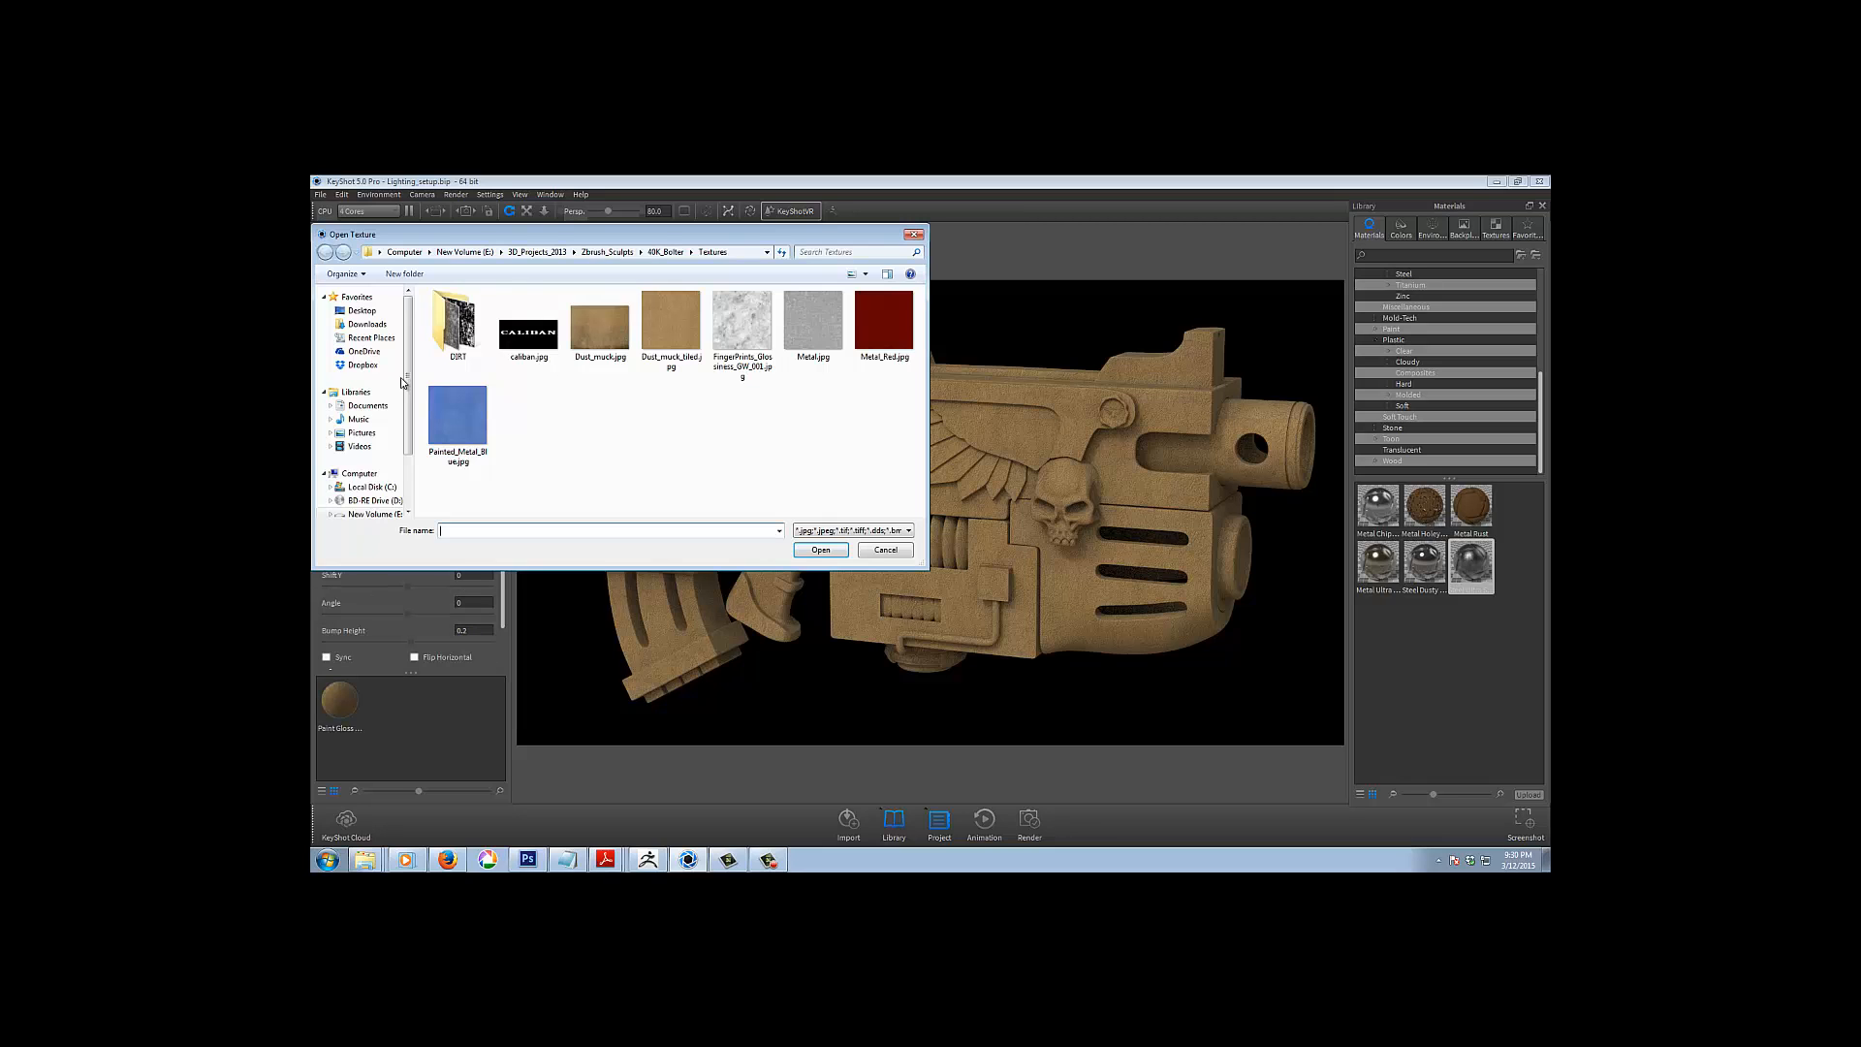
{"action": "double_click", "coordinate": [672, 316]}
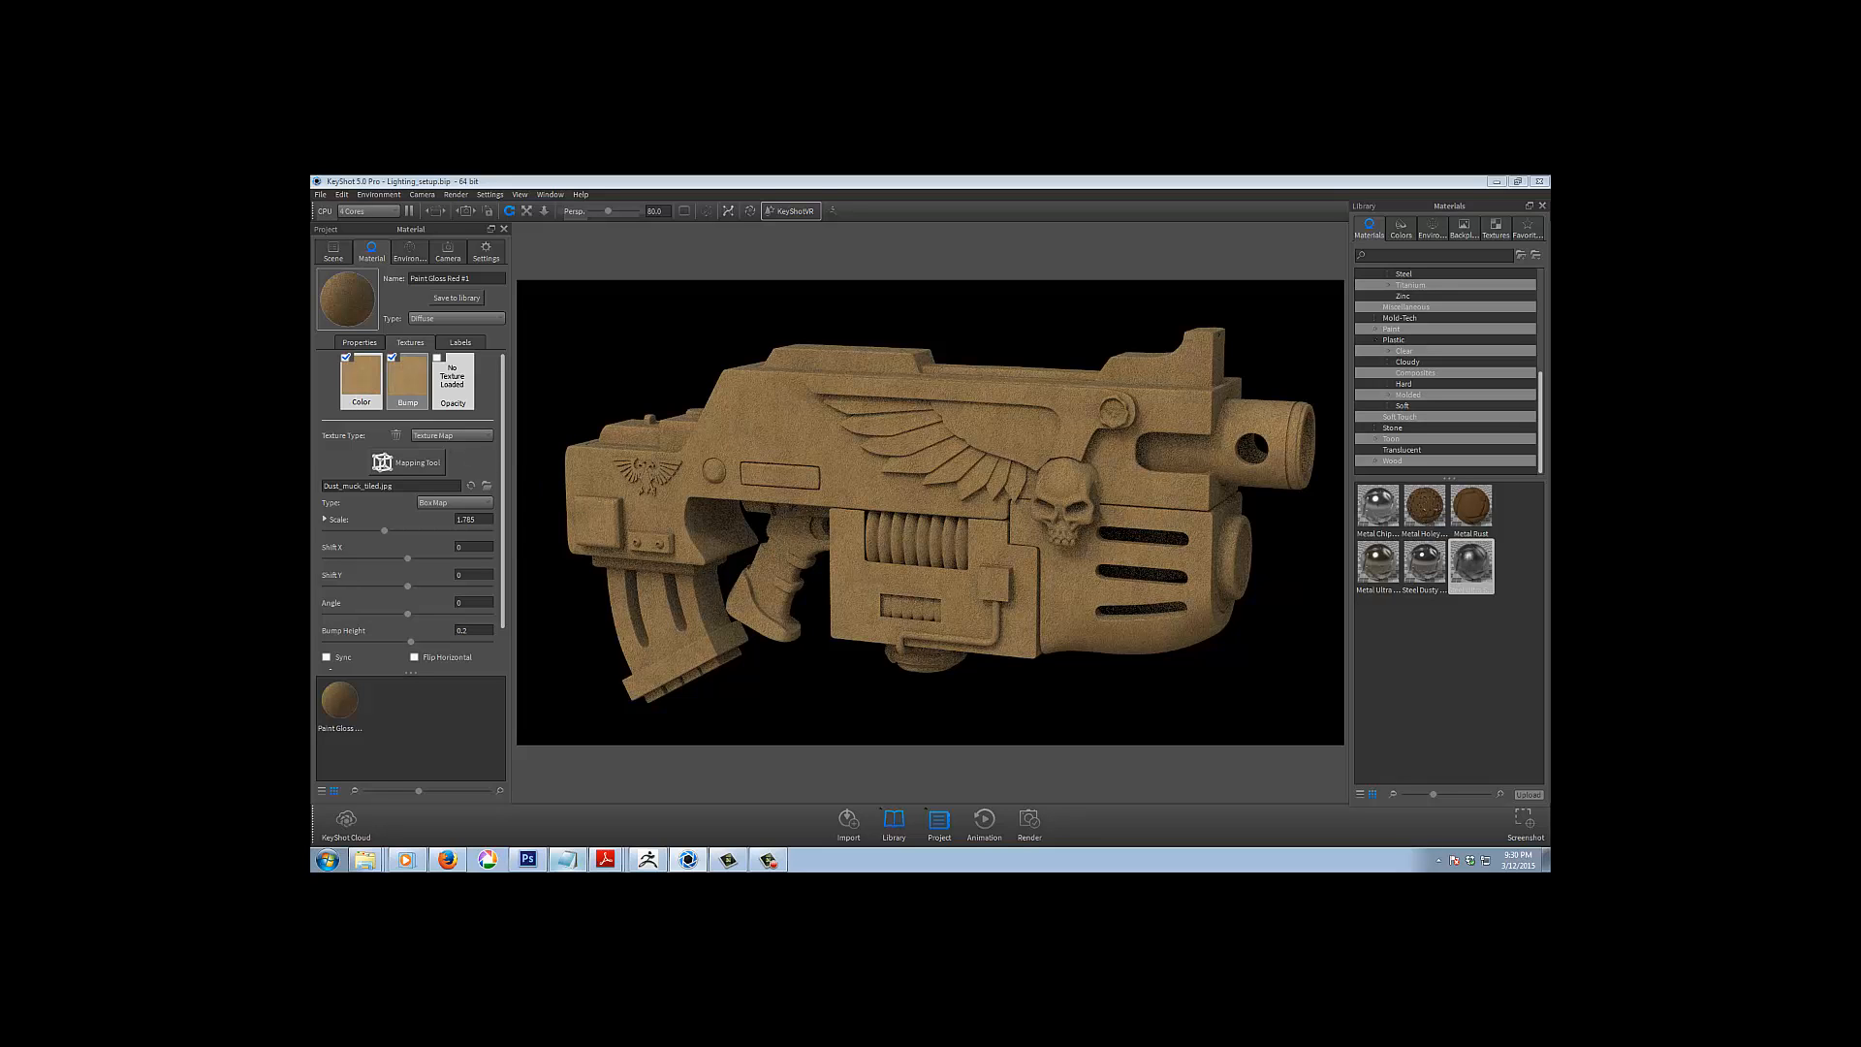
Switch to Photoshop and desaturate the Dust_muck texture to grey with Hue/Saturation
{"action": "left_click", "coordinate": [528, 860]}
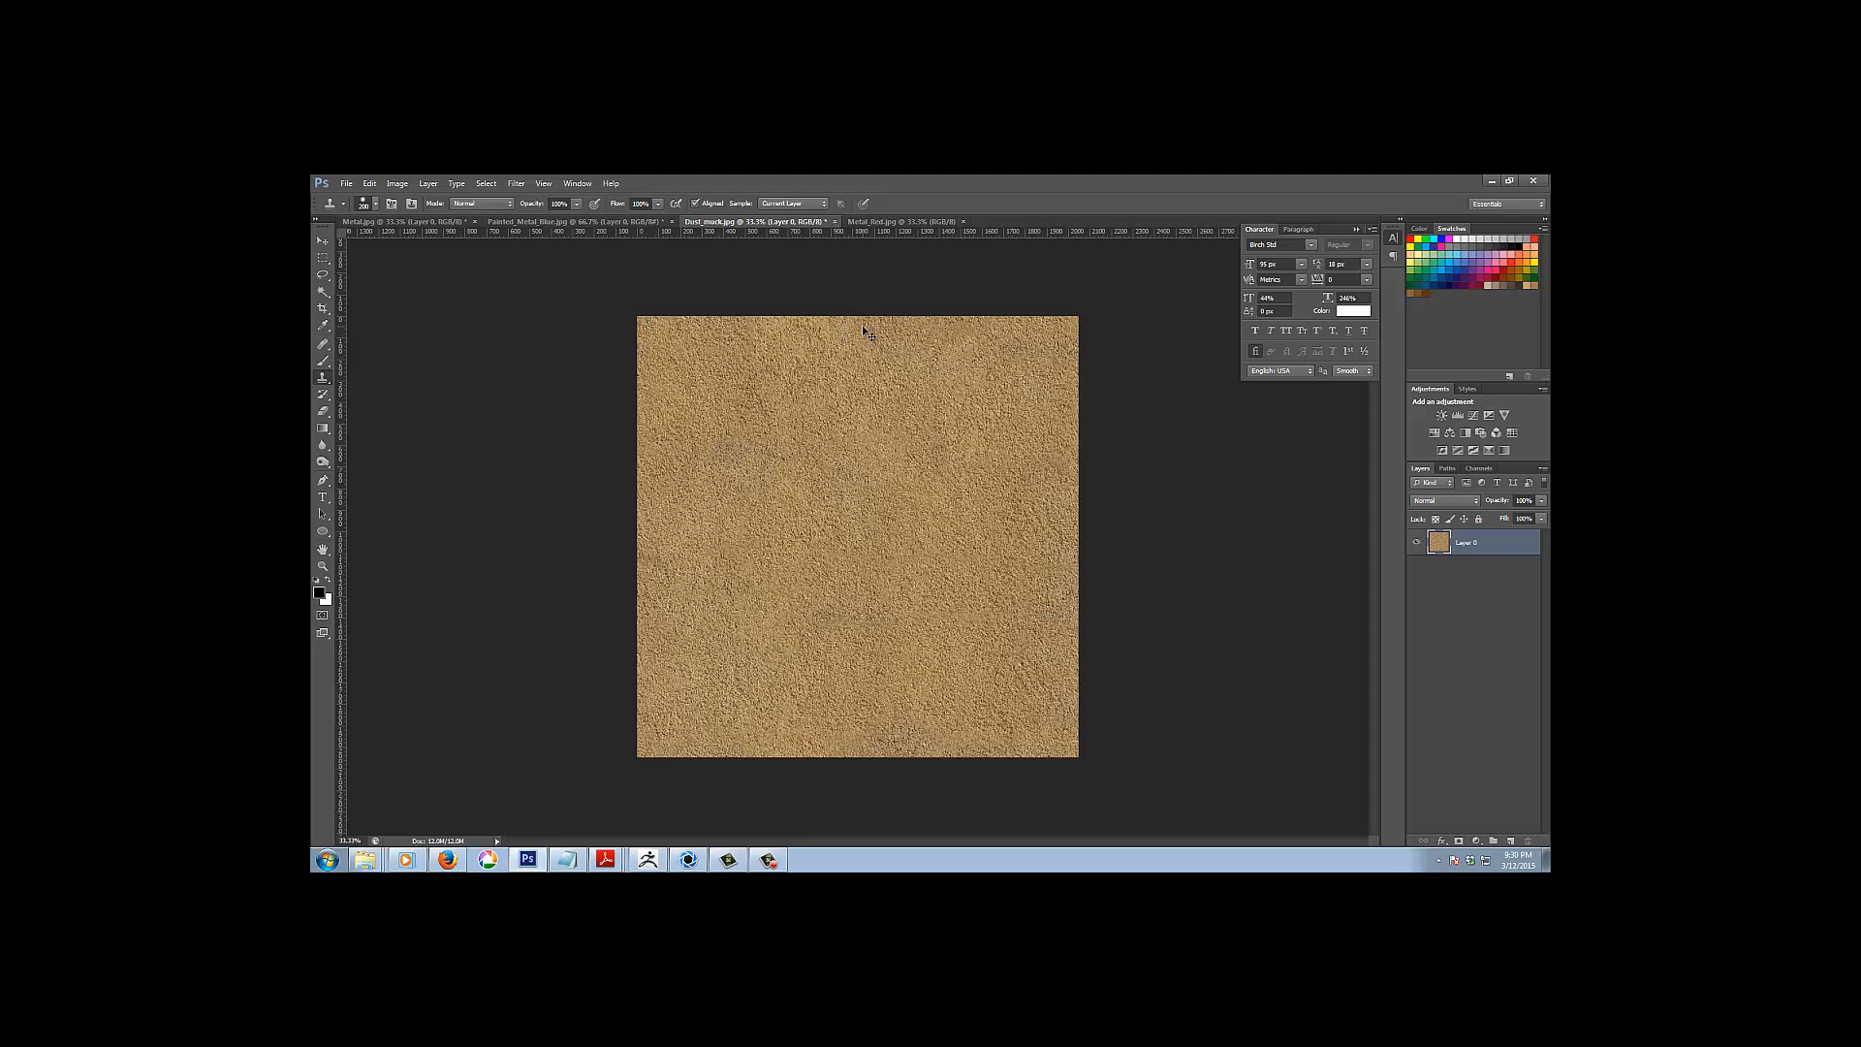
{"action": "key", "text": "ctrl+u"}
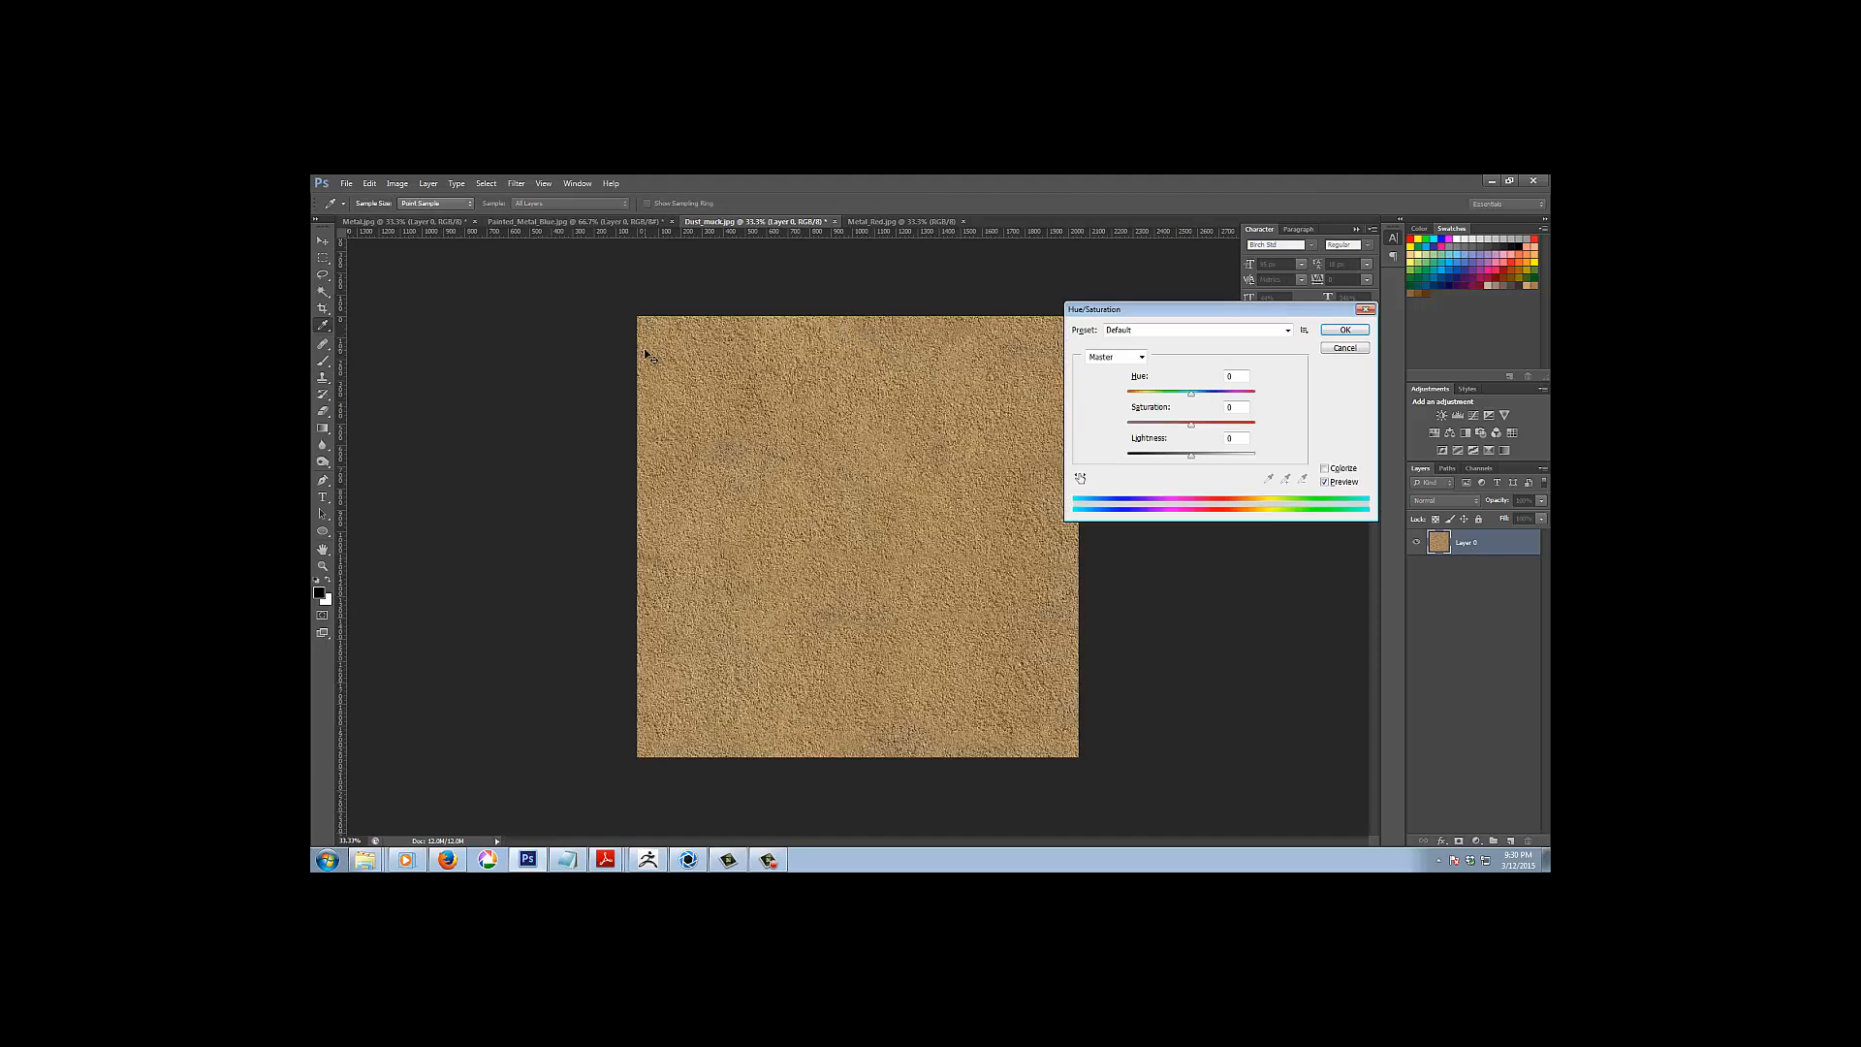
{"action": "left_click_drag", "start_coordinate": [1191, 428], "coordinate": [1127, 427]}
{"action": "left_click", "coordinate": [1343, 331]}
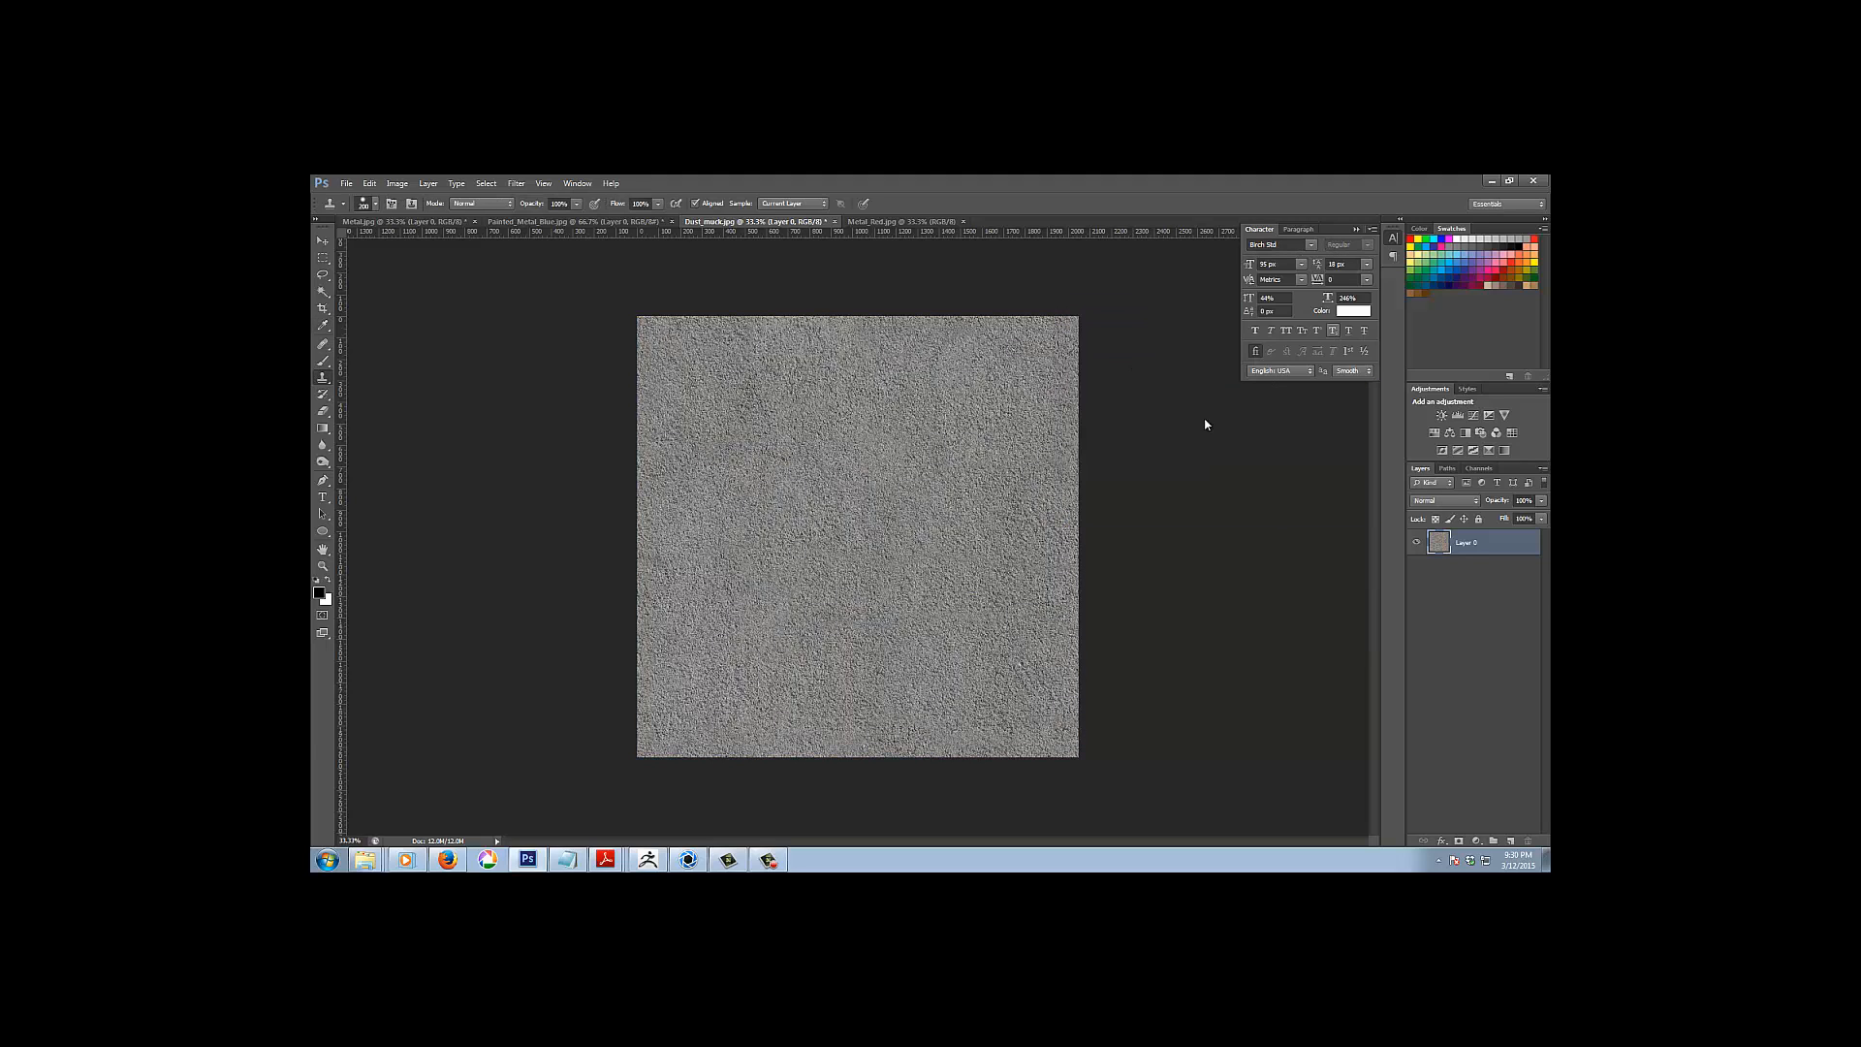
Increase the grey dust texture's contrast with Levels, raising the black input and lowering the white input to 204
{"action": "key", "text": "ctrl+l"}
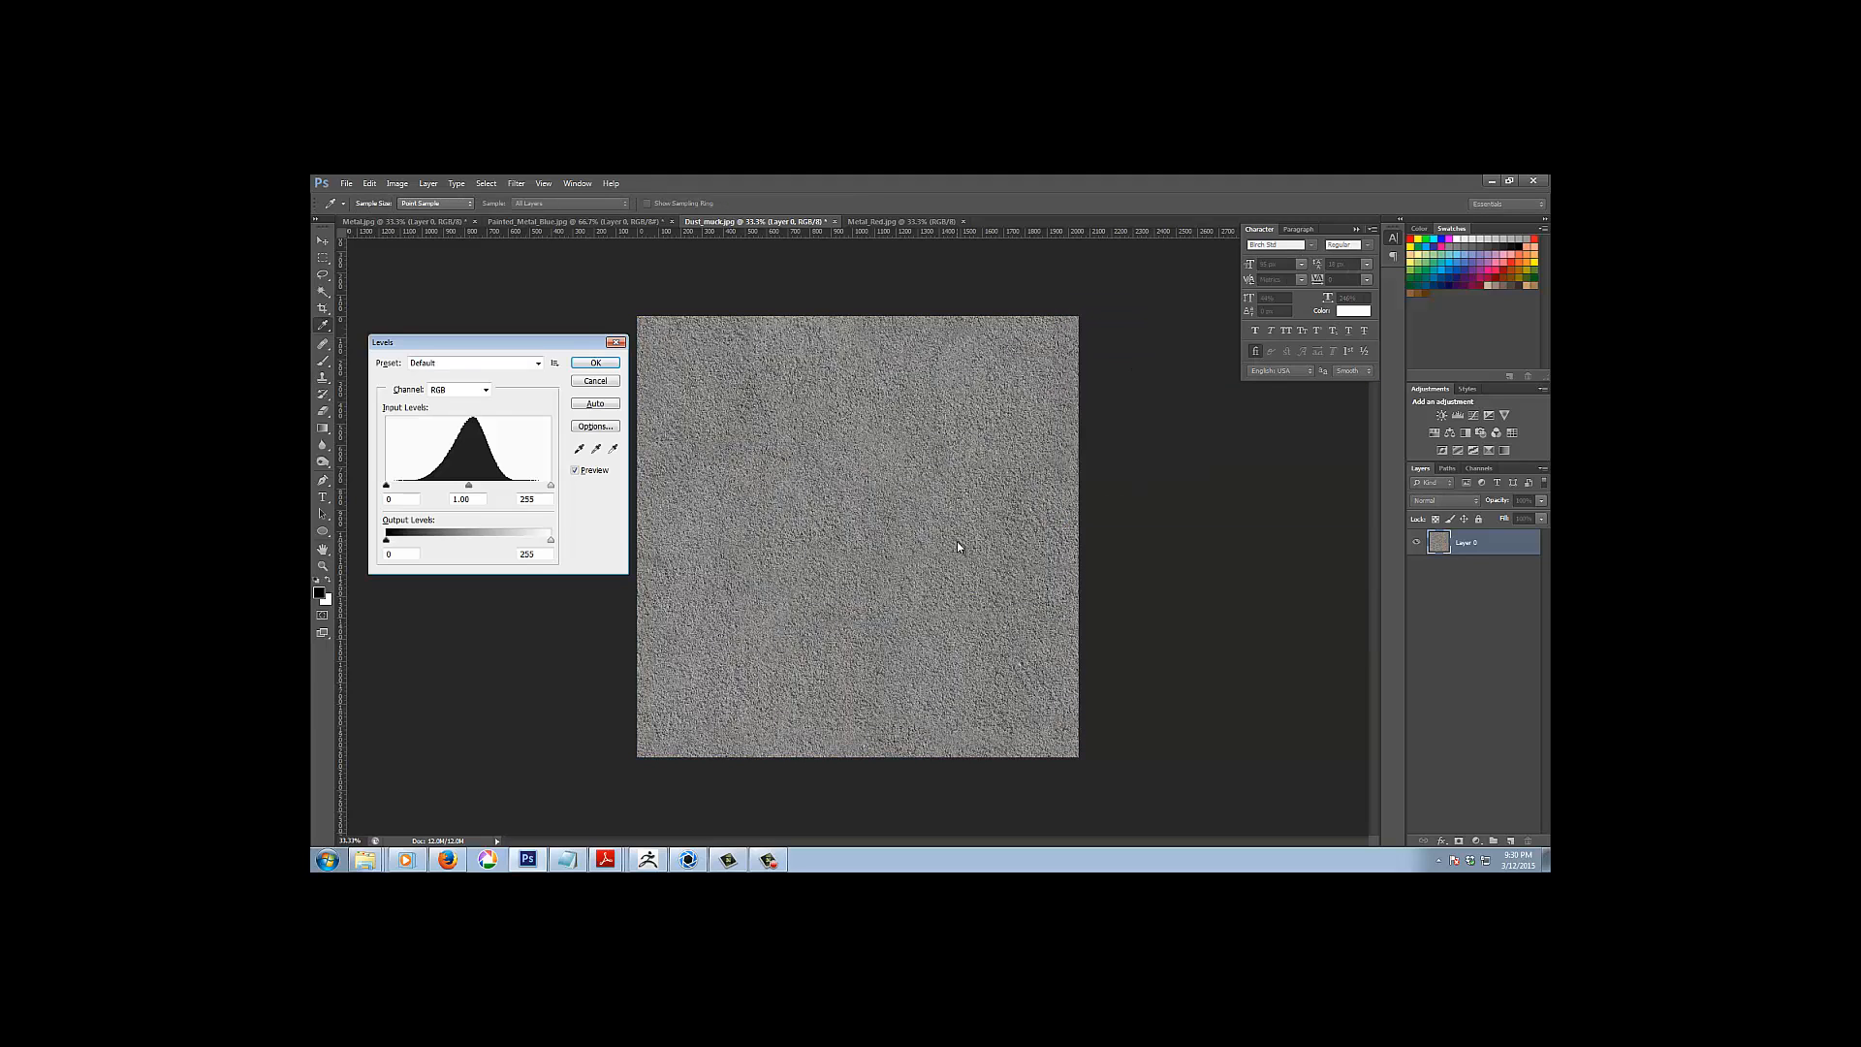
{"action": "left_click_drag", "start_coordinate": [386, 485], "coordinate": [411, 490]}
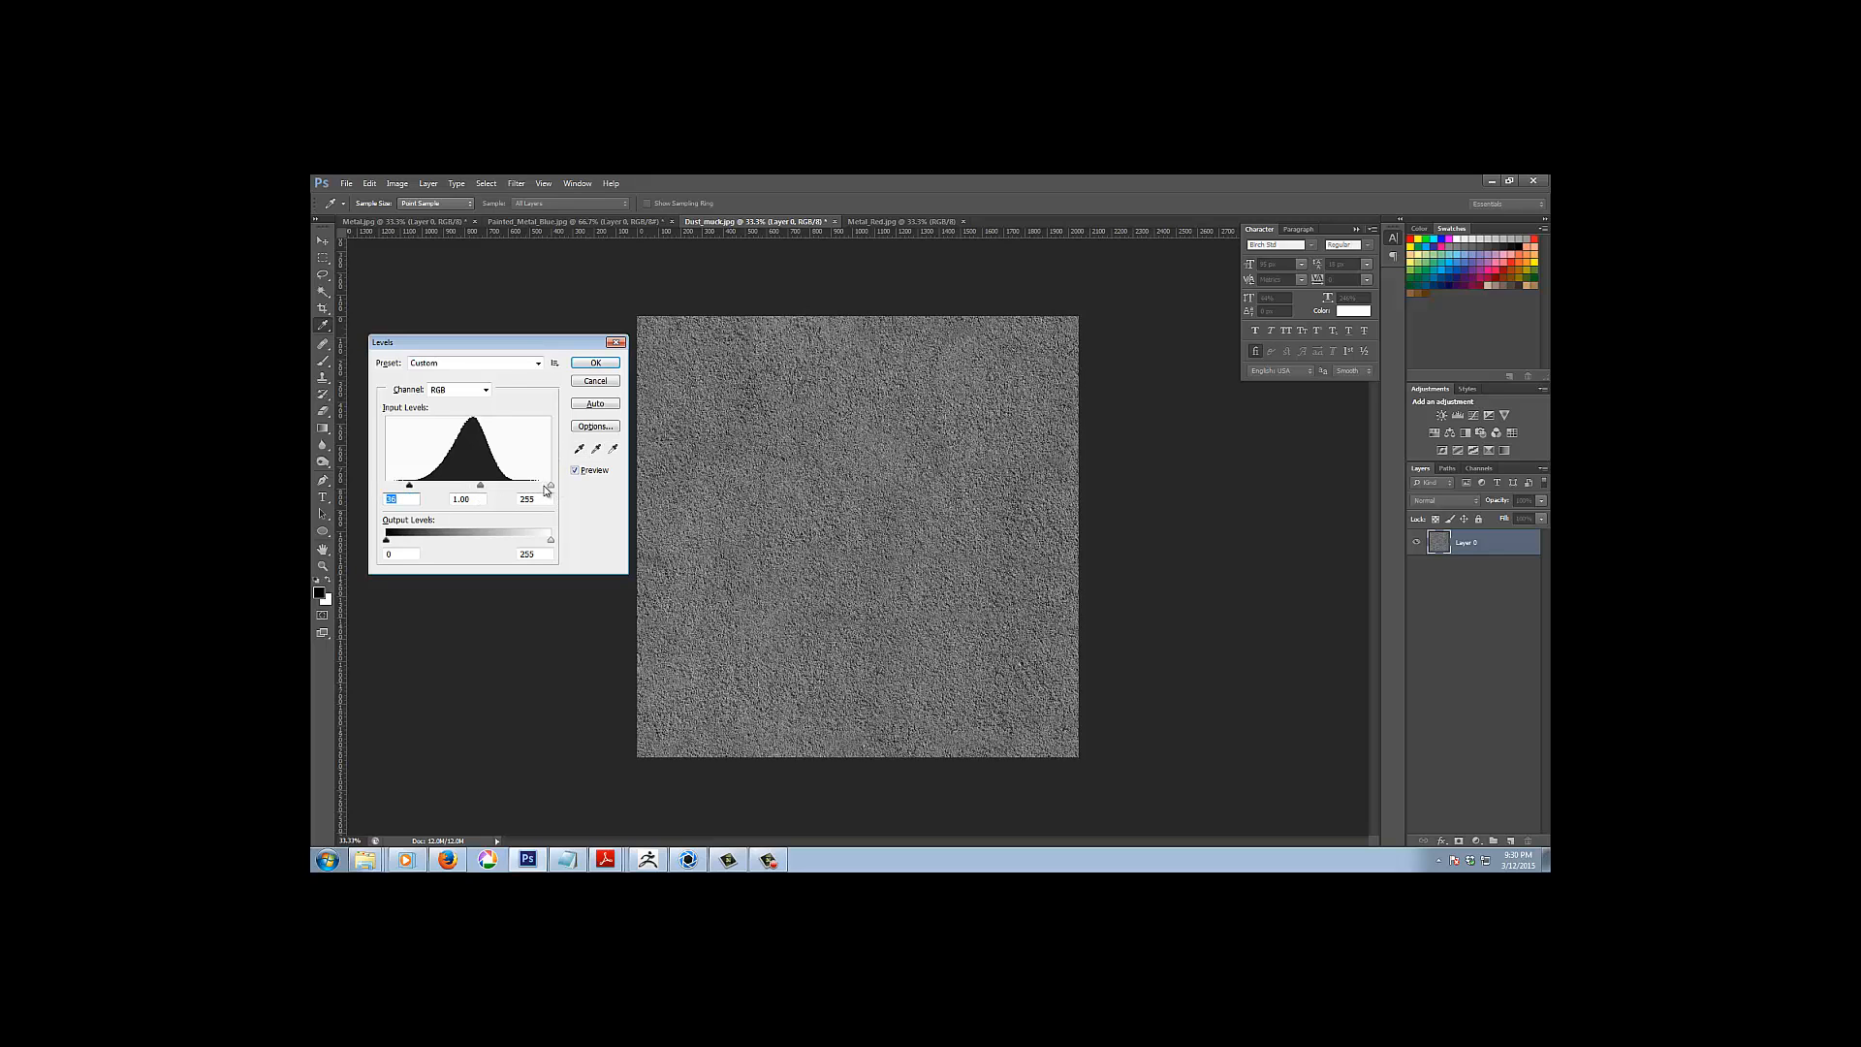
{"action": "left_click_drag", "start_coordinate": [546, 490], "coordinate": [424, 486]}
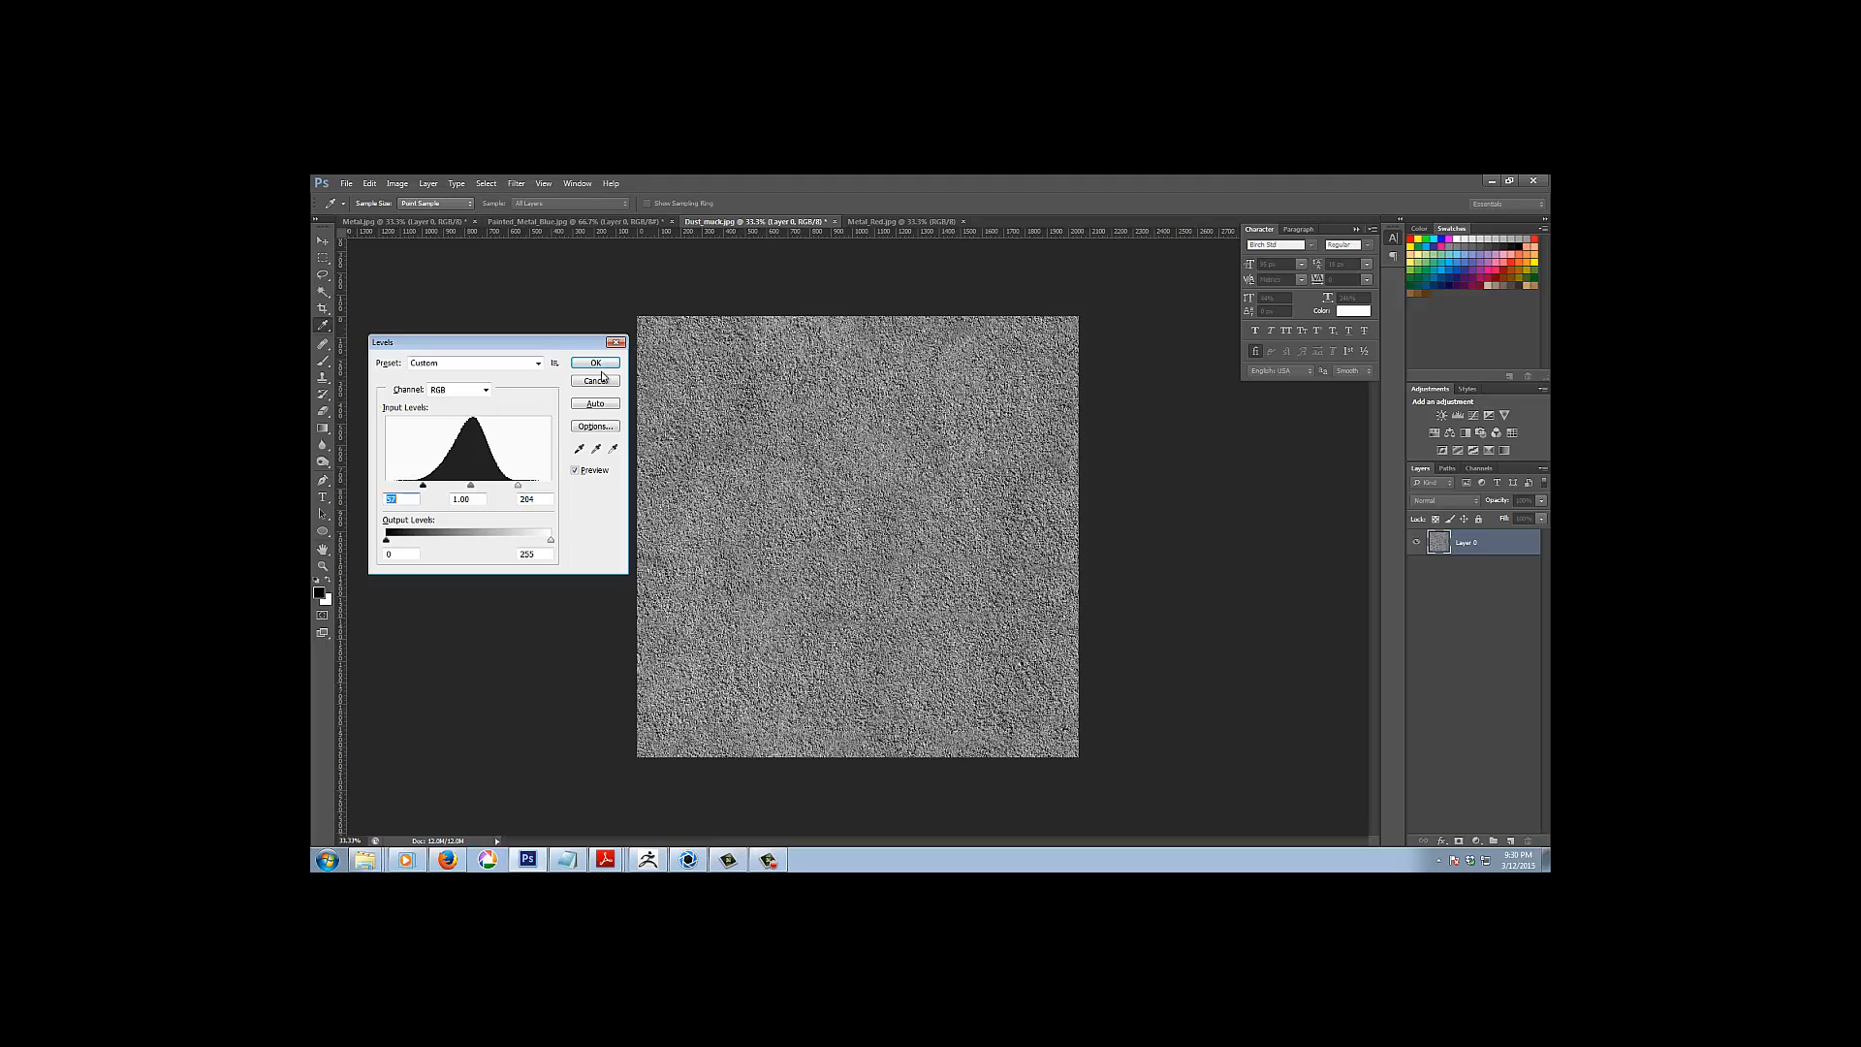
{"action": "left_click", "coordinate": [595, 364]}
Start saving the grey texture under a new name in the Textures folder, with JPEG as the format
{"action": "key", "text": "s"}
{"action": "left_click", "coordinate": [346, 184]}
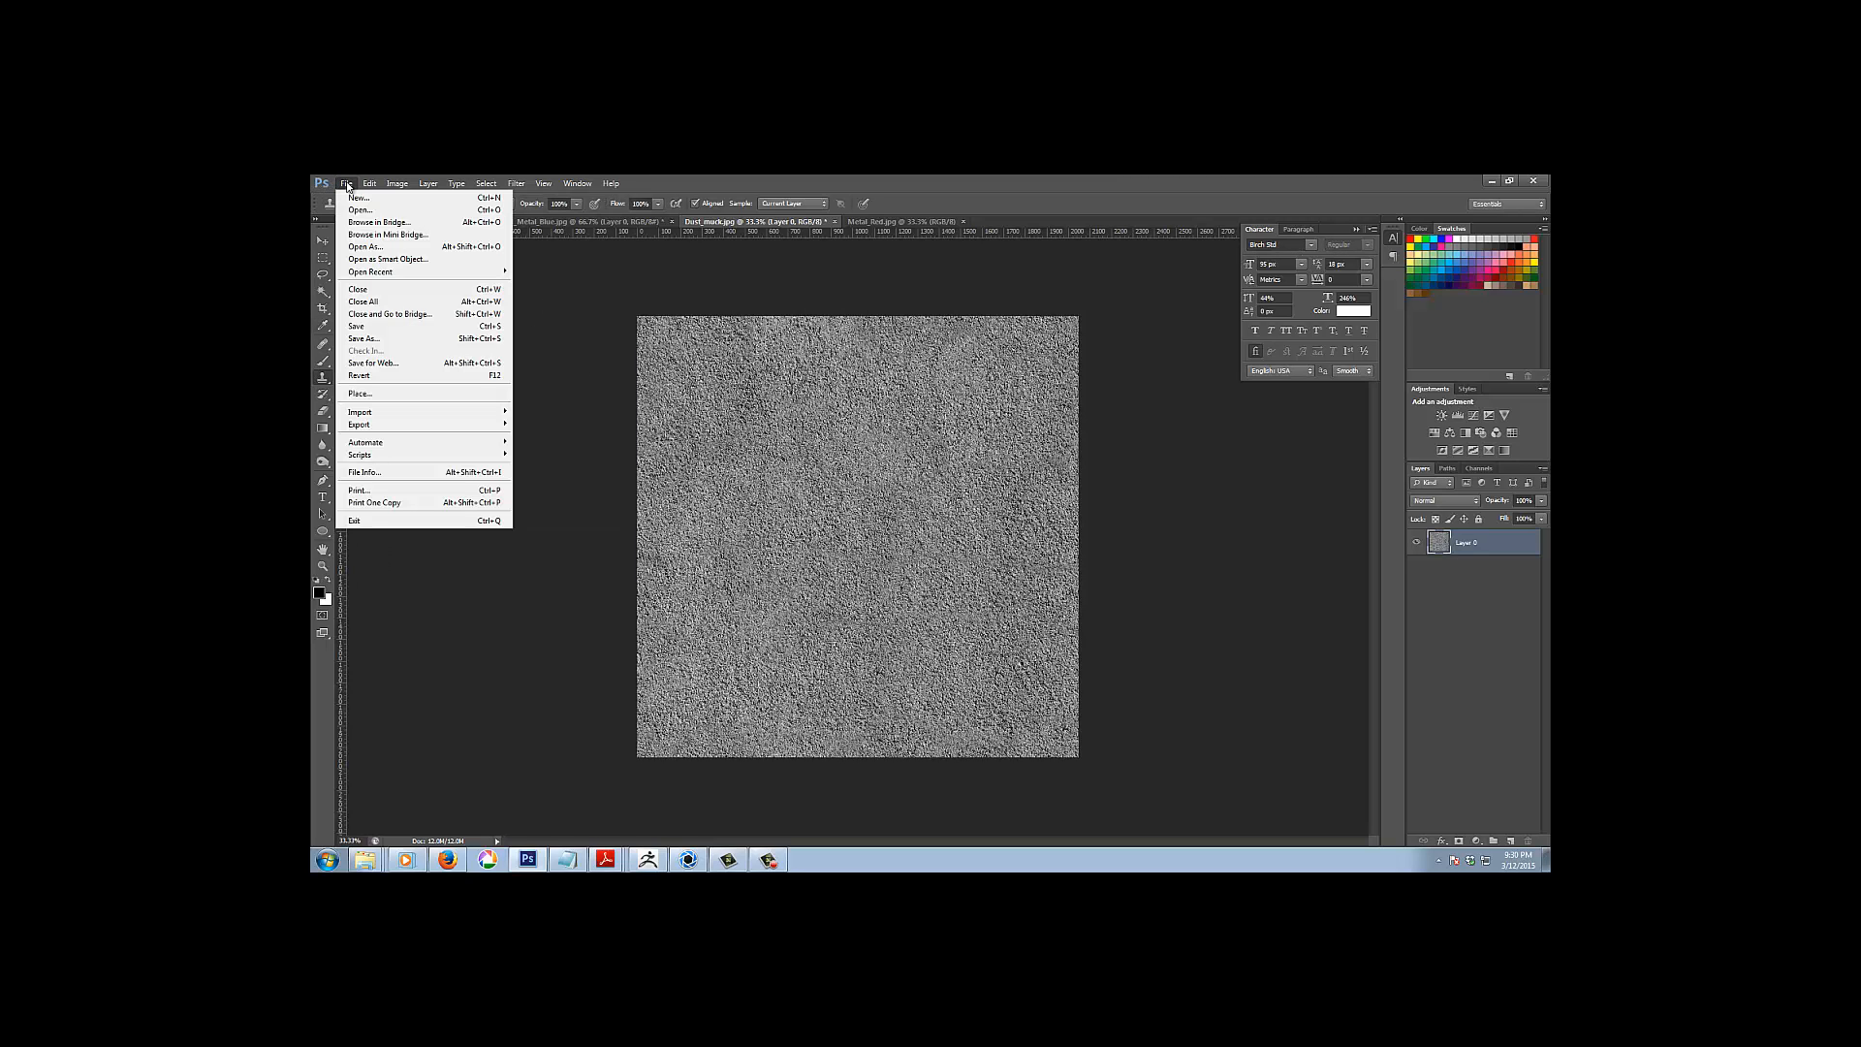
{"action": "left_click", "coordinate": [393, 339]}
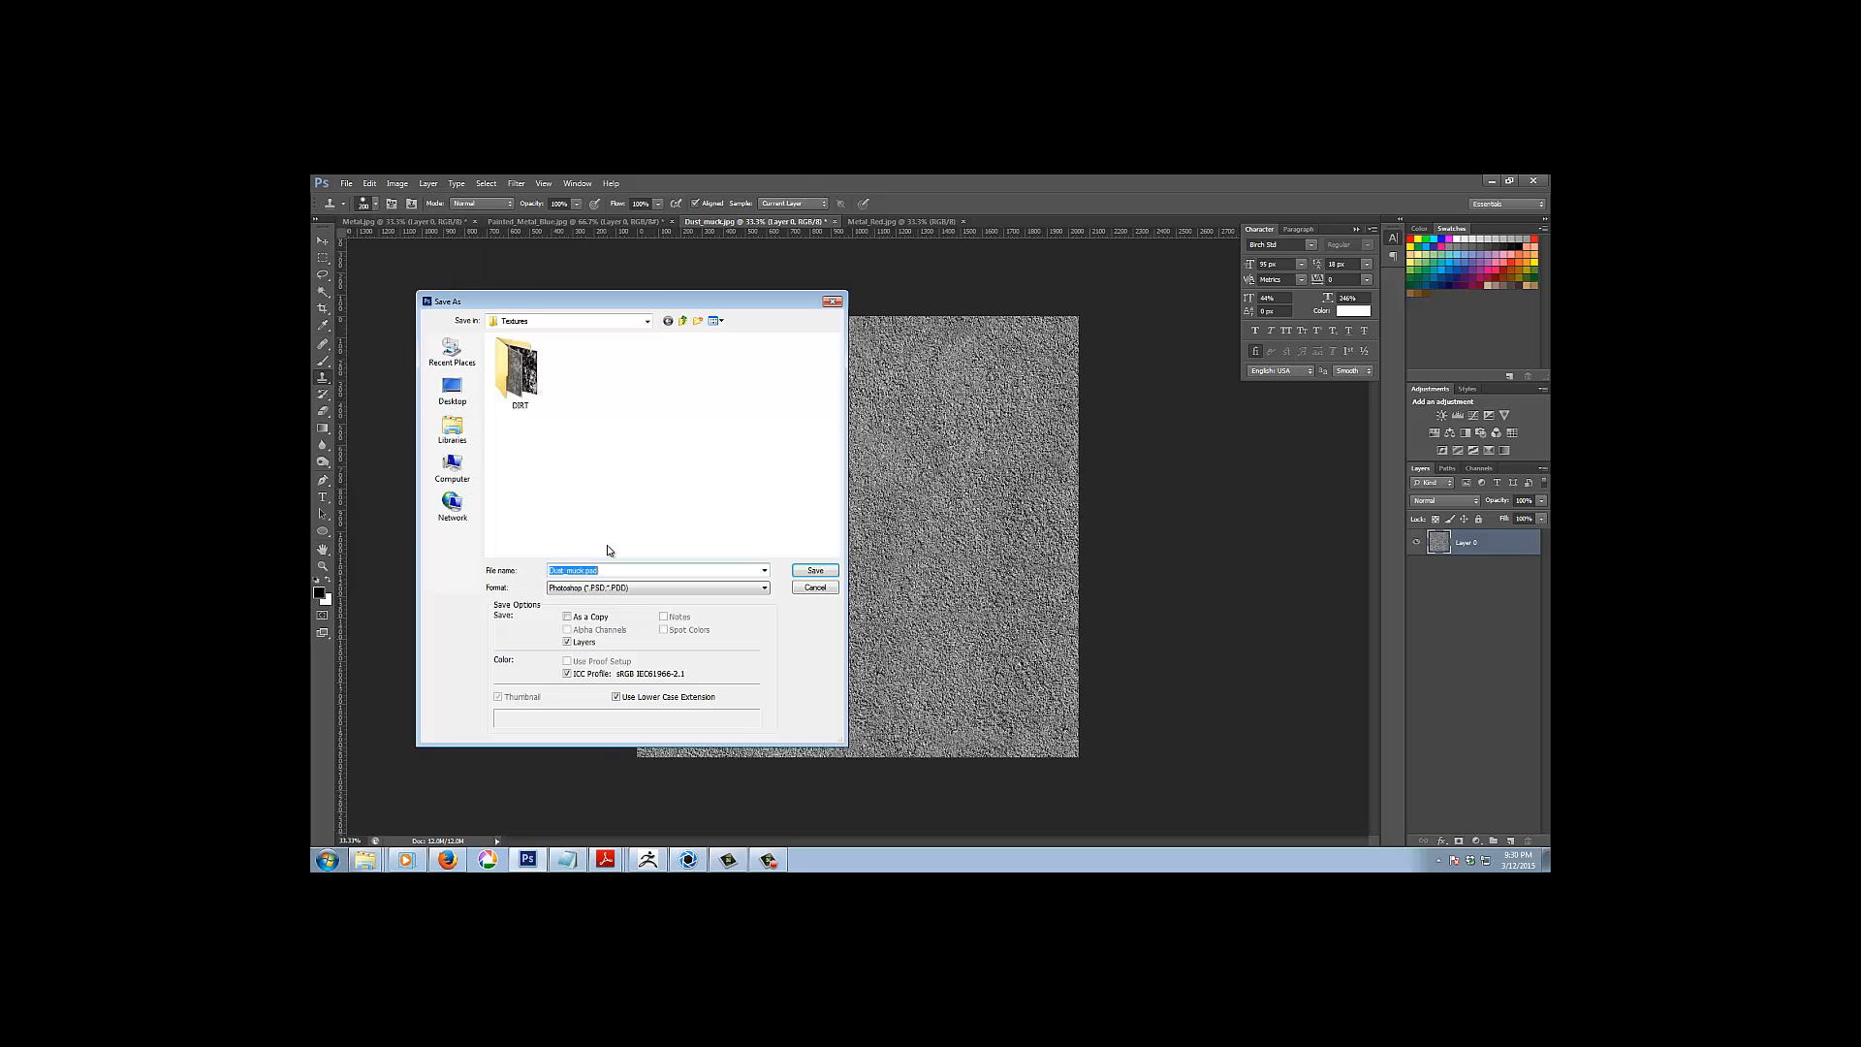
{"action": "left_click", "coordinate": [609, 588]}
{"action": "left_click", "coordinate": [600, 650]}
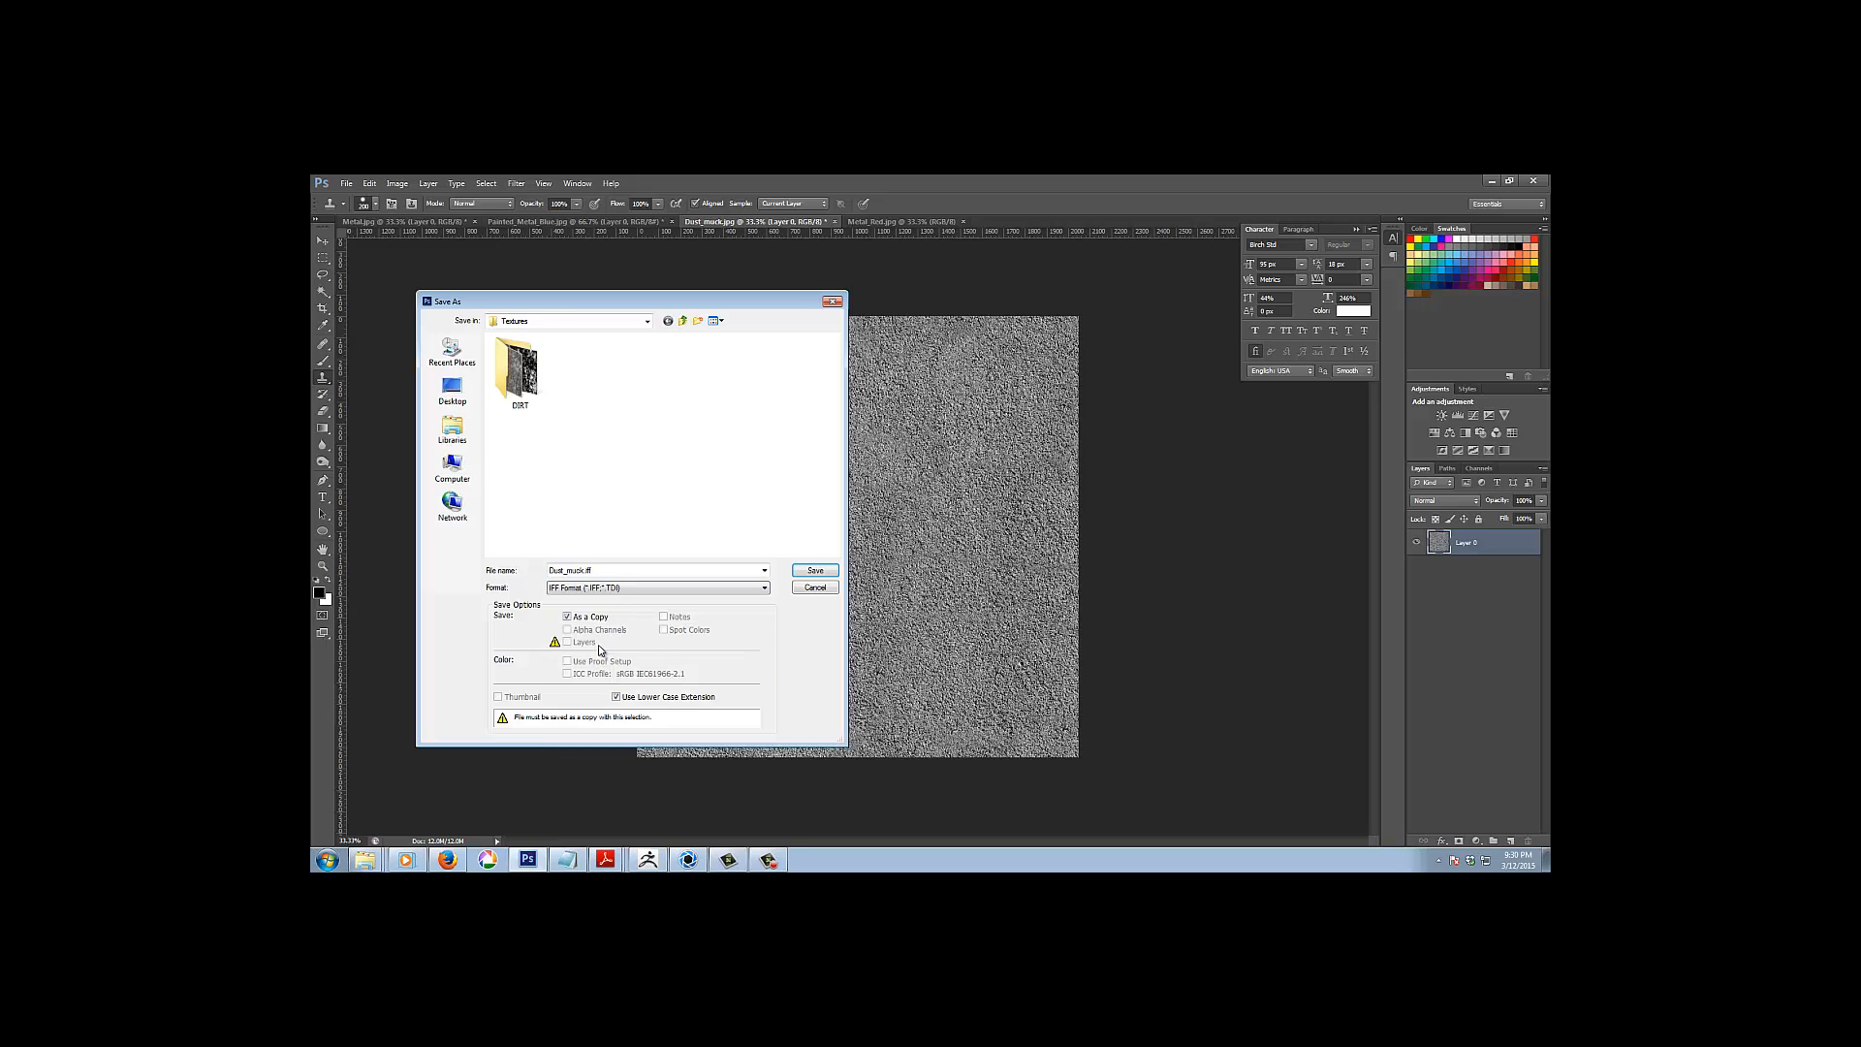
{"action": "left_click", "coordinate": [599, 587]}
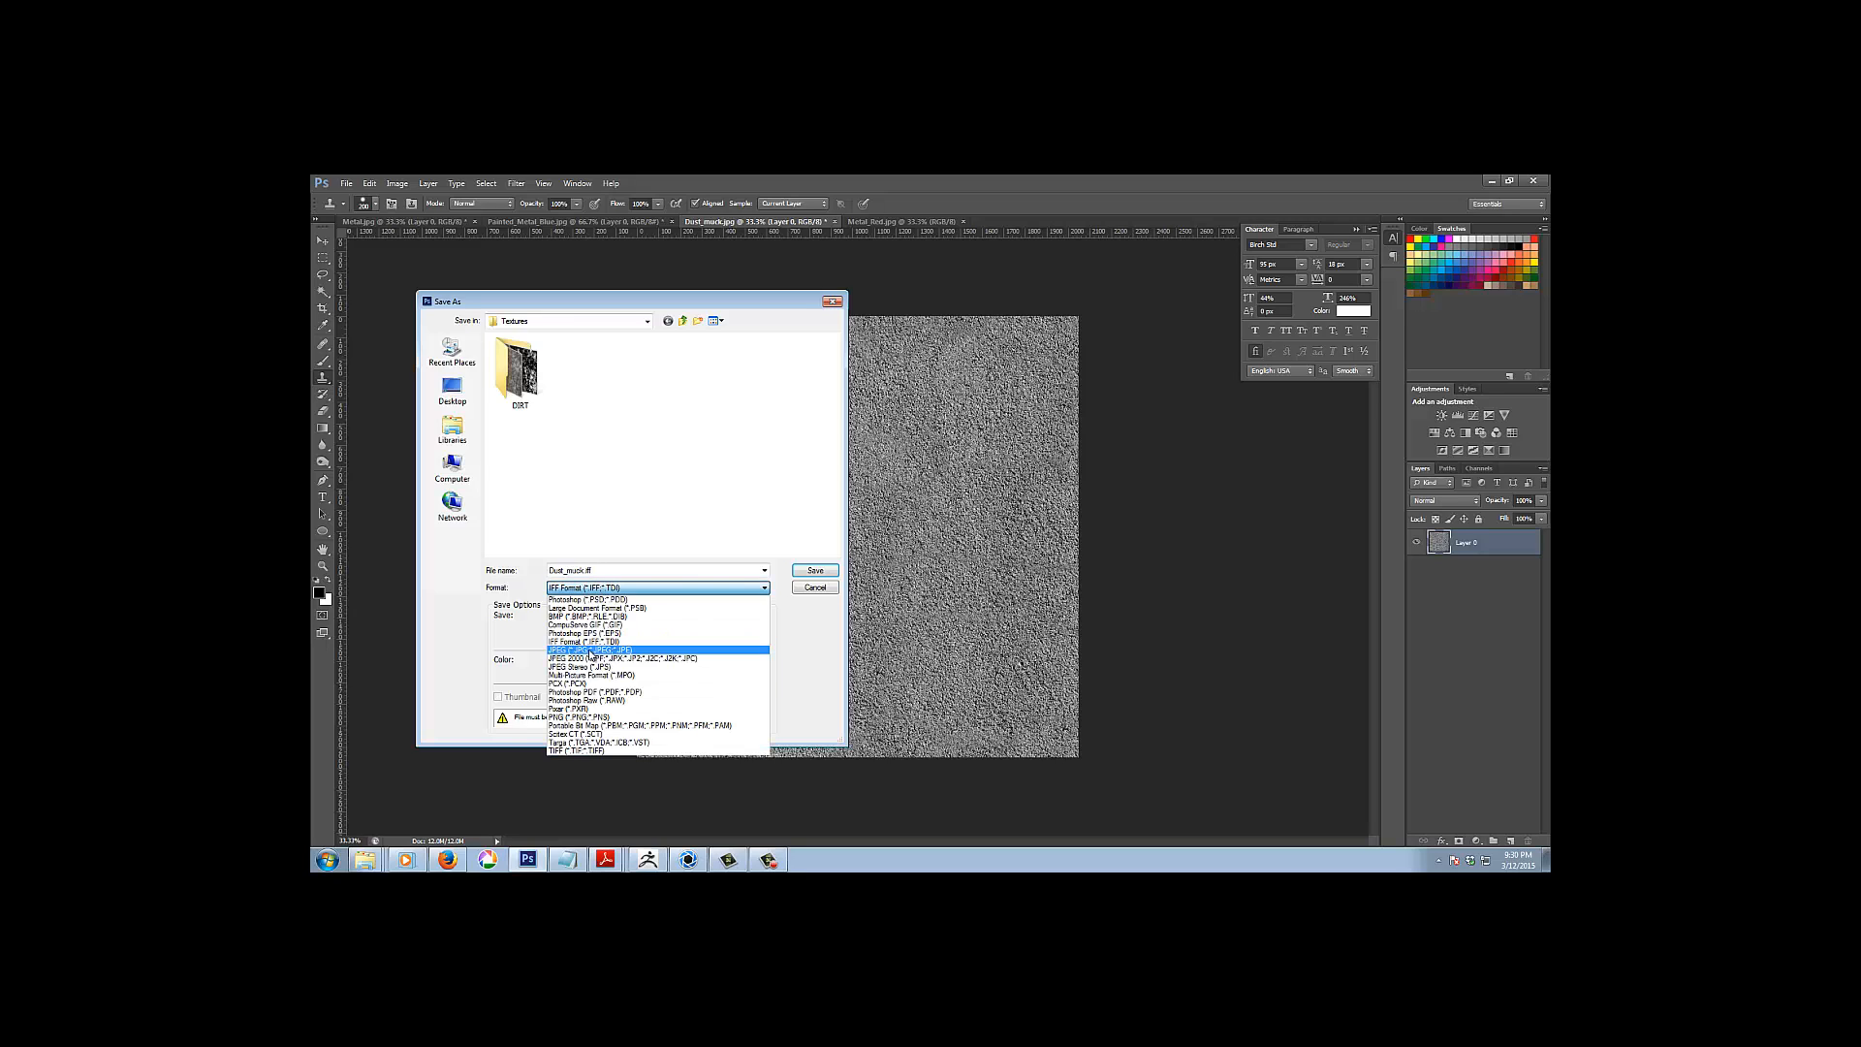
{"action": "left_click", "coordinate": [592, 651]}
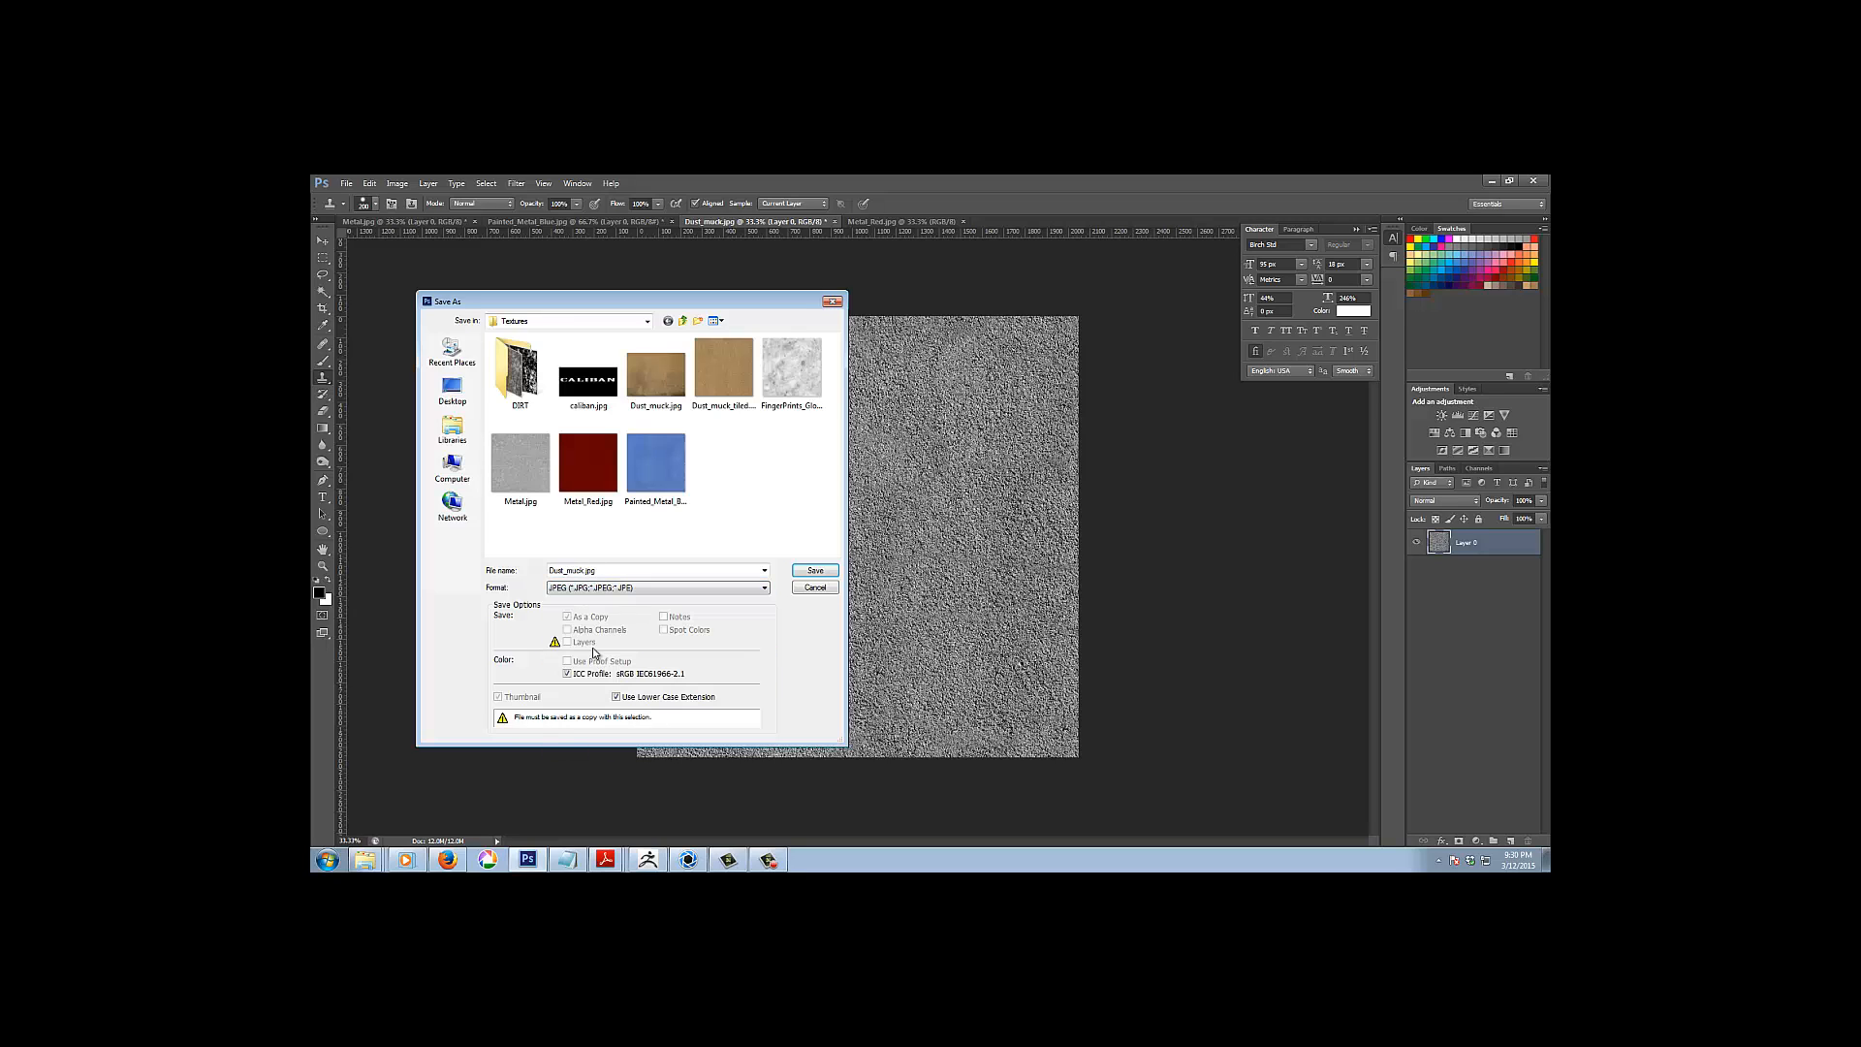
Name the JPEG copy Dust_muck_tiled_Bump and save it with Maximum quality and Baseline Optimized format
{"action": "left_click", "coordinate": [715, 364]}
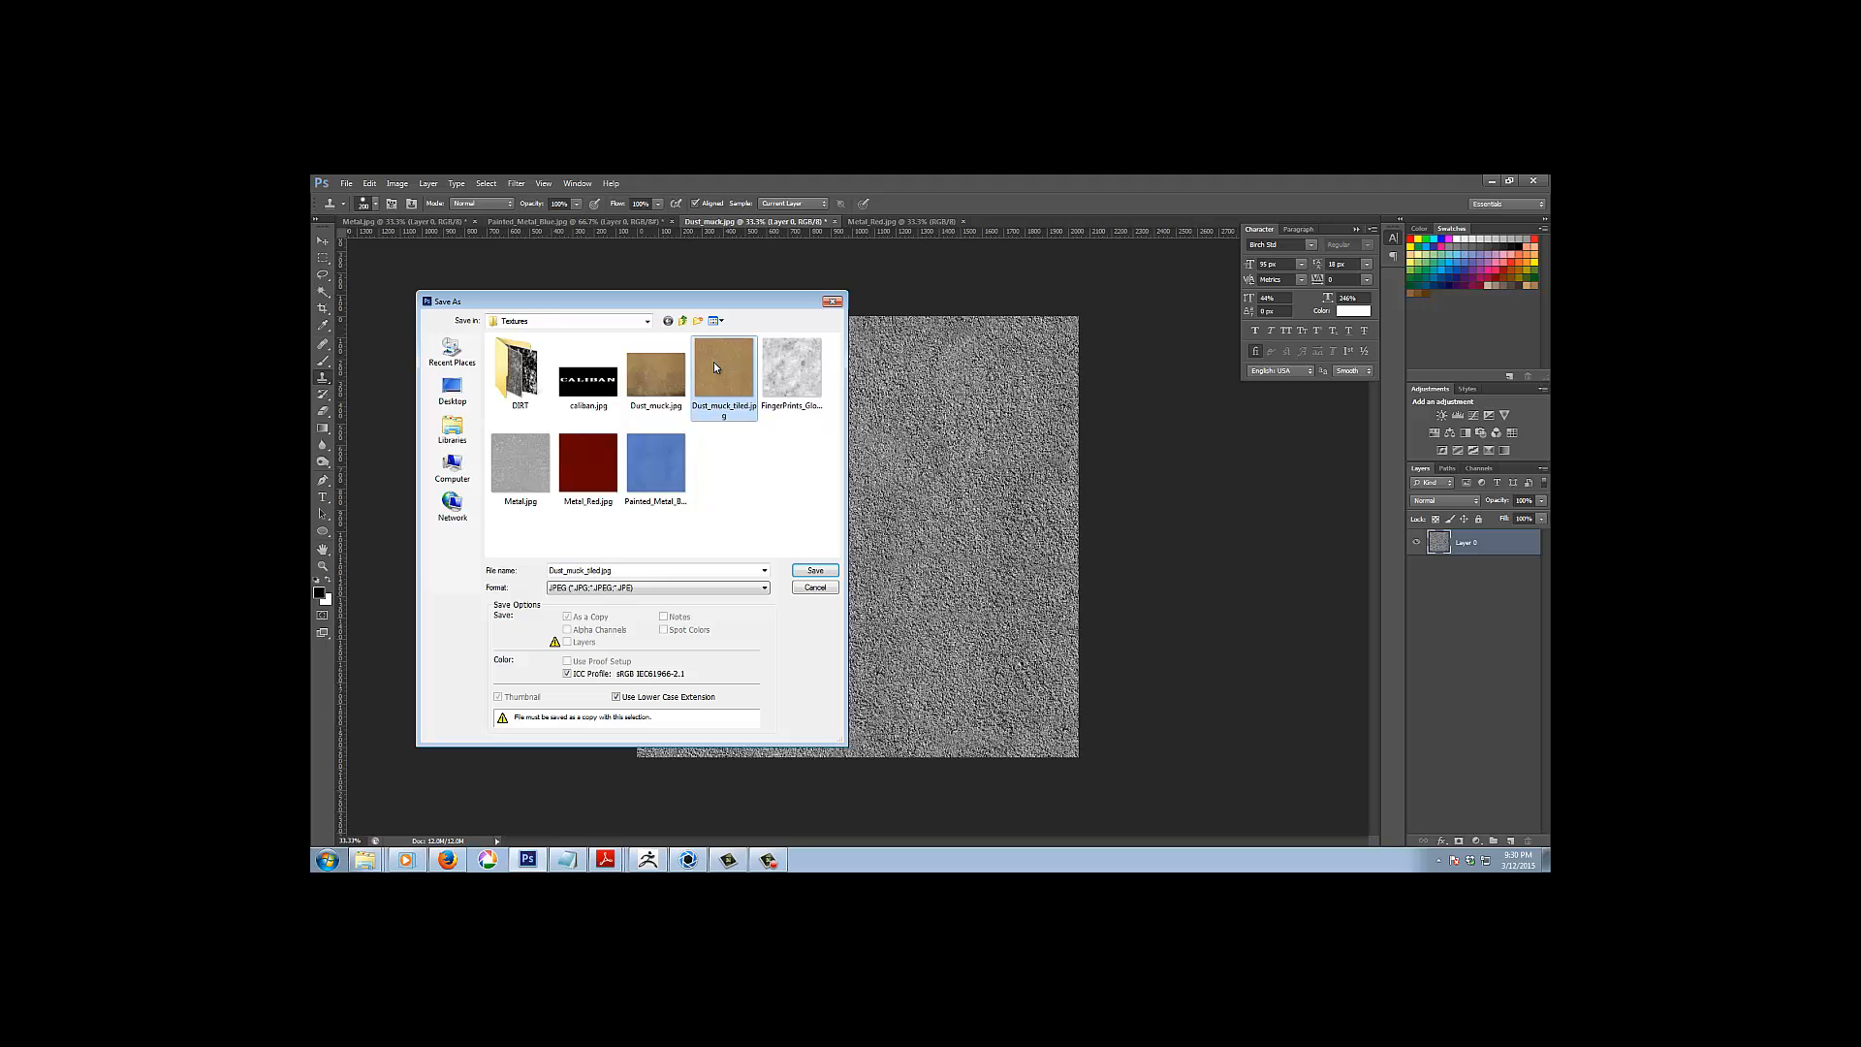
{"action": "left_click", "coordinate": [616, 571]}
{"action": "left_click", "coordinate": [615, 571]}
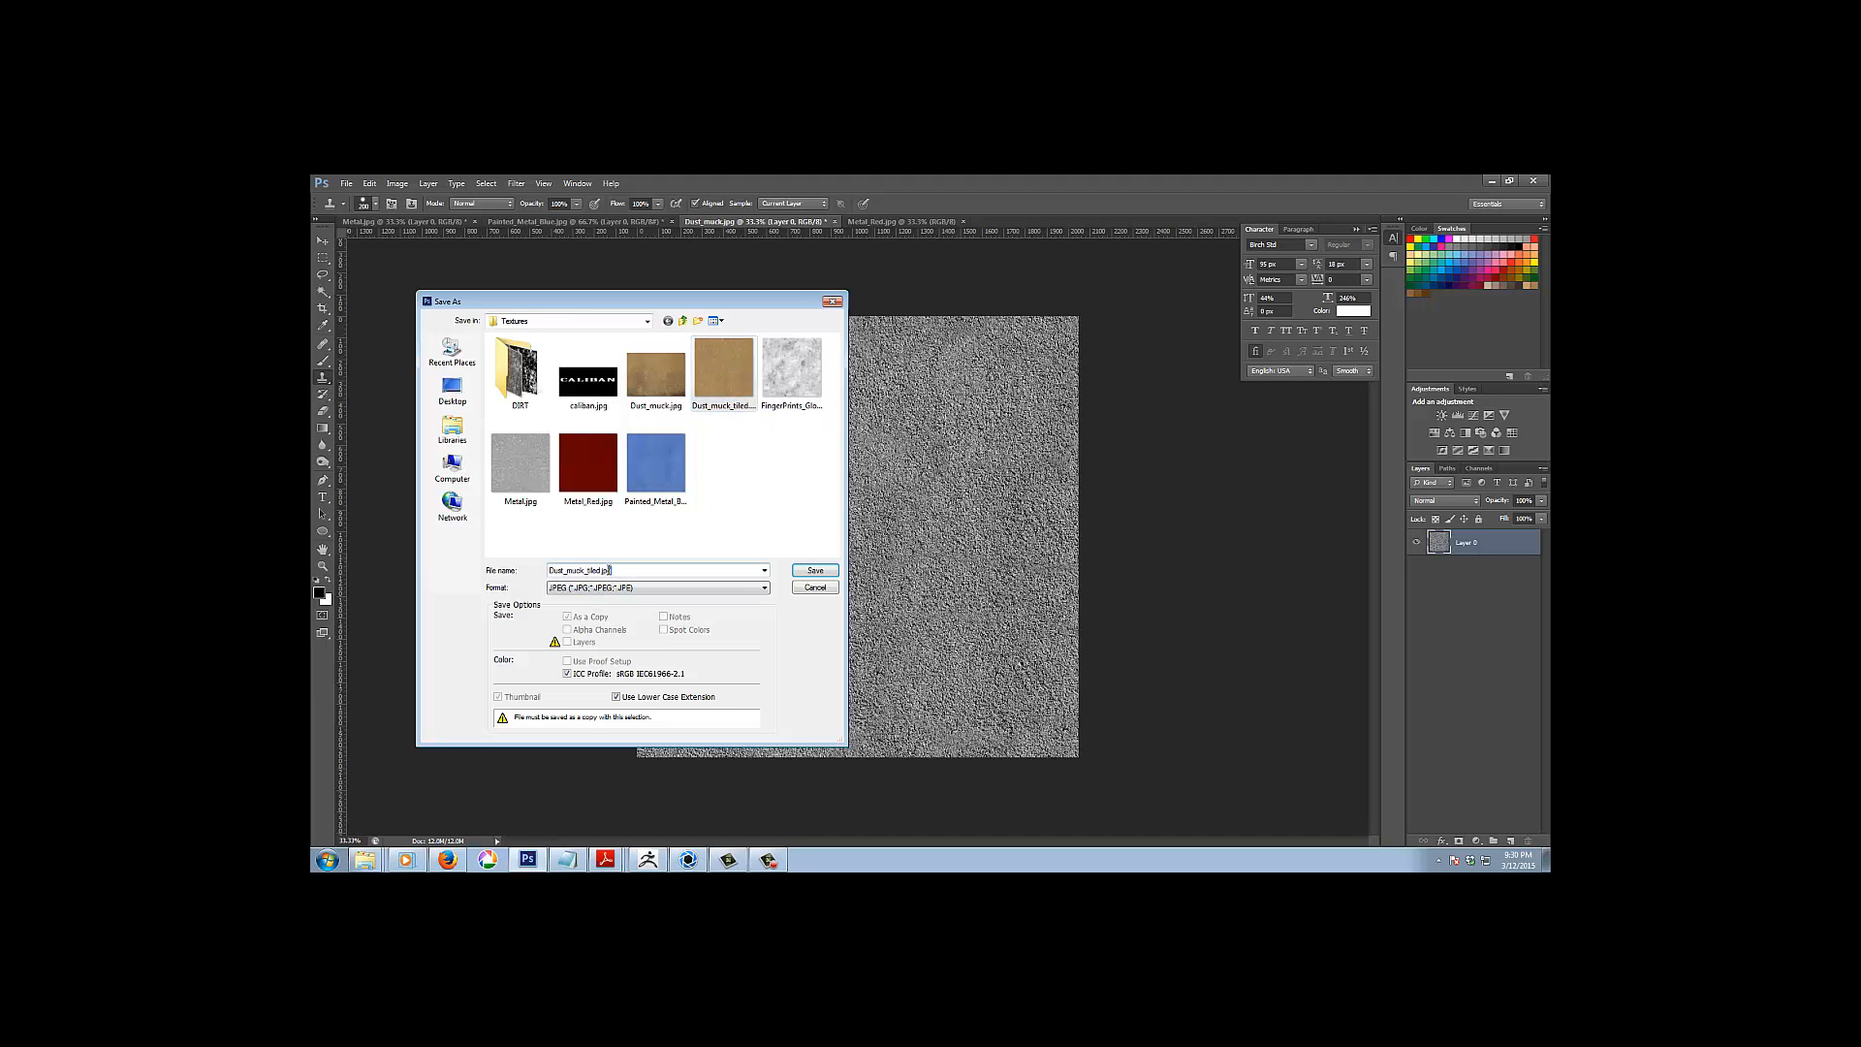
{"action": "double_click", "coordinate": [607, 571]}
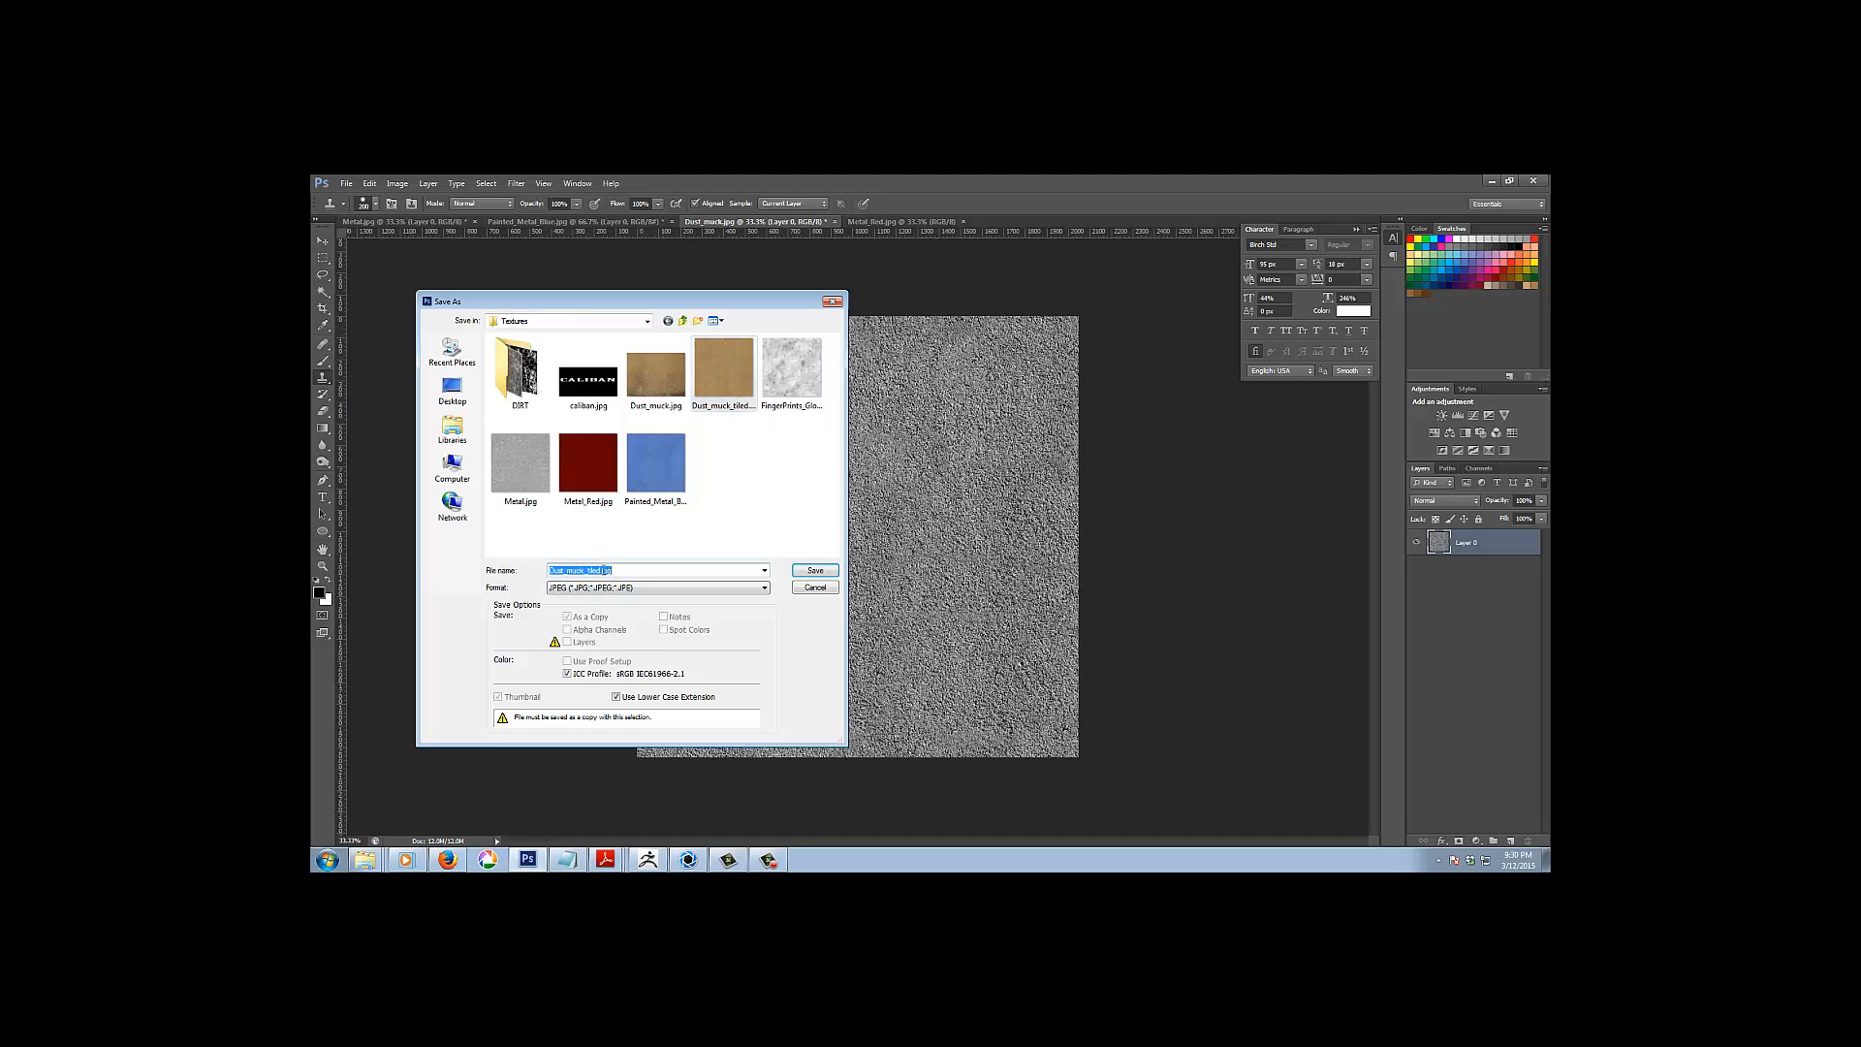
{"action": "left_click", "coordinate": [609, 572]}
{"action": "key", "text": "BackSpace"}
{"action": "key", "text": "BackSpace"}
{"action": "key", "text": "BackSpace"}
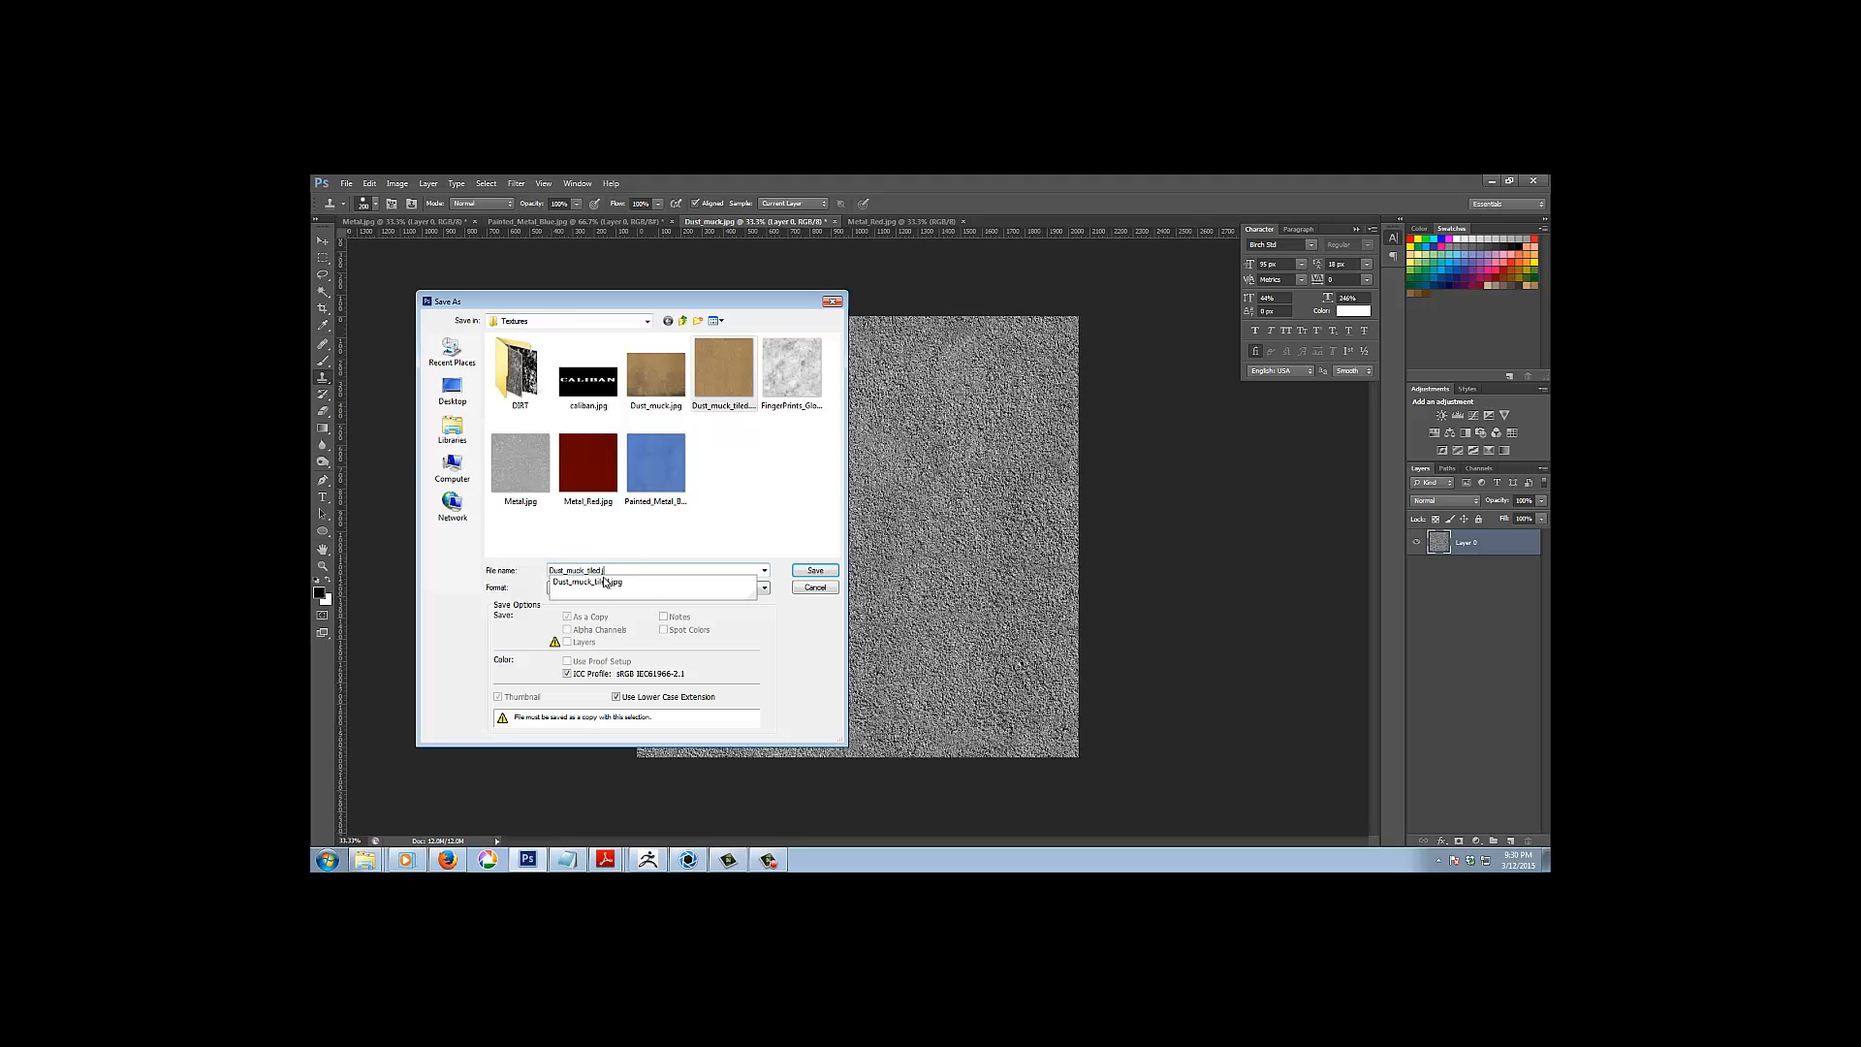
{"action": "type", "text": "_Bump"}
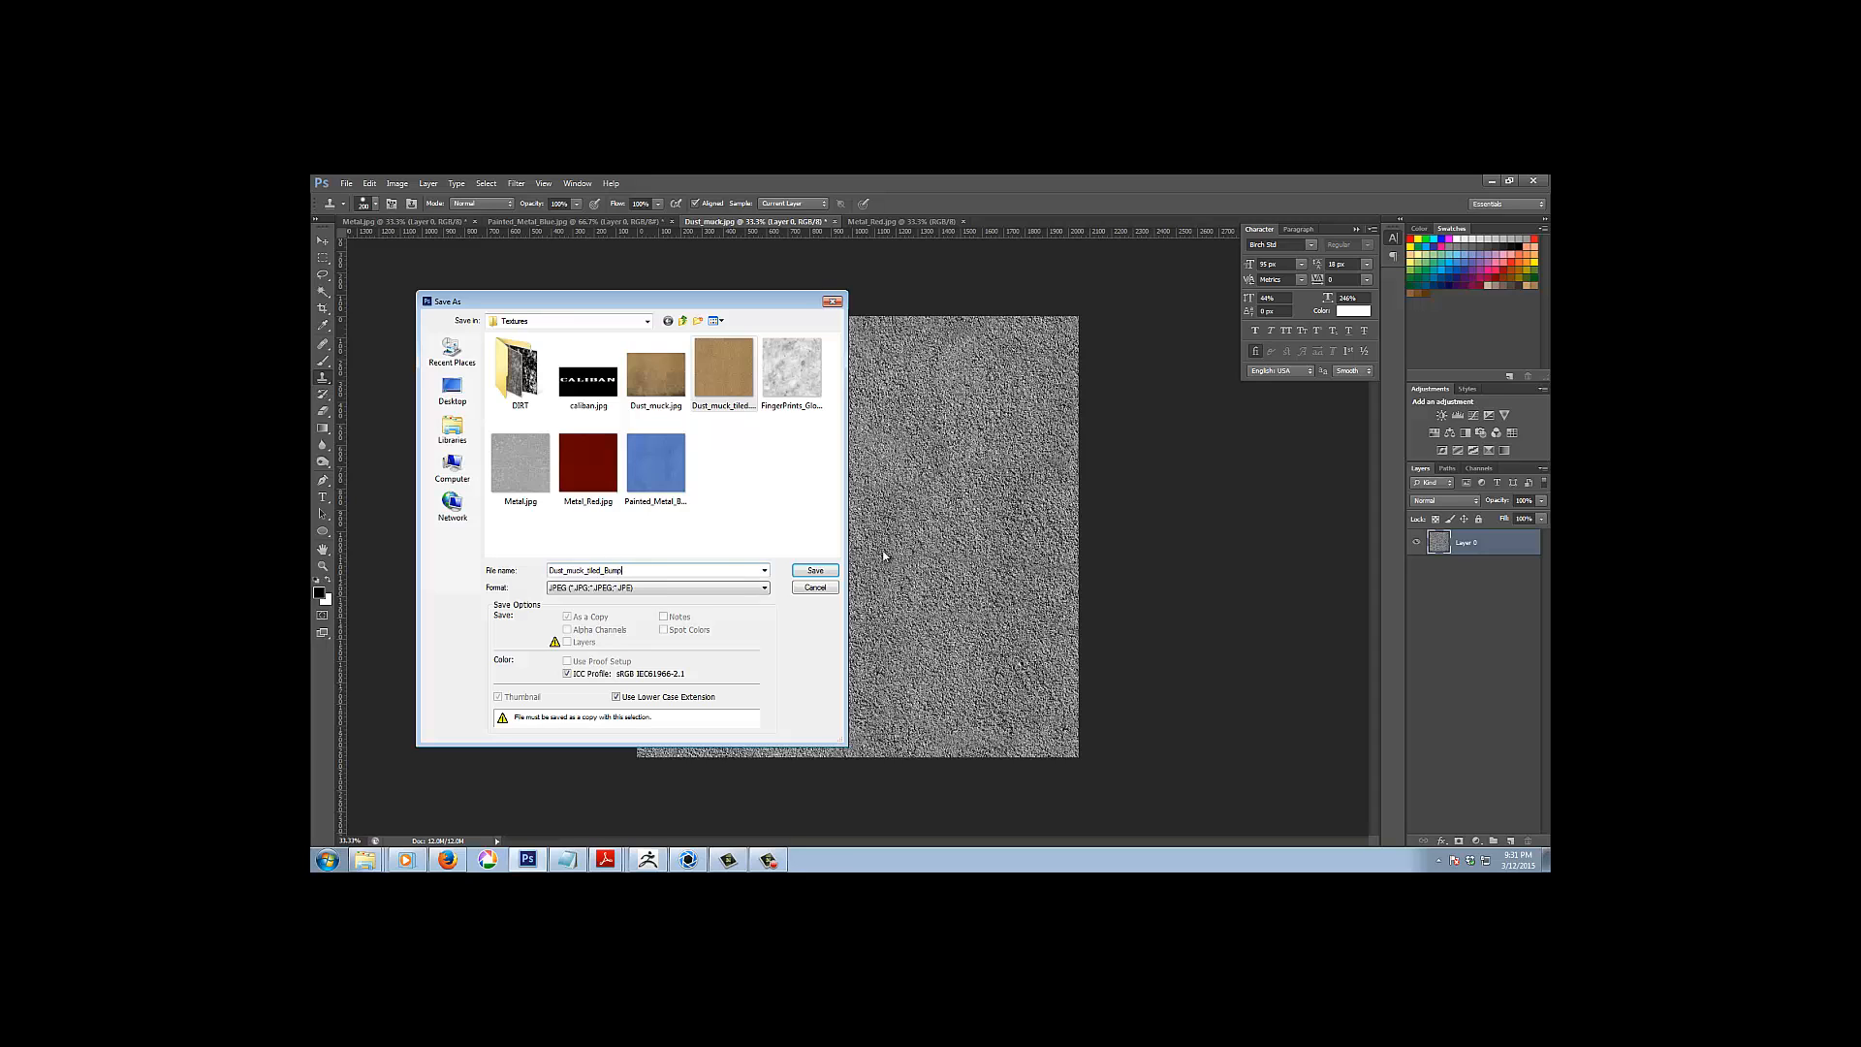
{"action": "left_click", "coordinate": [815, 570]}
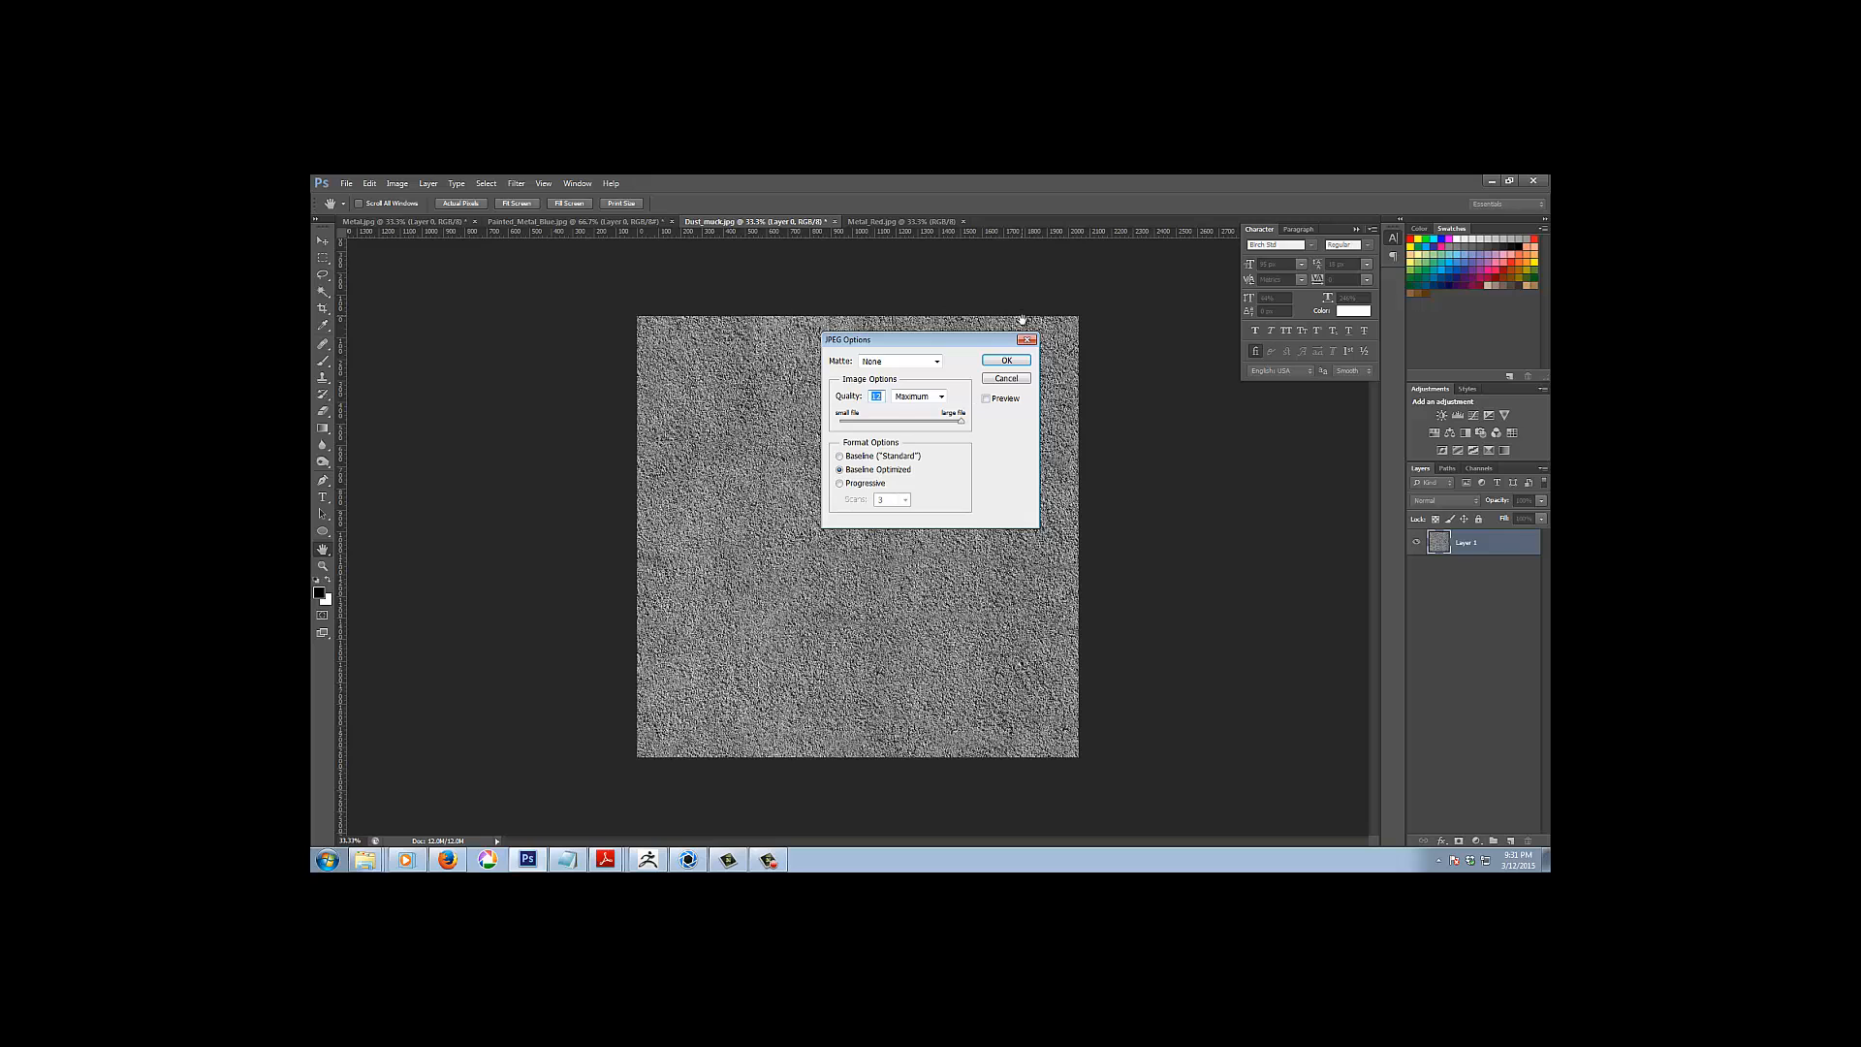
{"action": "left_click", "coordinate": [1007, 361]}
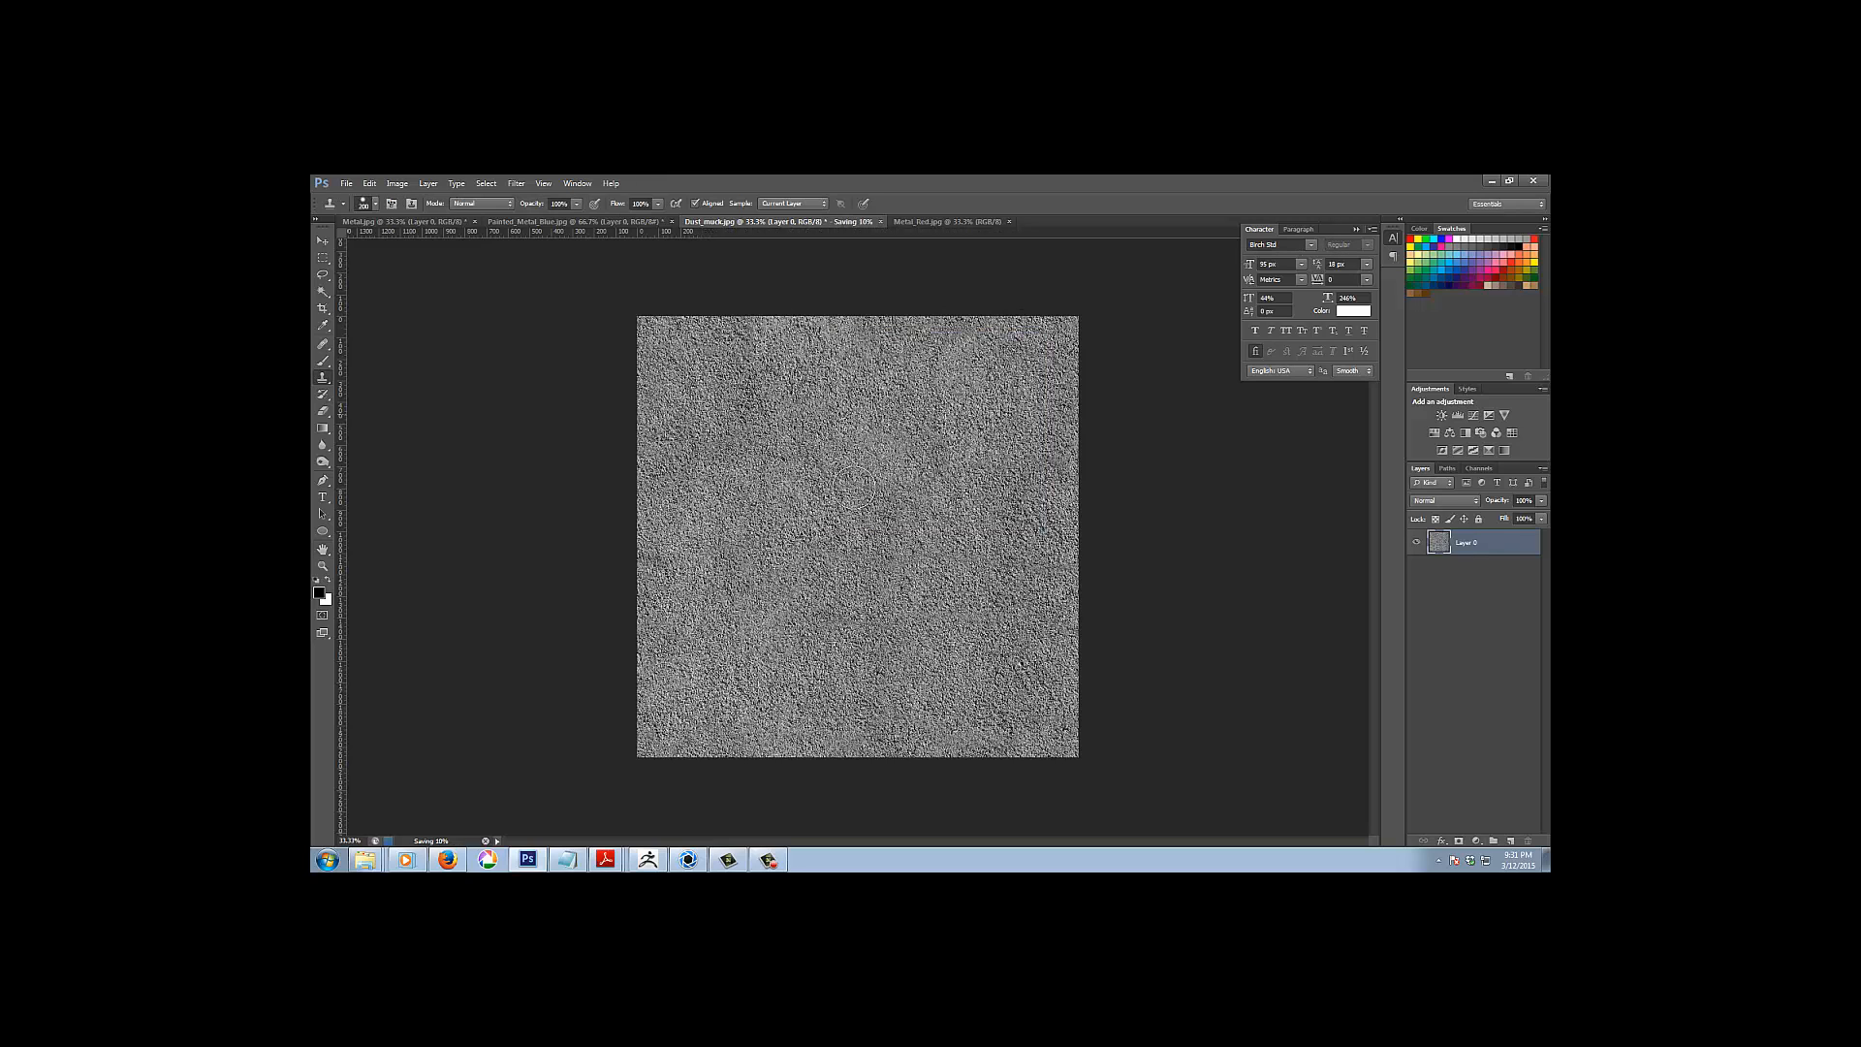
Return to KeyShot and load Dust_muck_tiled_Bump.jpg as the dust material's bump texture
{"action": "left_click", "coordinate": [688, 860]}
{"action": "double_click", "coordinate": [407, 392]}
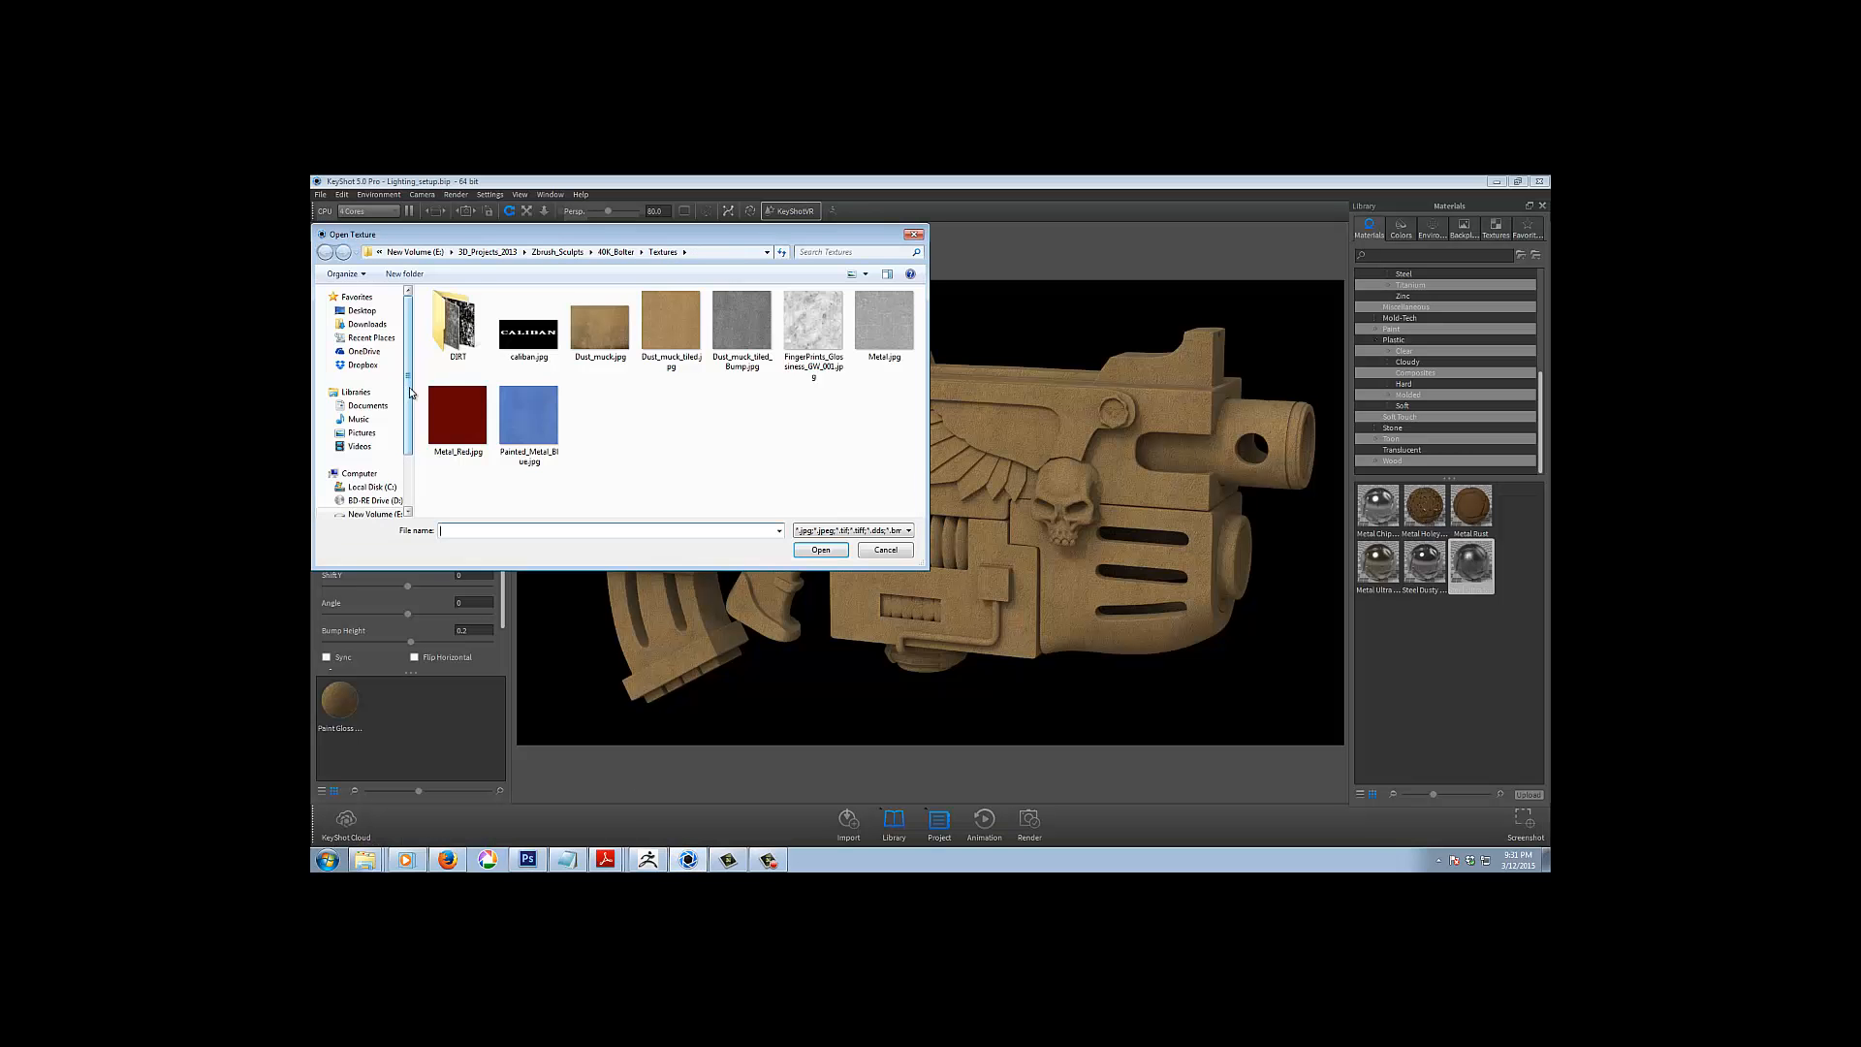
{"action": "double_click", "coordinate": [757, 334]}
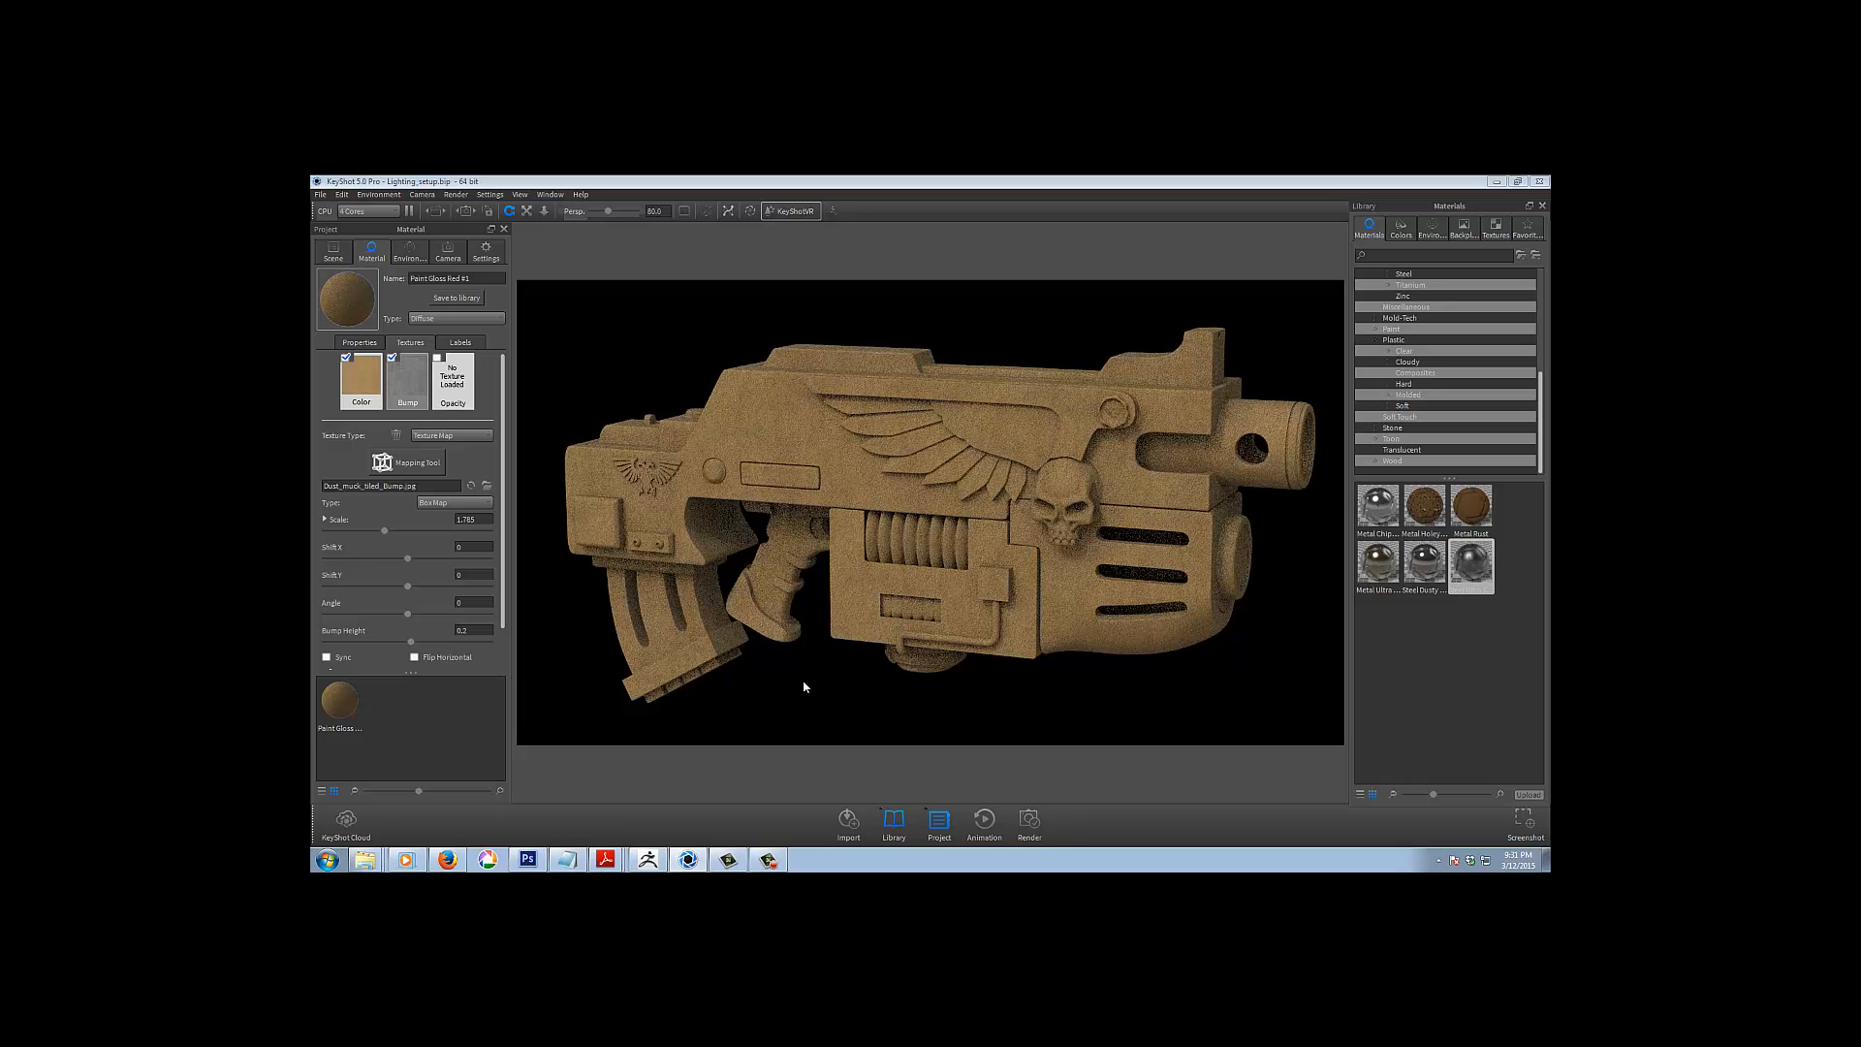
{"action": "left_click_drag", "start_coordinate": [803, 683], "coordinate": [800, 675]}
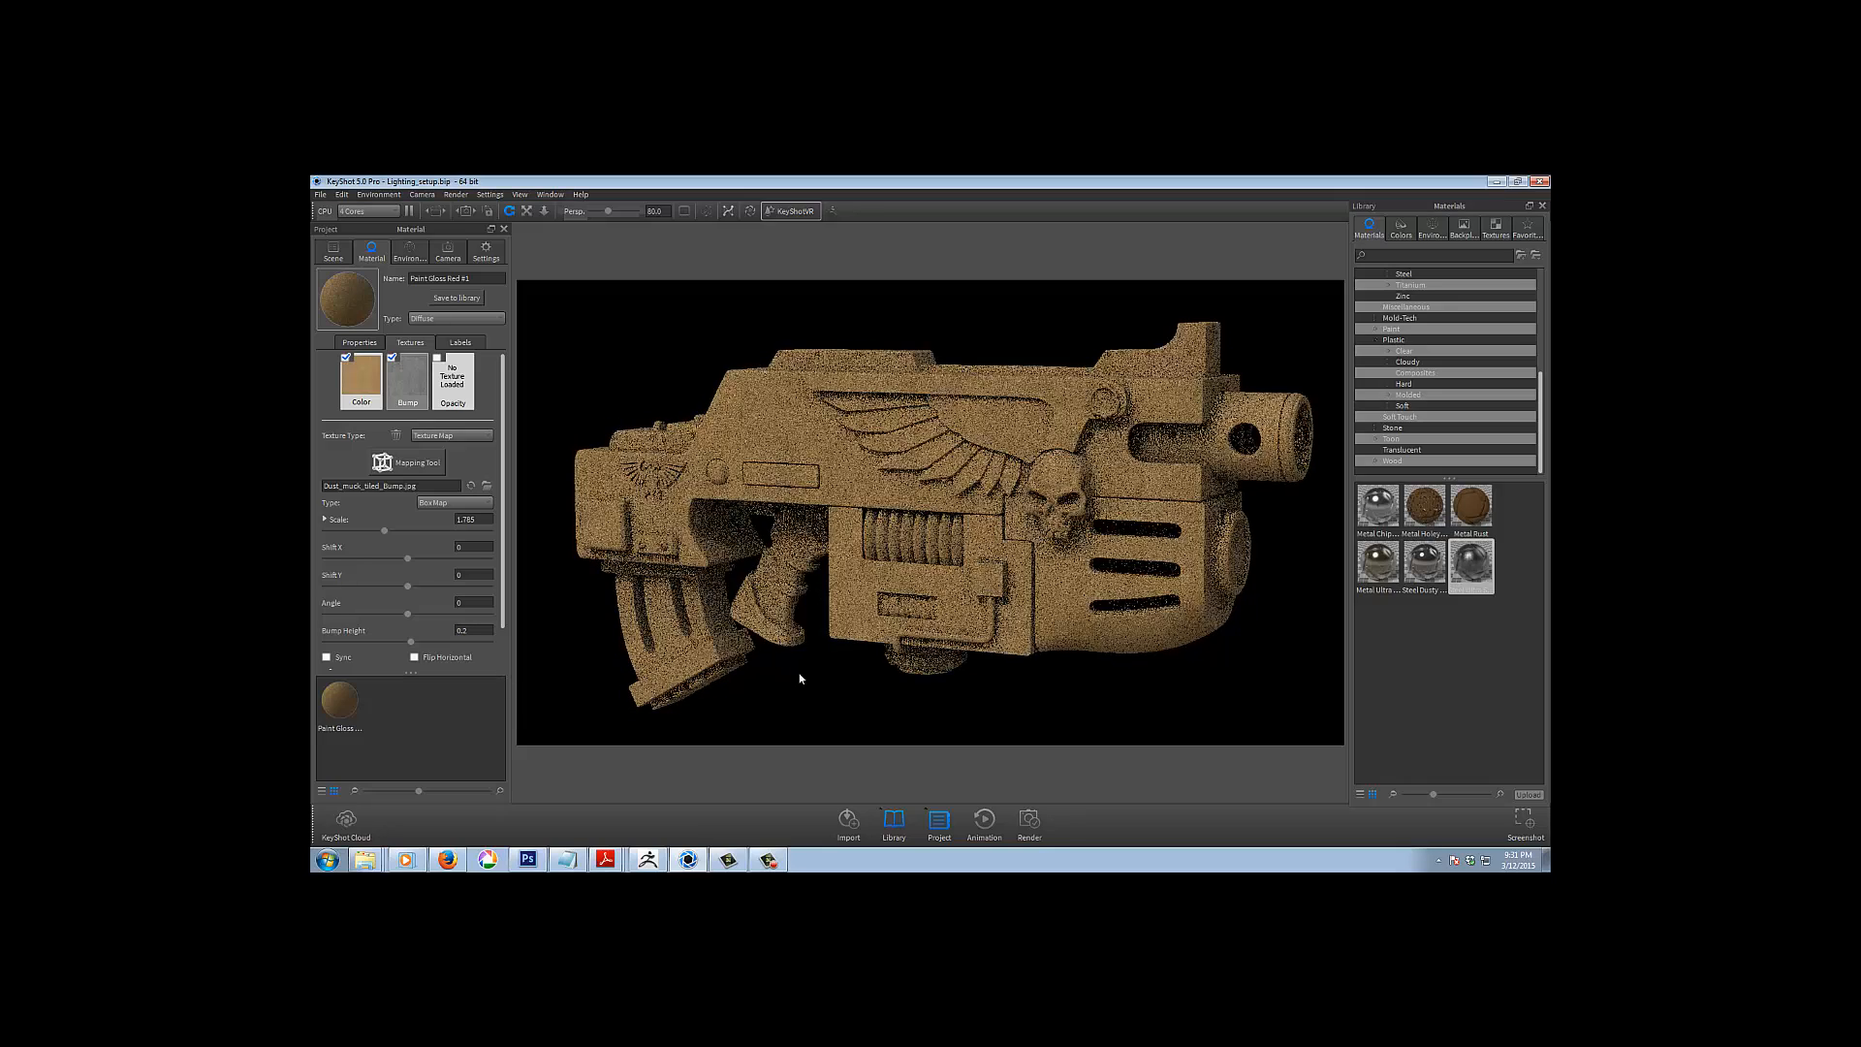
Reopen the Lighting_setup scene, discarding the unsaved changes, and lock the Shot_Cam camera
{"action": "left_click", "coordinate": [447, 254]}
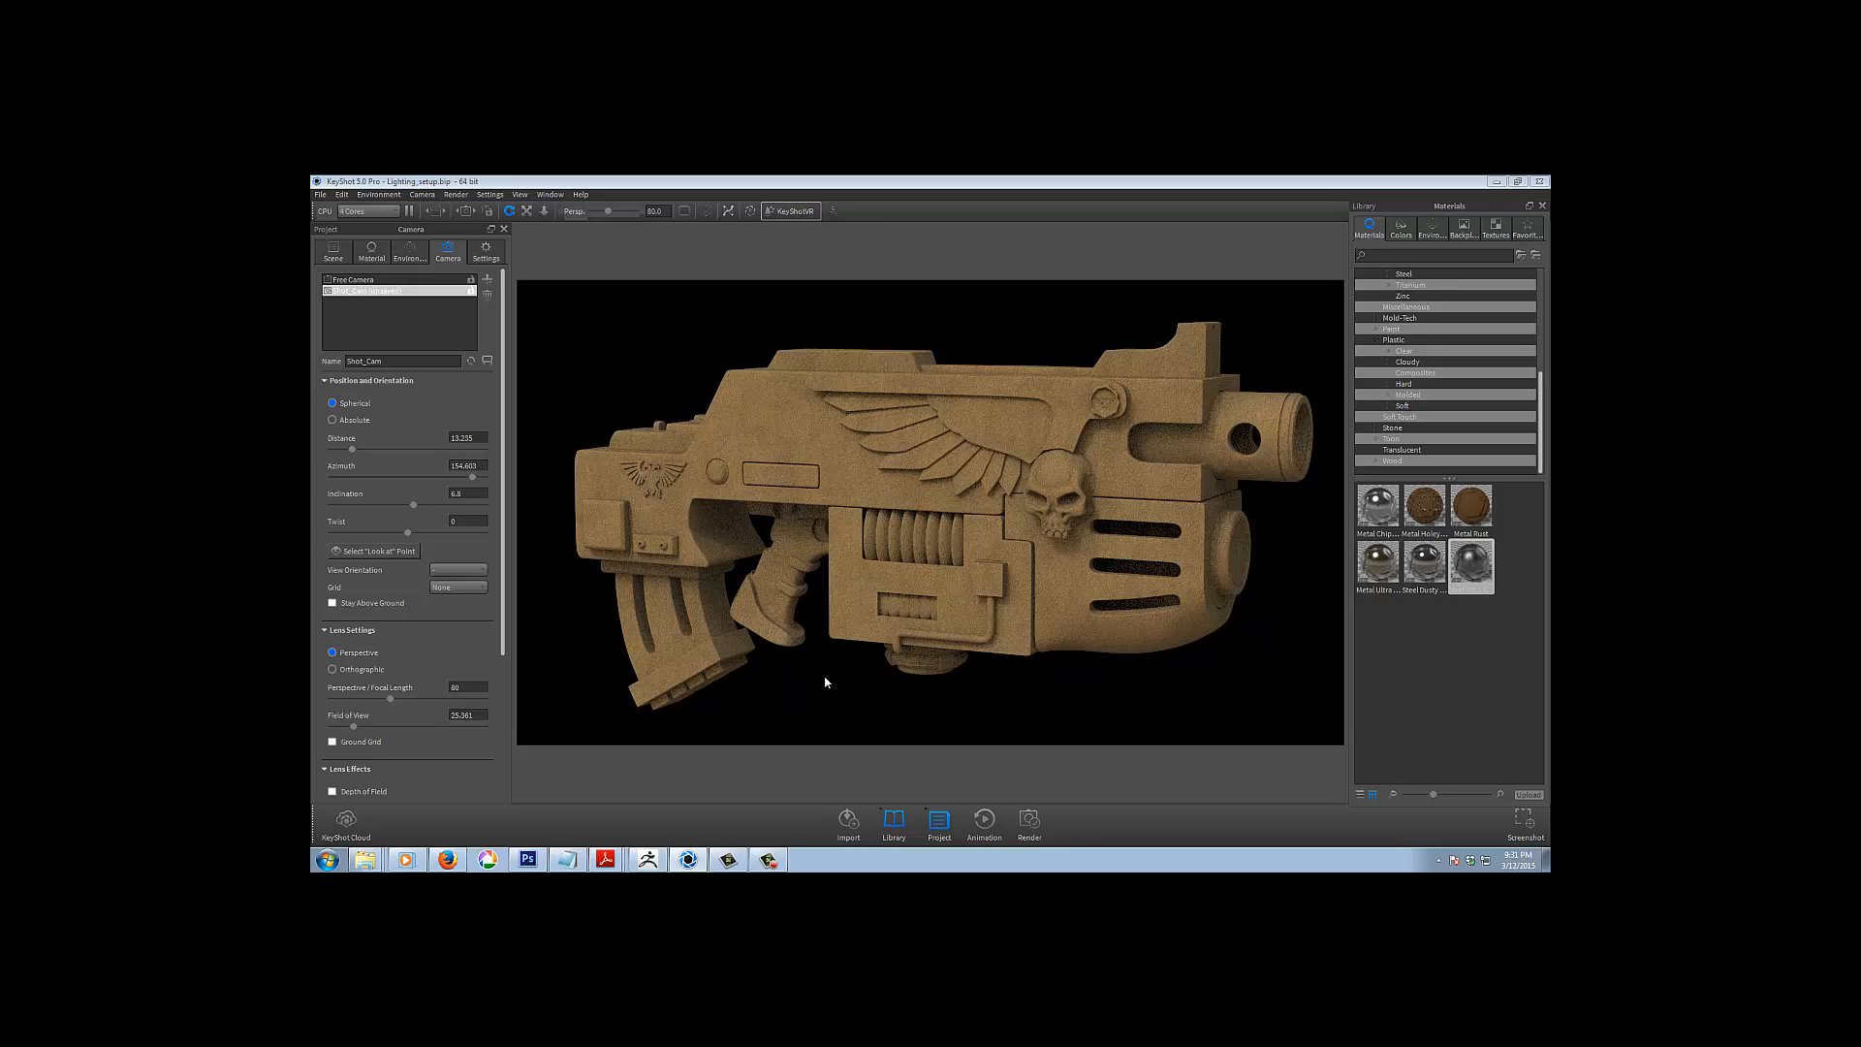
{"action": "left_click", "coordinate": [320, 194]}
{"action": "left_click", "coordinate": [344, 242]}
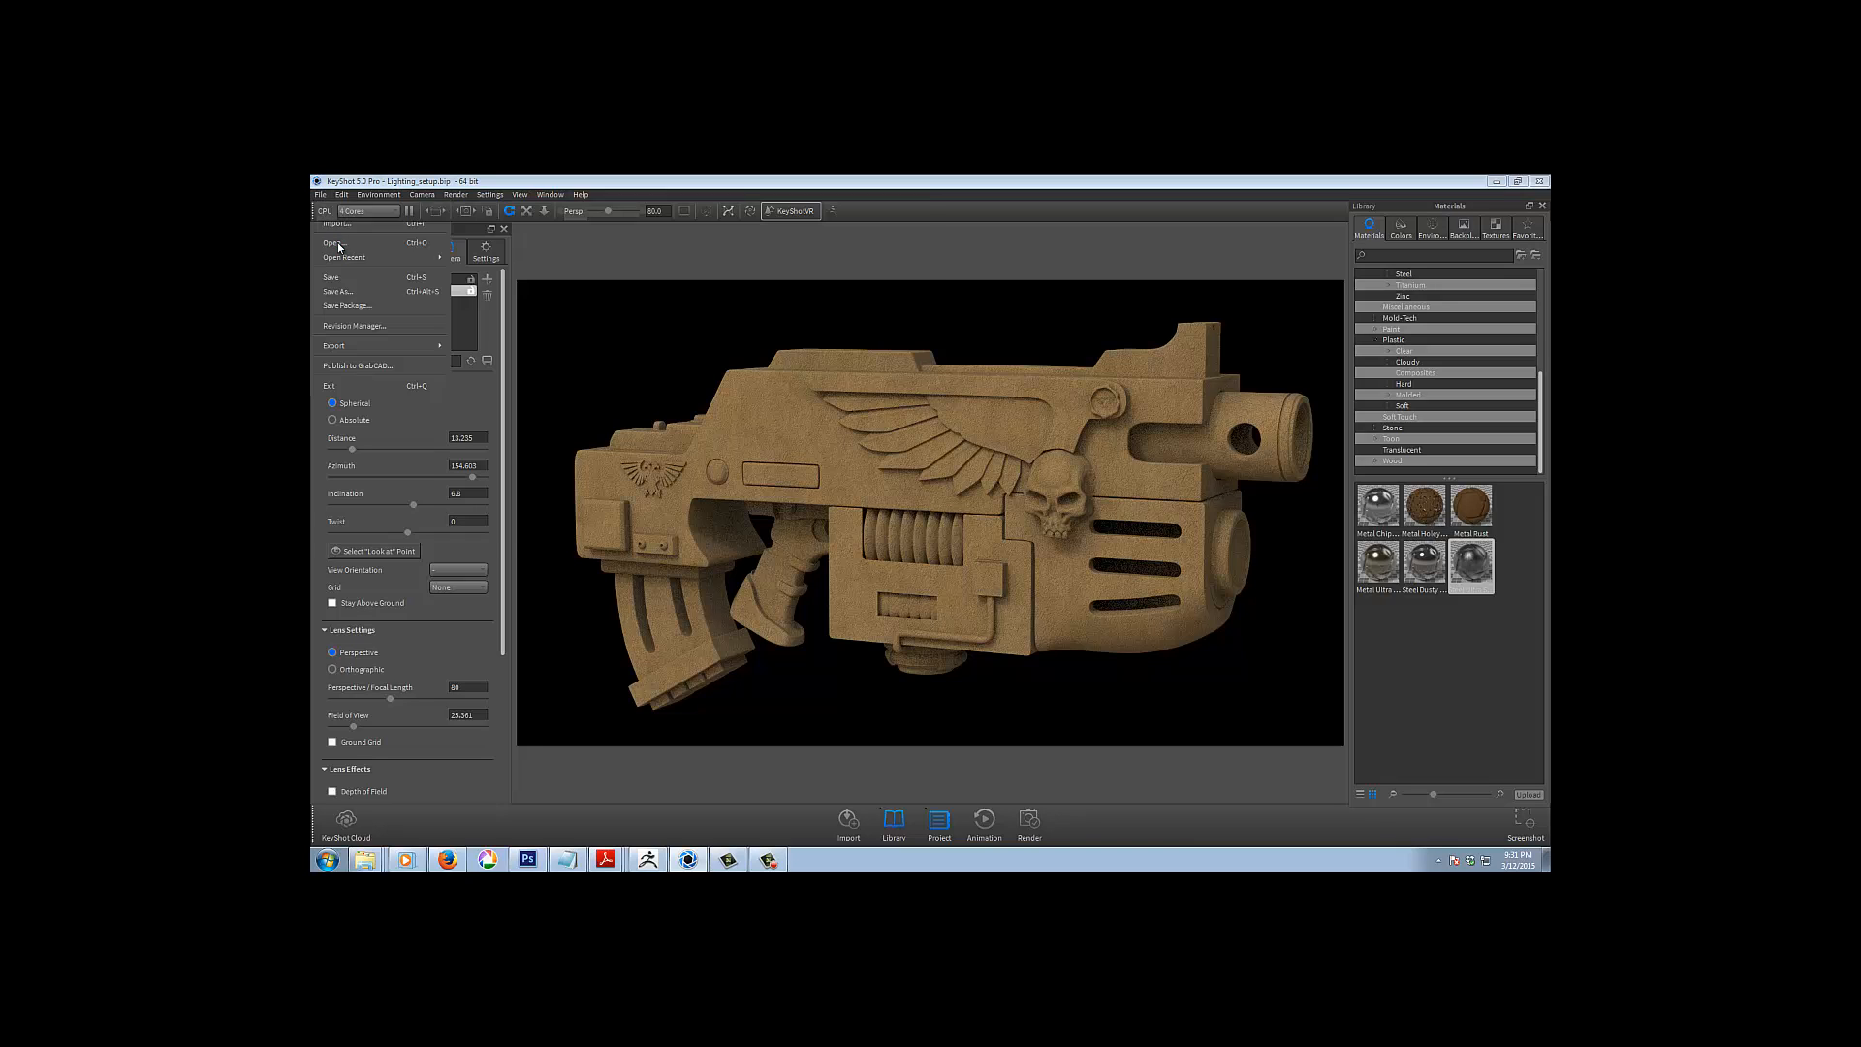
{"action": "double_click", "coordinate": [529, 291]}
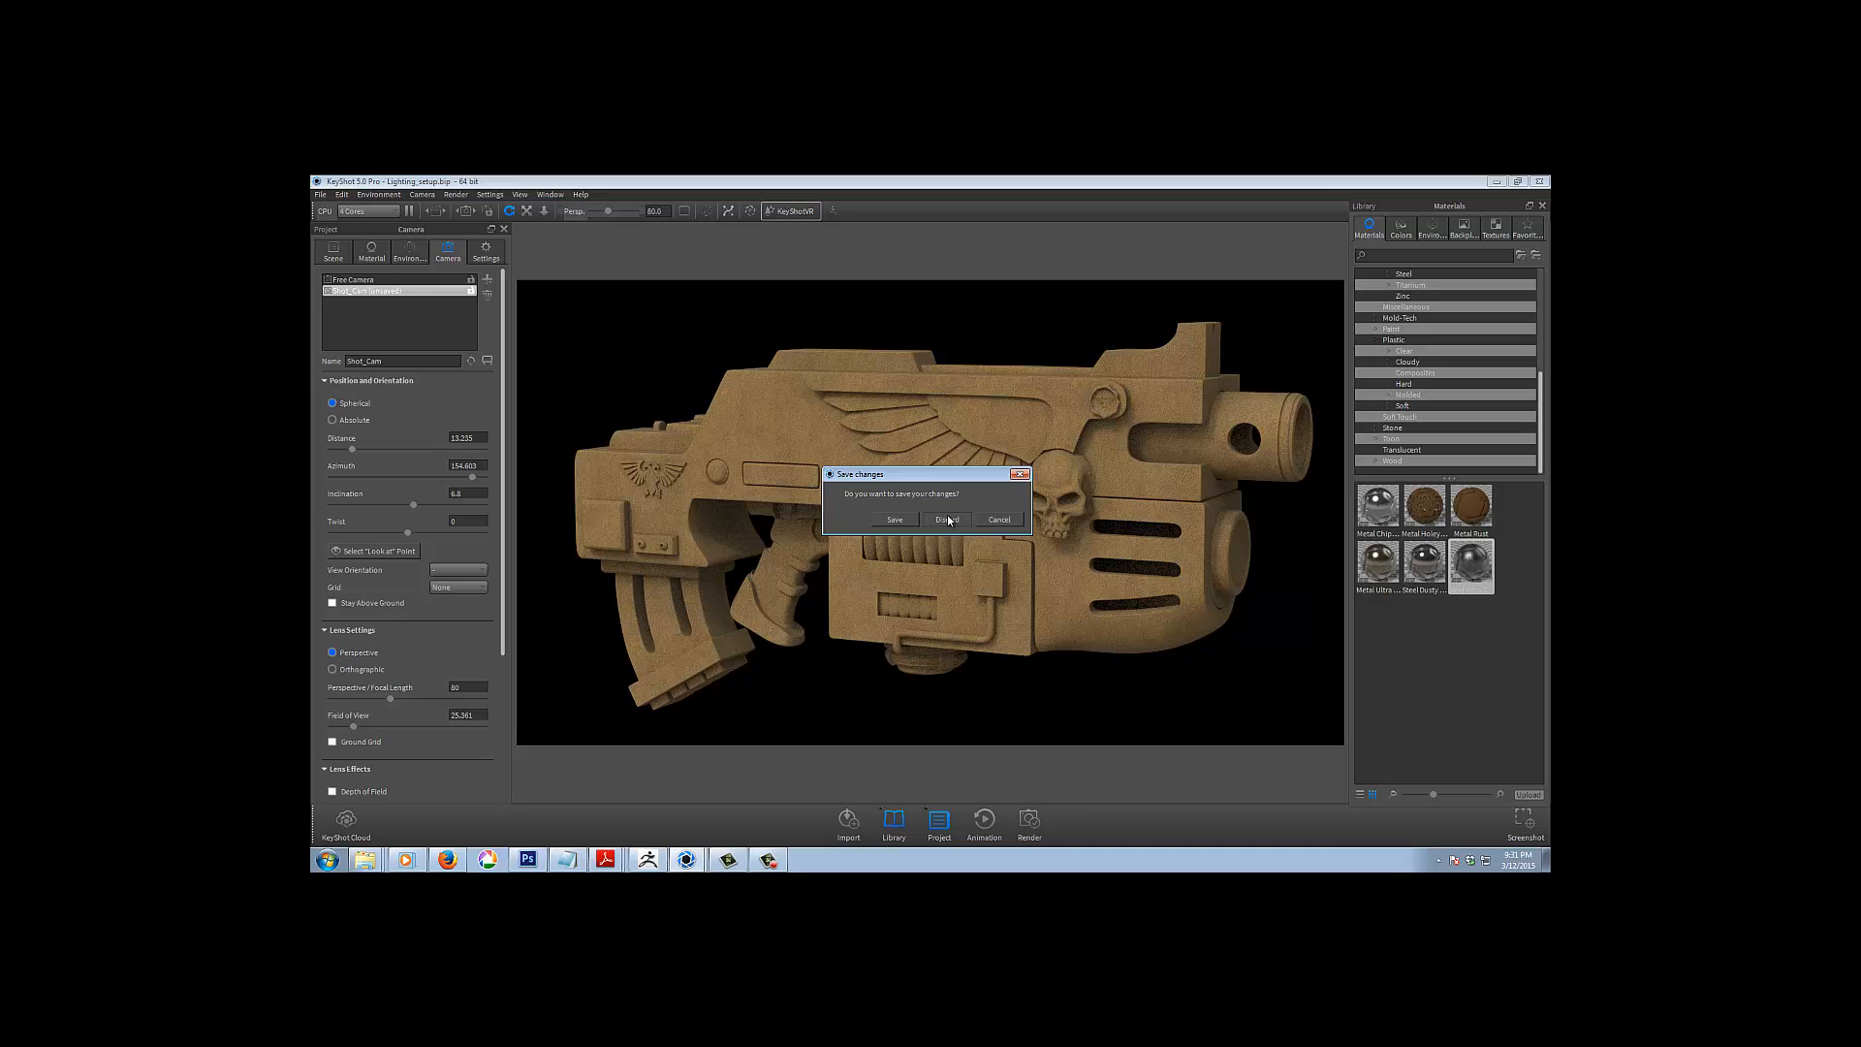
{"action": "left_click", "coordinate": [946, 516]}
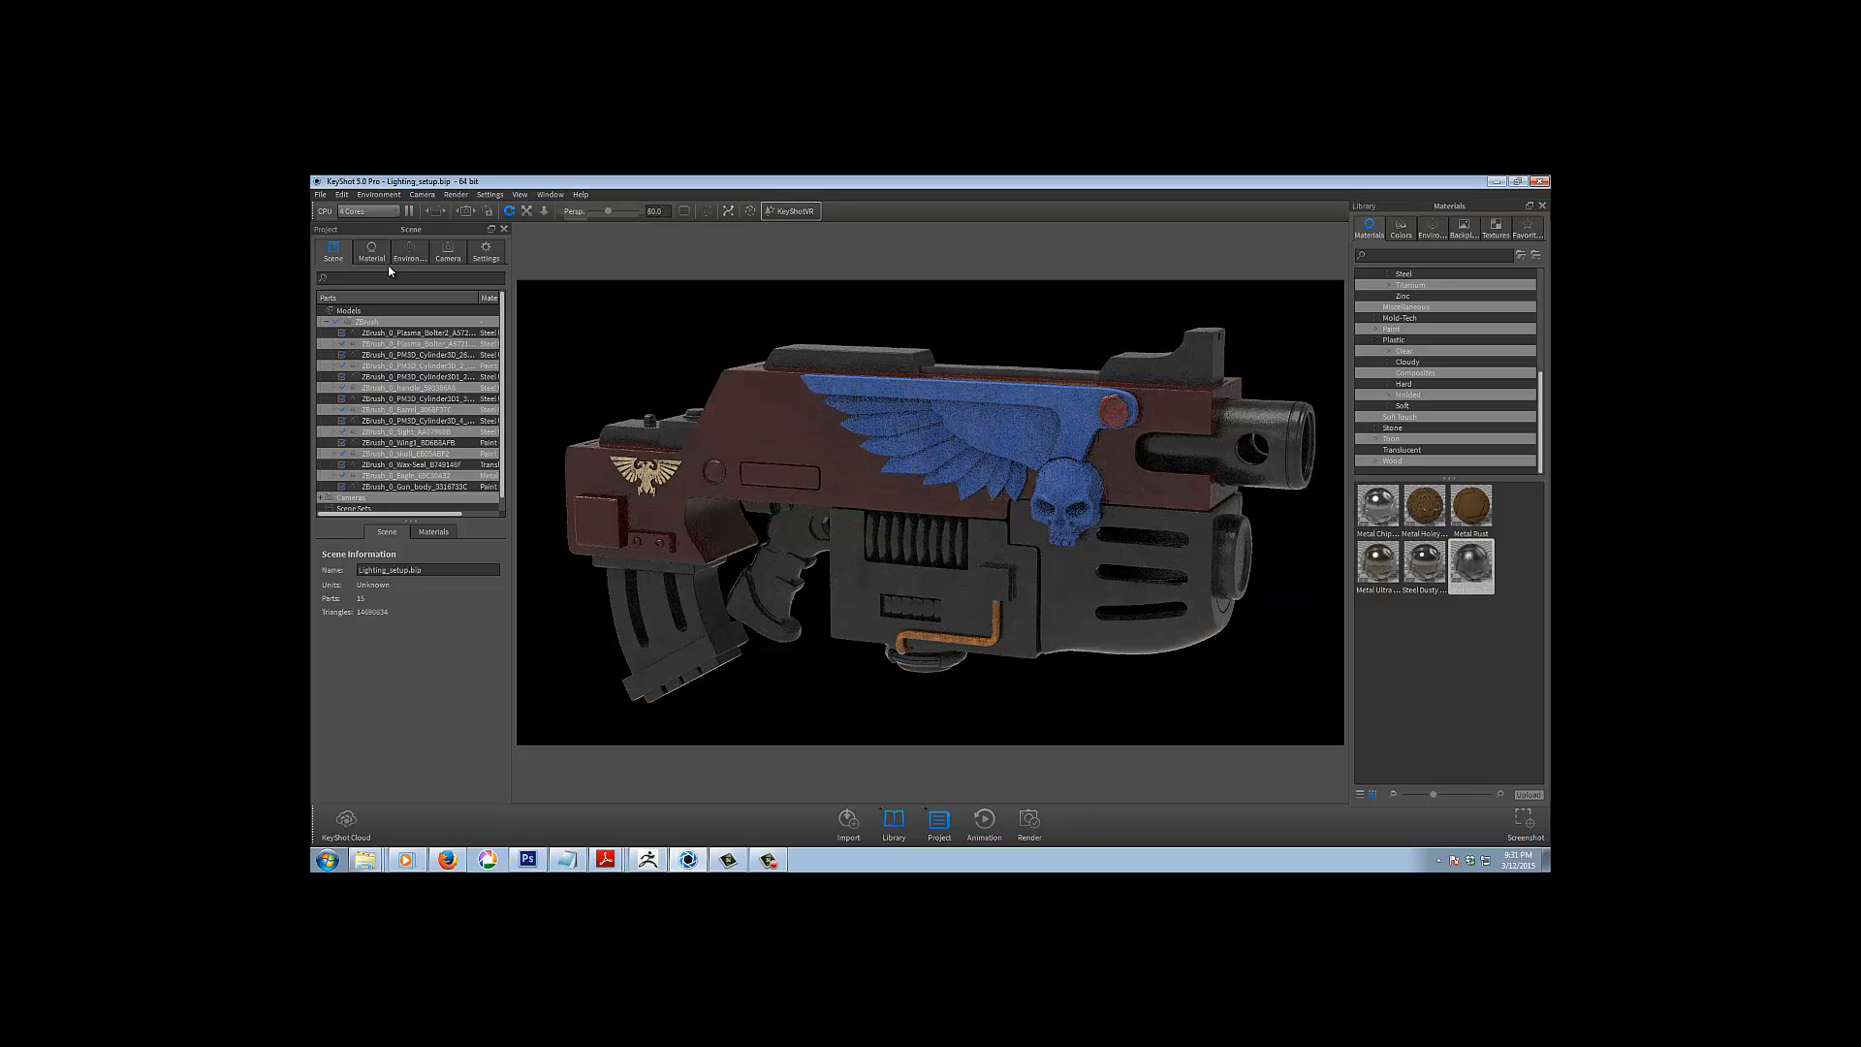
{"action": "left_click", "coordinate": [455, 257]}
{"action": "left_click", "coordinate": [472, 292]}
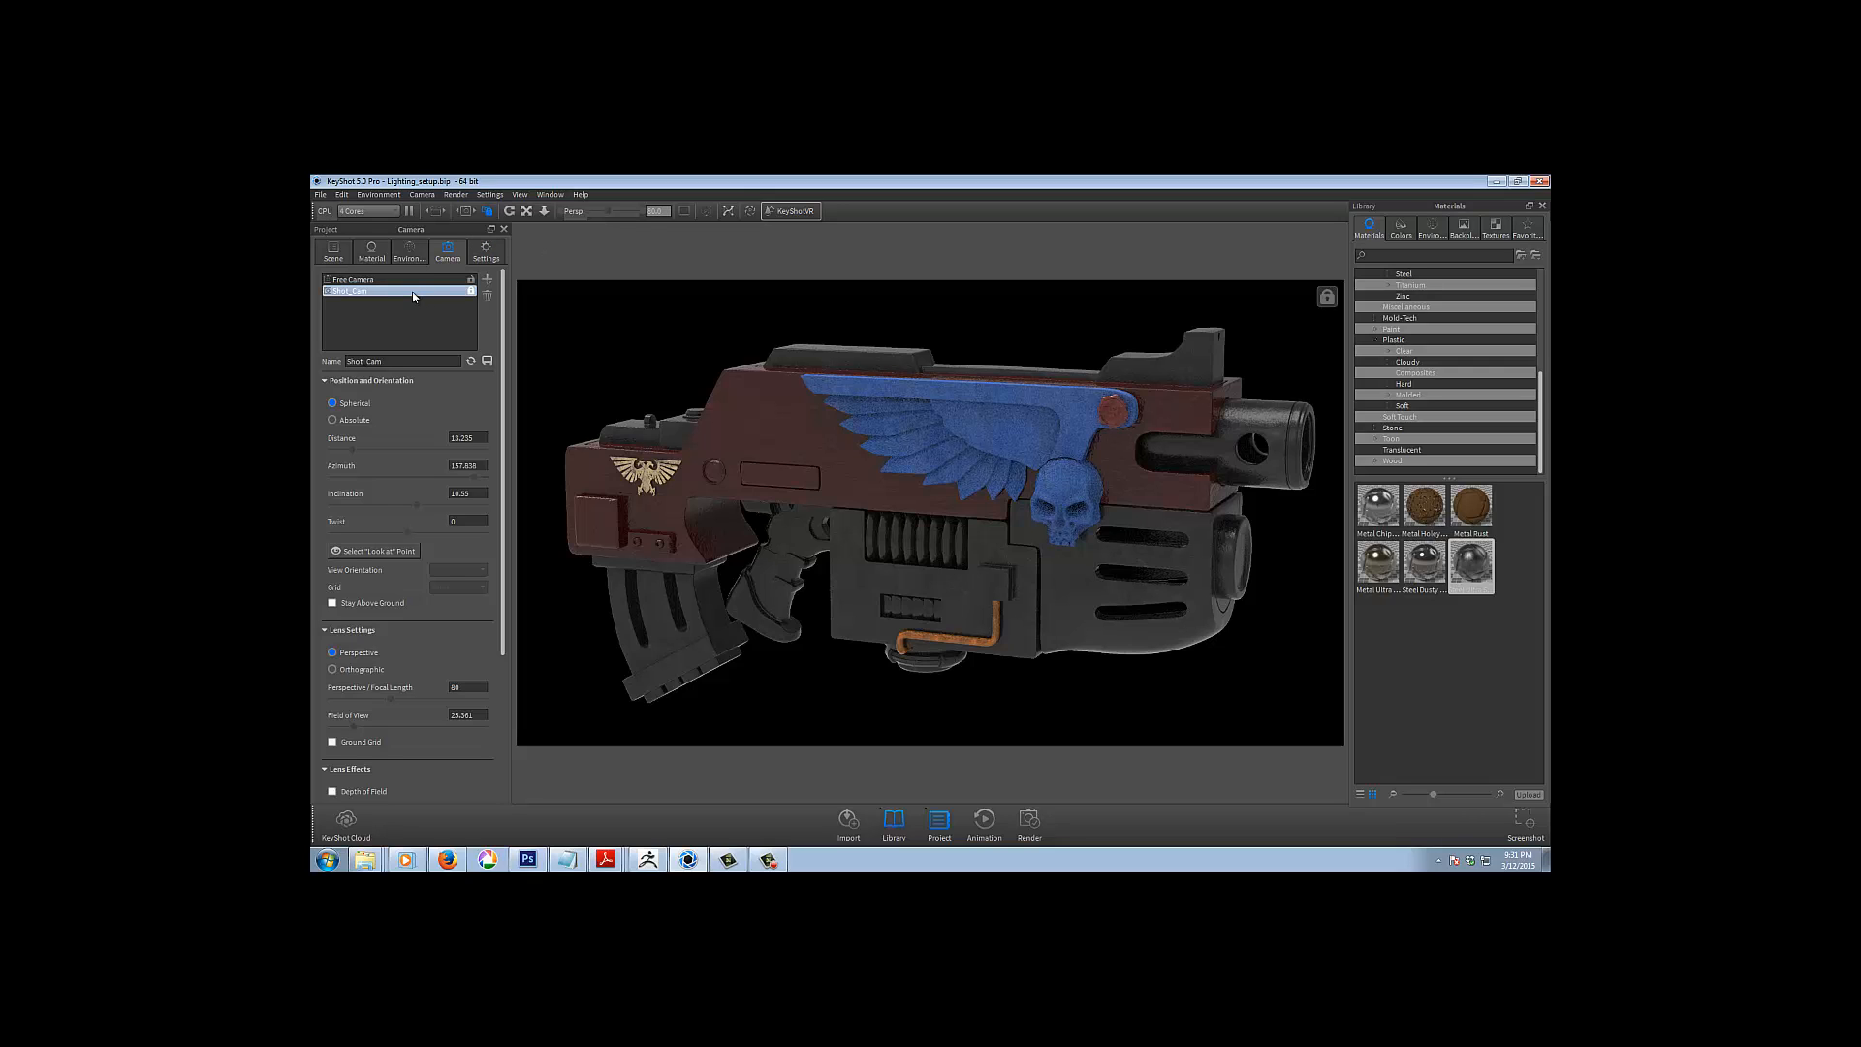
Apply the orange rust-textured Paint Gloss material to every part of the gun through the Models group
{"action": "left_click", "coordinate": [376, 254]}
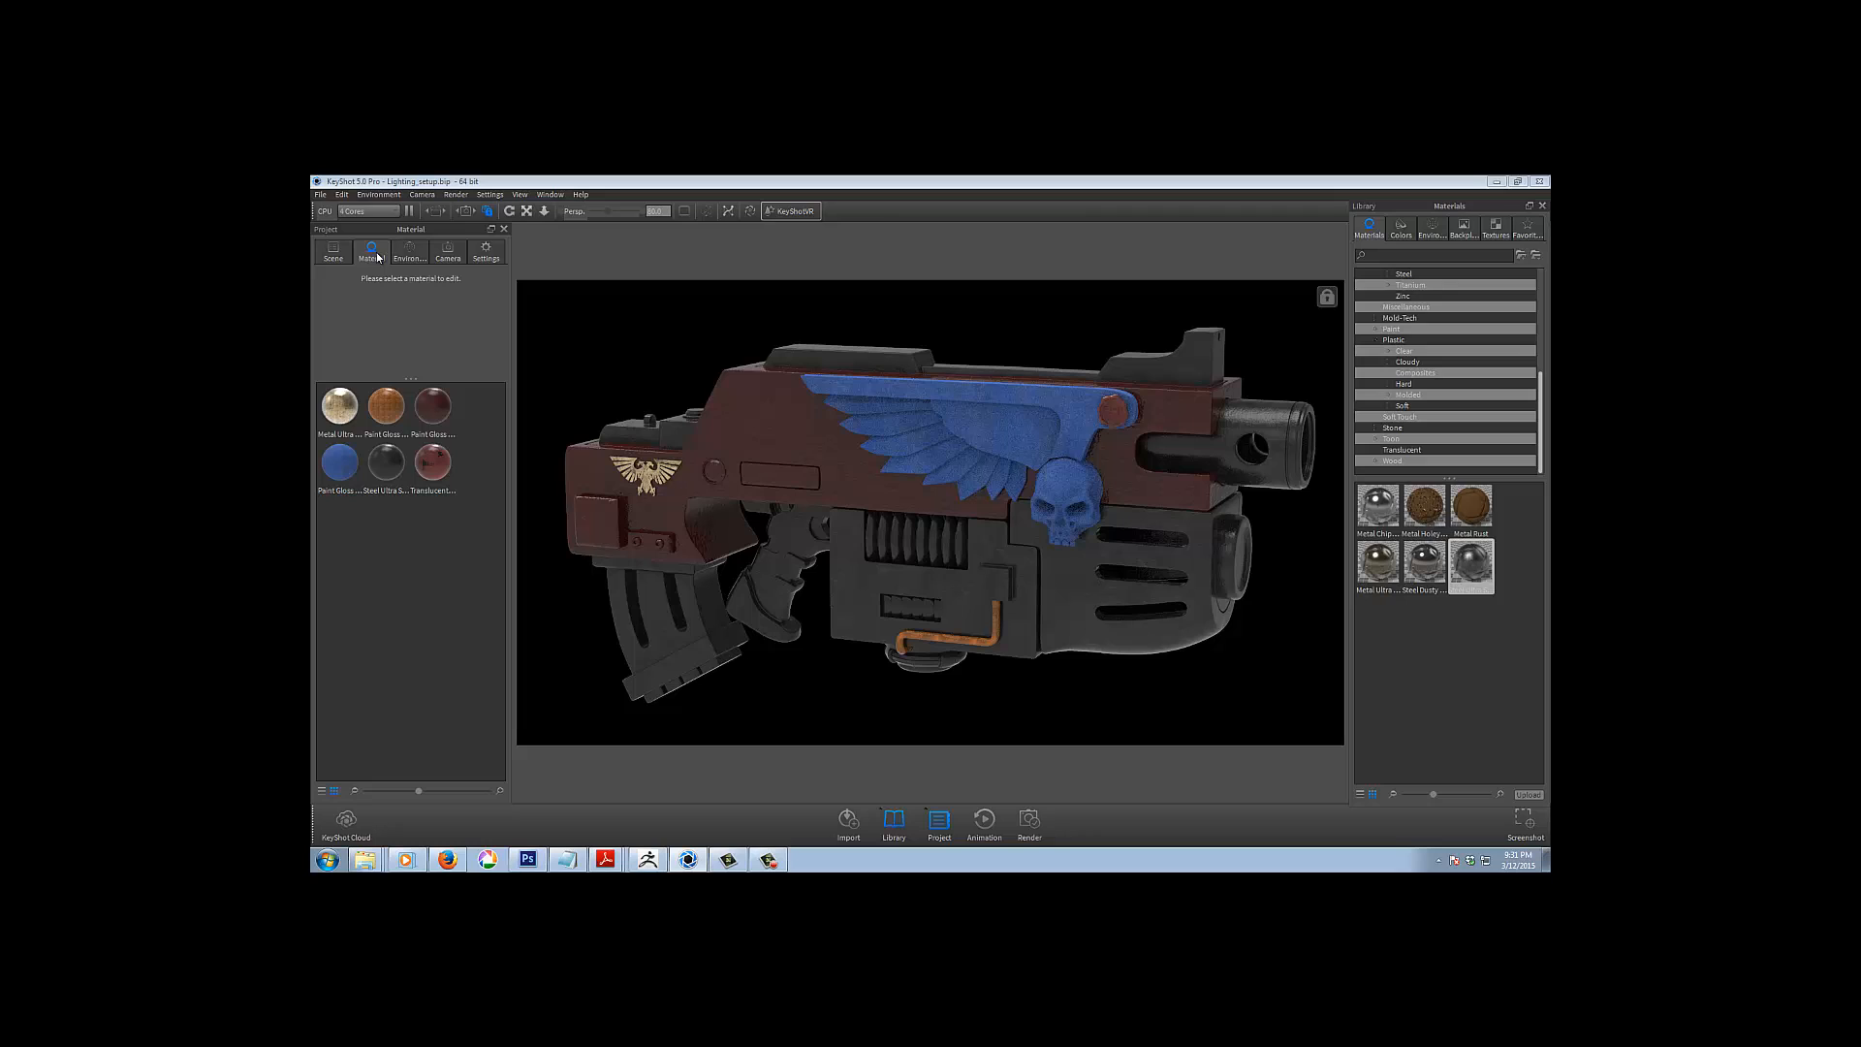
{"action": "left_click", "coordinate": [332, 254]}
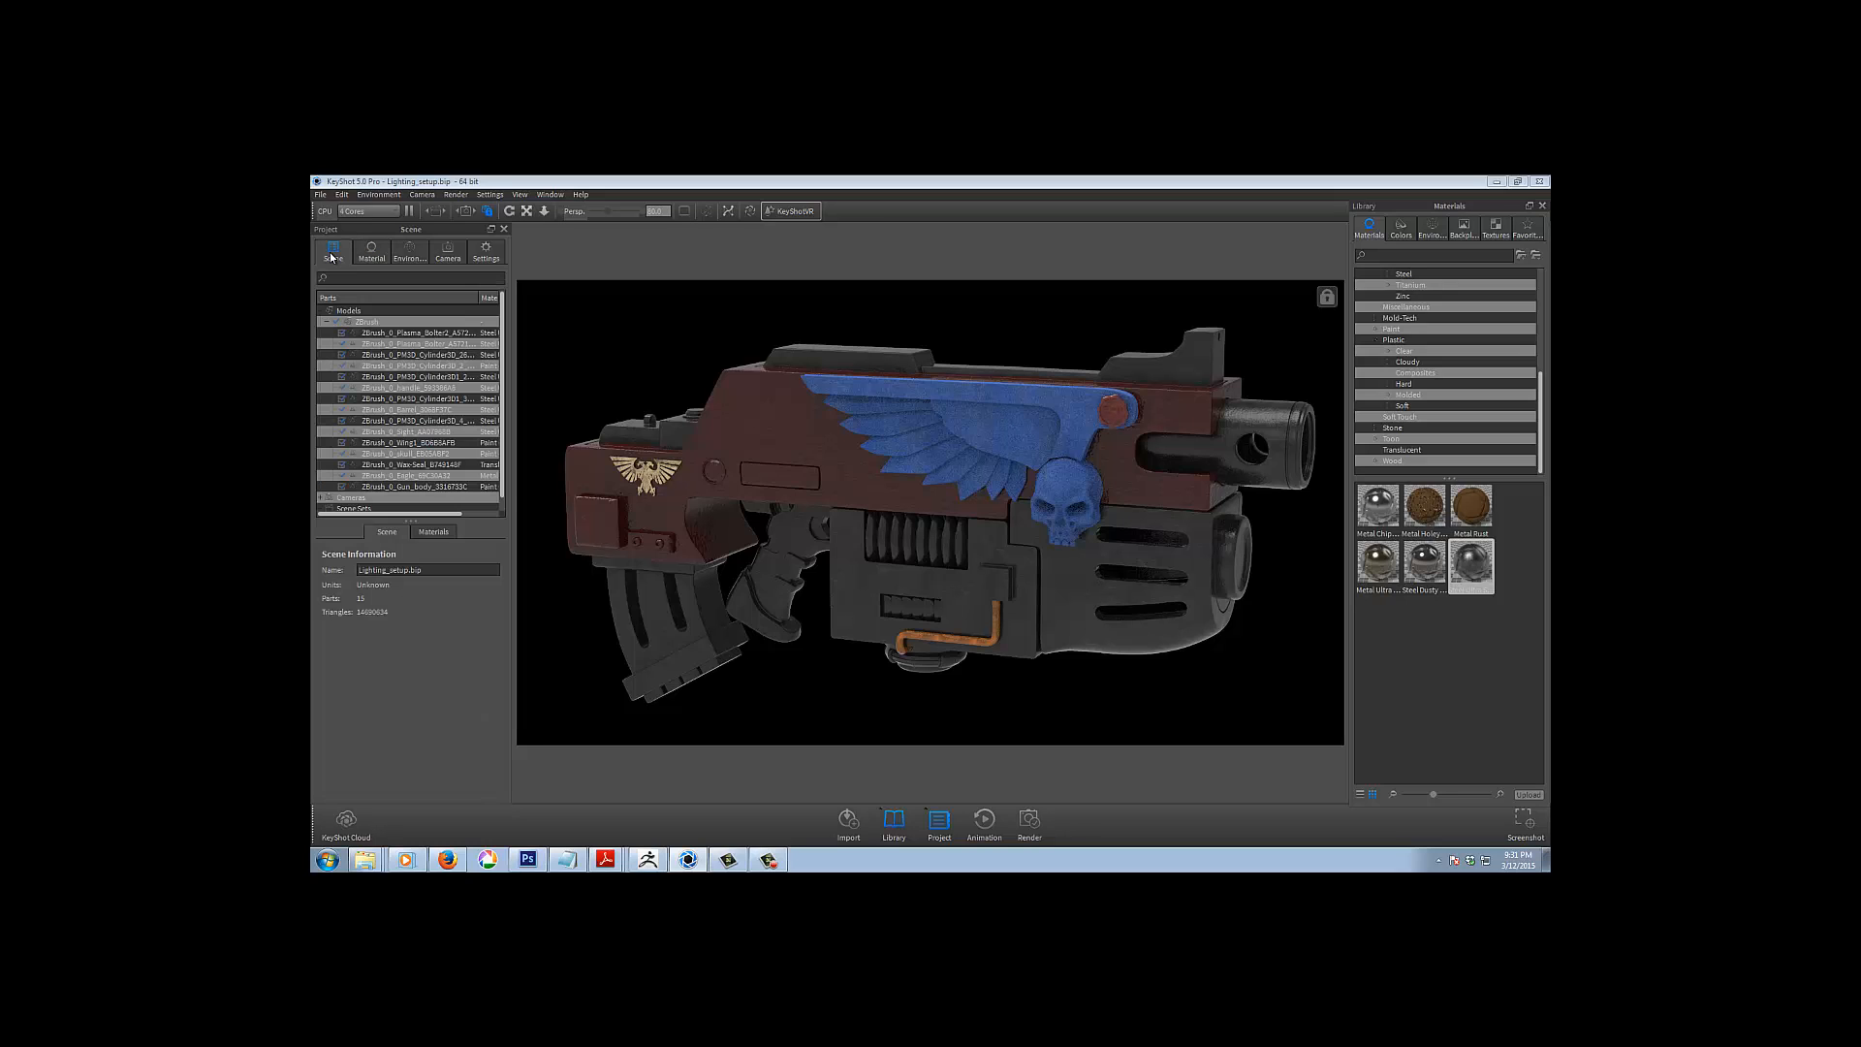
{"action": "left_click", "coordinate": [434, 533]}
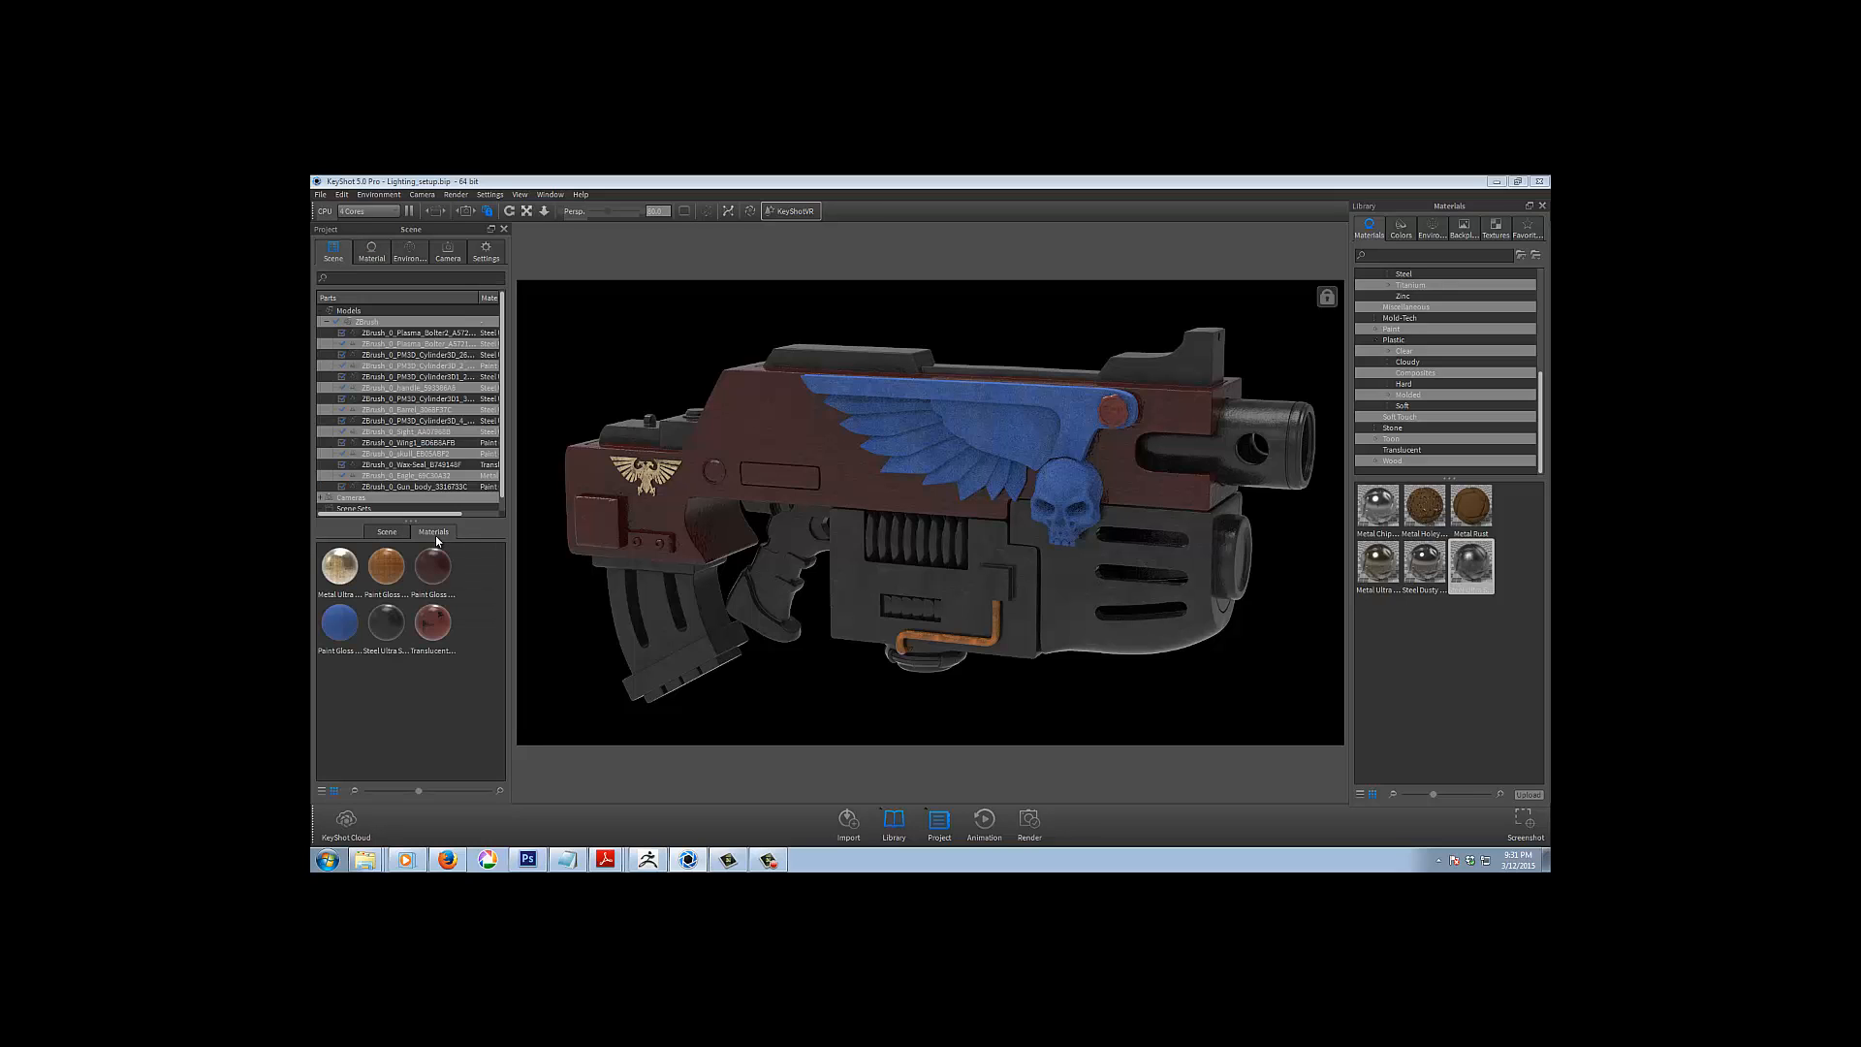
{"action": "left_click", "coordinate": [431, 625]}
{"action": "left_click", "coordinate": [381, 574]}
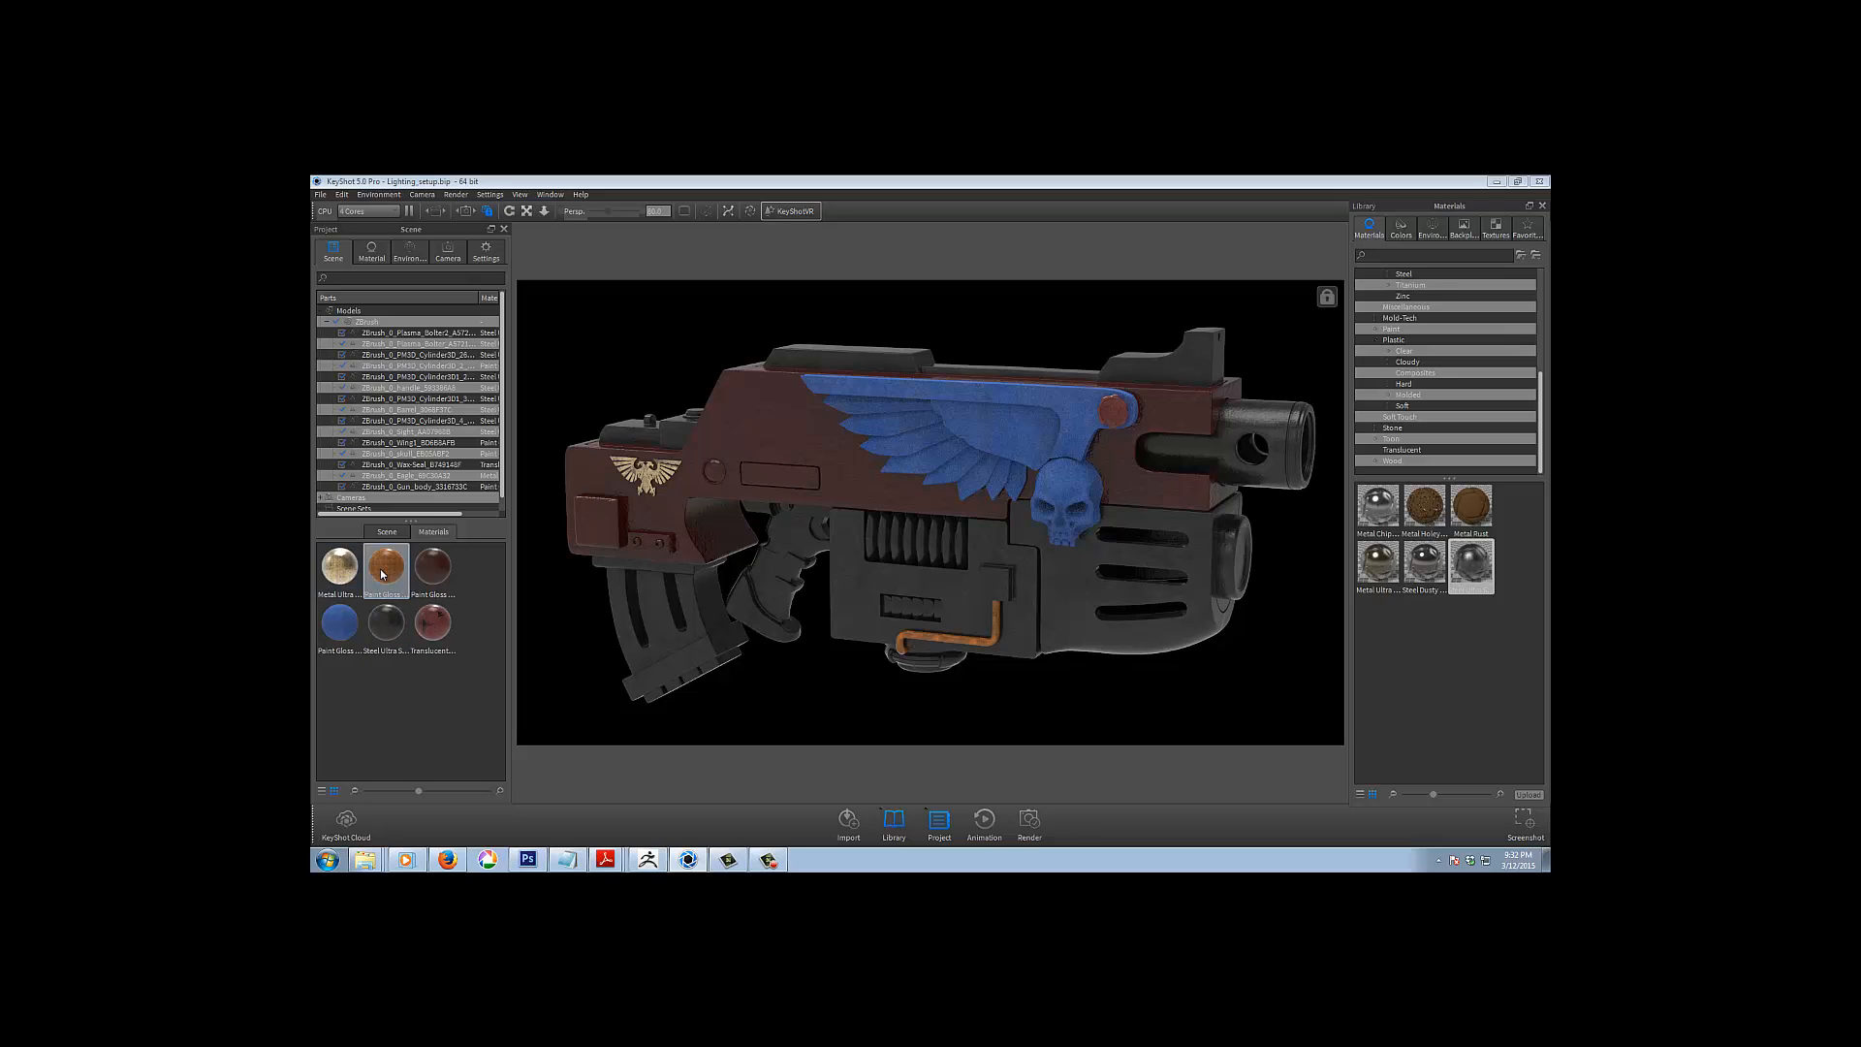
{"action": "left_click_drag", "start_coordinate": [381, 574], "coordinate": [354, 308]}
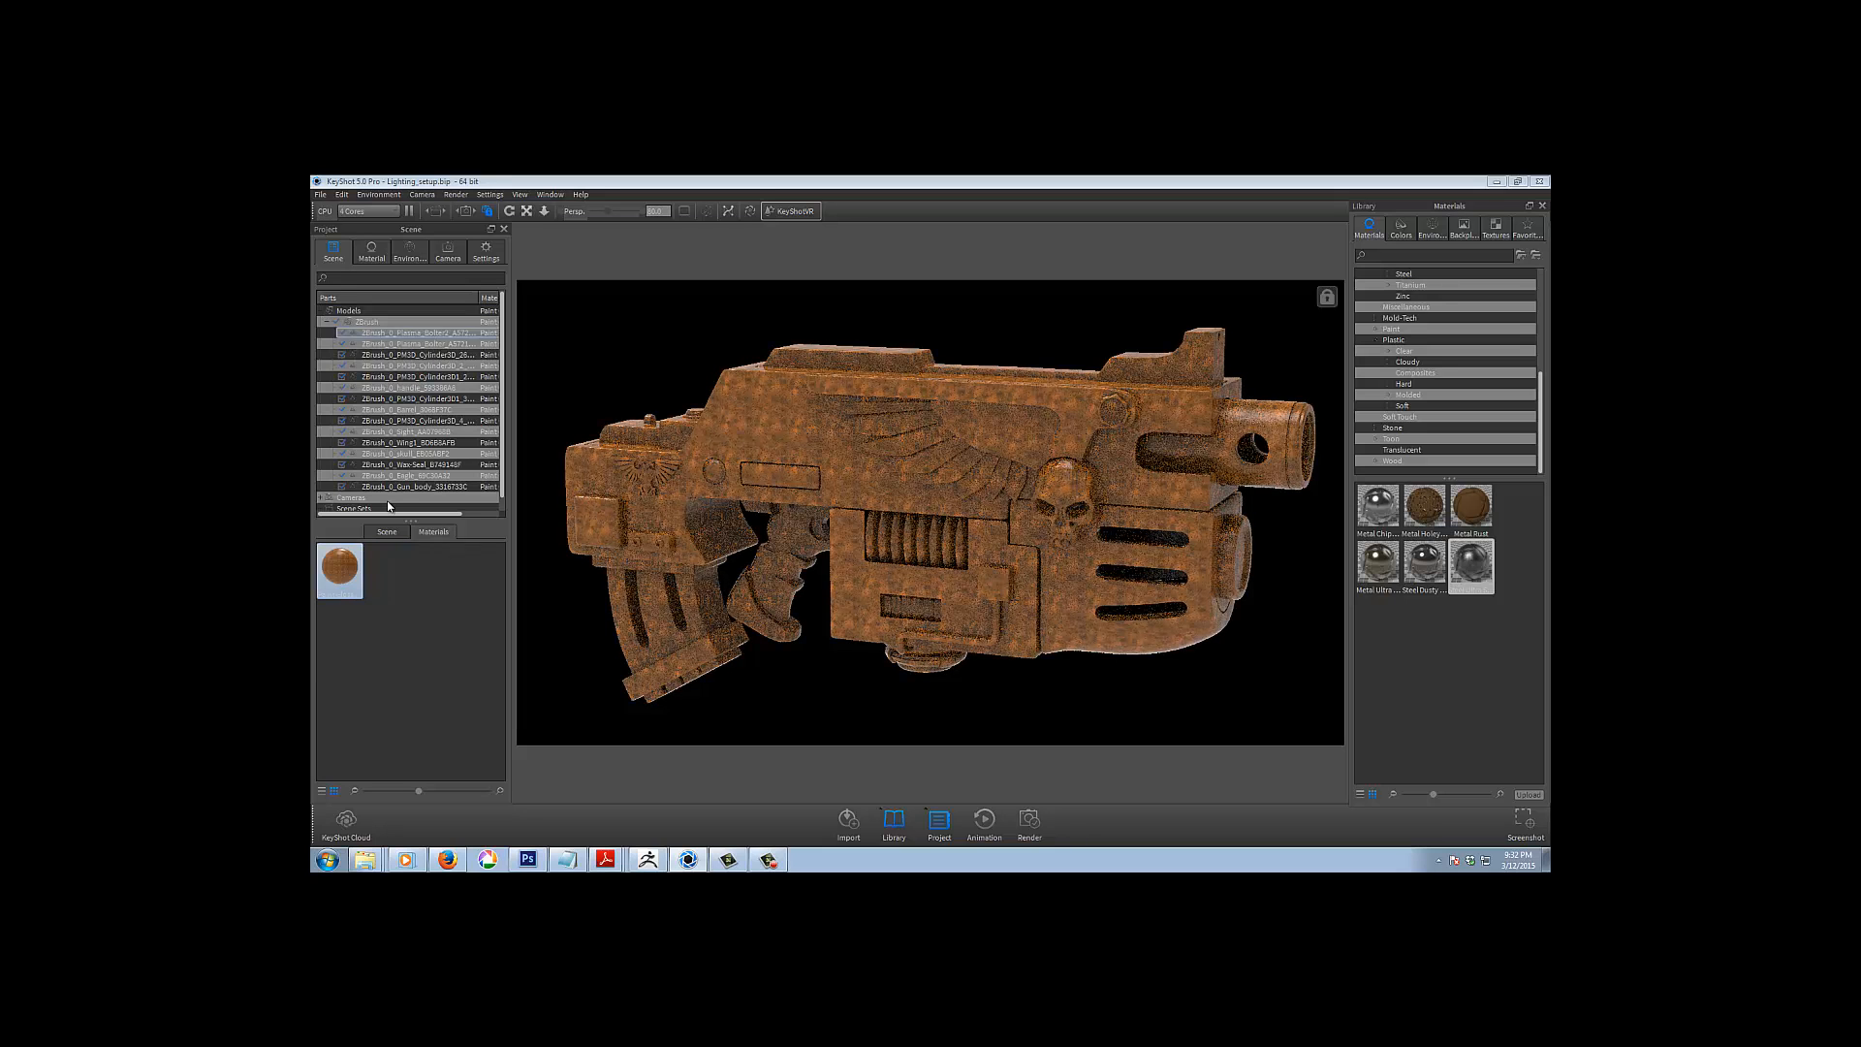
Open the gun's orange Paint Gloss material for editing and change its type to Diffuse
{"action": "right_click", "coordinate": [339, 575]}
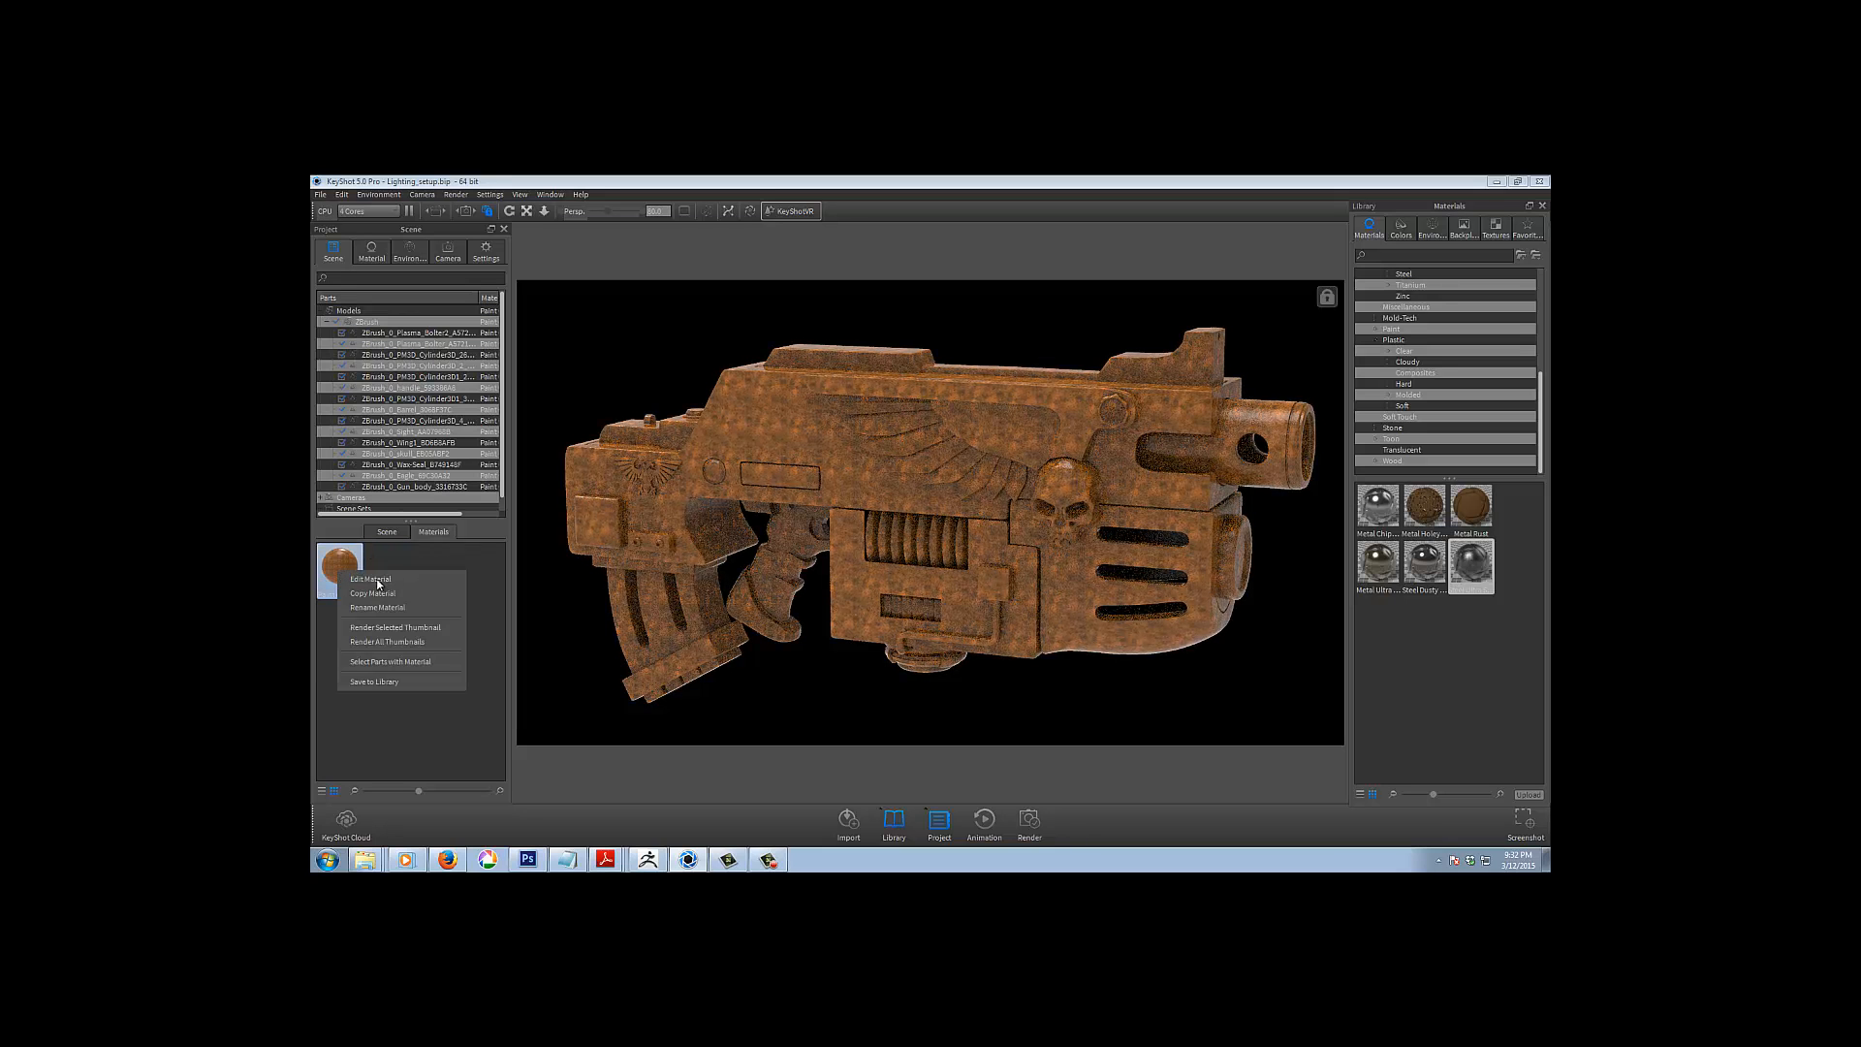
{"action": "left_click", "coordinate": [378, 581]}
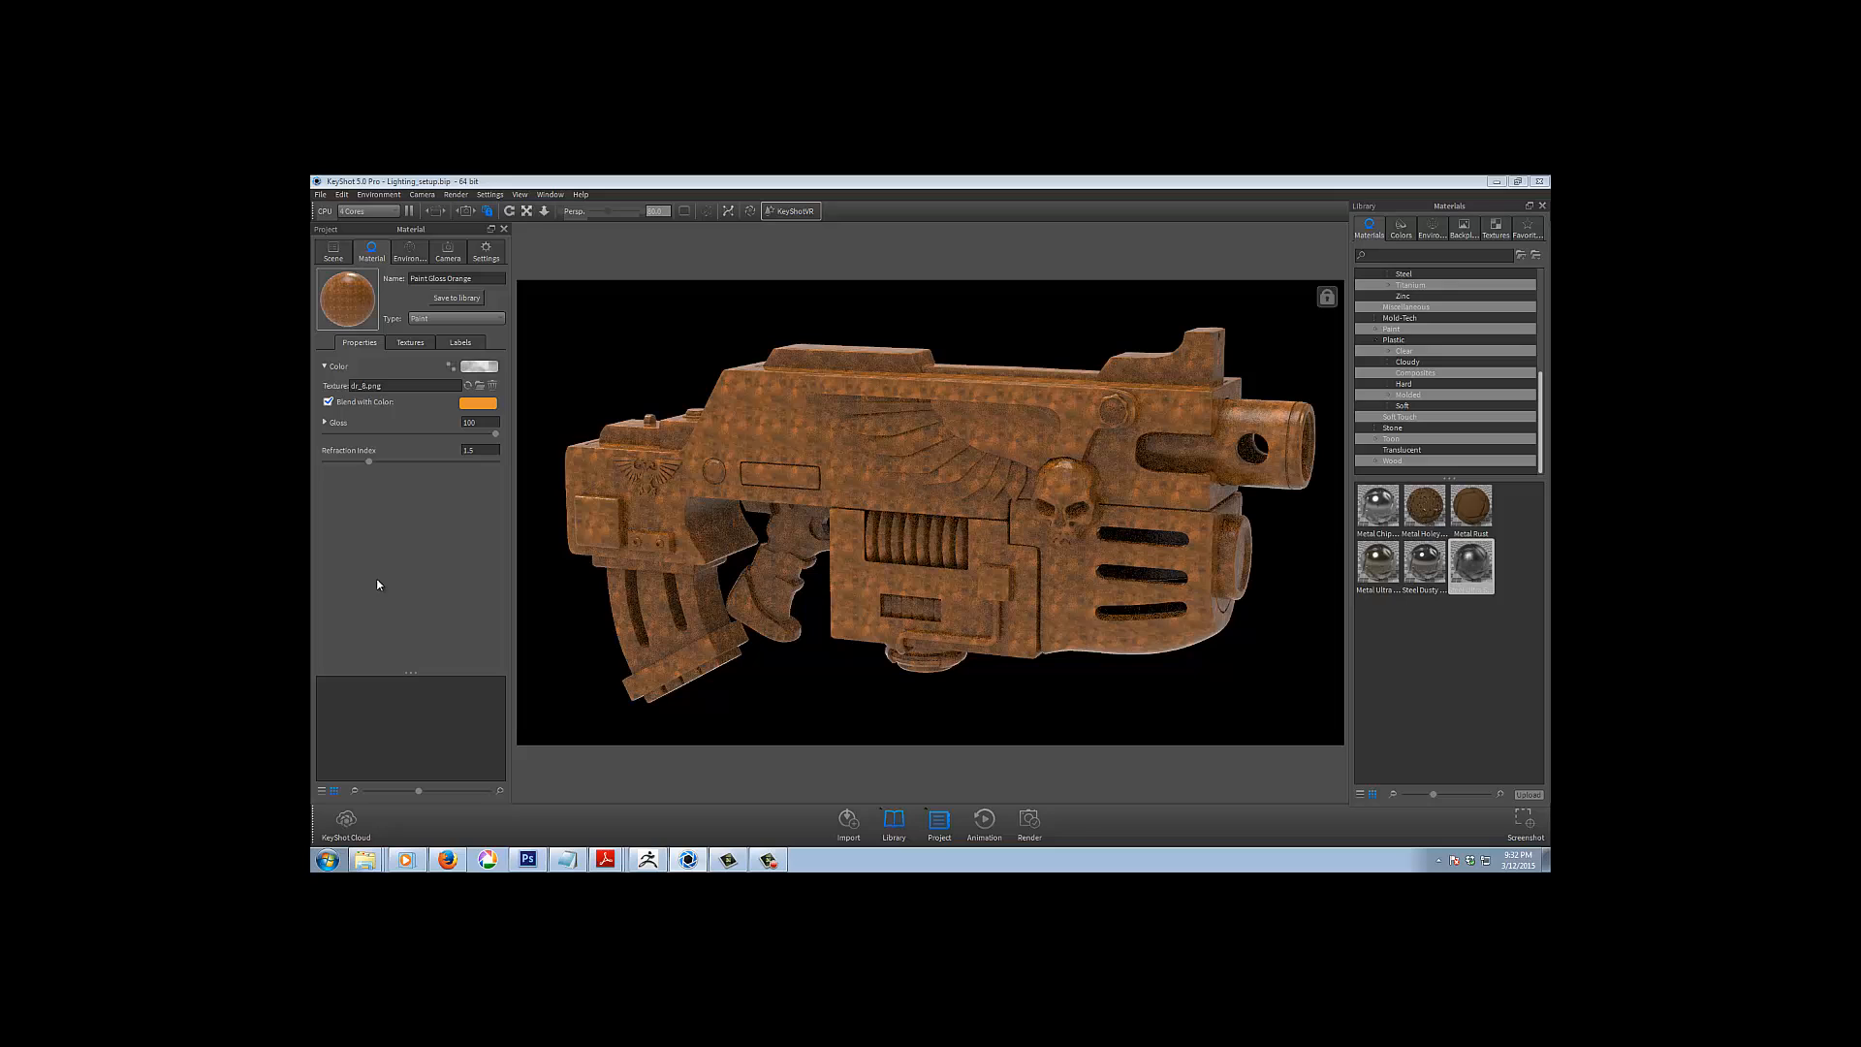
{"action": "left_click", "coordinate": [408, 346]}
{"action": "left_click", "coordinate": [425, 319]}
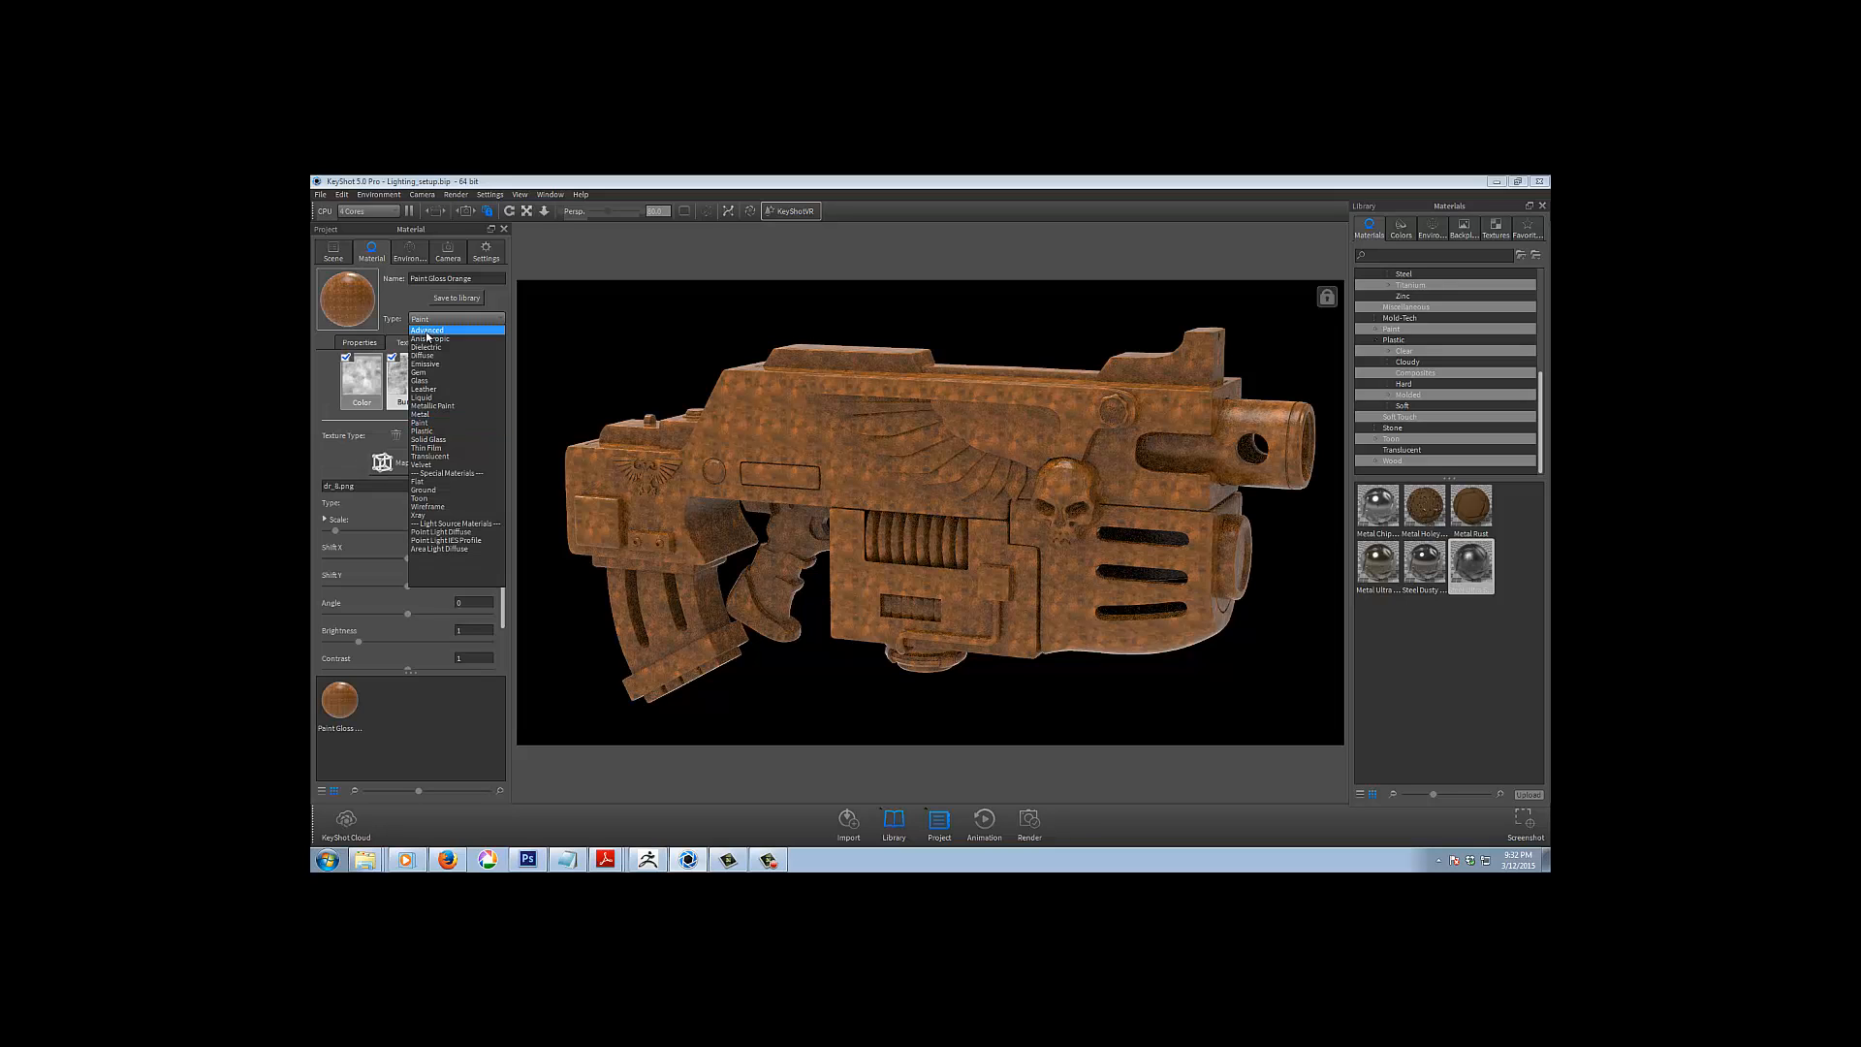
{"action": "left_click", "coordinate": [427, 355]}
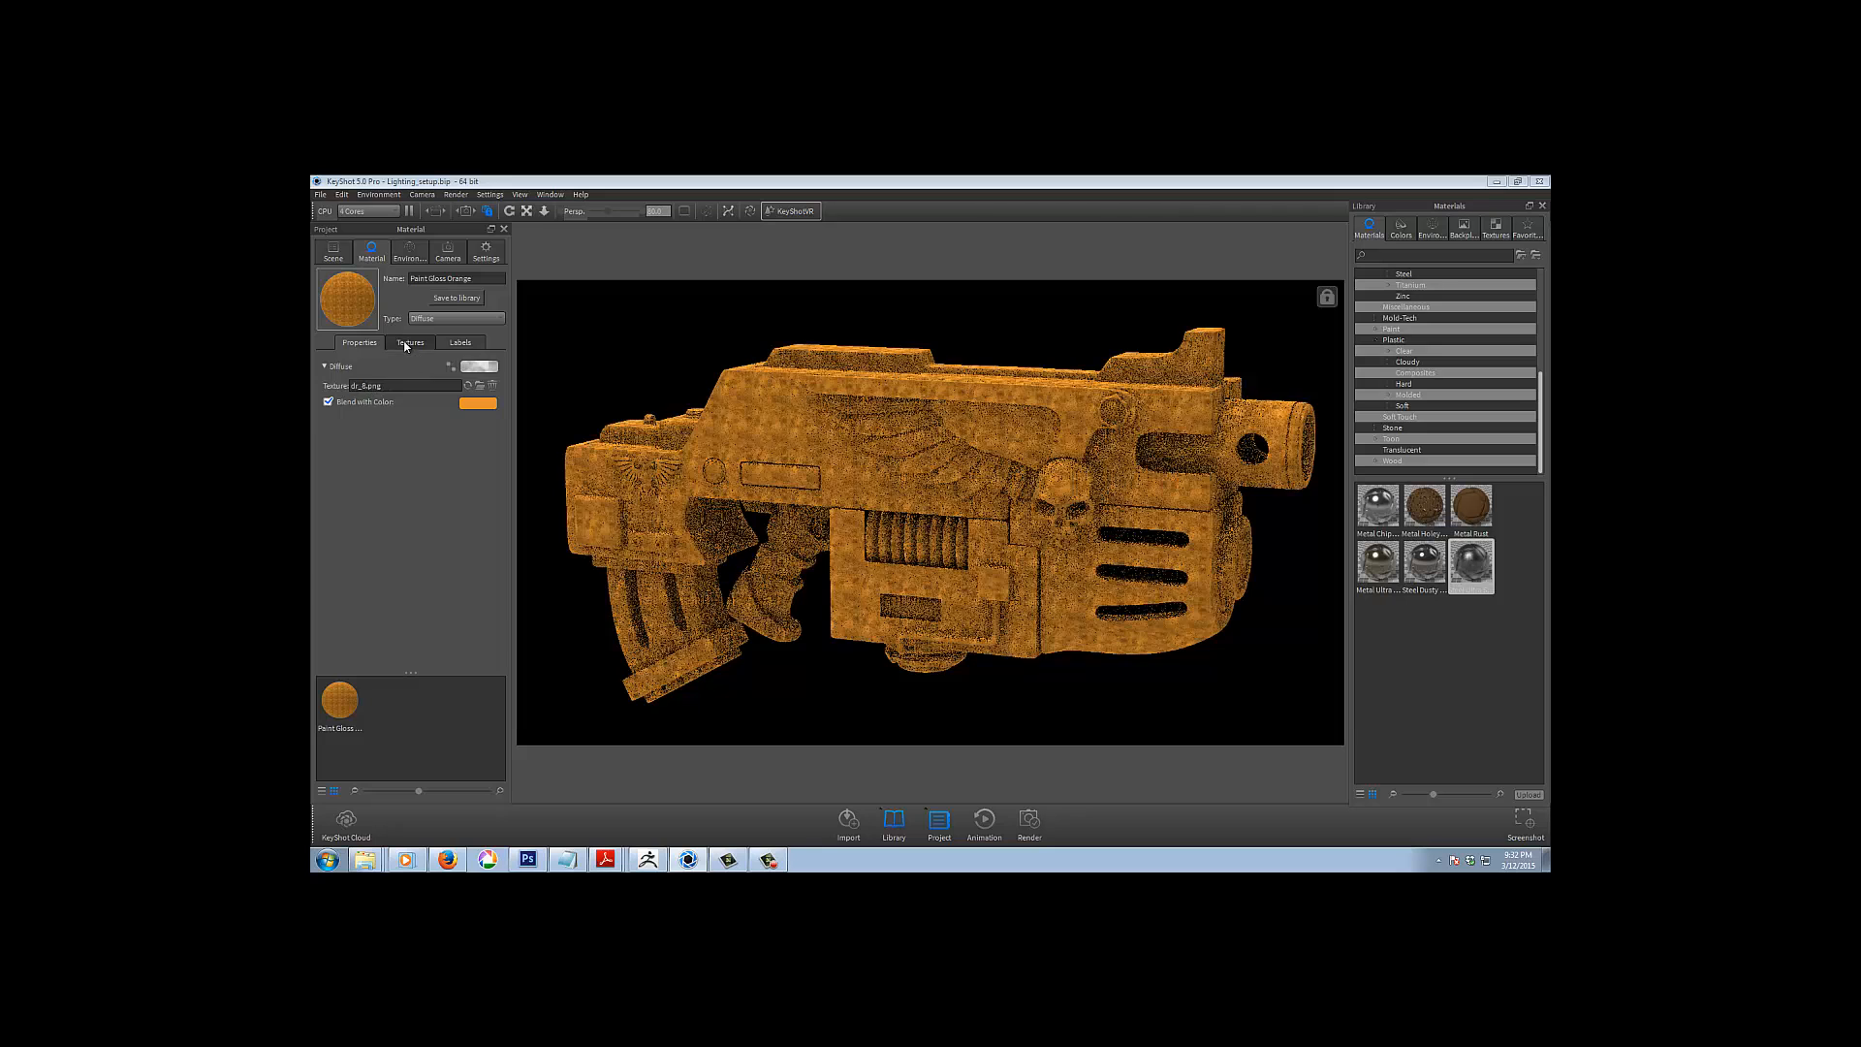
Load Dust_muck_tiled.jpg as the material's color texture and Dust_muck_tiled_Bump.jpg as its bump texture
{"action": "double_click", "coordinate": [360, 392]}
{"action": "double_click", "coordinate": [669, 323]}
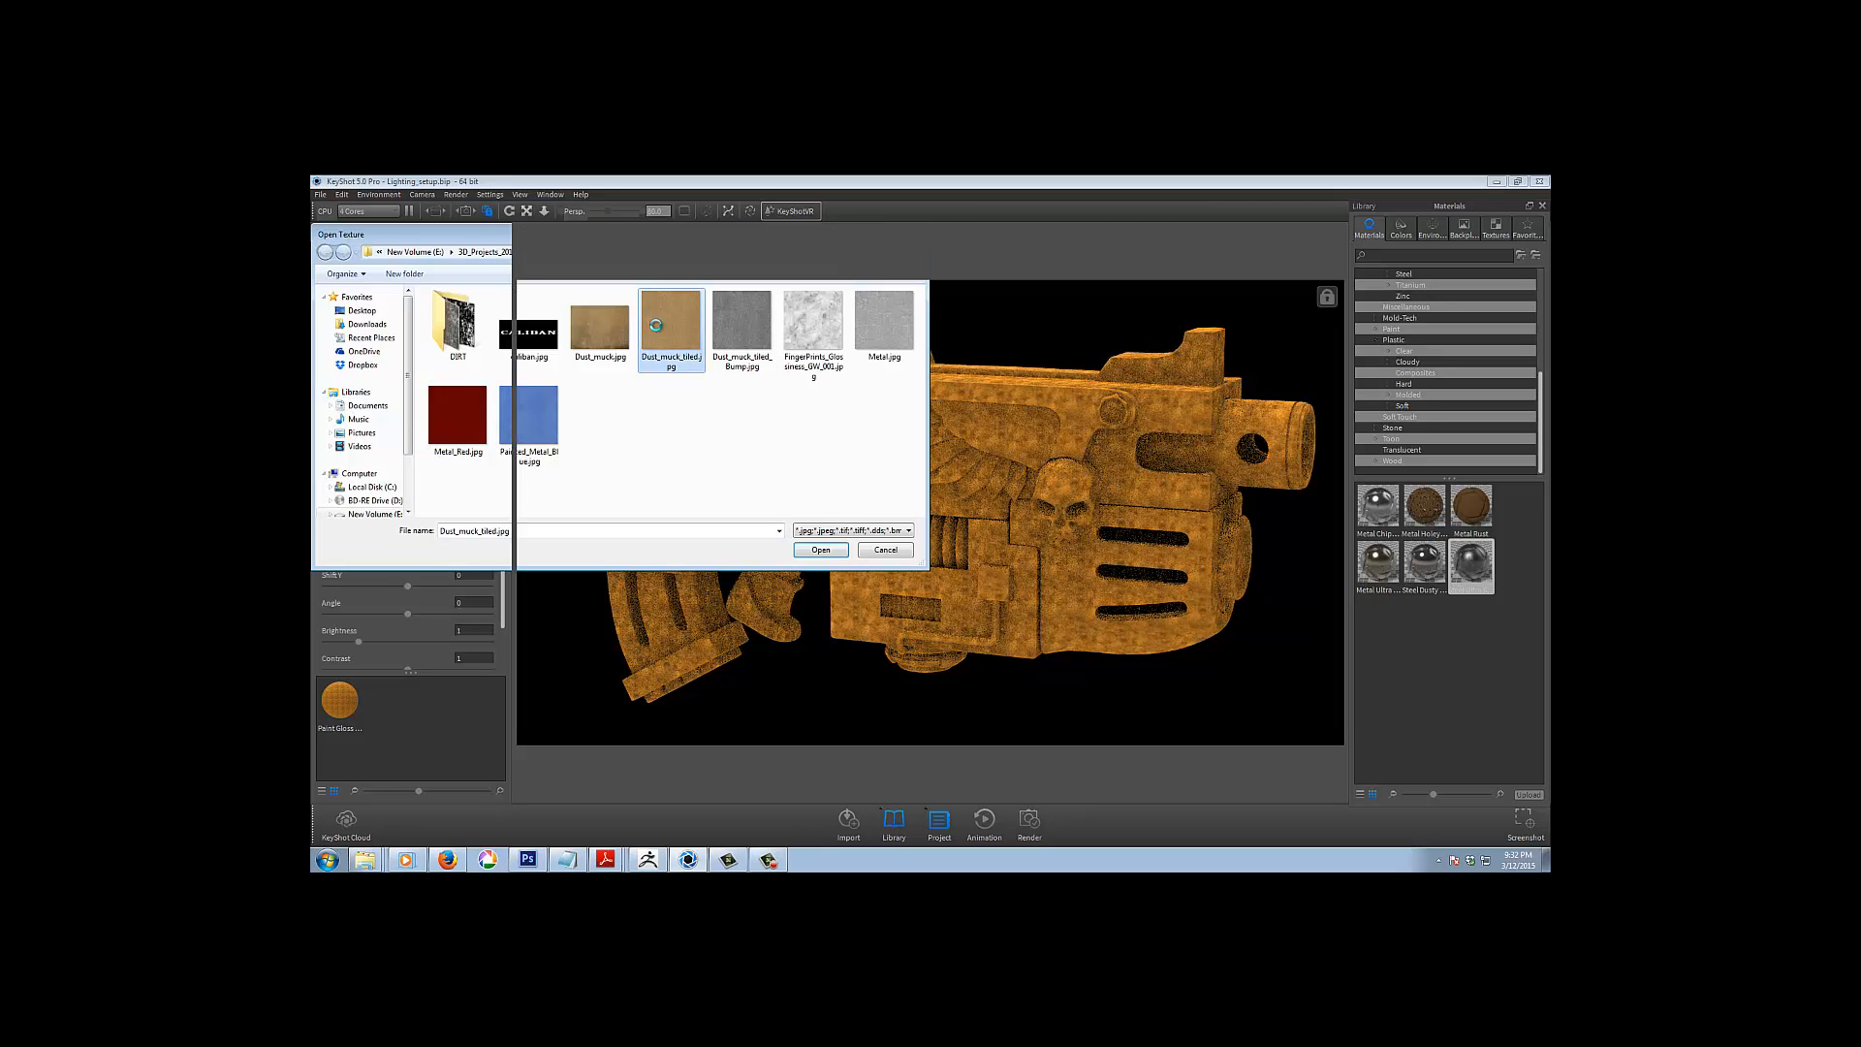
{"action": "double_click", "coordinate": [408, 377]}
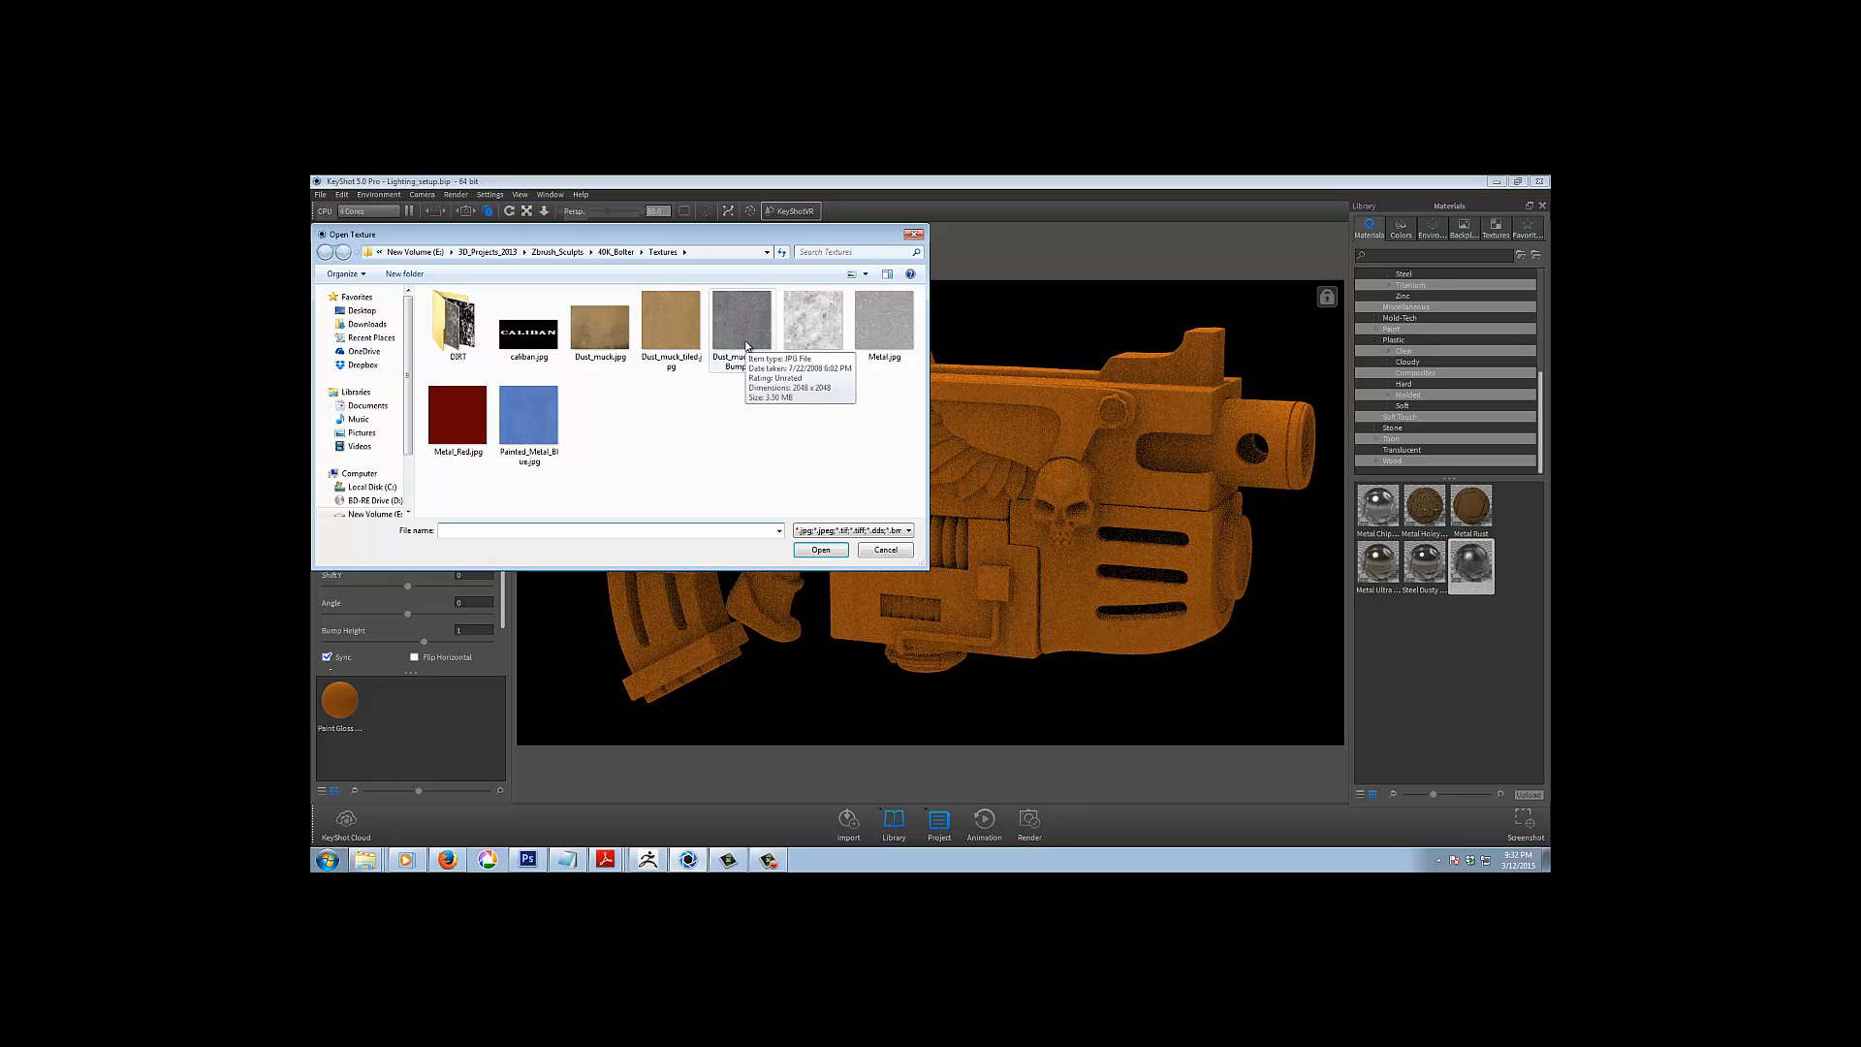
{"action": "double_click", "coordinate": [744, 329]}
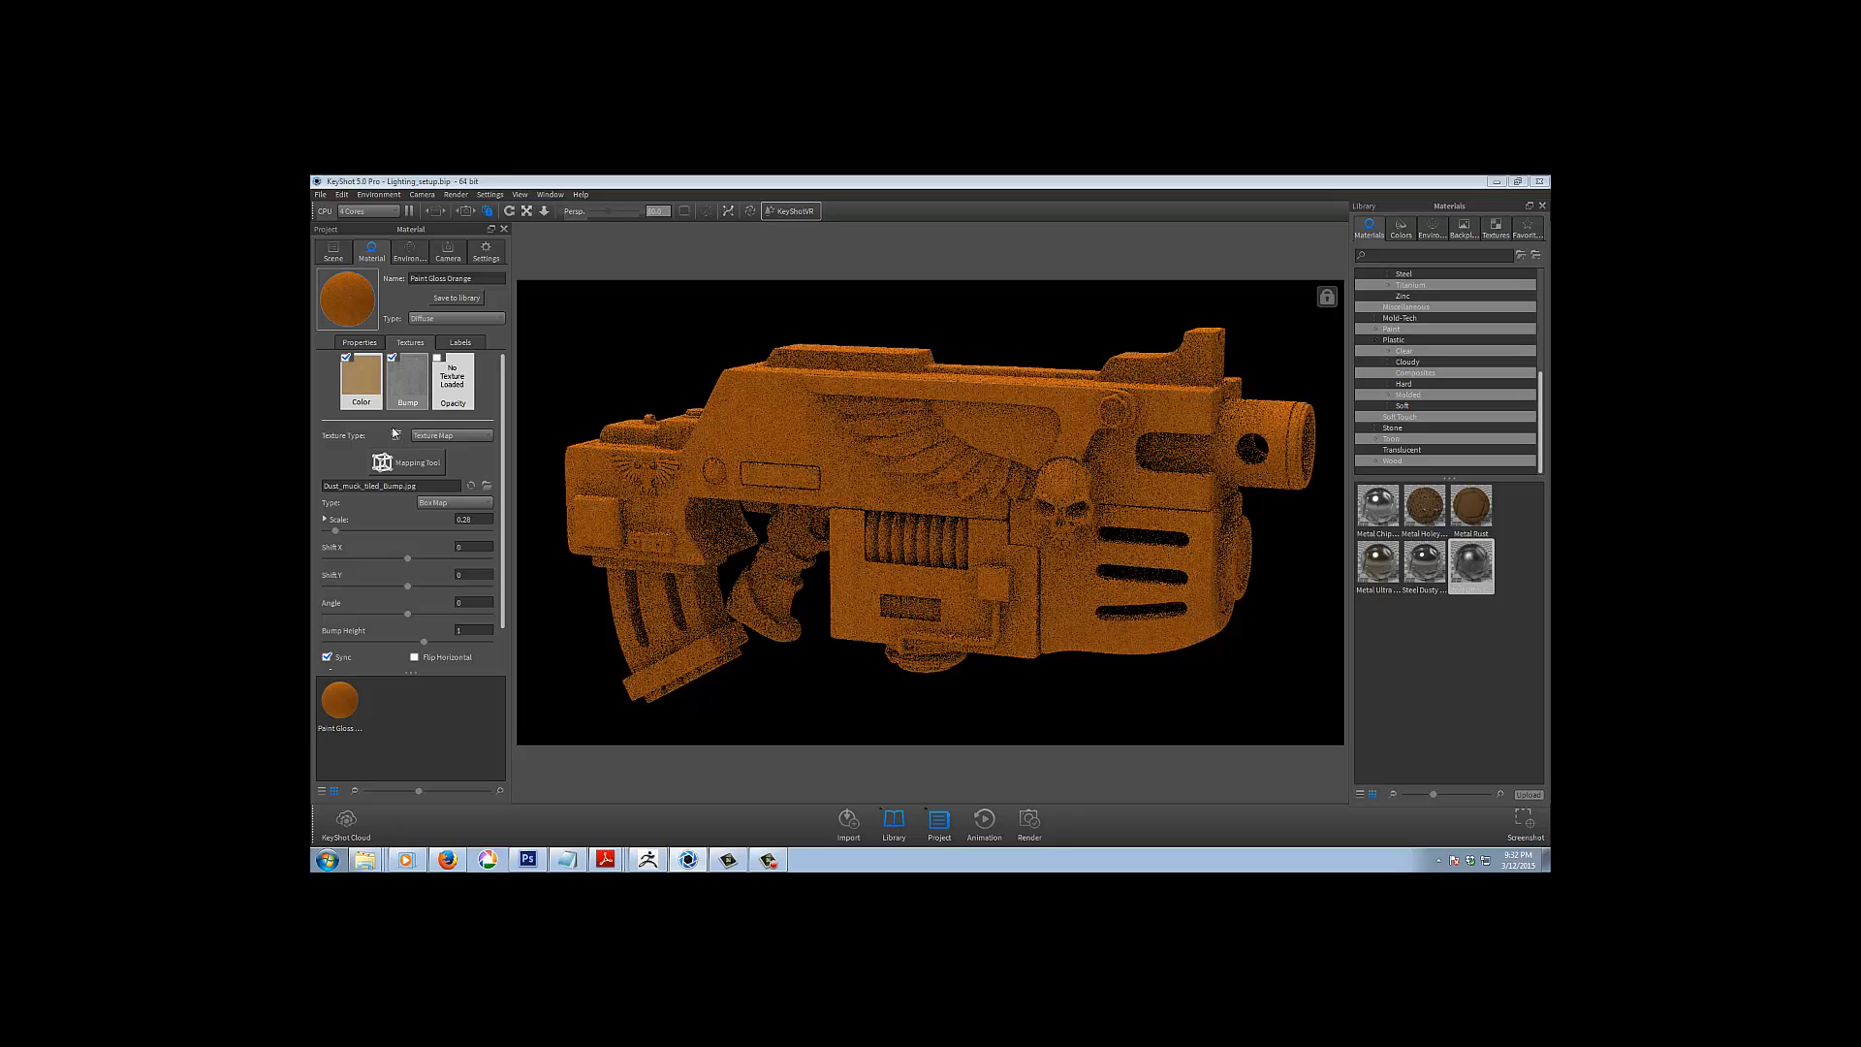
Turn off Blend with Color for the material's diffuse texture
{"action": "left_click", "coordinate": [359, 344]}
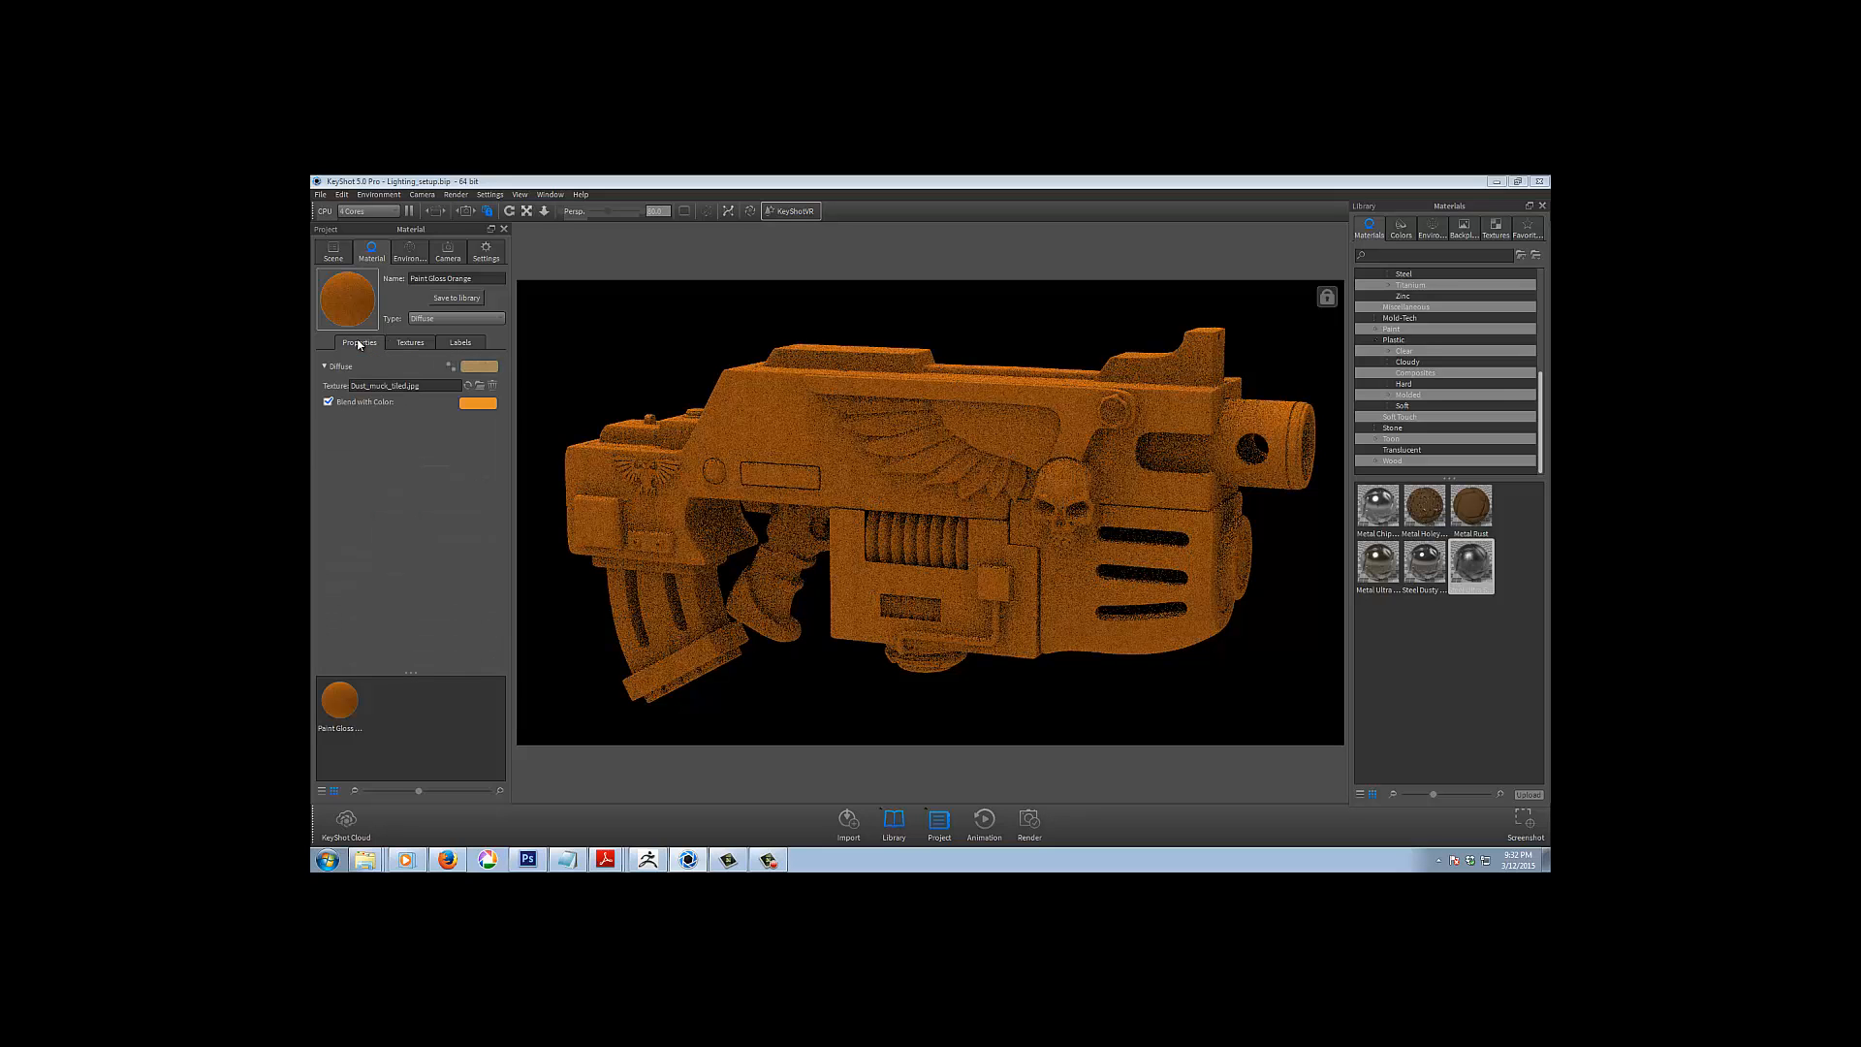
{"action": "left_click", "coordinate": [328, 401]}
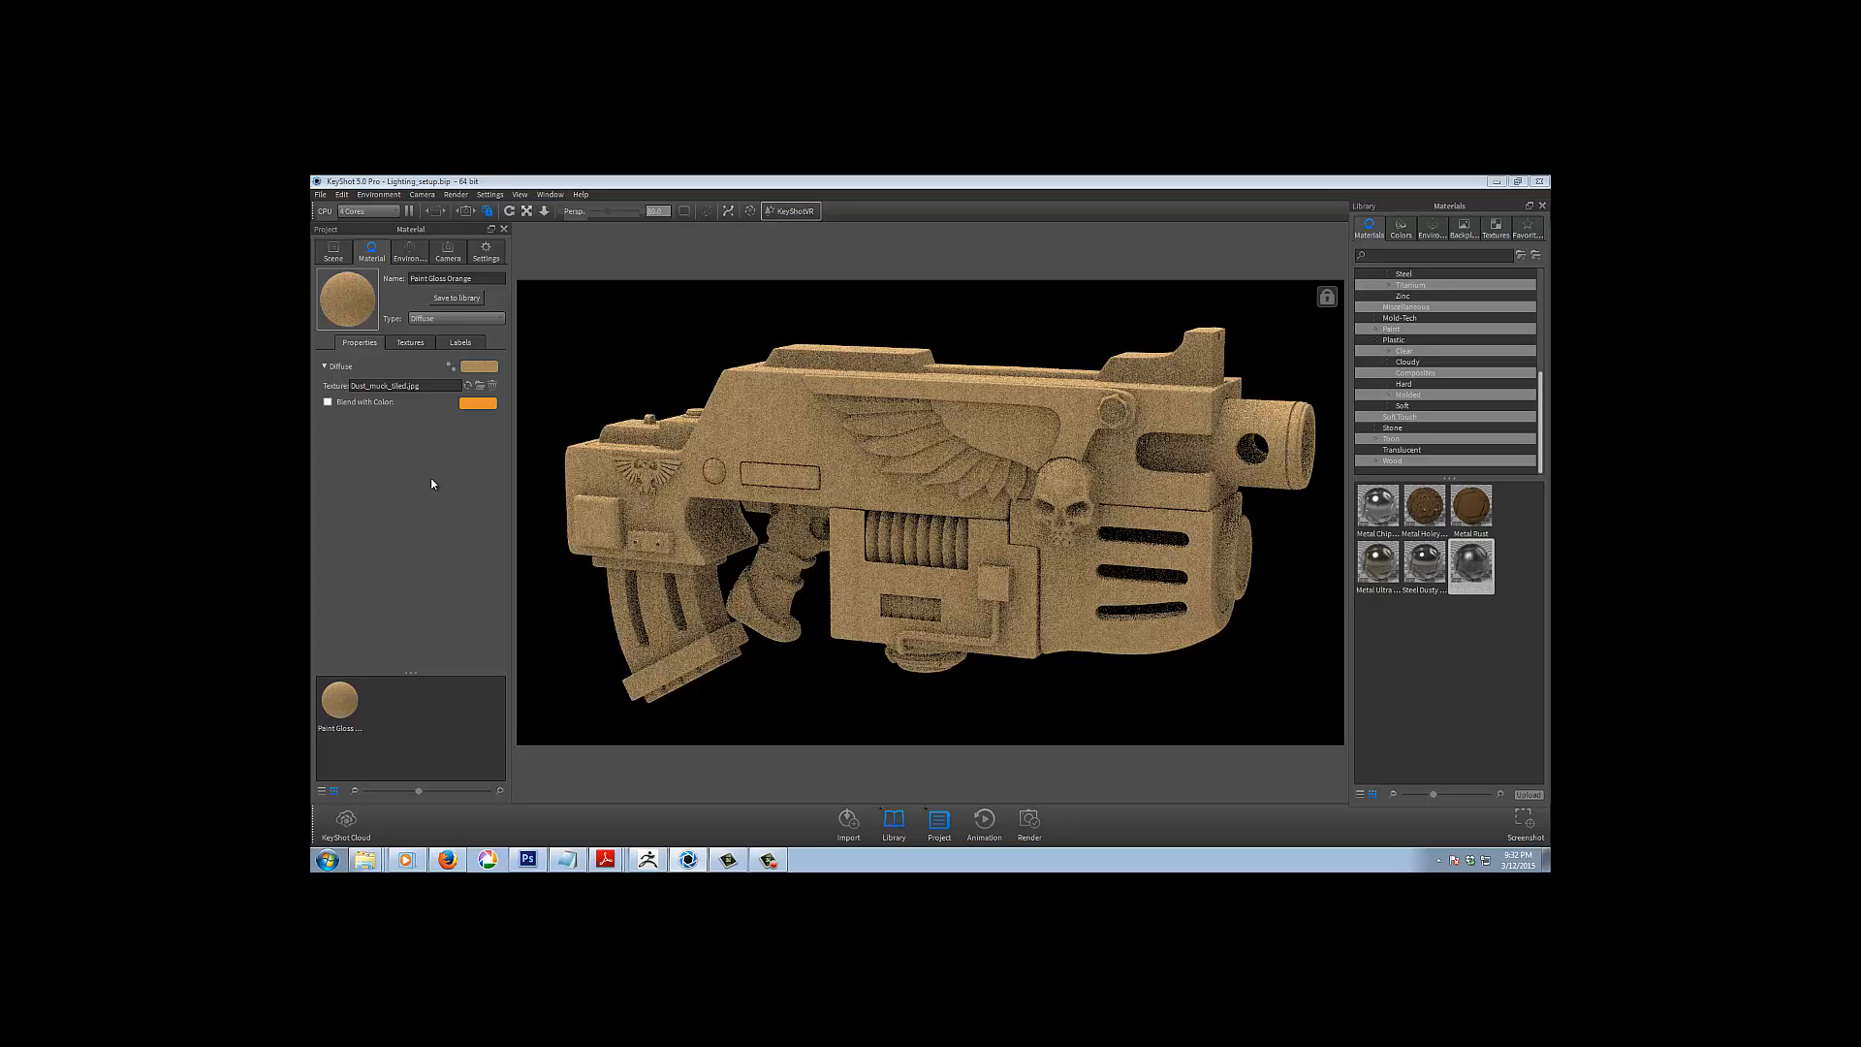
{"action": "left_click", "coordinate": [411, 345]}
{"action": "left_click", "coordinate": [347, 342]}
Set the synced dust textures' scale to about 2.1 and lower the color texture's brightness to about 0.4
{"action": "left_click", "coordinate": [405, 342]}
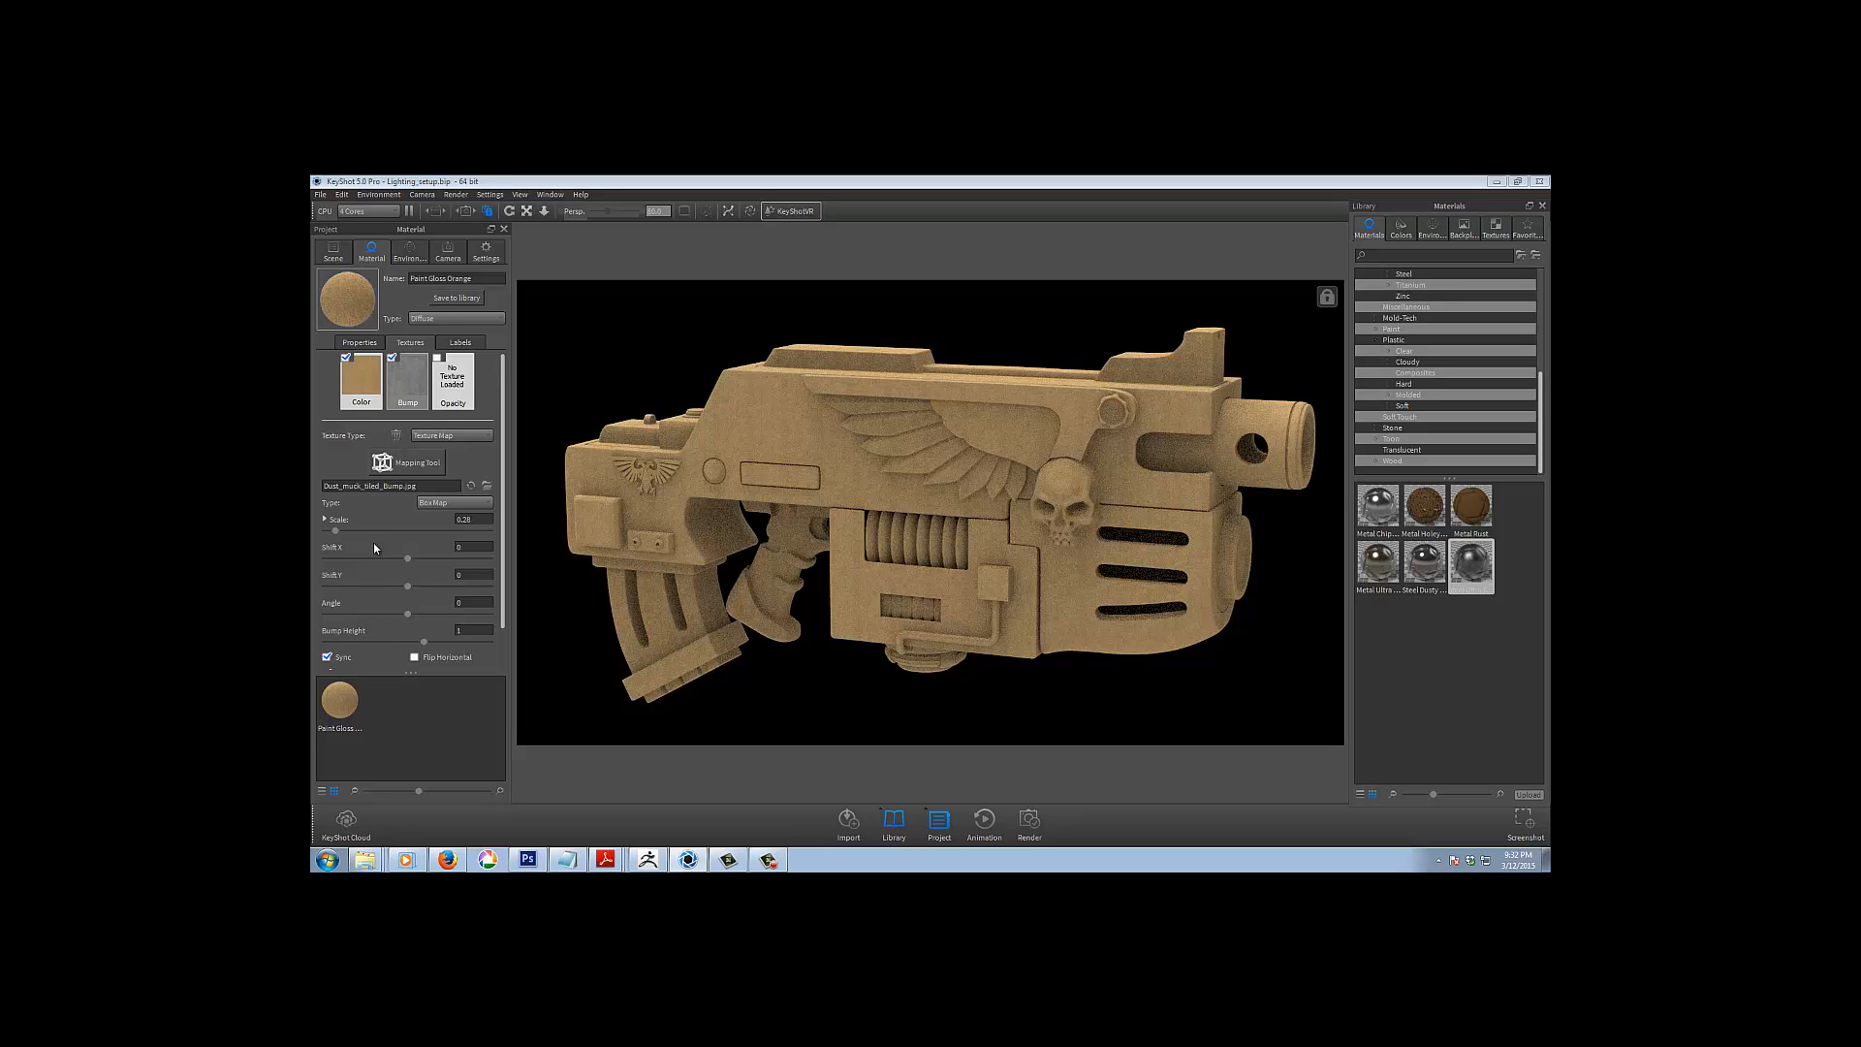
{"action": "left_click_drag", "start_coordinate": [335, 531], "coordinate": [358, 531]}
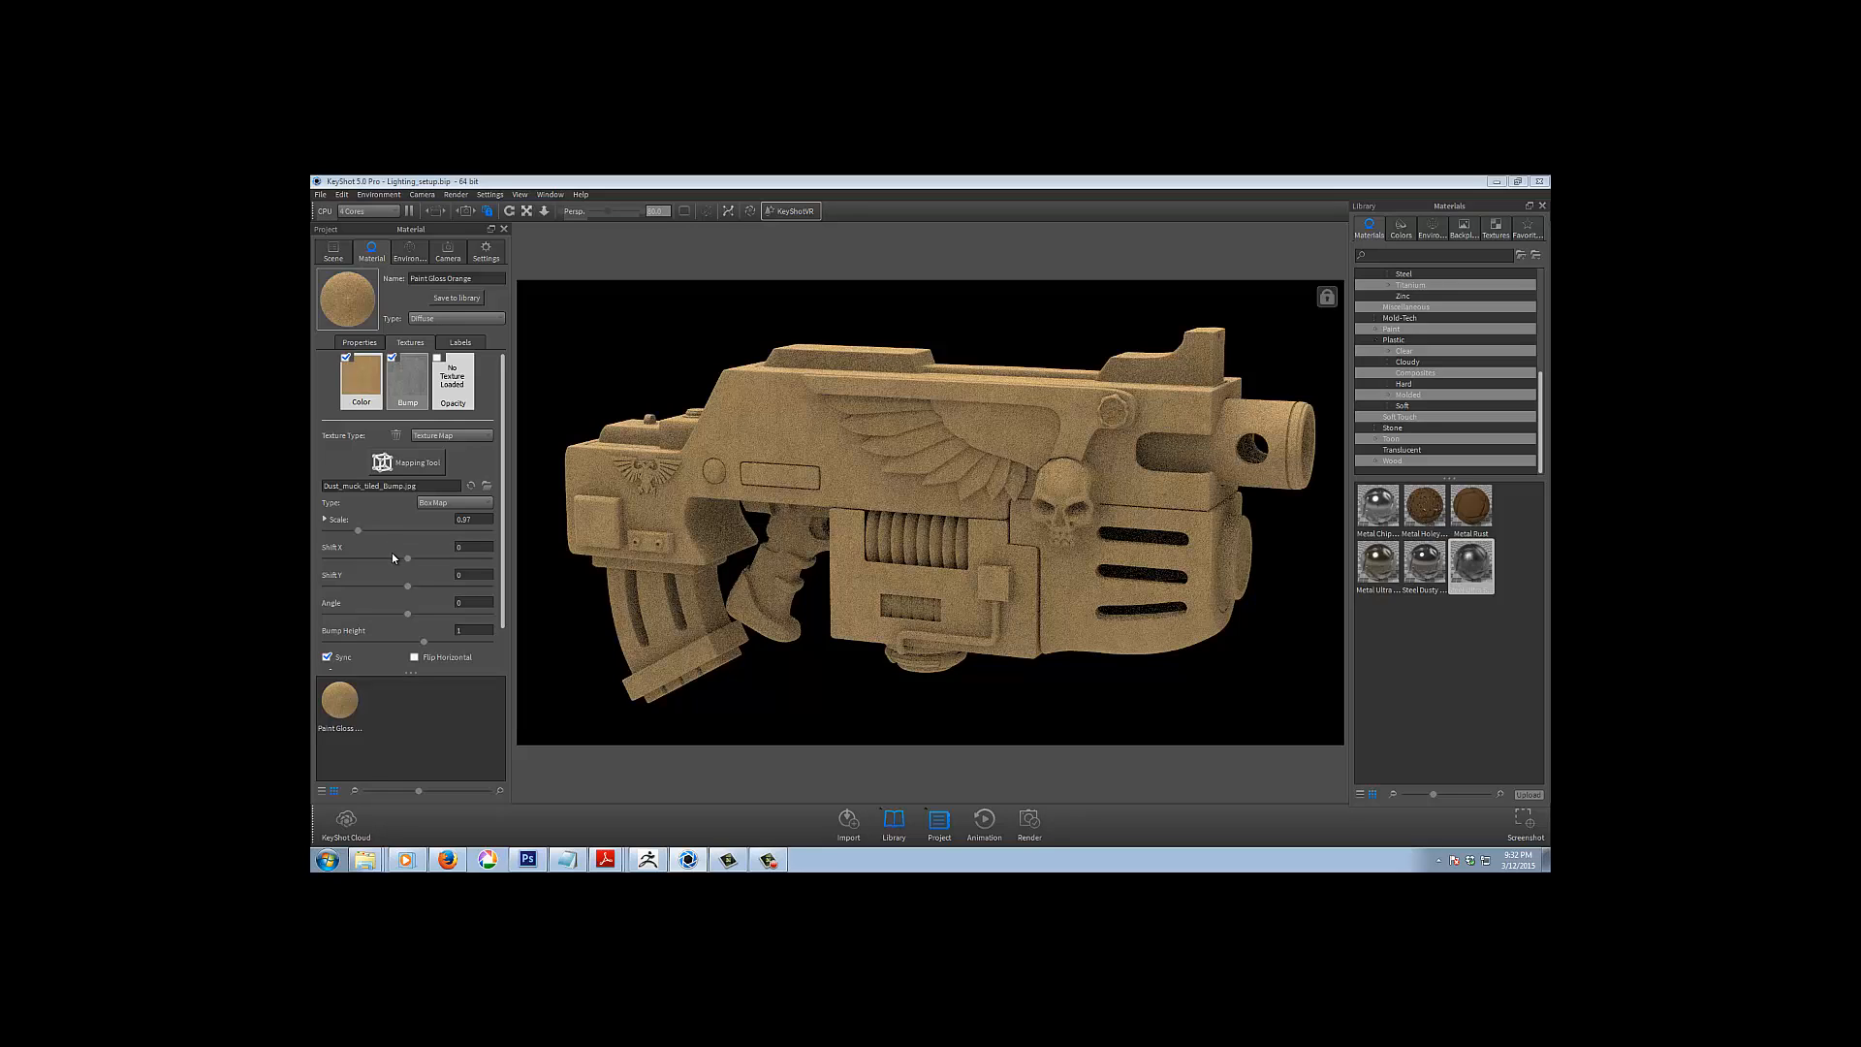
{"action": "left_click", "coordinate": [368, 385]}
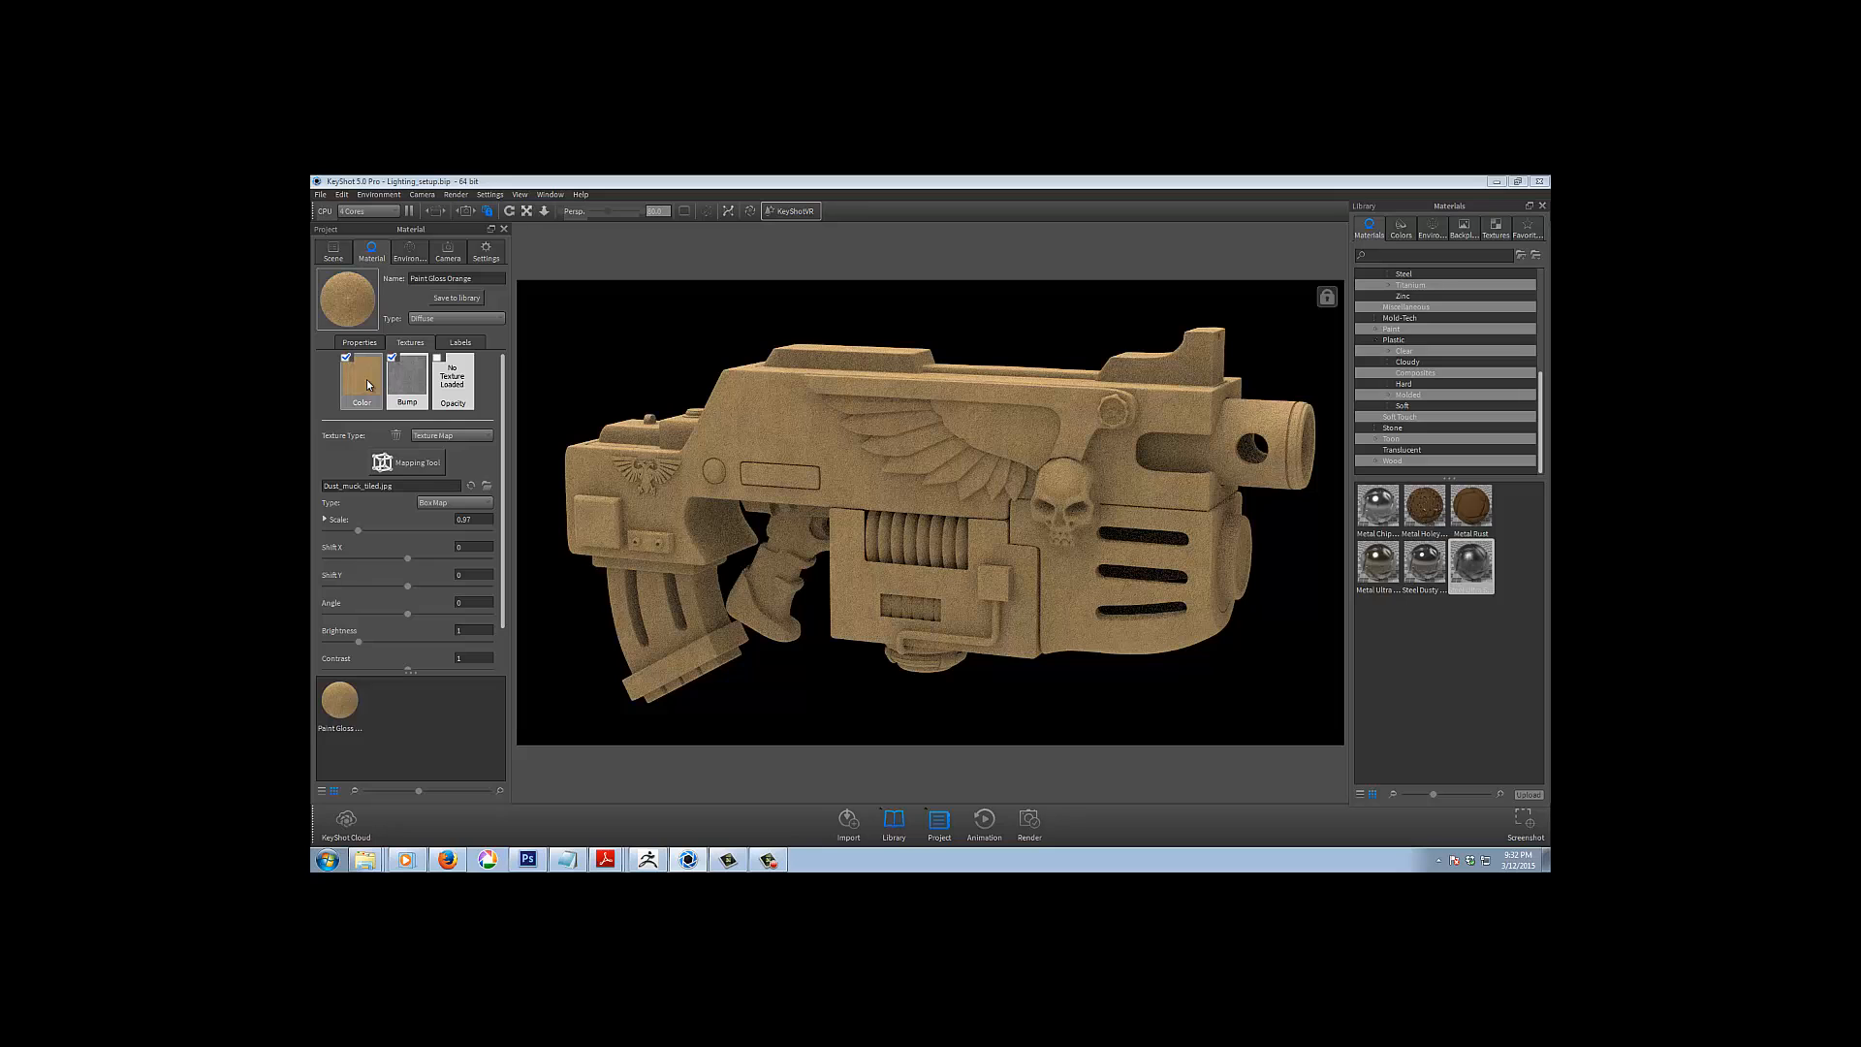
{"action": "left_click_drag", "start_coordinate": [360, 641], "coordinate": [339, 641]}
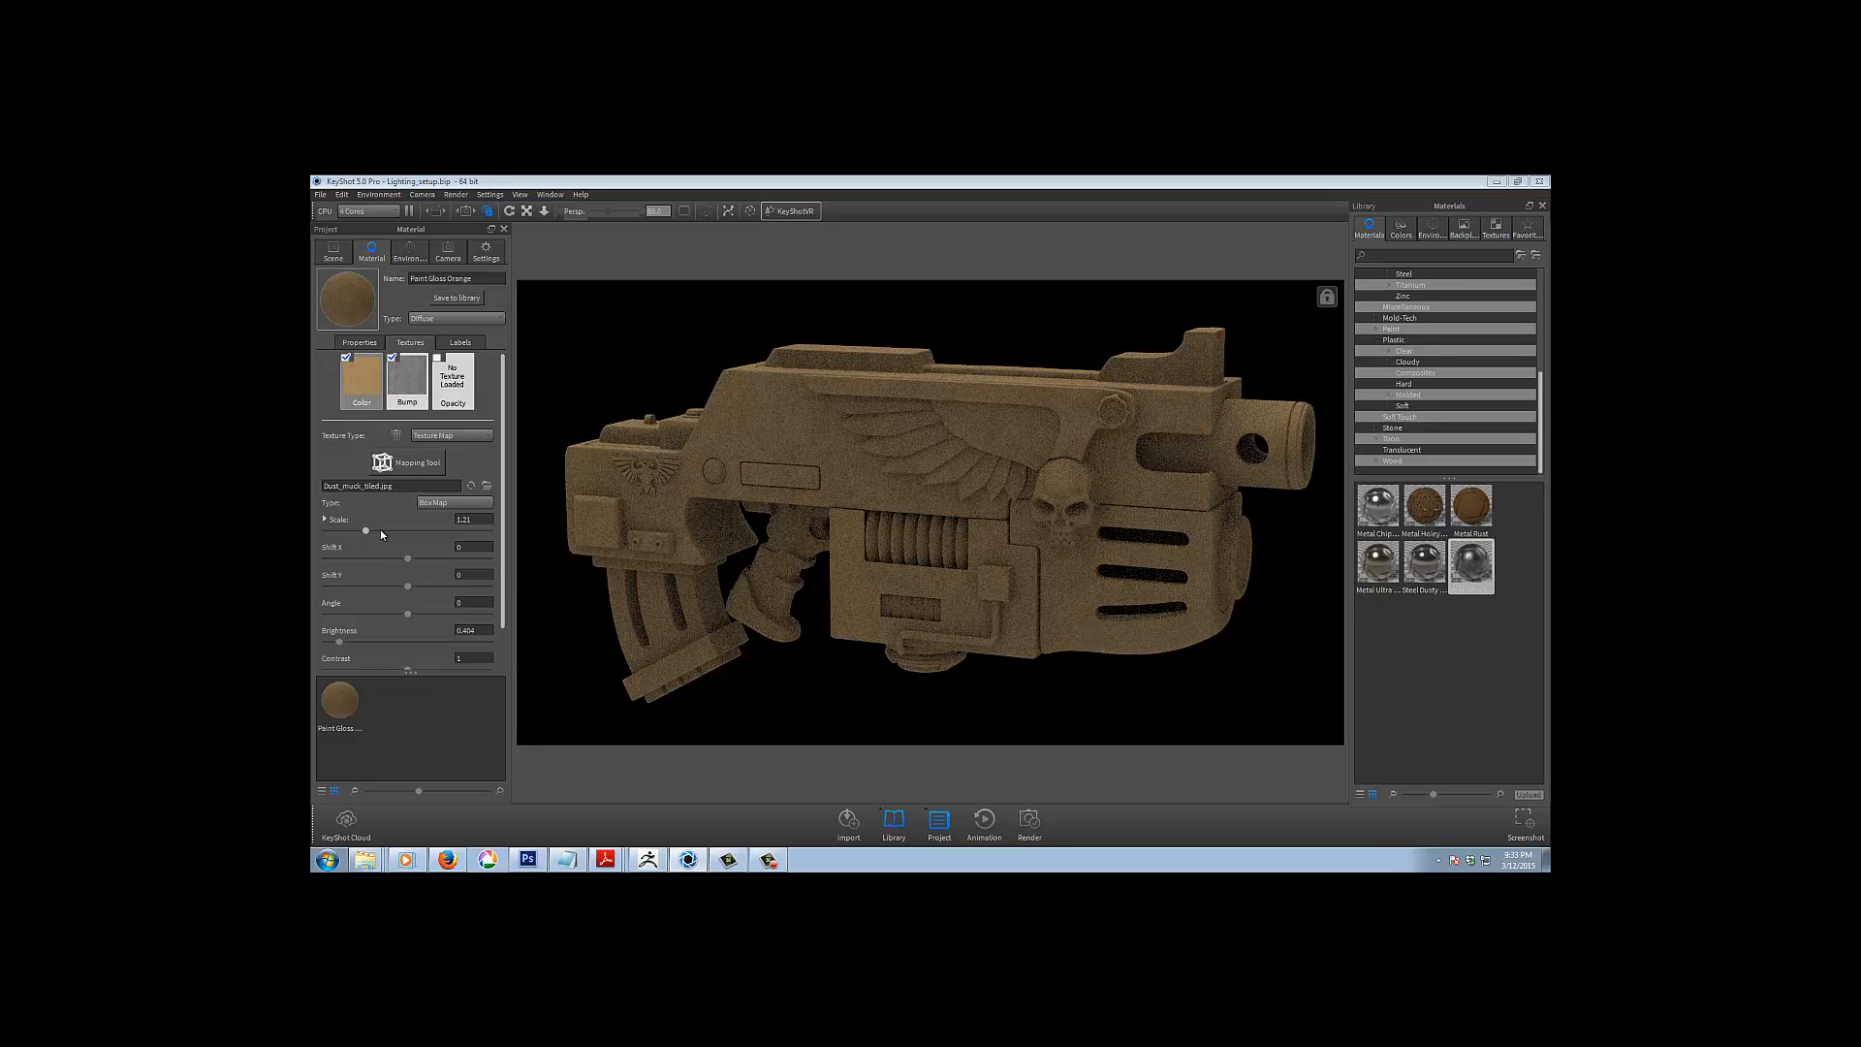
{"action": "left_click_drag", "start_coordinate": [381, 534], "coordinate": [396, 533]}
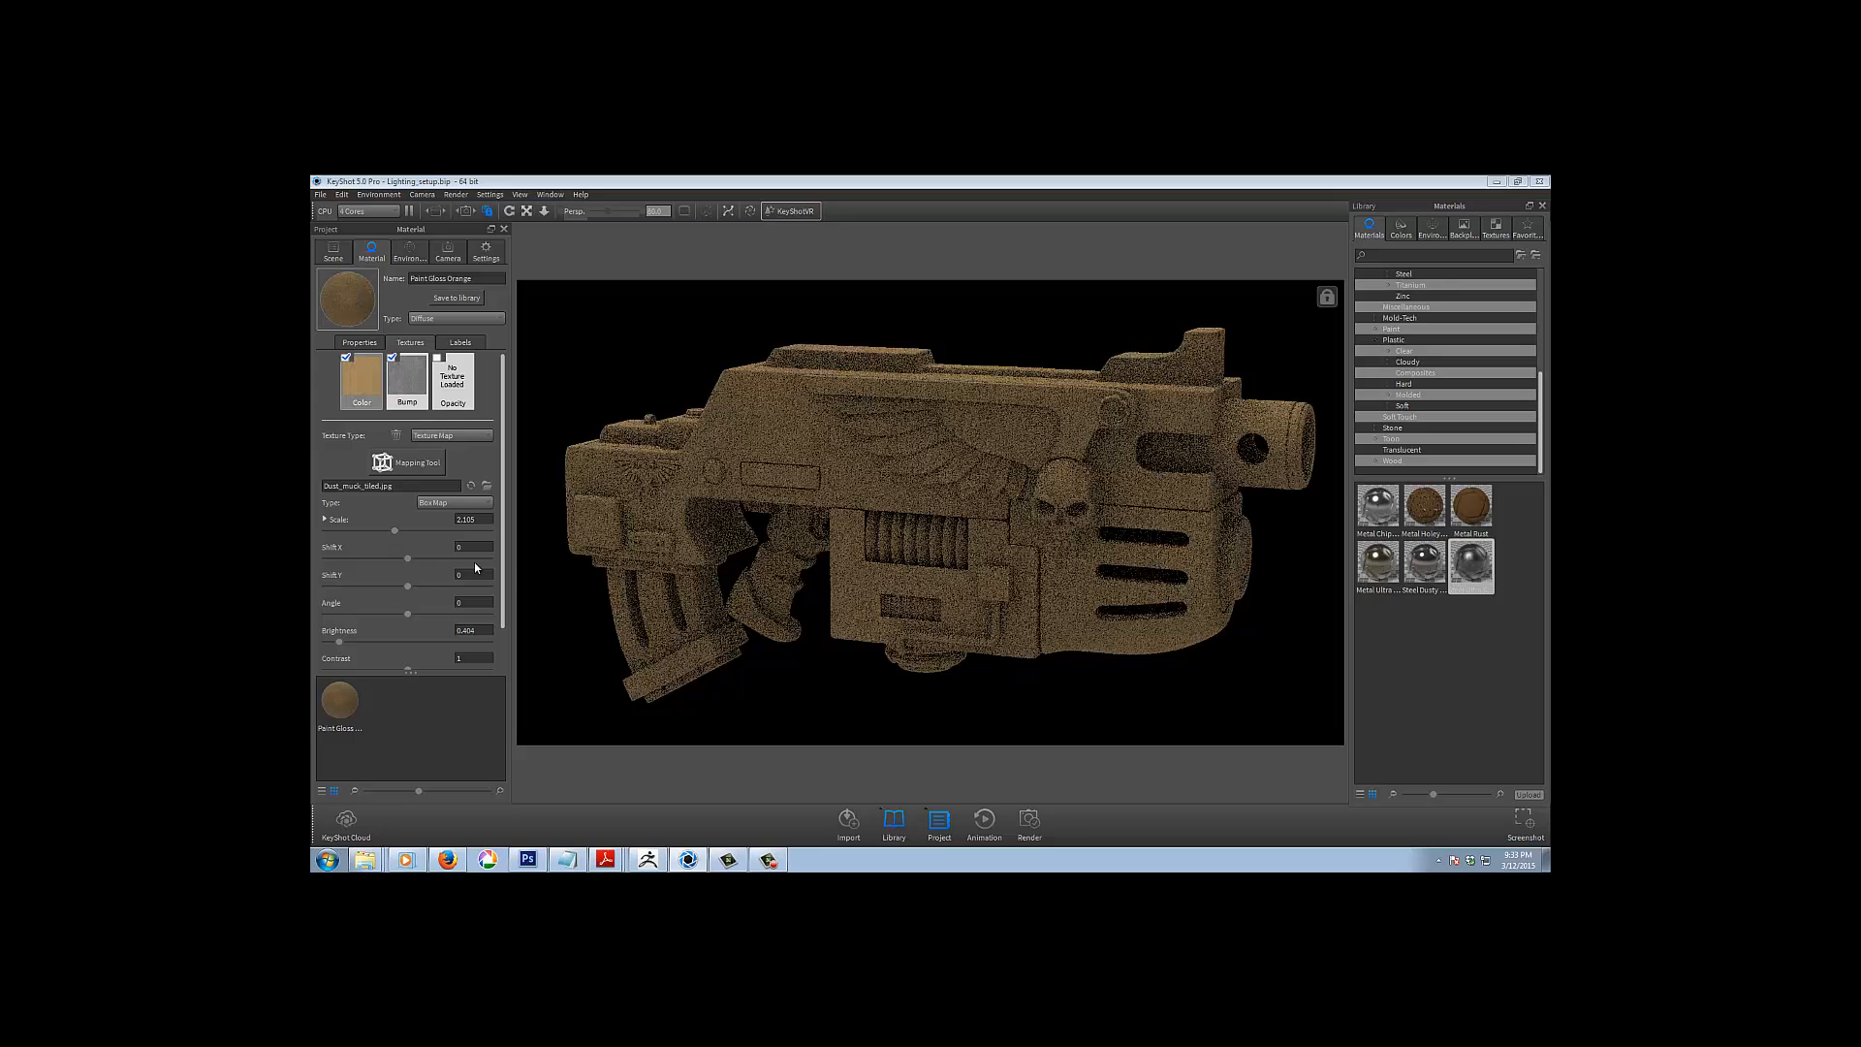
{"action": "mouse_move", "coordinate": [503, 568]}
{"action": "left_mouse_down"}
{"action": "mouse_move", "coordinate": [504, 612]}
{"action": "mouse_move", "coordinate": [497, 550]}
{"action": "left_mouse_up"}
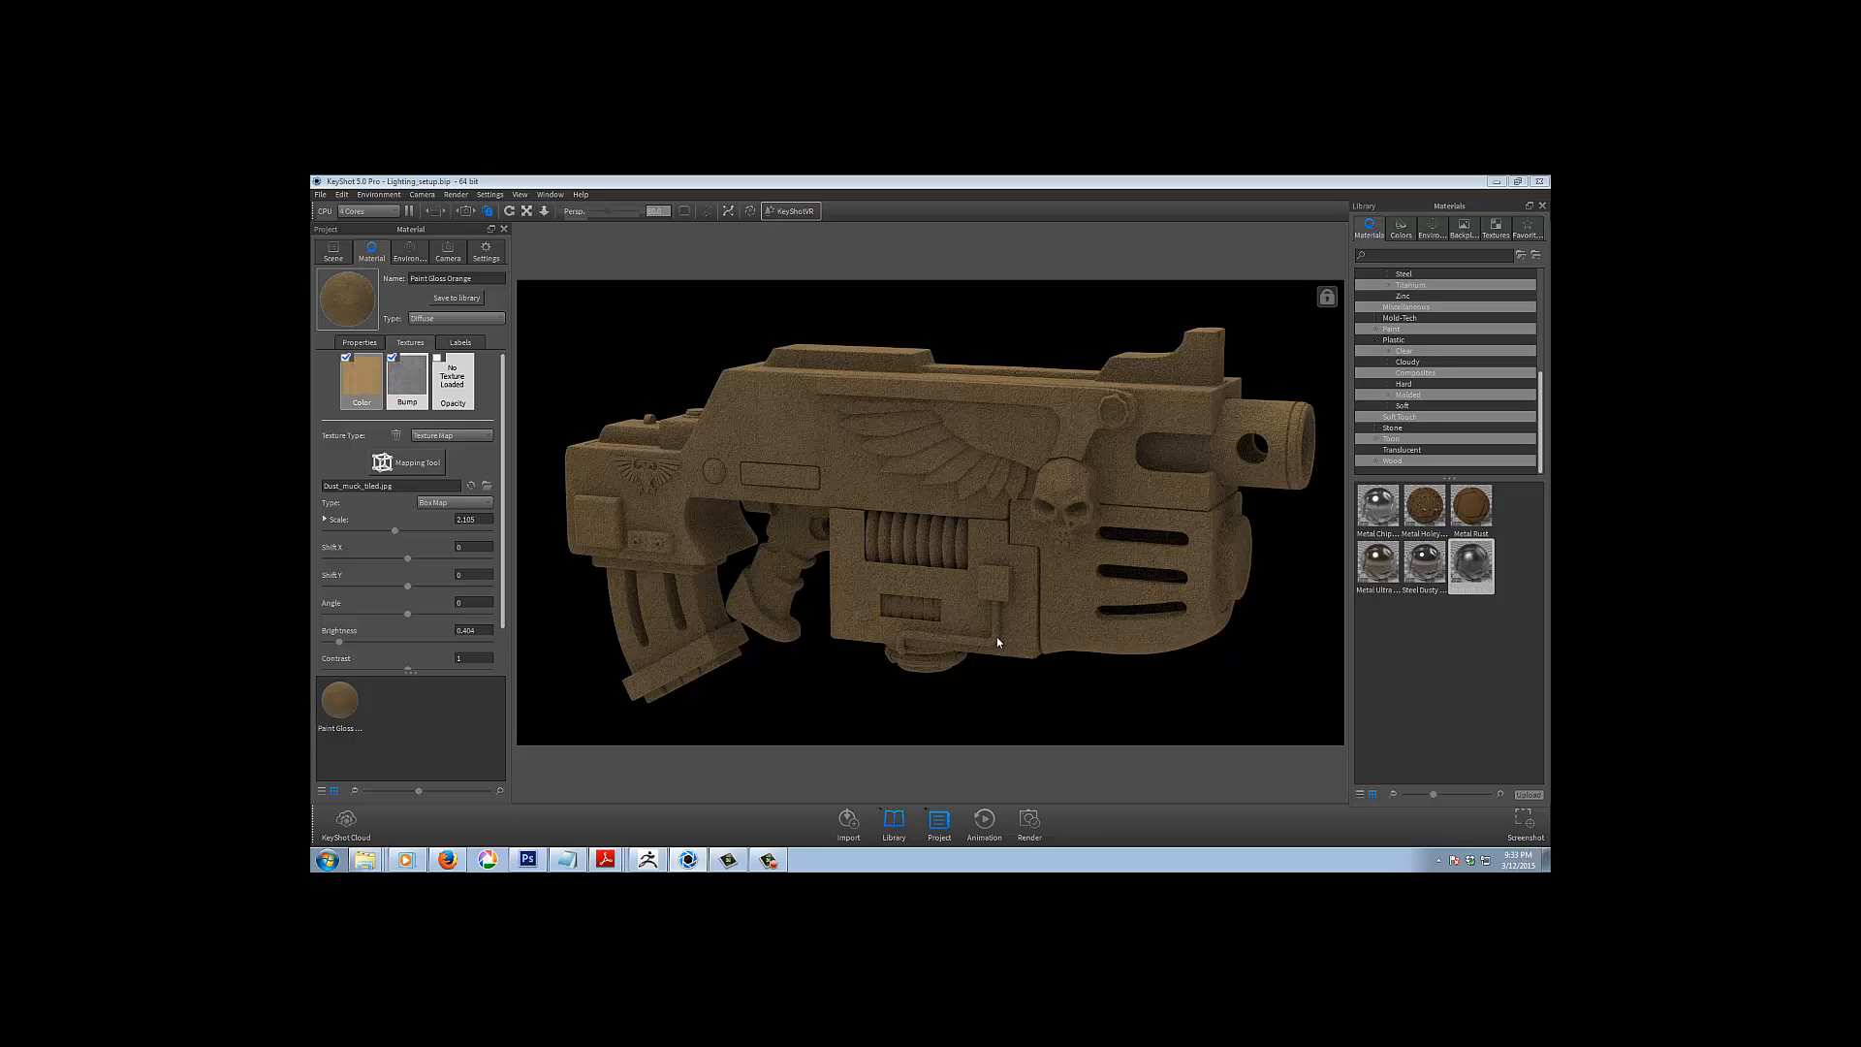
Enter a new Bump Height for the Dust_muck_tiled_Bump texture
{"action": "left_click", "coordinate": [415, 400]}
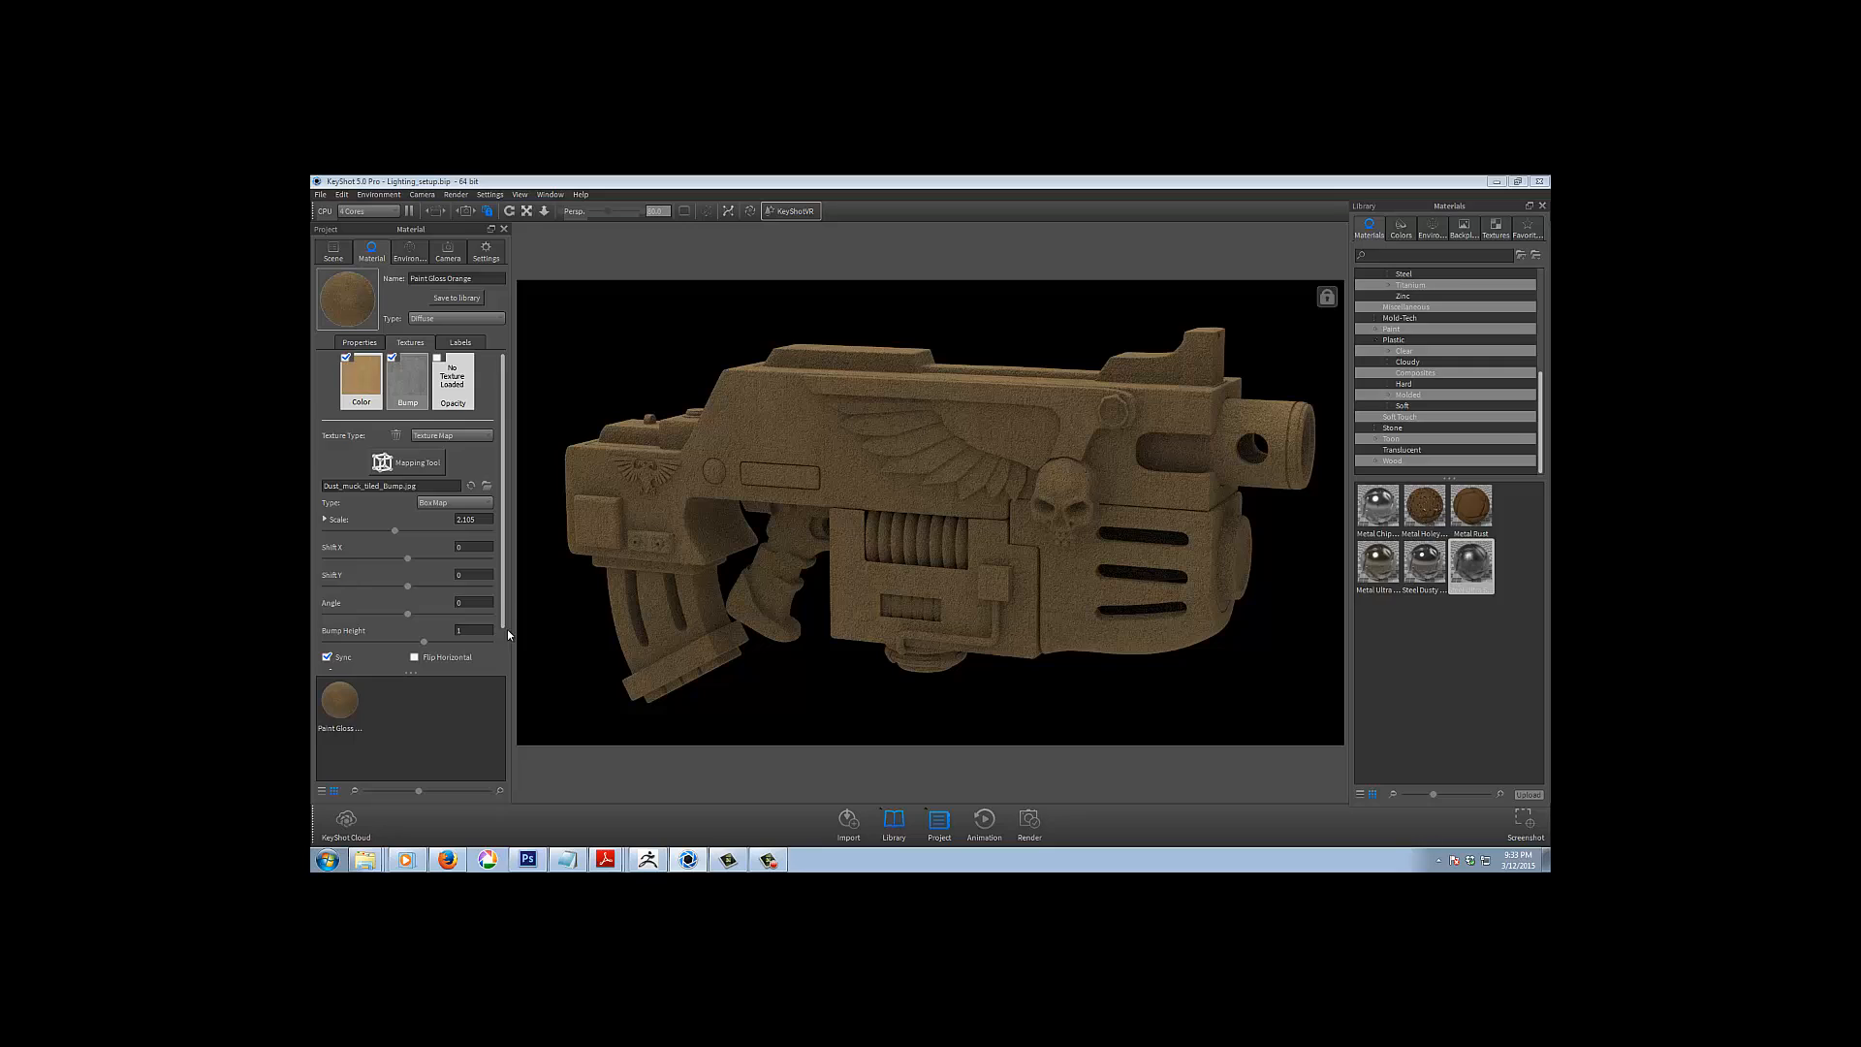
{"action": "scroll", "coordinate": [508, 630], "scroll_direction": "down", "scroll_amount": 2}
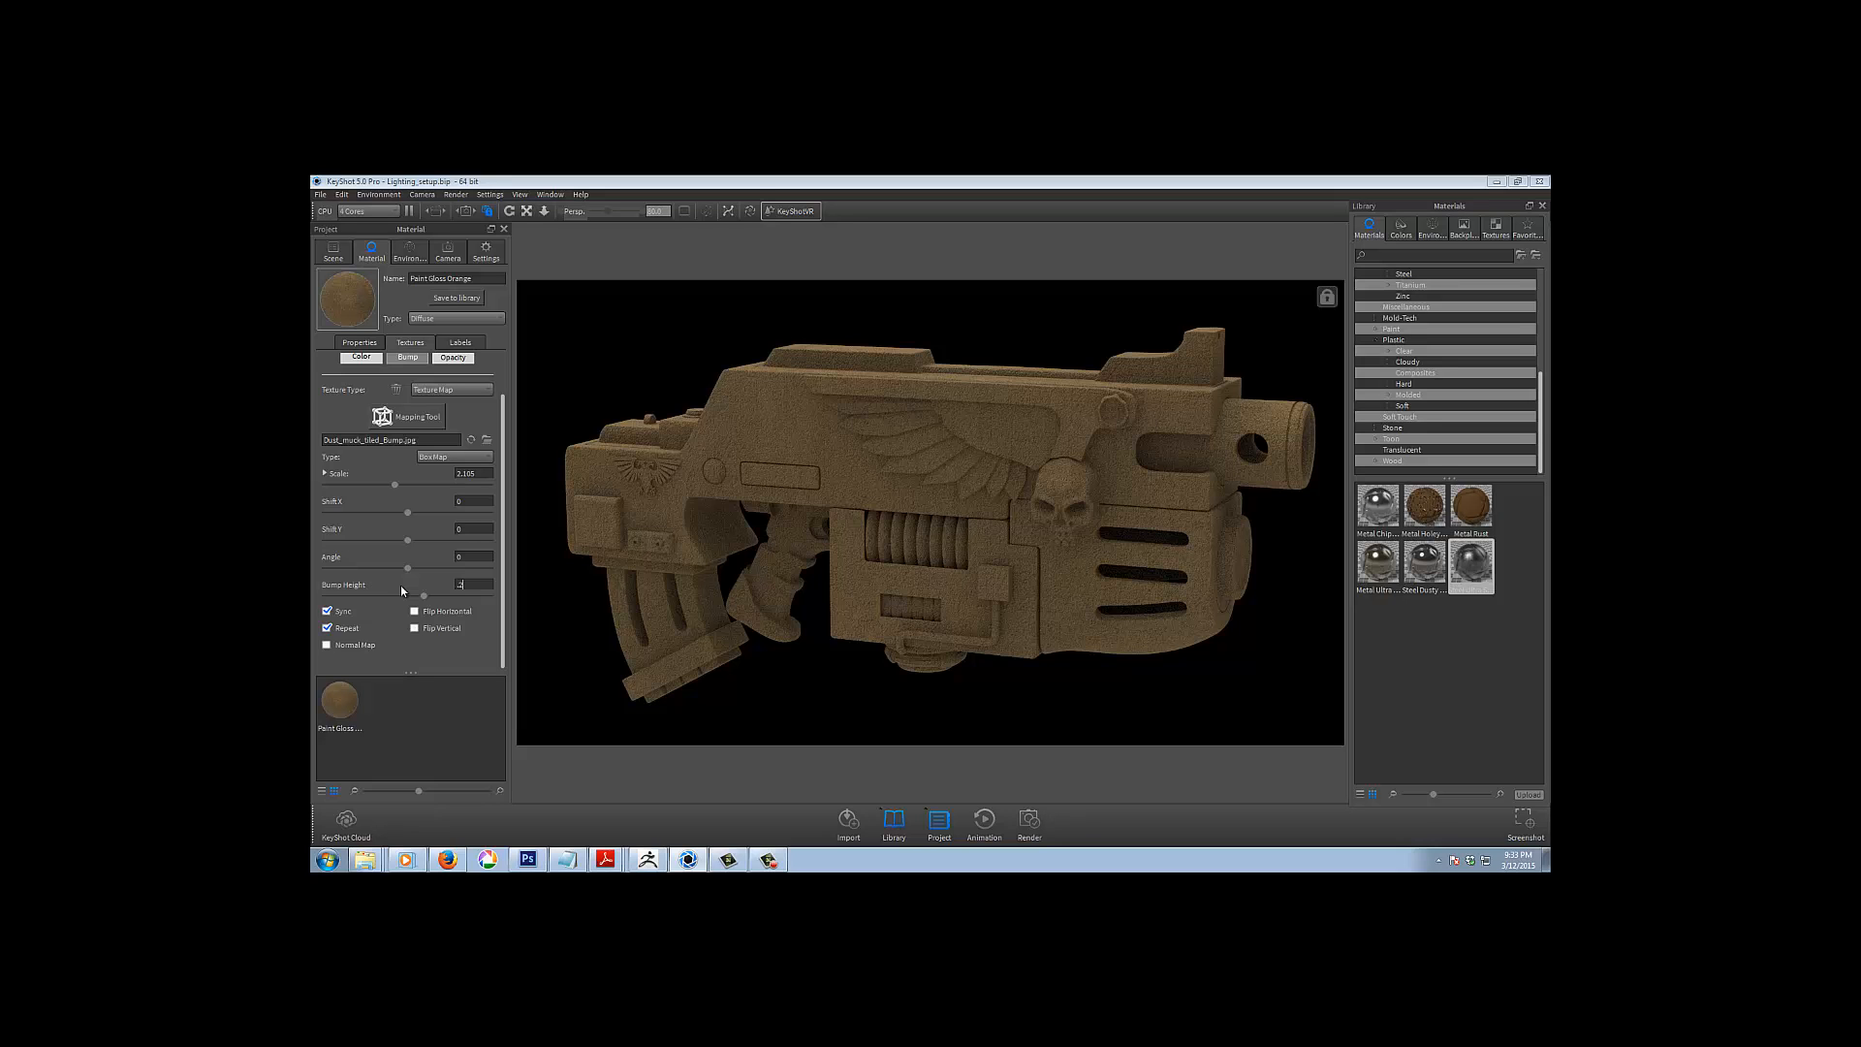
{"action": "key", "text": "Return"}
{"action": "left_click", "coordinate": [464, 584]}
{"action": "key", "text": "Return"}
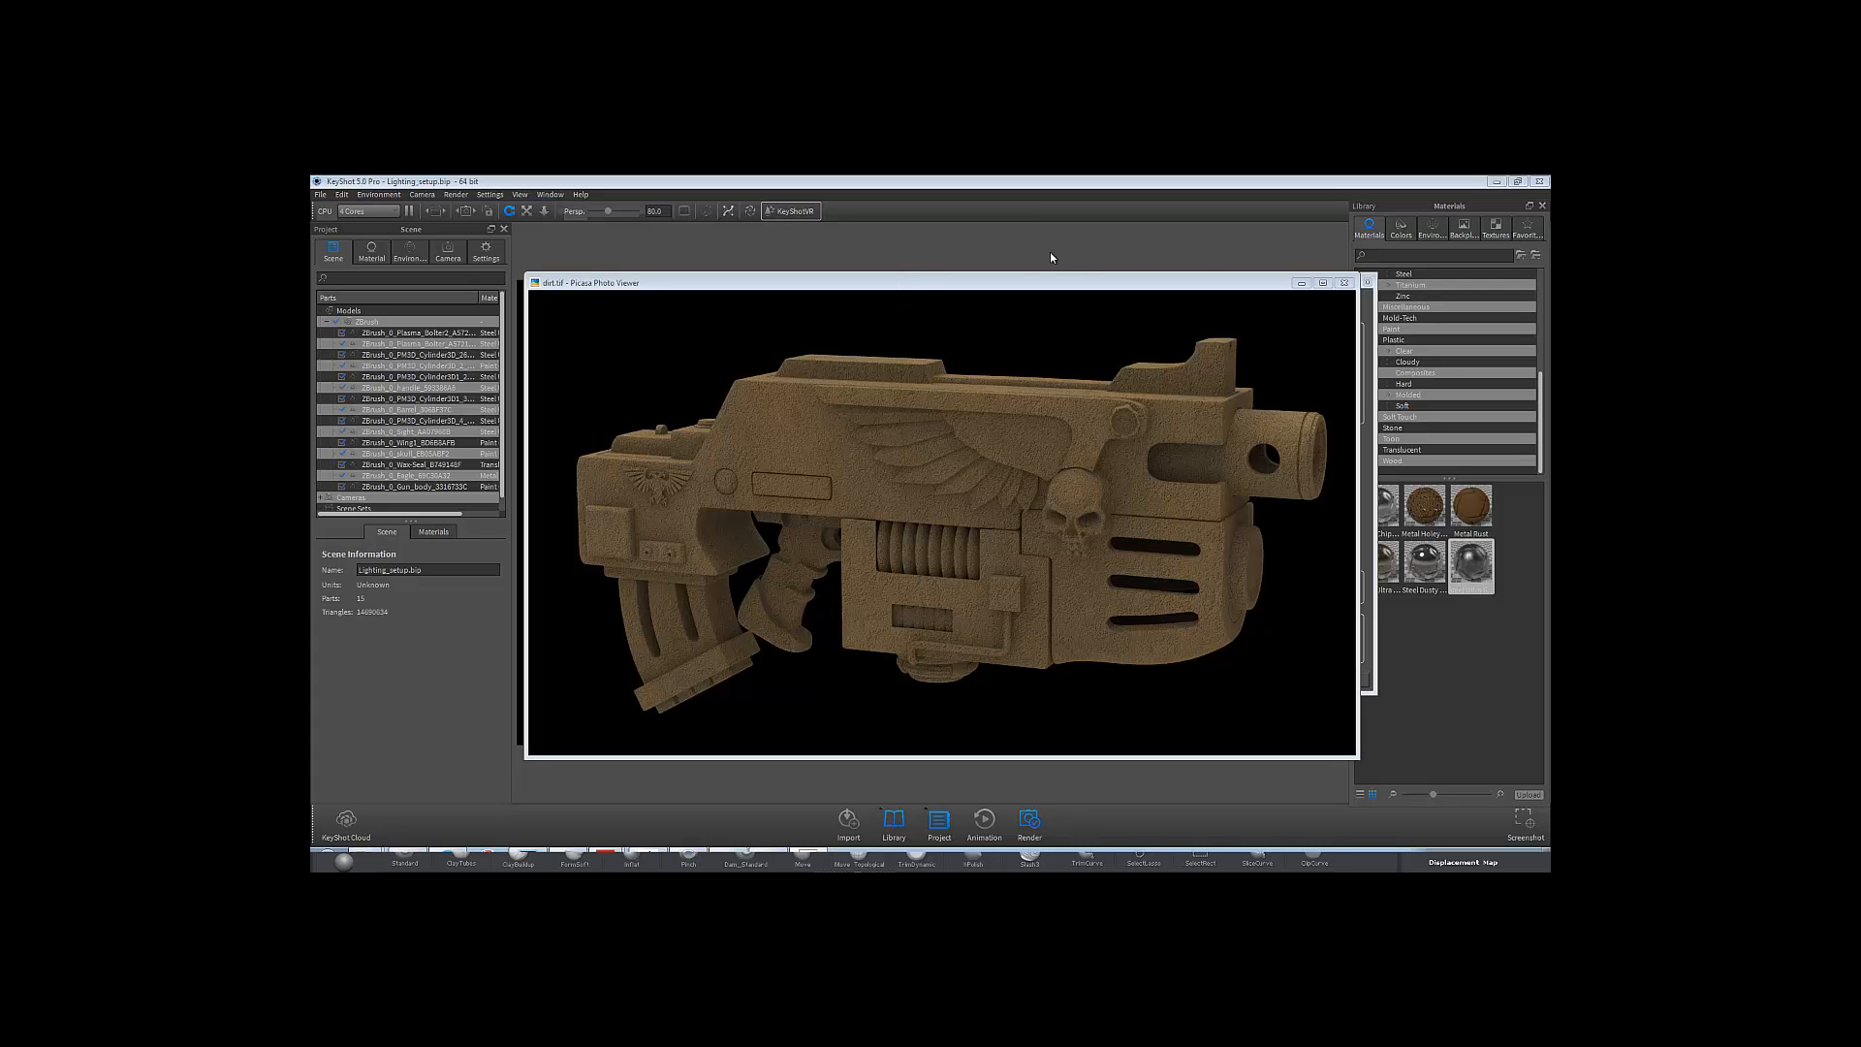
Close the rendered dirt image and the render options window
{"action": "left_click", "coordinate": [1345, 283]}
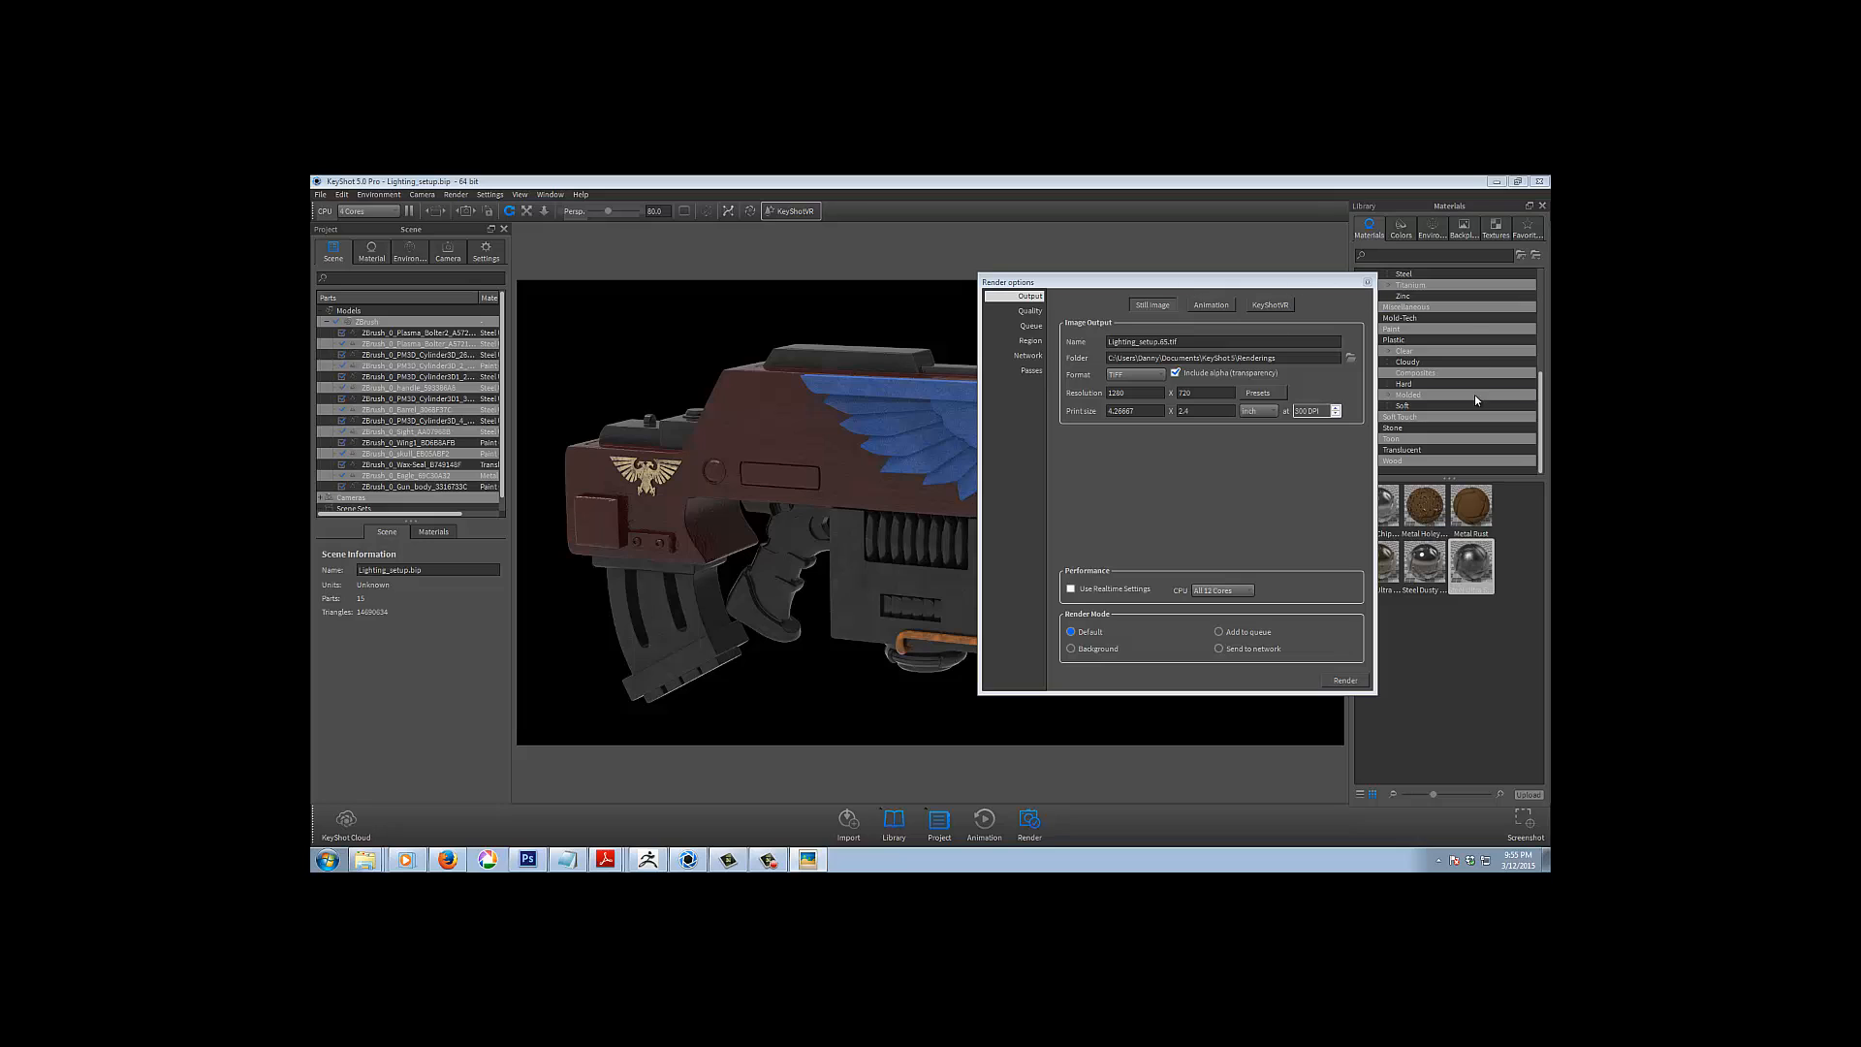
{"action": "left_click", "coordinate": [1367, 283]}
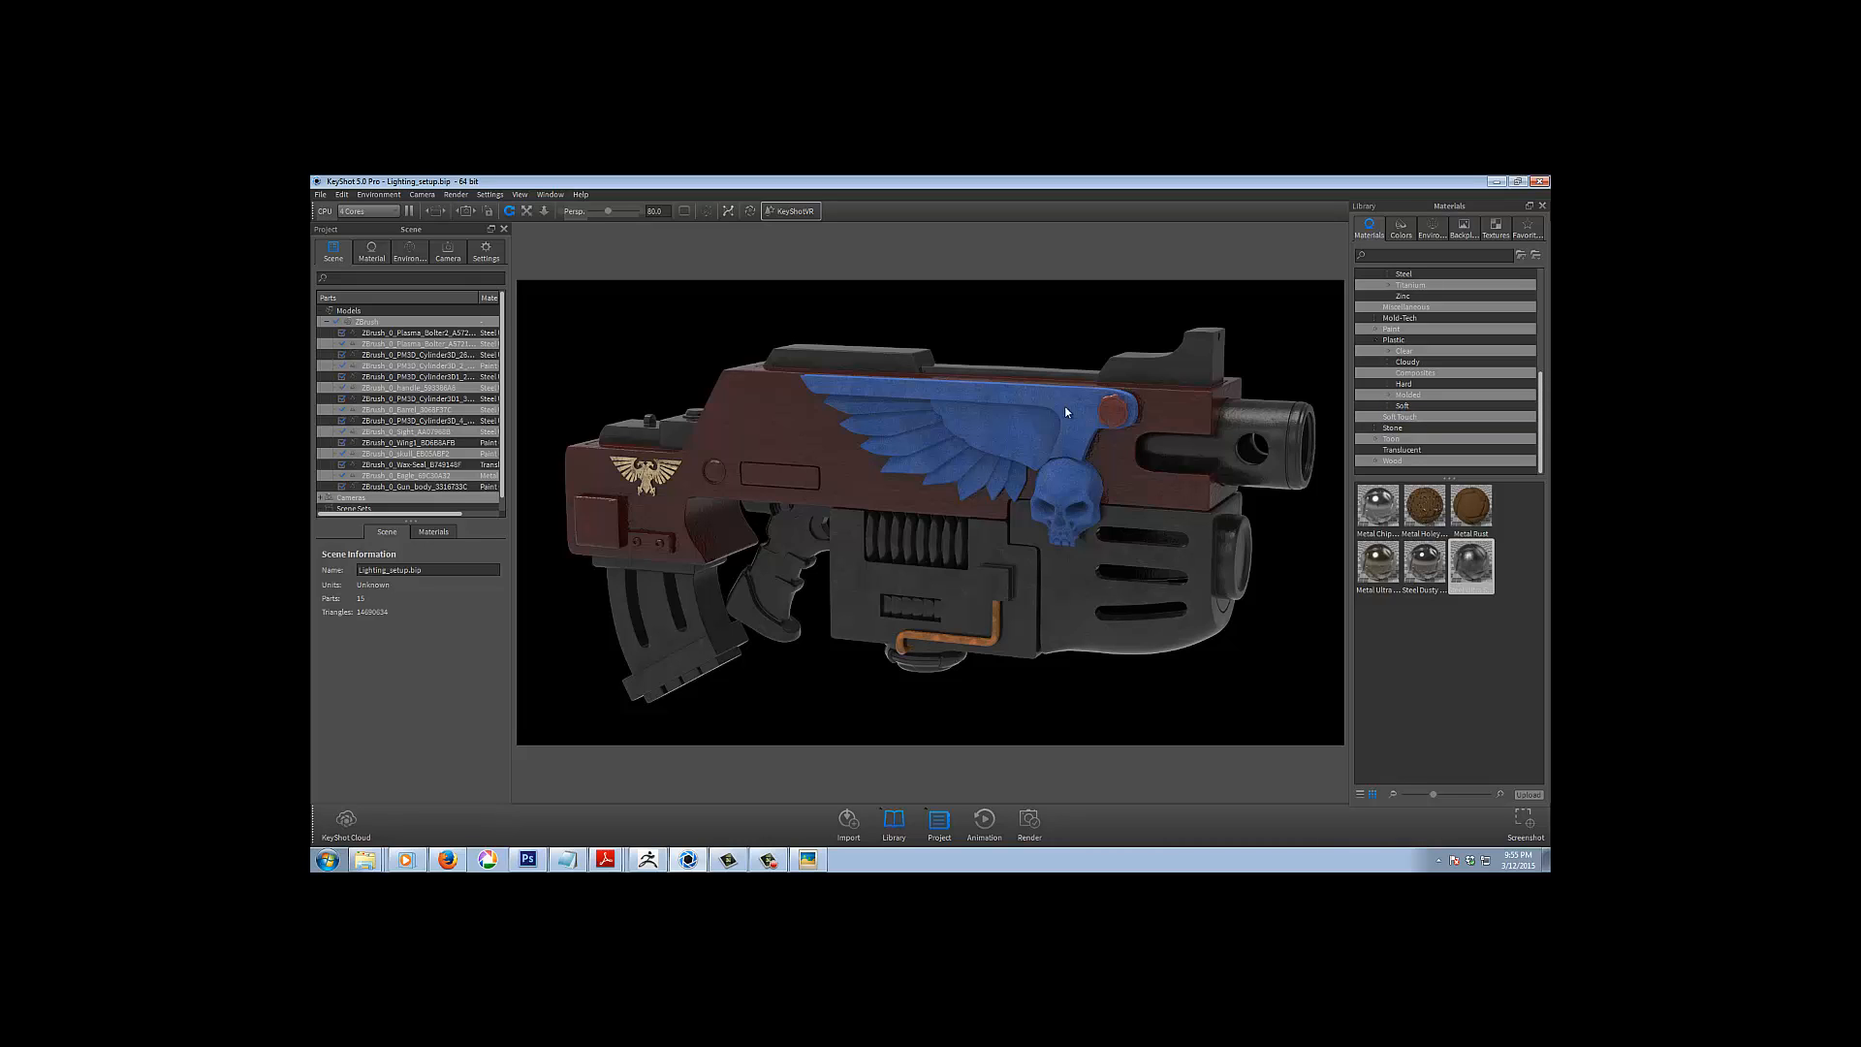
Try a silver anodized material from the Metal library on the gun and browse the other metals
{"action": "left_click_drag", "start_coordinate": [1545, 405], "coordinate": [1538, 355]}
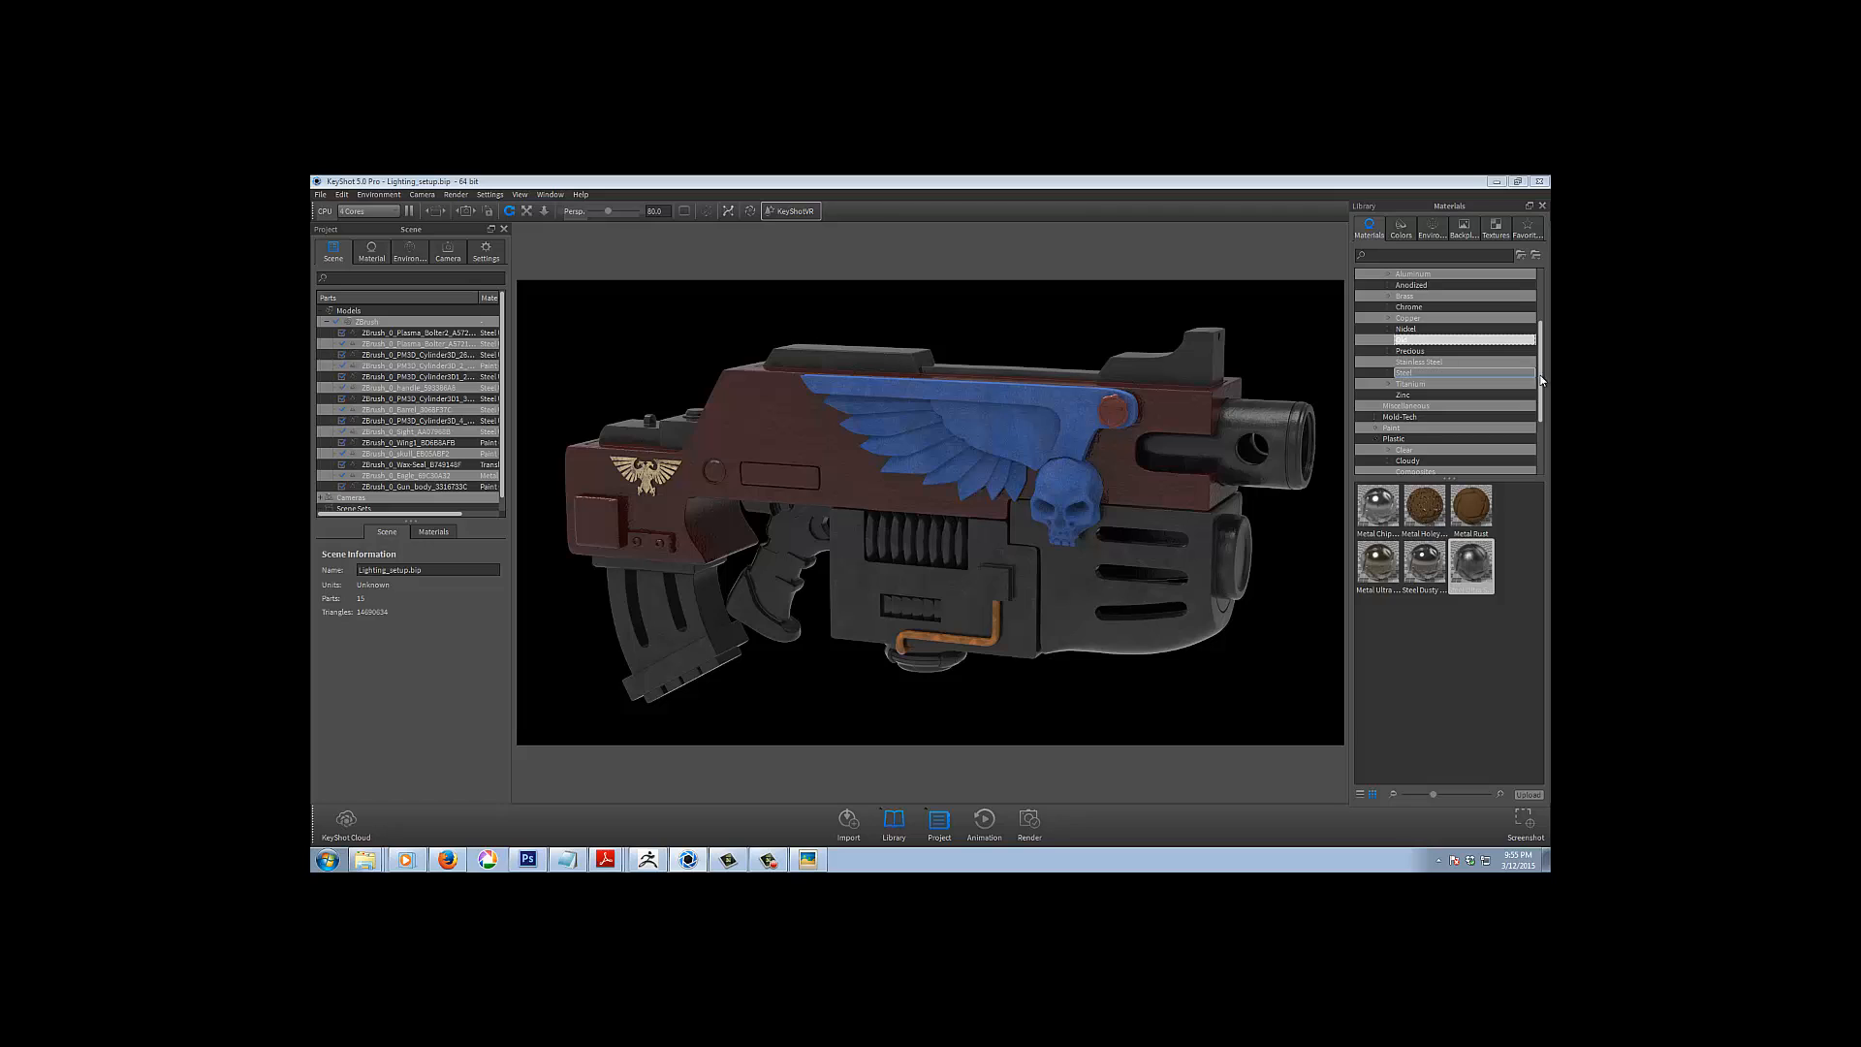
{"action": "left_click_drag", "start_coordinate": [1544, 381], "coordinate": [1544, 353]}
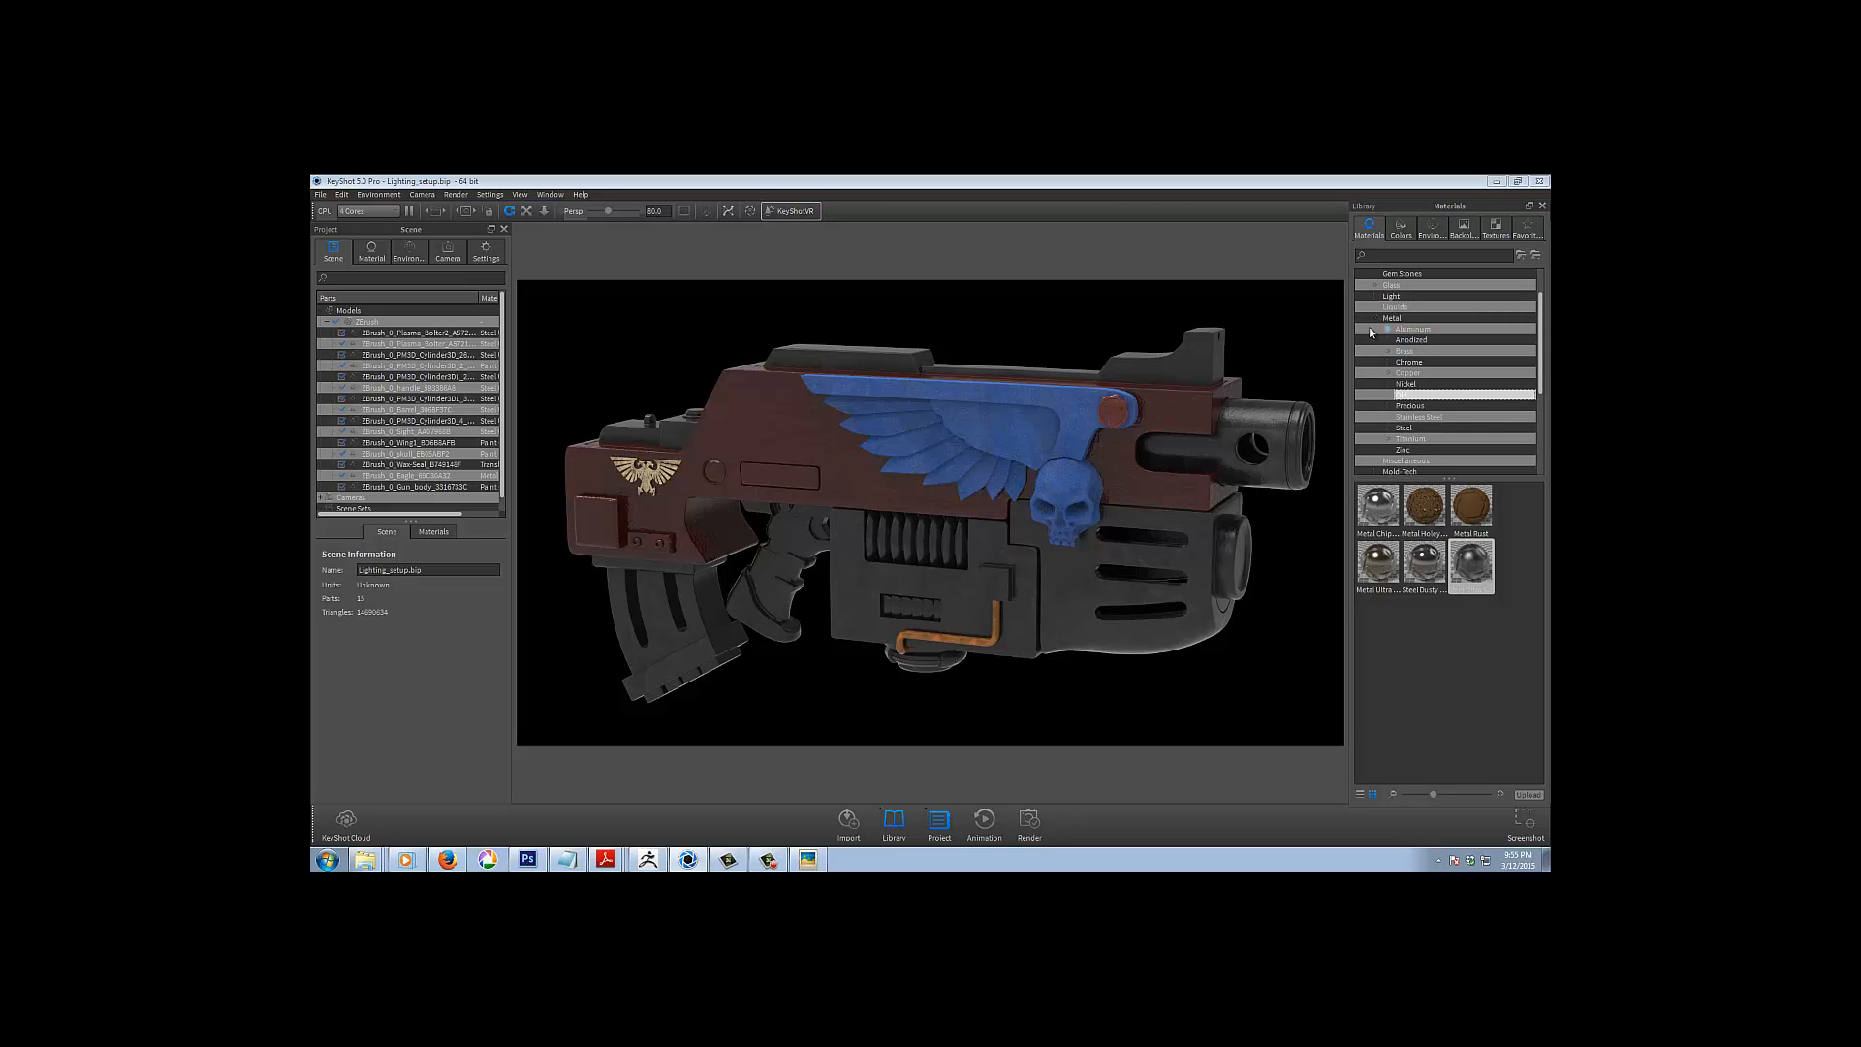
{"action": "left_click", "coordinate": [1392, 319]}
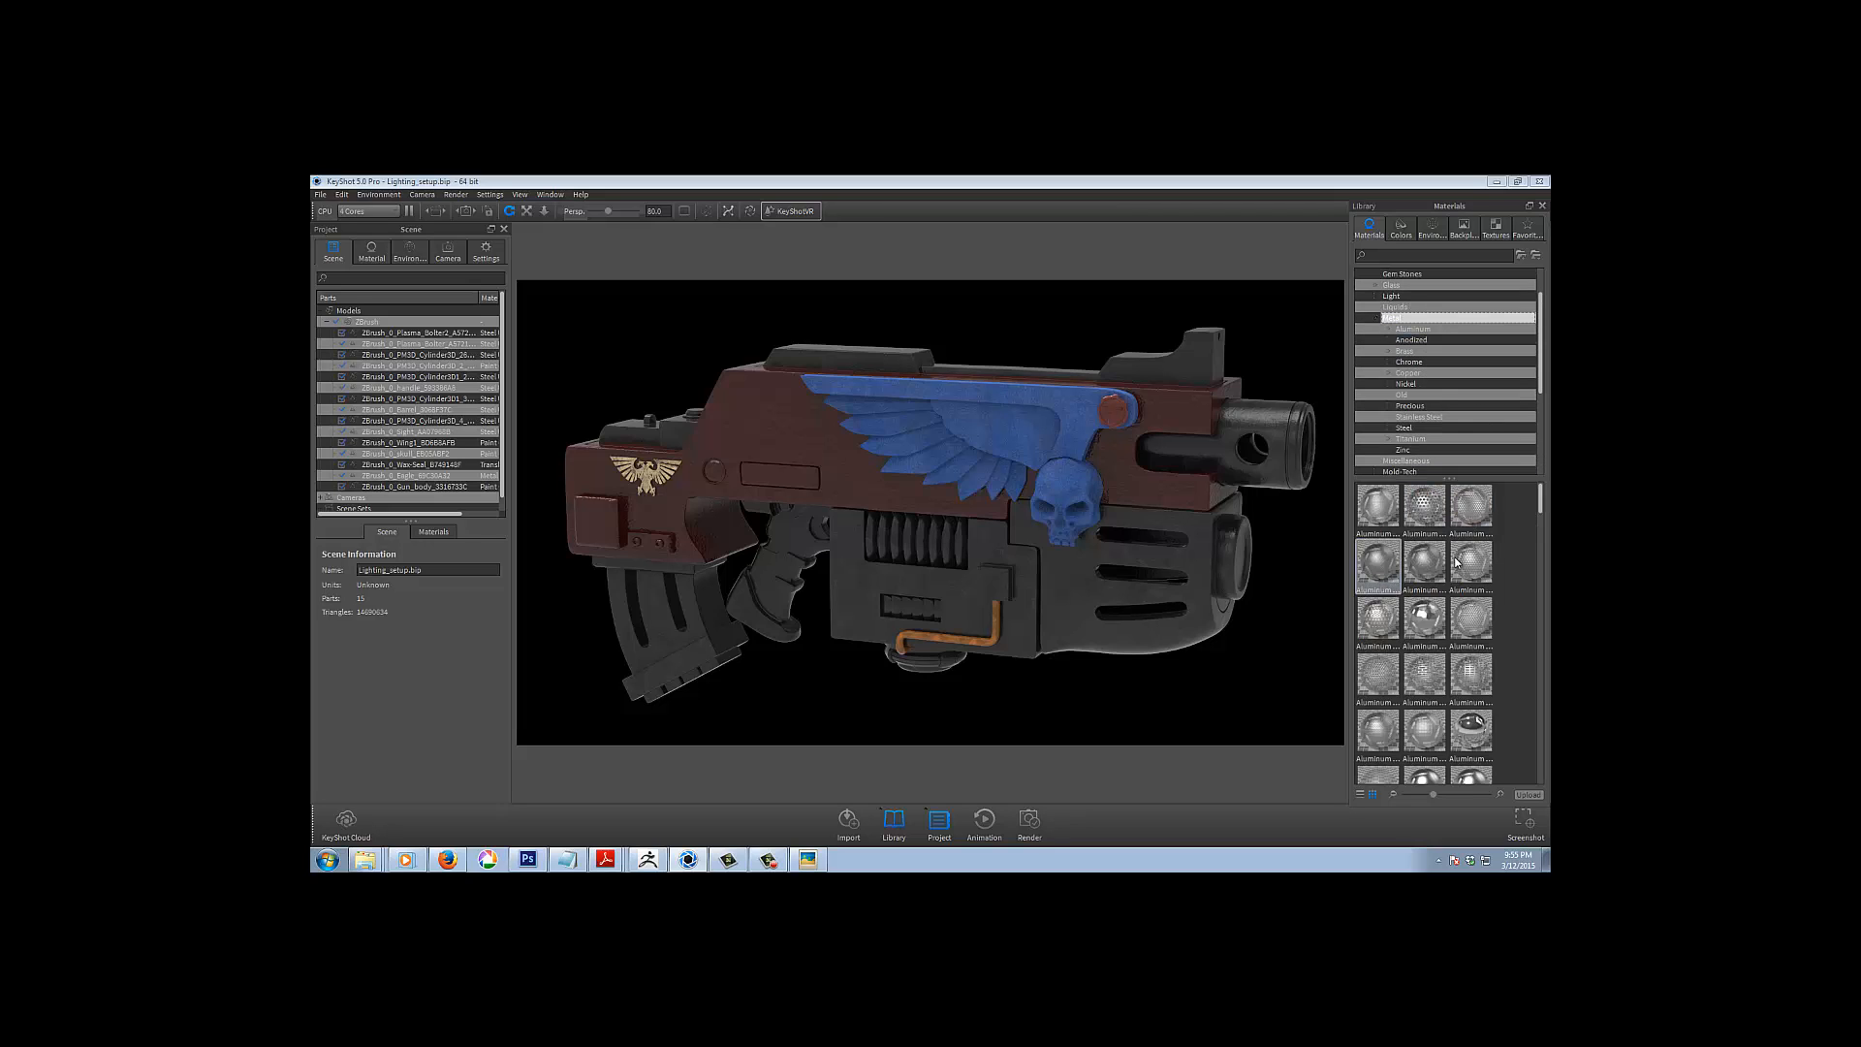
{"action": "scroll", "coordinate": [1507, 541], "scroll_direction": "down", "scroll_amount": 3}
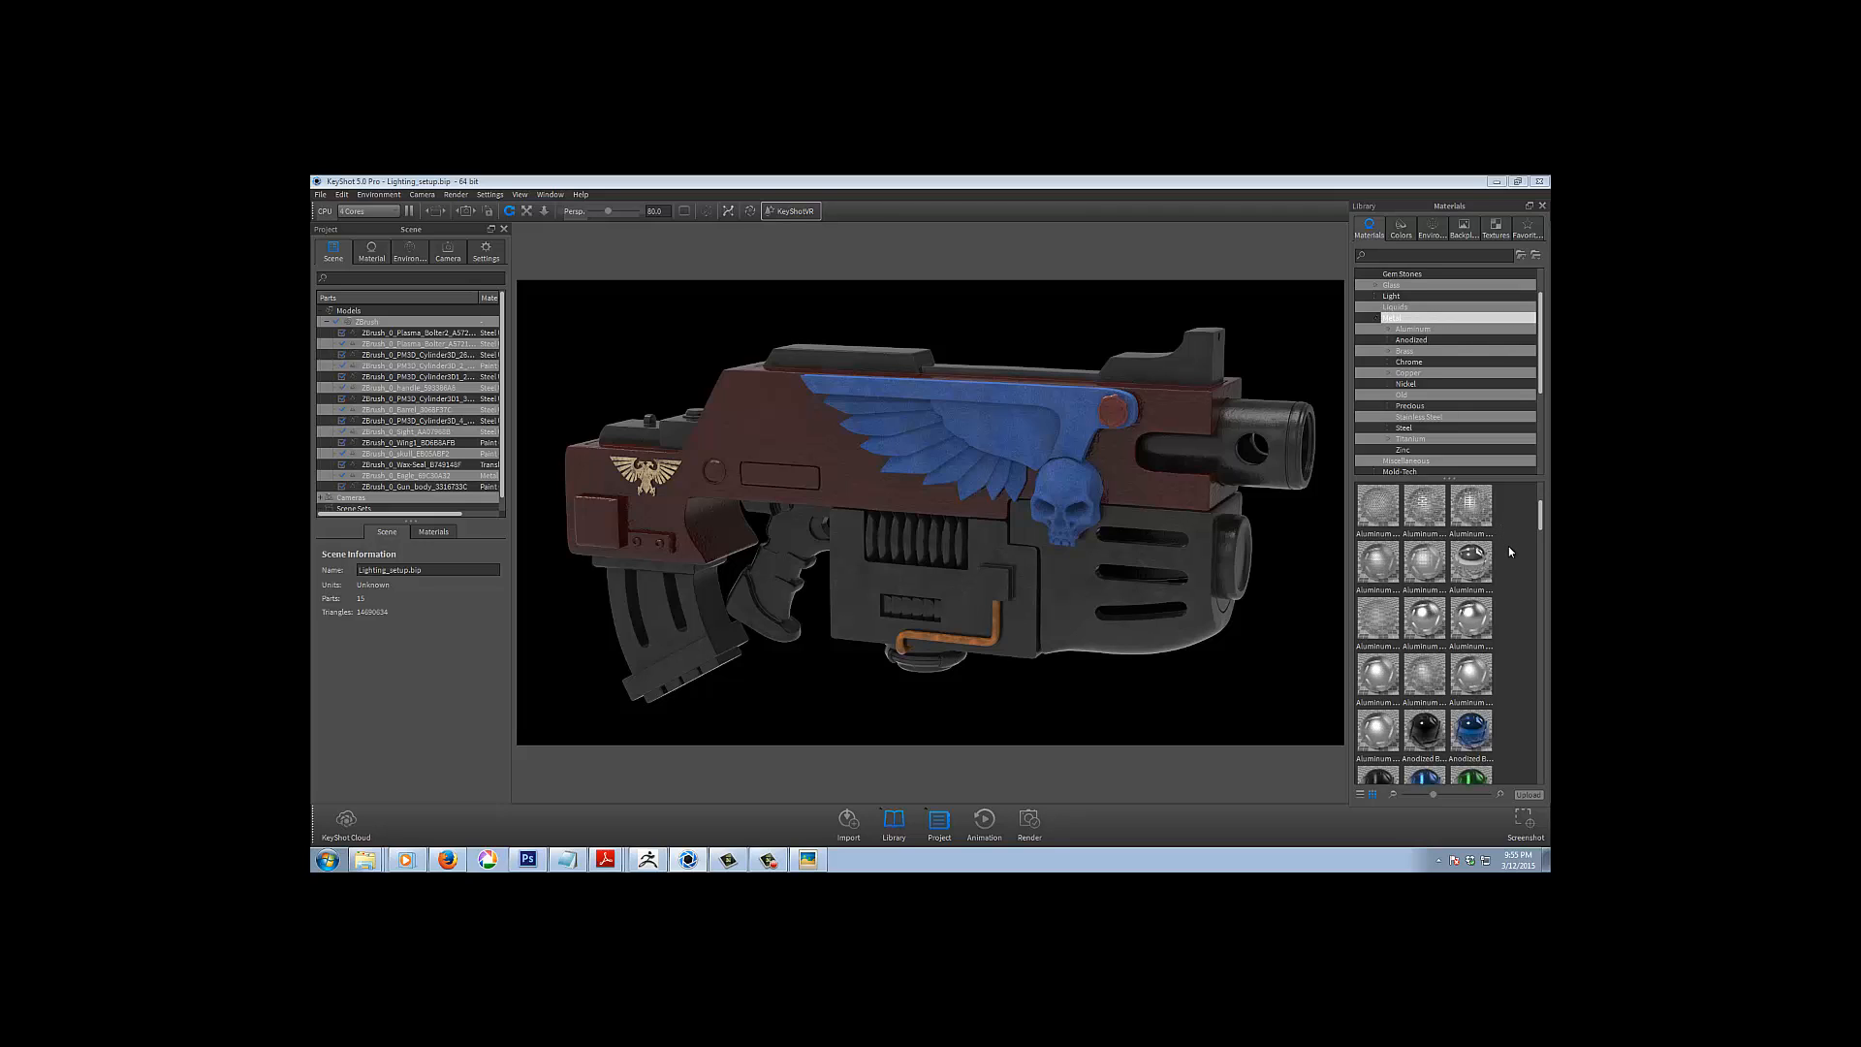
{"action": "scroll", "coordinate": [1510, 547], "scroll_direction": "down", "scroll_amount": 3}
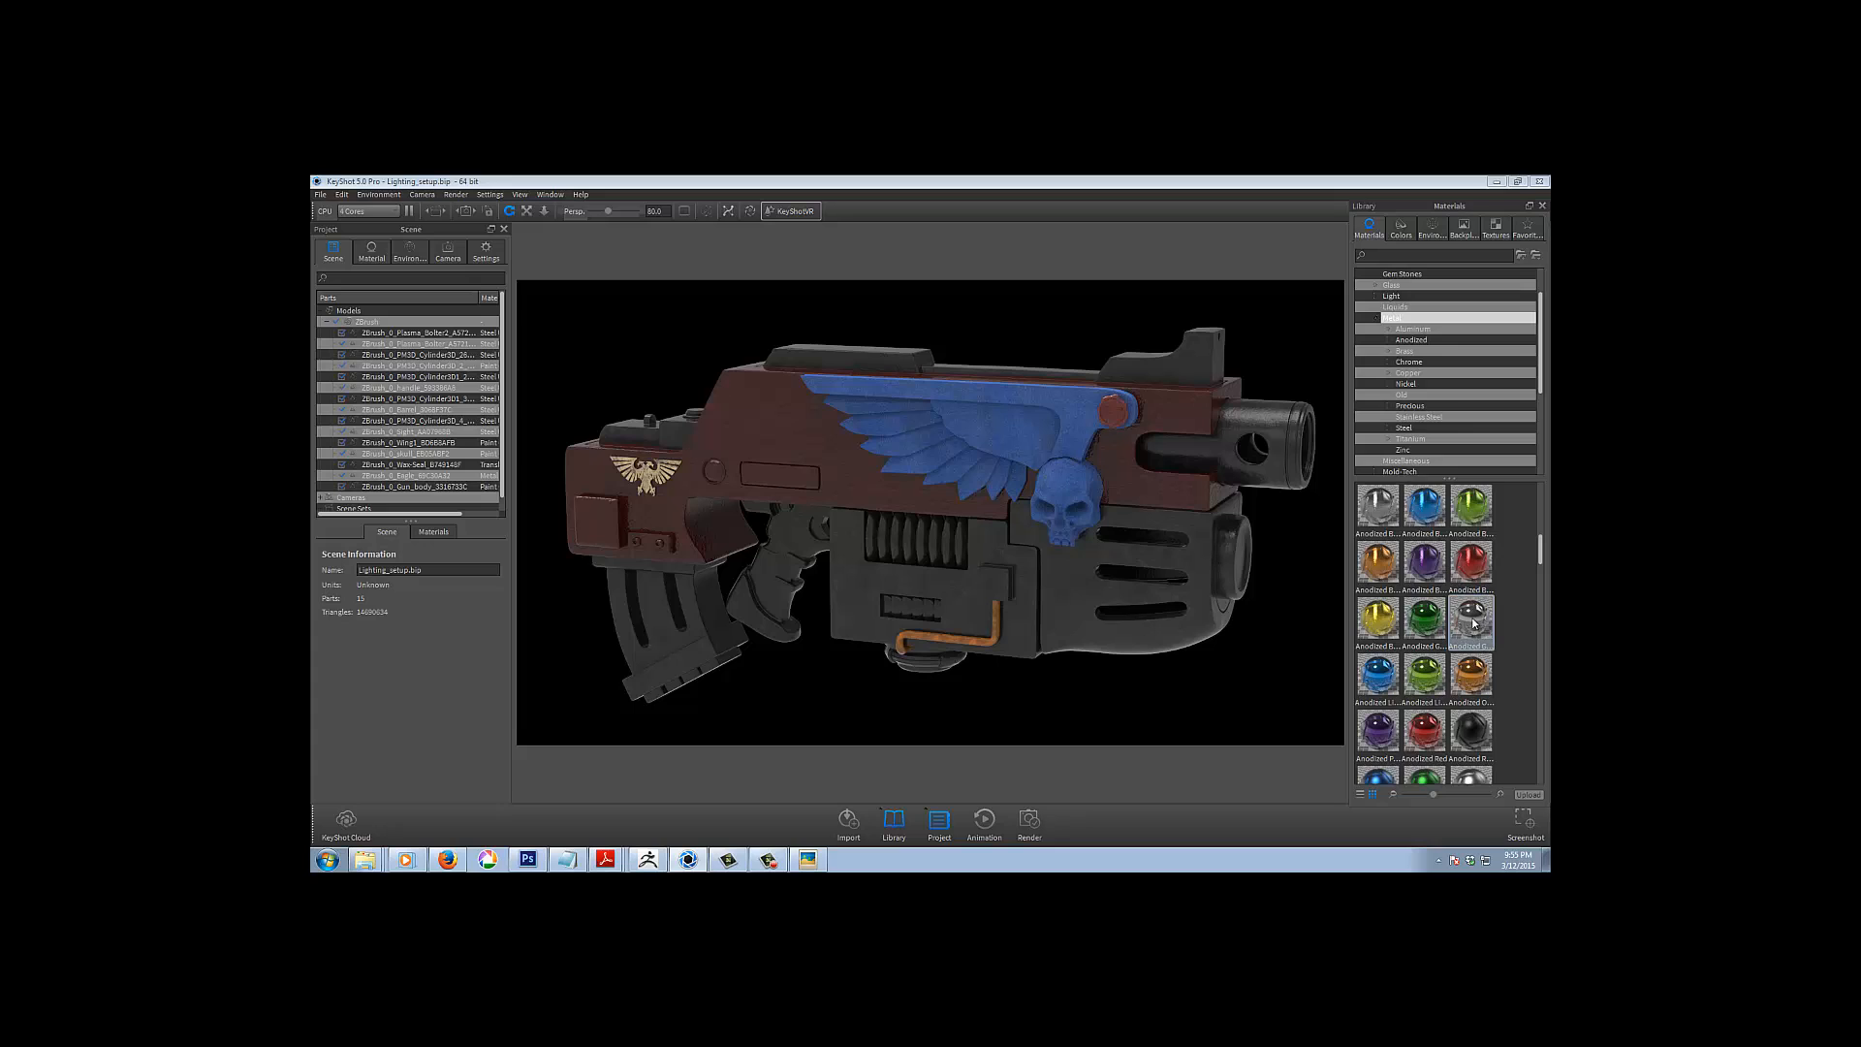
{"action": "scroll", "coordinate": [1517, 618], "scroll_direction": "down", "scroll_amount": 3}
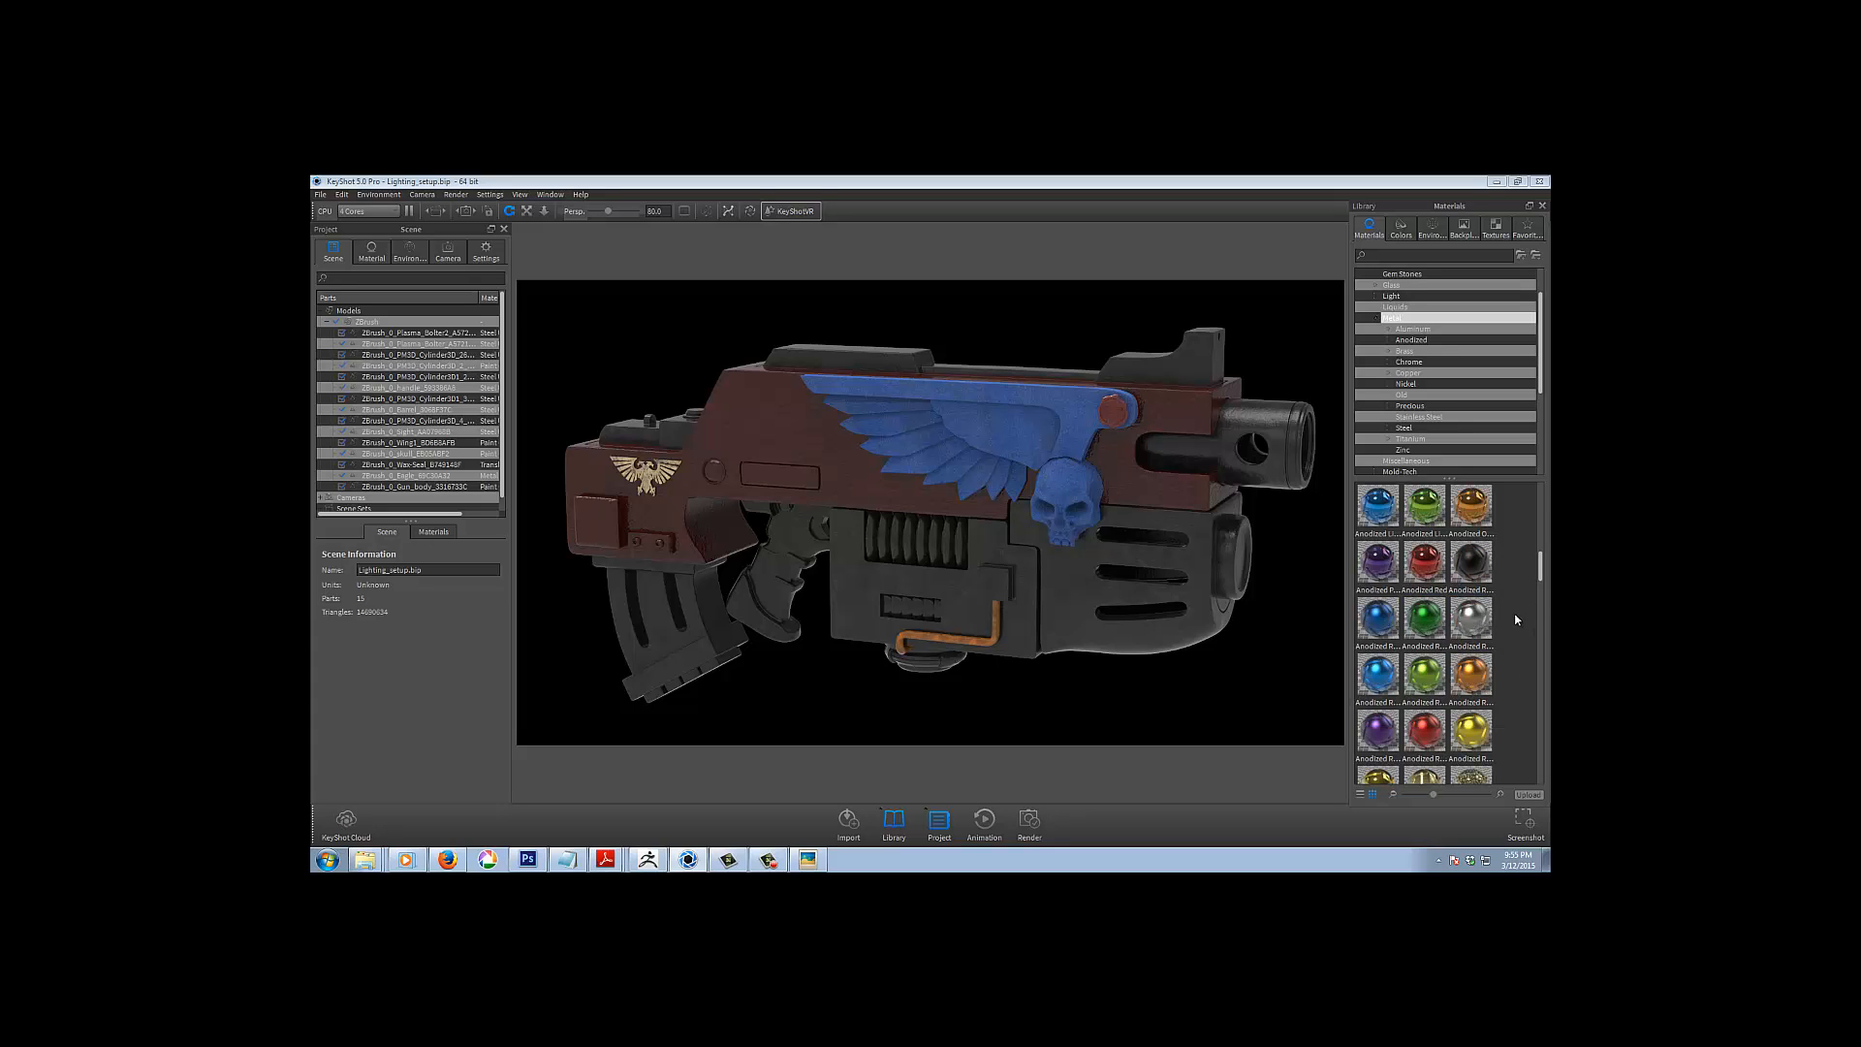
{"action": "left_click_drag", "start_coordinate": [1481, 623], "coordinate": [1102, 524]}
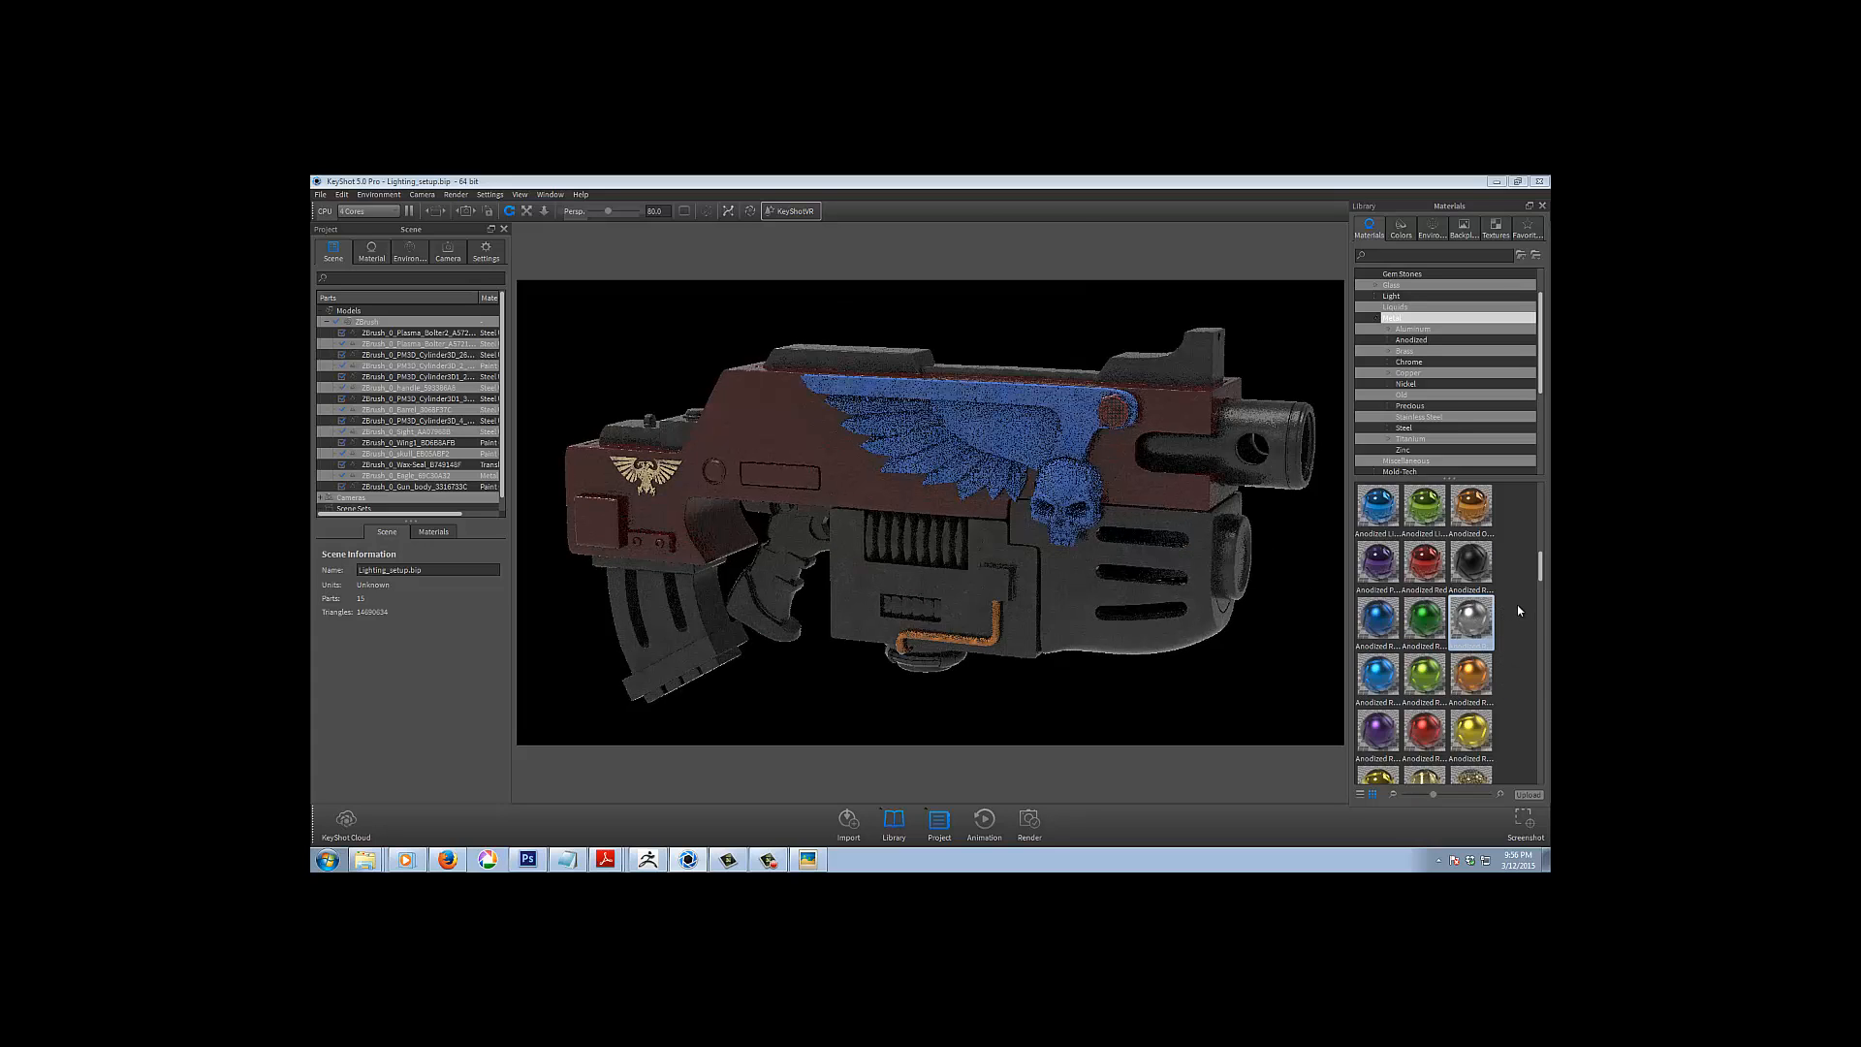
{"action": "scroll", "coordinate": [1516, 605], "scroll_direction": "down", "scroll_amount": 5}
{"action": "scroll", "coordinate": [1518, 609], "scroll_direction": "down", "scroll_amount": 3}
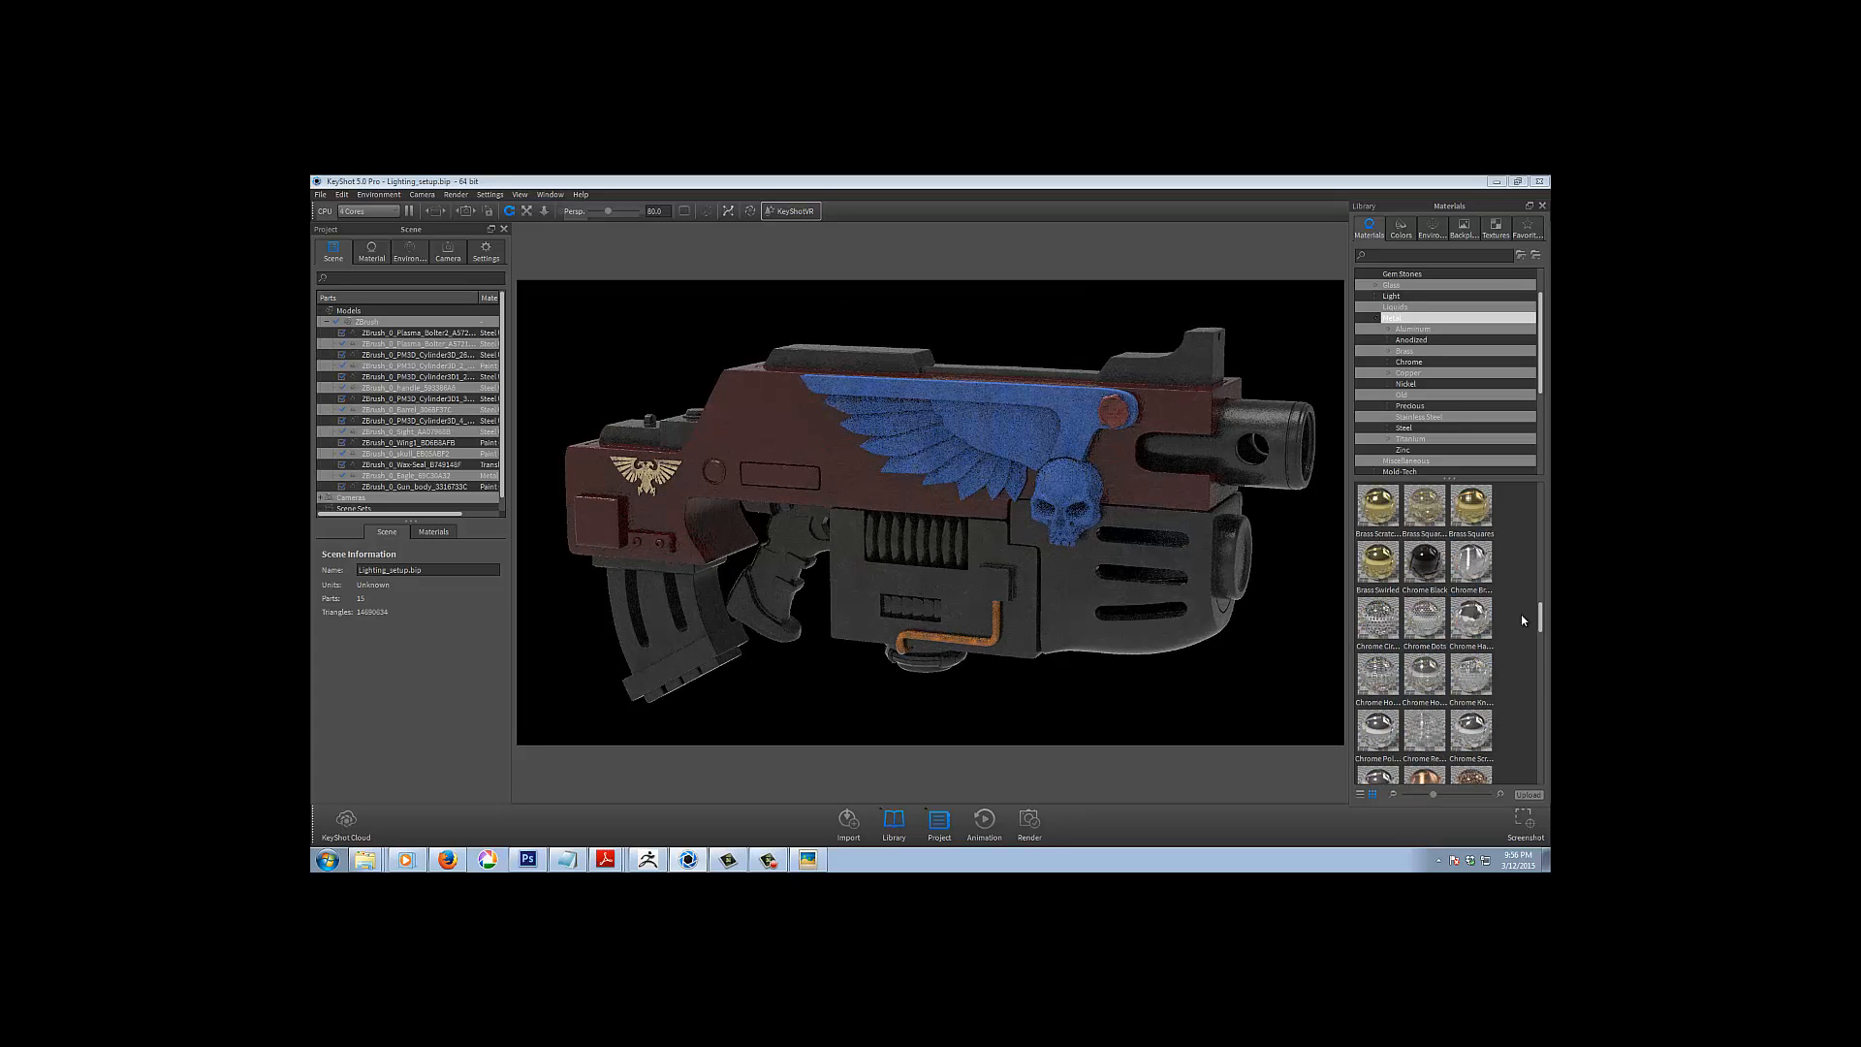
{"action": "scroll", "coordinate": [1521, 615], "scroll_direction": "up", "scroll_amount": 8}
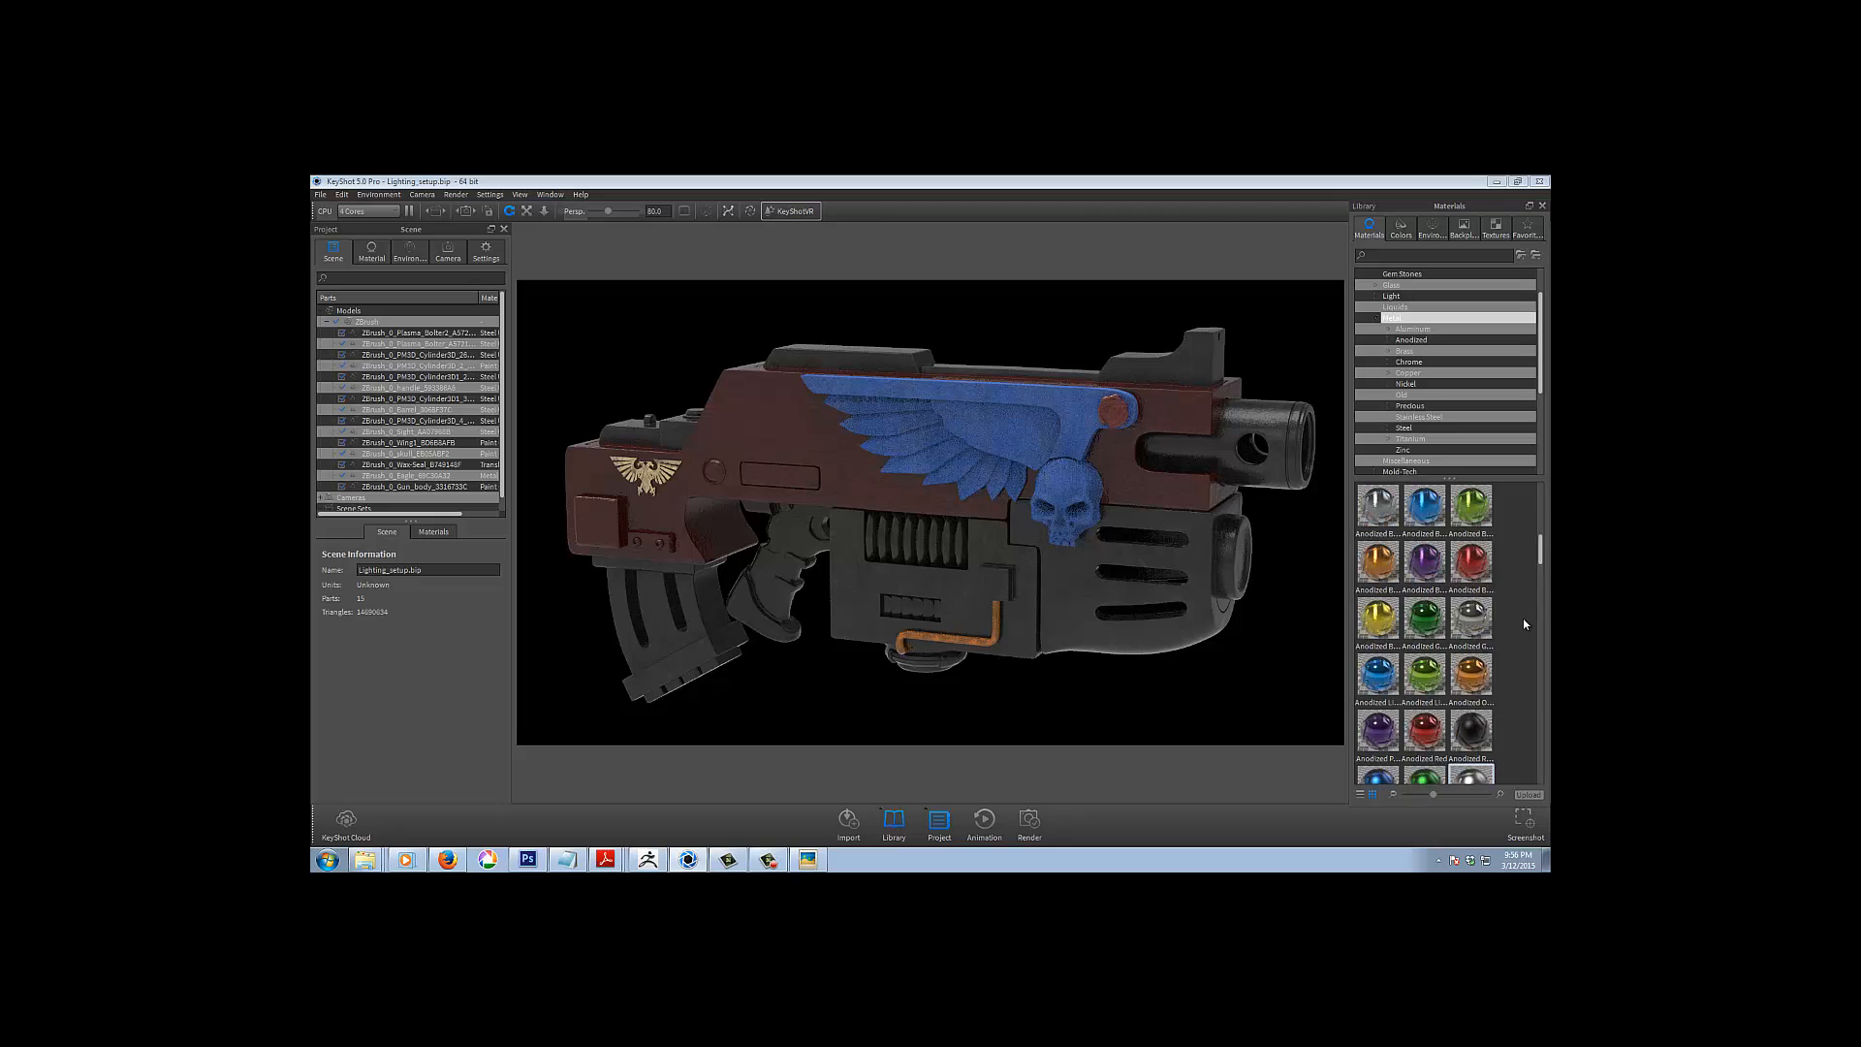
Apply a light silver-grey material from the Metallic paint library to every part of the gun through the Models group
{"action": "left_click", "coordinate": [1375, 319]}
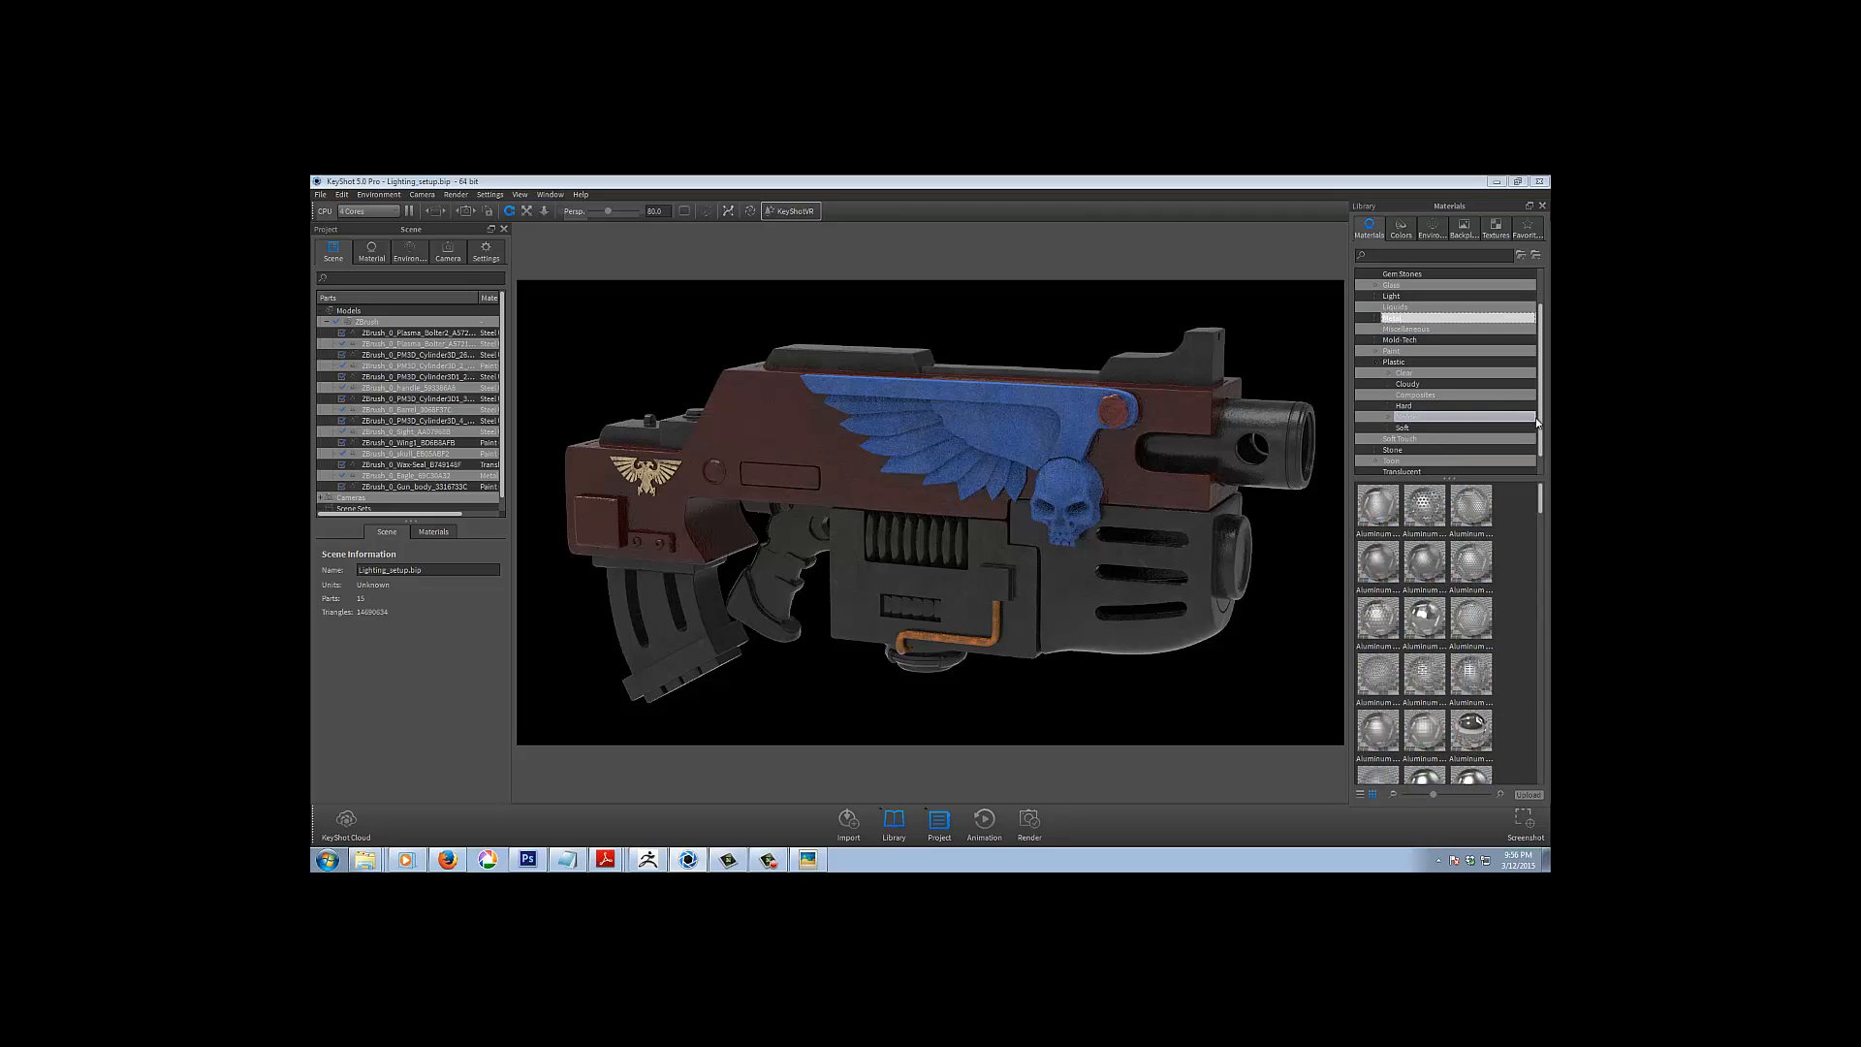
{"action": "scroll", "coordinate": [1540, 417], "scroll_direction": "down", "scroll_amount": 1}
{"action": "left_click_drag", "start_coordinate": [1543, 438], "coordinate": [1533, 388]}
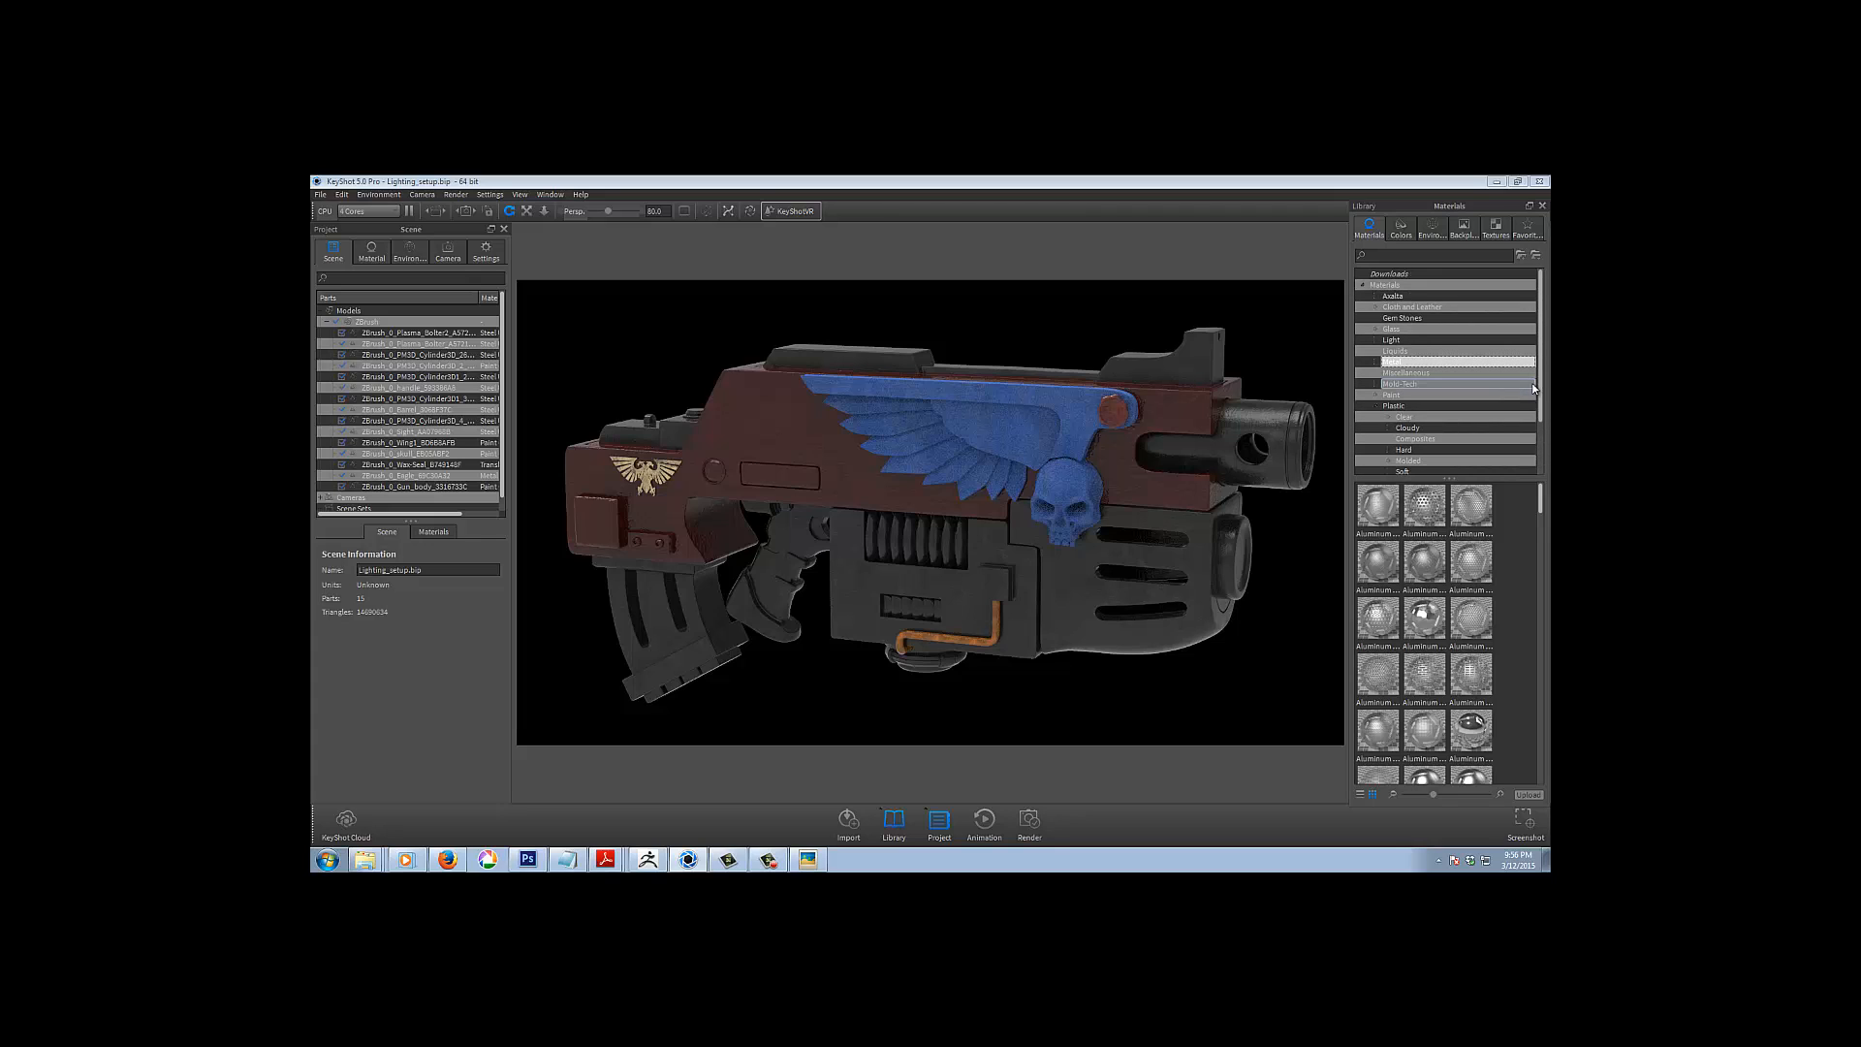
{"action": "left_click", "coordinate": [1376, 394]}
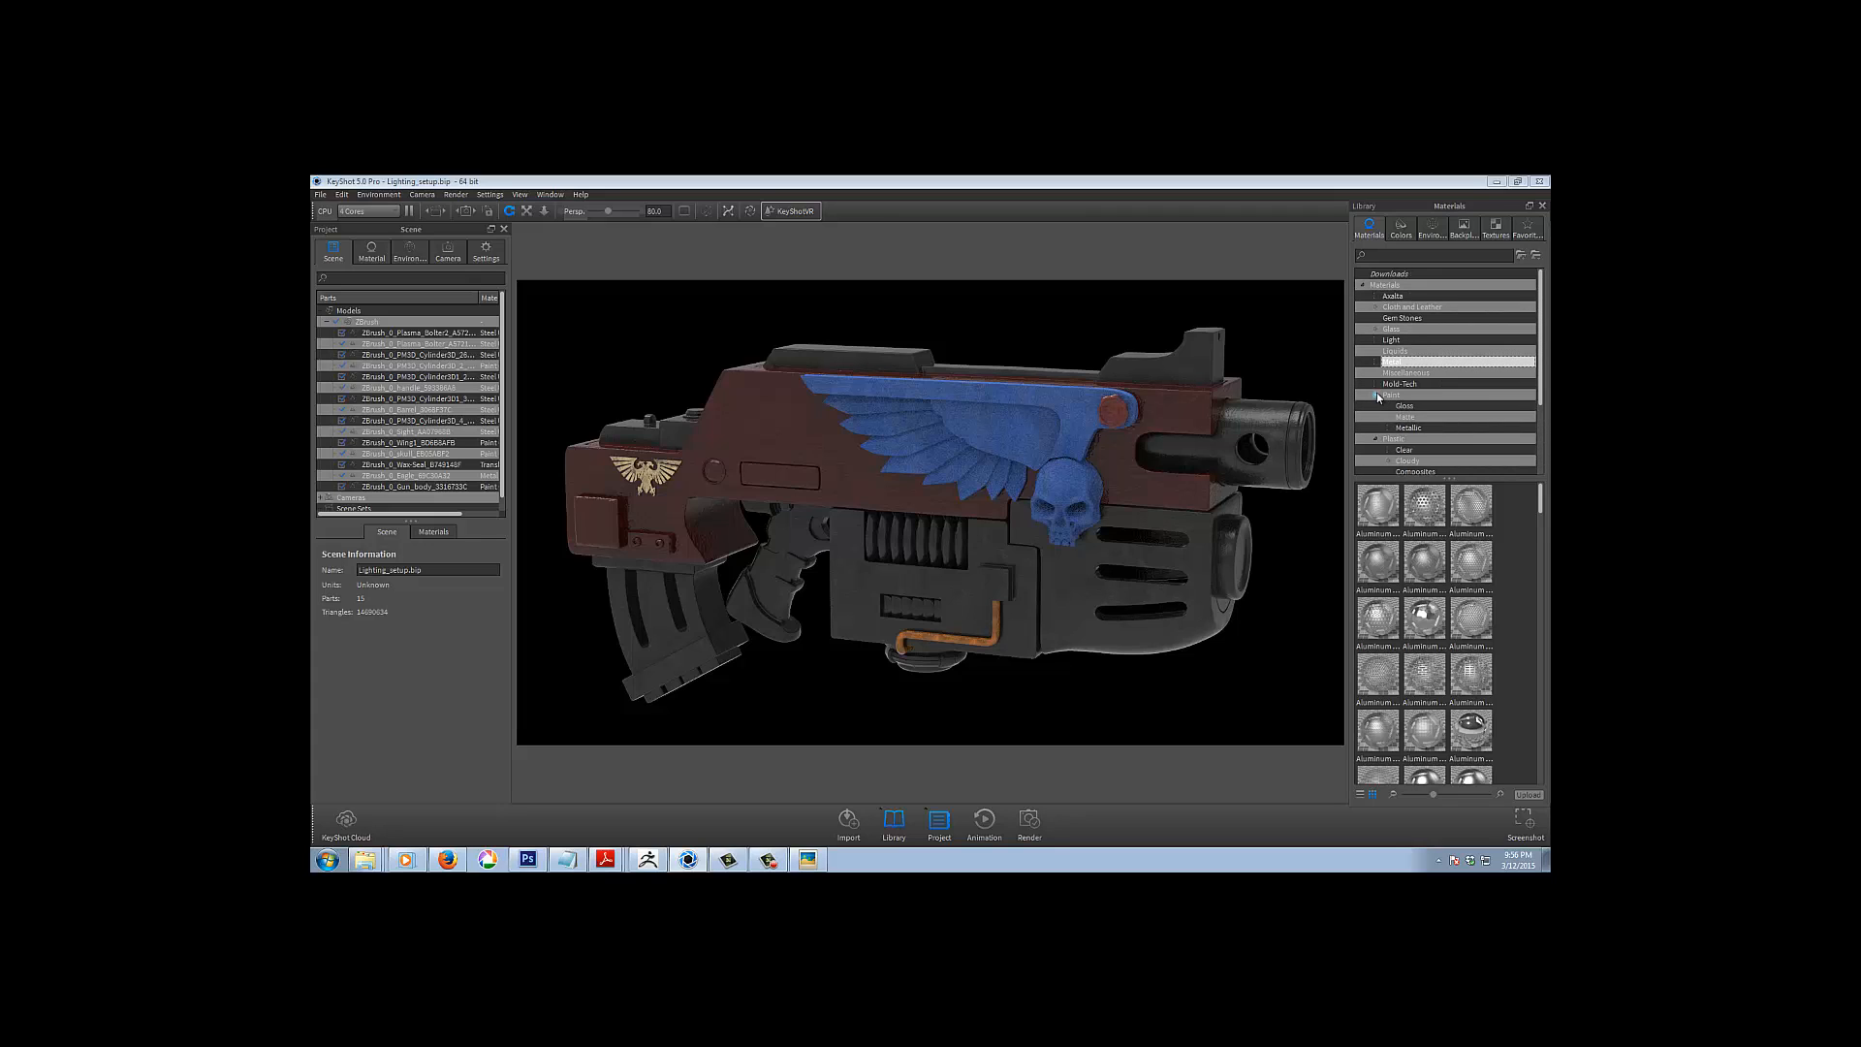
{"action": "left_click", "coordinate": [1410, 428]}
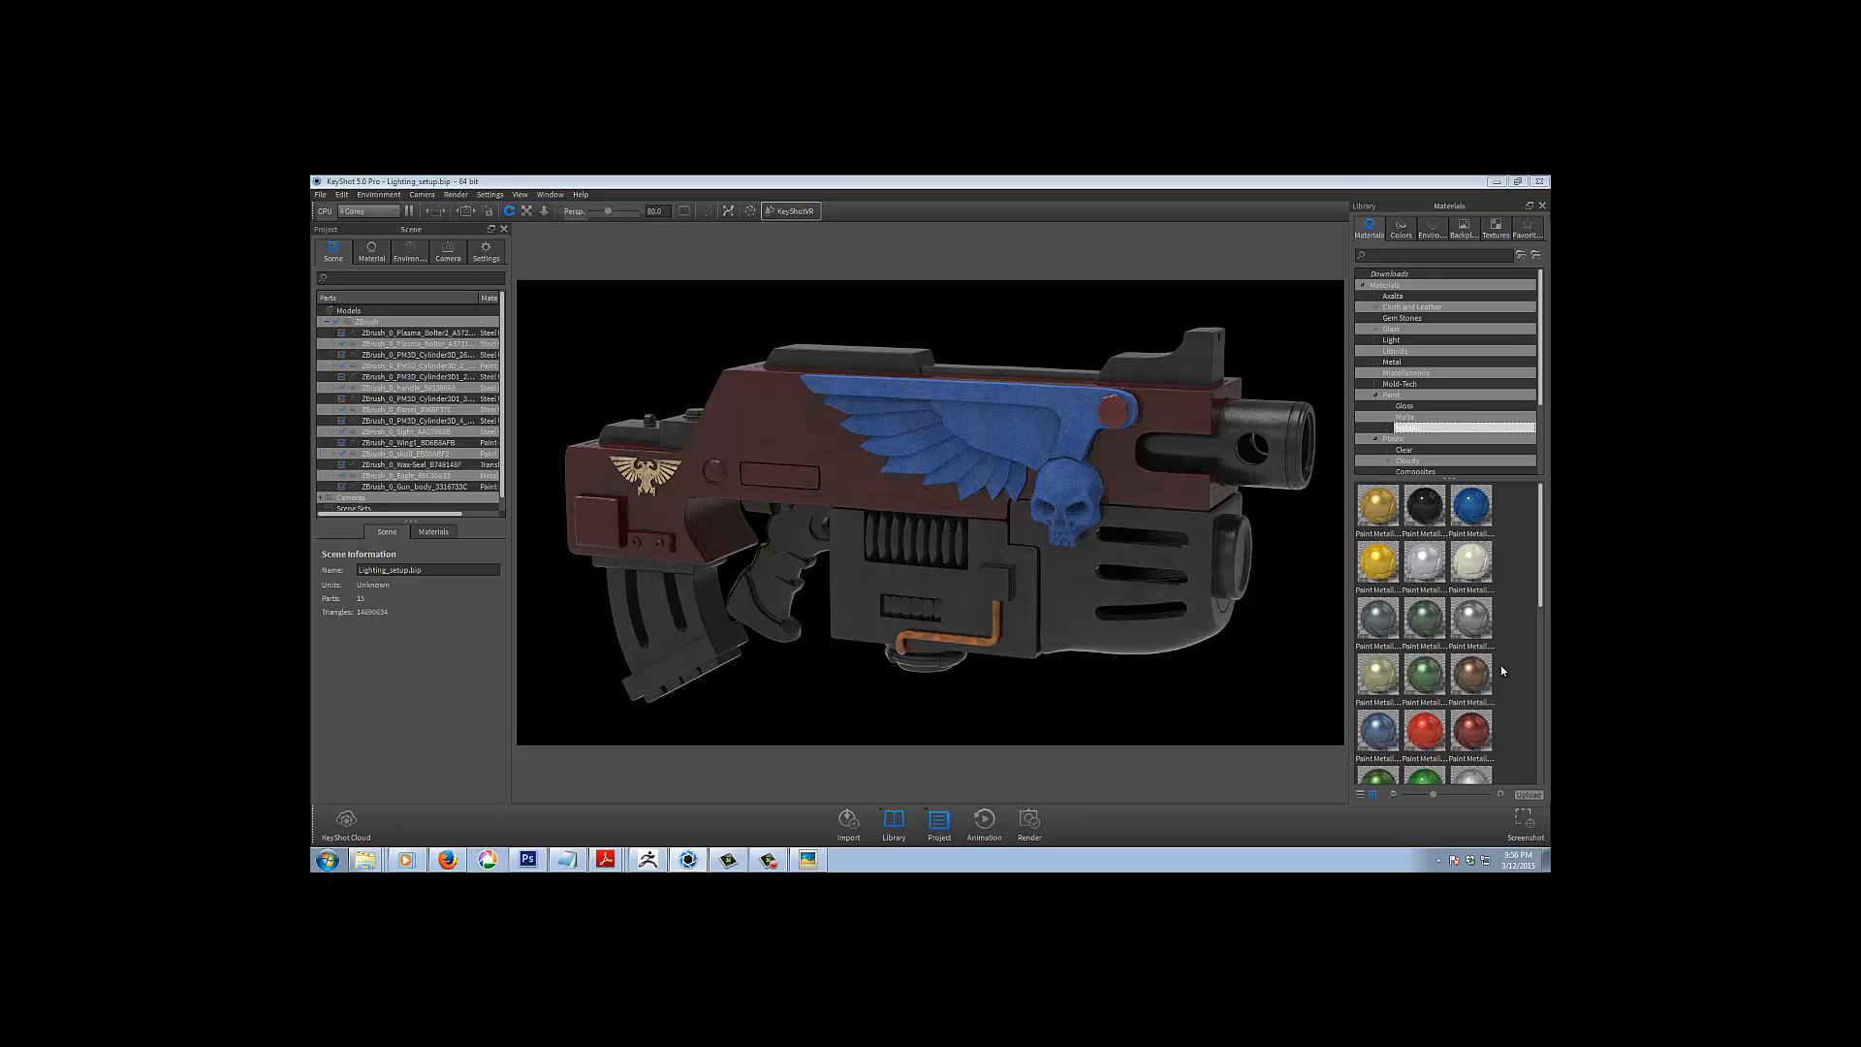
{"action": "scroll", "coordinate": [1501, 667], "scroll_direction": "down", "scroll_amount": 3}
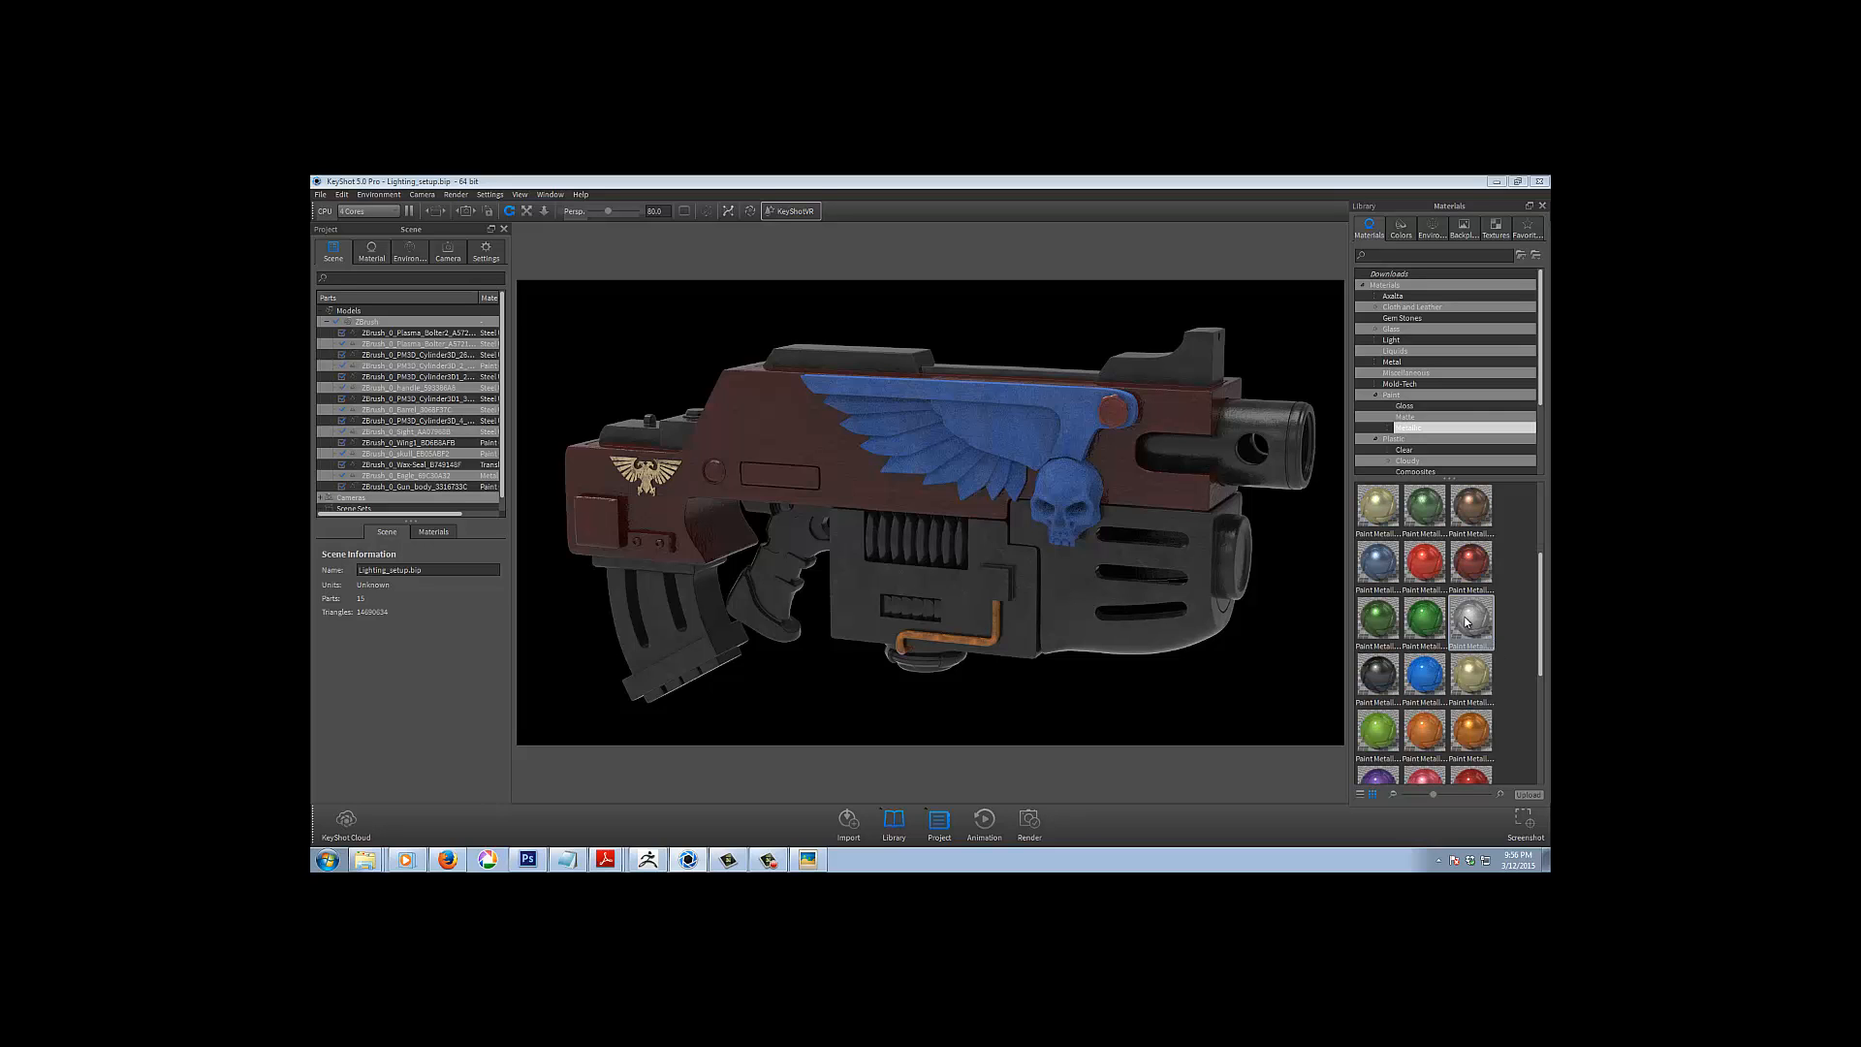
{"action": "mouse_move", "coordinate": [1467, 621]}
{"action": "left_mouse_down"}
{"action": "mouse_move", "coordinate": [446, 283]}
{"action": "mouse_move", "coordinate": [347, 313]}
{"action": "left_mouse_up"}
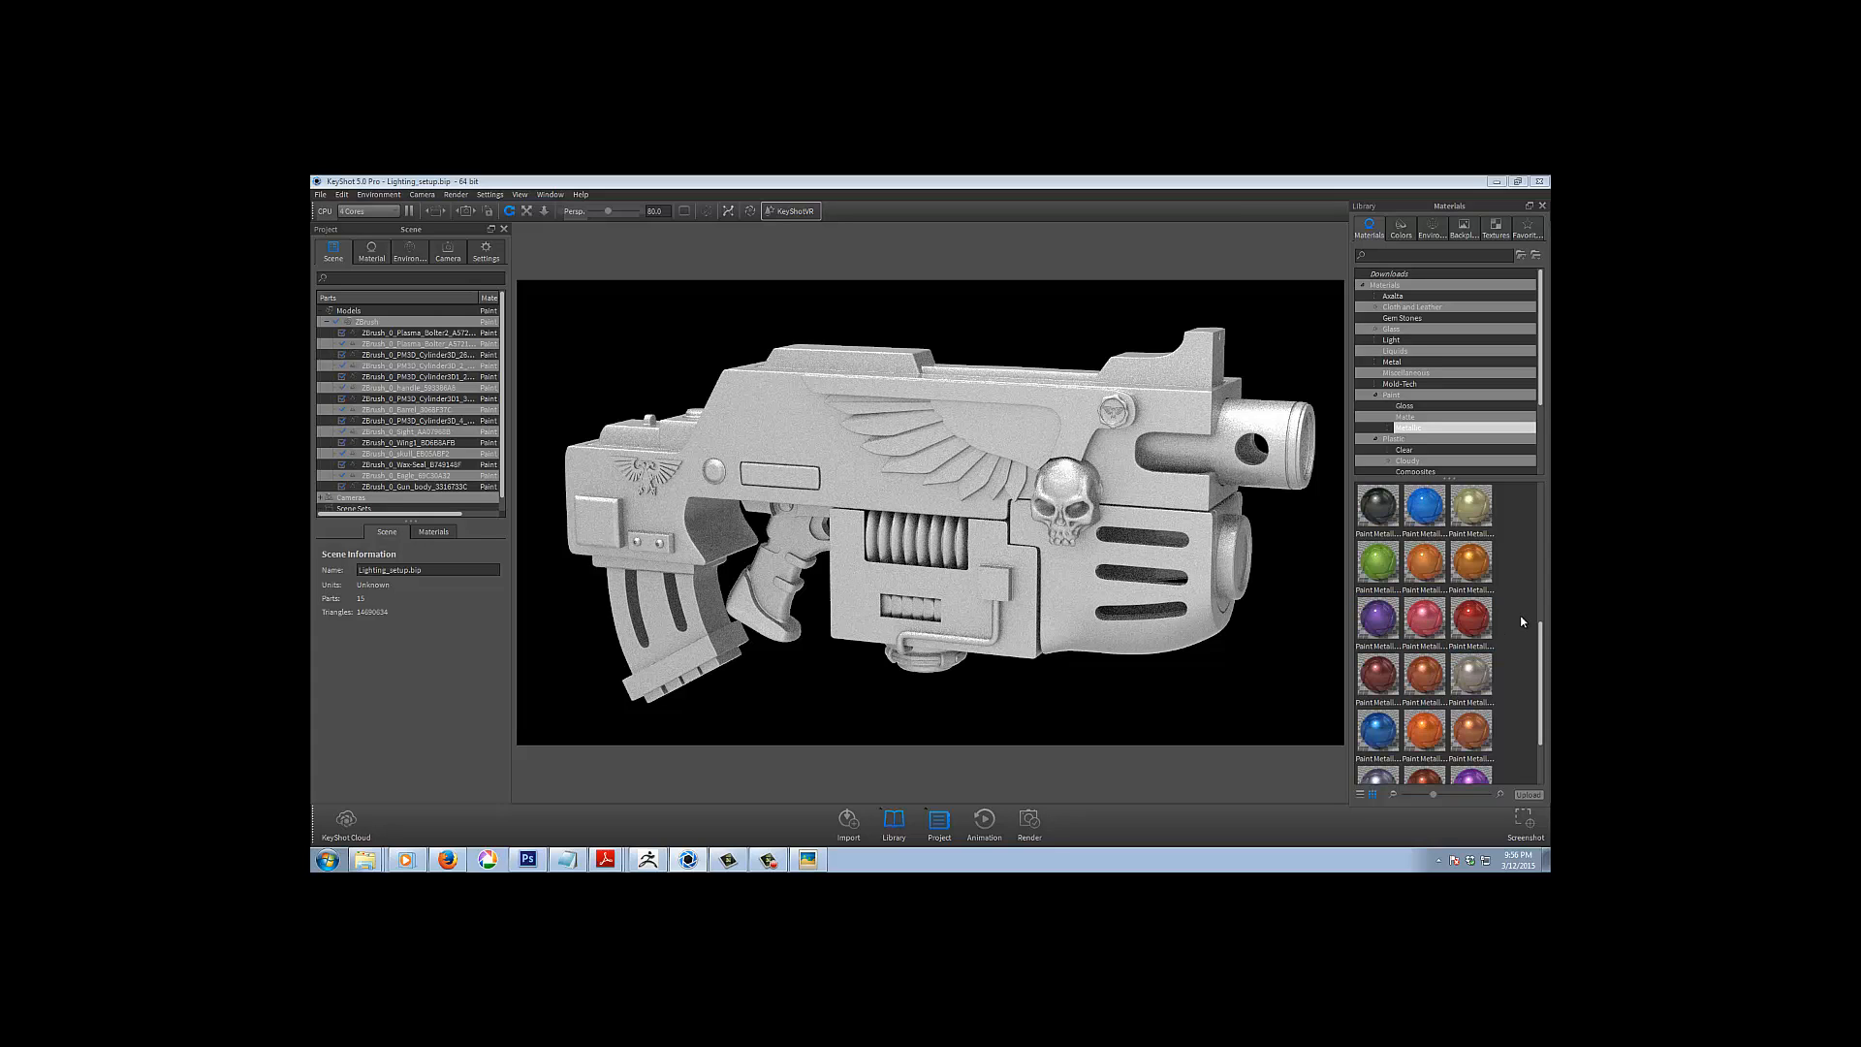
Apply the Paint Metallic Dark Grey material from the Metallic paint library to the gun
{"action": "scroll", "coordinate": [1522, 621], "scroll_direction": "down", "scroll_amount": 3}
{"action": "scroll", "coordinate": [1522, 621], "scroll_direction": "up", "scroll_amount": 6}
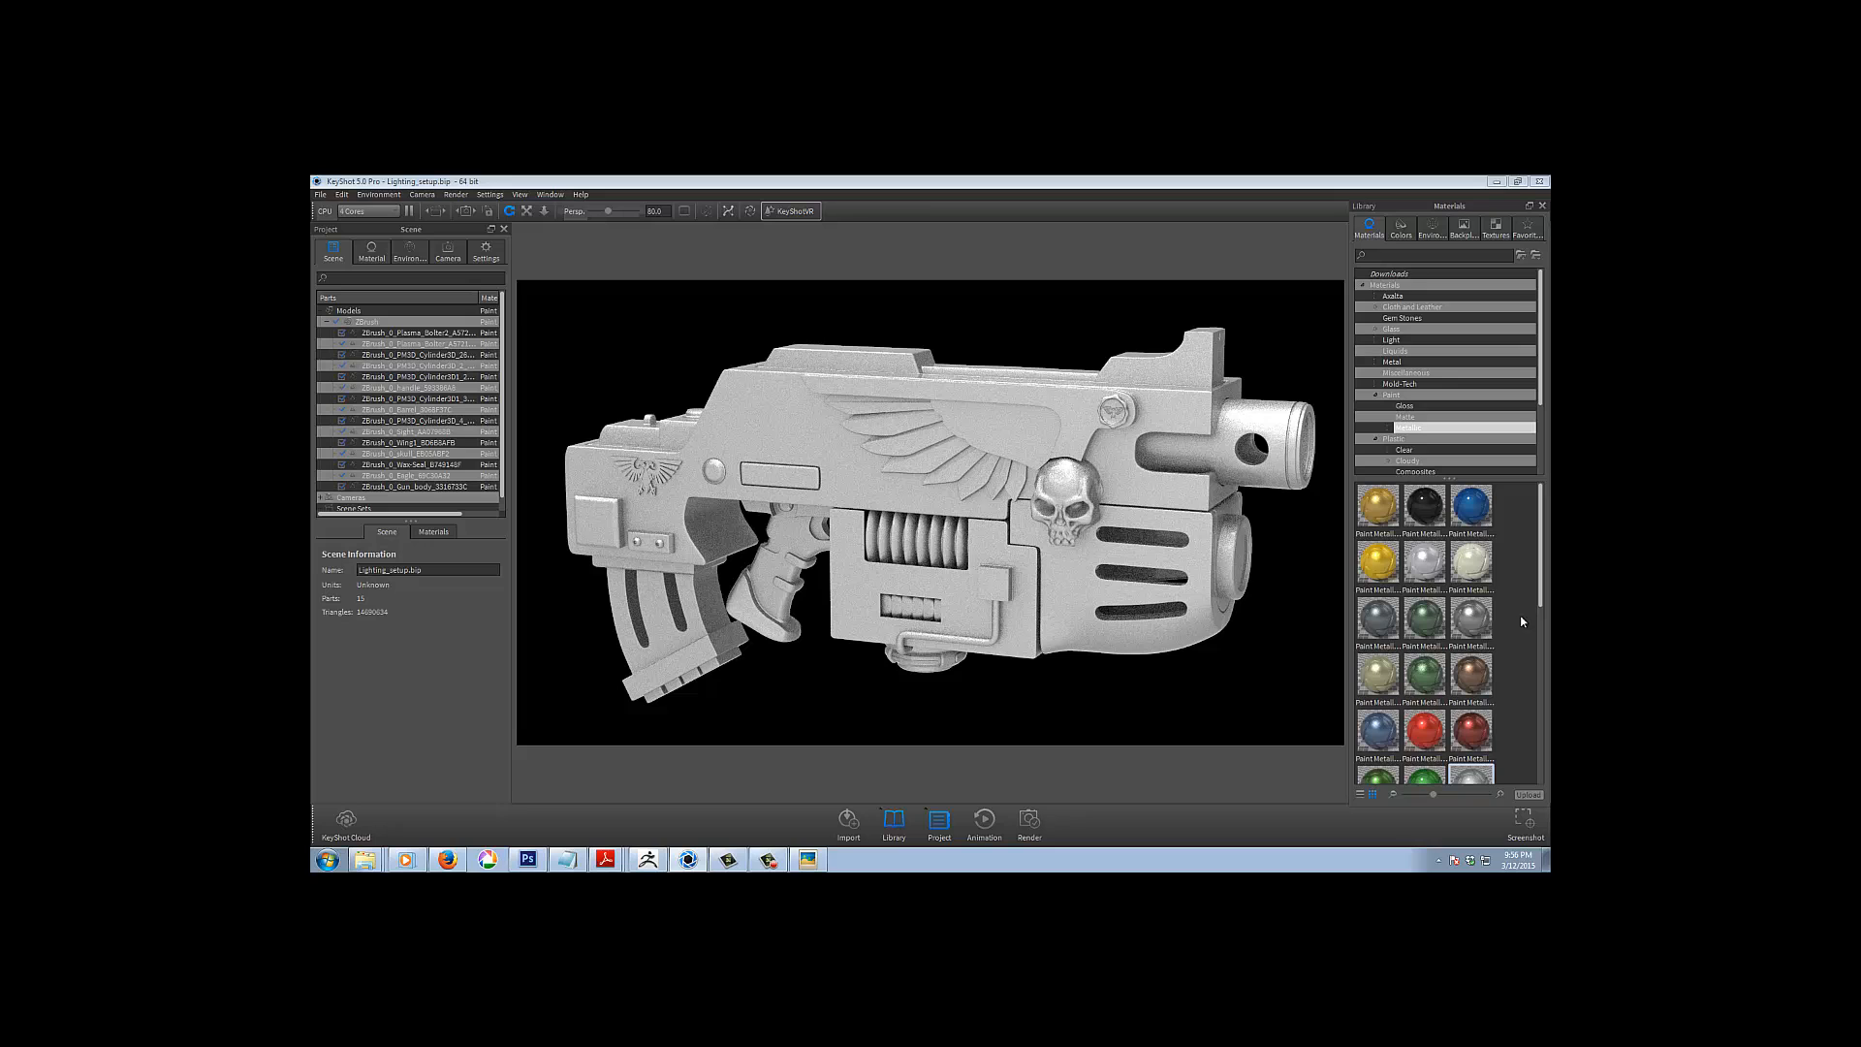
{"action": "mouse_move", "coordinate": [1477, 626]}
{"action": "left_mouse_down"}
{"action": "mouse_move", "coordinate": [864, 430]}
{"action": "mouse_move", "coordinate": [782, 447]}
{"action": "left_mouse_up"}
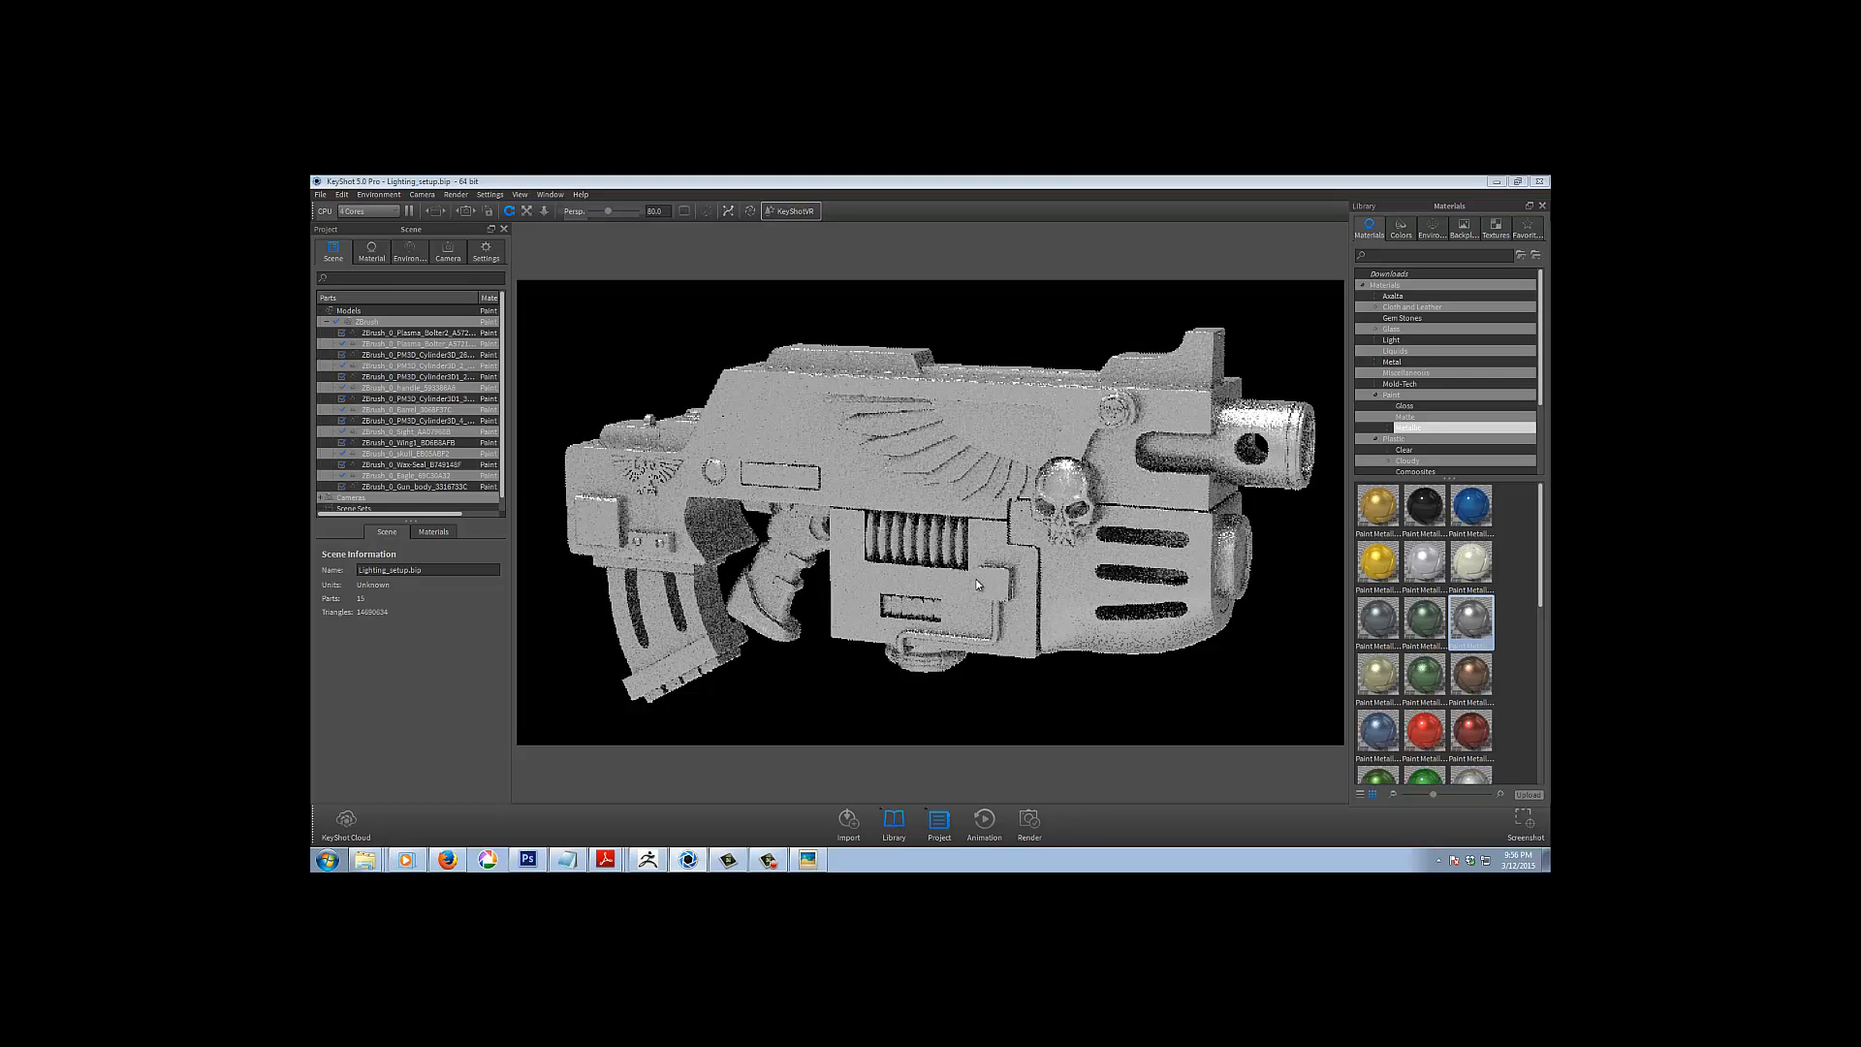
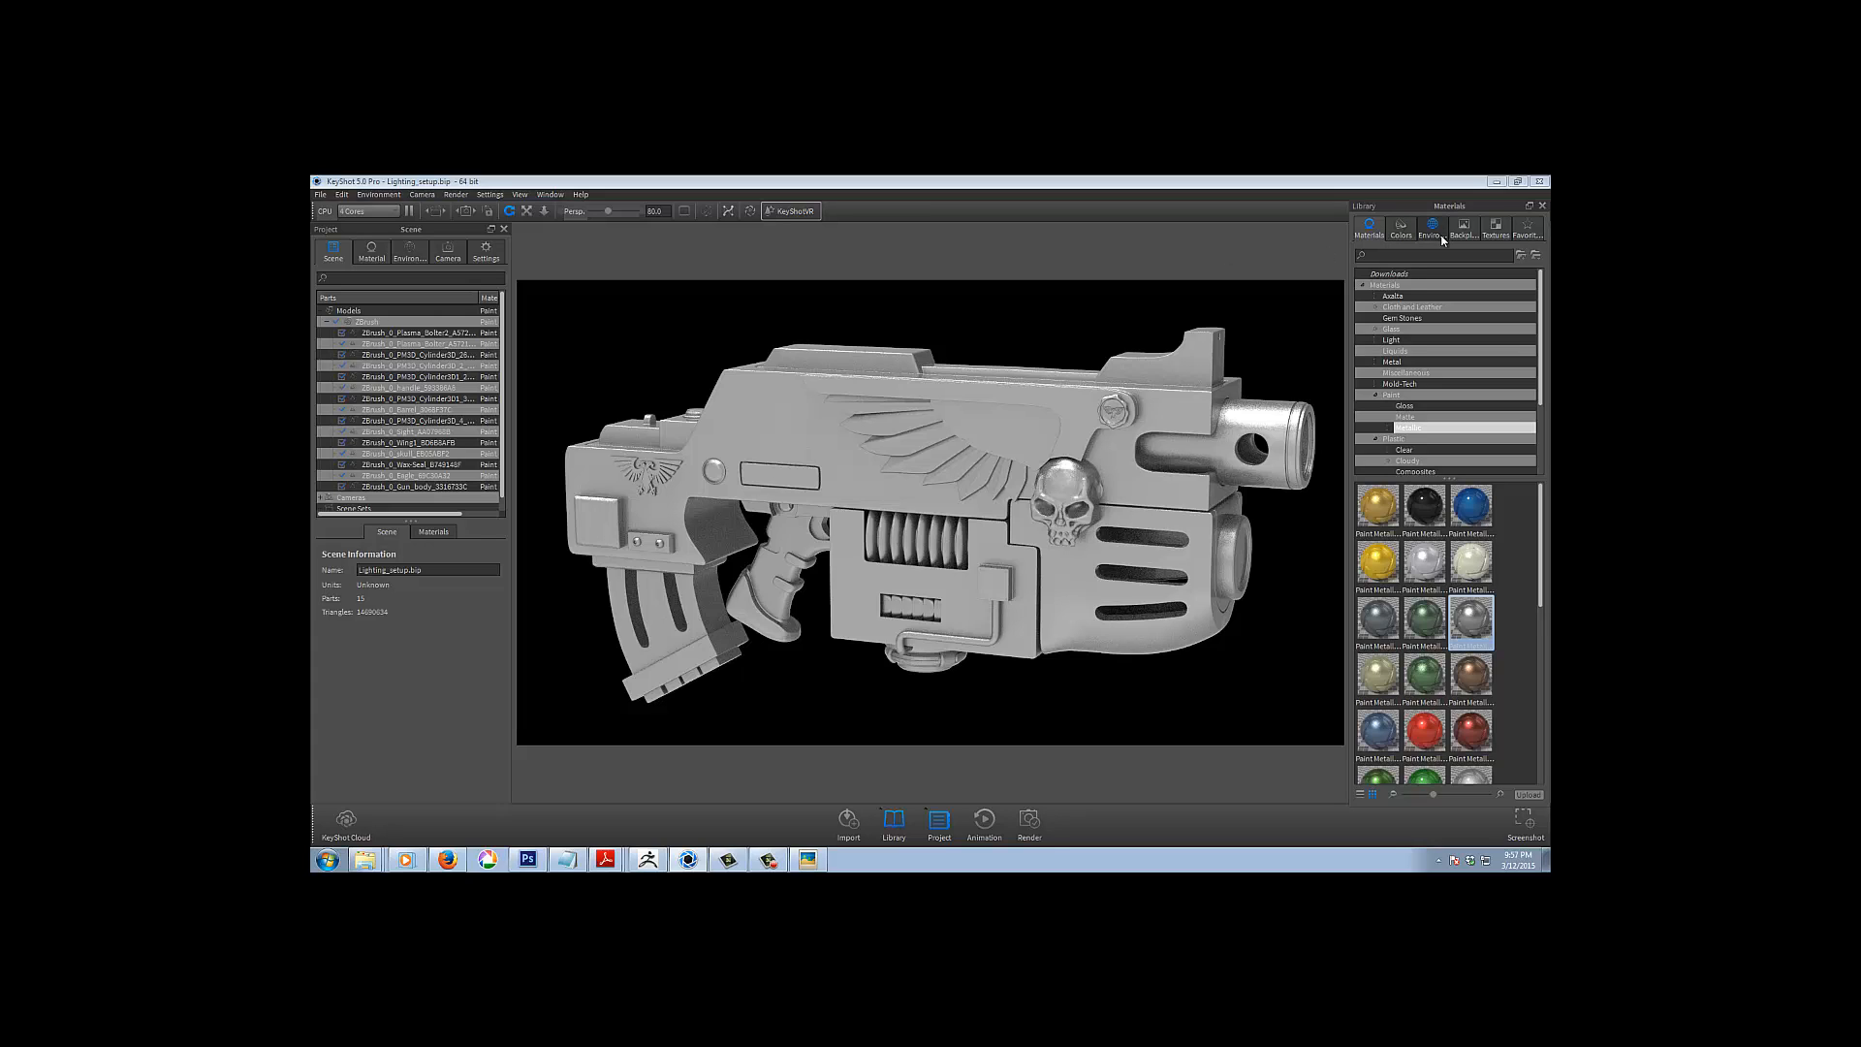
Load Cast_Iron_Bump.jpg from the texture library as the gun material's color texture and reduce its Brightness to 0.309
{"action": "left_click", "coordinate": [1492, 233]}
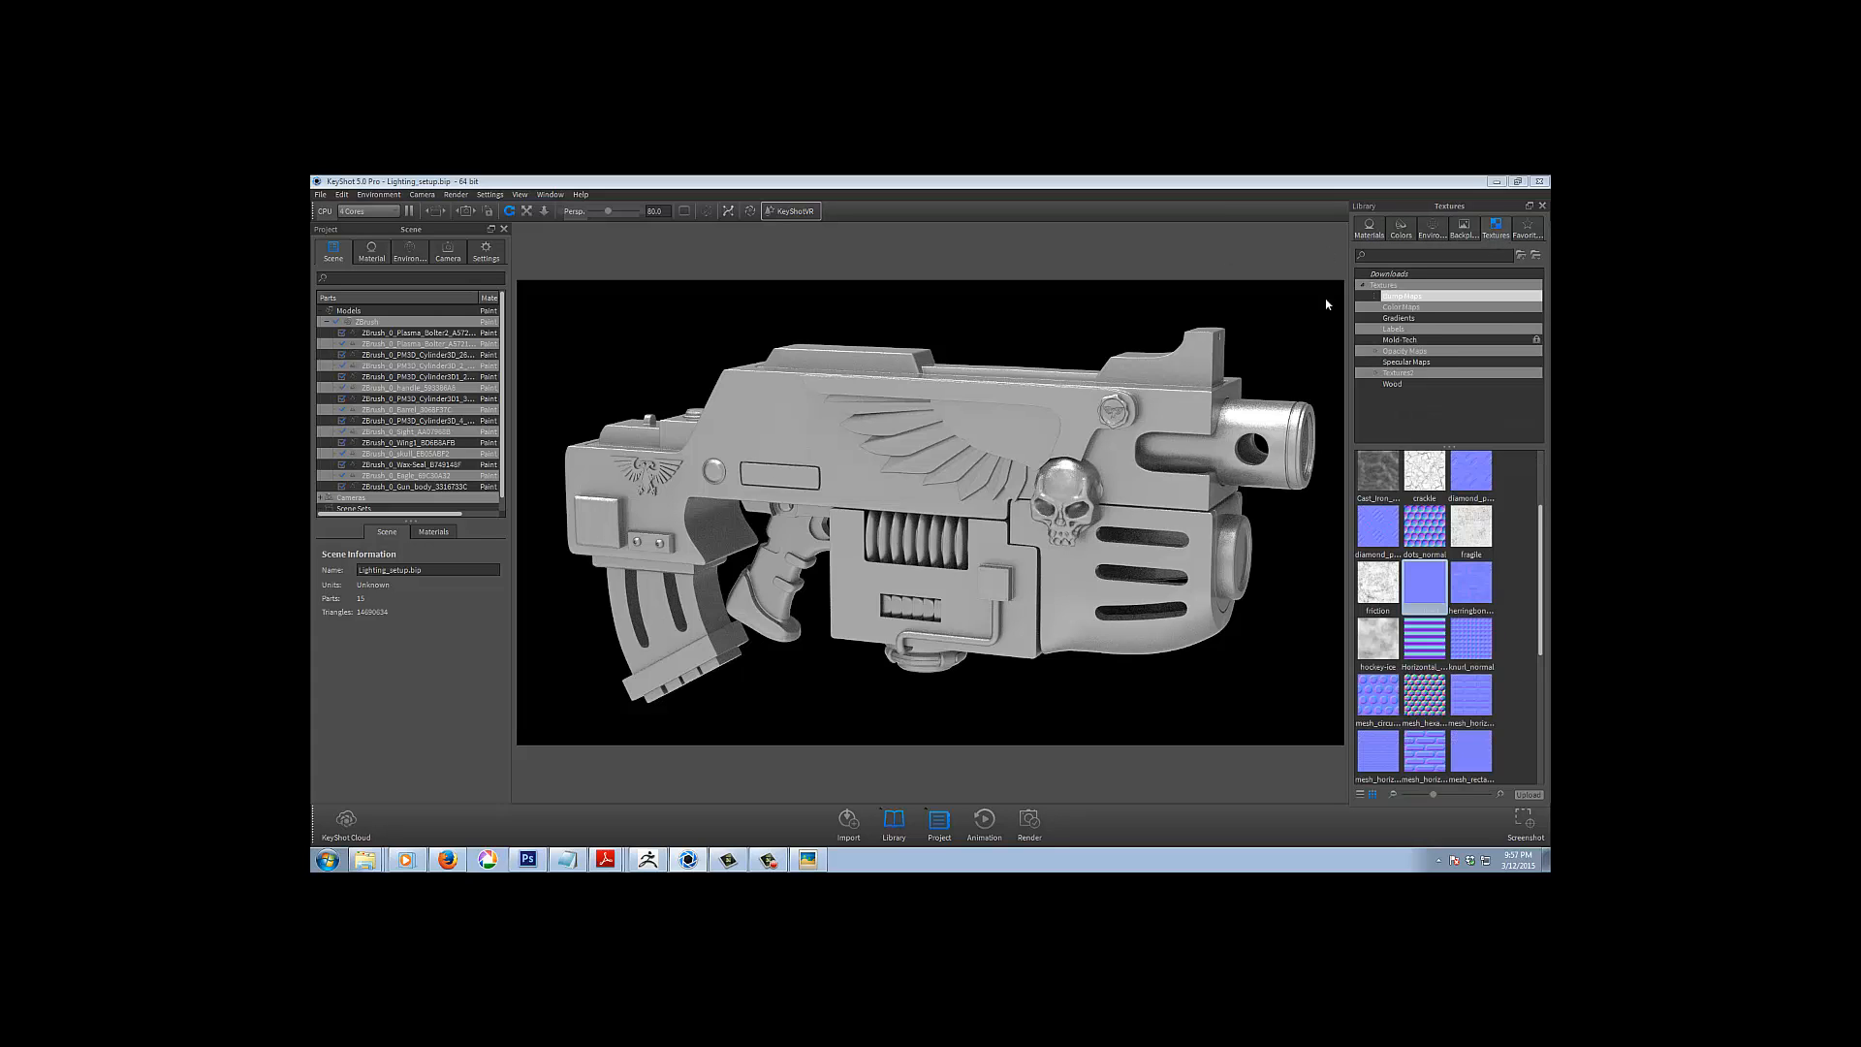
{"action": "right_click", "coordinate": [884, 380]}
{"action": "left_click", "coordinate": [908, 387]}
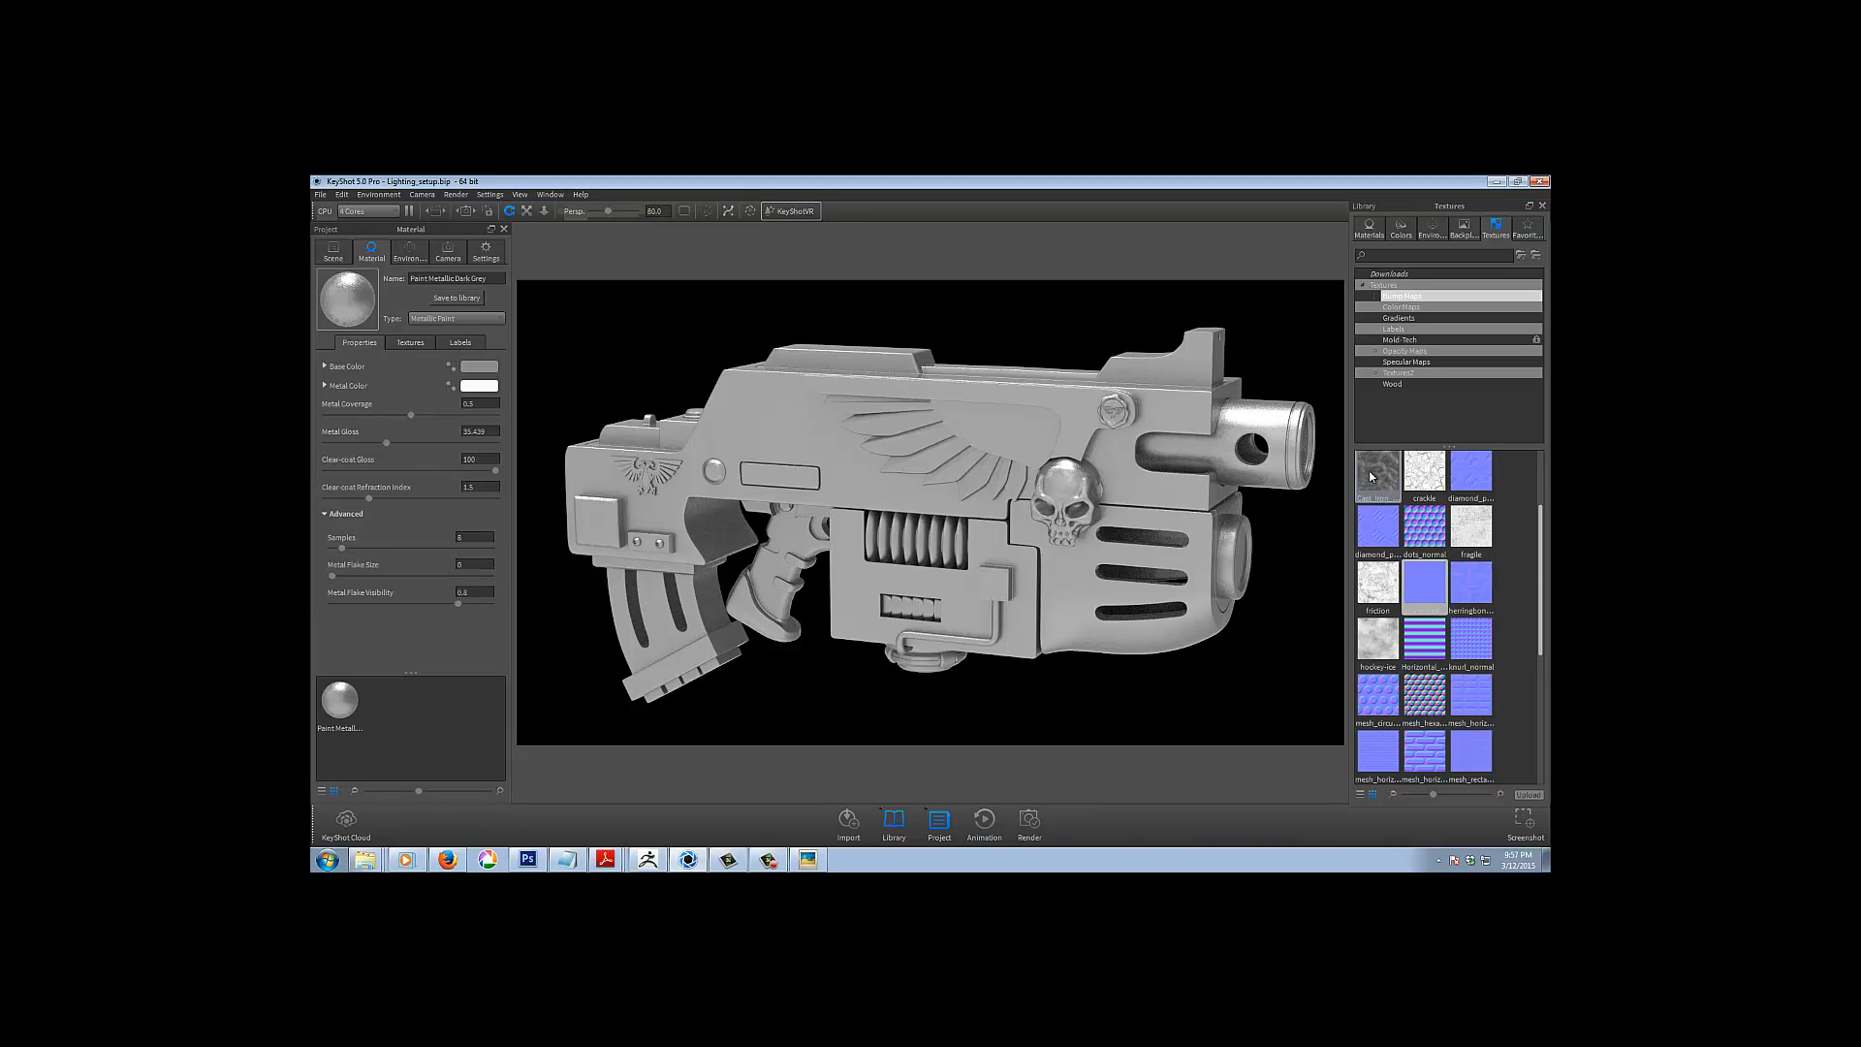
{"action": "left_click", "coordinate": [413, 344]}
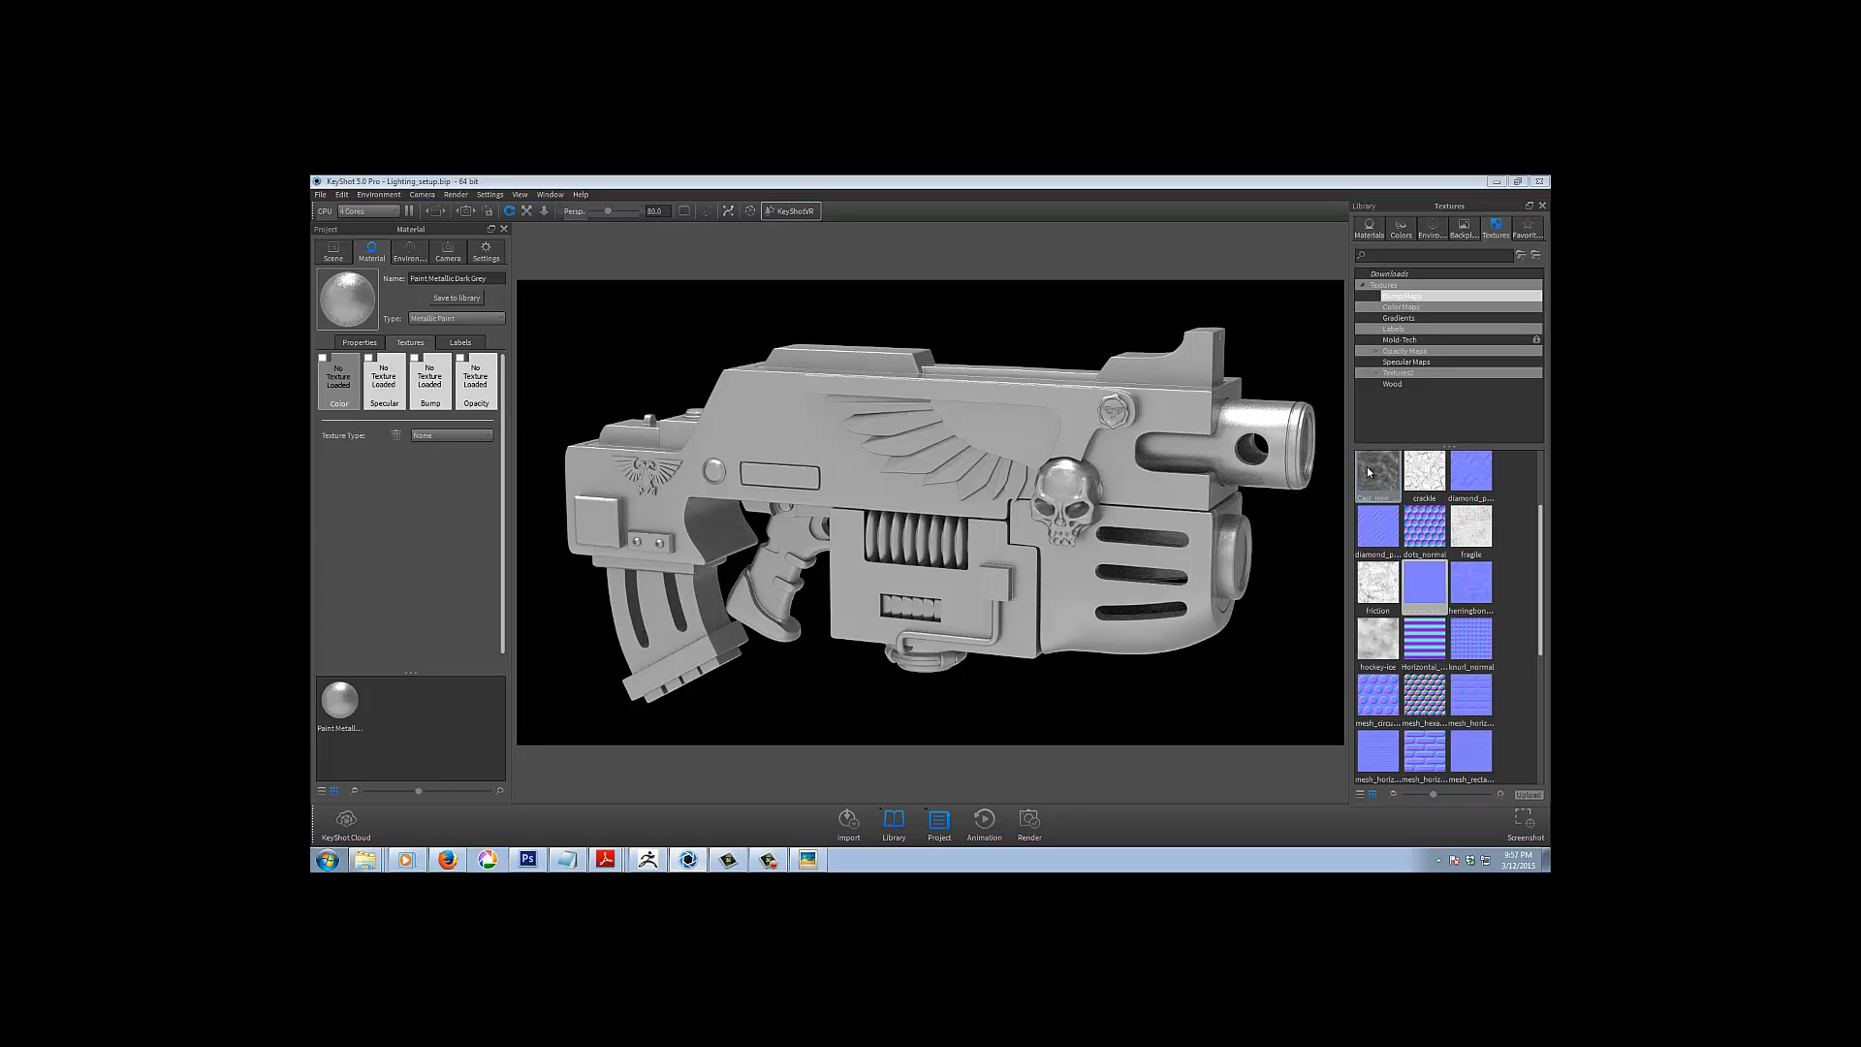
{"action": "left_click_drag", "start_coordinate": [1369, 467], "coordinate": [339, 402]}
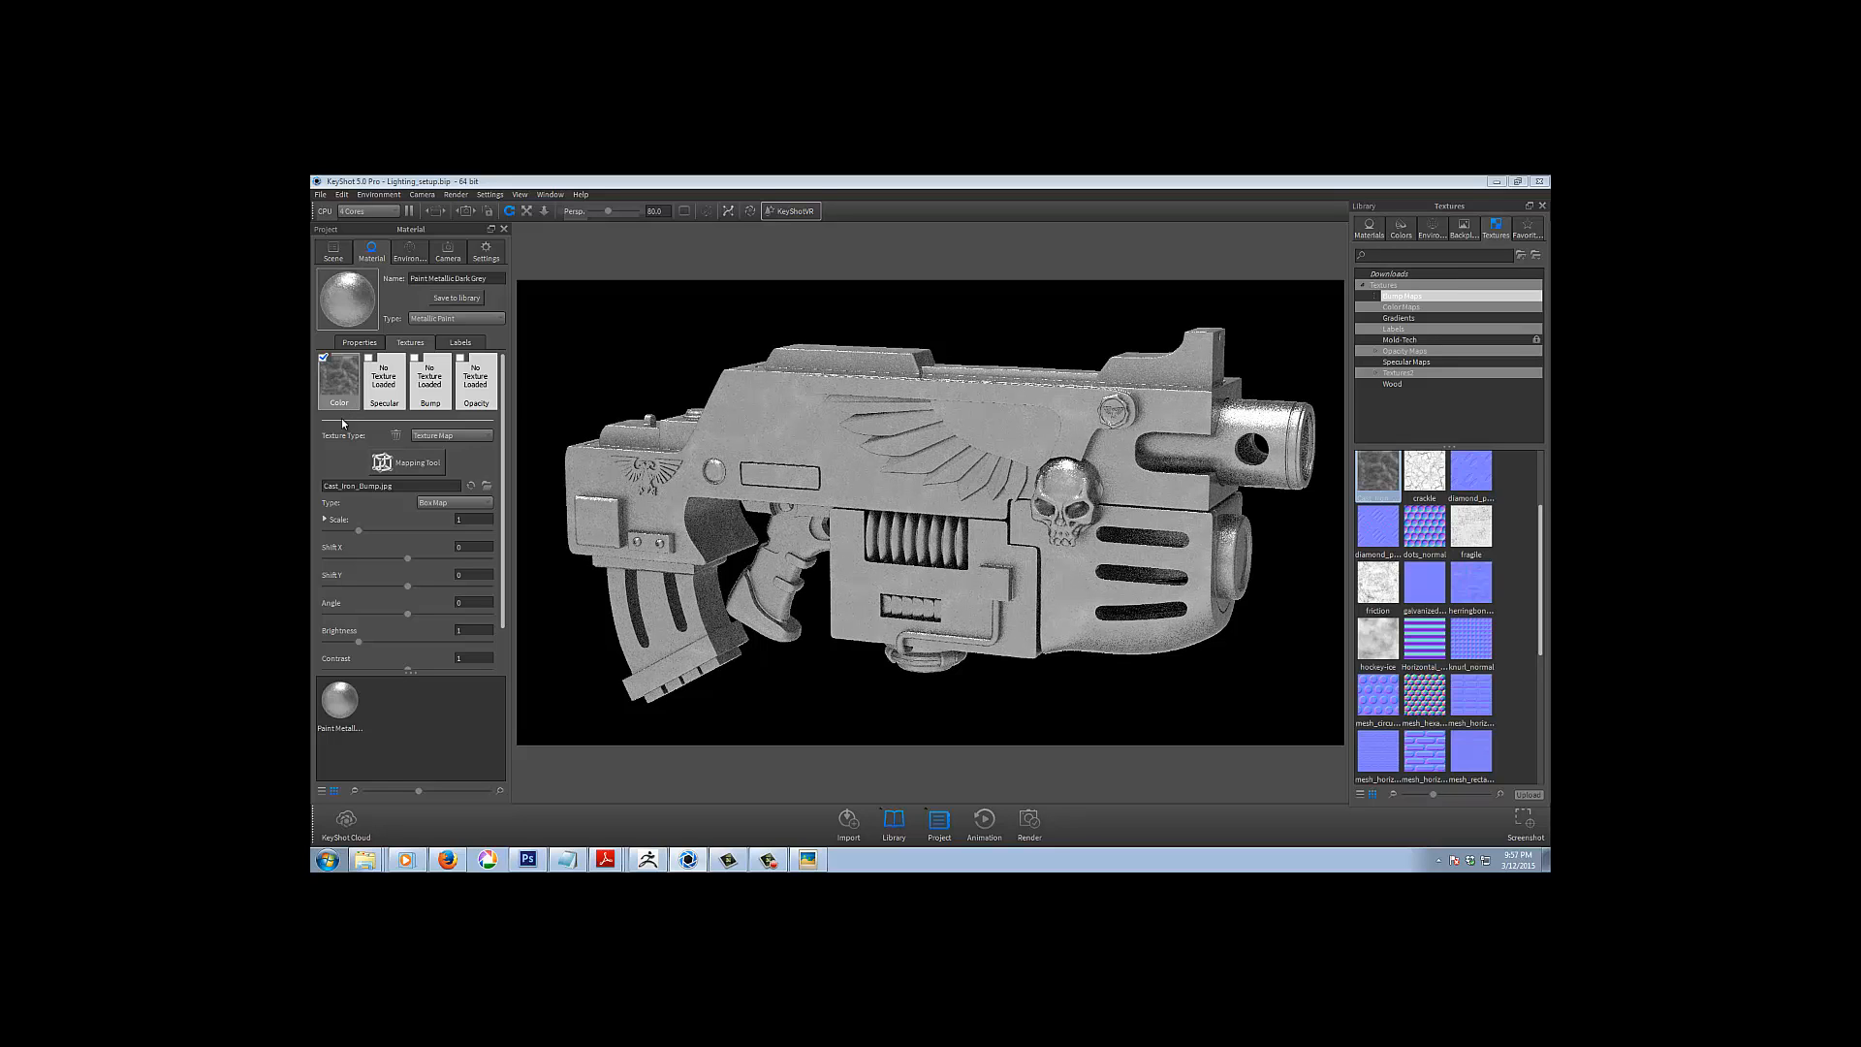
{"action": "left_click_drag", "start_coordinate": [359, 642], "coordinate": [336, 642]}
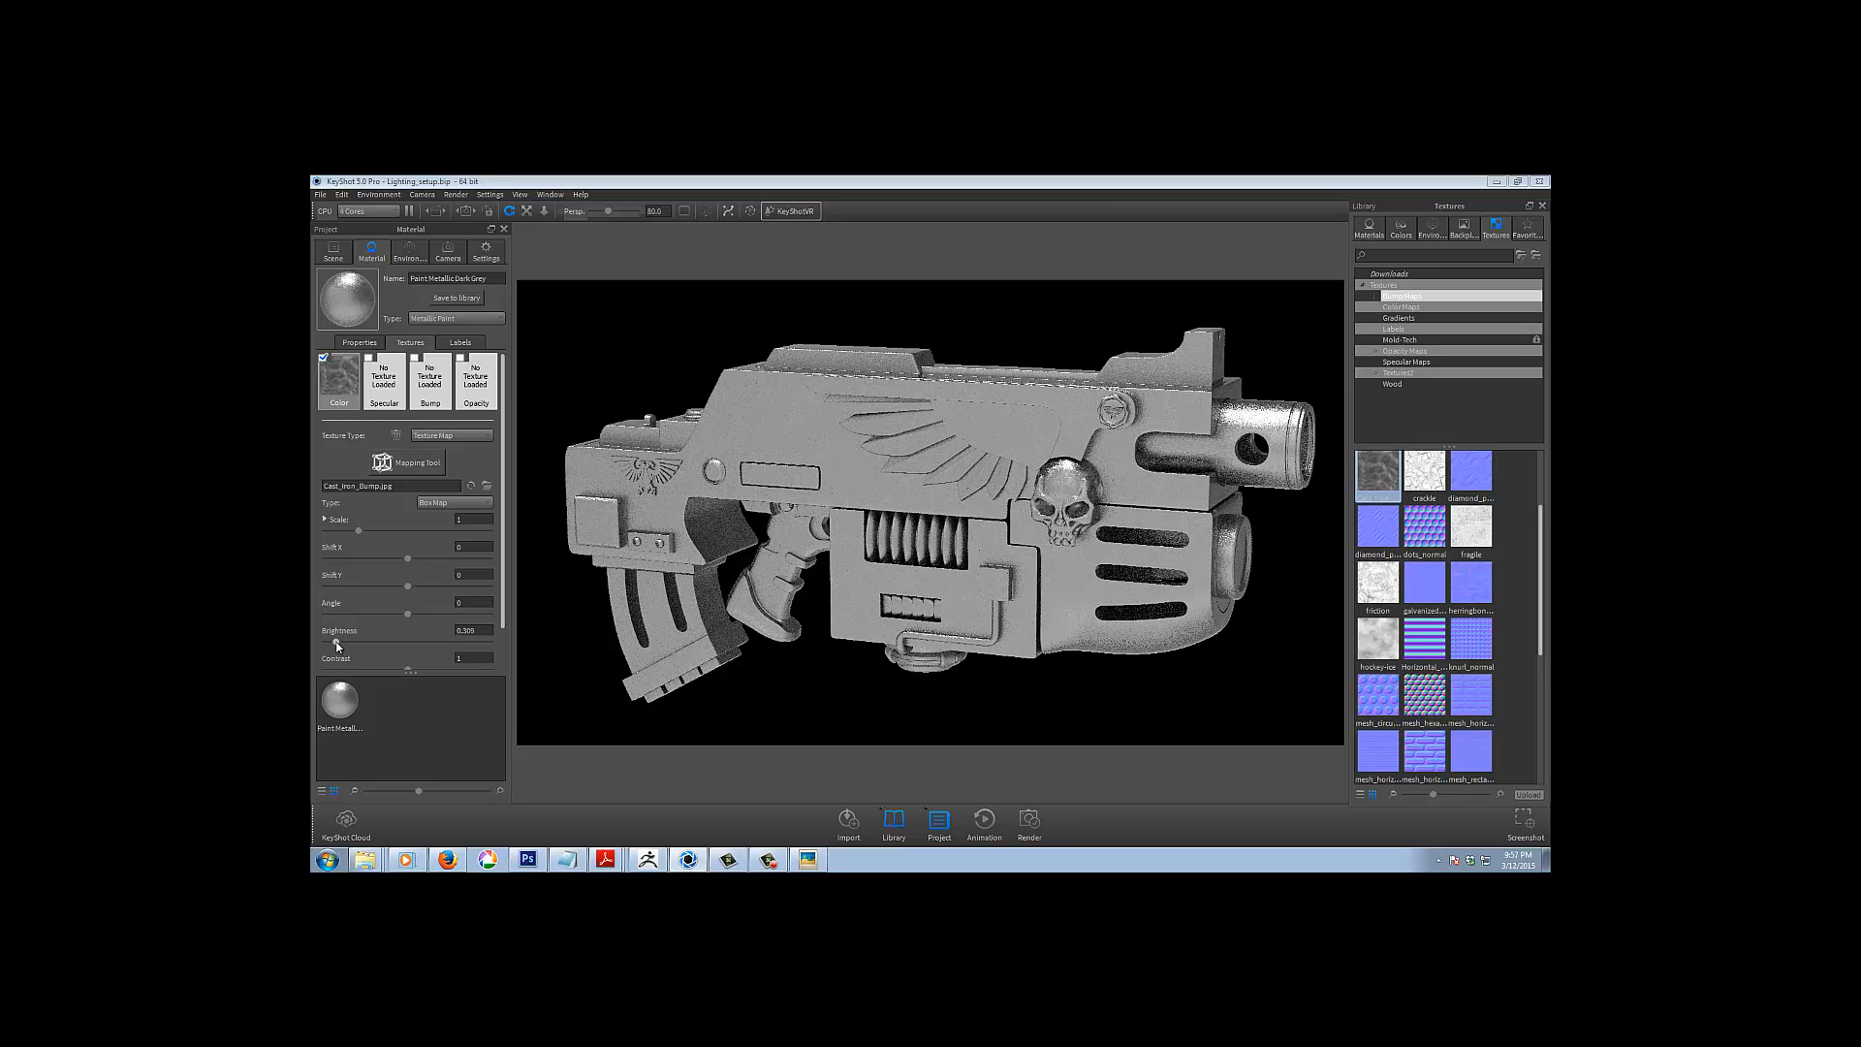
Lower the gun paint's Clear-coat Gloss to about 41
{"action": "left_click", "coordinate": [360, 343]}
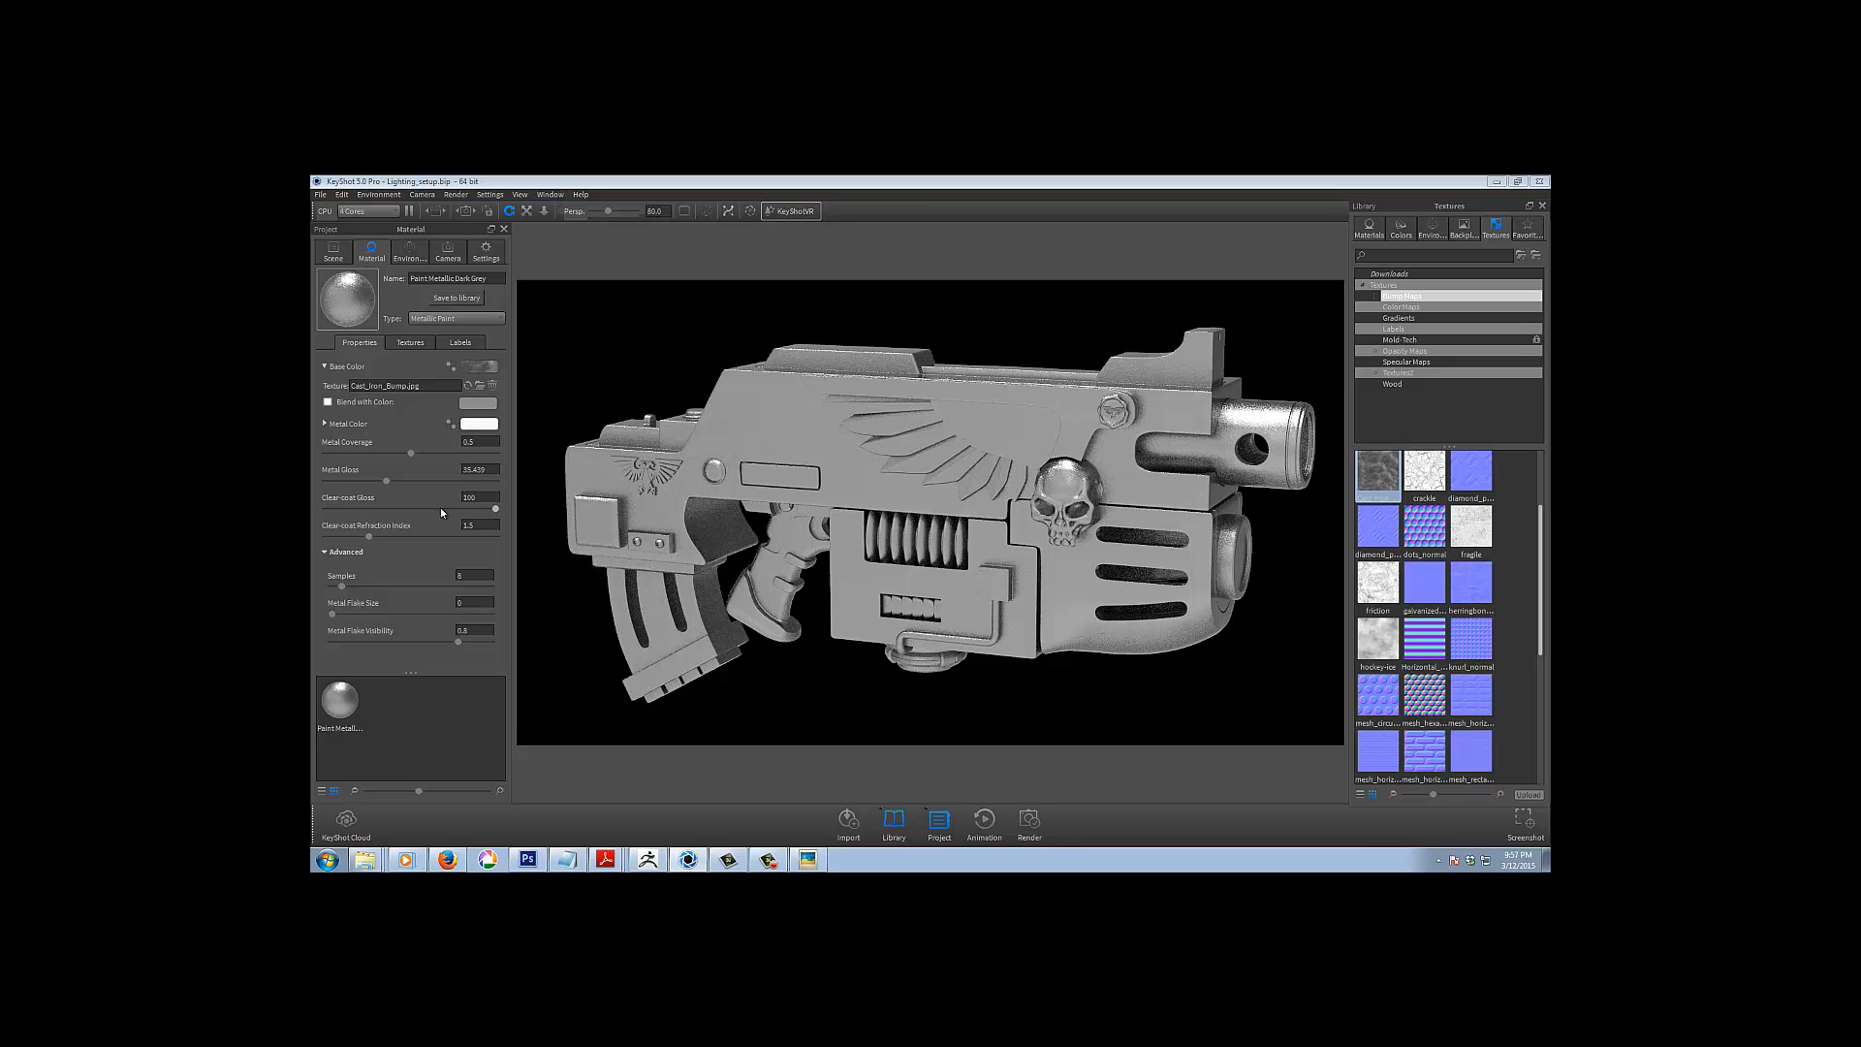
{"action": "left_click_drag", "start_coordinate": [440, 508], "coordinate": [415, 506]}
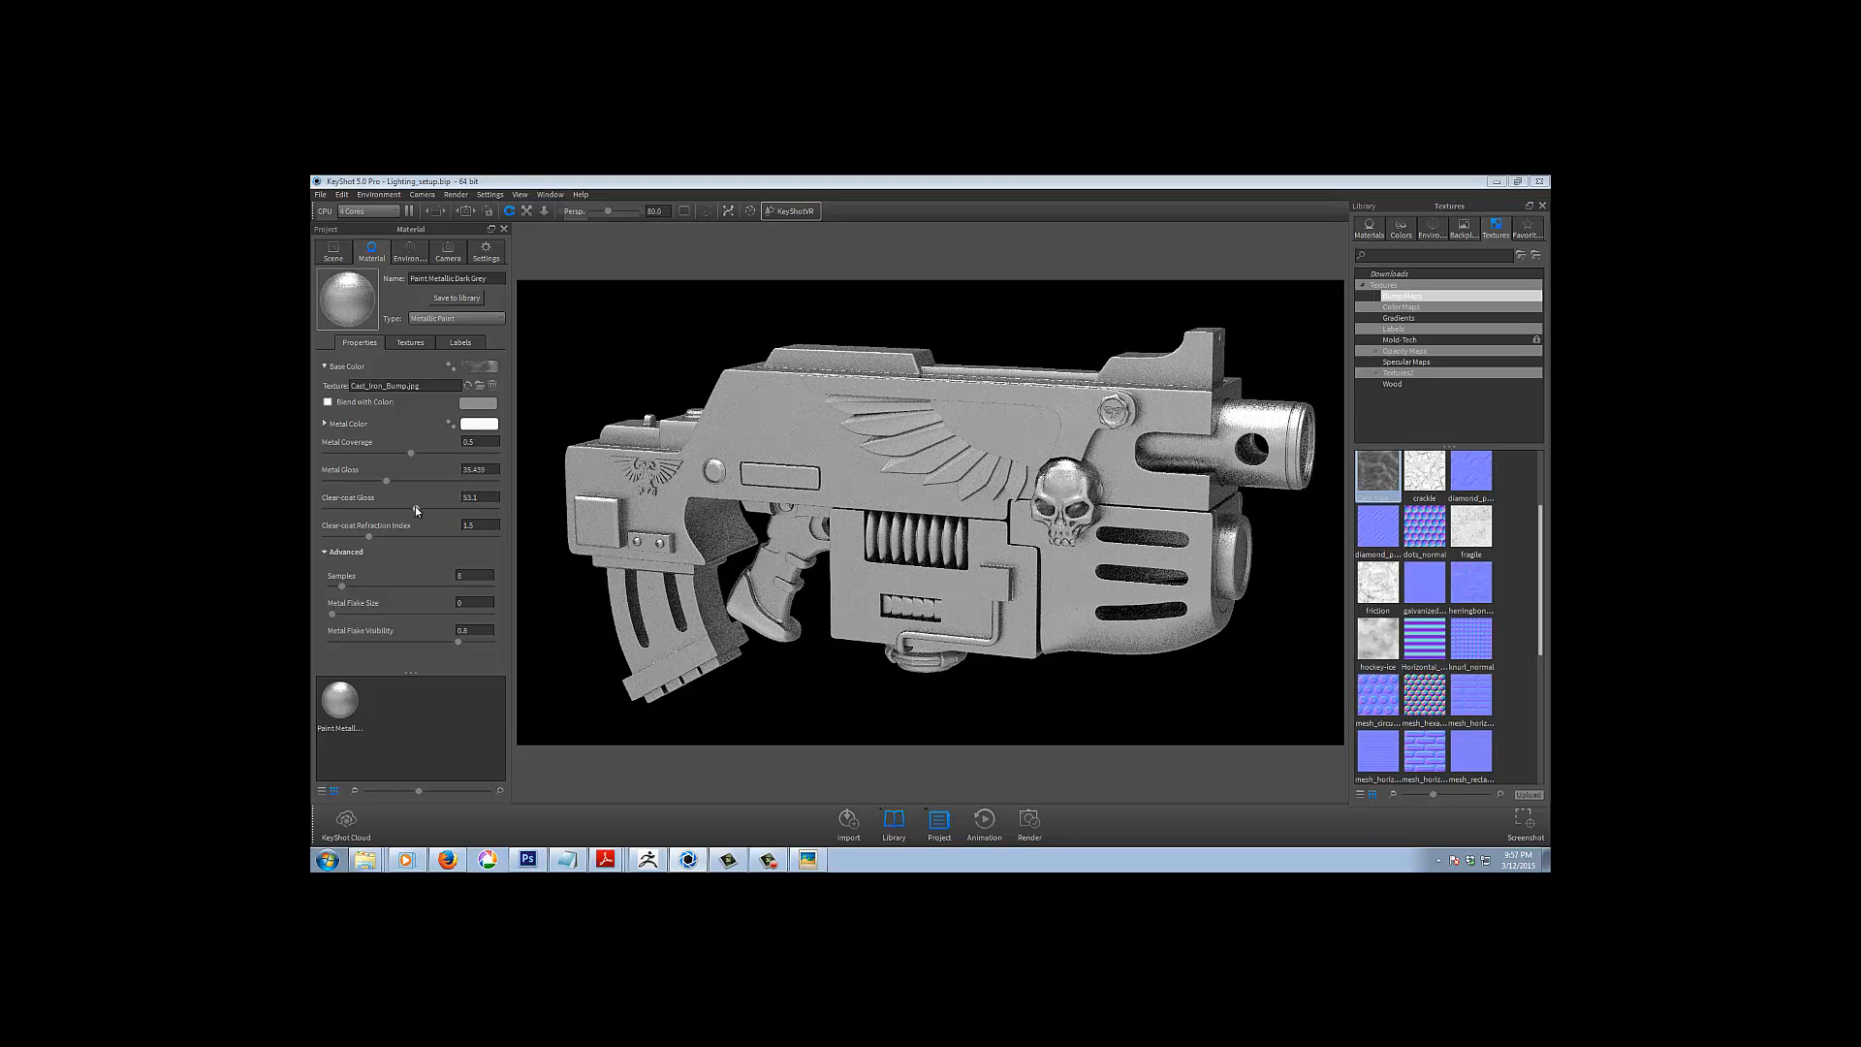
{"action": "left_click_drag", "start_coordinate": [415, 506], "coordinate": [396, 510]}
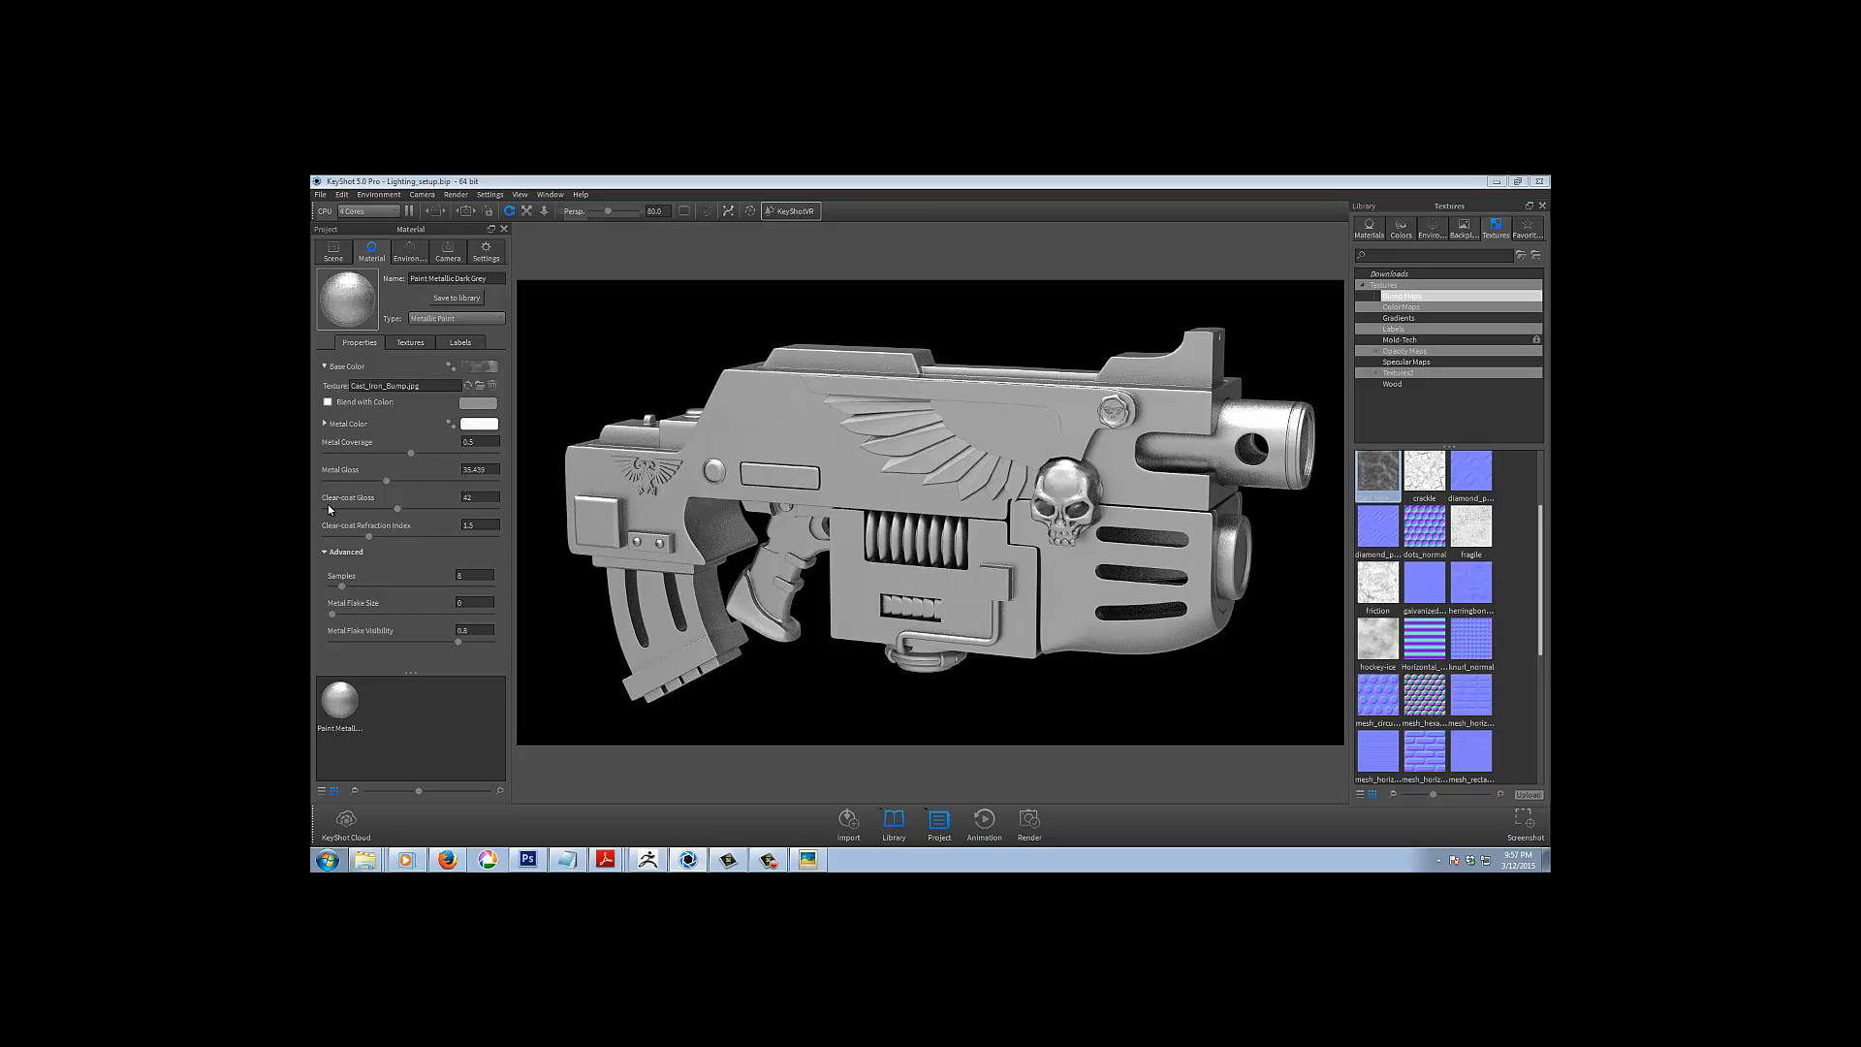
Load galvanized_norm.jpg from the texture library as the gun paint's bump texture and raise its Scale to 3.45
{"action": "left_click", "coordinate": [410, 342]}
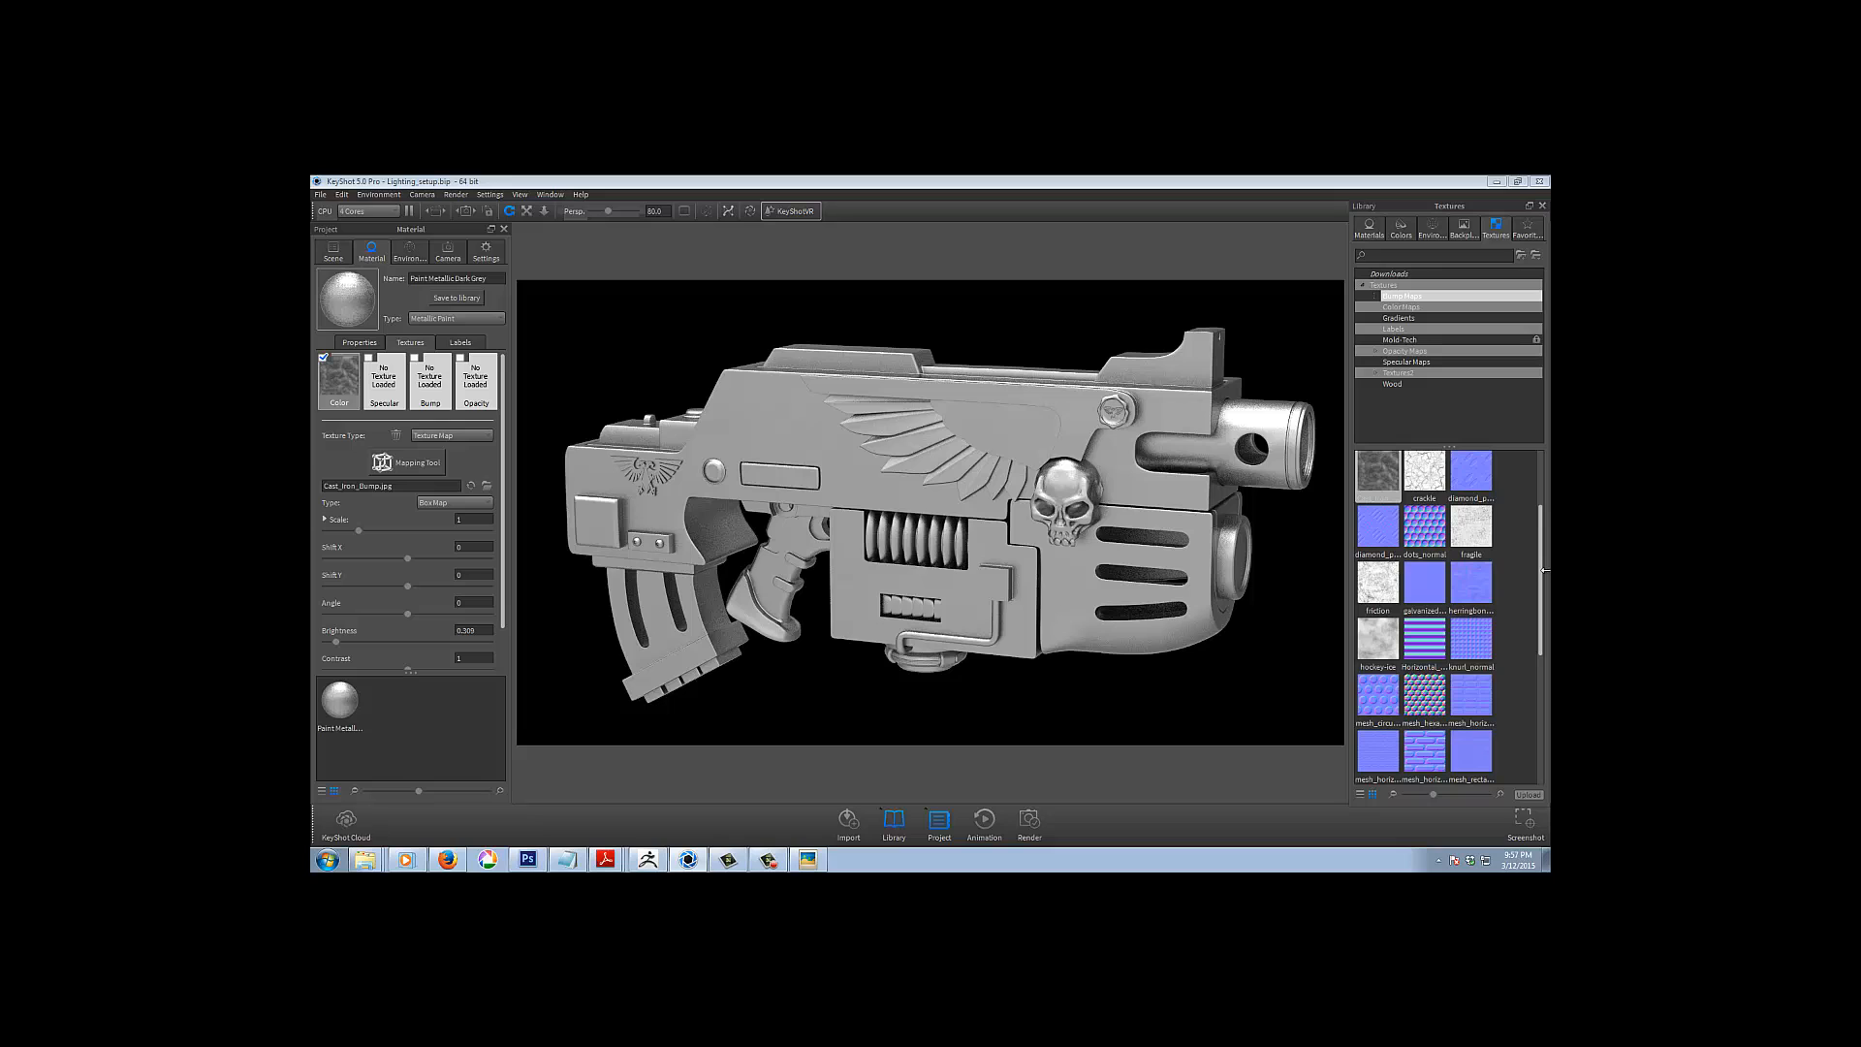
{"action": "scroll", "coordinate": [1541, 589], "scroll_direction": "down", "scroll_amount": 5}
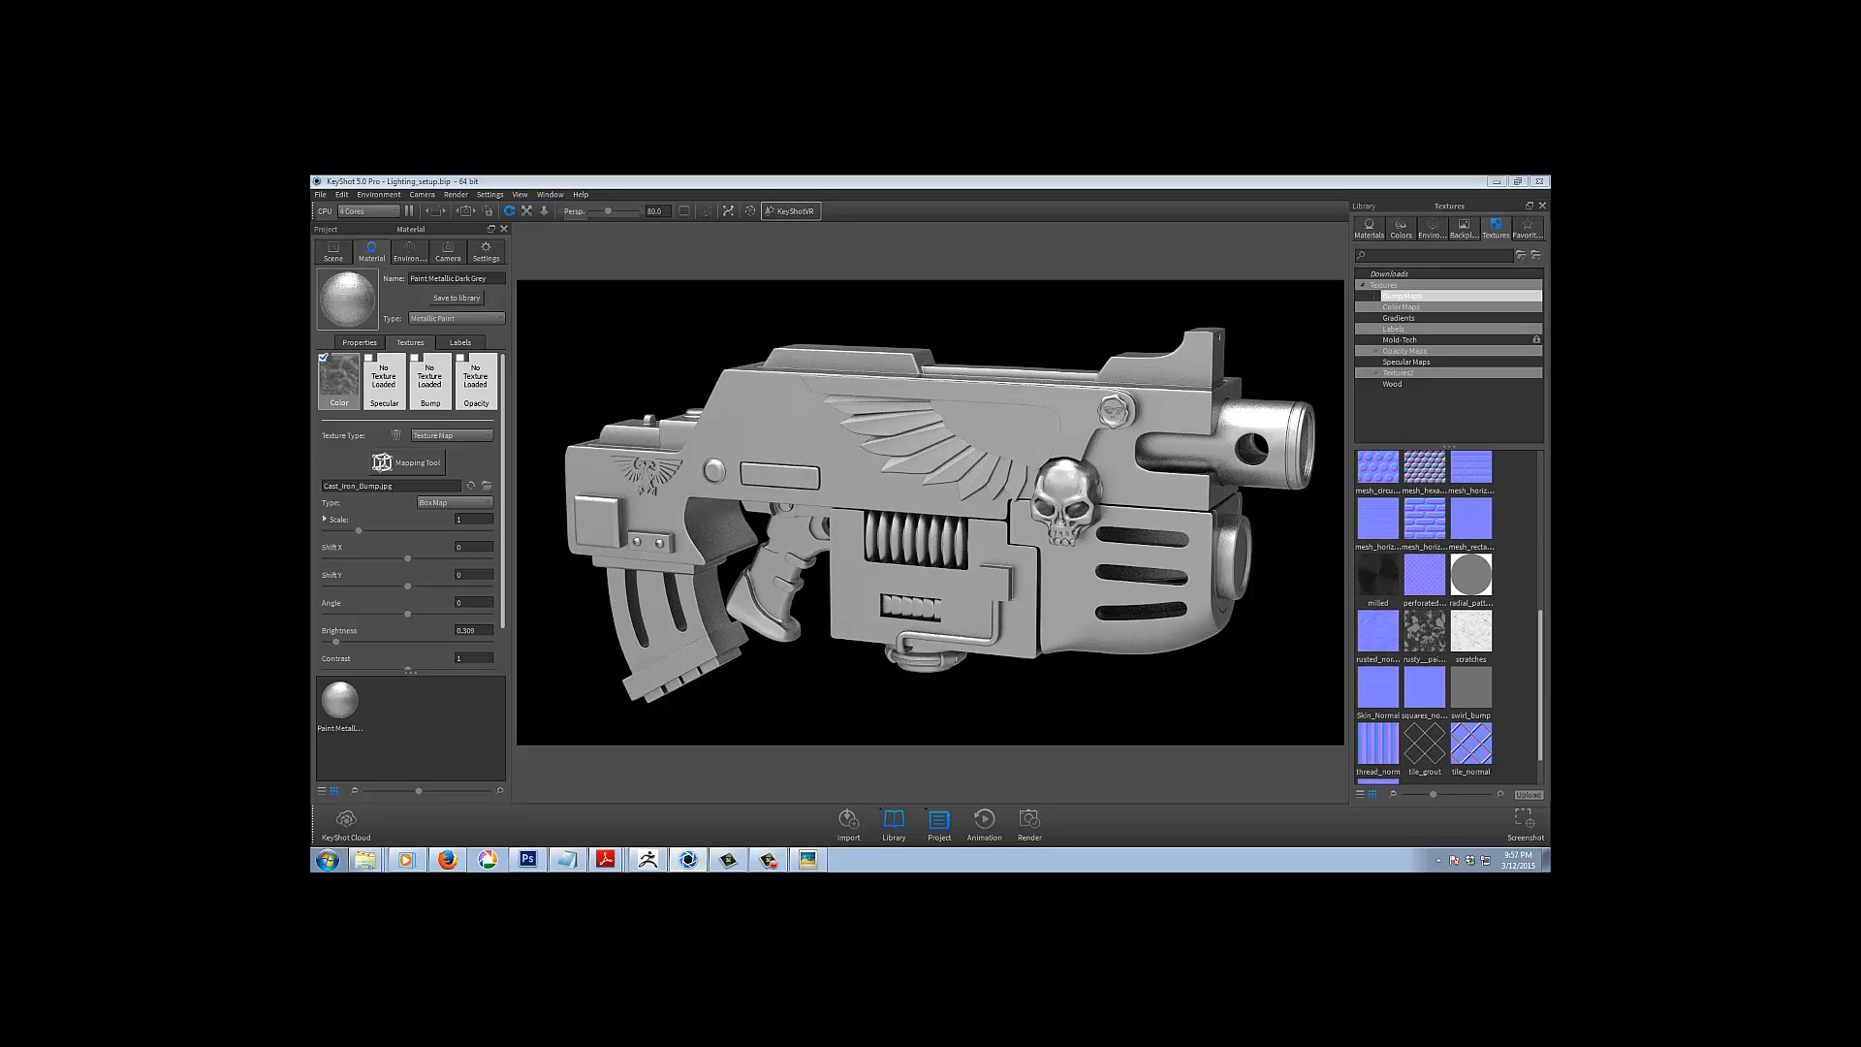
{"action": "scroll", "coordinate": [1425, 615], "scroll_direction": "down", "scroll_amount": 1}
{"action": "scroll", "coordinate": [1514, 519], "scroll_direction": "up", "scroll_amount": 10}
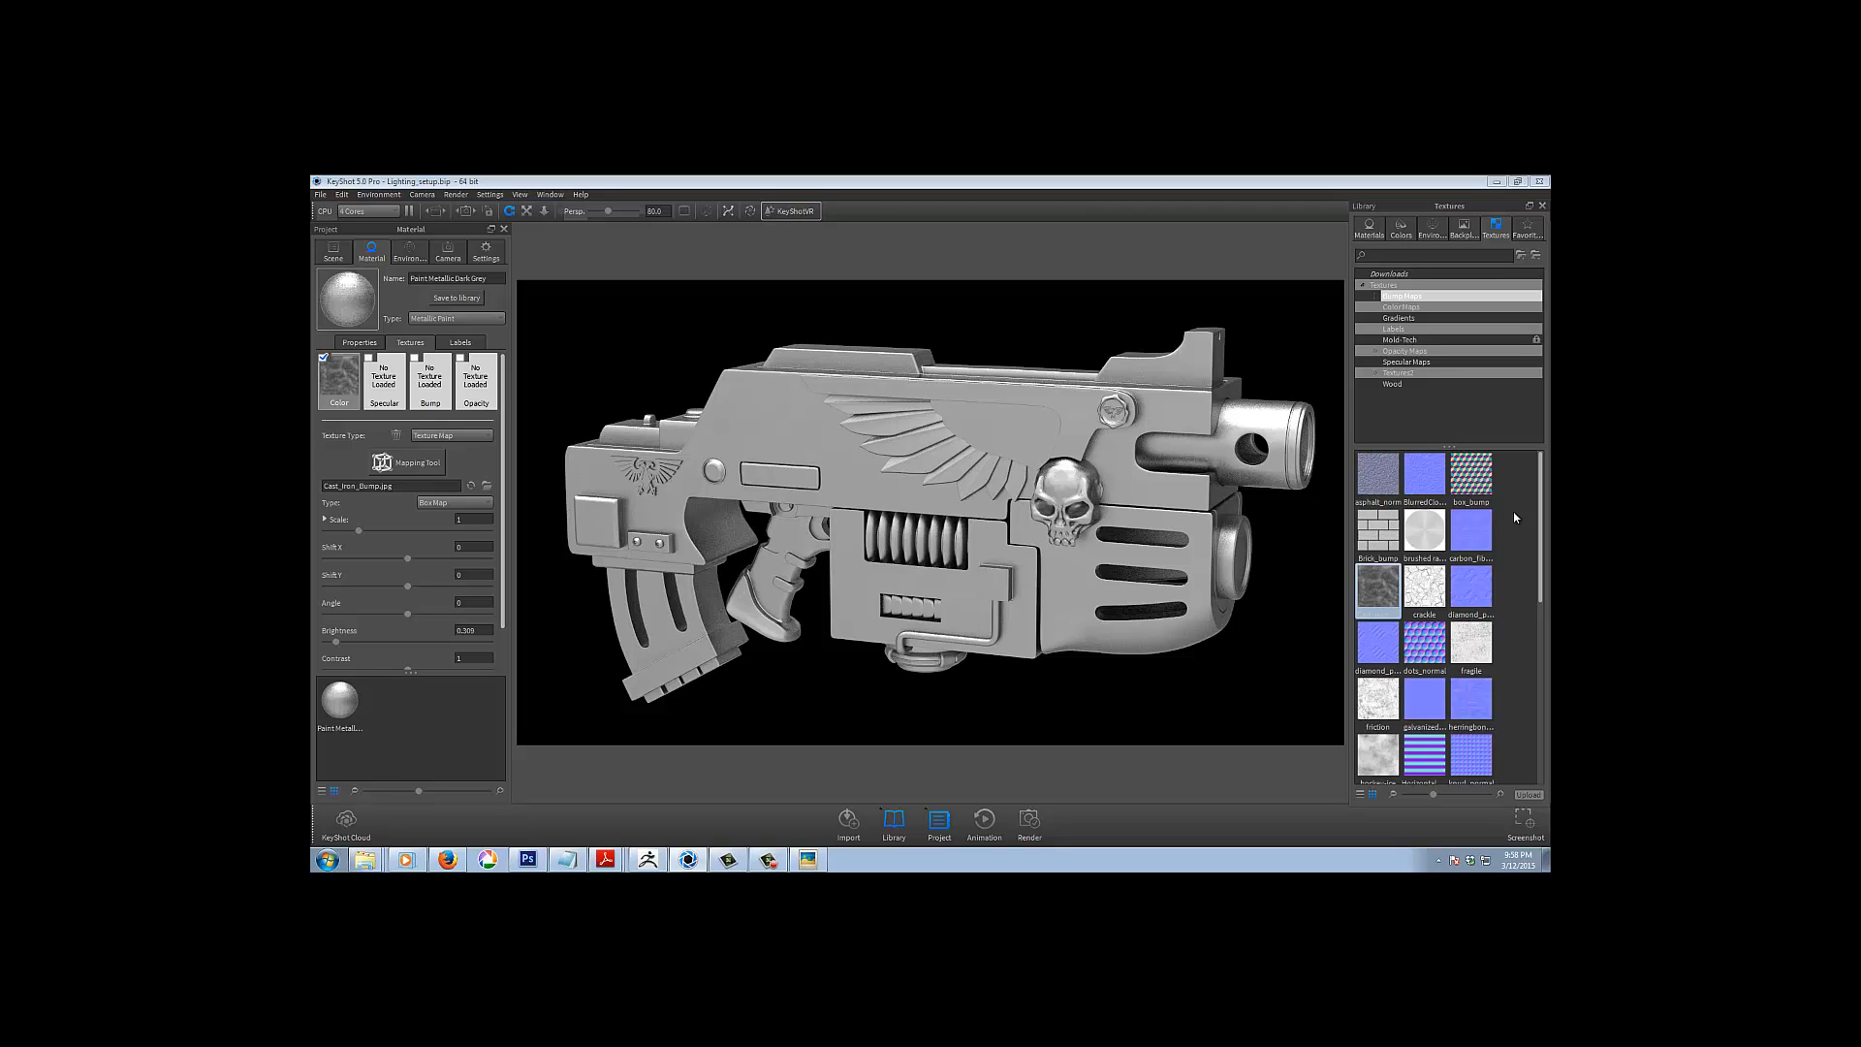
{"action": "scroll", "coordinate": [1545, 585], "scroll_direction": "down", "scroll_amount": 2}
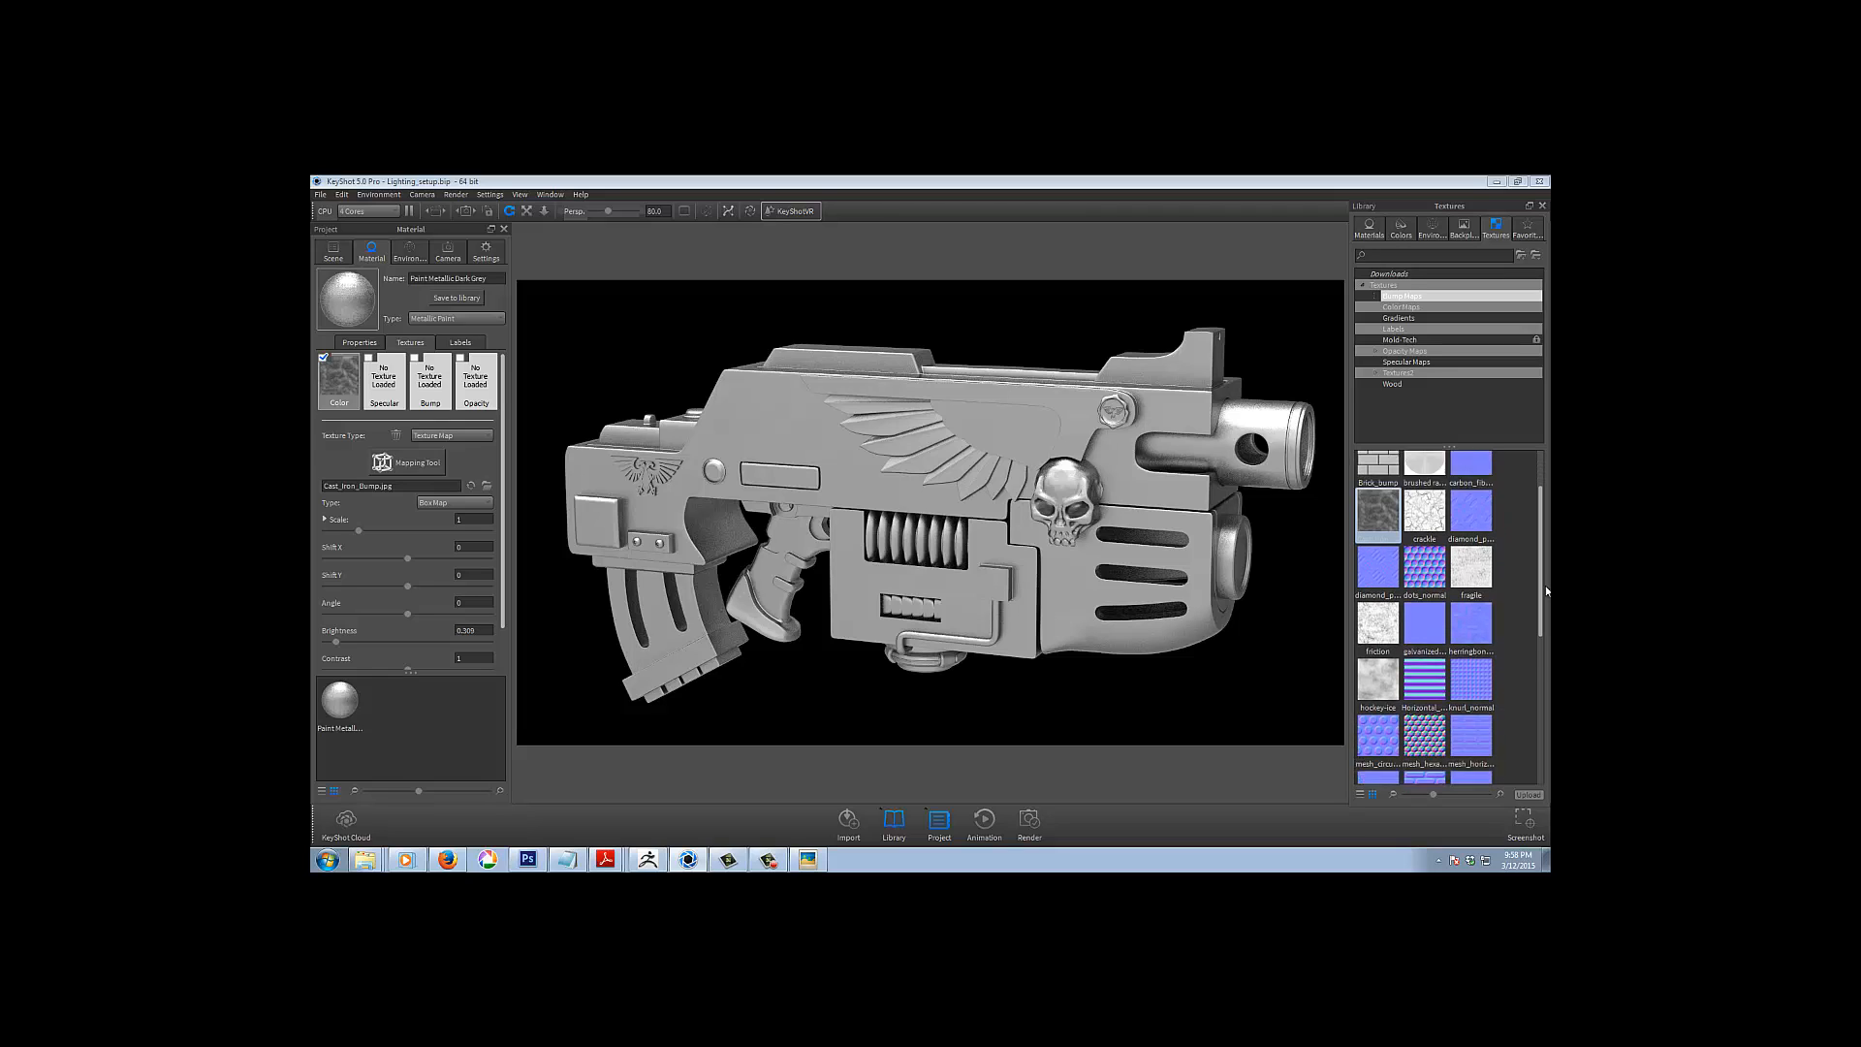
{"action": "scroll", "coordinate": [1546, 589], "scroll_direction": "down", "scroll_amount": 1}
{"action": "left_click_drag", "start_coordinate": [1423, 557], "coordinate": [422, 392]}
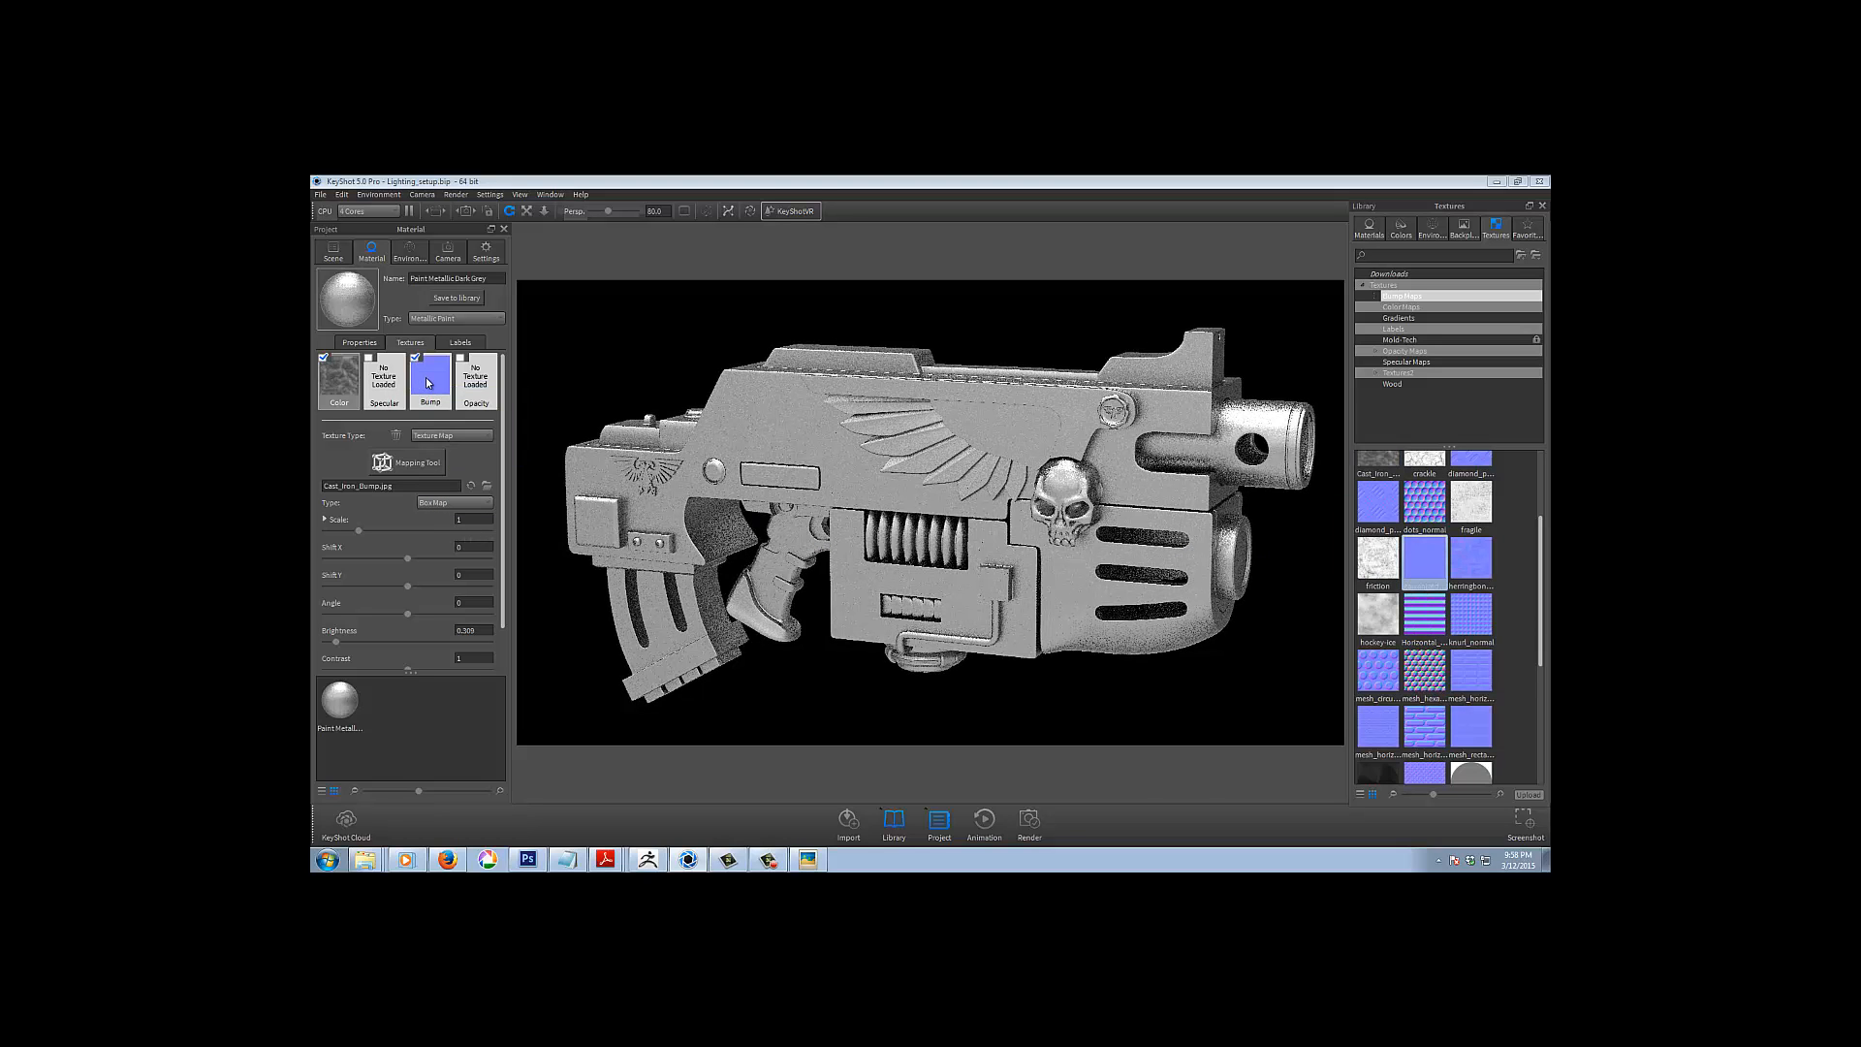
{"action": "scroll", "coordinate": [504, 524], "scroll_direction": "down", "scroll_amount": 1}
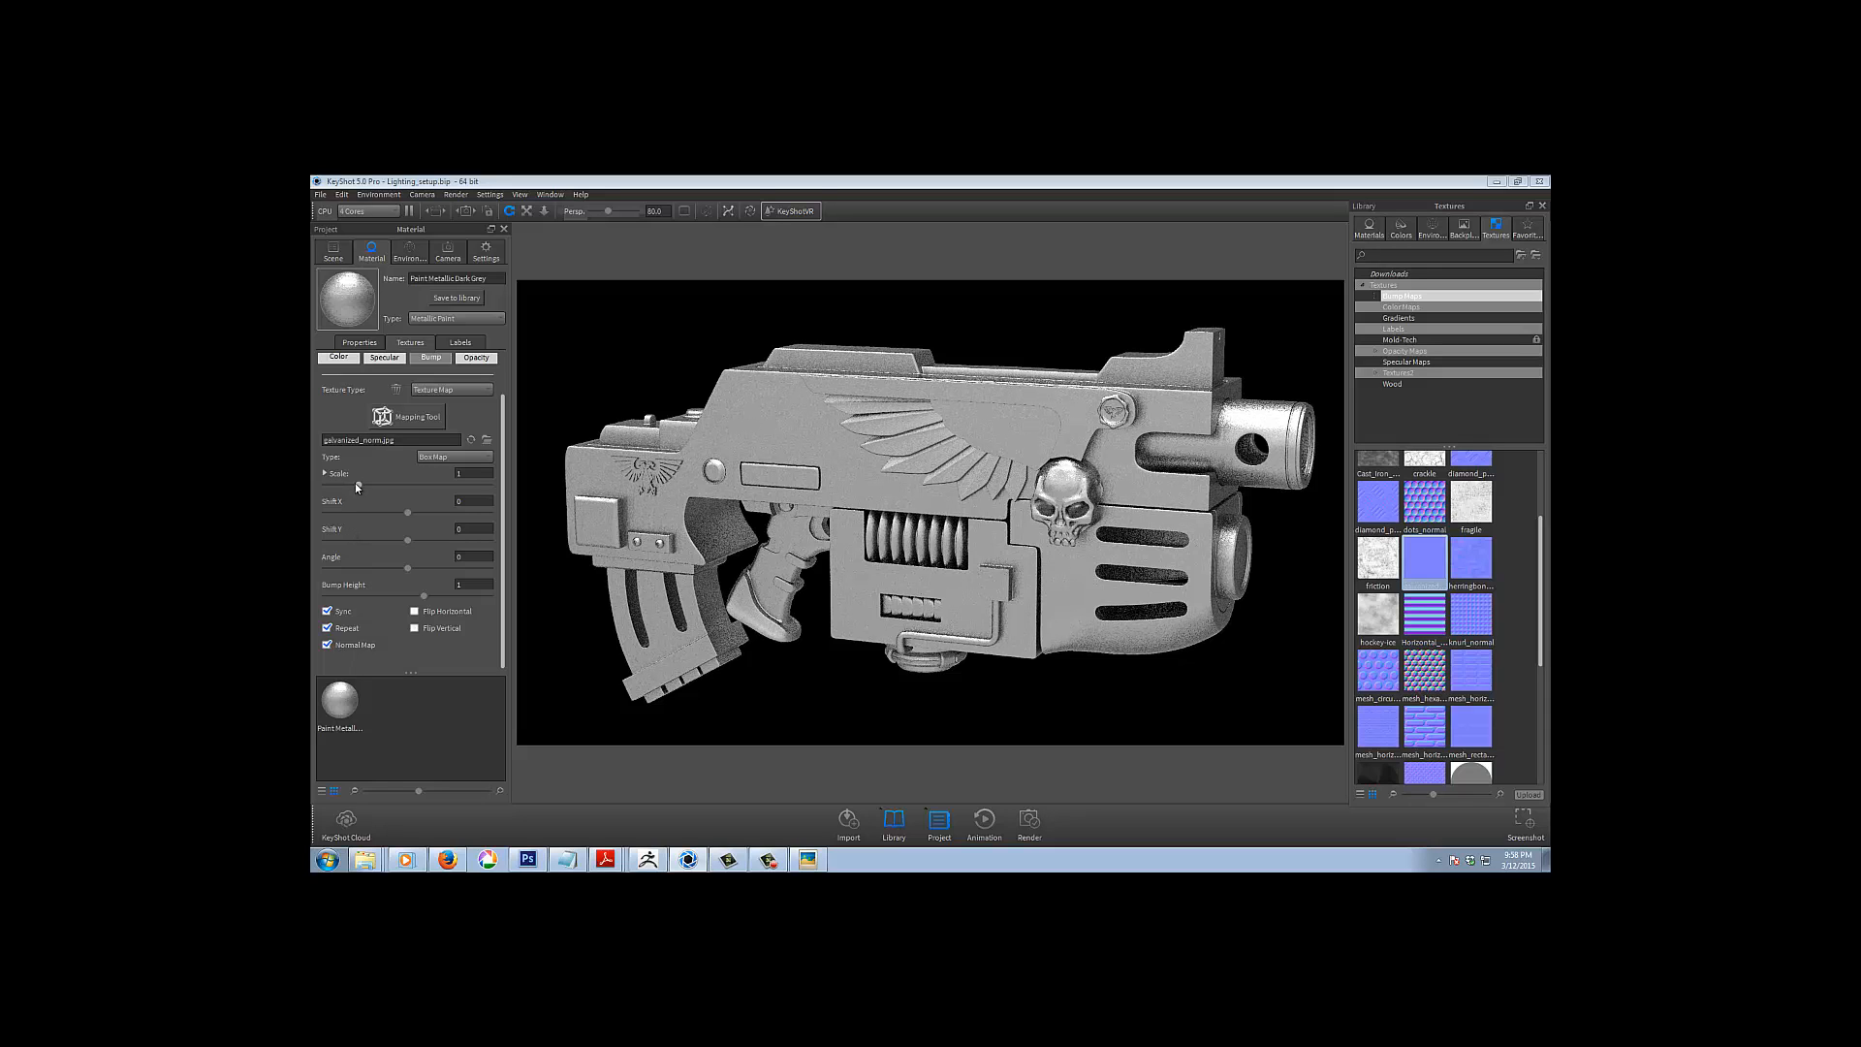
{"action": "left_click_drag", "start_coordinate": [356, 483], "coordinate": [434, 484]}
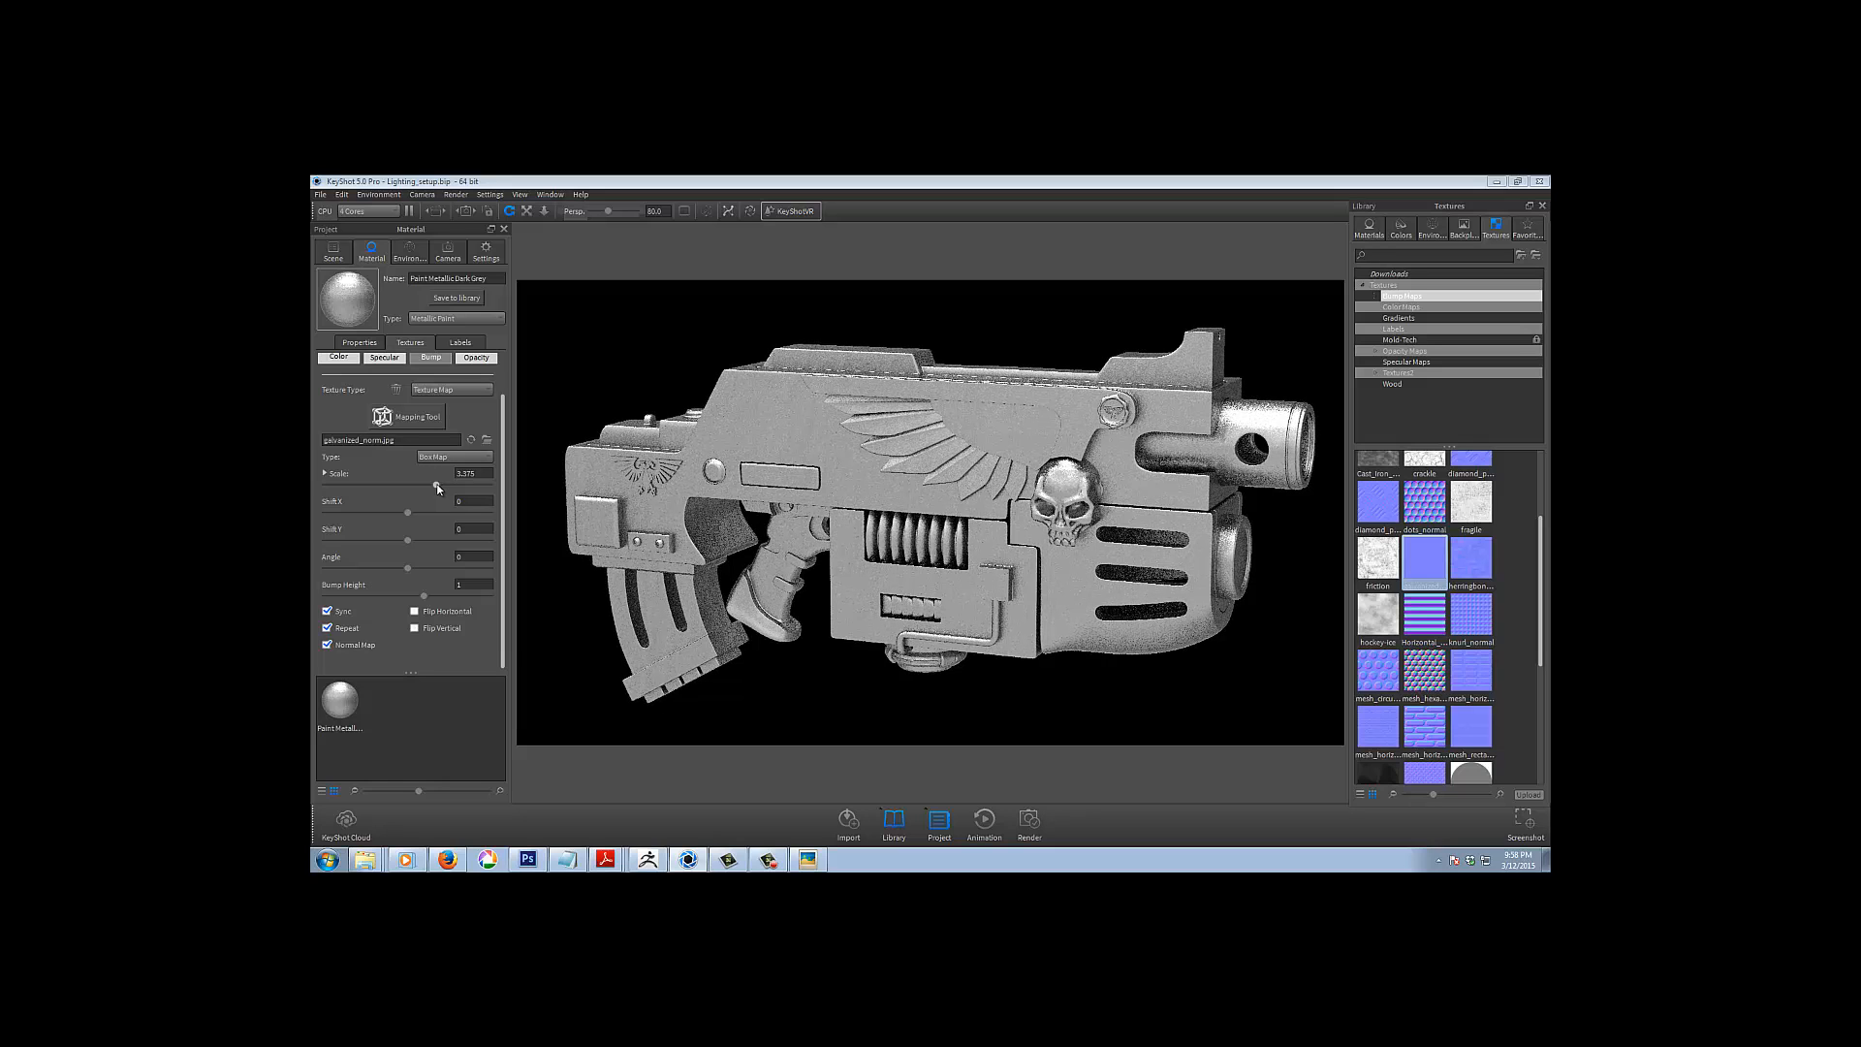
{"action": "left_click_drag", "start_coordinate": [434, 485], "coordinate": [438, 483]}
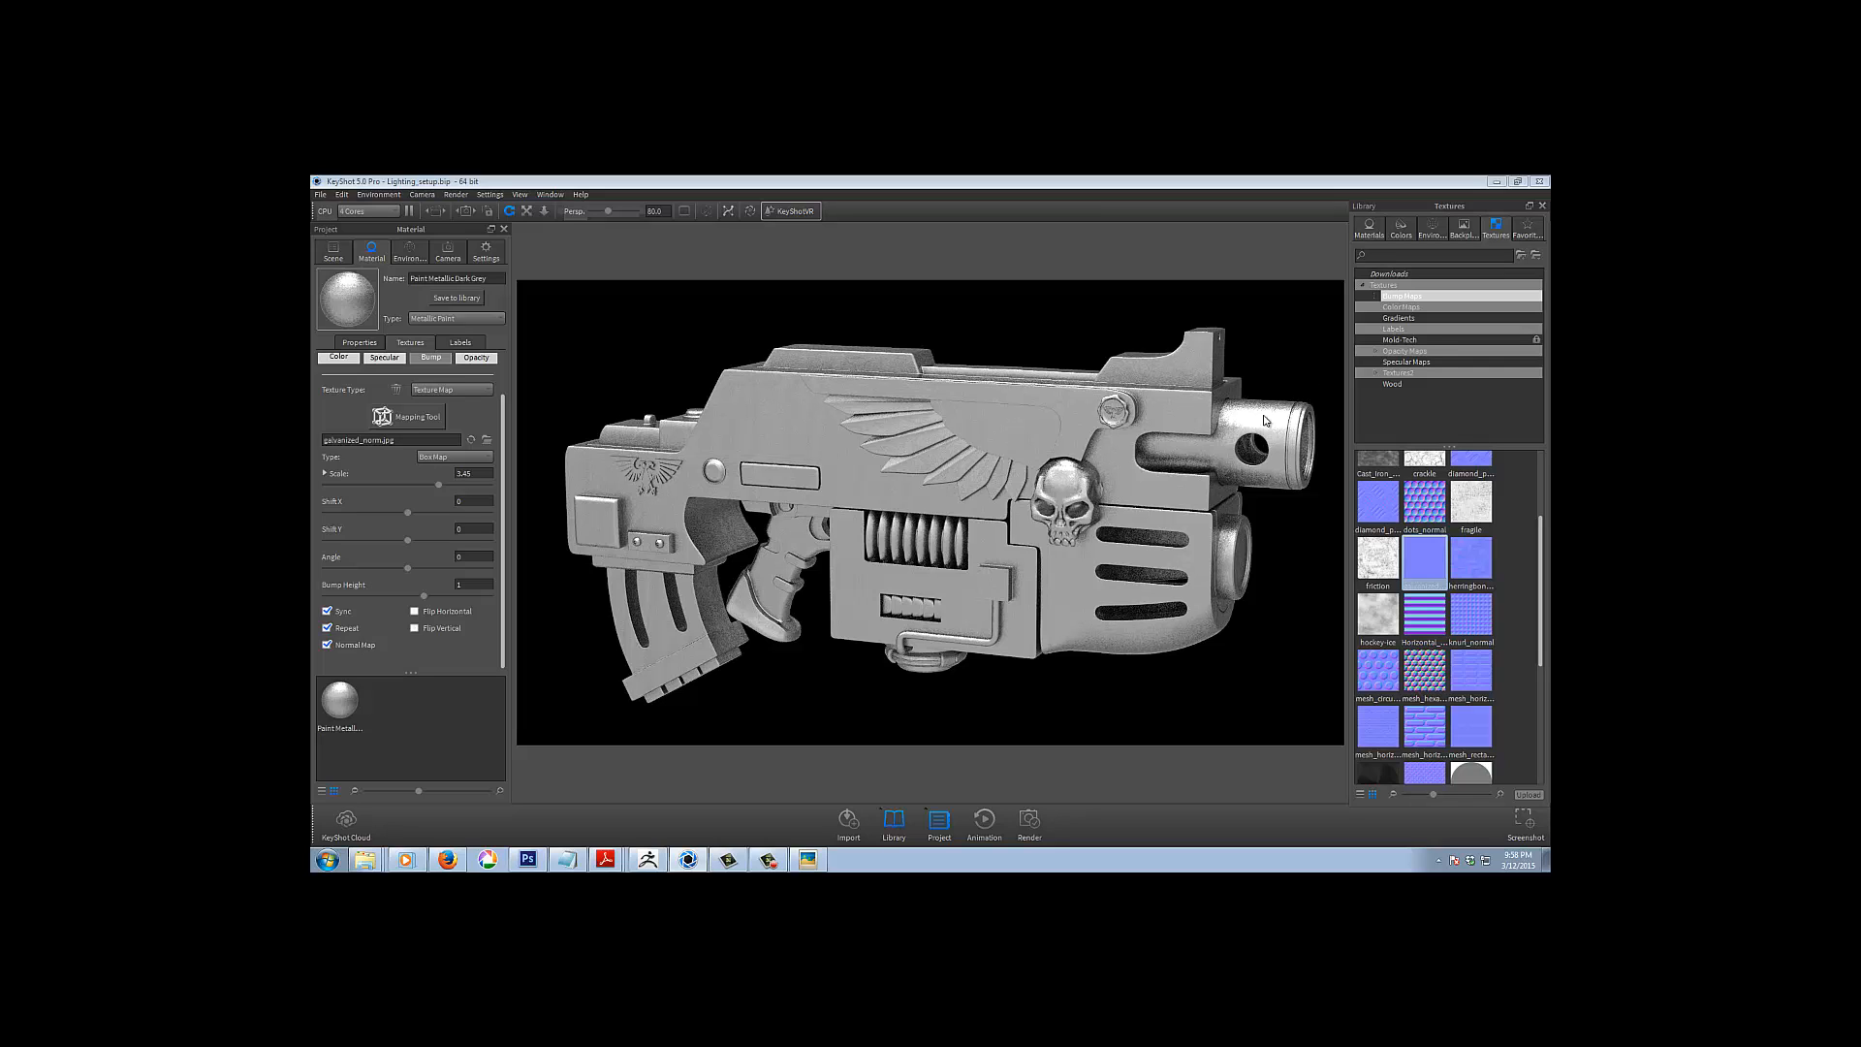
Light the gun with the Refmap environment and reduce the bump texture's Scale to 1.25
{"action": "left_click", "coordinate": [1434, 231]}
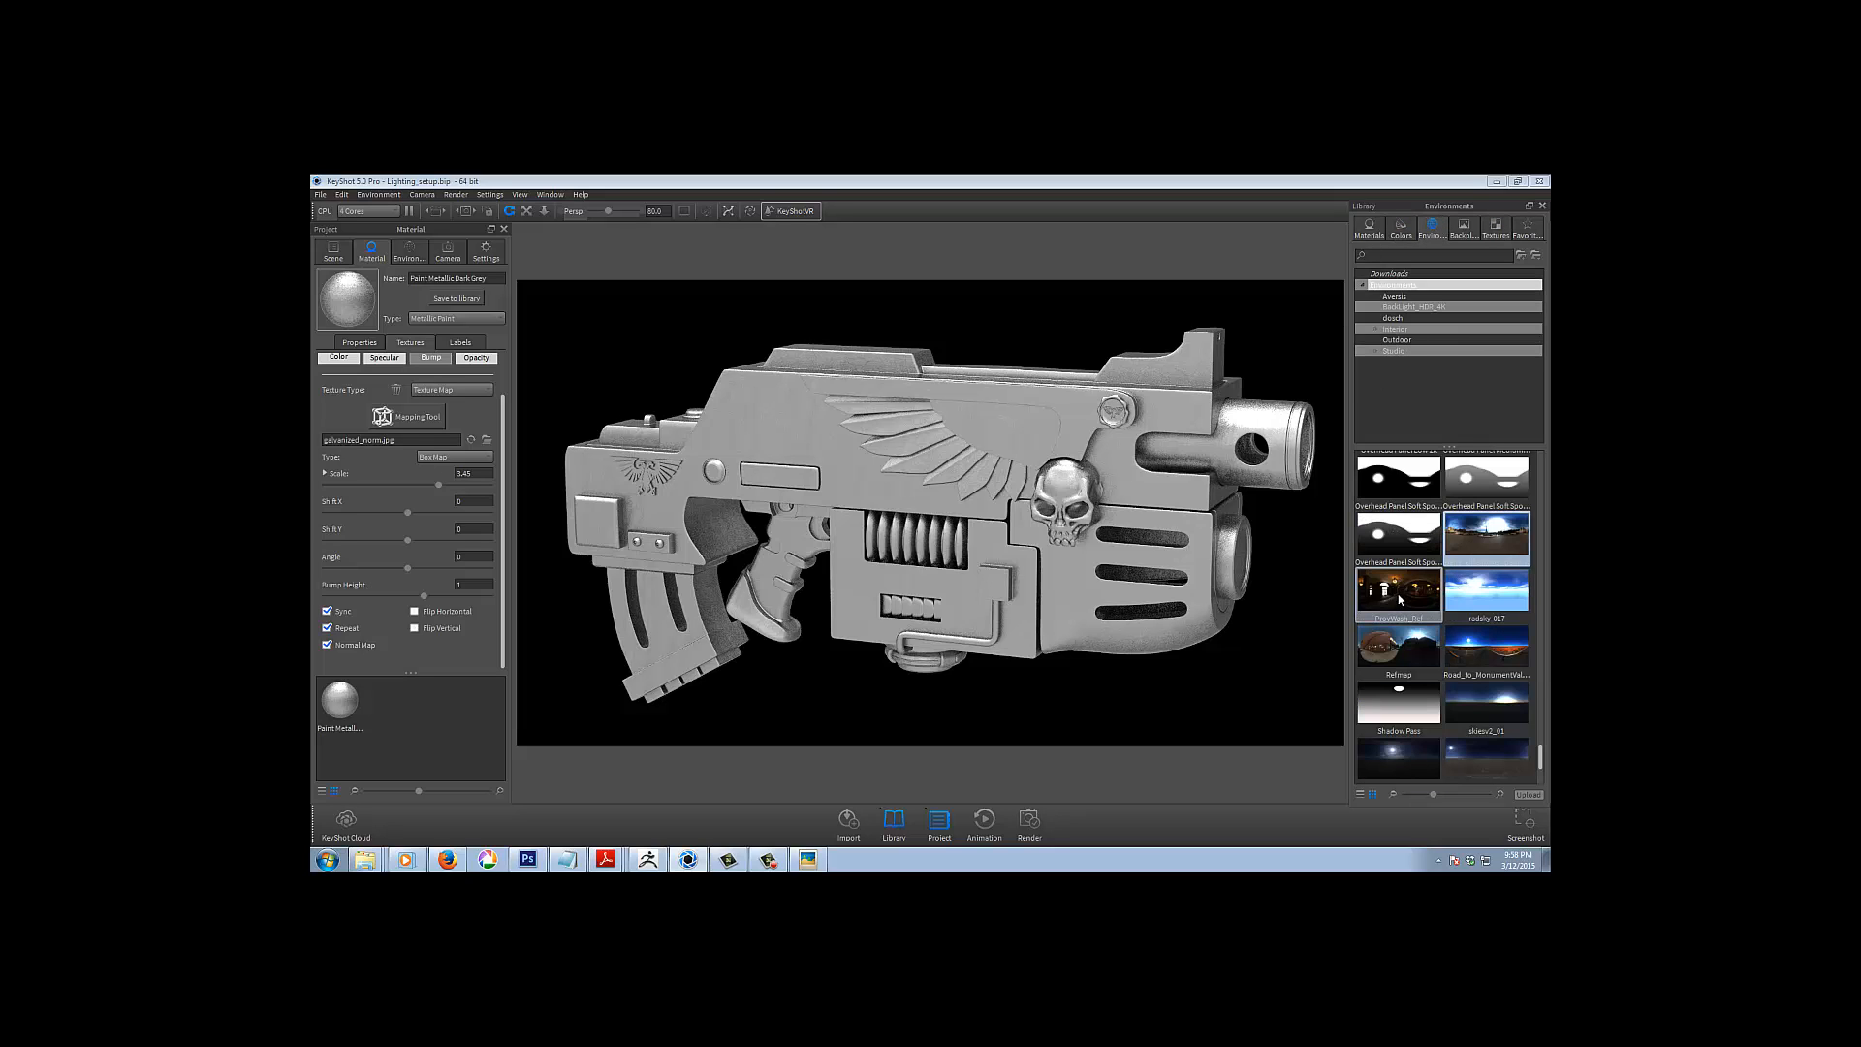
{"action": "left_click_drag", "start_coordinate": [1399, 645], "coordinate": [1171, 708]}
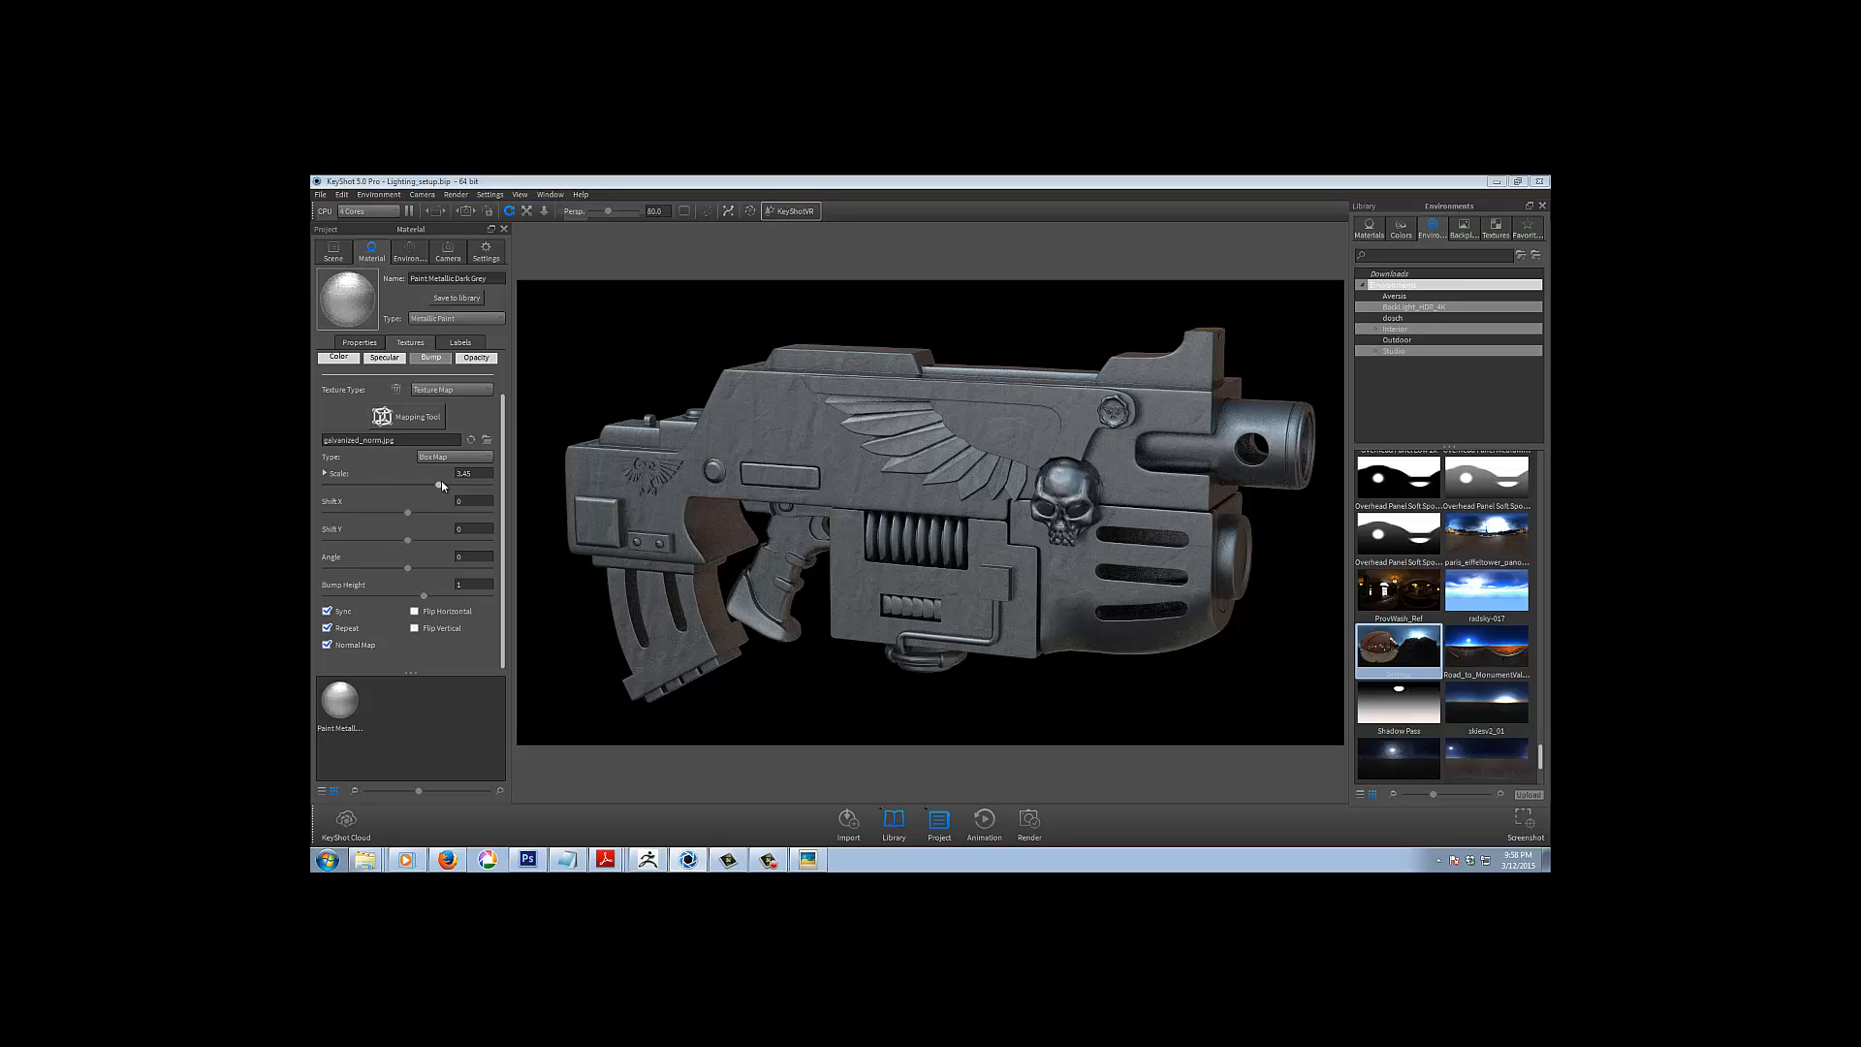
{"action": "left_click_drag", "start_coordinate": [440, 483], "coordinate": [385, 487]}
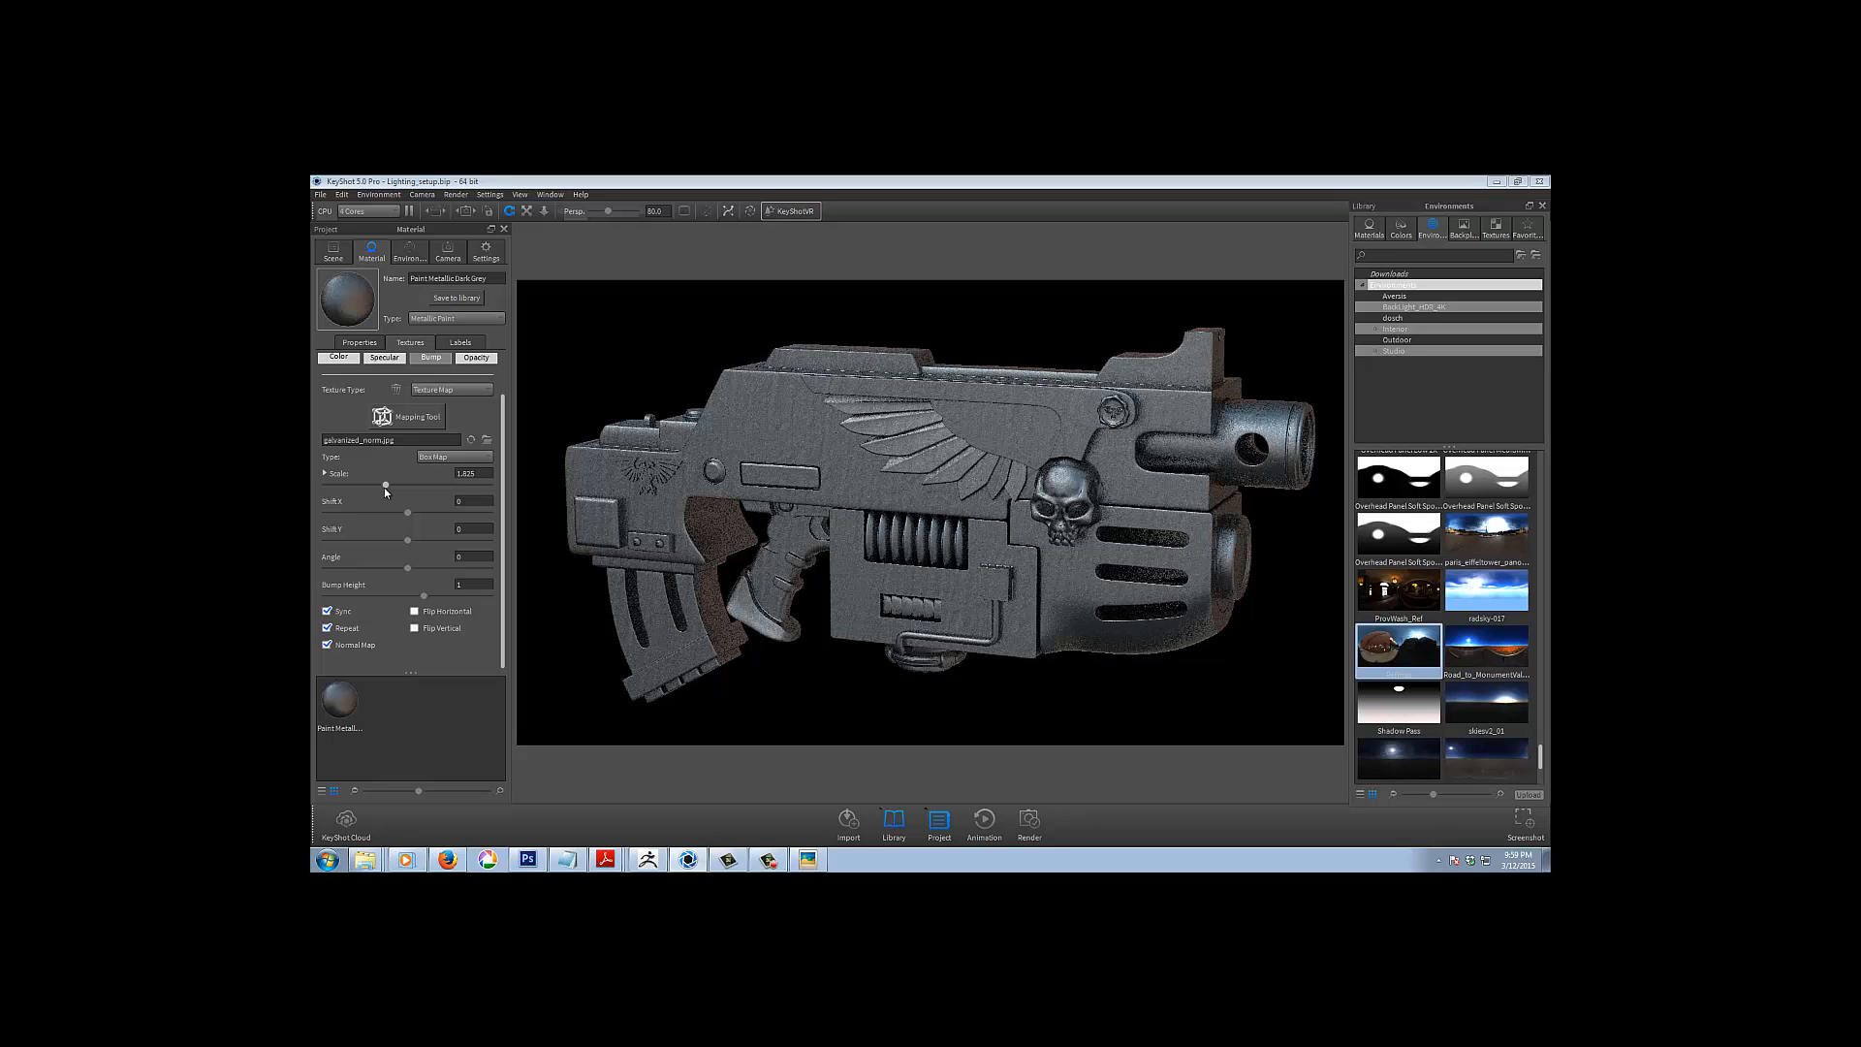
{"action": "left_click_drag", "start_coordinate": [386, 485], "coordinate": [367, 487]}
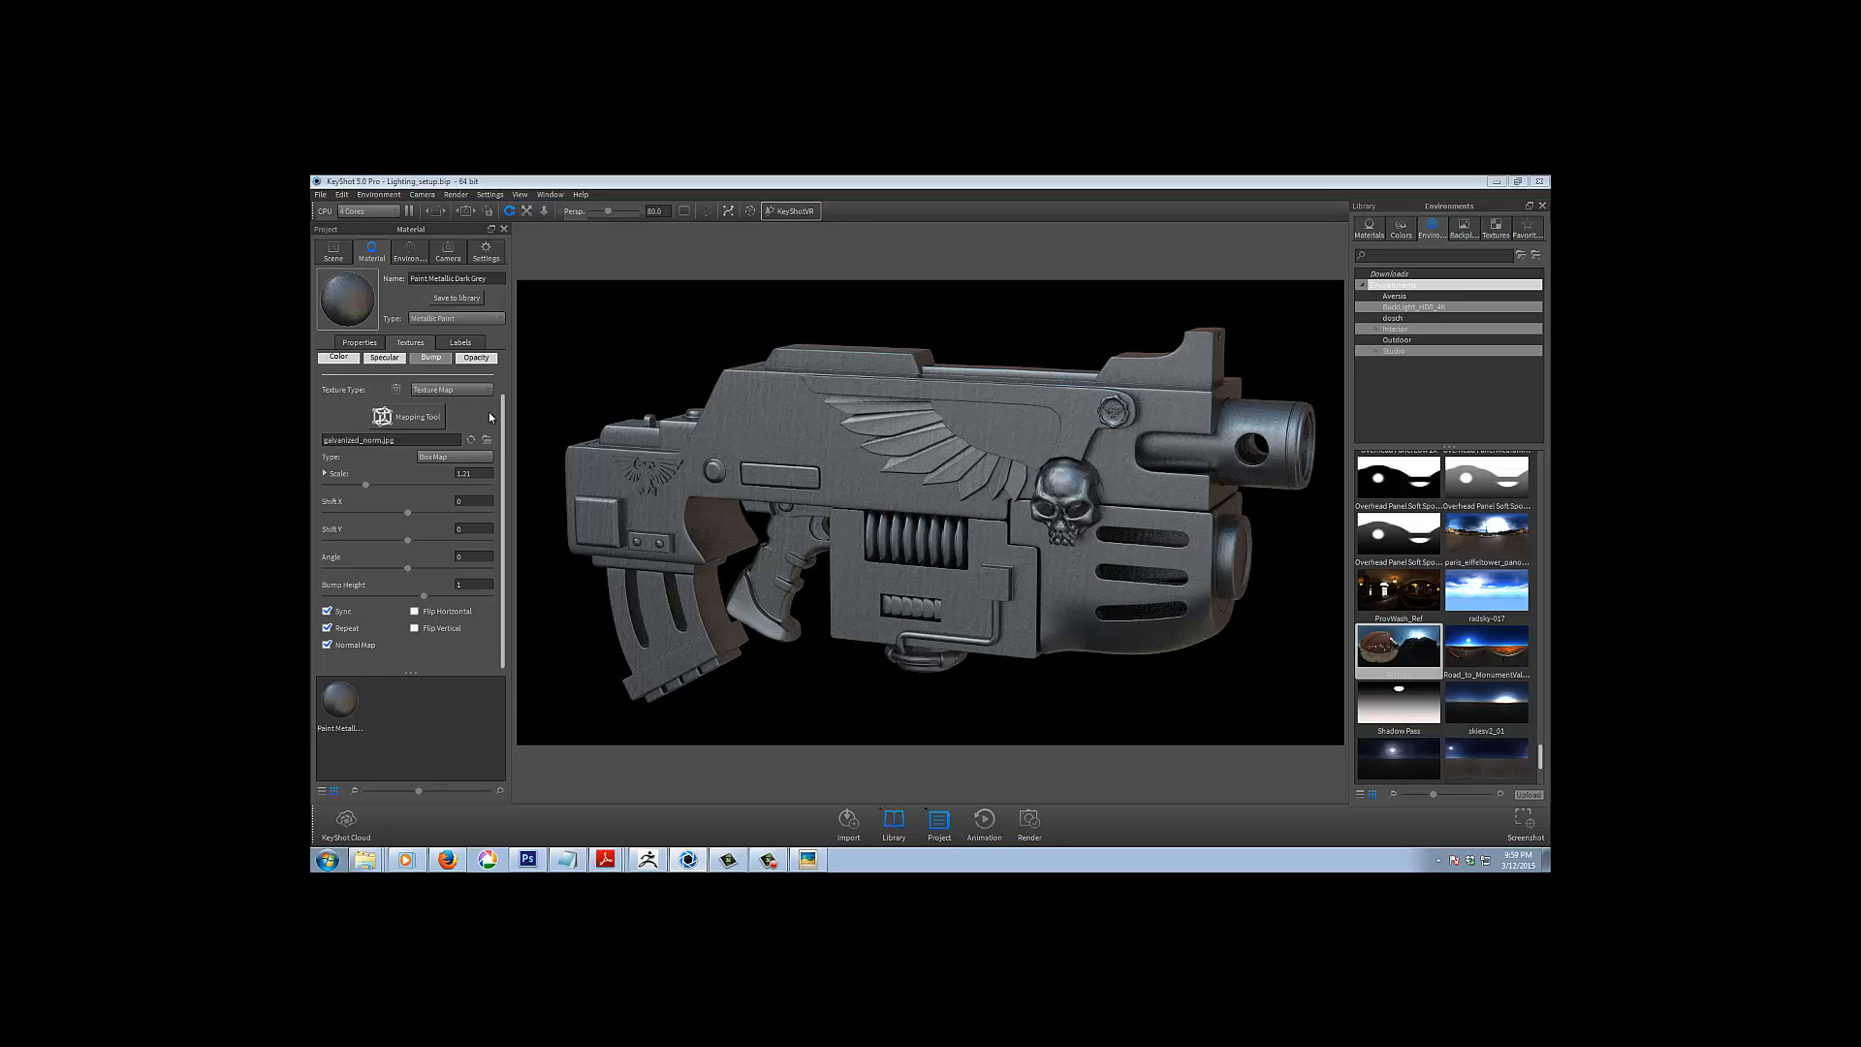
Replace the bump texture with rusted_normal.jpg from the bump map library and set the Bump Height to 0.2
{"action": "scroll", "coordinate": [489, 411], "scroll_direction": "up", "scroll_amount": 2}
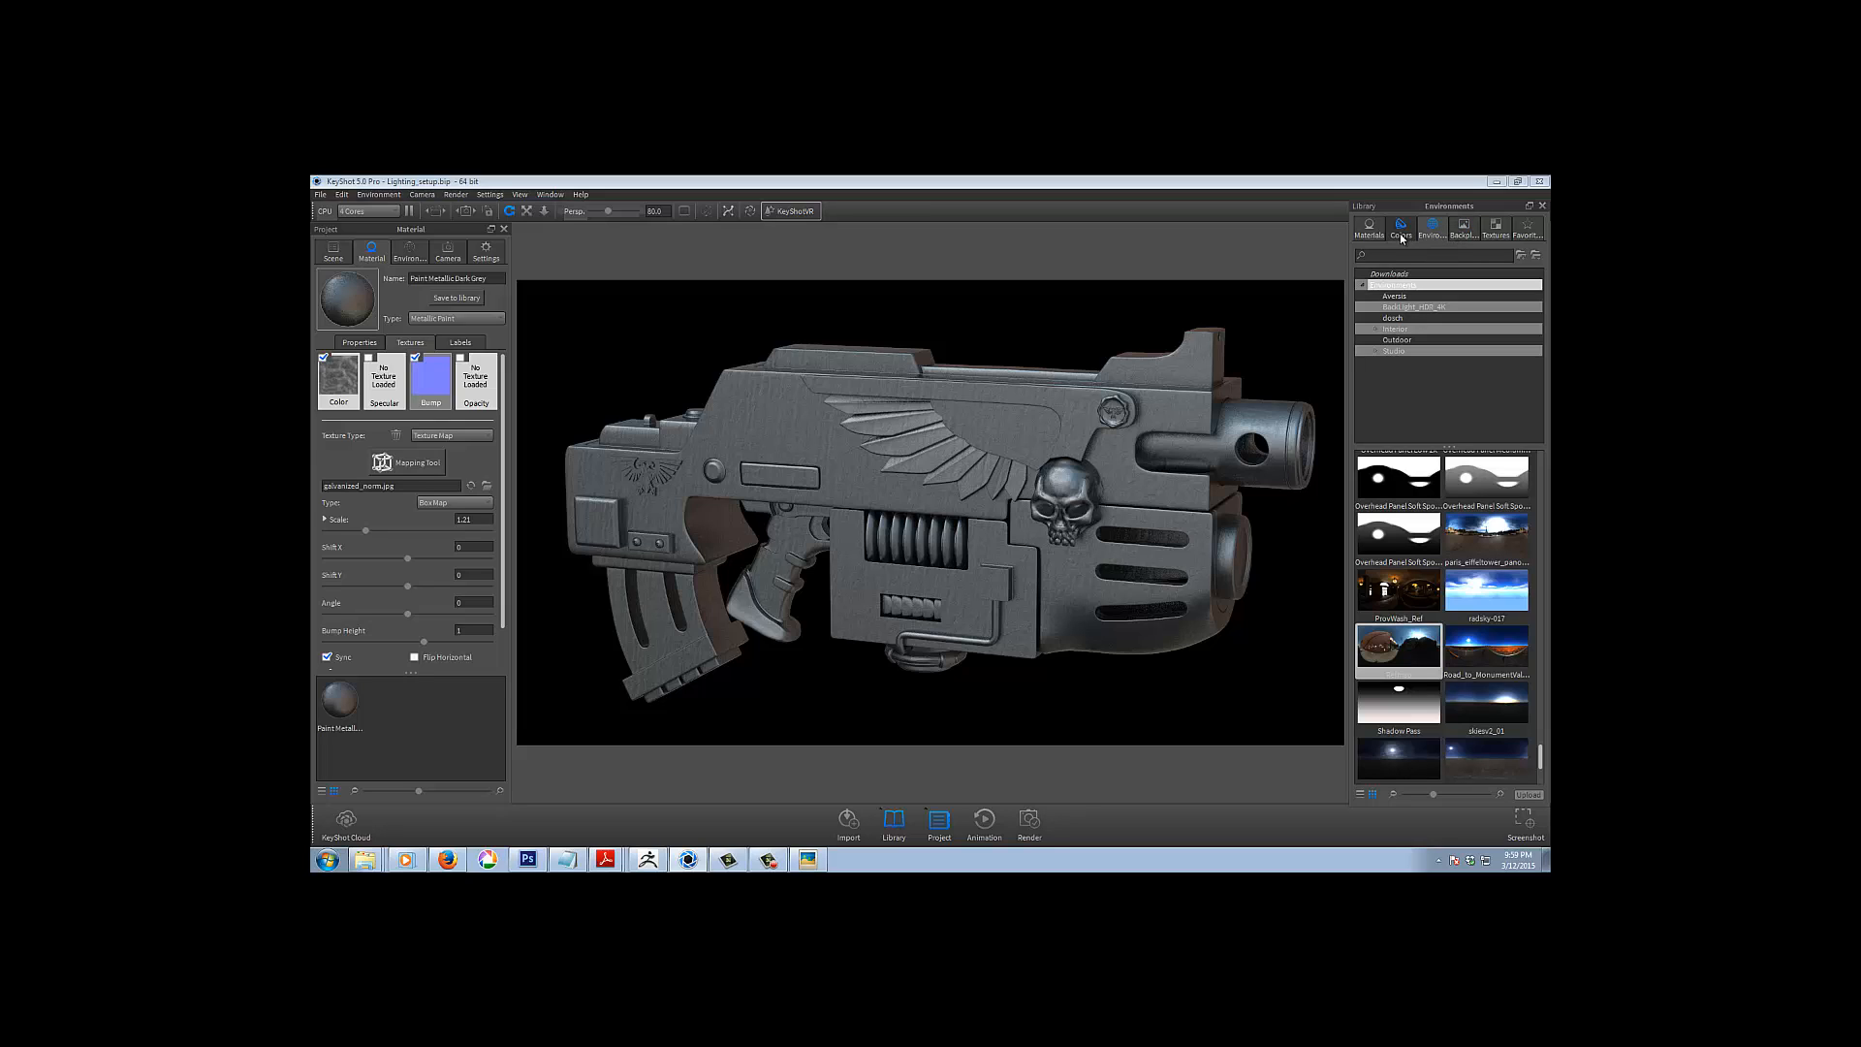
{"action": "left_click", "coordinate": [1496, 229]}
{"action": "scroll", "coordinate": [1525, 616], "scroll_direction": "down", "scroll_amount": 3}
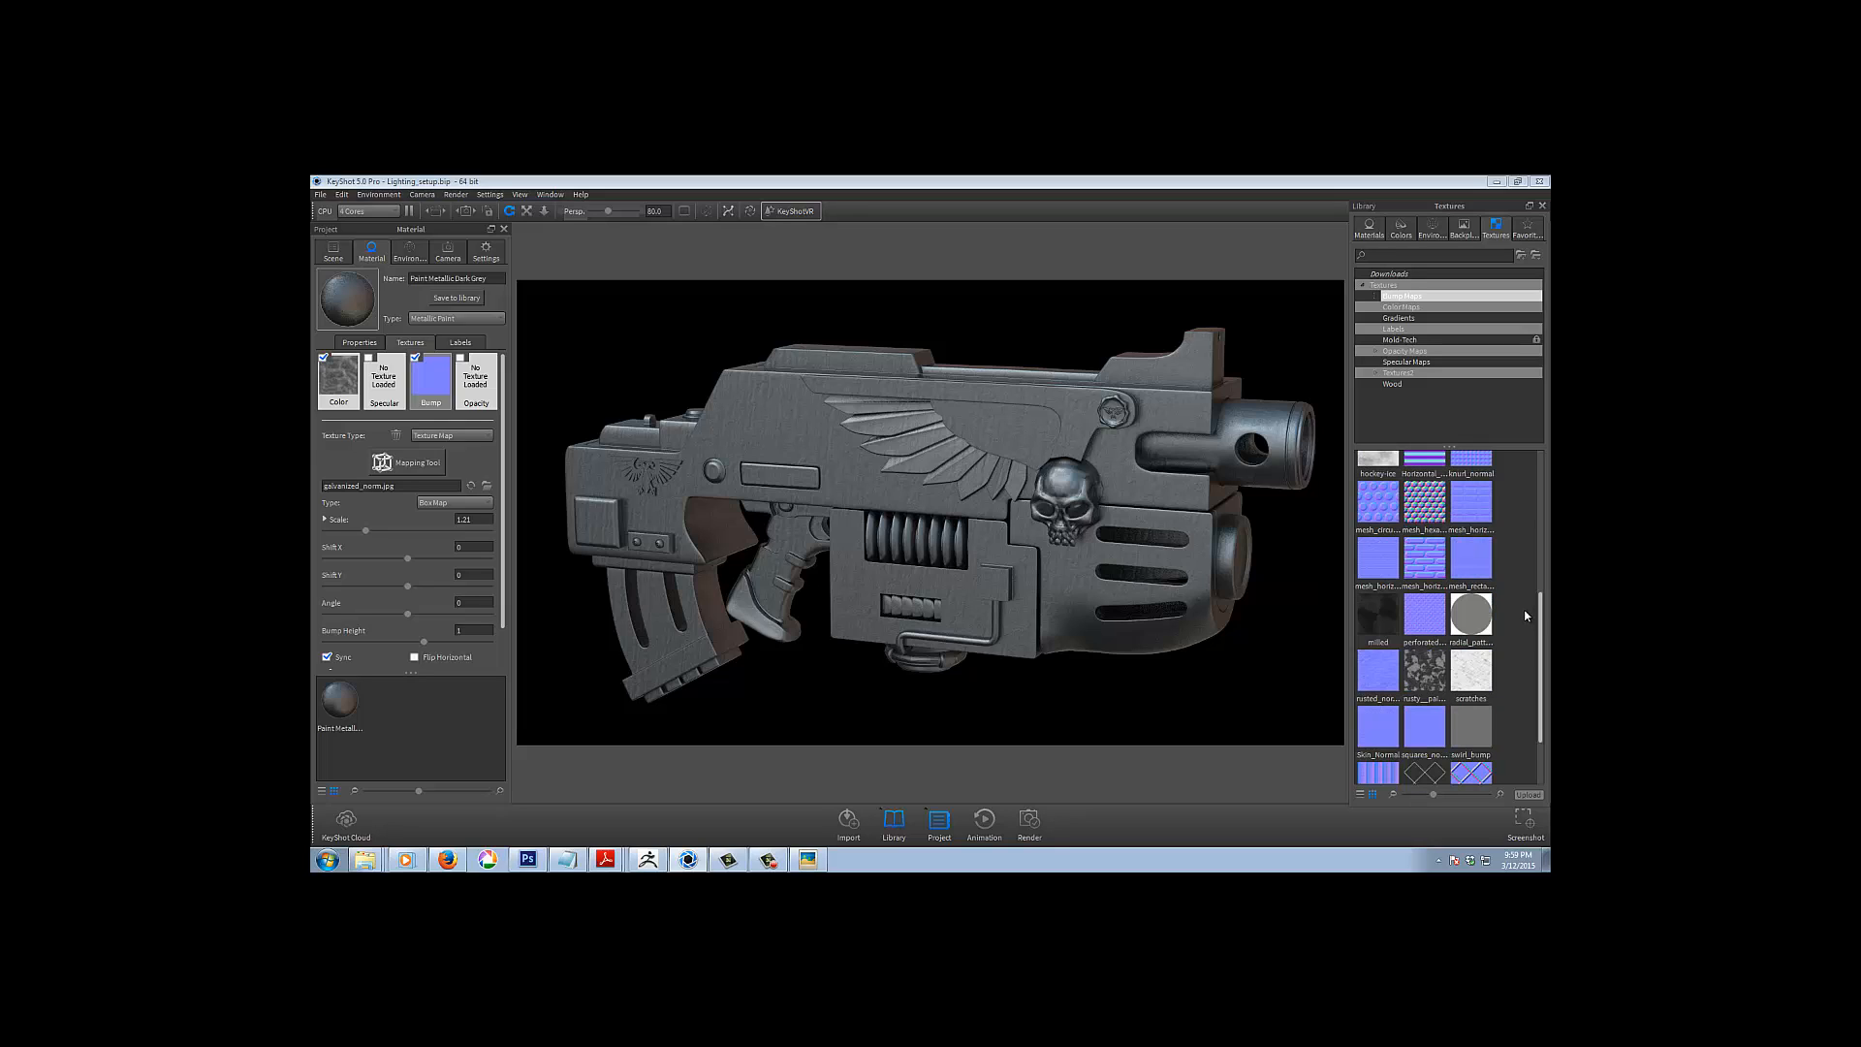
{"action": "scroll", "coordinate": [1525, 616], "scroll_direction": "down", "scroll_amount": 2}
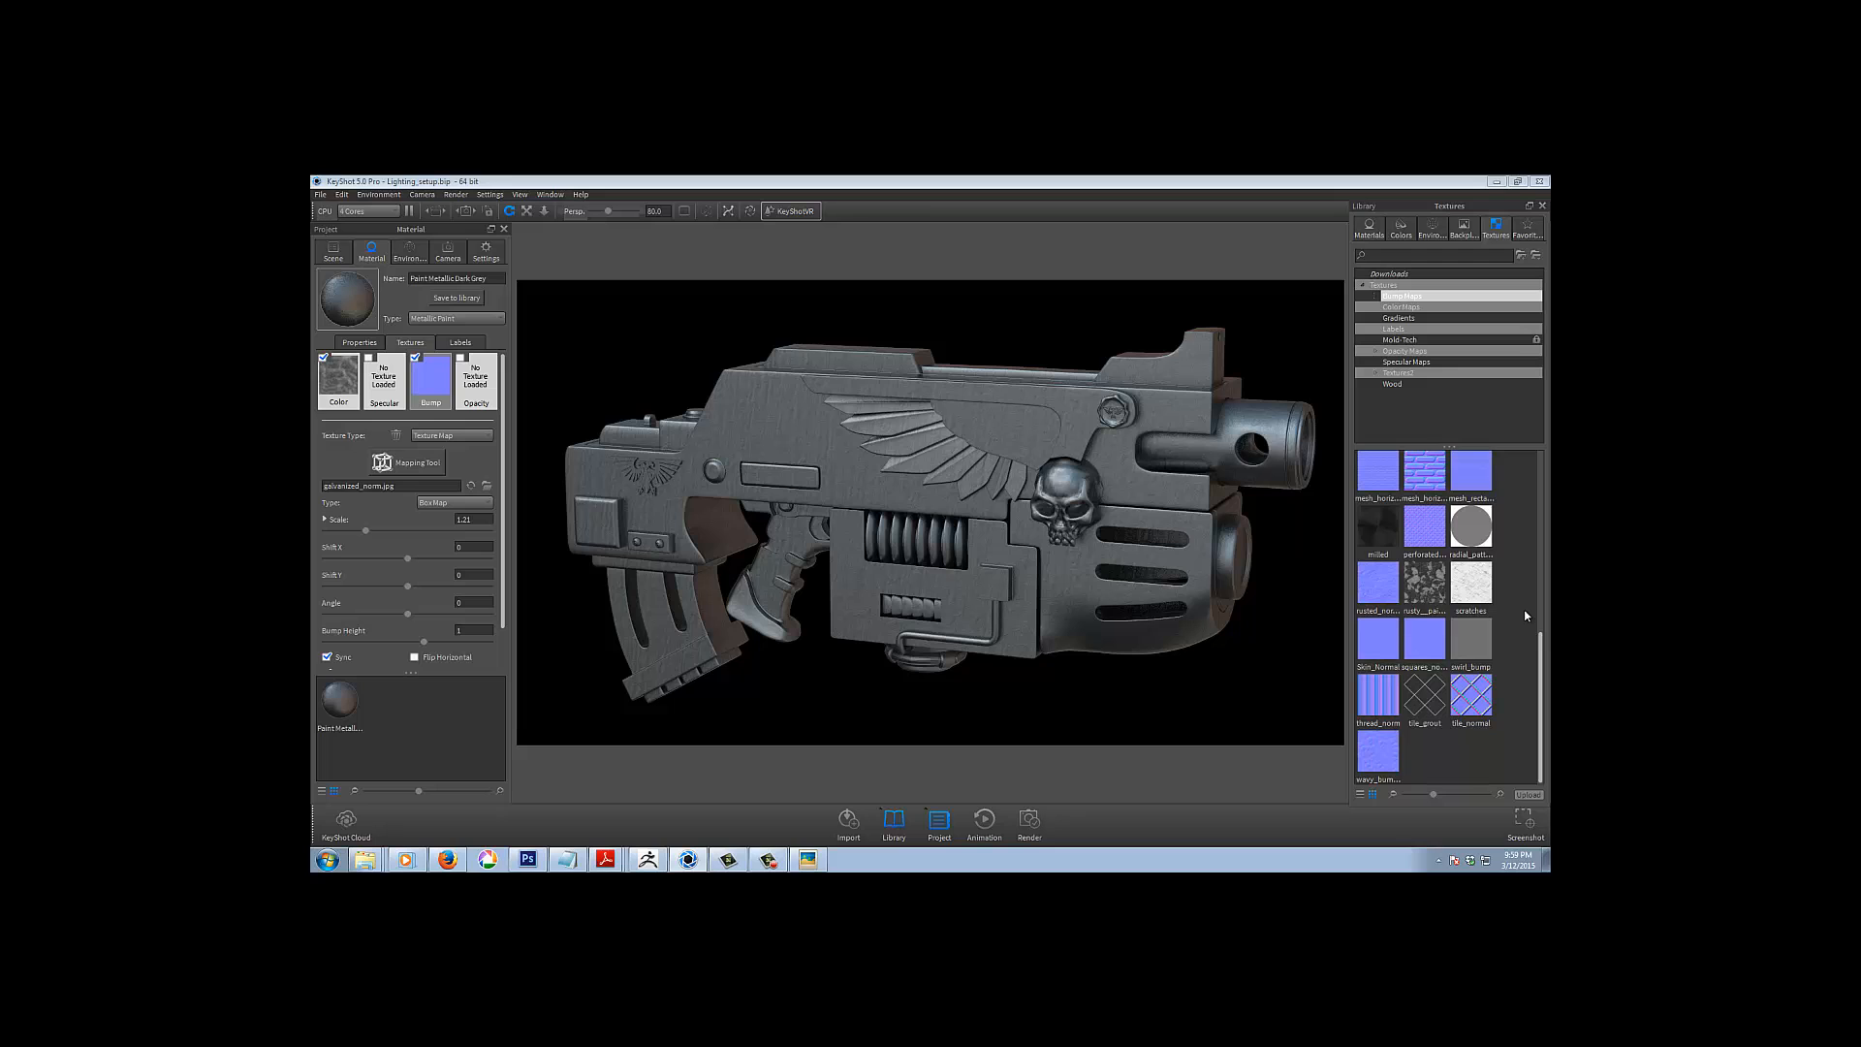
{"action": "mouse_move", "coordinate": [1369, 582]}
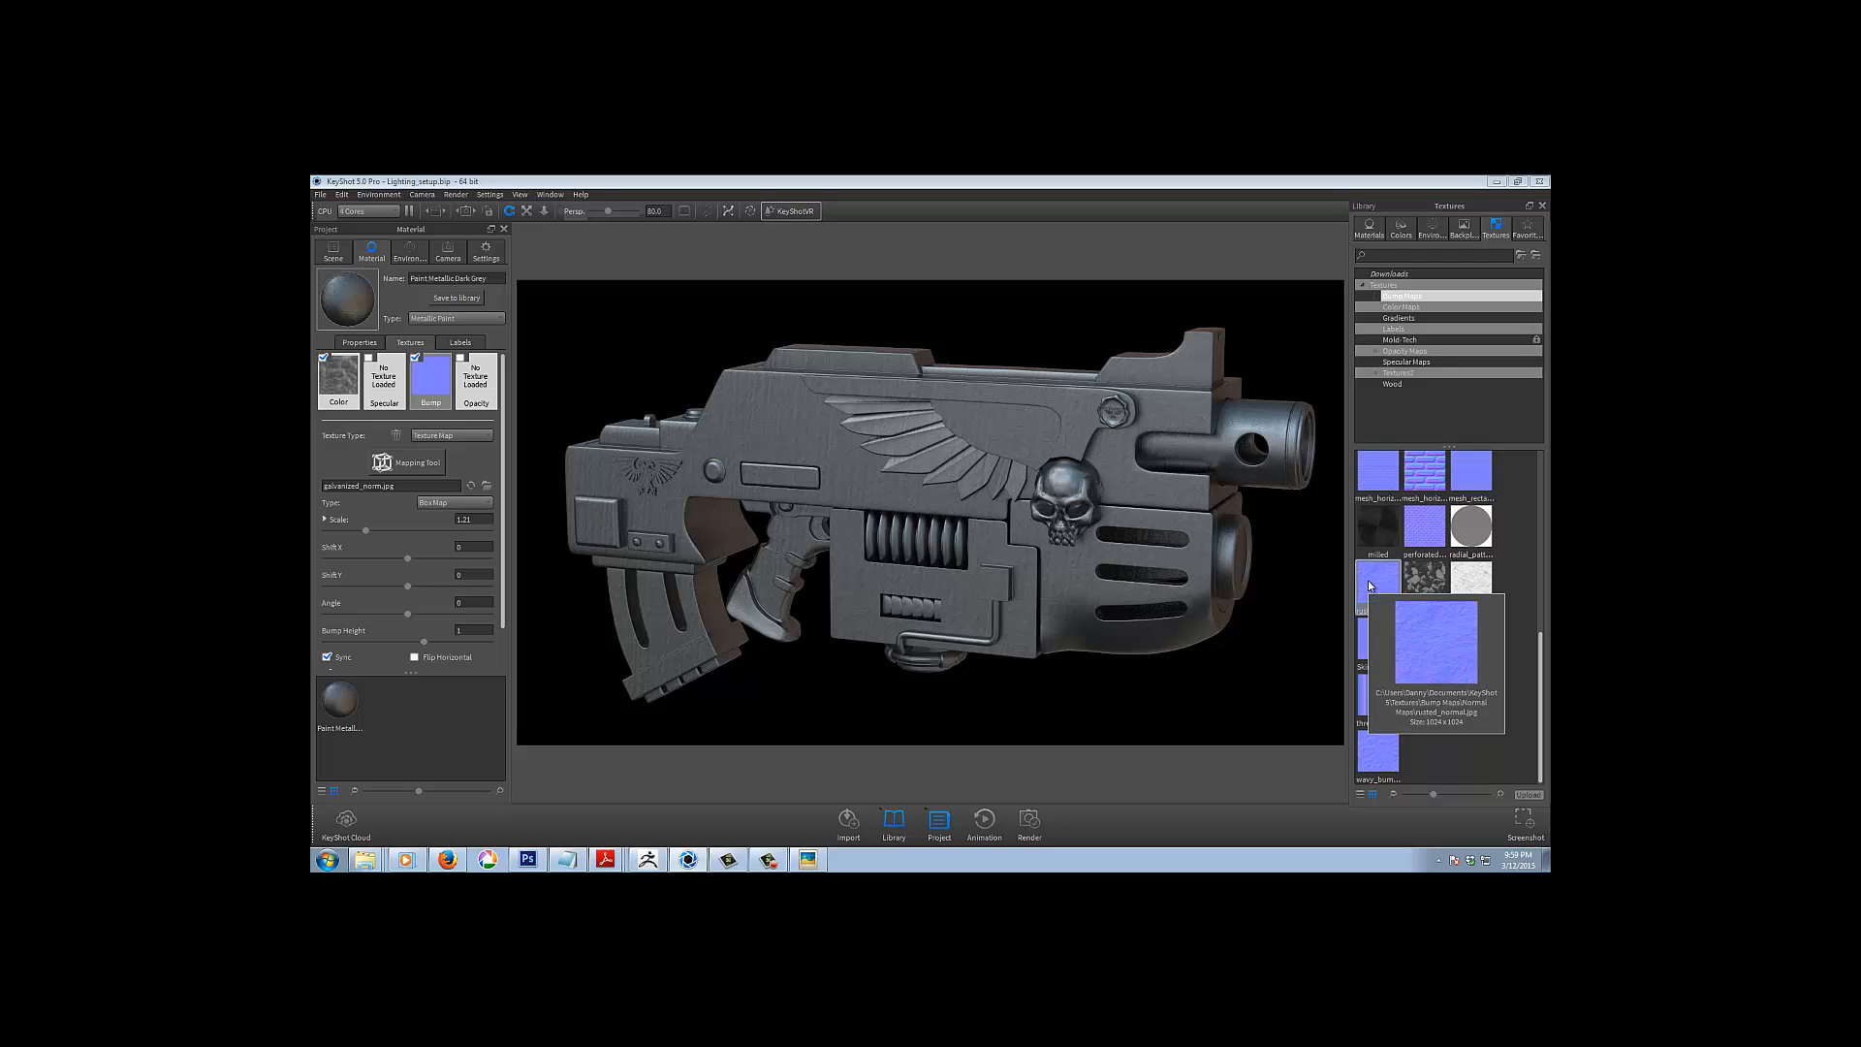
{"action": "left_click_drag", "start_coordinate": [1368, 584], "coordinate": [428, 380]}
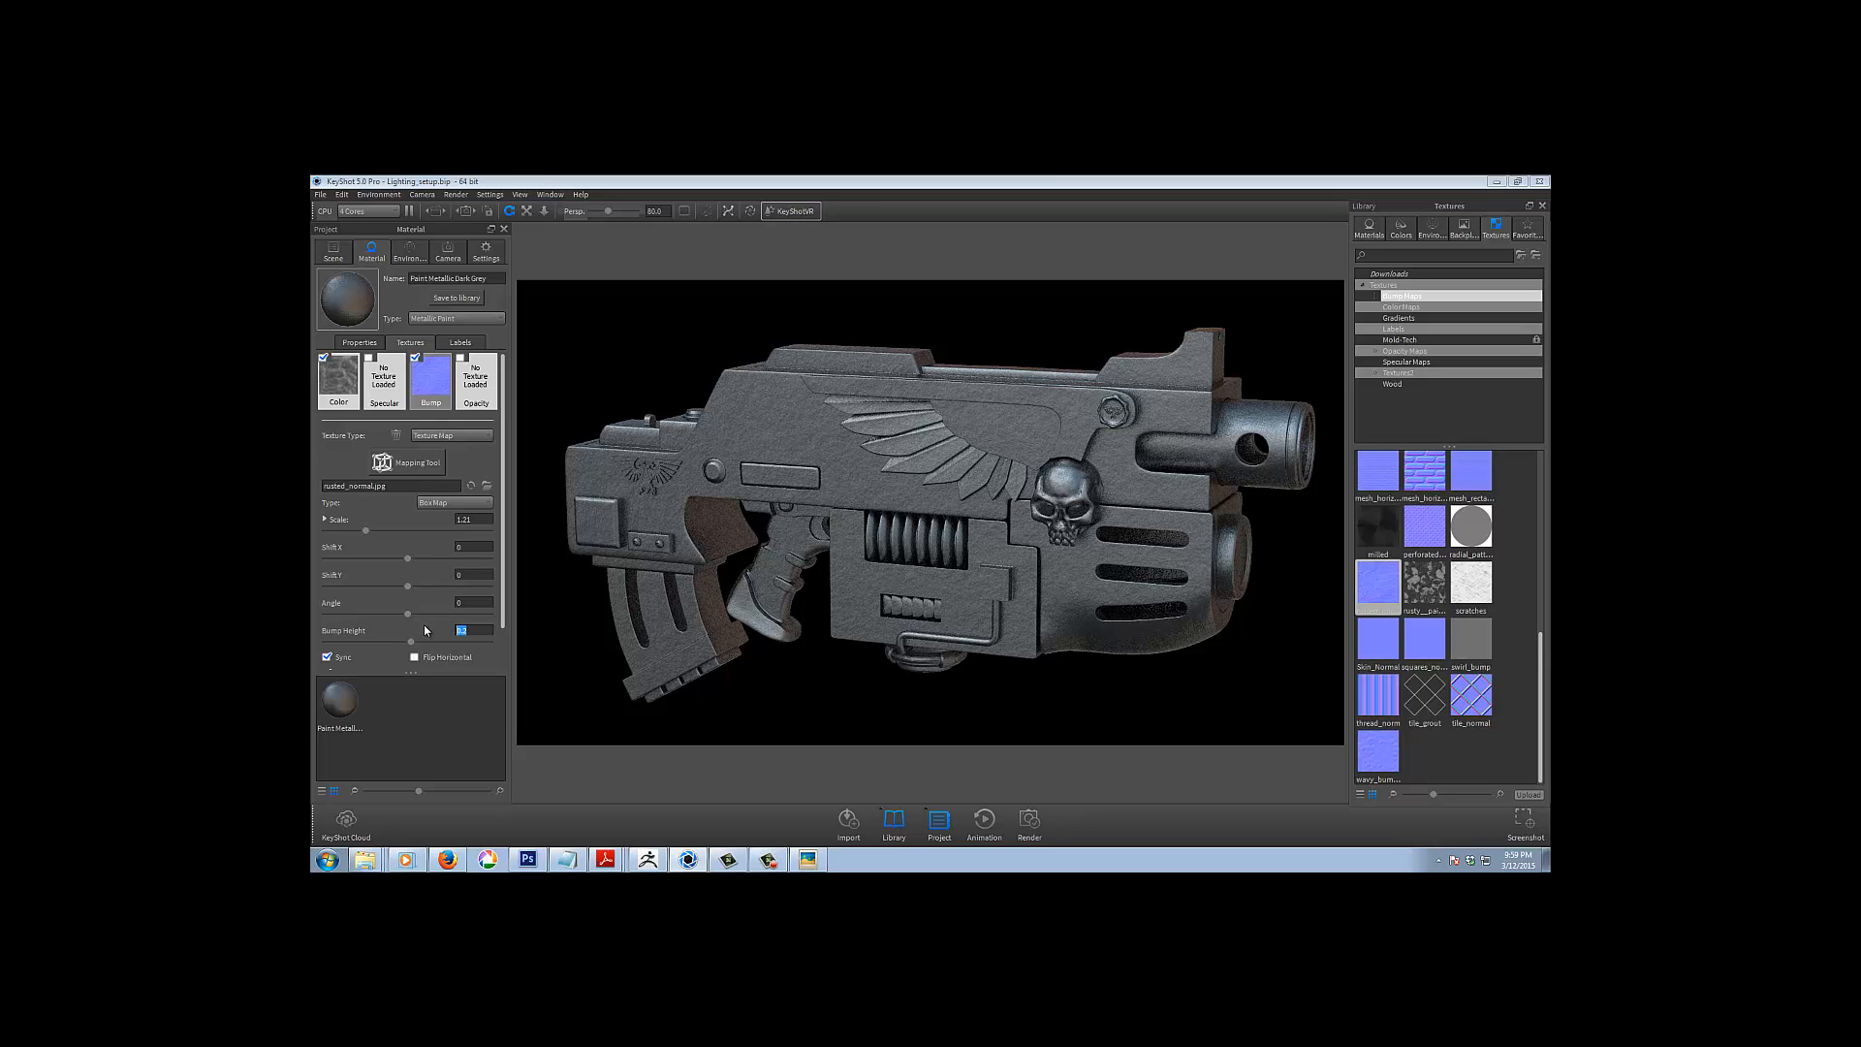
Replace the bump texture with GW_Metal.jpg from the DIRT folder and turn off its Normal Map option
{"action": "double_click", "coordinate": [431, 381]}
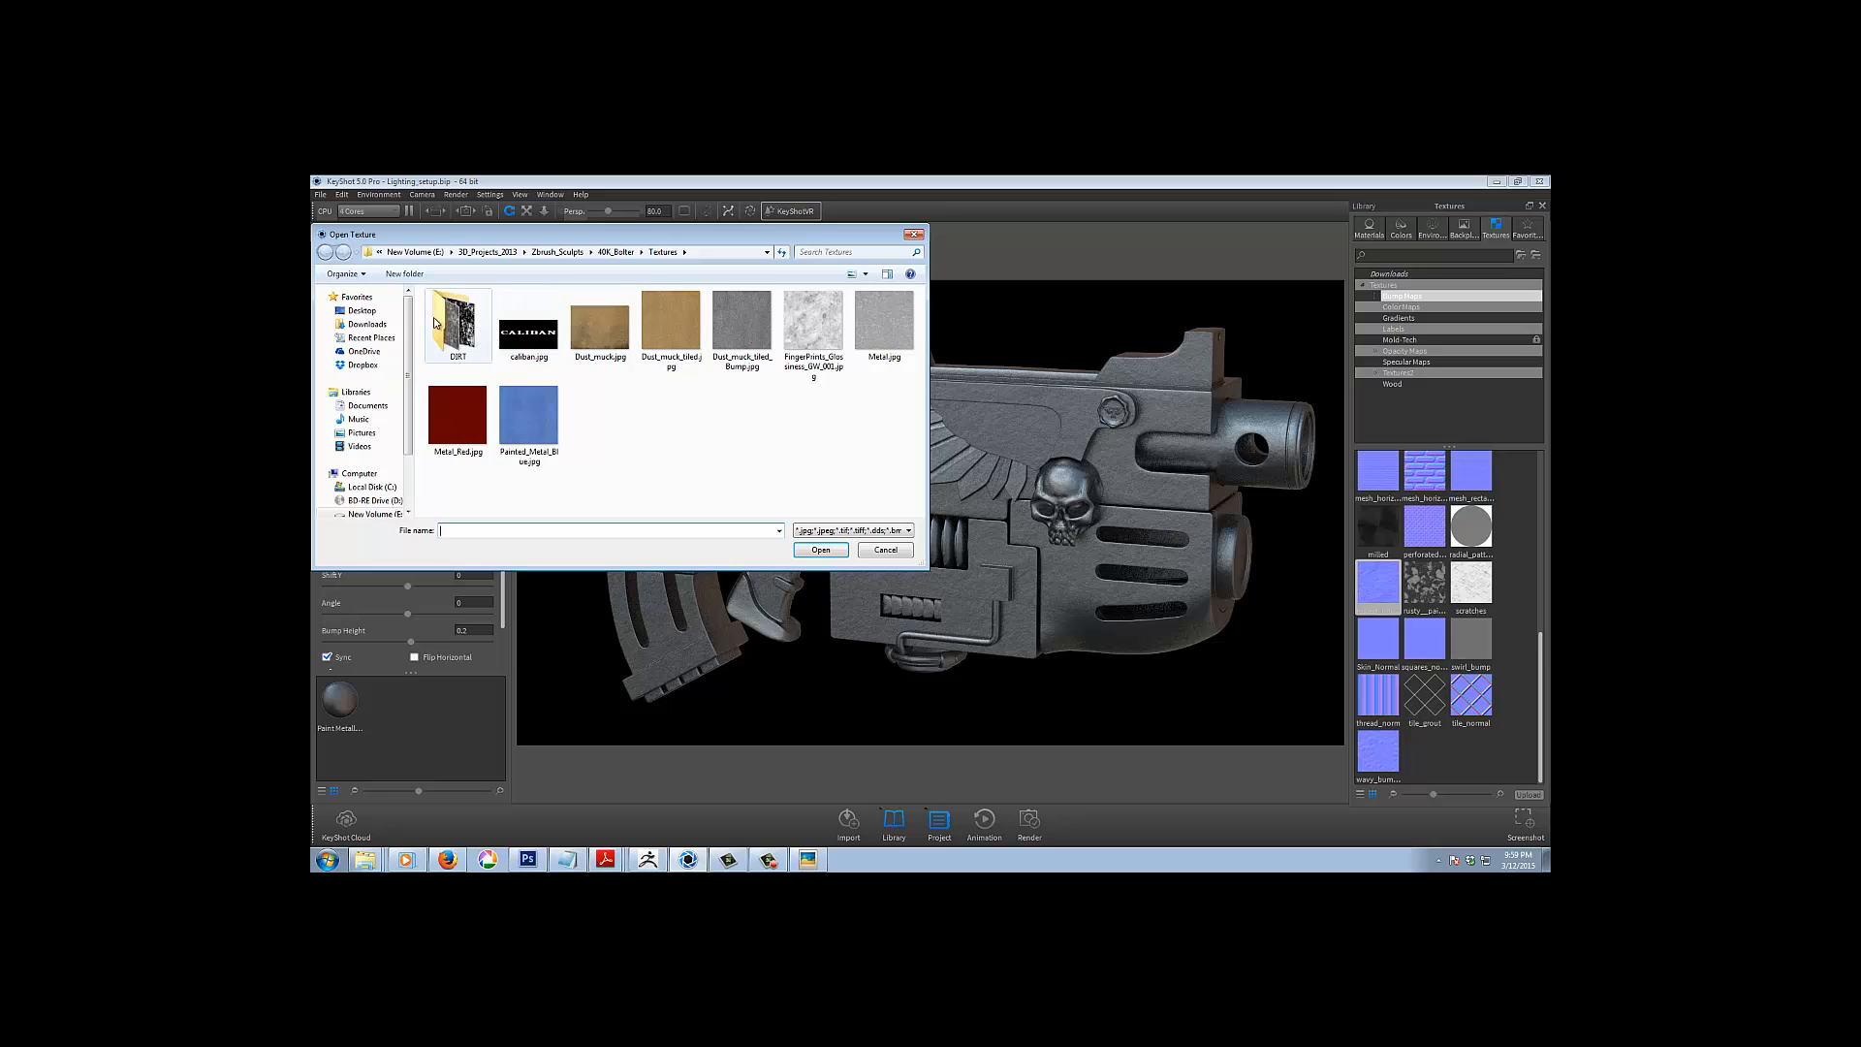
{"action": "double_click", "coordinate": [438, 323]}
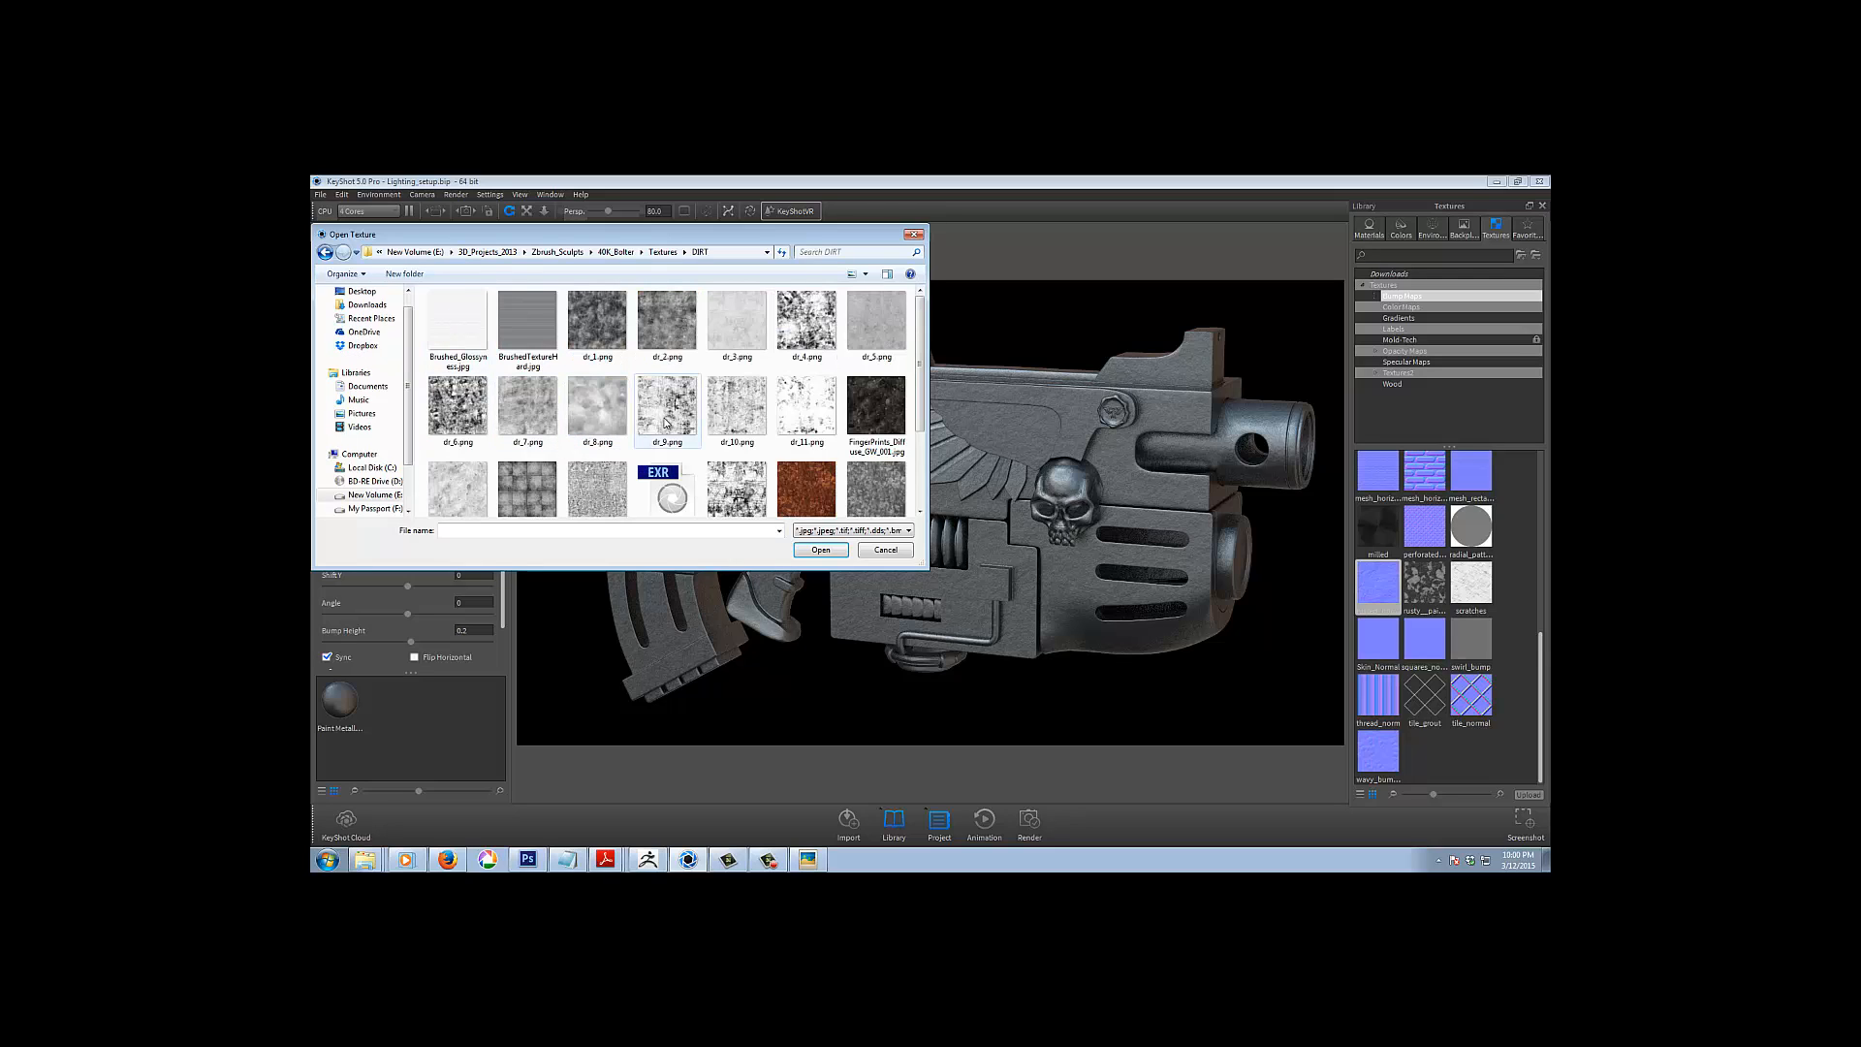
{"action": "scroll", "coordinate": [702, 405], "scroll_direction": "down", "scroll_amount": 1}
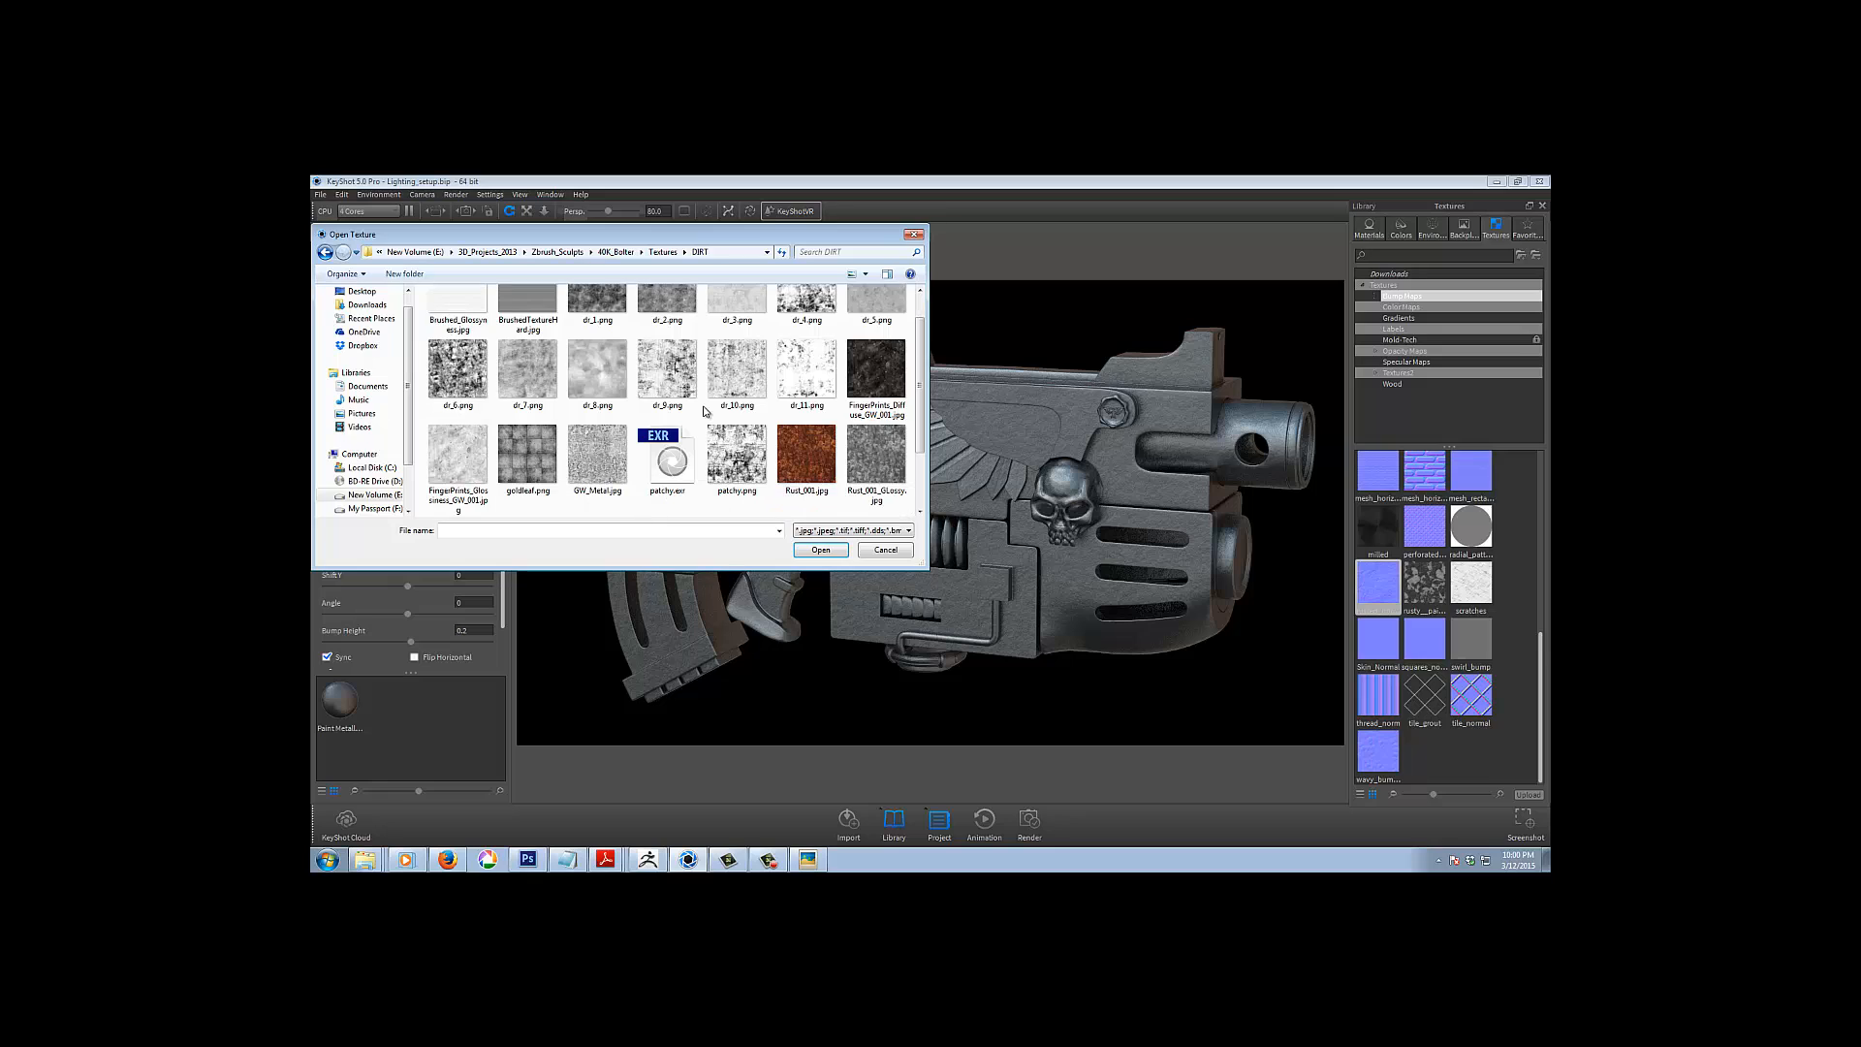
{"action": "double_click", "coordinate": [585, 450]}
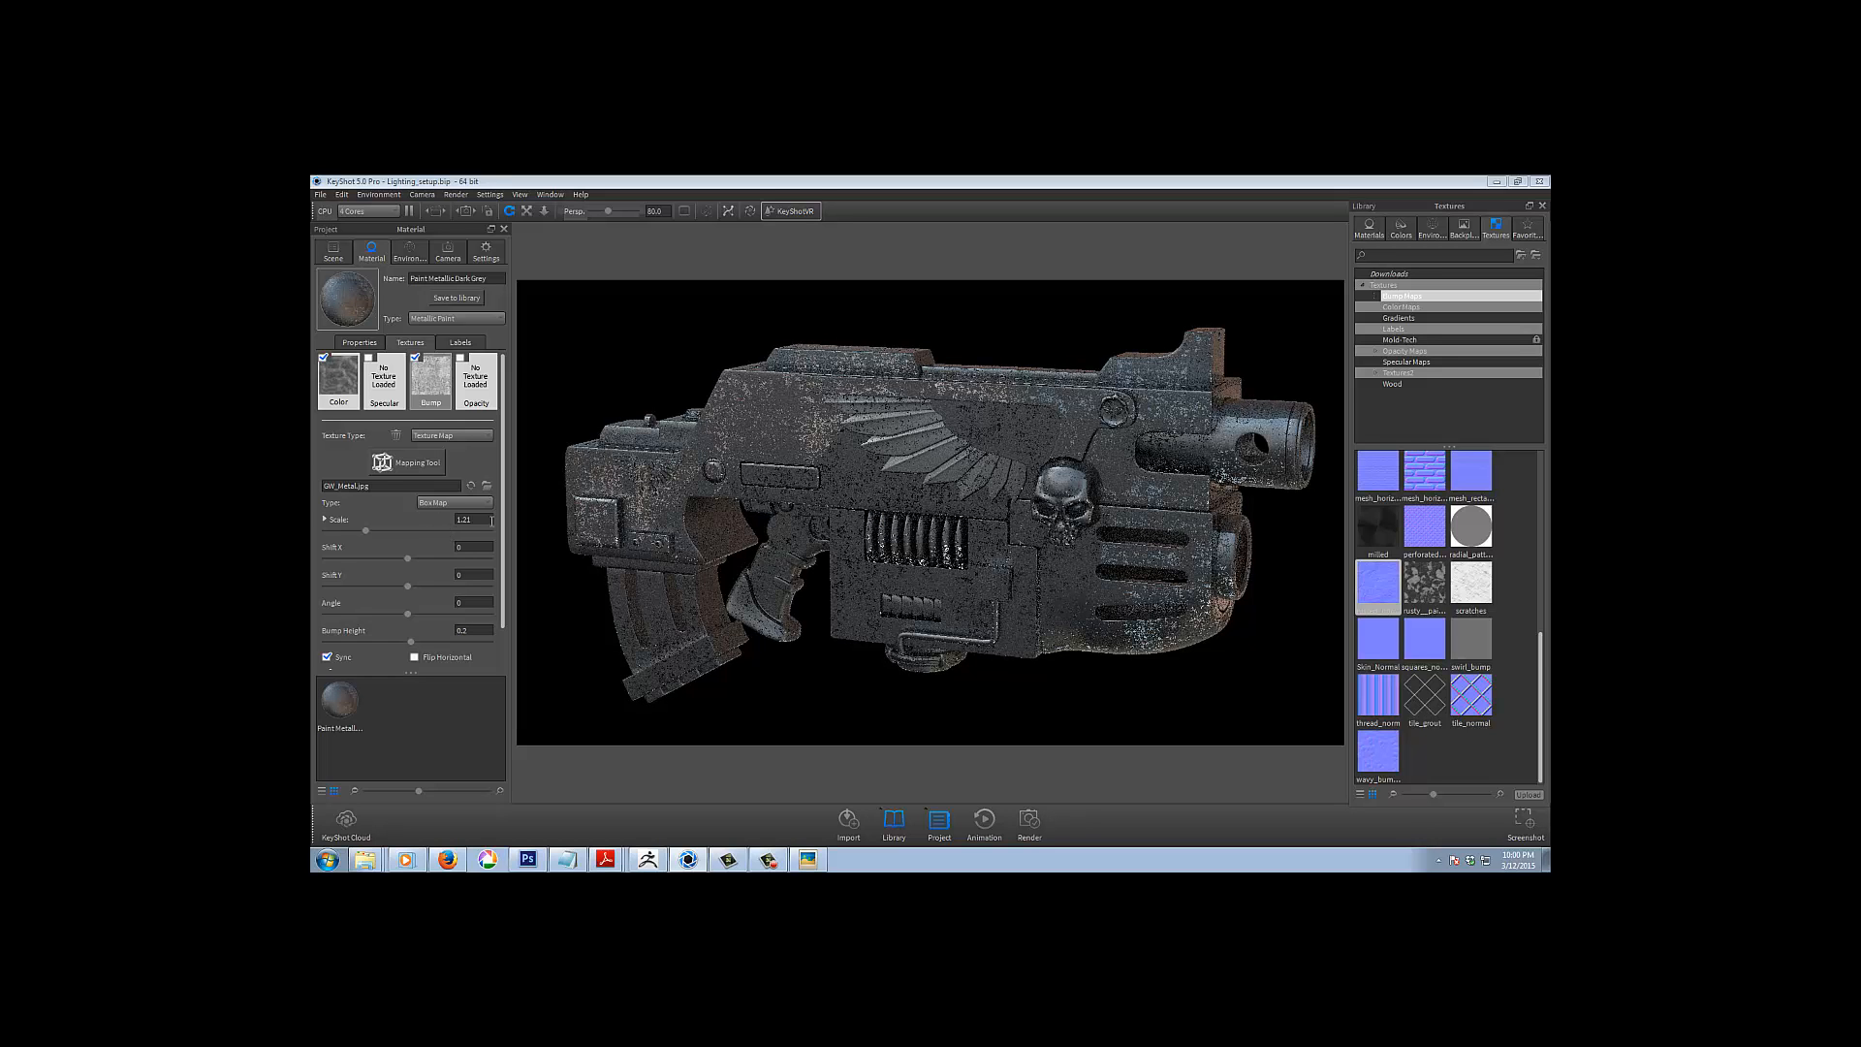
{"action": "left_click_drag", "start_coordinate": [504, 551], "coordinate": [504, 592]}
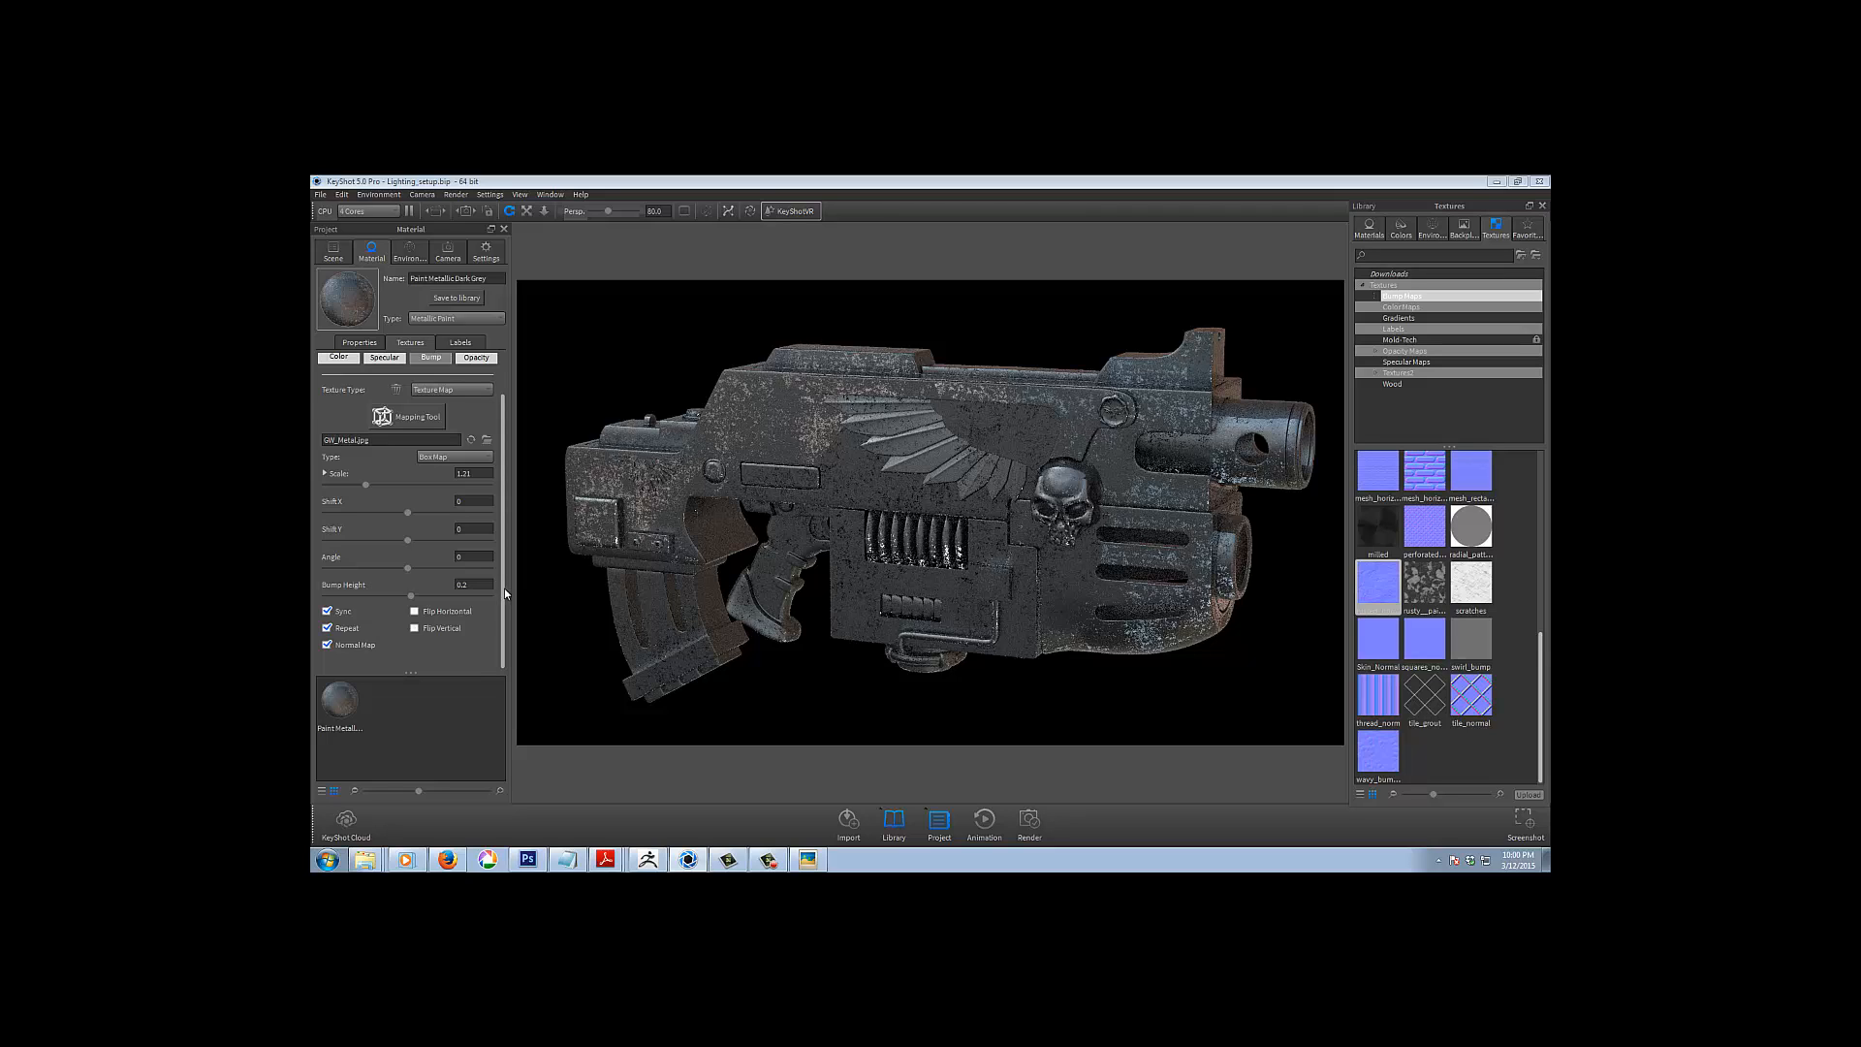
{"action": "mouse_move", "coordinate": [504, 587]}
{"action": "left_mouse_down"}
{"action": "mouse_move", "coordinate": [500, 515]}
{"action": "mouse_move", "coordinate": [500, 620]}
{"action": "left_mouse_up"}
{"action": "left_click", "coordinate": [328, 646]}
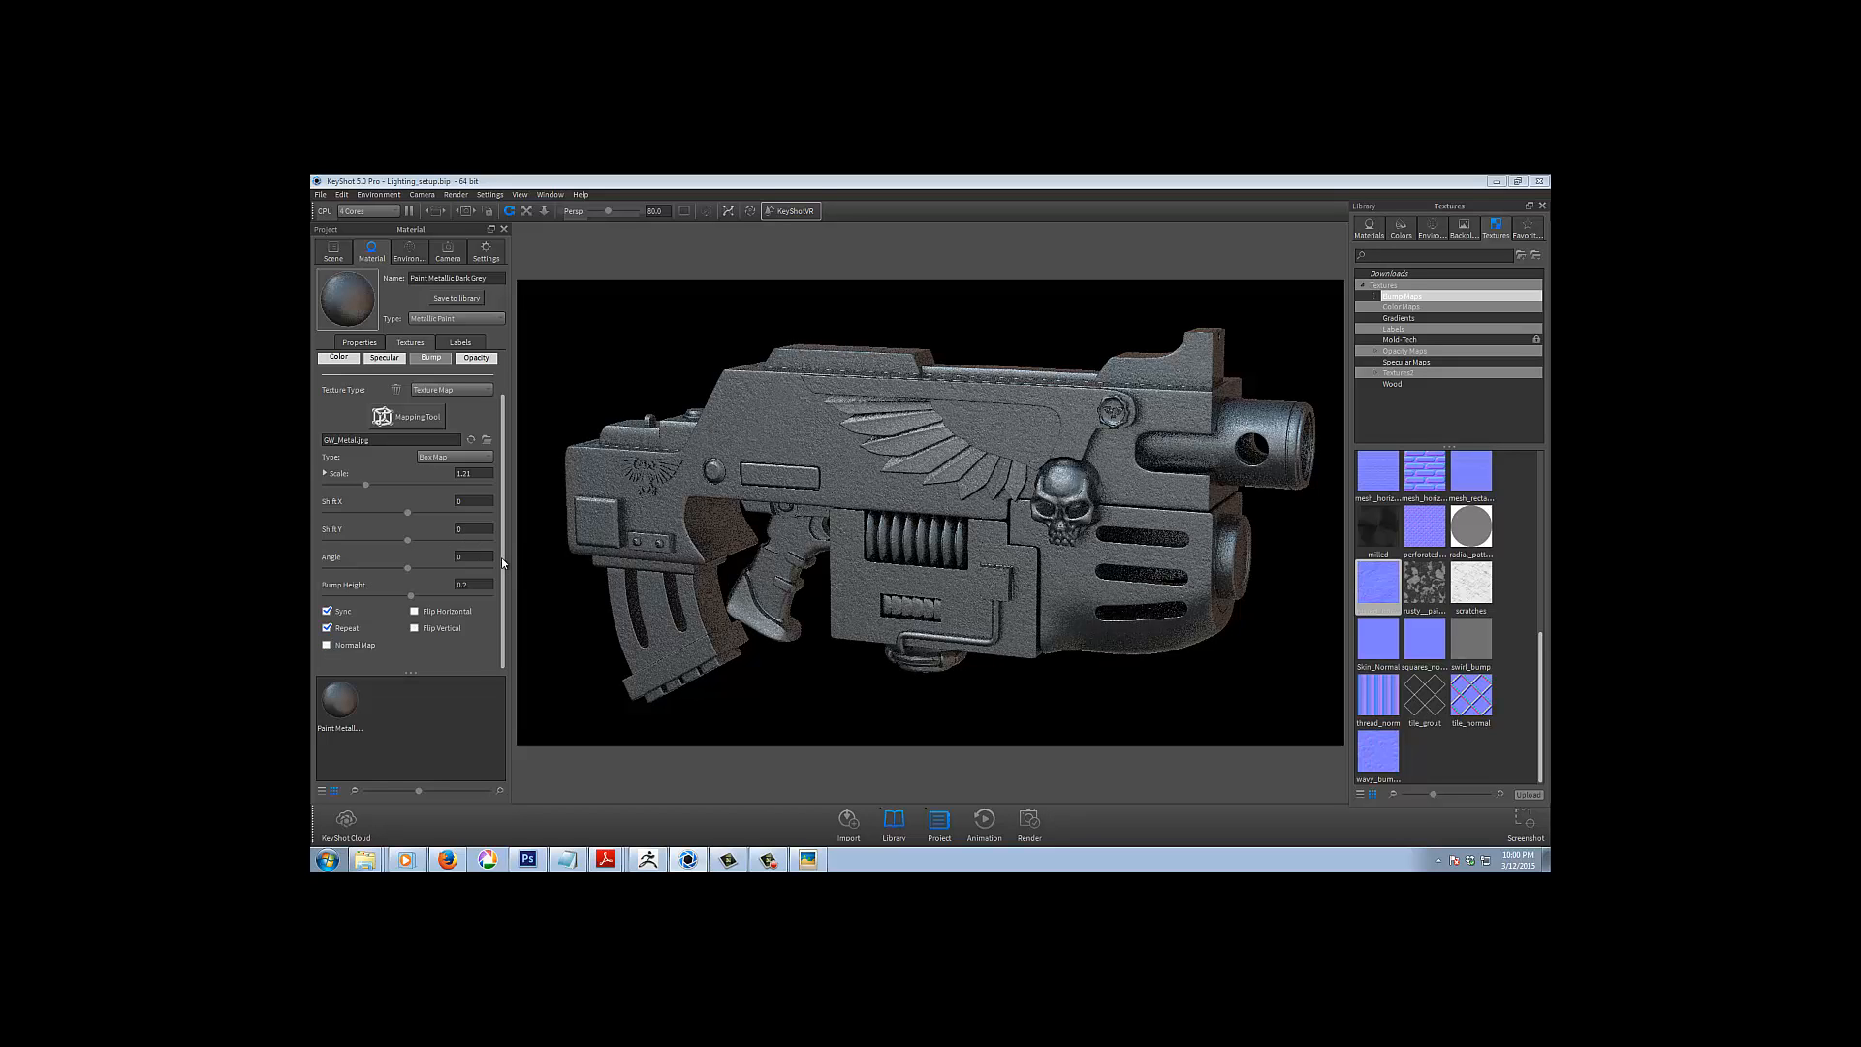
{"action": "left_click_drag", "start_coordinate": [502, 556], "coordinate": [494, 517]}
{"action": "scroll", "coordinate": [493, 517], "scroll_direction": "down", "scroll_amount": 1}
{"action": "key", "text": "Return"}
Replace the gun paint's color texture with scratch_1.png from the DIRT folder
{"action": "left_click", "coordinate": [348, 385]}
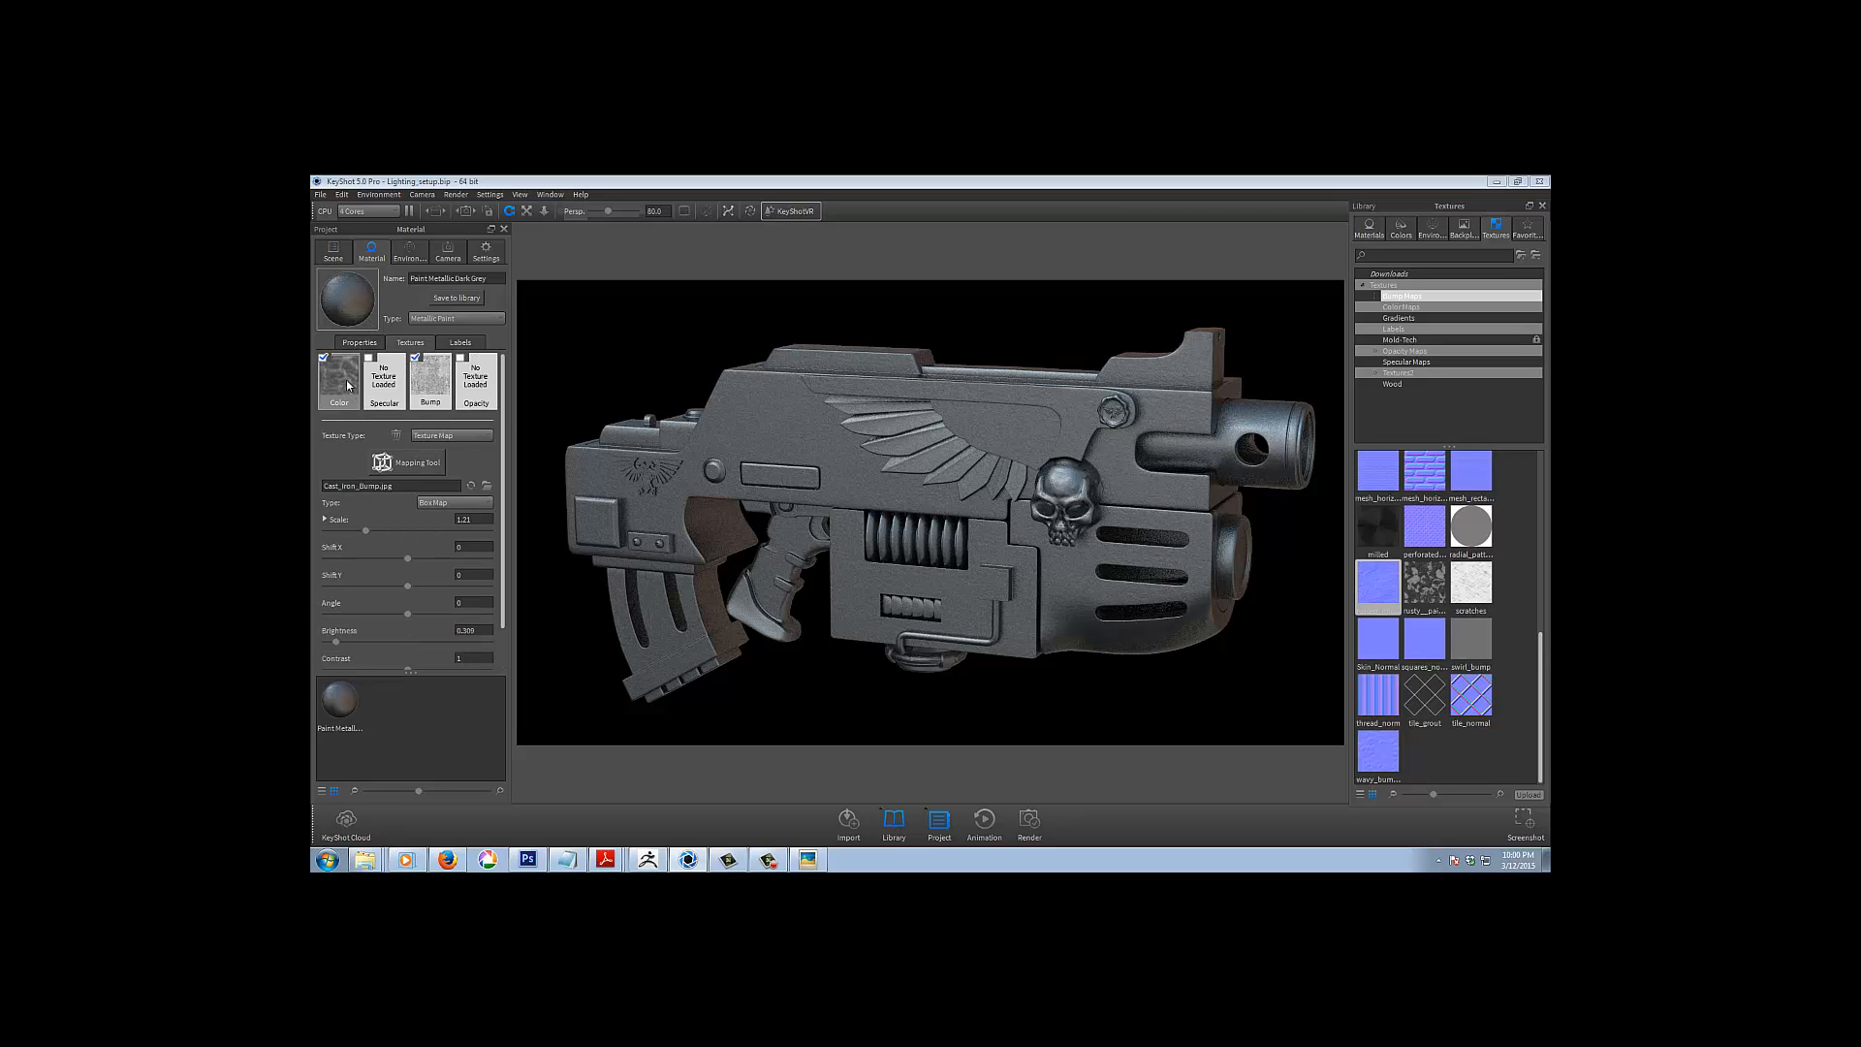
{"action": "double_click", "coordinate": [348, 386]}
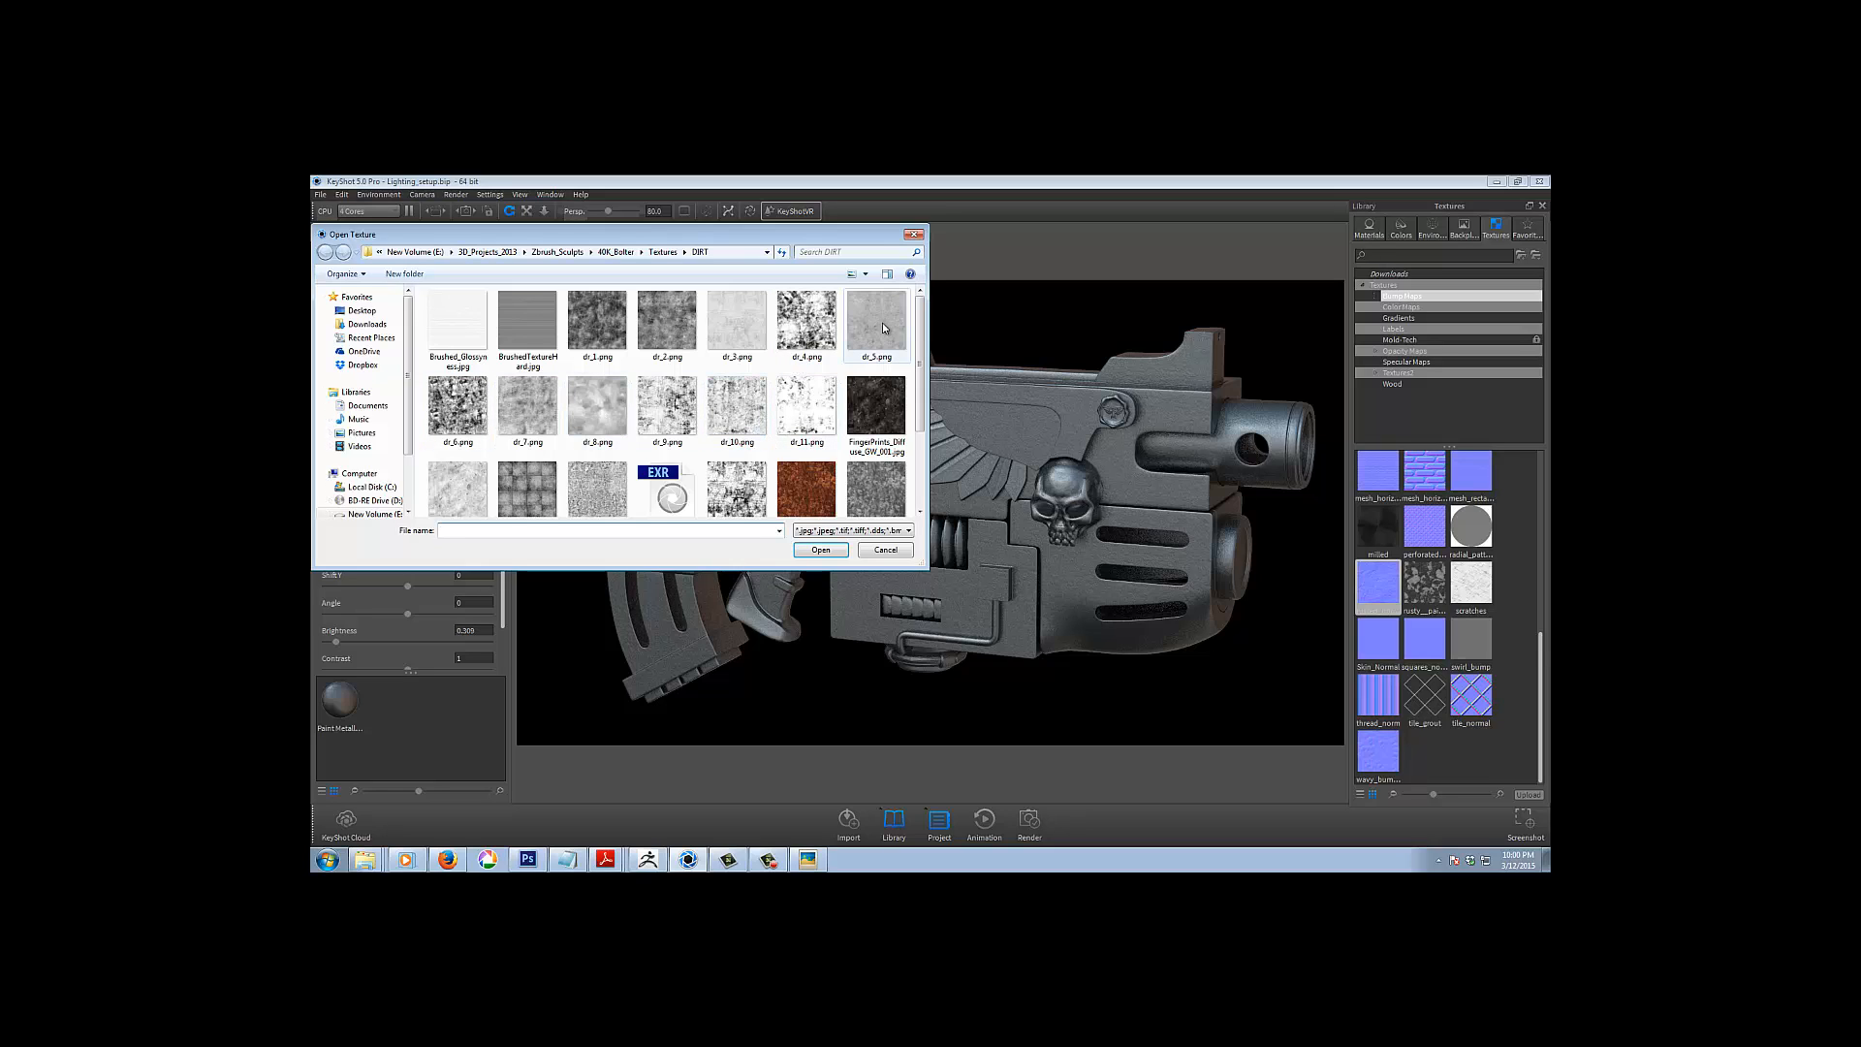
{"action": "scroll", "coordinate": [796, 380], "scroll_direction": "down", "scroll_amount": 2}
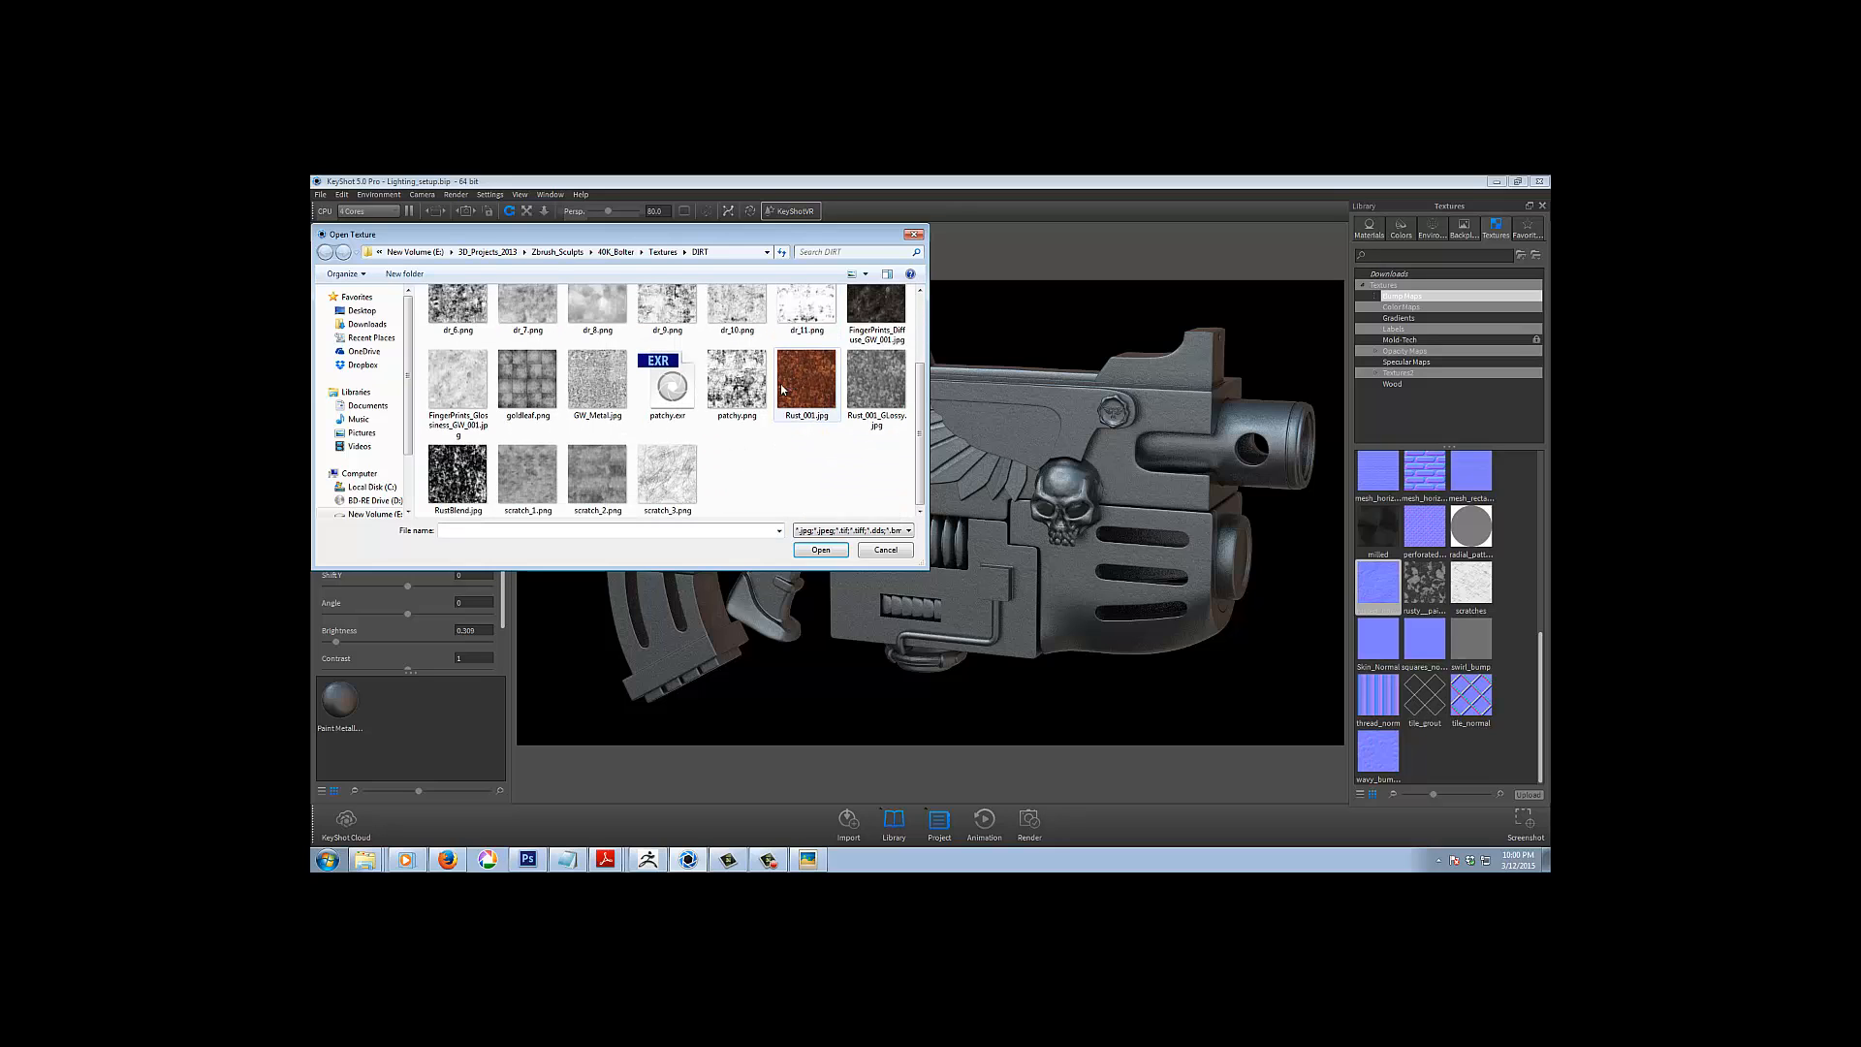
{"action": "double_click", "coordinate": [527, 475]}
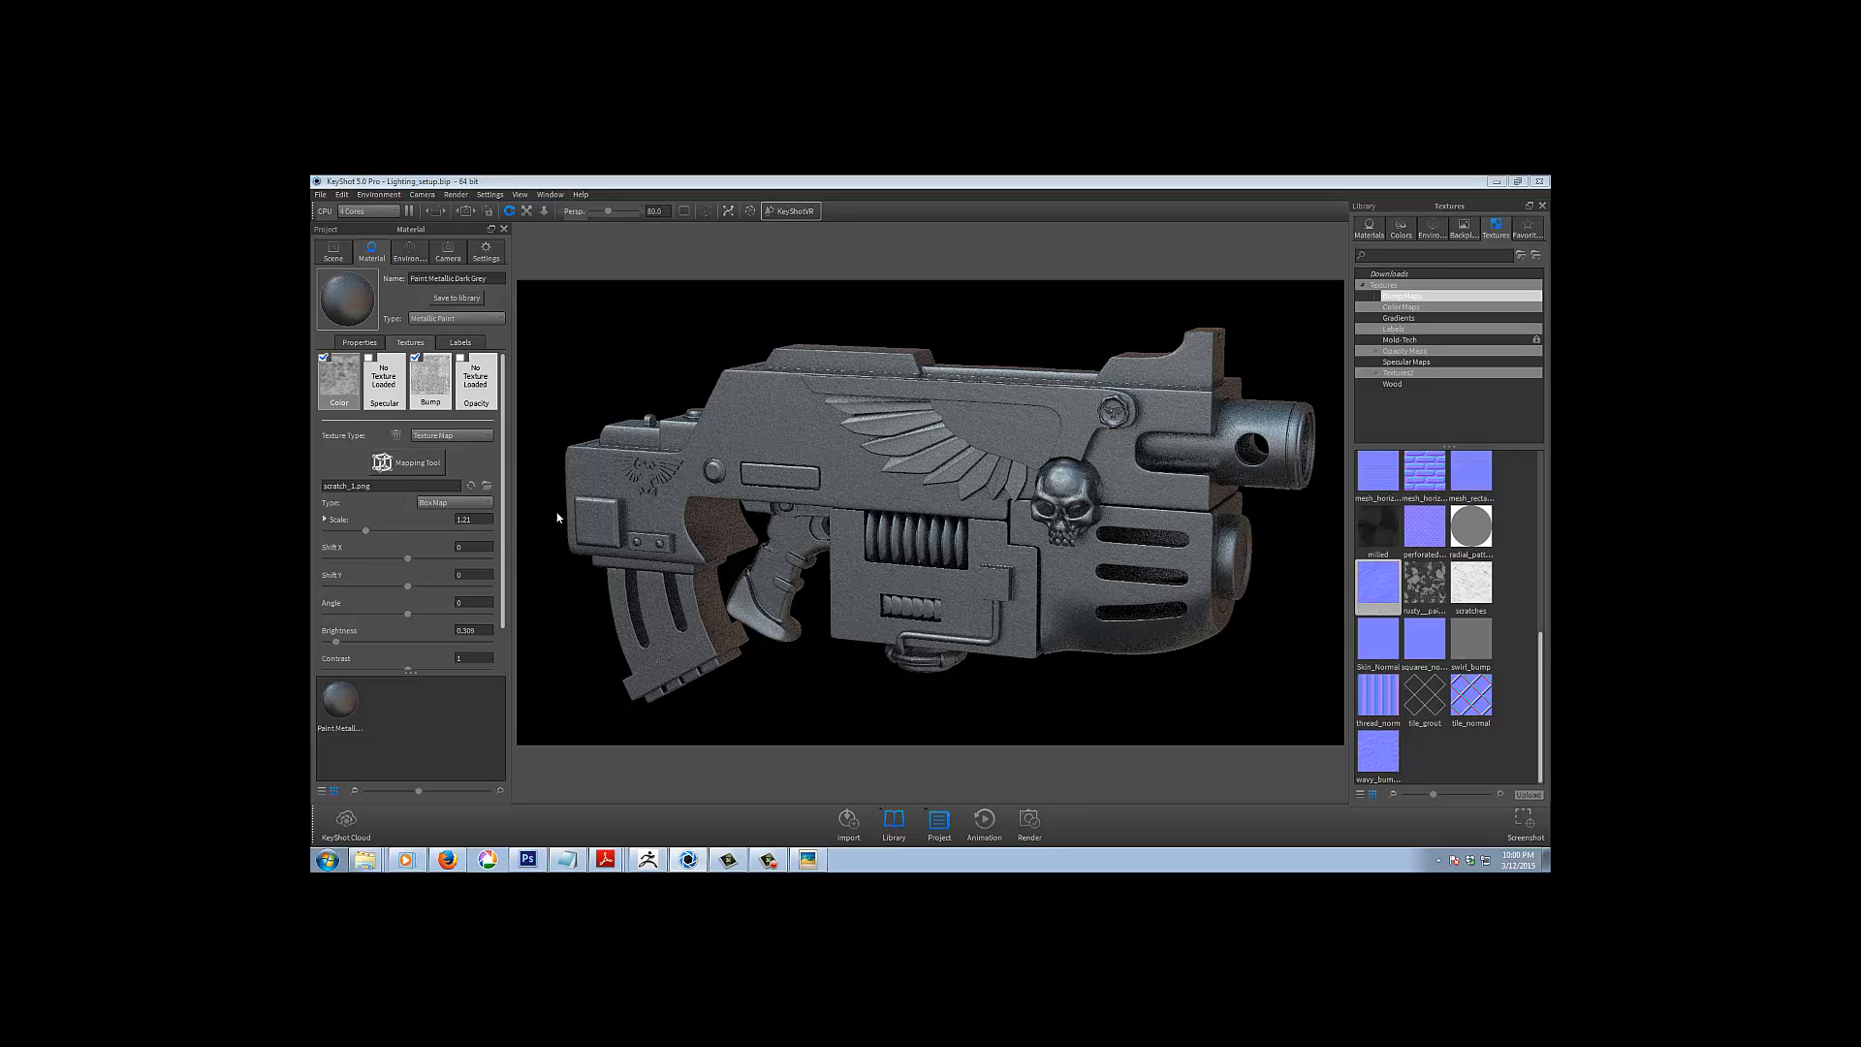
Turn off Sync for the color texture and raise its Scale to 2.835
{"action": "left_click_drag", "start_coordinate": [501, 532], "coordinate": [504, 578]}
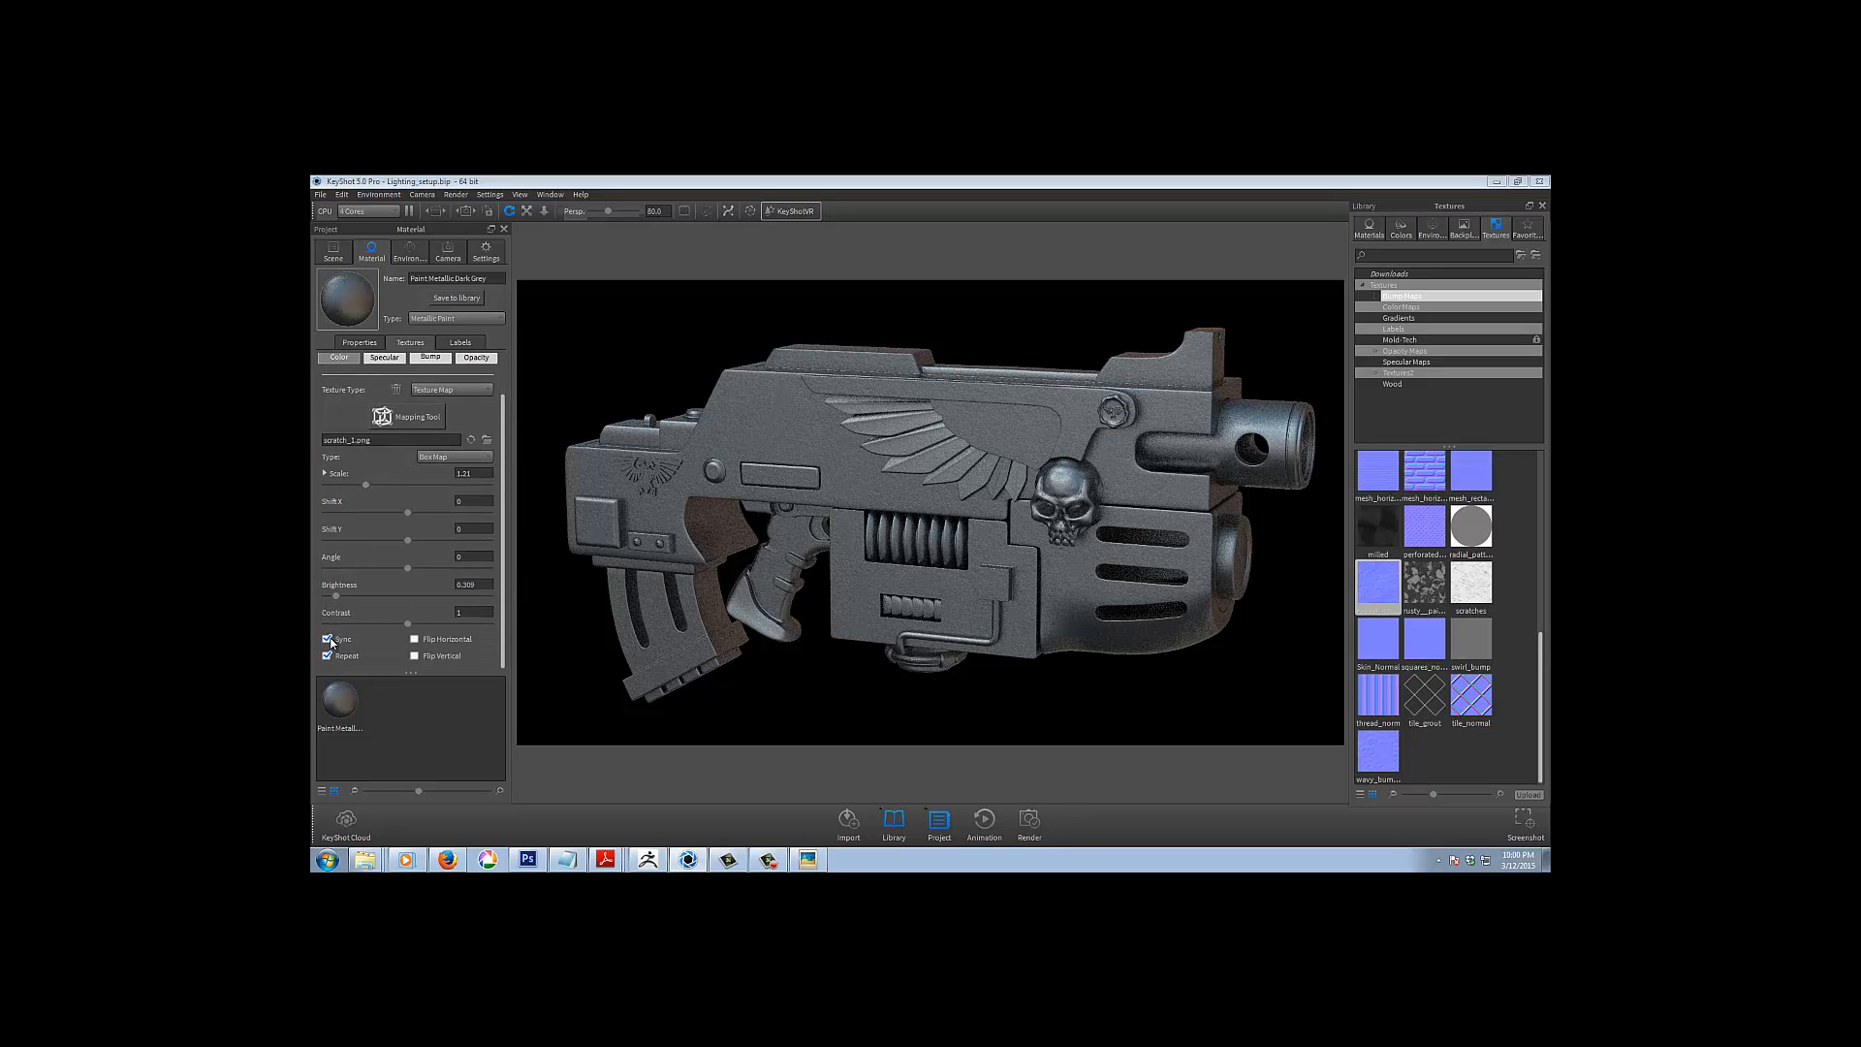
{"action": "left_click", "coordinate": [367, 485]}
{"action": "left_click_drag", "start_coordinate": [372, 488], "coordinate": [399, 488]}
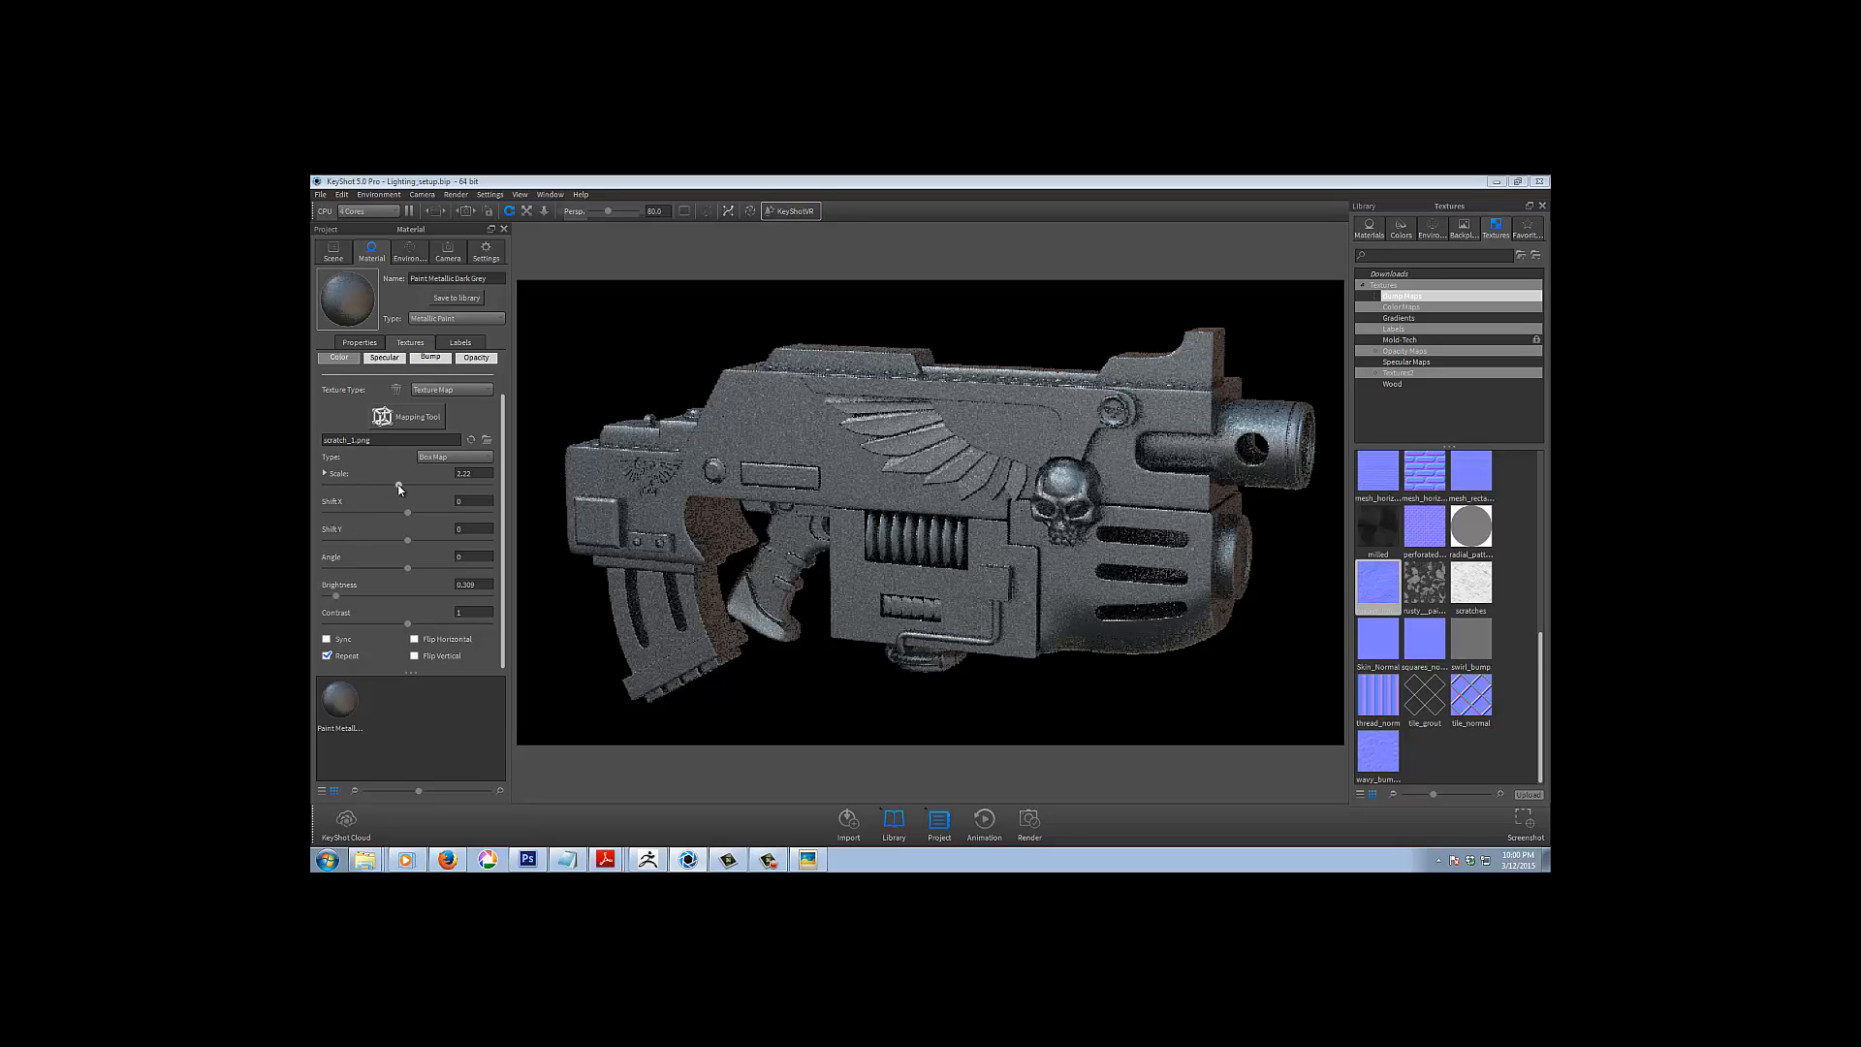
{"action": "left_click", "coordinate": [346, 485]}
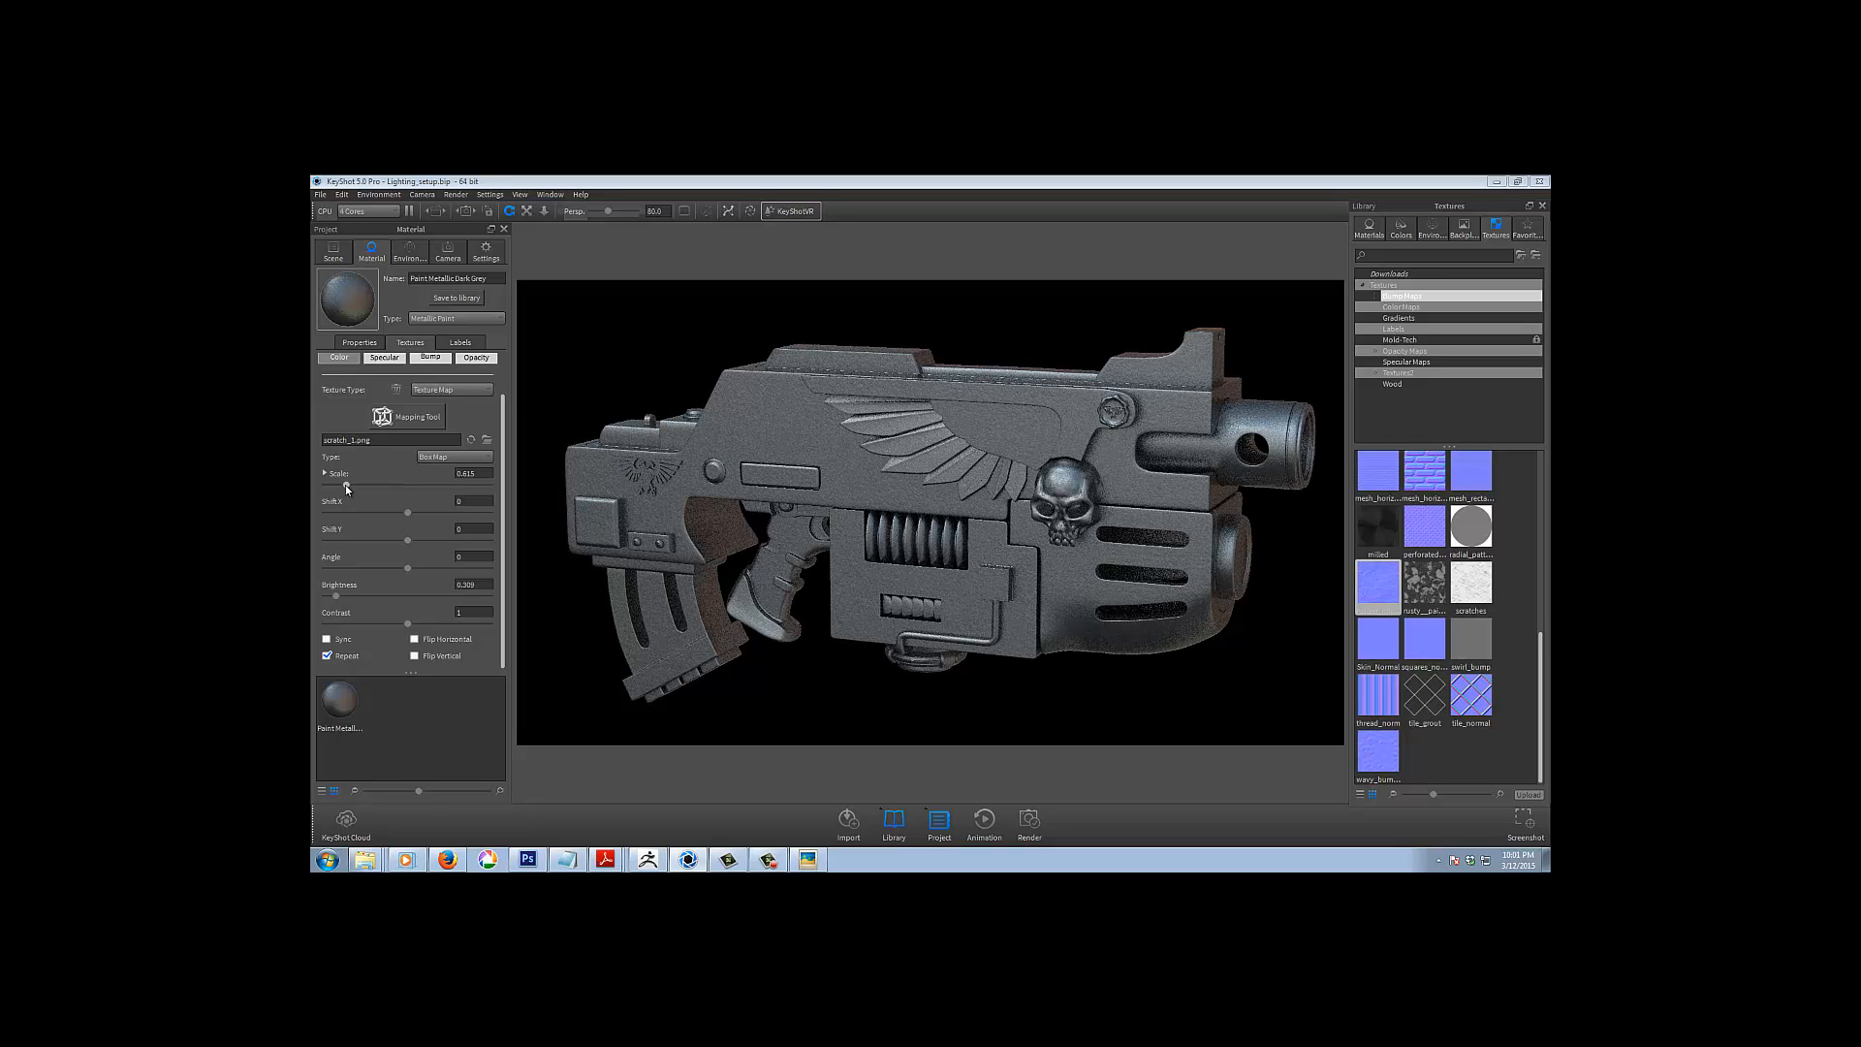
{"action": "left_click_drag", "start_coordinate": [345, 485], "coordinate": [418, 485]}
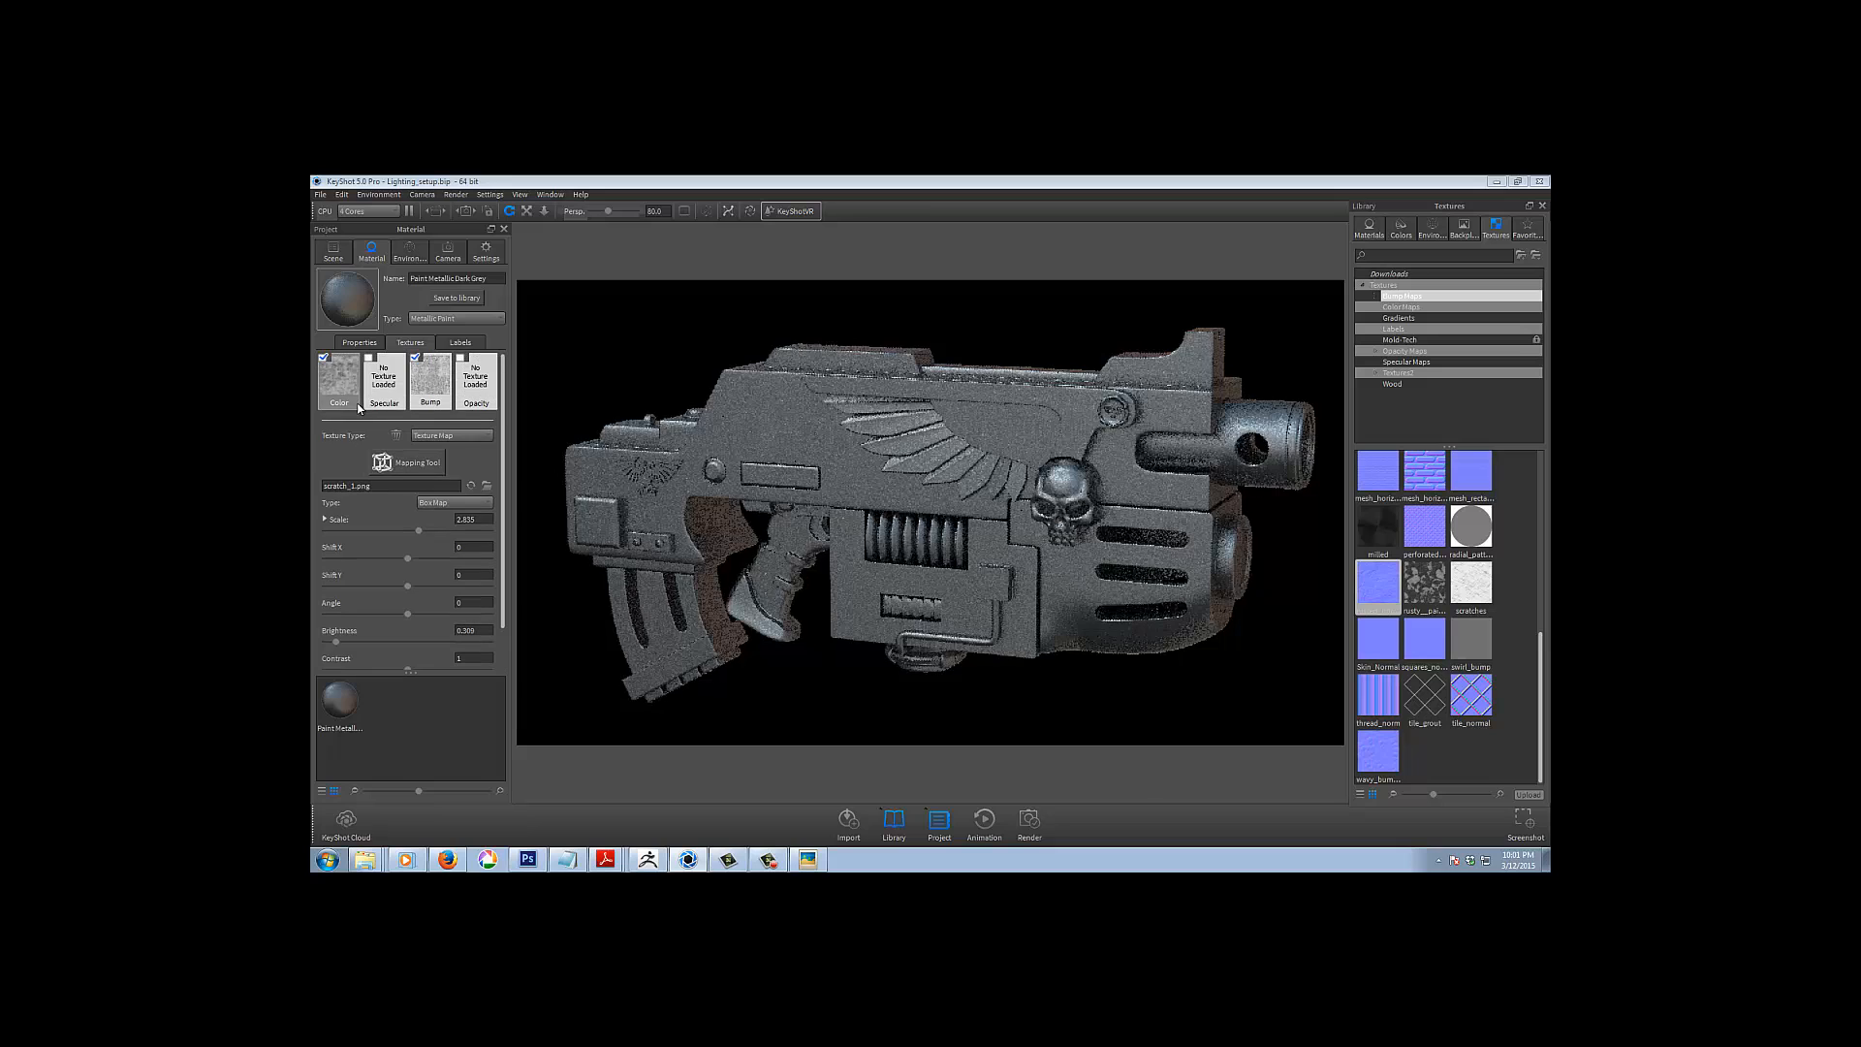
Replace the color texture with Rust_001_Glossy.jpg from the DIRT folder
{"action": "double_click", "coordinate": [341, 386]}
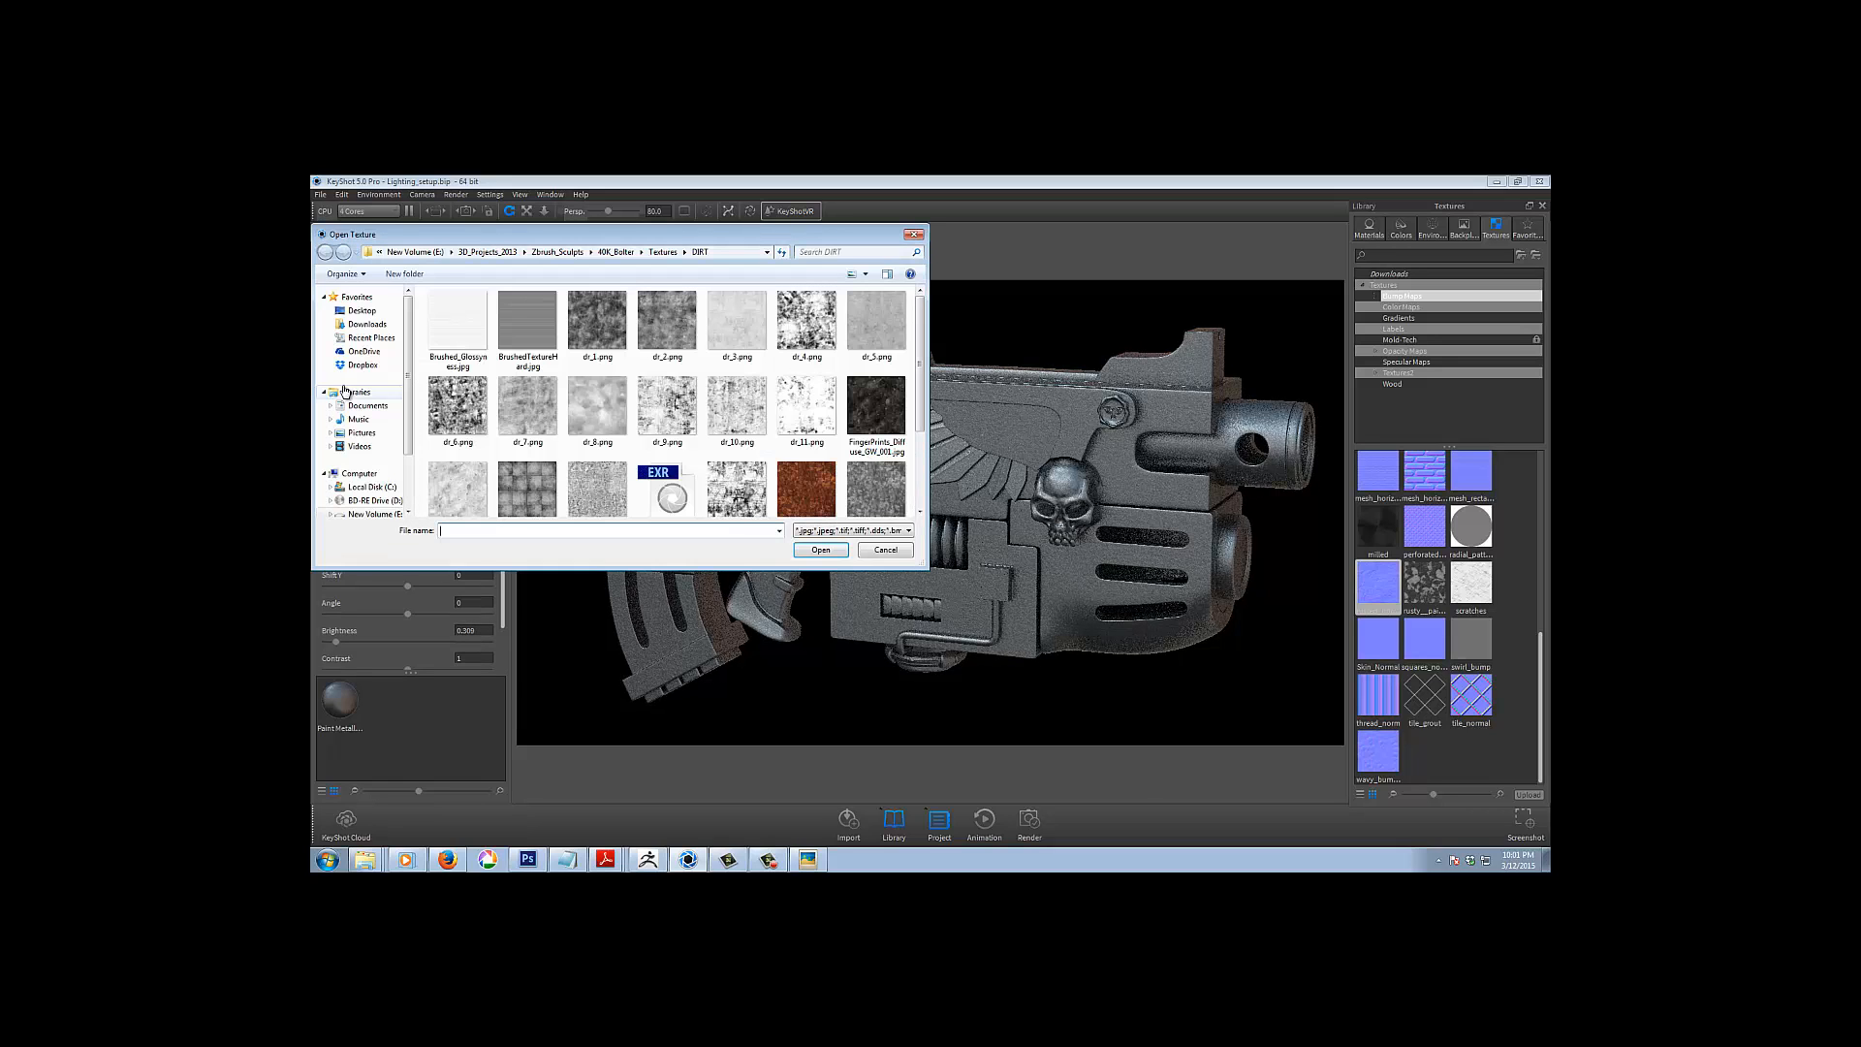
{"action": "left_click", "coordinate": [878, 479]}
{"action": "double_click", "coordinate": [878, 479]}
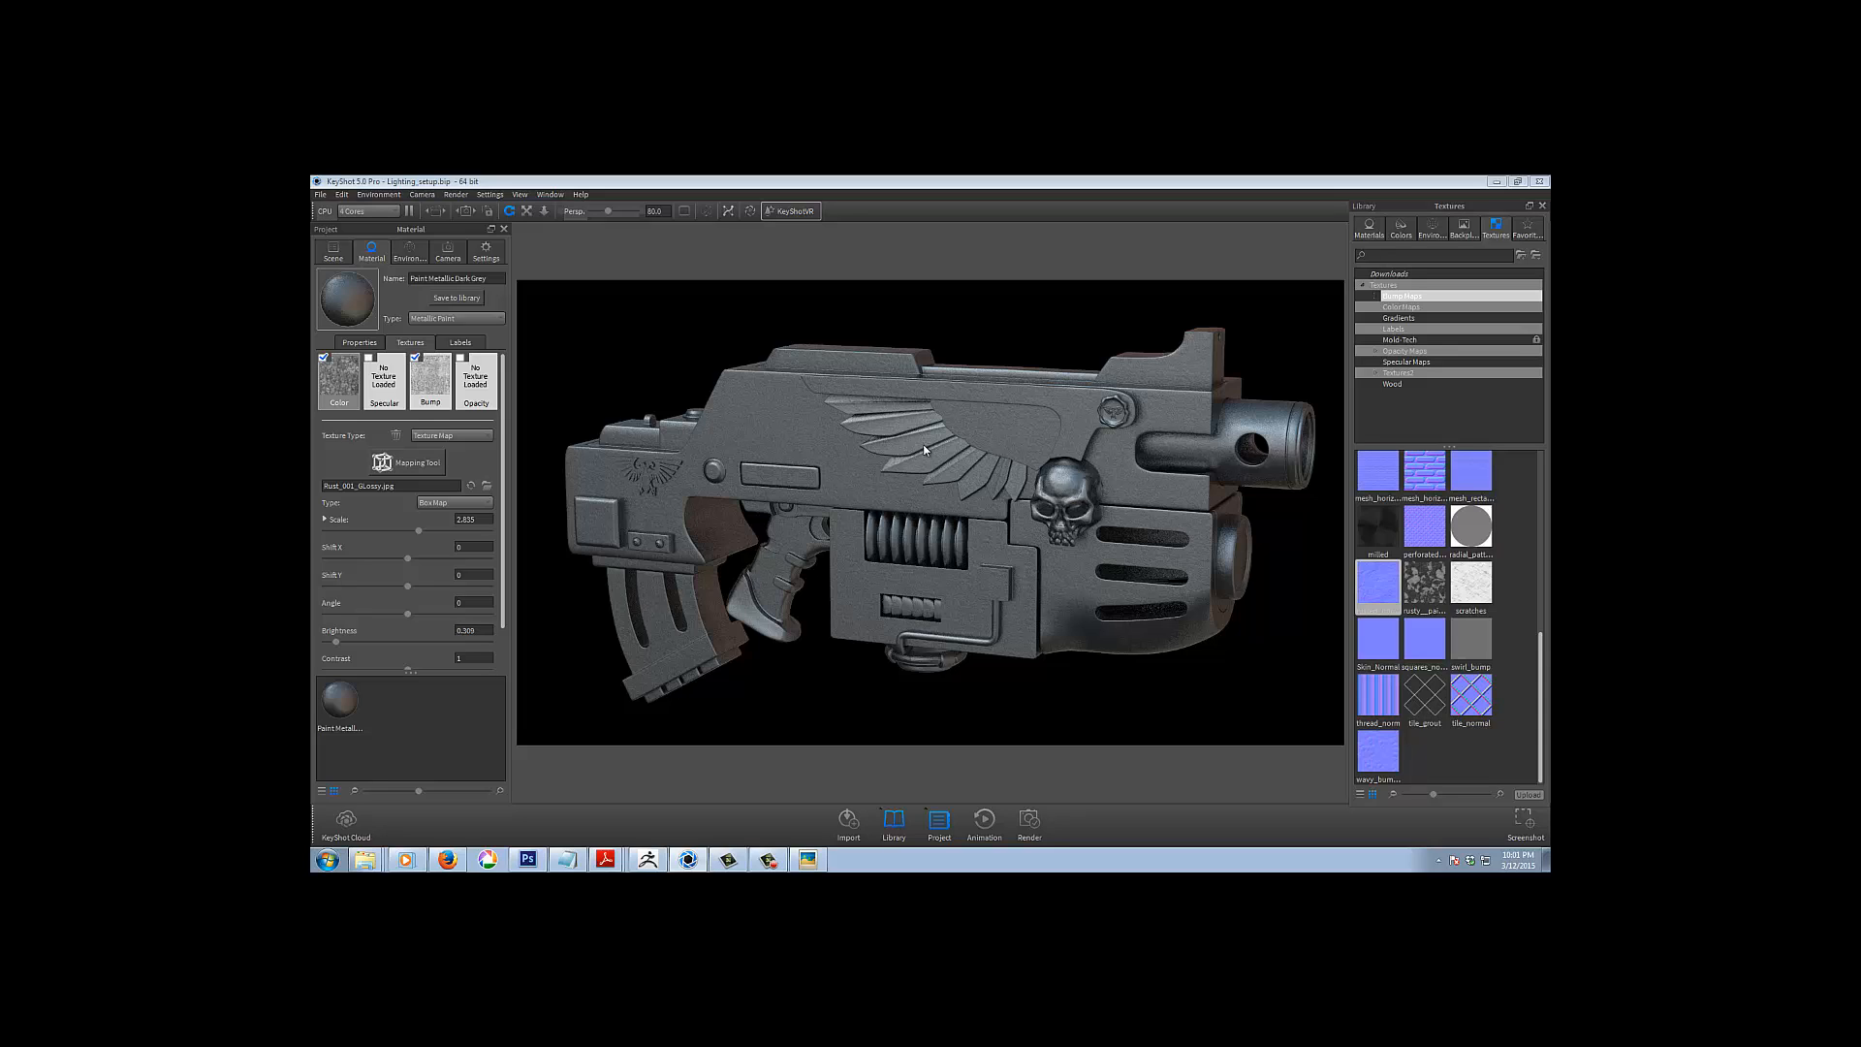
Replace the gun paint's bump texture with scratch_3.png from the DIRT folder
{"action": "left_click", "coordinate": [427, 386]}
{"action": "double_click", "coordinate": [427, 385]}
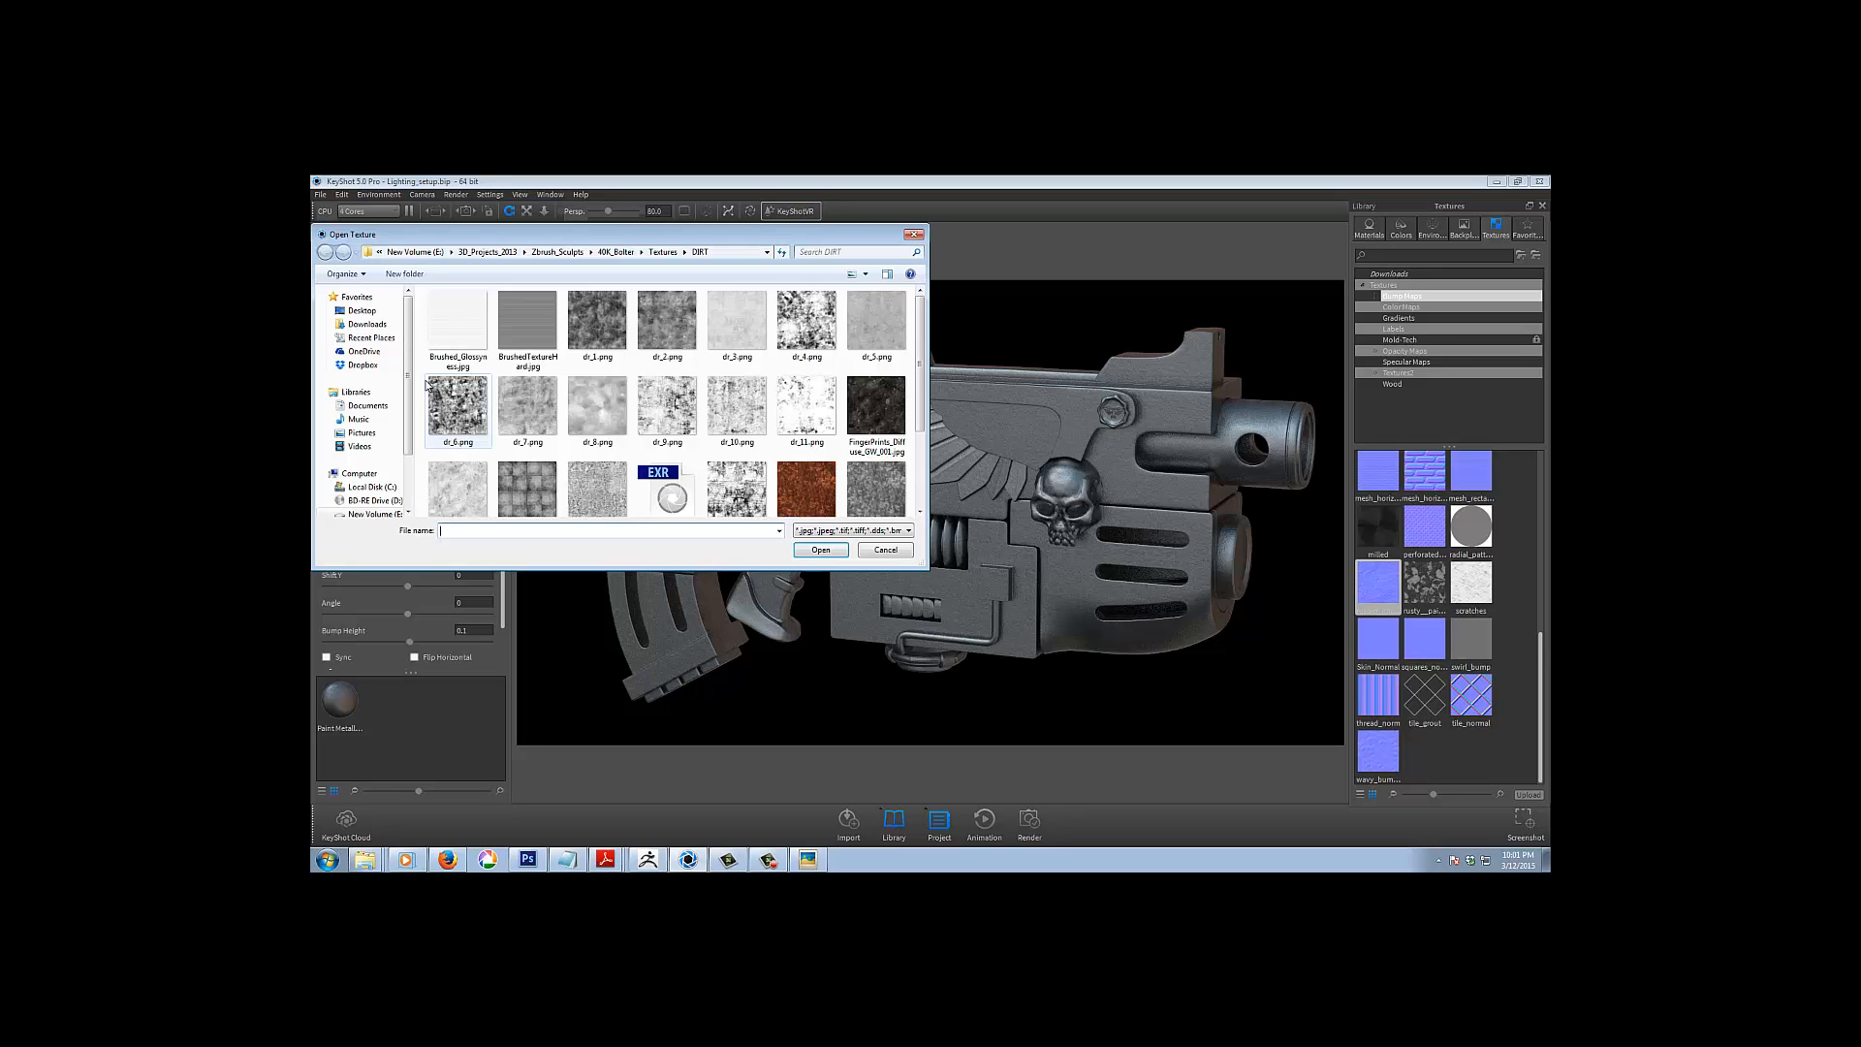
{"action": "scroll", "coordinate": [925, 394], "scroll_direction": "down", "scroll_amount": 2}
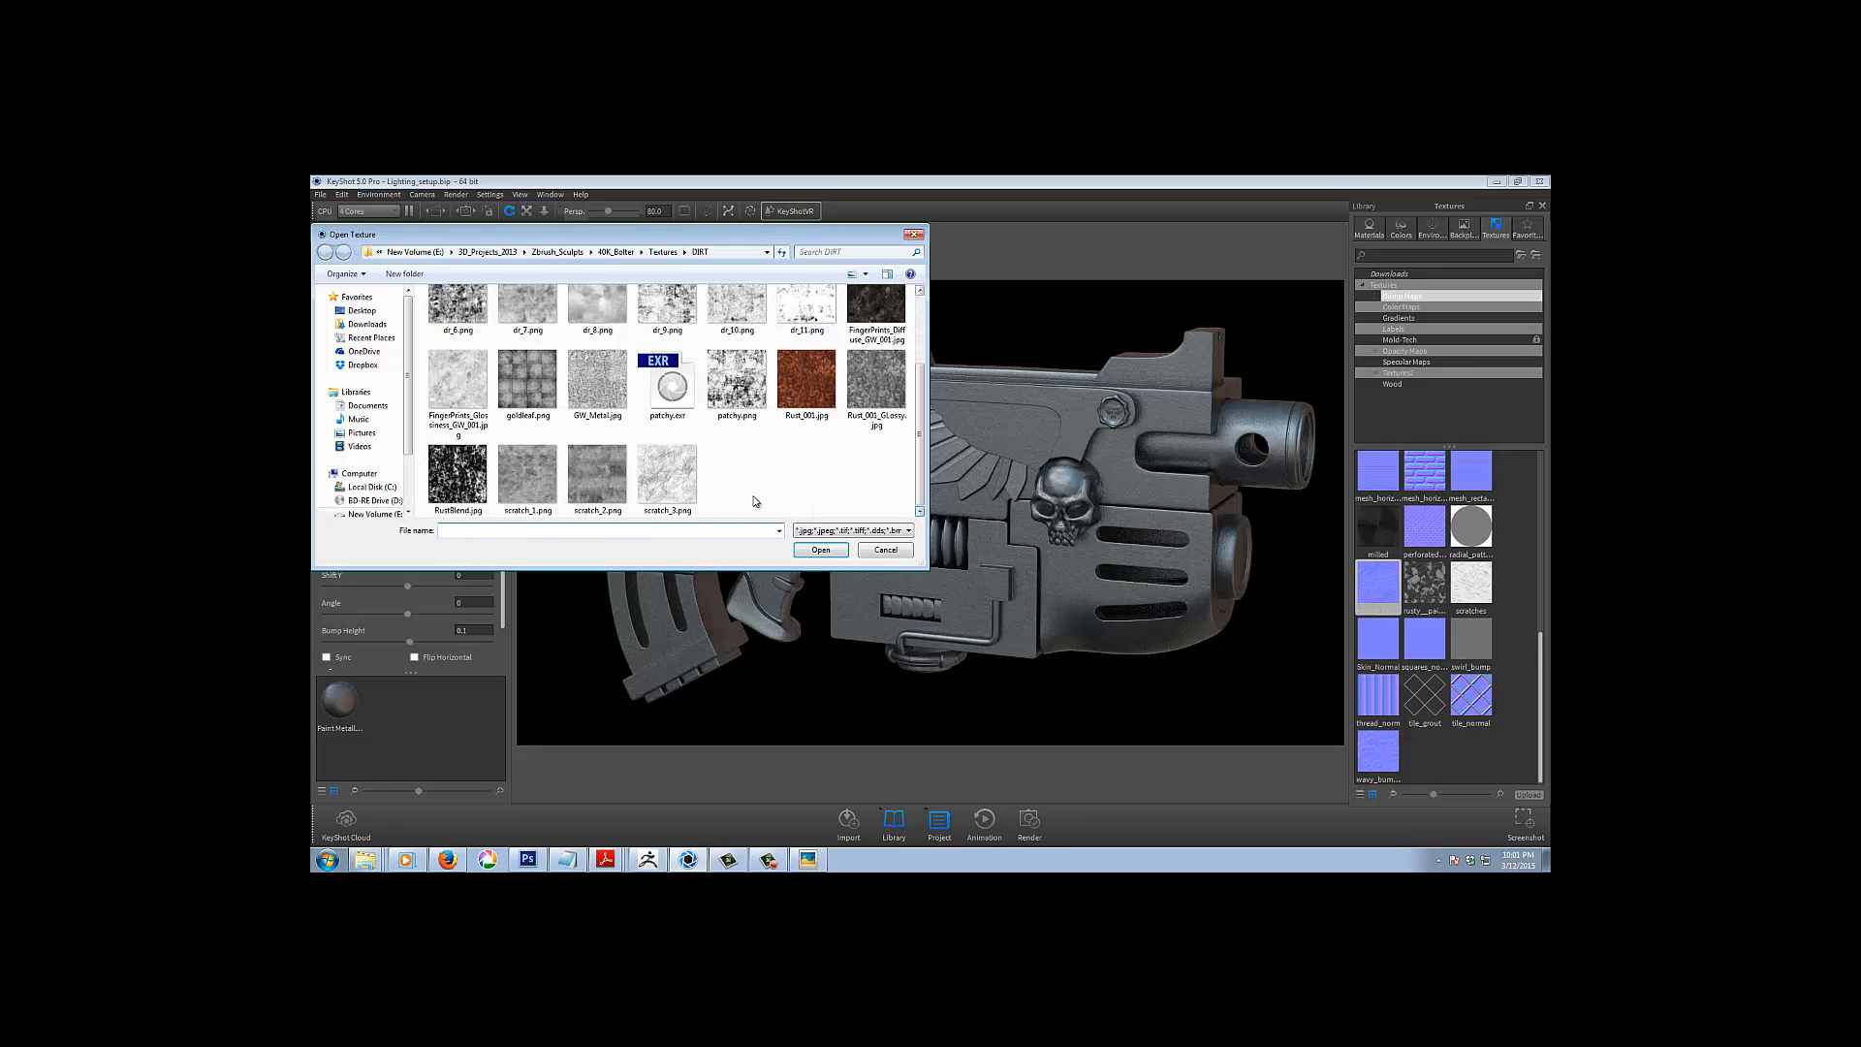
{"action": "double_click", "coordinate": [666, 475]}
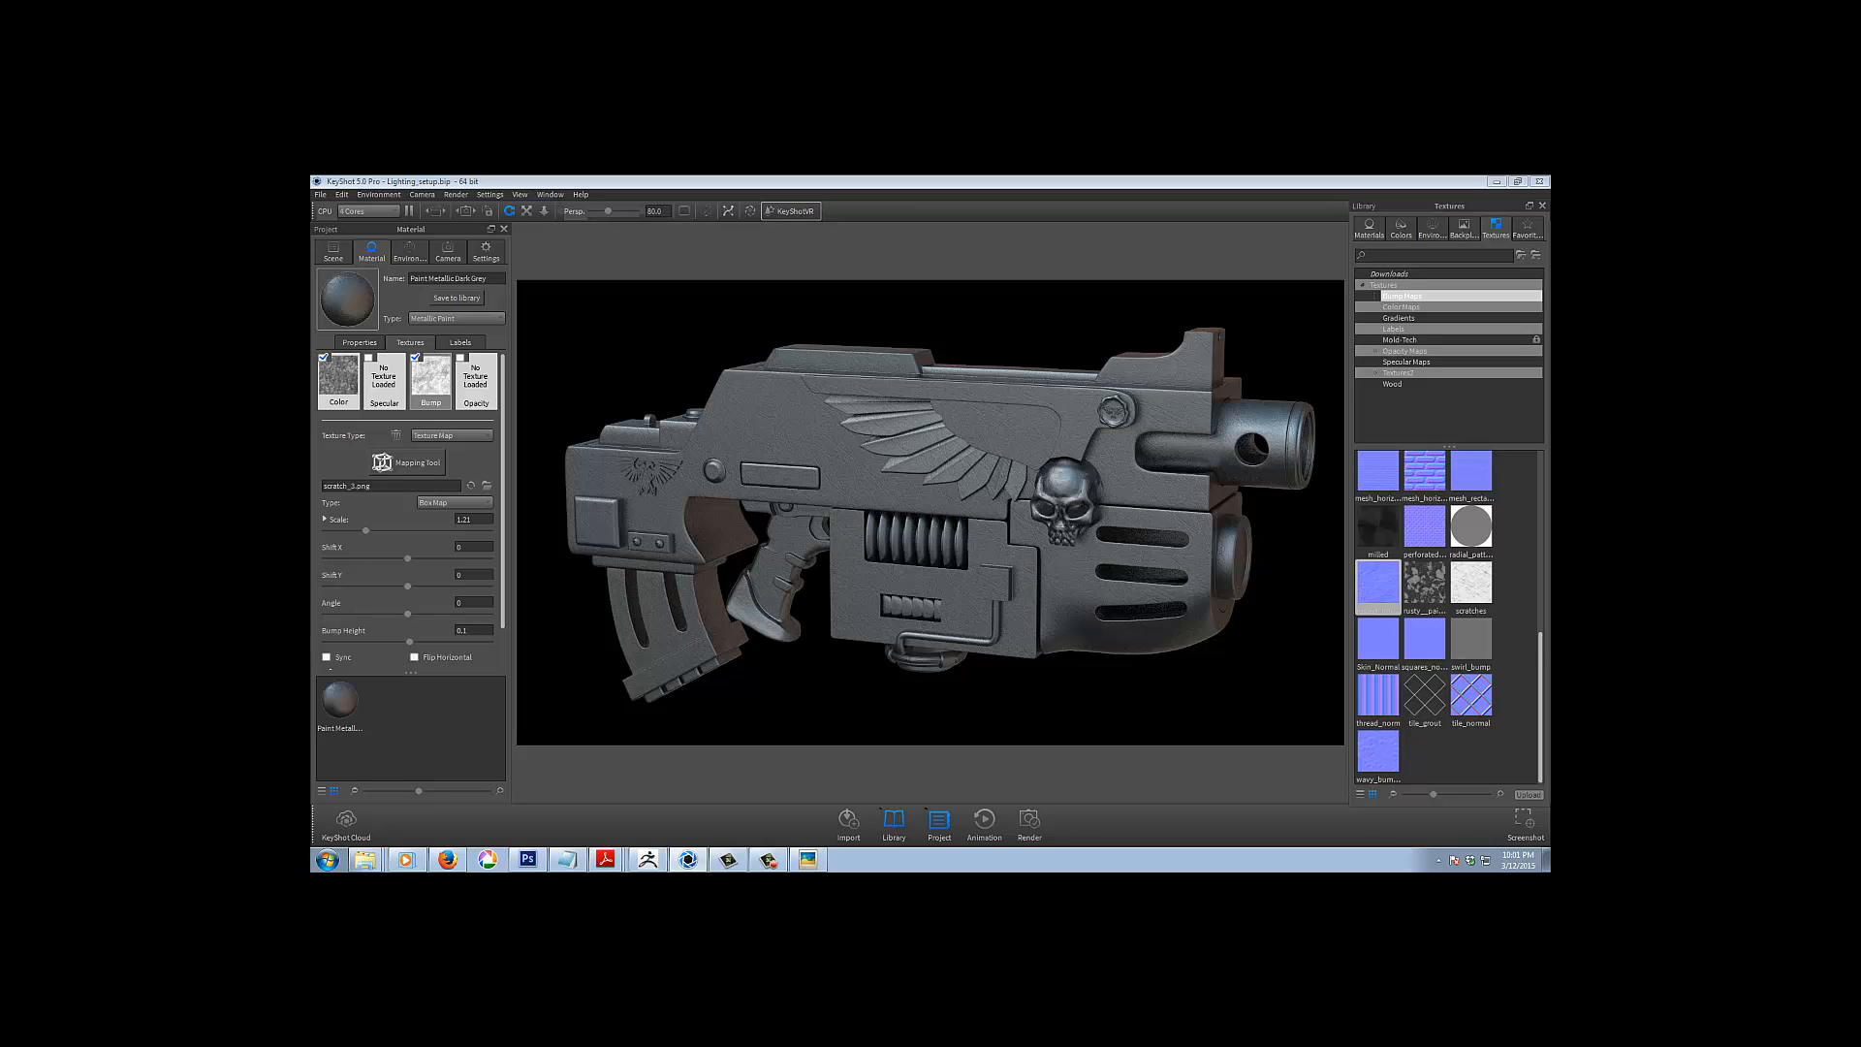
Open the render options and review the default resource folder locations in the preferences without changing them
{"action": "key", "text": "ctrl+p"}
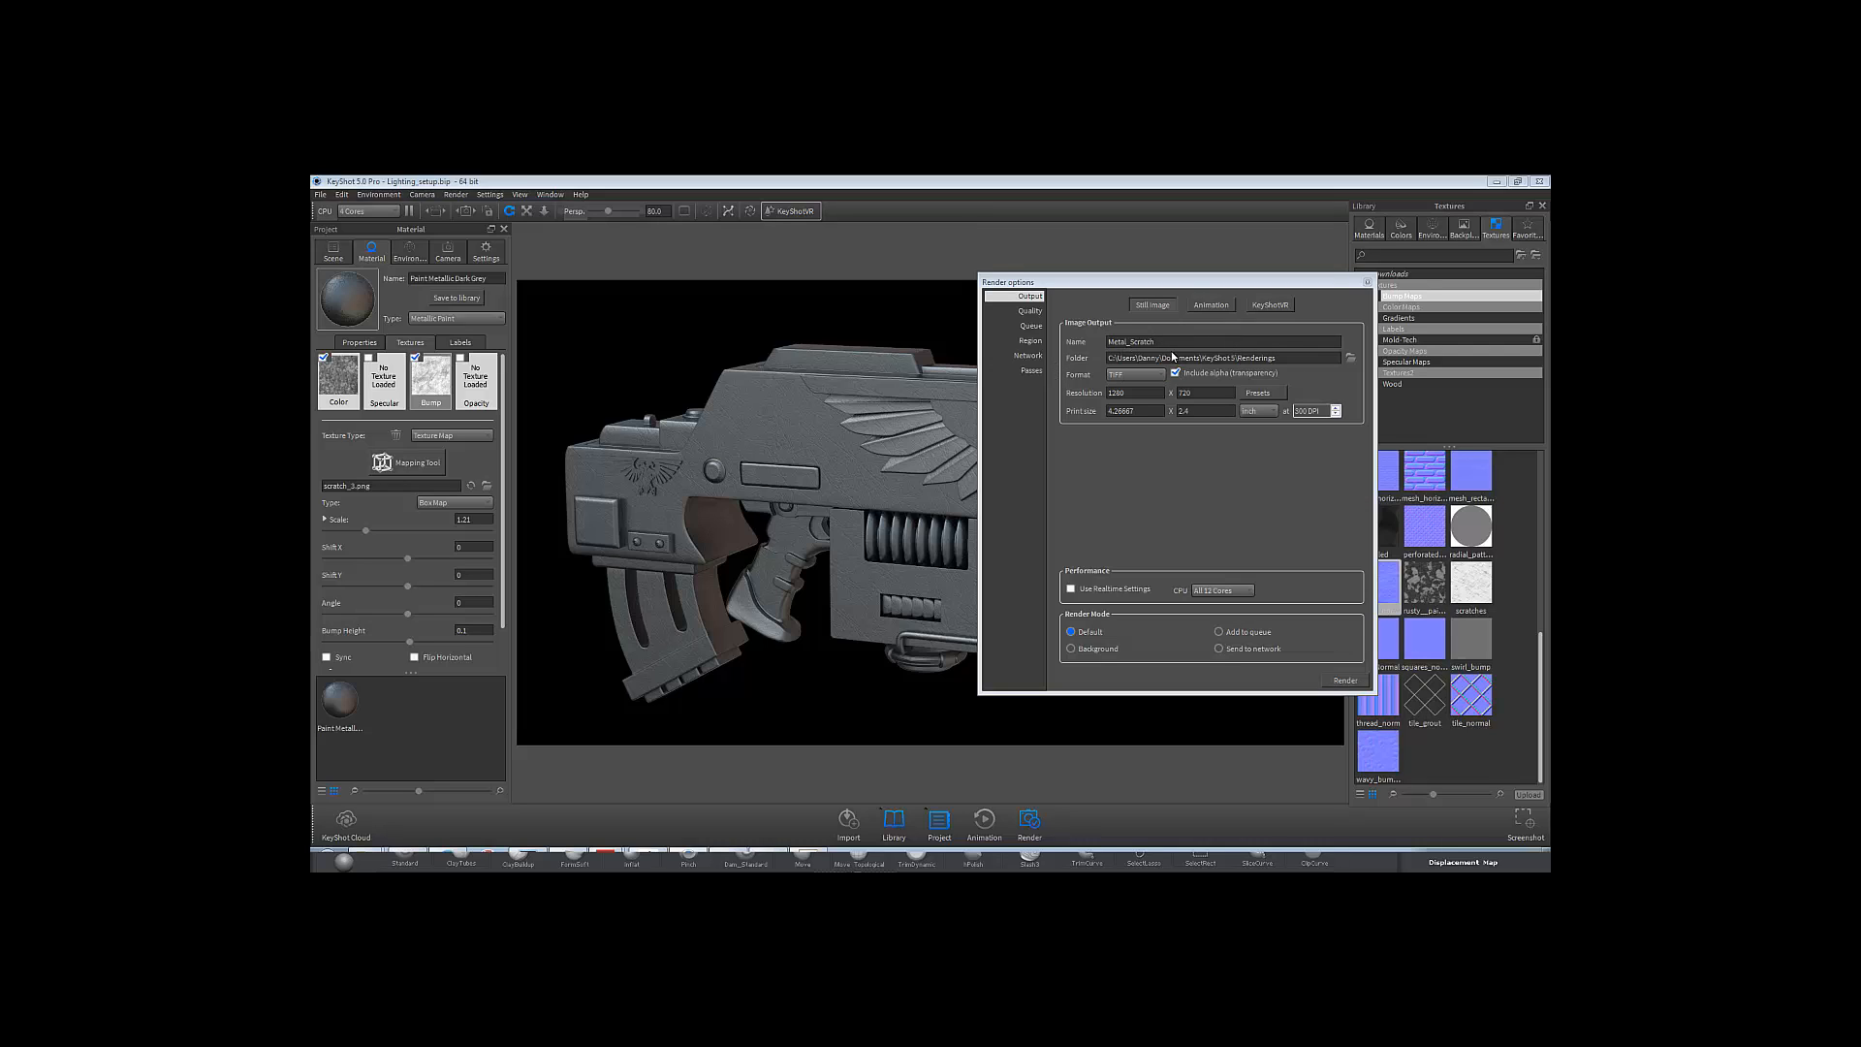
{"action": "left_click", "coordinate": [342, 195]}
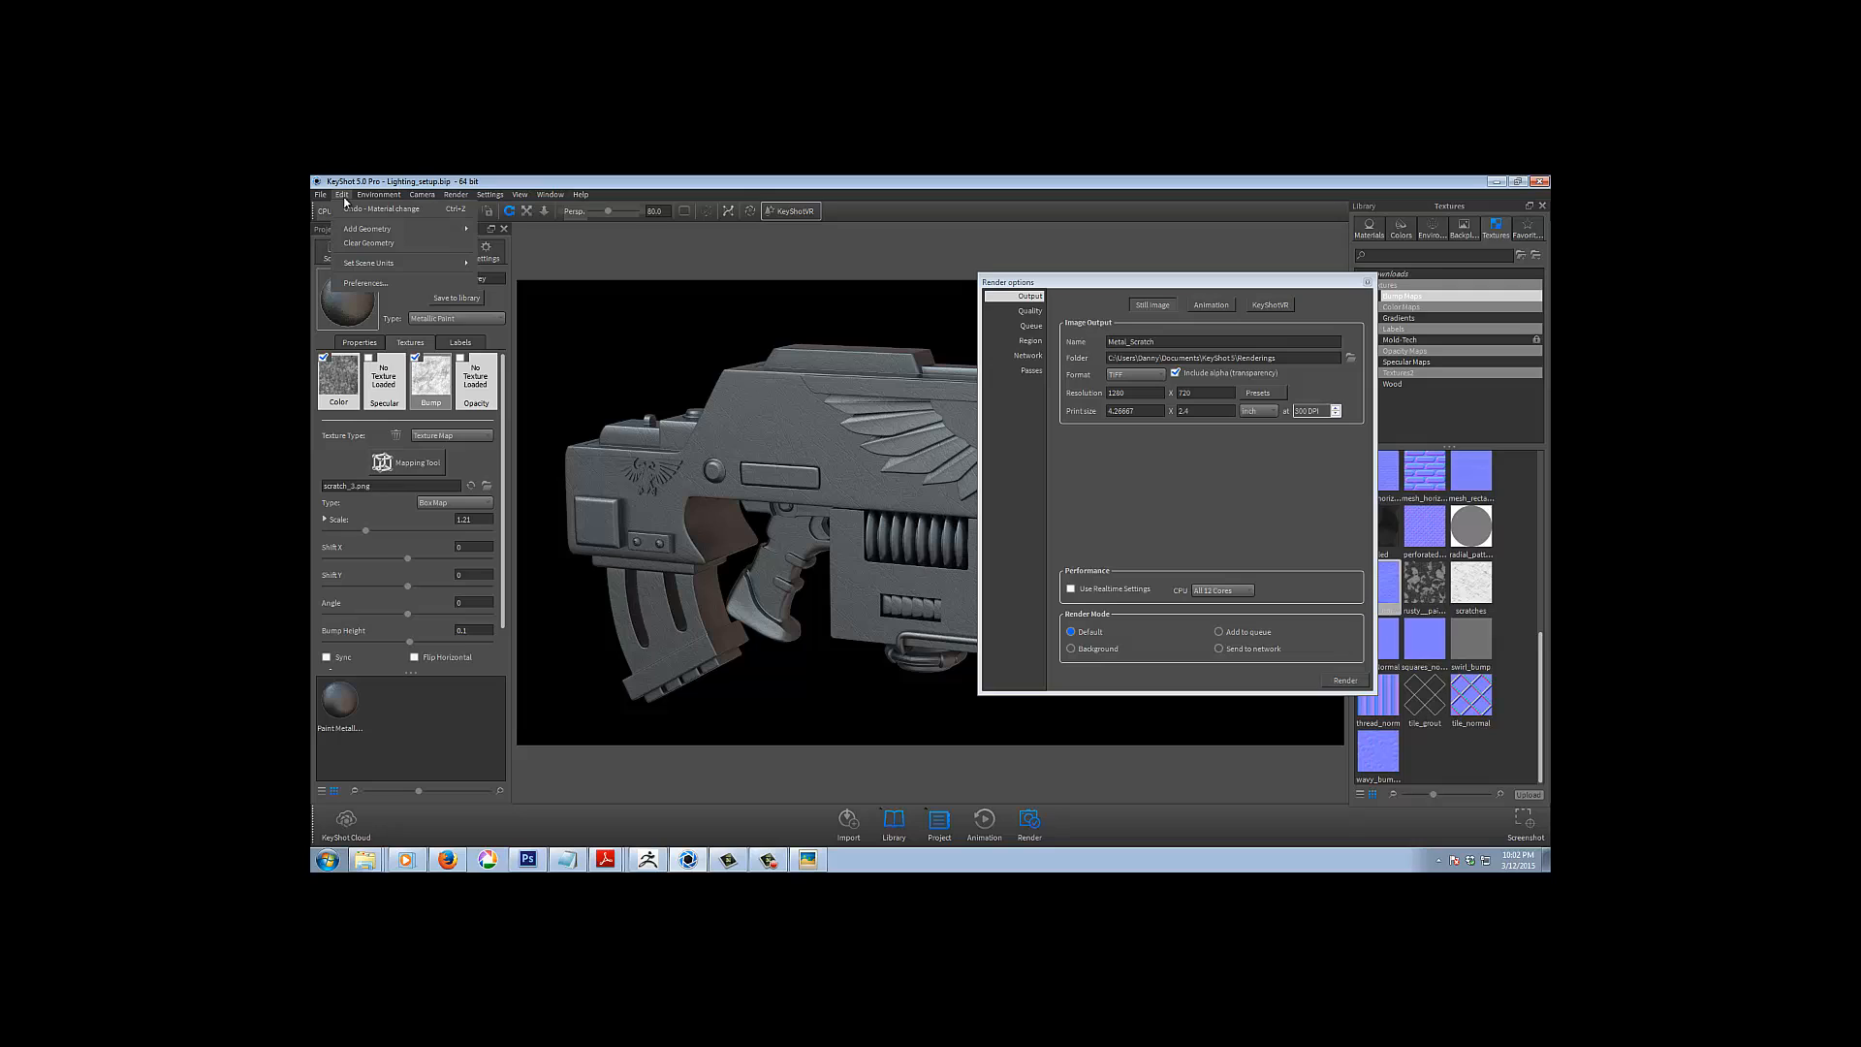
{"action": "left_click", "coordinate": [366, 284]}
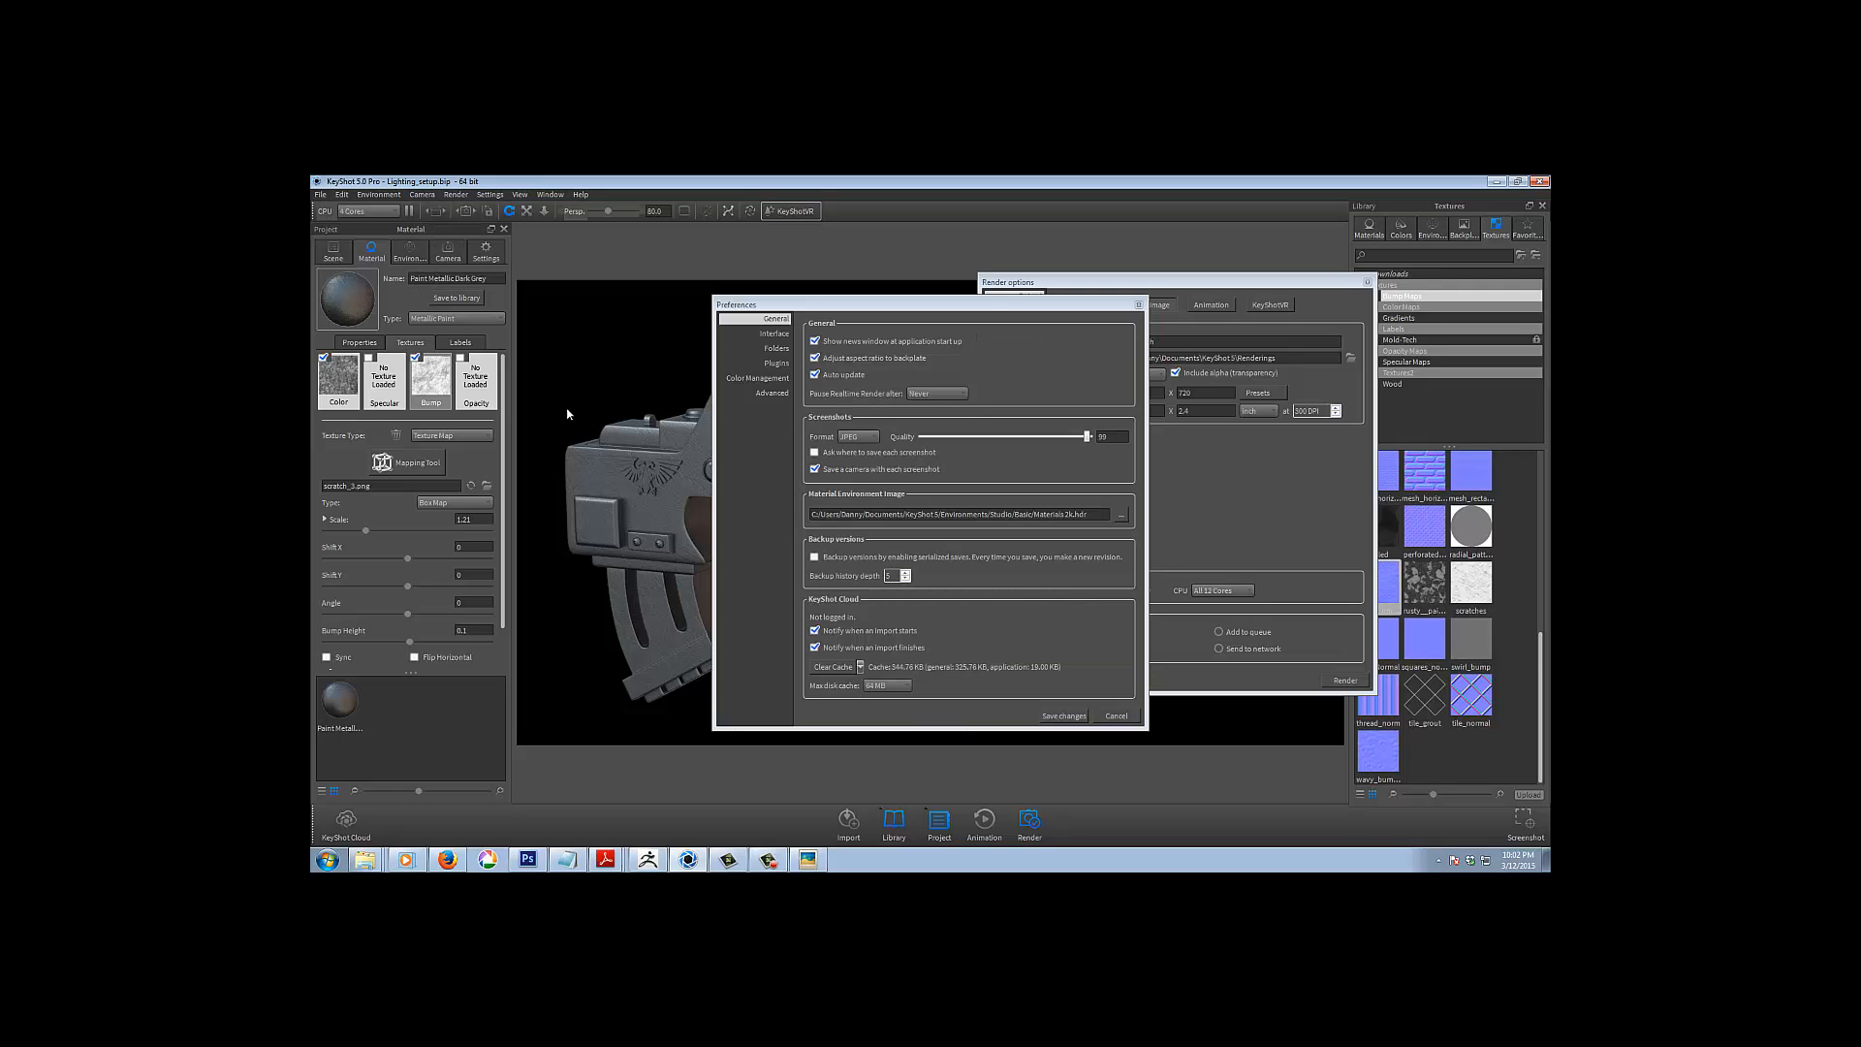
{"action": "left_click", "coordinate": [775, 348]}
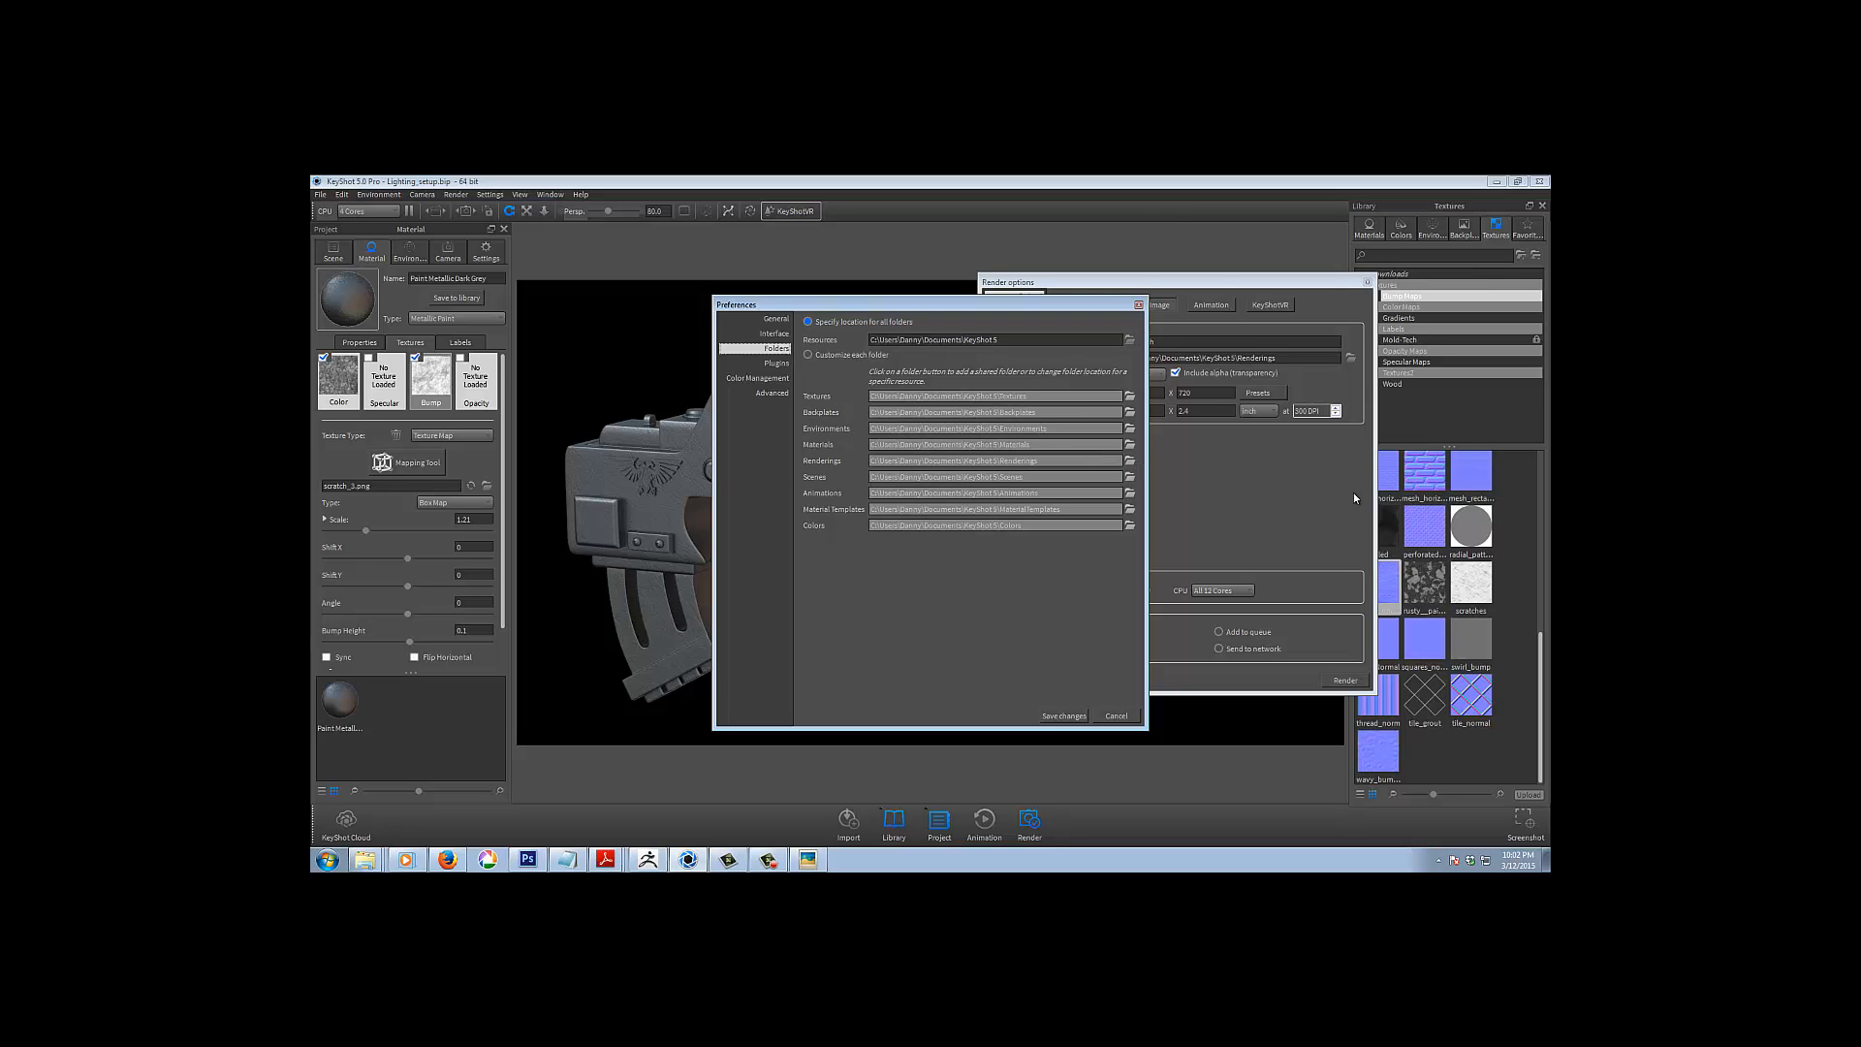
{"action": "left_click", "coordinate": [1119, 714]}
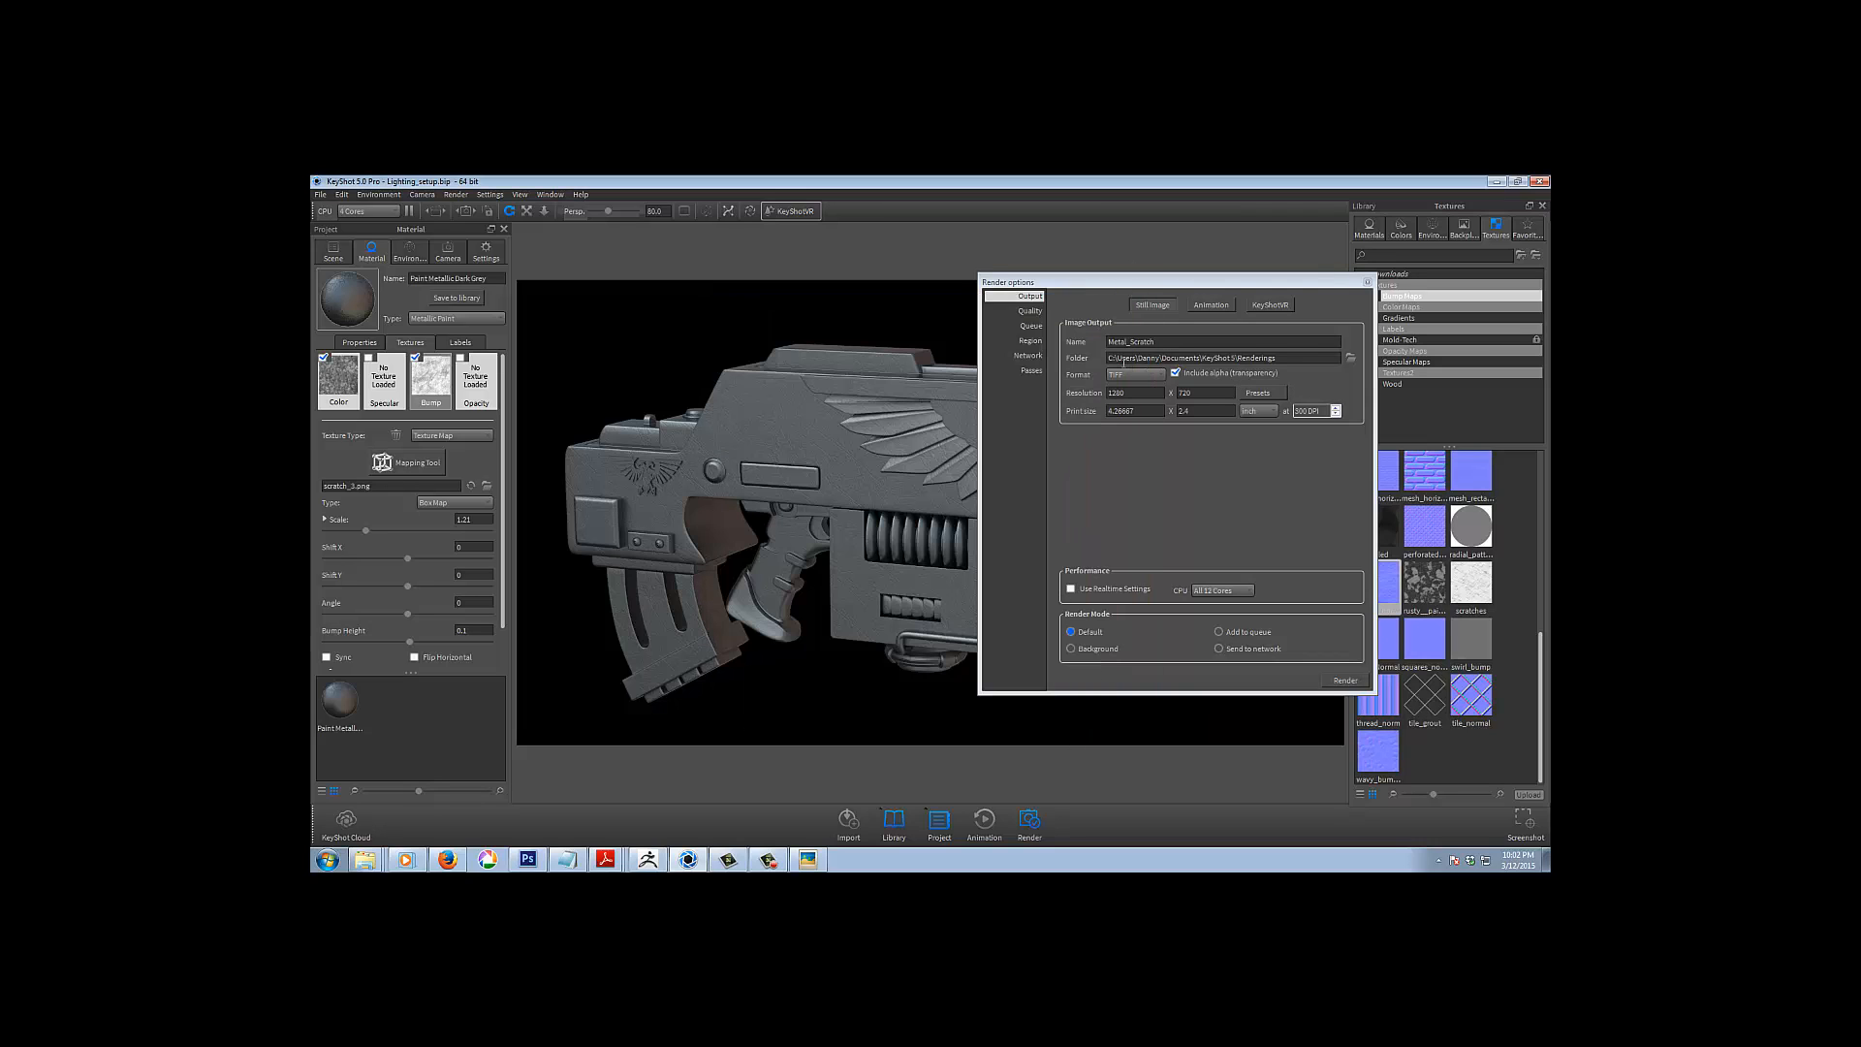
Set the Metal_Scratch render's output folder to E:\3D_Projects_2013\Zbrush_Sculpts\40K_Bolter\Passes
{"action": "left_click", "coordinate": [1351, 357]}
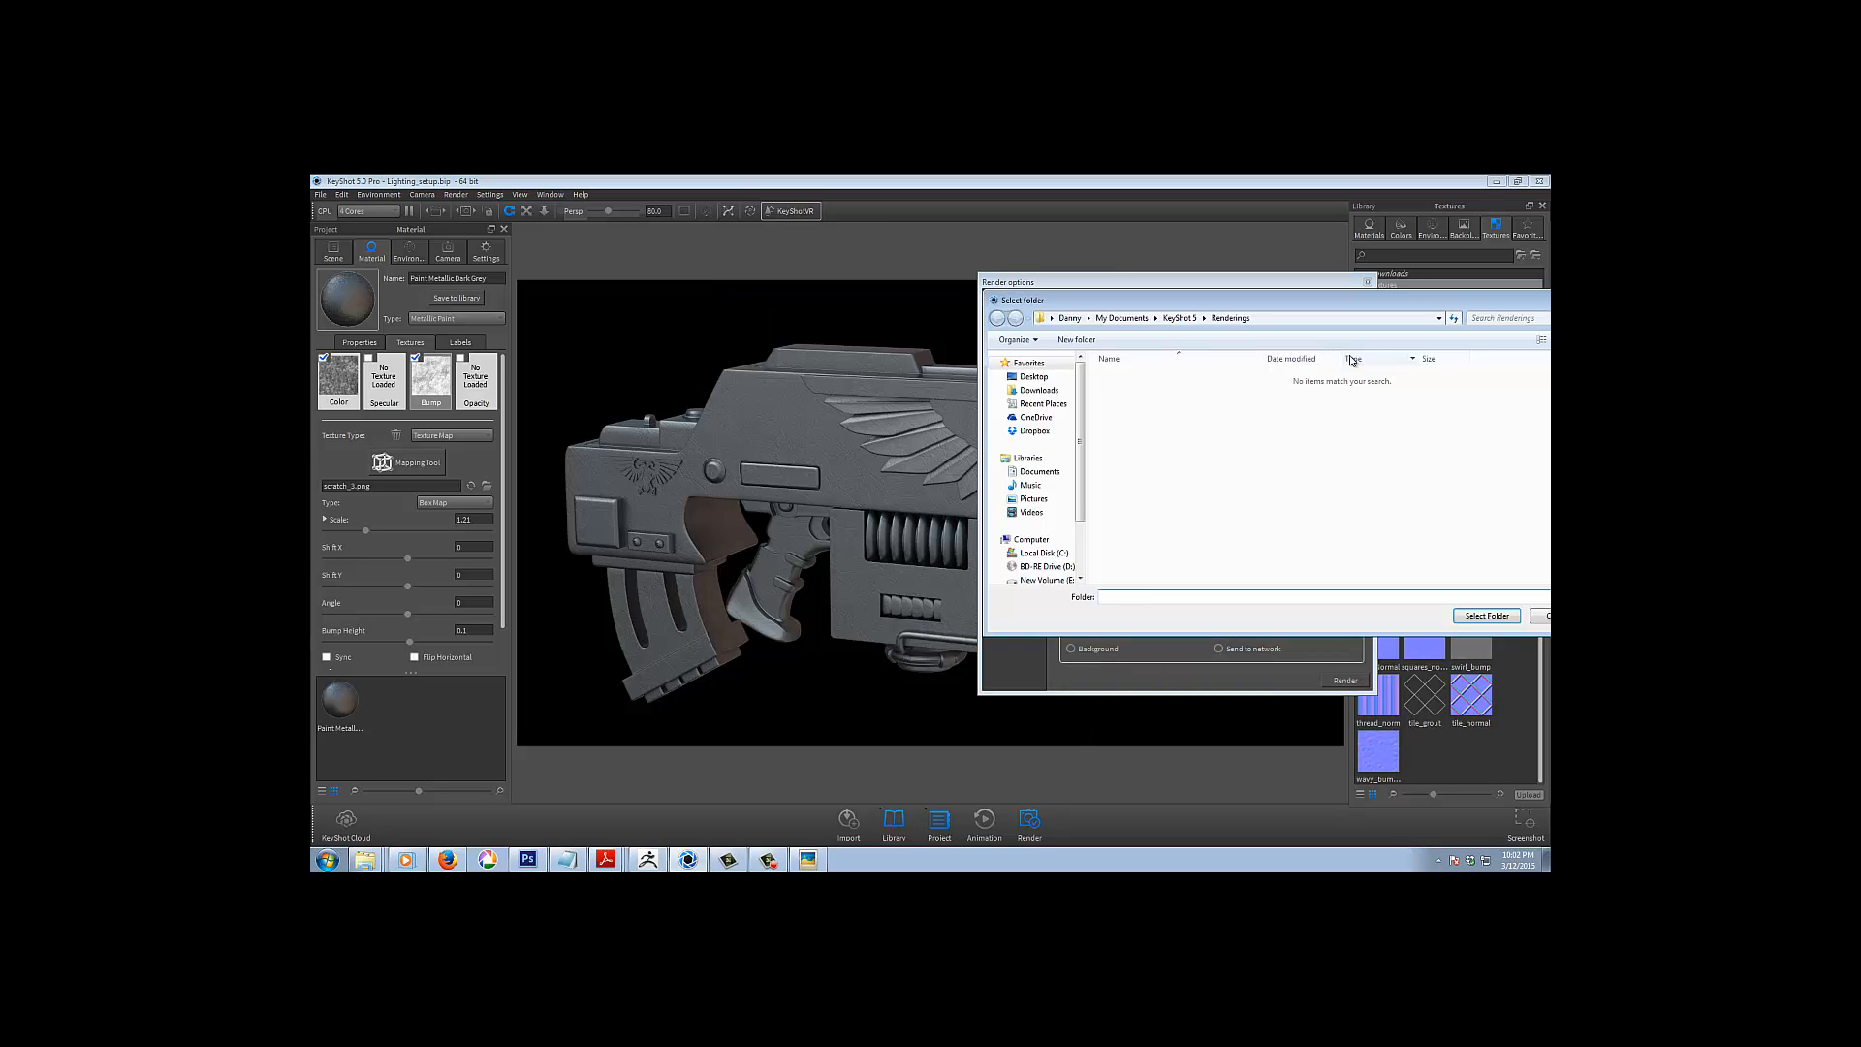
{"action": "left_click", "coordinate": [1045, 579]}
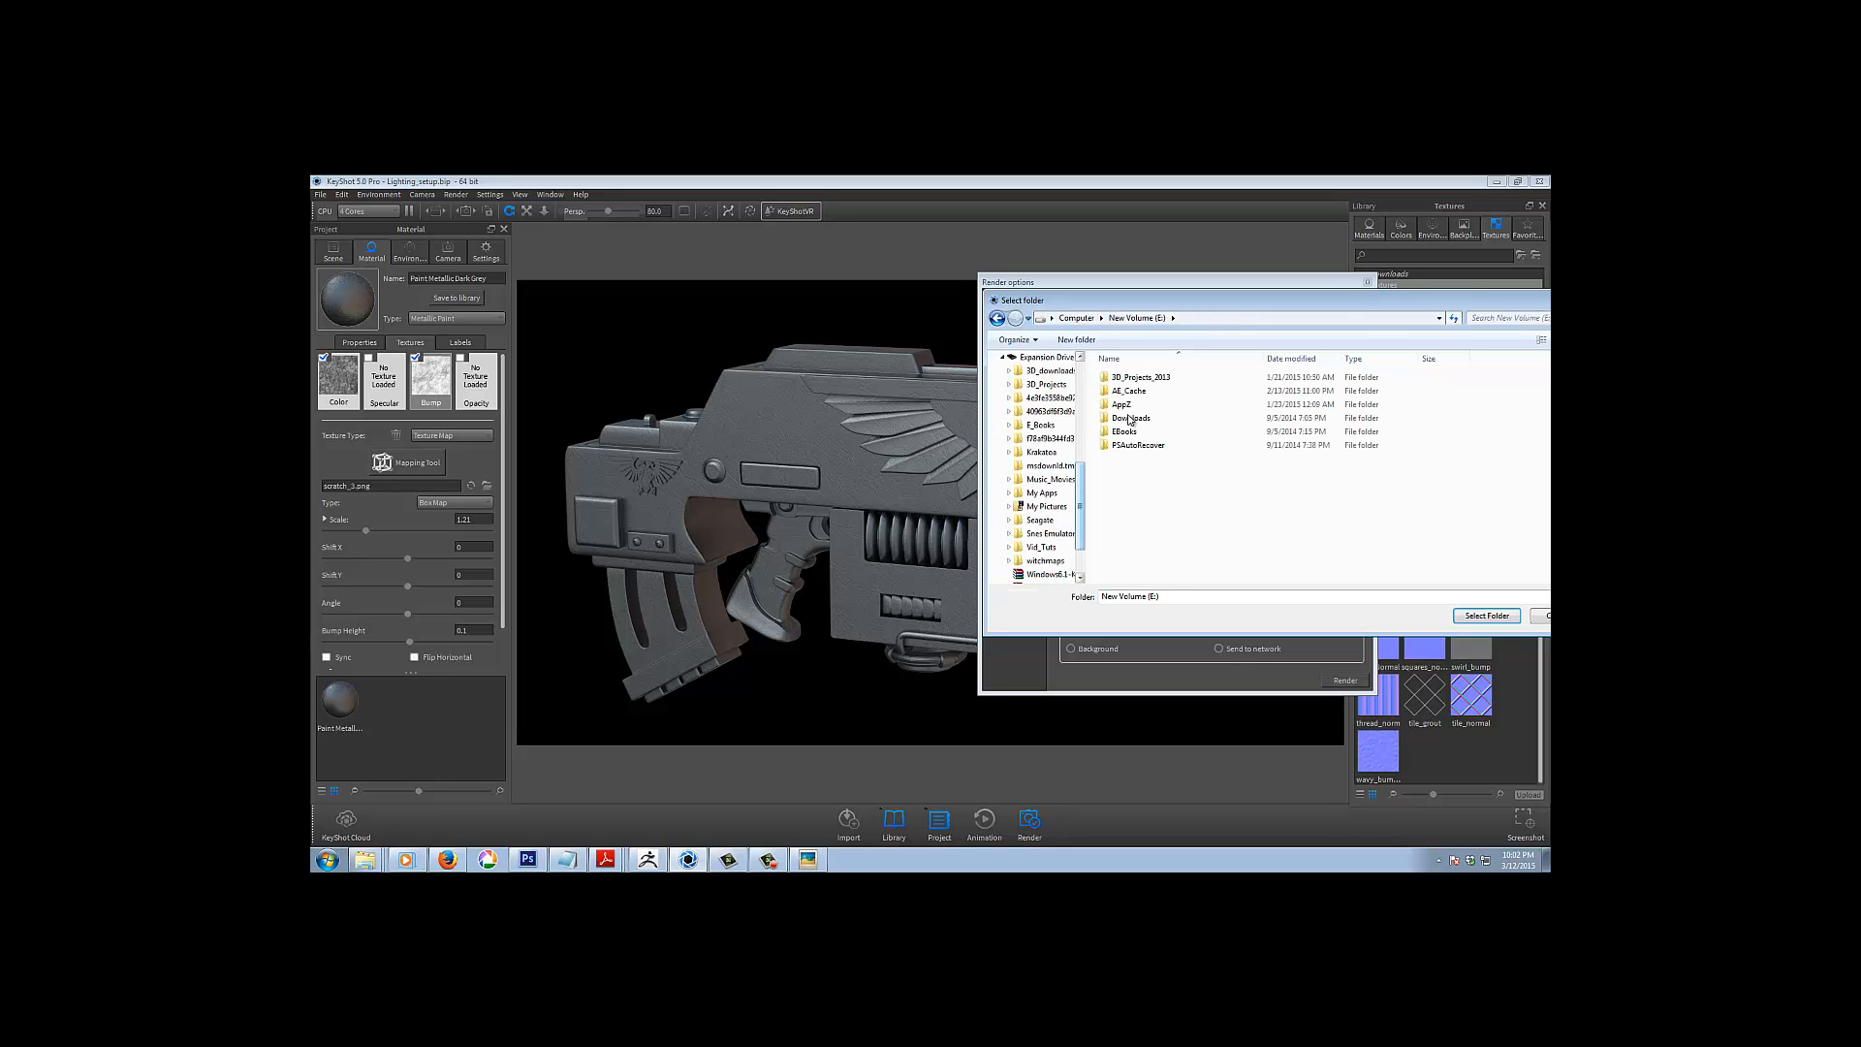
{"action": "double_click", "coordinate": [1142, 378]}
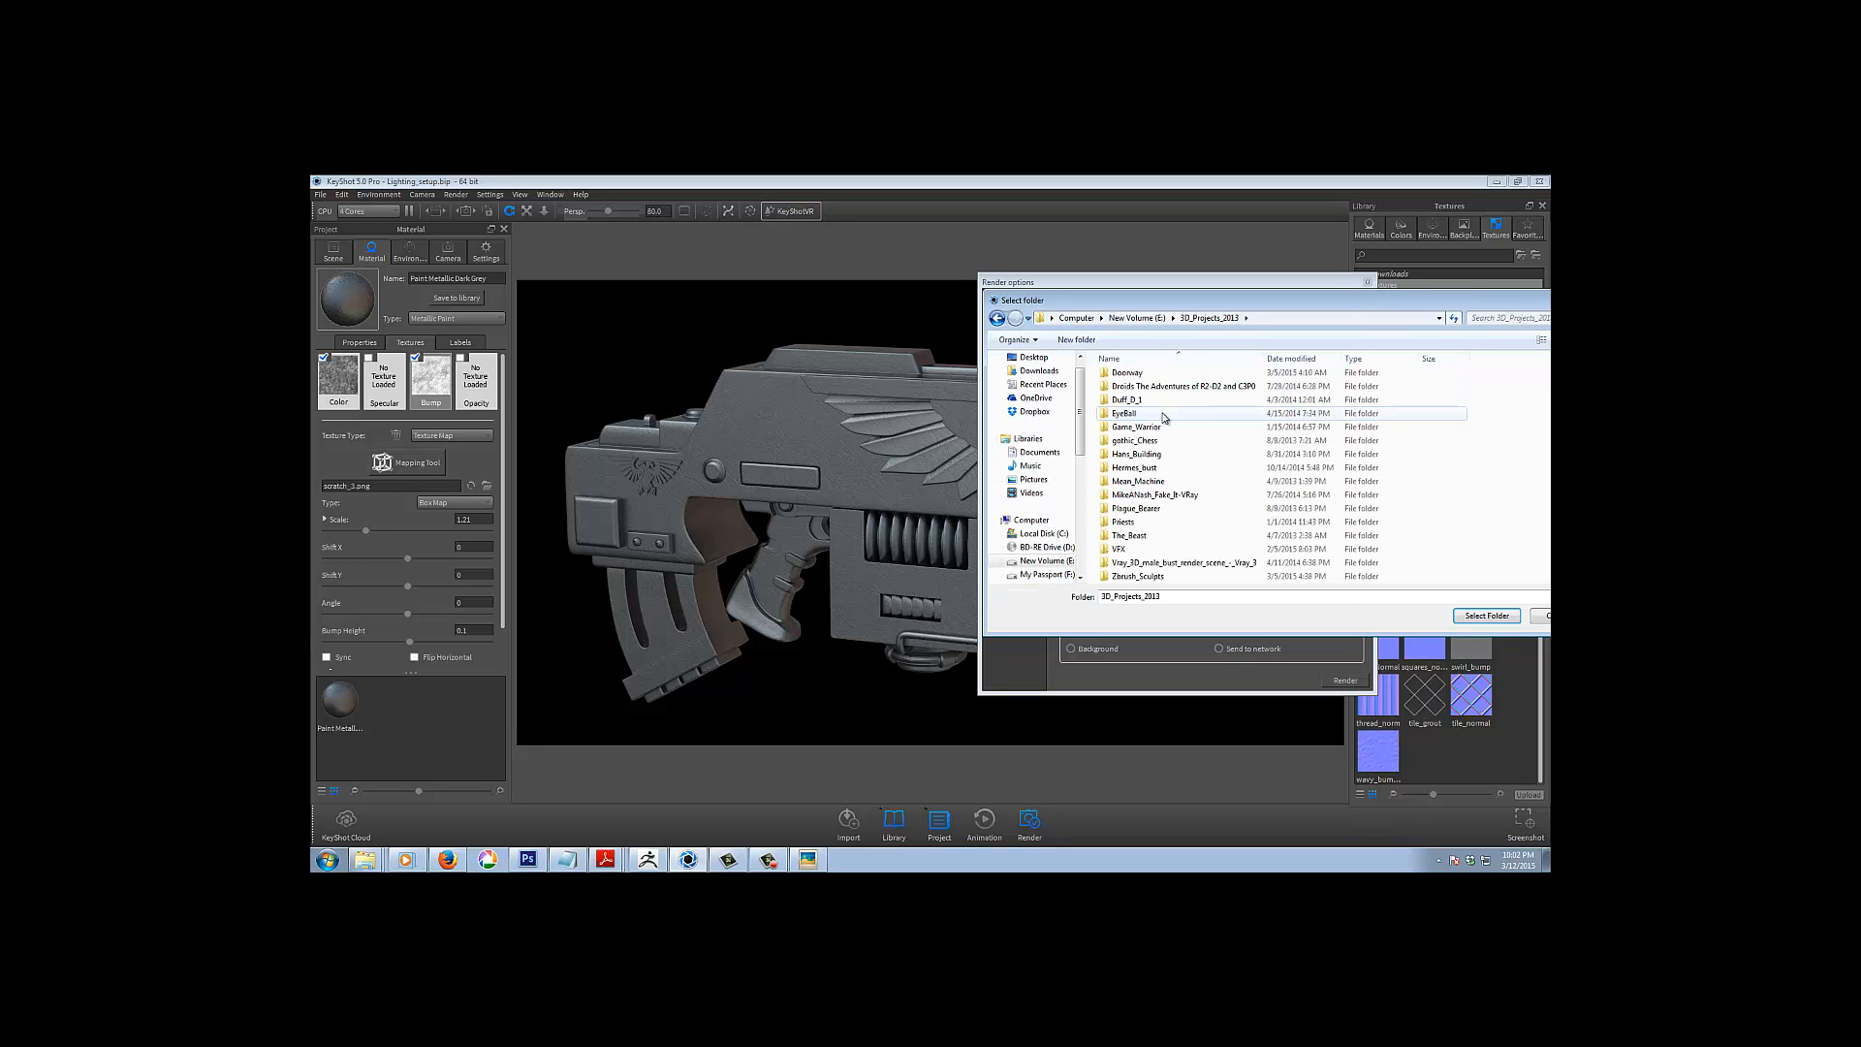
{"action": "double_click", "coordinate": [1138, 576]}
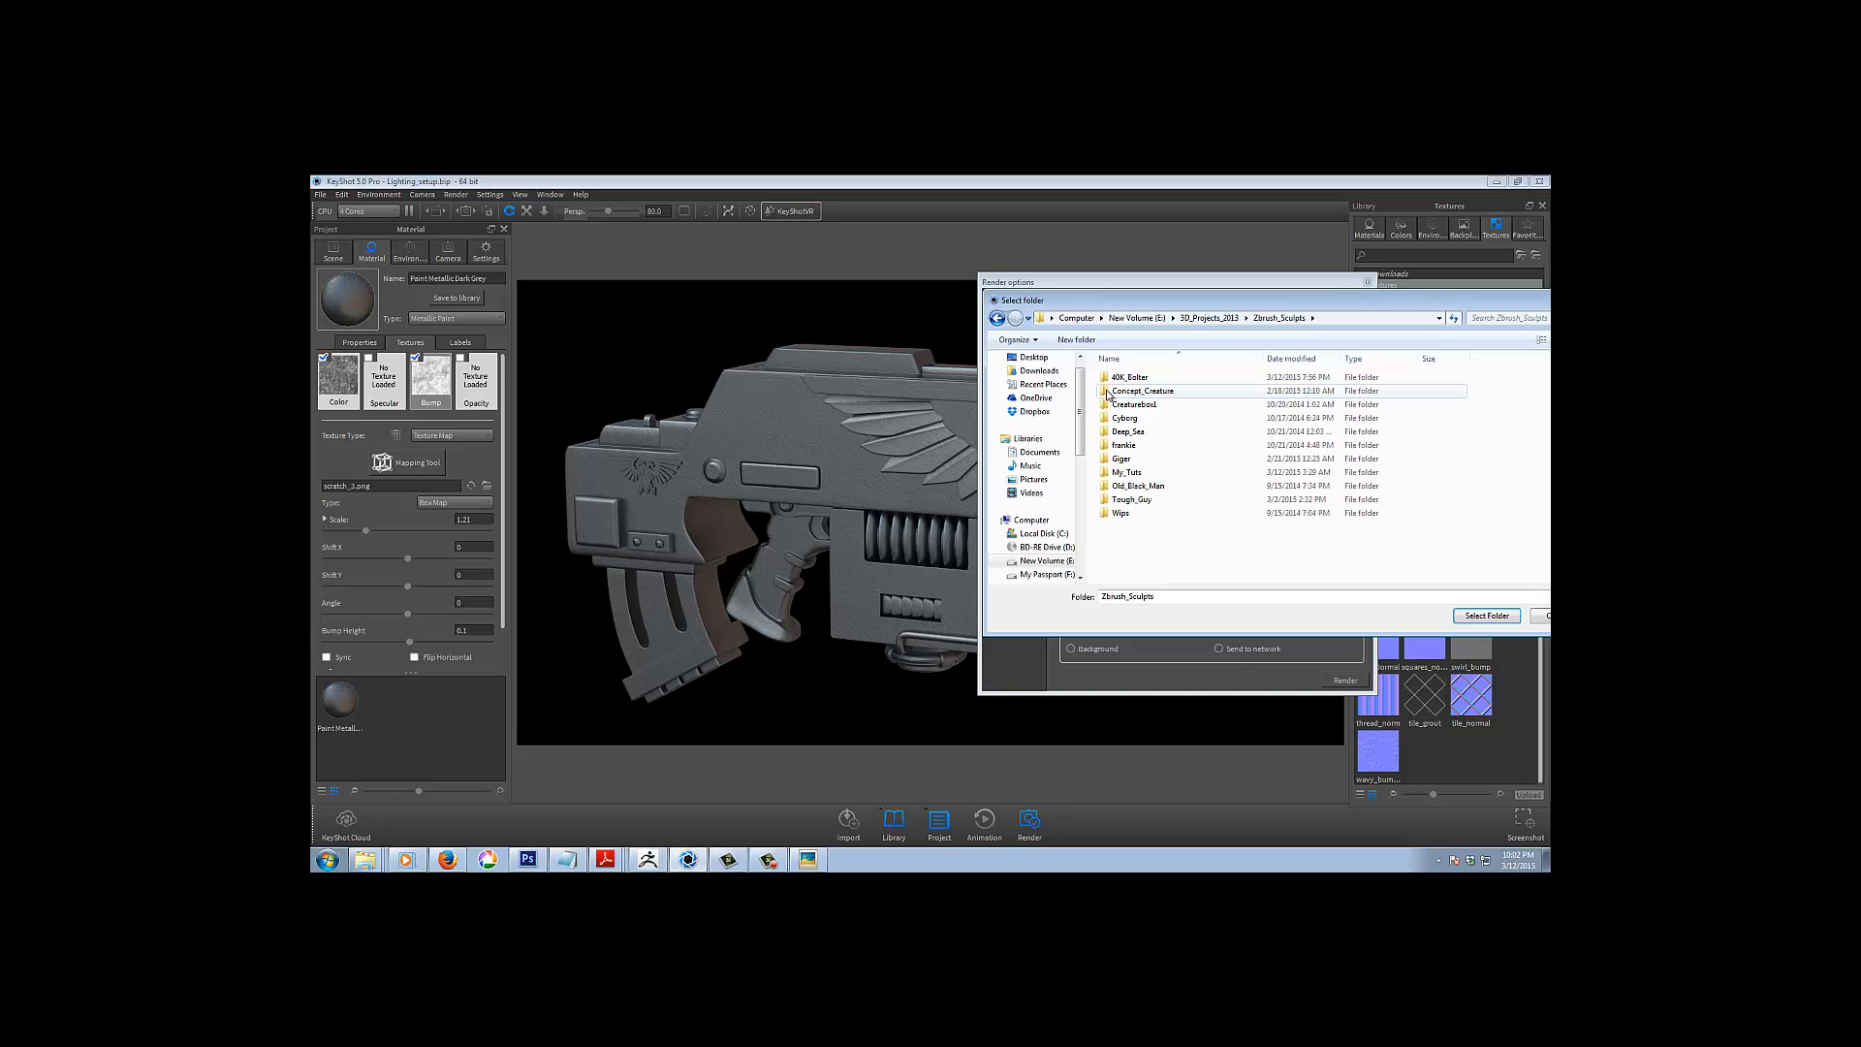
{"action": "double_click", "coordinate": [1137, 379]}
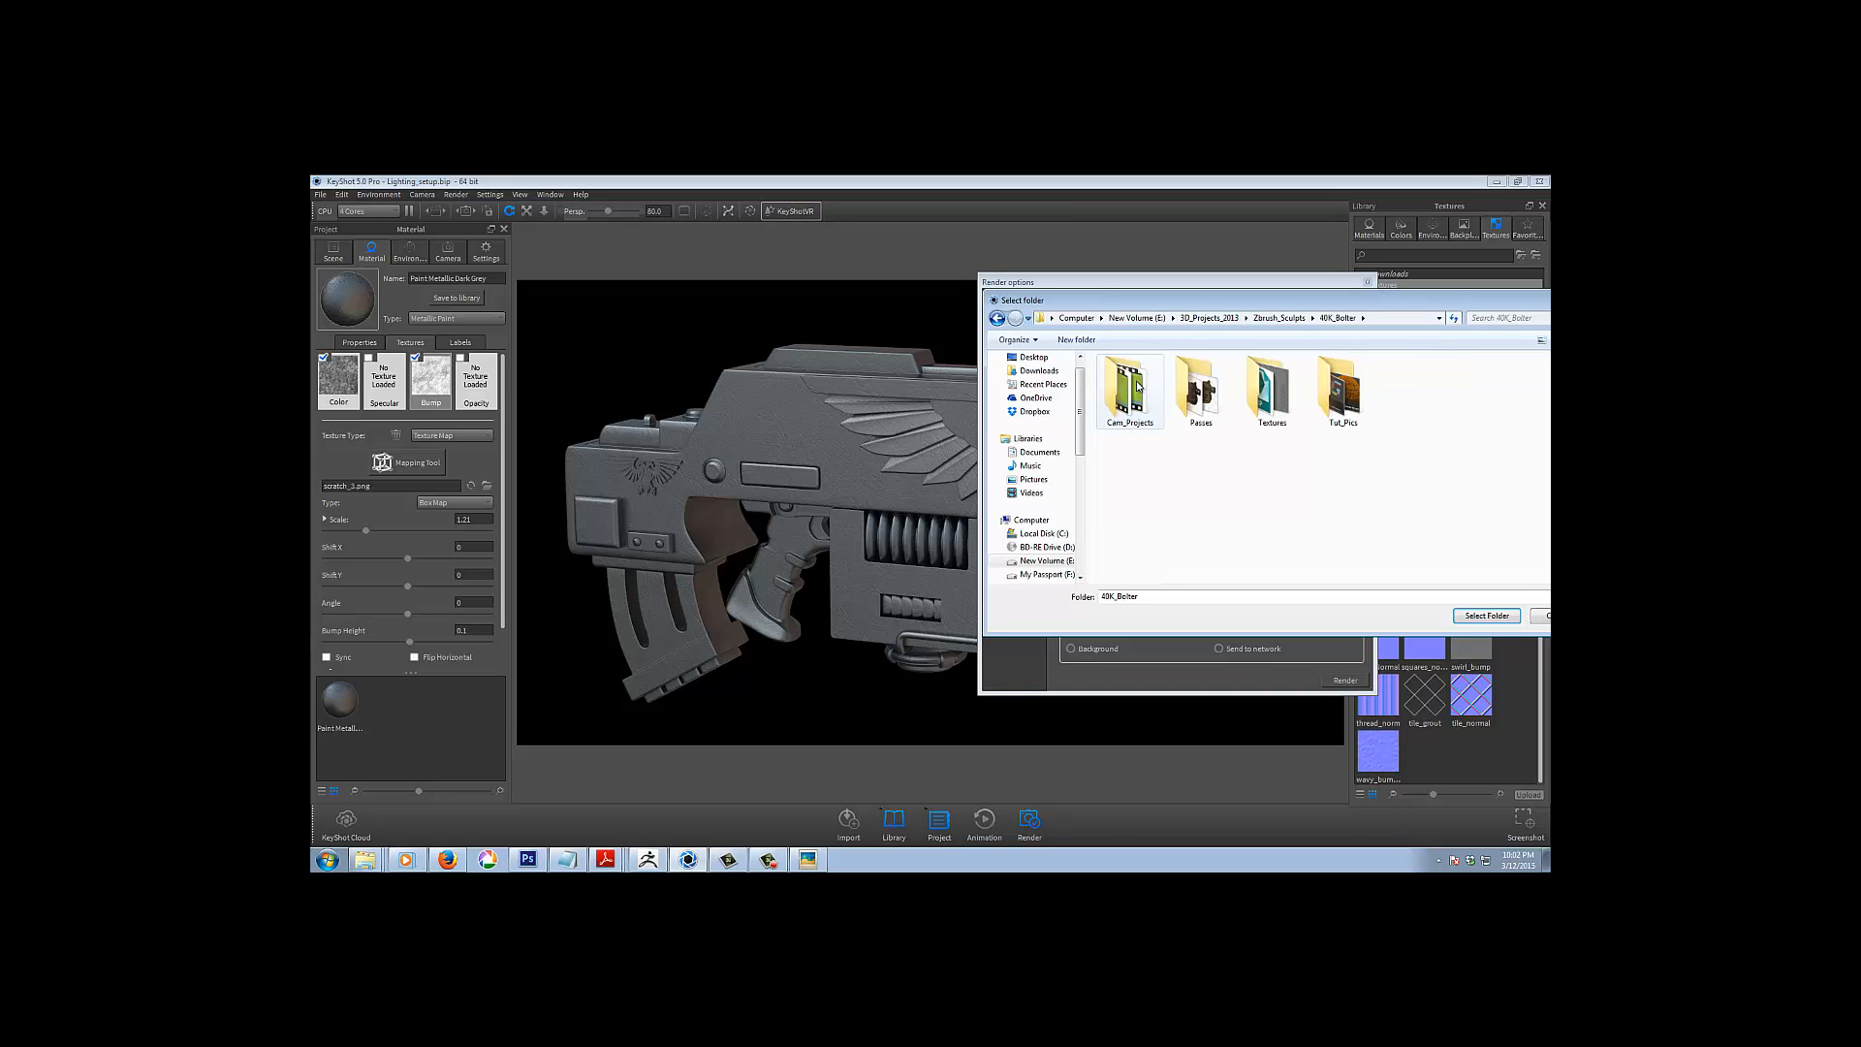
{"action": "double_click", "coordinate": [1214, 414]}
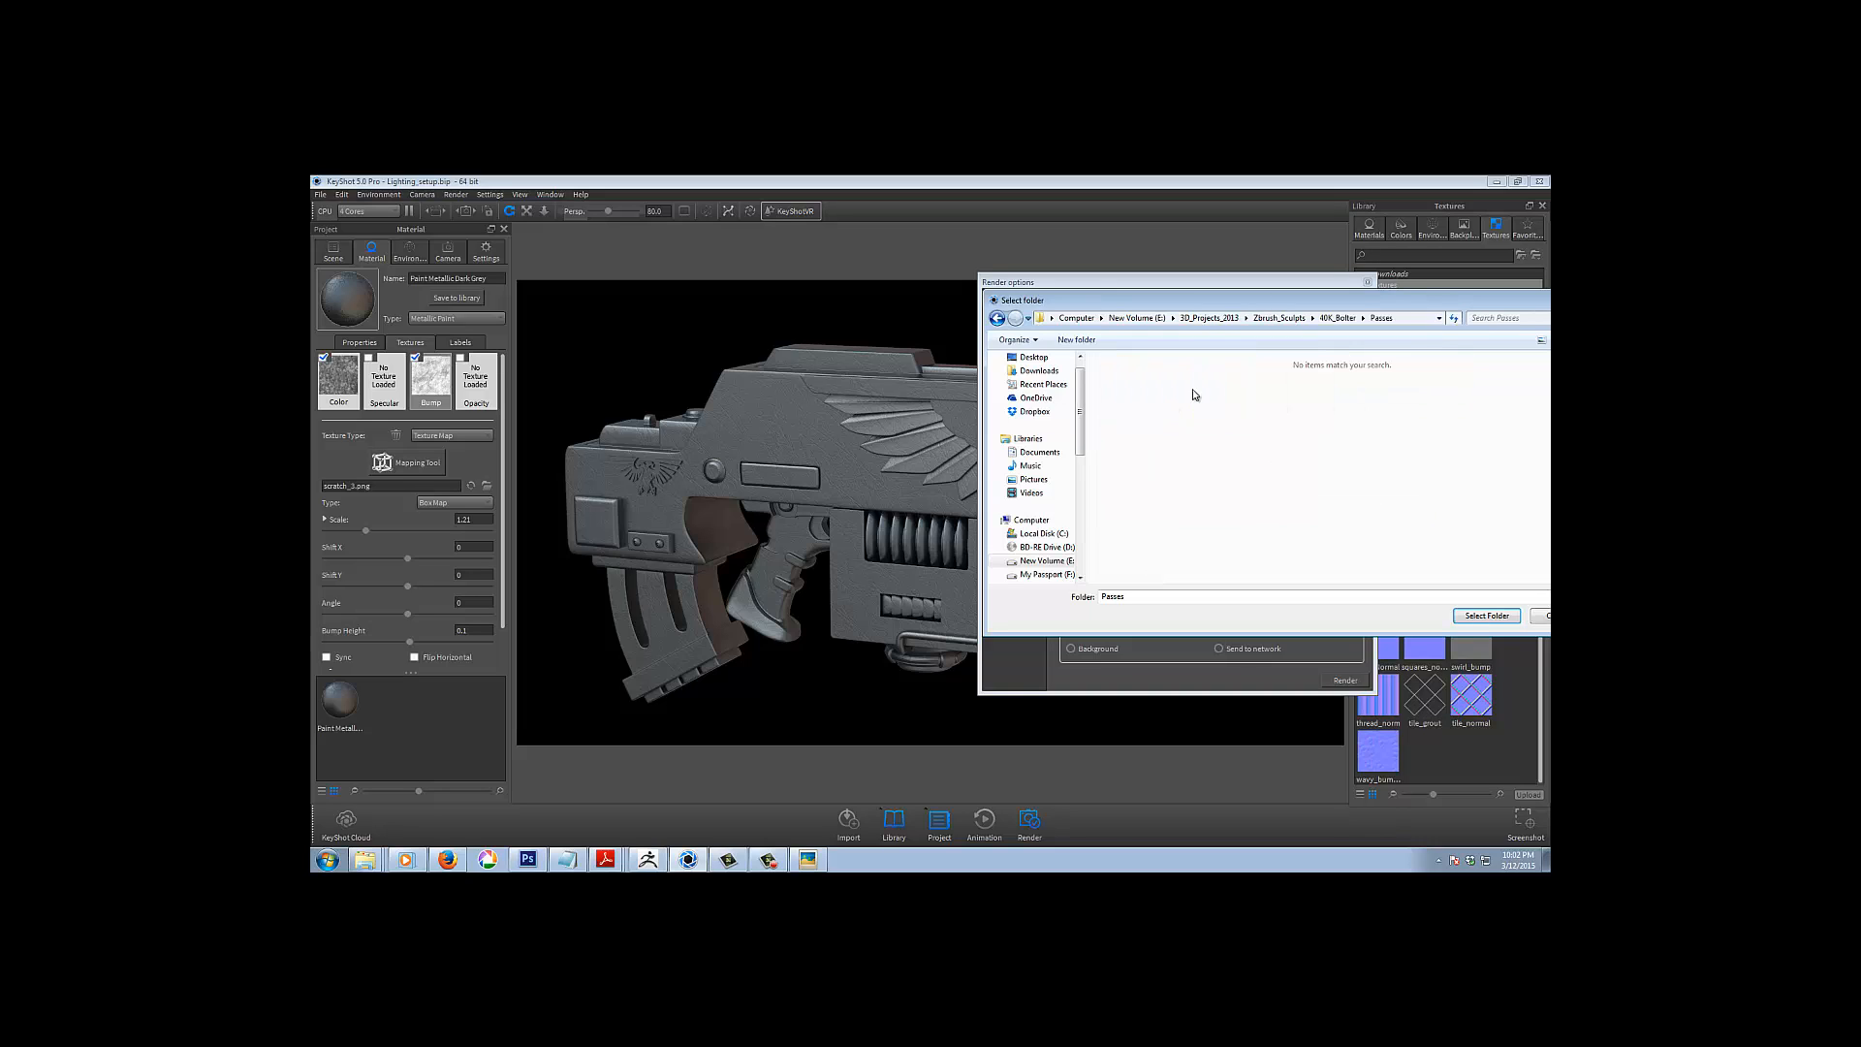
{"action": "left_click", "coordinate": [1485, 617]}
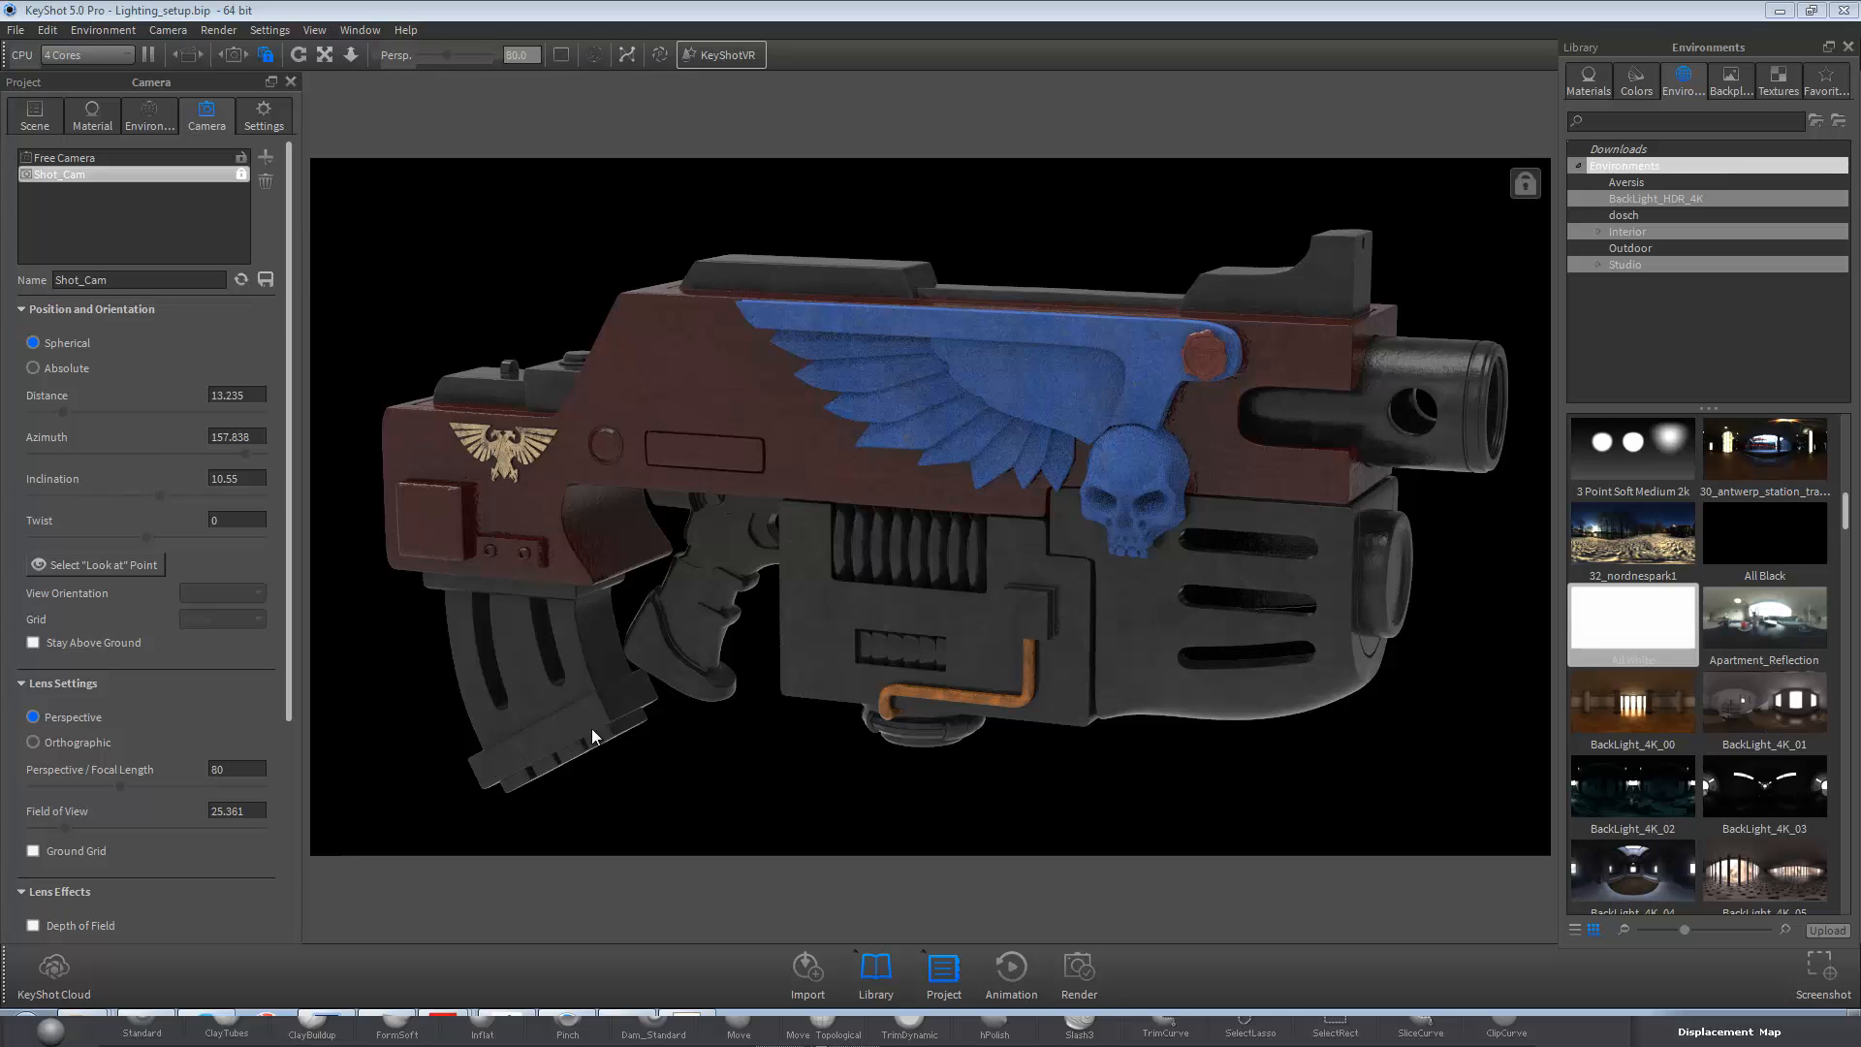
Show only the gun's magazine and unlink its material from the other parts
{"action": "right_click", "coordinate": [544, 733]}
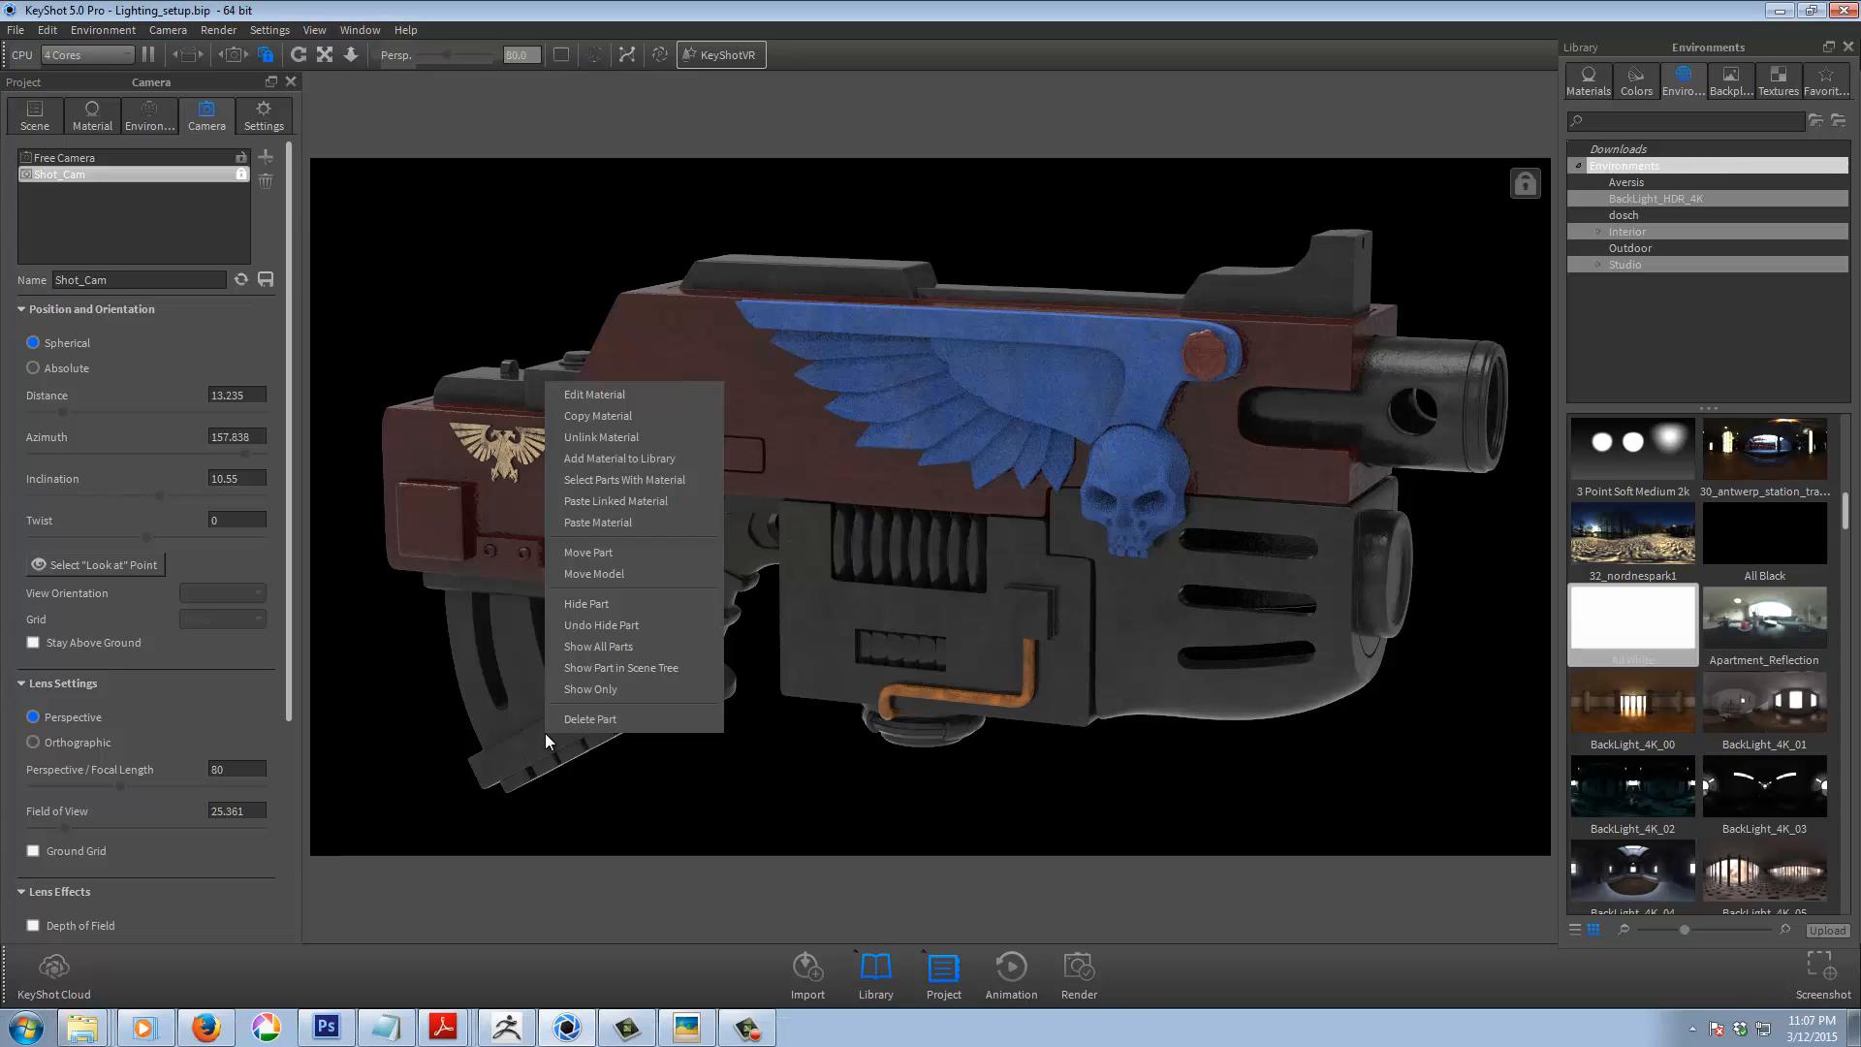
{"action": "left_click", "coordinate": [592, 688]}
{"action": "right_click", "coordinate": [539, 695]}
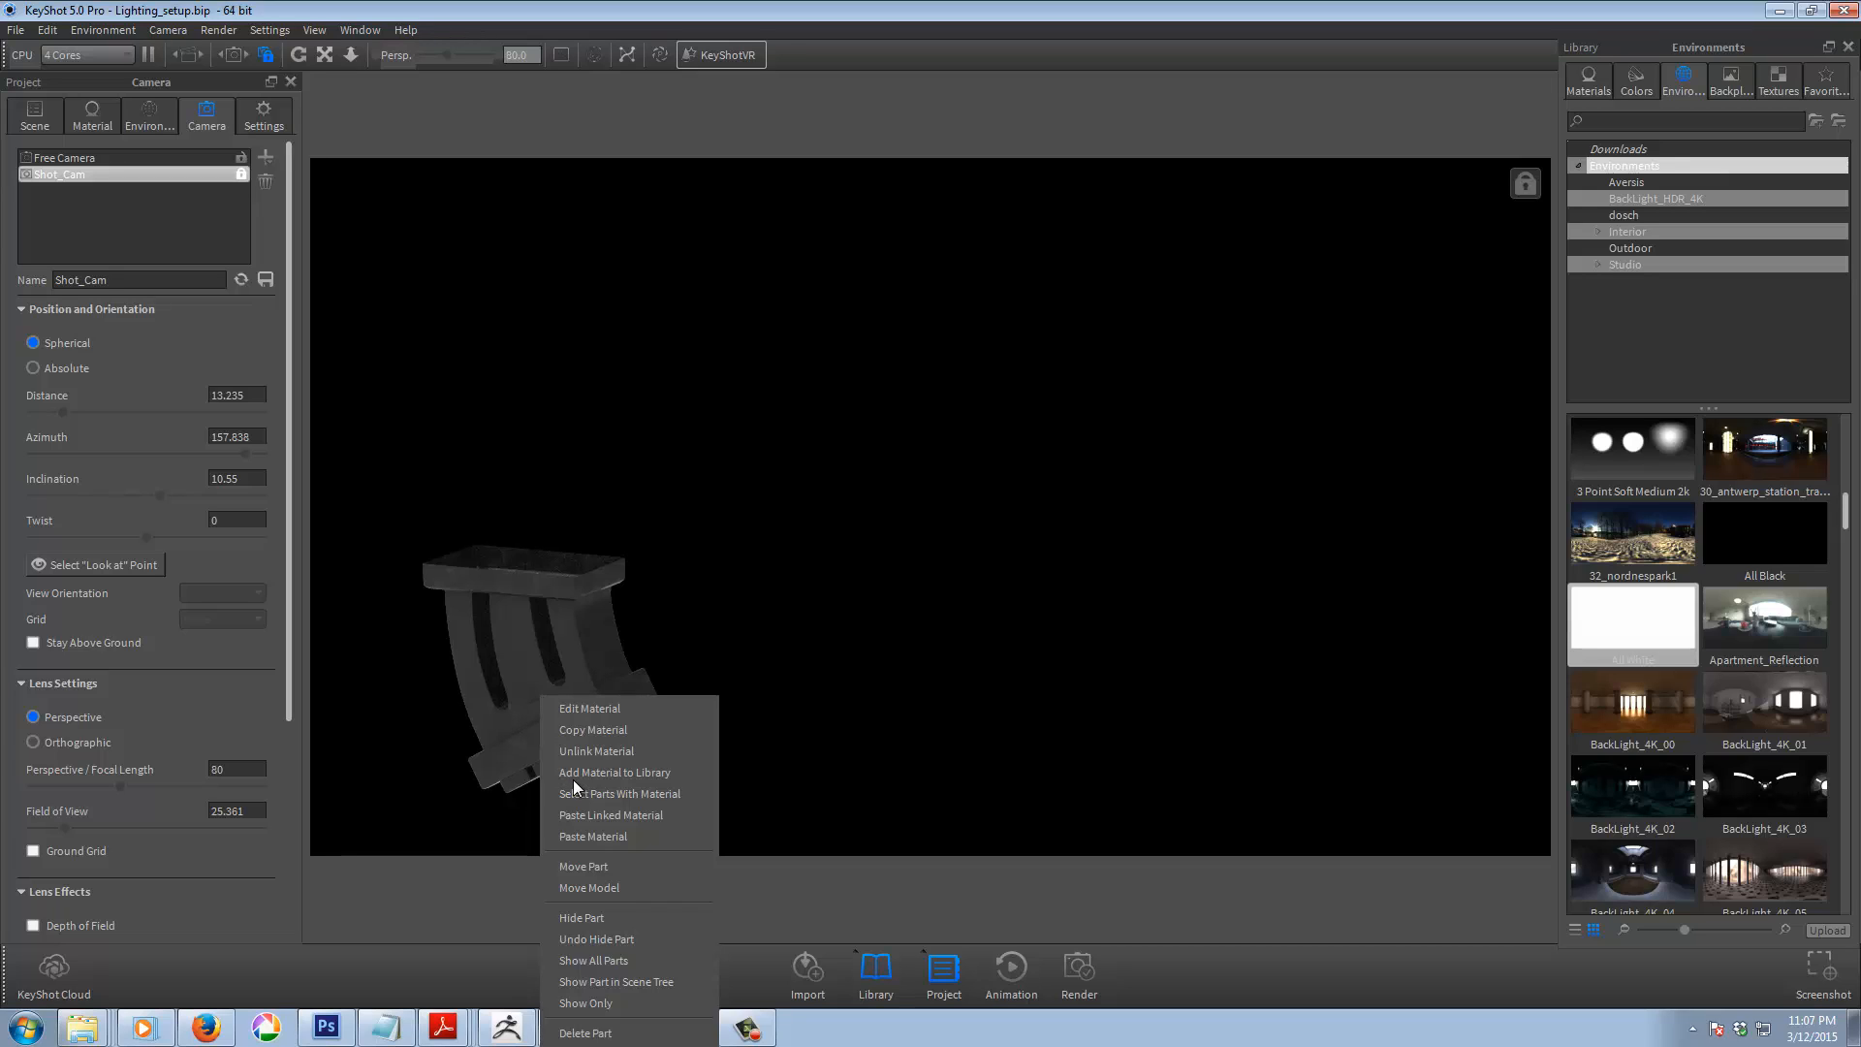
{"action": "left_click", "coordinate": [583, 753]}
Edit the magazine's material and replace its bump texture with caliban.jpg from the Textures folder
{"action": "right_click", "coordinate": [553, 735]}
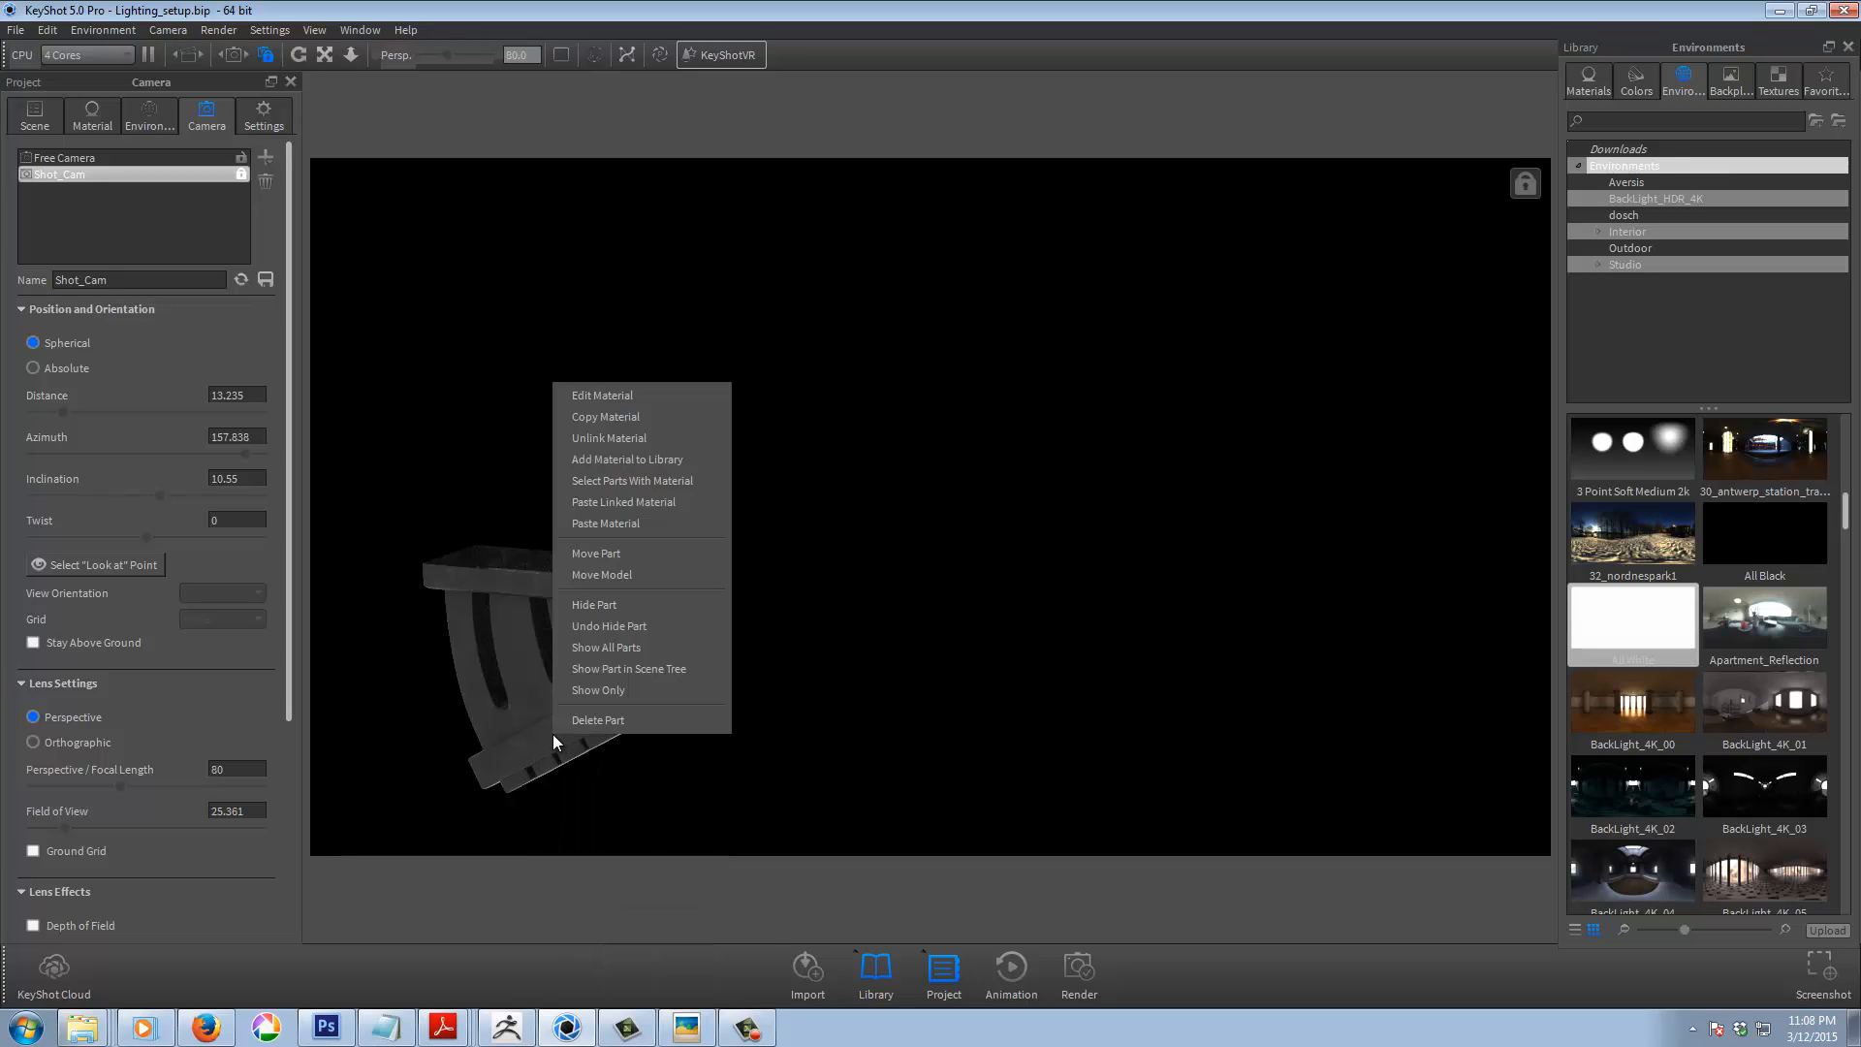
{"action": "left_click", "coordinate": [620, 396]}
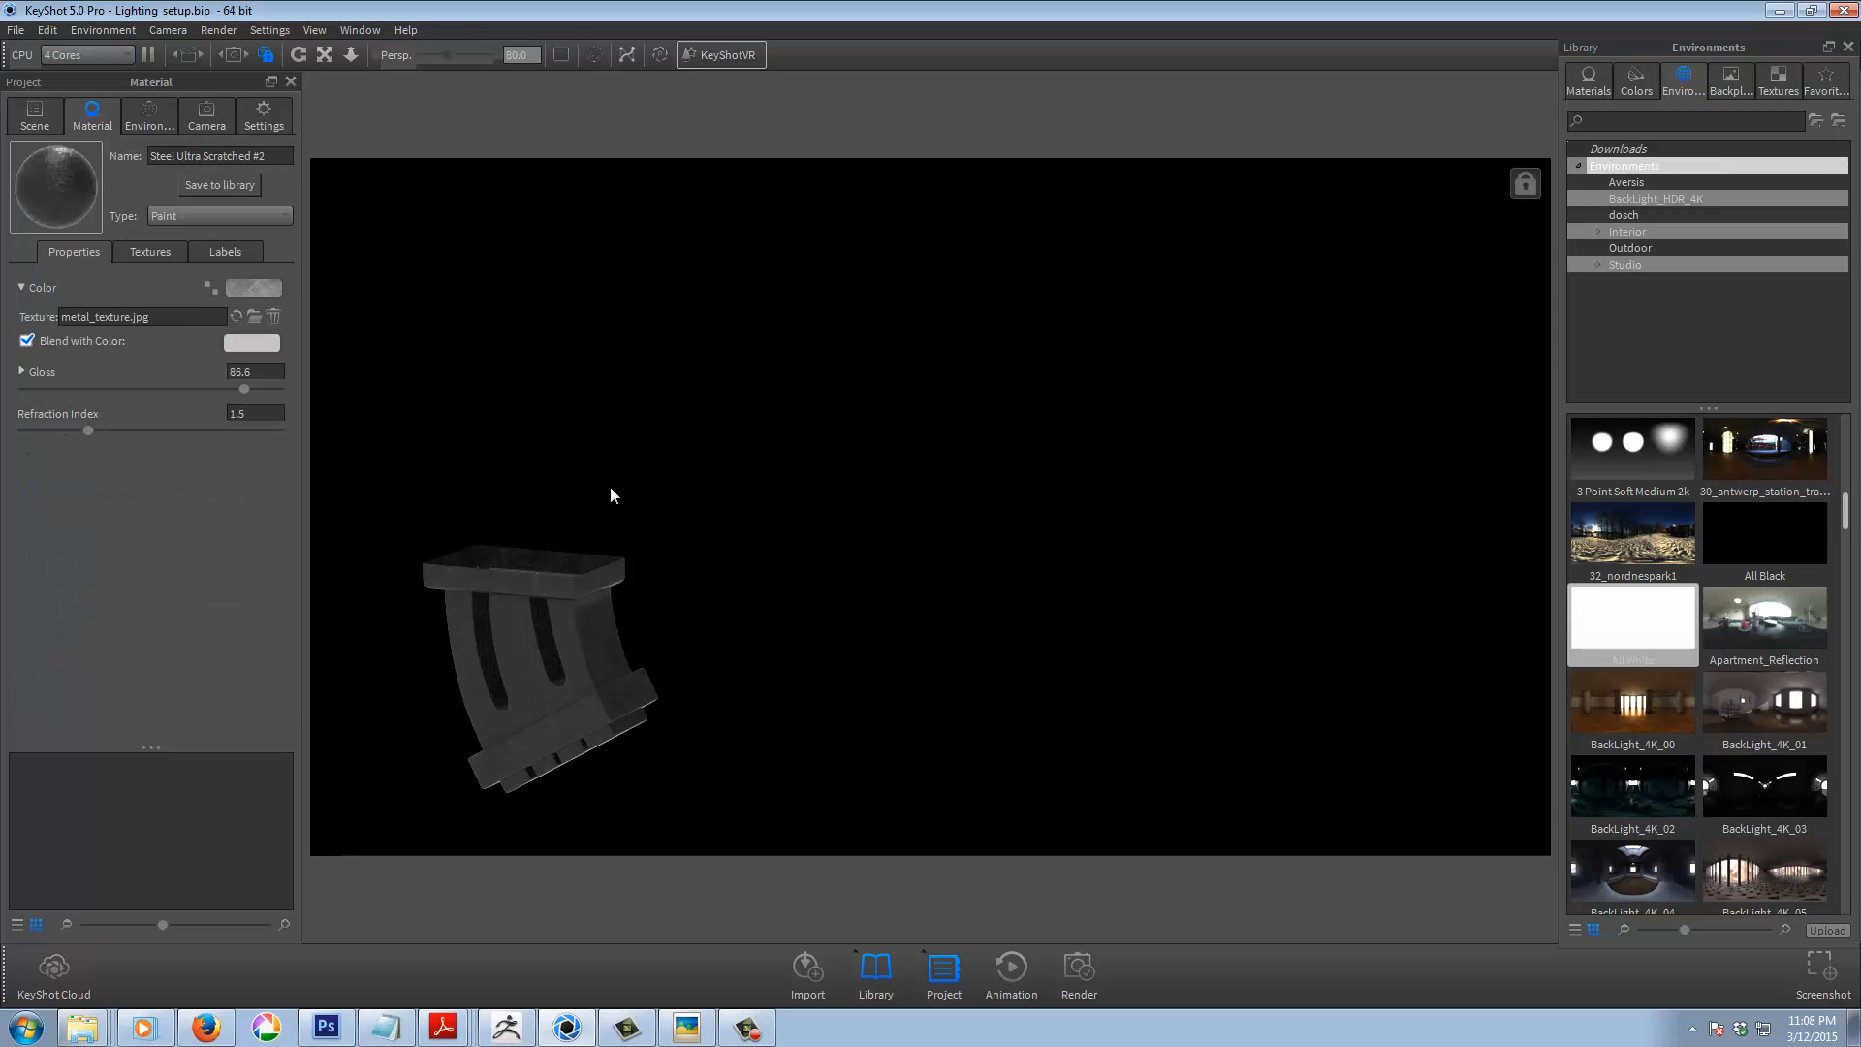
{"action": "left_click", "coordinate": [149, 252]}
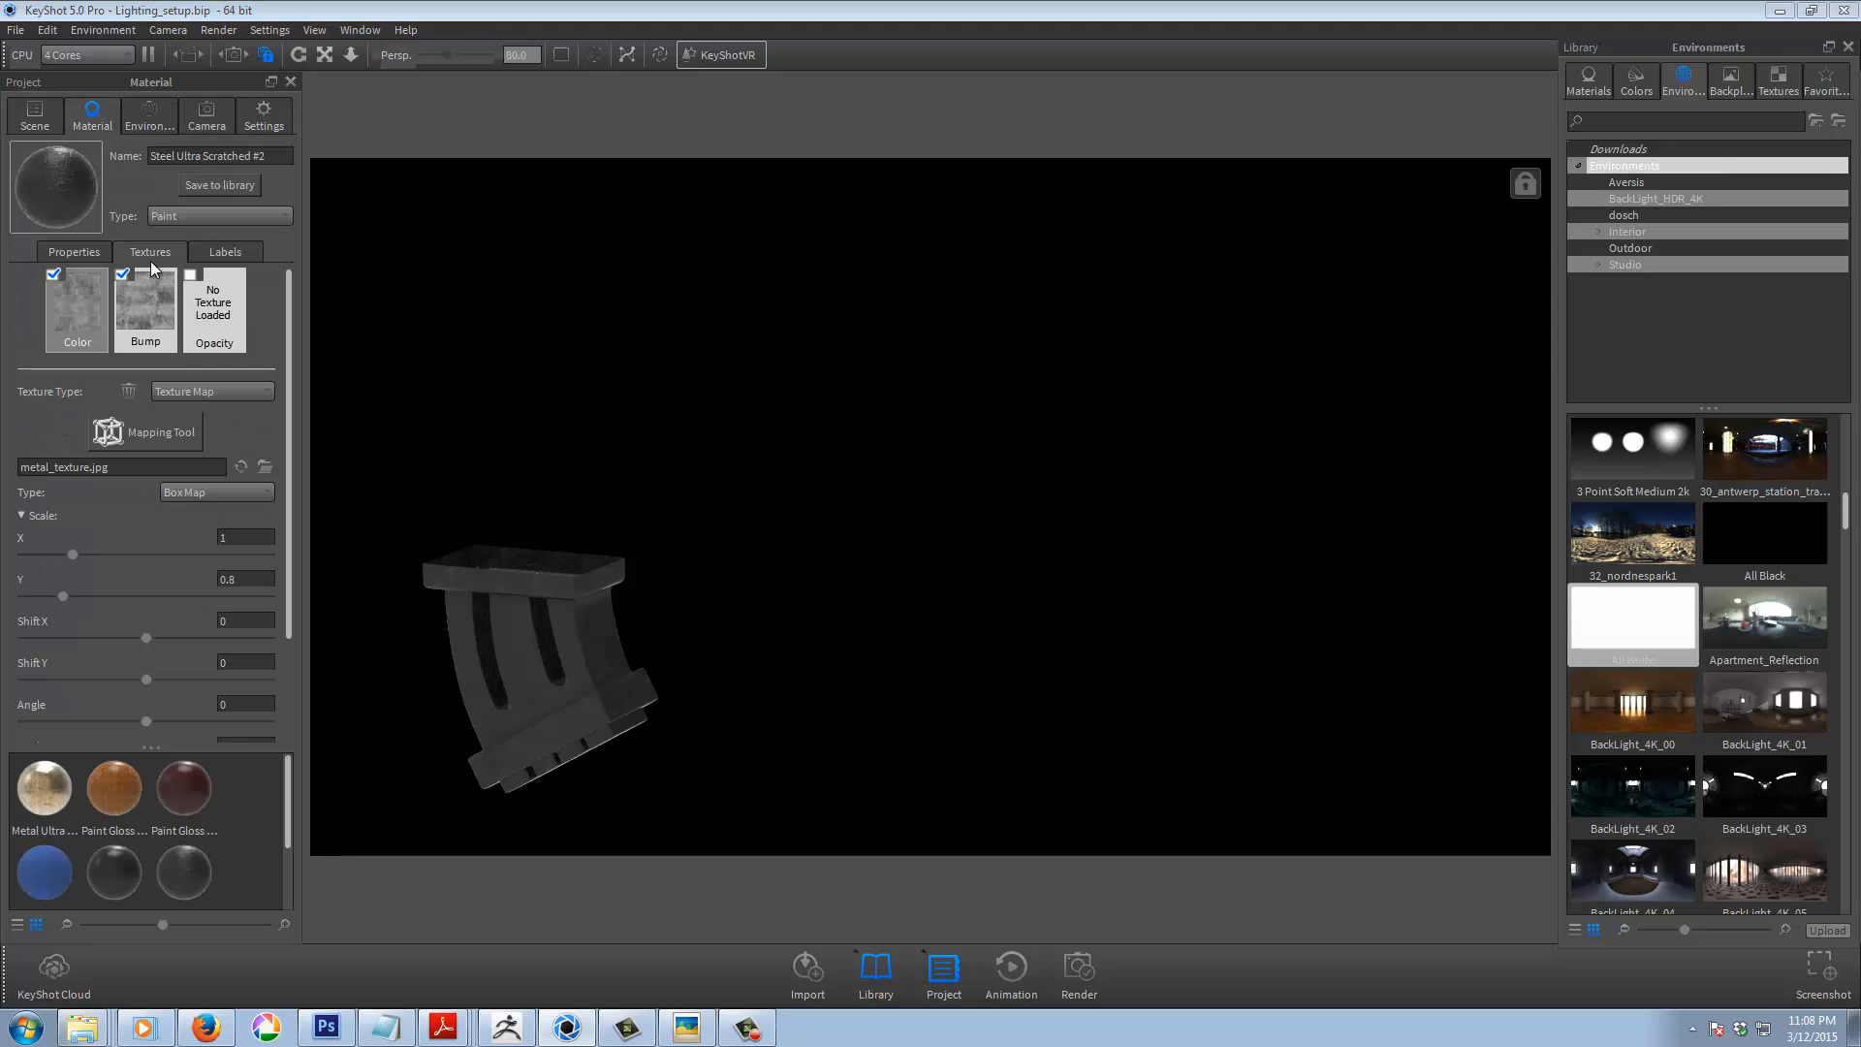
{"action": "double_click", "coordinate": [154, 315]}
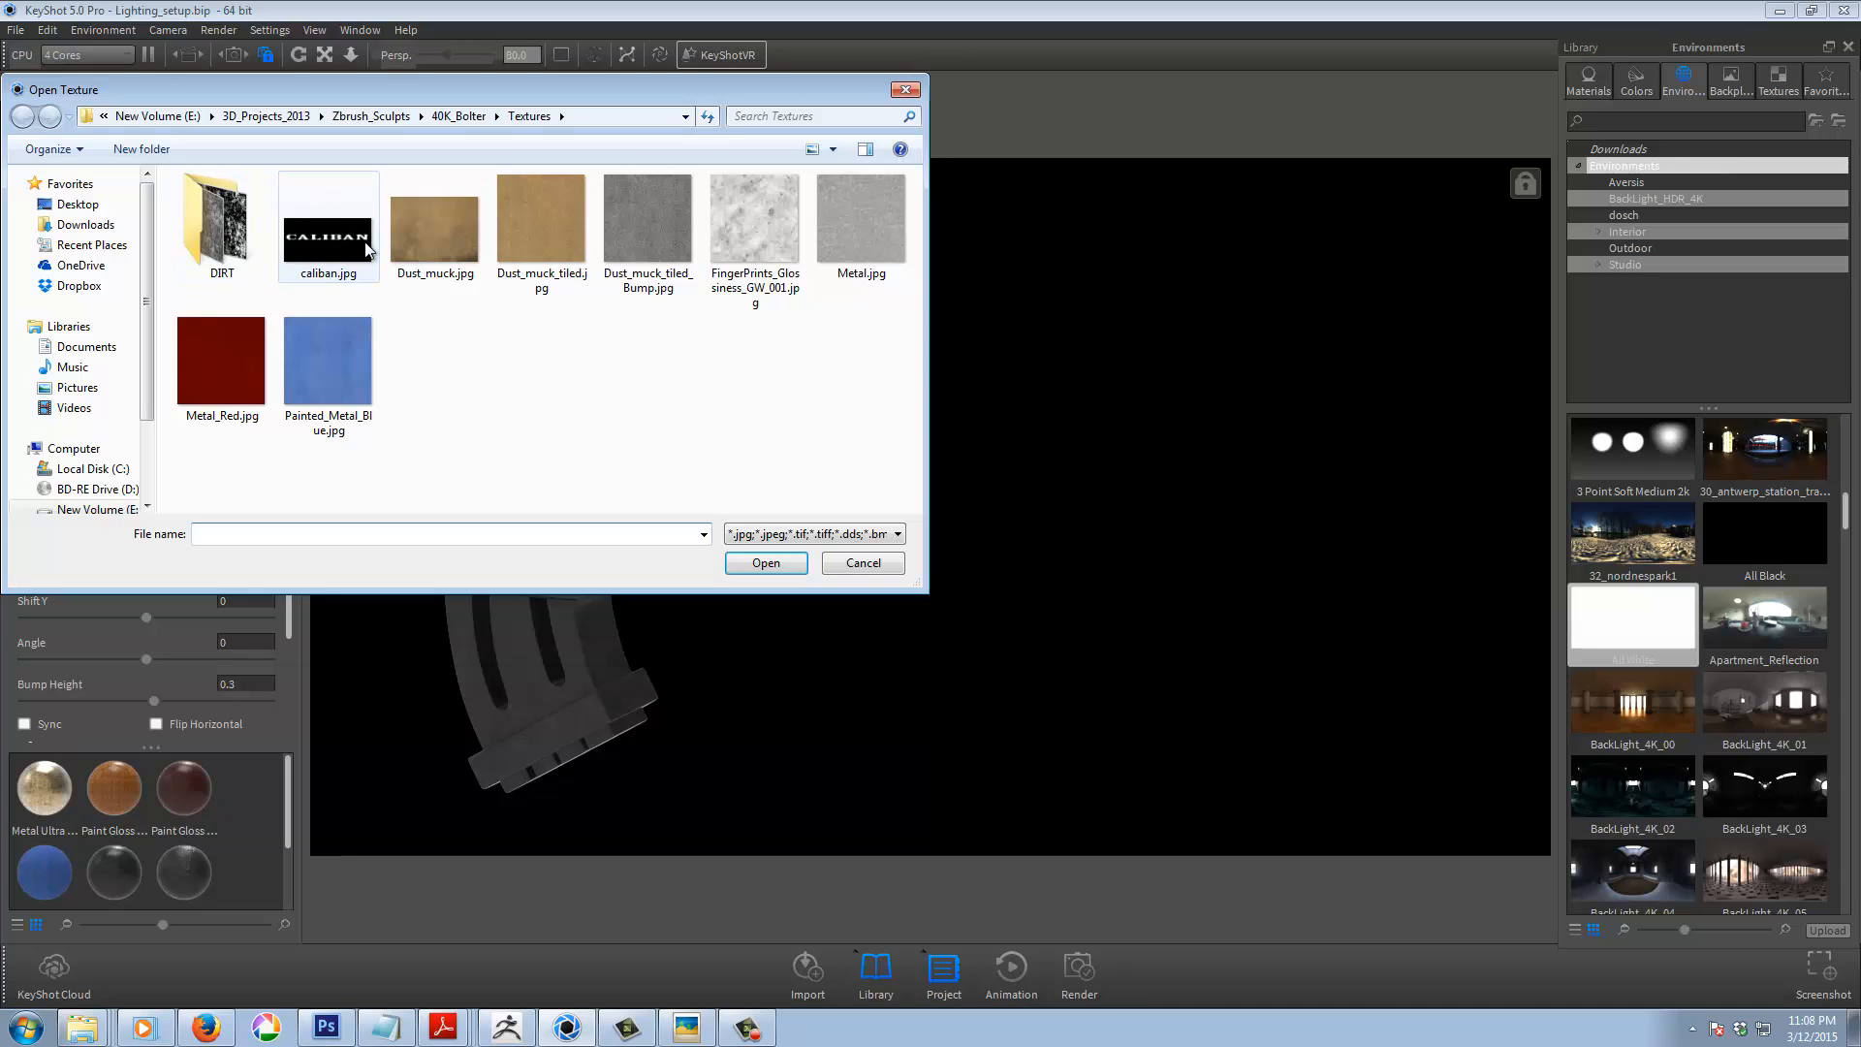
{"action": "double_click", "coordinate": [314, 239]}
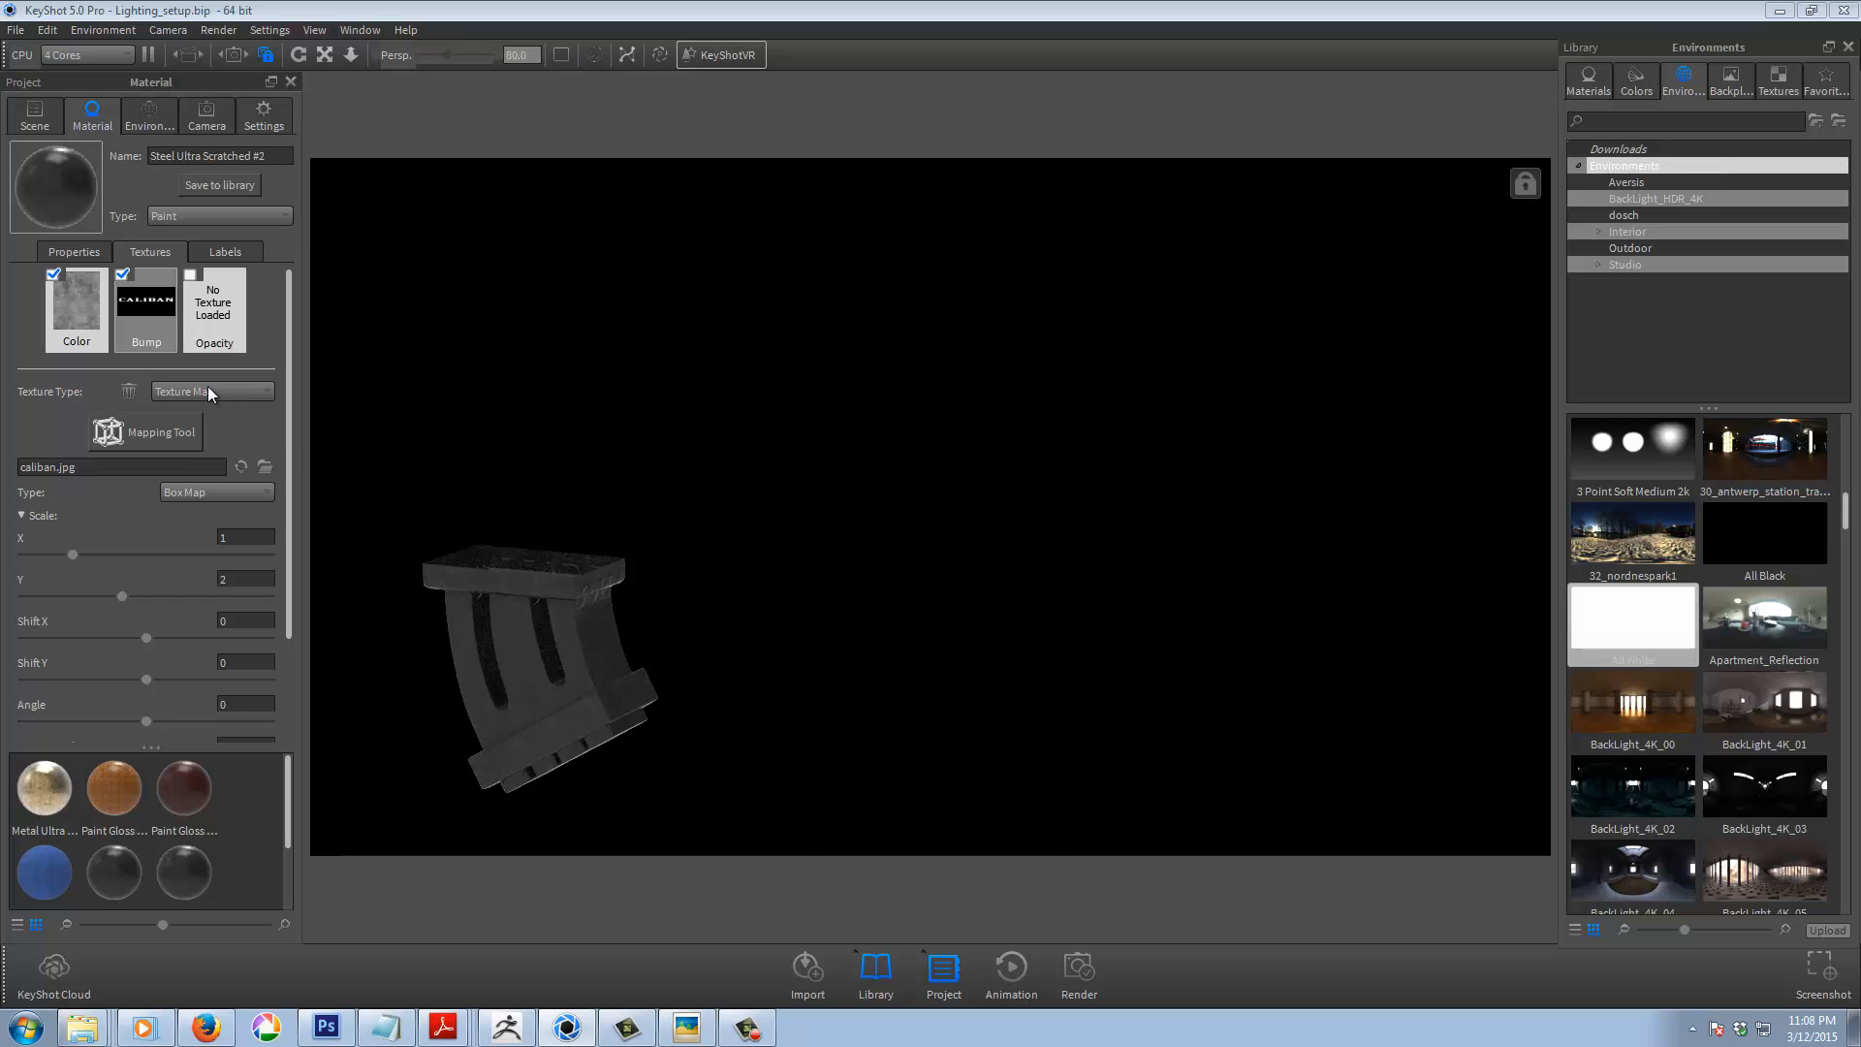
Lower the caliban.jpg bump mapping box with the Mapping Tool and set the bump height to -2.58
{"action": "left_click", "coordinate": [148, 439]}
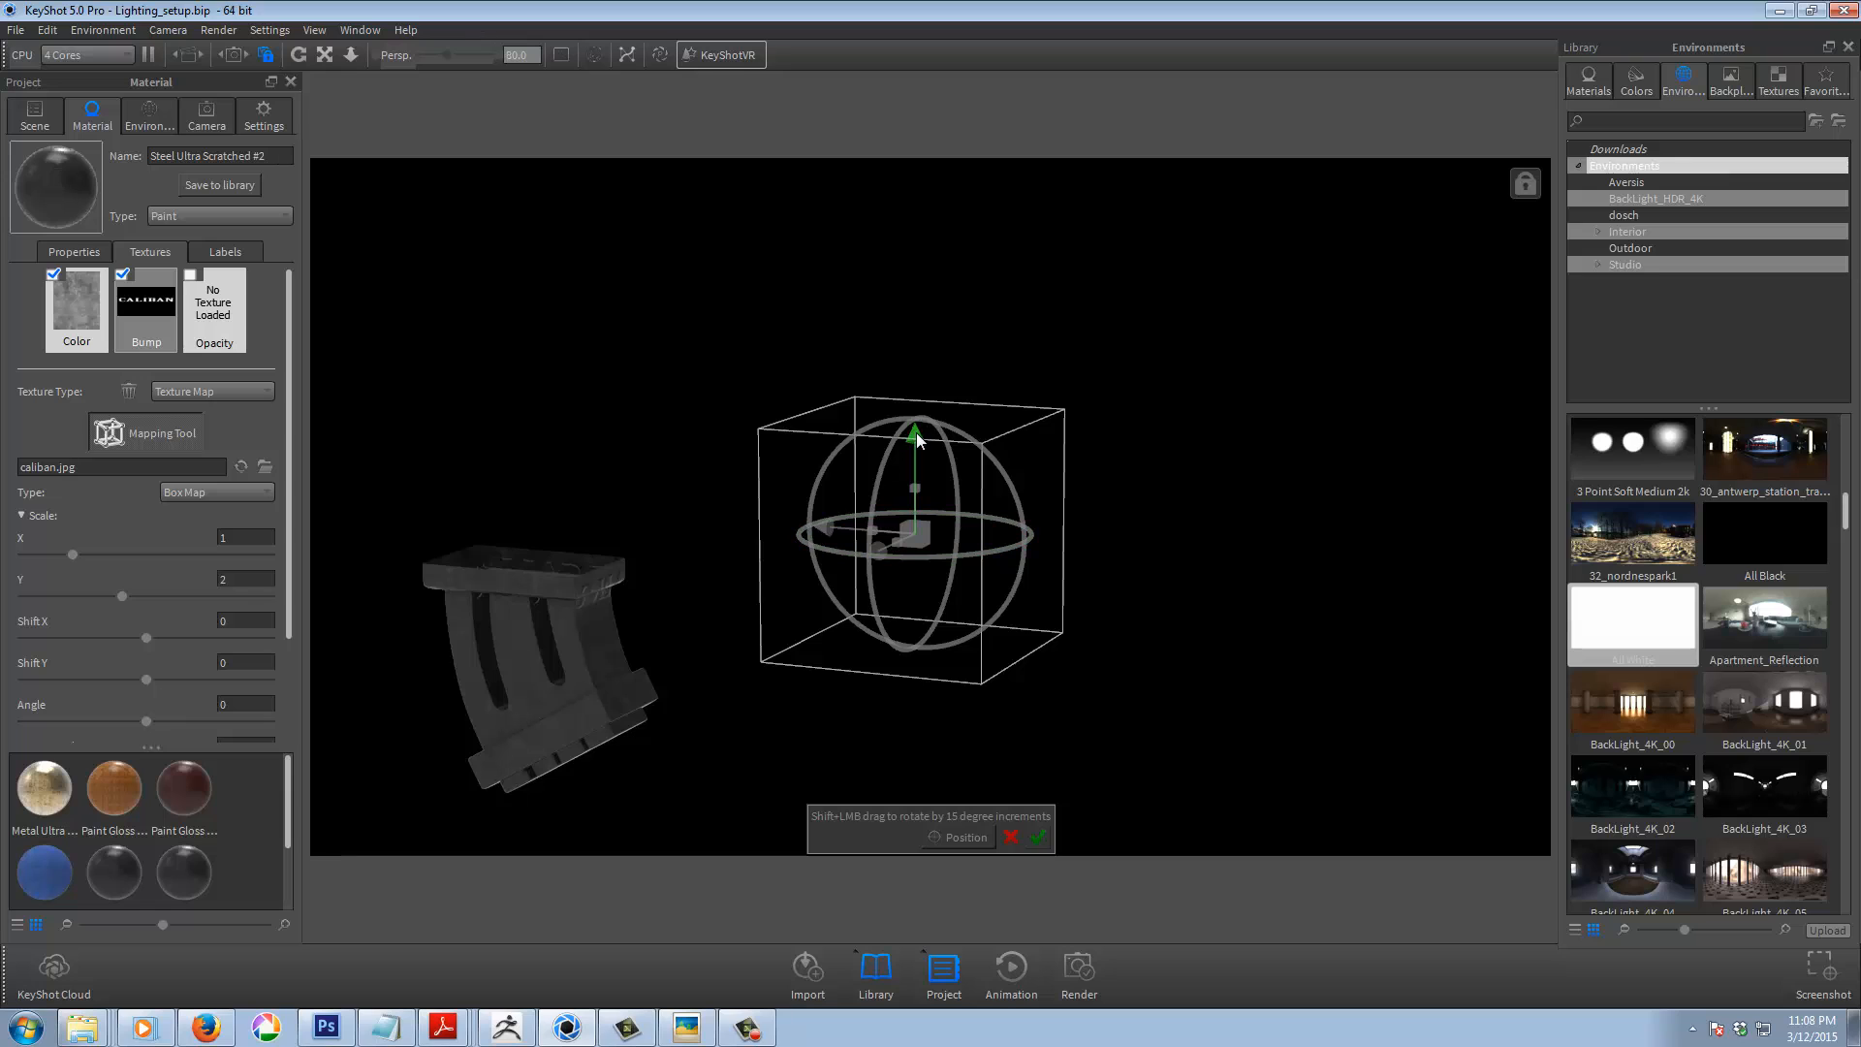
{"action": "left_click_drag", "start_coordinate": [916, 432], "coordinate": [917, 596]}
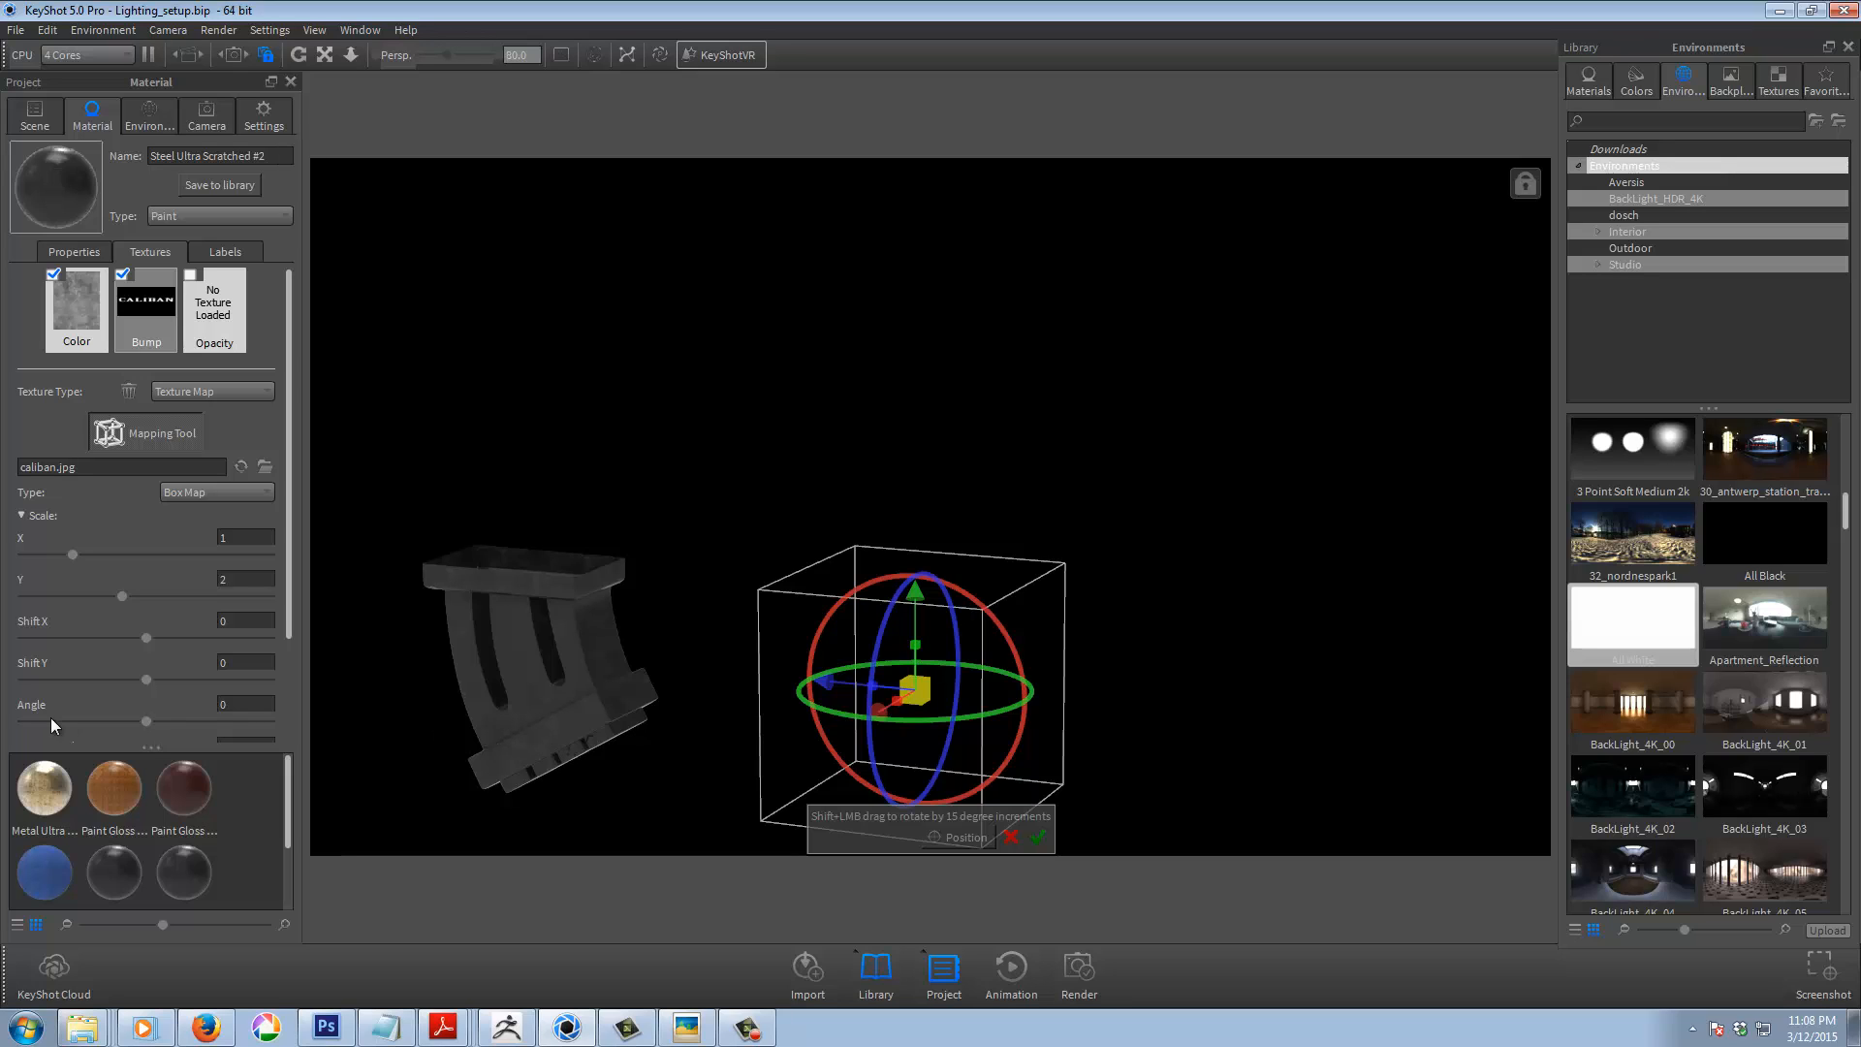
{"action": "left_click_drag", "start_coordinate": [289, 608], "coordinate": [301, 700]}
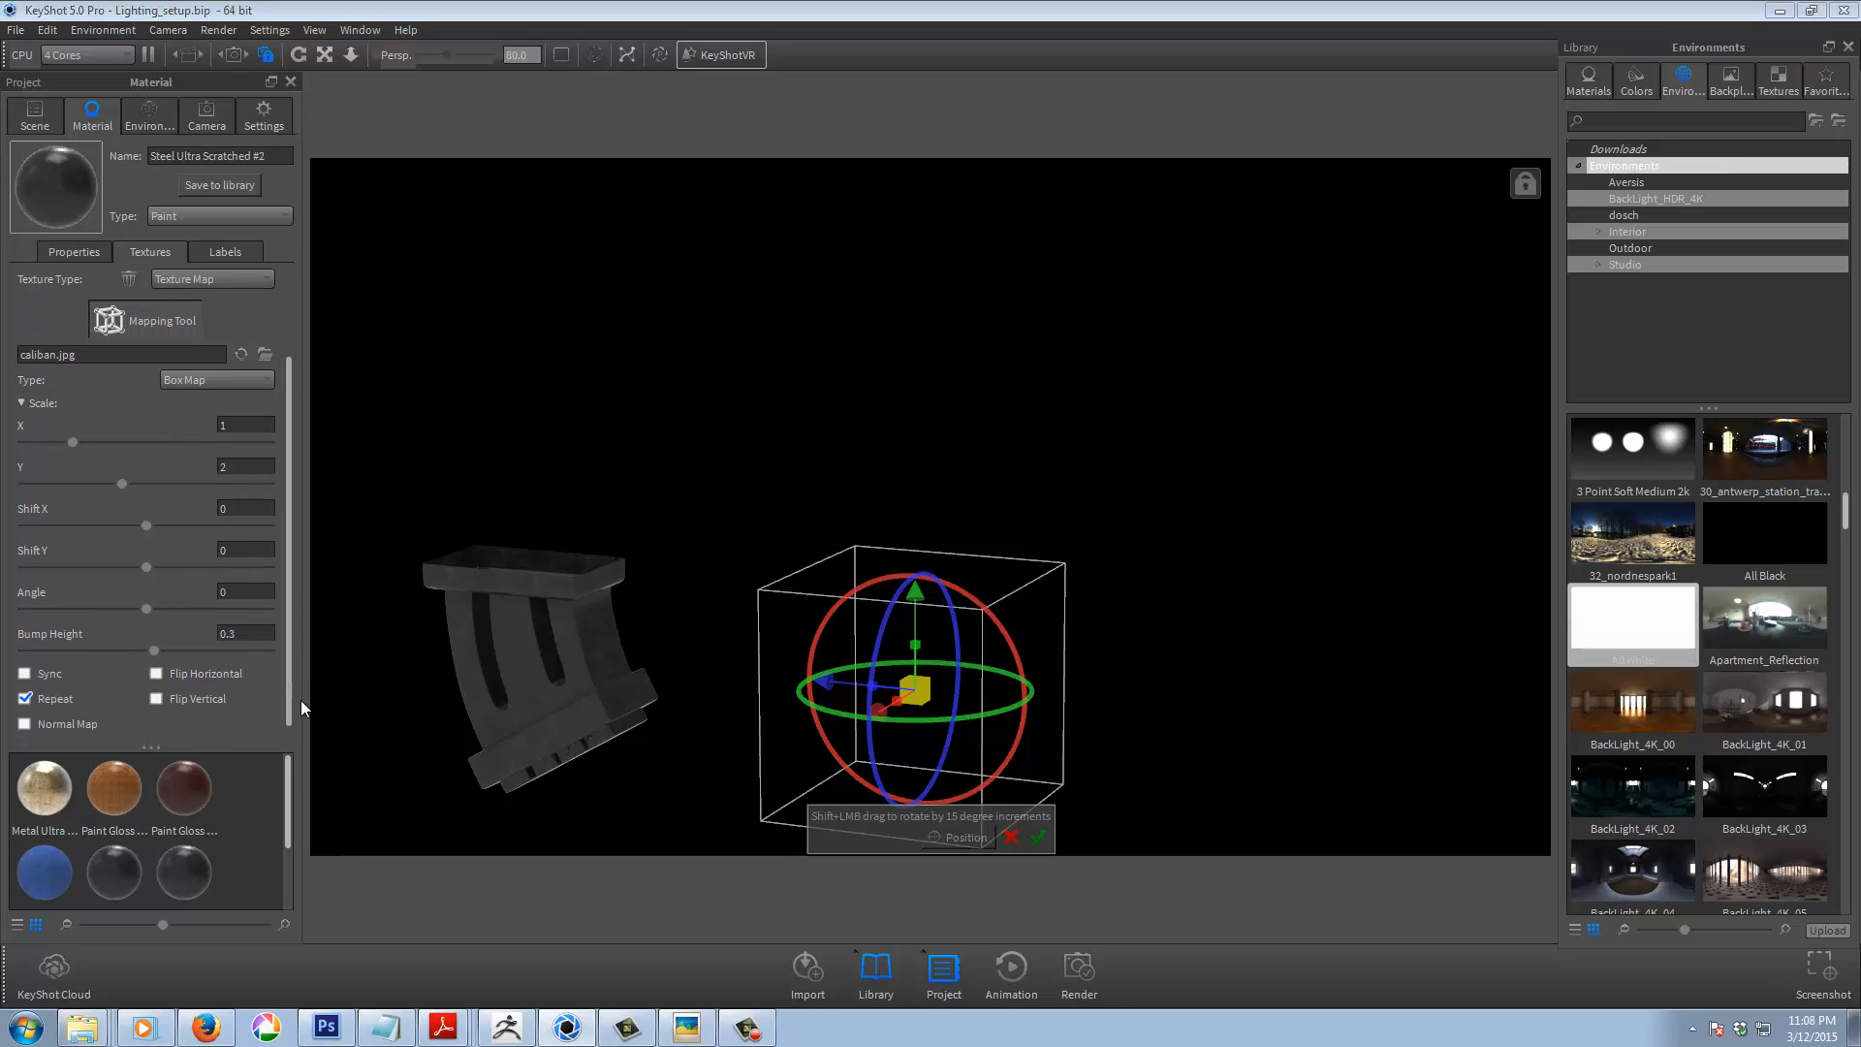
{"action": "scroll", "coordinate": [177, 630], "scroll_direction": "down", "scroll_amount": 1}
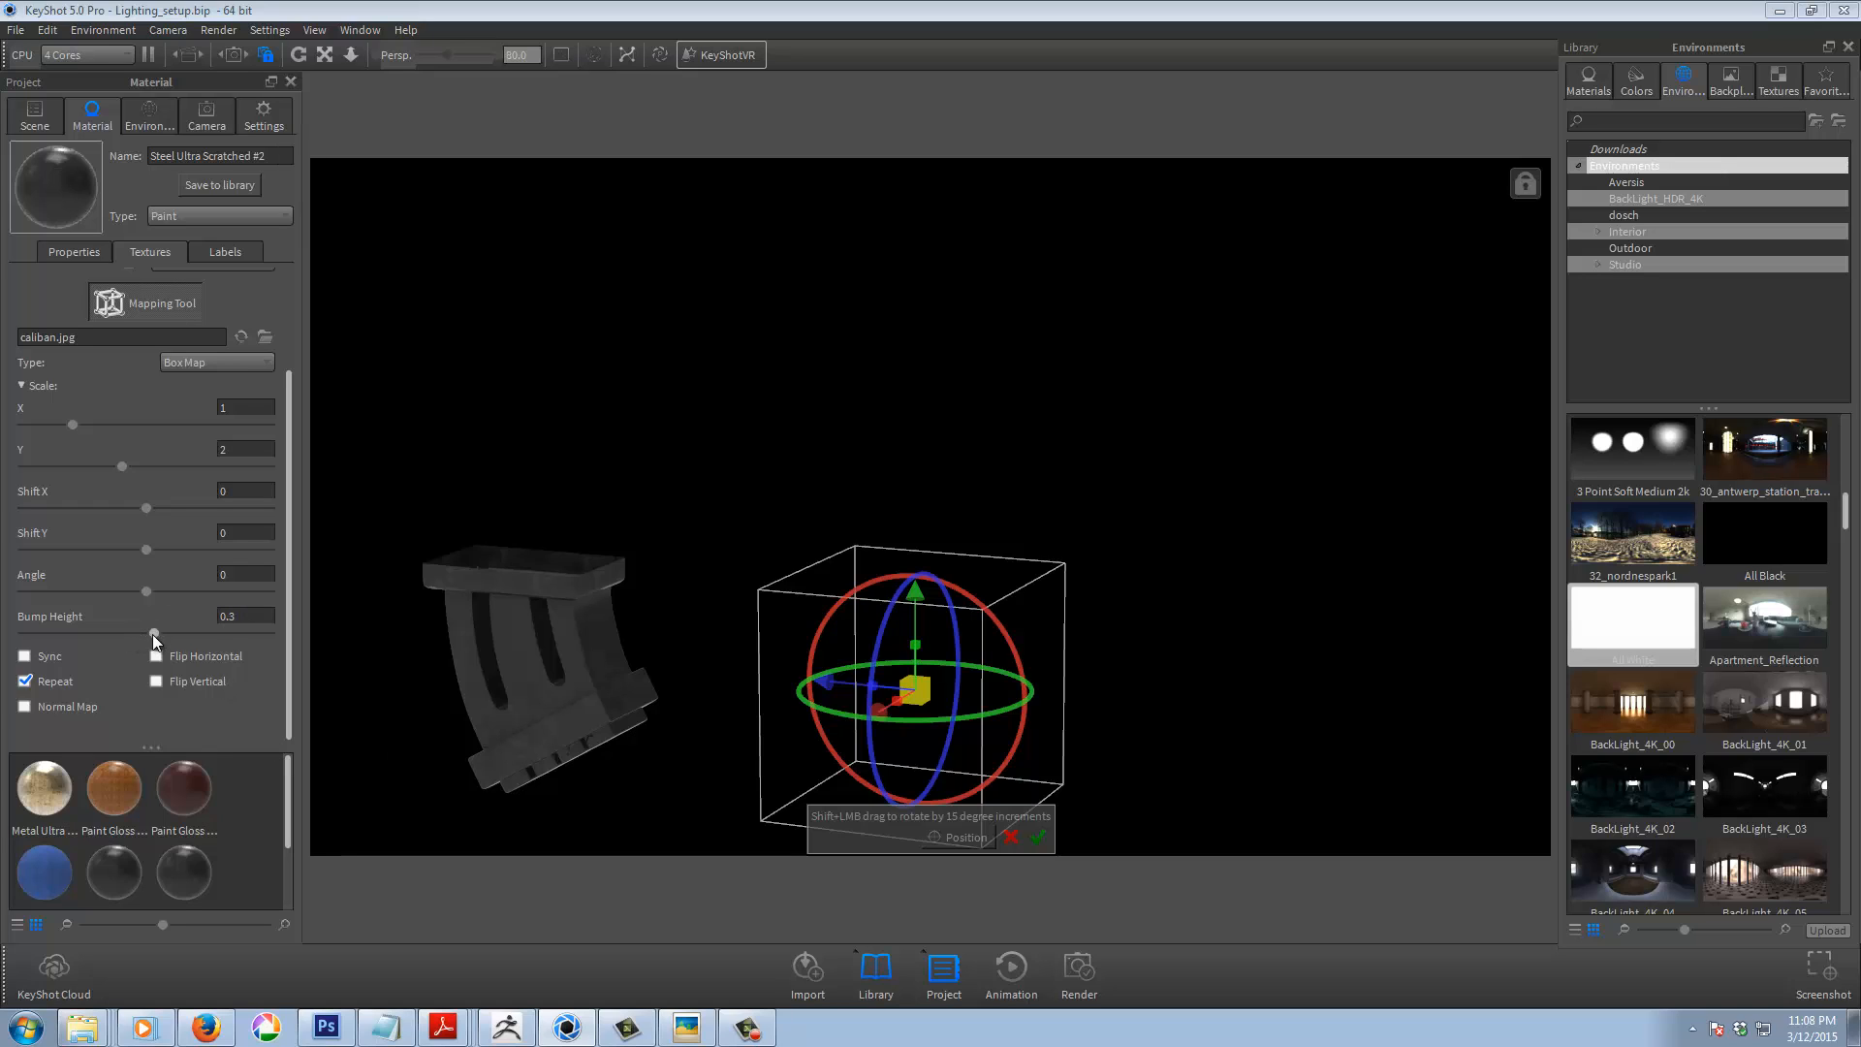
{"action": "left_click_drag", "start_coordinate": [153, 634], "coordinate": [82, 632]}
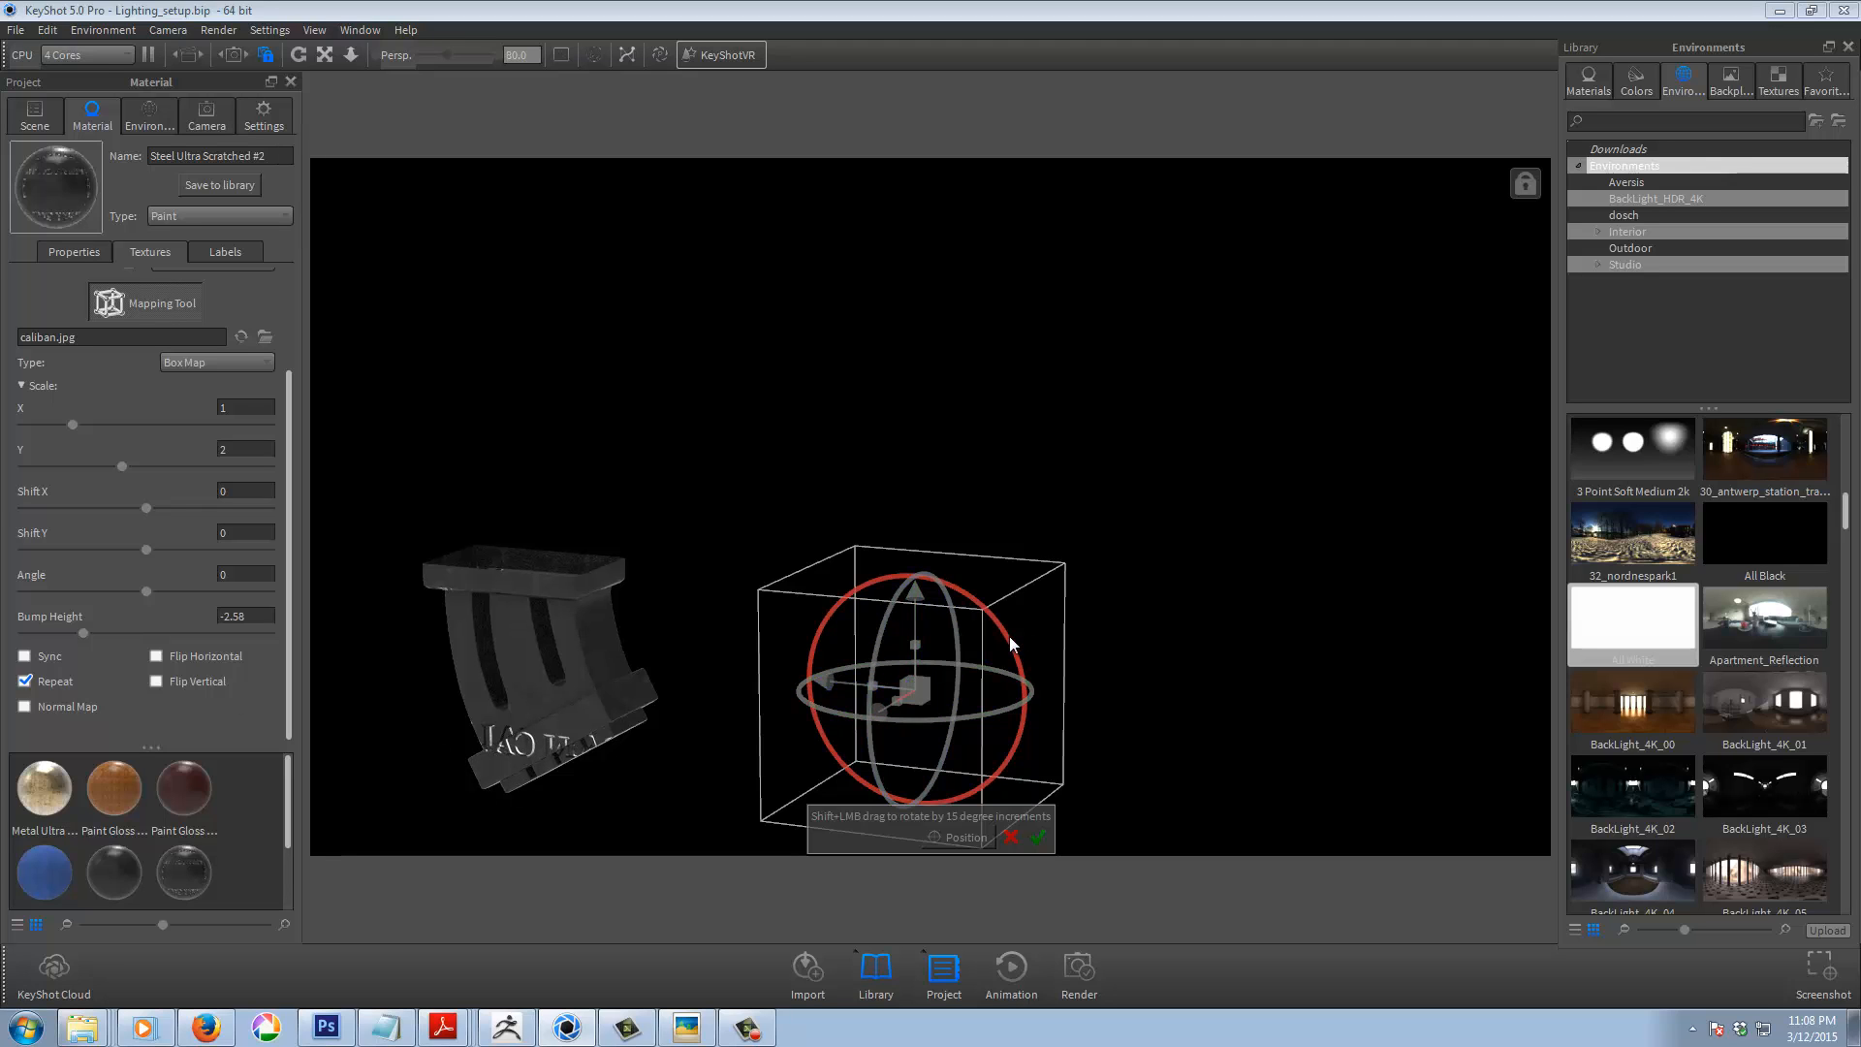
Tilt and shift the bump mapping box towards the slope of the magazine's lower edge, and turn off texture repeat
{"action": "left_click_drag", "start_coordinate": [1009, 636], "coordinate": [967, 613]}
{"action": "left_click", "coordinate": [25, 681]}
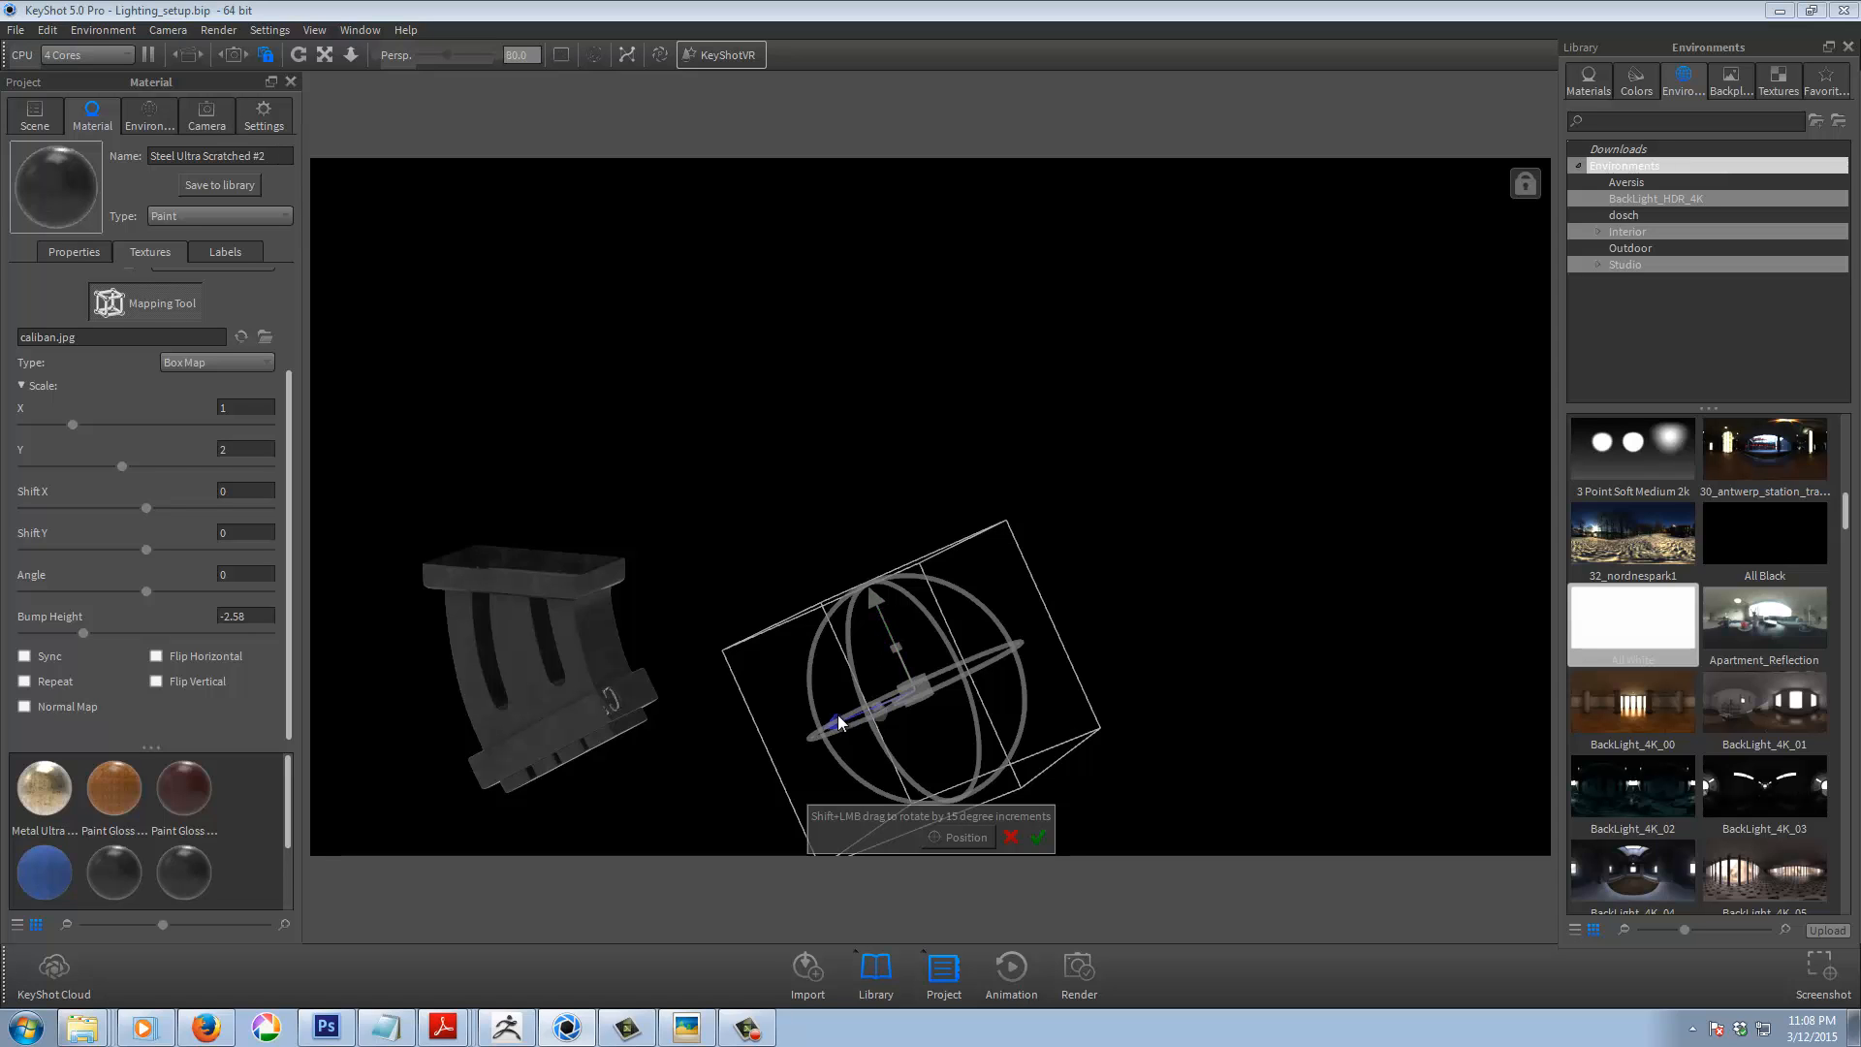
{"action": "mouse_move", "coordinate": [830, 723]}
{"action": "left_mouse_down"}
{"action": "mouse_move", "coordinate": [748, 747]}
{"action": "mouse_move", "coordinate": [845, 715]}
{"action": "left_mouse_up"}
{"action": "mouse_move", "coordinate": [867, 584]}
{"action": "left_mouse_down"}
{"action": "mouse_move", "coordinate": [851, 557]}
{"action": "mouse_move", "coordinate": [864, 593]}
{"action": "left_mouse_up"}
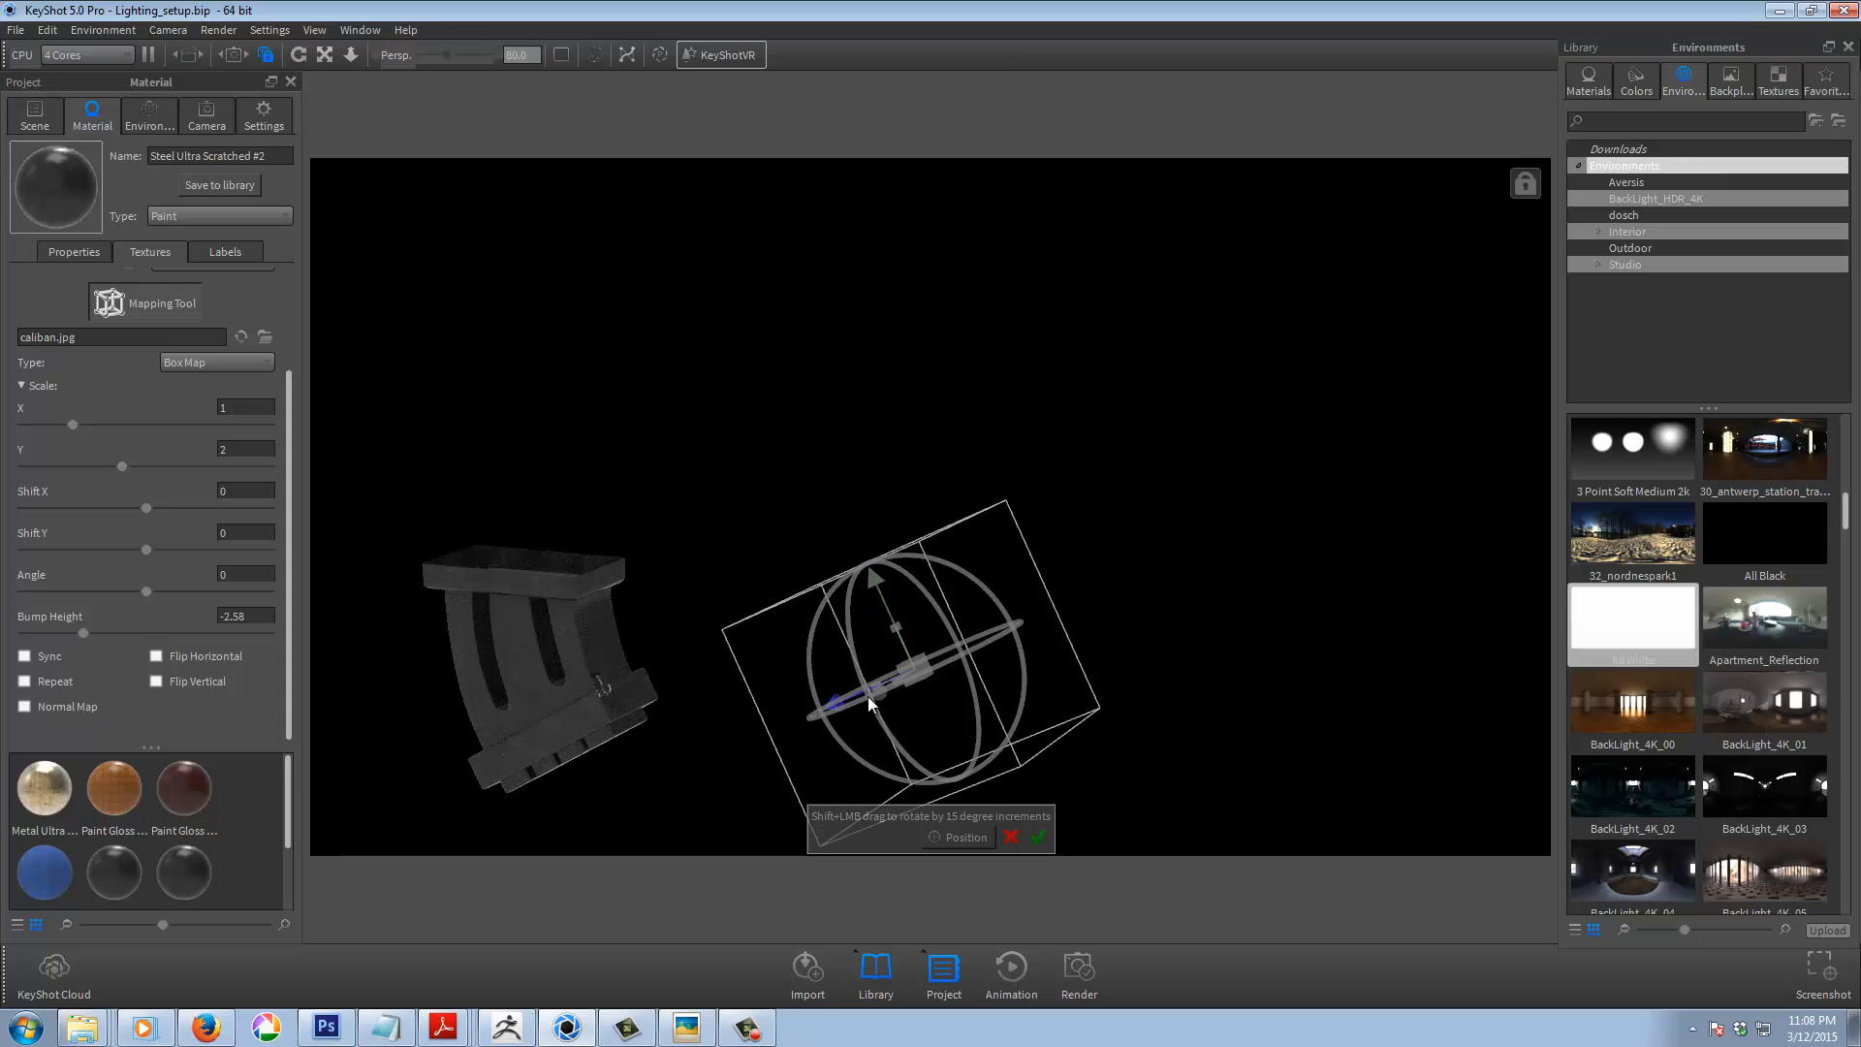
{"action": "mouse_move", "coordinate": [882, 695]}
{"action": "left_mouse_down"}
{"action": "mouse_move", "coordinate": [721, 752]}
{"action": "mouse_move", "coordinate": [886, 684]}
{"action": "left_mouse_up"}
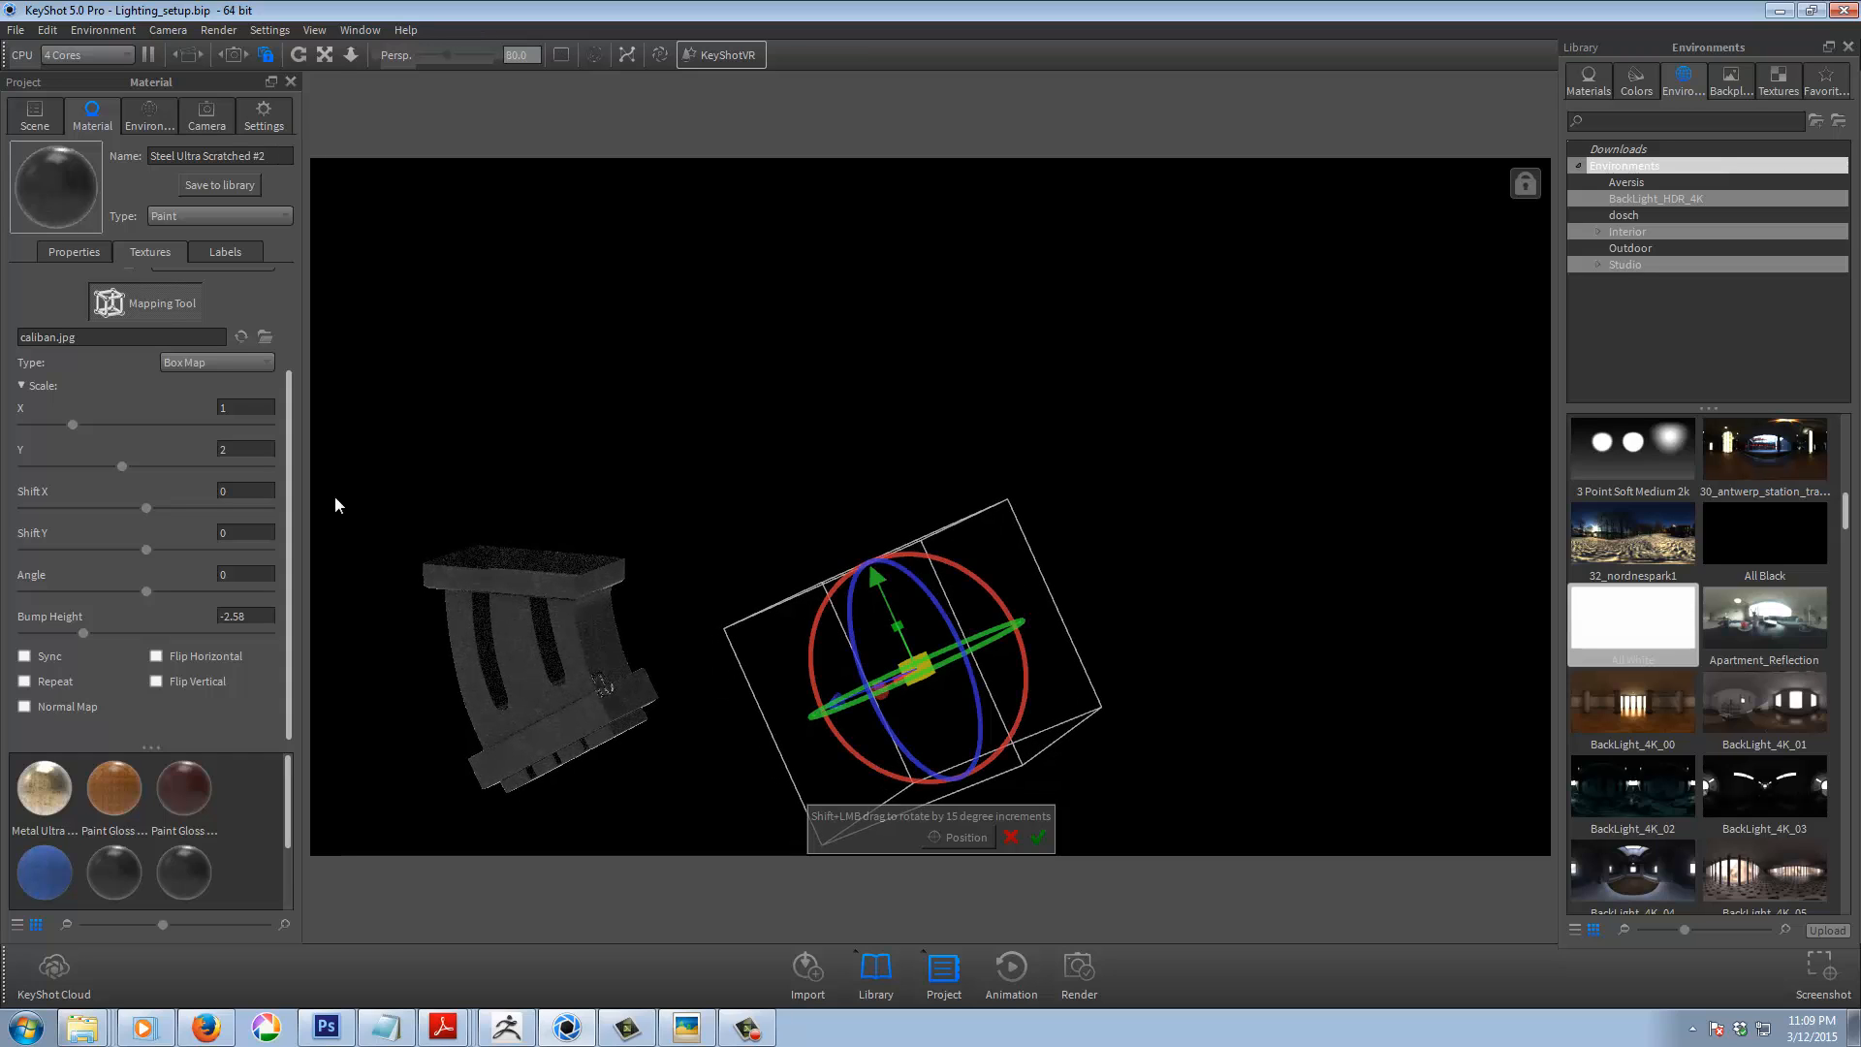
Try the Planar X, Planar Y and Planar Z mapping types for the bump texture and return to Box Map
{"action": "left_click", "coordinate": [212, 368]}
{"action": "left_click", "coordinate": [211, 376]}
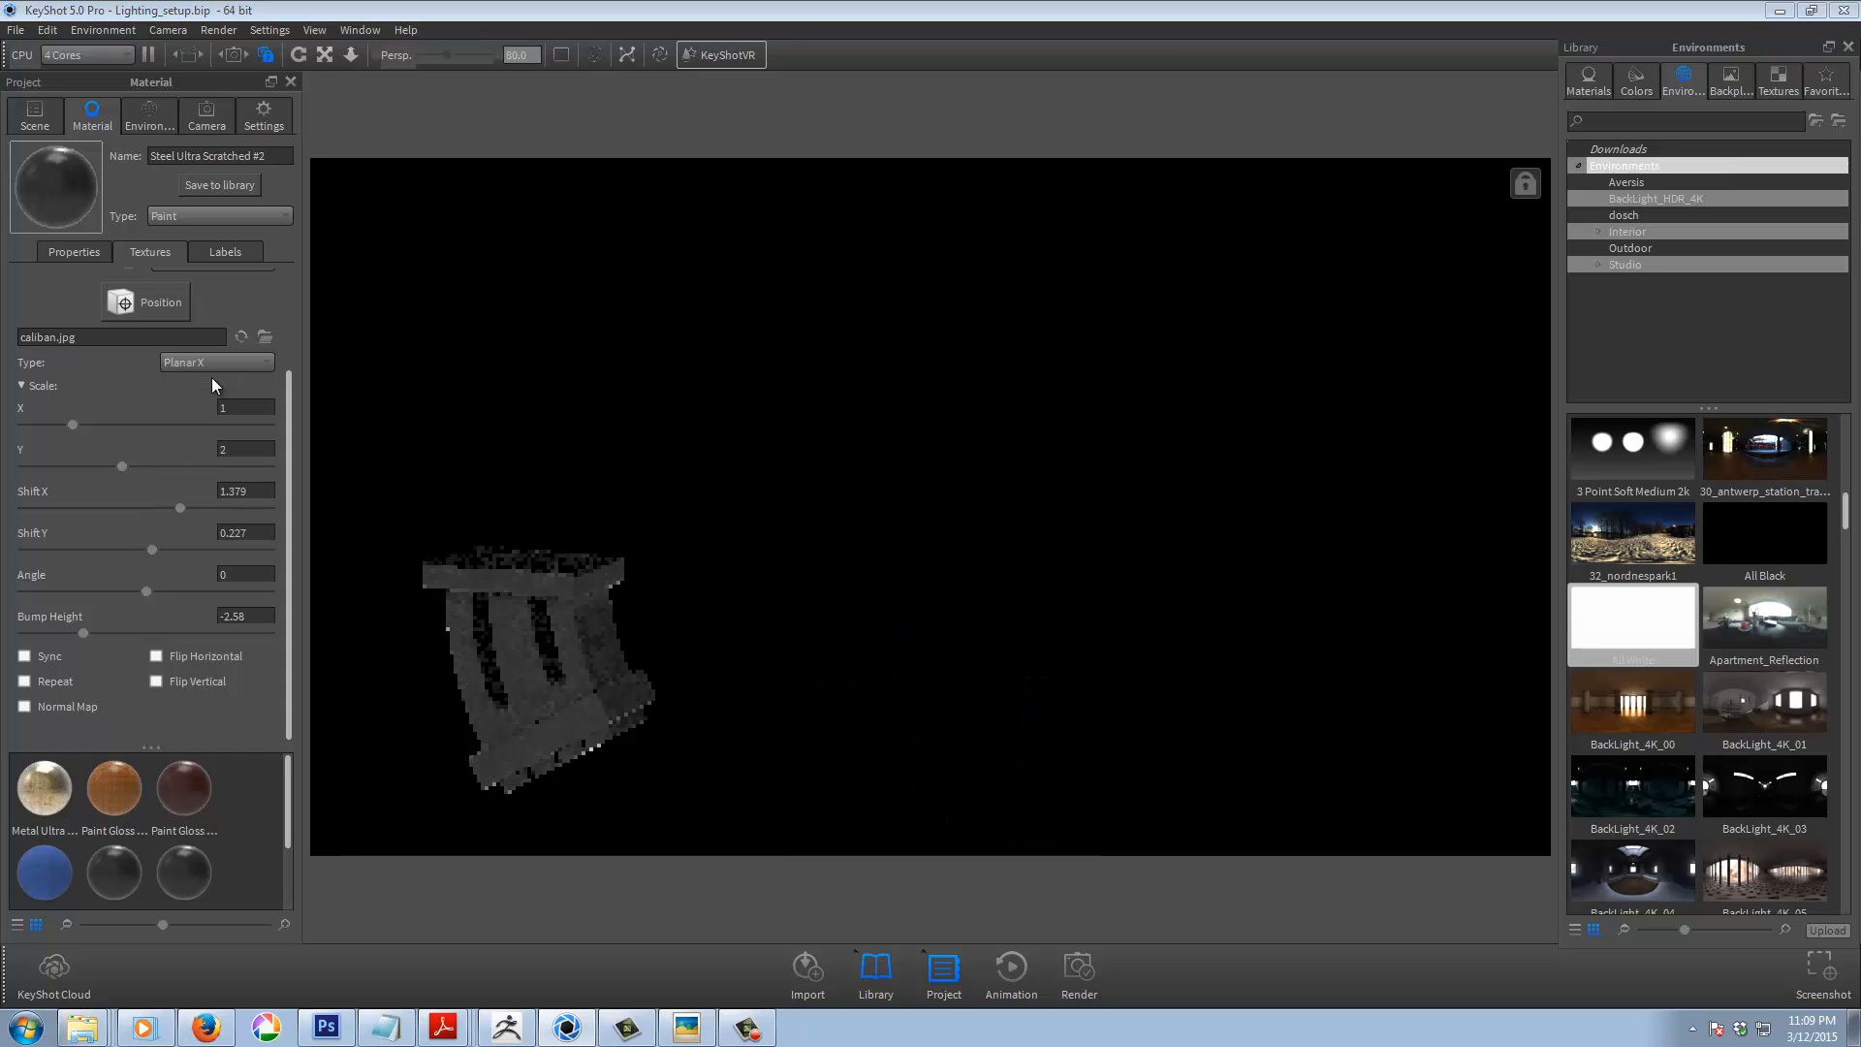
{"action": "left_click", "coordinate": [206, 365]}
{"action": "left_click", "coordinate": [207, 393]}
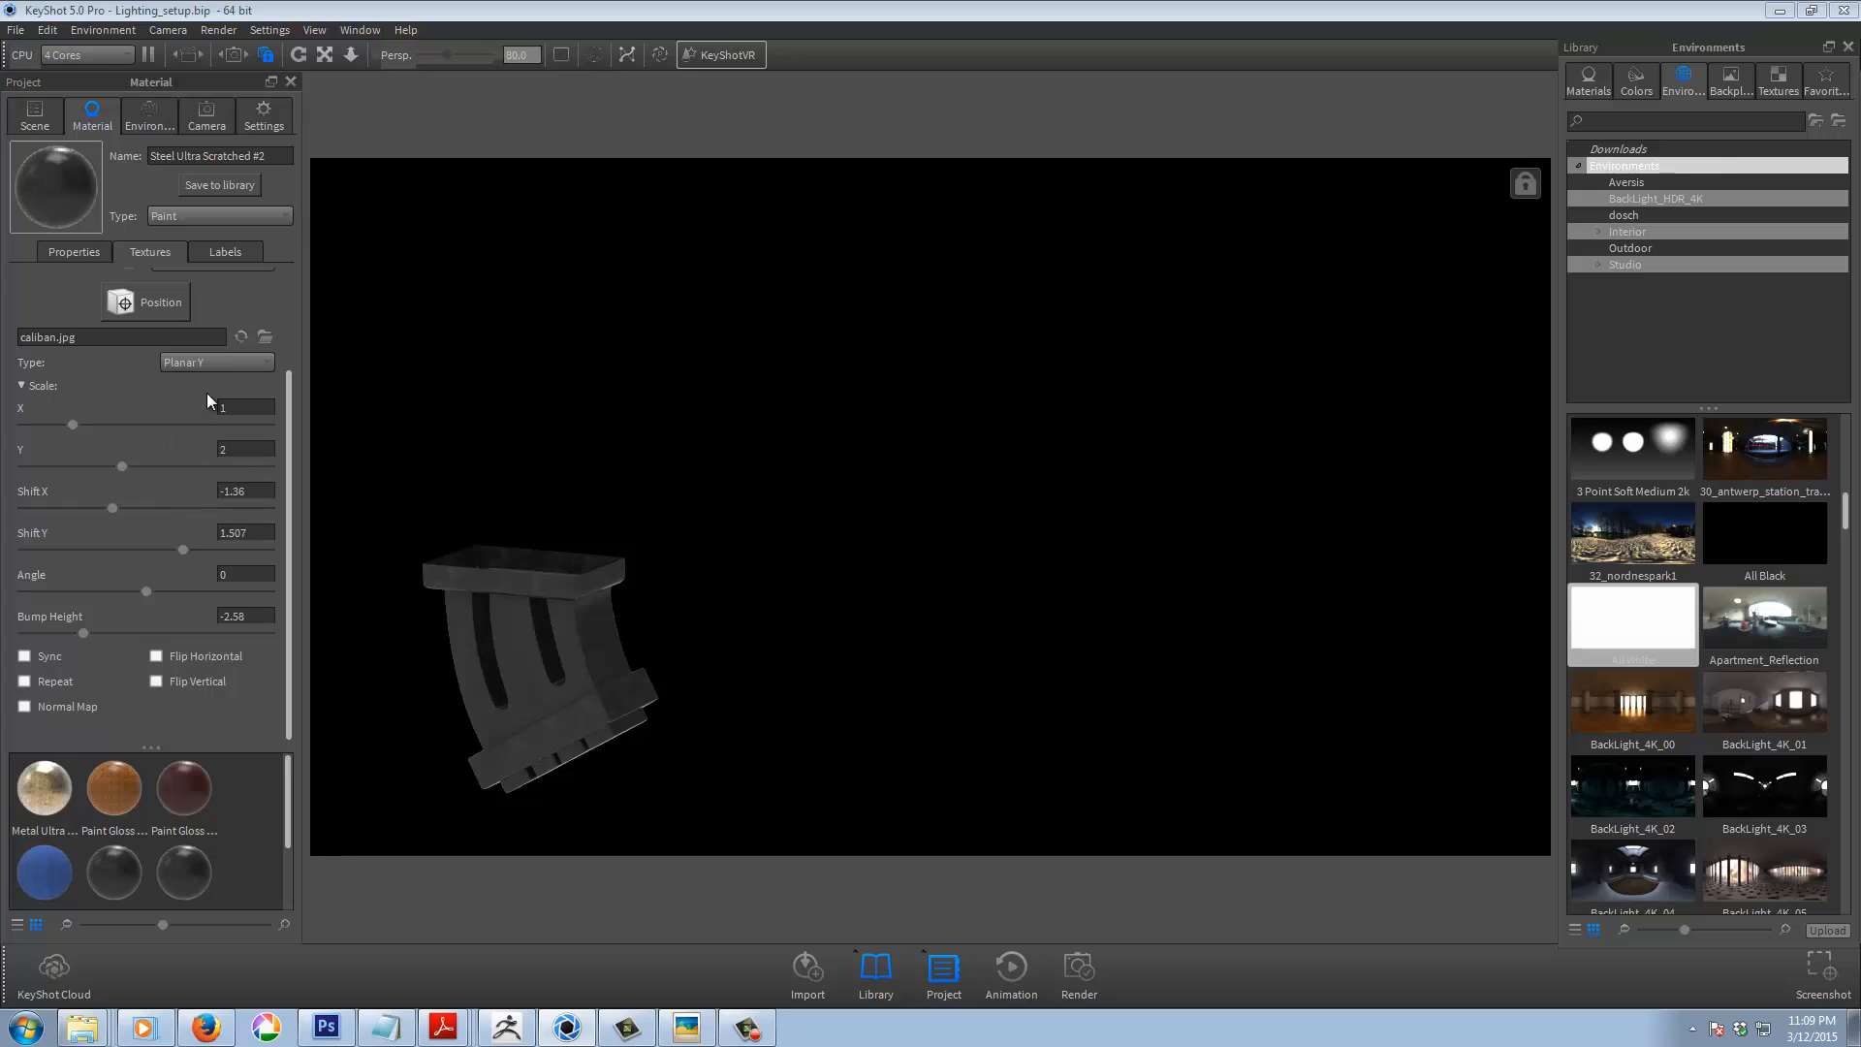
{"action": "left_click", "coordinate": [206, 365]}
{"action": "left_click", "coordinate": [209, 410]}
{"action": "left_click", "coordinate": [206, 363]}
{"action": "left_click", "coordinate": [207, 434]}
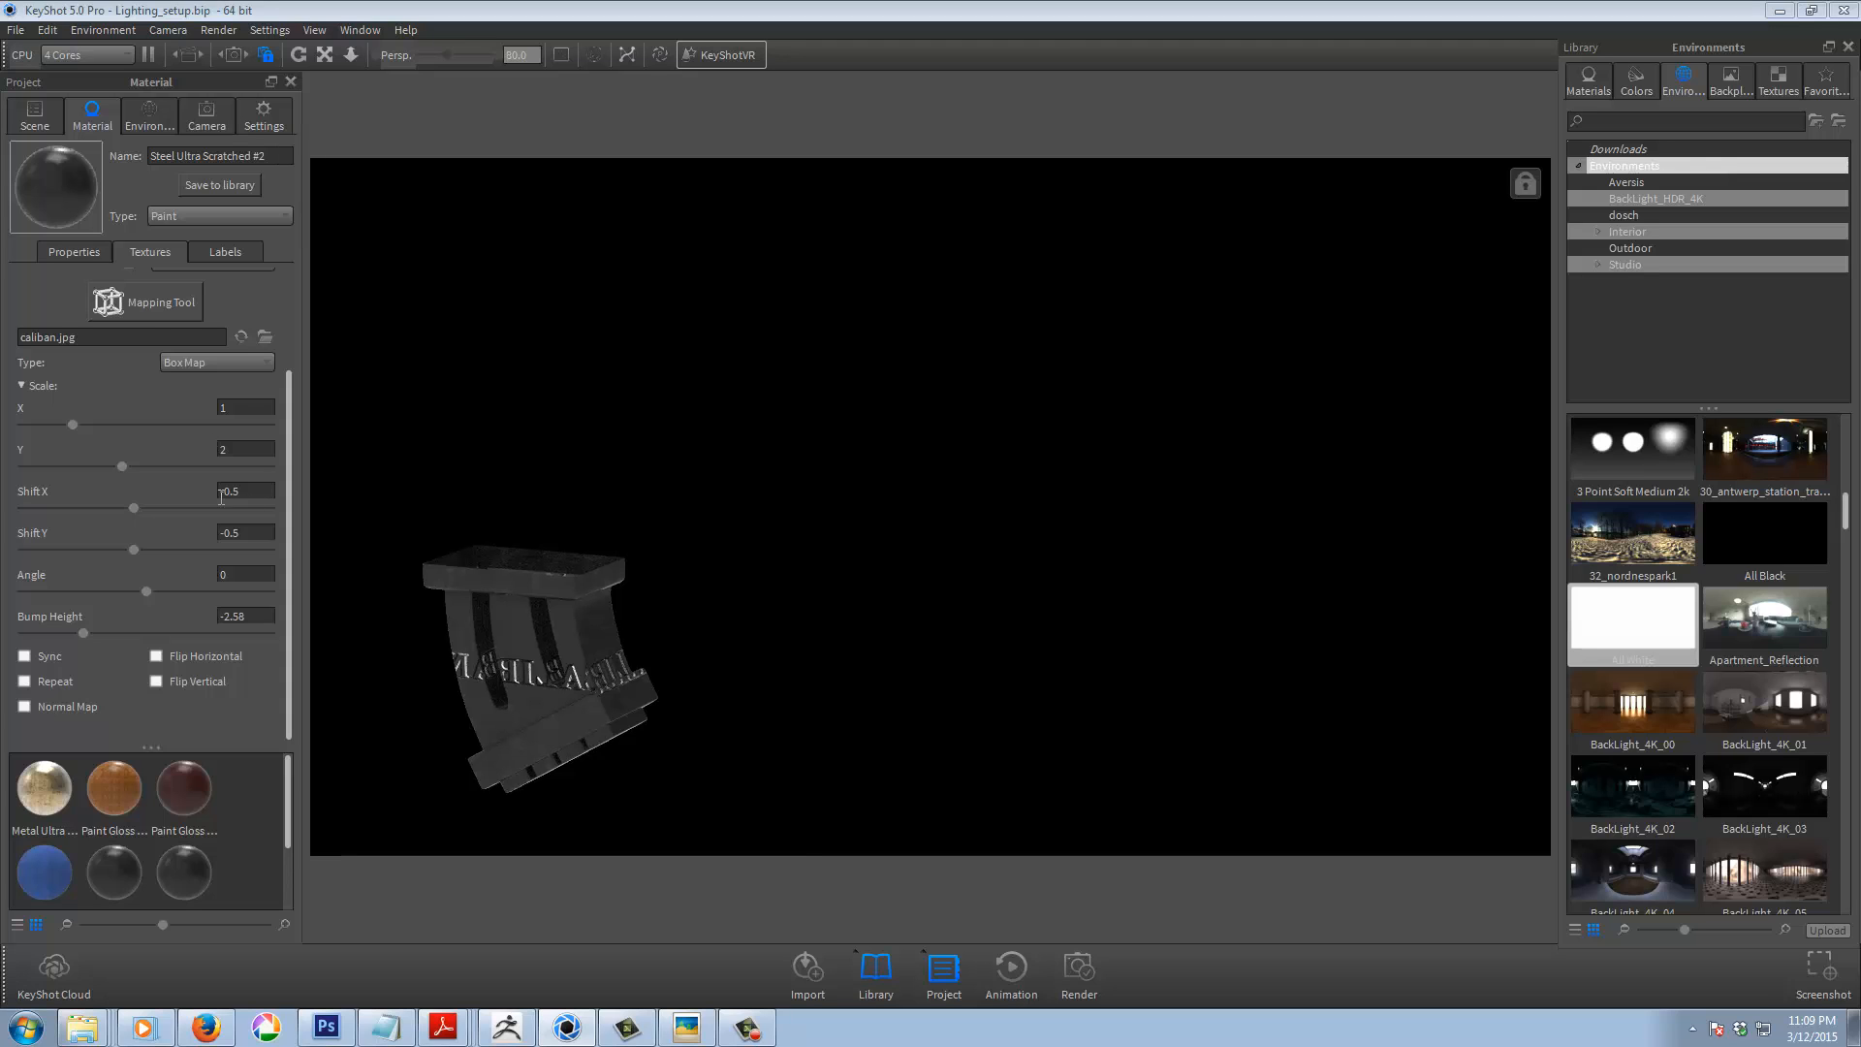
Tilt the bump mapping box along the magazine's lower edge and set the texture's X scale to 0.615
{"action": "left_click", "coordinate": [161, 312]}
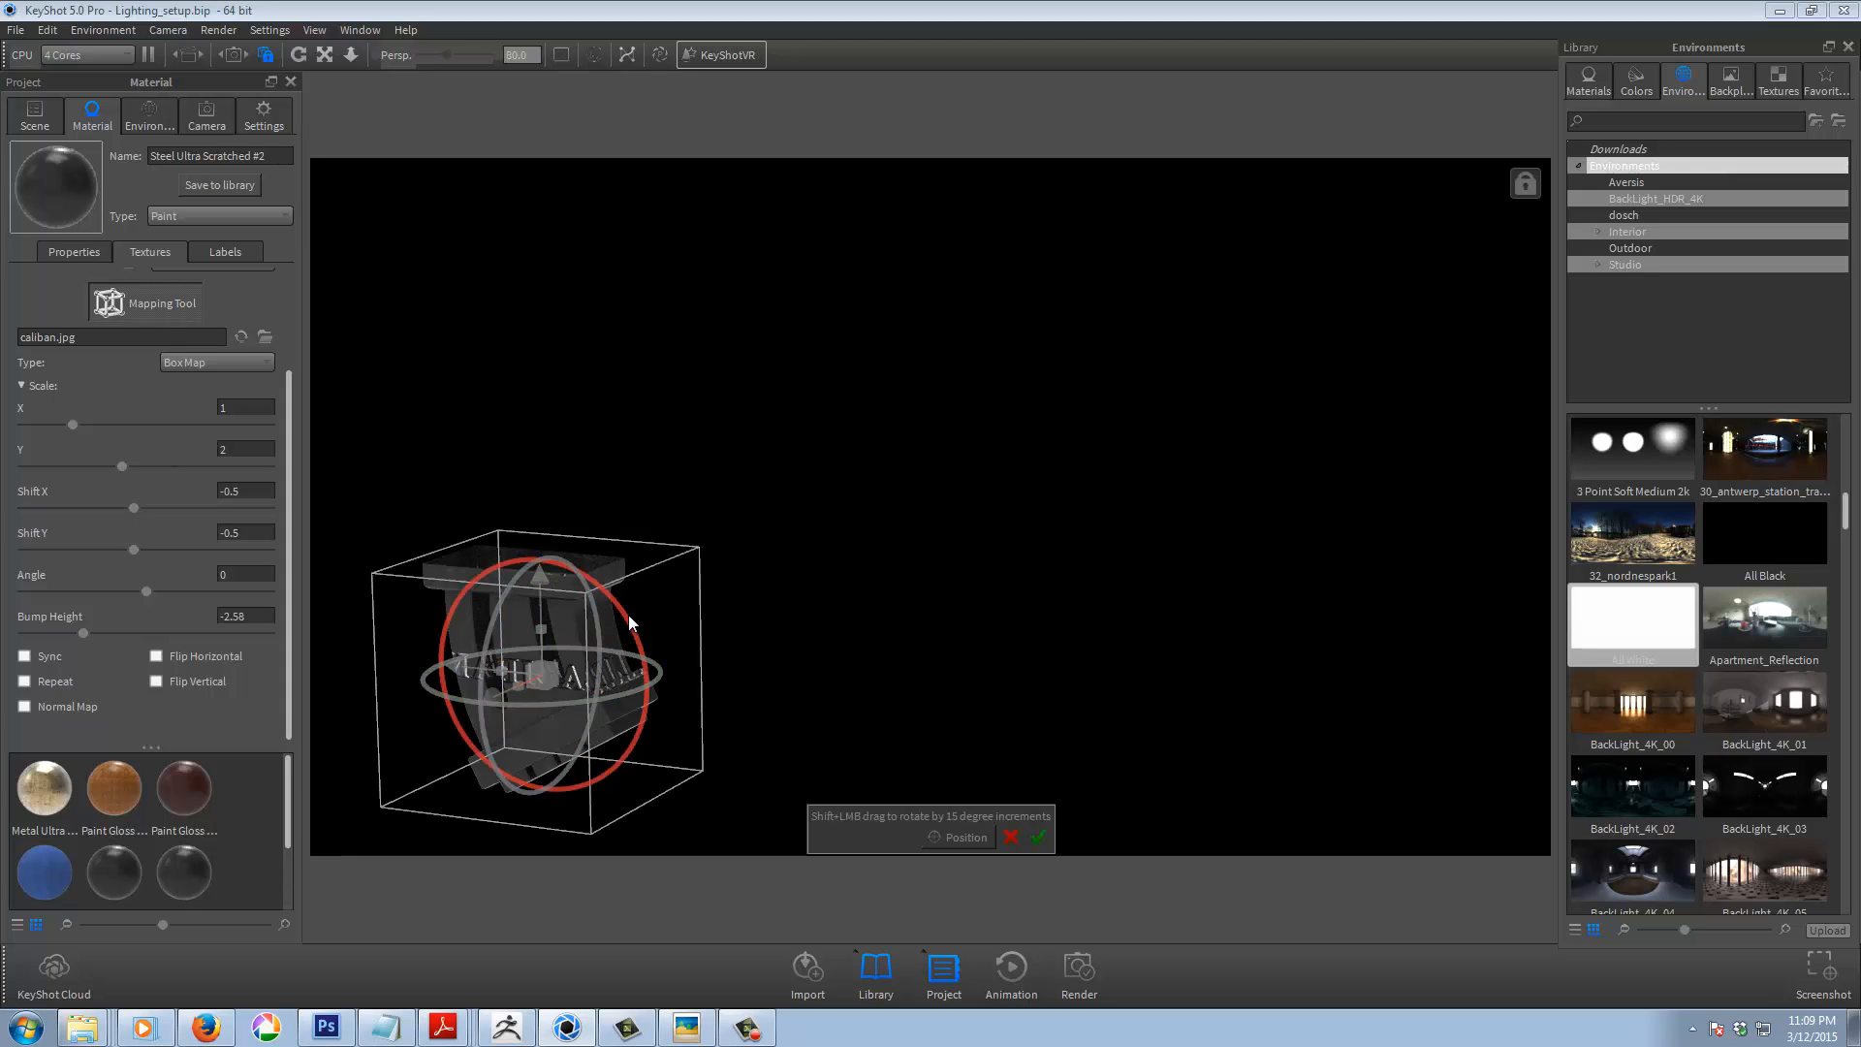
{"action": "left_click_drag", "start_coordinate": [627, 614], "coordinate": [533, 642]}
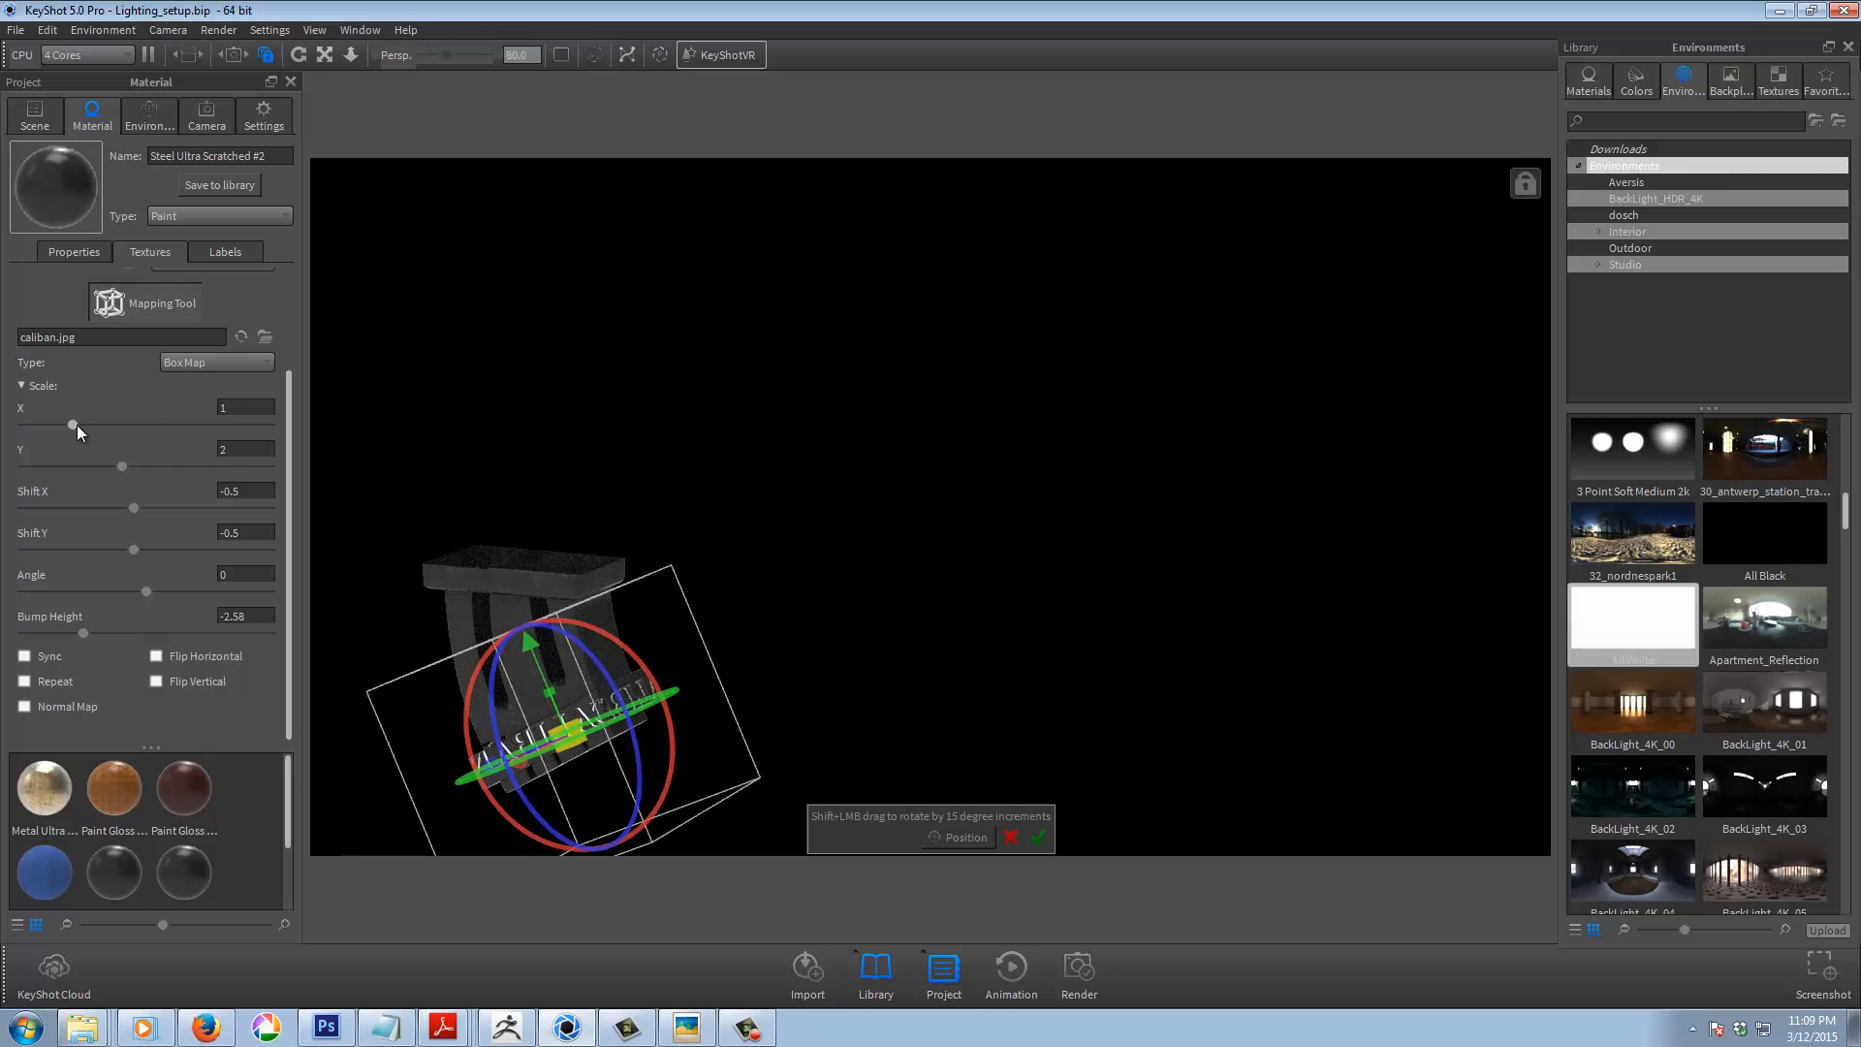
{"action": "left_click_drag", "start_coordinate": [73, 423], "coordinate": [55, 429]}
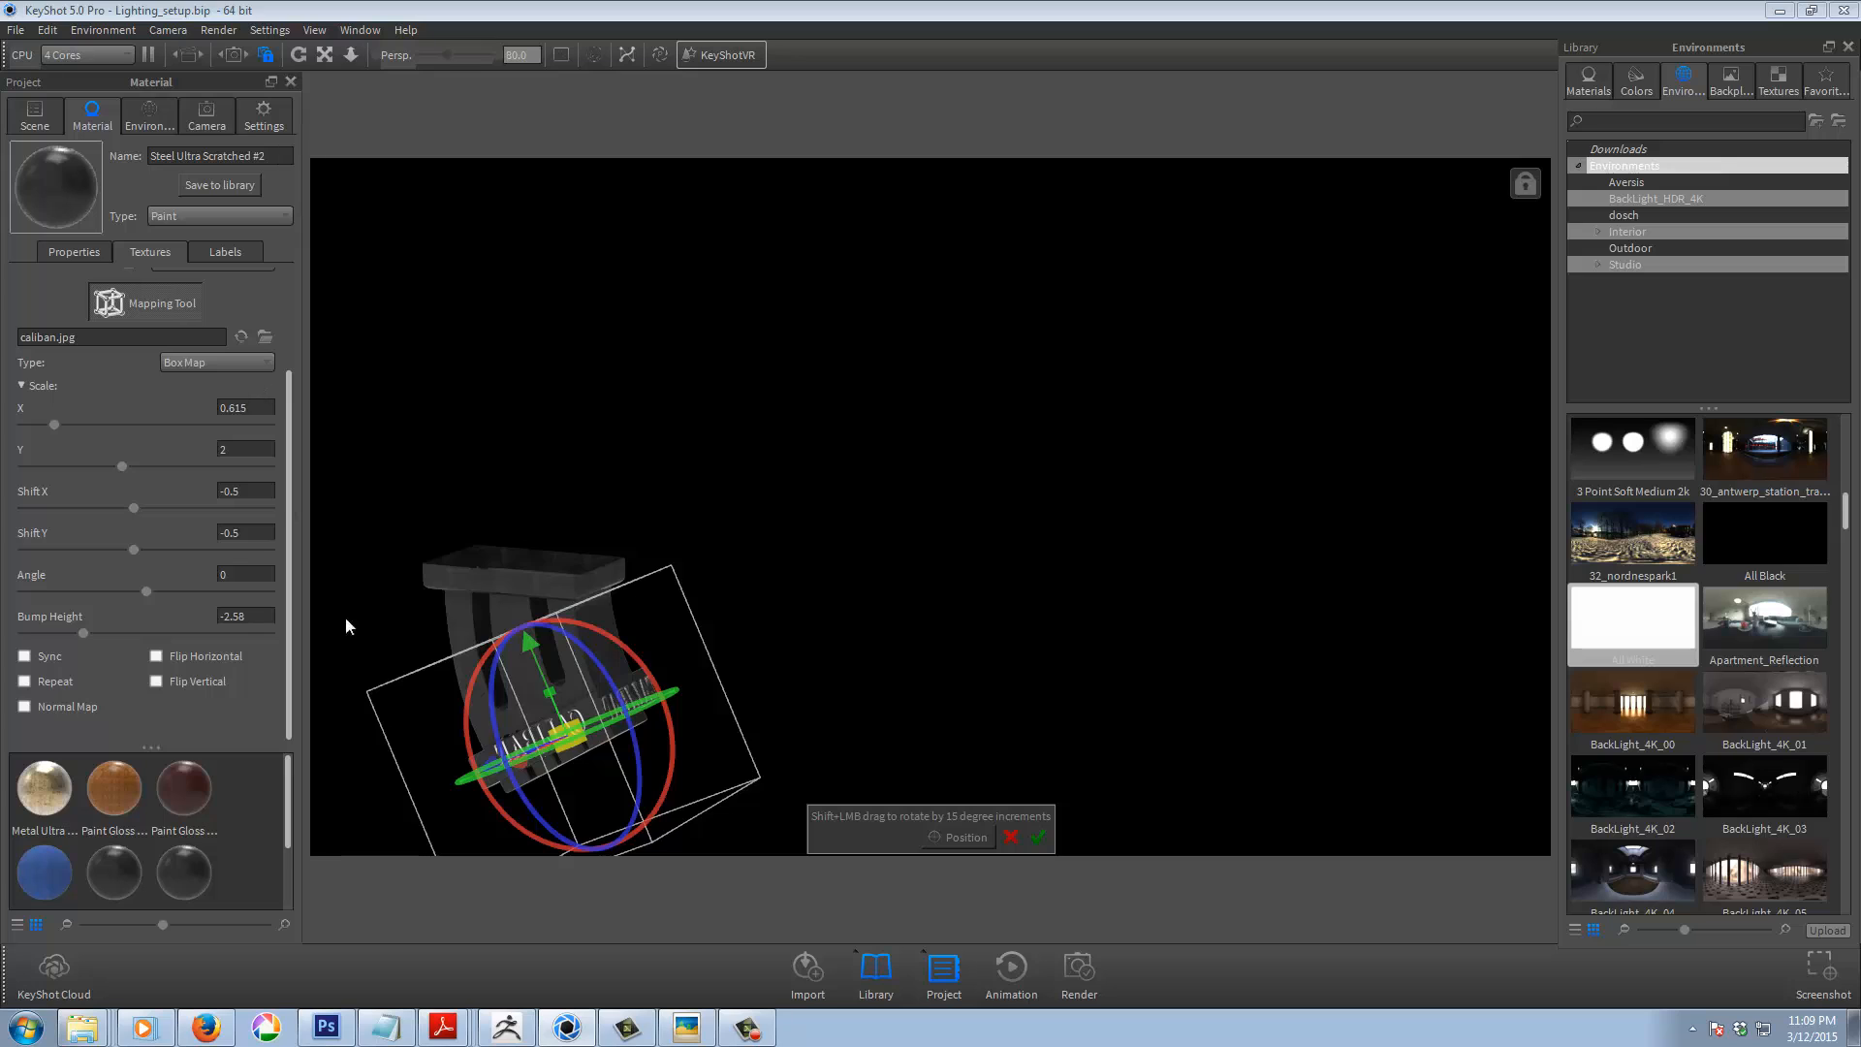
Position the CALIBAN text on the magazine's lower band and flip the bump texture horizontally
{"action": "left_click", "coordinate": [965, 838]}
{"action": "left_click_drag", "start_coordinate": [559, 729], "coordinate": [543, 753]}
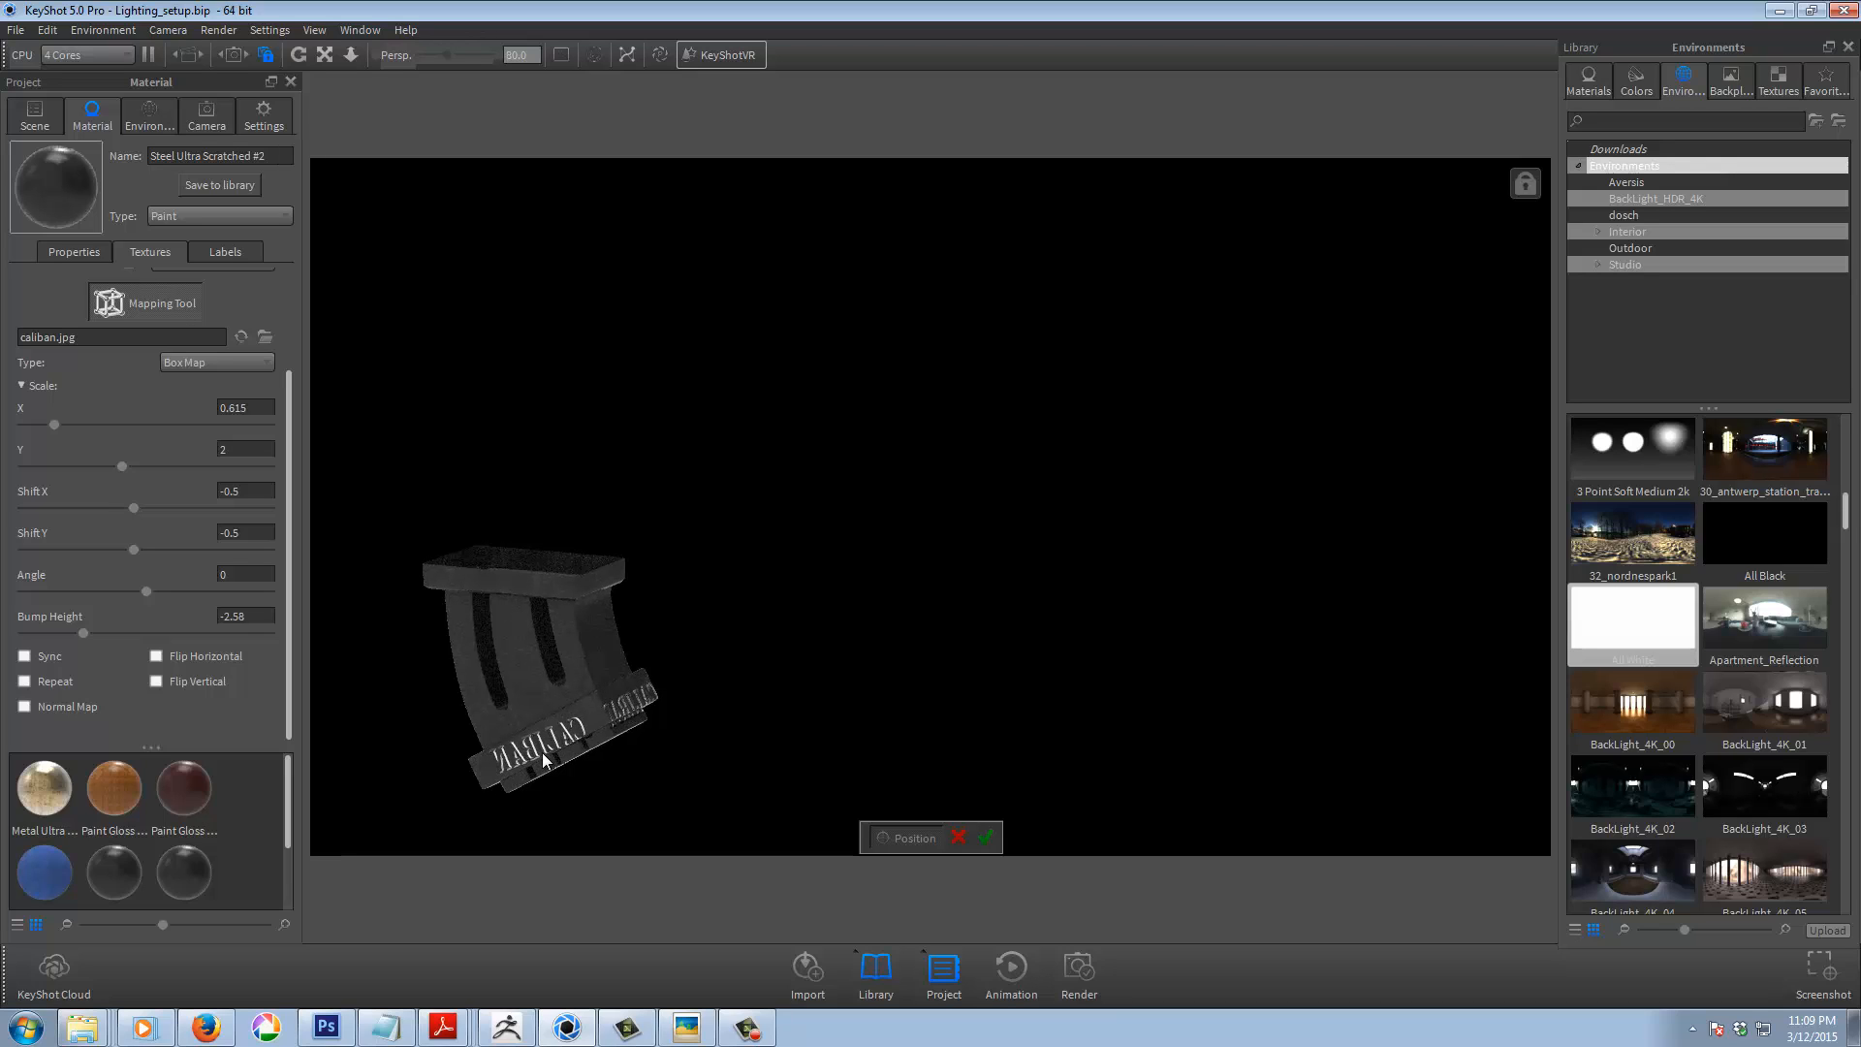
{"action": "left_click", "coordinate": [155, 656]}
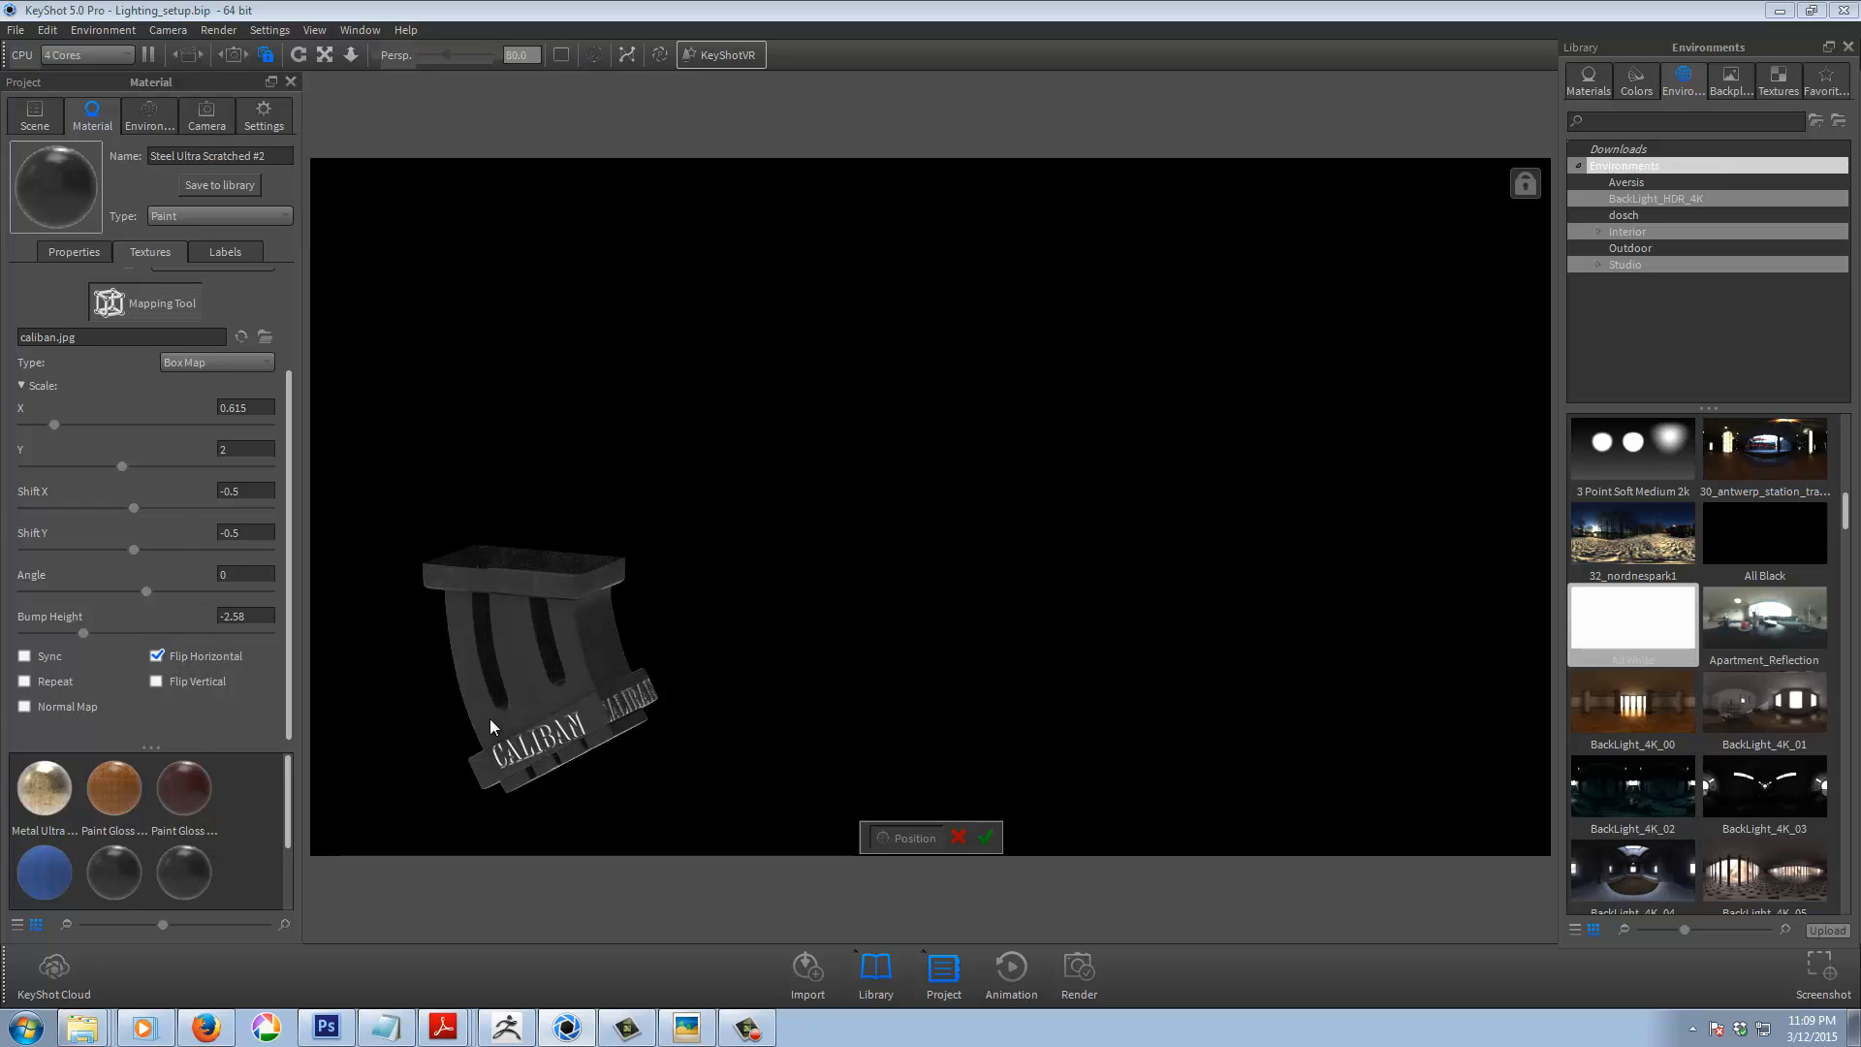
Compare the planar projections once more for the flipped CALIBAN text and switch back to Box Map
{"action": "left_click", "coordinate": [205, 362]}
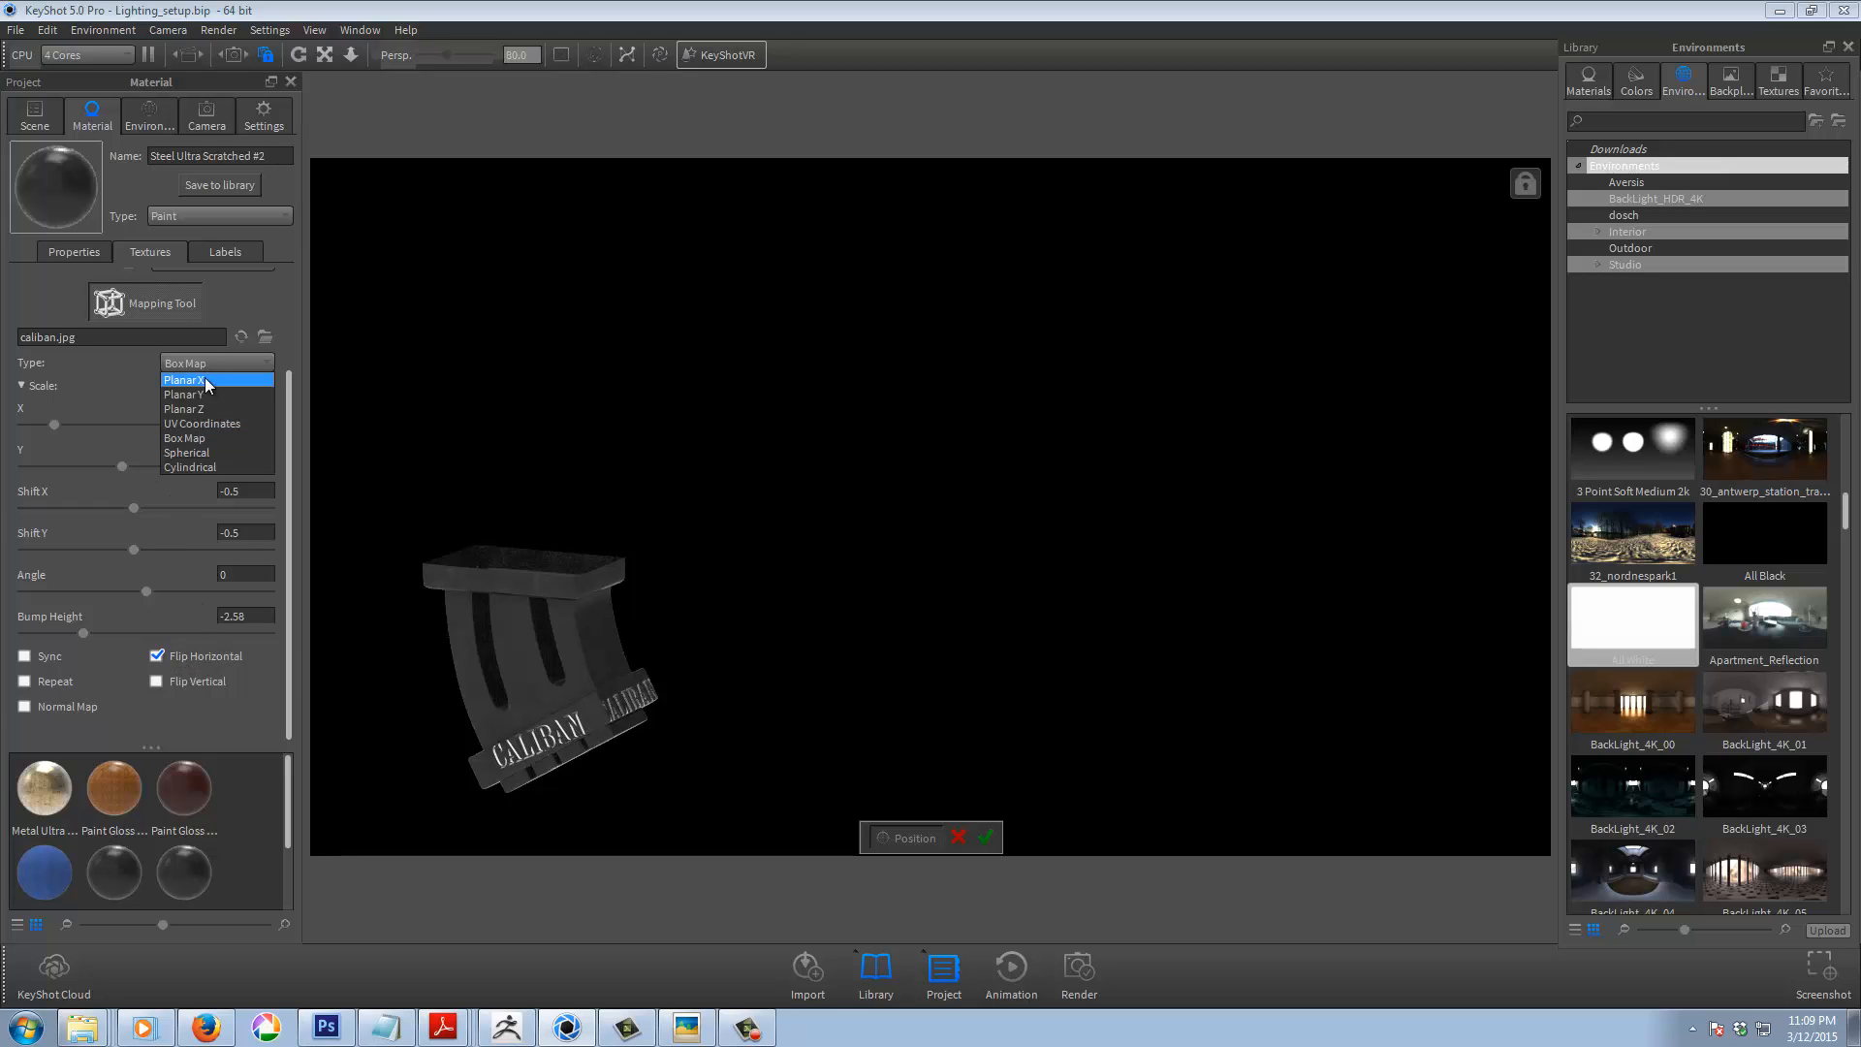
{"action": "left_click", "coordinate": [206, 376]}
{"action": "left_click", "coordinate": [206, 363]}
{"action": "left_click", "coordinate": [205, 394]}
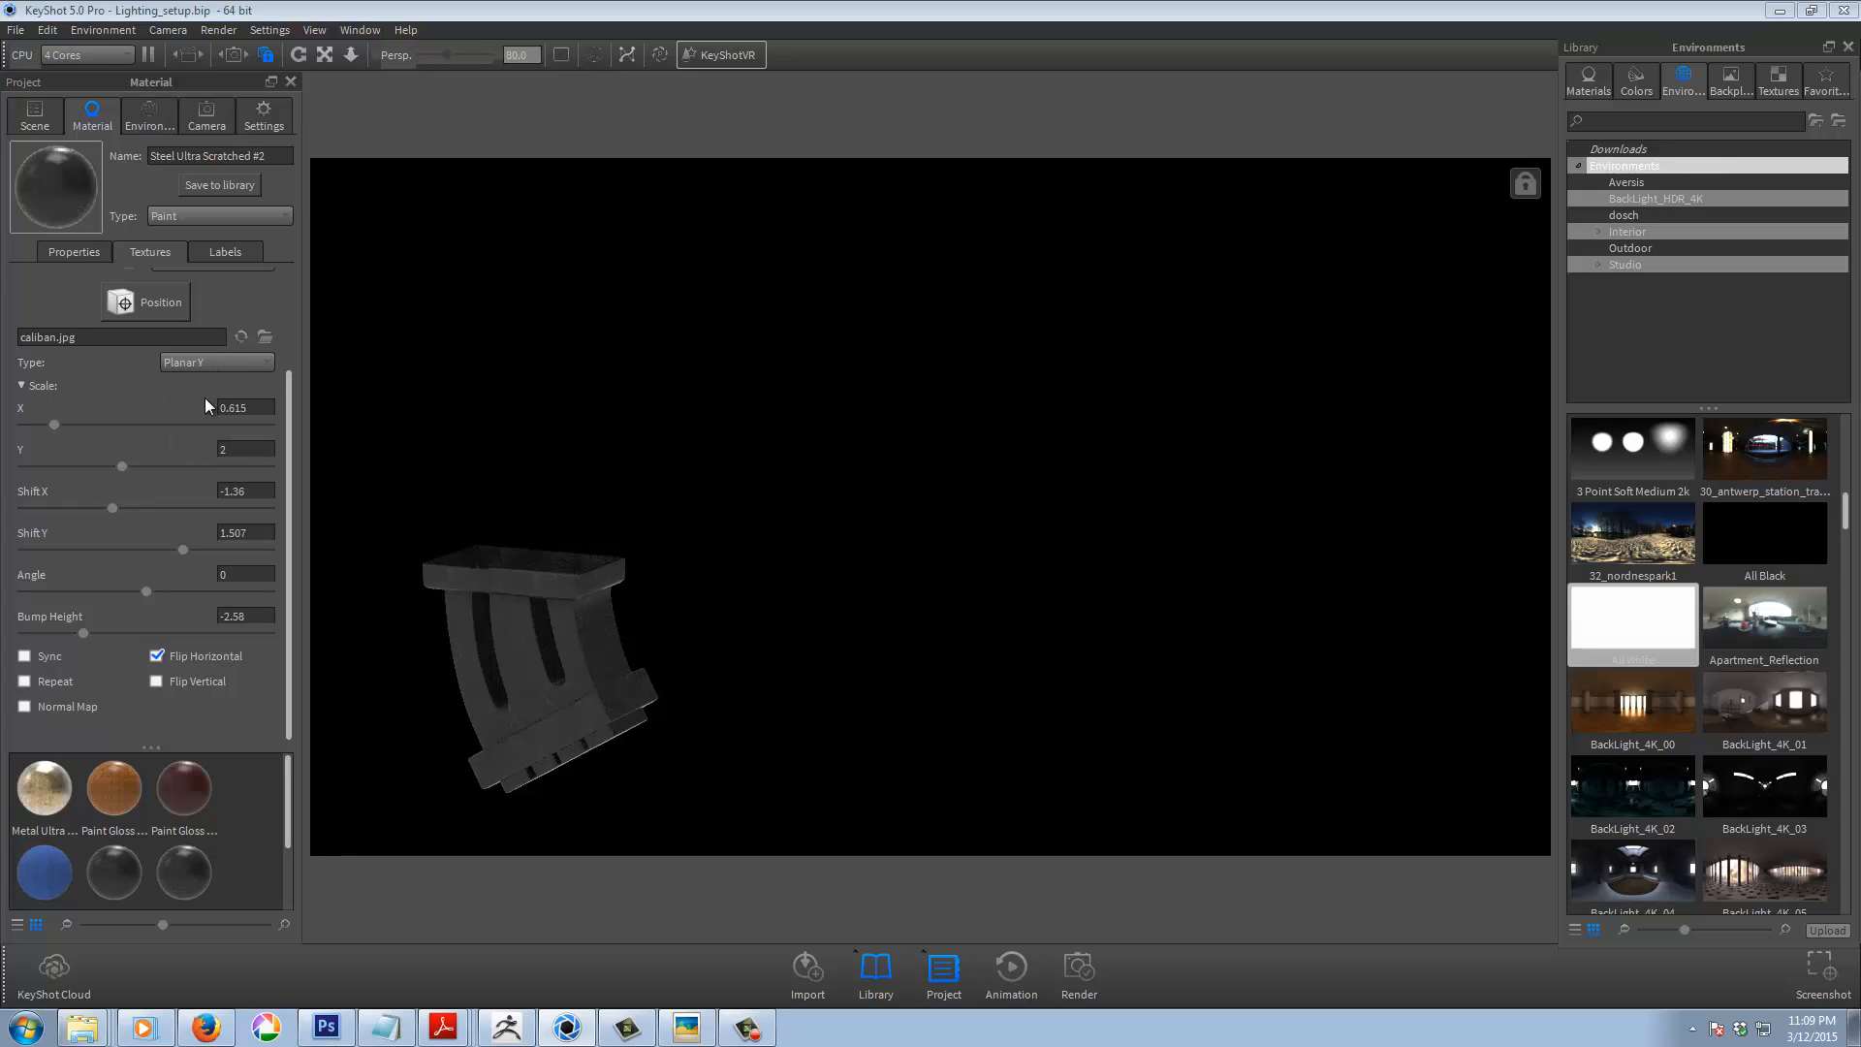
{"action": "left_click", "coordinate": [211, 360]}
{"action": "left_click", "coordinate": [208, 407]}
{"action": "left_click", "coordinate": [203, 366]}
{"action": "left_click", "coordinate": [206, 440]}
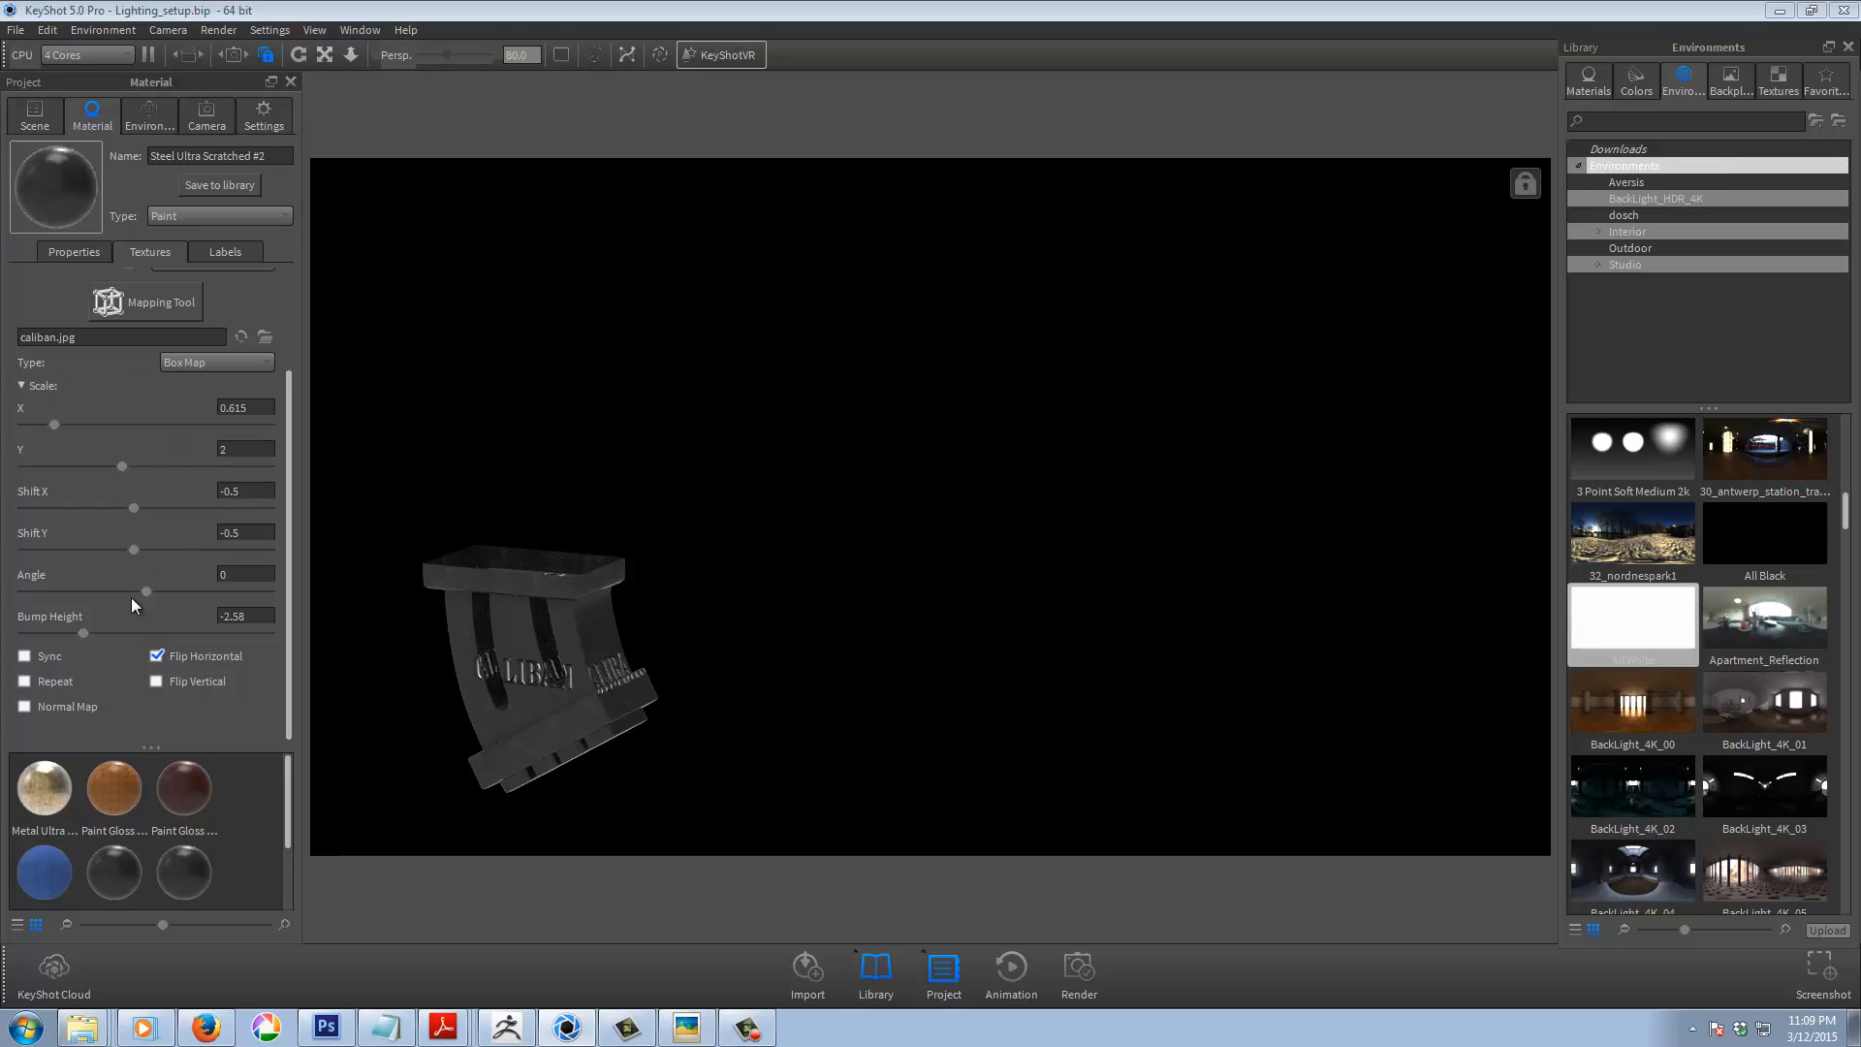
Try to position the flipped text on the magazine's lower band and rotate its mapping box
{"action": "left_click", "coordinate": [148, 305]}
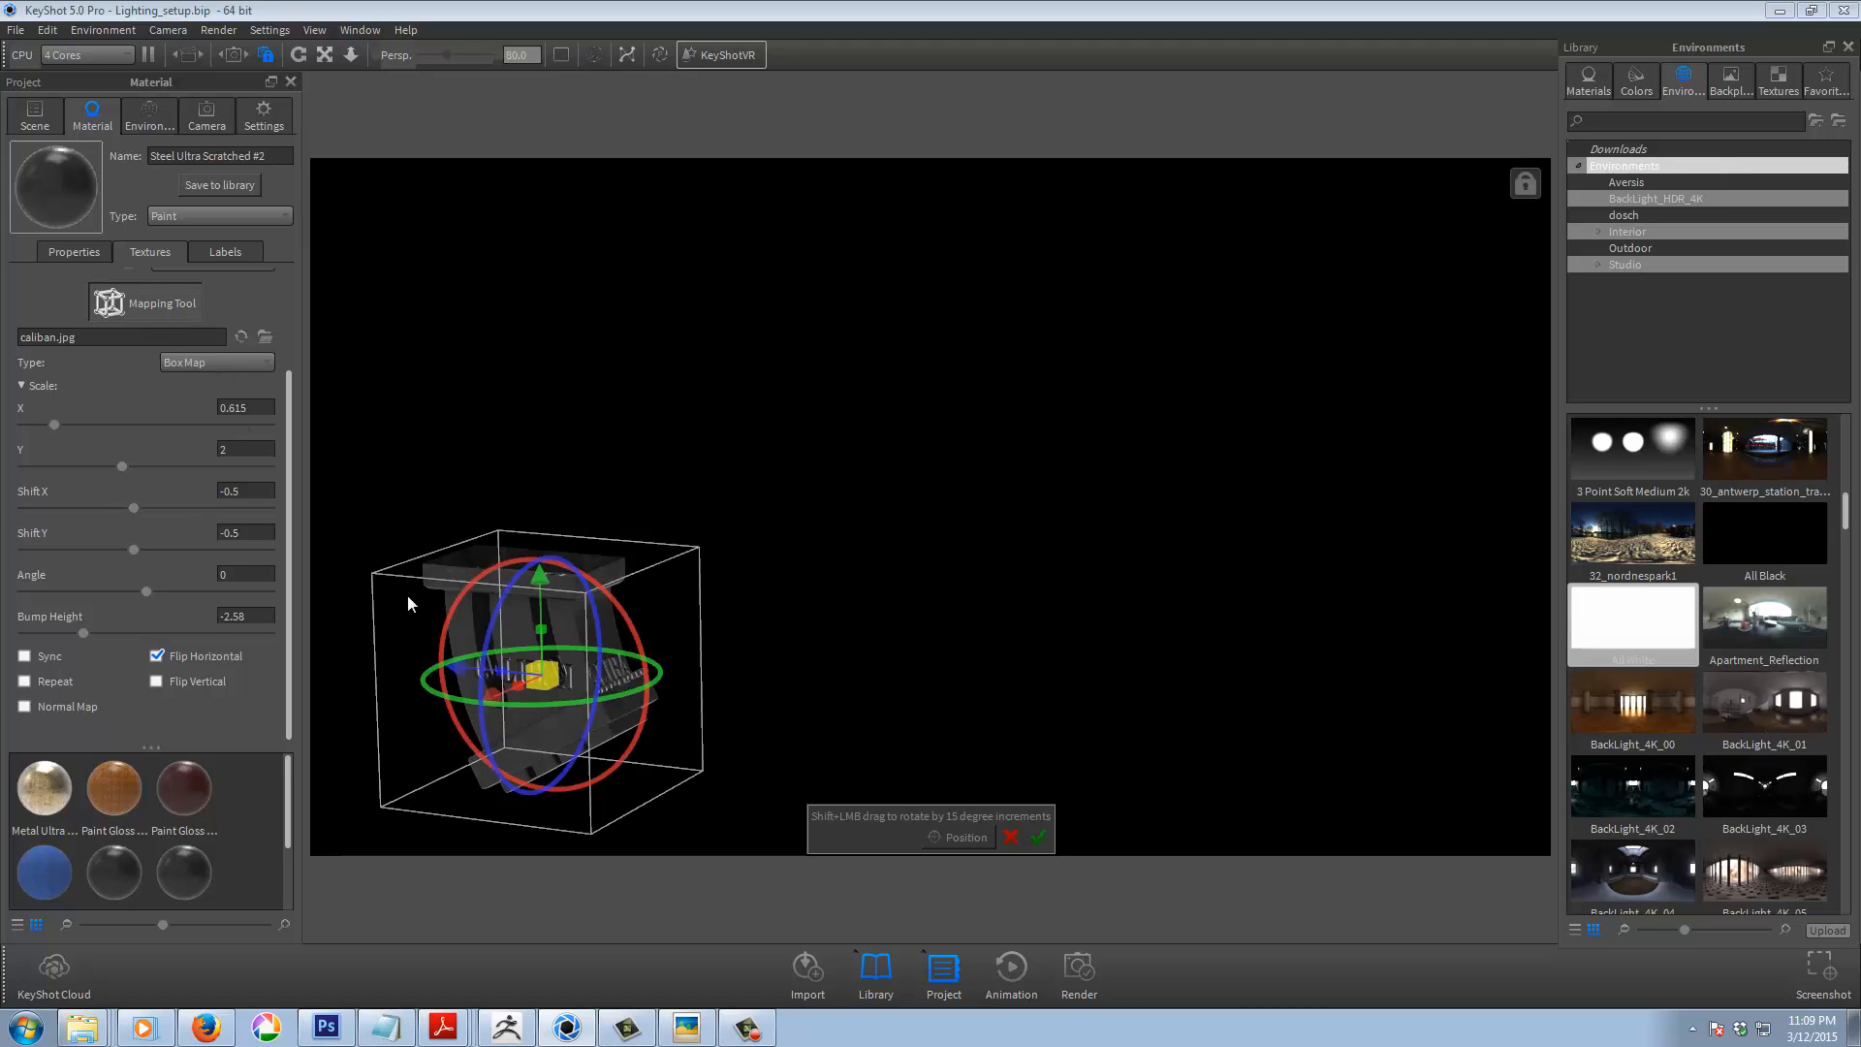
{"action": "left_click", "coordinate": [964, 839]}
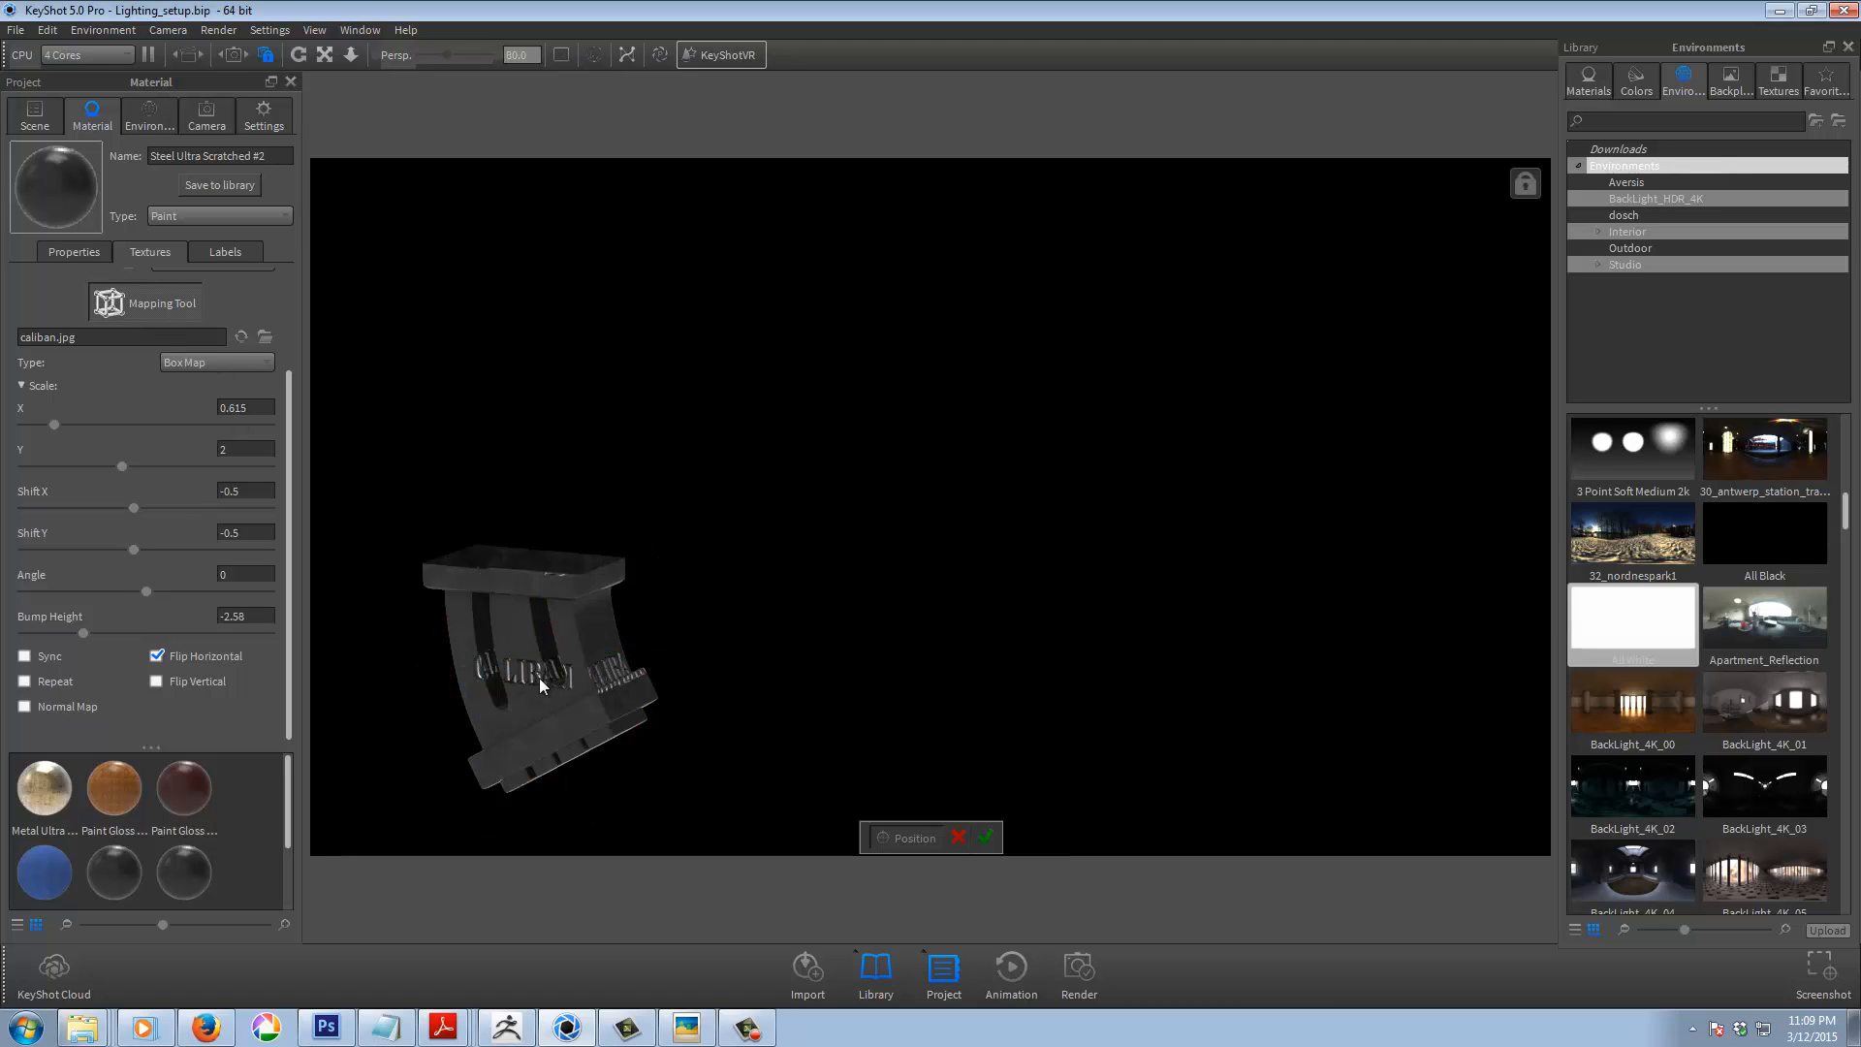
{"action": "left_click", "coordinate": [541, 736]}
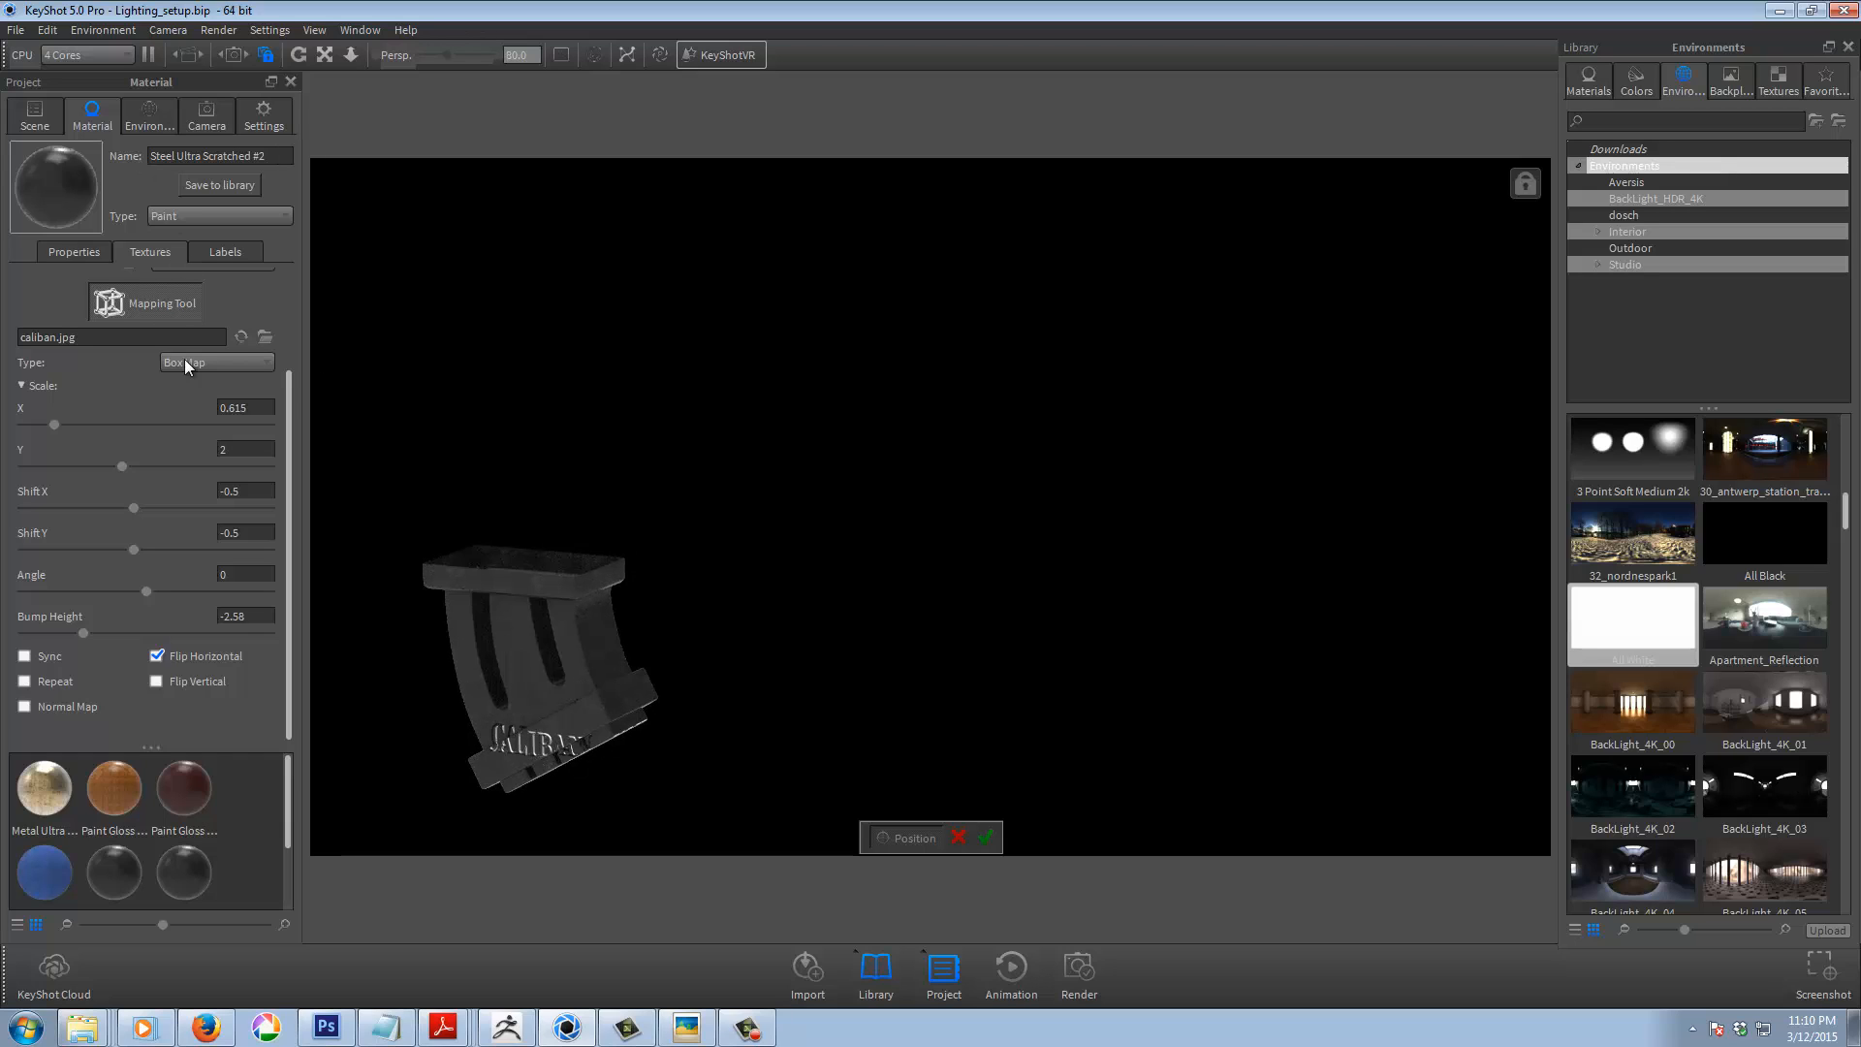
{"action": "left_click", "coordinate": [165, 297]}
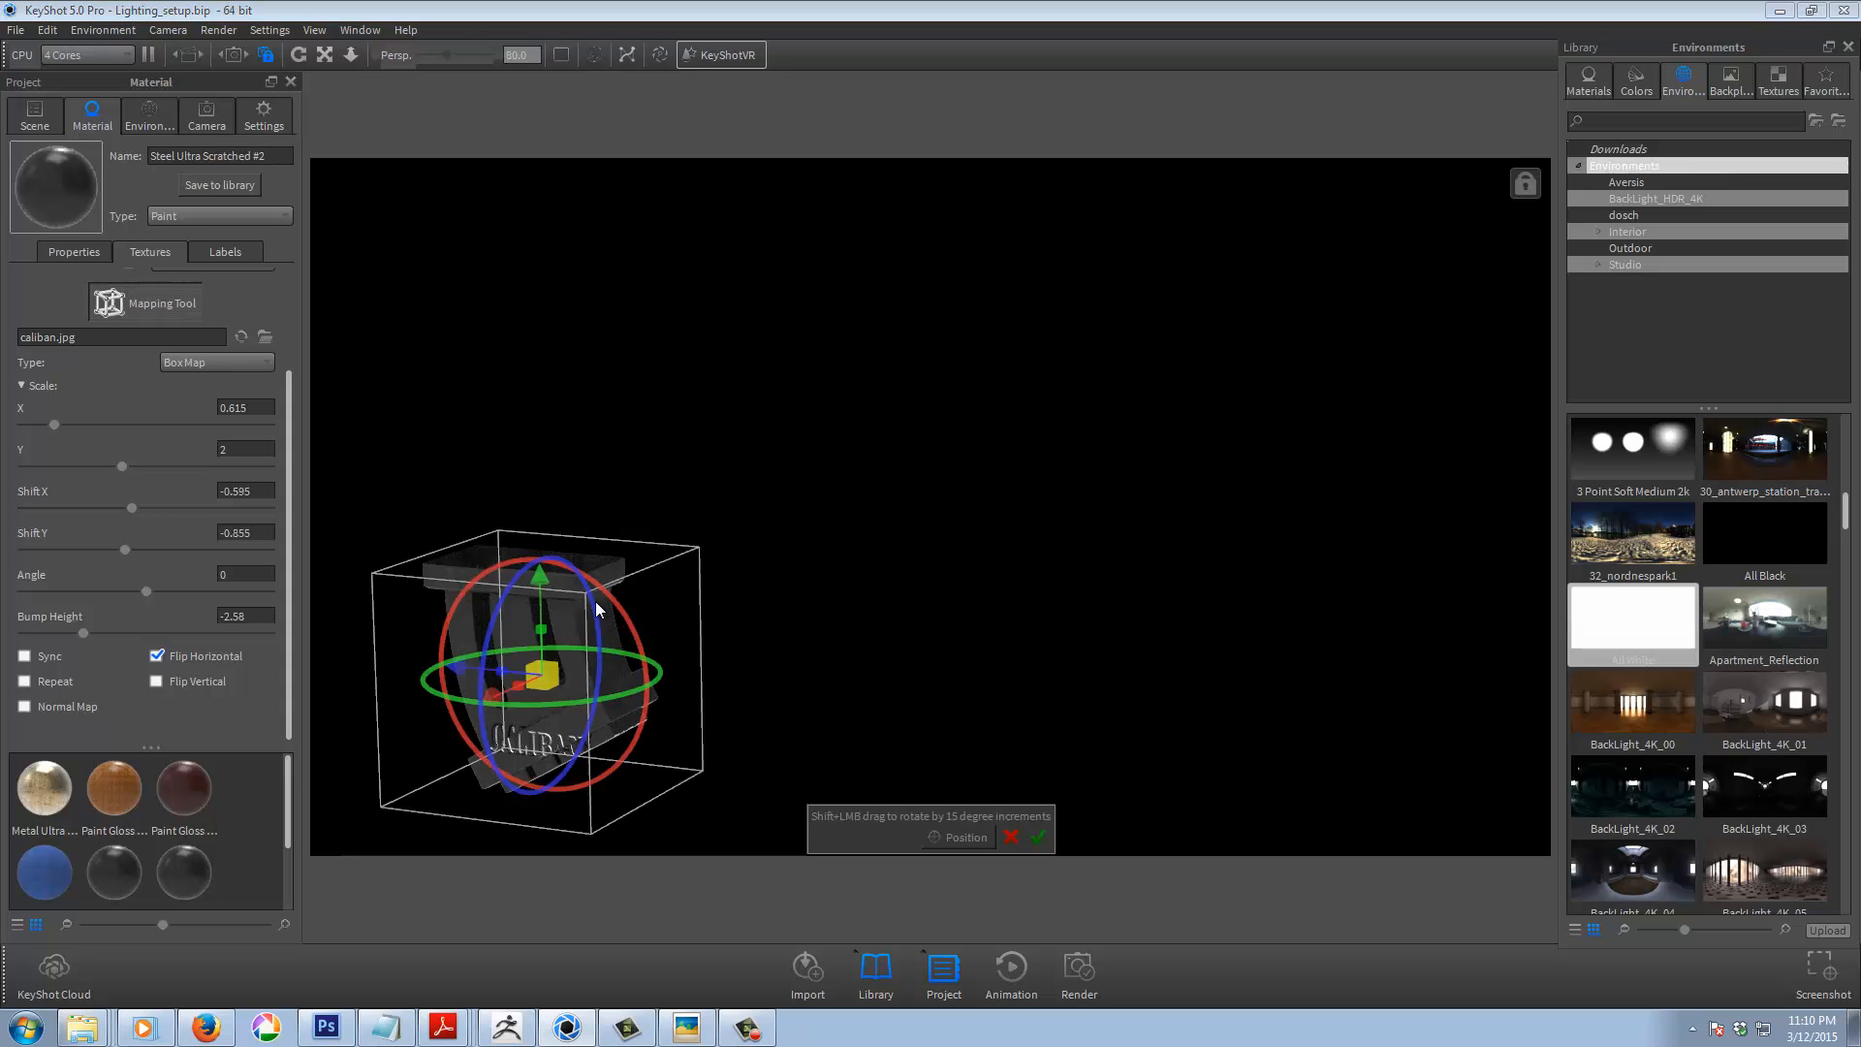
{"action": "left_click_drag", "start_coordinate": [597, 605], "coordinate": [572, 551]}
{"action": "key", "text": "Return"}
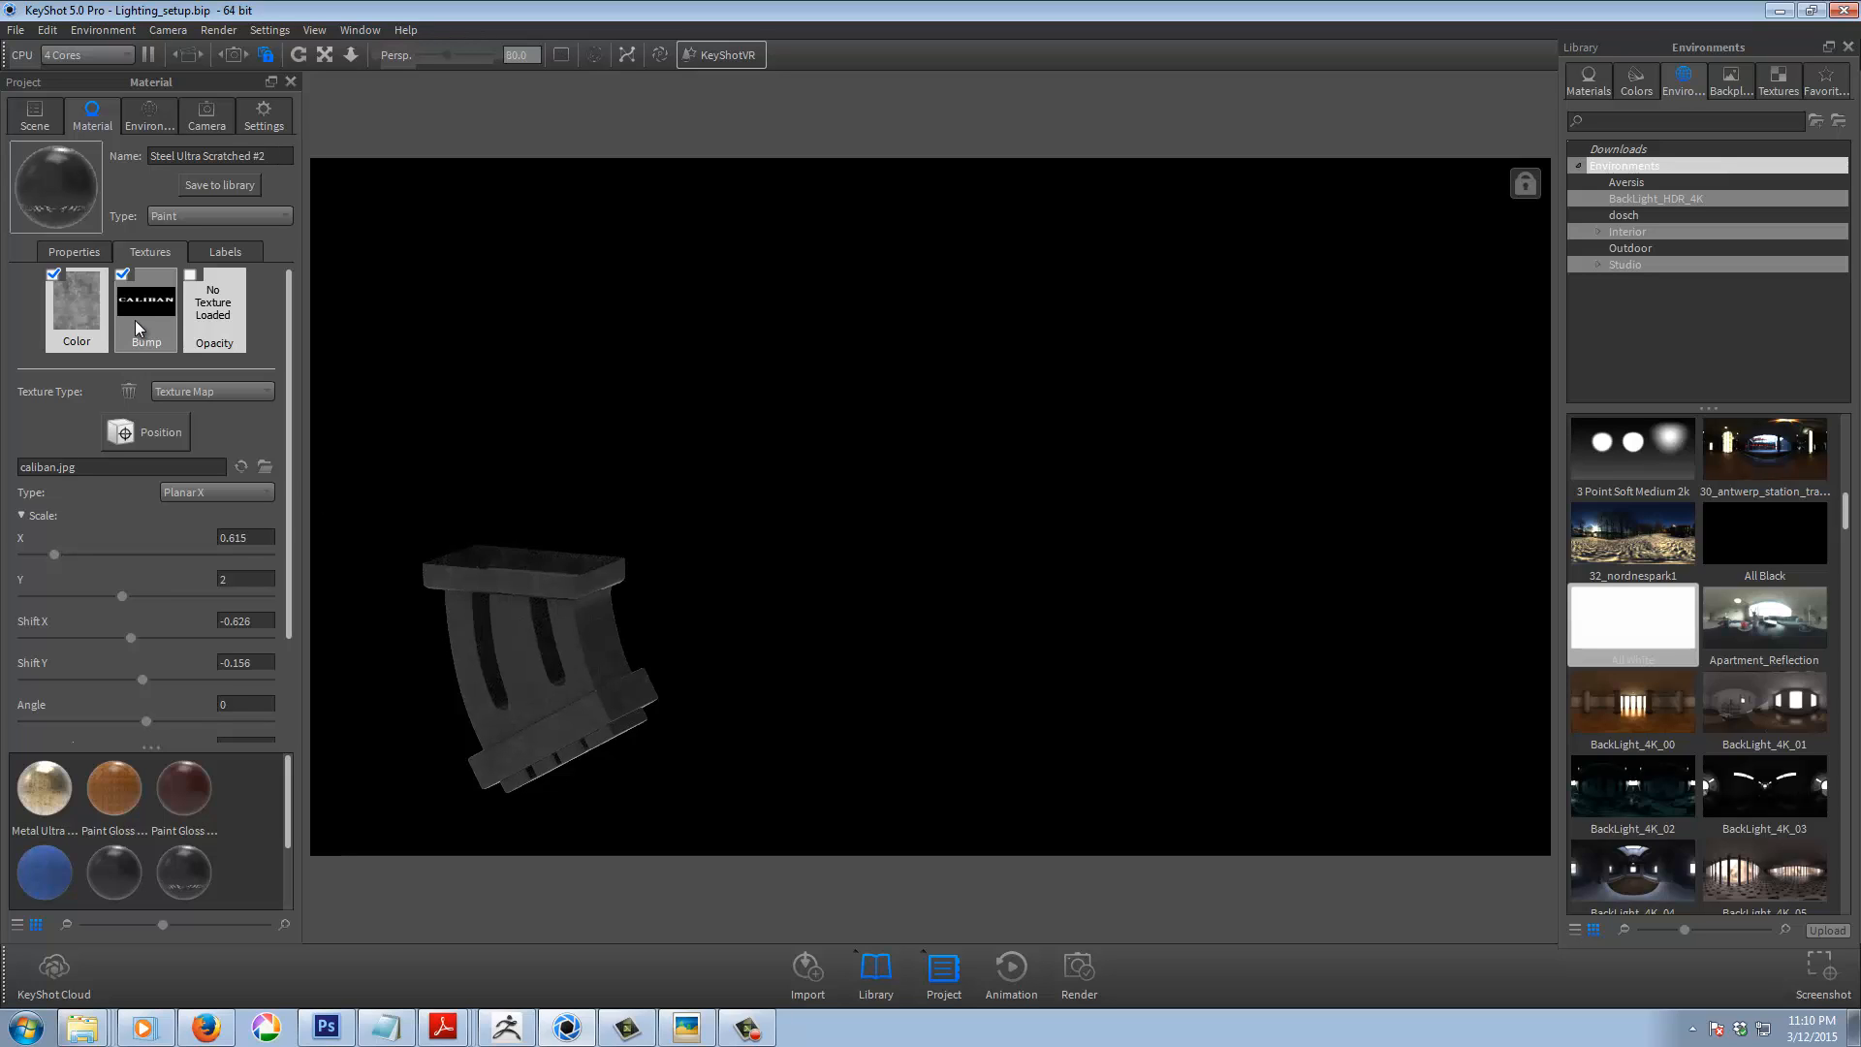
Change the bump texture's mapping type from Planar X to Box Map
{"action": "left_click", "coordinate": [155, 436]}
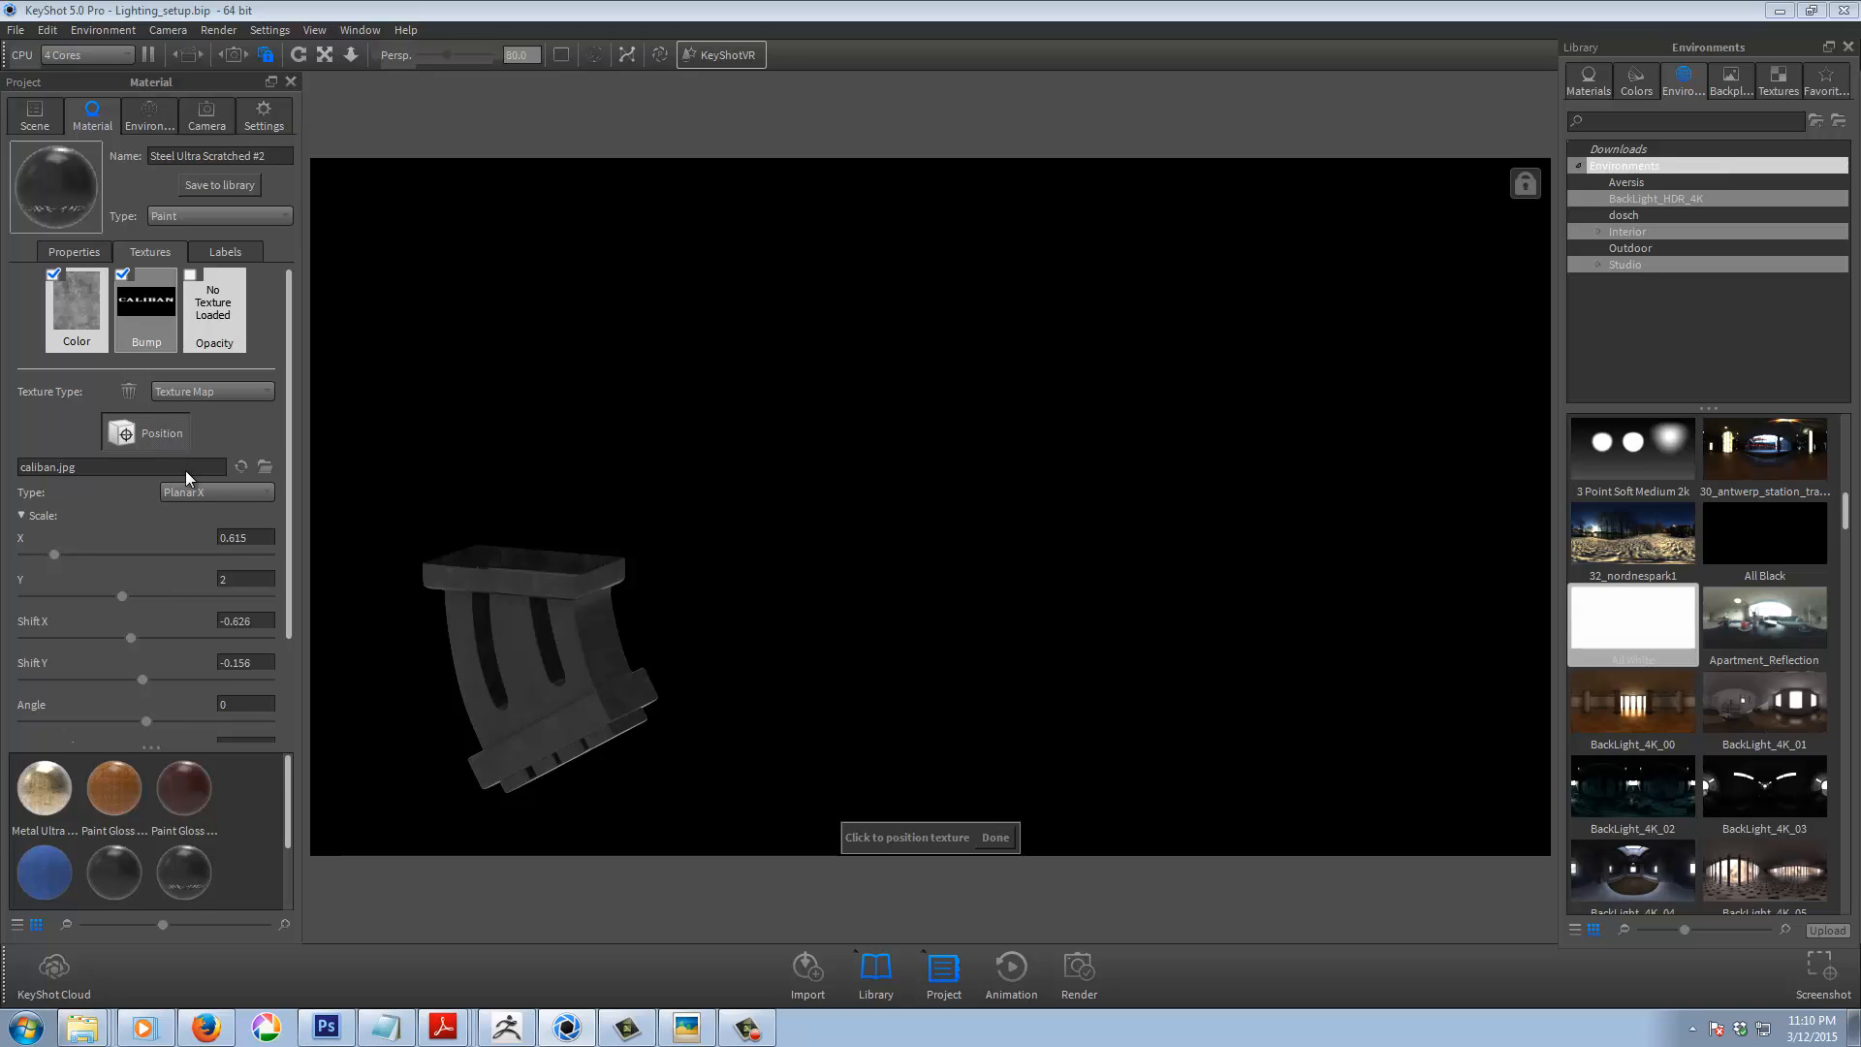
{"action": "left_click", "coordinate": [194, 494]}
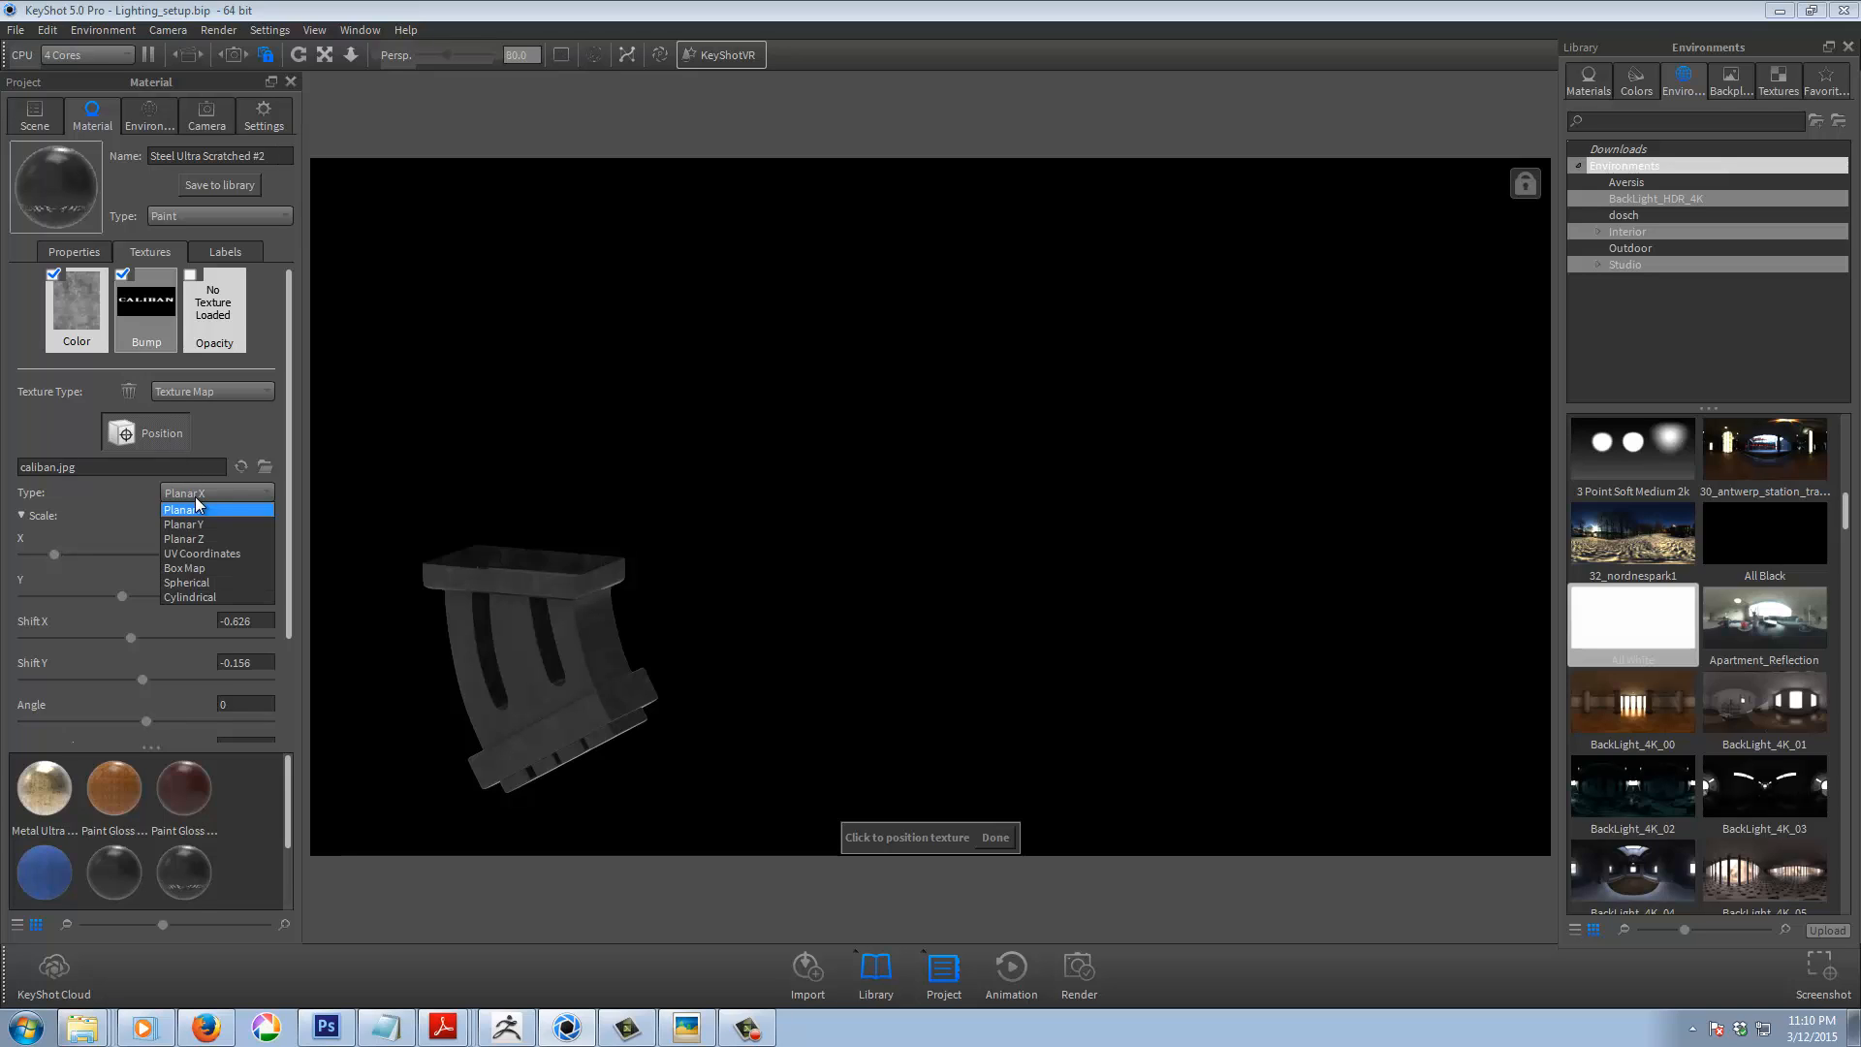
{"action": "left_click", "coordinate": [213, 562]}
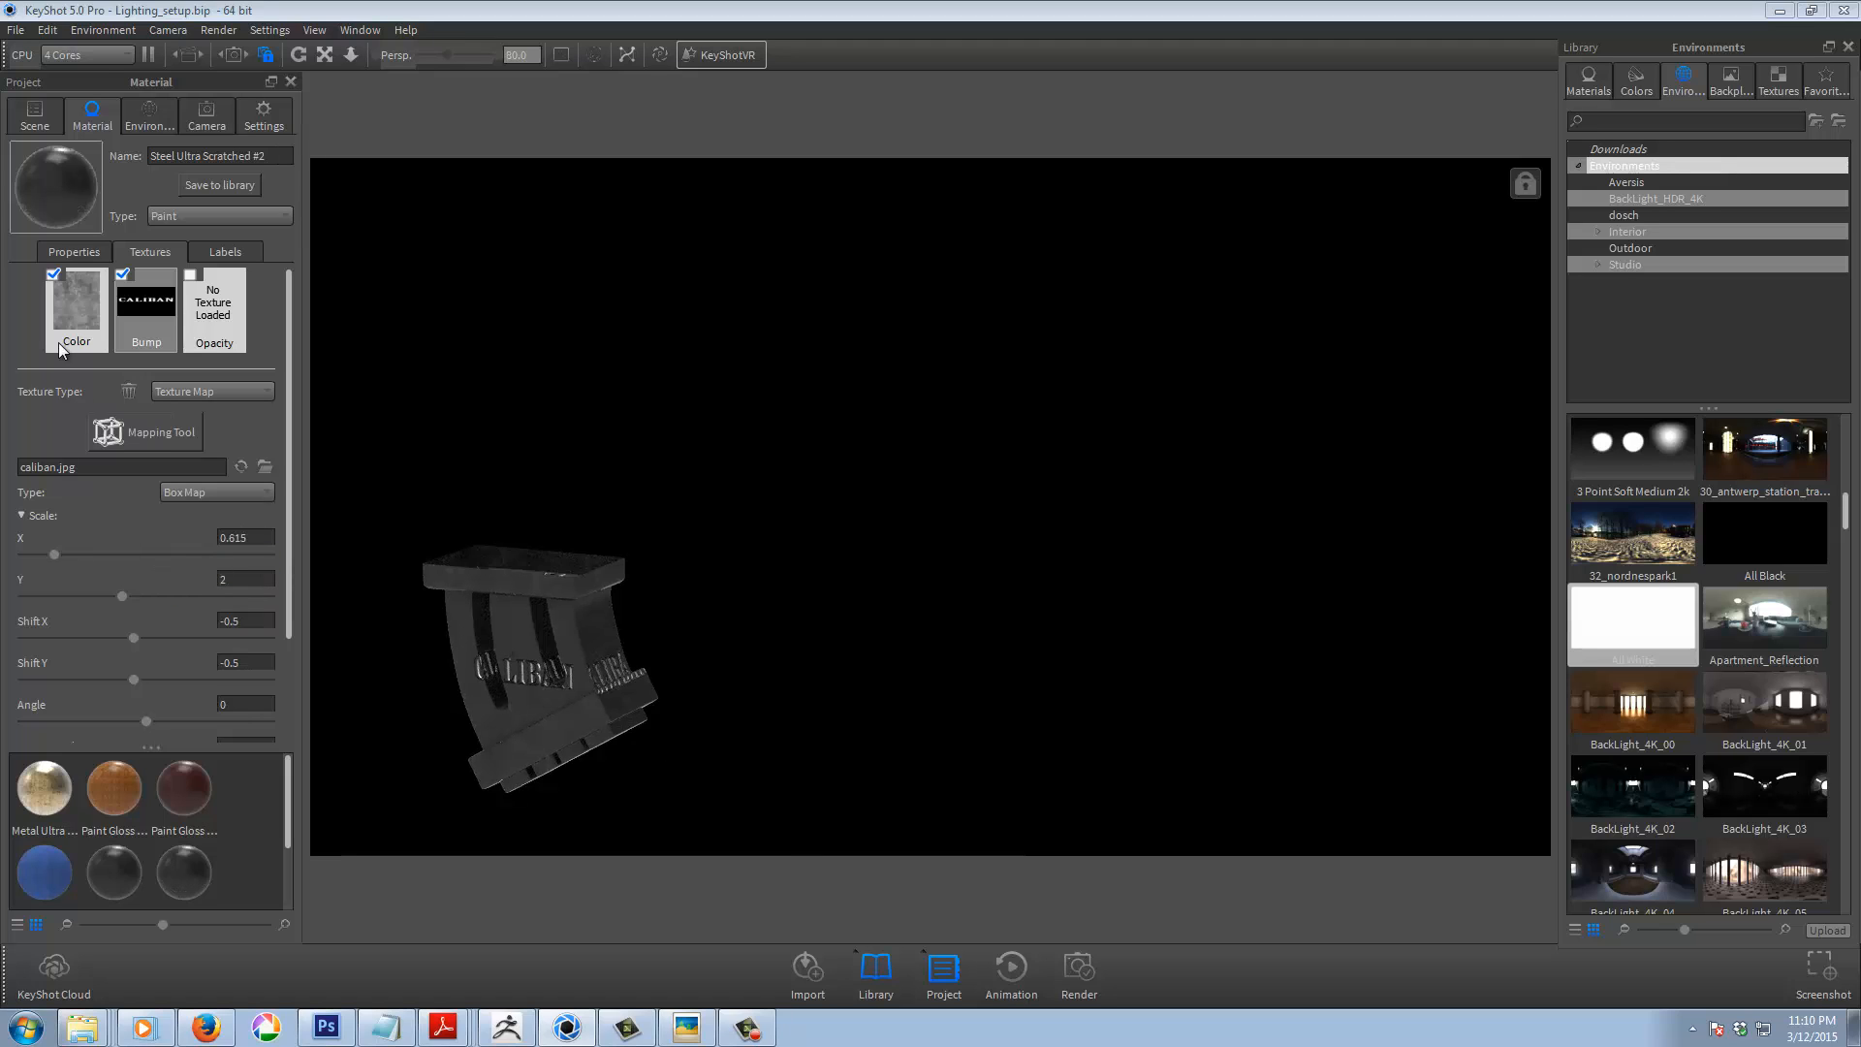
Rotate the bump mapping box with the Mapping Tool and reposition the CALIBAN text onto the magazine's lower band
{"action": "left_click", "coordinate": [148, 433]}
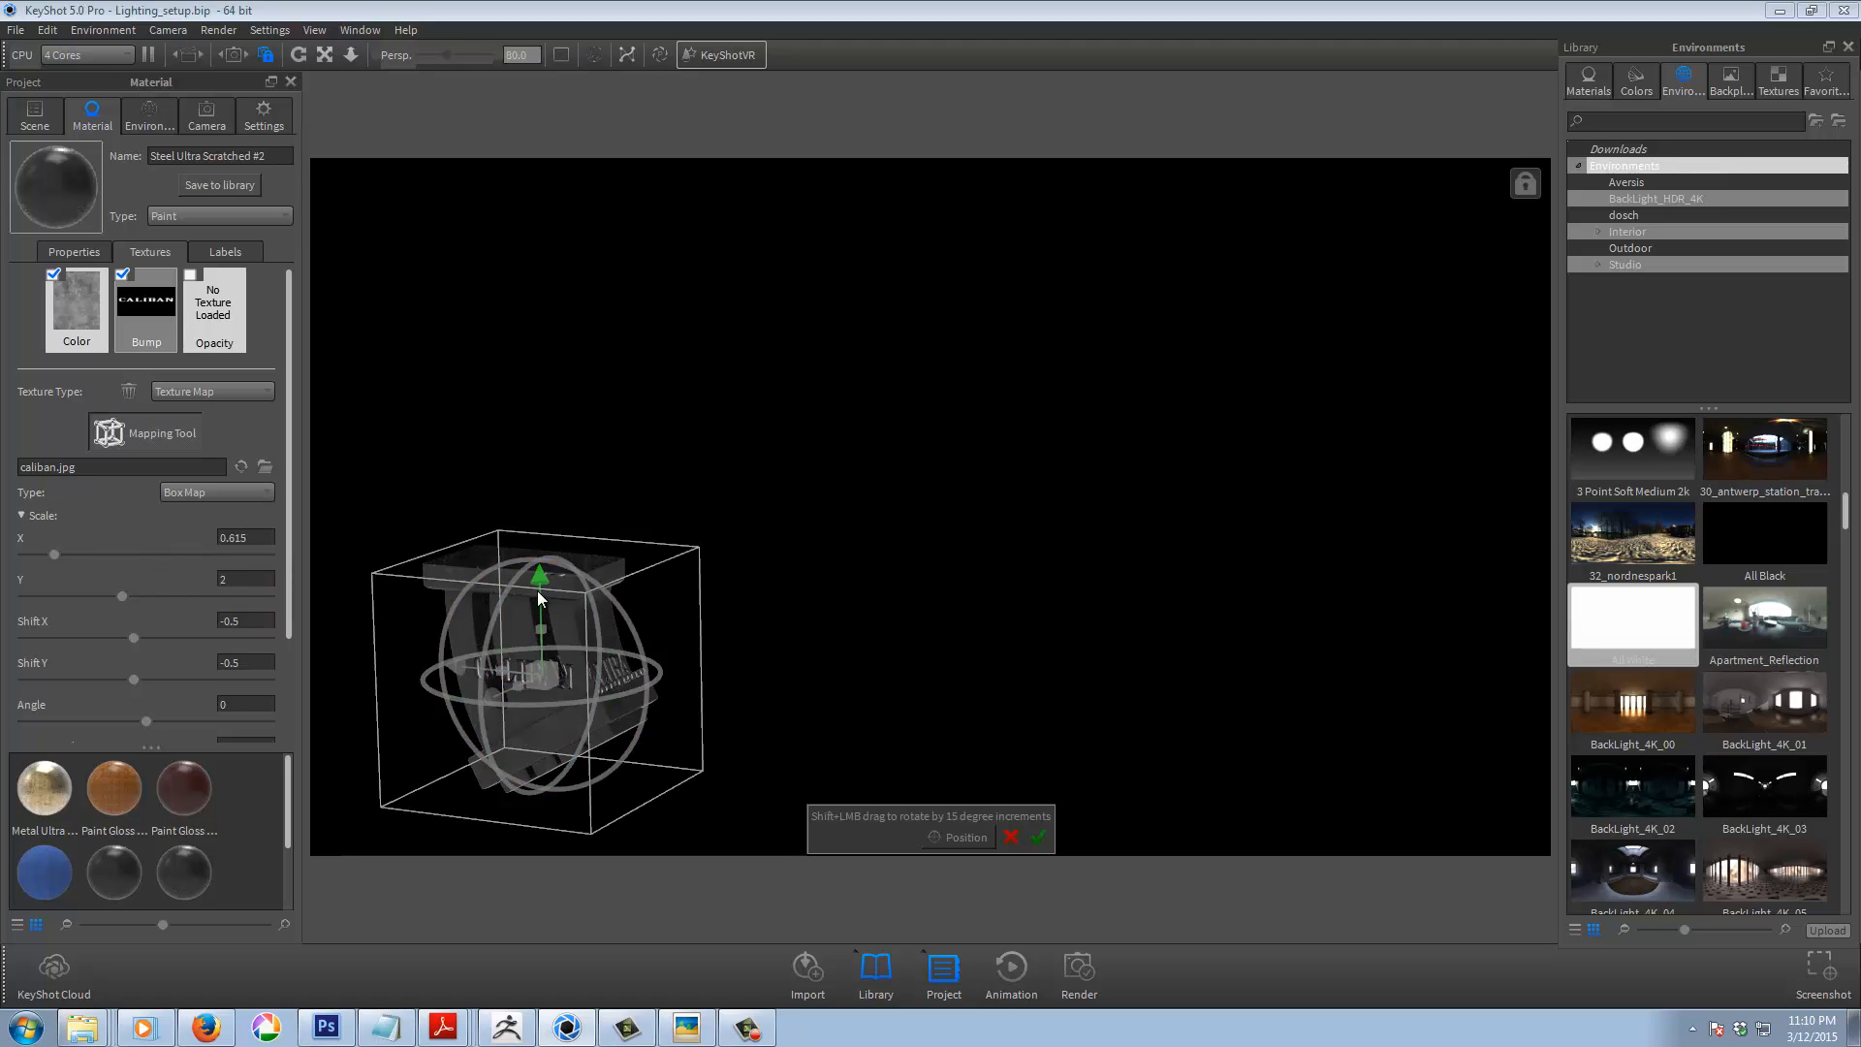
{"action": "mouse_move", "coordinate": [548, 601]}
{"action": "left_mouse_down"}
{"action": "mouse_move", "coordinate": [549, 658]}
{"action": "mouse_move", "coordinate": [578, 642]}
{"action": "mouse_move", "coordinate": [551, 609]}
{"action": "left_mouse_up"}
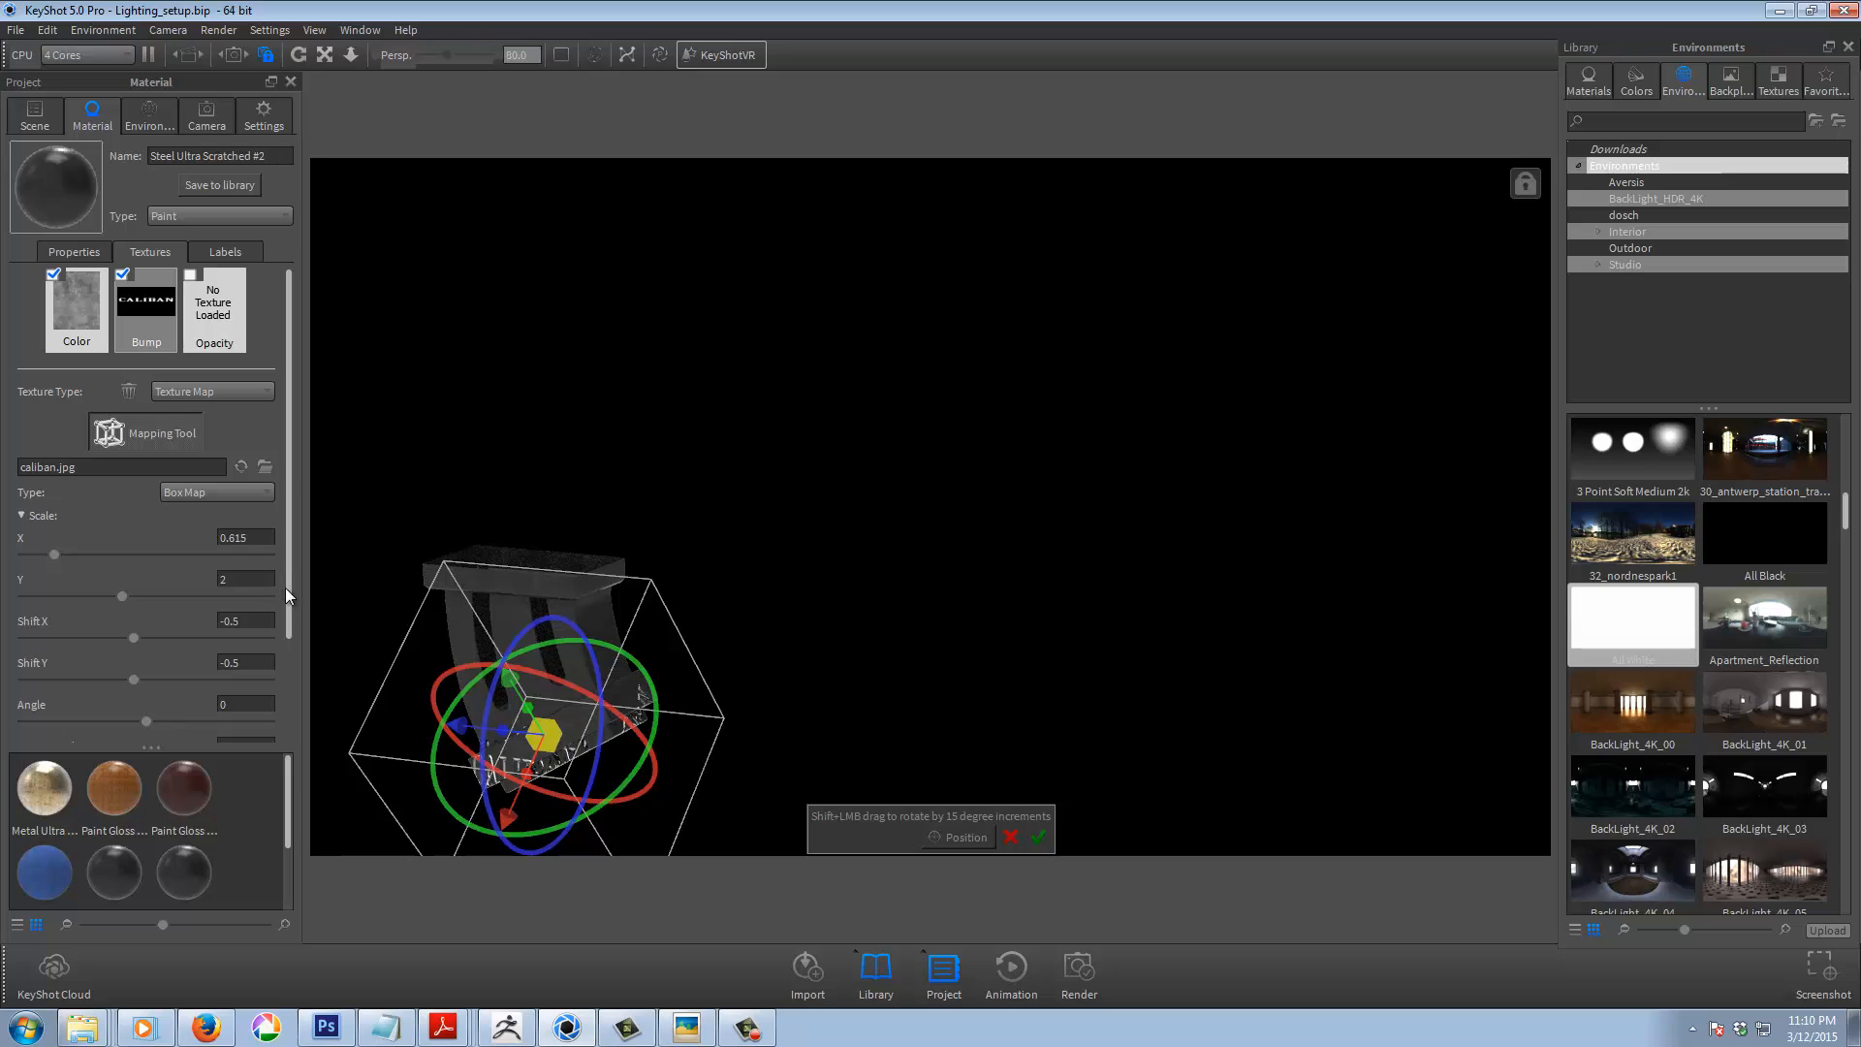
{"action": "left_click_drag", "start_coordinate": [289, 615], "coordinate": [295, 720]}
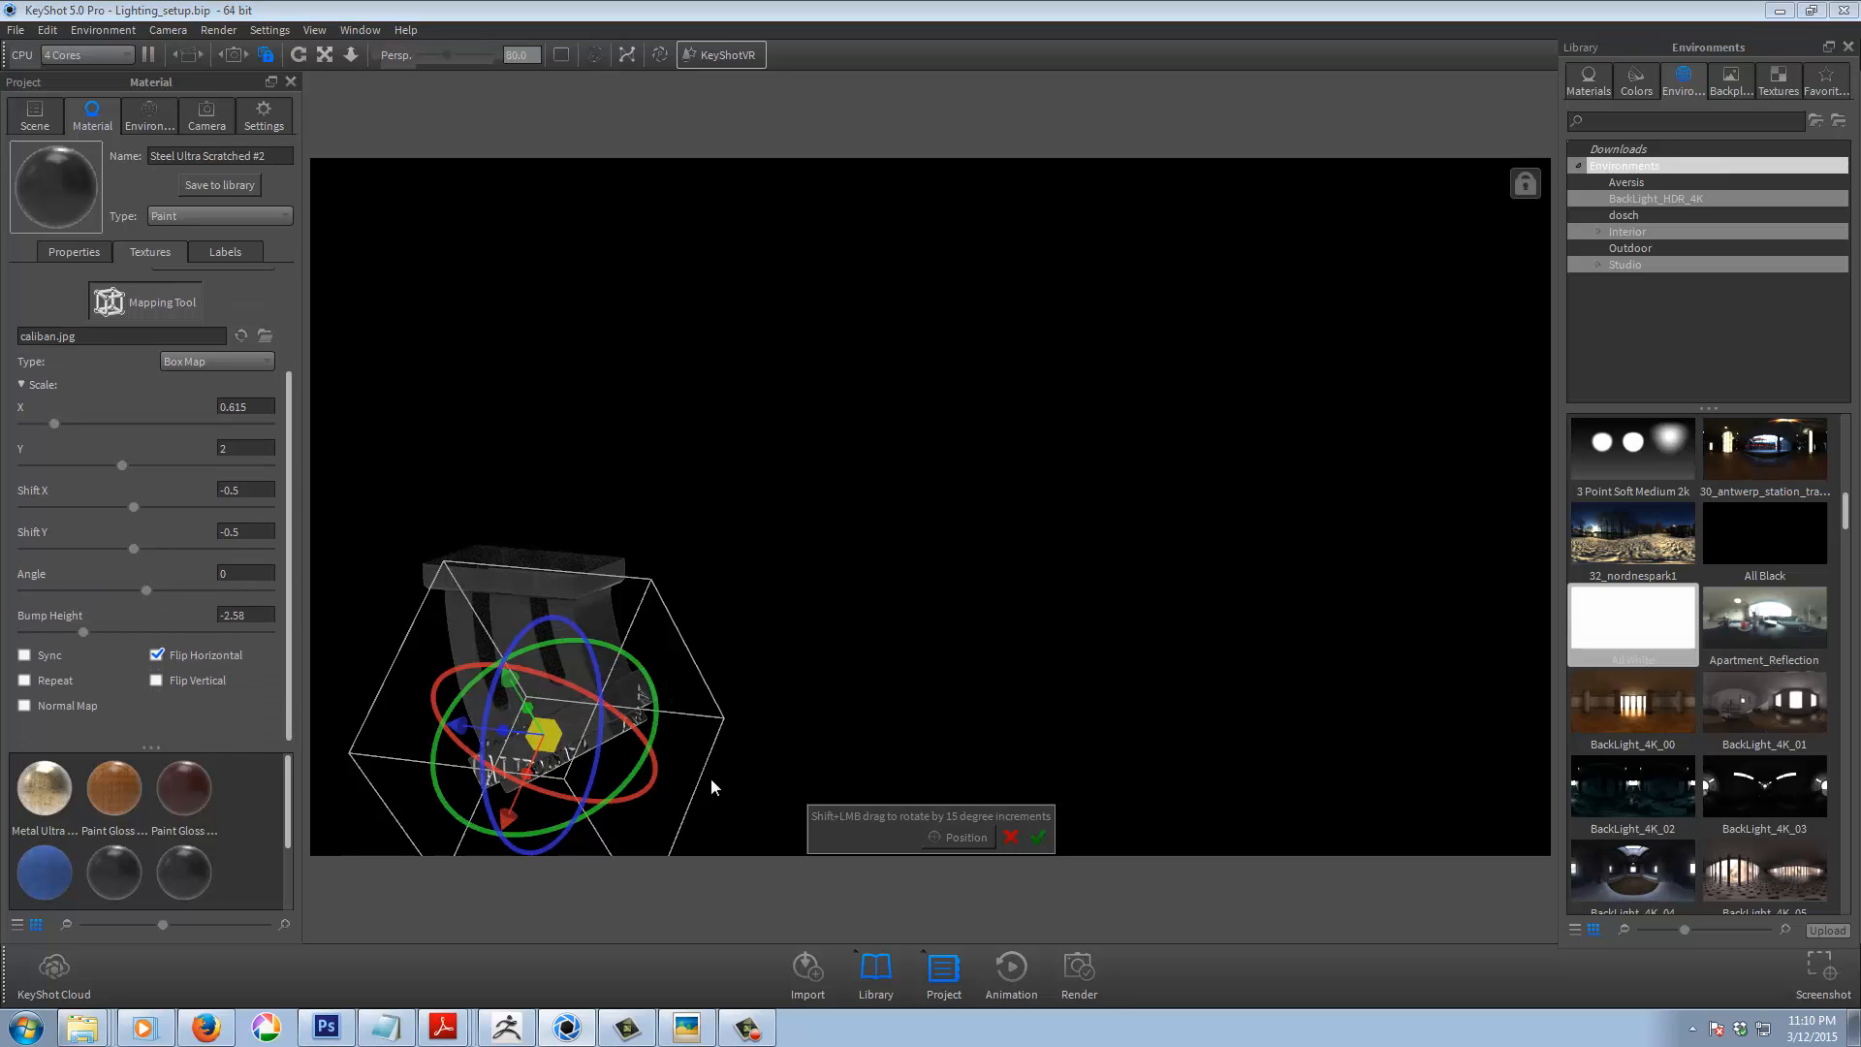
{"action": "left_click", "coordinate": [955, 834]}
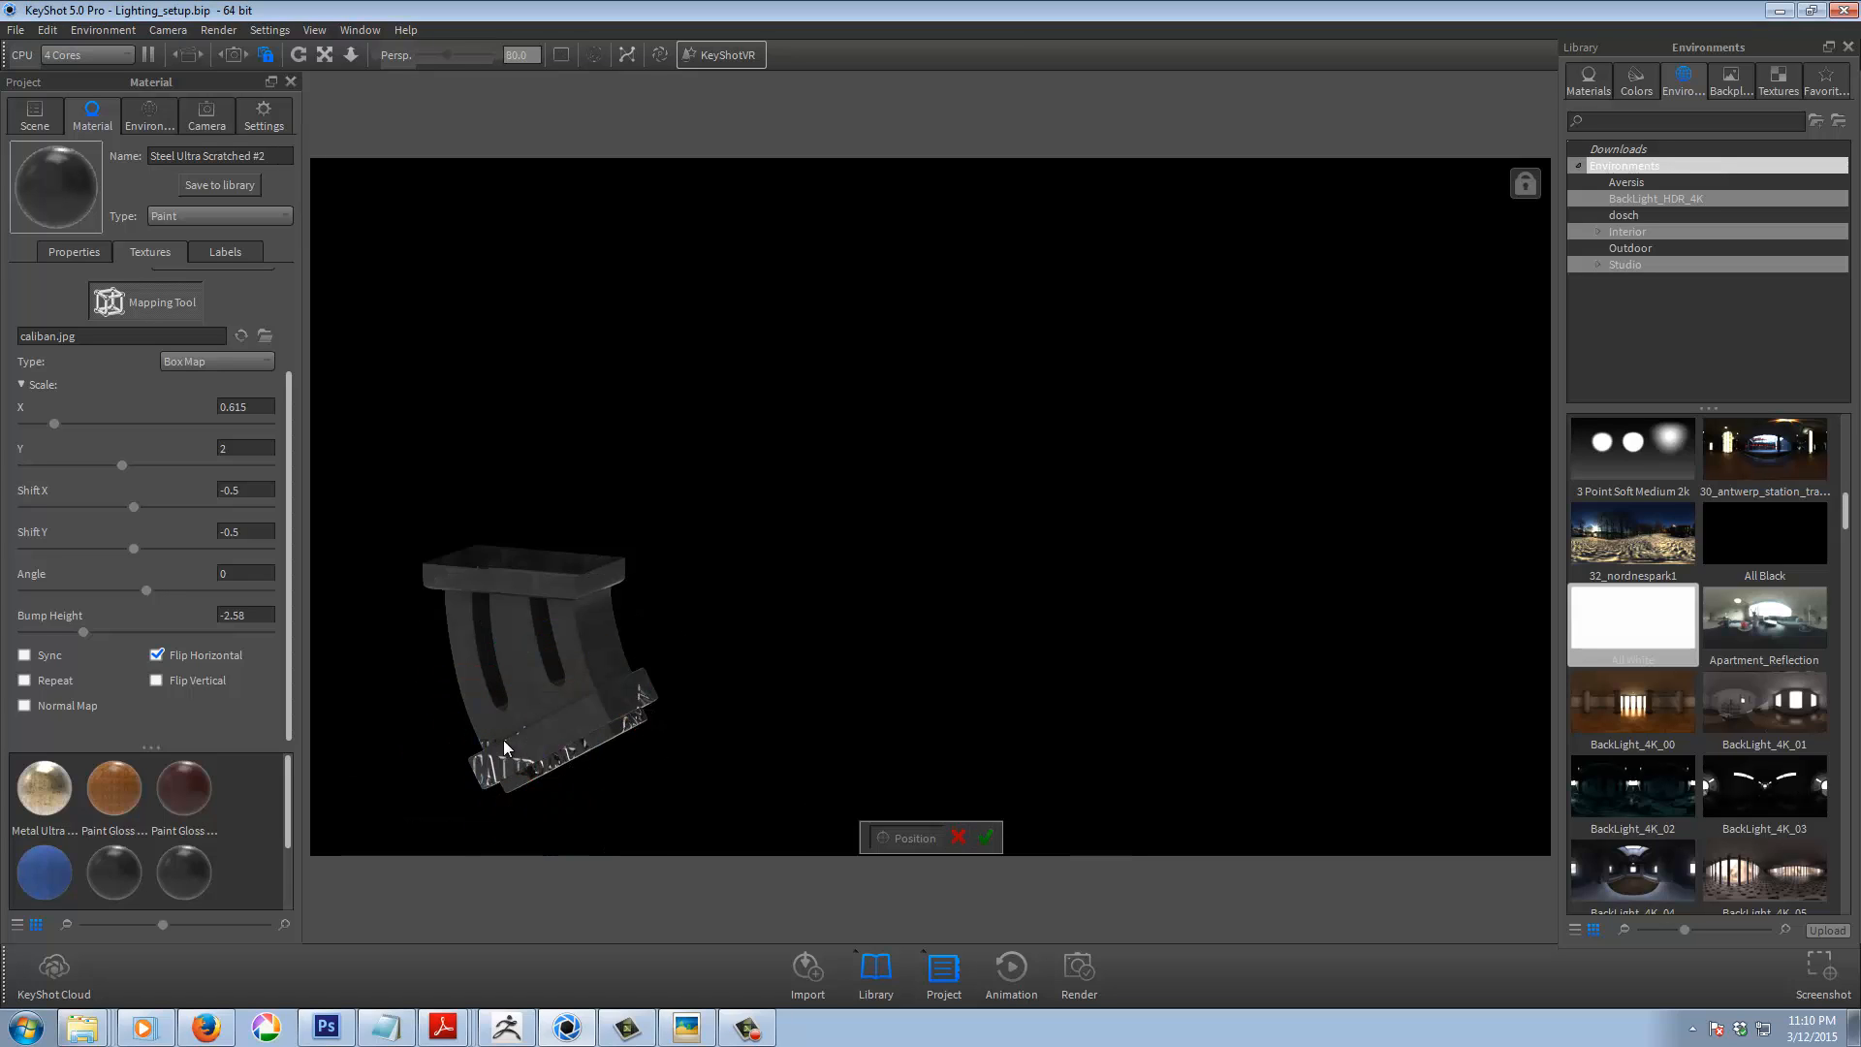
{"action": "left_click_drag", "start_coordinate": [503, 741], "coordinate": [532, 758]}
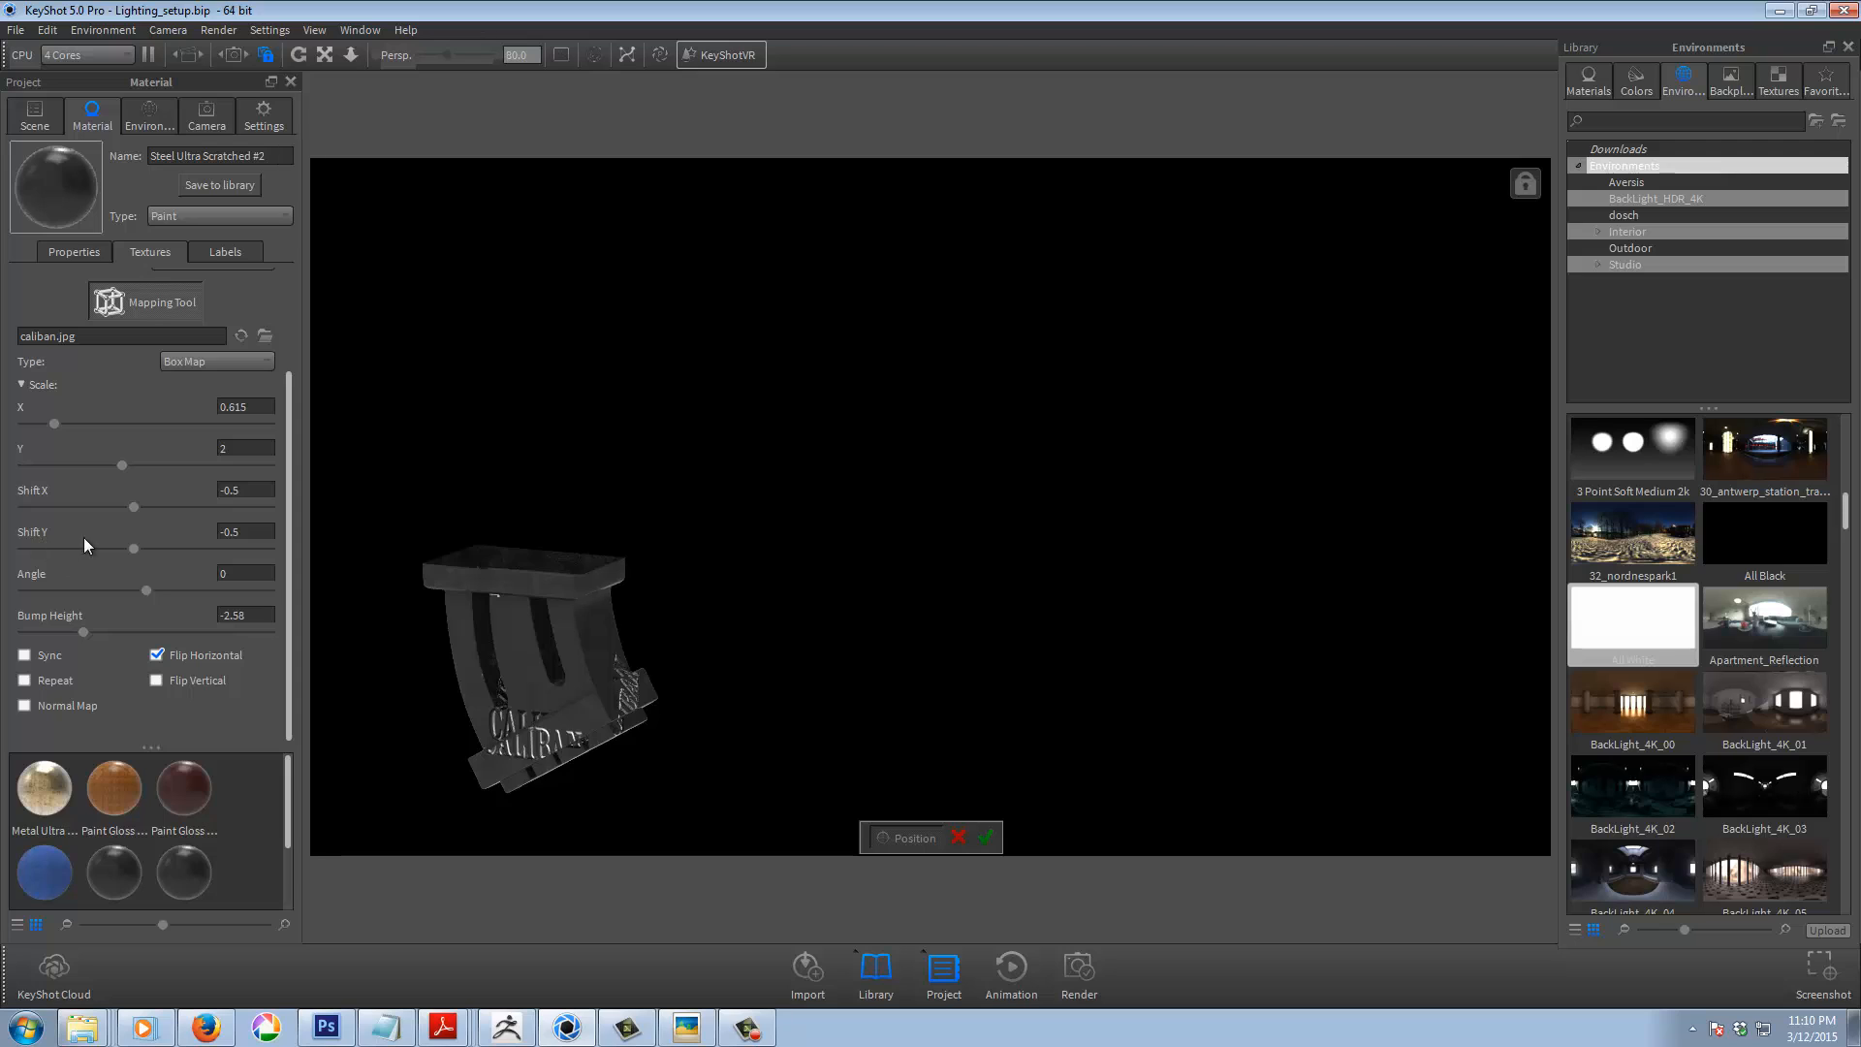
Set the bump texture's angle to 25.56 and its X scale to 0.335, leaving texture repeat off
{"action": "left_click_drag", "start_coordinate": [146, 591], "coordinate": [164, 588]}
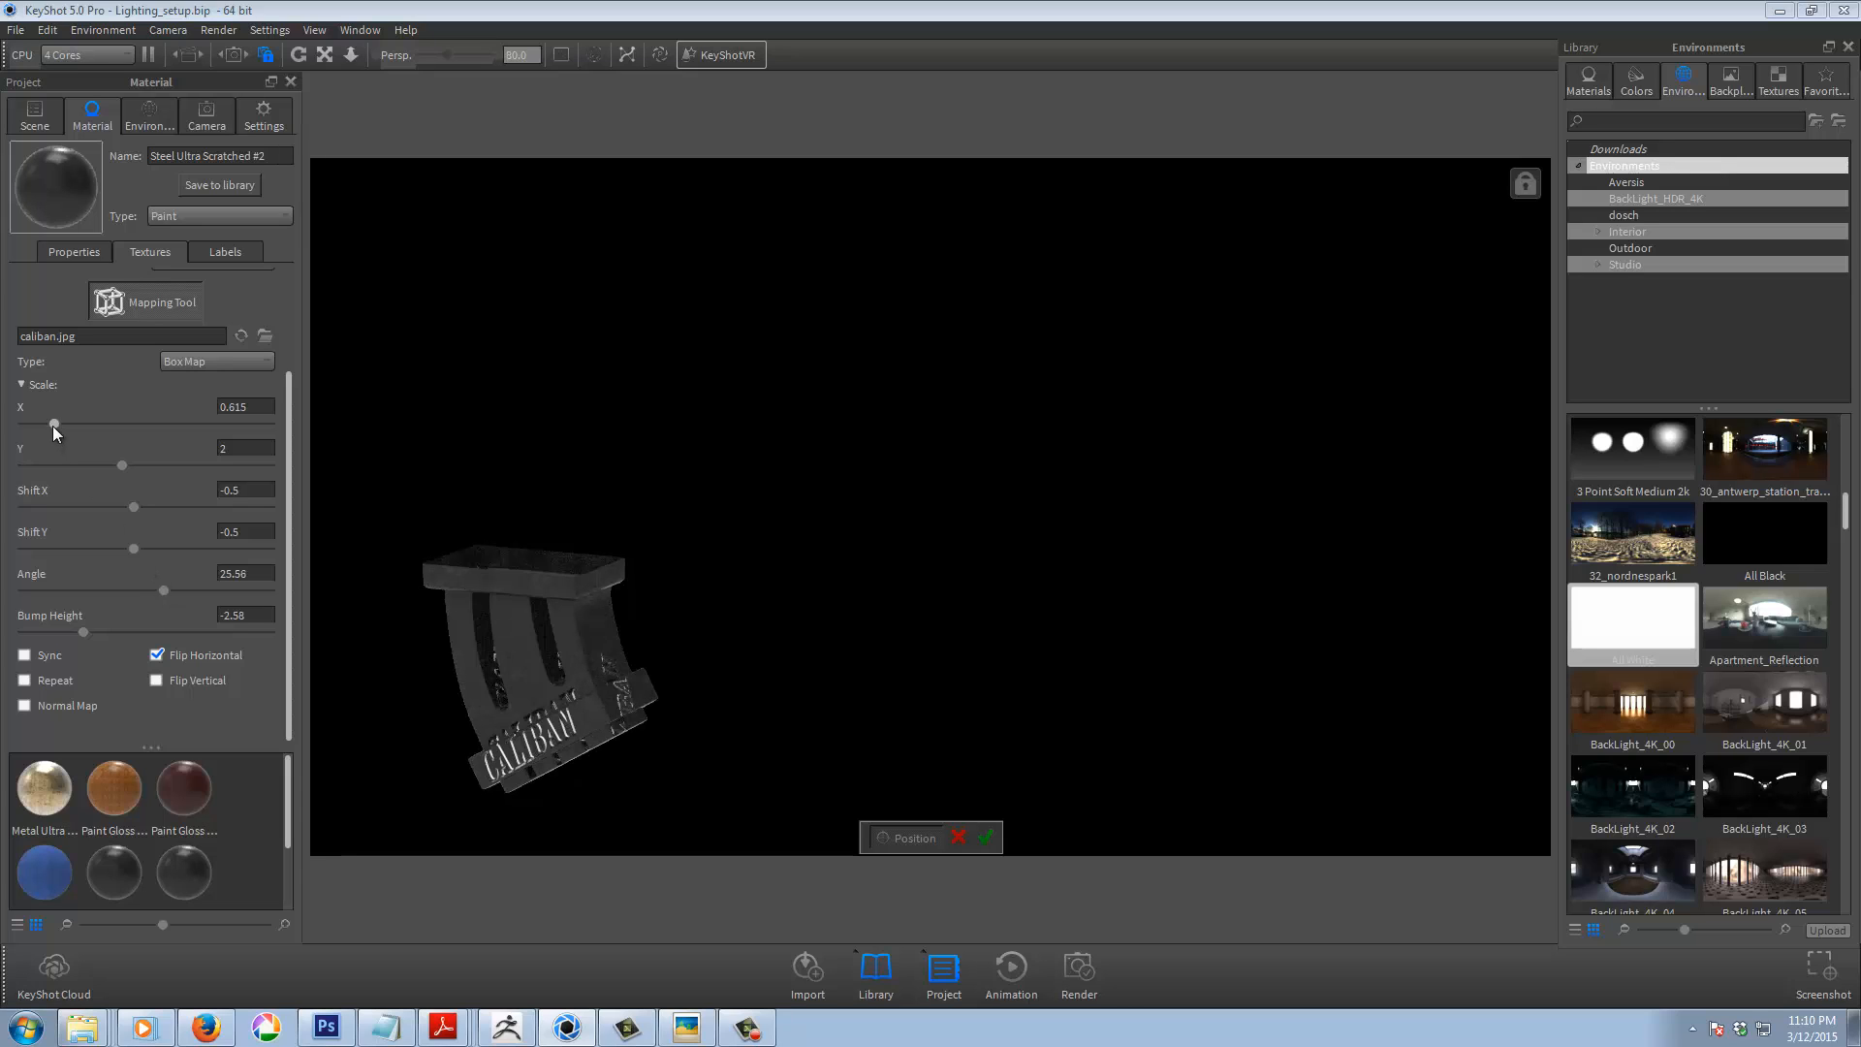
{"action": "left_click_drag", "start_coordinate": [54, 424], "coordinate": [49, 423]}
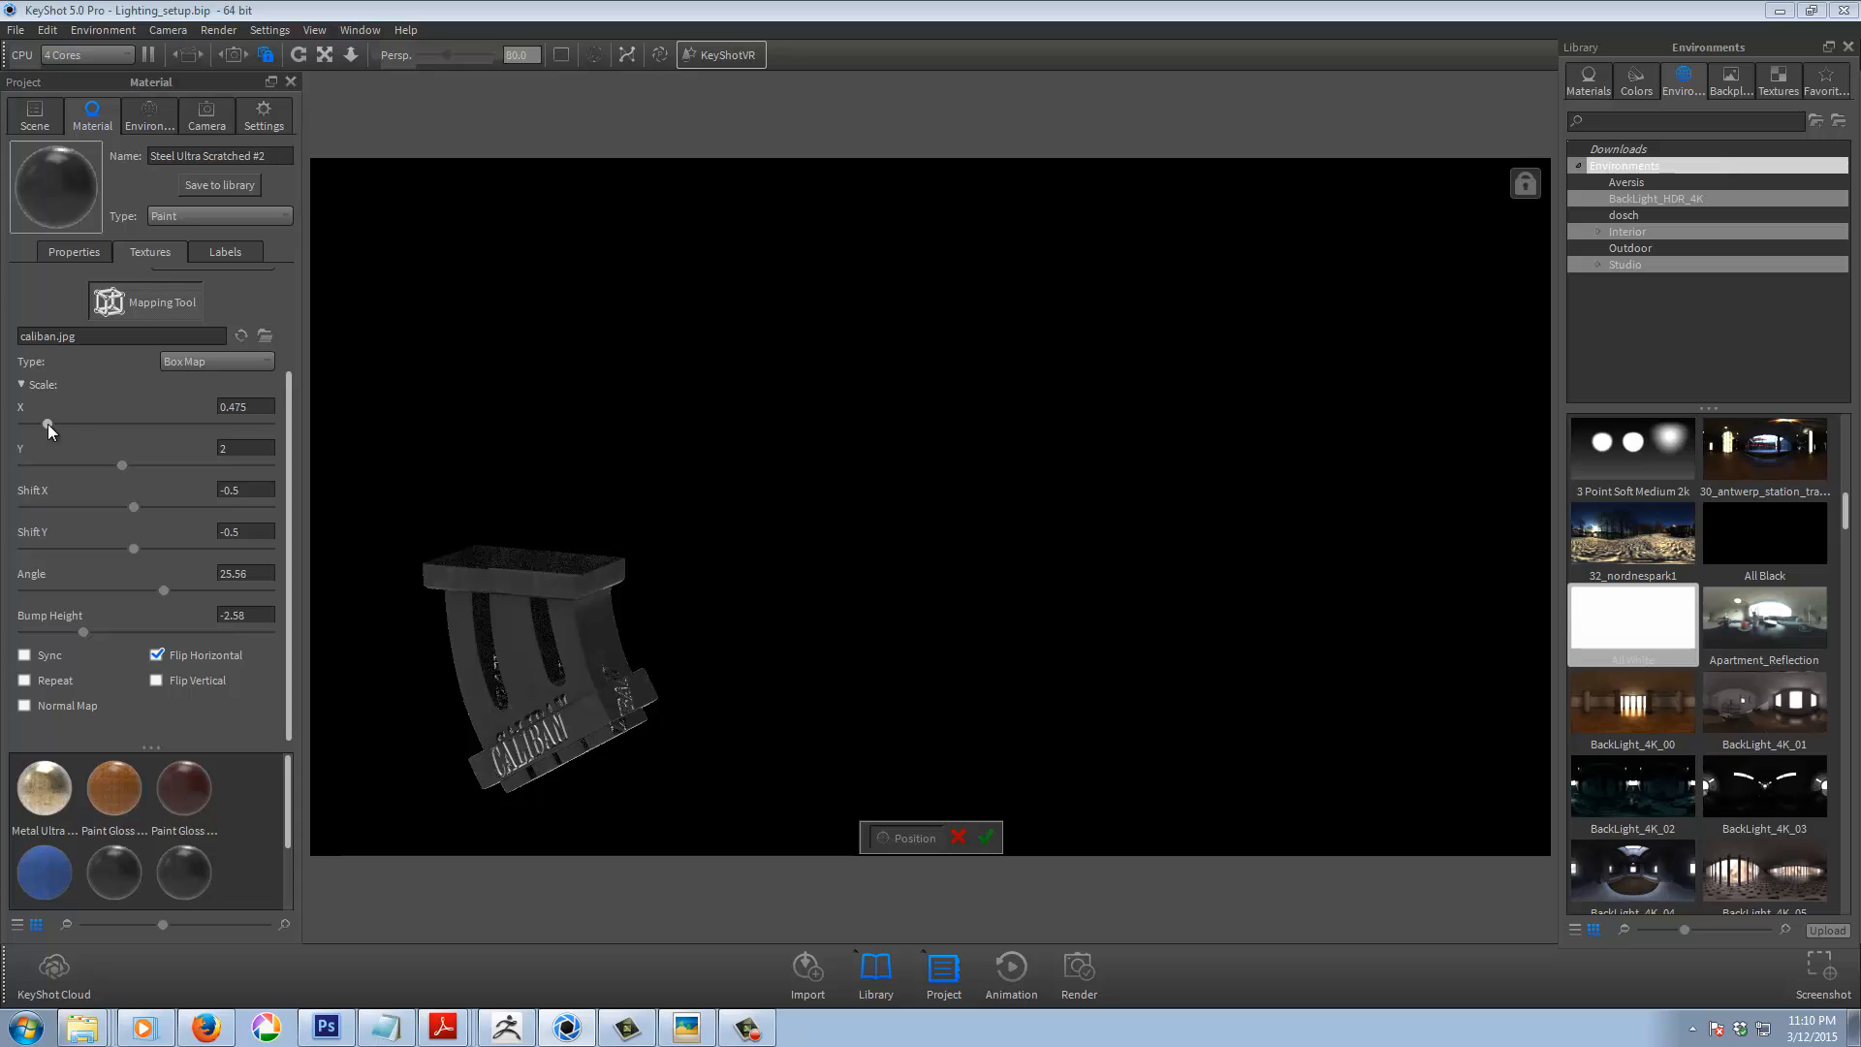
{"action": "left_click", "coordinate": [25, 680]}
{"action": "left_click", "coordinate": [26, 680]}
{"action": "left_click_drag", "start_coordinate": [45, 420], "coordinate": [39, 421]}
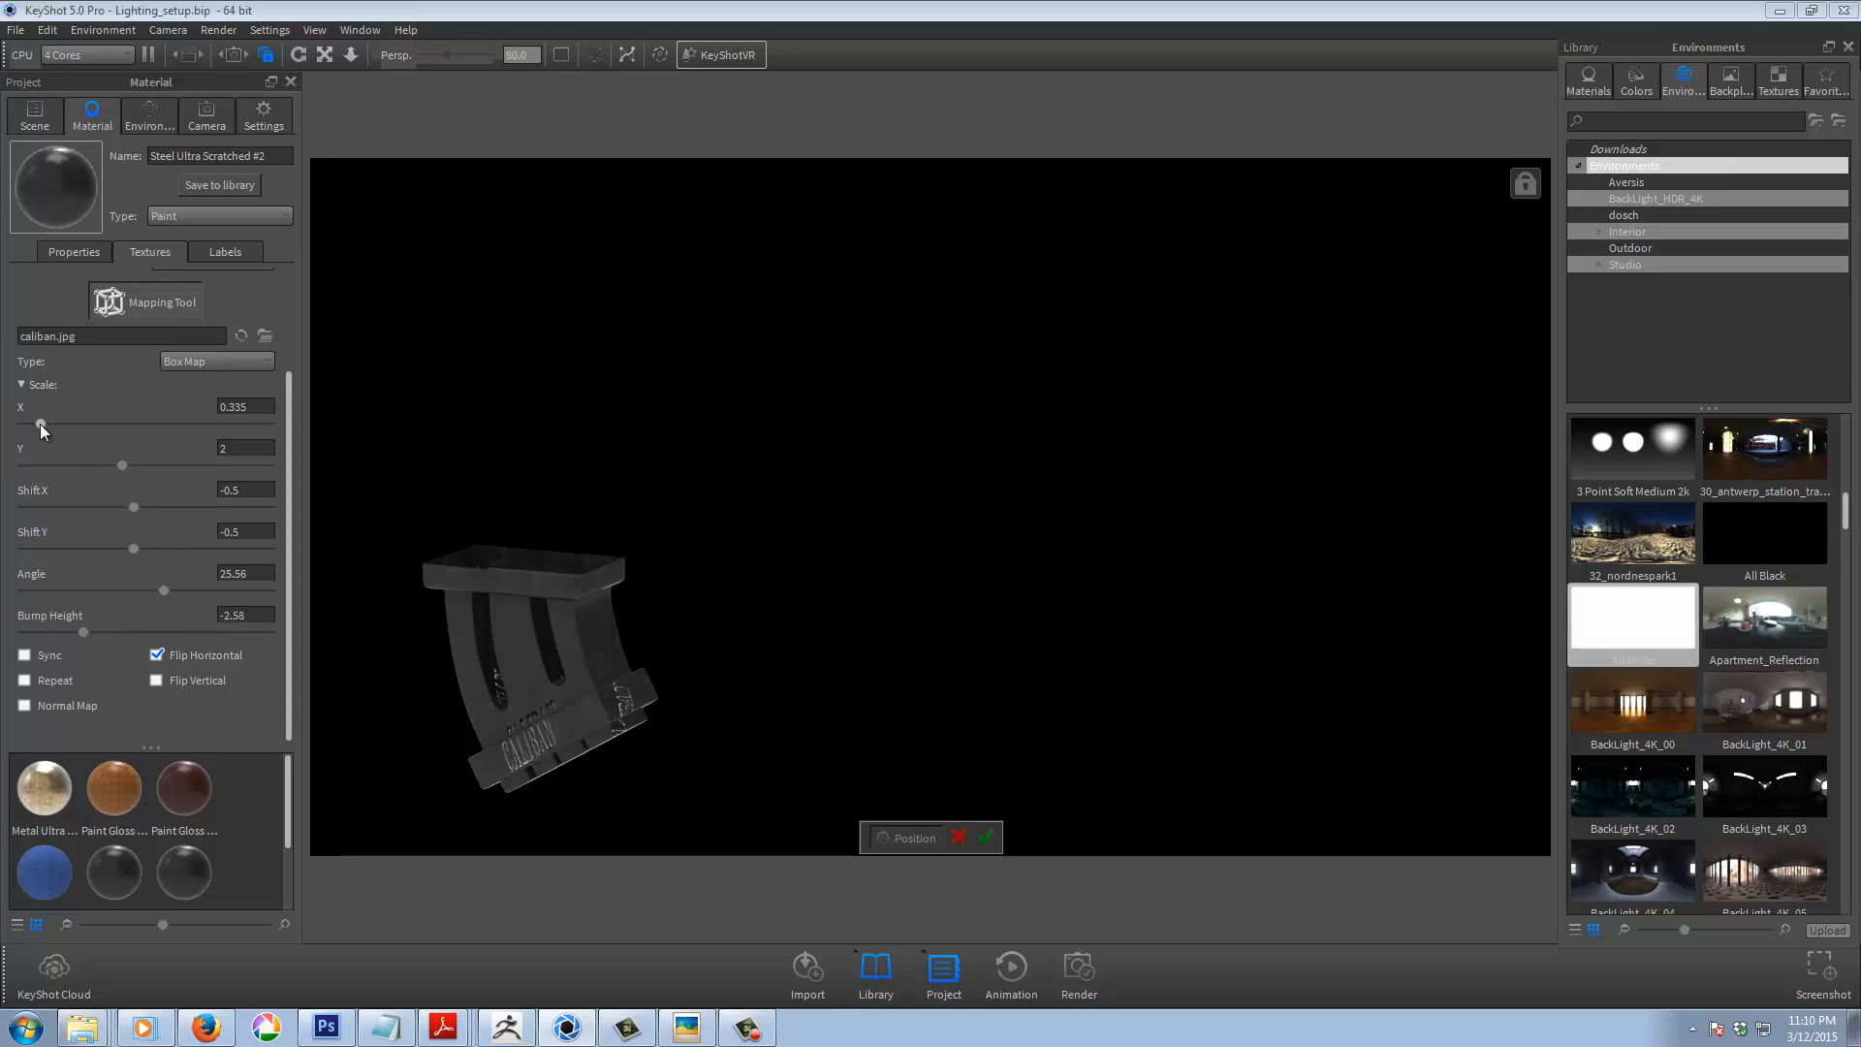
Set the bump texture's X and Y scale to 0.5
{"action": "double_click", "coordinate": [255, 406]}
{"action": "type", "text": ".5"}
{"action": "left_click", "coordinate": [214, 448]}
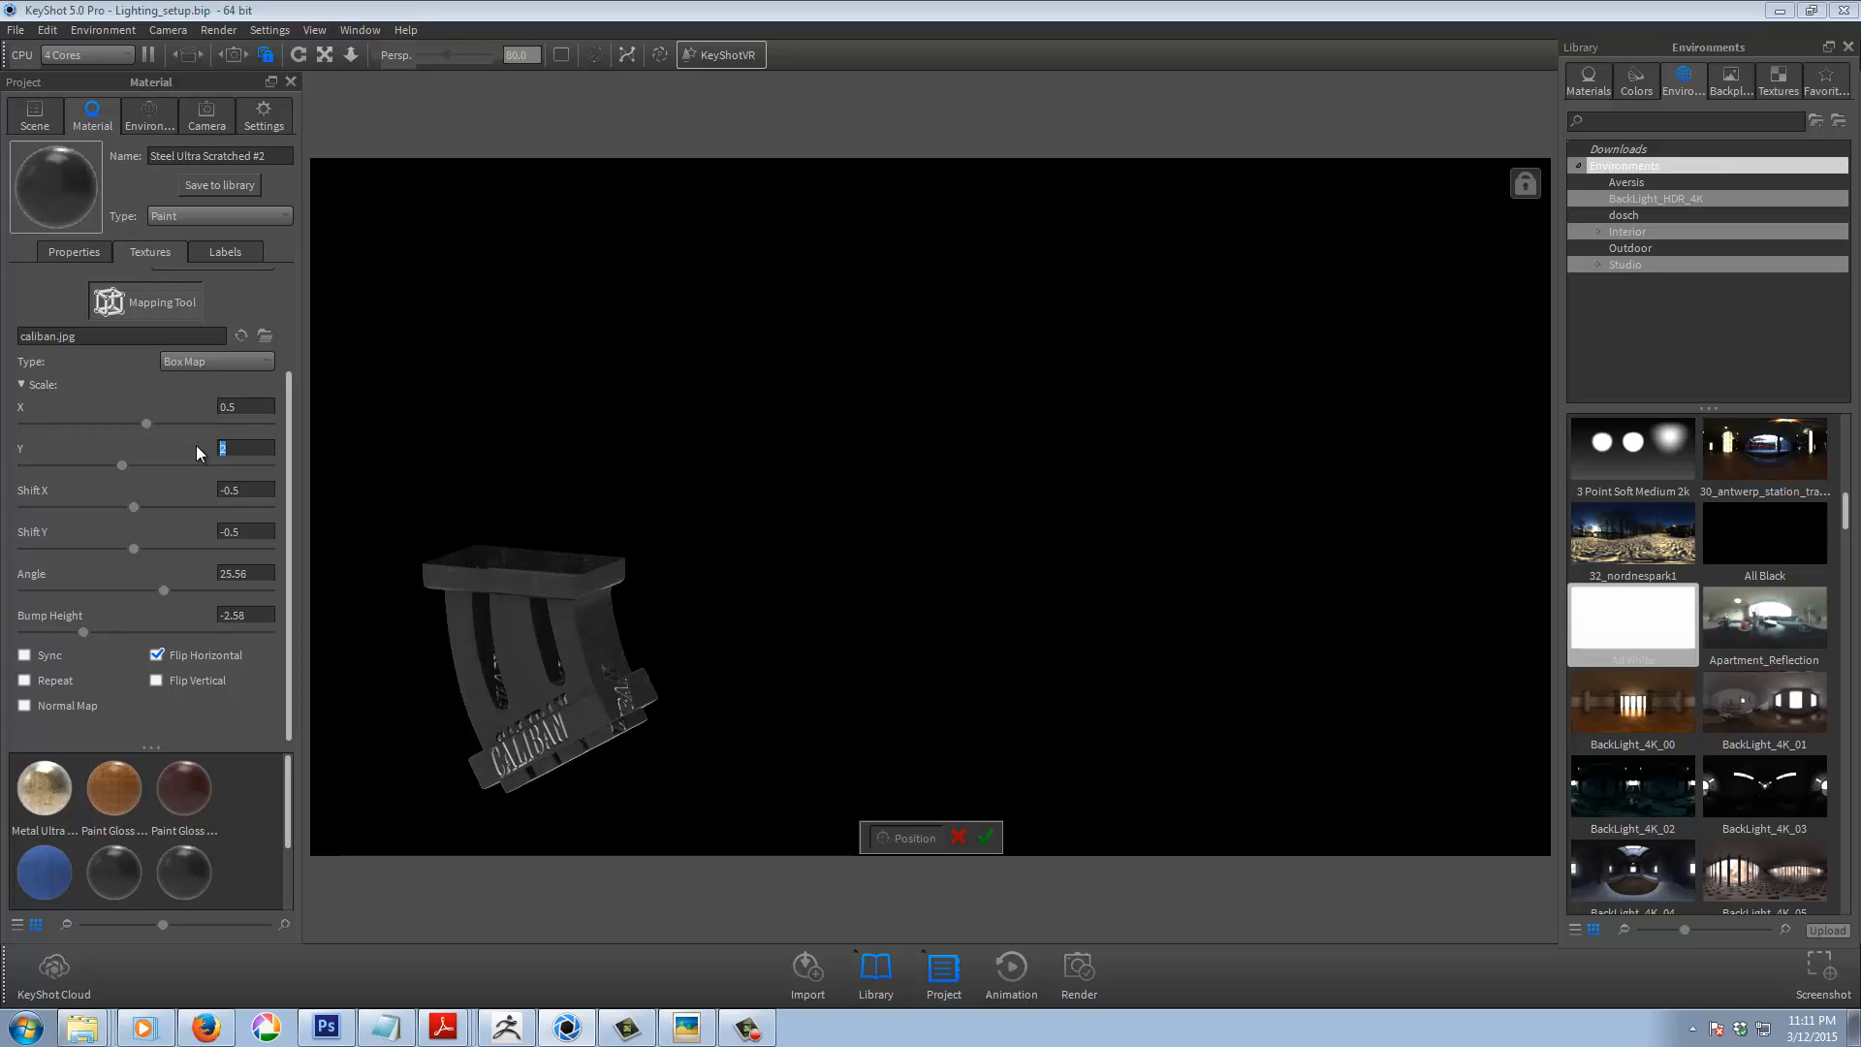
{"action": "type", "text": ".5"}
{"action": "key", "text": "Return"}
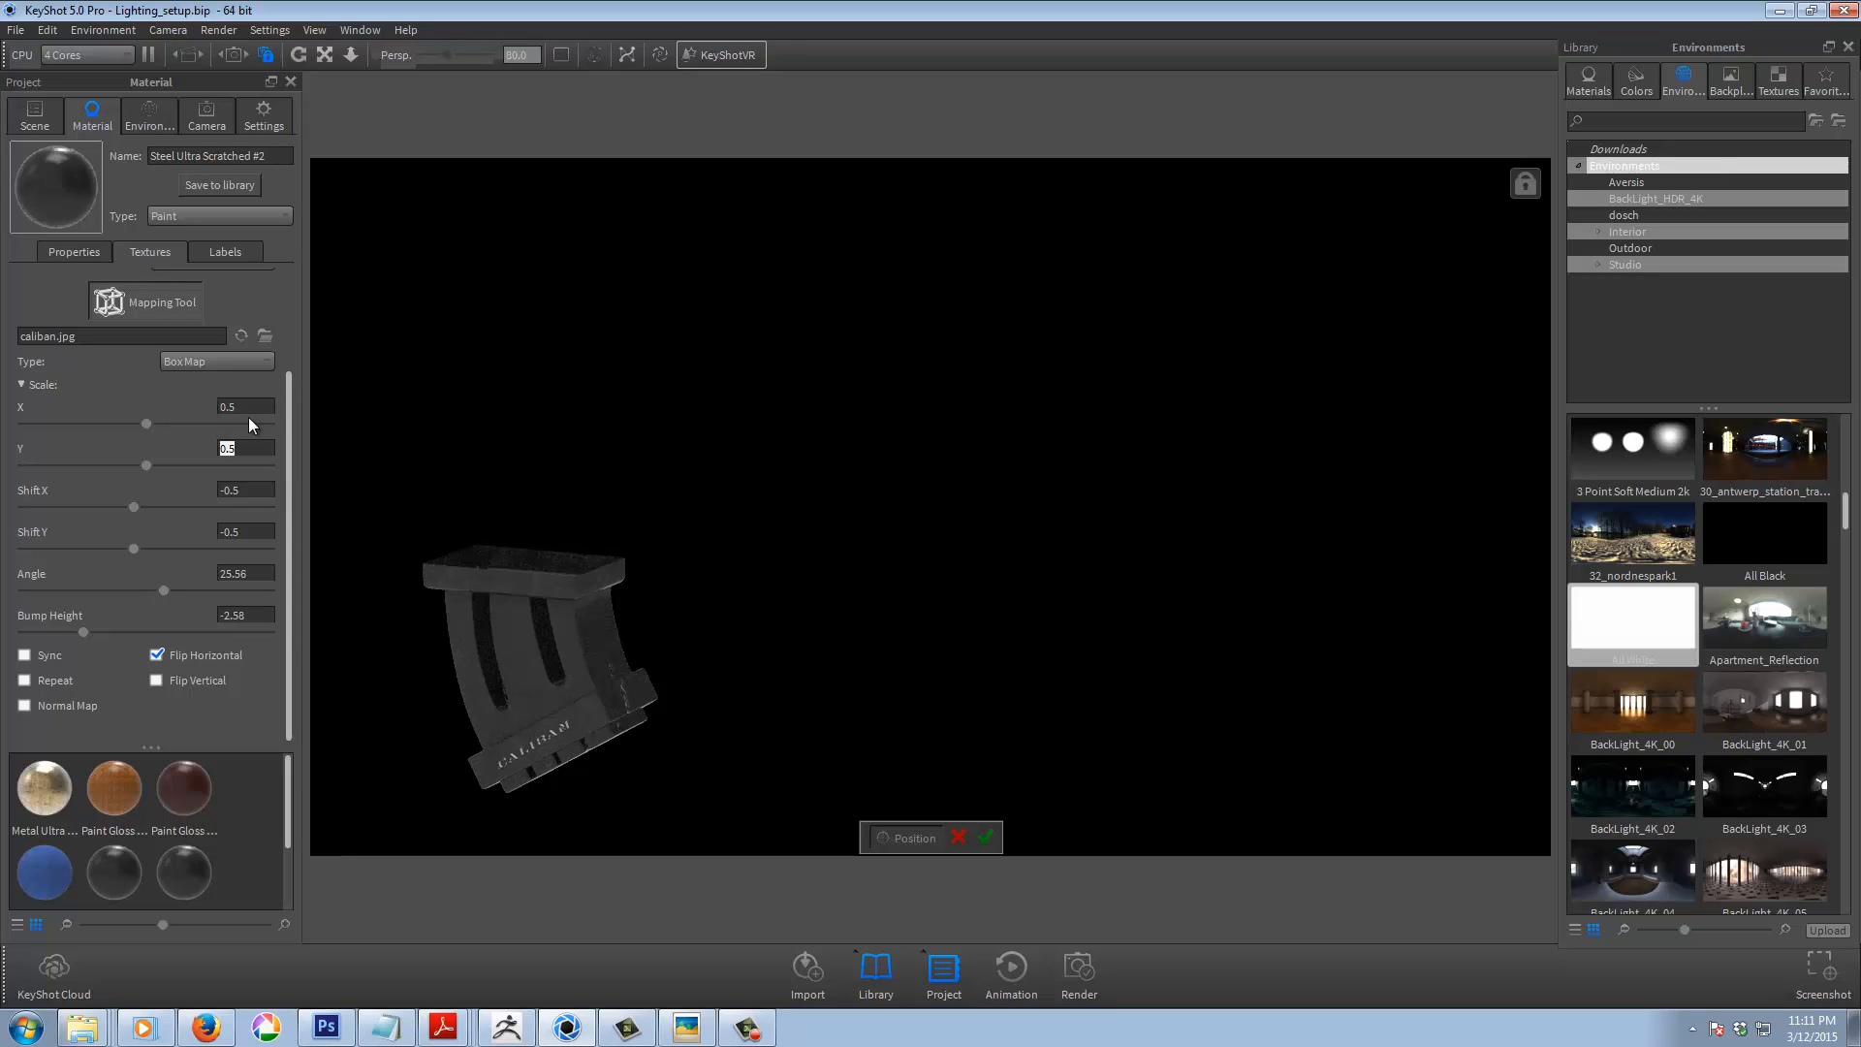
Set the bump texture's X and Y scale to 0.9 and adjust the CALIBAN text's placement on the magazine's lower band
{"action": "left_click_drag", "start_coordinate": [238, 405], "coordinate": [197, 407]}
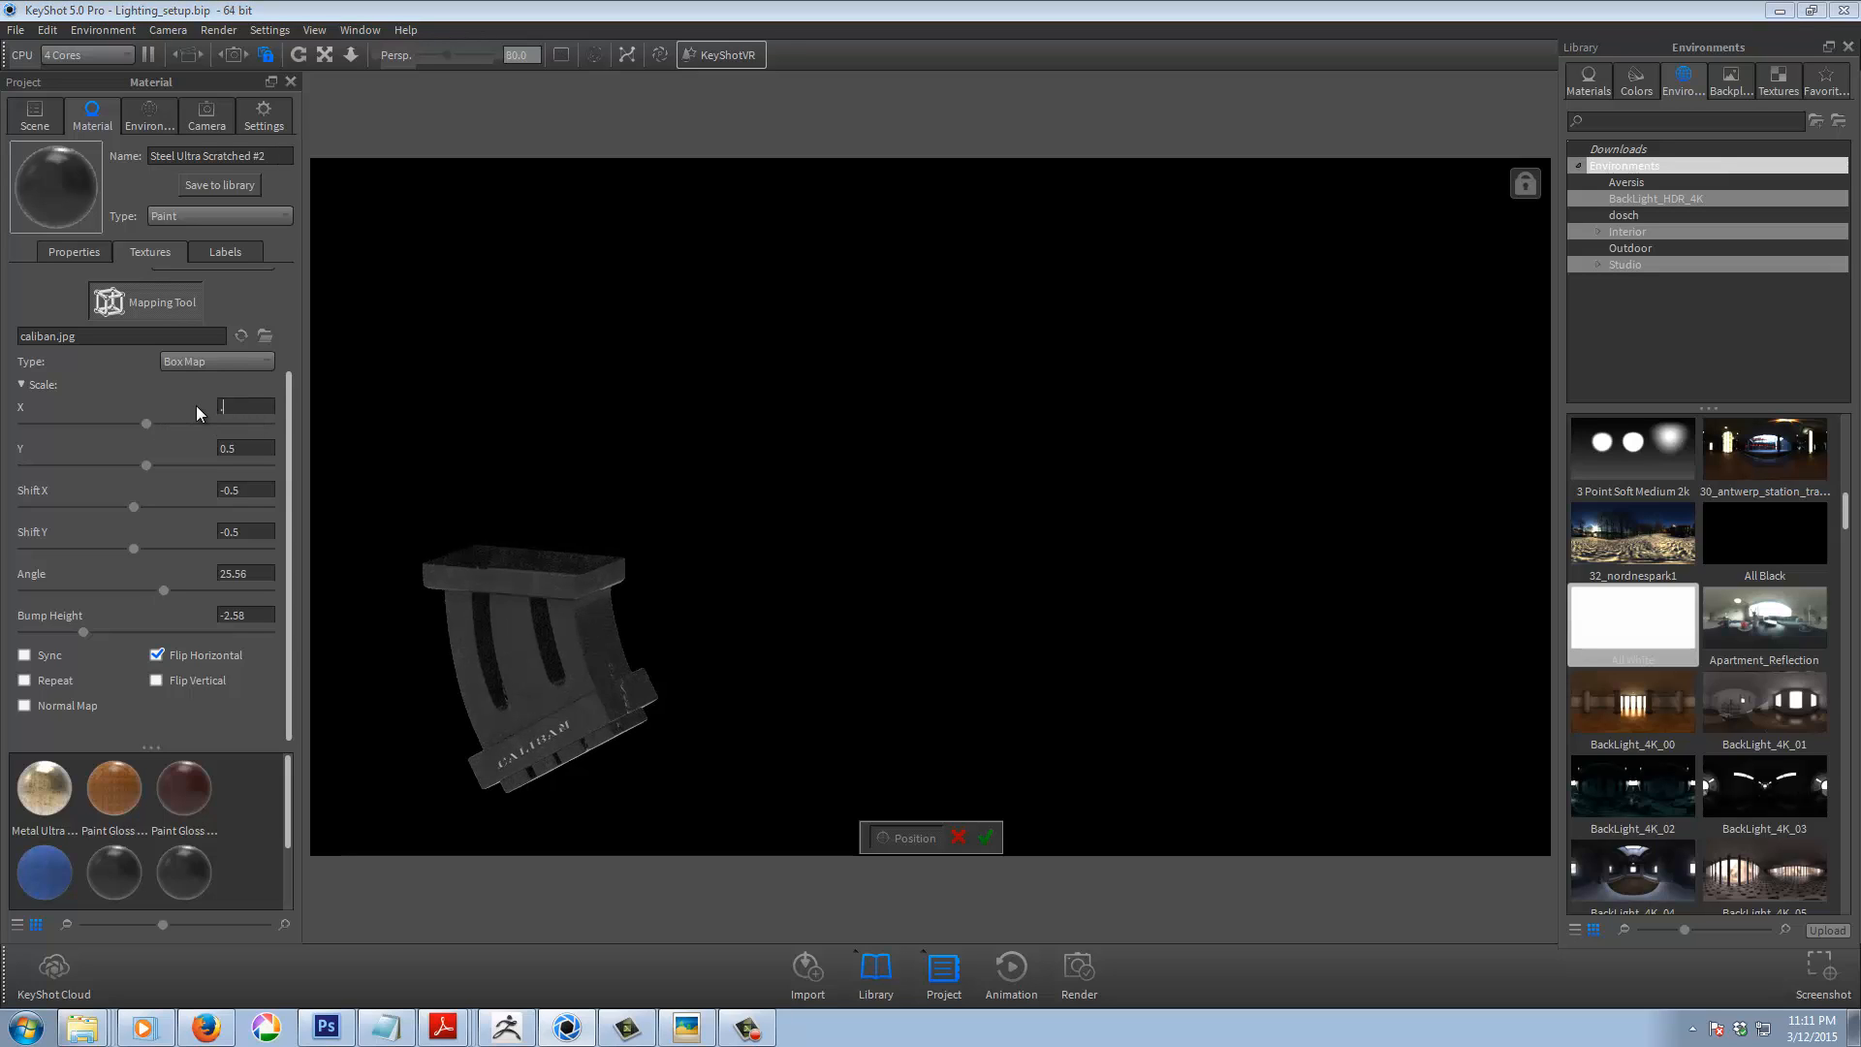
{"action": "type", "text": ".9"}
{"action": "key", "text": "Tab"}
{"action": "left_click_drag", "start_coordinate": [161, 591], "coordinate": [165, 594]}
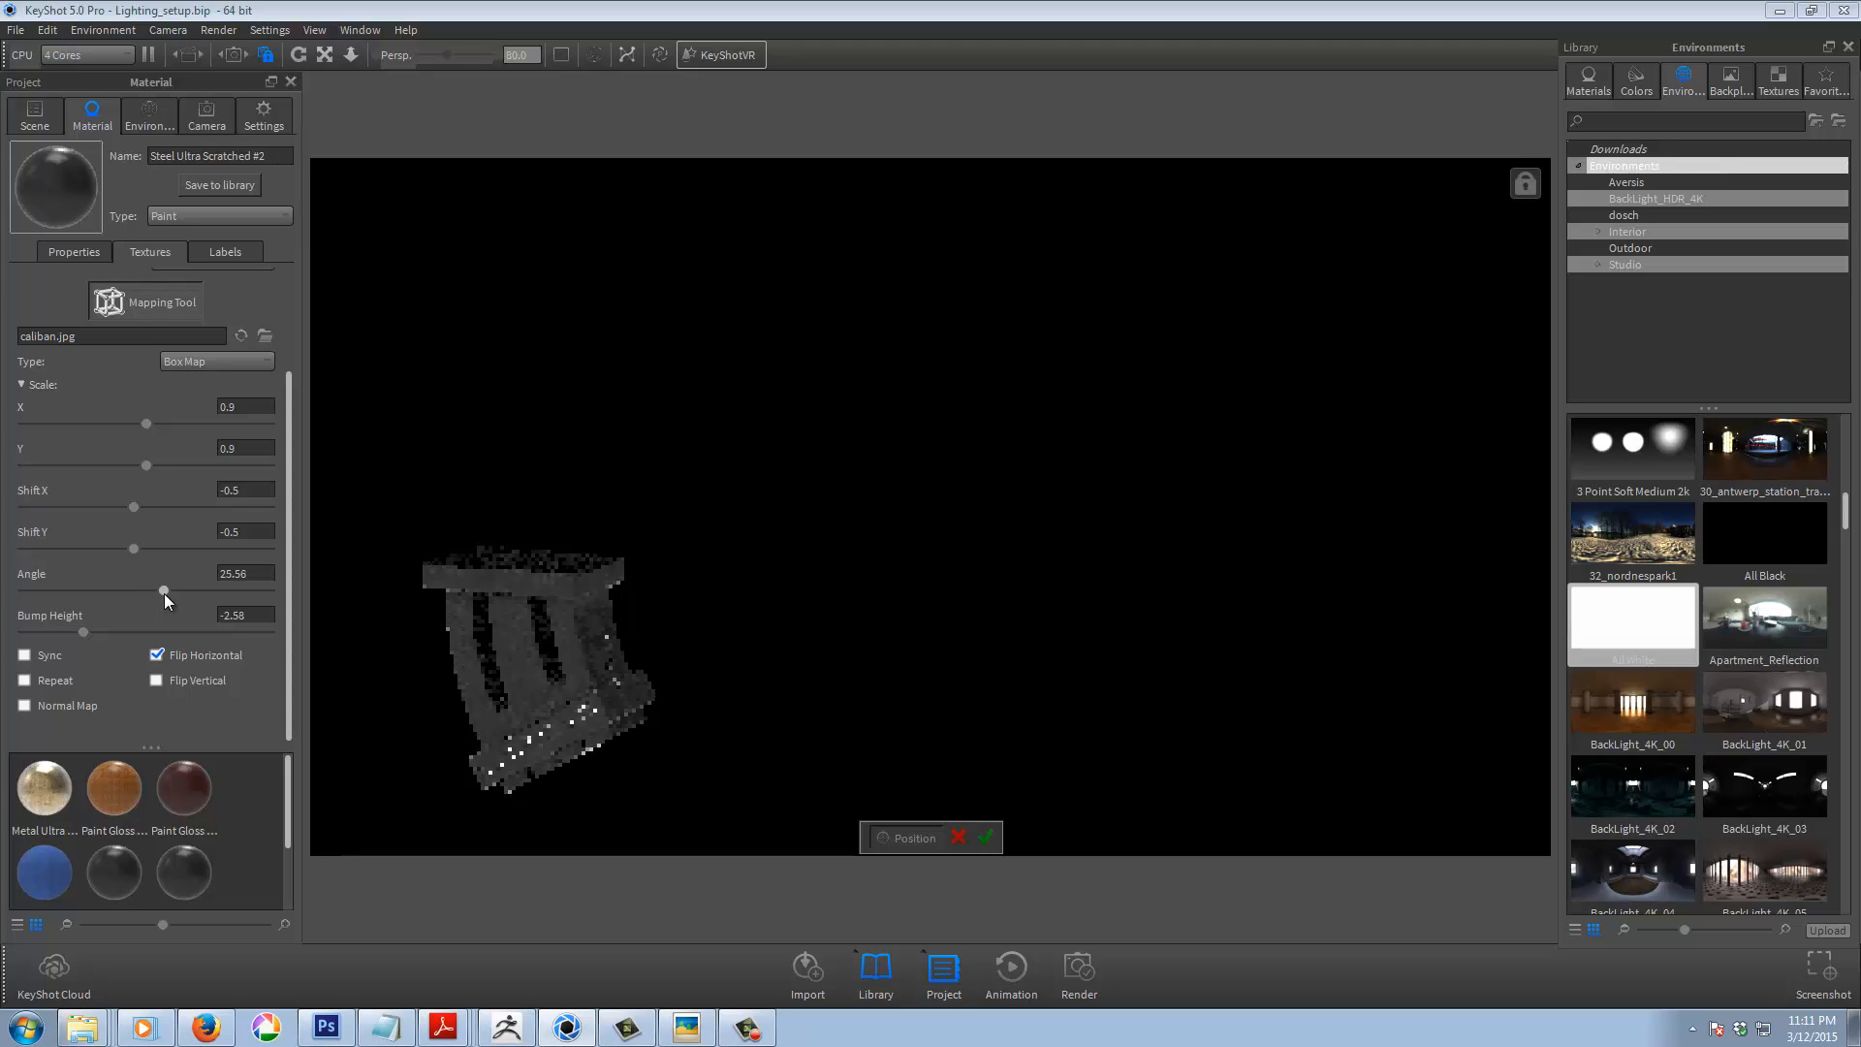
{"action": "left_click", "coordinate": [566, 720]}
{"action": "left_click_drag", "start_coordinate": [567, 721], "coordinate": [539, 743]}
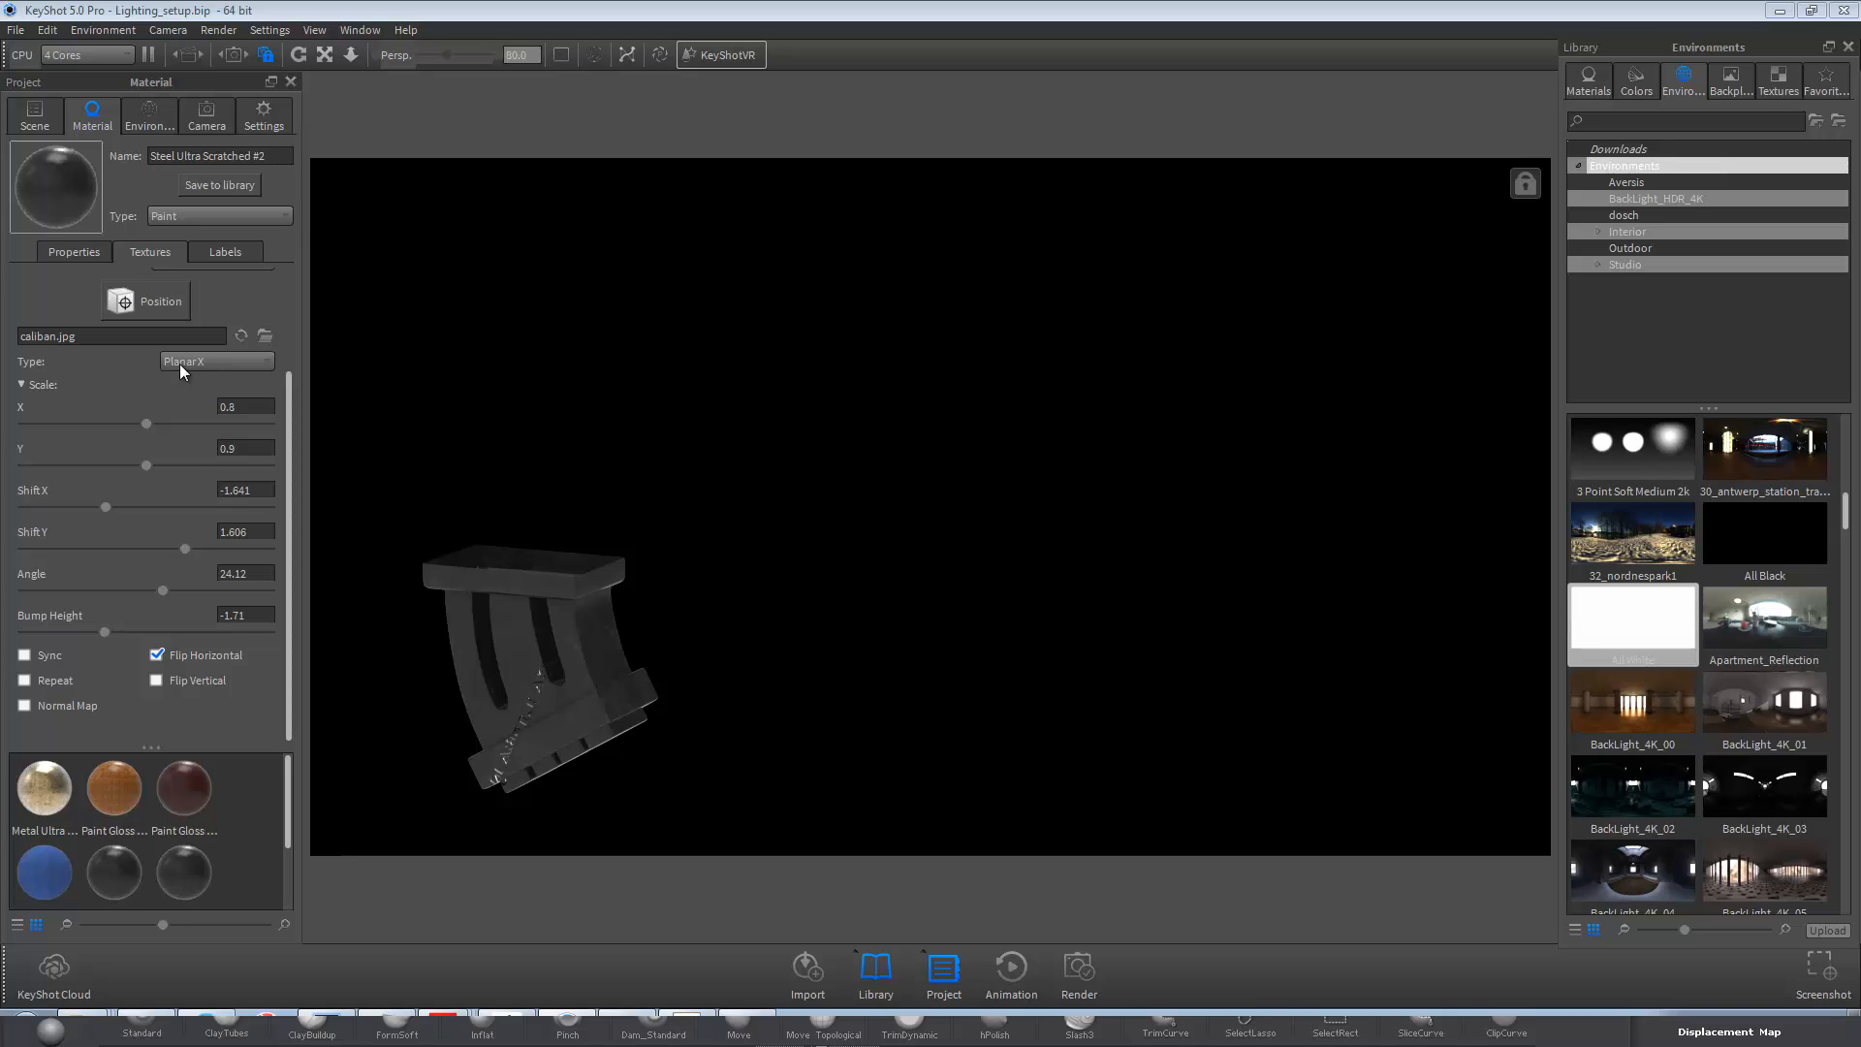
Position the Planar X bump texture on the front of the magazine's lower band
{"action": "left_click", "coordinate": [140, 306]}
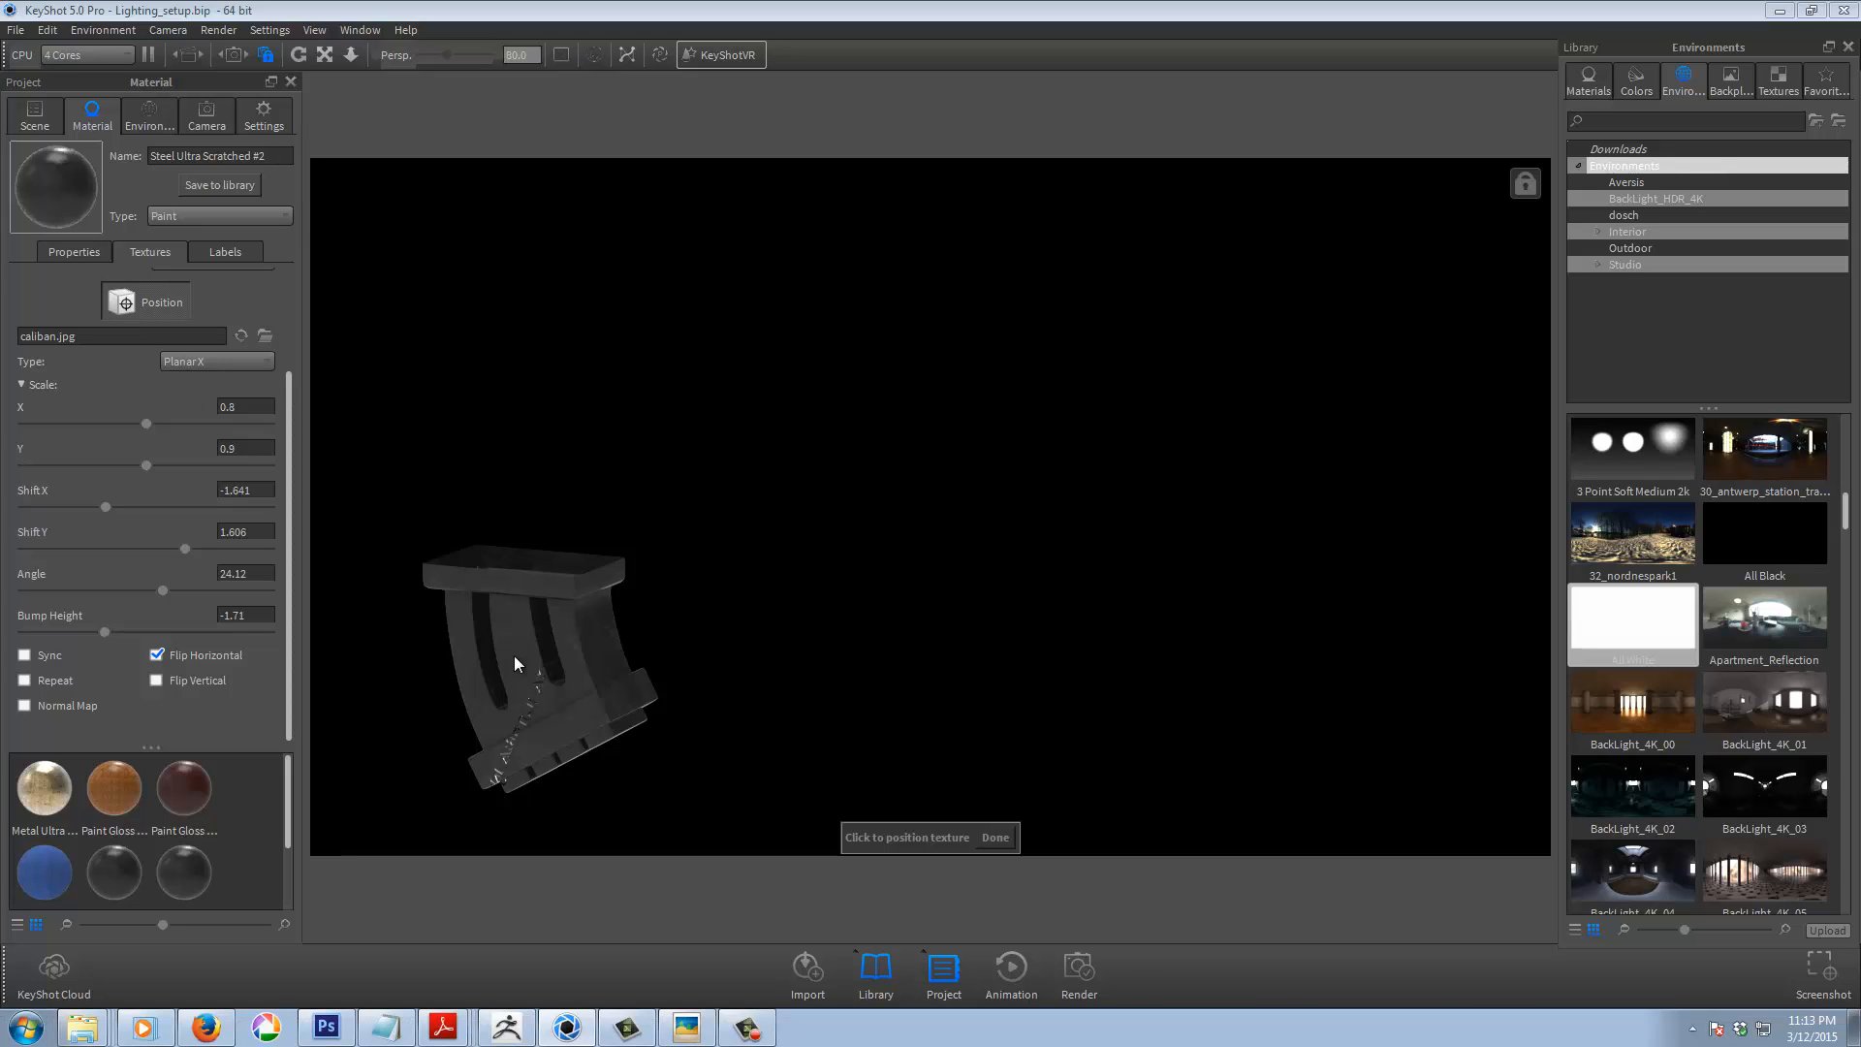
{"action": "left_click", "coordinate": [516, 725]}
{"action": "left_click", "coordinate": [531, 736]}
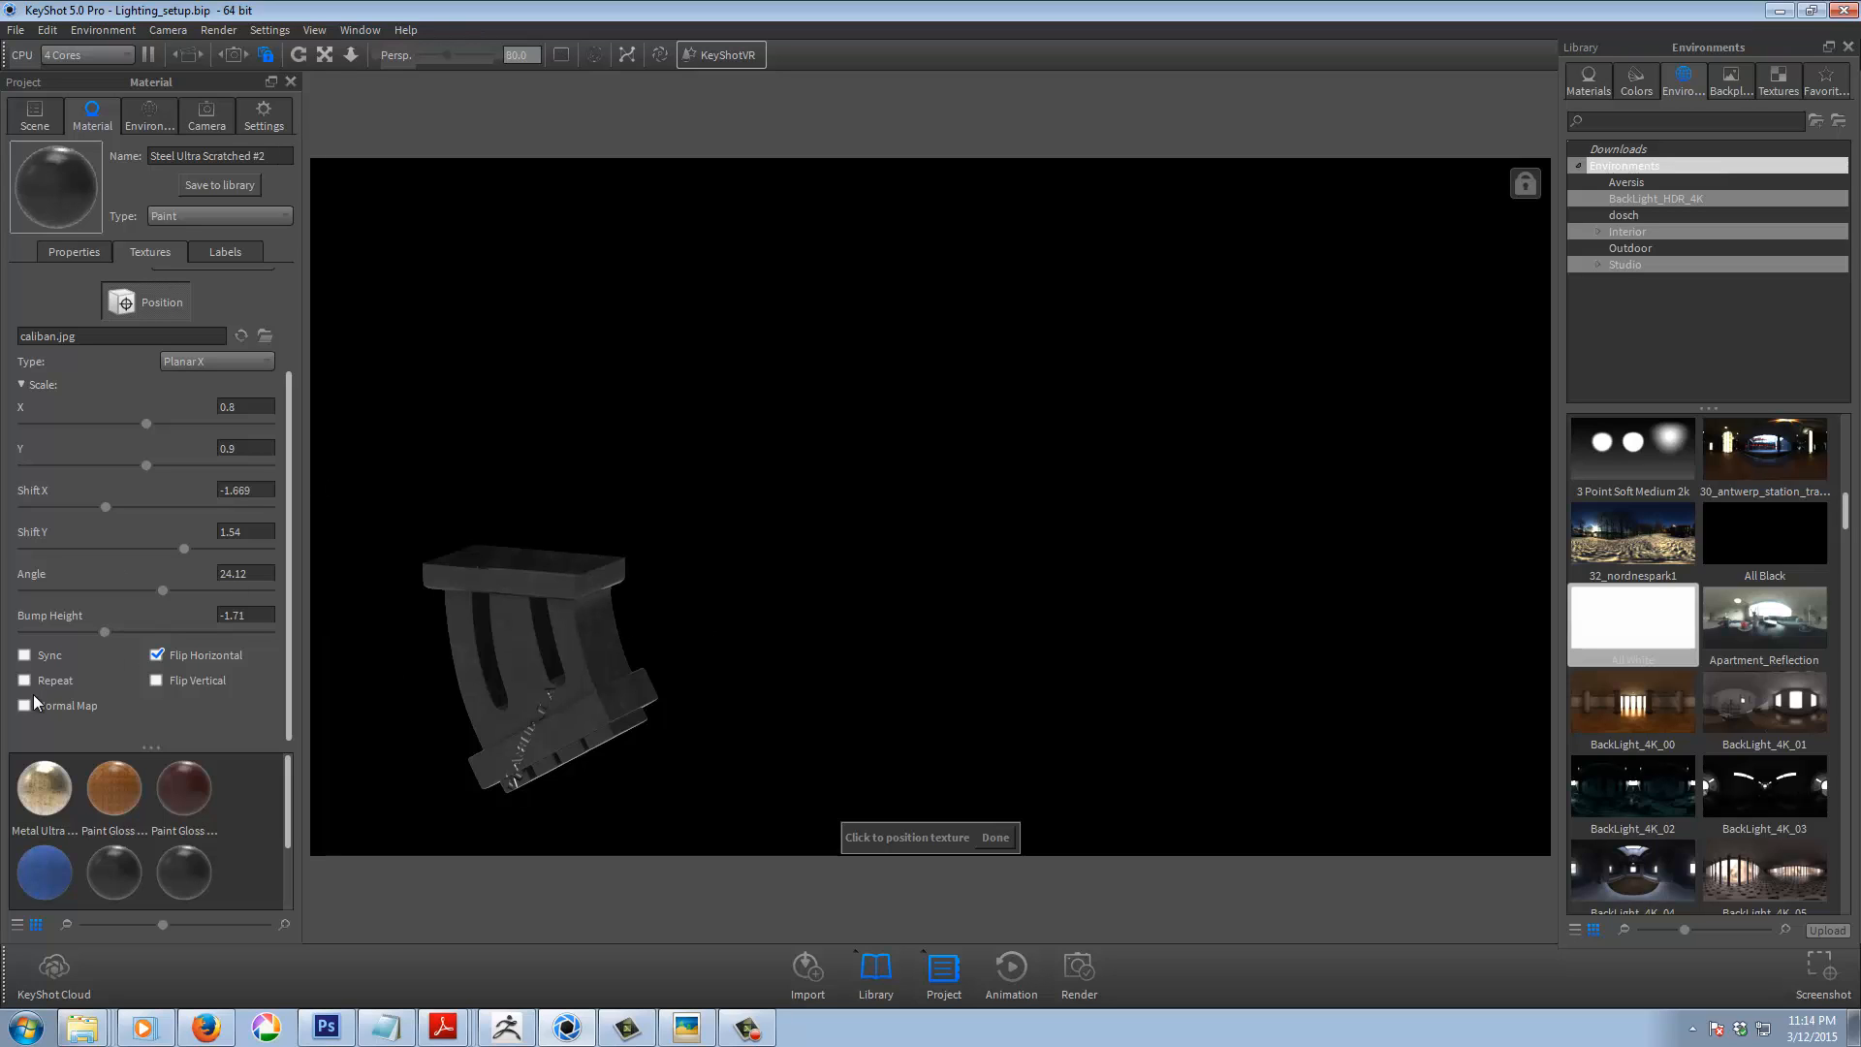
Set the bump texture's angle to 61.56, turn off its horizontal flip and reposition the CALIBAN text within the lower band
{"action": "mouse_move", "coordinate": [165, 589]}
{"action": "left_mouse_down"}
{"action": "mouse_move", "coordinate": [148, 589]}
{"action": "mouse_move", "coordinate": [186, 579]}
{"action": "left_mouse_up"}
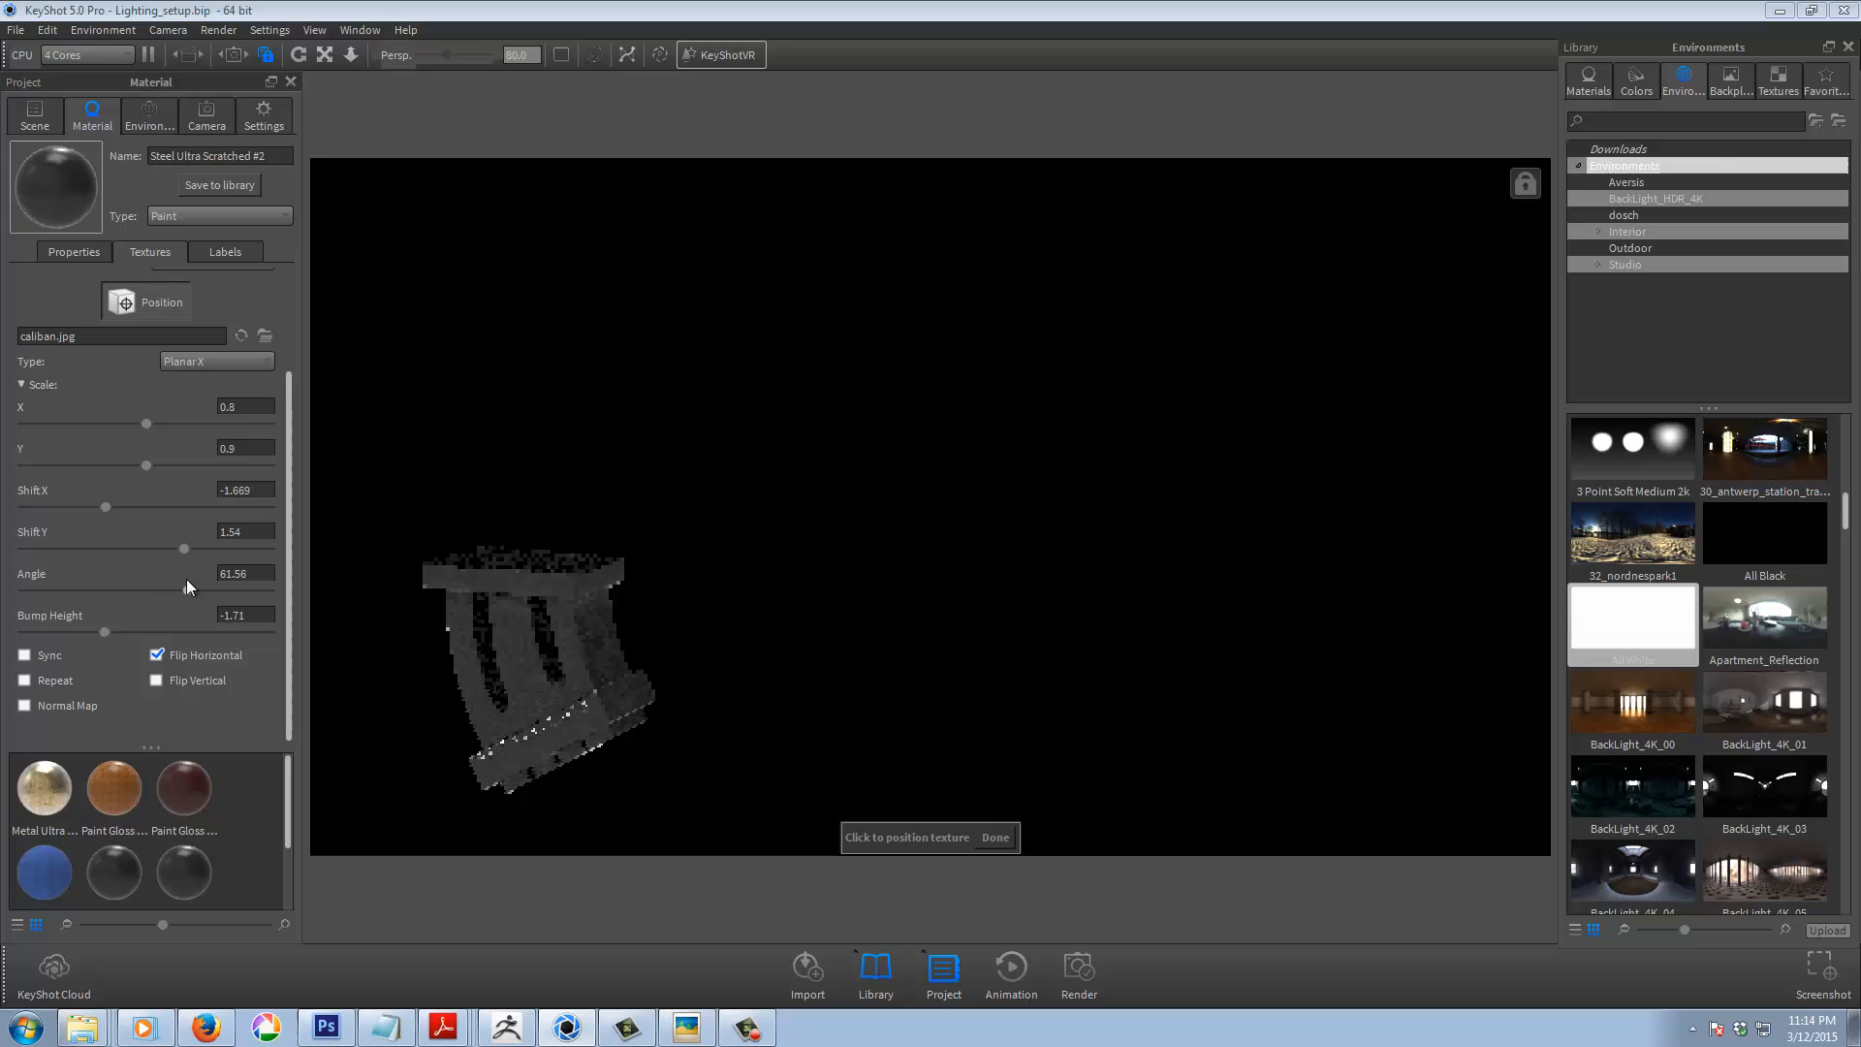
{"action": "left_click", "coordinate": [157, 655]}
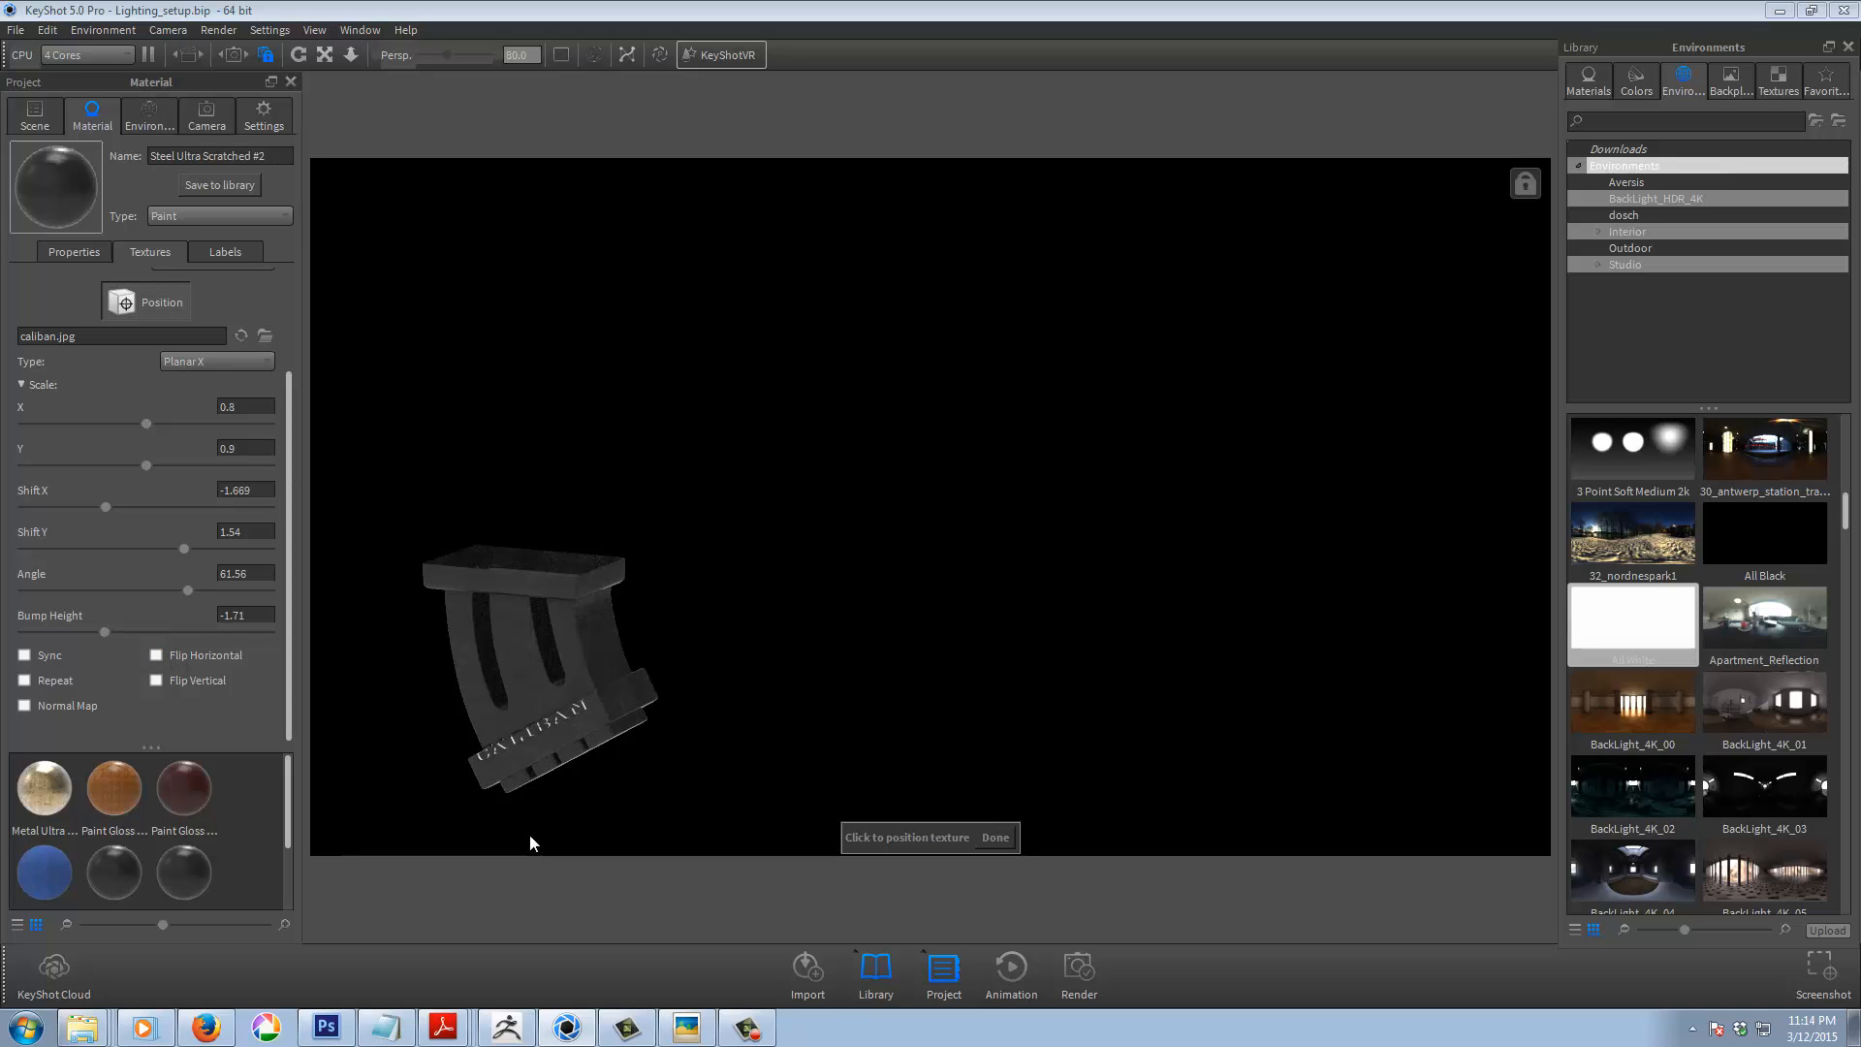
{"action": "left_click", "coordinate": [543, 725]}
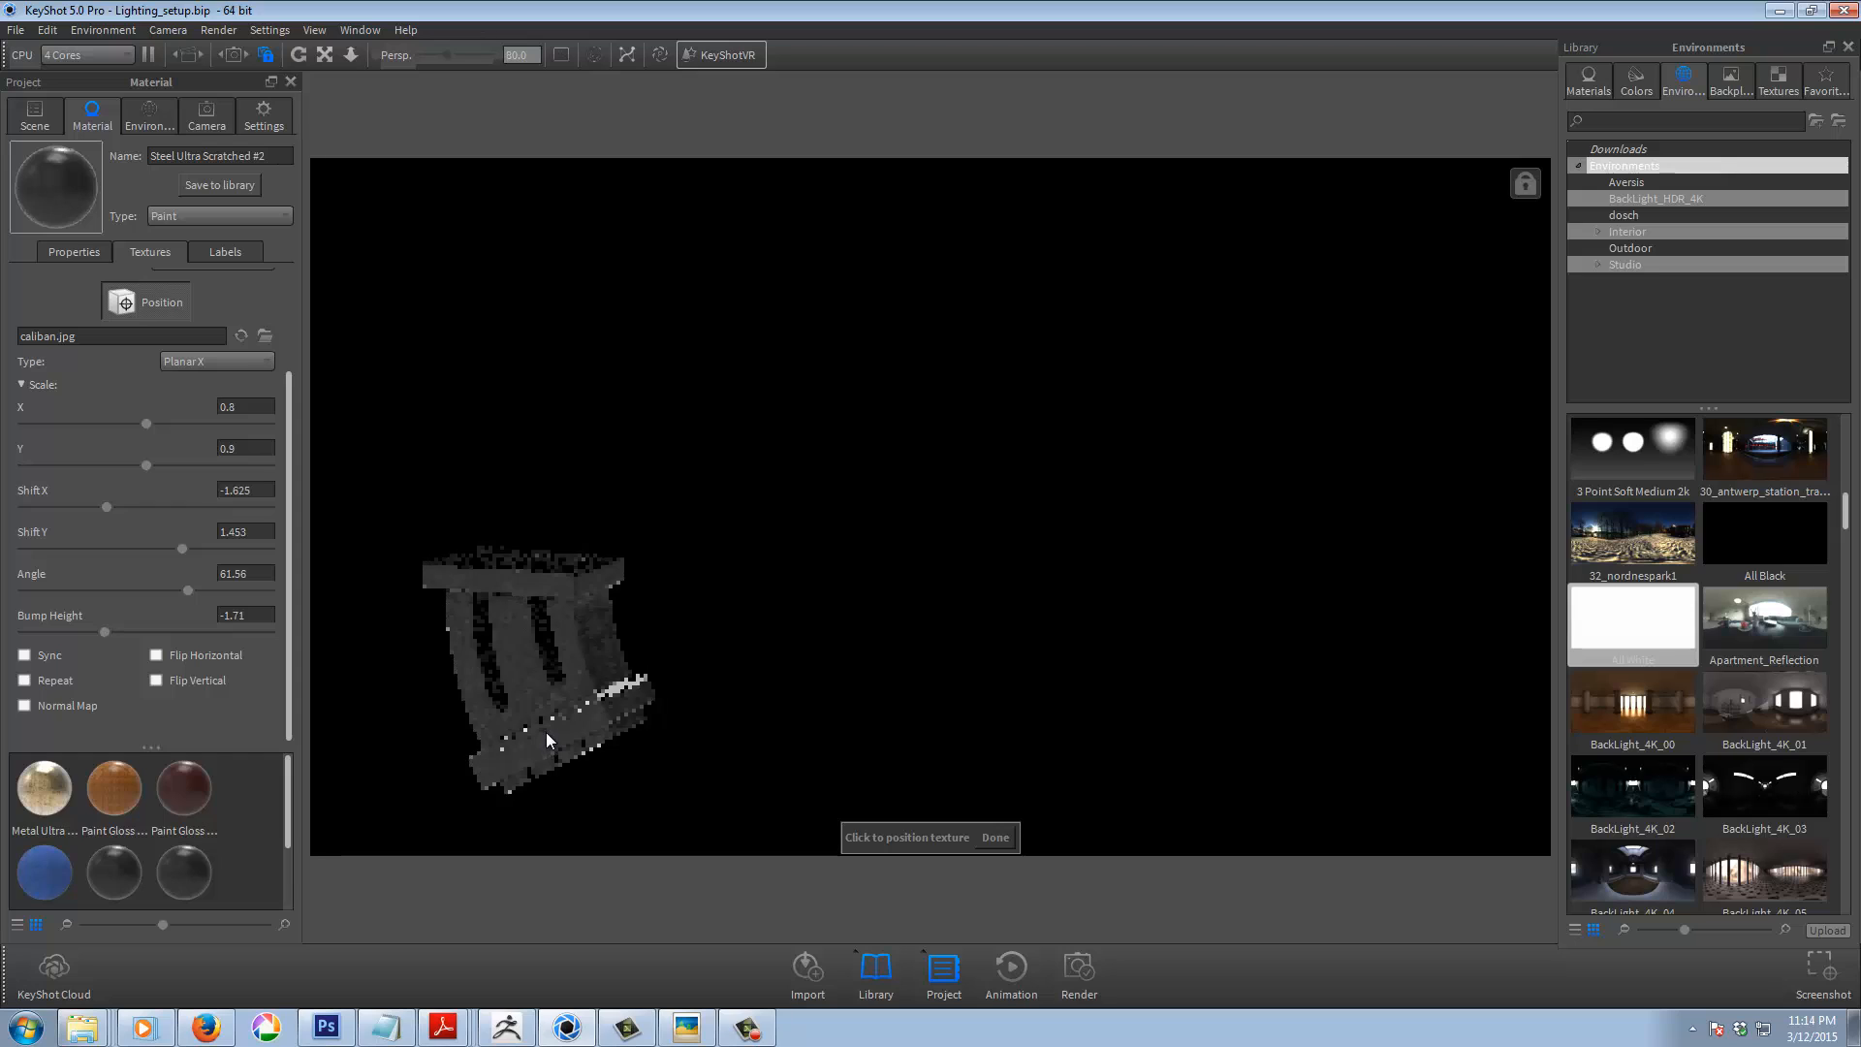
{"action": "left_click", "coordinate": [544, 742]}
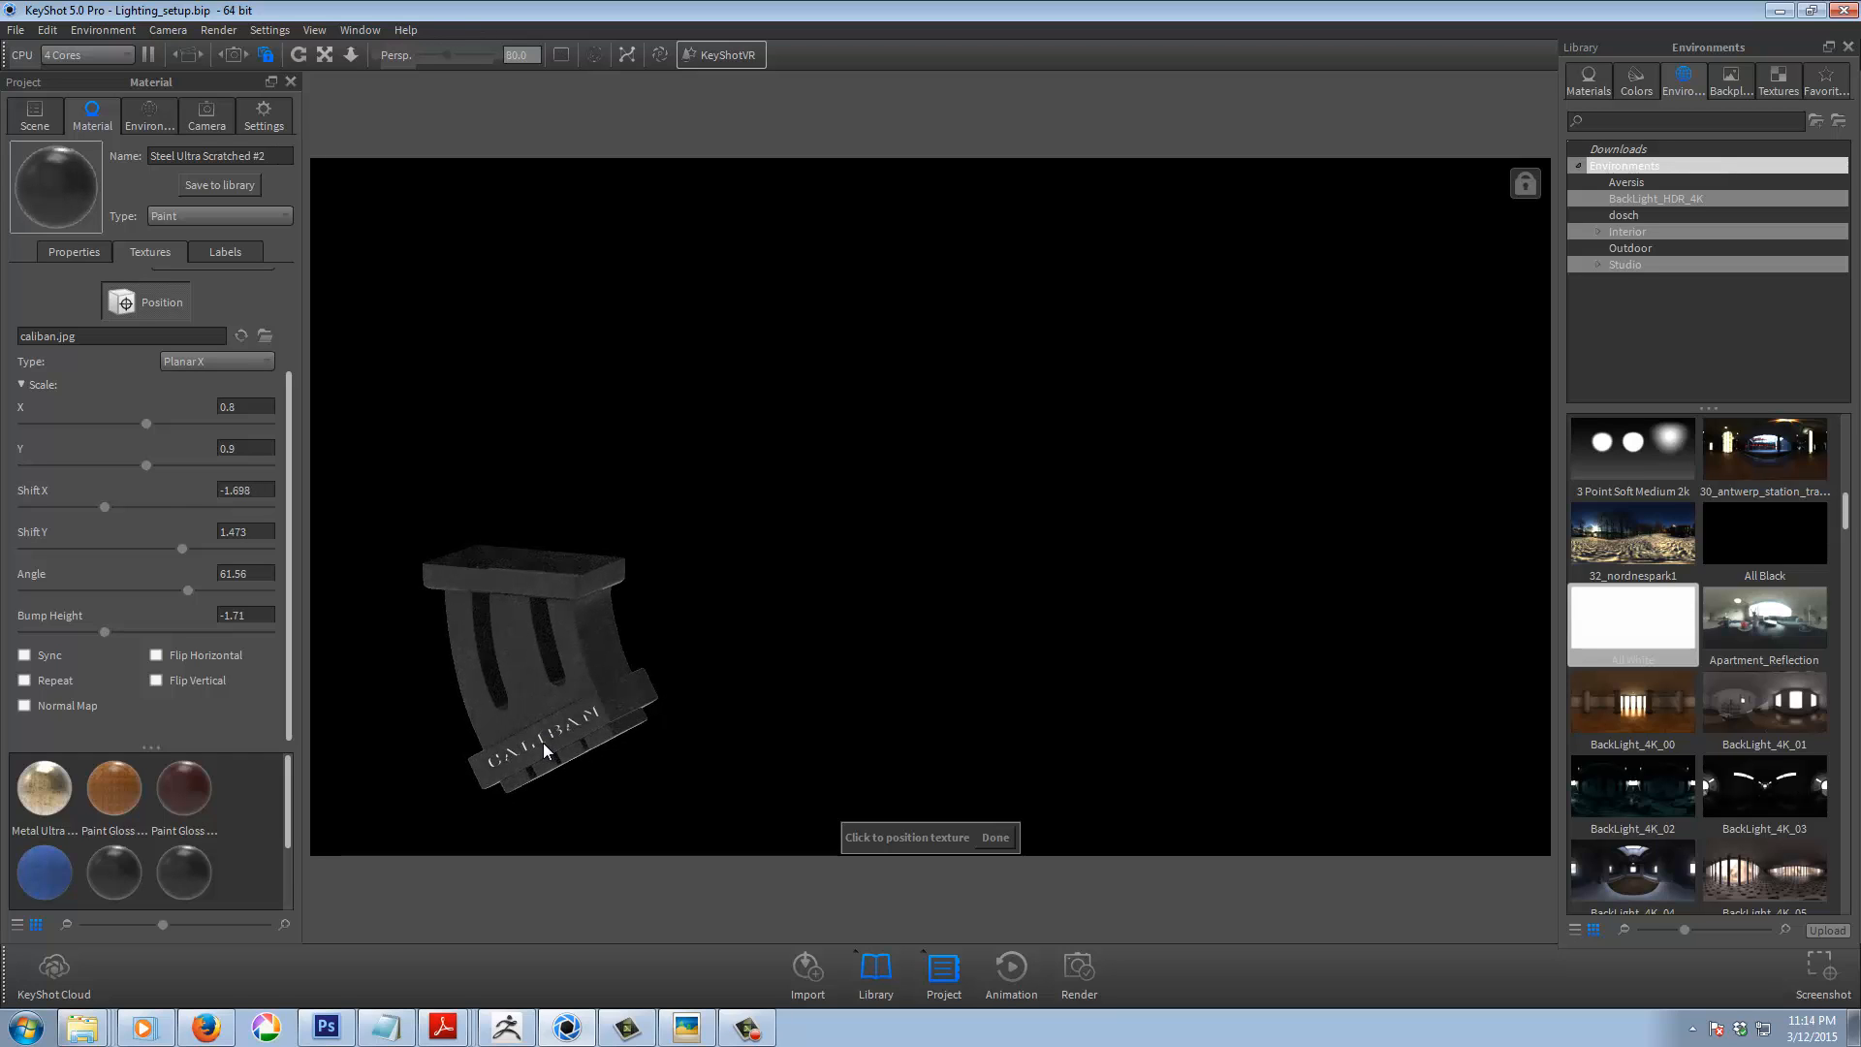
{"action": "left_click", "coordinate": [543, 743]}
Set the bump texture's overall scale to 0.9 and fine-tune the CALIBAN text's position along the magazine's lower band
{"action": "left_click", "coordinate": [229, 406]}
{"action": "key", "text": "Return"}
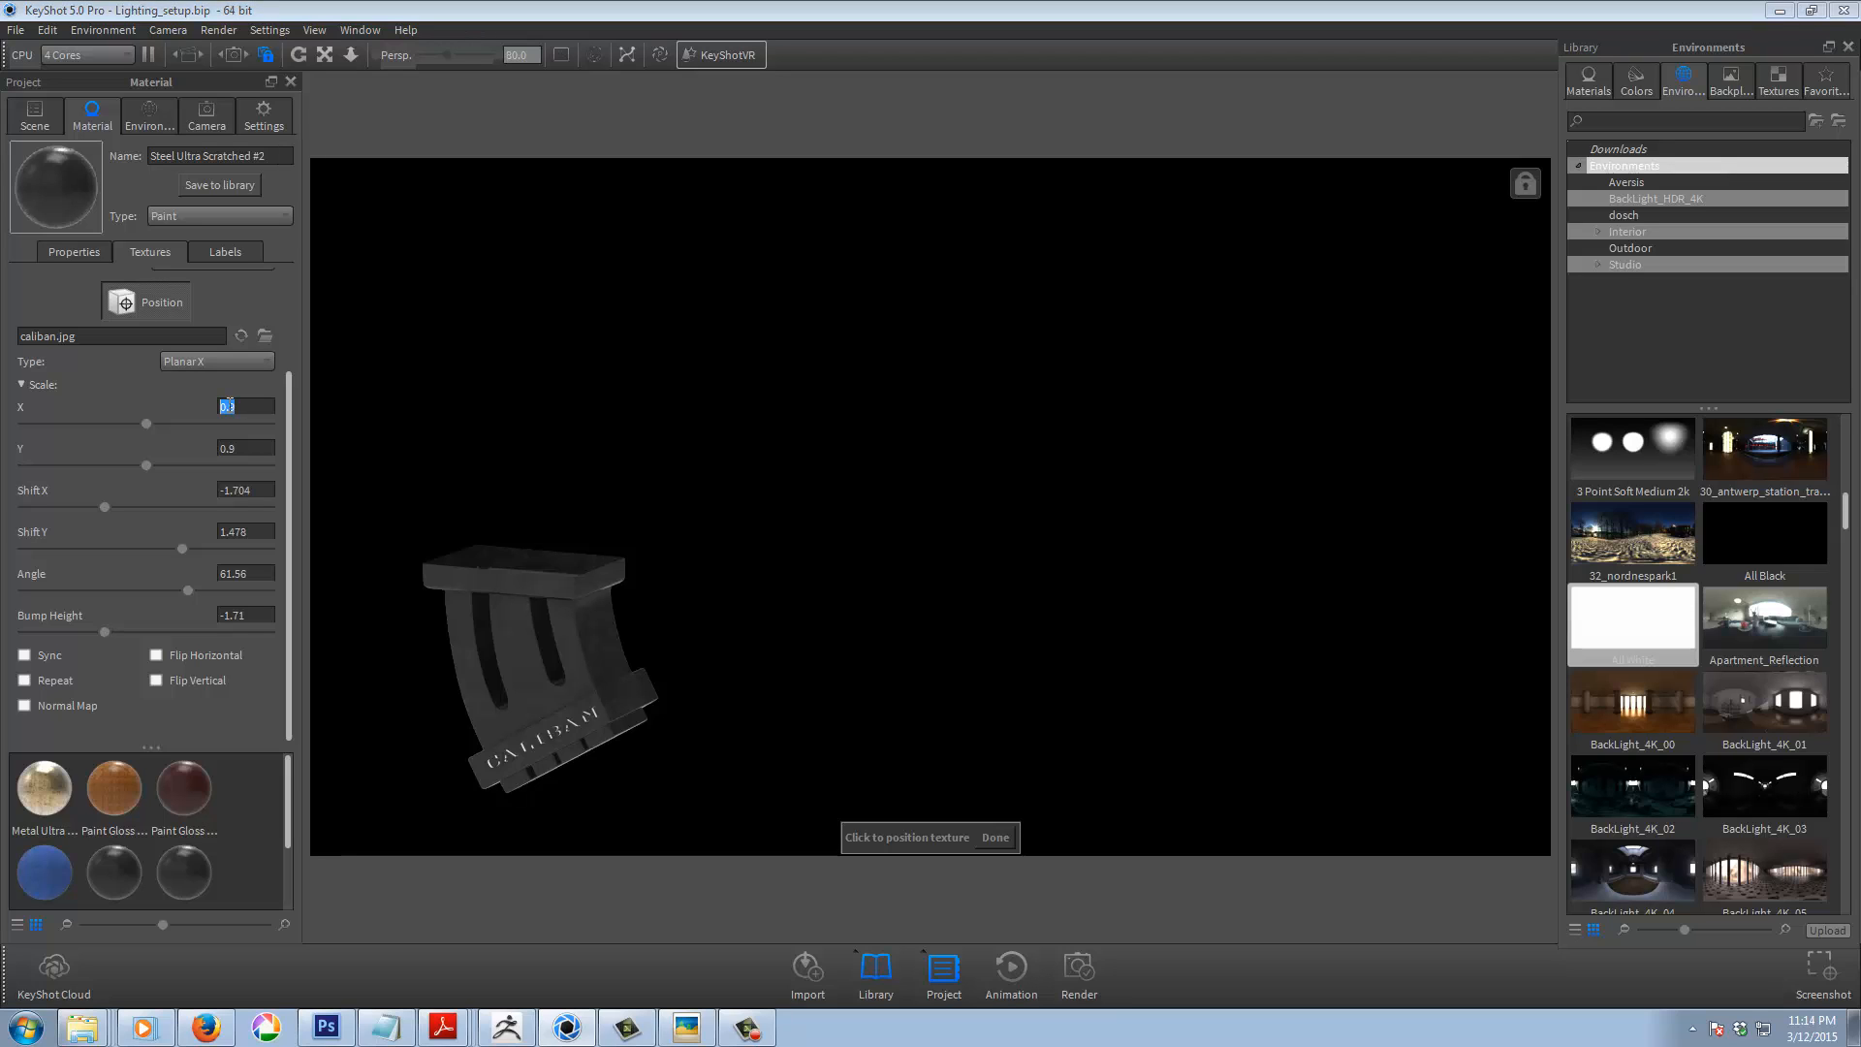
{"action": "left_click", "coordinate": [578, 725]}
{"action": "left_click", "coordinate": [544, 741]}
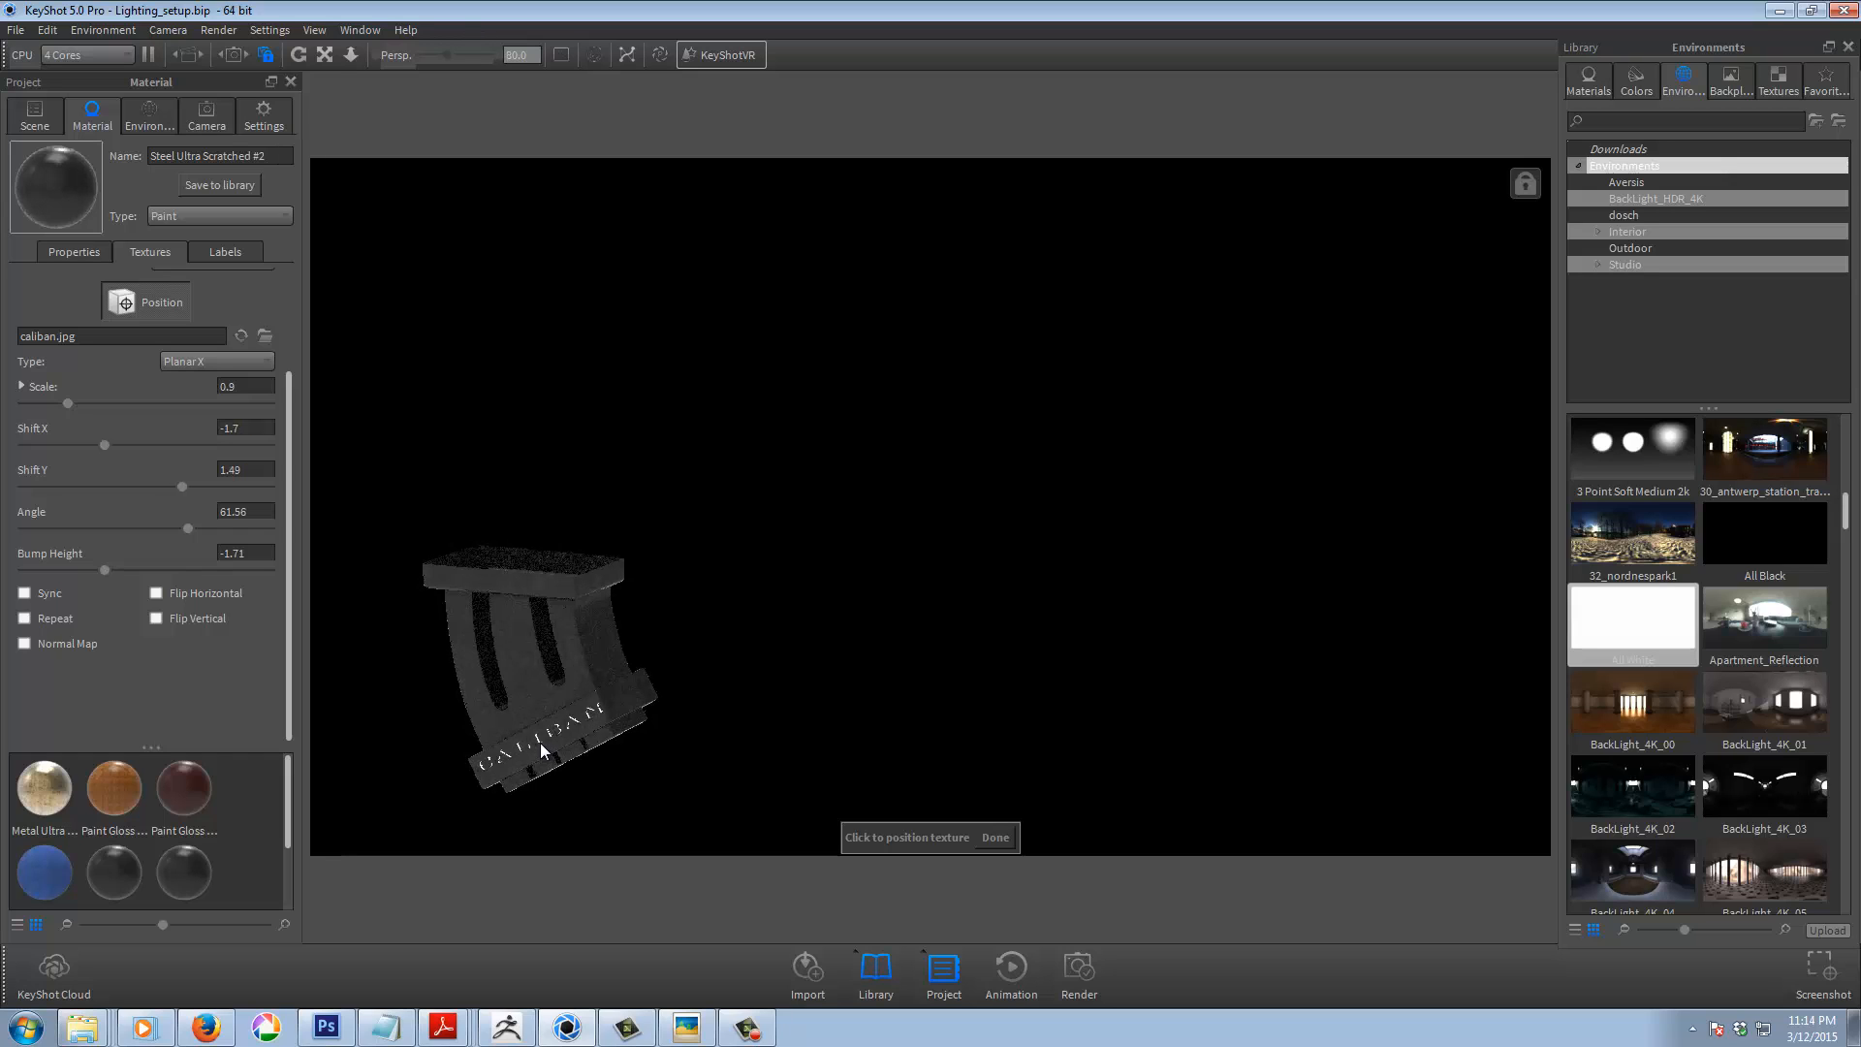
{"action": "left_click", "coordinate": [540, 746]}
{"action": "left_click", "coordinate": [539, 747]}
Set the bump texture's angle to 60.12 and its bump height to -0.91, and finish positioning the text
{"action": "left_click_drag", "start_coordinate": [189, 527], "coordinate": [188, 531]}
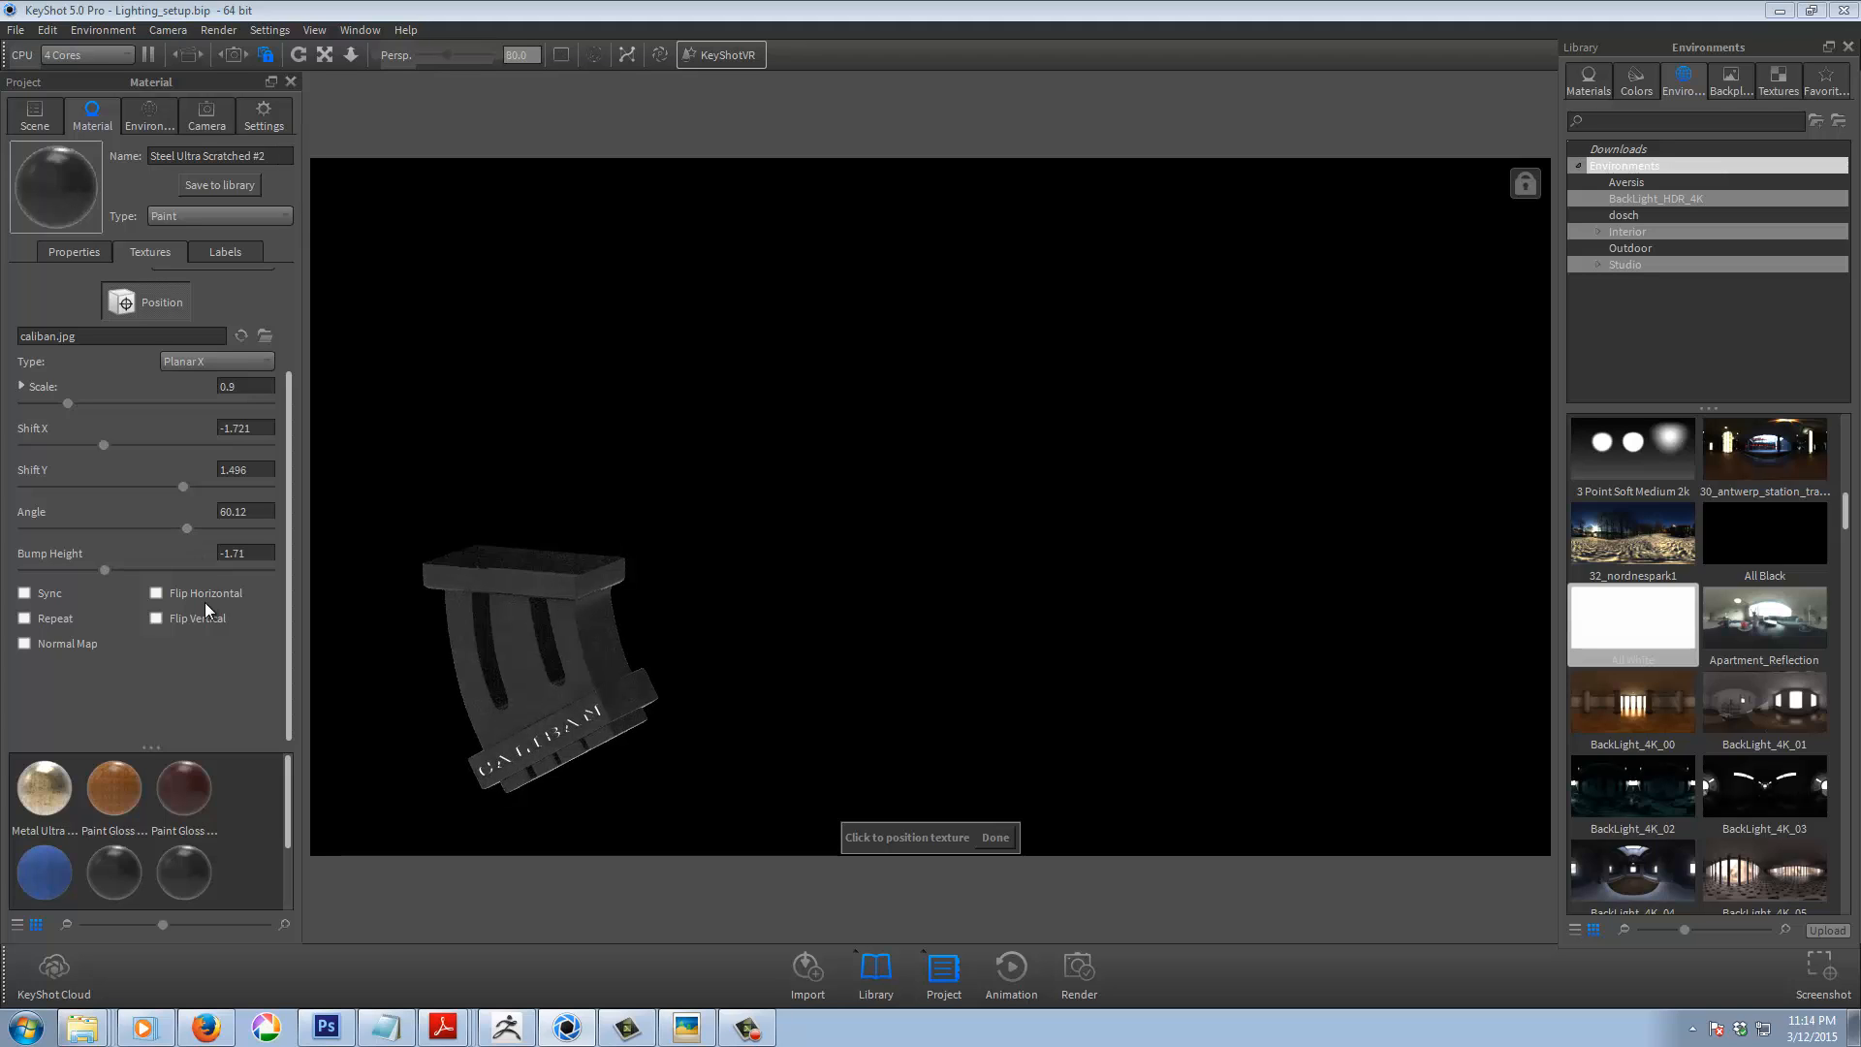
{"action": "left_click_drag", "start_coordinate": [106, 569], "coordinate": [124, 570]}
{"action": "left_click", "coordinate": [997, 837]}
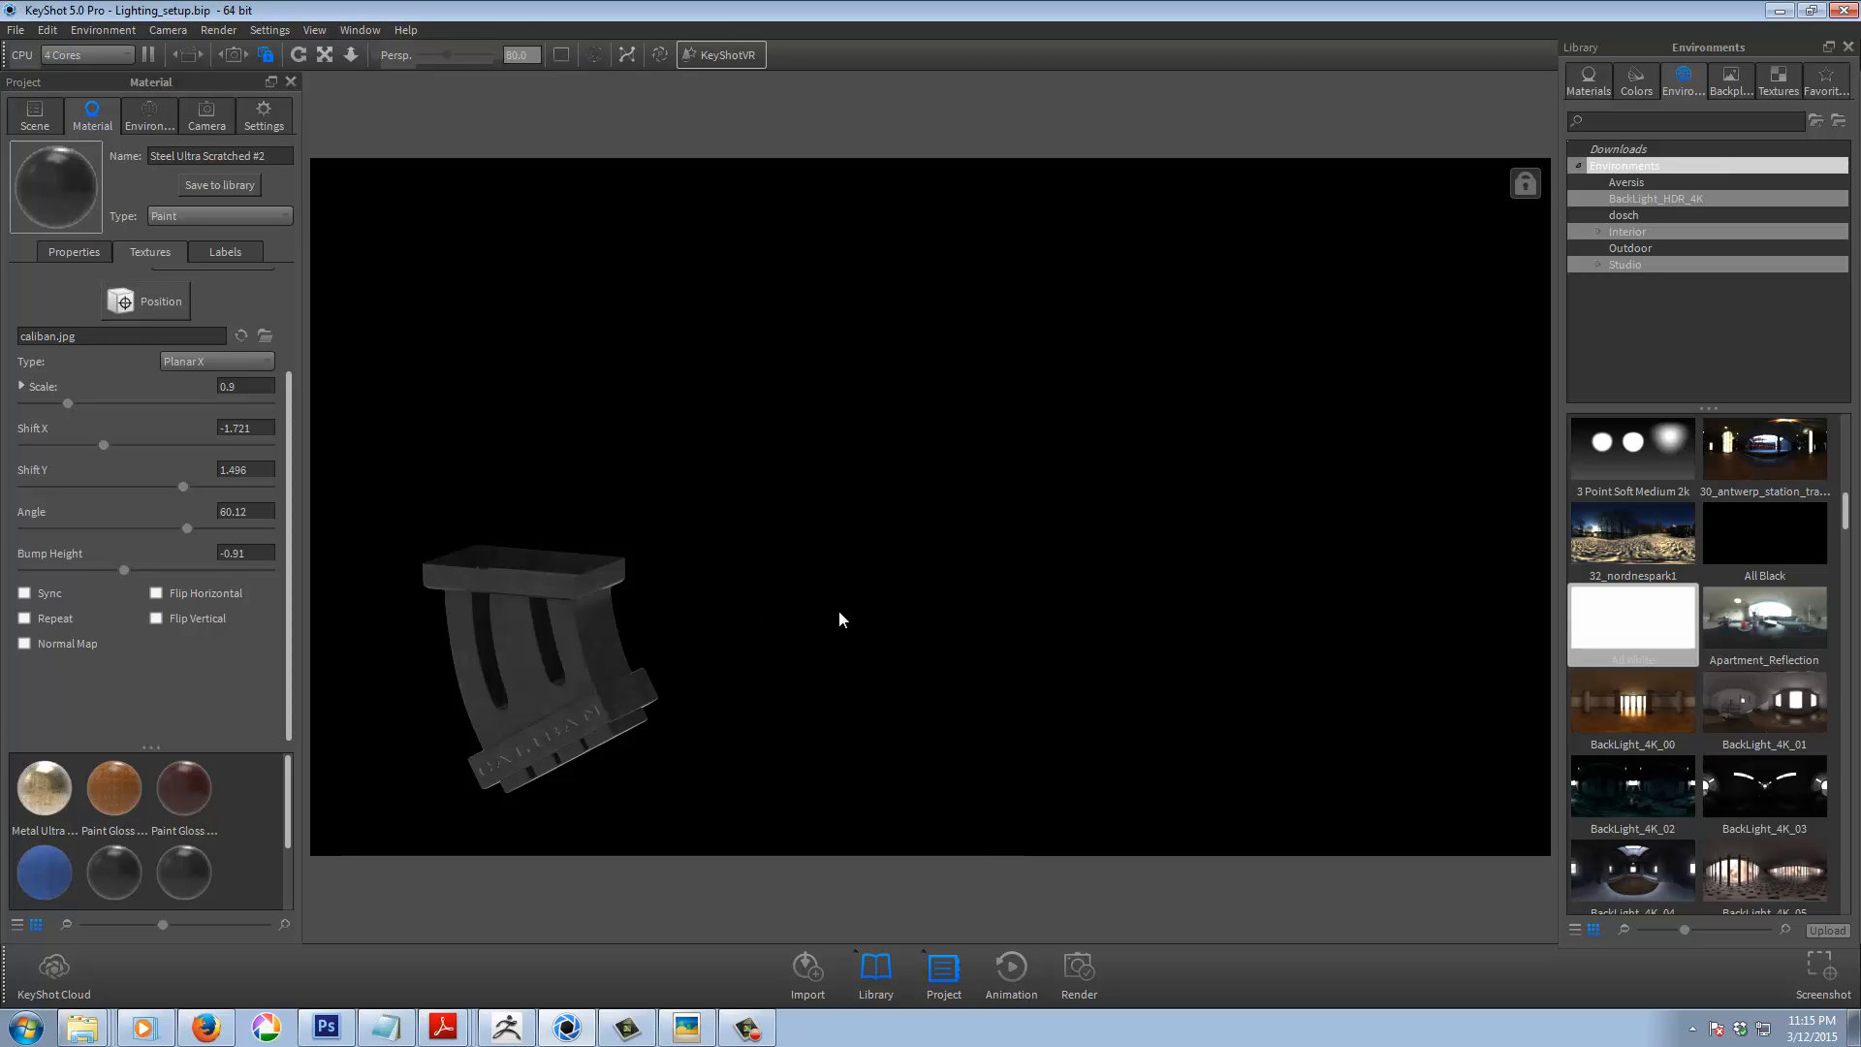
Open the render options for a still image of the magazine with the CALIBAN bump
{"action": "left_click", "coordinate": [218, 30]}
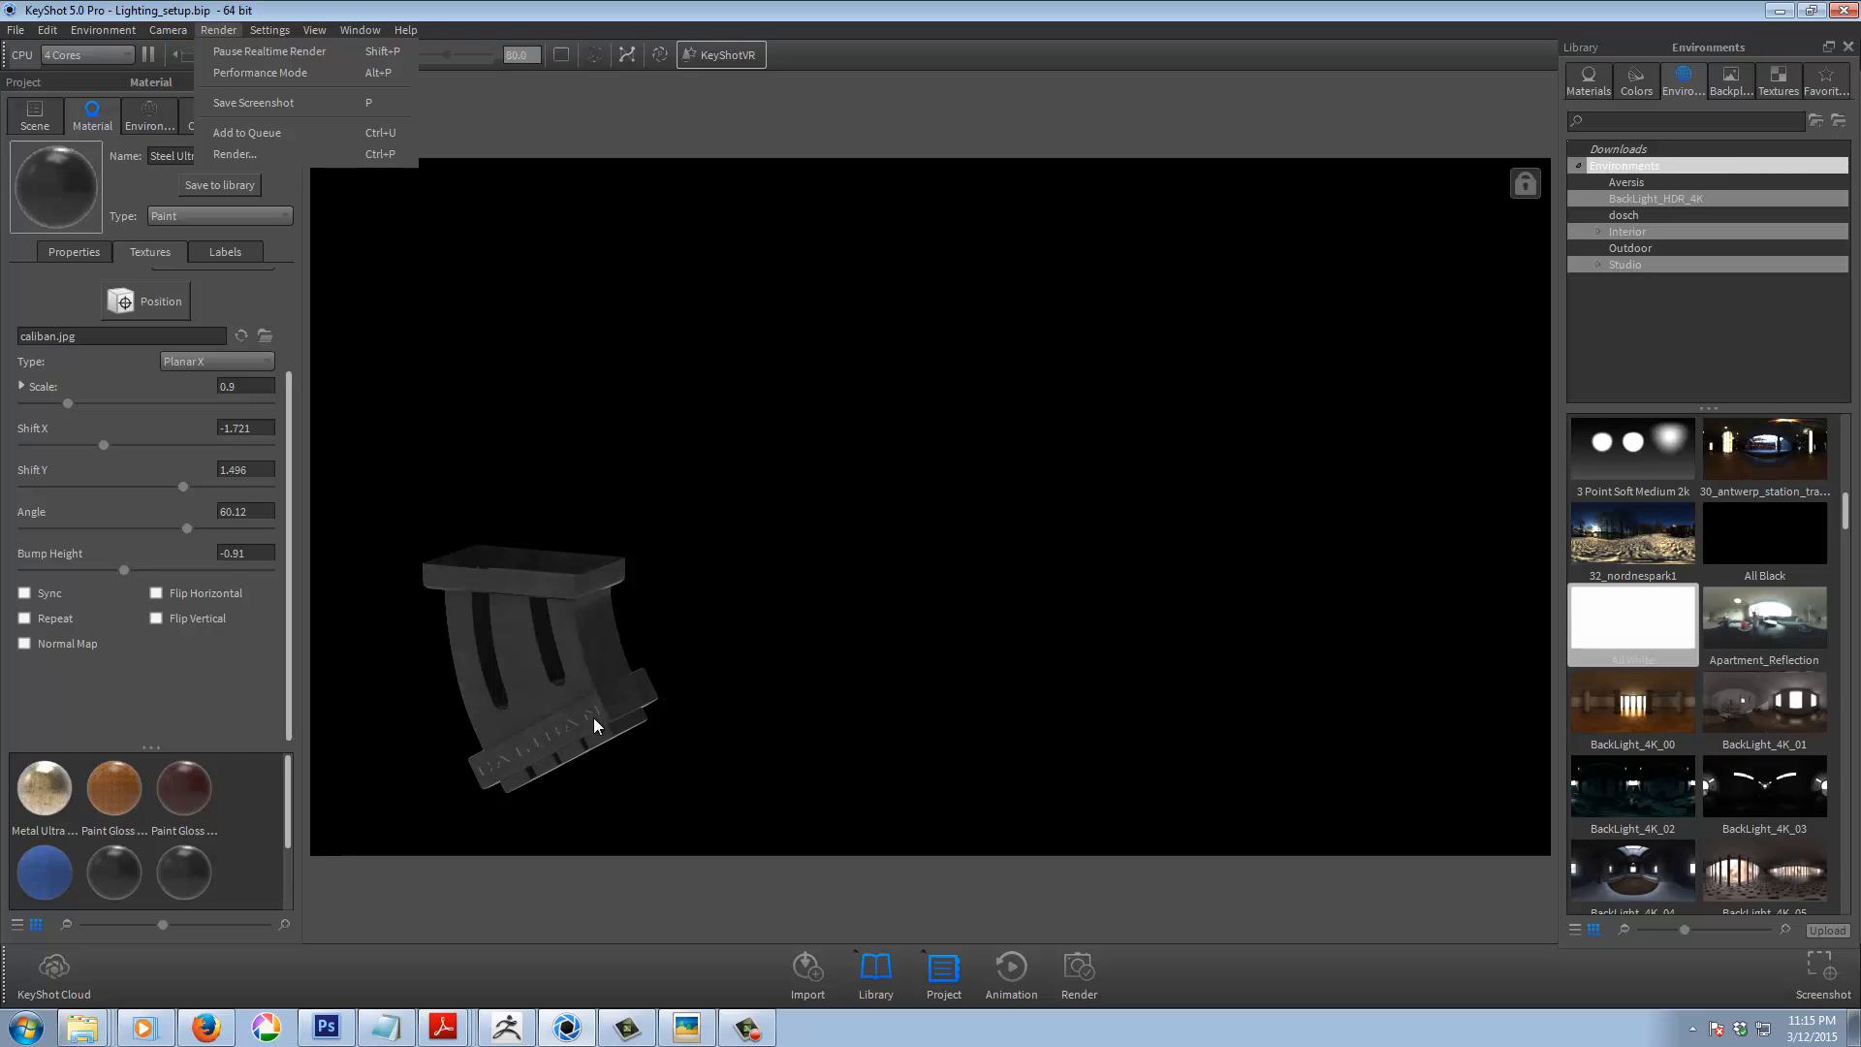
{"action": "left_click", "coordinate": [241, 153]}
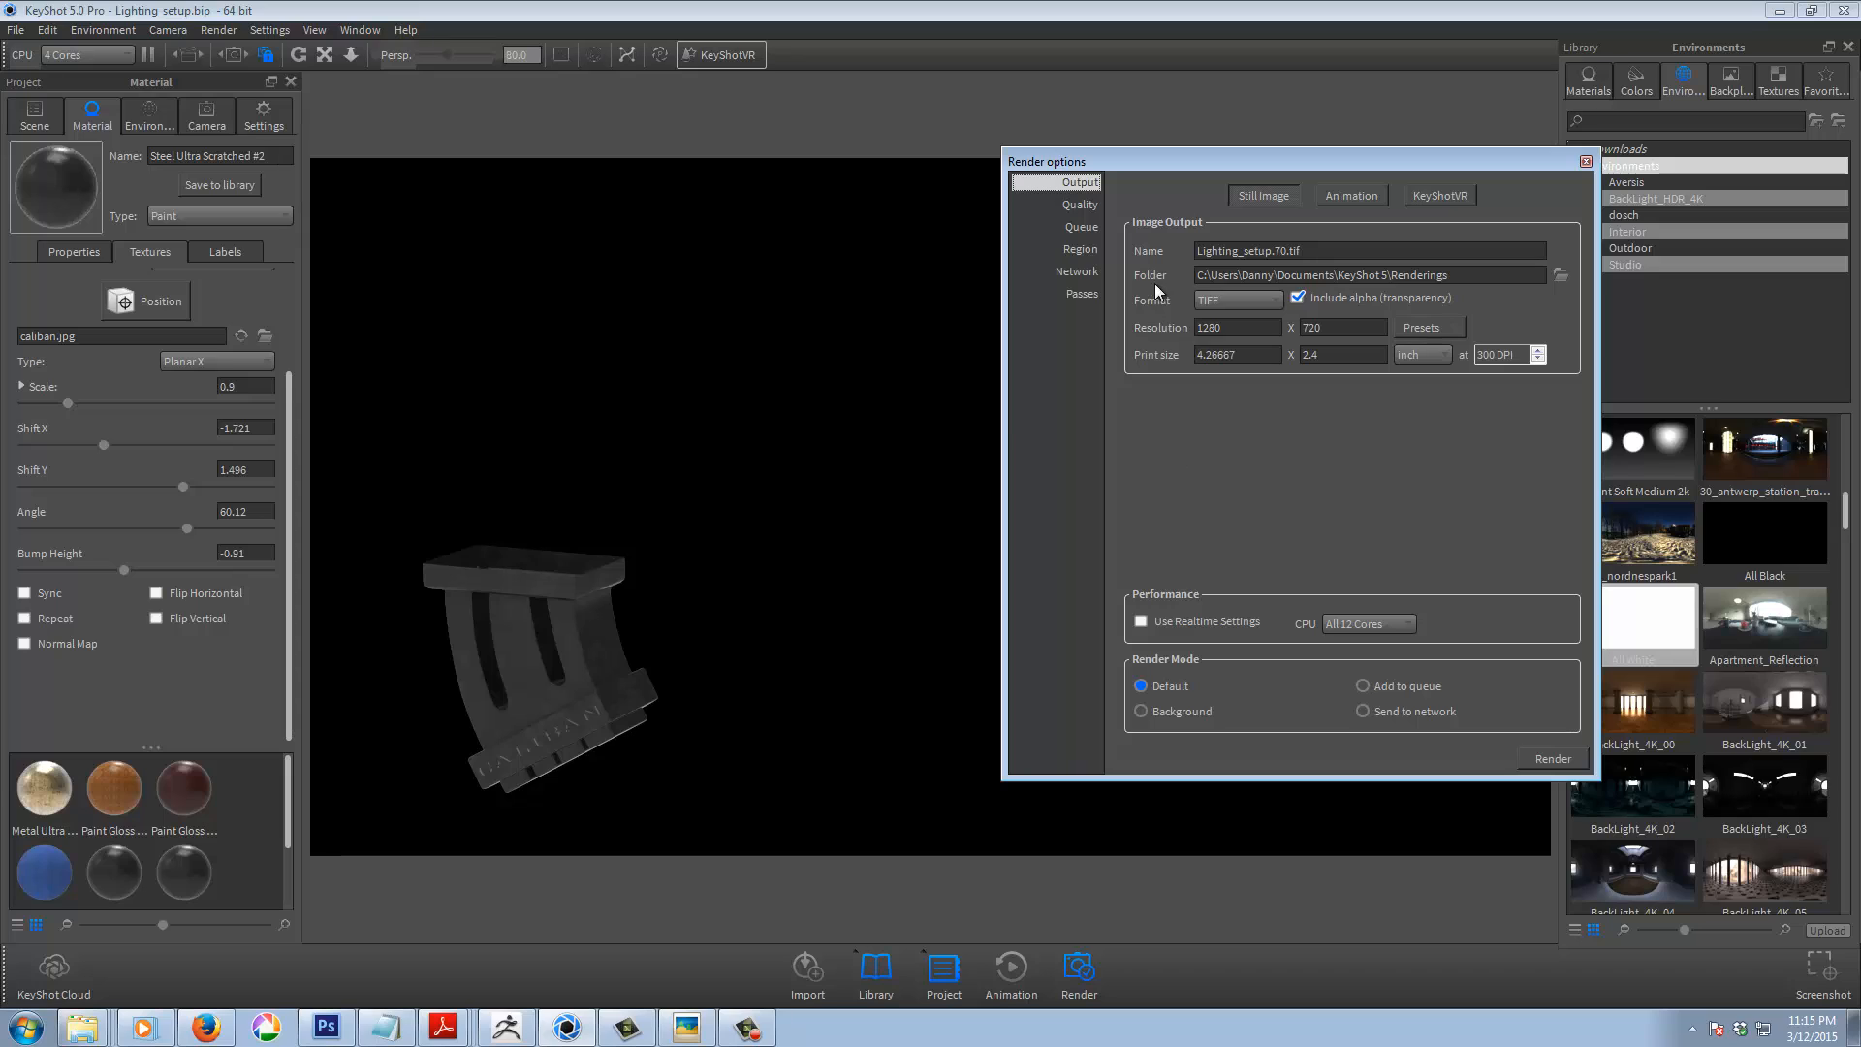